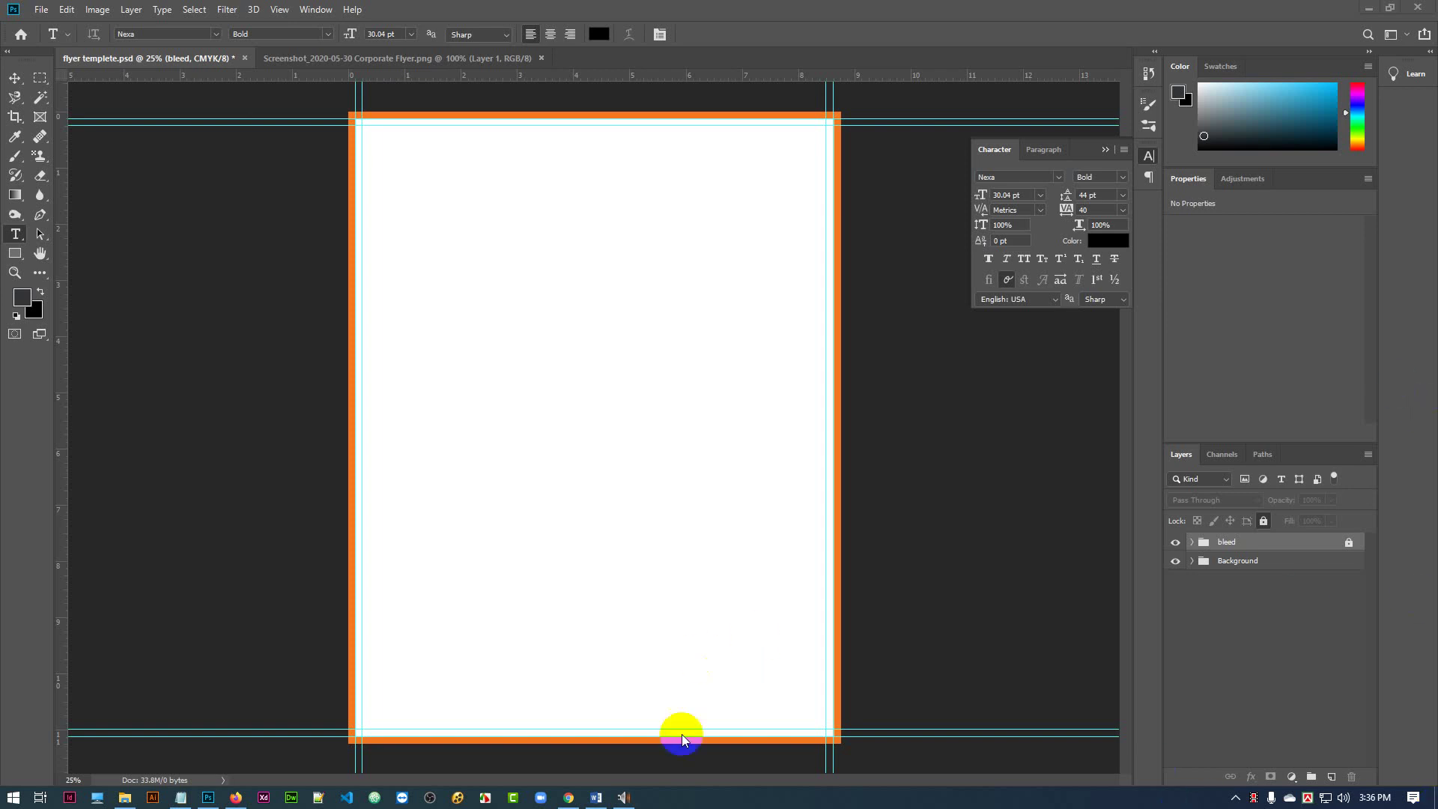
- Switch to Chrome and examine the Corporate Flyer item's preview image and sales figure on GraphicRiver
click(568, 796)
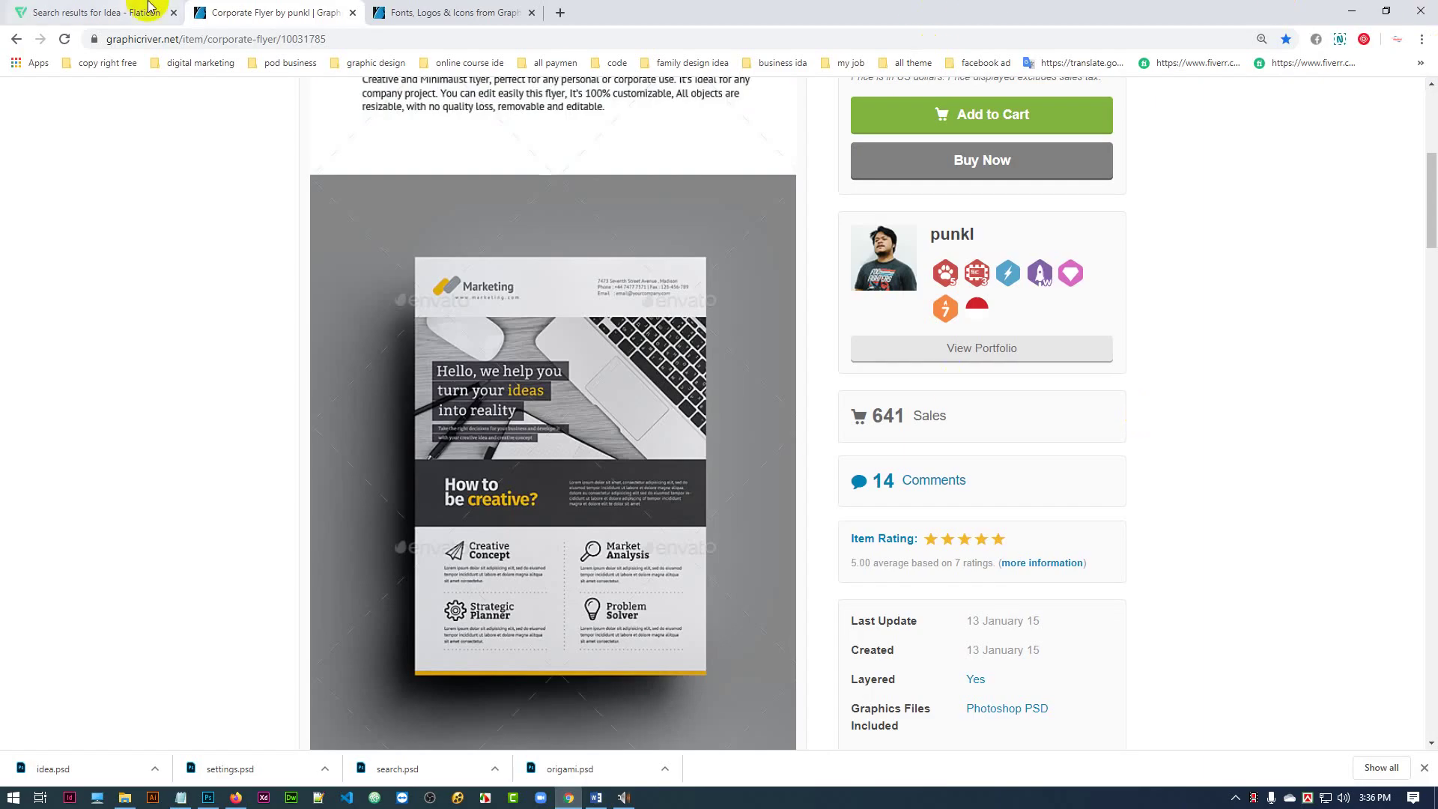
scroll(525, 337, down, 2)
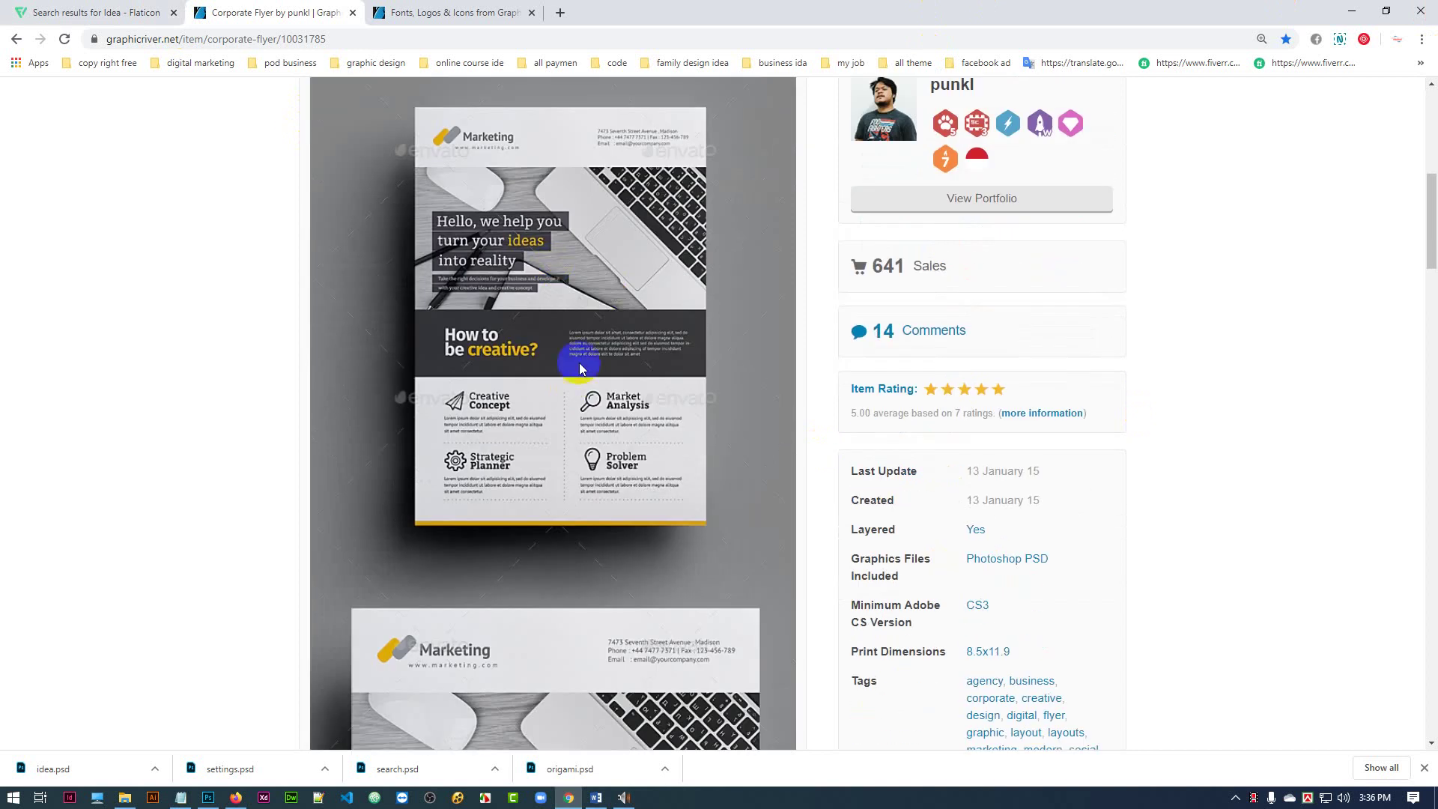
scroll(578, 362, up, 2)
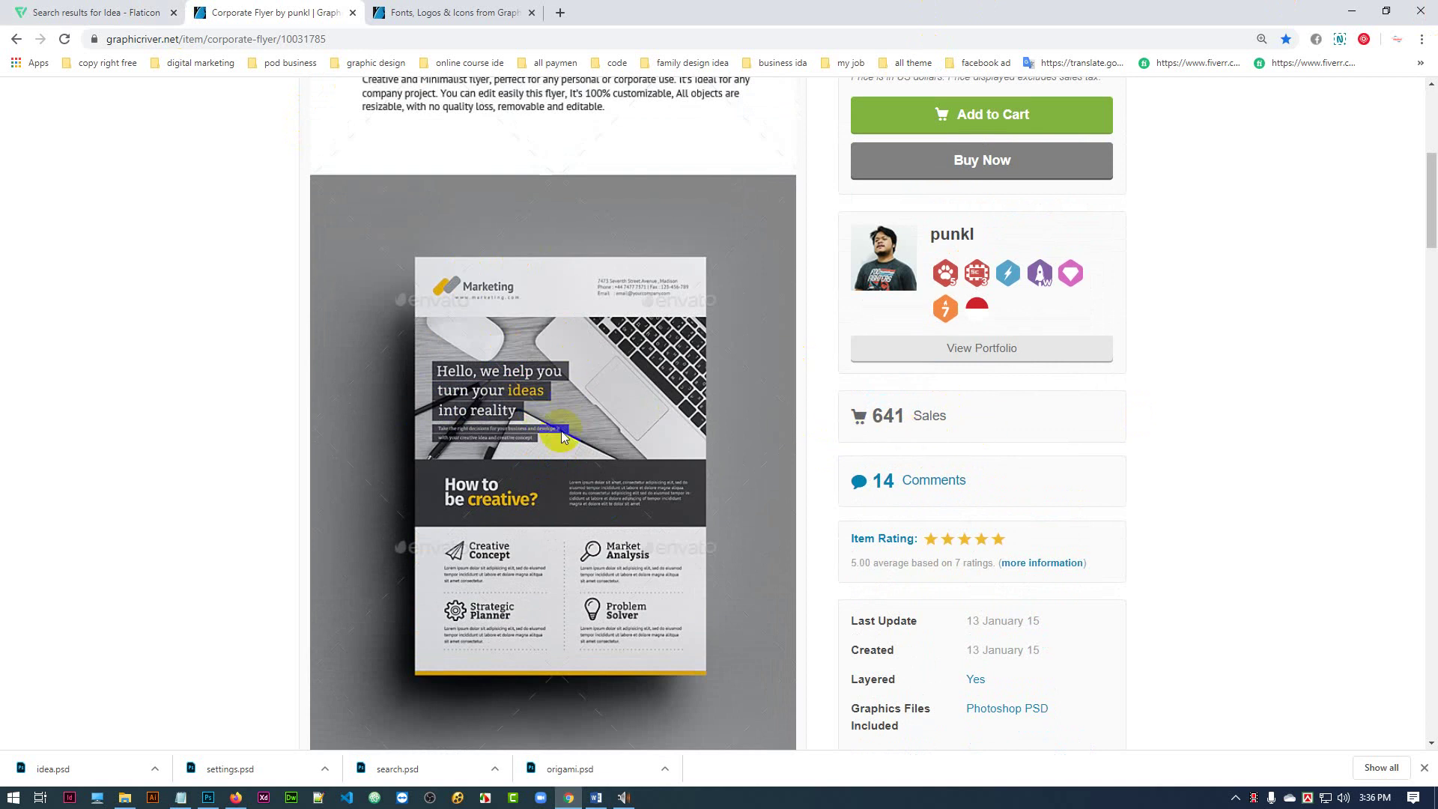
double_click(882, 417)
- Go to the open GraphicRiver home page and open the Flyers category of its Print templates
click(492, 14)
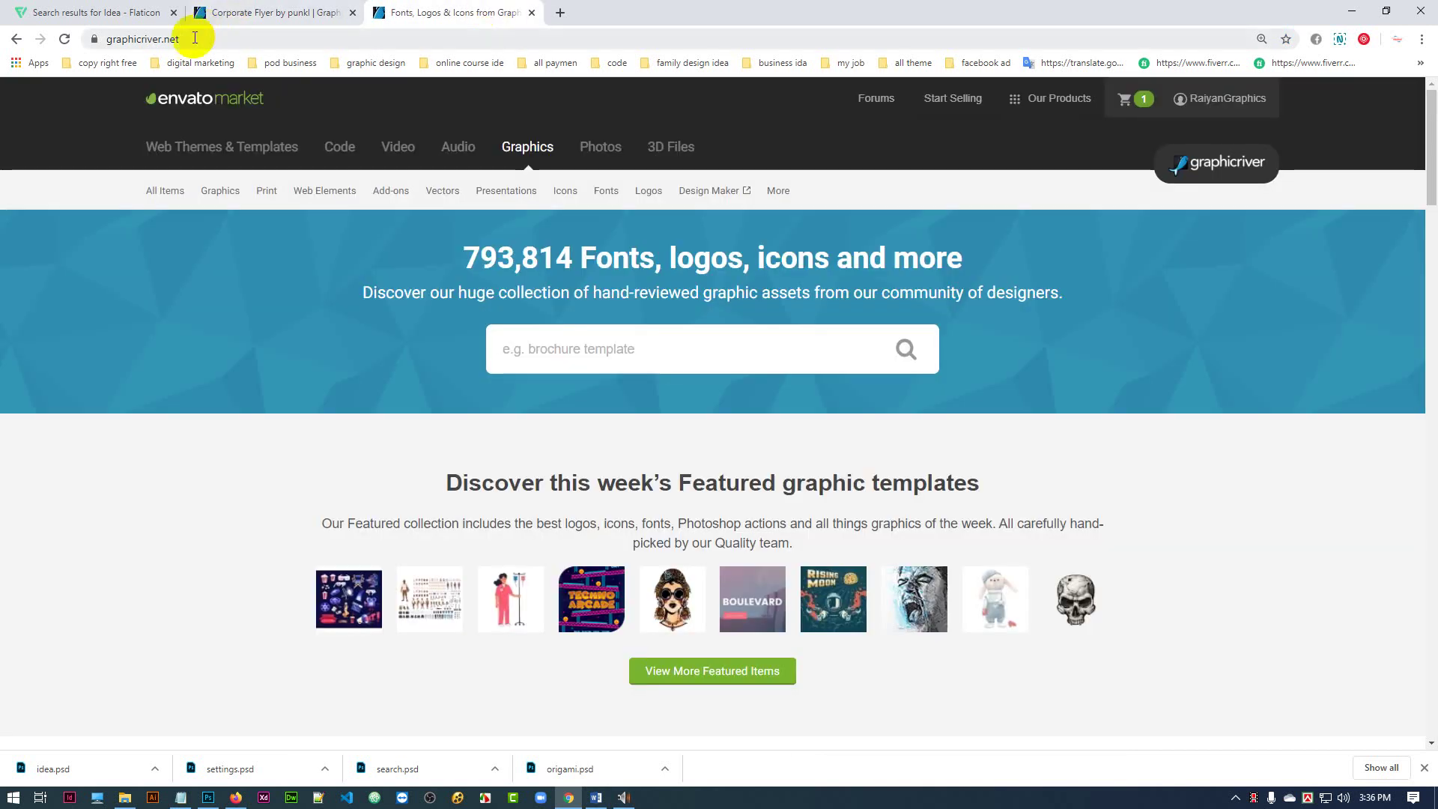
click(113, 39)
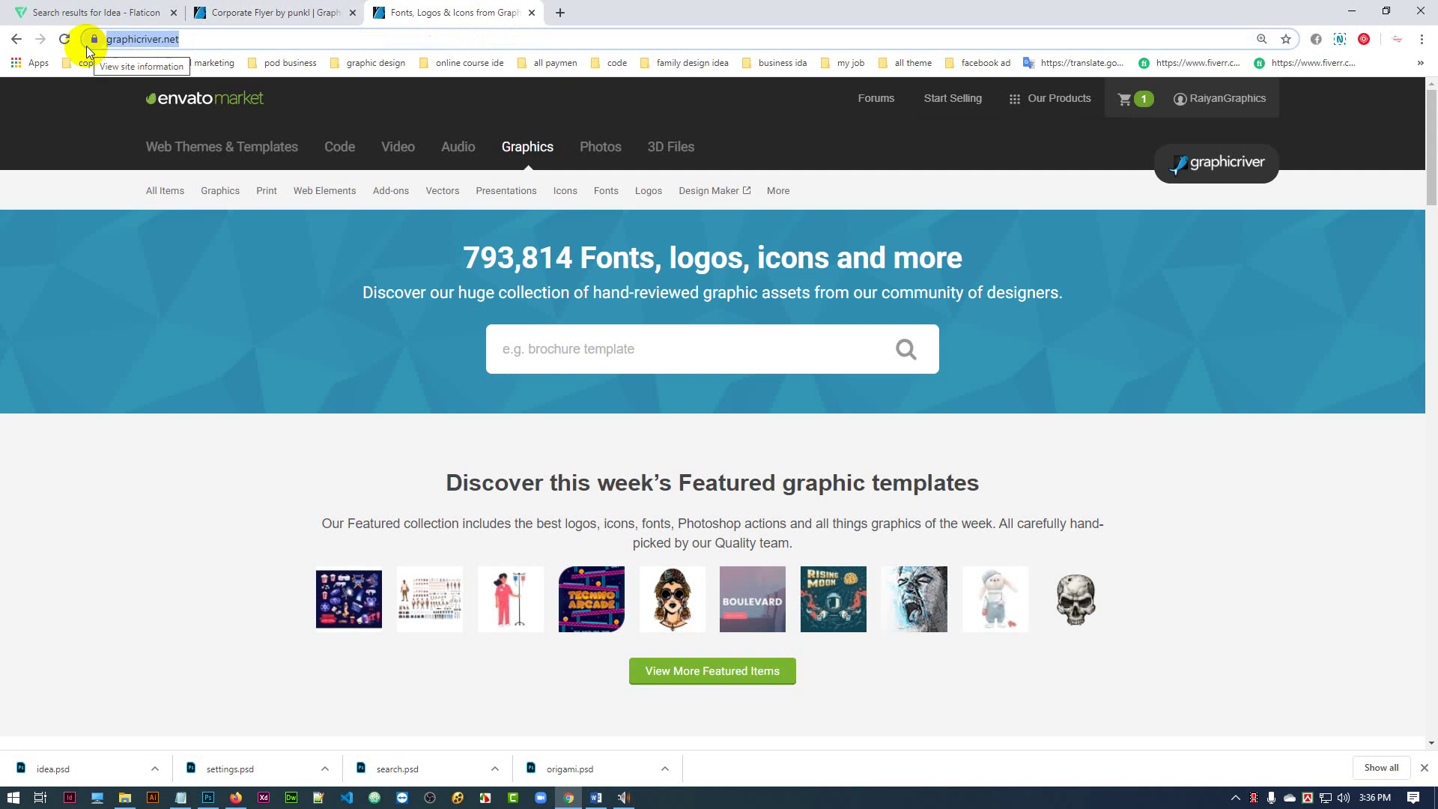
click(734, 348)
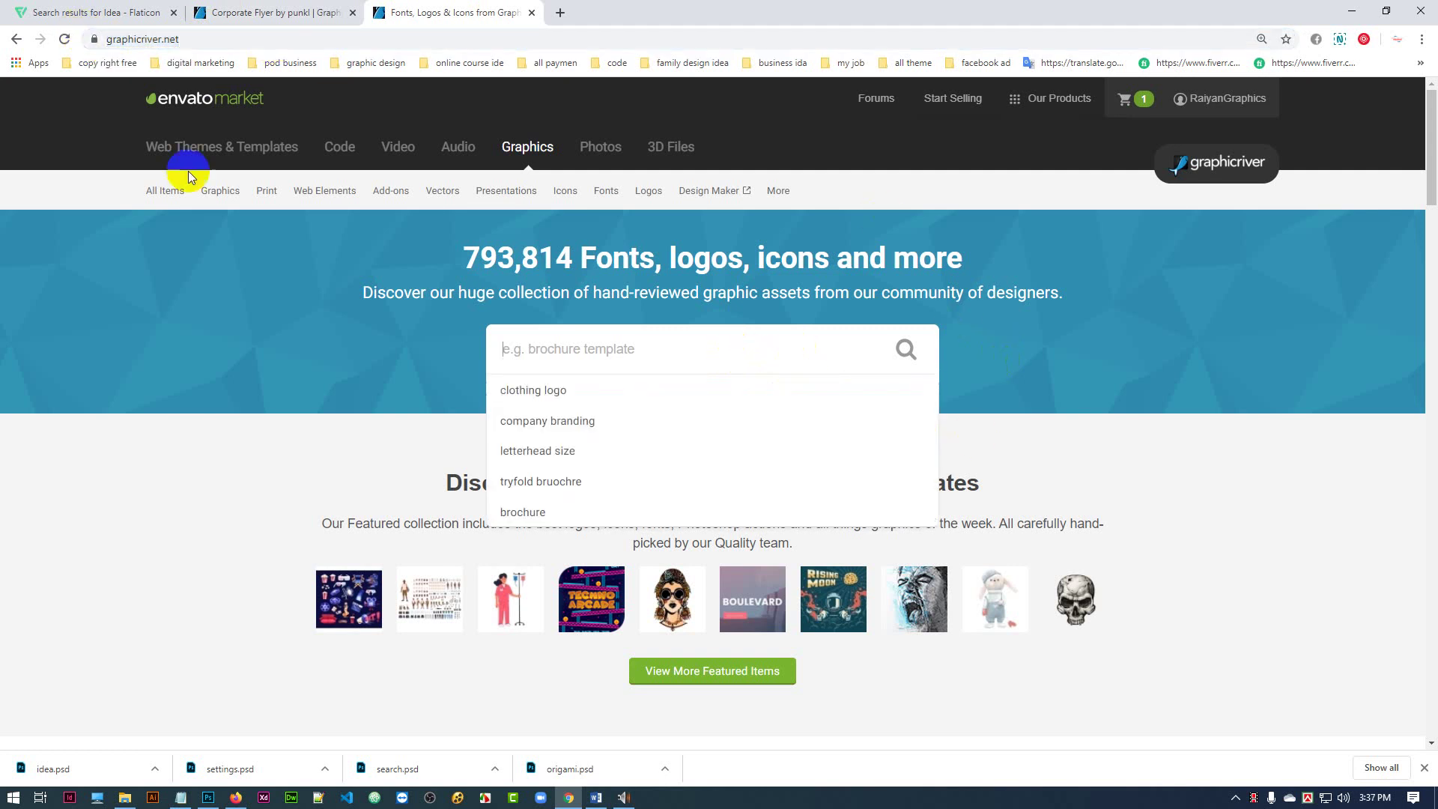
mouse_move(268, 194)
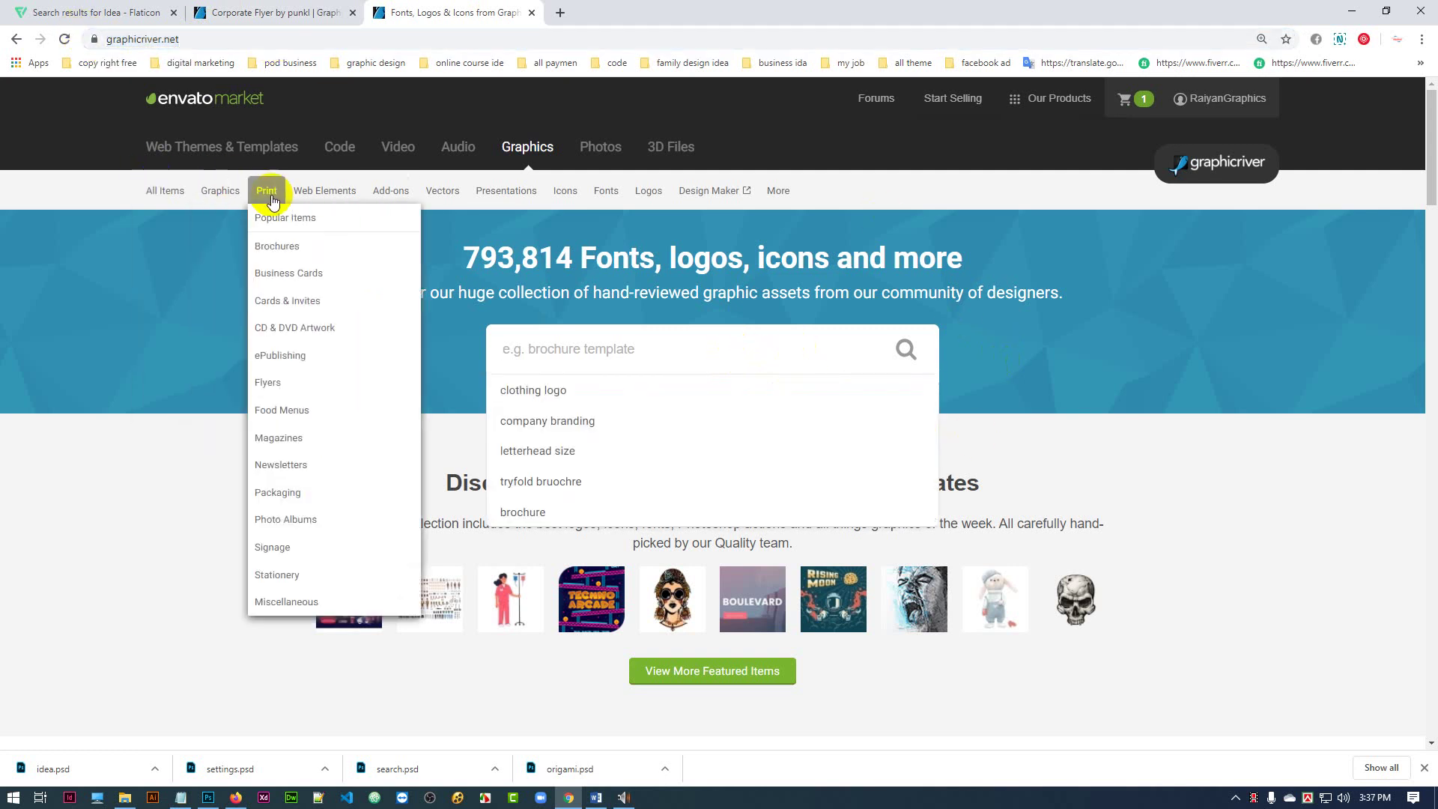
click(277, 382)
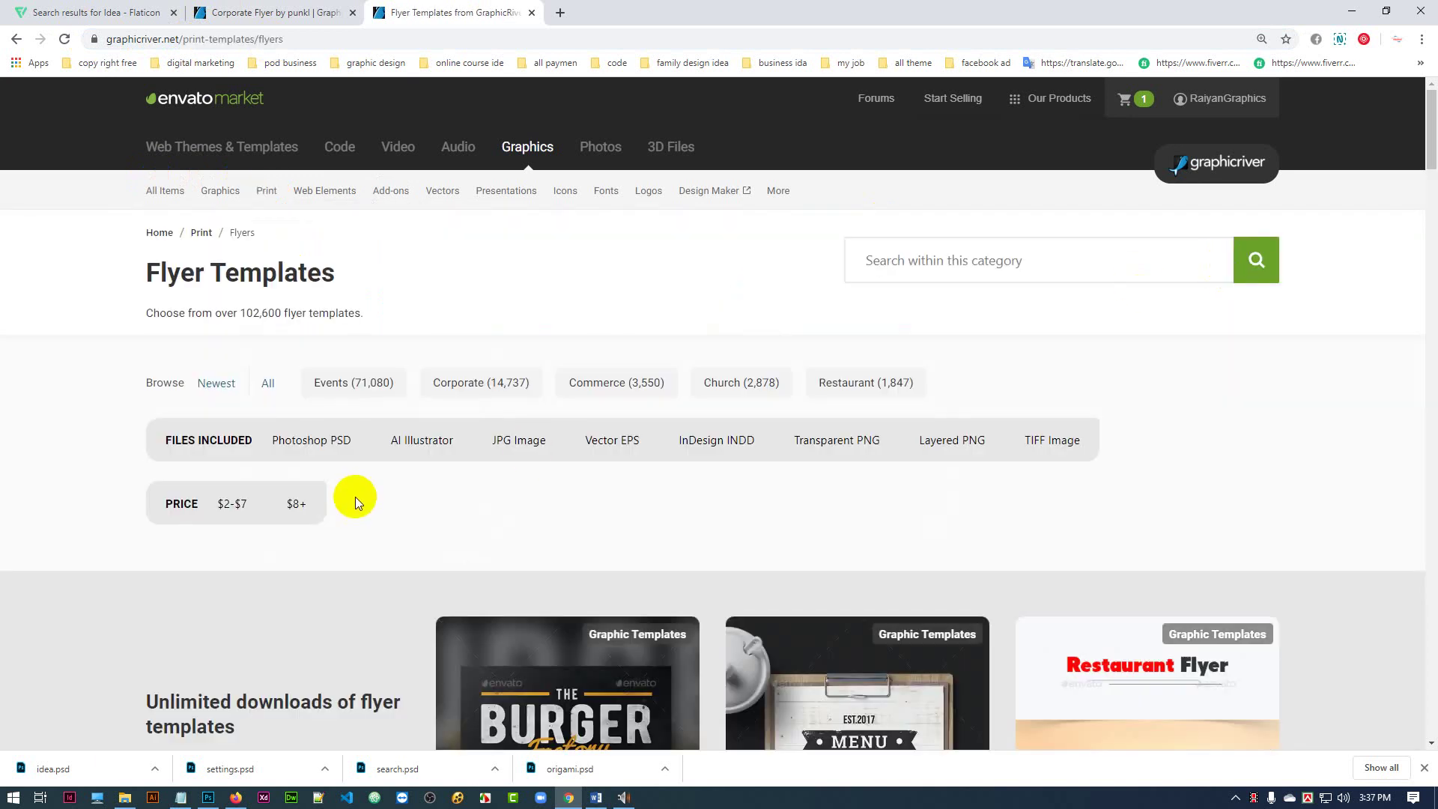
- Search within the flyer templates category for "corporate flyer"
scroll(374, 479, down, 5)
scroll(1011, 541, down, 5)
scroll(1002, 520, up, 12)
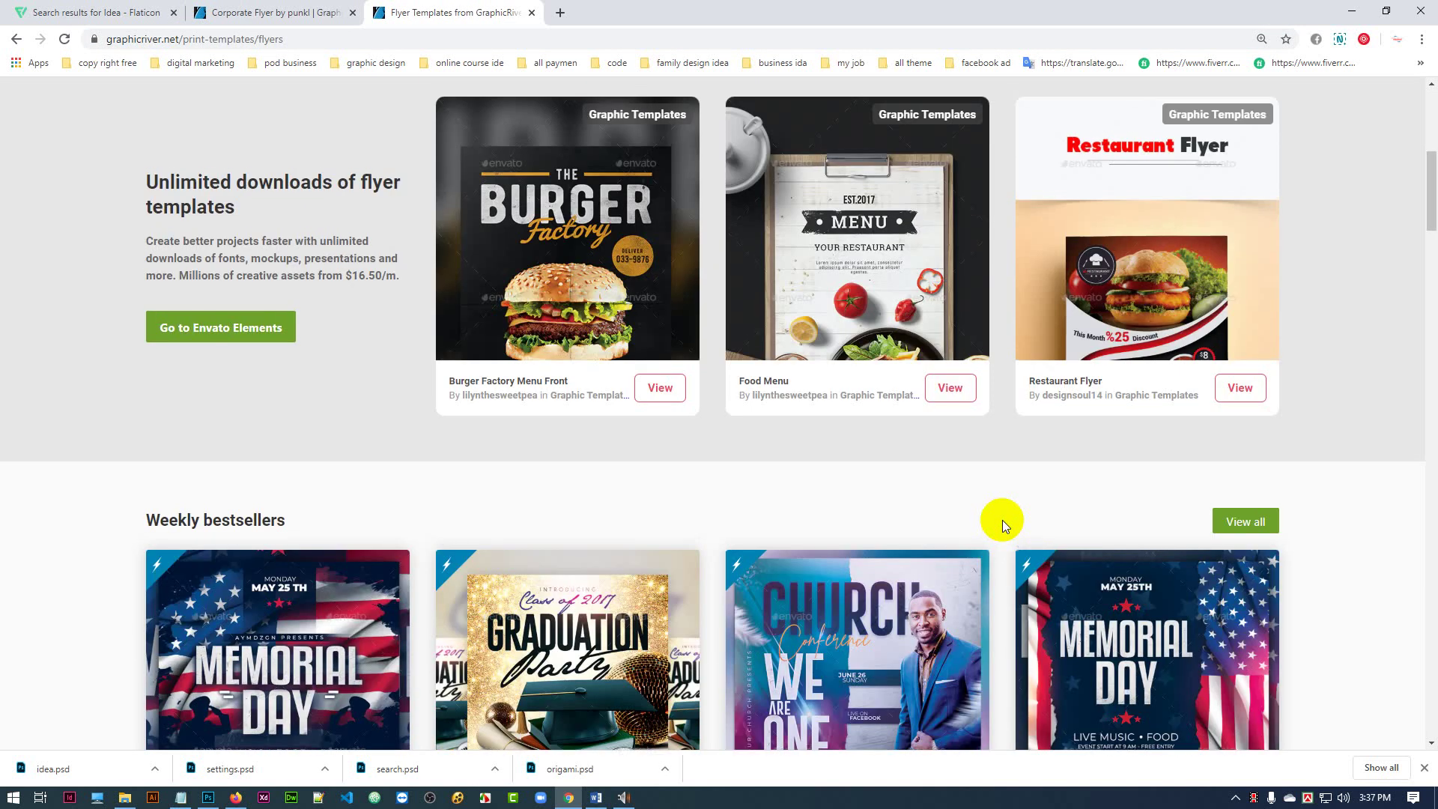
click(976, 268)
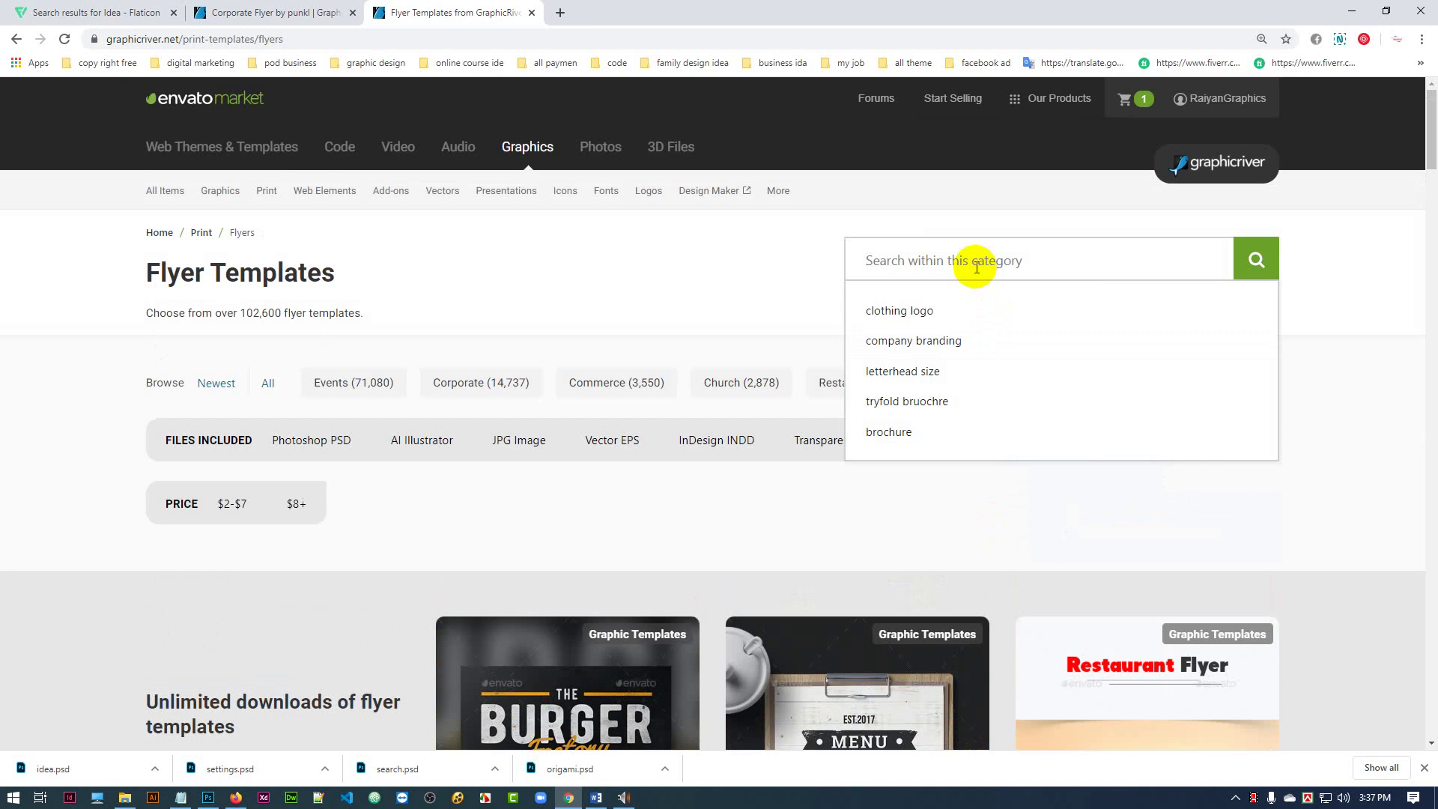
text(cor)
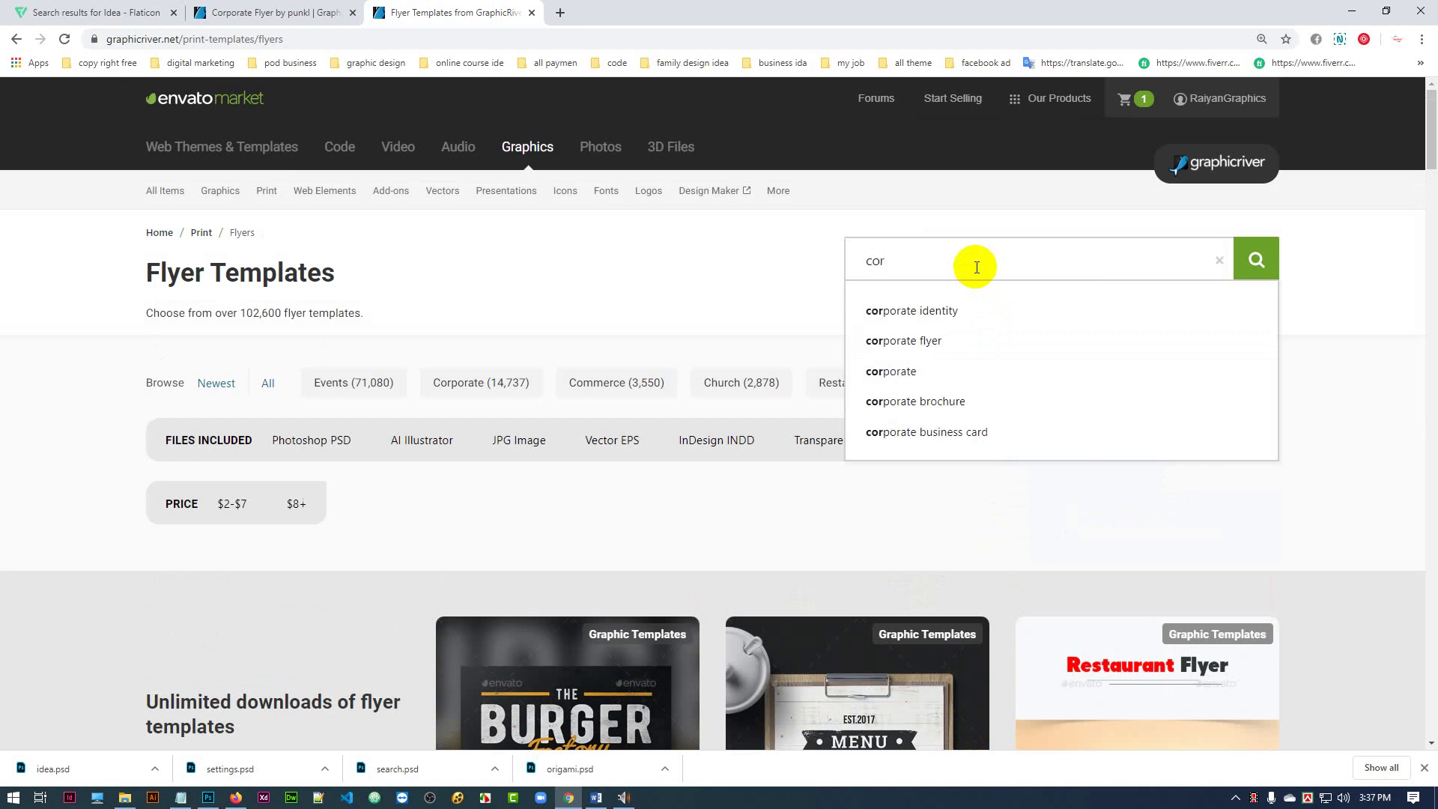
click(905, 340)
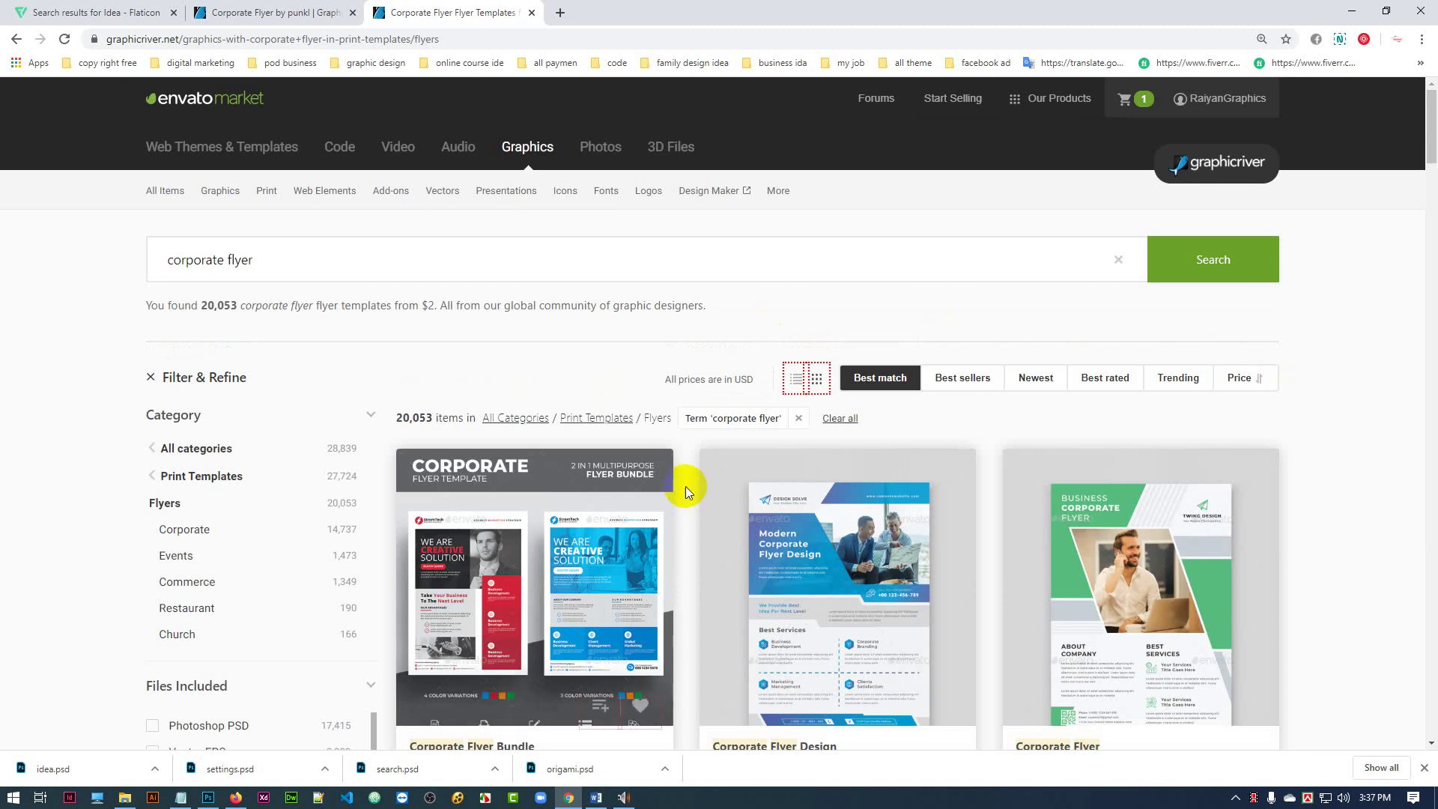
- Browse the corporate flyer search results for design ideas and return to the reference Corporate Flyer item page
scroll(629, 442, down, 2)
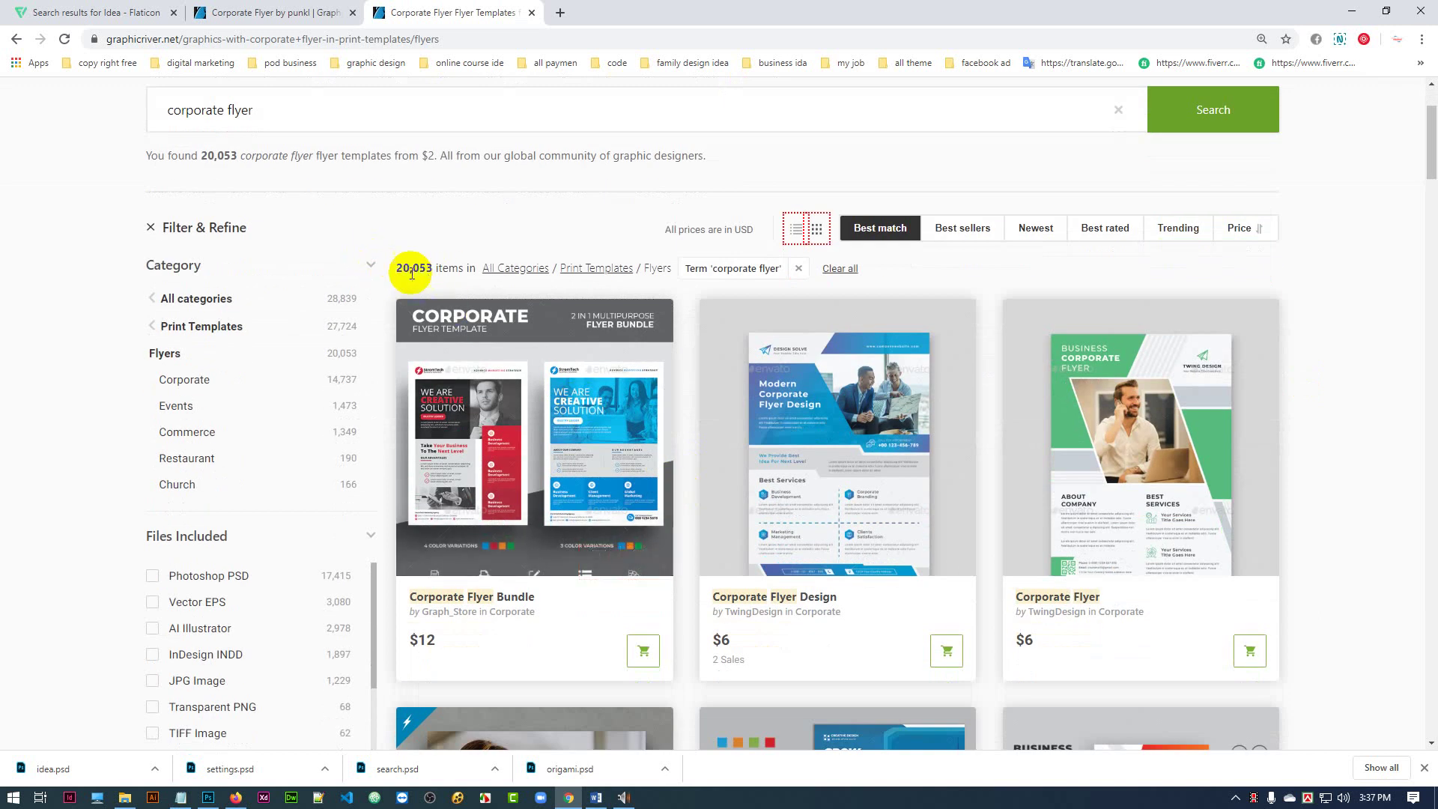
scroll(834, 513, down, 2)
scroll(872, 481, down, 15)
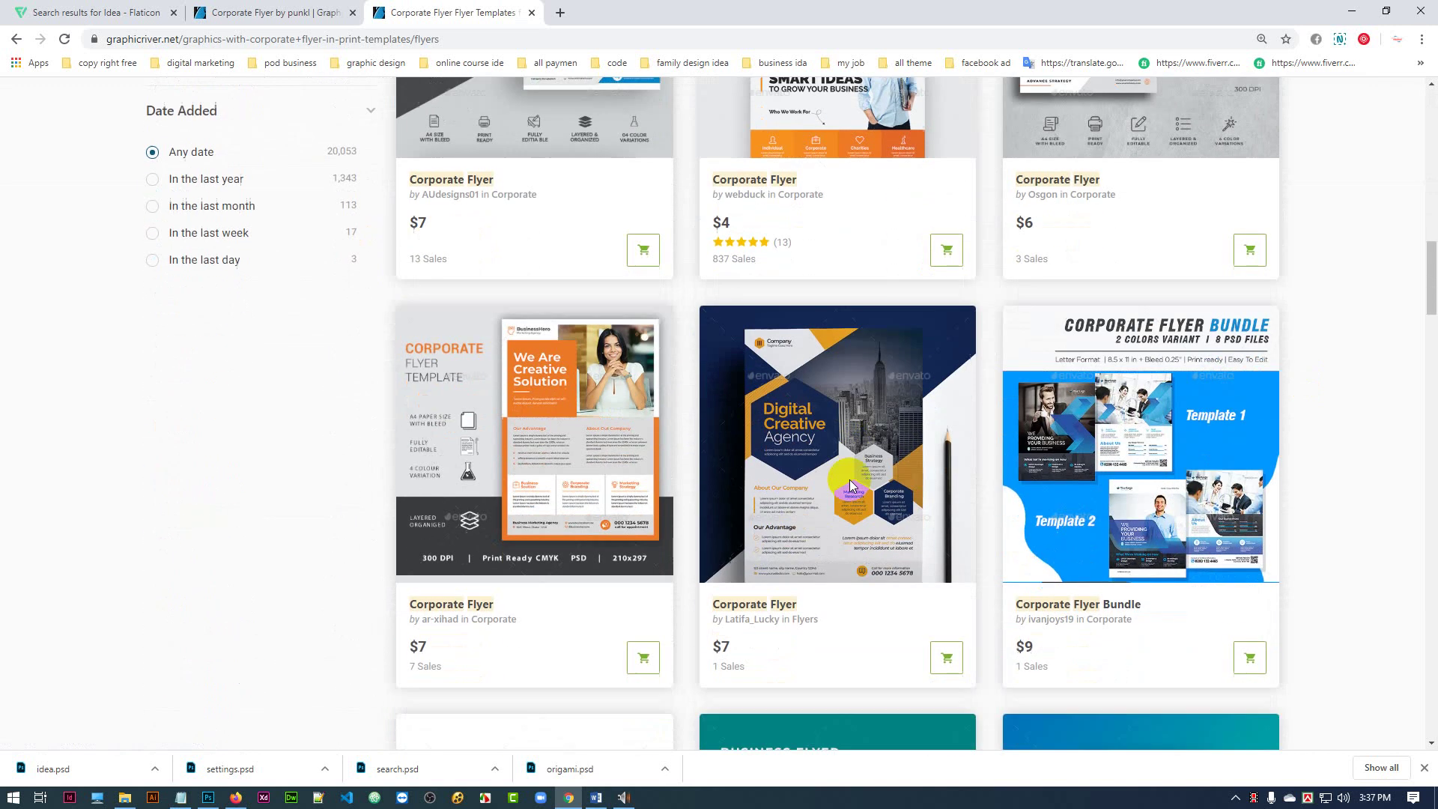
scroll(849, 488, down, 8)
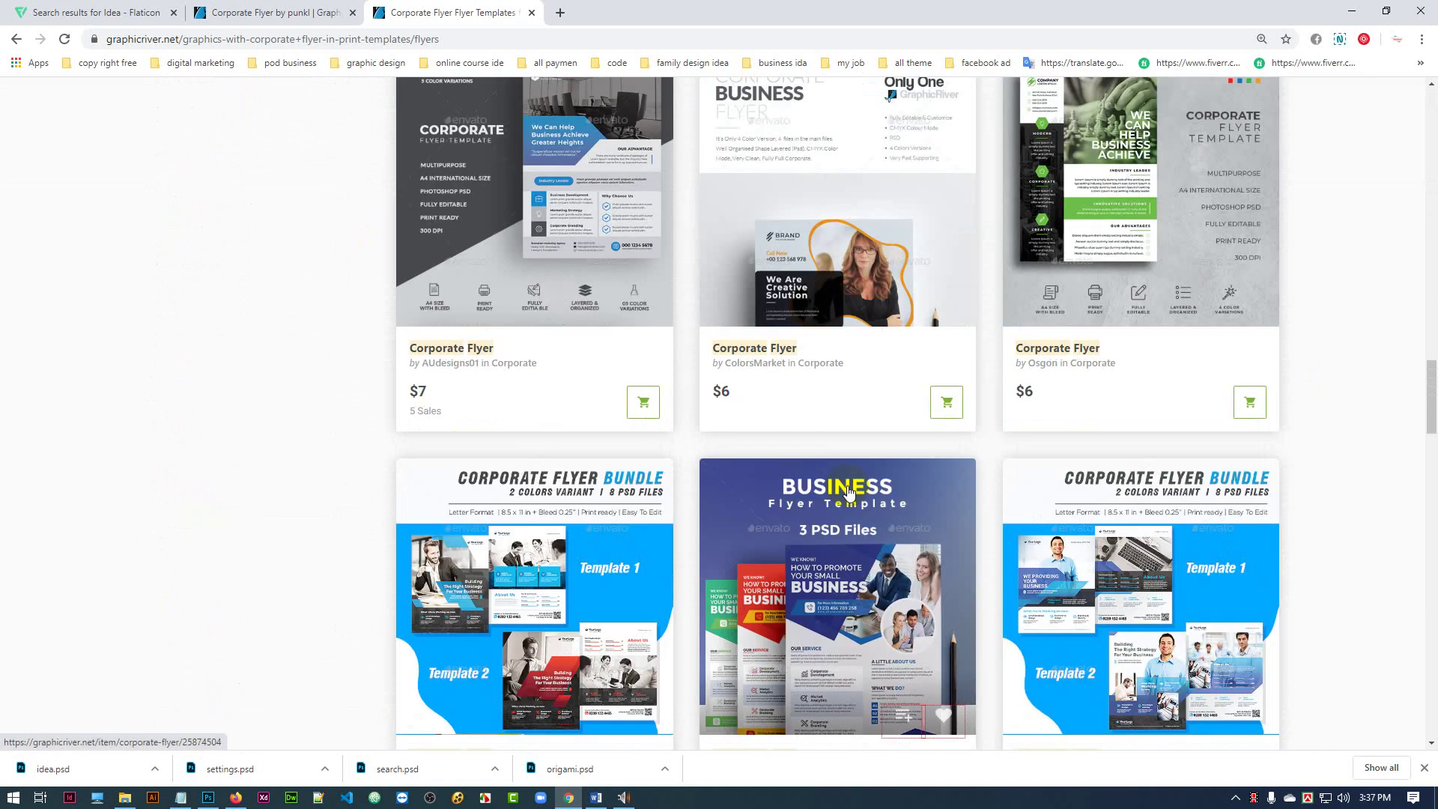
scroll(848, 490, down, 3)
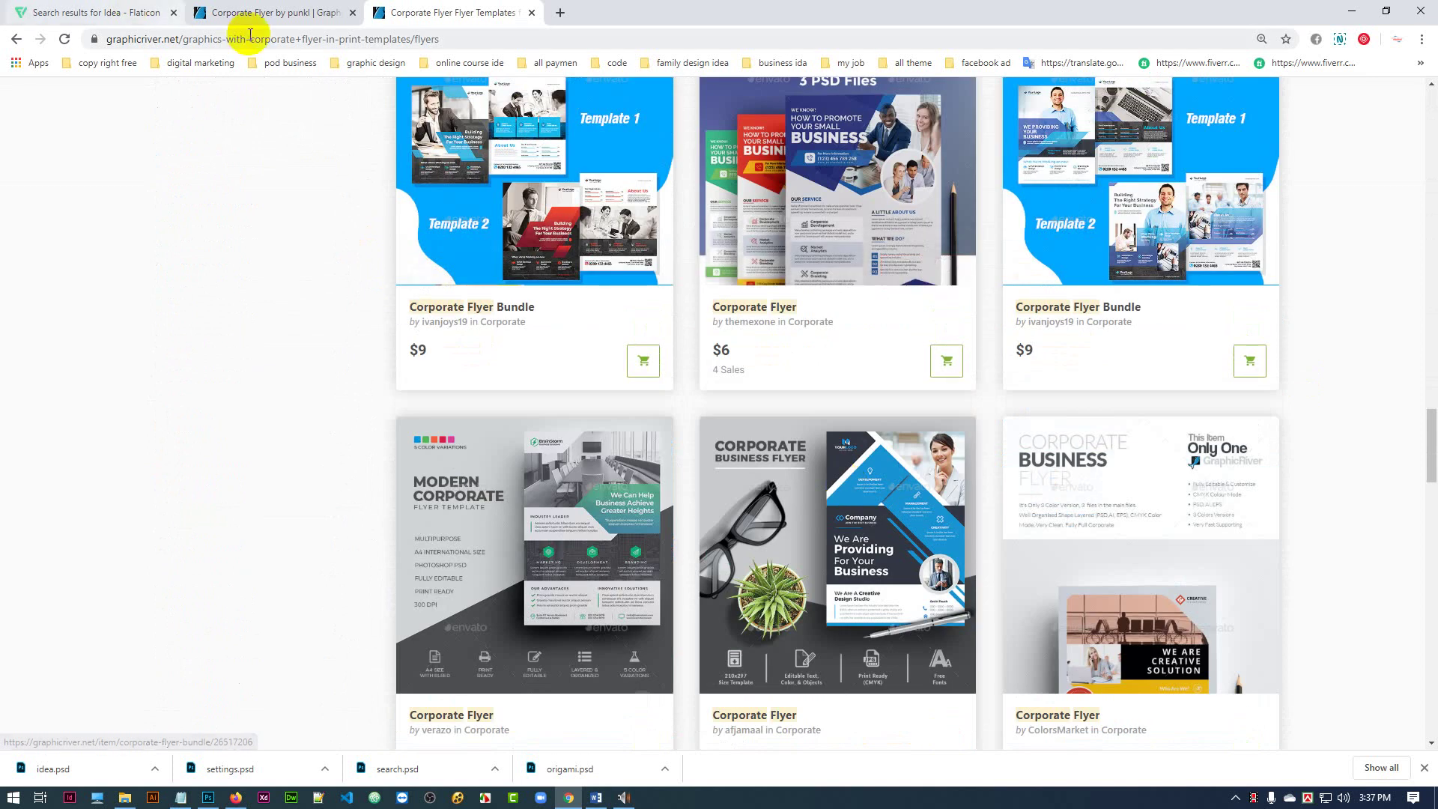
click(270, 12)
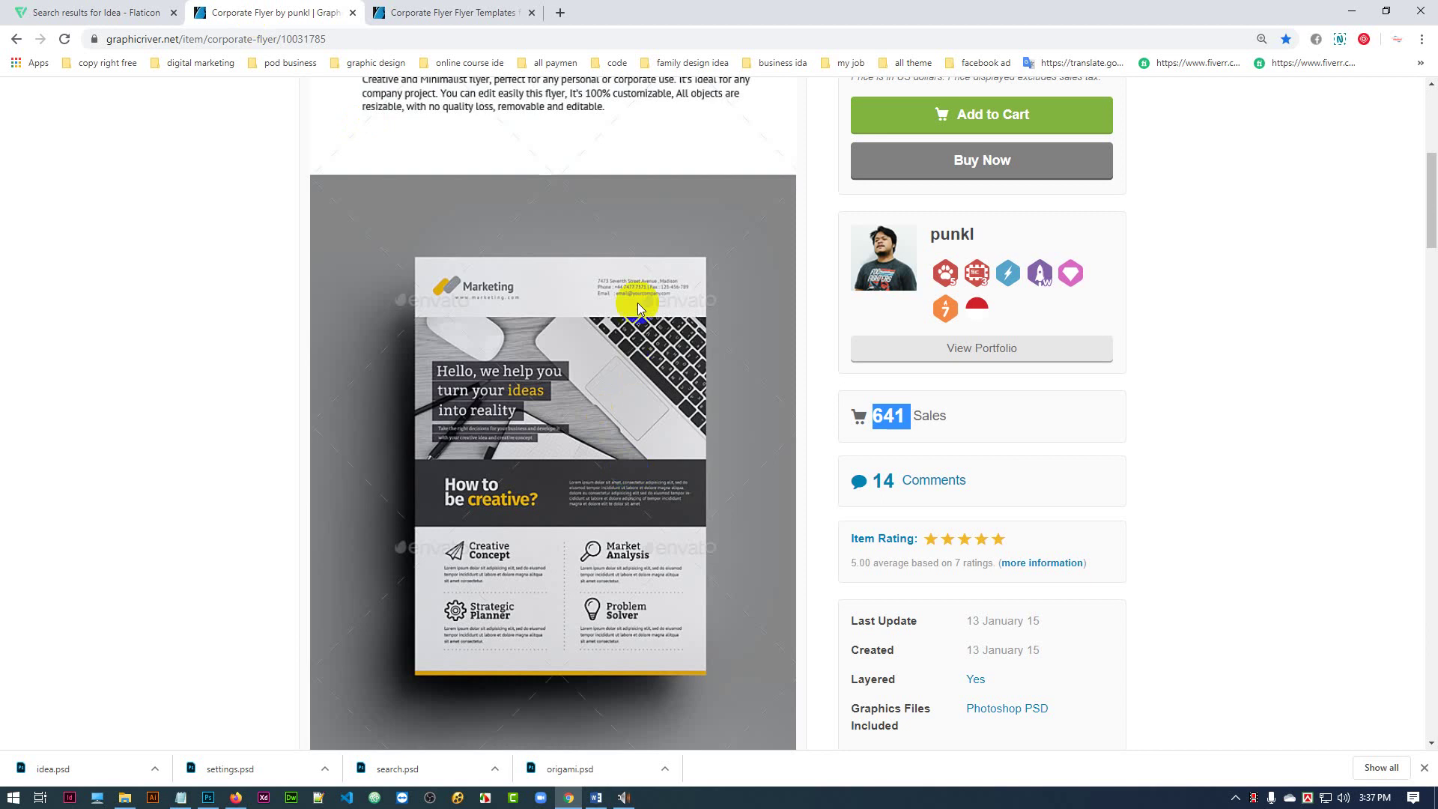
- Look through the remaining corporate flyer results down to the page numbers, comparing their layouts
click(449, 13)
scroll(1067, 549, down, 5)
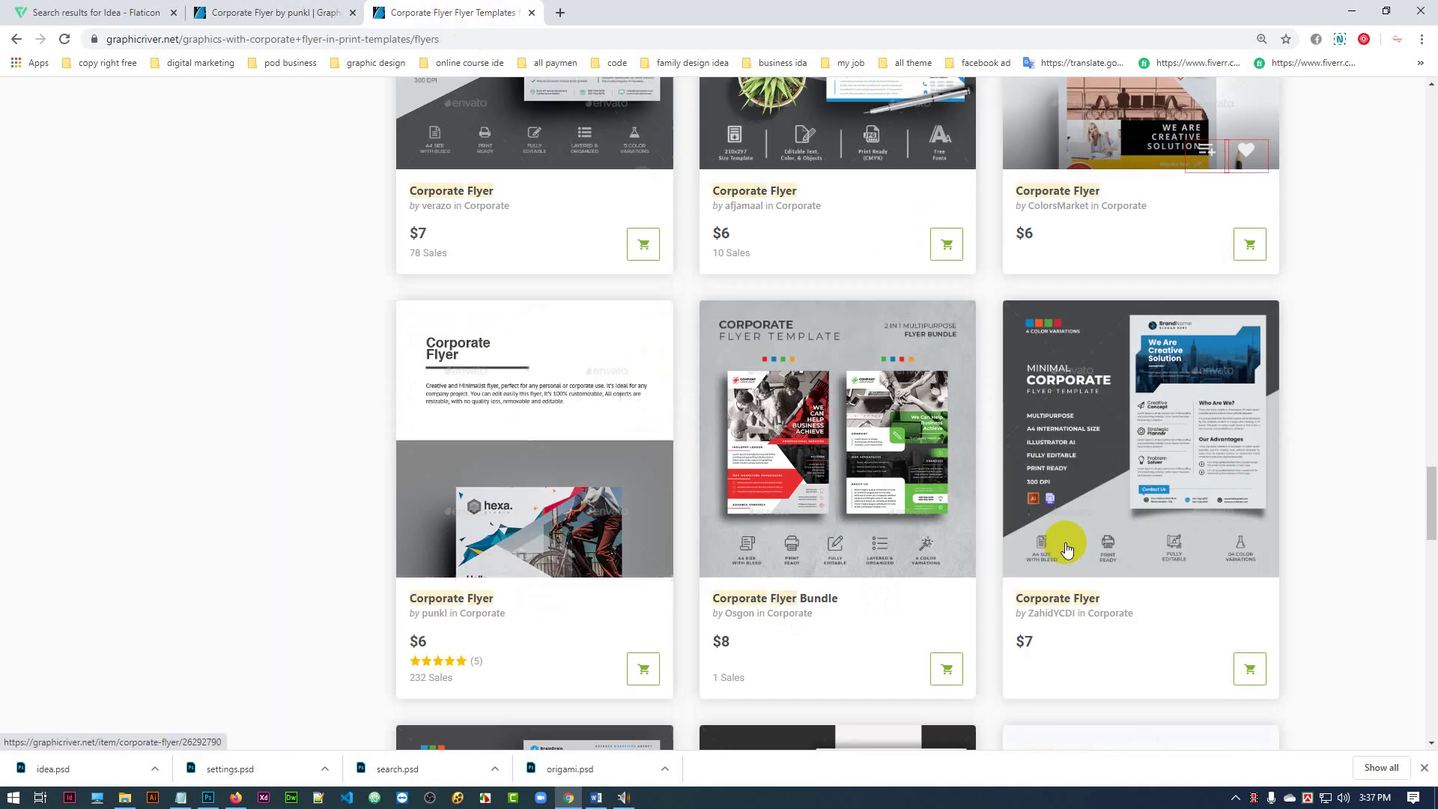
scroll(1067, 549, down, 5)
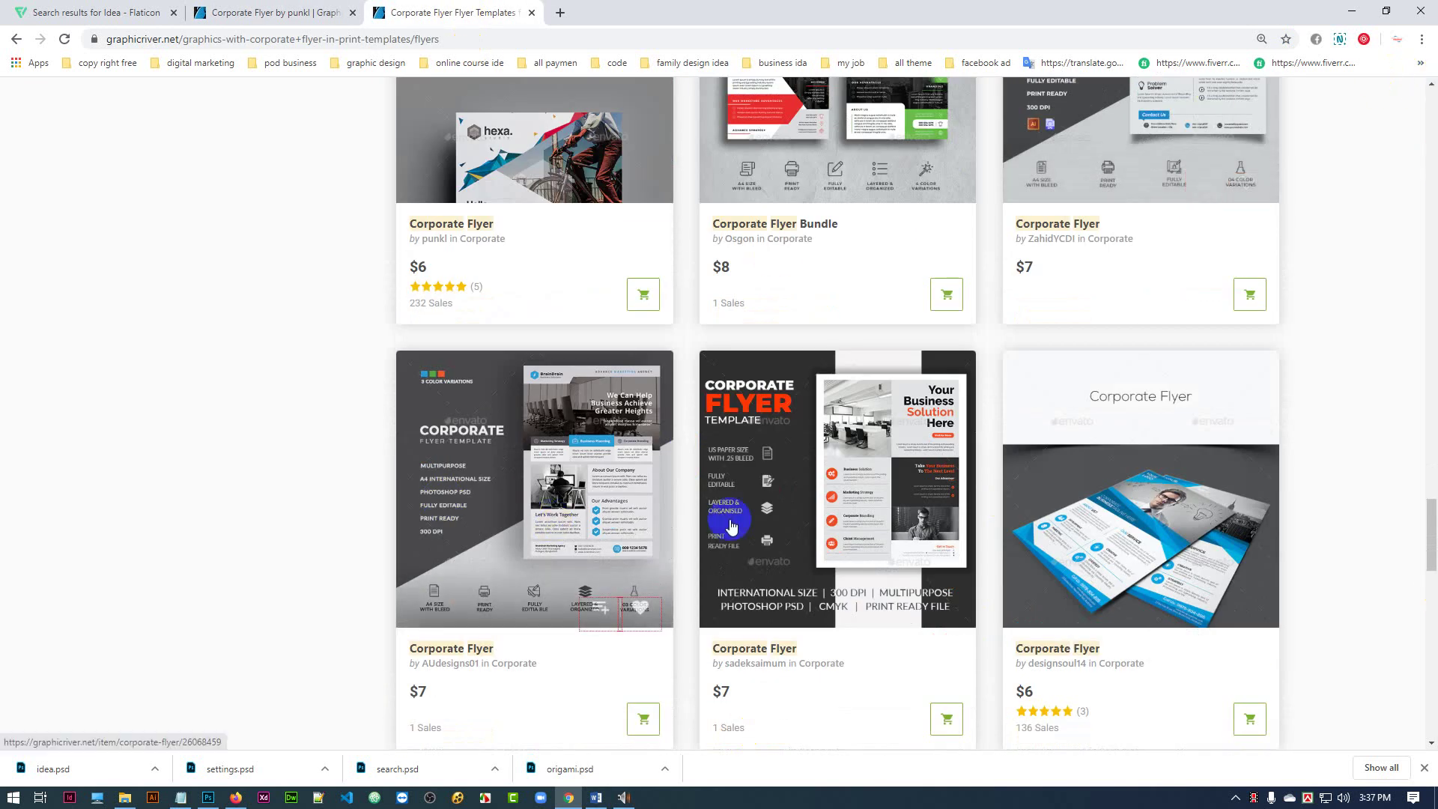
scroll(799, 460, down, 5)
scroll(976, 620, up, 8)
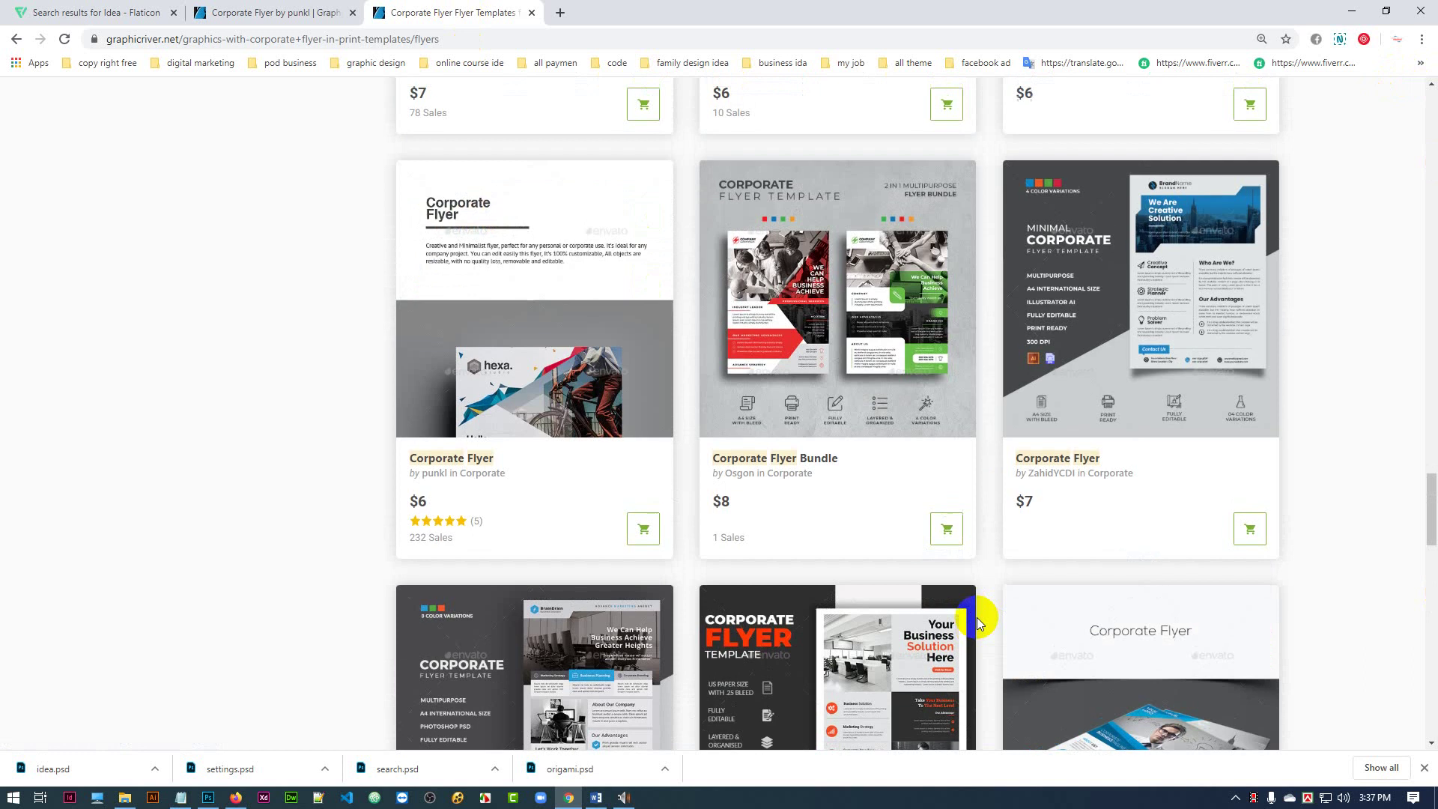
scroll(976, 619, up, 7)
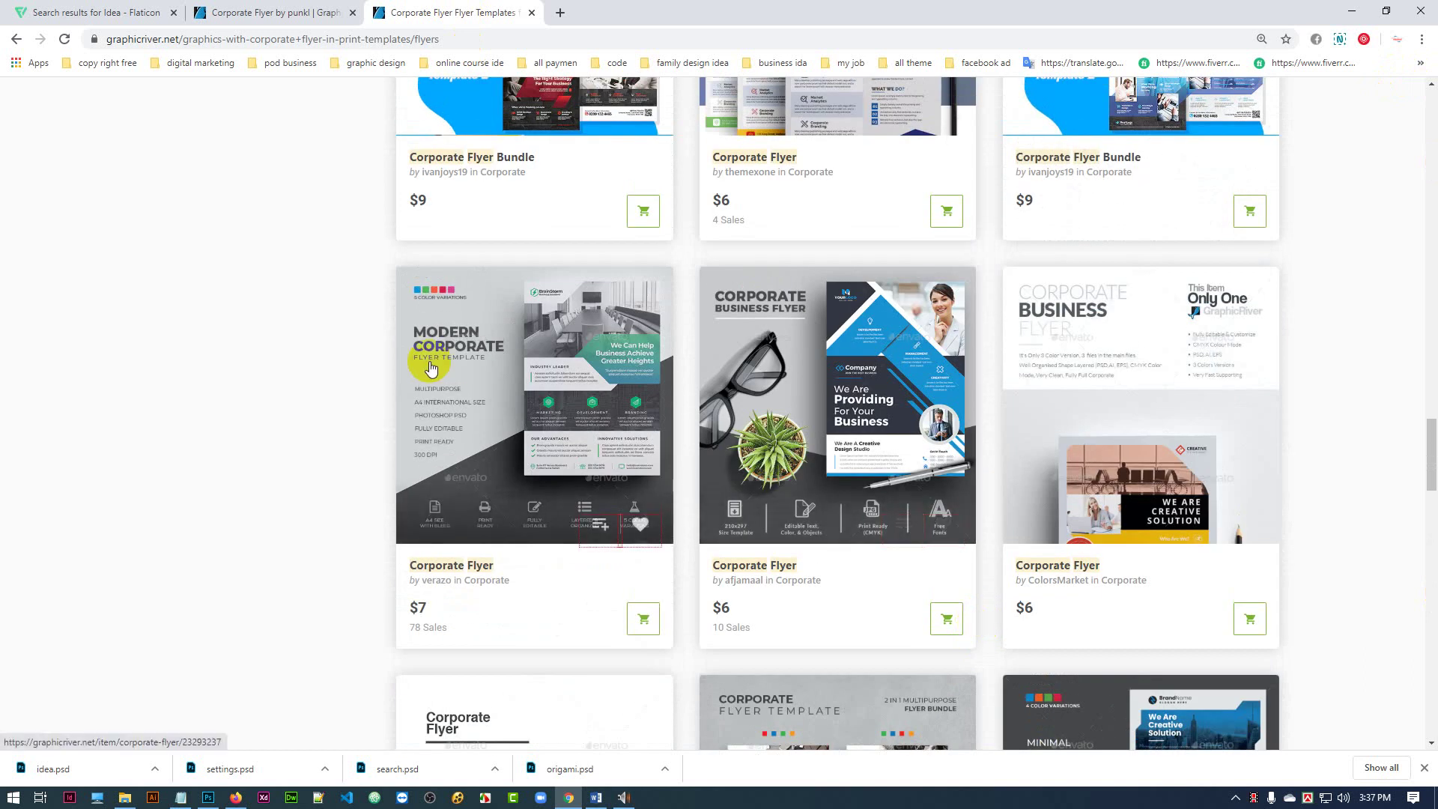
scroll(431, 367, up, 3)
scroll(430, 366, down, 7)
scroll(756, 515, down, 11)
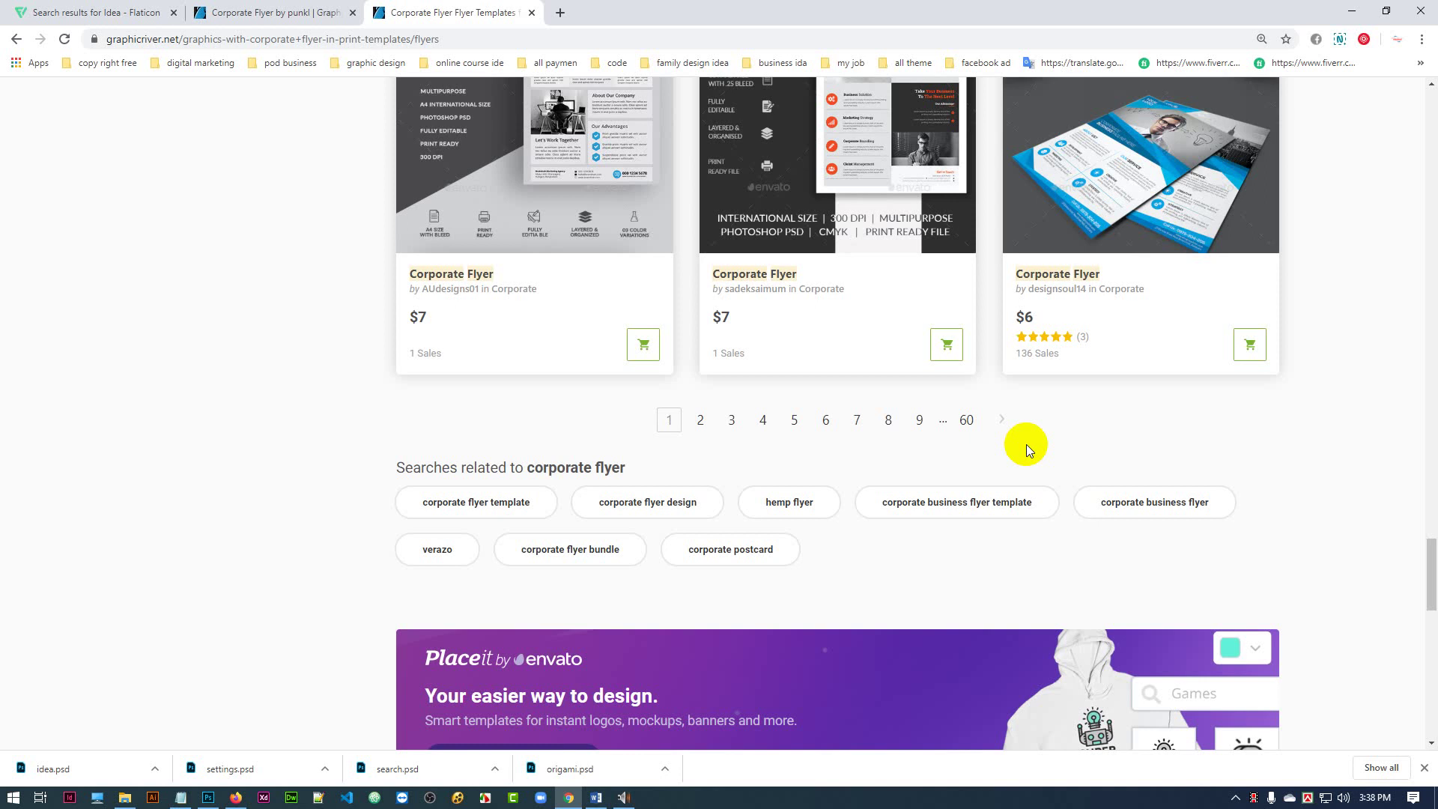
- Find the fonts used in the reference Corporate Flyer's description and open the Fira Sans link in a new tab
click(280, 12)
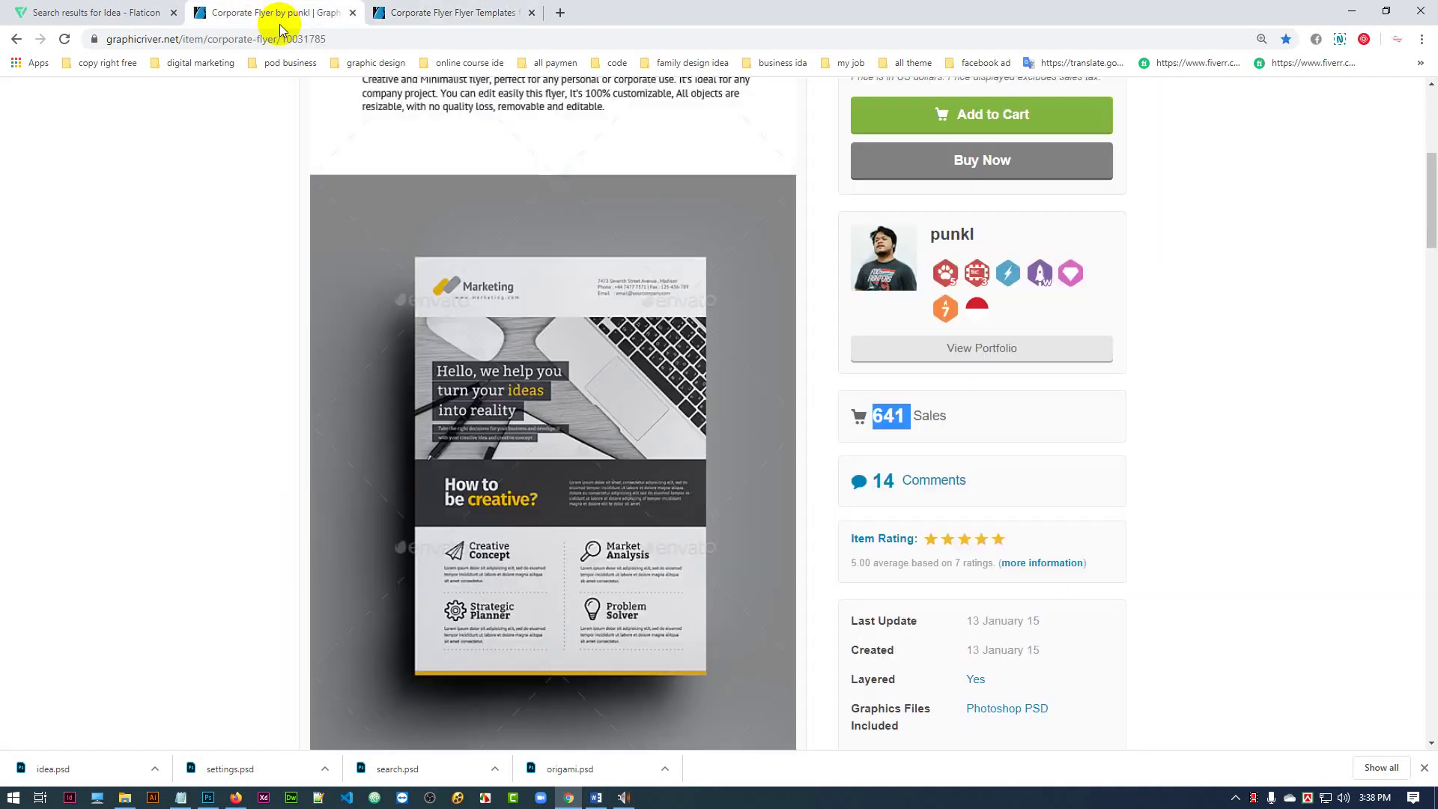
scroll(613, 483, down, 15)
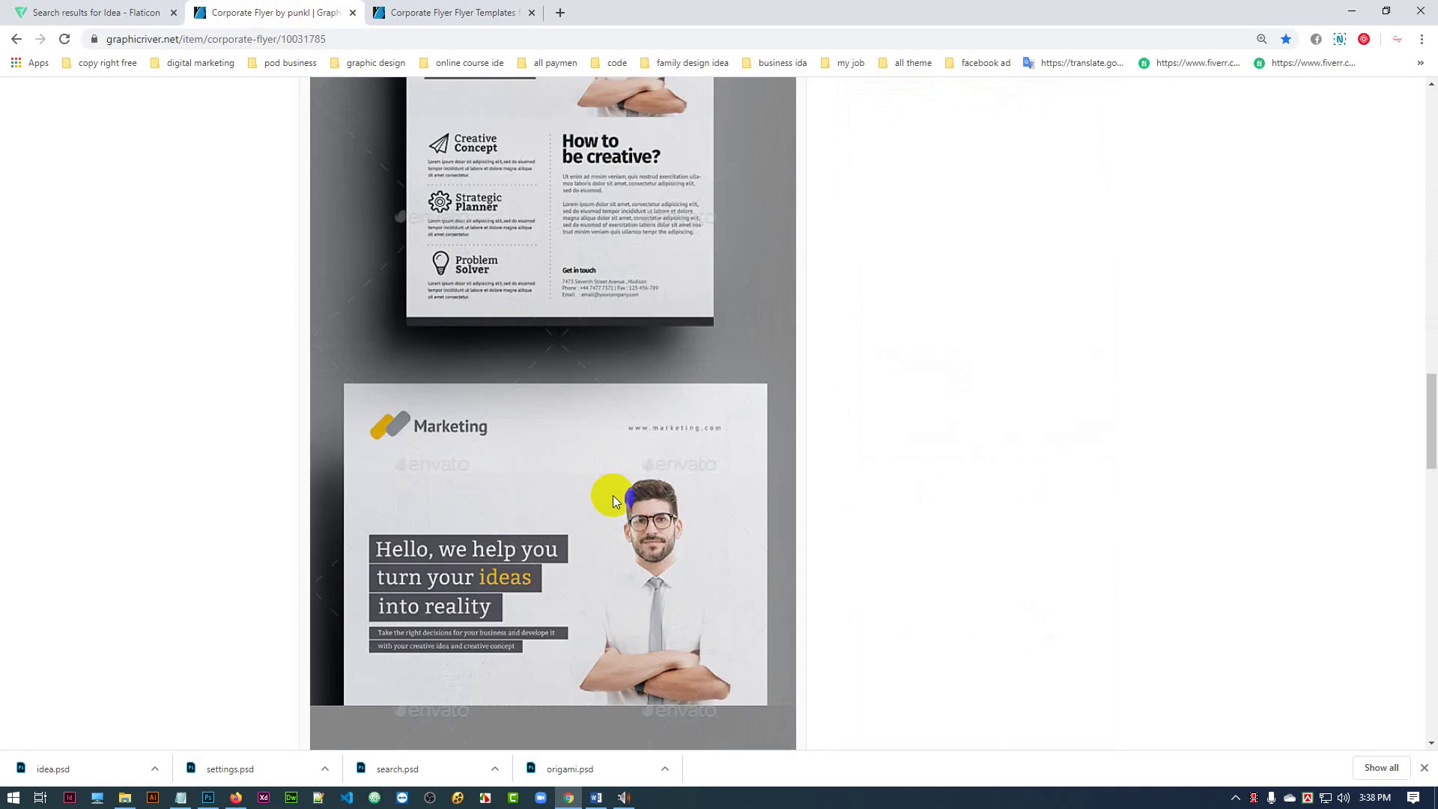
scroll(613, 496, down, 9)
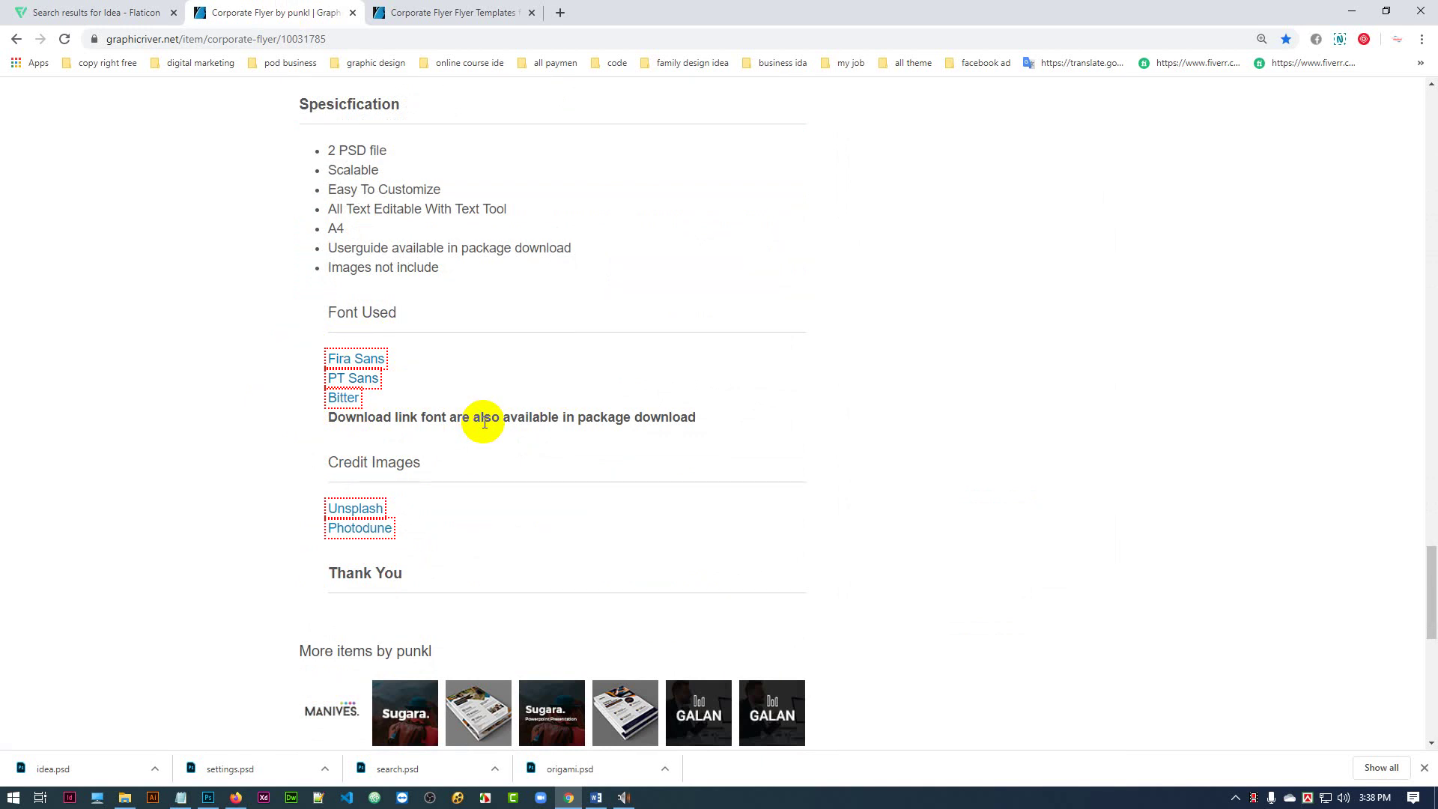
right_click(356, 367)
click(410, 372)
click(489, 19)
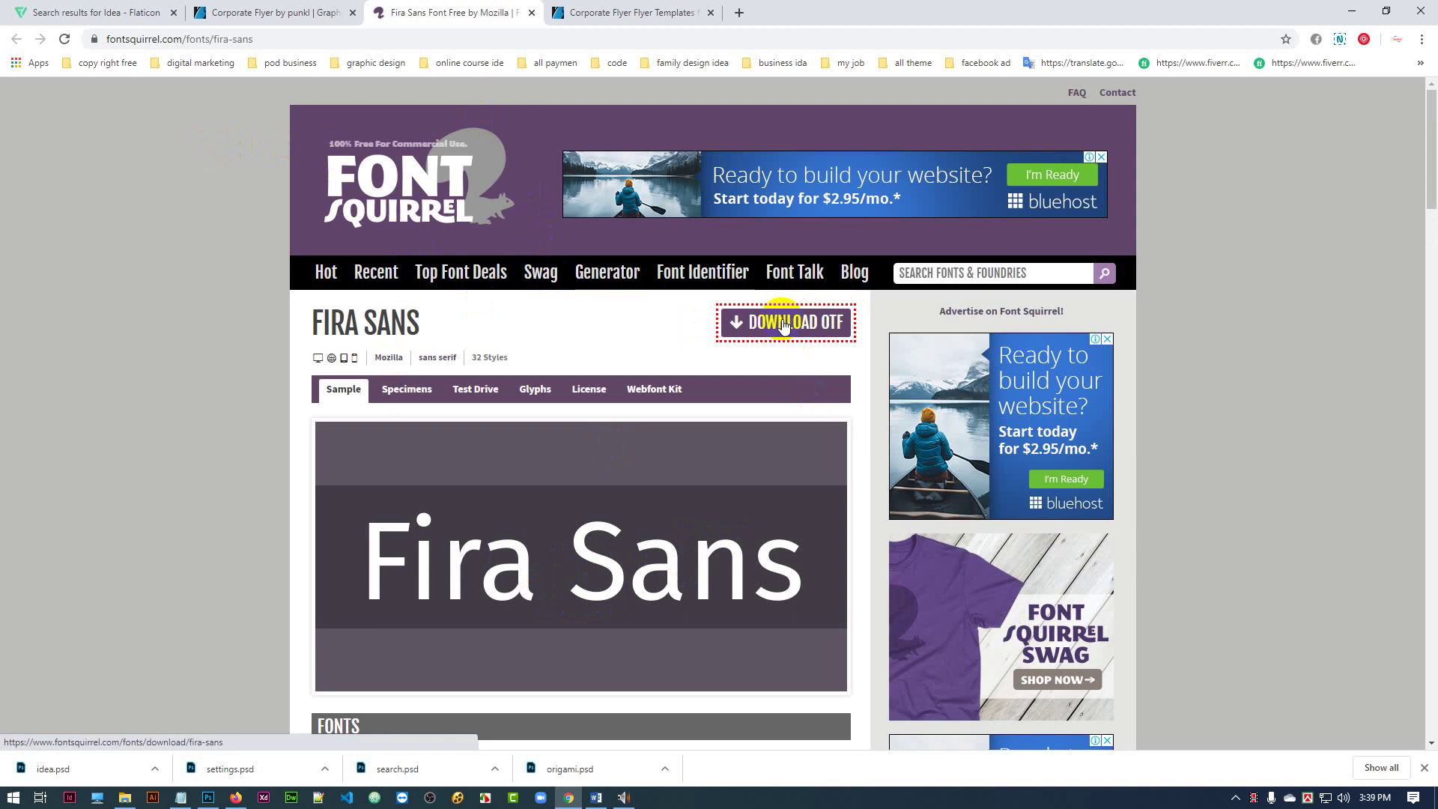
- Review the reference flyer's preview images alongside the other corporate flyer results, ending at the item page's heading
click(279, 12)
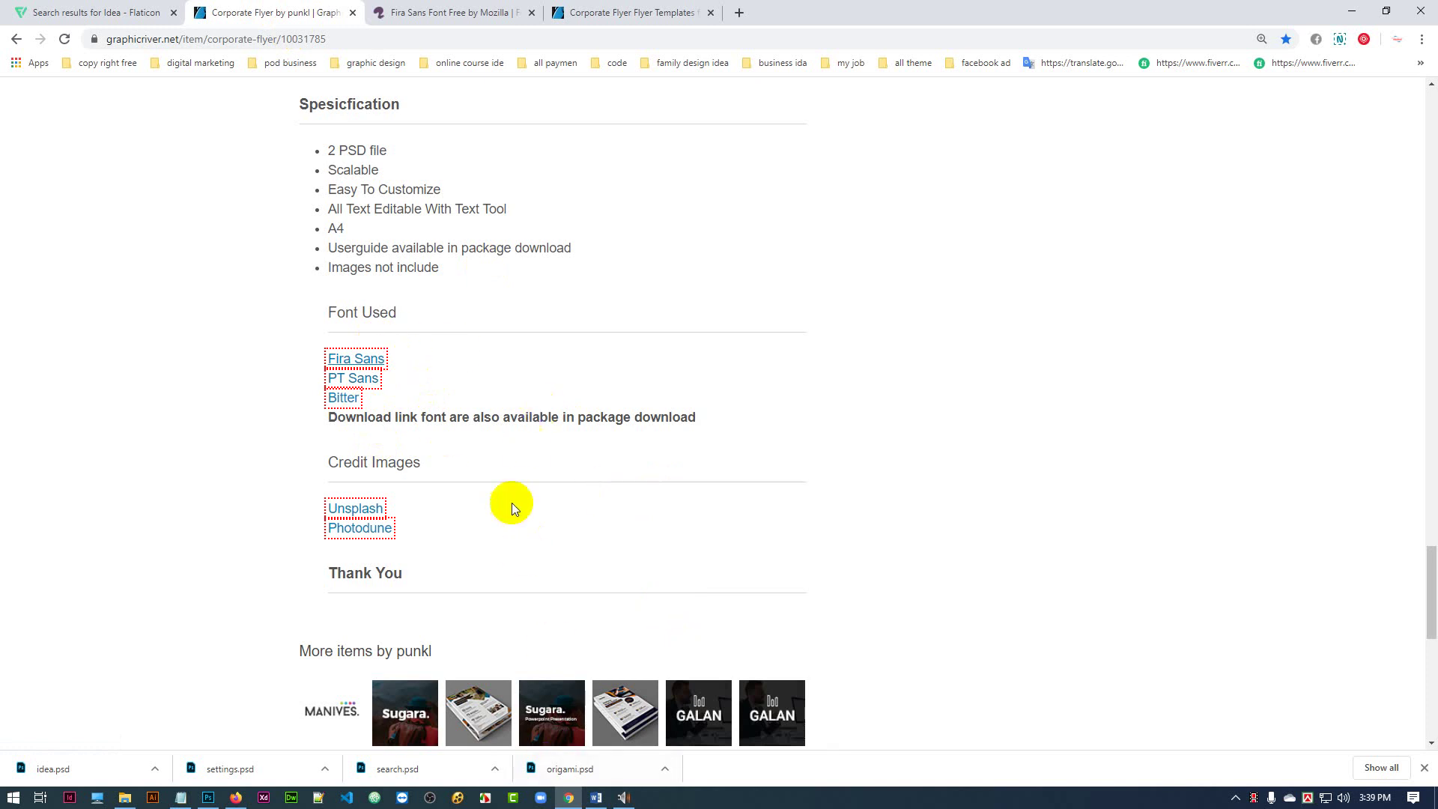
scroll(511, 505, up, 5)
scroll(511, 502, up, 15)
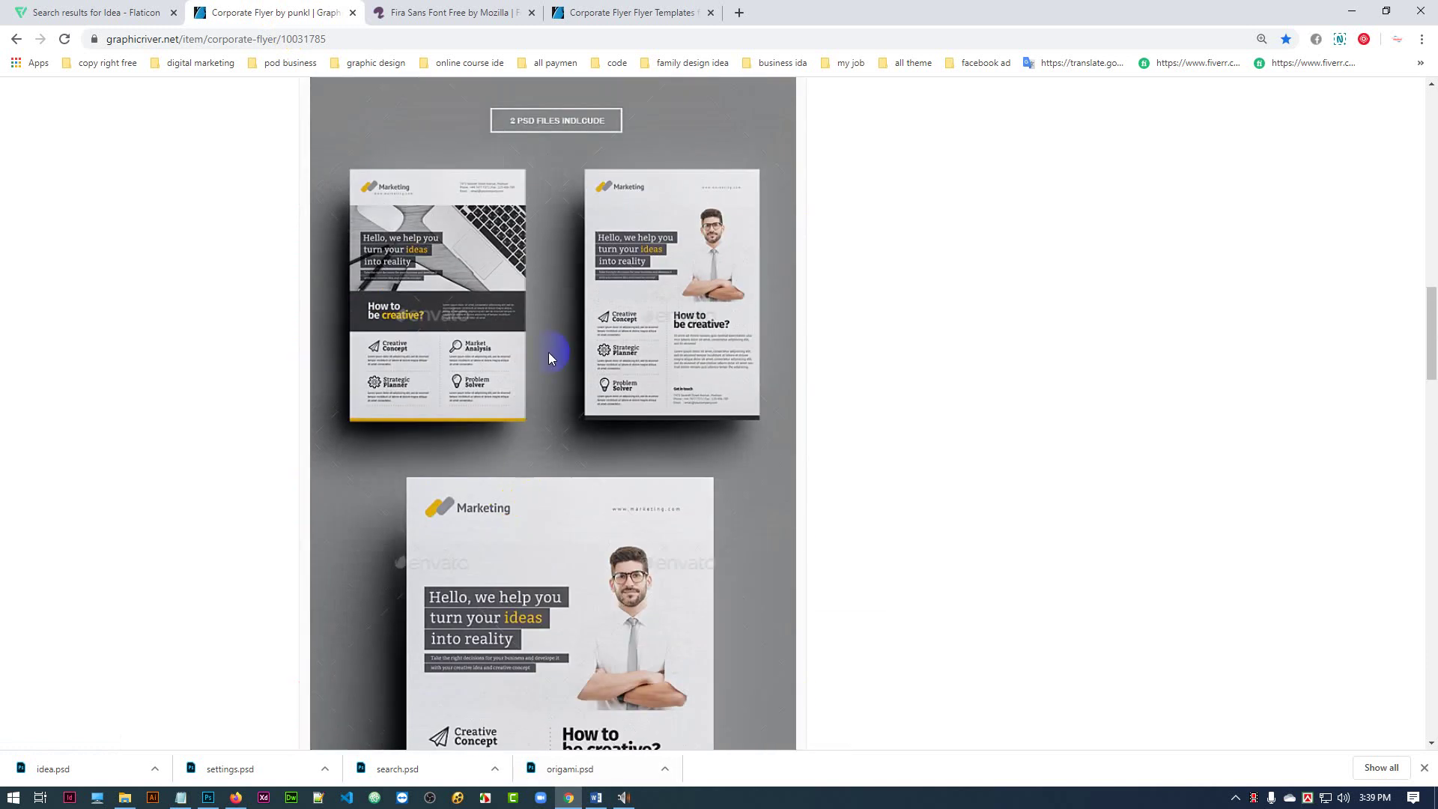
click(691, 6)
scroll(1049, 402, up, 6)
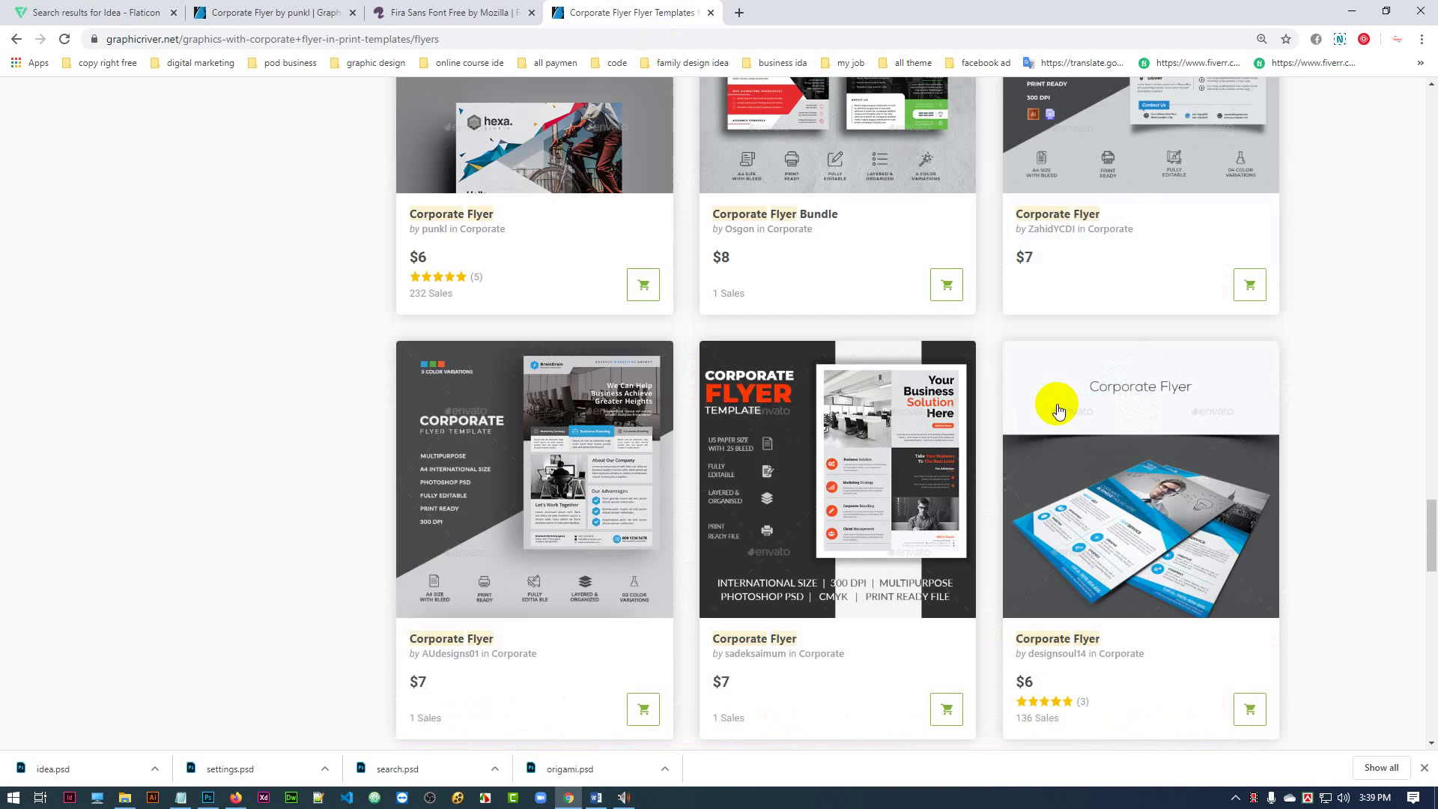
click(271, 12)
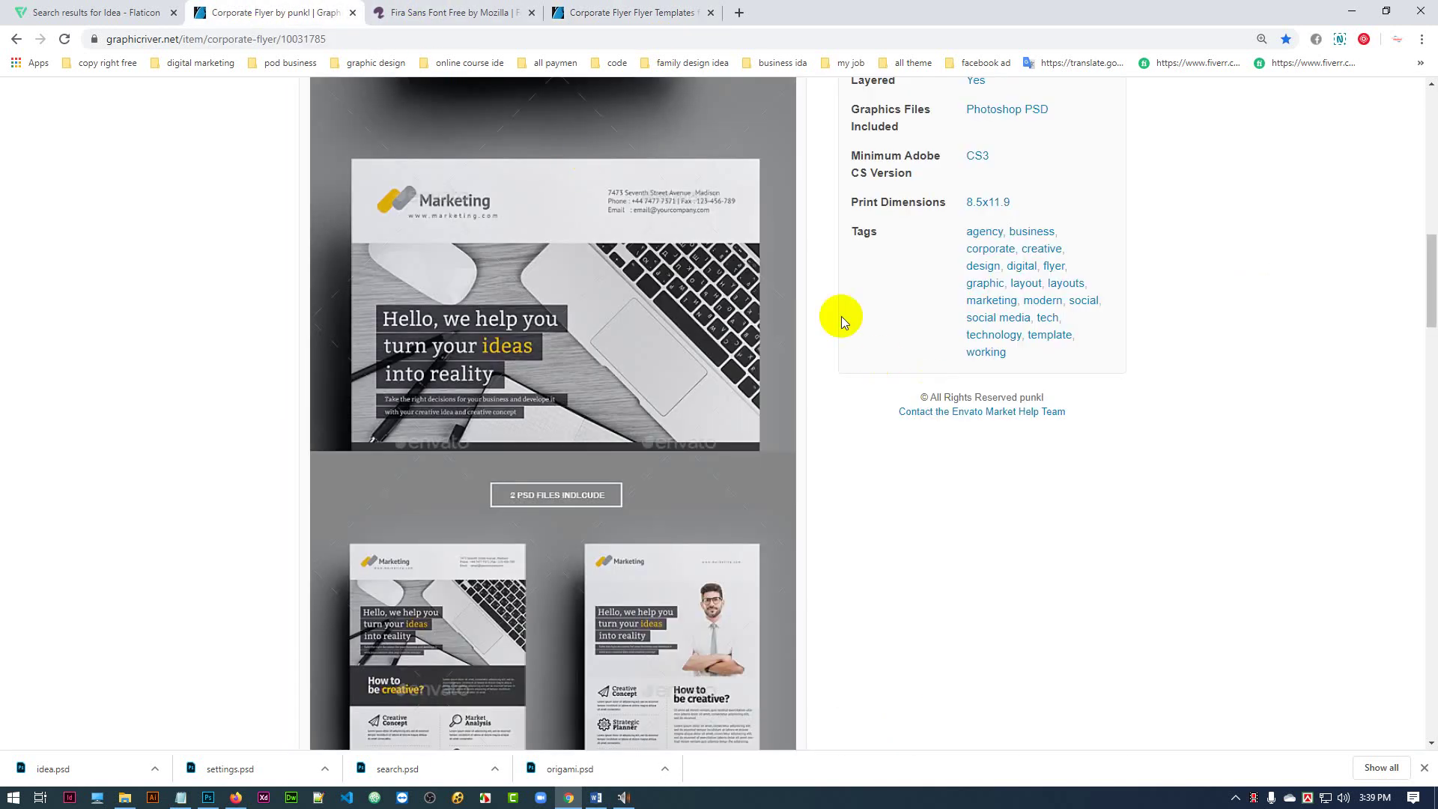
scroll(659, 434, up, 3)
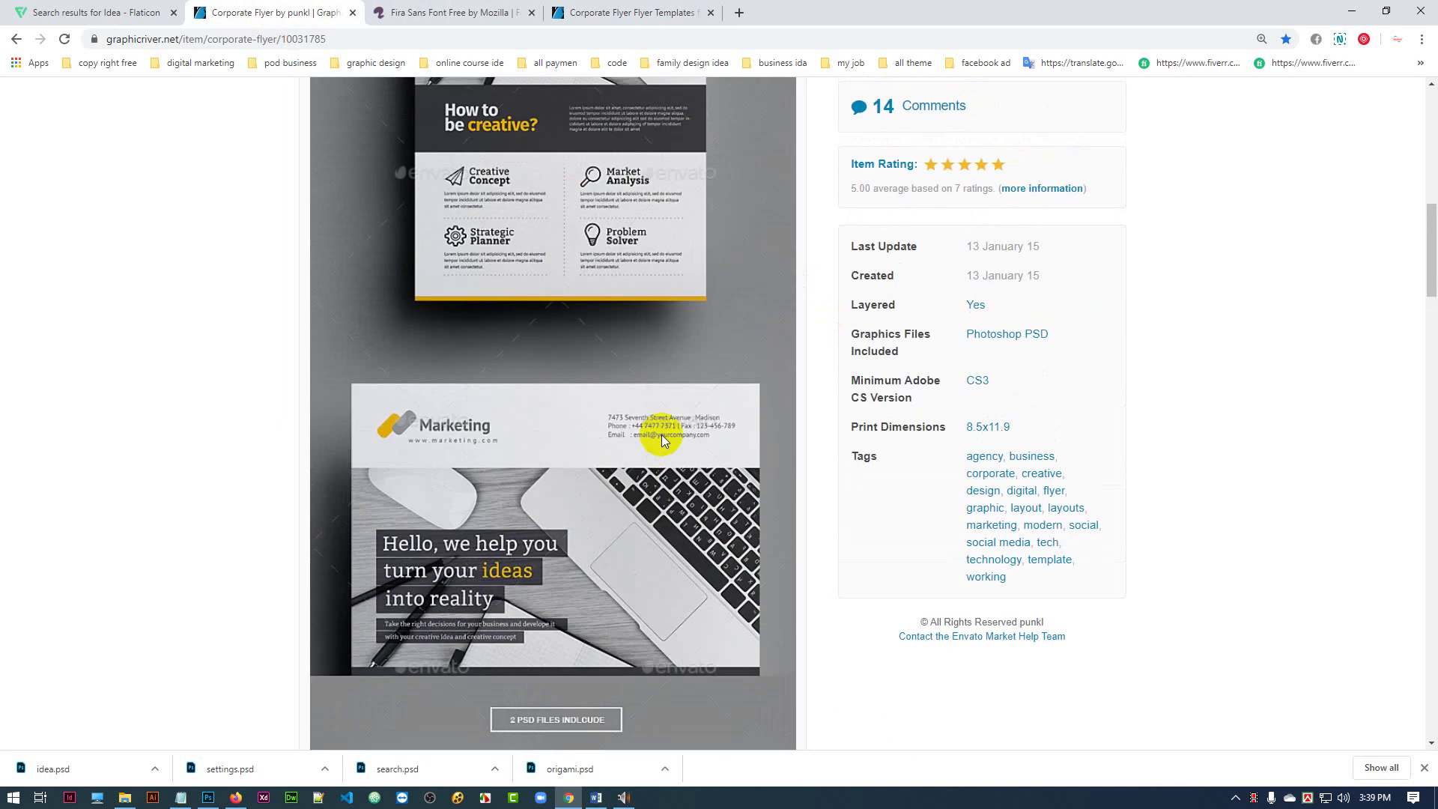
scroll(662, 434, up, 10)
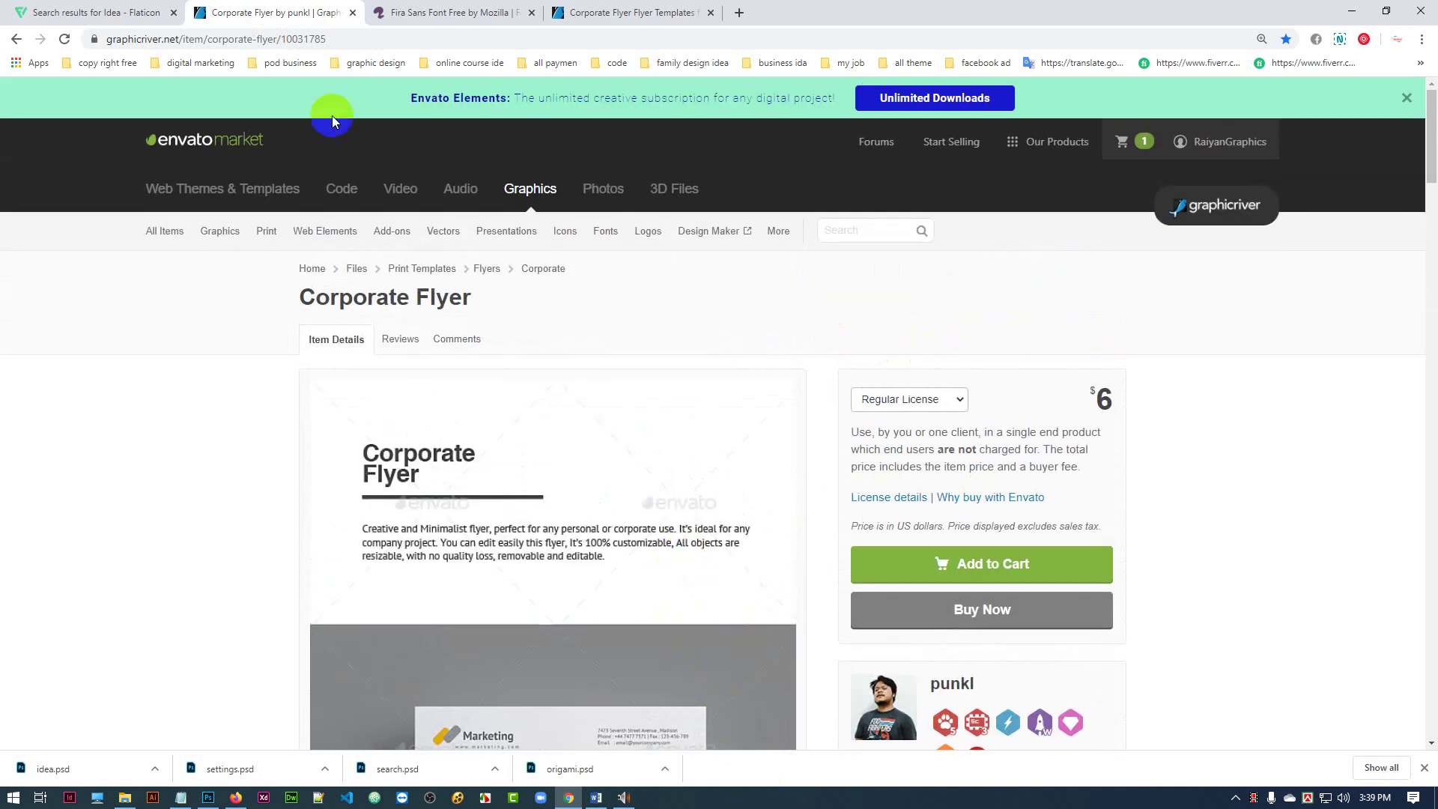
- Select the full web address of the reference Corporate Flyer page and view its flyer preview
click(176, 39)
double_click(176, 39)
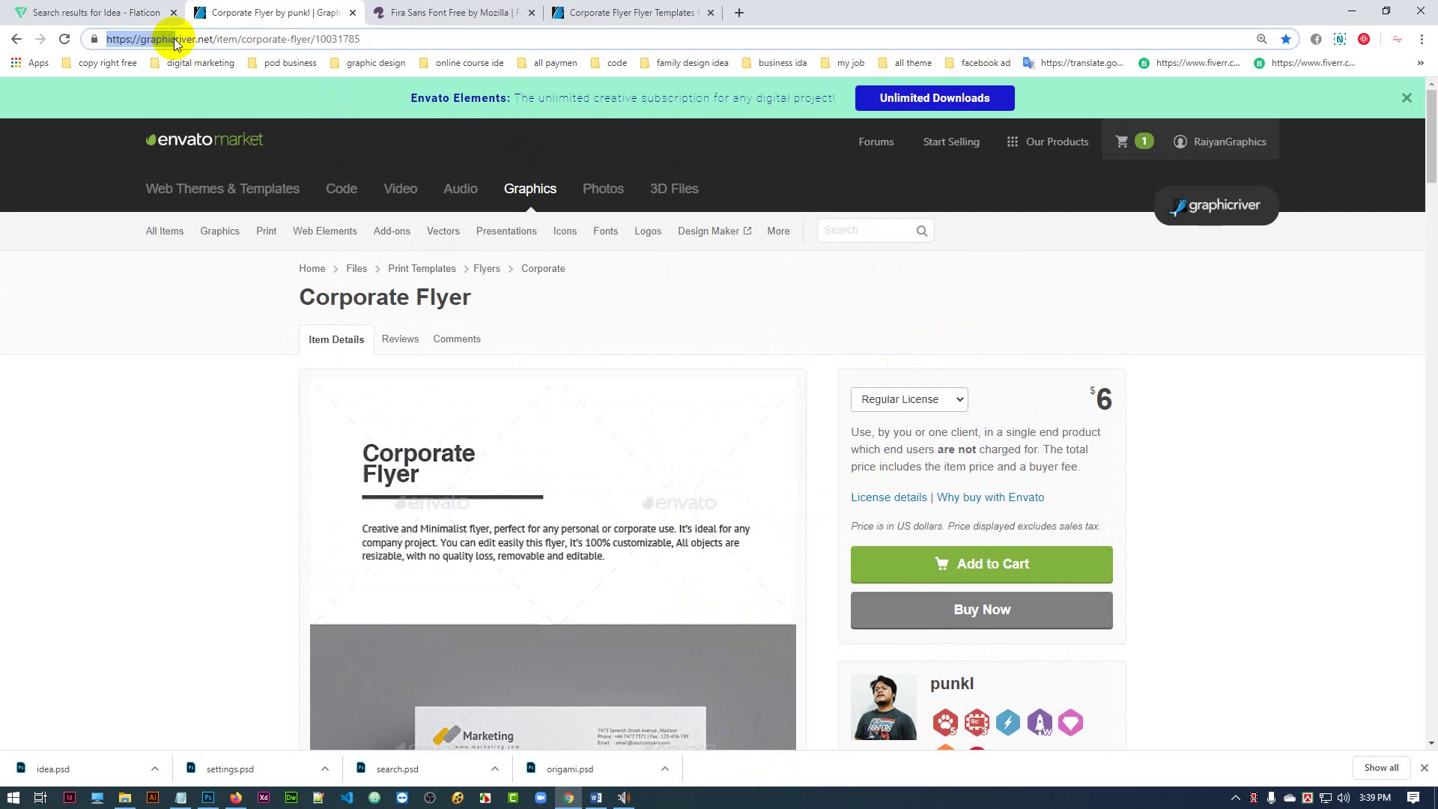
drag(392, 44, 112, 35)
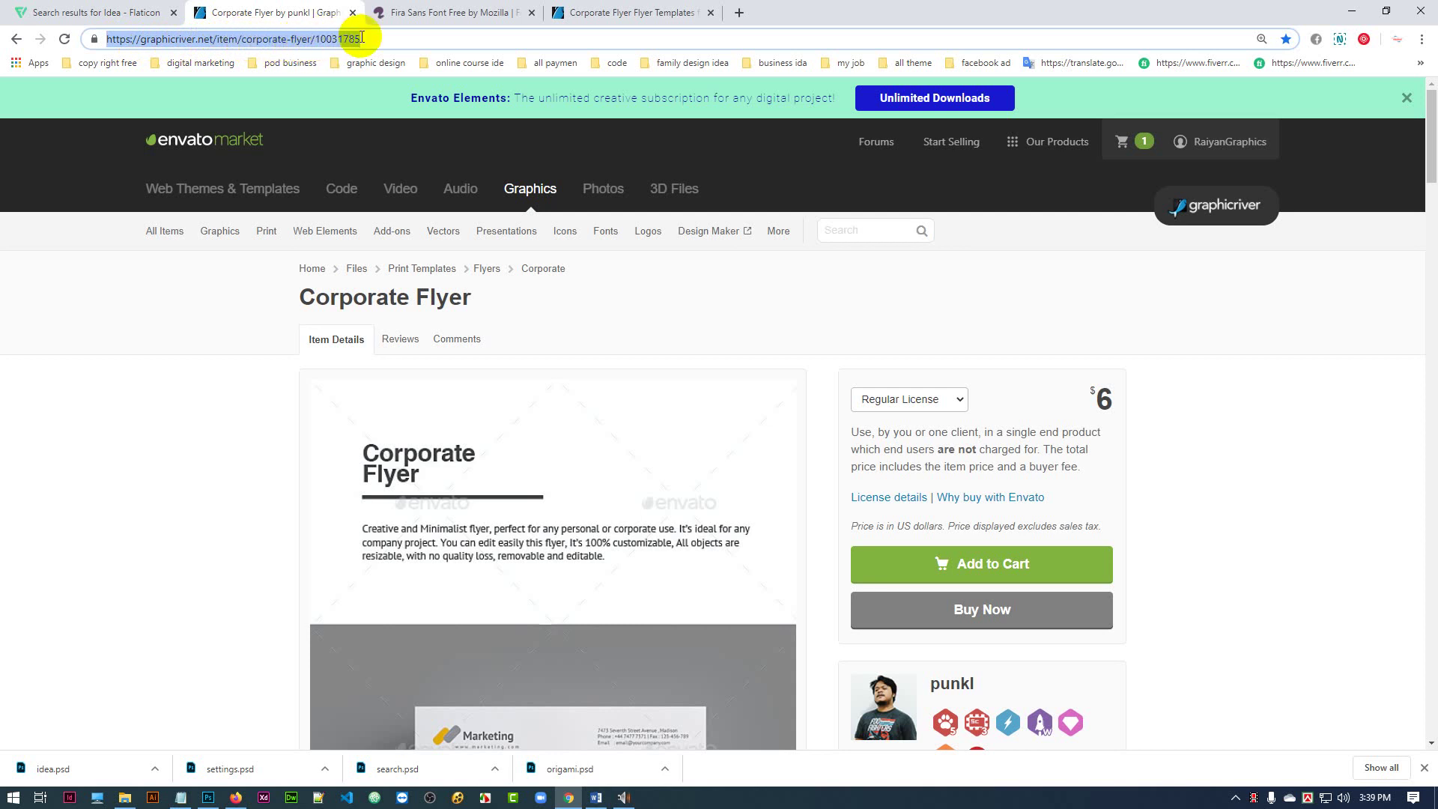
scroll(509, 608, down, 4)
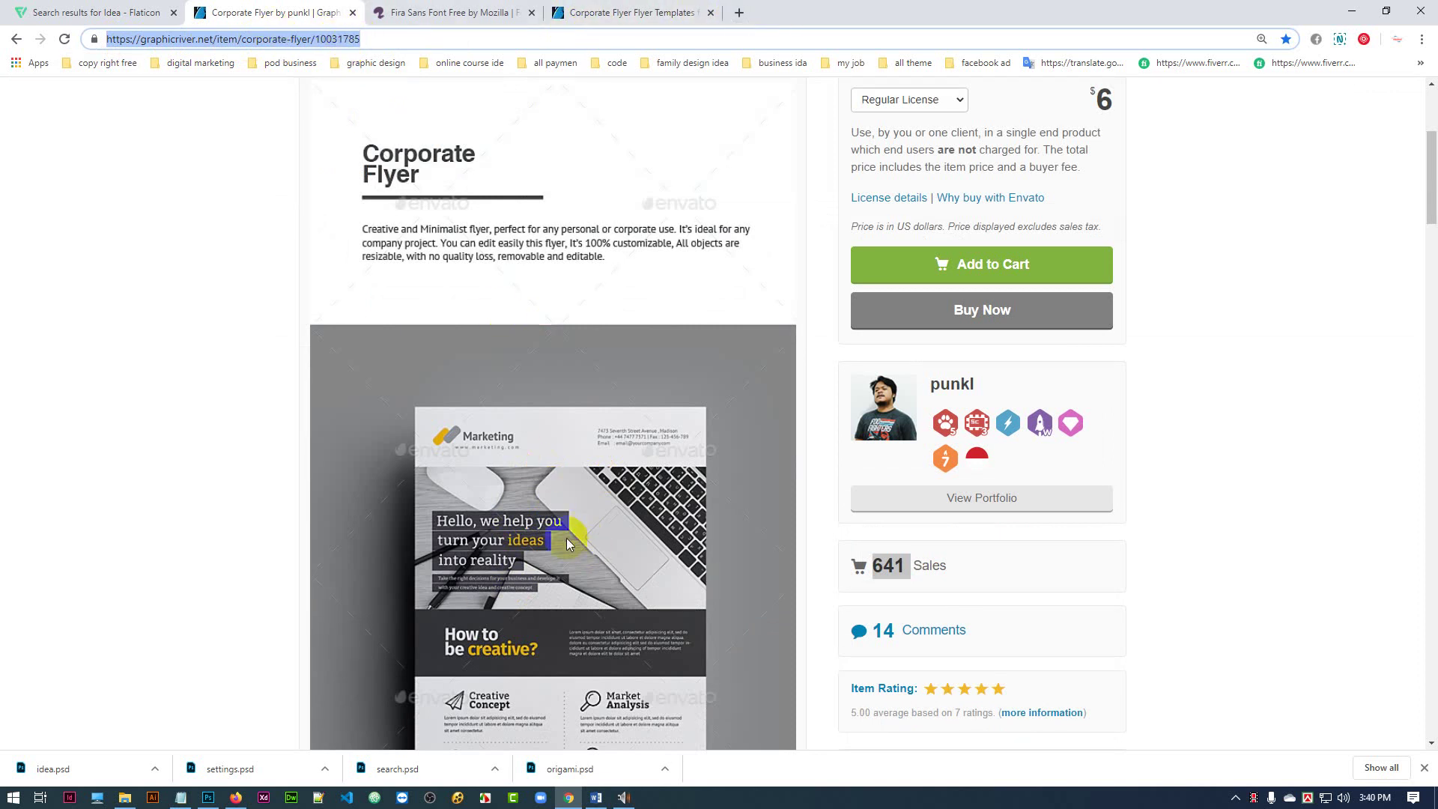
- Compare the reference Corporate Flyer page with the other corporate flyer search results
scroll(567, 539, up, 4)
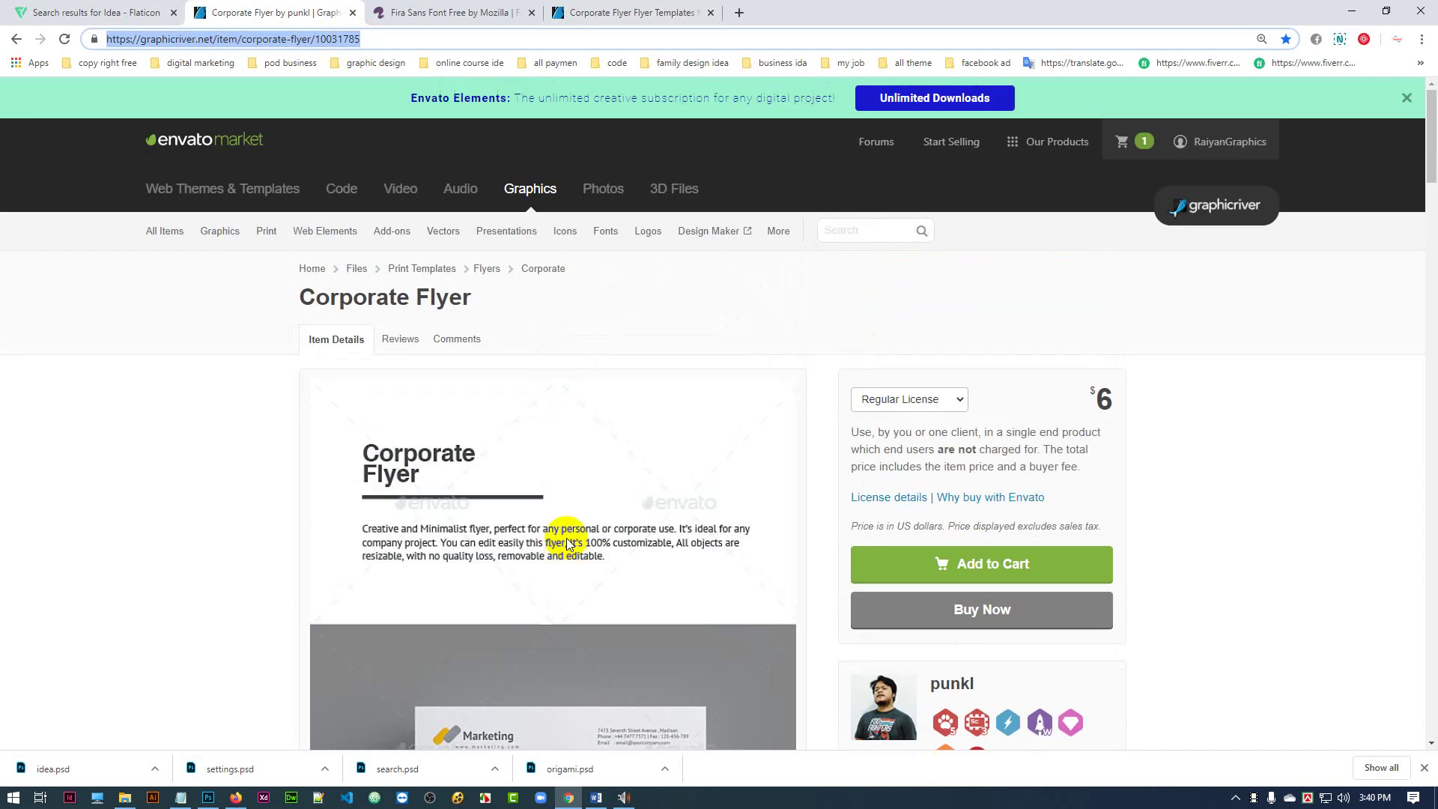
click(623, 13)
scroll(1236, 456, up, 5)
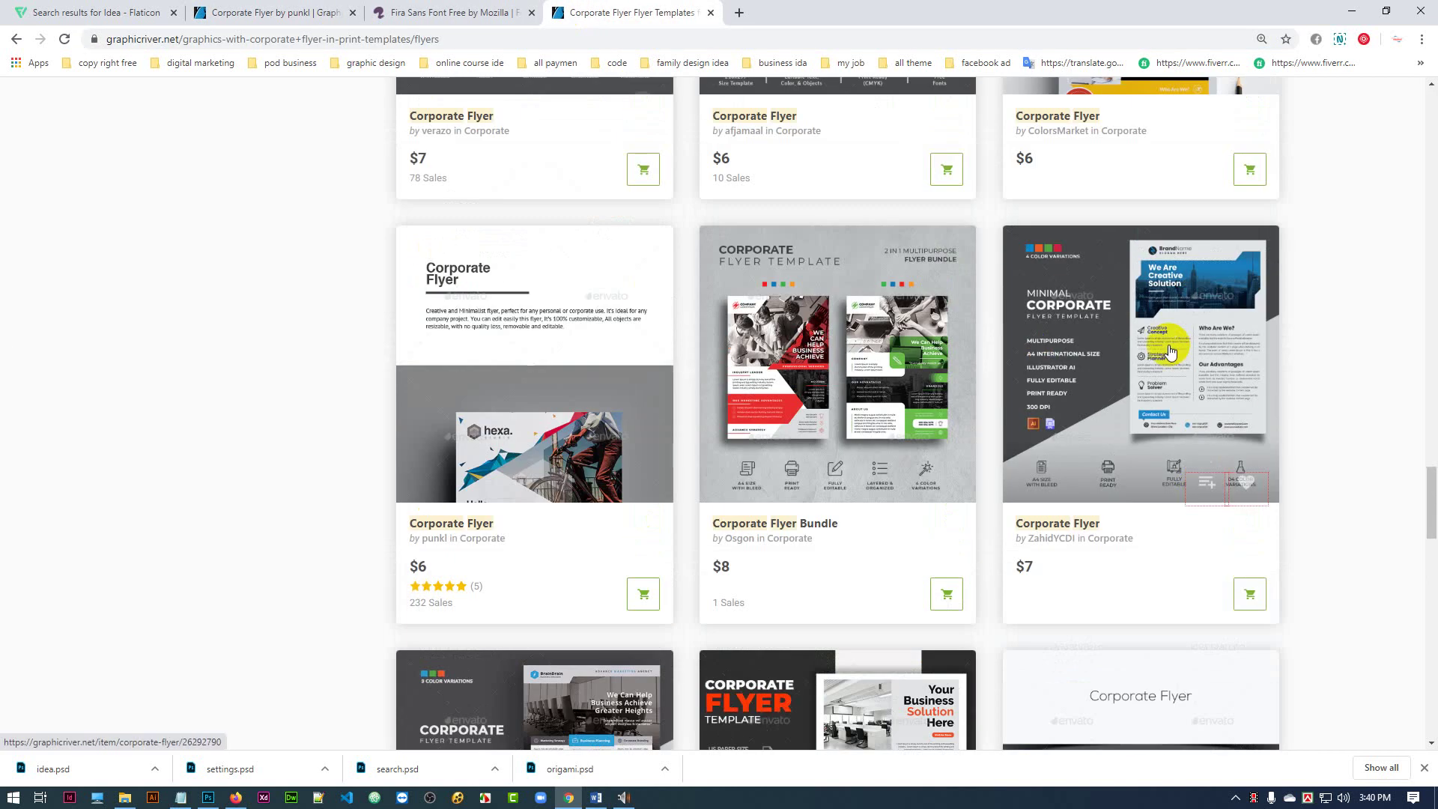
scroll(725, 468, up, 2)
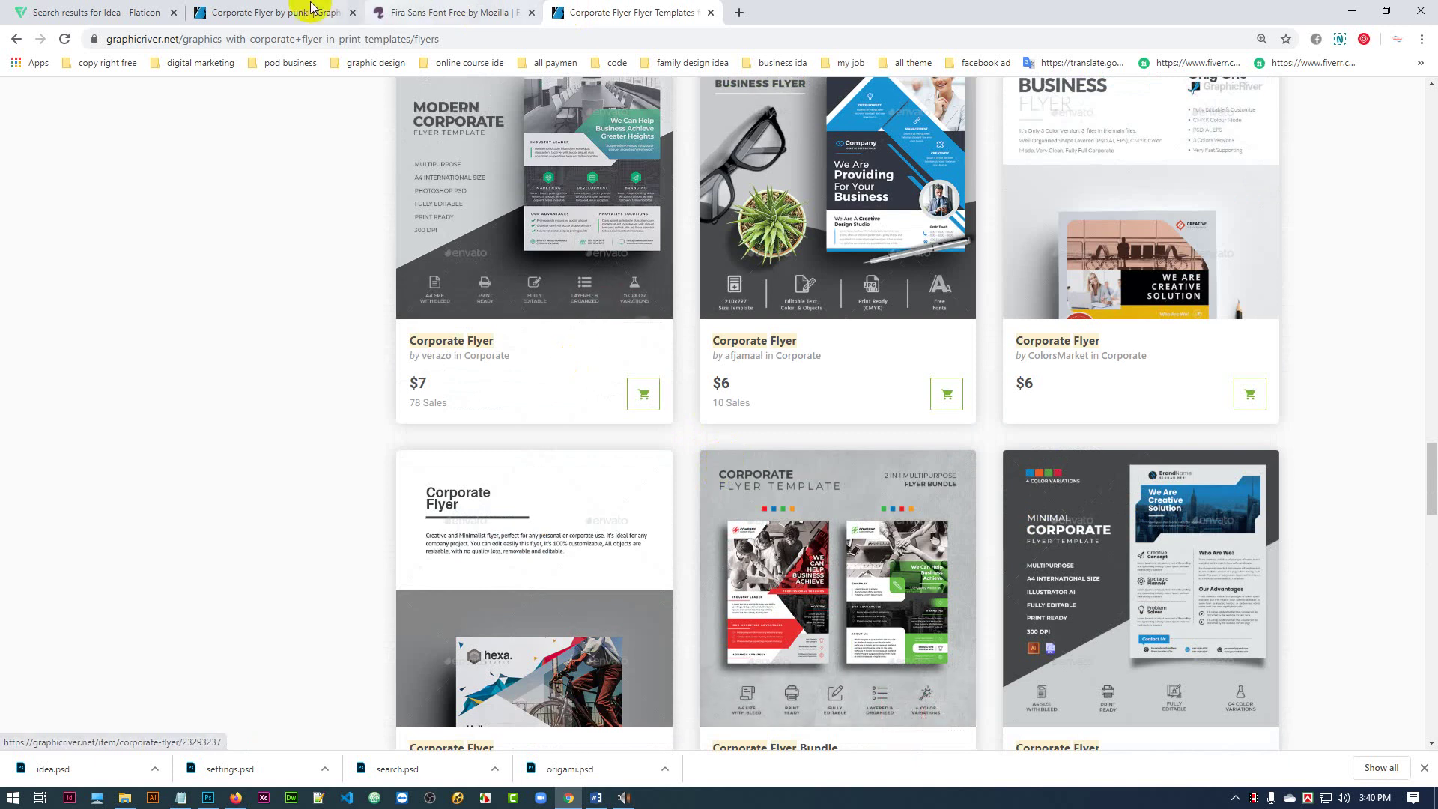
- Return to the reference Corporate Flyer page and save its preview image as Preview.jpg in the Downloads folder
click(268, 15)
scroll(633, 601, down, 6)
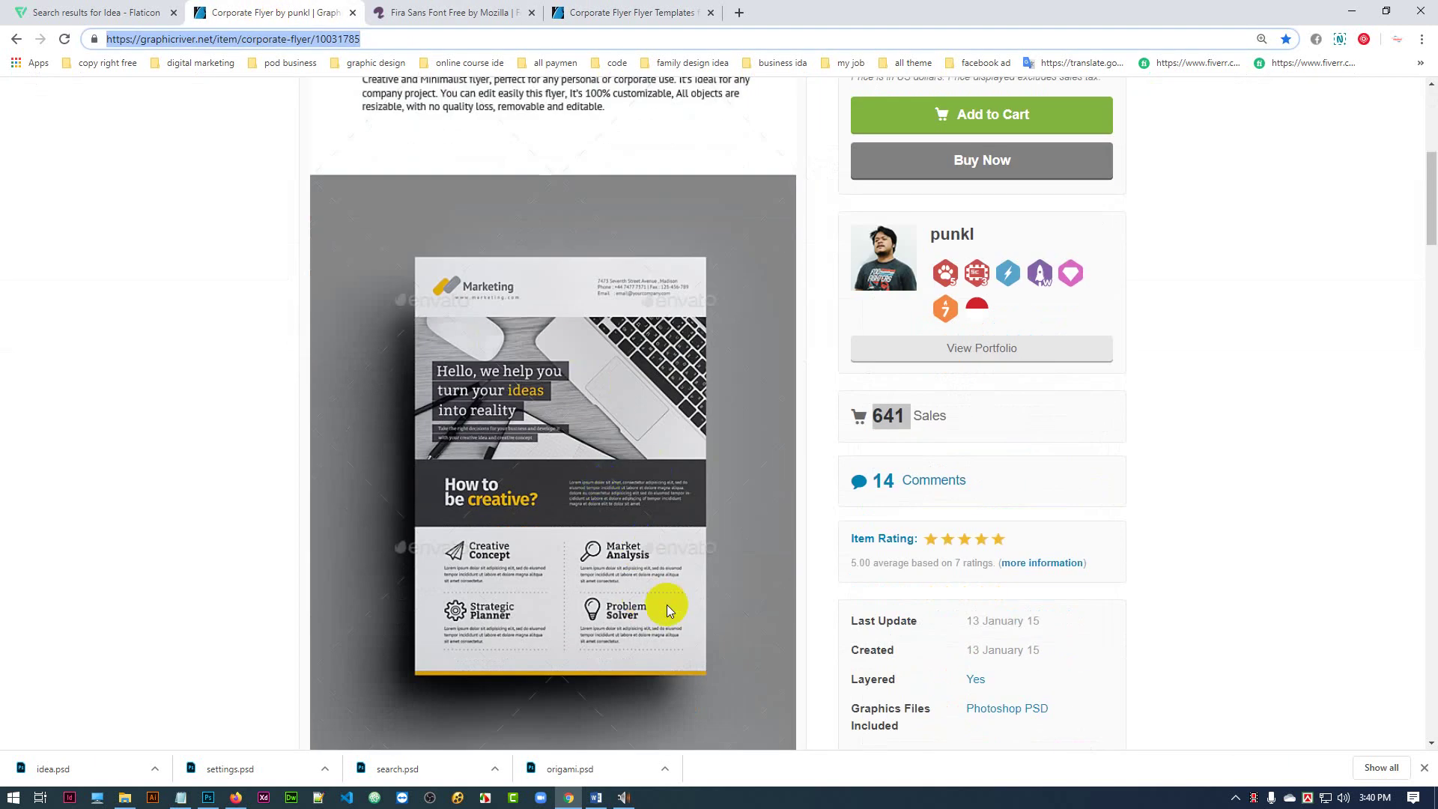
right_click(522, 358)
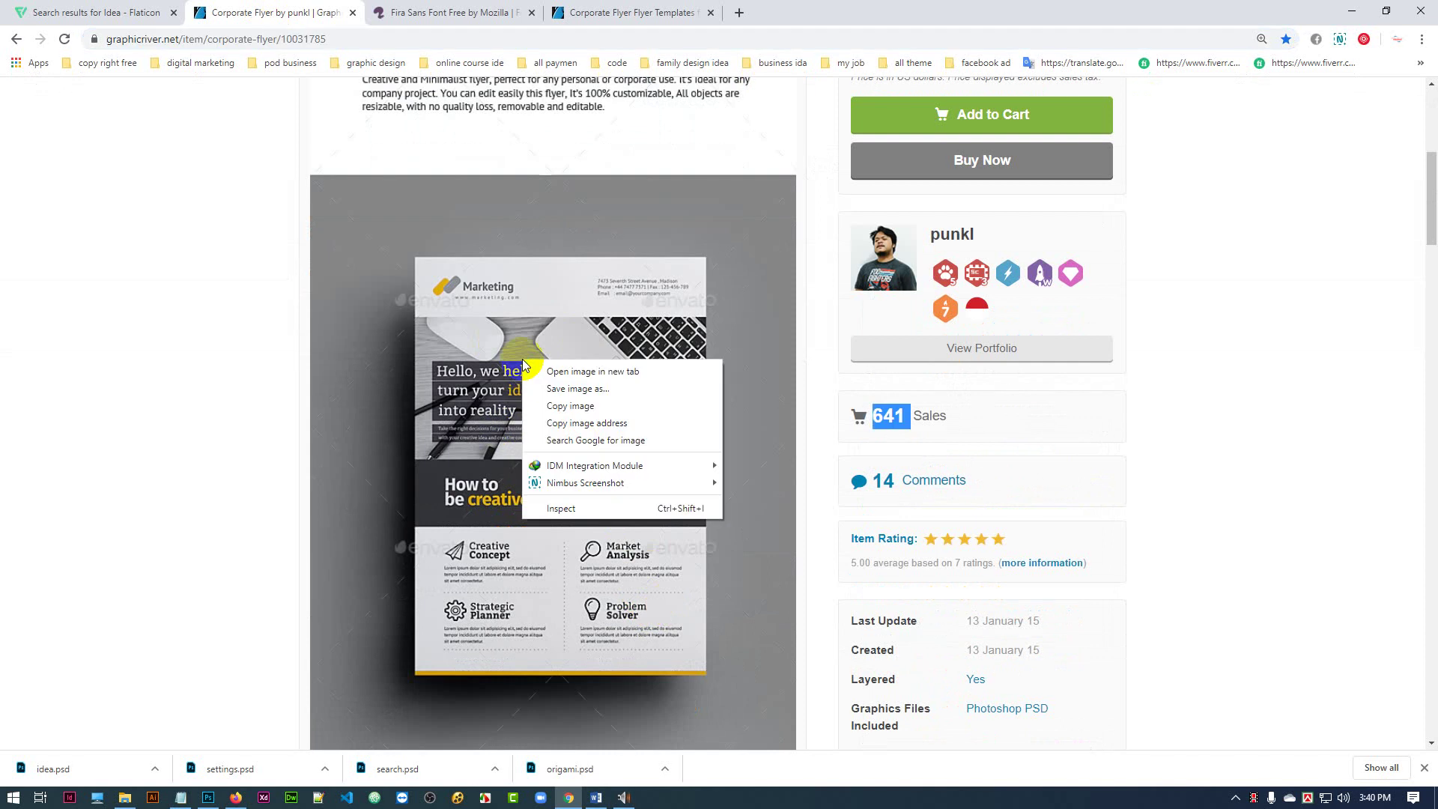
click(591, 402)
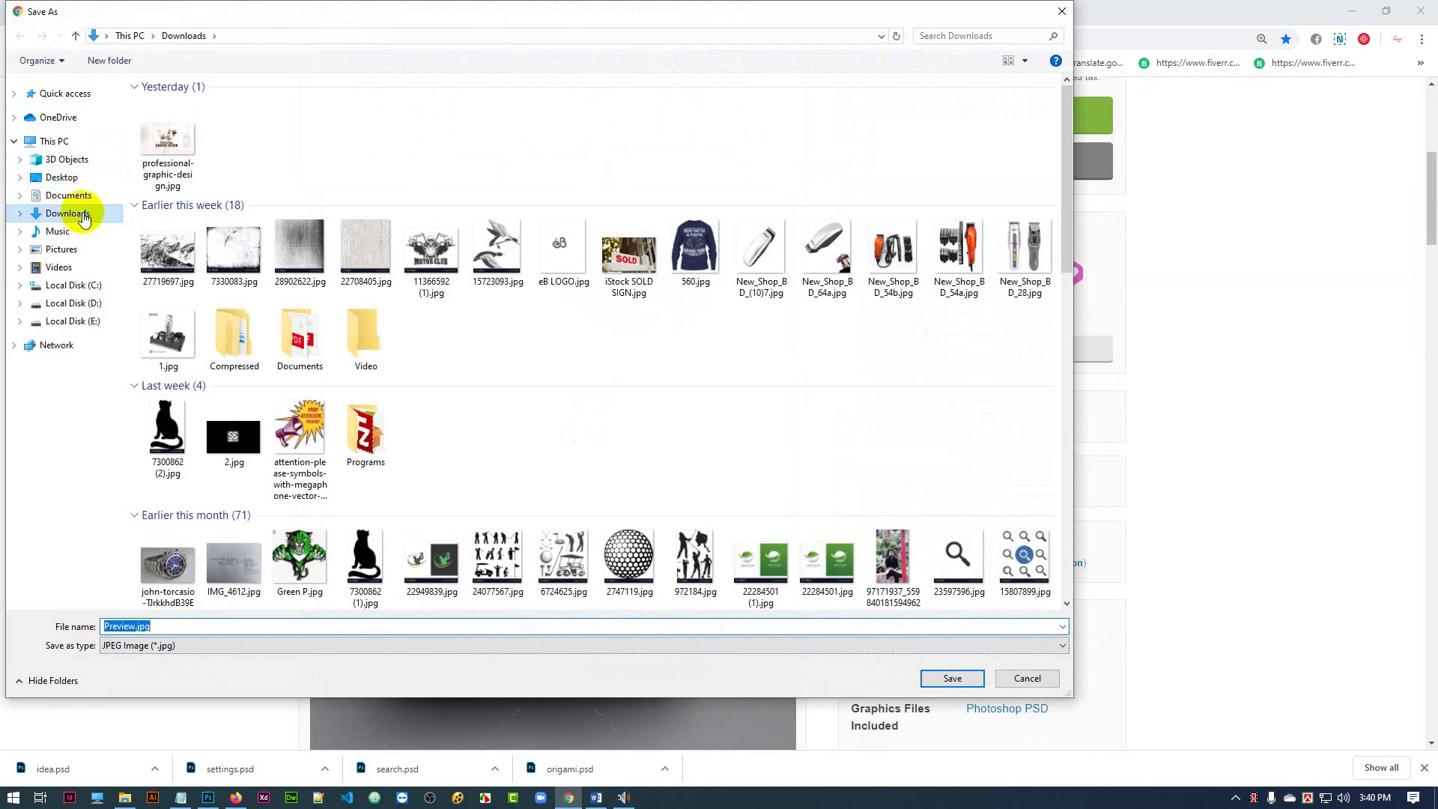
click(82, 214)
click(962, 678)
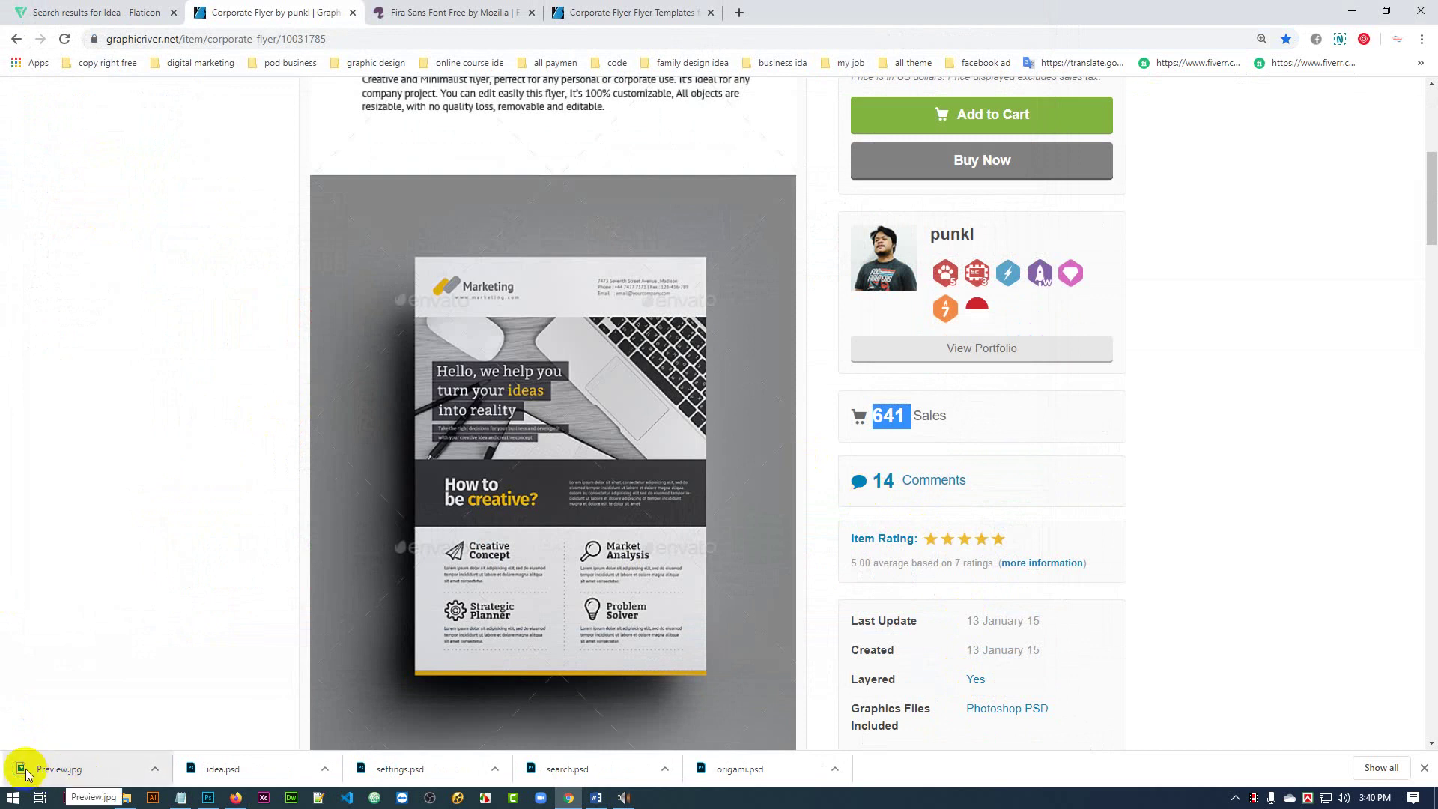
- Open the downloaded Preview.jpg as its own document in Photoshop and inspect the flyer designs up close, ending at 100% view
drag(25, 770, 857, 58)
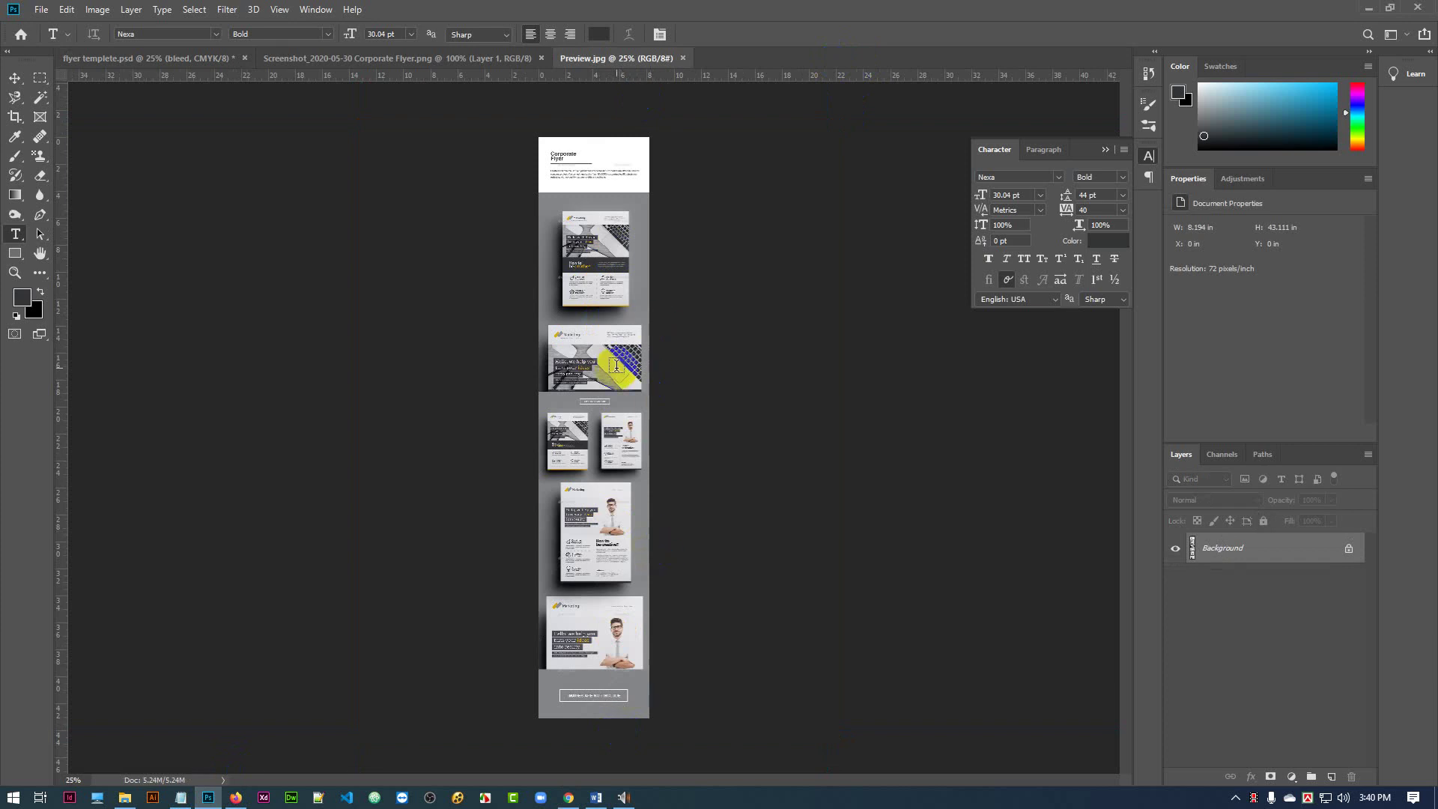
key(ctrl+plus)
key(ctrl+plus)
key(ctrl+plus)
key(ctrl+plus)
key(ctrl+plus)
key(ctrl+plus)
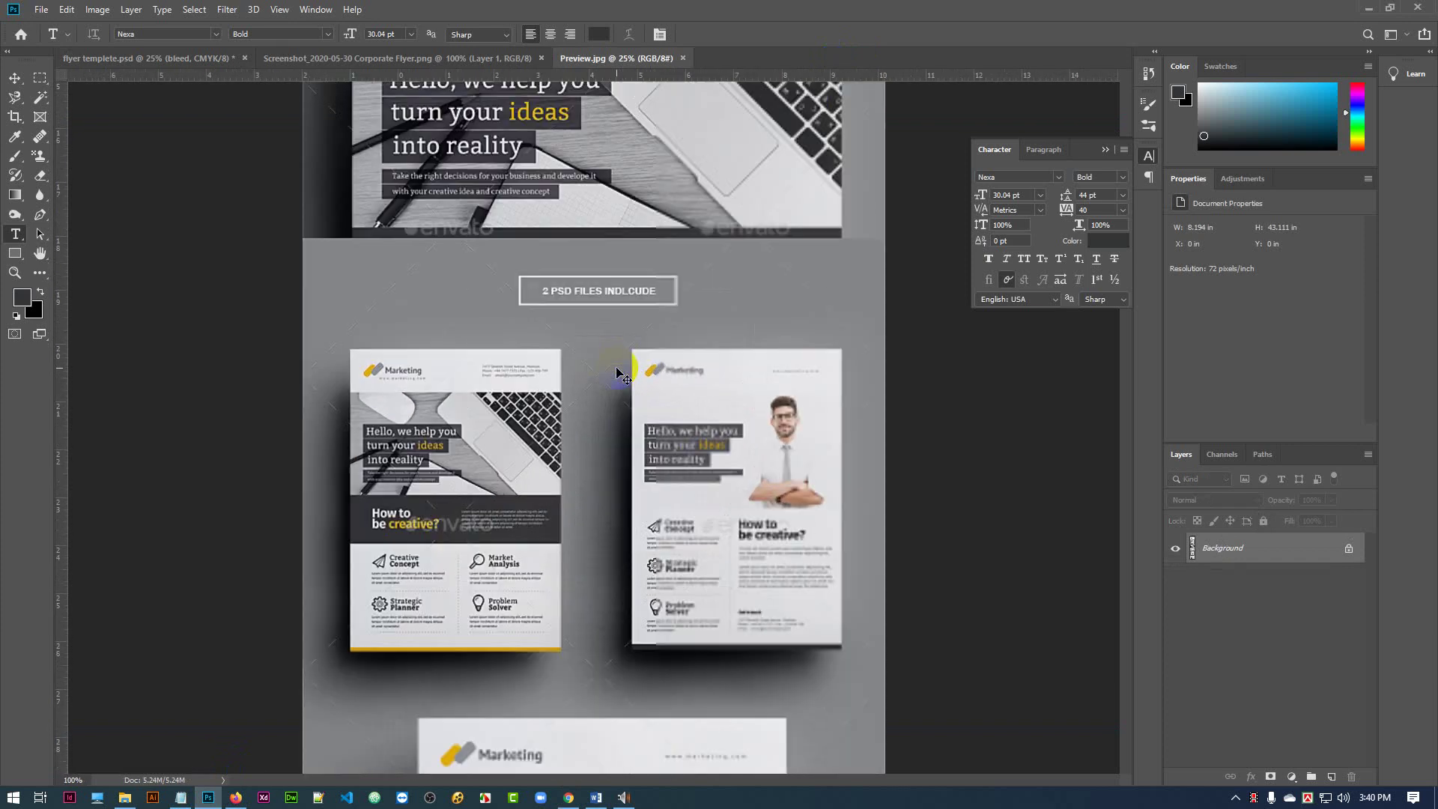
key(ctrl+minus)
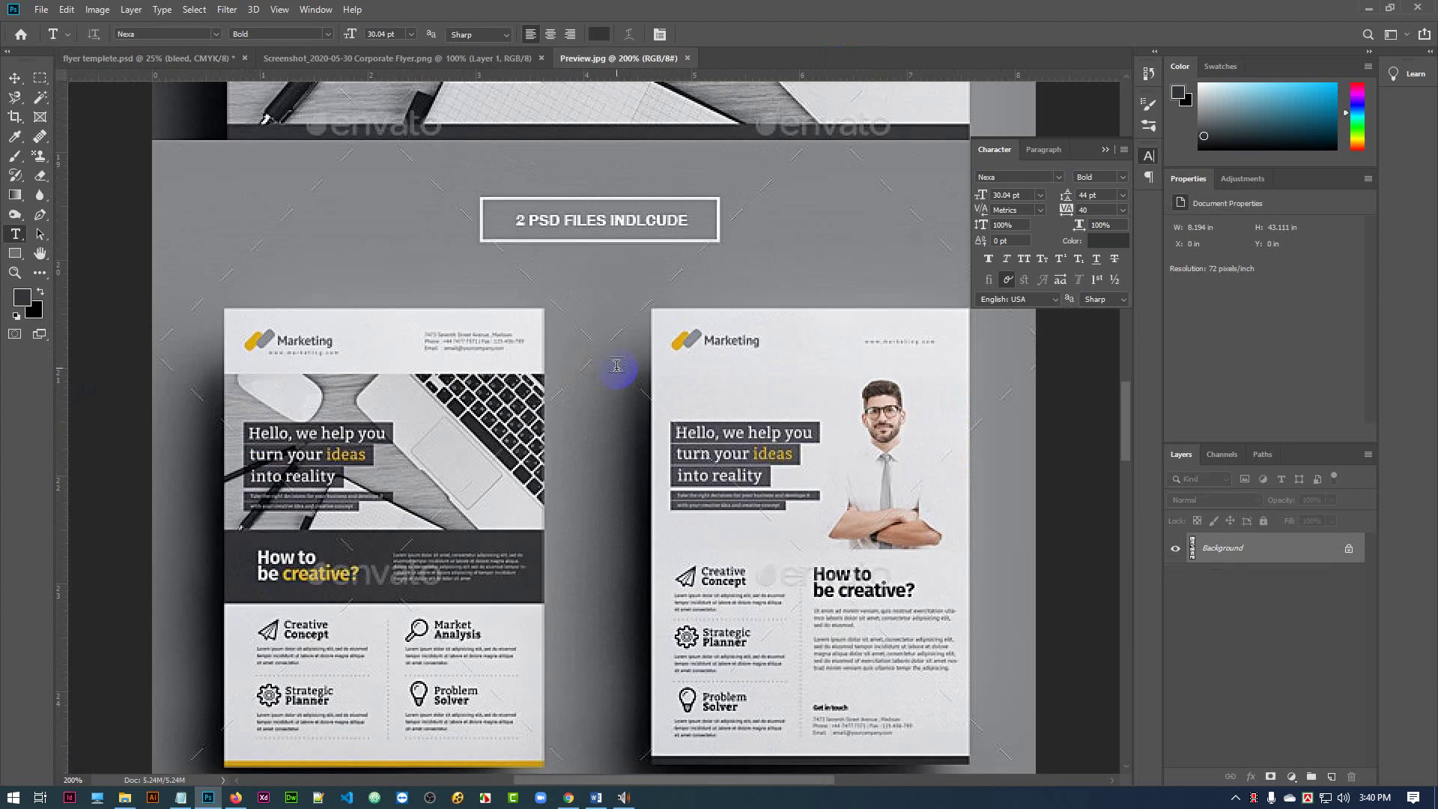
scroll(616, 365, up, 10)
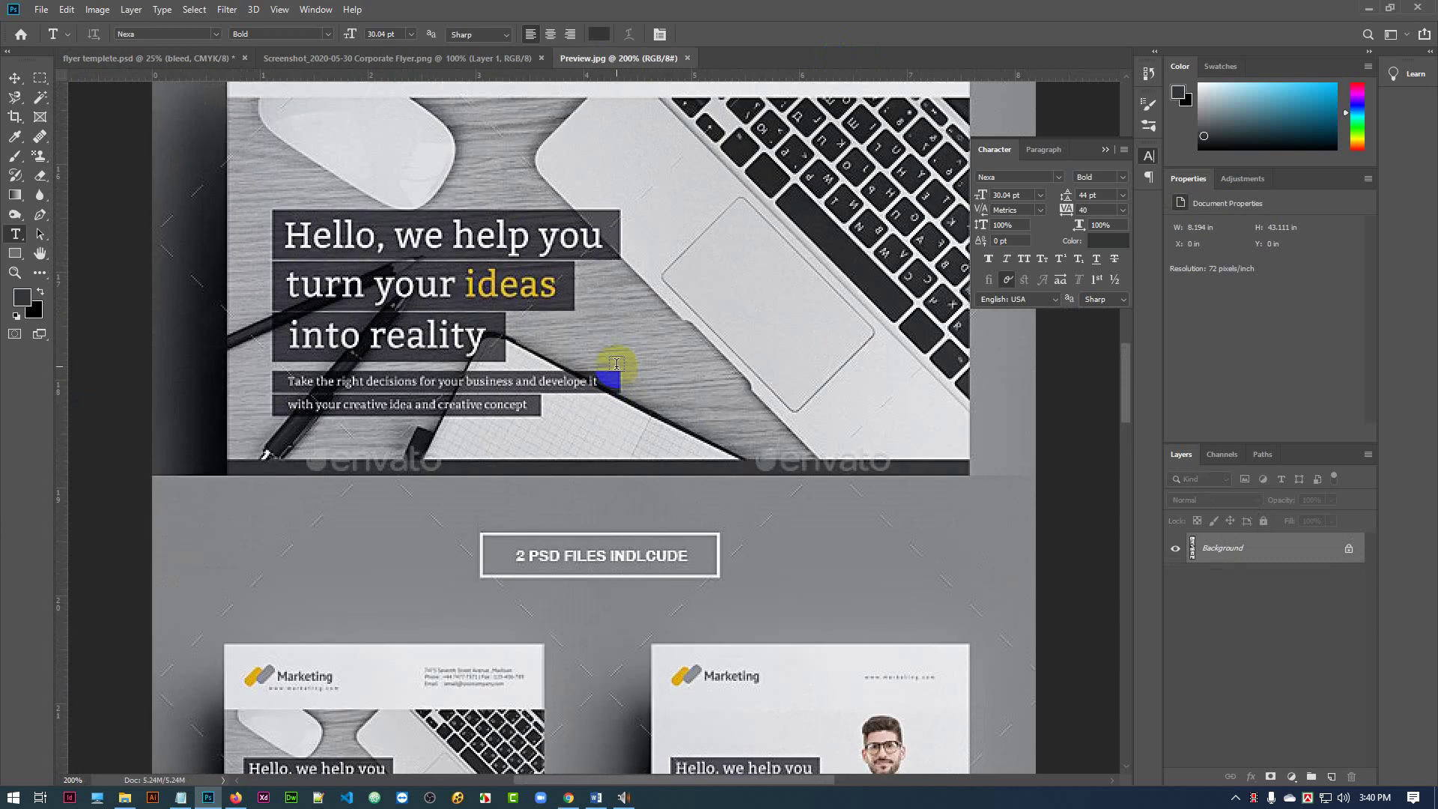
scroll(616, 365, up, 14)
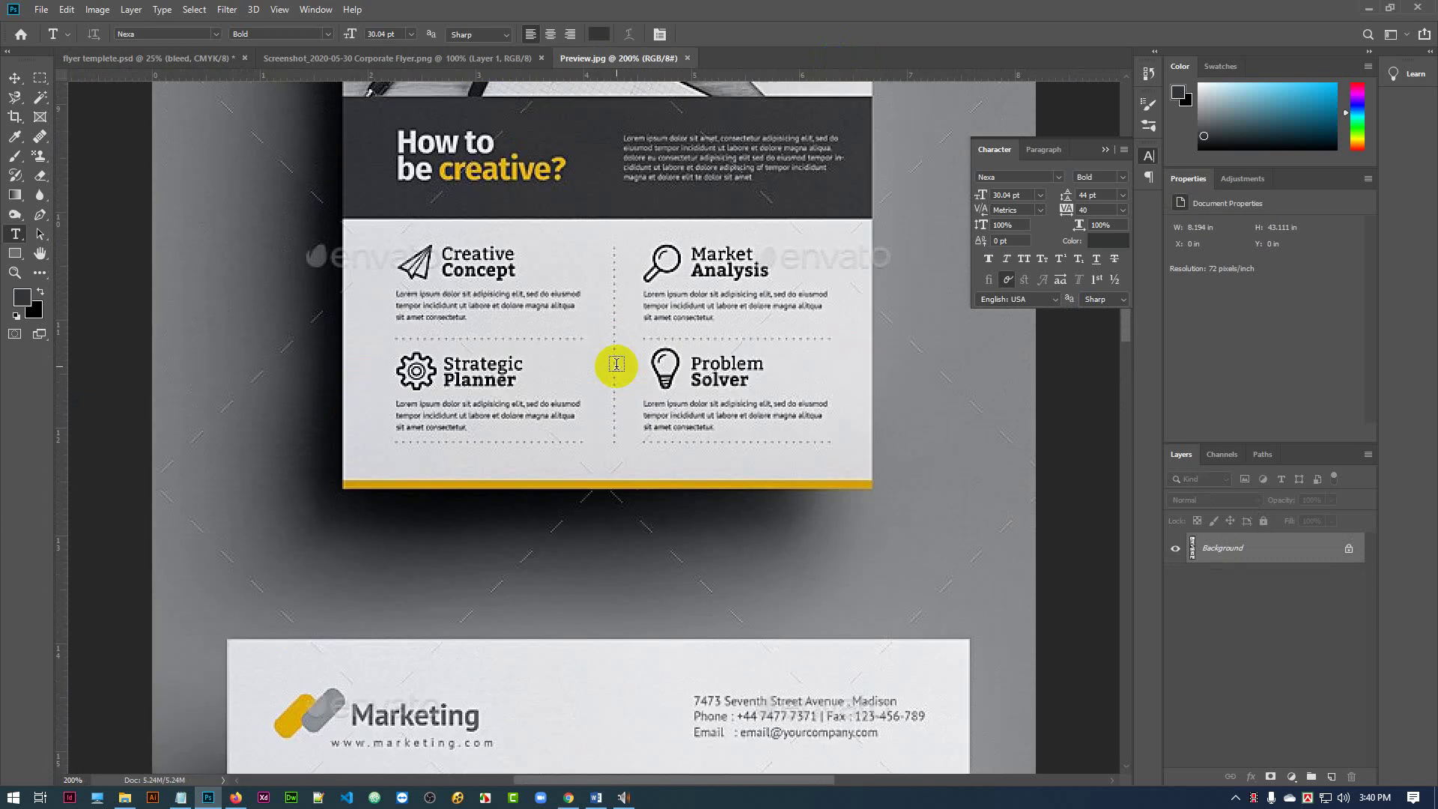
scroll(616, 365, up, 4)
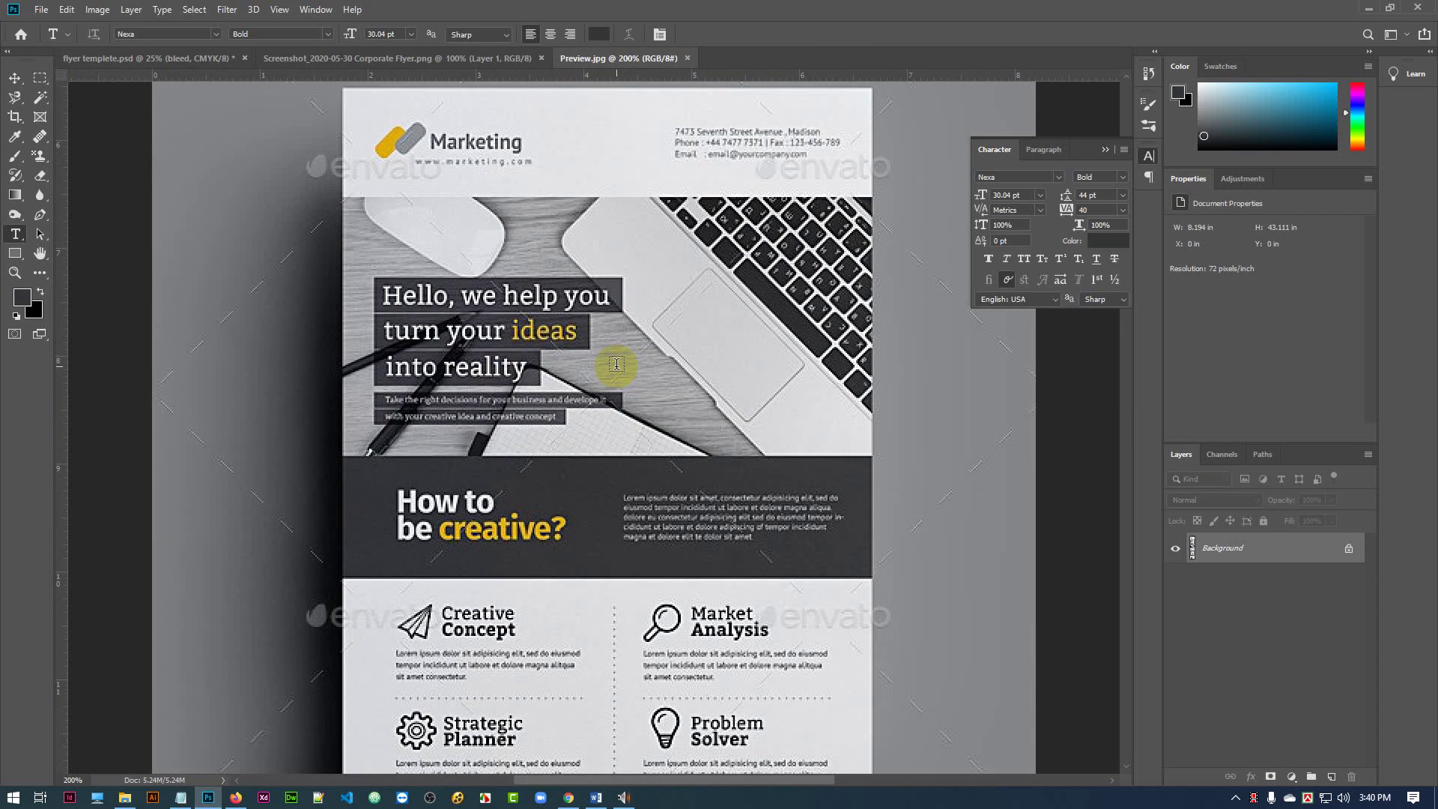
key(ctrl+minus)
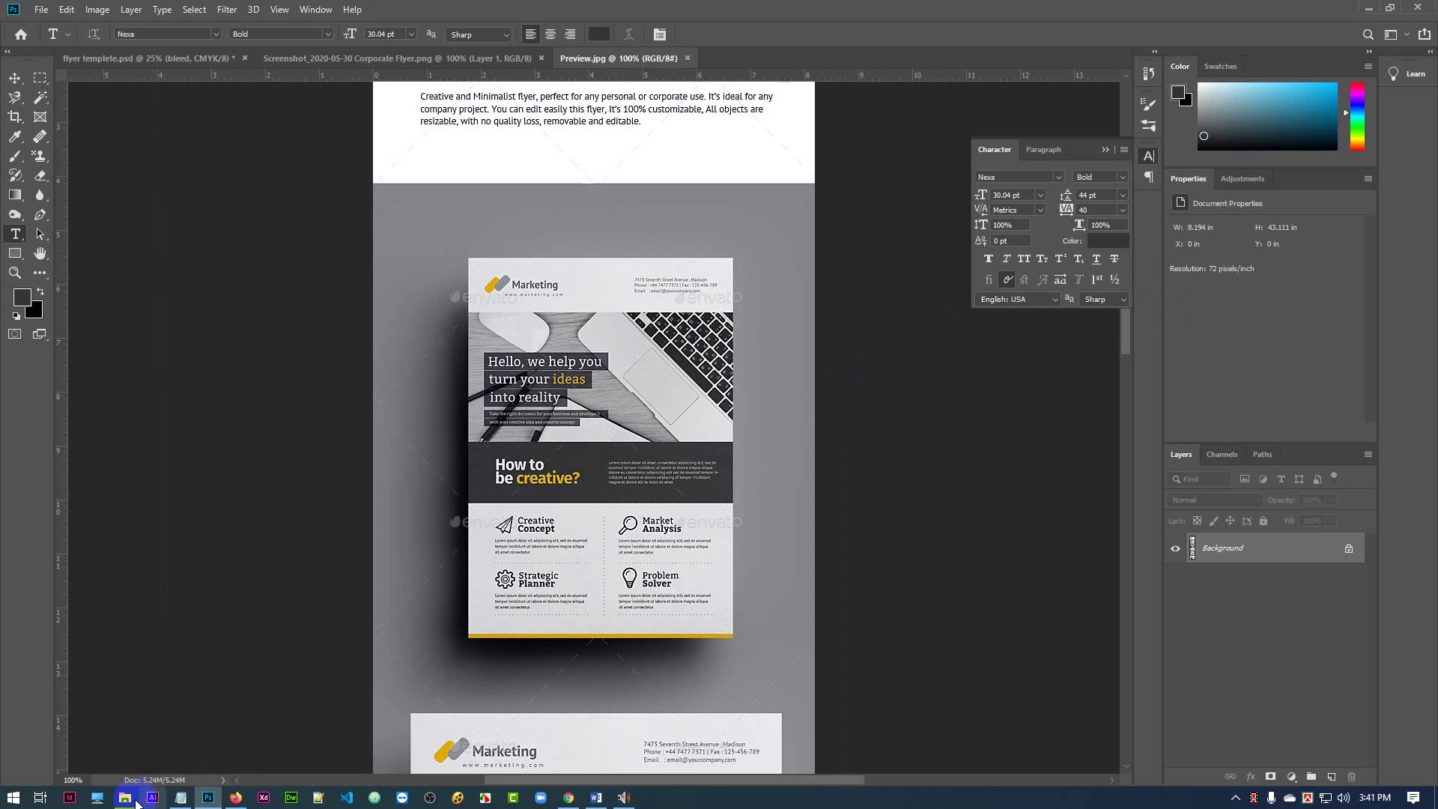
- Switch back to Chrome and search Google for "awesome screenshot chrome" in a new tab
click(579, 805)
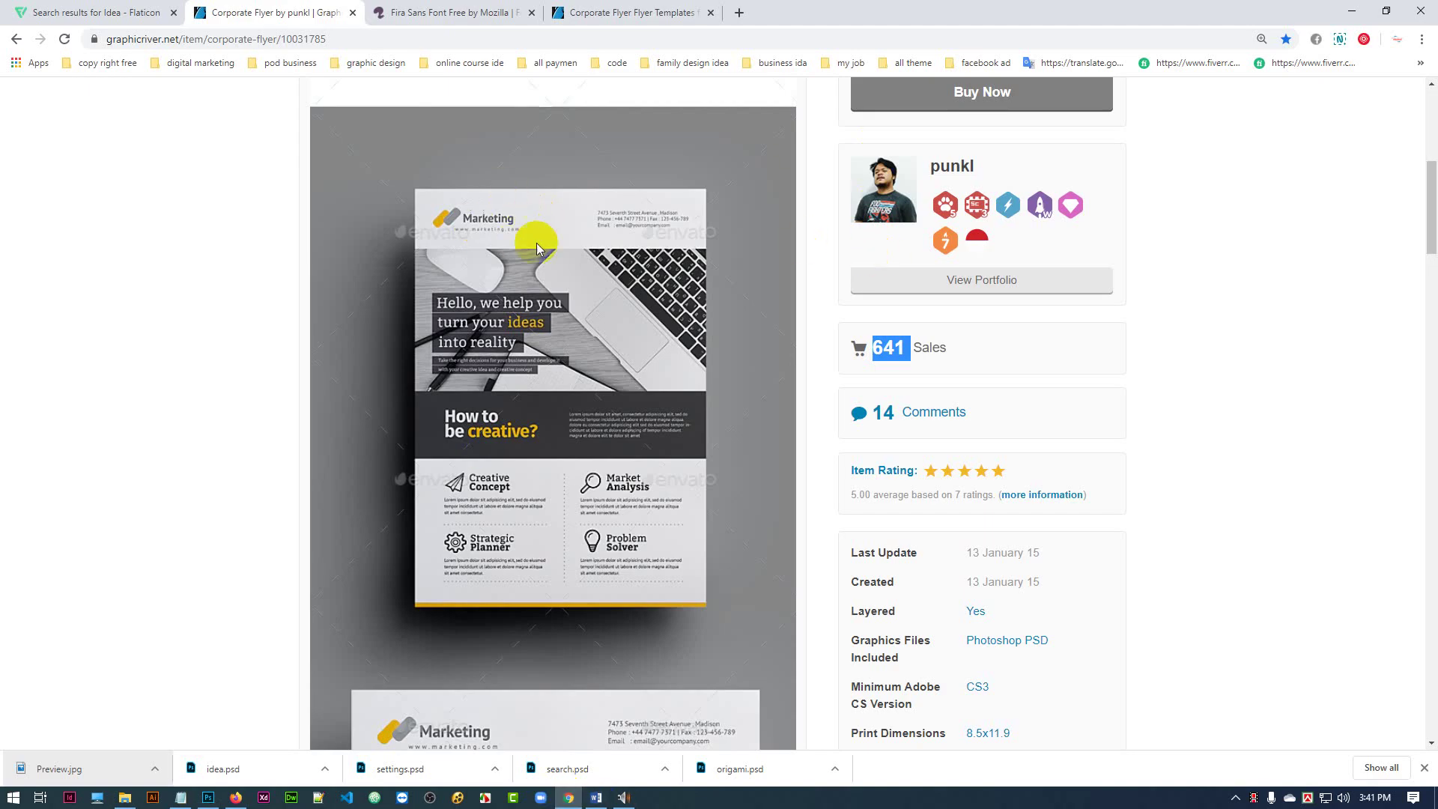
click(1420, 41)
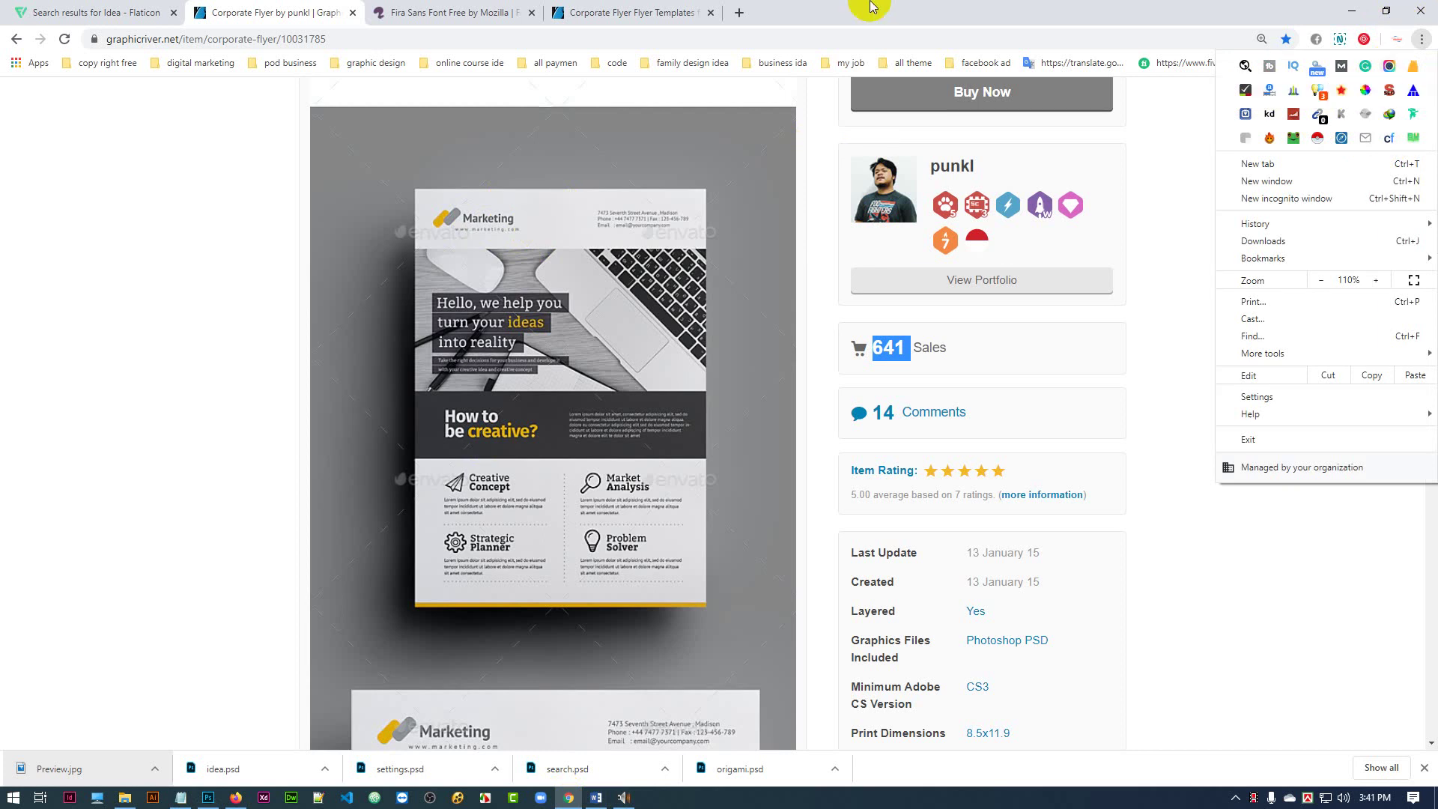
click(743, 13)
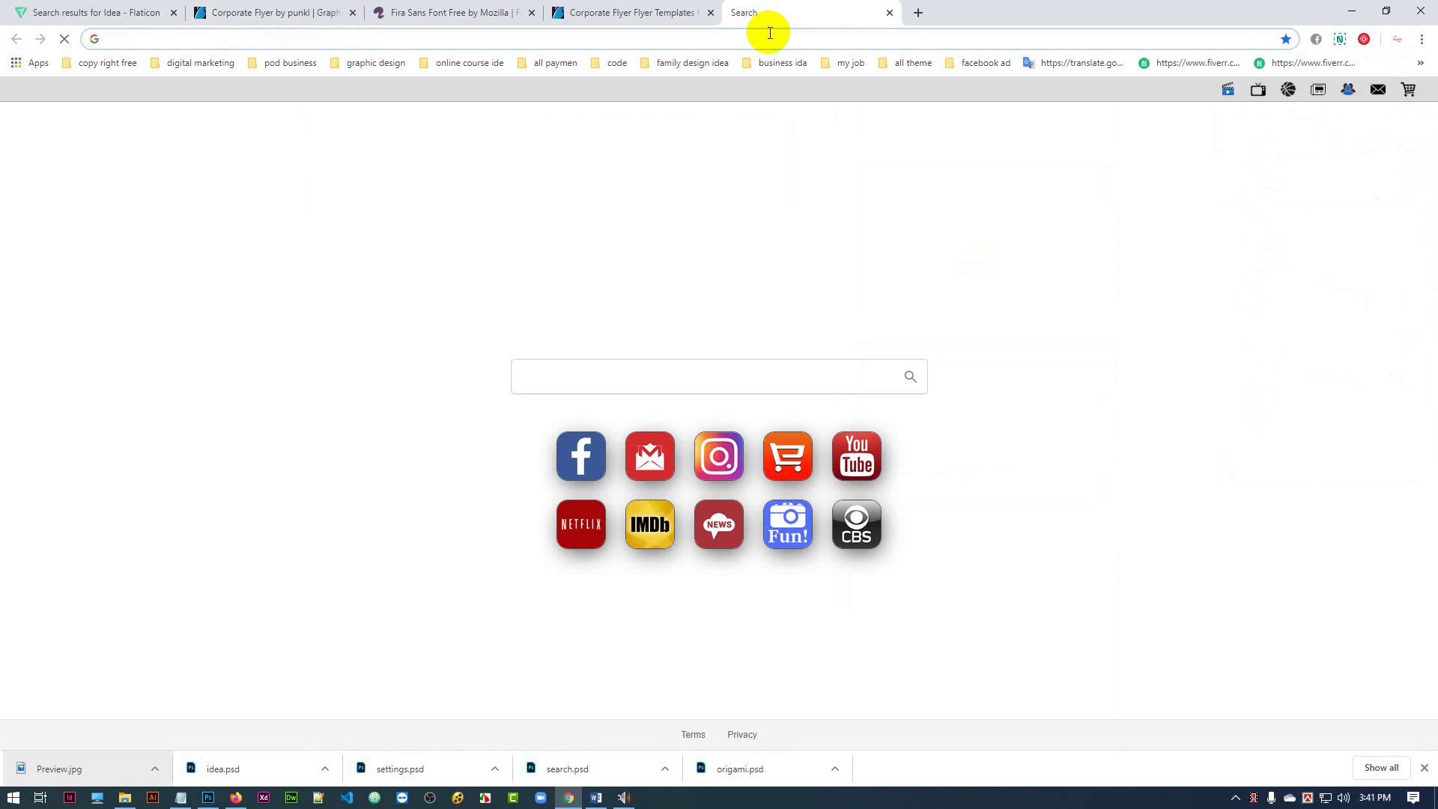
text(awes)
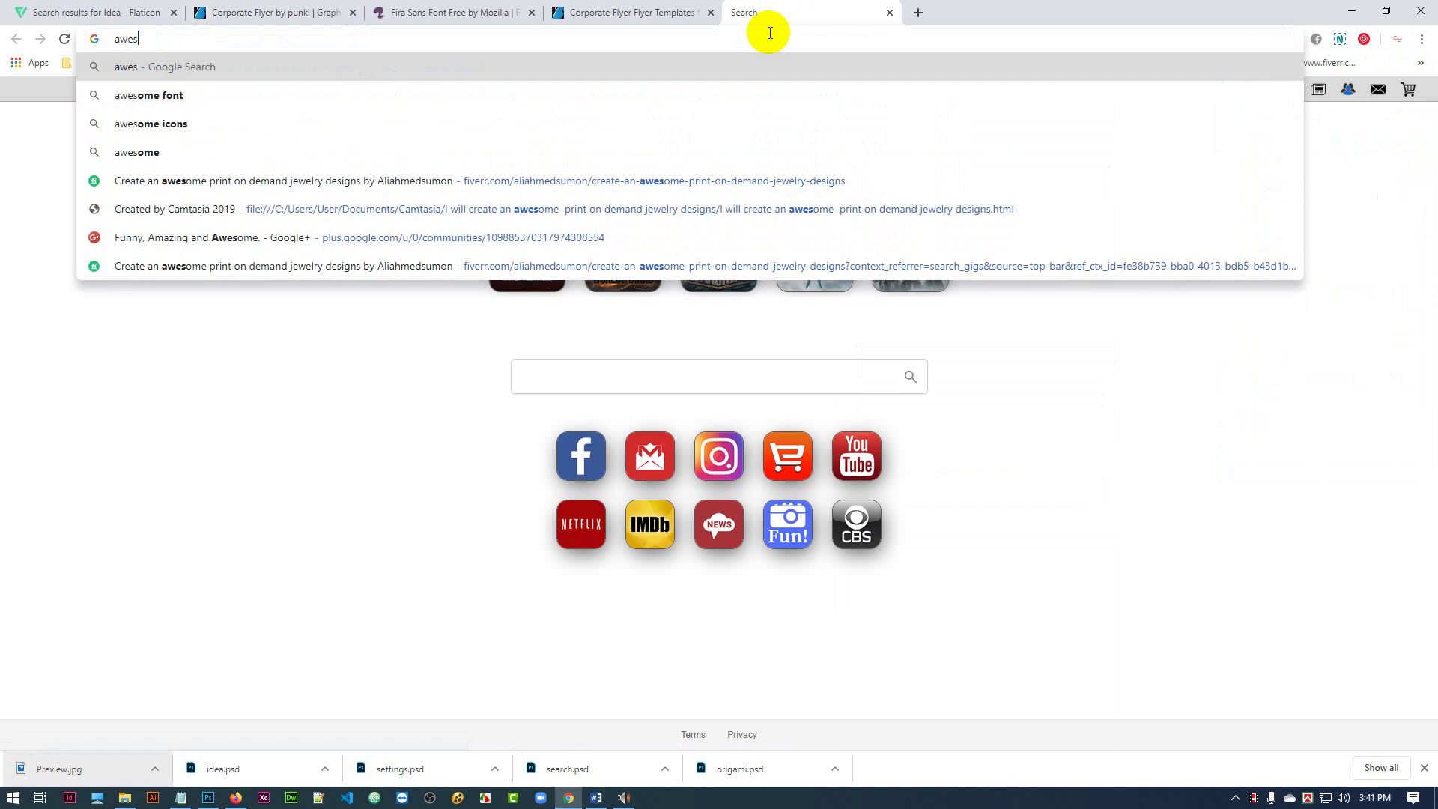
text(ome s)
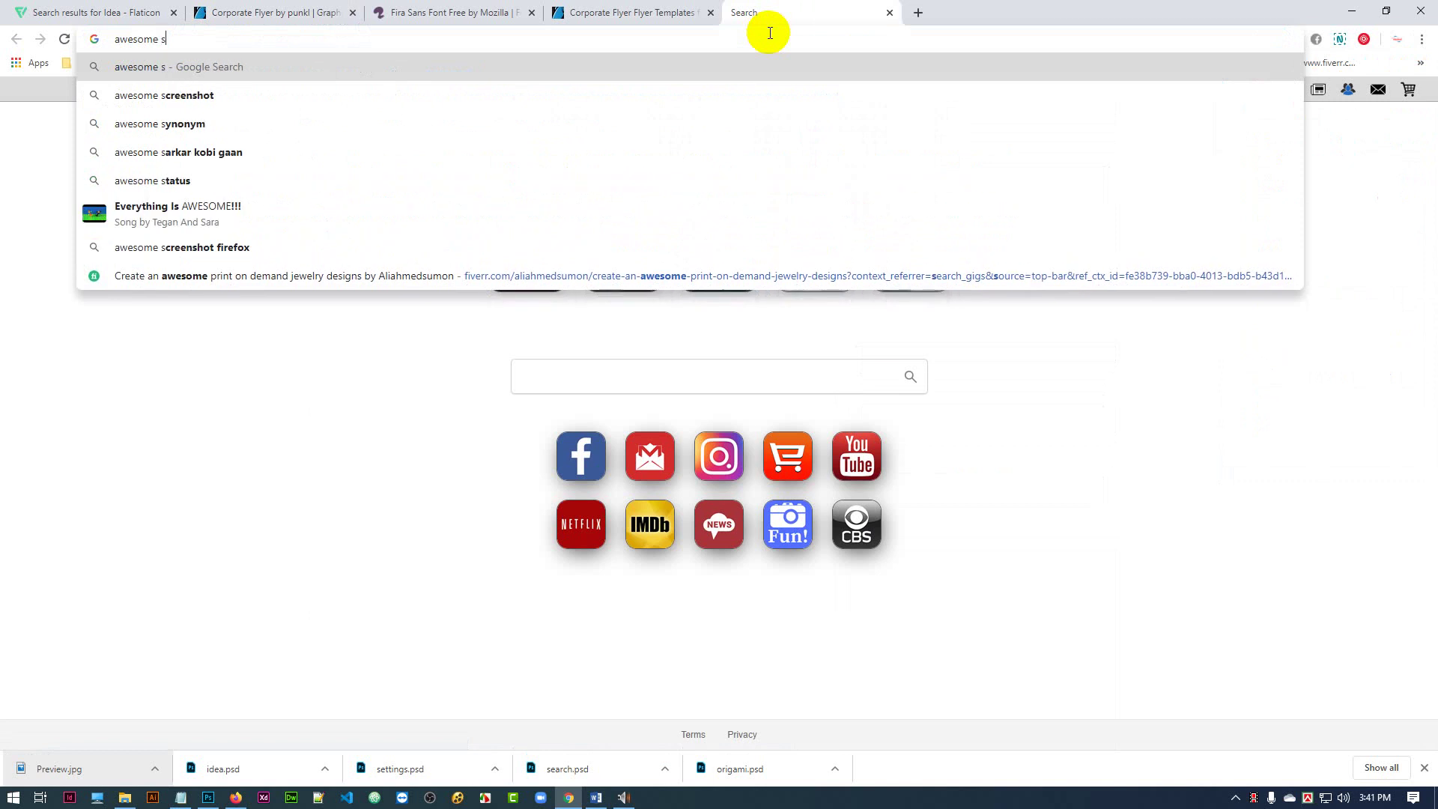
key(Down)
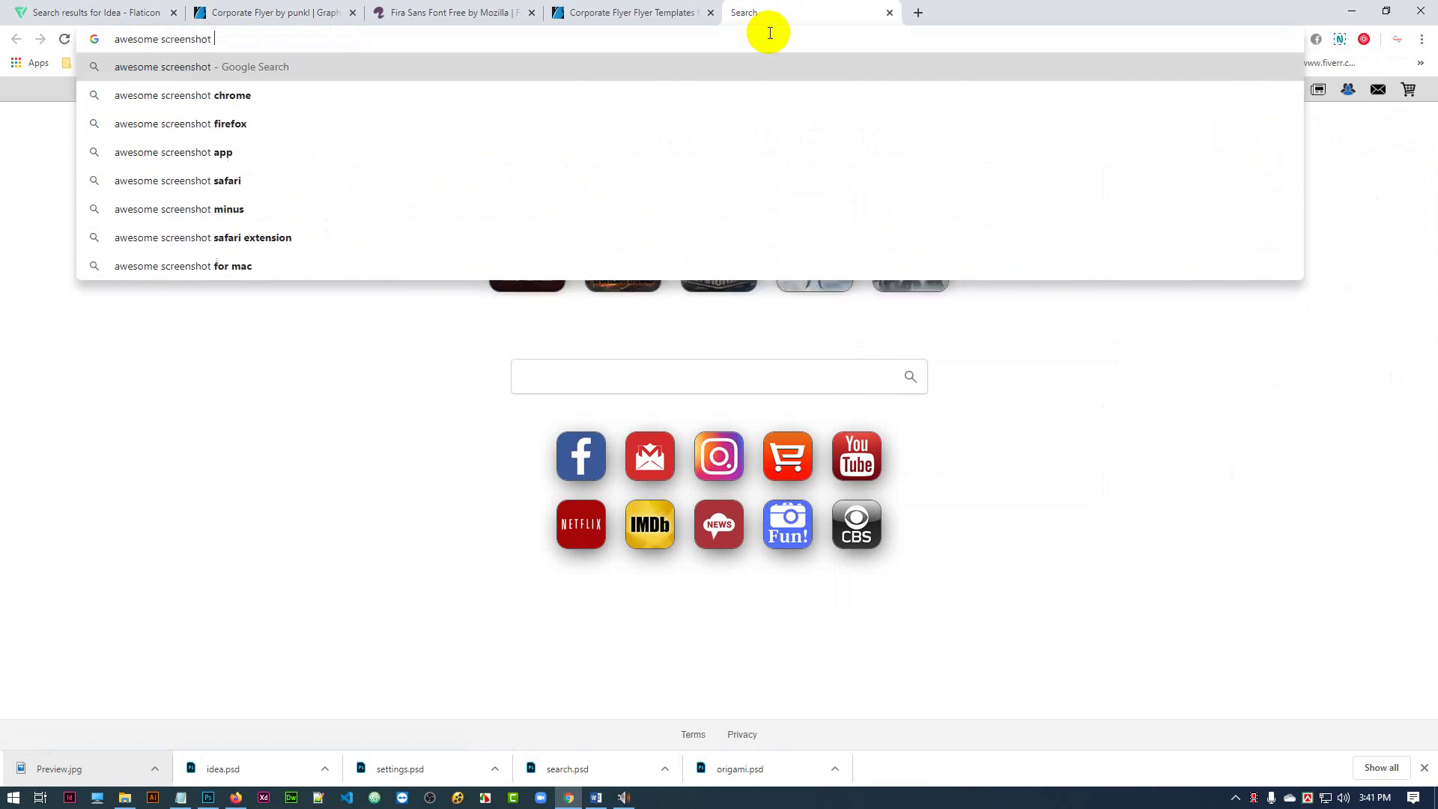
key(Down)
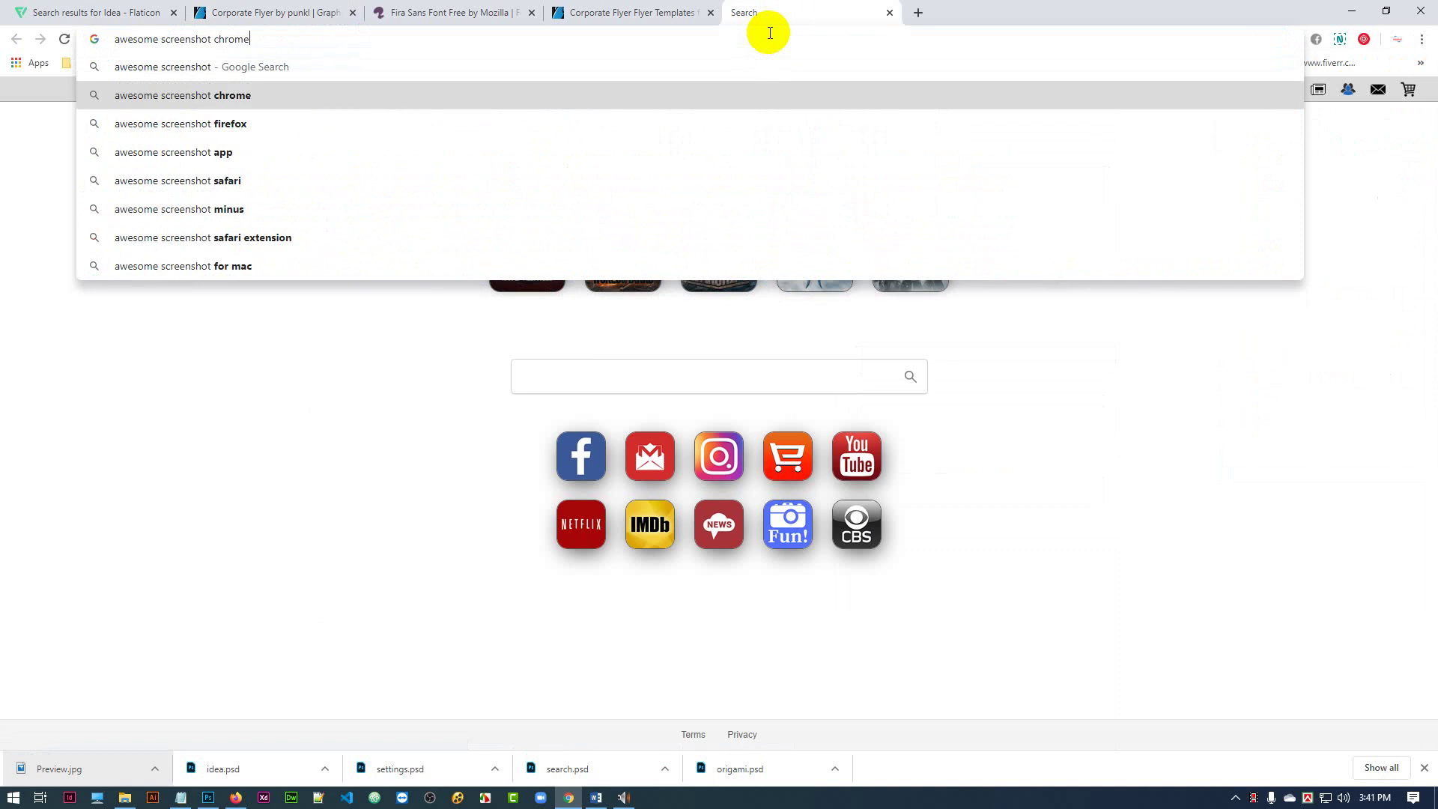
key(Return)
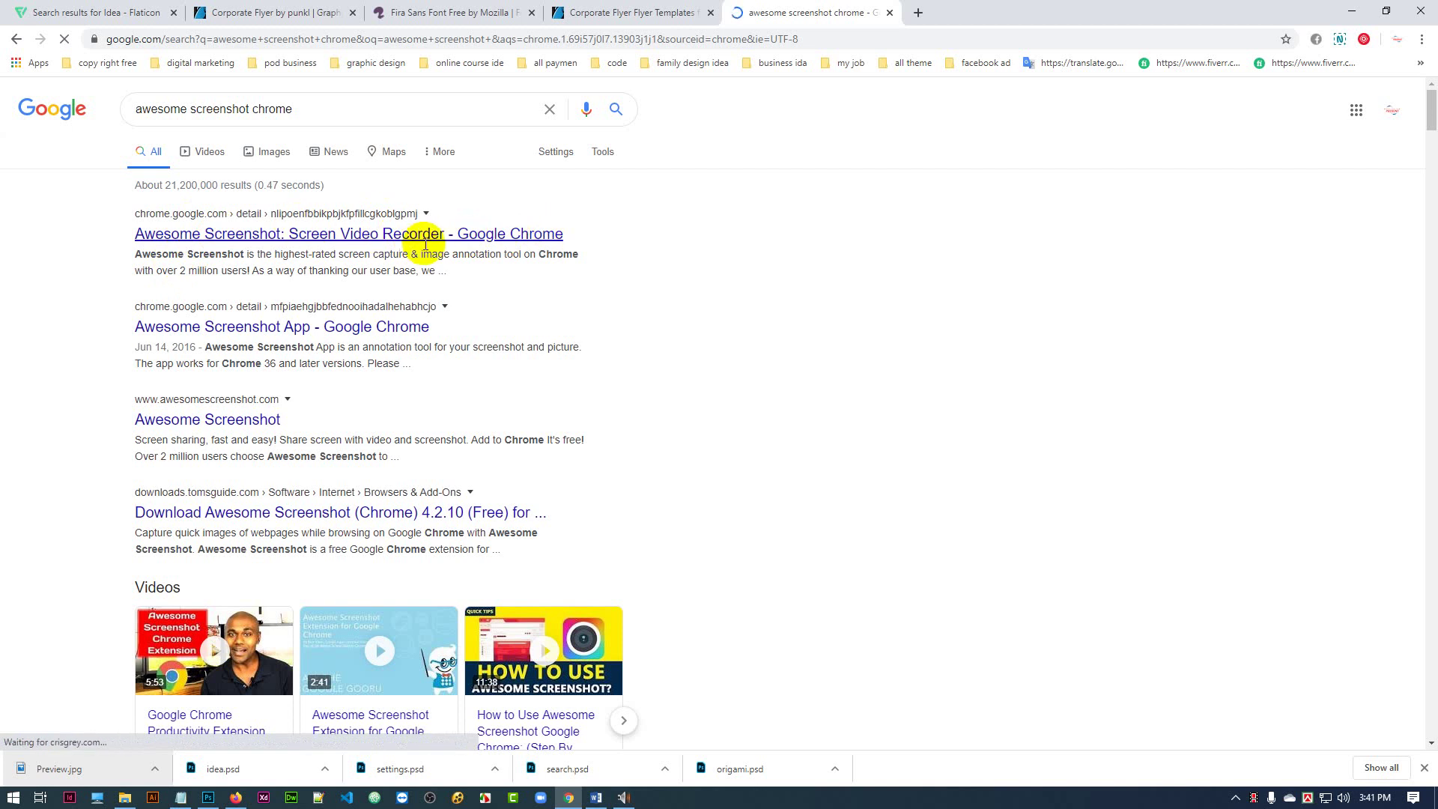
- Open the Chrome Web Store page of Awesome Screenshot: Screen Video Recorder, read its overview, and close the page
click(249, 237)
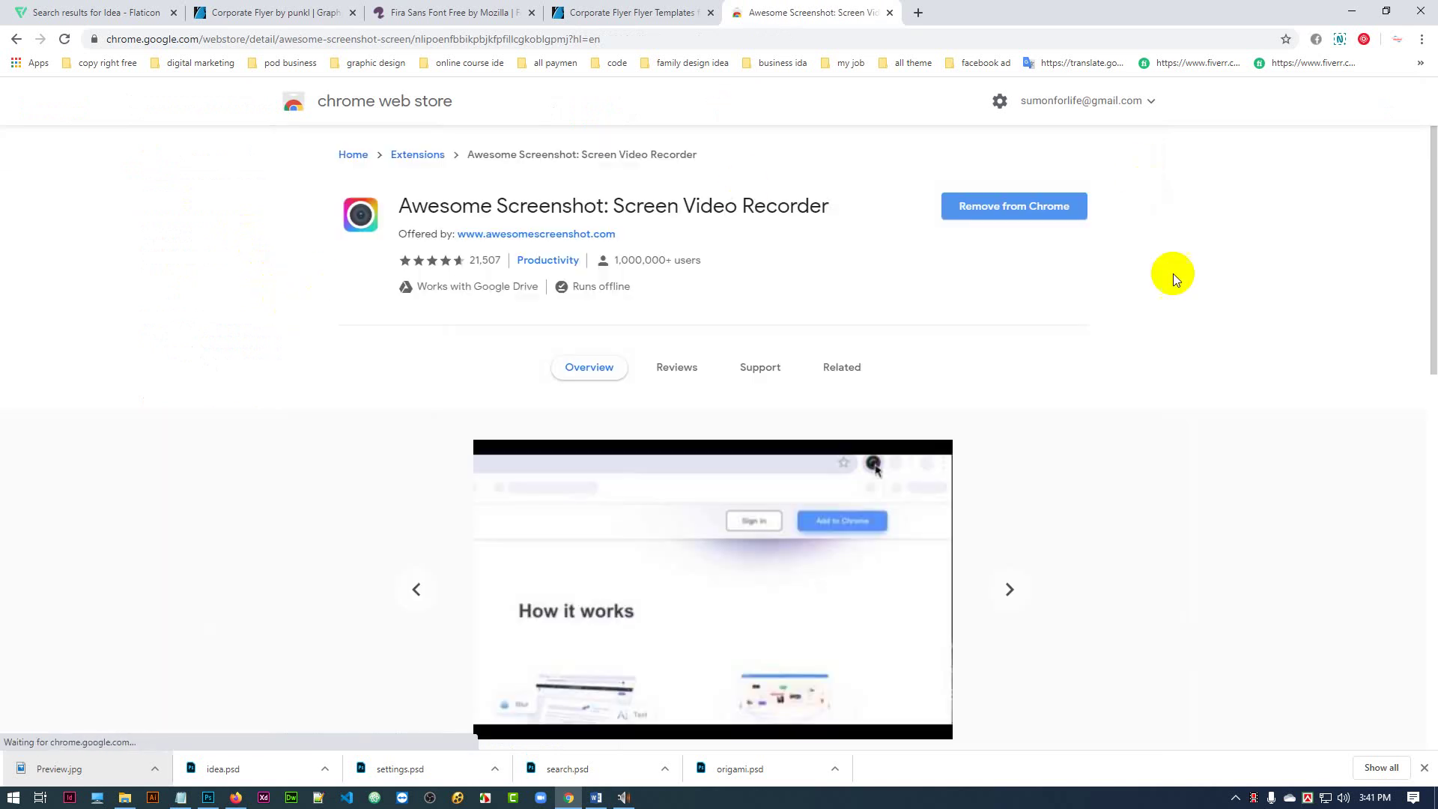
scroll(508, 400, down, 5)
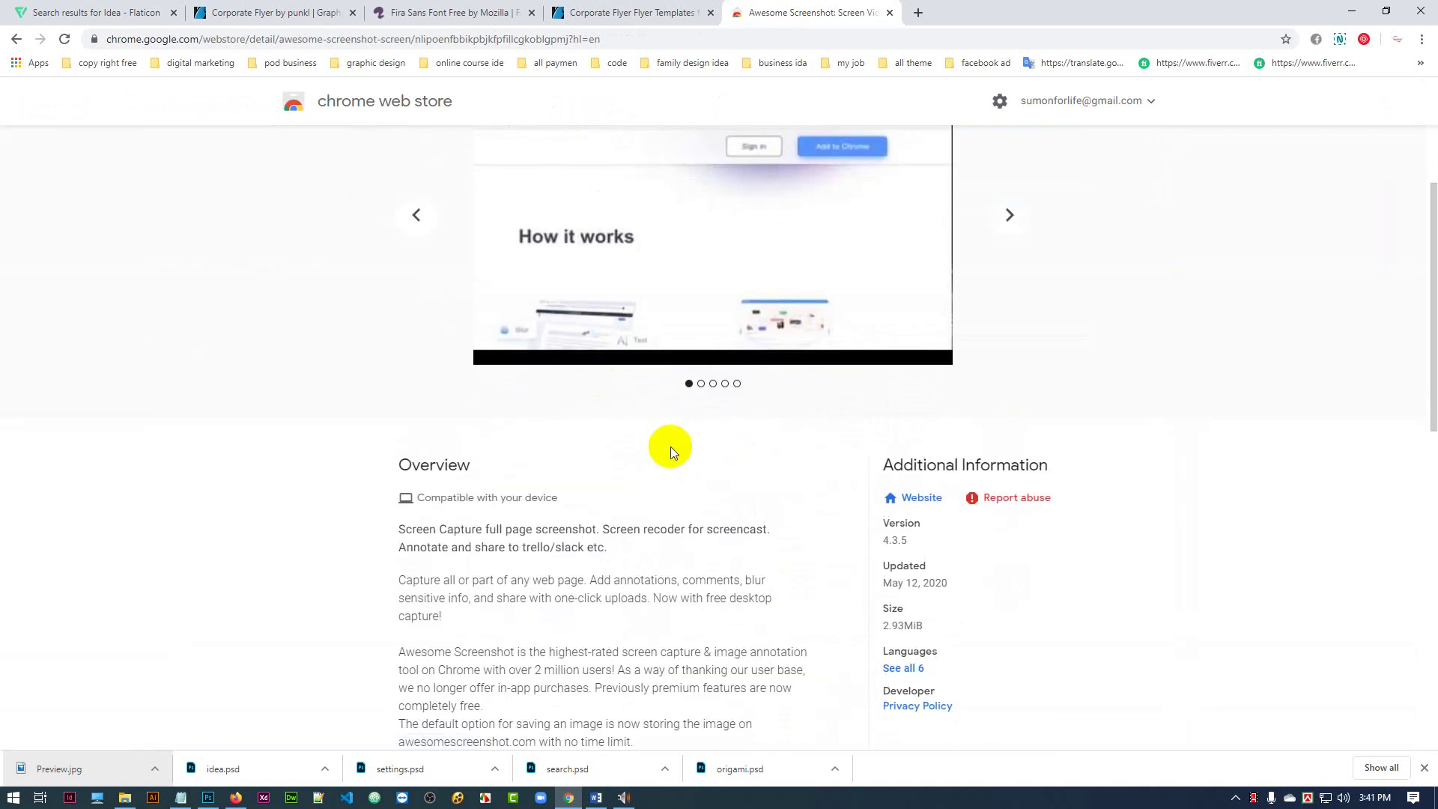
scroll(720, 330, up, 5)
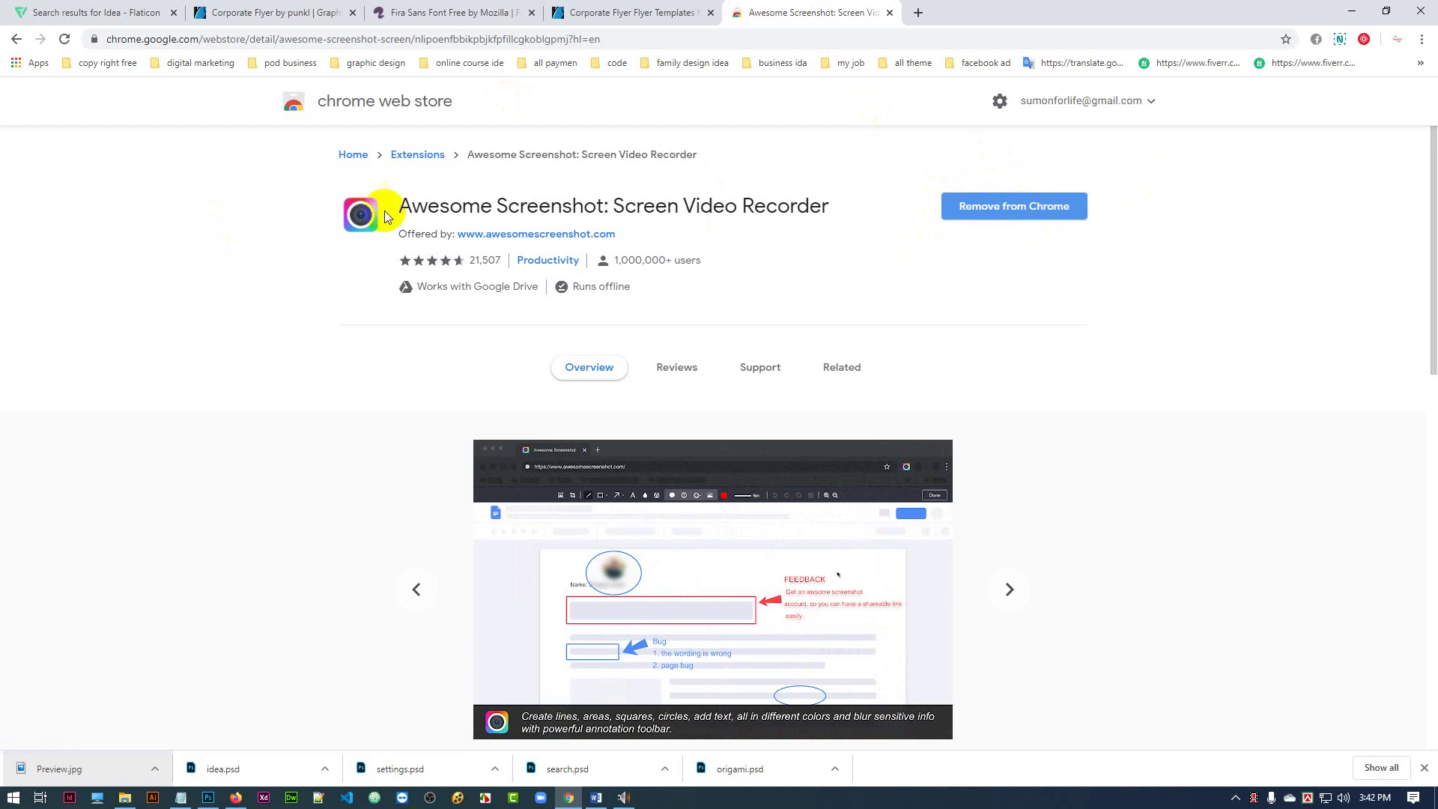
click(889, 12)
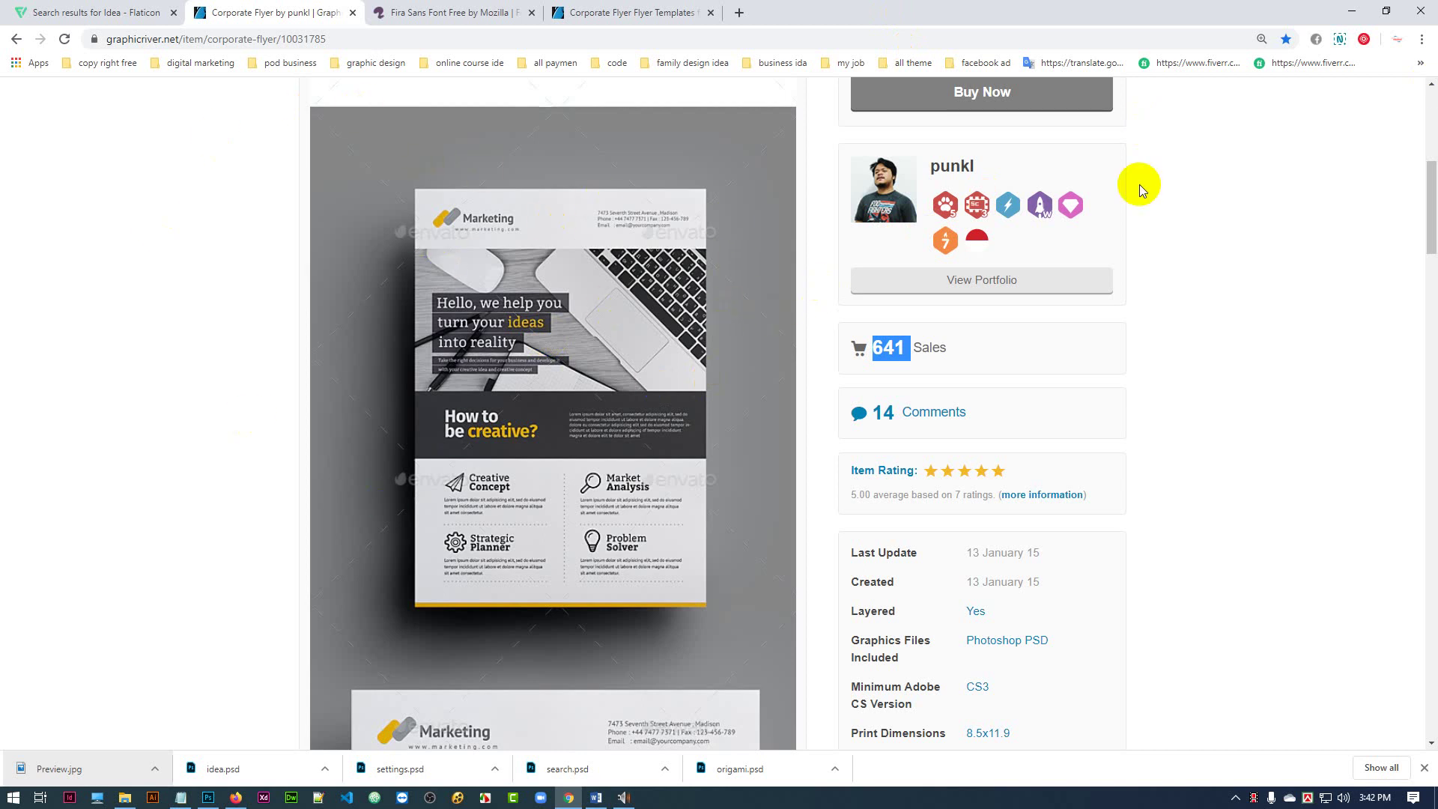
- Move the Awesome Screenshot extension out beside the address bar and start a selected-area capture of the flyer page
click(1421, 39)
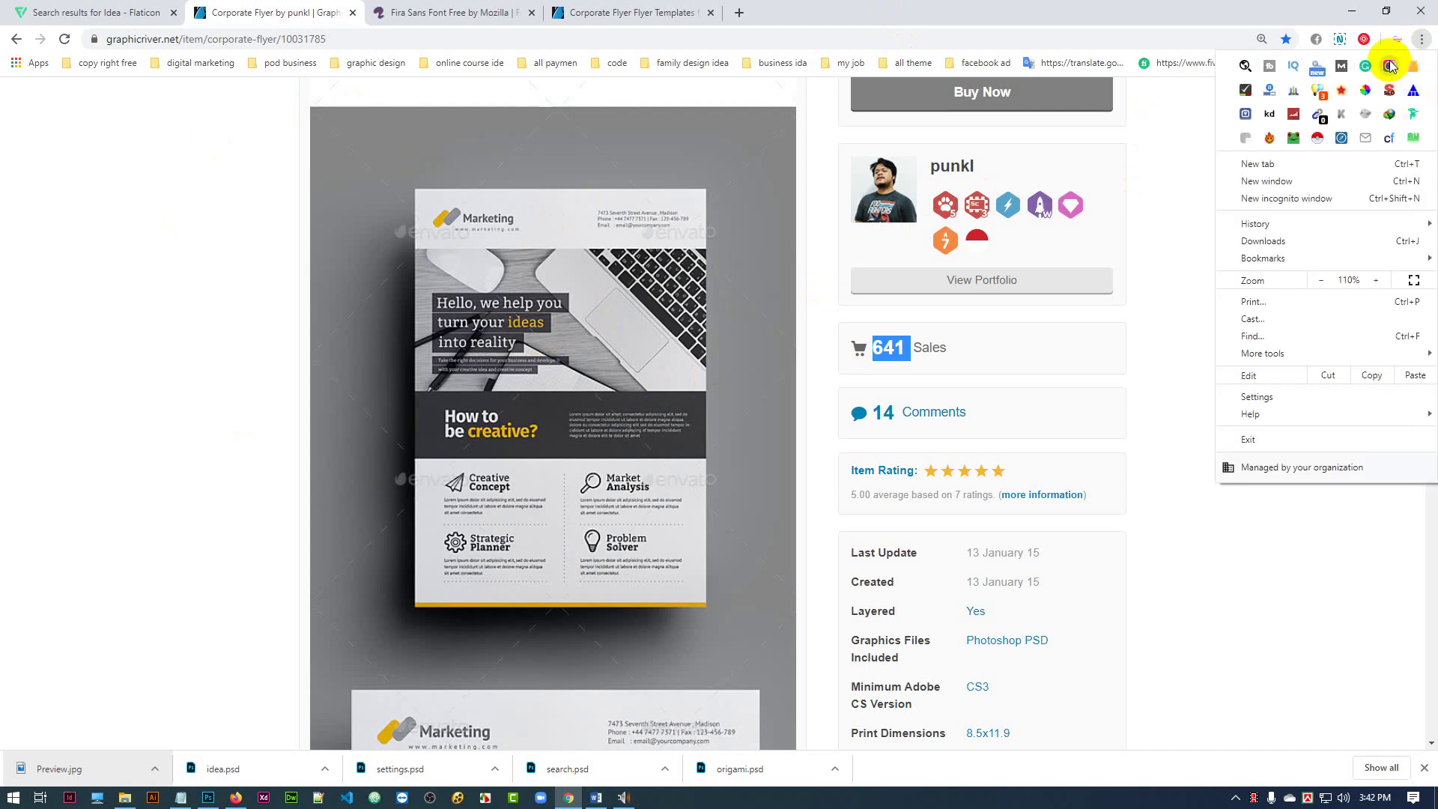
drag(1389, 66, 1364, 43)
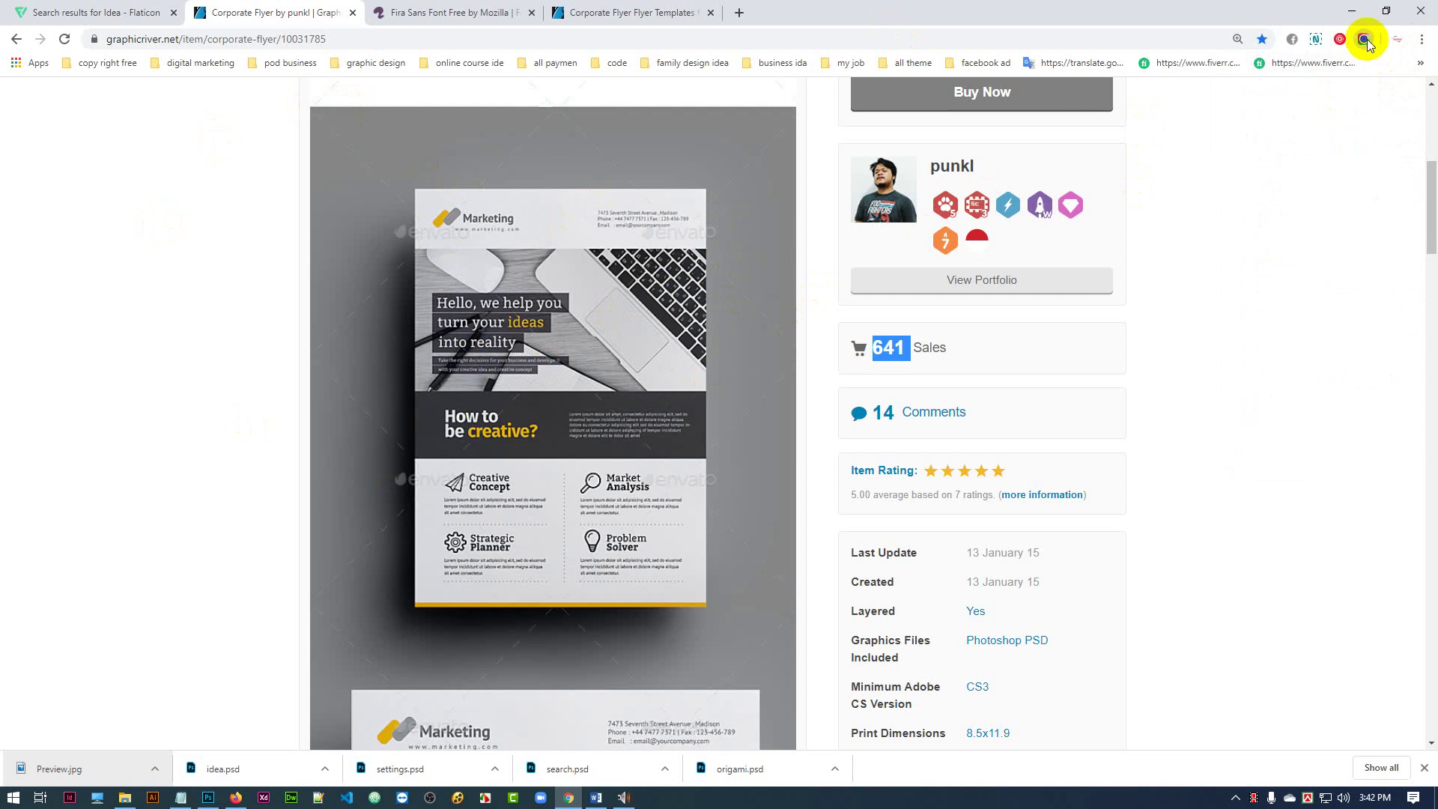
click(1364, 39)
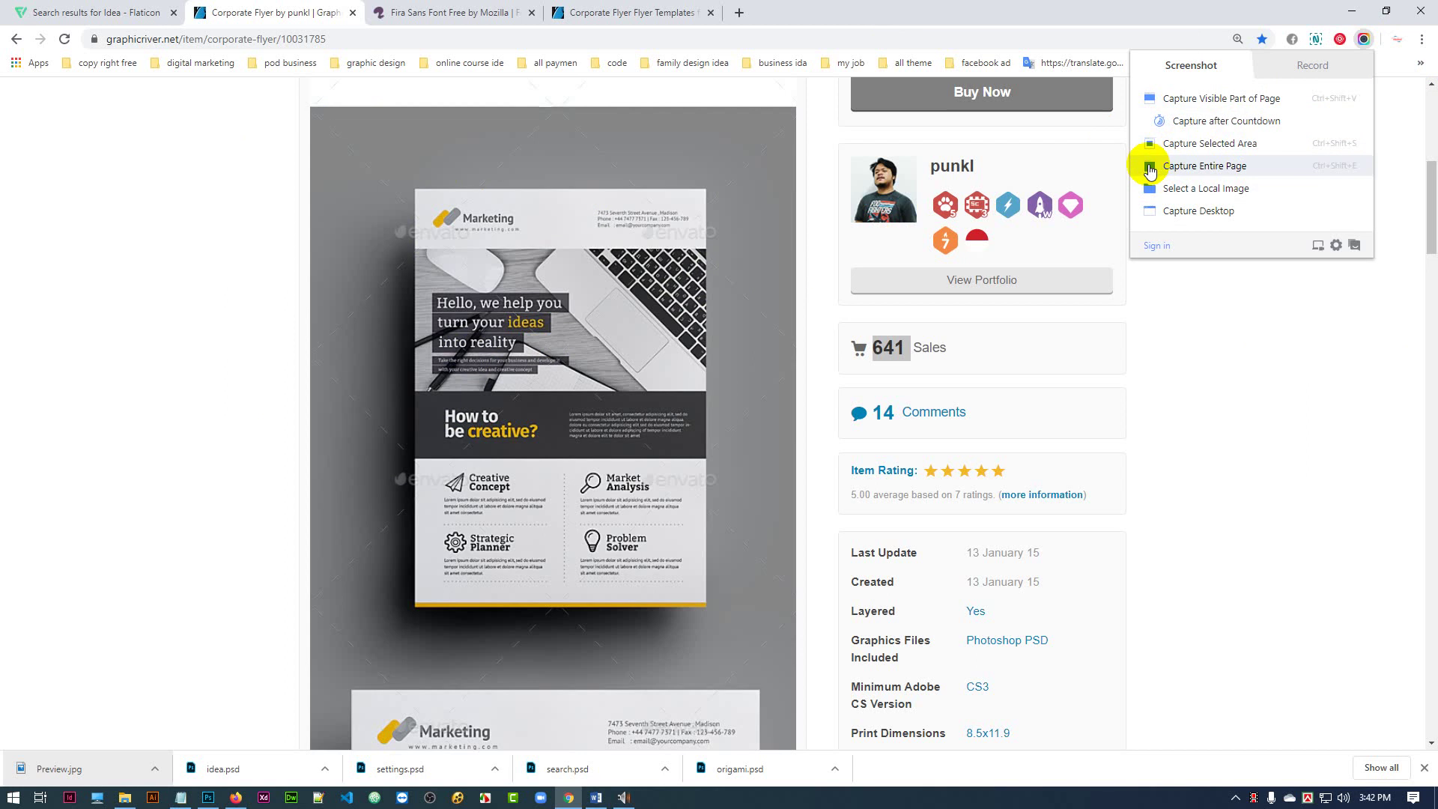
click(1210, 144)
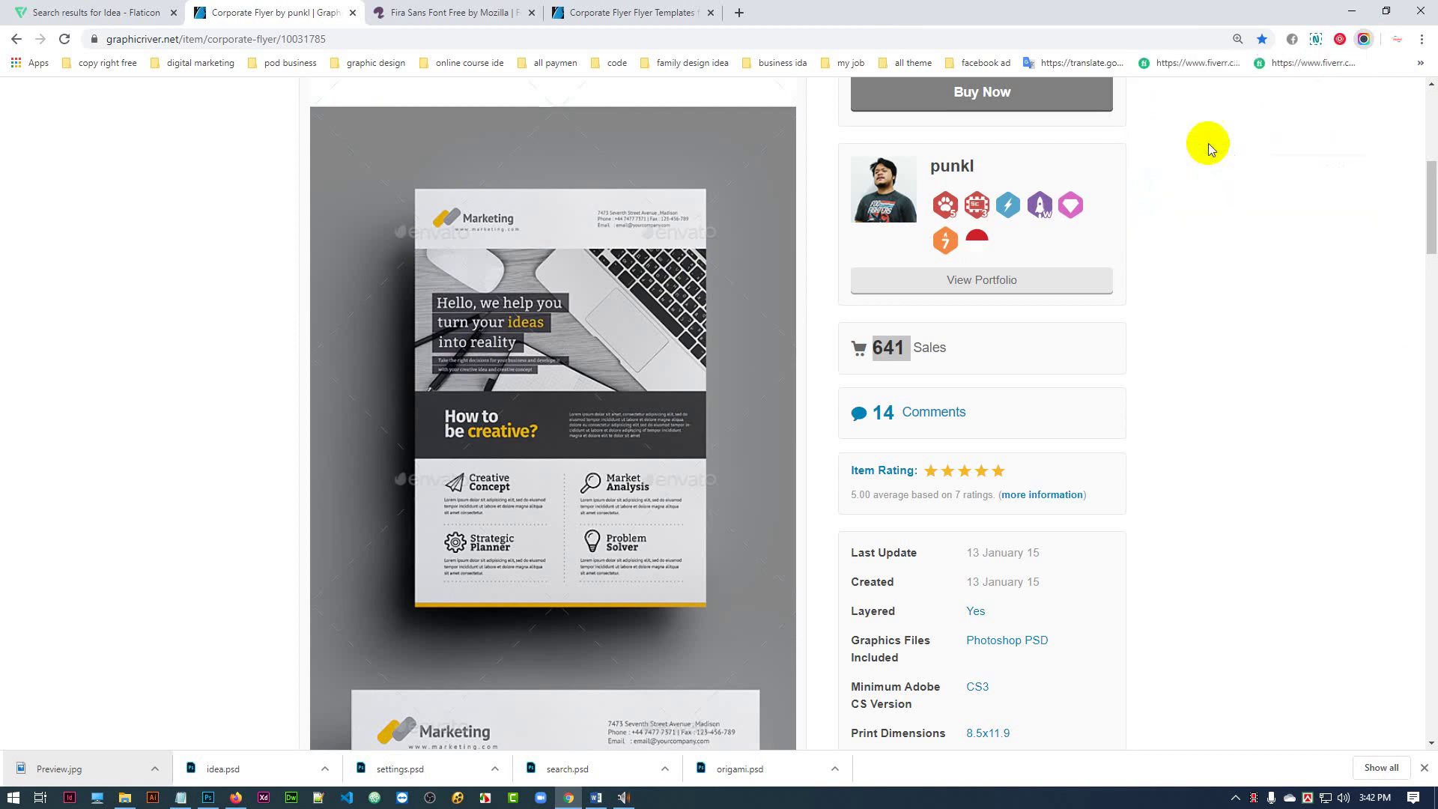
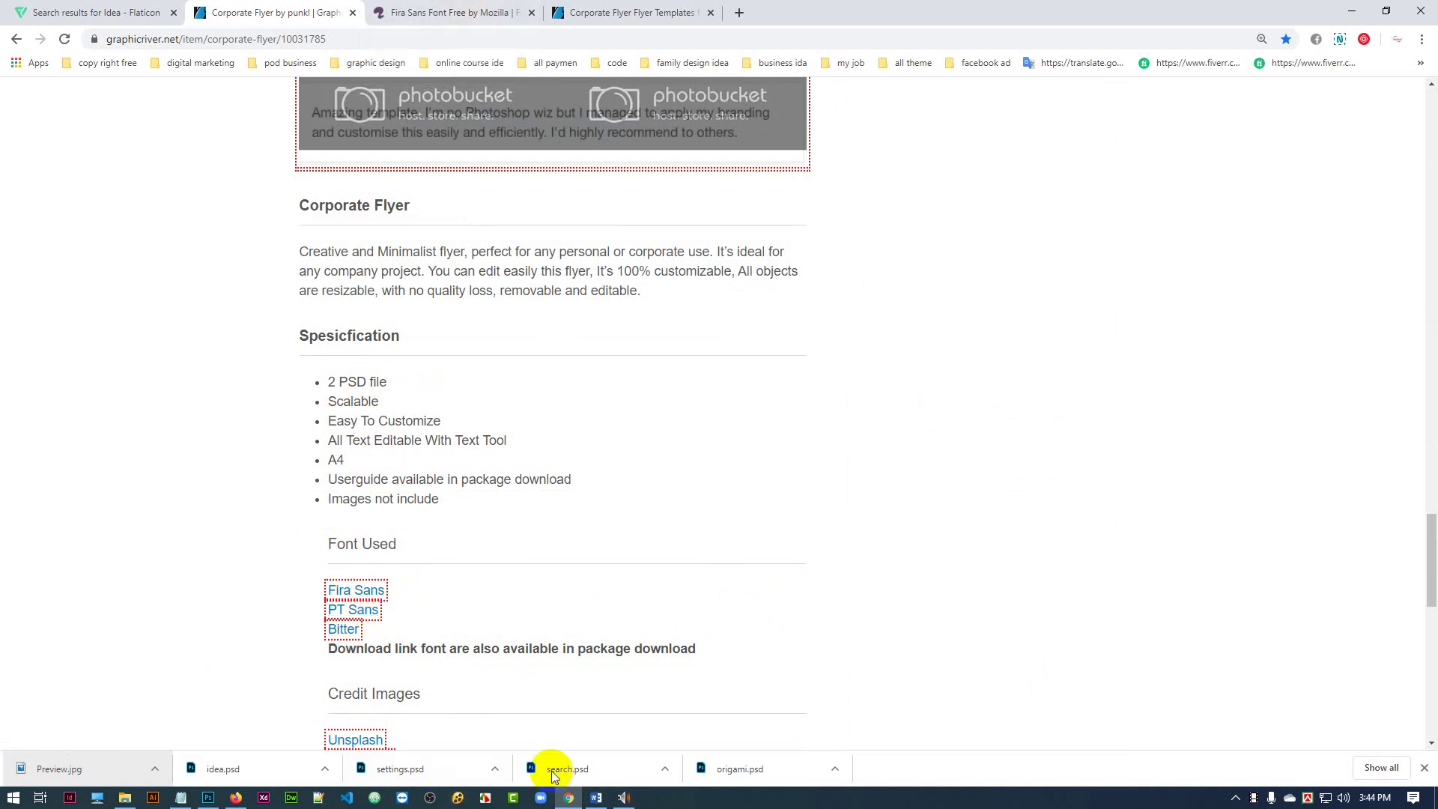
- Switch to Photoshop, close Preview.jpg, and return to flyer templete.psd after viewing the Corporate Flyer screenshot
click(210, 798)
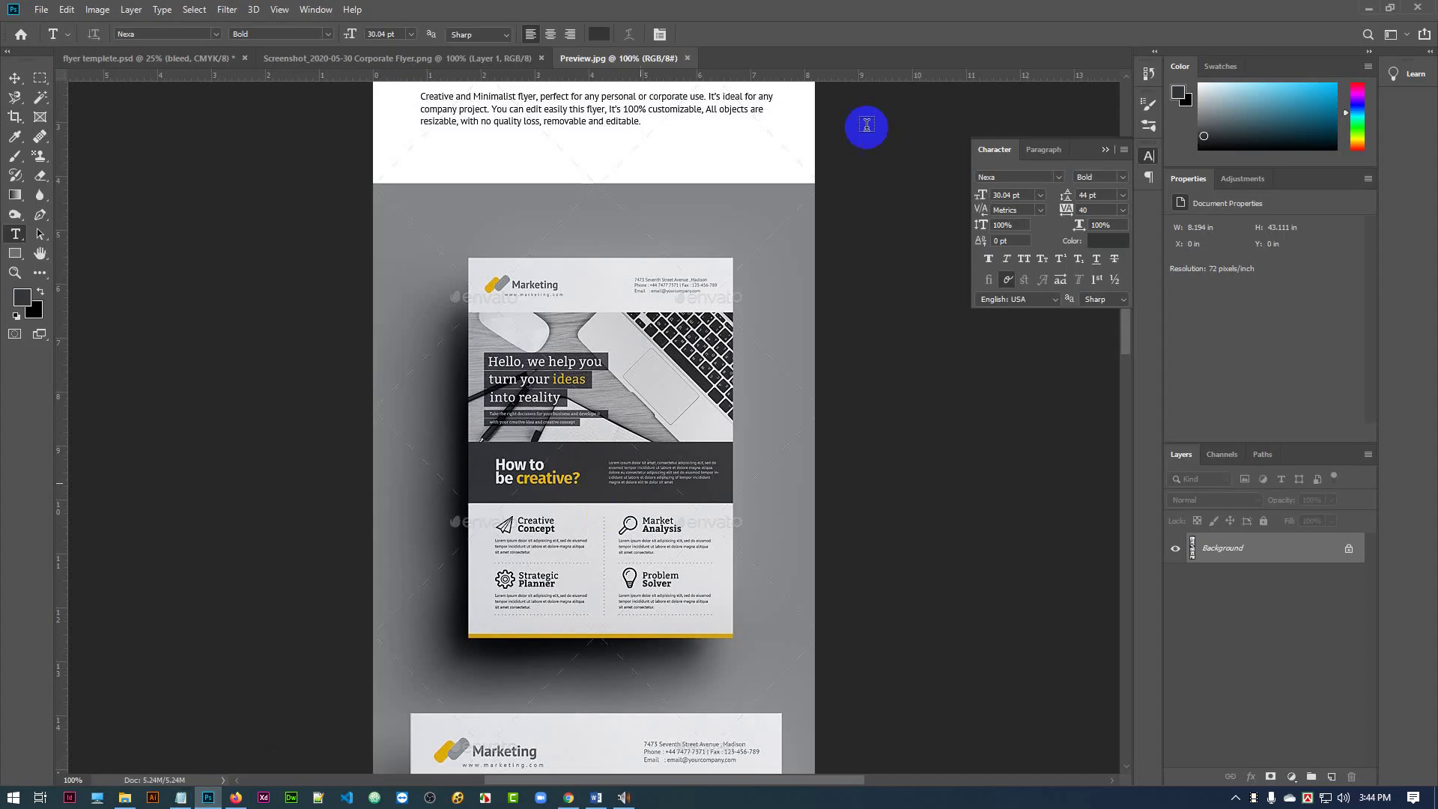
click(687, 59)
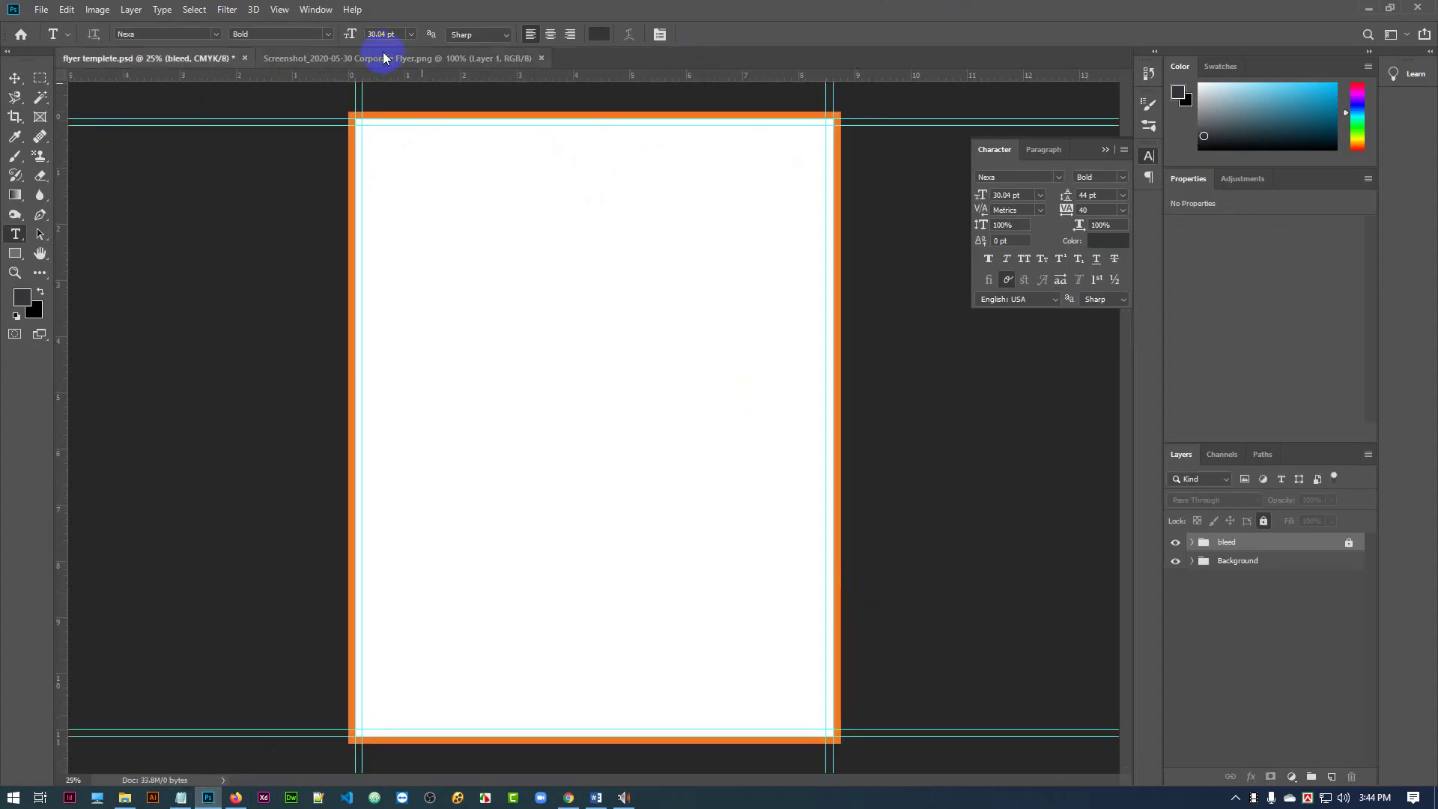
click(419, 58)
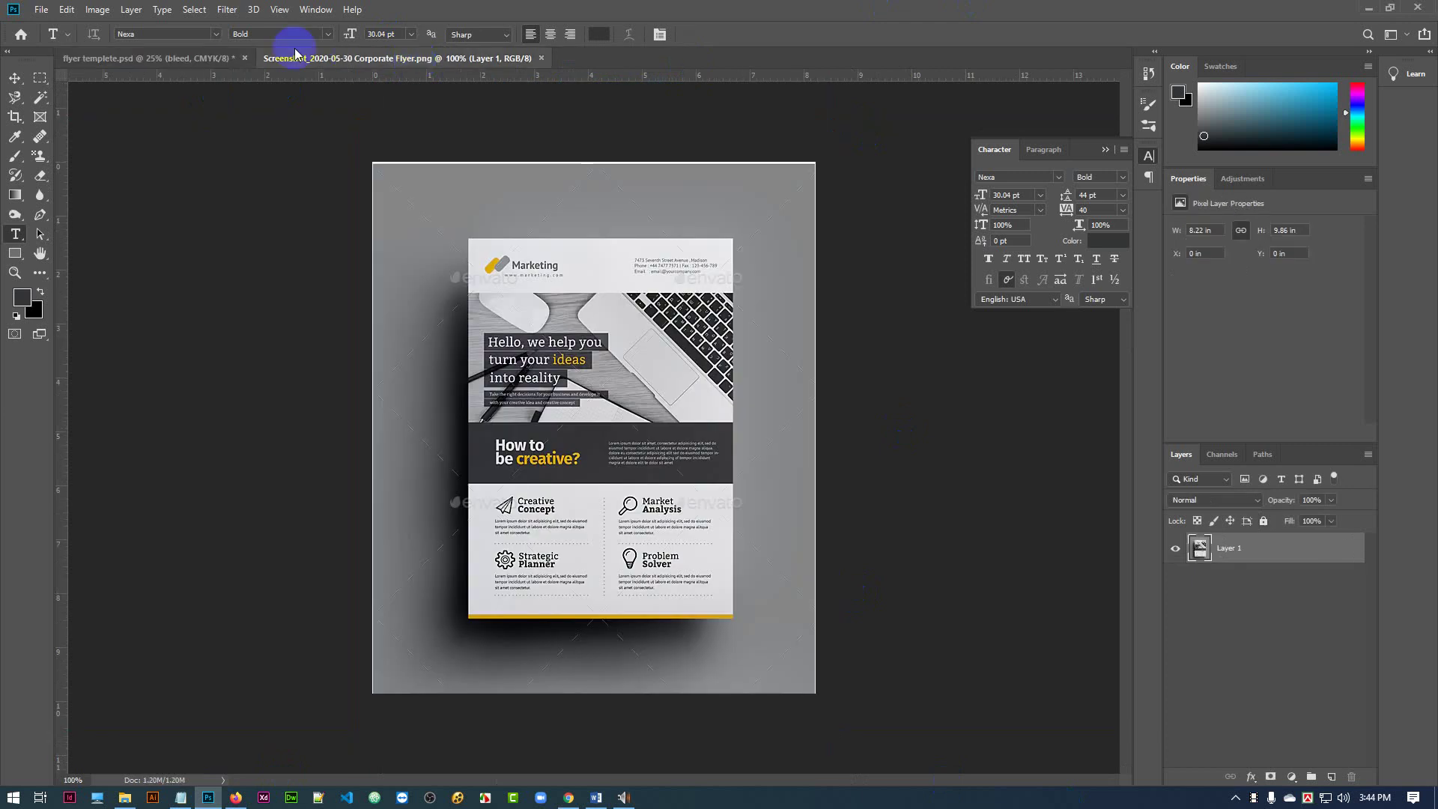
click(158, 58)
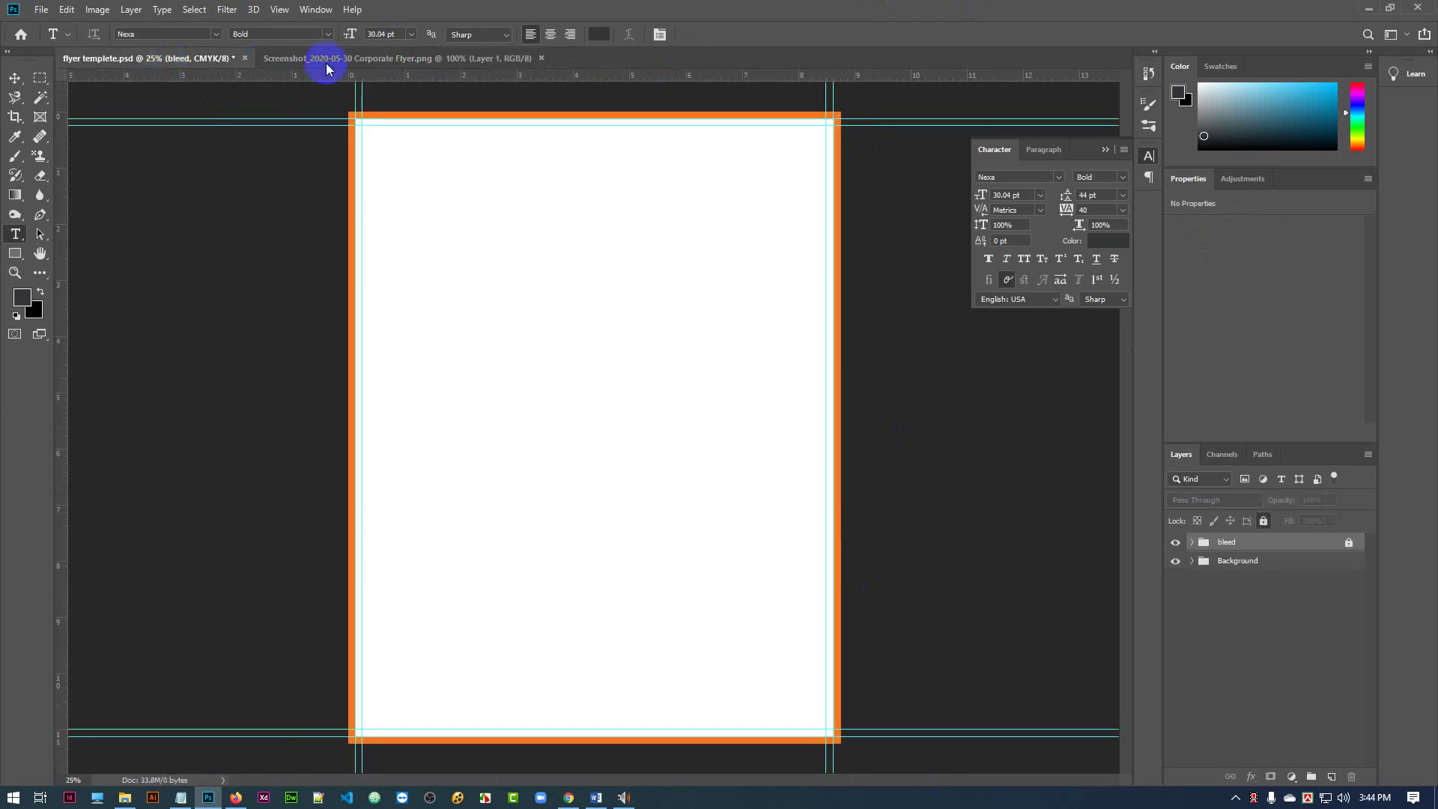
- Lock the Background group and hide the bleed group in flyer templete.psd after checking the Corporate Flyer screenshot
click(458, 60)
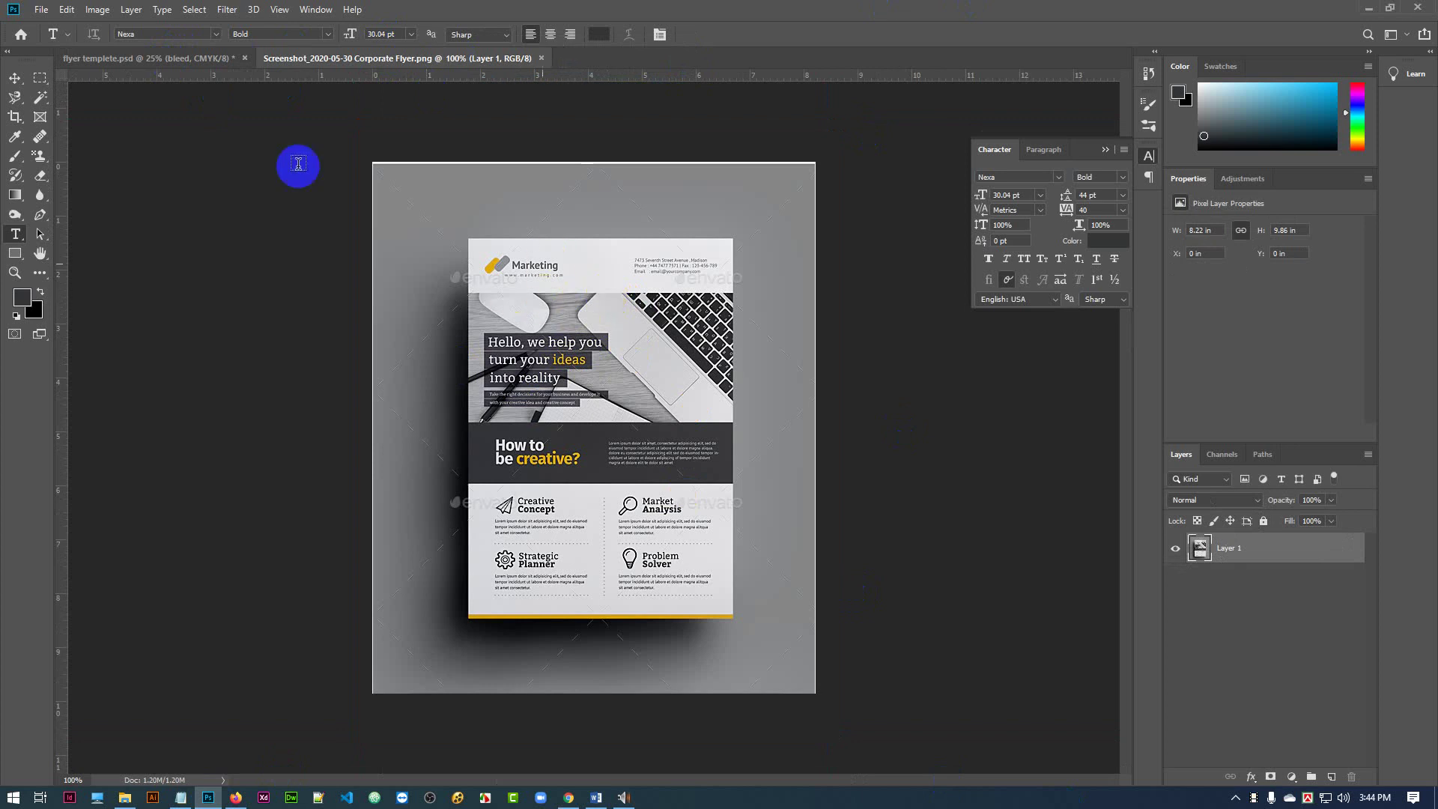
click(185, 60)
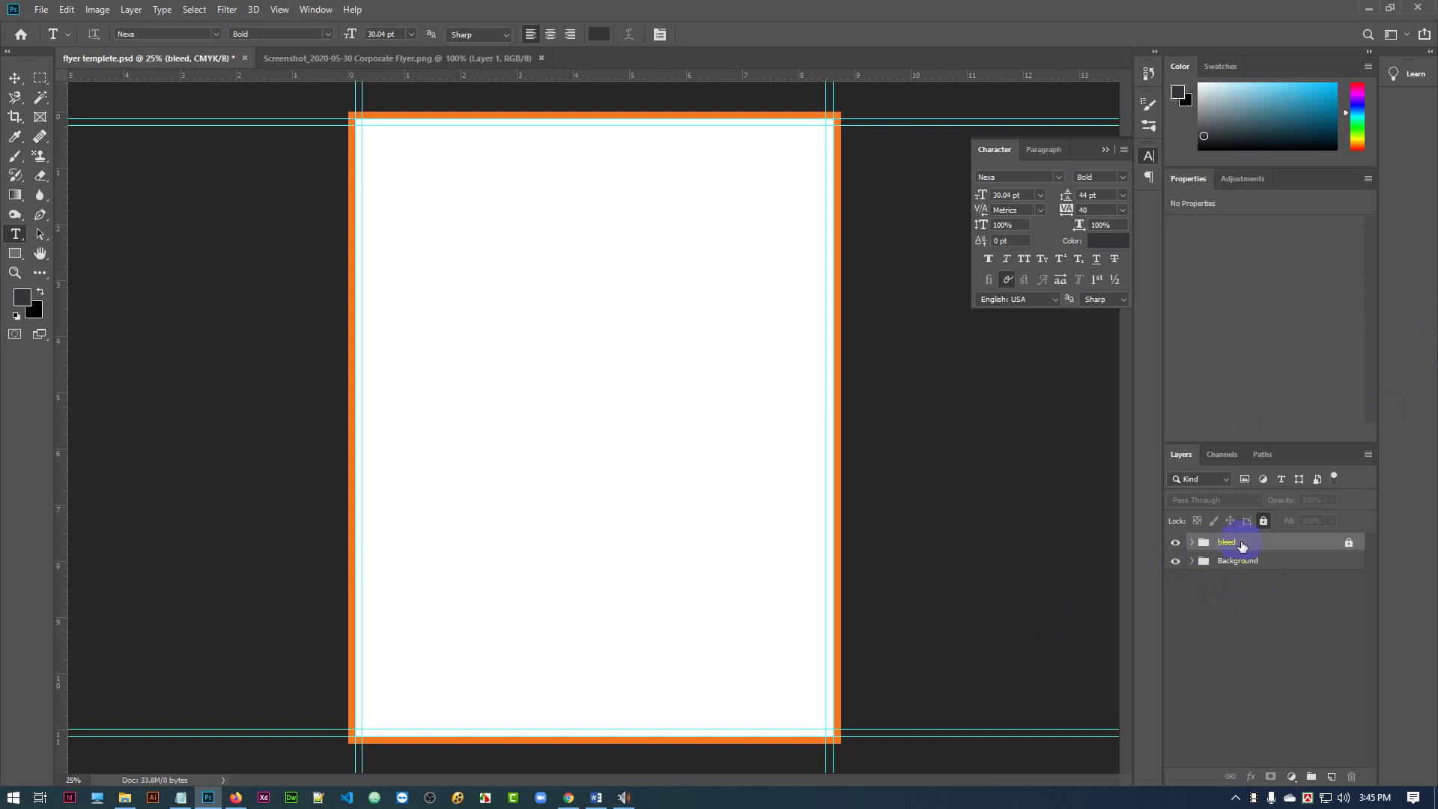
click(1303, 569)
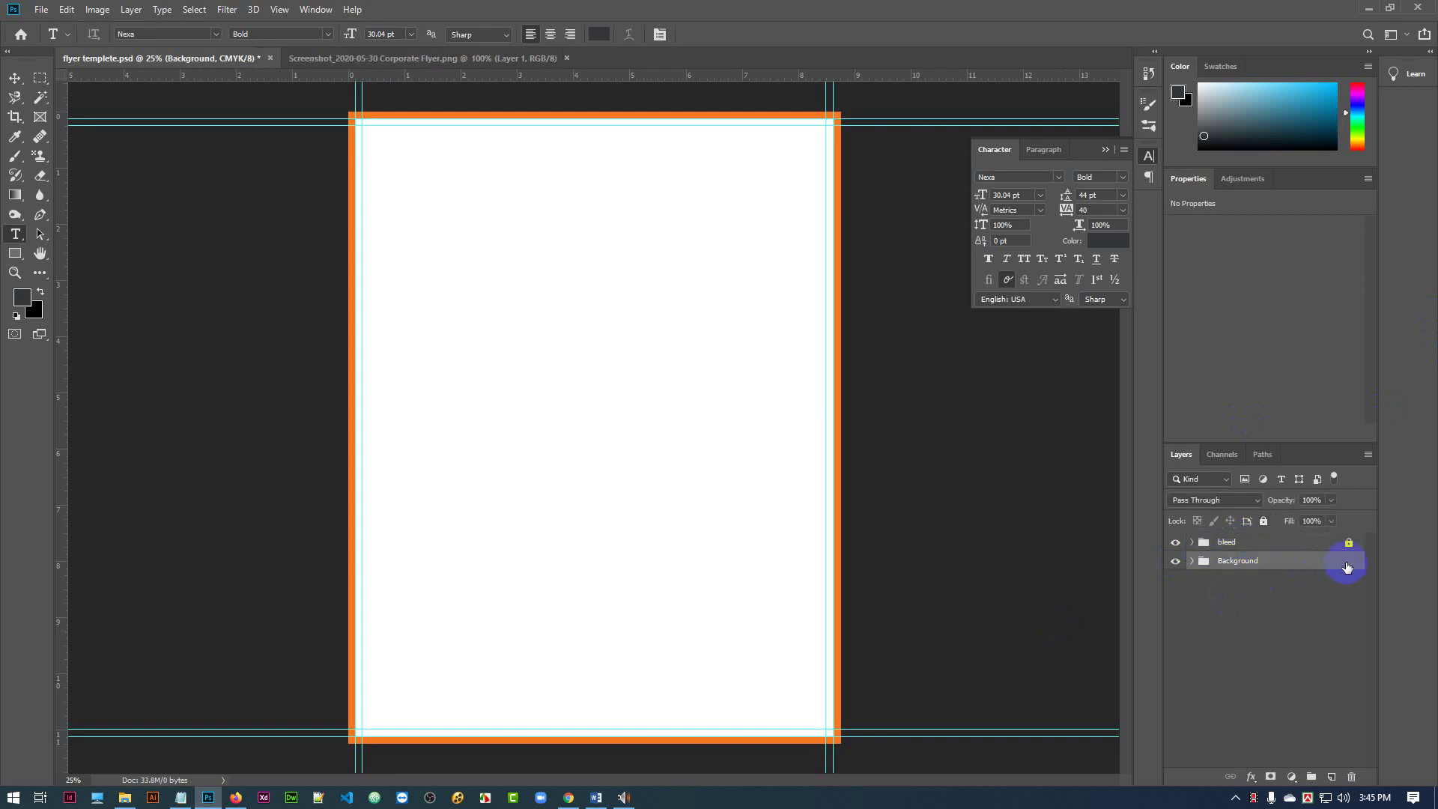
click(1263, 521)
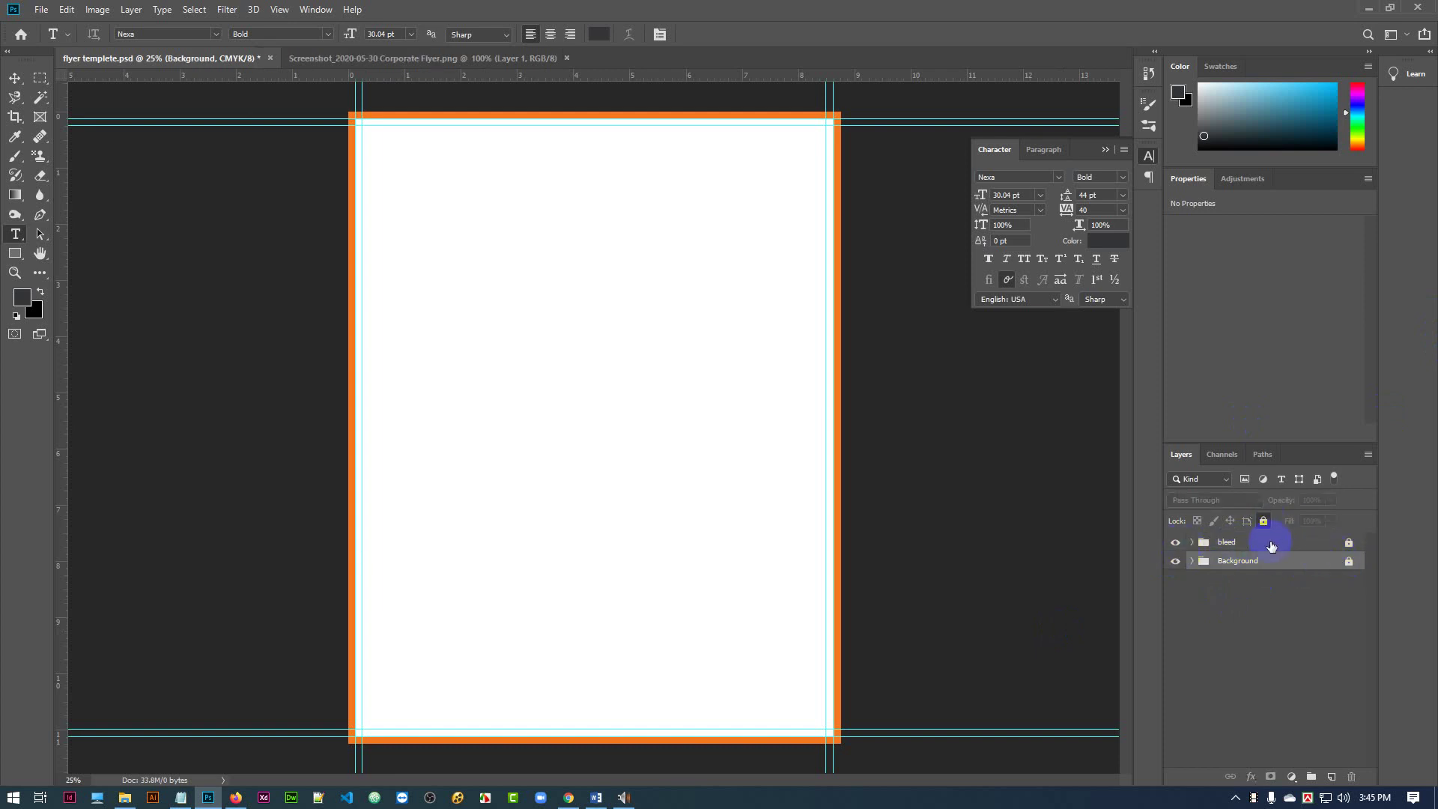
click(1341, 542)
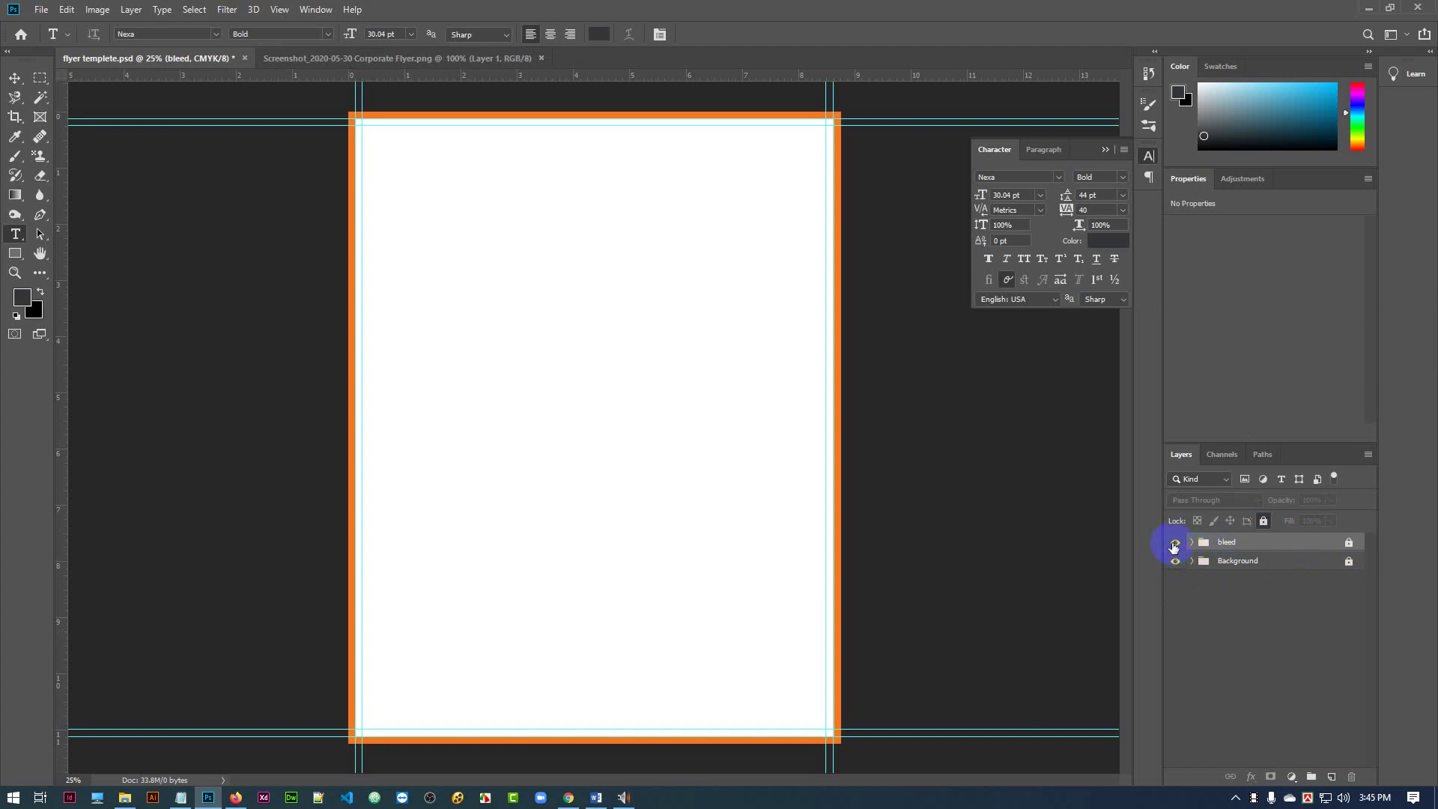
click(656, 120)
click(1174, 543)
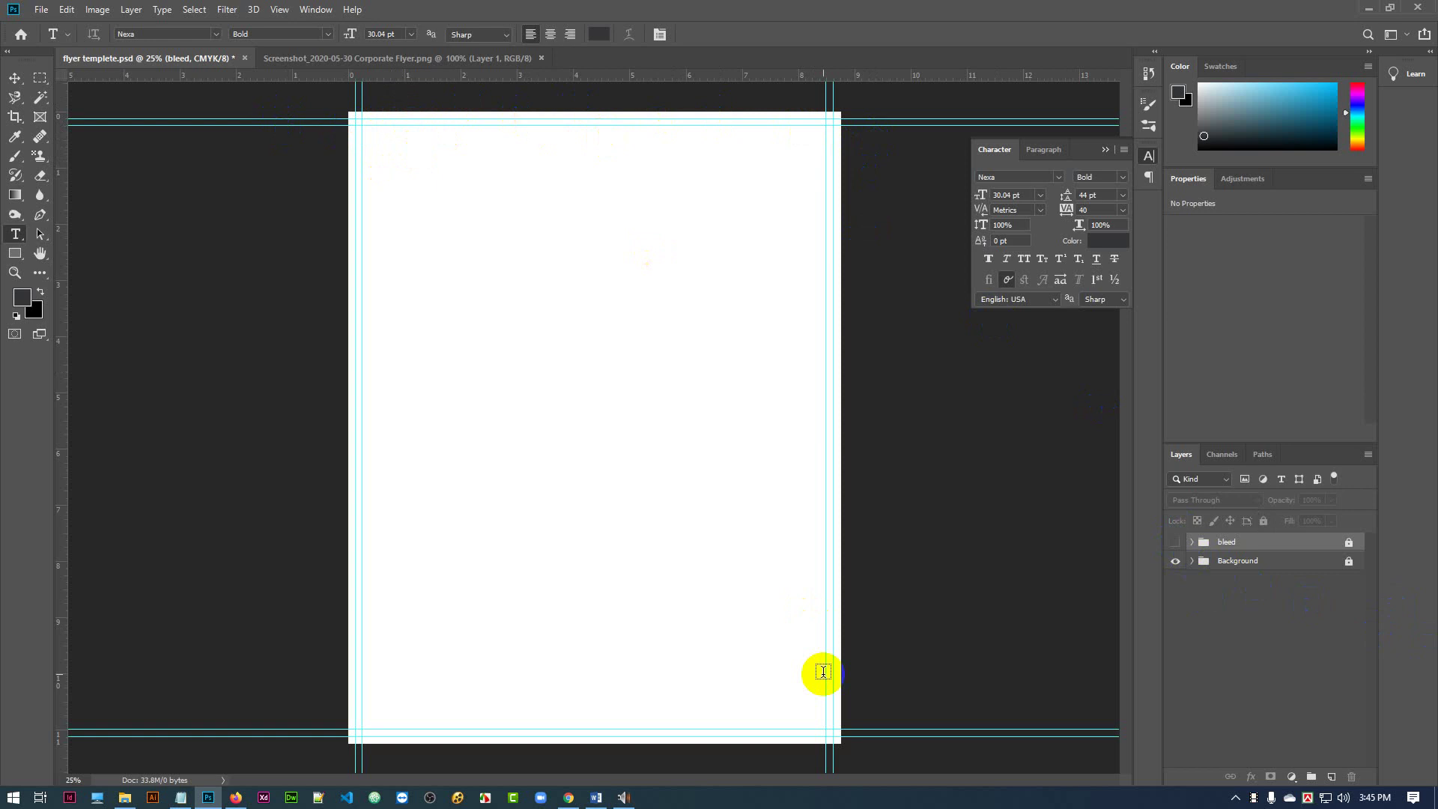
- Select the flyer artwork in the Corporate Flyer screenshot with the Rectangular Marquee, leaving out the gray backdrop
click(397, 57)
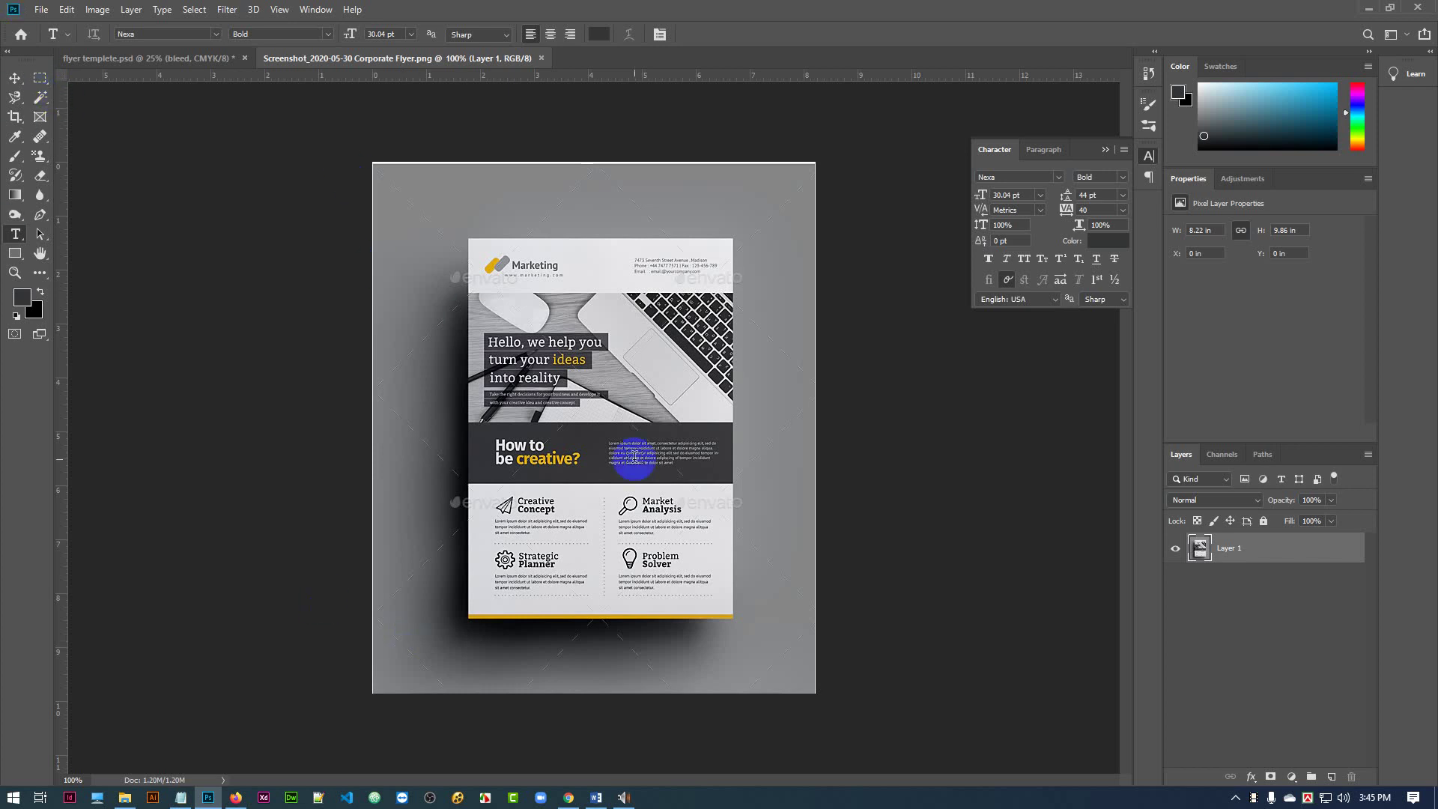
scroll(634, 455, up, 1)
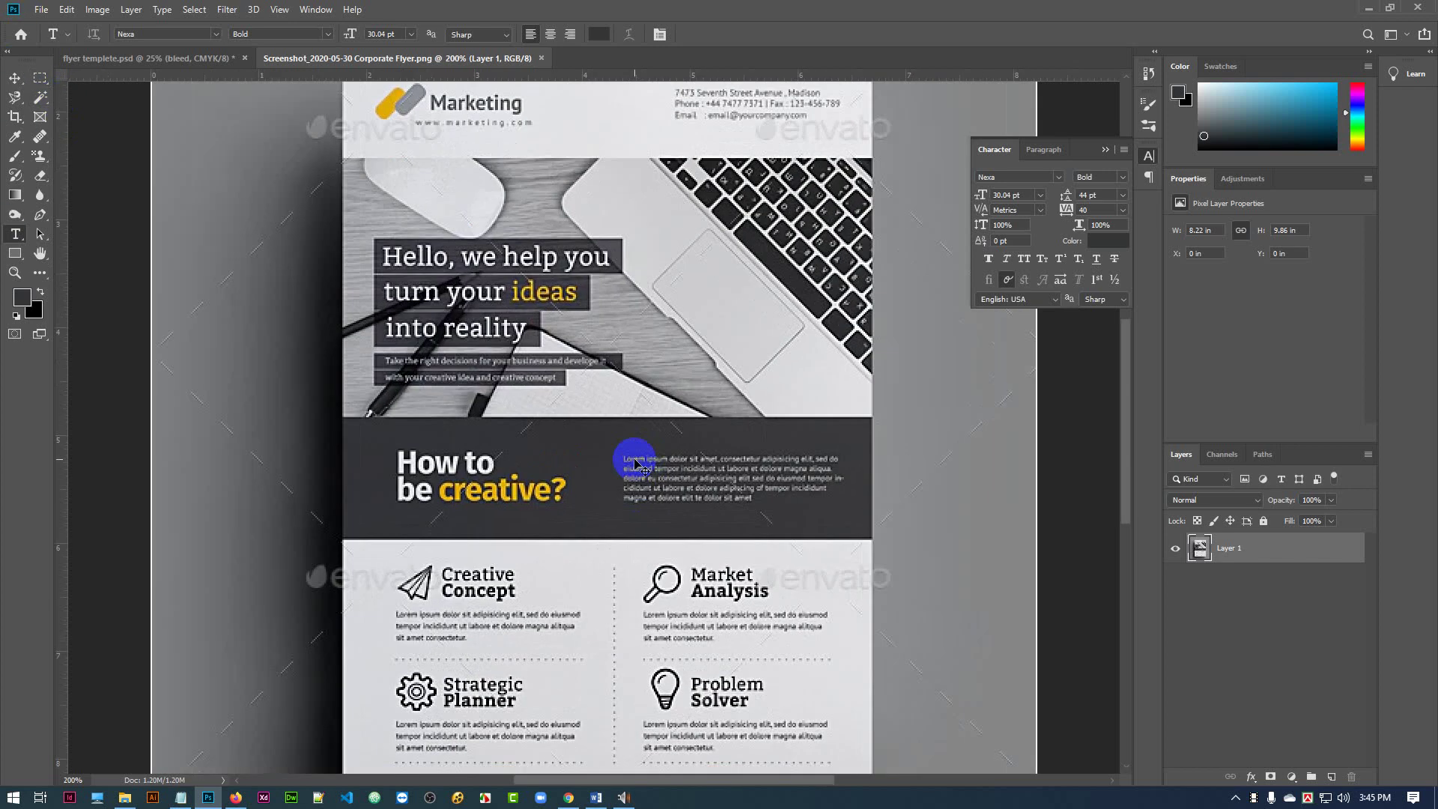
scroll(634, 458, down, 1)
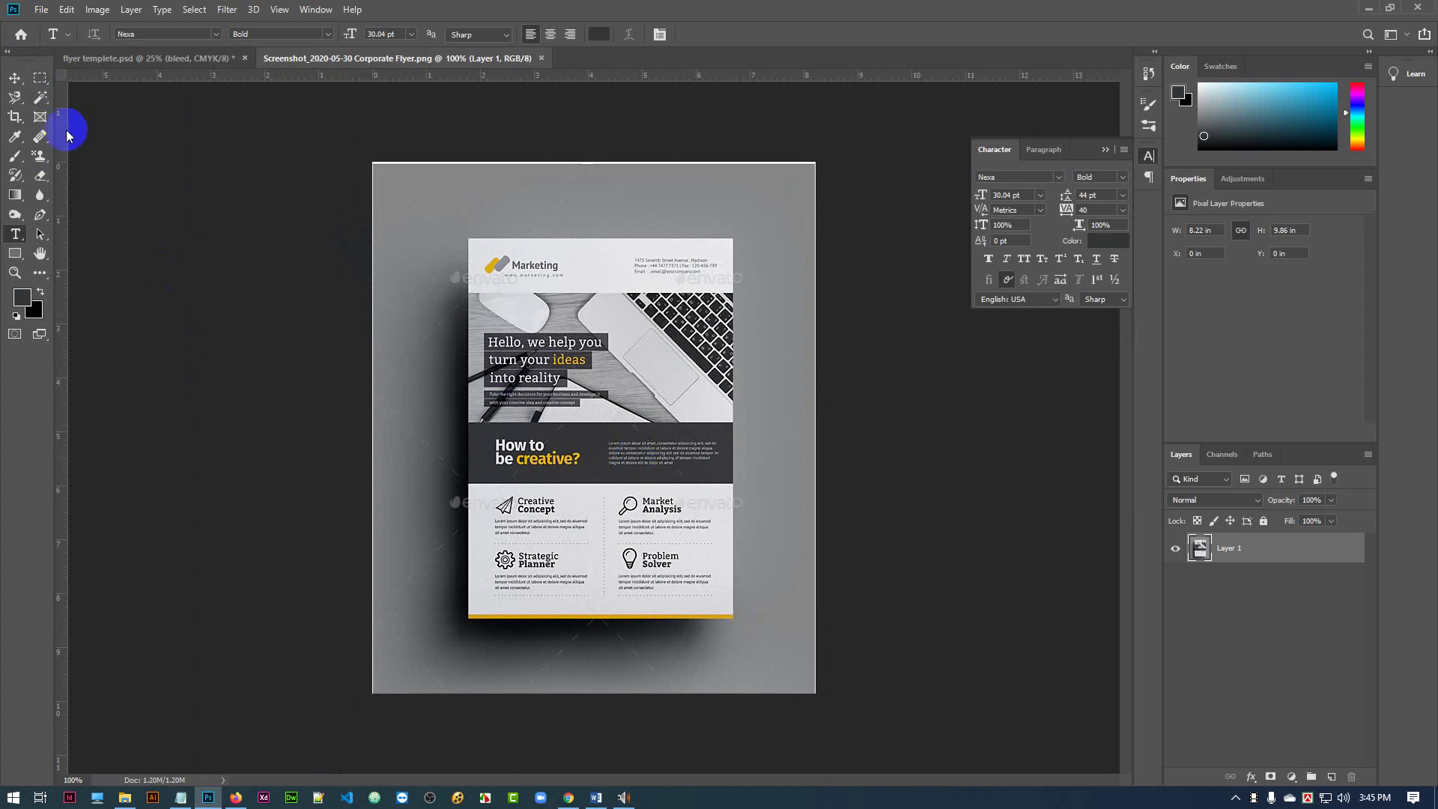
click(41, 78)
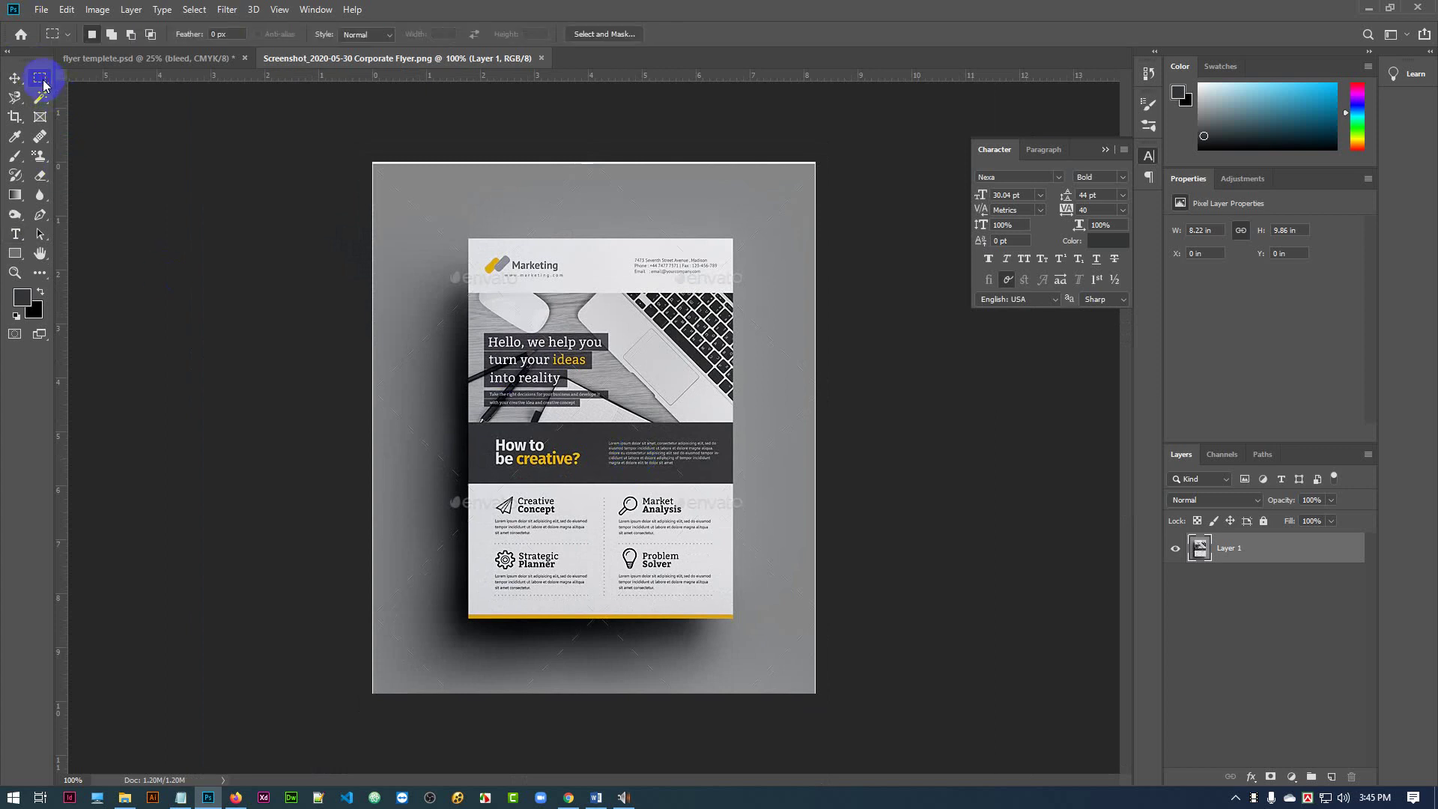
click(466, 234)
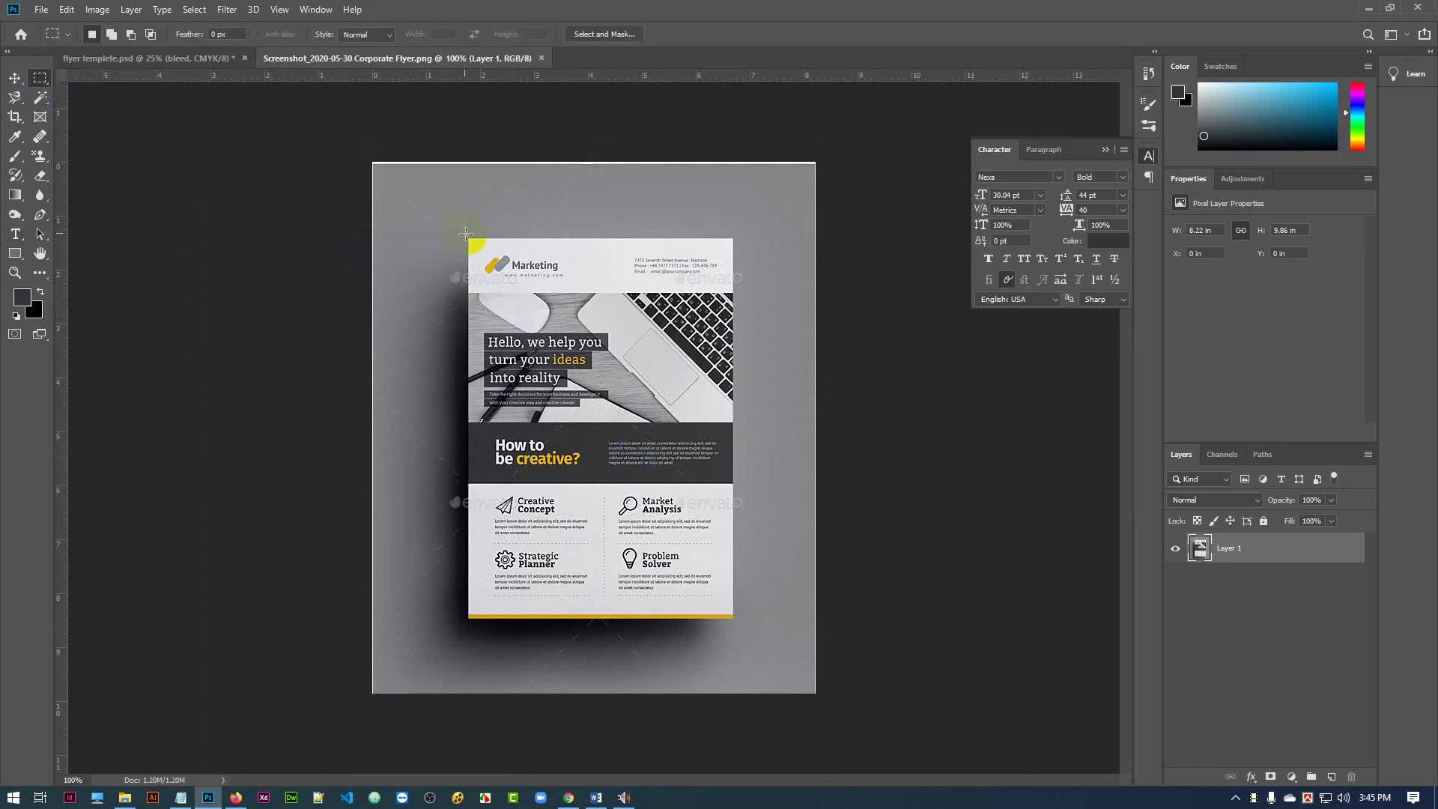
drag(468, 239, 732, 619)
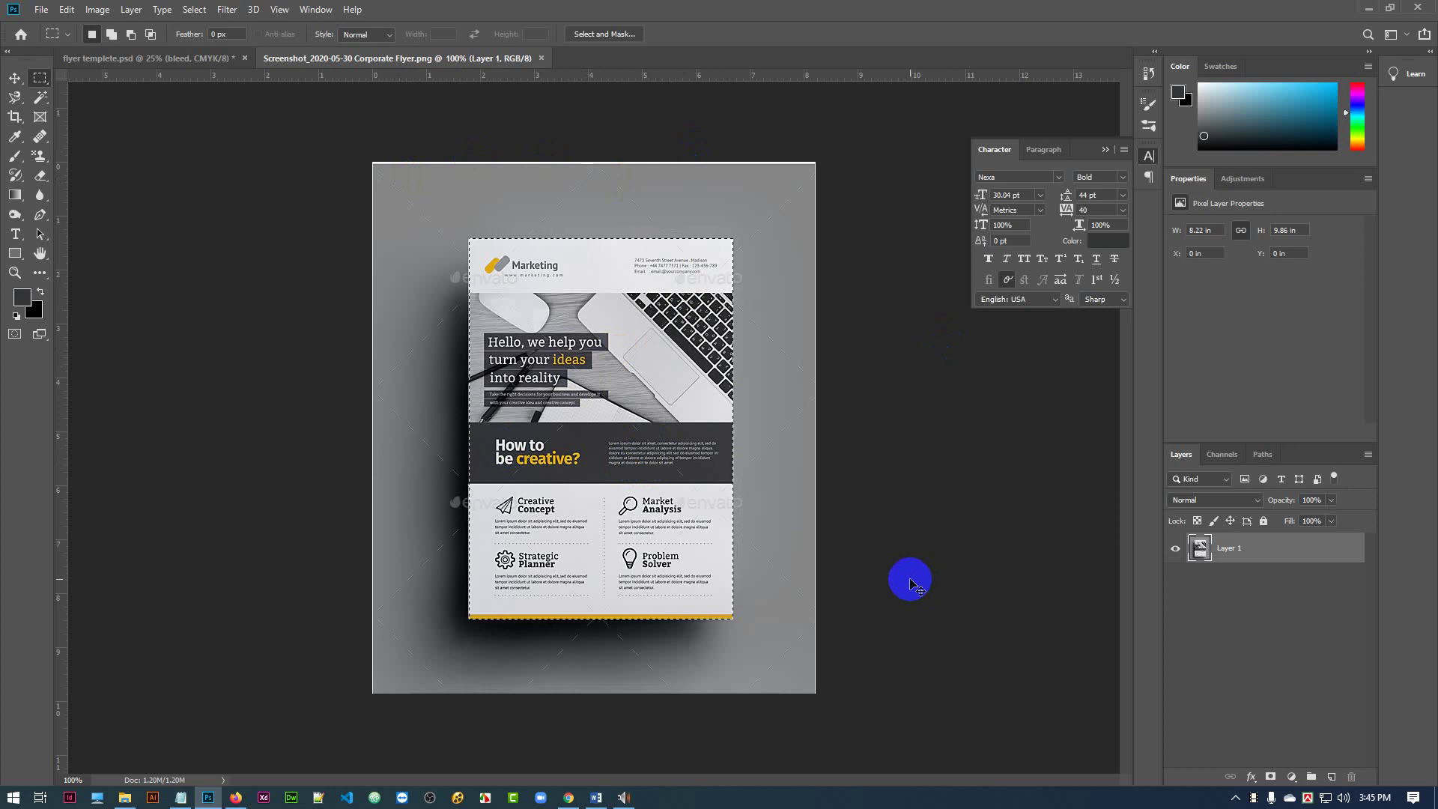
- Copy the selected flyer artwork into flyer templete.psd, keeping the screenshot intact, and move it toward the page's upper-left corner
key(Delete)
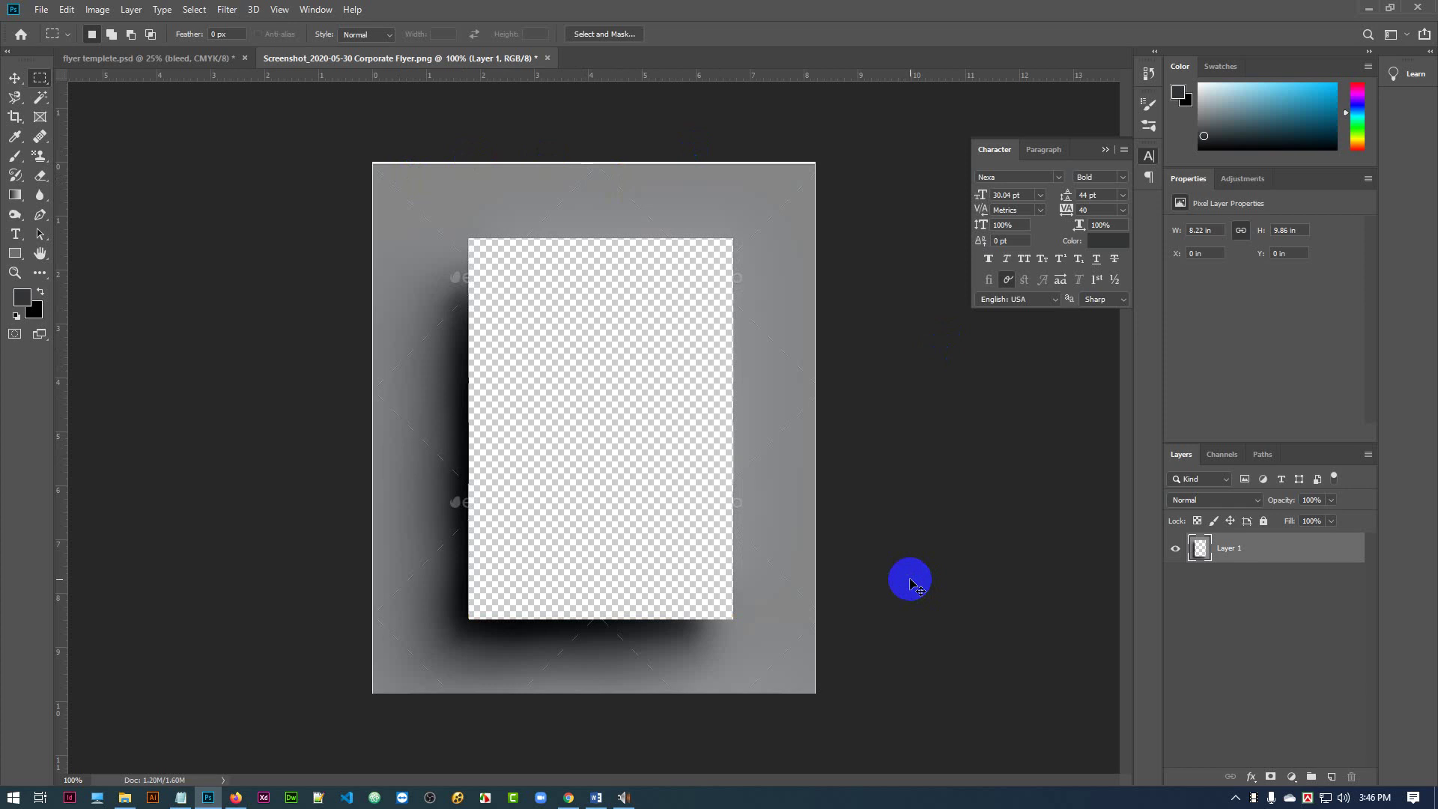
key(ctrl+z)
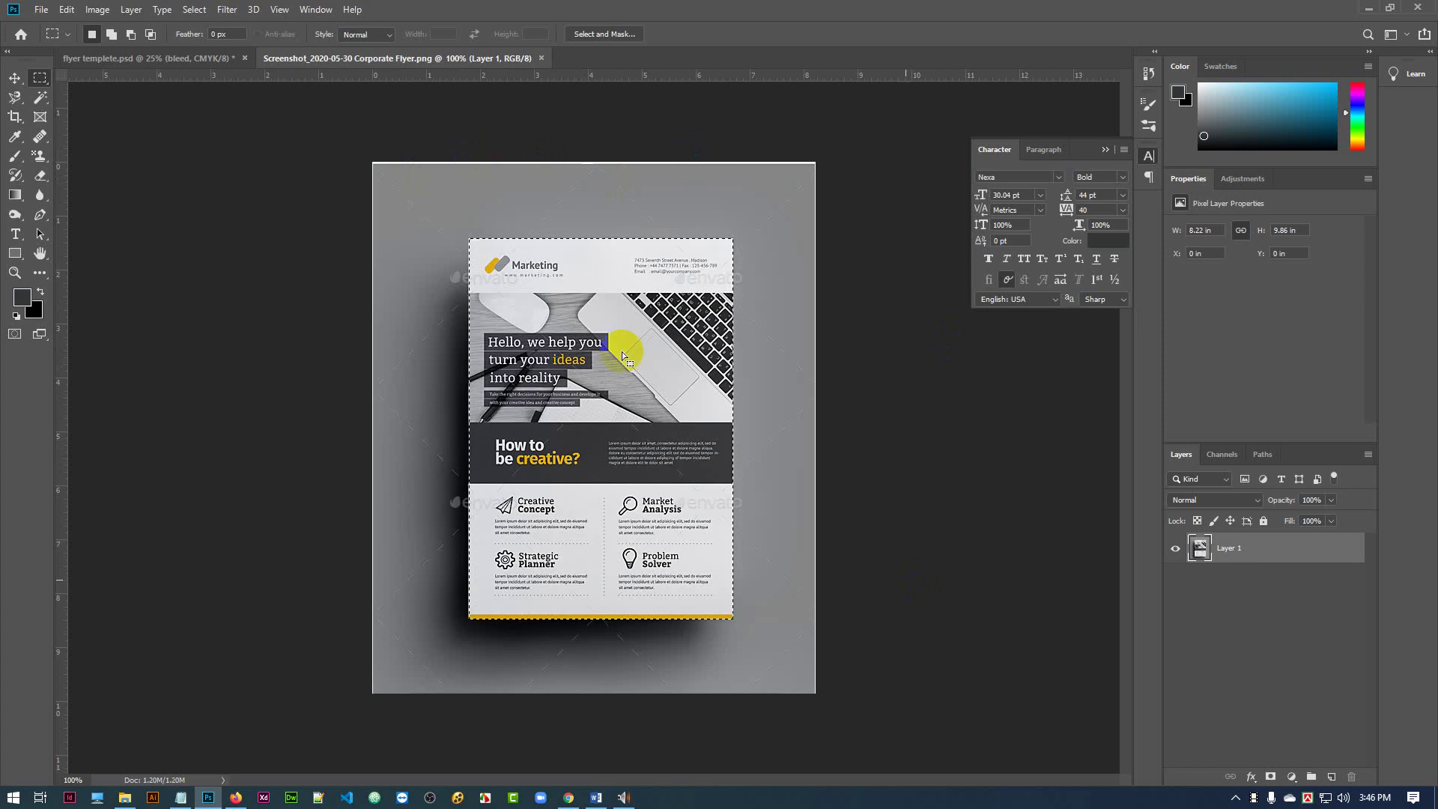
click(196, 63)
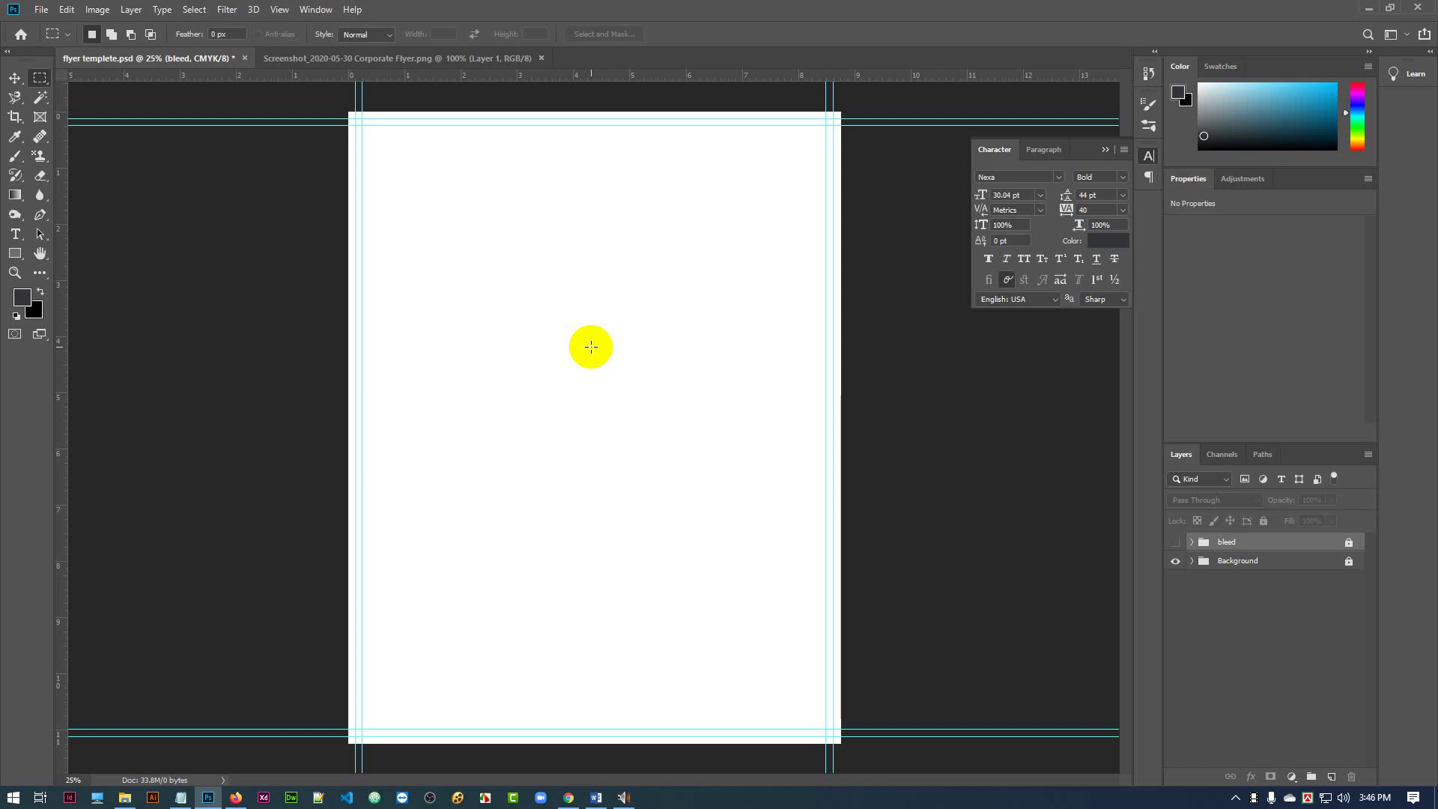
key(ctrl+v)
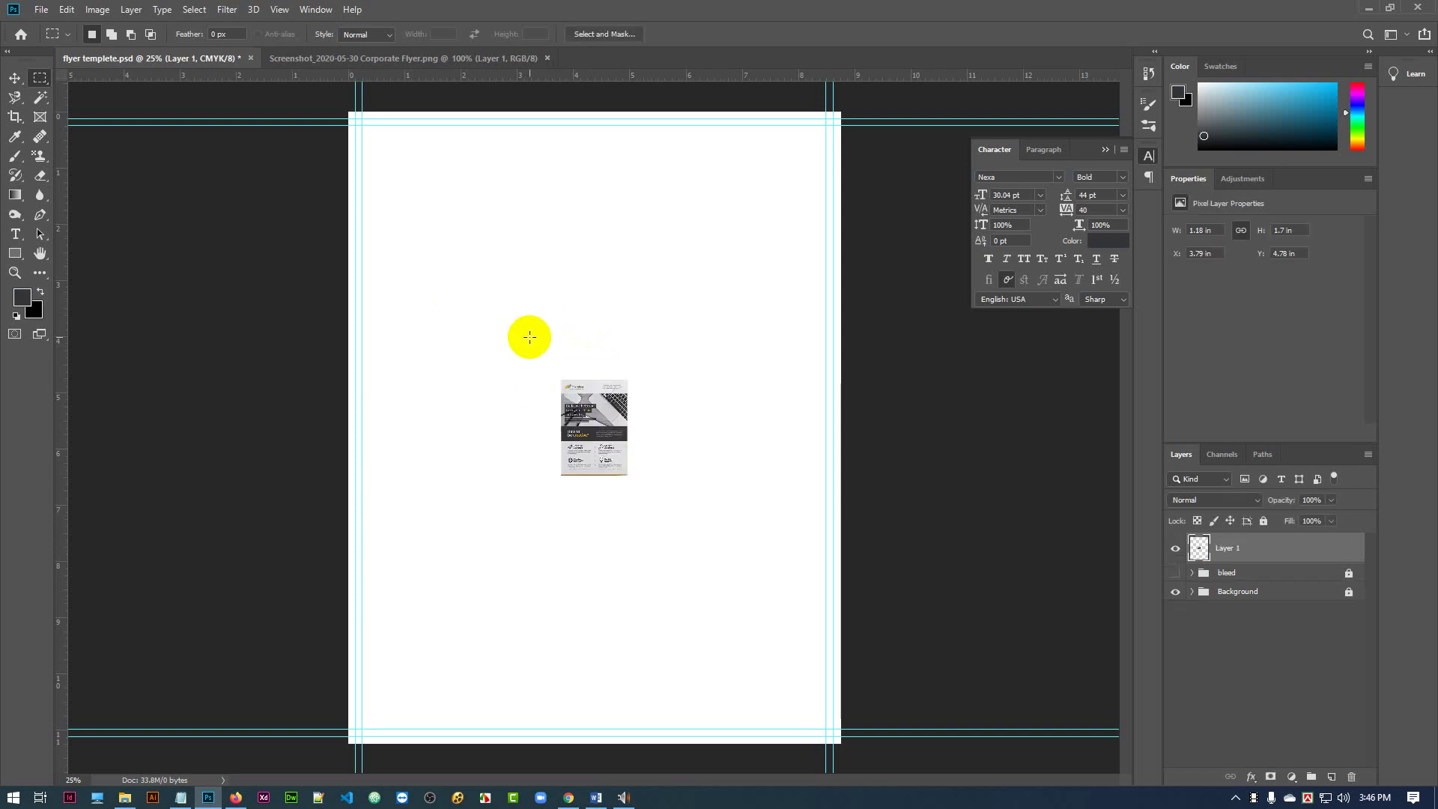
click(15, 78)
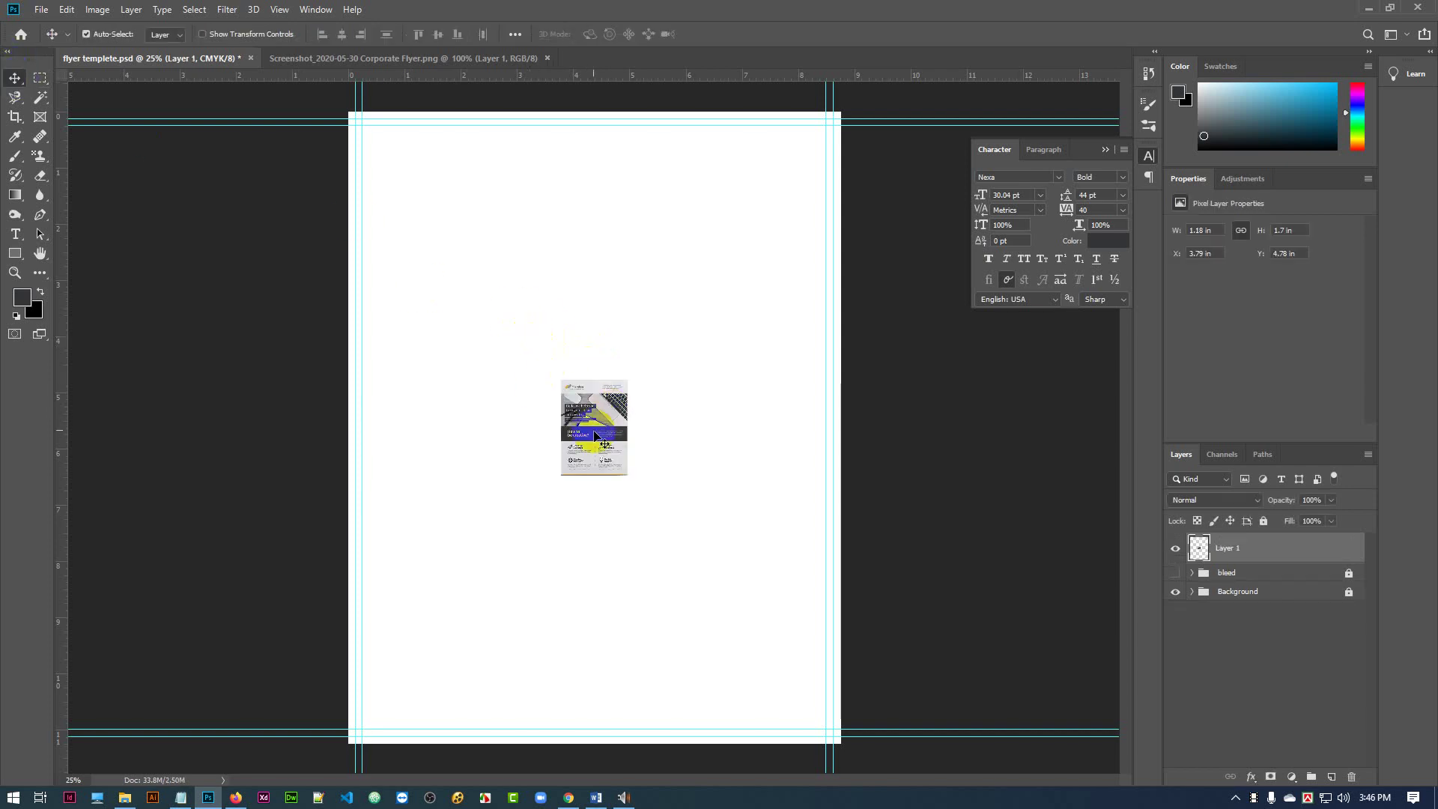
drag(615, 471, 513, 295)
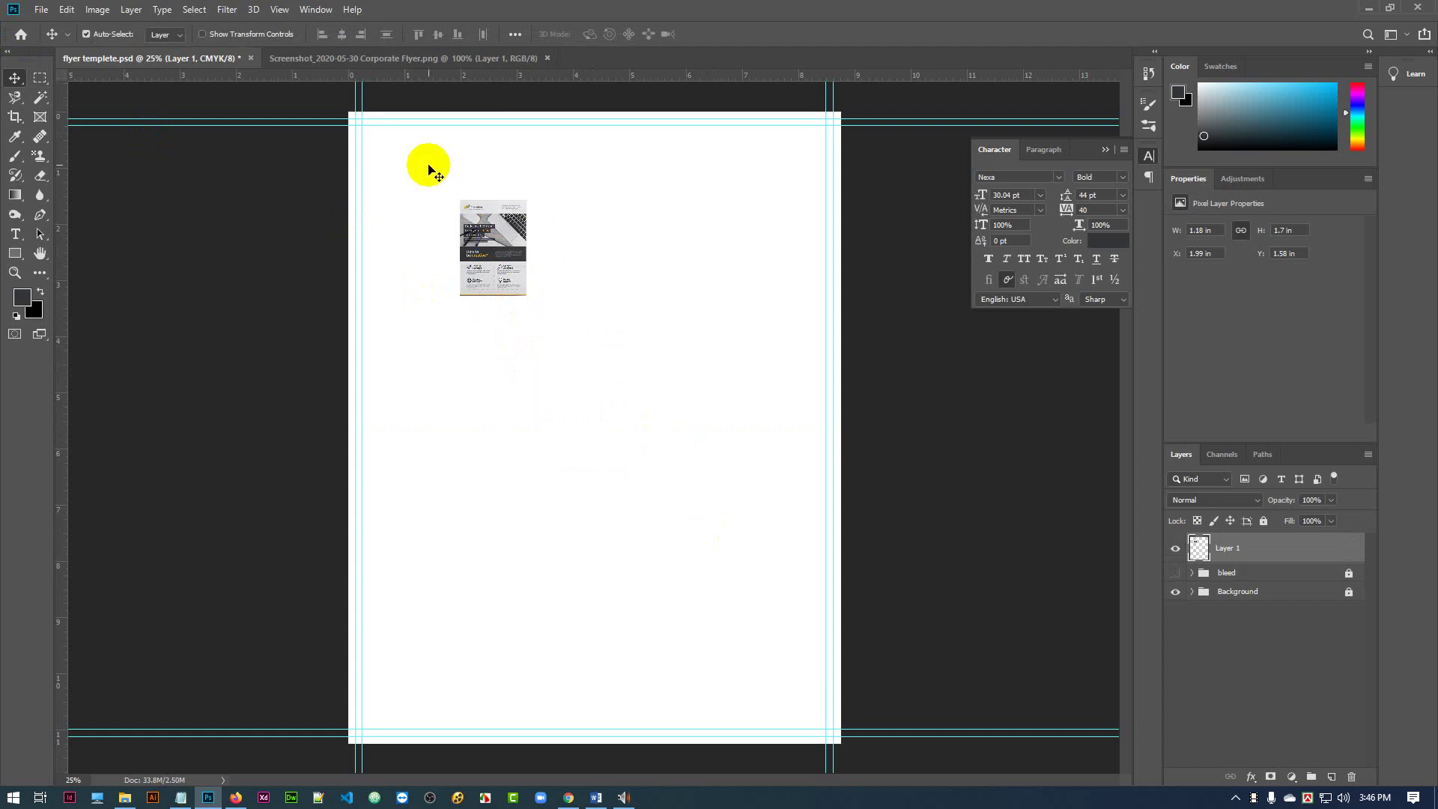
mouse_move(526, 235)
mouse_down()
mouse_move(505, 290)
mouse_move(518, 227)
mouse_move(439, 246)
mouse_move(383, 173)
mouse_move(478, 321)
mouse_move(744, 630)
mouse_move(741, 595)
mouse_up()
key(ctrl+t)
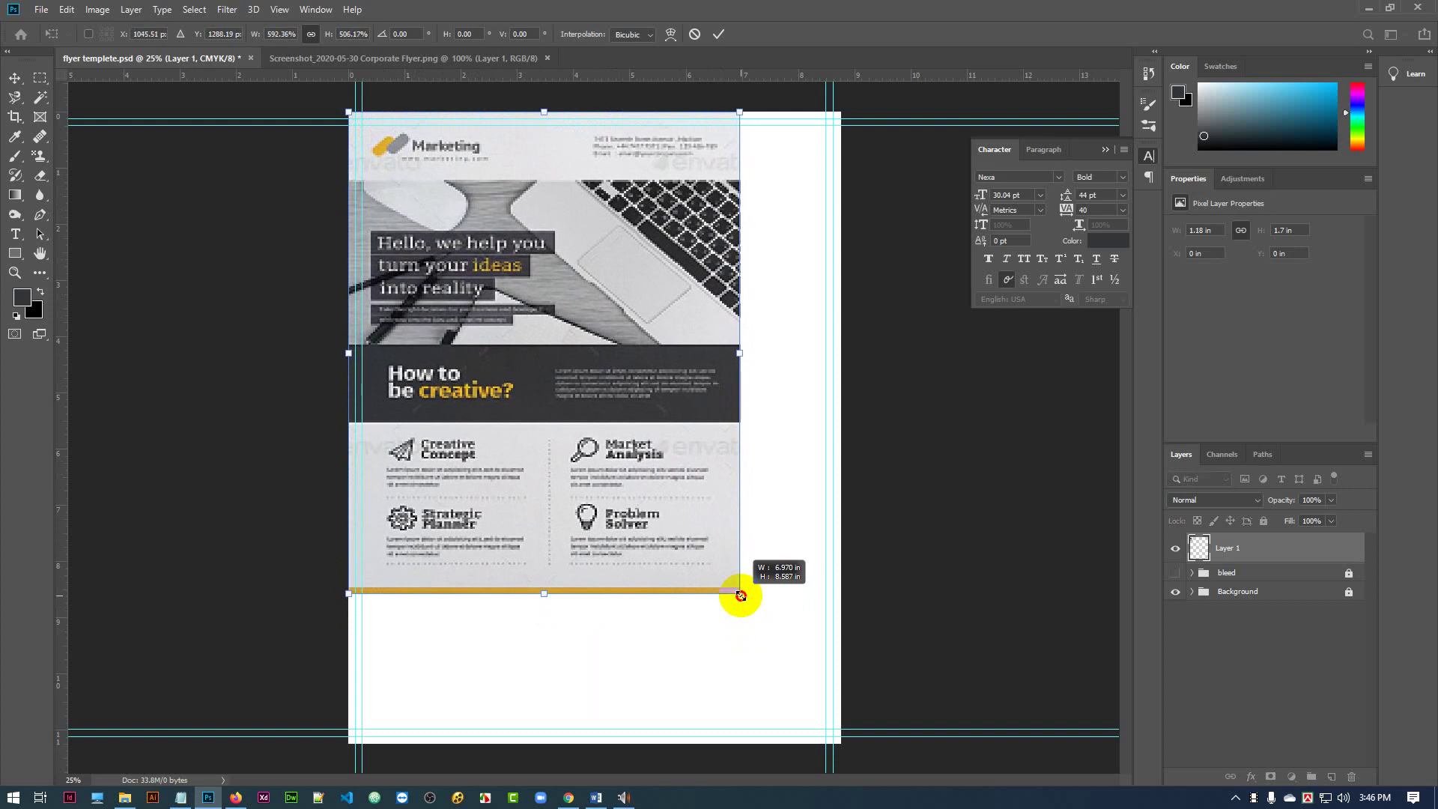
drag(740, 596, 739, 595)
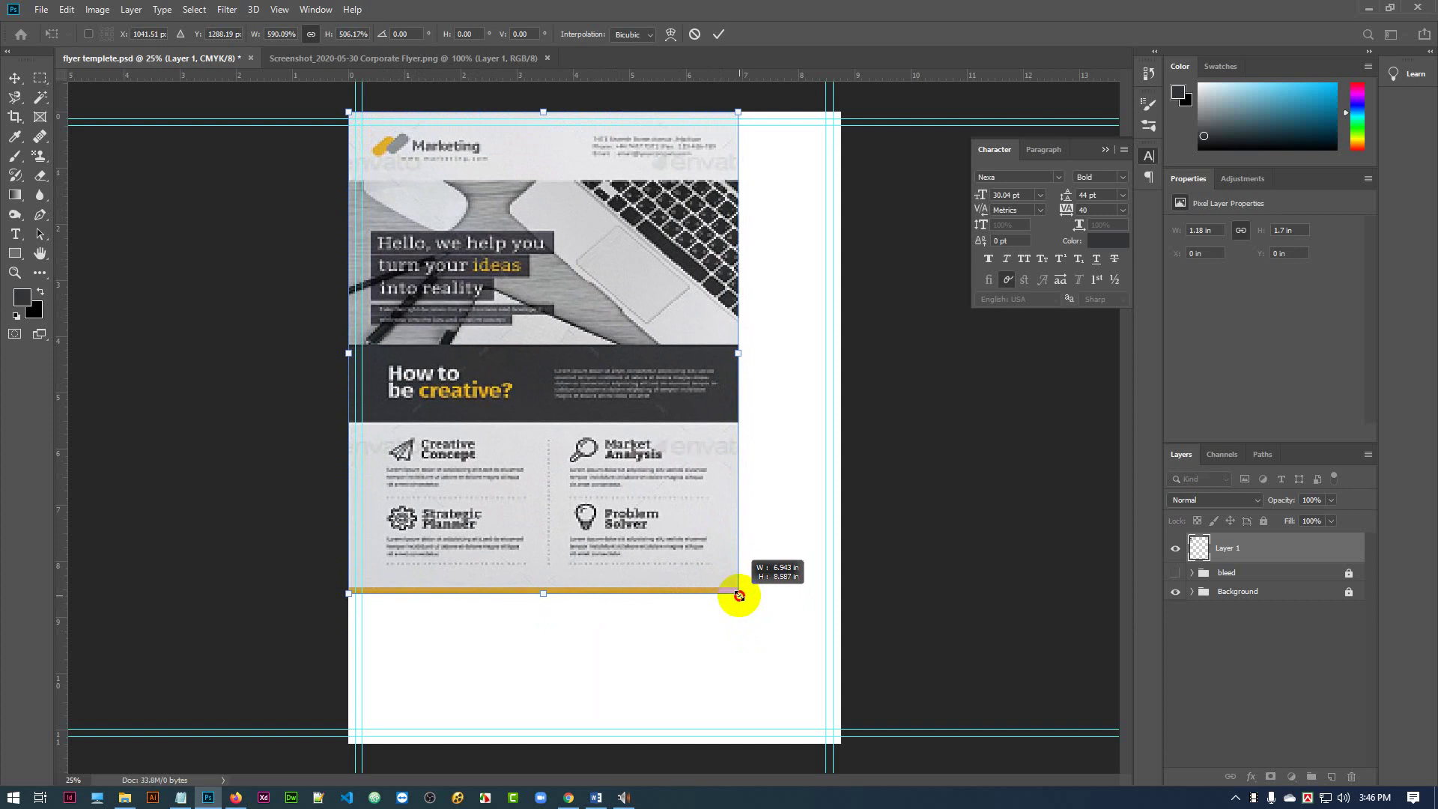
drag(739, 595, 692, 566)
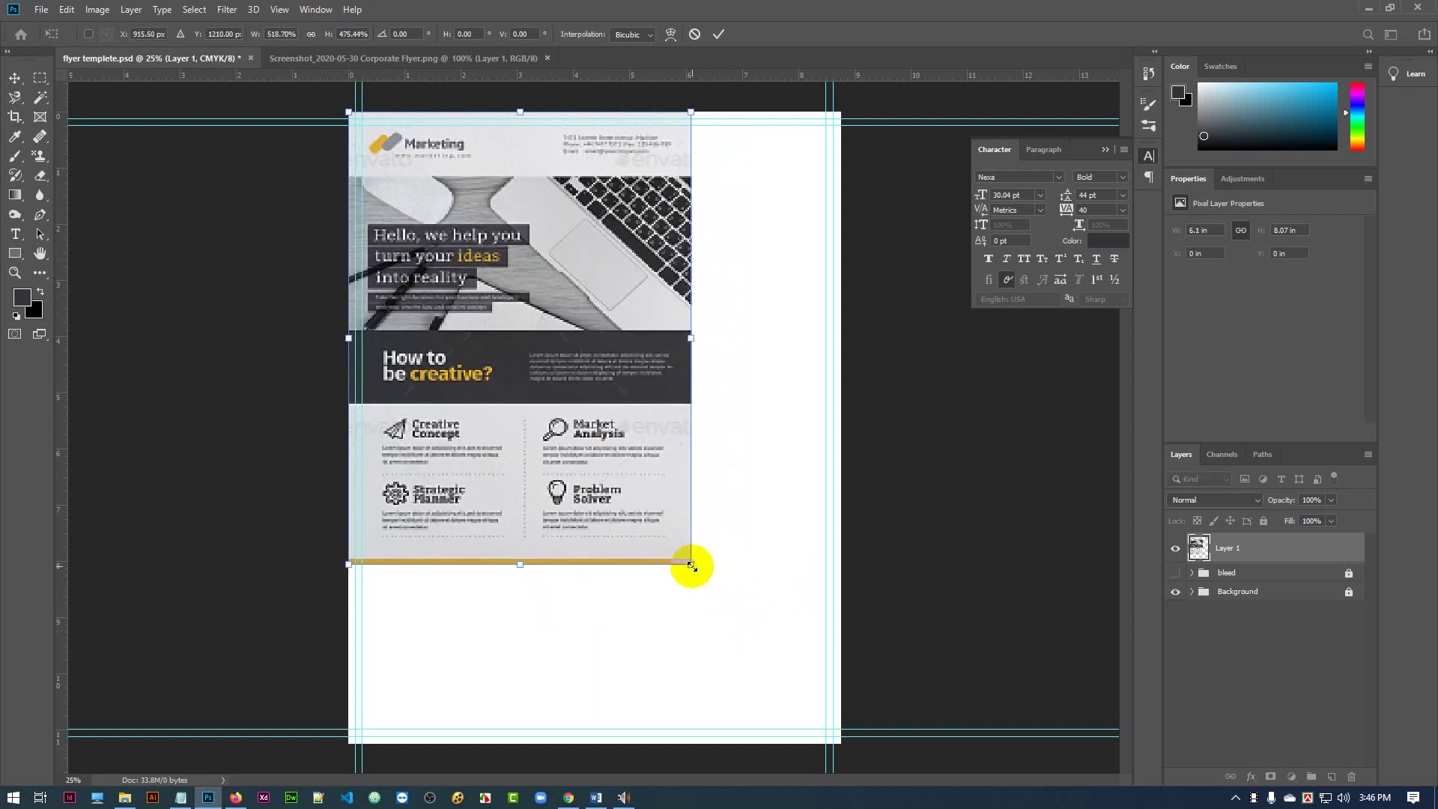
key(Escape)
- Try to enlarge the pasted flyer proportionally to about 6.14 by 8.85 in and move it near the page's middle
key(ctrl+t)
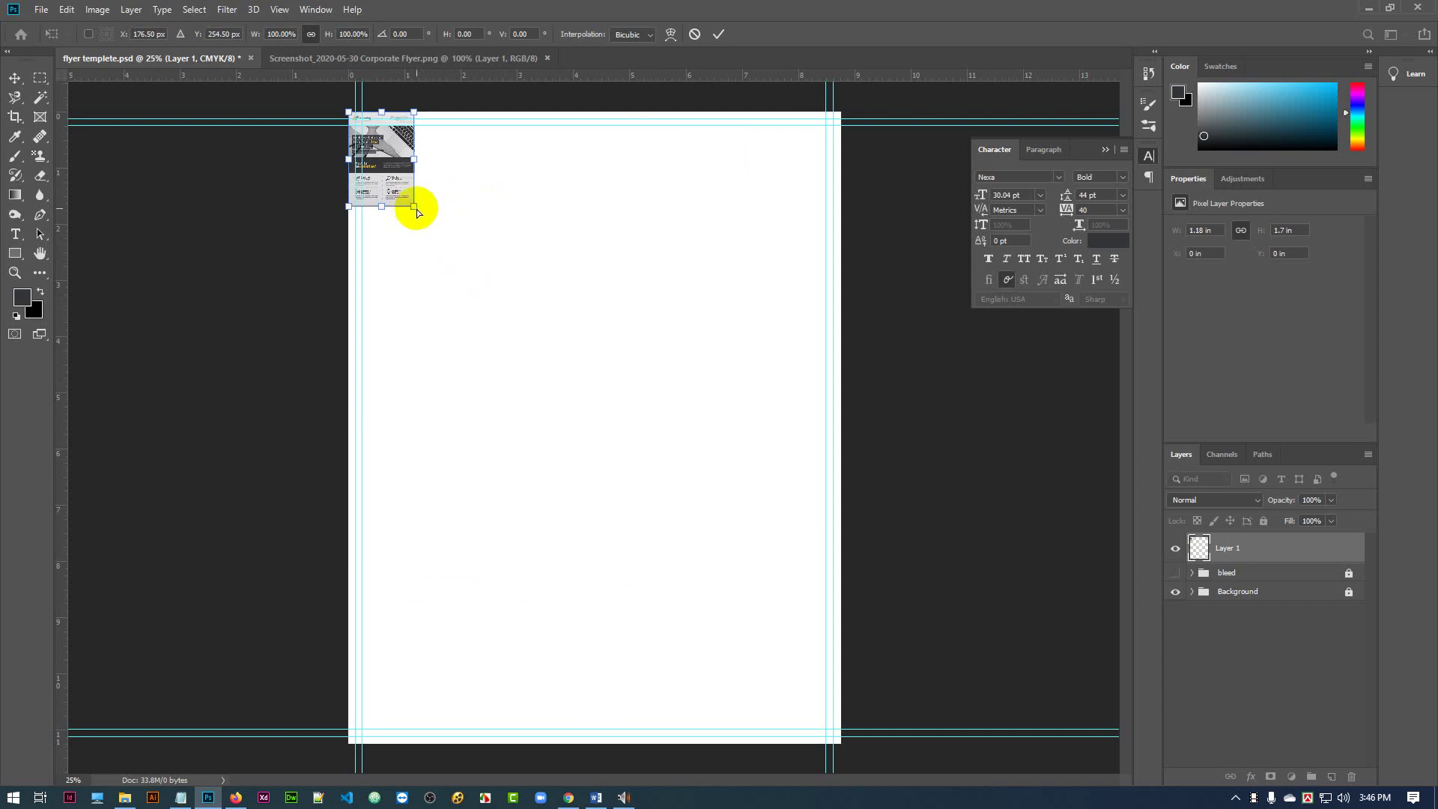
drag(417, 212, 465, 262)
key(ctrl+z)
drag(439, 212, 562, 367)
drag(582, 427, 677, 562)
drag(560, 335, 631, 432)
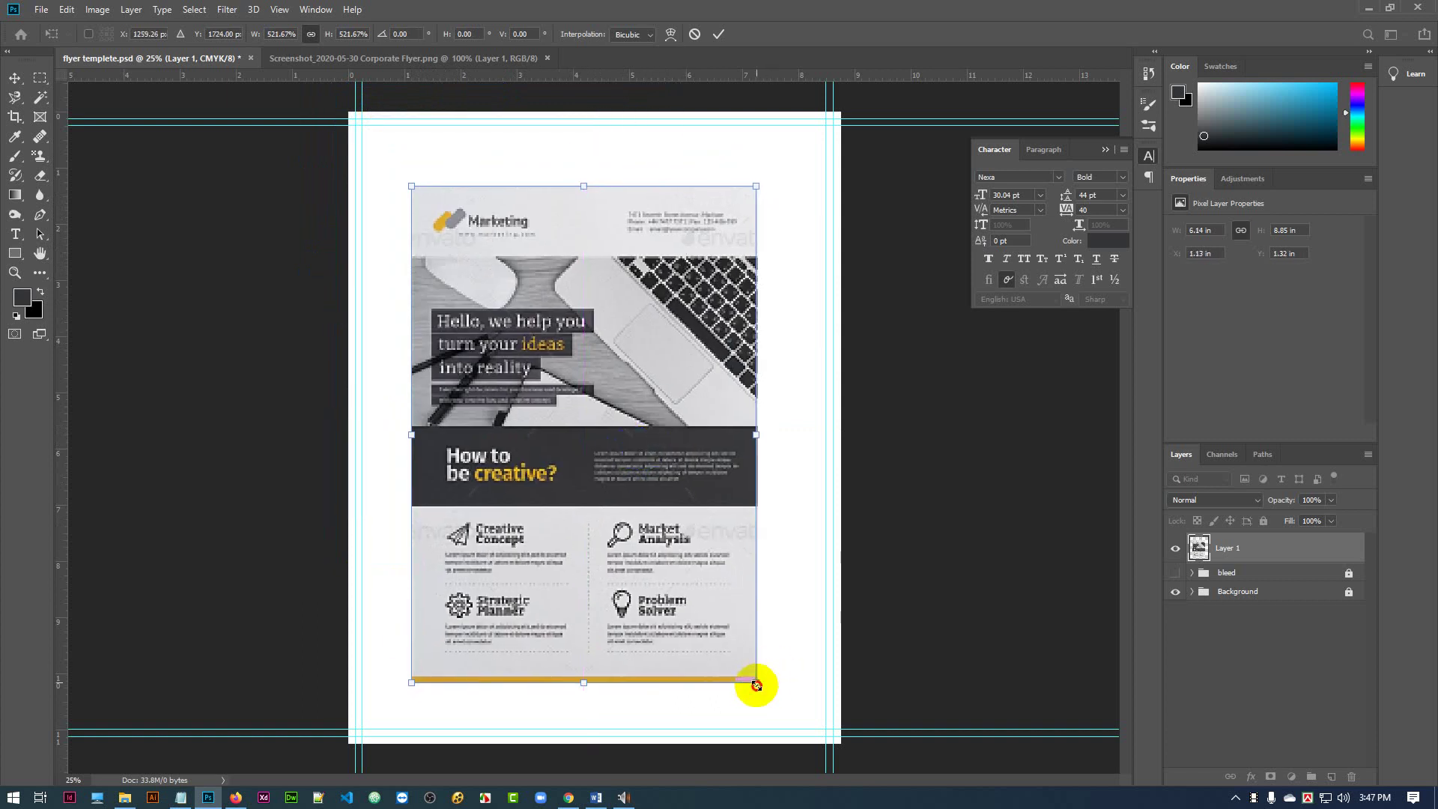
- Try further resizing and repositioning of the flyer against the page corner, and undo the whole transform after applying it
drag(751, 677, 769, 717)
key(ctrl+z)
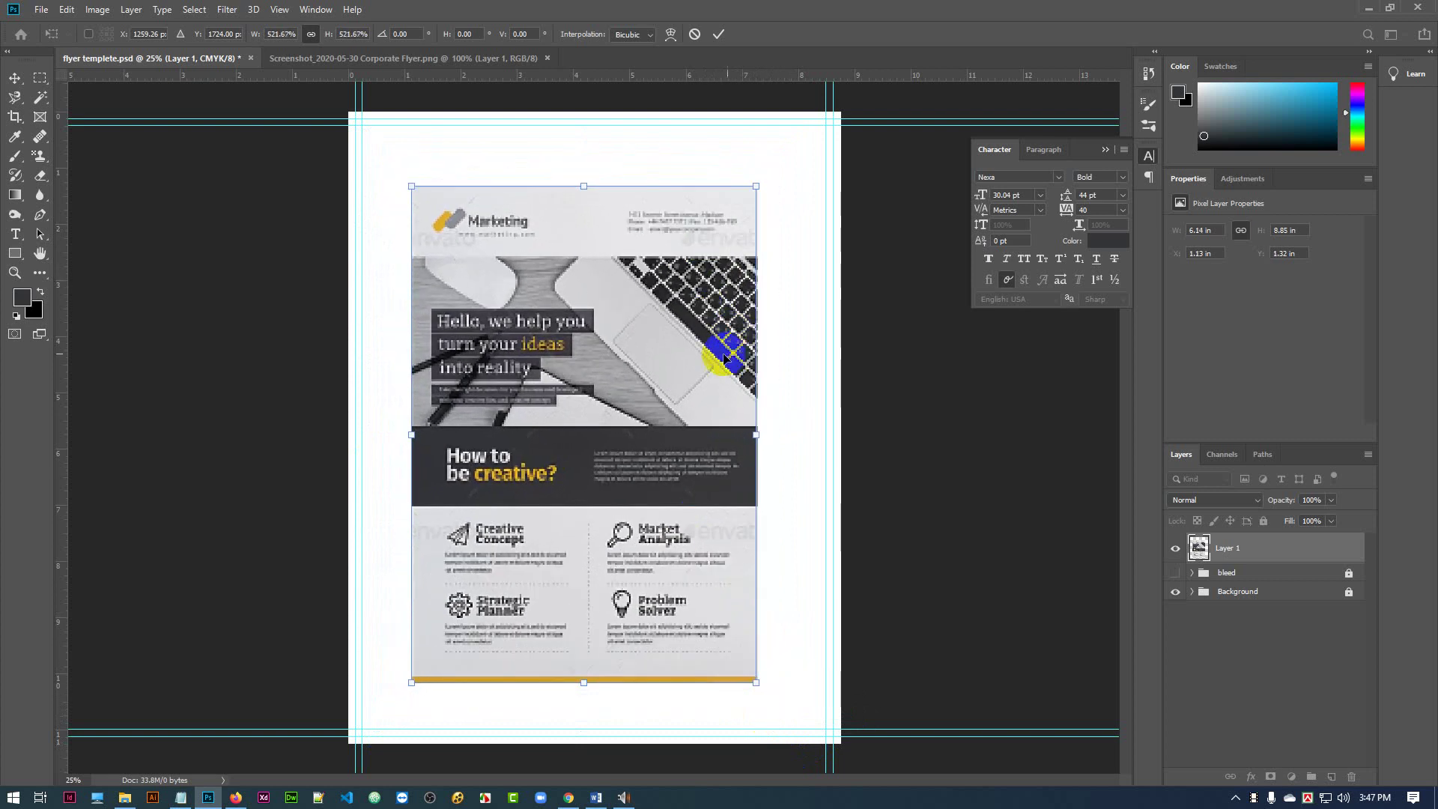
drag(610, 404, 547, 330)
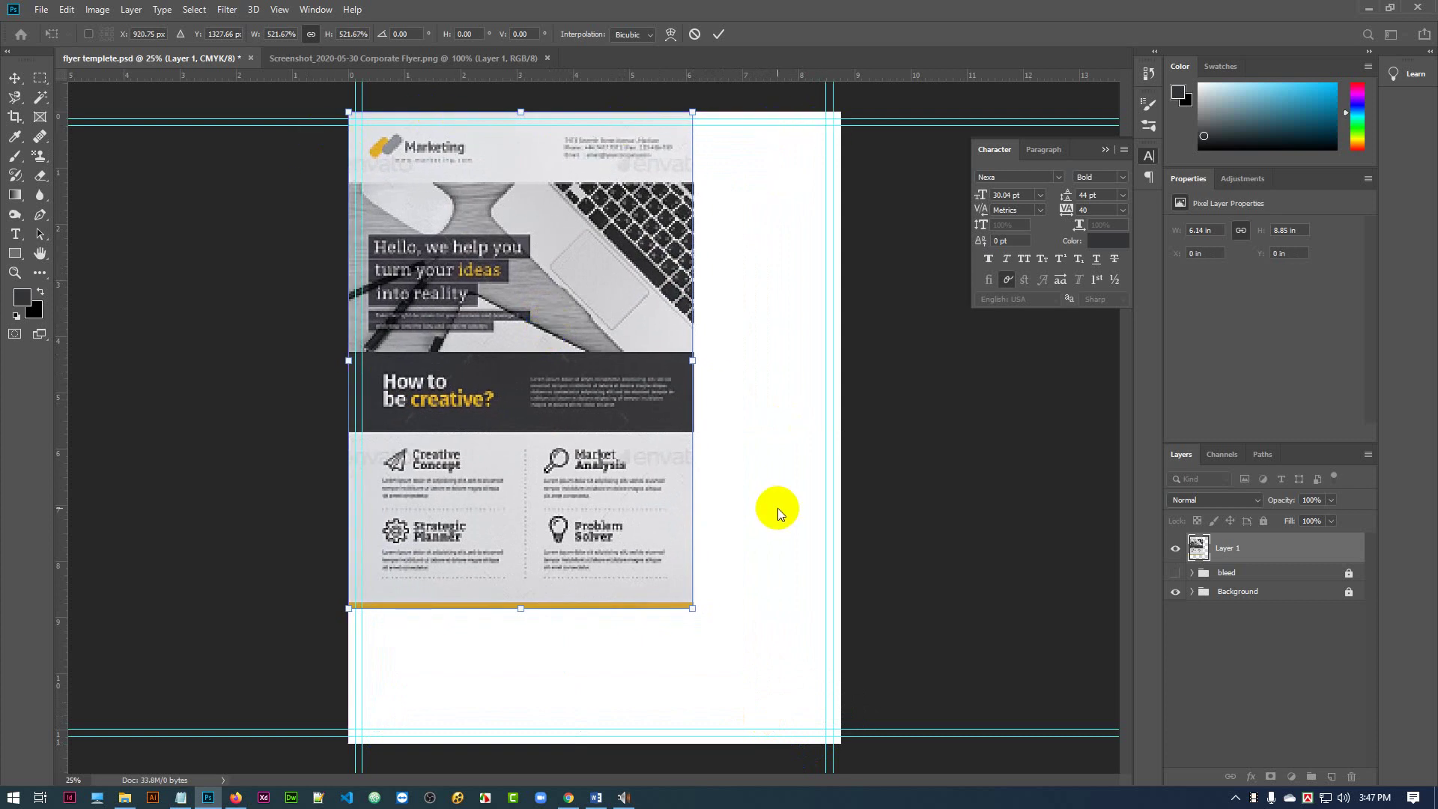
key(ctrl+z)
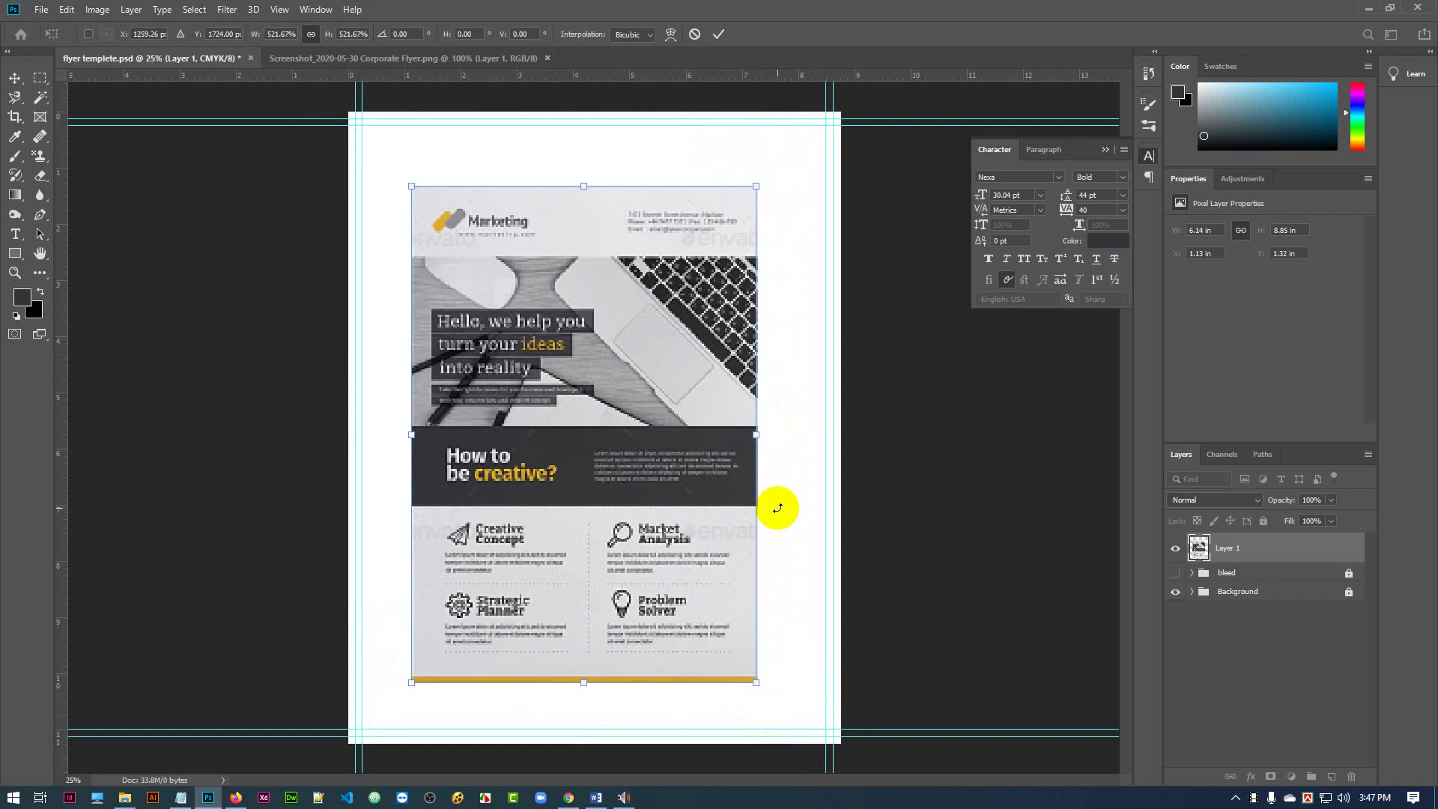
click(720, 33)
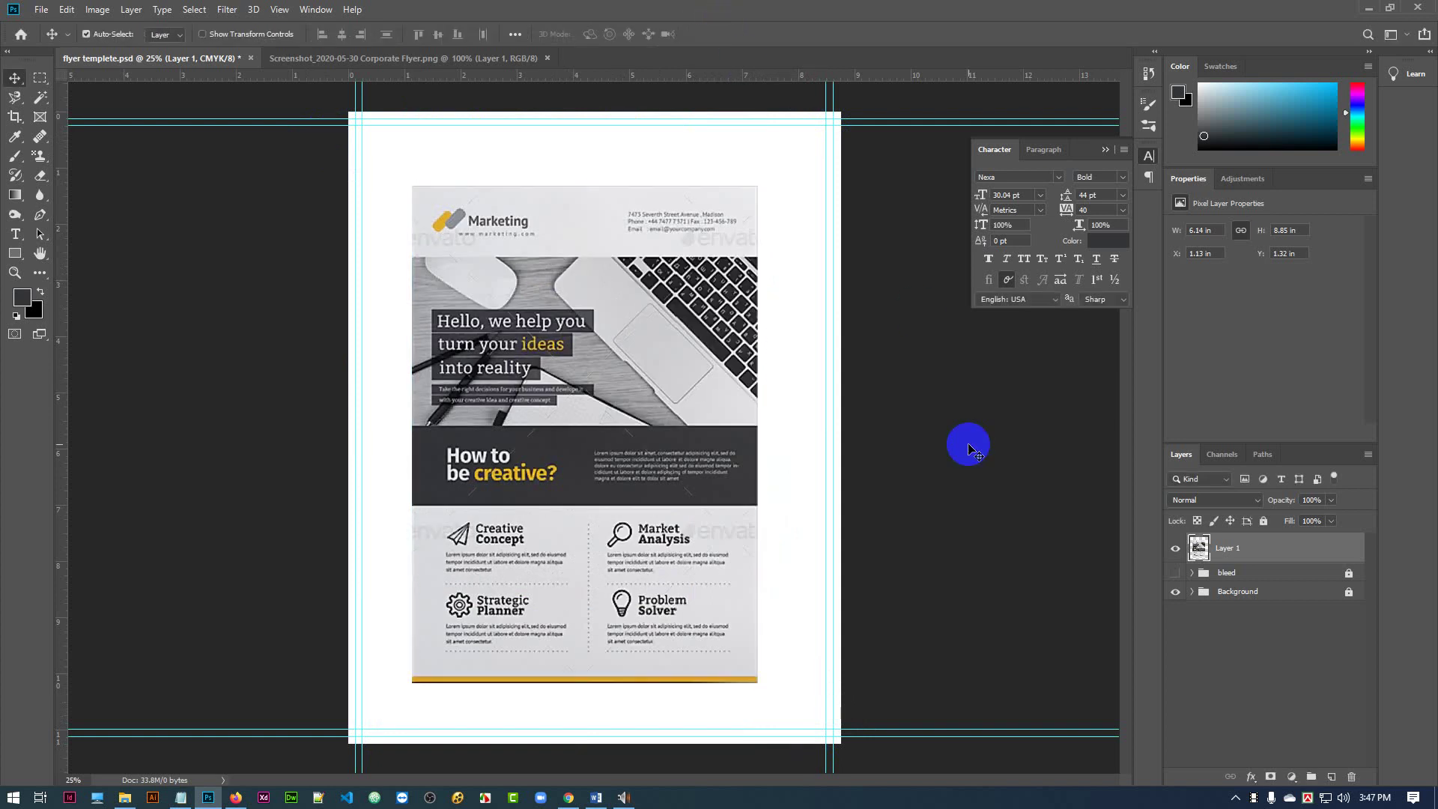
key(ctrl+z)
- Stretch the flyer layer non-proportionally from the page's upper-left corner to fill the full 8.75 by 11.25 in page
drag(433, 239, 375, 166)
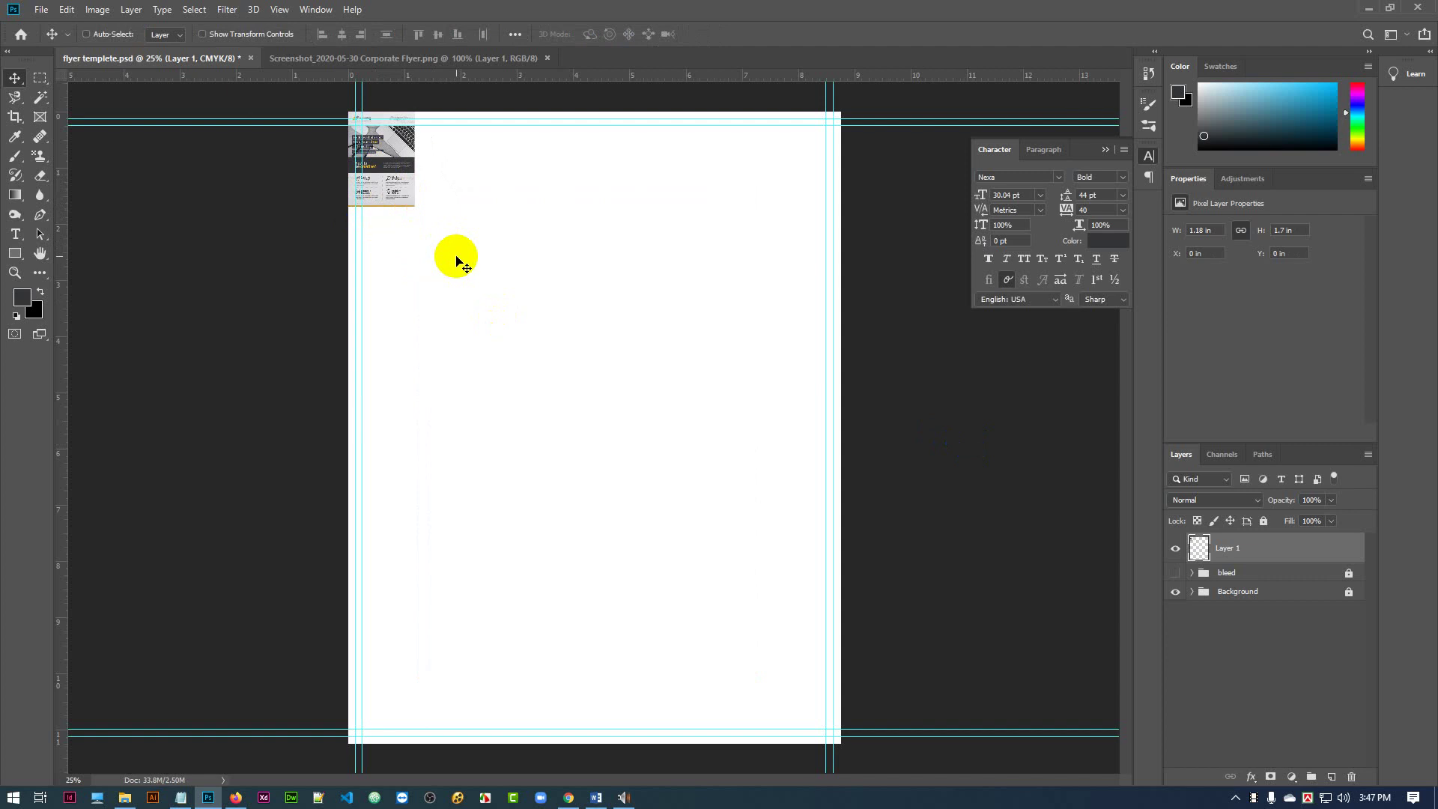
key(ctrl+t)
drag(414, 212, 677, 573)
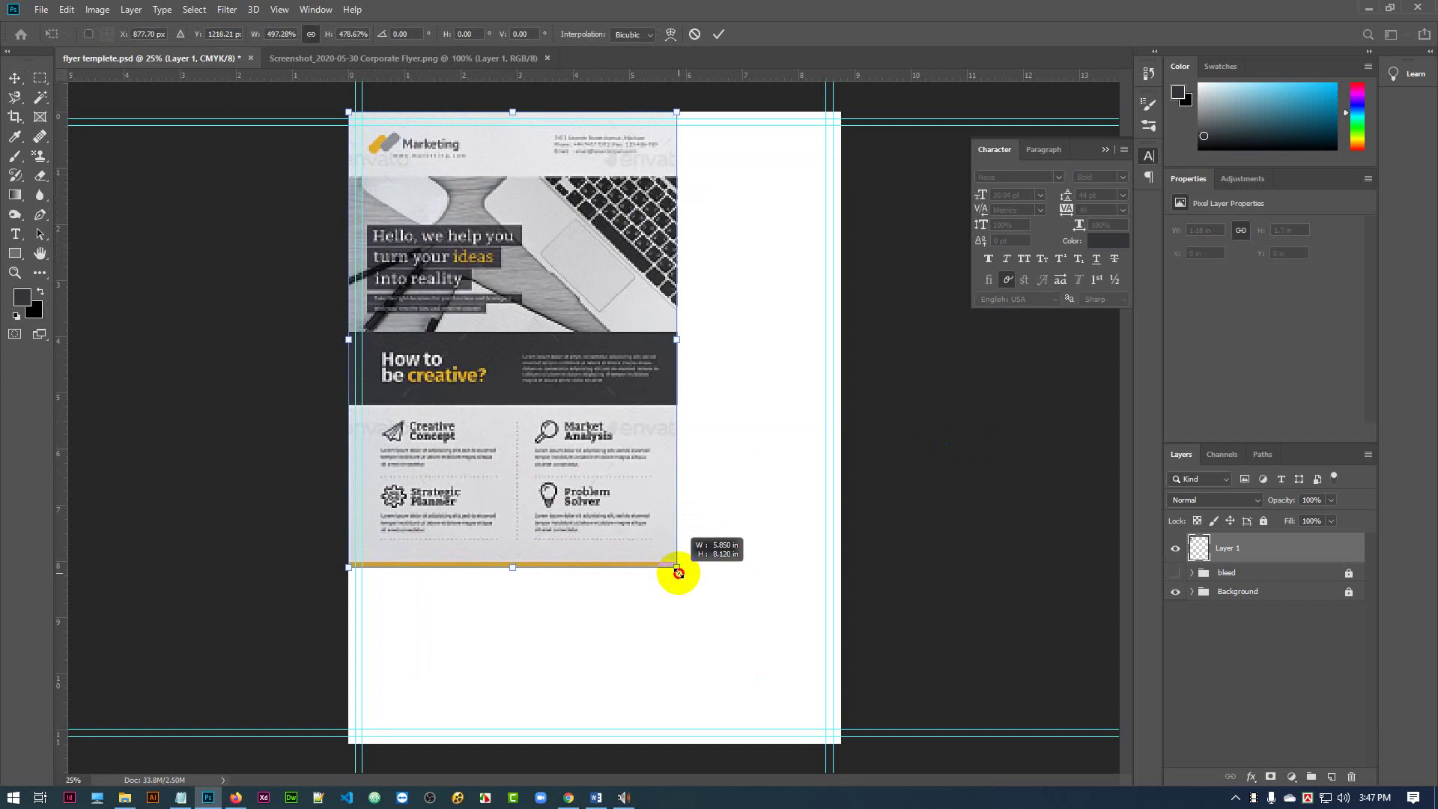
drag(678, 573, 839, 746)
click(717, 34)
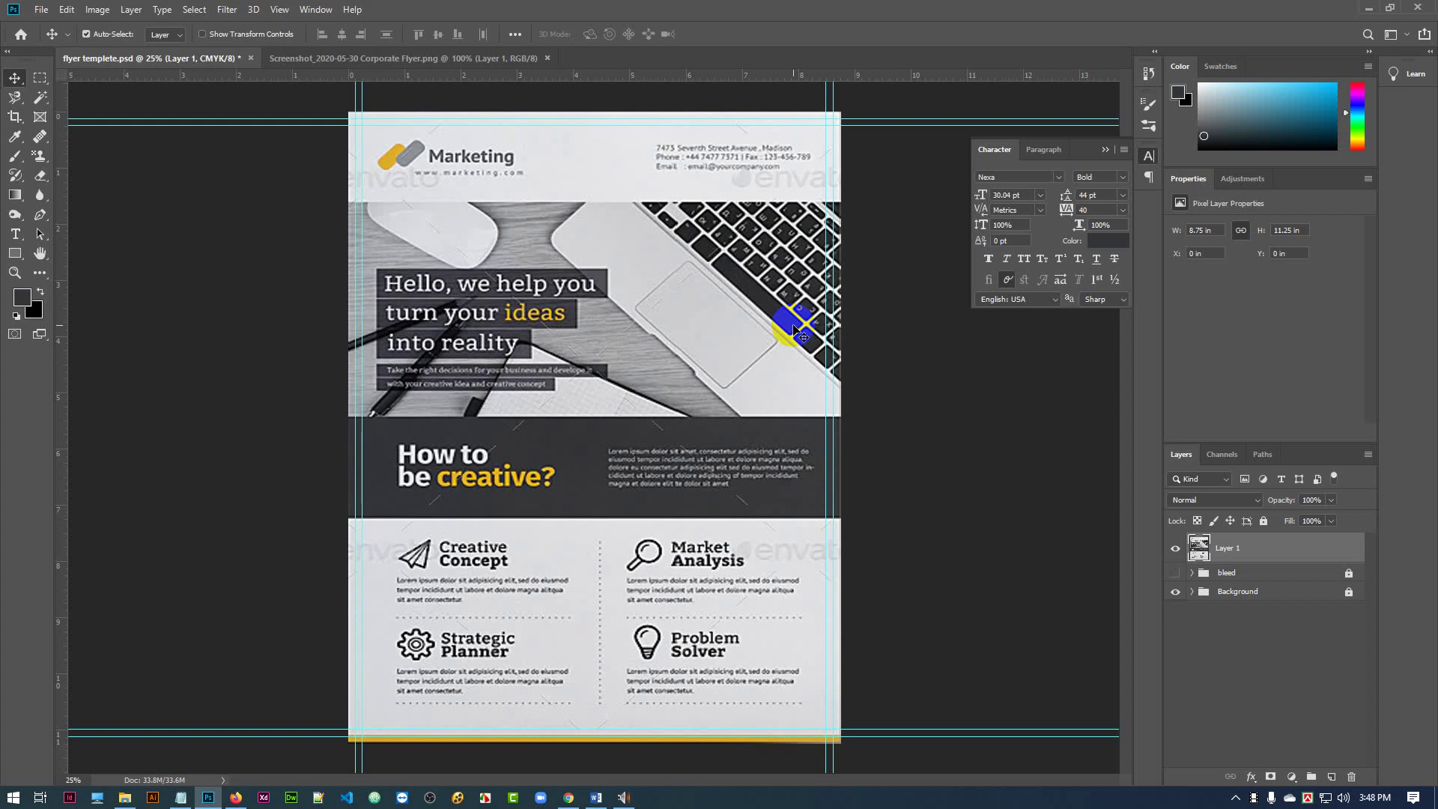
- Switch to flyer content.txt in Notepad and place its window beside the flyer, enlarged enough to show all the text
click(181, 797)
drag(1091, 234, 1078, 163)
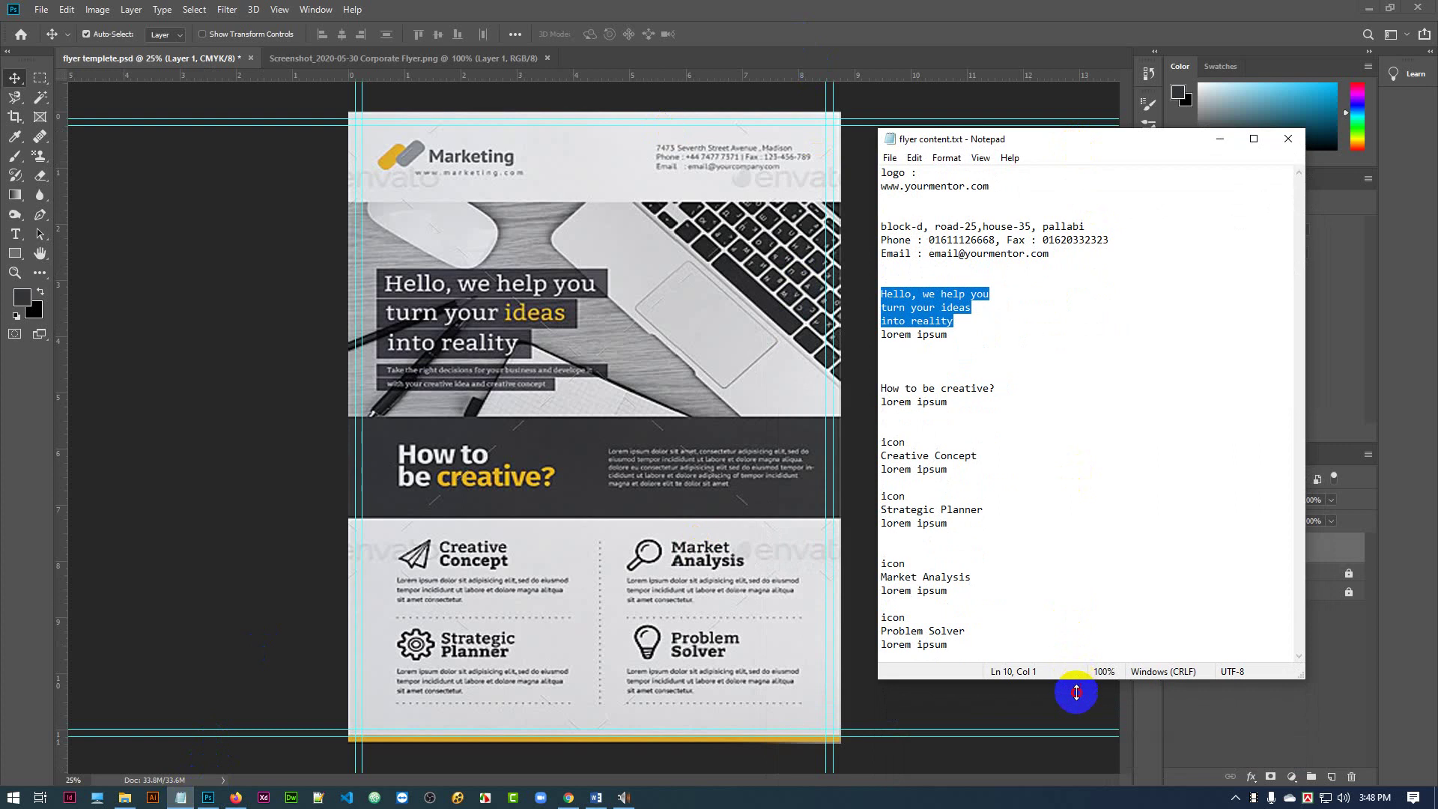
drag(1078, 679, 1078, 742)
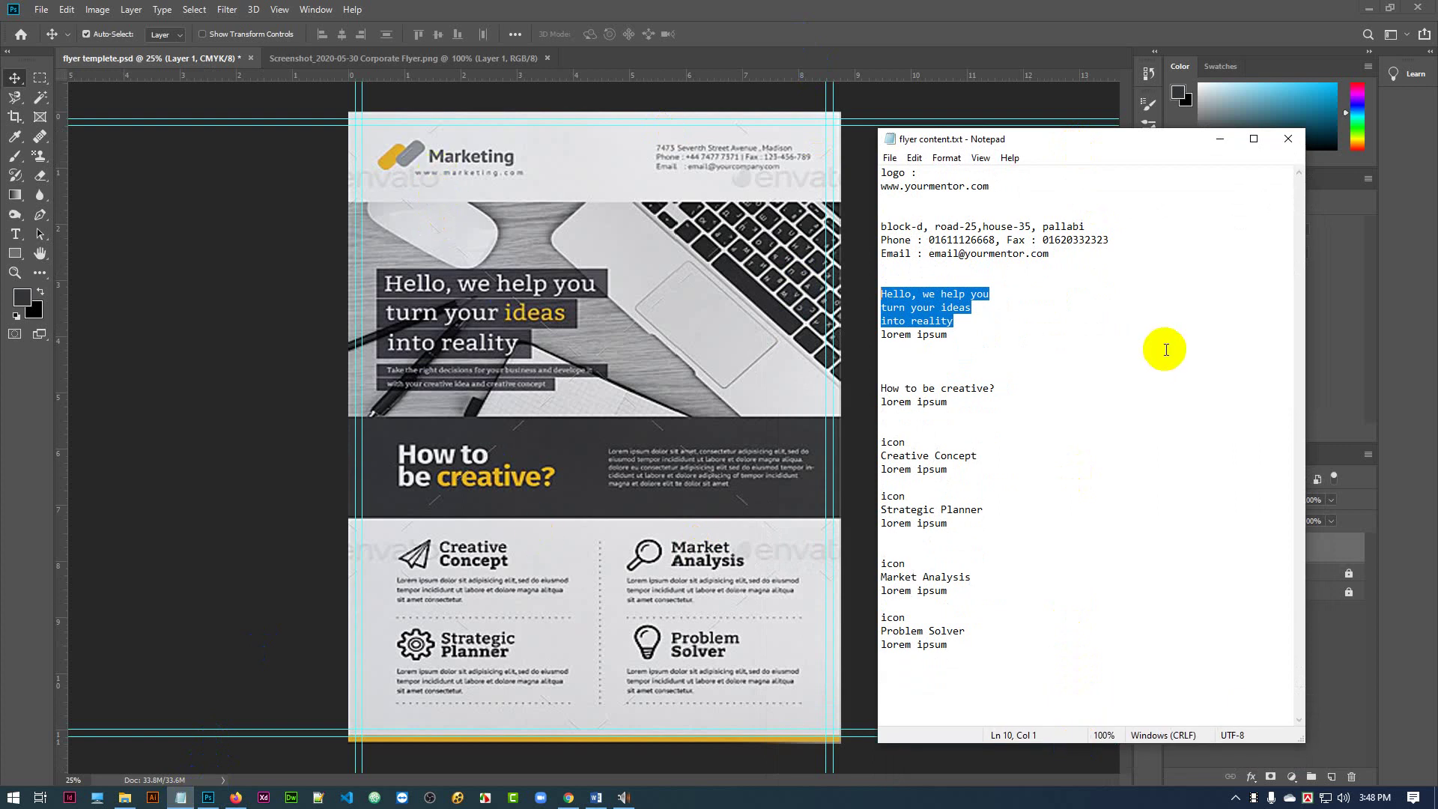
- Compare the logo, contact details, "Hello, we help you turn your ideas into reality" headline and its lorem ipsum line in the text with the flyer
drag(990, 186, 877, 171)
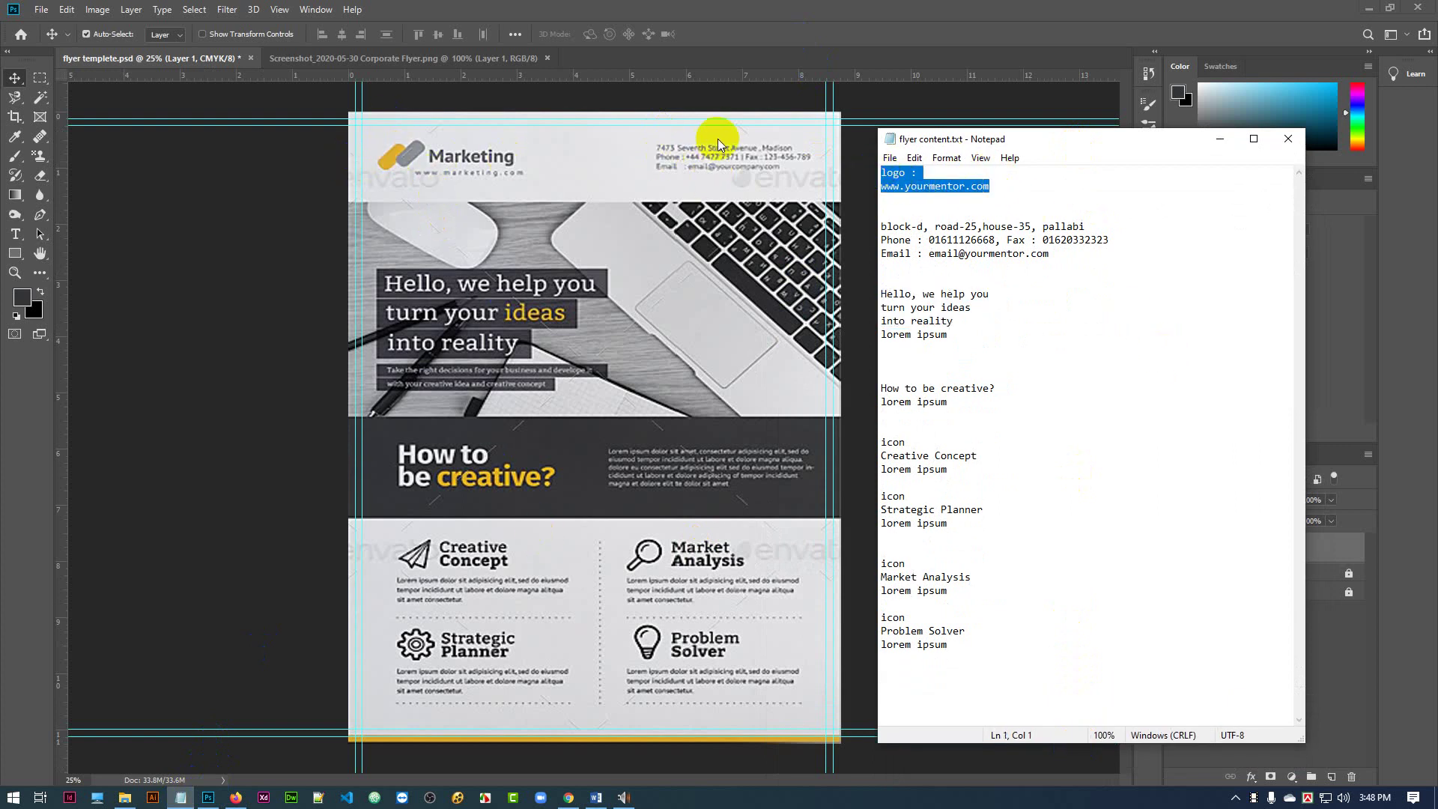
drag(1049, 254, 881, 227)
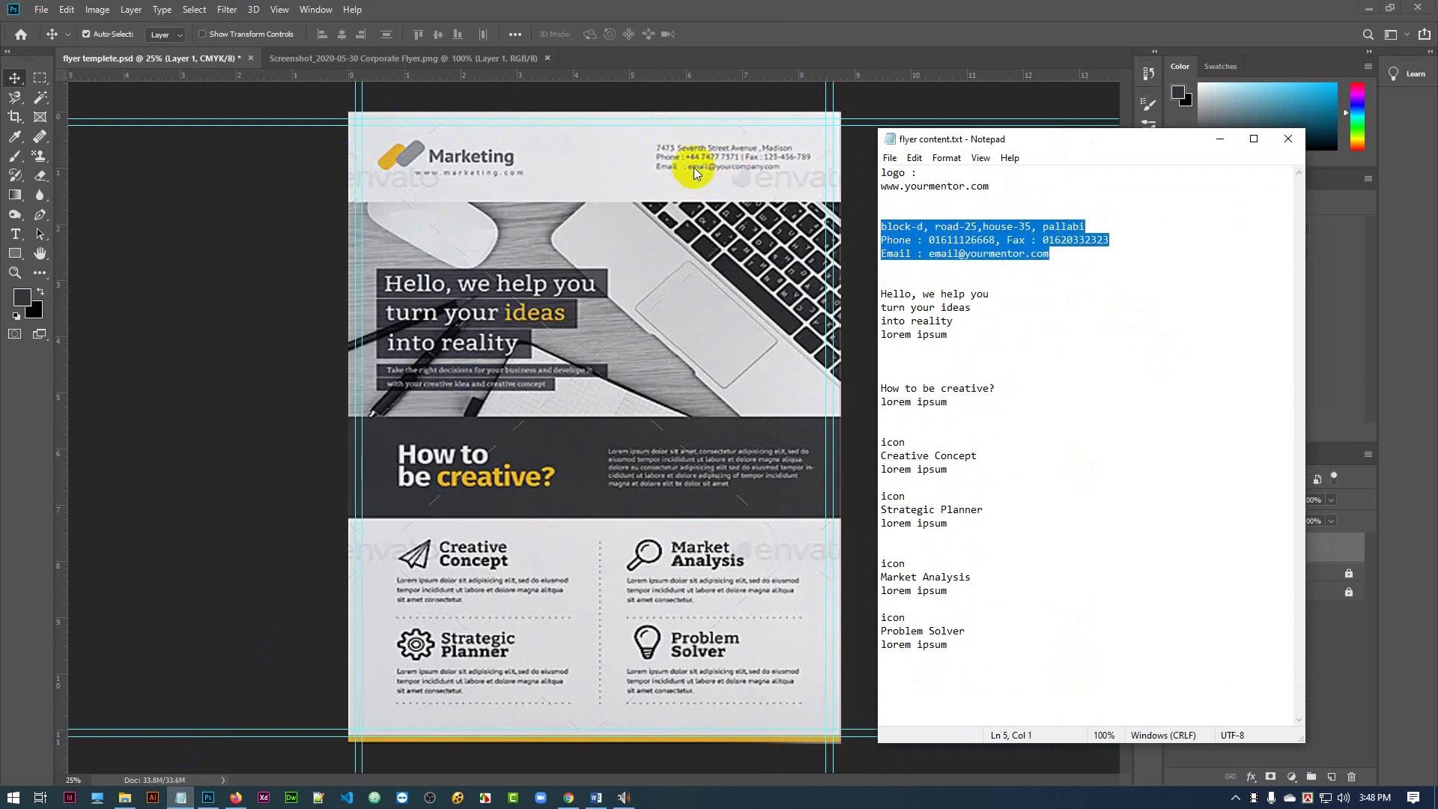
drag(1050, 253, 869, 223)
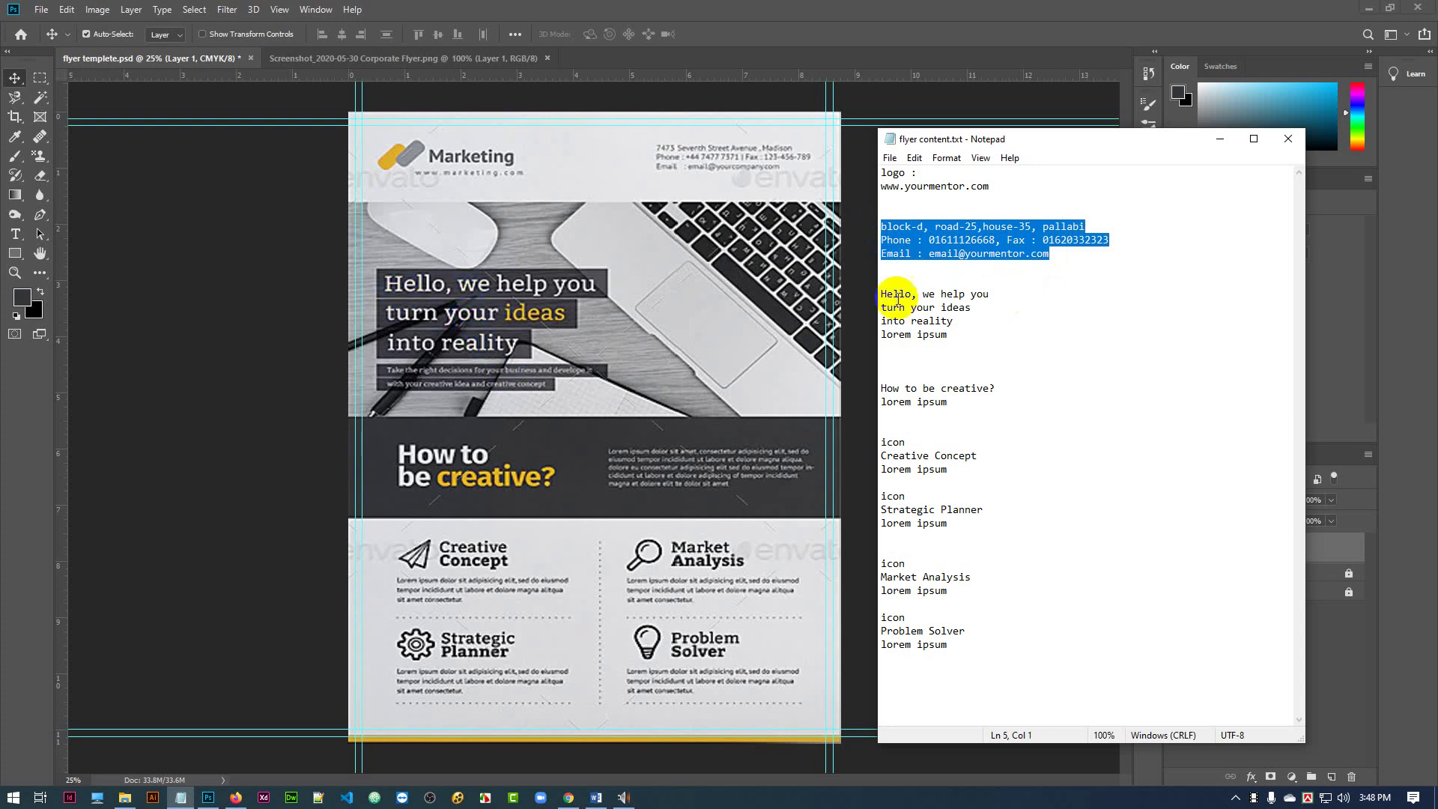
drag(969, 320, 881, 294)
click(970, 320)
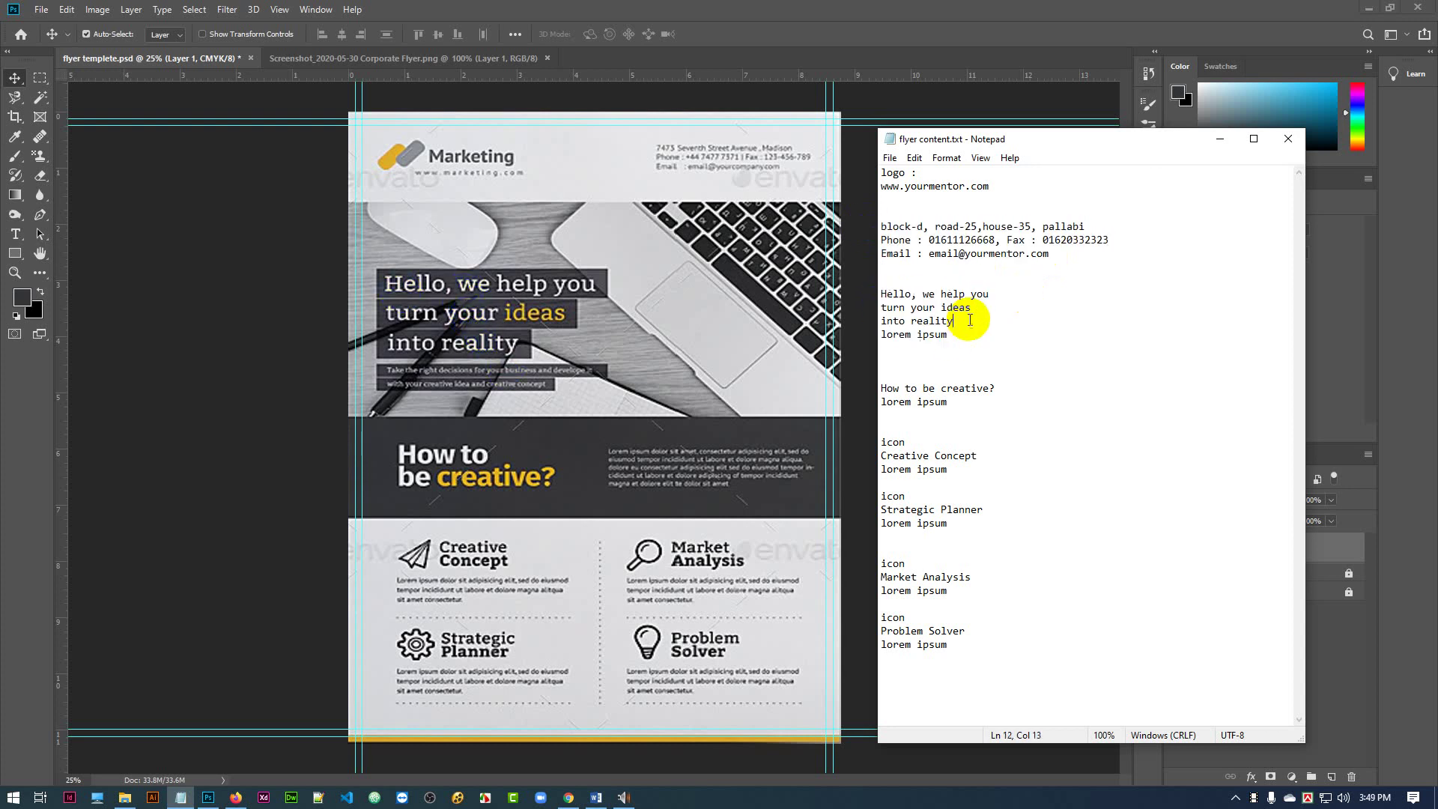
drag(970, 320, 881, 294)
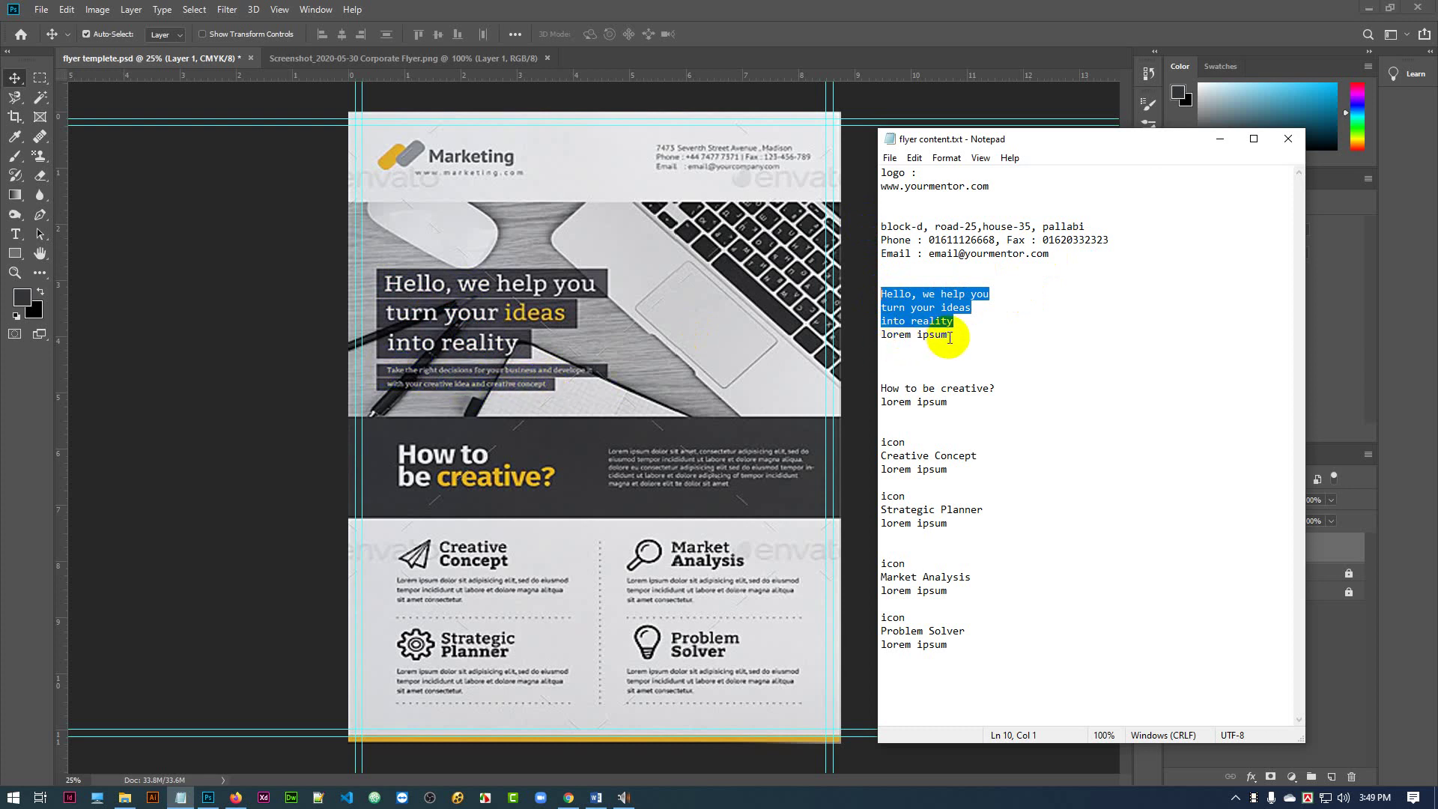
drag(947, 334, 875, 339)
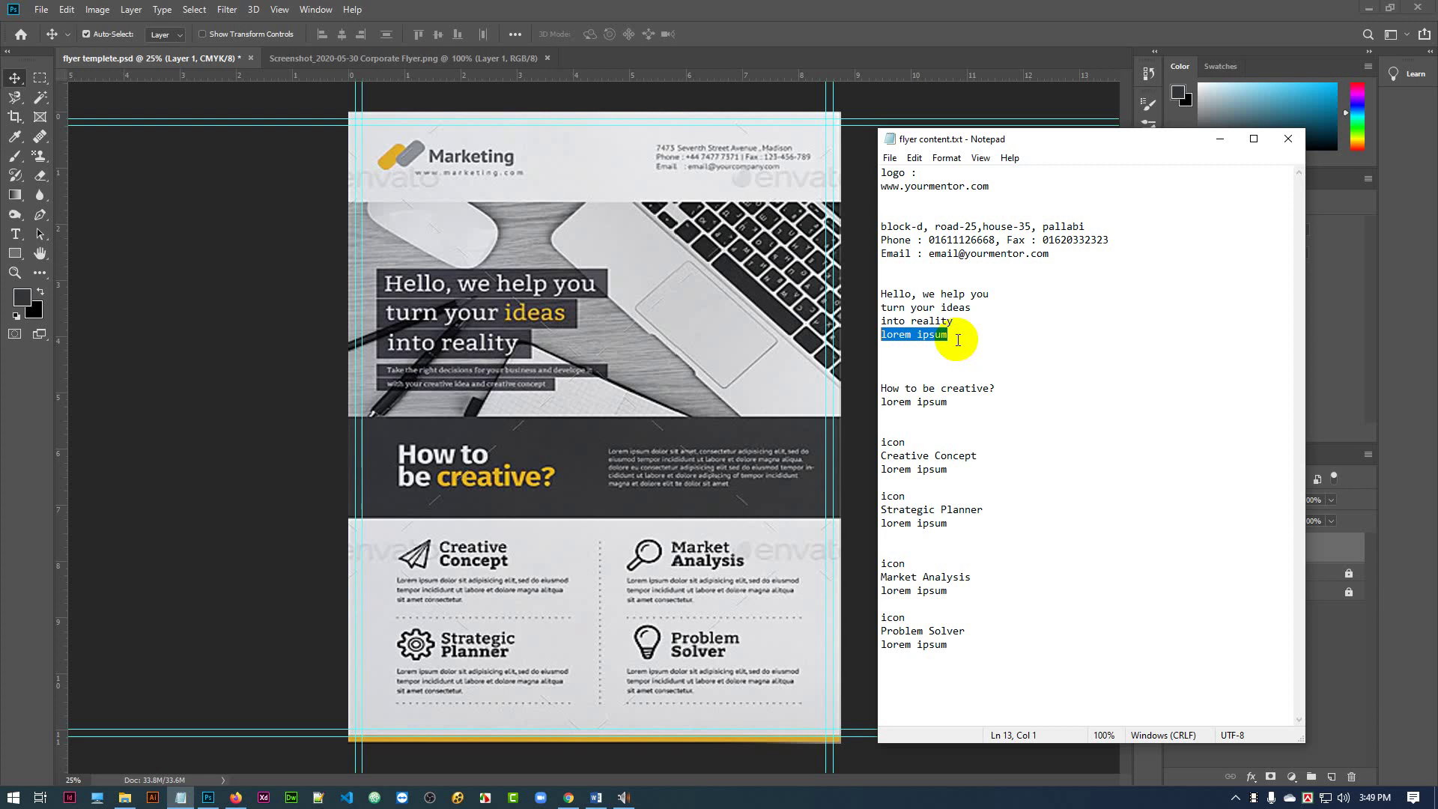
drag(949, 339, 887, 338)
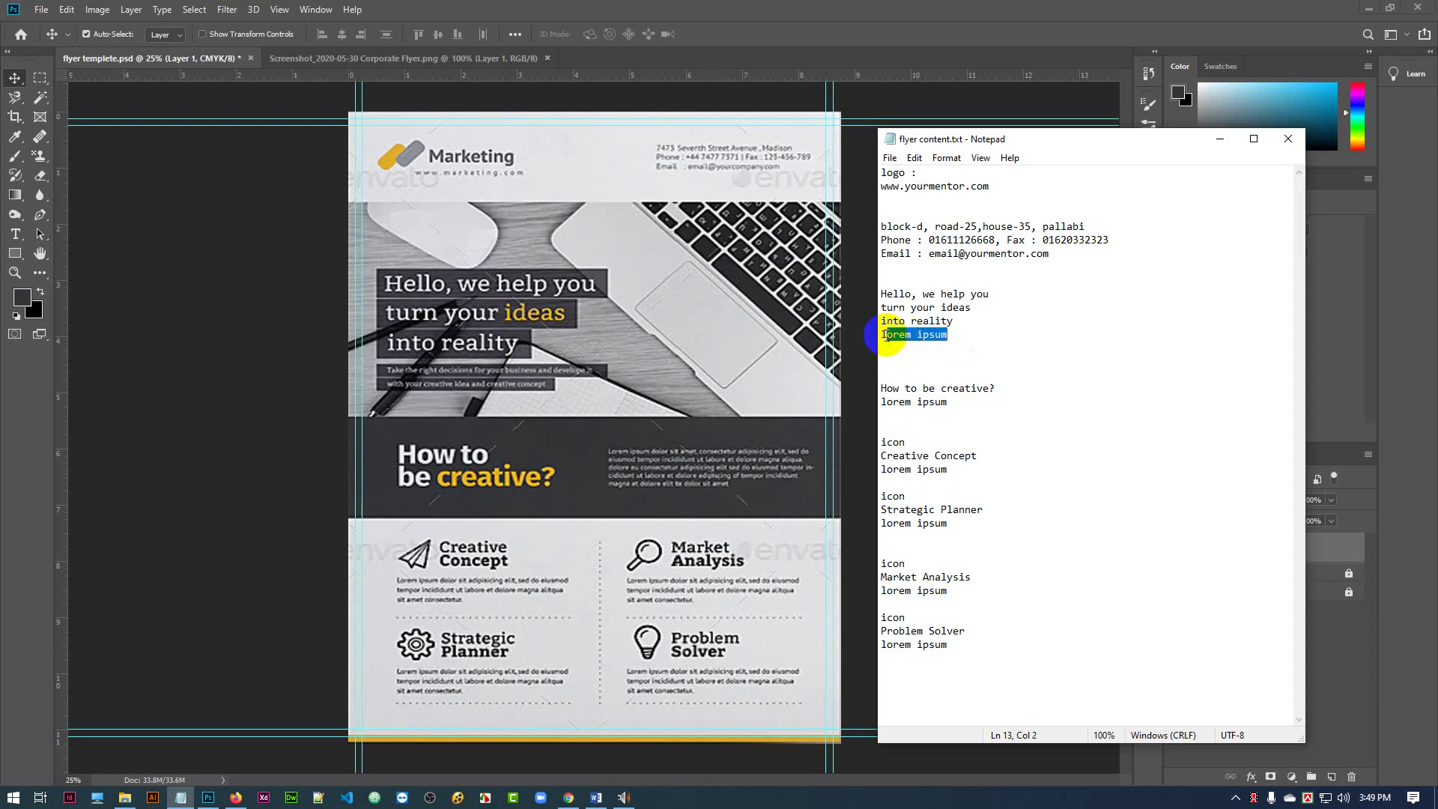
click(948, 338)
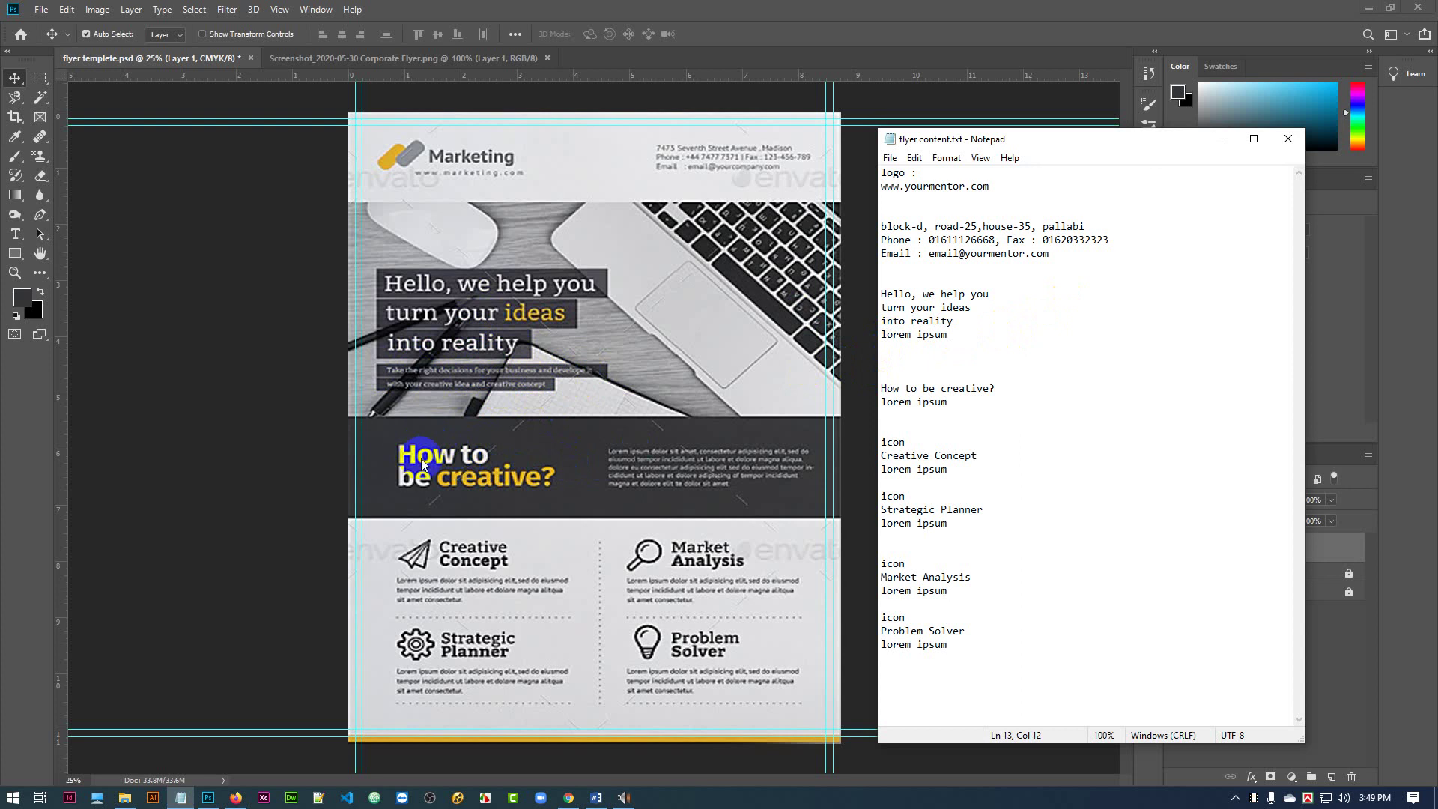
- Compare the "How to be creative?" text and the four icon sections with the flyer, and minimize the text file window
drag(974, 408, 881, 387)
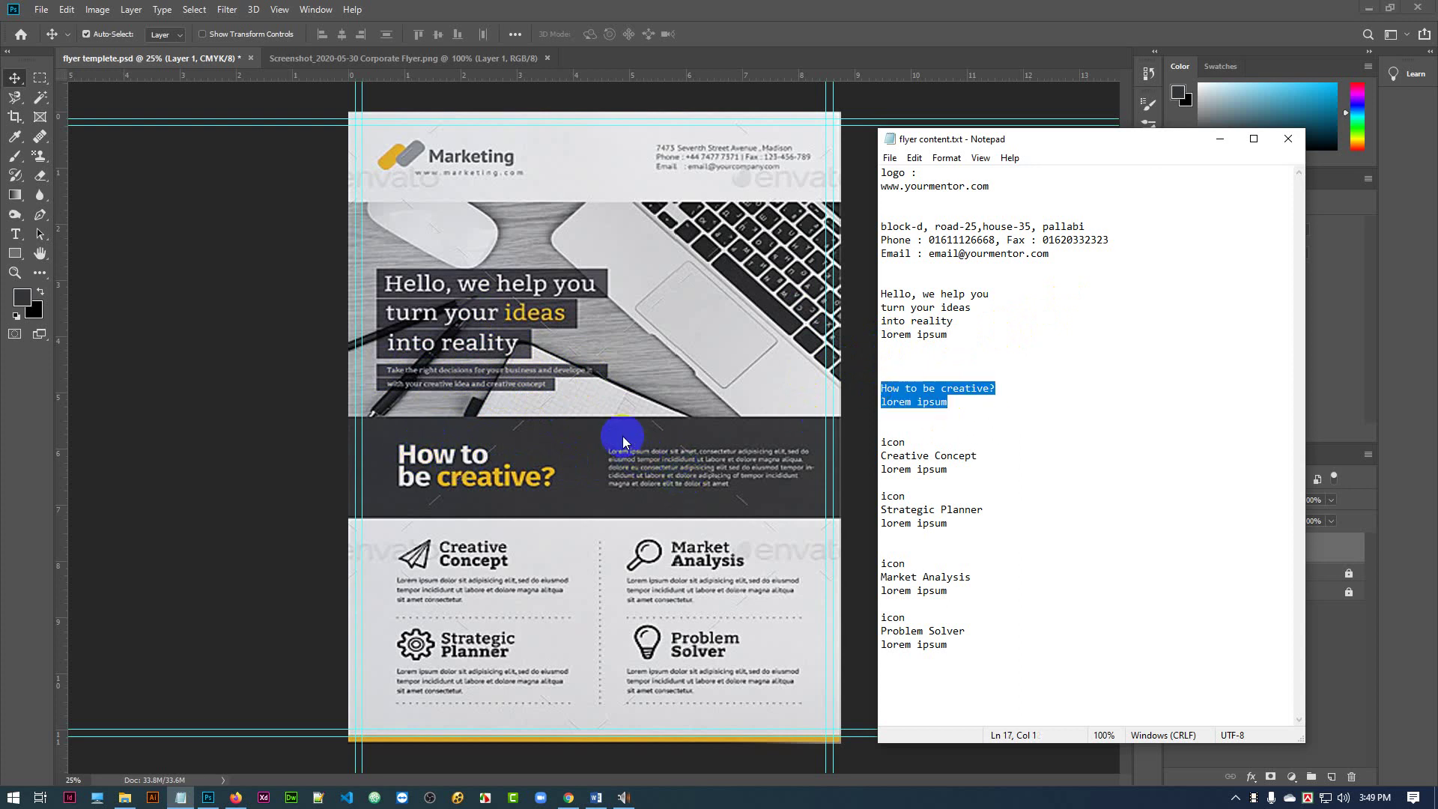
drag(948, 402, 872, 403)
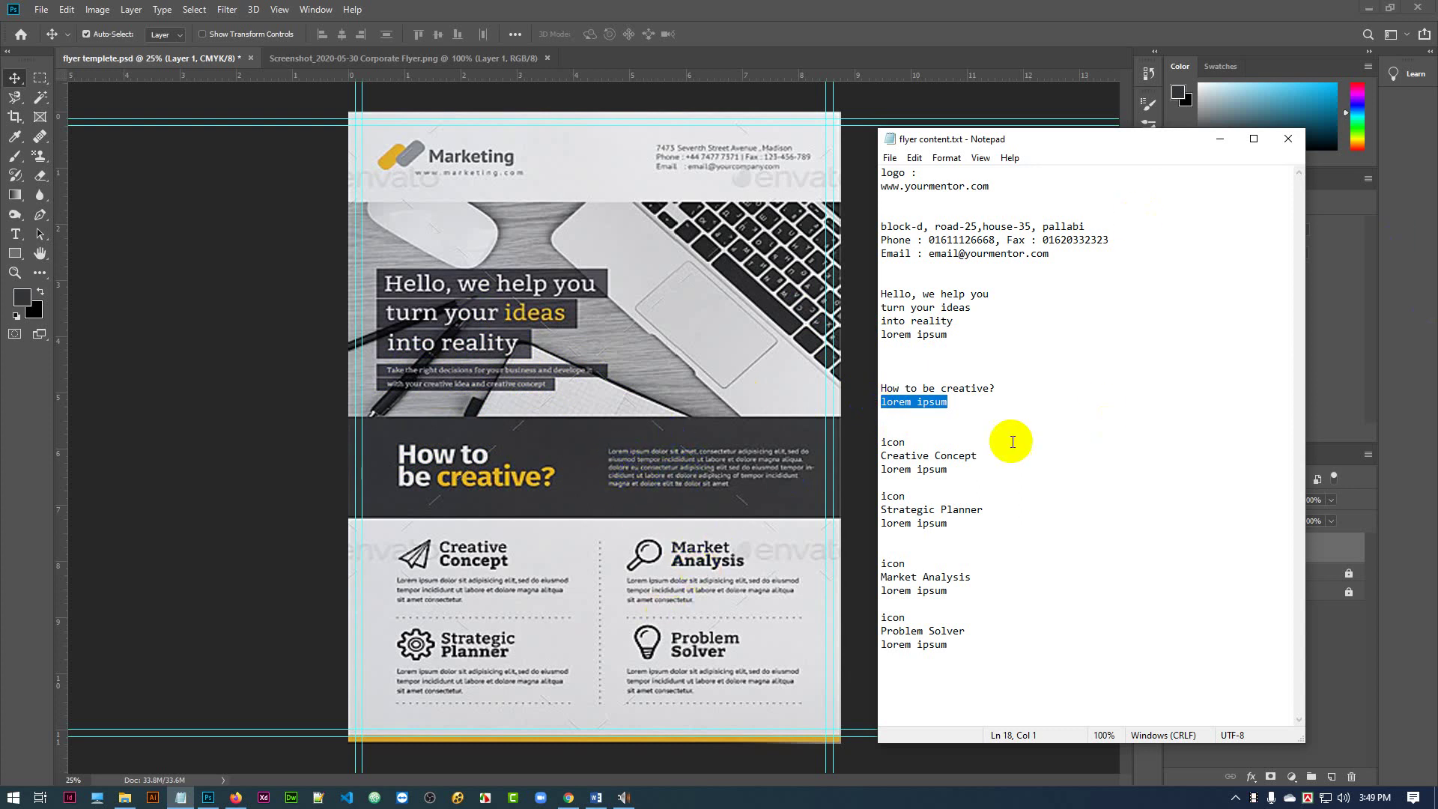
click(1044, 405)
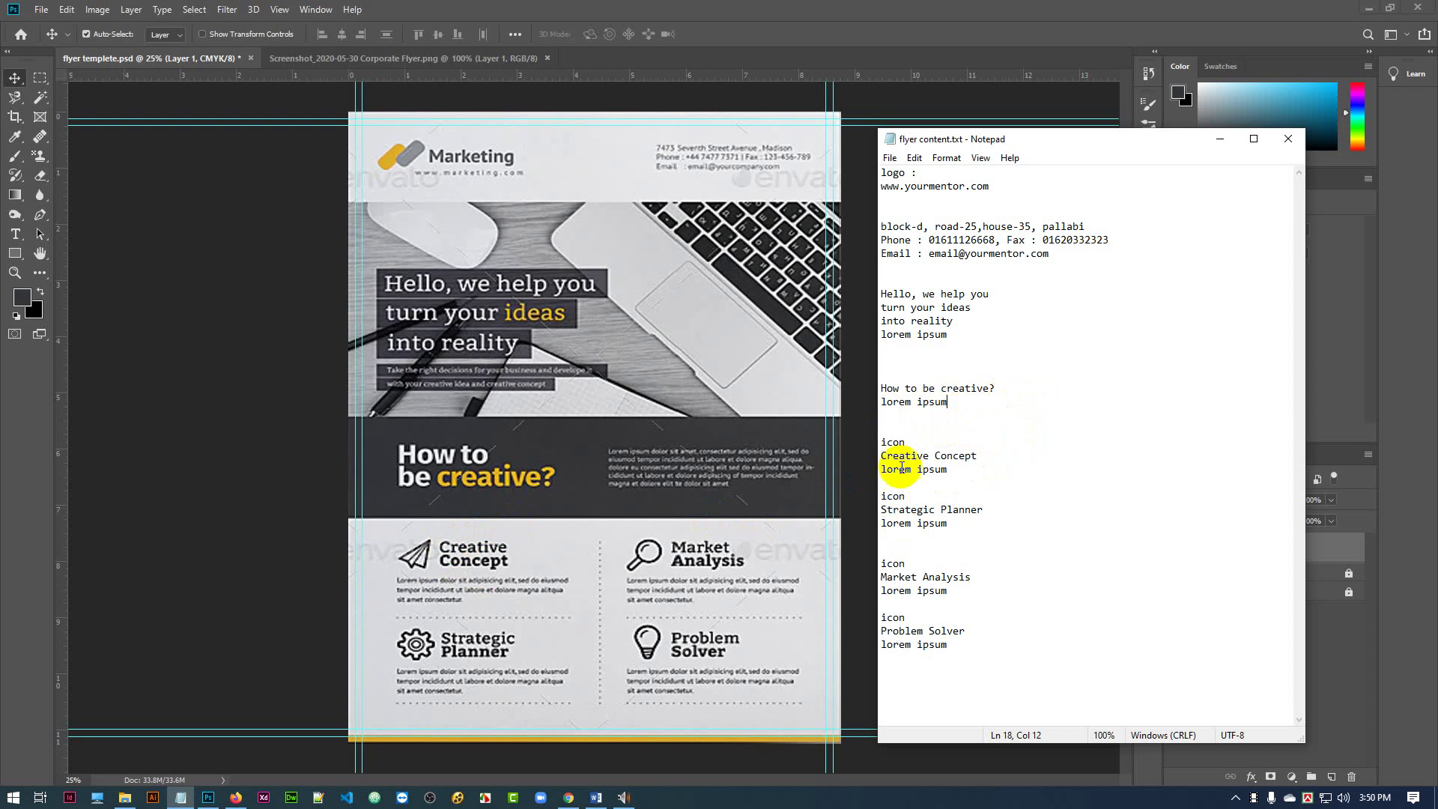
drag(947, 470, 884, 444)
drag(973, 523, 880, 496)
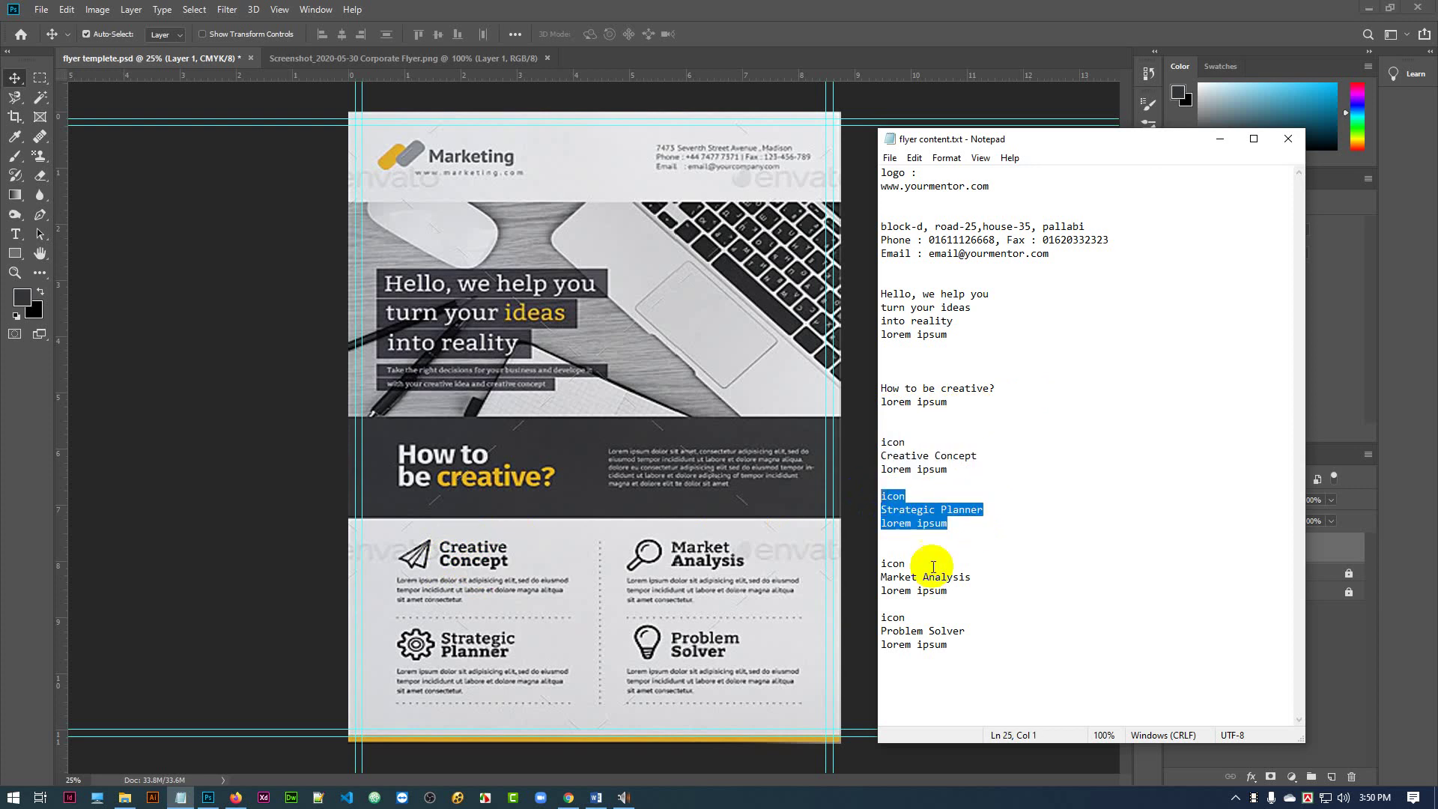
drag(947, 591, 880, 563)
drag(947, 644, 877, 610)
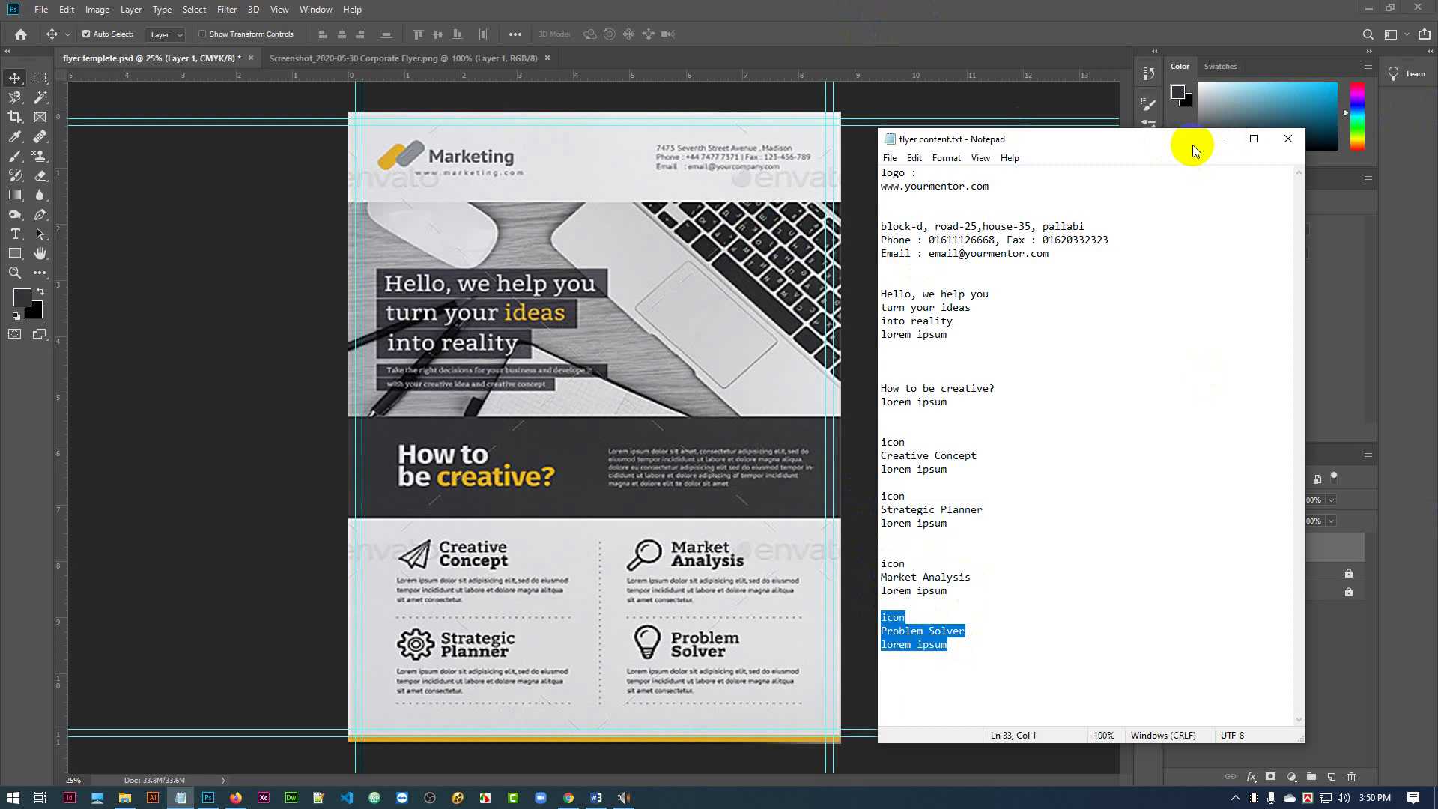
click(1219, 138)
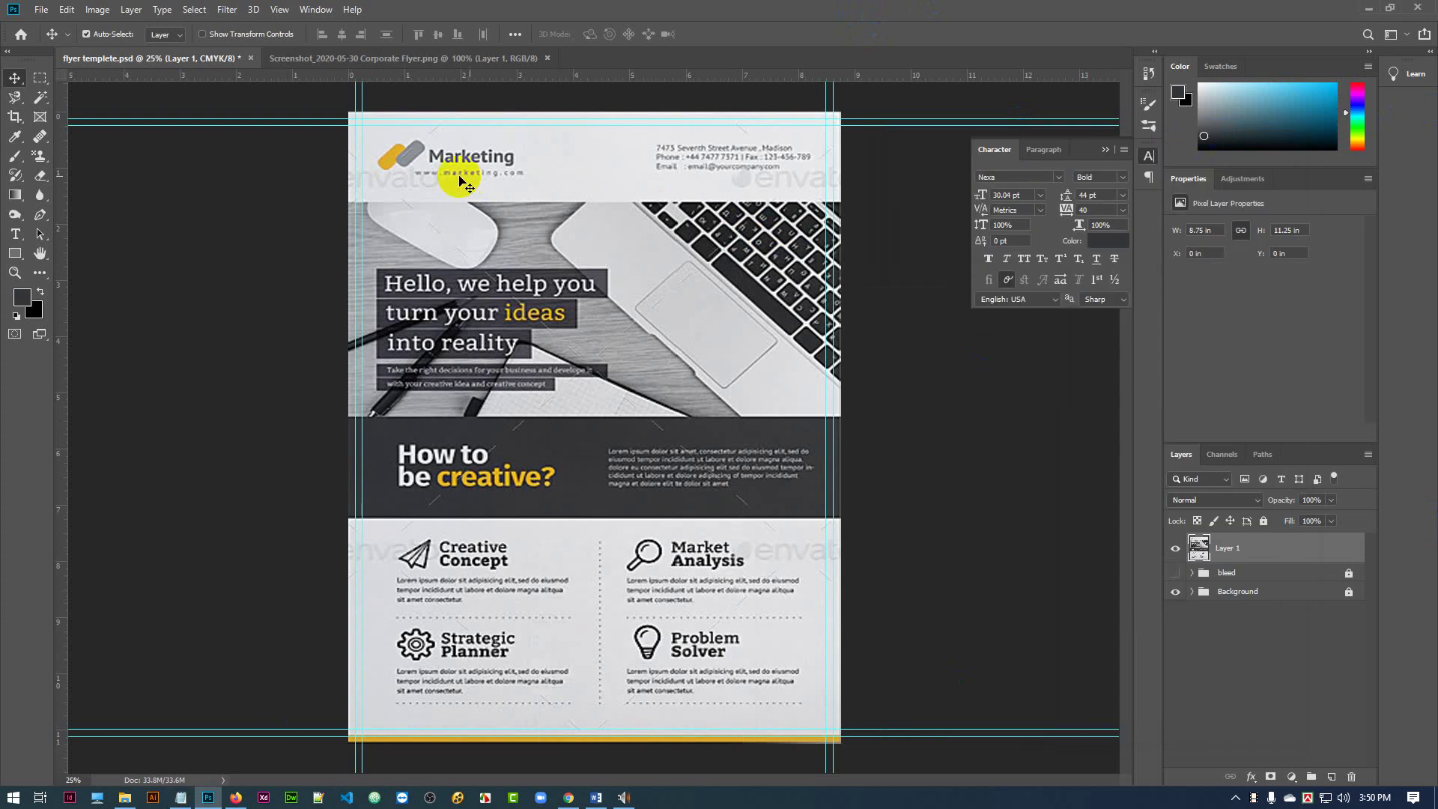
- Lock the reference flyer layer, Layer 1, completely and test that it cannot be moved on the canvas
click(452, 297)
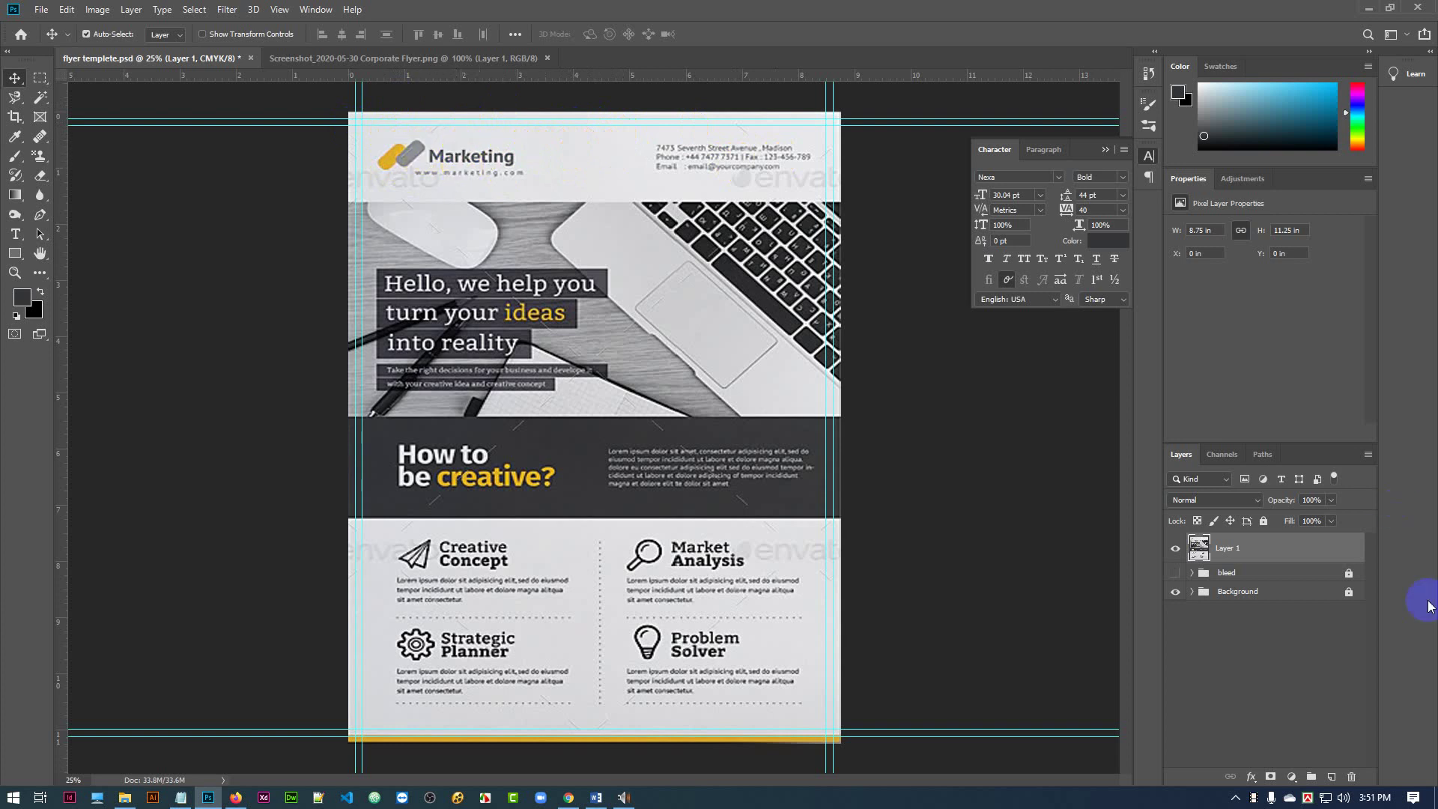
click(1263, 520)
drag(709, 250, 599, 239)
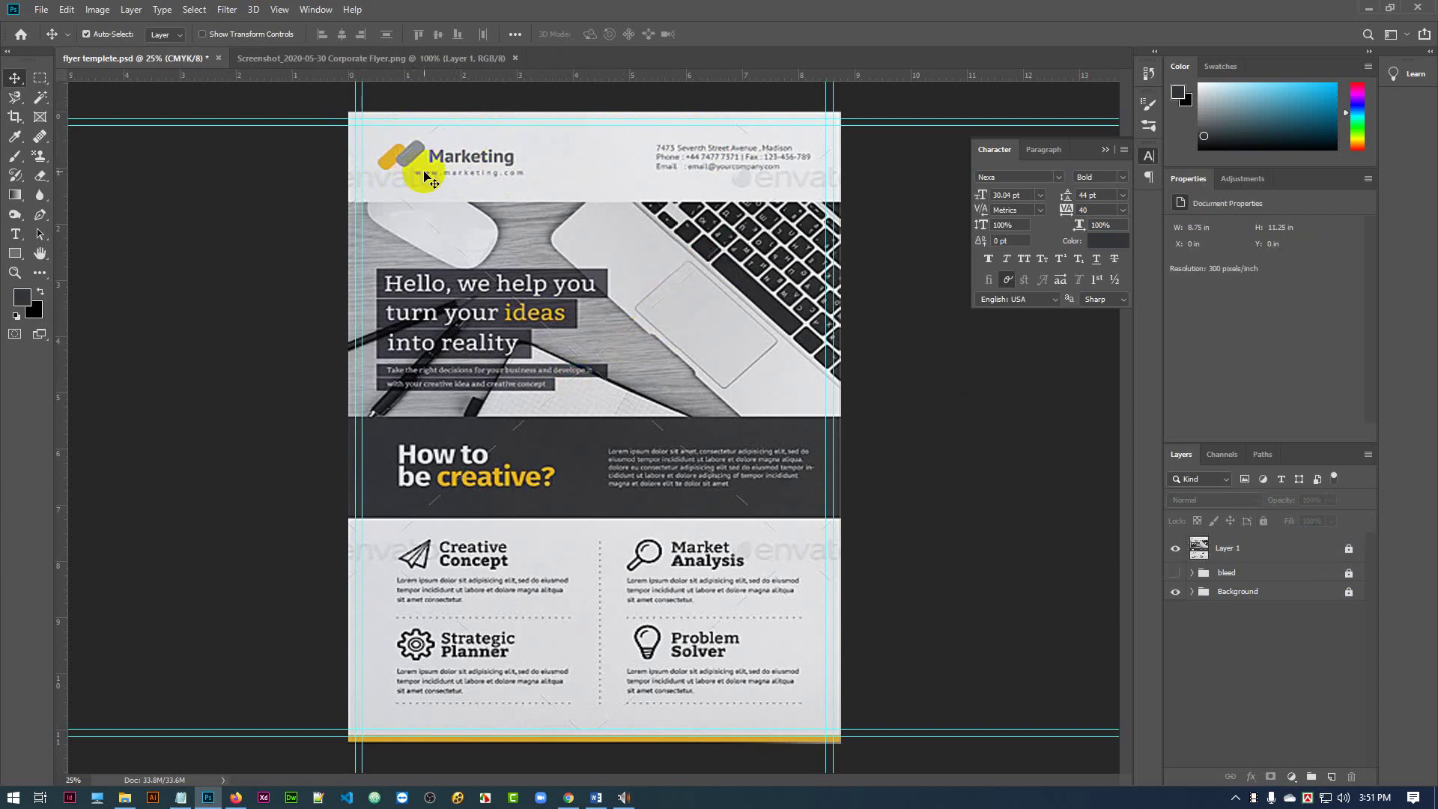
- Draw a rounded rectangle about 273 by 77 px with a 10 px corner radius below the Marketing logo text
click(22, 260)
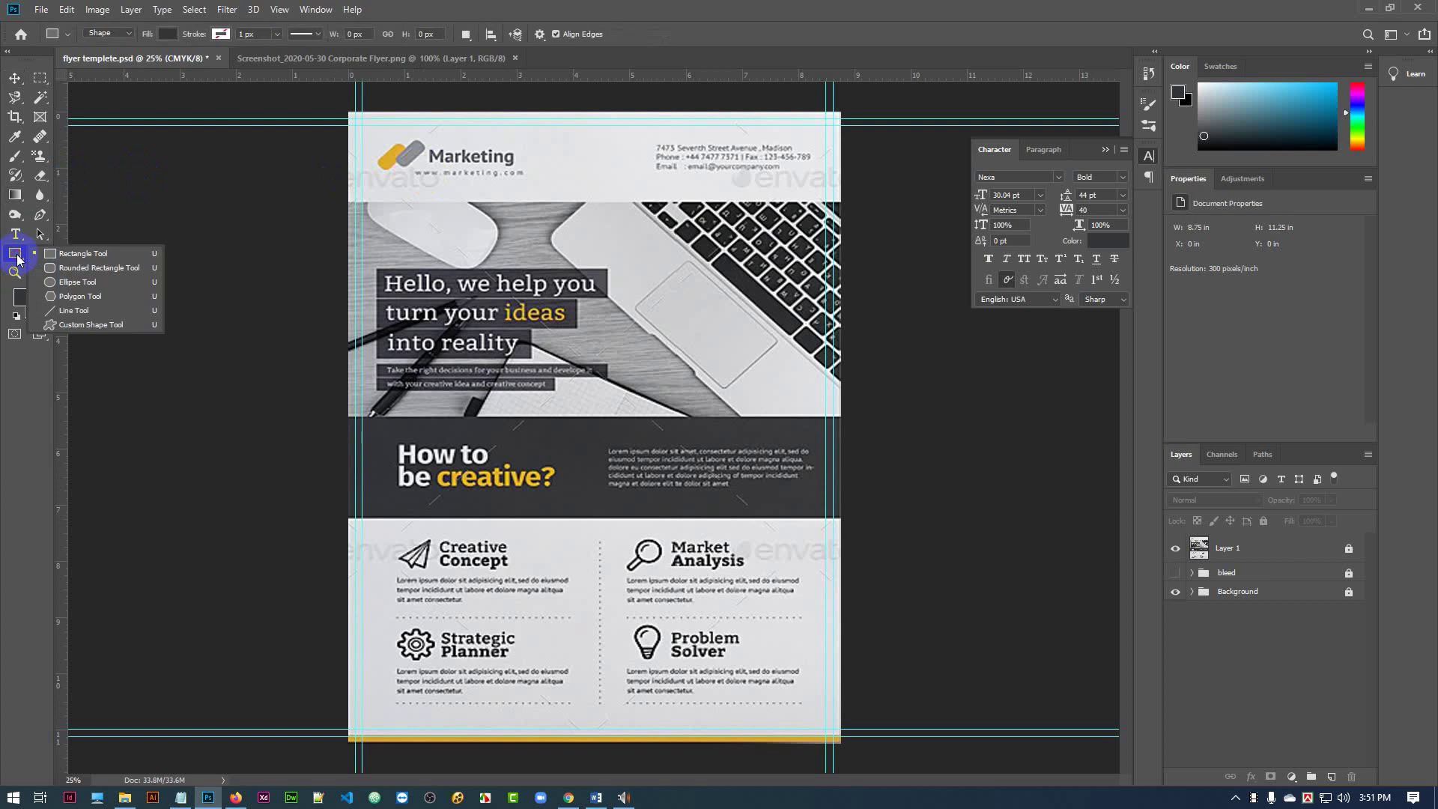
click(51, 269)
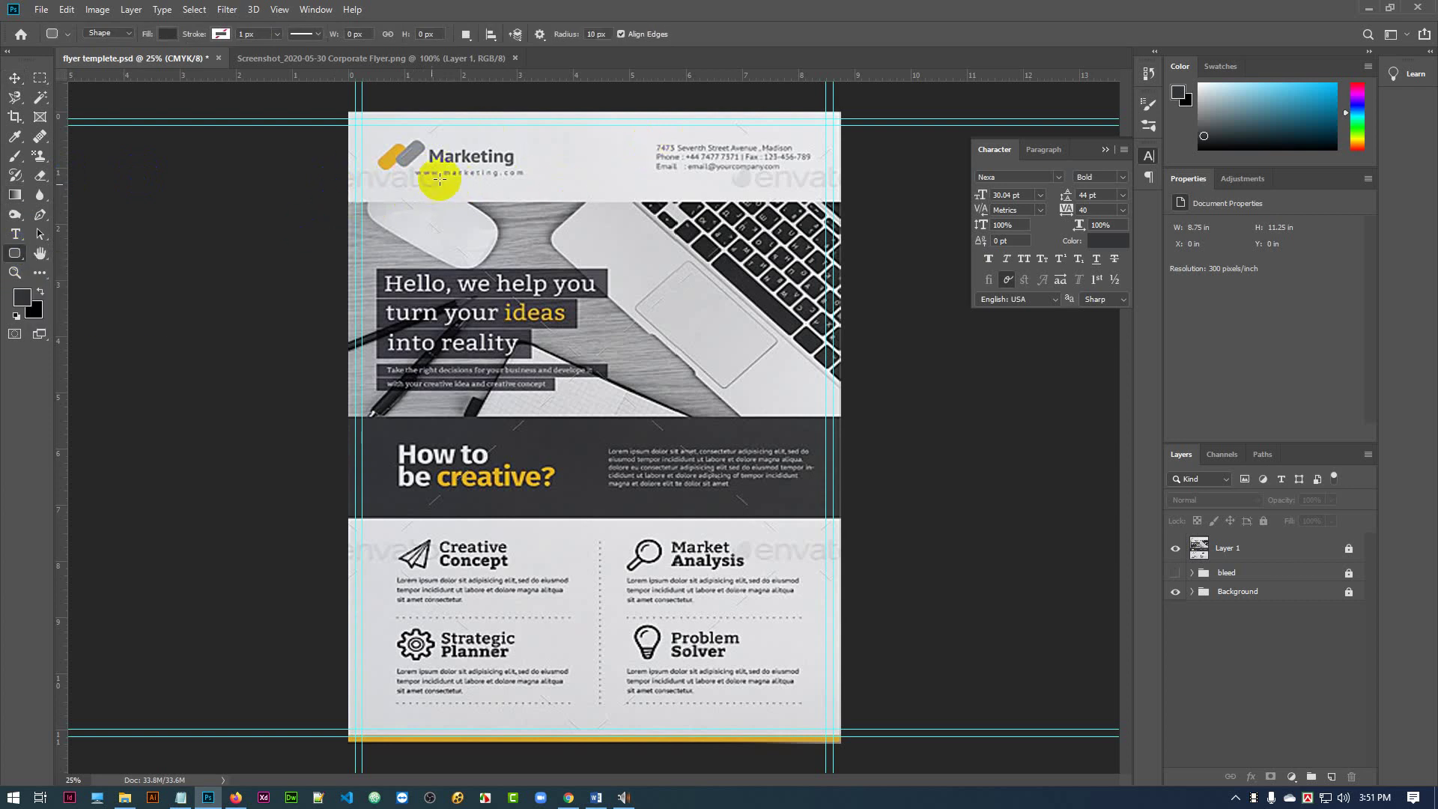
drag(450, 174, 504, 185)
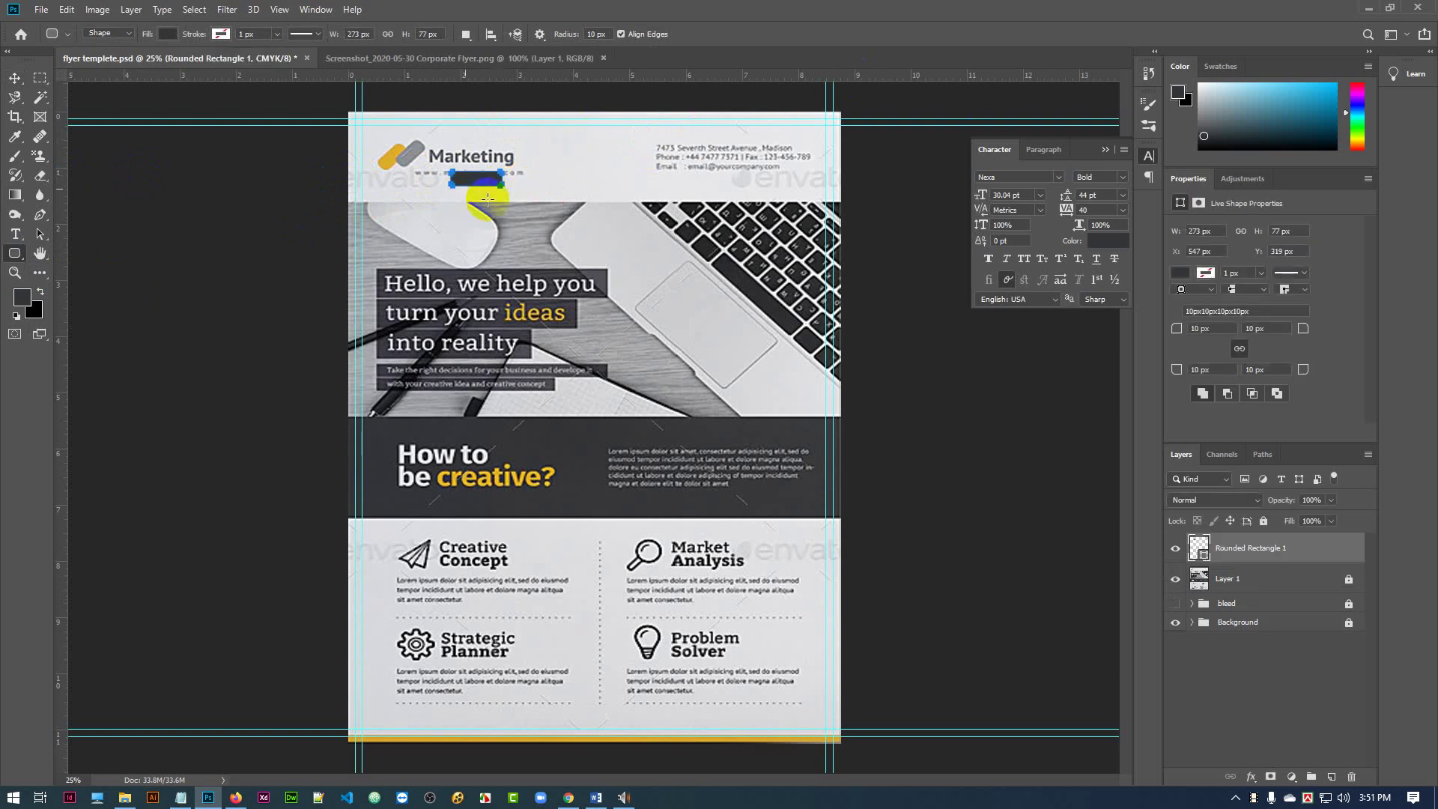
- Sample the logo's gold, #d6a829, as the foreground color and fill the rounded rectangle with it
click(23, 301)
click(391, 157)
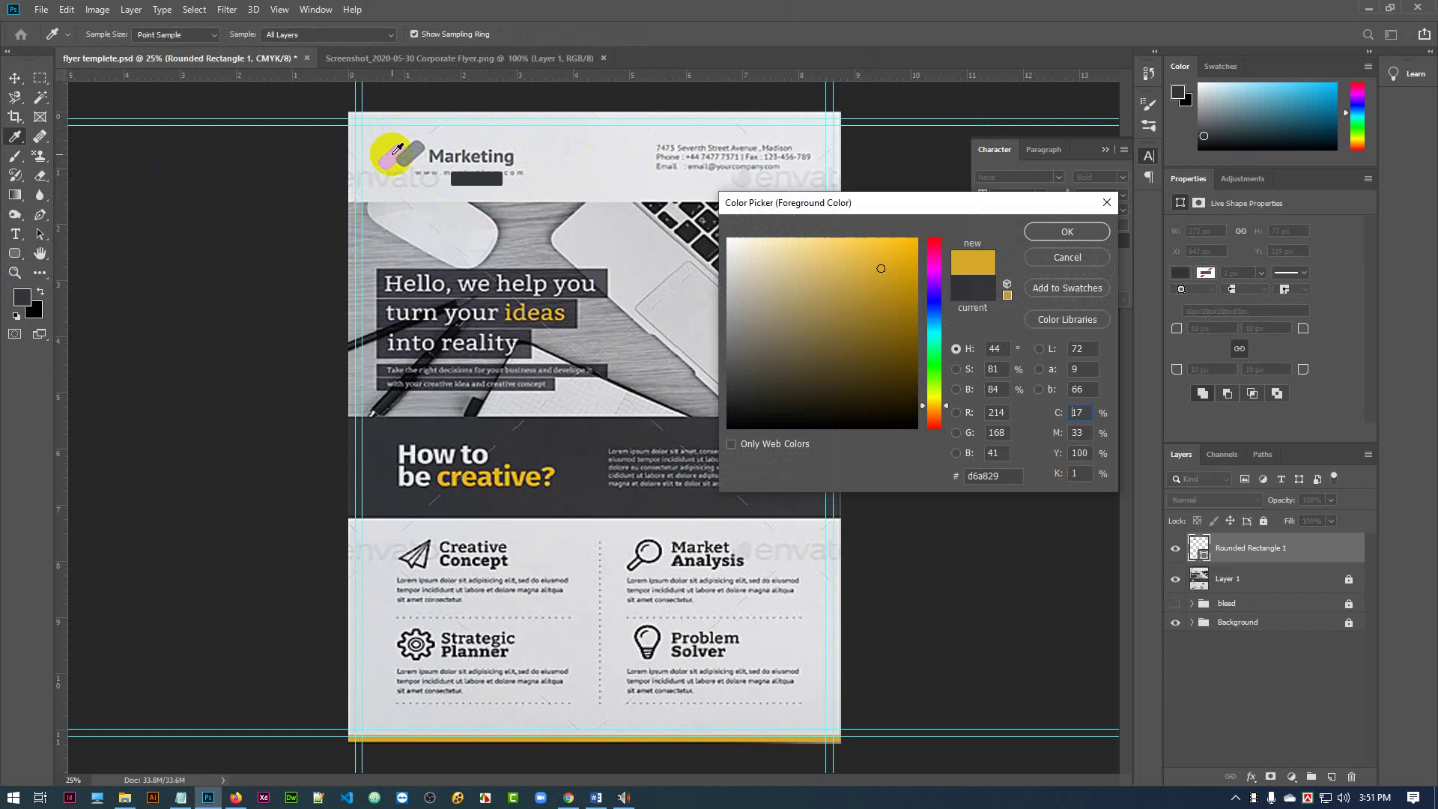
click(1066, 233)
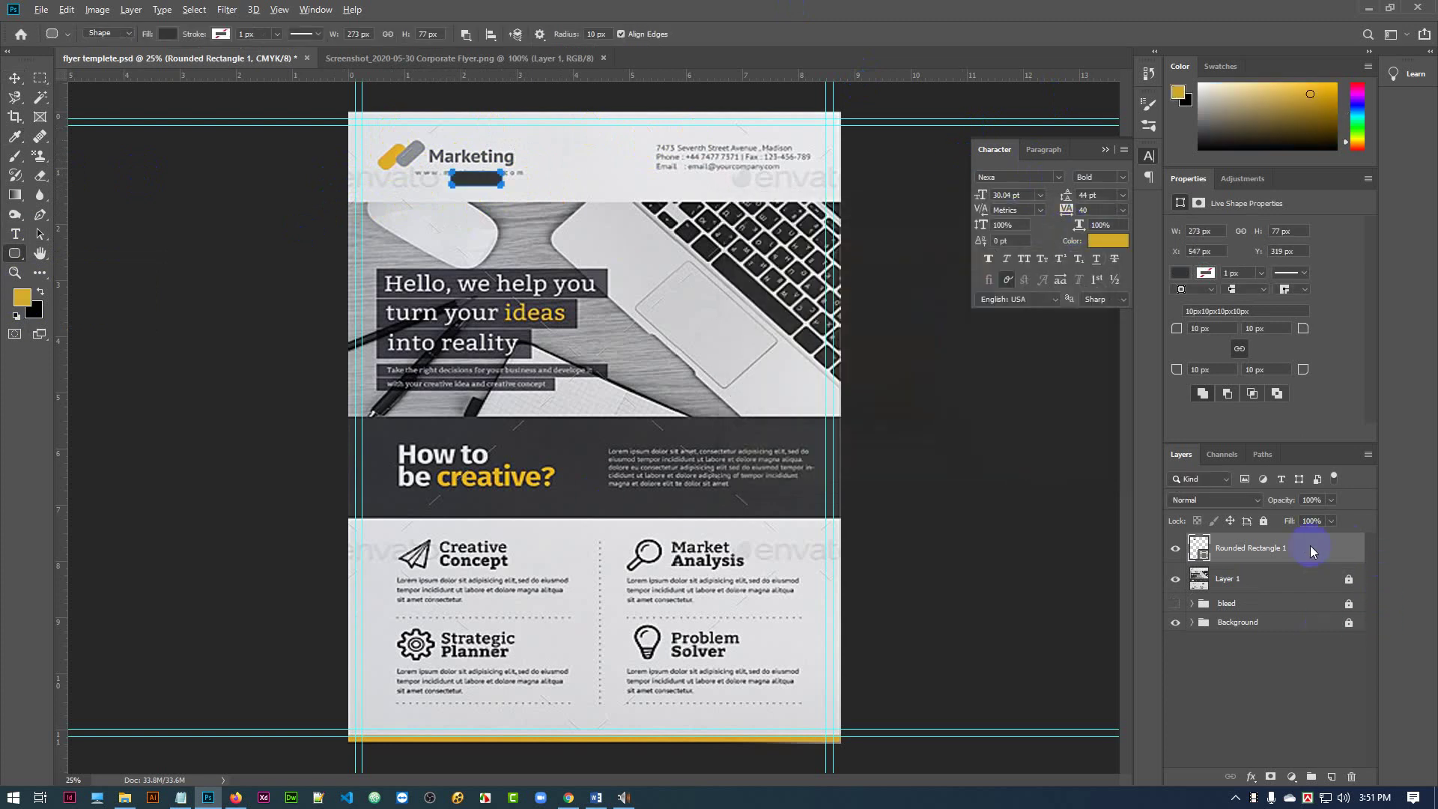
key(alt+BackSpace)
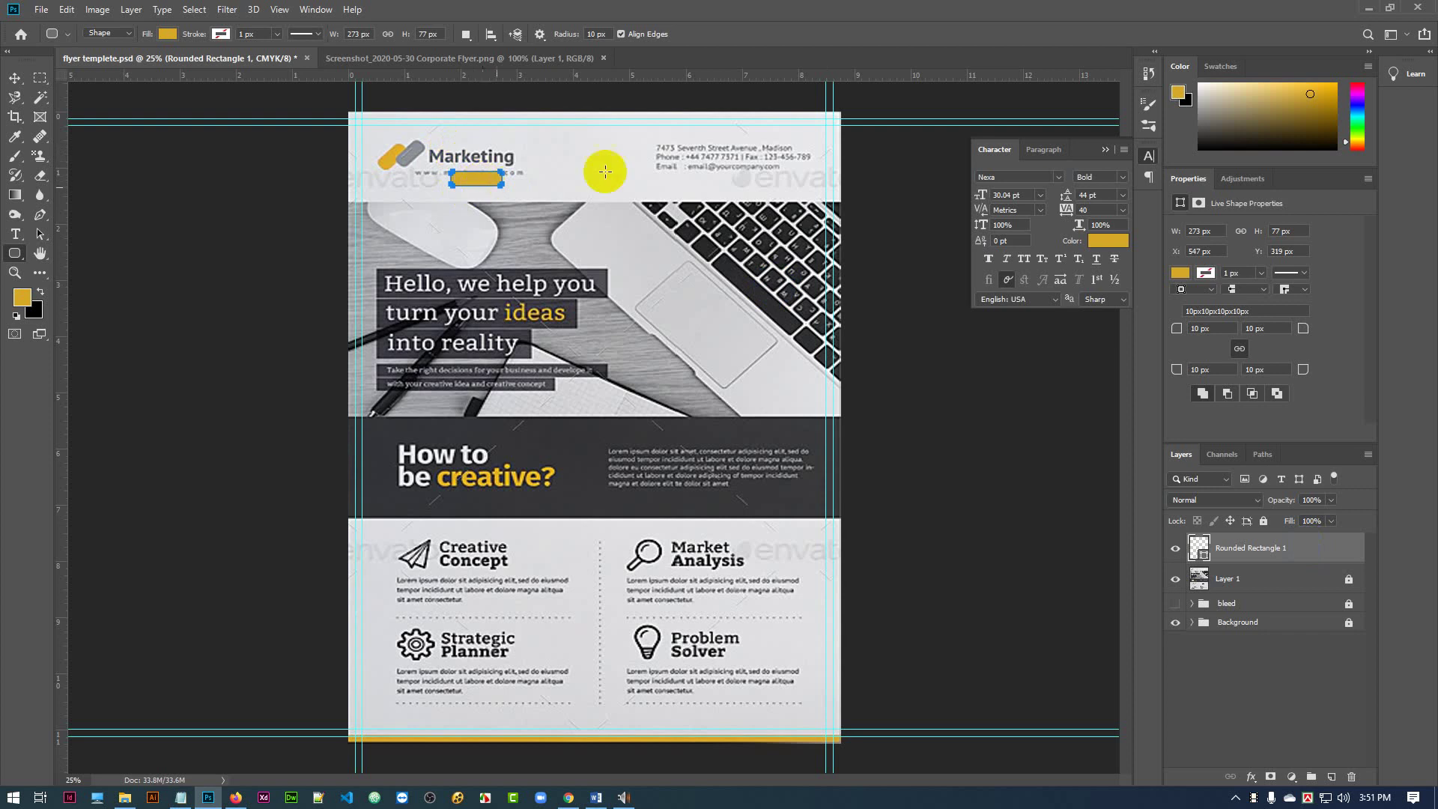
- Move the gold rounded rectangle slightly below the logo's website line and delete it
click(14, 79)
mouse_move(472, 180)
mouse_down()
mouse_move(497, 193)
mouse_move(473, 197)
mouse_up()
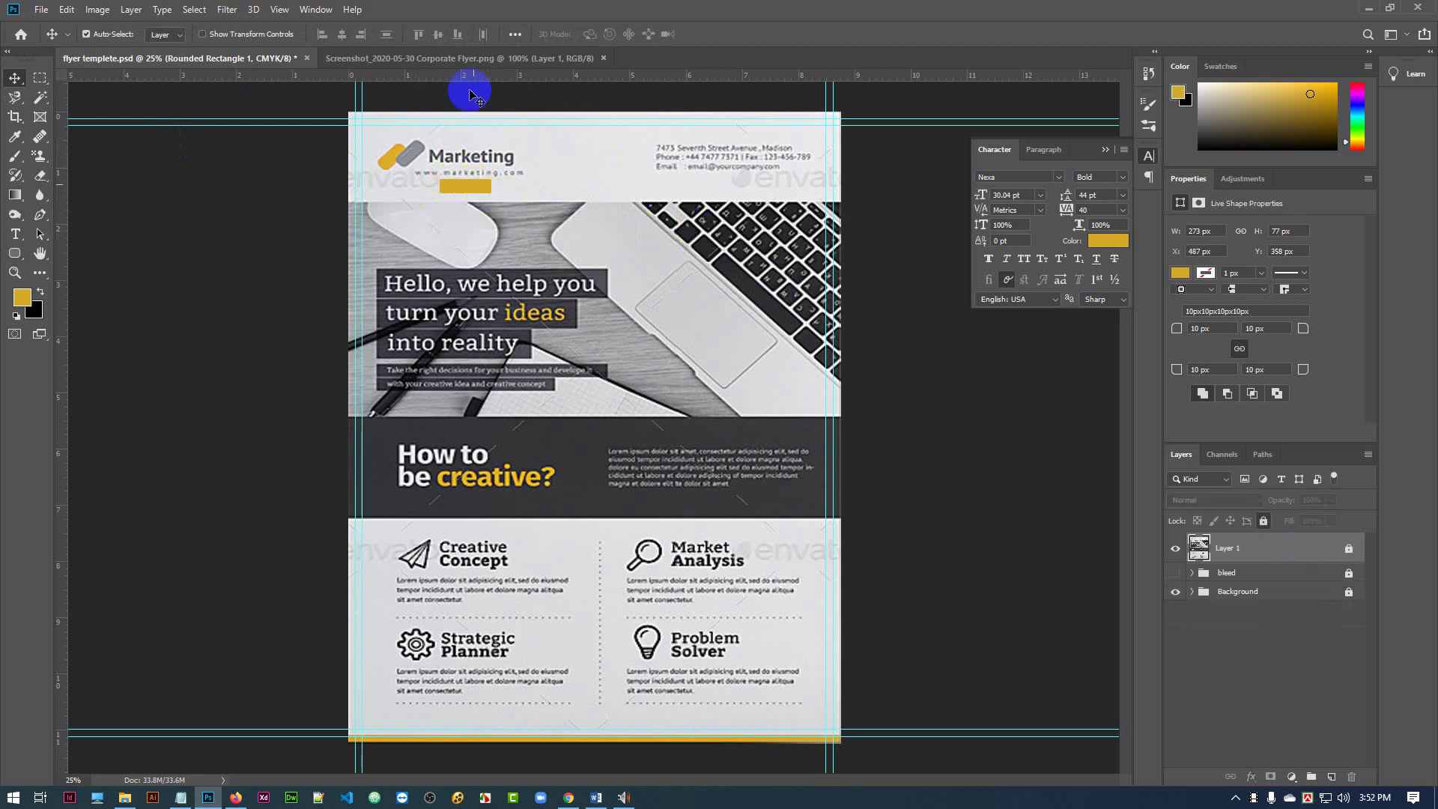
key(Delete)
- Draw a gold rounded rectangle about 273 by 73 px with a 30 px corner radius over the logo's website line
click(20, 254)
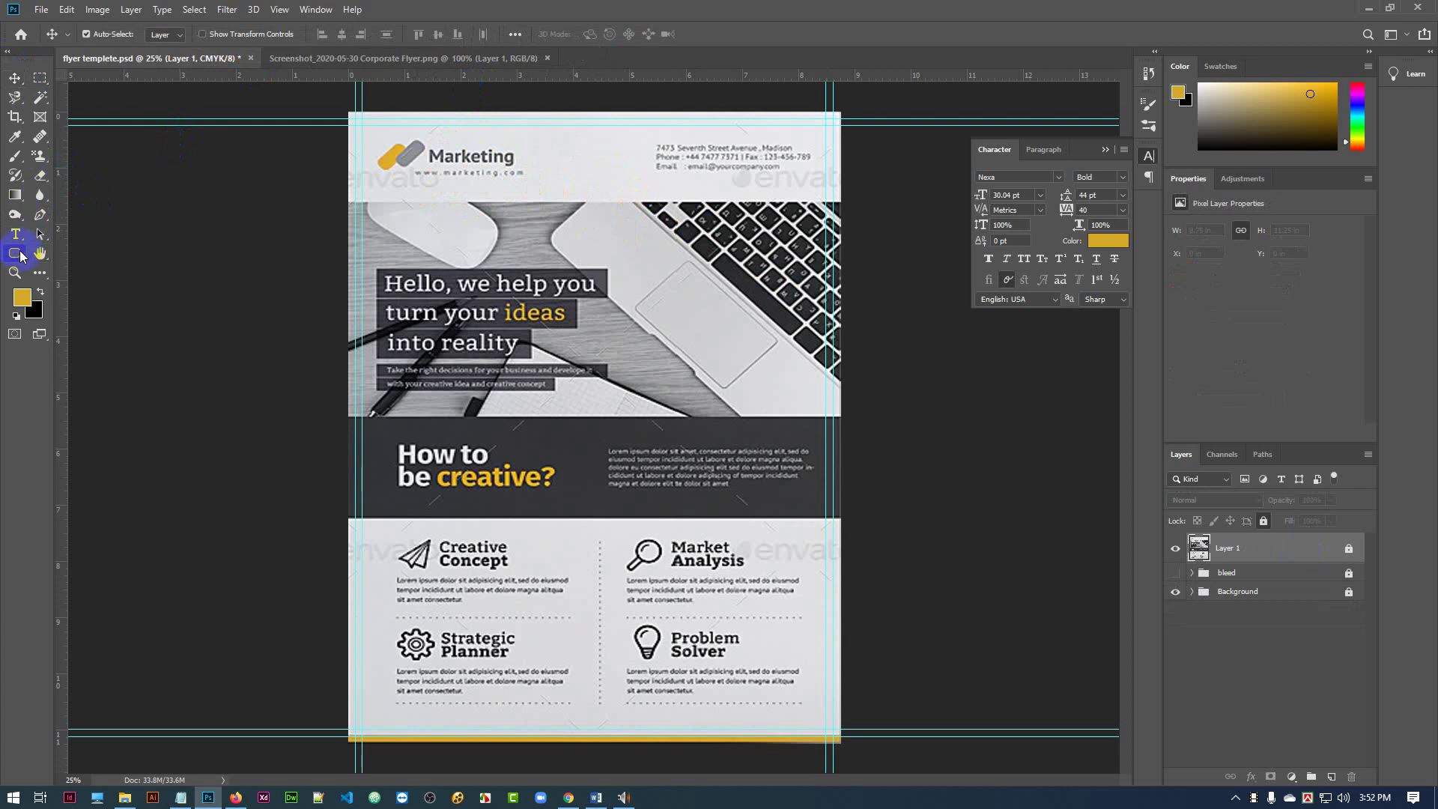
click(583, 33)
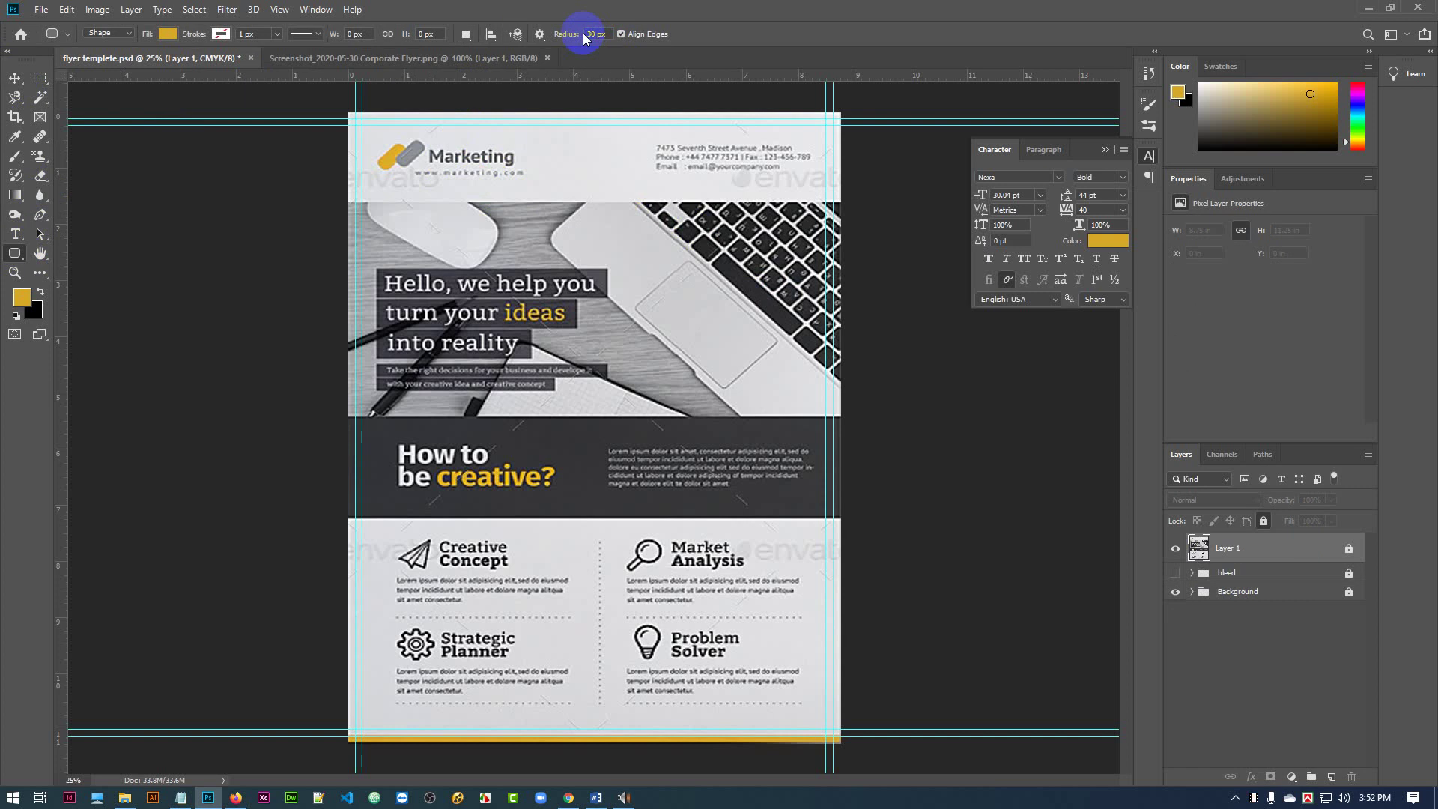
drag(422, 171, 463, 181)
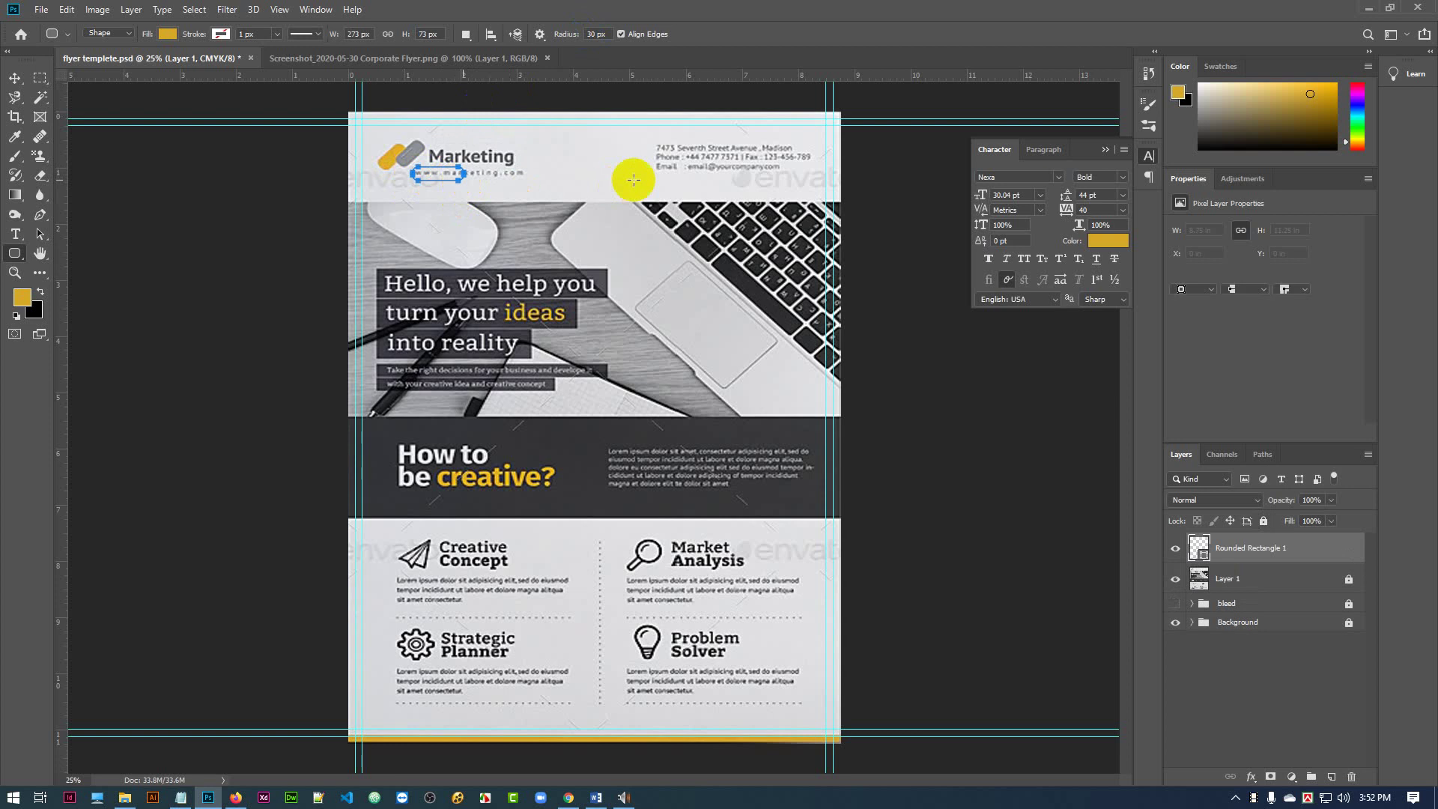
click(14, 77)
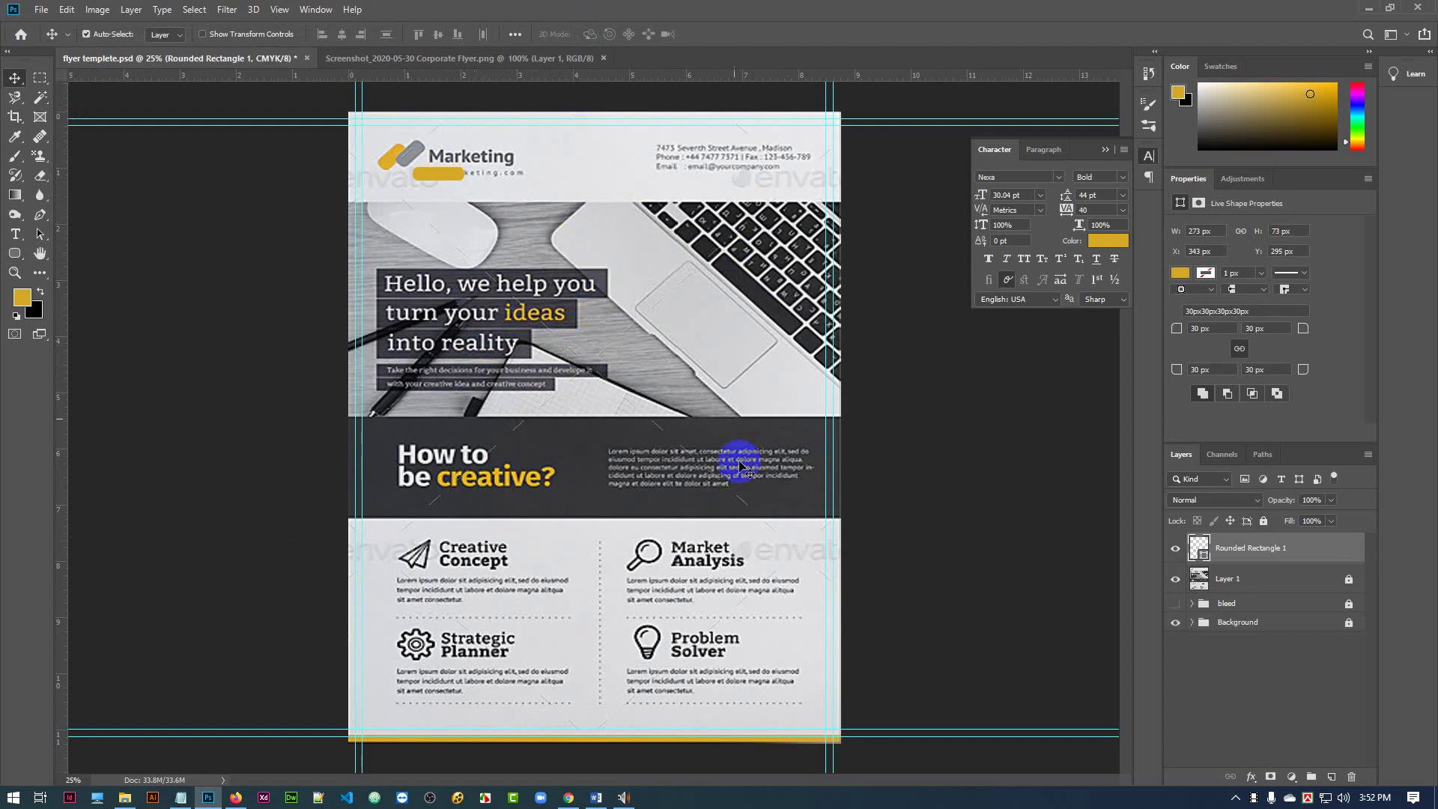
- Move the gold rounded rectangle just below the website line and narrow it to about 213 px wide
click(757, 530)
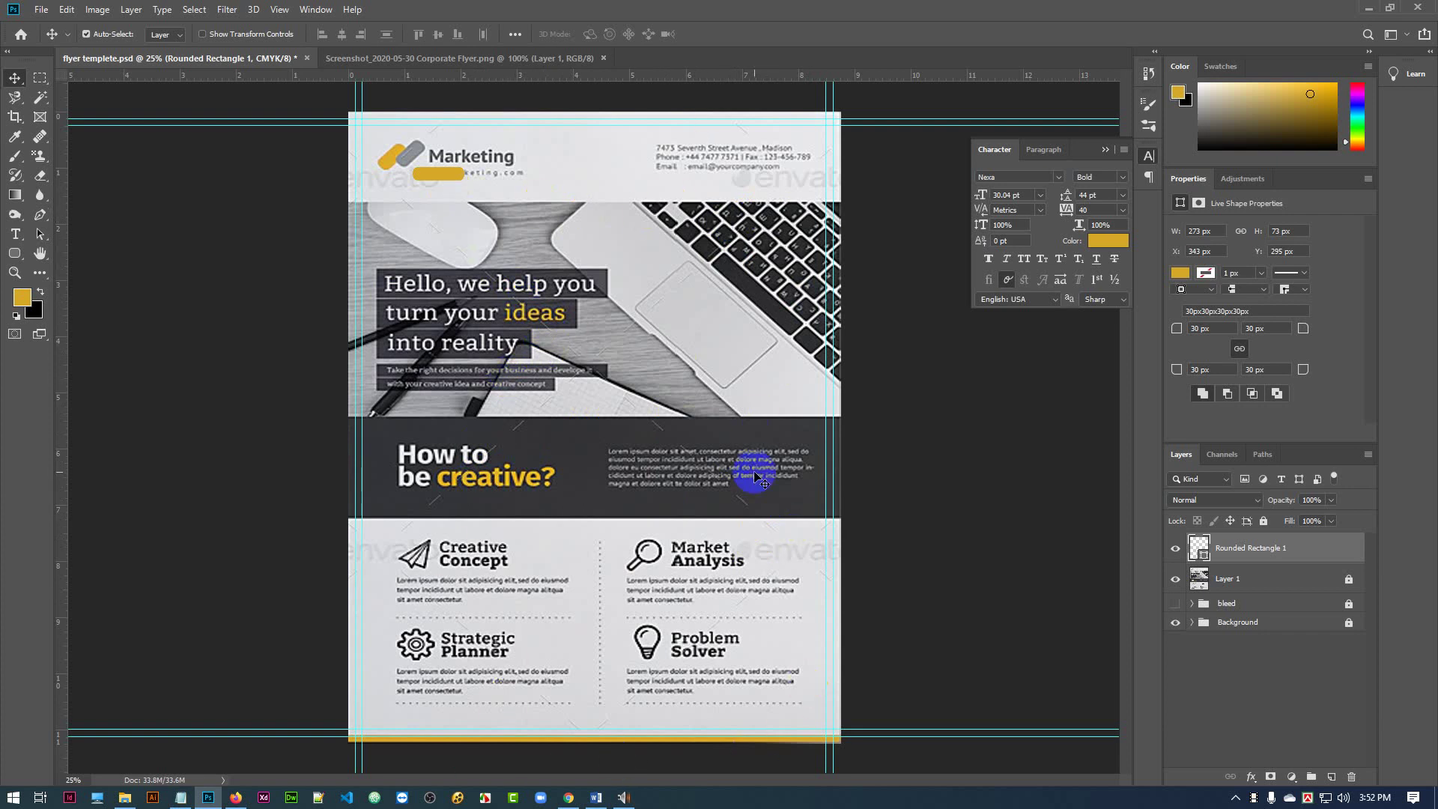
click(384, 147)
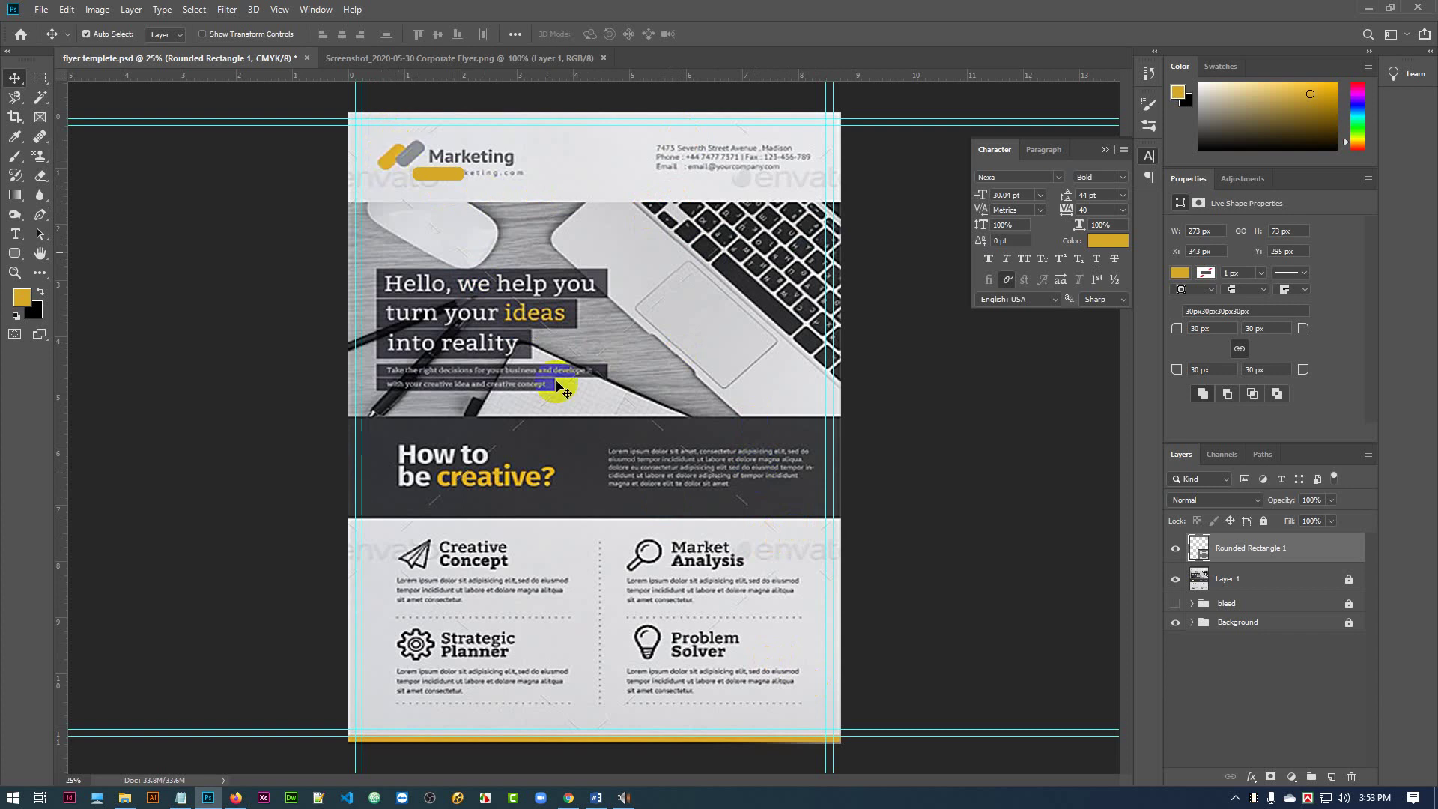
drag(452, 179, 457, 184)
key(ctrl+t)
click(718, 33)
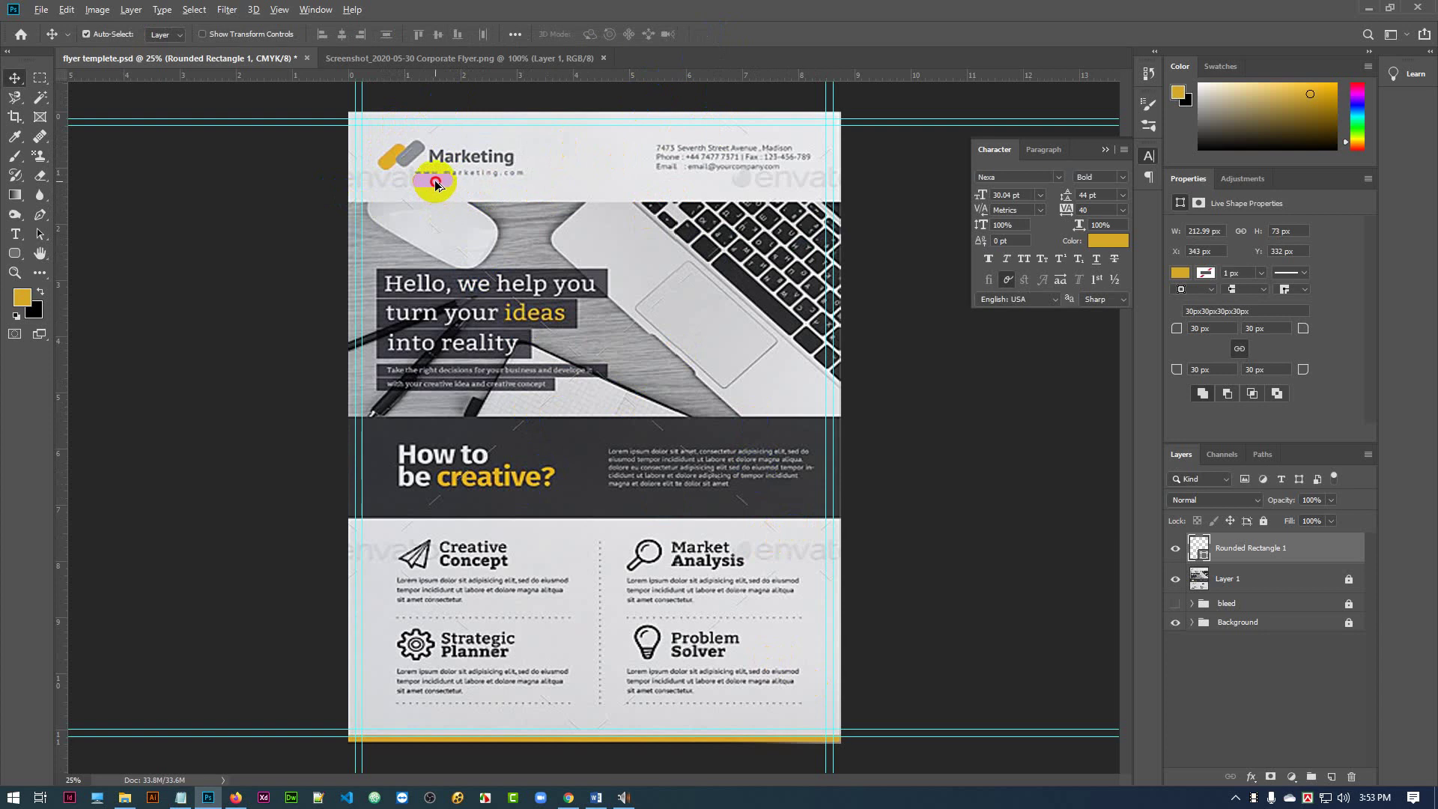
- Duplicate the gold rounded rectangle with a slight diagonal offset and set the background color to the logo's sampled gray, #8d9195
drag(437, 185, 444, 191)
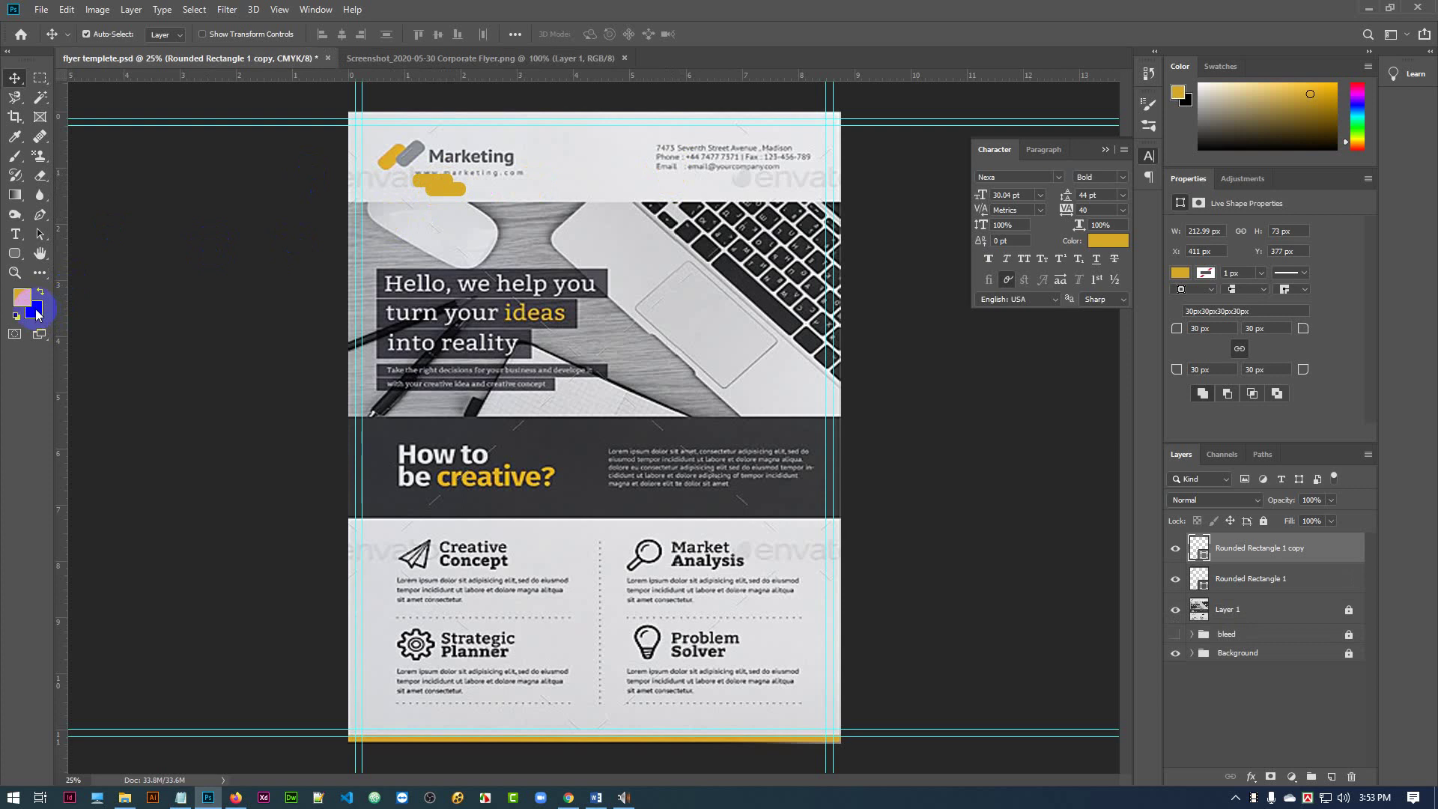
click(35, 313)
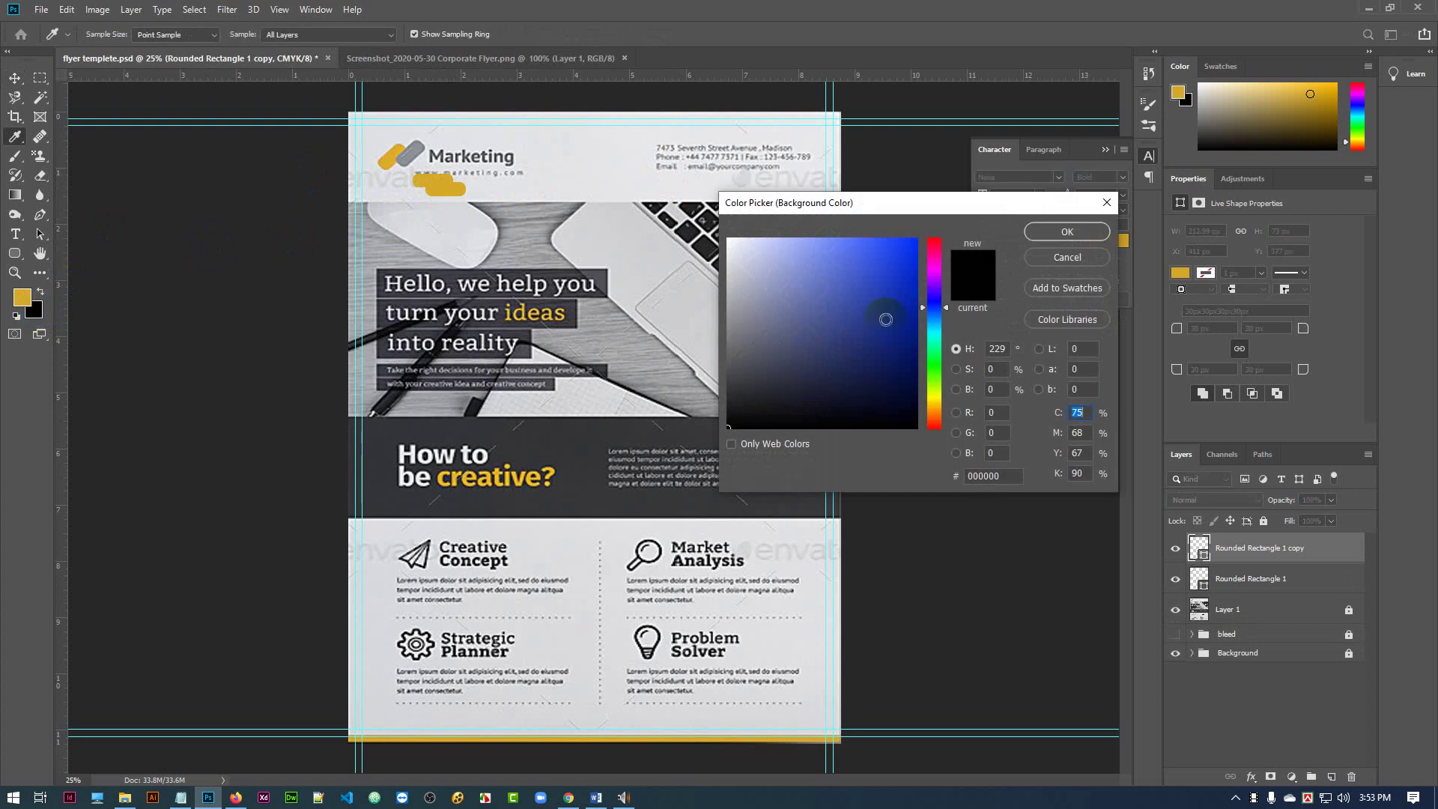
mouse_move(419, 167)
mouse_down()
mouse_move(420, 140)
mouse_move(417, 152)
mouse_up()
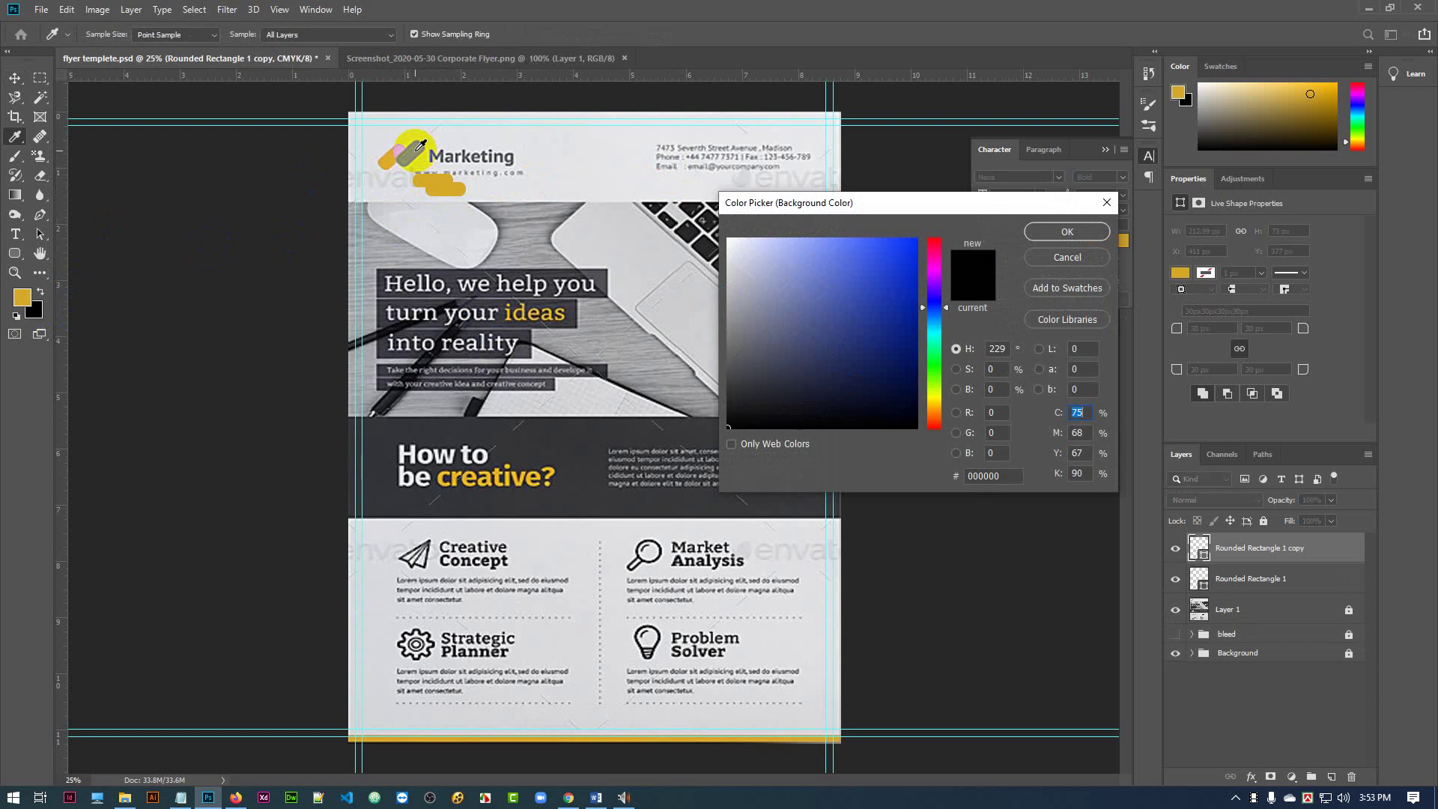
click(418, 148)
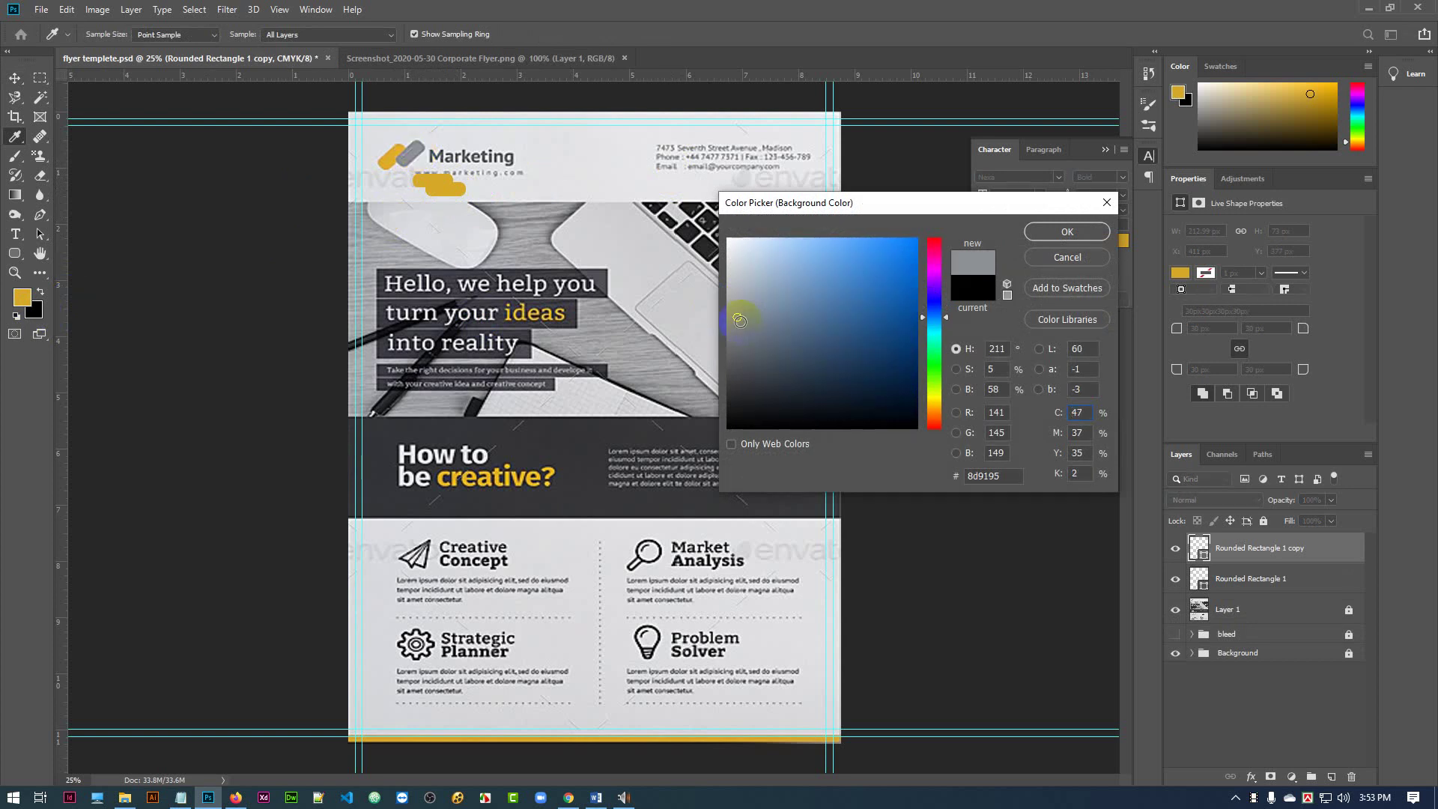
click(1072, 232)
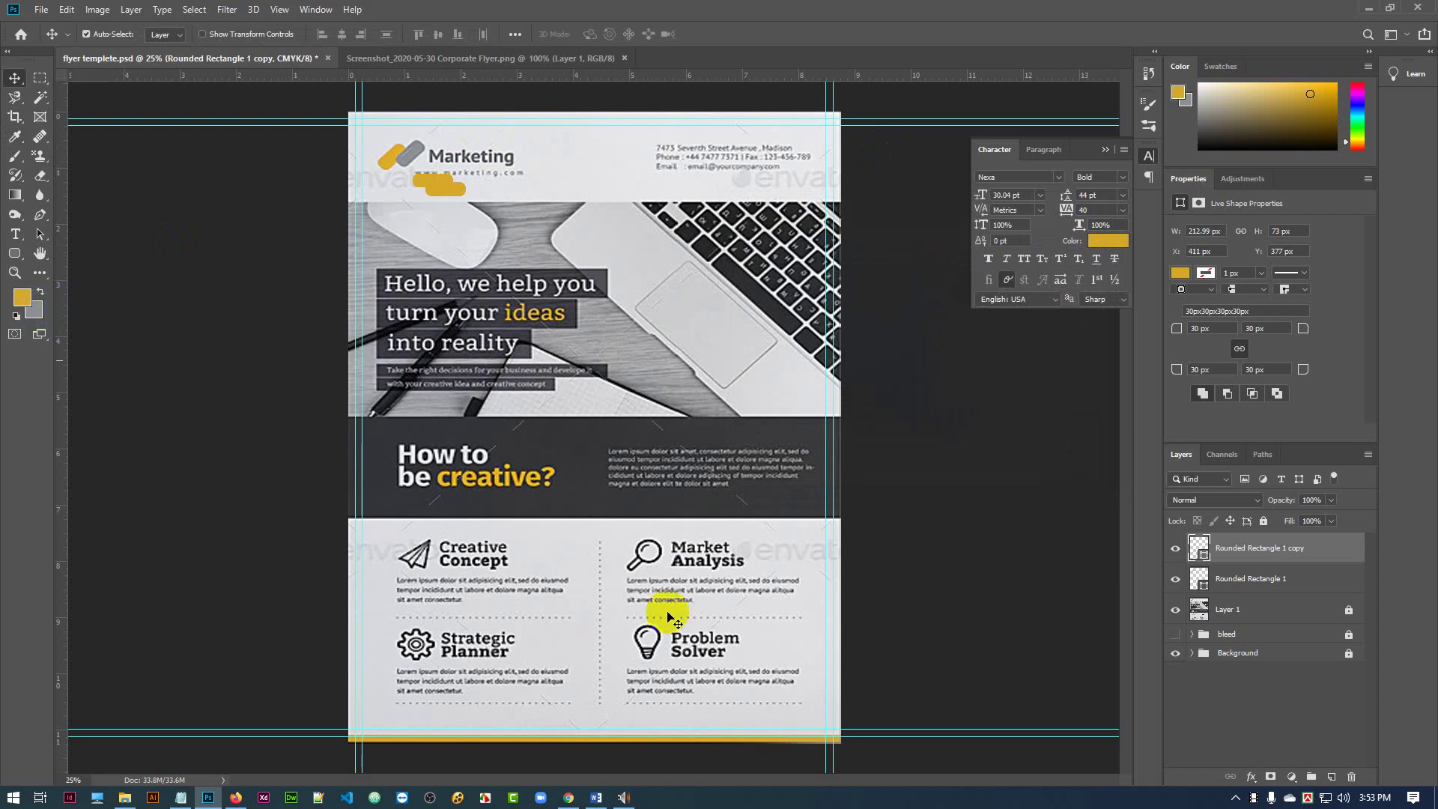
- Fill the duplicated rounded rectangle with the gray background color
click(1250, 563)
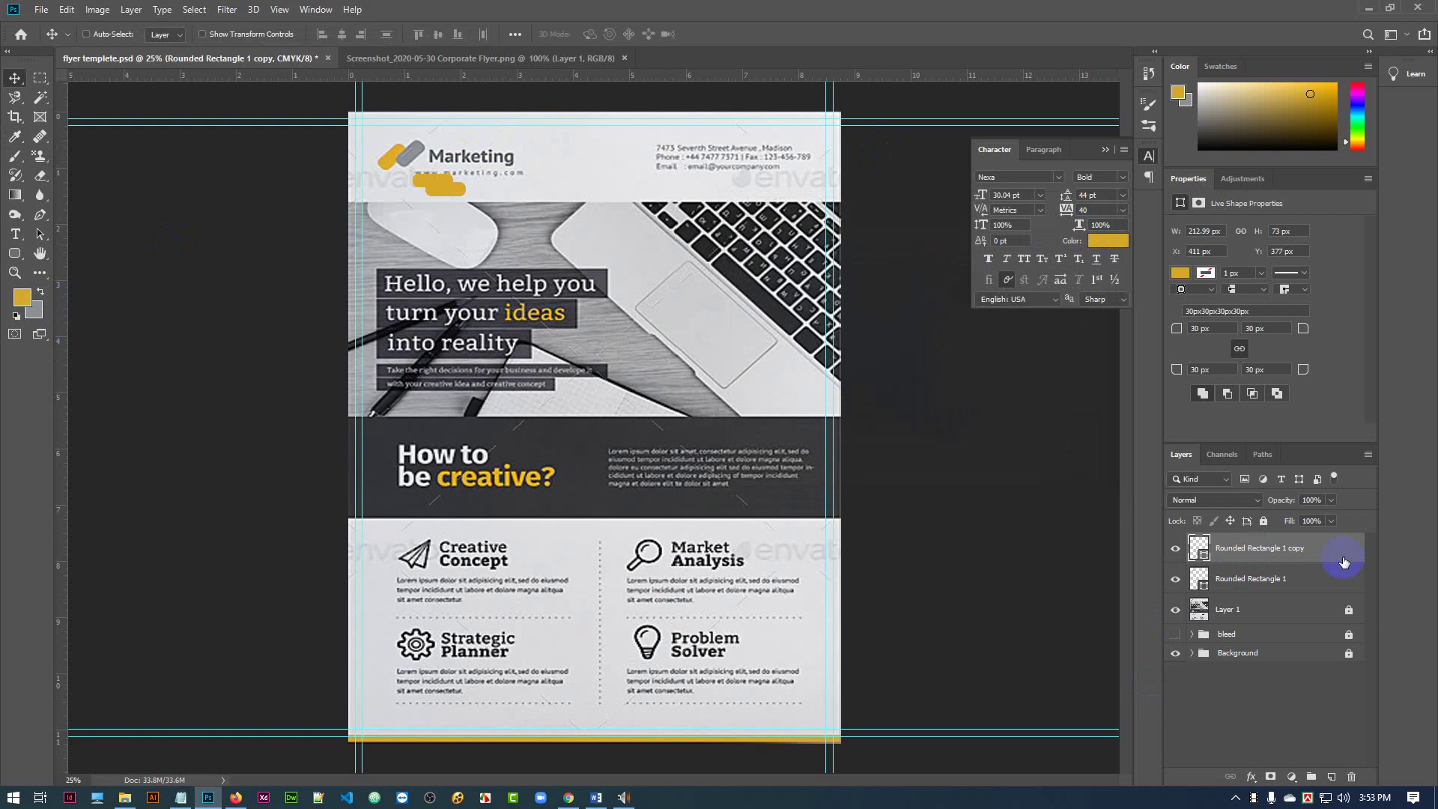
key(ctrl+BackSpace)
ctrl+click(451, 189)
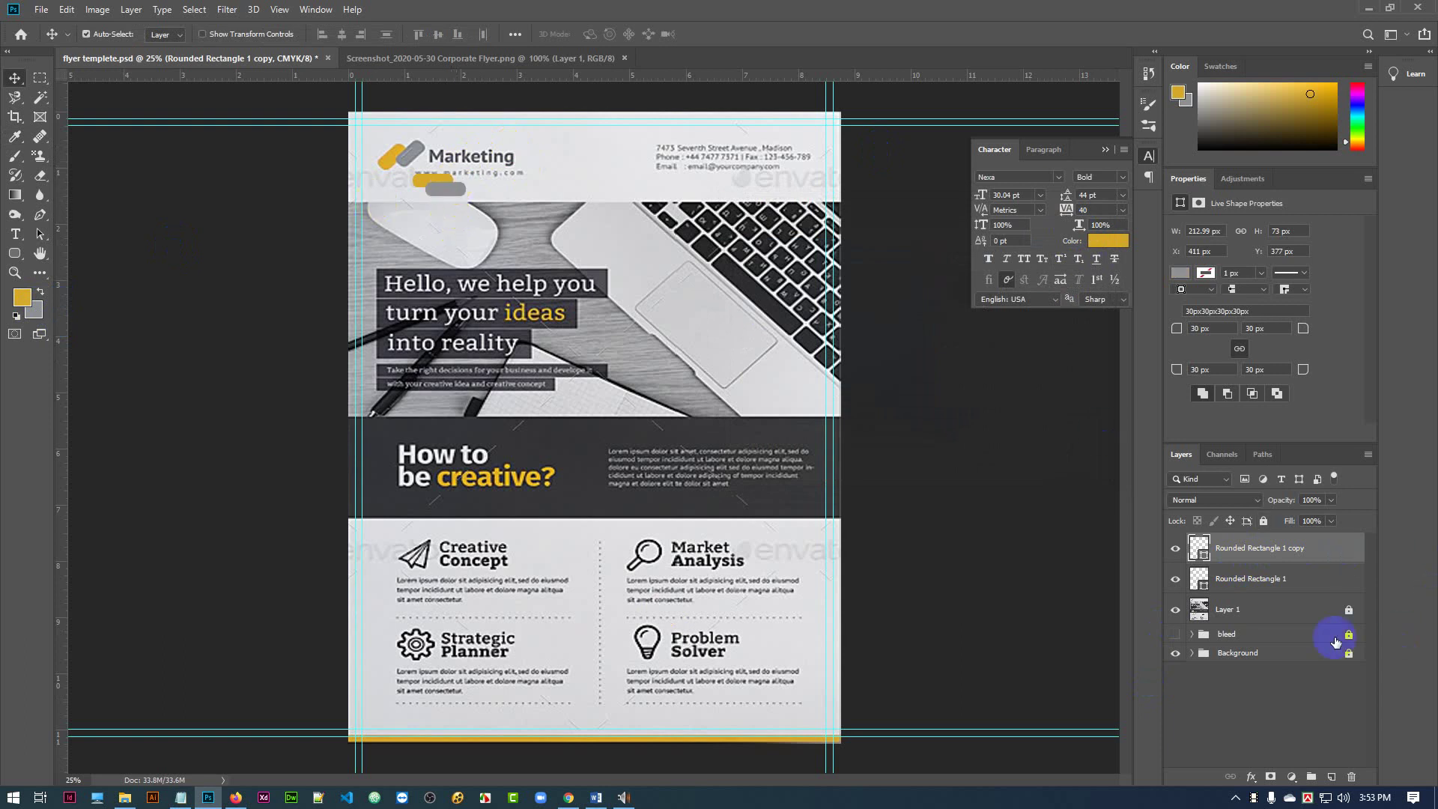
- Rotate both rounded rectangles together about -39°, scale their width to about 83%, and fit them over the reference logo mark
shift+click(1324, 579)
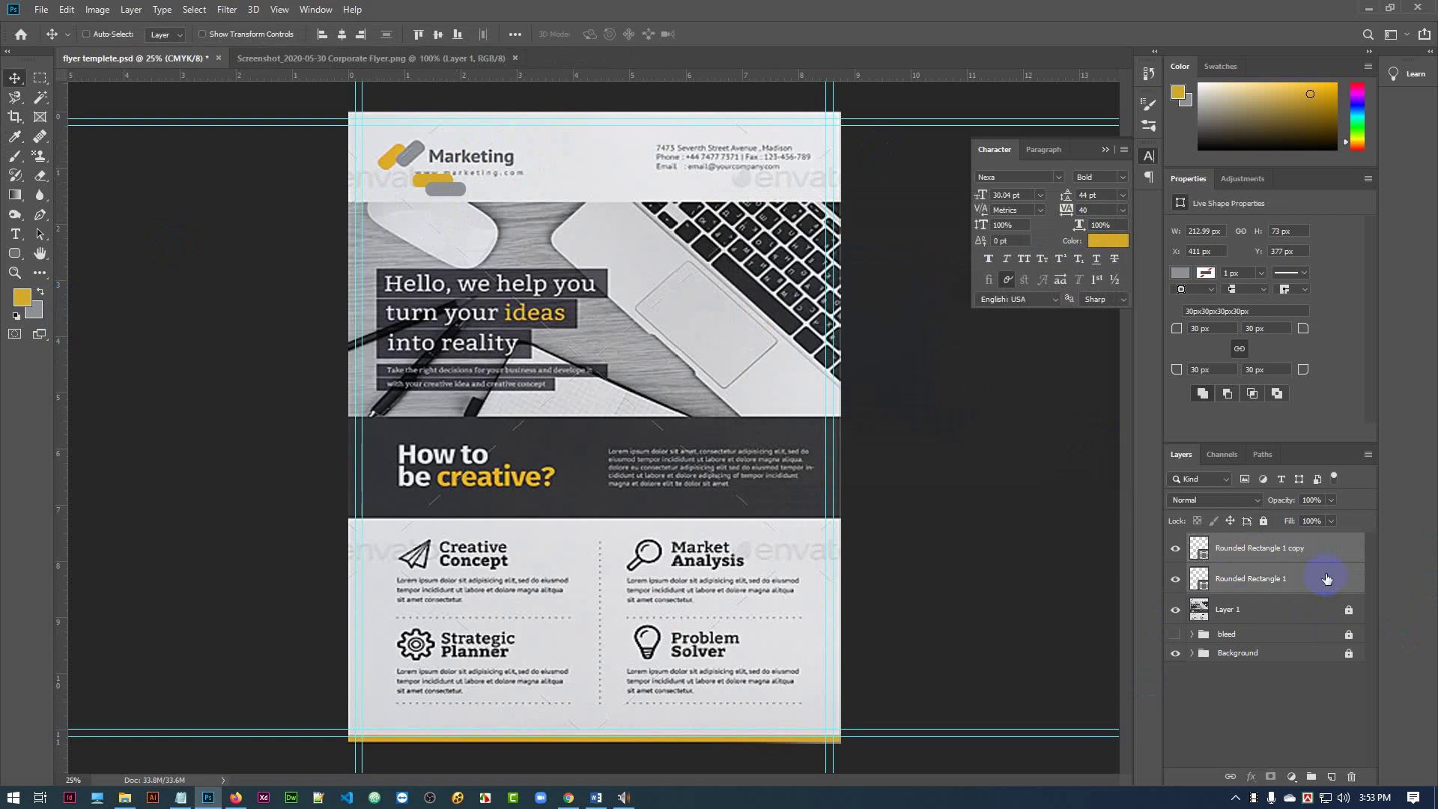
key(ctrl+t)
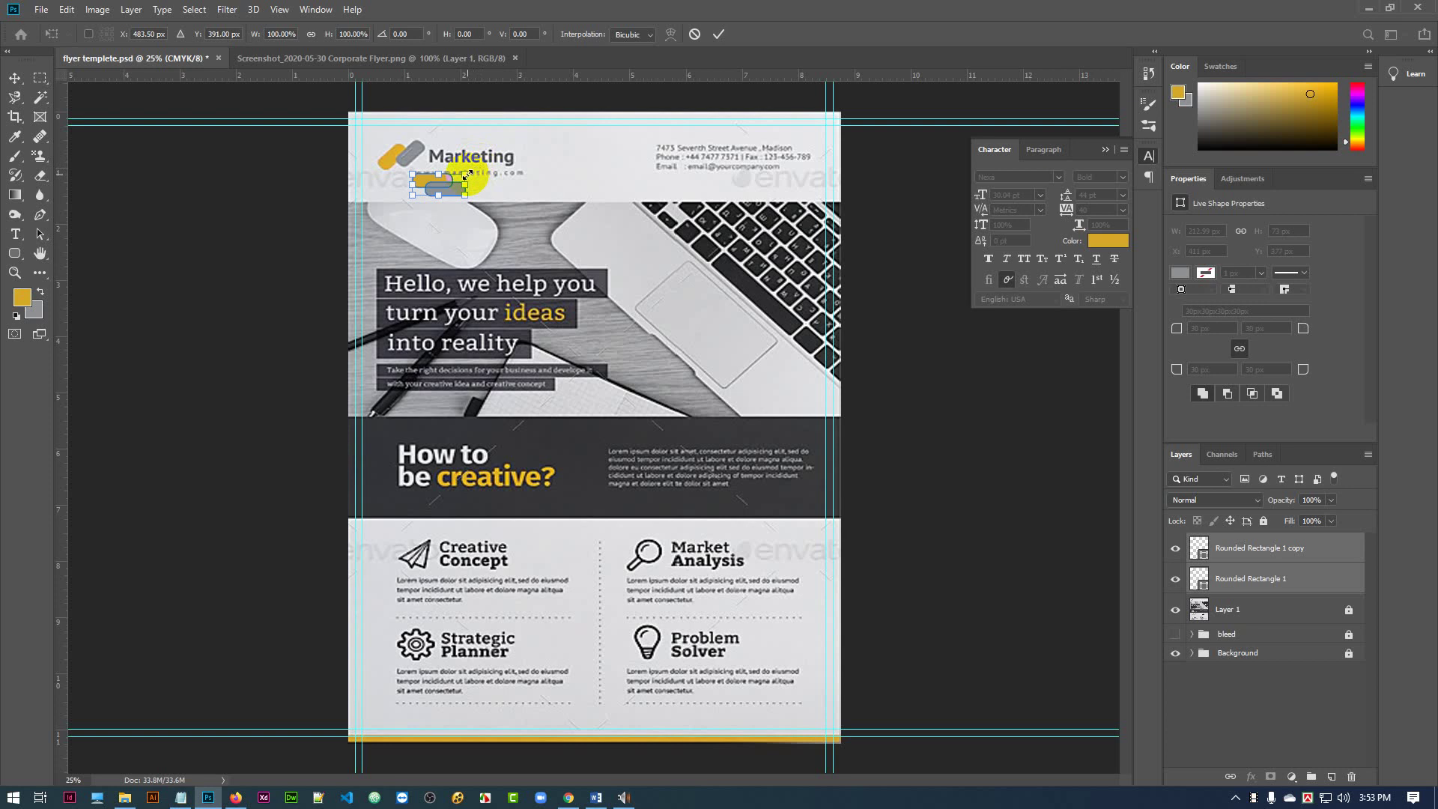
drag(466, 175, 413, 153)
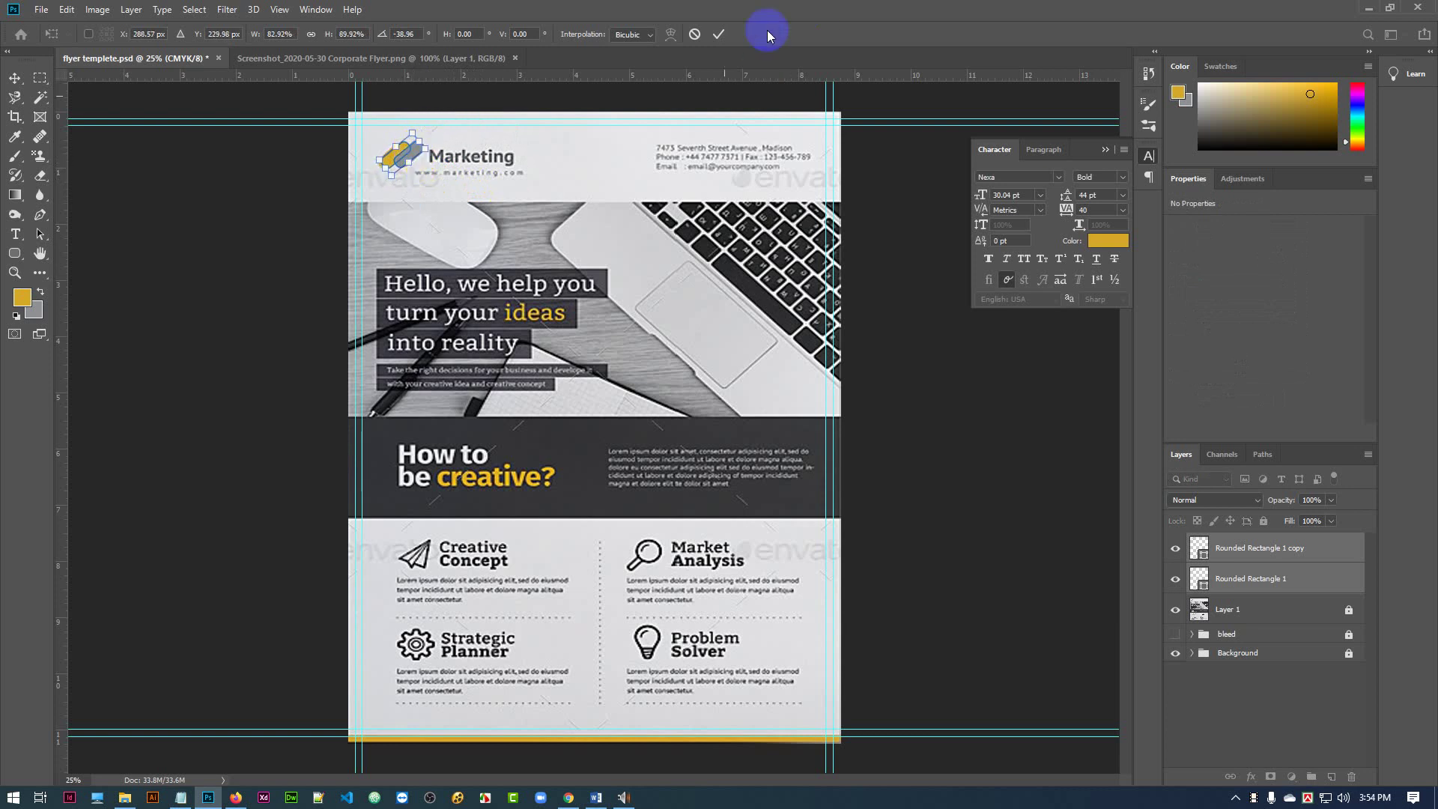
click(719, 32)
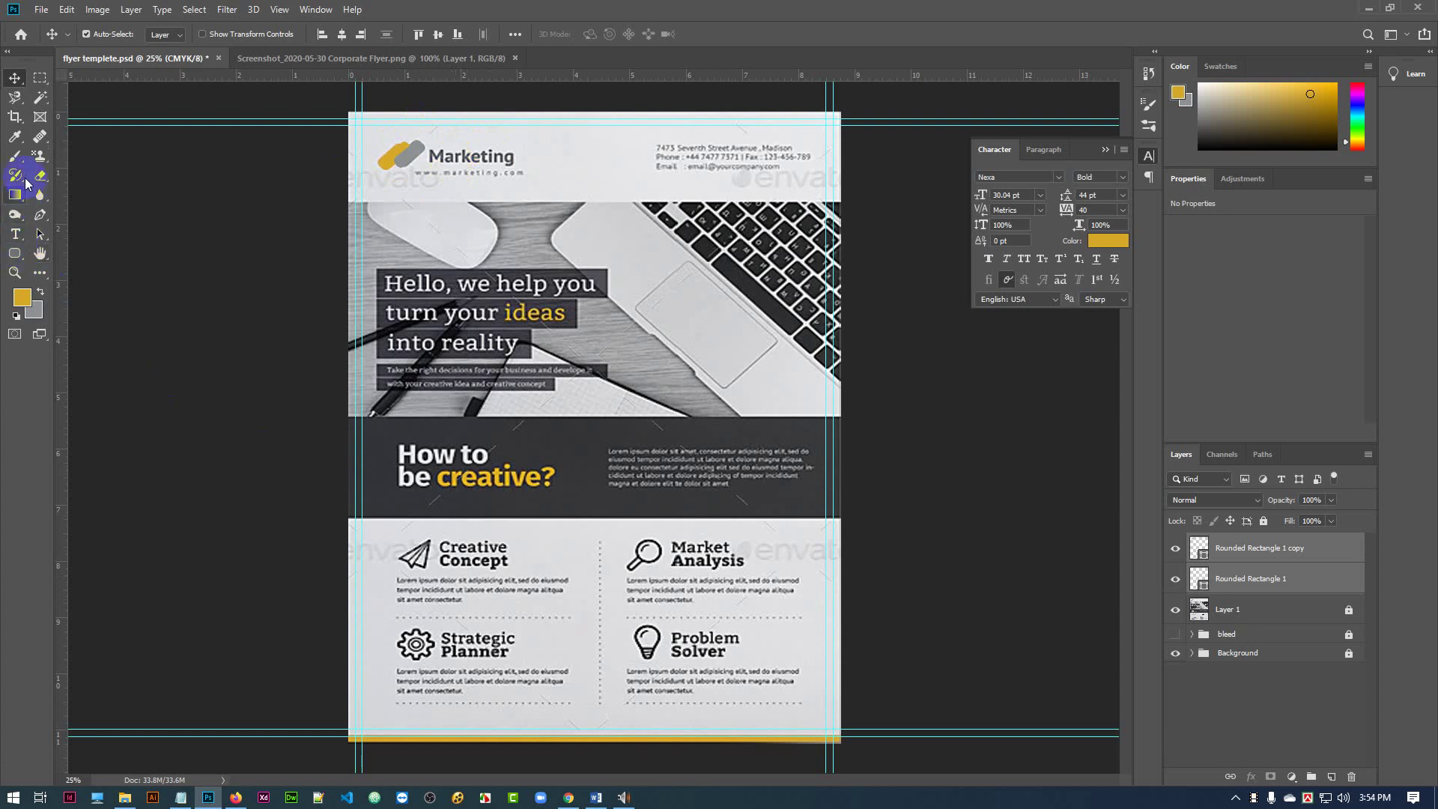
- Add the text "Marketing" over the reference logo name and move it slightly lower for comparison
click(15, 233)
click(435, 159)
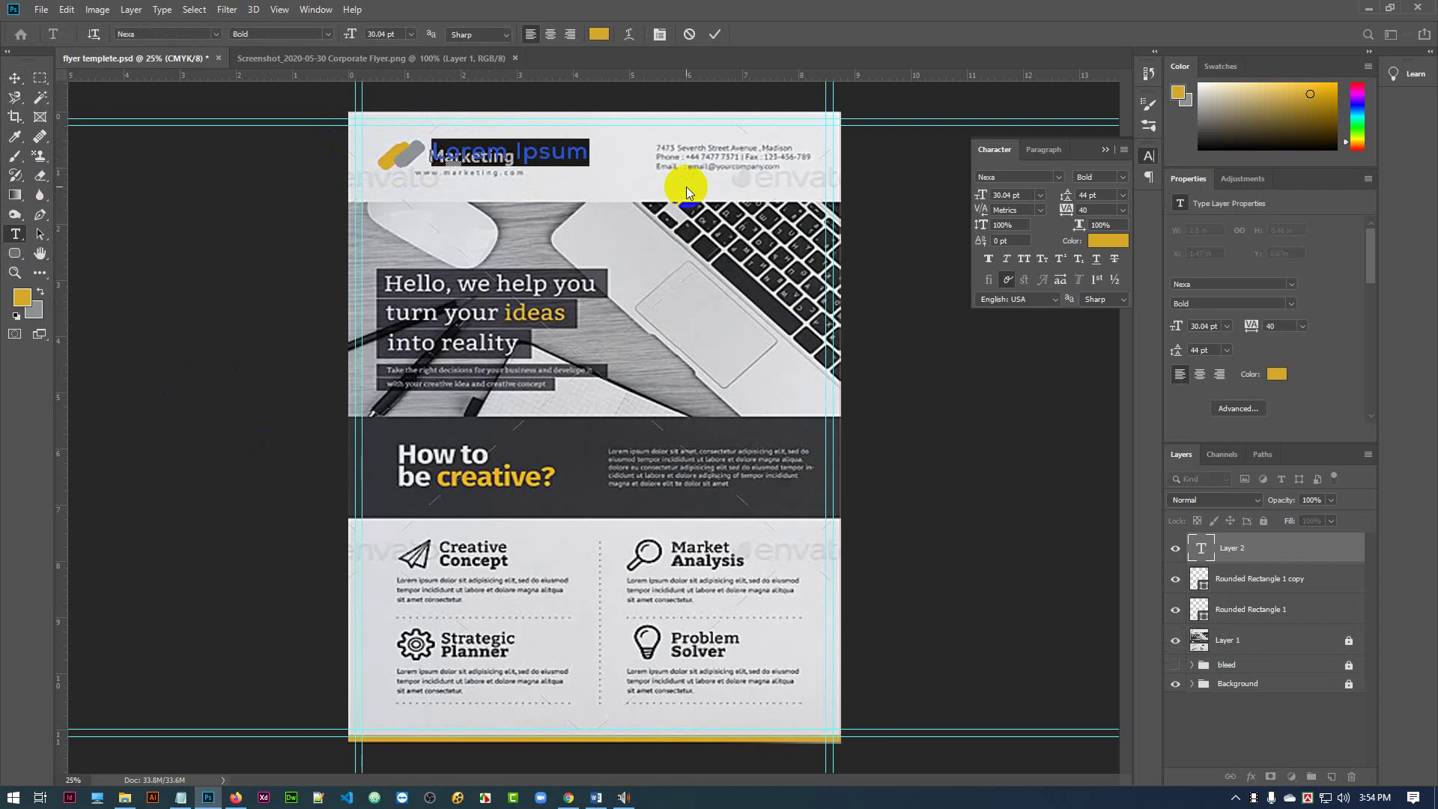
text(Marke)
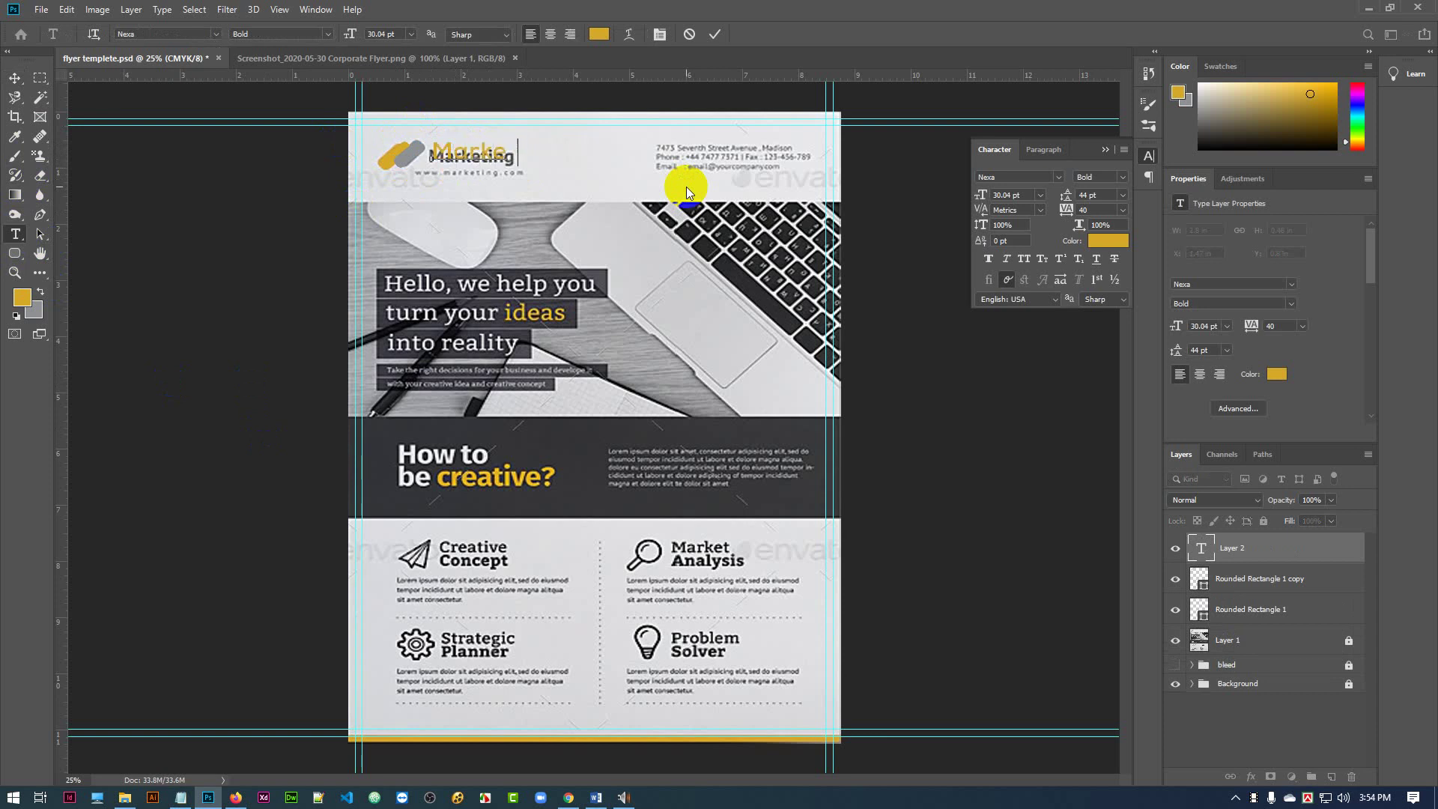
text(ting)
click(714, 33)
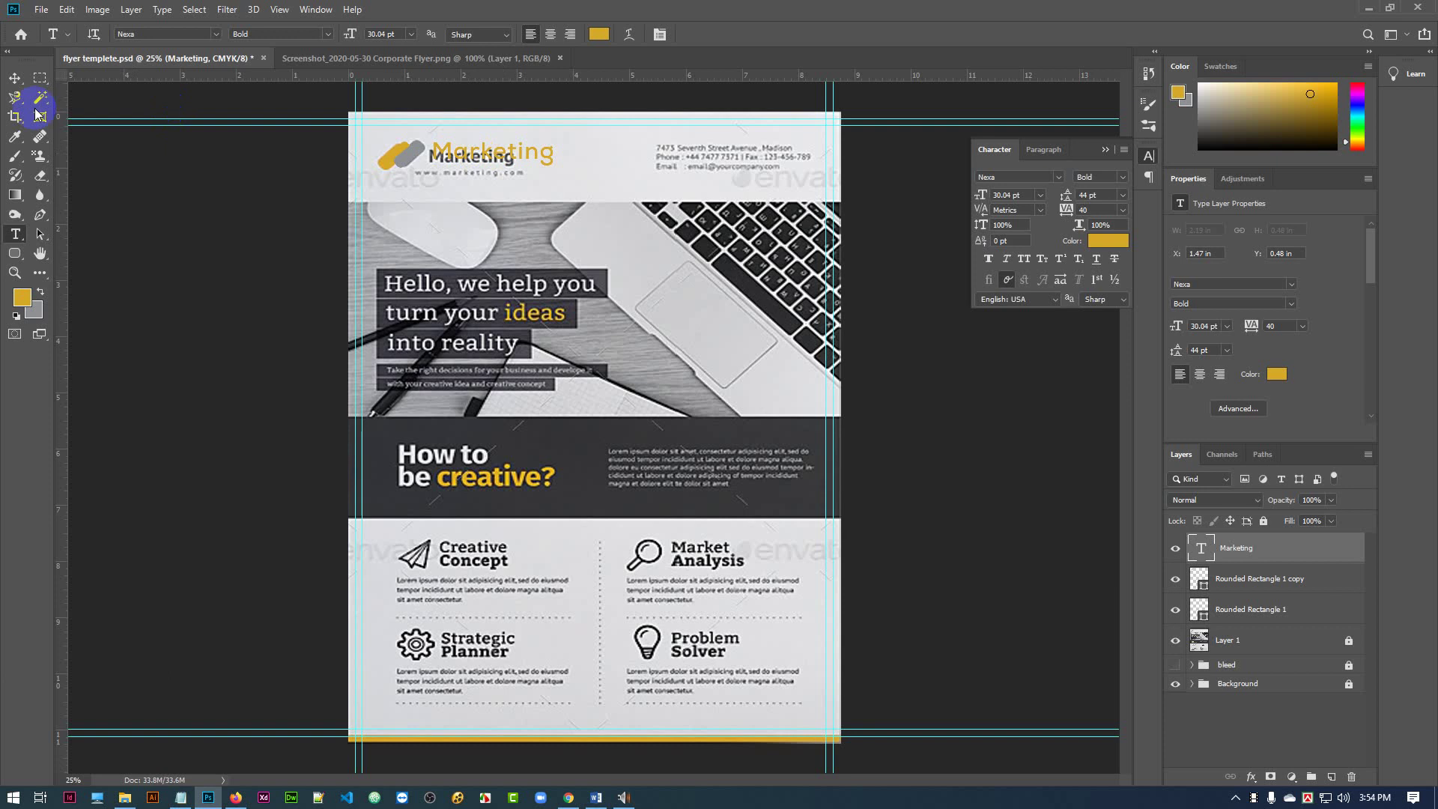
click(14, 78)
drag(468, 154, 461, 172)
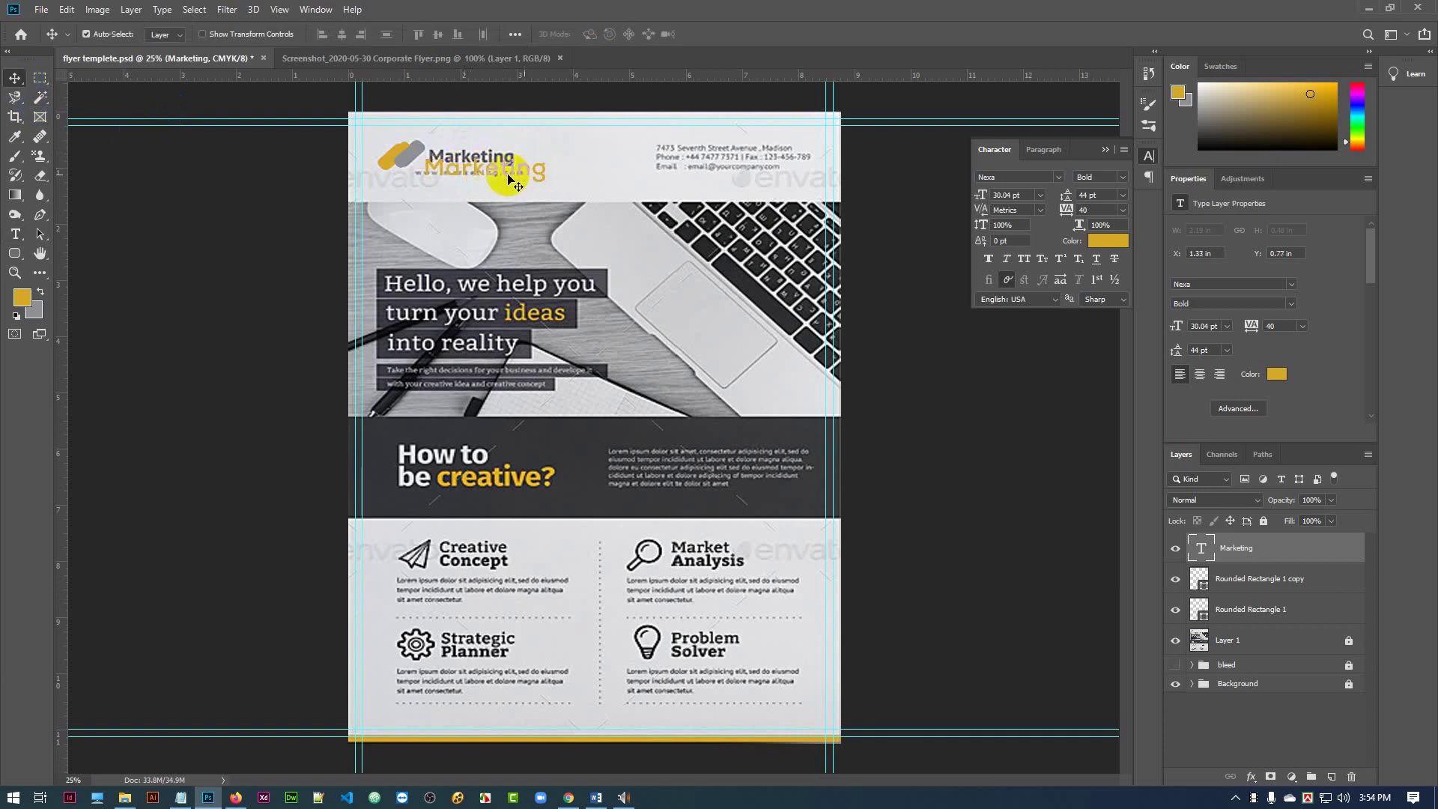
- Change the "Marketing" text to Nexa Bold Regular at 23.04 pt
double_click(1199, 552)
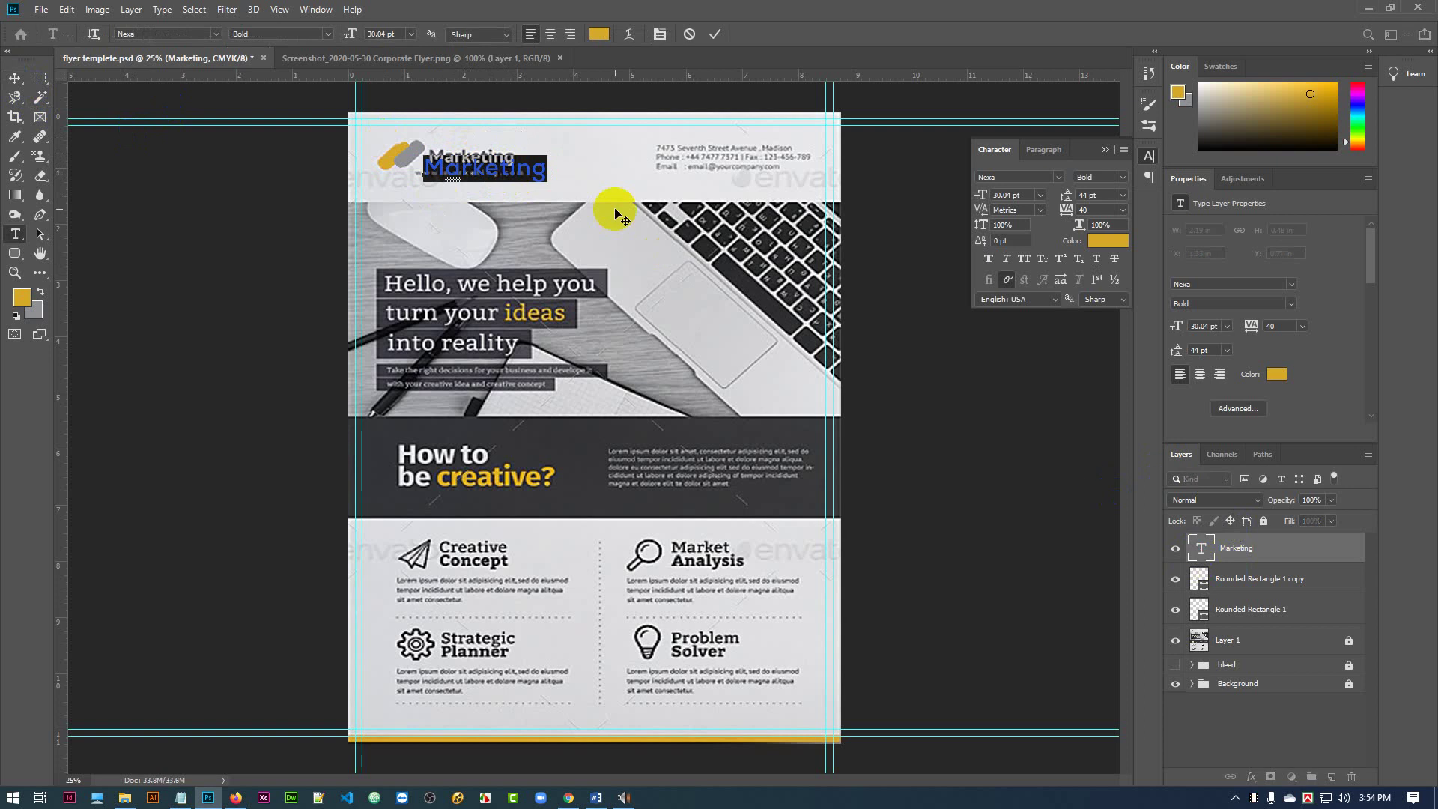
click(330, 34)
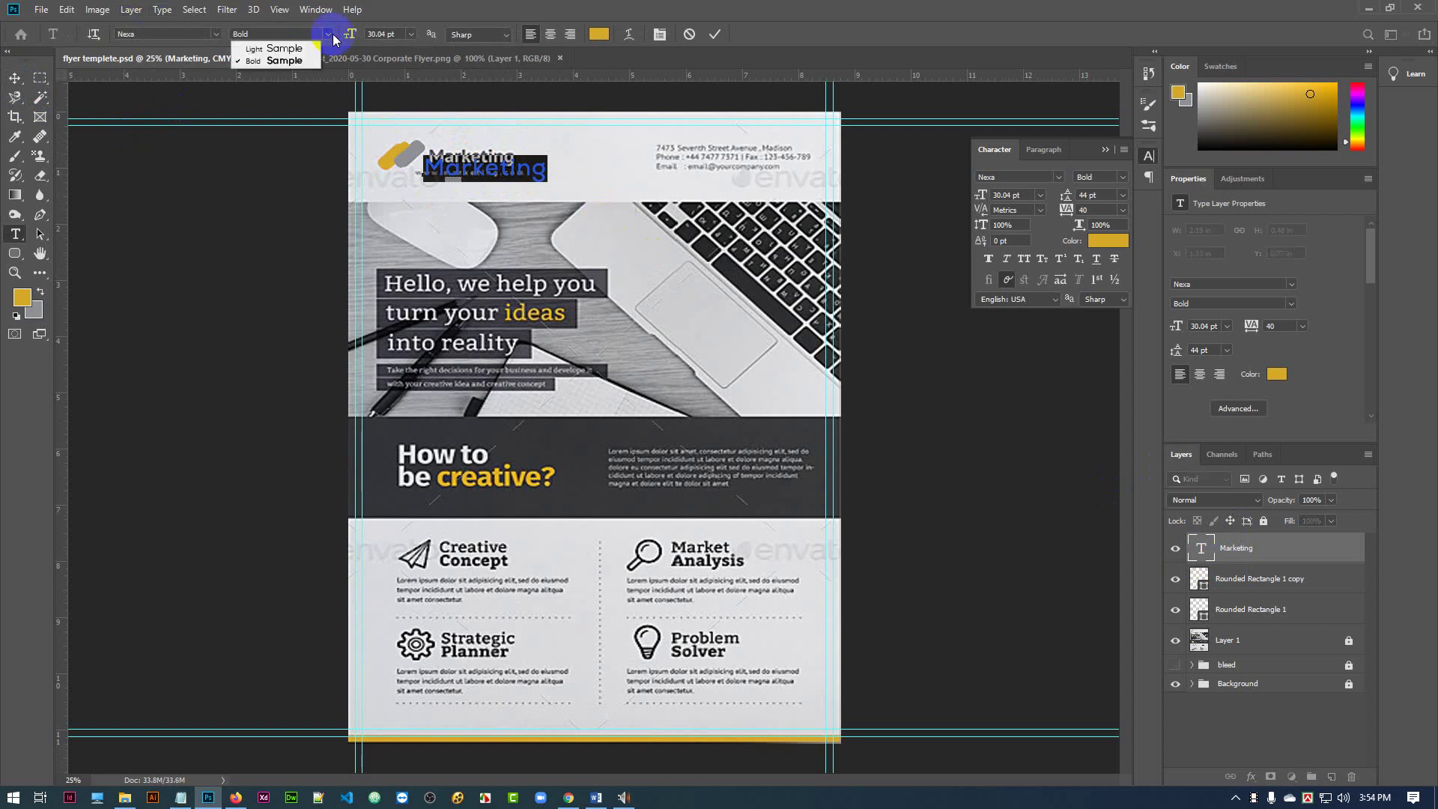
click(330, 35)
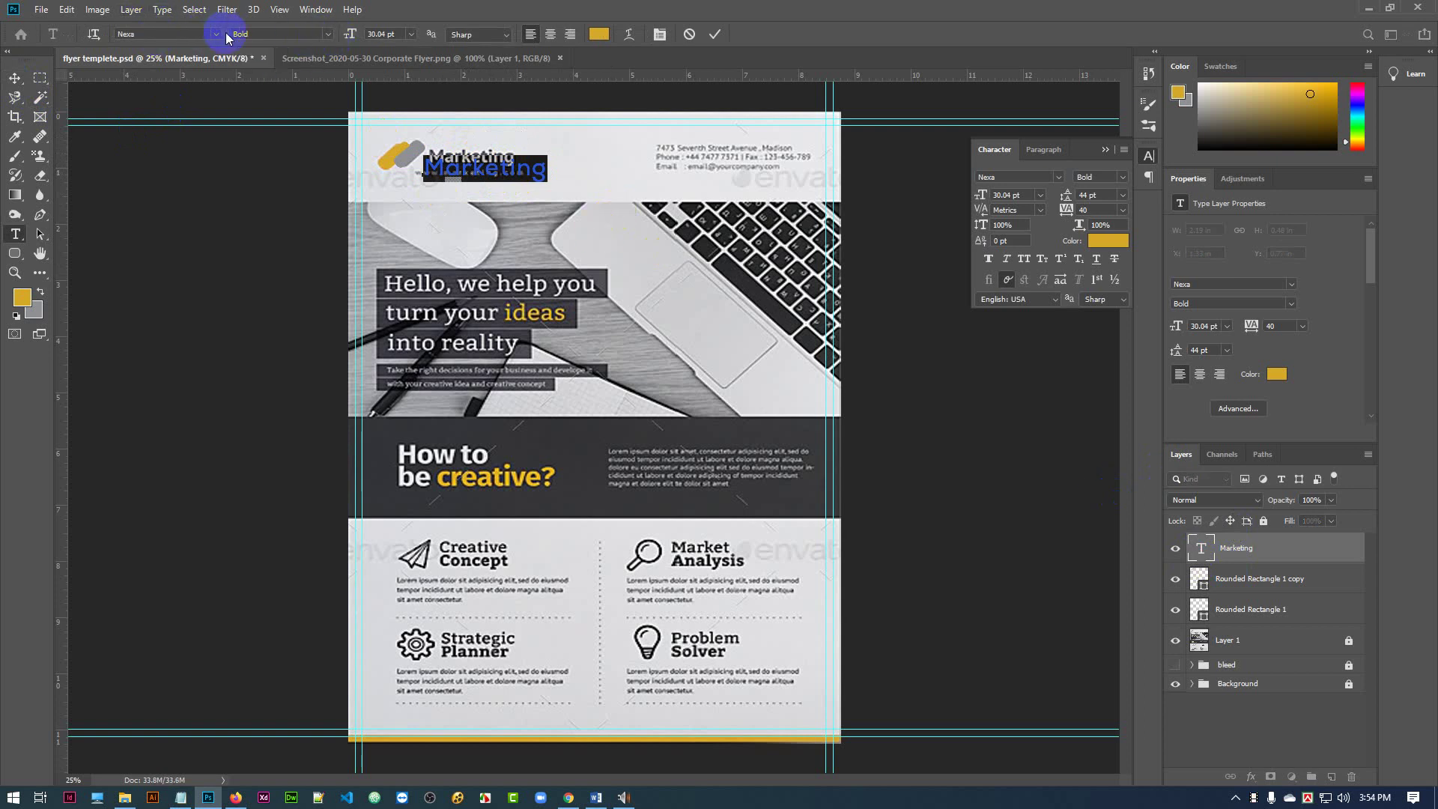
click(186, 35)
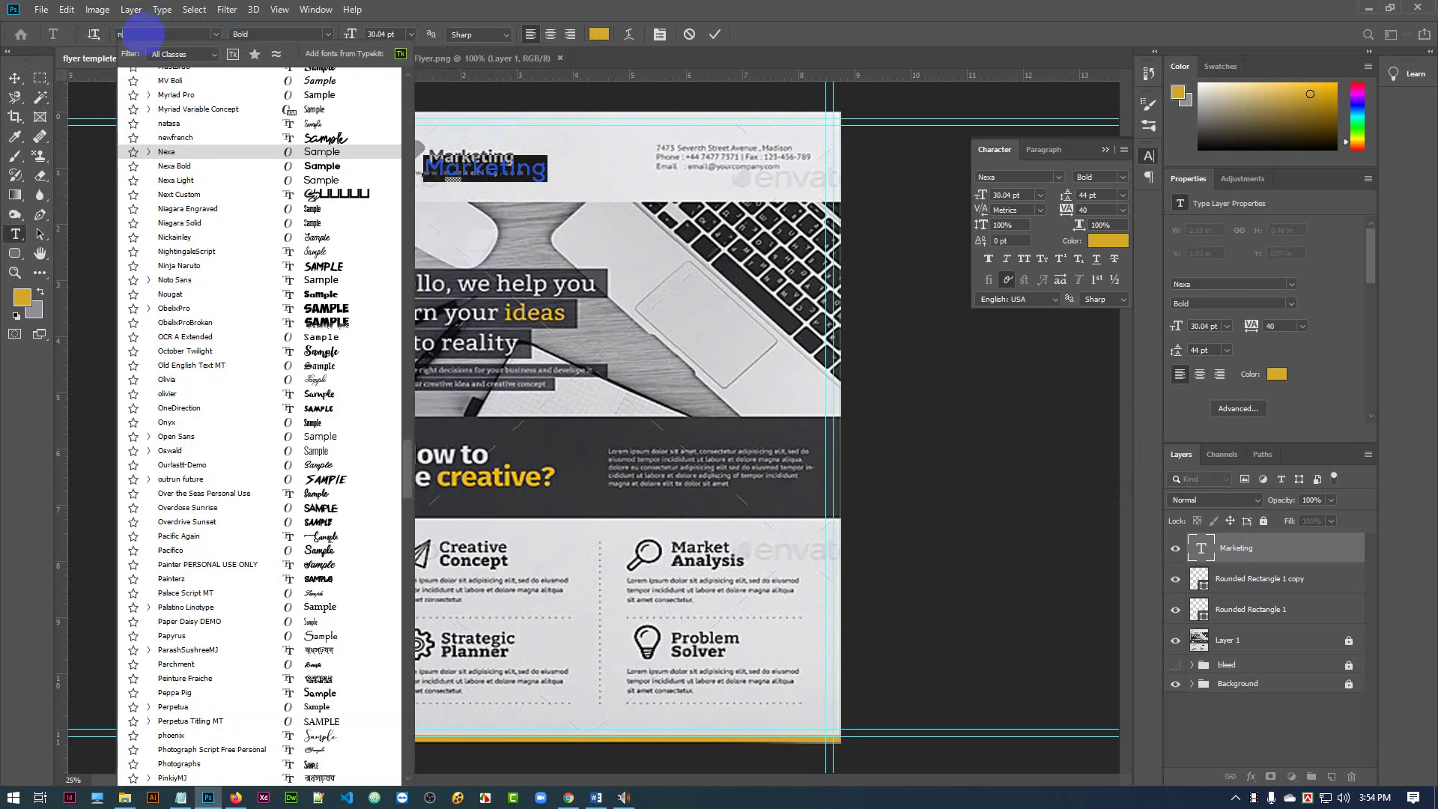
text(nexa)
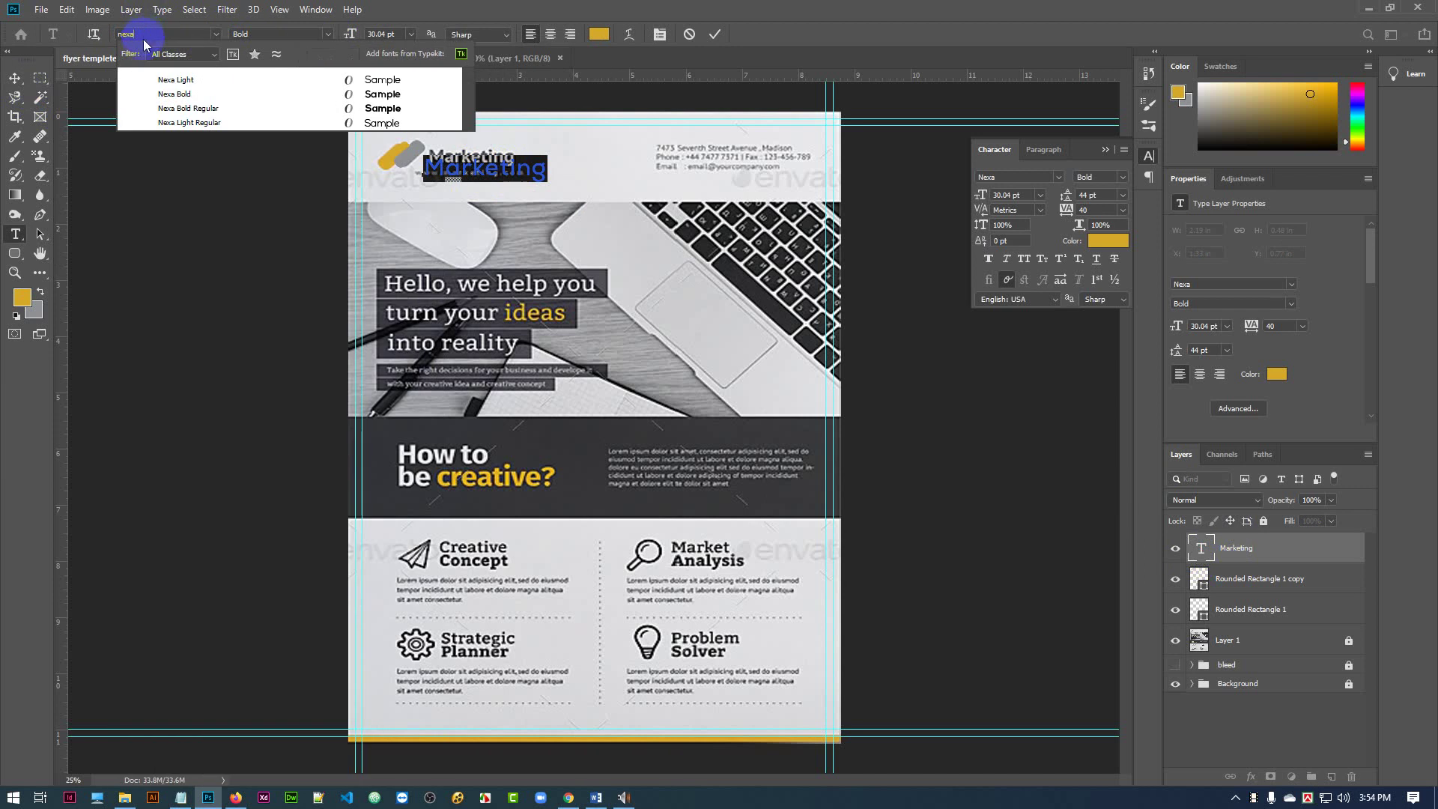
click(189, 109)
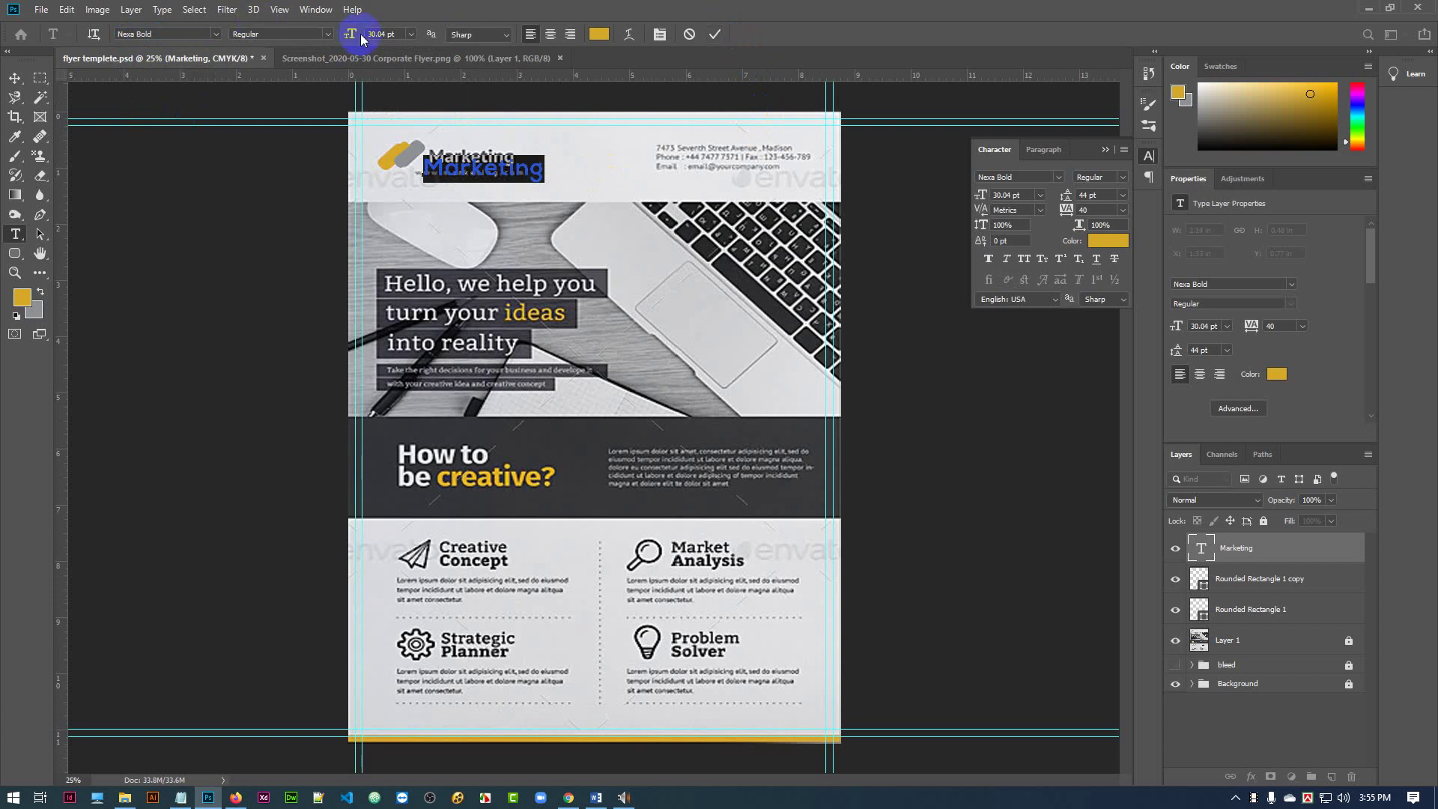
drag(347, 41, 343, 40)
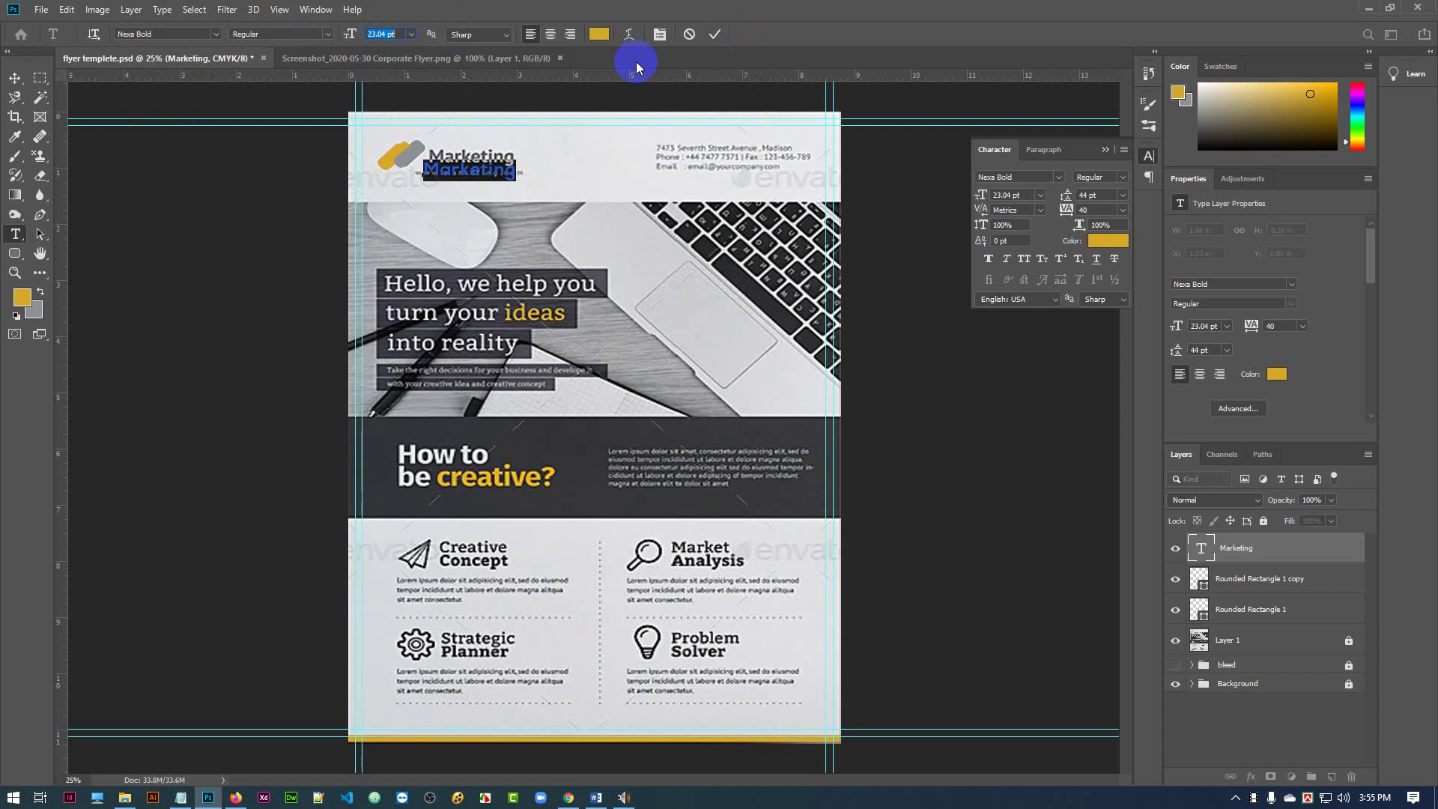
click(716, 35)
- Move the "Marketing" text up onto the reference logo name and nudge it right to line up its start
click(15, 78)
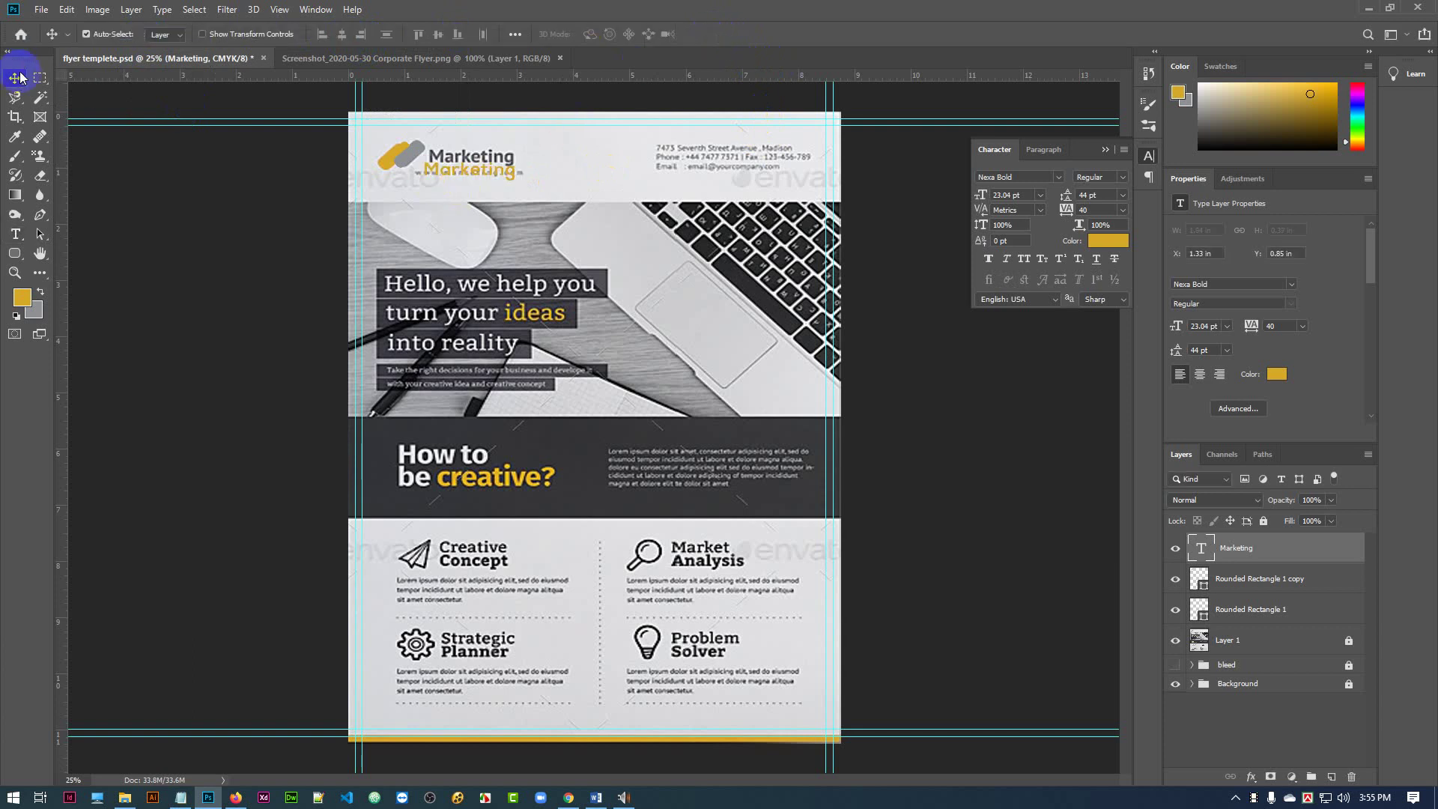
drag(459, 171, 464, 150)
key(Right)
key(Right)
key(Right)
key(Right)
key(Right)
key(Right)
key(Right)
key(Right)
key(Right)
key(Right)
key(Right)
key(Right)
key(Right)
key(Right)
key(Right)
key(Right)
key(Right)
key(Right)
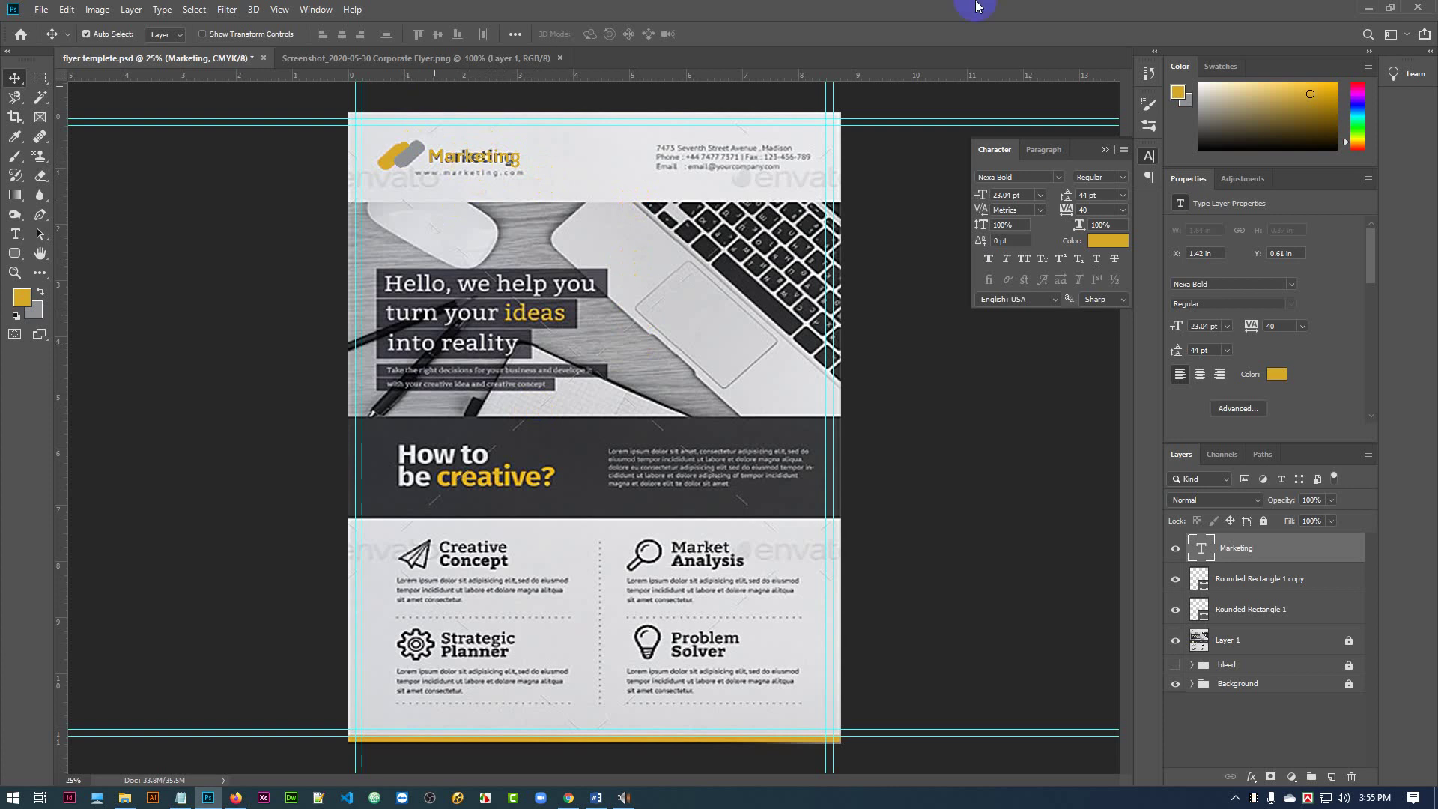
- Recolor the "Marketing" text with the dark band's sampled gray, #343435, and check the logo with the reference layer temporarily hidden
click(1256, 562)
click(1202, 551)
double_click(1202, 550)
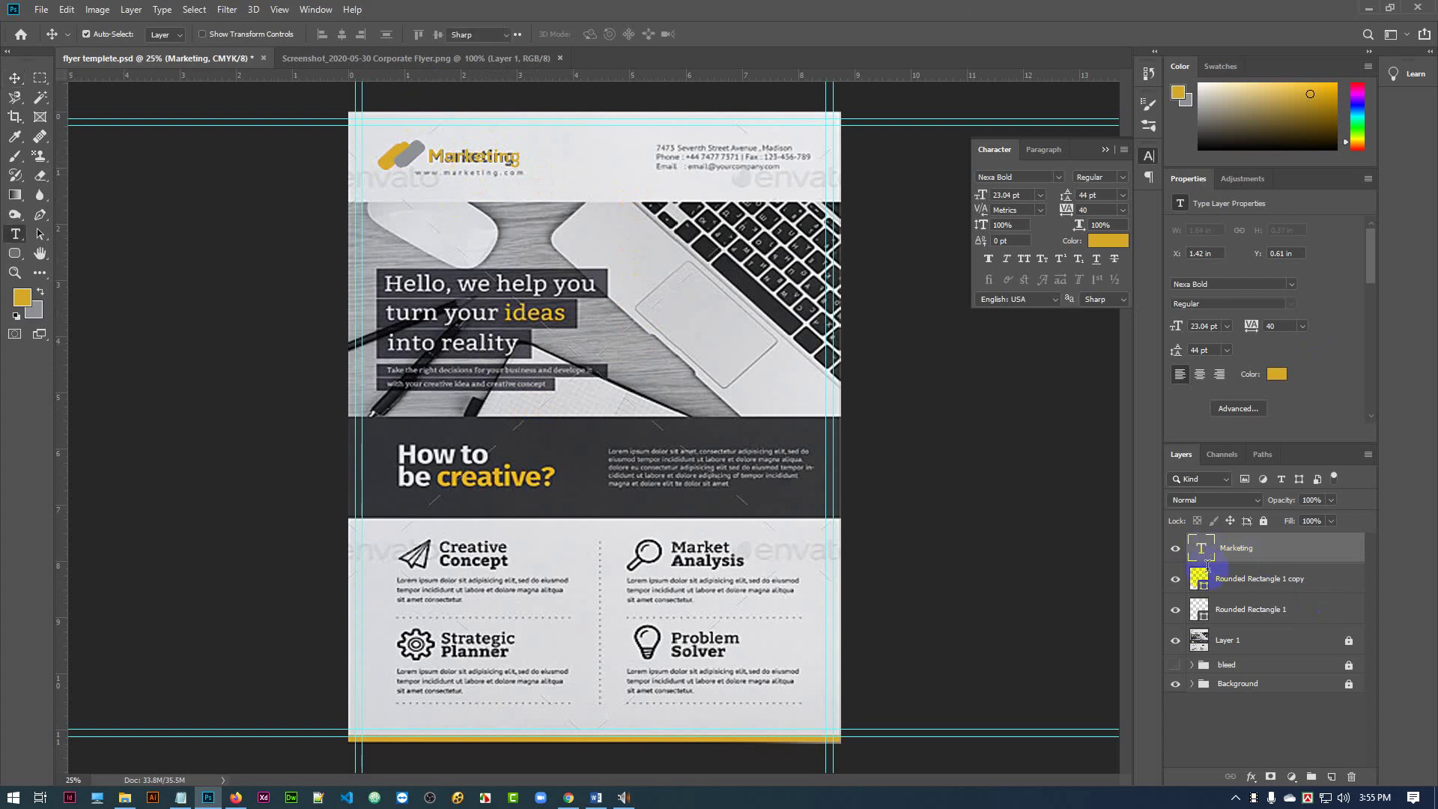
click(599, 34)
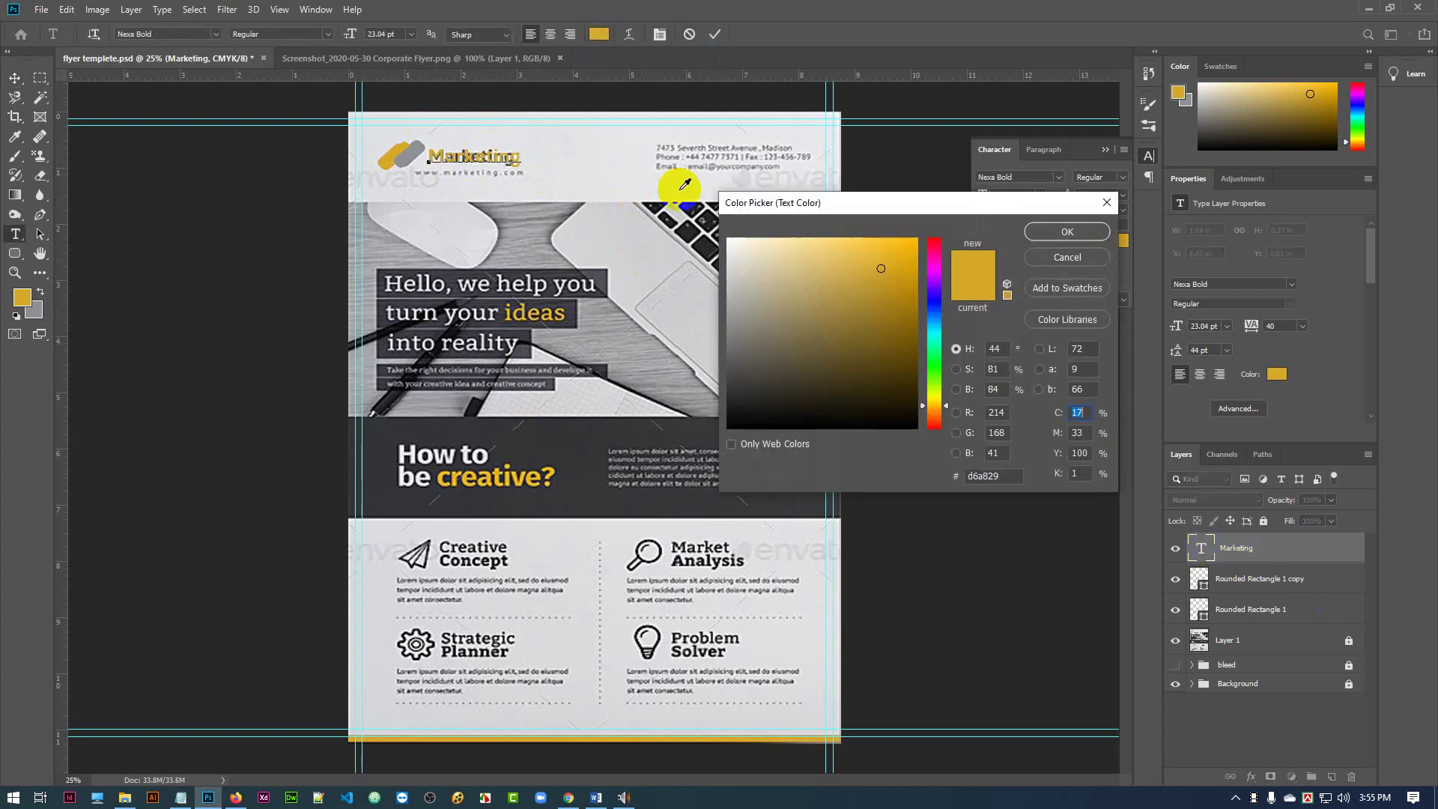
click(738, 391)
click(696, 404)
drag(696, 405, 677, 398)
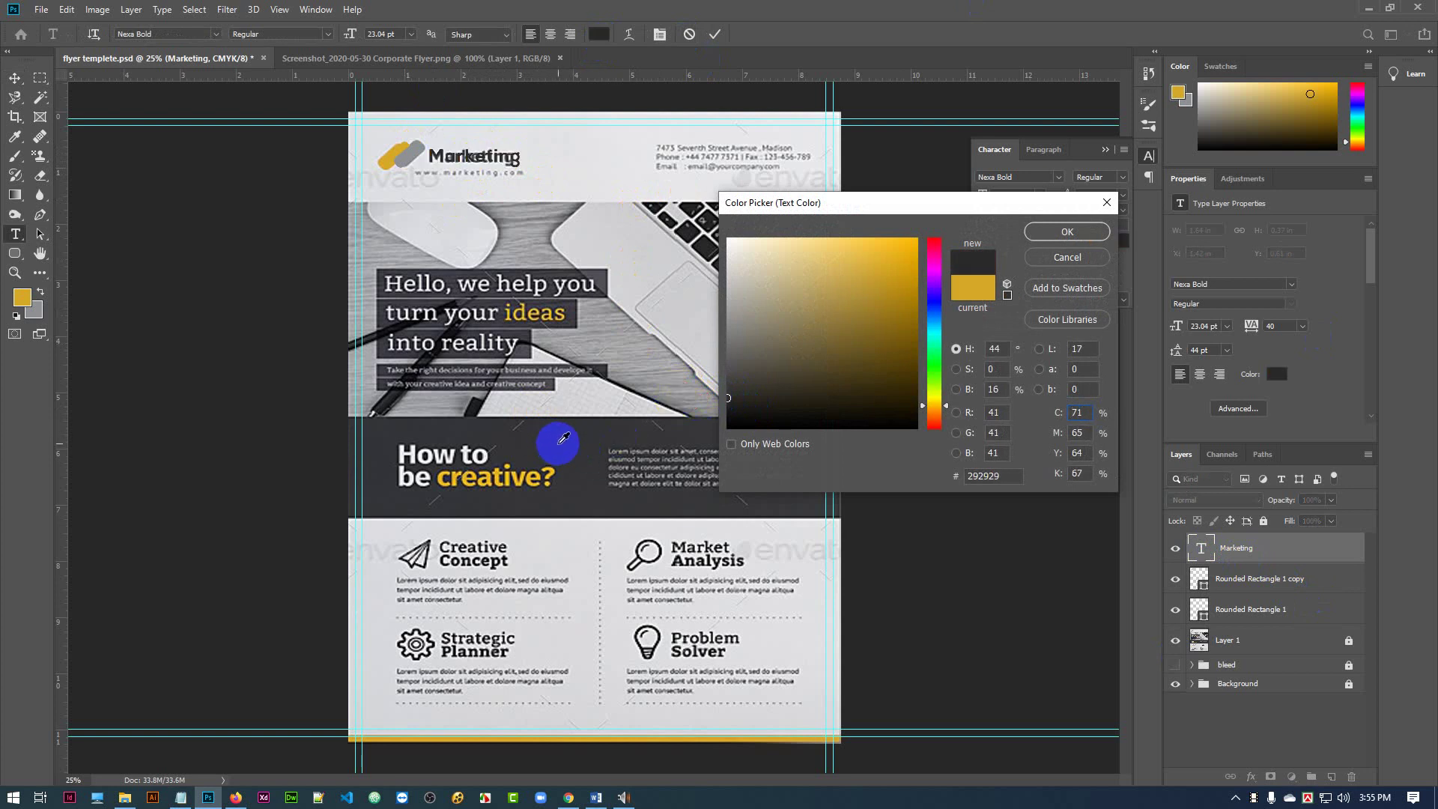
click(563, 438)
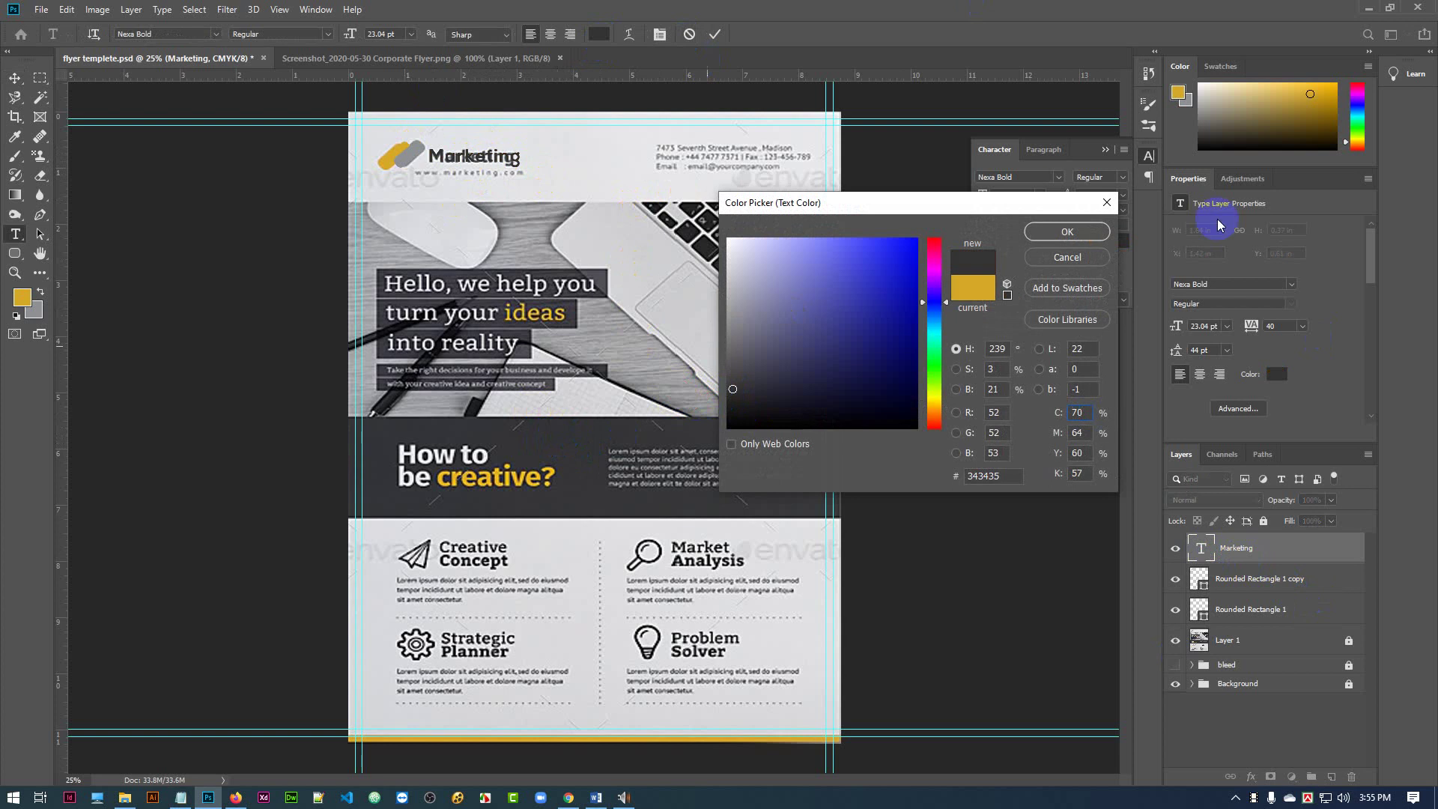
click(1070, 232)
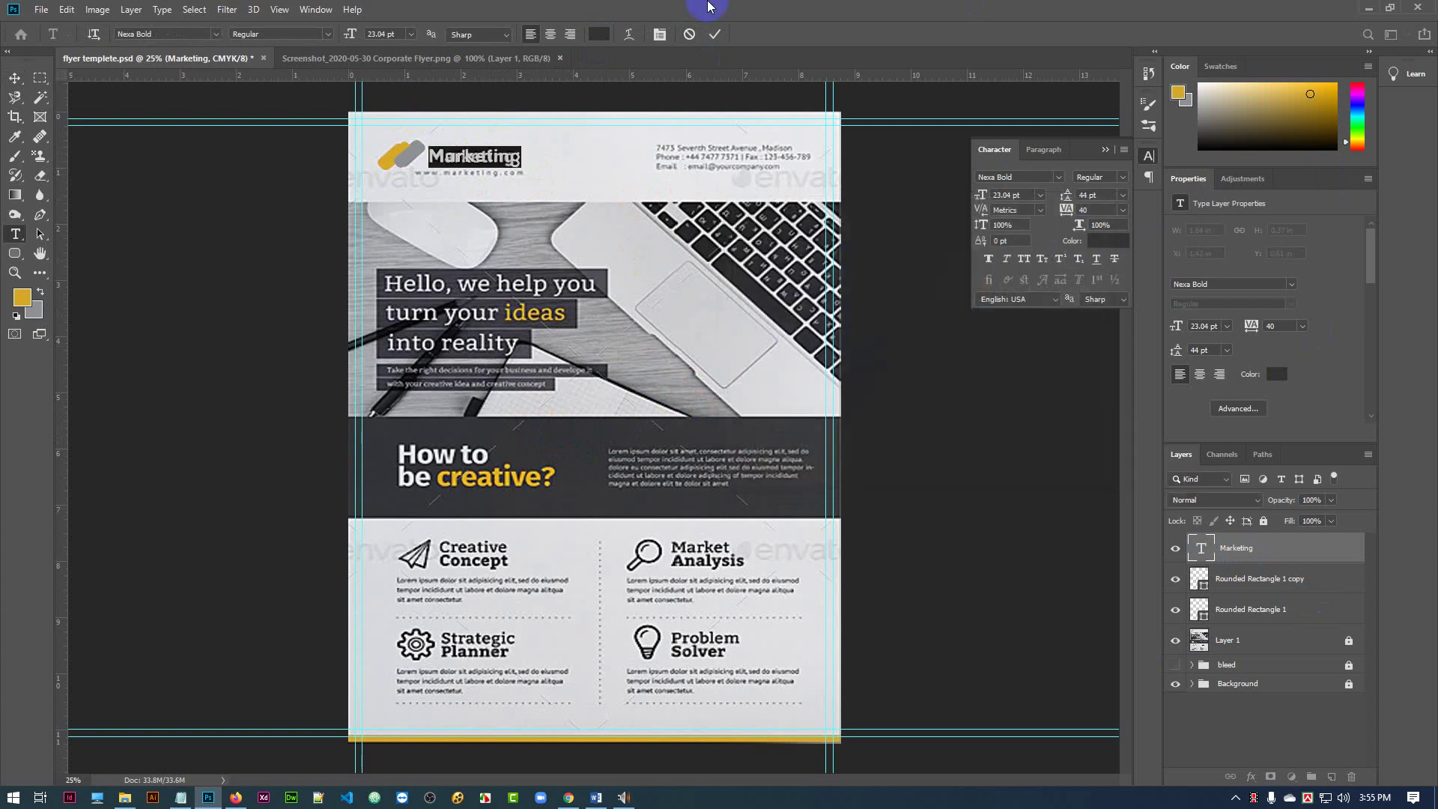
click(713, 39)
key(v)
click(1177, 642)
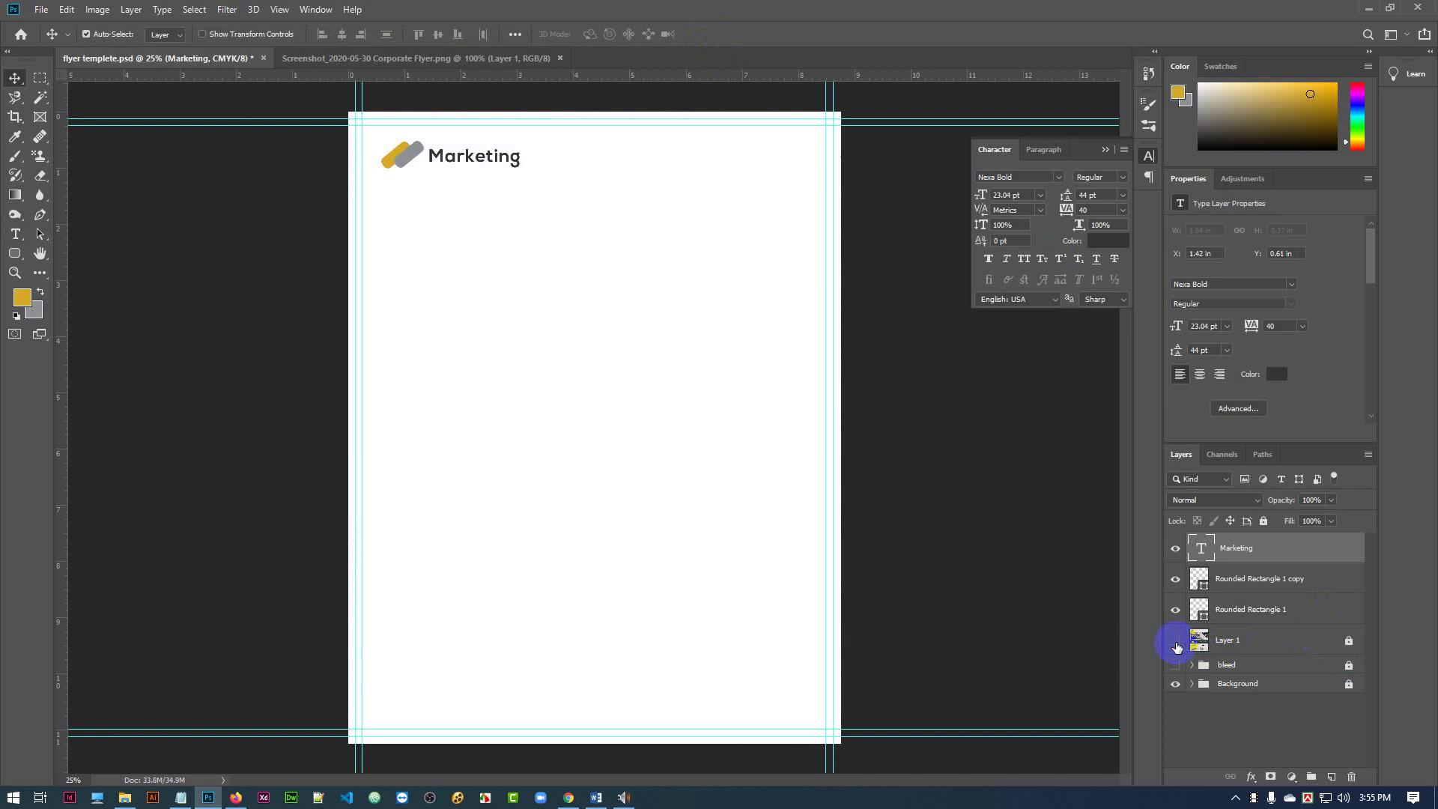
click(1175, 642)
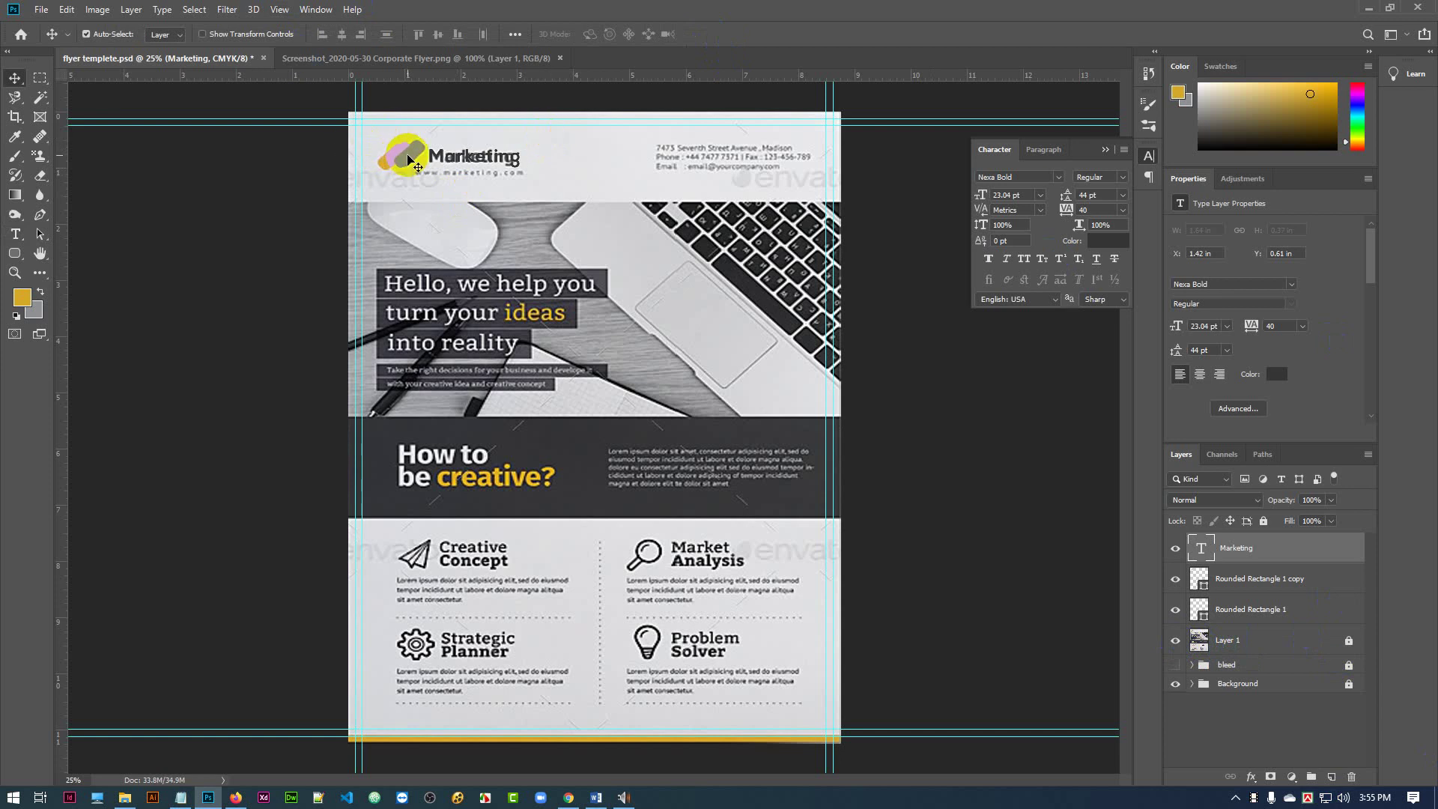
- Merge the gold and gray rounded rectangles of the logo mark into a single shape layer
drag(403, 158, 383, 167)
shift+click(385, 160)
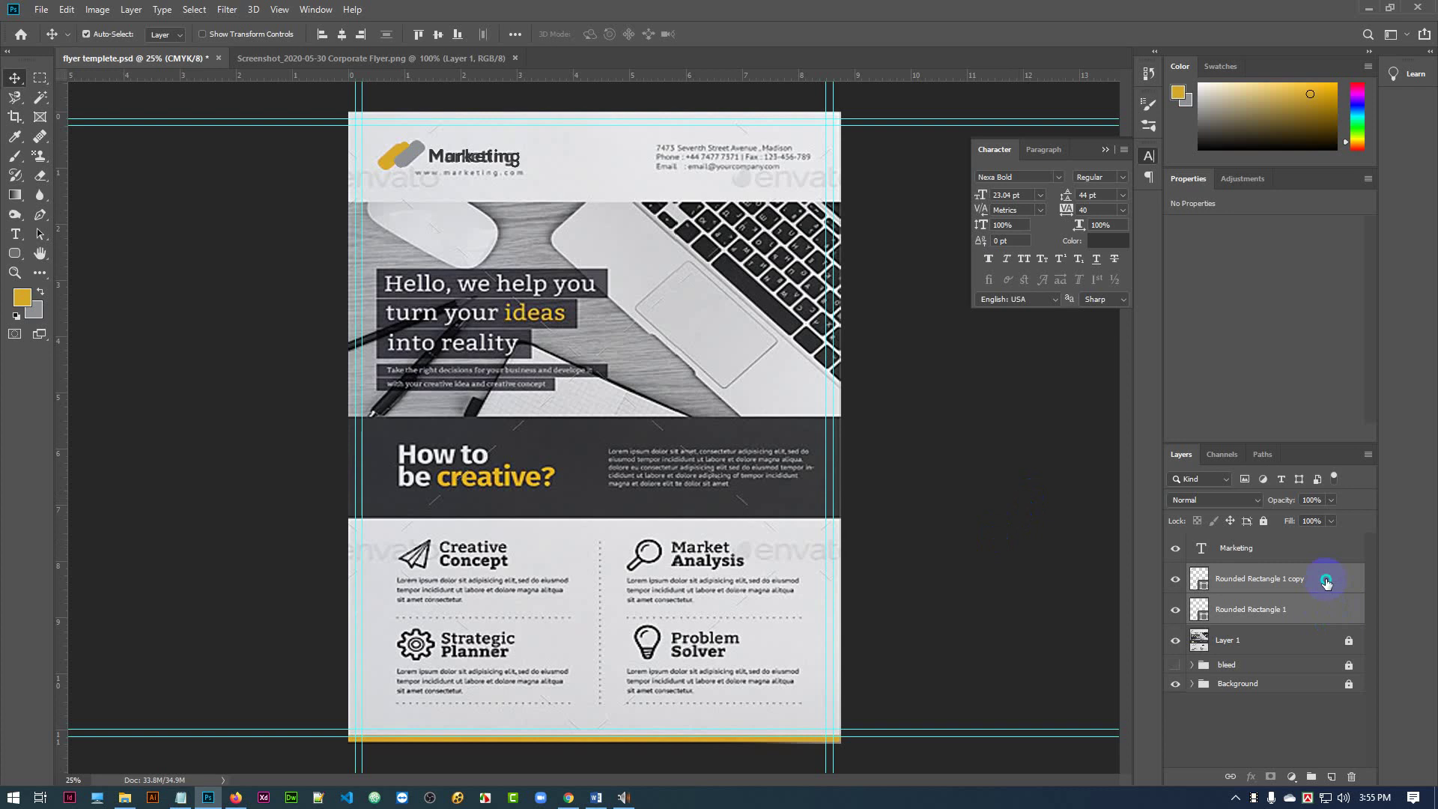
right_click(1327, 583)
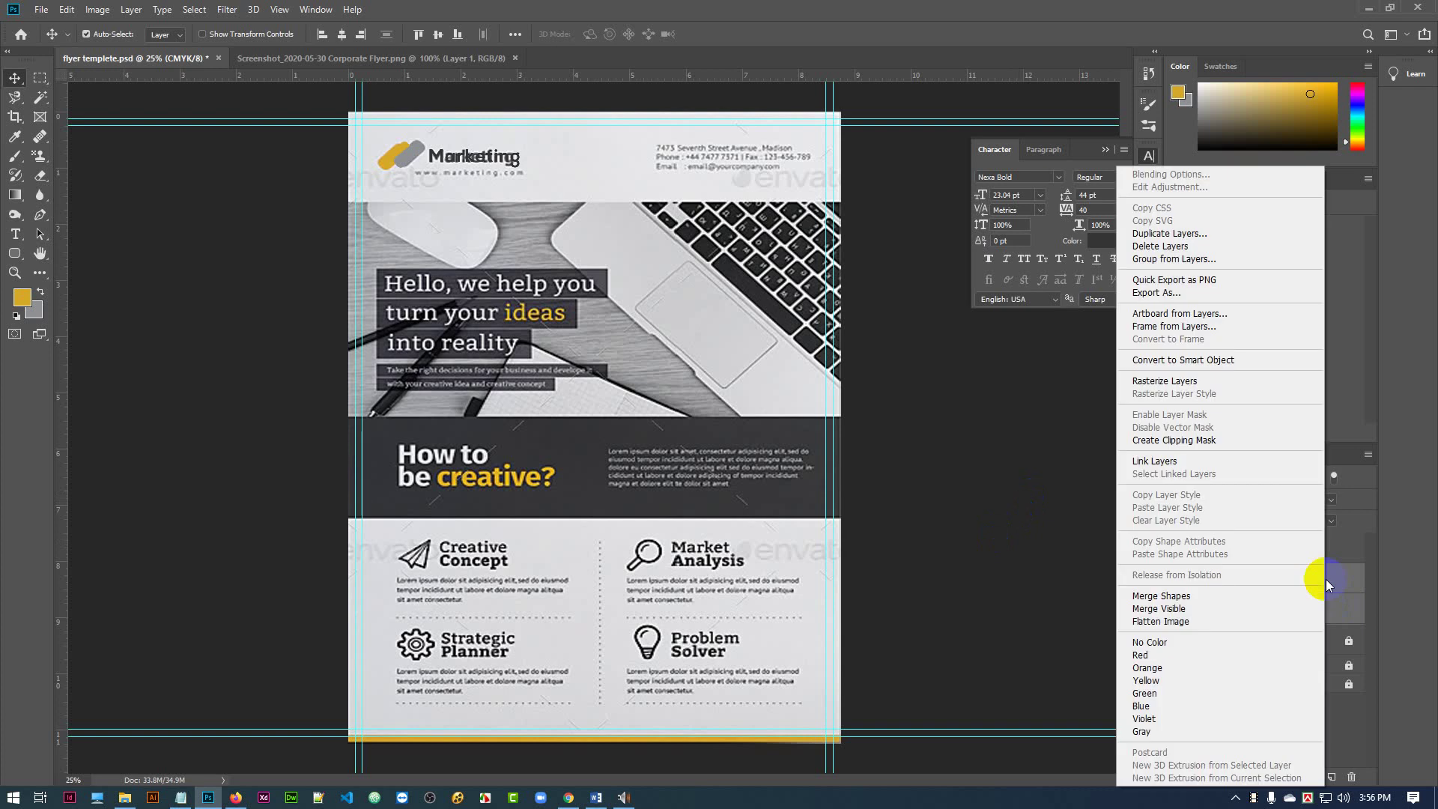
click(1181, 597)
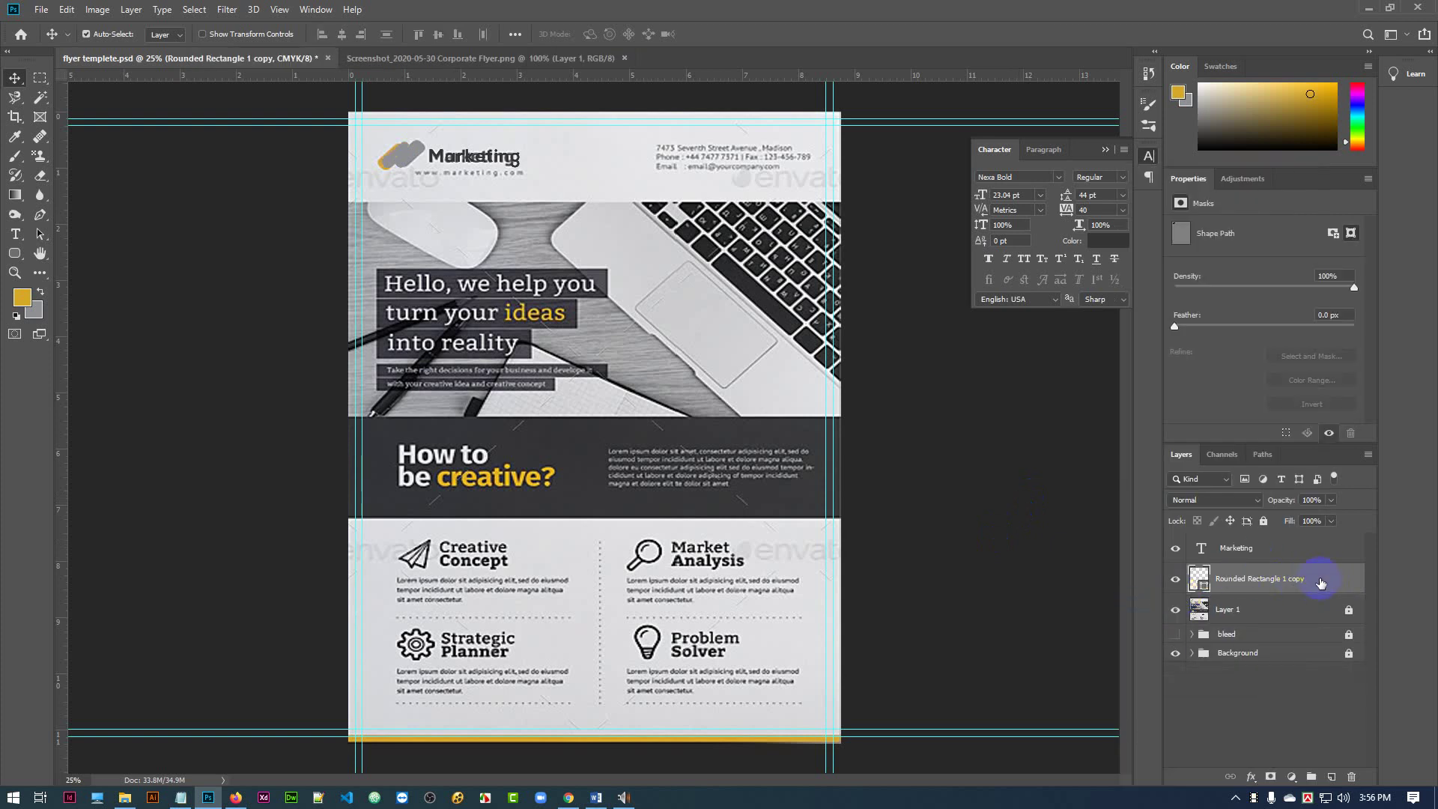
- Align the "Marketing" text and merged logo mark by their vertical centers and check them with the reference layer temporarily hidden
shift+click(1291, 552)
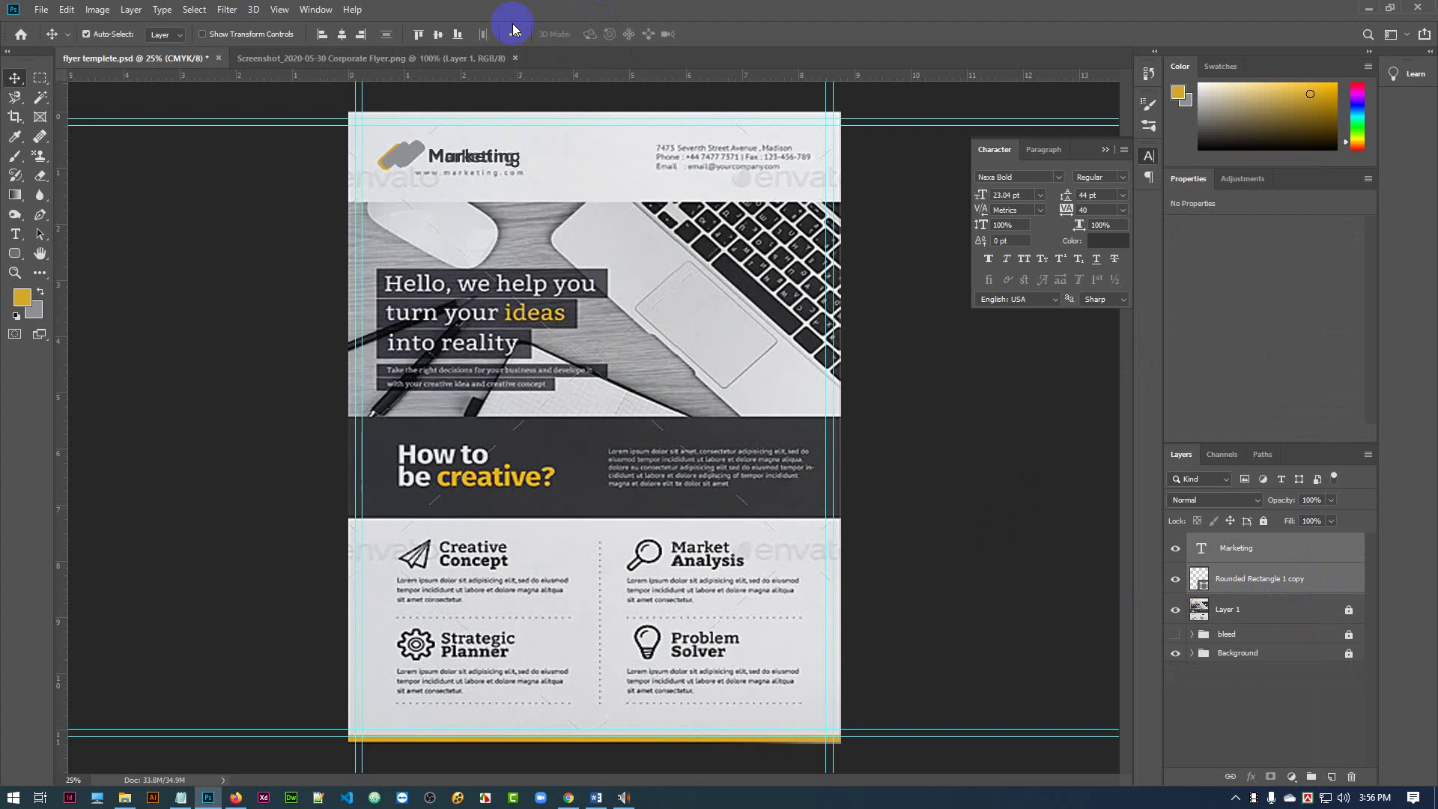
click(439, 36)
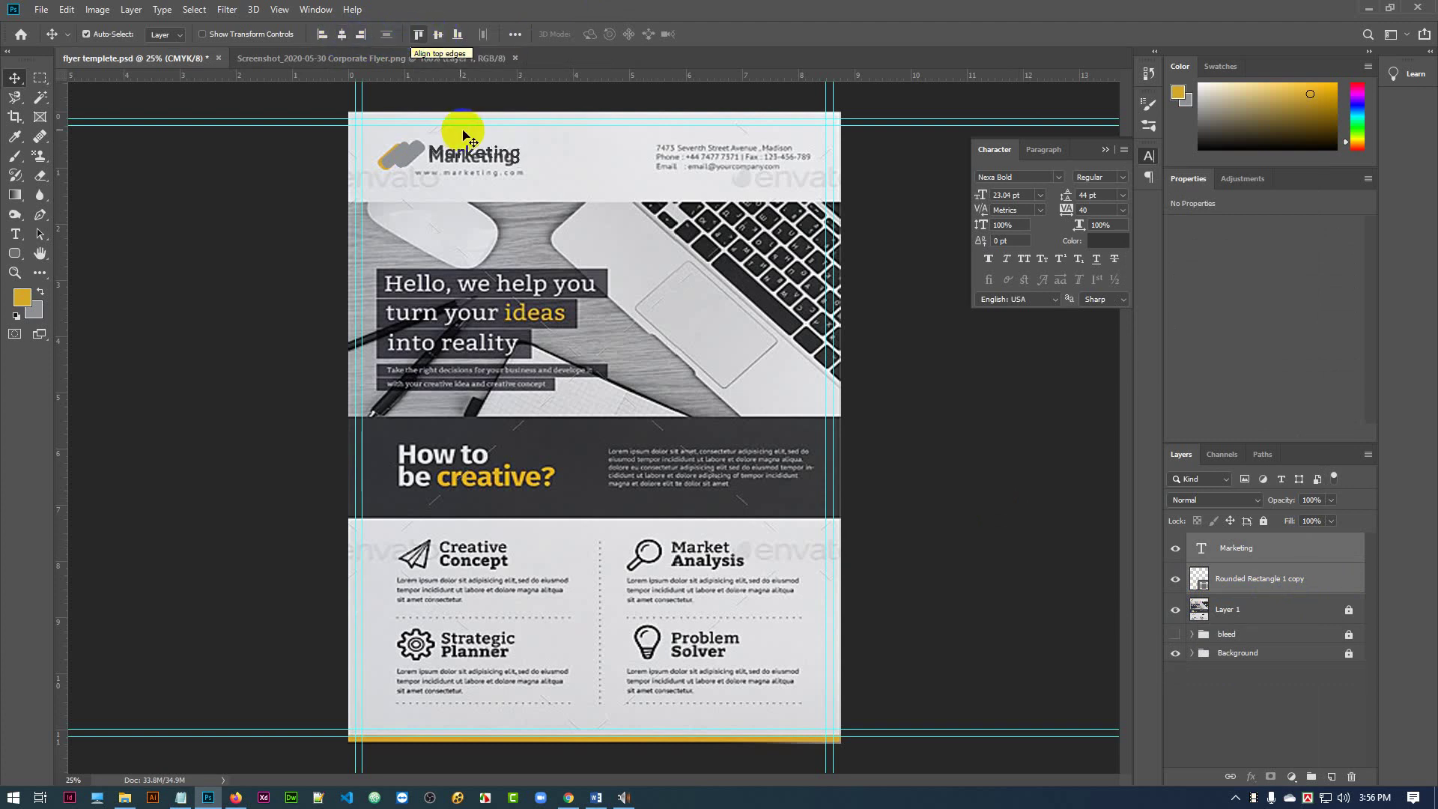
click(1174, 611)
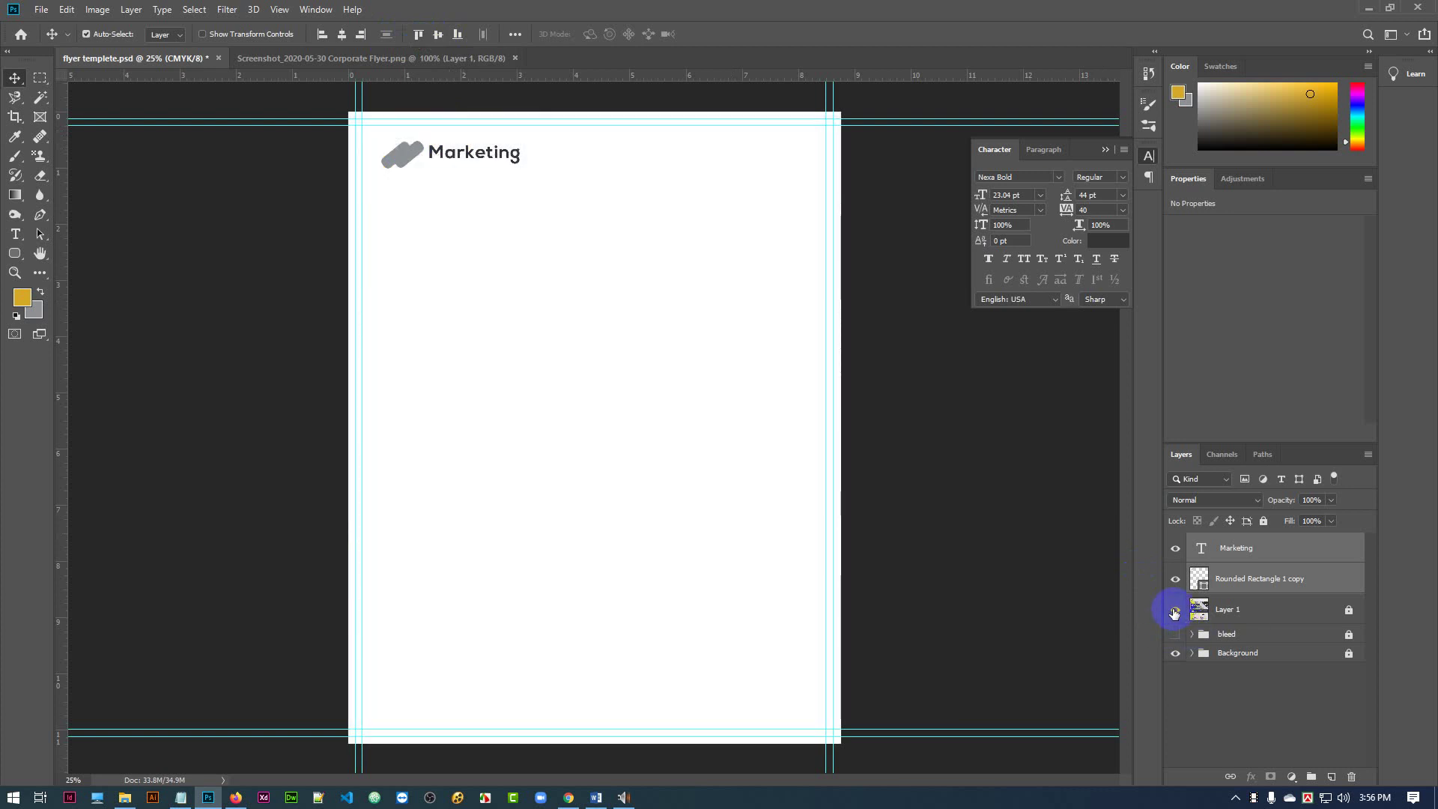
click(1174, 611)
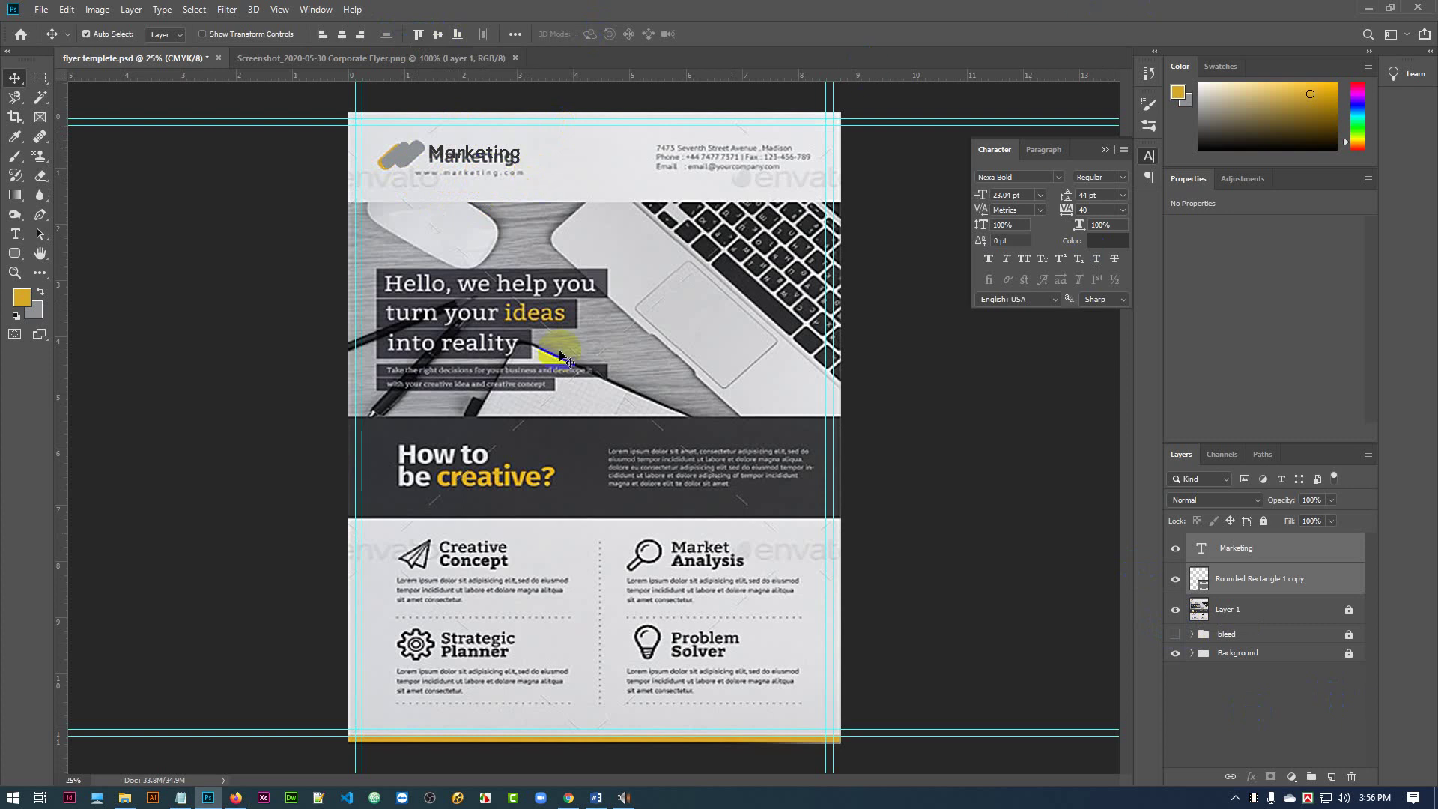
click(182, 799)
drag(989, 186, 879, 185)
key(ctrl+c)
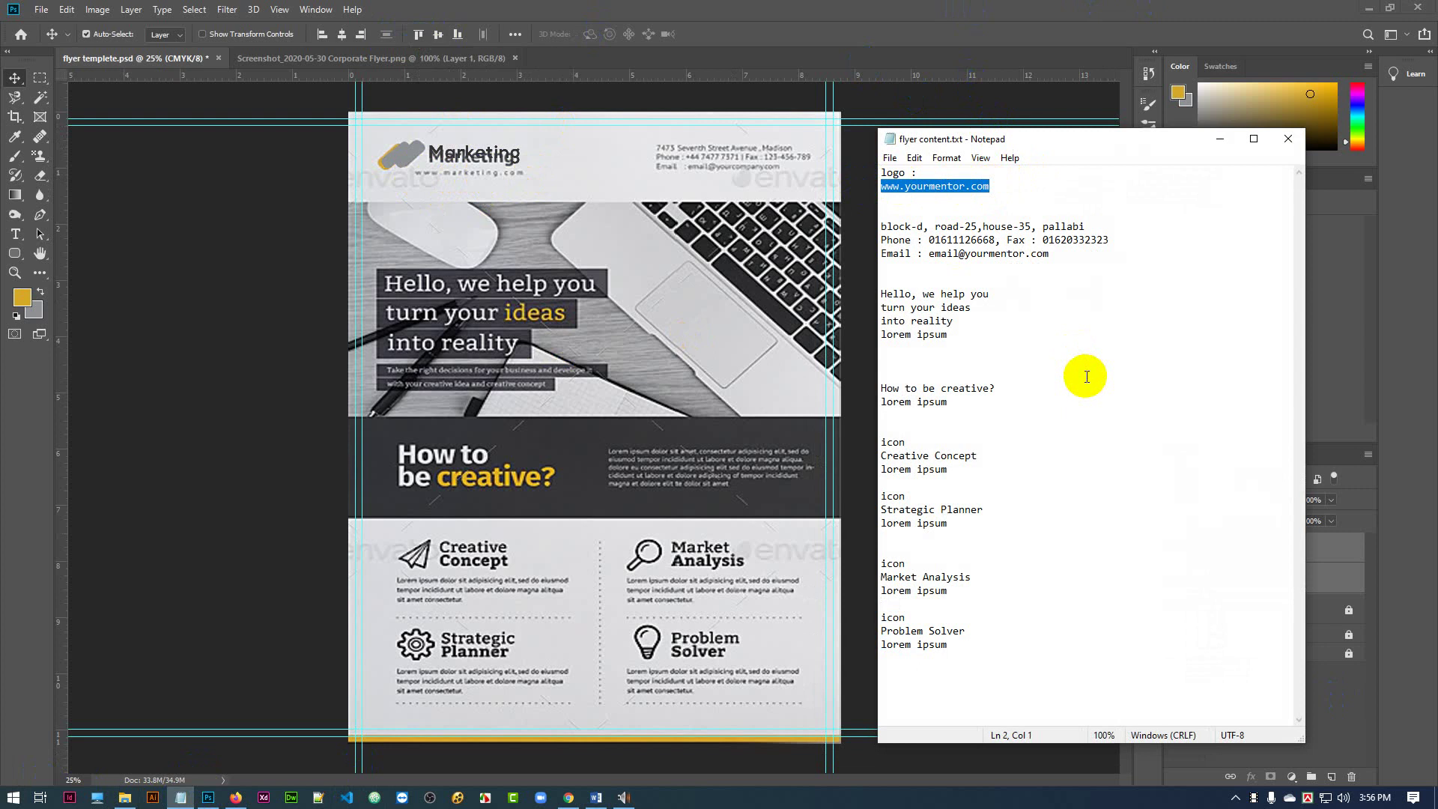
click(1219, 140)
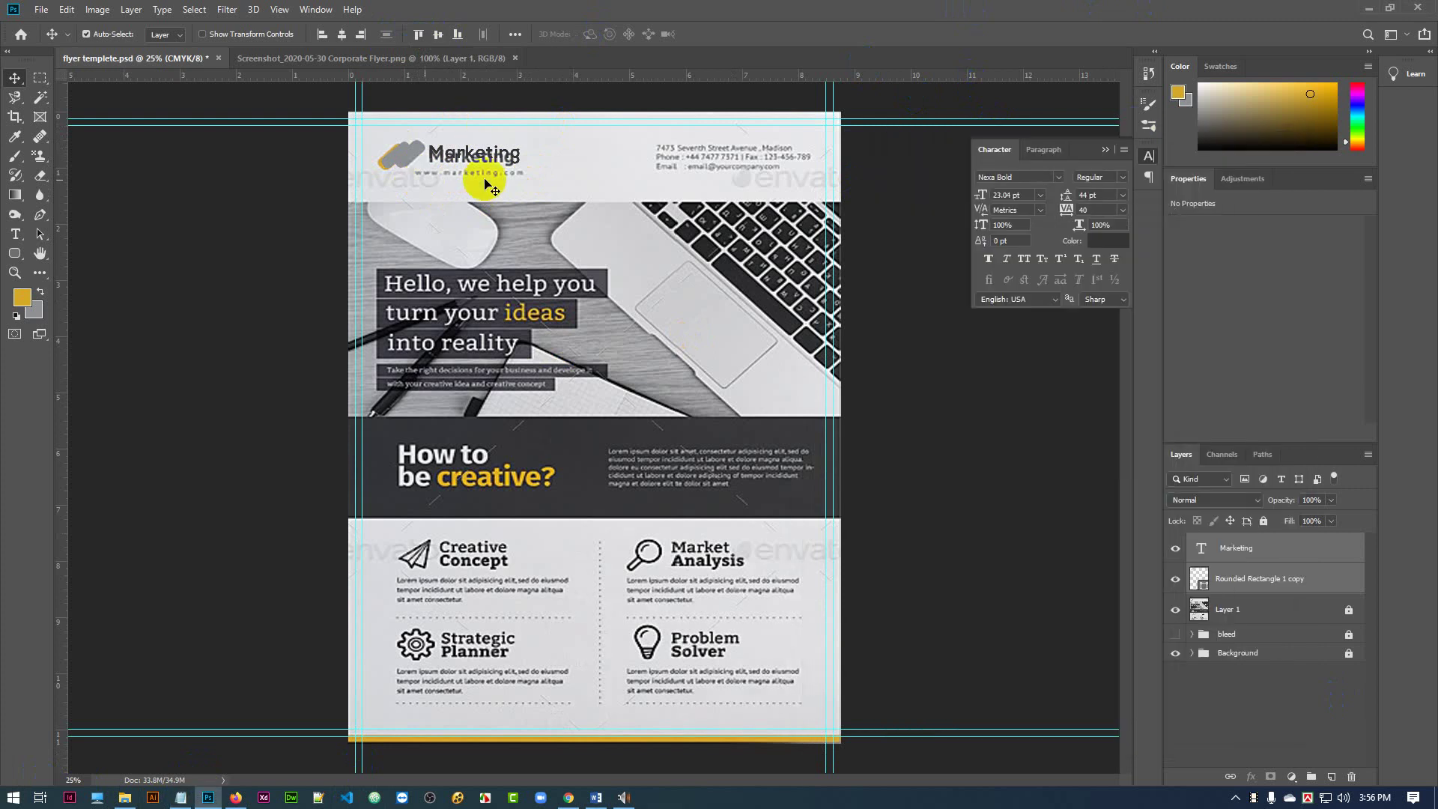
click(452, 176)
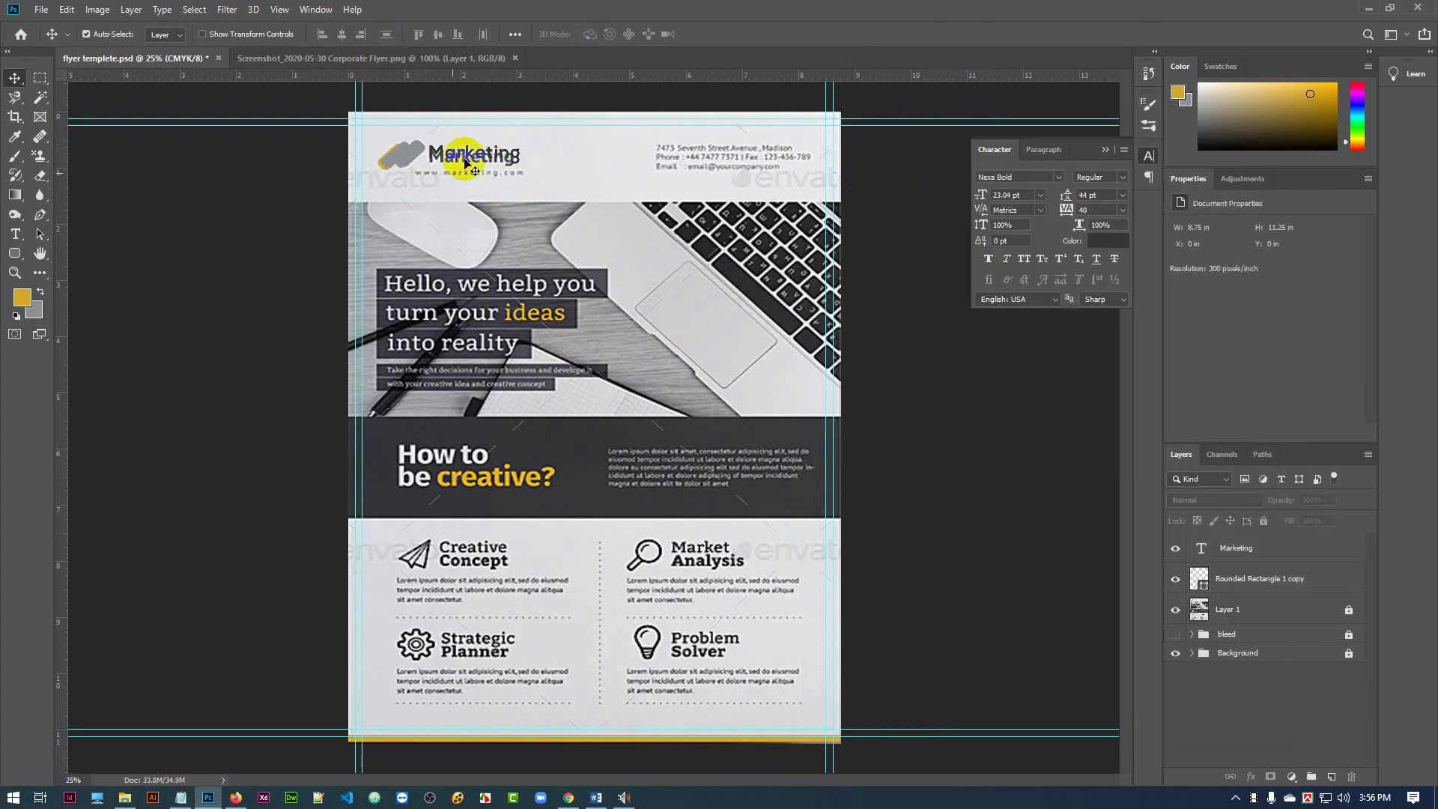
drag(470, 159, 466, 180)
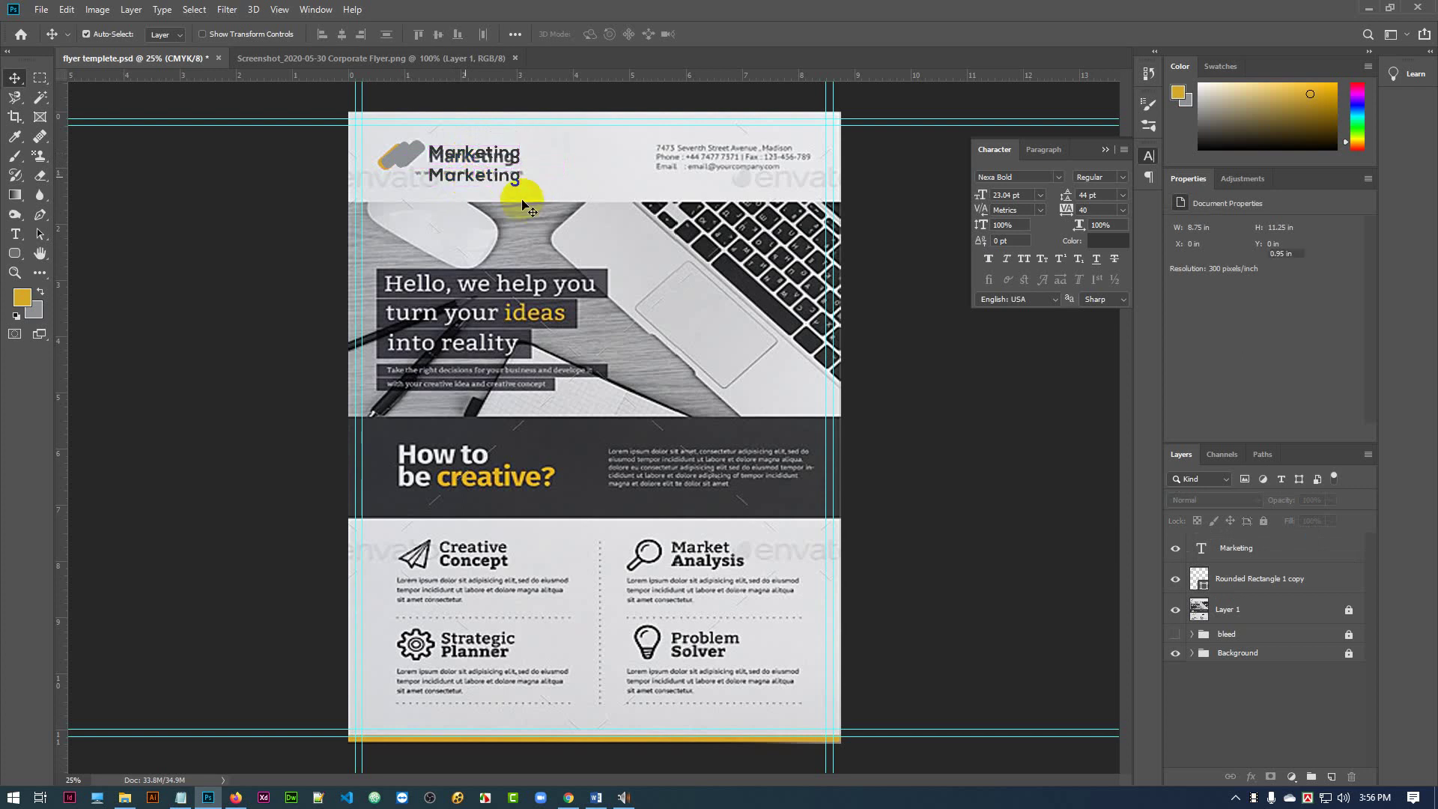
double_click(477, 180)
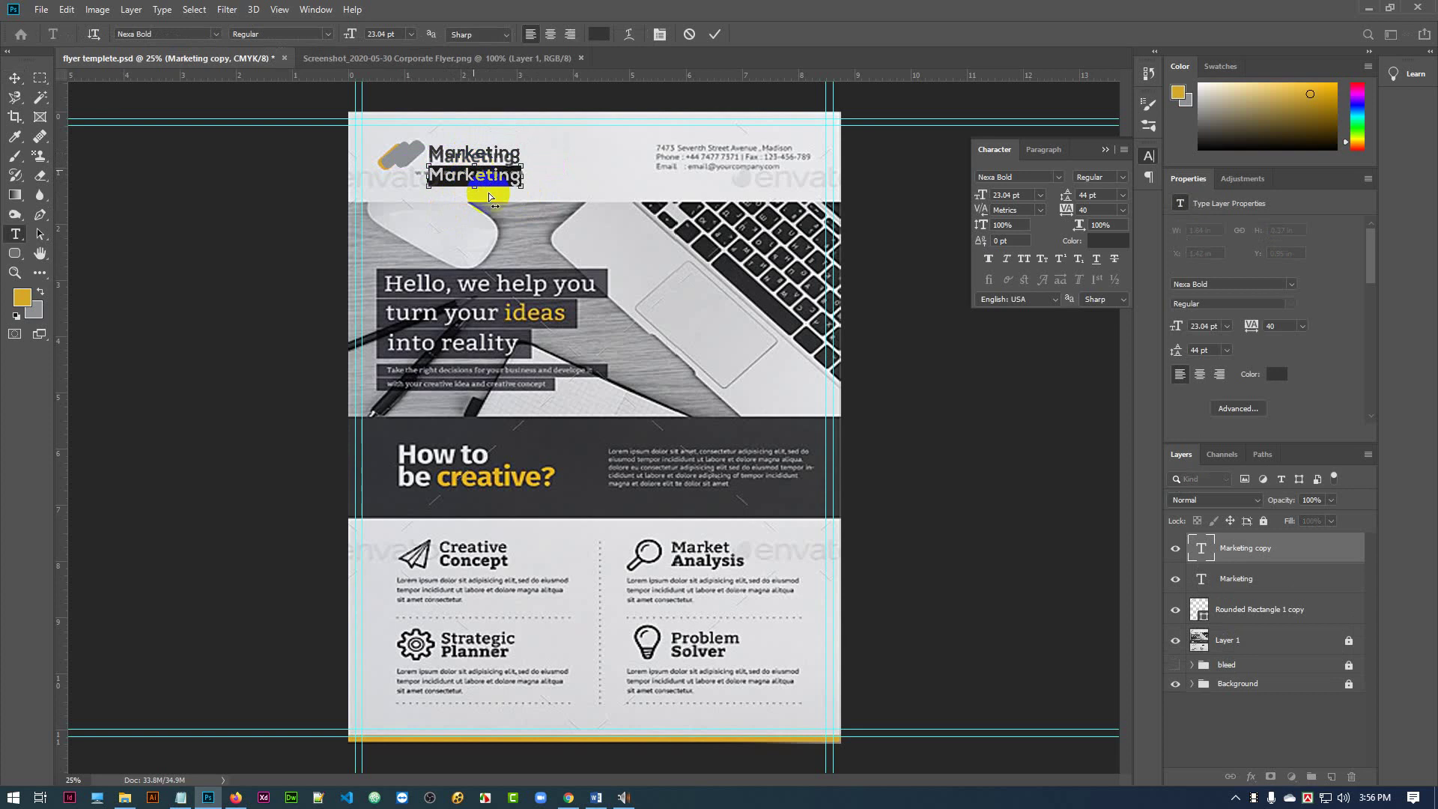
key(ctrl+v)
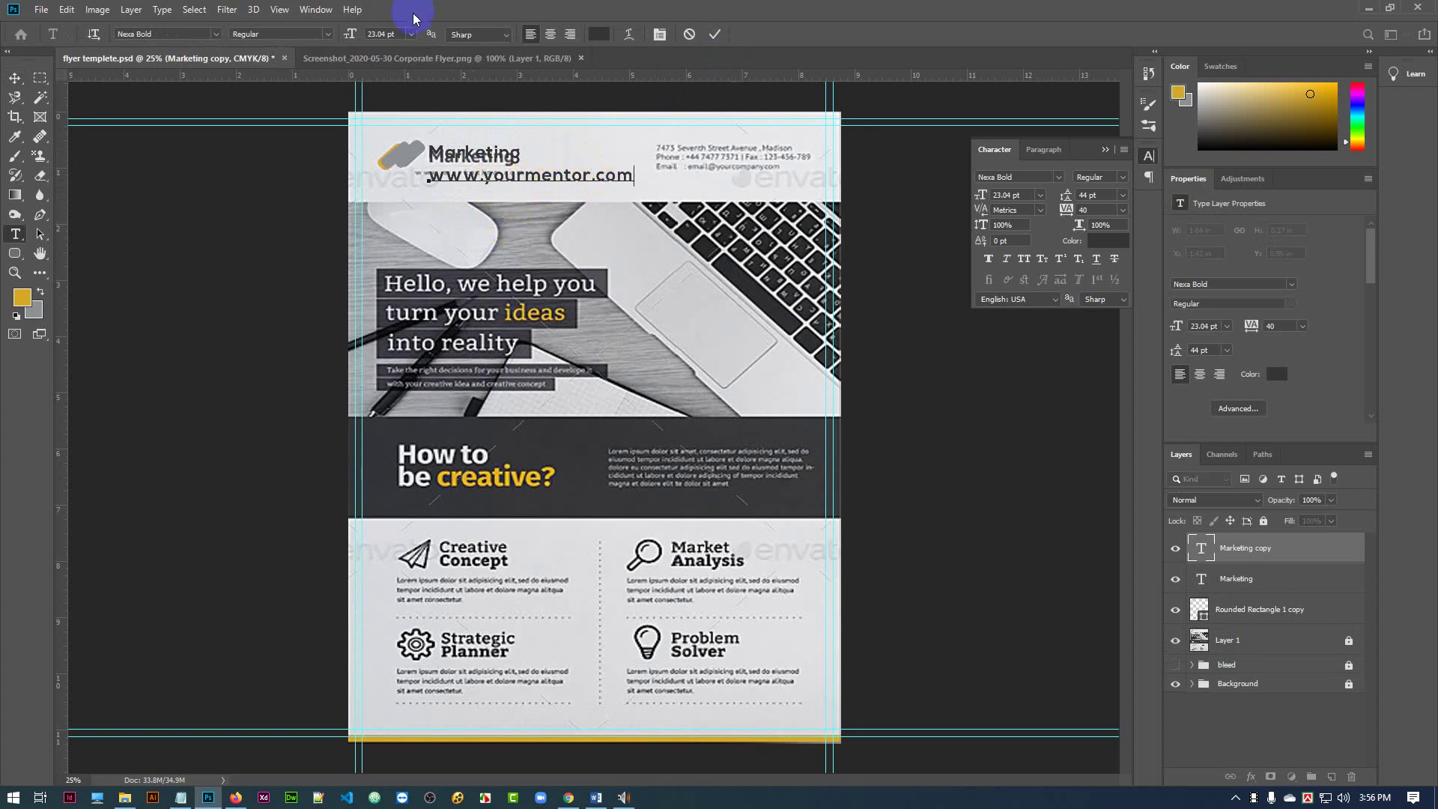
drag(347, 38, 343, 38)
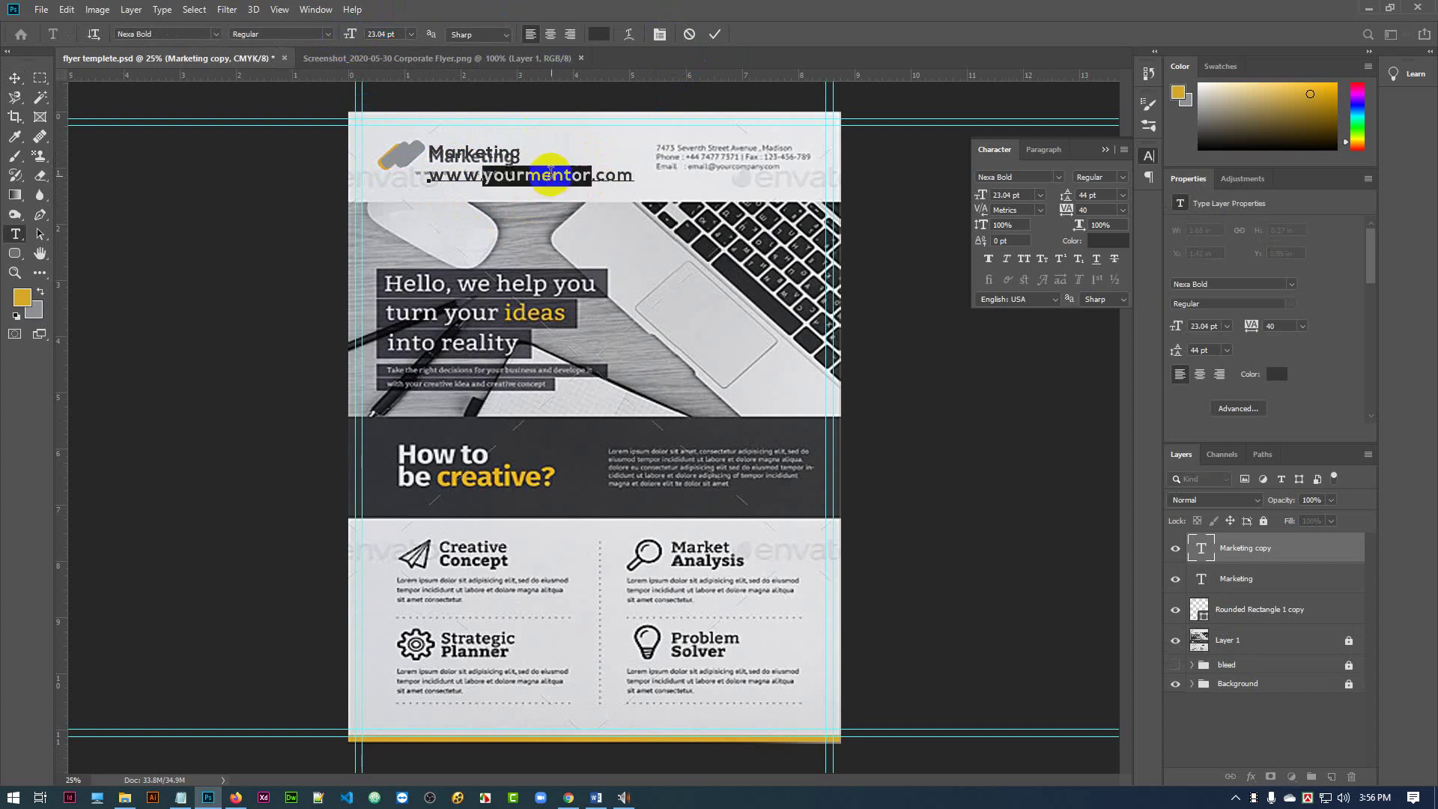
triple_click(552, 175)
mouse_move(348, 38)
mouse_down()
mouse_move(337, 30)
mouse_move(352, 36)
mouse_up()
click(352, 36)
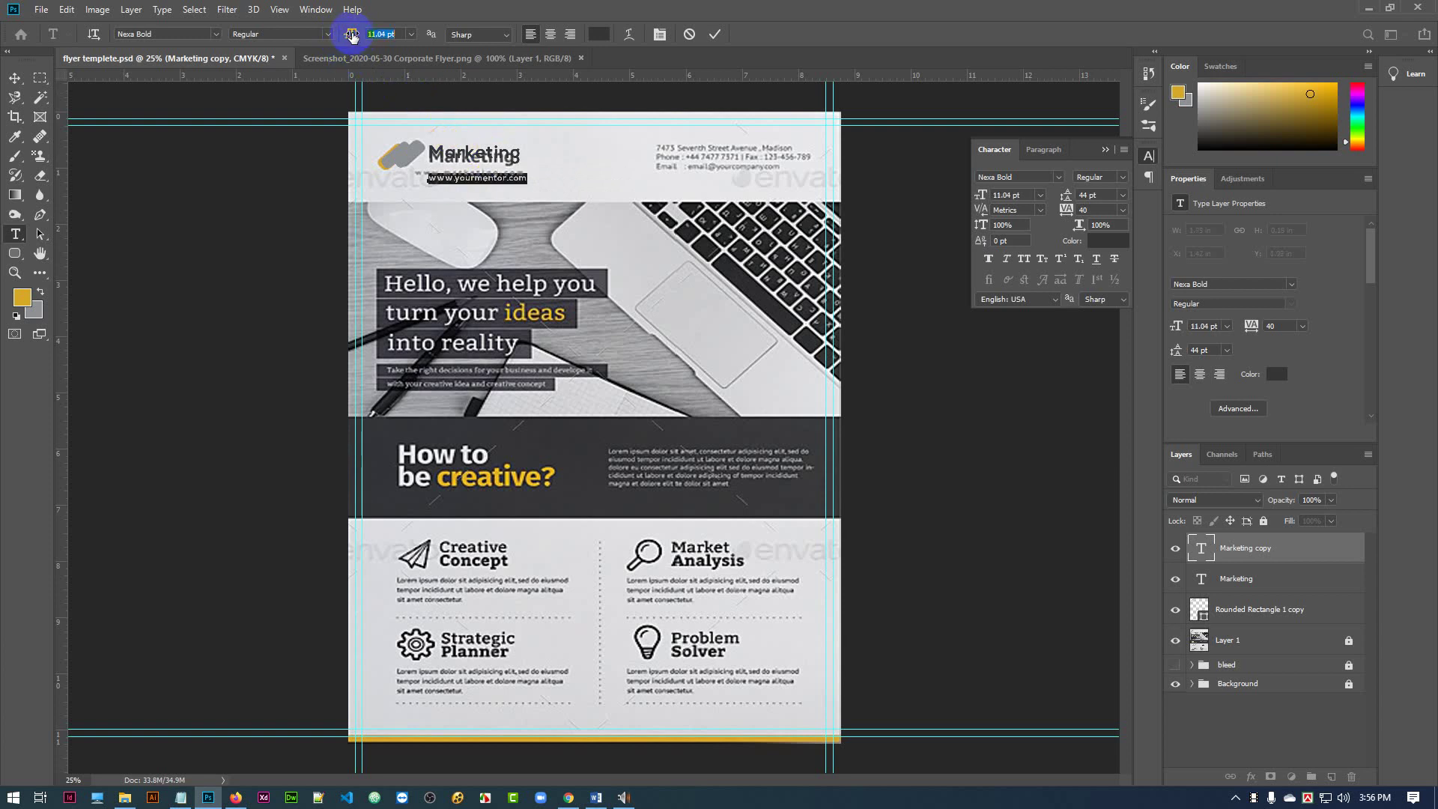
click(380, 35)
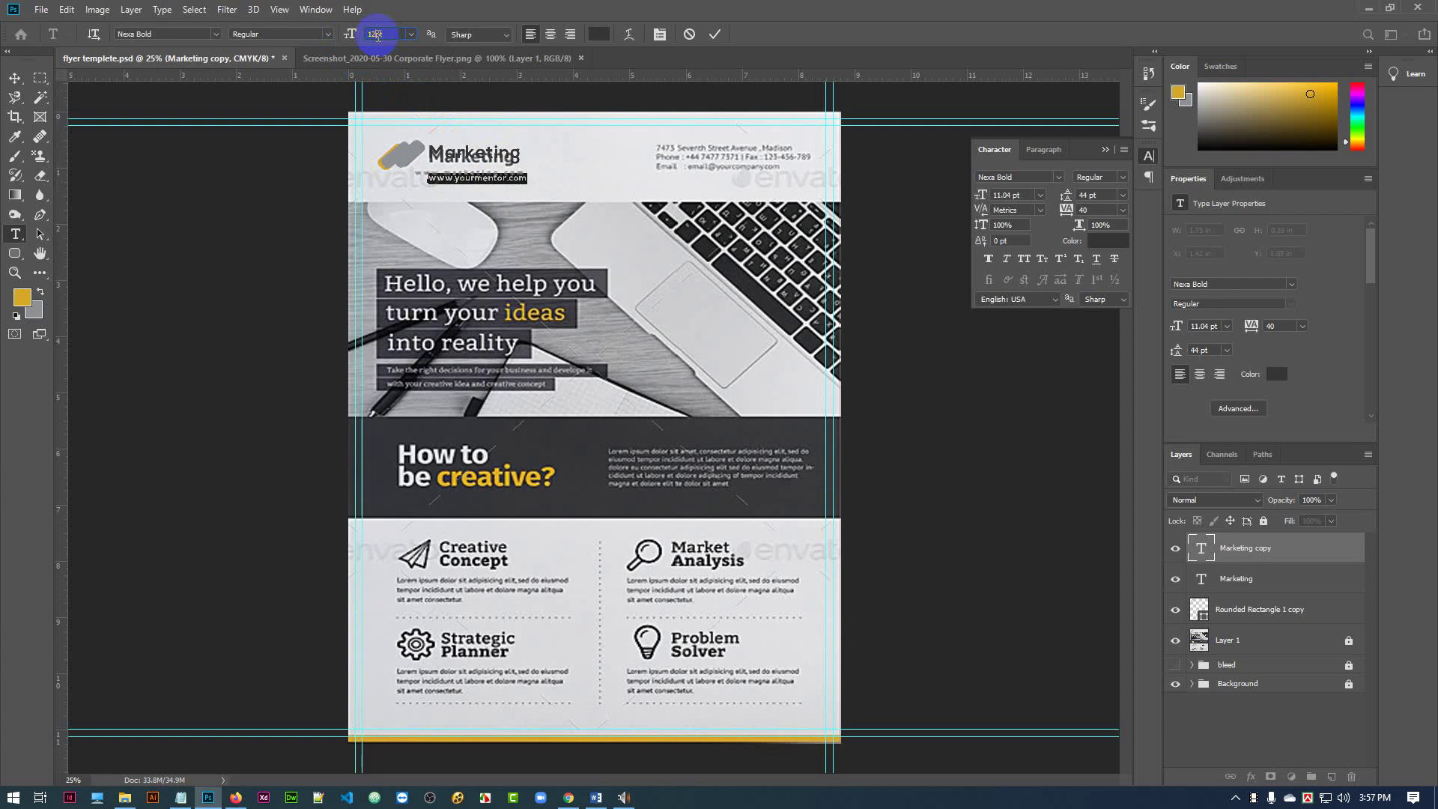
key(Return)
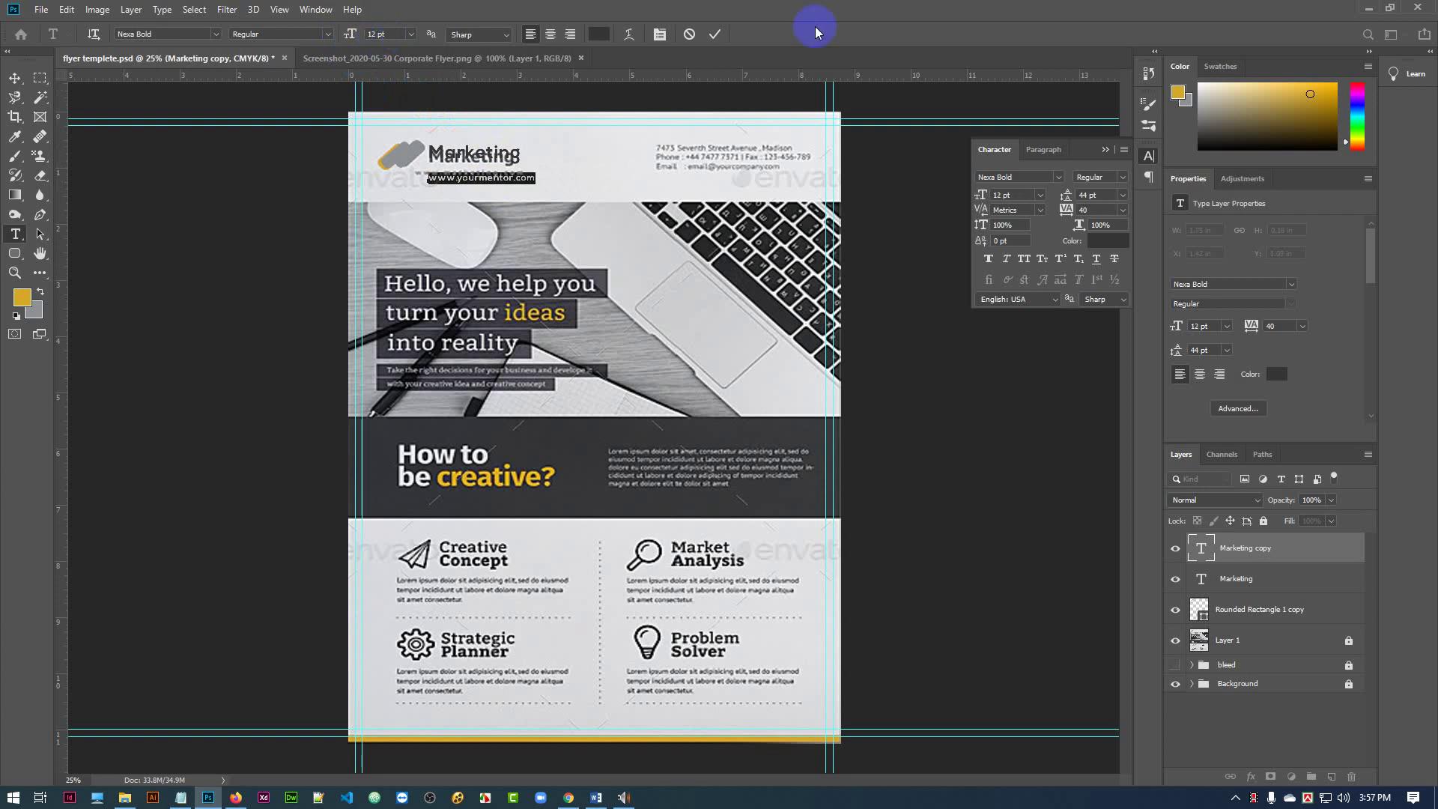
click(712, 35)
key(v)
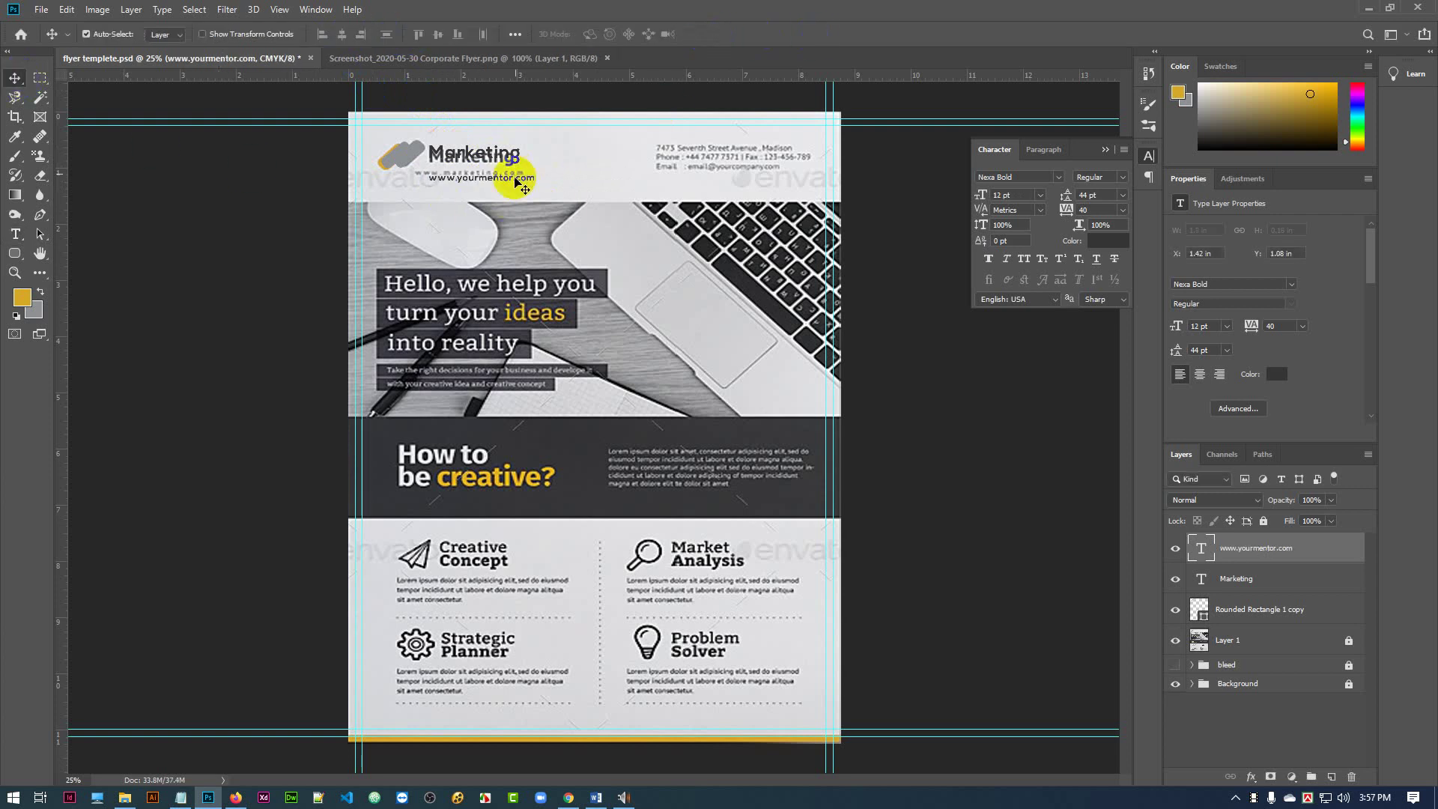
- Position the website line over the reference's web address, at about X 1.19 in and Y 0.99 in
drag(516, 183, 503, 180)
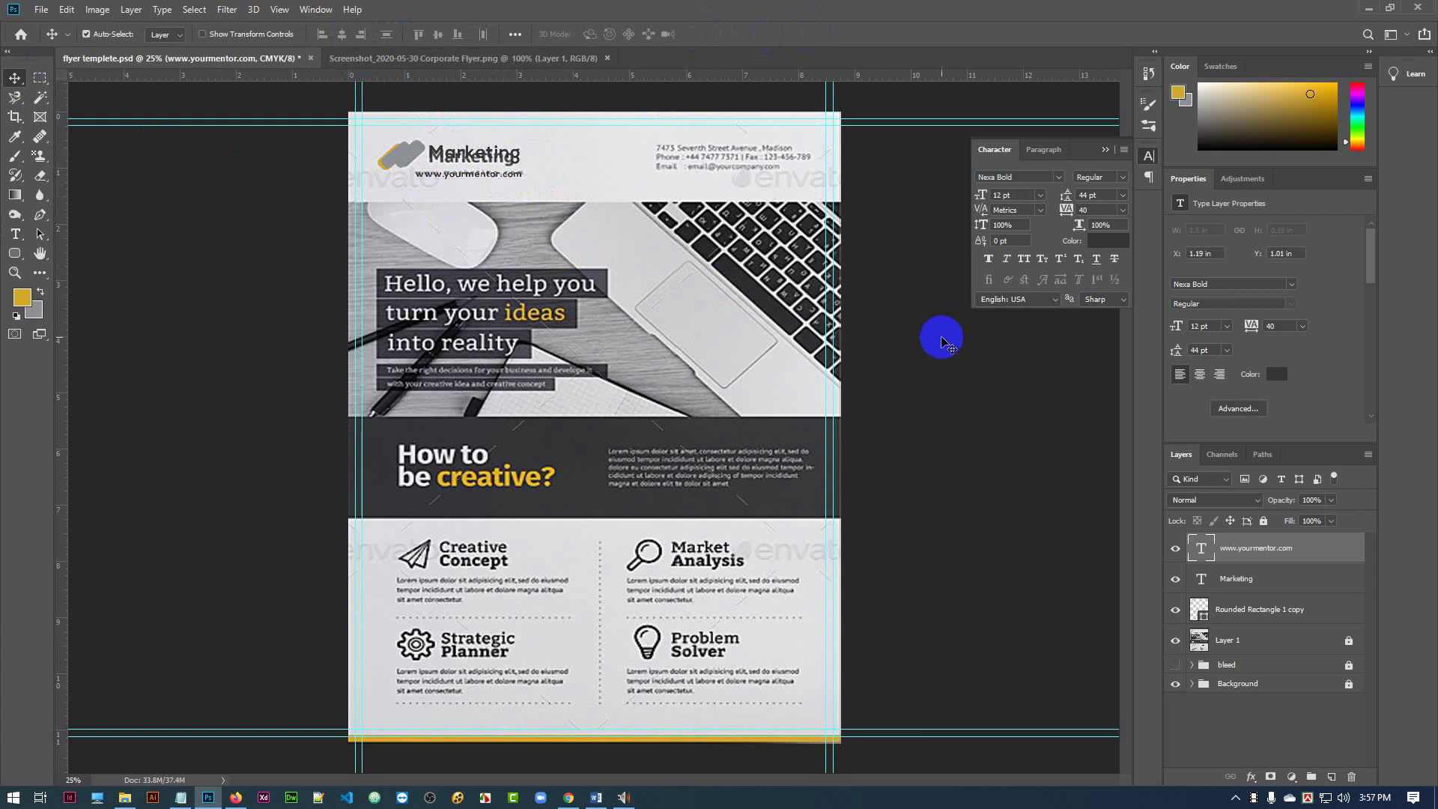
key(Up)
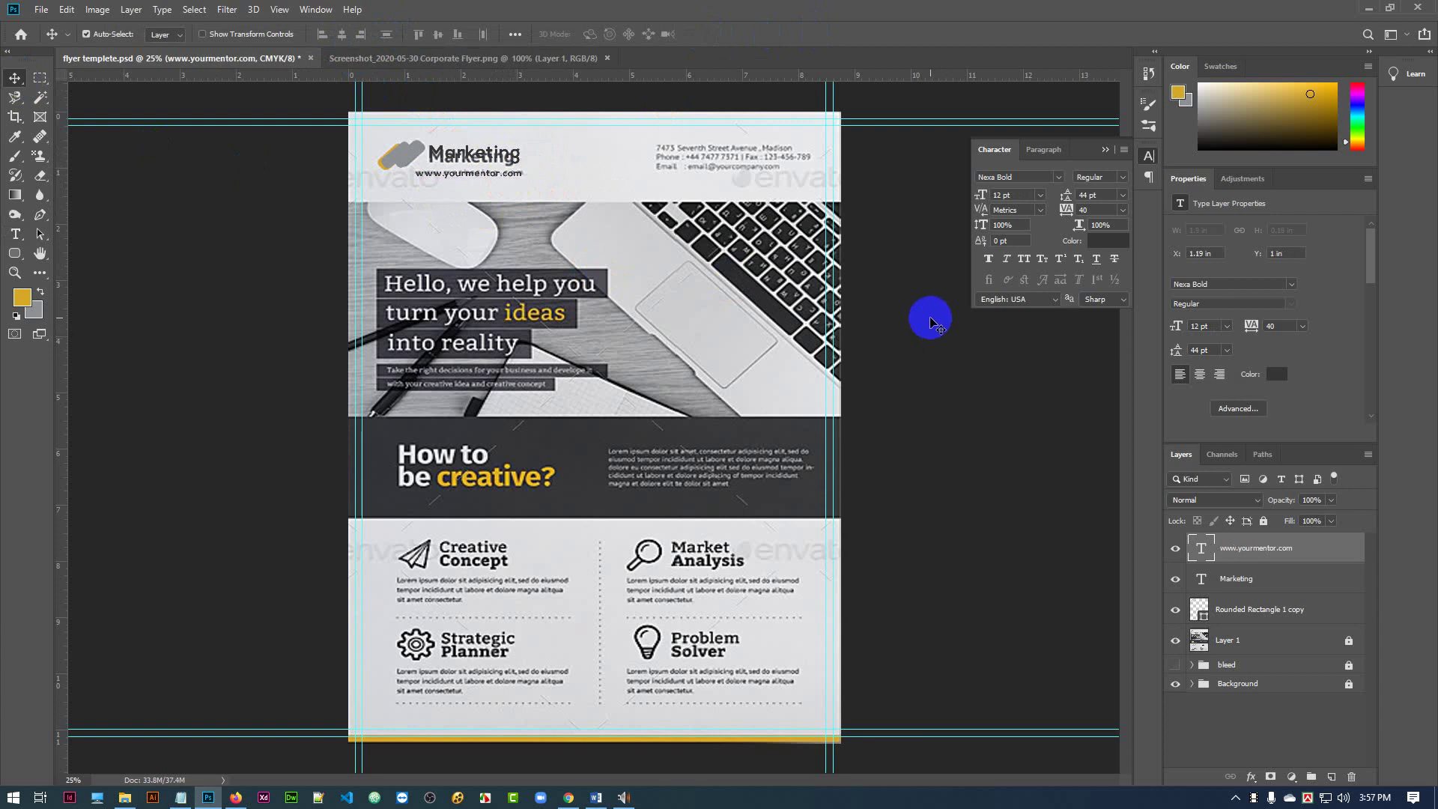
key(Up)
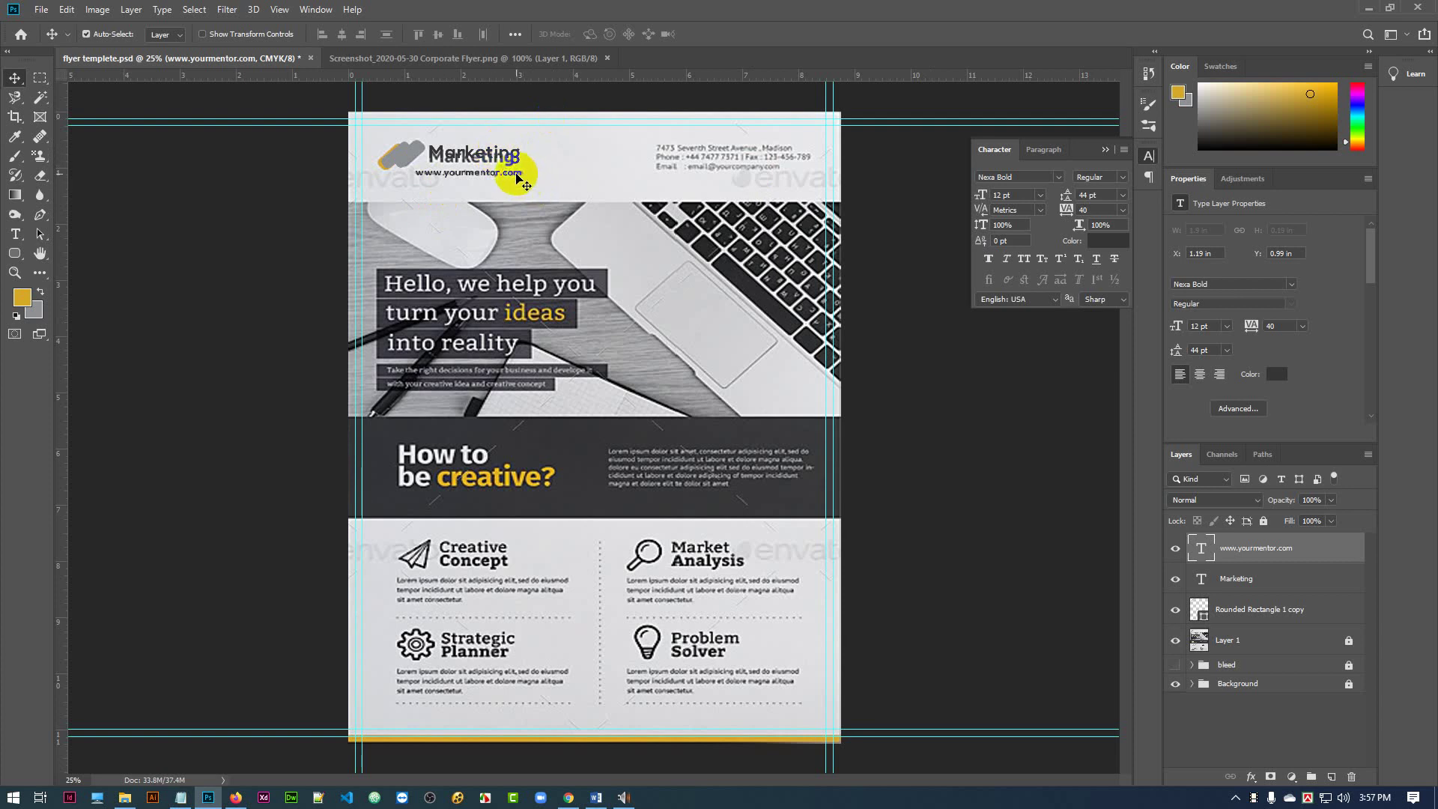
- Hide the reference layer and align the "Marketing" text and website line by their right edges
click(1175, 641)
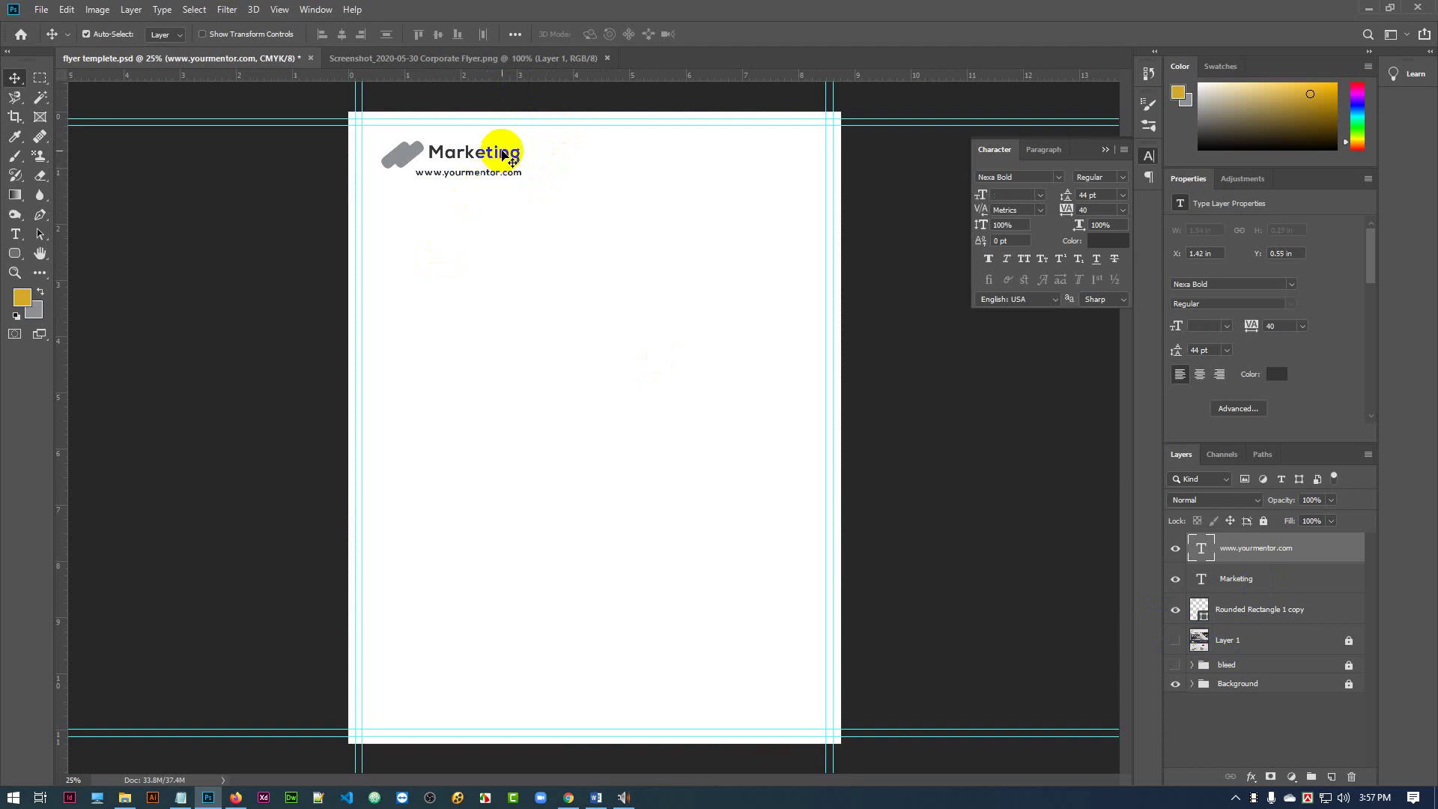
shift+click(509, 156)
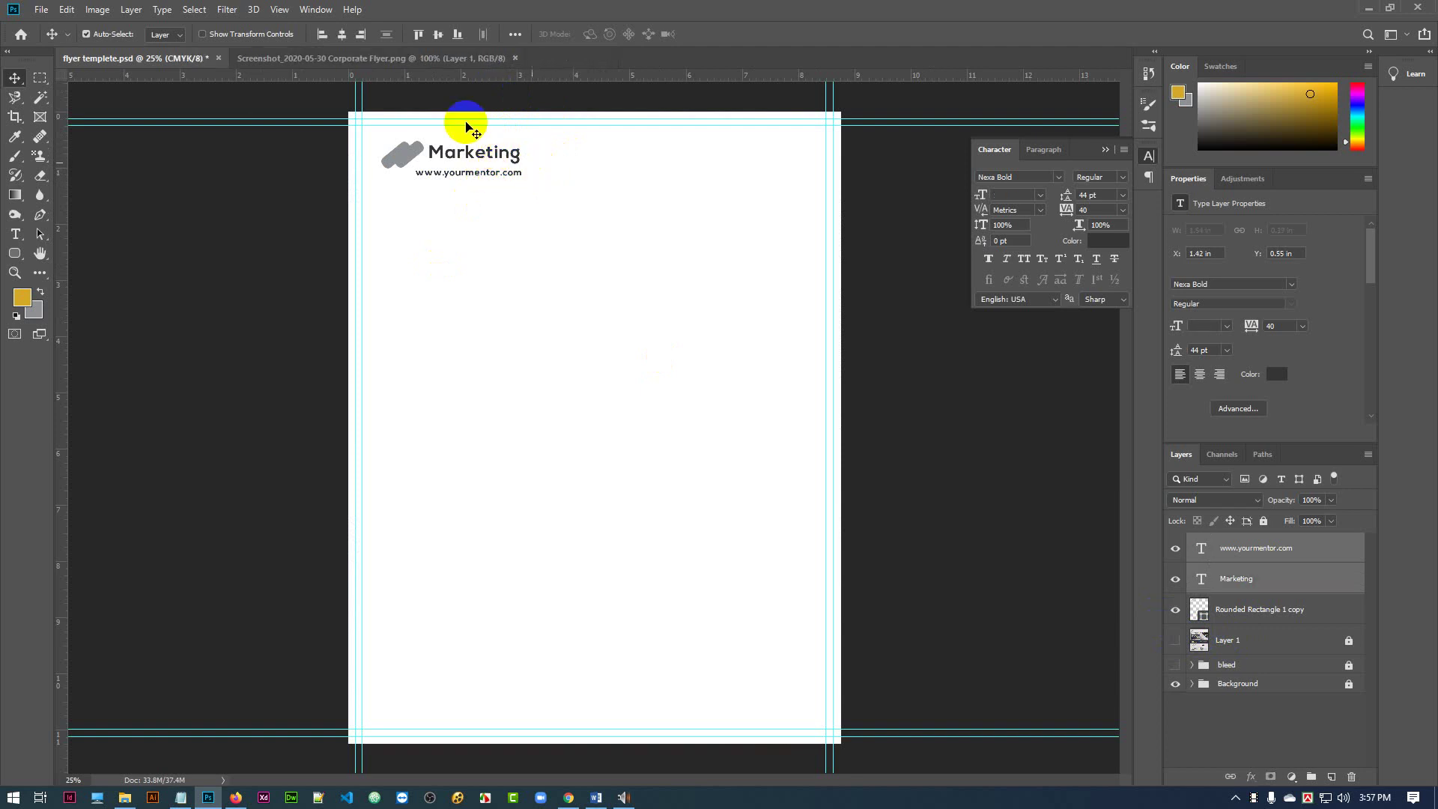
click(360, 35)
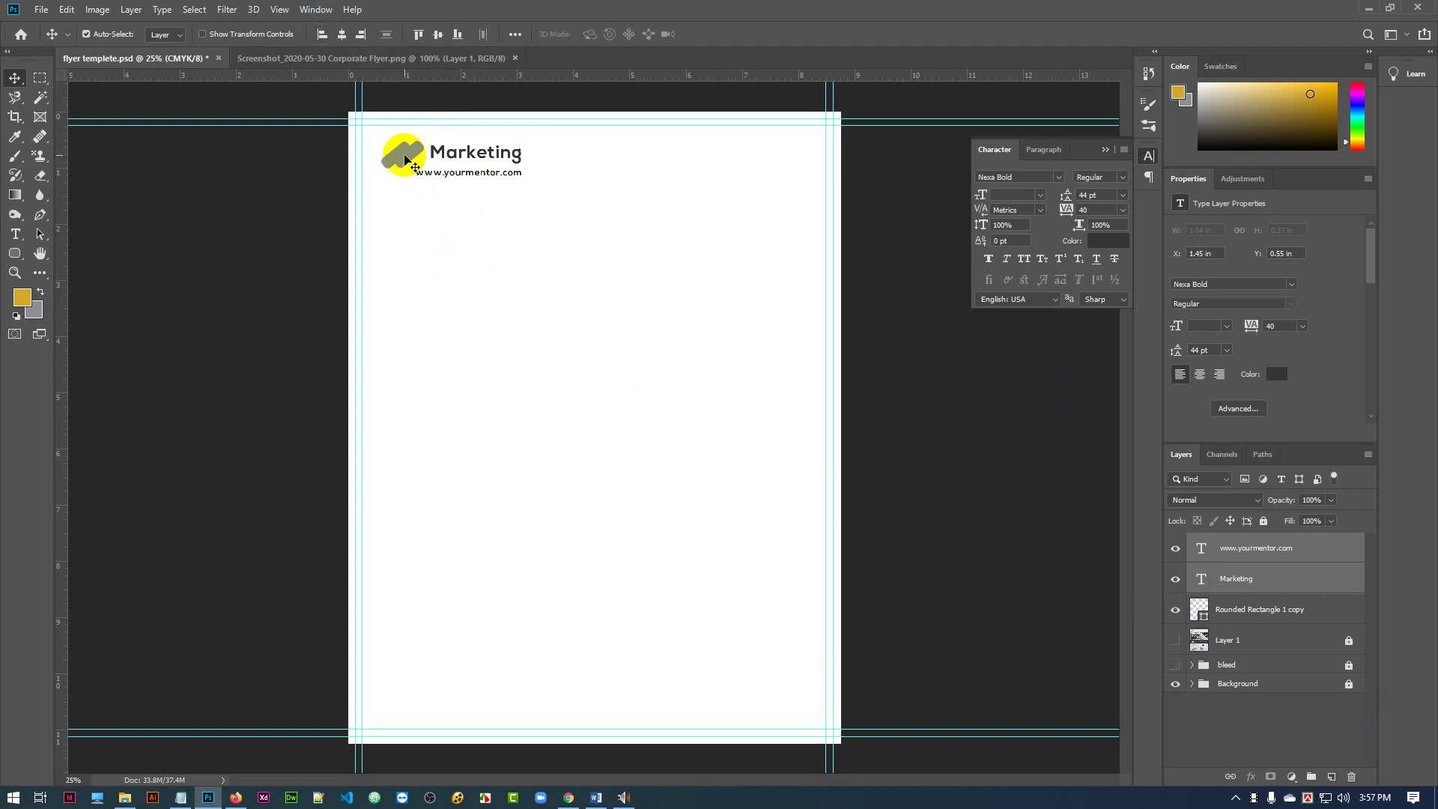
- Undo the website line, the alignments and the logo mark merge, back to the separate gold and gray rounded rectangles
click(1217, 695)
click(1175, 640)
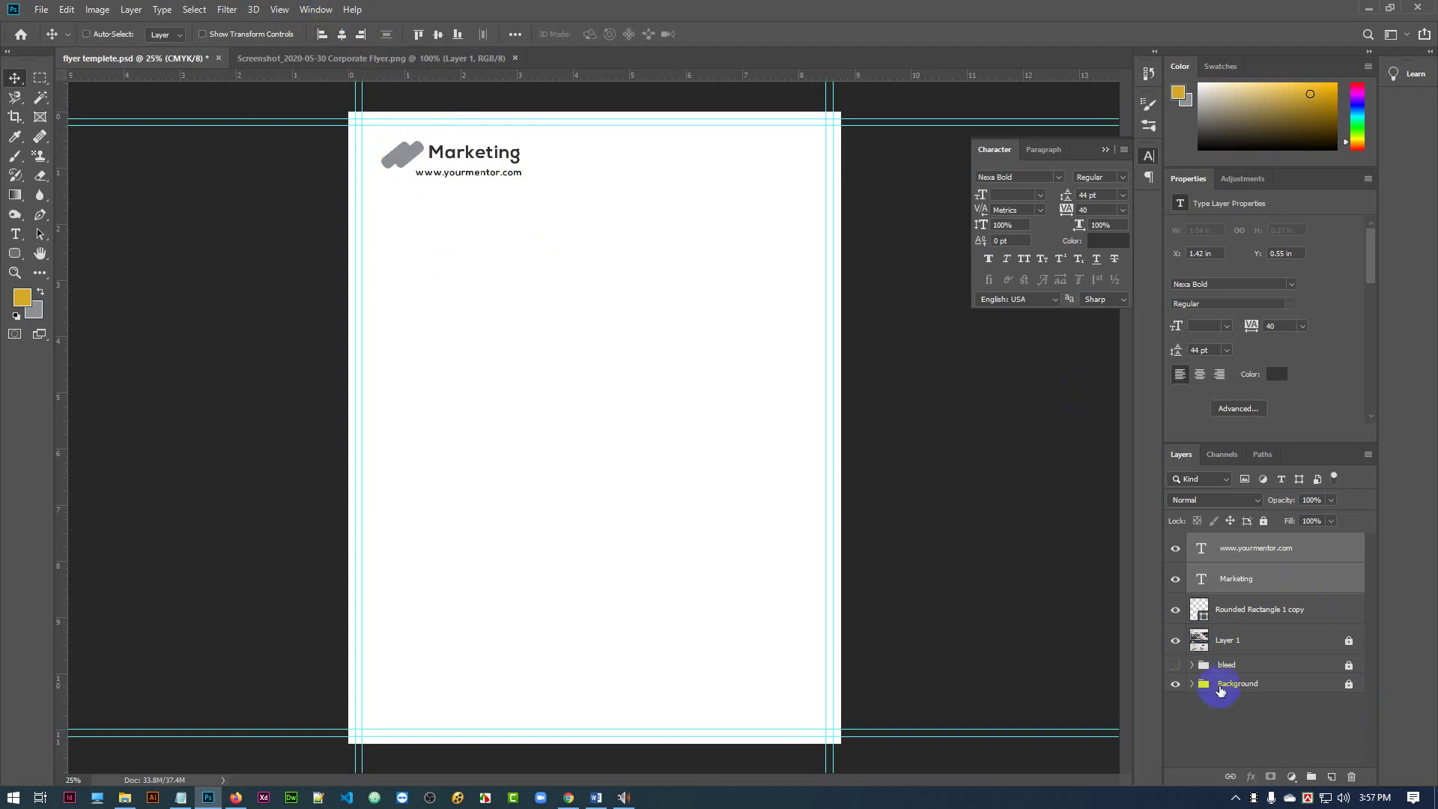
key(ctrl+z)
key(ctrl+z)
key(ctrl+z)
key(ctrl+z)
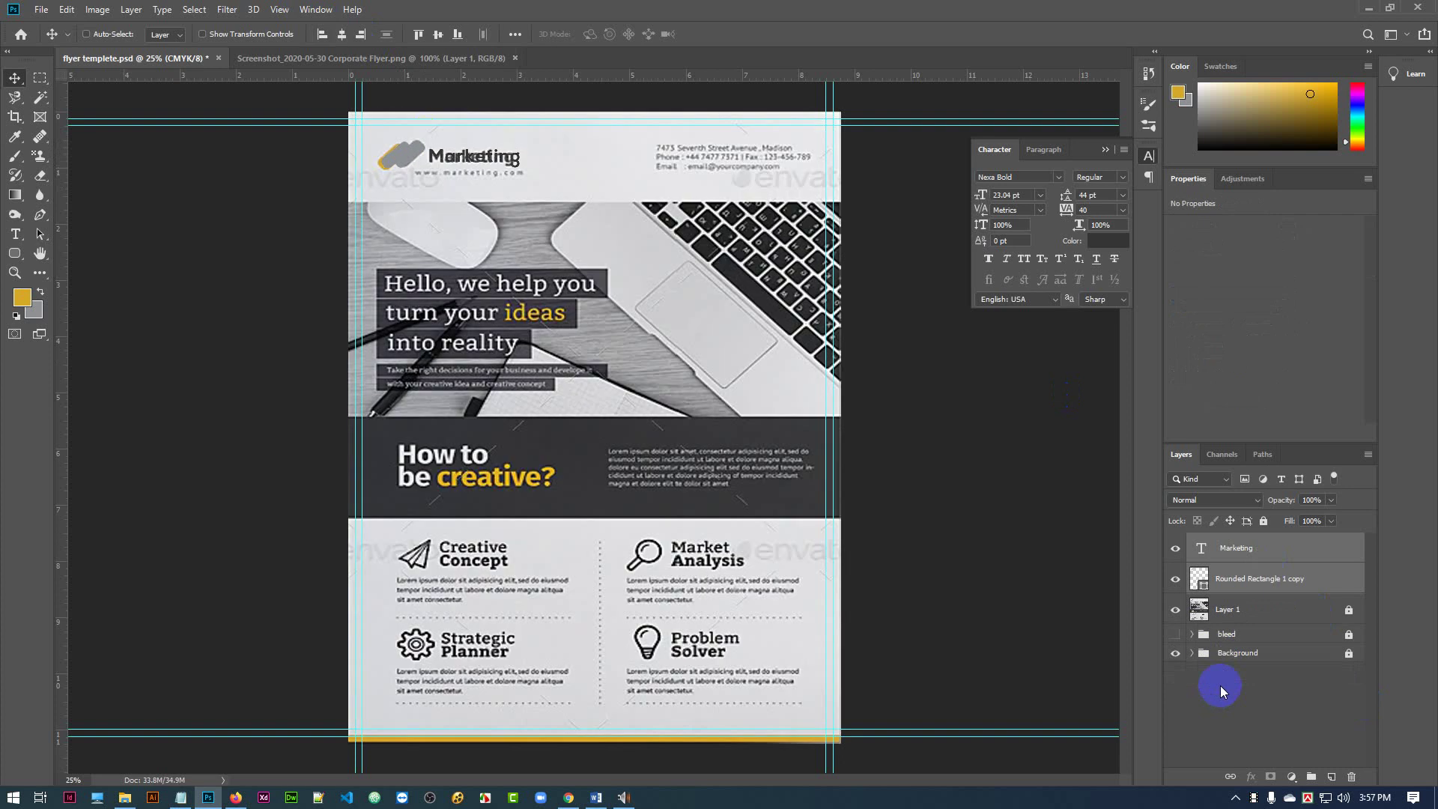
key(ctrl+z)
key(ctrl+z)
key(ctrl+z)
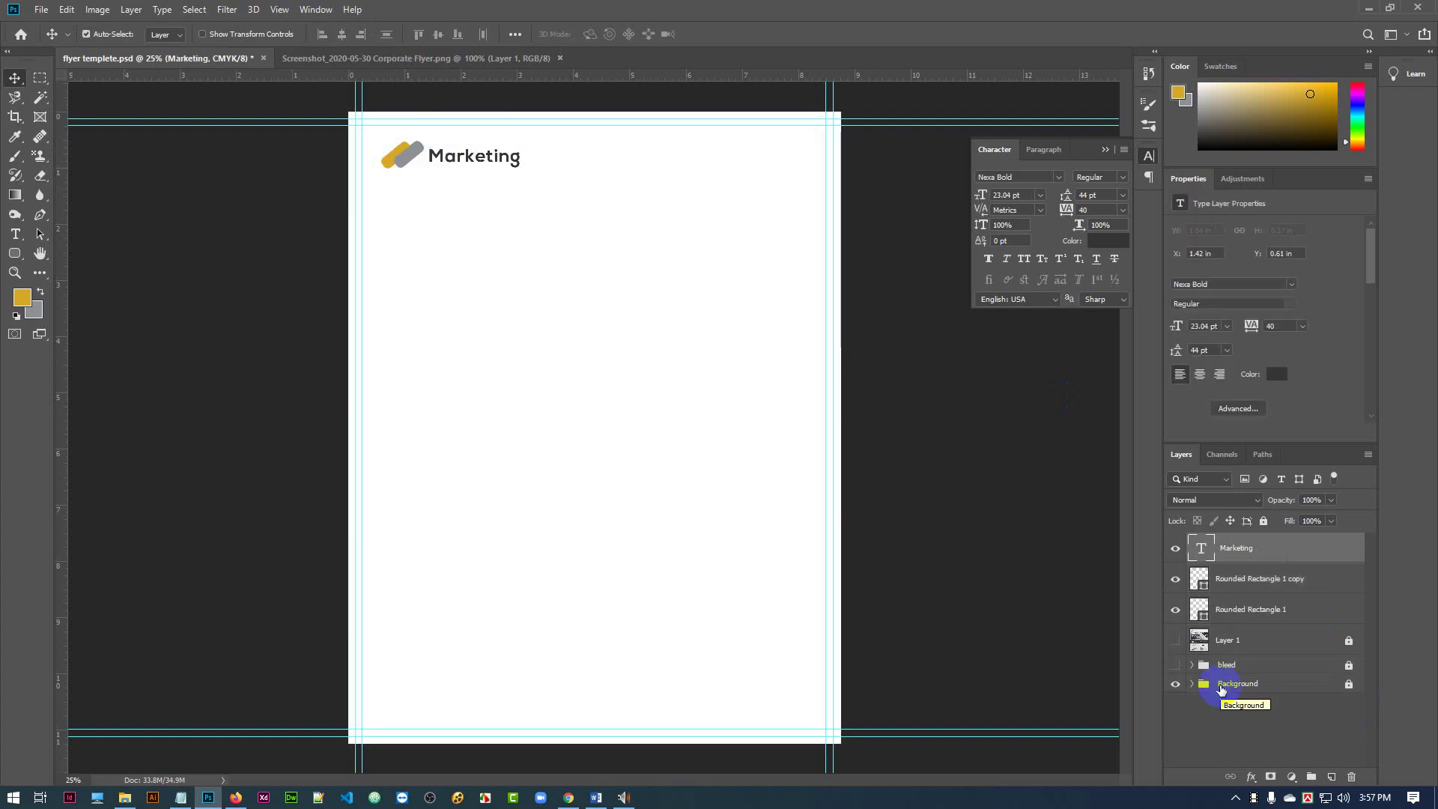
click(405, 161)
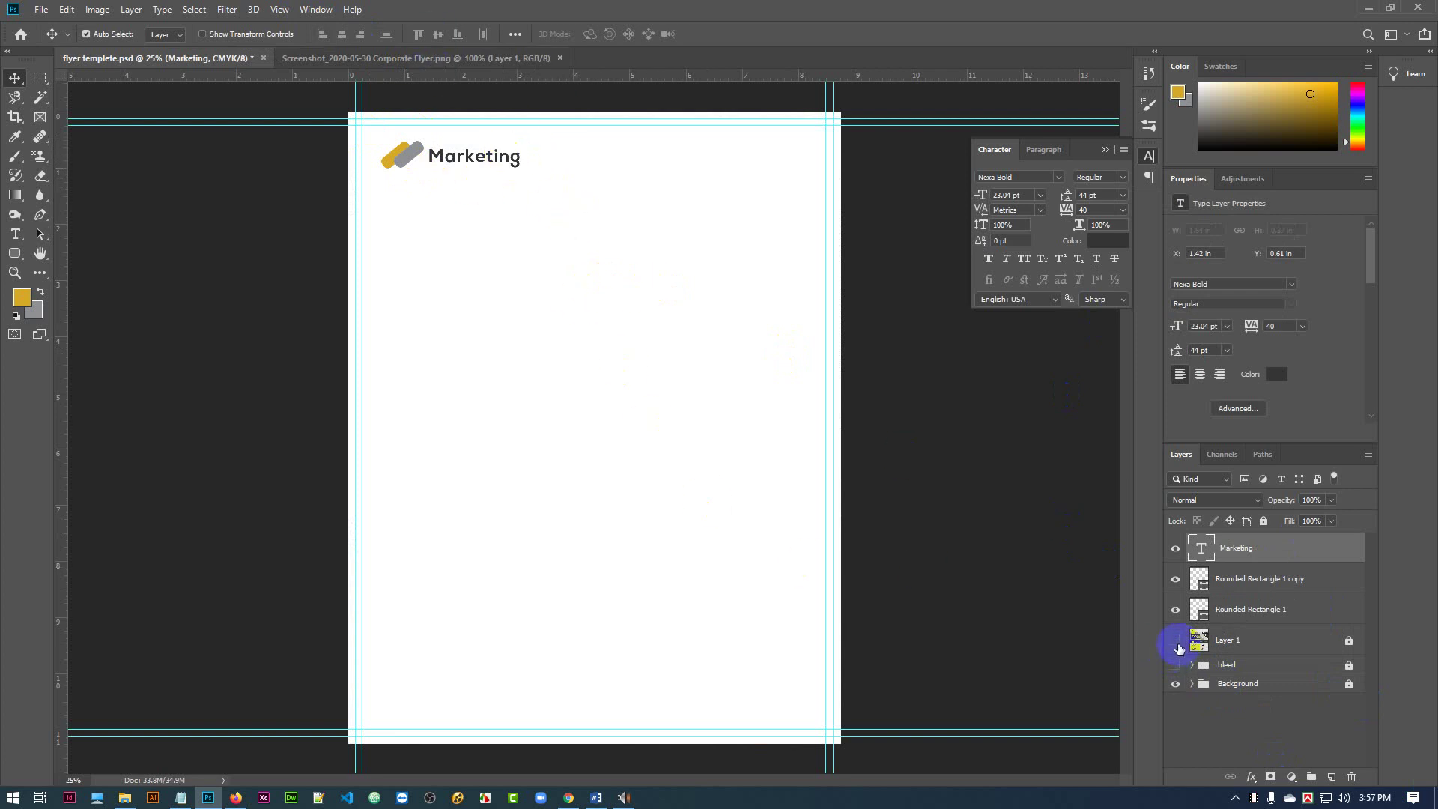
click(1175, 664)
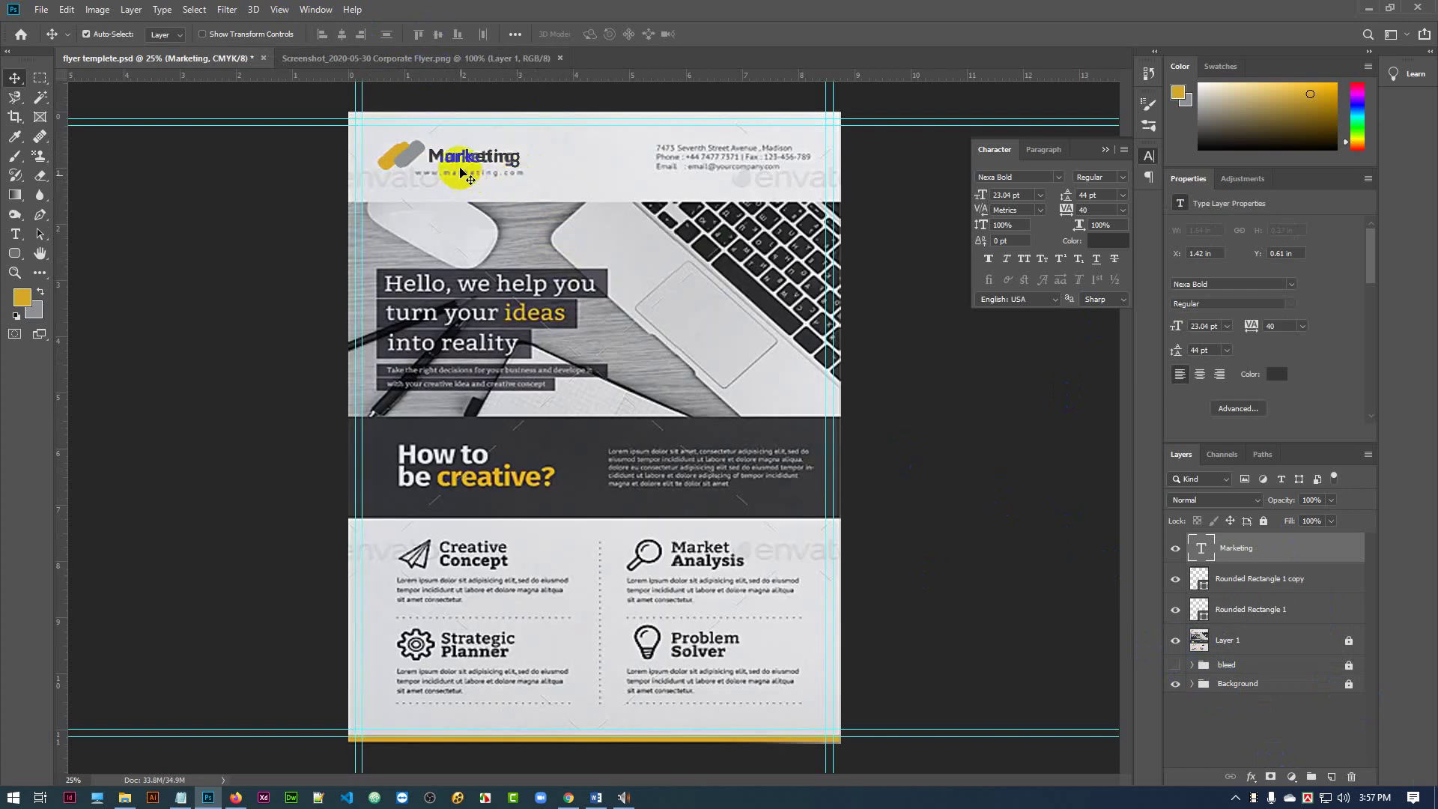
drag(469, 163, 469, 181)
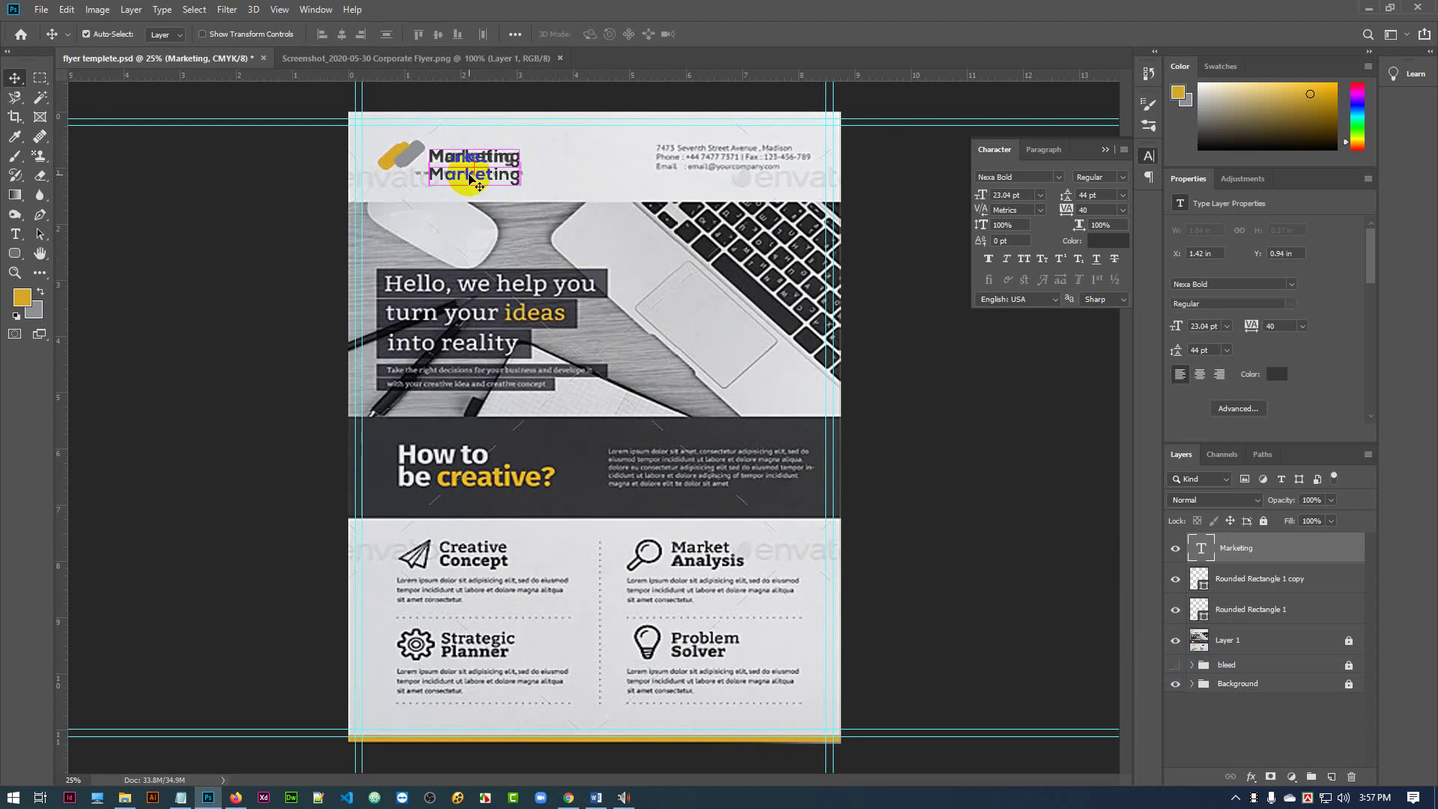
key(t)
double_click(469, 173)
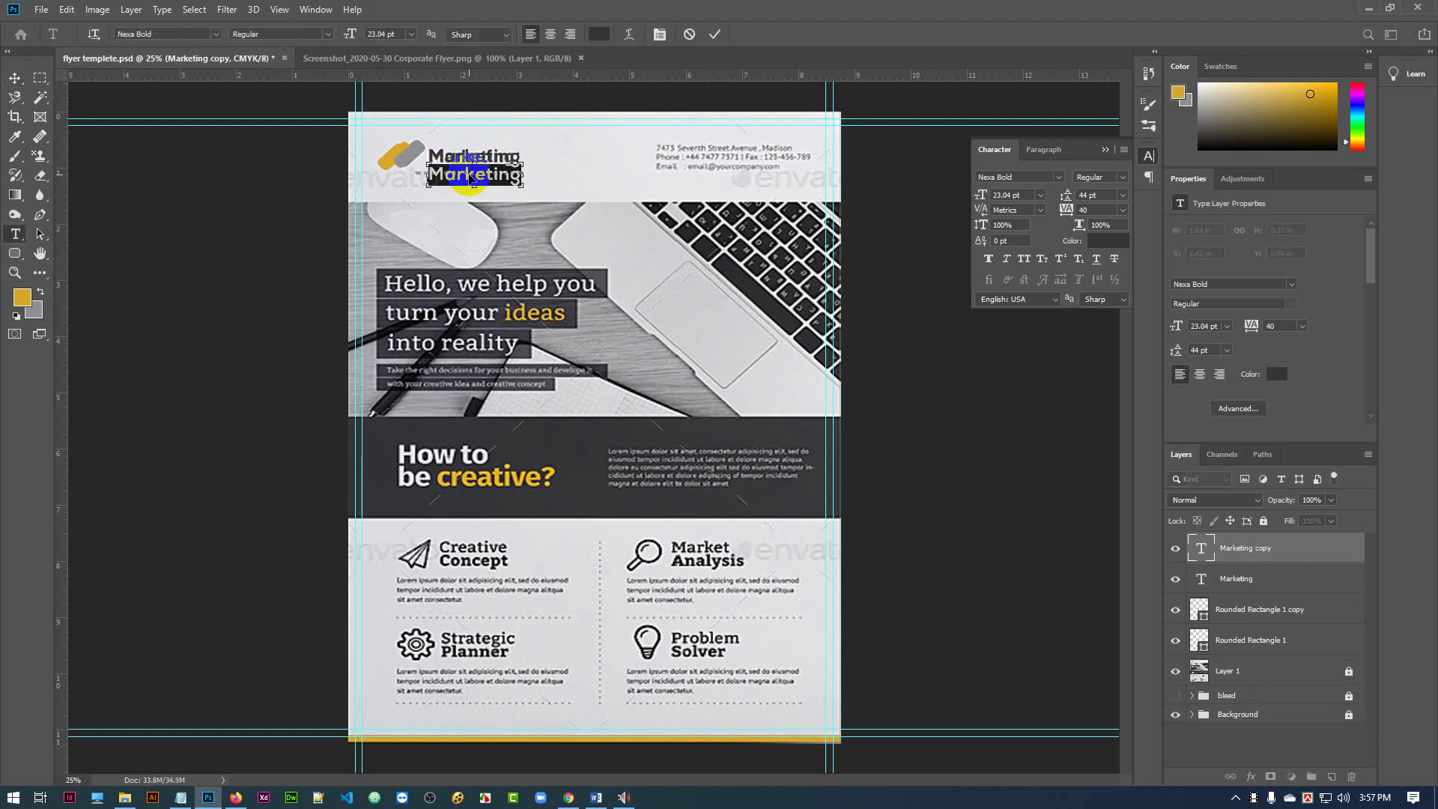
text(www.yourmentor.com)
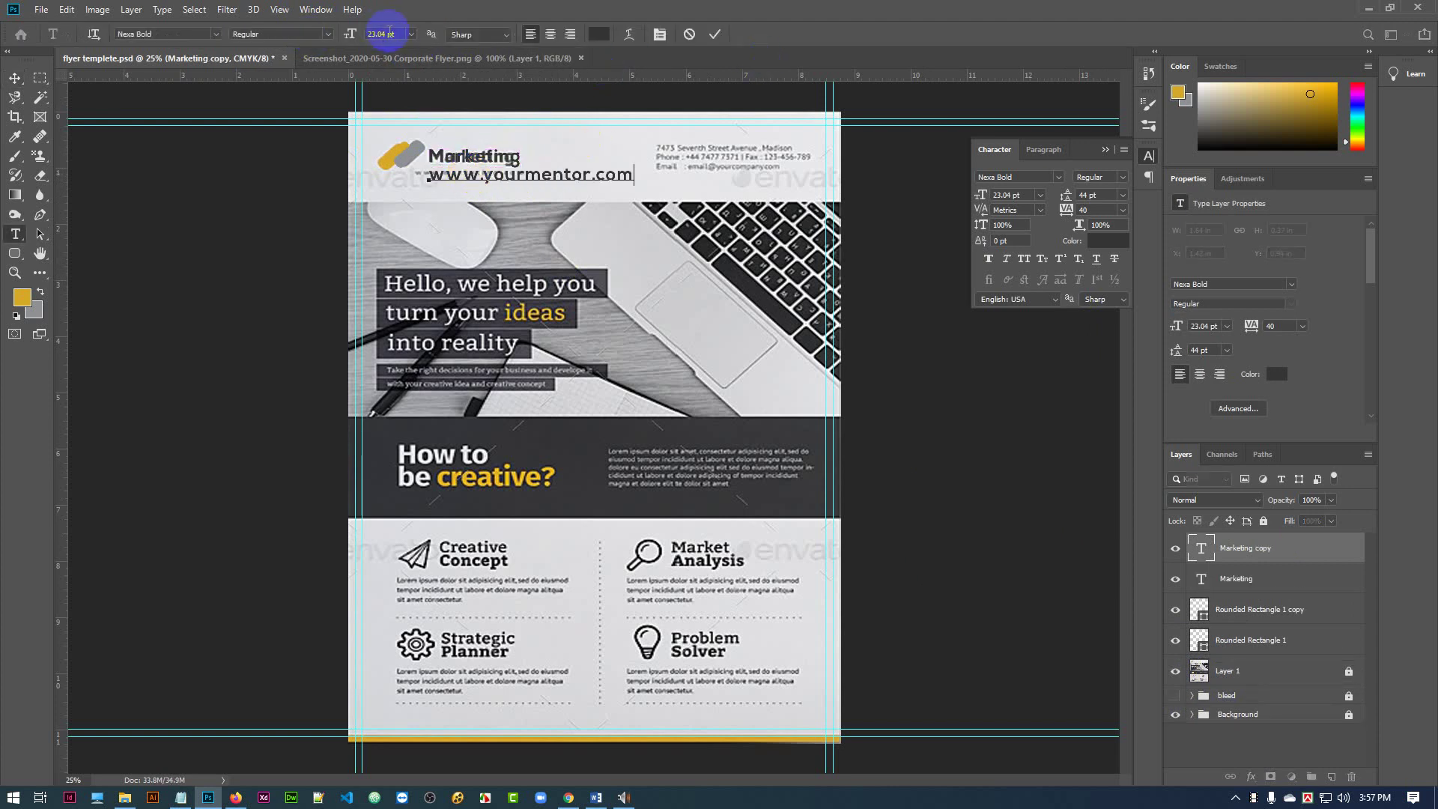
- Set the website line to 12 pt and move it over the reference's web address, at about X 1.19 in and Y 1 in
click(364, 34)
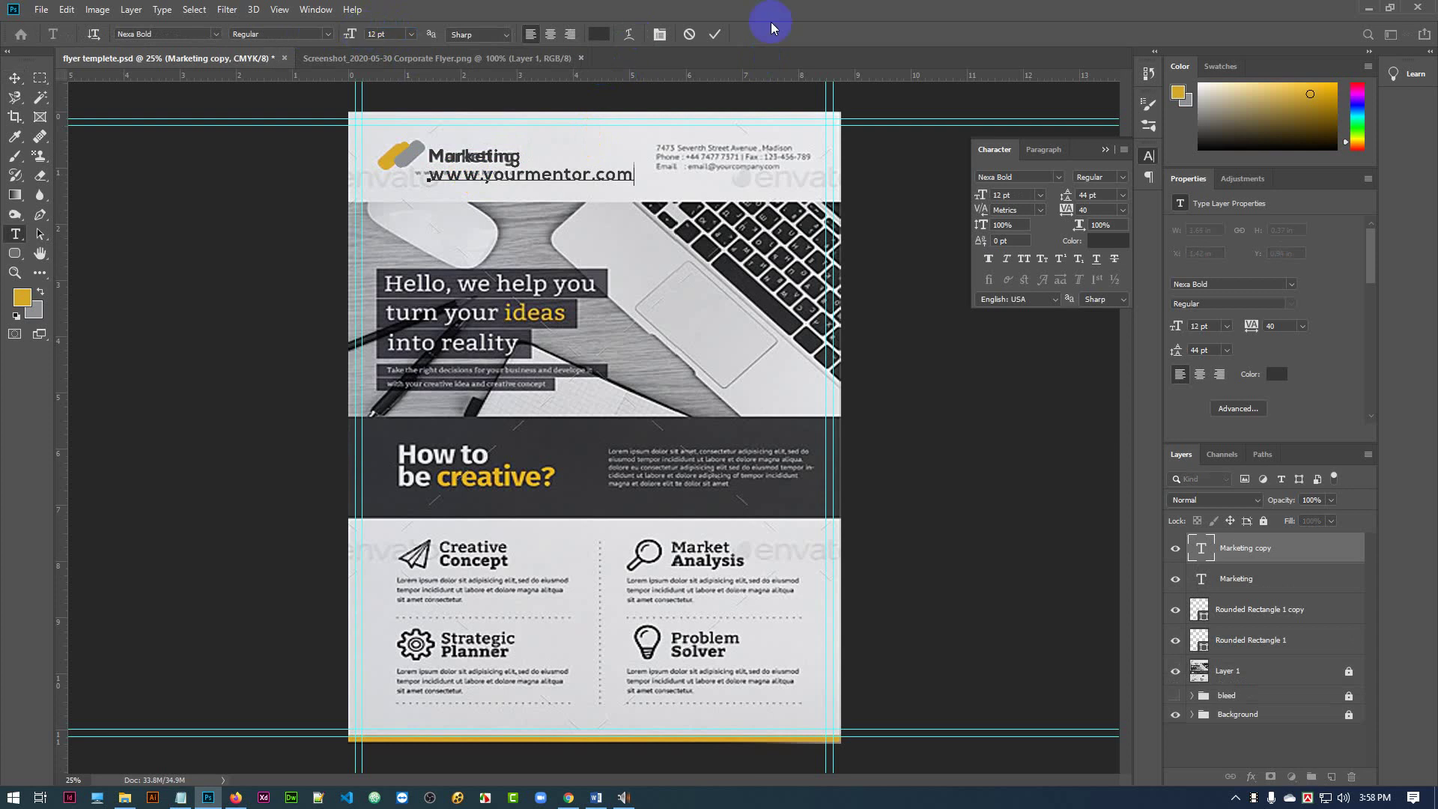
click(713, 35)
key(v)
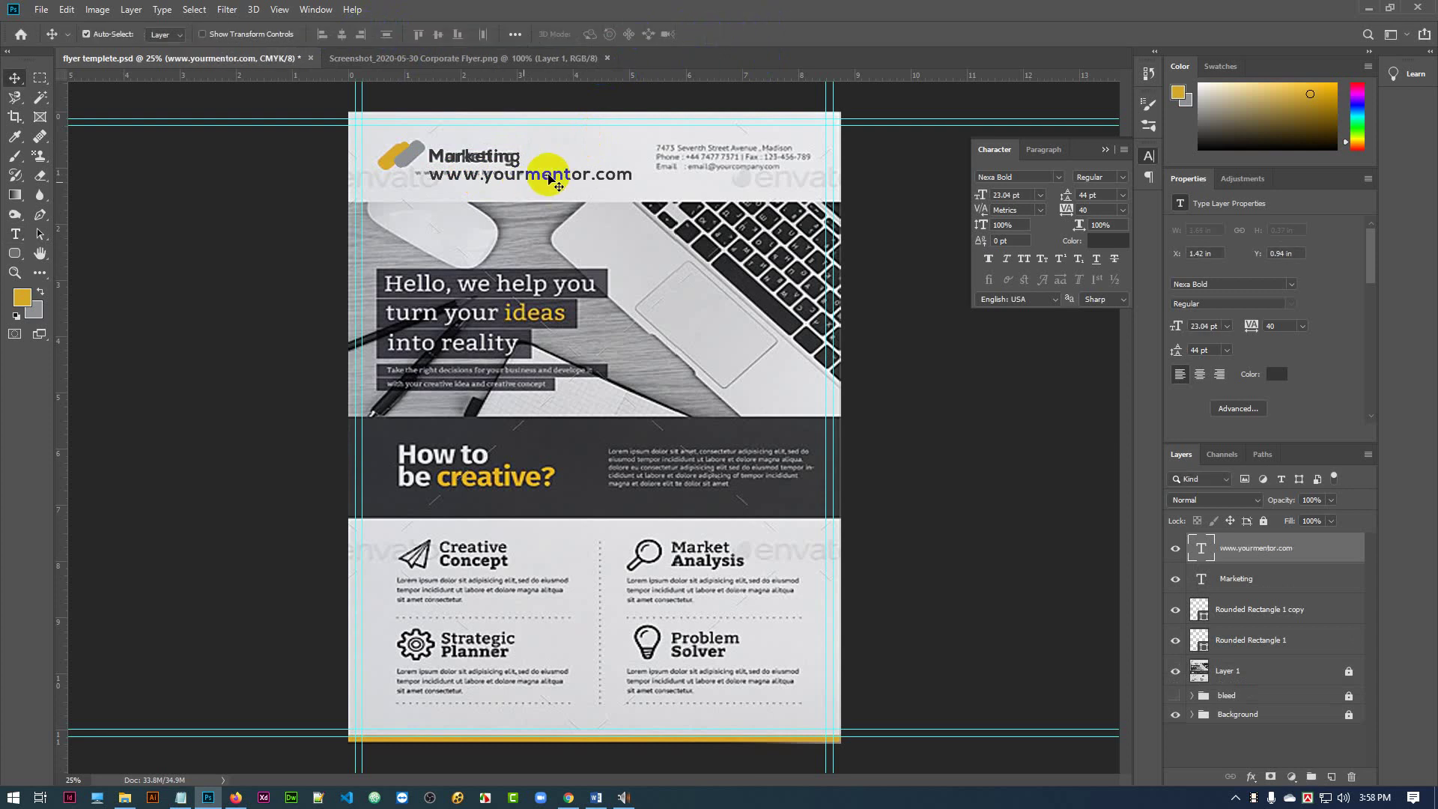
double_click(550, 176)
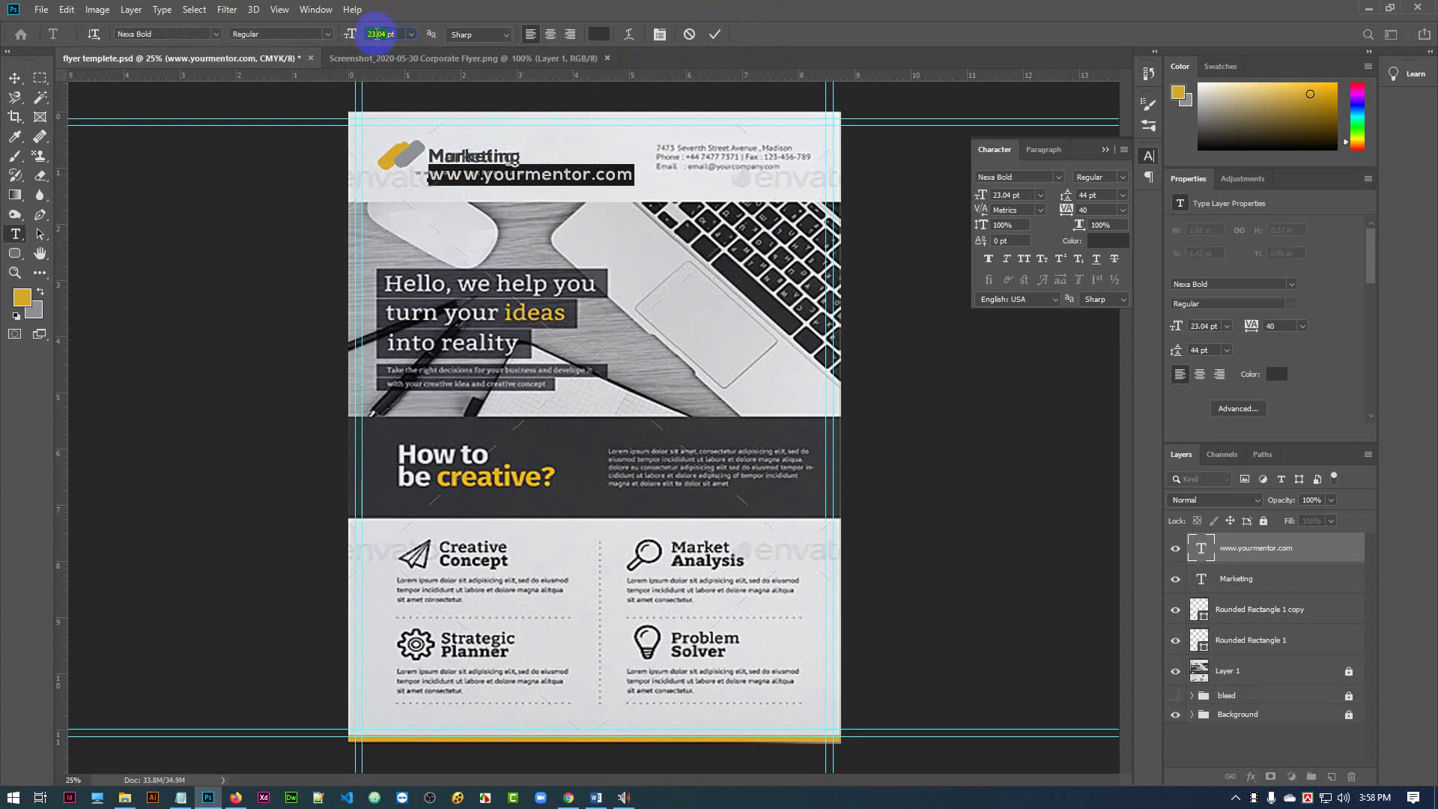
key(Return)
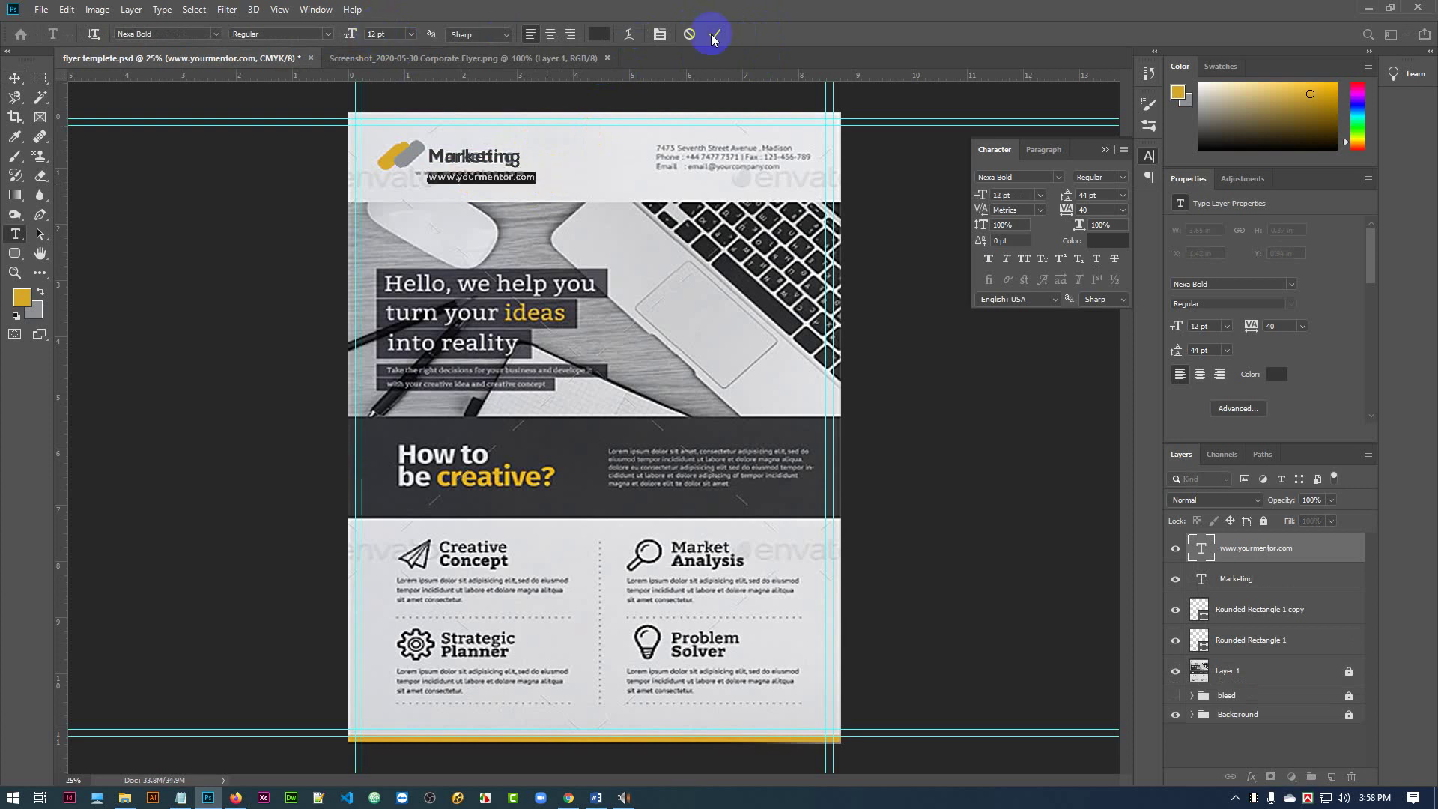
click(714, 36)
key(v)
drag(491, 178, 473, 176)
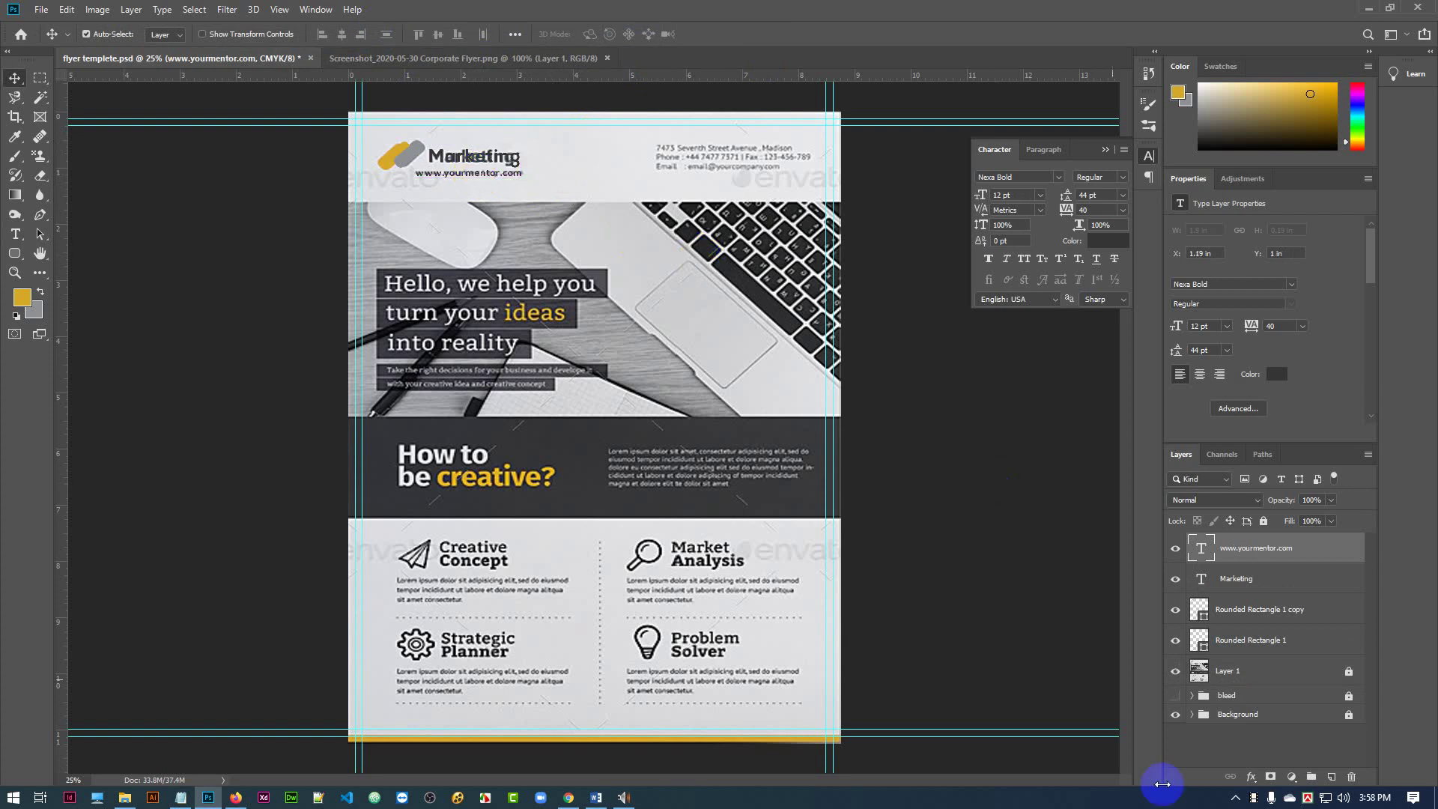
- Align the "Marketing" text and website line by their right edges, comparing the logo with the reference layer shown and hidden
click(1172, 669)
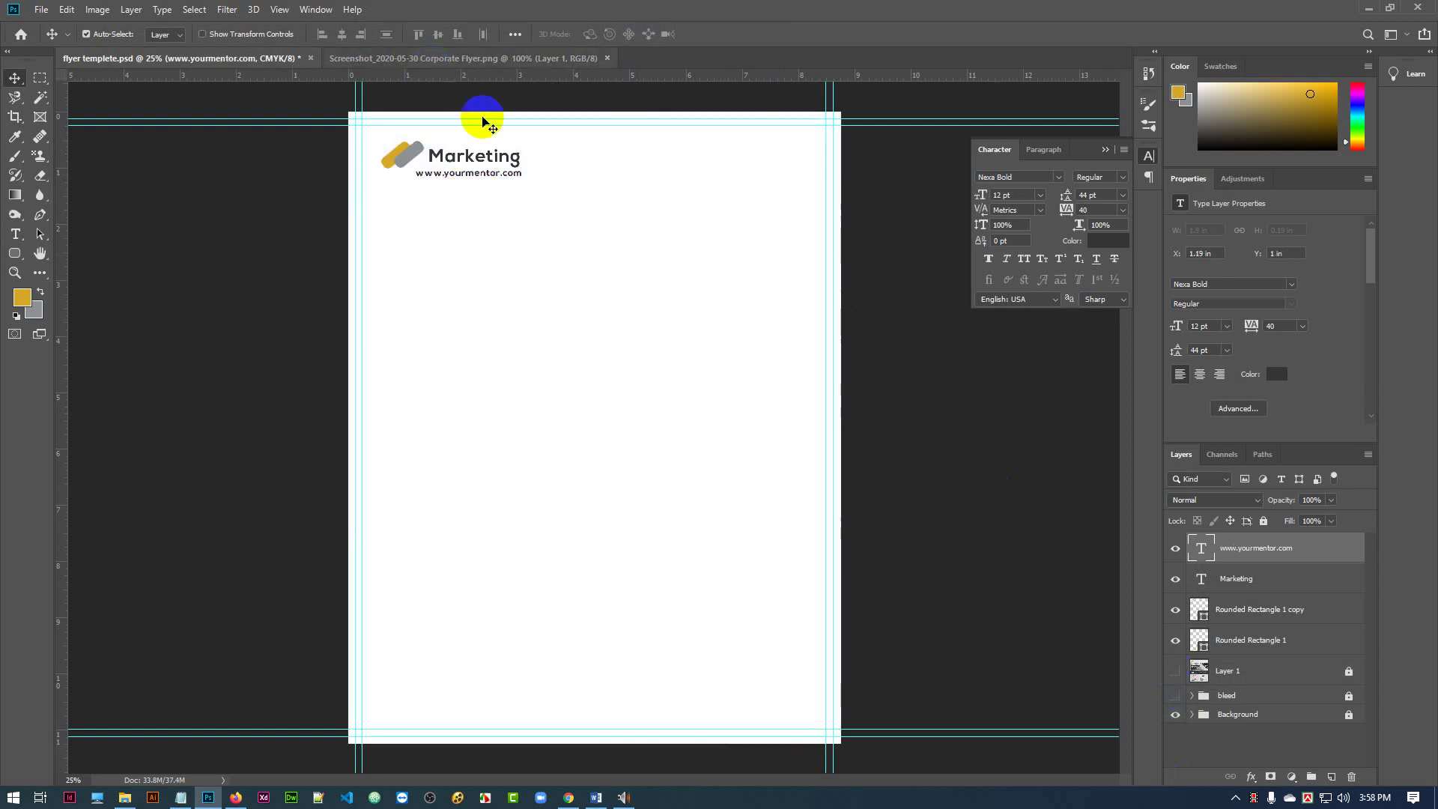
shift+click(519, 159)
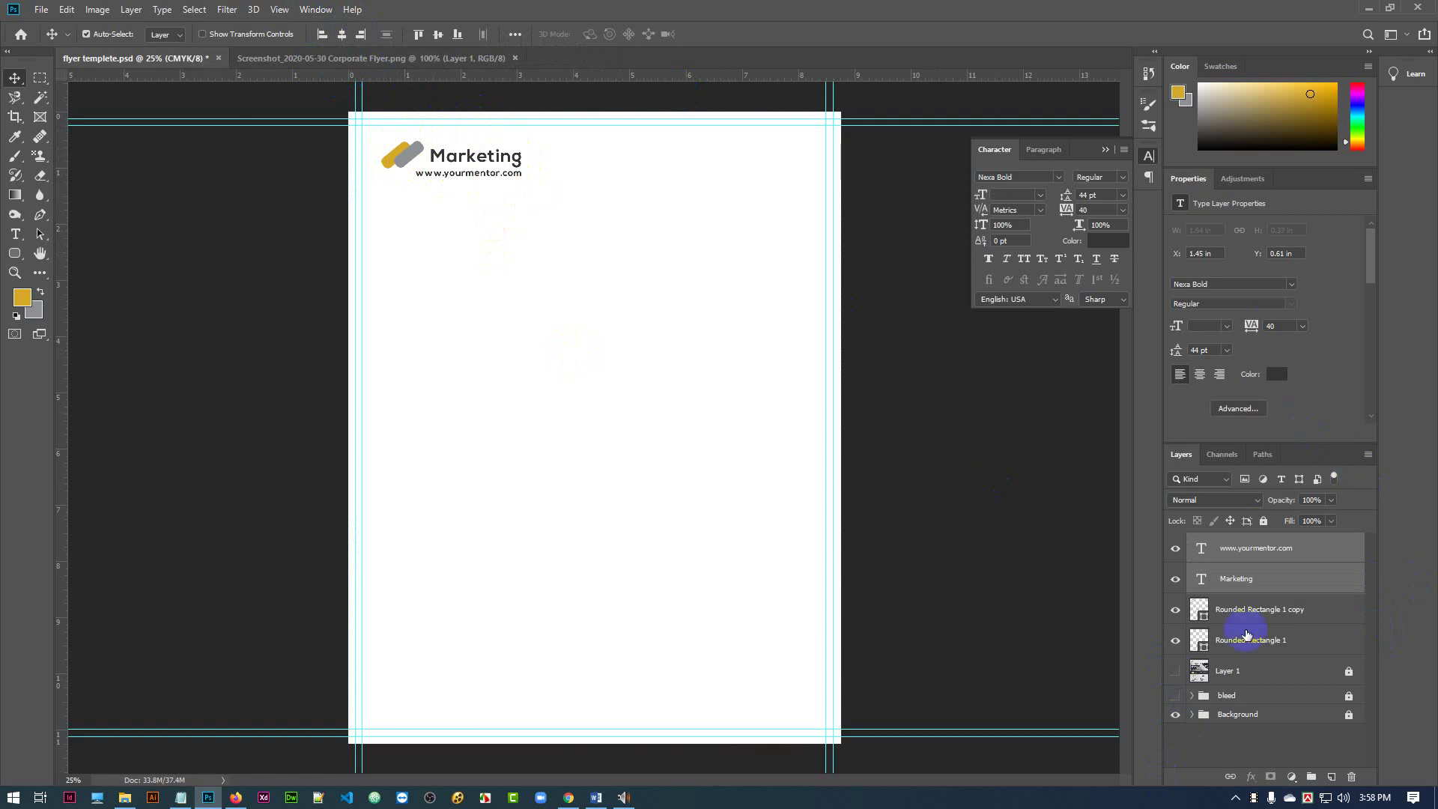
click(1175, 673)
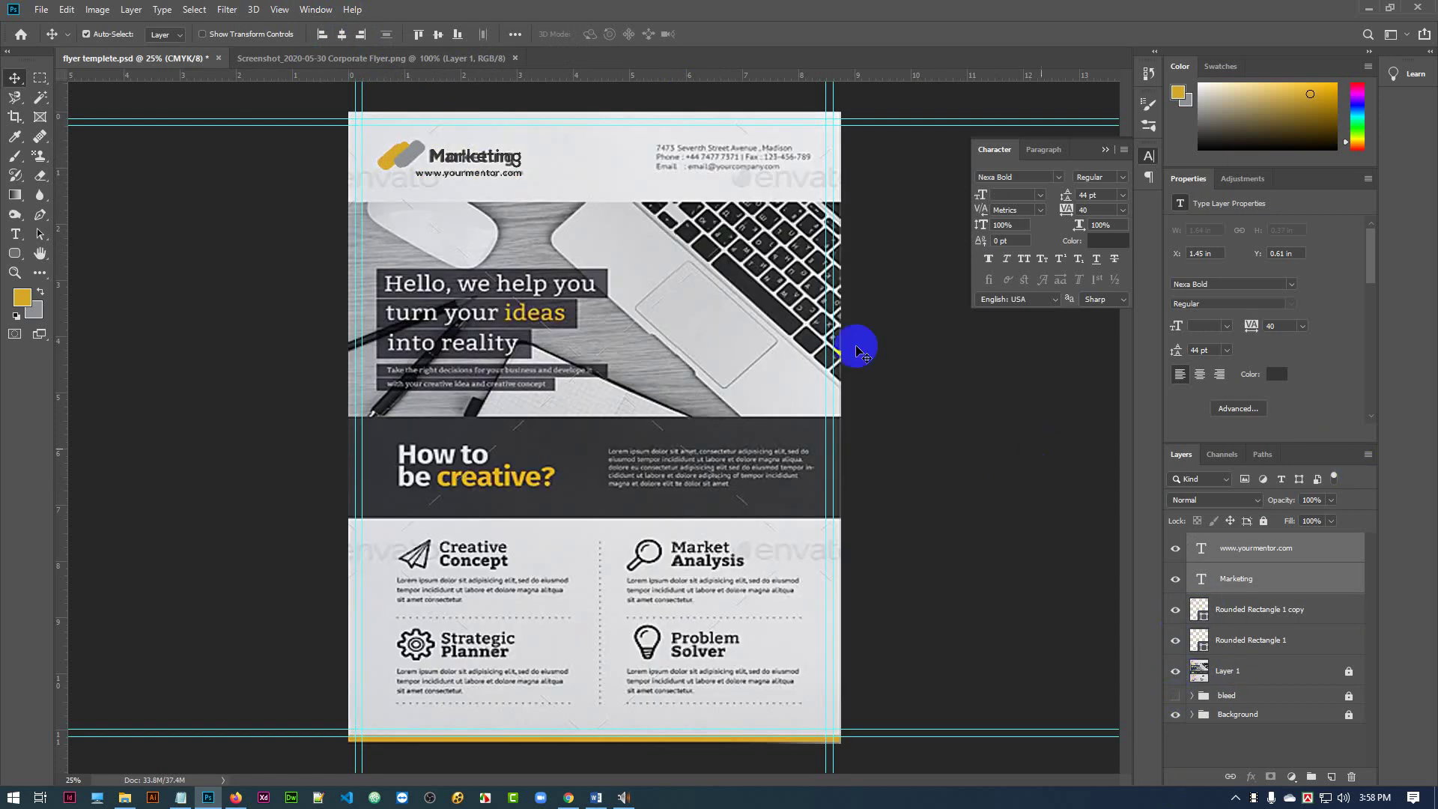
click(1175, 672)
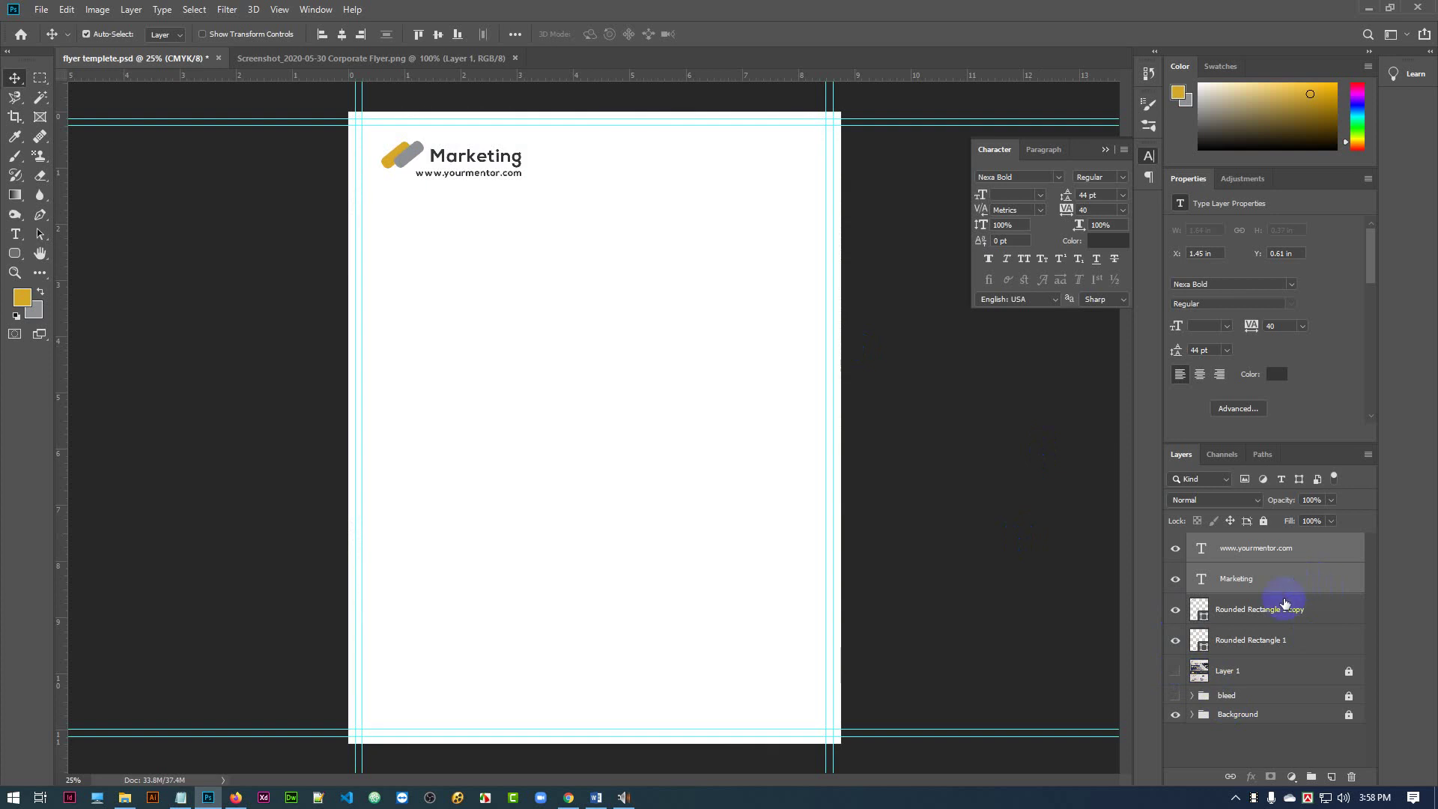
- Group the website line, "Marketing" text and both rounded rectangle layers, and rename the group as logo
click(1175, 611)
shift+click(1309, 631)
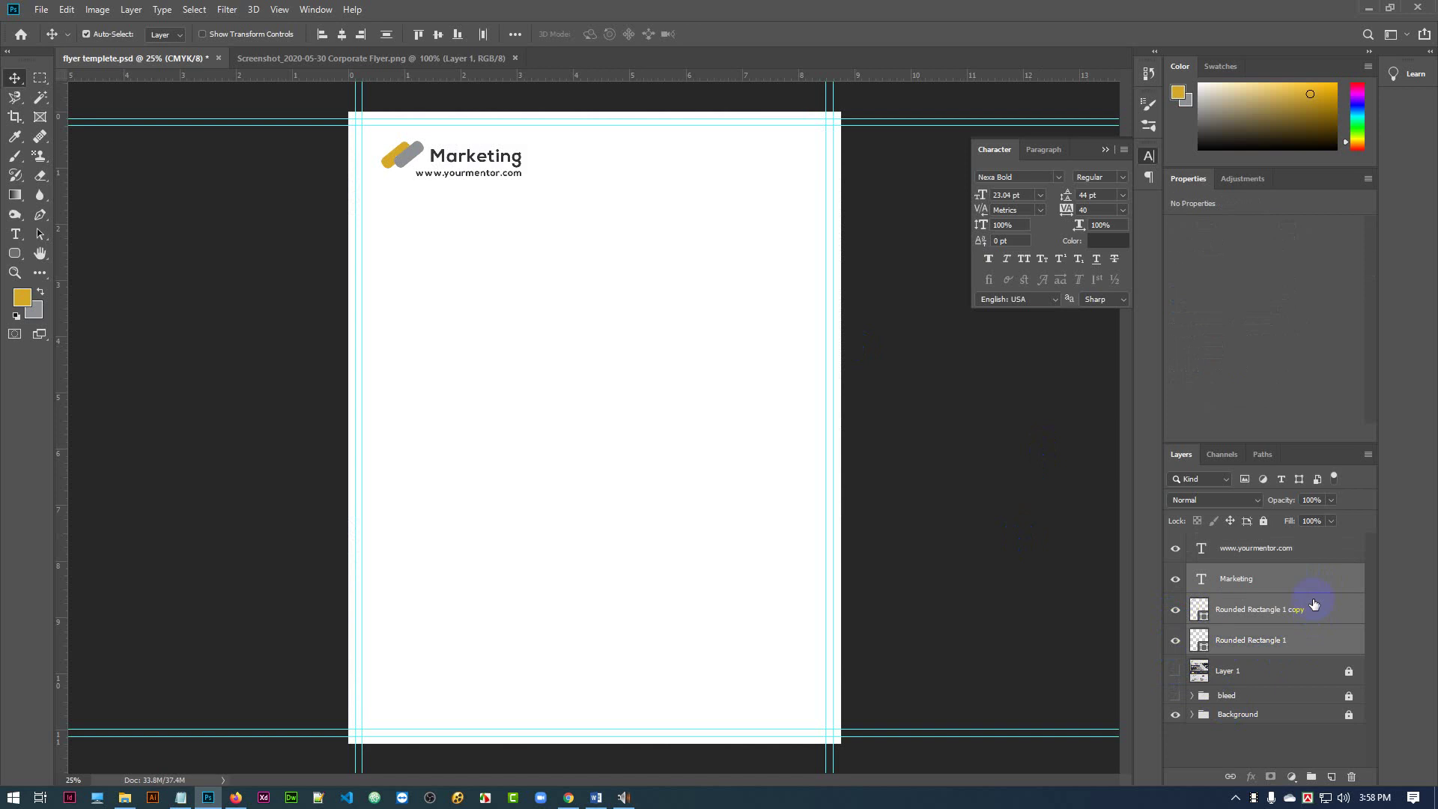
shift+click(1297, 552)
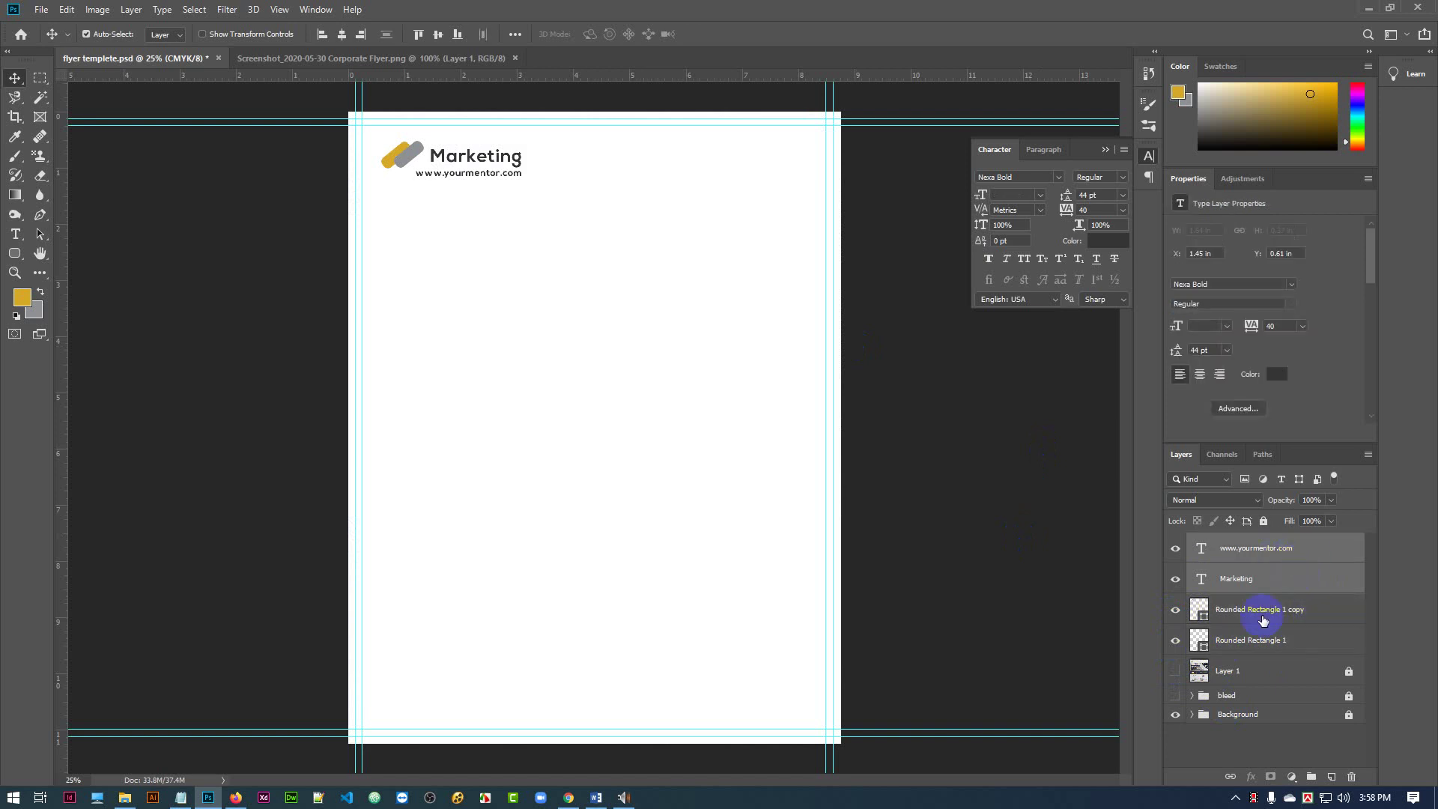
shift+click(1320, 611)
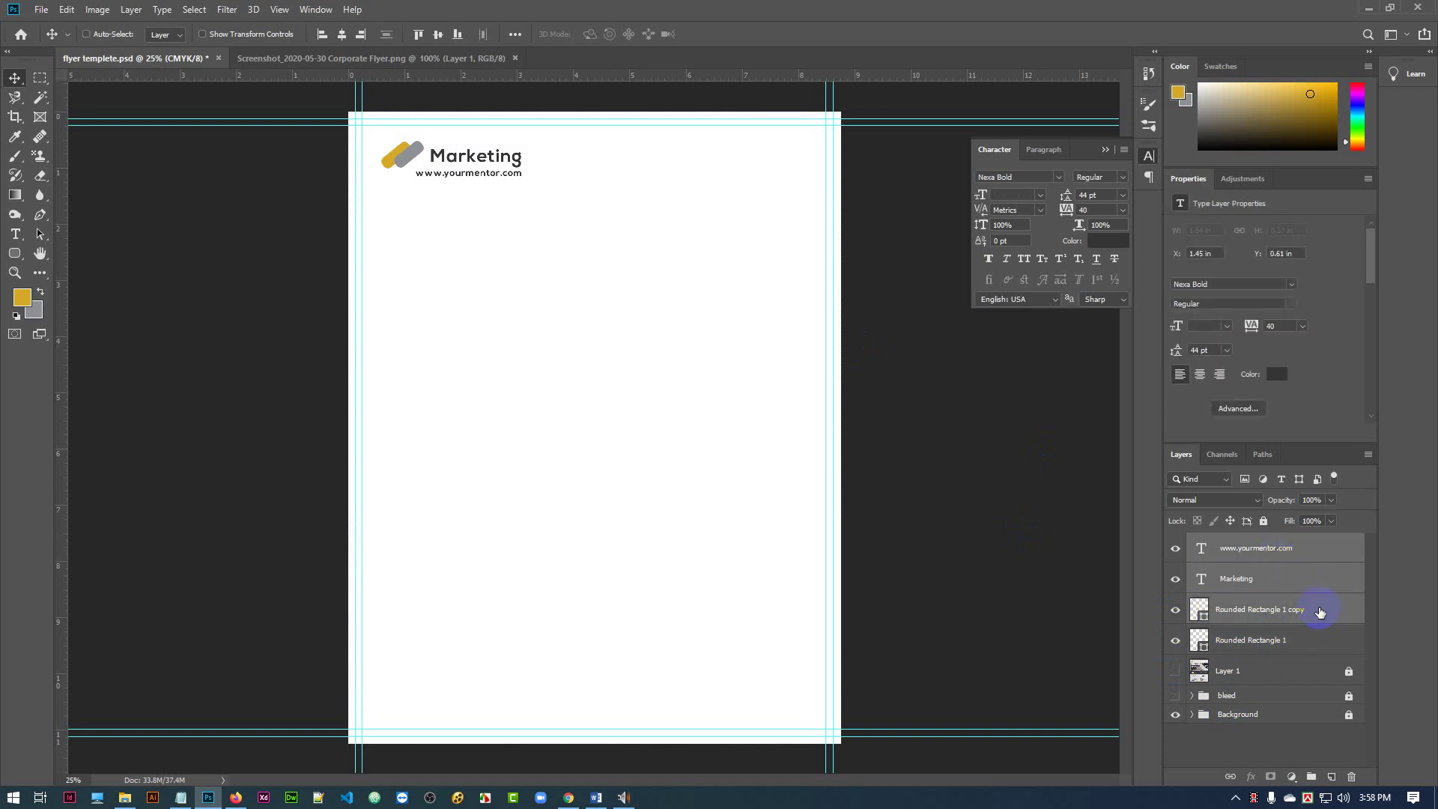
ctrl+click(1303, 649)
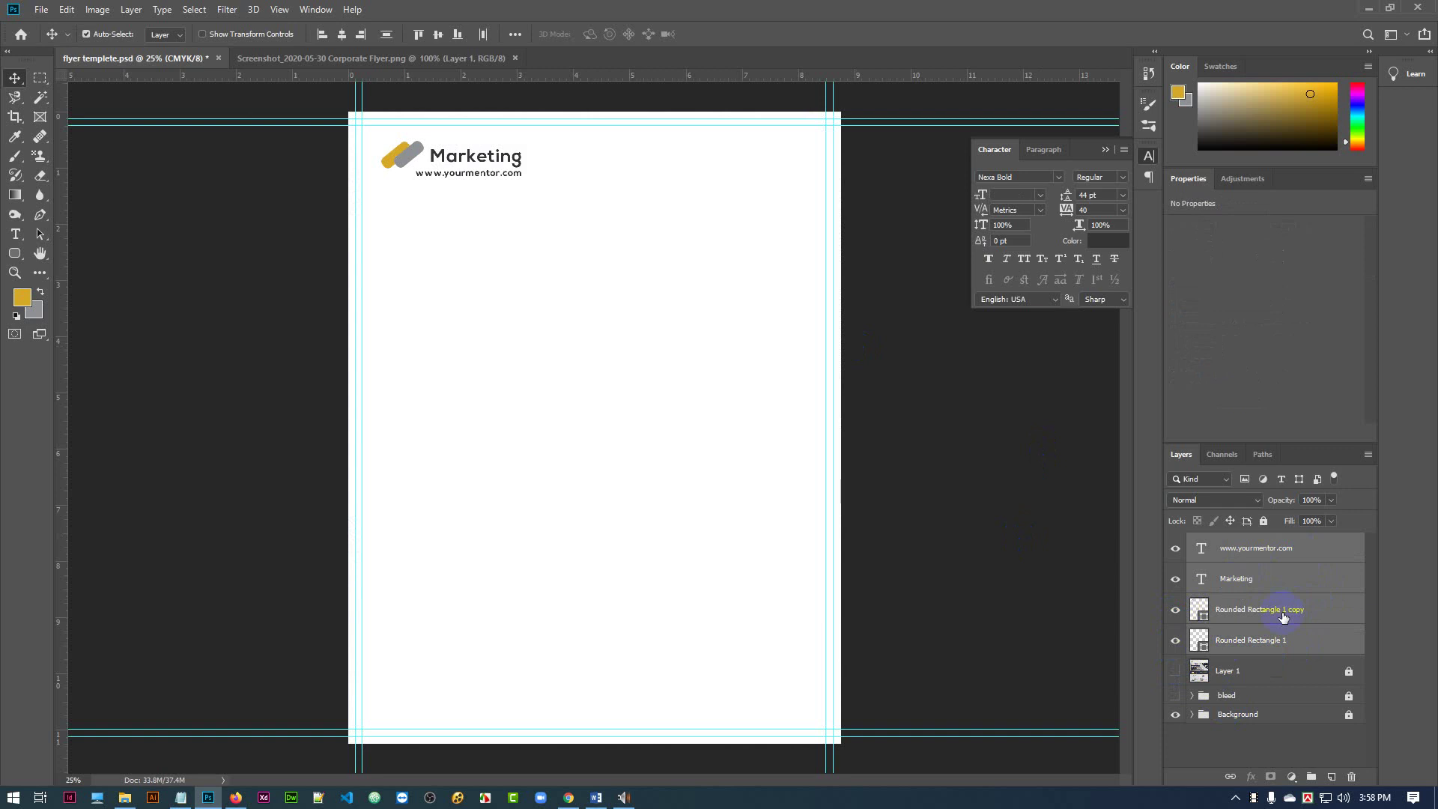
key(ctrl+g)
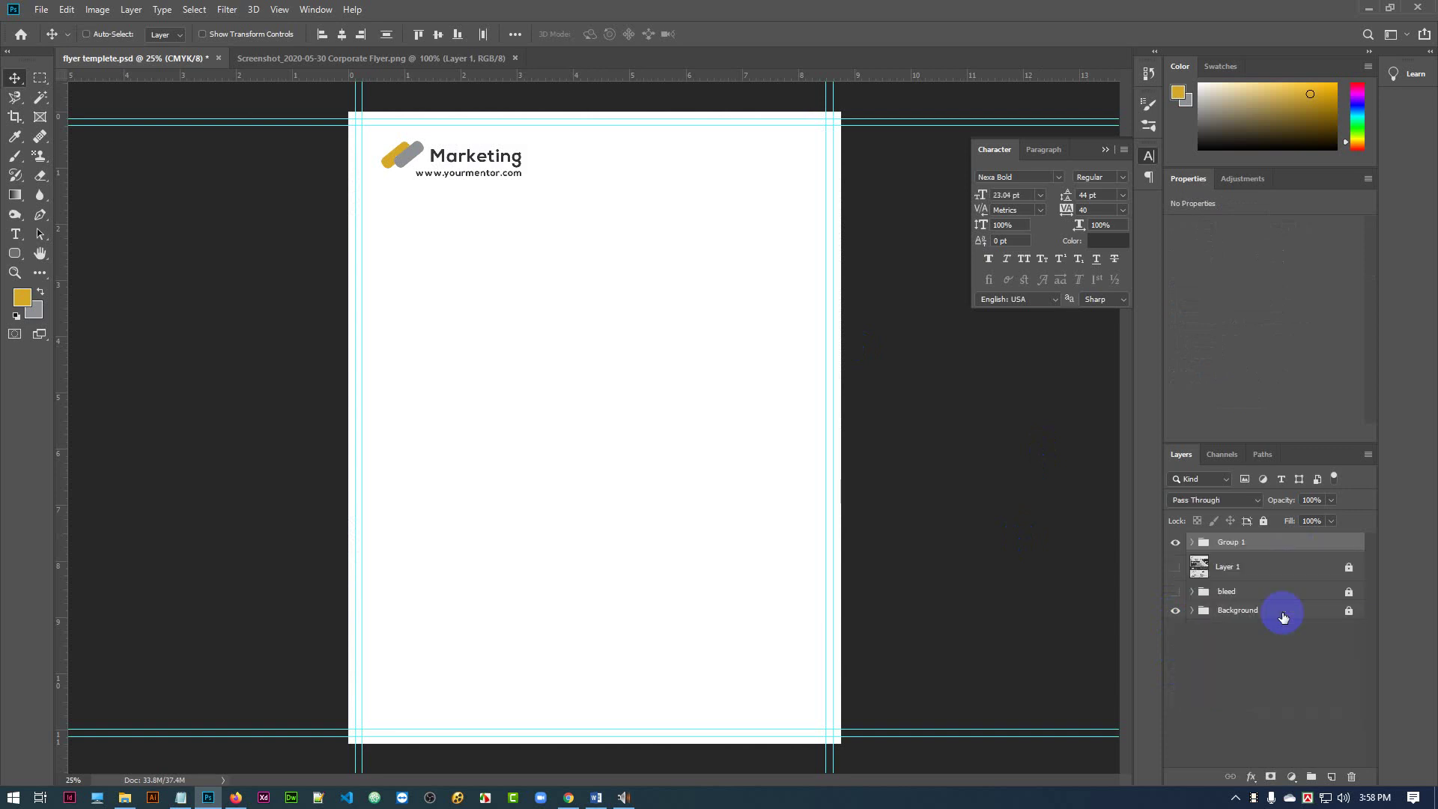
click(1175, 542)
click(1233, 548)
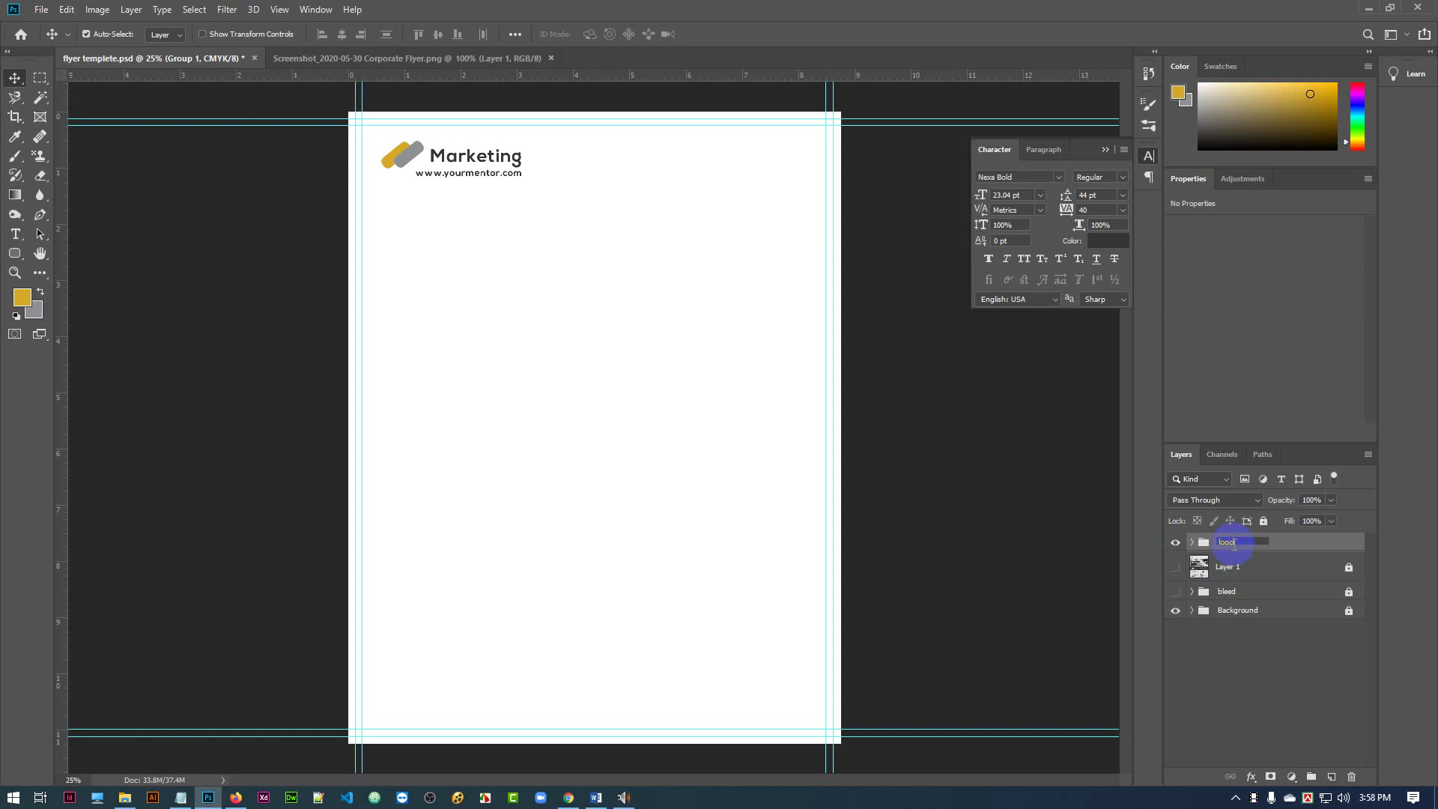
click(1270, 716)
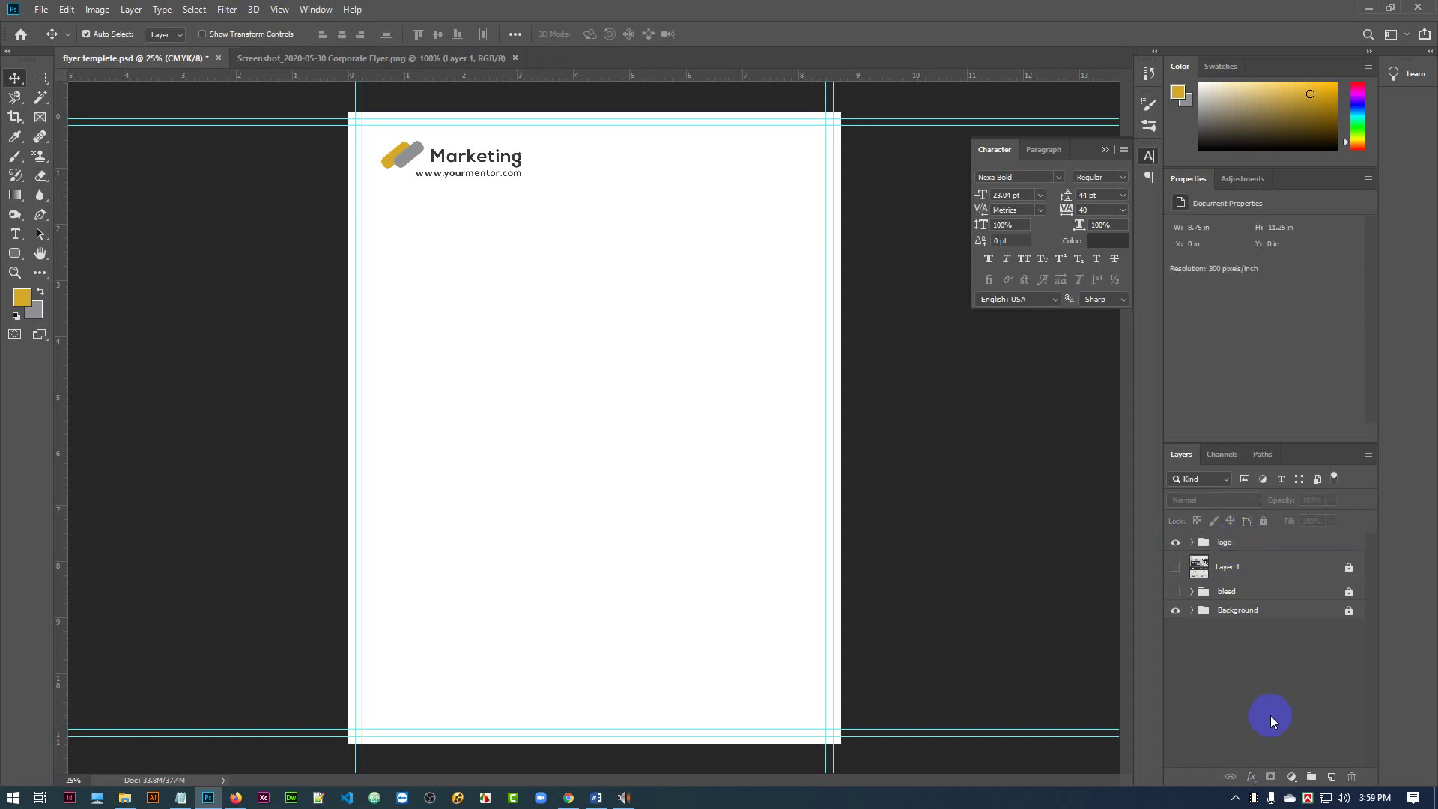
- Select the logo group, show the reference layer and save the flyer template
click(1256, 545)
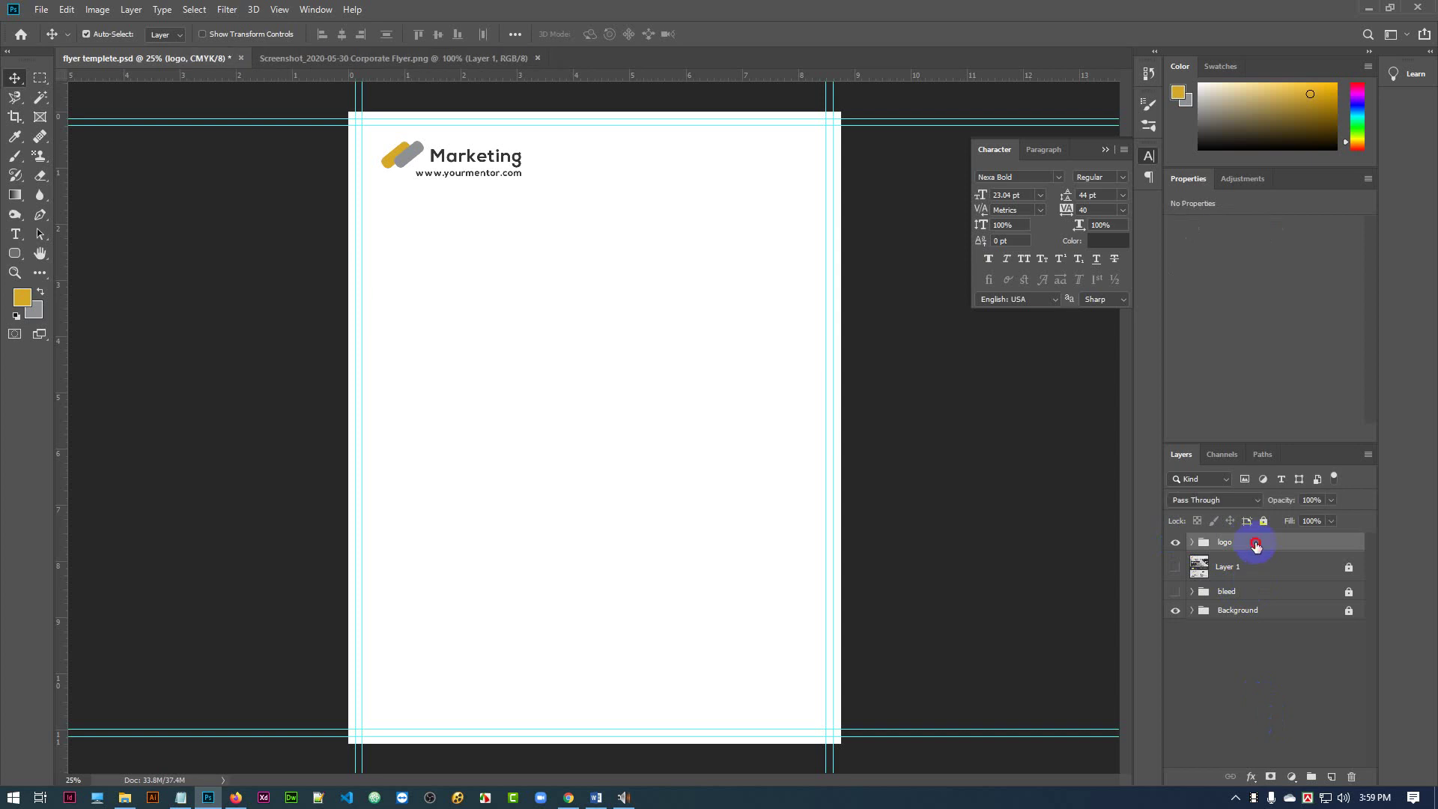
click(1182, 572)
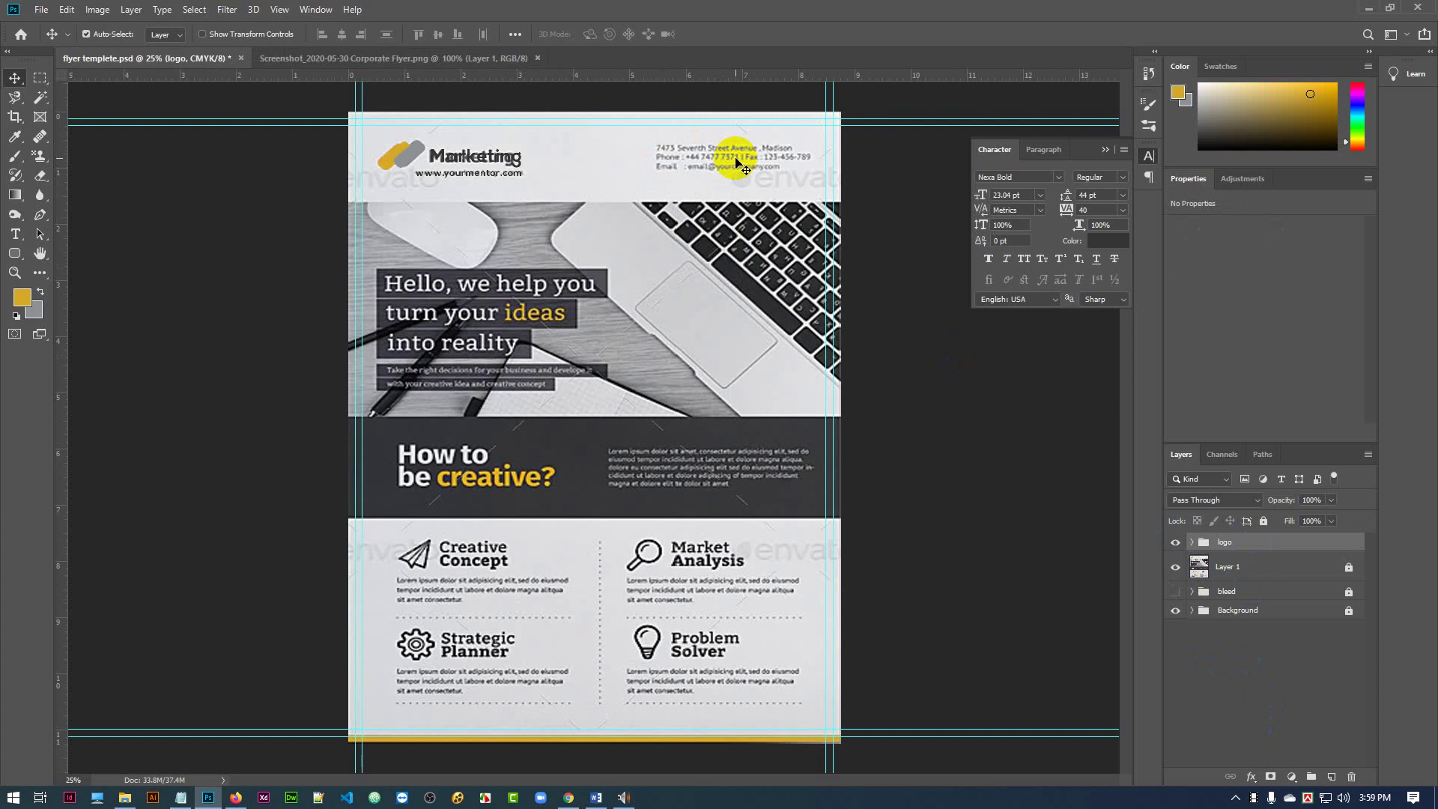
key(ctrl+s)
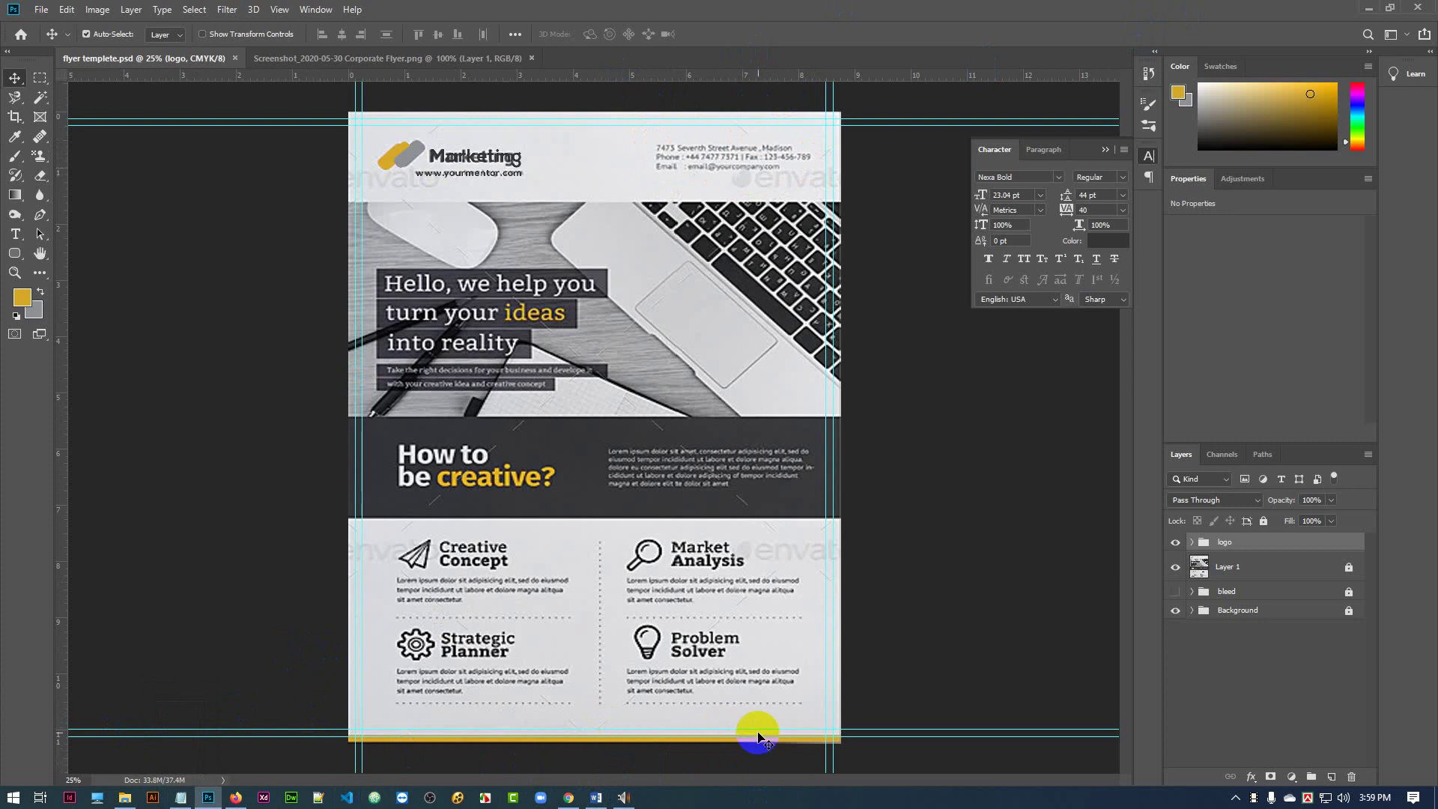
- Switch to Notepad and copy the address, phone/fax and email lines from flyer content.txt
click(180, 796)
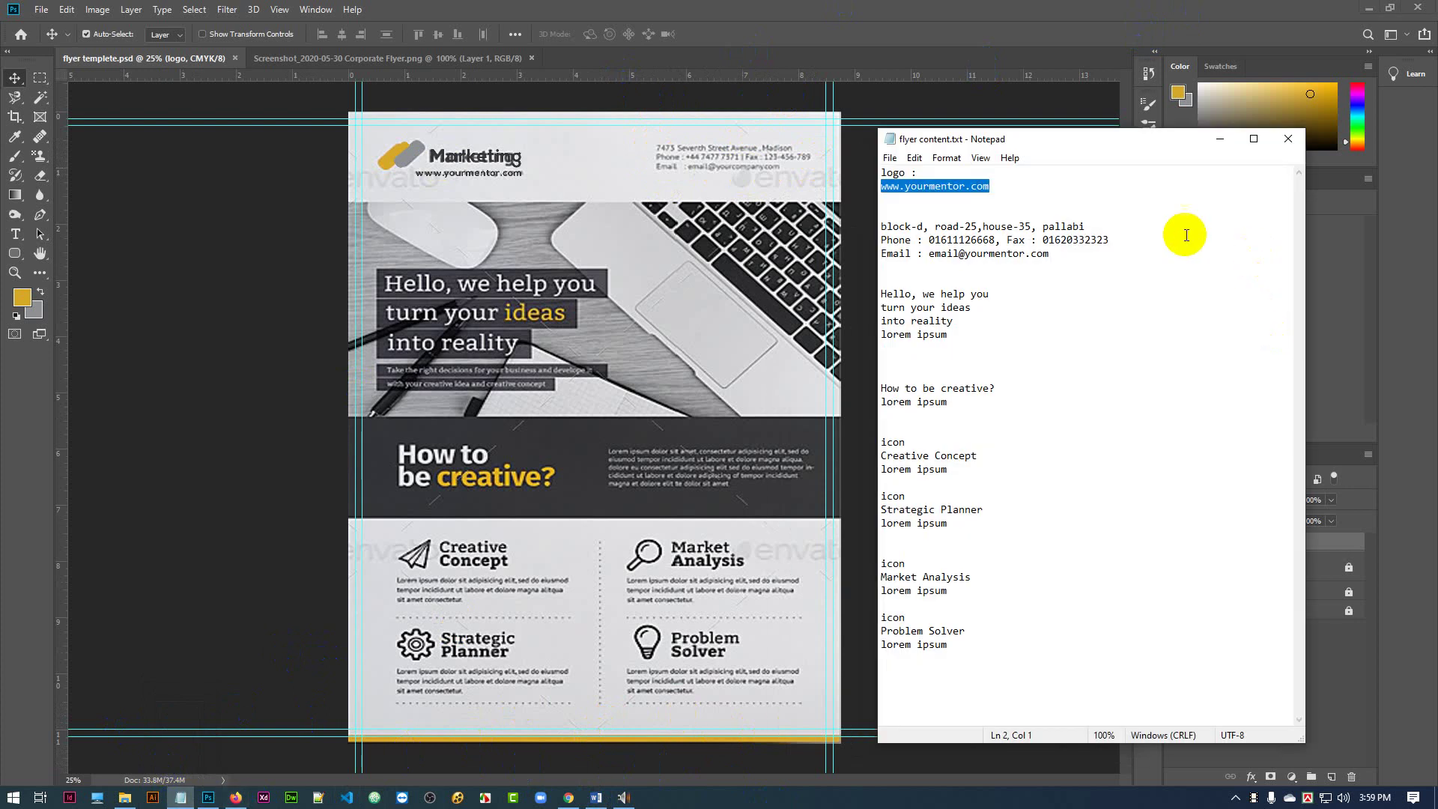
drag(1050, 255, 880, 224)
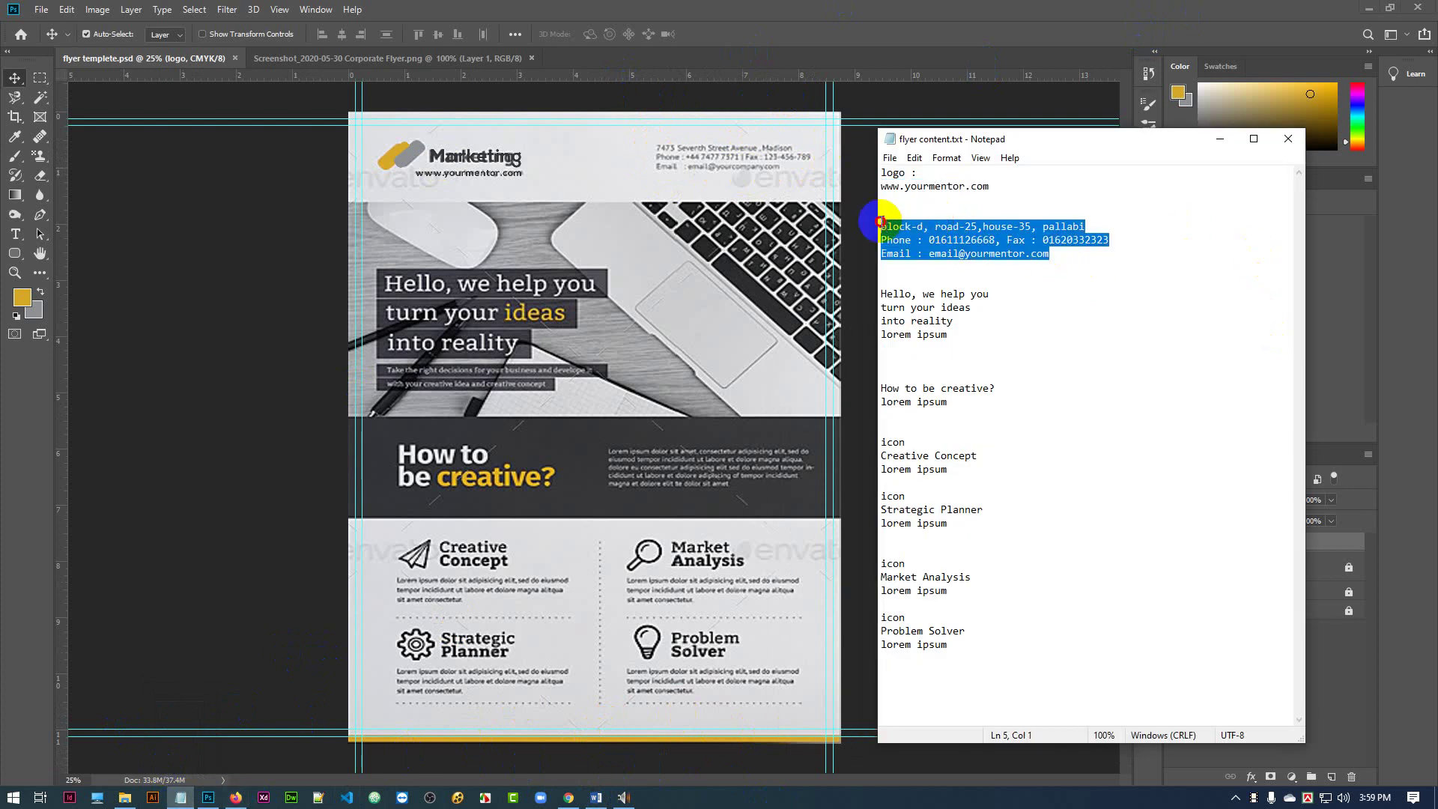
click(1214, 140)
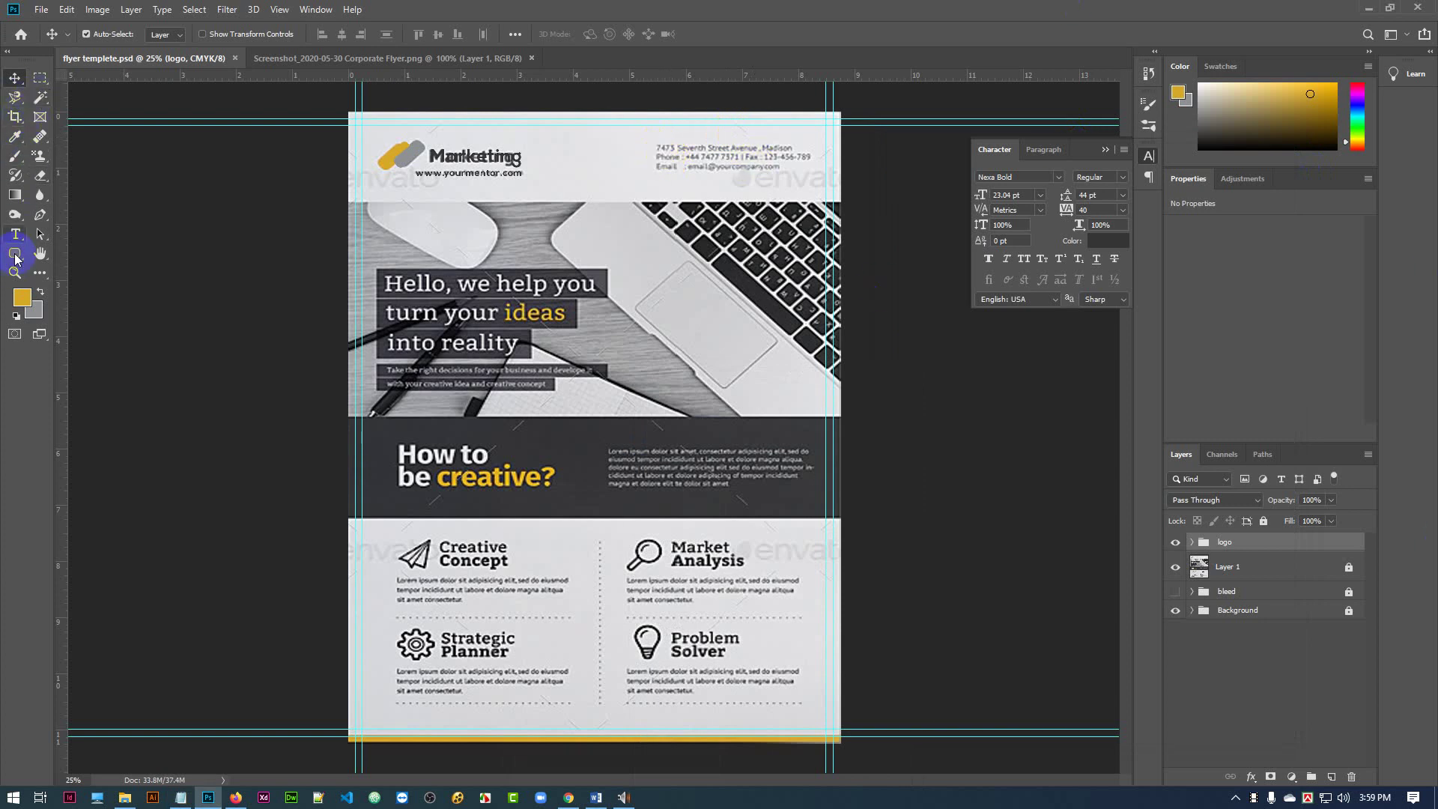
- Switch to the Type tool, draw a text box over the reference's header contact details and paste the copied contact lines
click(14, 234)
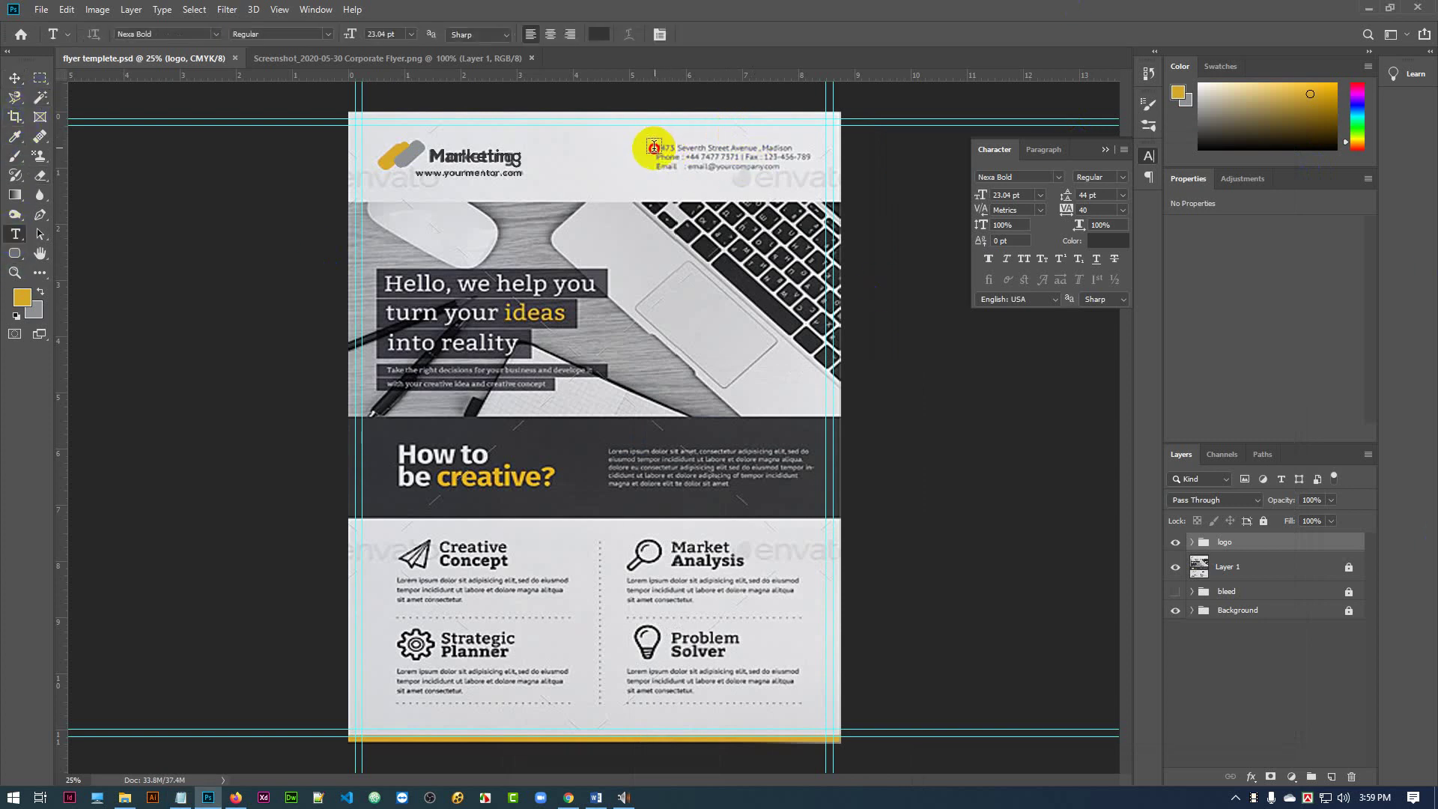
drag(654, 148, 817, 183)
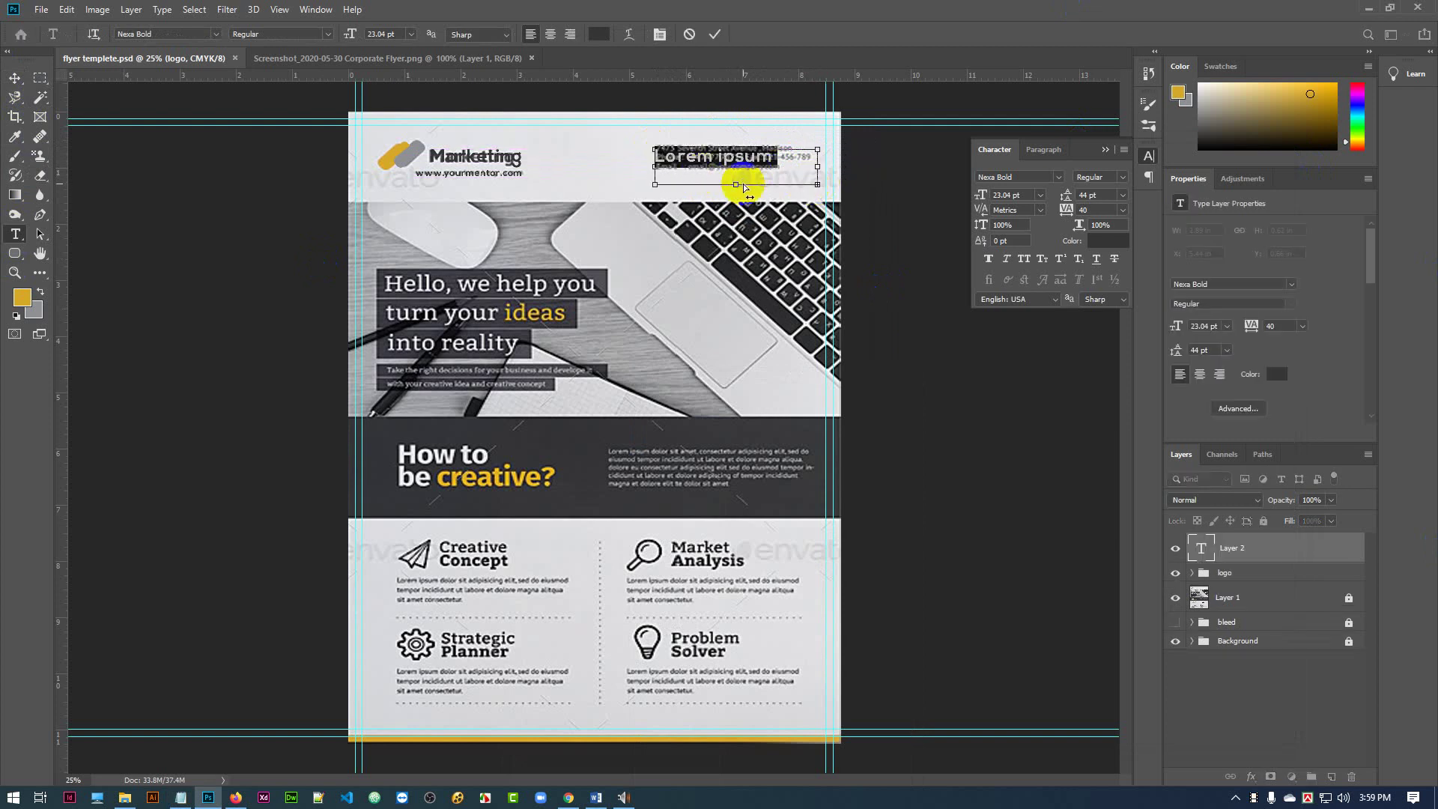
text(blocked,)
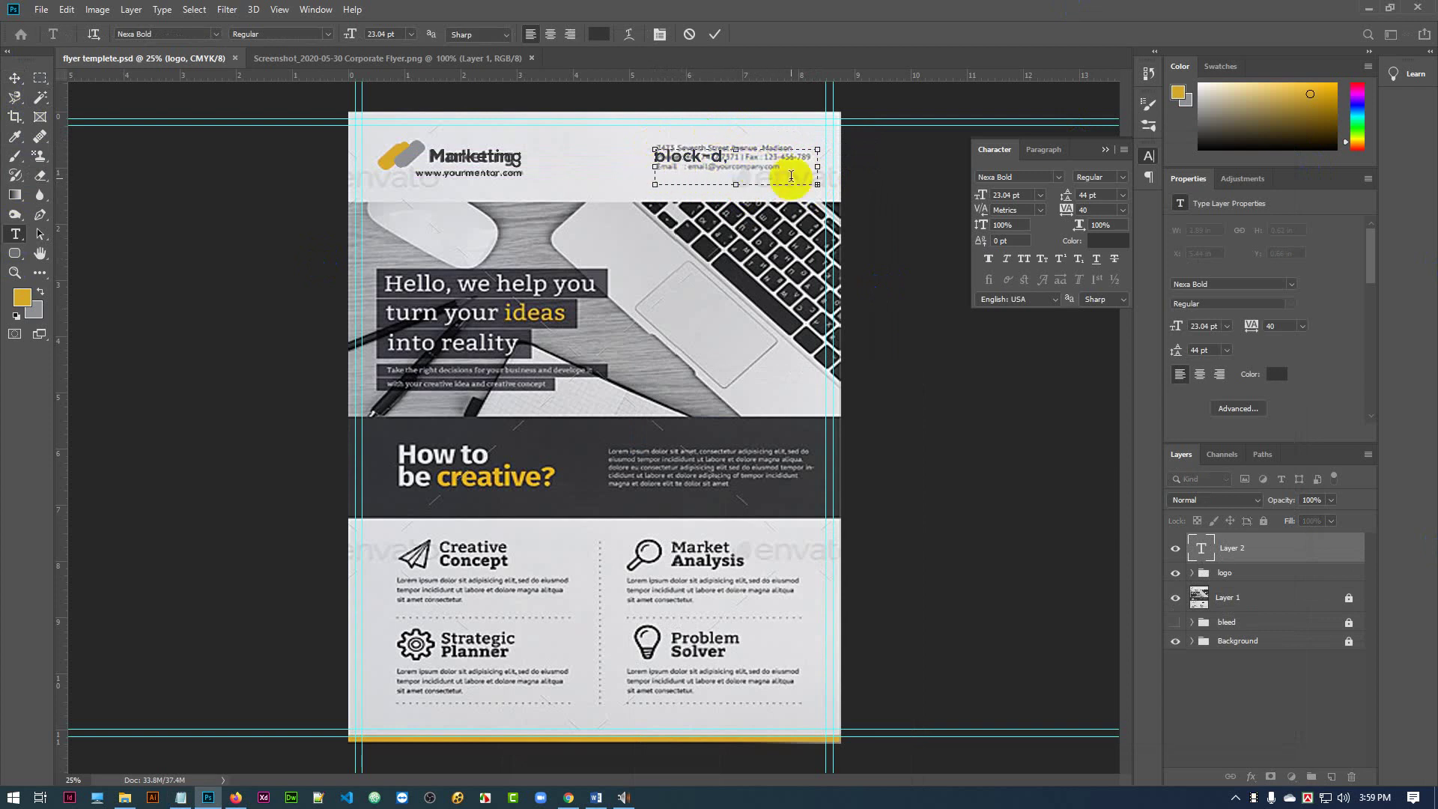
- Enlarge the contact text box to about 4.63 by 0.85 in and set its text to 14.01 pt with 36 pt leading
click(381, 34)
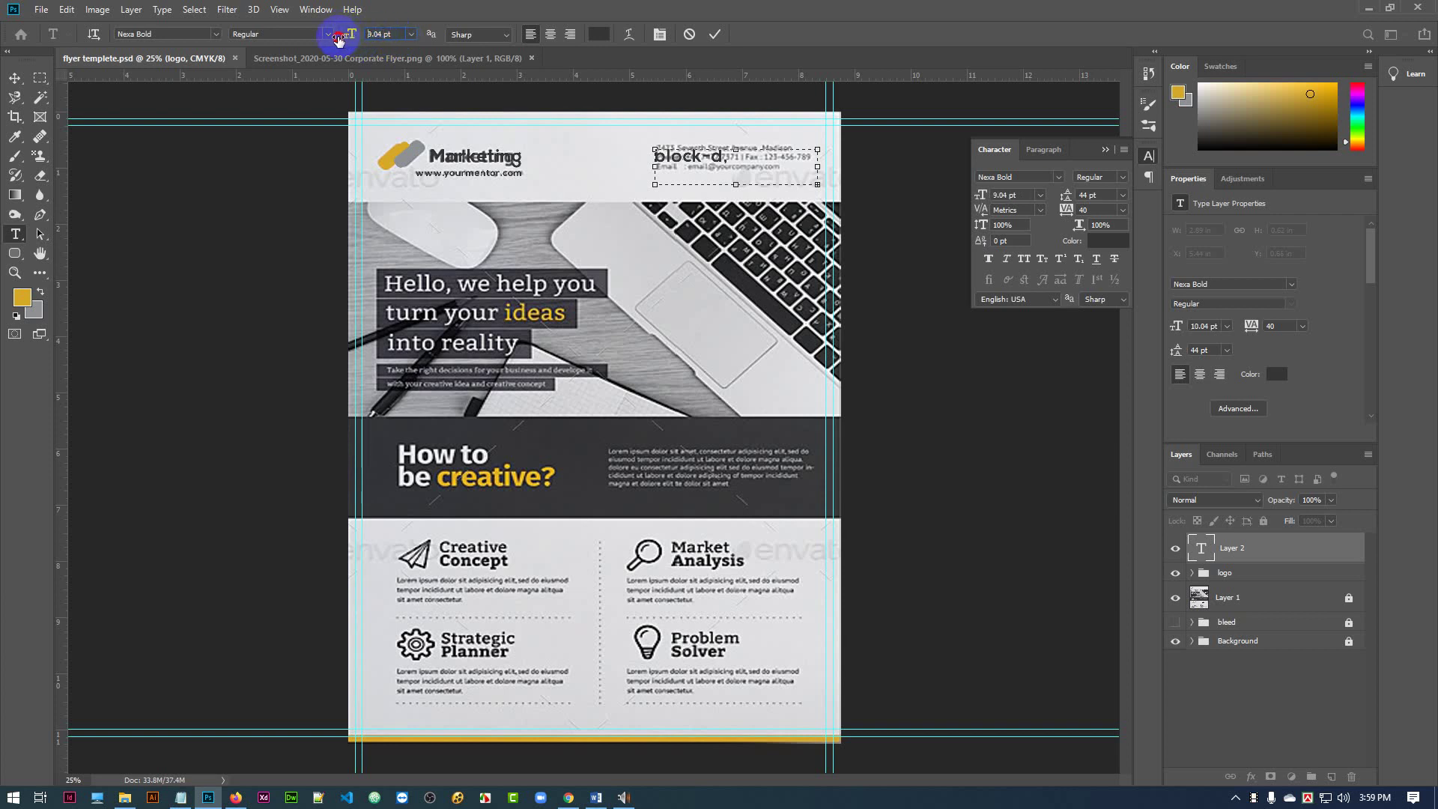
drag(339, 40, 333, 40)
click(712, 151)
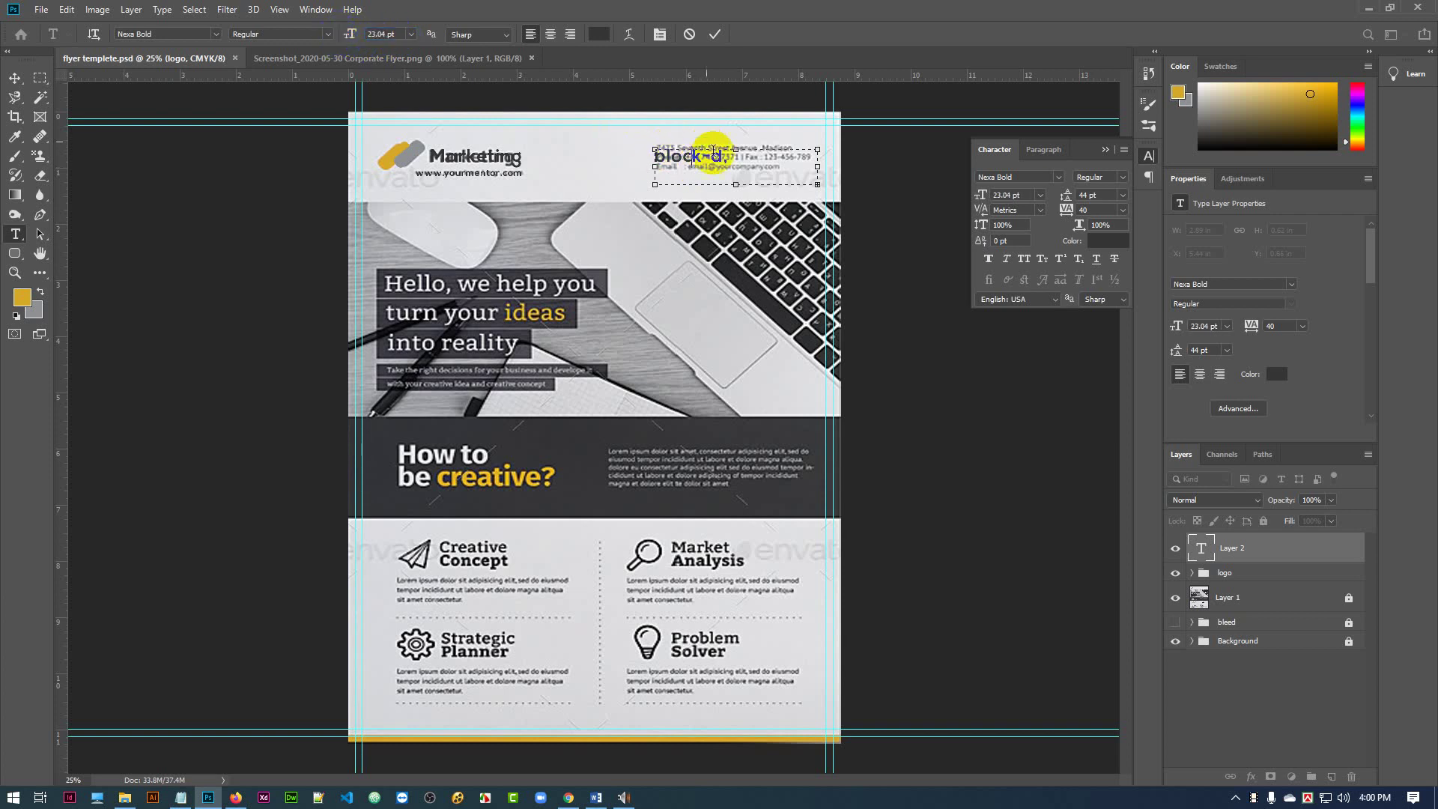
key(ctrl+a)
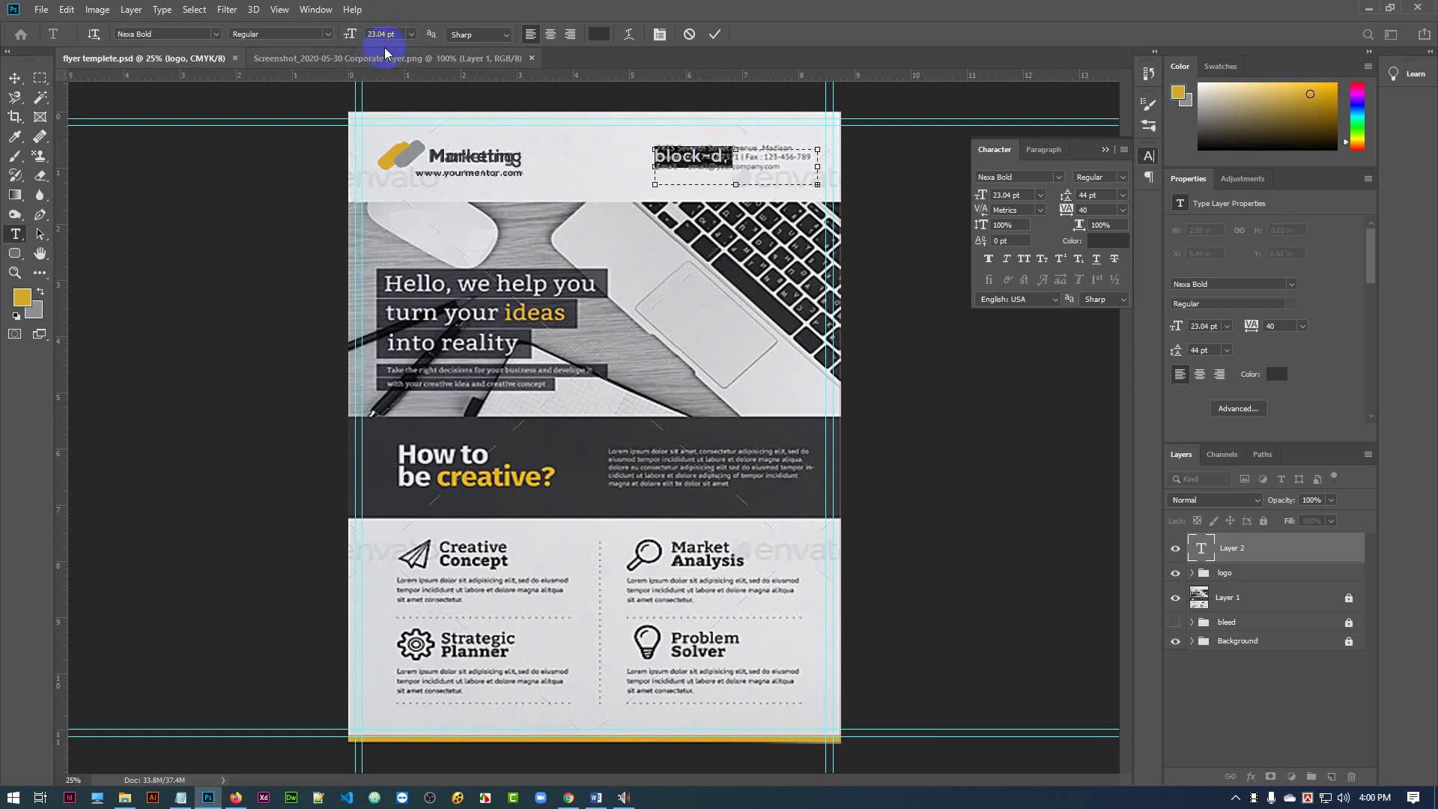
mouse_move(344, 37)
mouse_down()
mouse_move(385, 33)
mouse_move(345, 39)
mouse_up()
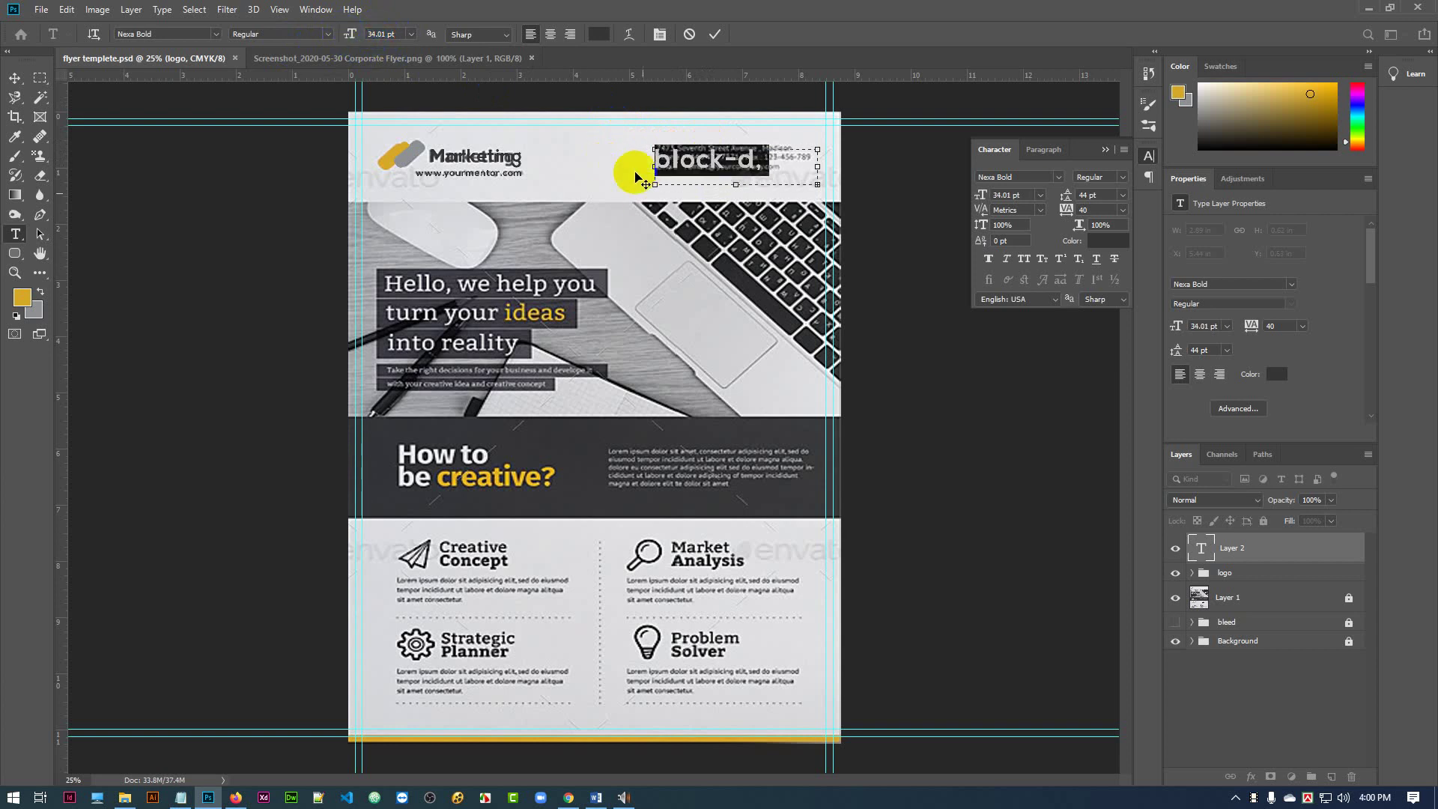
drag(654, 166, 621, 166)
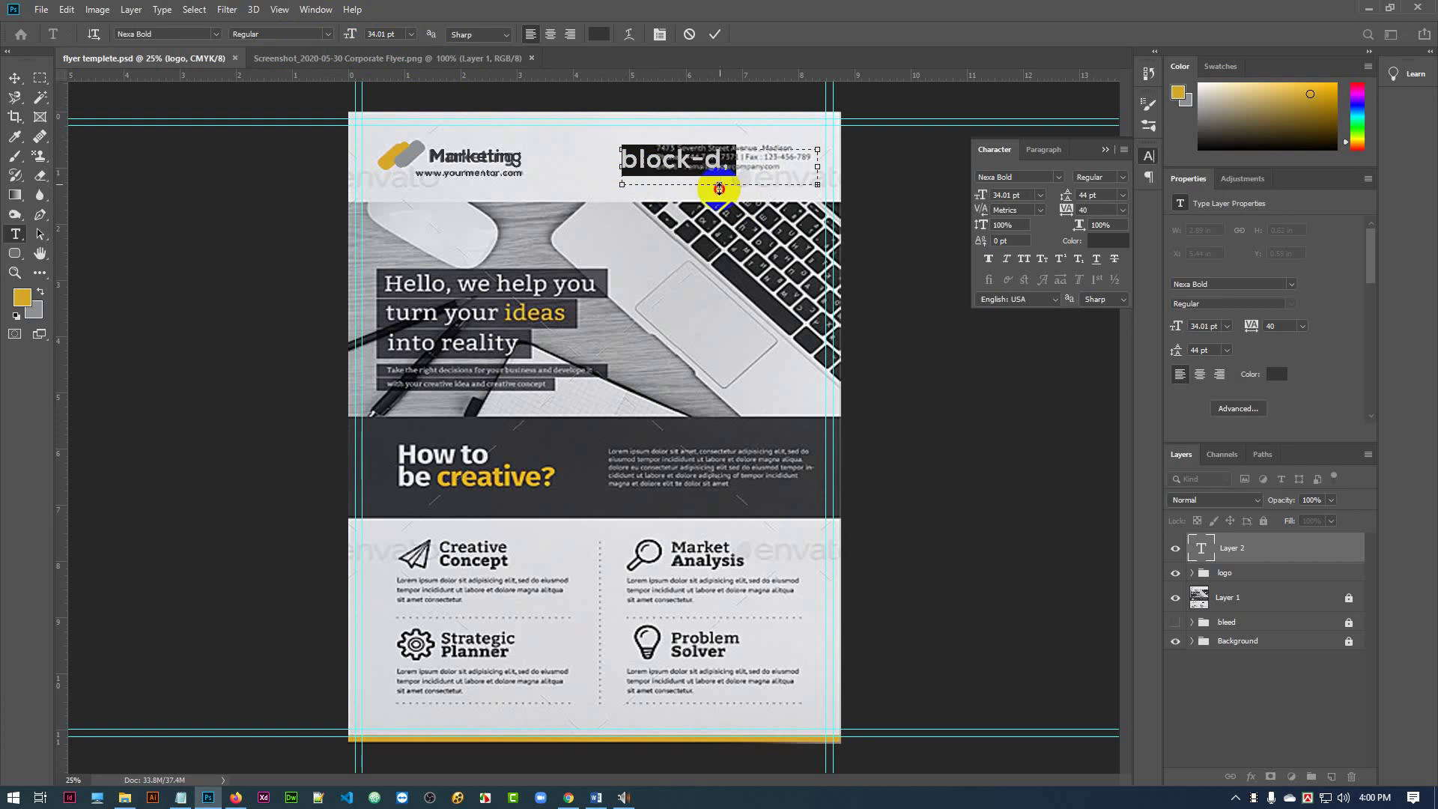
drag(347, 38, 339, 39)
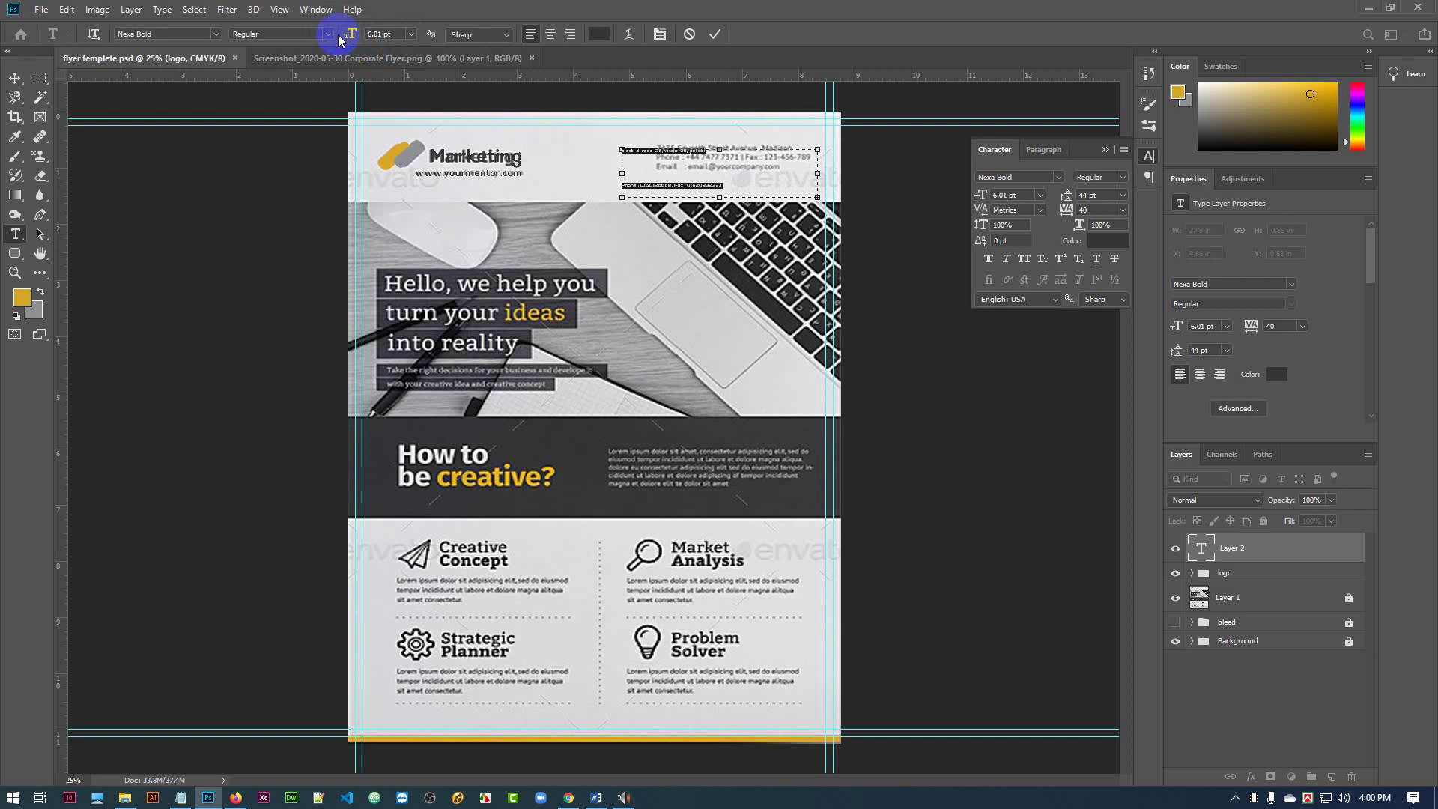
drag(343, 36, 353, 38)
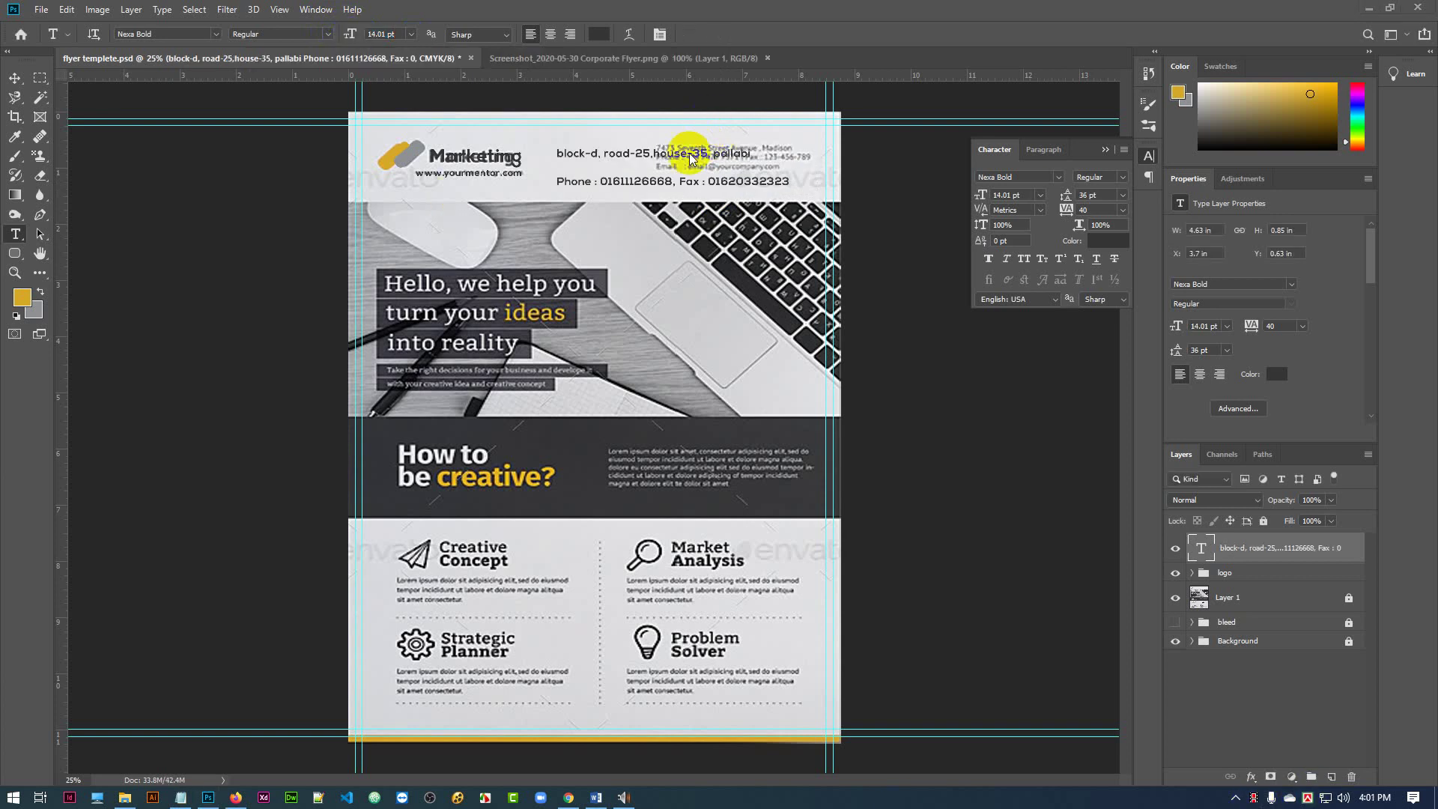
- Move the contact text block to about X 4.12 in and Y 0.59 in, and collapse the character settings
click(703, 152)
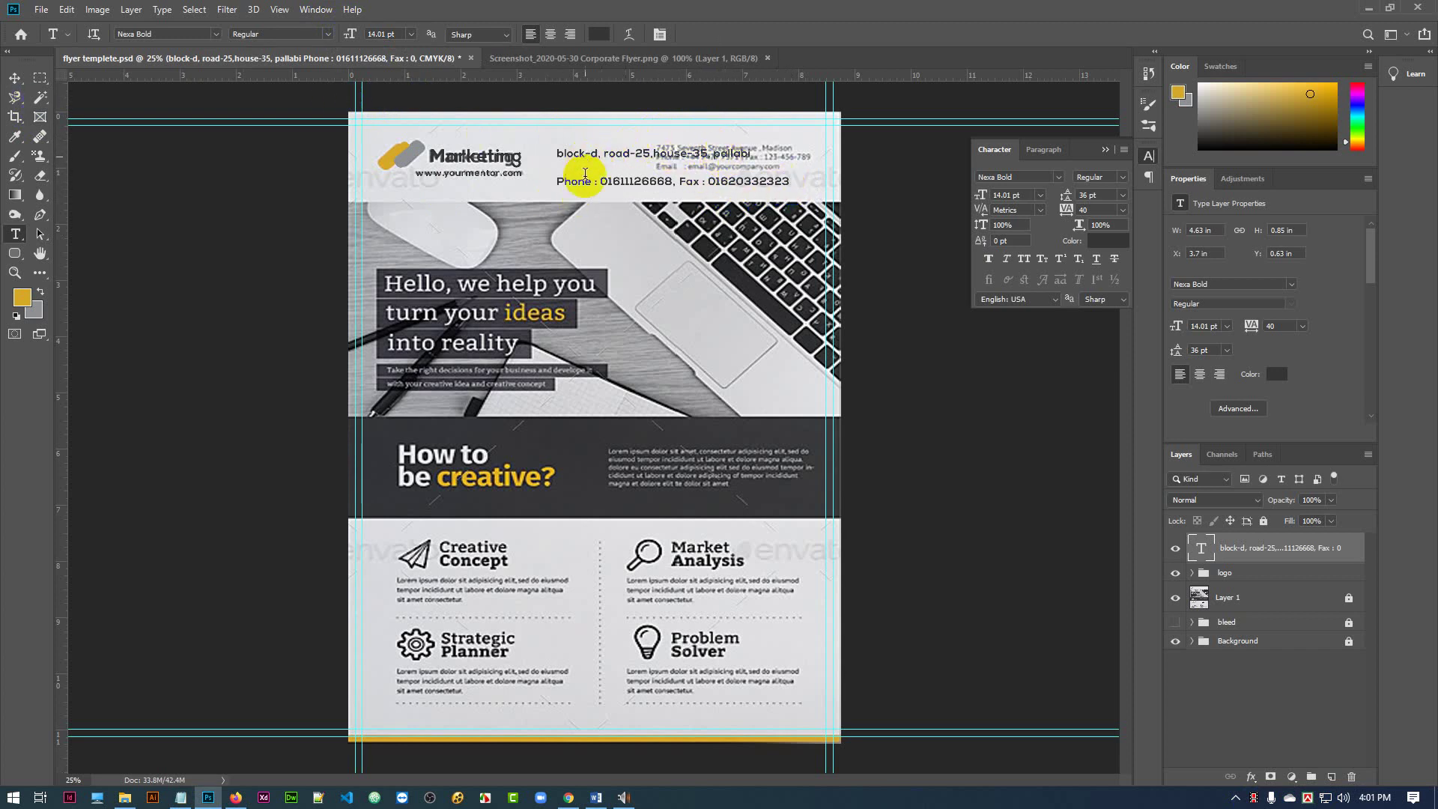
click(15, 78)
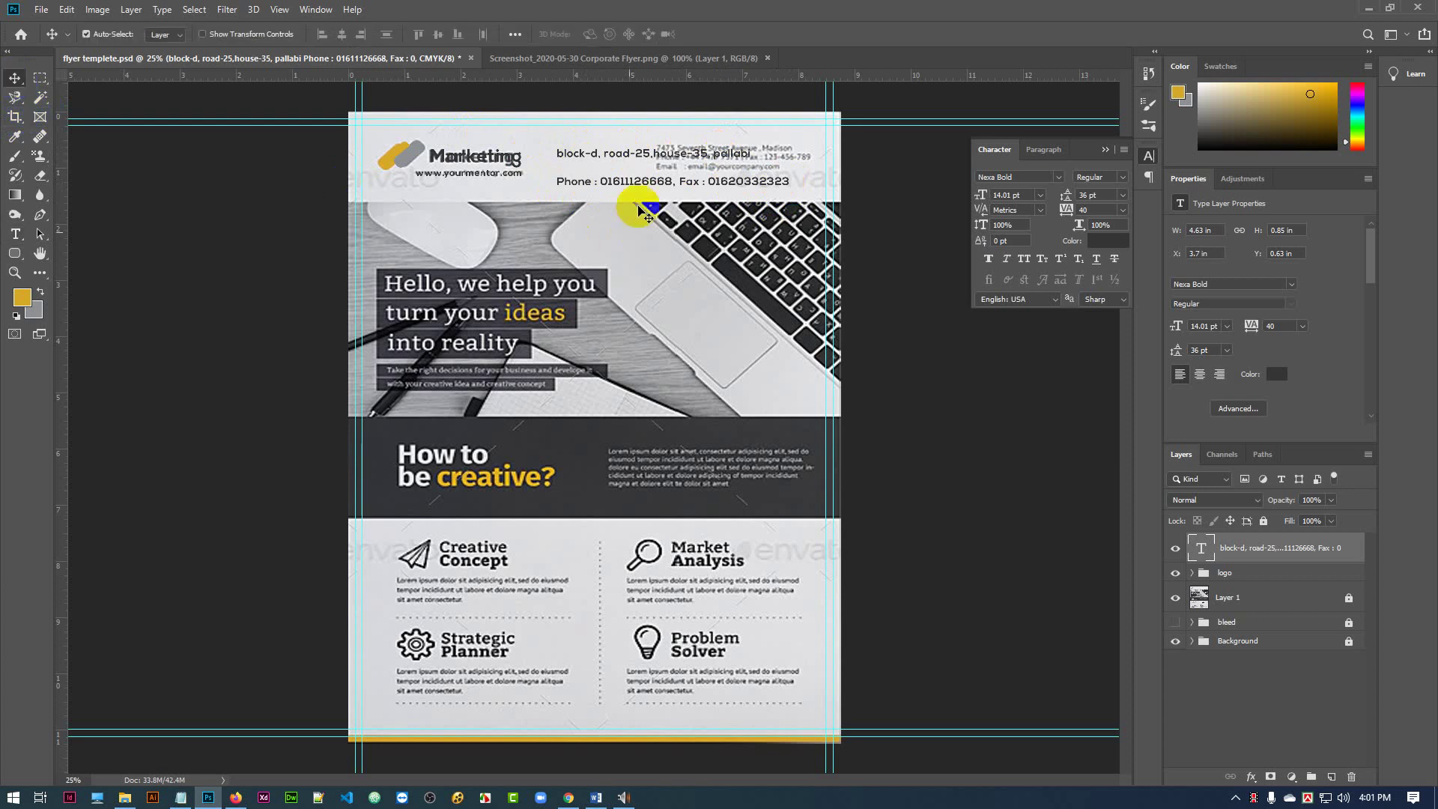
mouse_move(639, 186)
mouse_down()
mouse_move(681, 178)
mouse_move(662, 184)
mouse_up()
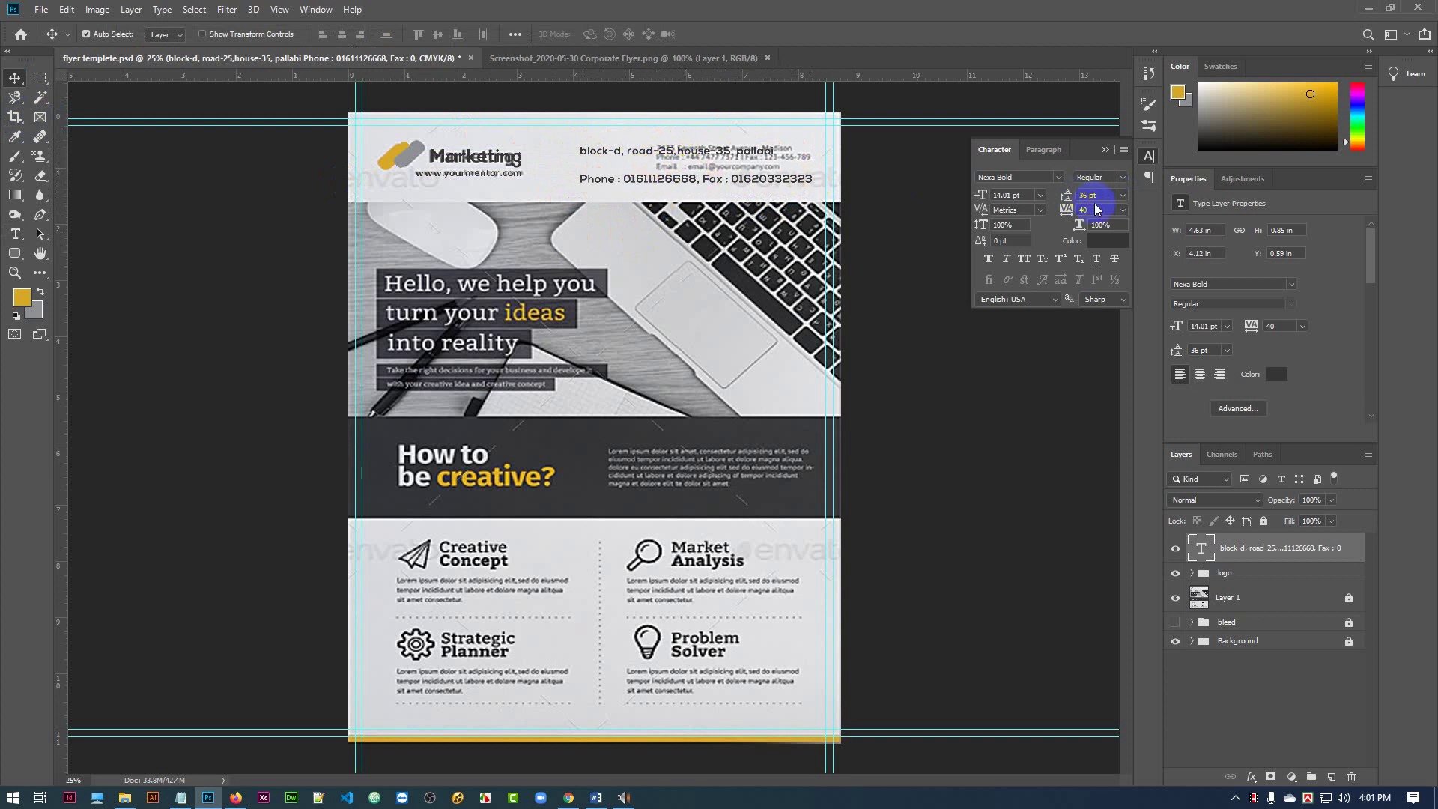
click(1106, 151)
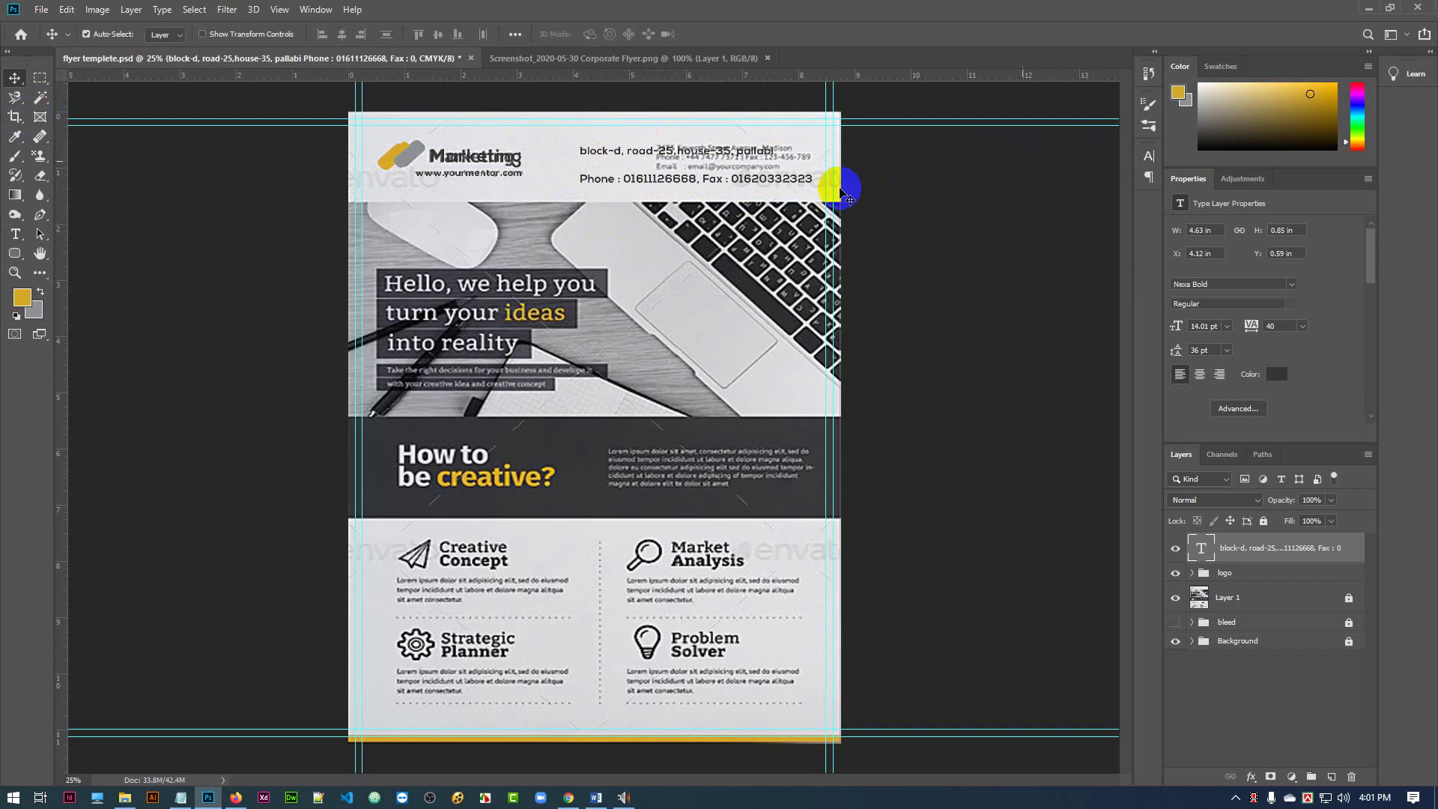
- Select all of the contact text and set its leading to Auto
double_click(1204, 551)
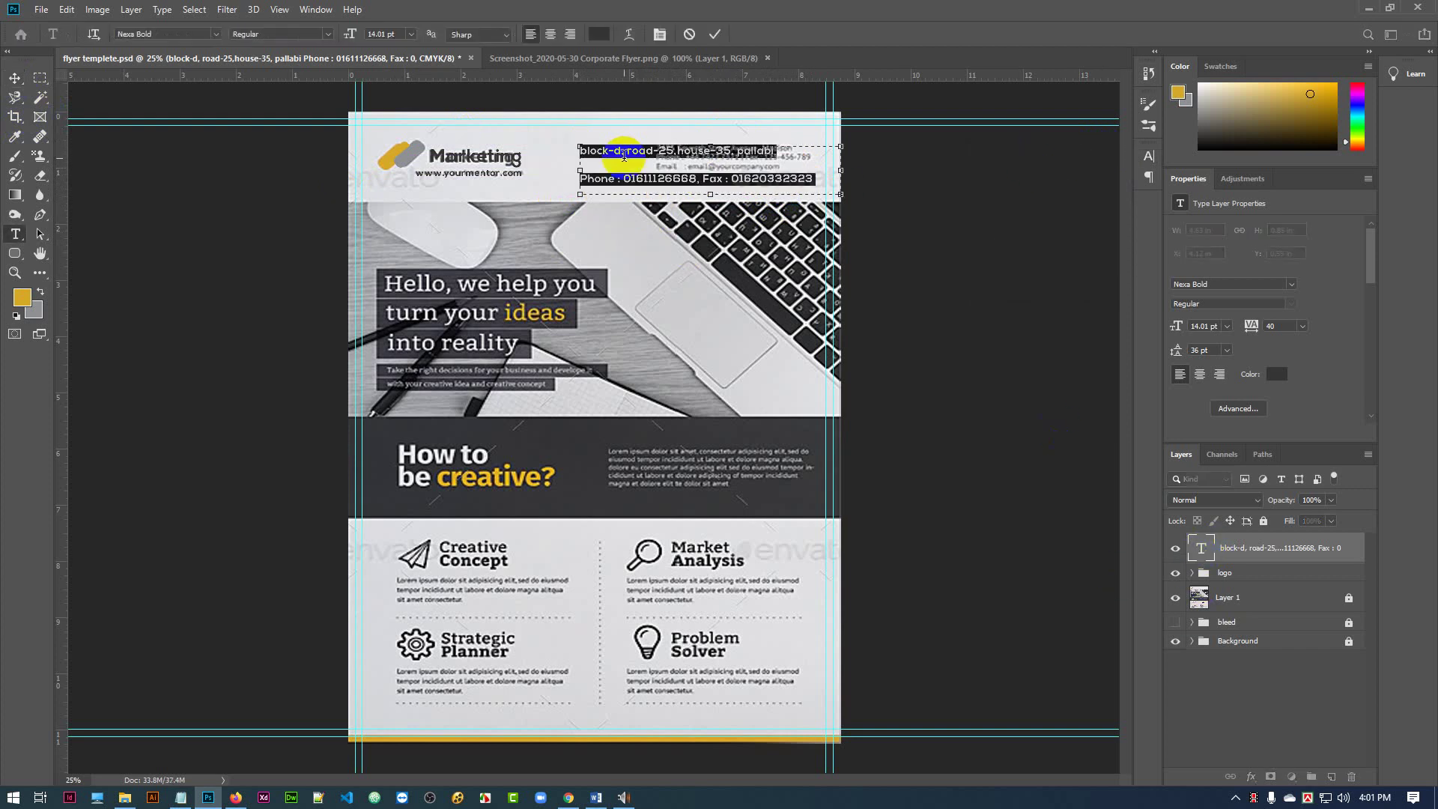
click(1148, 156)
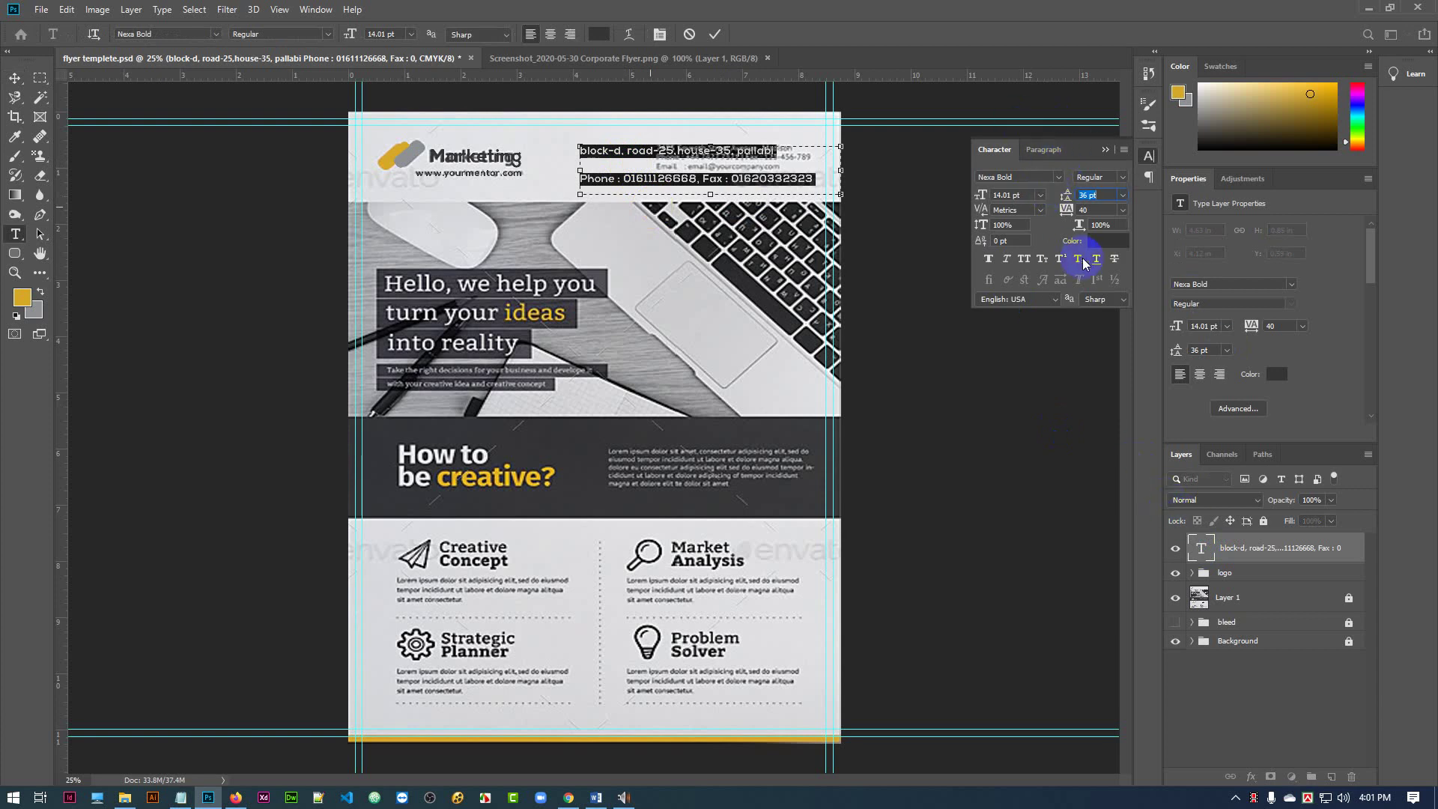
double_click(1087, 195)
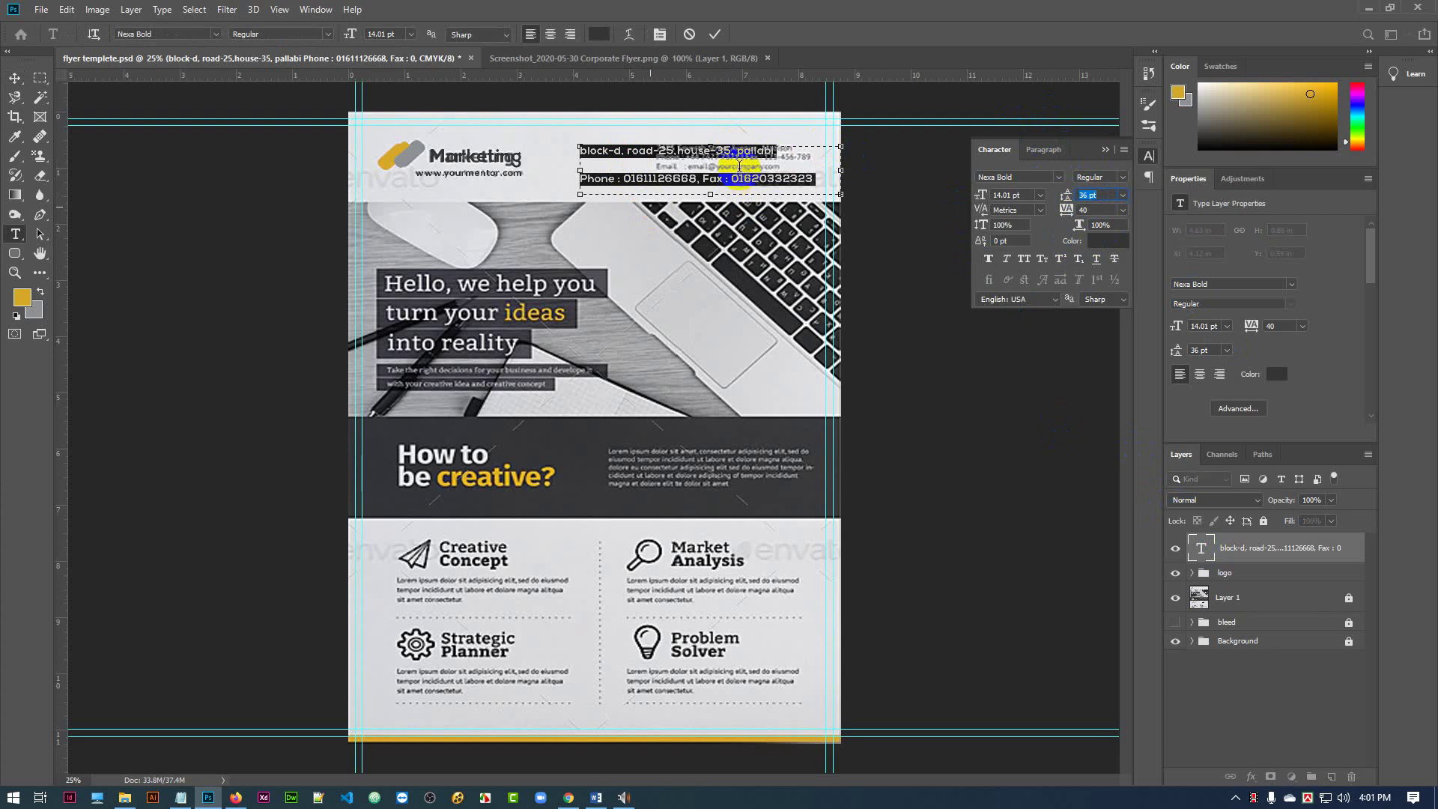
click(1123, 197)
click(1097, 212)
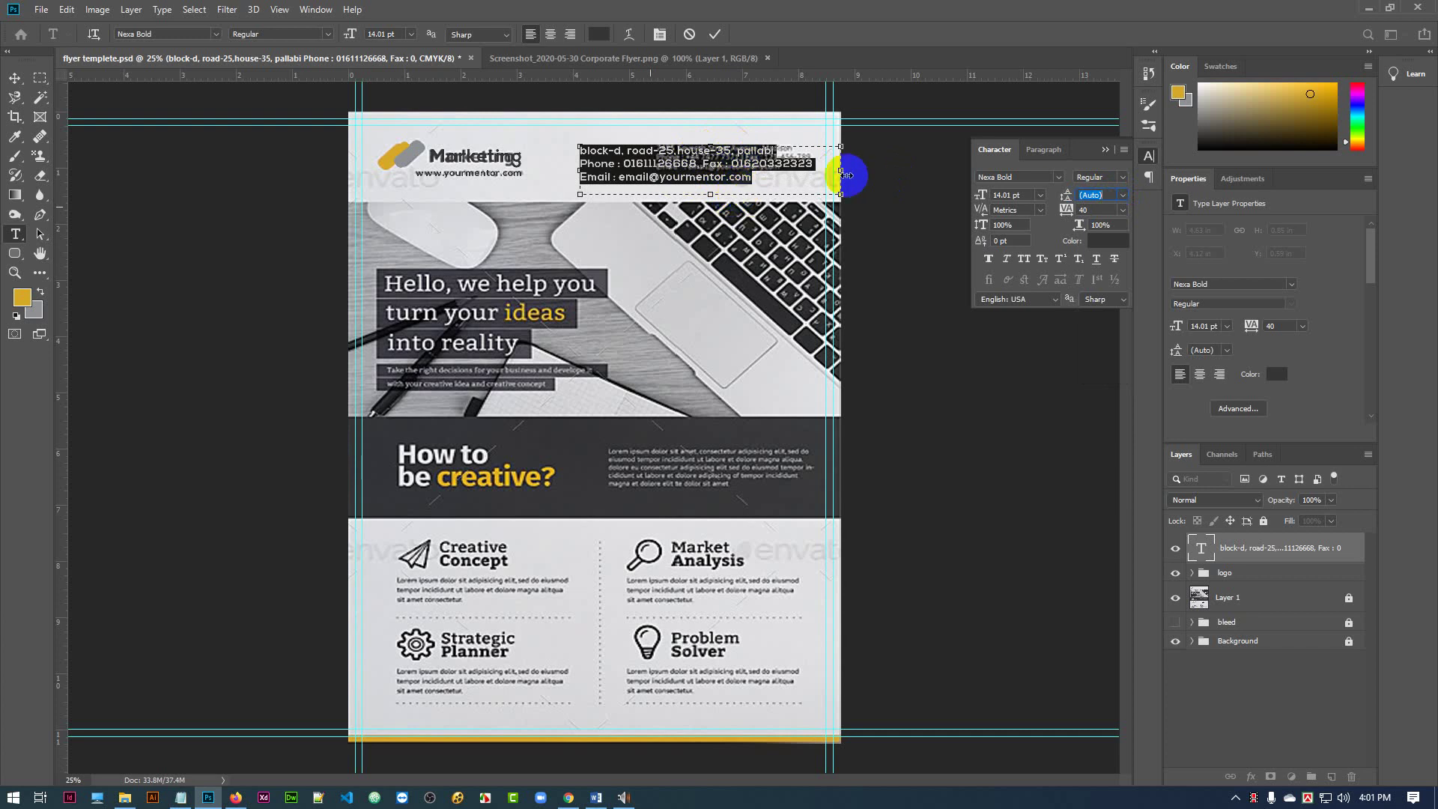
- Narrow the contact text box to about 4.37 in wide and move it to about X 4.48 in and Y 0.54 in
drag(841, 171, 825, 172)
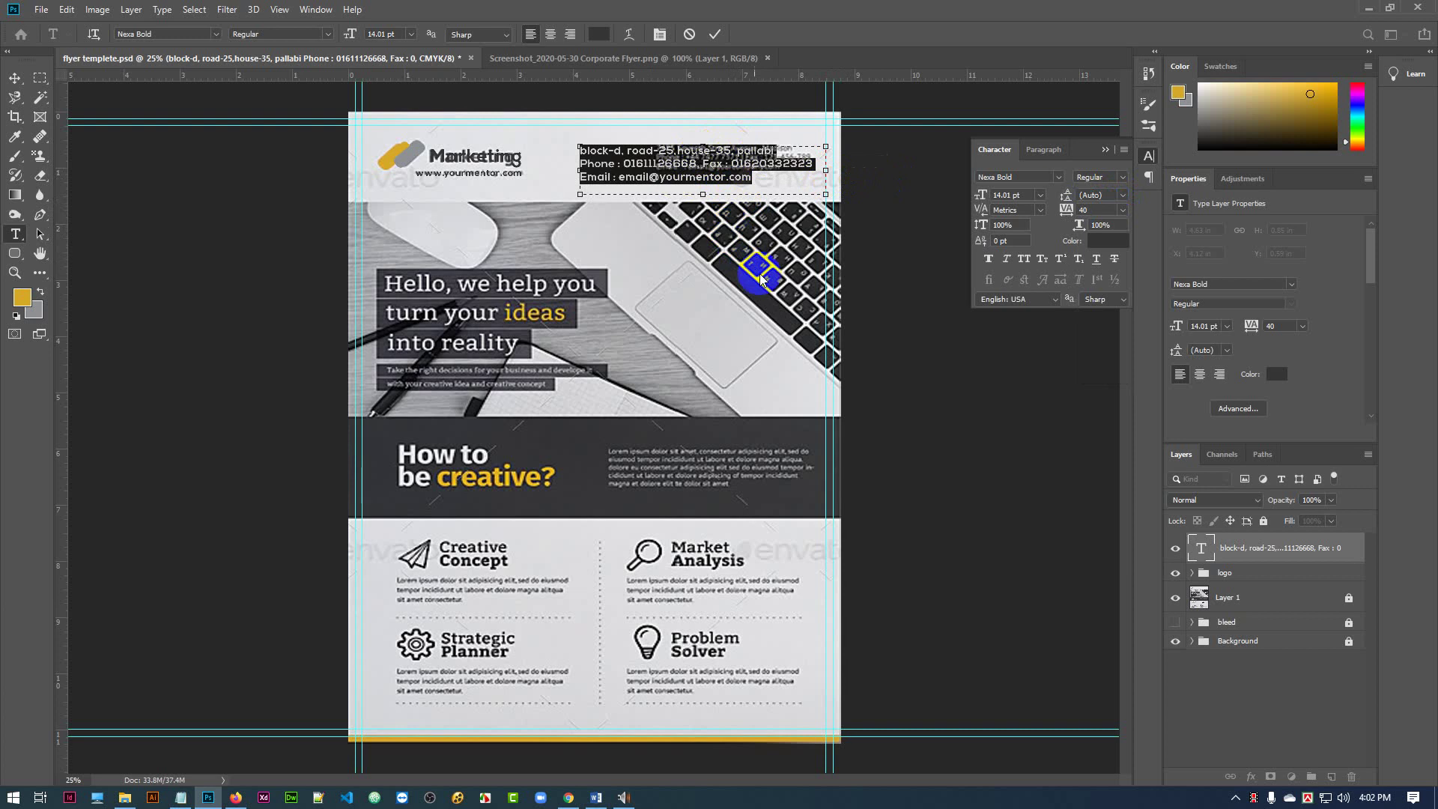
click(771, 161)
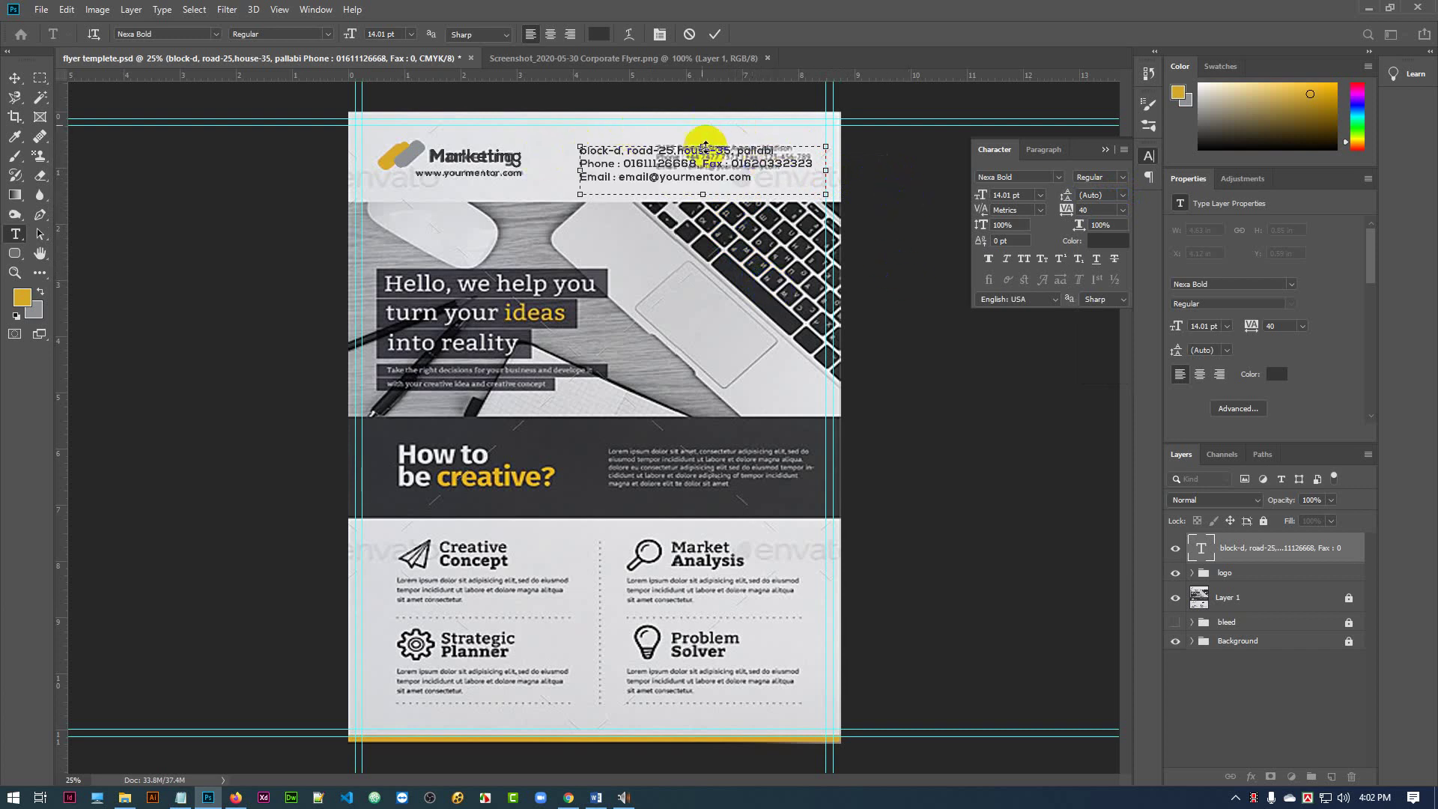
click(716, 34)
click(15, 78)
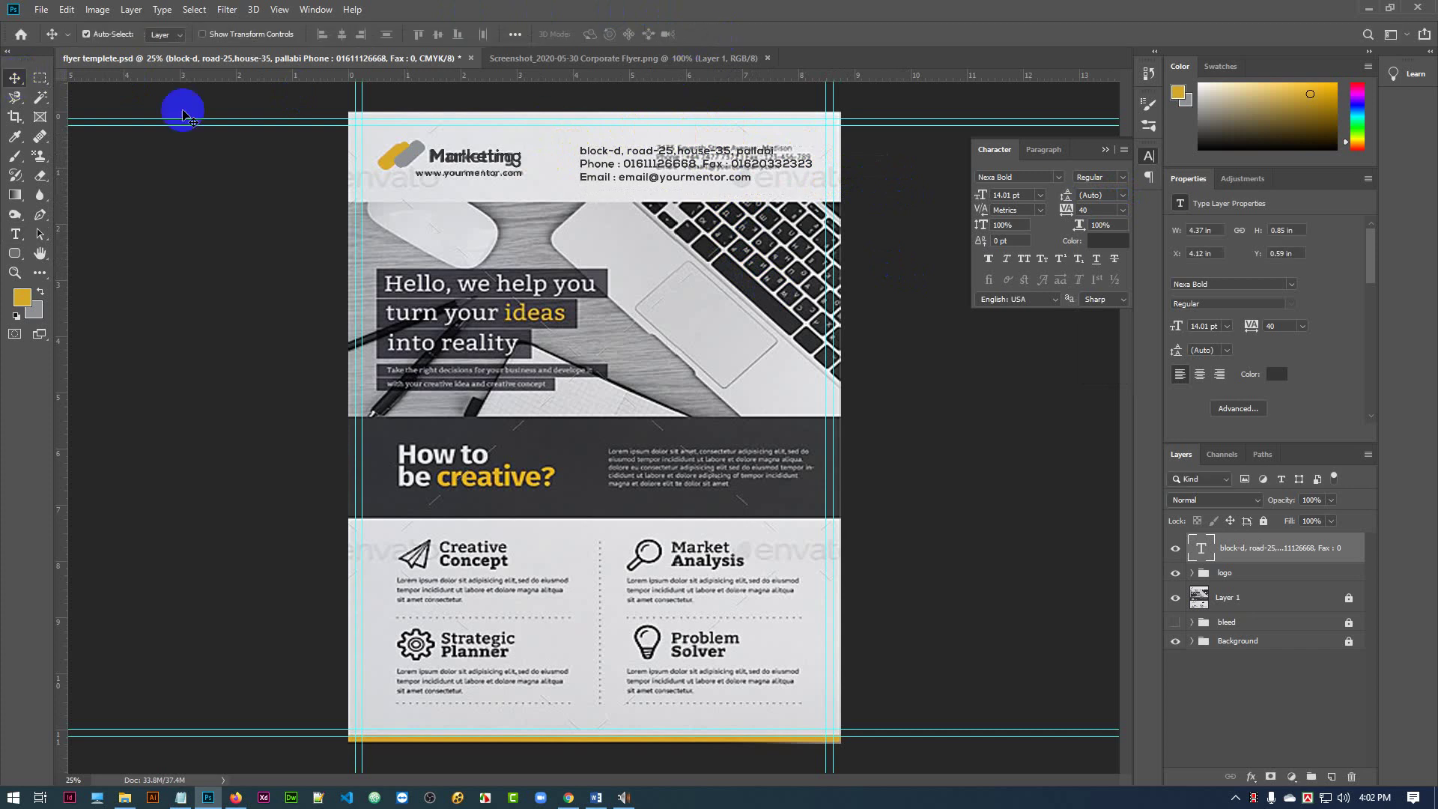
drag(739, 157, 770, 149)
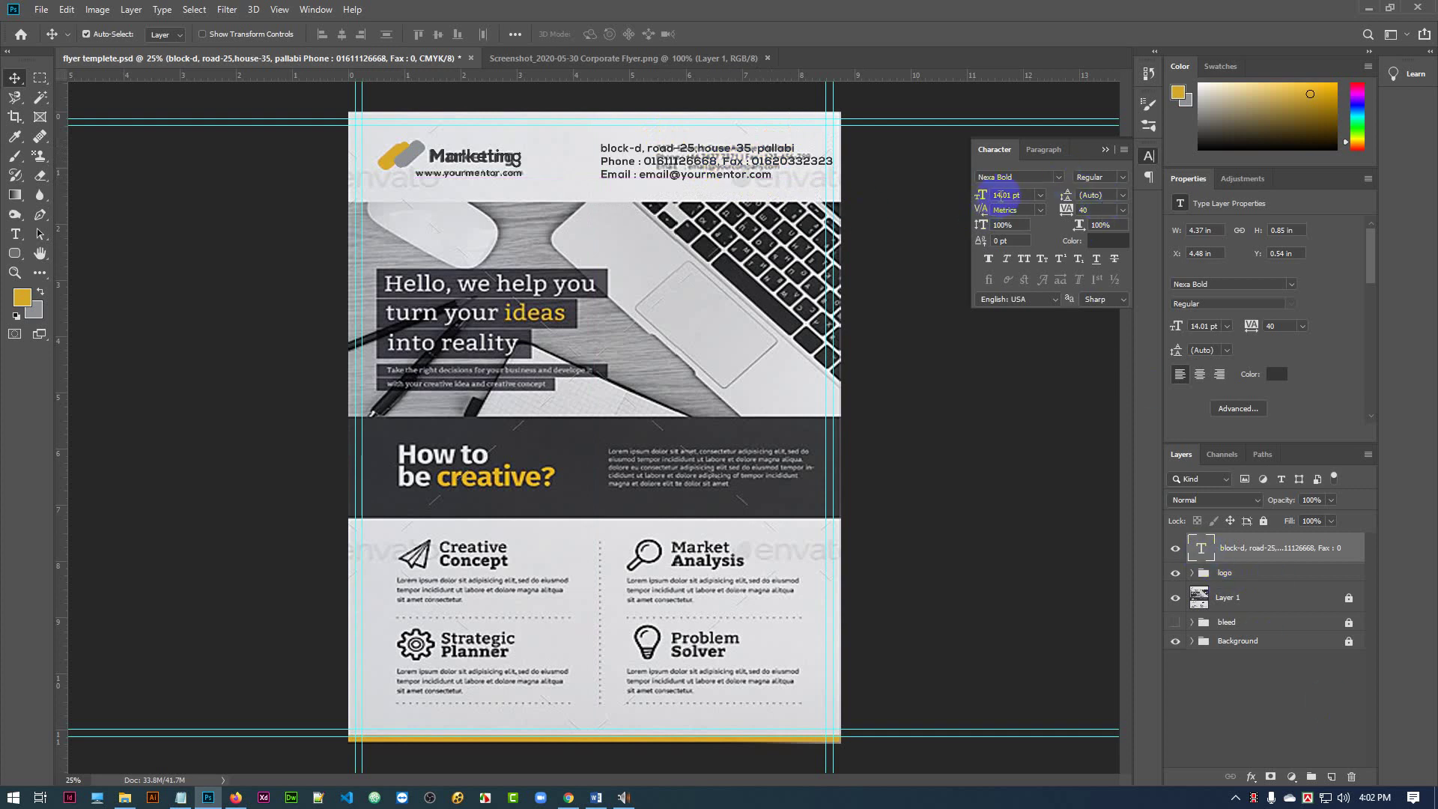
- Set all of the contact text to 12 pt and move the block to about X 4.78 in and Y 0.53 in
click(751, 166)
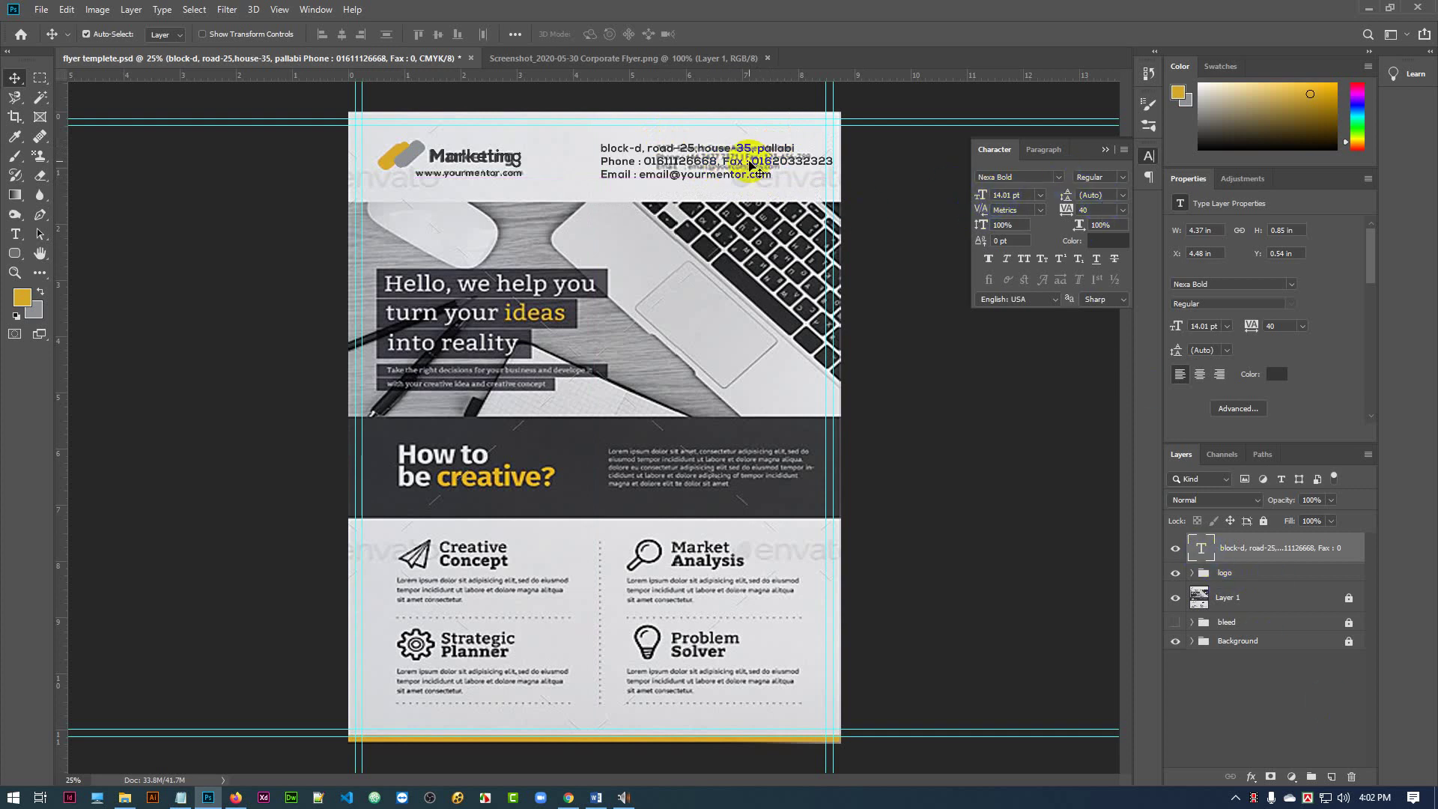
double_click(1200, 547)
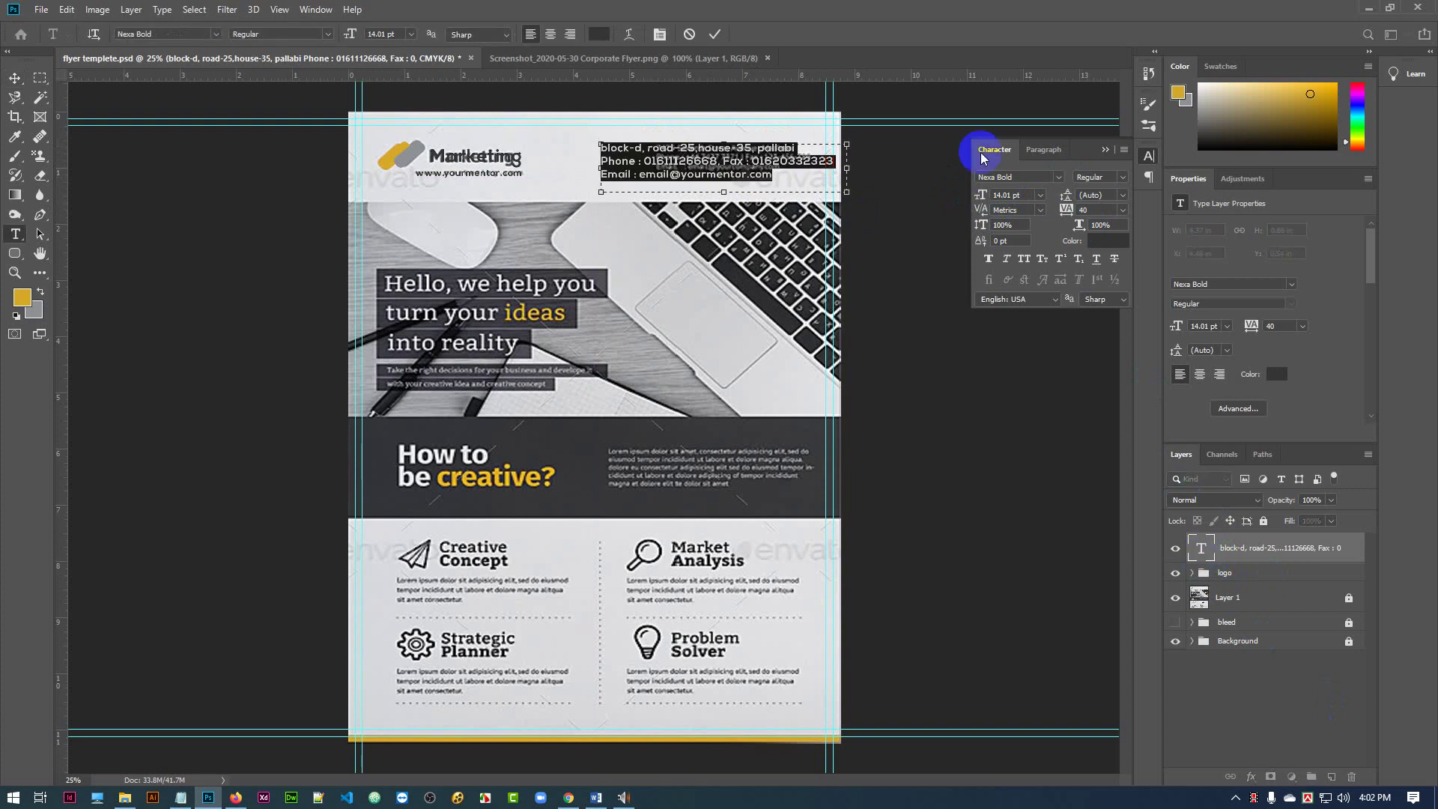
click(981, 196)
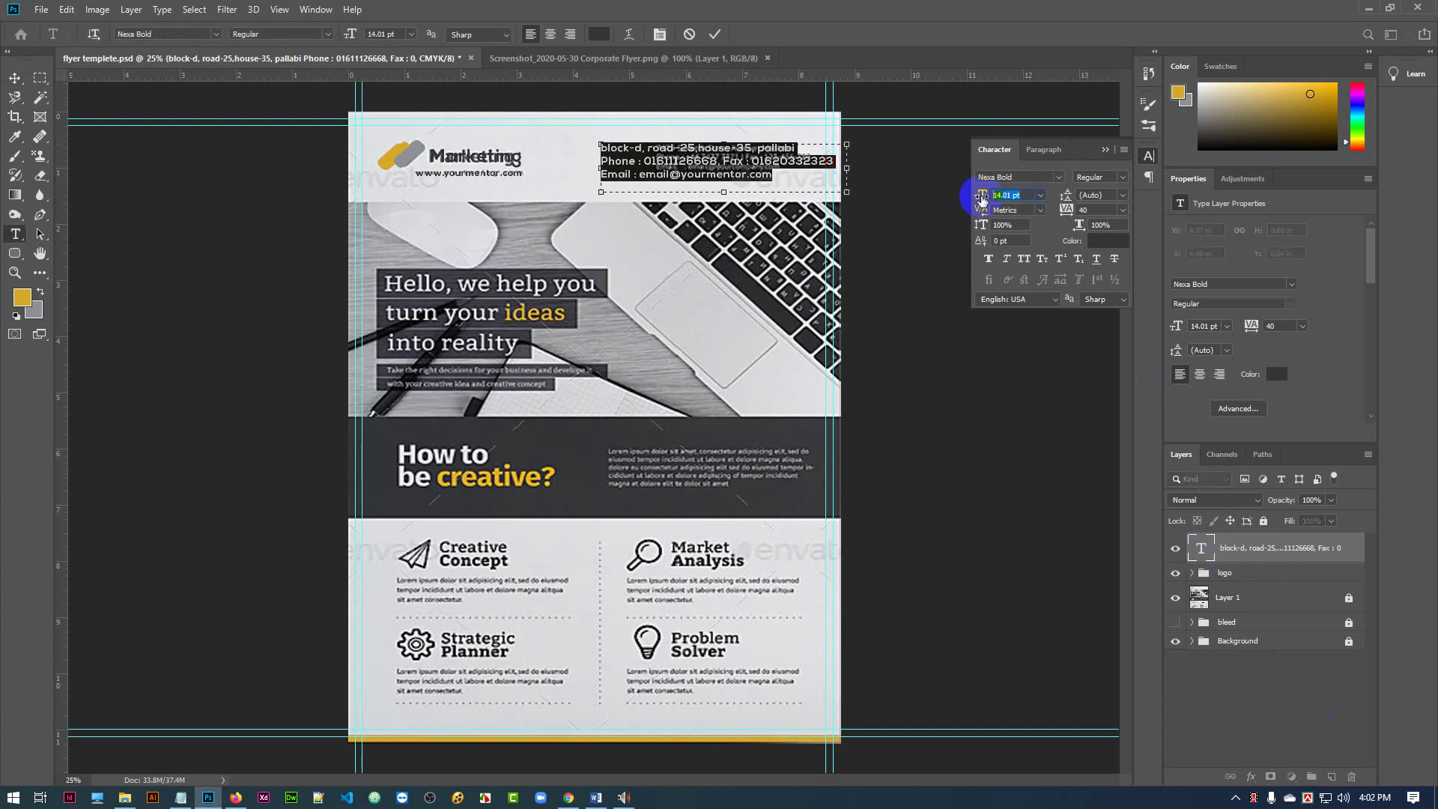
text(12)
key(Tab)
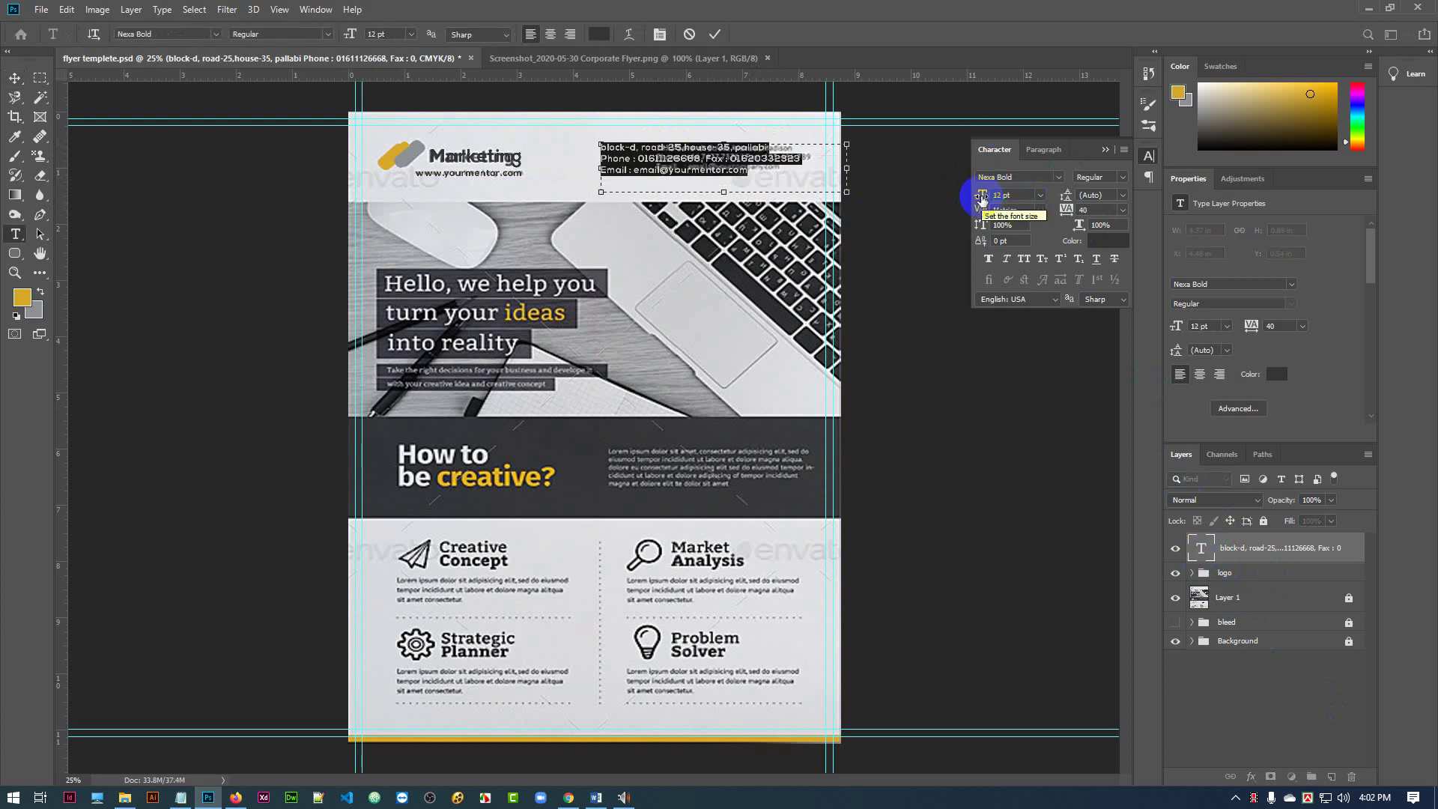
click(717, 36)
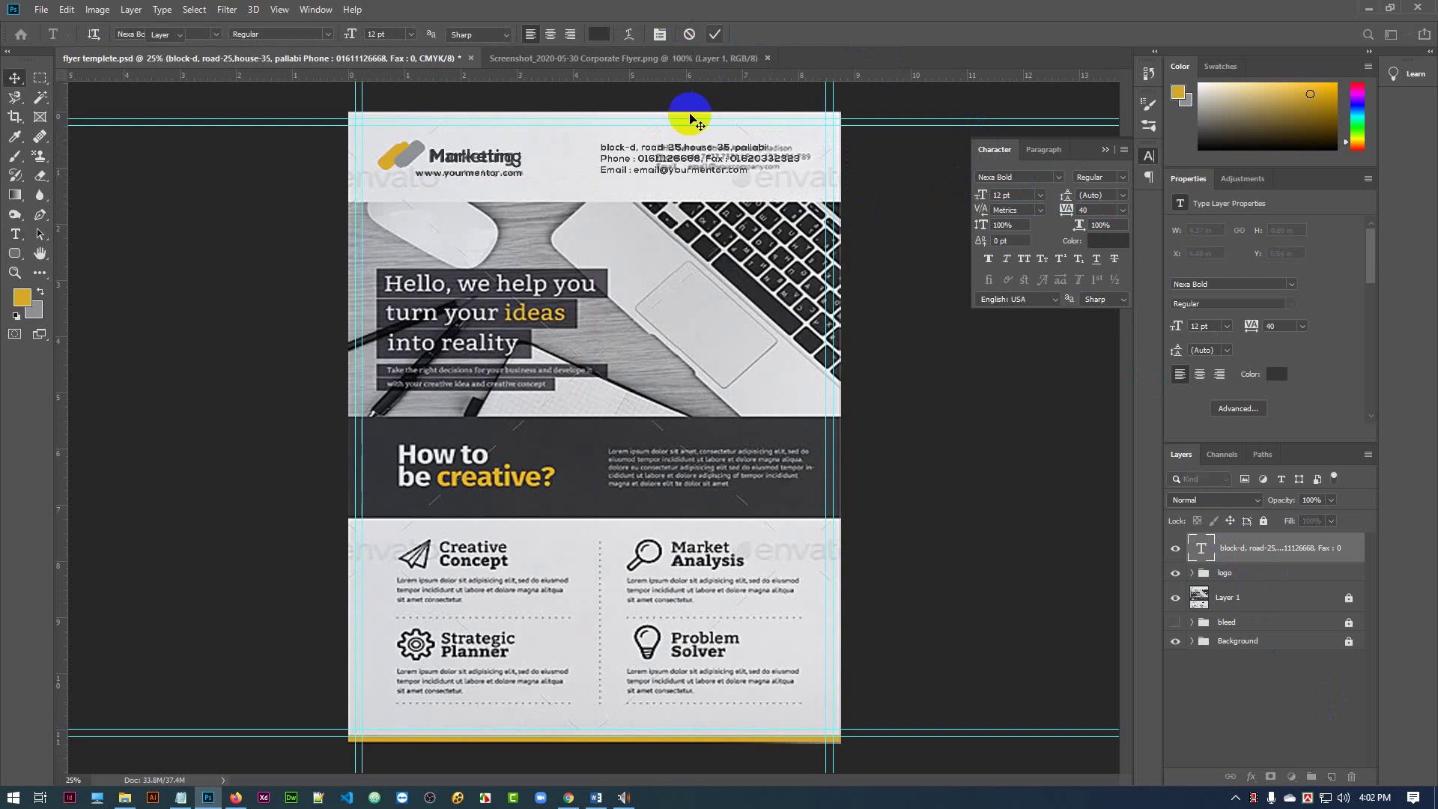
key(v)
drag(683, 159, 741, 173)
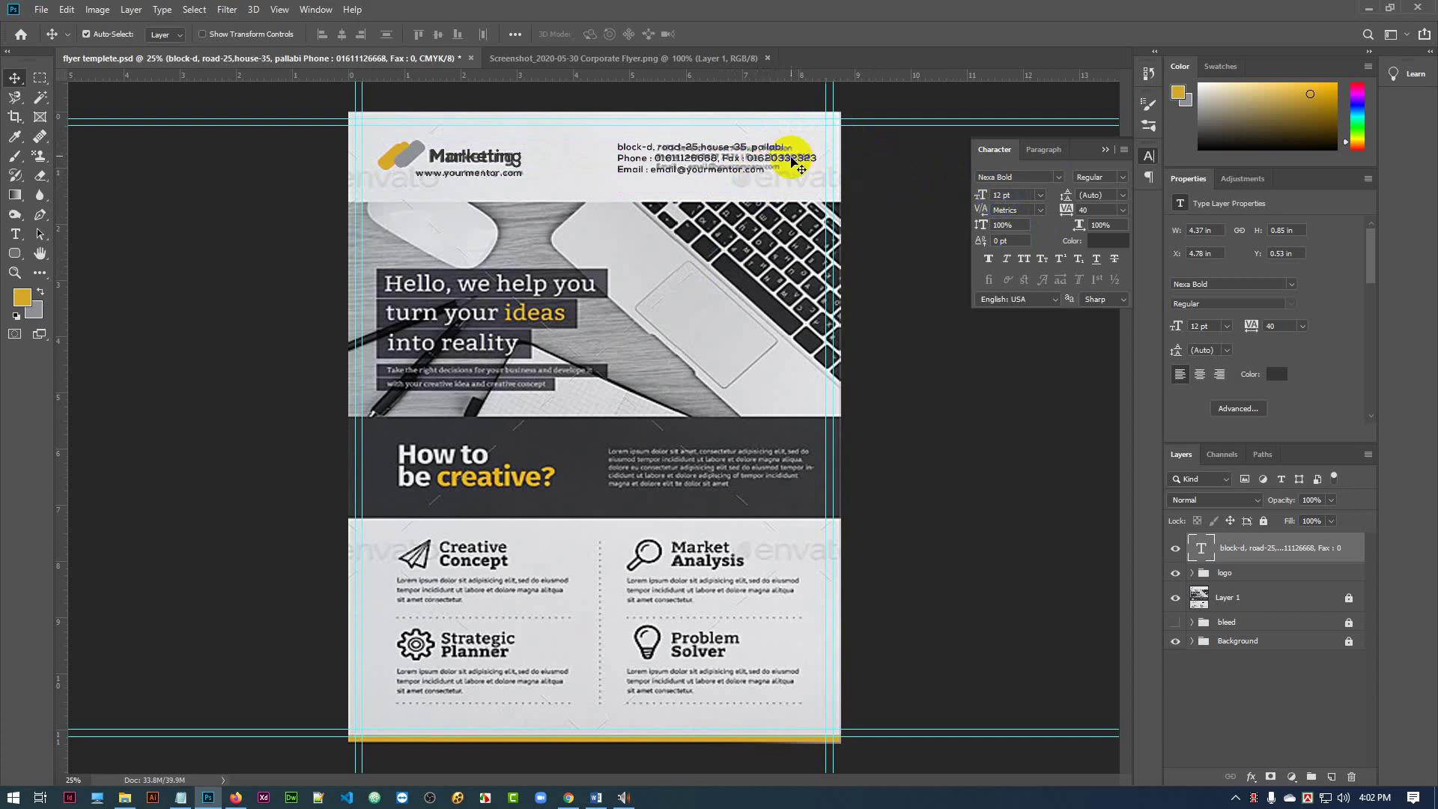
- Set the contact text size to 10 pt and move the block to about X 5.54 in and Y 0.55 in
double_click(1202, 553)
click(982, 196)
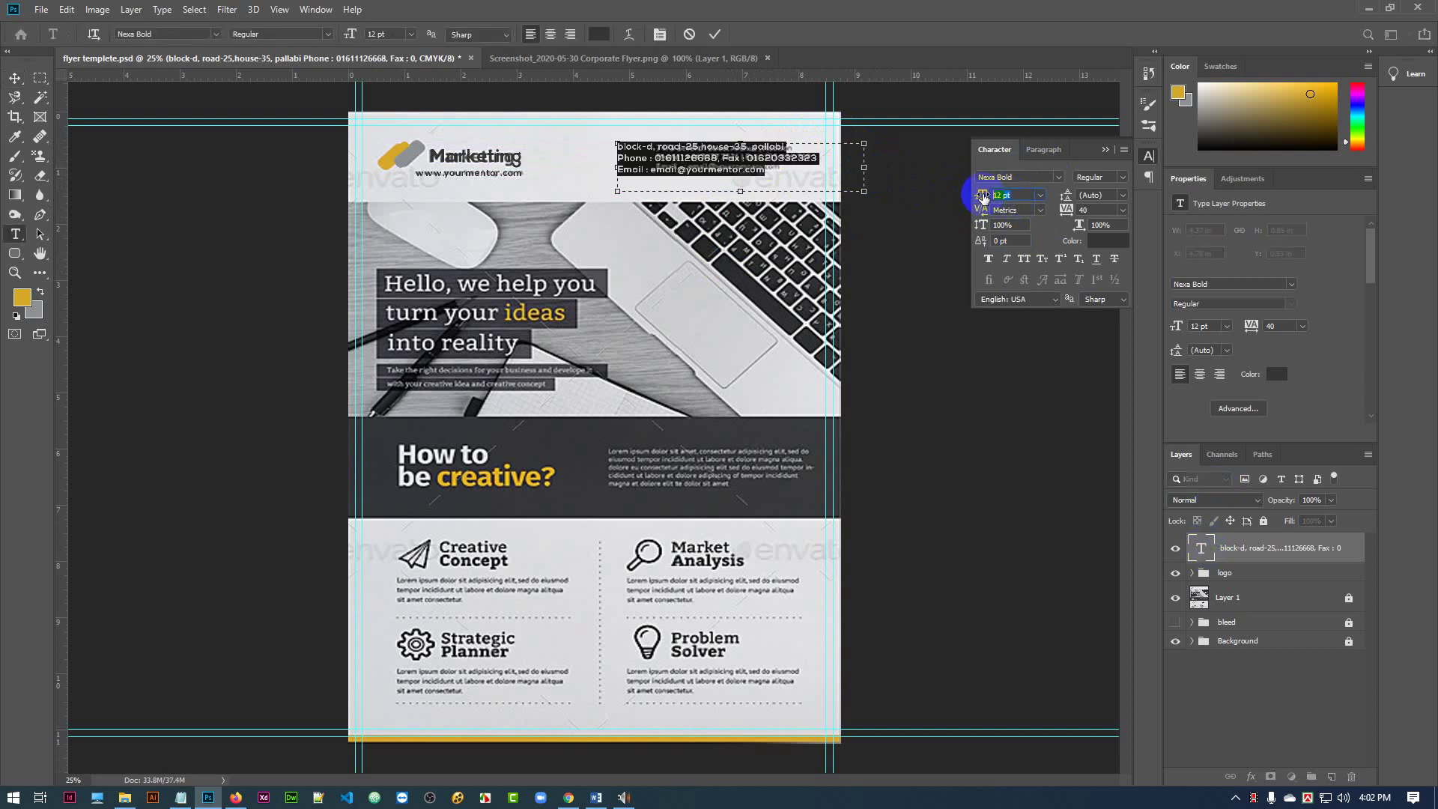
key(Return)
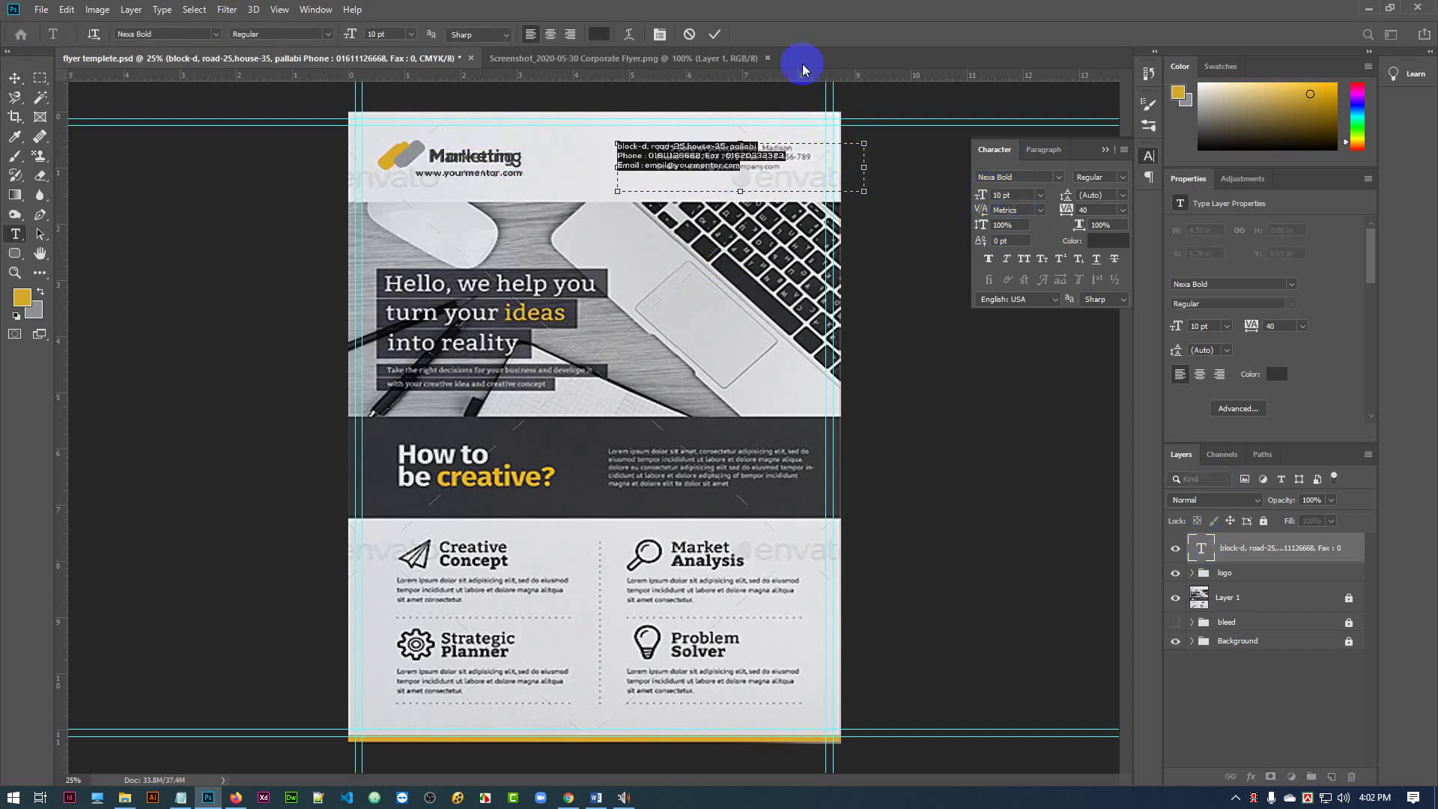
click(716, 34)
key(v)
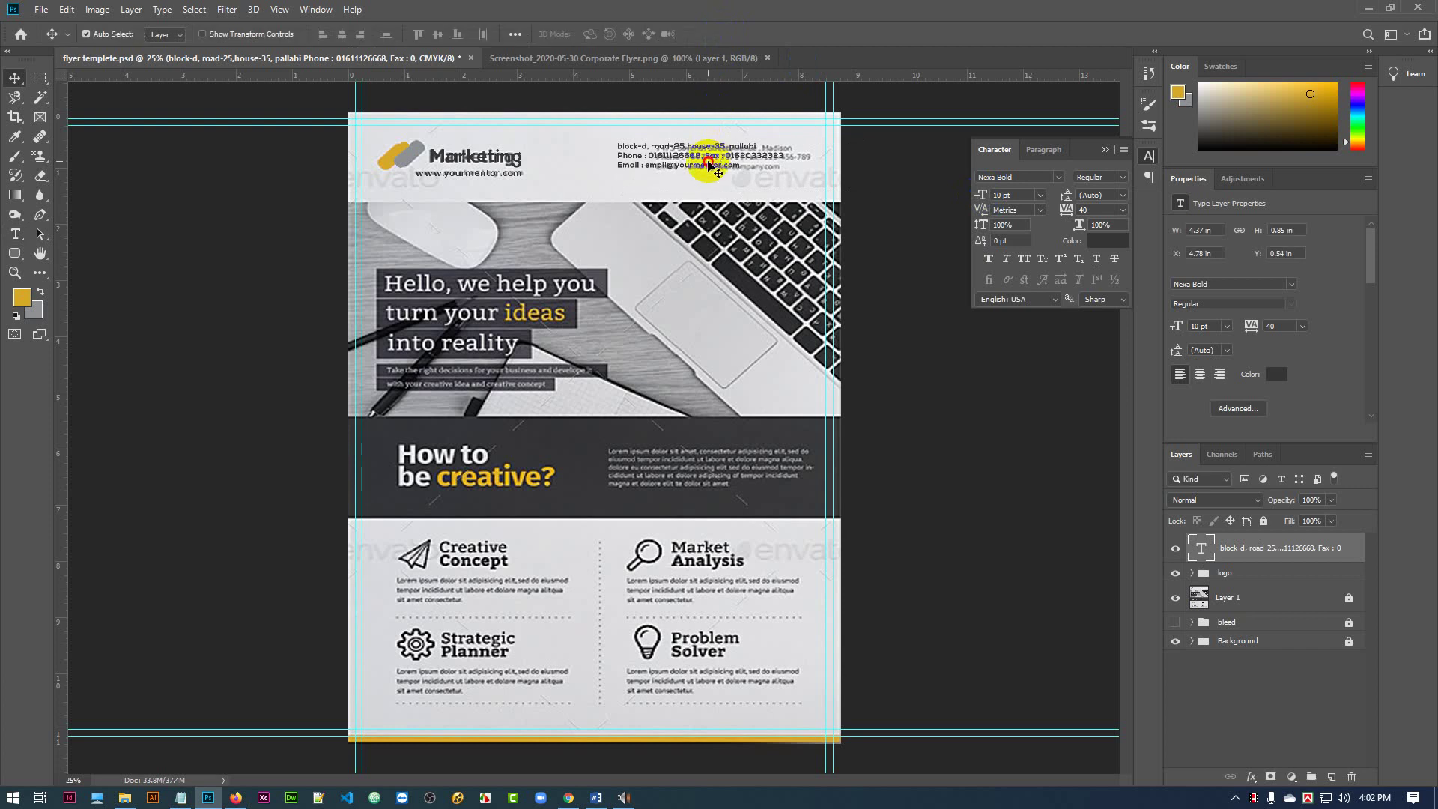
drag(708, 163, 750, 165)
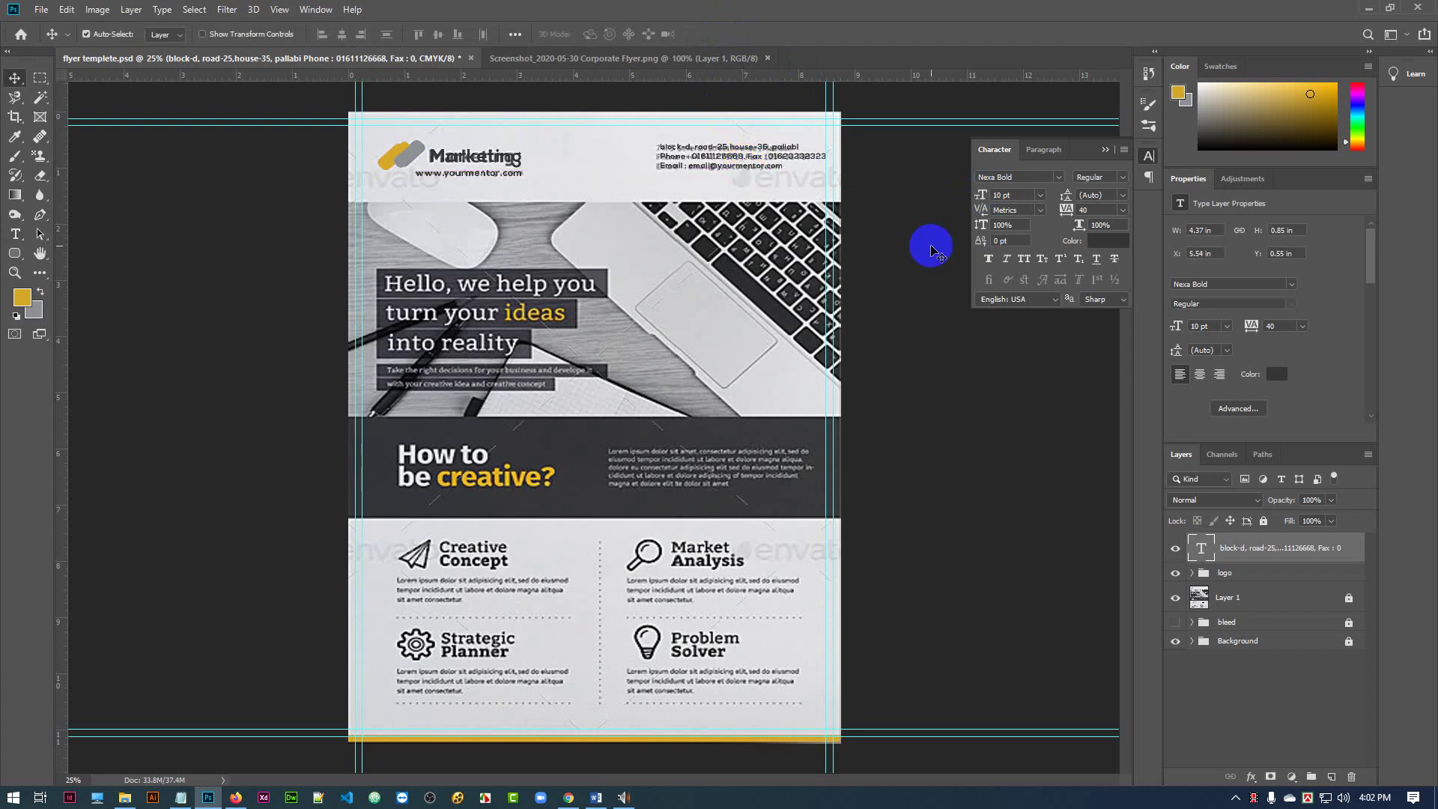
- Hide the Layer 1 reference image behind the header's contact text
key(ctrl+plus)
key(ctrl+plus)
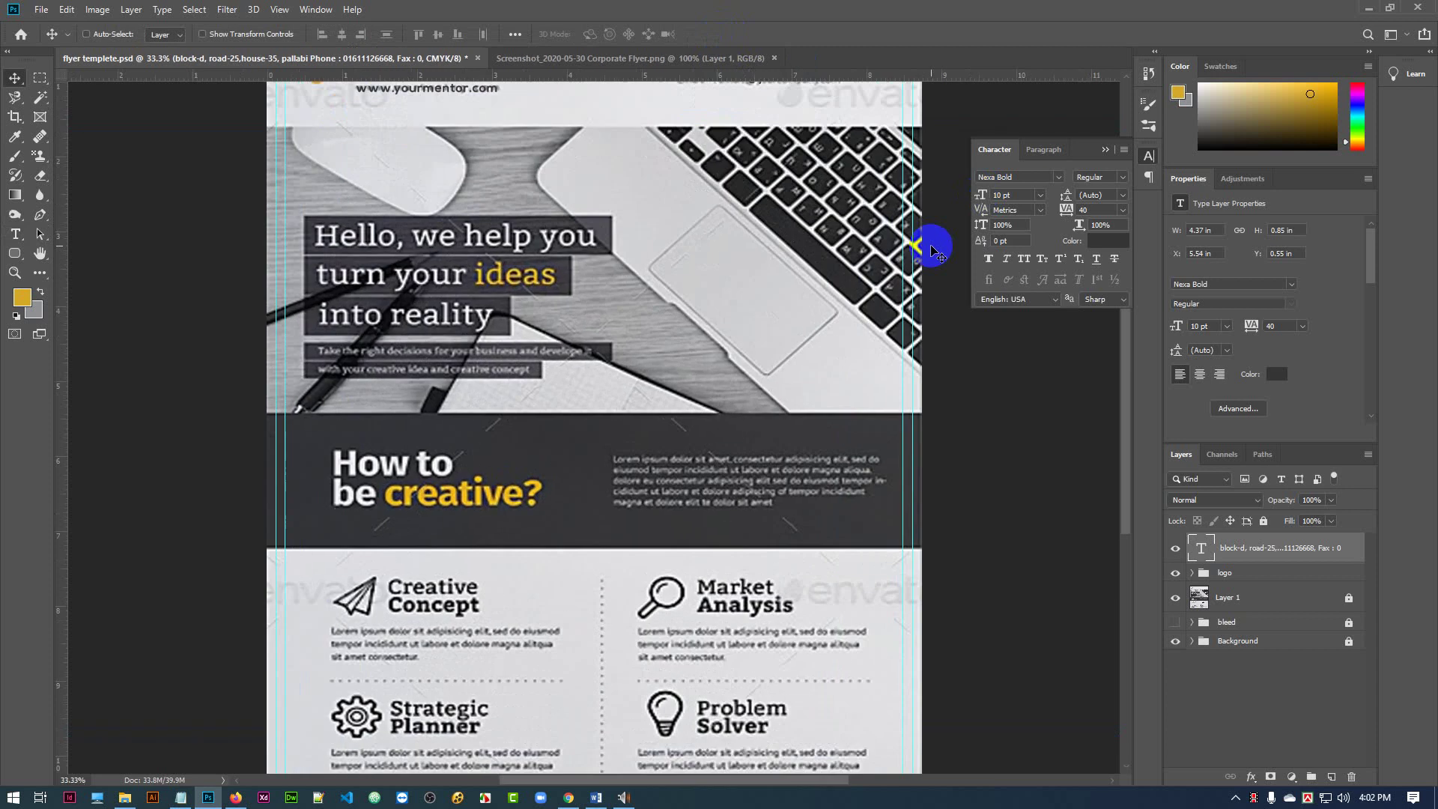
scroll(828, 367, up, 1)
scroll(828, 367, up, 2)
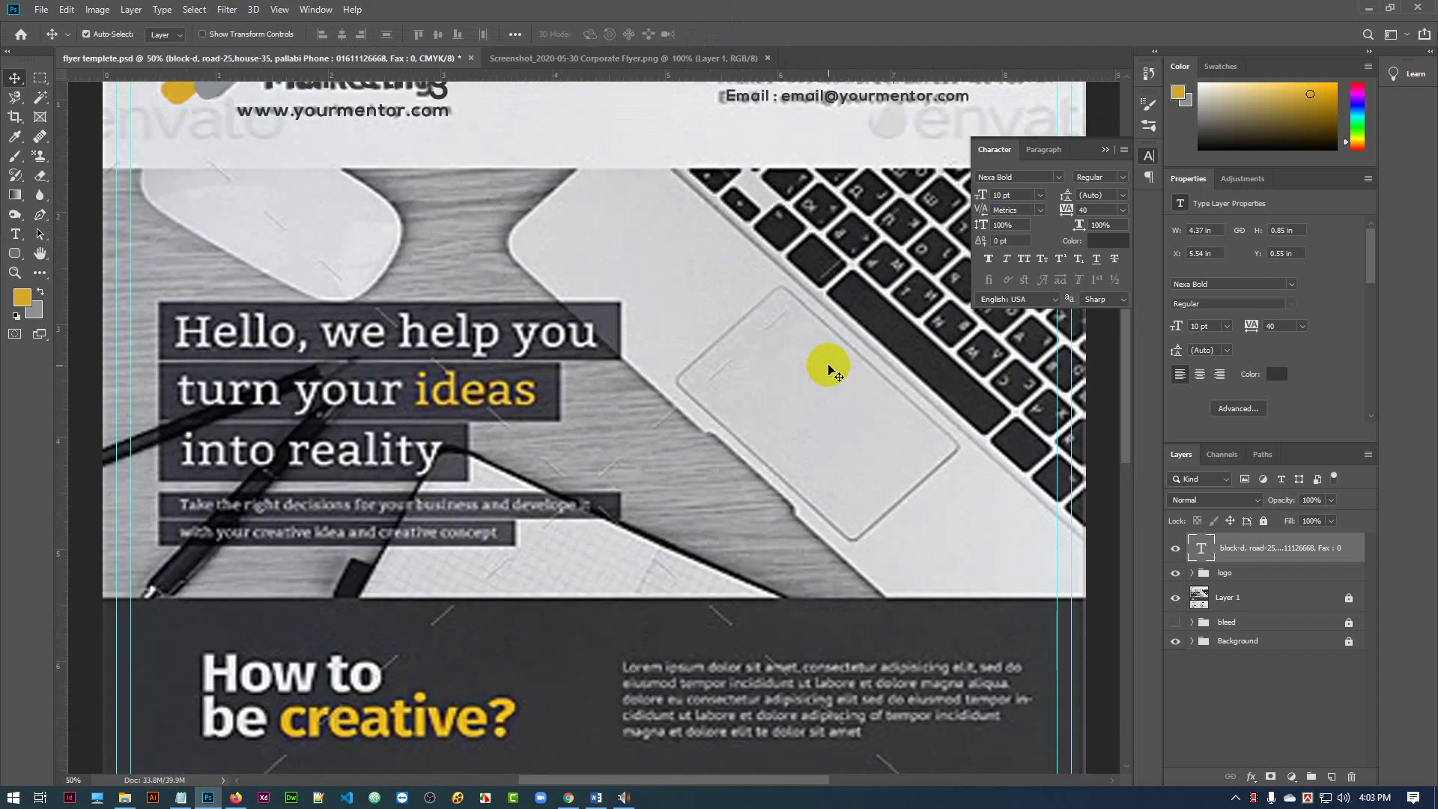
drag(898, 269, 759, 447)
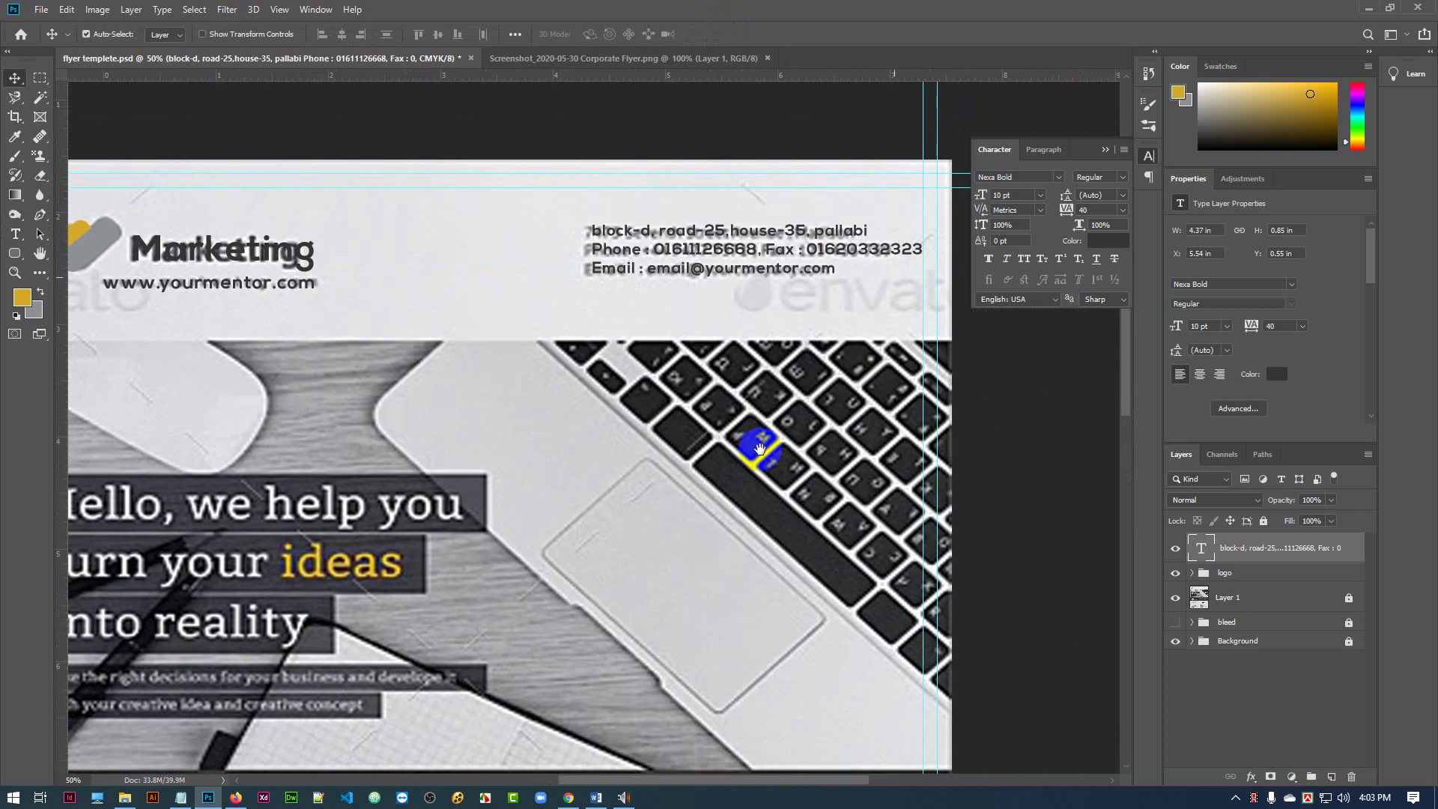
click(1175, 598)
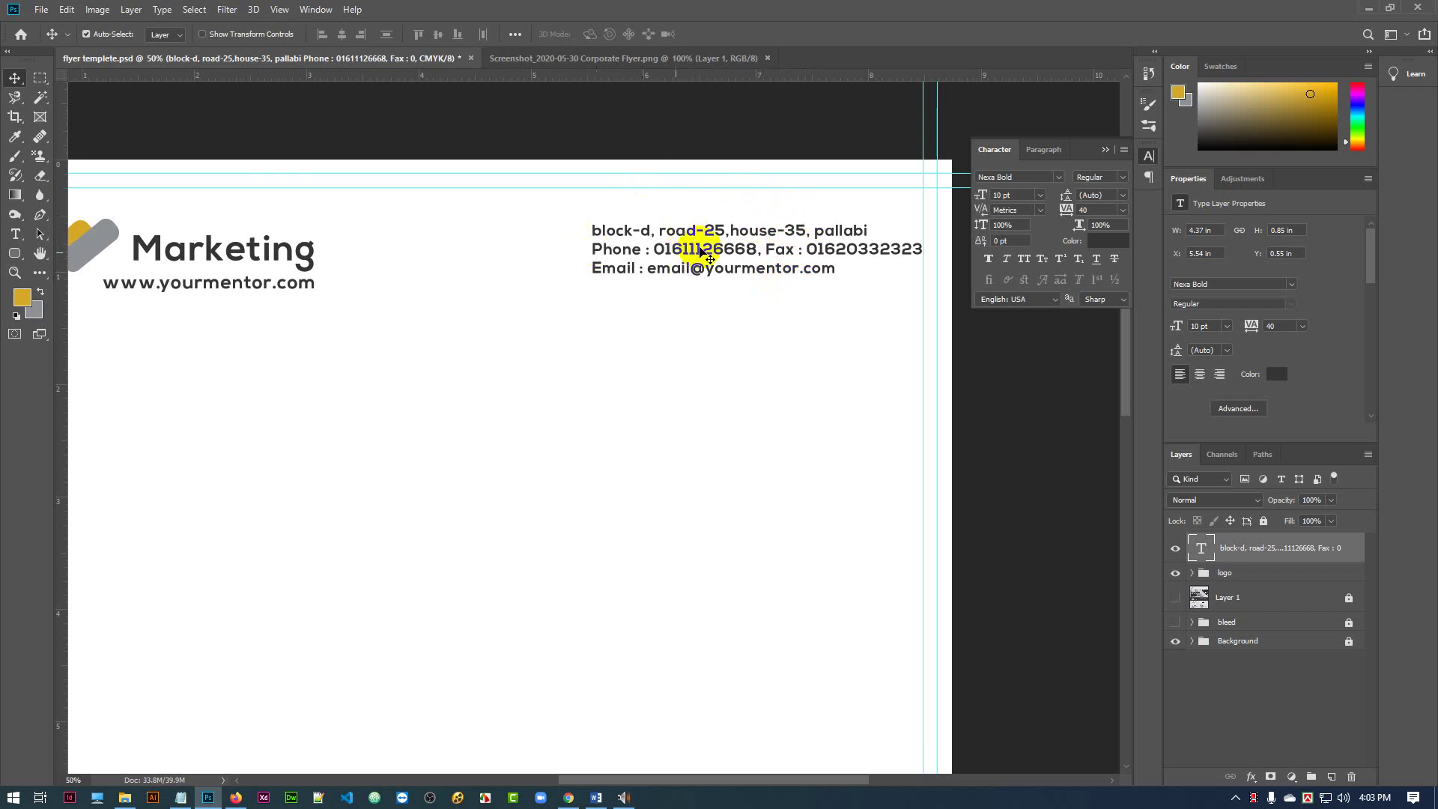
- Change the contact text font to Nexa Light and move the block to about X 5.4 in and Y 0.54 in
double_click(1201, 552)
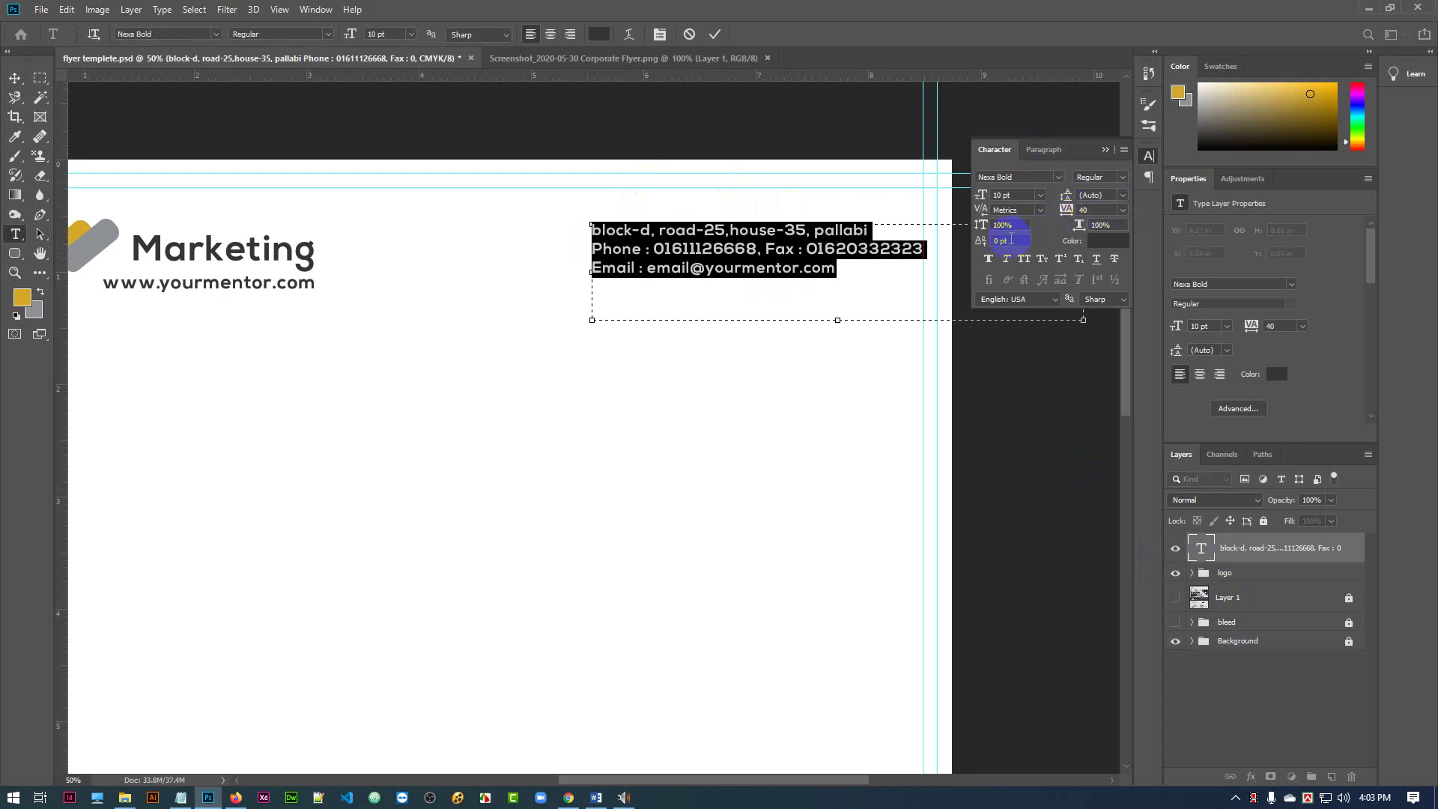
click(1060, 177)
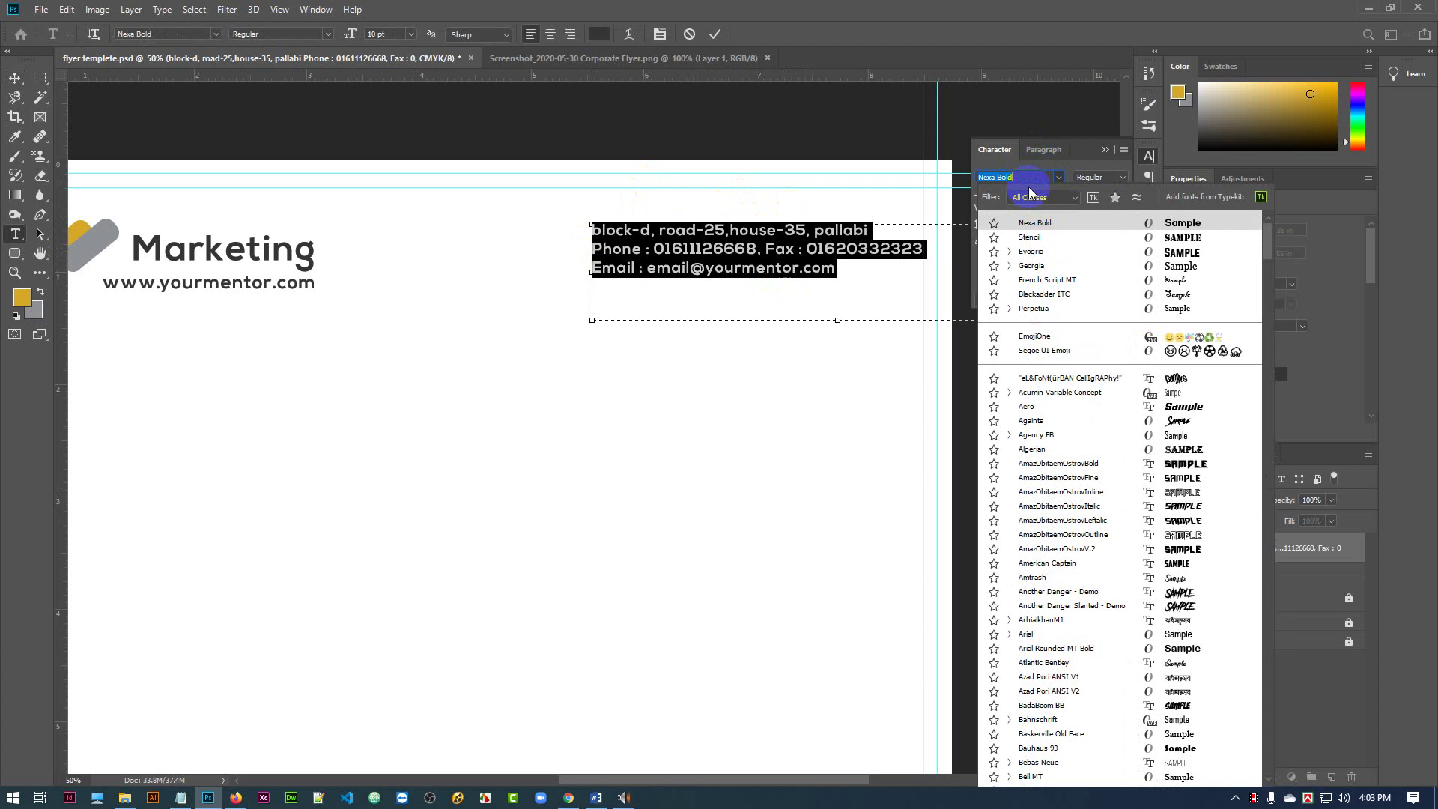
click(1122, 180)
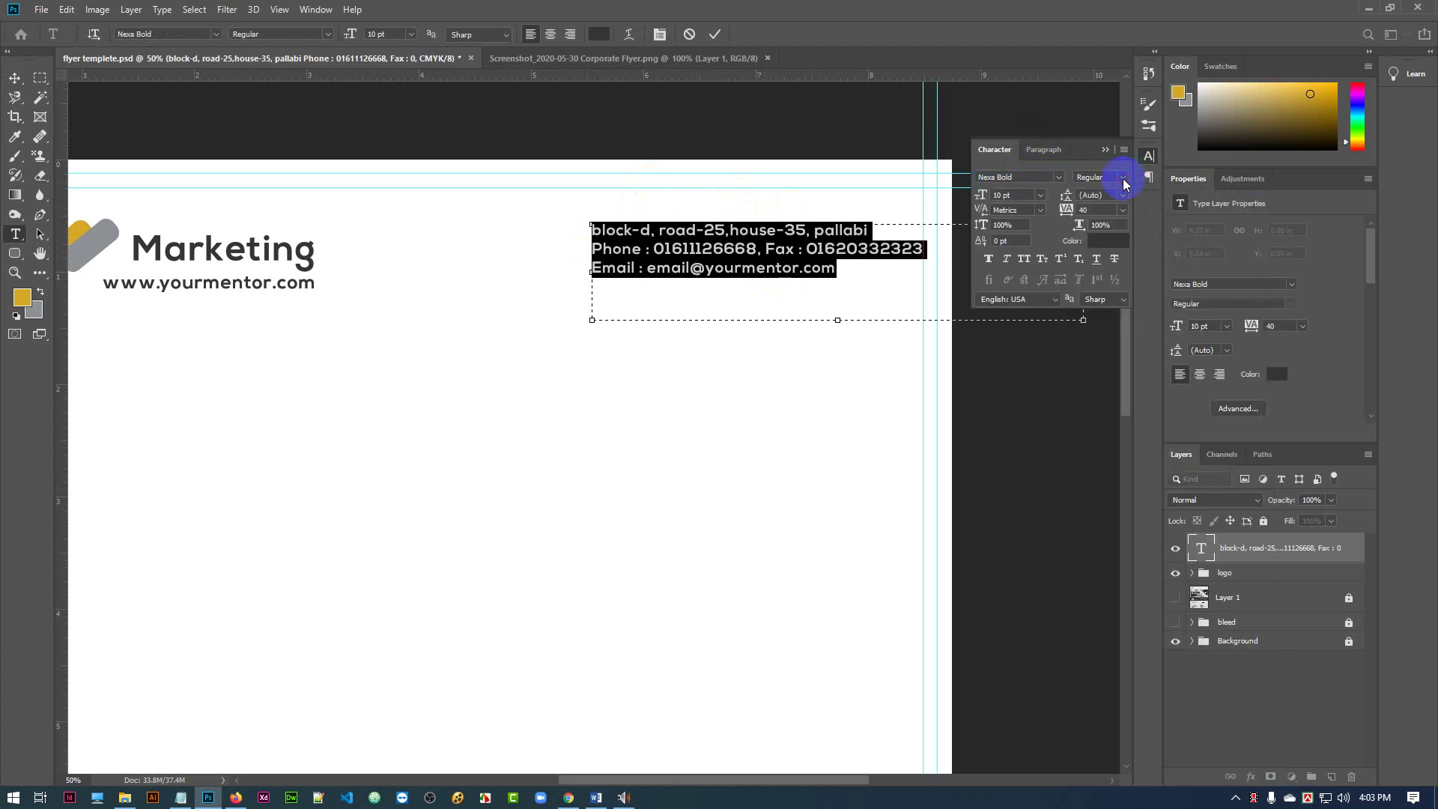
click(1085, 180)
click(1033, 174)
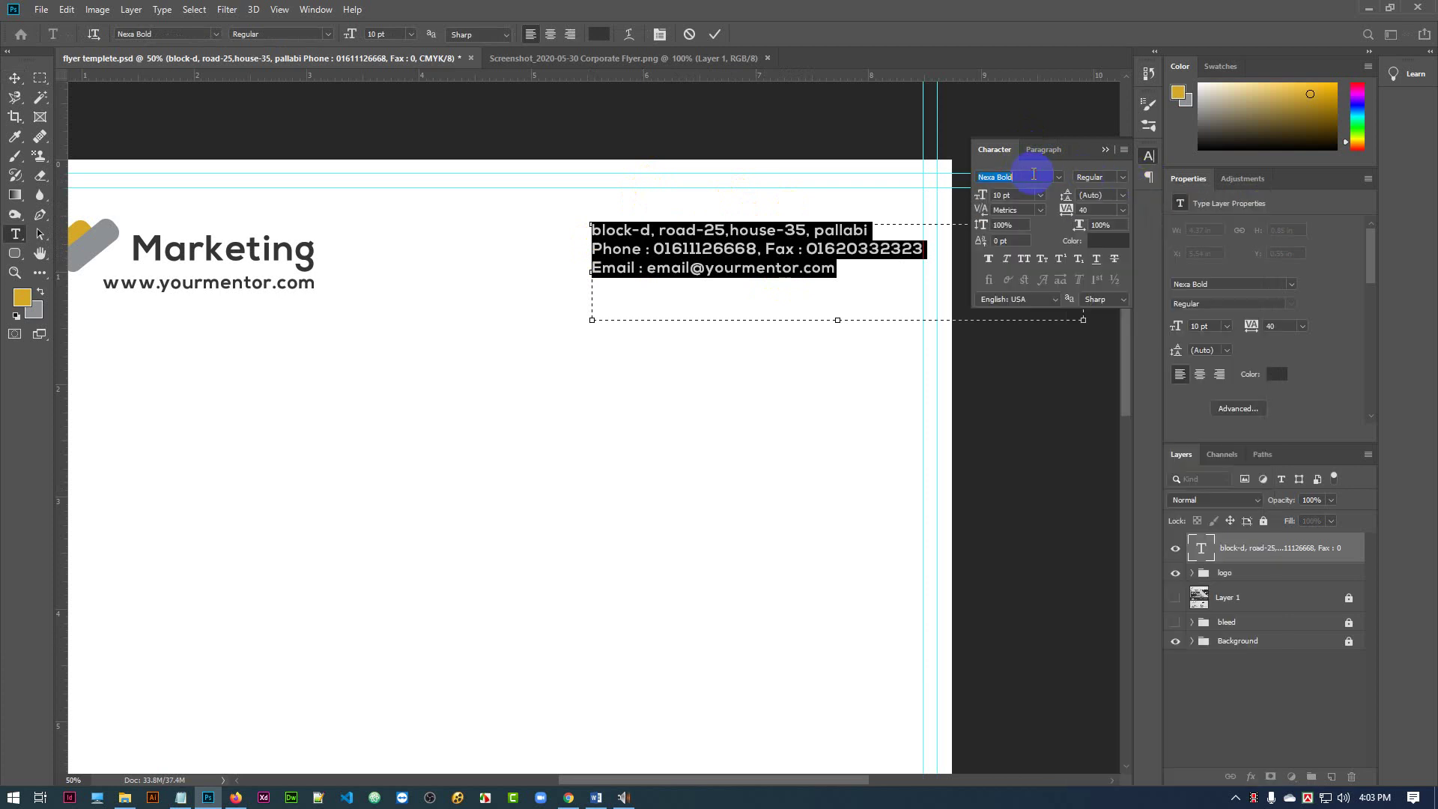
text(nexa)
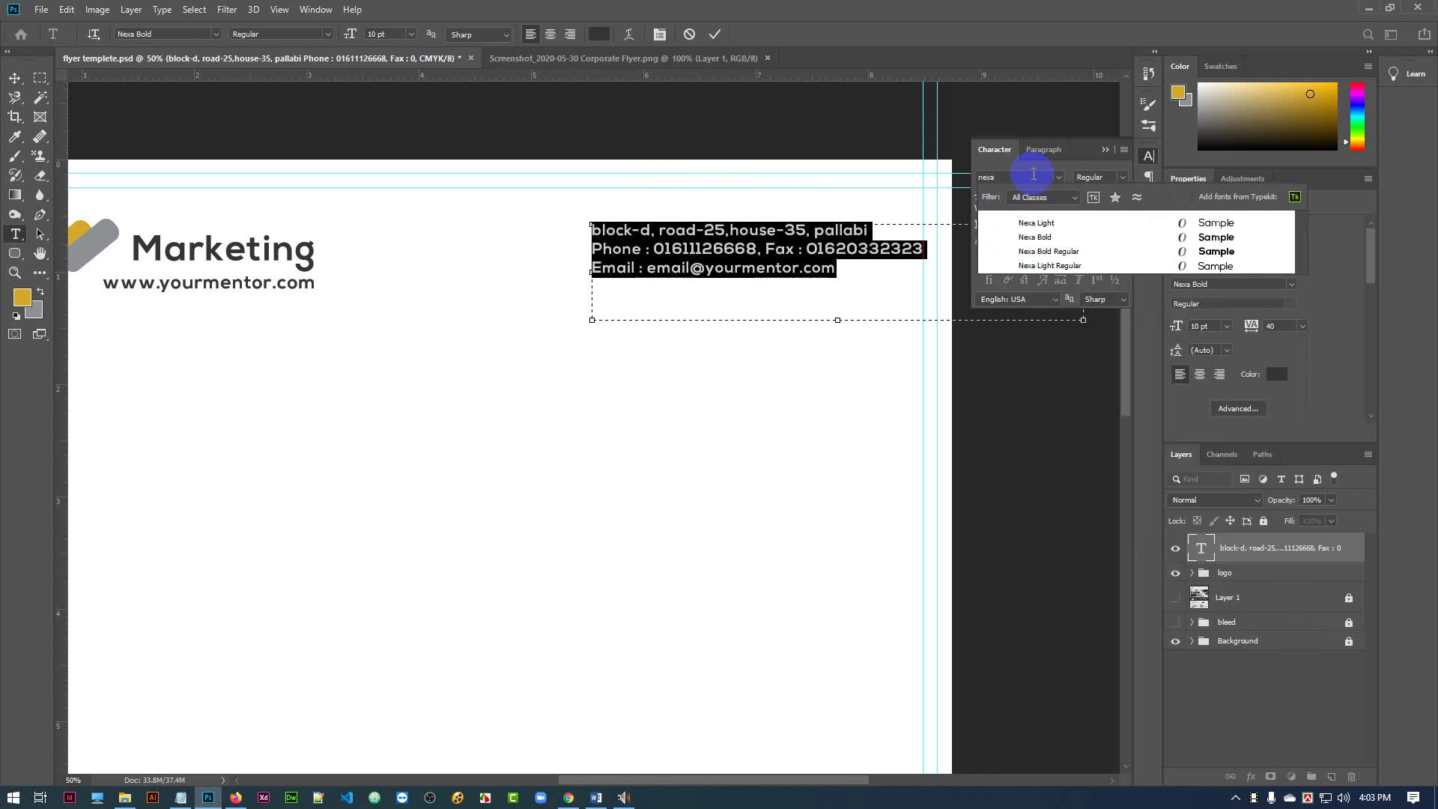
key(Down)
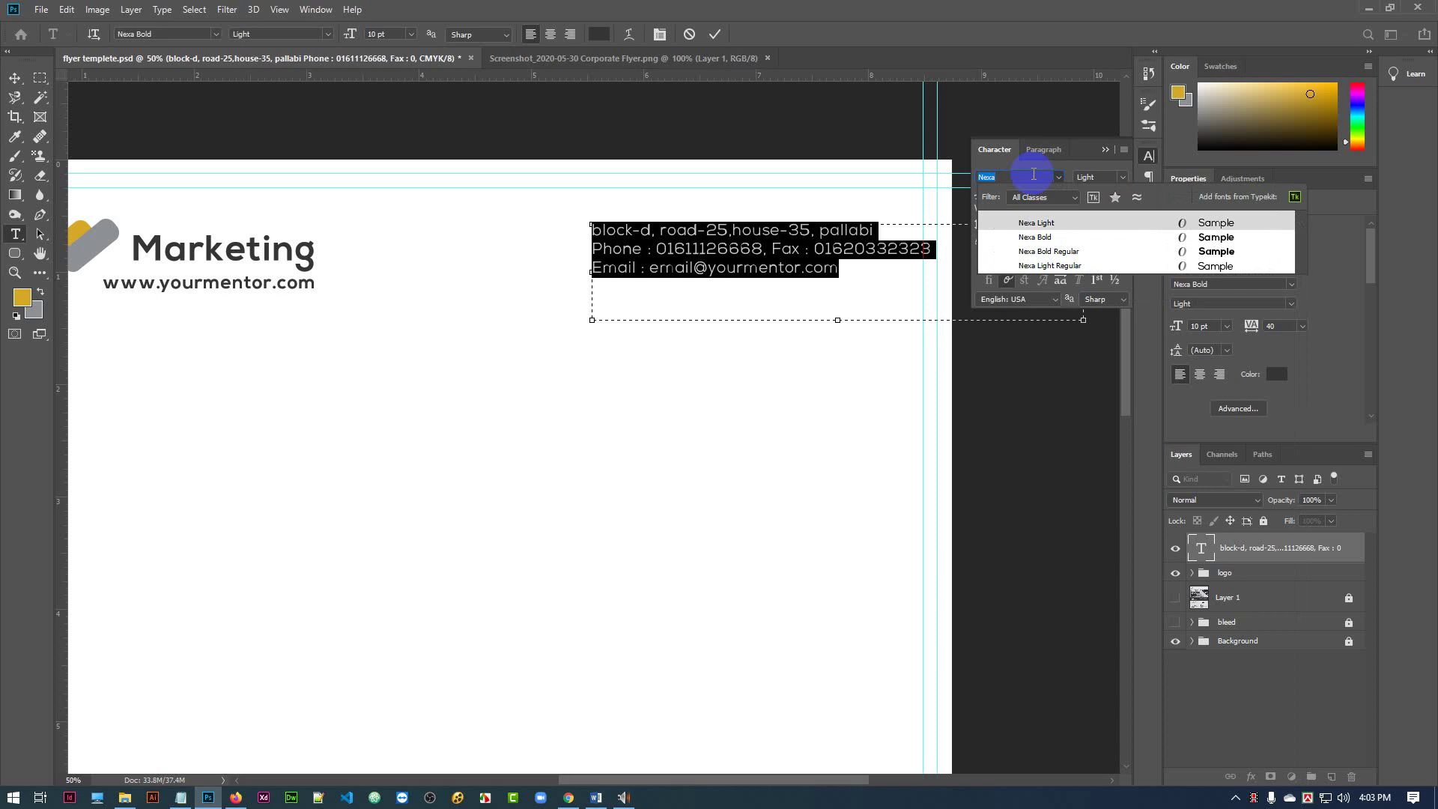
key(Return)
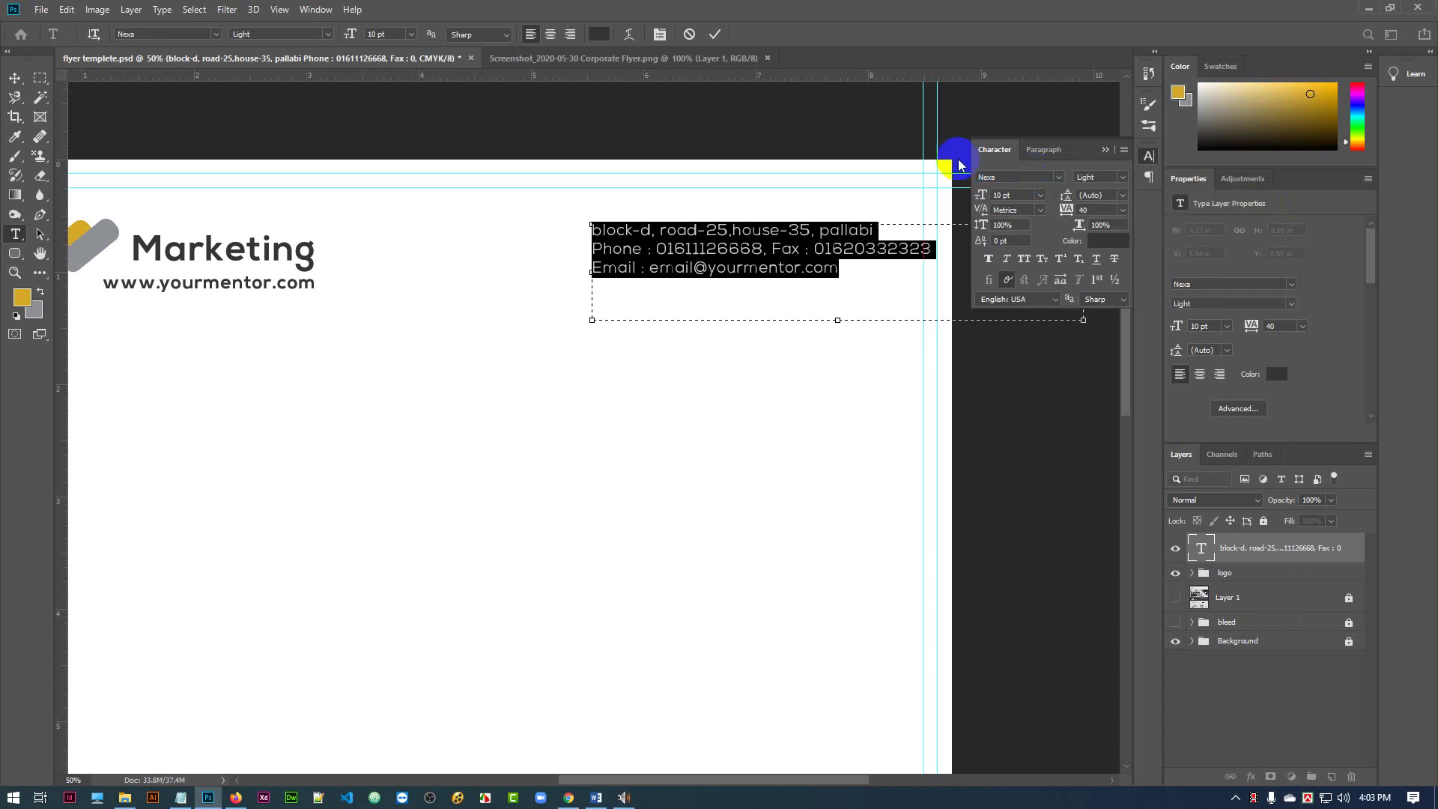
click(715, 35)
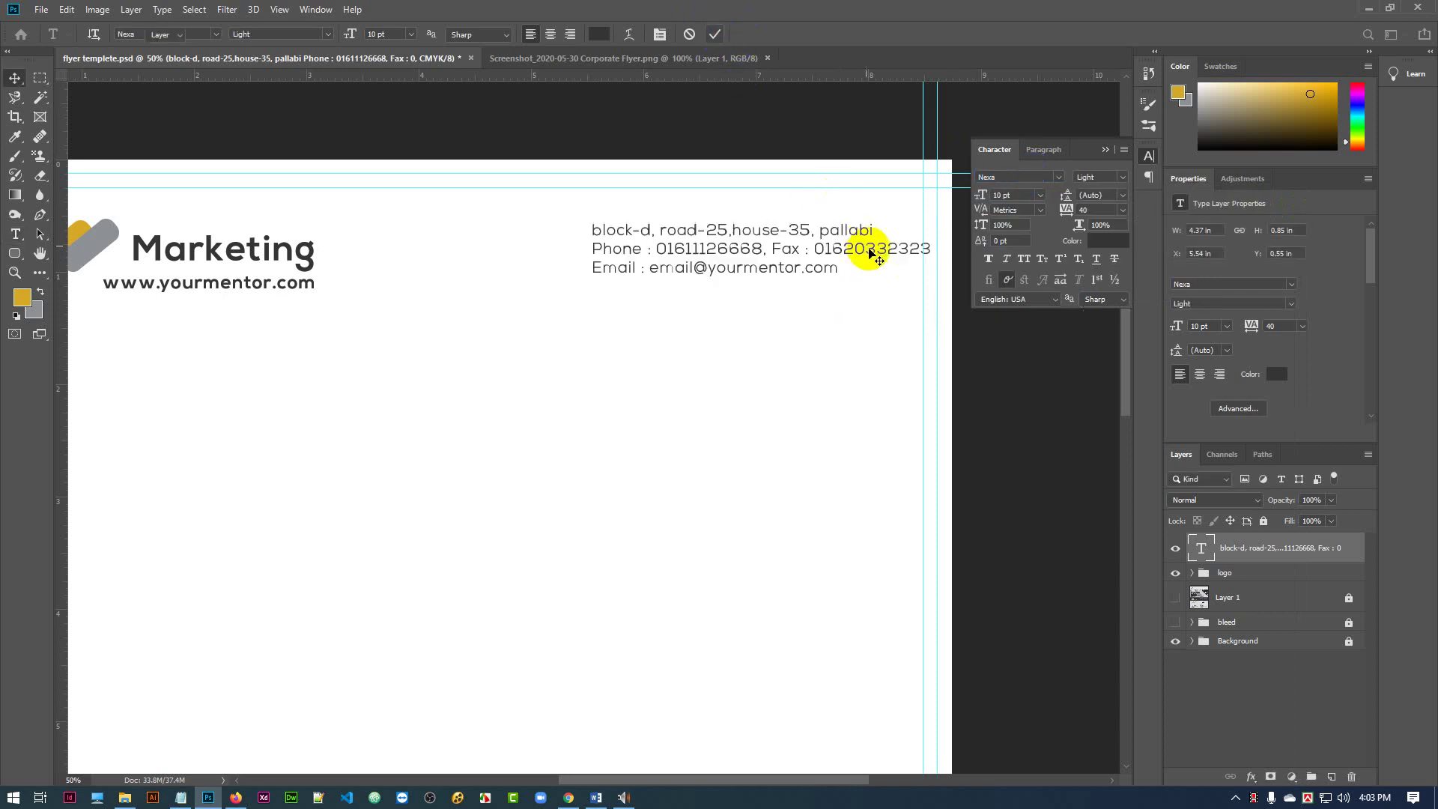
key(v)
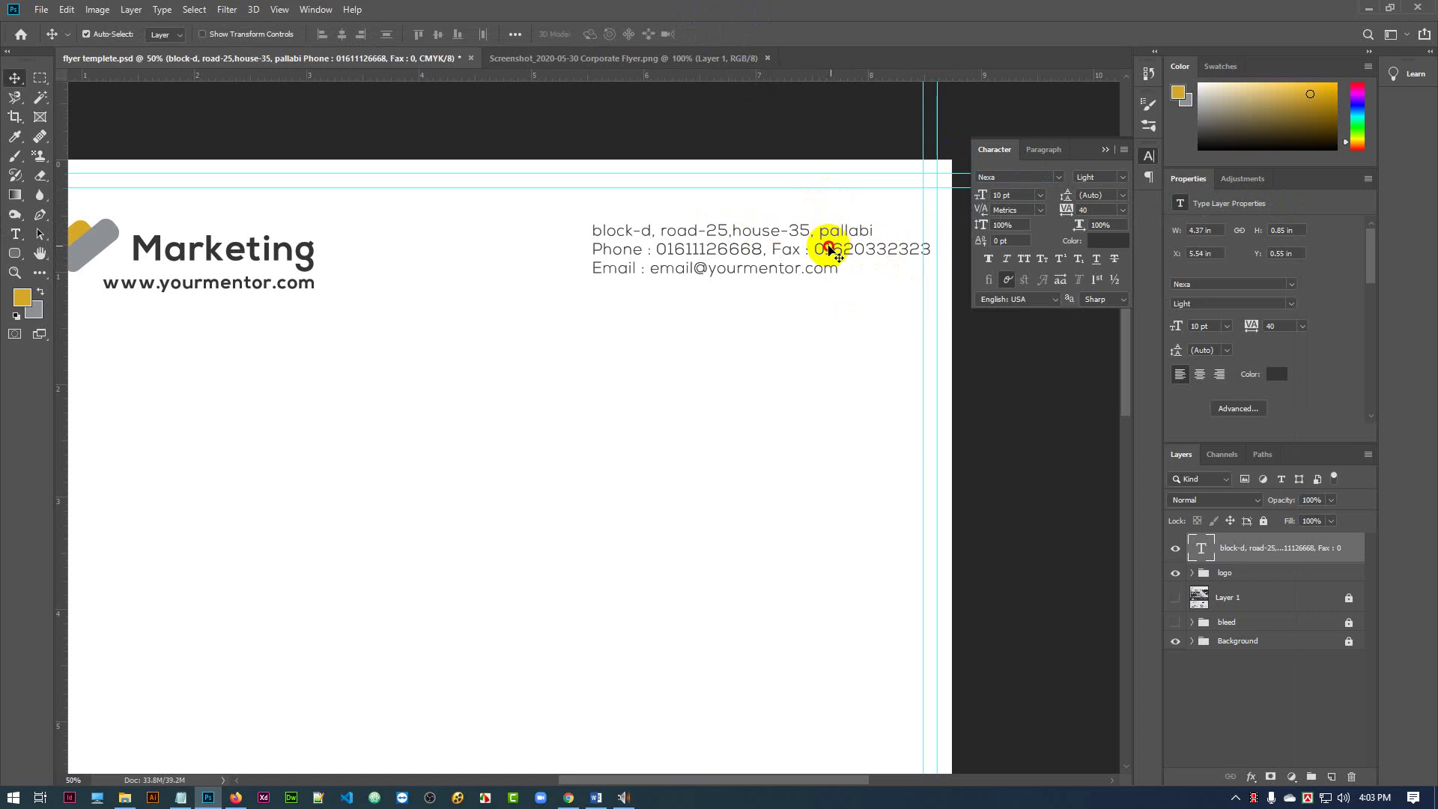
drag(826, 248, 810, 248)
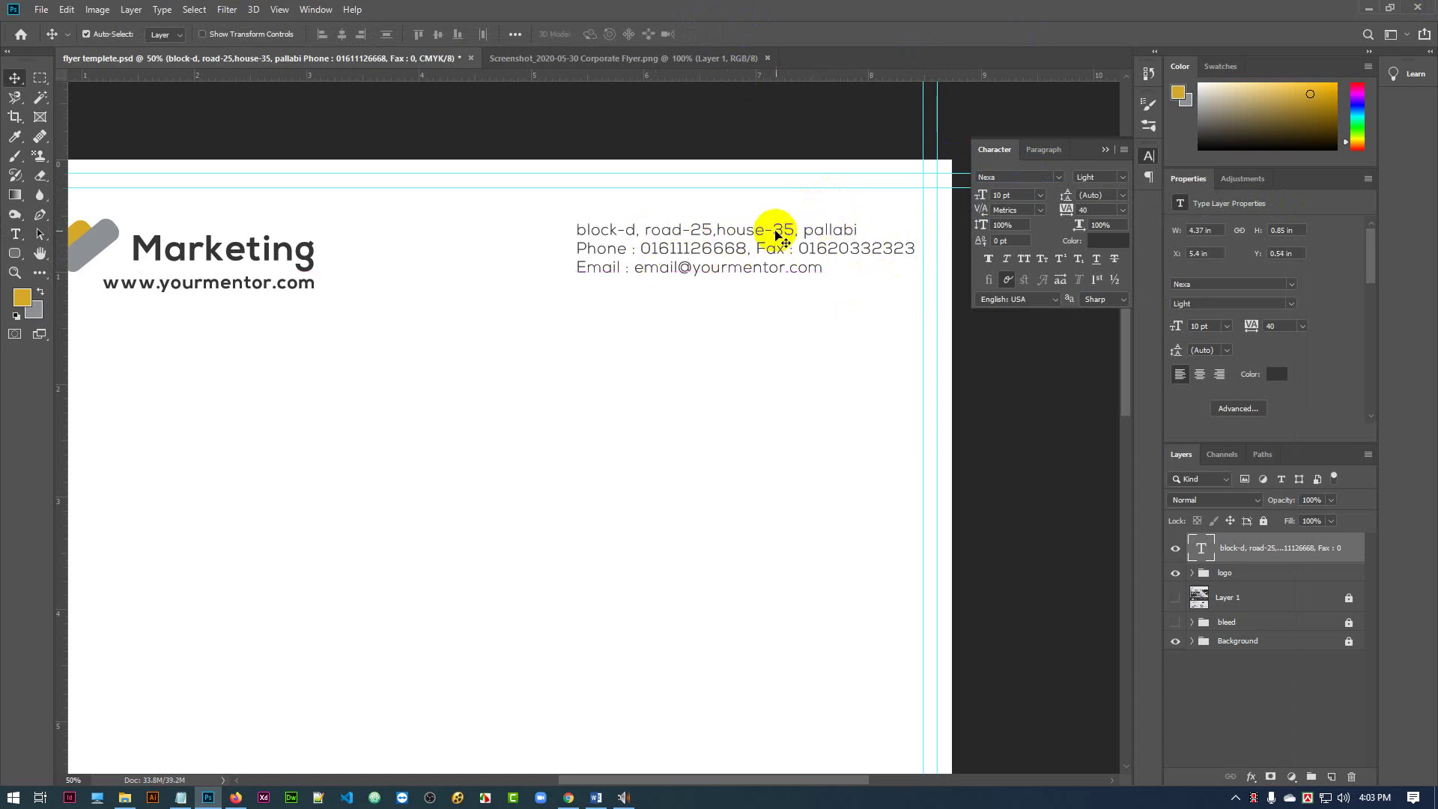
- Increase the horizontal scale of the address line until it is about as wide as the phone and fax line below it
key(t)
double_click(746, 233)
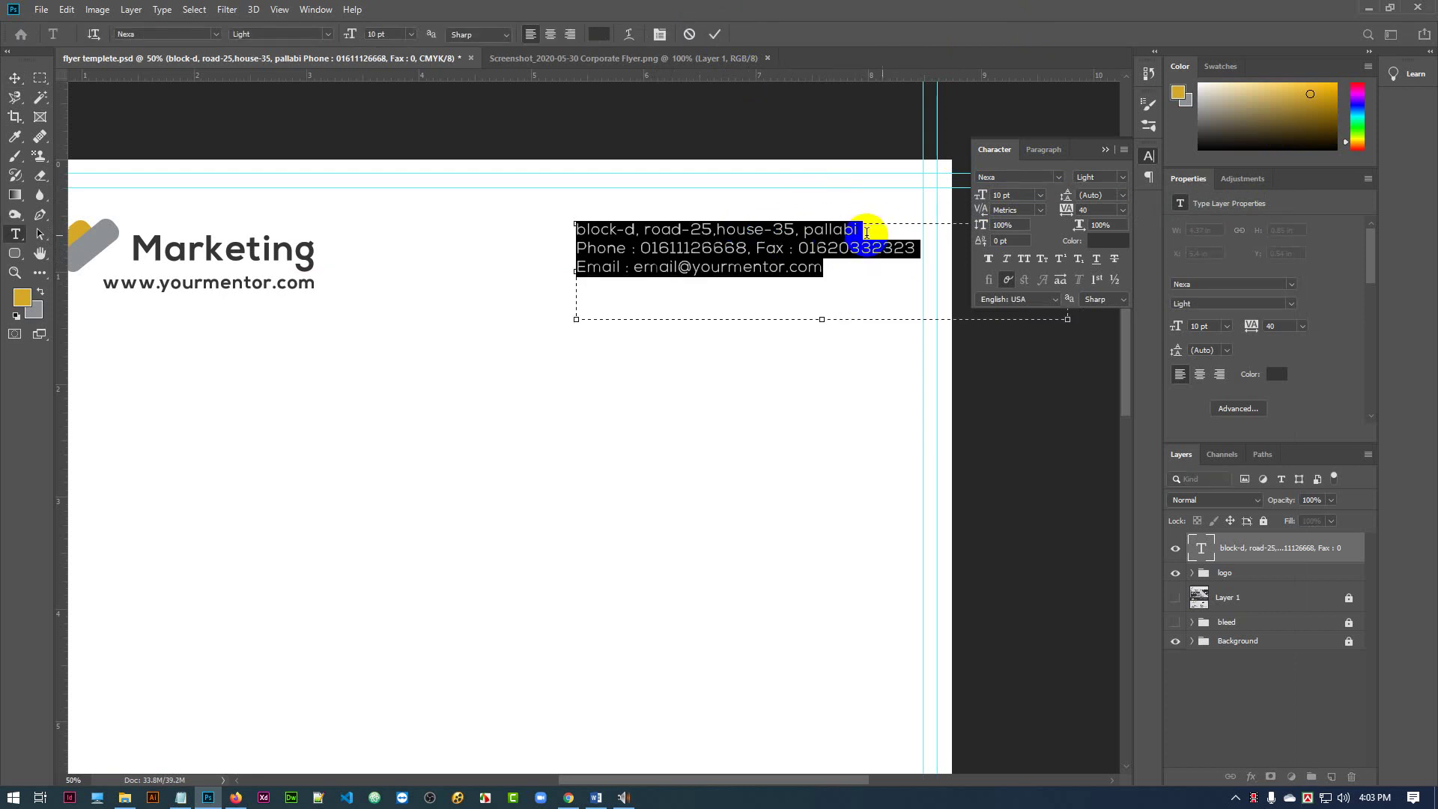
drag(865, 232, 577, 228)
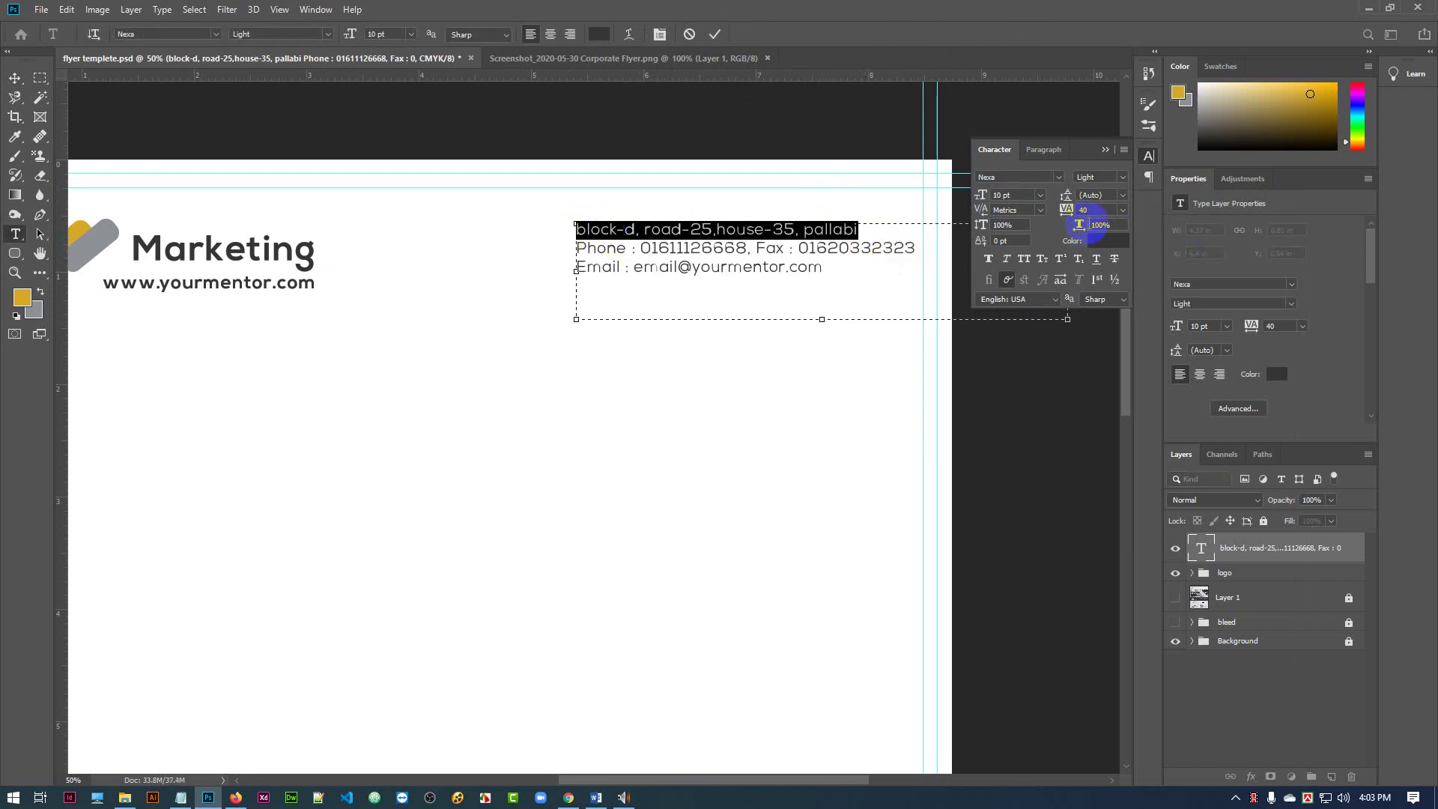
drag(1086, 227, 1092, 229)
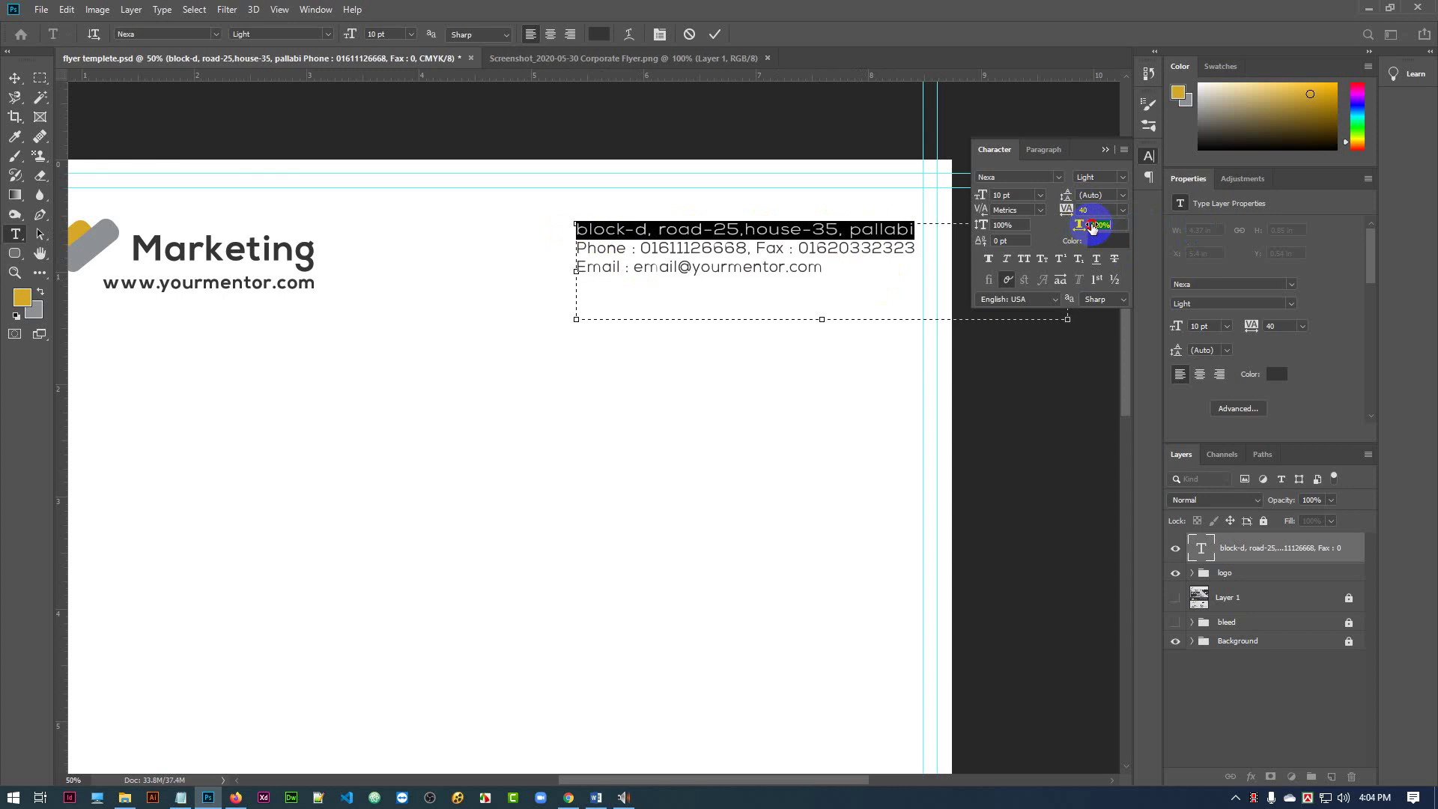
click(715, 34)
key(v)
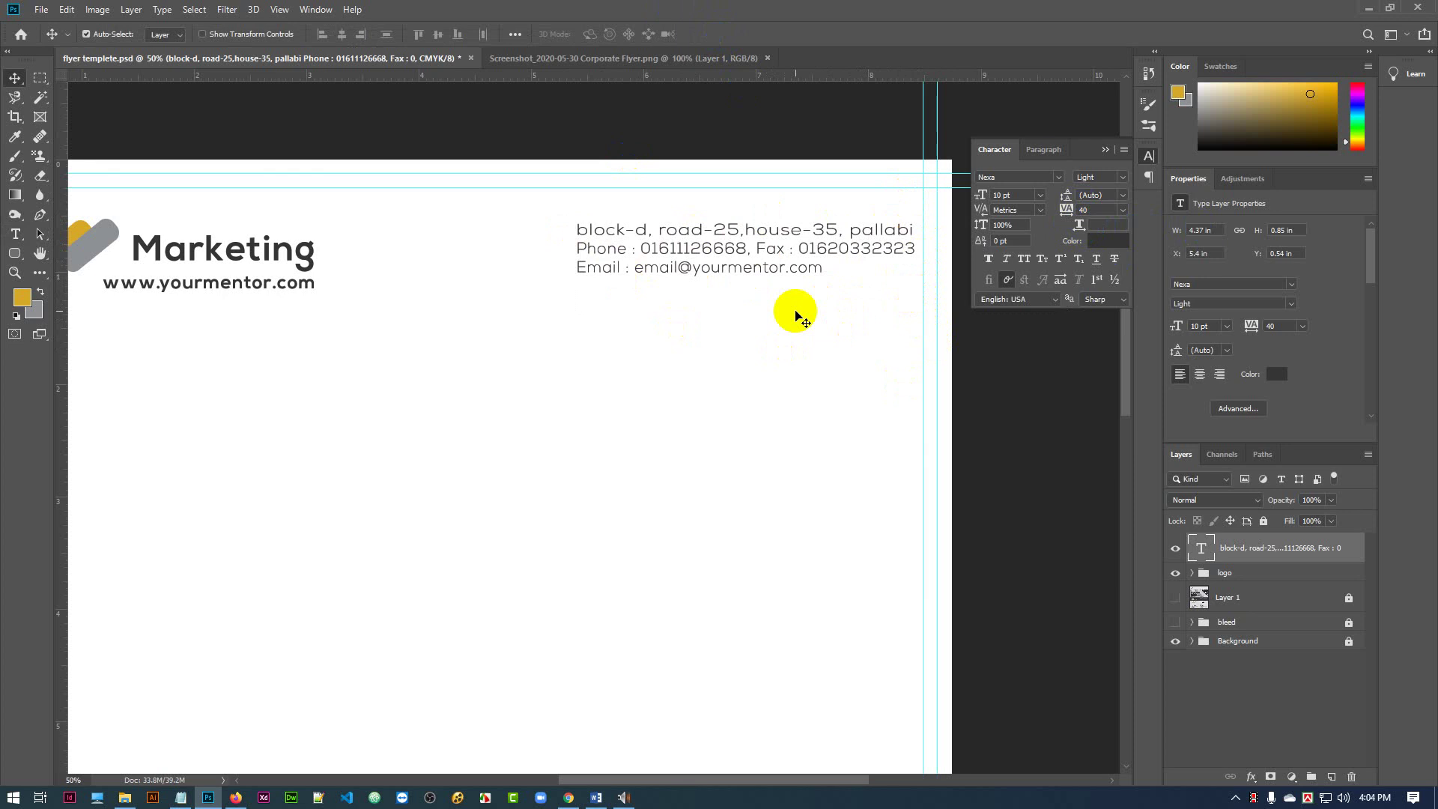
- Move the contact text block to about X 5.27 in and Y 0.65 in, level with the logo
scroll(796, 313, down, 2)
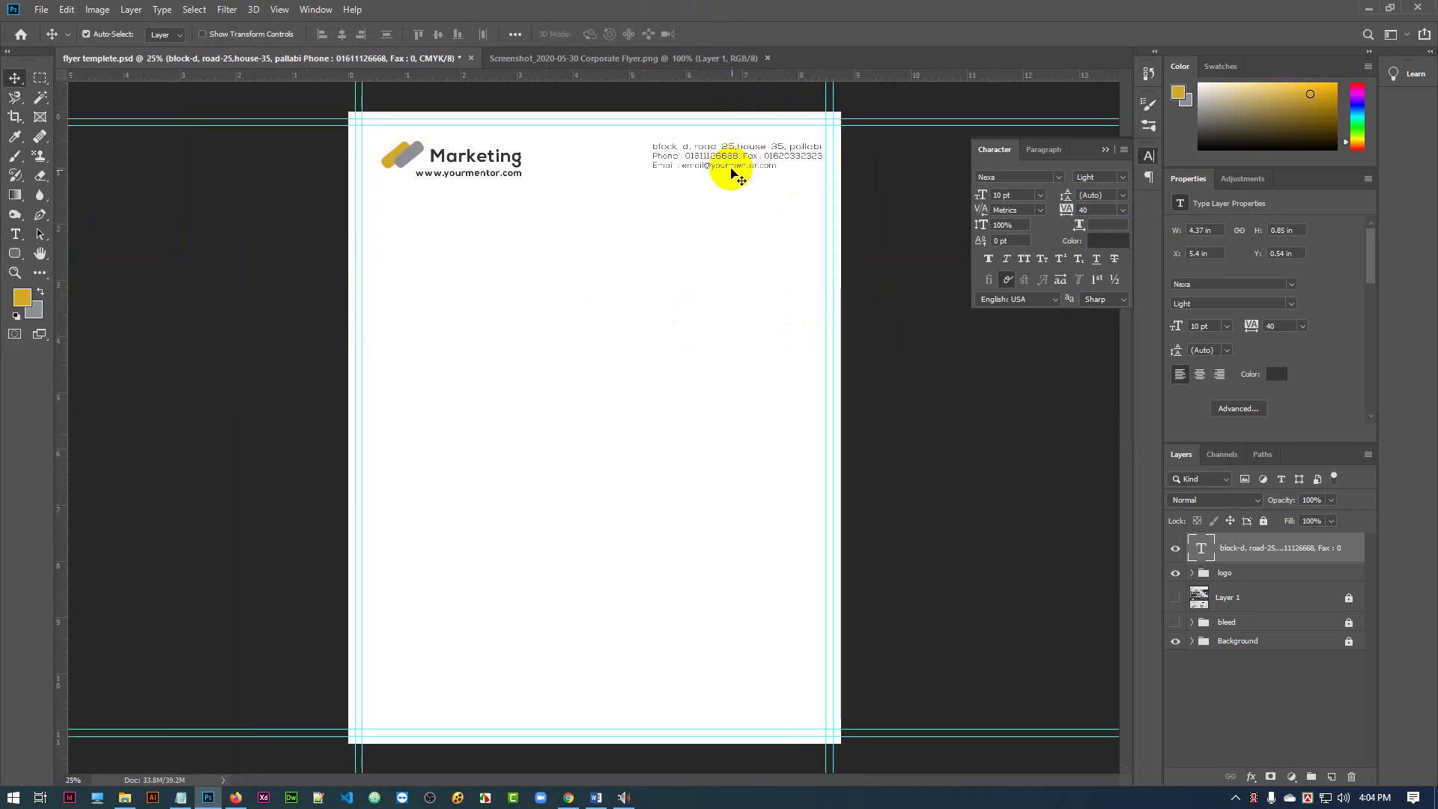
drag(732, 160, 722, 167)
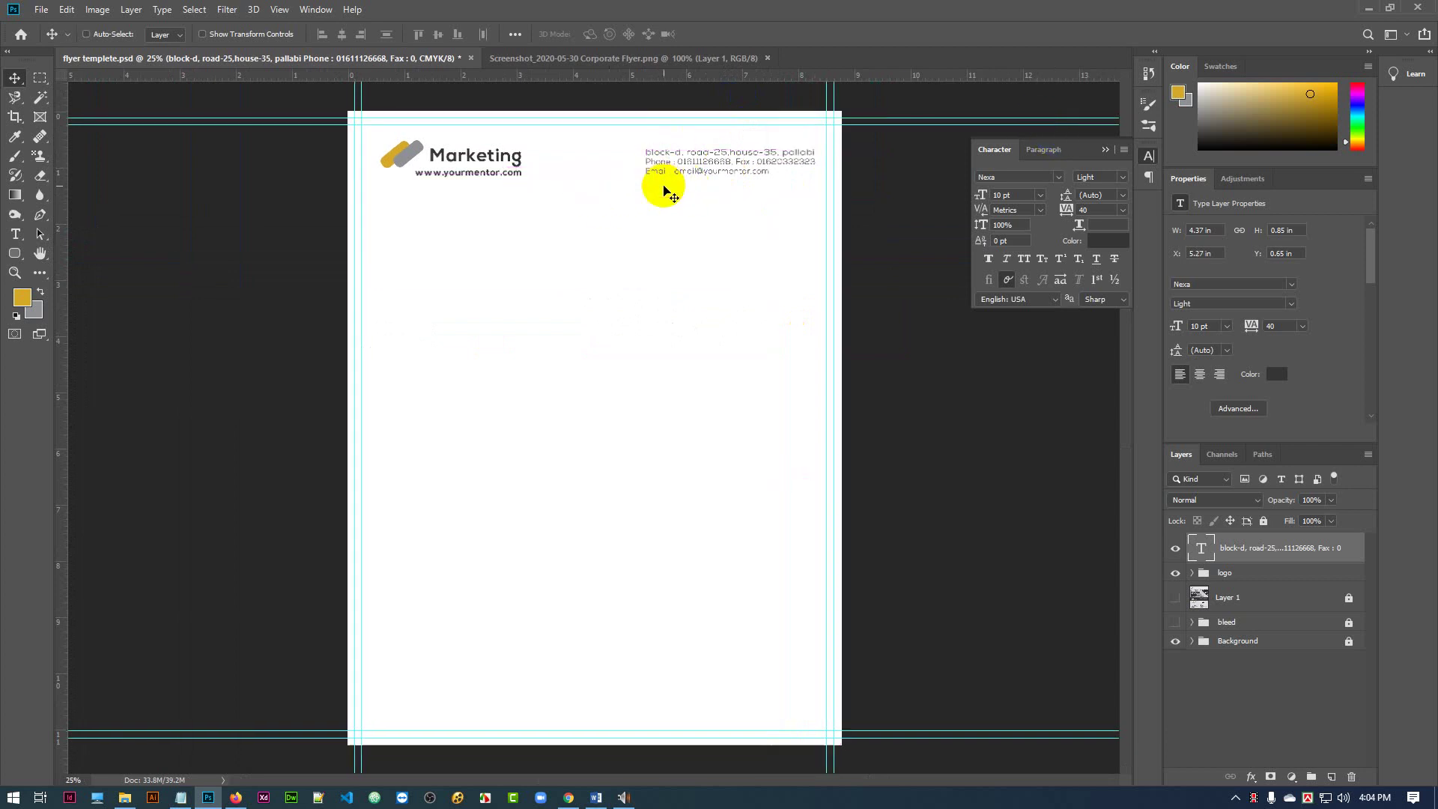
key(ctrl+plus)
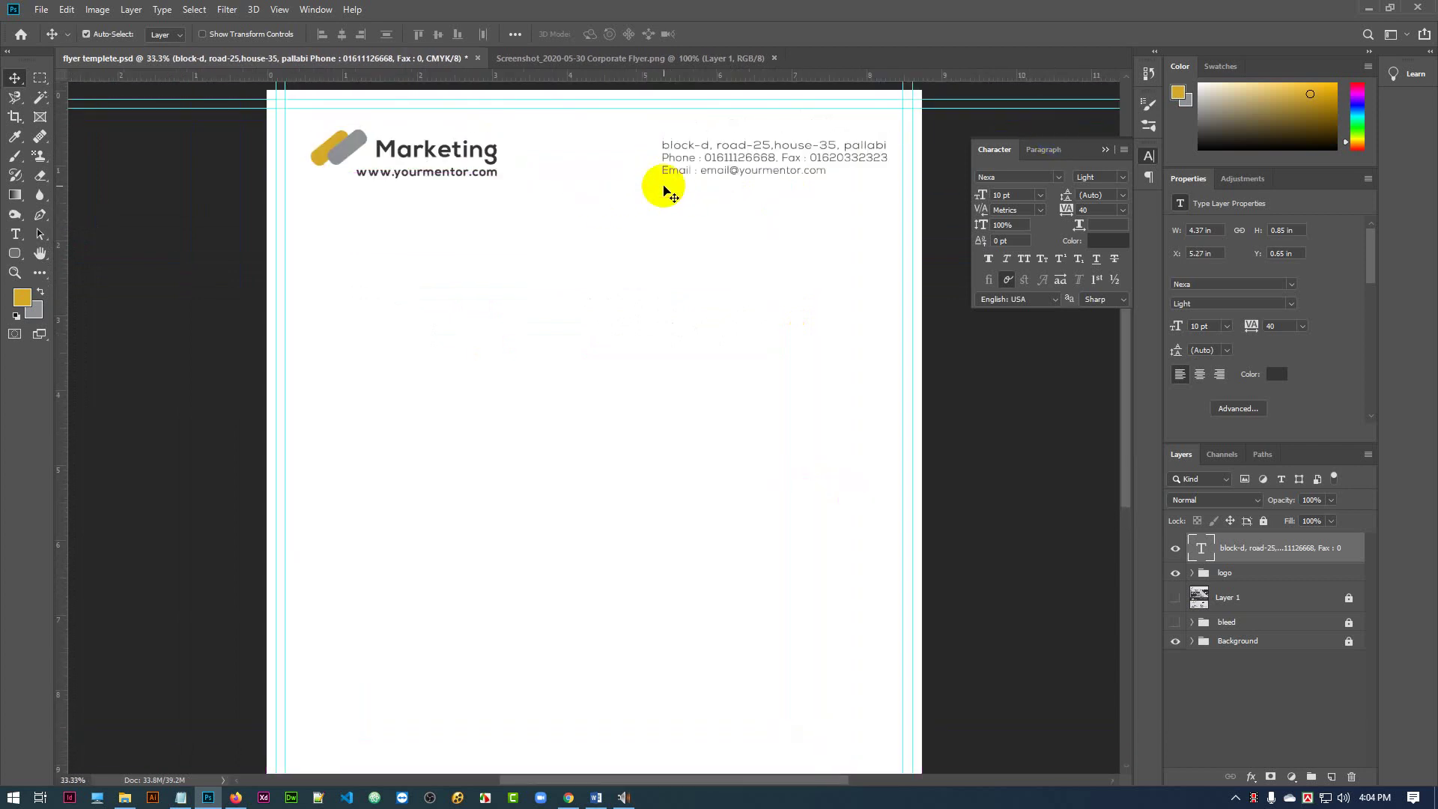
scroll(668, 299, up, 2)
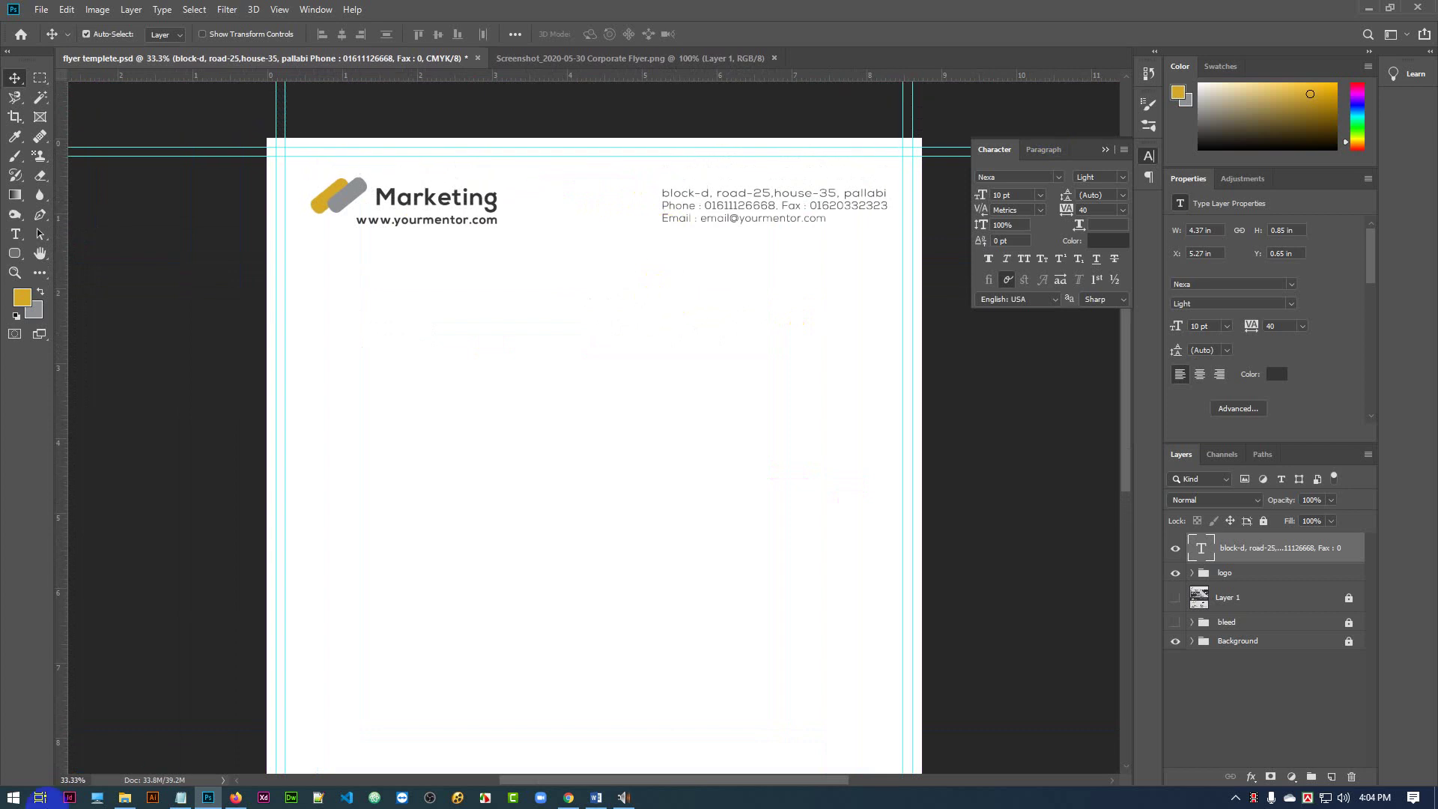
click(61, 779)
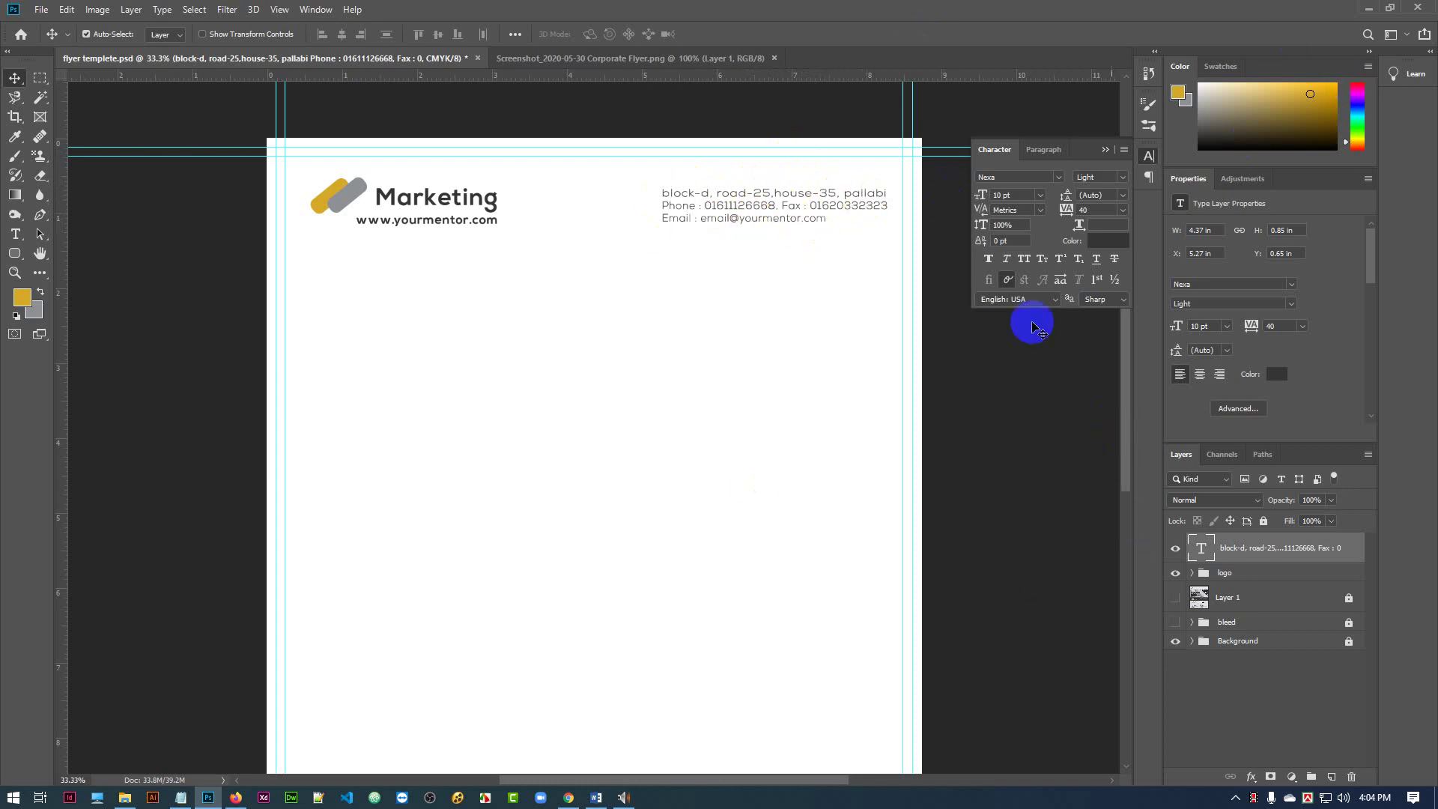
- Show the Layer 1 reference image and move the contact text block to X 5.47 in, ending at the right inner margin guide
click(1175, 599)
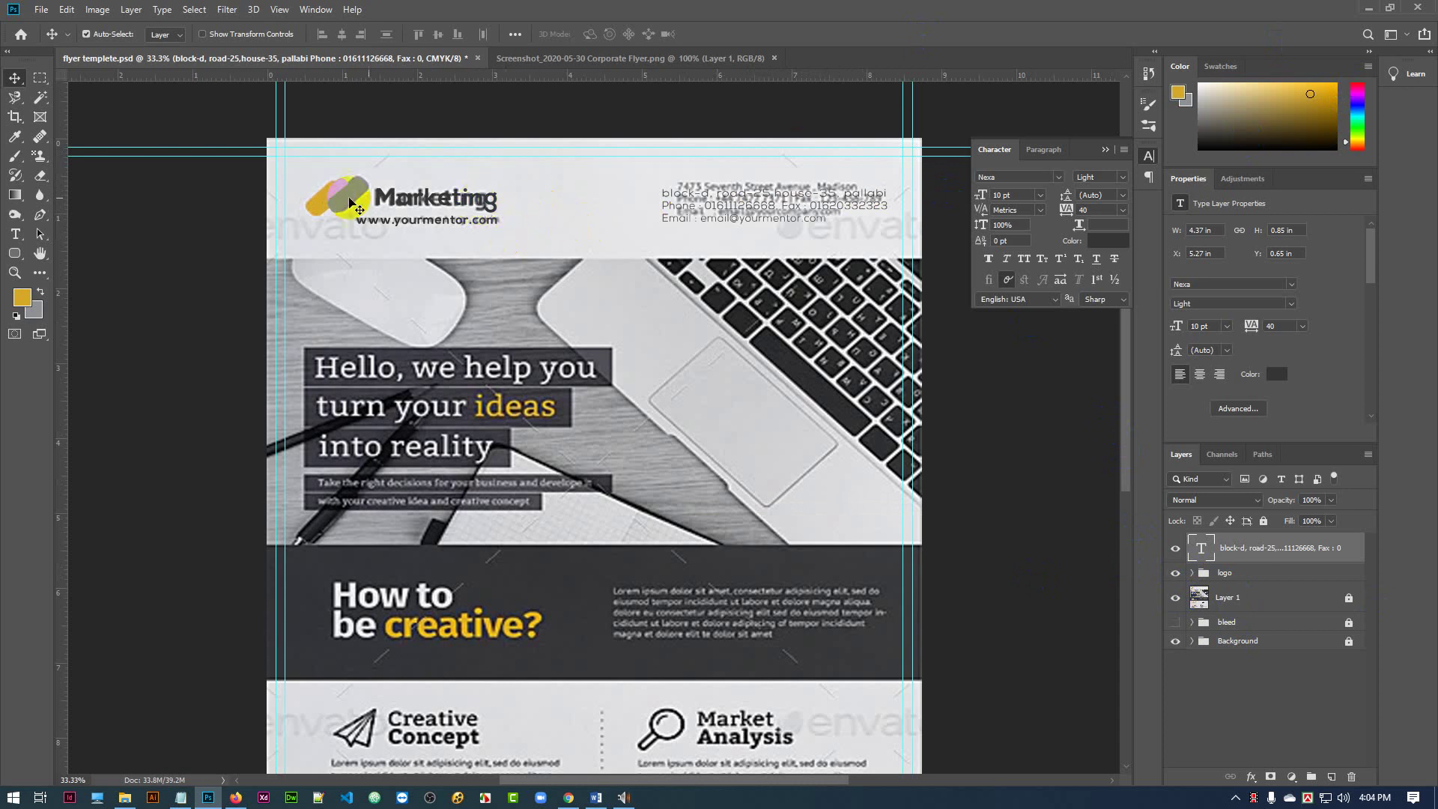
click(447, 204)
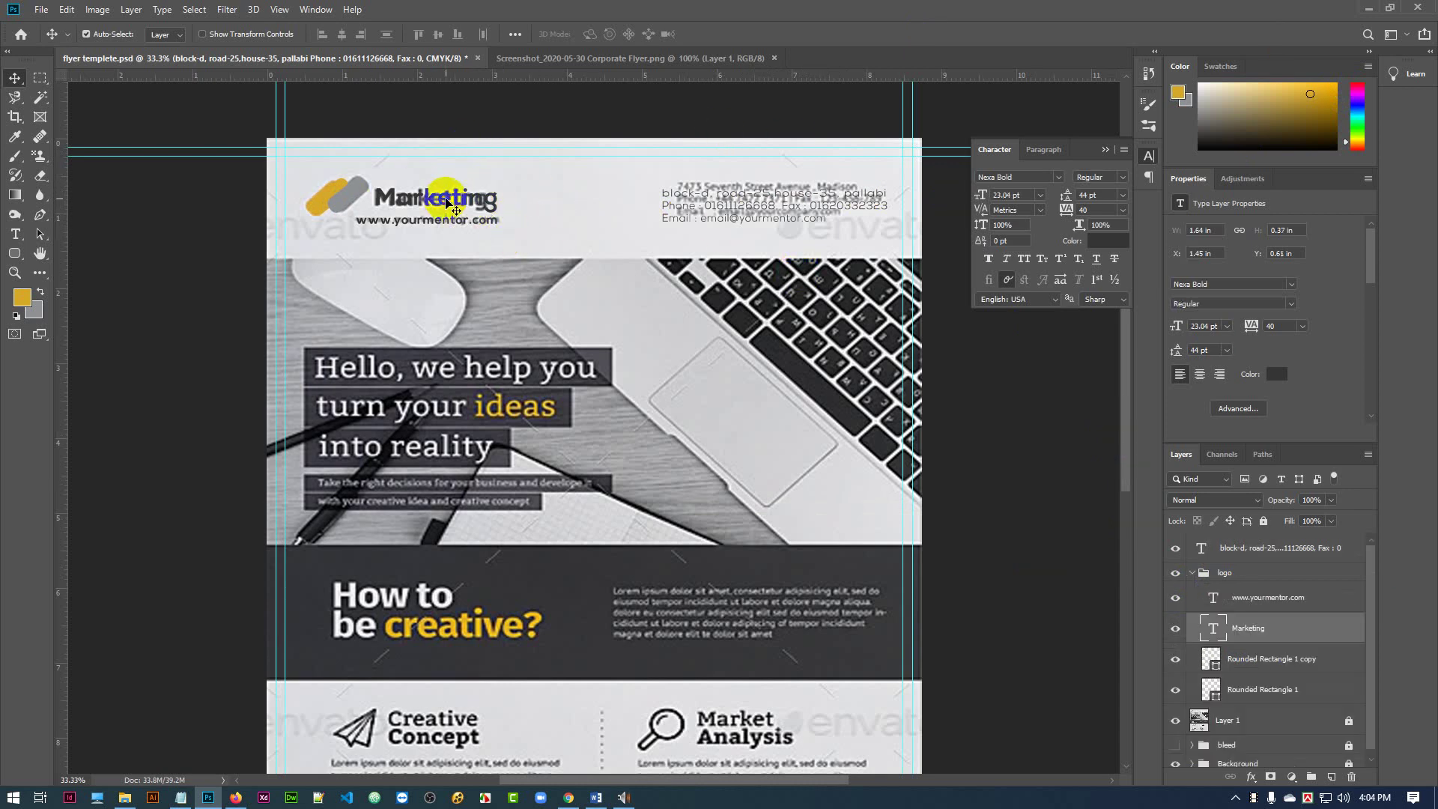
click(1193, 579)
click(1280, 574)
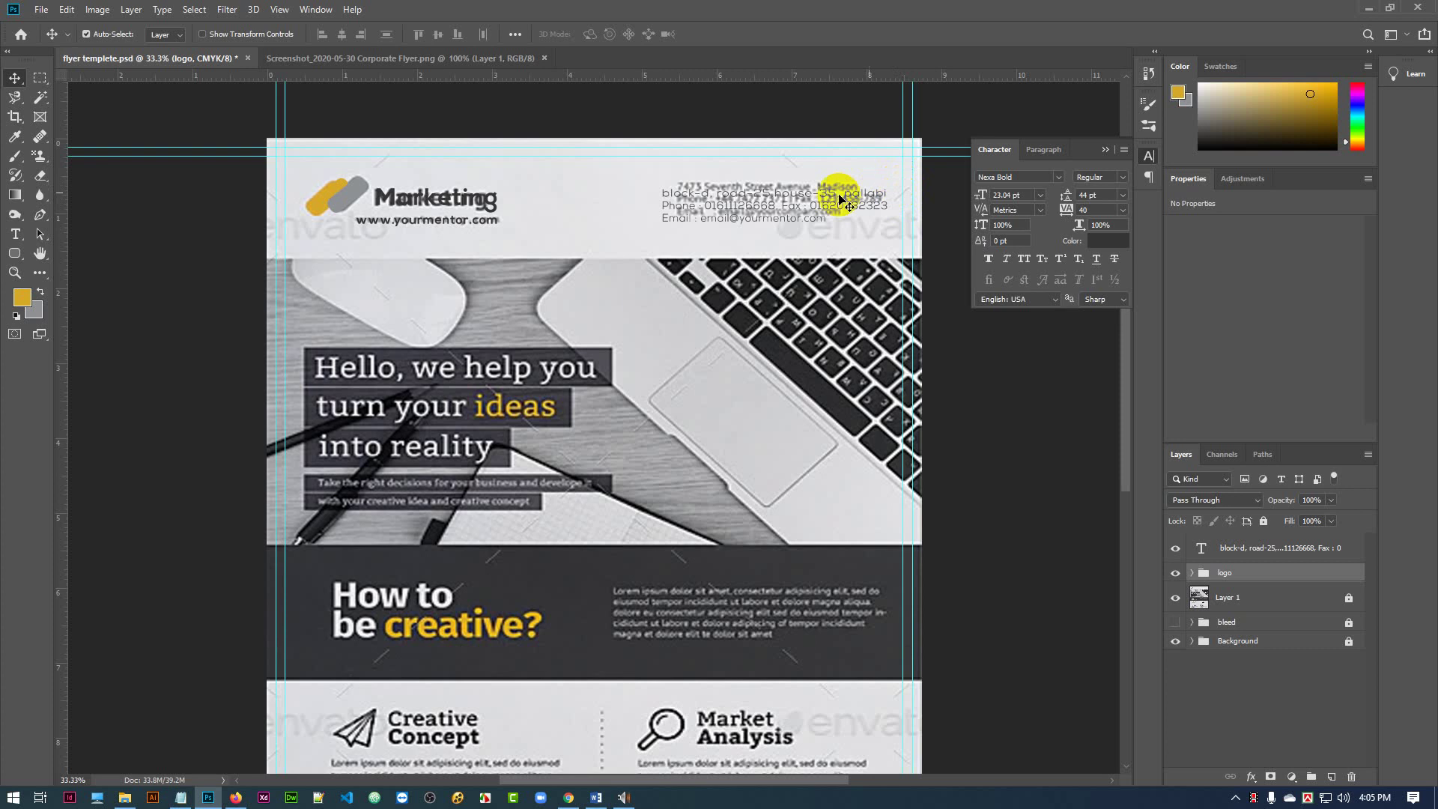
drag(827, 212, 912, 211)
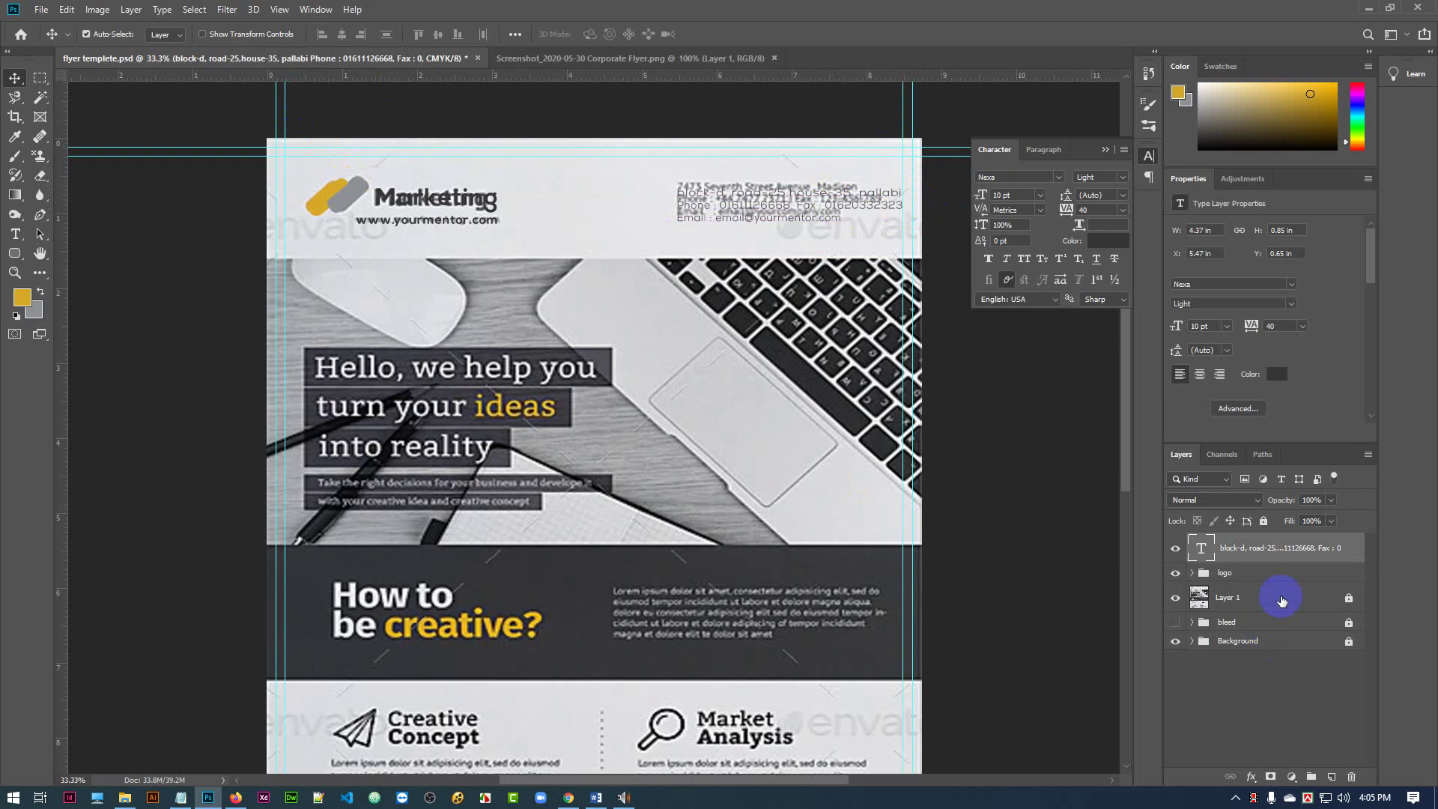
- Move the logo group left so that its left edge meets the inner left margin guide
click(1284, 572)
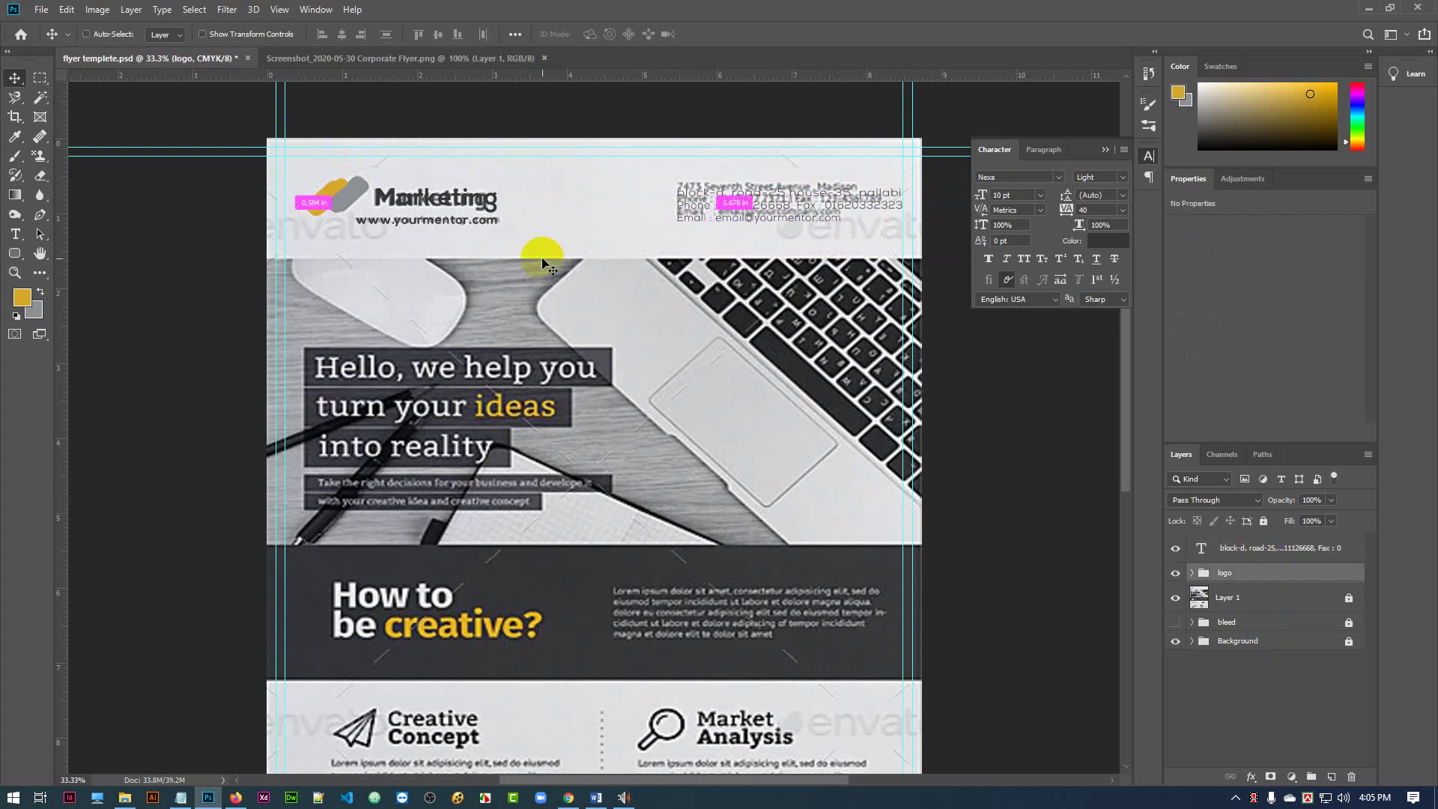
key(ctrl+t)
drag(356, 200, 332, 206)
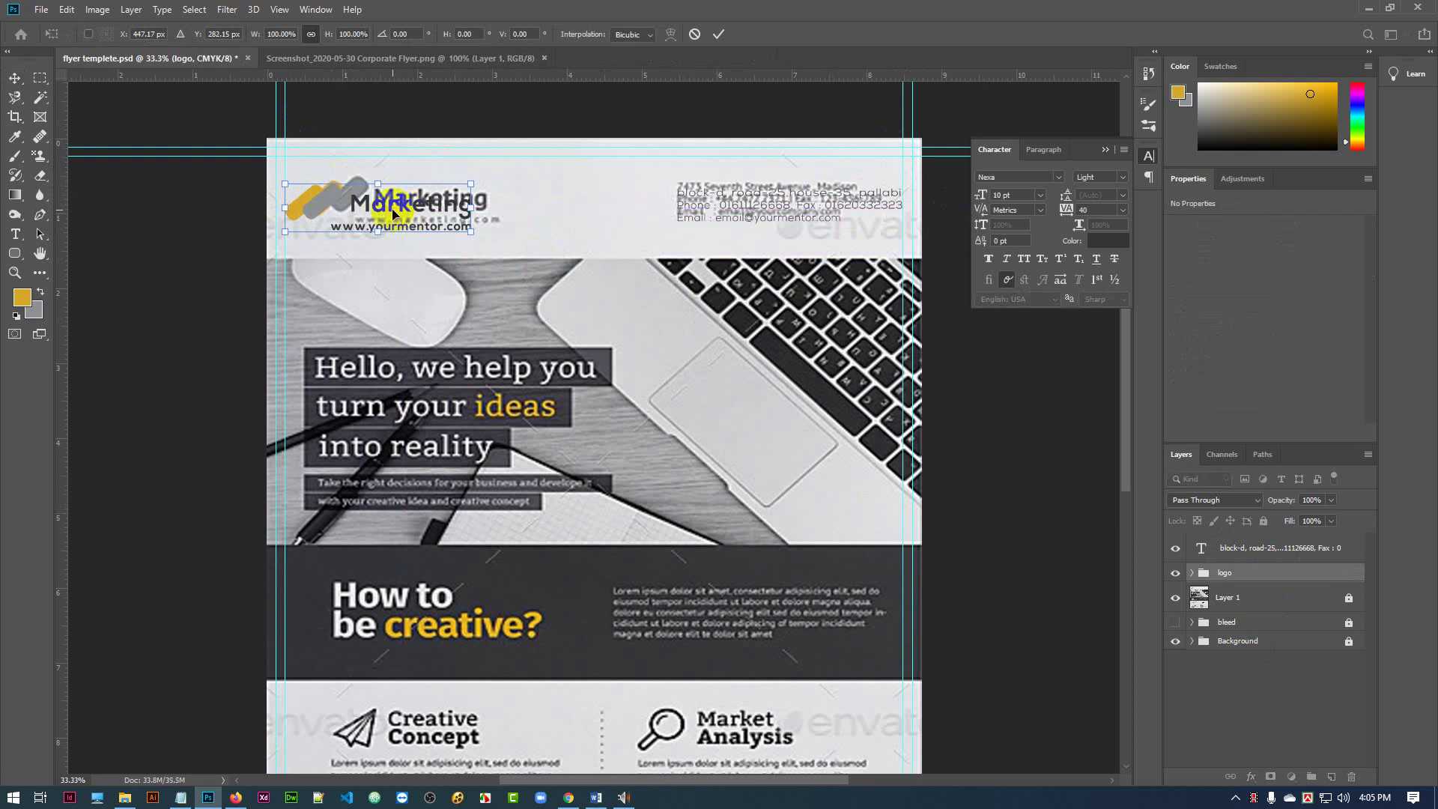
scroll(392, 420, down, 2)
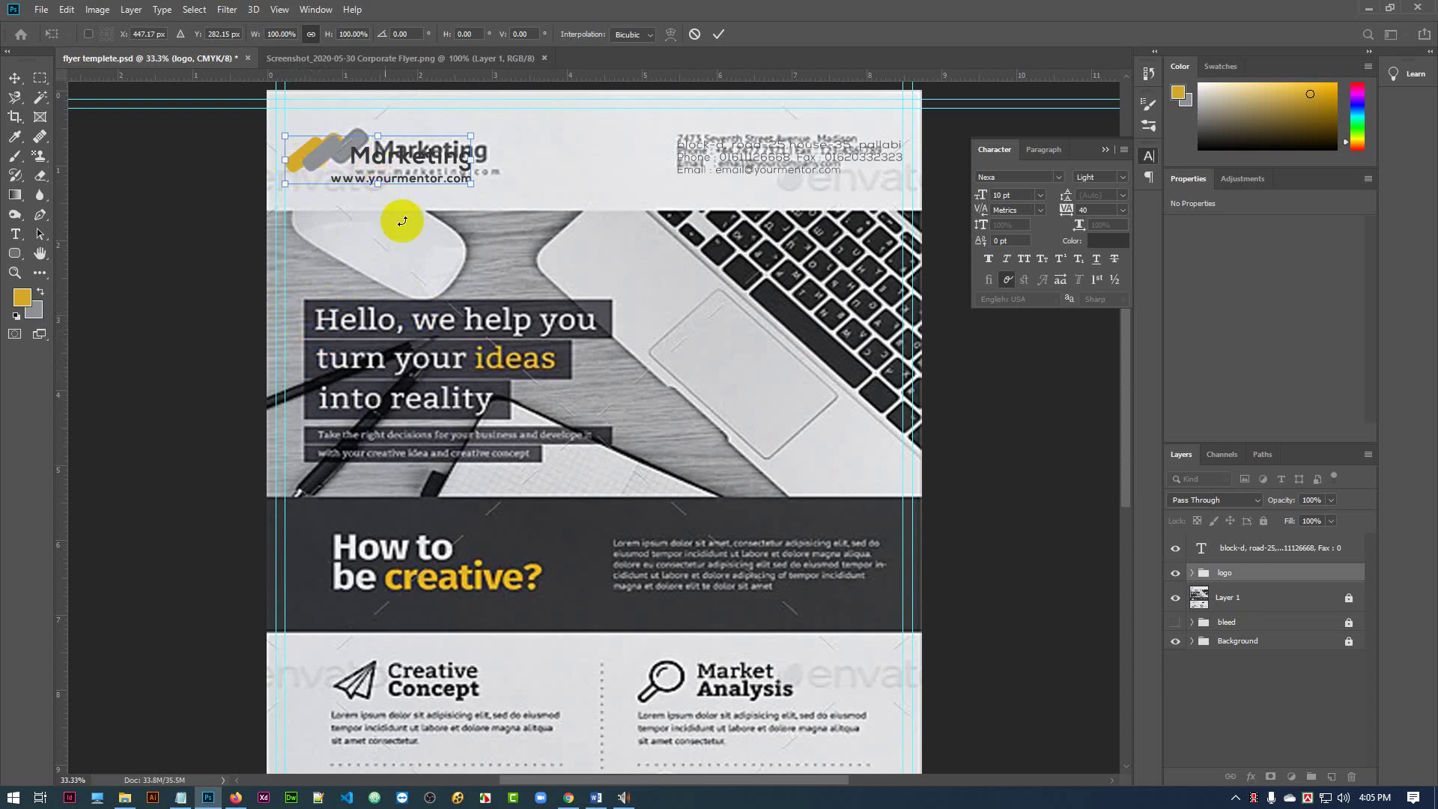
click(66, 285)
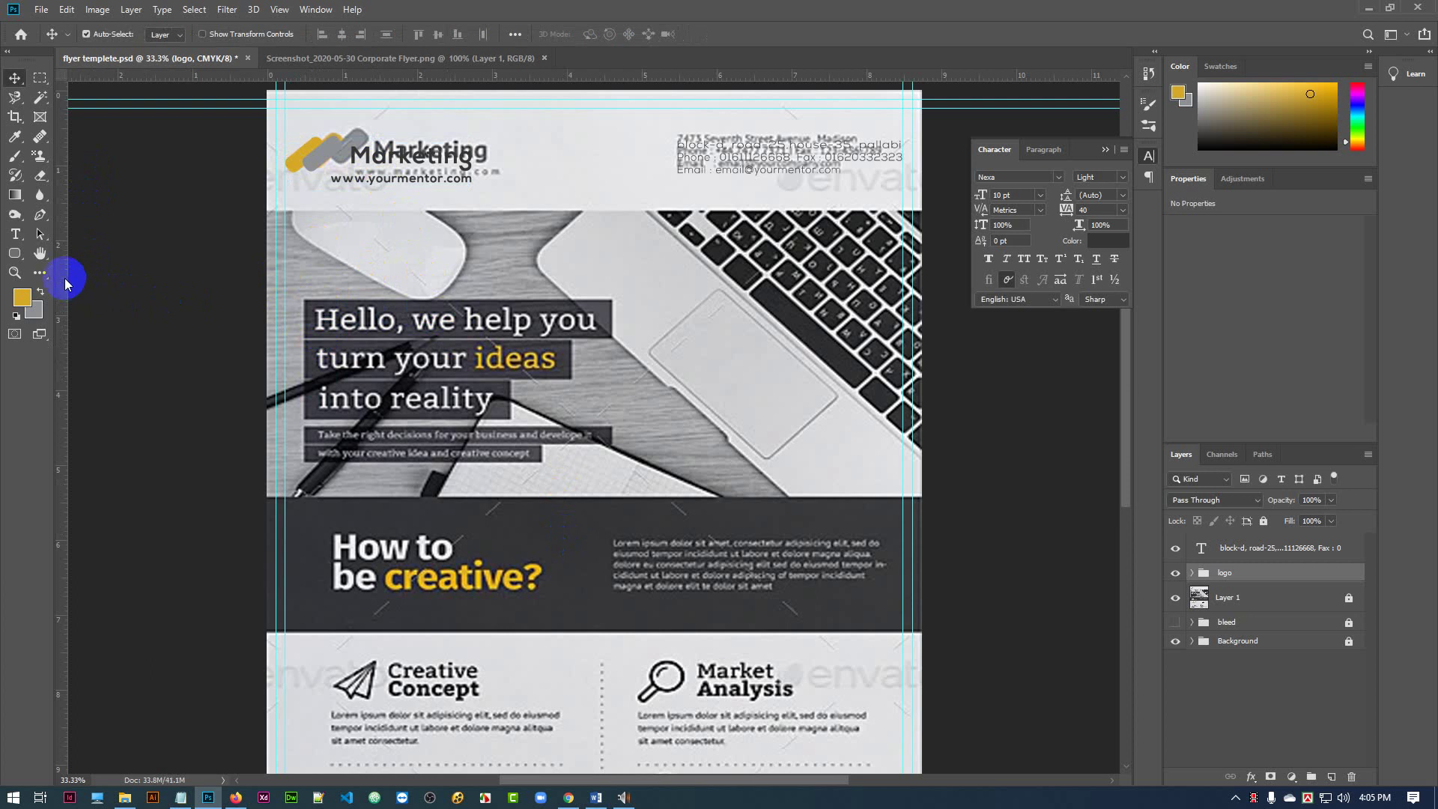
- Add a vertical guide along the left edge of the reference headline boxes
drag(65, 285, 306, 313)
click(341, 152)
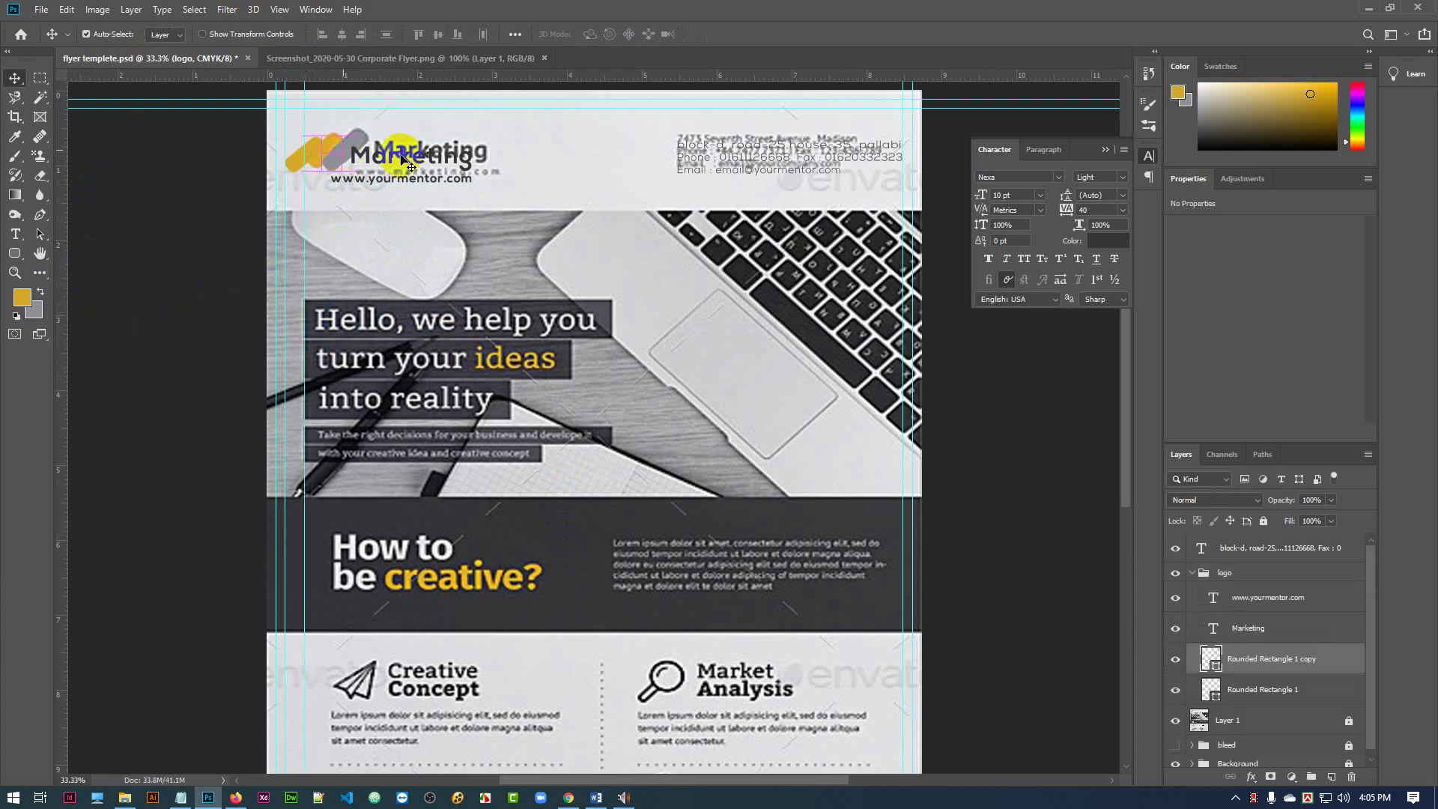
- Collapse the logo group, turn off Auto-Select for the Move tool and keep the whole logo group selected
click(1193, 574)
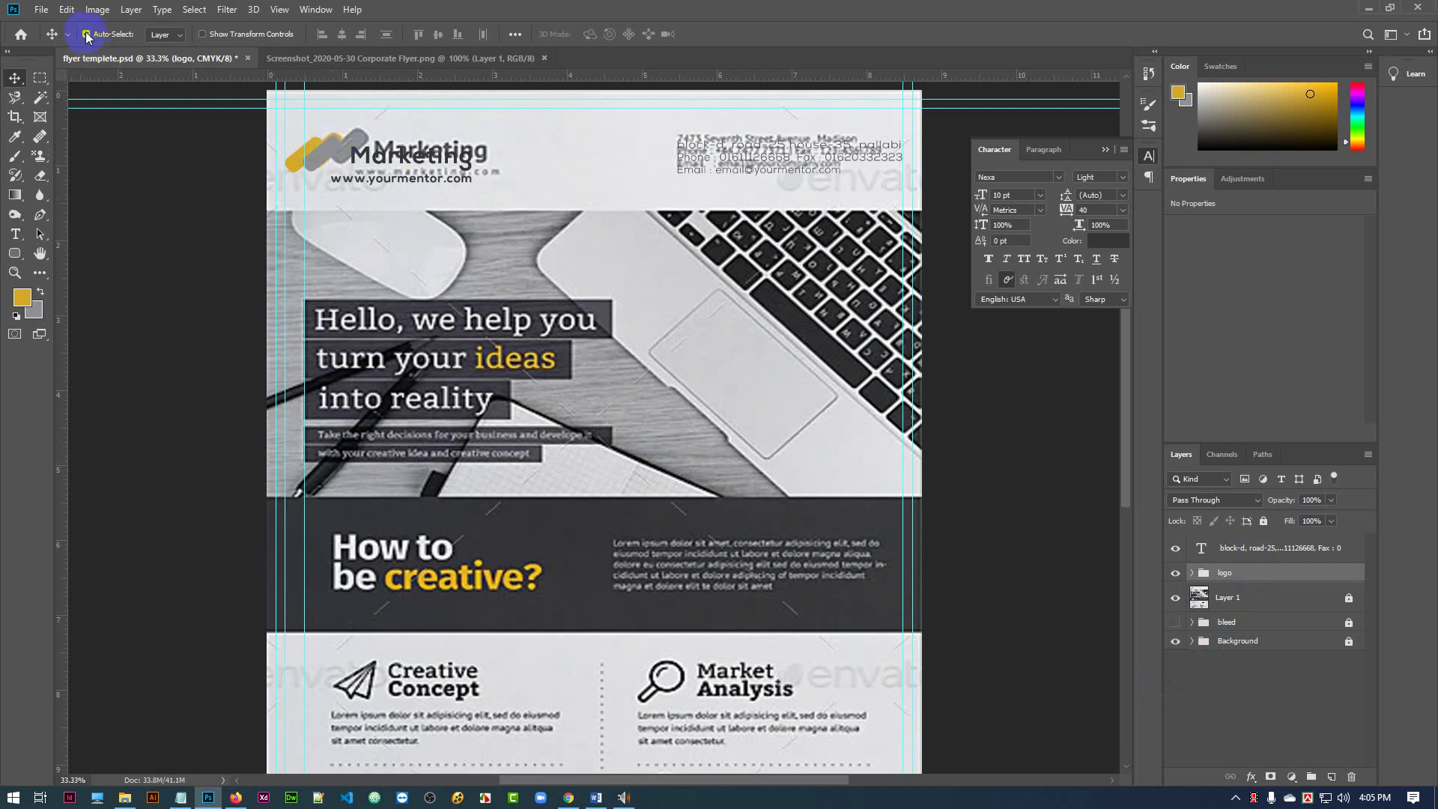
key(ctrl+t)
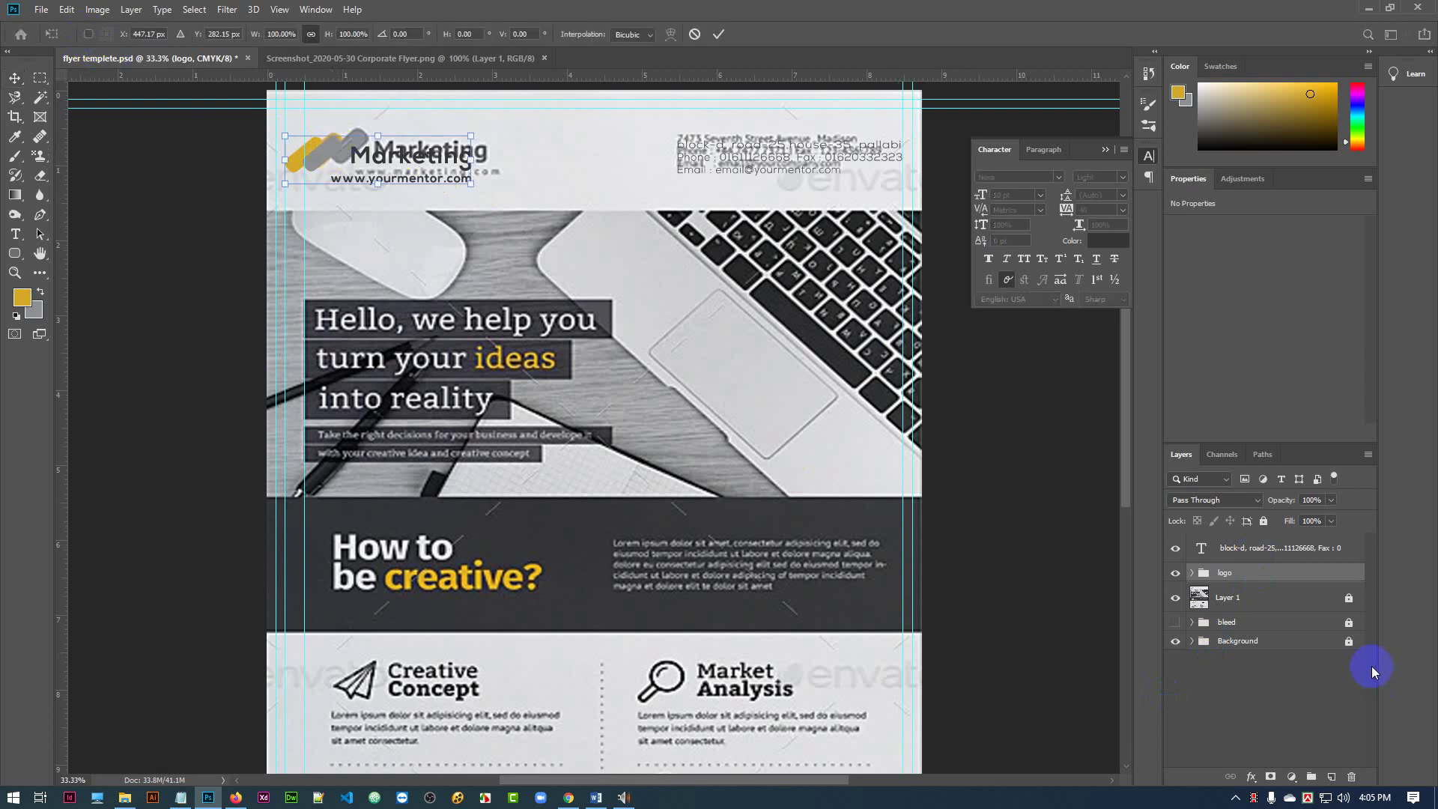
click(718, 33)
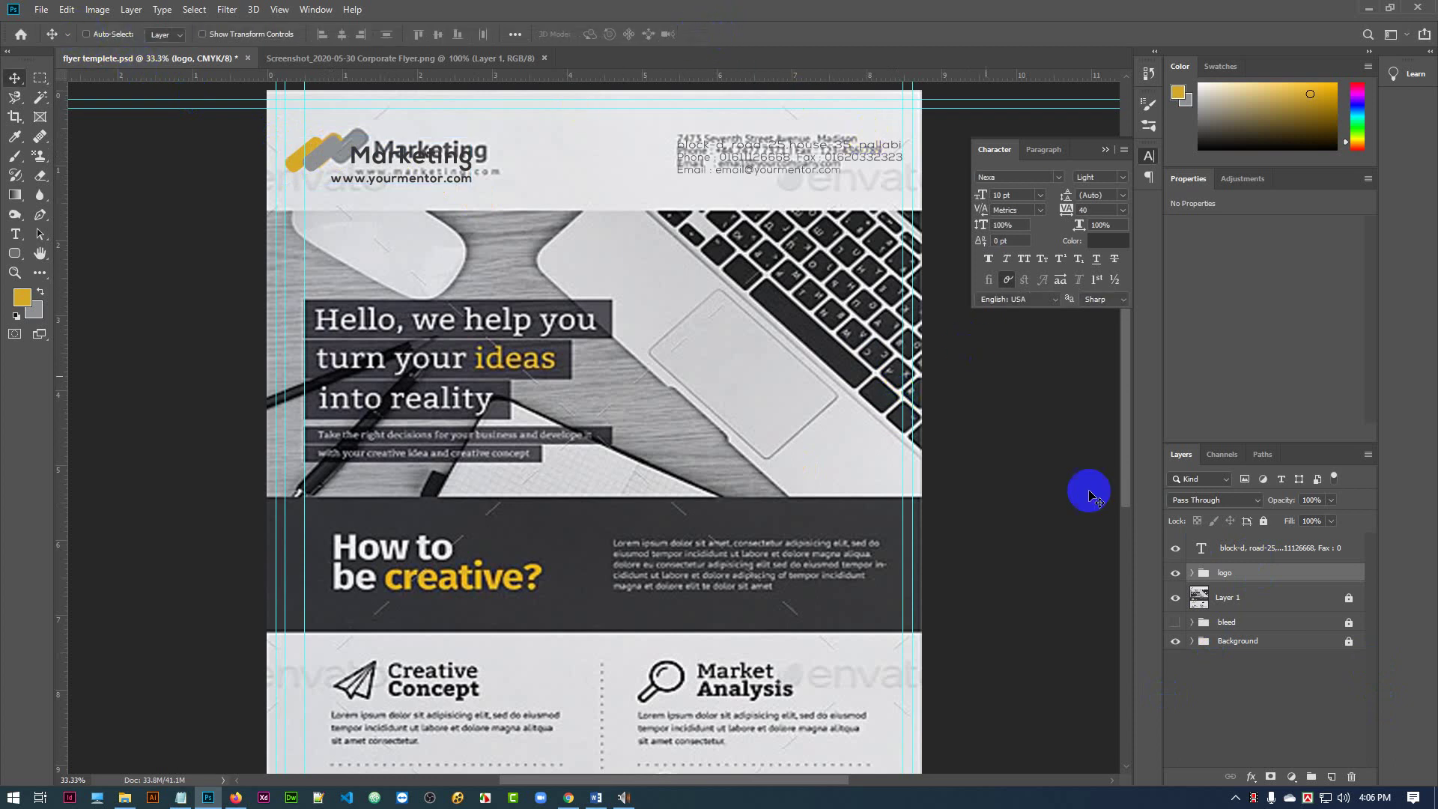
click(1299, 699)
click(1271, 579)
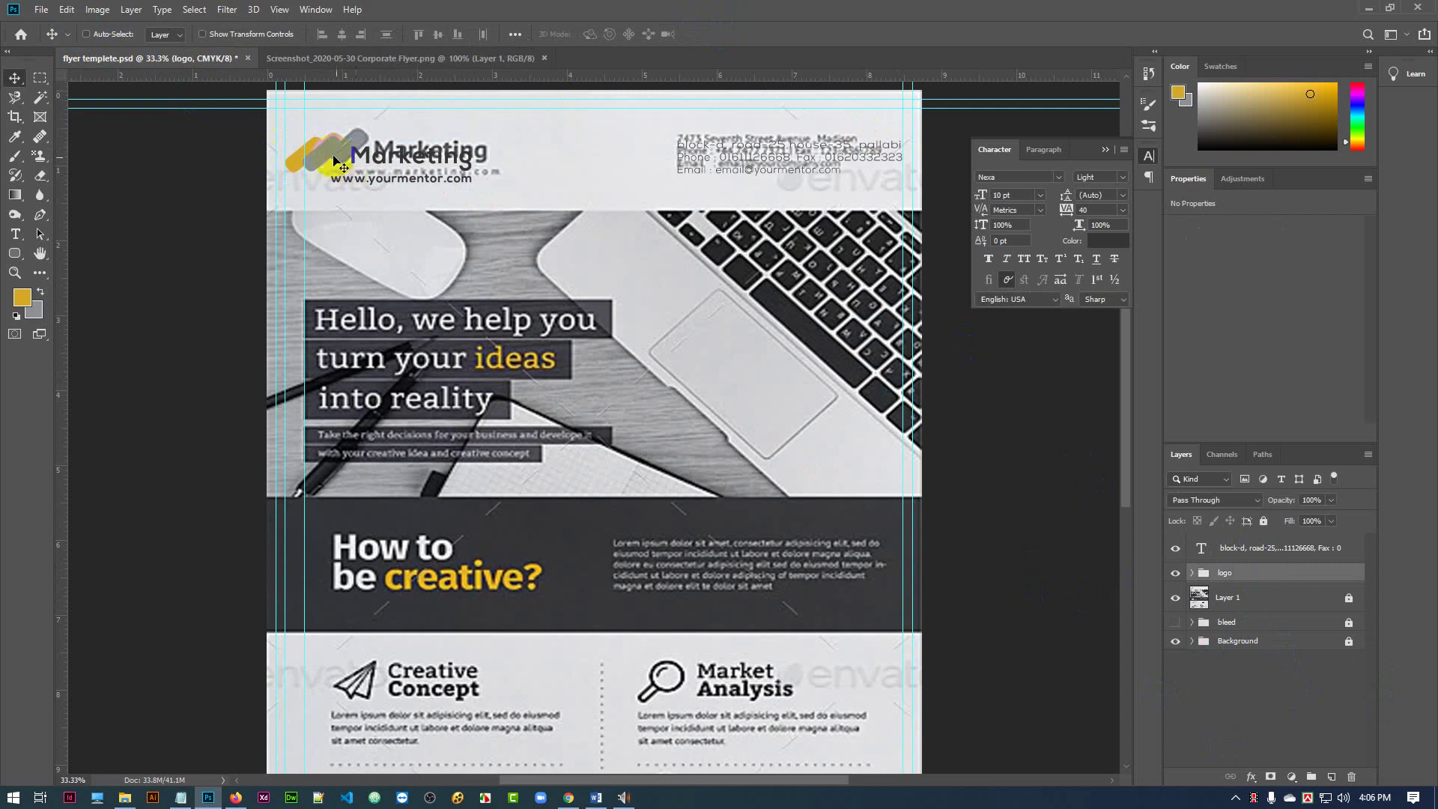
- Move the logo group right until its left edge lines up with the guide beside the headline boxes
drag(327, 155, 352, 154)
key(Left)
key(Left)
key(Left)
key(Left)
key(Left)
key(Left)
key(Left)
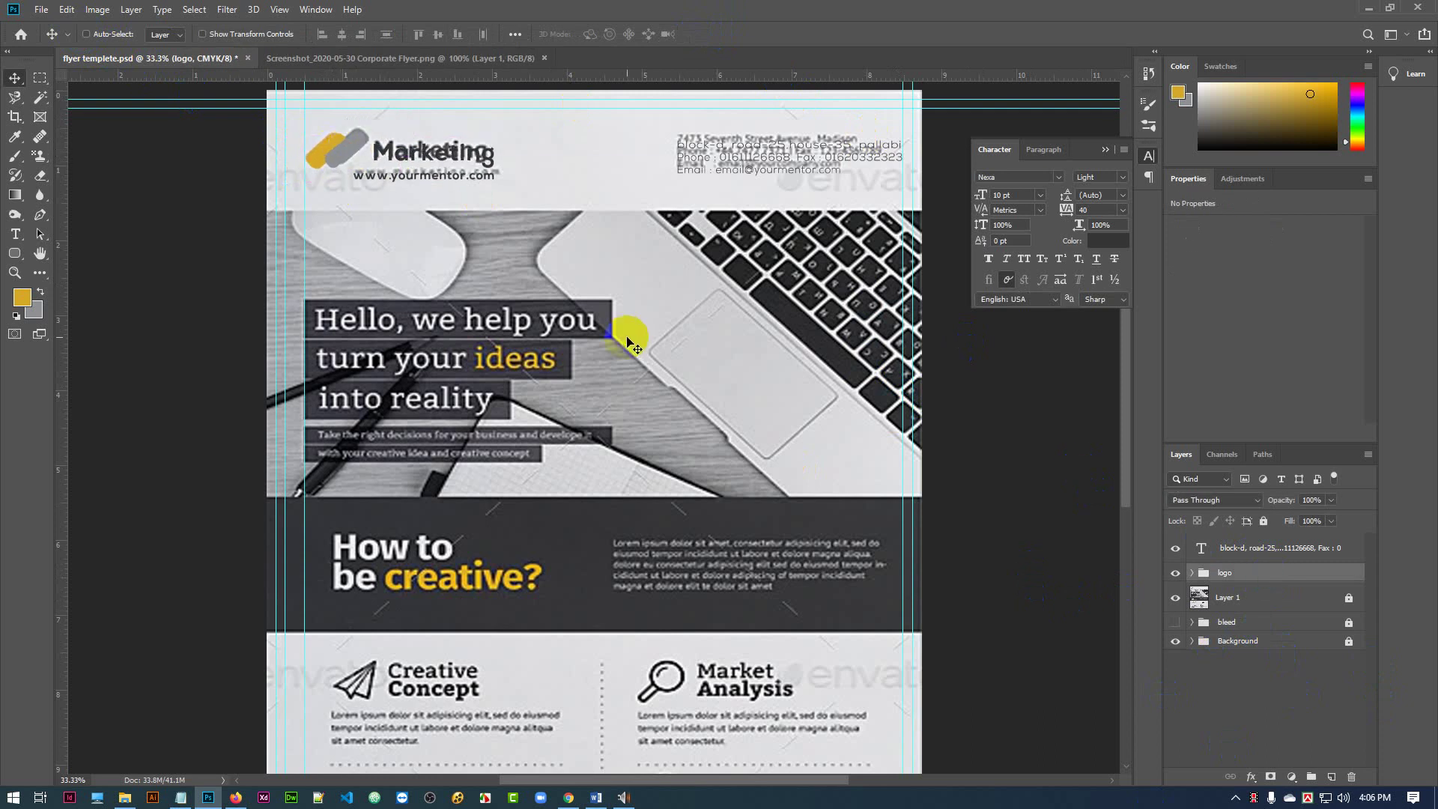
- Nudge the logo group up to the height of the reference logo
key(Up)
key(Up)
key(Up)
key(Up)
key(Up)
key(Up)
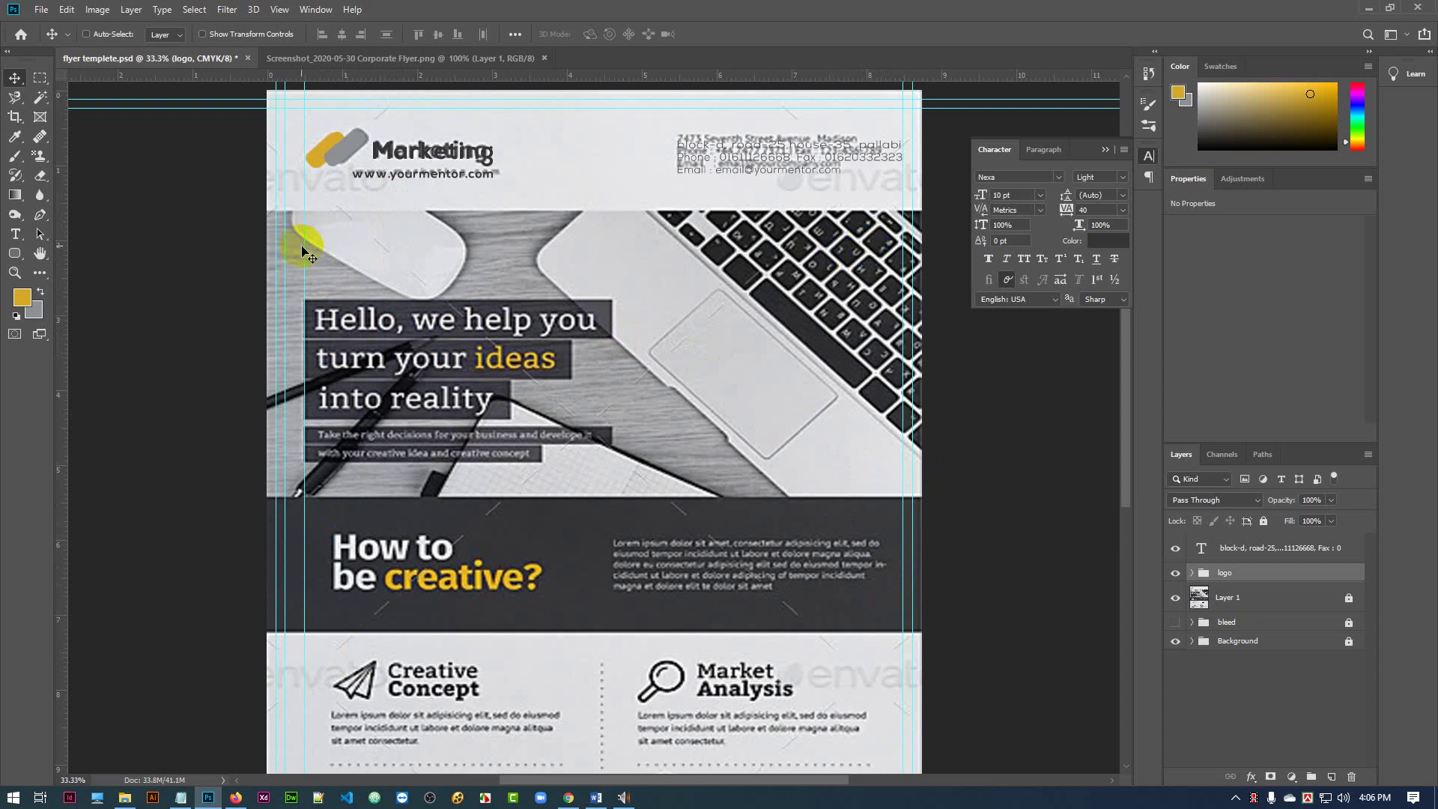
- Remove the guide beside the headline boxes and move the logo group back to the inner left margin guide
drag(305, 253, 67, 255)
drag(355, 151, 333, 152)
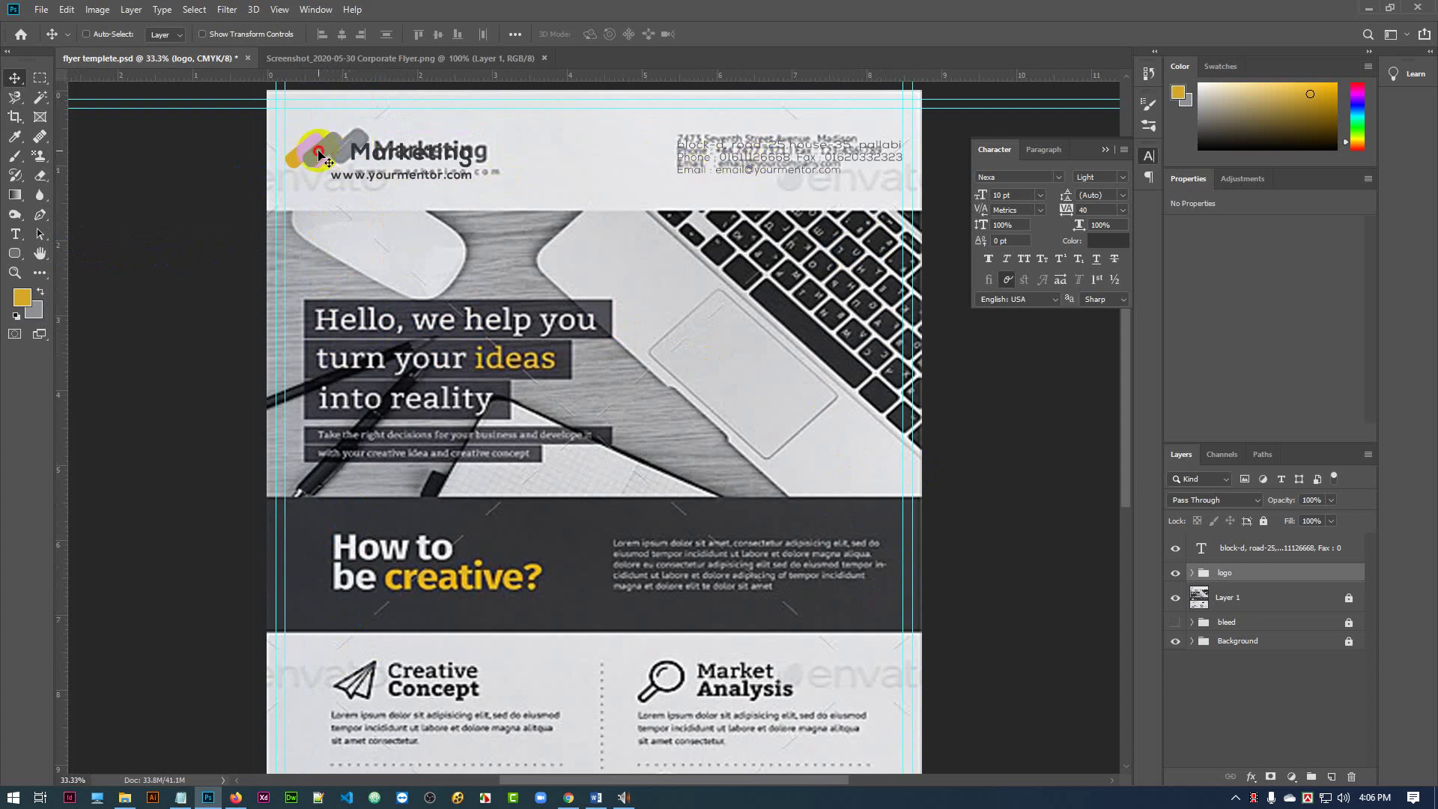
- Select the contact text together with the logo group and align their vertical centers
shift+click(1247, 553)
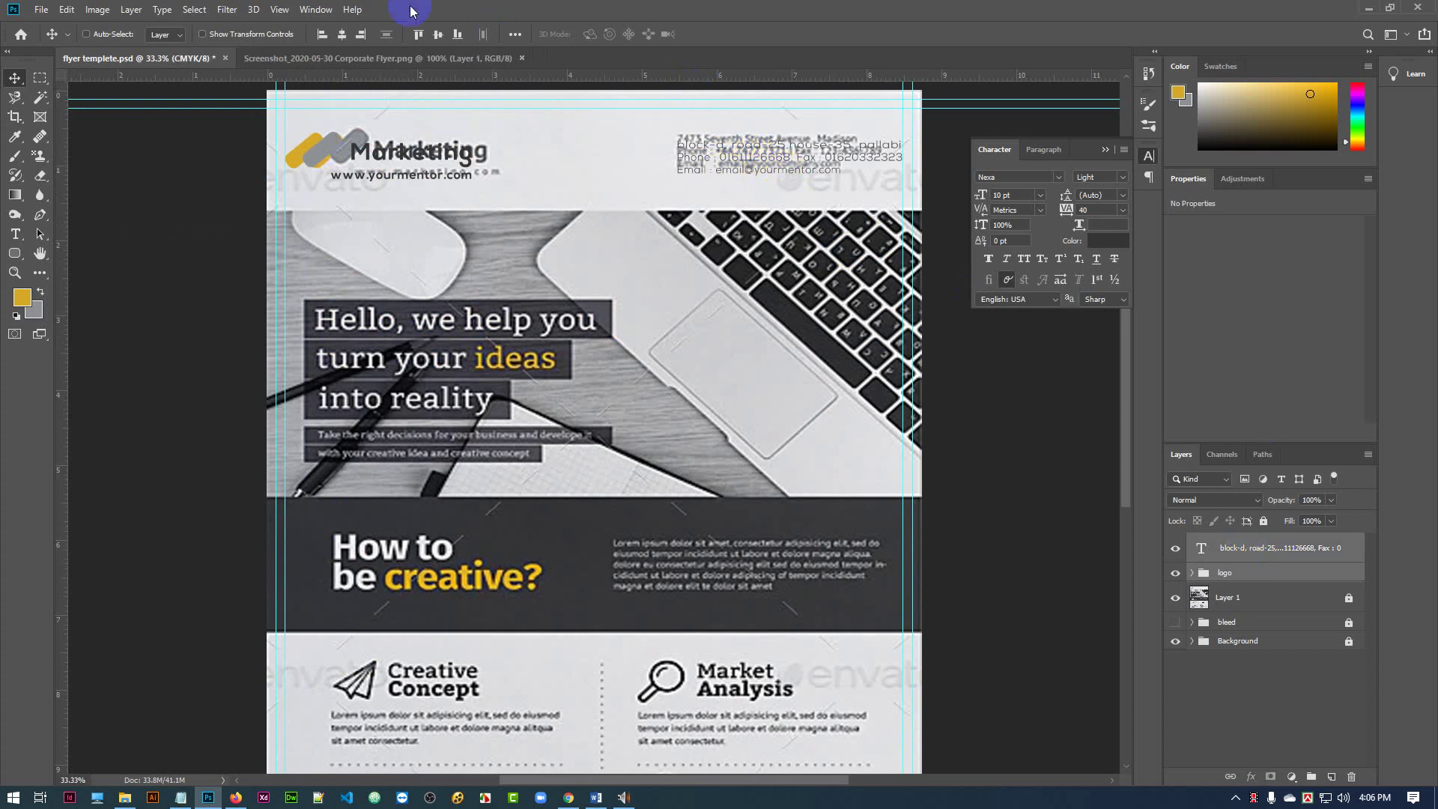
click(438, 35)
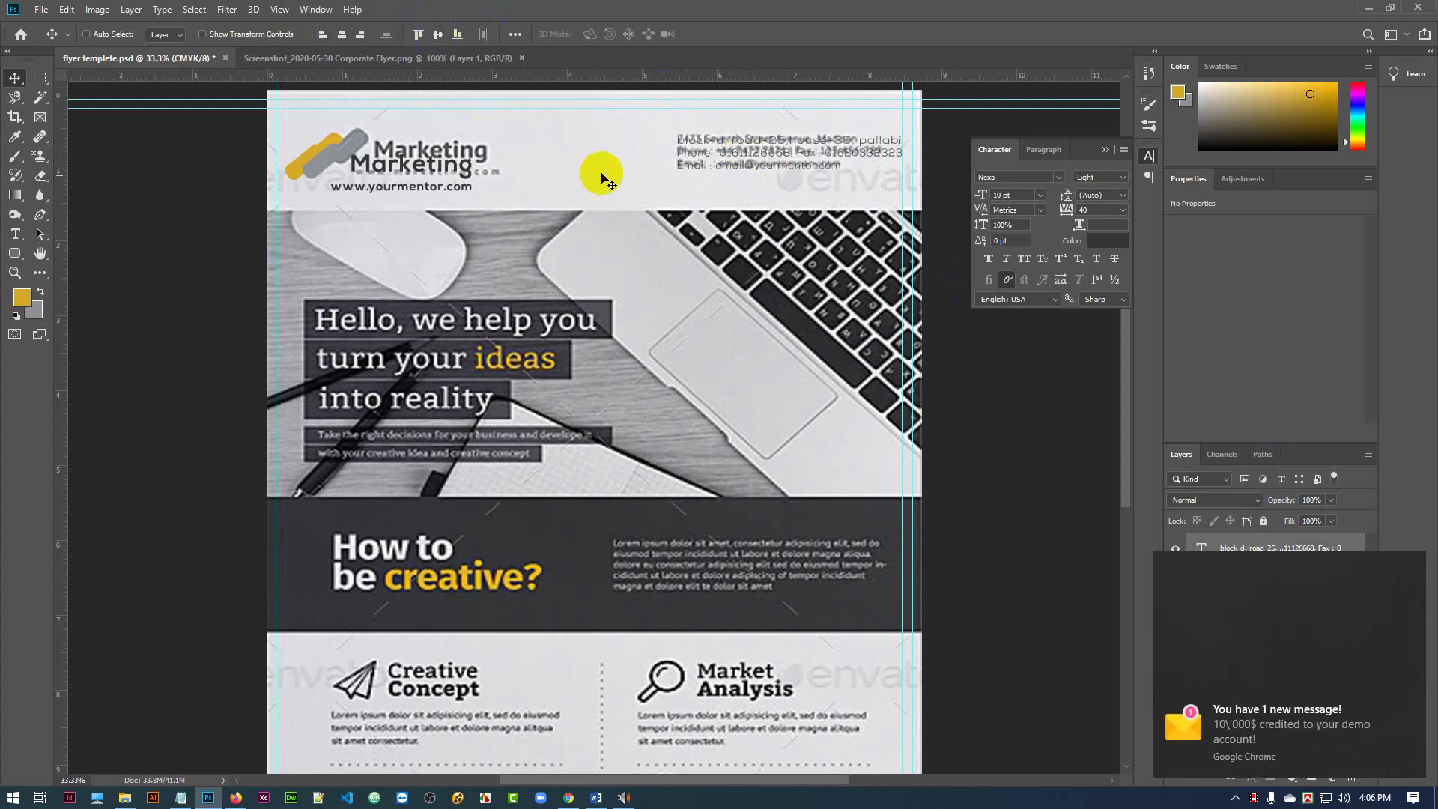
click(438, 34)
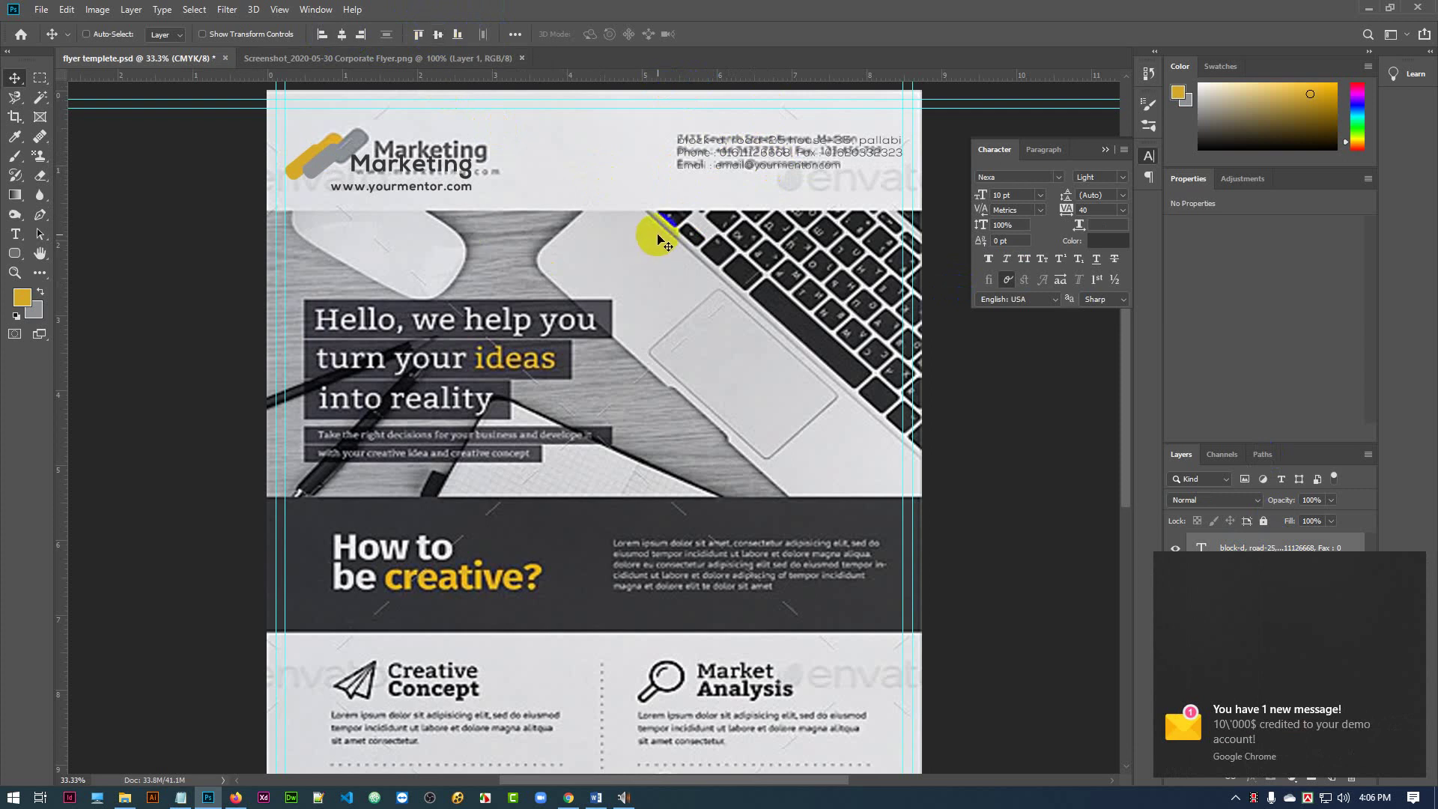
- Nudge the logo group and contact text together vertically to place them within the reference header band
key(ctrl+z)
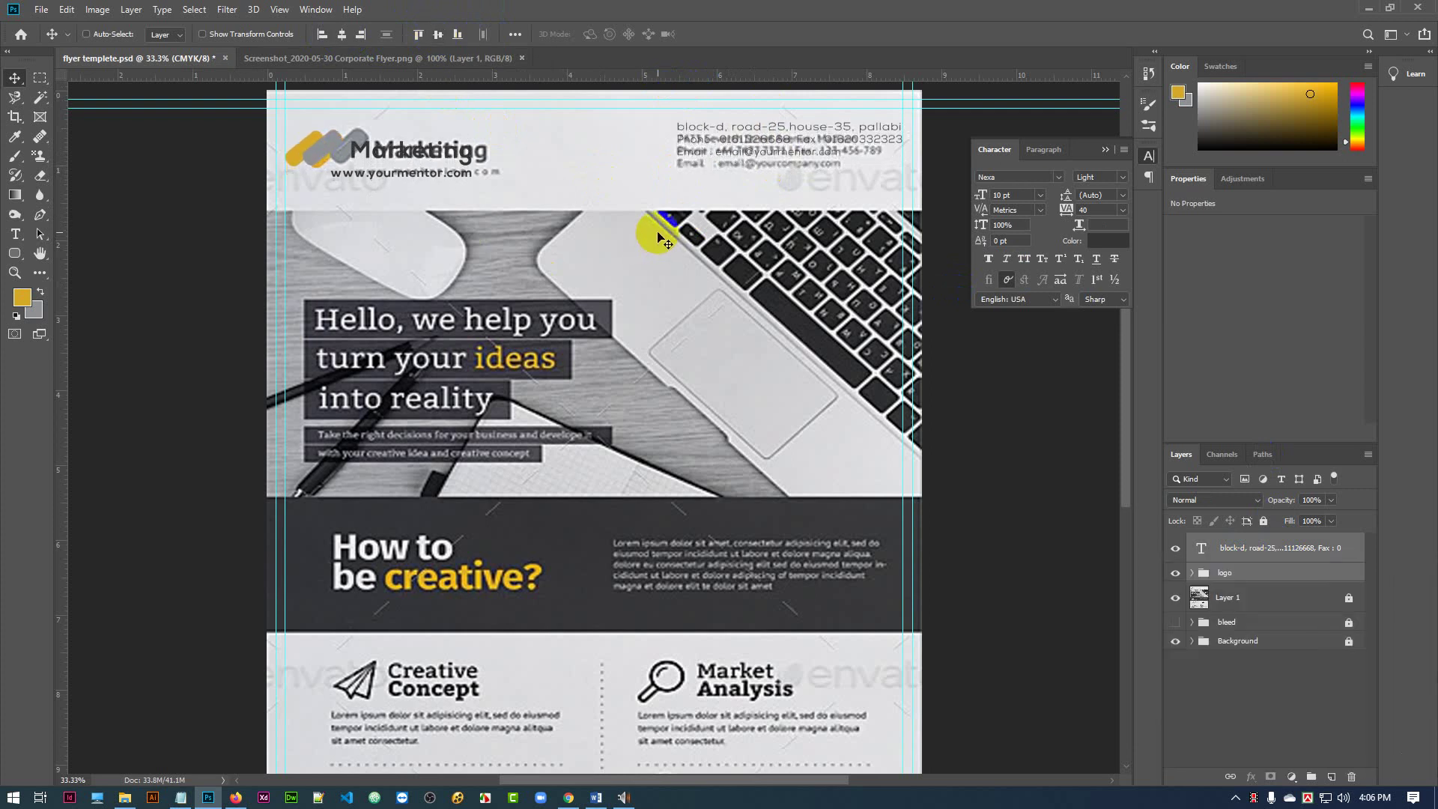
key(ctrl+z)
key(ctrl+z)
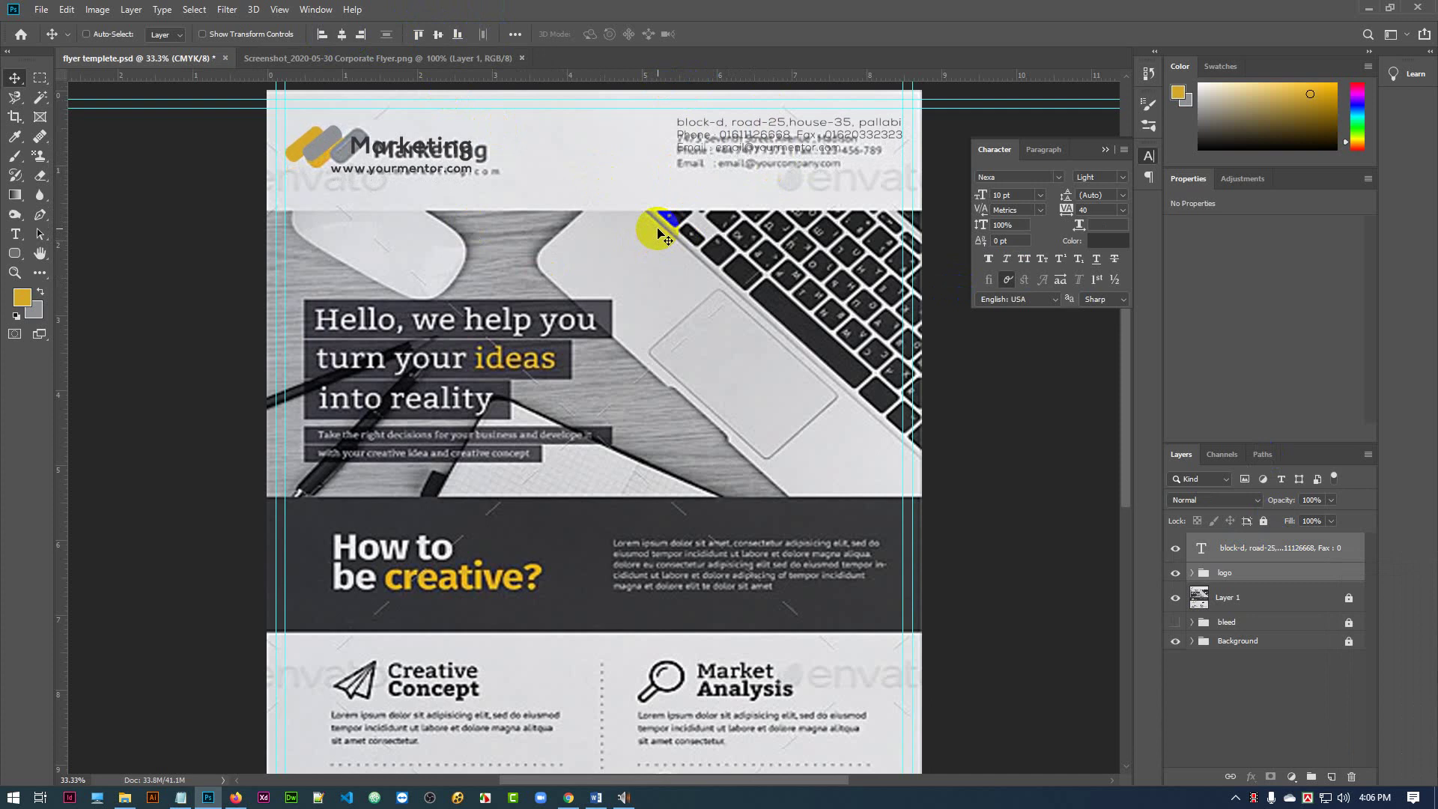
key(ctrl+z)
key(ctrl+z)
key(ctrl+z)
key(ctrl+z)
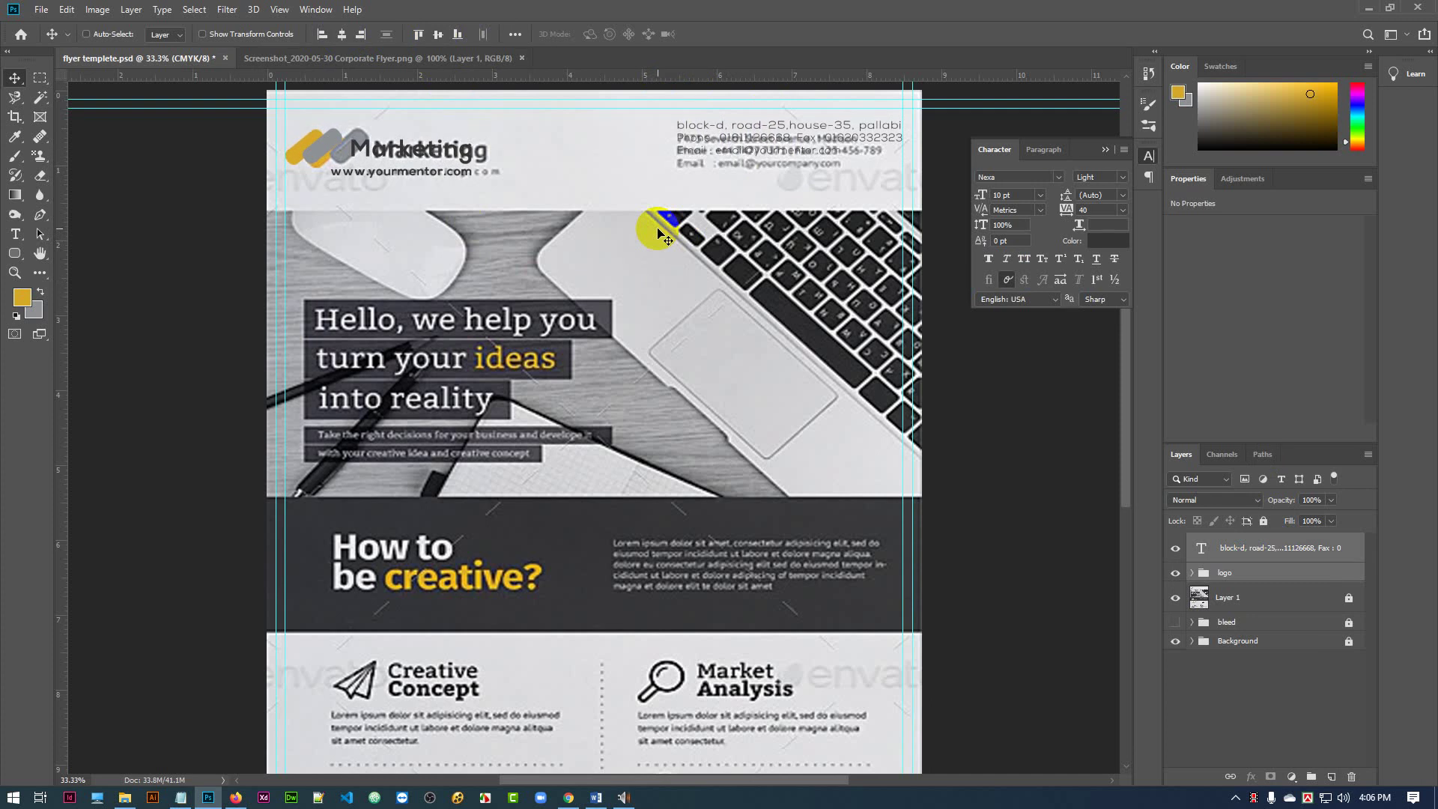
key(ctrl+z)
key(ctrl+z)
key(ctrl+z)
key(ctrl+z)
key(ctrl+z)
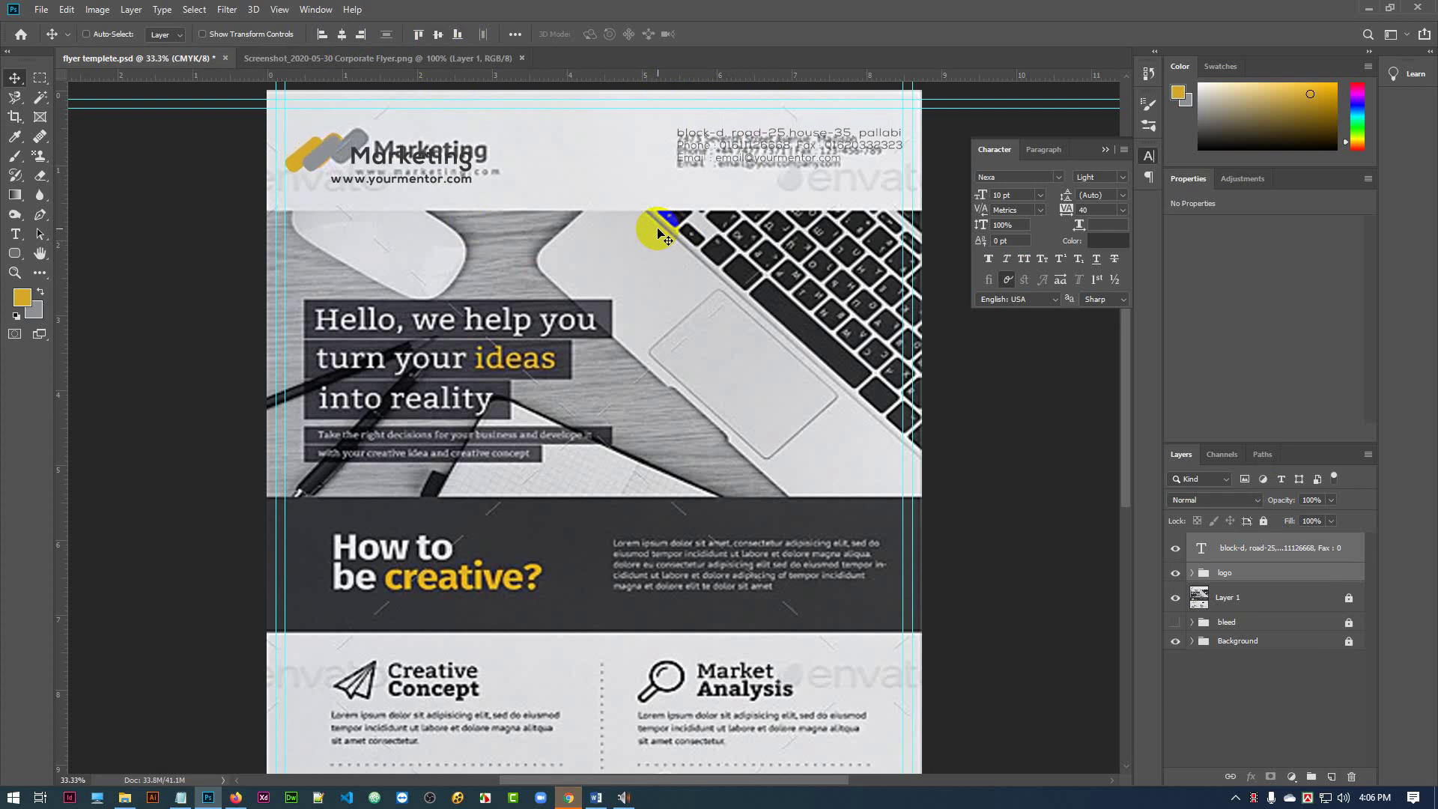
key(ctrl+z)
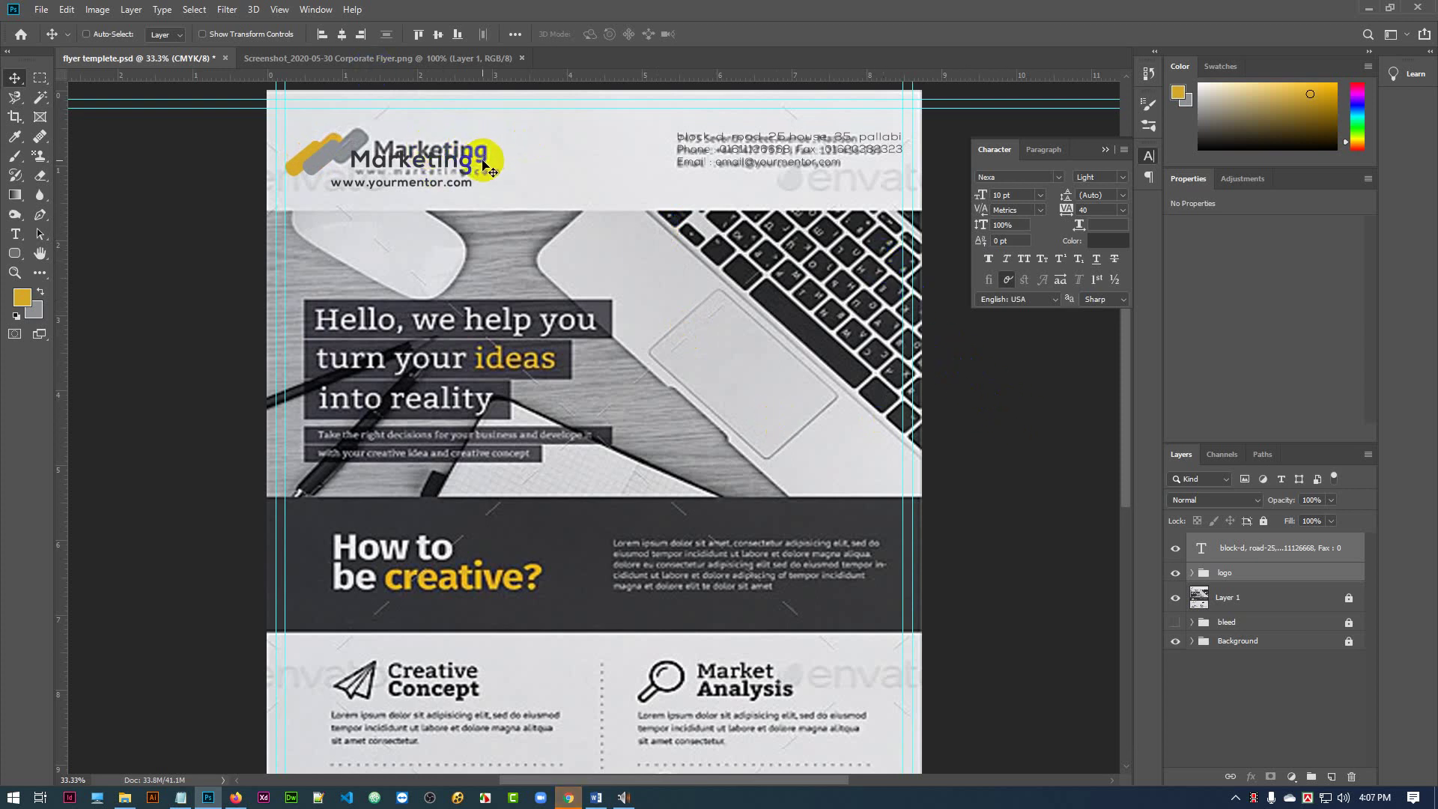
- Hide the Layer 1 reference image and nudge the logo and contact text down together slightly, to Y 0.56 in for the text
click(1174, 599)
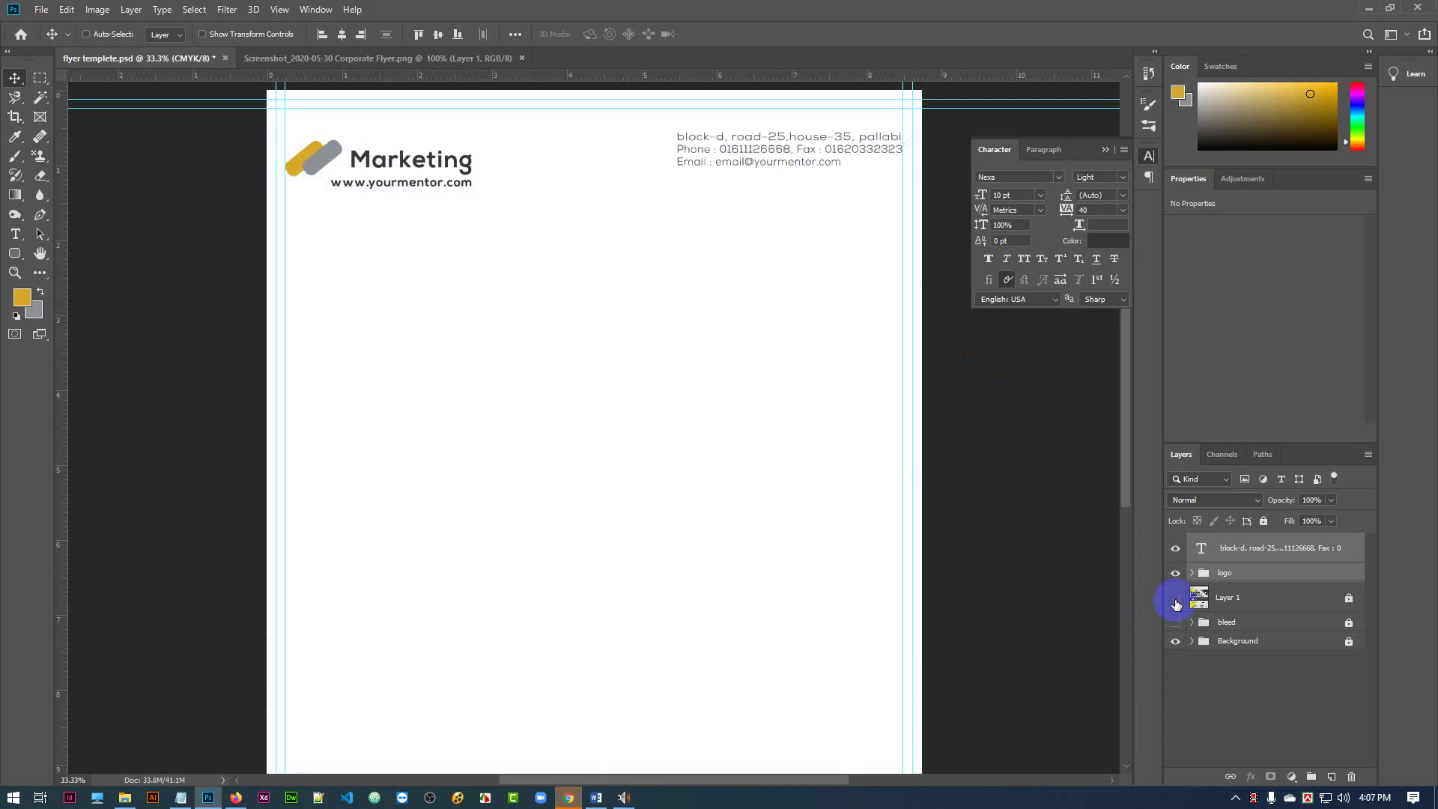
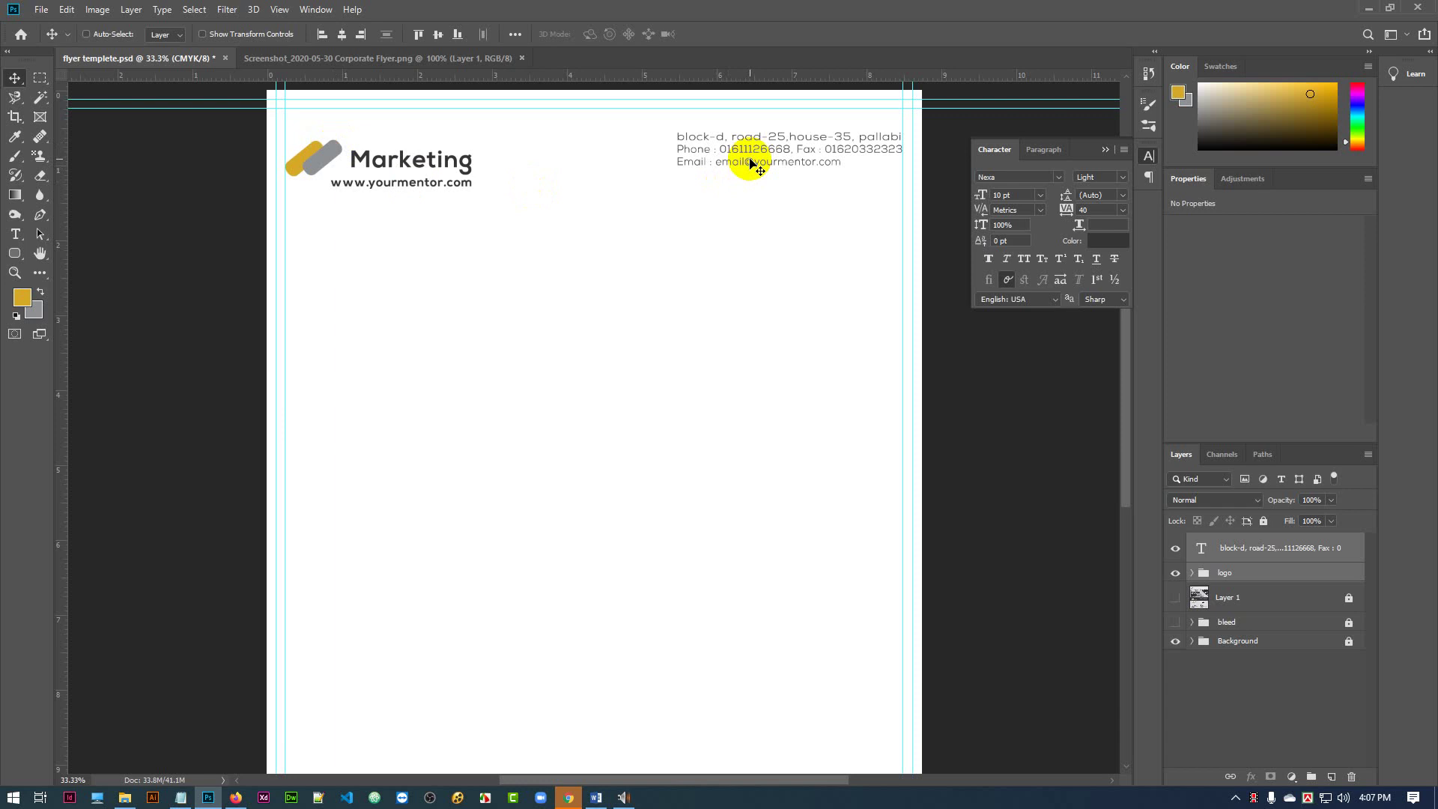
key(Down)
key(Down)
key(Down)
key(Down)
key(Down)
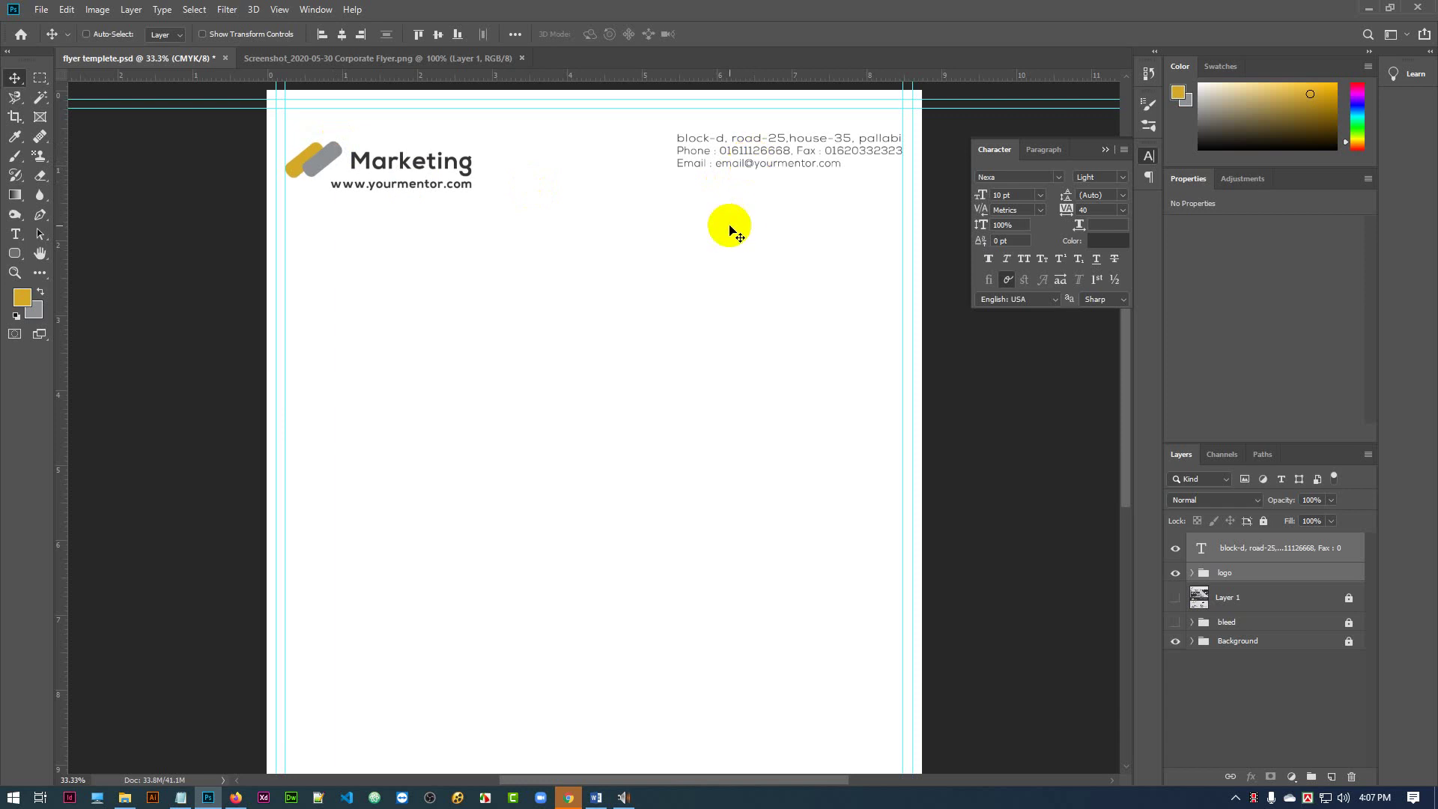
- Select only the contact text and nudge it down to Y 0.81 in, level with the logo
click(1290, 577)
click(1270, 577)
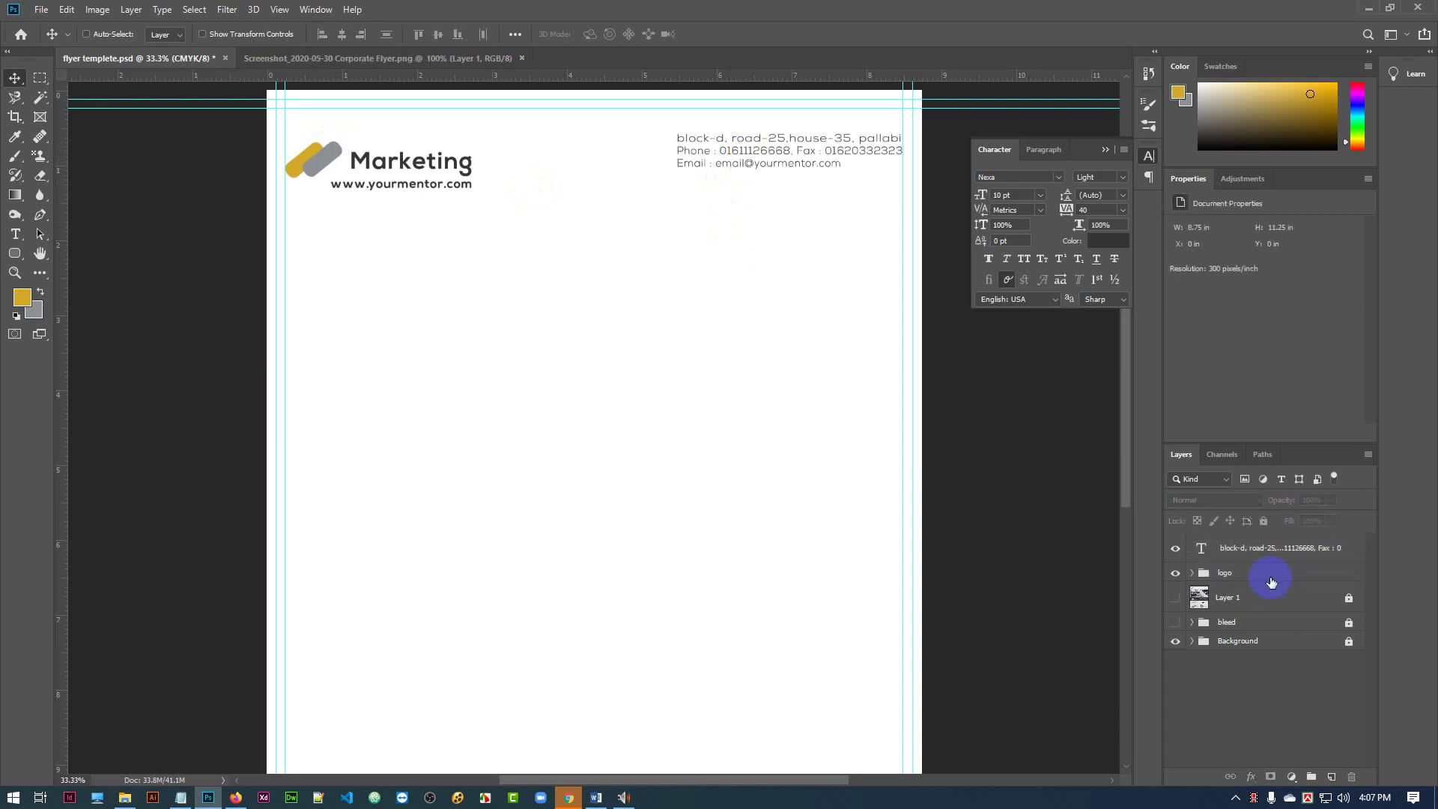
click(1271, 550)
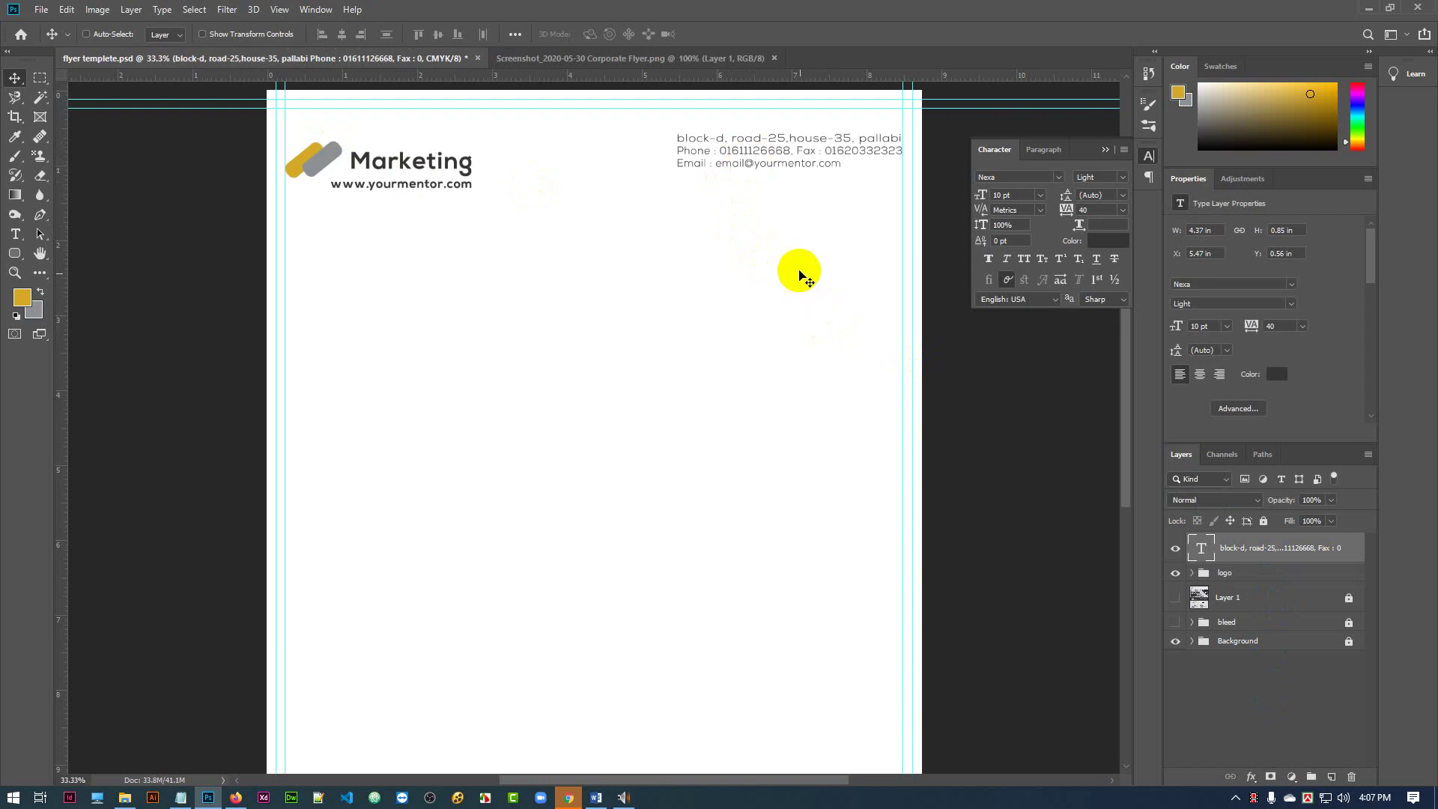
key(Down)
key(Down)
key(Down)
key(Down)
key(Down)
key(Down)
key(Down)
key(Down)
key(Down)
key(Down)
key(Down)
key(Down)
key(Down)
key(Down)
key(Down)
key(Down)
key(Down)
key(Down)
key(Down)
key(Down)
key(Down)
key(Down)
key(Down)
key(Down)
key(Down)
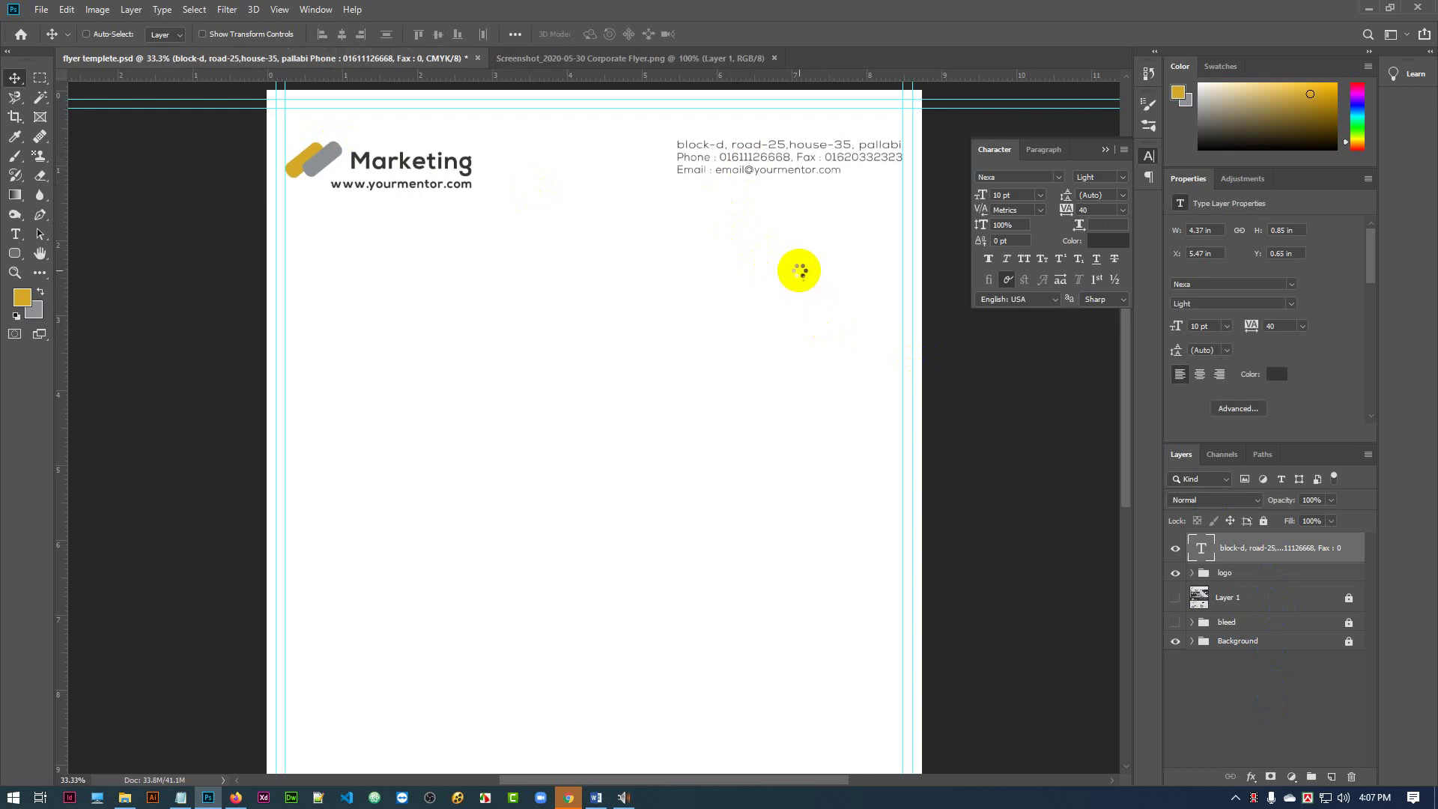
key(Down)
key(Down)
key(Down)
key(Down)
key(Down)
key(Down)
key(Down)
key(Down)
key(Down)
key(Down)
key(Down)
key(Down)
key(Down)
key(Down)
key(Down)
key(Down)
key(Down)
key(Down)
key(Down)
key(Down)
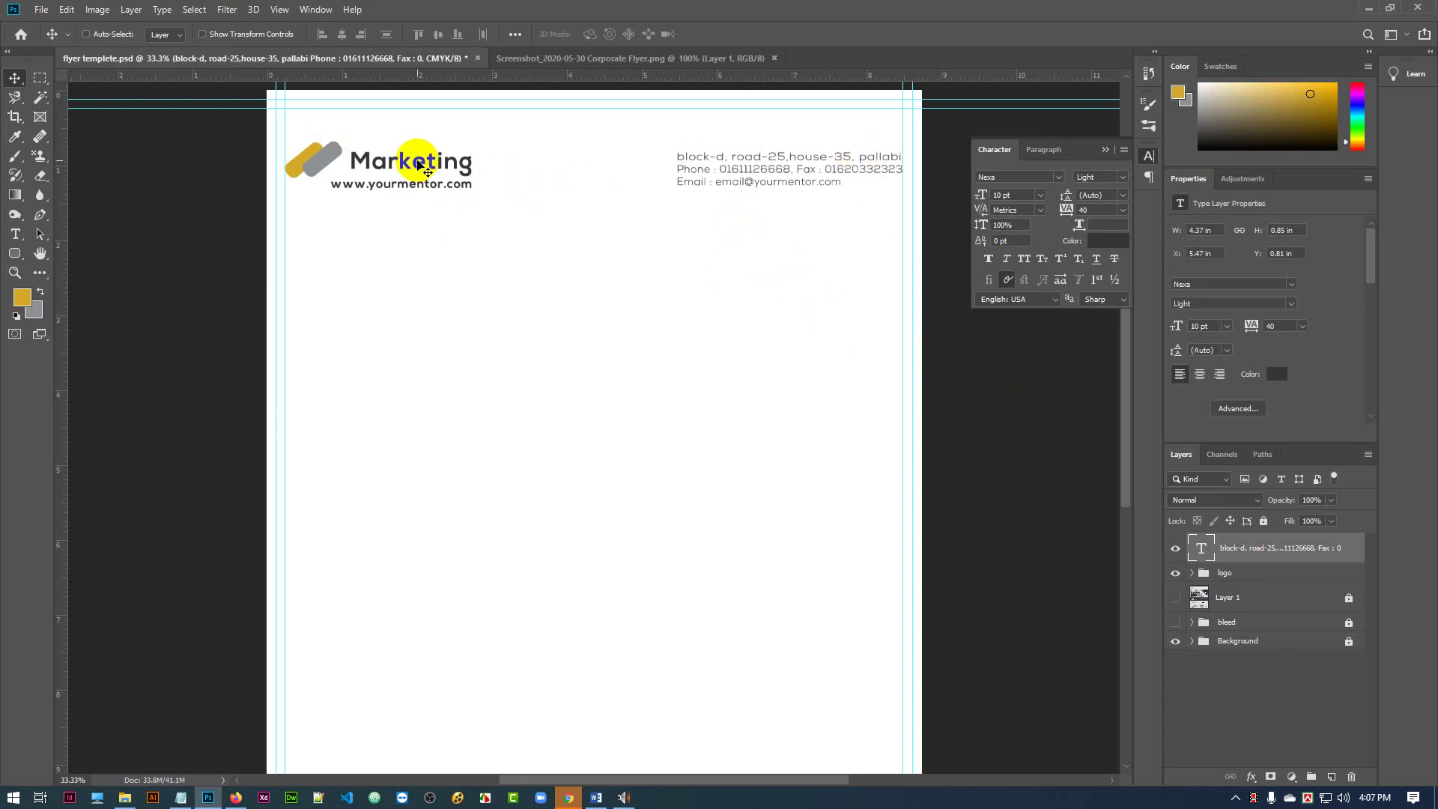
- Select the contact text and logo group together and move both up slightly in the header
shift+click(1261, 575)
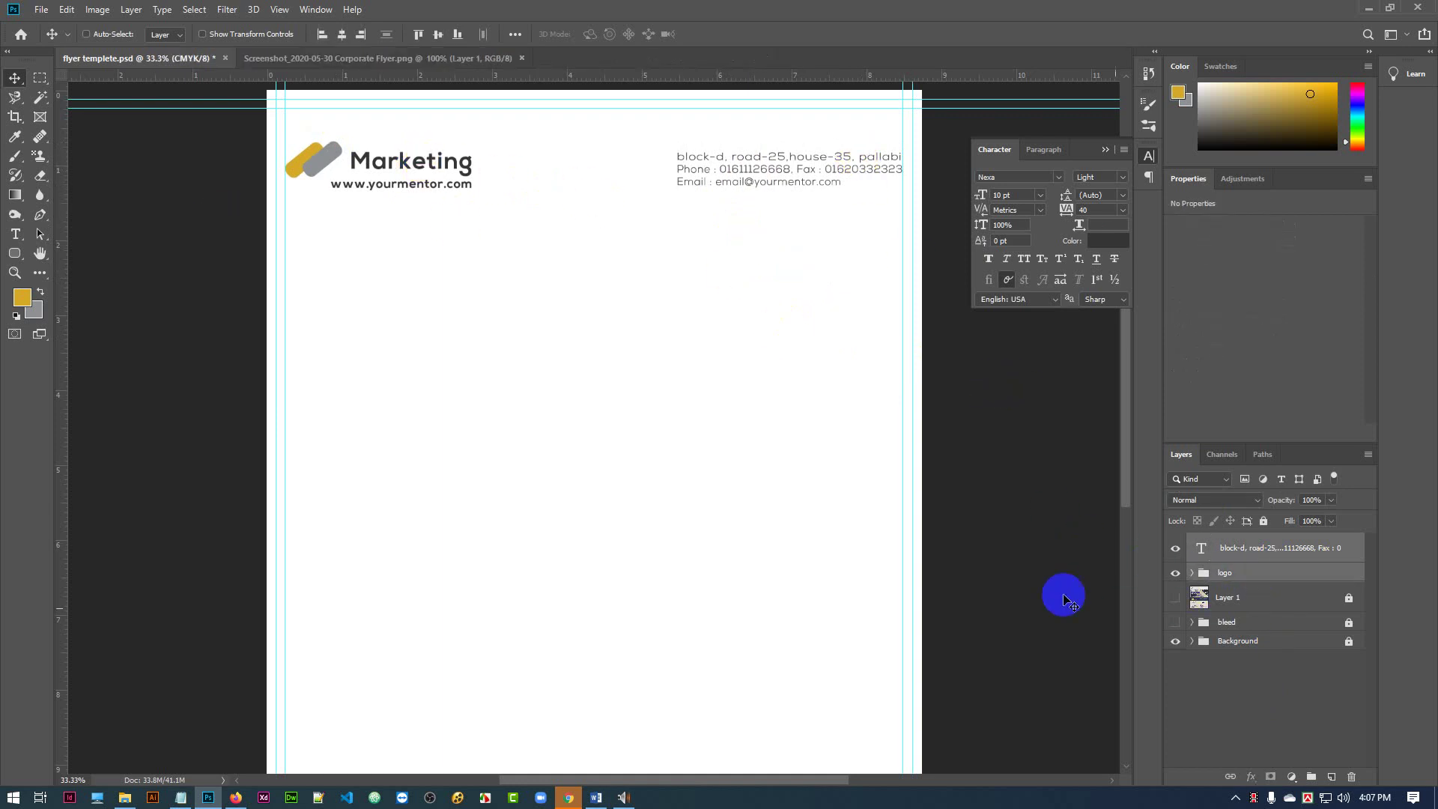
drag(1056, 588, 1064, 569)
key(Down)
key(Down)
key(Down)
key(Down)
key(Down)
key(Down)
key(Down)
key(Down)
key(Down)
key(Down)
key(Down)
key(Down)
key(Down)
key(Down)
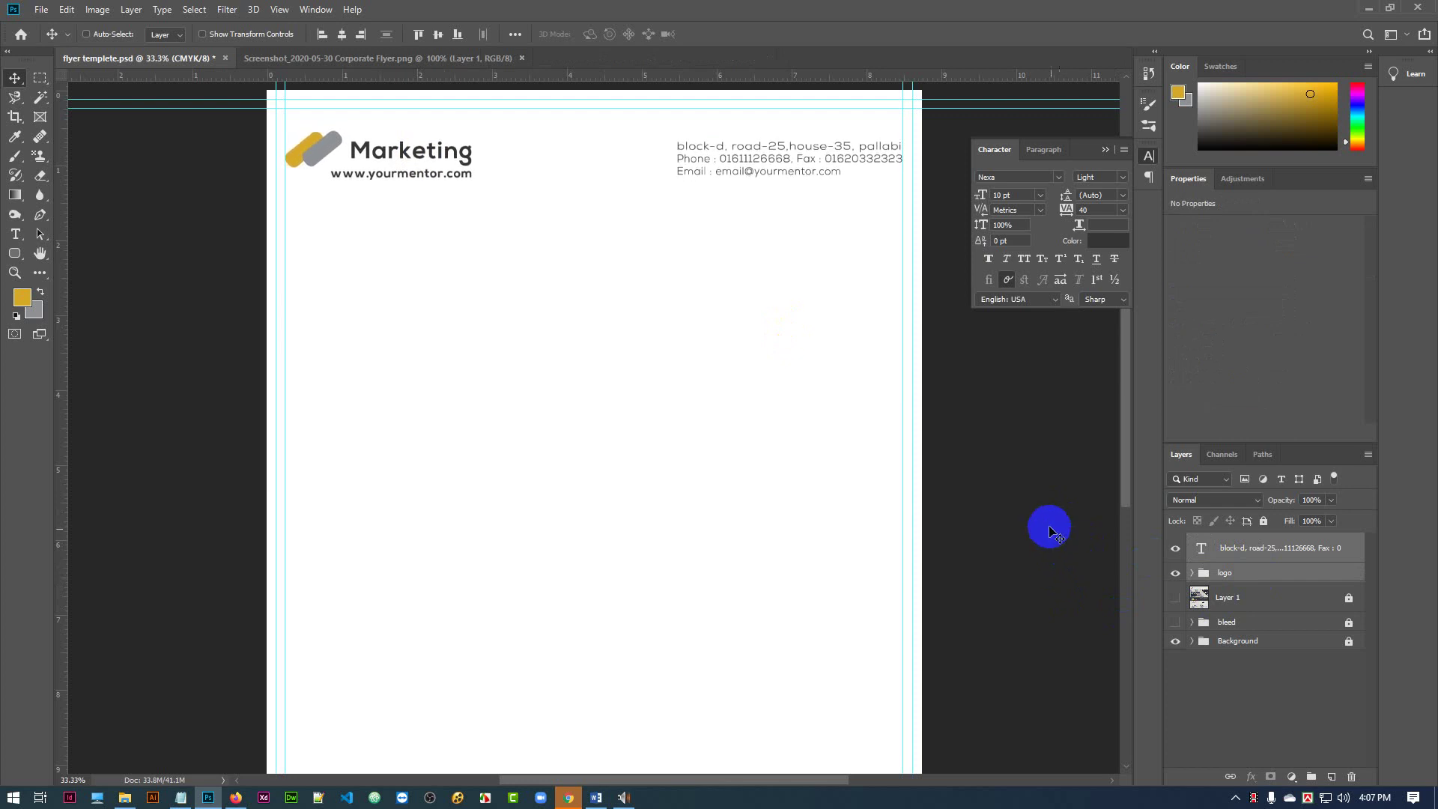
- Save the flyer document and show the Layer 1 reference image again
key(ctrl+s)
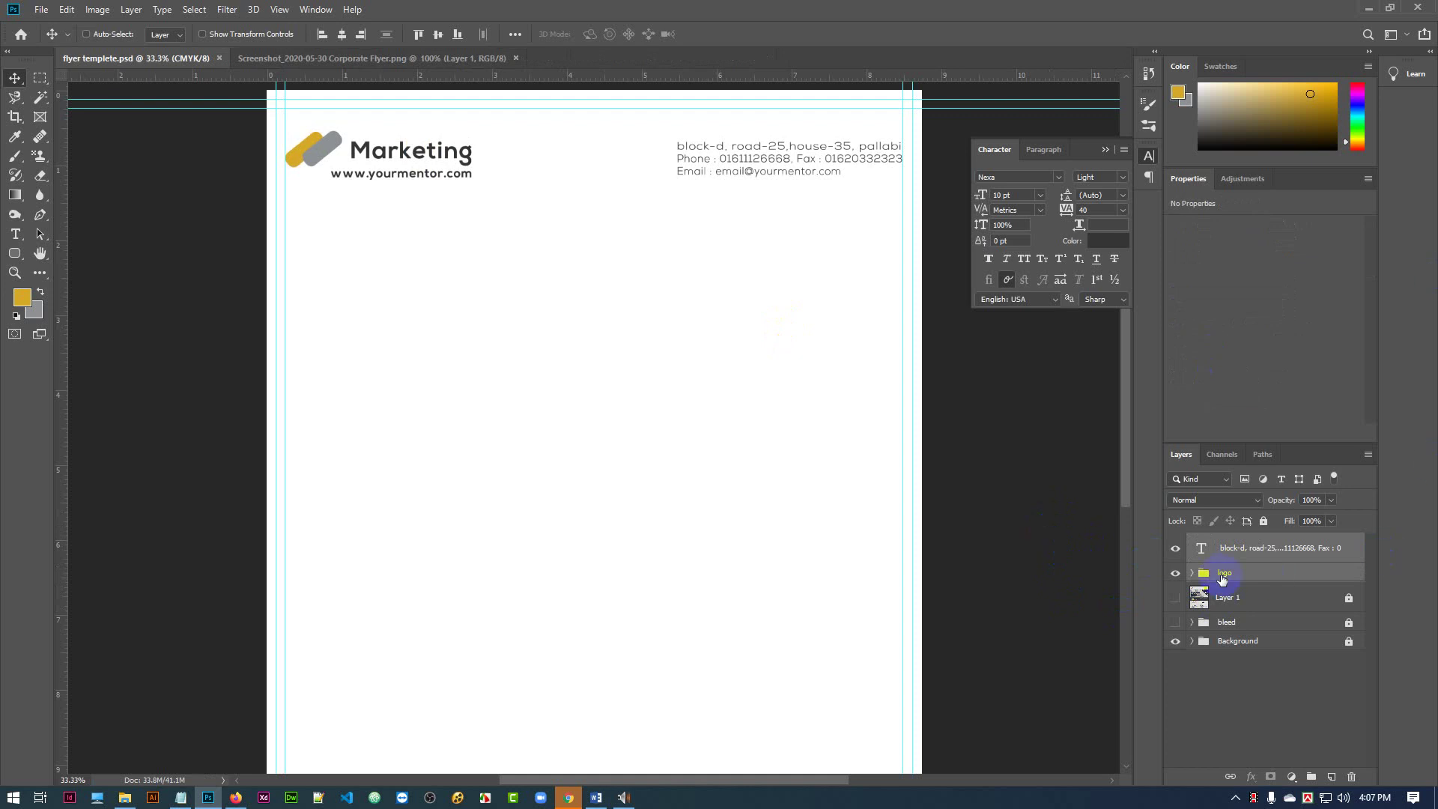
click(1175, 598)
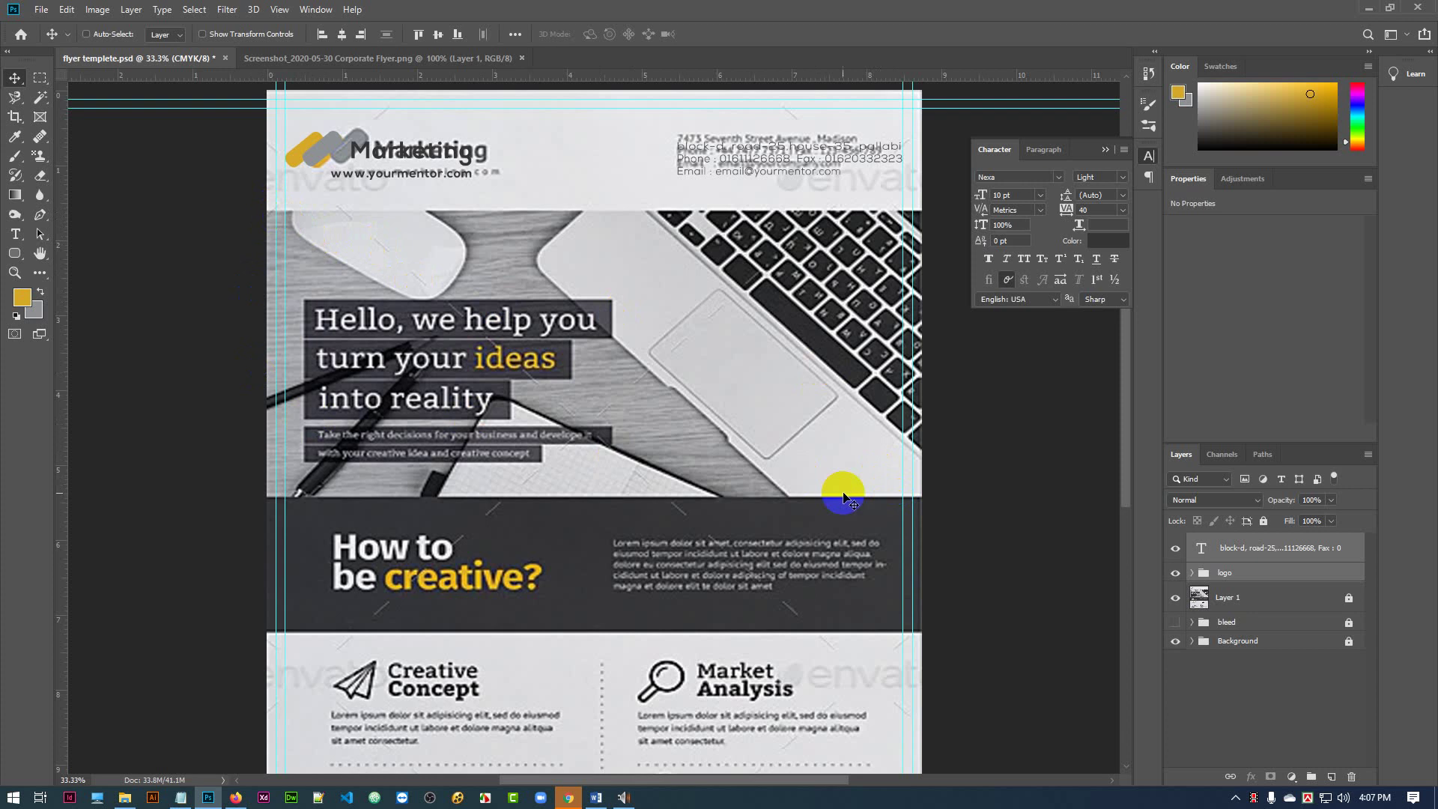
- Draw a gold rectangle of about 2671 × 1157 px over the reference's laptop photo area, above the contact text layer
click(910, 487)
click(1321, 548)
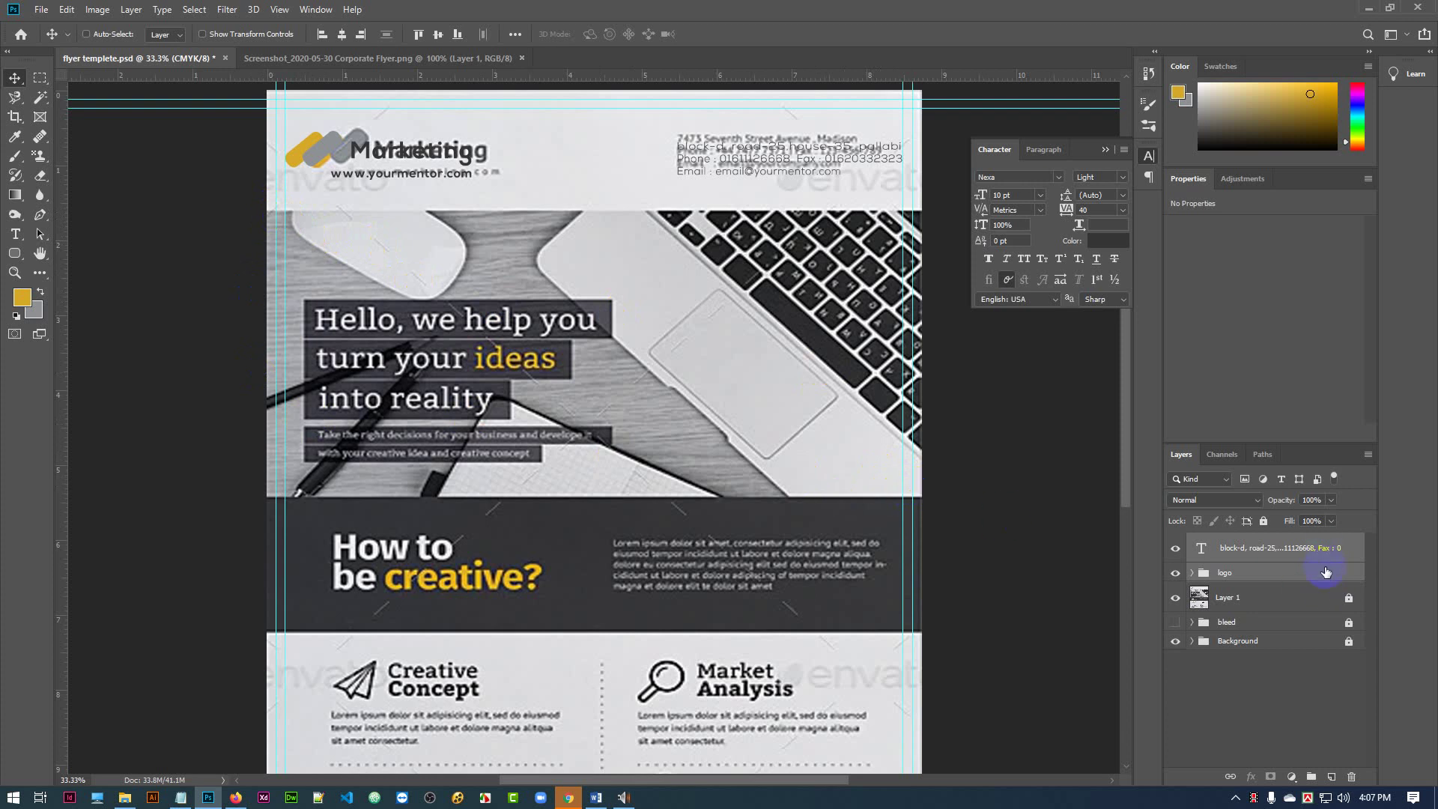
click(1322, 571)
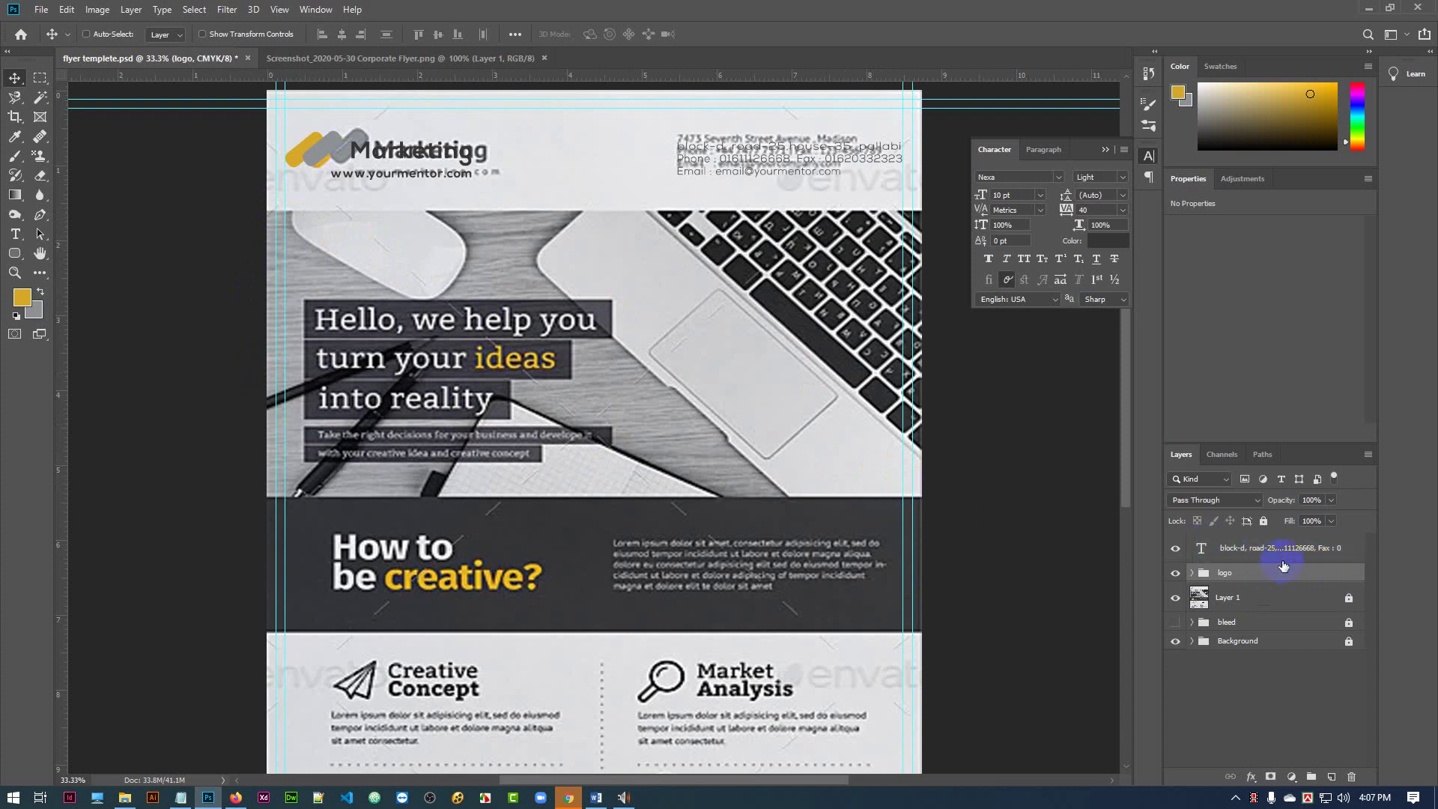
click(1353, 552)
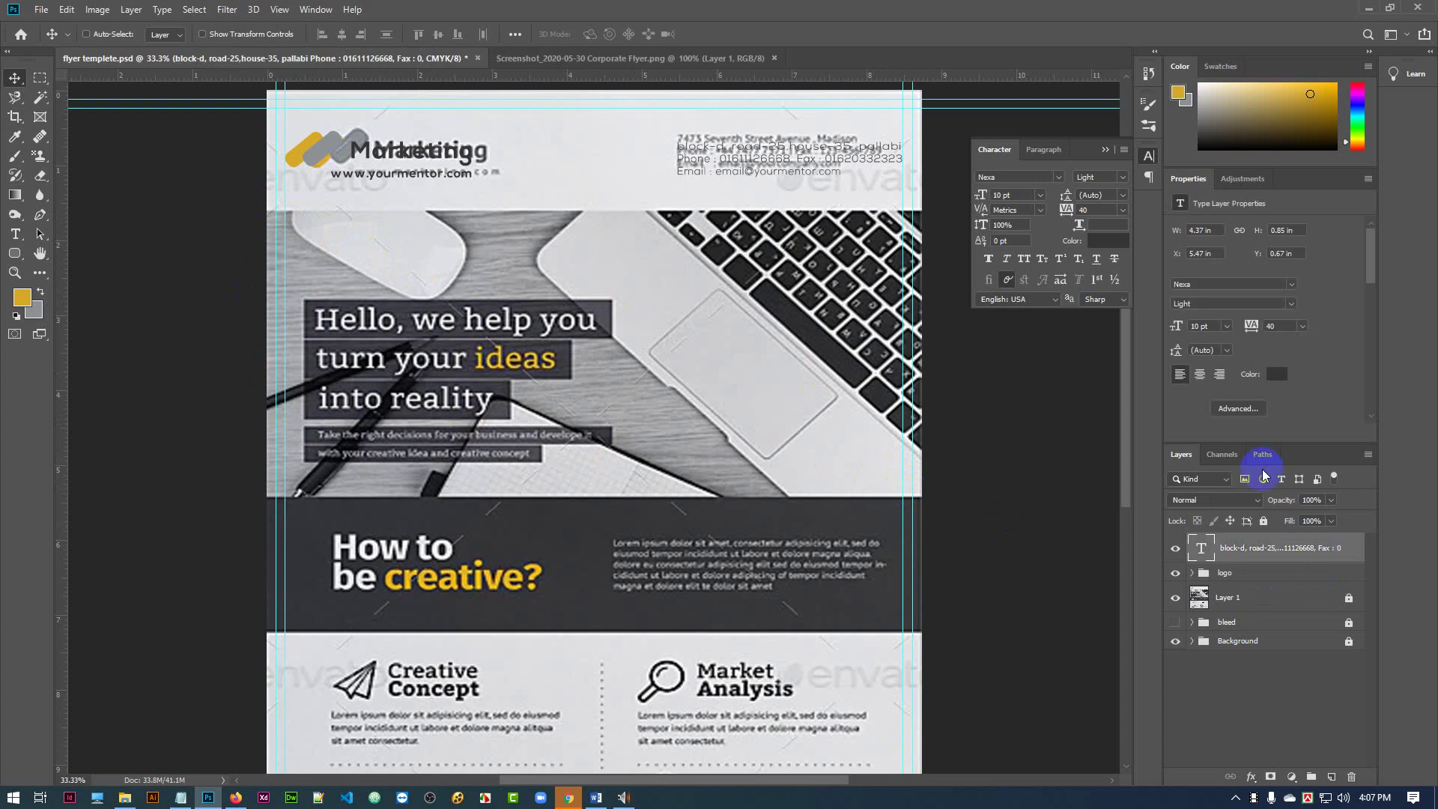
click(18, 257)
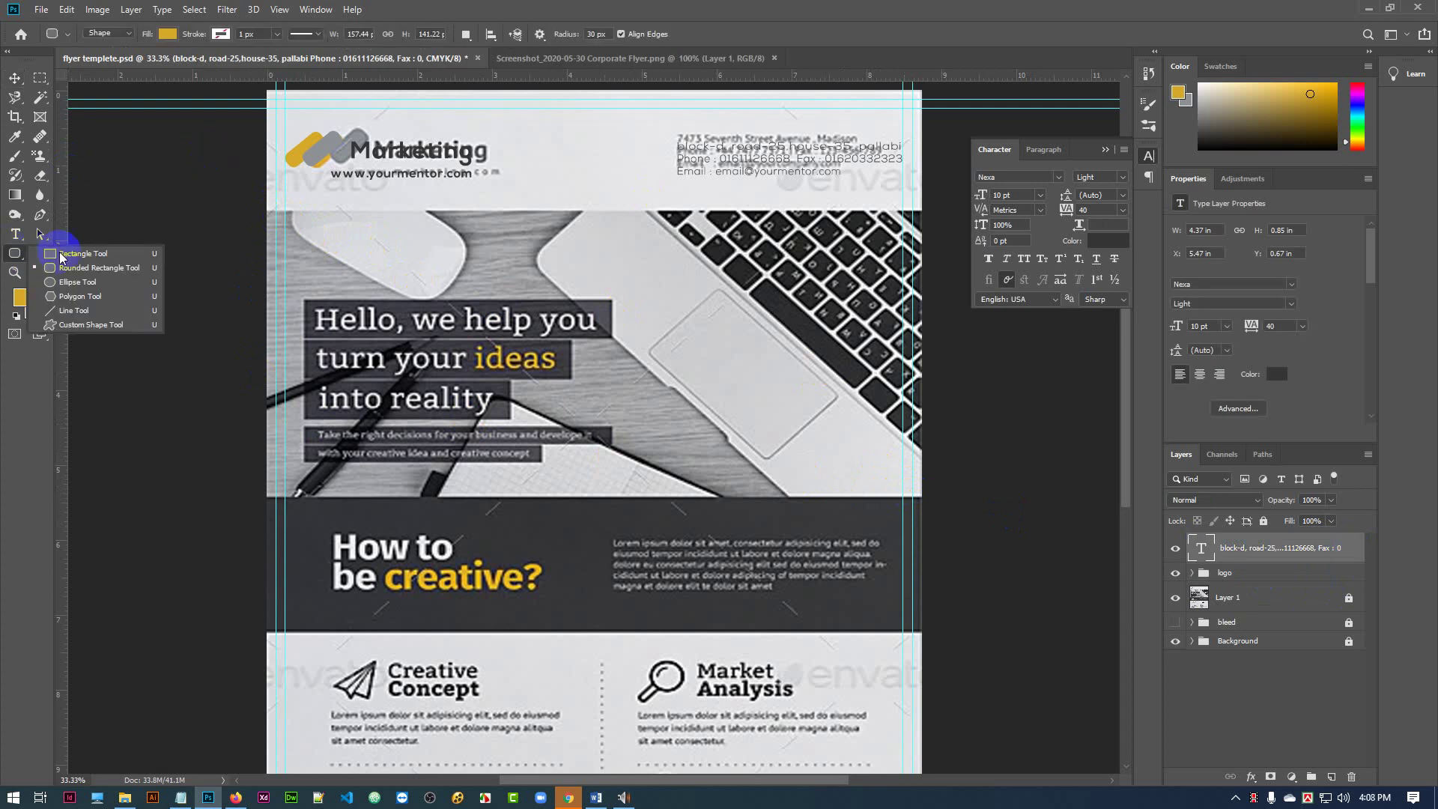
click(49, 255)
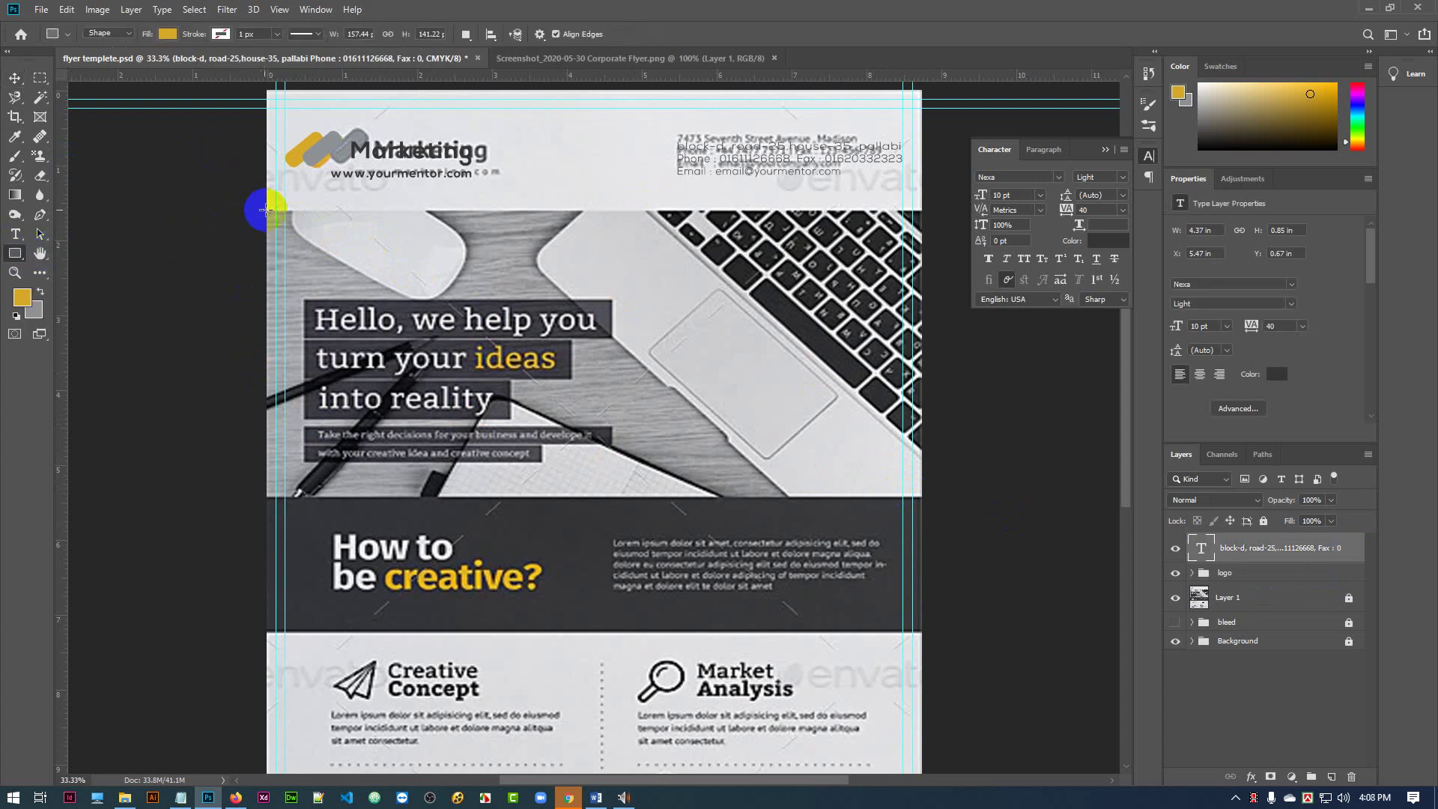
drag(263, 209, 930, 498)
- Transform the gold rectangle's sides to fit the page edges exactly, making it 2625 px wide at X 0 px
click(15, 78)
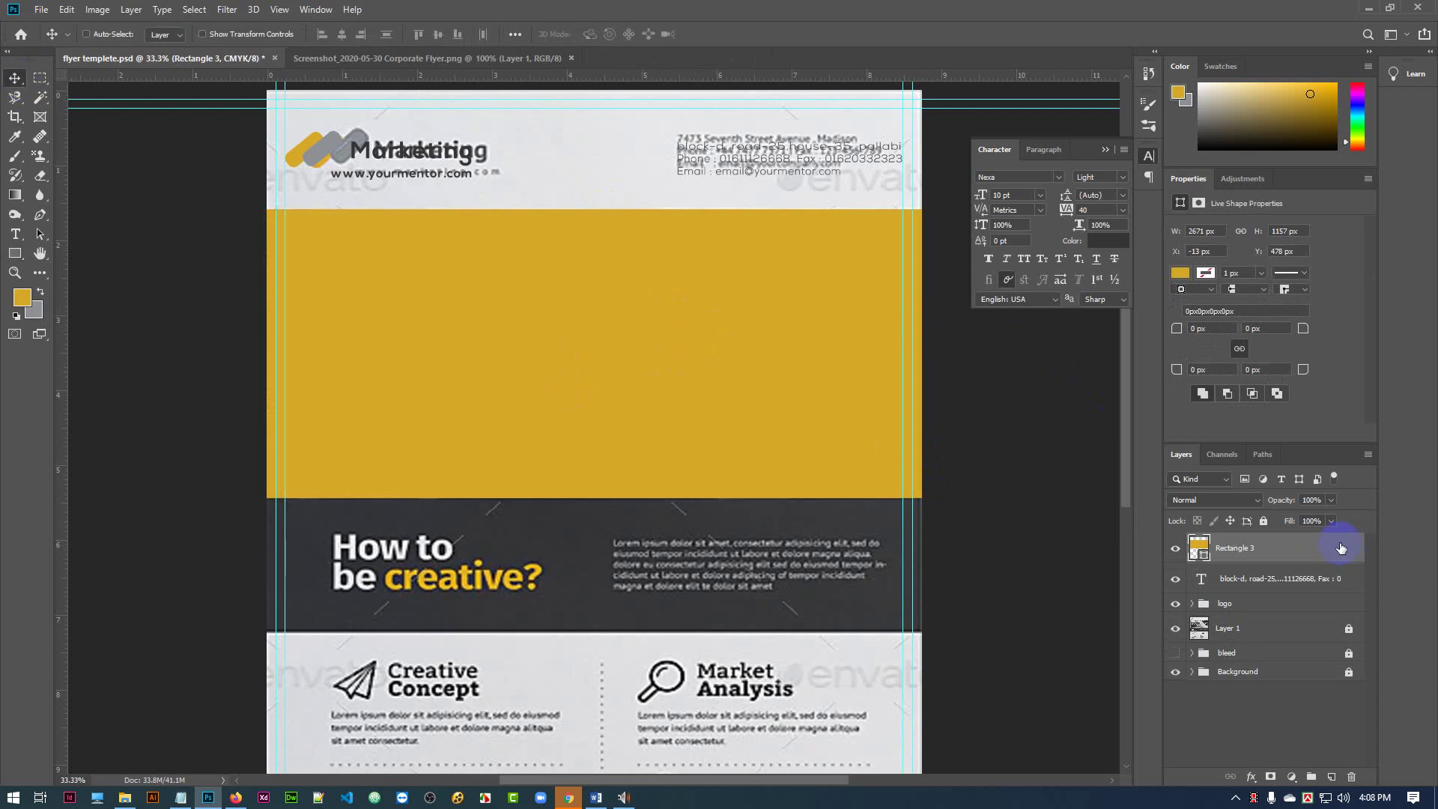
key(ctrl+t)
drag(939, 353, 922, 354)
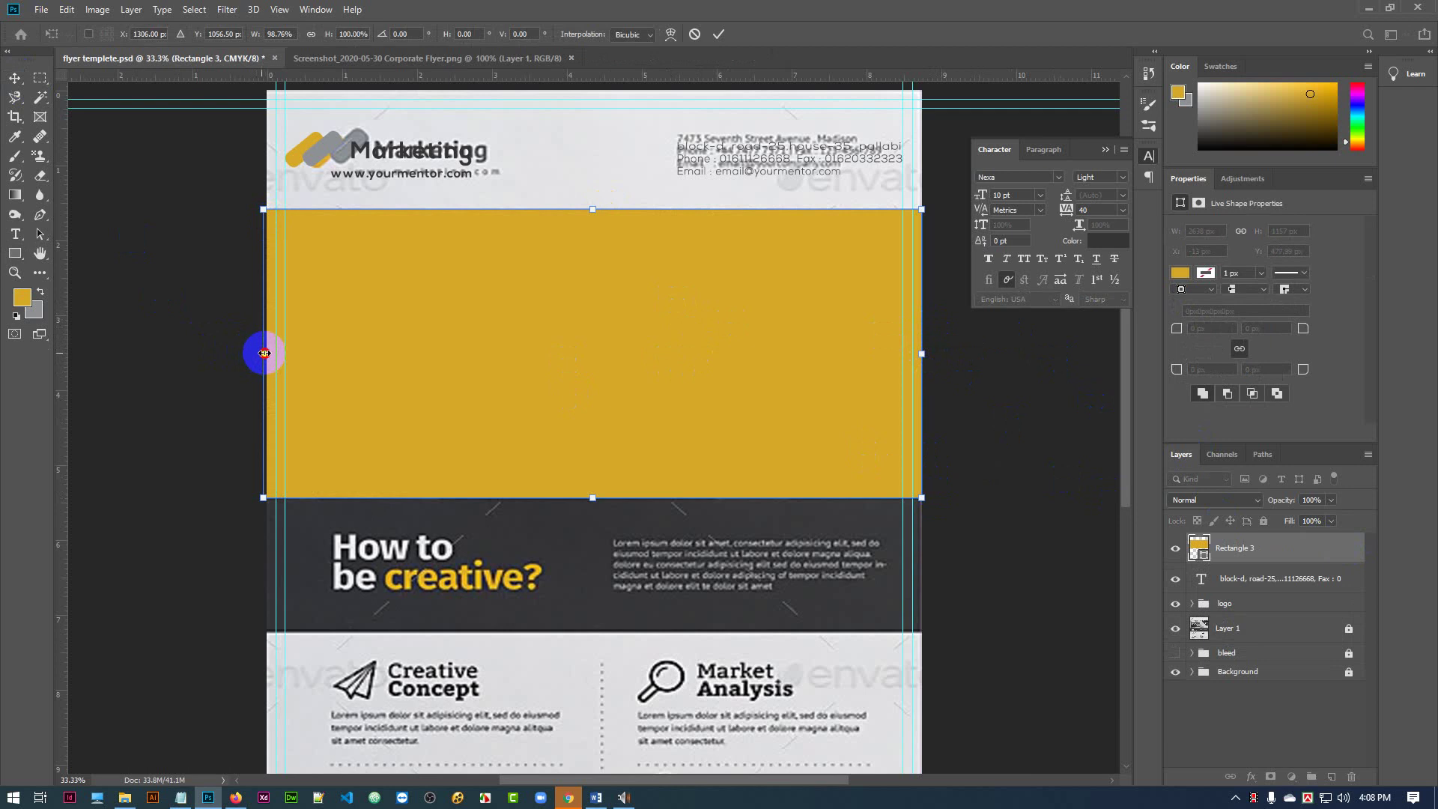
drag(264, 353, 295, 379)
click(978, 390)
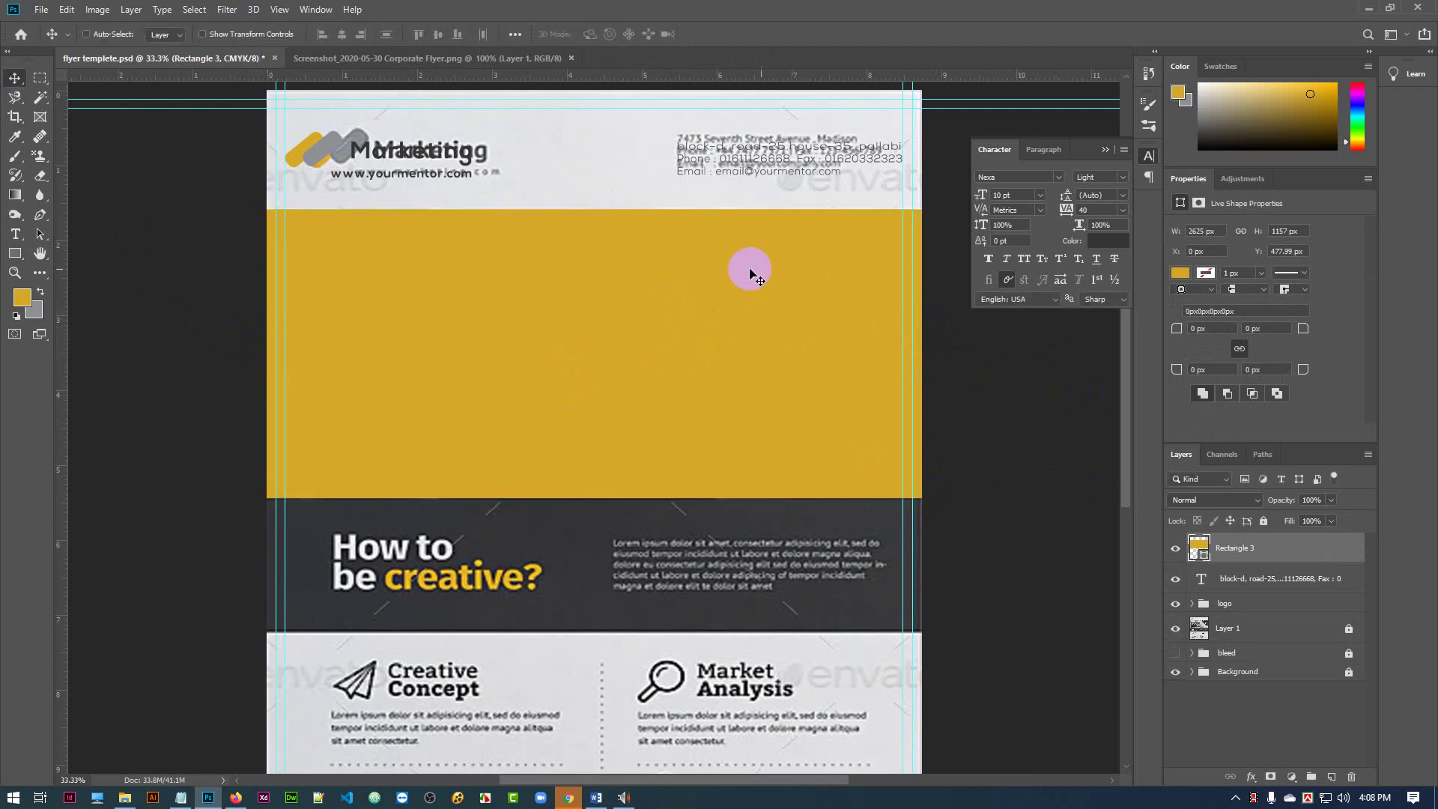
- Shift the gold rectangle down to uncover the reference photo, and return it to X 0 px, Y 477.99 px
drag(749, 273, 758, 373)
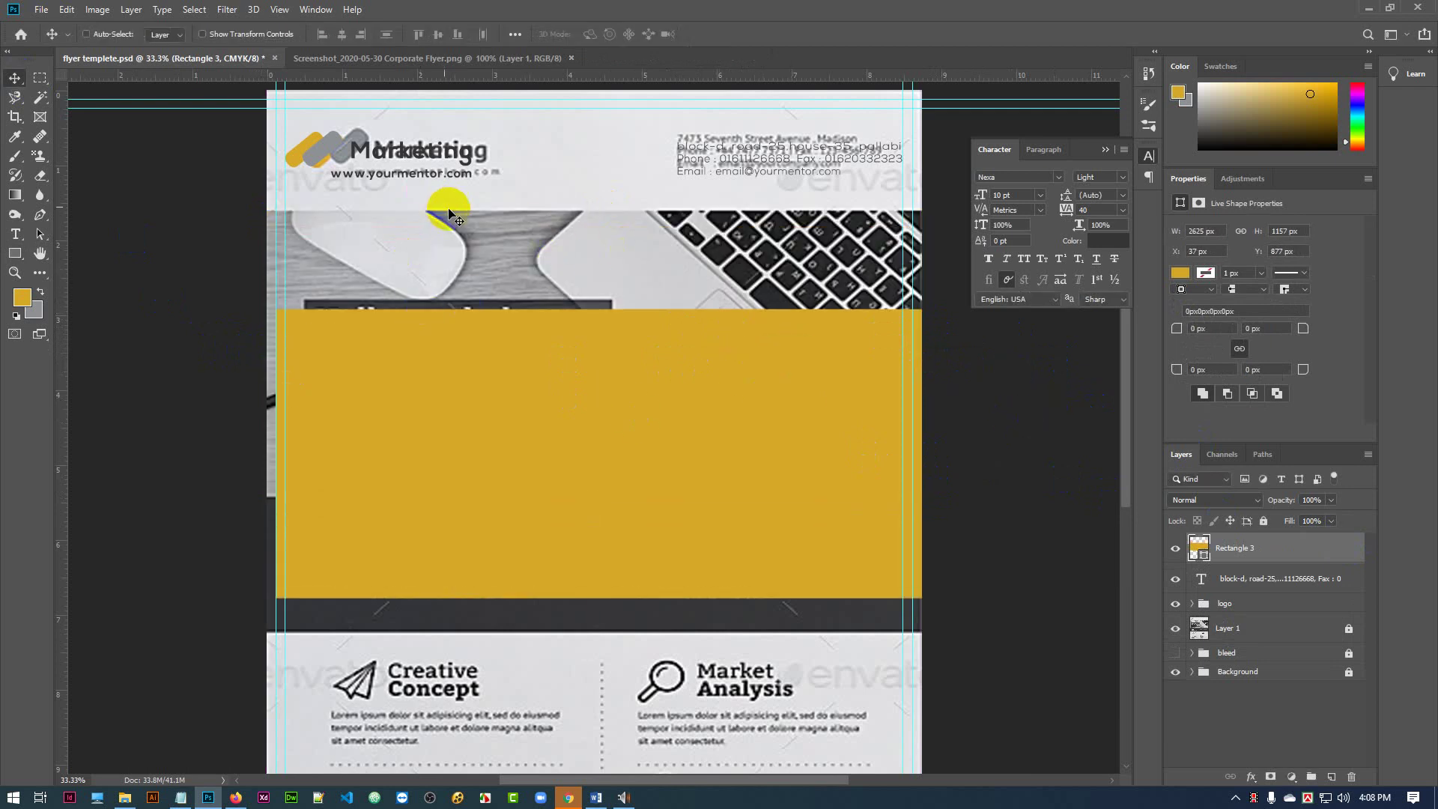
drag(552, 459, 543, 565)
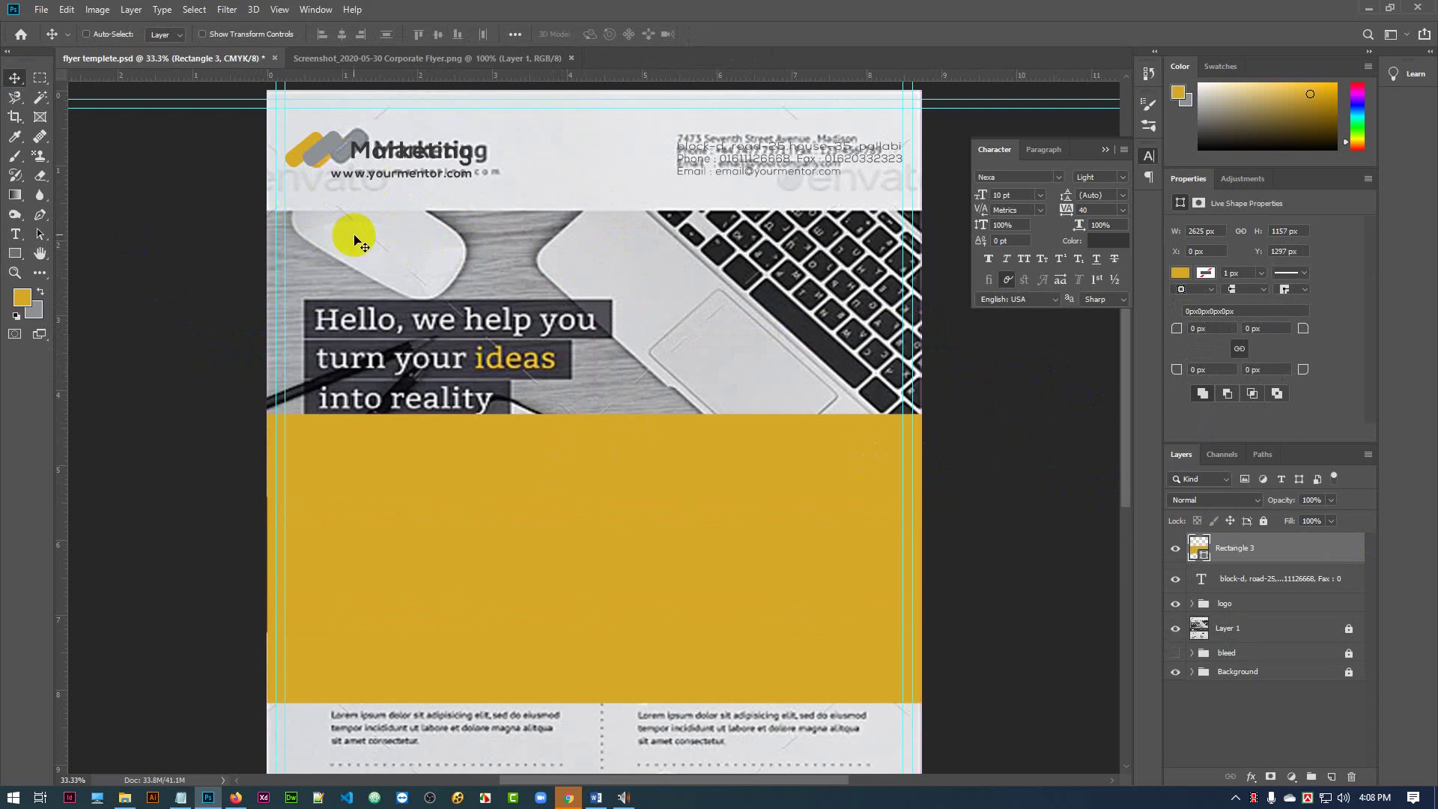
click(609, 571)
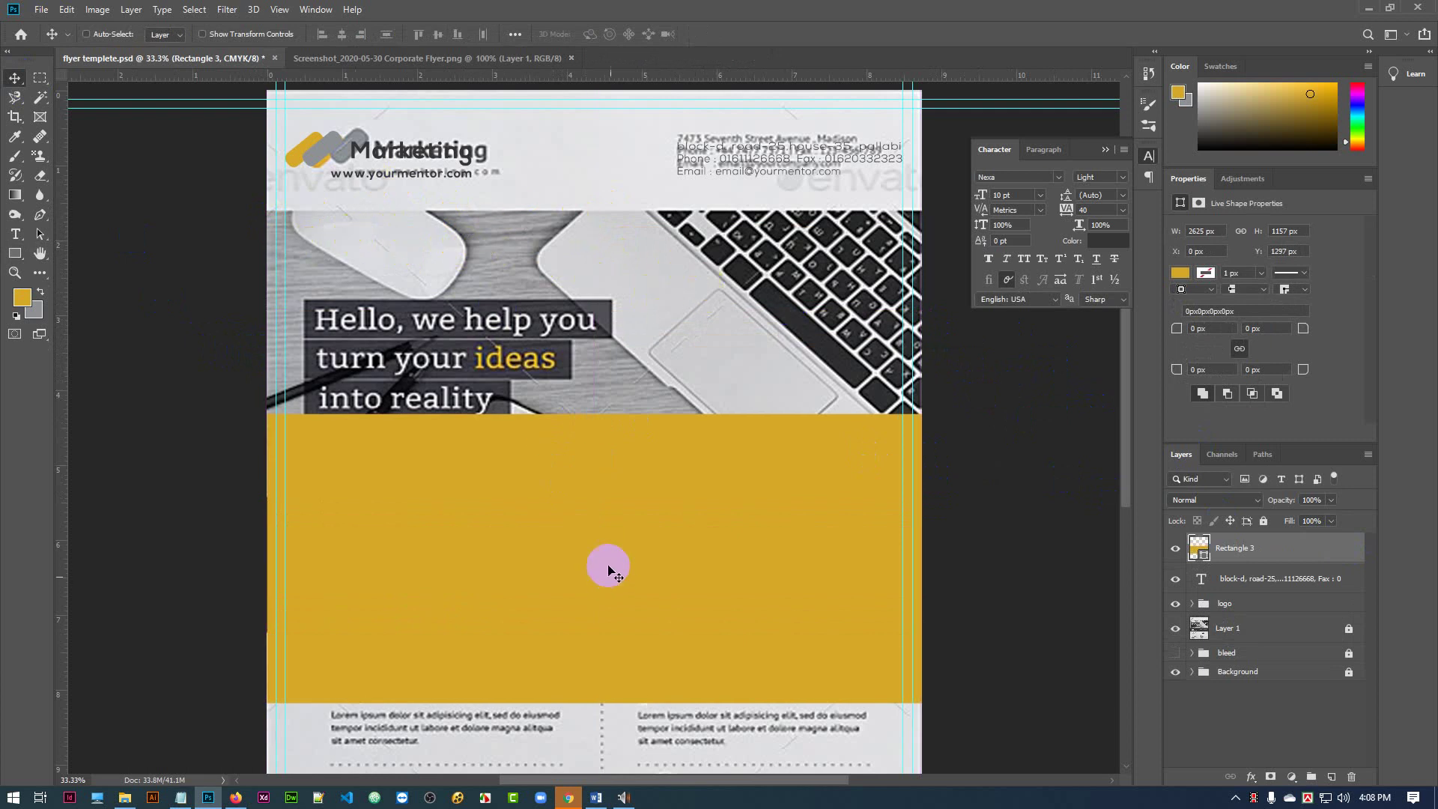
key(ctrl)
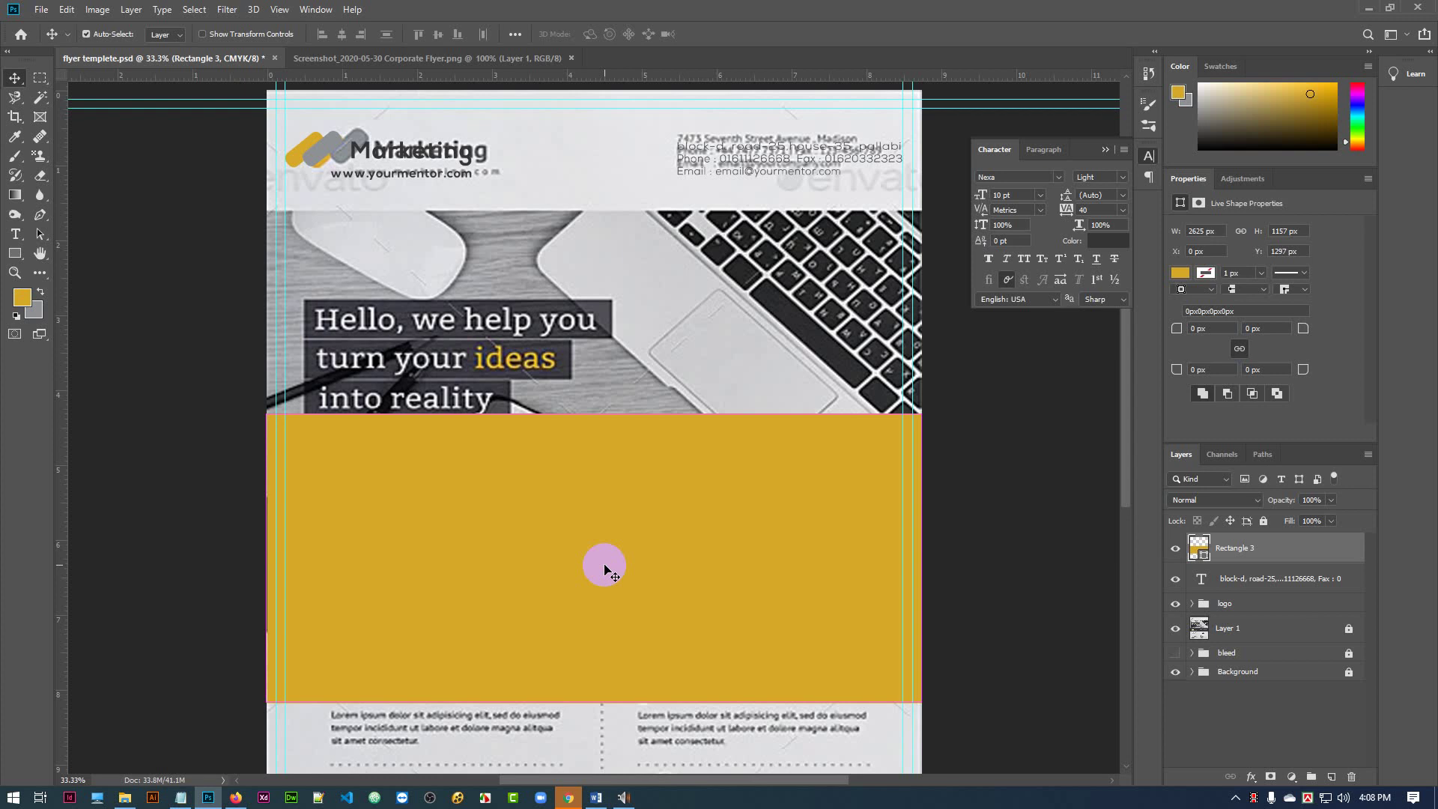
drag(606, 569, 614, 367)
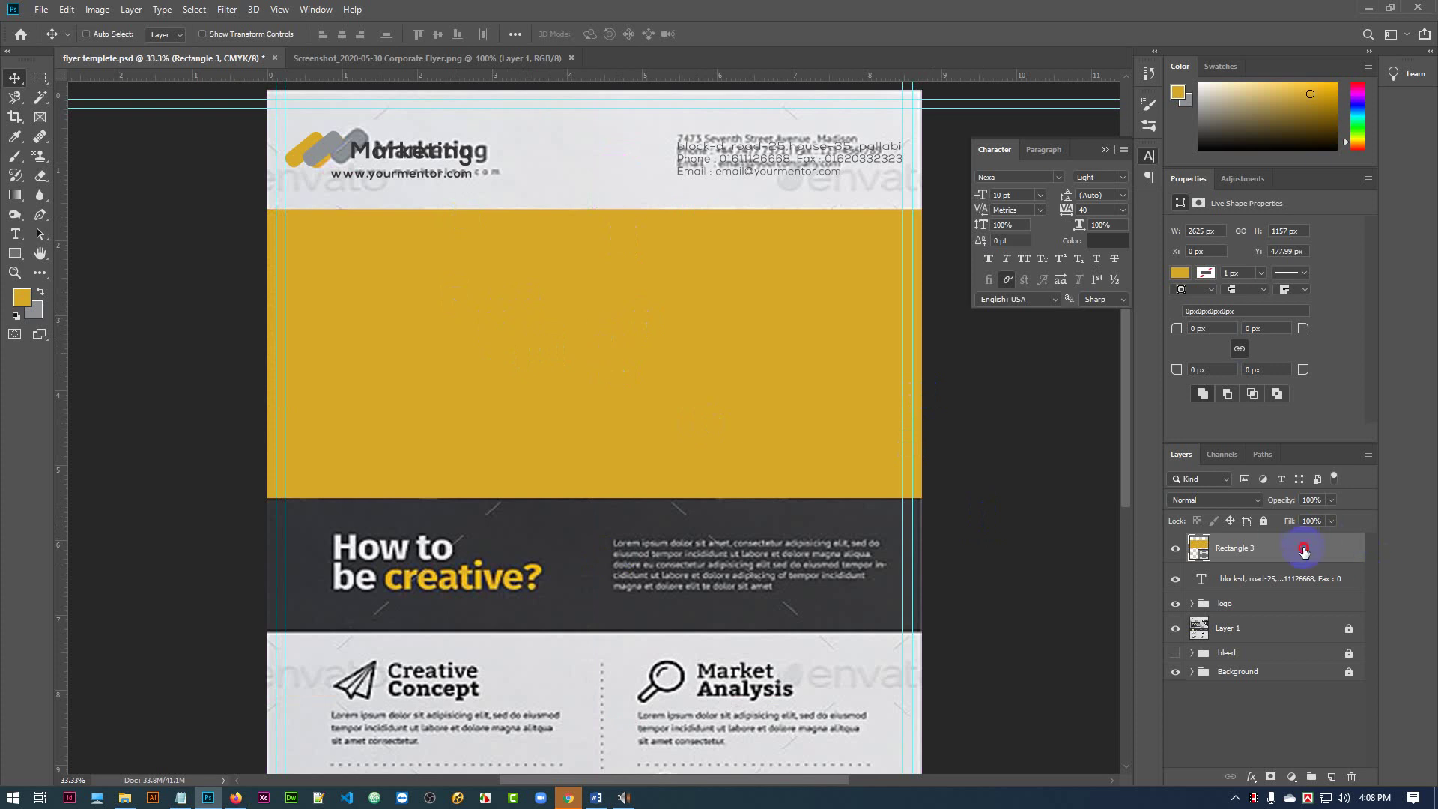
- Duplicate the gold rectangle layer, hide the copy and save the flyer document
key(ctrl+j)
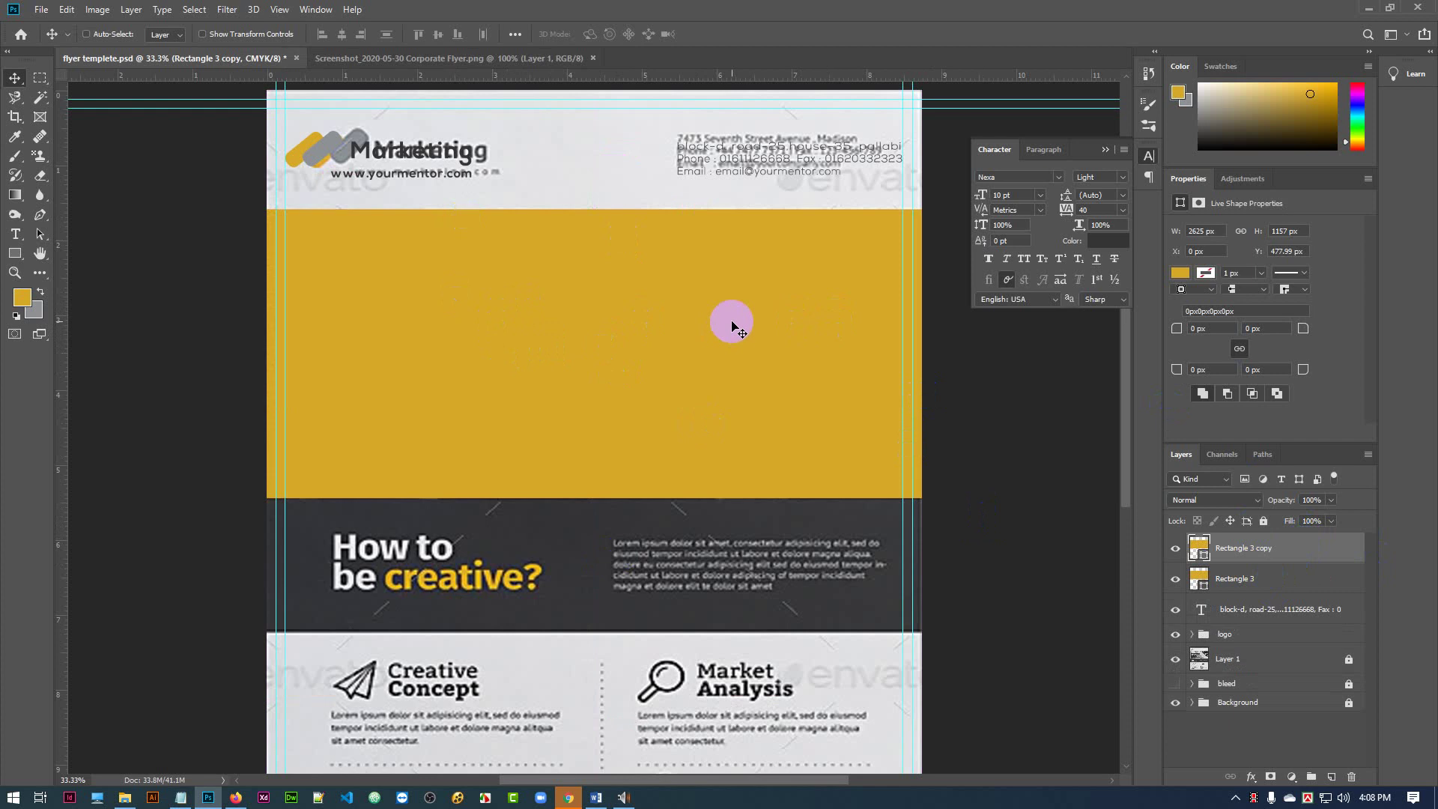
click(1175, 549)
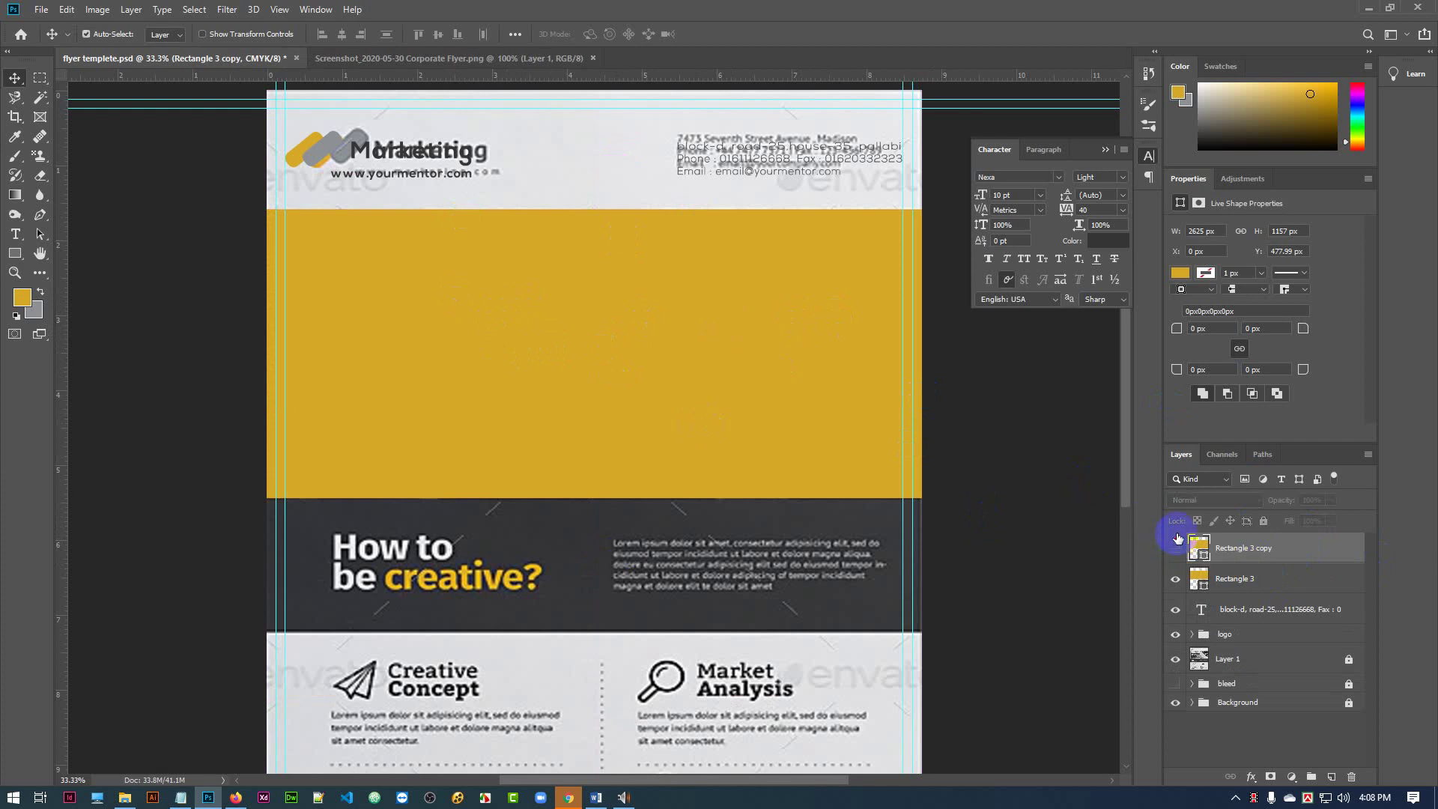
key(ctrl+s)
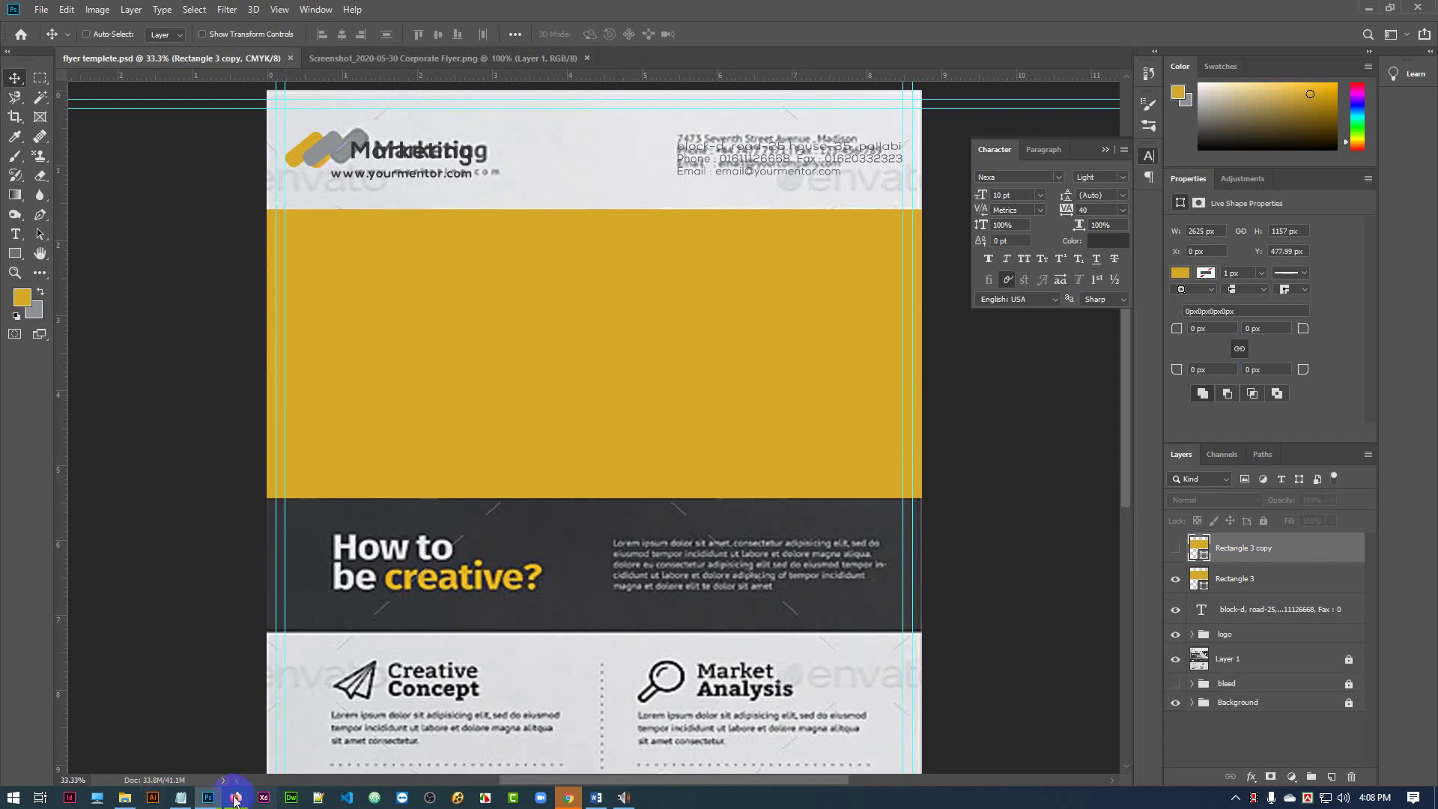
- Switch to Chrome and load unsplash.com in the tab showing the error page, returning to it from any pop-up tab
click(569, 798)
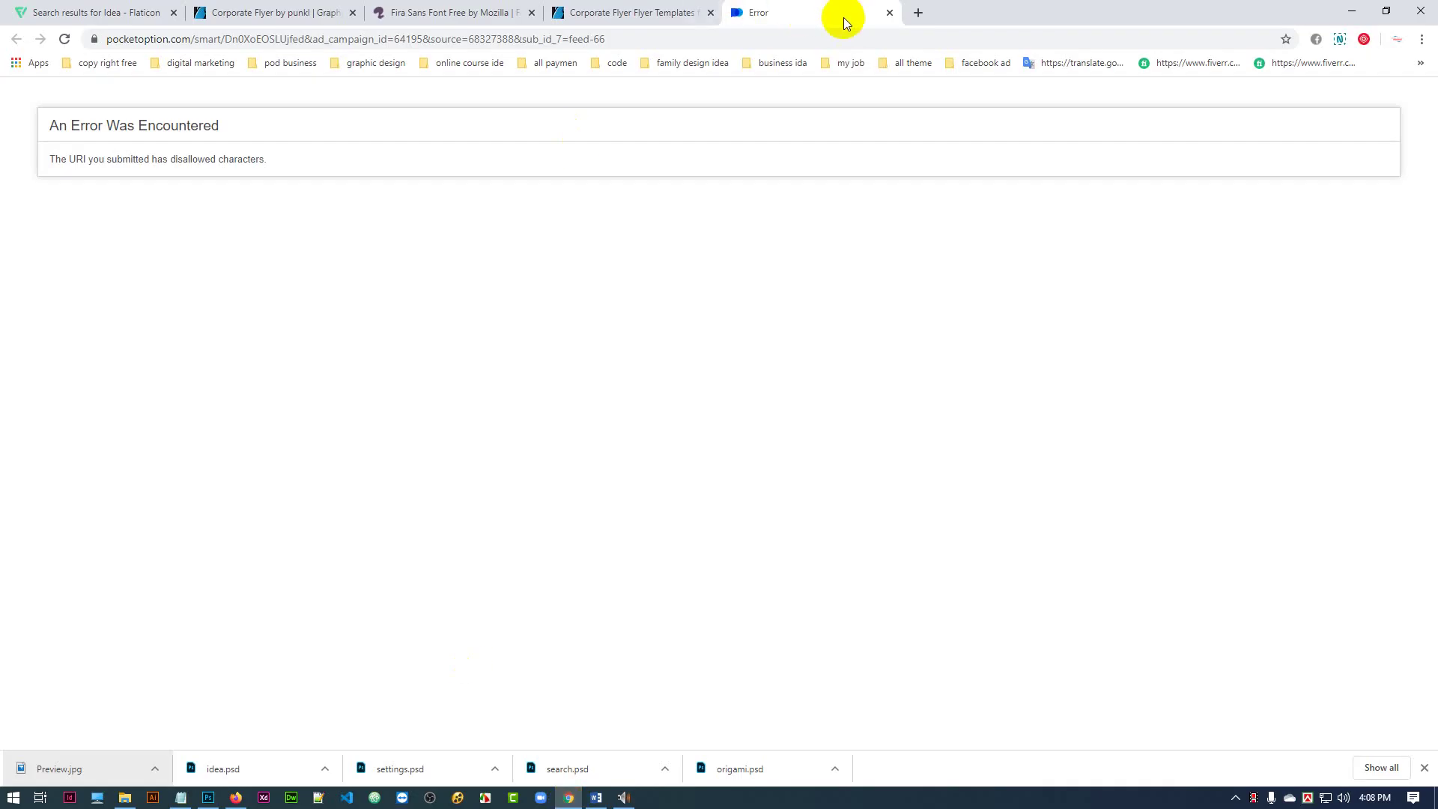
click(698, 39)
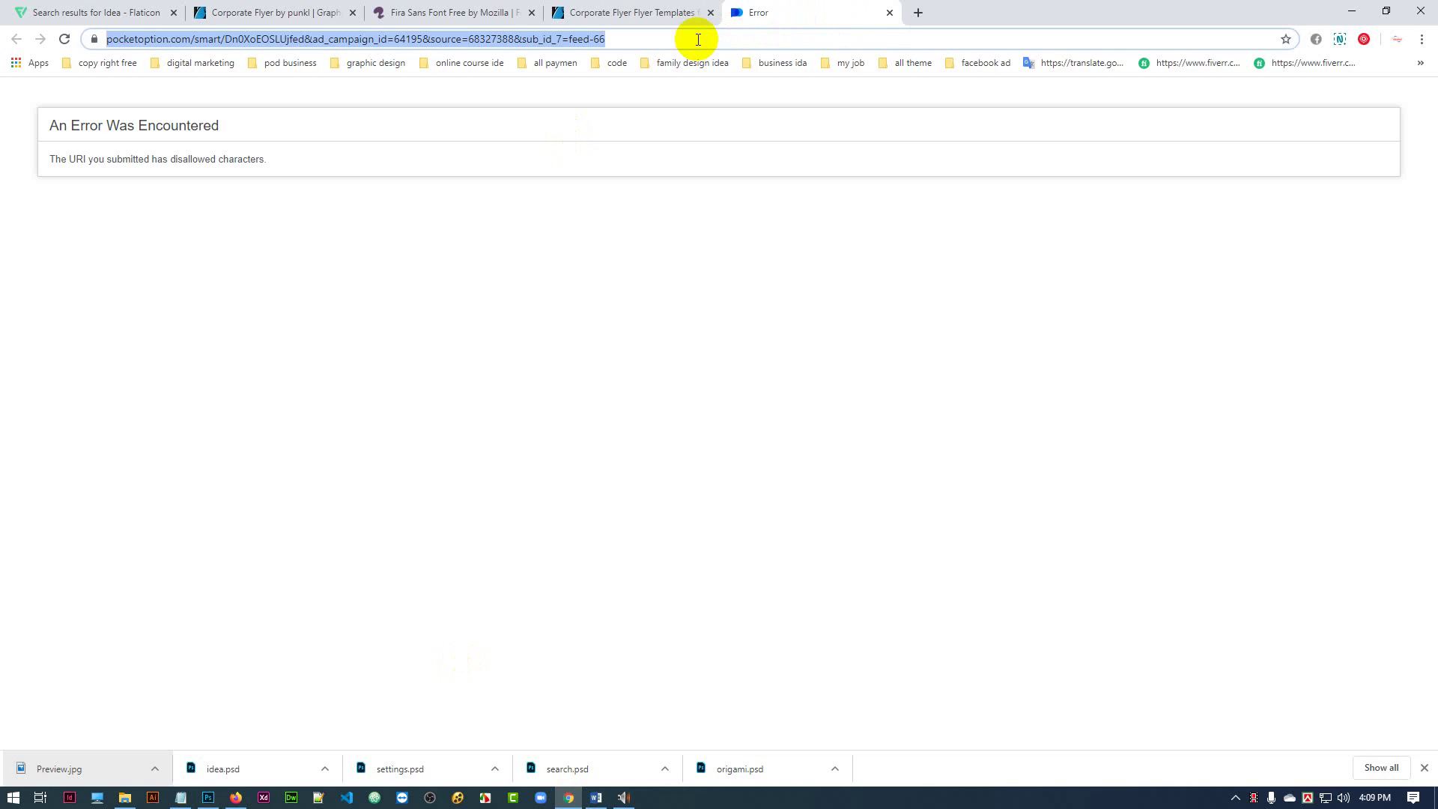
text(uns)
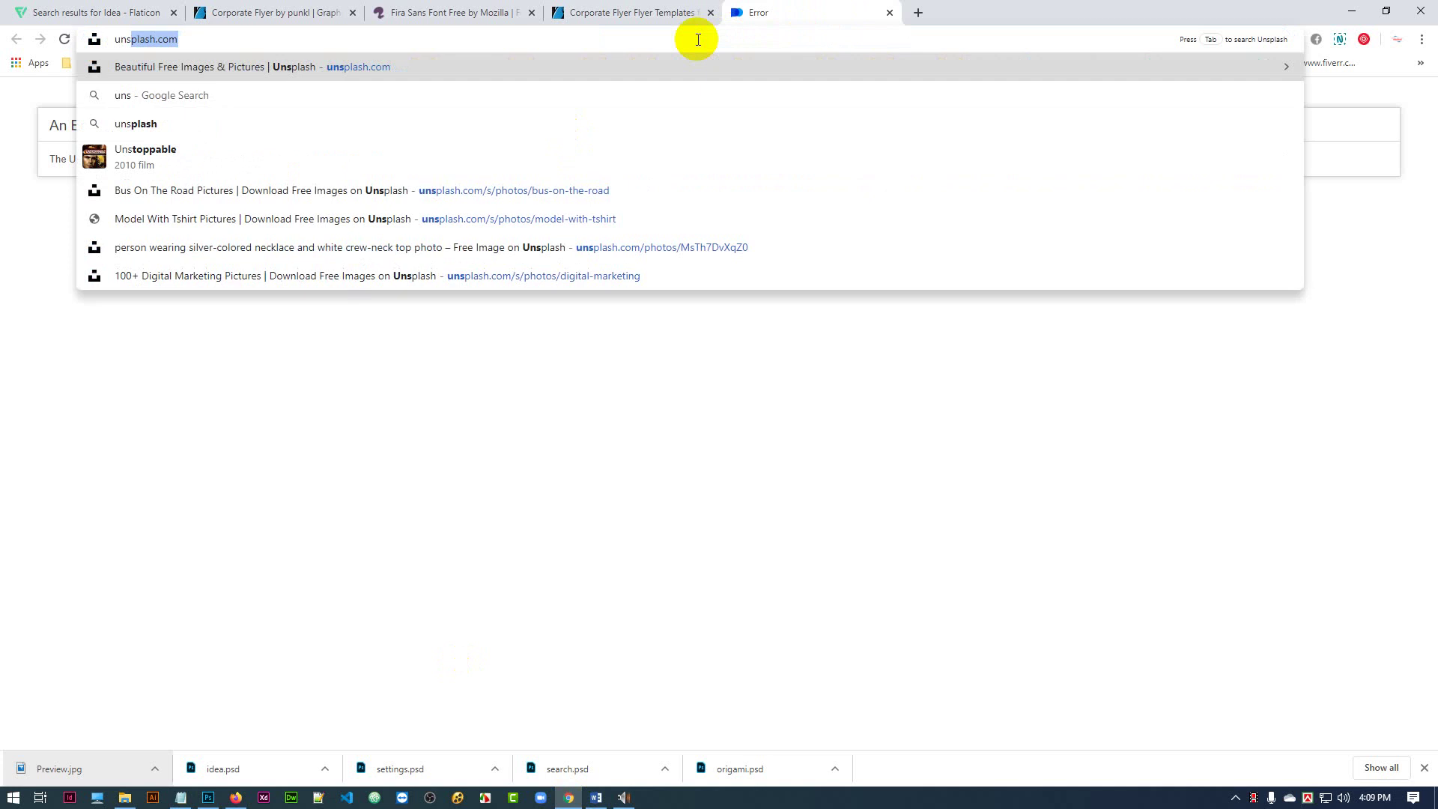
key(Return)
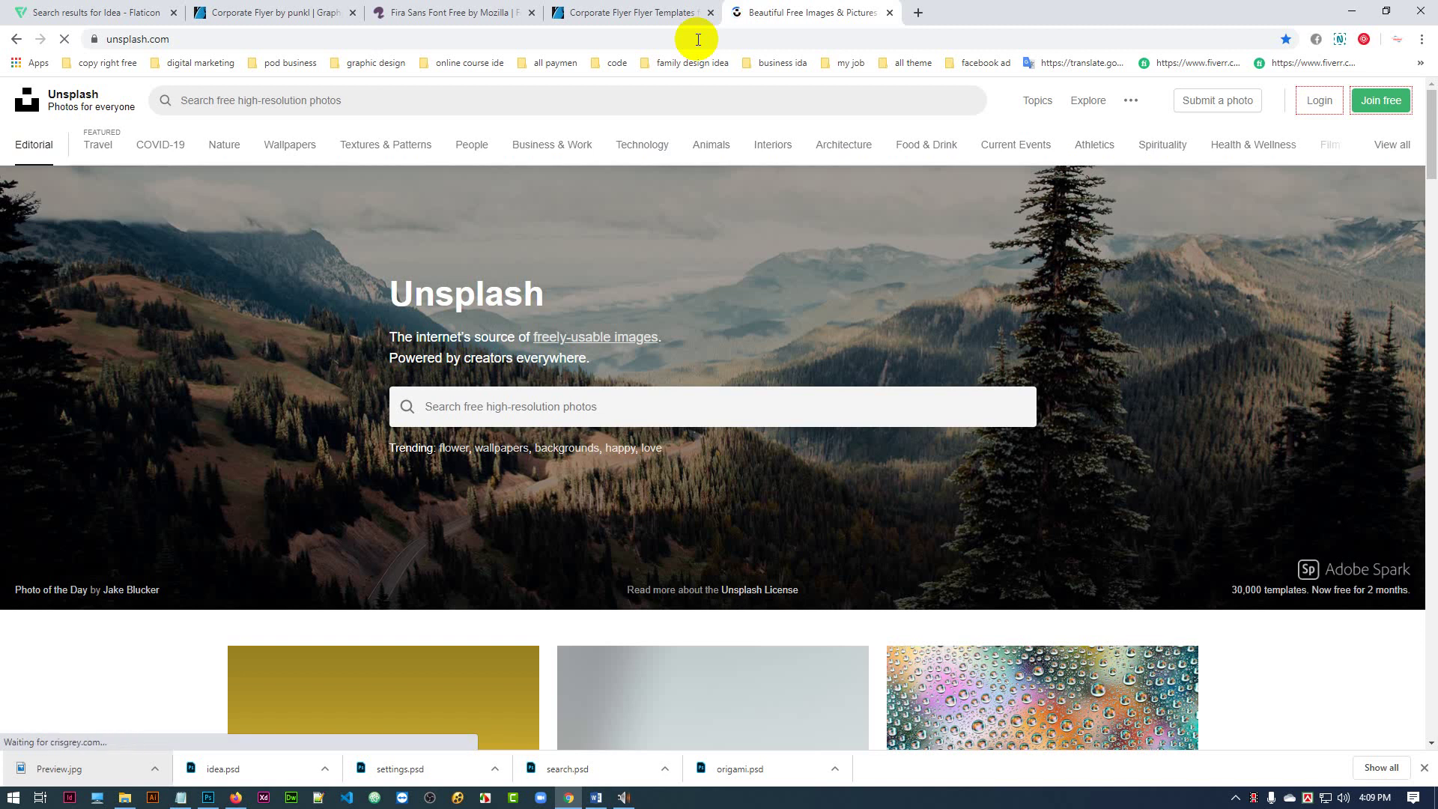
click(632, 259)
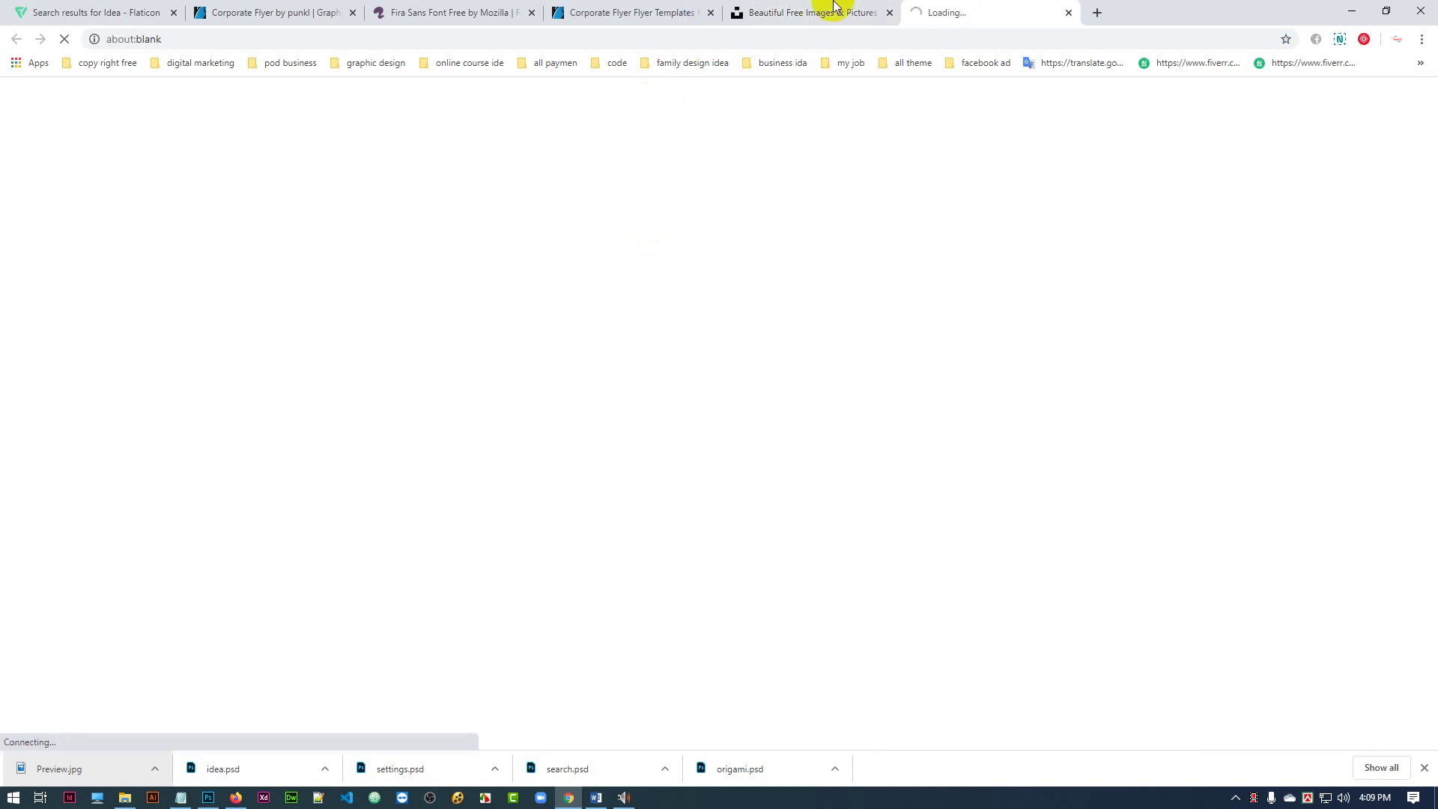
click(808, 13)
- Search Unsplash for "laptop" photos
scroll(974, 337, down, 4)
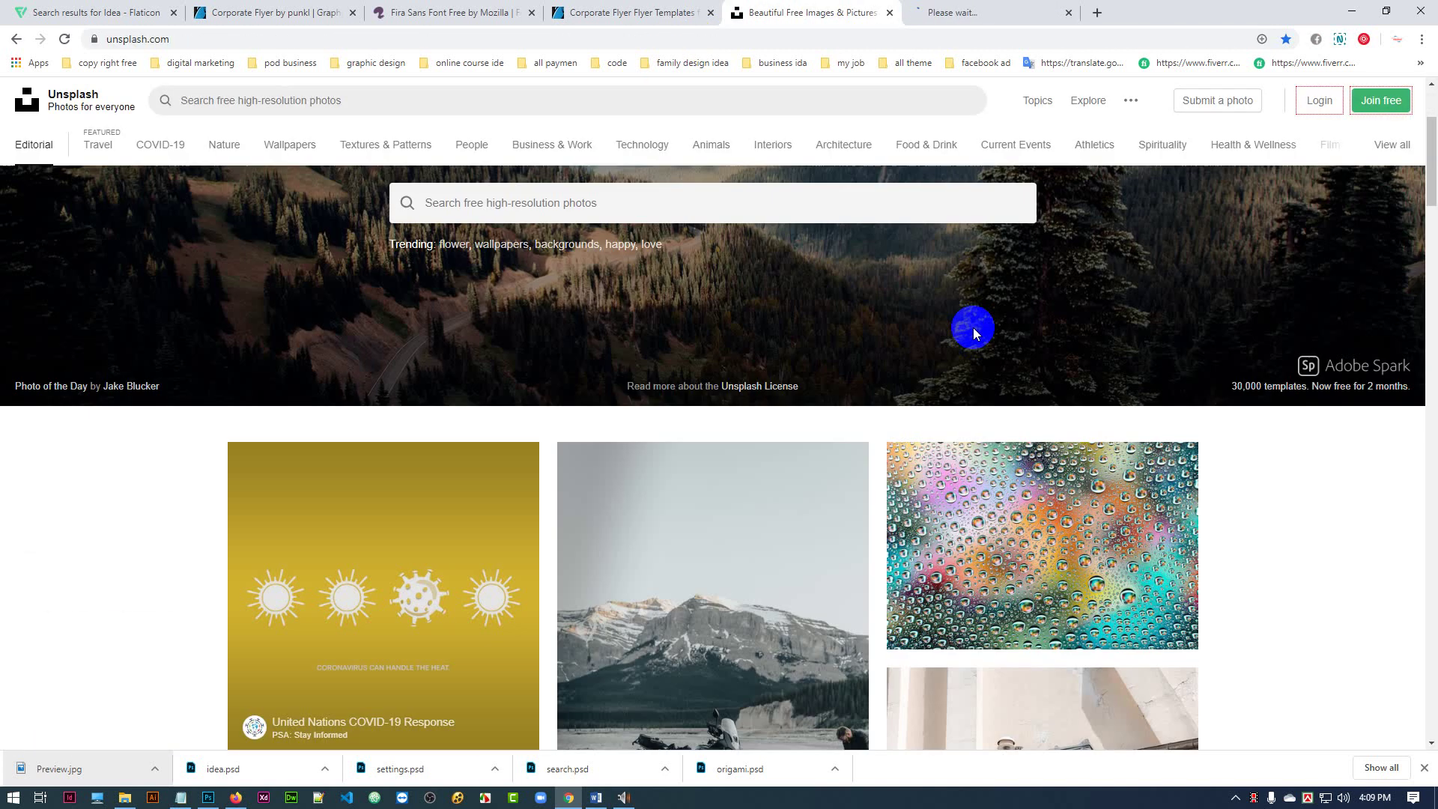
scroll(815, 581, up, 4)
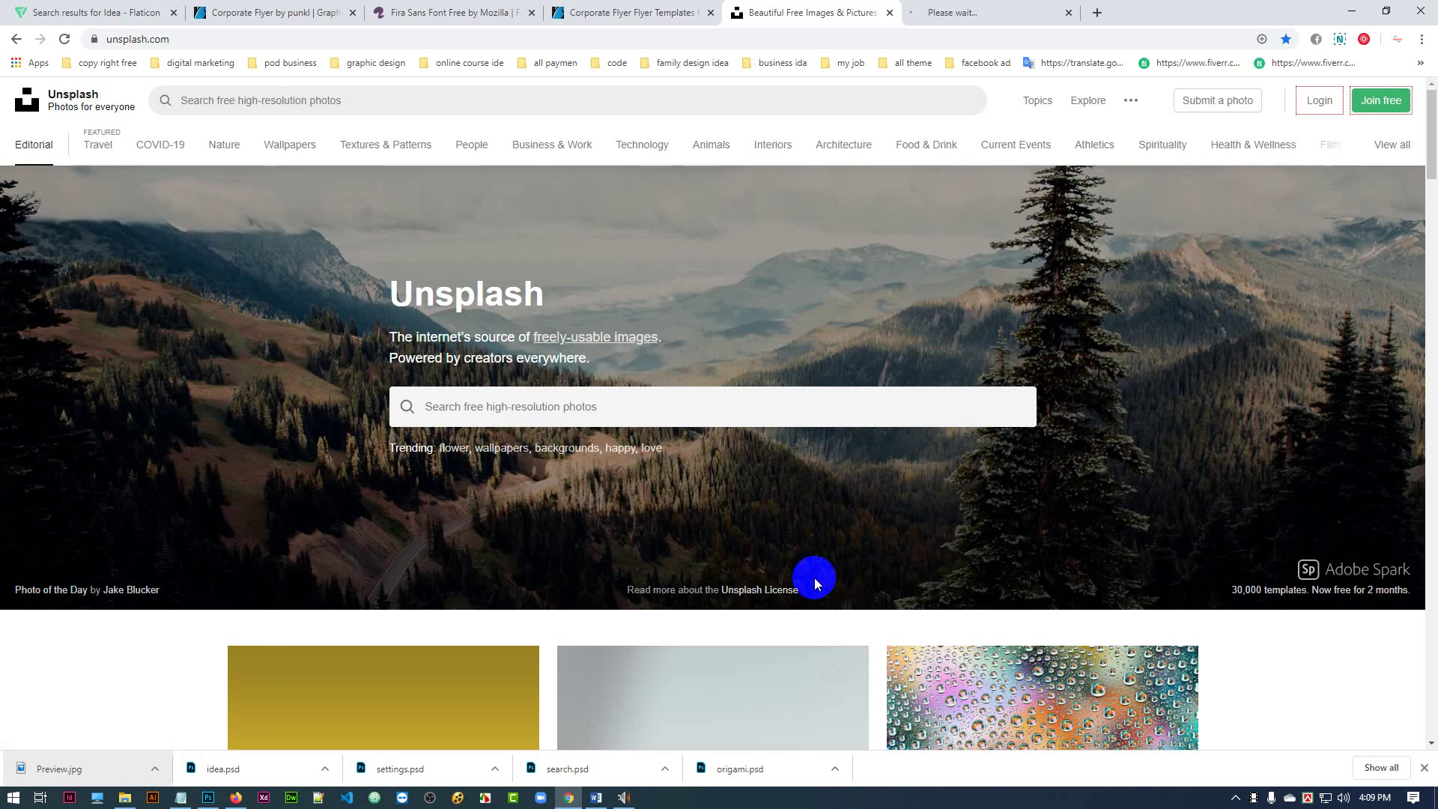
click(614, 407)
text(l)
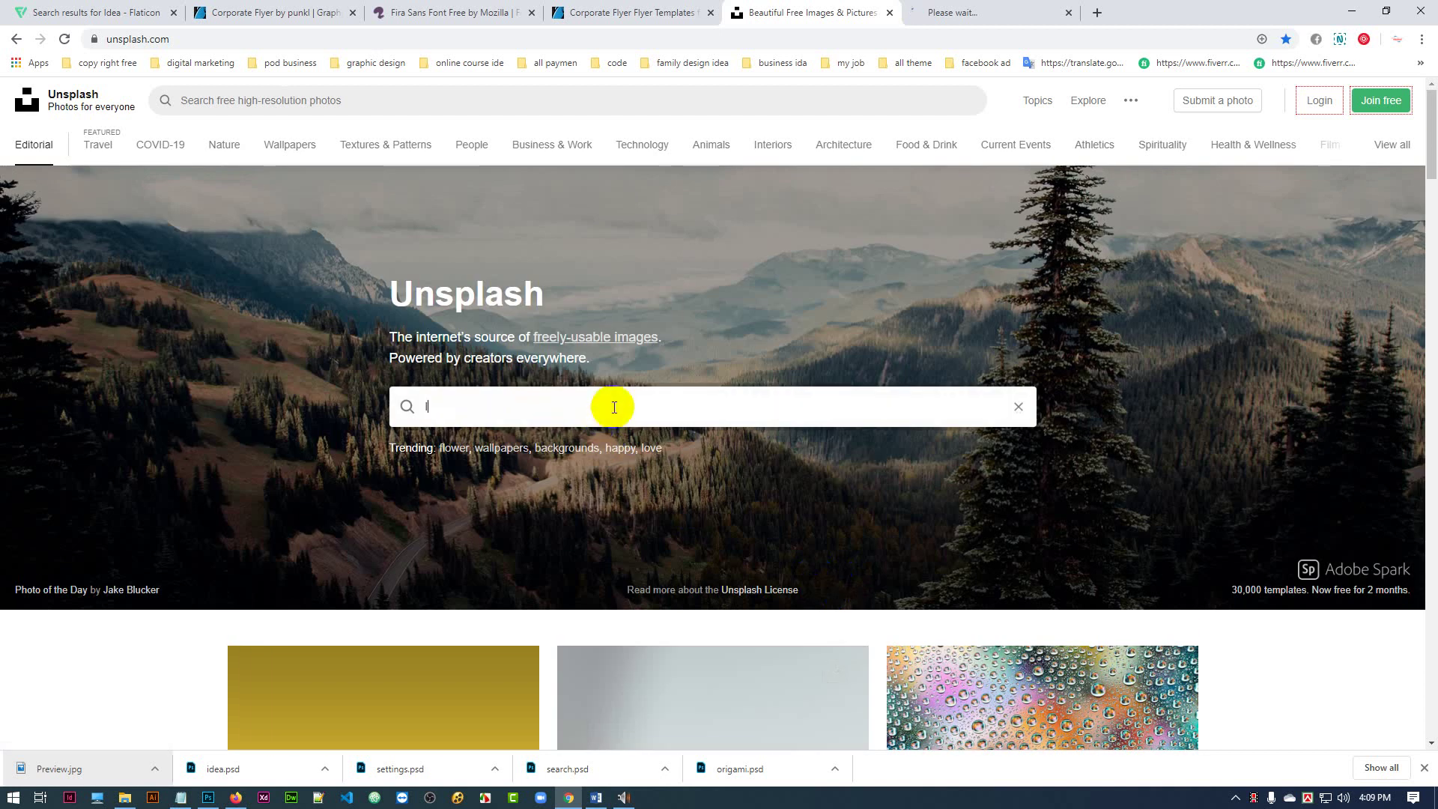
text(apto)
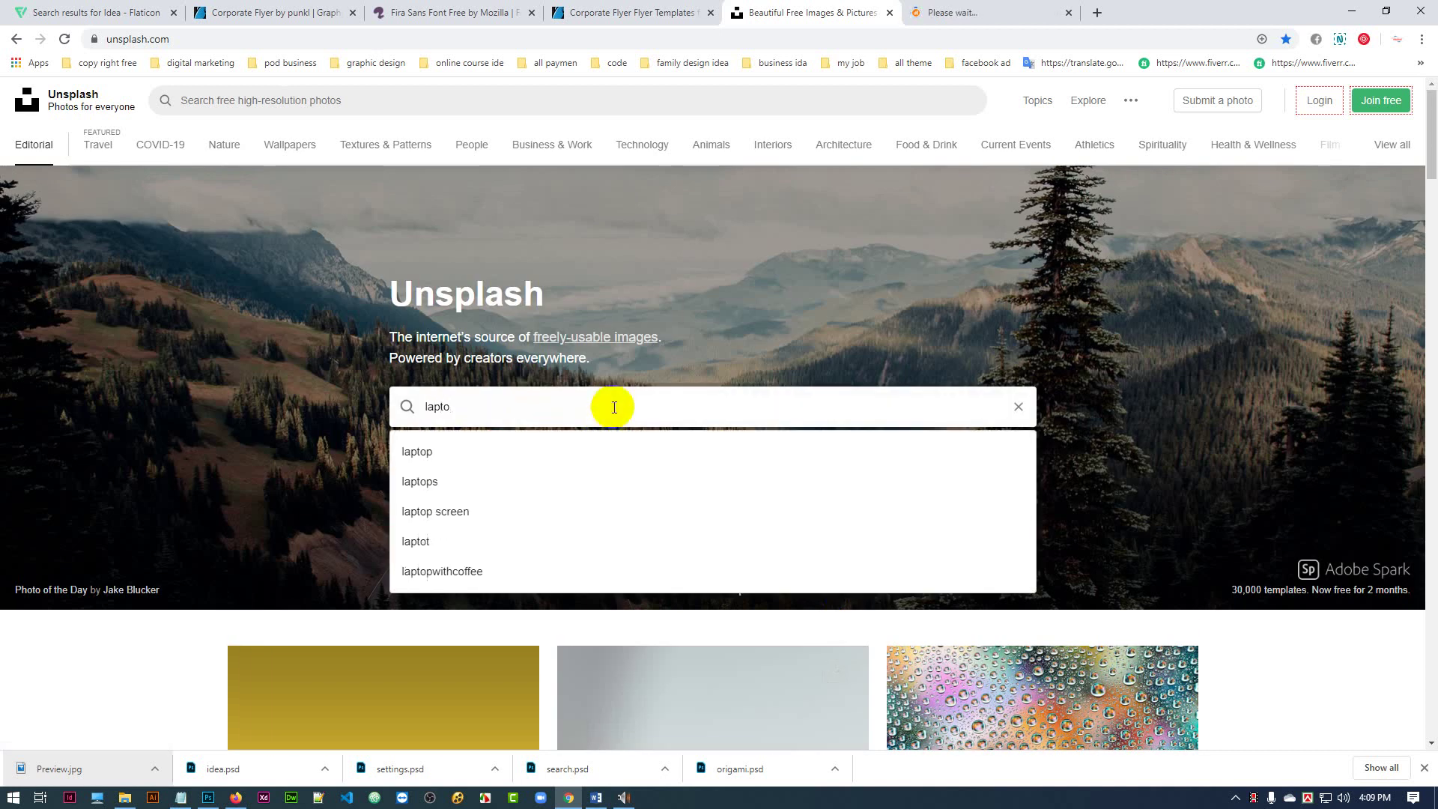
key(Down)
key(Return)
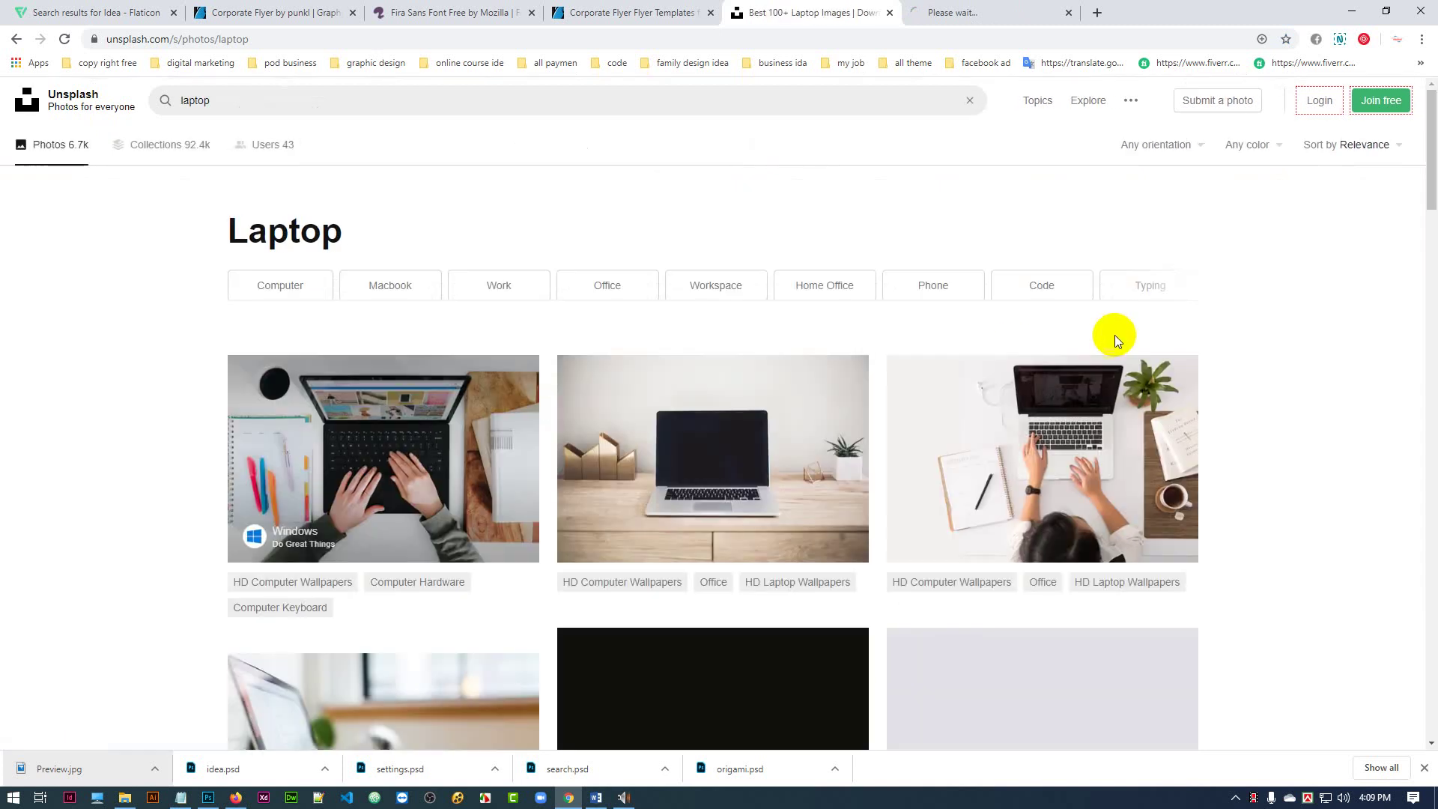
- Browse the laptop results and preview the overhead photo with coffee, succulent, phone and laptop, closing the preview again
scroll(1114, 334, down, 2)
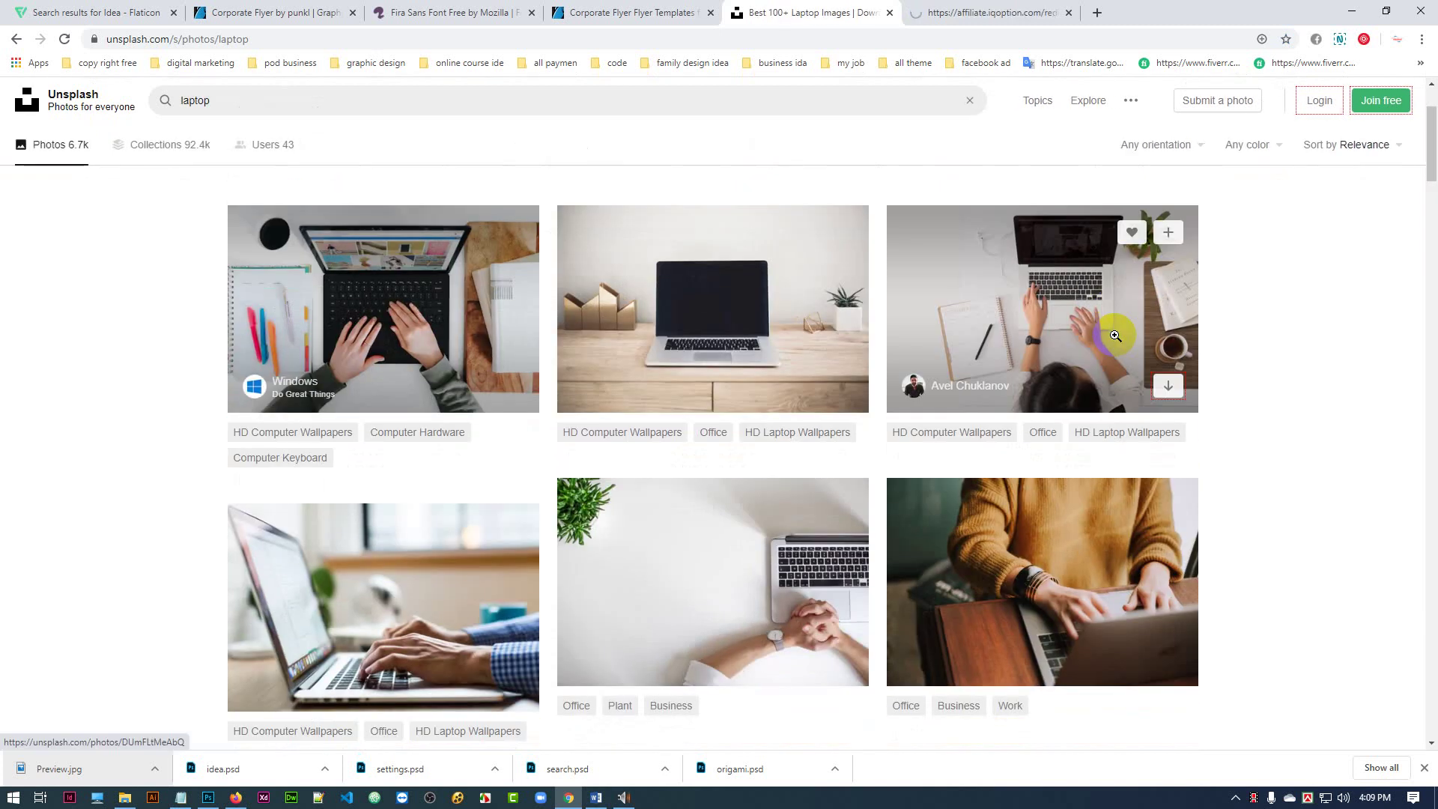
scroll(1114, 334, down, 5)
scroll(1114, 335, down, 6)
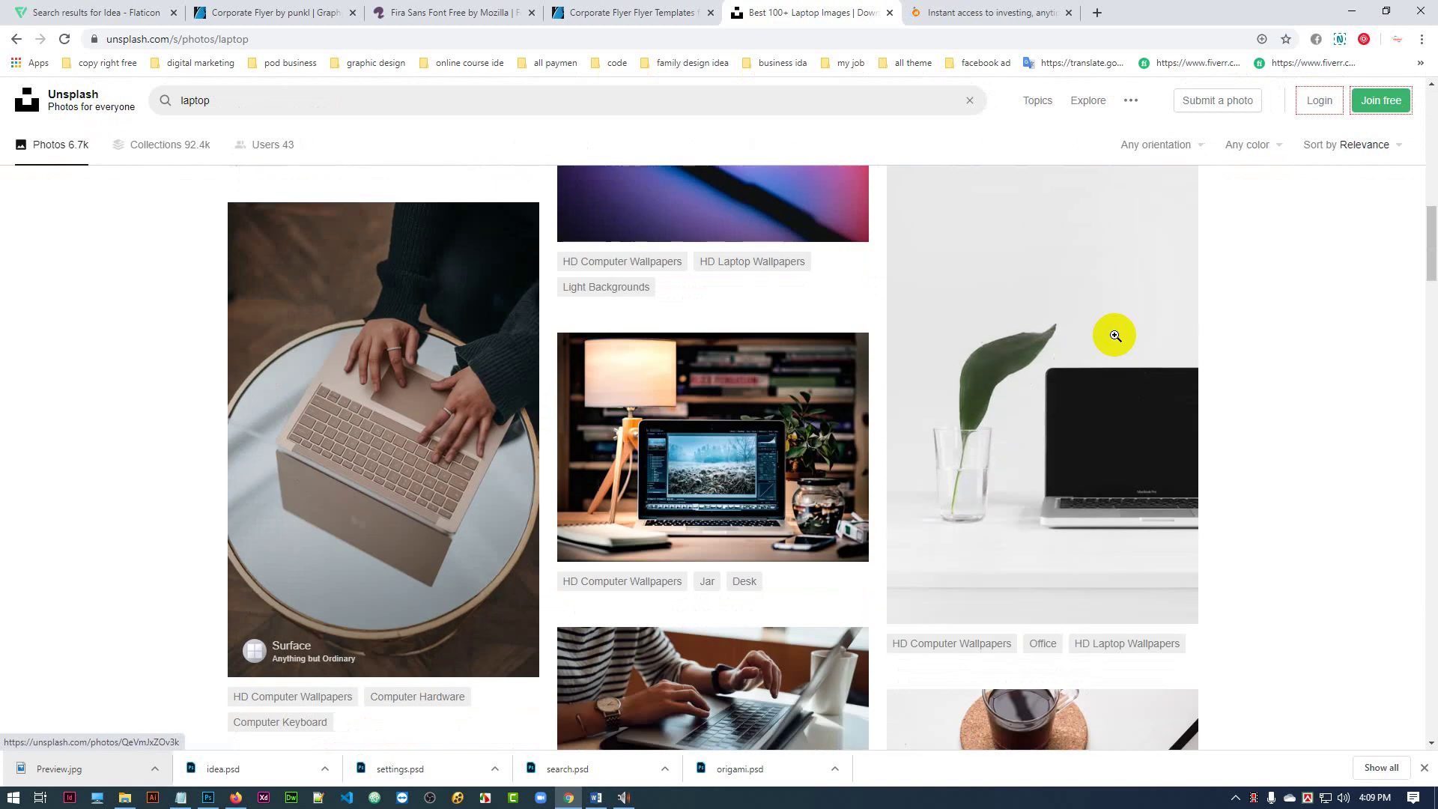
scroll(1114, 335, down, 3)
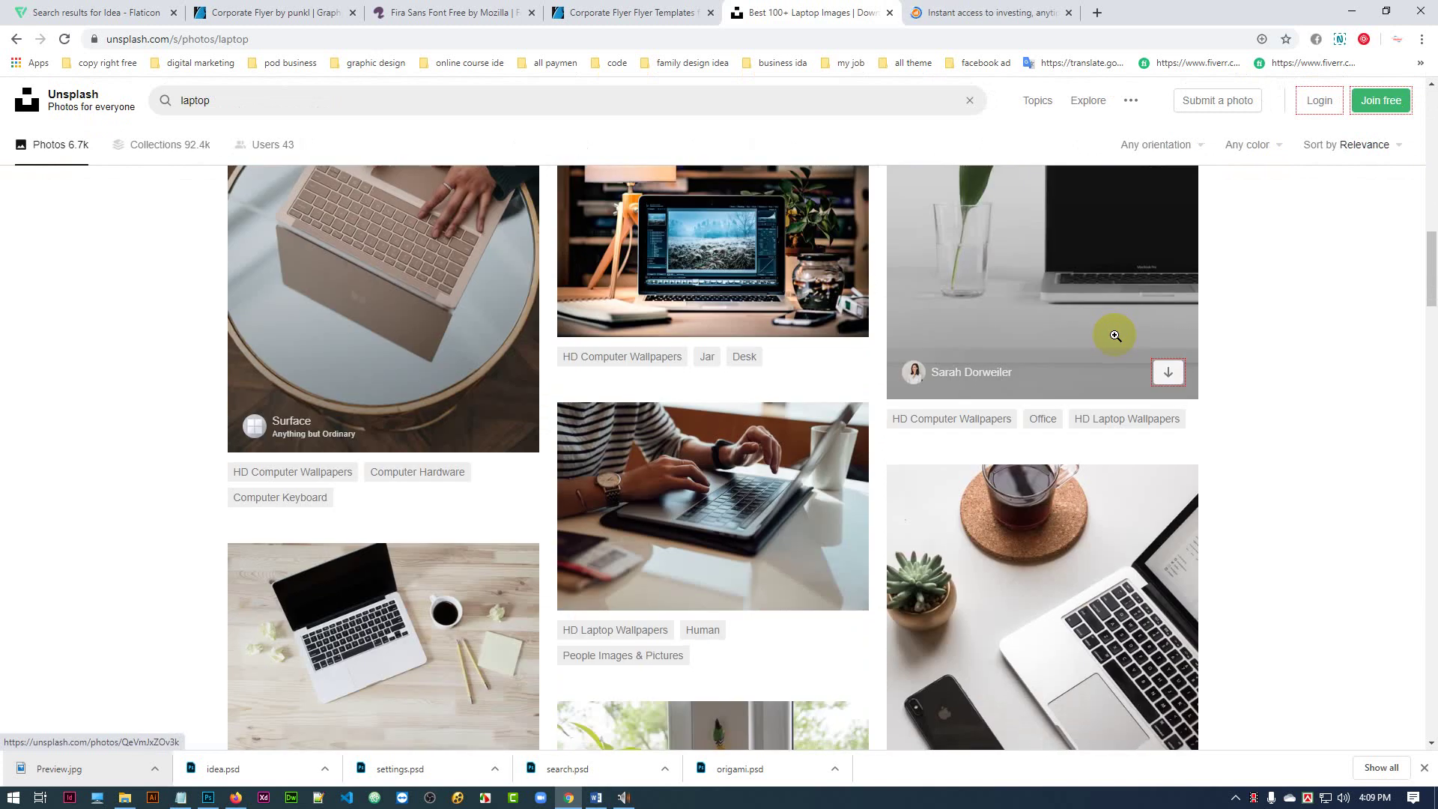
scroll(1114, 335, down, 5)
scroll(1108, 330, up, 3)
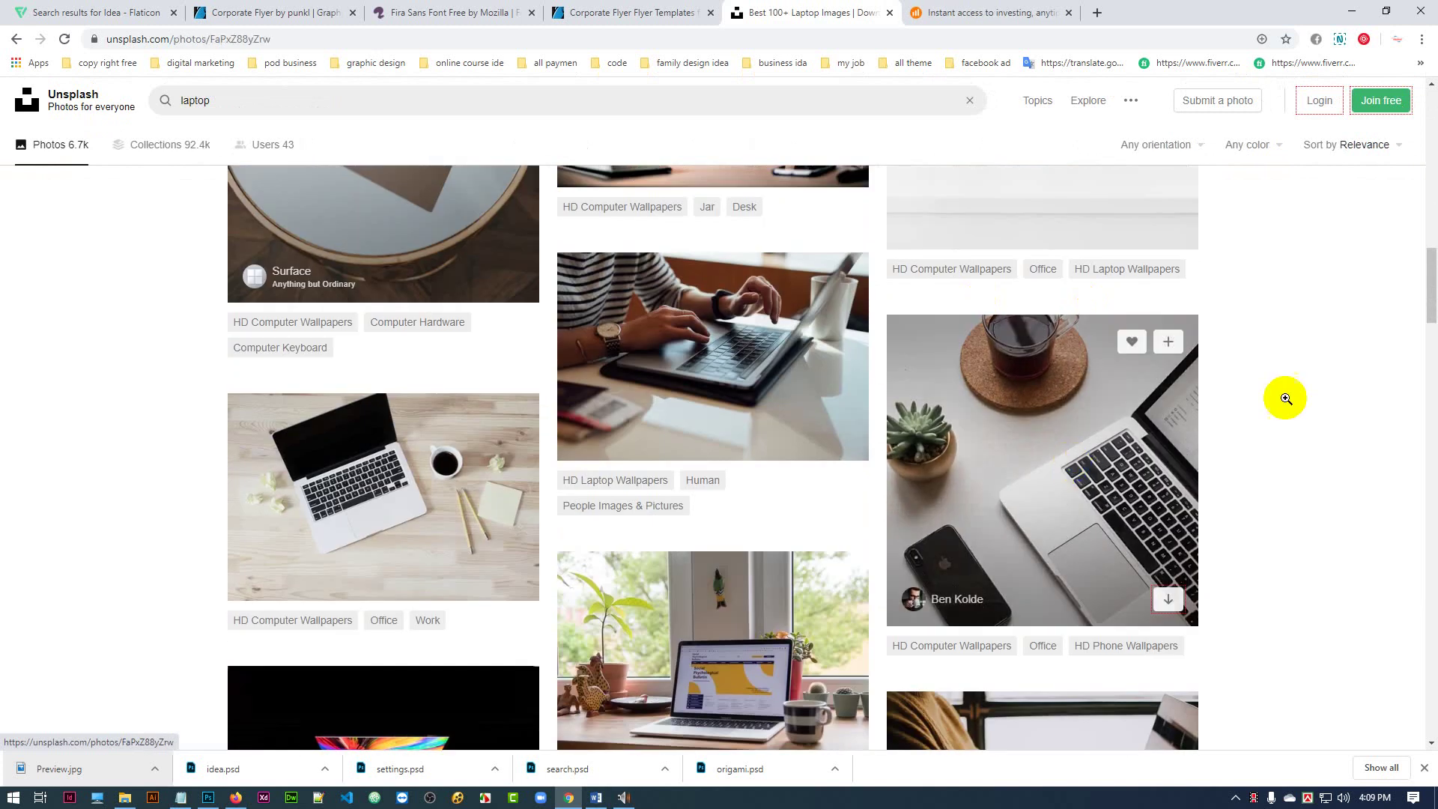
click(1285, 399)
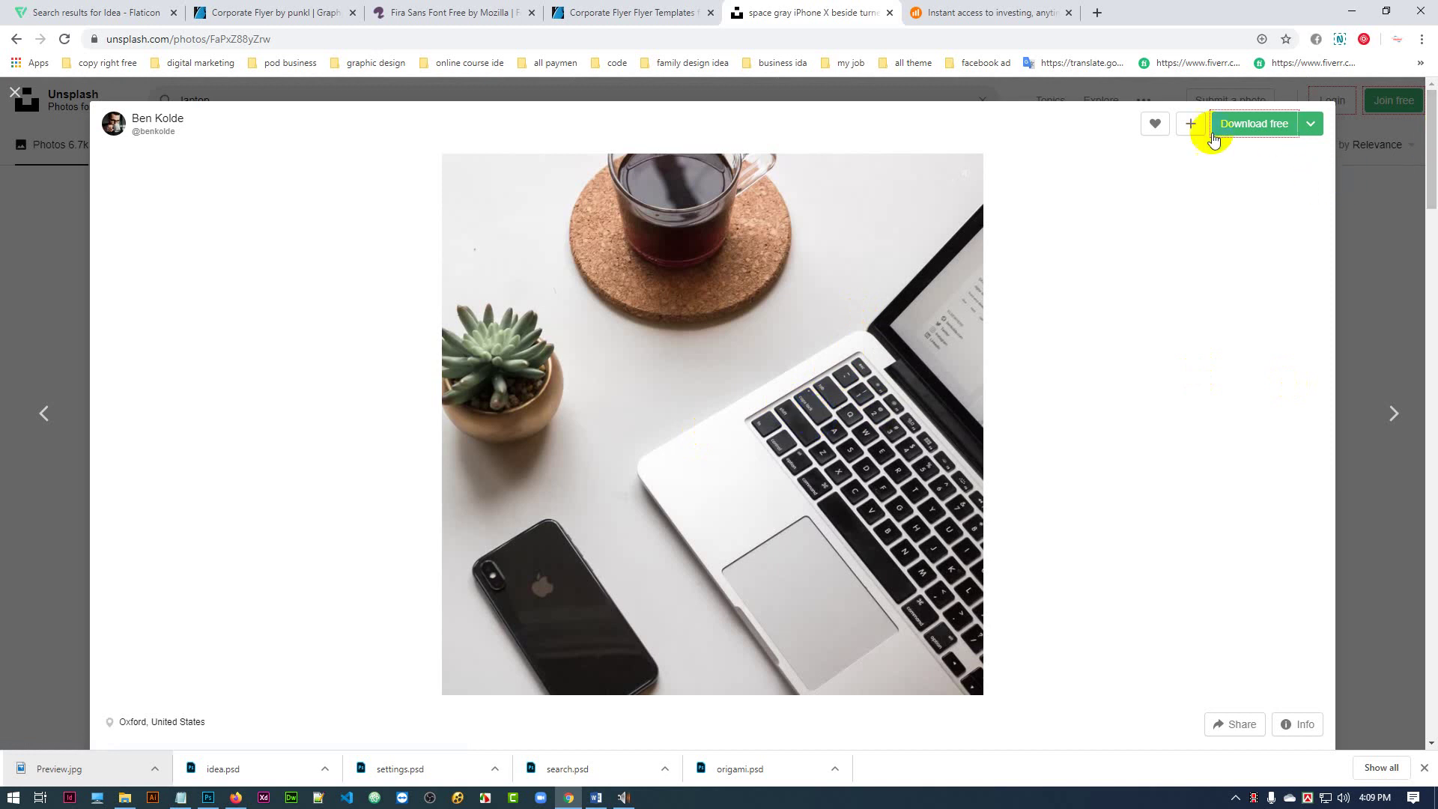
click(1385, 250)
- Find the photo of hands typing on a laptop beside a white mouse in the laptop results and download it for free
scroll(552, 469, down, 8)
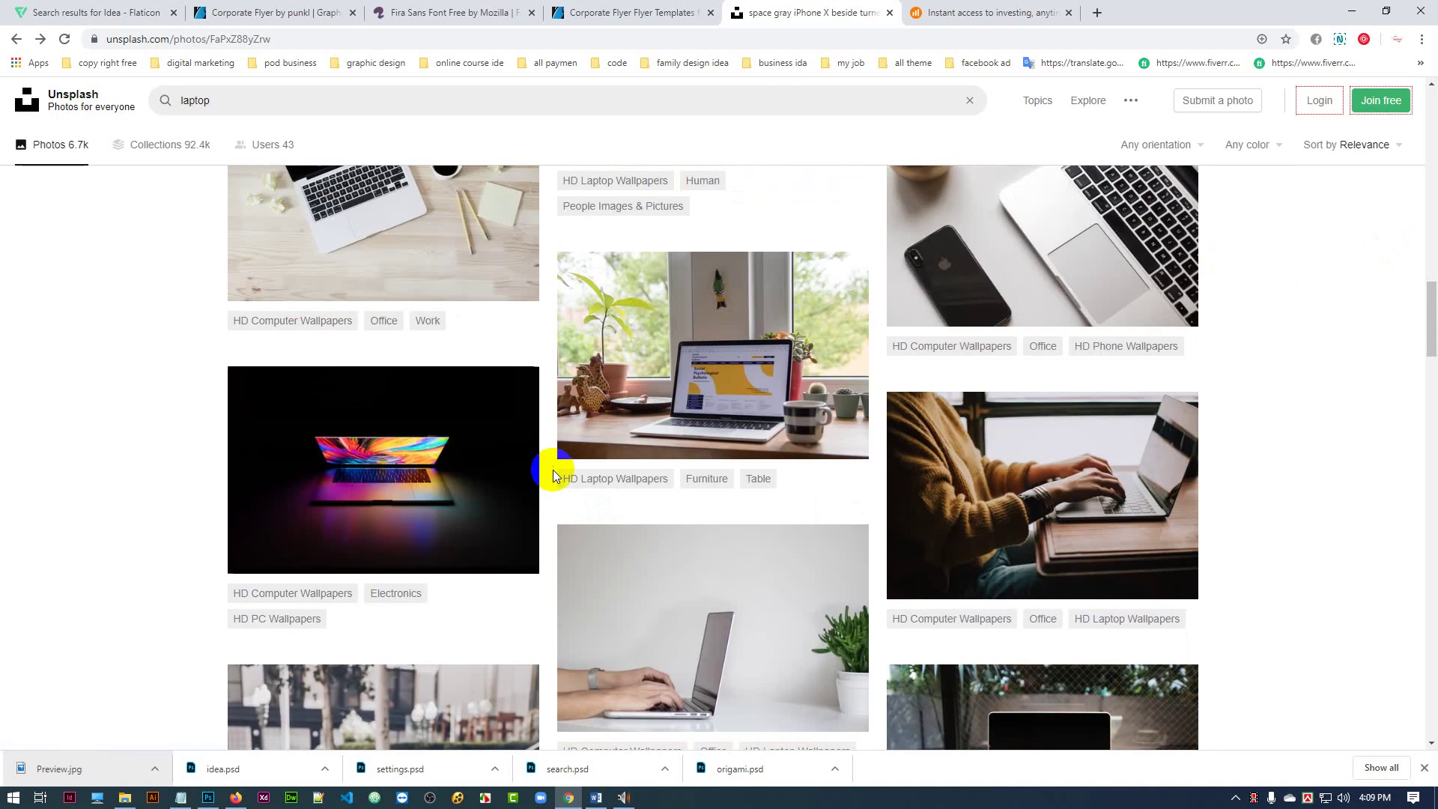
scroll(552, 469, down, 10)
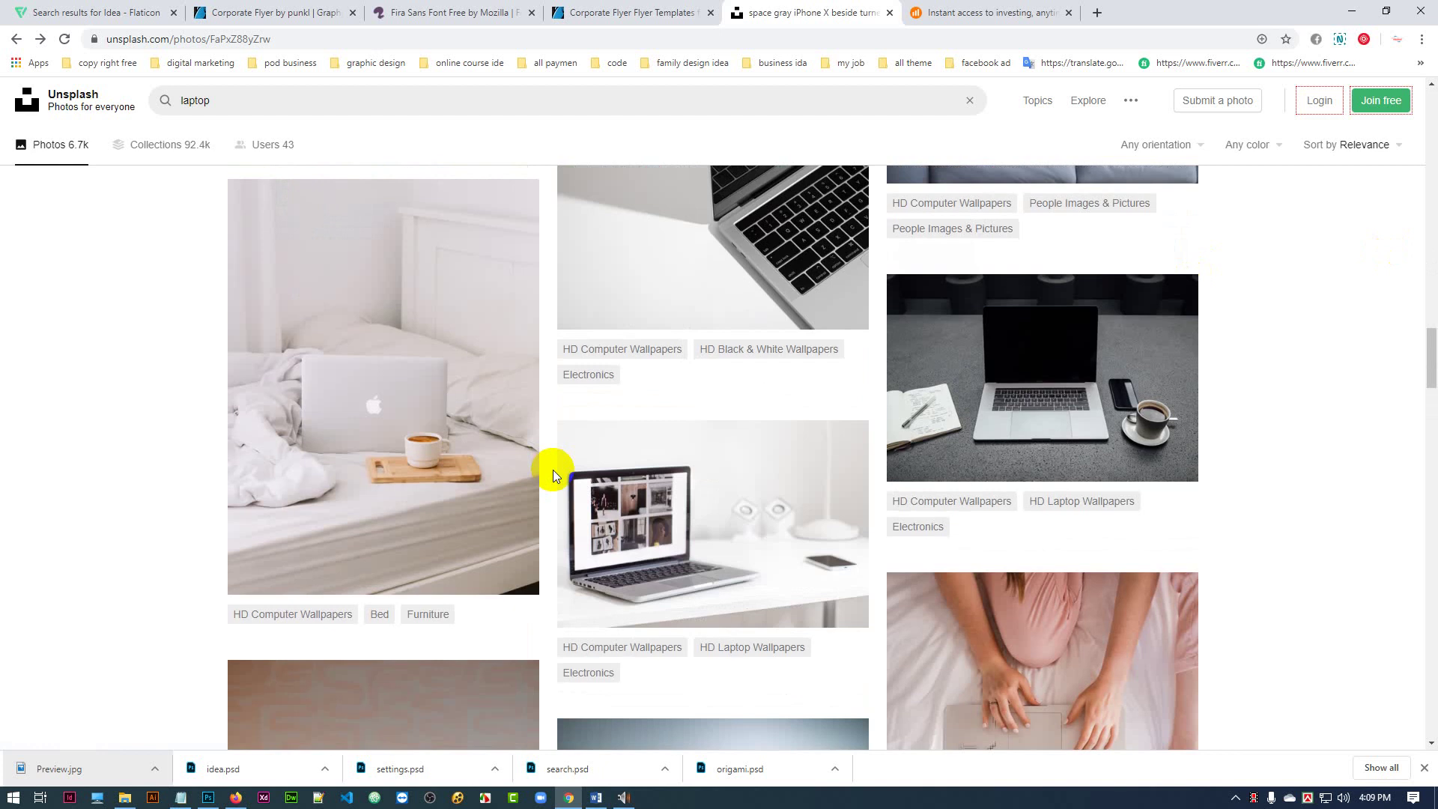
scroll(553, 470, down, 6)
scroll(552, 469, down, 10)
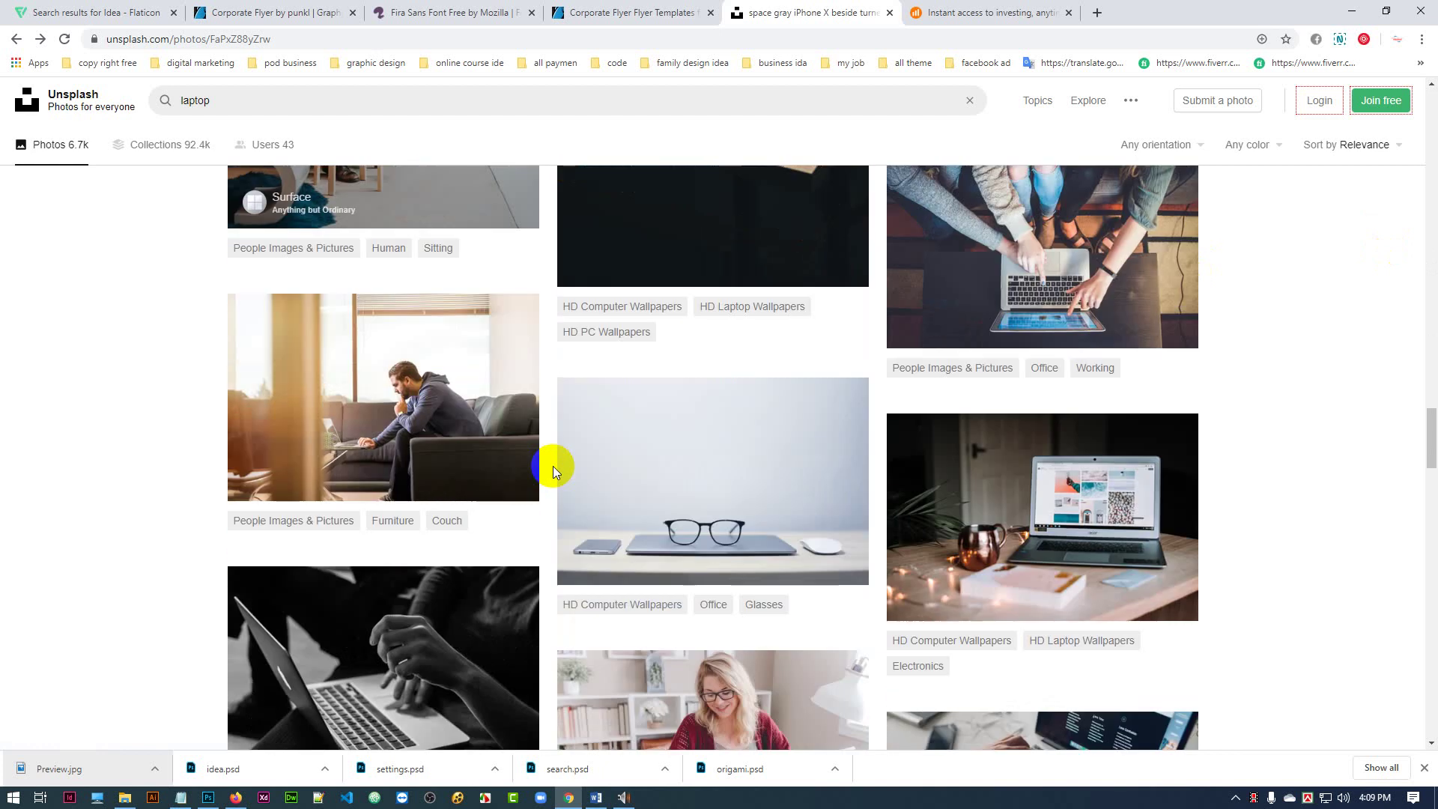
scroll(552, 466, down, 4)
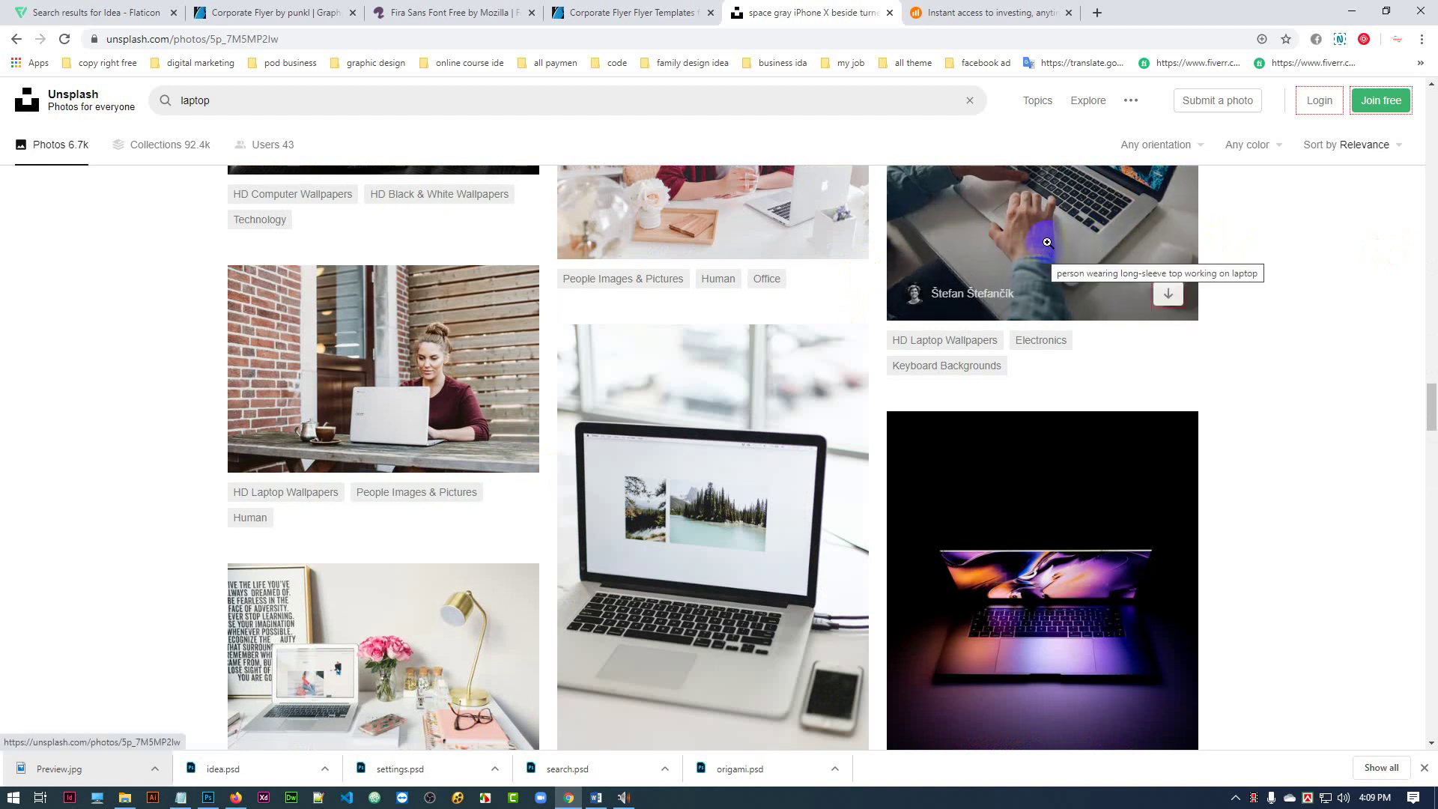
scroll(1047, 242, up, 3)
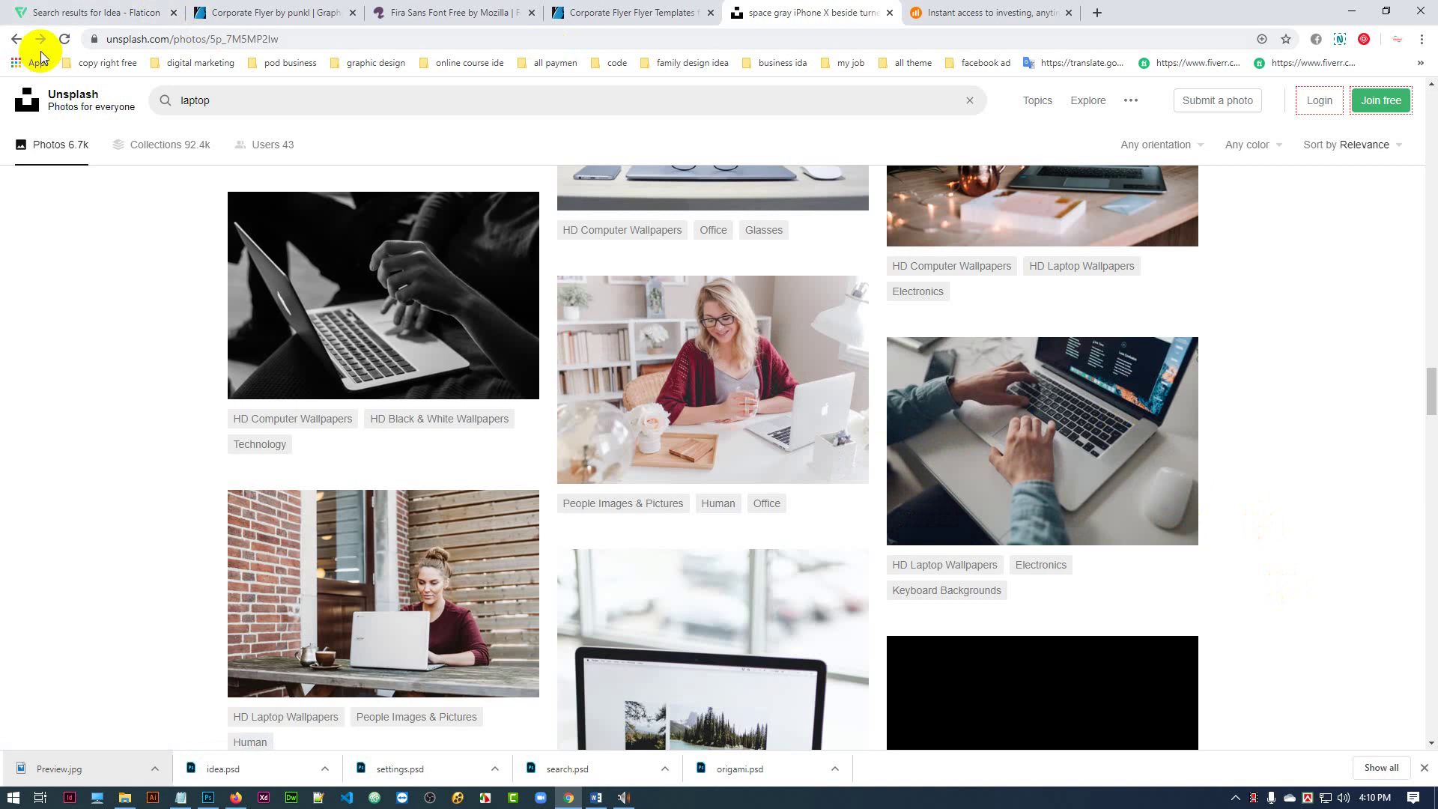
click(65, 41)
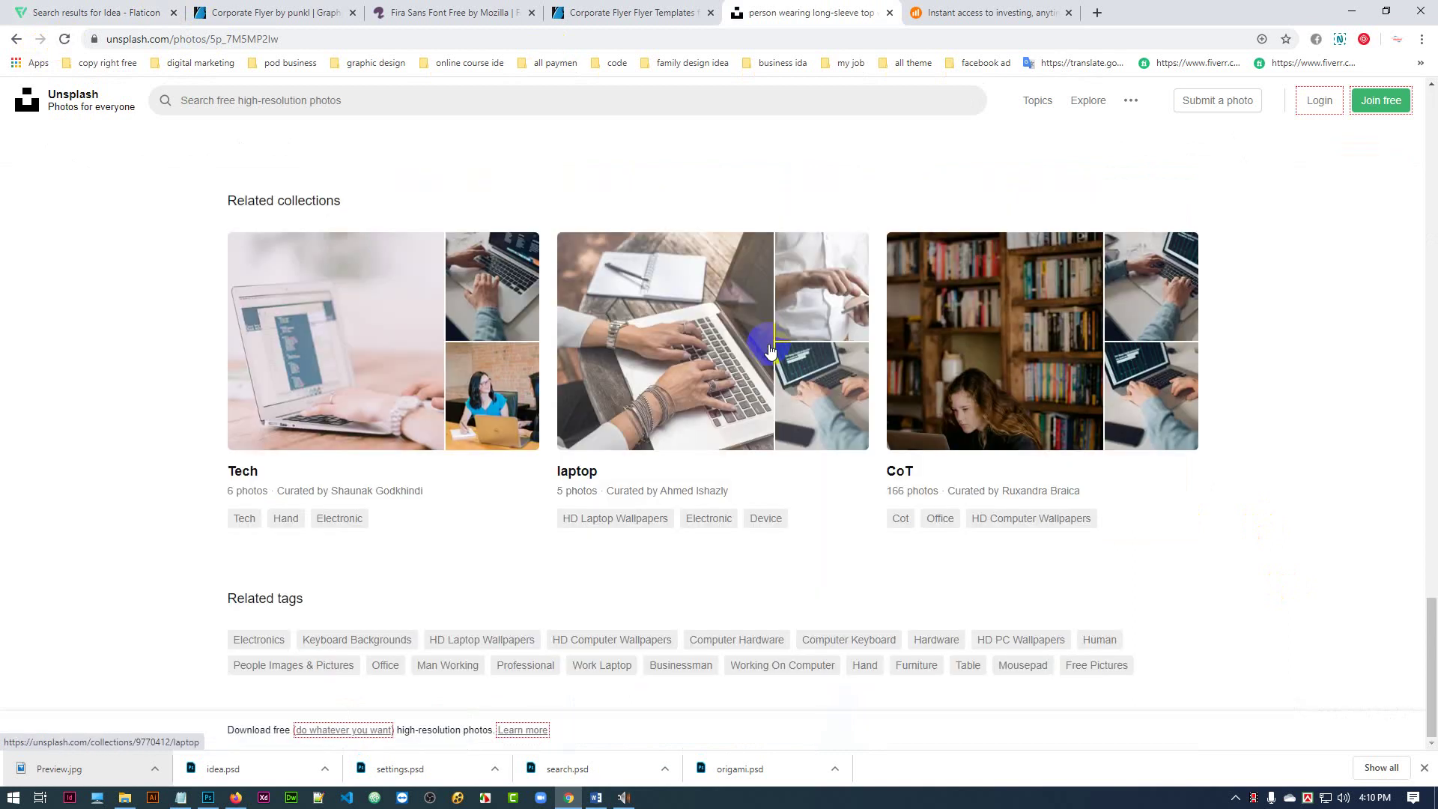
scroll(732, 381, up, 10)
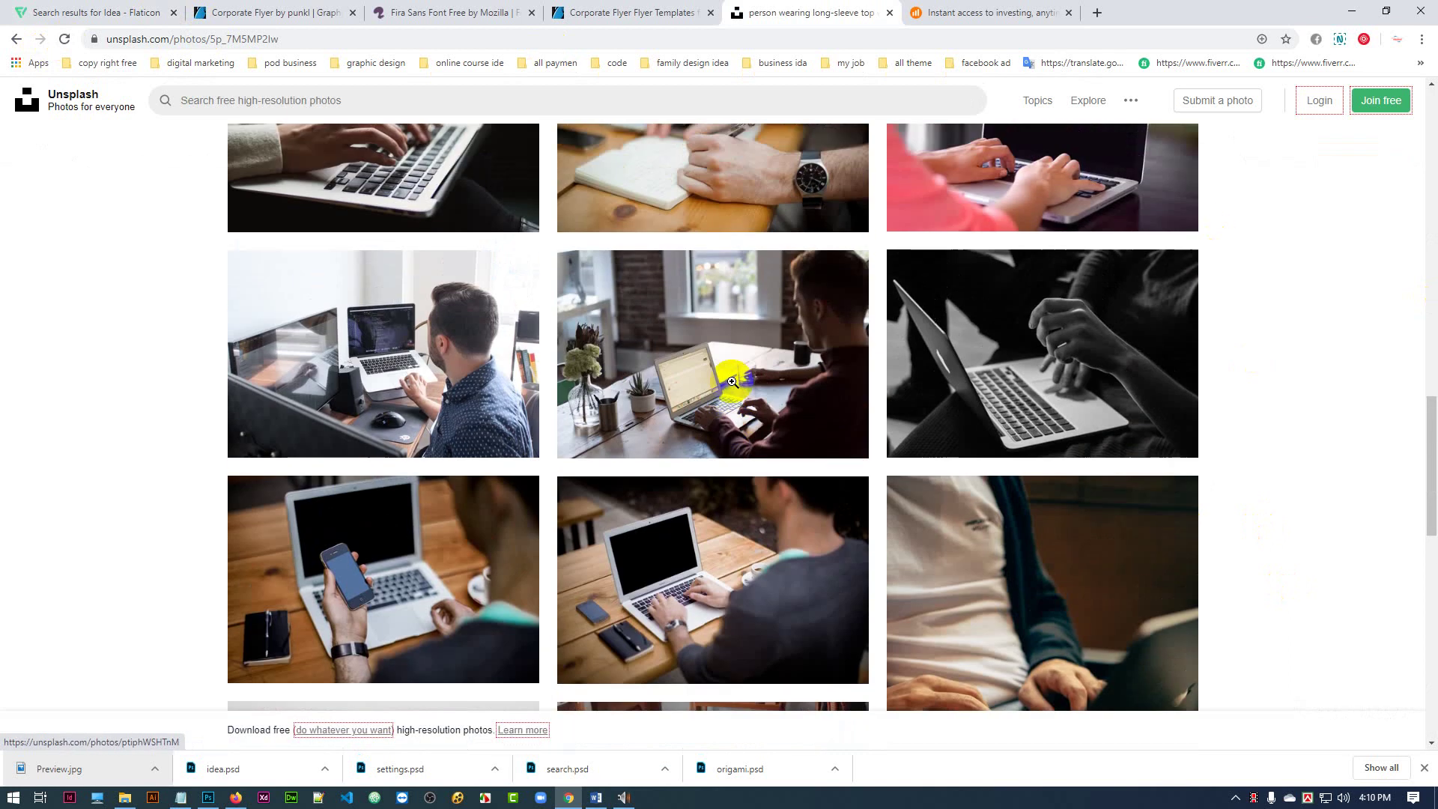
scroll(731, 382, up, 15)
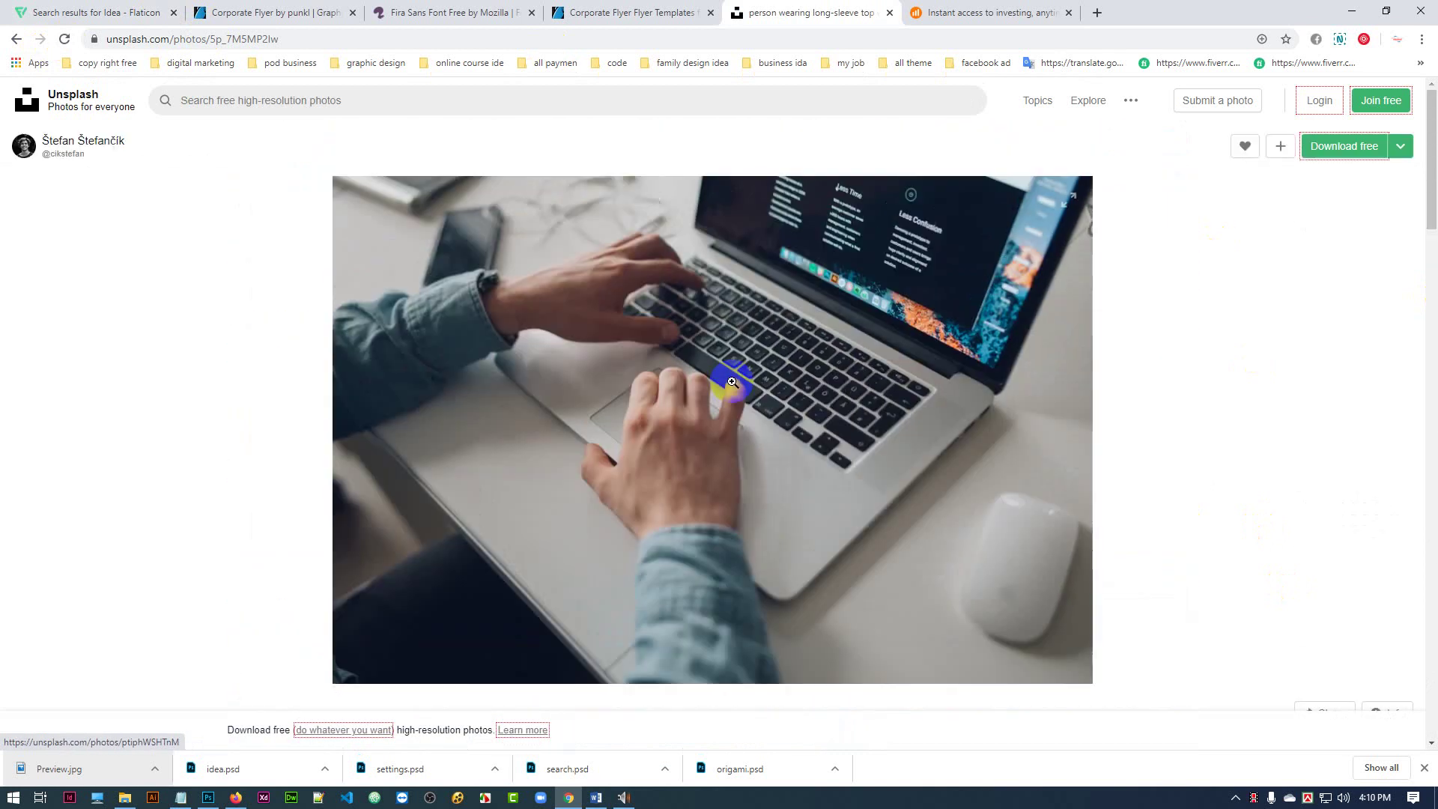
click(1341, 156)
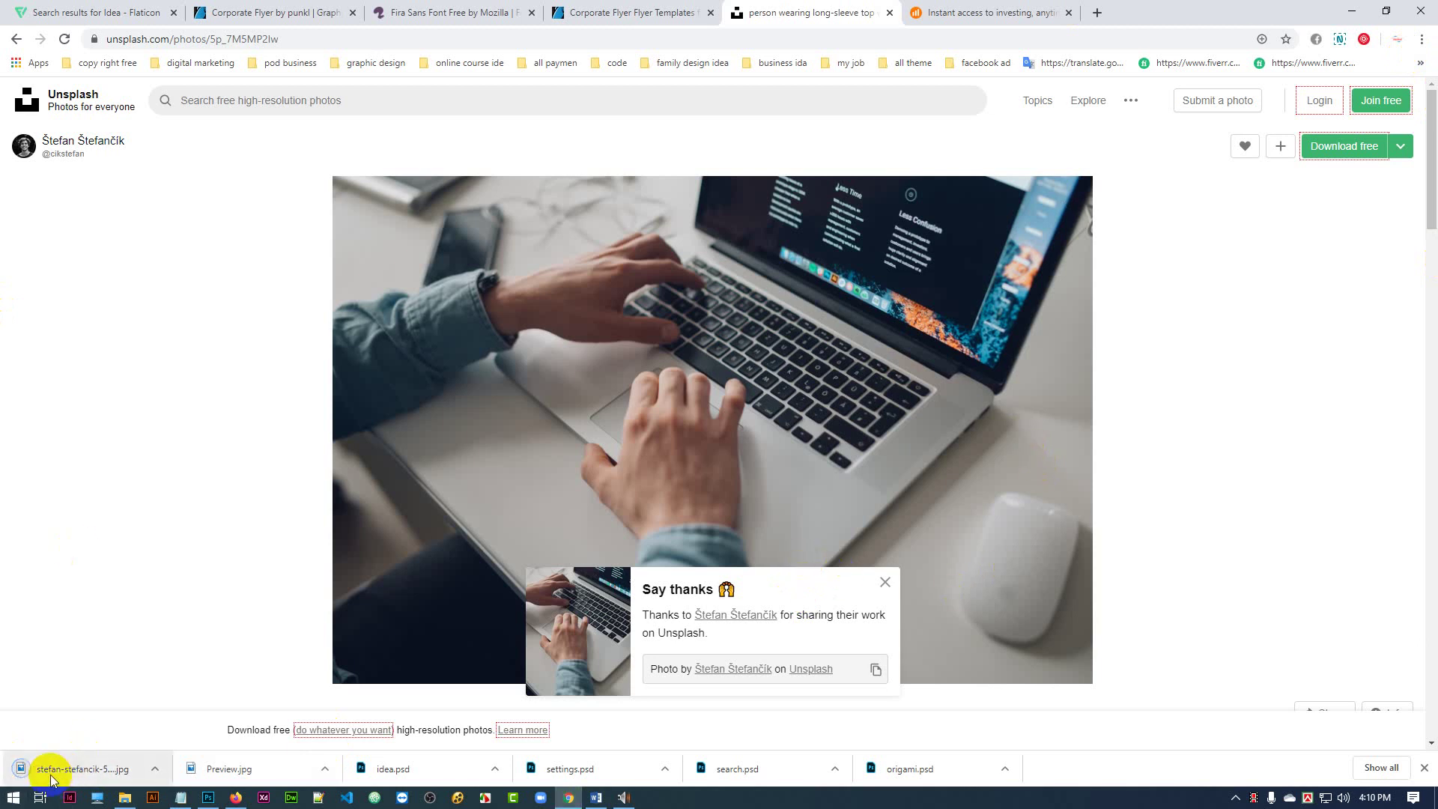
- Place the downloaded laptop photo in the Photoshop flyer document at full page width, shifted up to cover the whole gold area
drag(29, 772, 574, 365)
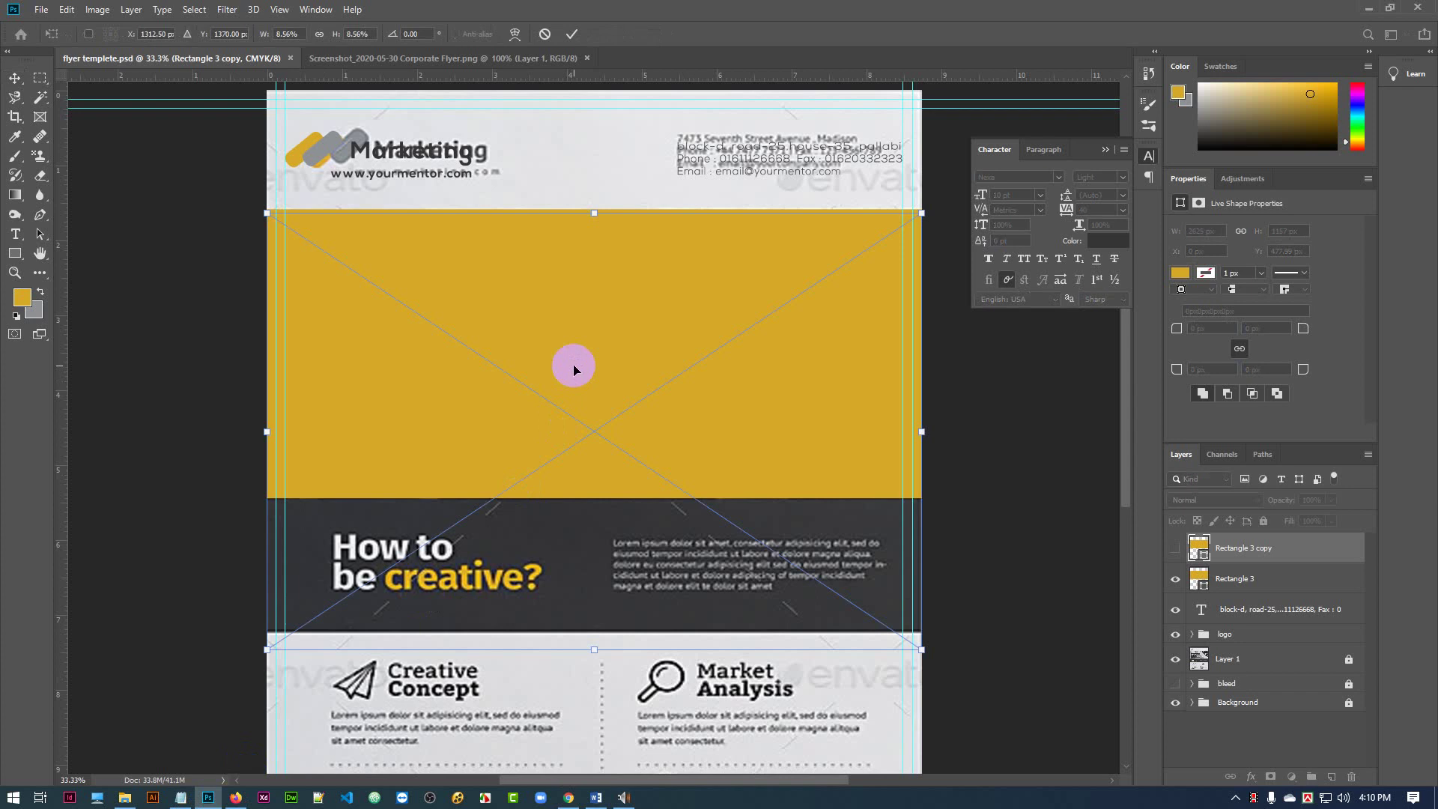
drag(667, 500, 666, 472)
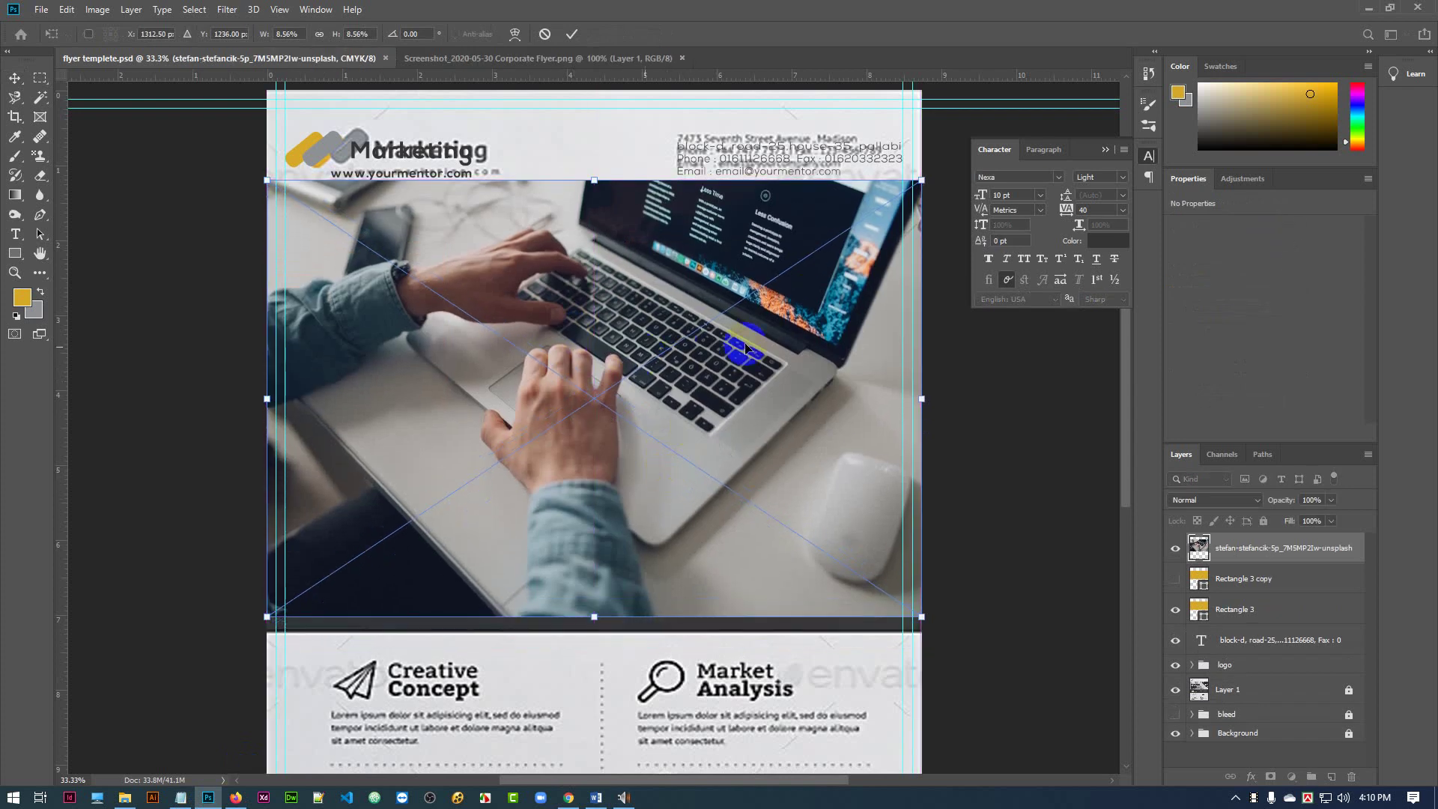
click(571, 34)
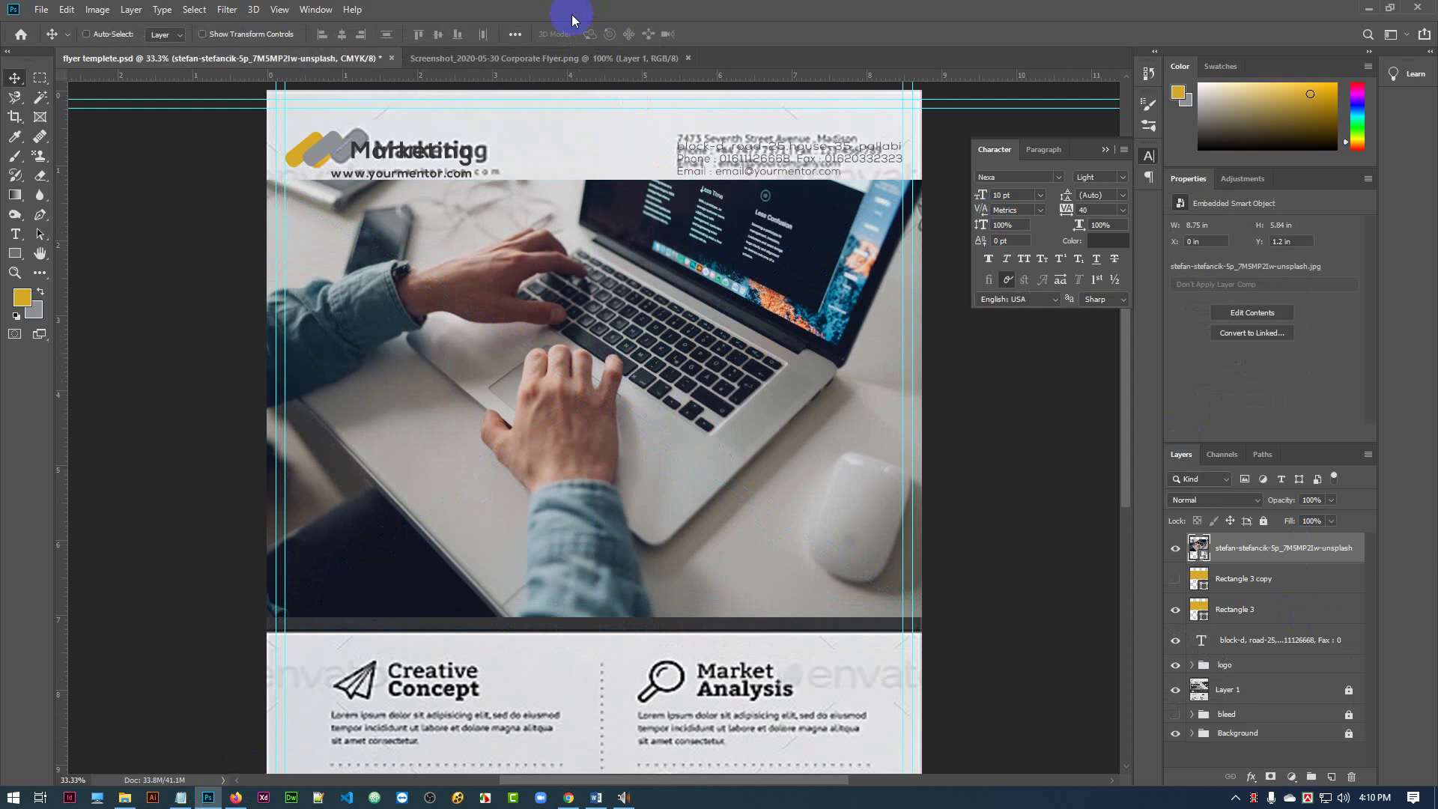
- Move the laptop photo layer directly above the original gold rectangle and clip it to that rectangle
click(1272, 610)
drag(1310, 554, 1315, 581)
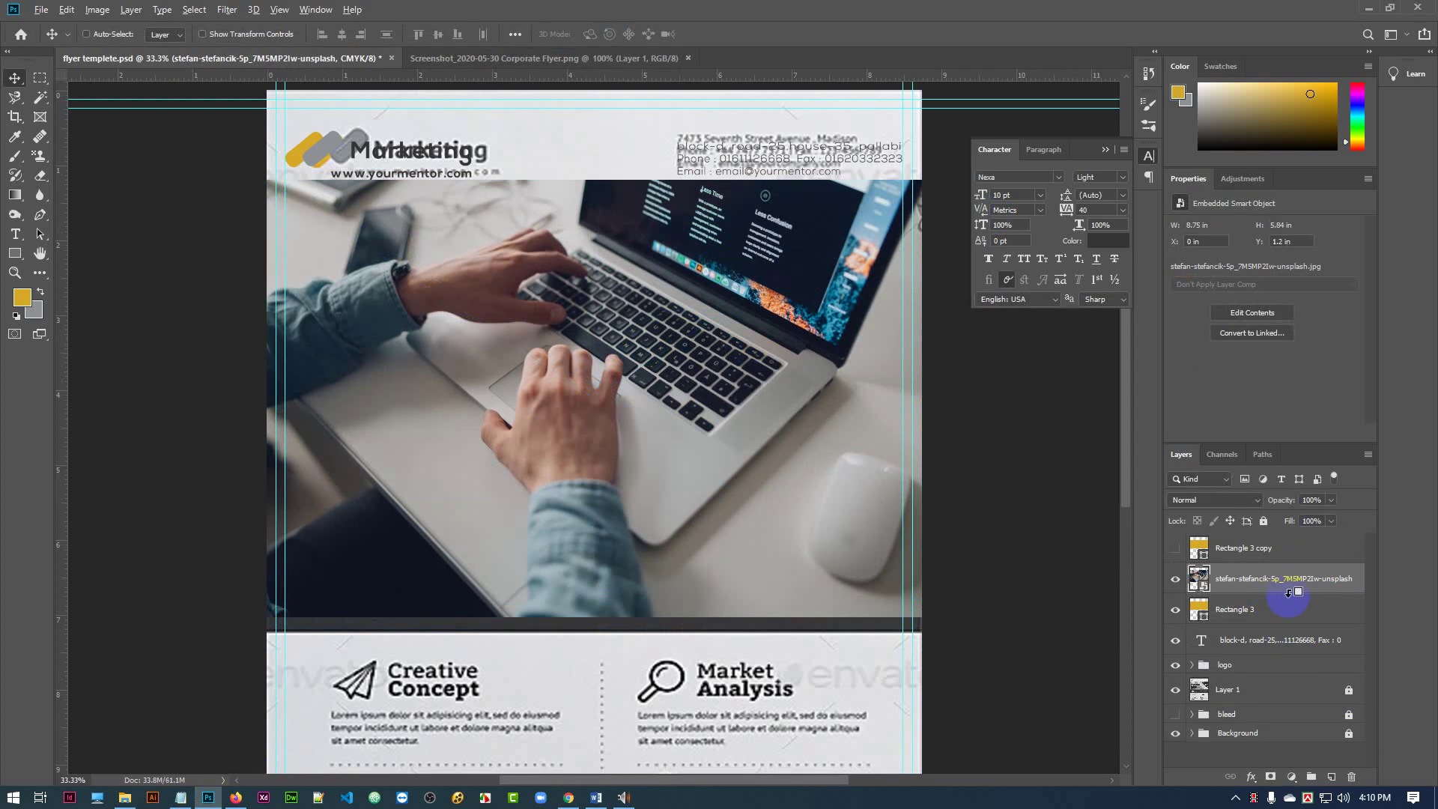
alt+click(1288, 593)
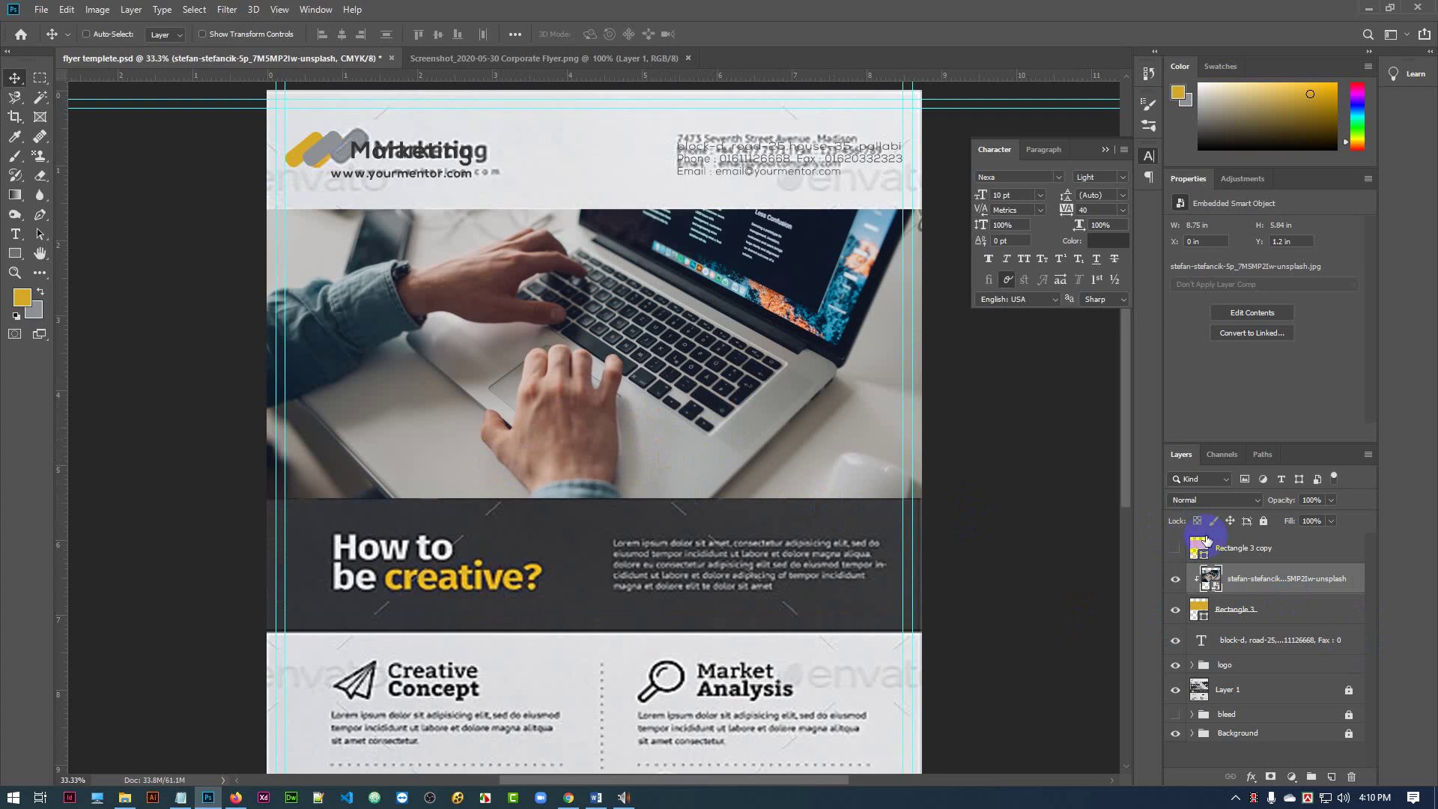
- Show the gold rectangle copy and fill it with the dark grey sampled from the "How to be creative?" band
click(1173, 552)
click(1172, 552)
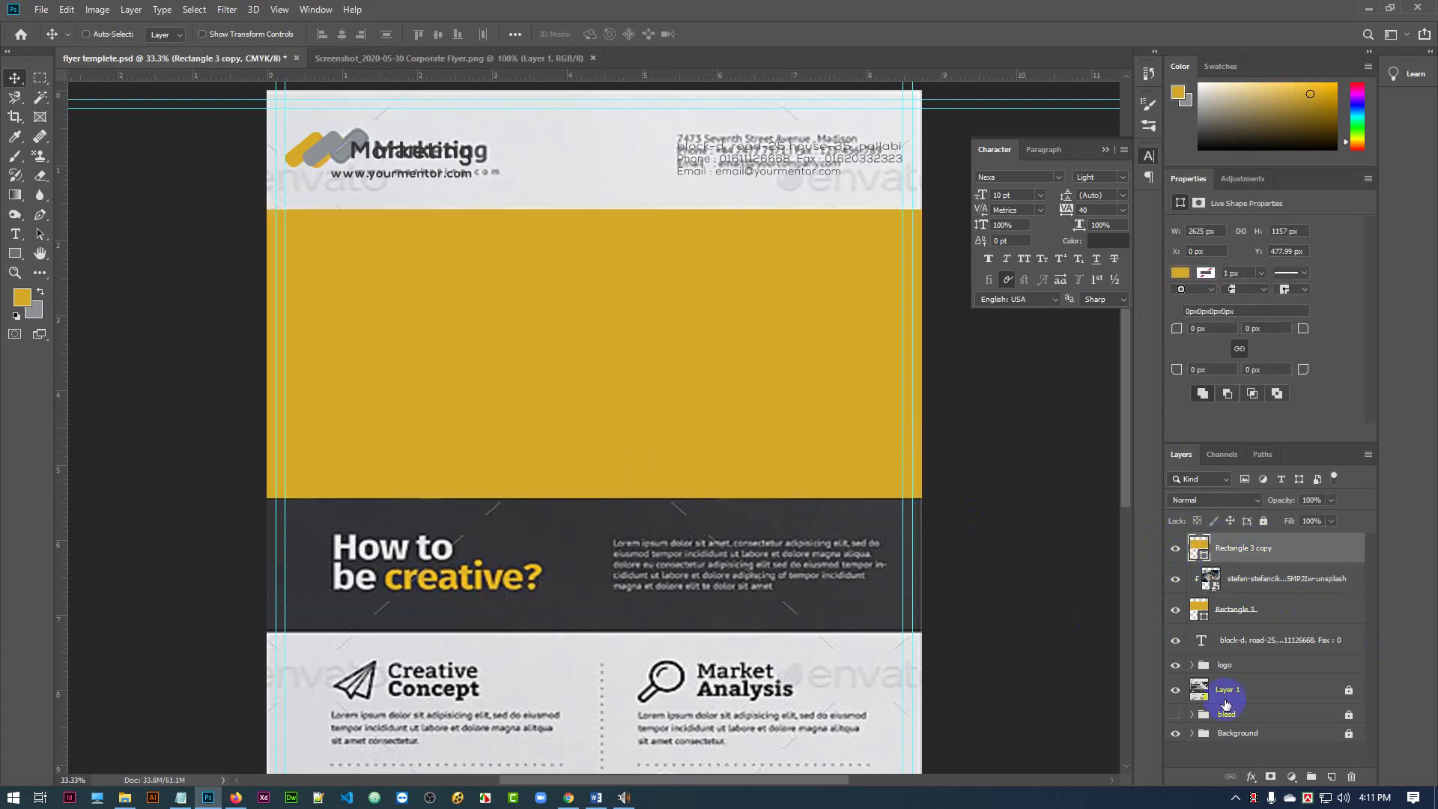
click(23, 305)
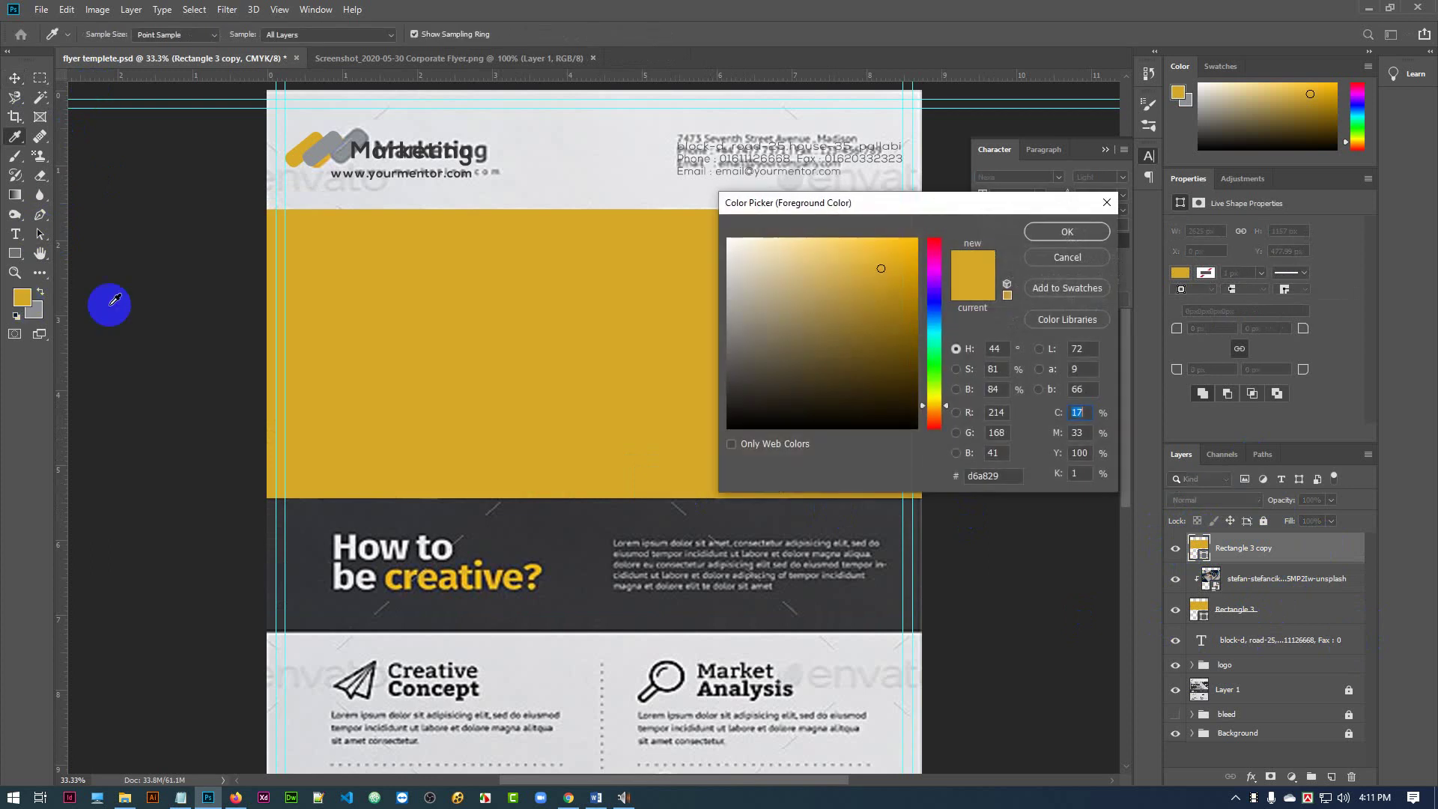
click(546, 530)
click(1067, 232)
key(v)
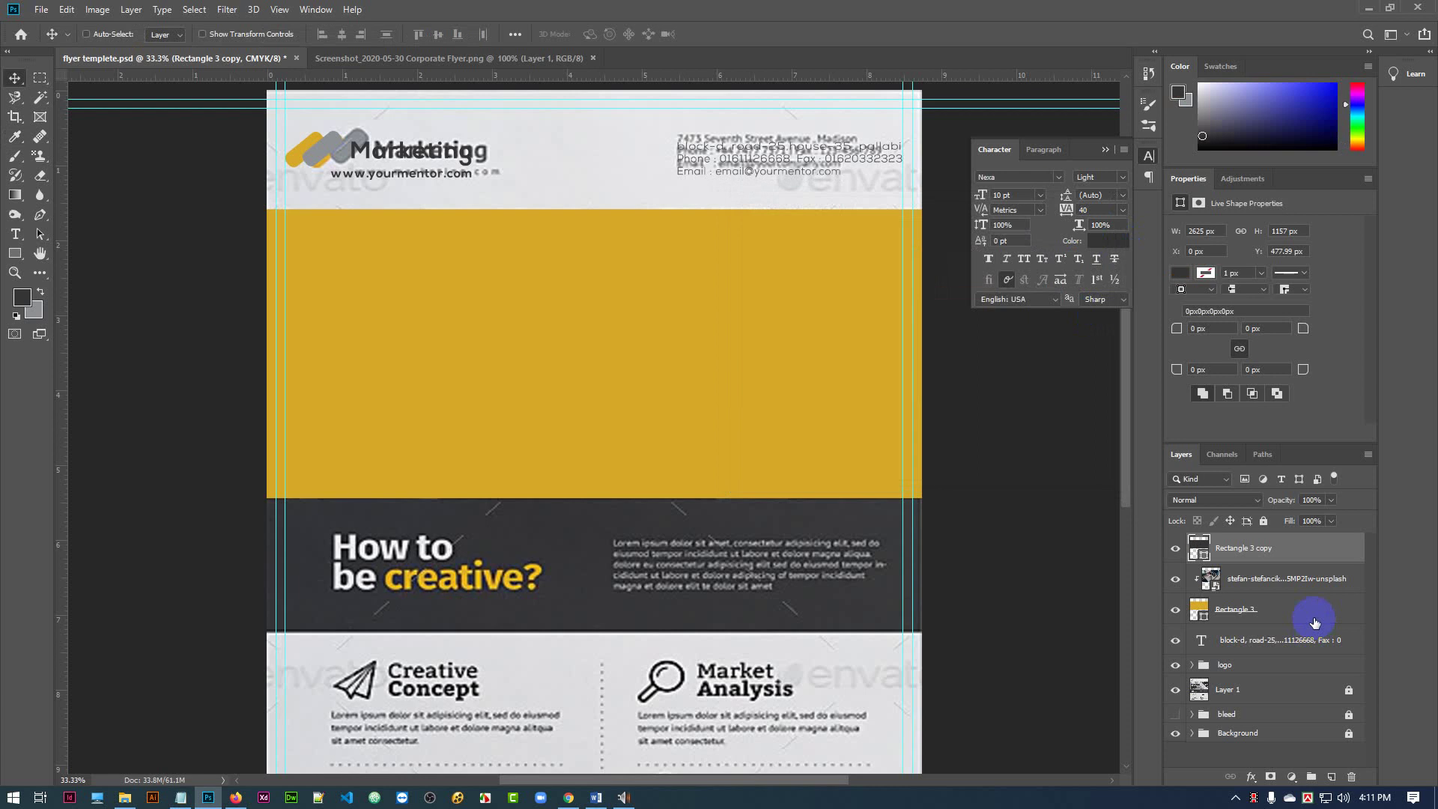
key(alt+BackSpace)
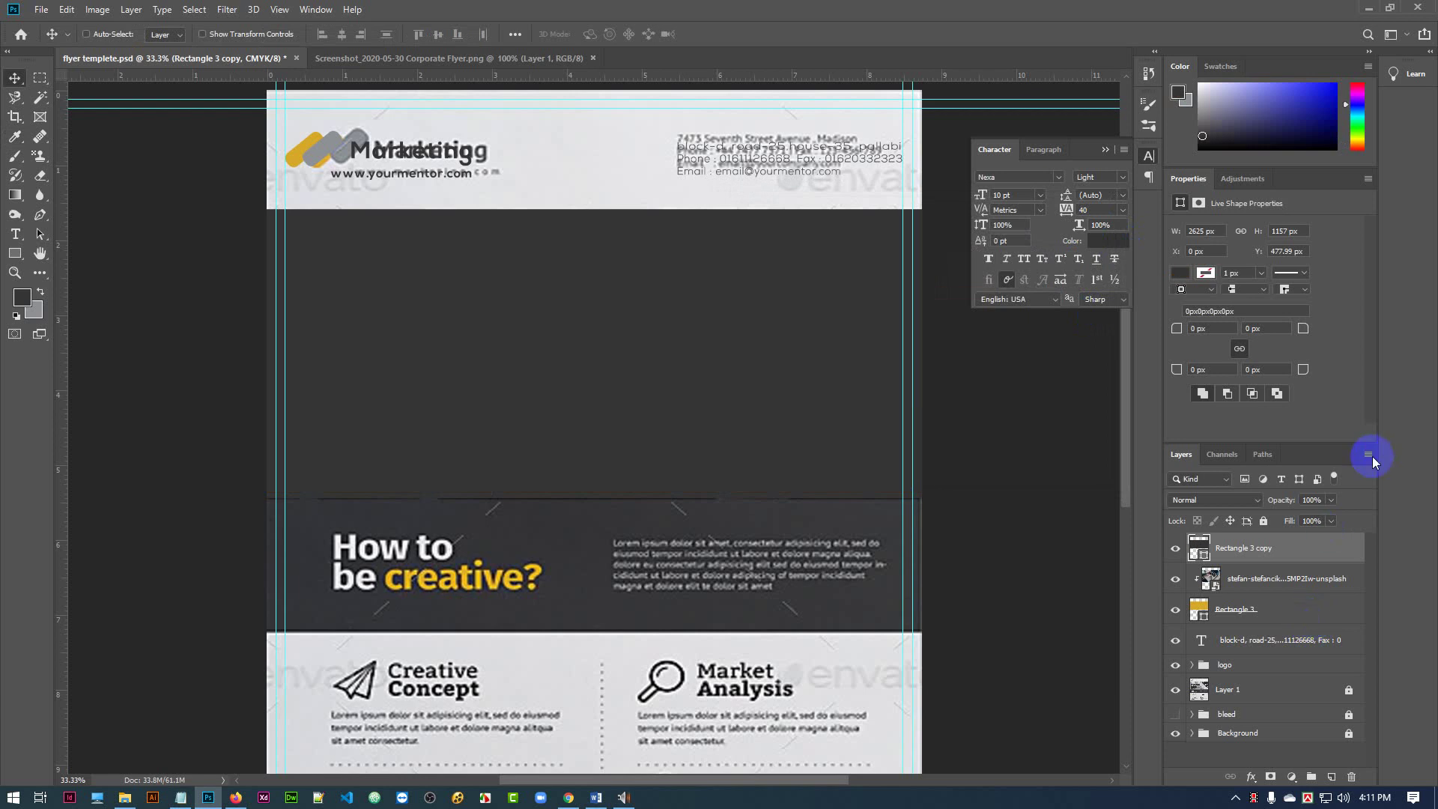
- Set the dark overlay rectangle's opacity to 52%
click(1335, 500)
drag(1333, 516, 1308, 516)
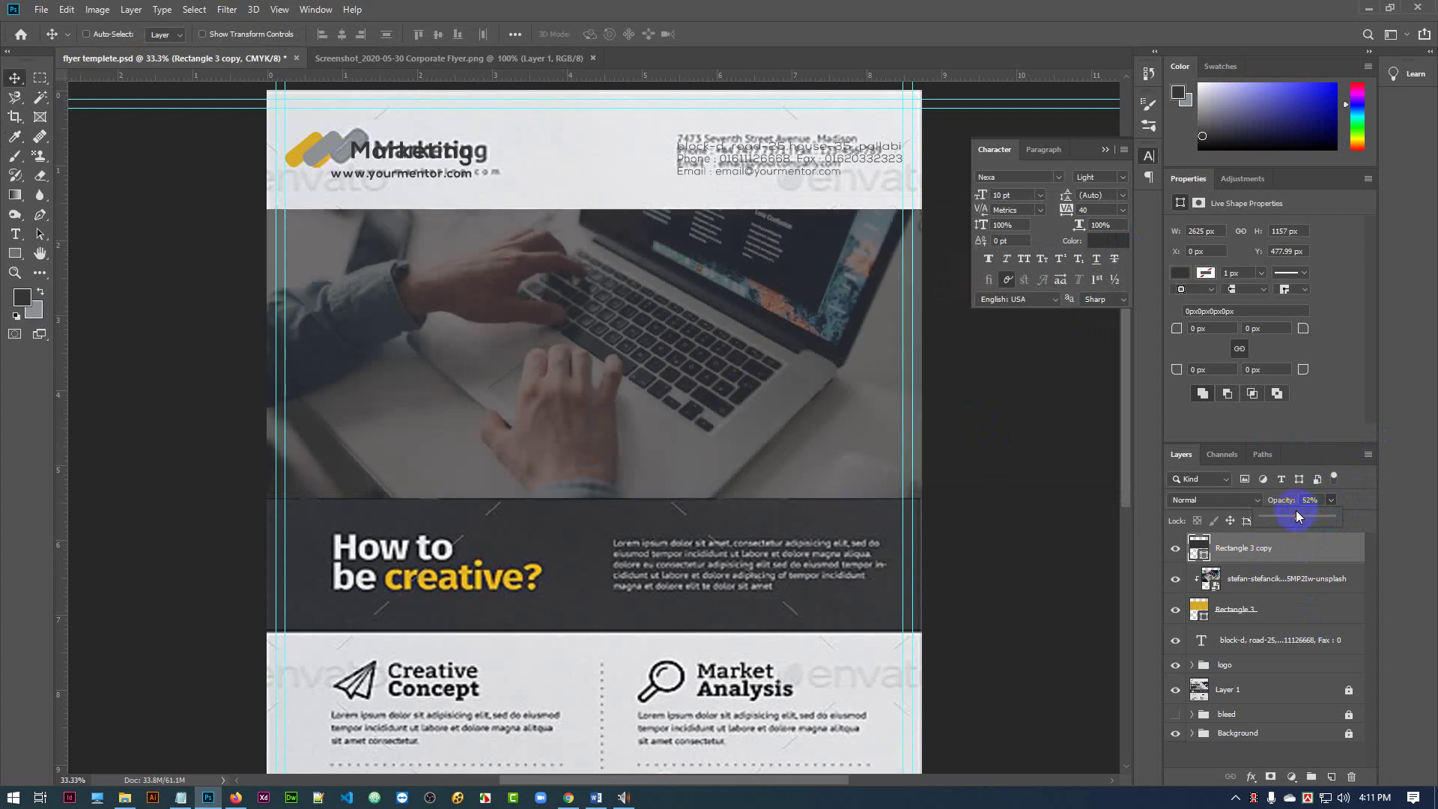
click(1070, 549)
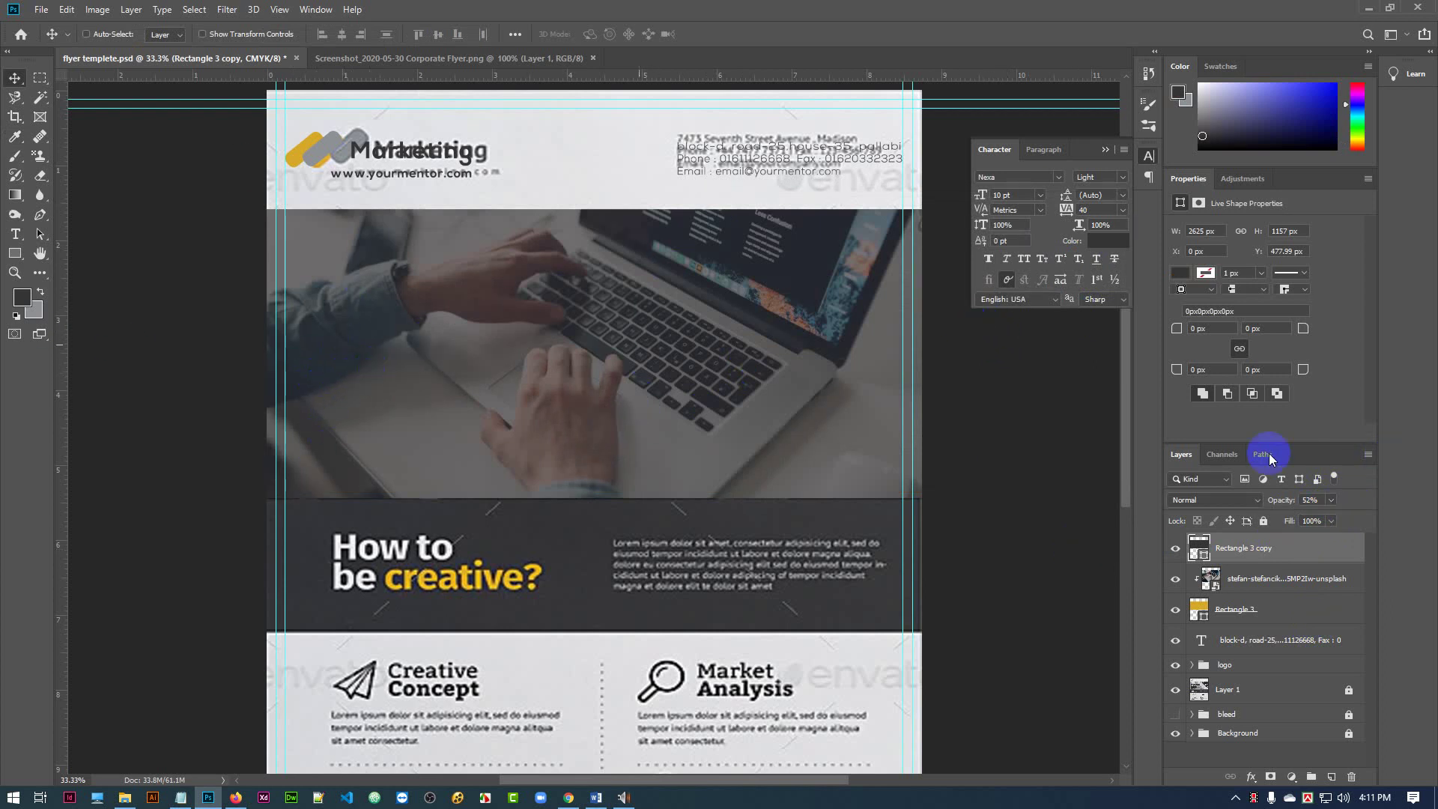
- Hide the overlay rectangle, the laptop photo and the gold rectangle layers so the reference hero headline can be traced
click(1174, 549)
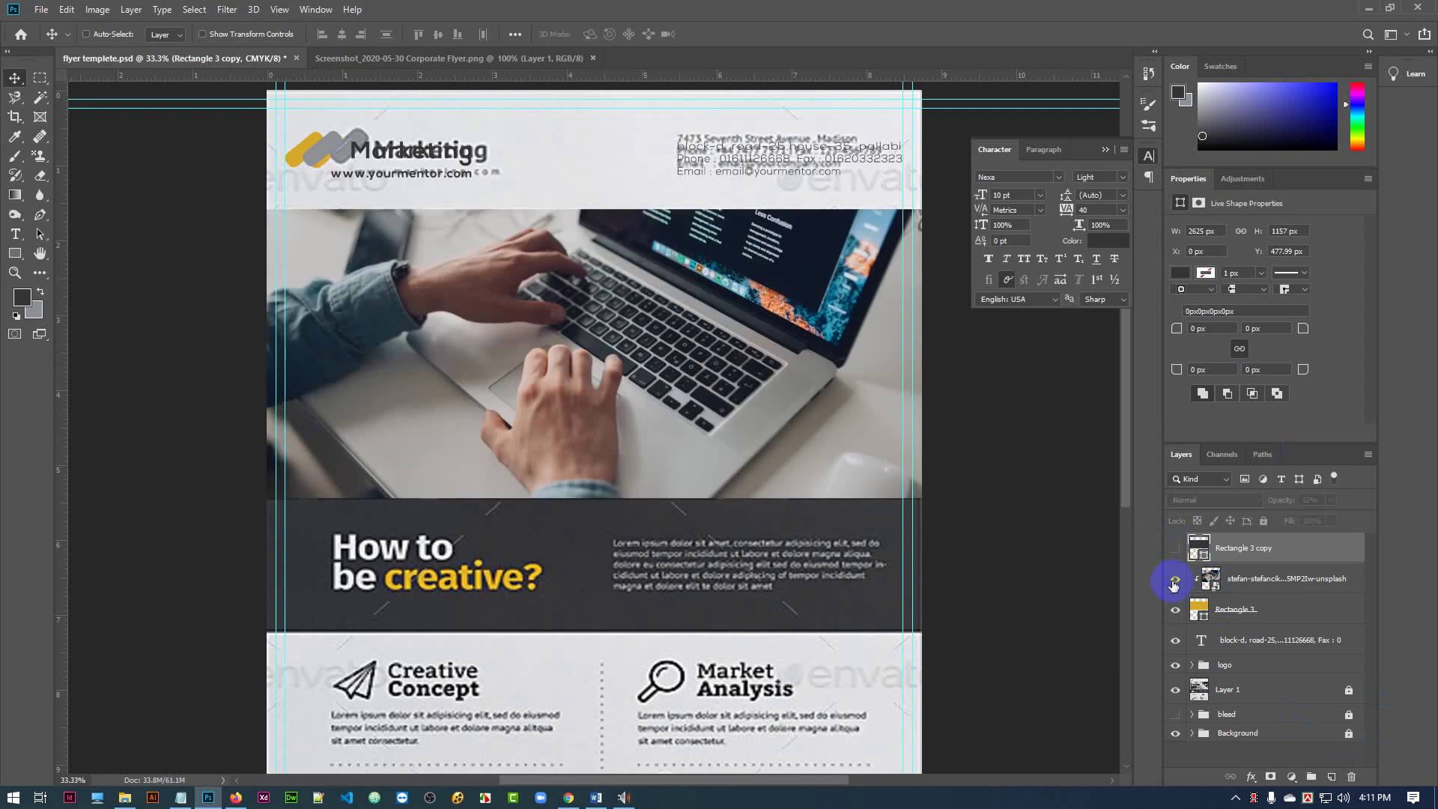
click(1173, 586)
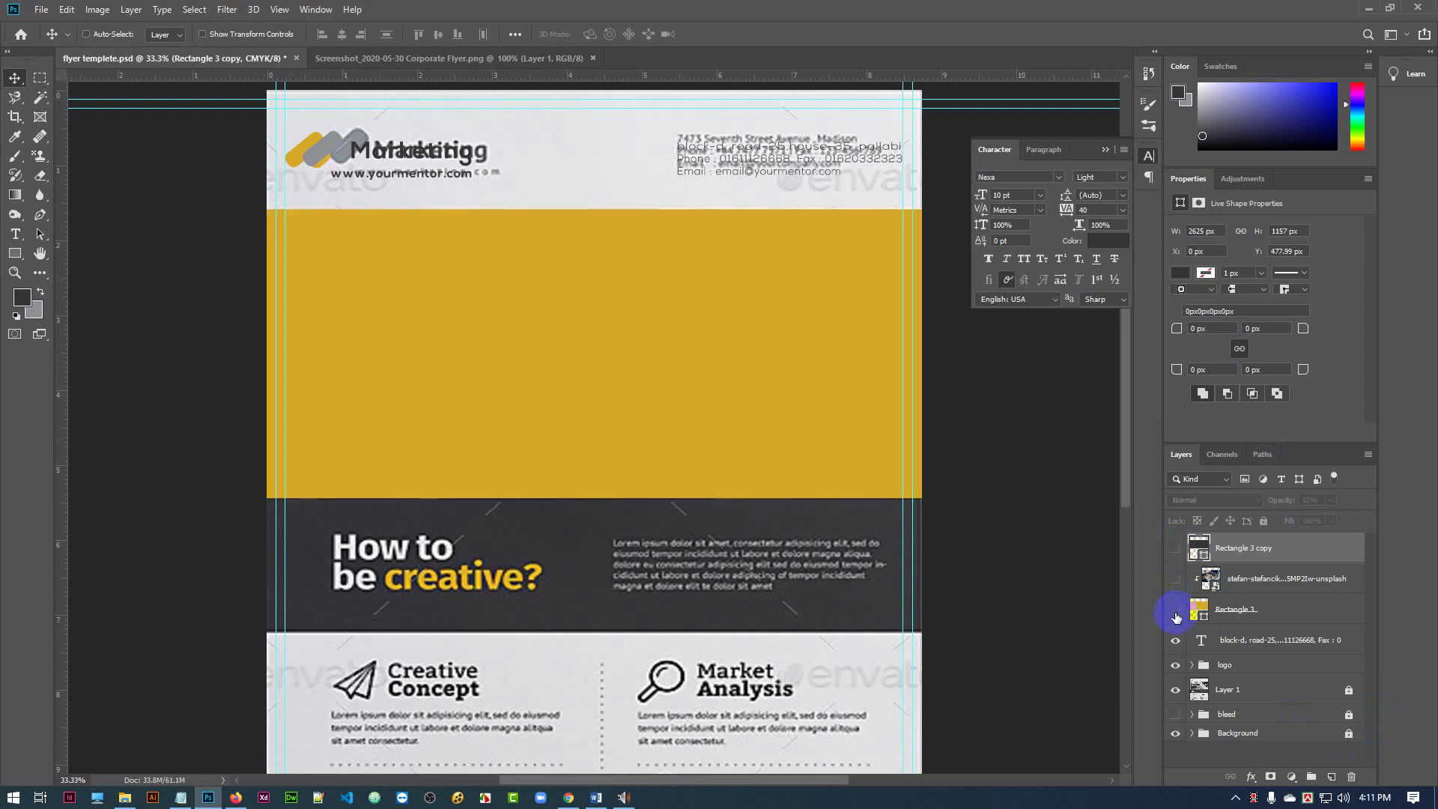
click(1175, 614)
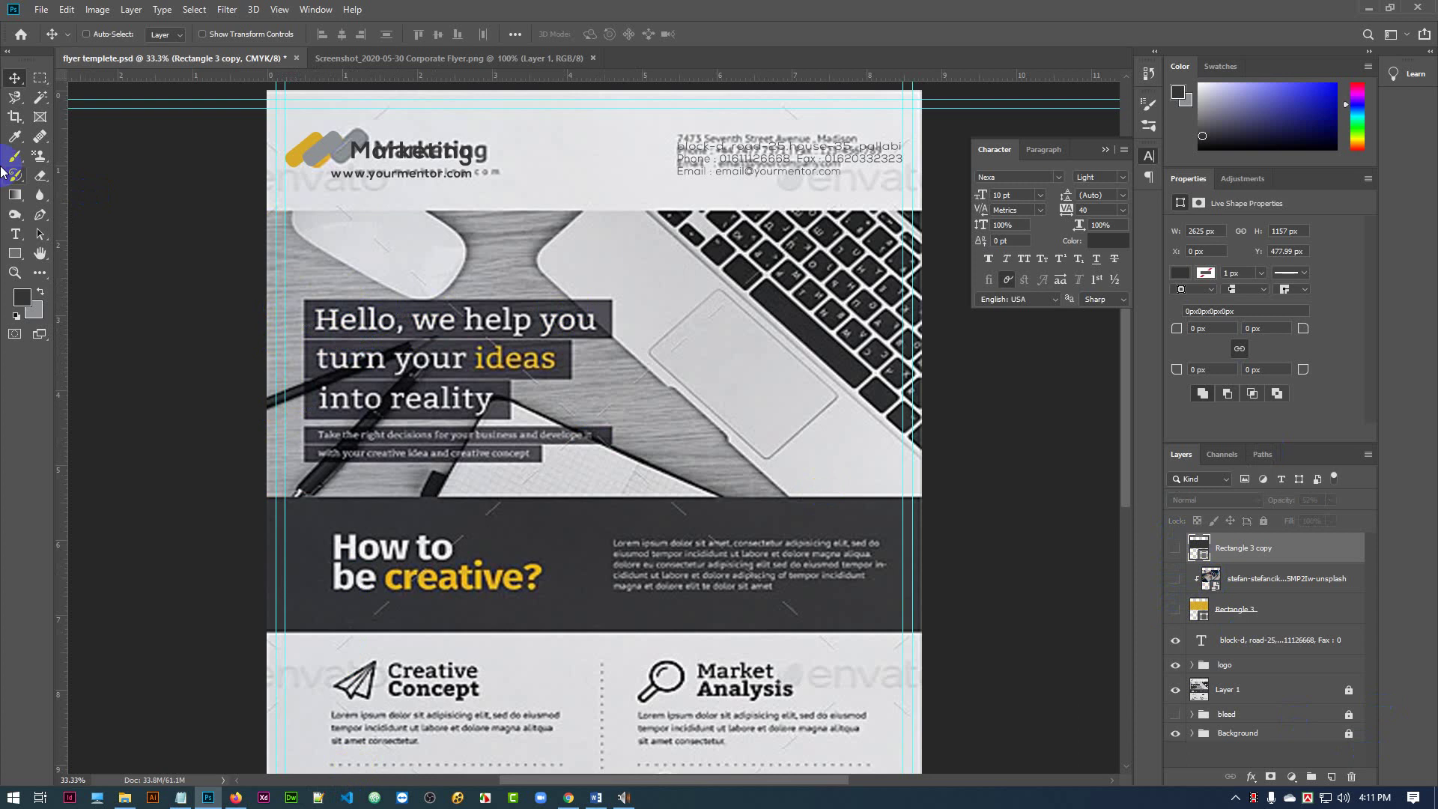
- Draw a dark grey rectangle about 1246 by 152 px over the reference headline line "Hello, we help you"
click(13, 255)
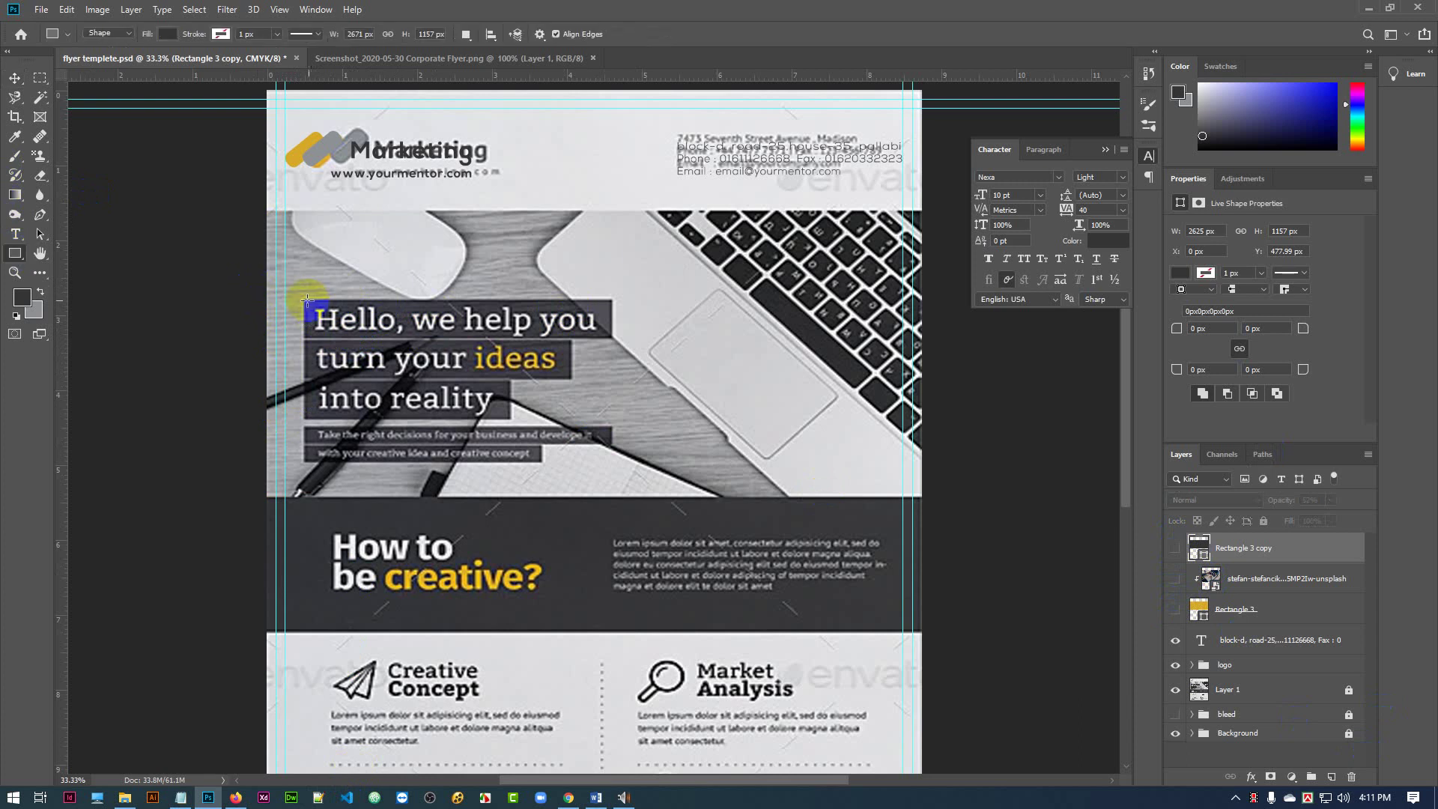
drag(309, 306, 609, 341)
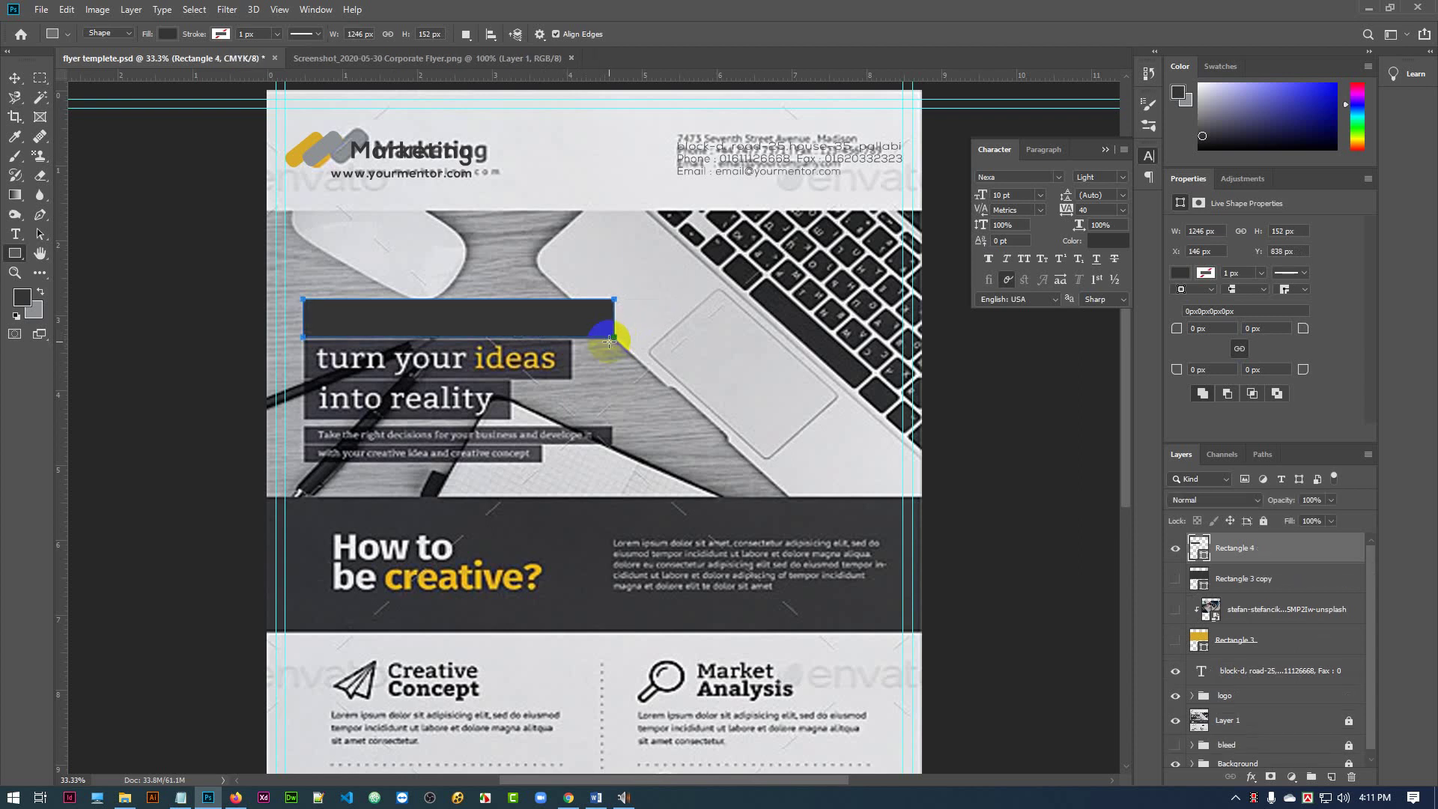
click(22, 303)
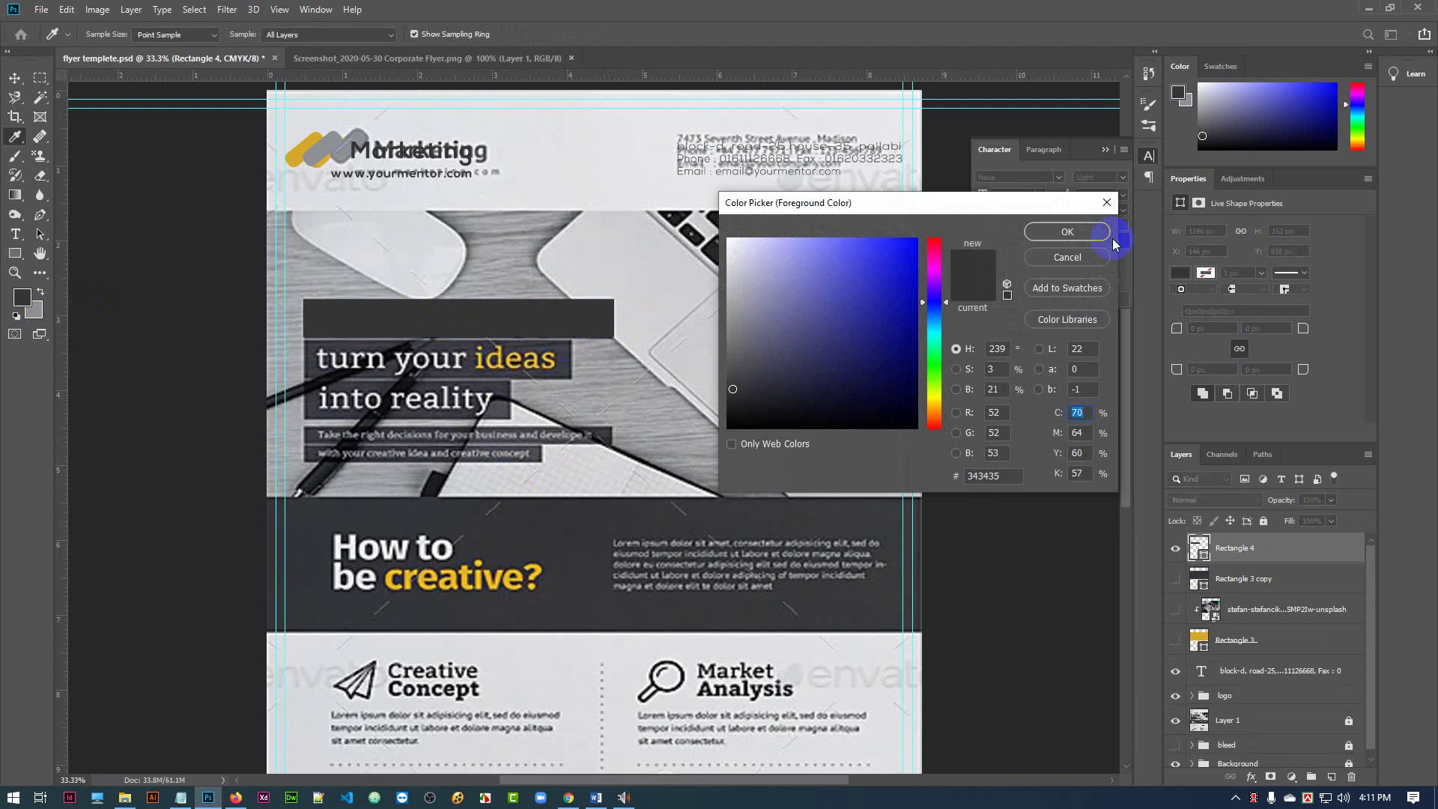
click(1070, 231)
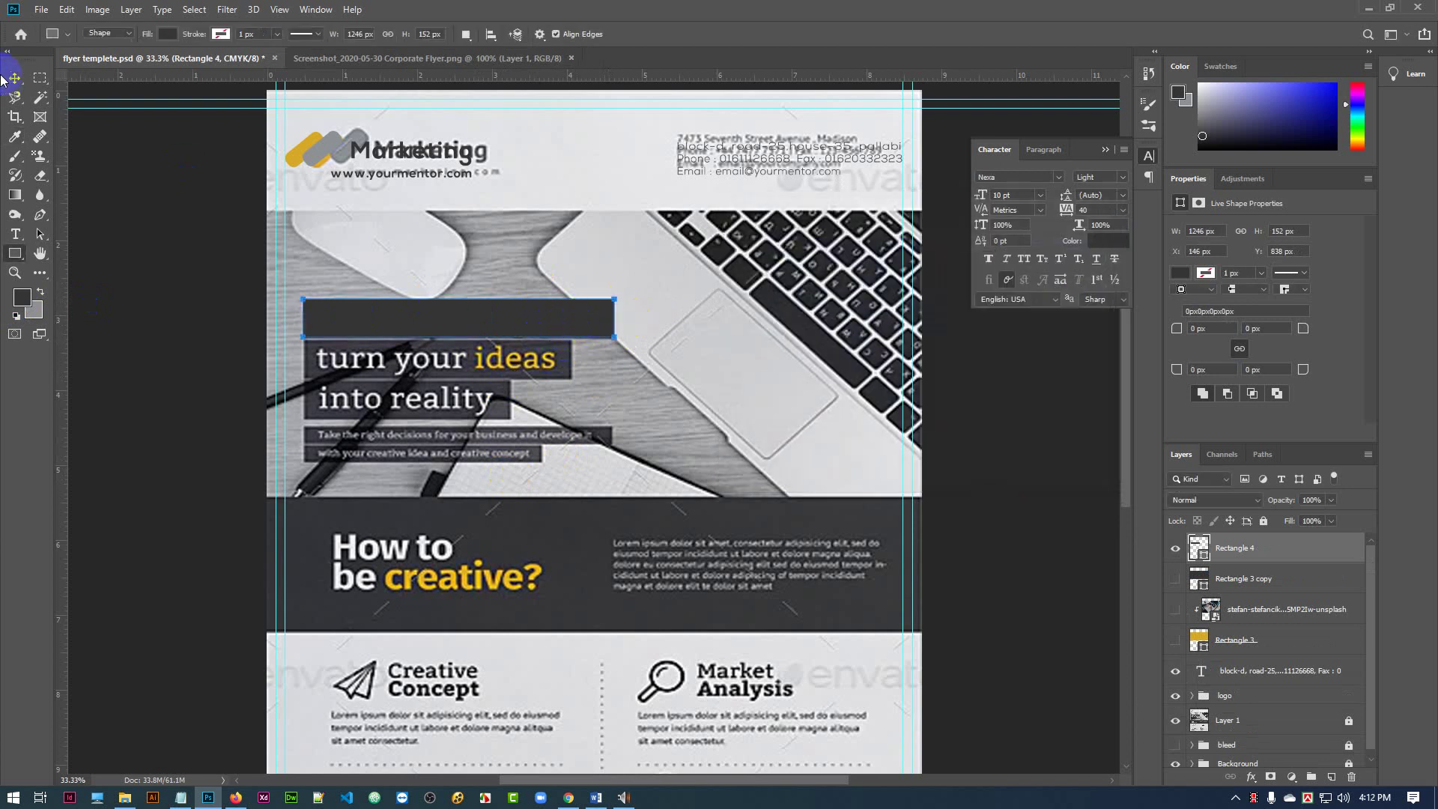
- Duplicate the dark headline bar twice straight down, over the "turn your ideas" and "into reality" lines, and select the first bar
click(15, 78)
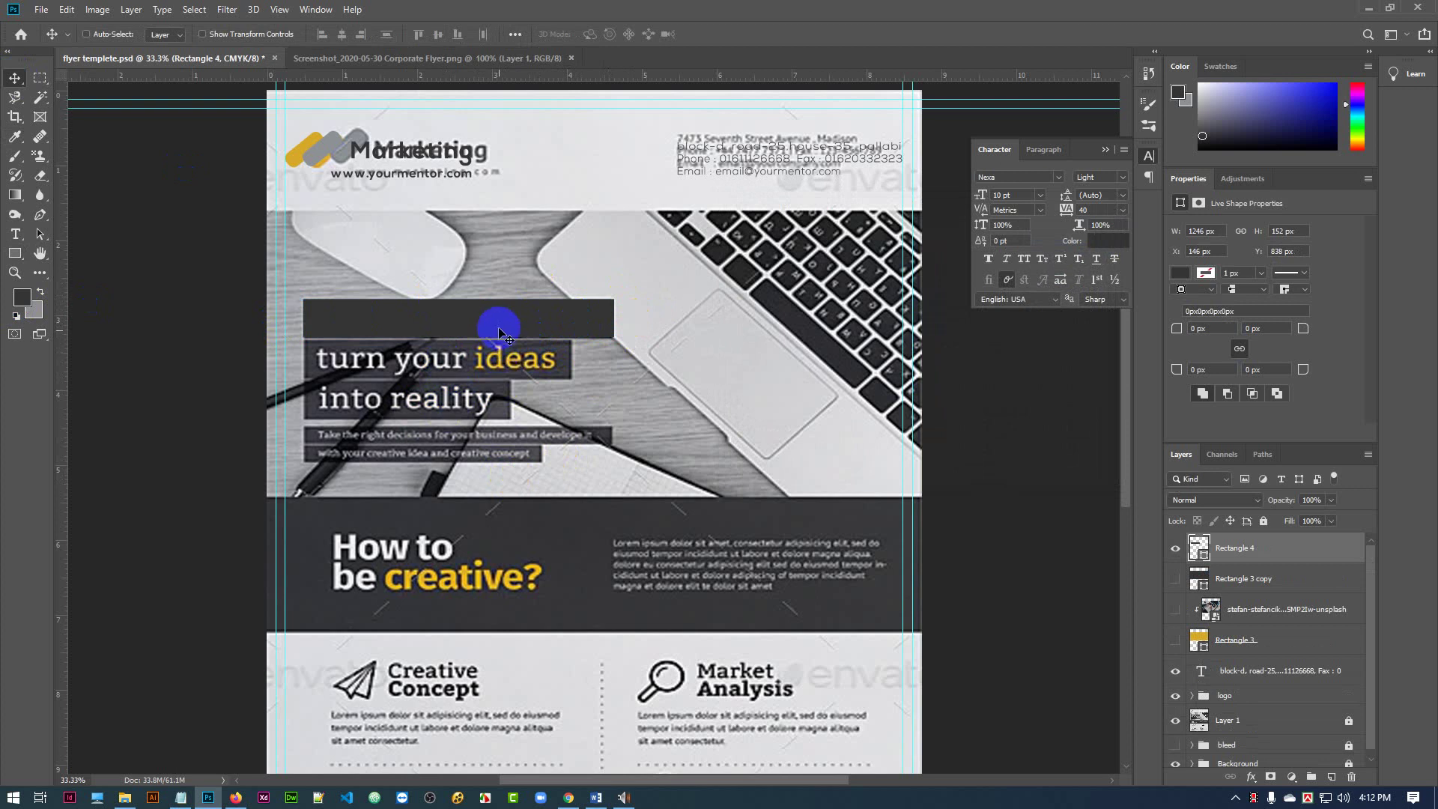
drag(494, 322, 492, 401)
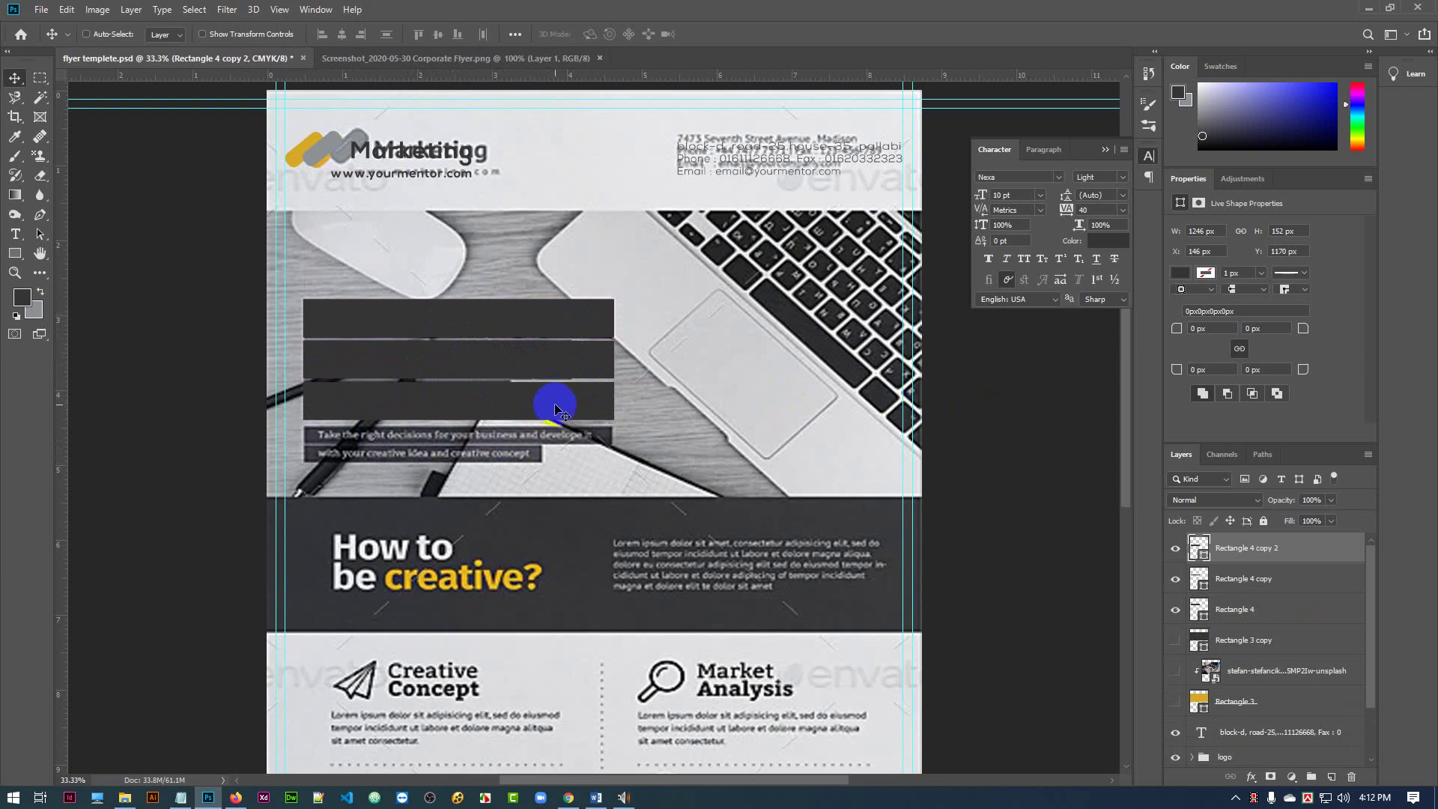
ctrl+click(562, 362)
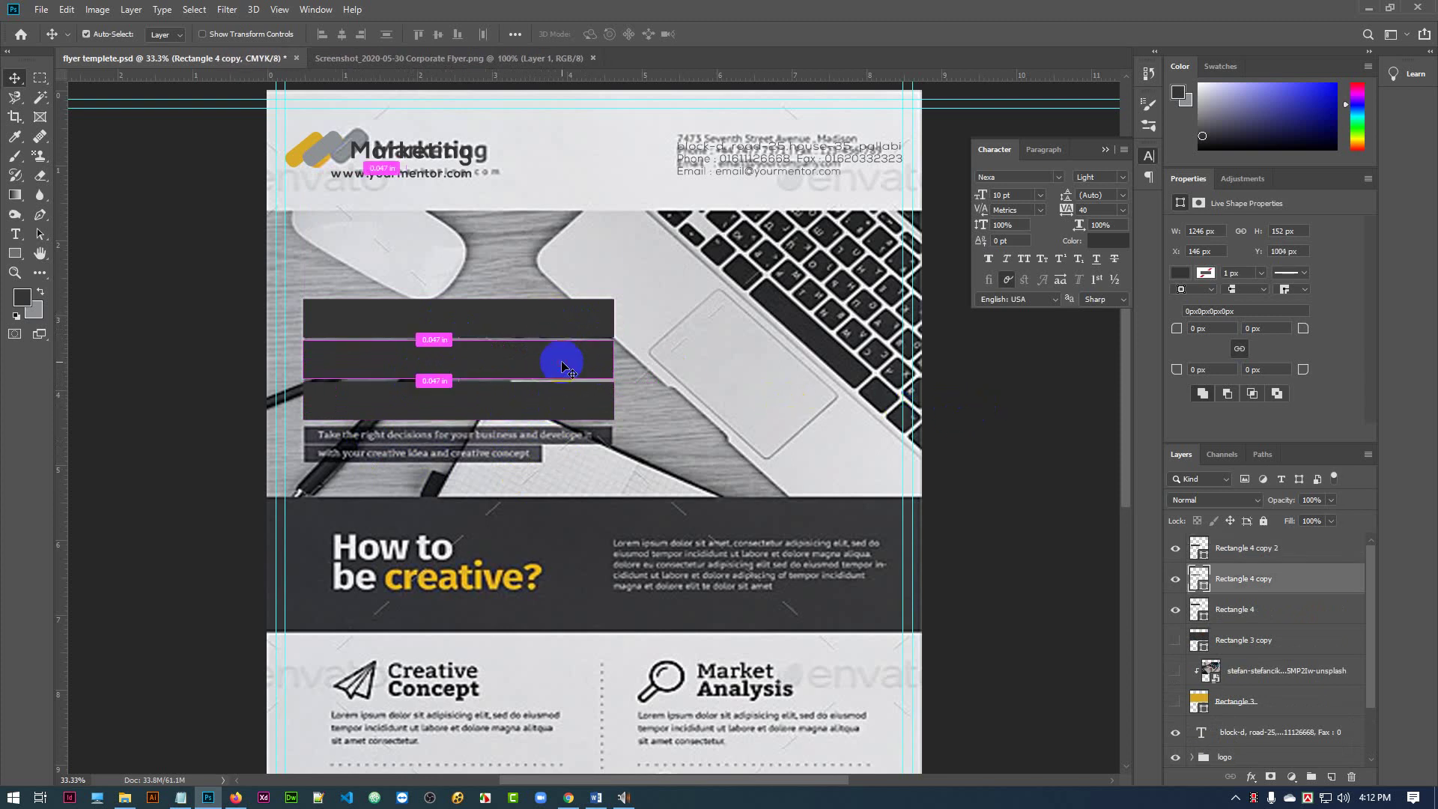
ctrl+click(563, 324)
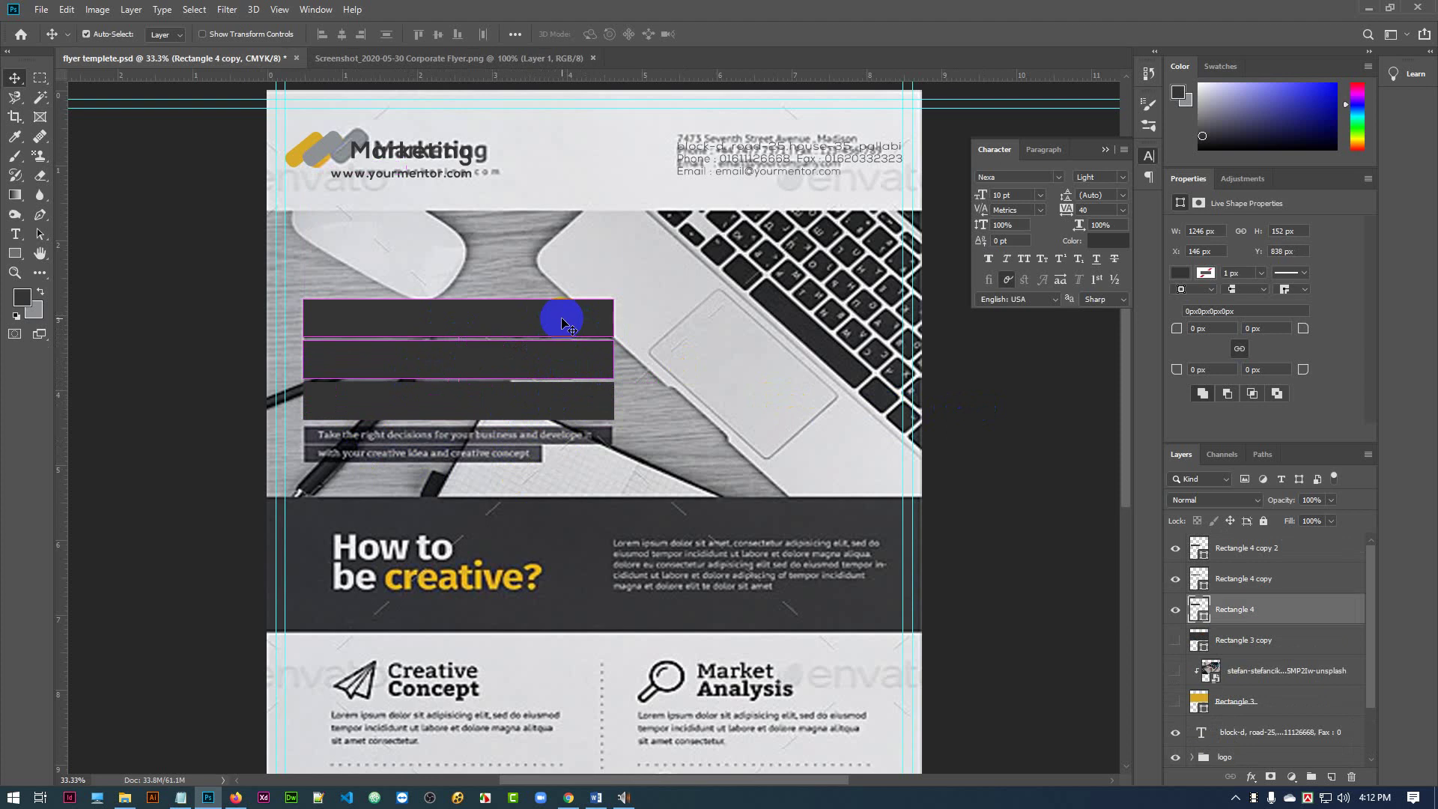
- Distribute the three dark headline bars evenly in the vertical direction, and switch to the reference flyer screenshot document
click(1301, 558)
shift+click(1299, 582)
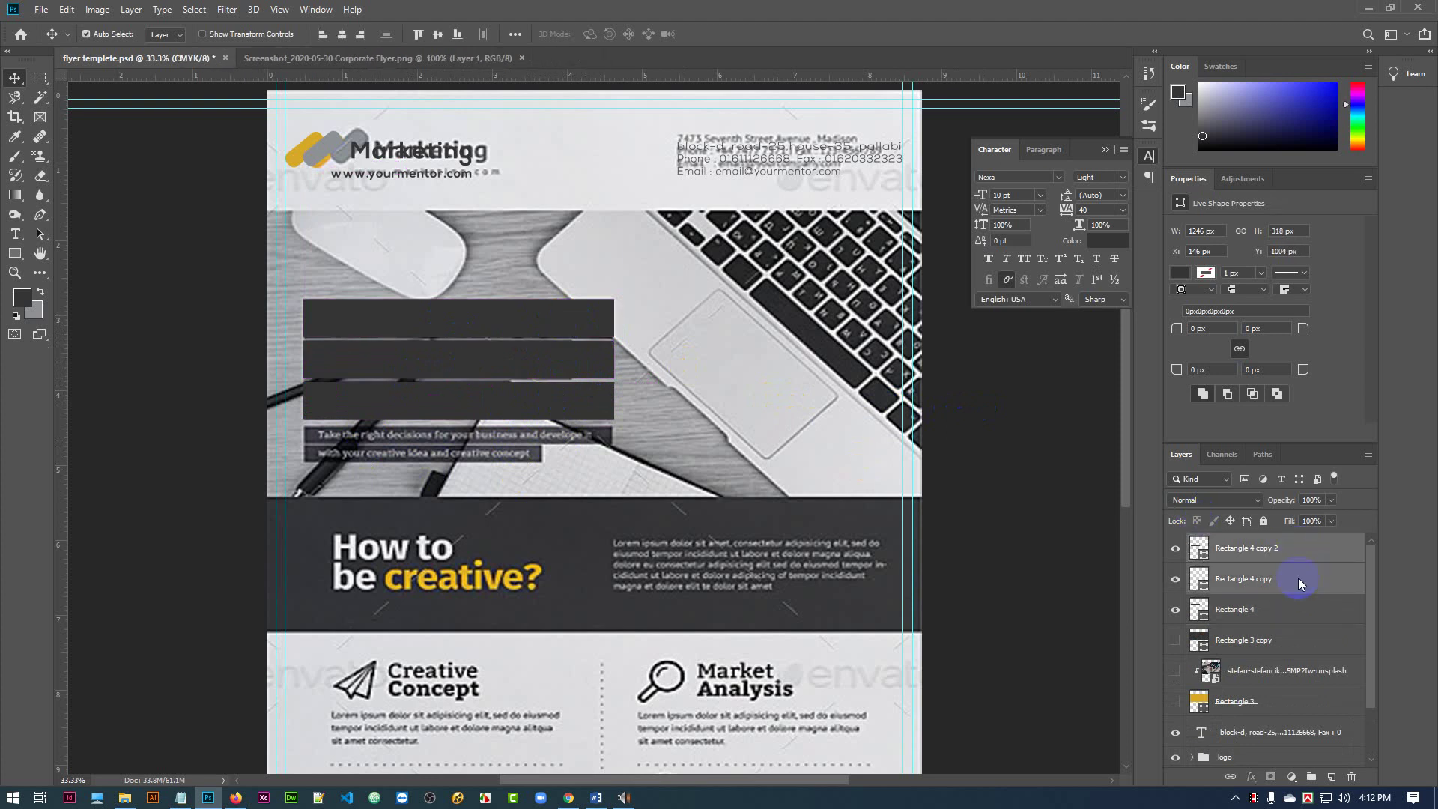
ctrl+click(1289, 609)
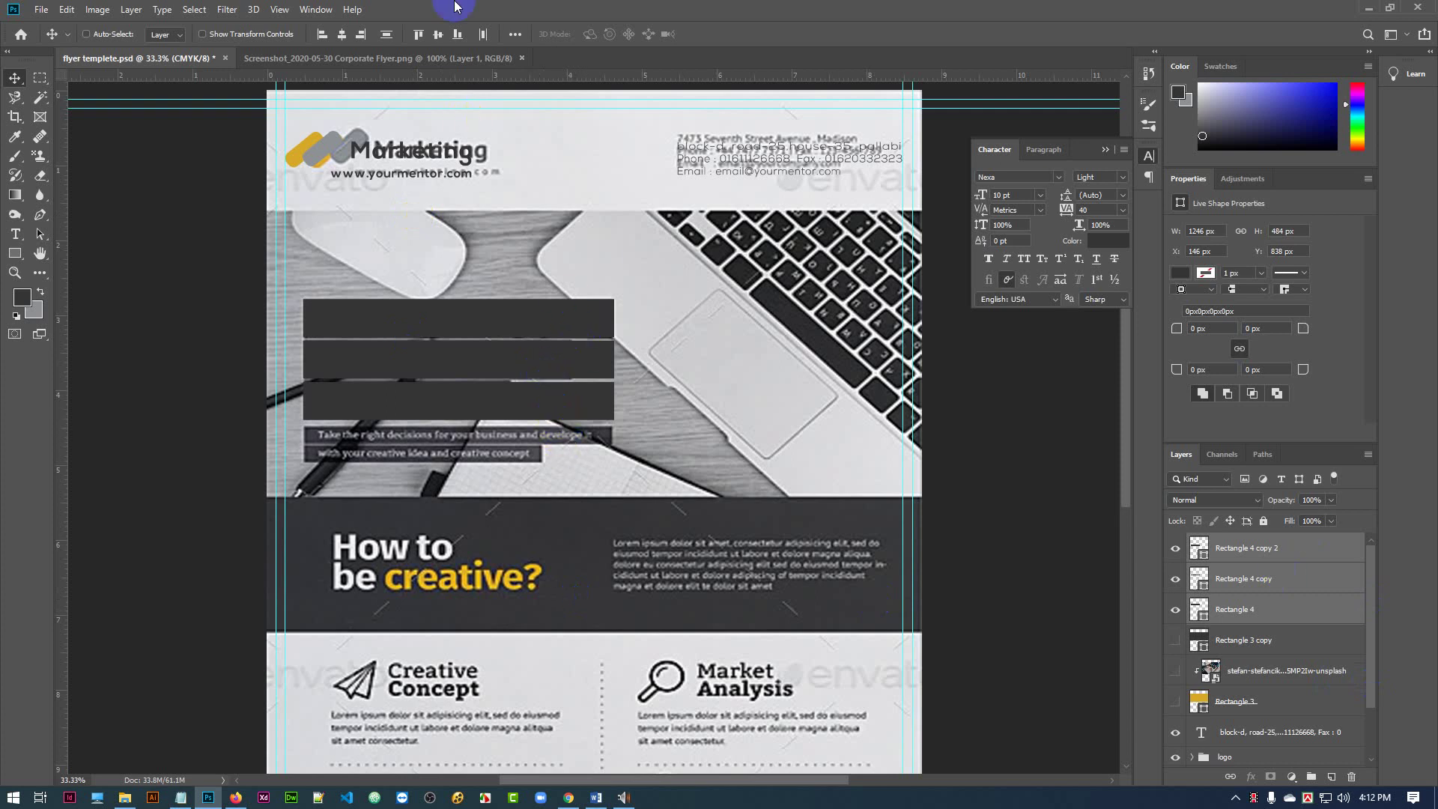
click(387, 36)
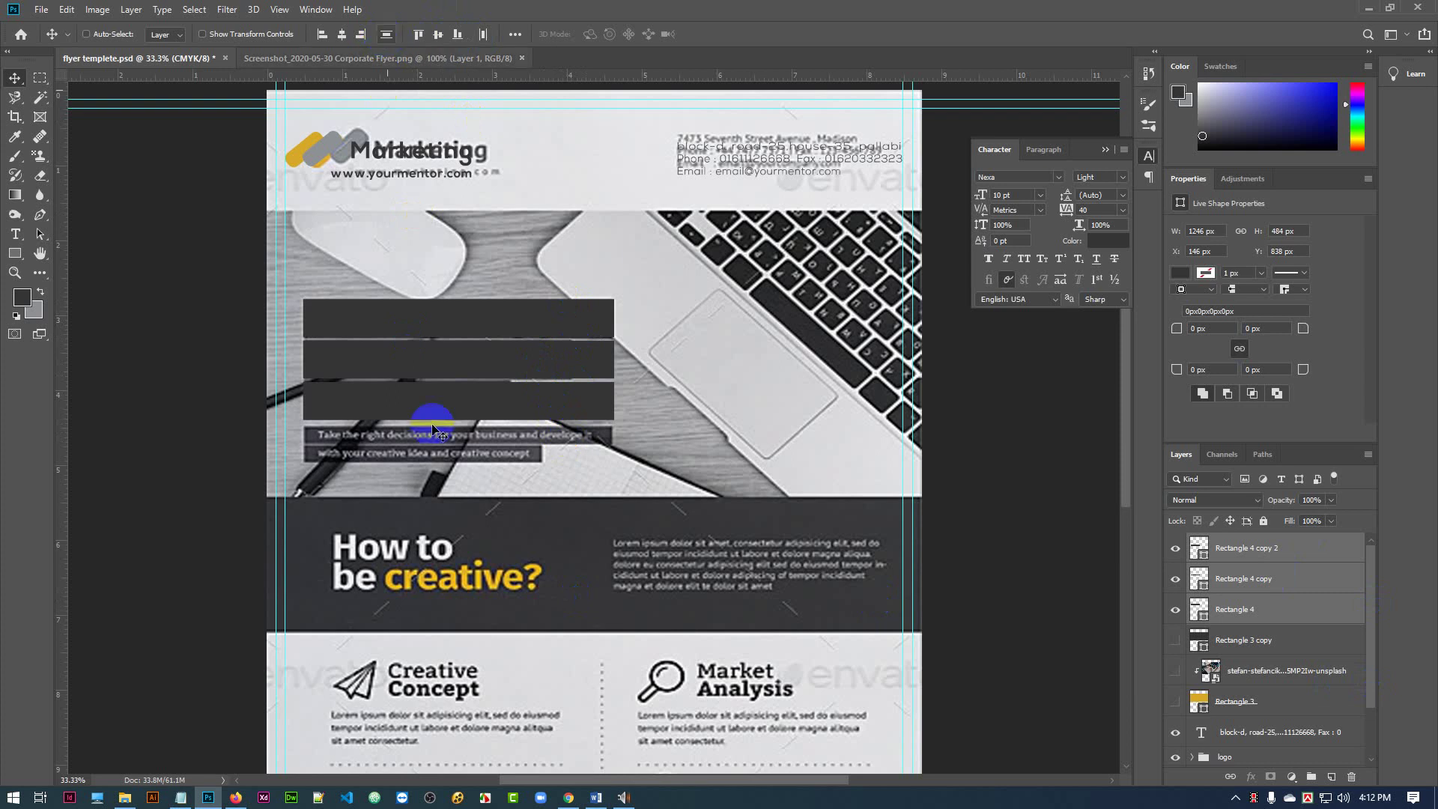
click(378, 57)
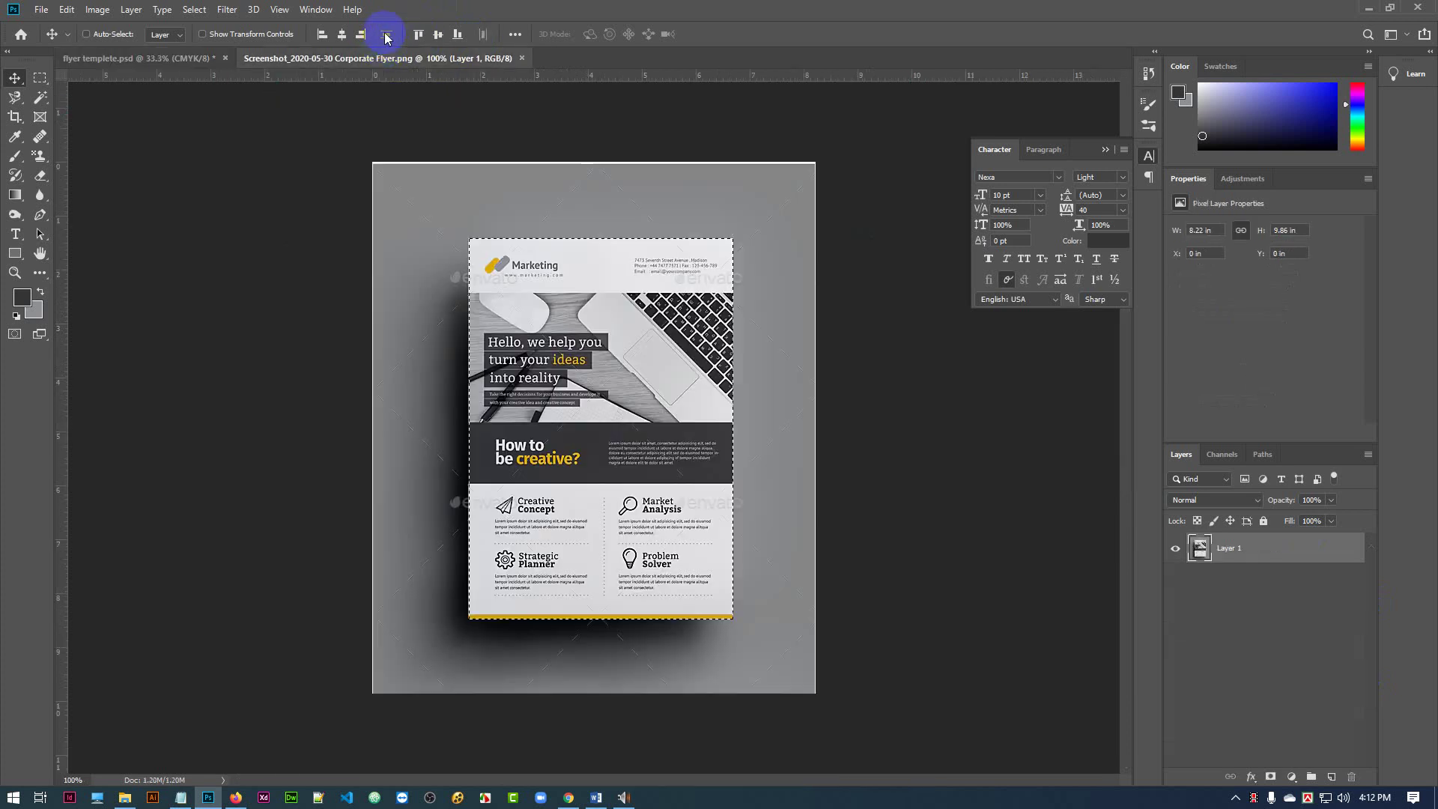
- In the flyer template, distribute the three headline bars vertically and set their opacity to 50%, with layer auto-selection on and nothing selected
click(180, 58)
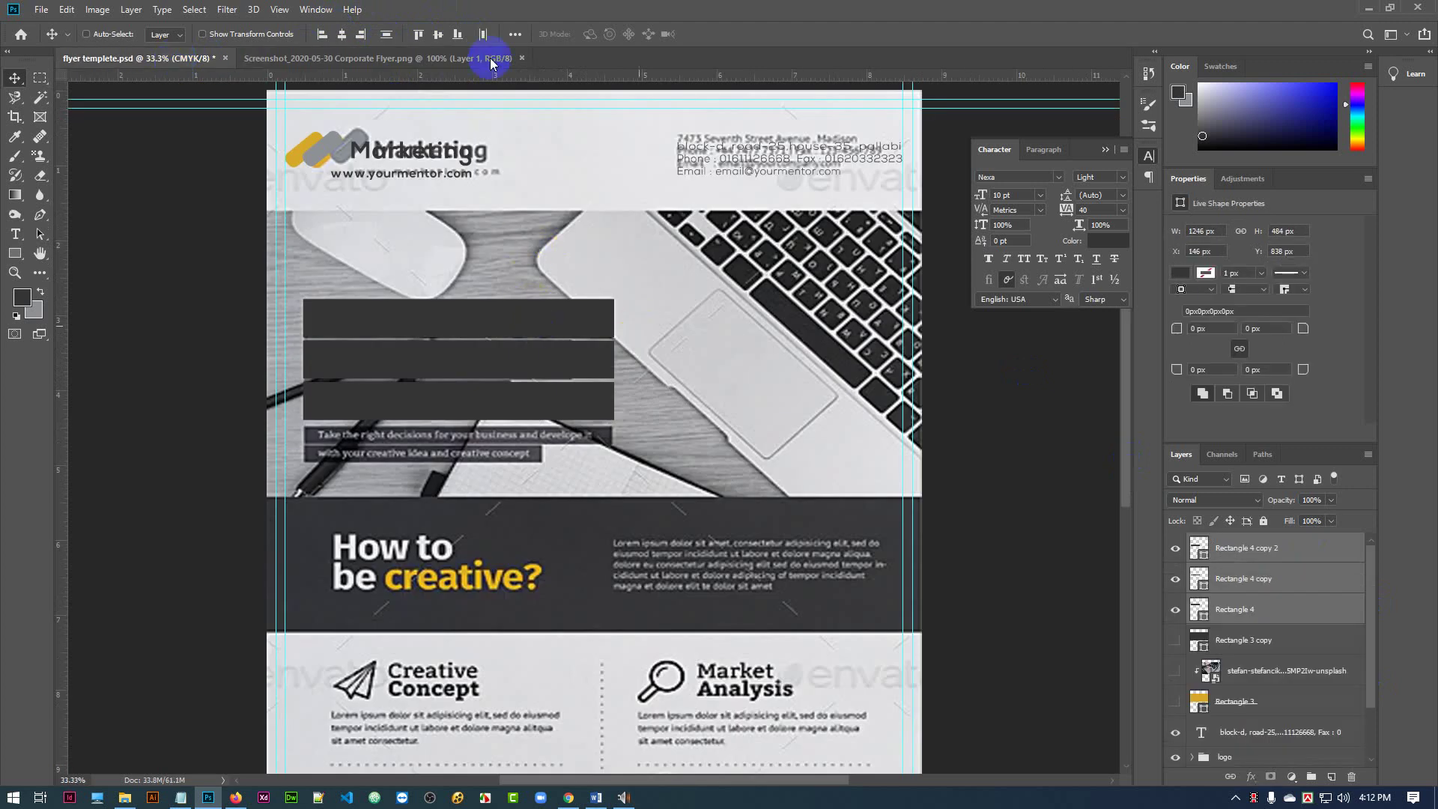
click(387, 35)
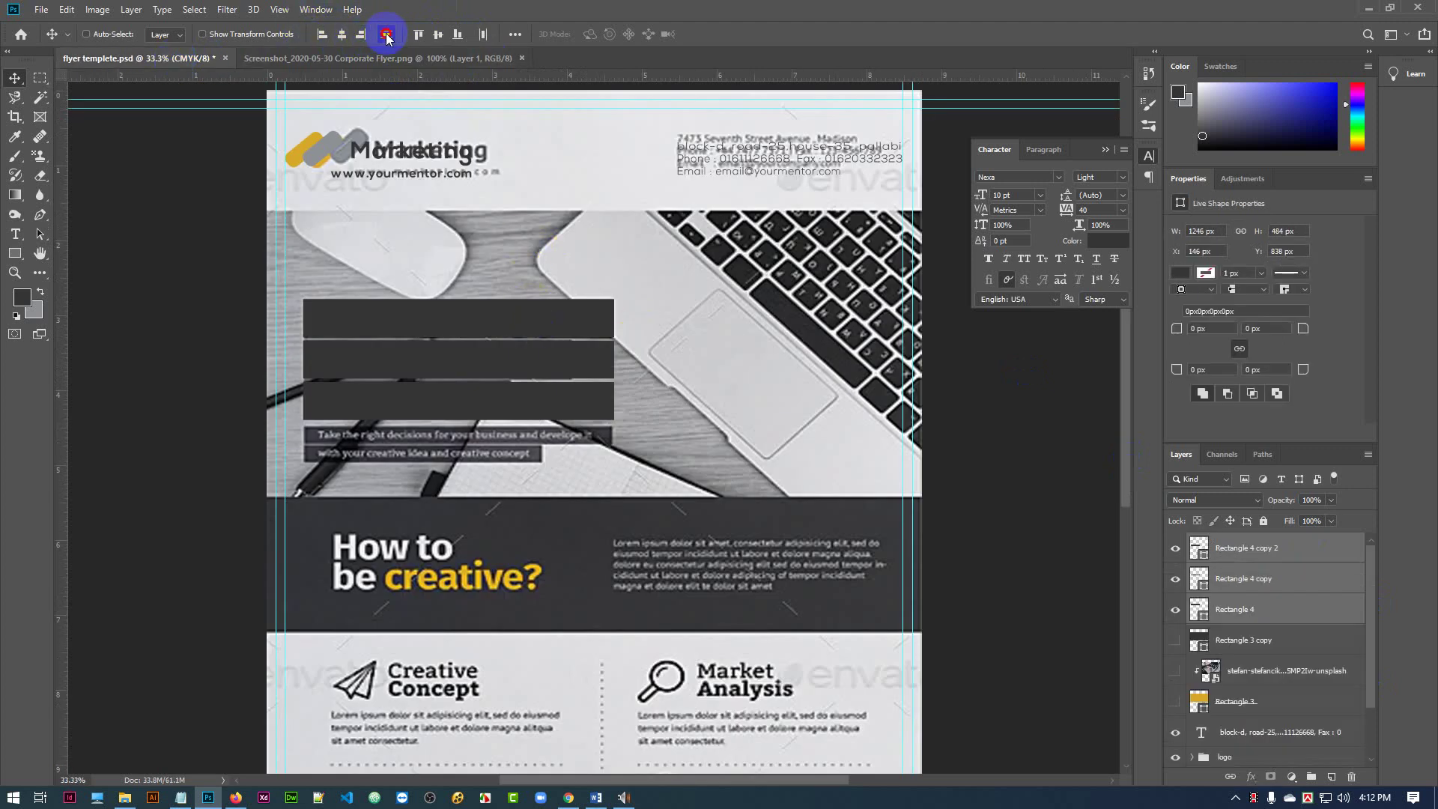
click(1314, 501)
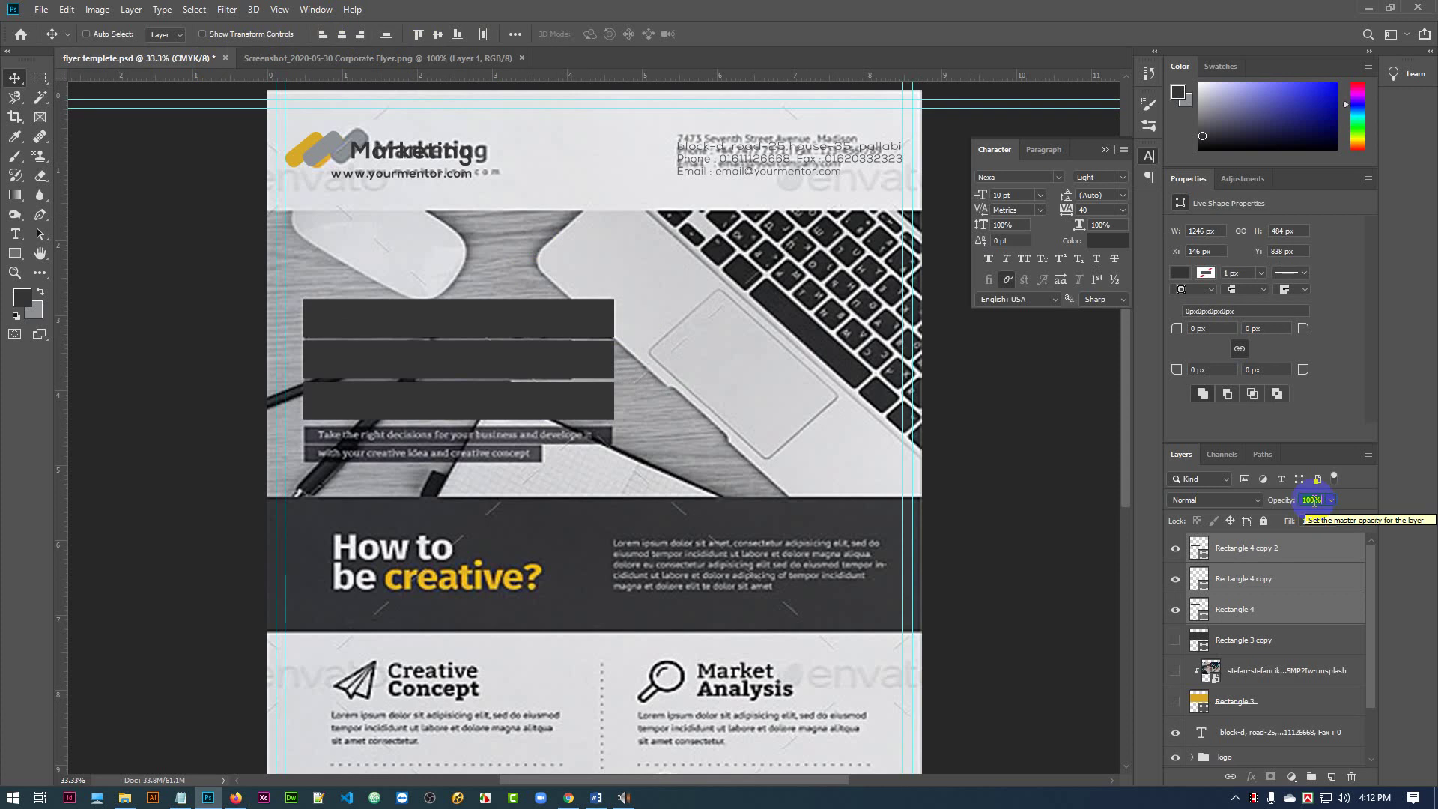
text(50)
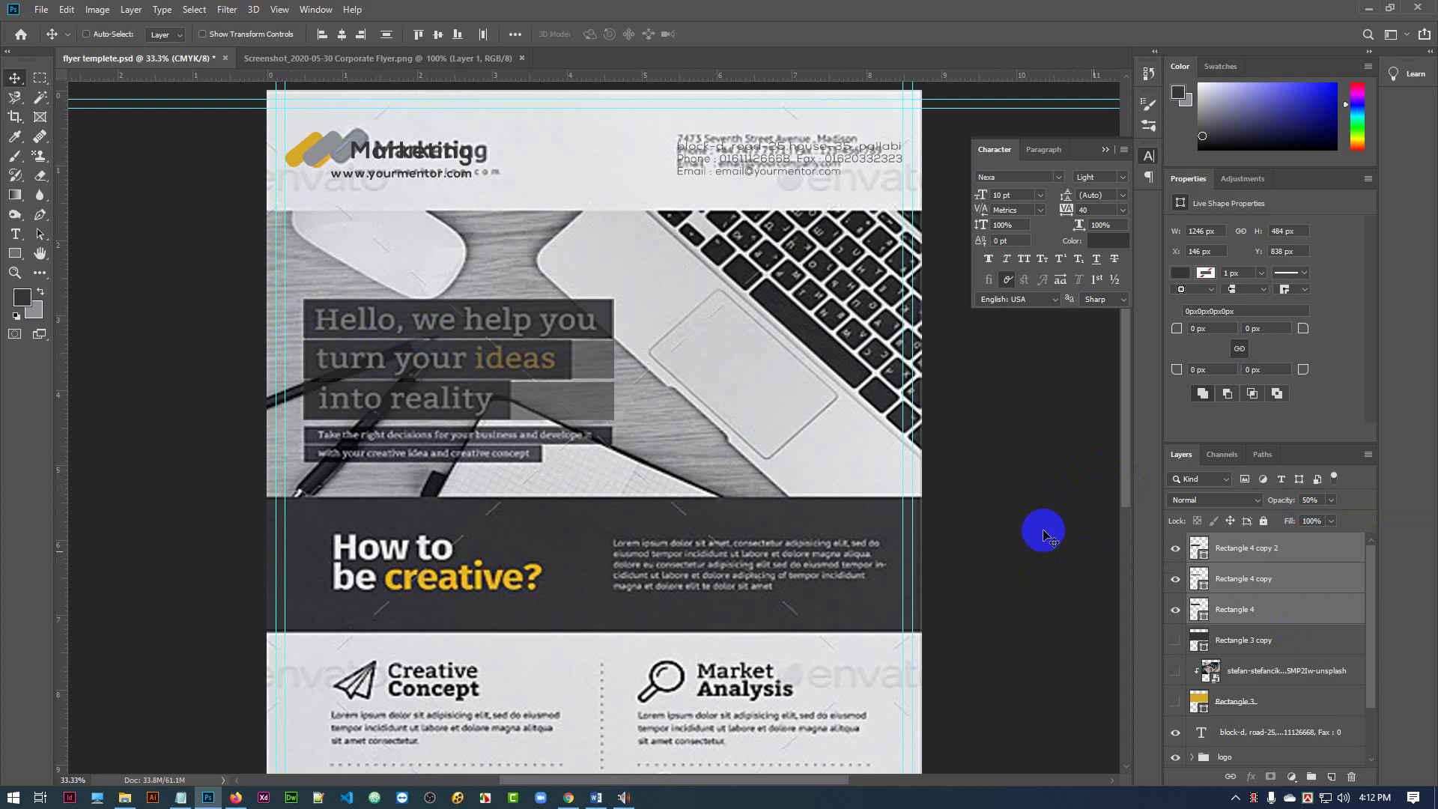
click(86, 35)
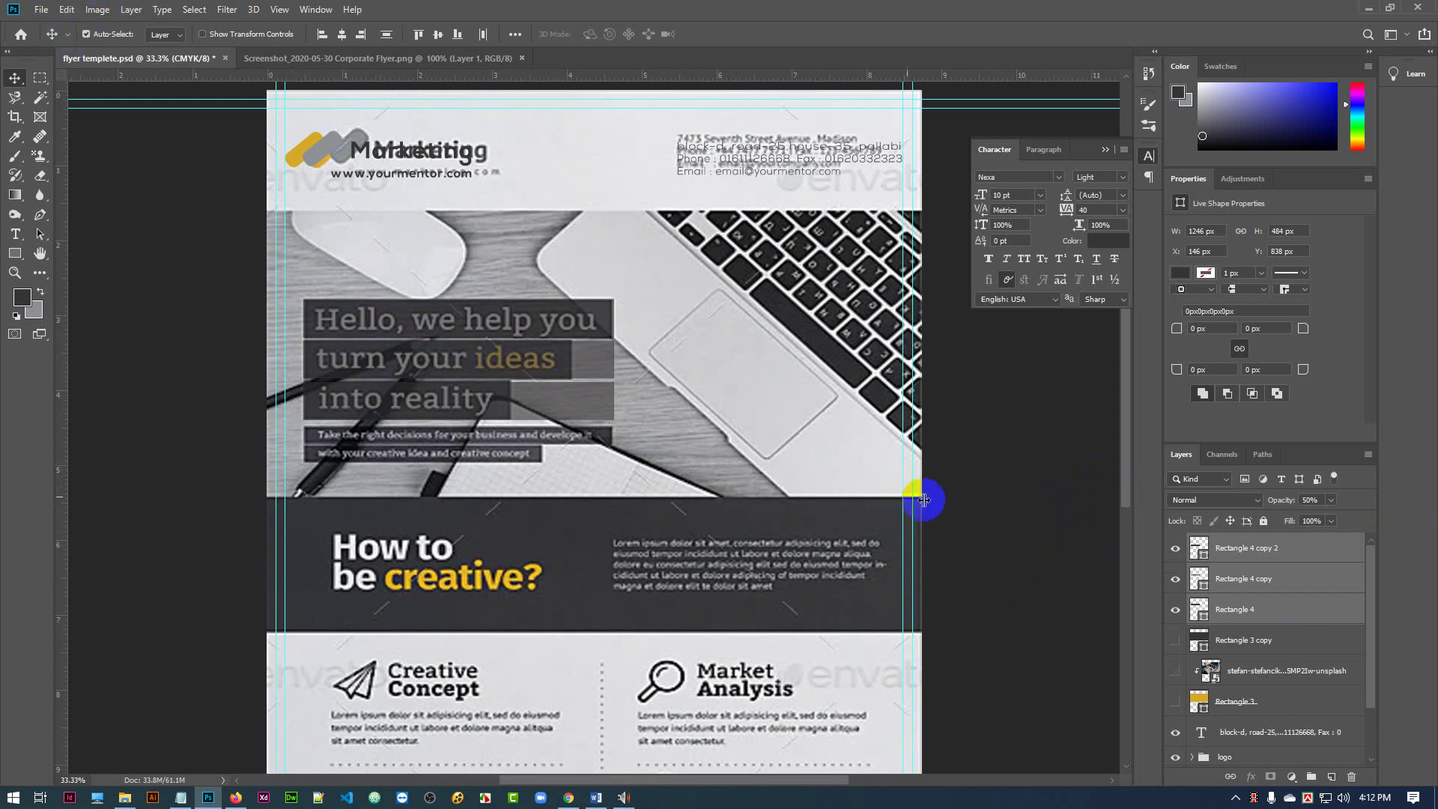
click(973, 488)
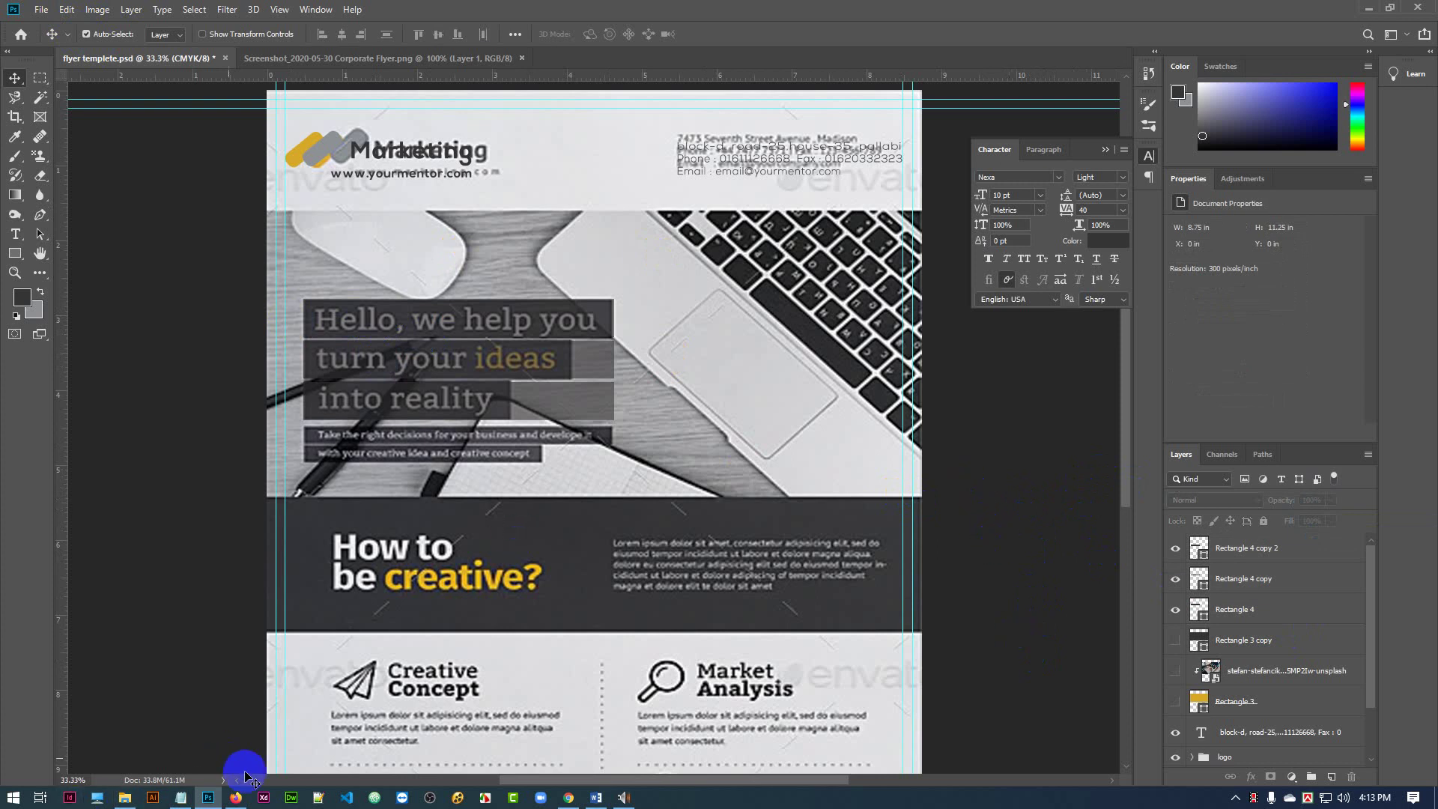
- Copy "Hello, we help you turn your ideas into reality" from flyer content.txt and insert it as a three-line text over the headline bars
click(180, 796)
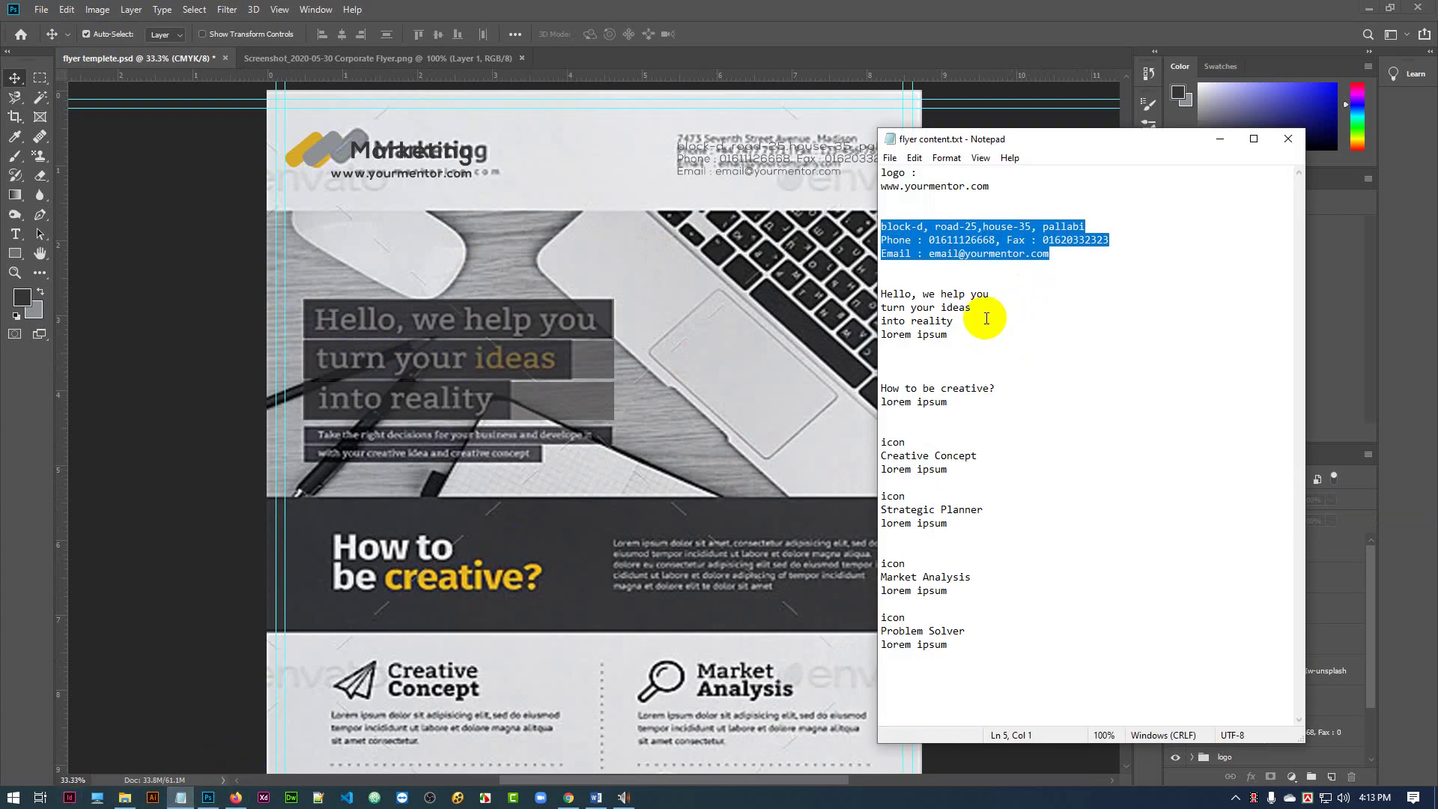
drag(953, 321, 869, 292)
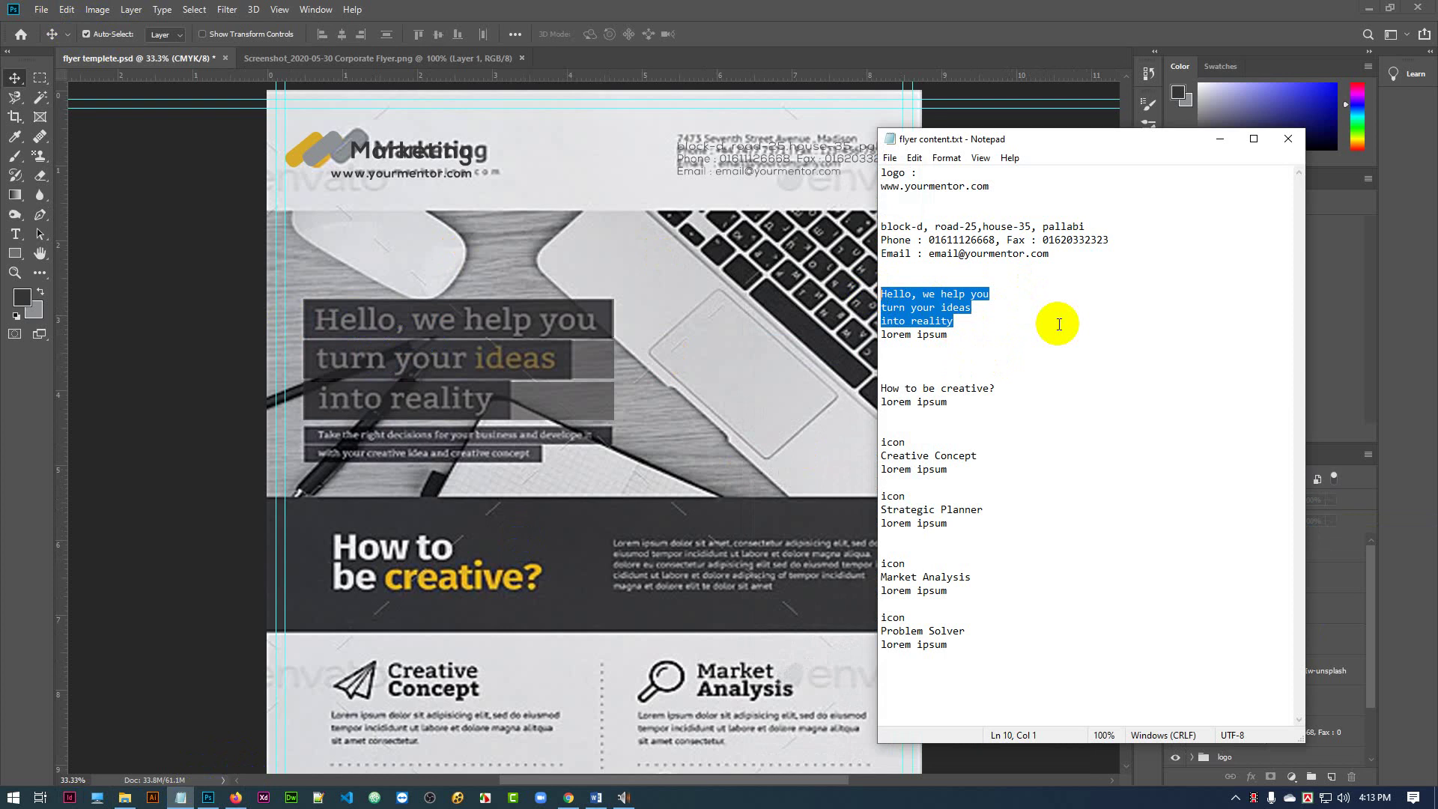
click(1221, 140)
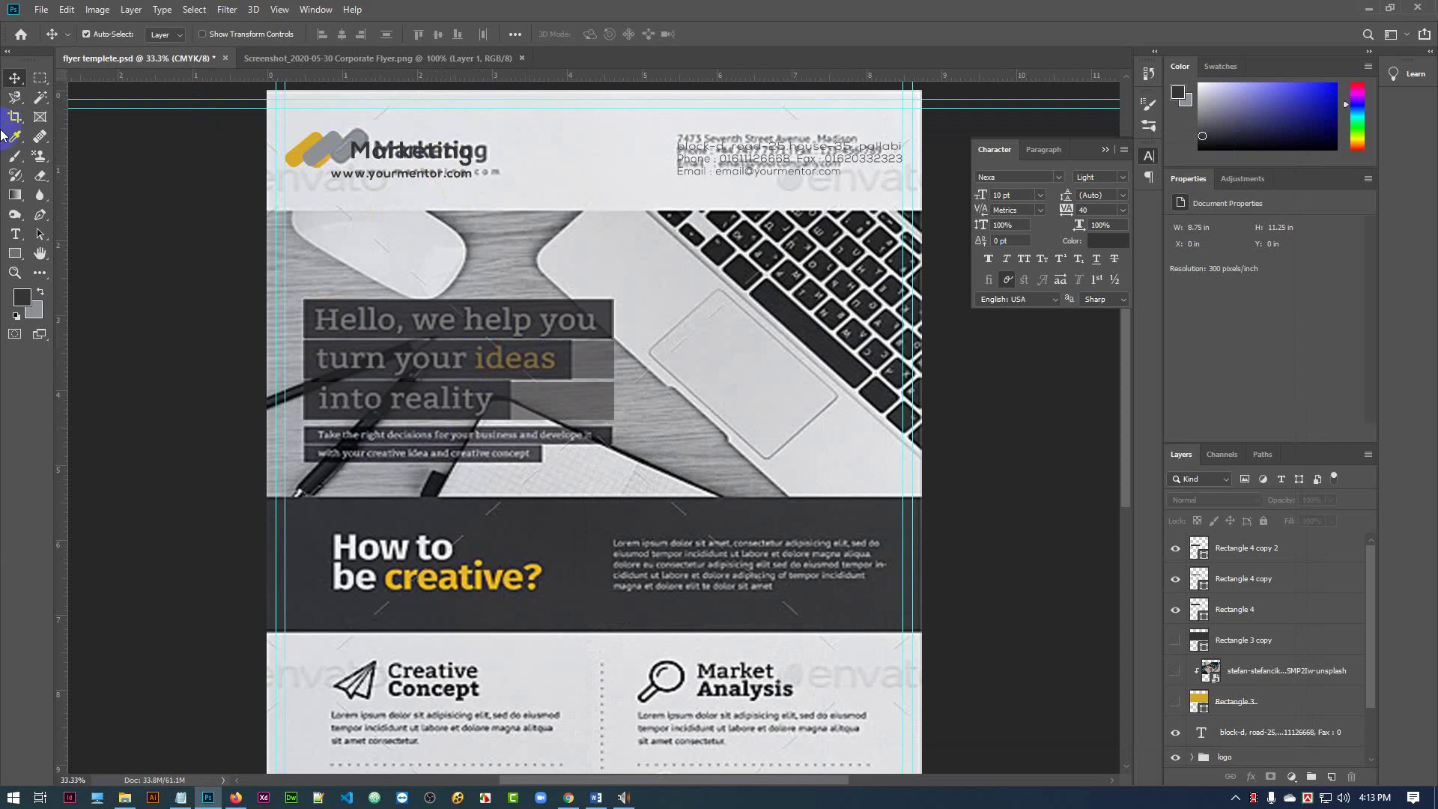
click(17, 233)
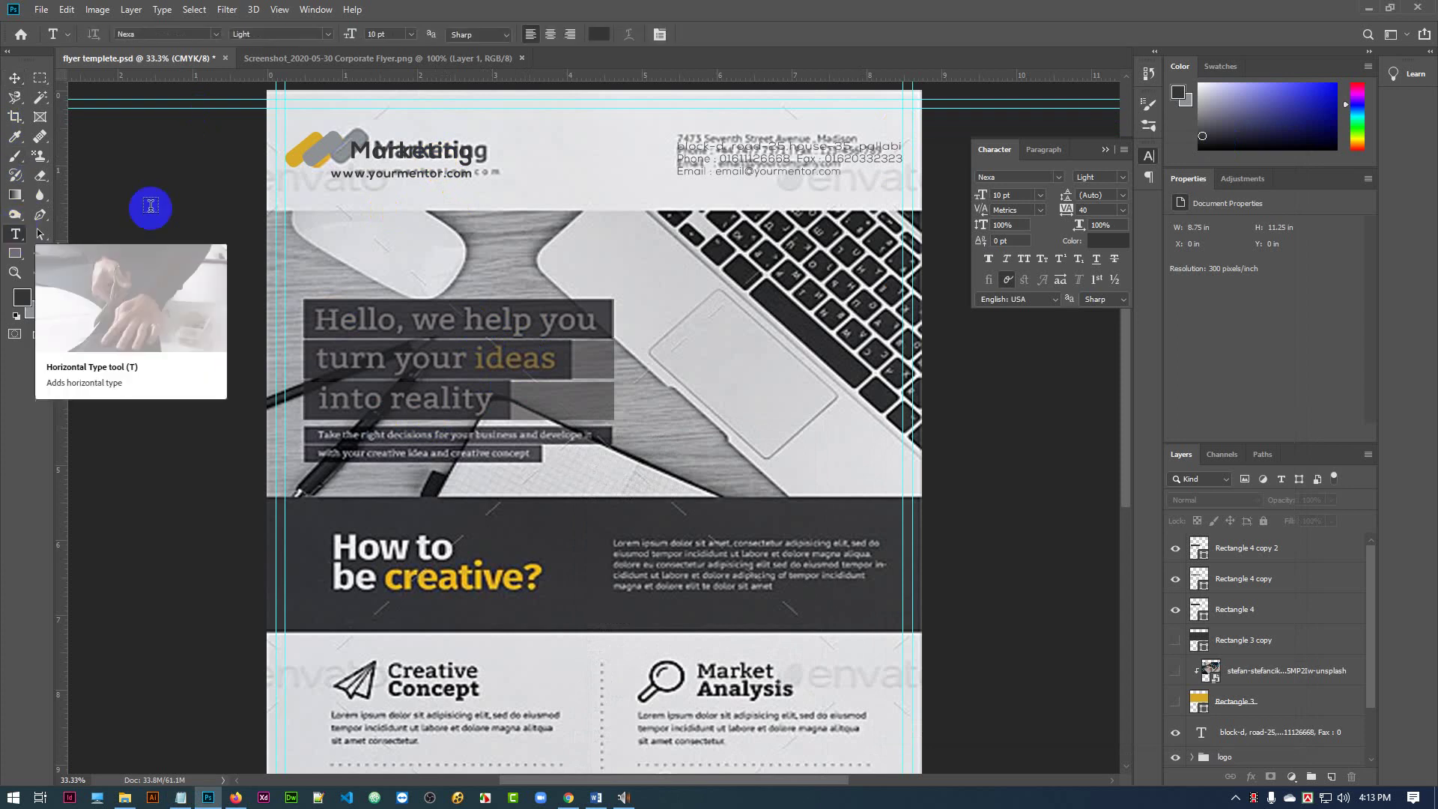
click(325, 324)
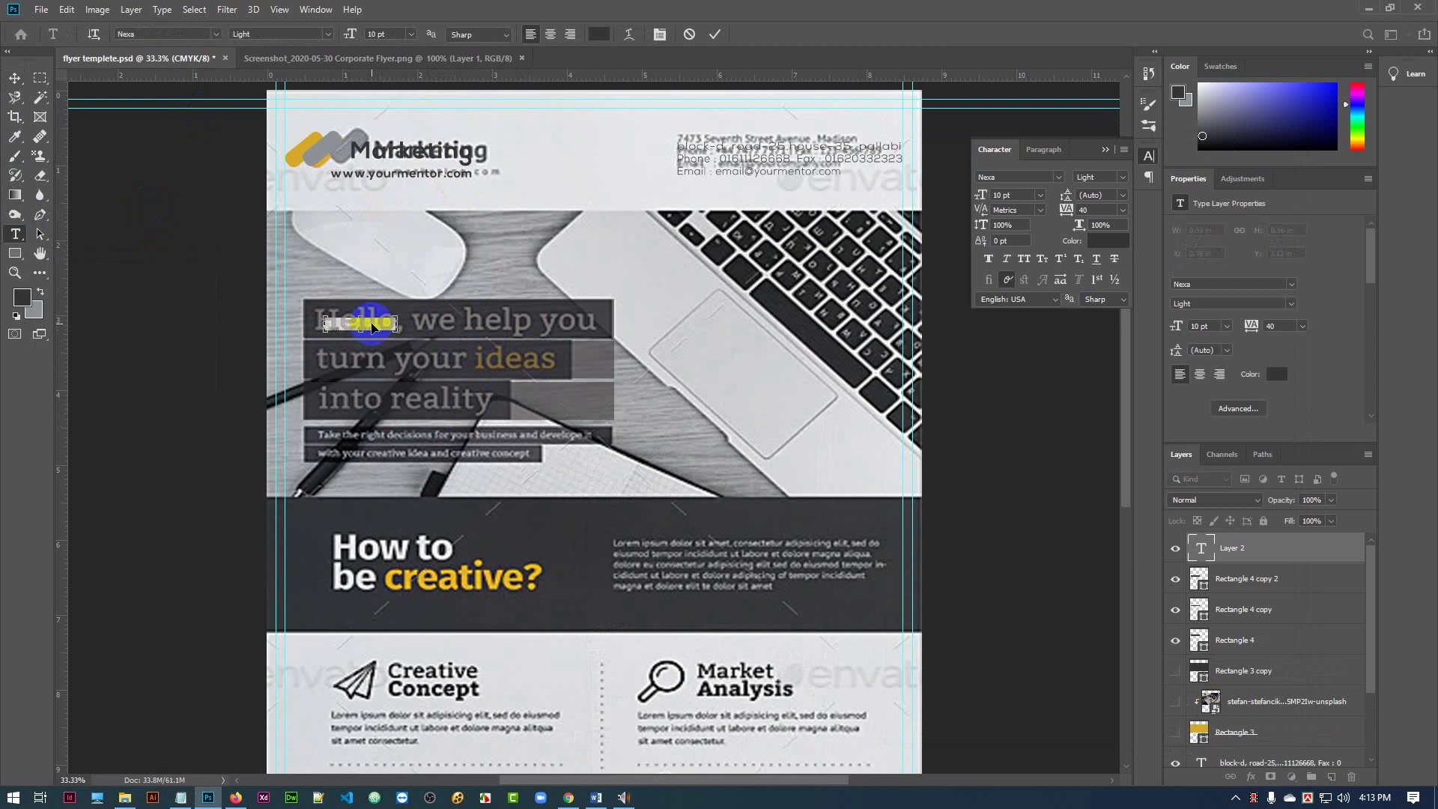
key(BackSpace)
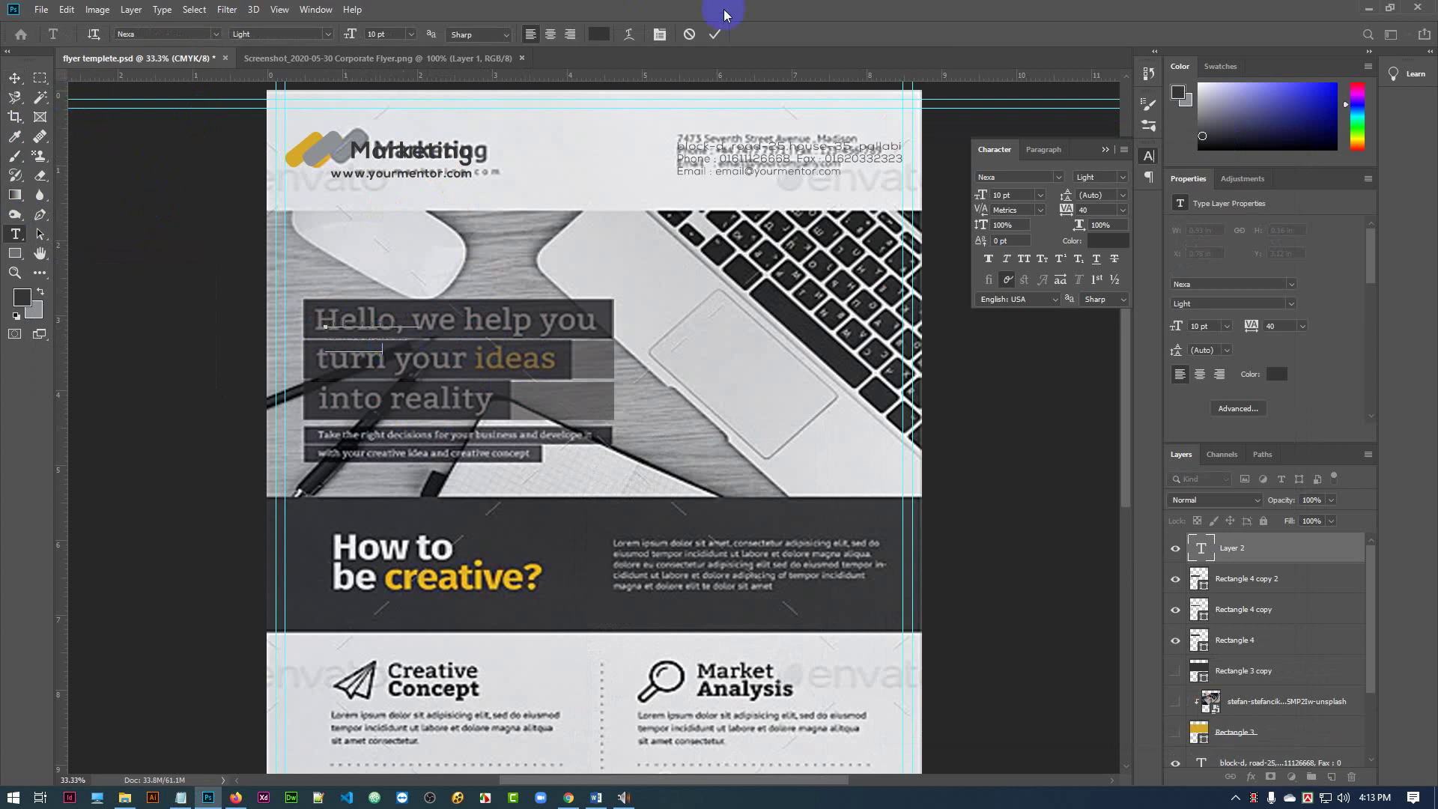
- Set the whole headline text to white and enlarge it to 33 pt
double_click(1200, 552)
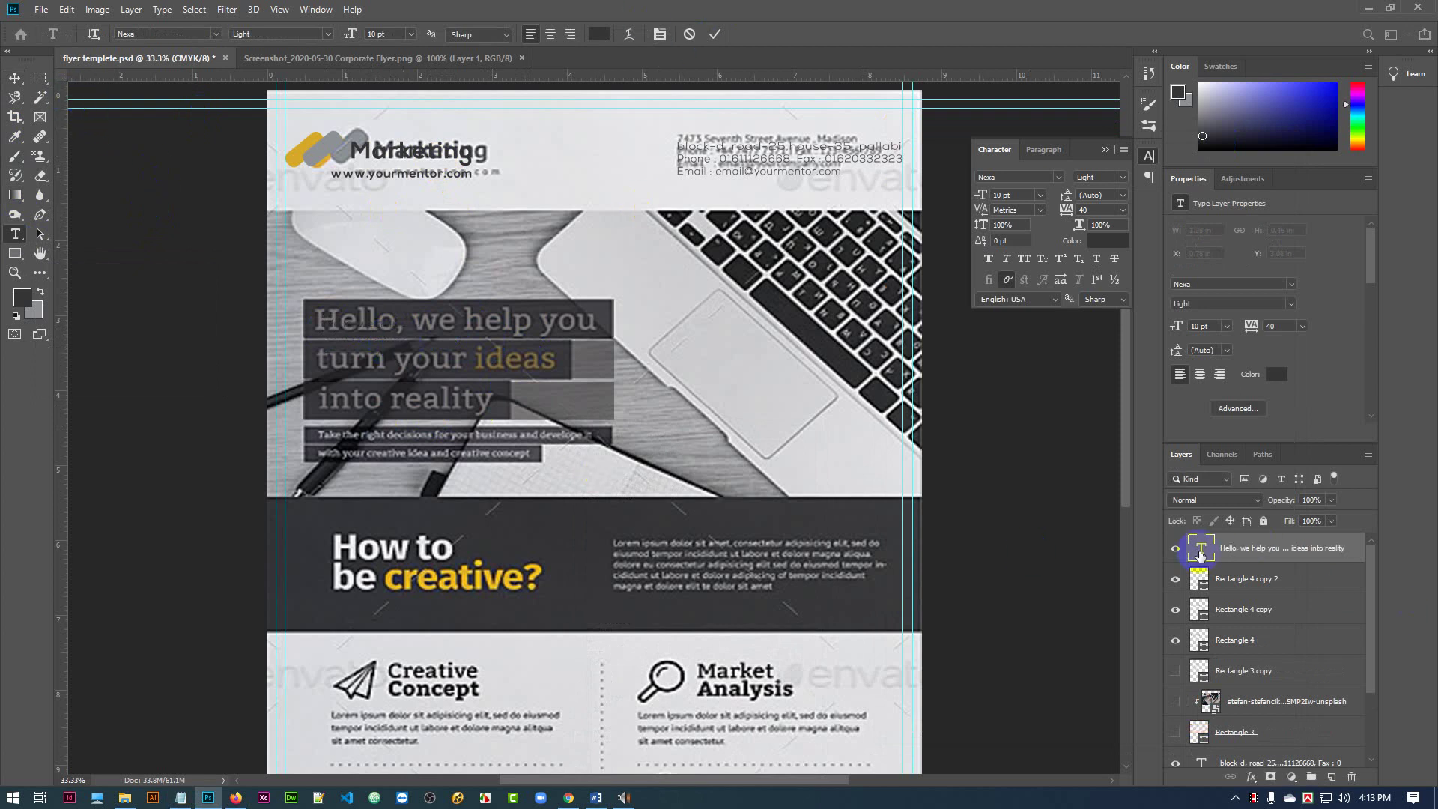
click(605, 31)
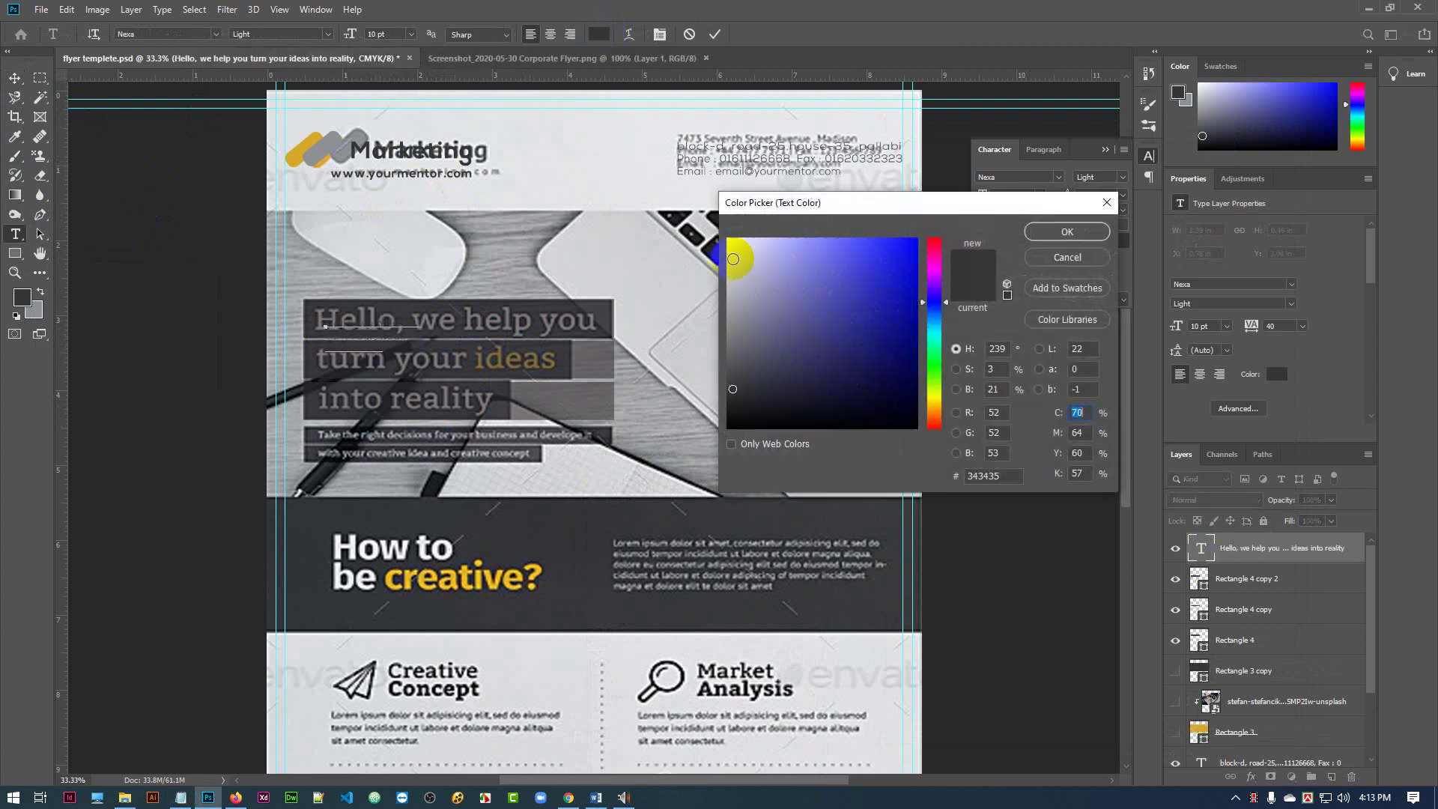
drag(737, 251, 686, 194)
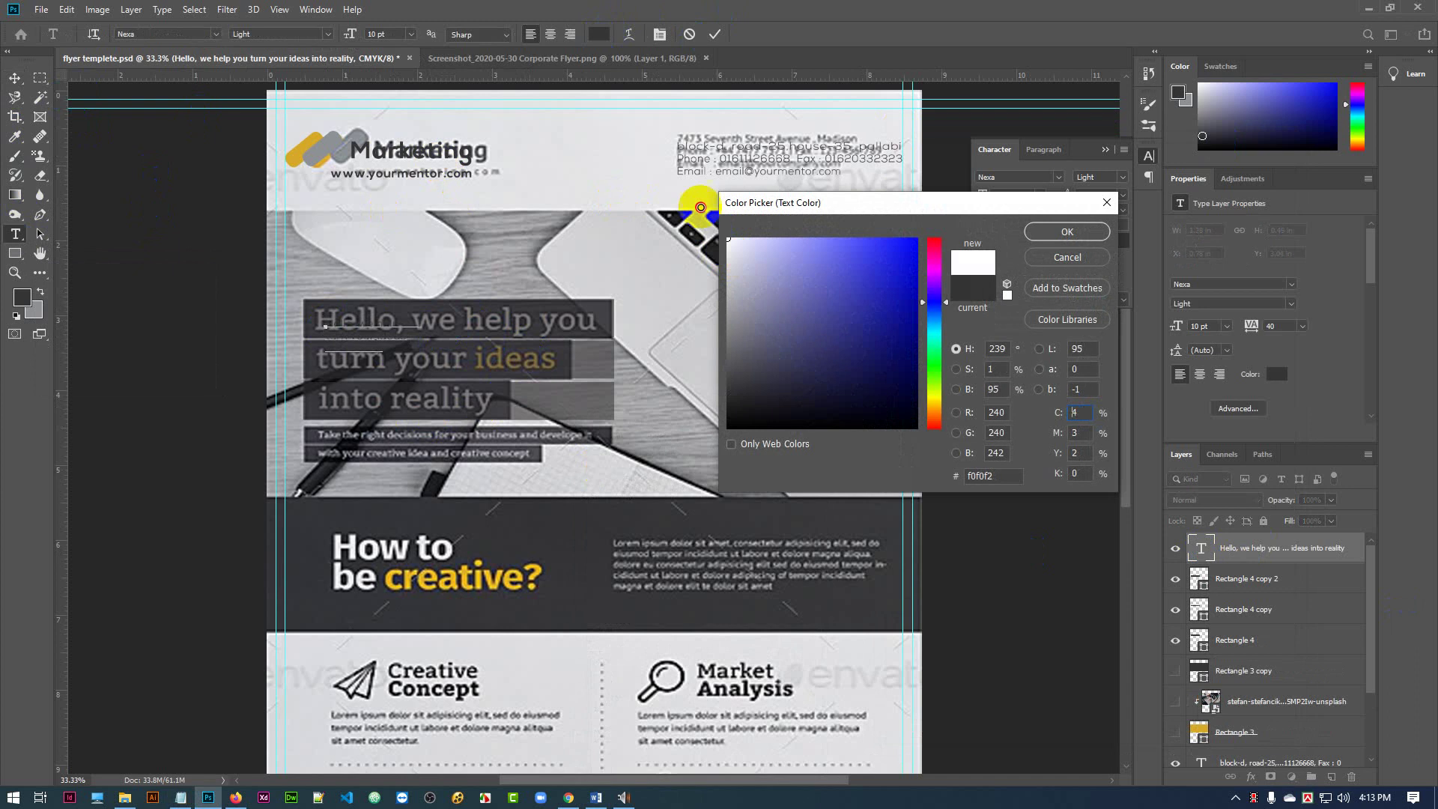
click(1066, 231)
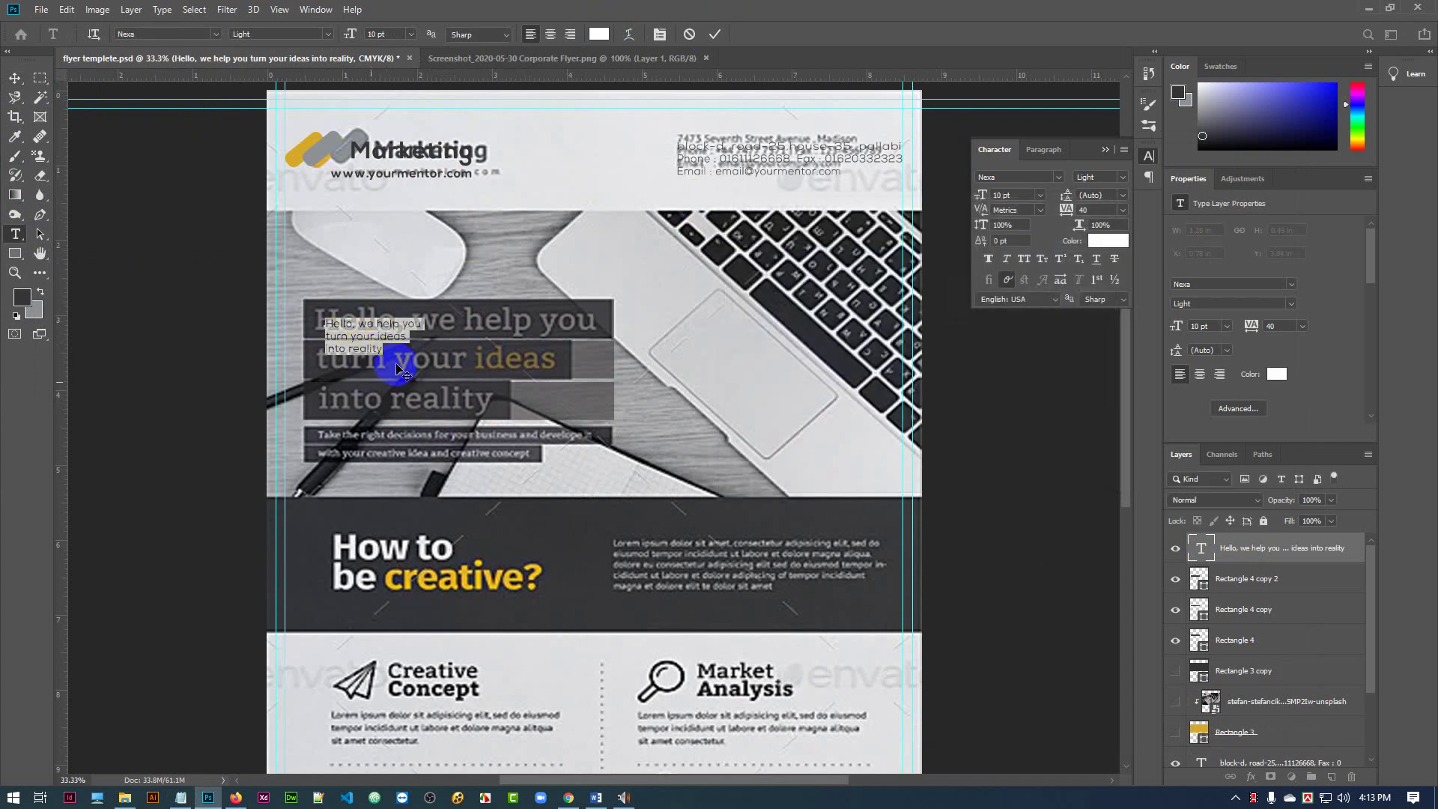
drag(347, 39, 365, 37)
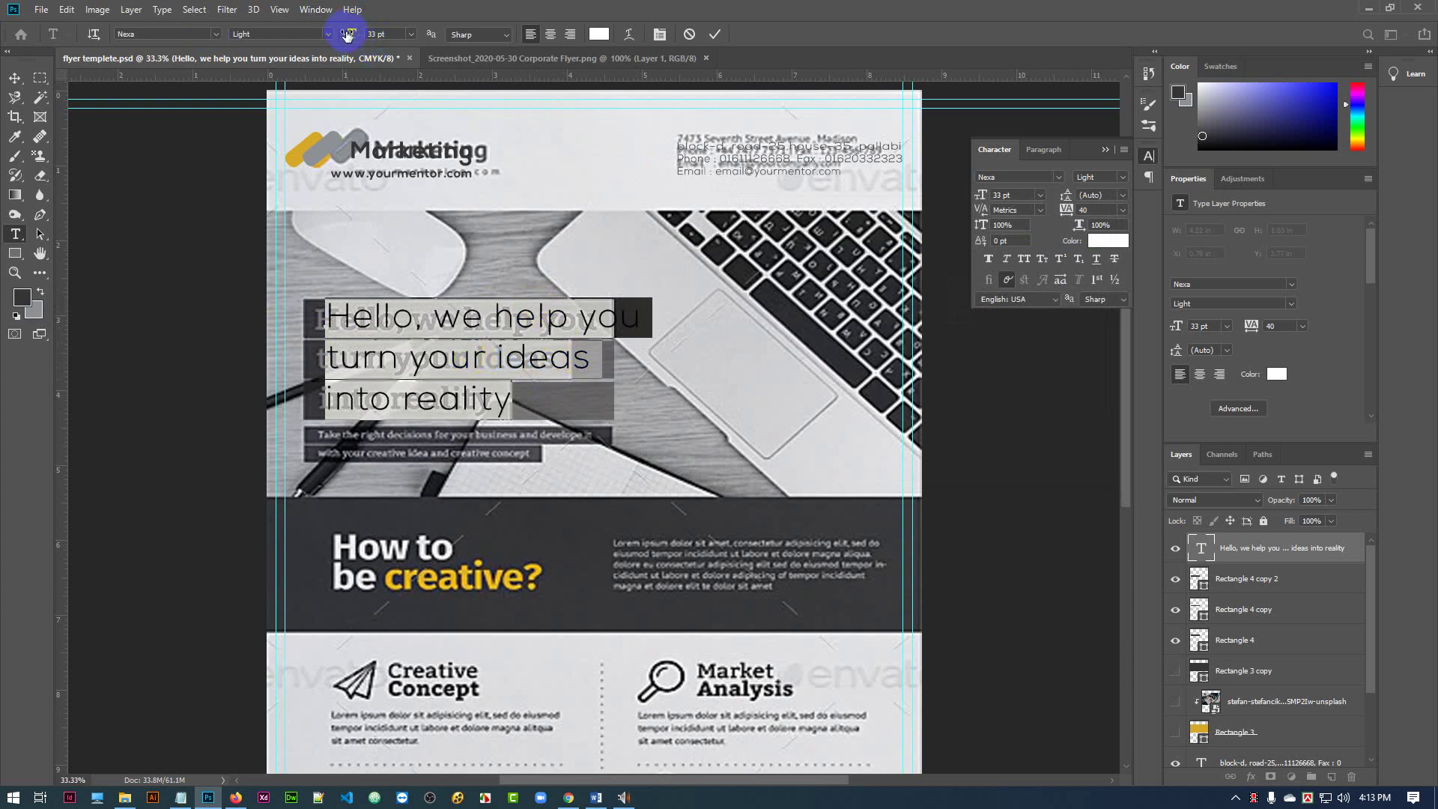
- Set the selected "Hello, we help you turn your ideas into reality" headline to 36 pt Nexa Bold
drag(350, 37, 351, 37)
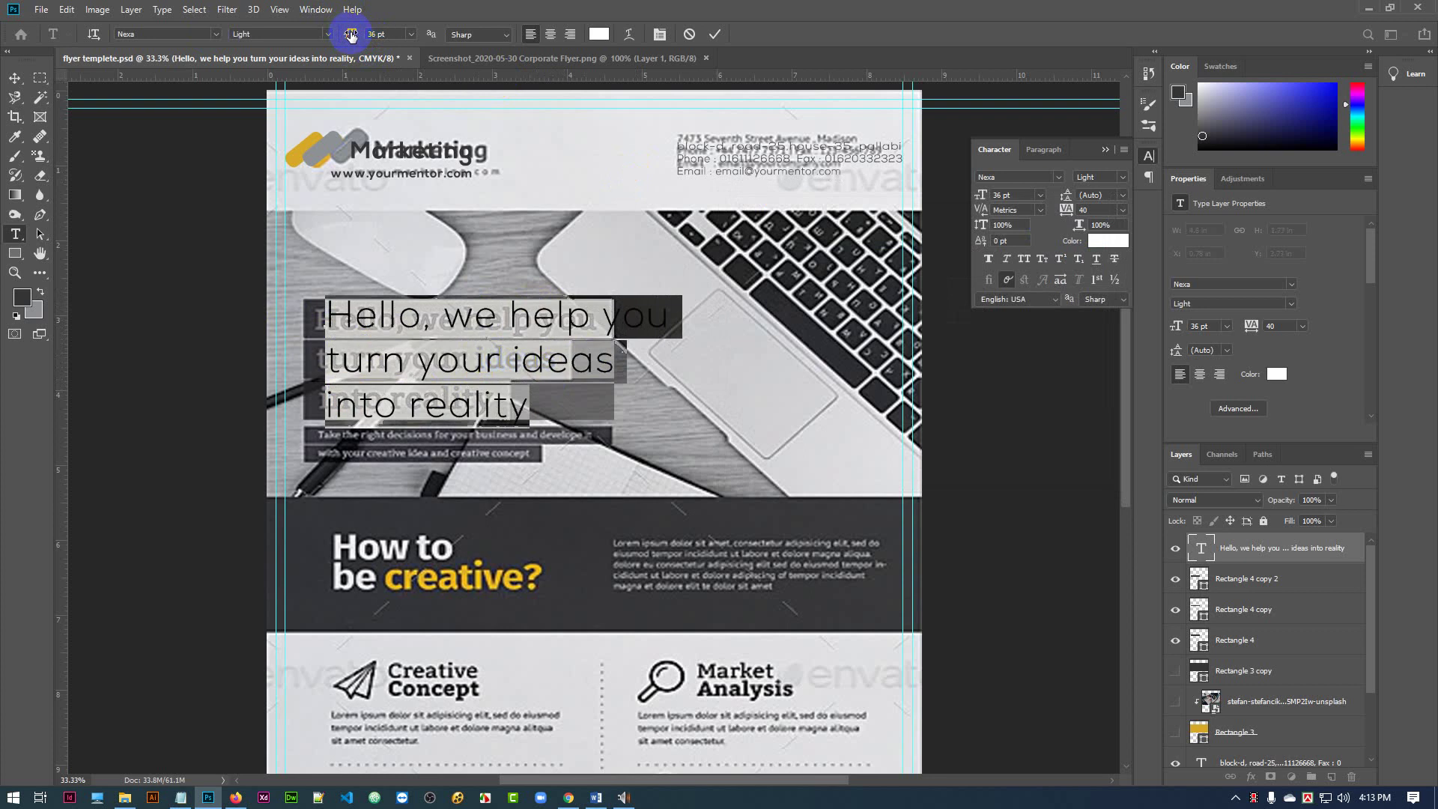
click(154, 34)
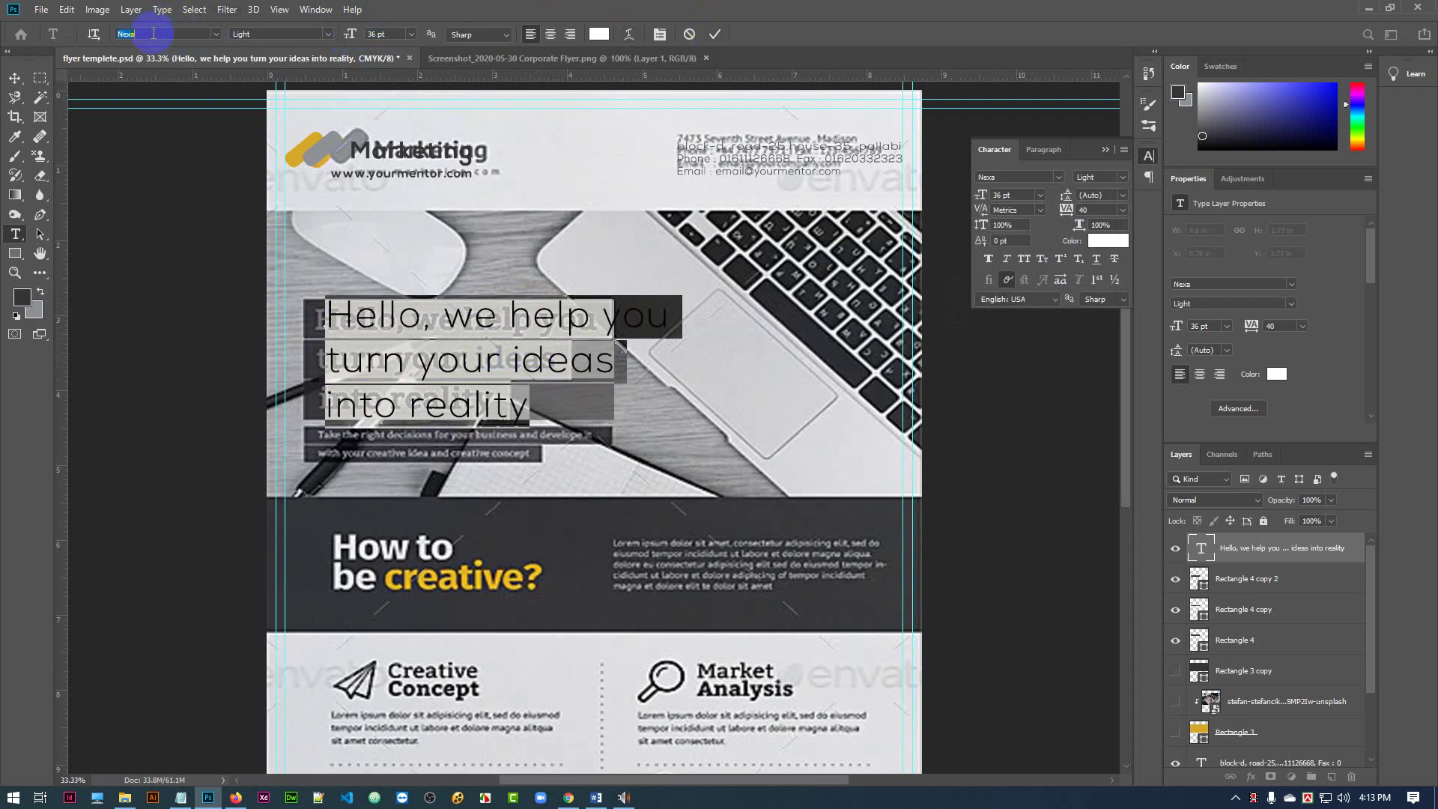
click(328, 35)
click(250, 60)
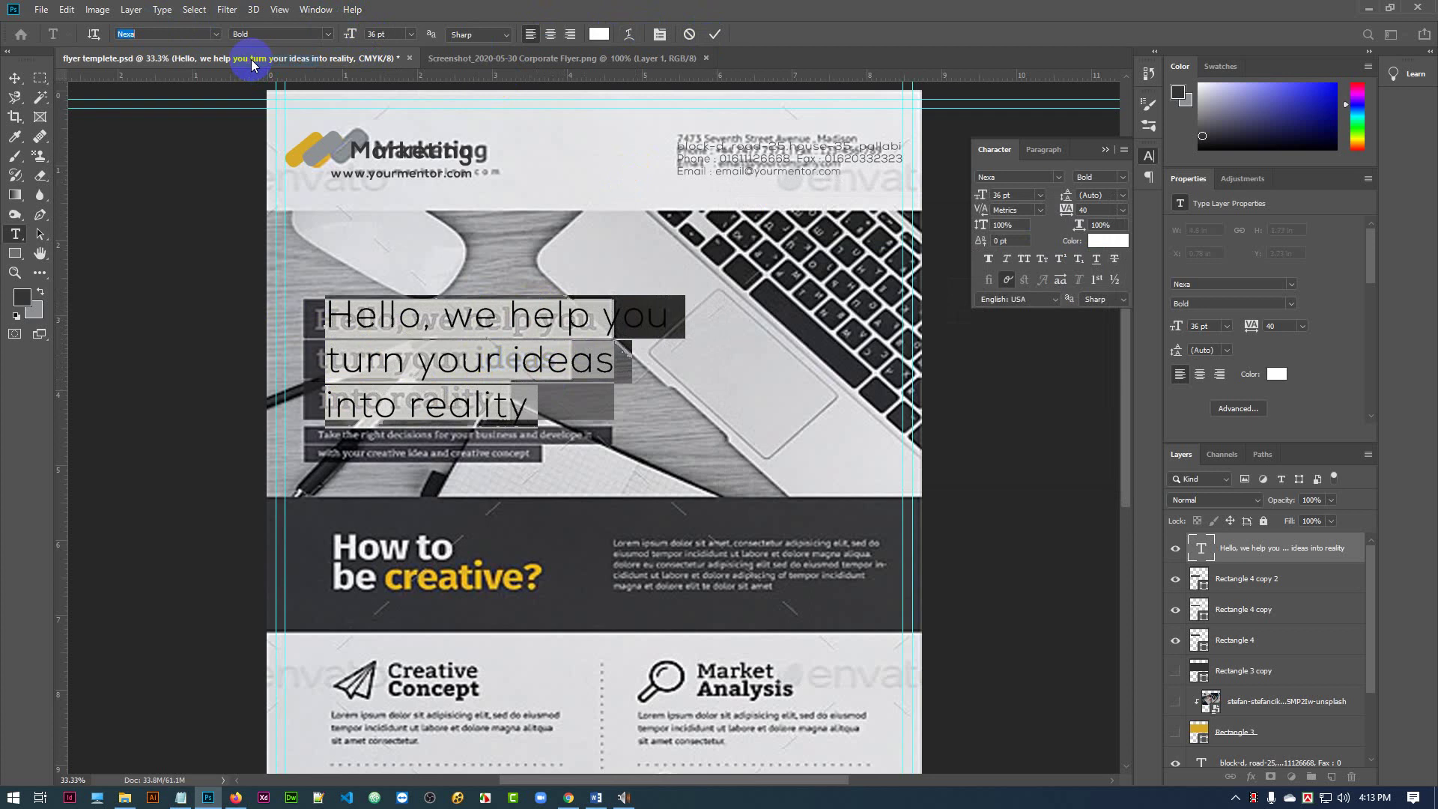
click(715, 36)
- Move the headline over the three dark bars, to about X 0.6 in and Y 2.79 in
click(16, 78)
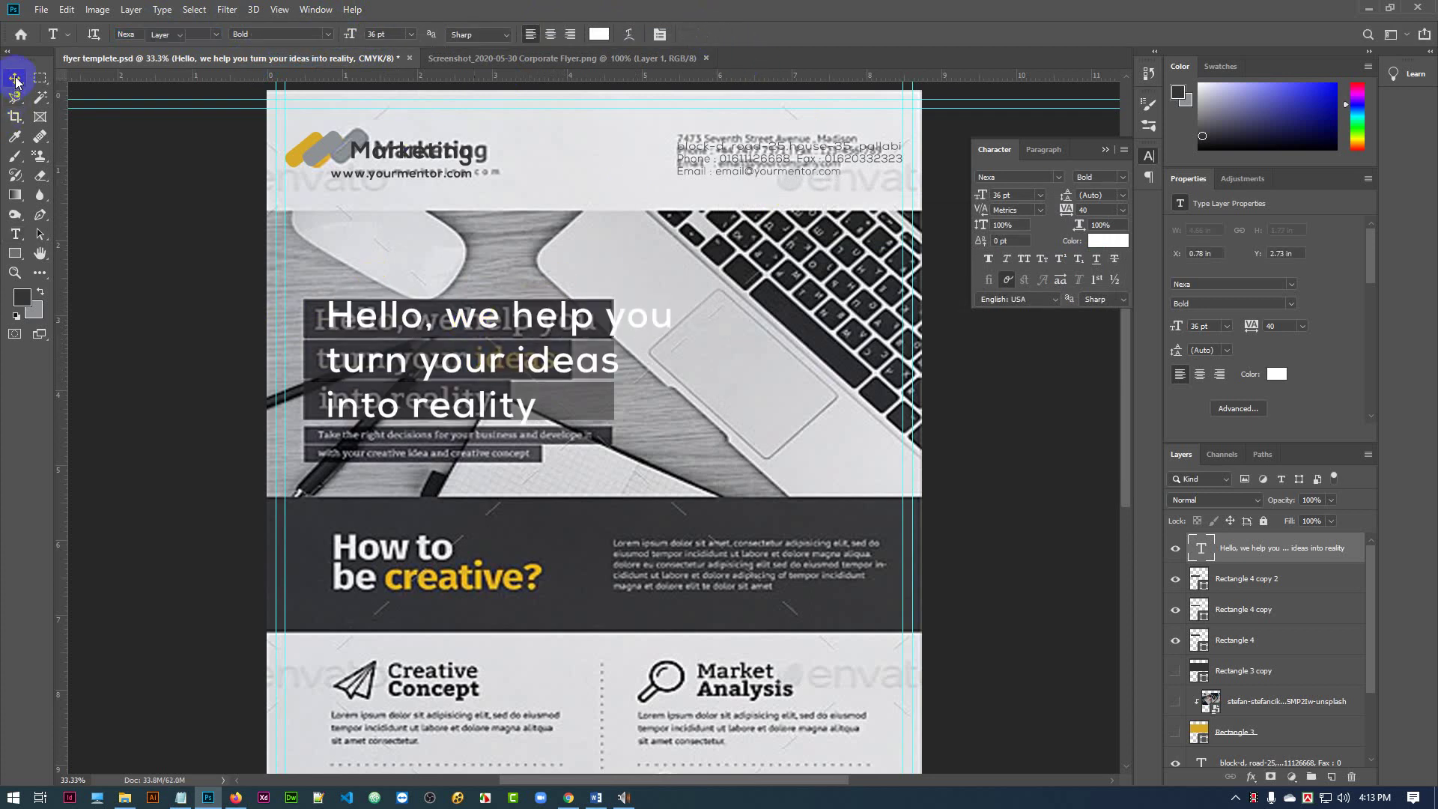
drag(407, 328, 398, 339)
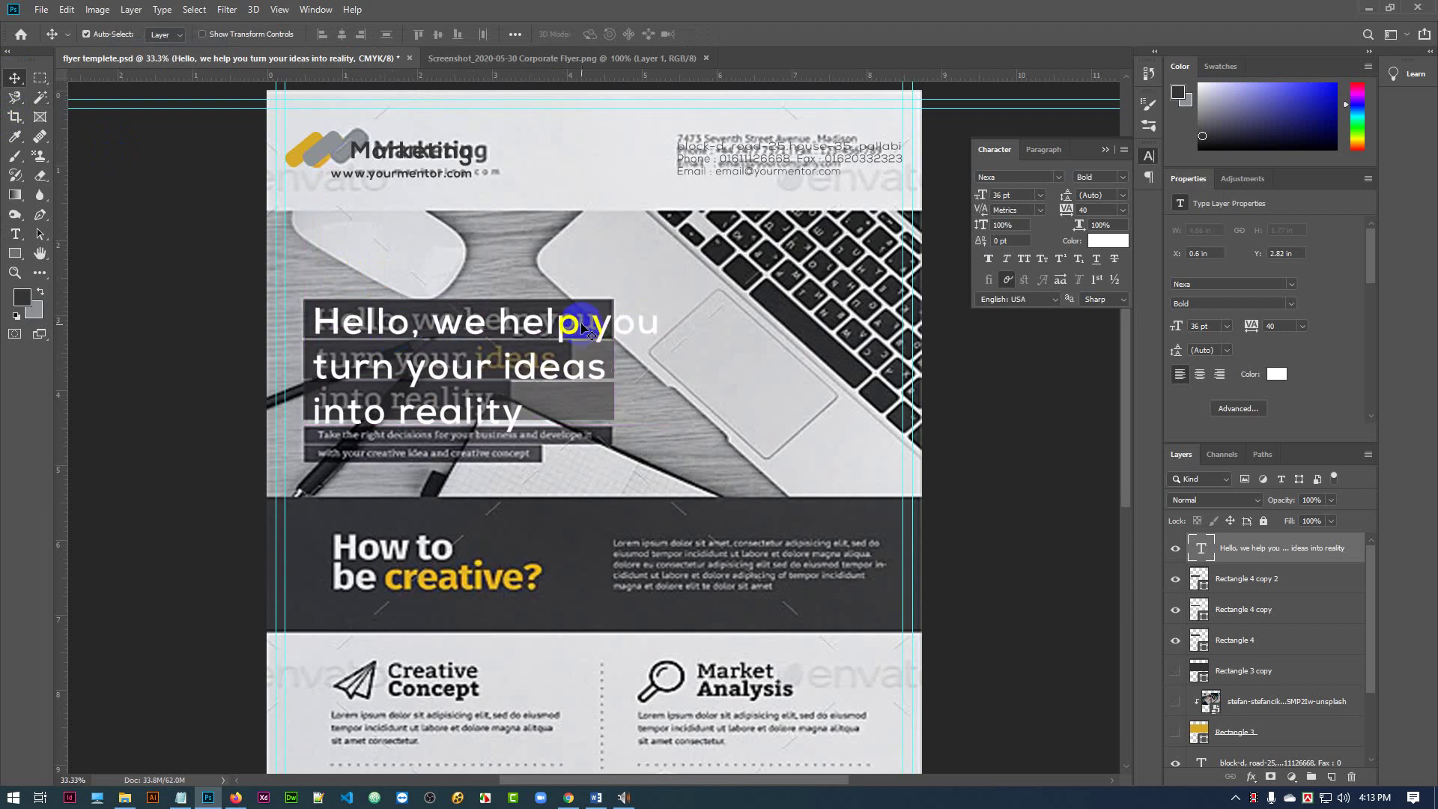
key(Up)
key(Up)
key(Up)
key(Up)
key(Up)
key(Up)
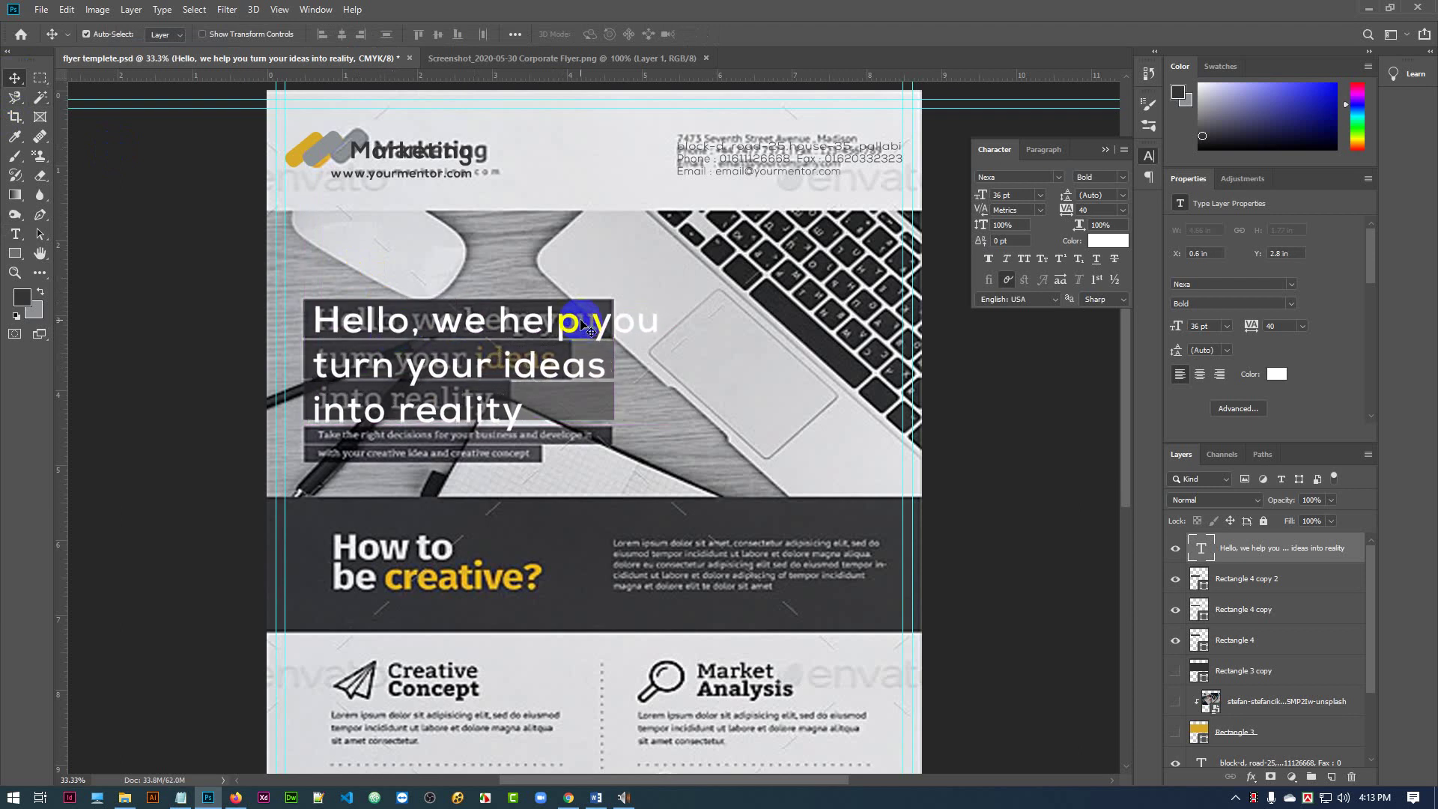
key(Up)
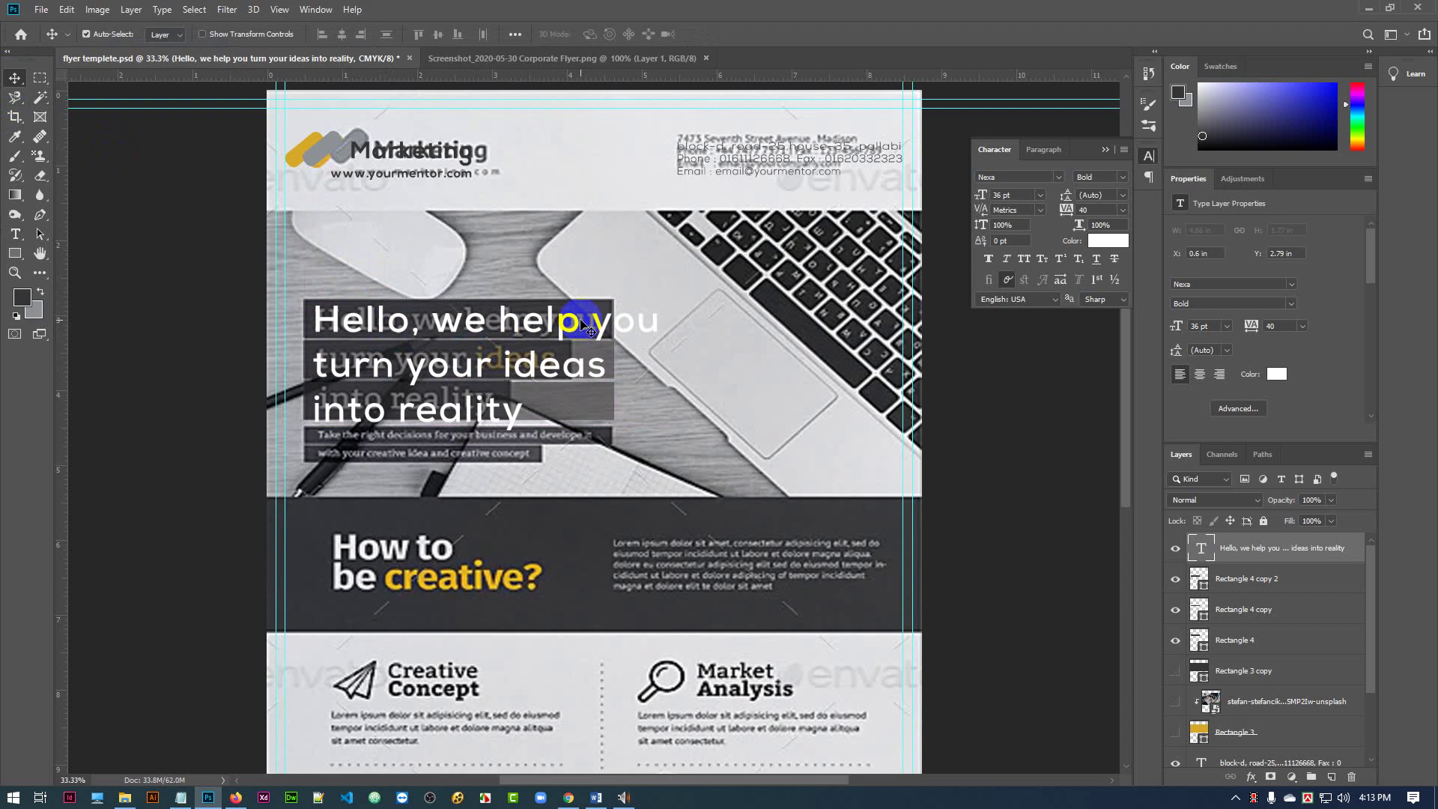
- Reduce the whole headline's font size to 30 pt so its first line fits within the bar
double_click(1204, 554)
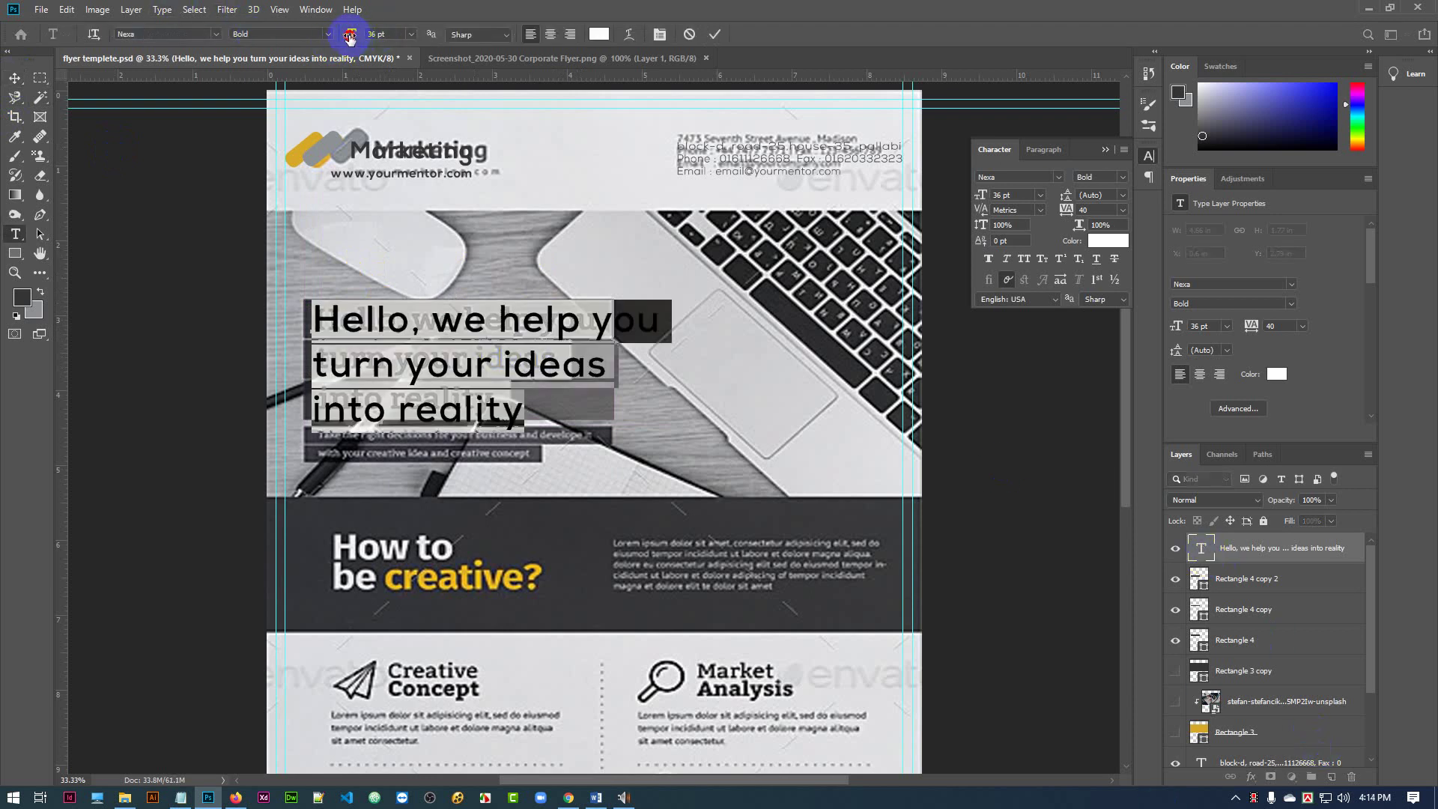
drag(351, 39, 348, 39)
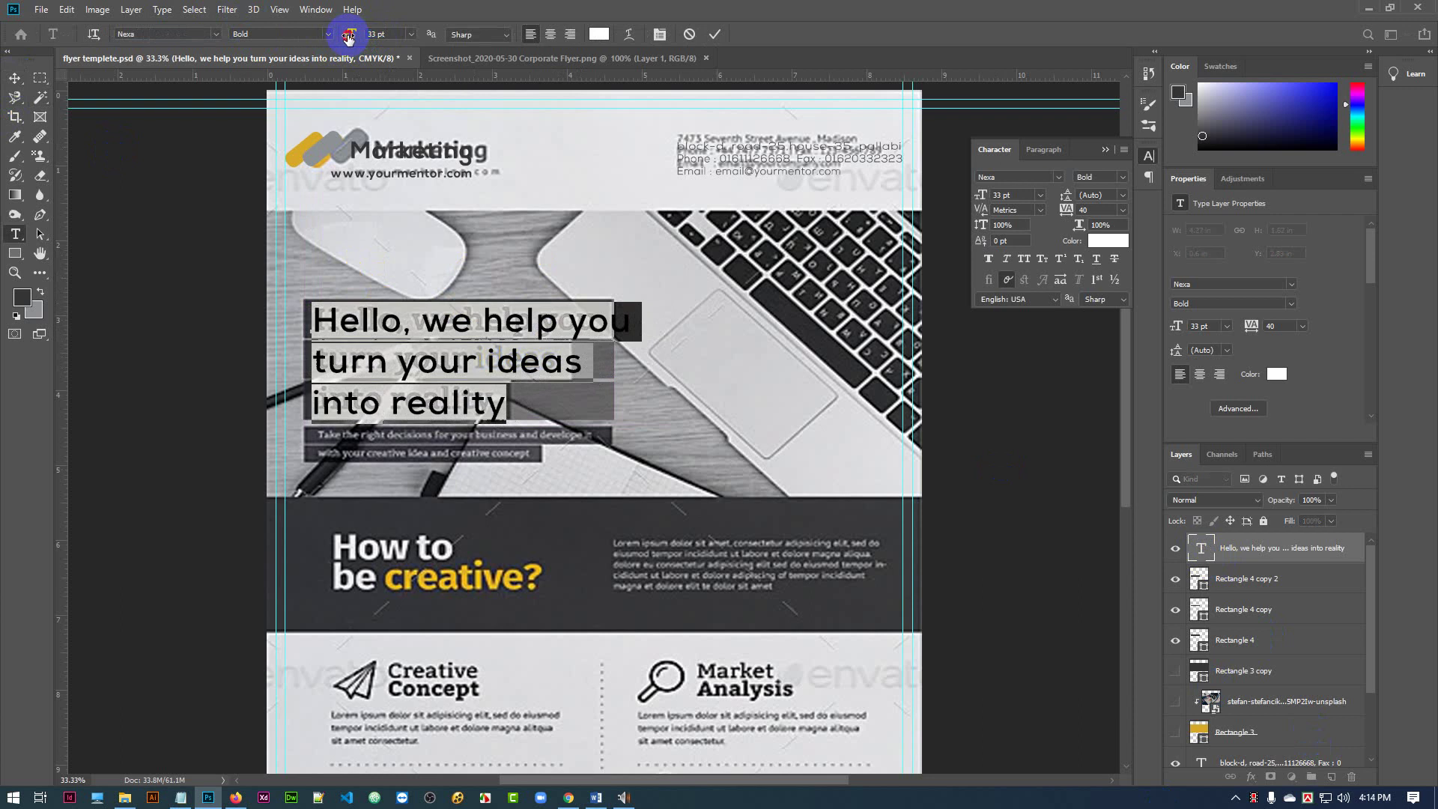
drag(348, 39, 346, 39)
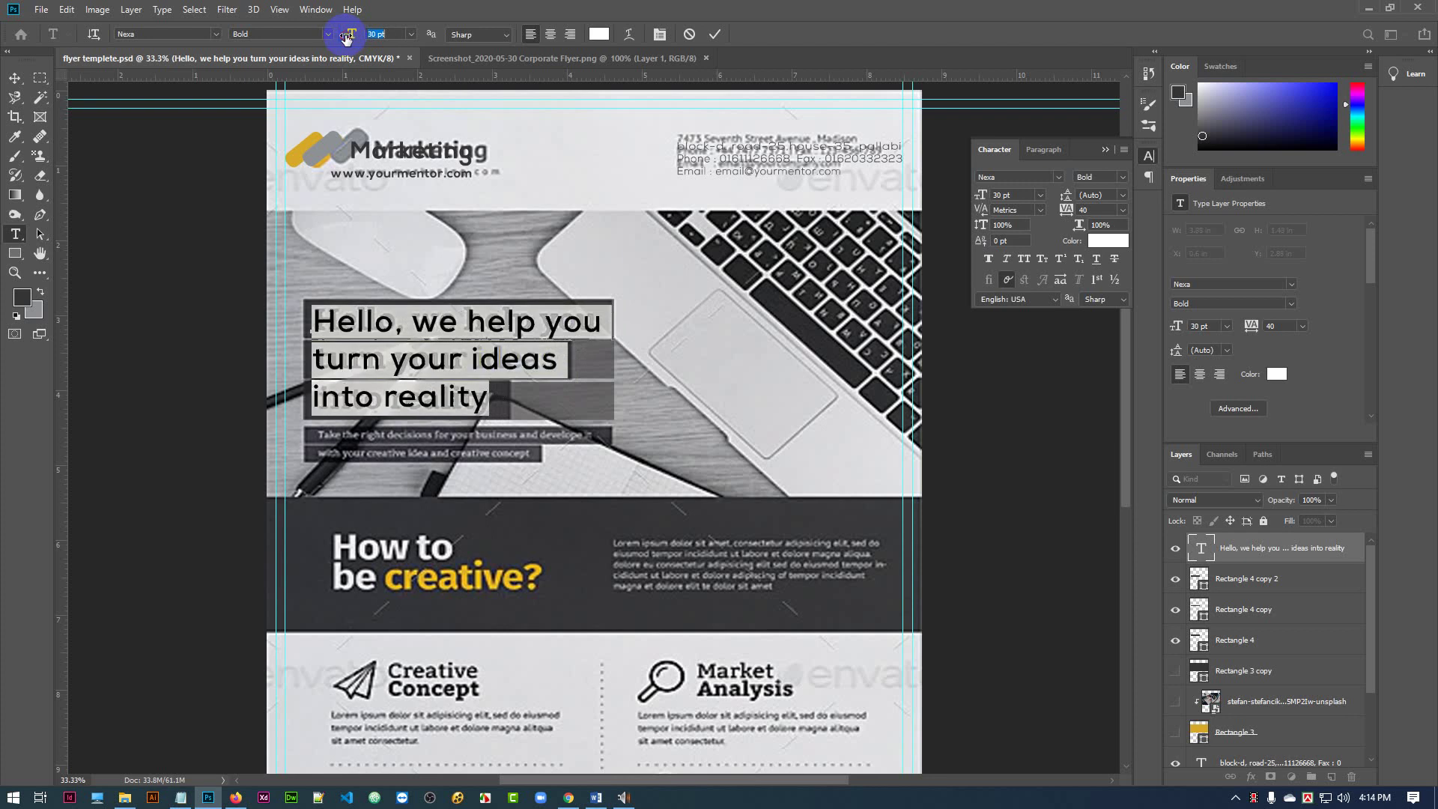
click(715, 38)
- Nudge the headline slightly right and up on the bars, to X 0.62 in and Y 2.83 in
key(v)
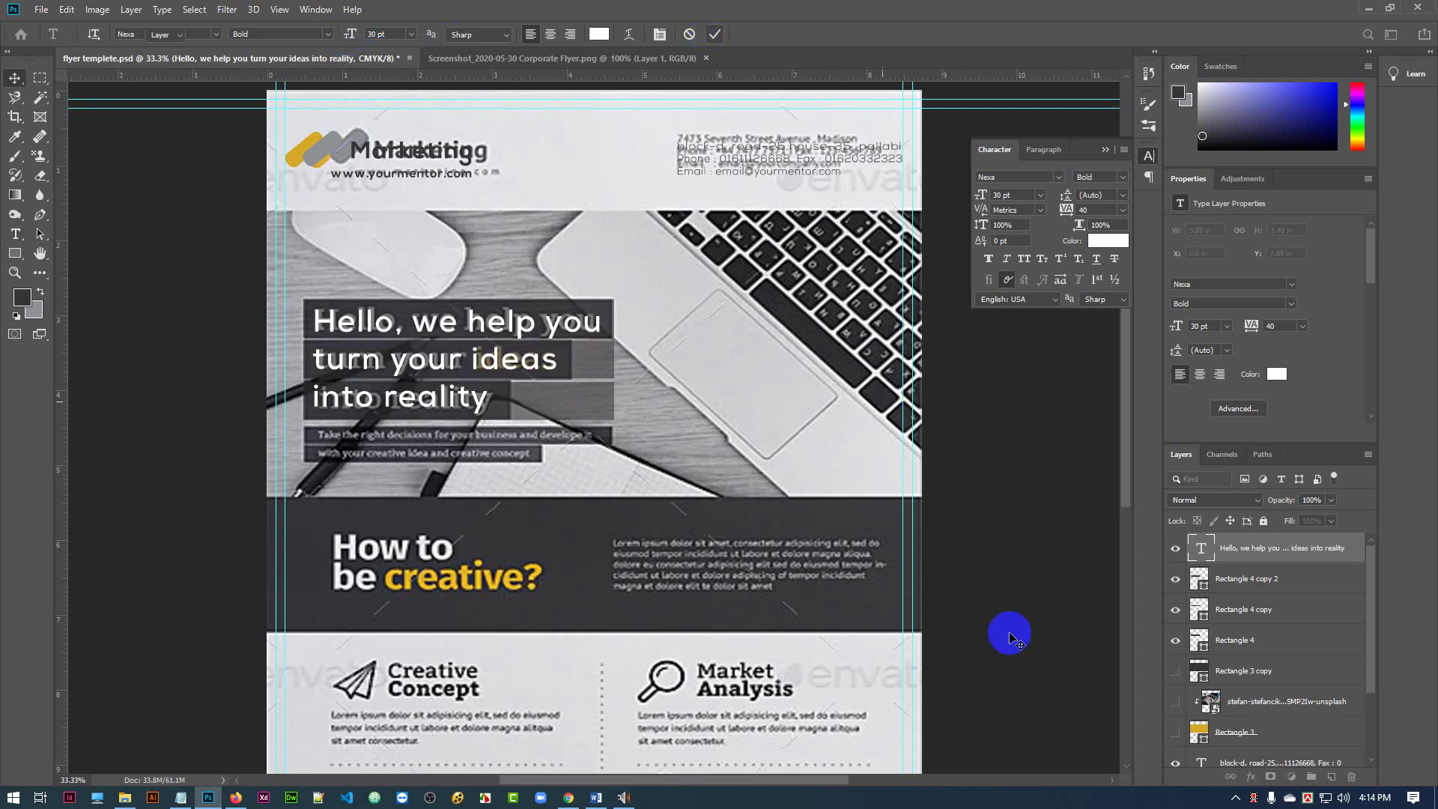
key(Right)
key(Right)
key(Up)
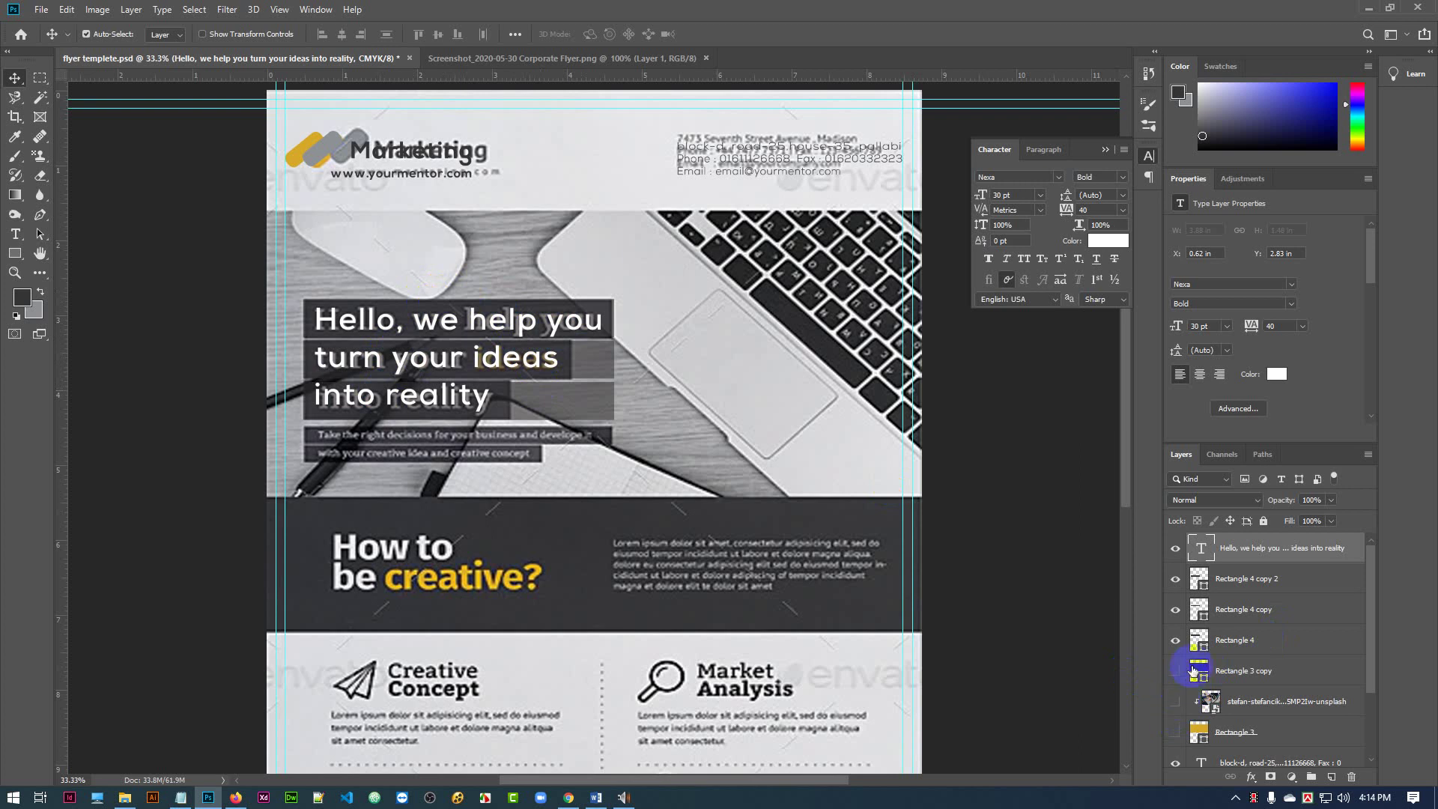
- Hide the Layer 1 reference image and nudge the headline up to Y 2.8 in
scroll(1258, 647, down, 1)
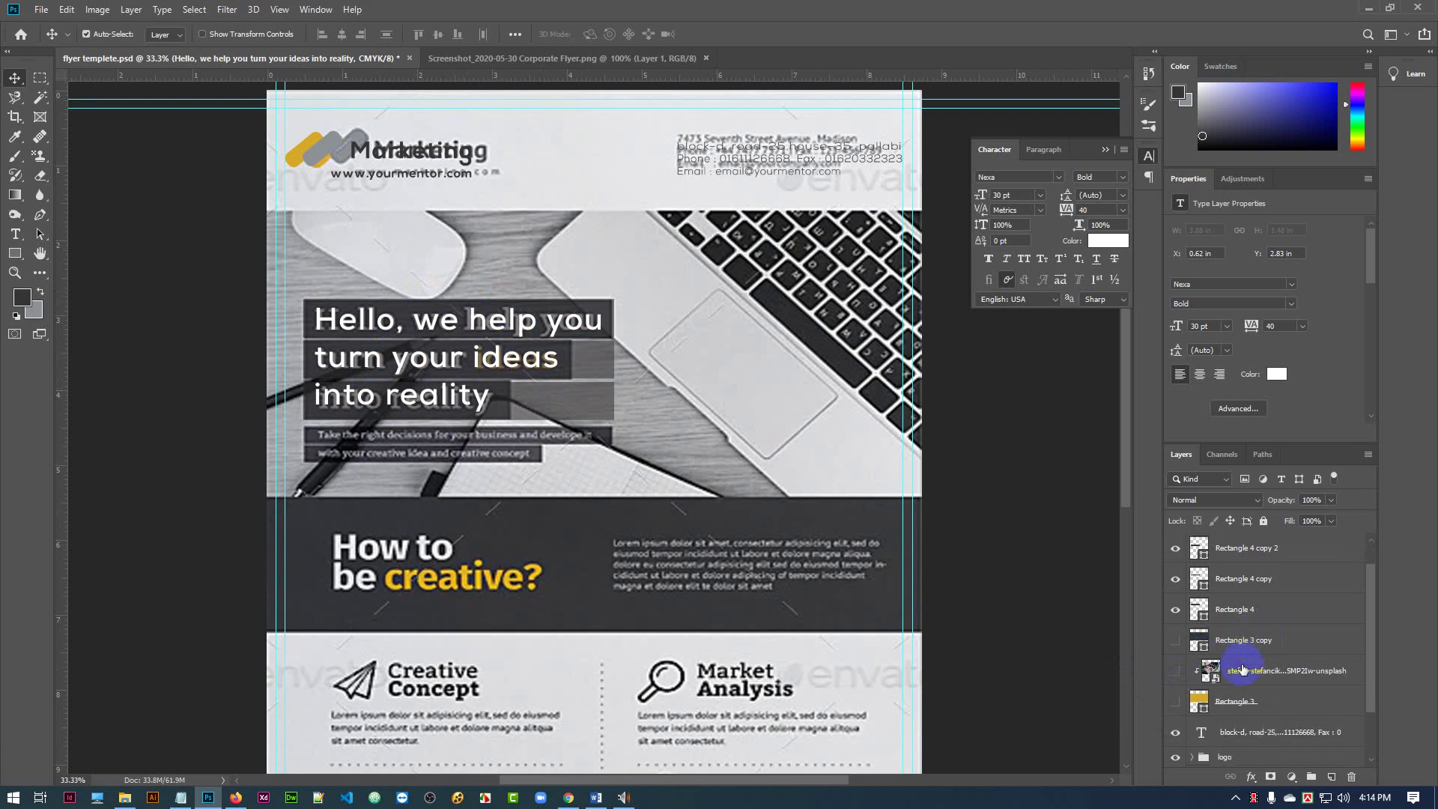
scroll(1292, 654, down, 2)
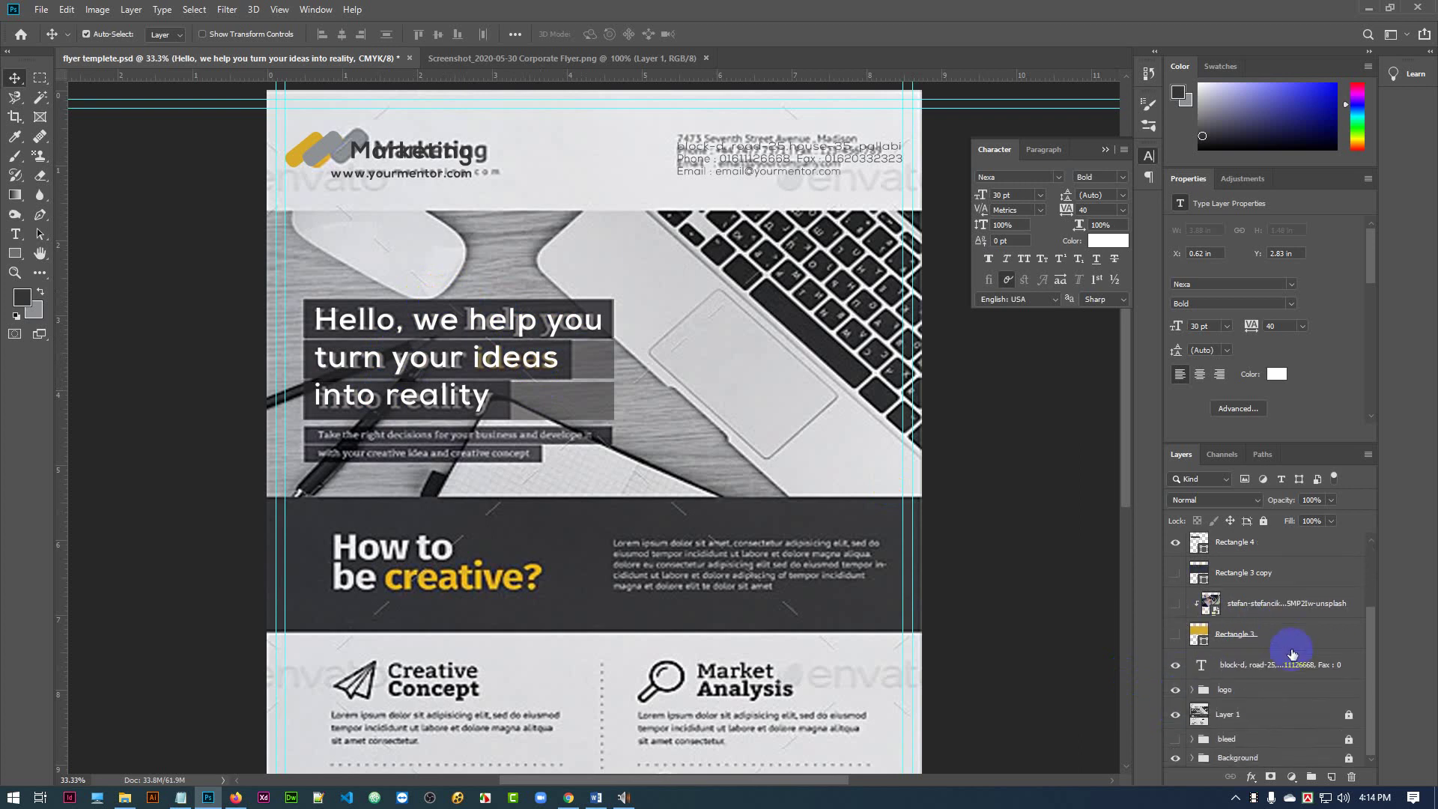
click(1175, 715)
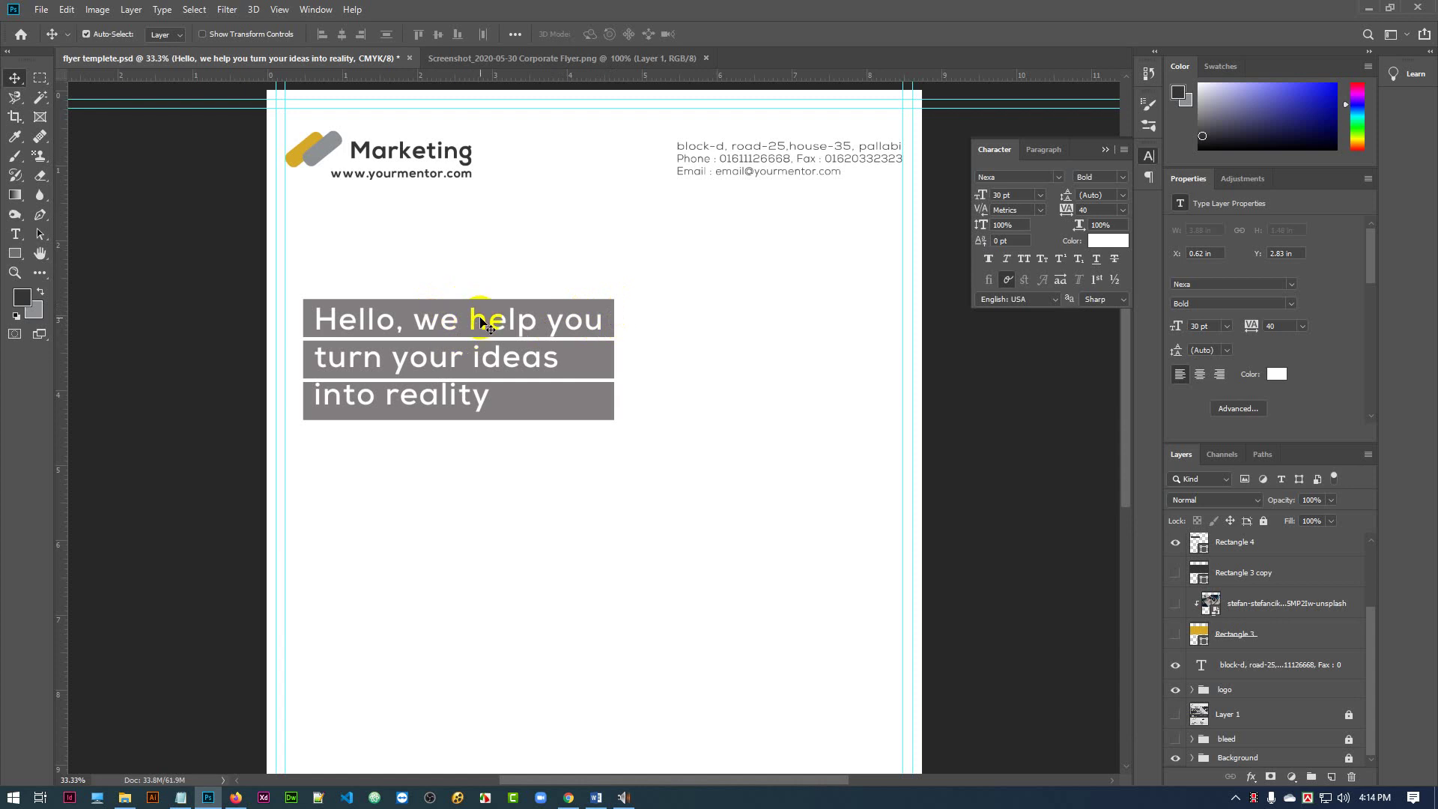
key(Up)
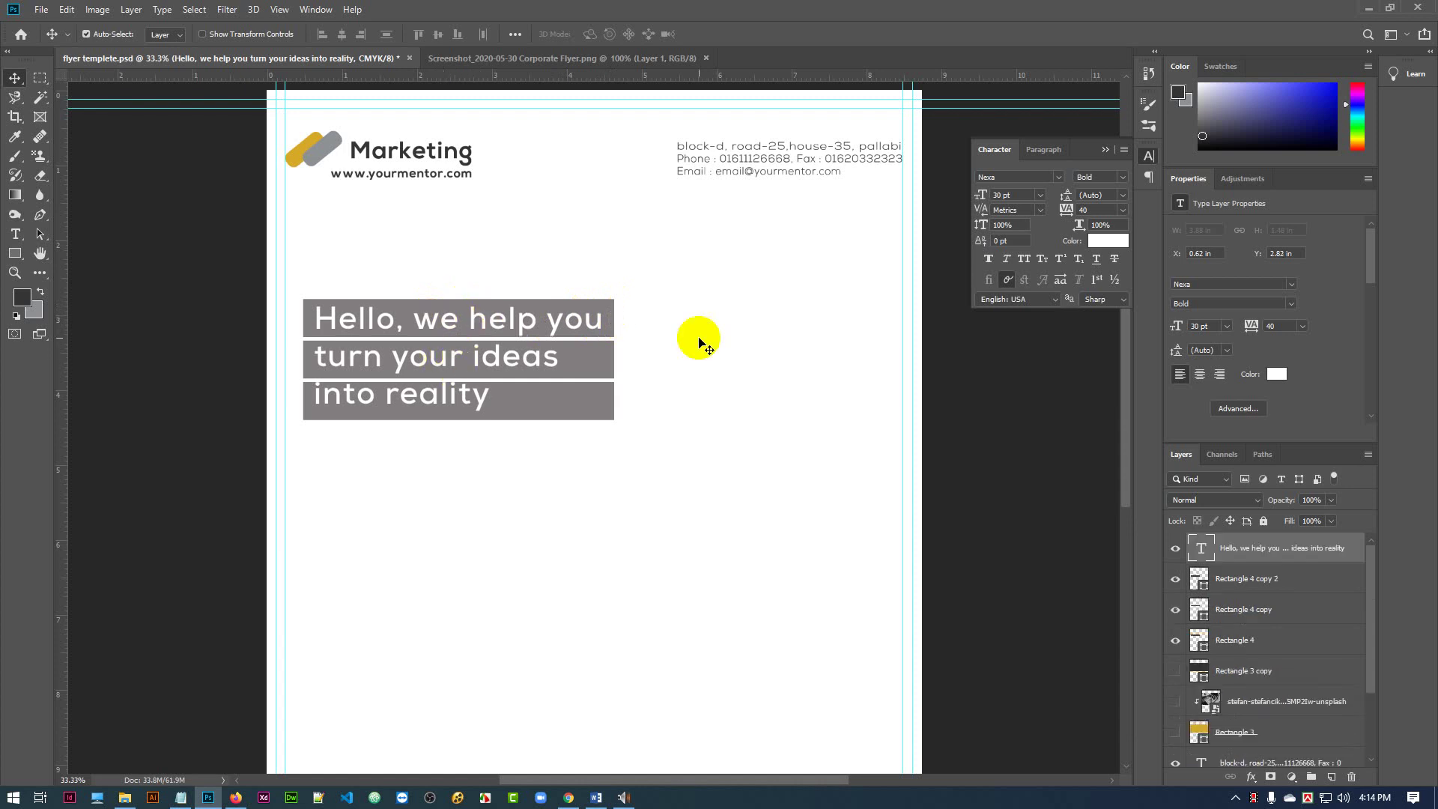
key(Up)
key(Up)
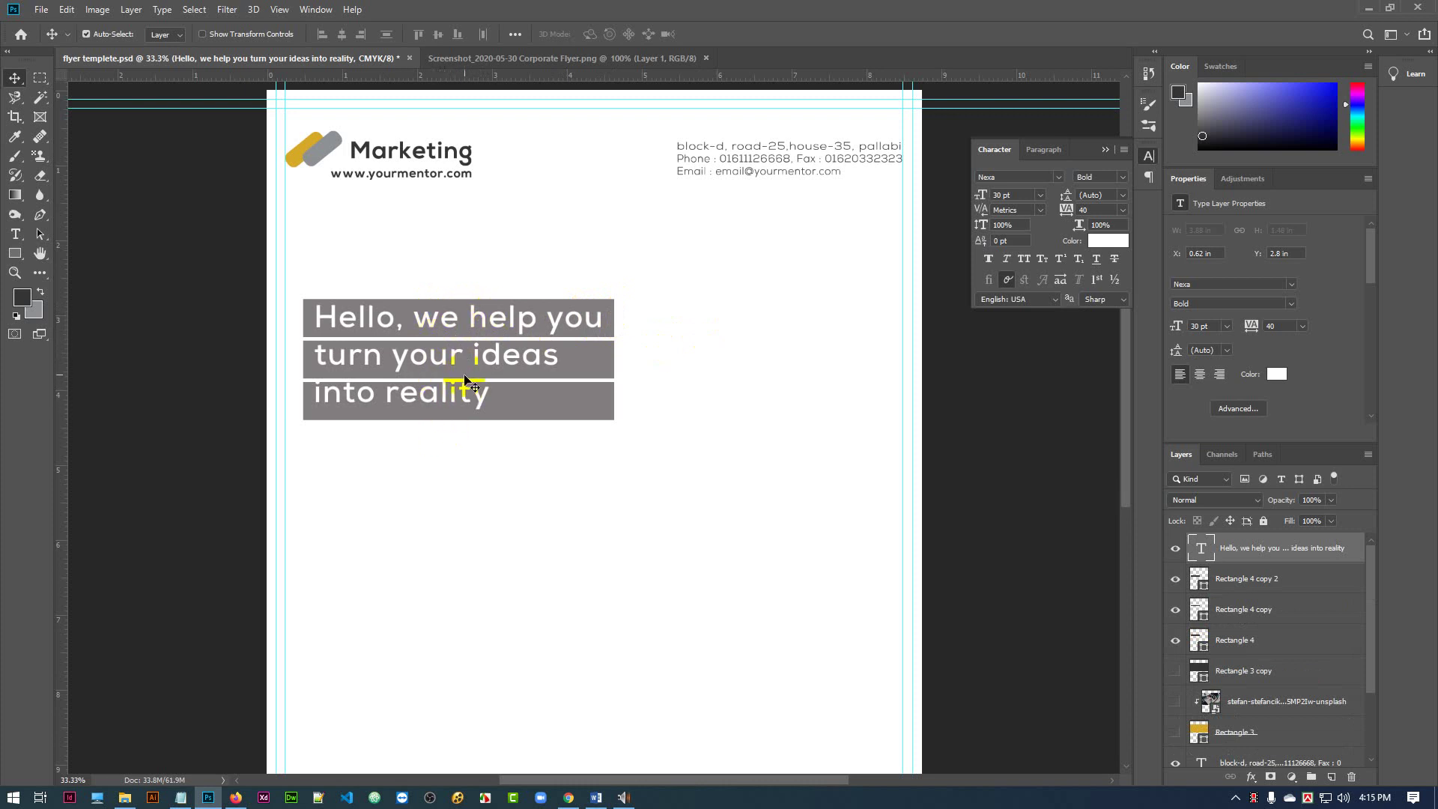
- Try a tracking of 60 on the whole headline text
double_click(1202, 550)
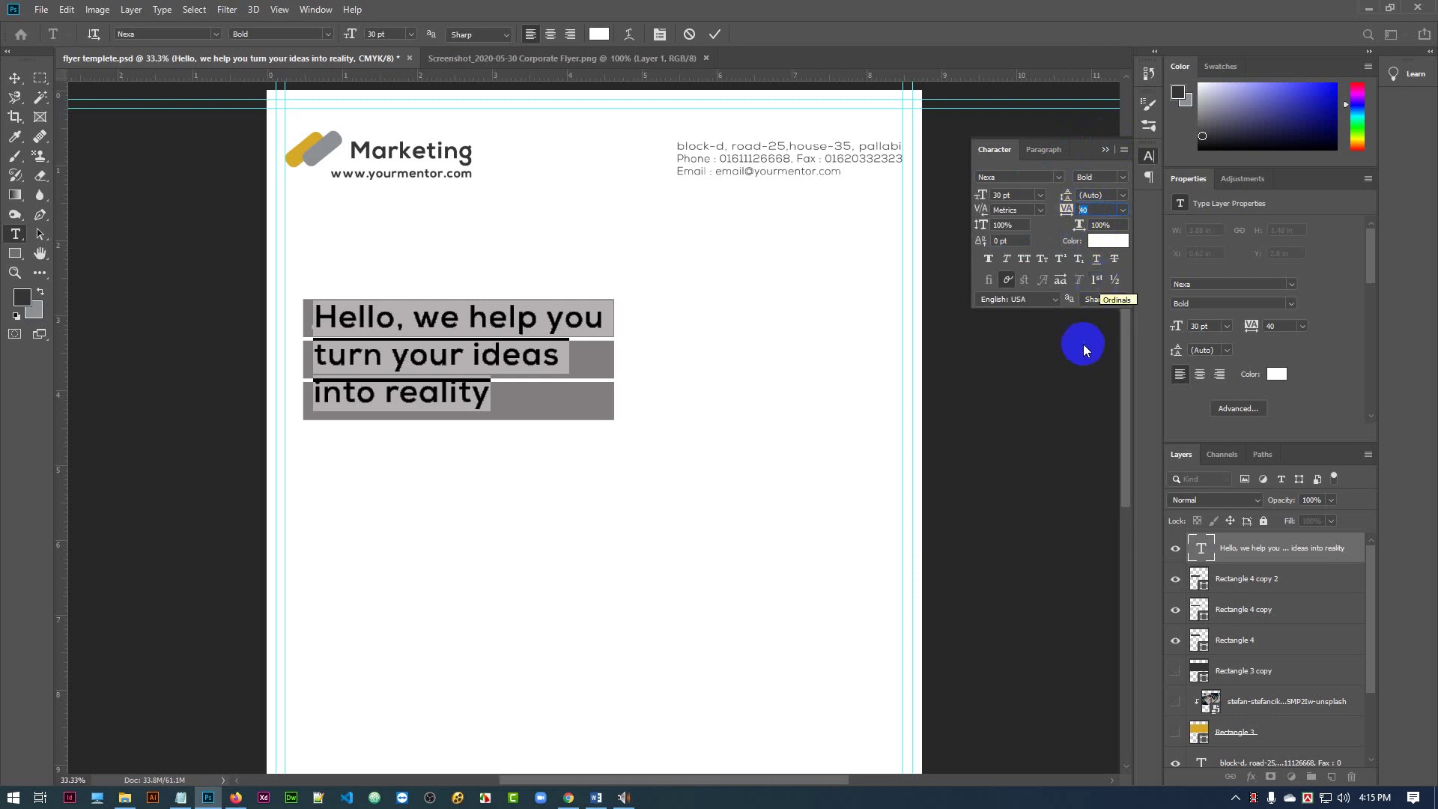
text(60)
key(Return)
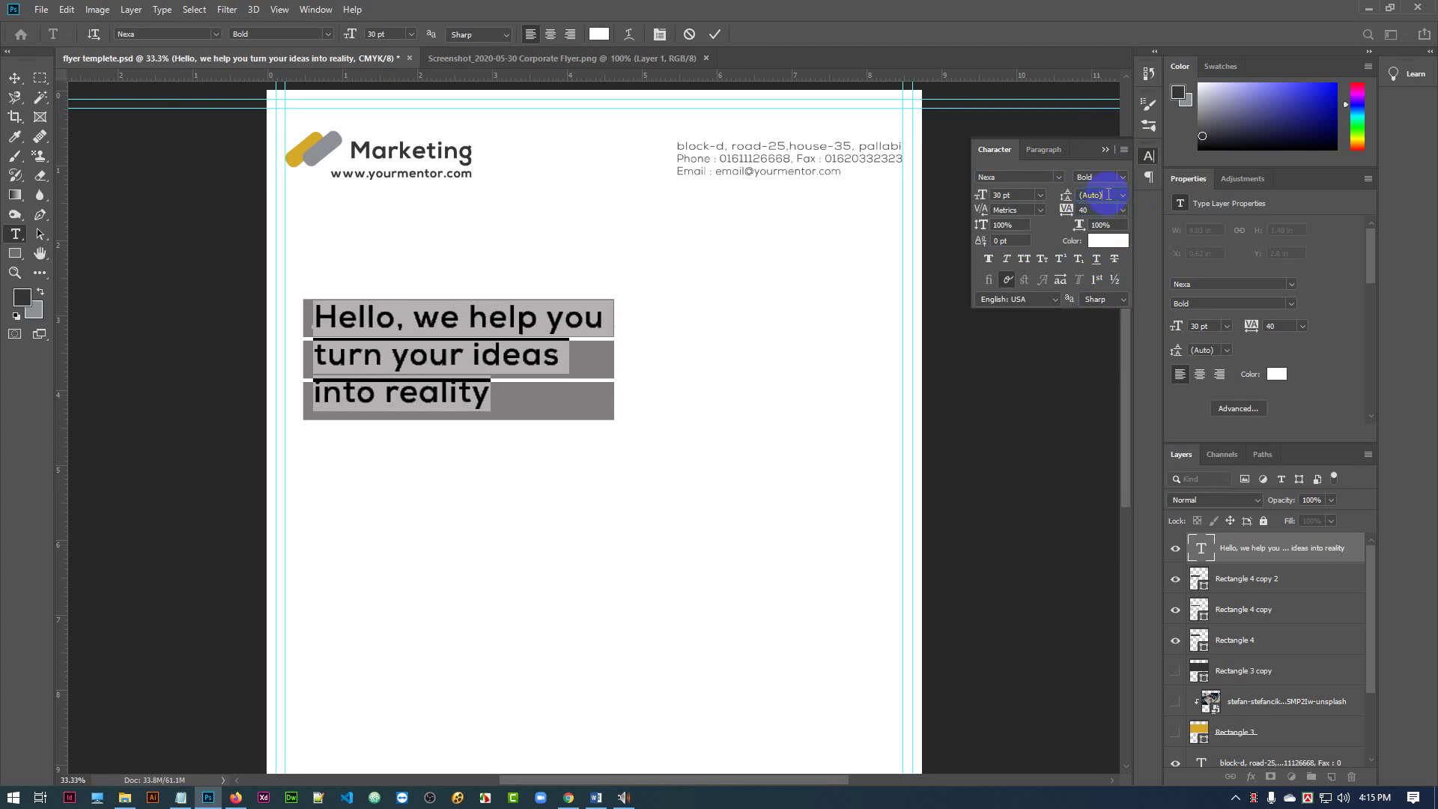
- Set the headline's leading to 40 pt so that each text line sits inside its own bar
click(1109, 194)
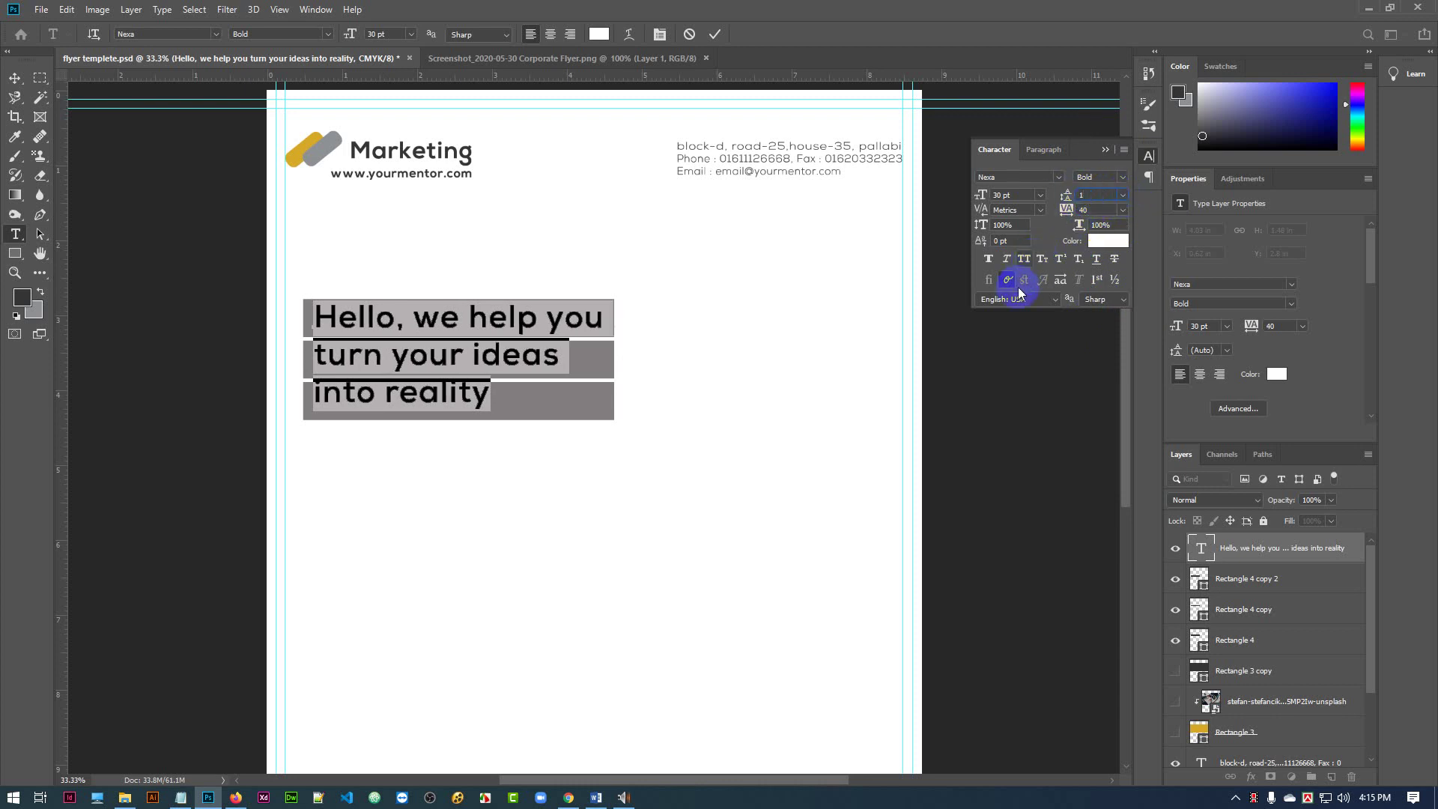
text(1)
key(BackSpace)
text(37)
key(Return)
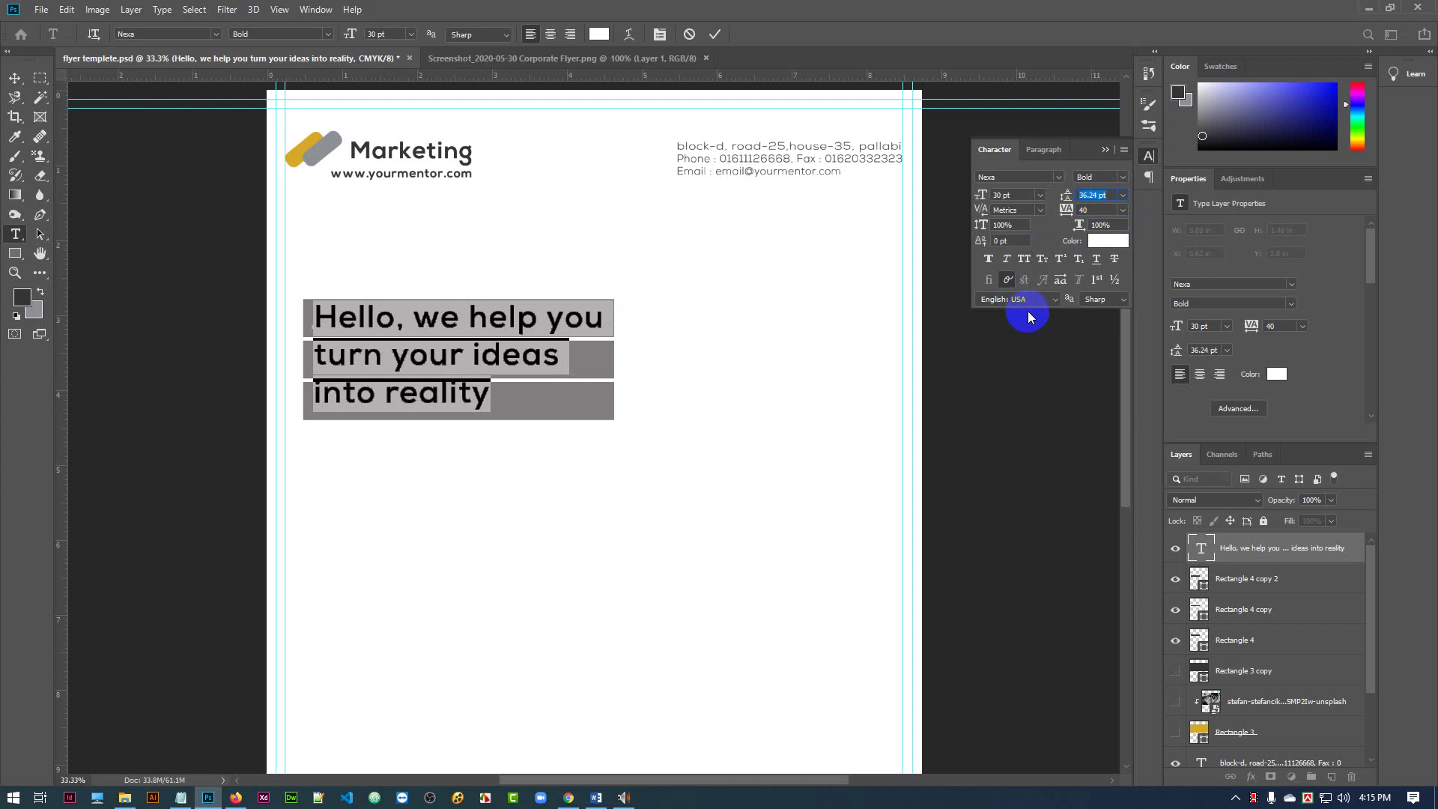
key(Up)
key(Up)
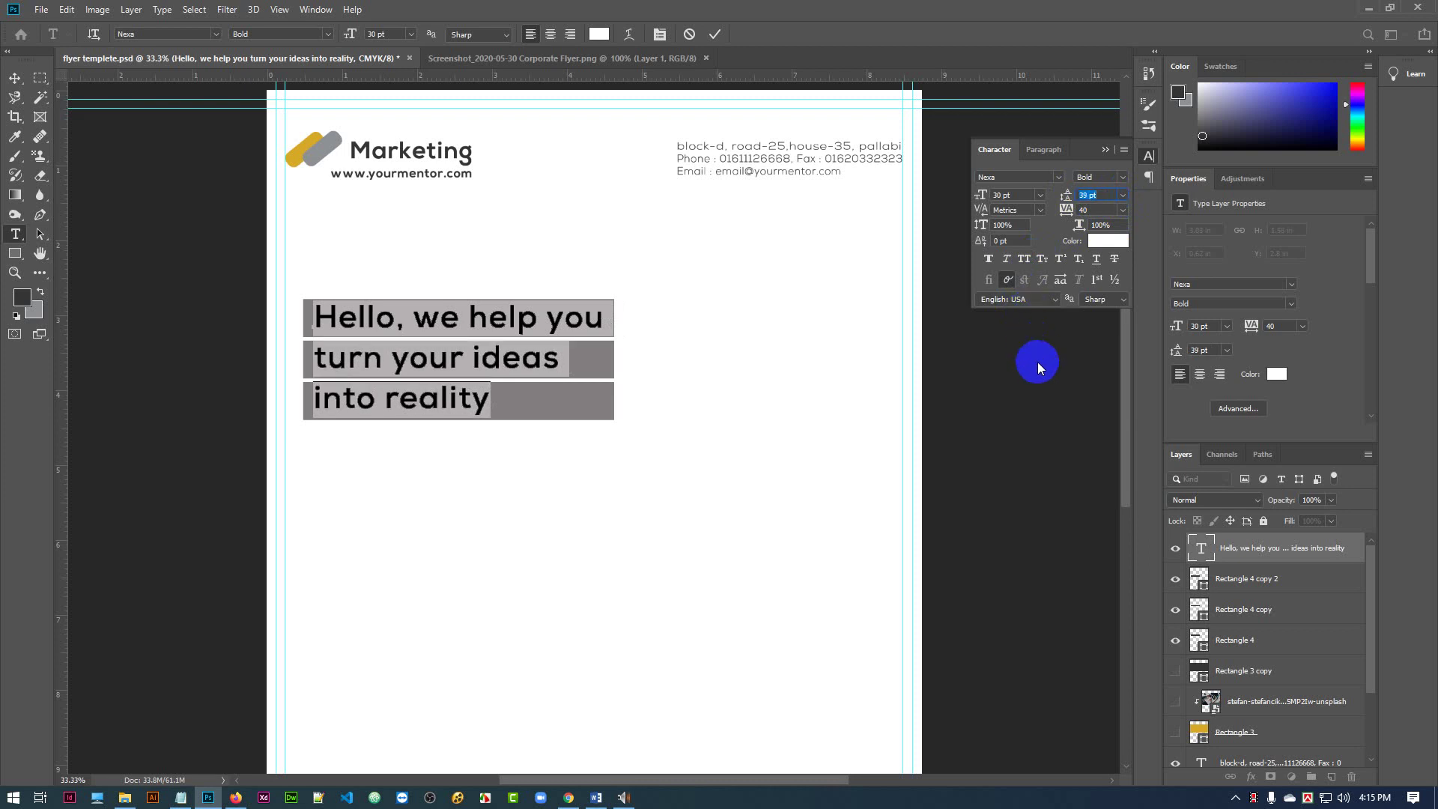
key(Up)
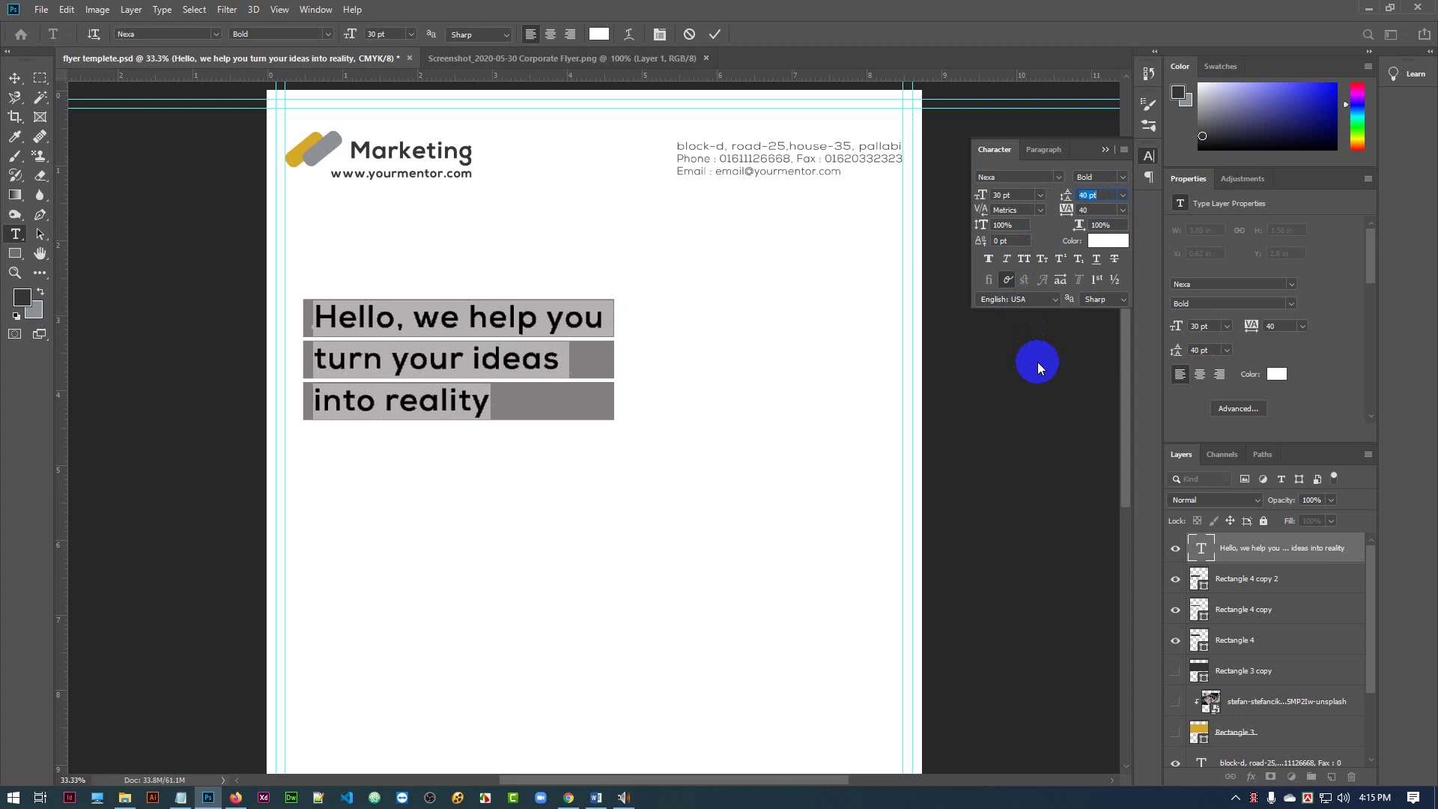
click(714, 34)
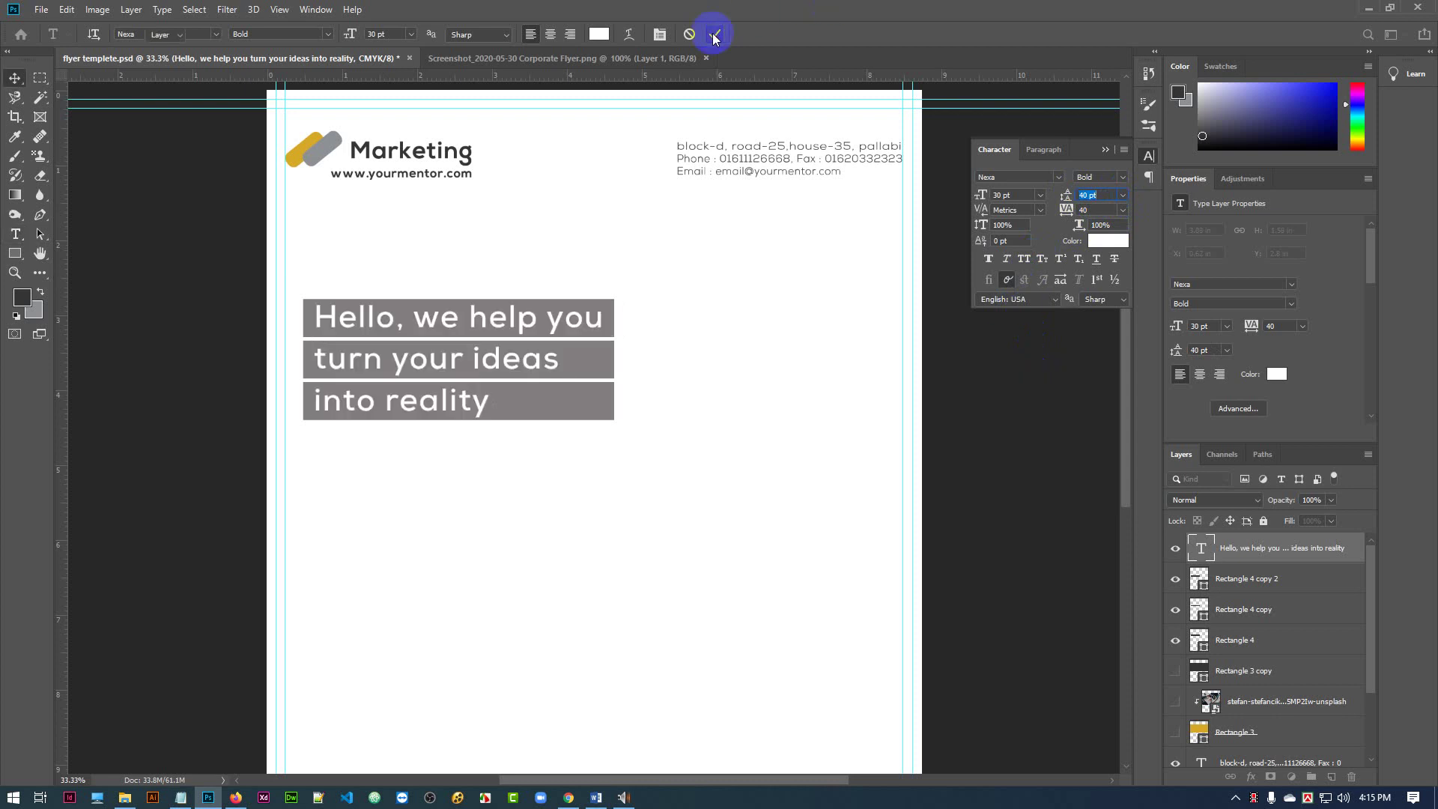
- Nudge the headline left on the bars to X 0.6 in
key(v)
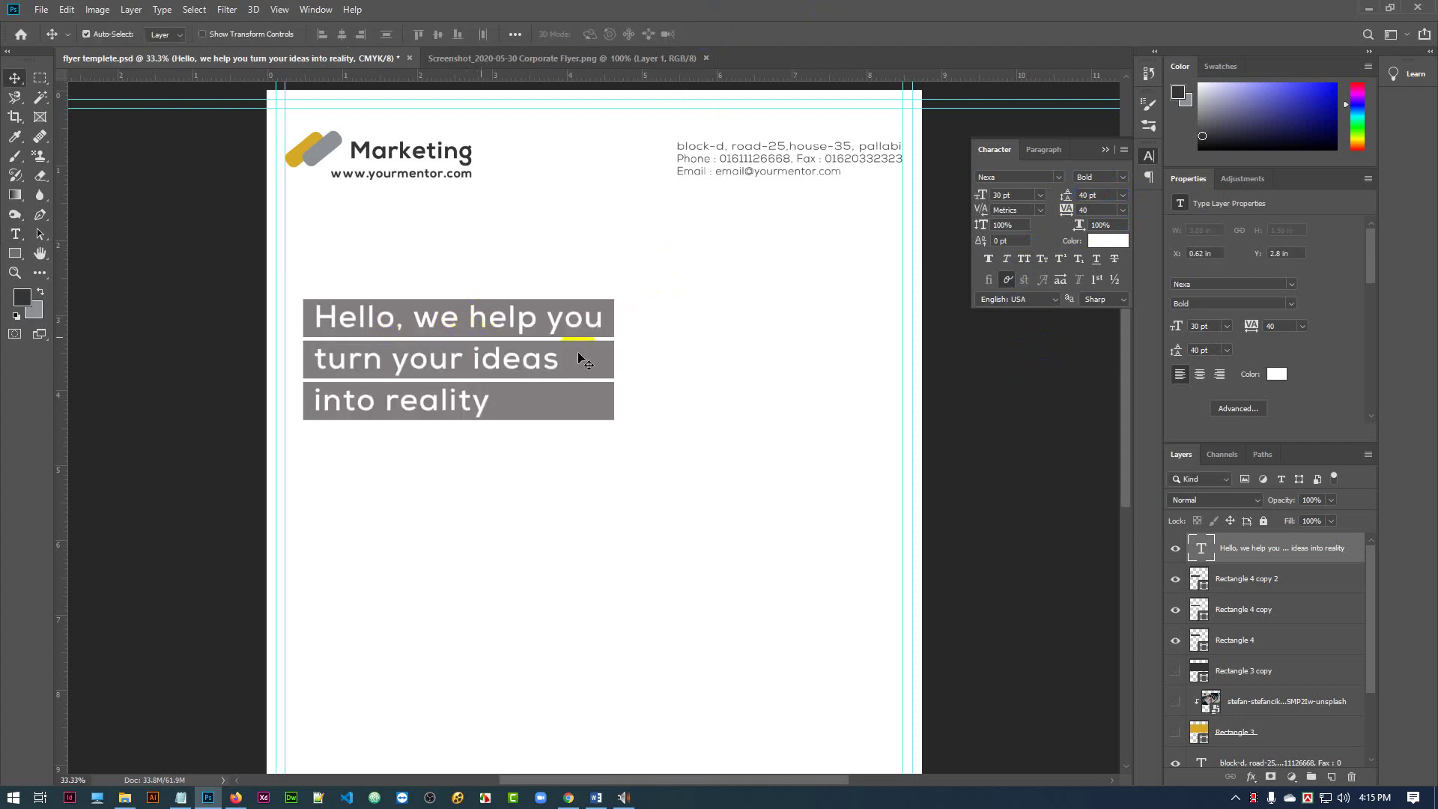
click(1064, 375)
key(Left)
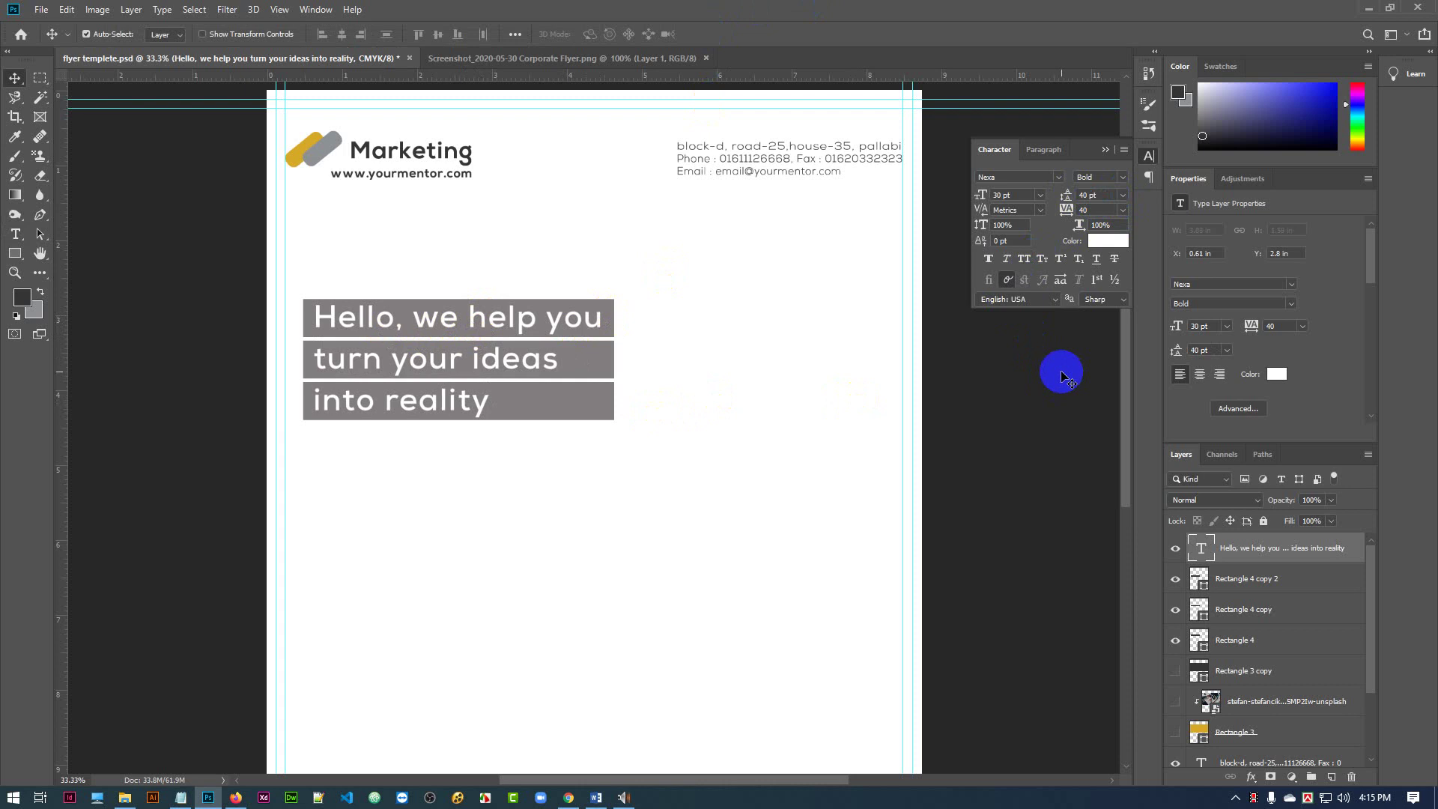
key(Left)
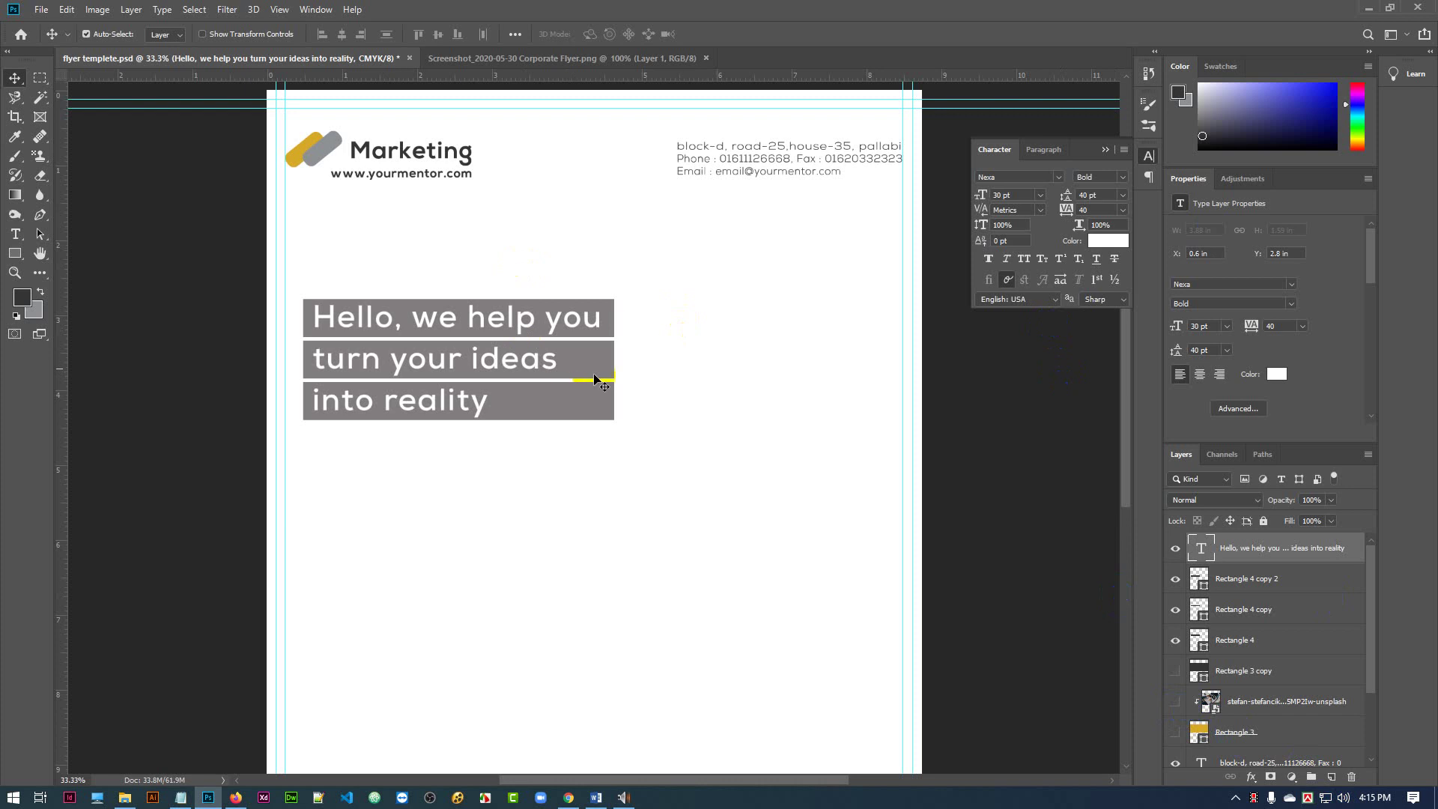
- Show the Layer 1 reference image to compare it with the headline, and hide it again
scroll(1179, 704, down, 1)
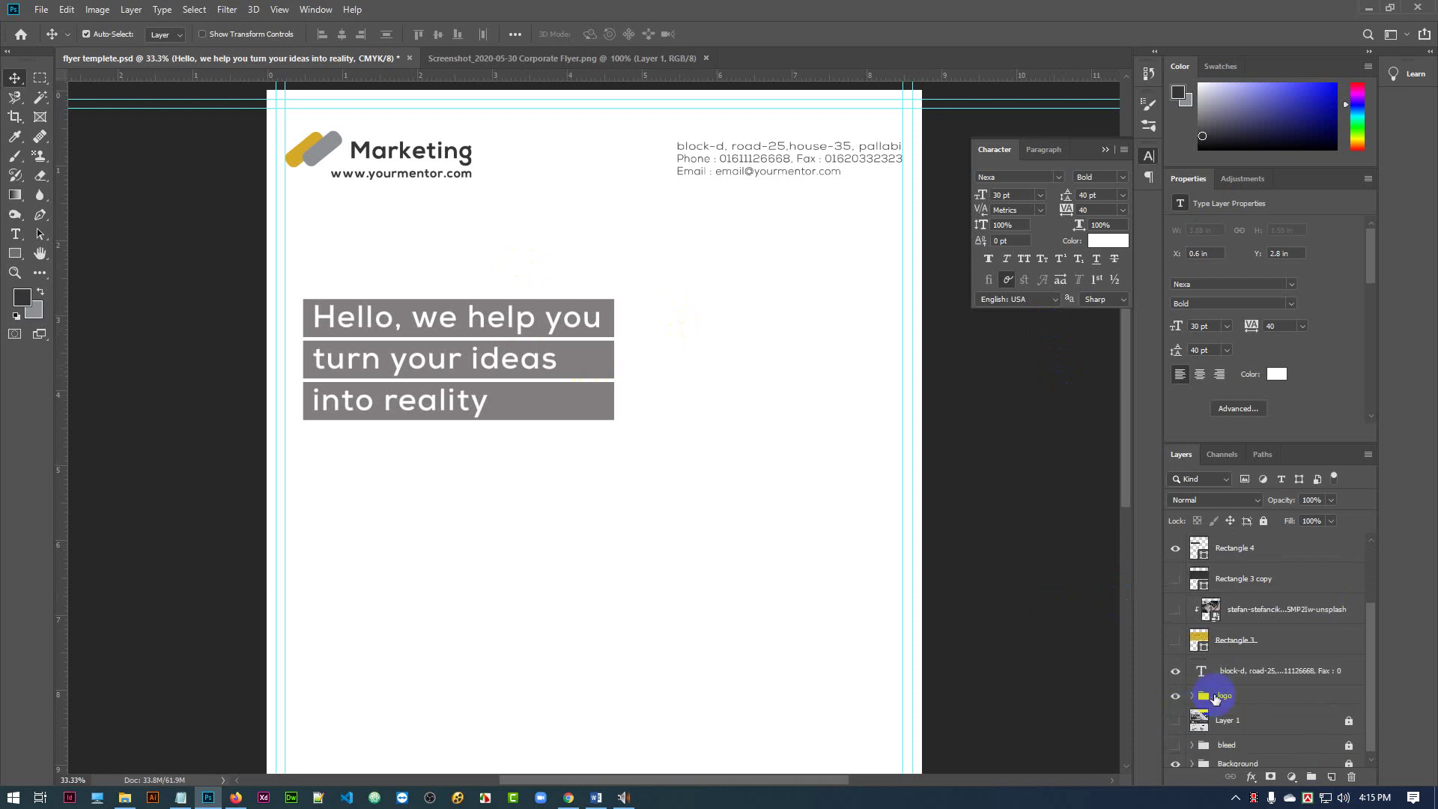
click(1174, 722)
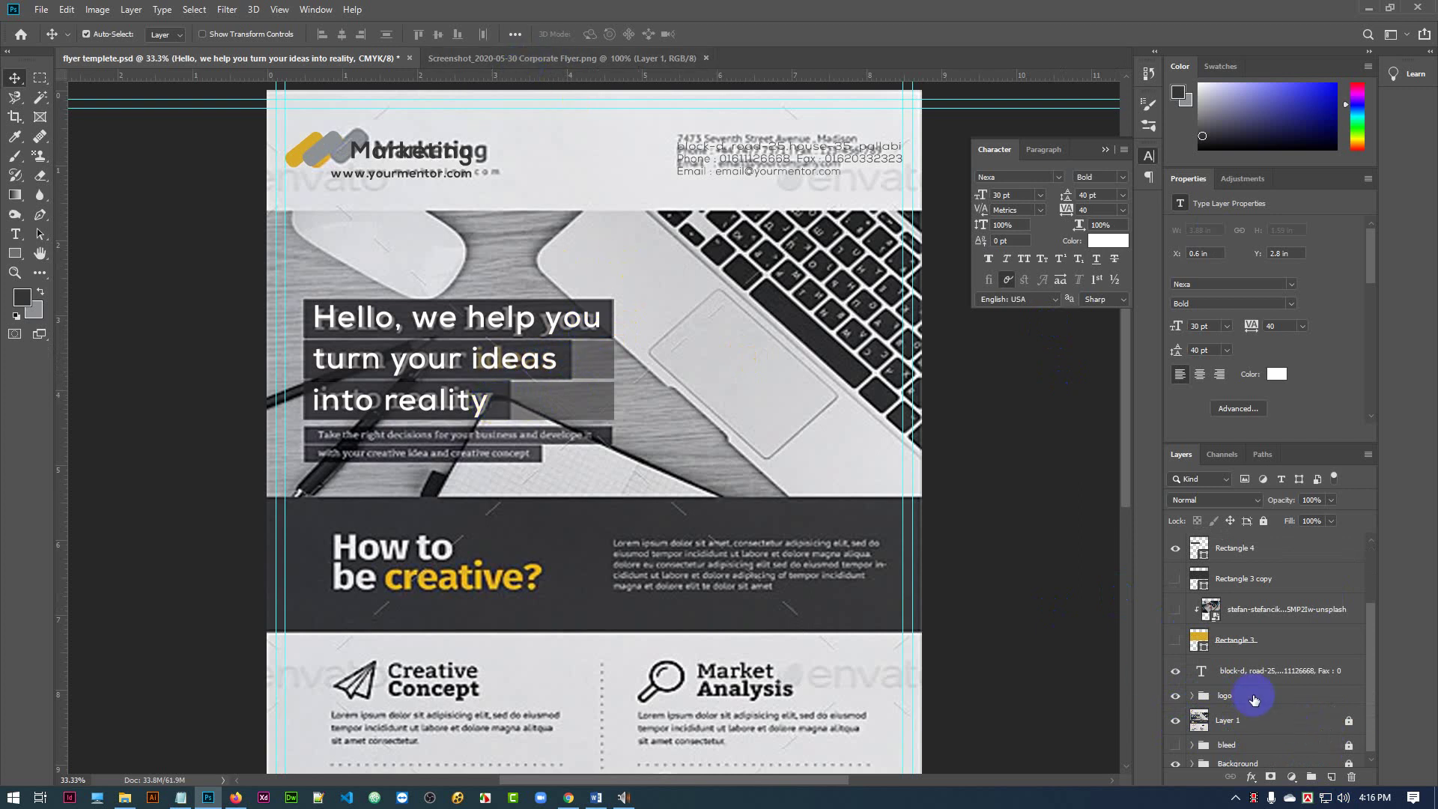
scroll(1254, 685, down, 1)
click(1176, 717)
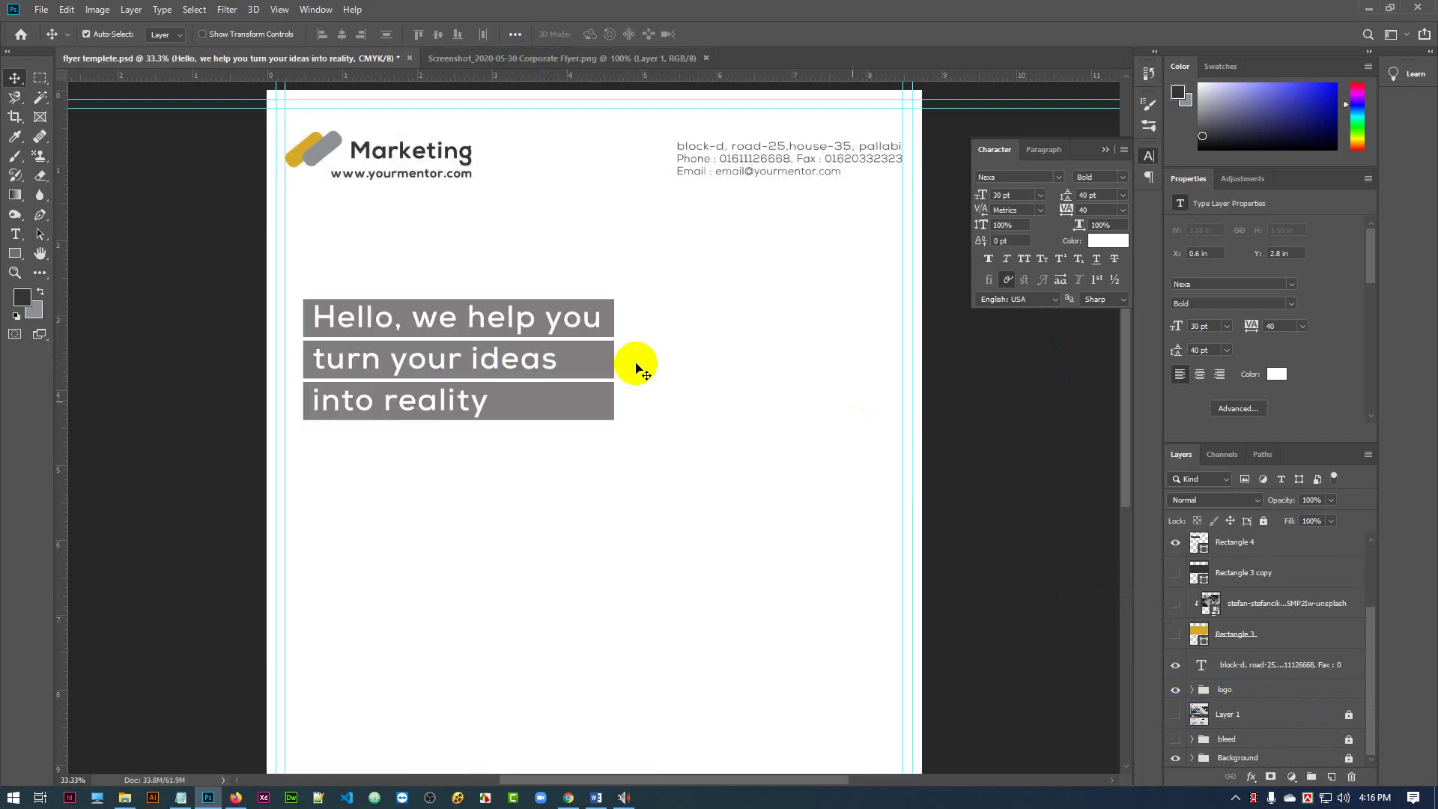
click(604, 385)
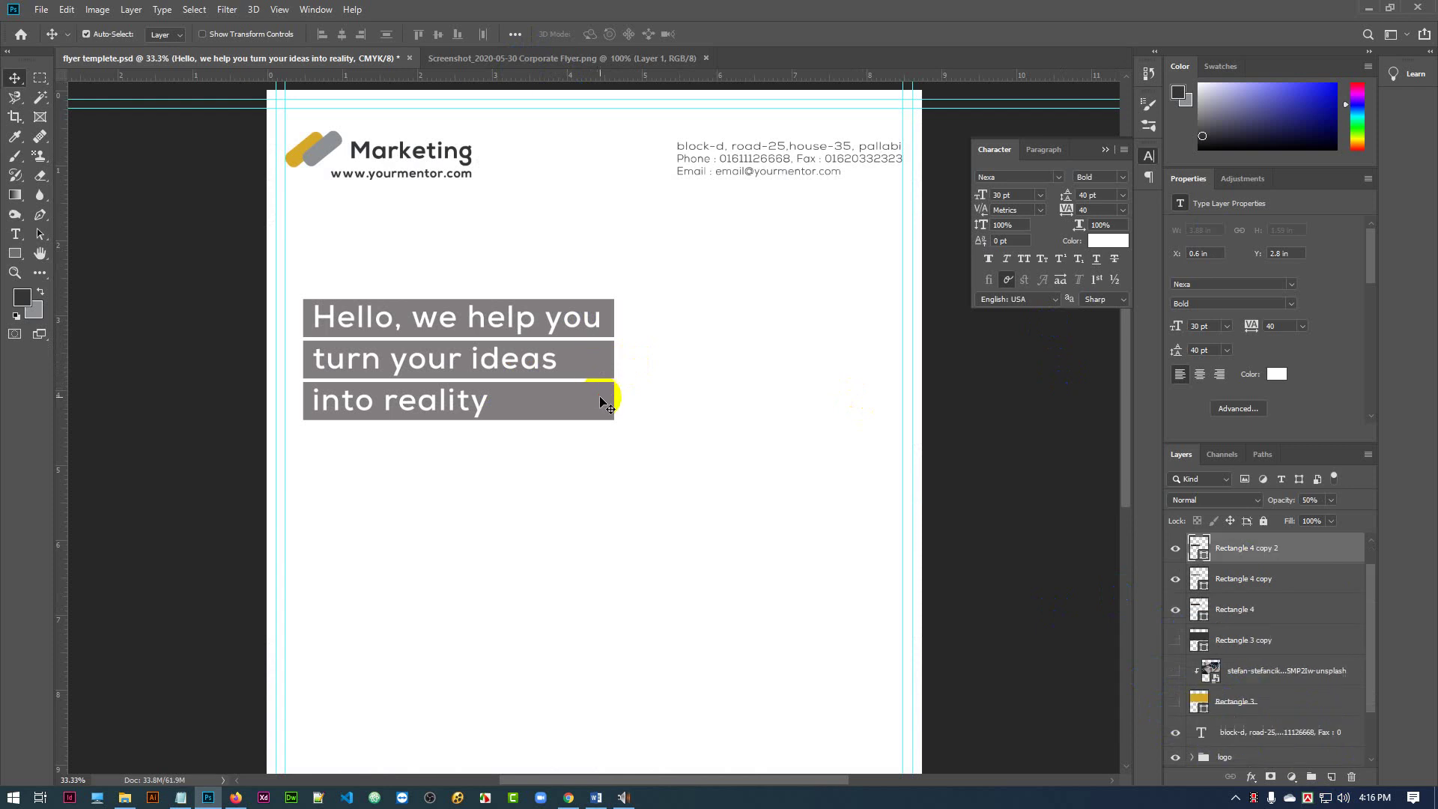
click(1007, 455)
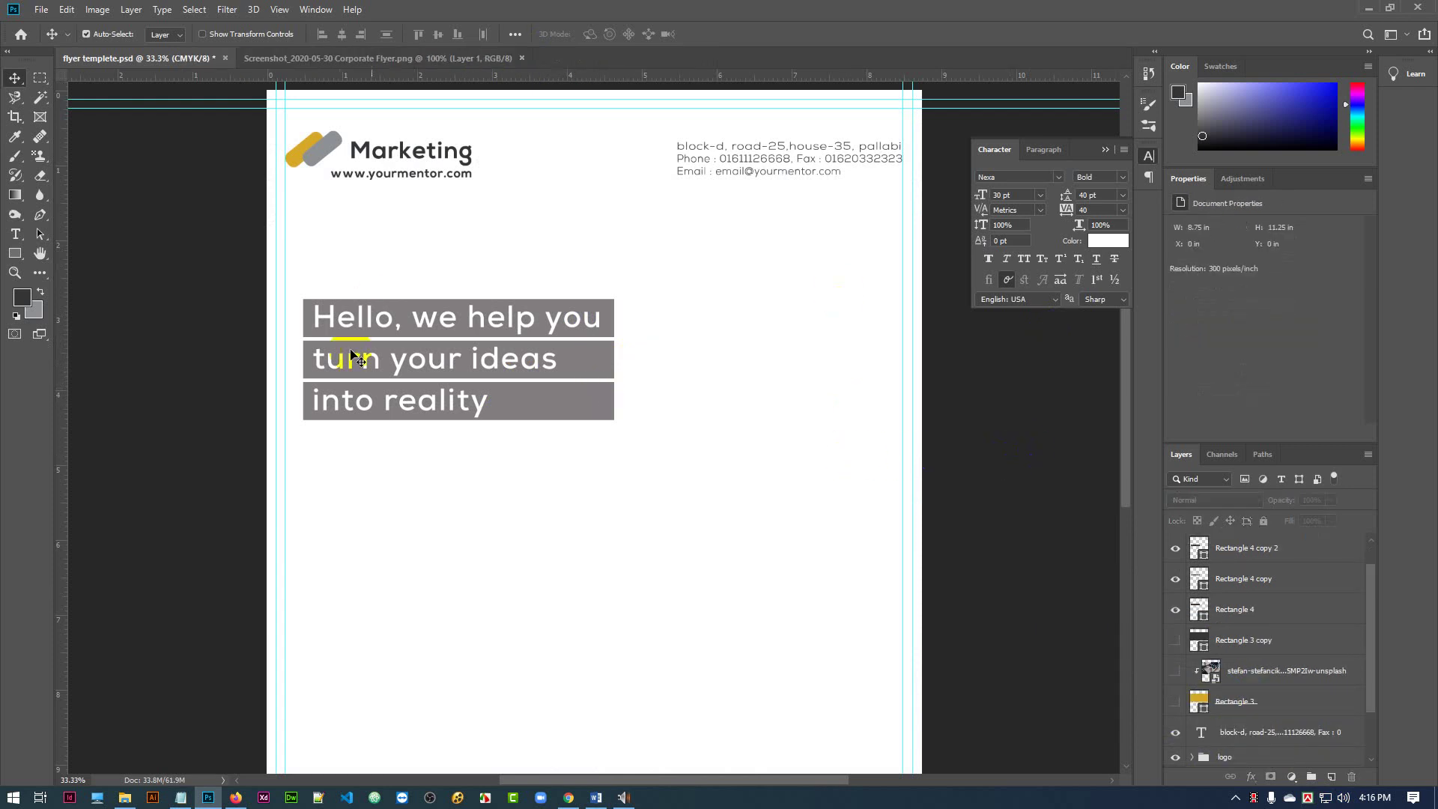
click(589, 412)
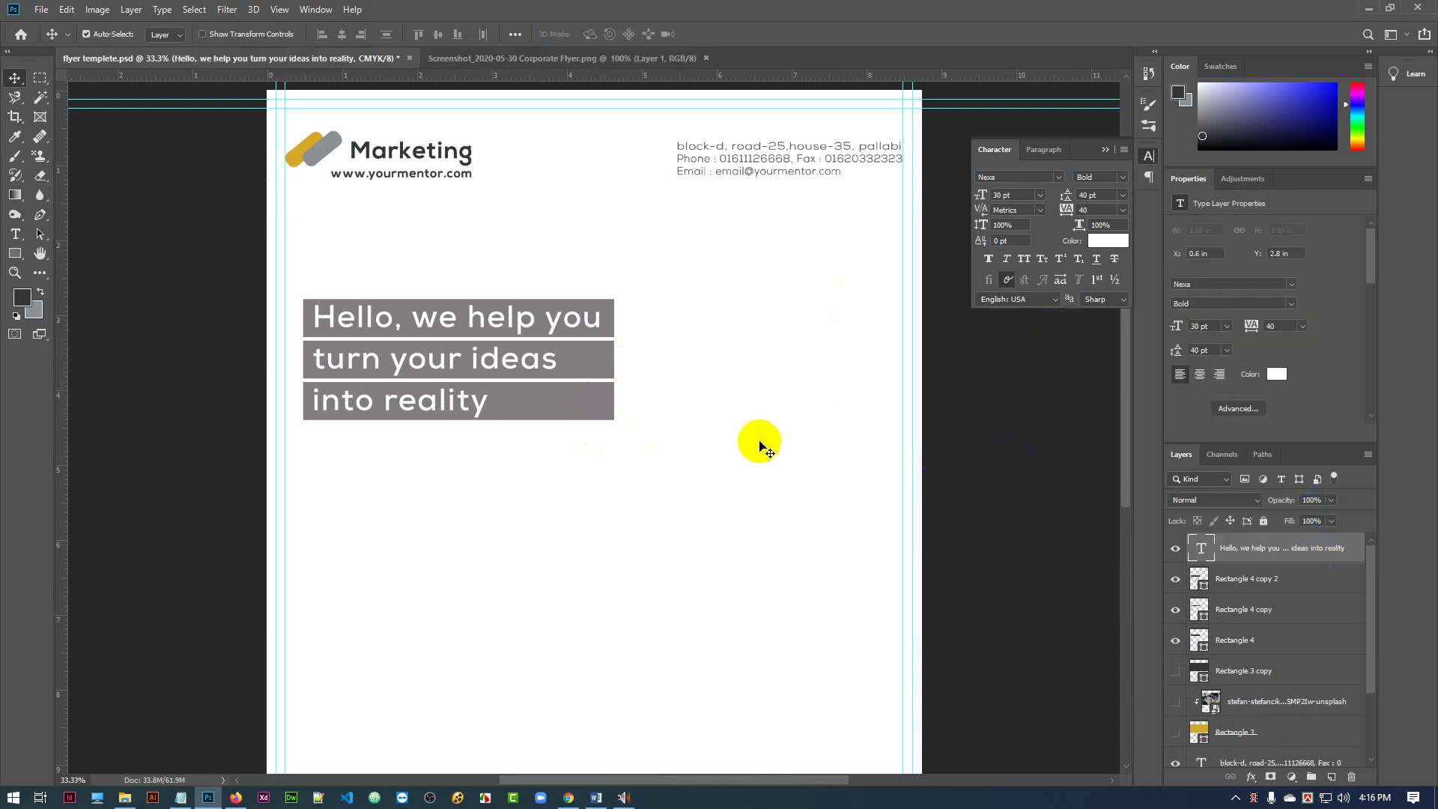
key(ctrl)
click(1018, 477)
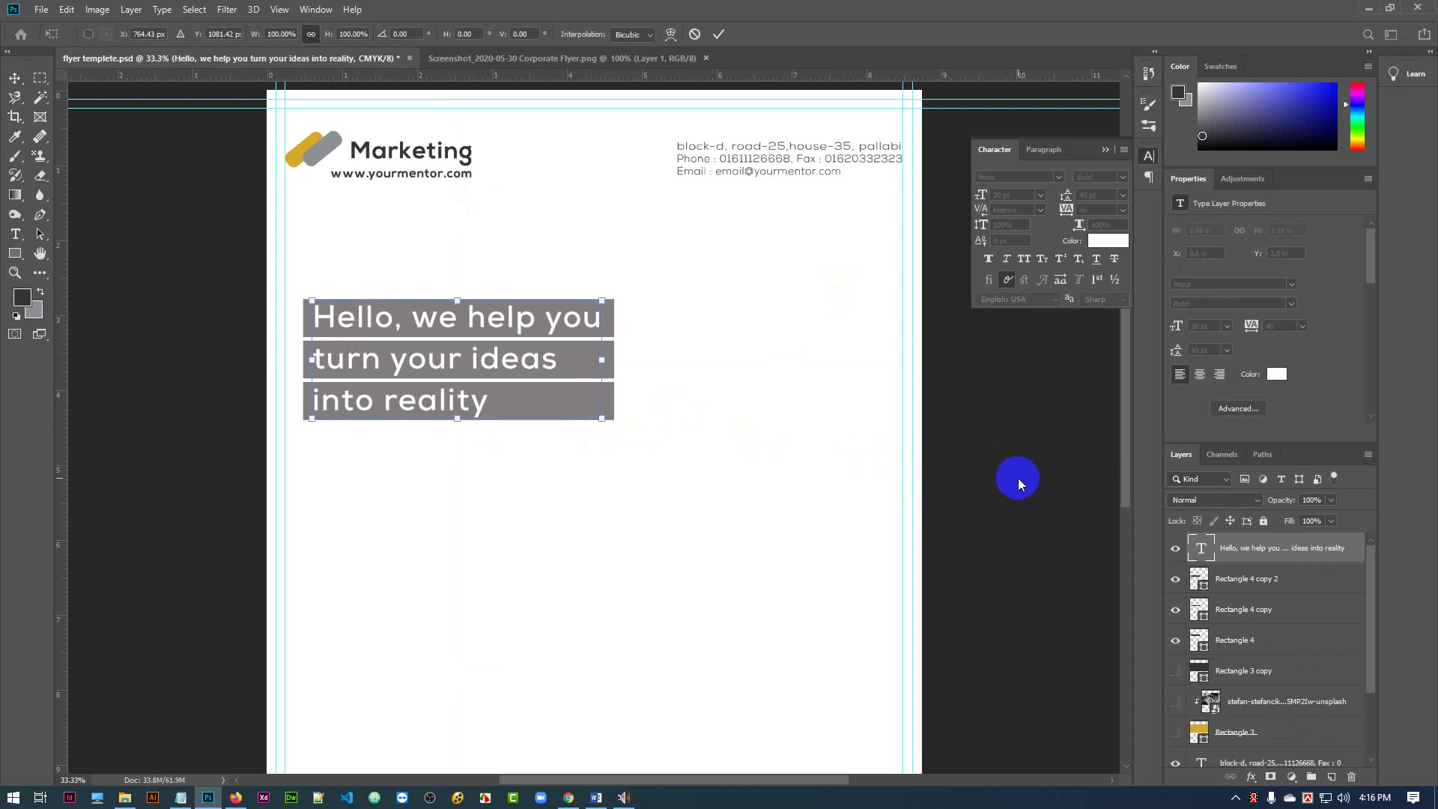
- Narrow the third headline bar from its right side to about 63% width so it ends just past "into reality"
click(603, 408)
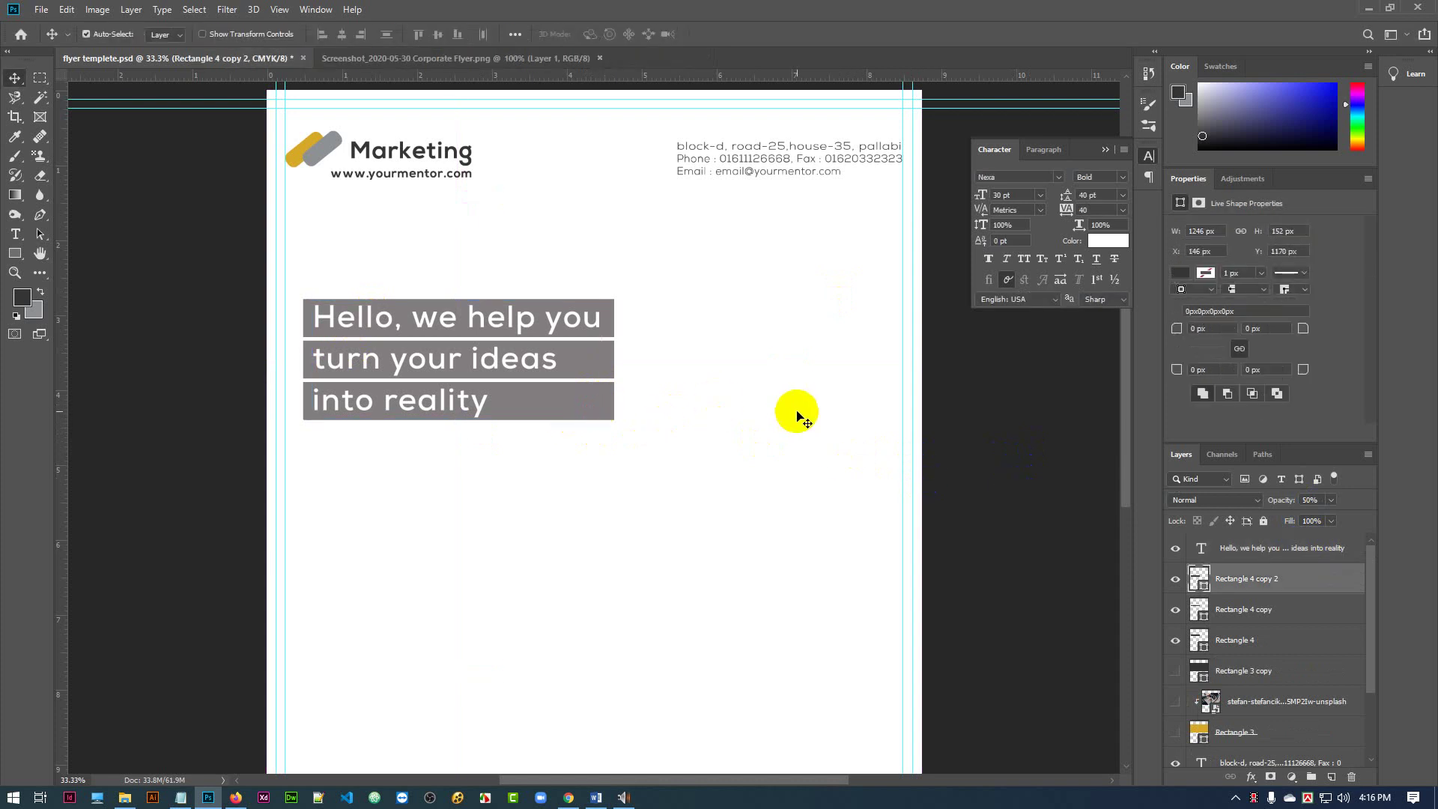
key(ctrl+t)
drag(614, 401, 500, 402)
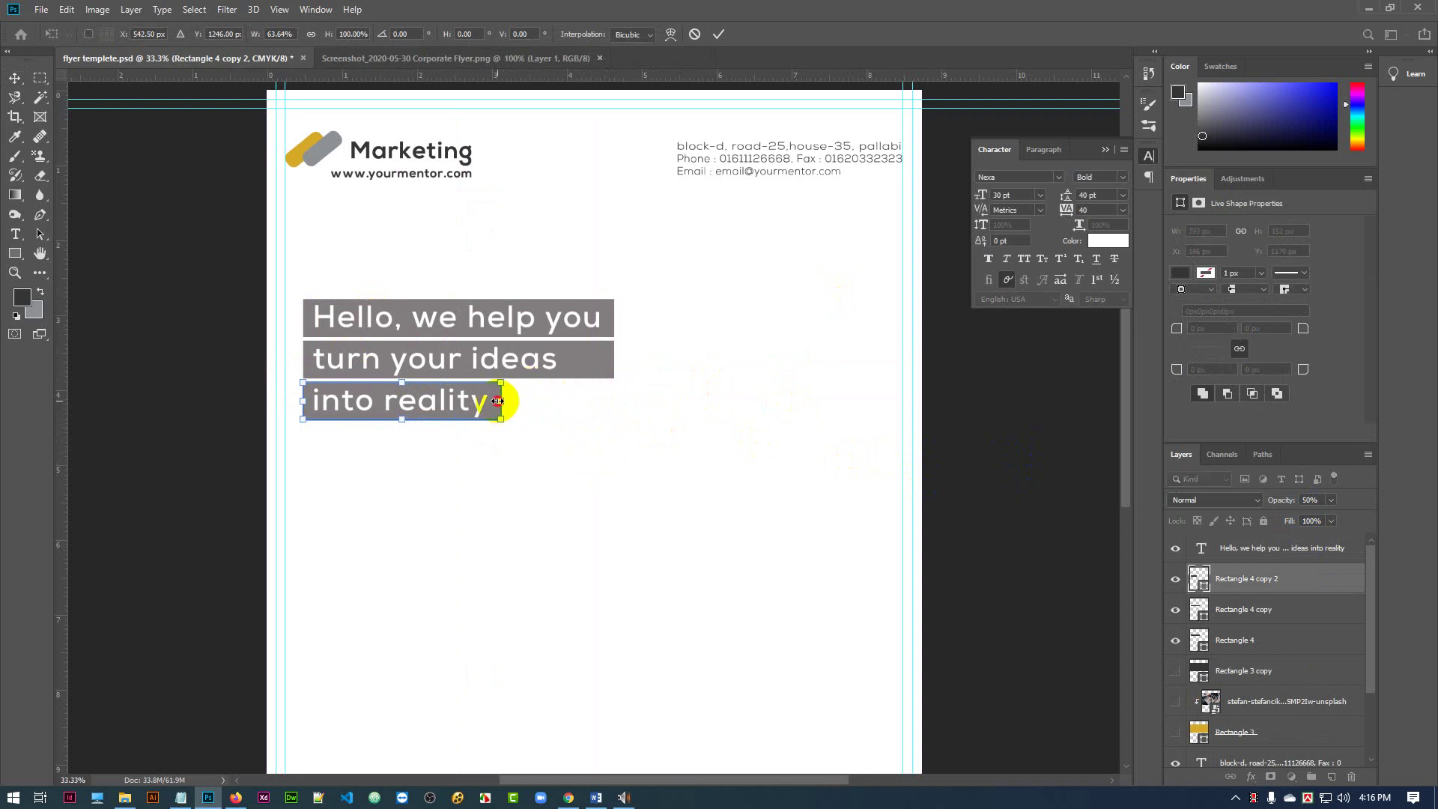
click(718, 33)
- Narrow the second headline bar from its right side to about 84% width so it ends just past "turn your ideas"
click(604, 375)
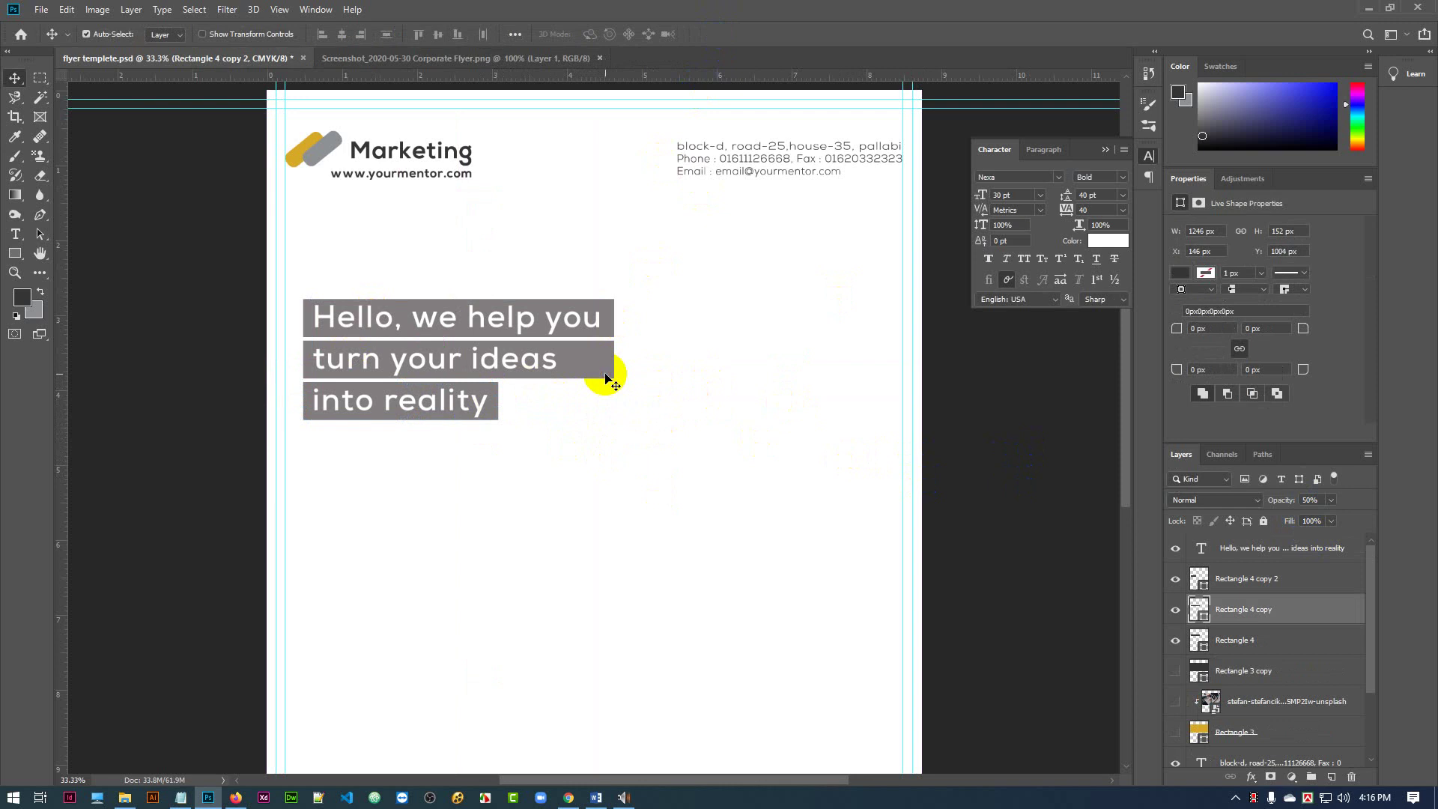
key(ctrl+t)
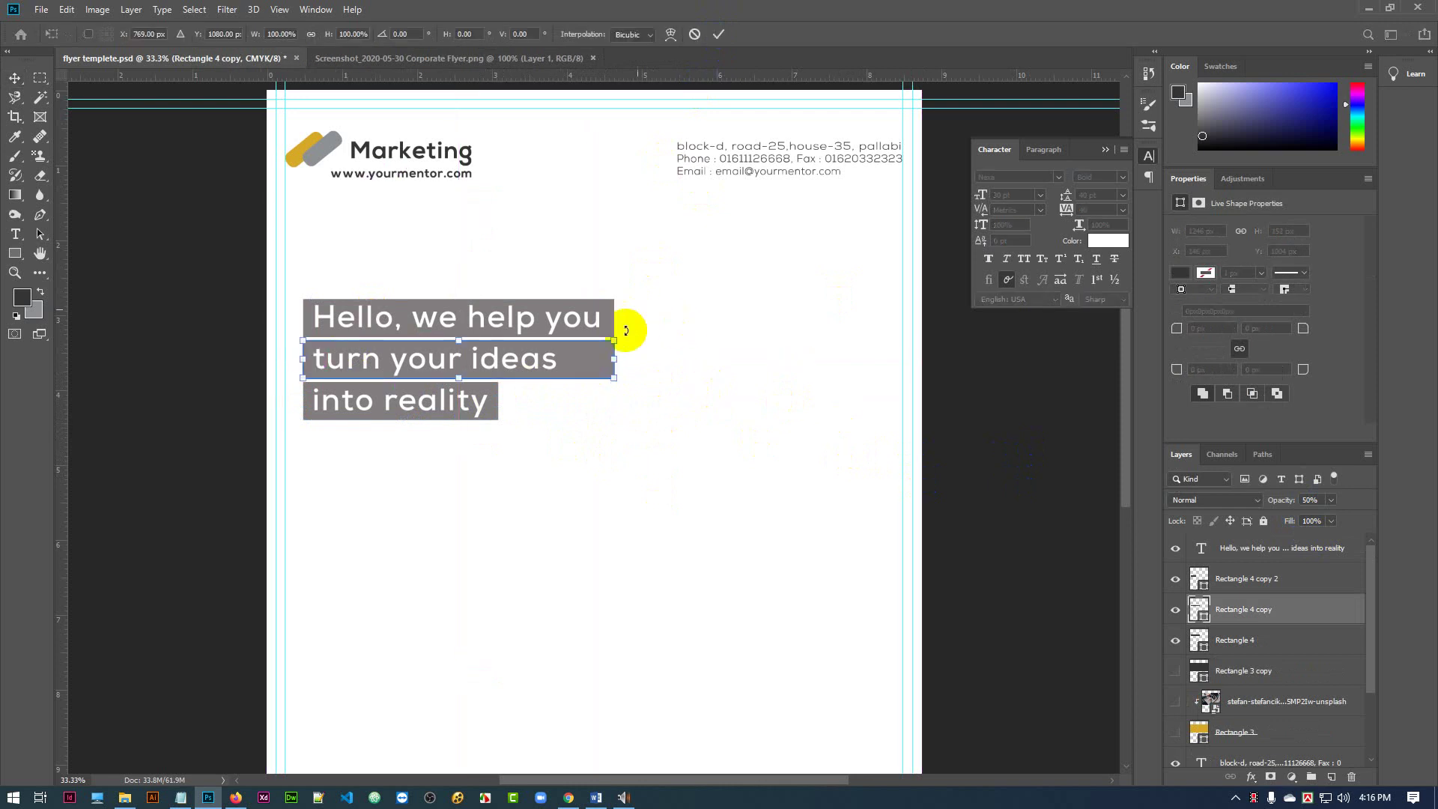
drag(614, 358, 569, 358)
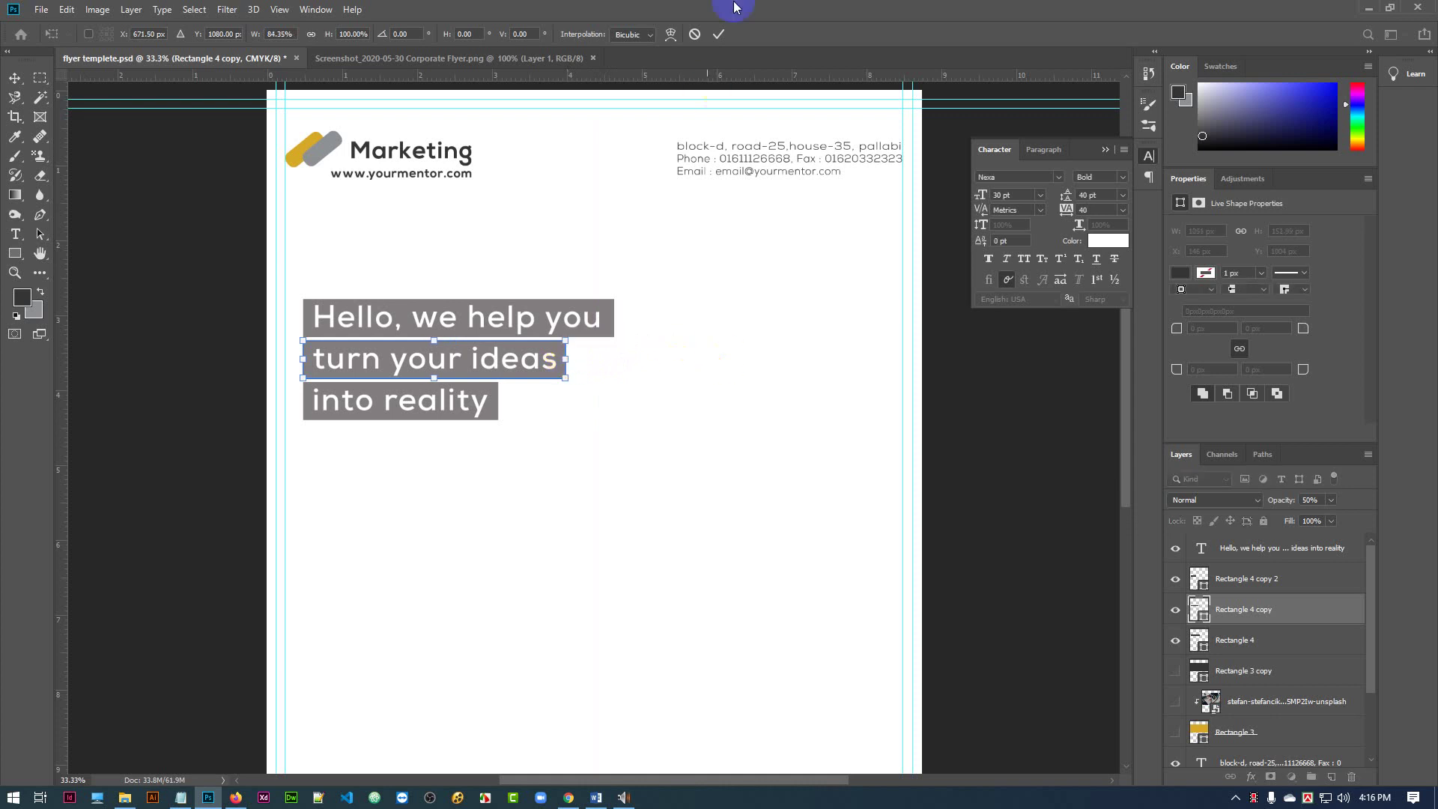
click(718, 34)
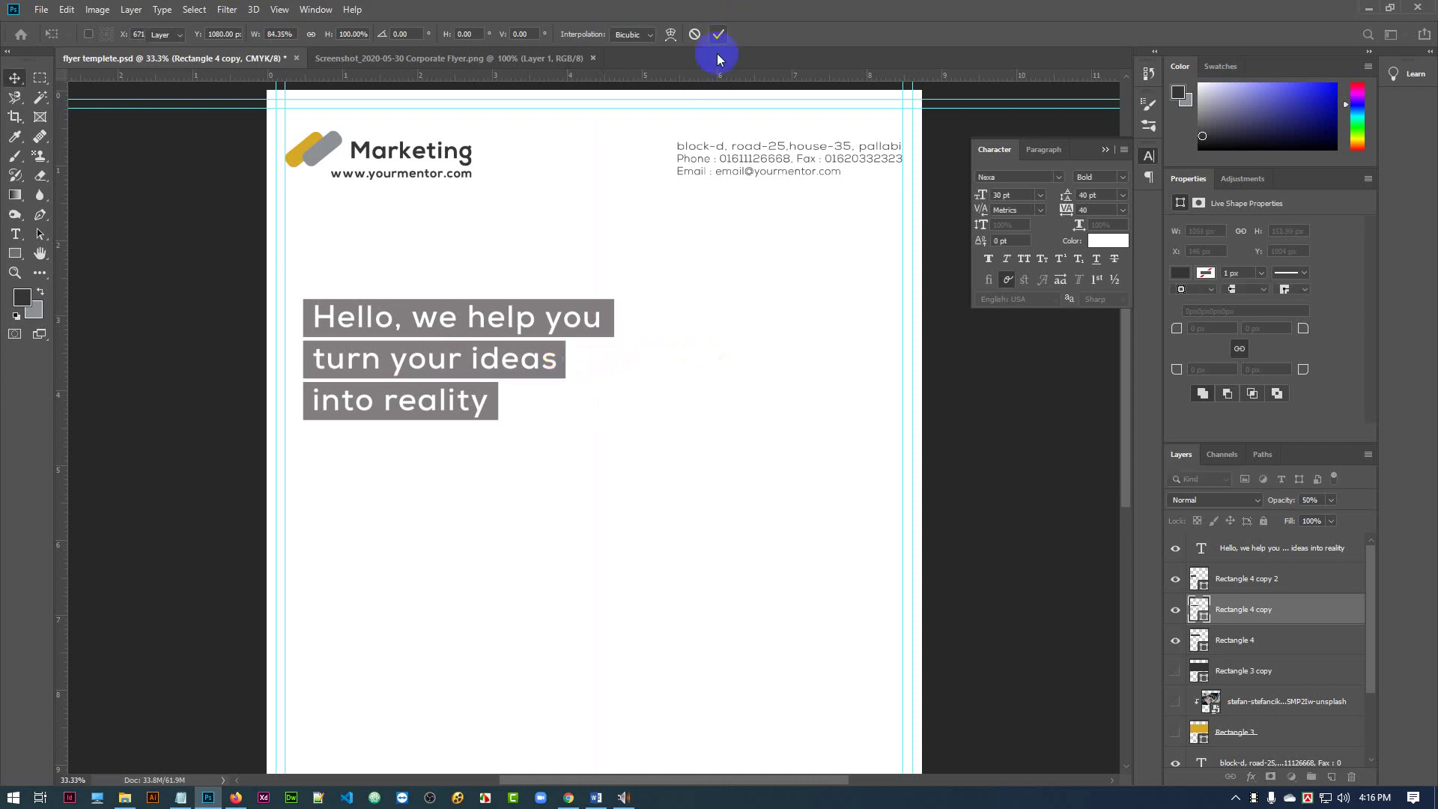
- Trim the right end of the first headline bar to about 1231 px wide and save the document
click(608, 307)
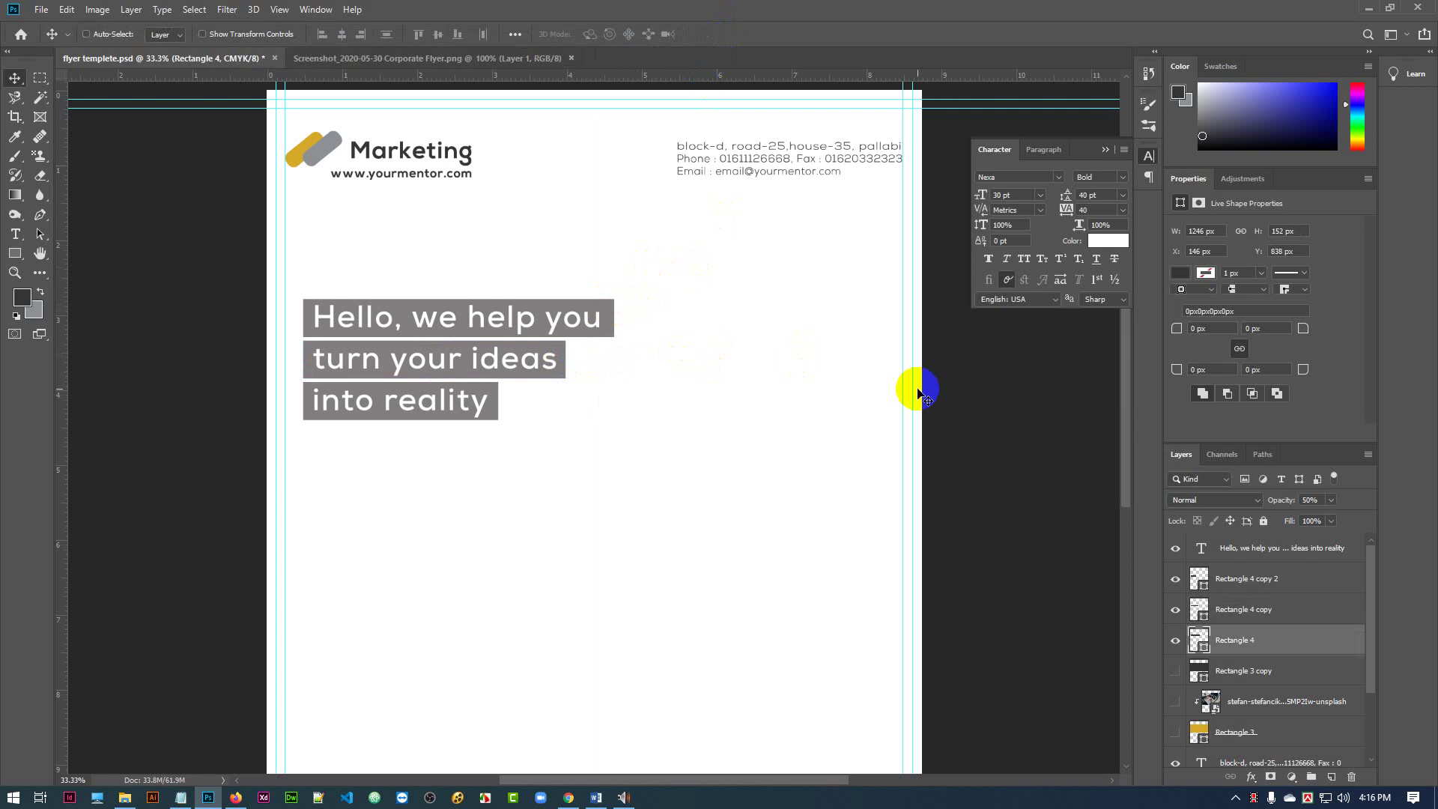
key(ctrl+t)
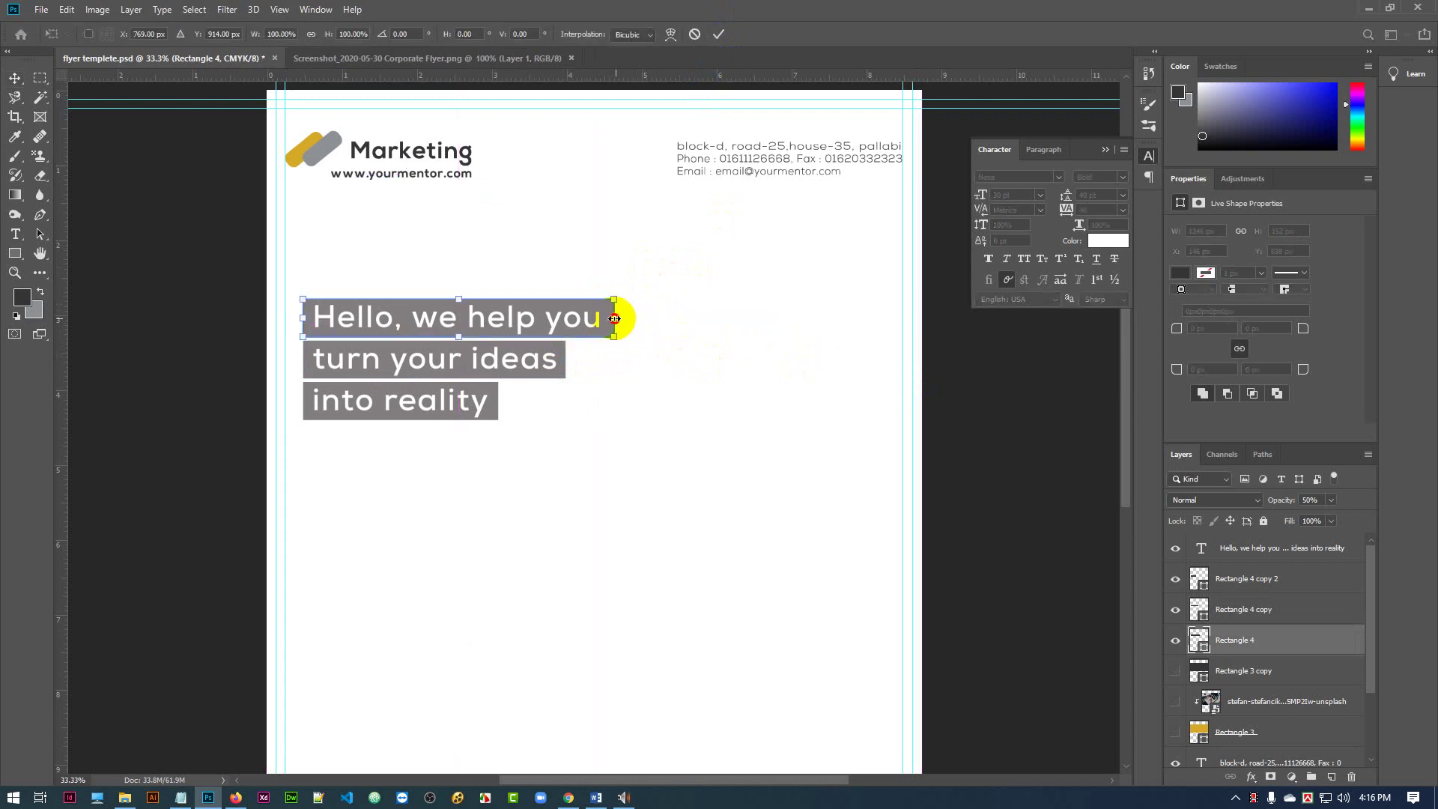
drag(614, 319, 611, 319)
click(718, 34)
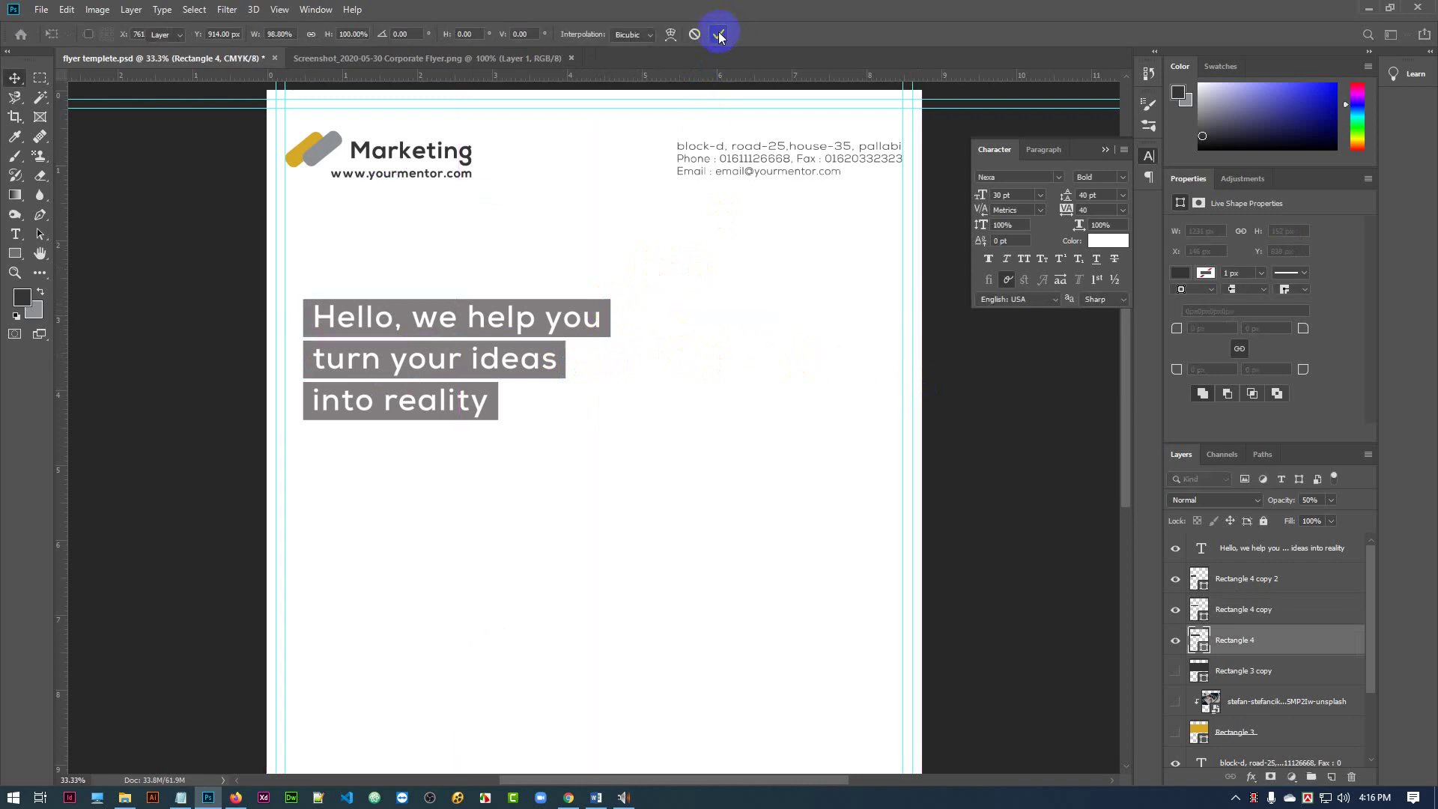
key(ctrl+s)
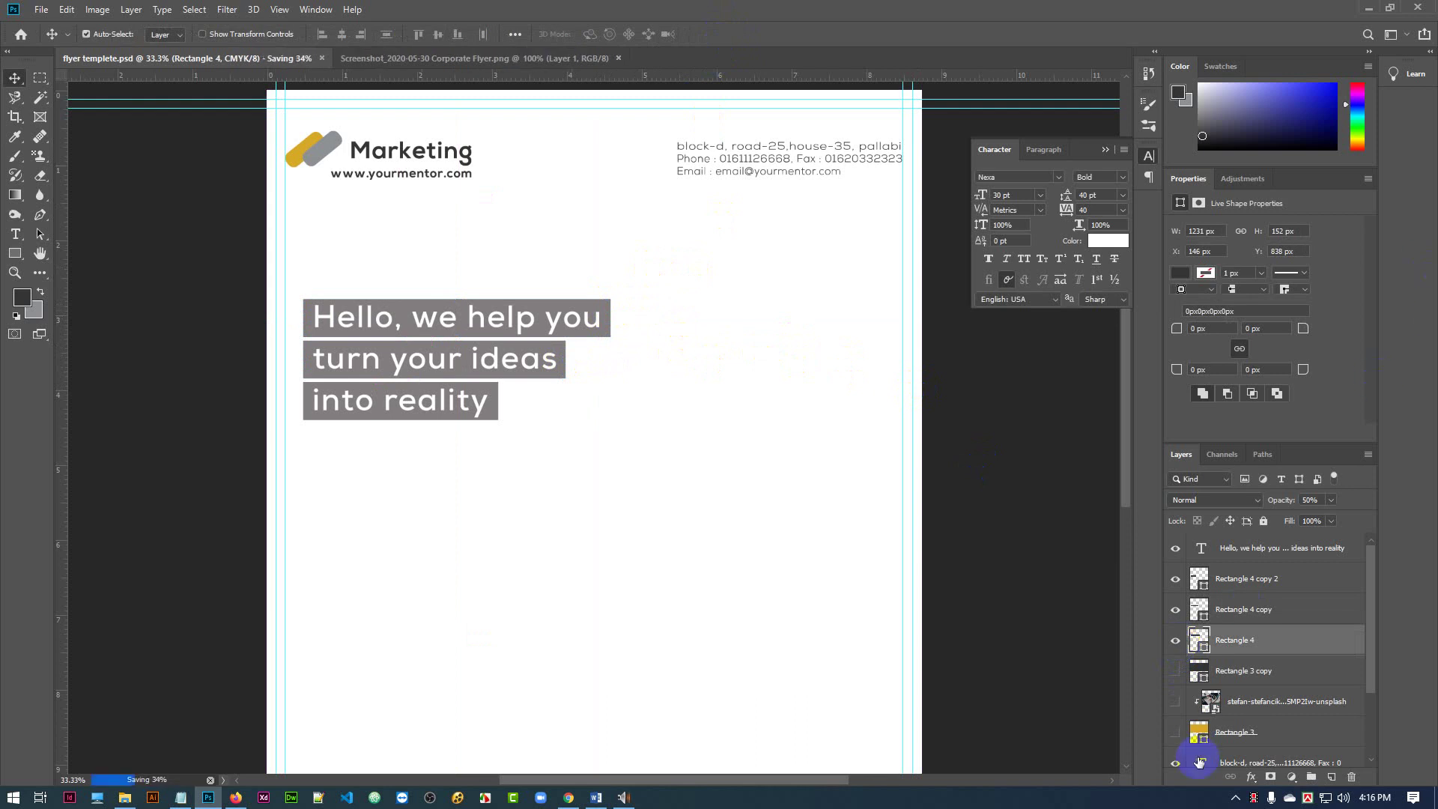
- Show the Layer 1 reference image to compare it with the shortened headline bars
scroll(1231, 676, down, 3)
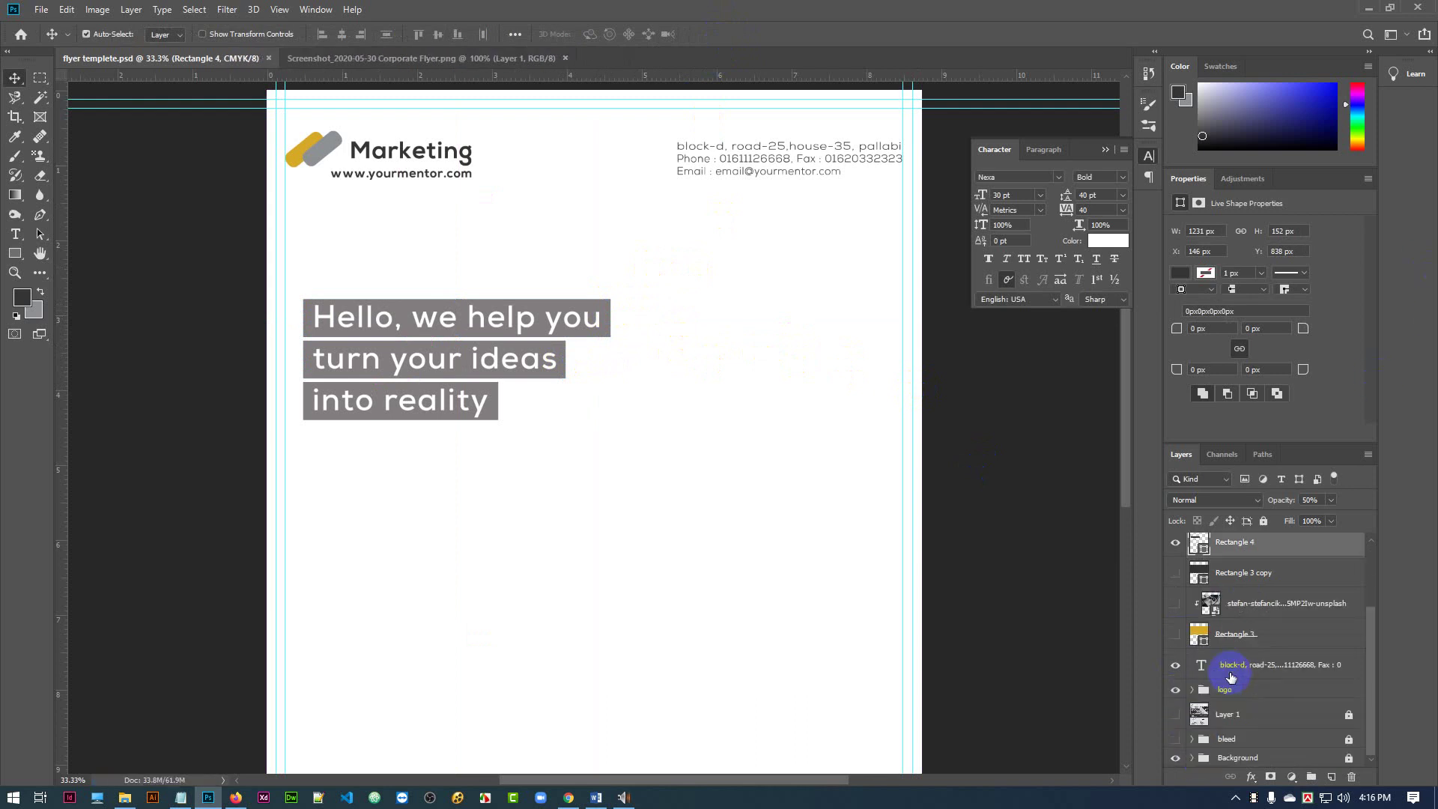
click(1174, 715)
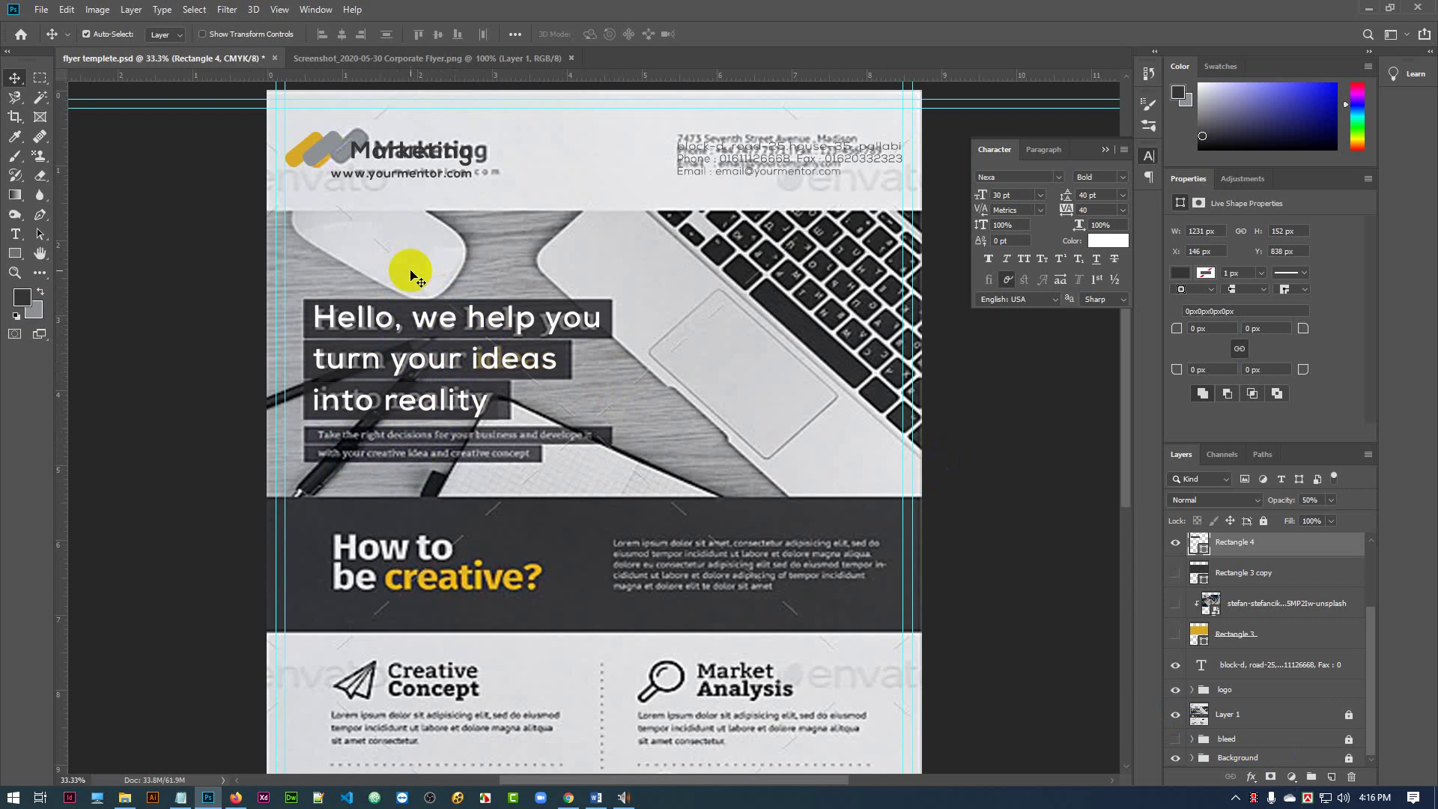
click(844, 380)
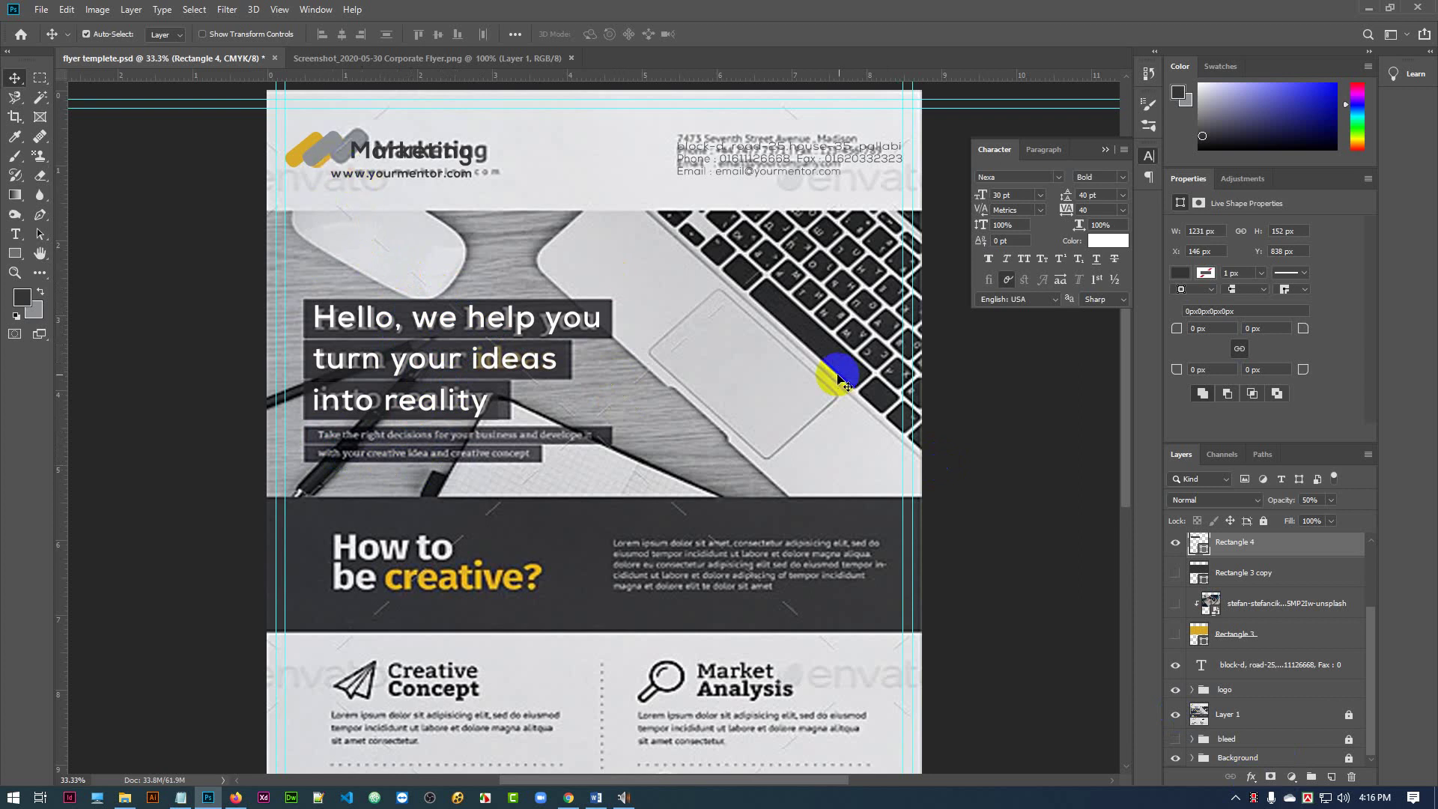
click(1201, 394)
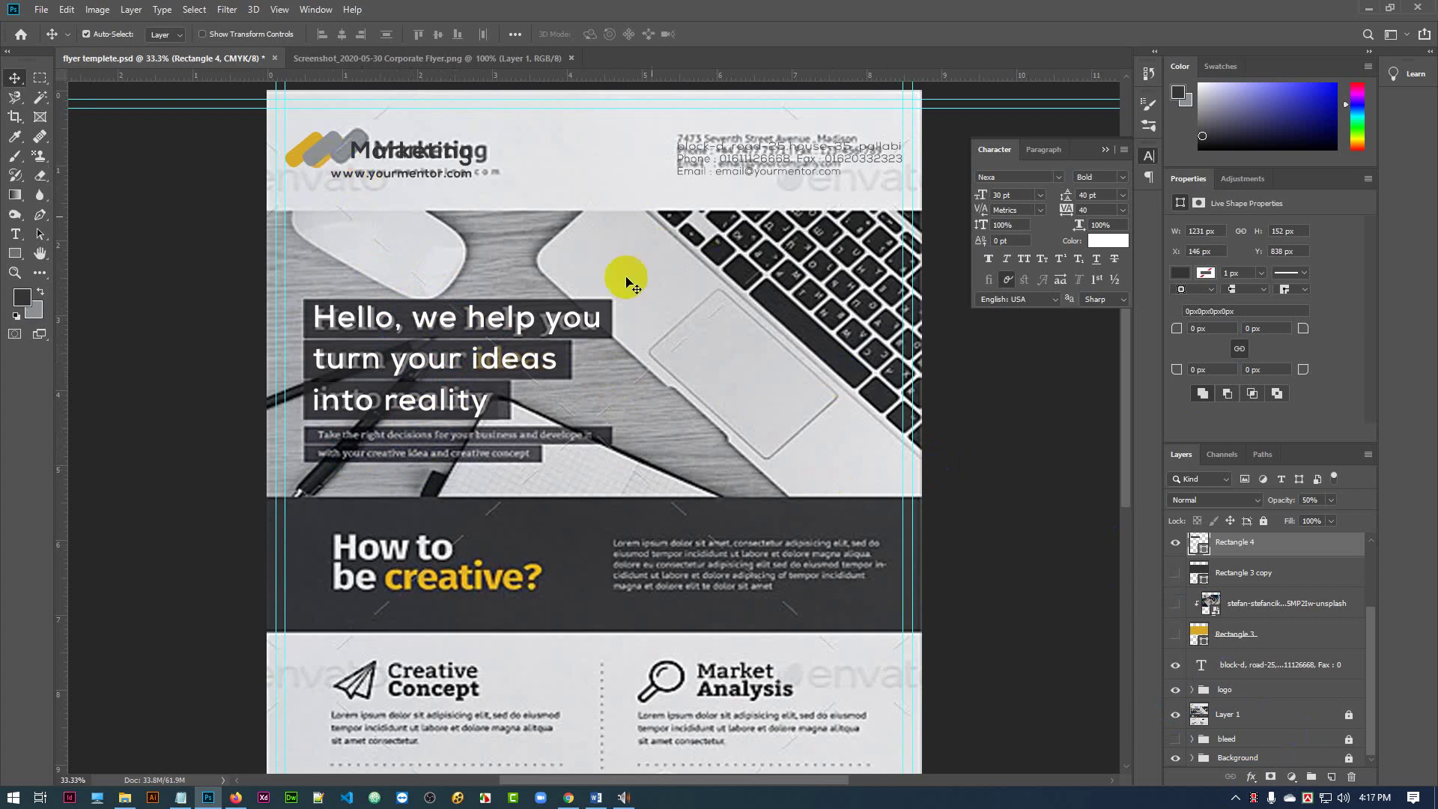
- Make the hero section visible again by showing Rectangle 3, the clipped laptop photo and the Rectangle 3 copy overlay
scroll(1303, 637, up, 3)
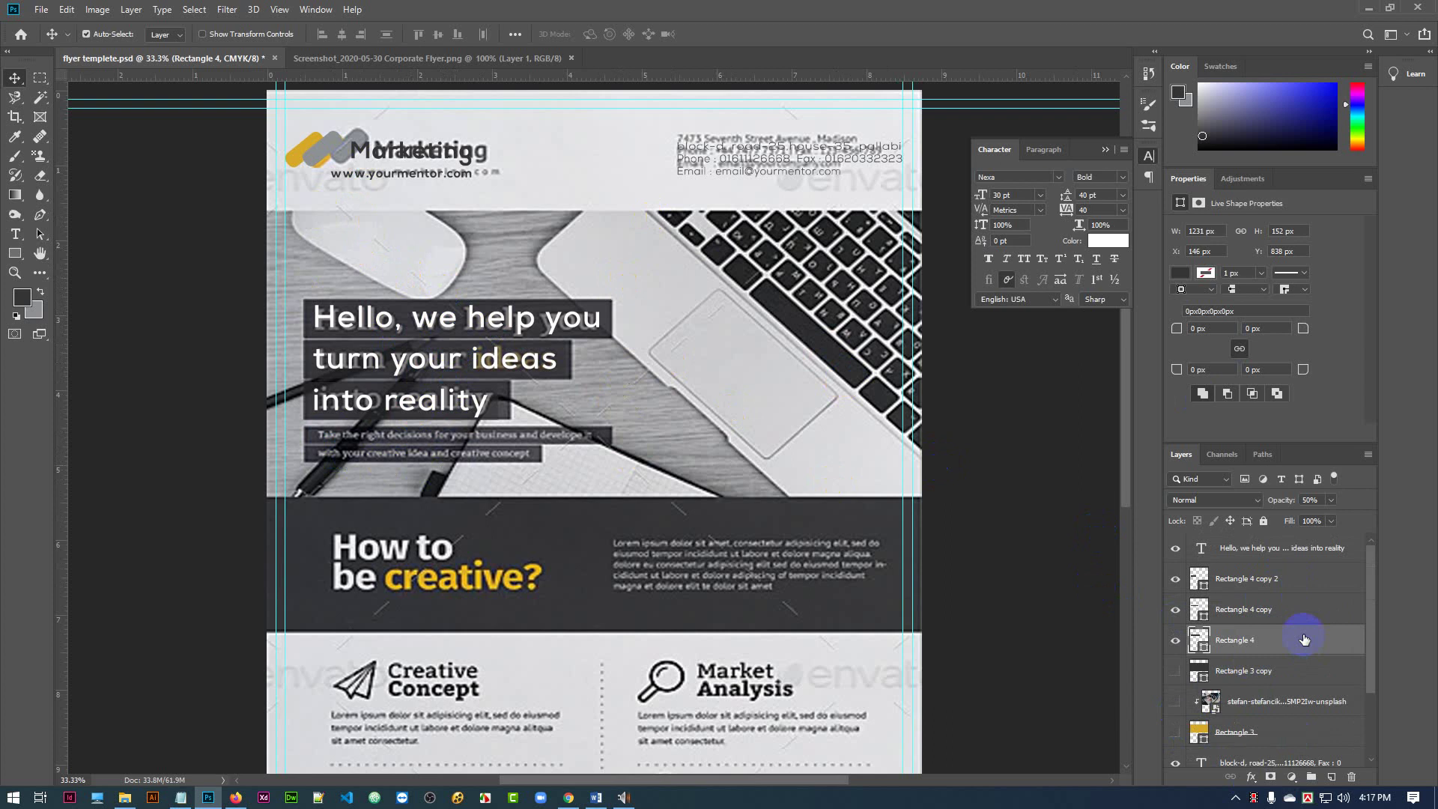
scroll(1303, 638, down, 2)
scroll(1303, 638, up, 2)
scroll(1269, 609, down, 3)
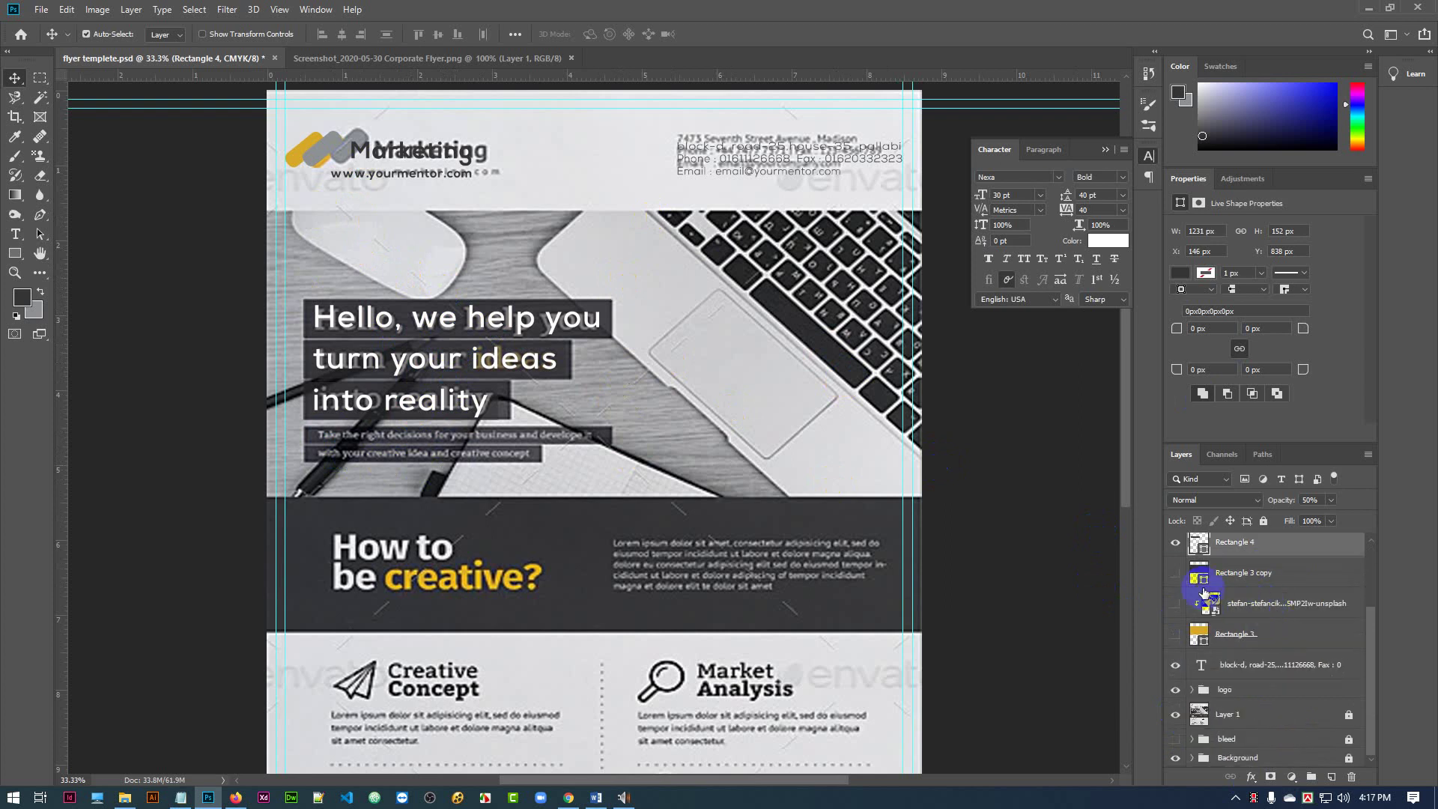
drag(1175, 573, 1179, 637)
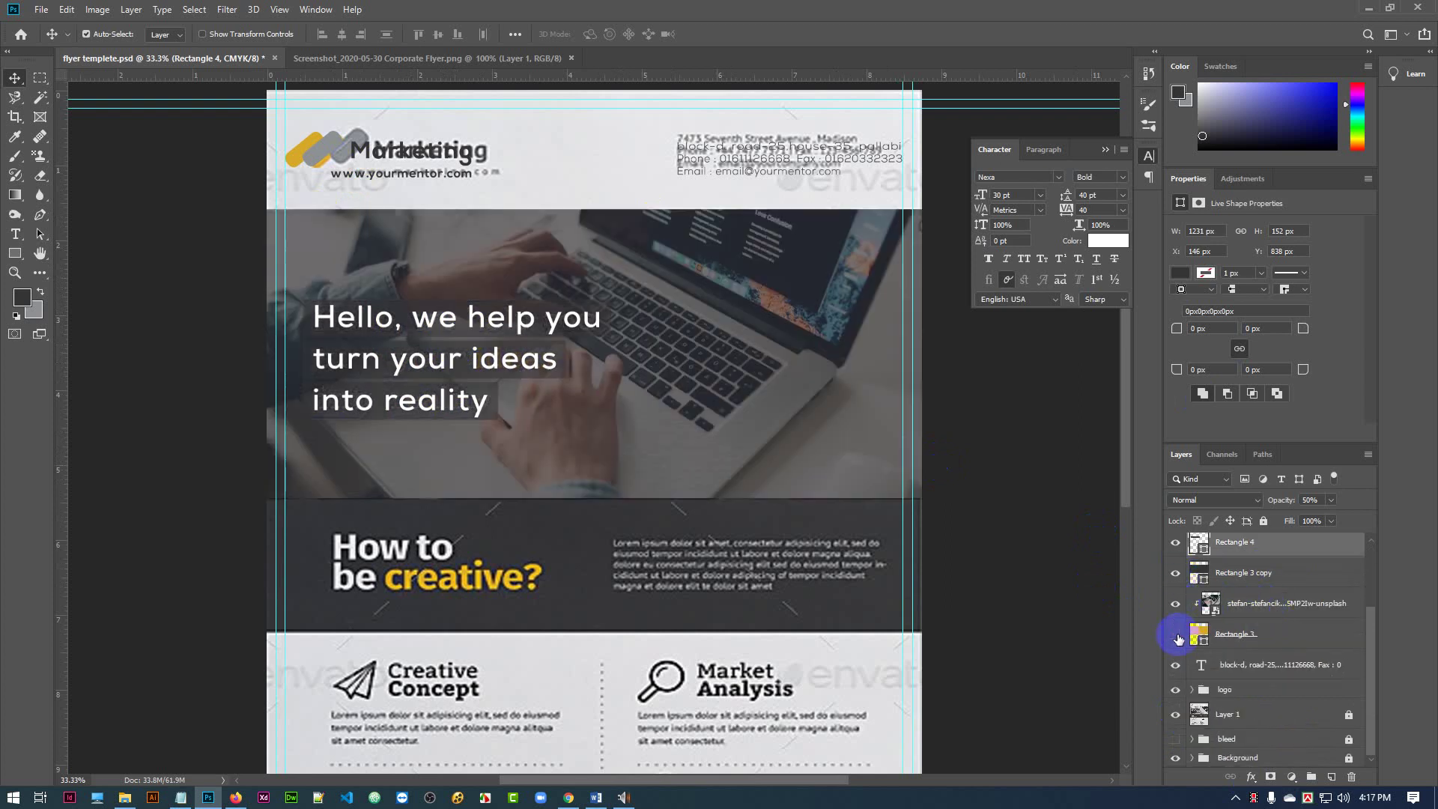
click(1175, 634)
click(1174, 634)
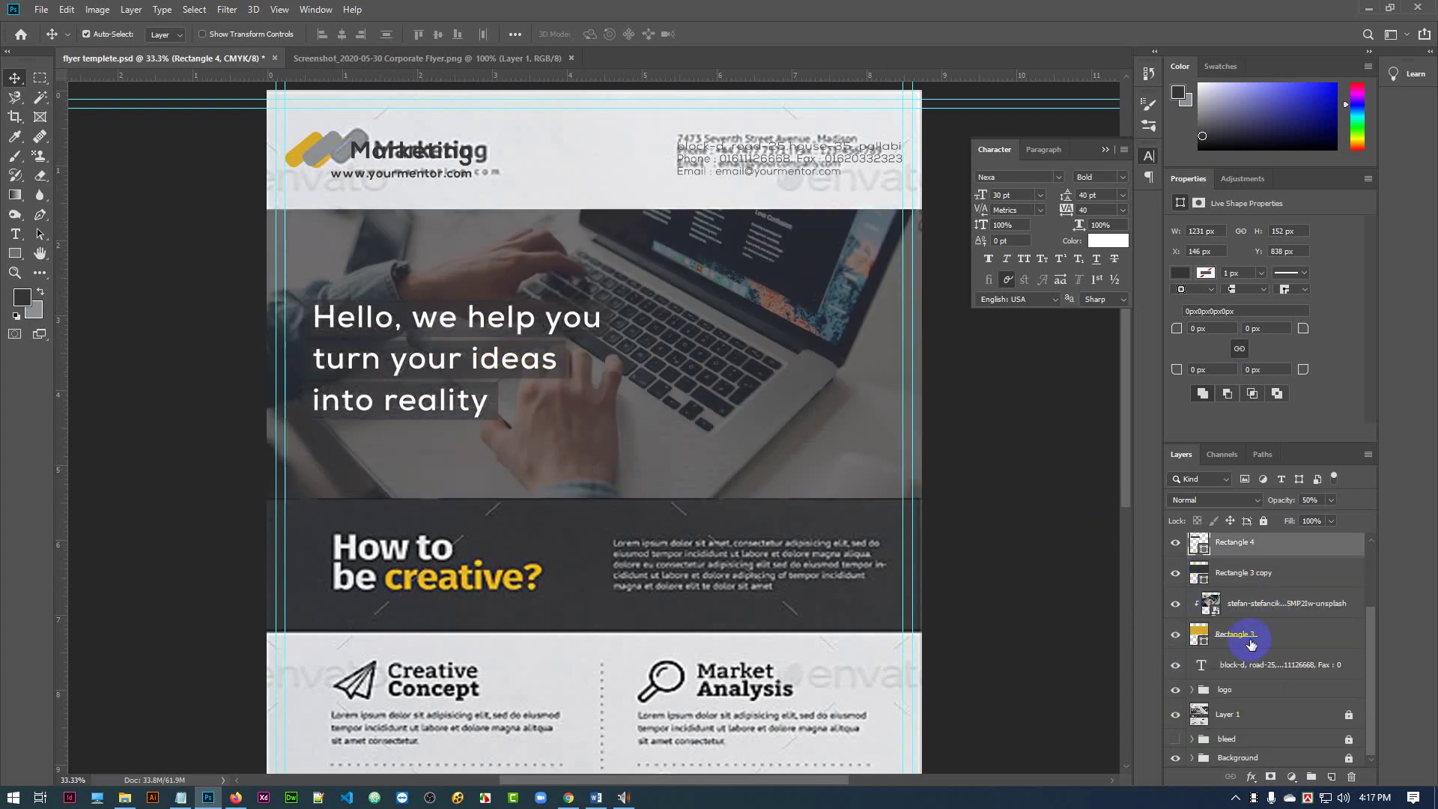
- Toggle the Layer 1 reference off and on to compare it with the hero section, leaving it visible
click(1175, 716)
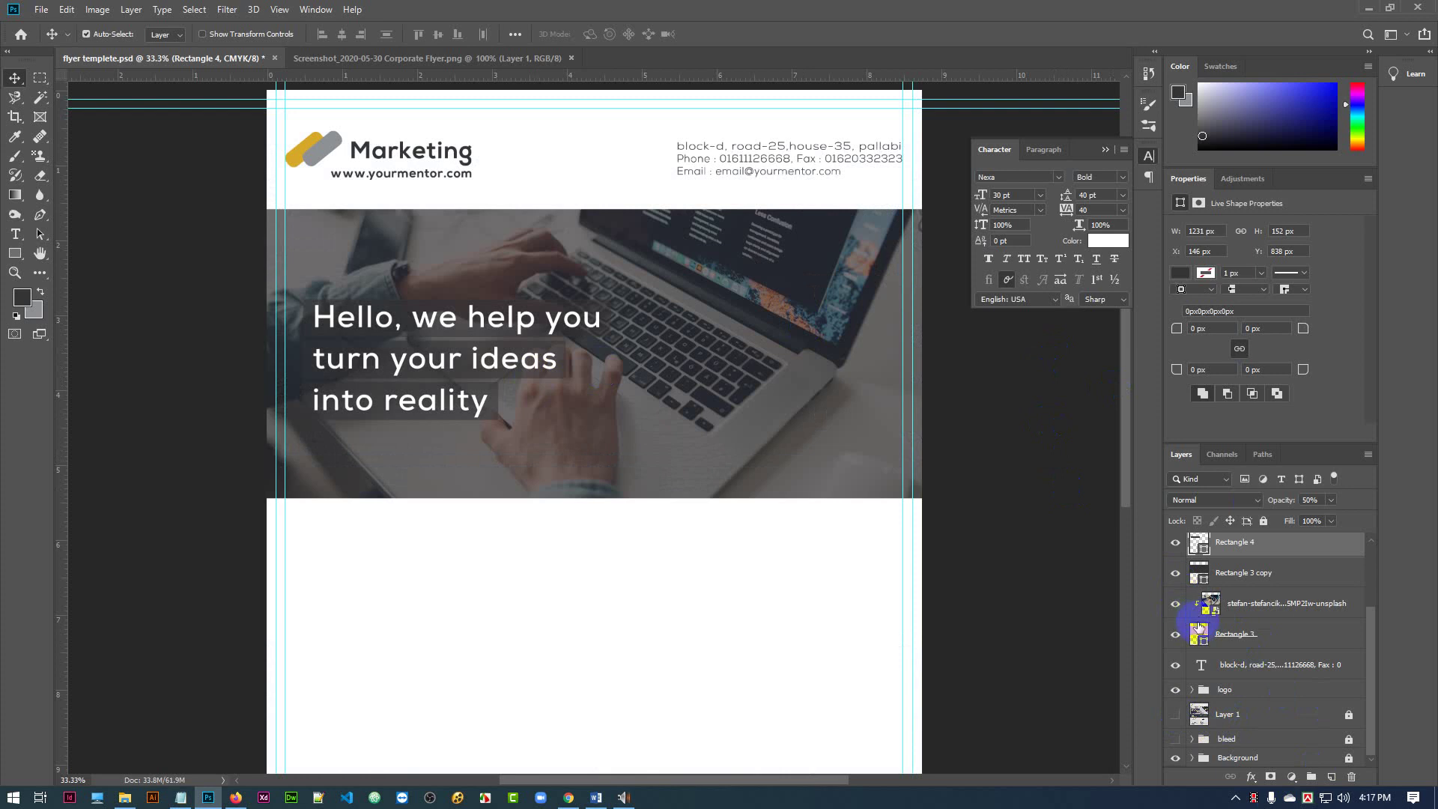
click(1174, 717)
click(1265, 720)
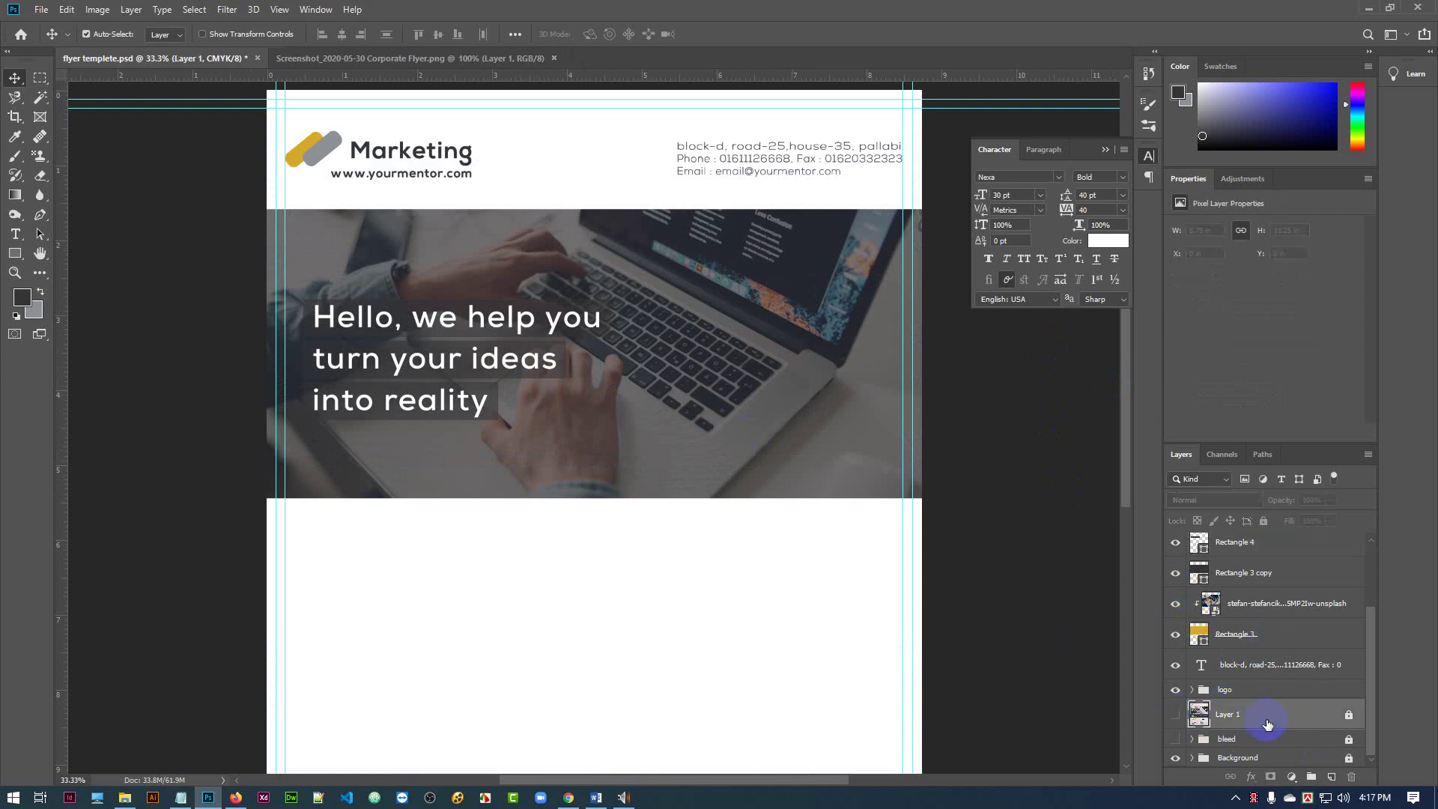
click(1173, 717)
click(1174, 717)
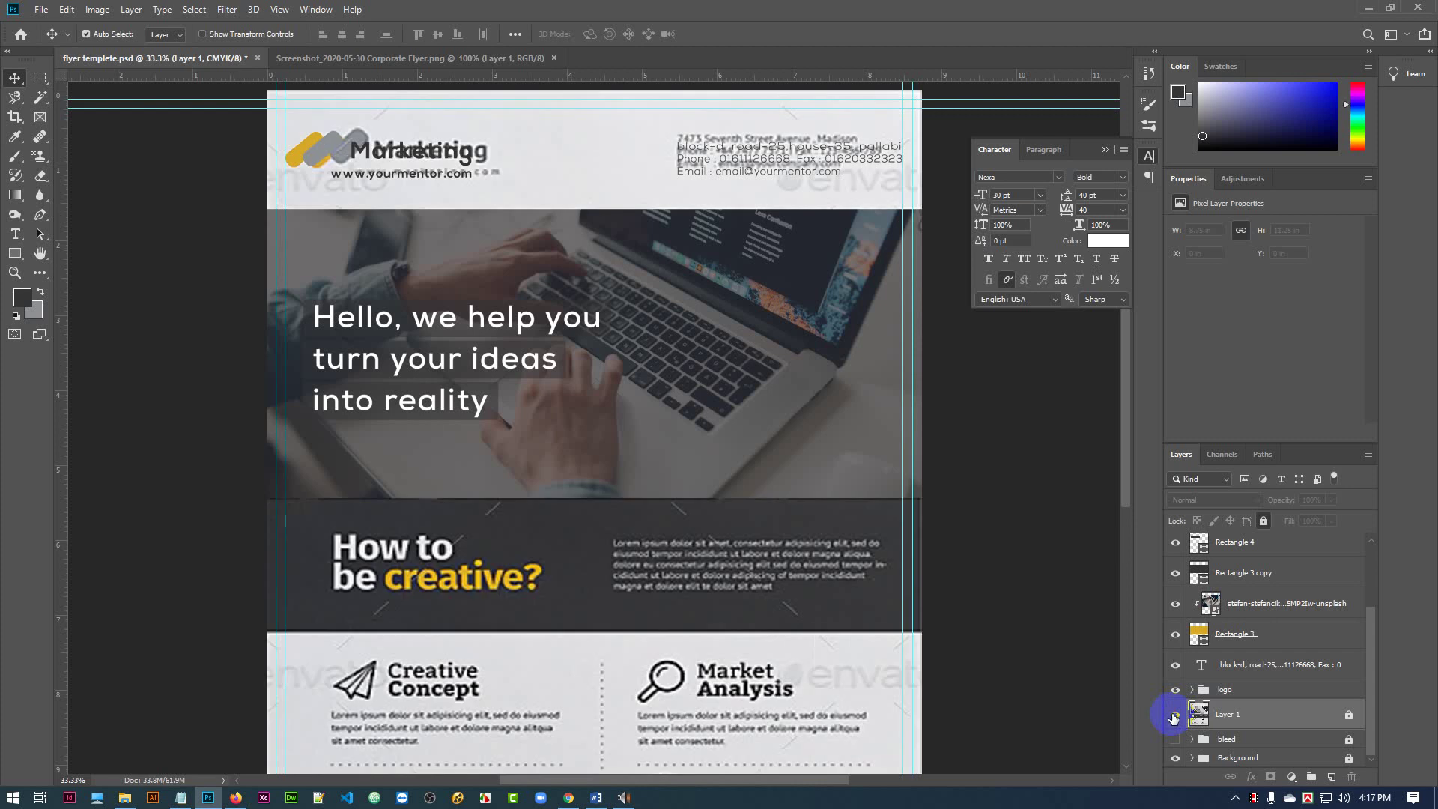
- Draw a full-width rectangle about 2635 × 545 px directly below the hero photo, covering the reference's "How to be creative?" band
scroll(961, 440, down, 1)
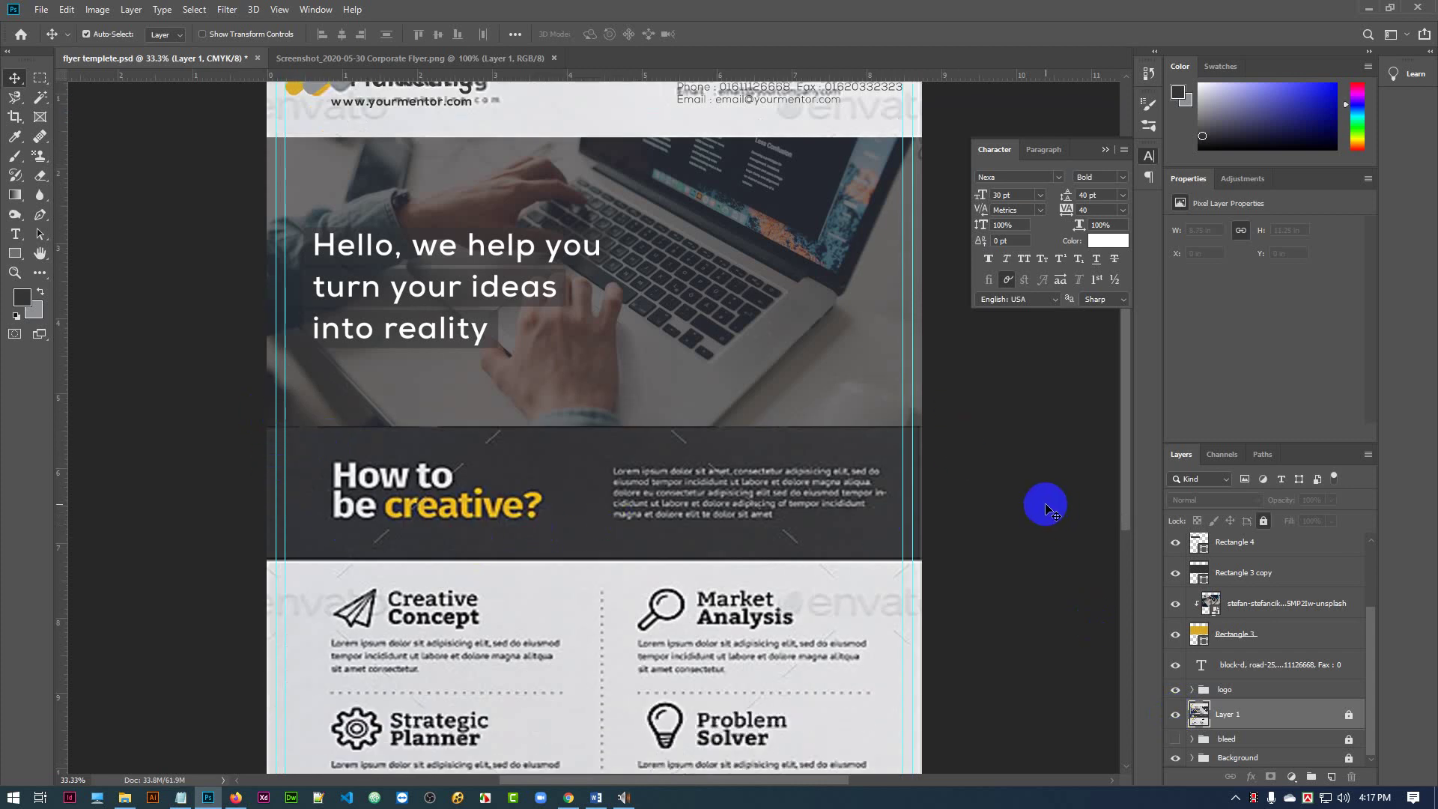
scroll(1045, 506, down, 1)
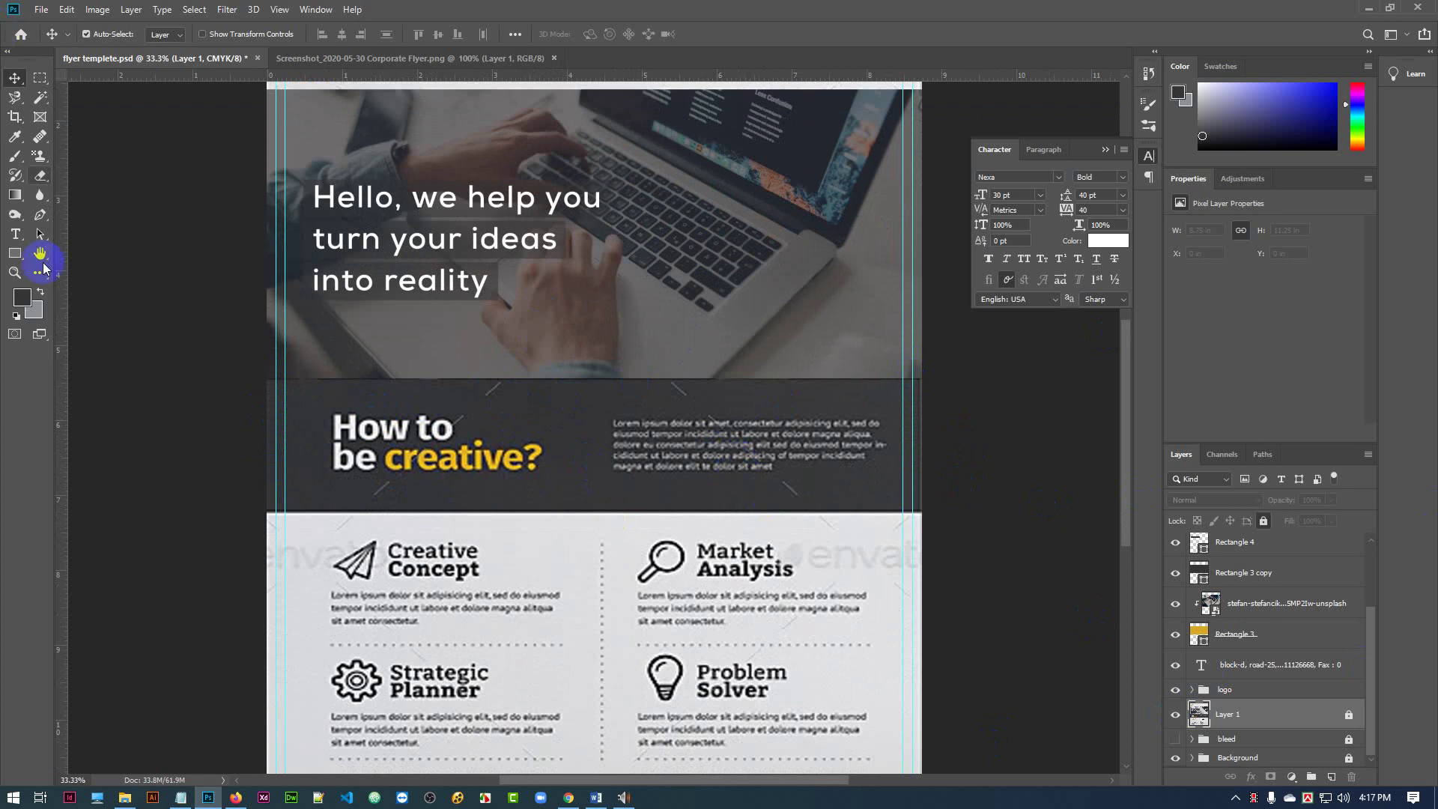
click(18, 256)
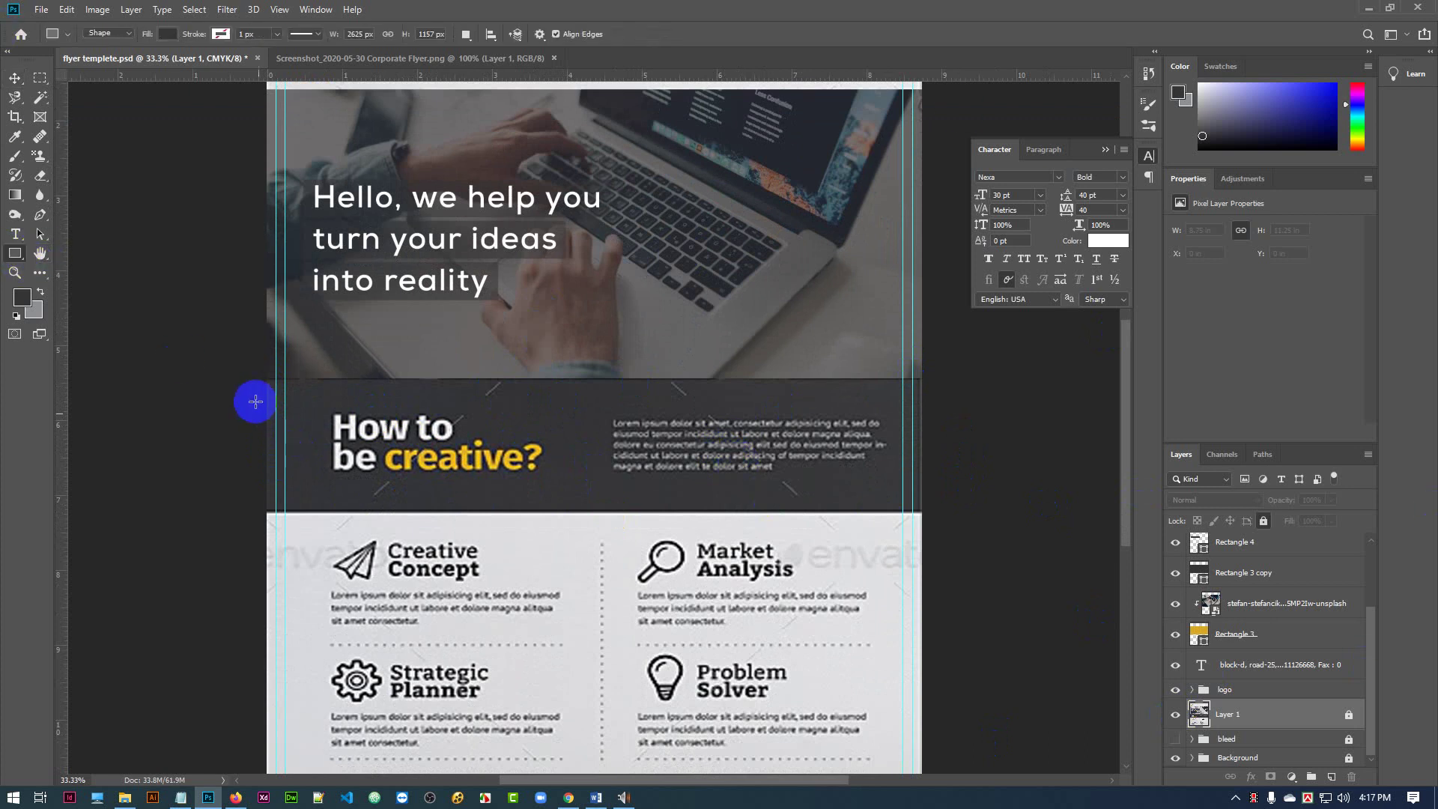
drag(264, 377, 922, 512)
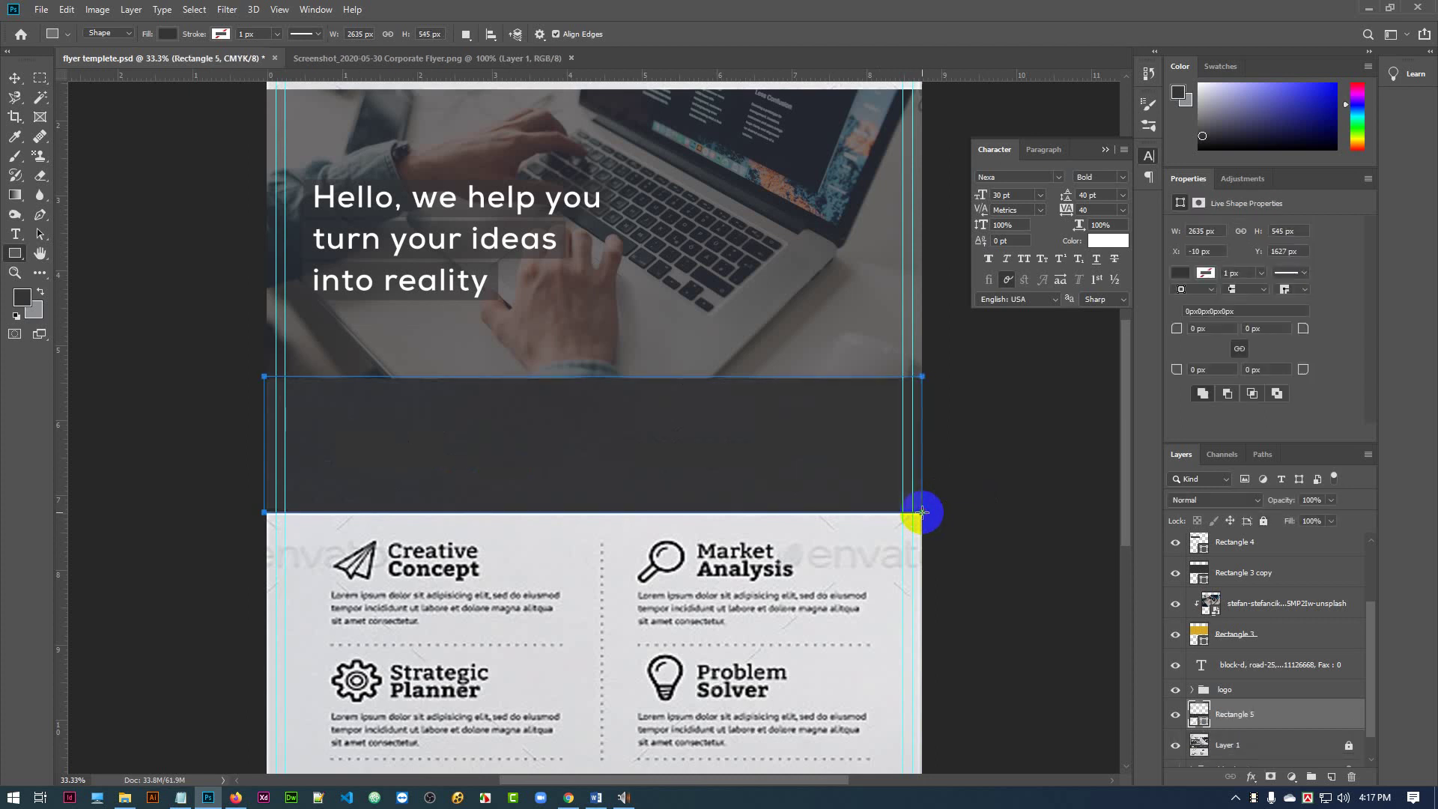
- Move the new band down to uncover the reference band, and sample its dark colour #34363a as the foreground colour
click(17, 78)
drag(802, 456, 812, 561)
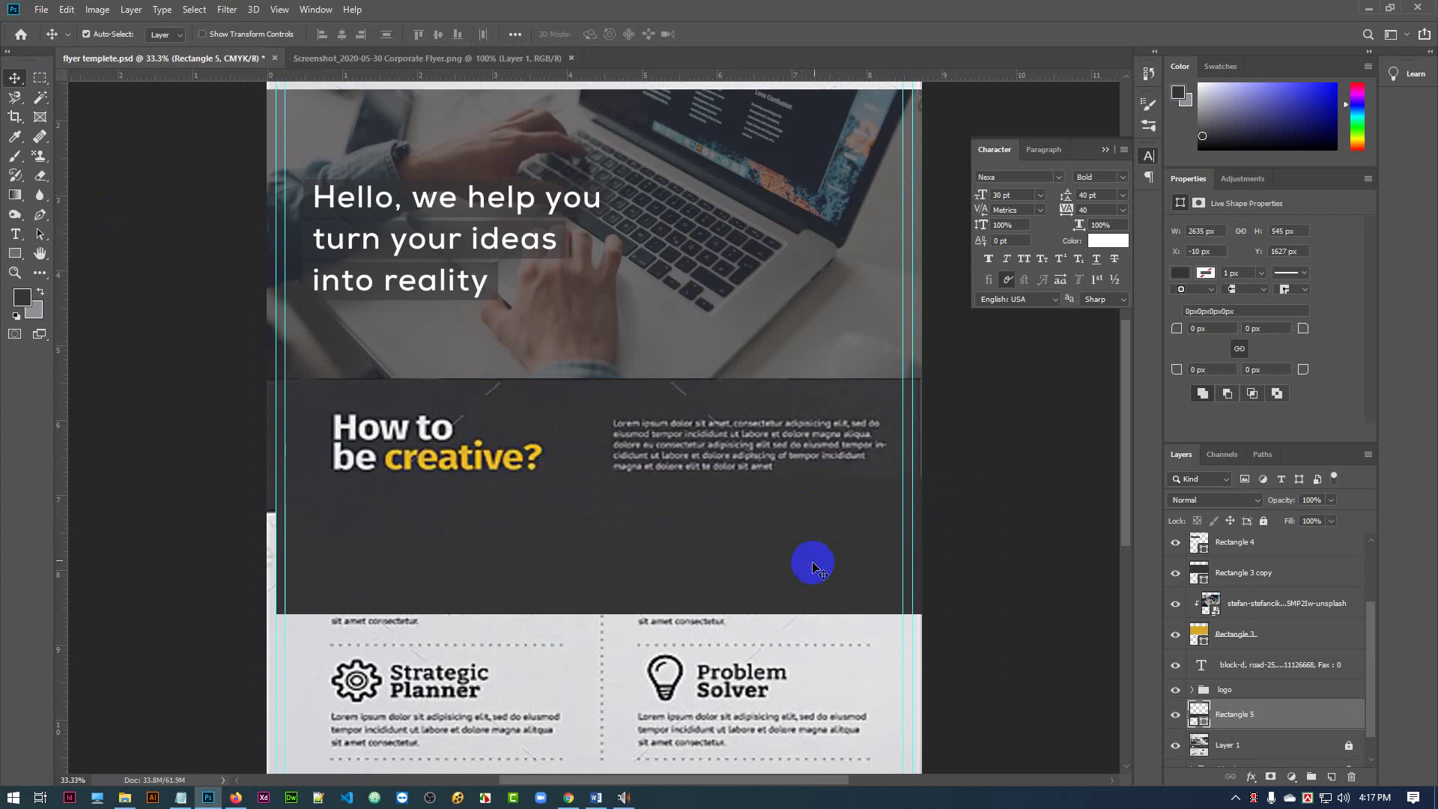
key(ctrl+z)
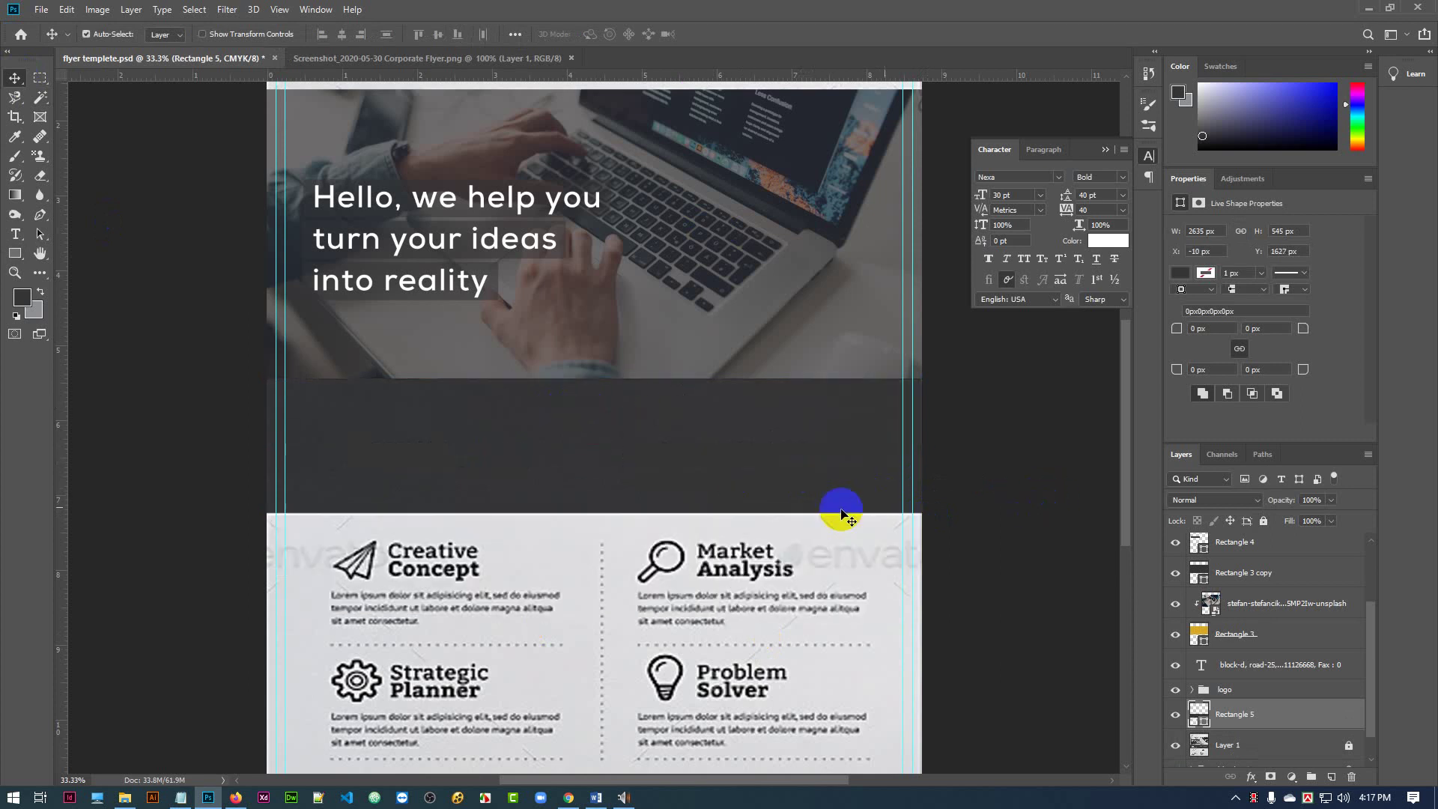
drag(632, 450, 633, 530)
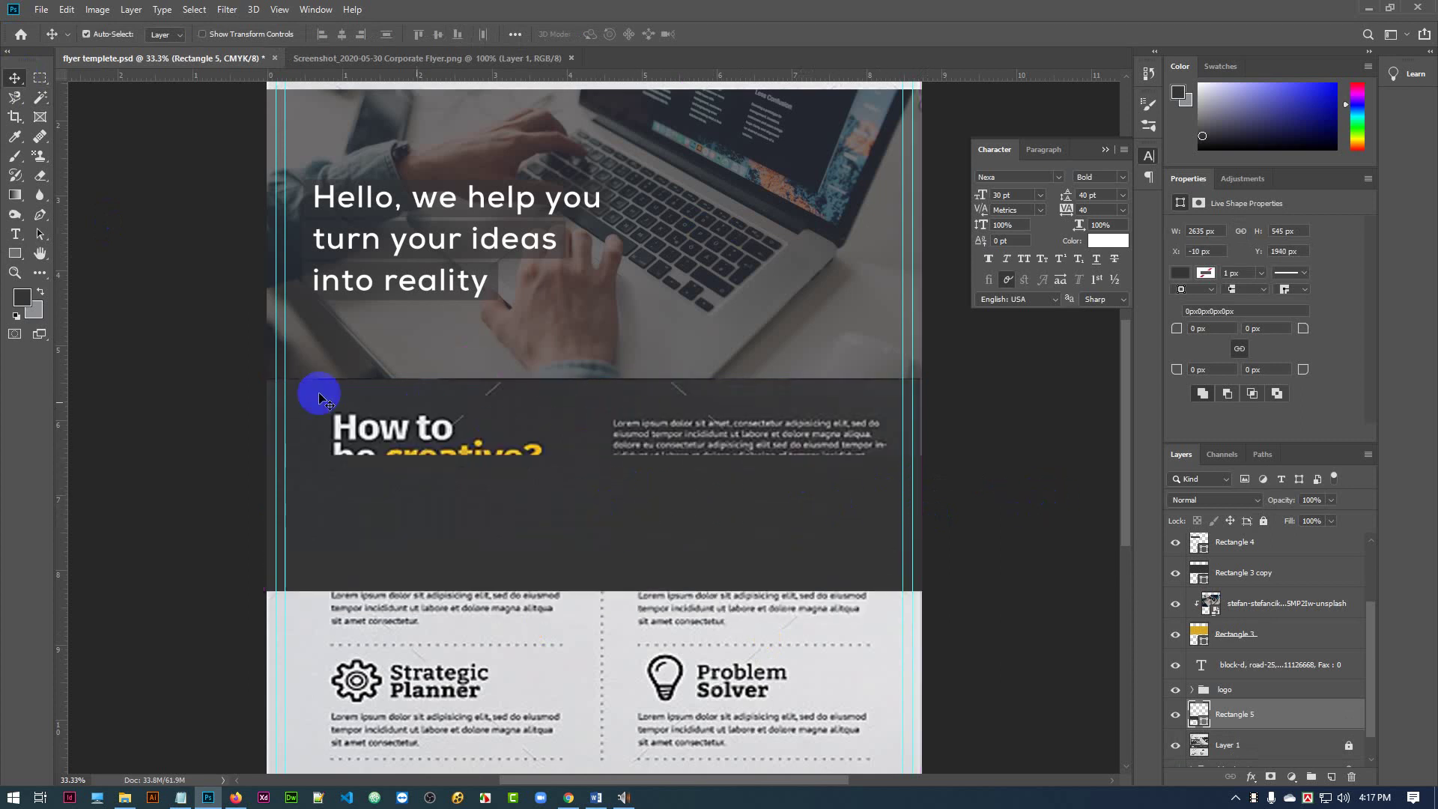
click(23, 303)
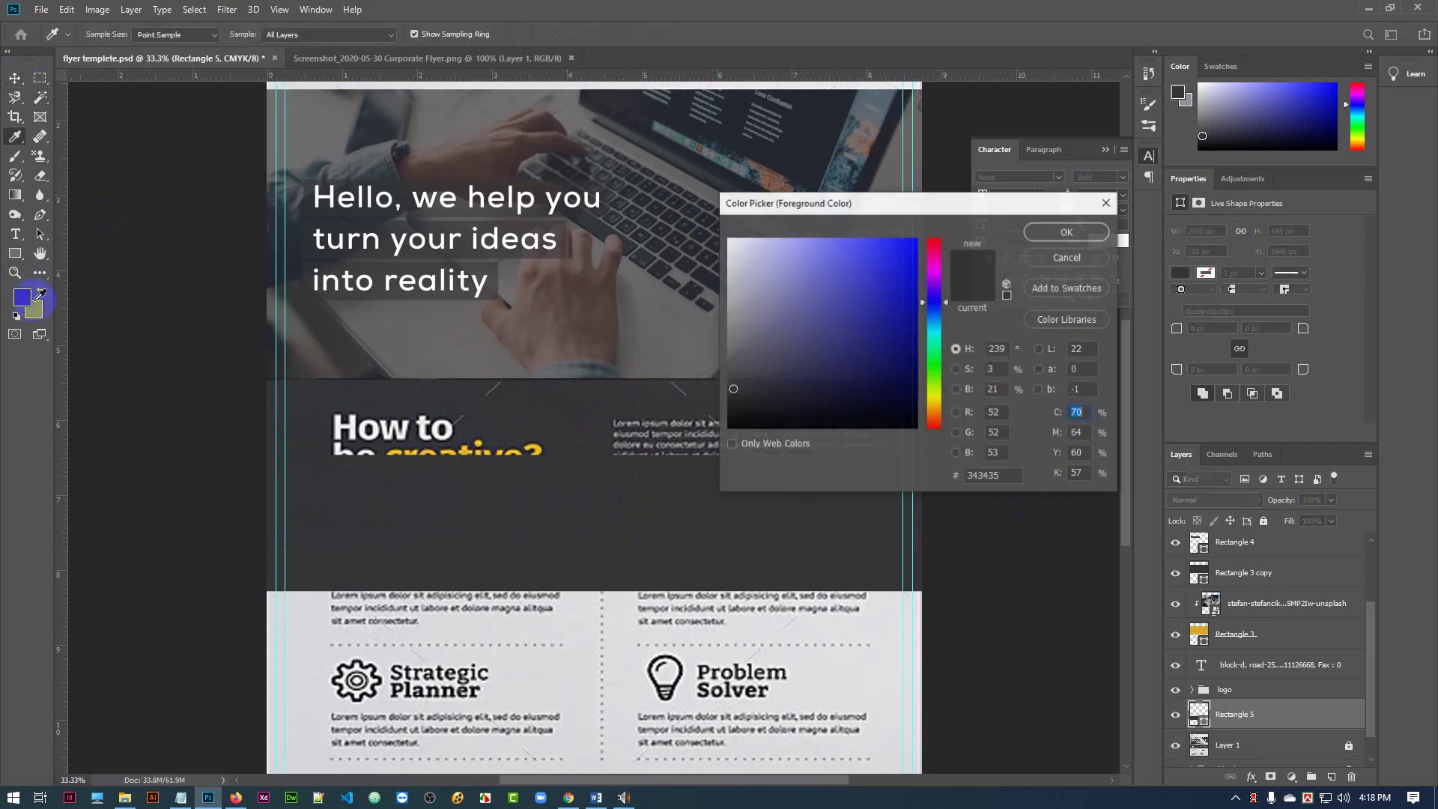
click(450, 394)
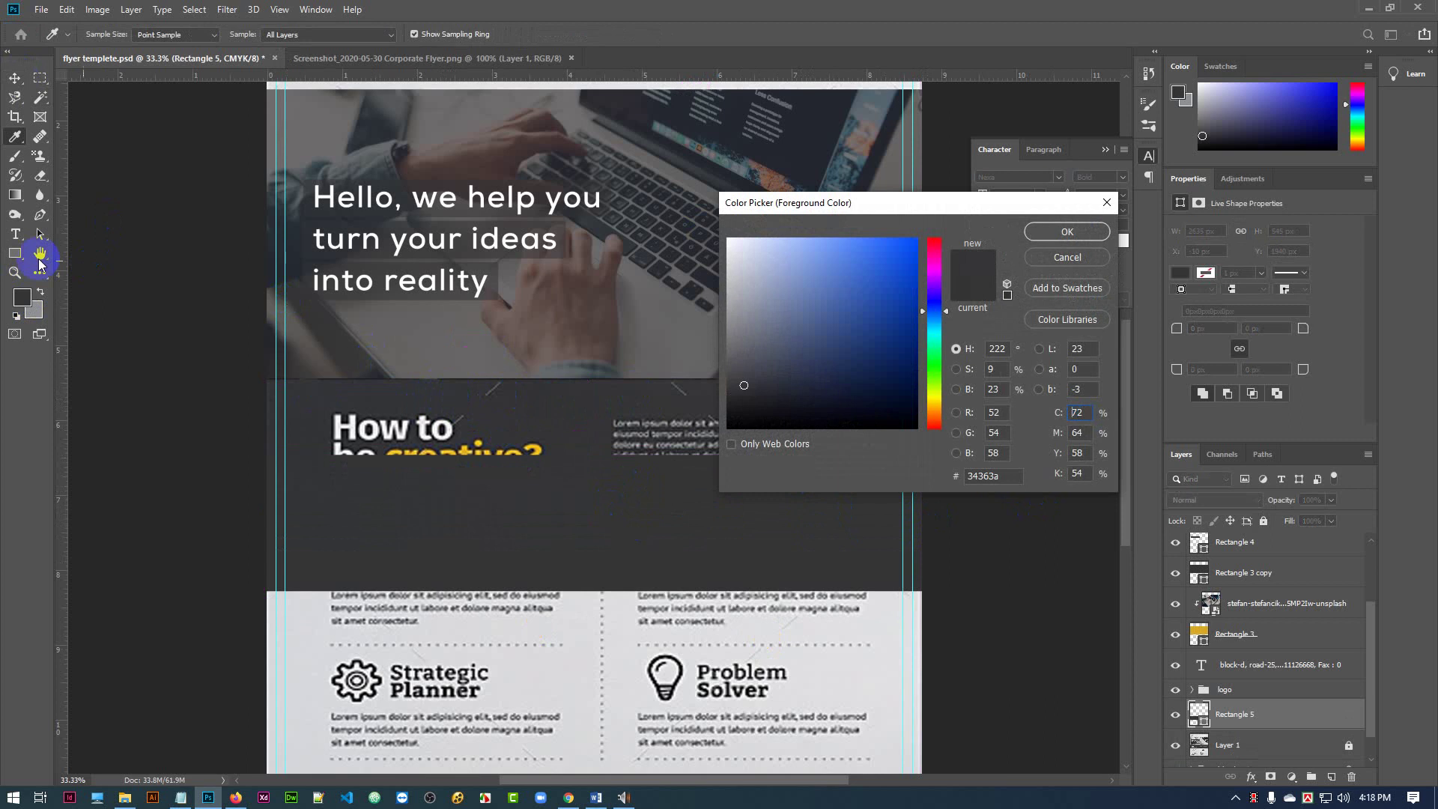
click(1083, 235)
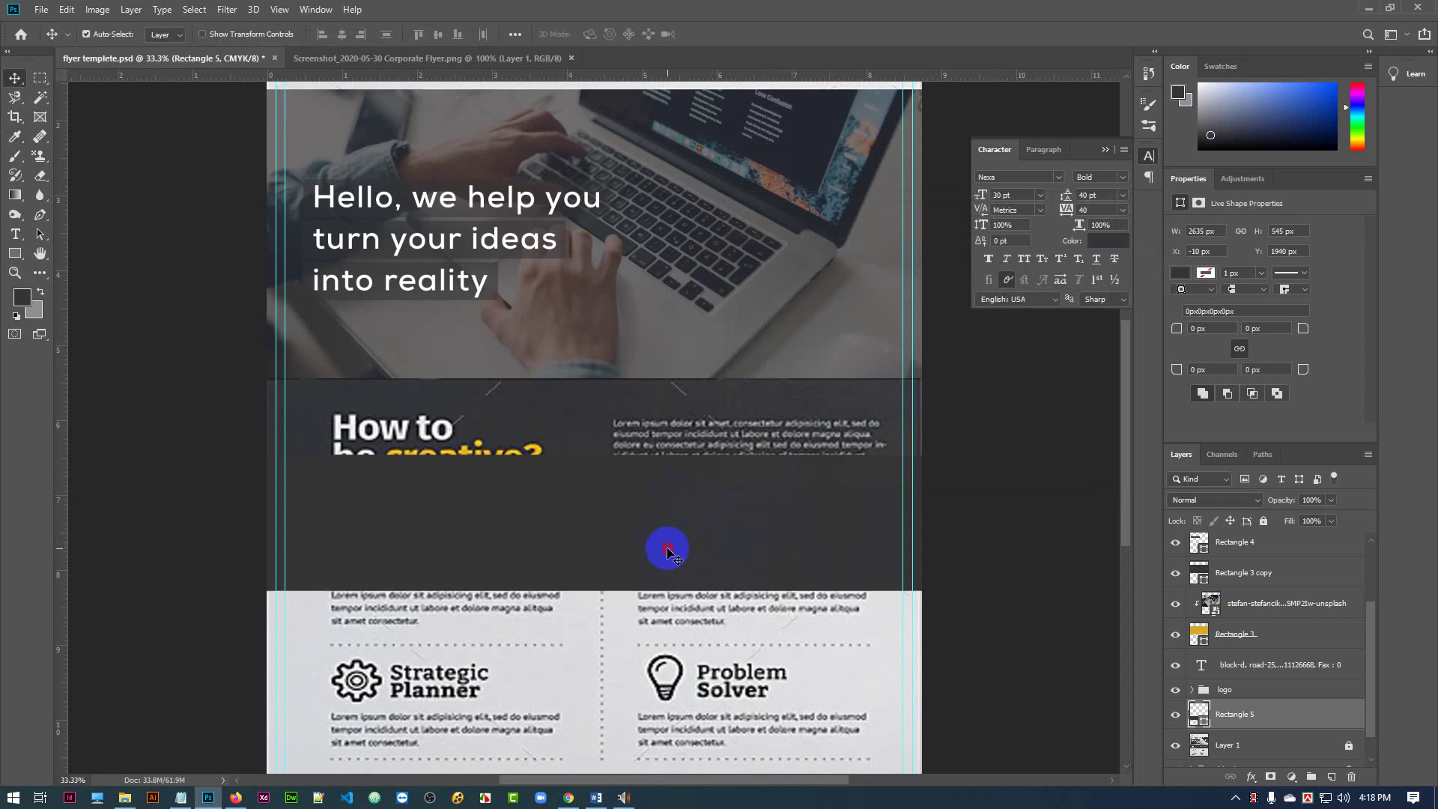
- Move the band back up against the hero photo at Y 1635 px and trim it to 2625 px wide at X 0
drag(667, 552, 664, 472)
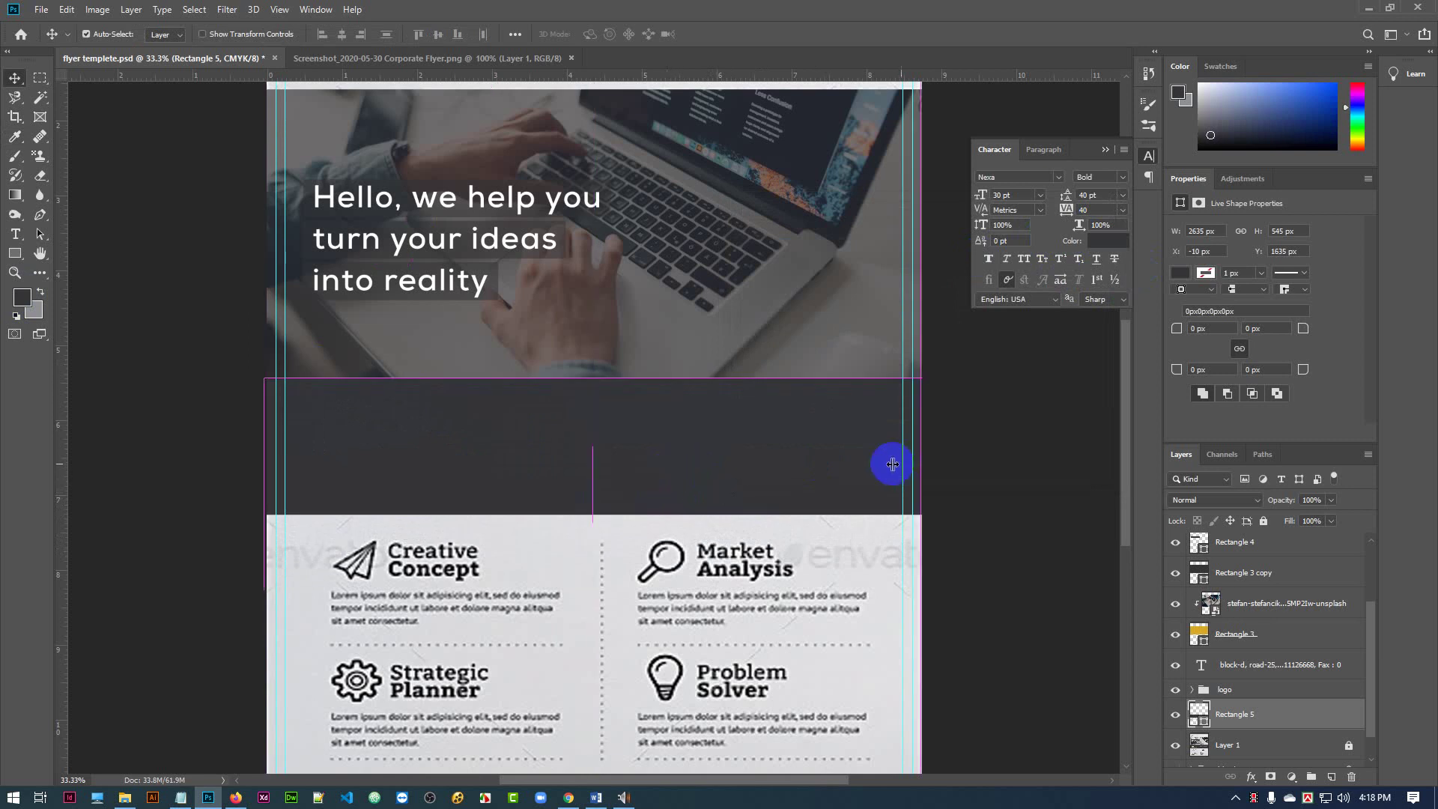
key(ctrl+t)
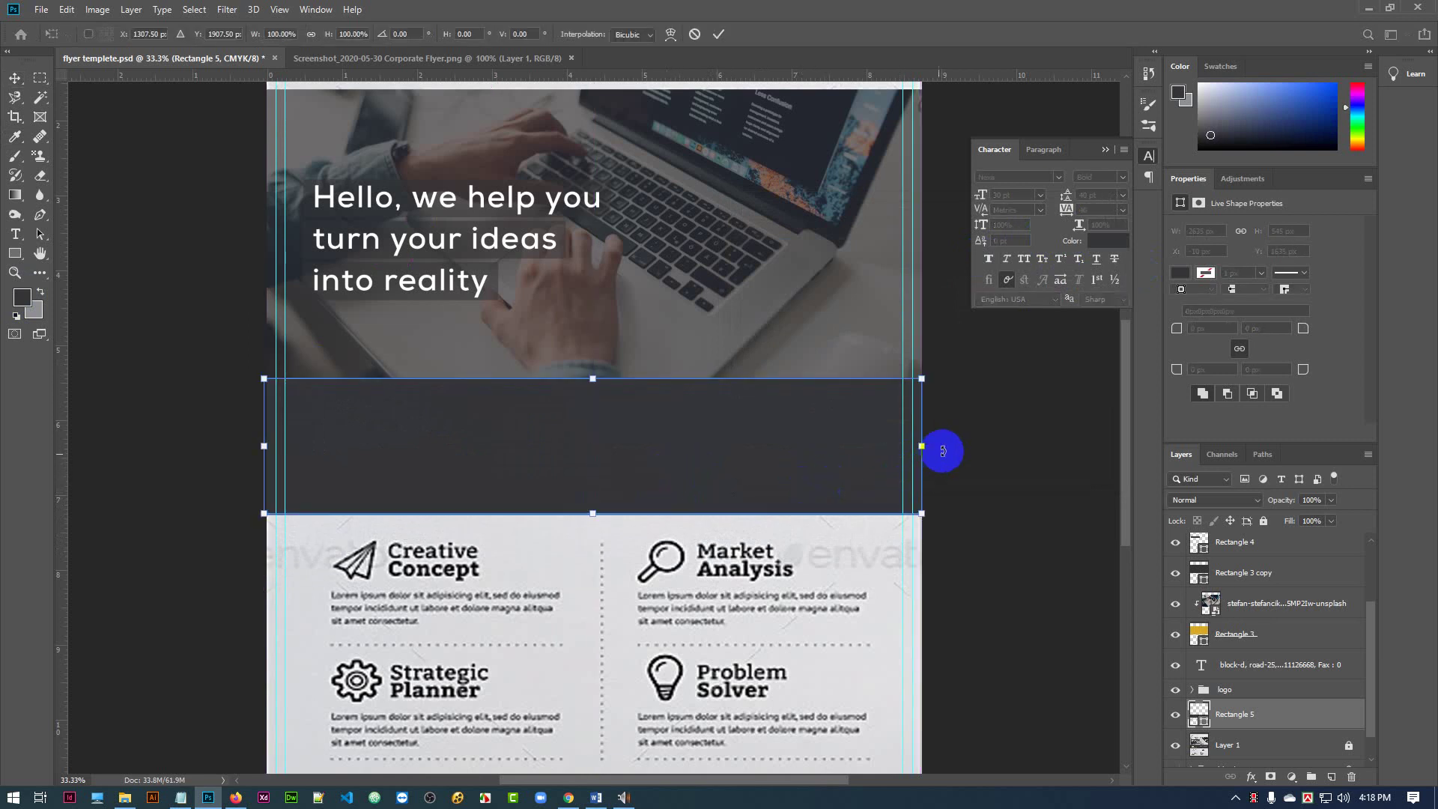
mouse_move(923, 445)
mouse_down()
mouse_move(979, 446)
mouse_move(922, 445)
mouse_up()
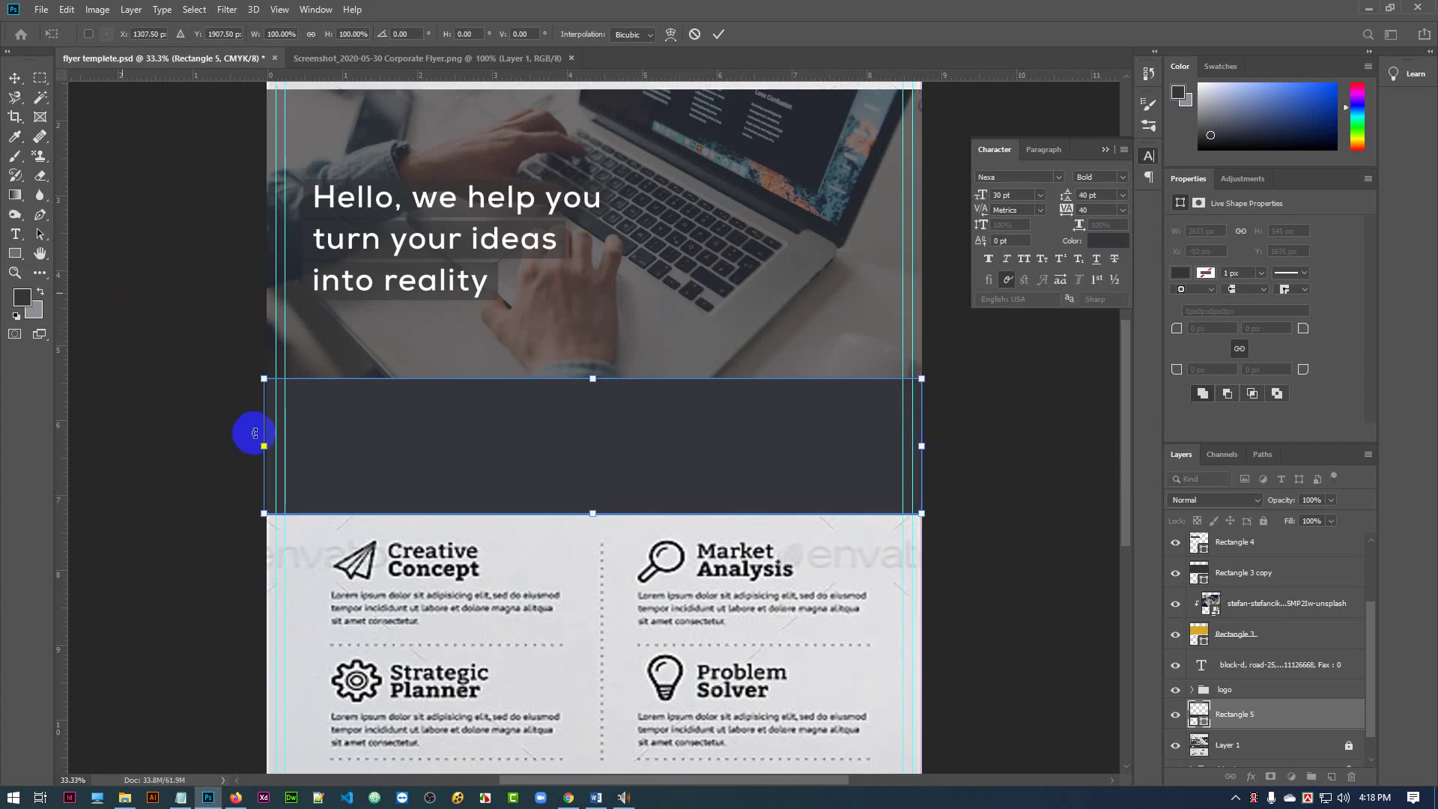
mouse_move(263, 445)
mouse_down()
mouse_move(247, 446)
mouse_move(265, 446)
mouse_up()
click(718, 34)
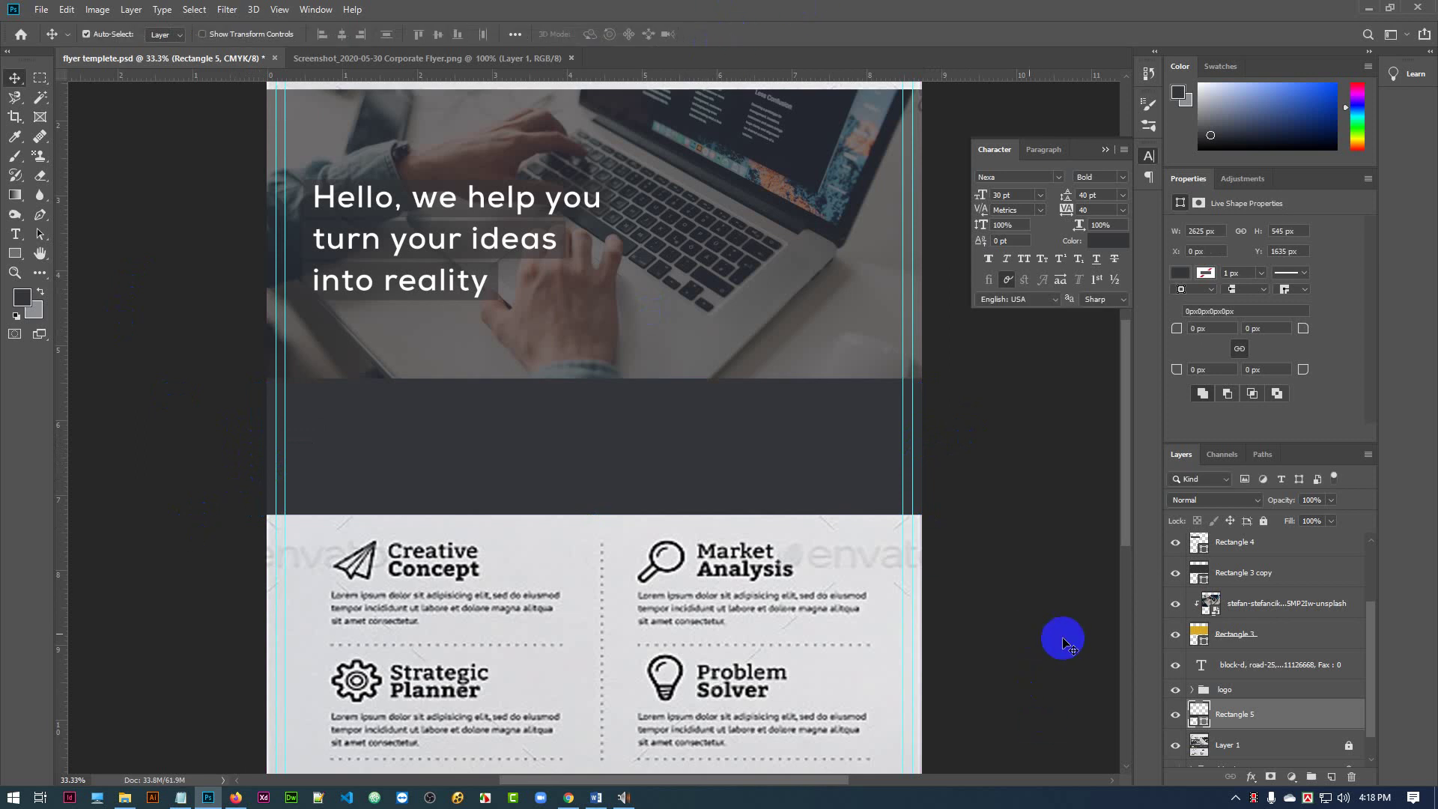
- Toggle the hero photo's dark overlay, Rectangle 3 copy, off and on to check its effect, leaving it visible
scroll(1232, 637, up, 3)
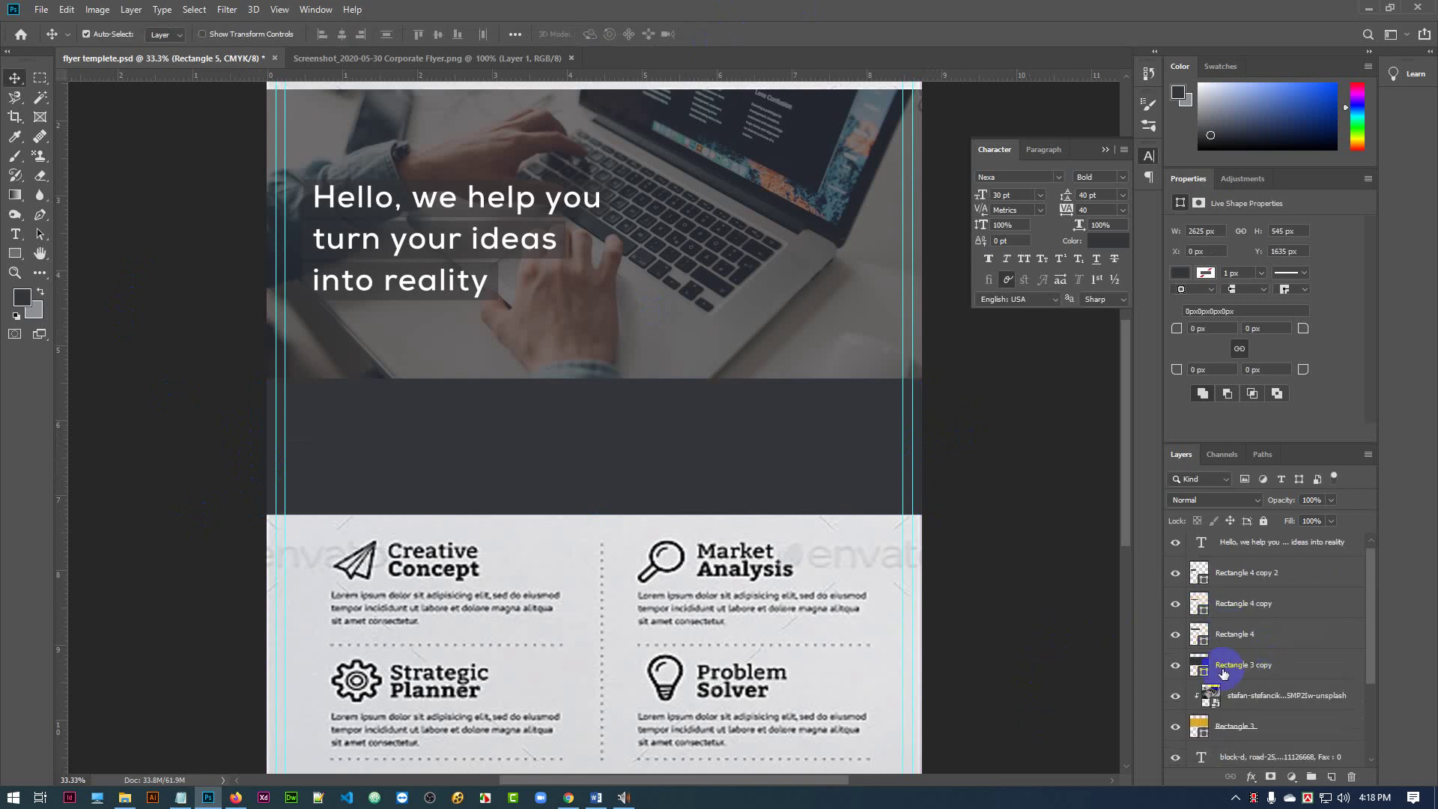
click(1175, 668)
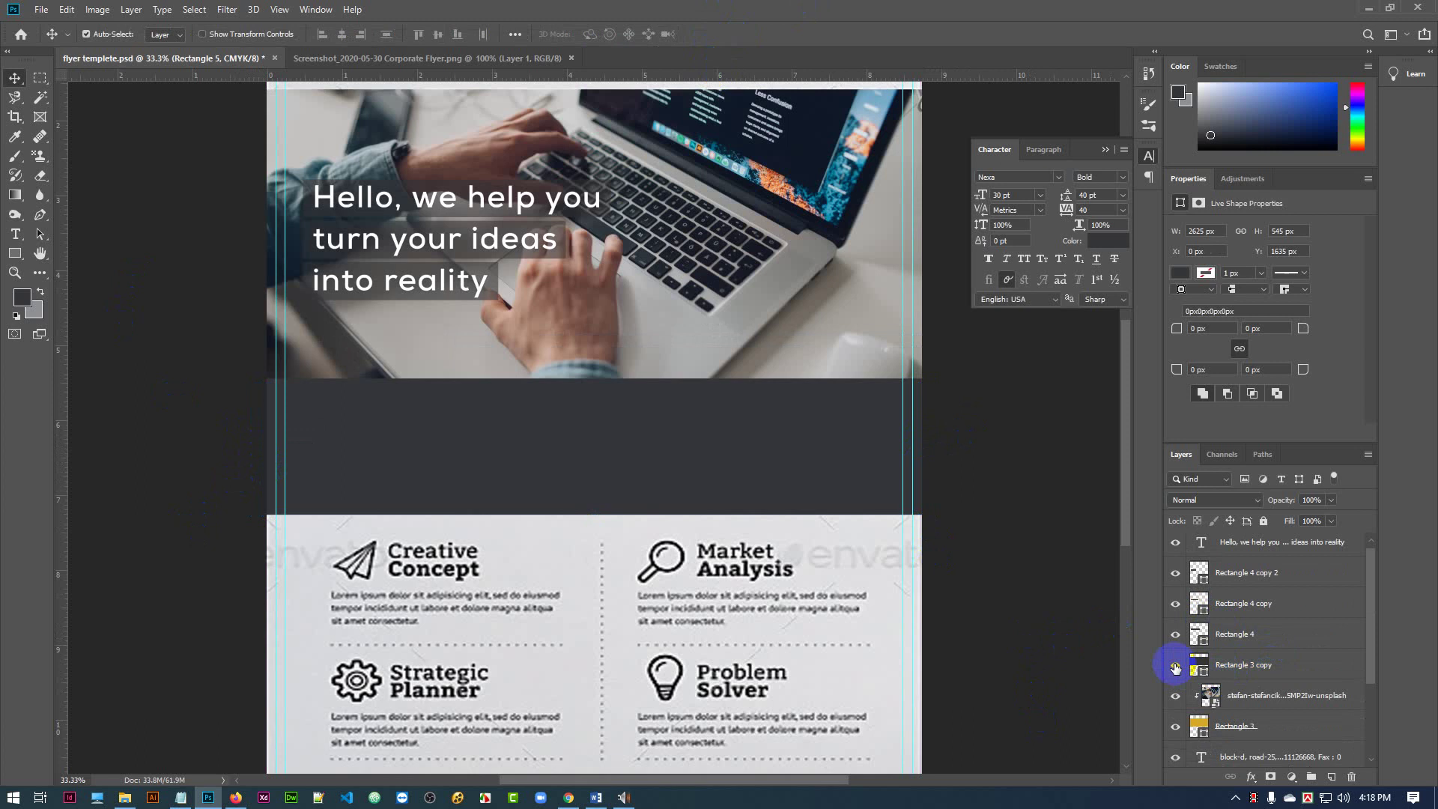
click(1176, 668)
- Lock the logo group and reorder the Rectangle 5 band above the contact text layer, directly beneath the hero's base rectangle
scroll(1275, 620, down, 4)
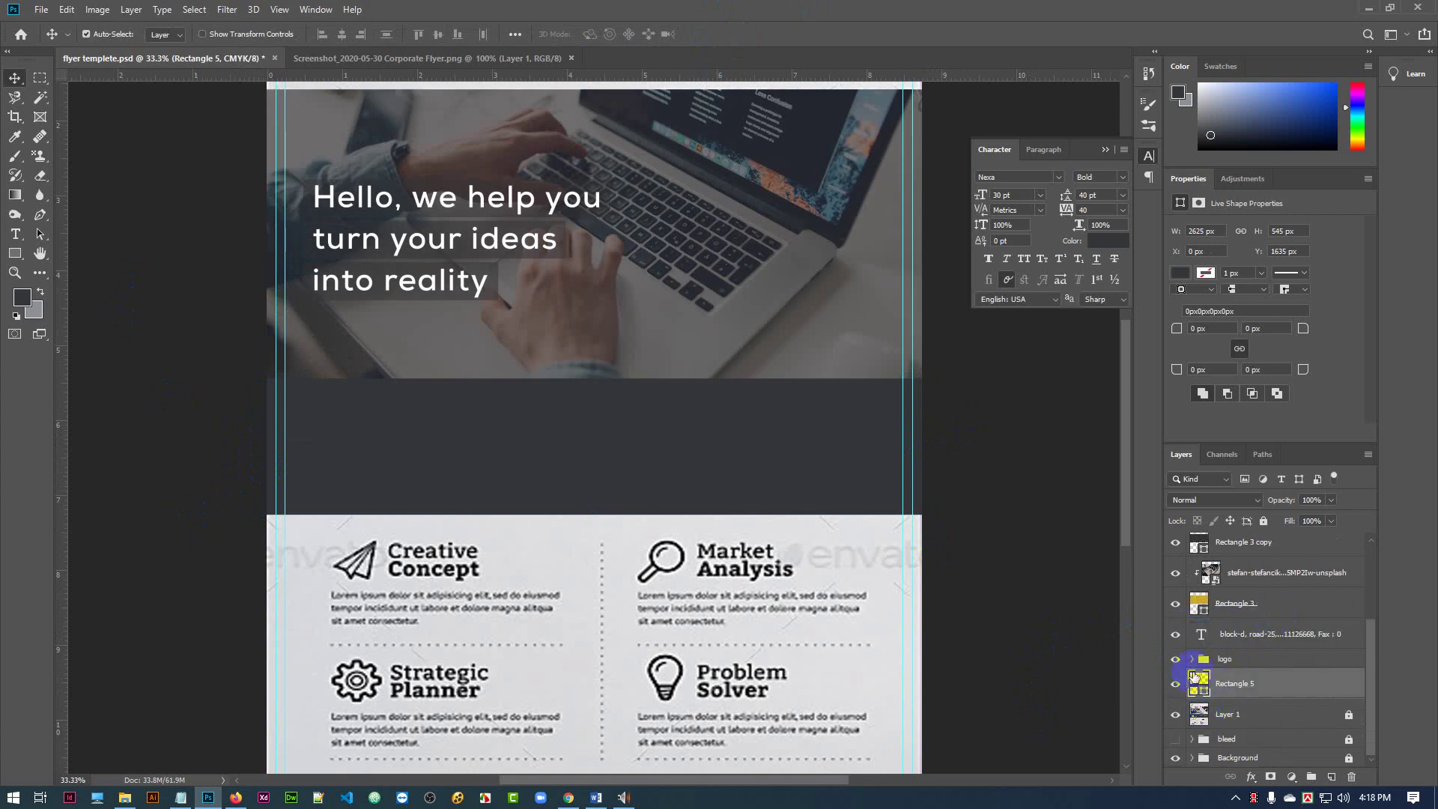
click(1280, 660)
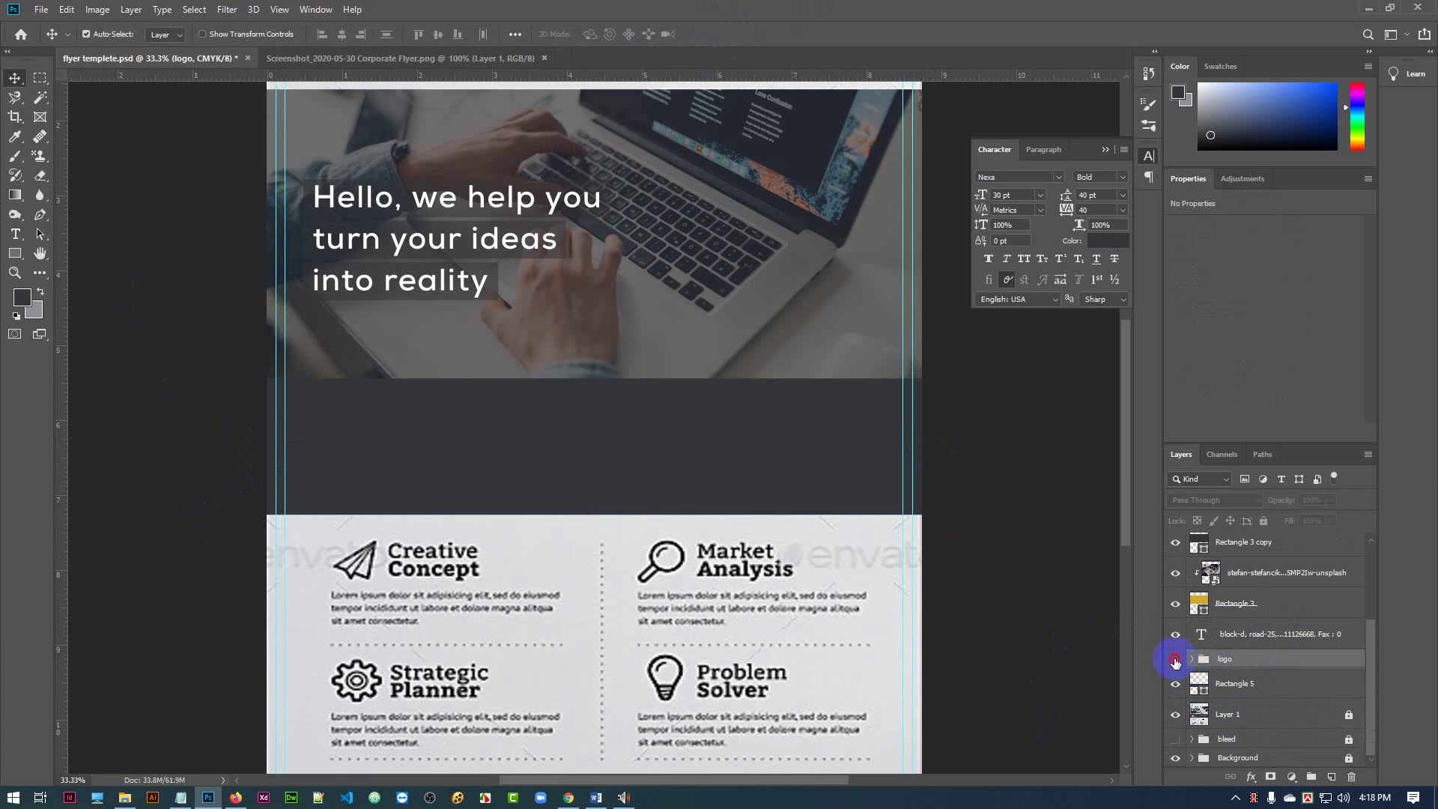
click(1176, 660)
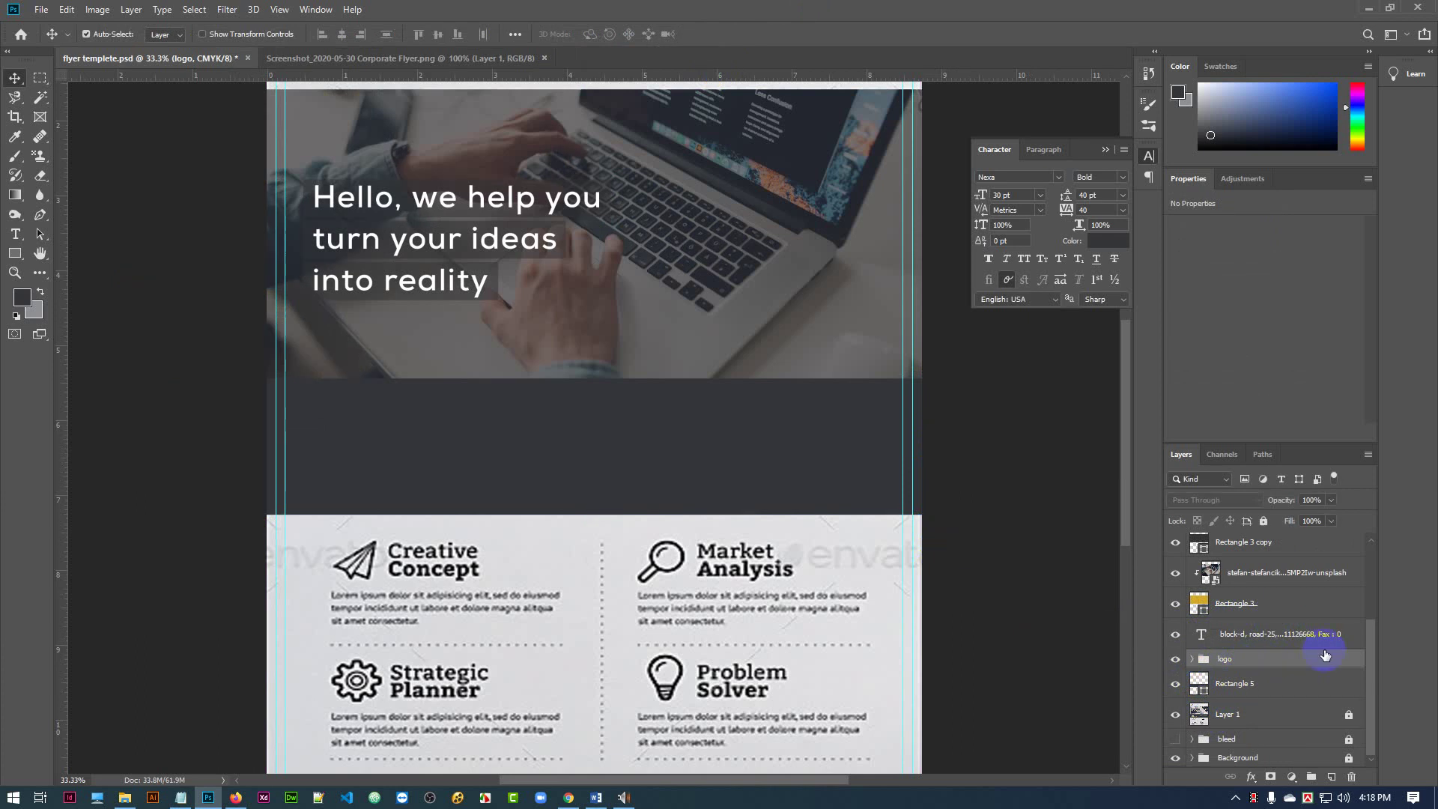
click(1263, 522)
drag(1263, 686, 1260, 633)
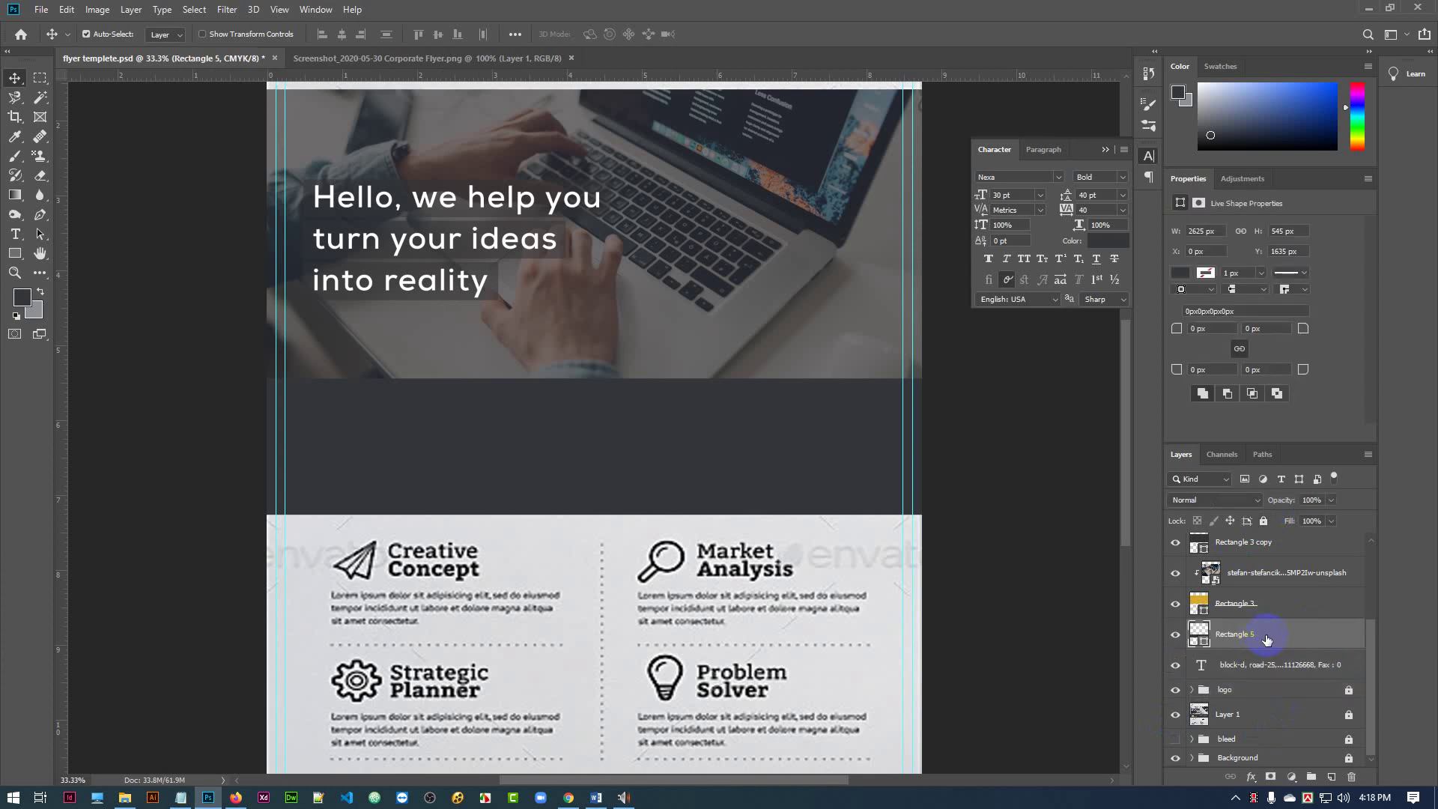
- Hide the Rectangle 5 band to expose the reference's "How to be creative?" section, and save the document
click(1175, 635)
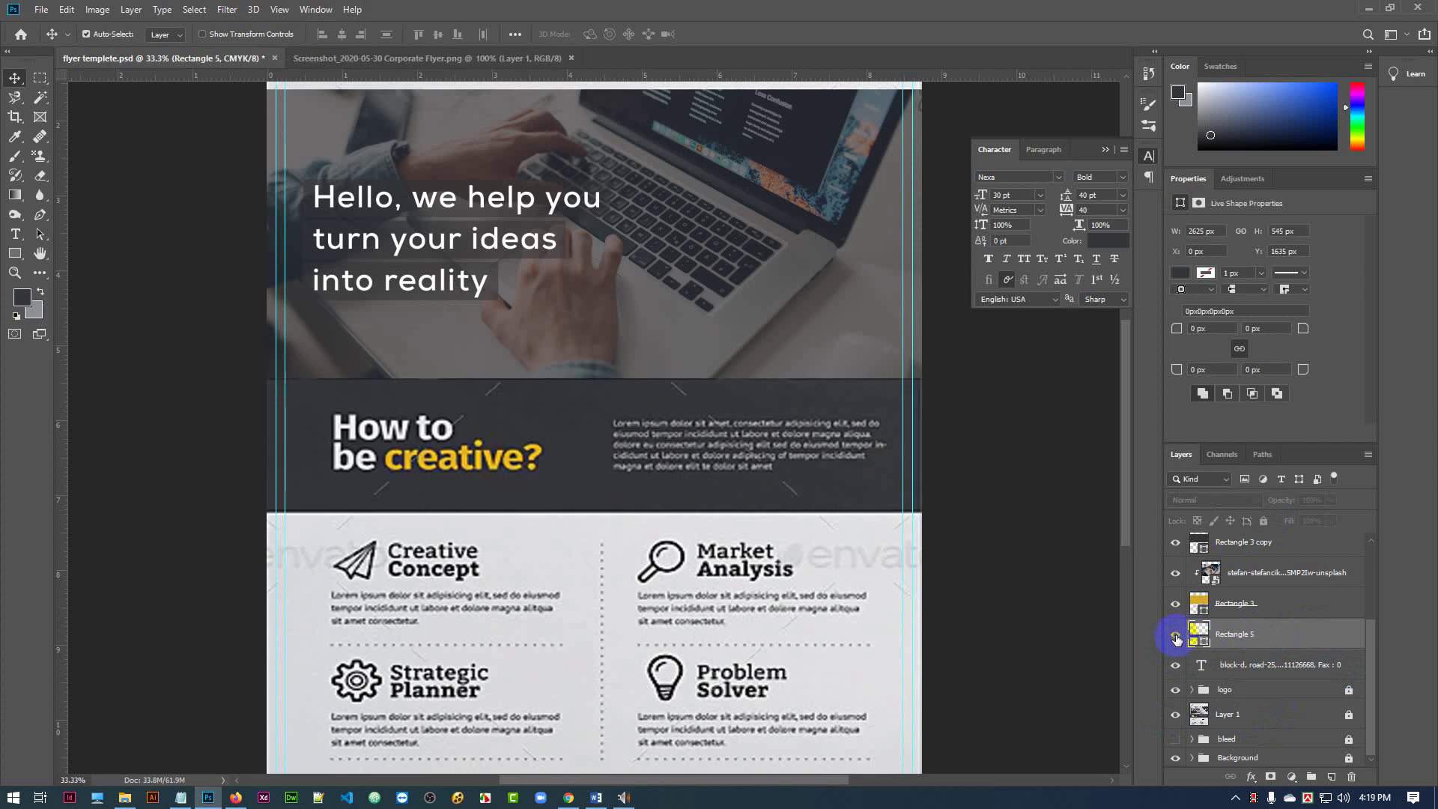
click(1176, 636)
click(1175, 636)
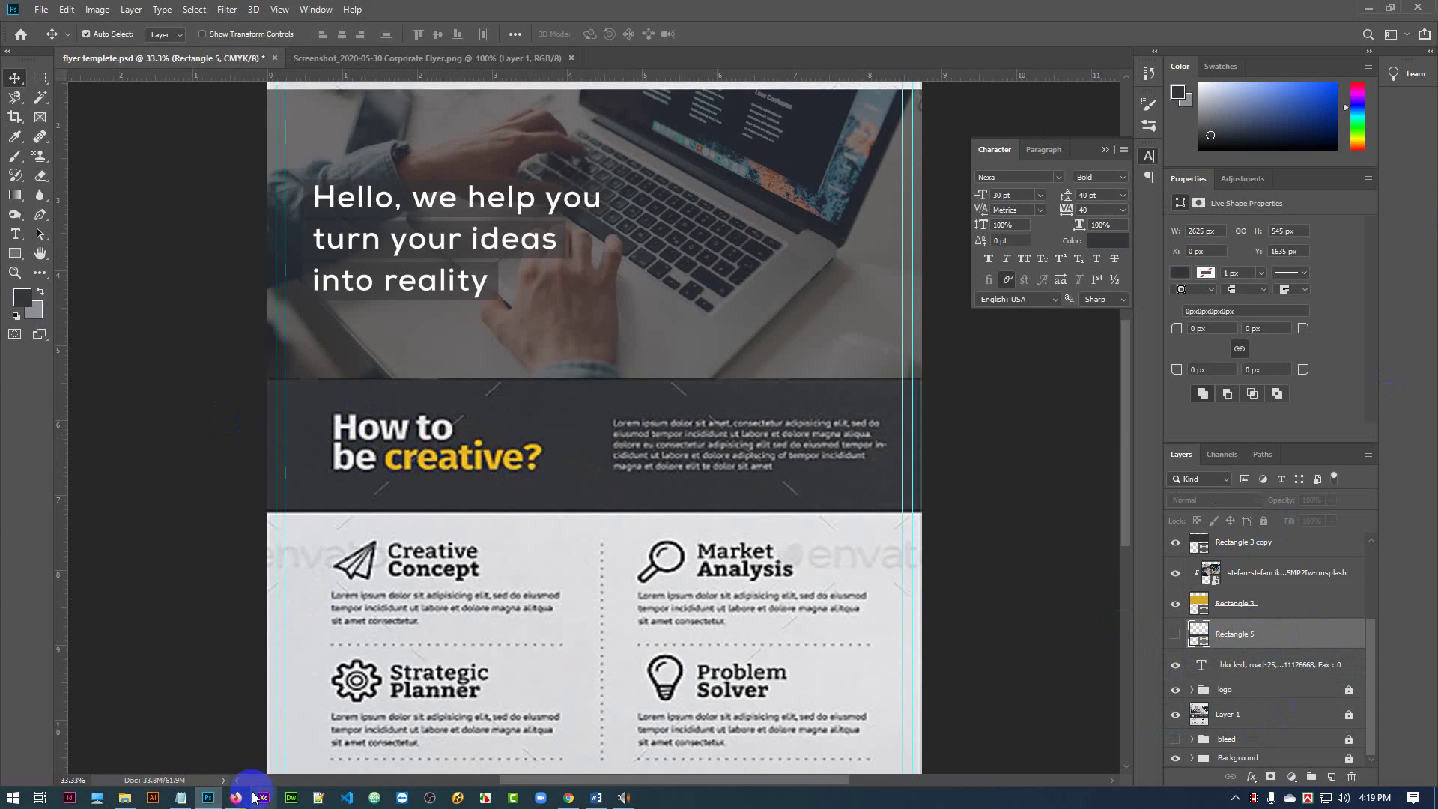
key(ctrl+s)
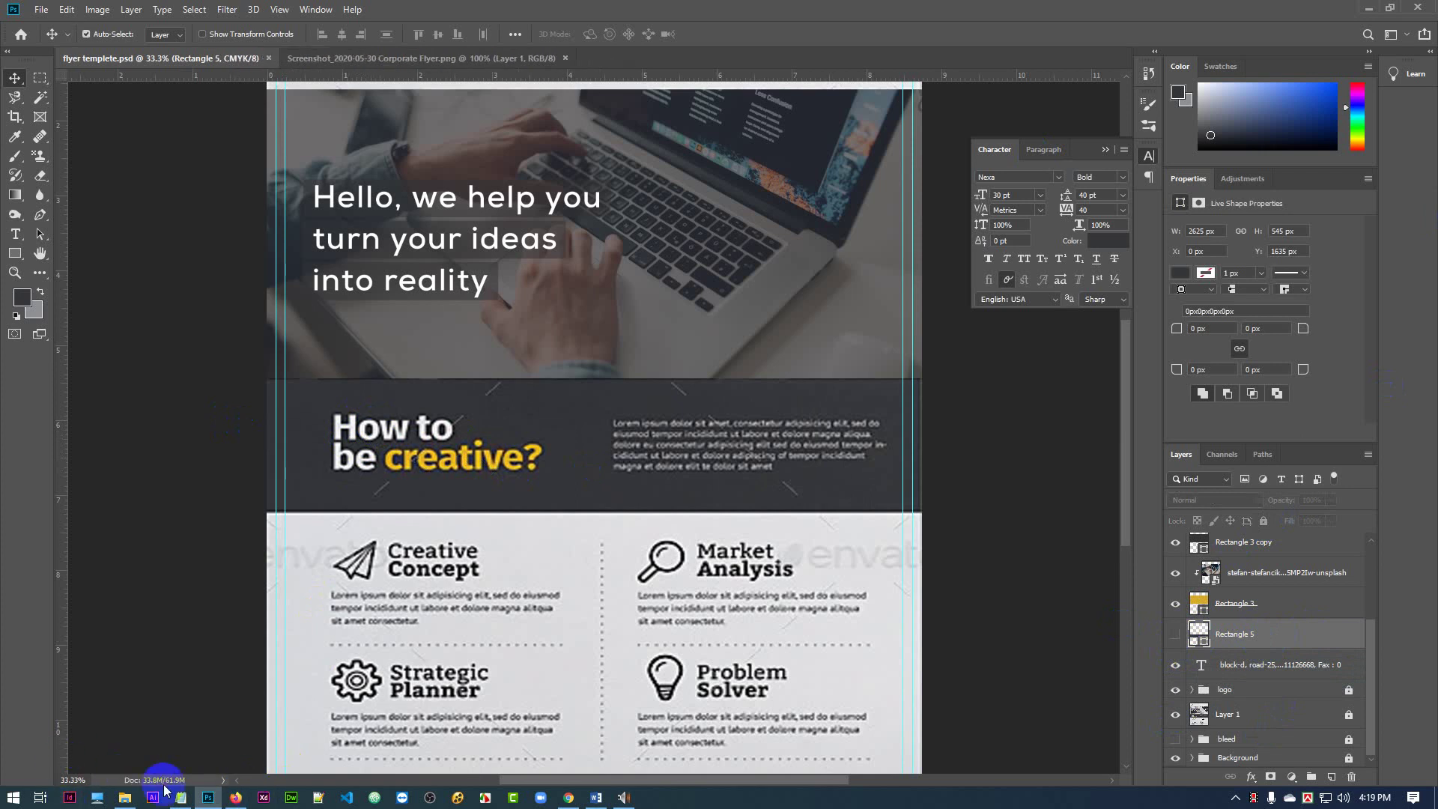
- Switch to Notepad, split "How to be creative?" into two lines after "How to", copy both lines and return to Photoshop
click(181, 798)
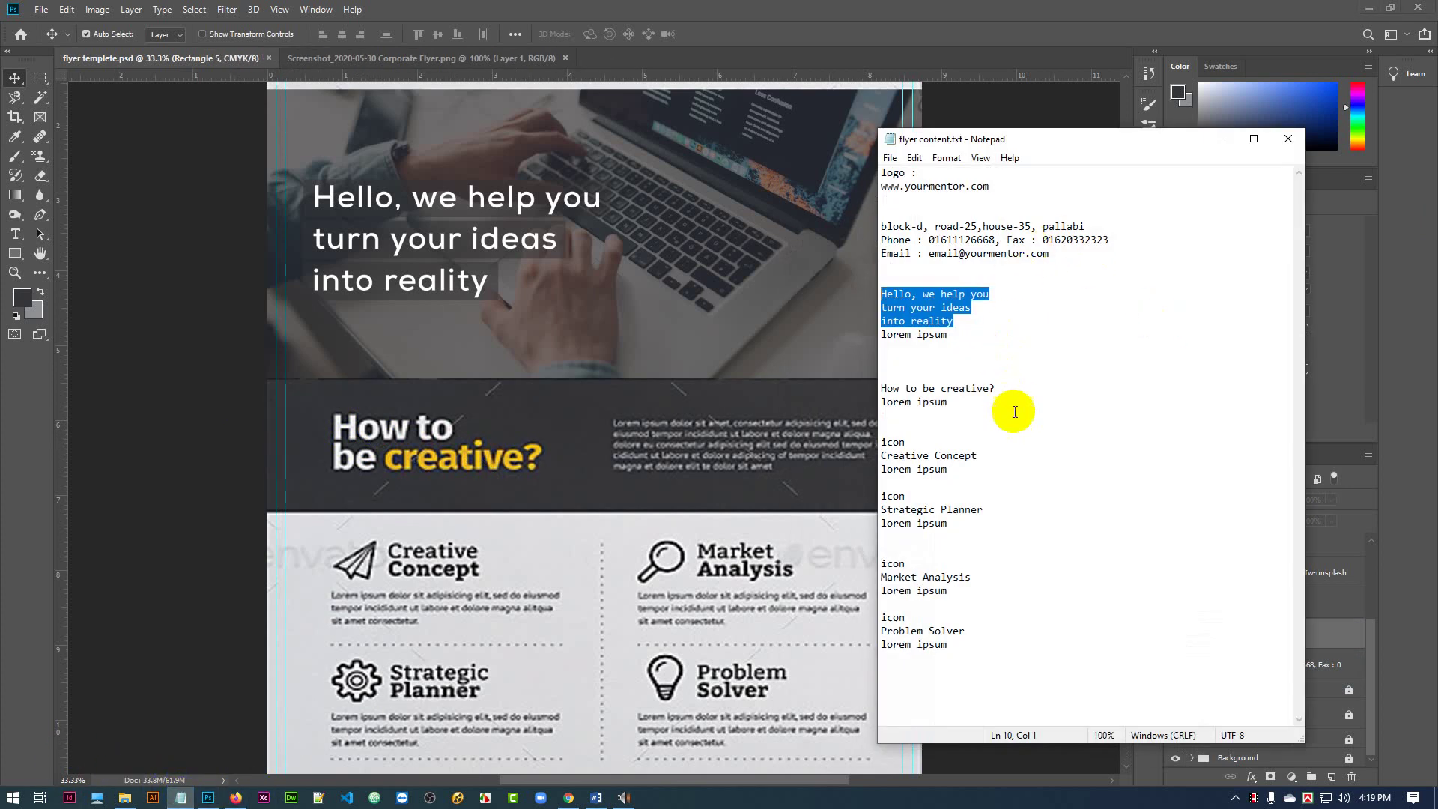
drag(995, 388, 871, 382)
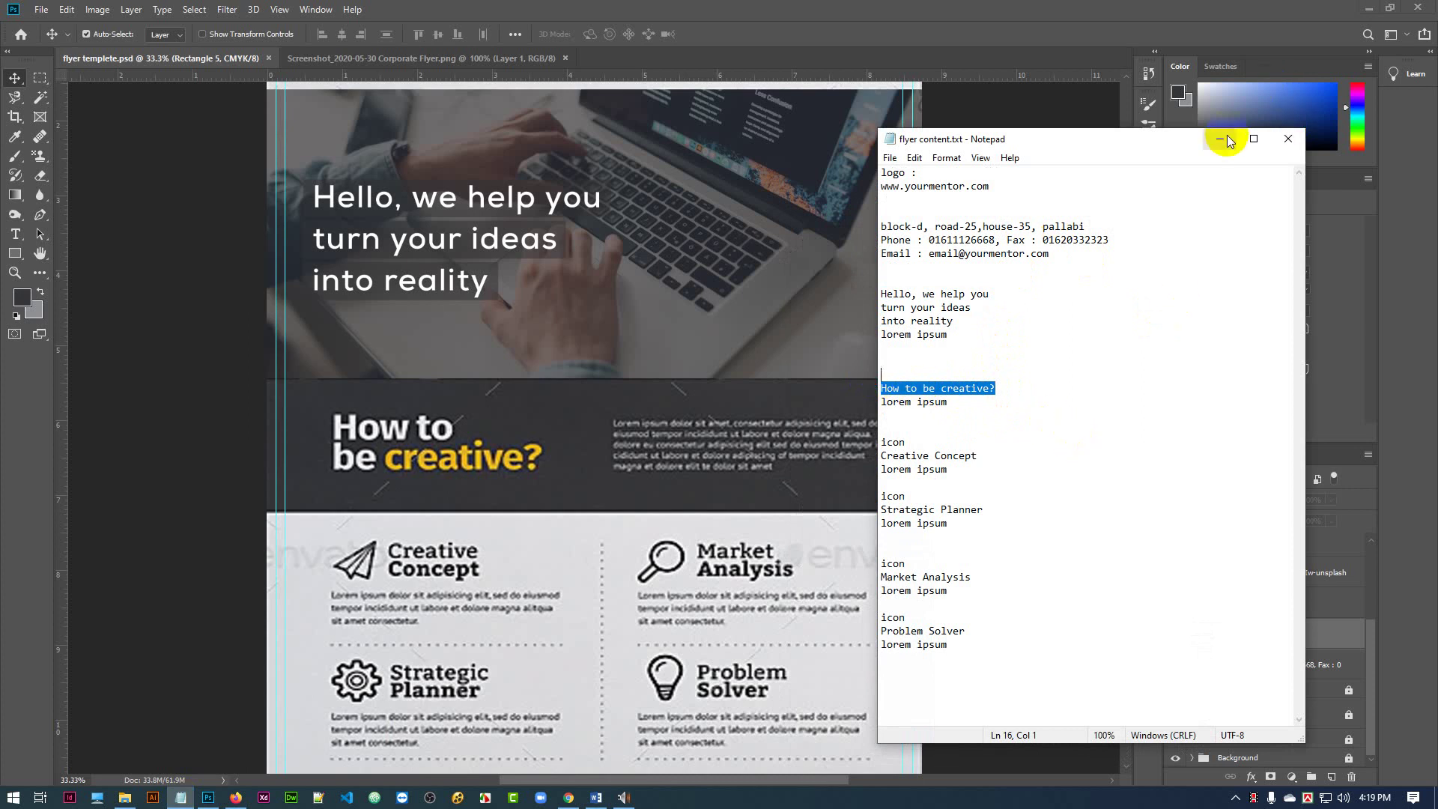
click(1073, 389)
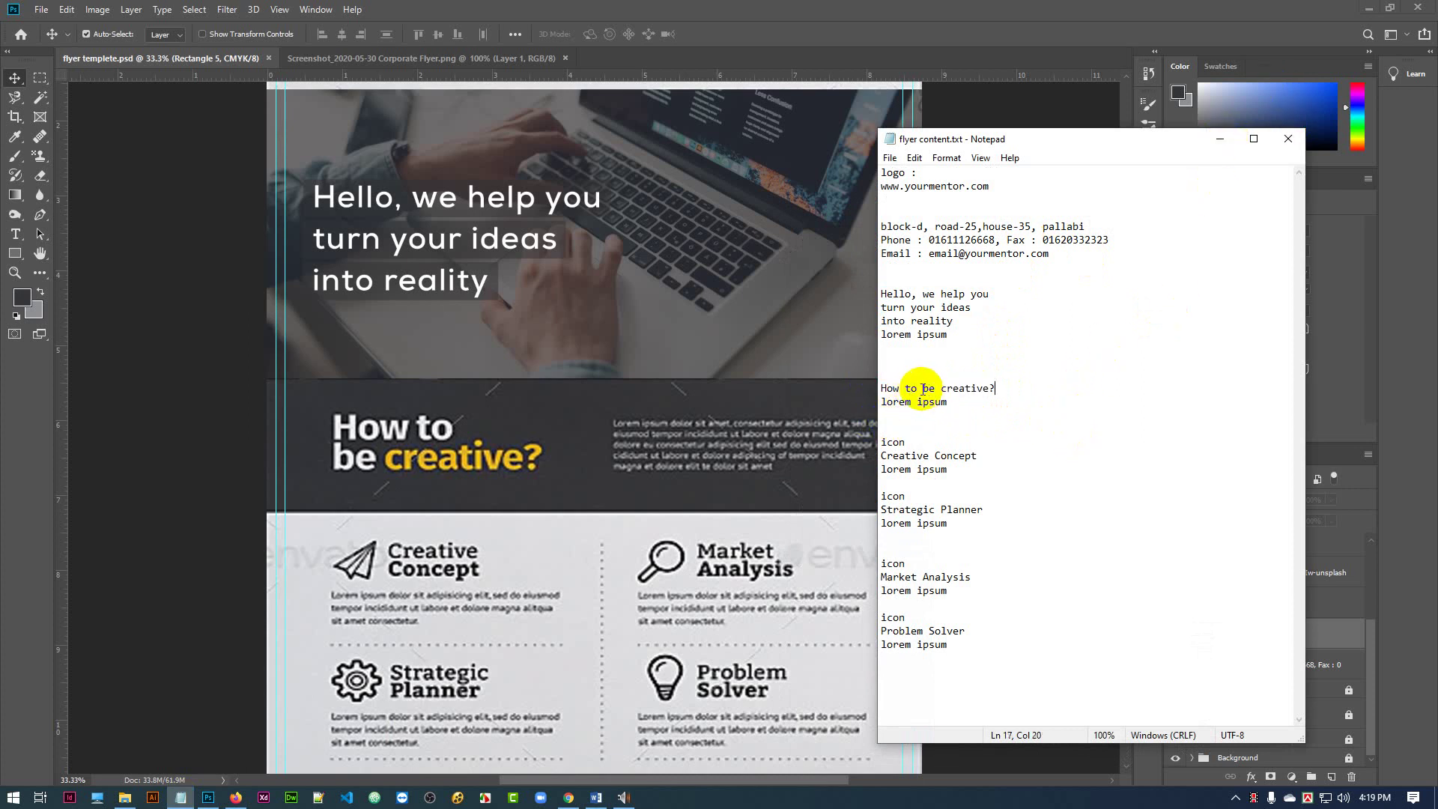
key(Return)
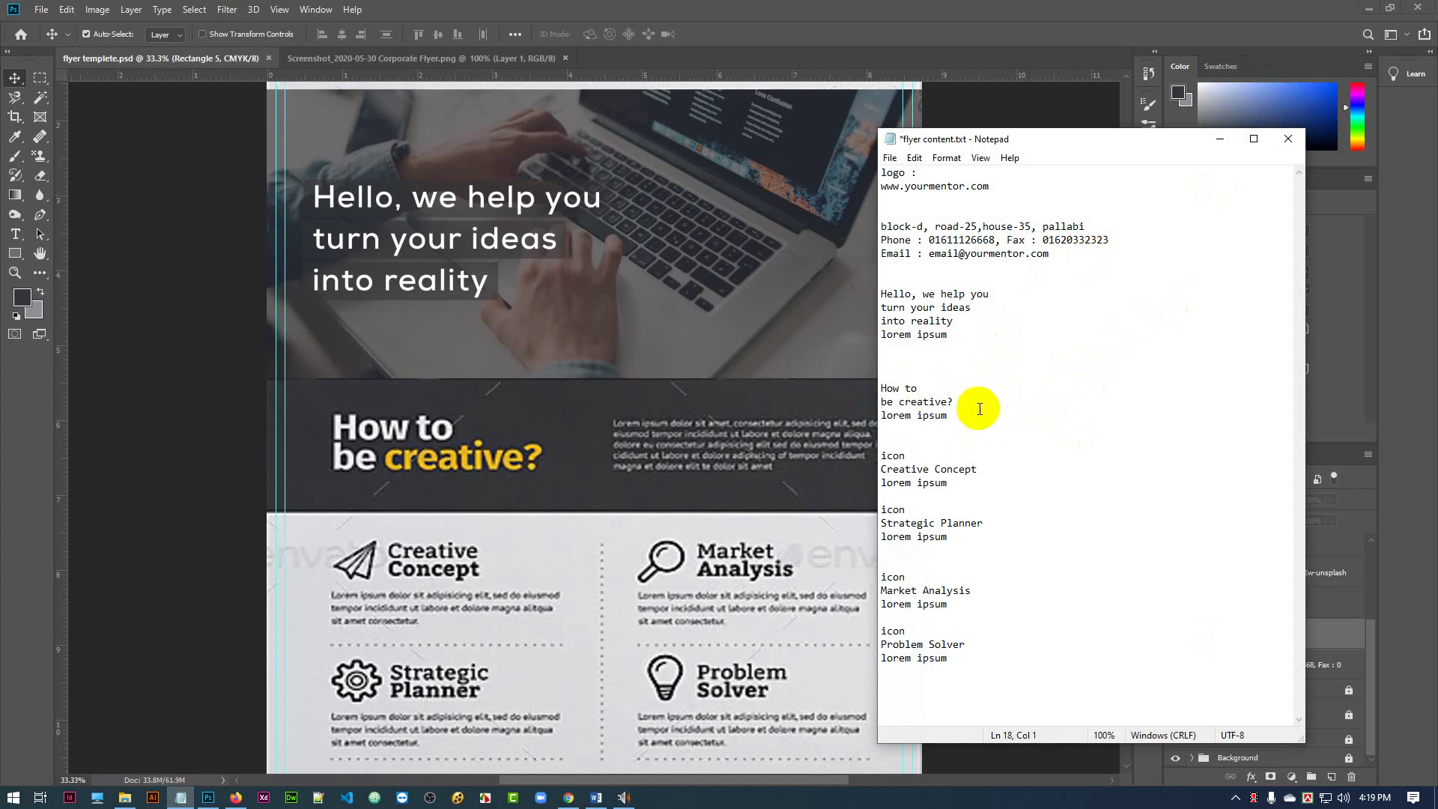
drag(955, 402, 881, 387)
key(ctrl+c)
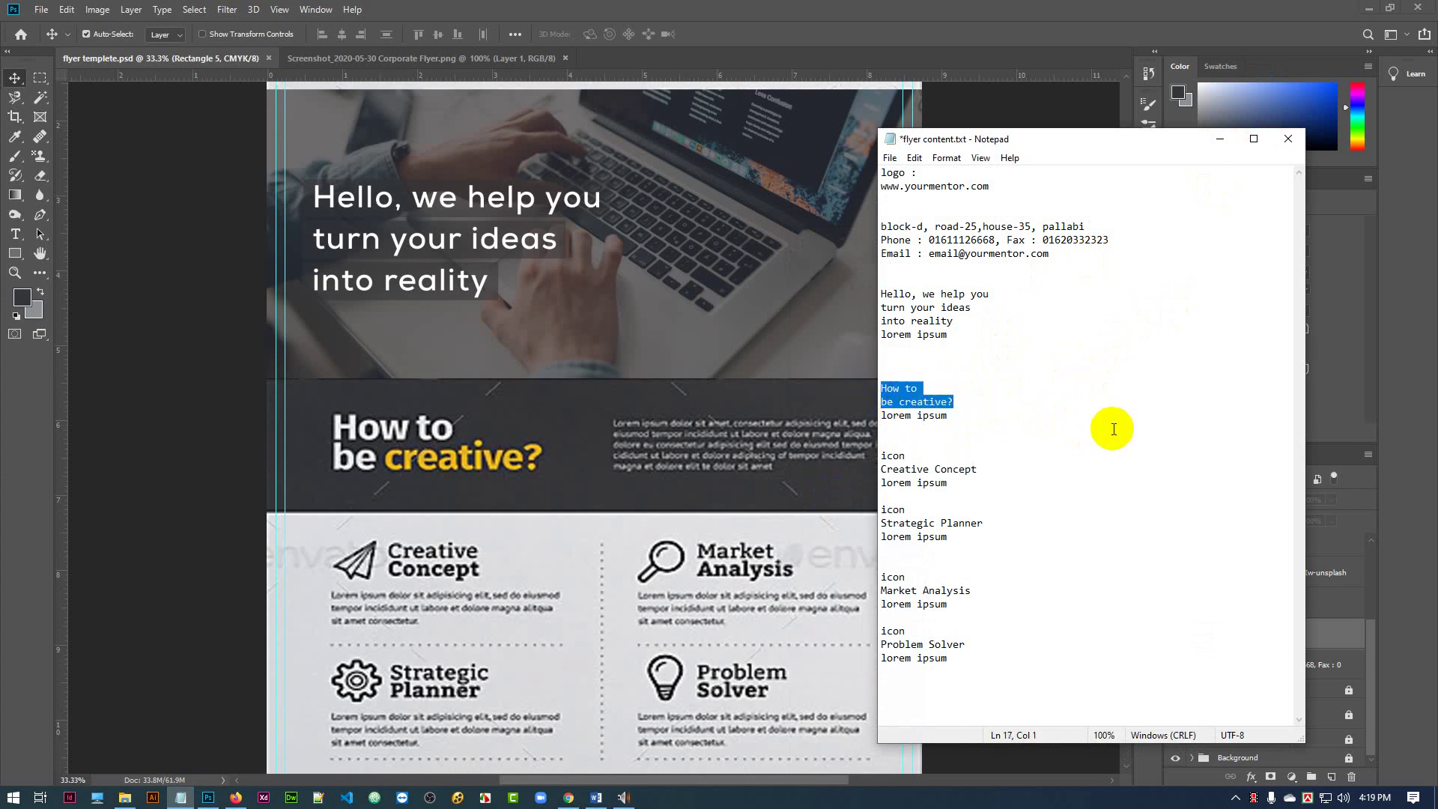
click(1220, 138)
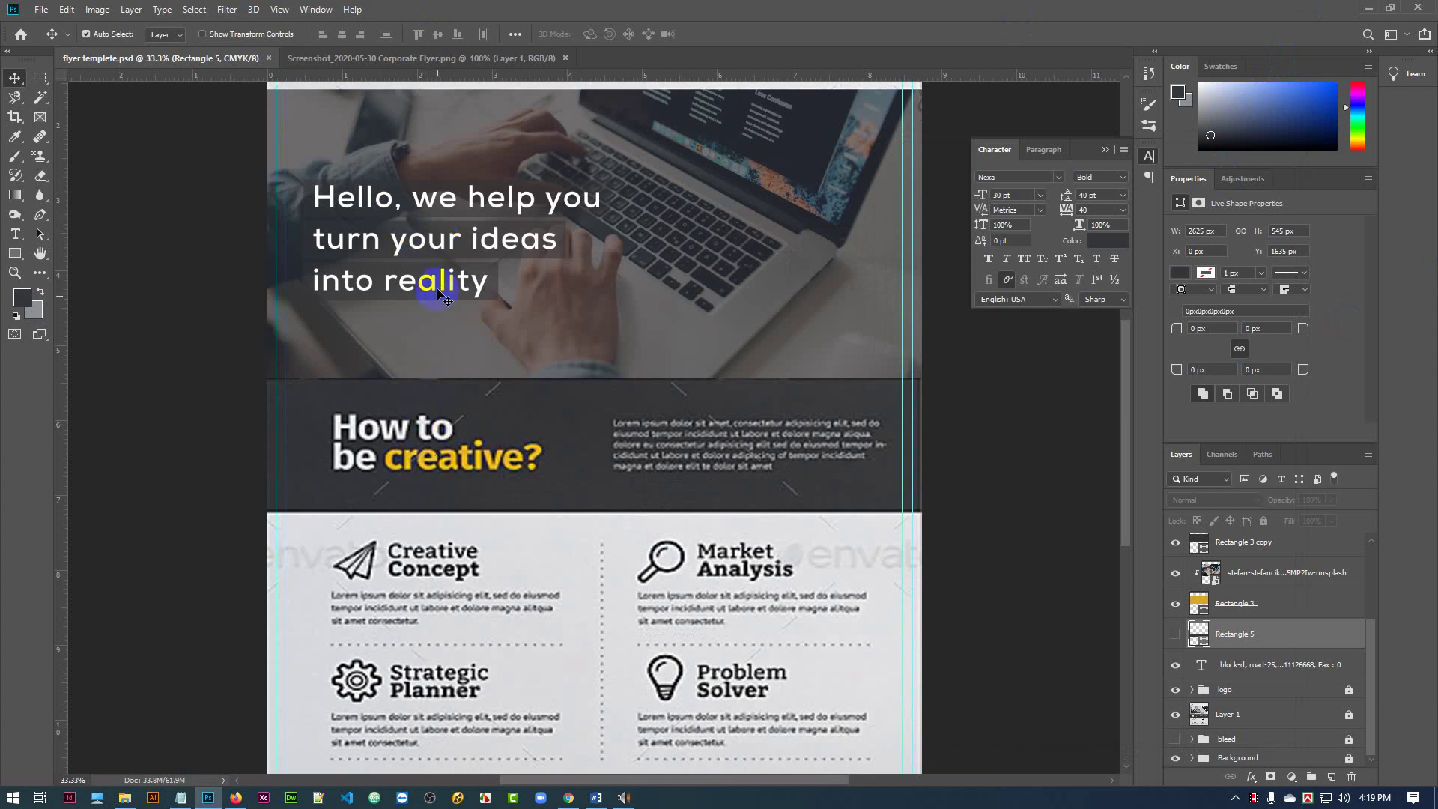
- Duplicate the hero headline text into the dark band and replace its wording with the copied "How to / be creative?"
drag(444, 285, 449, 480)
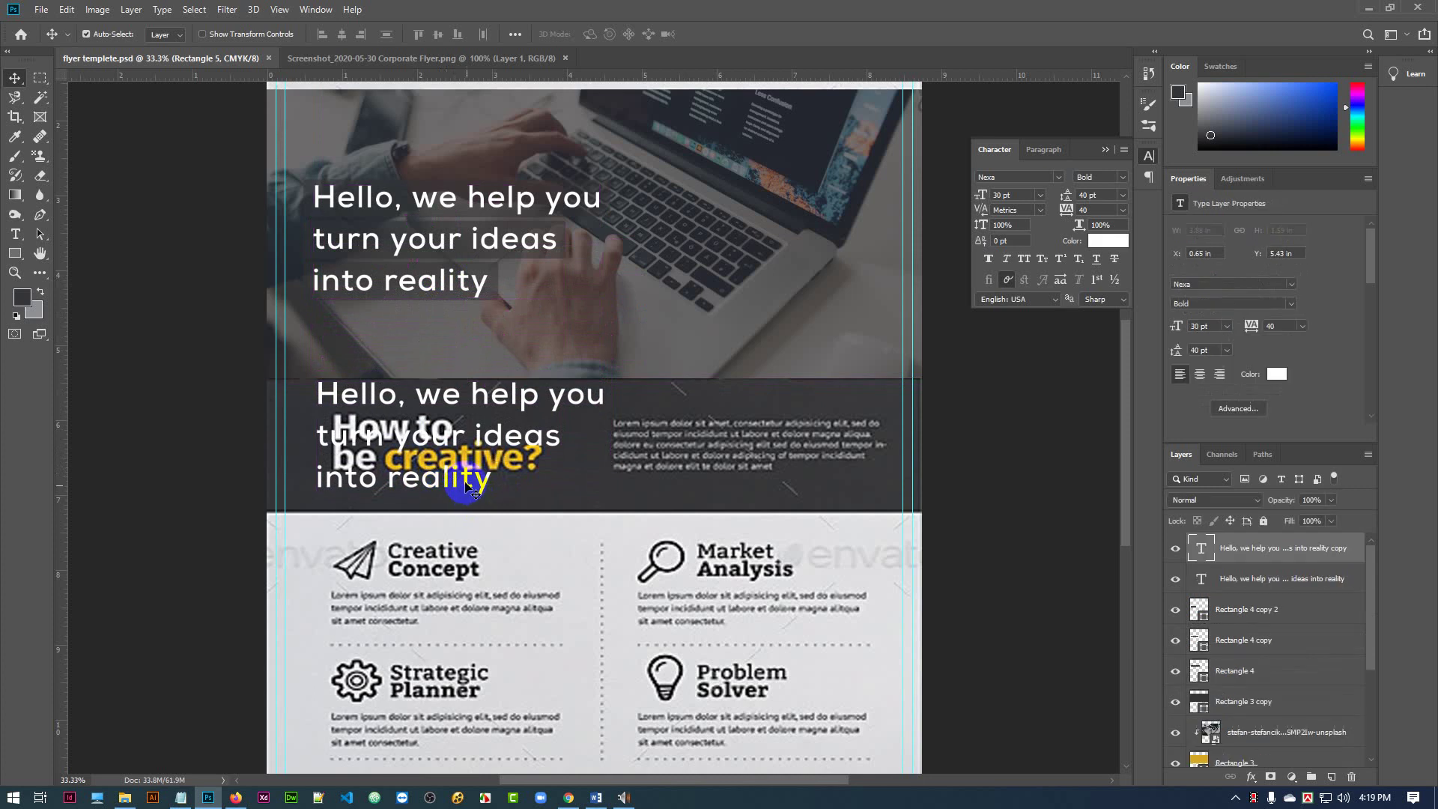
double_click(462, 483)
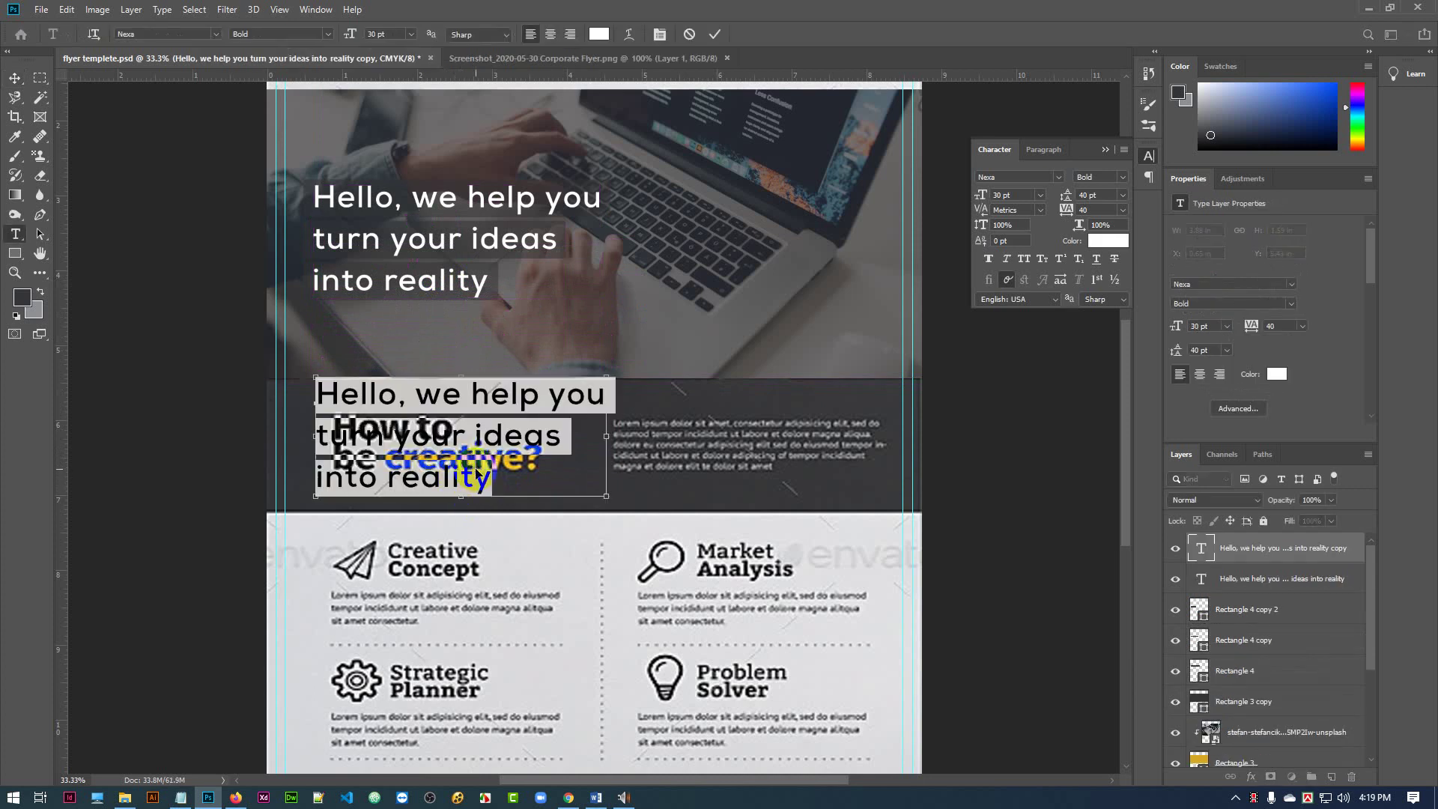
key(ctrl+v)
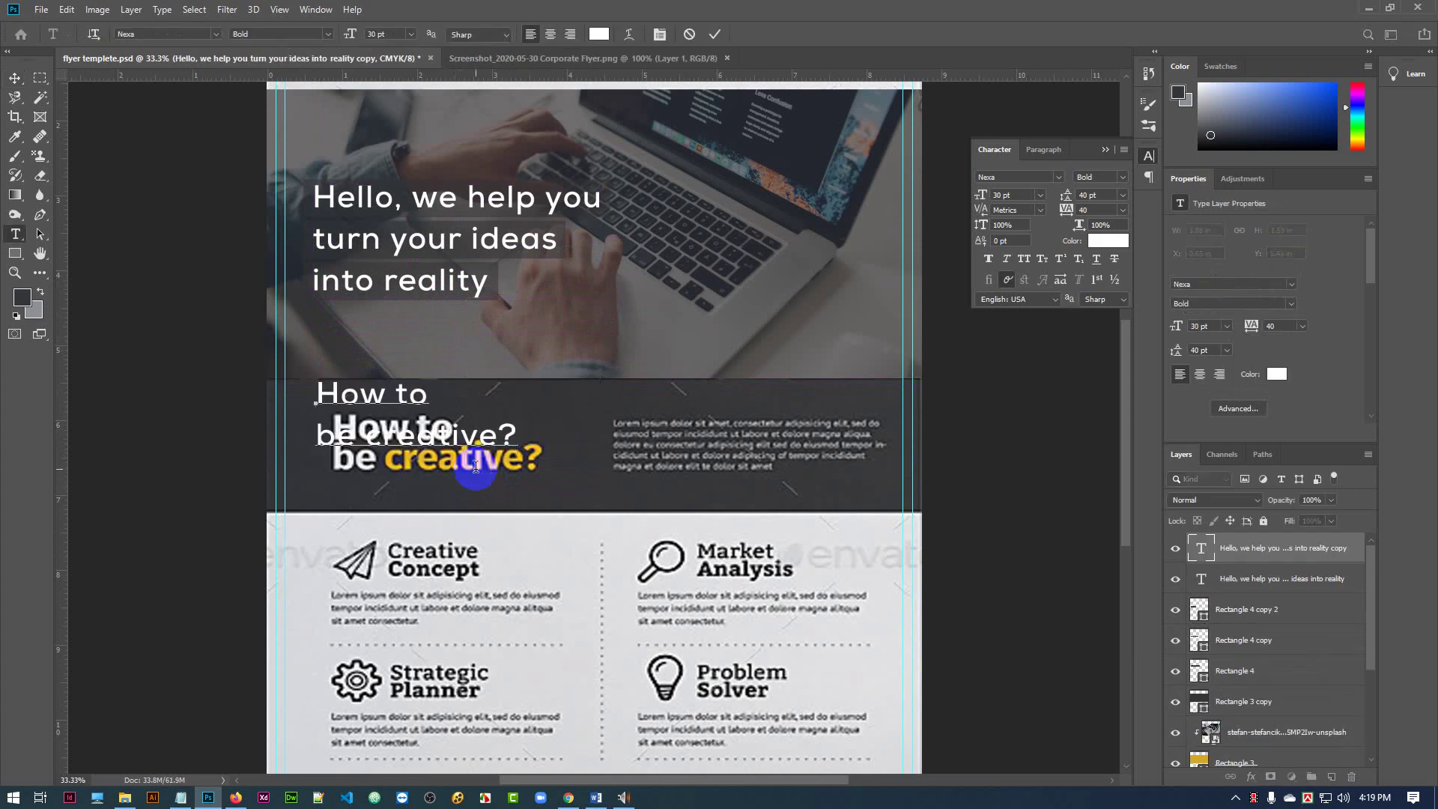
click(718, 34)
- Try the new heading over the reference heading, and move it up onto the hero photo at X 4.12 in, Y 4.3 in
key(v)
drag(416, 447, 429, 466)
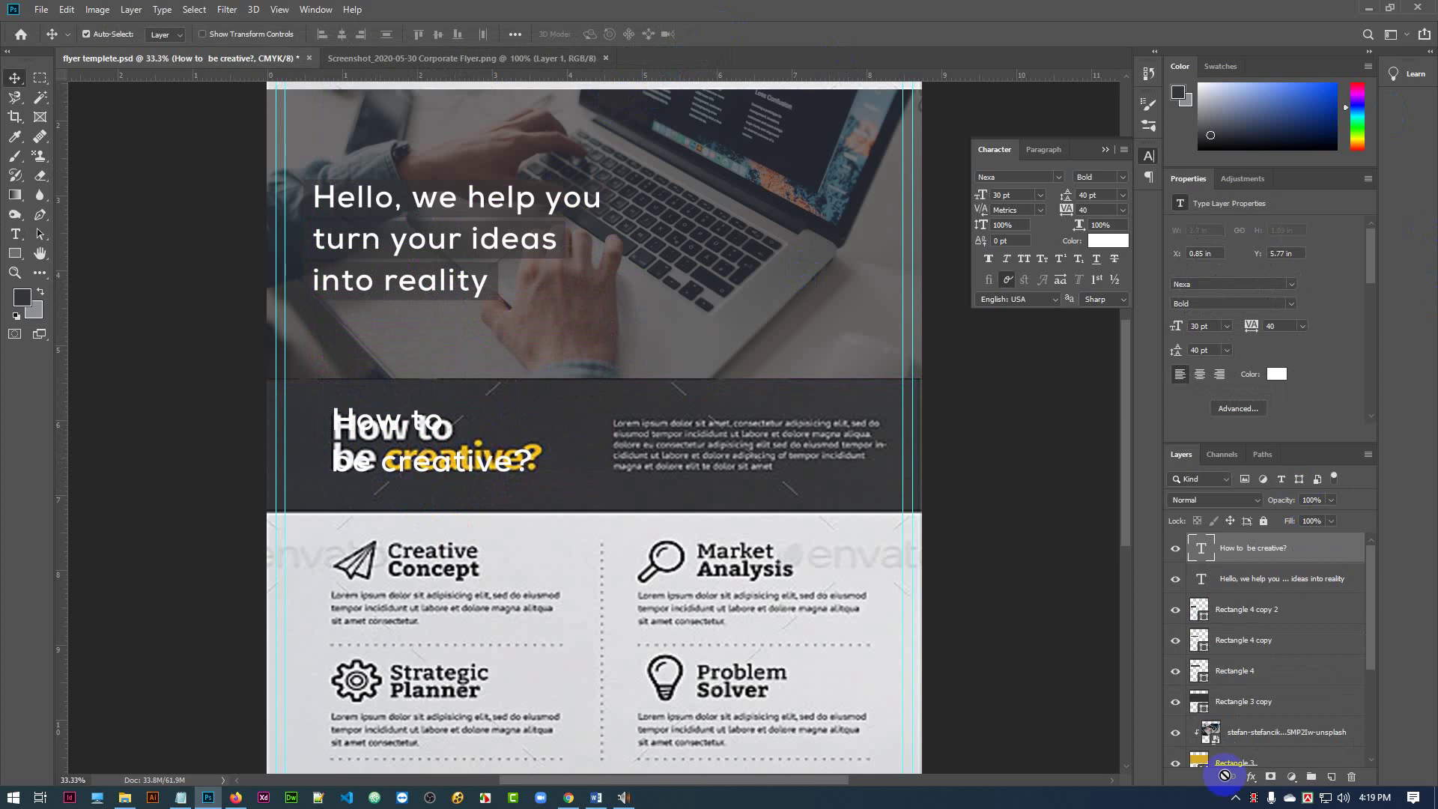
scroll(1276, 680, down, 5)
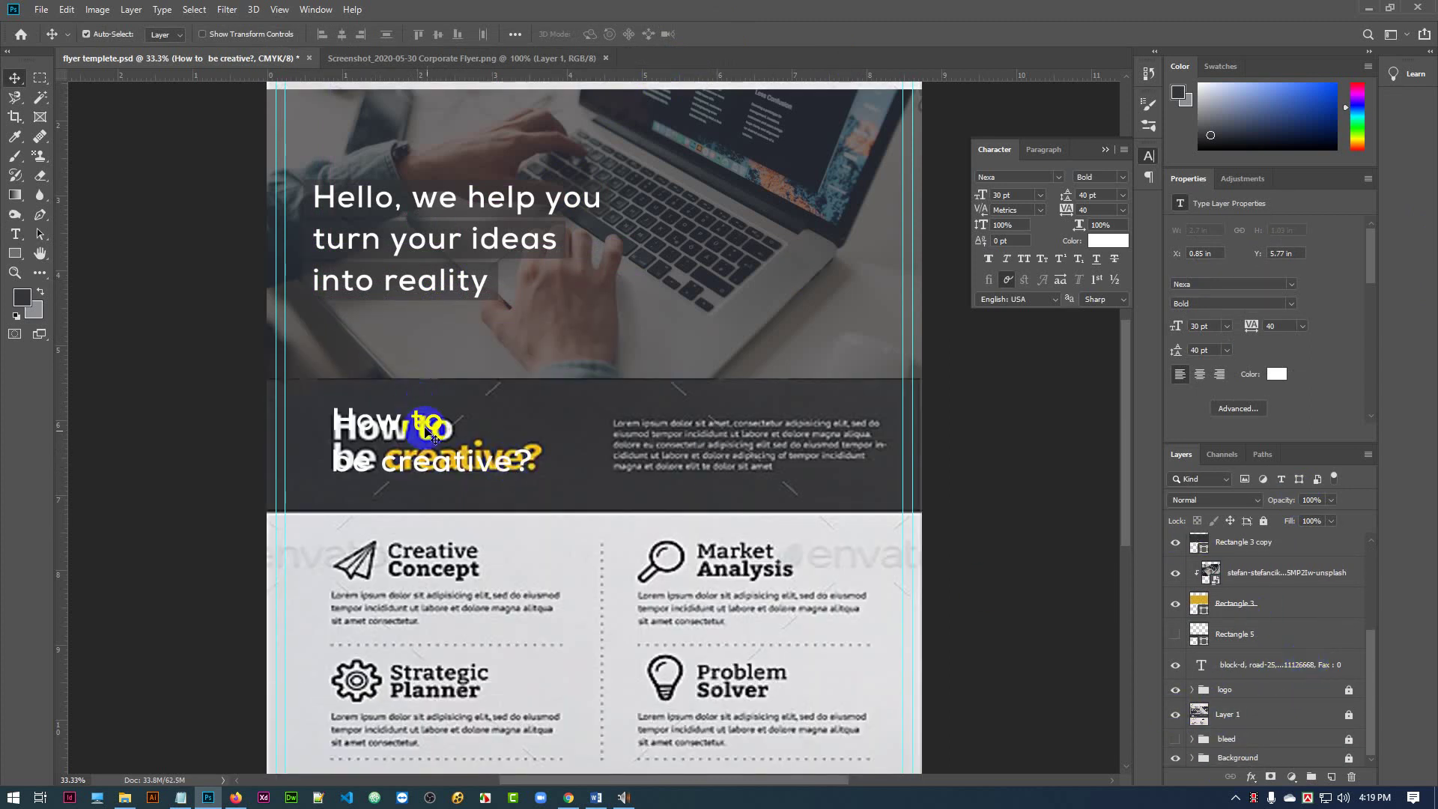
drag(423, 431, 682, 337)
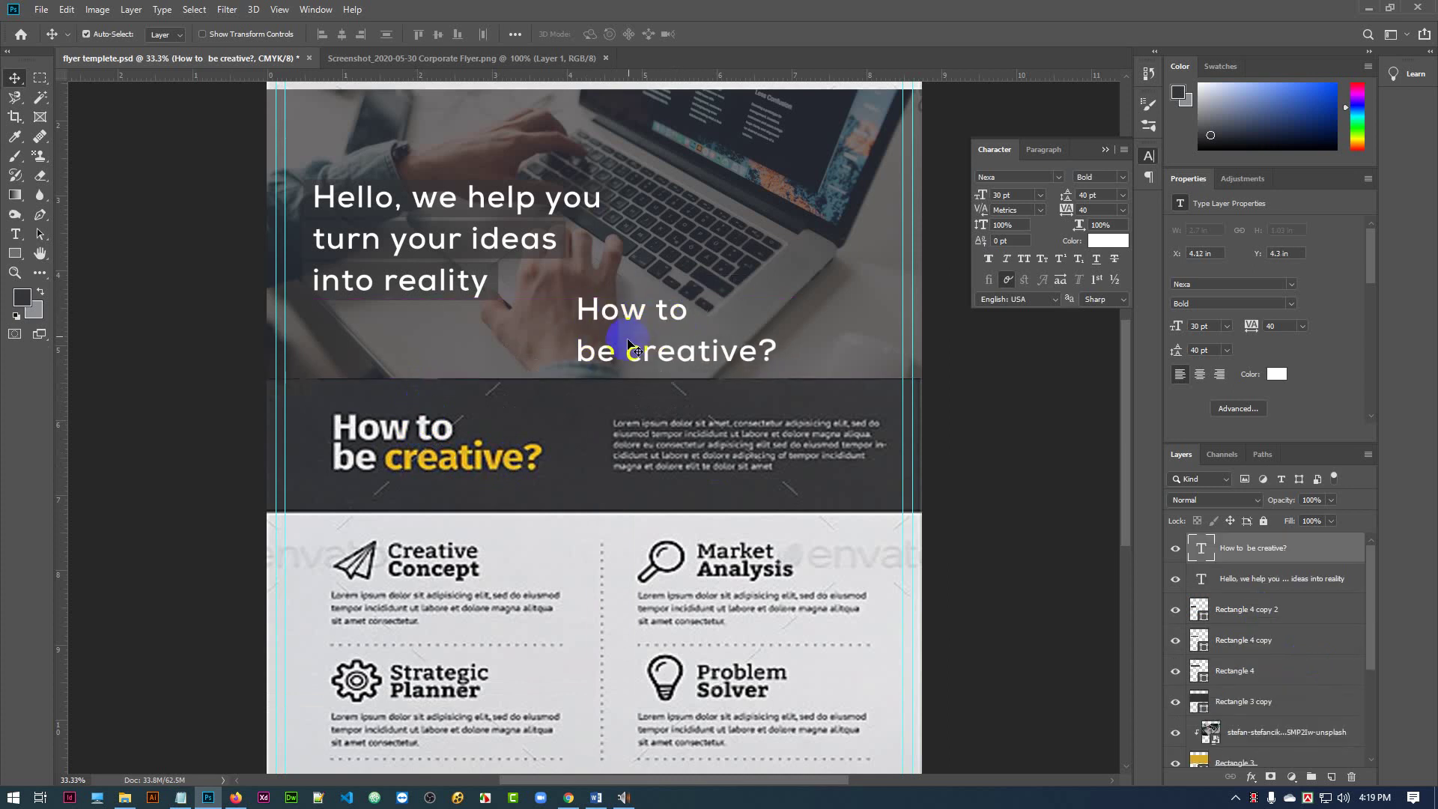
- Try 44 pt and 25 pt leading on the "How to be creative?" heading and apply Auto leading
click(1106, 150)
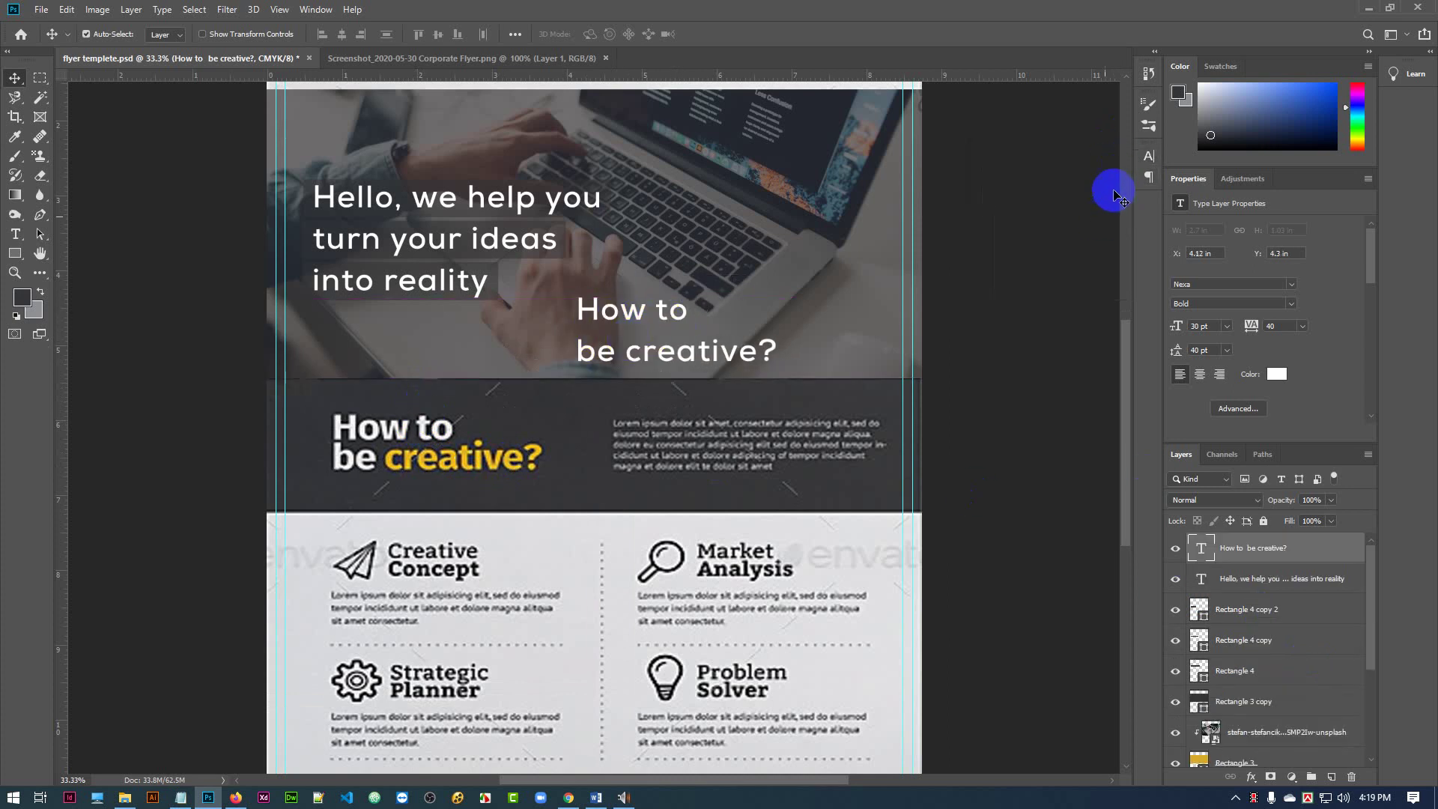
double_click(1201, 549)
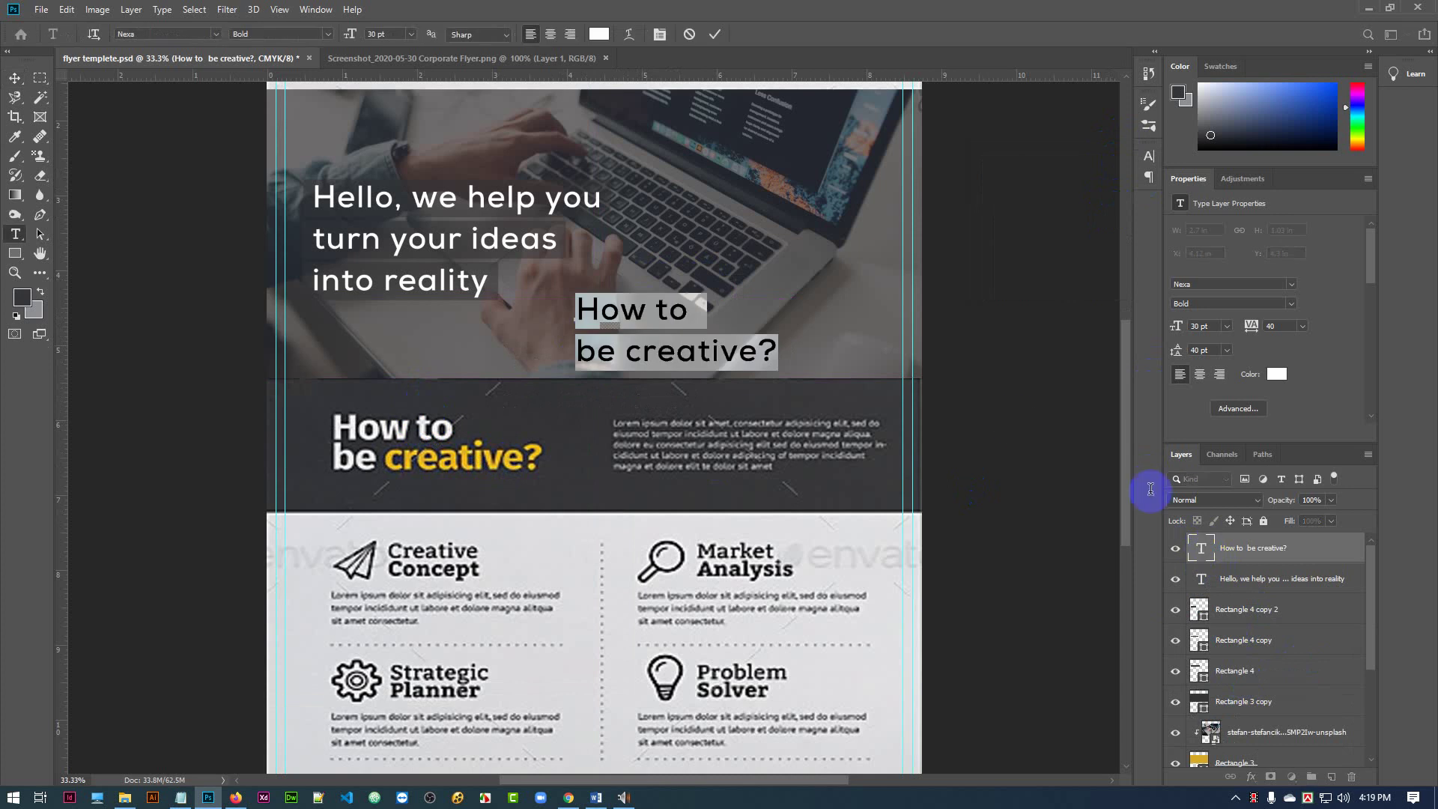
key(ctrl+t)
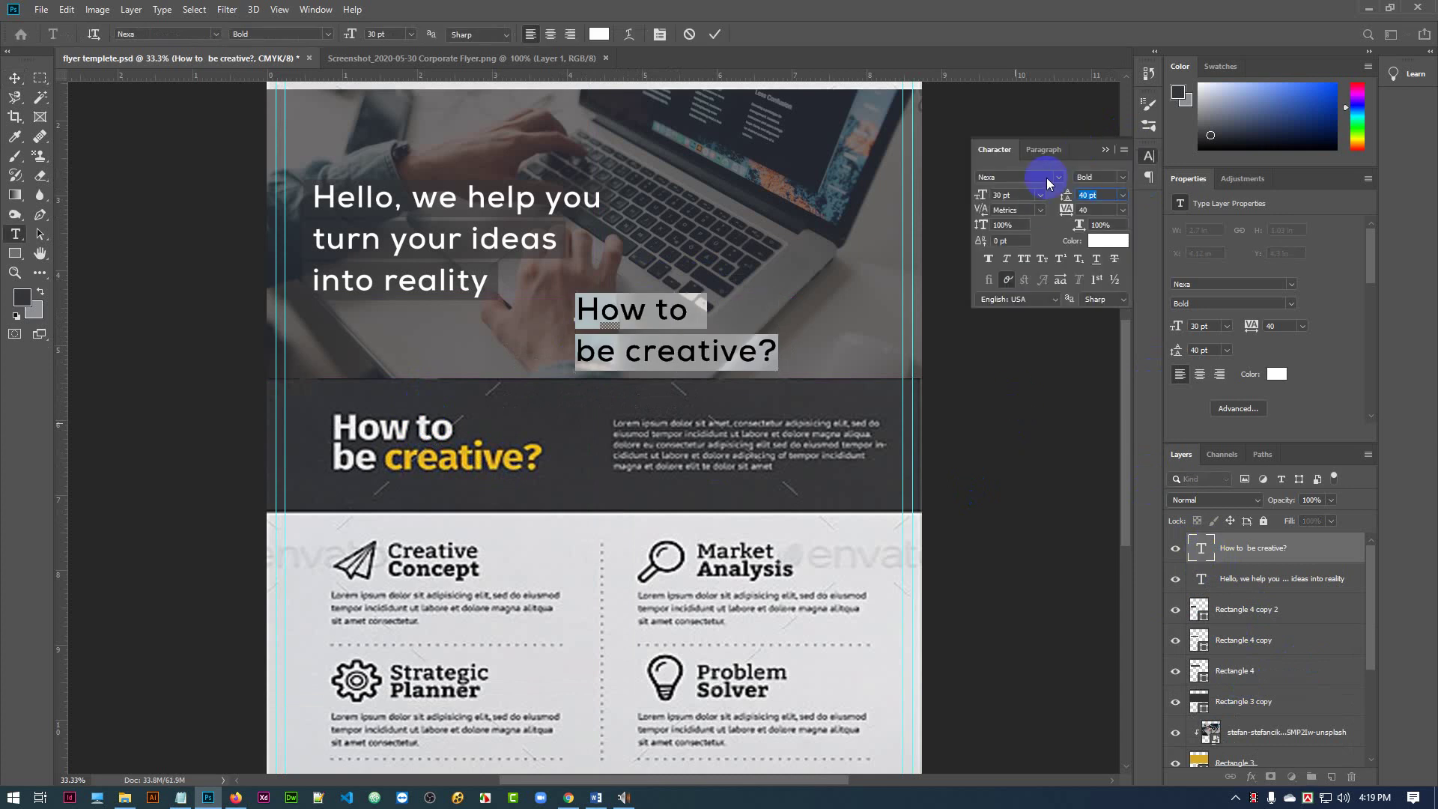
click(1092, 209)
click(1075, 196)
drag(1066, 198, 1067, 199)
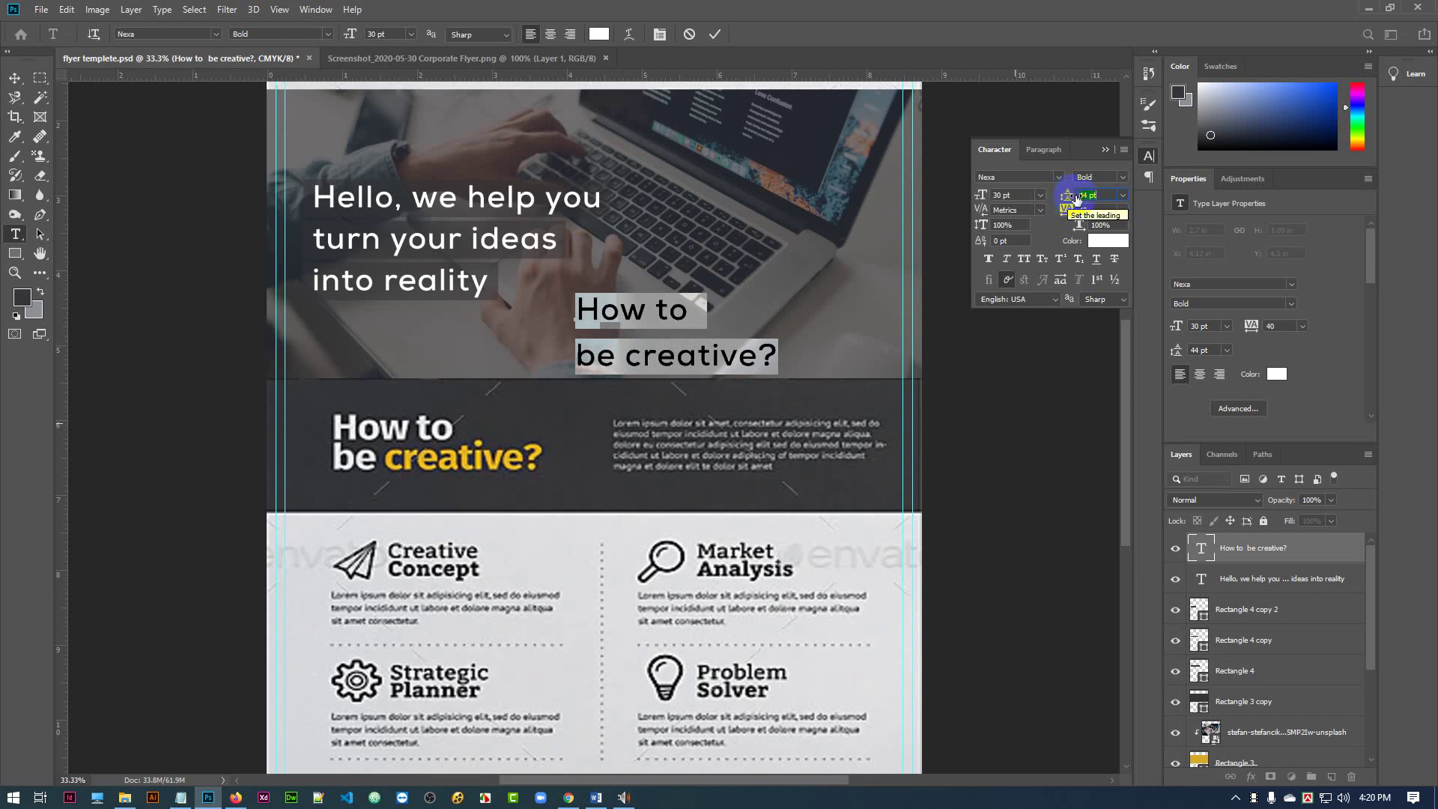
click(1123, 195)
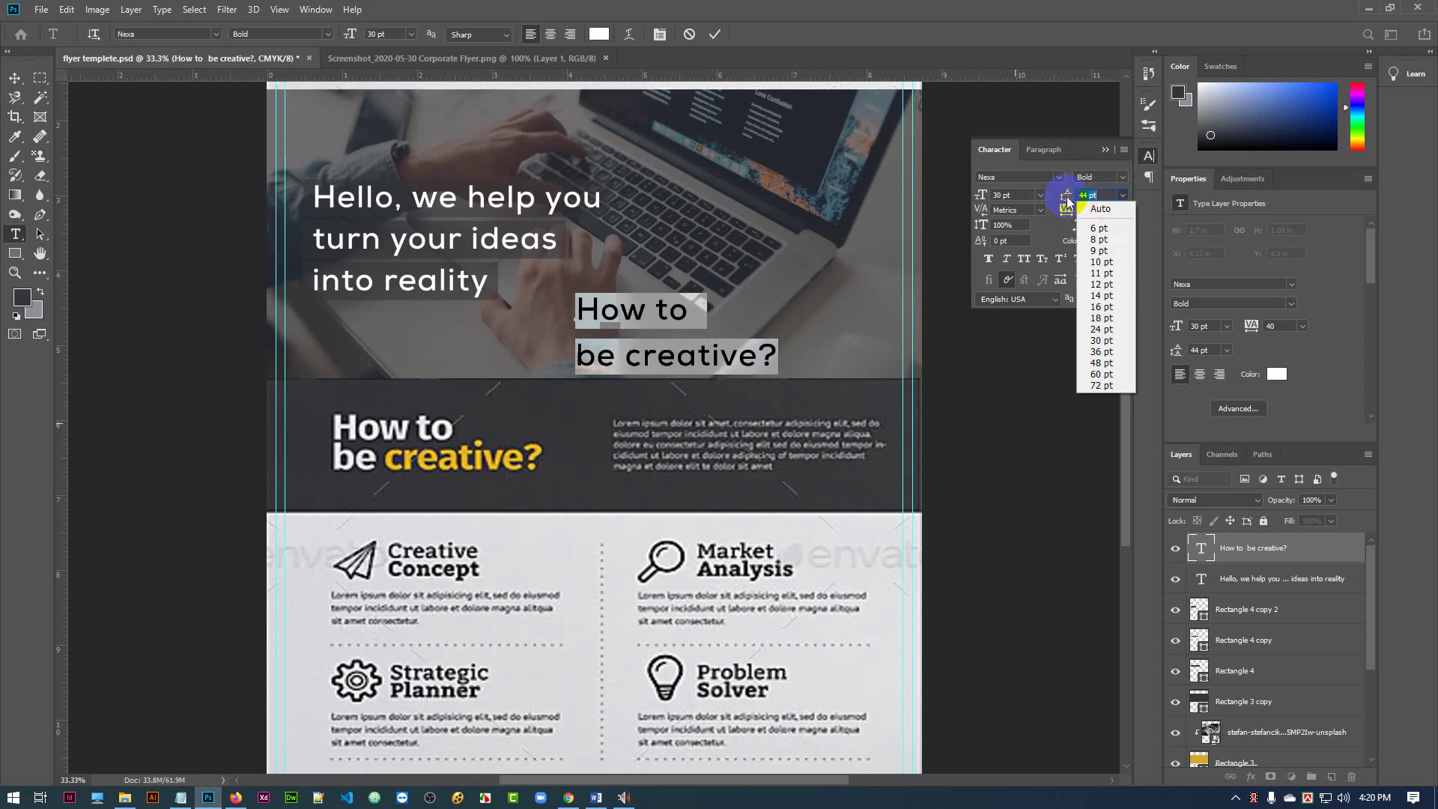
drag(1067, 202, 1067, 196)
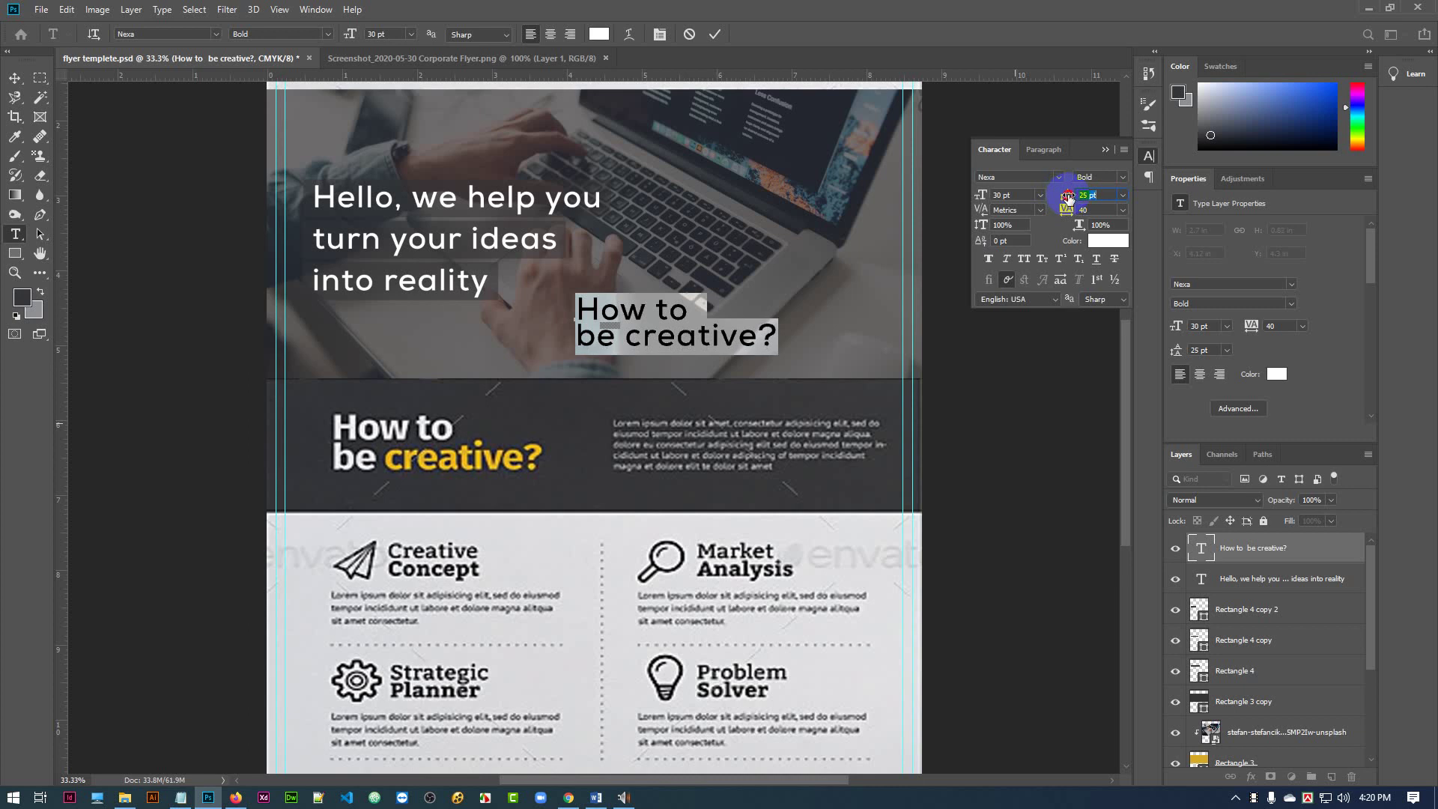
click(1122, 196)
click(1101, 209)
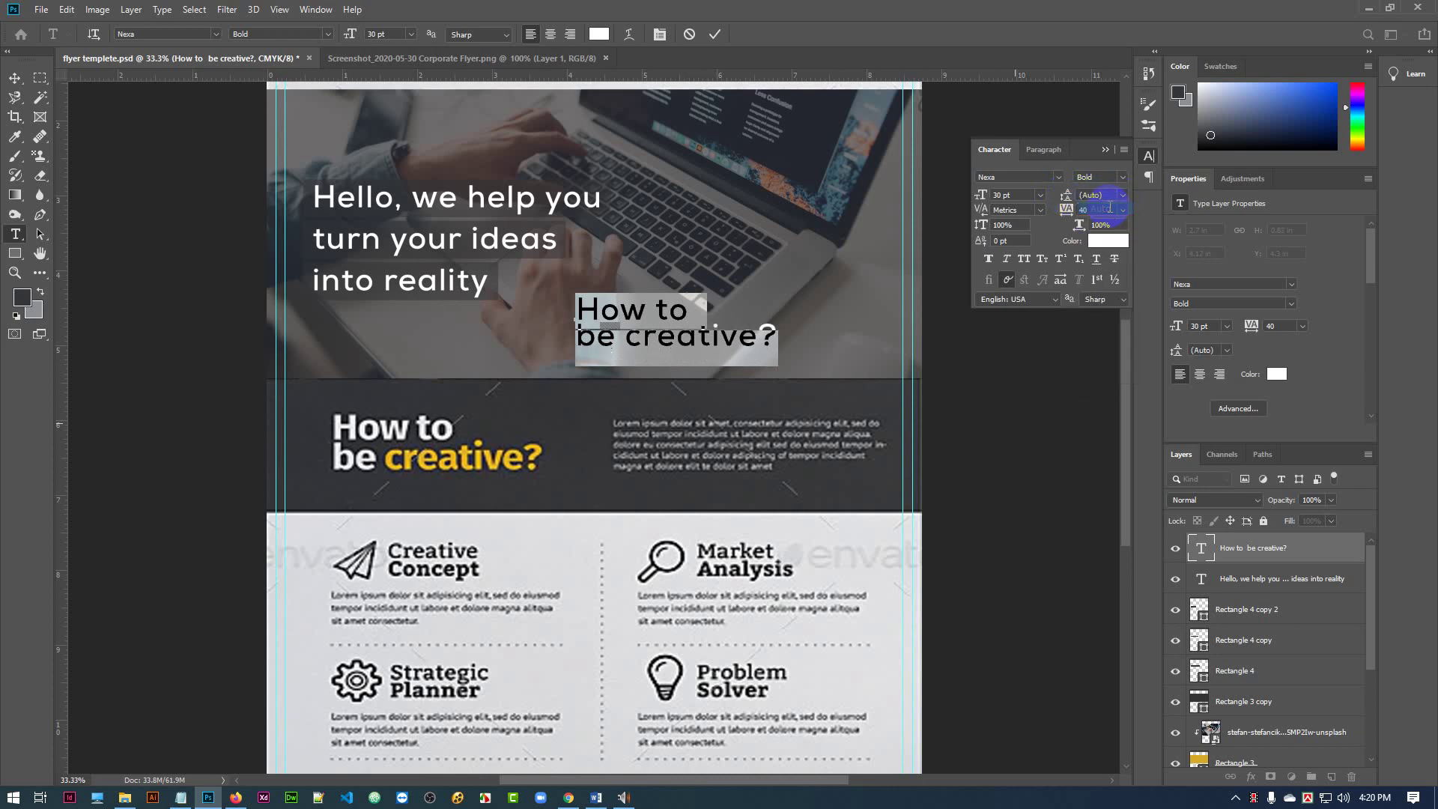
click(715, 35)
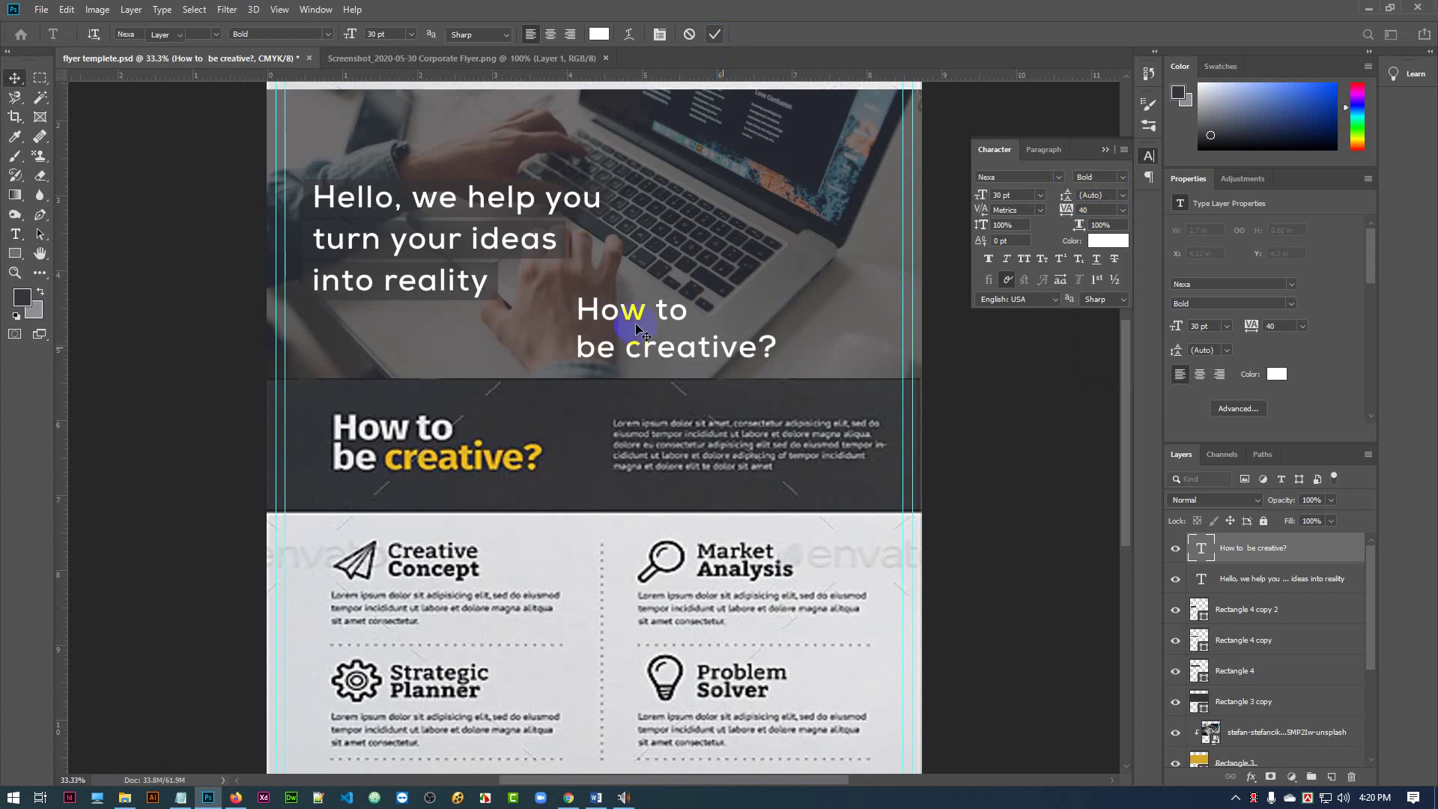
- Set the leading of the "How to be creative?" heading to 25 pt
key(v)
click(683, 352)
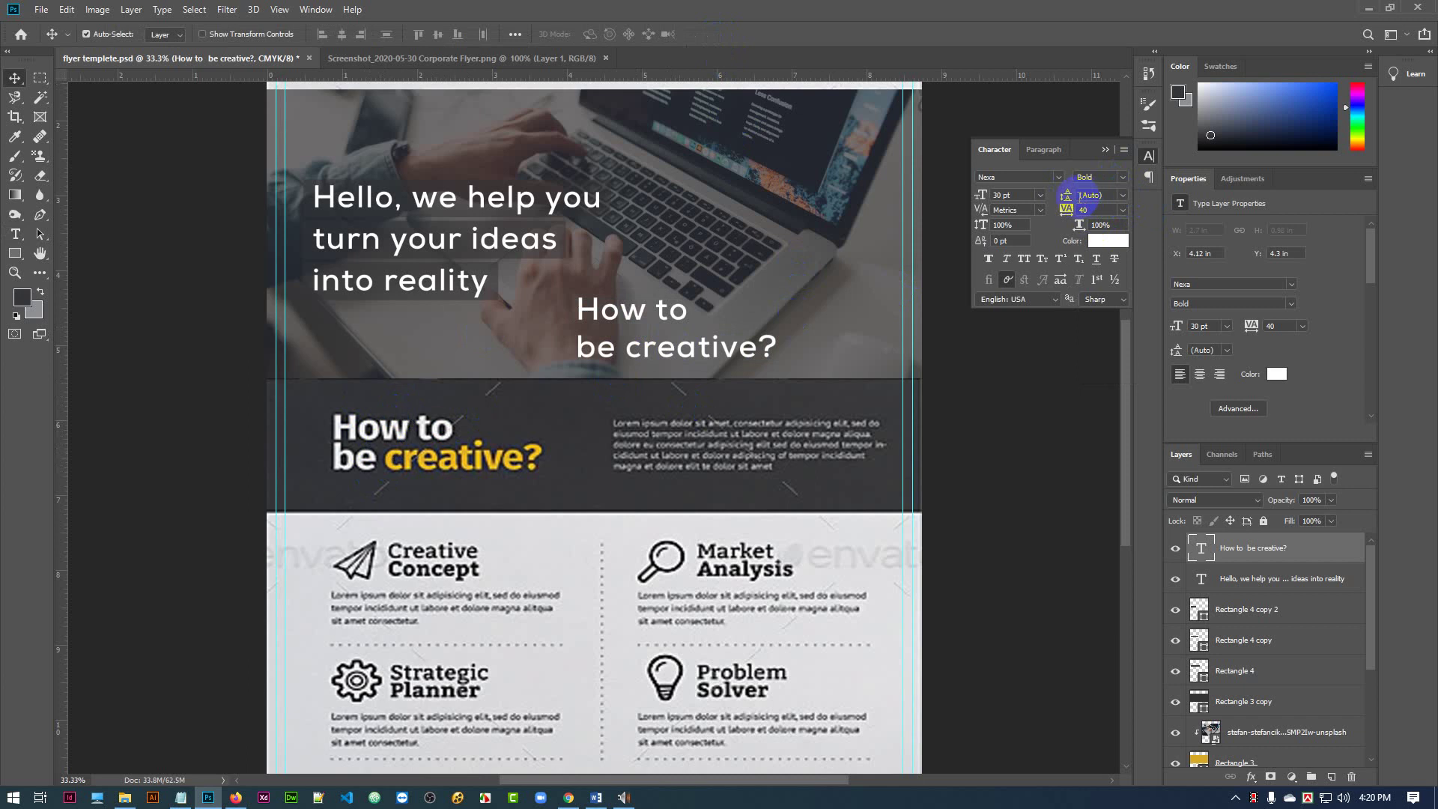
click(1122, 196)
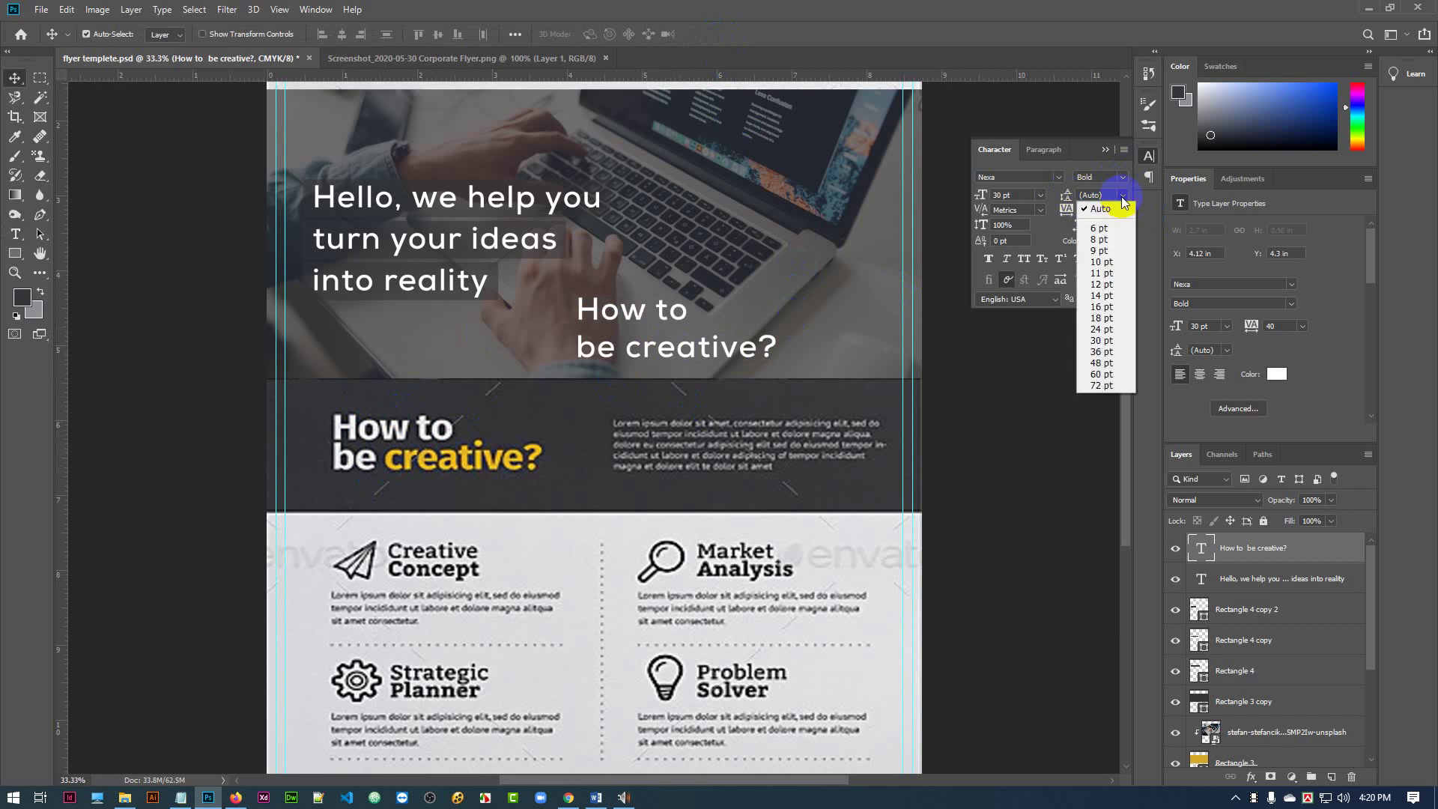
click(1100, 262)
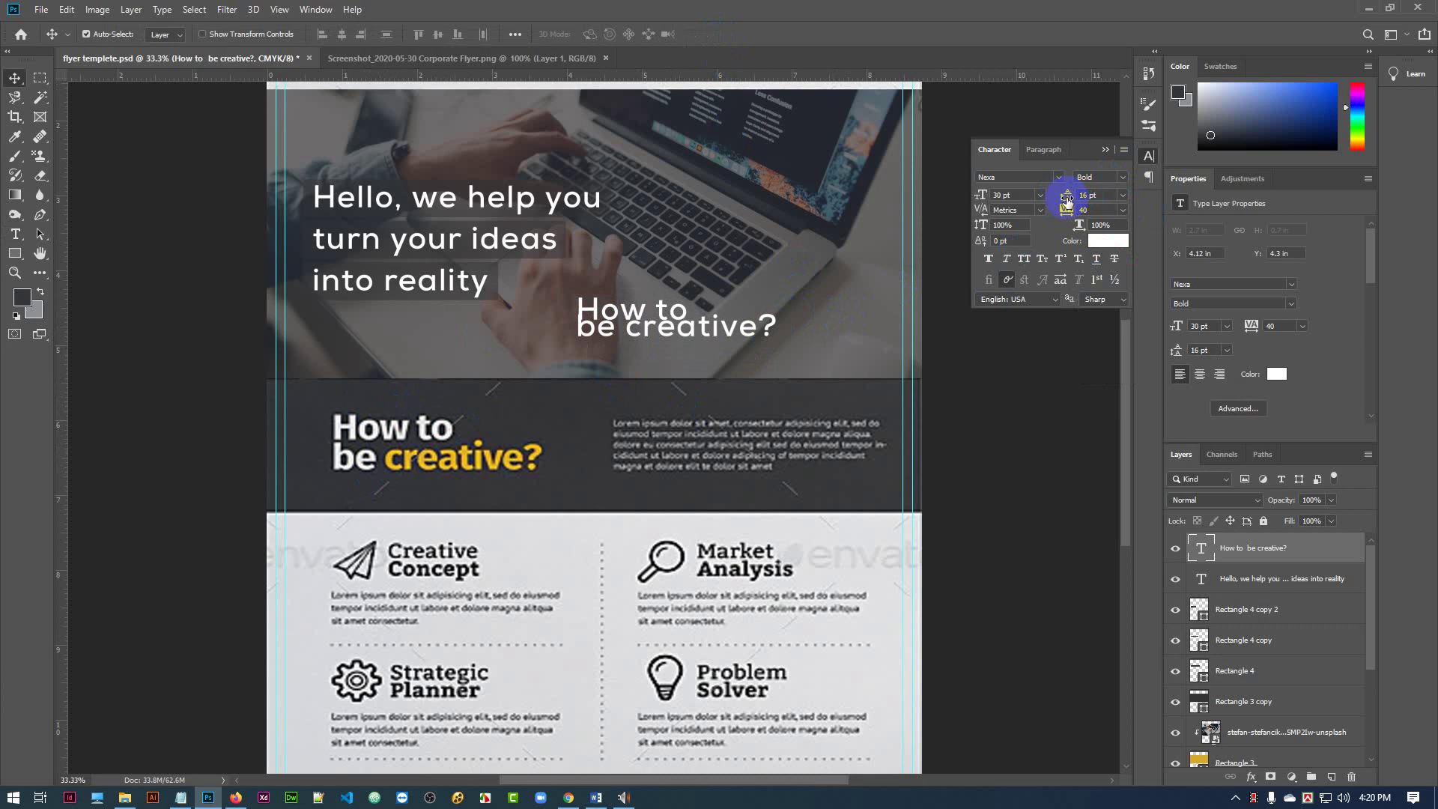
drag(1066, 196, 1062, 202)
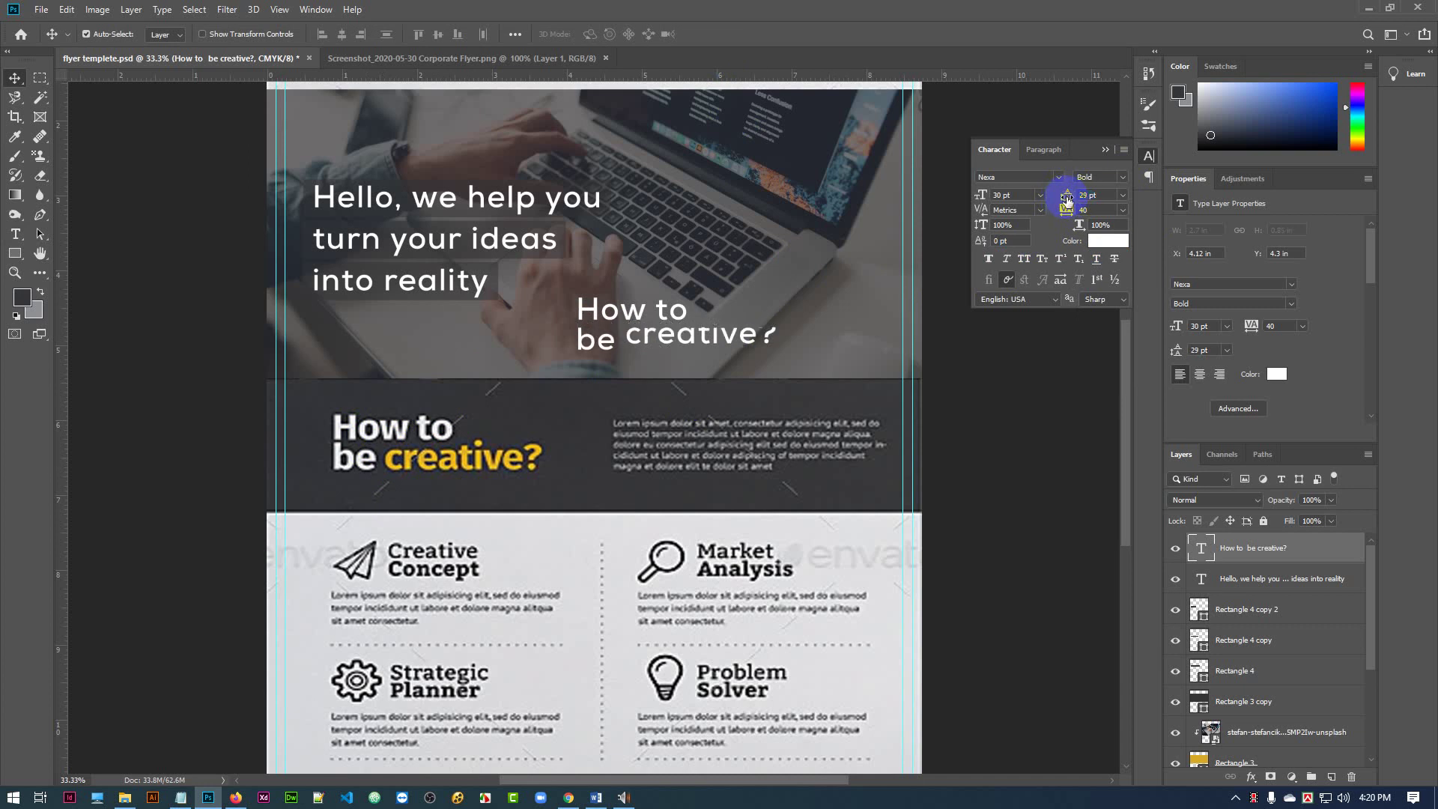
click(1090, 197)
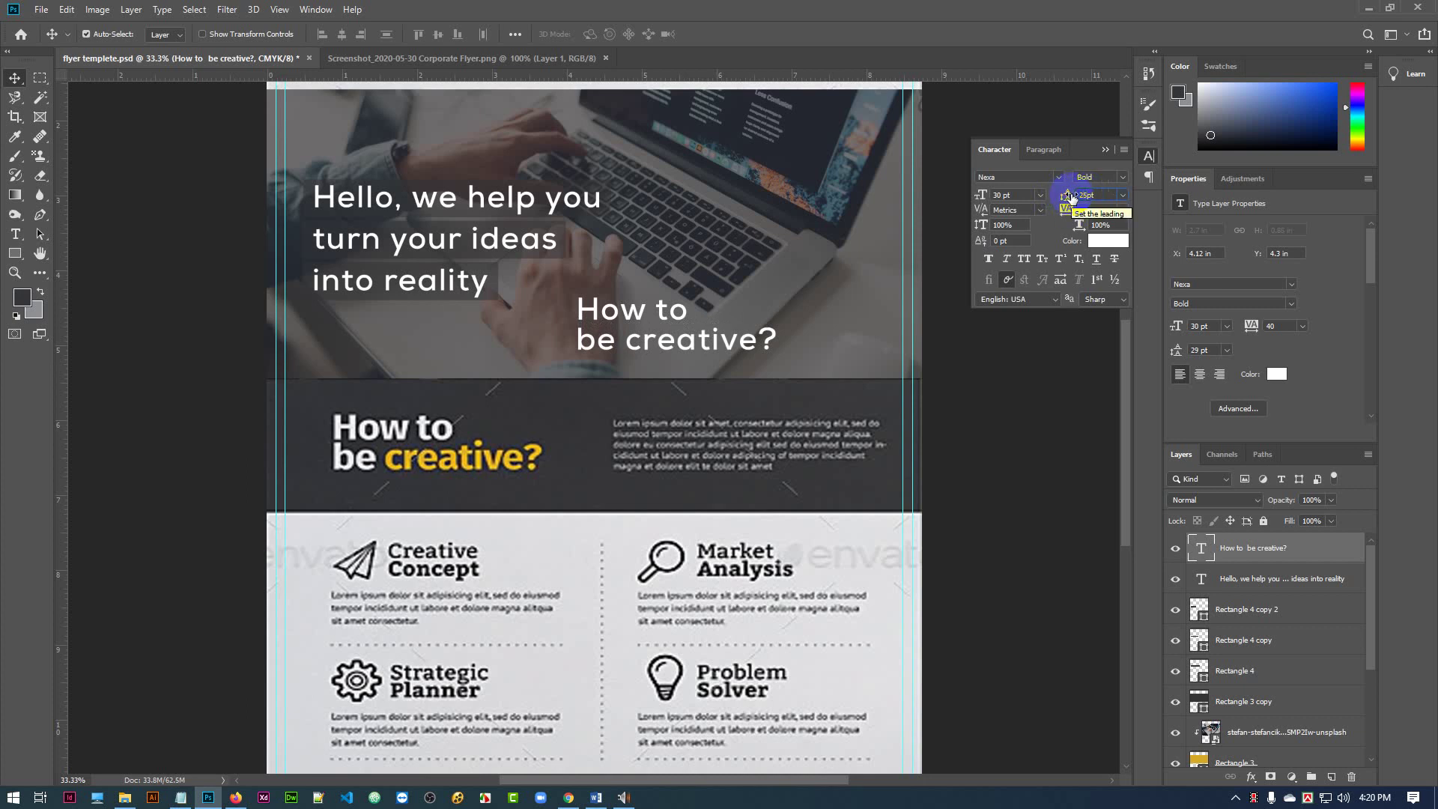
drag(1070, 196, 1076, 198)
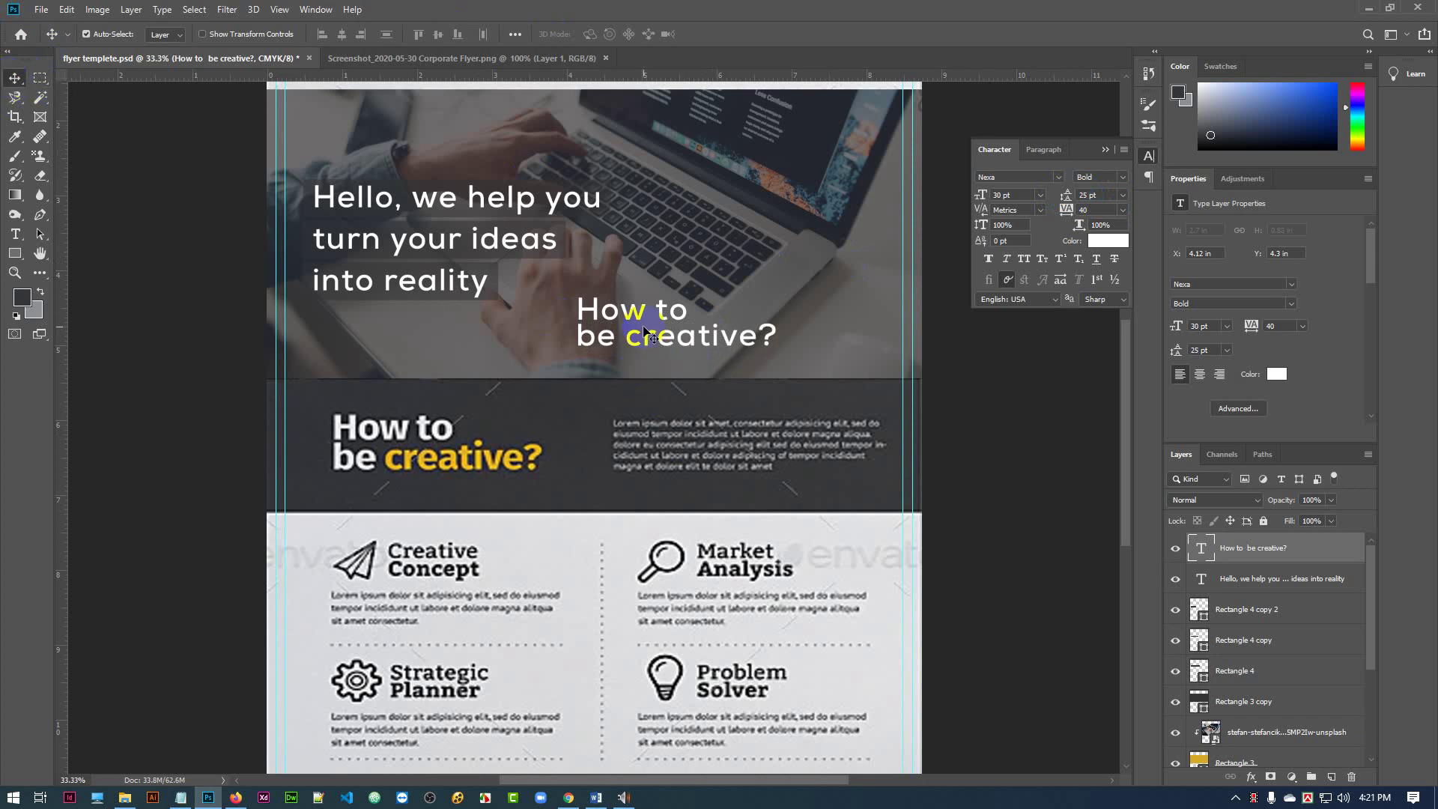
- Move the "How to be creative?" heading to X 2.93 in, Y 4.38 in, and set the background colour to the reference heading's yellow, ebb81f
drag(650, 337, 560, 342)
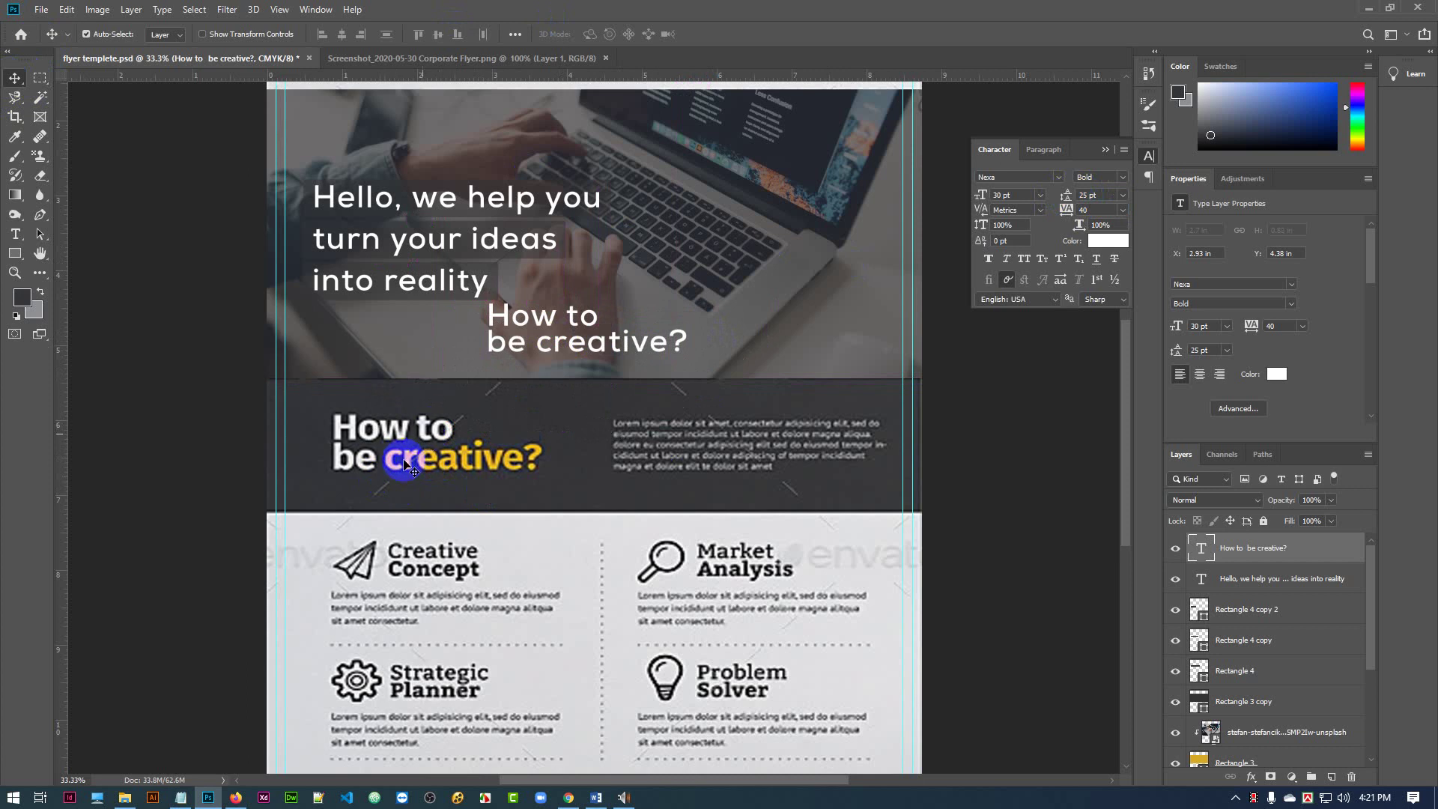
click(35, 311)
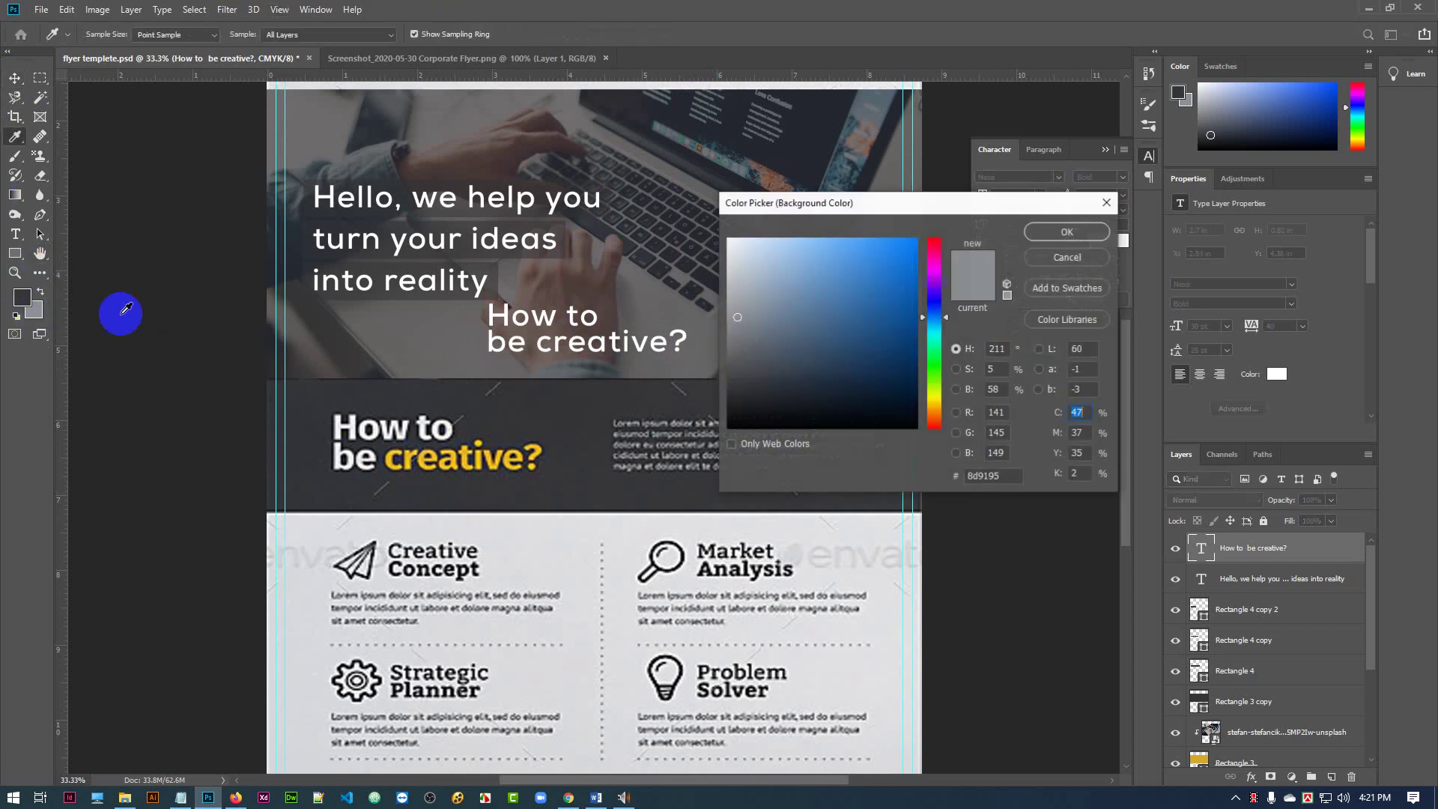
click(471, 448)
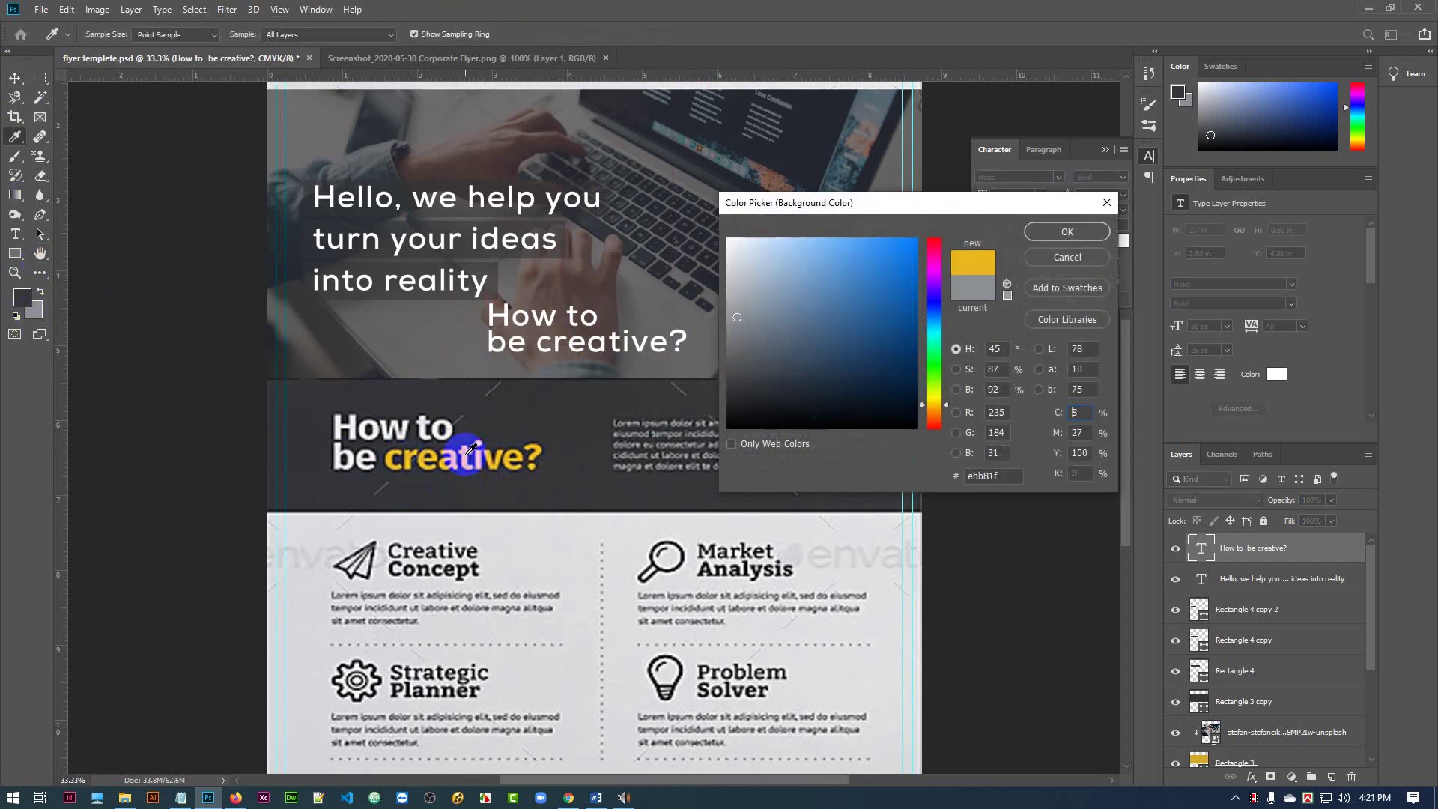
click(1067, 231)
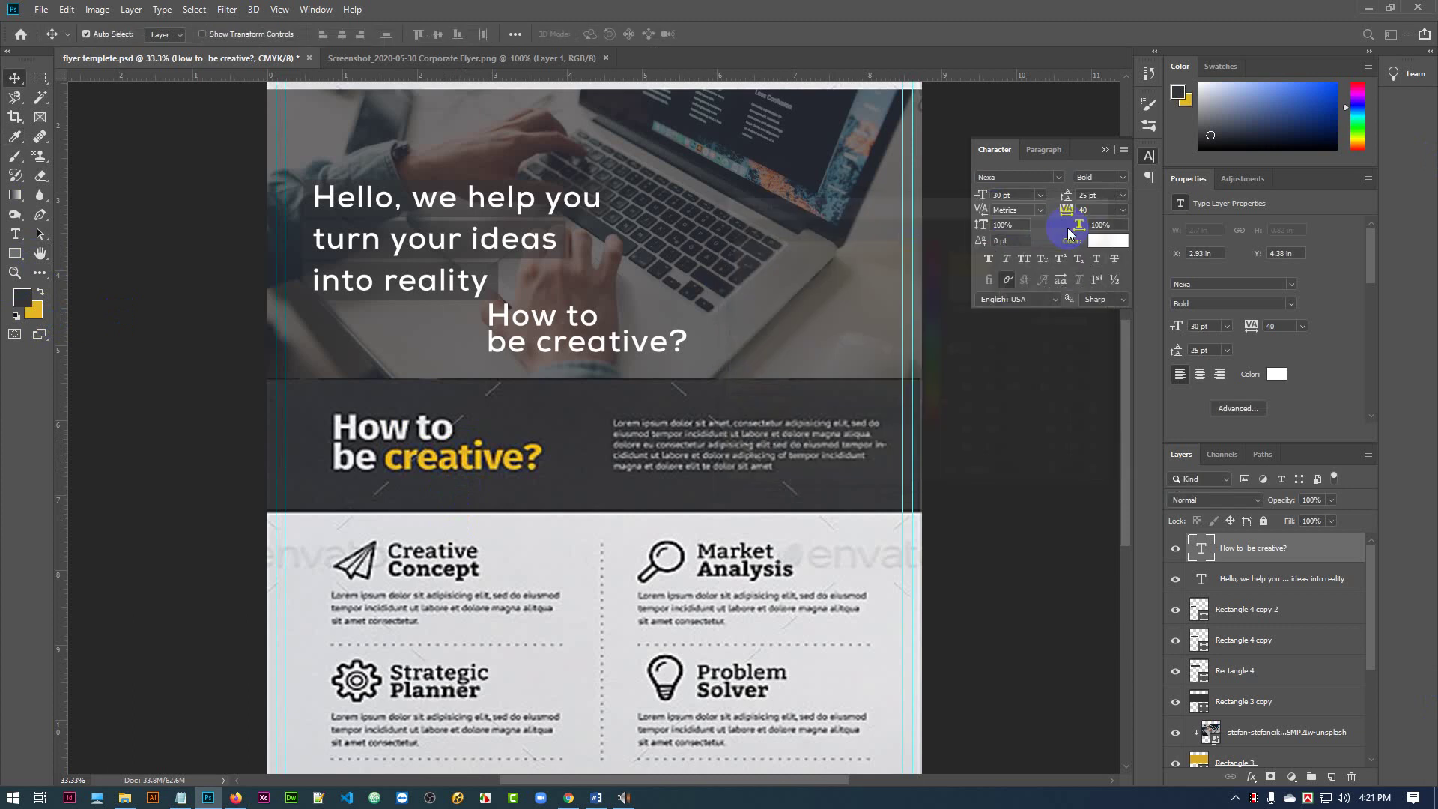
- Recolour the word "creative?" in the new heading with the yellow background colour ebb81f
double_click(545, 348)
drag(537, 345, 699, 336)
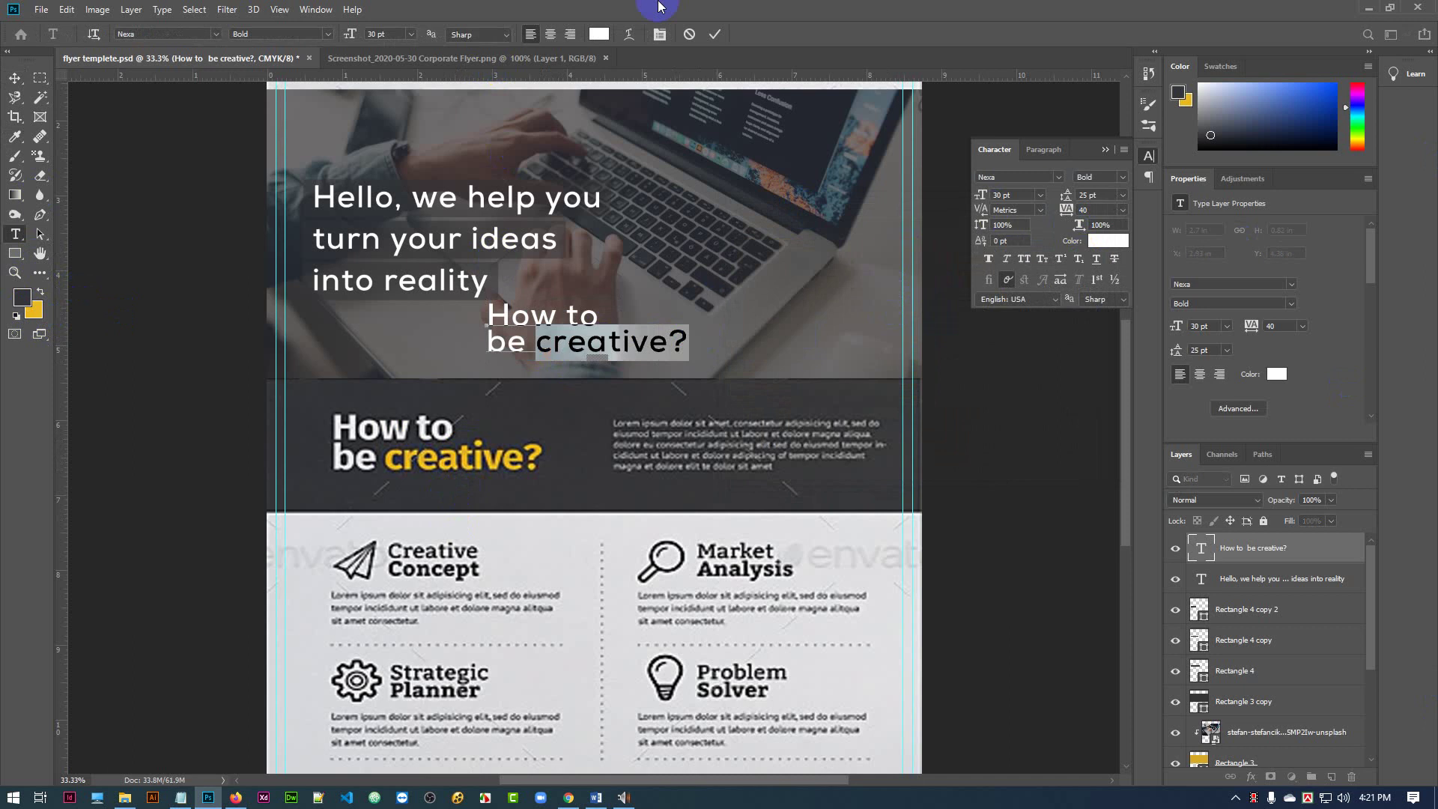
click(599, 33)
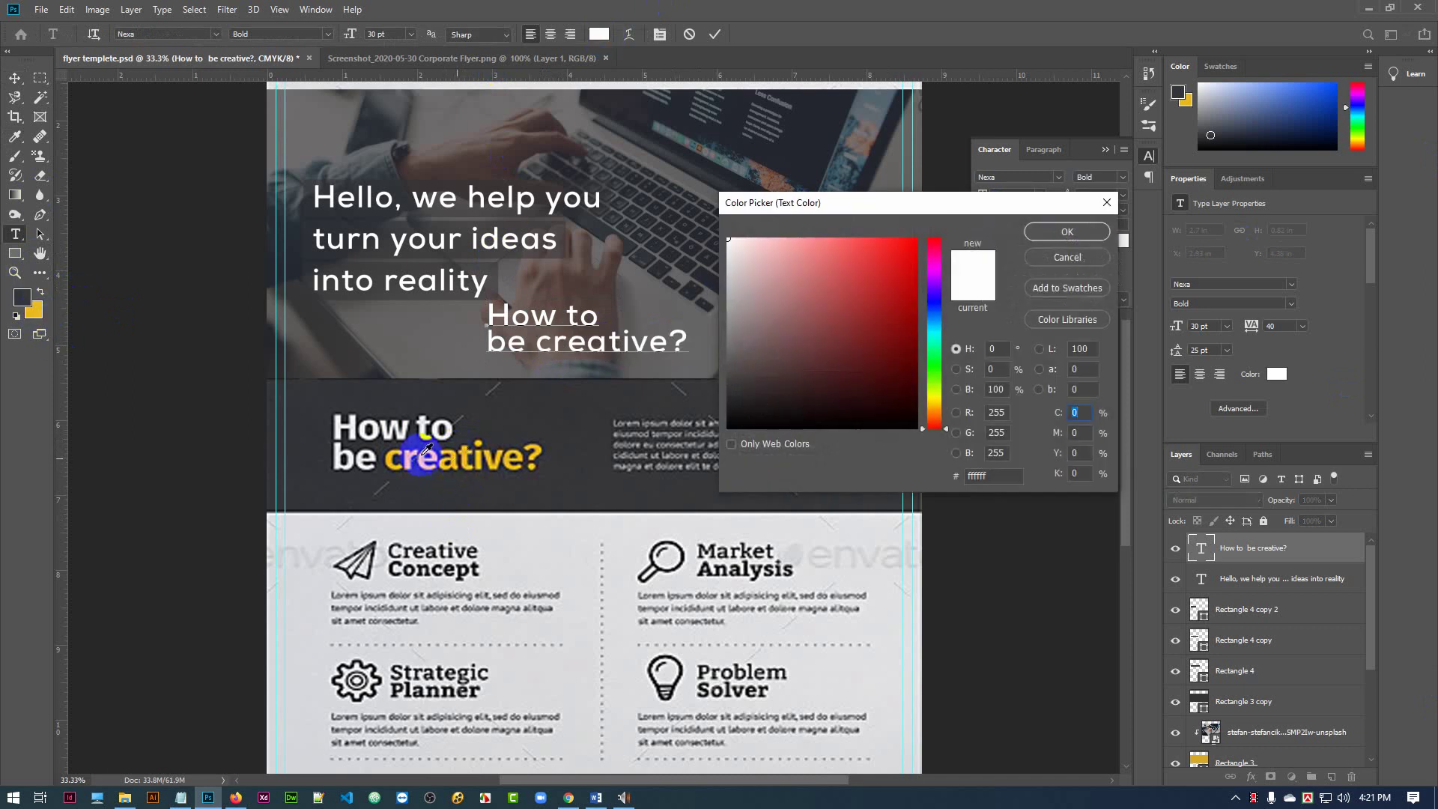
click(40, 308)
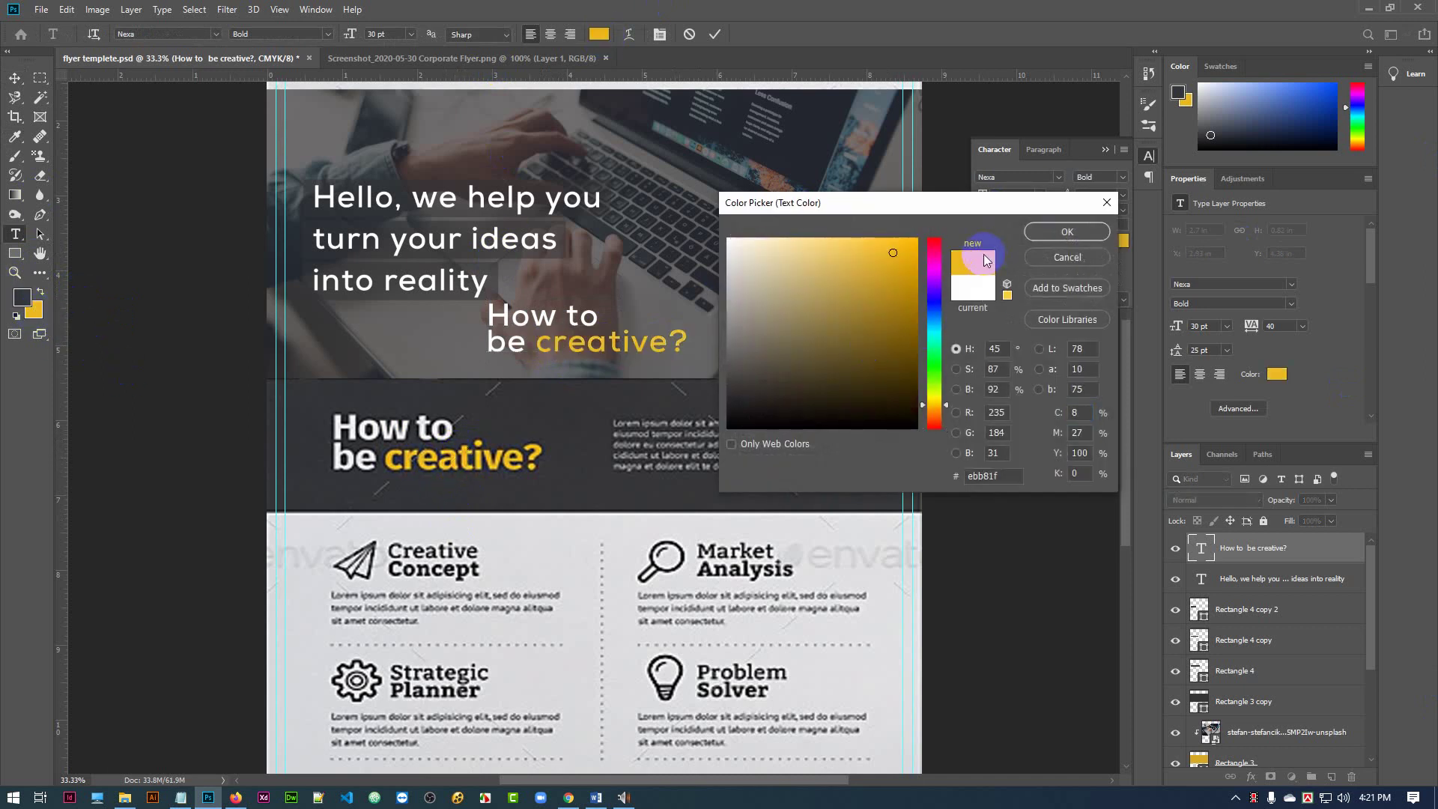
click(1067, 231)
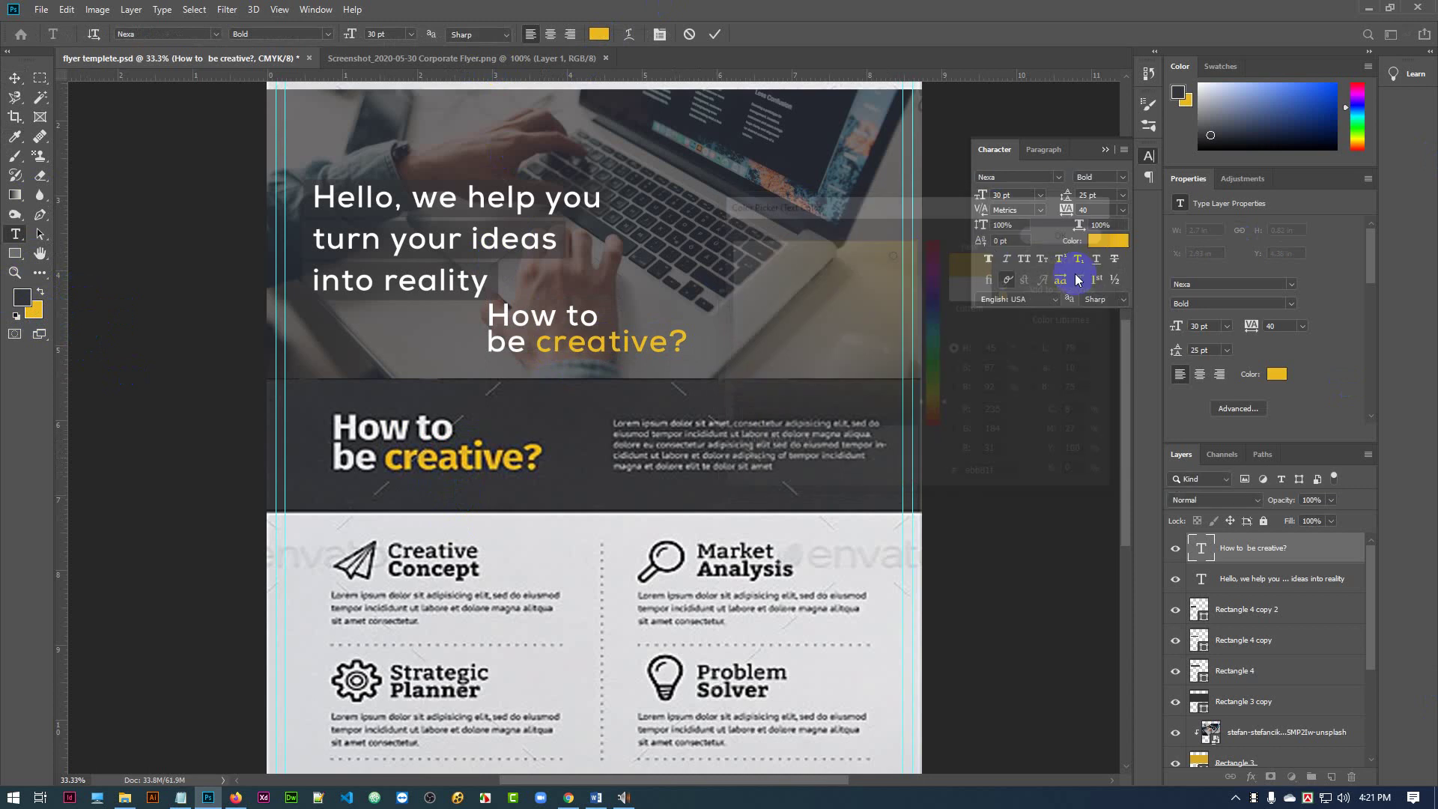
click(714, 34)
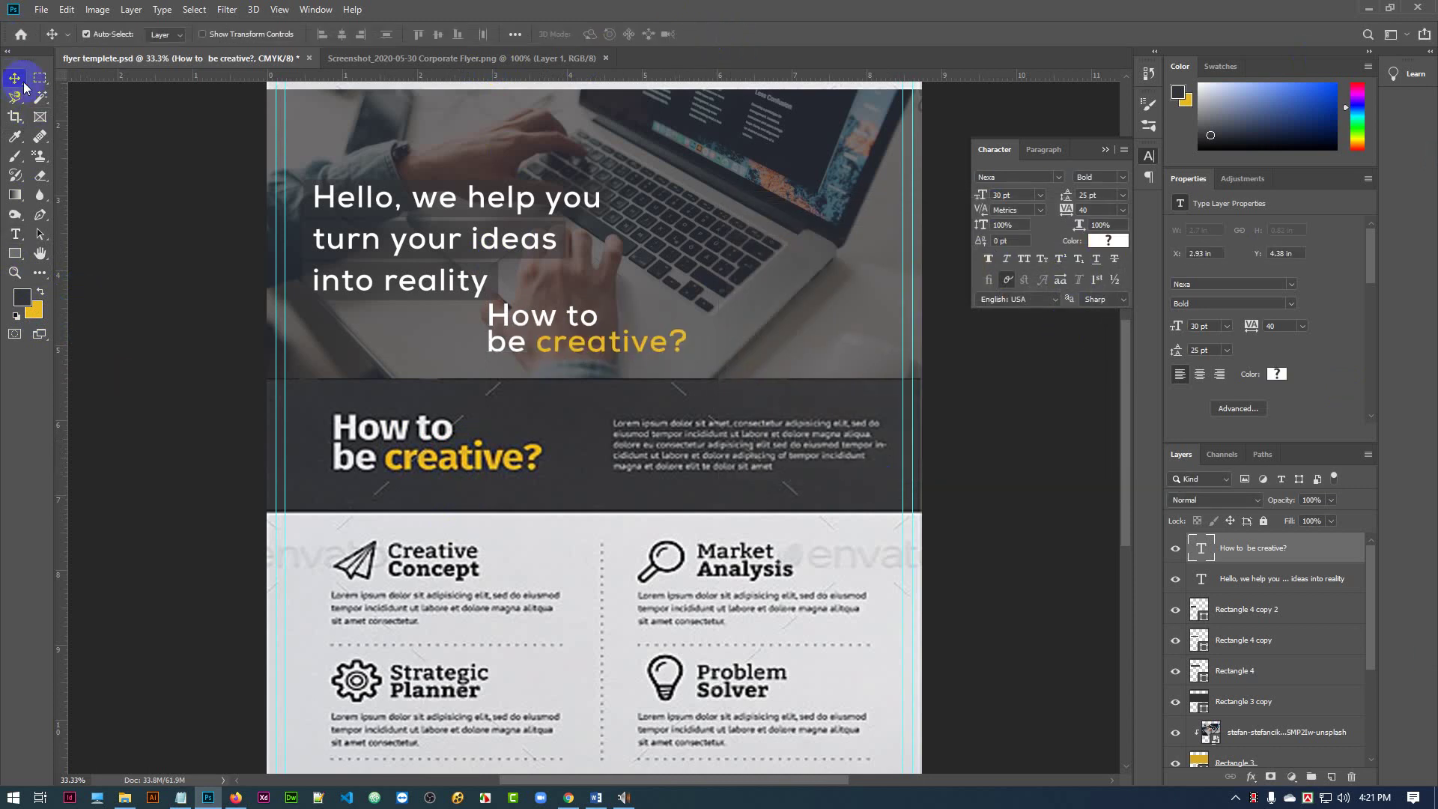
- Move the two-colour heading into the dark band over the reference heading, at X 0.88 in, Y 5.88 in
drag(571, 346, 417, 459)
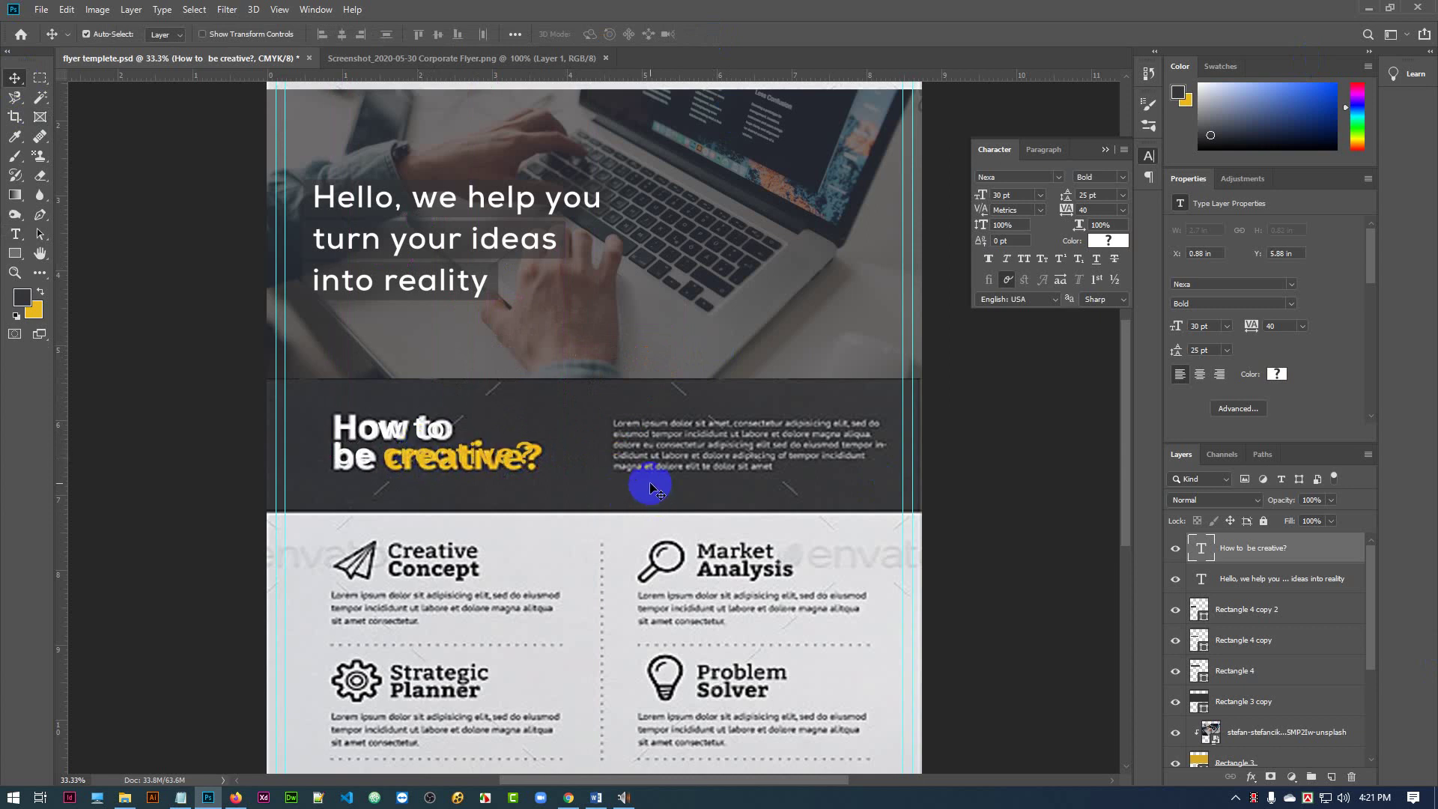
key(Down)
key(Down)
key(Down)
key(Down)
key(Up)
key(Up)
key(Up)
key(Up)
key(Up)
key(Up)
key(Up)
key(Up)
key(Up)
- Change the font of the whole "How to be creative?" heading to Nexa Bold Regular
double_click(1197, 552)
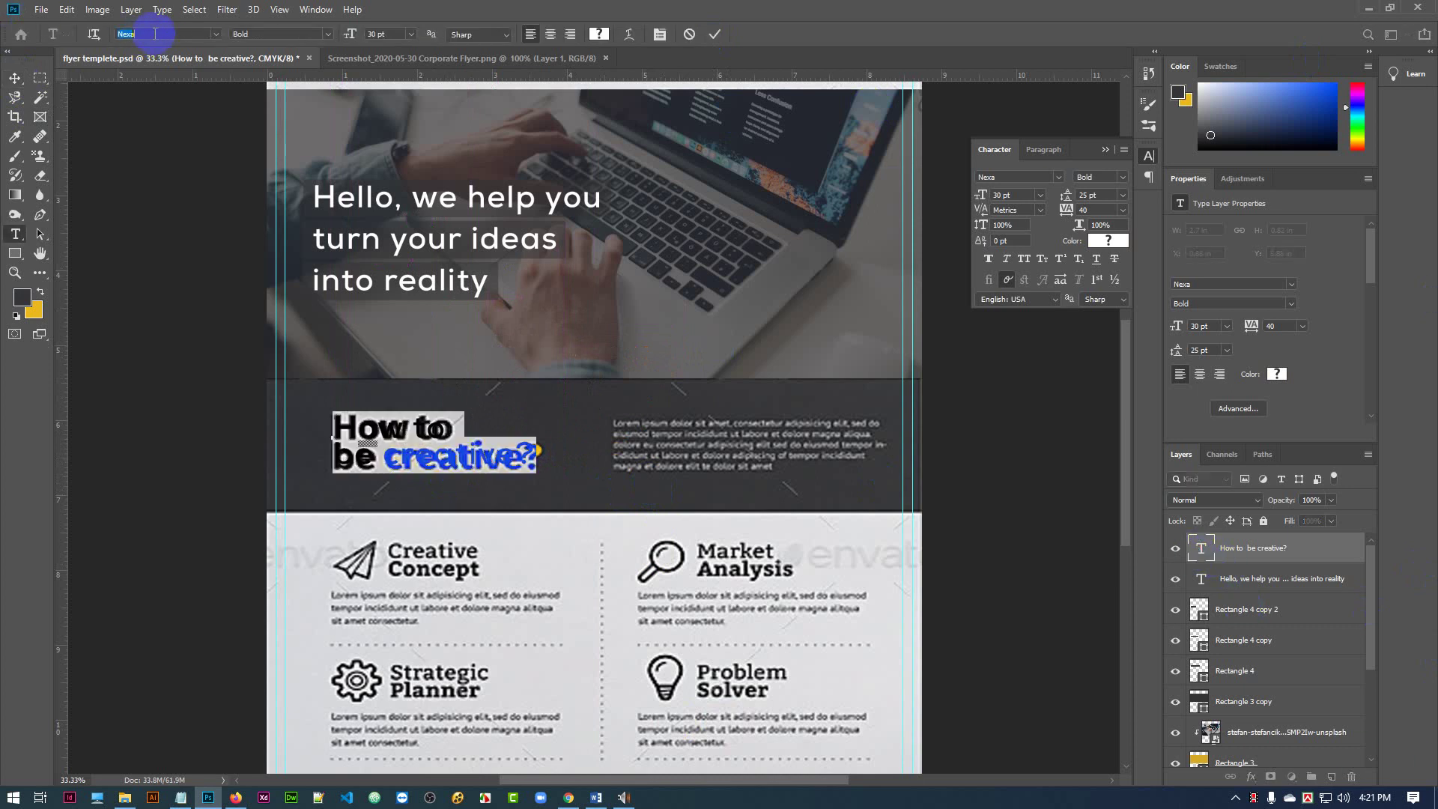
text(nex)
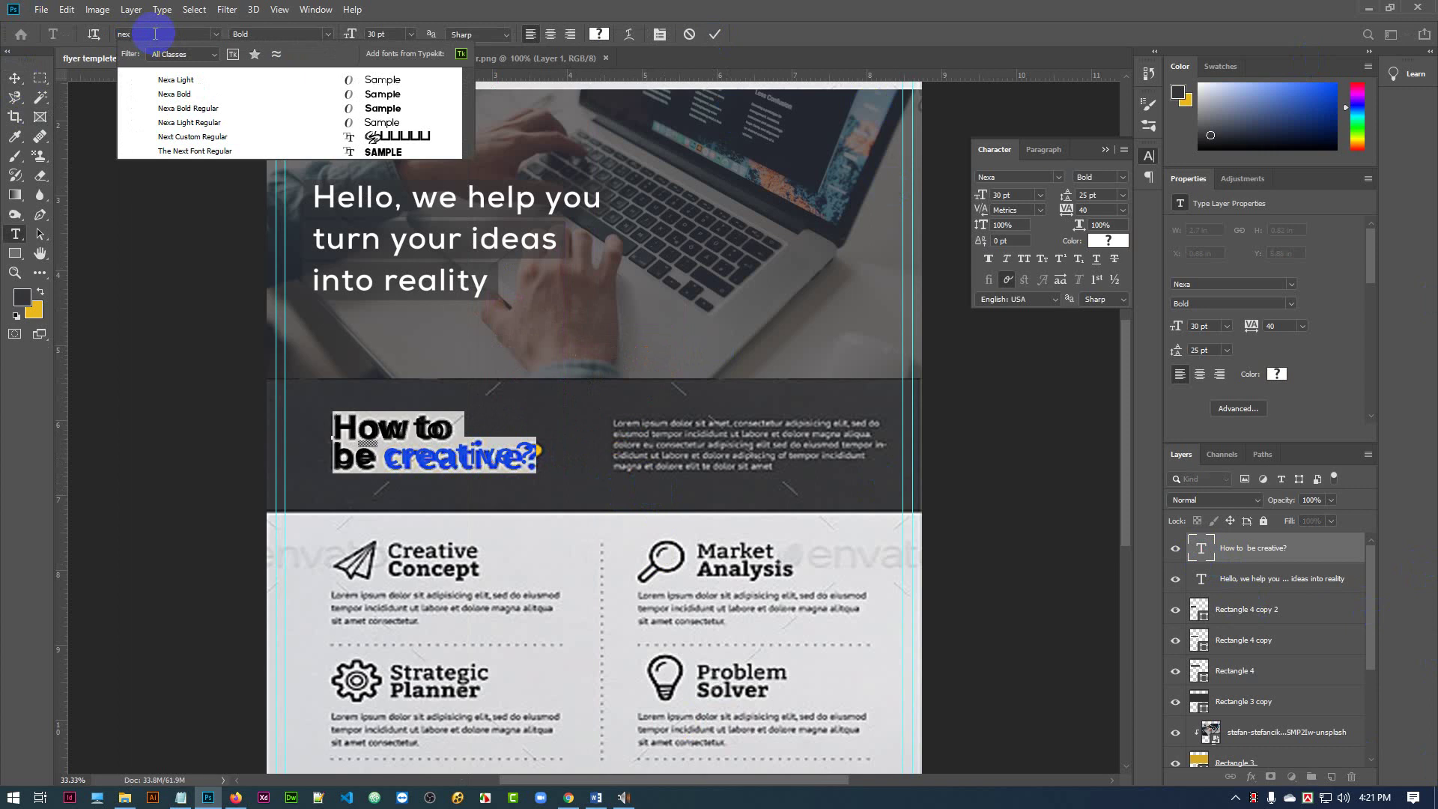
key(Down)
key(Down)
key(Down)
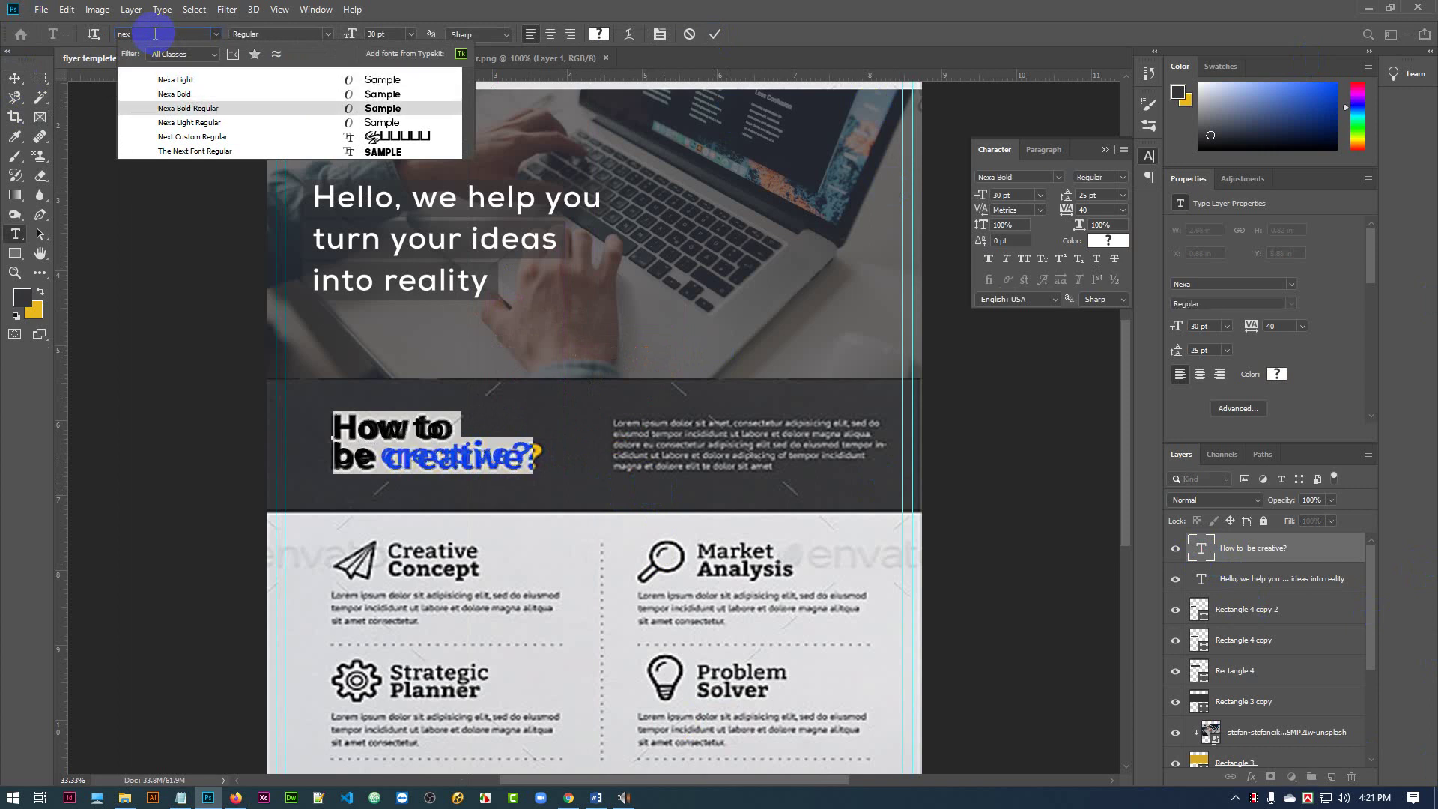
key(Return)
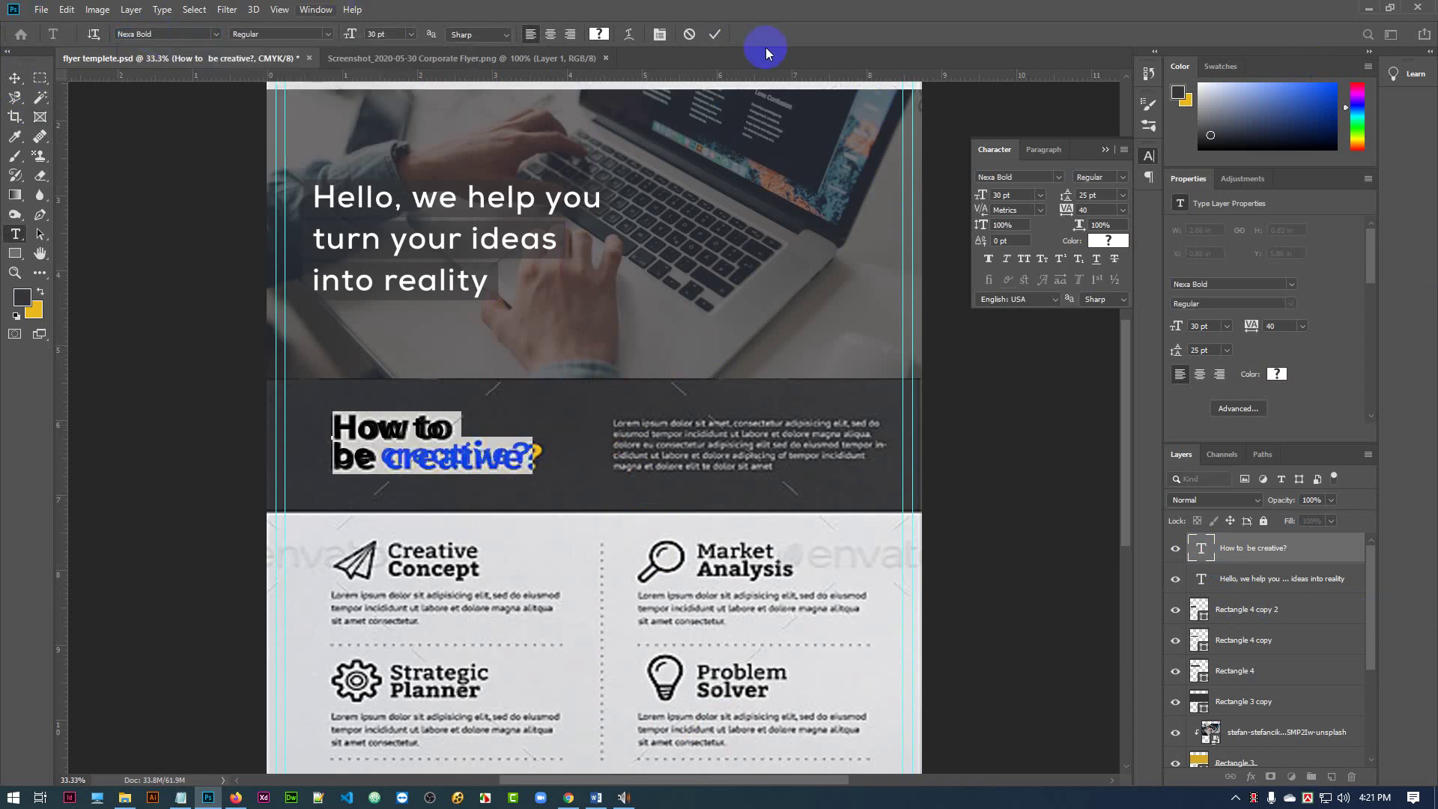
click(717, 34)
key(v)
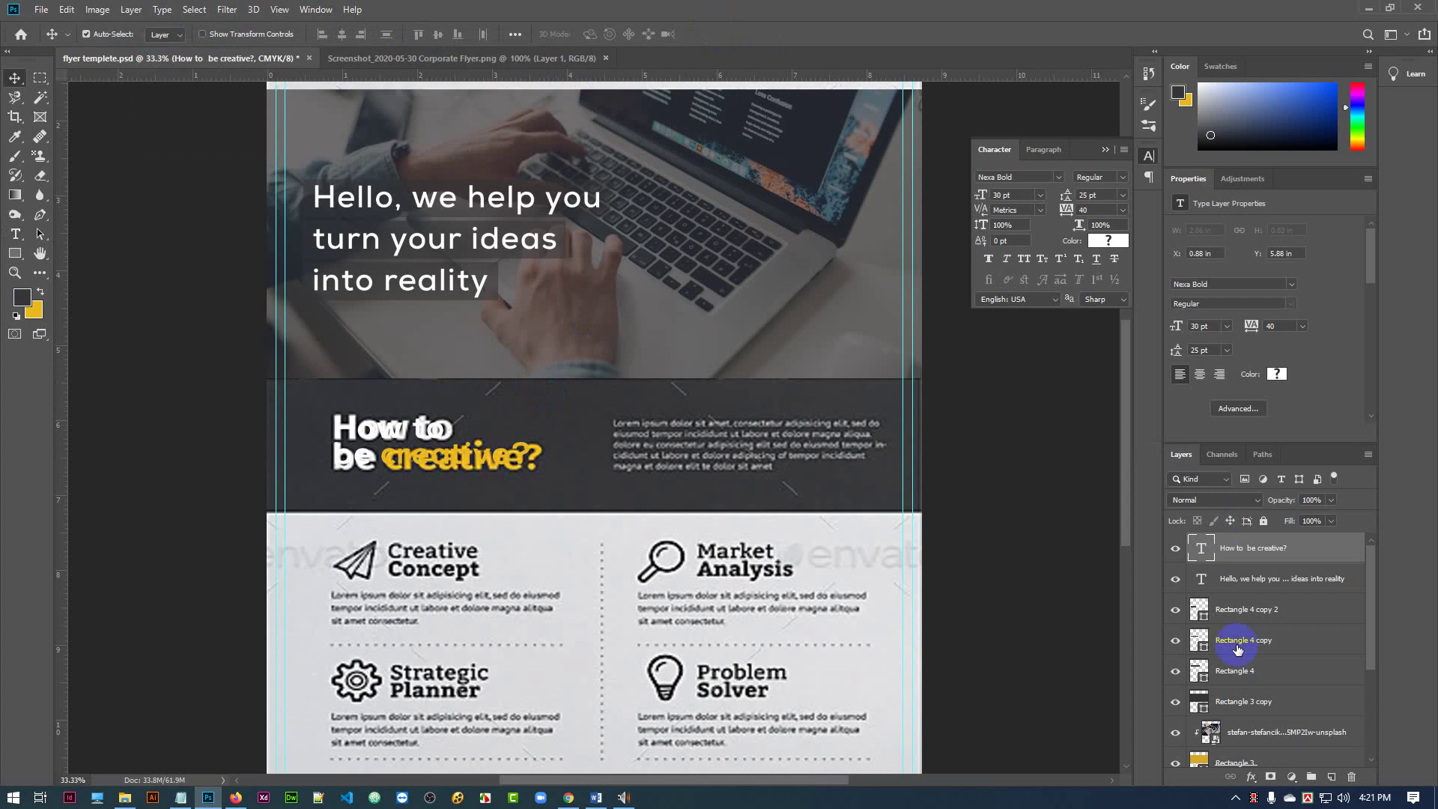
- Reposition the "How to be creative?" heading in the dark band at X 0.89 in, Y 5.91 in
scroll(1300, 719, down, 1)
scroll(1300, 719, down, 4)
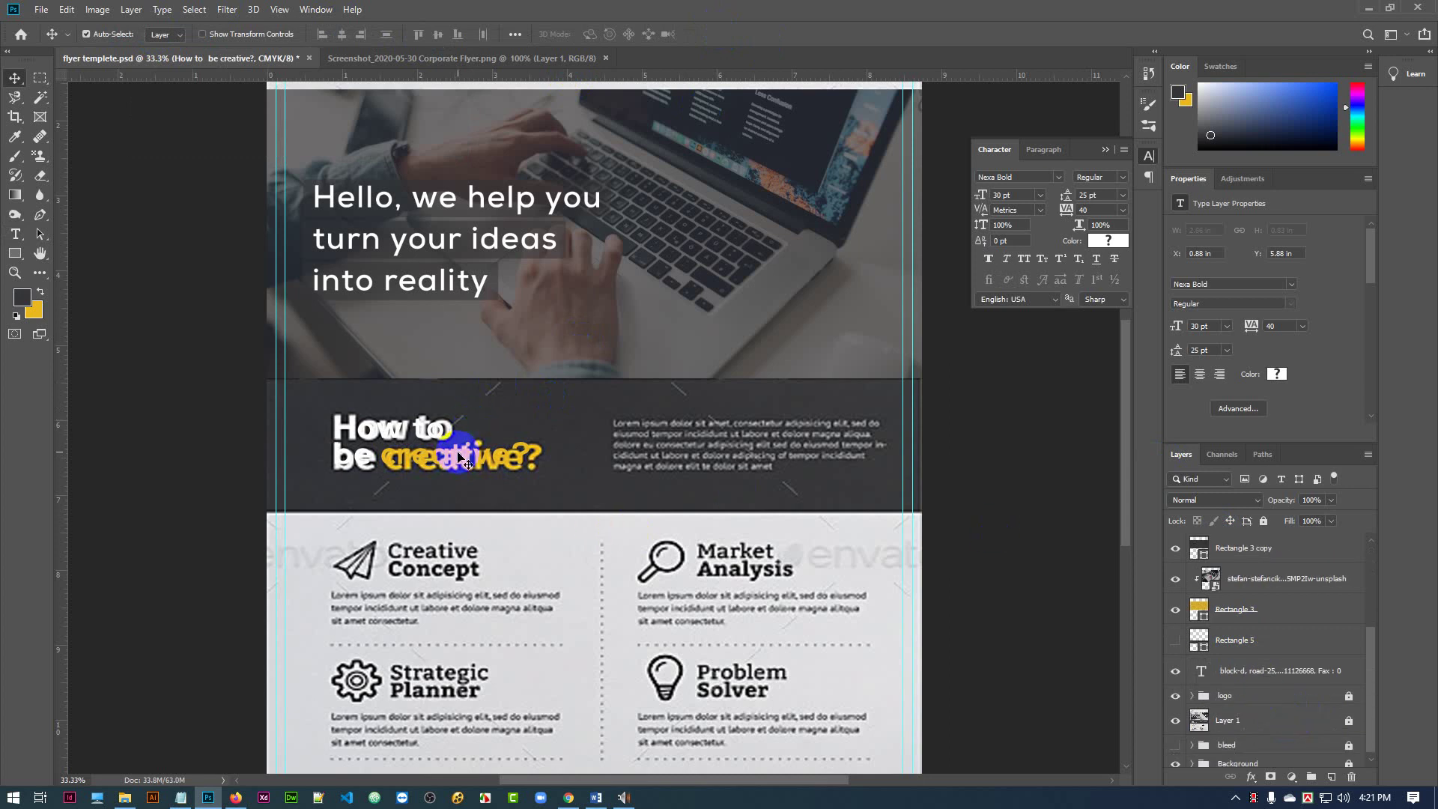
drag(474, 445, 401, 449)
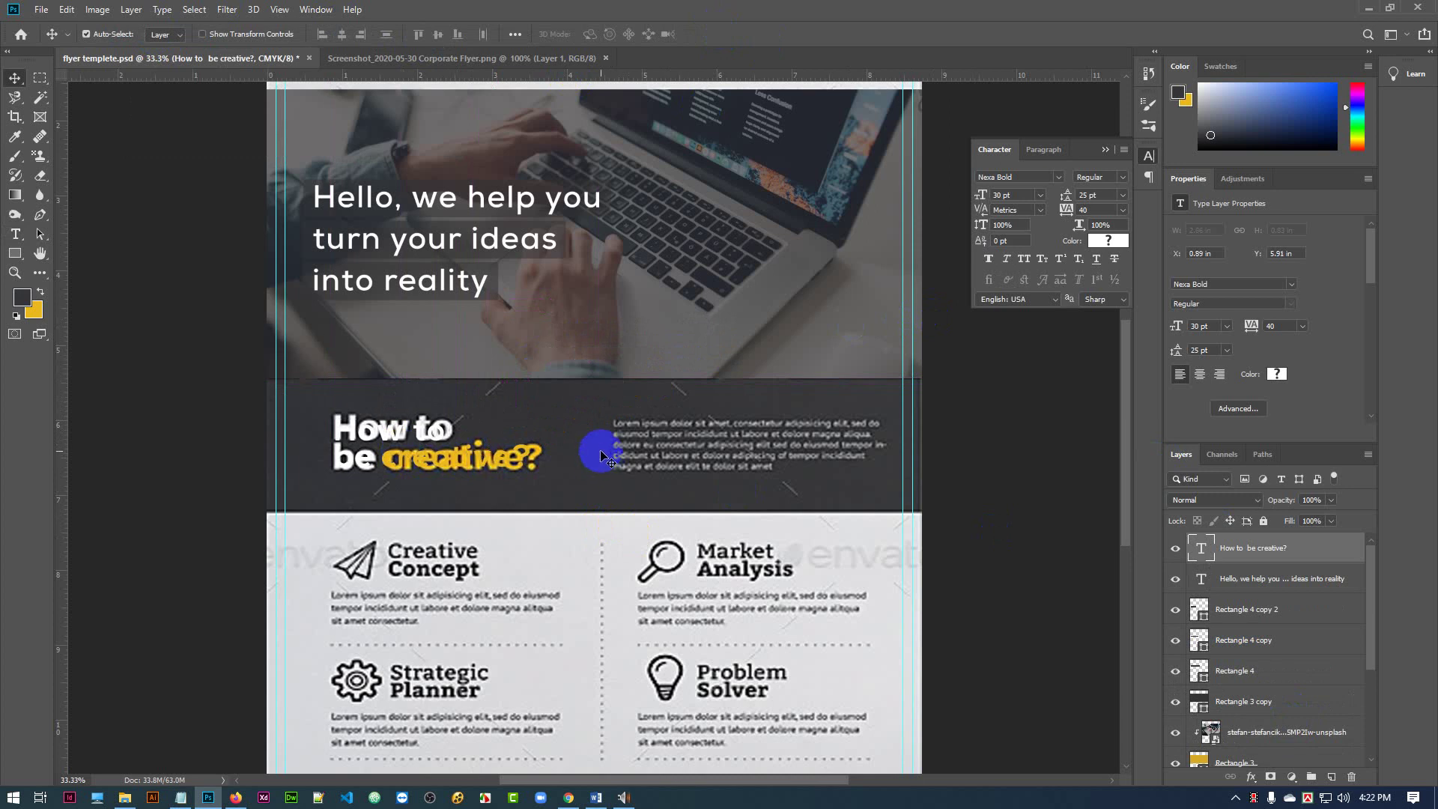
- Add a vertical guide just outside the left edge of the "Hello, we help you" headline
scroll(183, 420, up, 1)
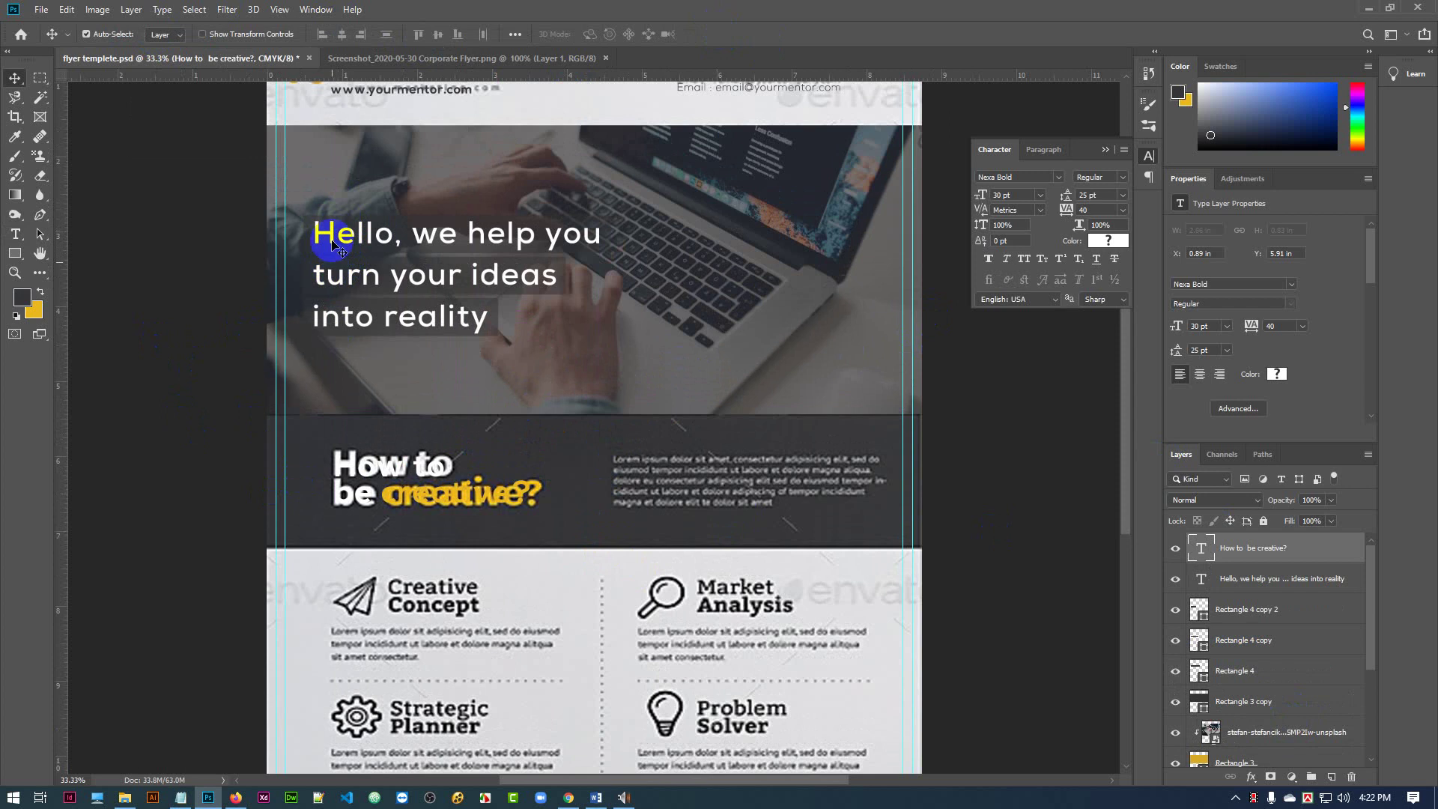
scroll(434, 239, up, 1)
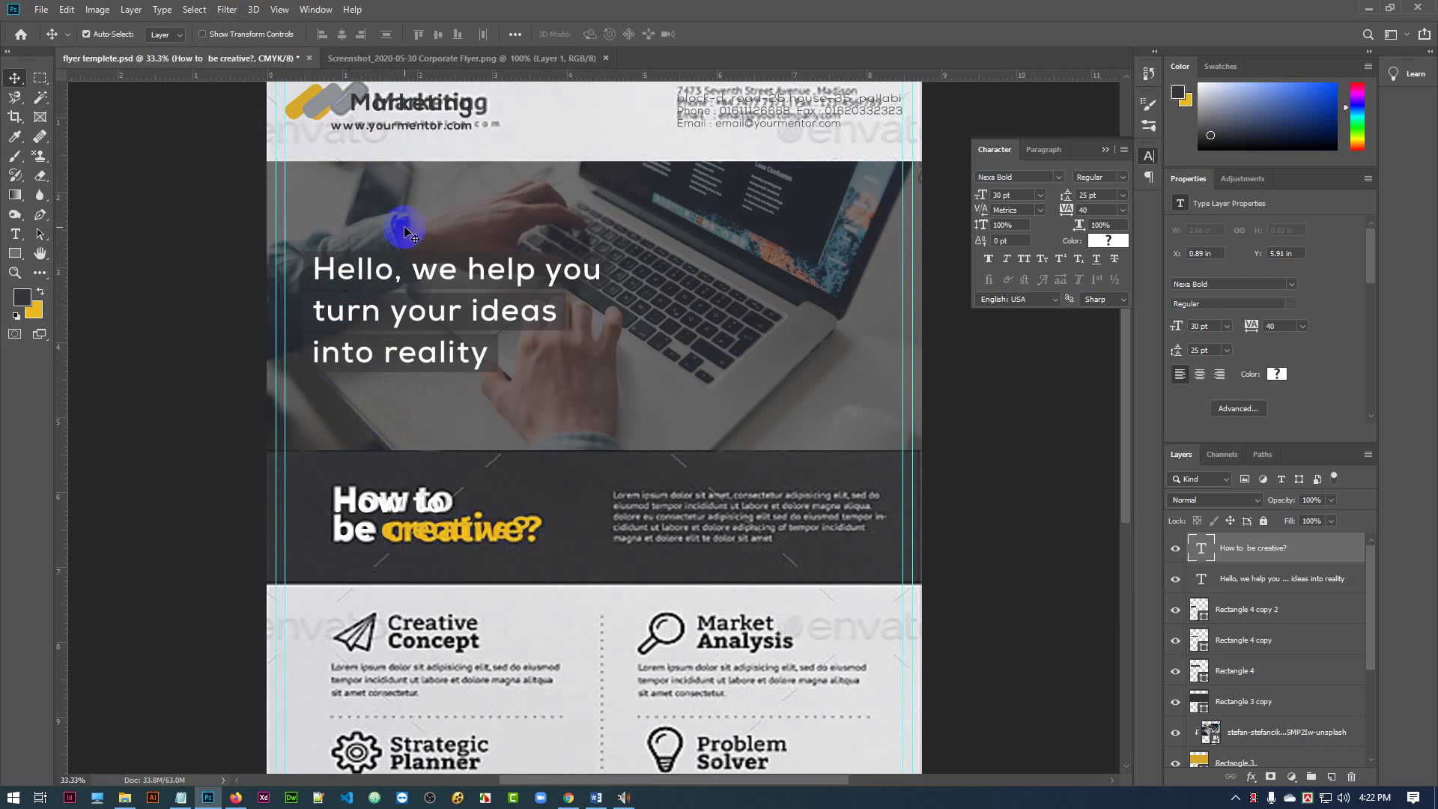
scroll(397, 441, up, 1)
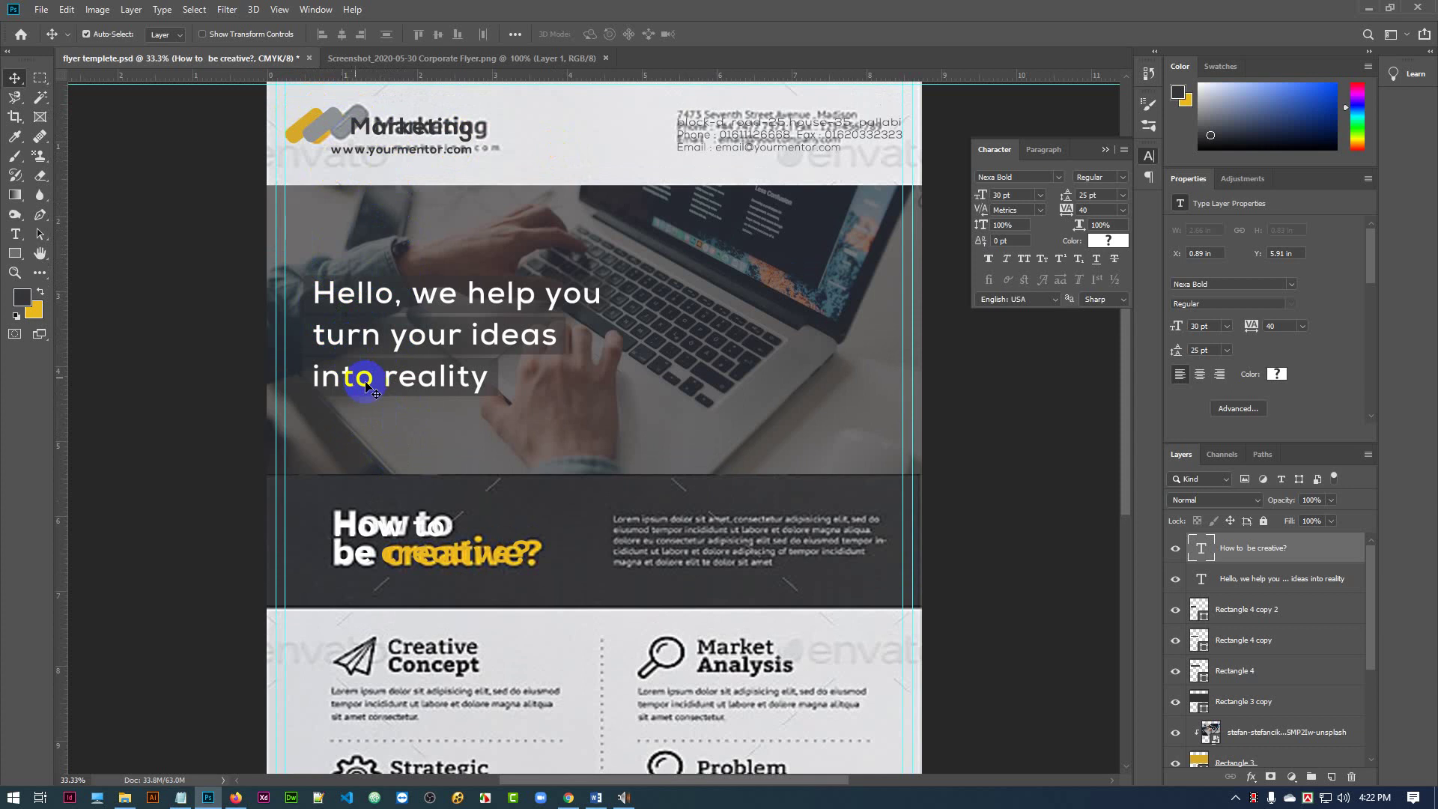
drag(66, 295, 305, 323)
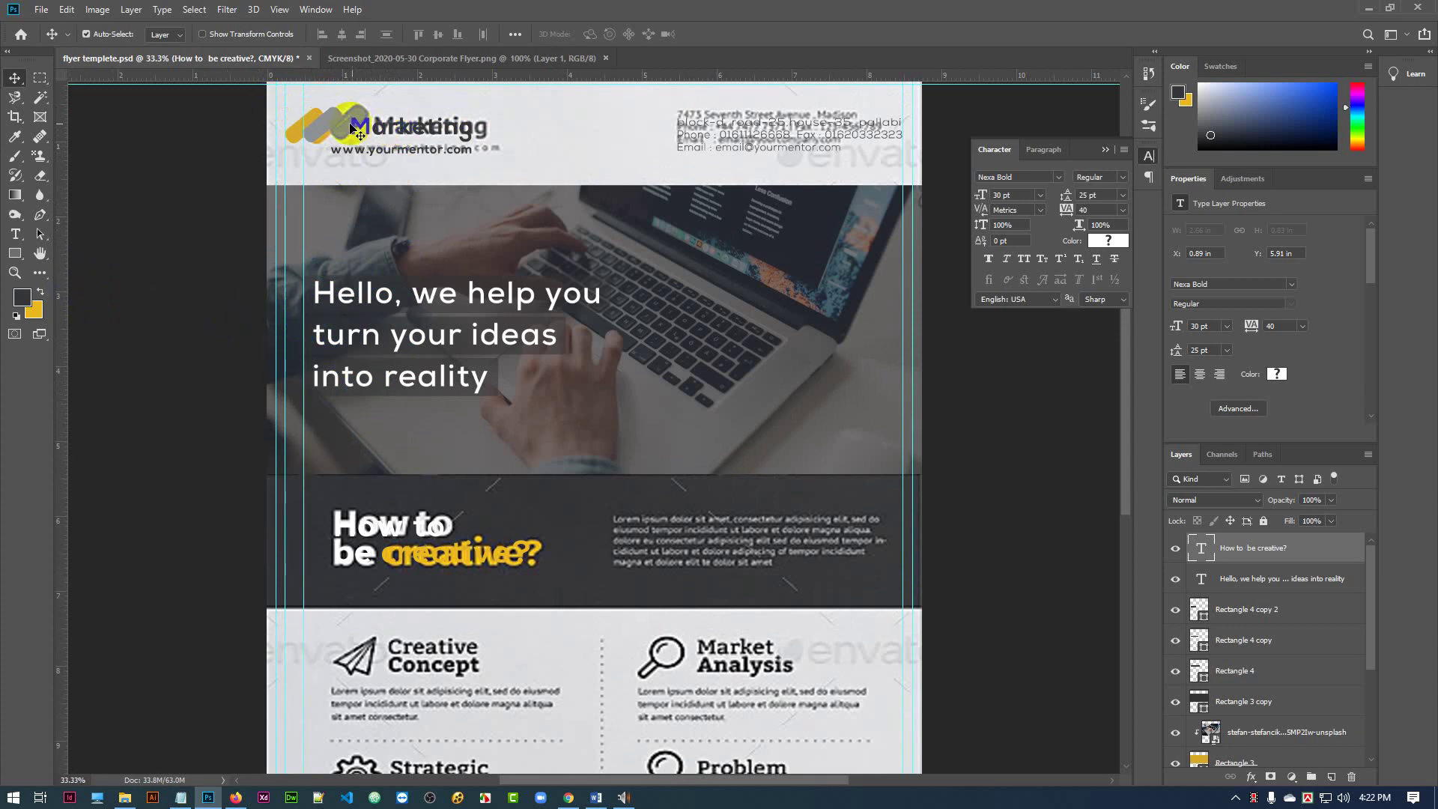
- Turn off automatic layer selection, and select and unlock the logo group
click(85, 33)
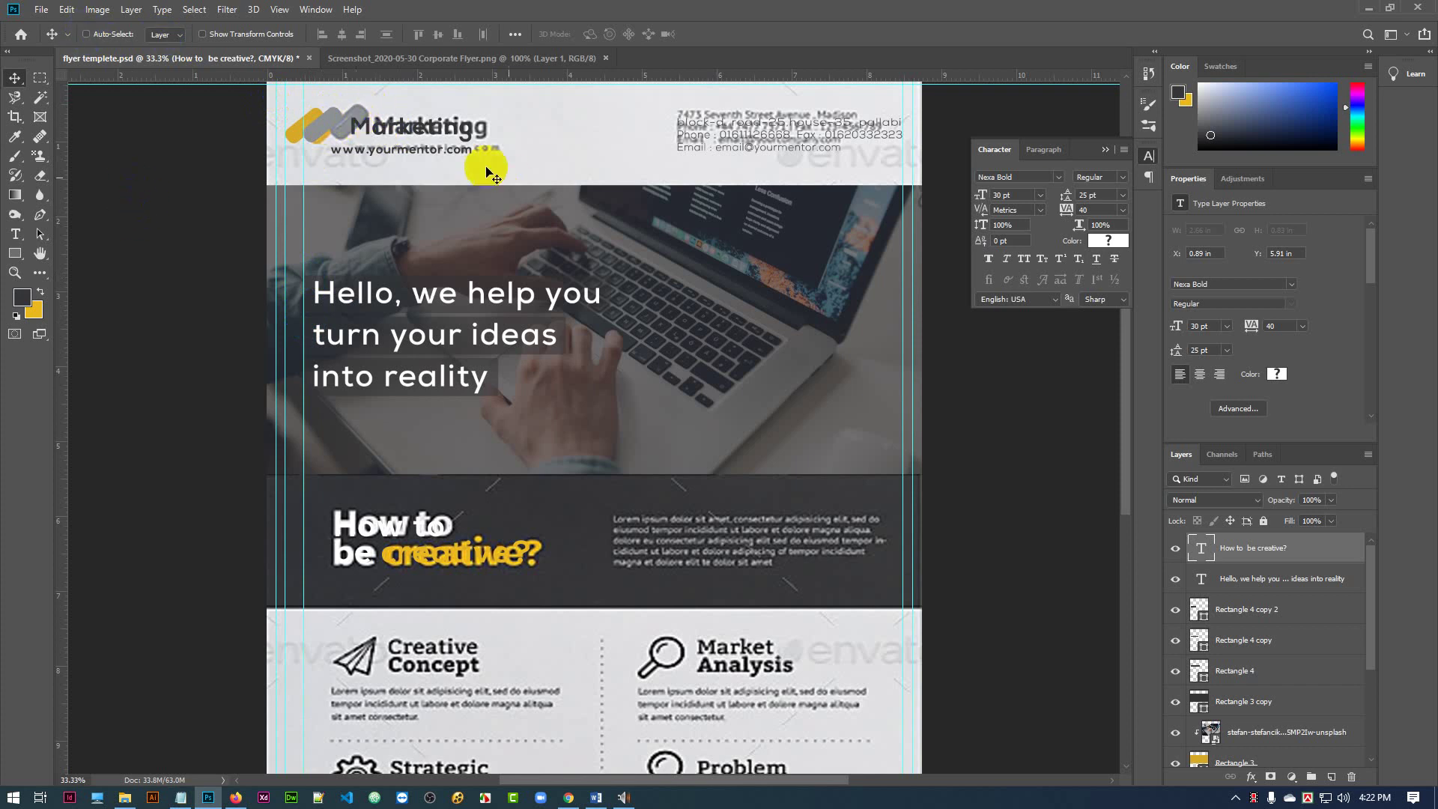
drag(373, 124, 411, 179)
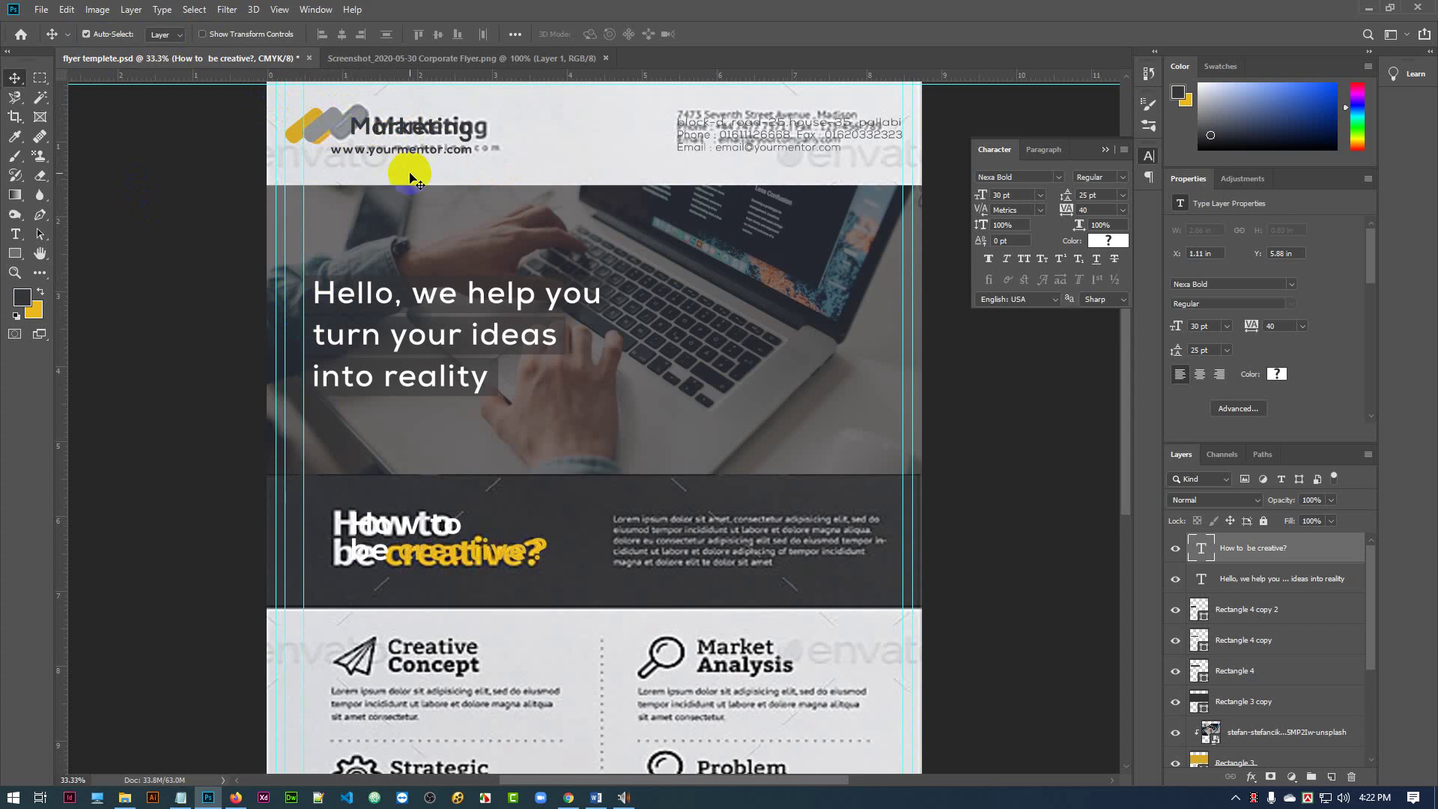
key(ctrl+z)
scroll(1282, 641, down, 3)
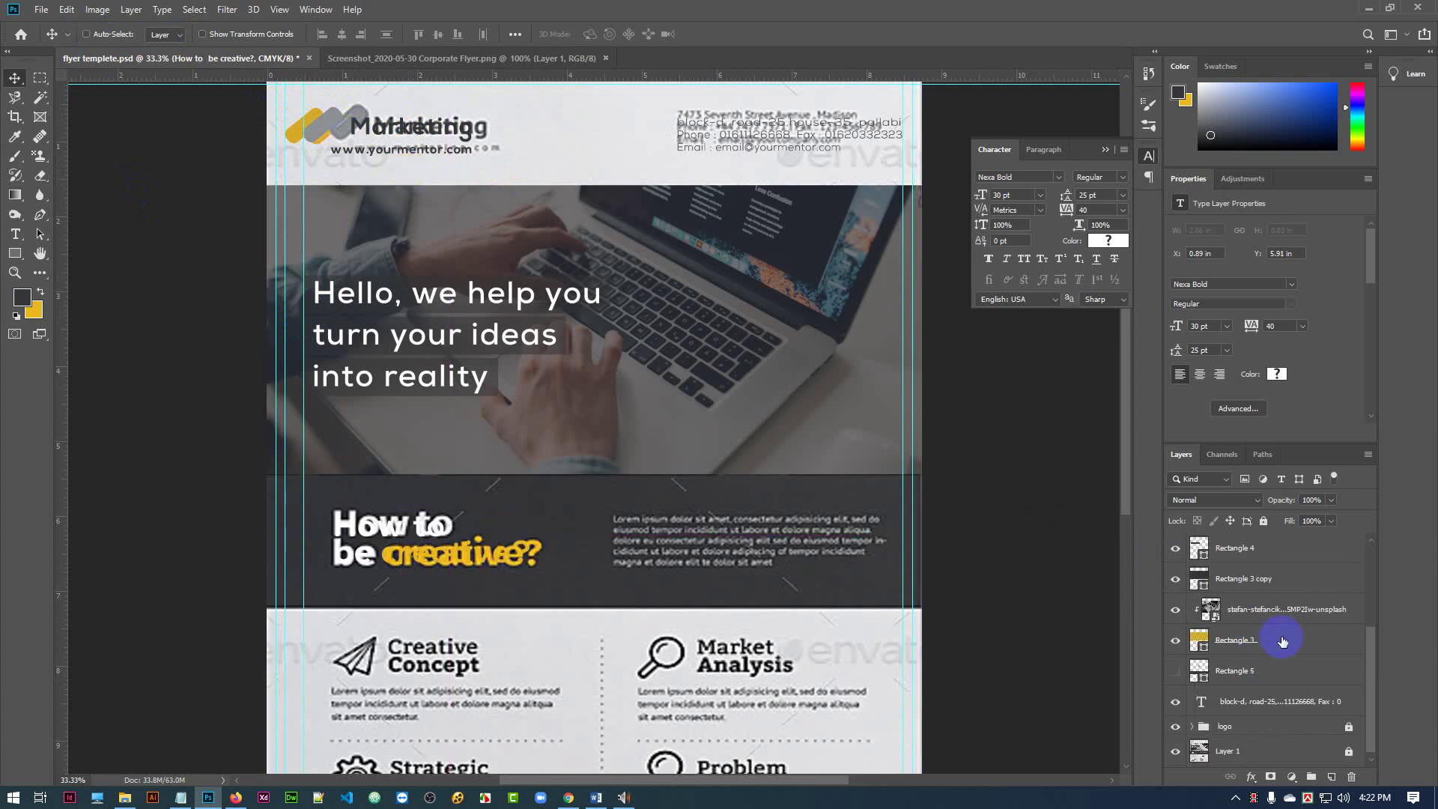
scroll(1282, 641, down, 1)
click(1301, 692)
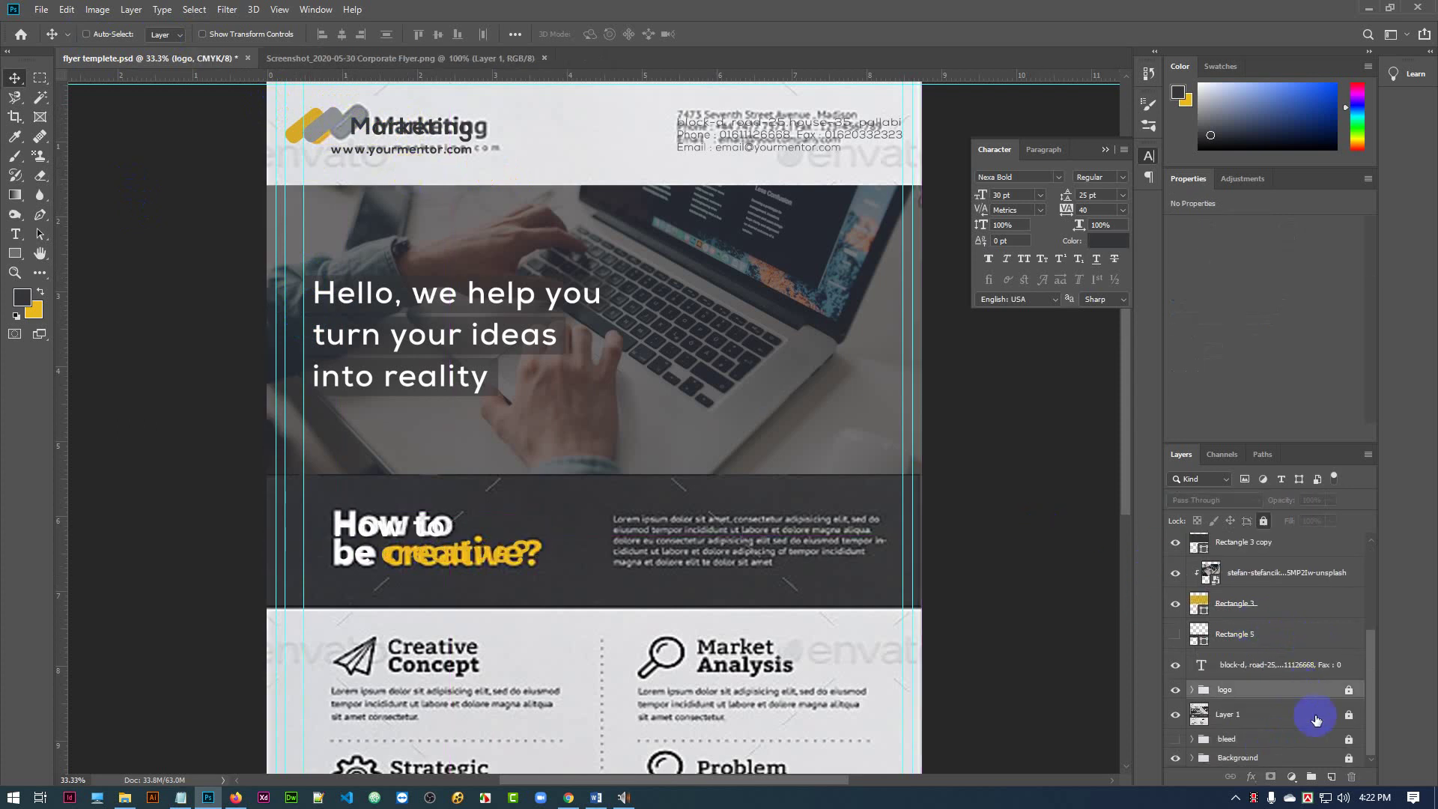
click(1349, 691)
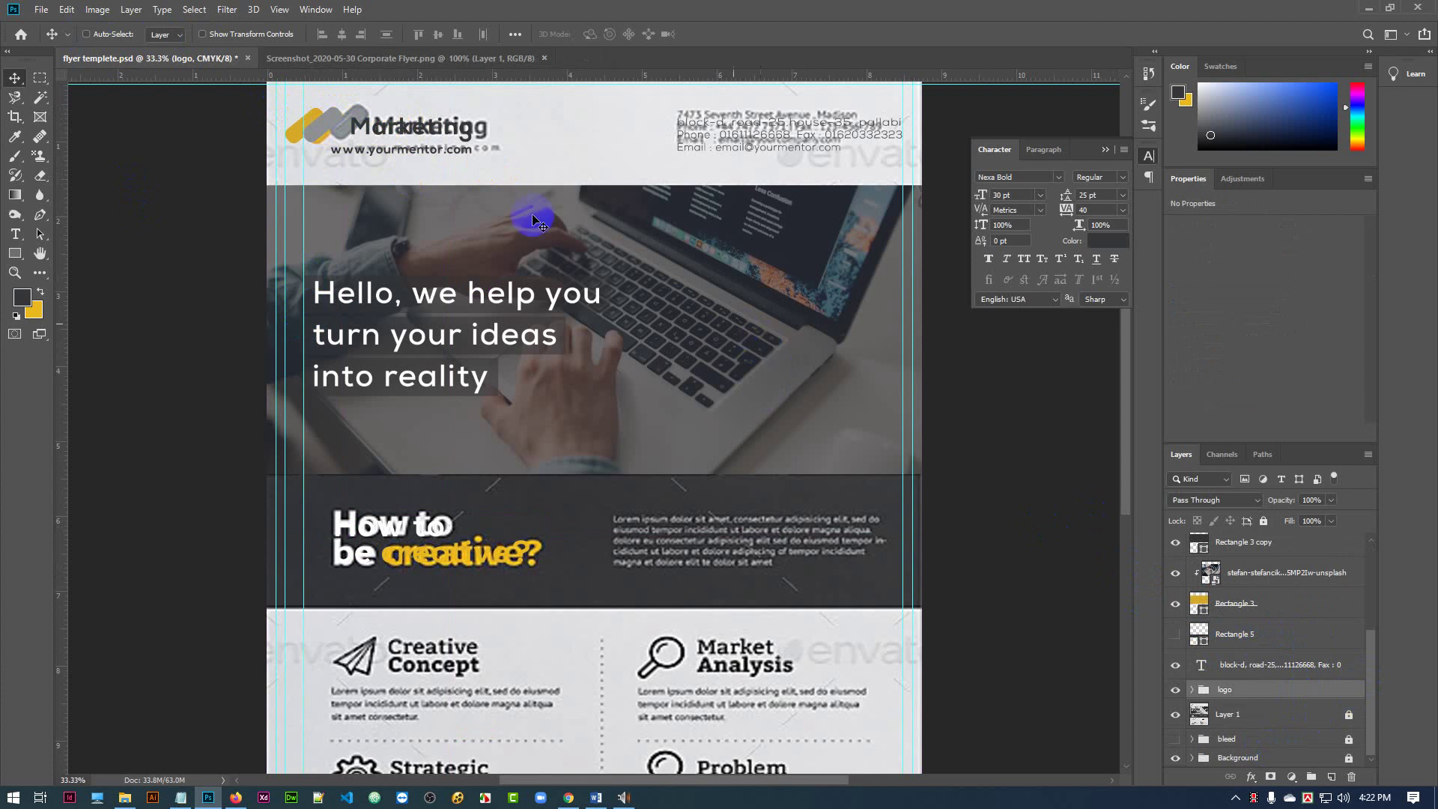
- Shift the logo group right to X 528.17 px so its left edge meets the new vertical guide
key(ctrl)
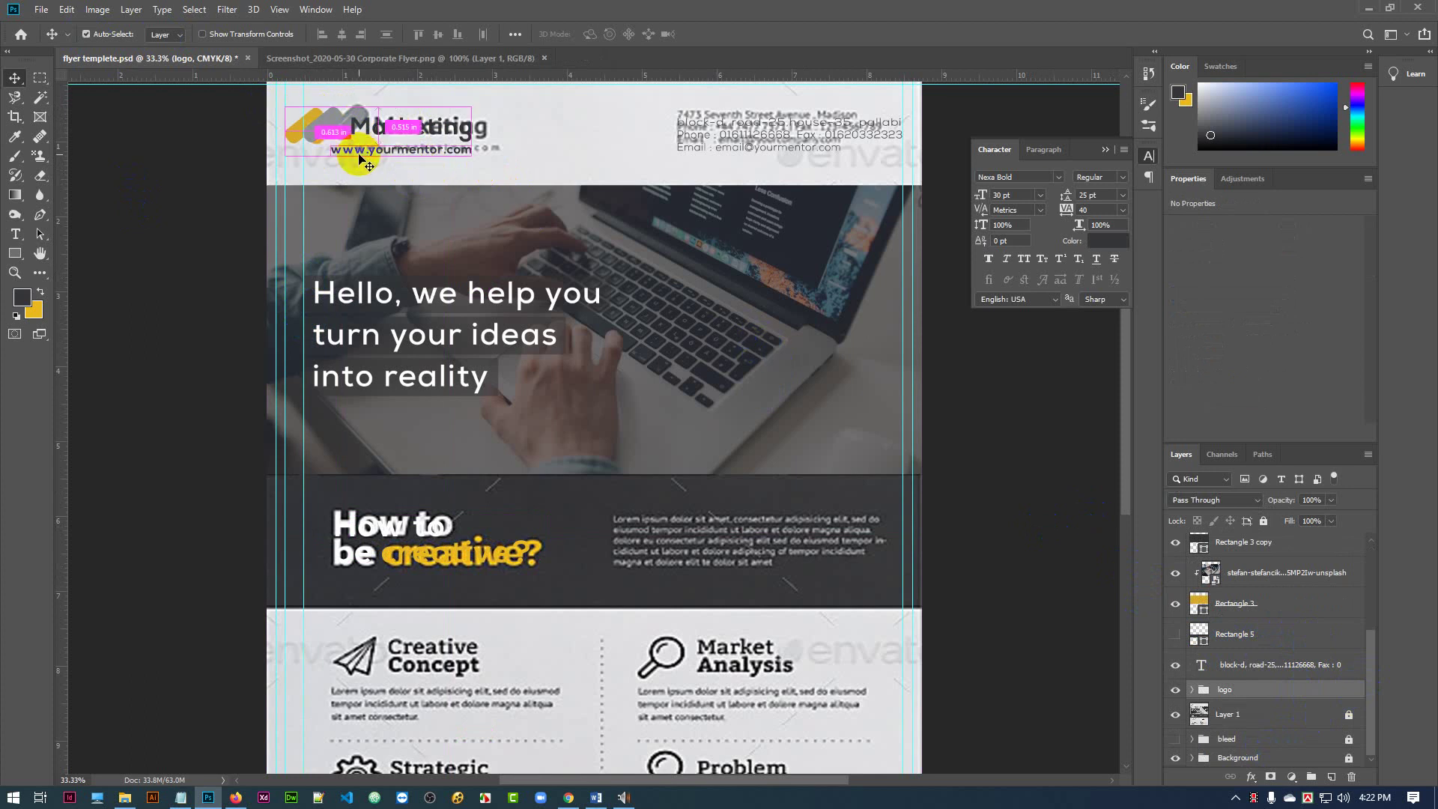
key(ctrl+t)
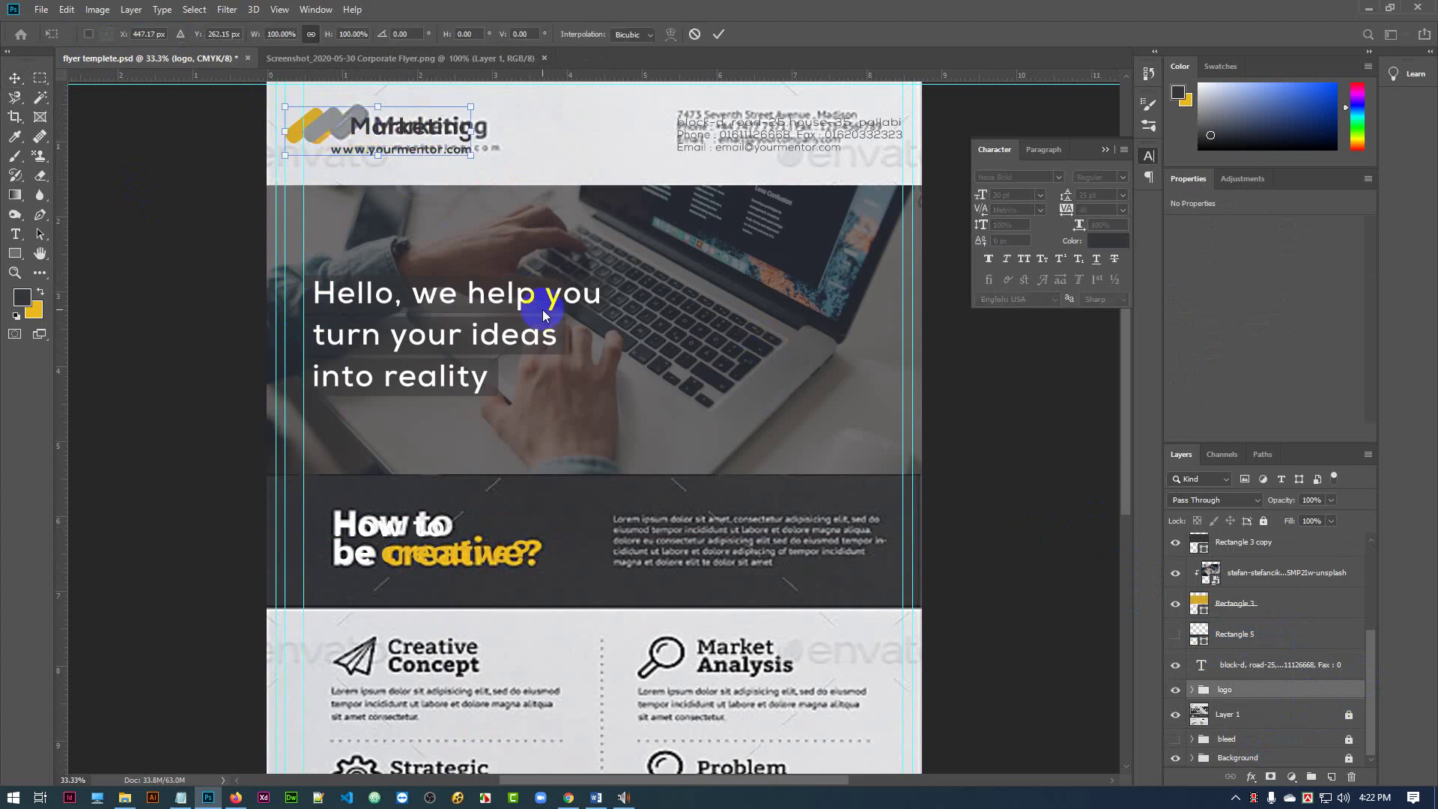
key(Right)
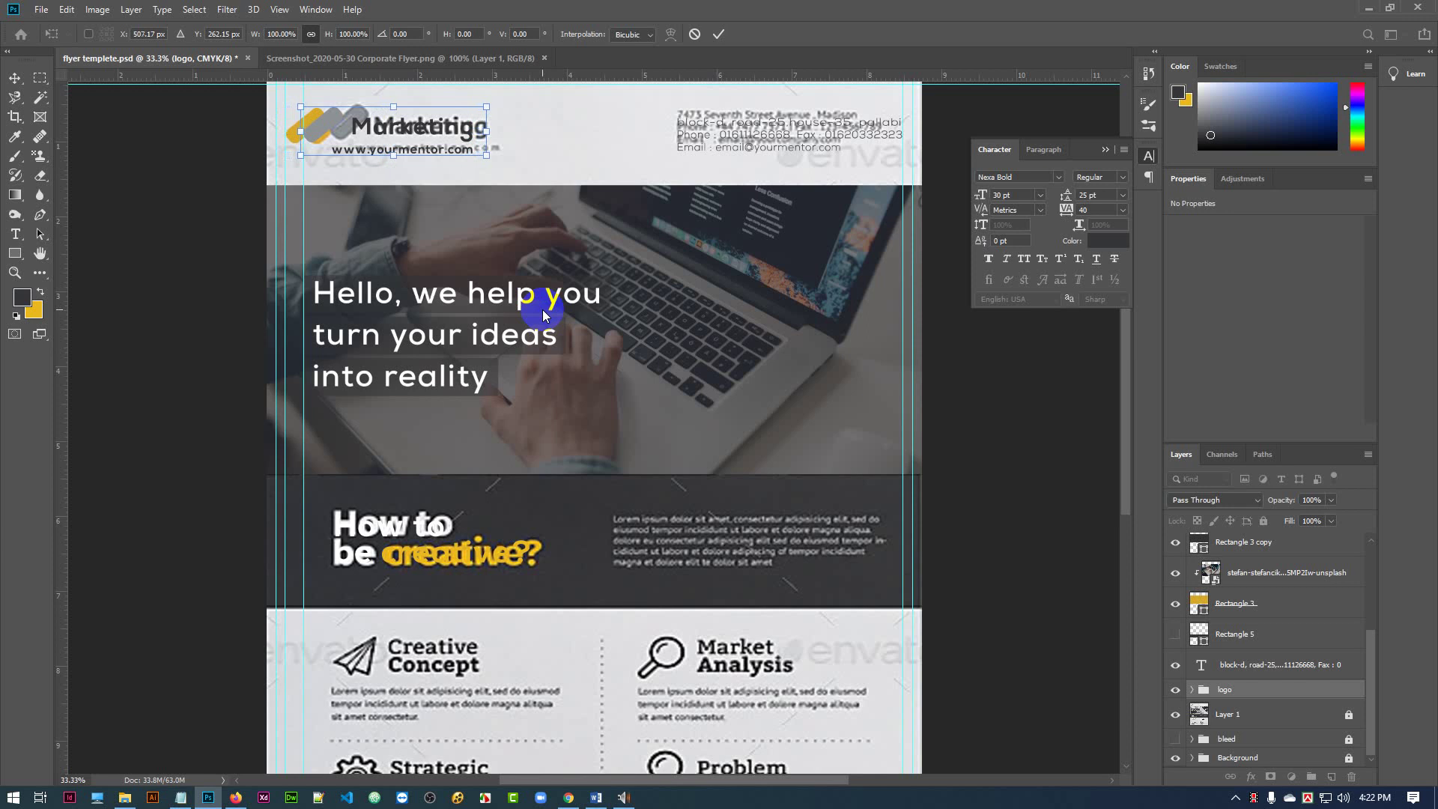
key(Right)
key(Right)
key(Right)
key(Right)
key(Right)
key(Right)
key(Right)
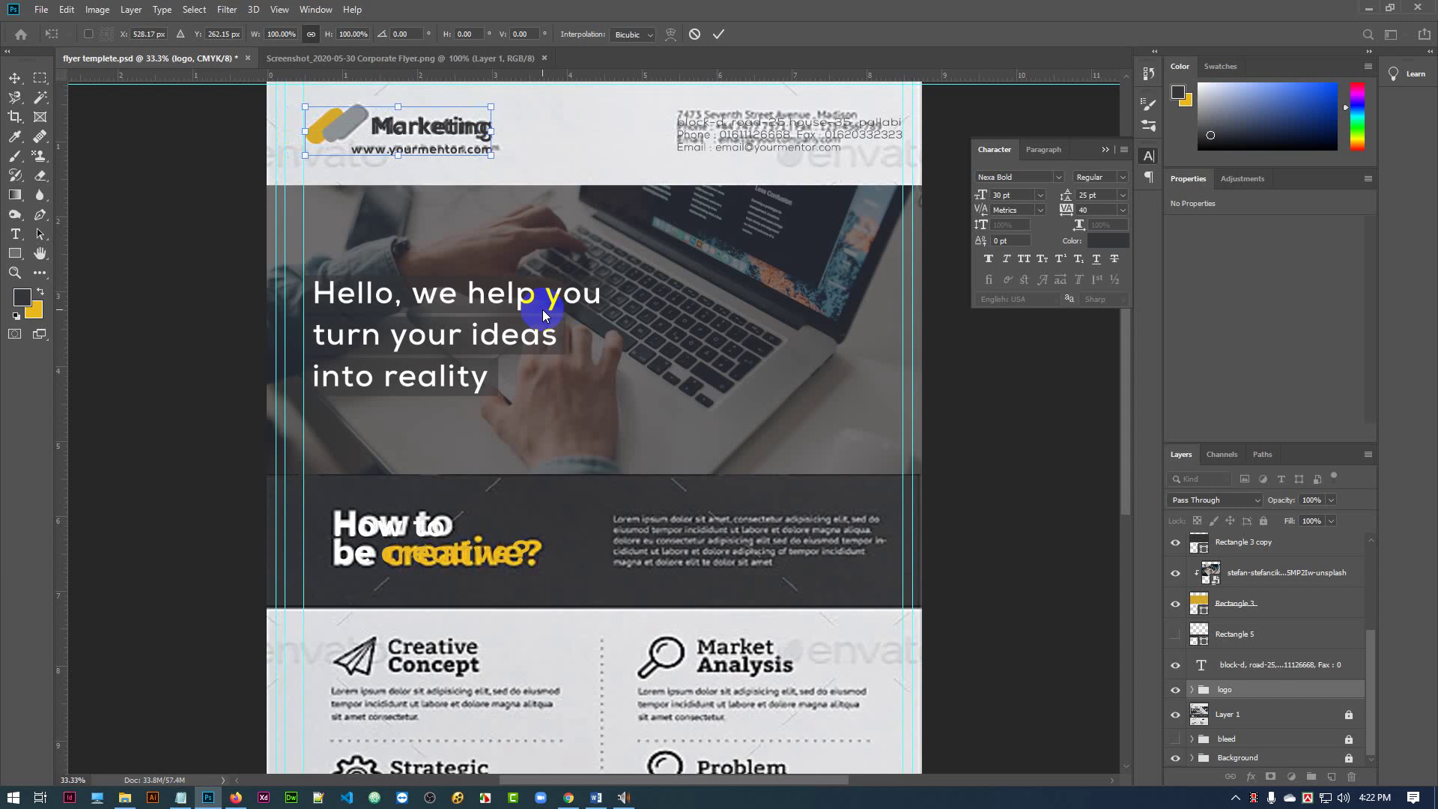
click(718, 35)
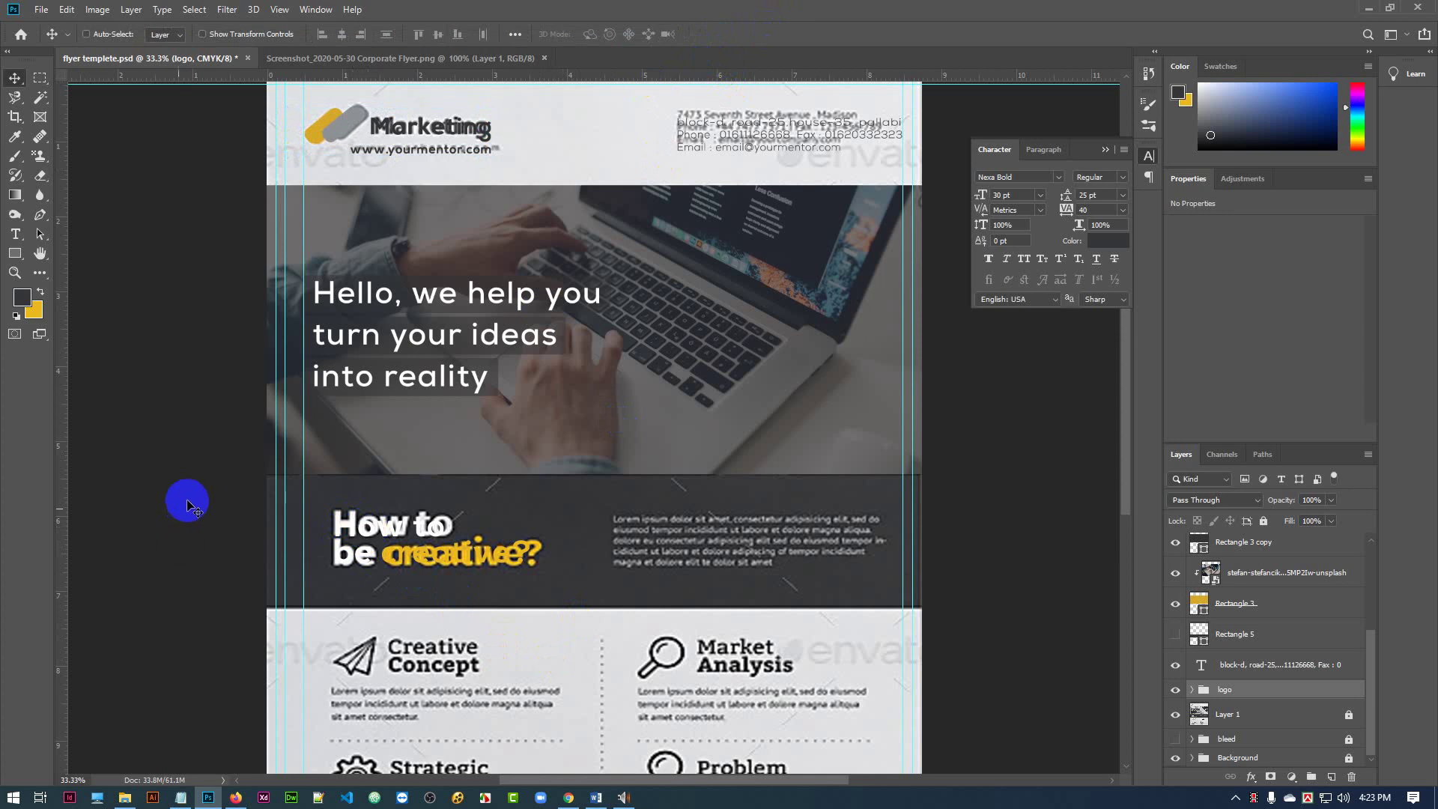
- Check the dark band and the service sections below it against the guides, and save the flyer document
scroll(187, 495, down, 1)
scroll(322, 531, down, 1)
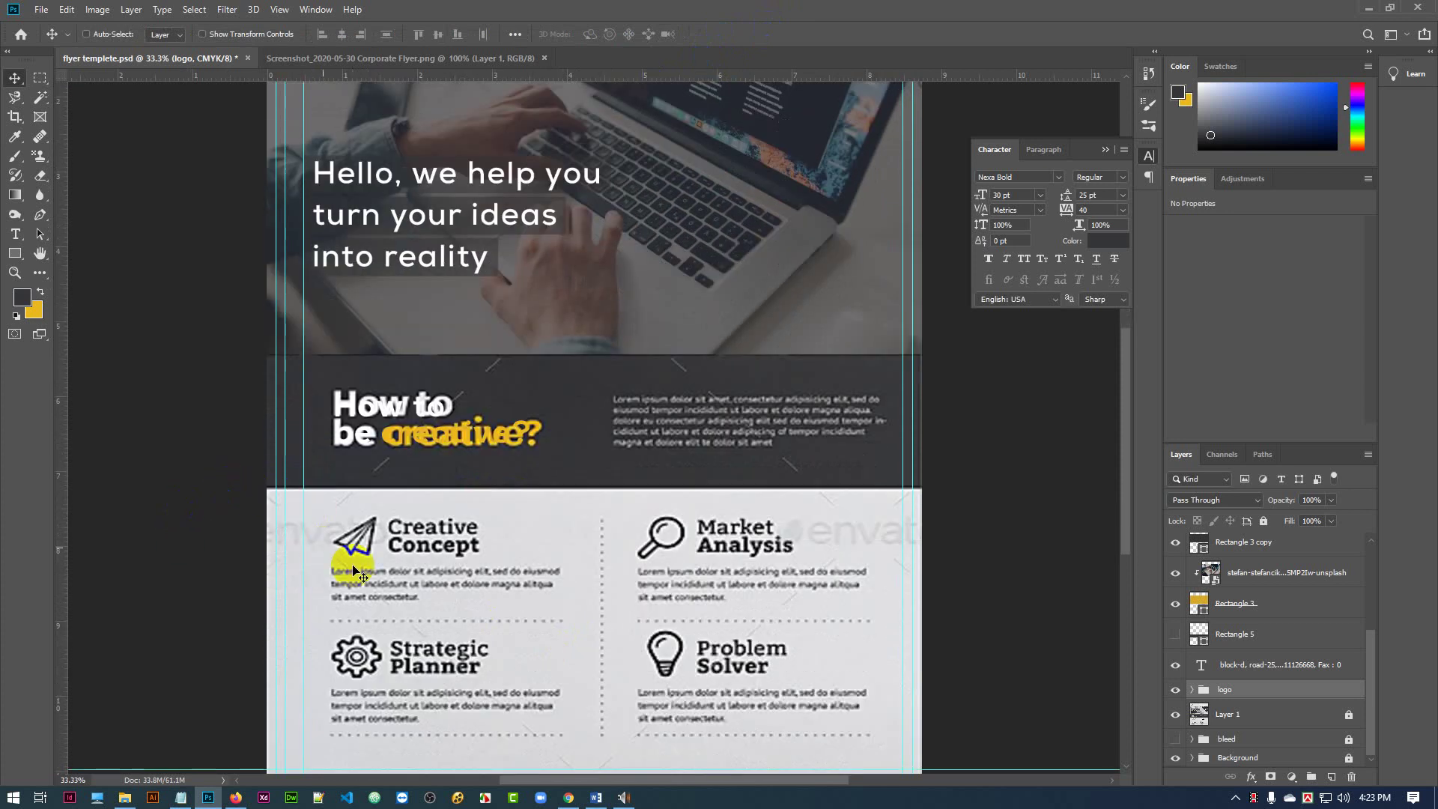
scroll(361, 580, down, 1)
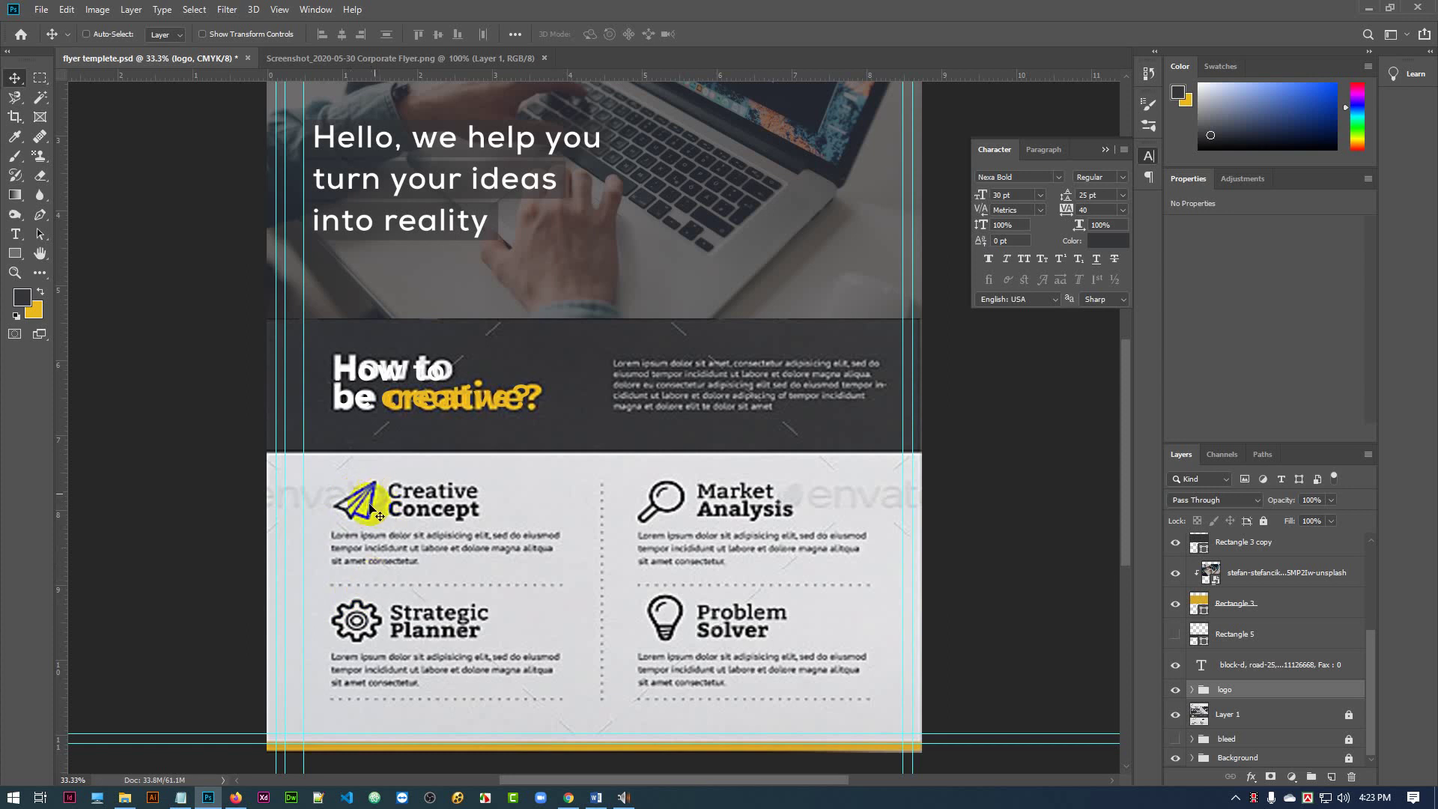
scroll(388, 421, up, 1)
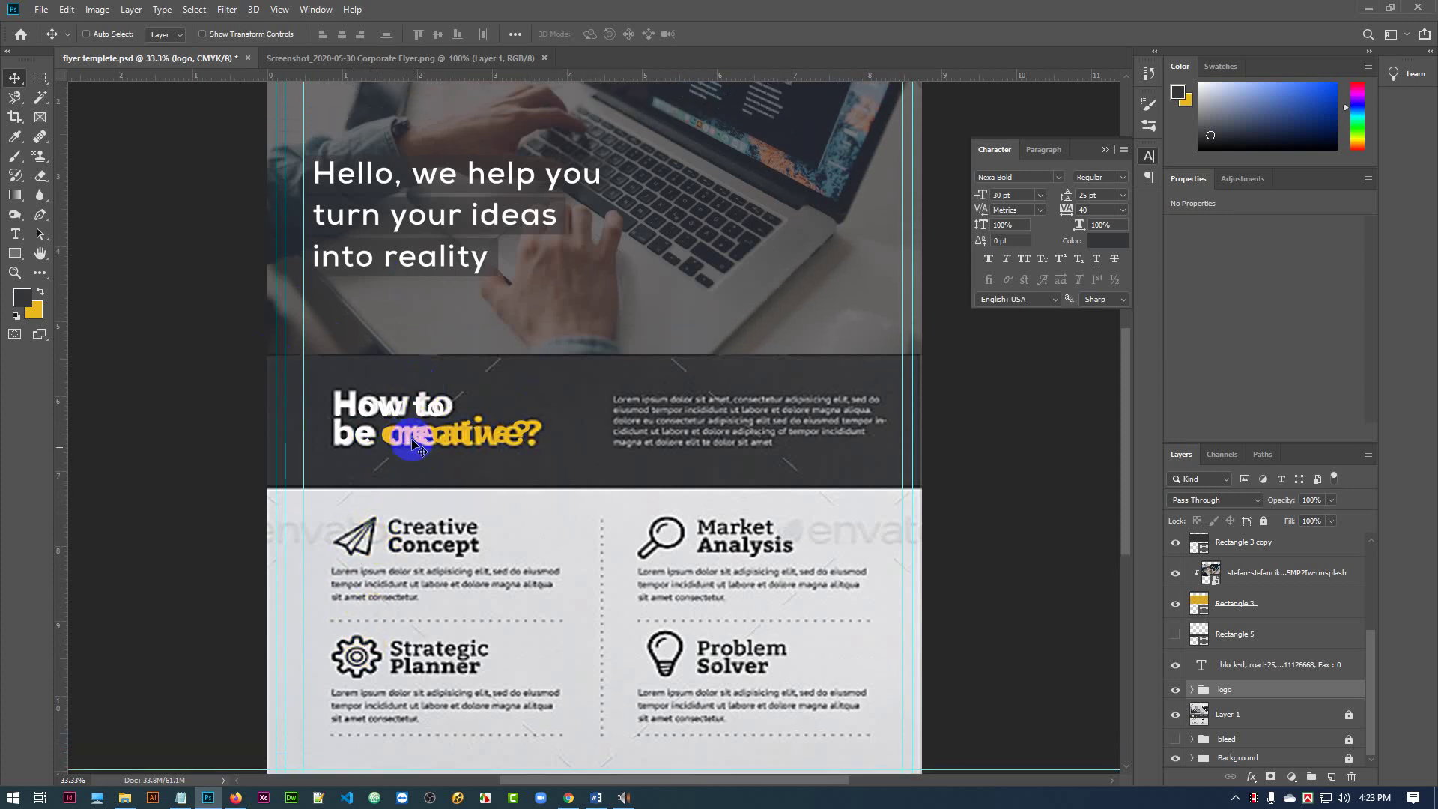
key(ctrl+s)
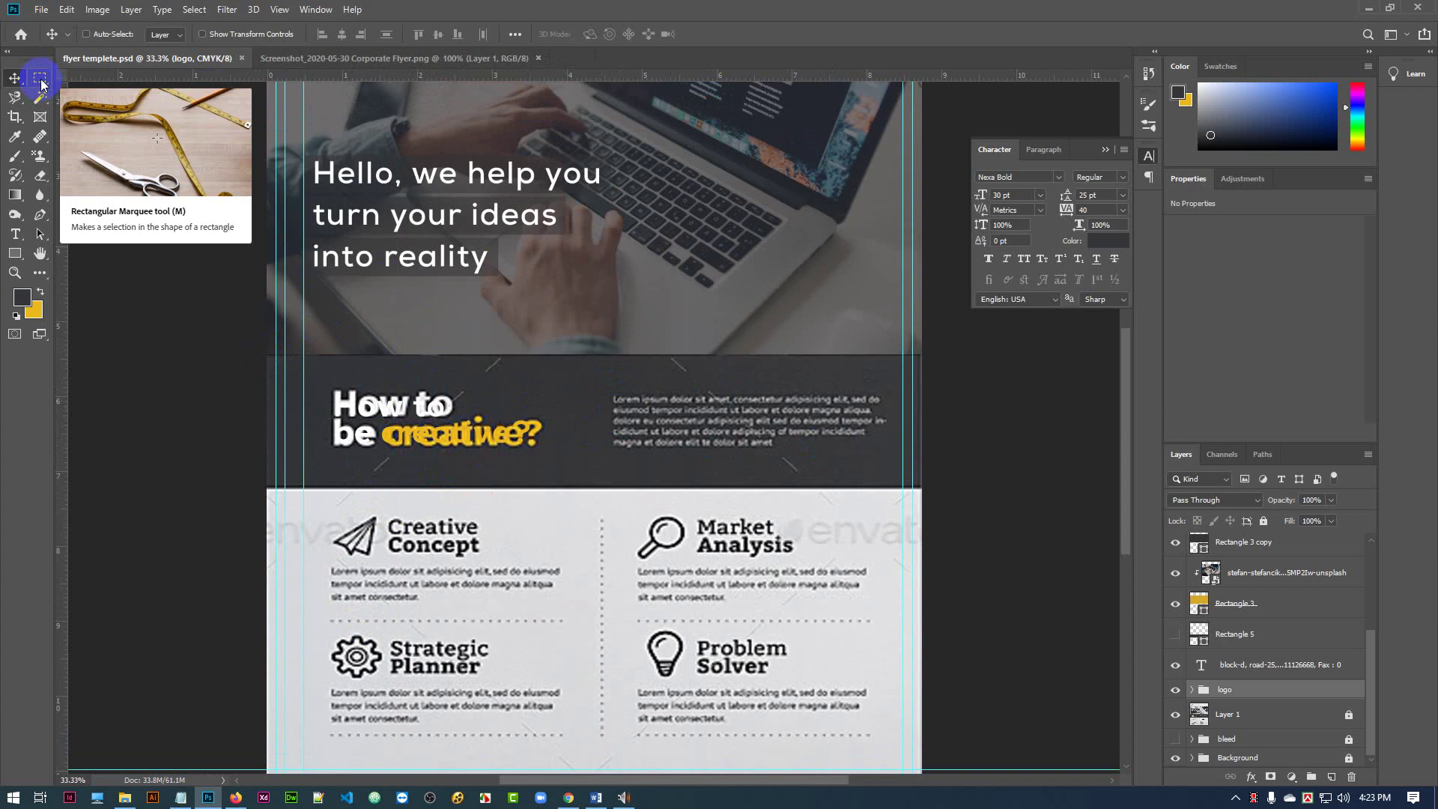
- Add a placeholder lorem ipsum paragraph in a text frame about 3.67 by 0.69 in over the dark band's reference paragraph
click(14, 237)
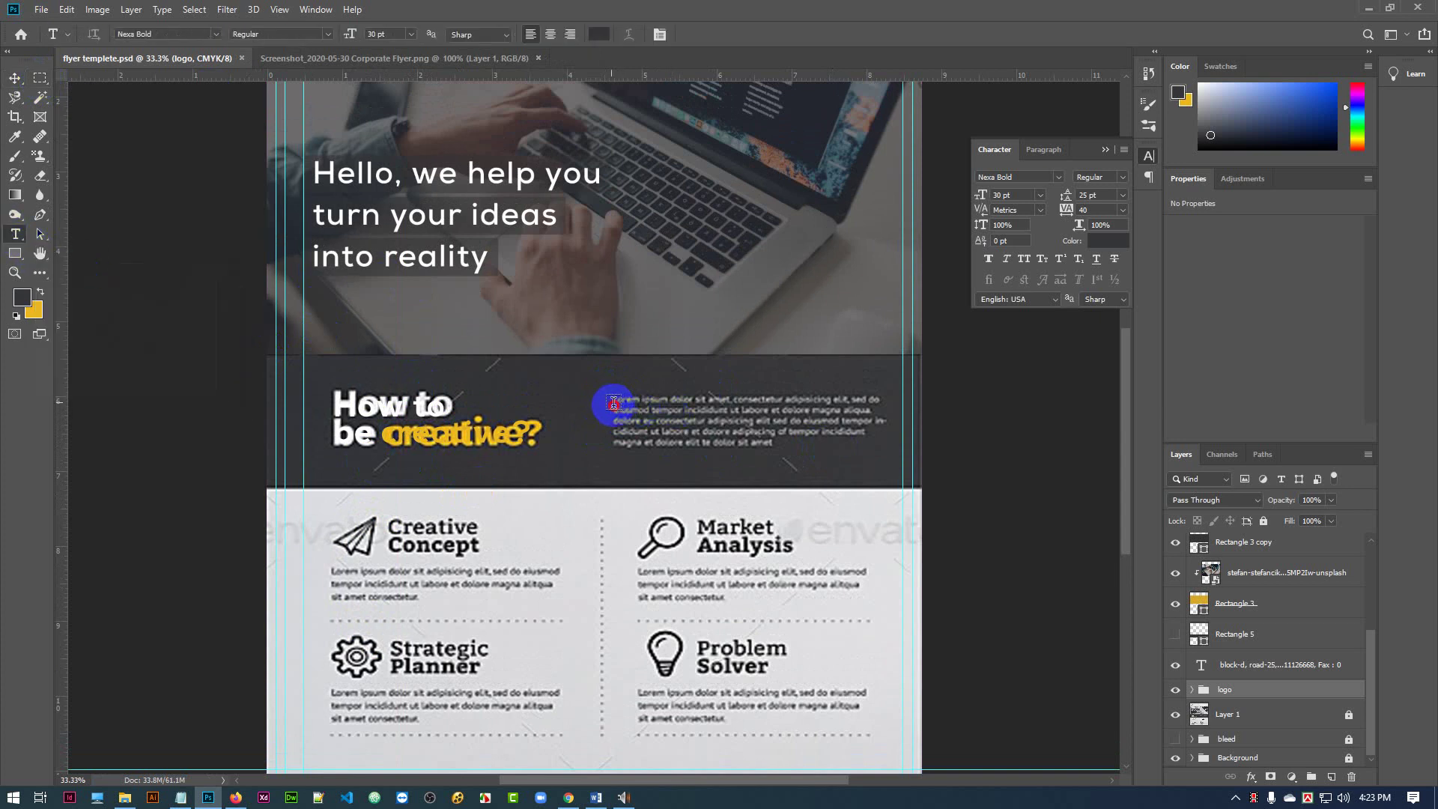
drag(612, 403, 885, 450)
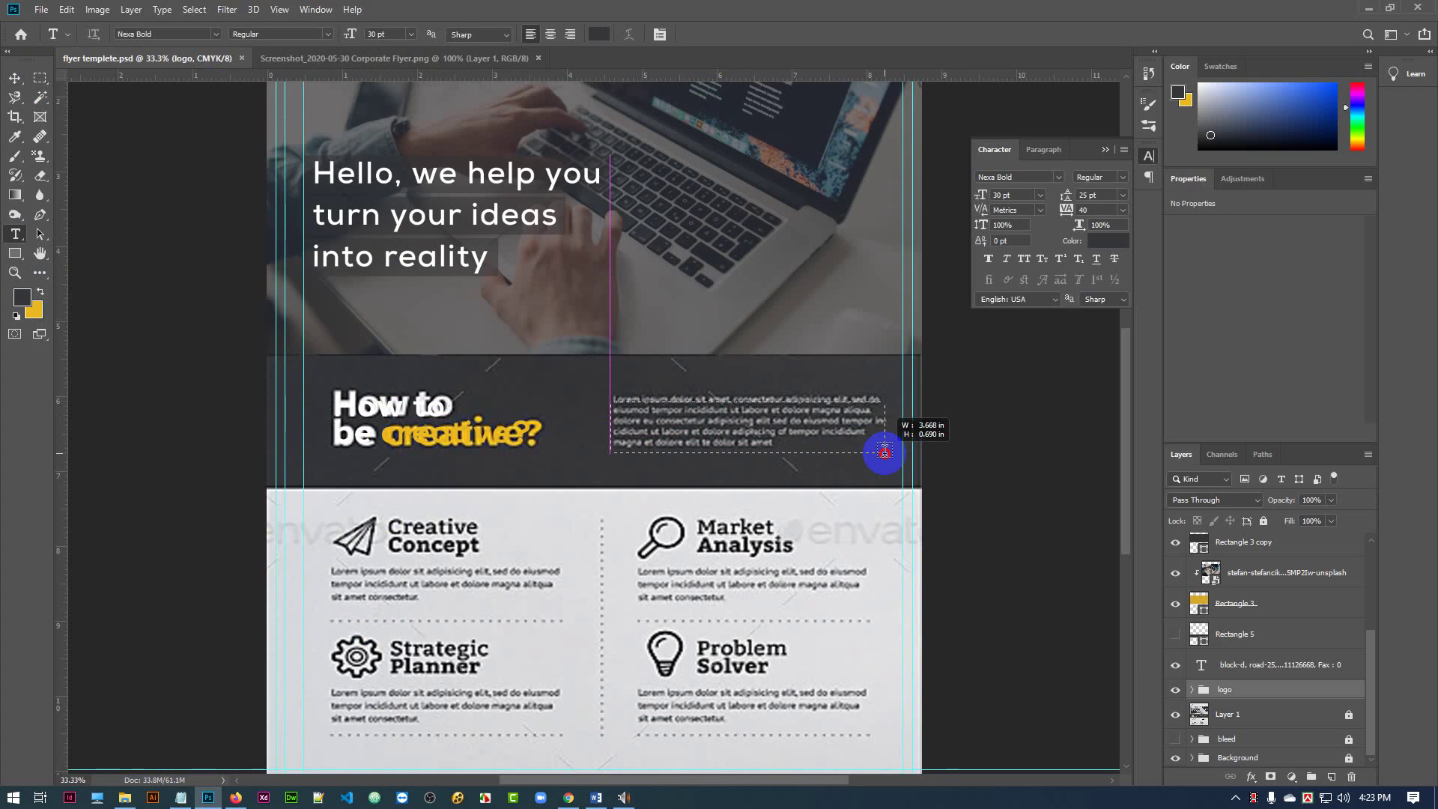
drag(884, 450, 884, 450)
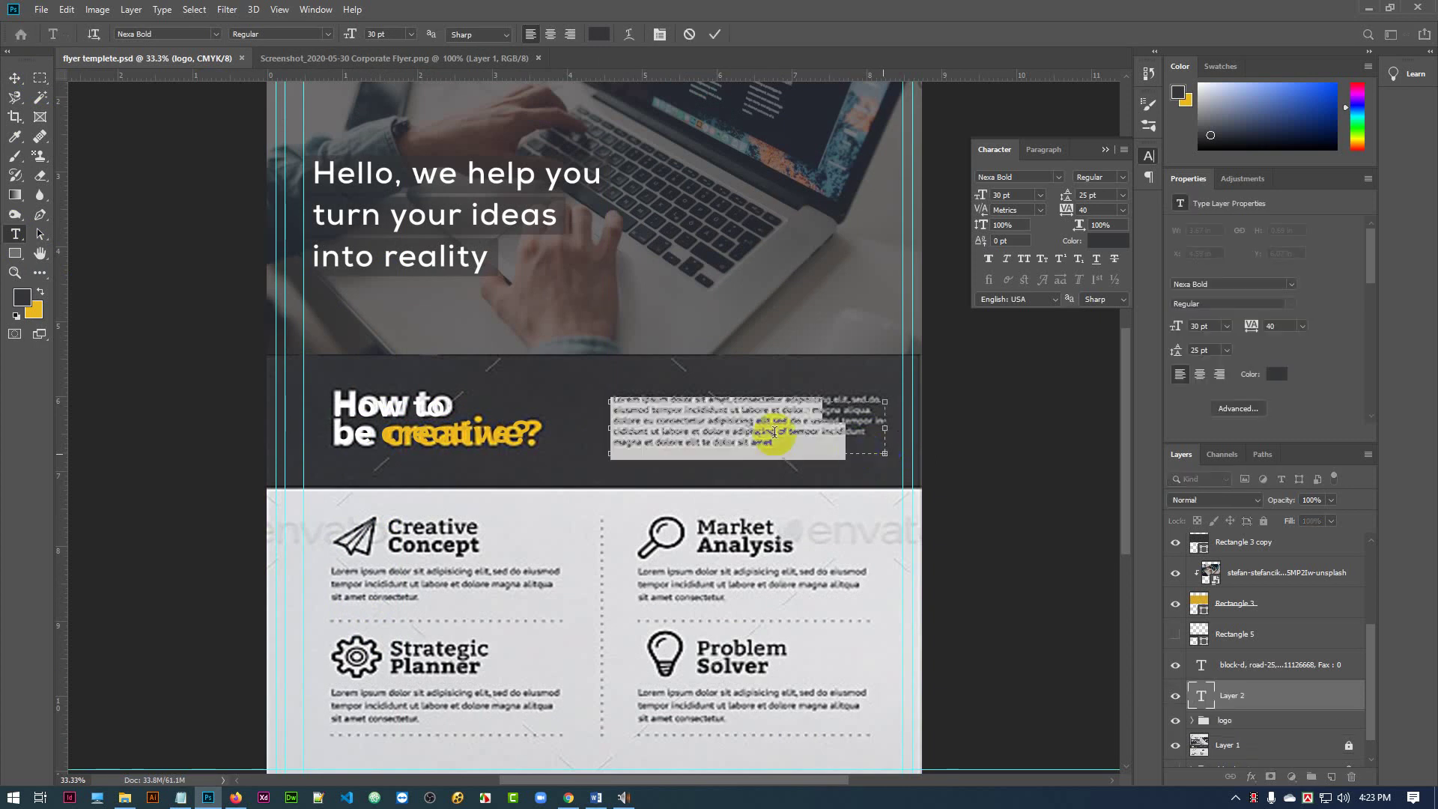
click(717, 36)
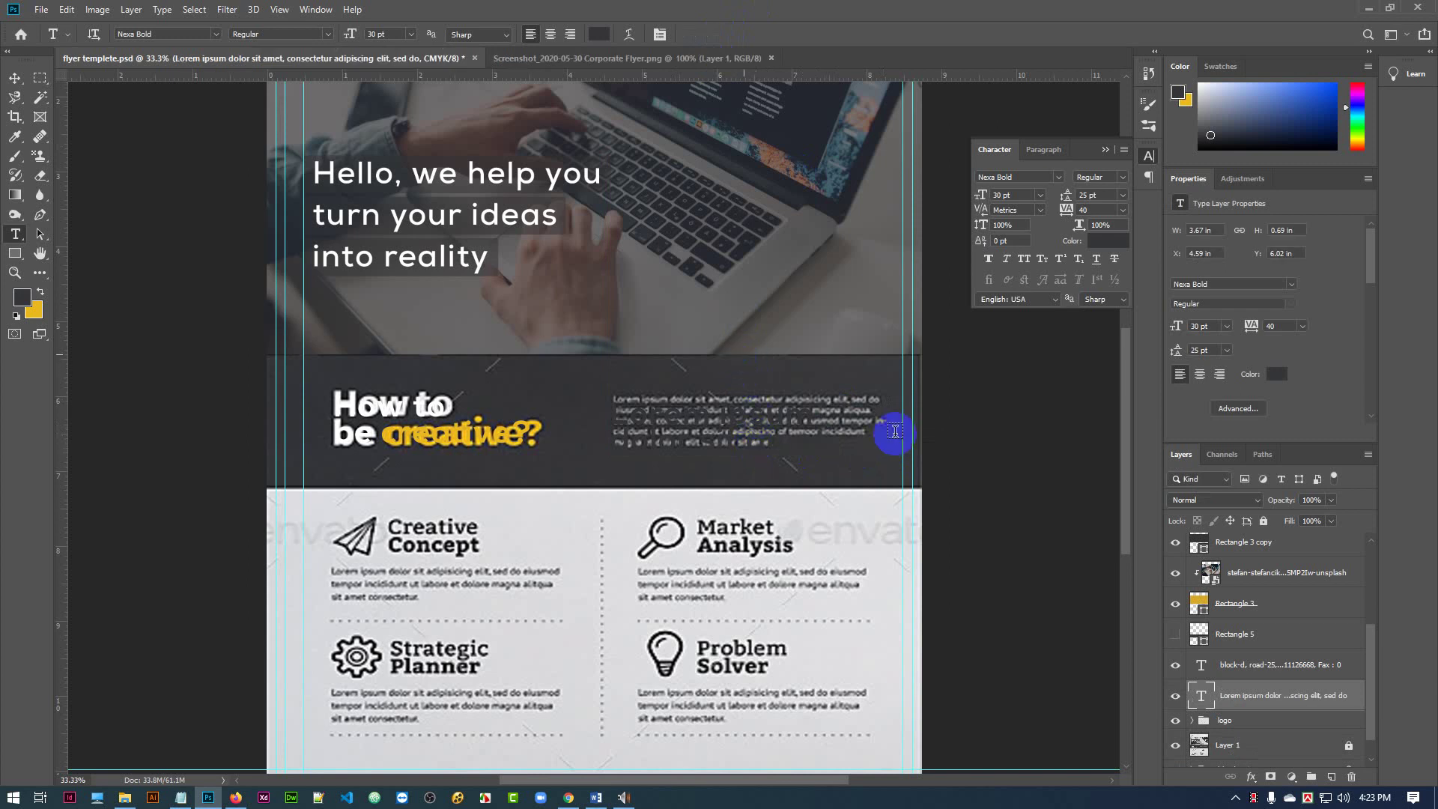
- Hide the reference image on Layer 1, and set the lorem ipsum paragraph to 10 pt with automatic leading
scroll(1322, 659, down, 1)
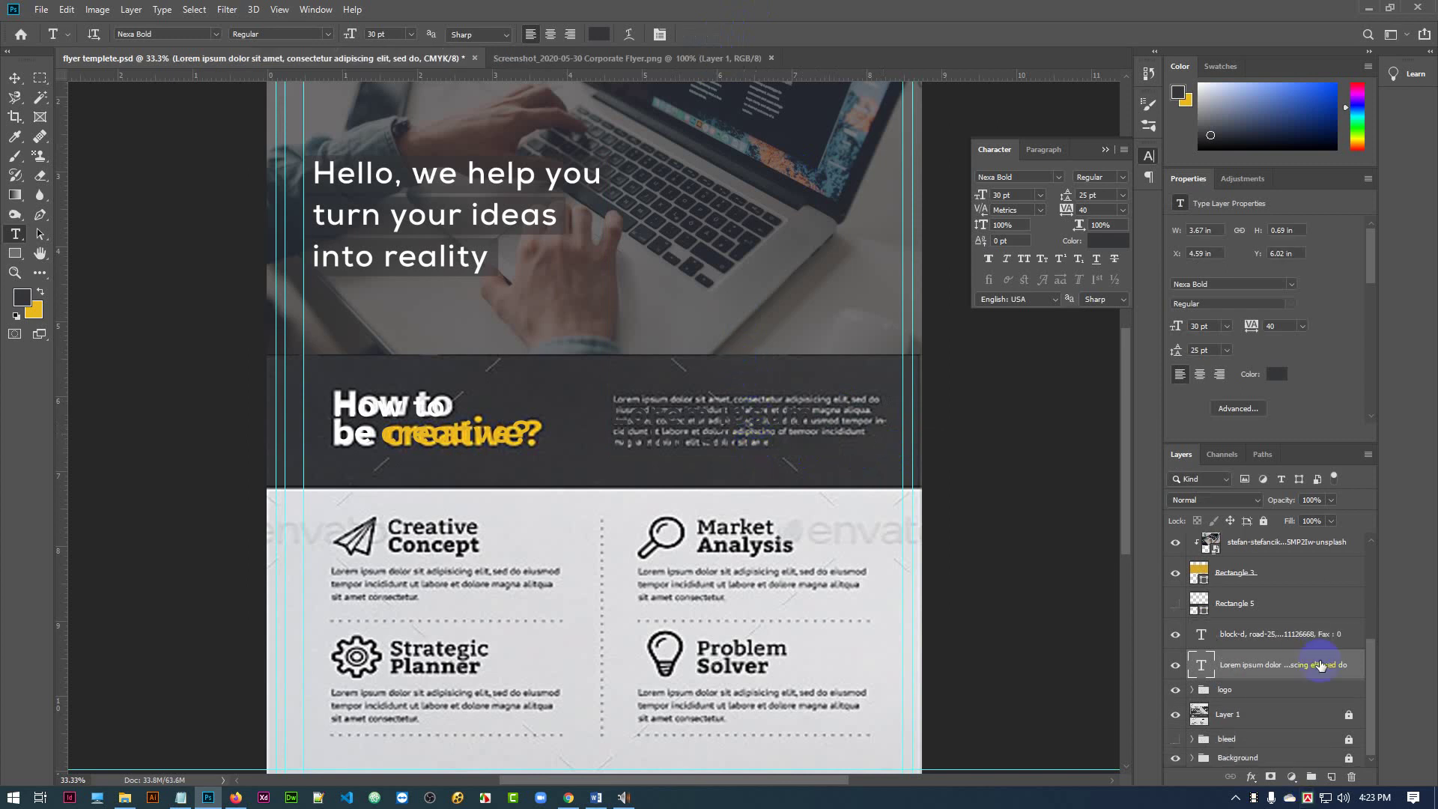
click(1175, 715)
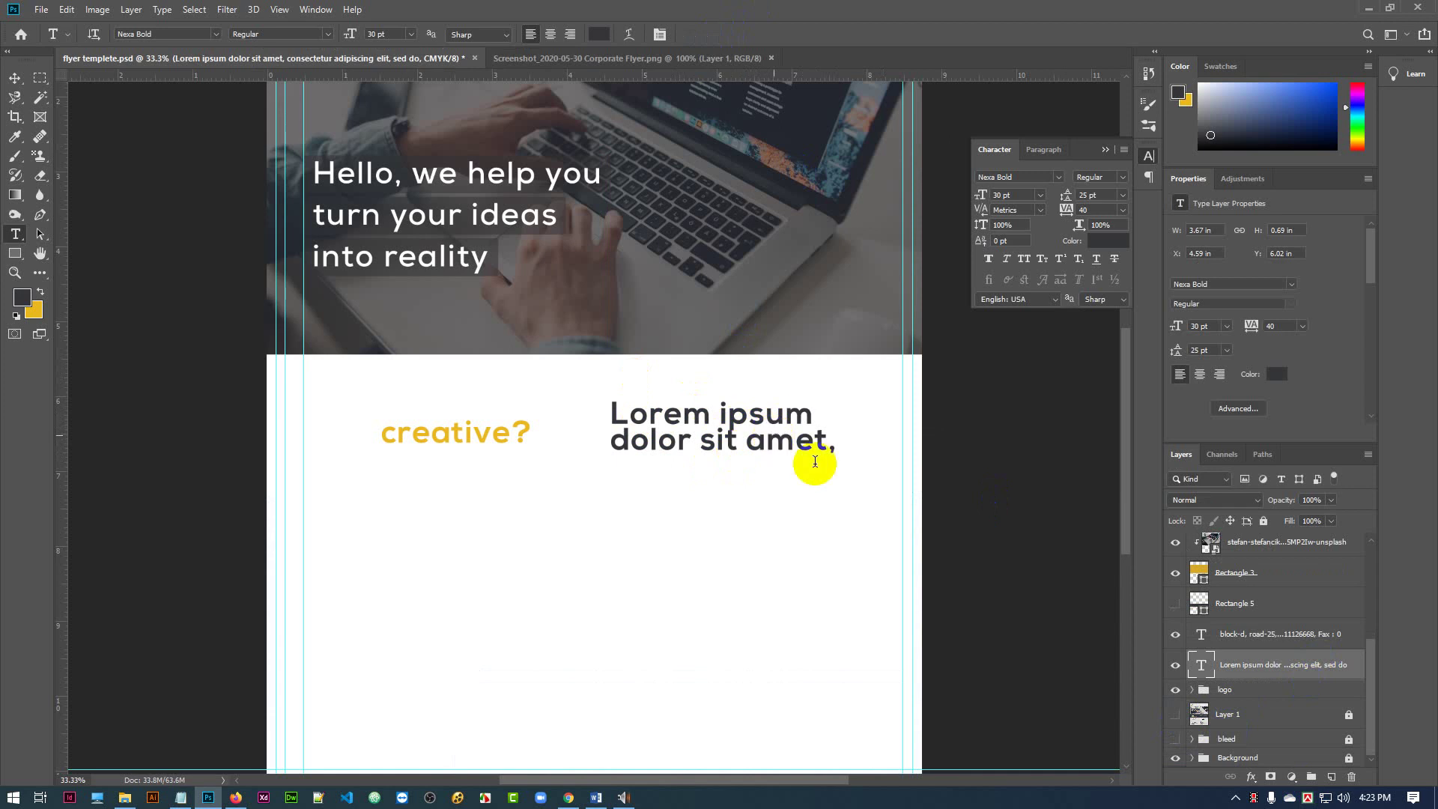
double_click(1201, 664)
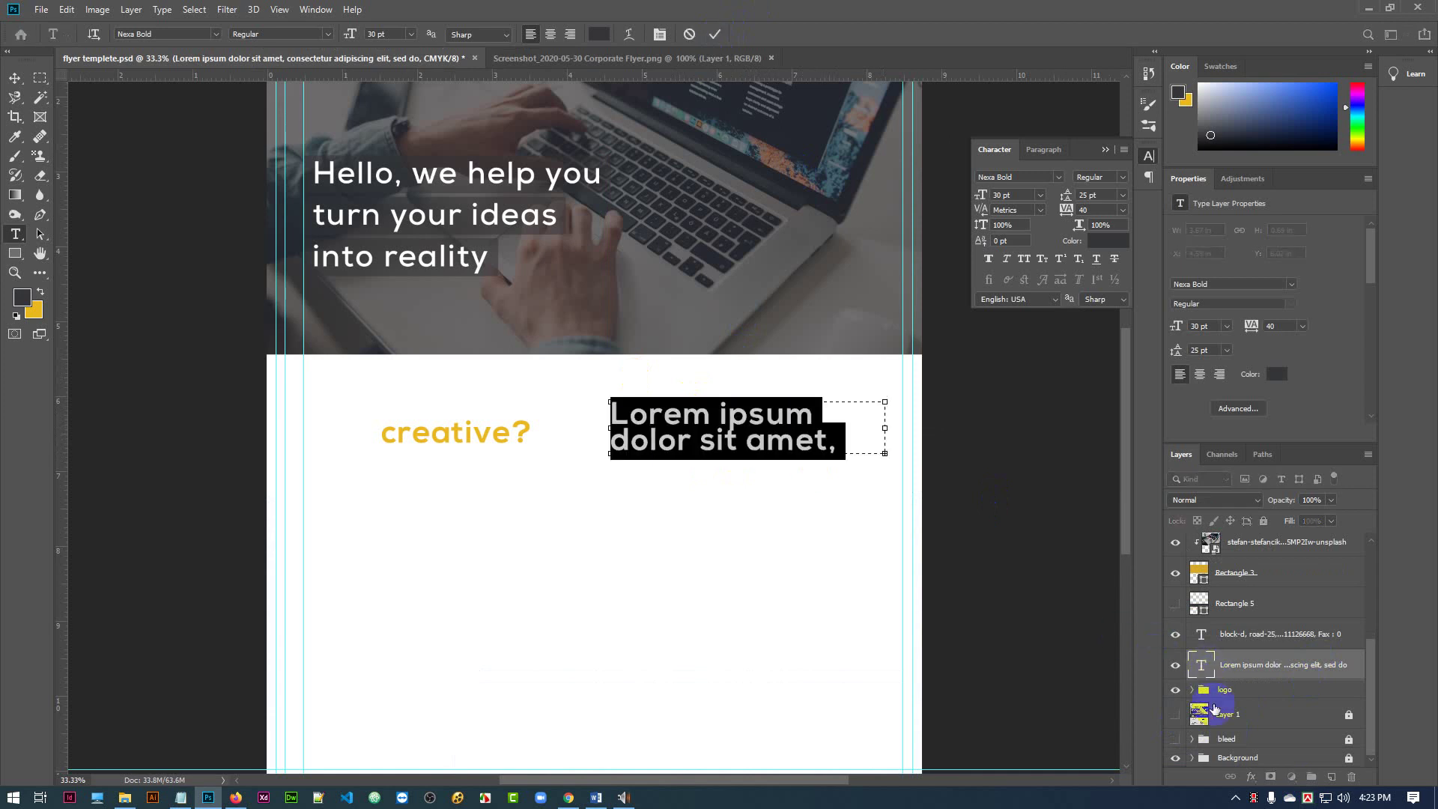
drag(351, 34, 341, 36)
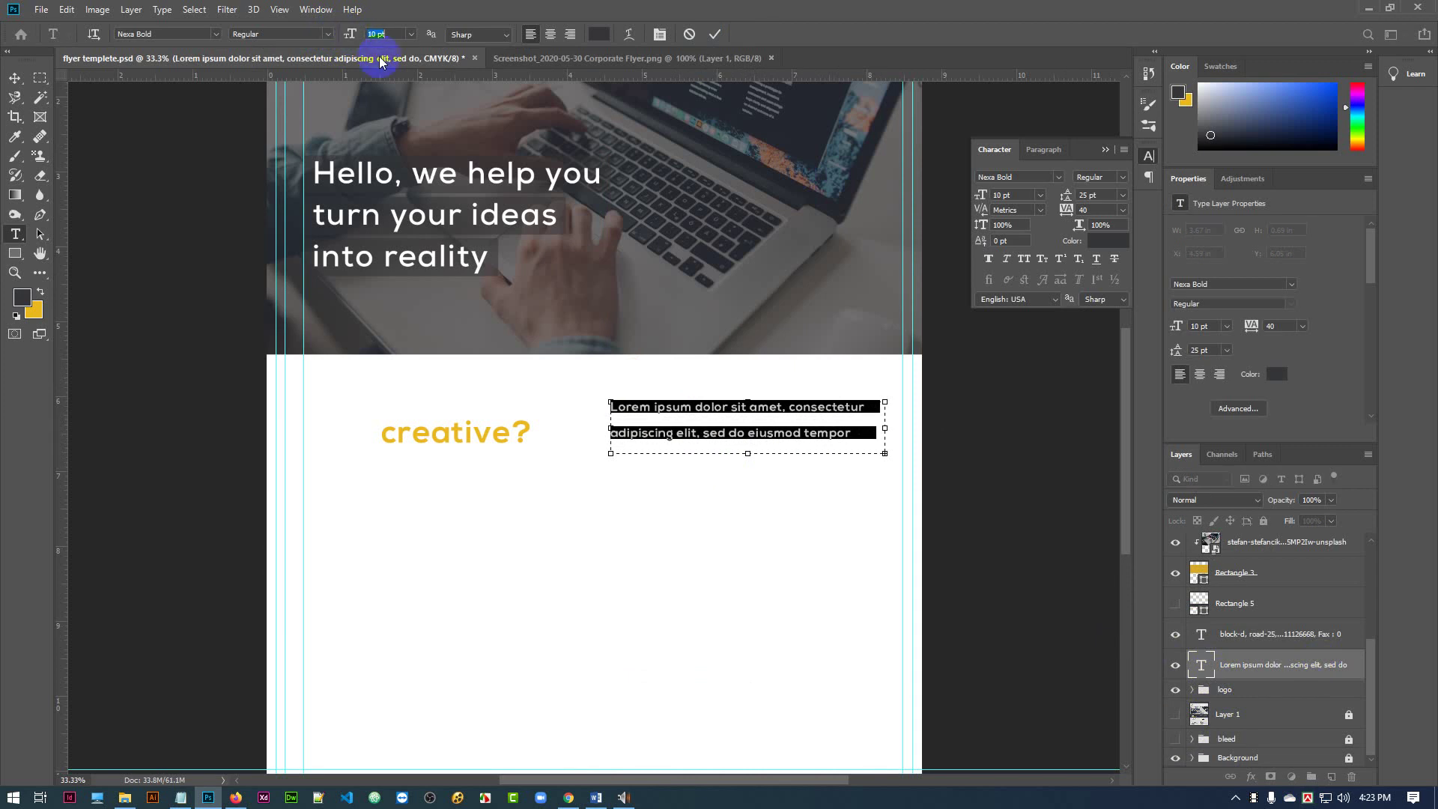
click(1122, 196)
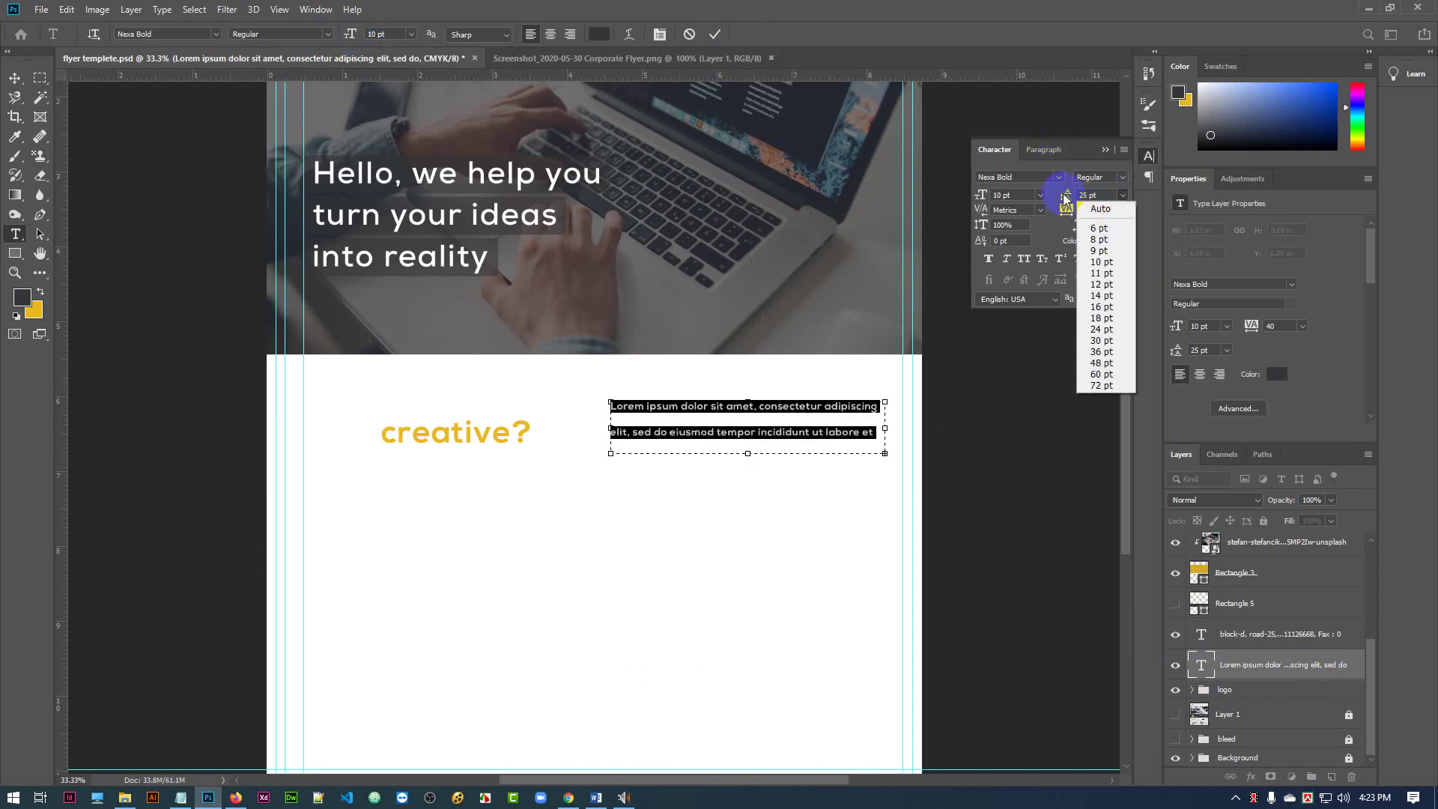
click(1101, 209)
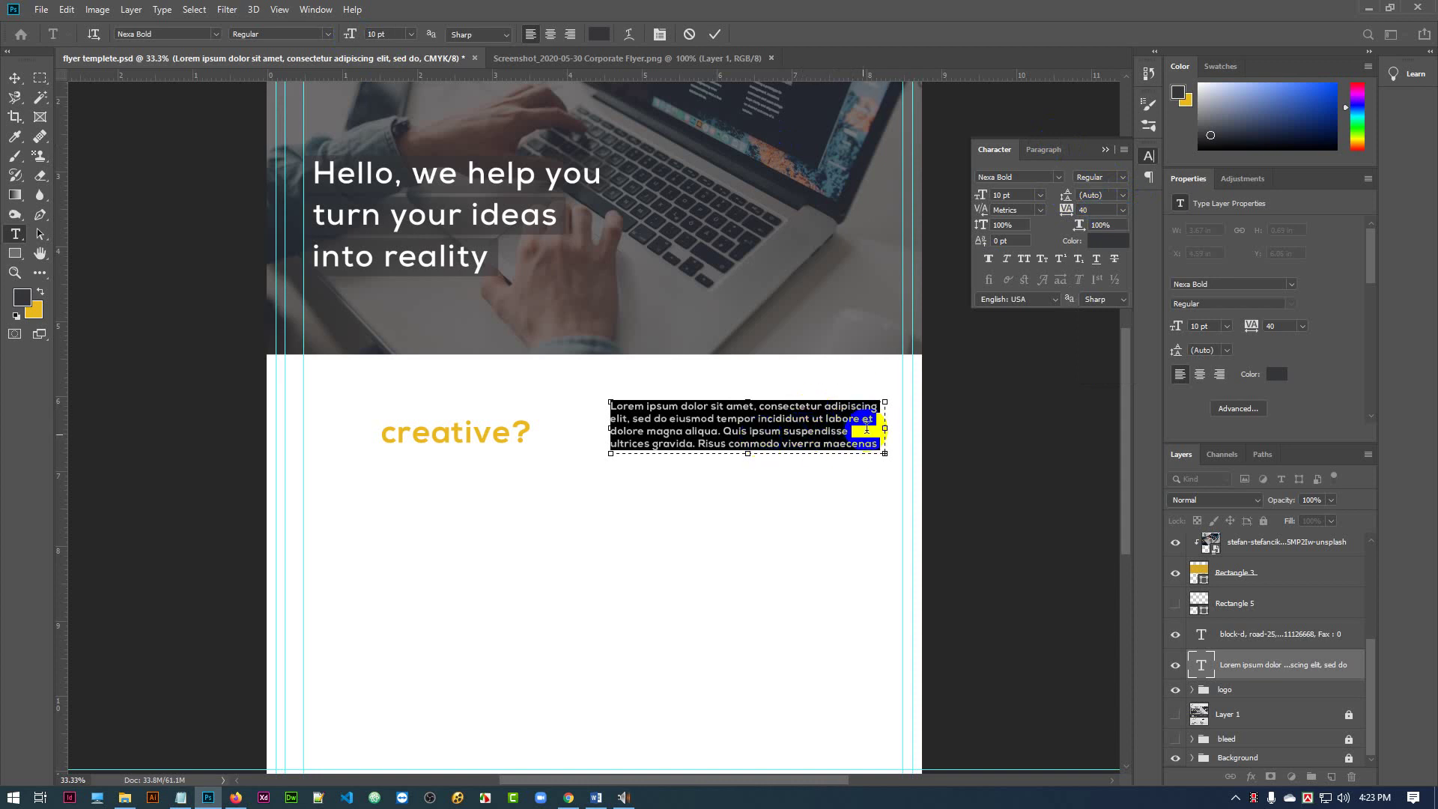
- Justify all lines of the lorem ipsum paragraph and commit the text edit
click(1043, 149)
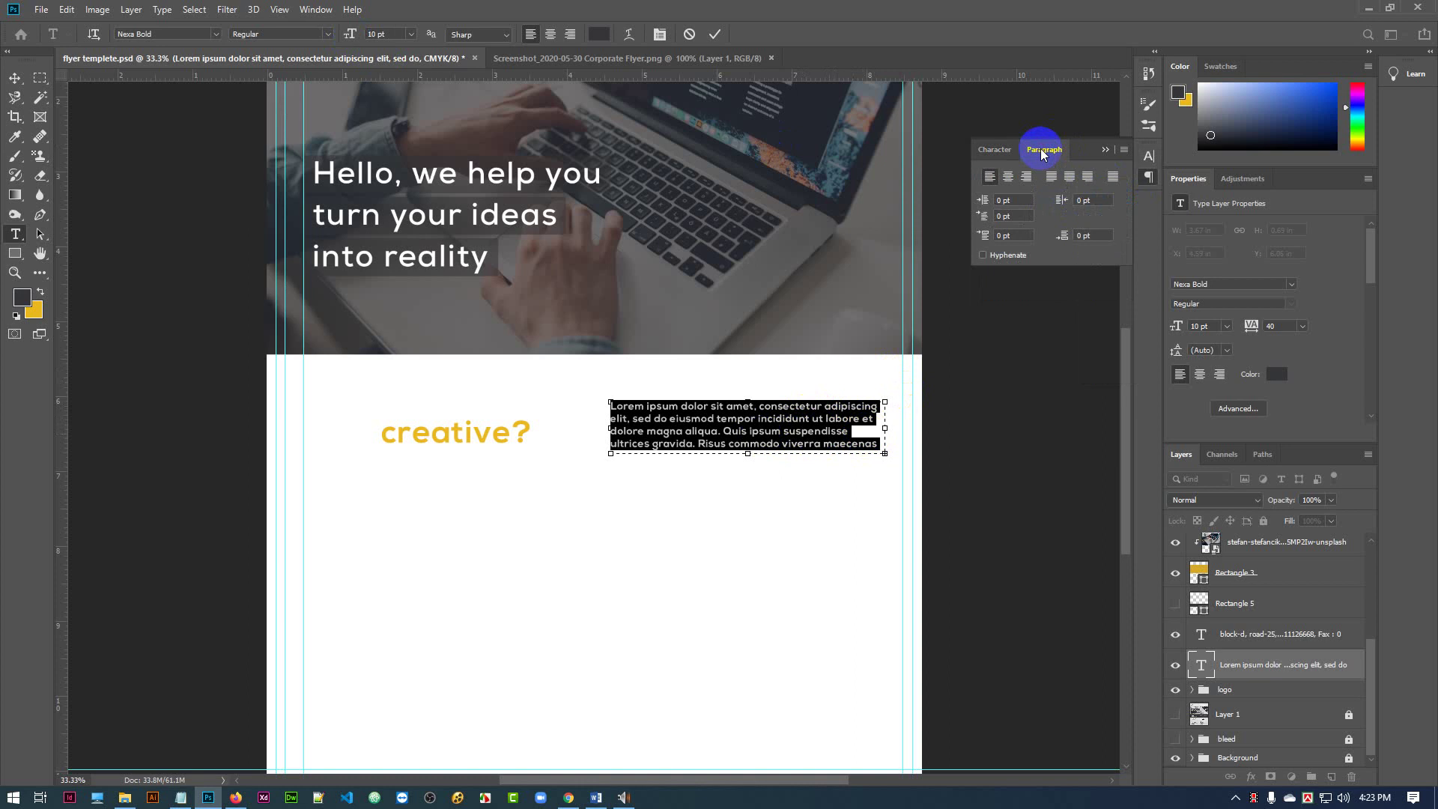
click(1114, 180)
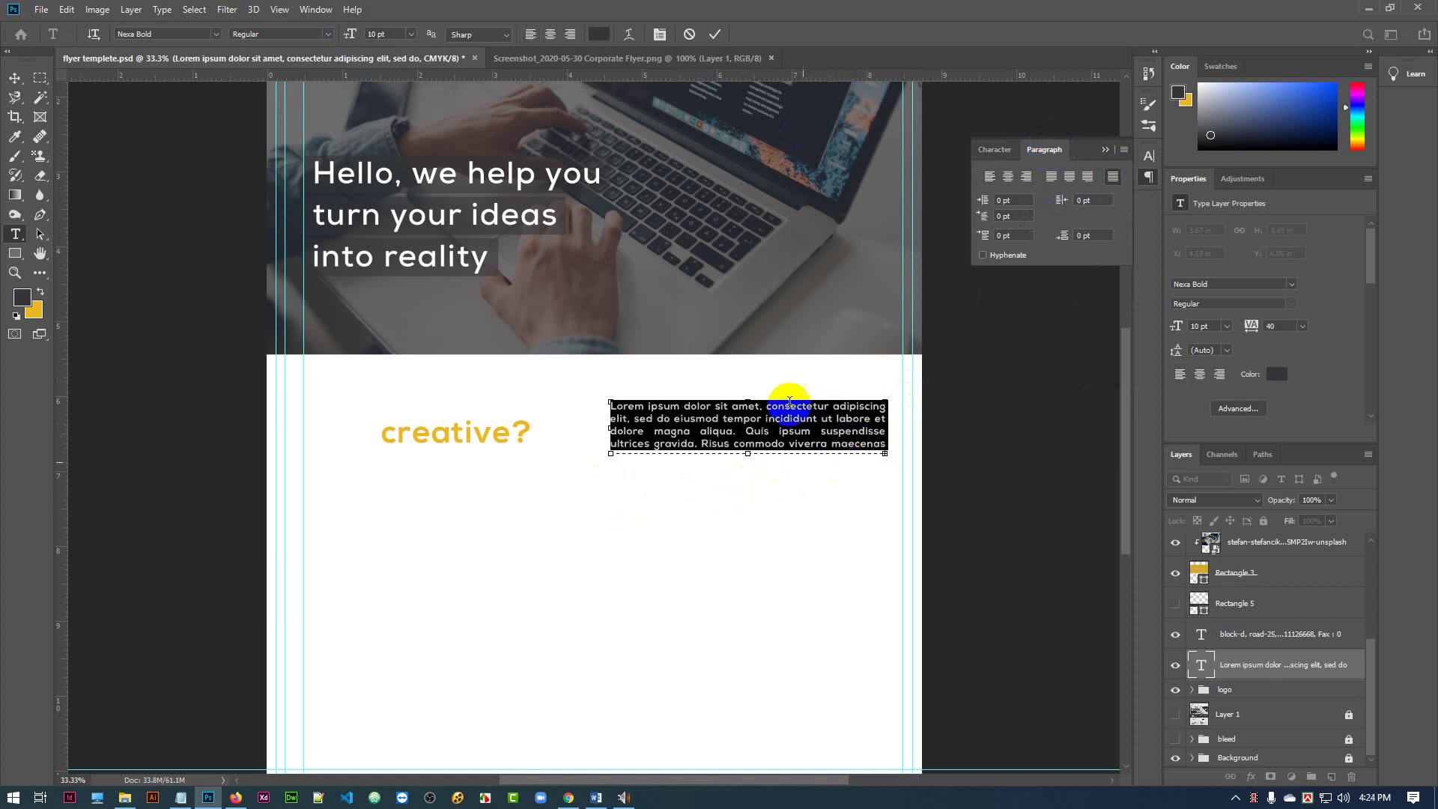
click(715, 34)
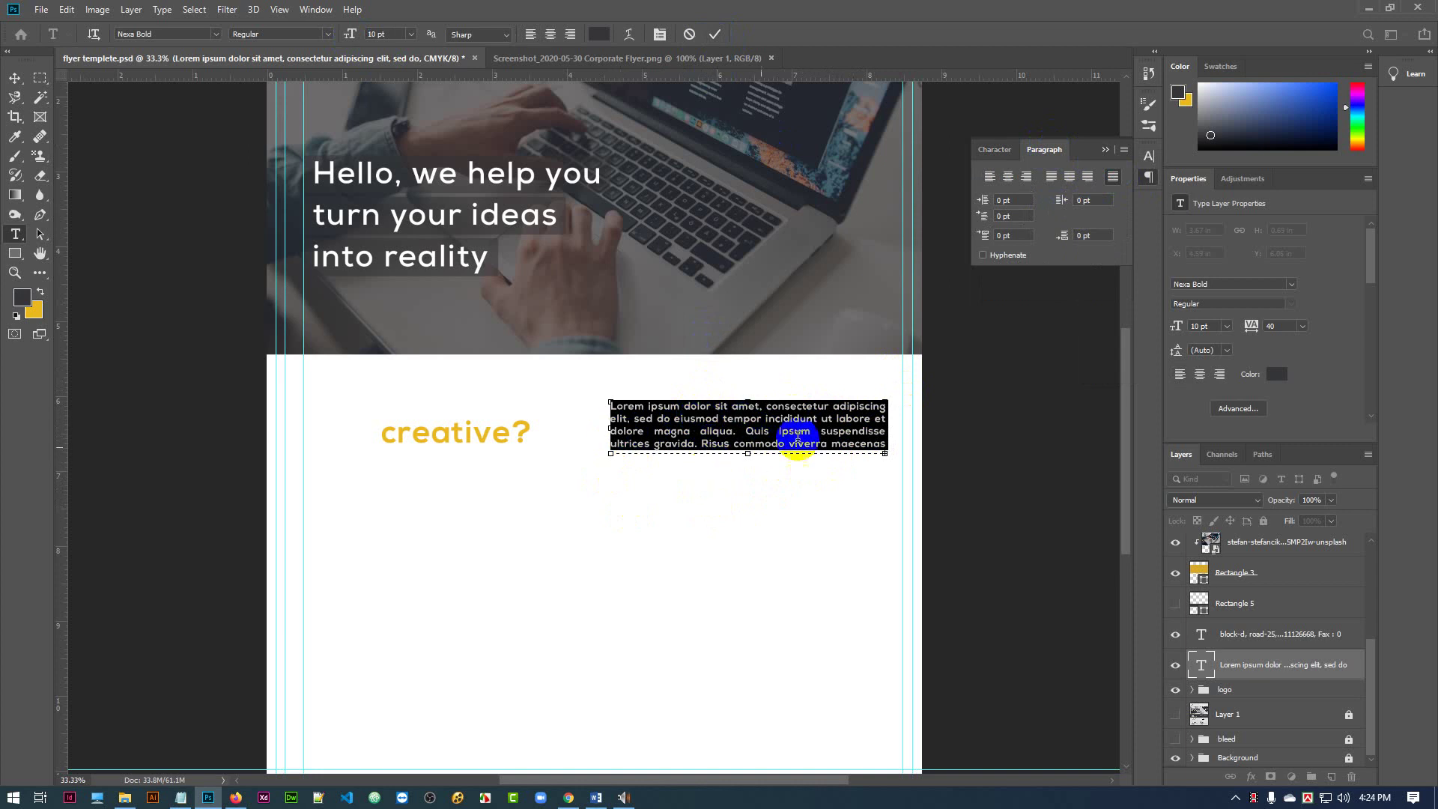
click(715, 34)
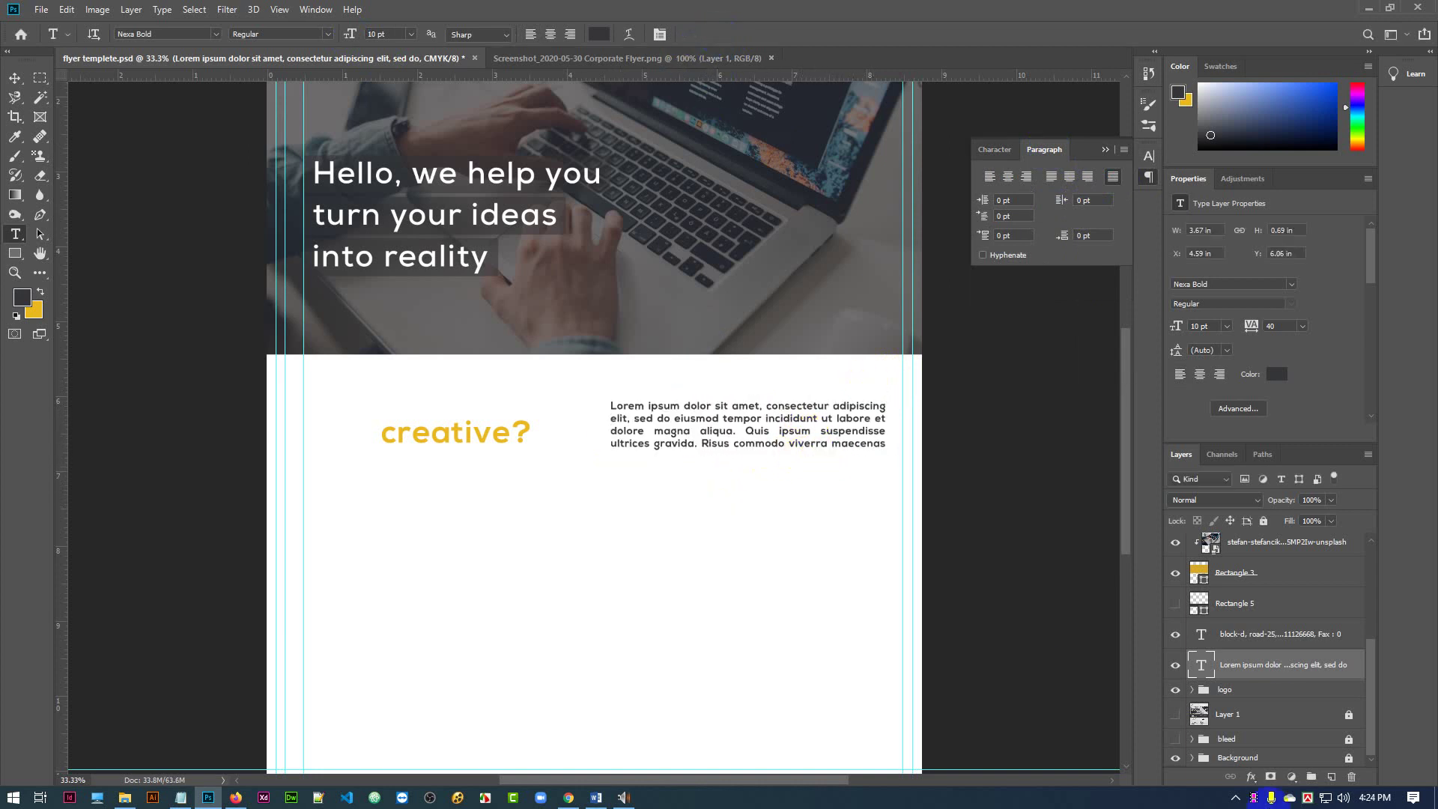
- Show the reference image on Layer 1 again and move the lorem ipsum paragraph over the reference paragraph
click(1175, 759)
click(1175, 759)
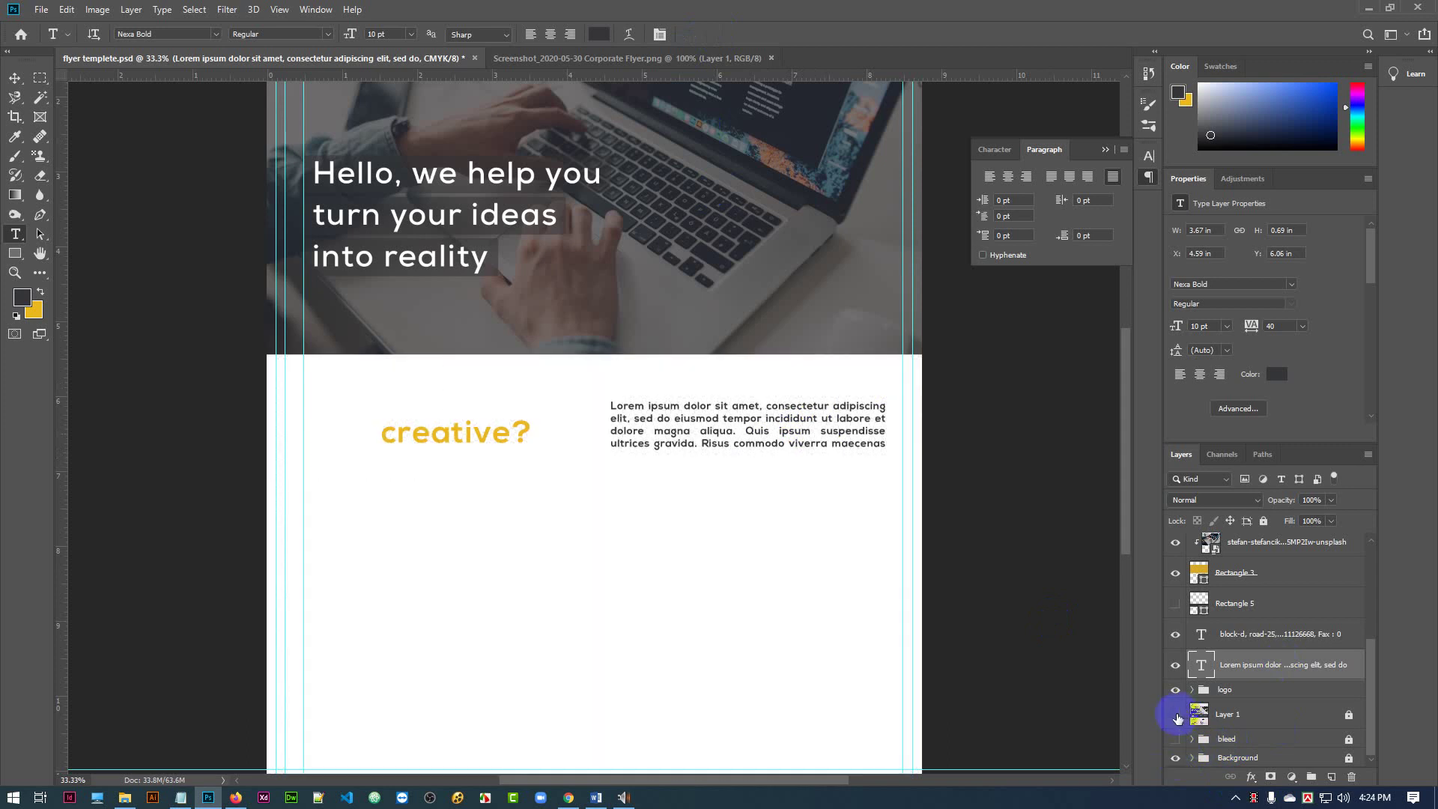
click(1176, 715)
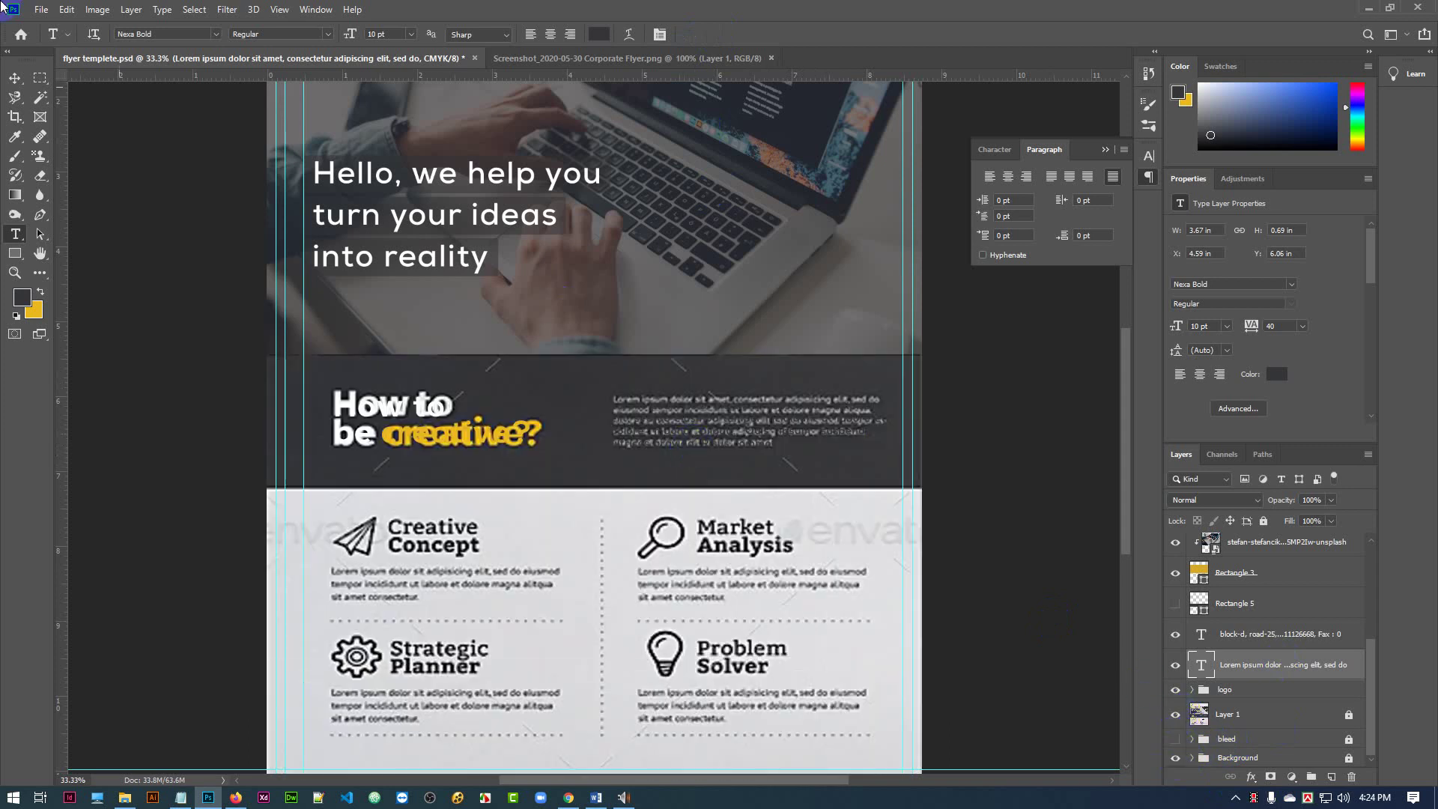
click(15, 77)
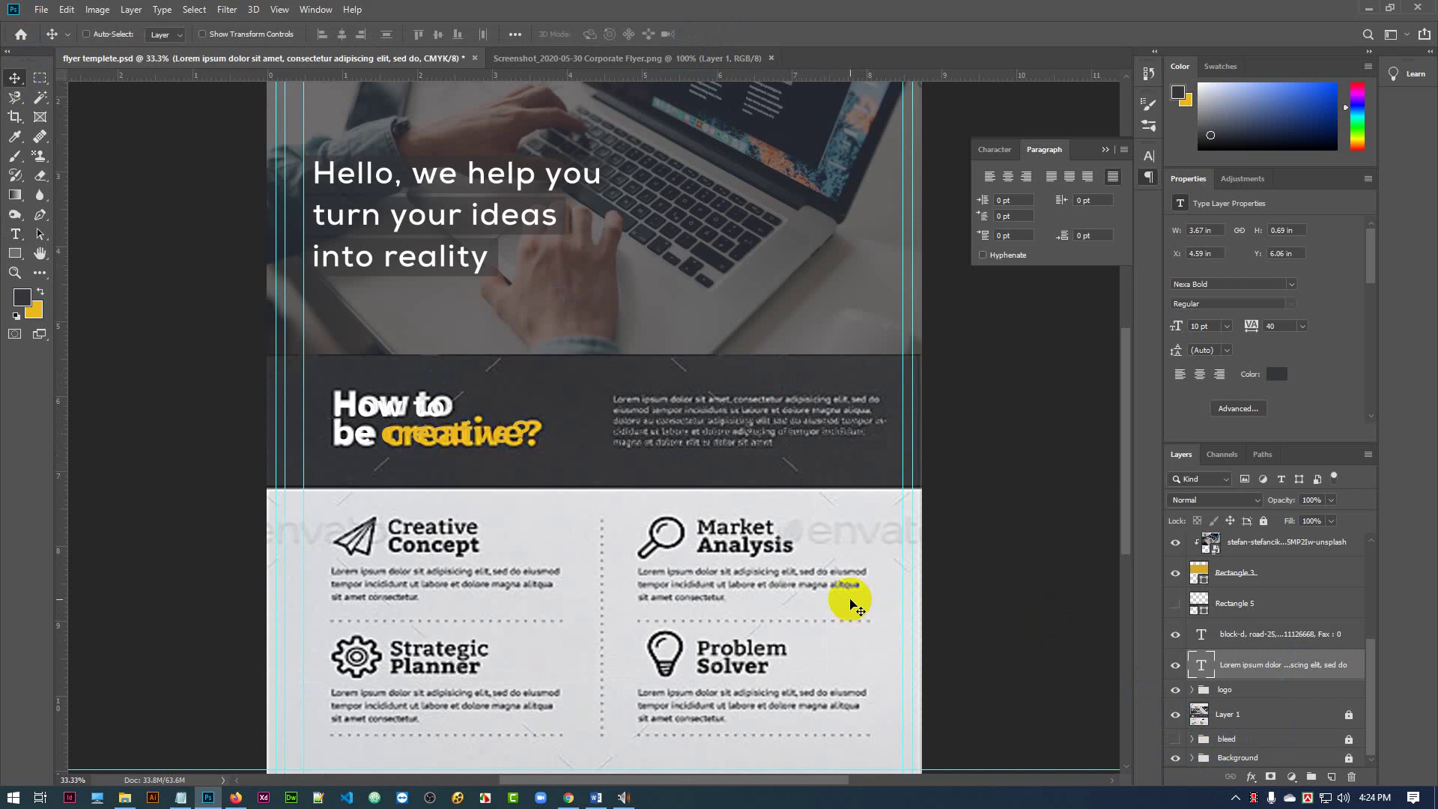
key(ctrl+plus)
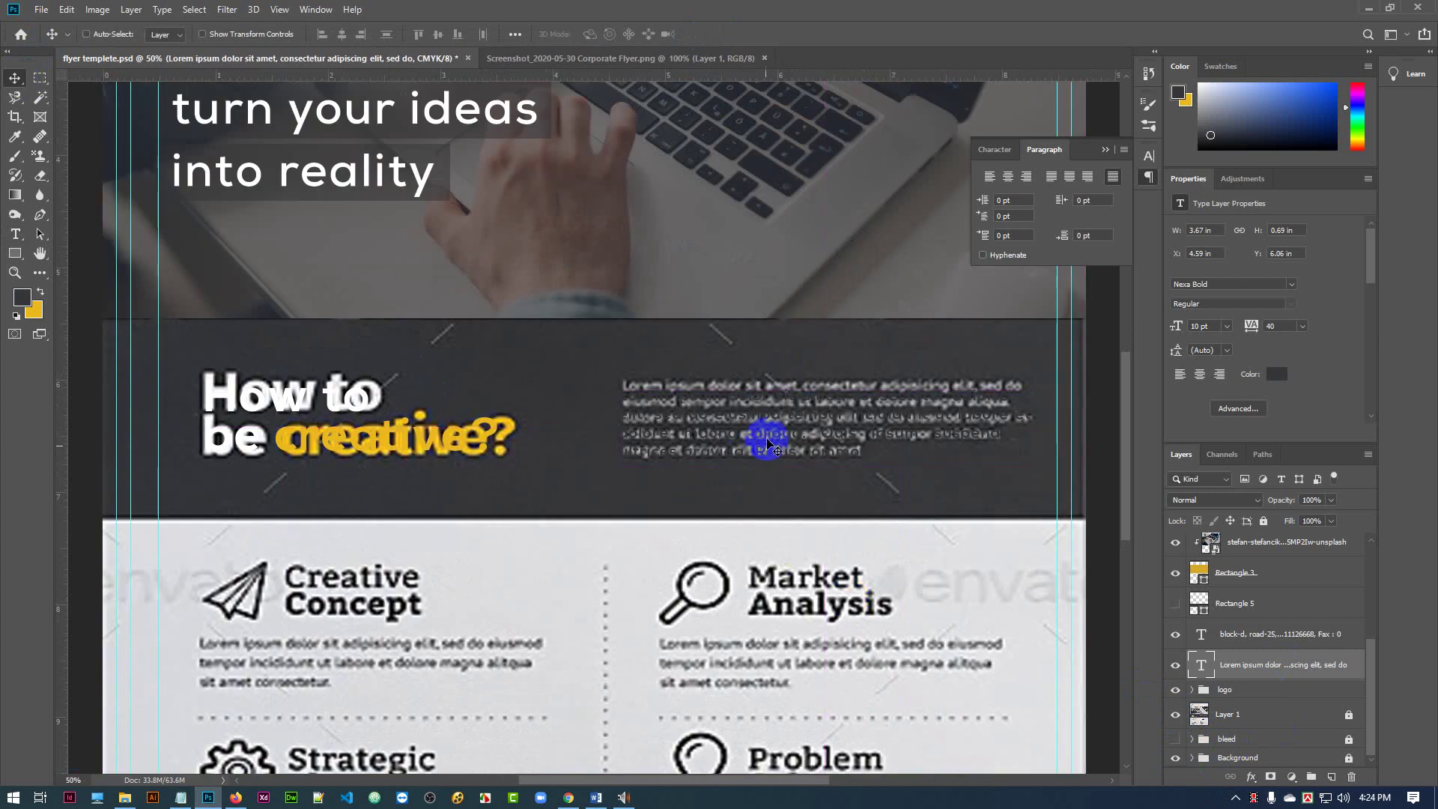
mouse_move(754, 418)
mouse_down()
mouse_move(771, 419)
mouse_move(757, 465)
mouse_move(757, 412)
mouse_up()
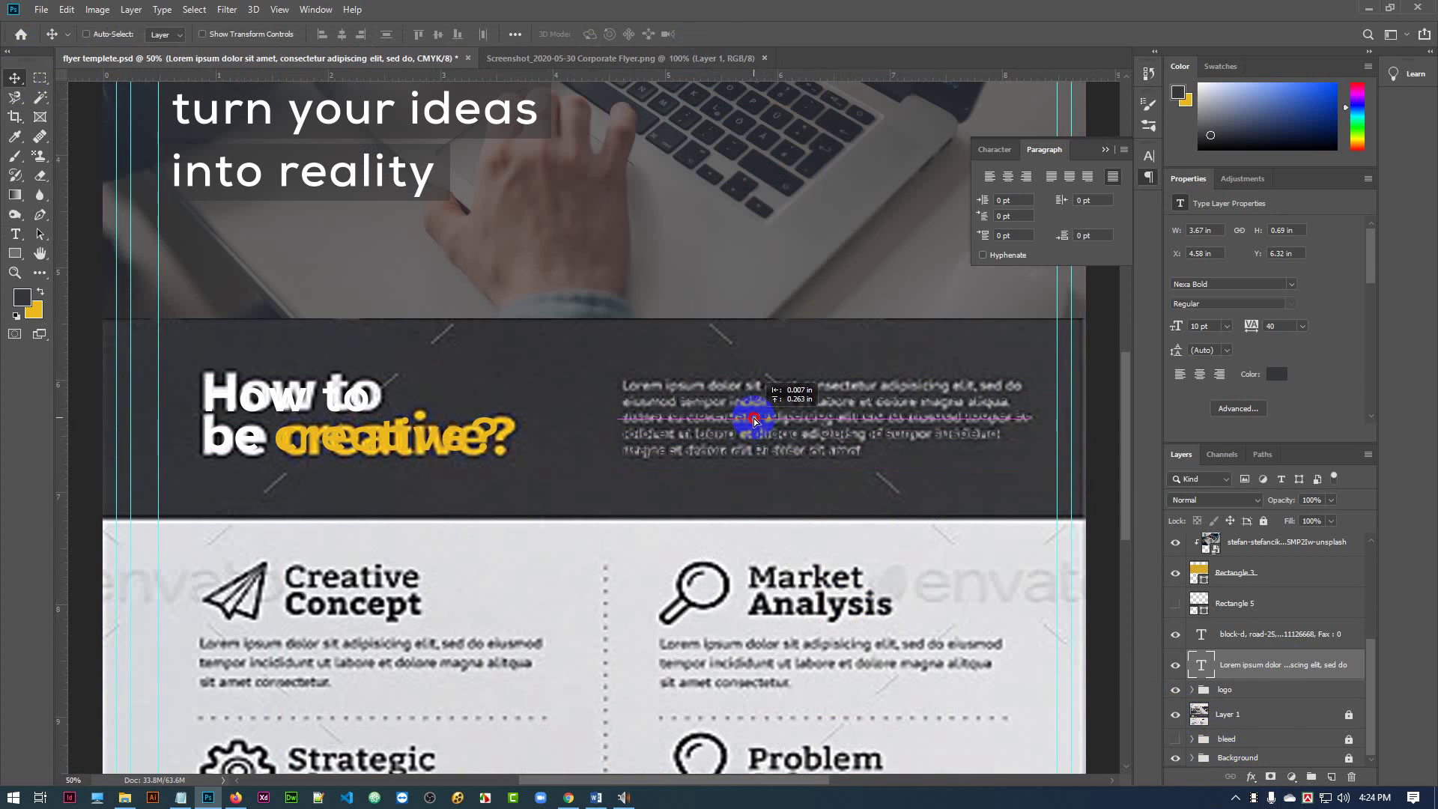
- Edit the paragraph's last line to read "ultrices gravida. Risus comm rices gravida. Risus"
key(t)
click(861, 450)
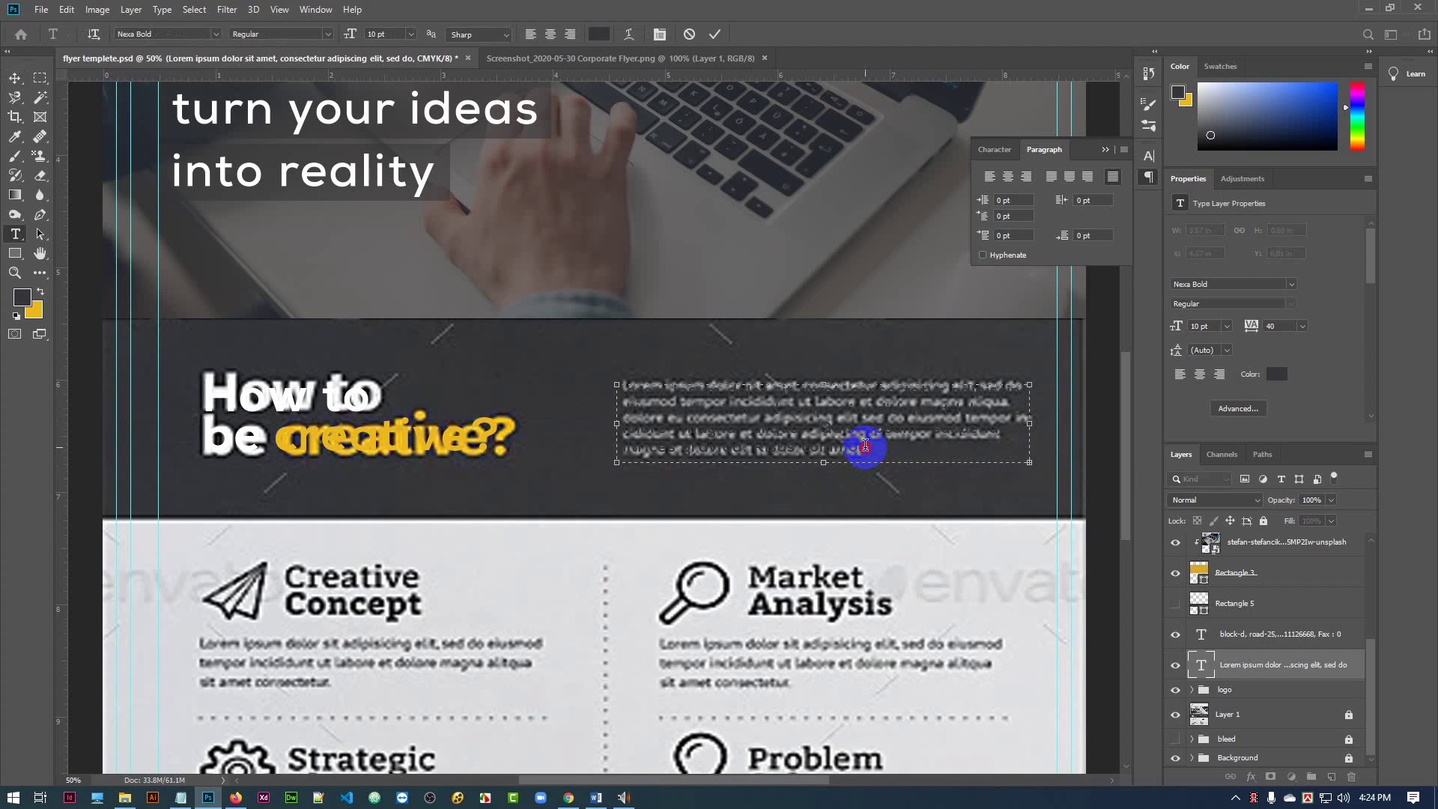
drag(865, 447, 618, 450)
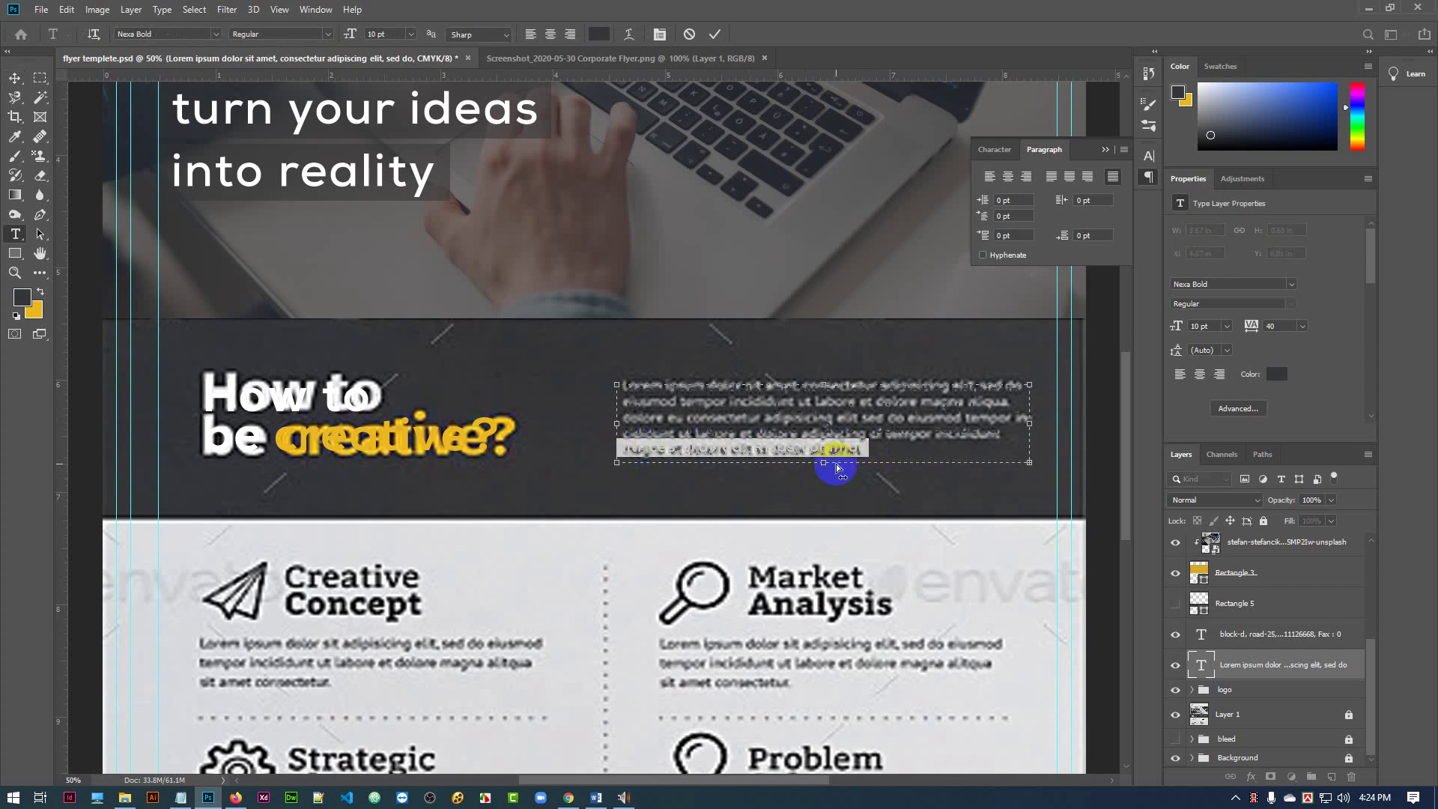
click(882, 449)
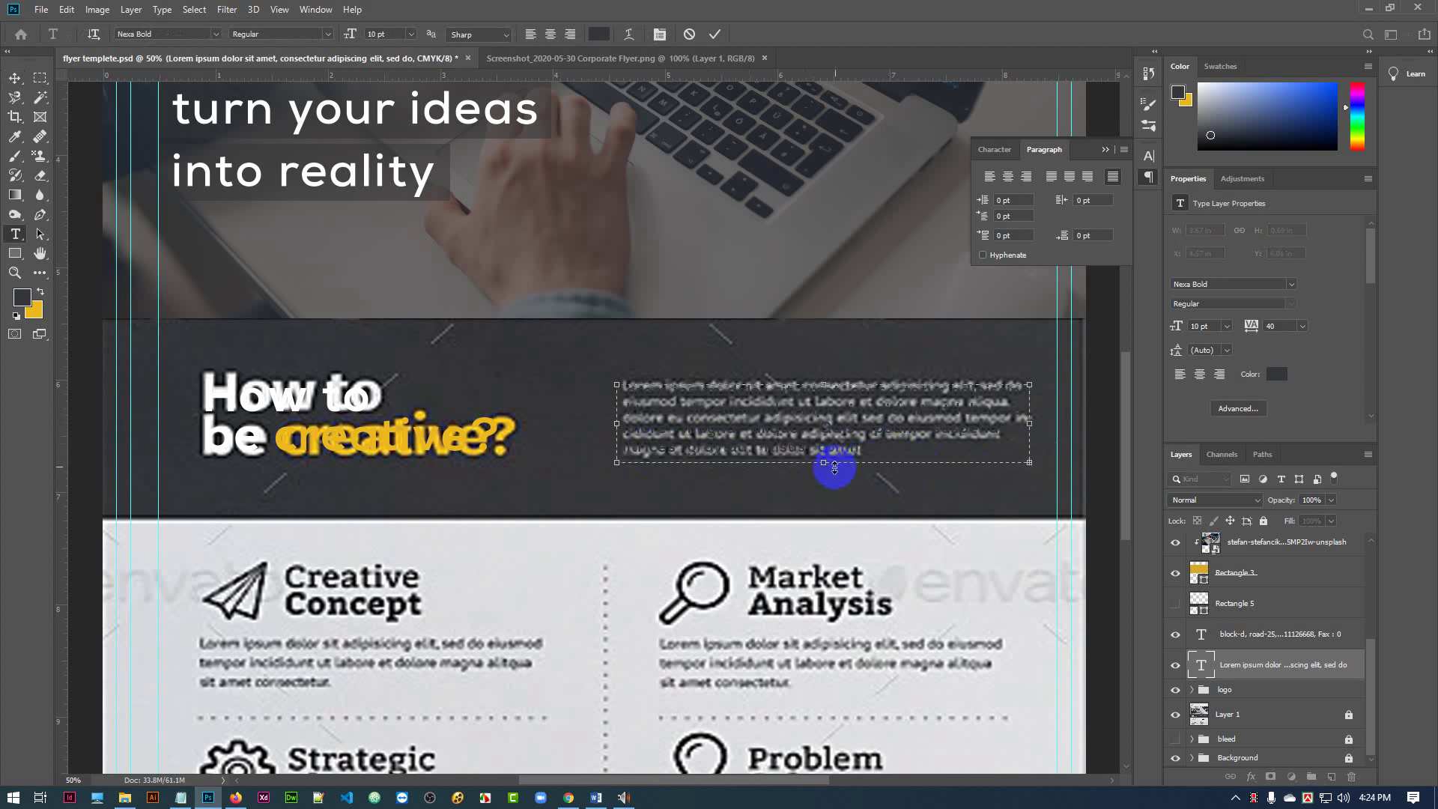
drag(824, 469, 638, 448)
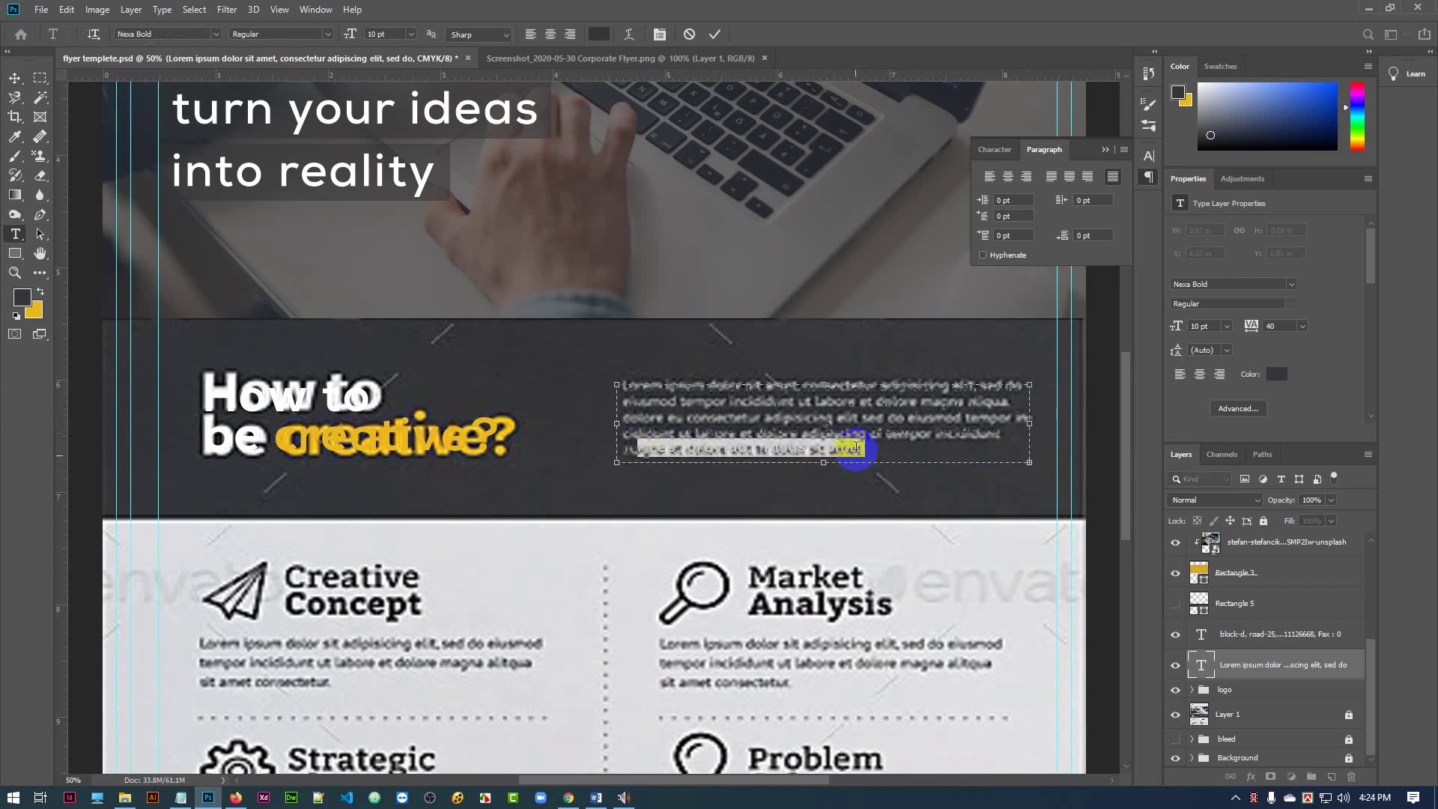
click(911, 449)
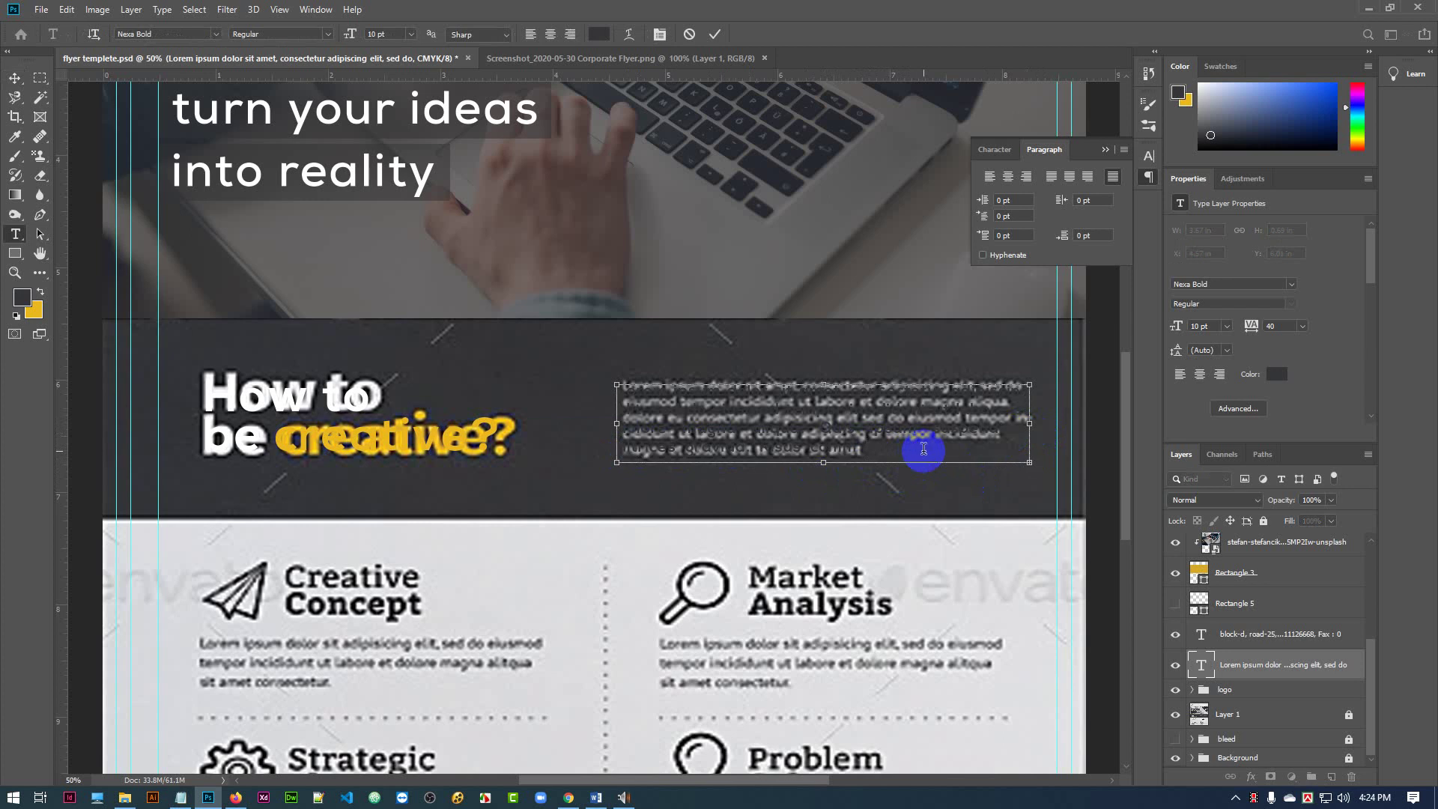
- Resize the paragraph's text frame to about 3.69 by 0.67 in to match the reference paragraph
drag(1032, 423, 1056, 424)
mouse_move(836, 463)
mouse_down()
mouse_move(842, 489)
mouse_move(828, 460)
mouse_up()
drag(1045, 417, 1031, 416)
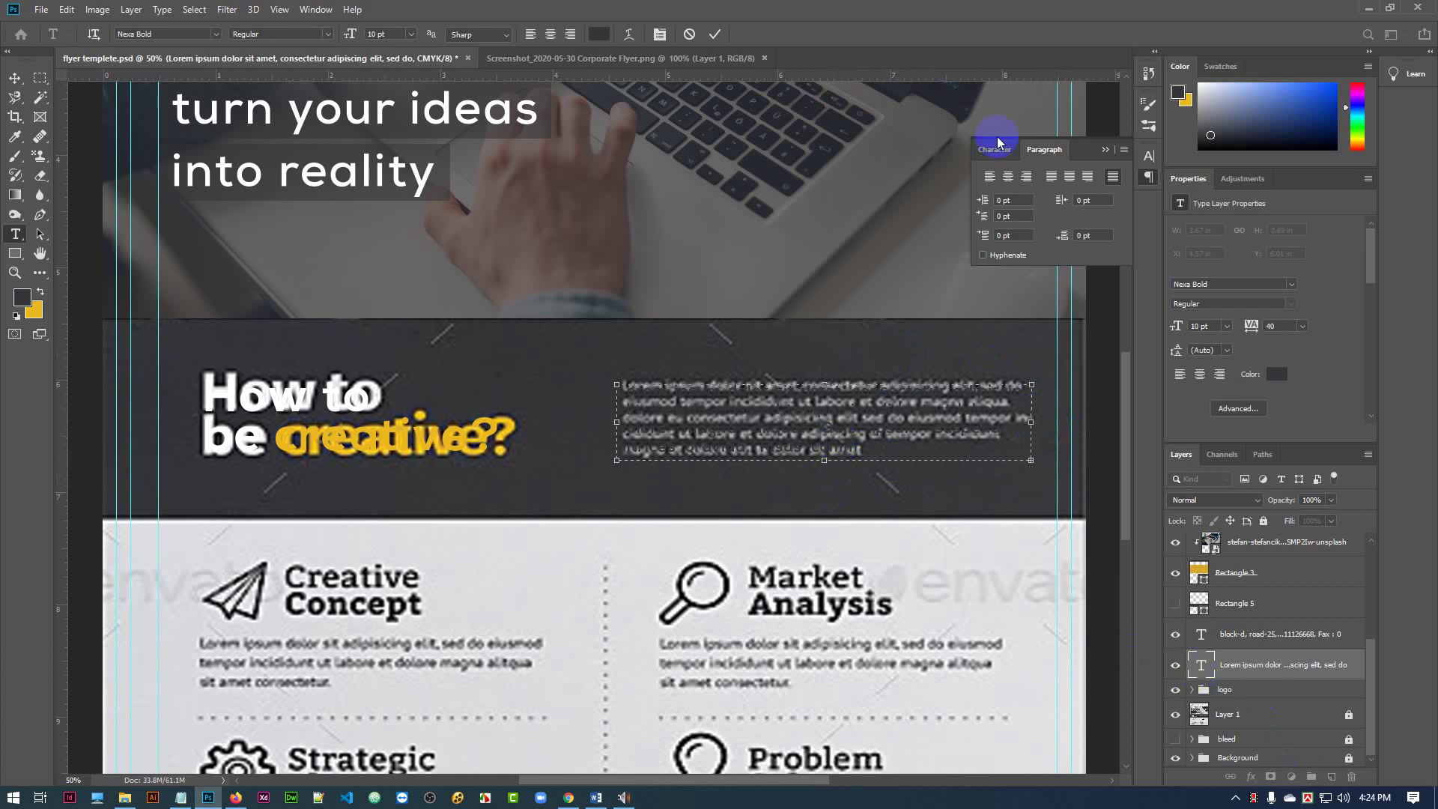
- Try to set the paragraph's text colour to white without selecting its characters
click(599, 34)
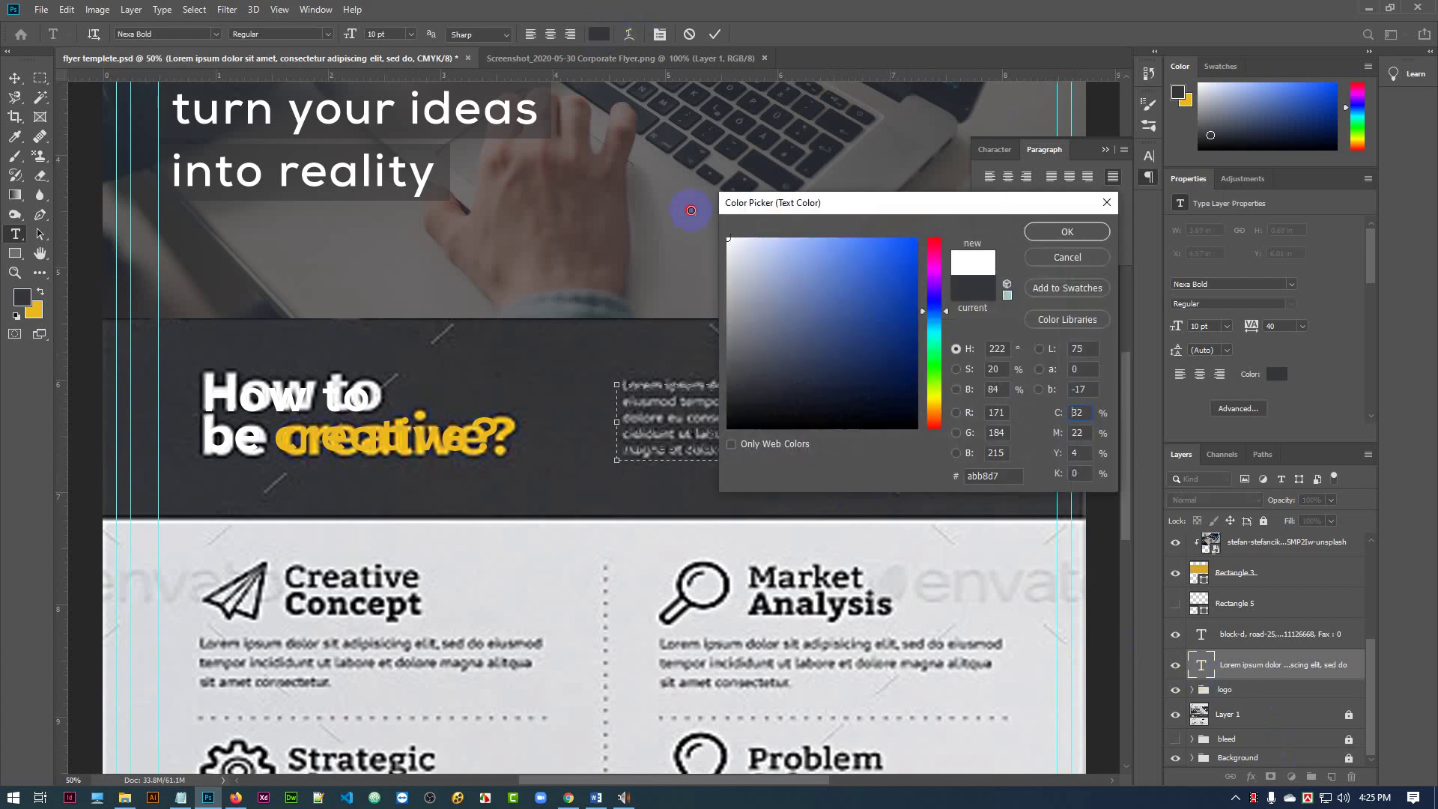
drag(690, 210, 690, 209)
click(1047, 234)
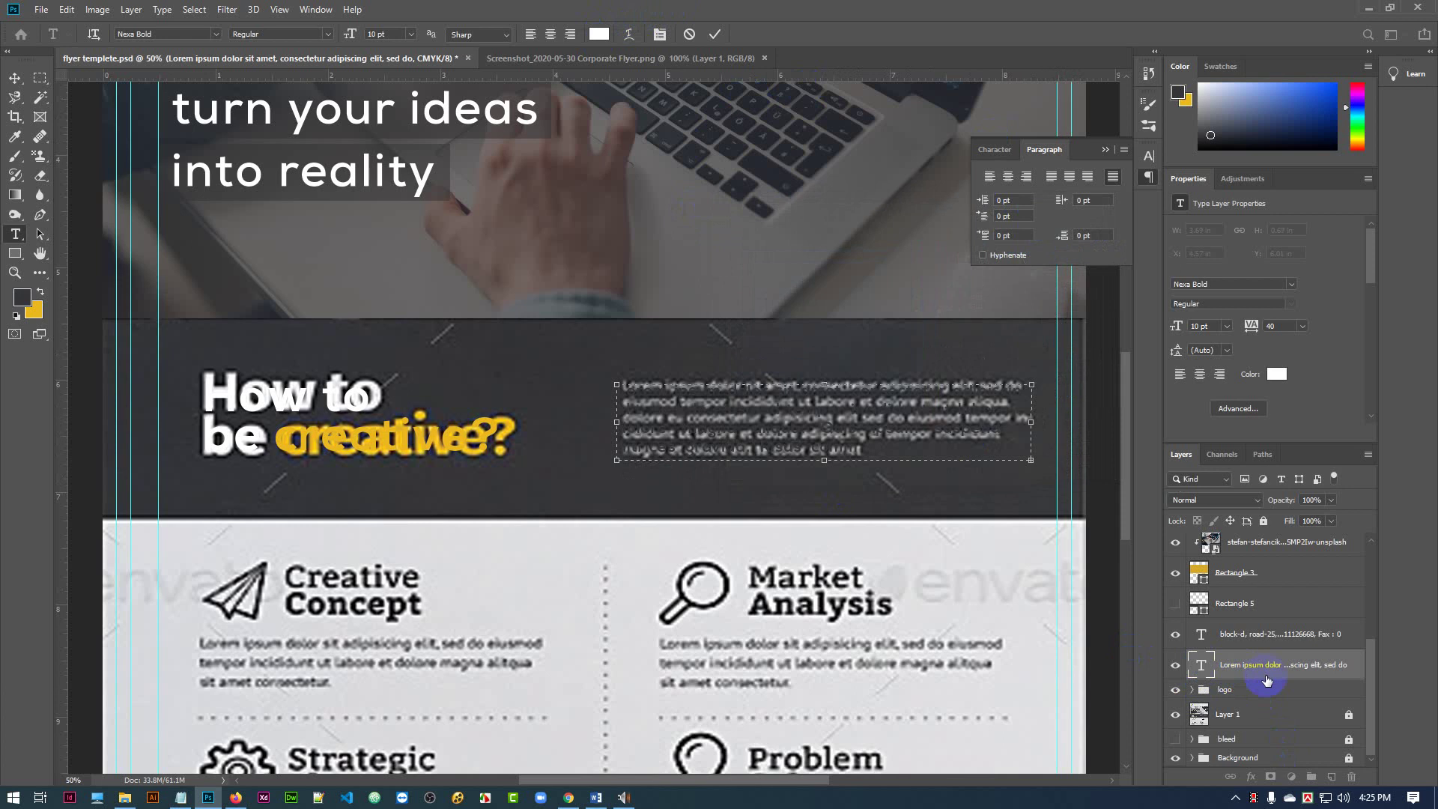
- Select all of the lorem ipsum paragraph's text, set its colour to white (#ffffff), and commit the edit
click(1201, 666)
key(v)
double_click(1200, 665)
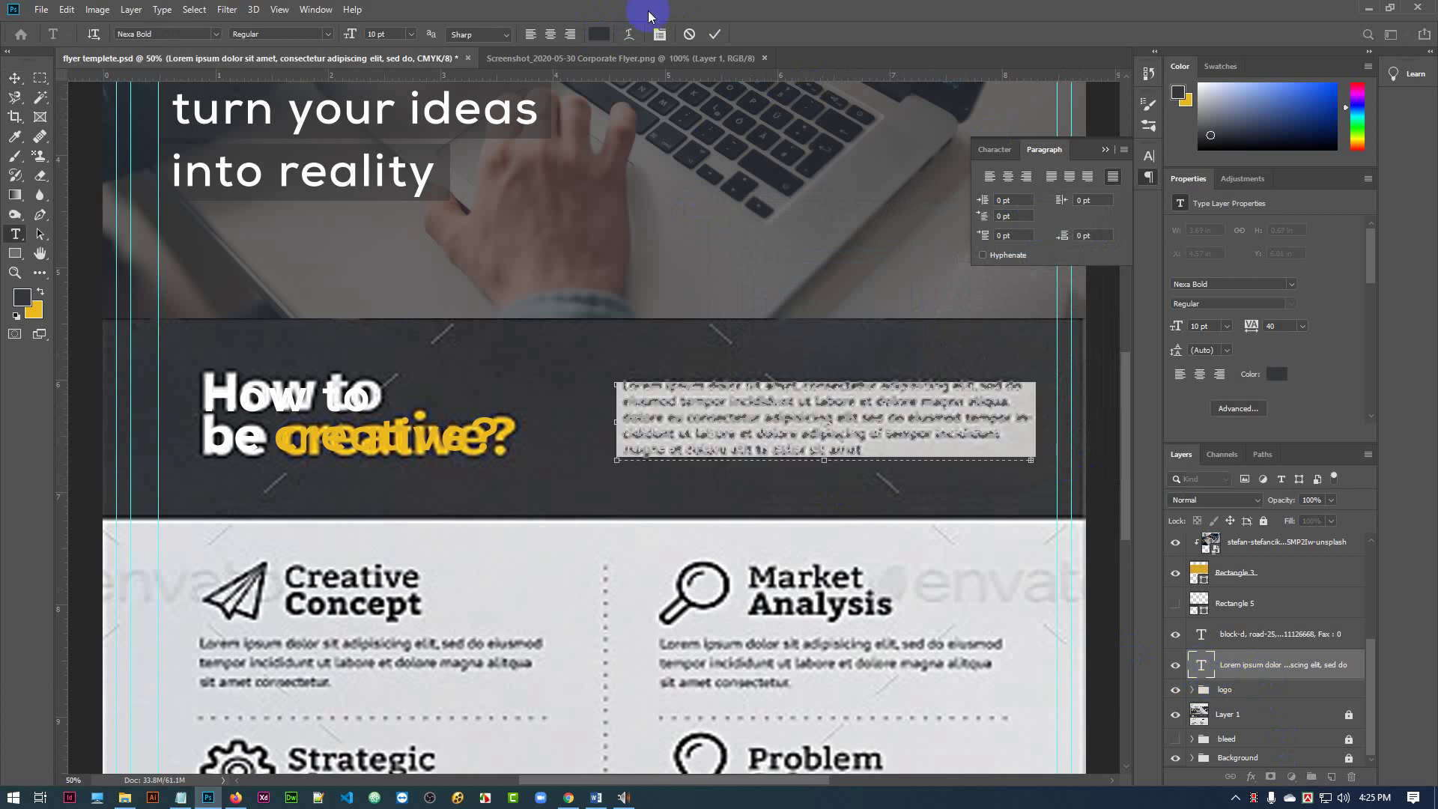
click(599, 33)
drag(776, 297, 727, 239)
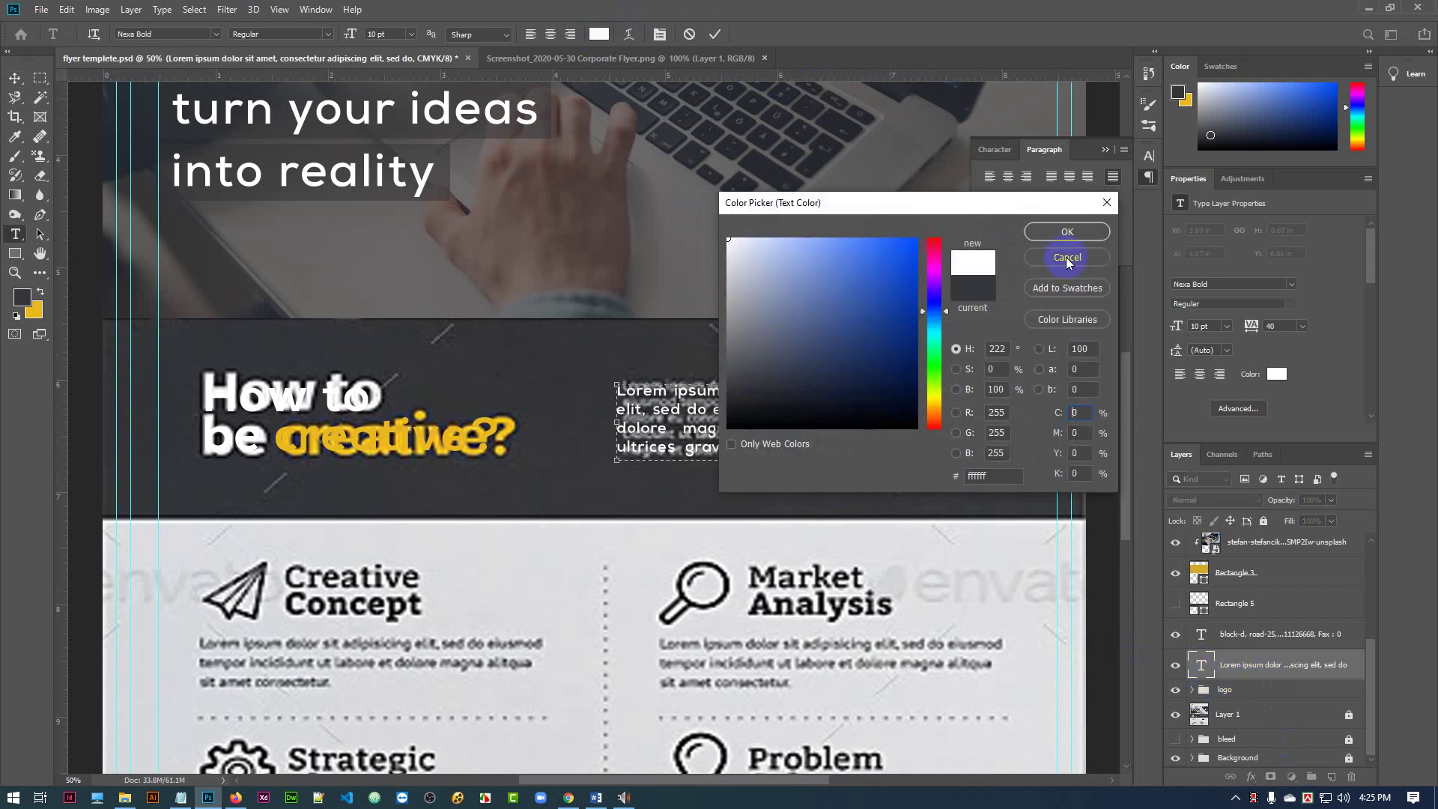
click(1067, 233)
click(715, 36)
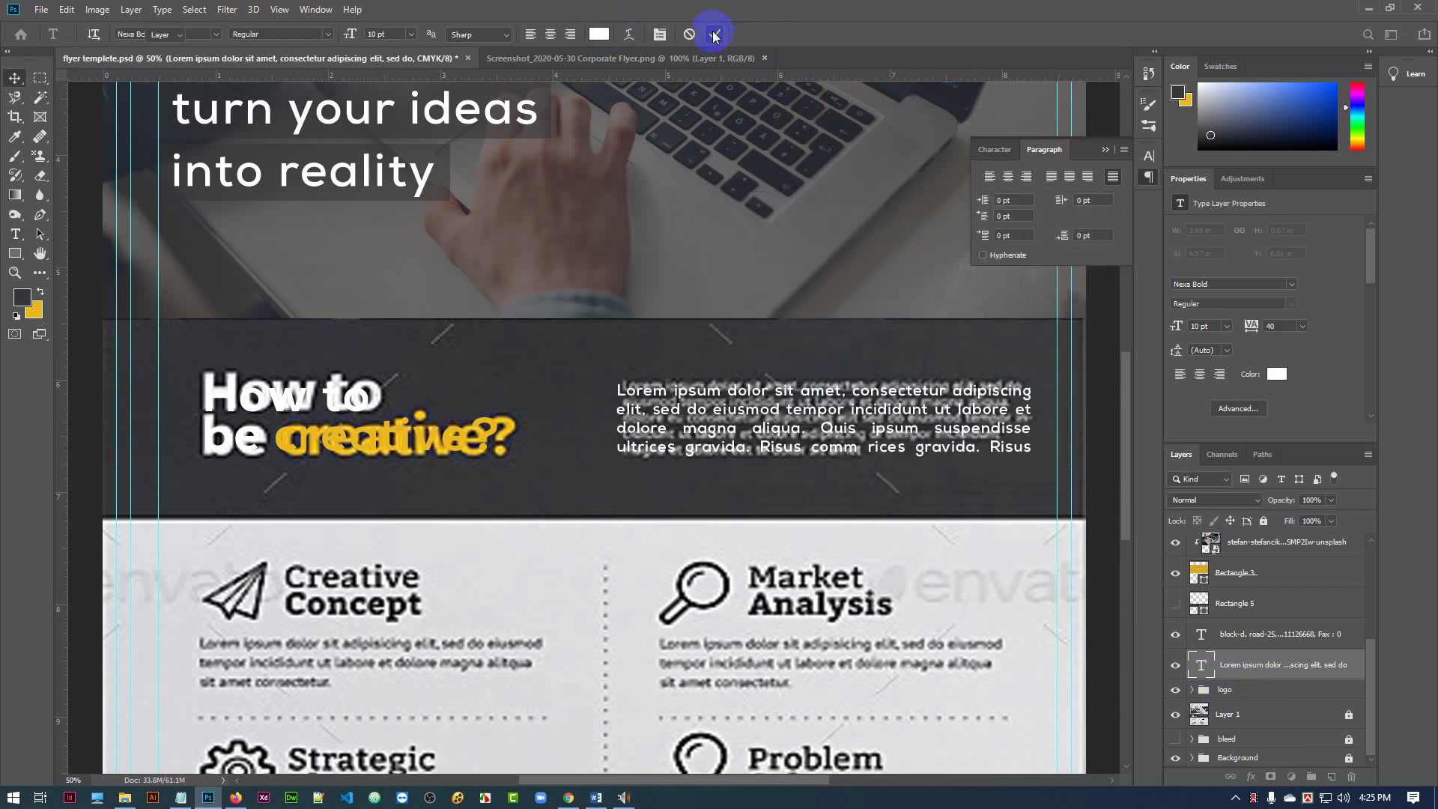
- Nudge the white paragraph over the reference text to about X 4.58 in, Y 6.01 in
key(v)
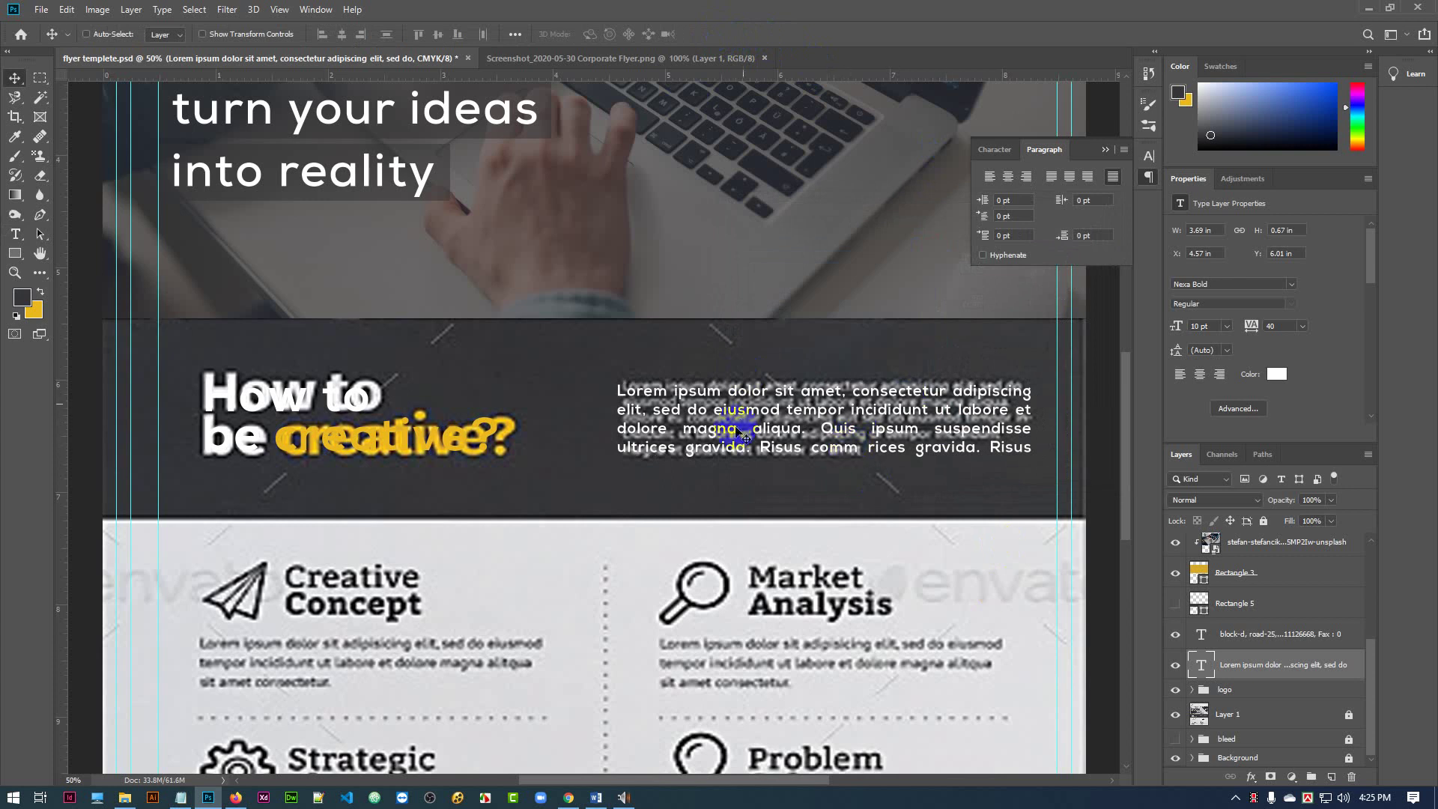
mouse_move(751, 414)
mouse_down()
mouse_move(767, 459)
mouse_move(753, 411)
mouse_up()
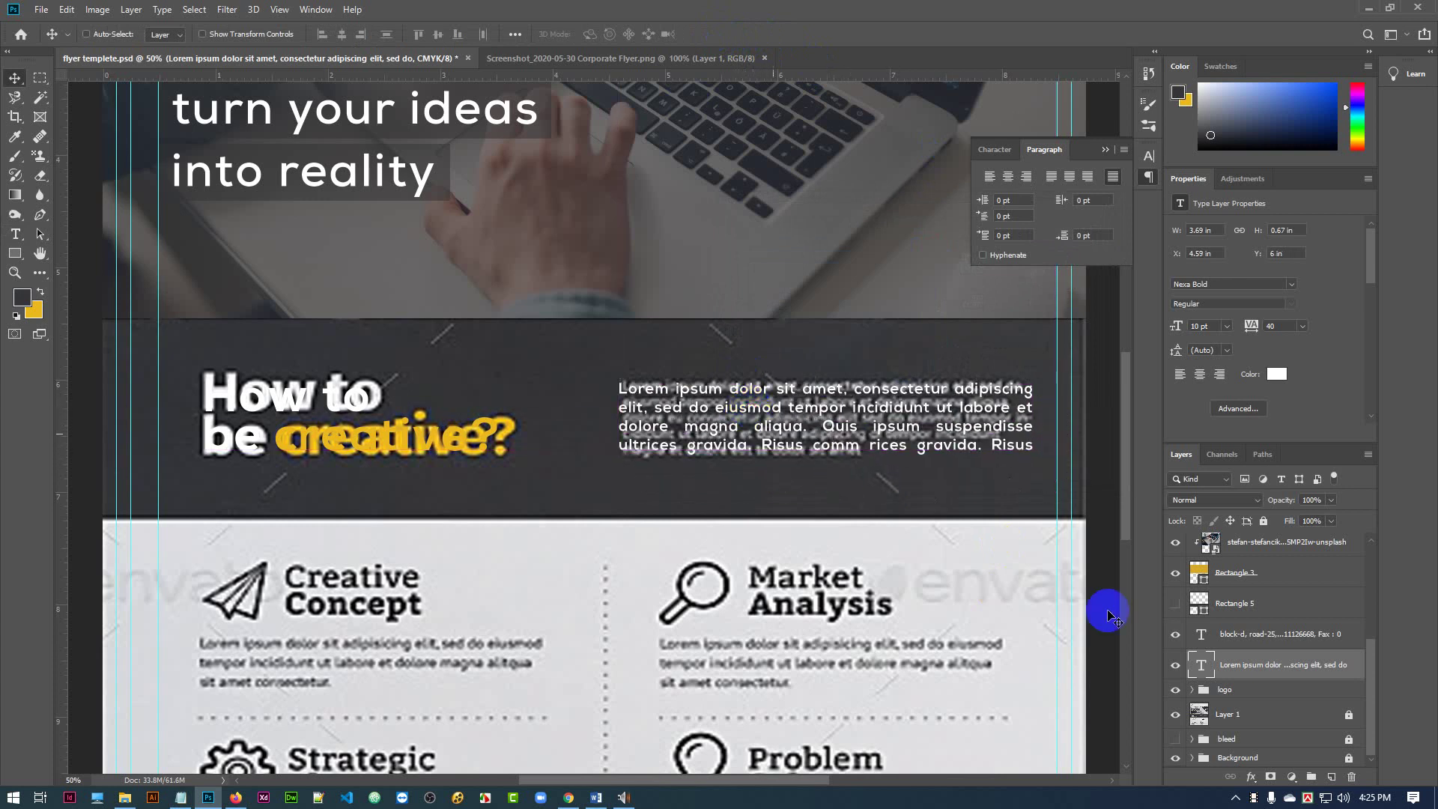
double_click(1203, 666)
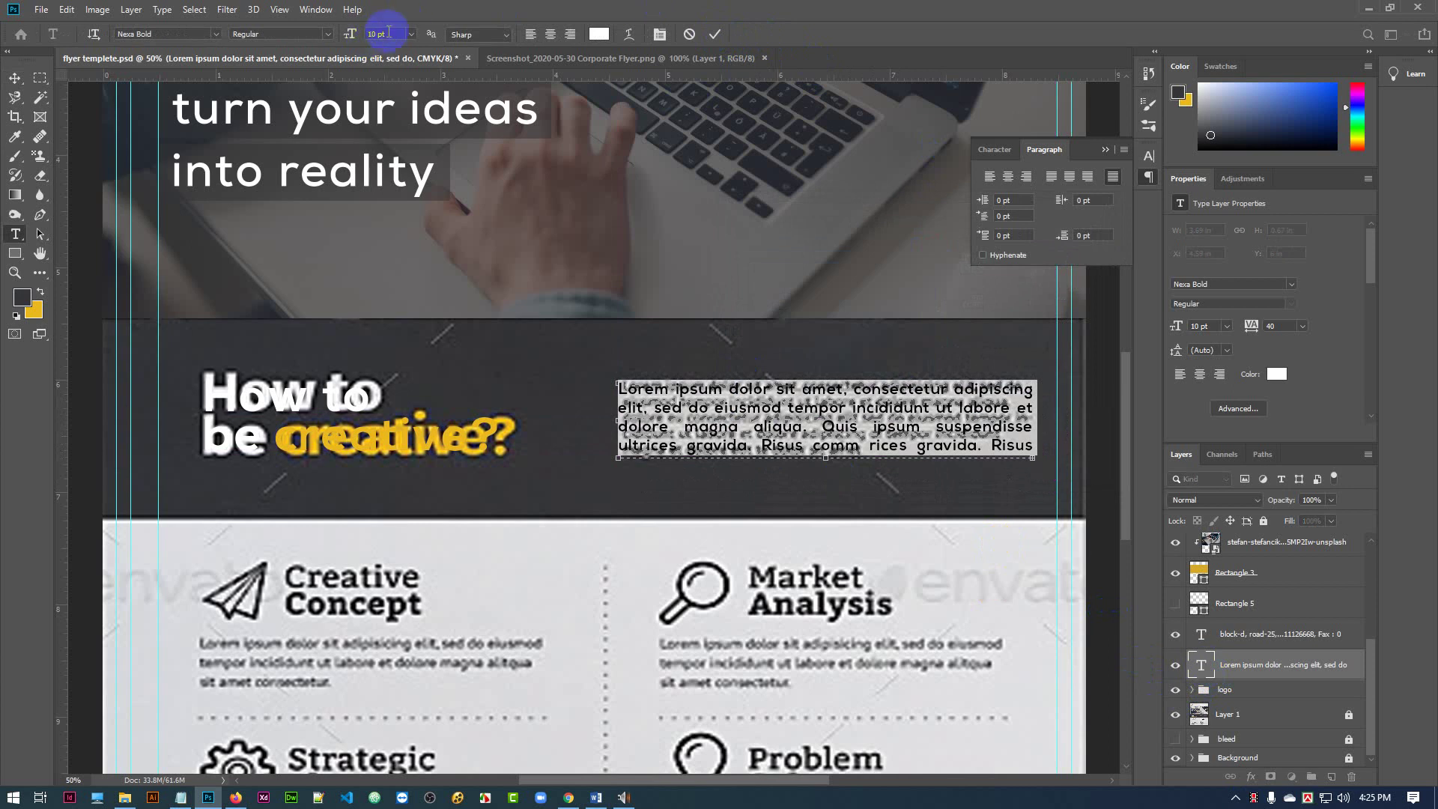
click(715, 35)
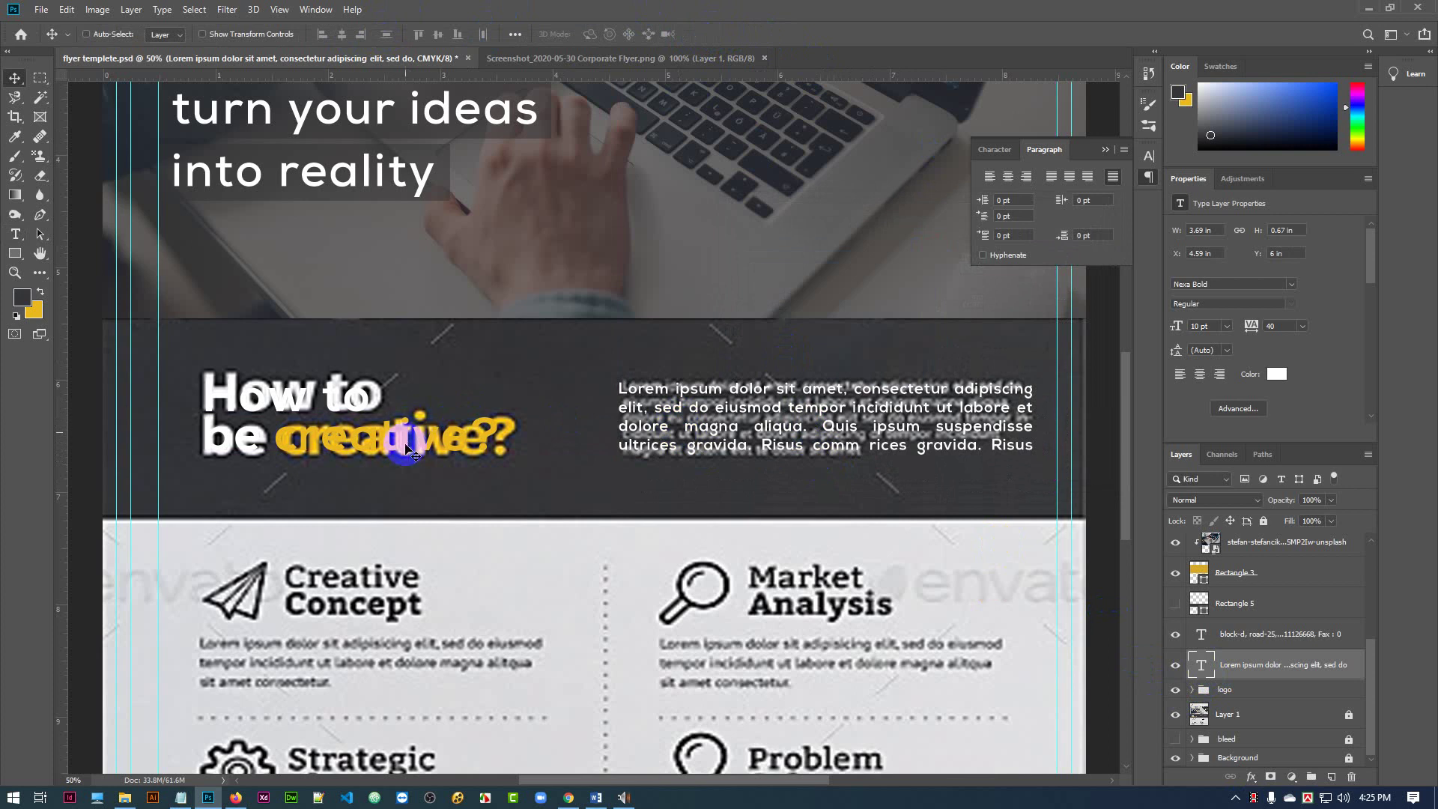
drag(408, 446, 408, 448)
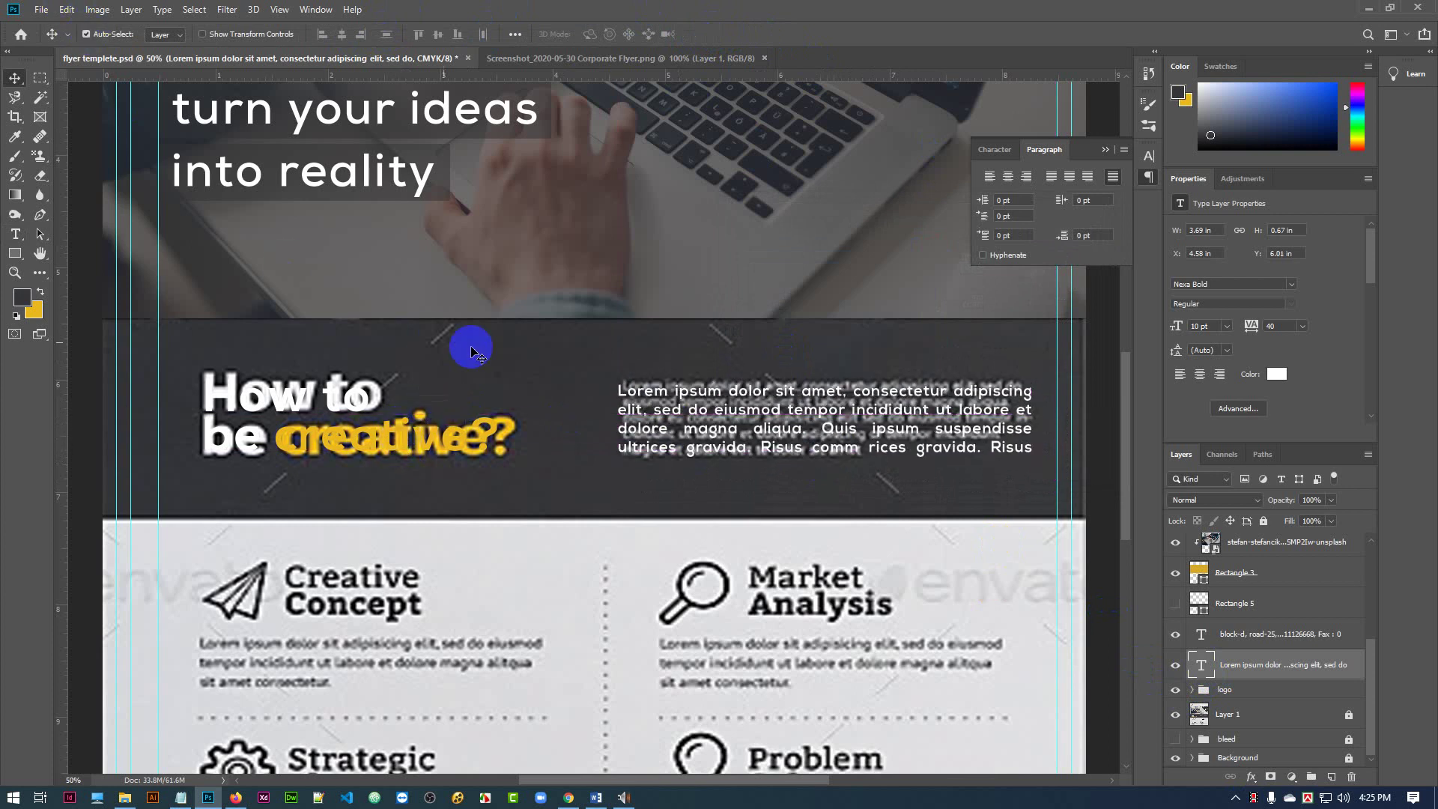
- Shift the "How to be creative?" heading to about X 0.87 in, Y 5.93 in and the paragraph to about X 4.59 in, Y 6.08 in
click(90, 34)
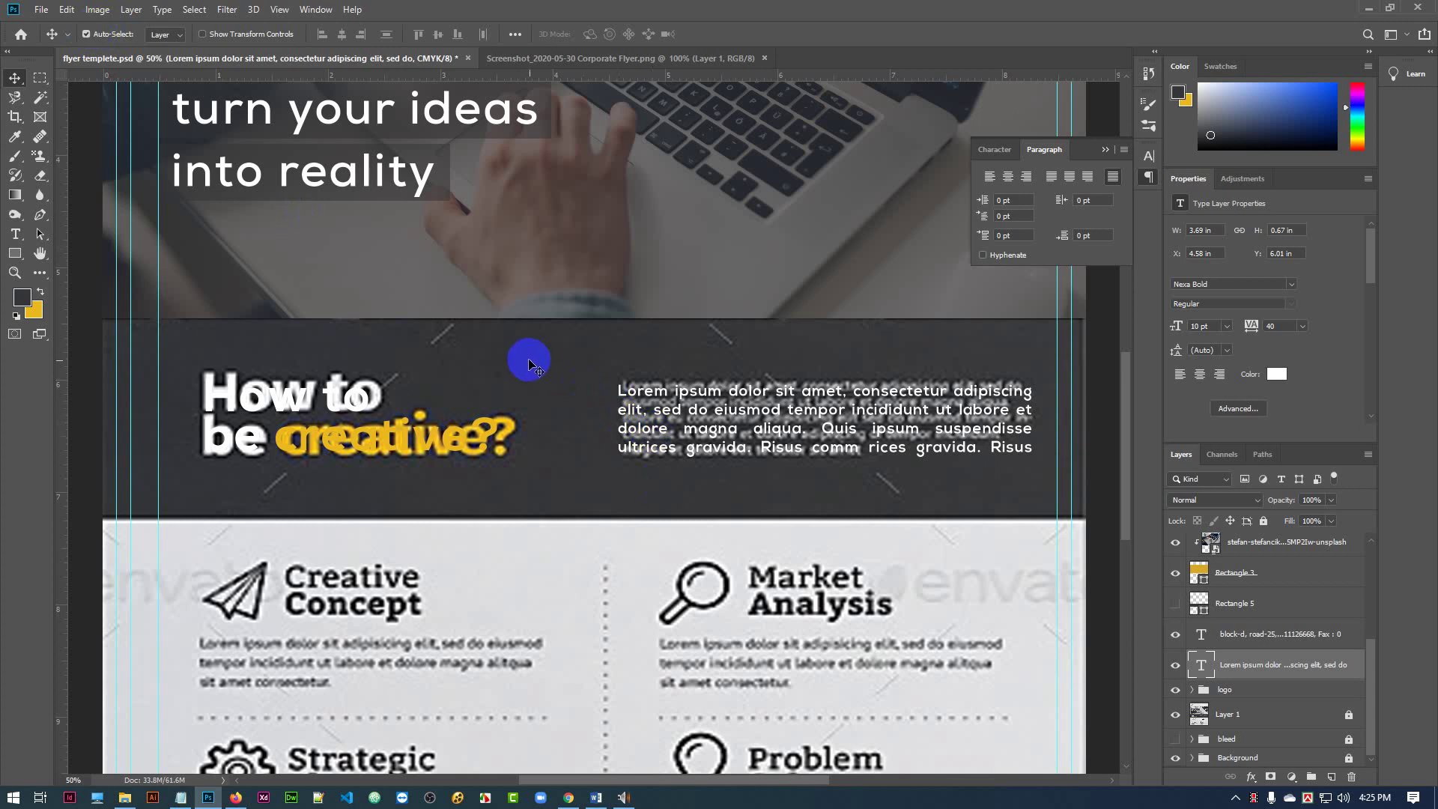
mouse_move(452, 413)
mouse_down()
mouse_move(453, 430)
mouse_move(450, 415)
mouse_up()
drag(764, 420, 764, 424)
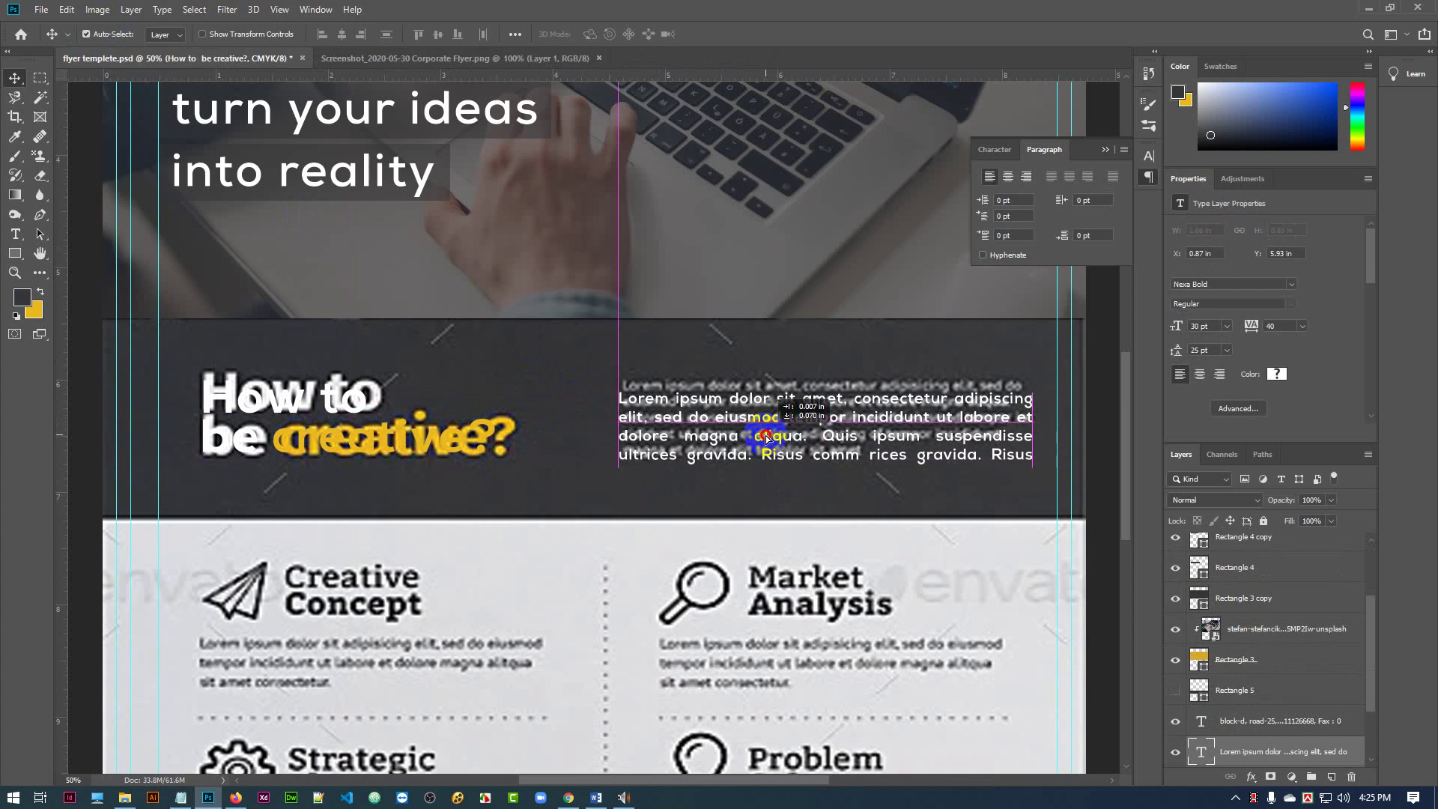
- Align the heading and paragraph on their vertical centres, and move them together so the paragraph sits at about X 4.57 in, Y 5.96 in
click(453, 448)
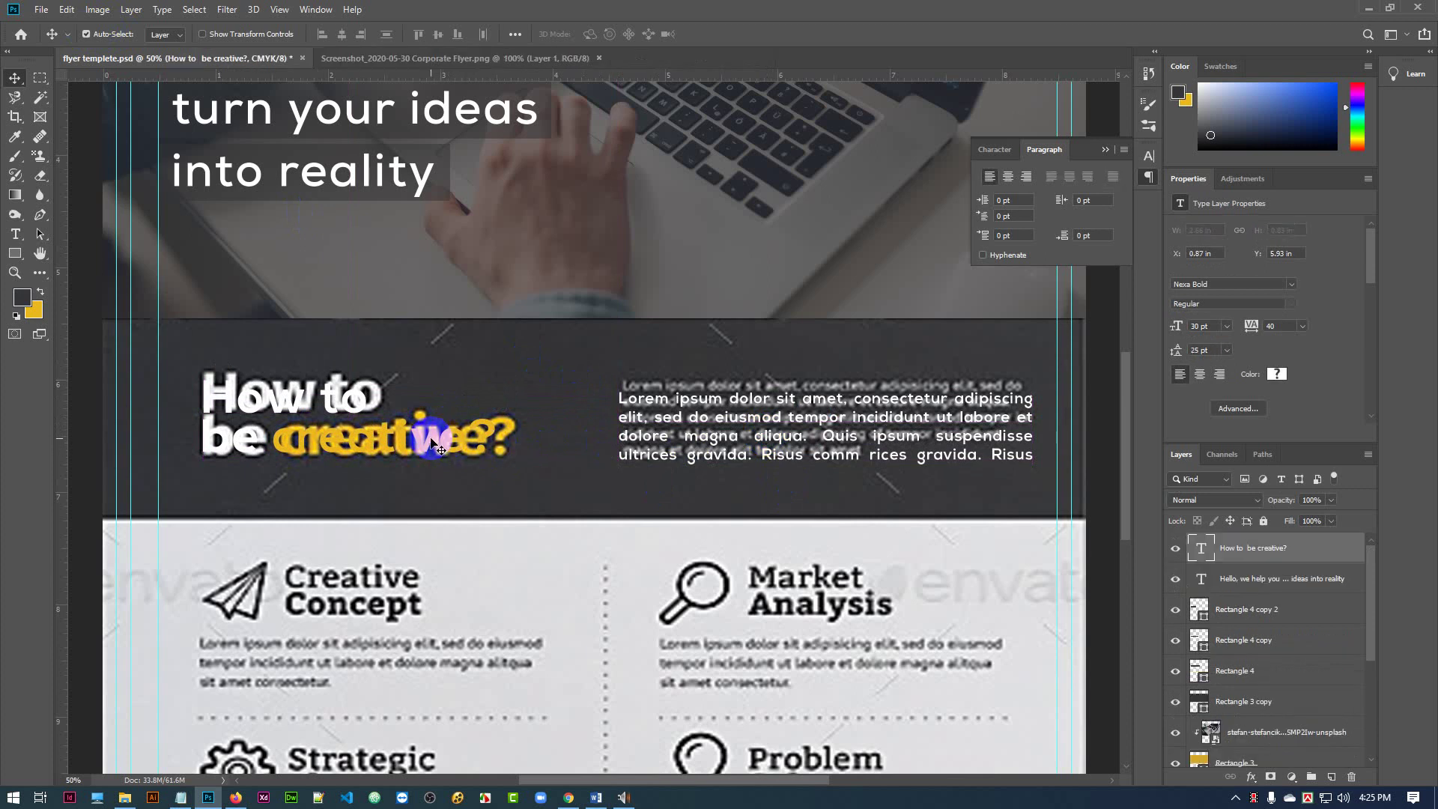
shift+click(755, 422)
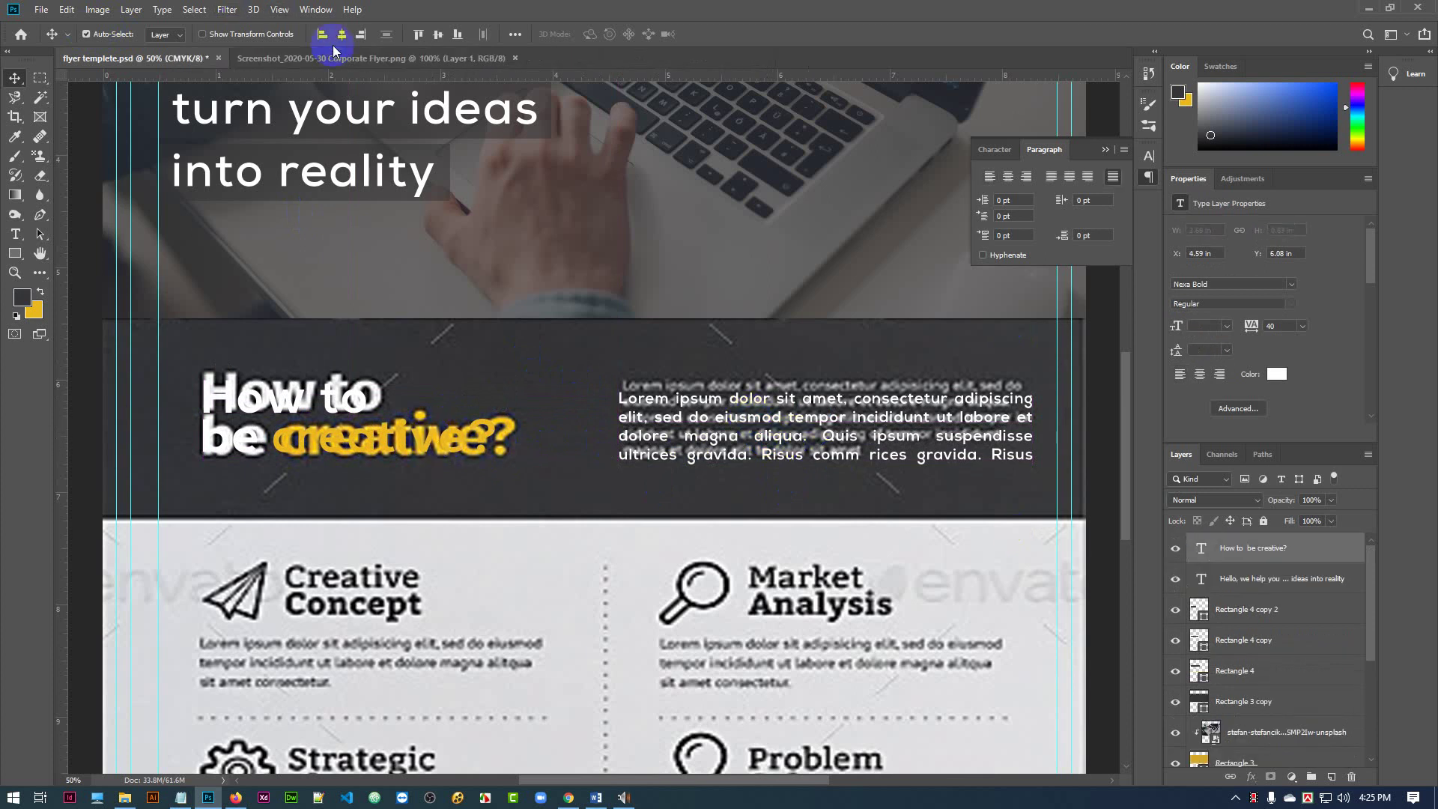
click(438, 35)
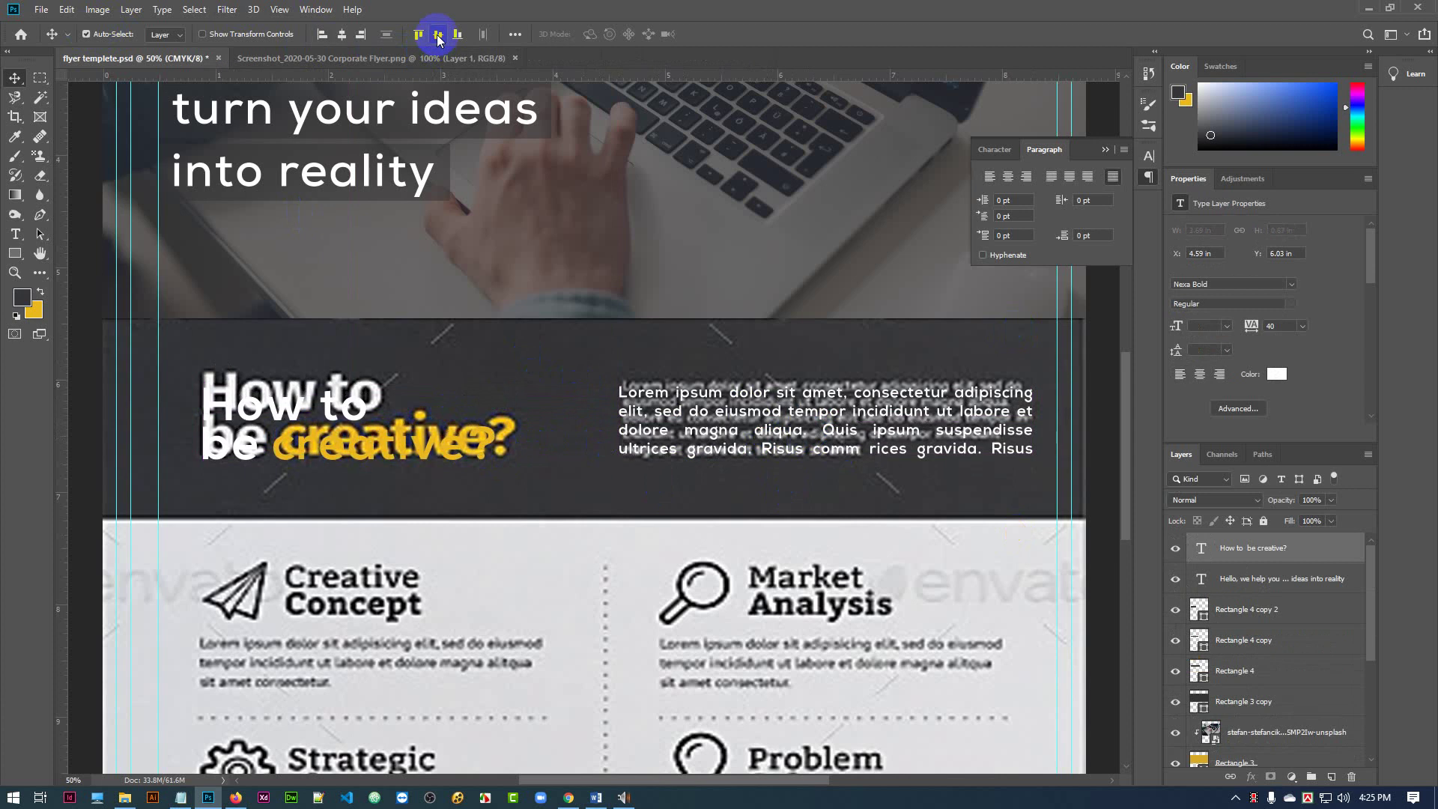
mouse_move(667, 420)
mouse_down()
mouse_move(658, 375)
mouse_move(641, 392)
mouse_move(662, 397)
mouse_move(660, 378)
mouse_move(661, 394)
mouse_up()
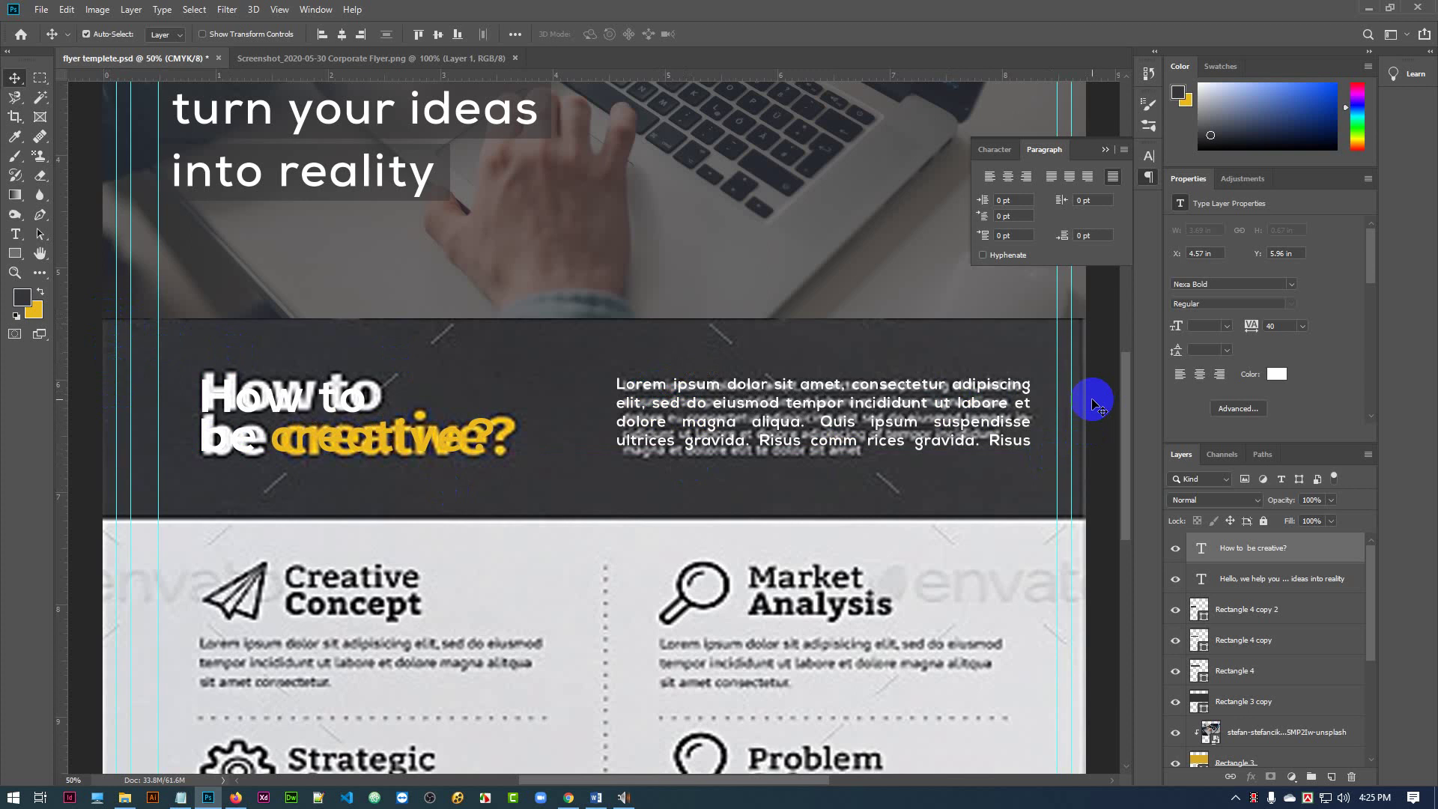
- Make the dark Rectangle 5 layer visible and move the heading and paragraph text layers directly above it in the stack
scroll(779, 419, down, 2)
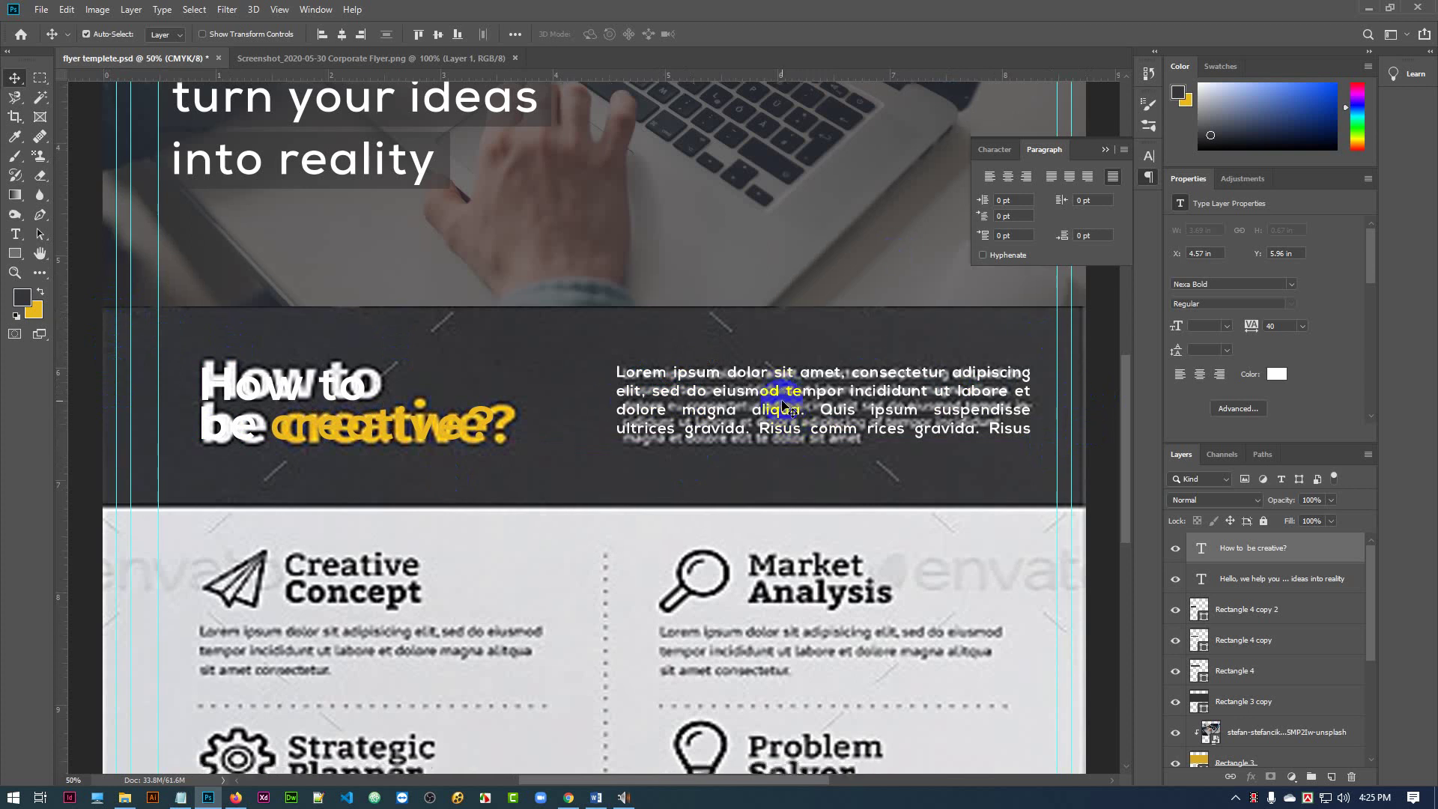
scroll(1277, 674, down, 3)
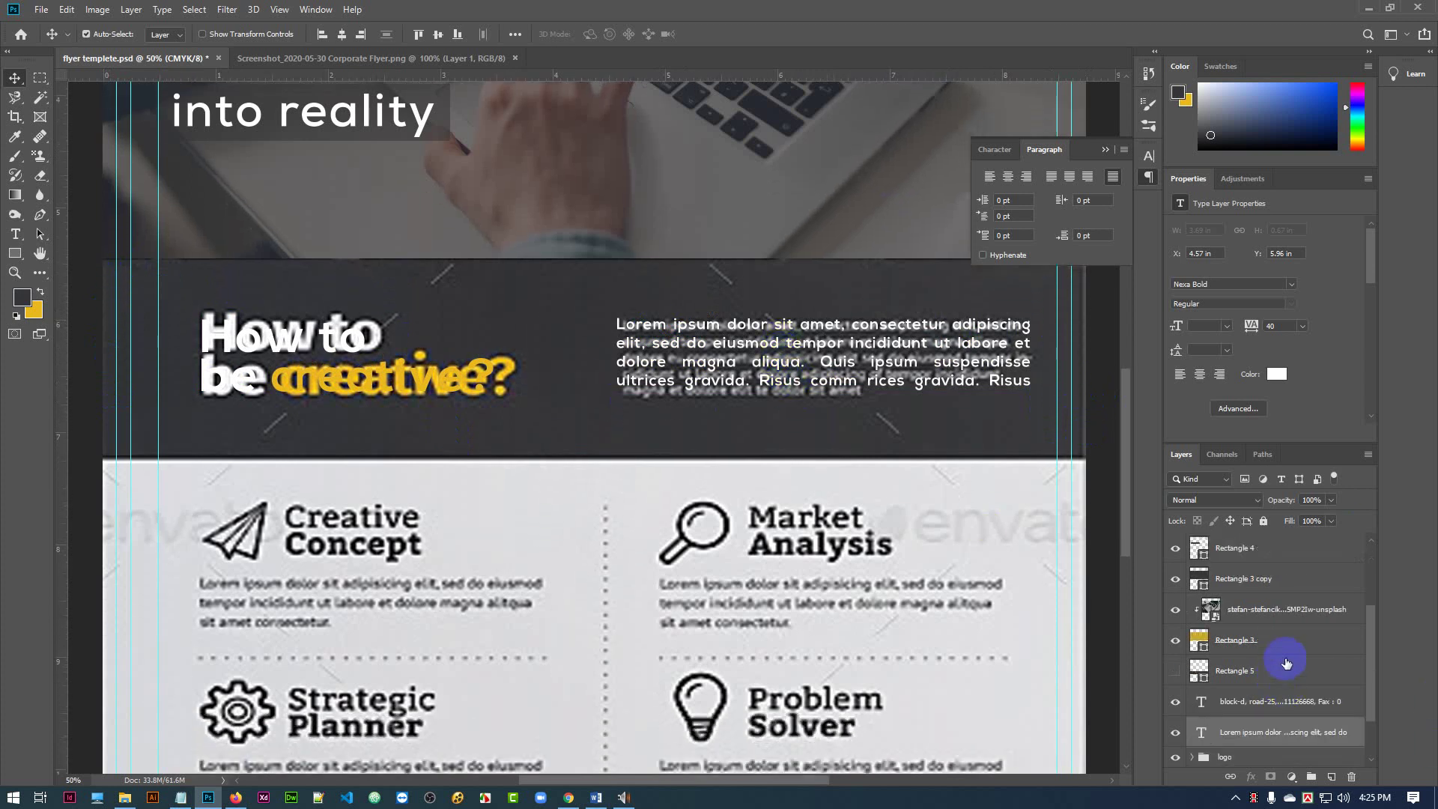
scroll(1258, 644, down, 2)
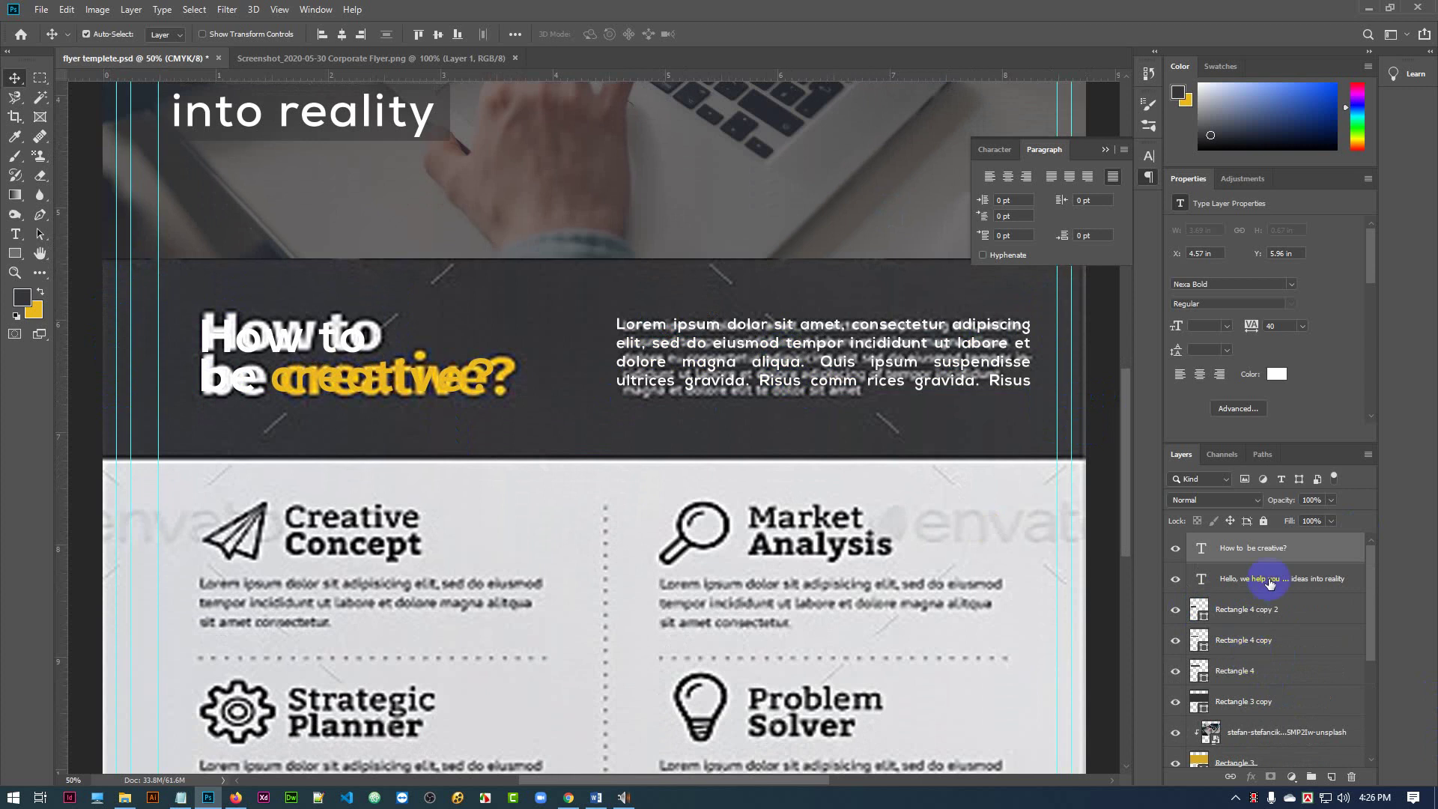
scroll(1293, 565, up, 2)
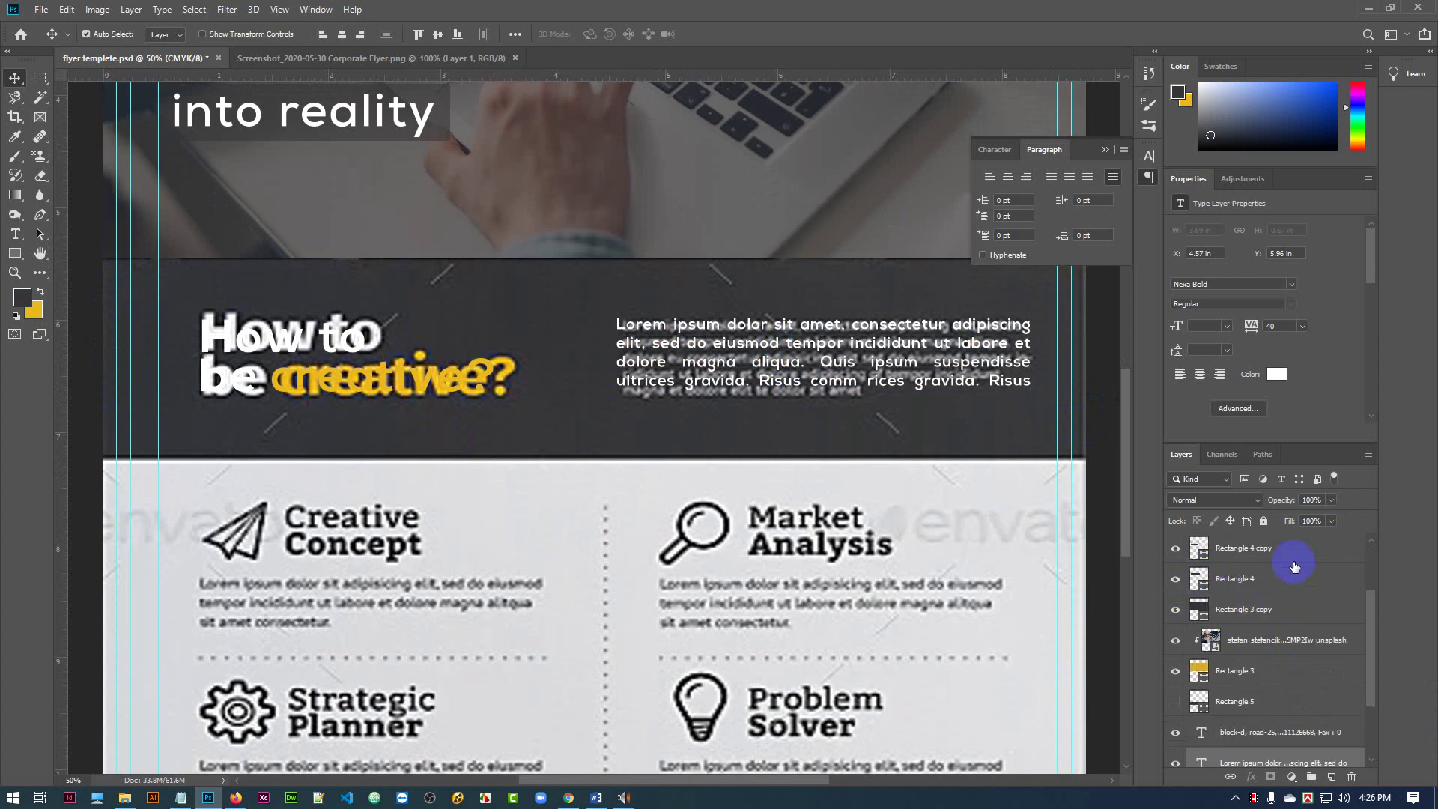
scroll(1295, 566, down, 2)
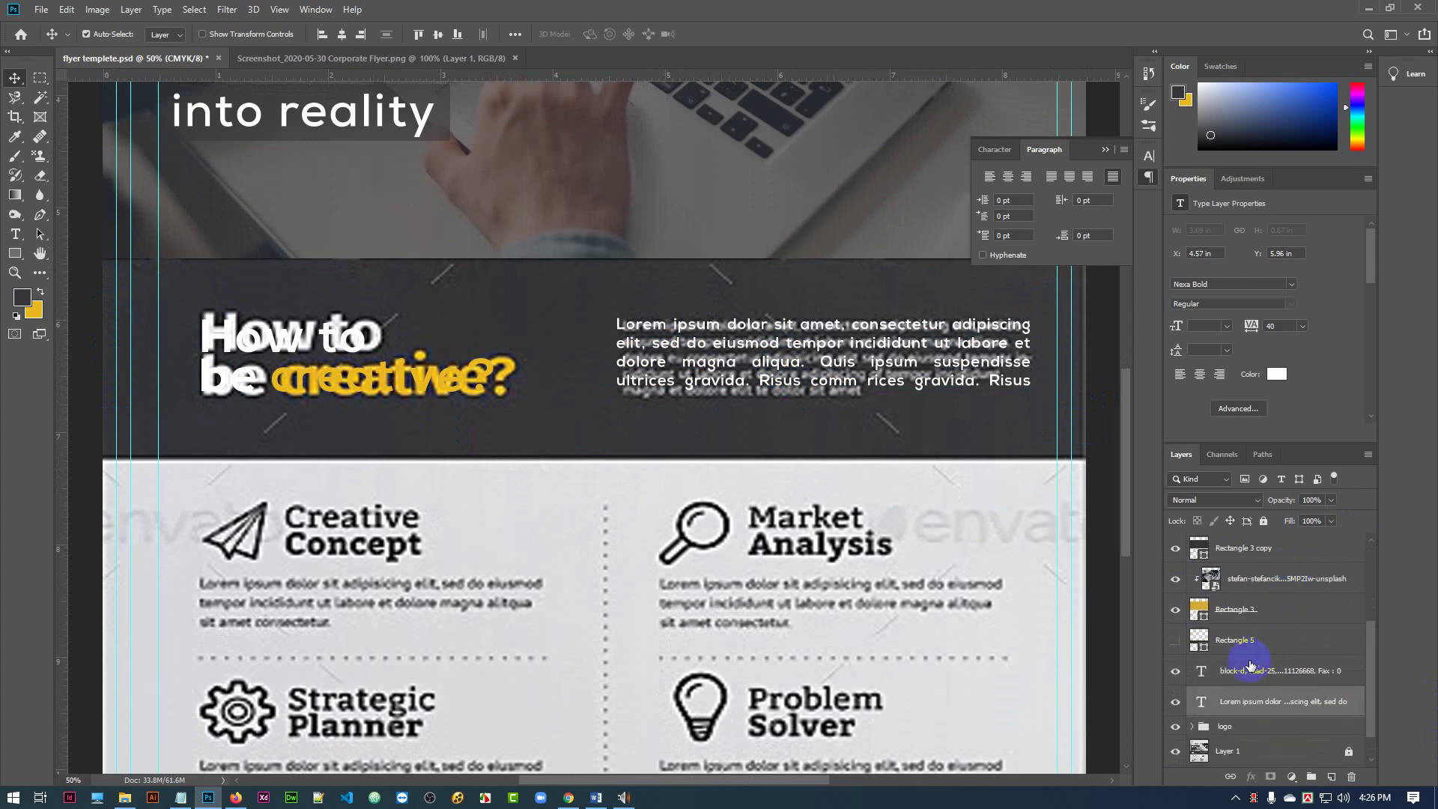
click(1175, 641)
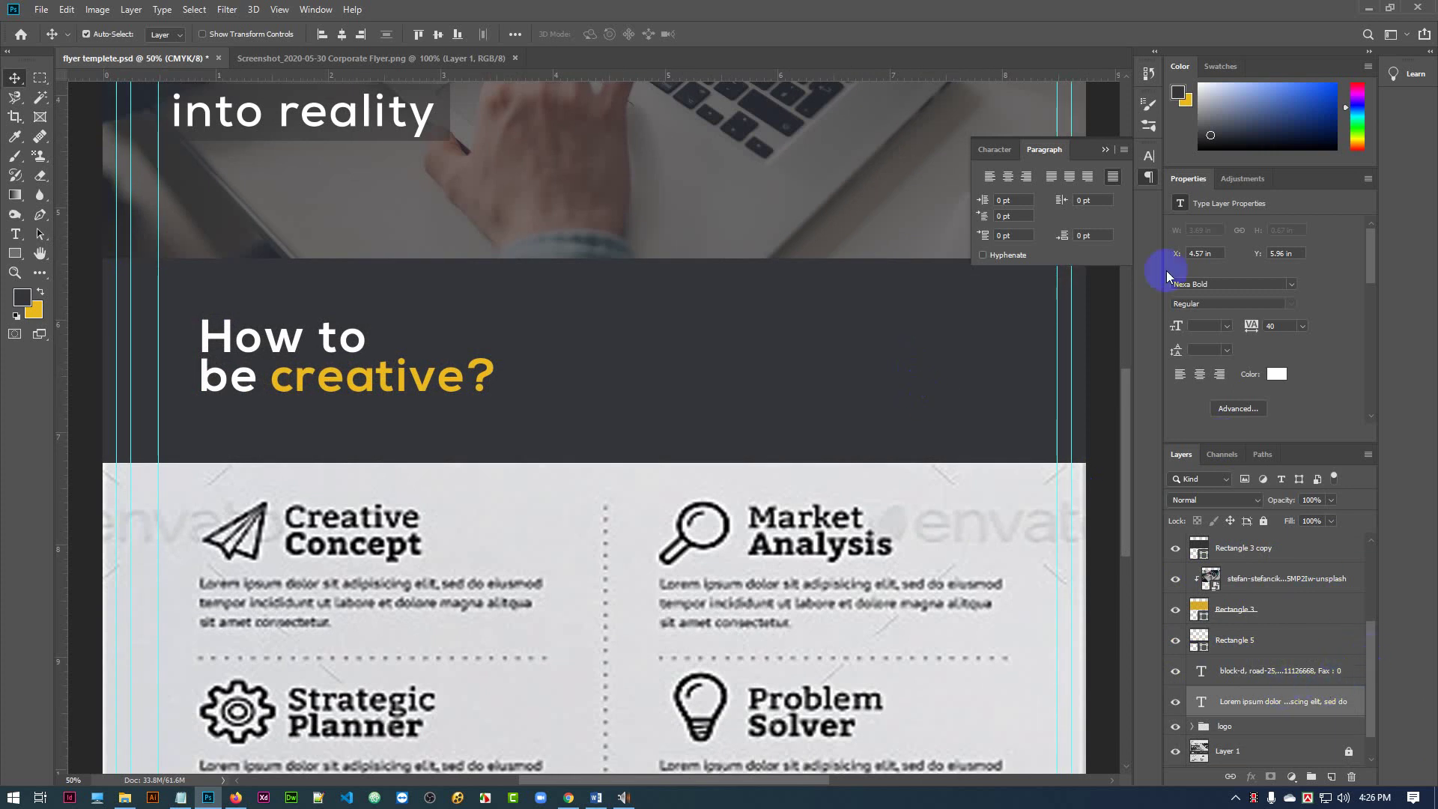
scroll(1287, 677, down, 1)
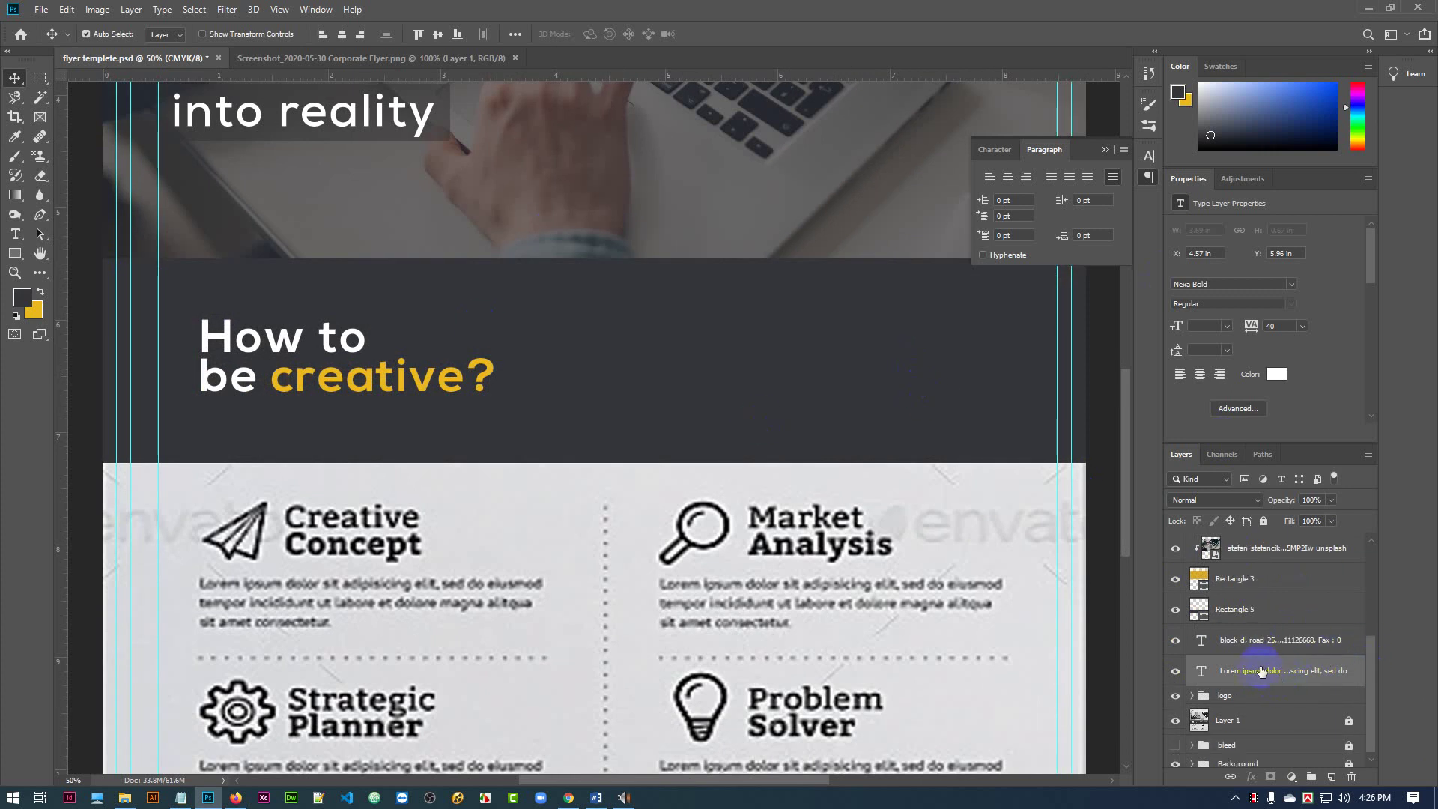
drag(1250, 676, 1240, 610)
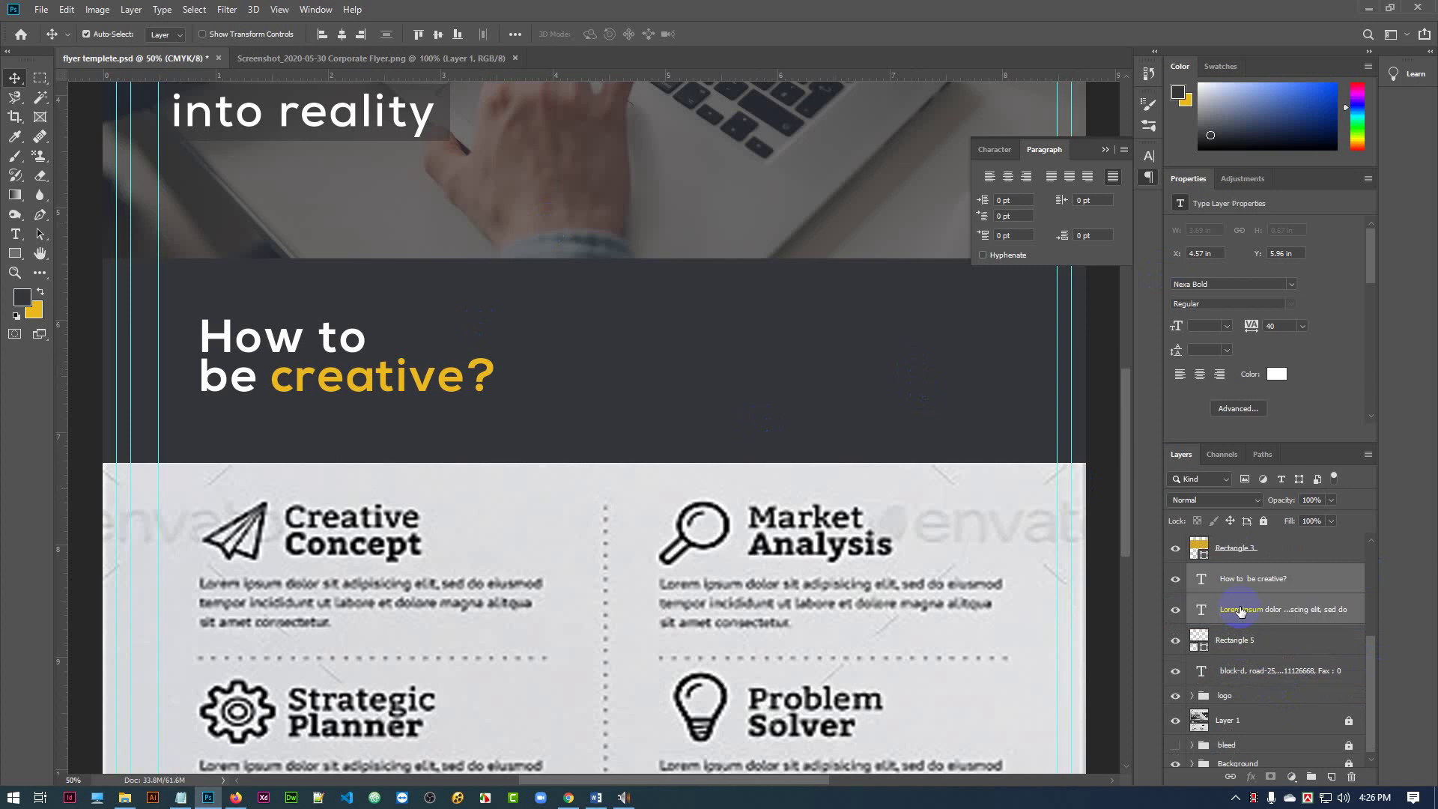
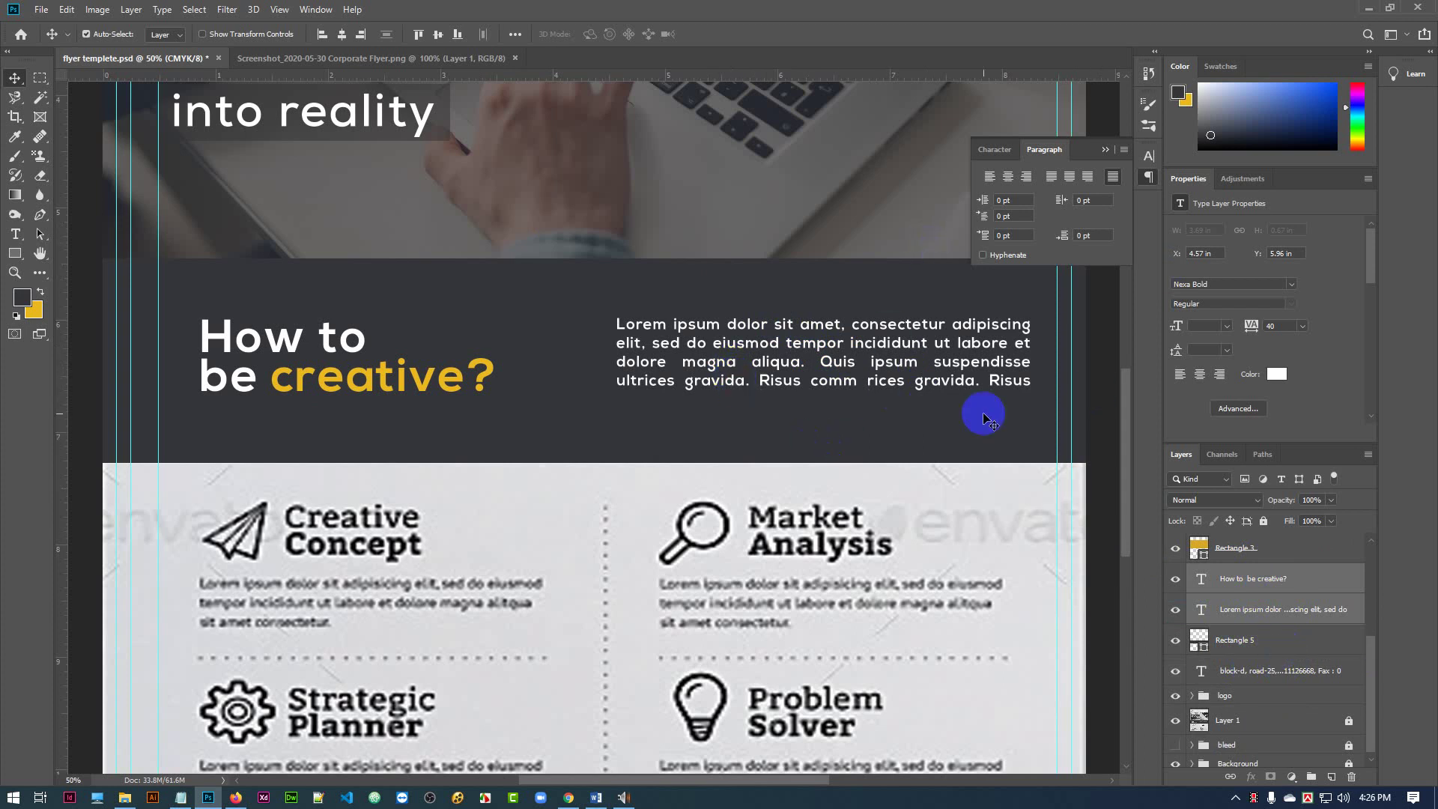
- Nudge the heading and paragraph together vertically within the dark band to about Y 5.96 in
key(Down)
key(Down)
key(Down)
key(Down)
key(Up)
key(Up)
key(Up)
key(Up)
key(Up)
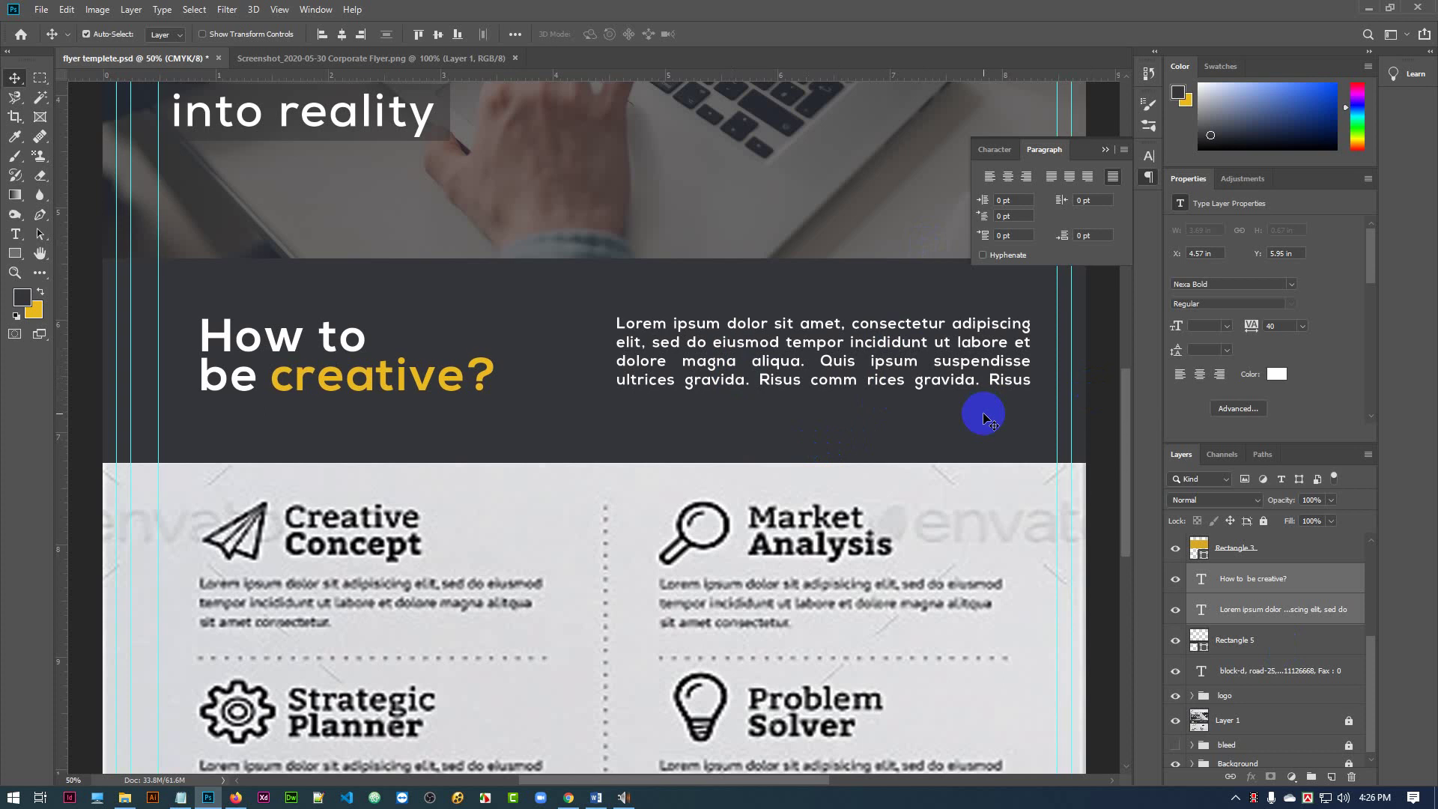
key(Down)
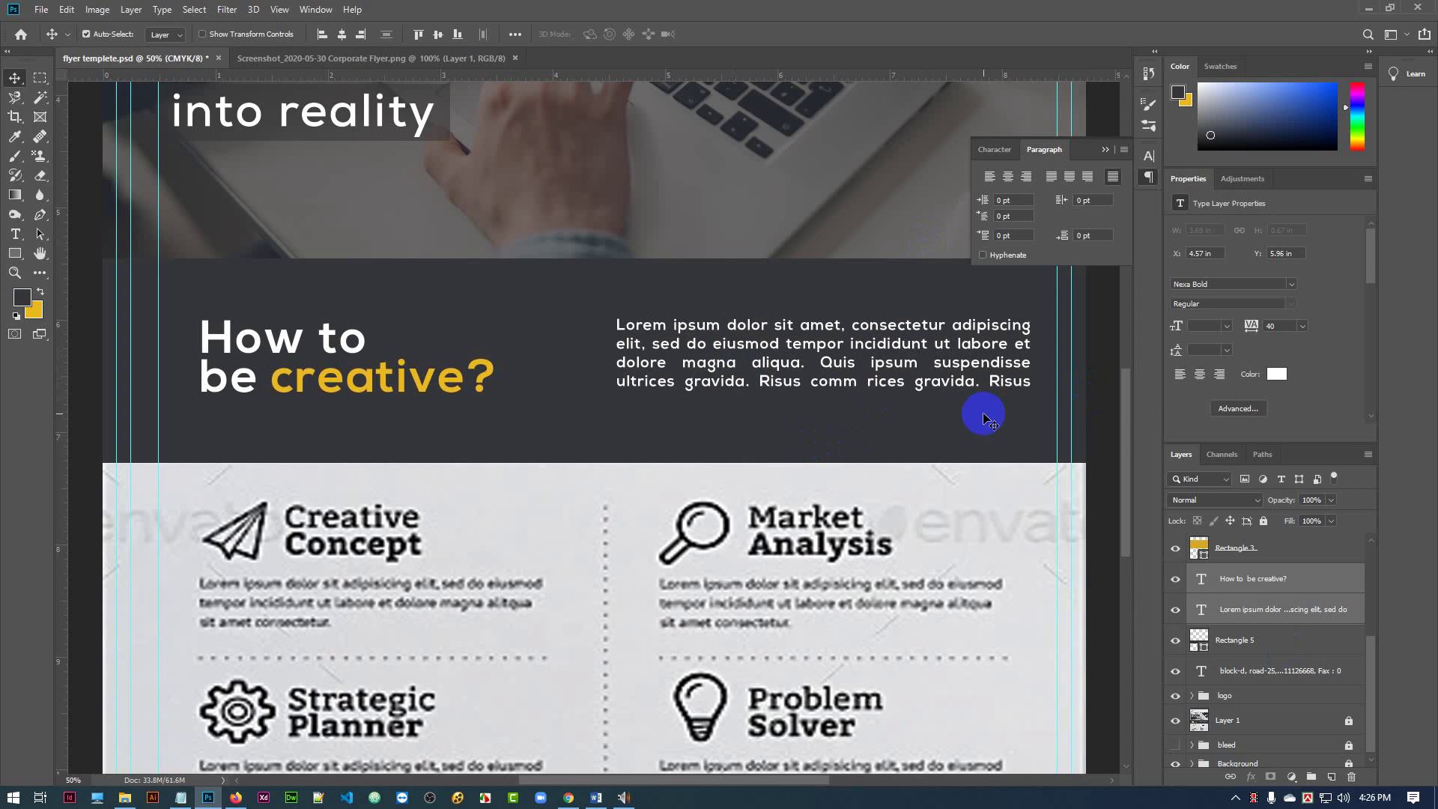
- View the whole flyer and save the document
key(ctrl+minus)
key(ctrl+minus)
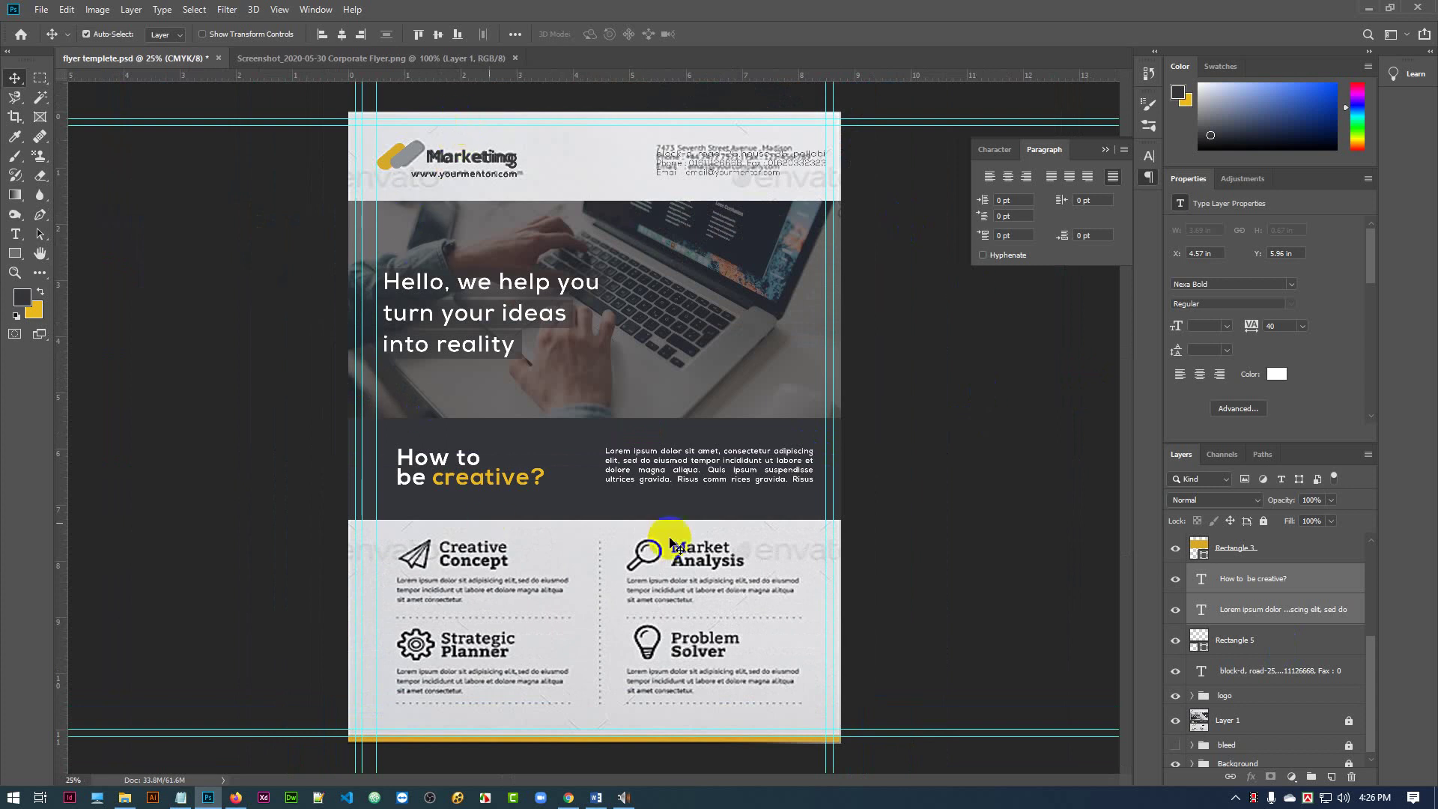
key(ctrl+s)
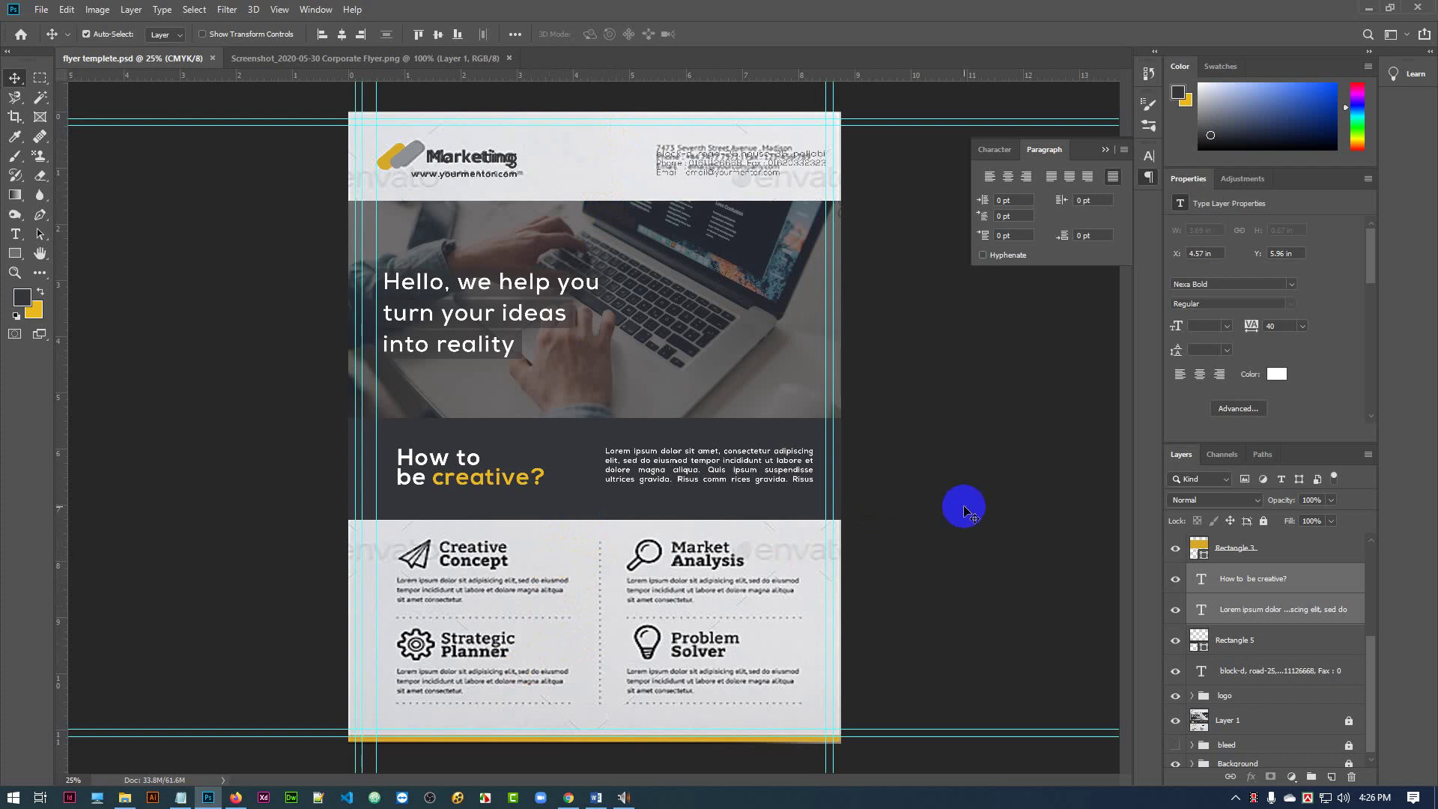
- Draw a rectangle about 2669 by 1236 px over the flyer's lower services section, on a layer above the contact-details text
scroll(1277, 654, down, 1)
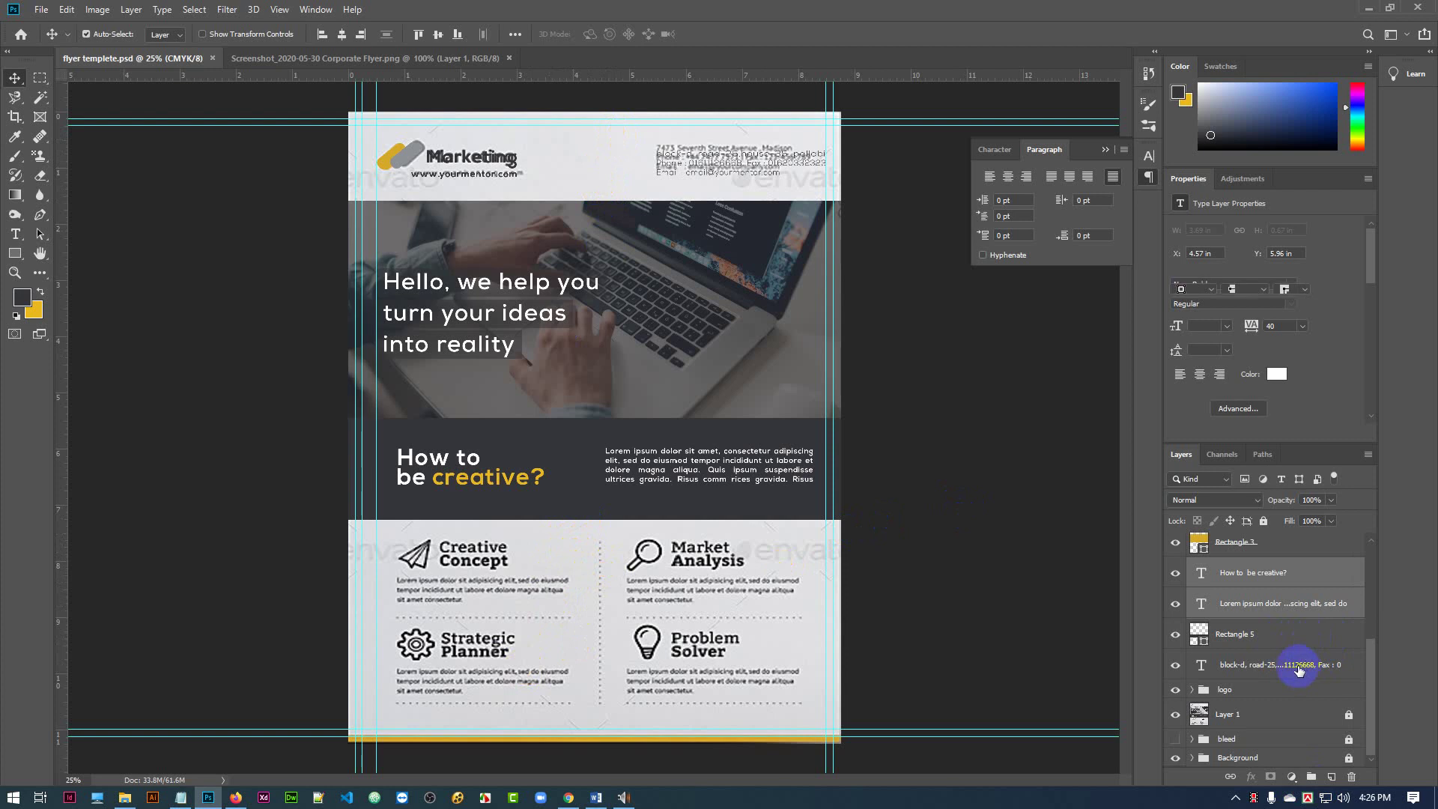
click(1301, 641)
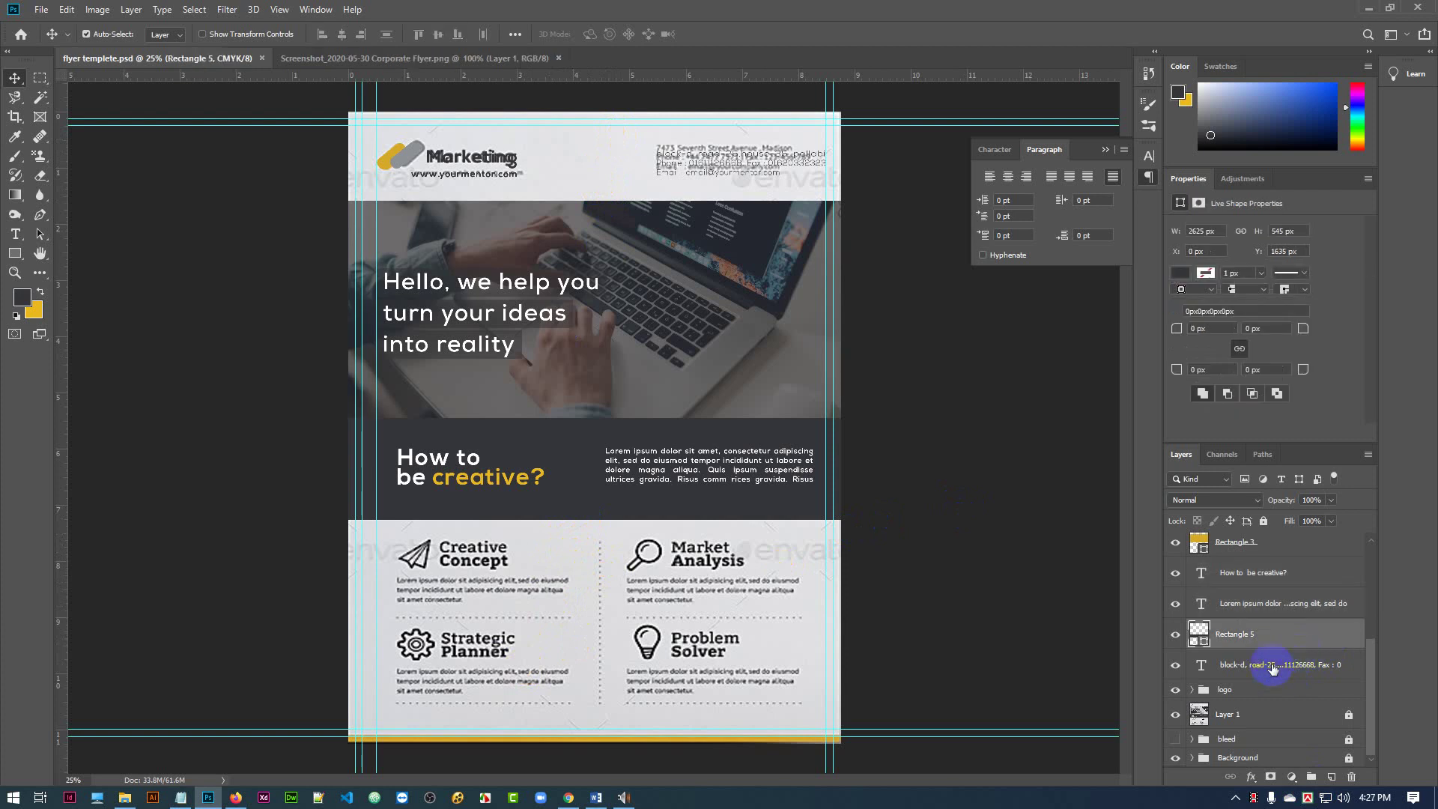
click(1273, 667)
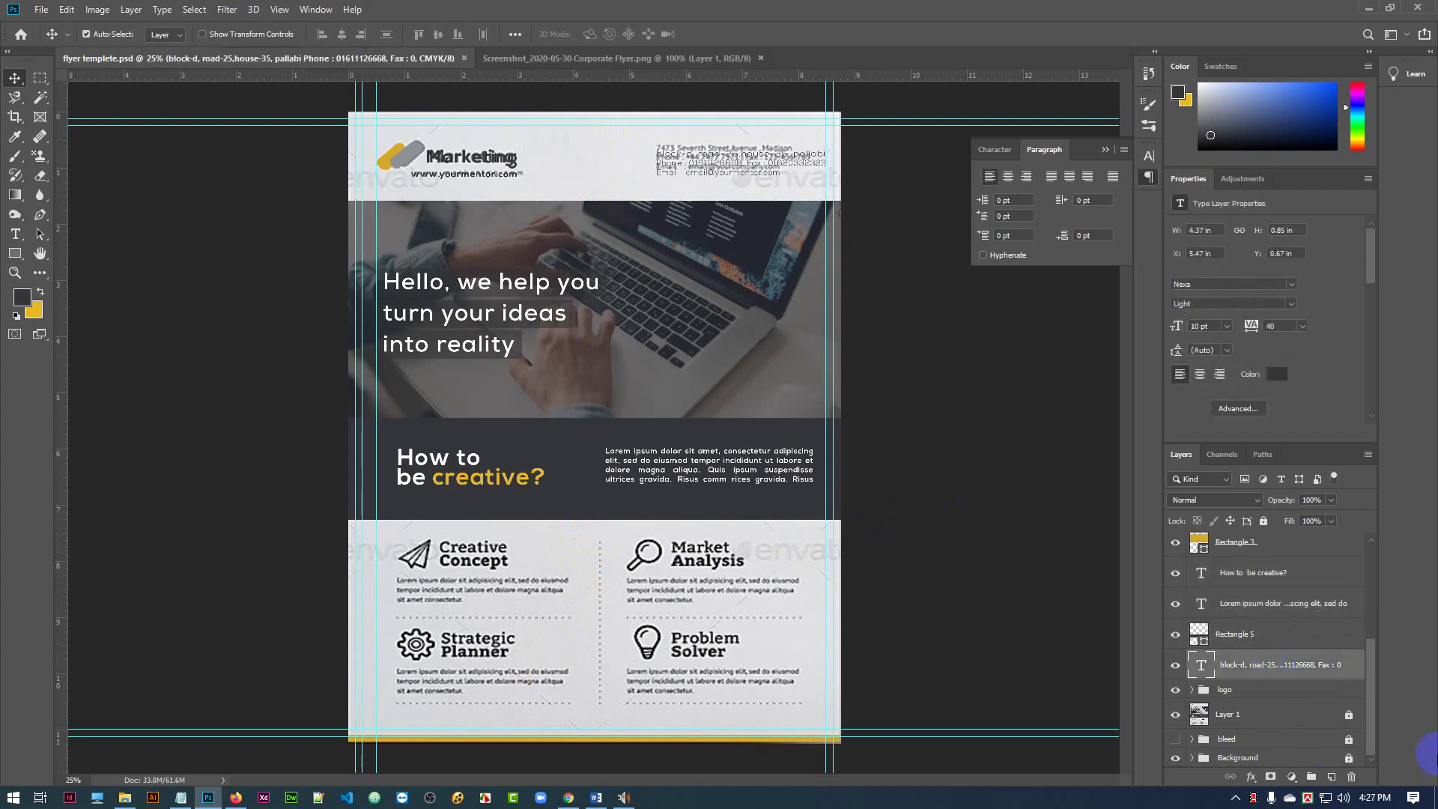
click(14, 255)
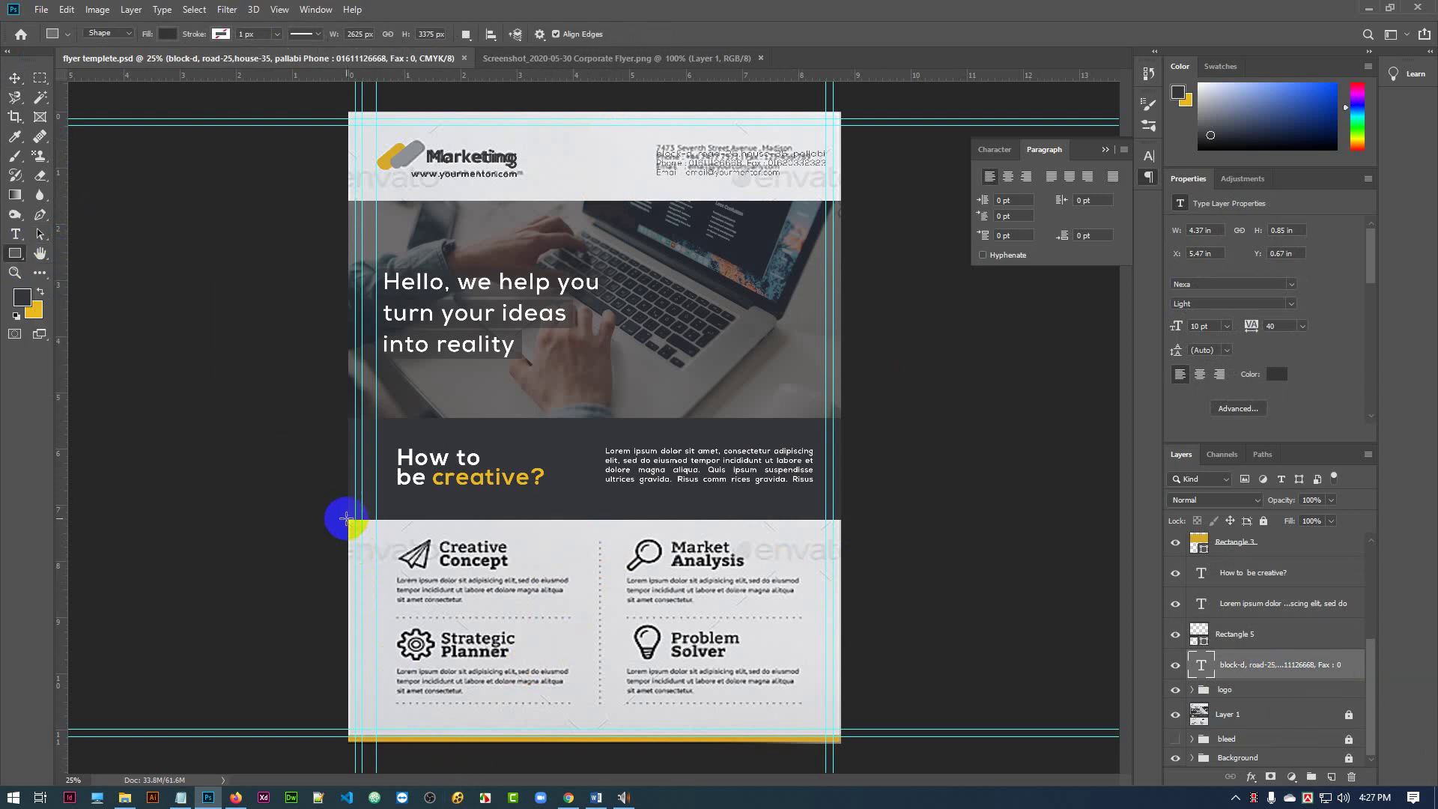
drag(346, 518, 845, 749)
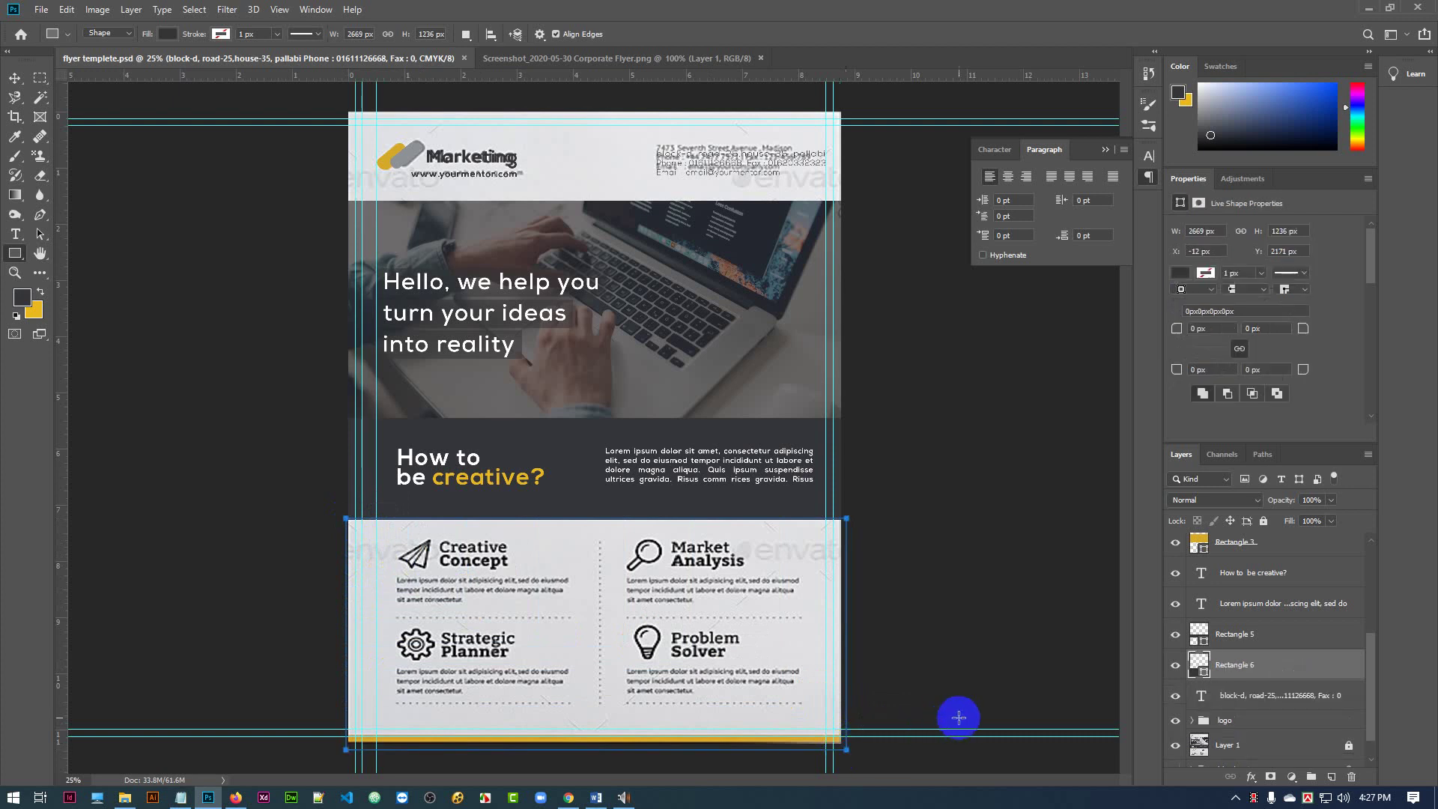
- Transform the new rectangle to fit the page below the dark band, at 2625 by 1195 px with X 0 px, Y 2180 px
click(14, 78)
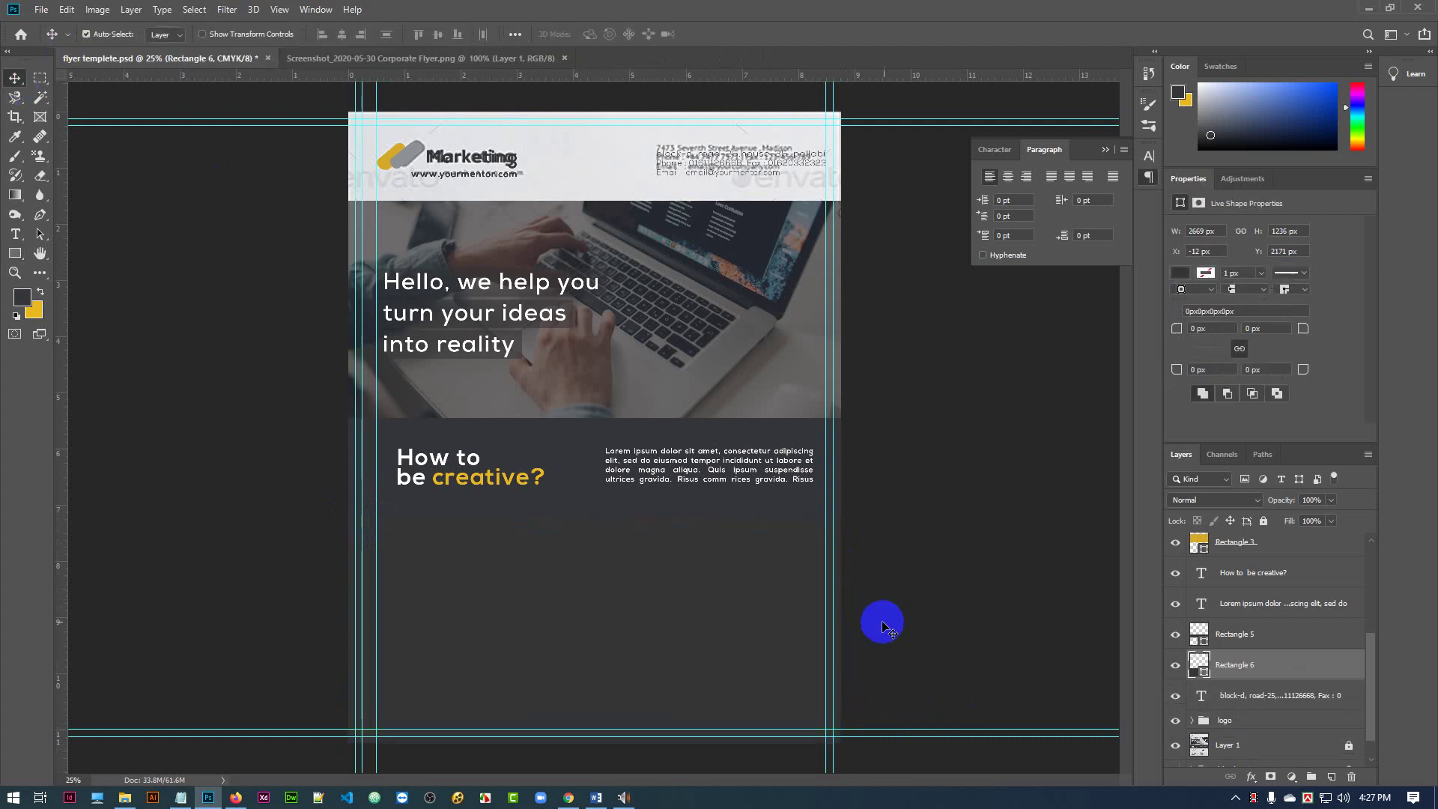
key(ctrl+t)
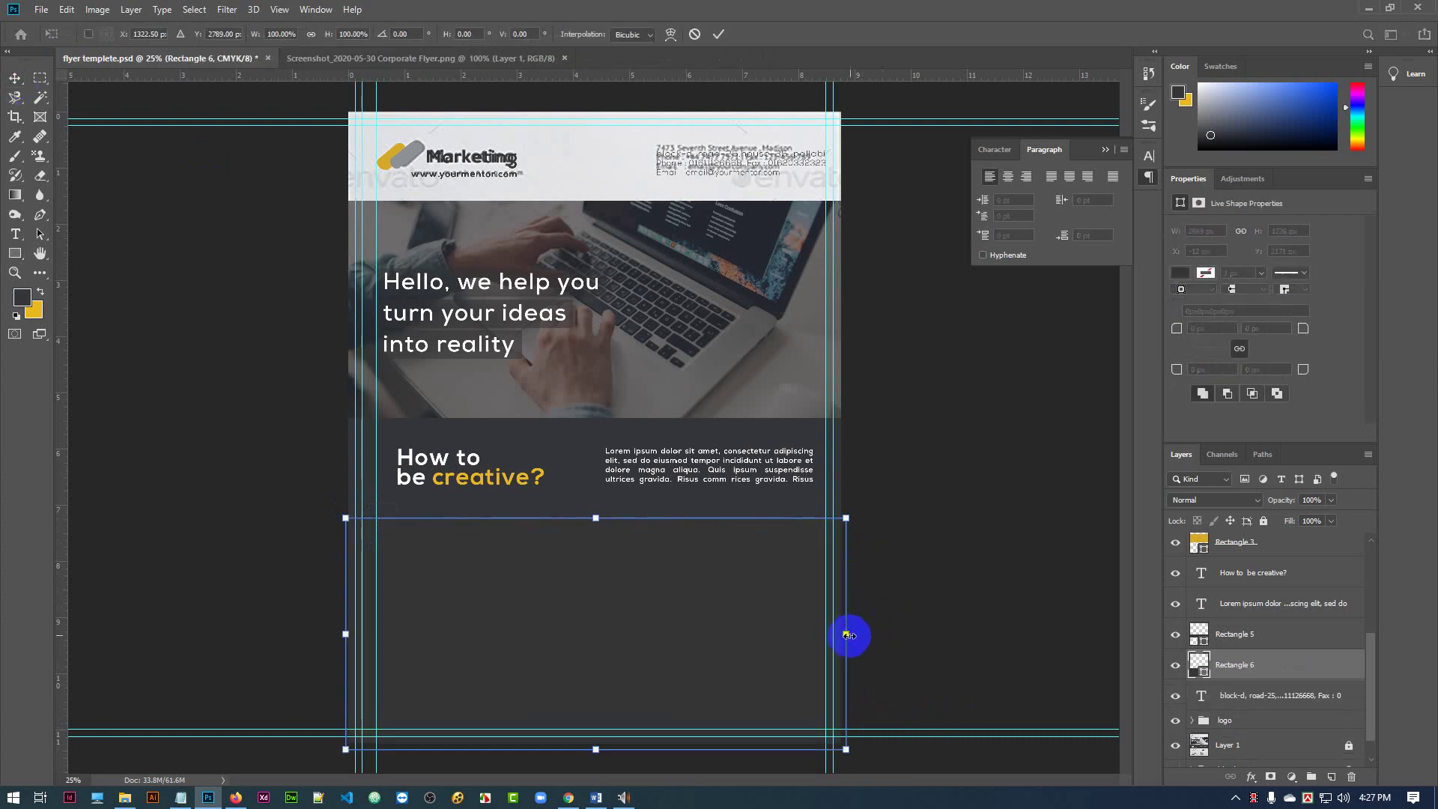
drag(847, 635, 841, 633)
drag(589, 748, 593, 743)
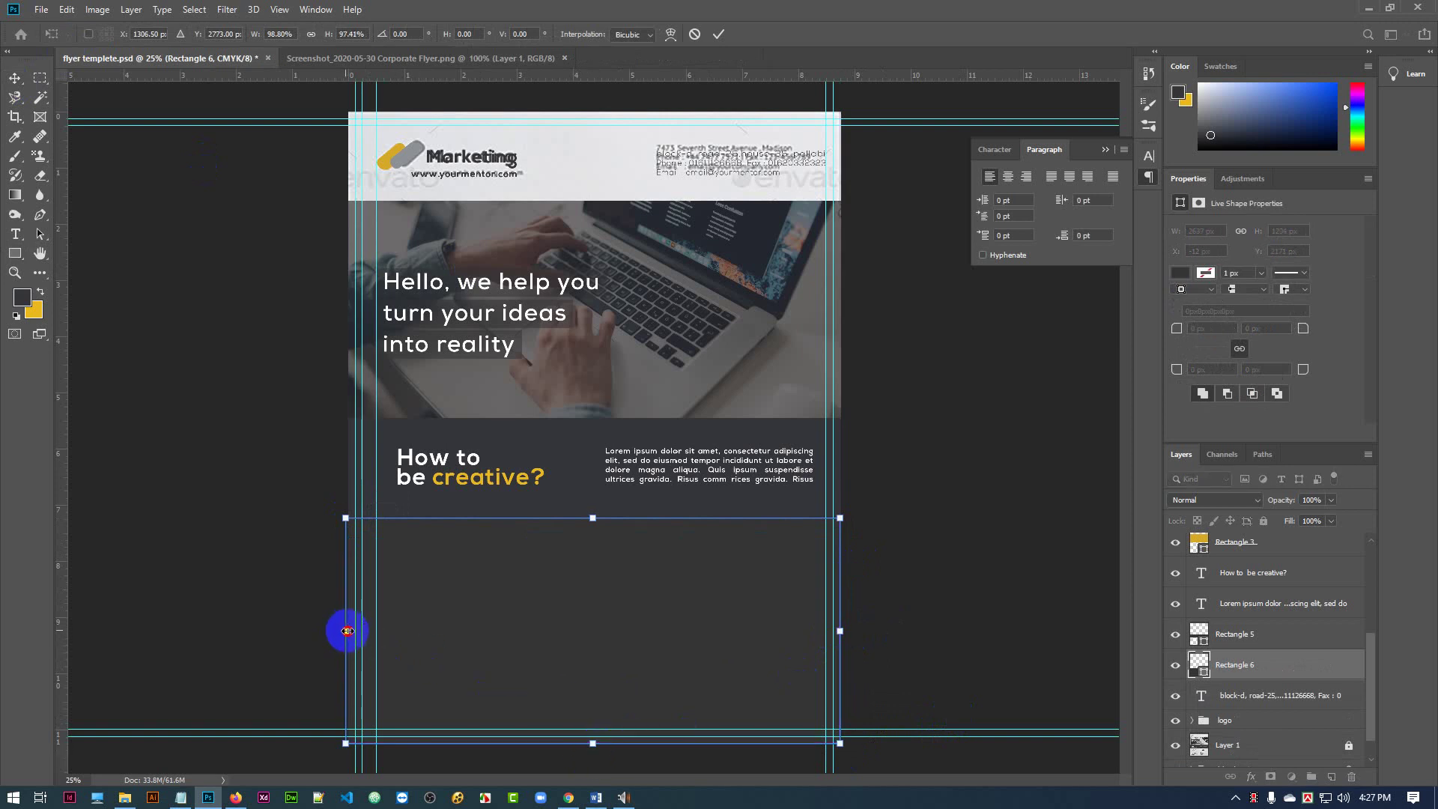
drag(347, 630, 351, 630)
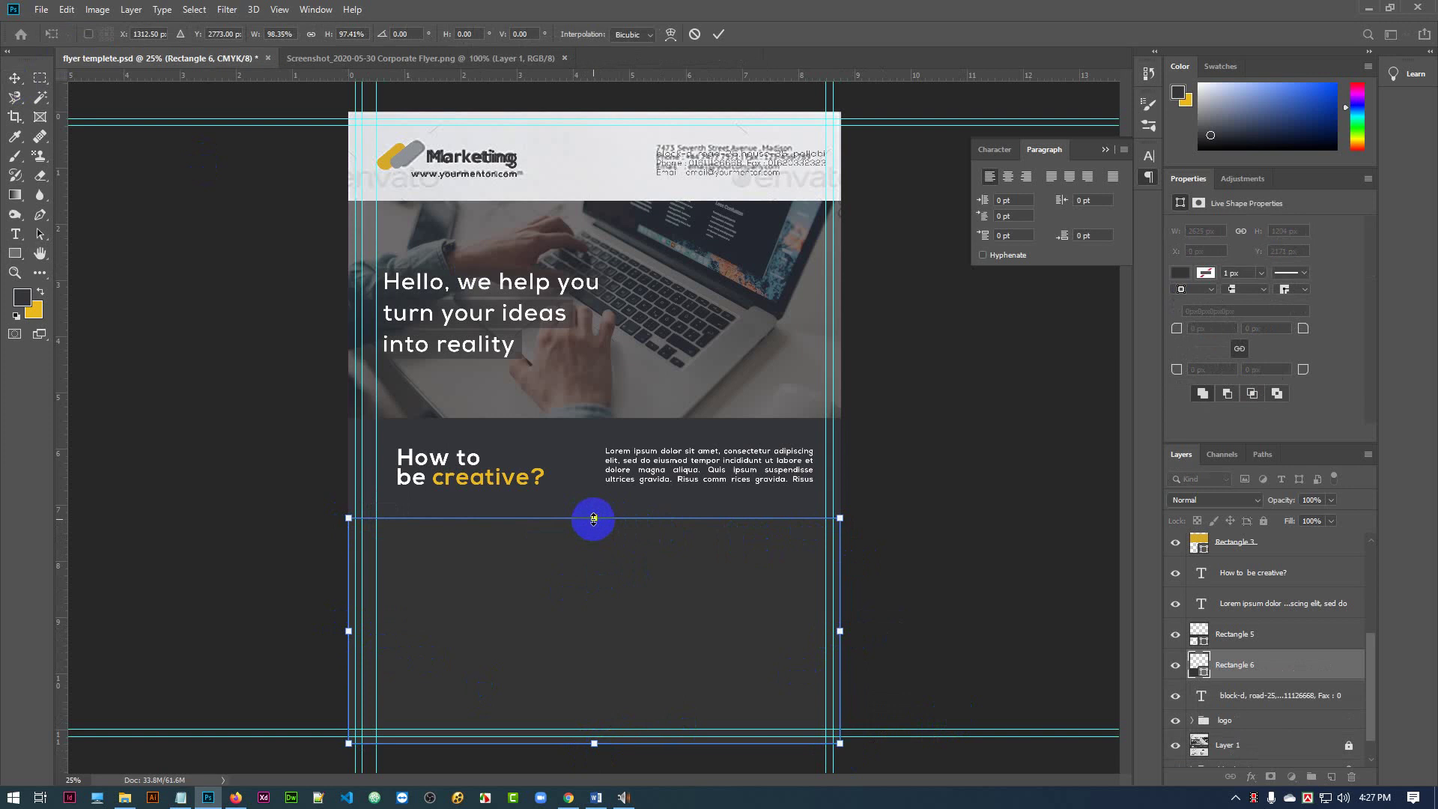
mouse_move(593, 518)
mouse_down()
mouse_move(595, 534)
mouse_move(594, 520)
mouse_up()
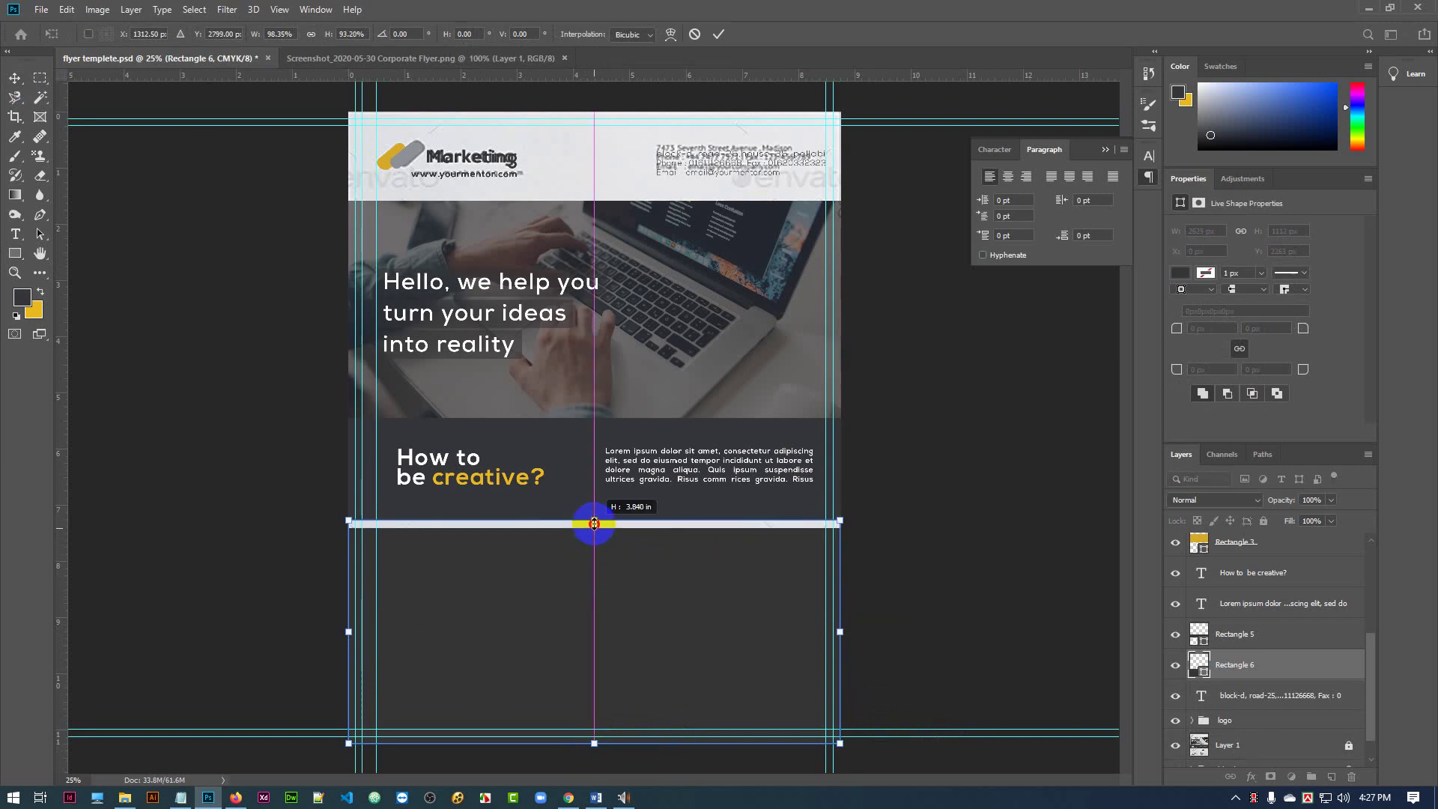
click(718, 38)
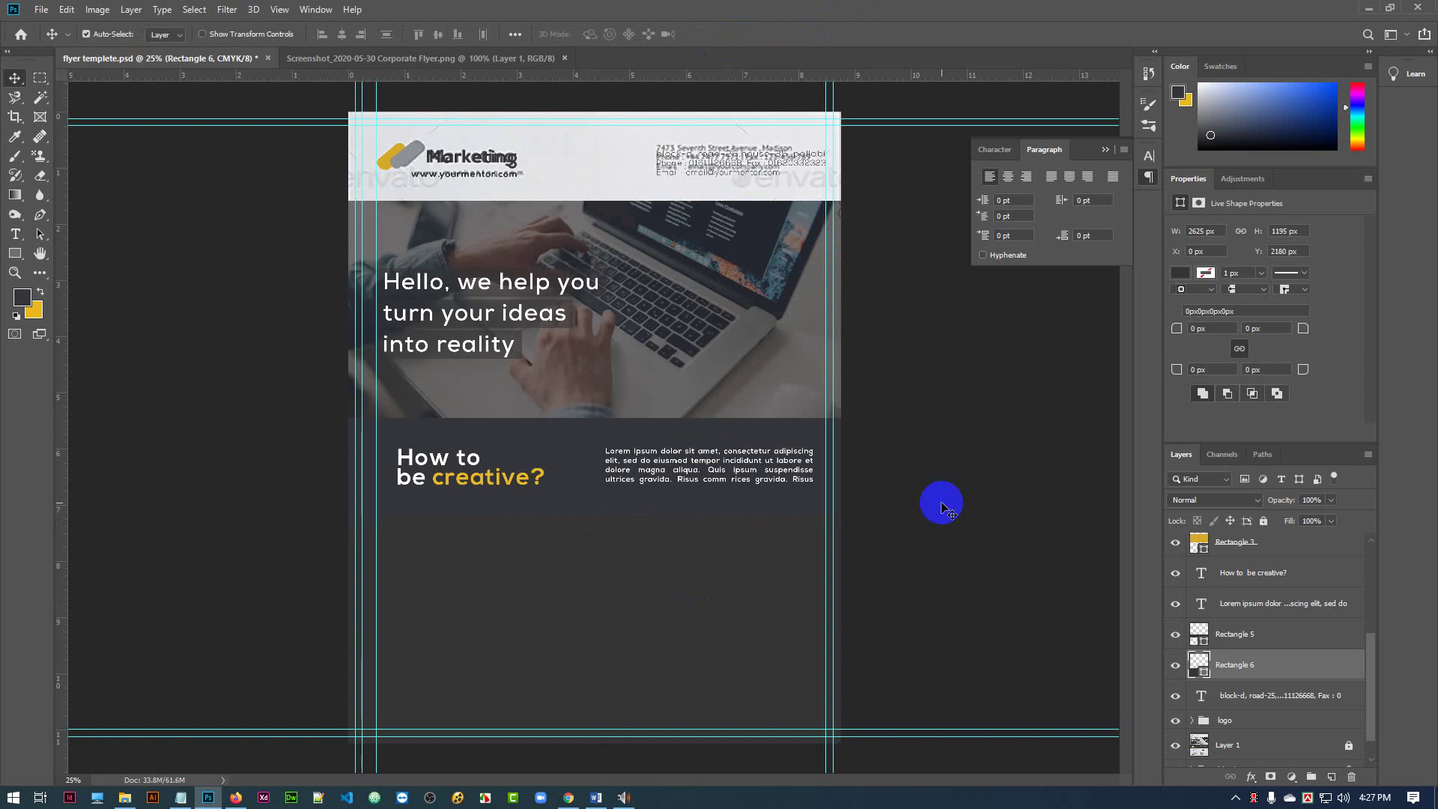
- Hide the new rectangle and set the background colour to light grey #dfdee0, sampled from the reference's services section
click(1176, 666)
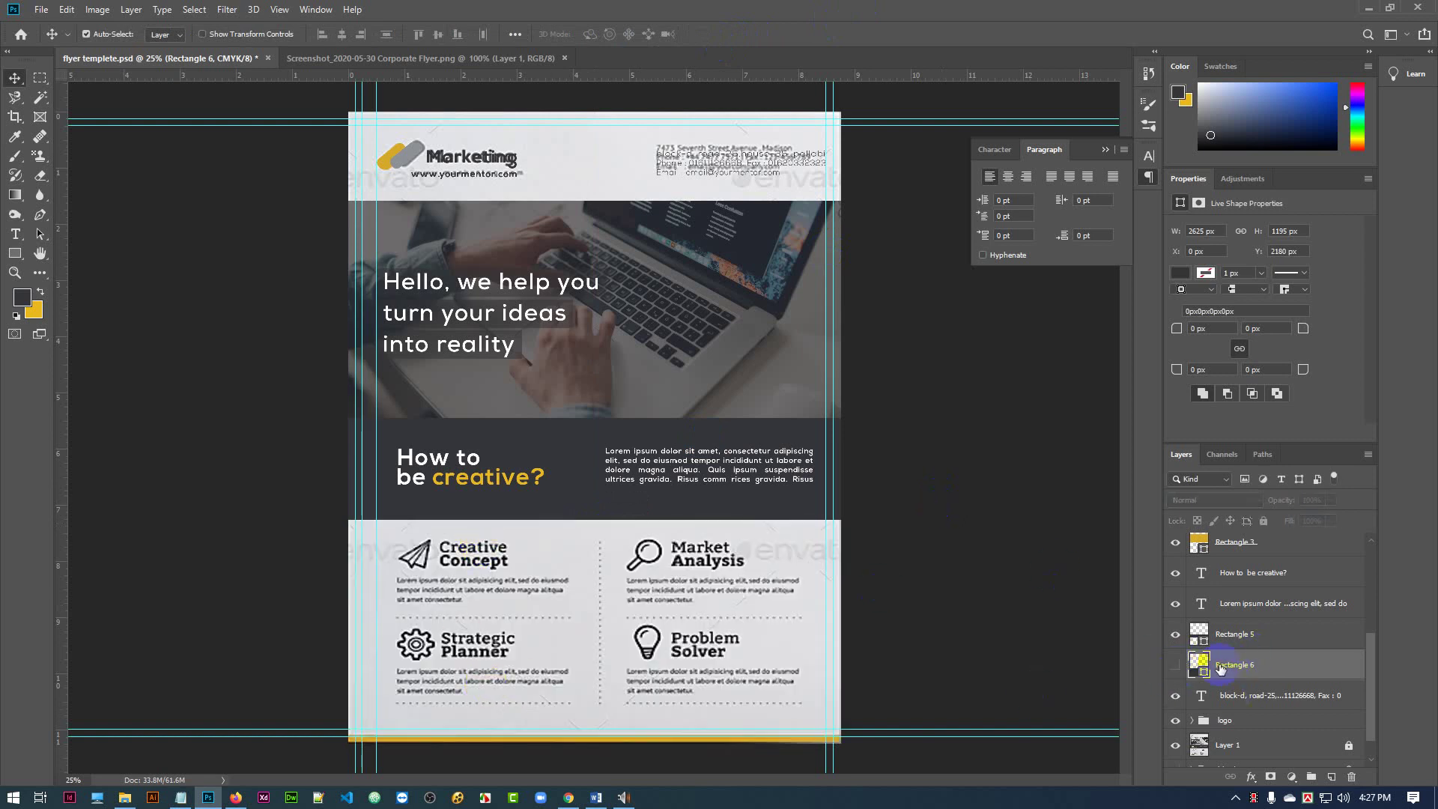
click(1175, 665)
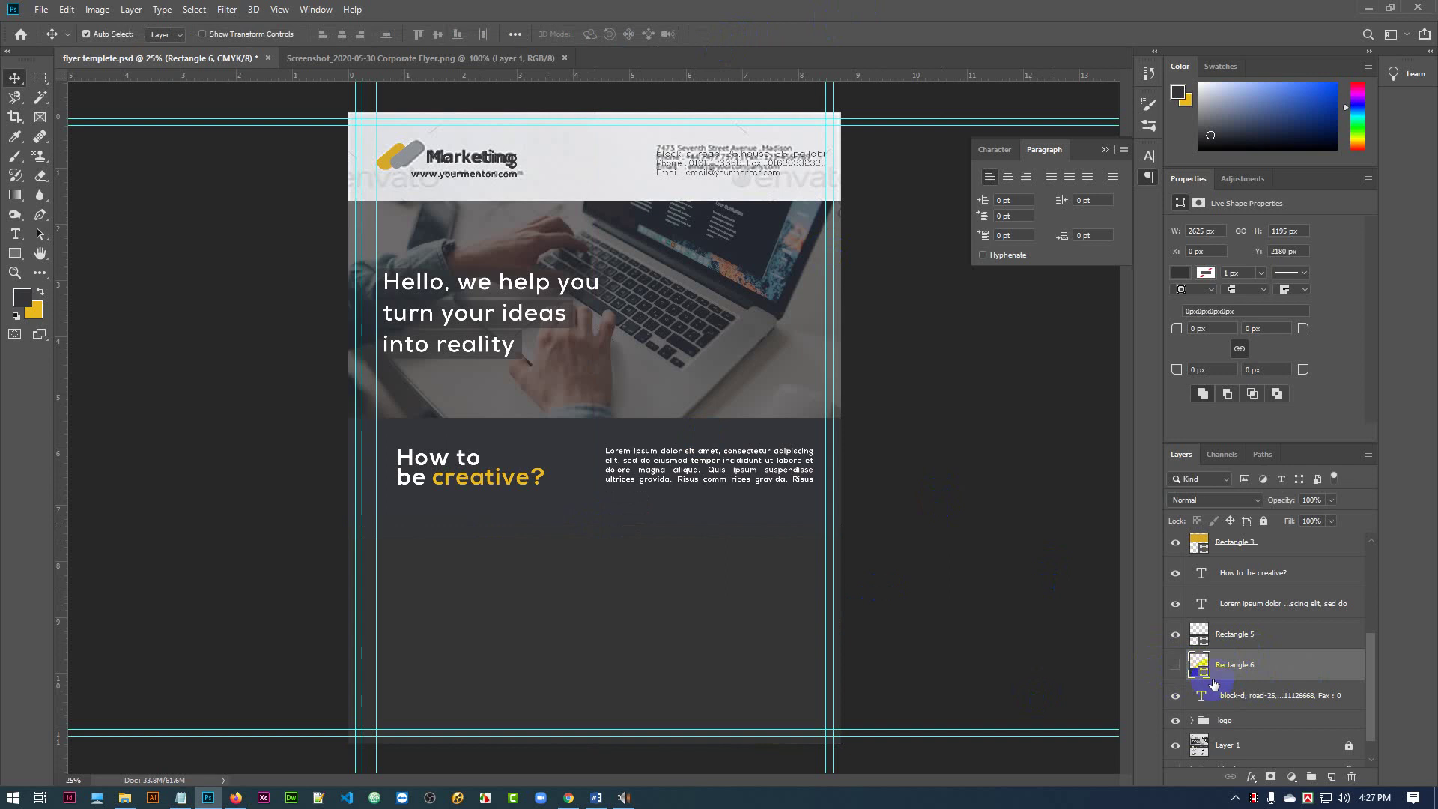
click(41, 313)
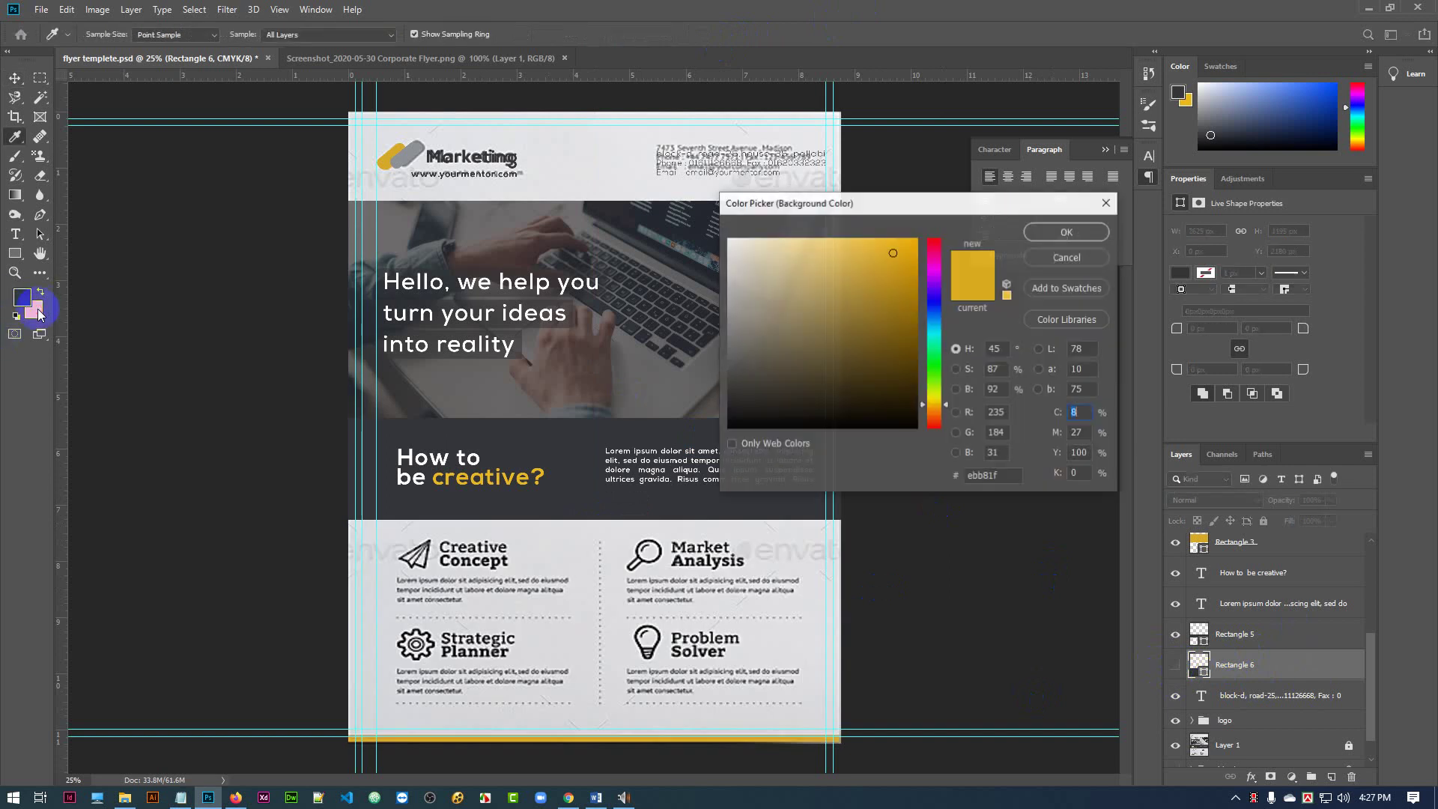
click(566, 526)
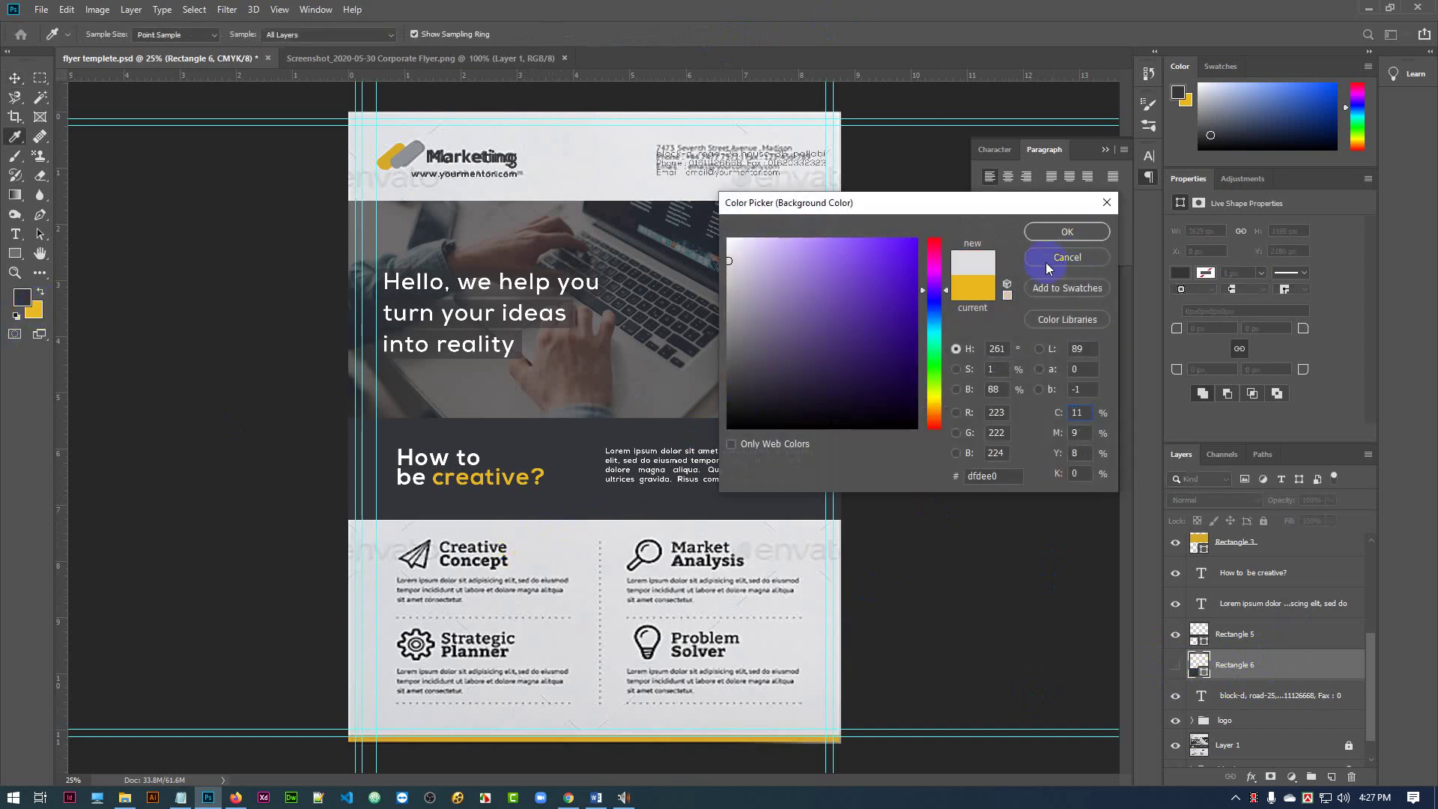
click(1066, 231)
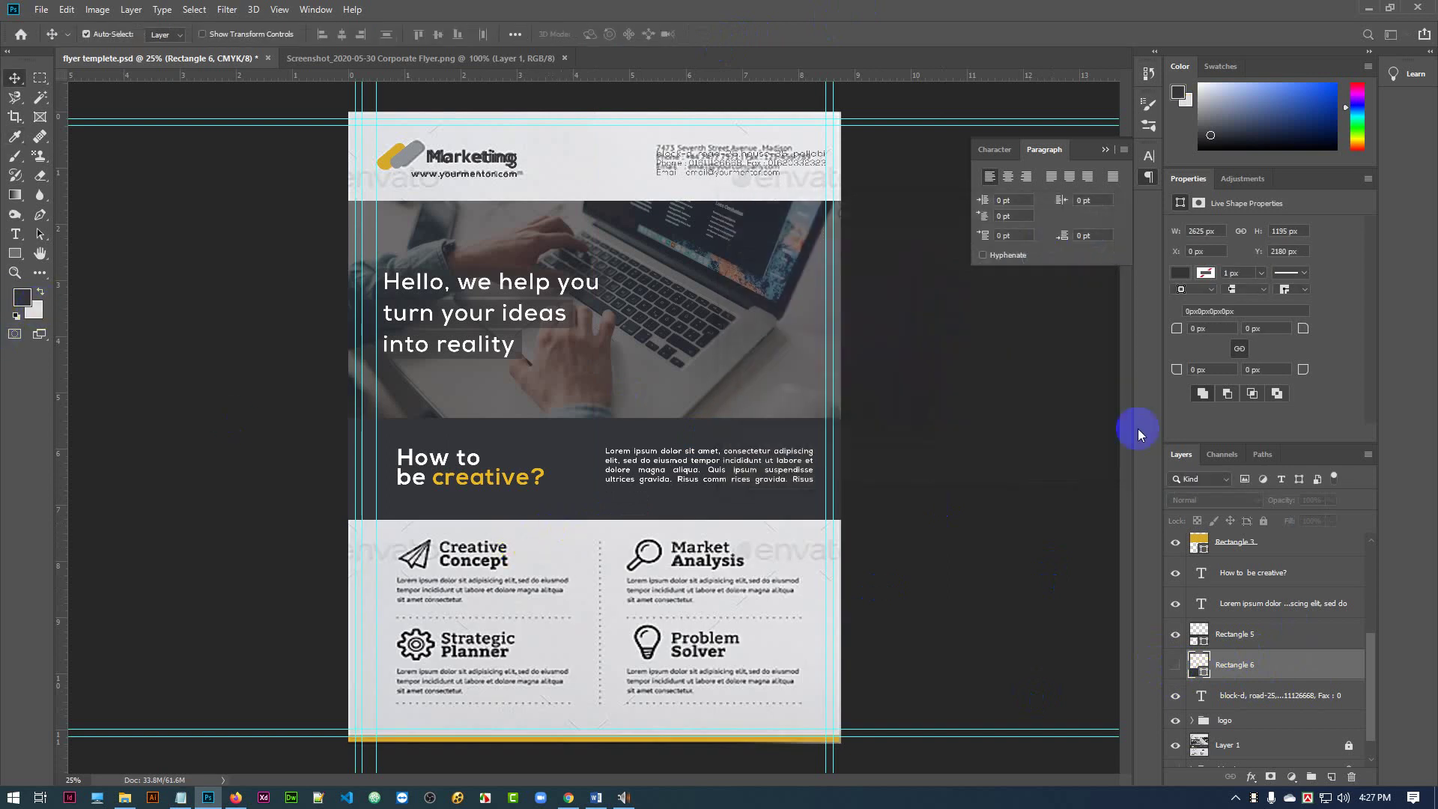
- Fill the services-section rectangle with the light grey background colour and hide it again
click(1175, 666)
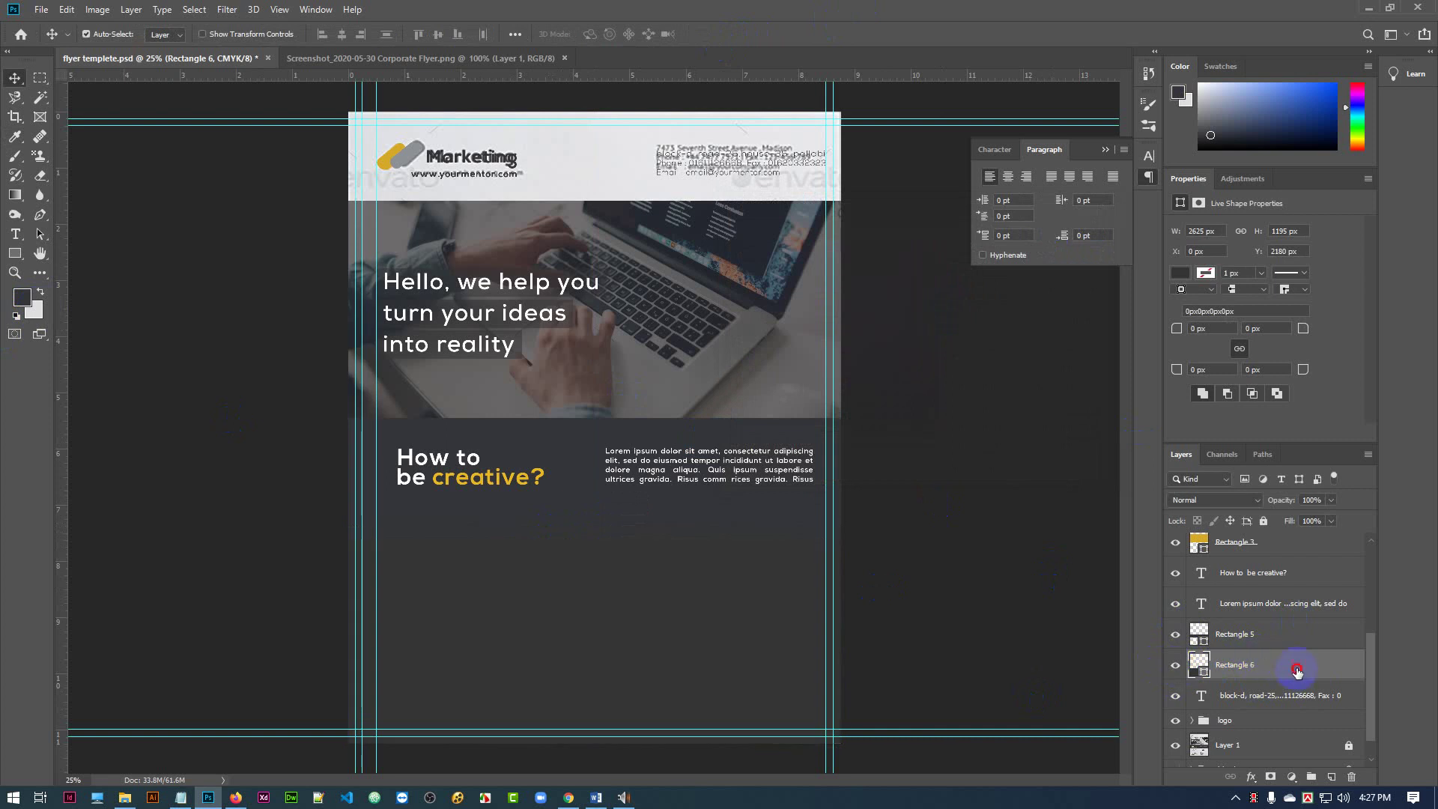
key(ctrl+BackSpace)
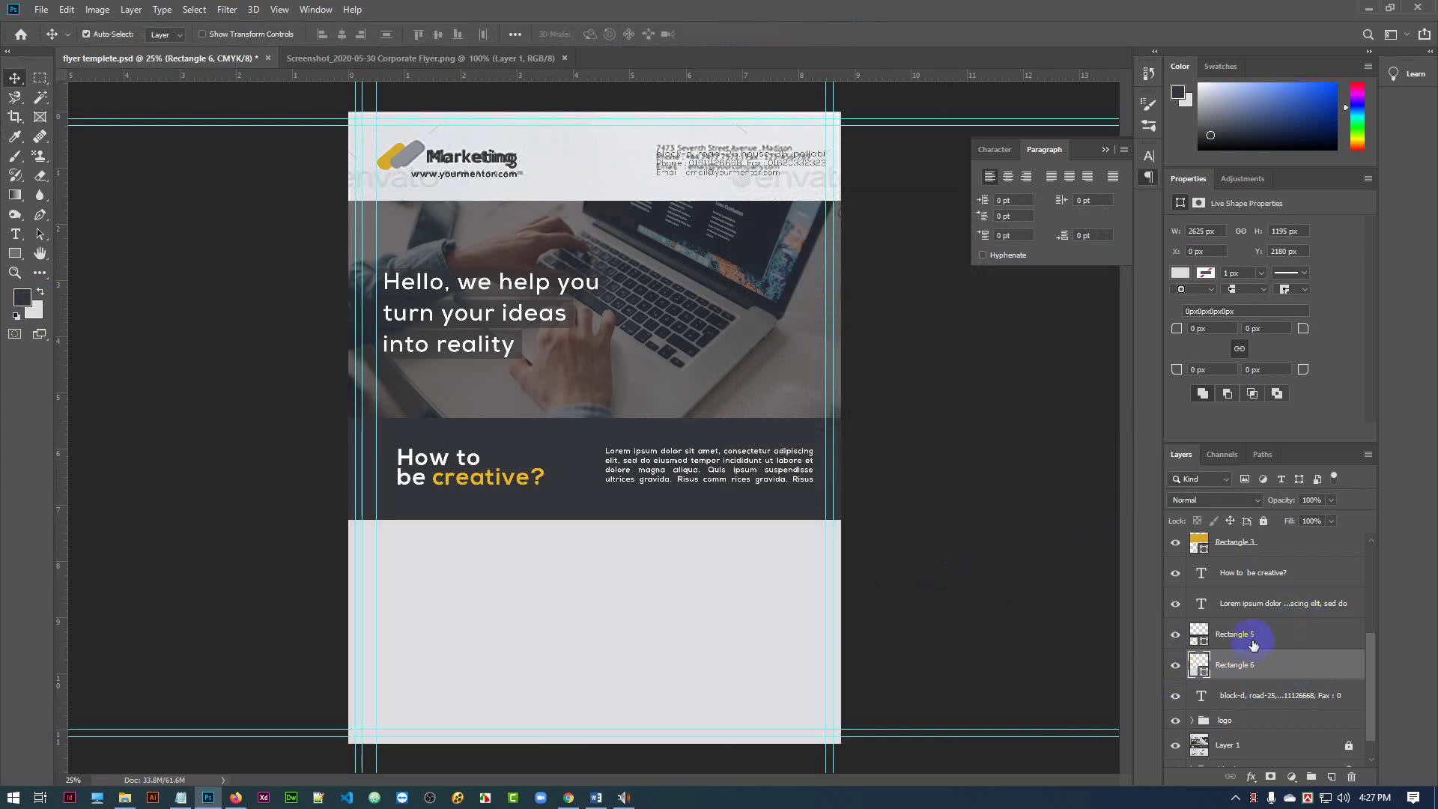
click(1174, 666)
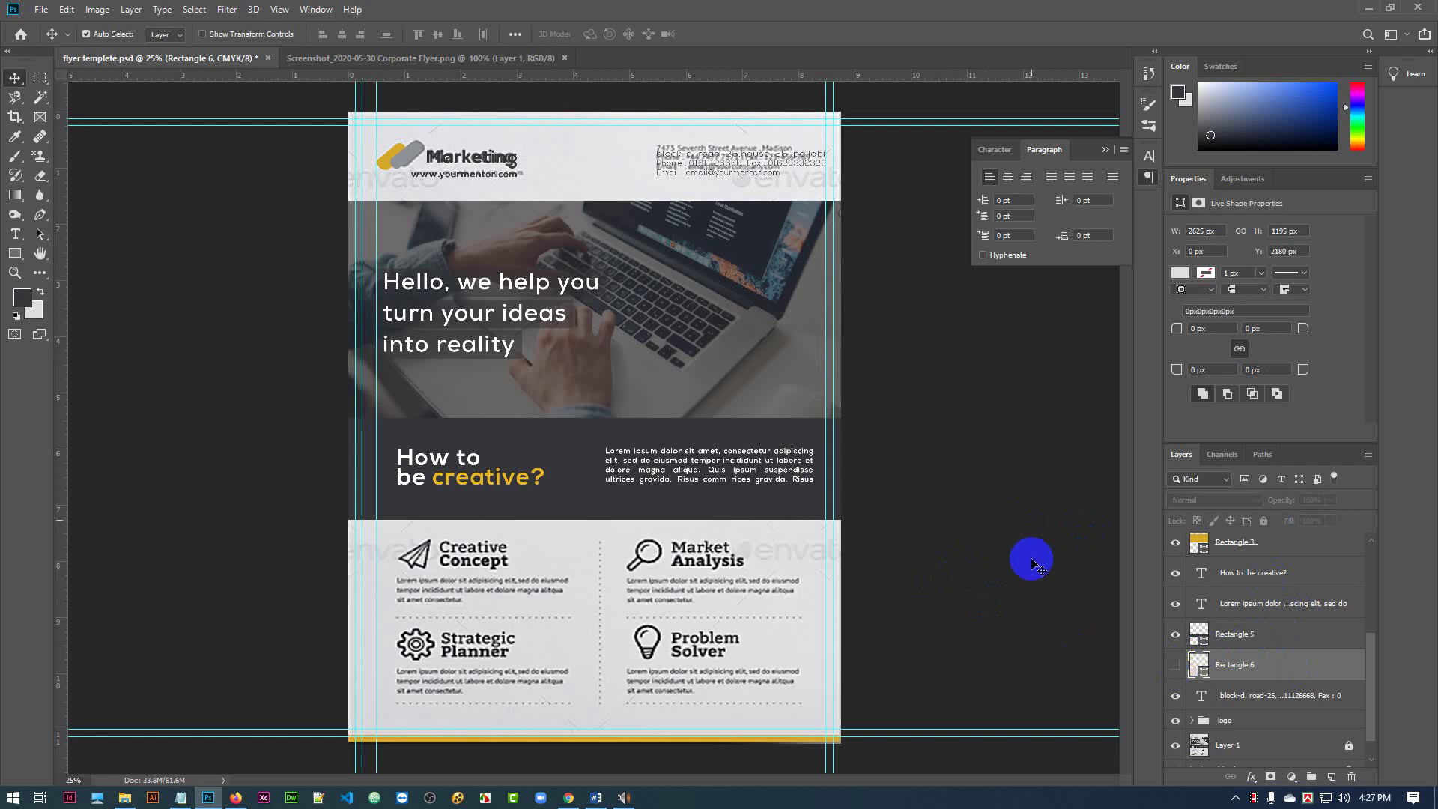
- Zoom in on the reference's services section and save the document
key(ctrl+plus)
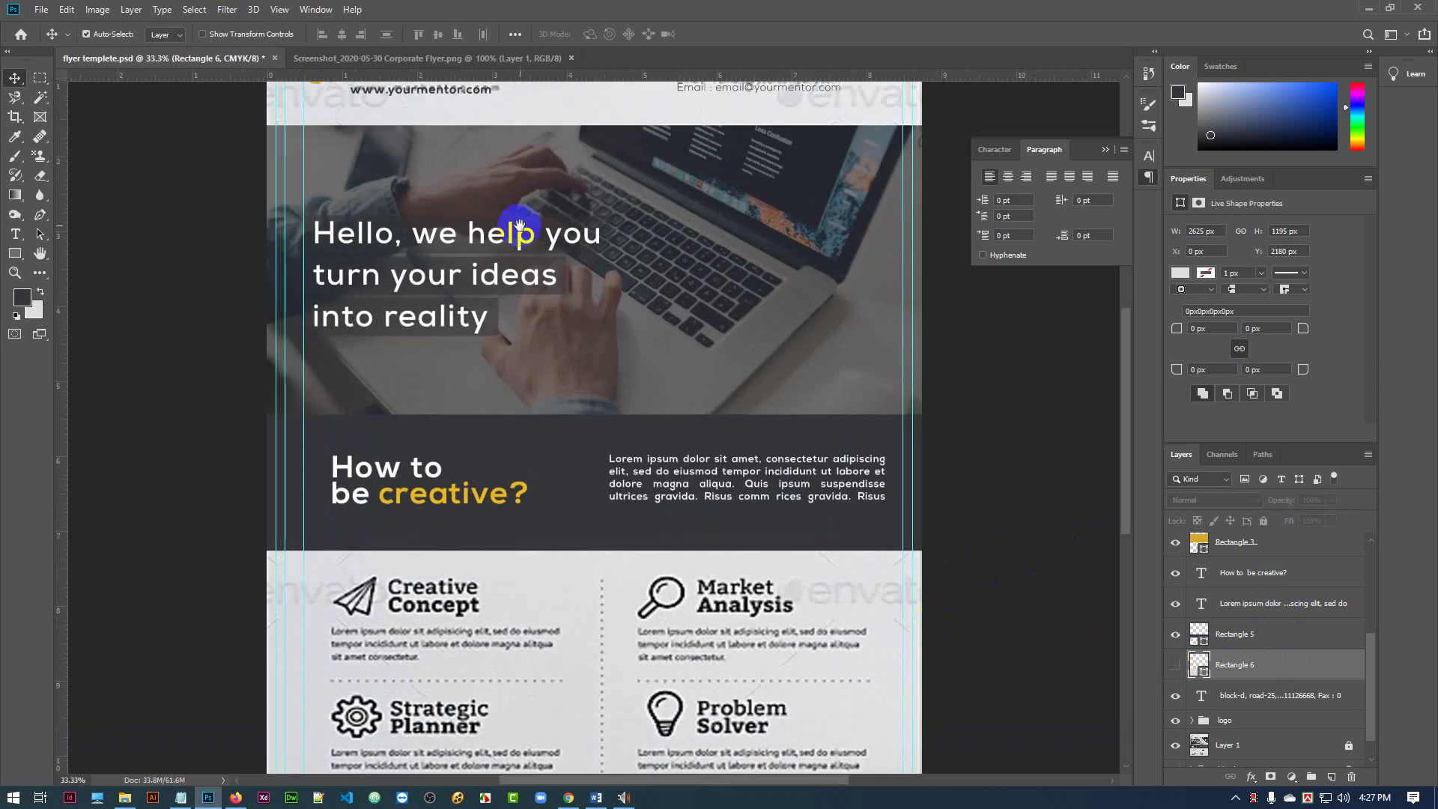
drag(585, 509, 572, 257)
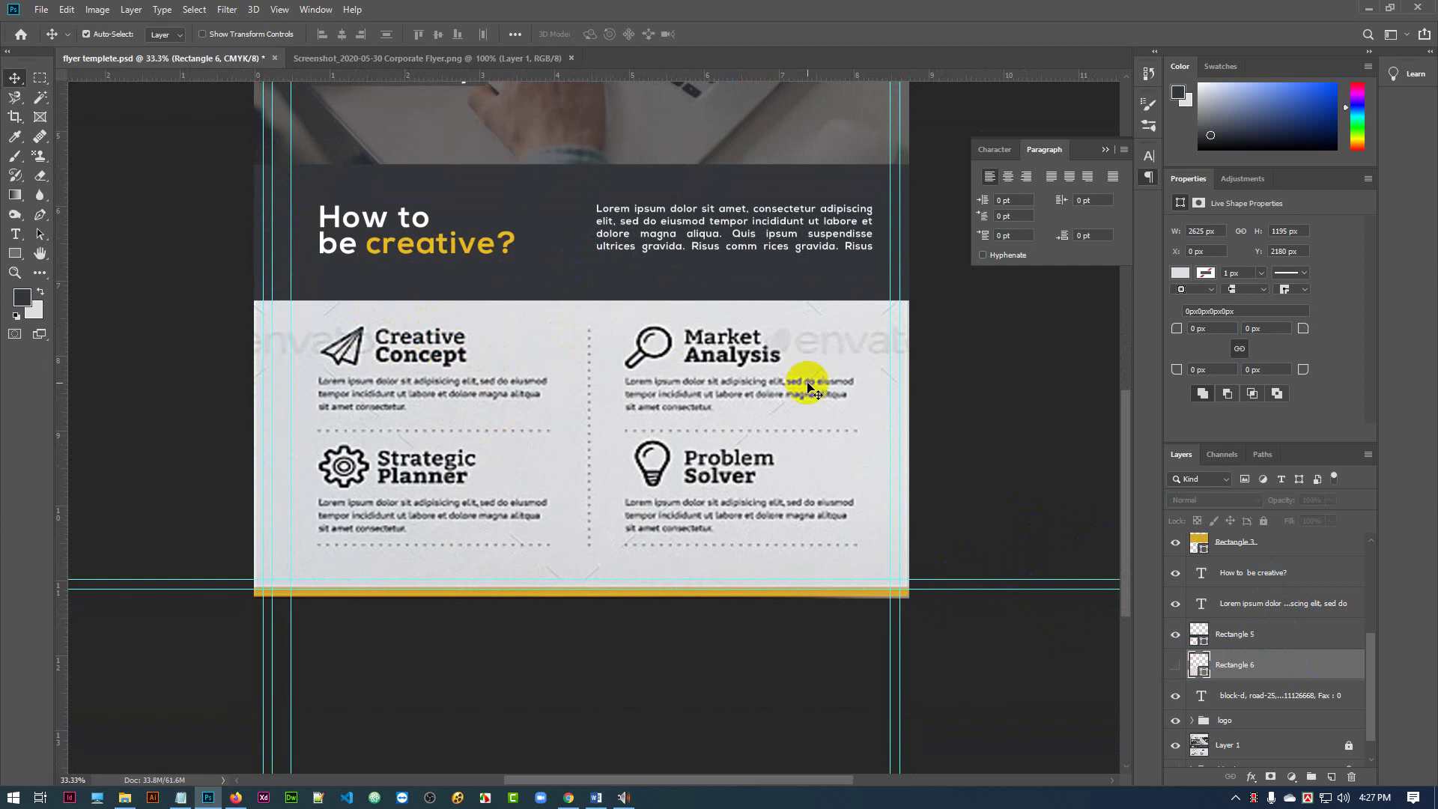
key(ctrl+s)
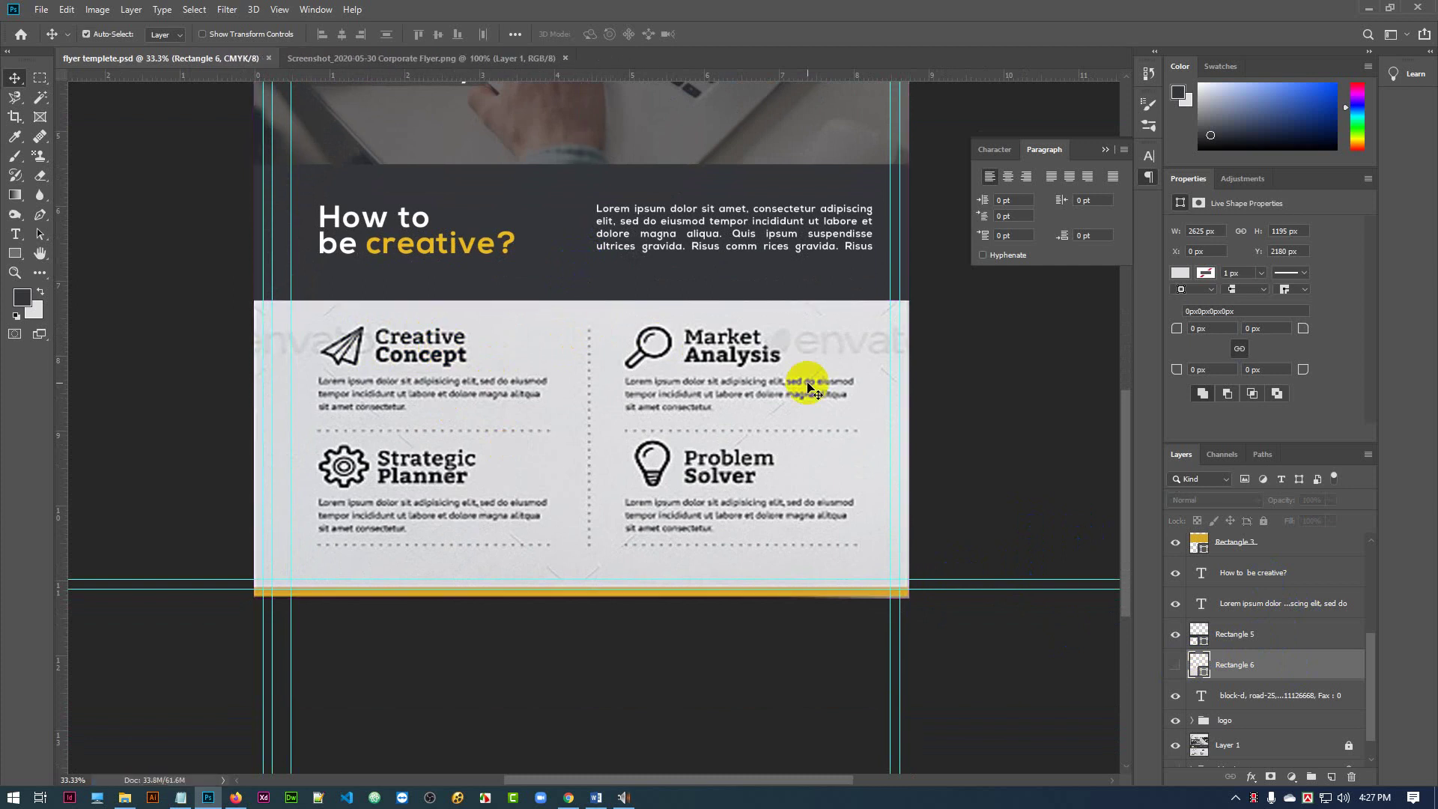
click(824, 299)
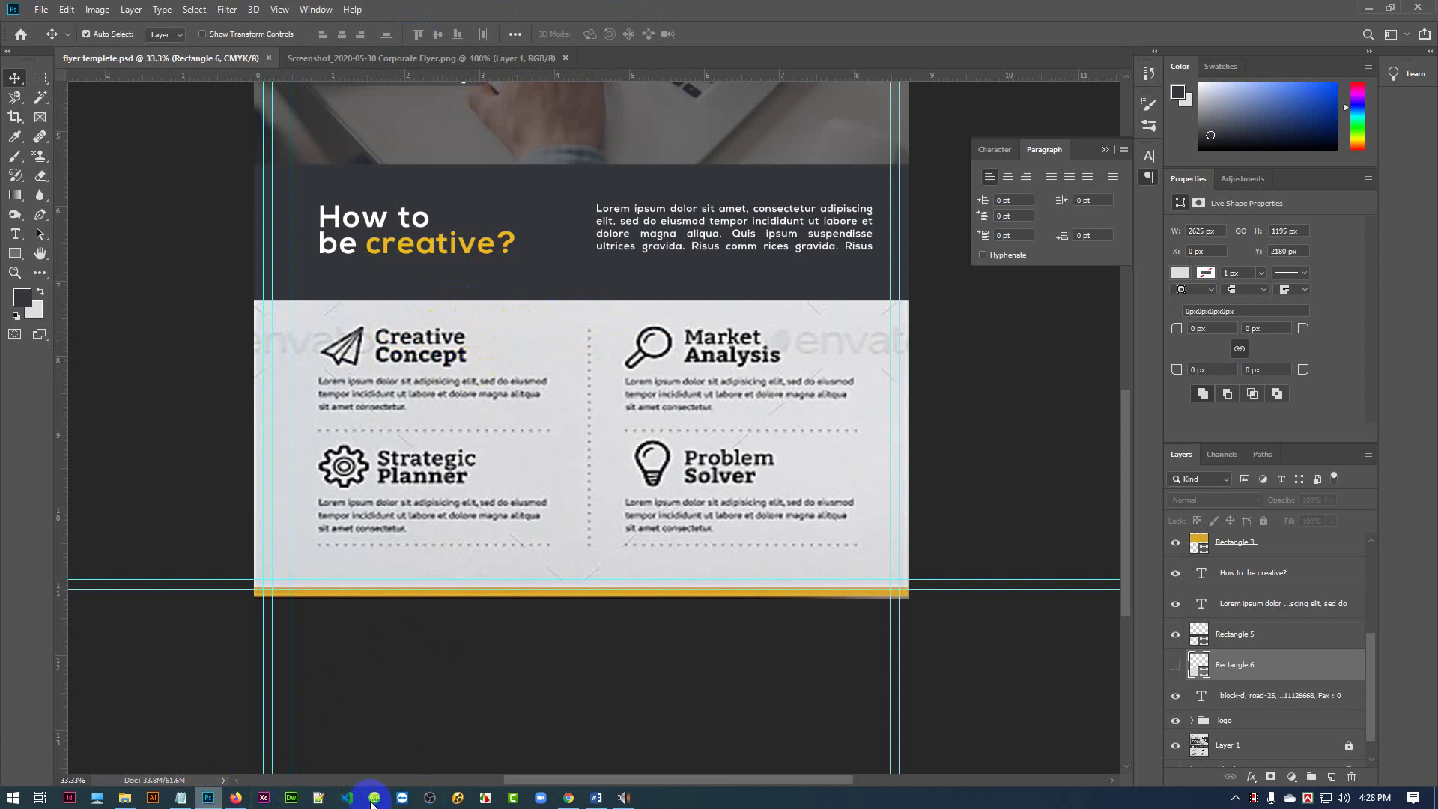
- Switch to Chrome and close the iqoption.com and Unsplash laptop photo pages
click(568, 798)
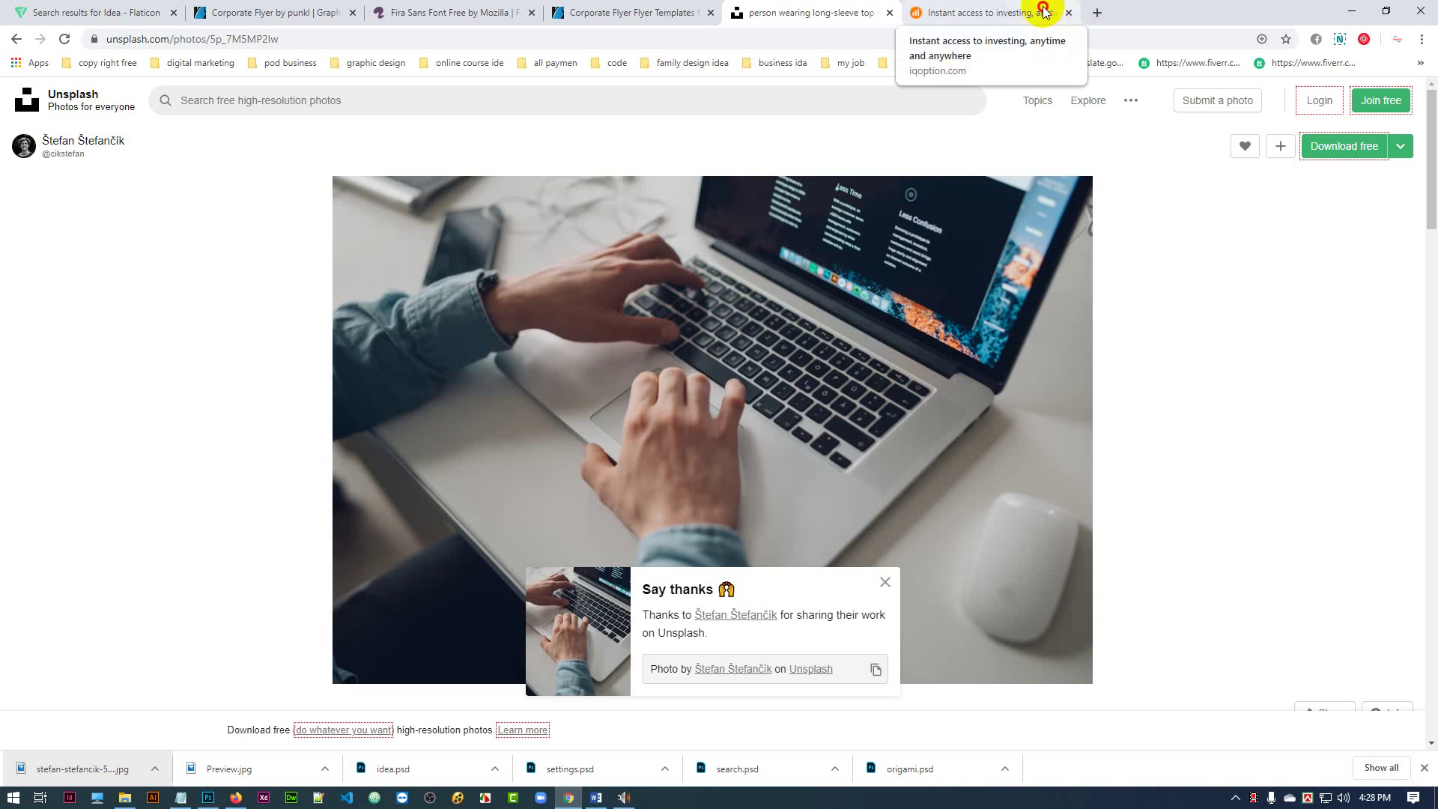
click(1067, 12)
click(1069, 12)
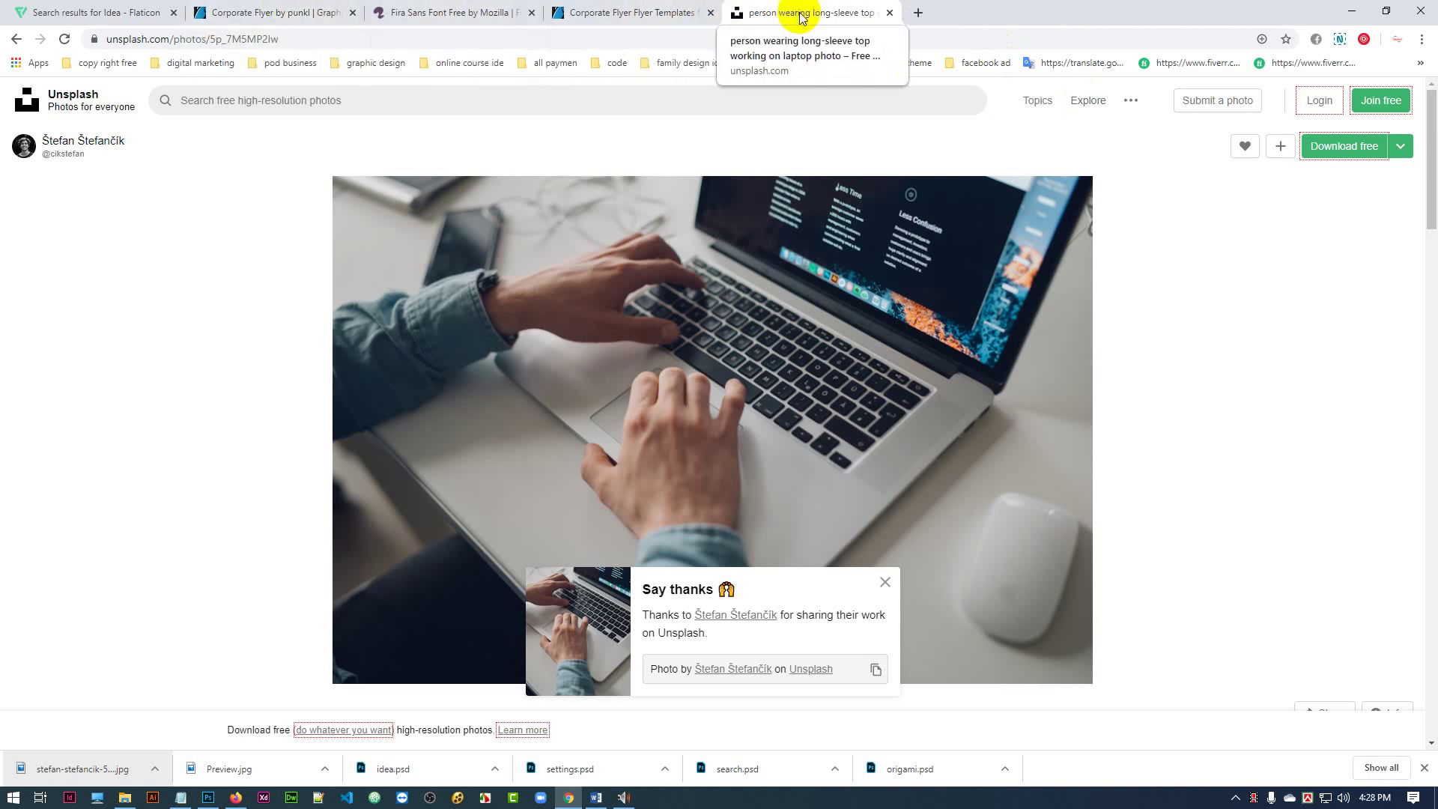
click(887, 14)
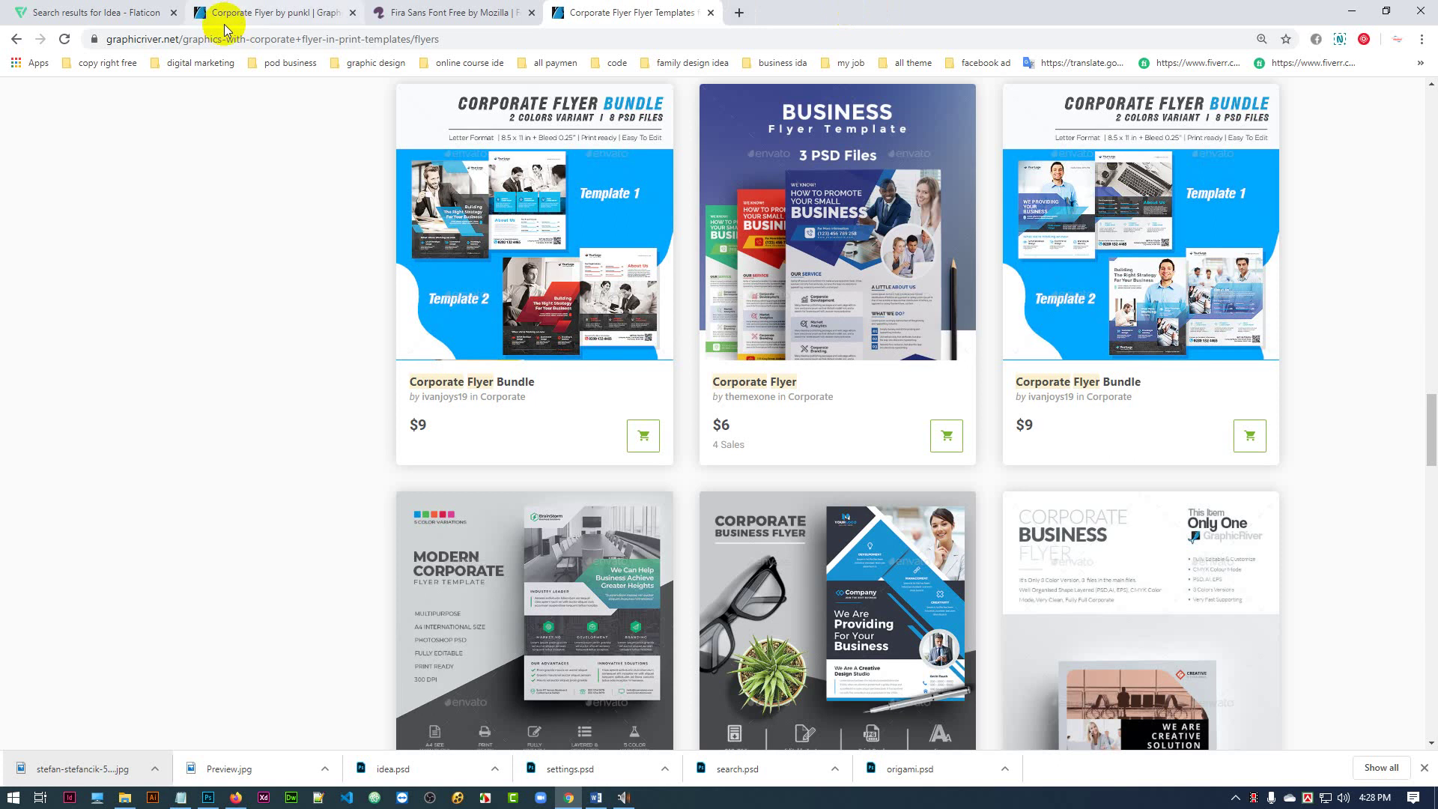
- Look over the Flaticon results for "idea" and check the icons in the flyer's services section in Photoshop
click(102, 15)
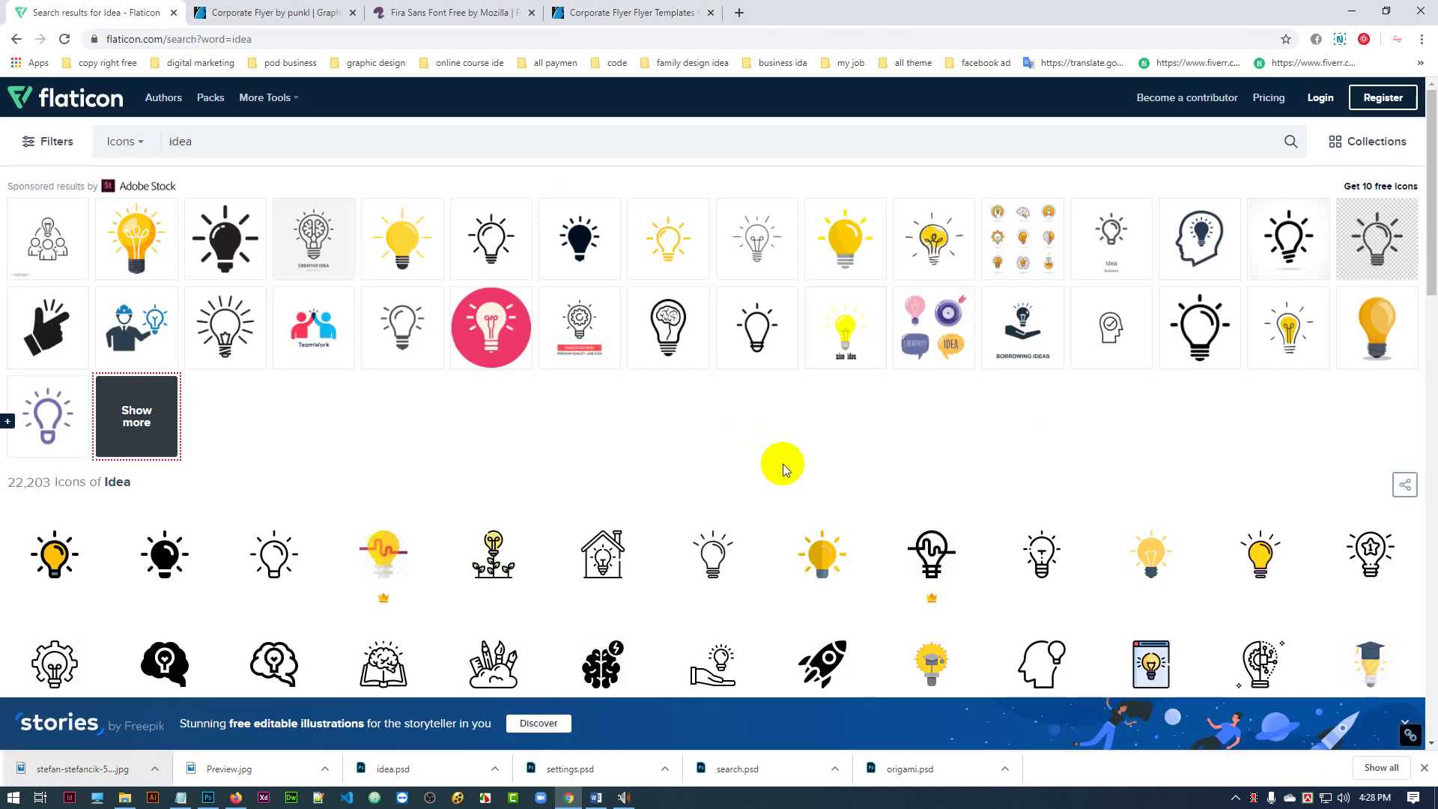
scroll(783, 464, down, 7)
scroll(784, 464, up, 7)
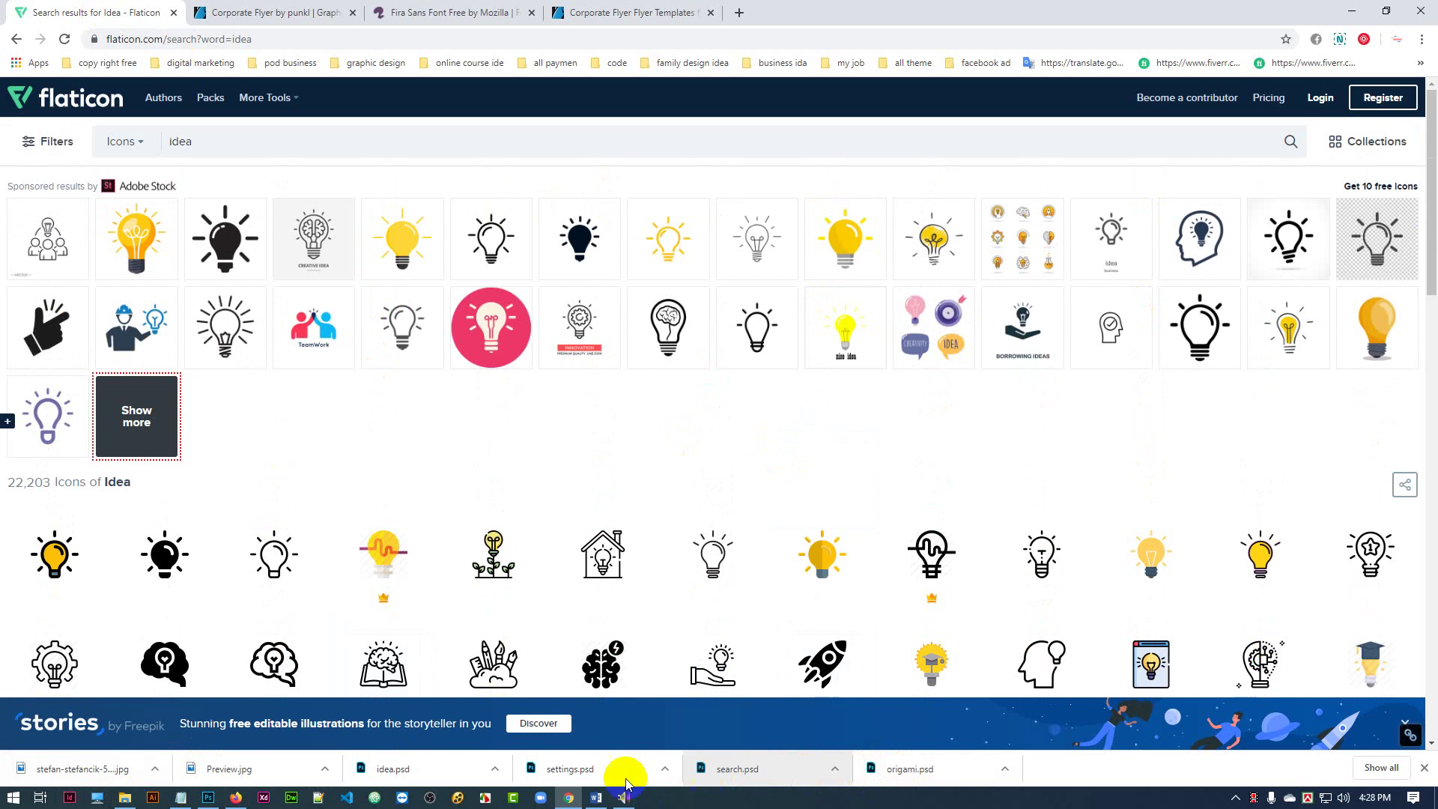
click(209, 798)
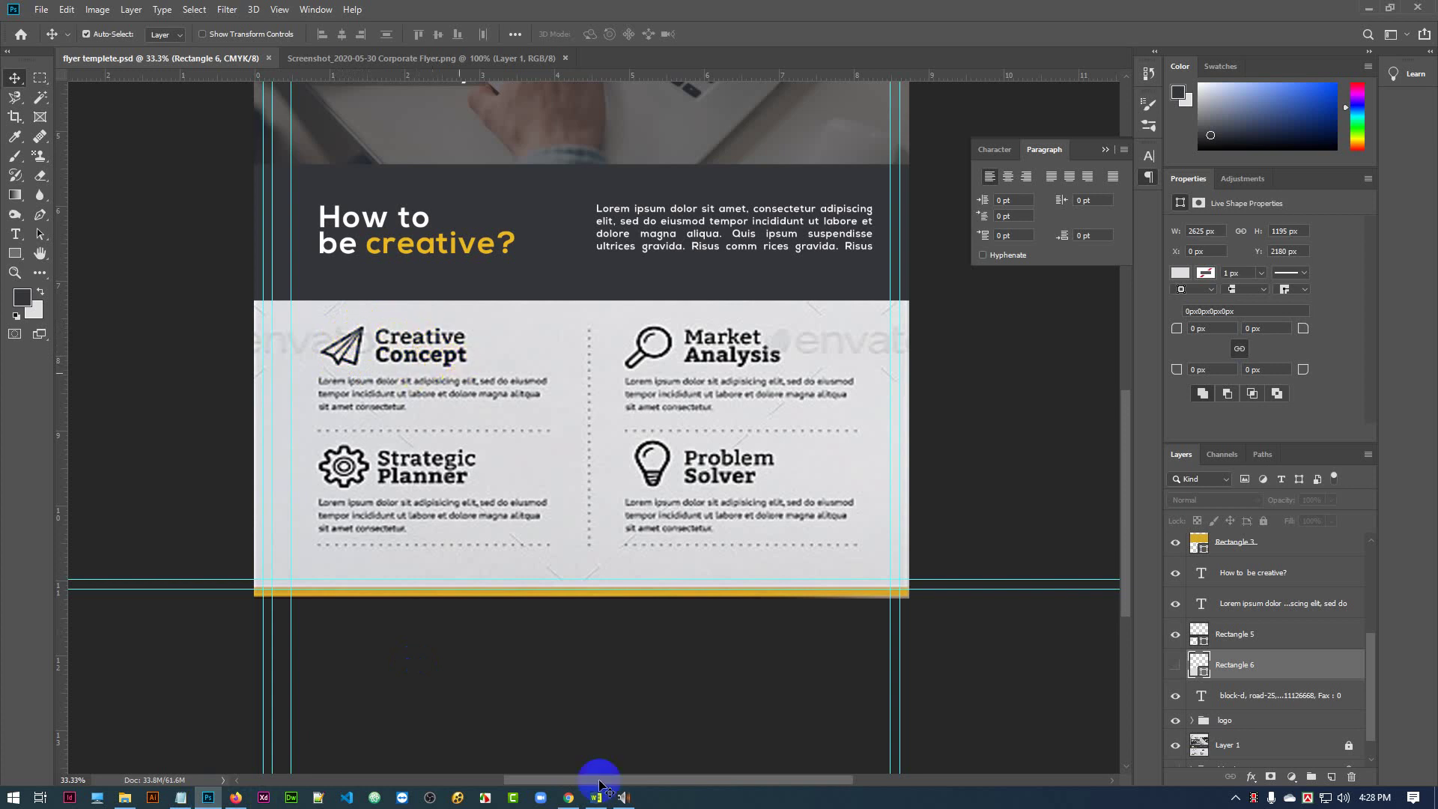
click(575, 798)
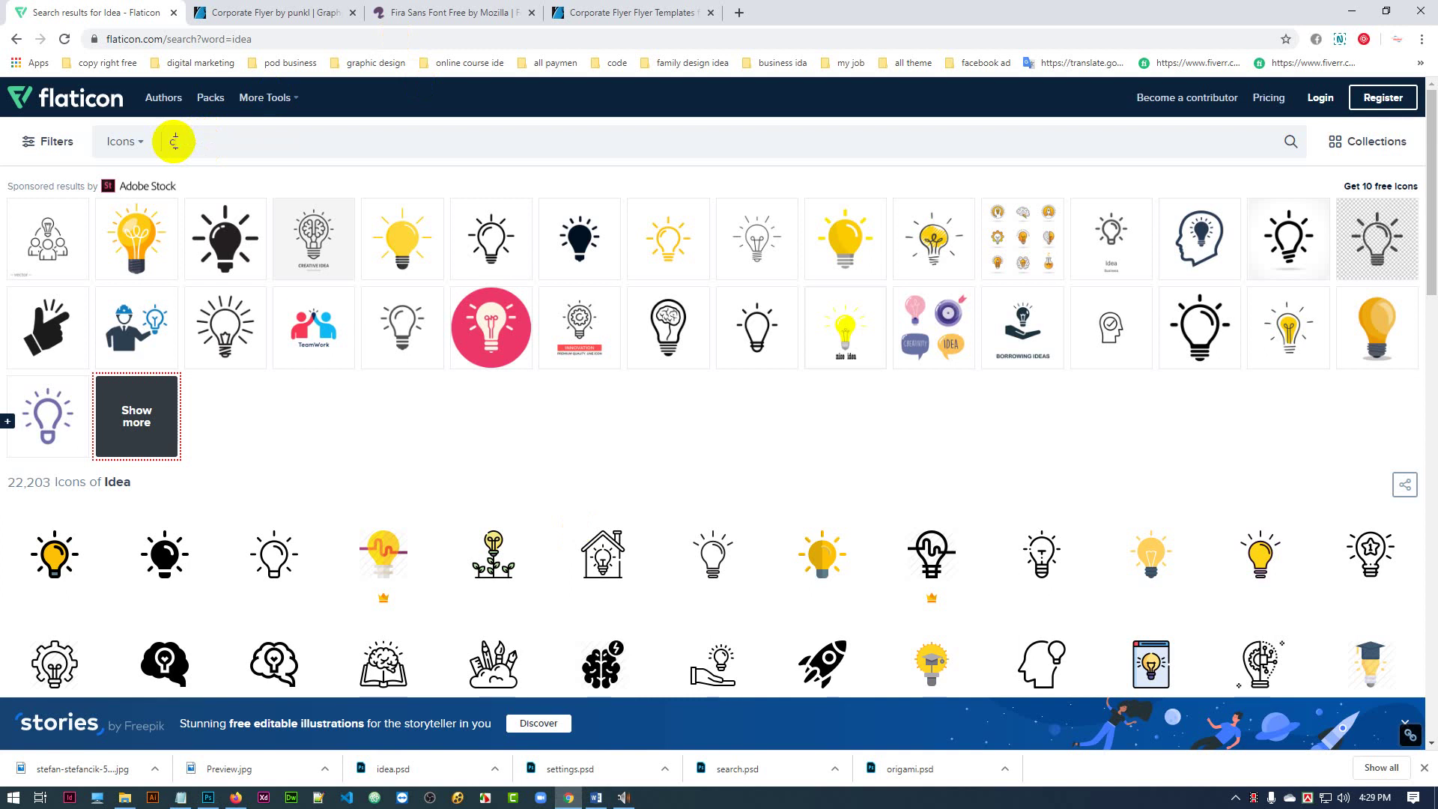
- Search Flaticon's icons for "creative concept"
click(175, 142)
text(creativ)
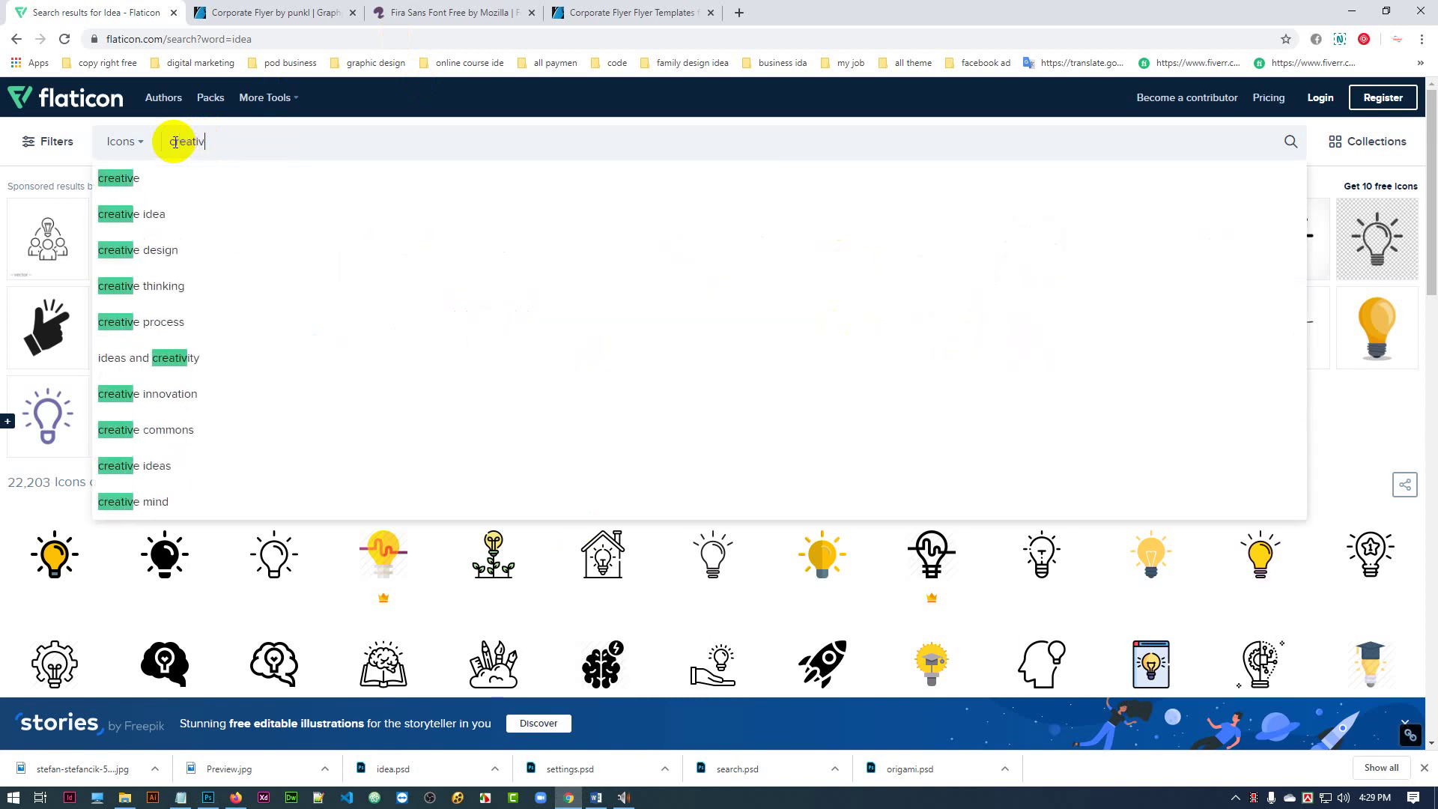
text(e con)
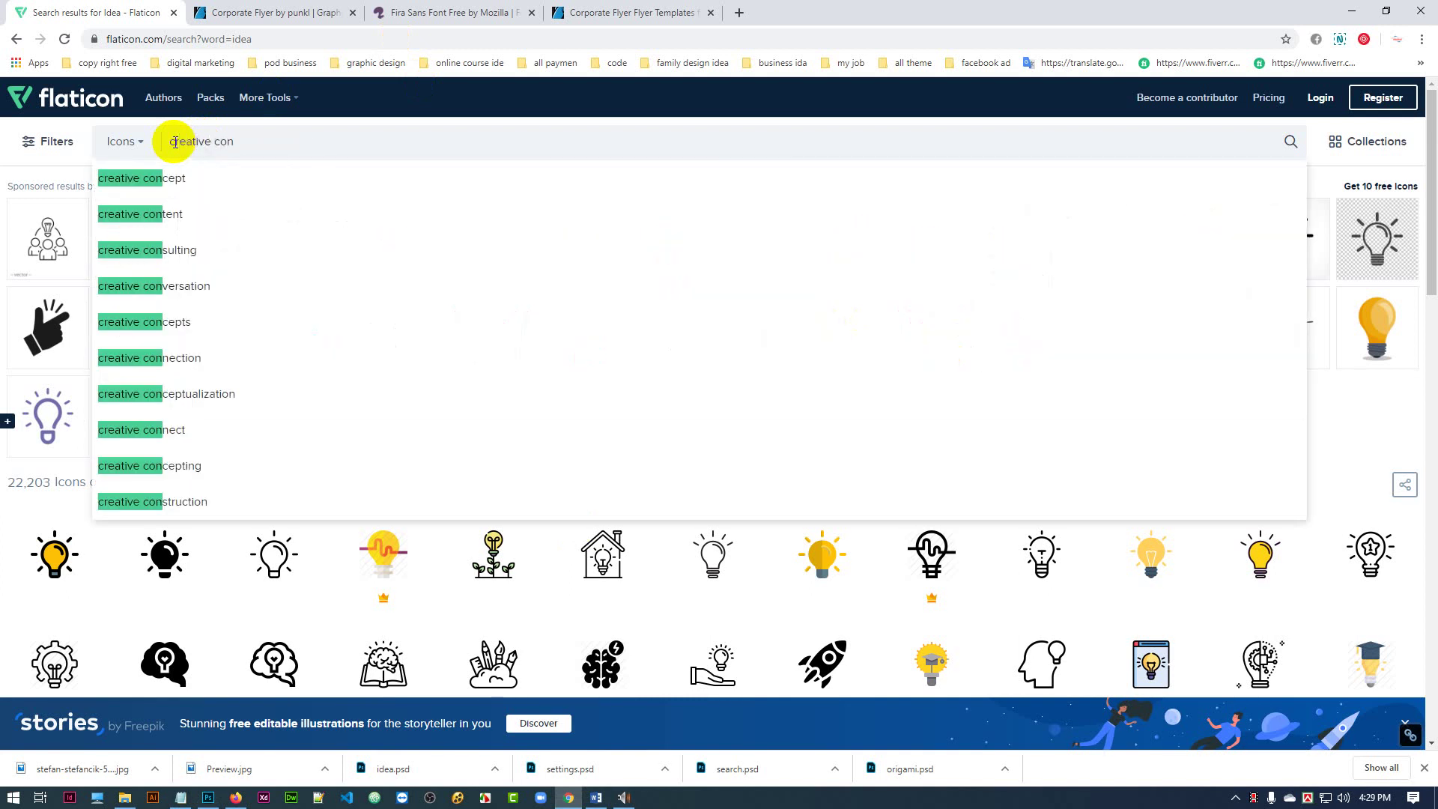
key(BackSpace)
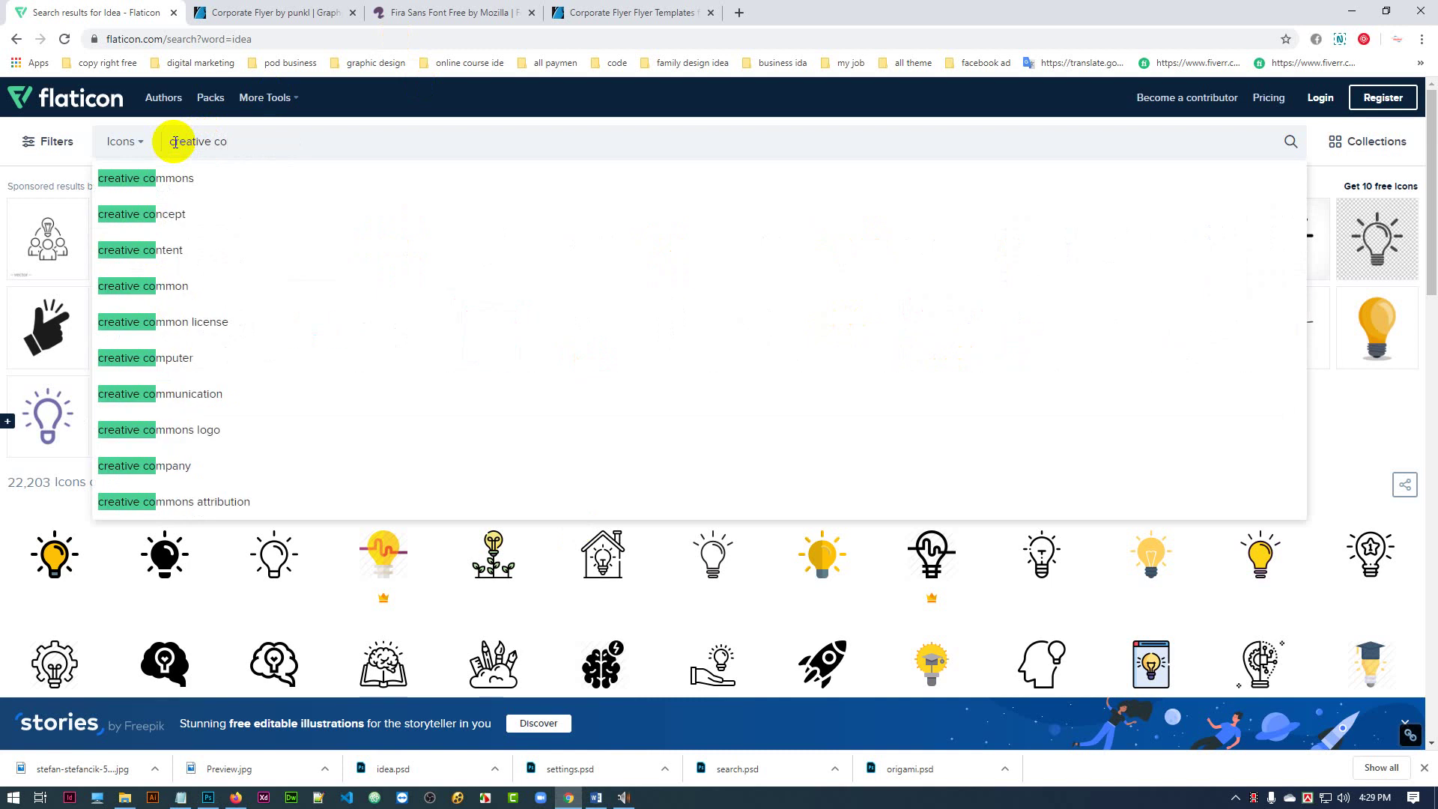
click(167, 214)
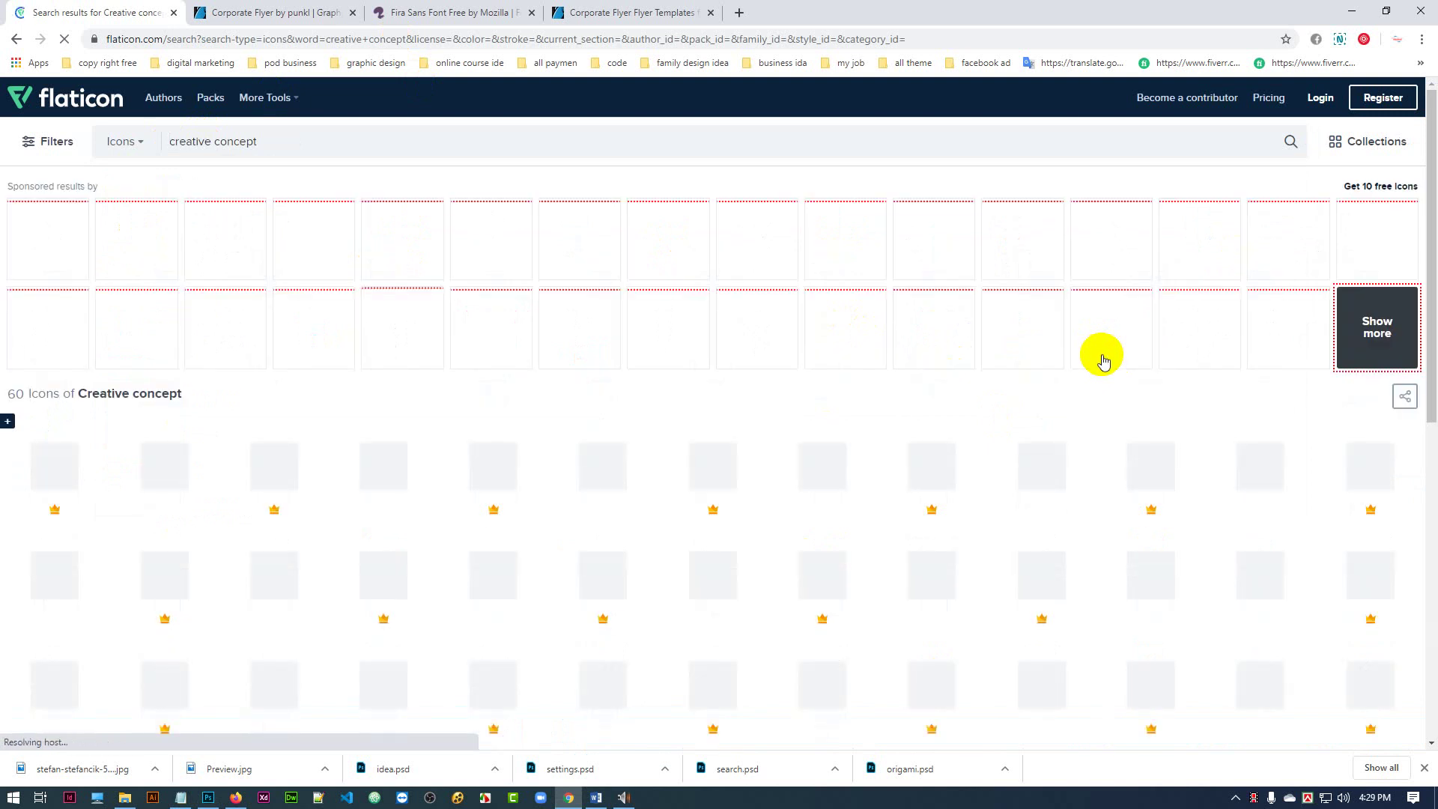
- Examine the "creative concept" icon results for one that suits the flyer's Creative Concept service
scroll(1099, 354, down, 8)
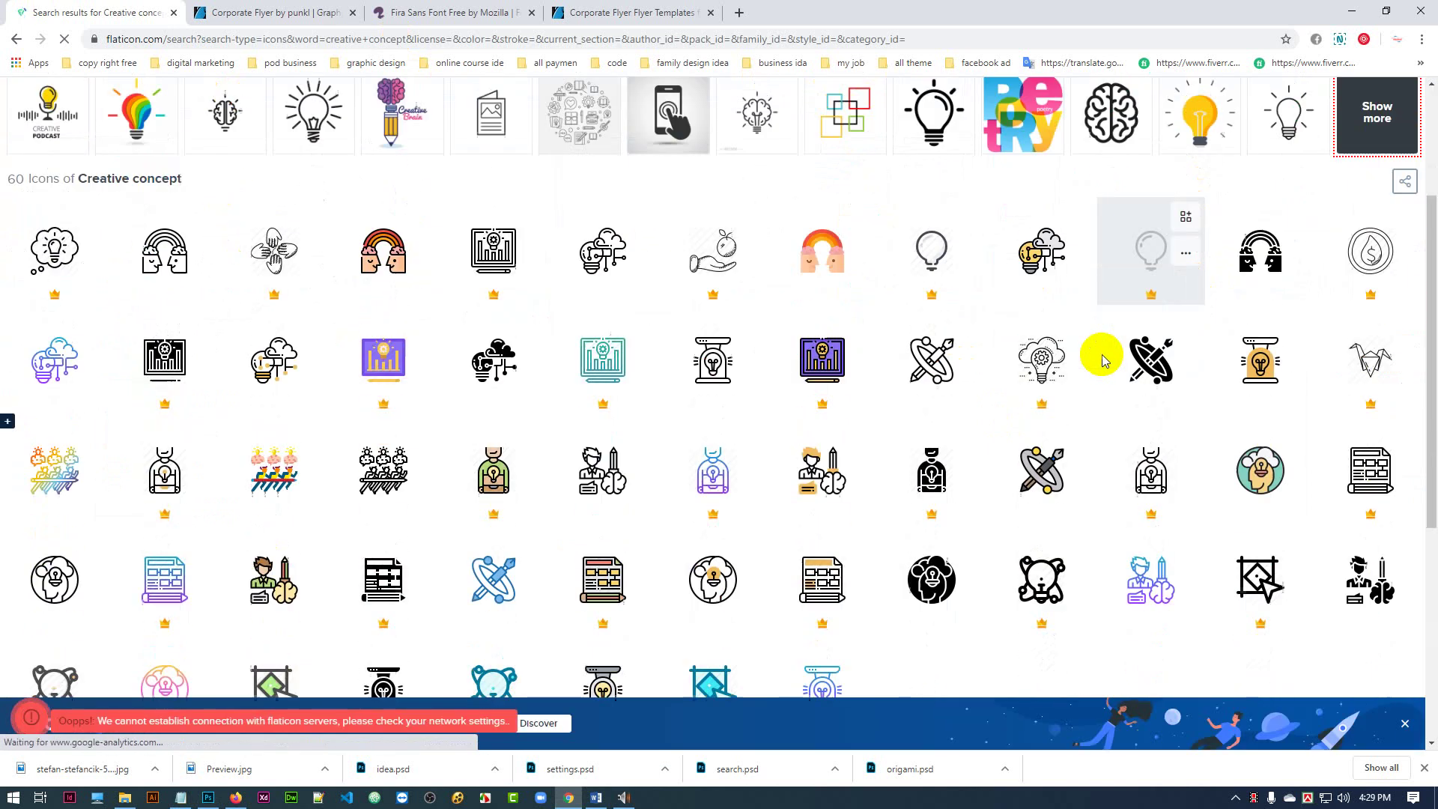
scroll(694, 384, up, 4)
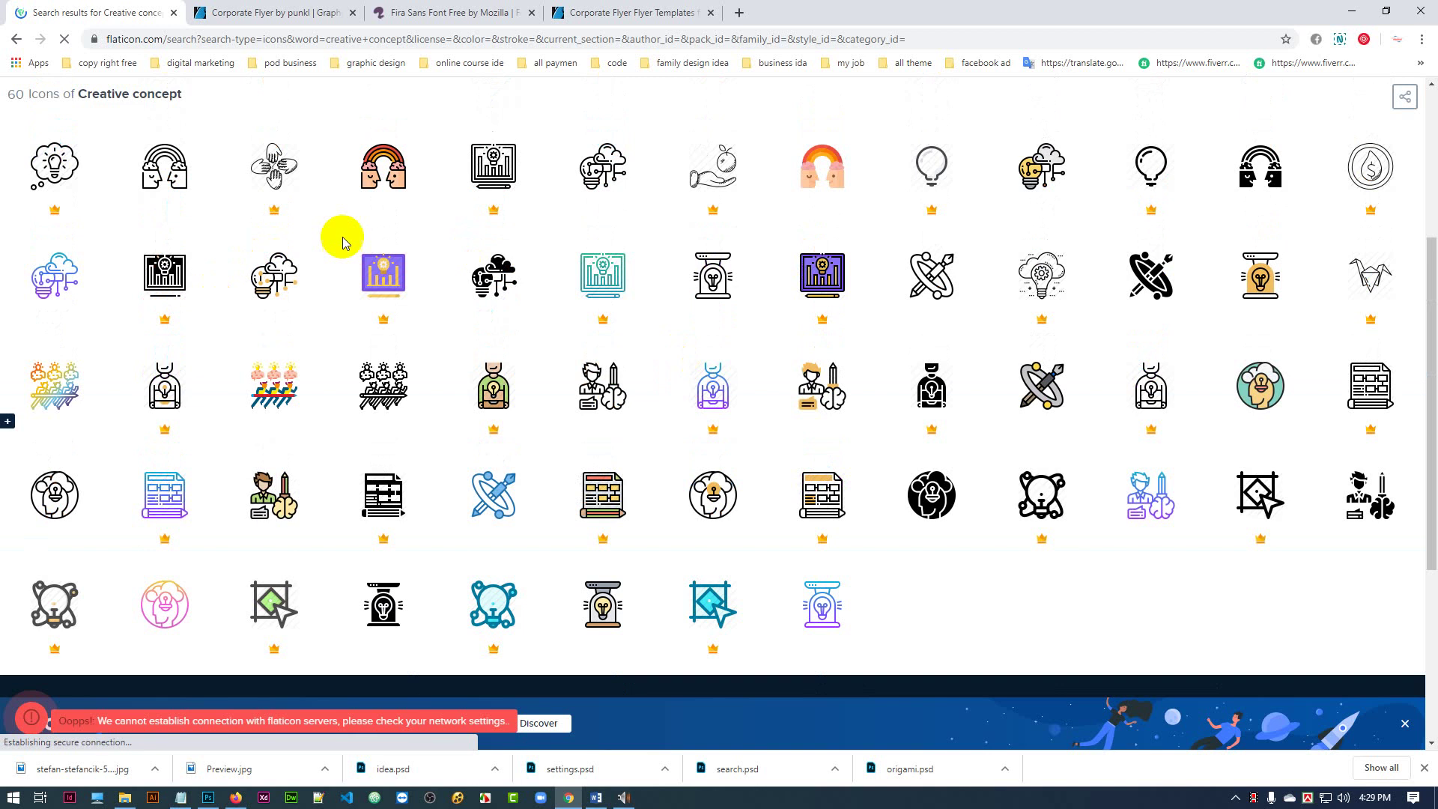
scroll(1059, 362, up, 4)
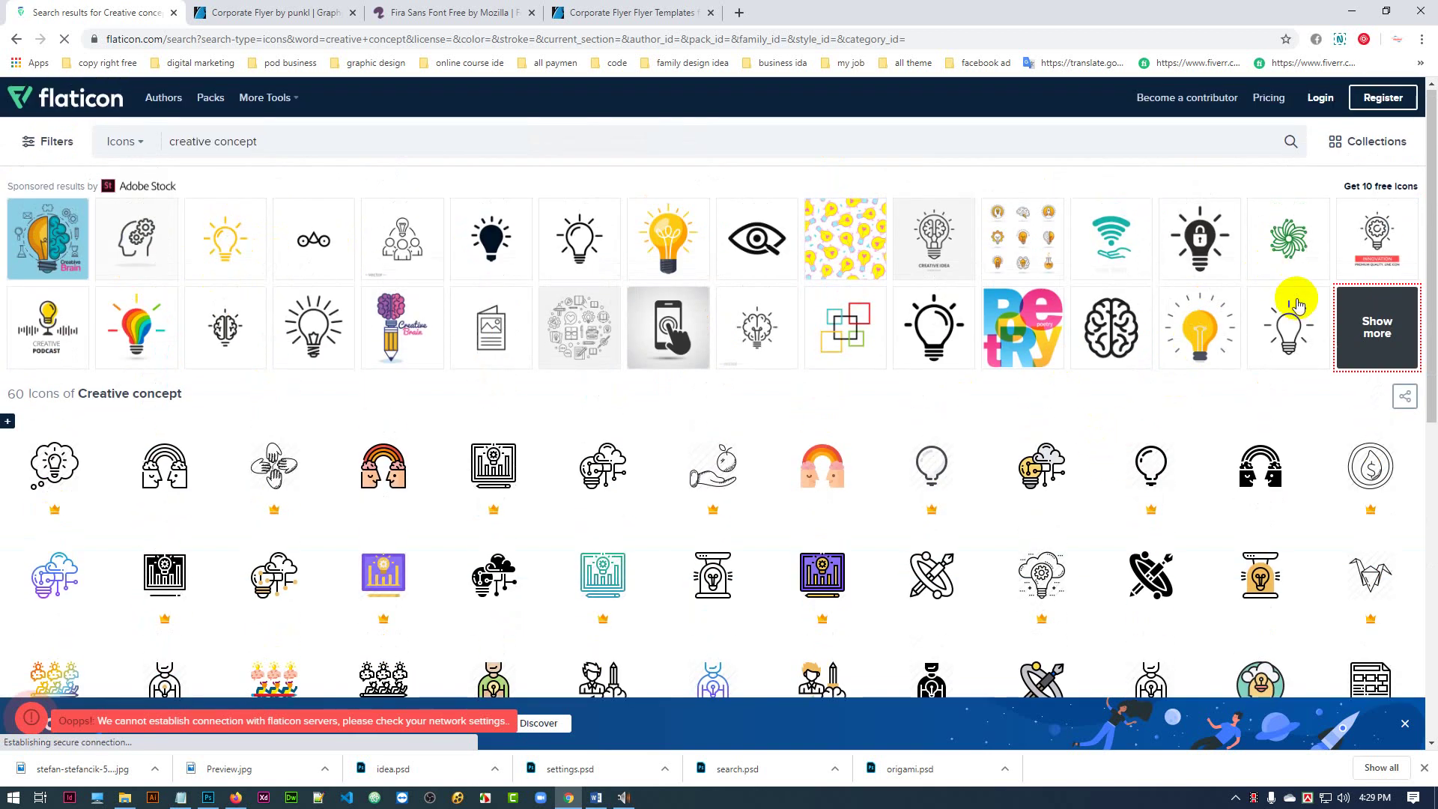
scroll(1298, 304, down, 1)
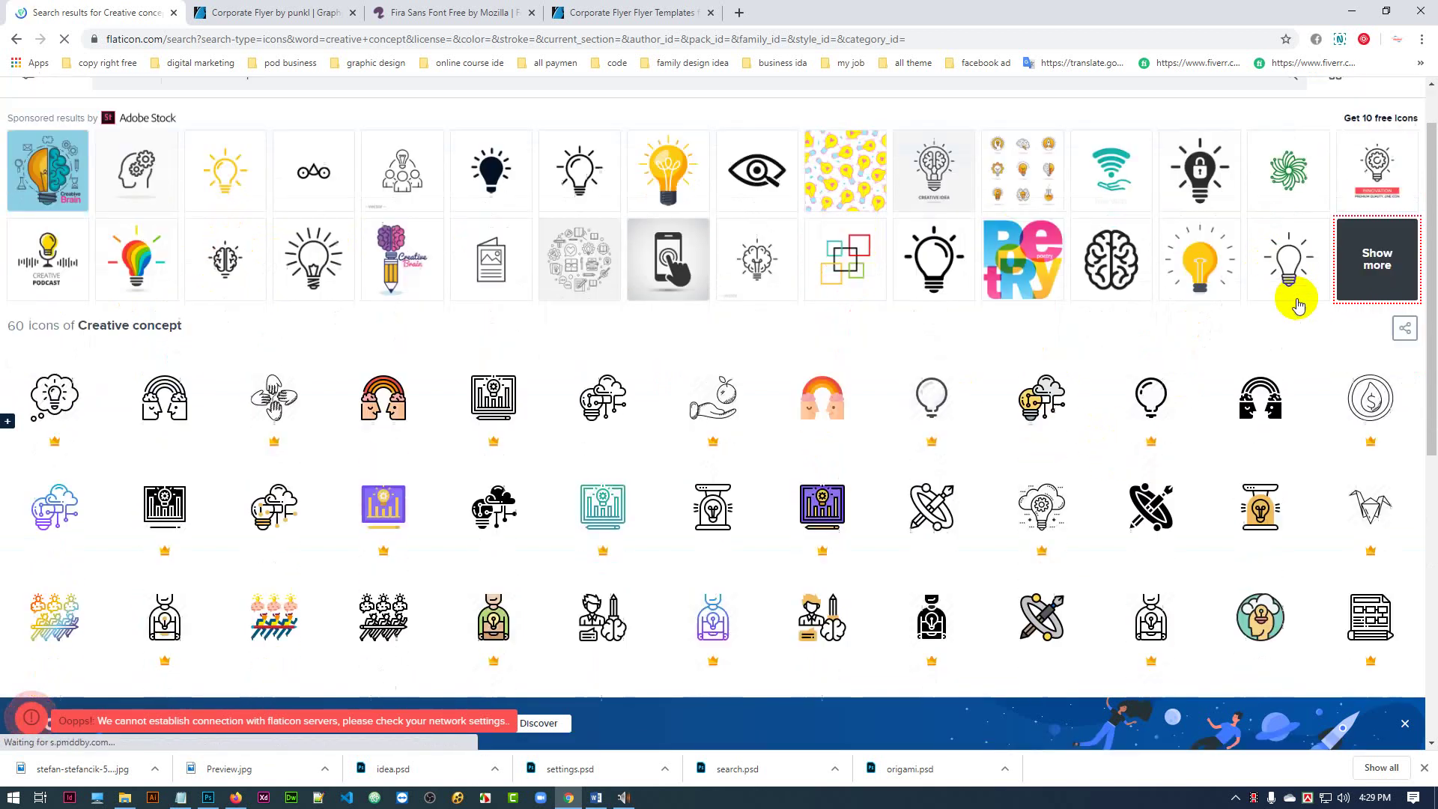
scroll(1297, 304, down, 3)
scroll(1293, 295, up, 3)
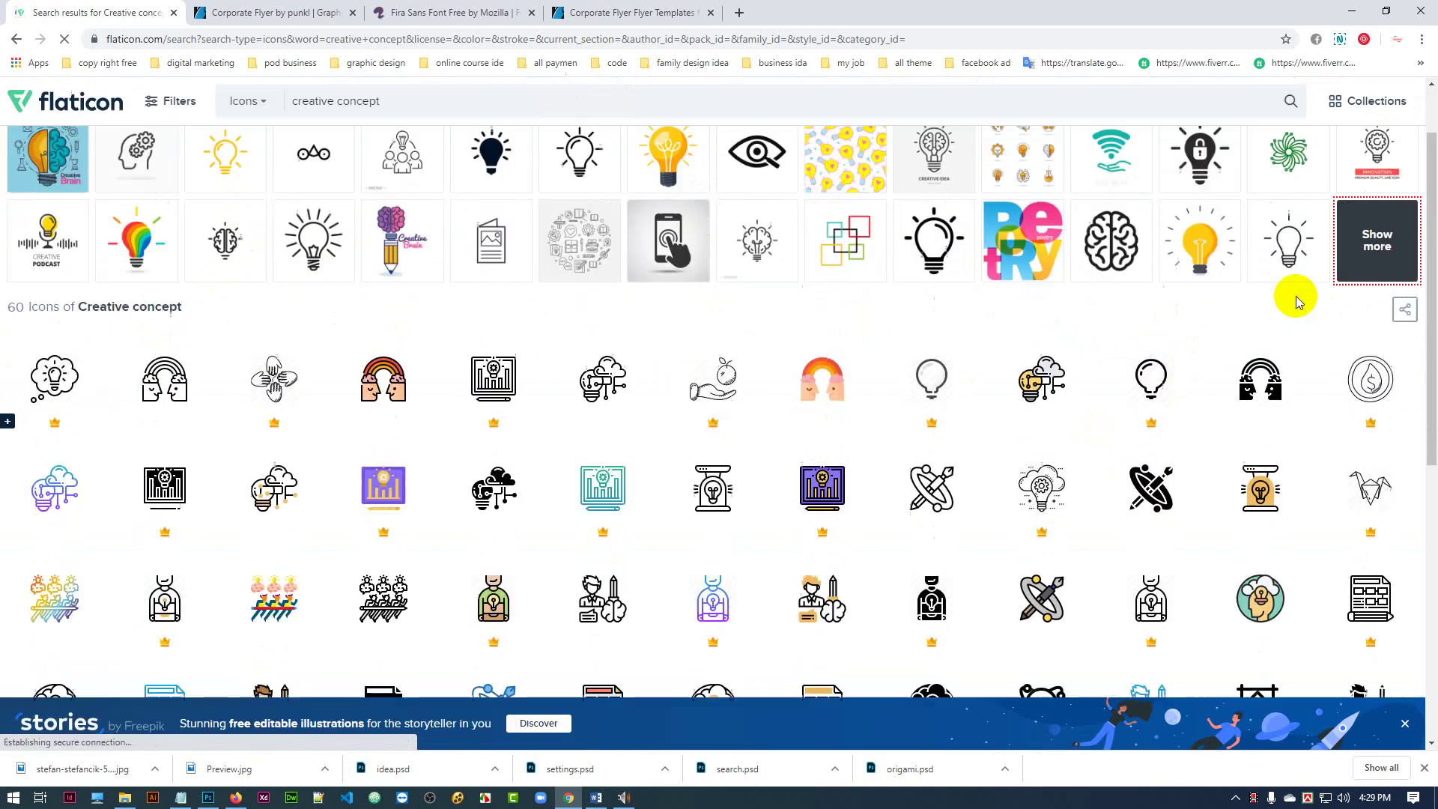
scroll(1298, 302, up, 1)
scroll(1297, 301, down, 5)
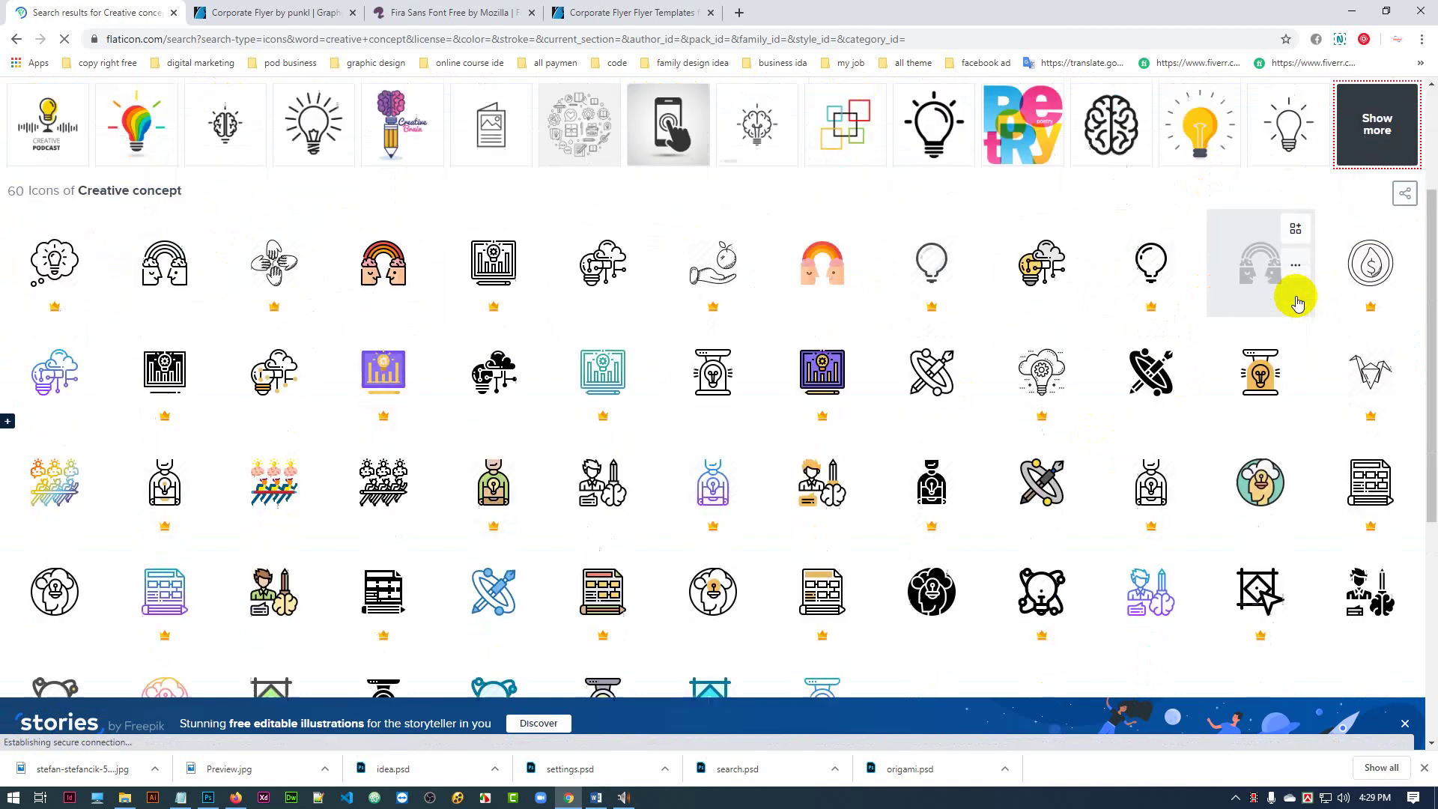
scroll(1298, 302, up, 4)
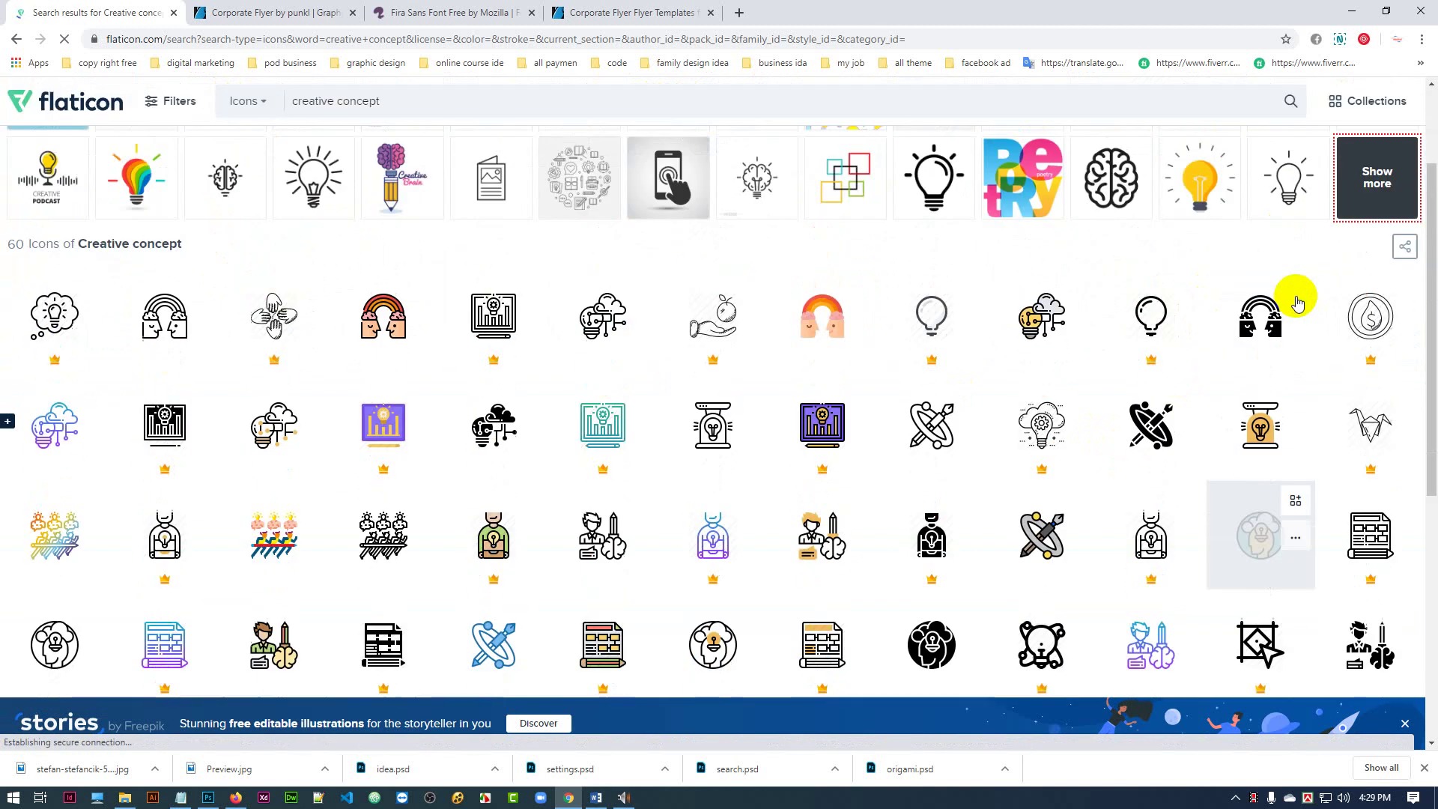
scroll(1298, 302, up, 1)
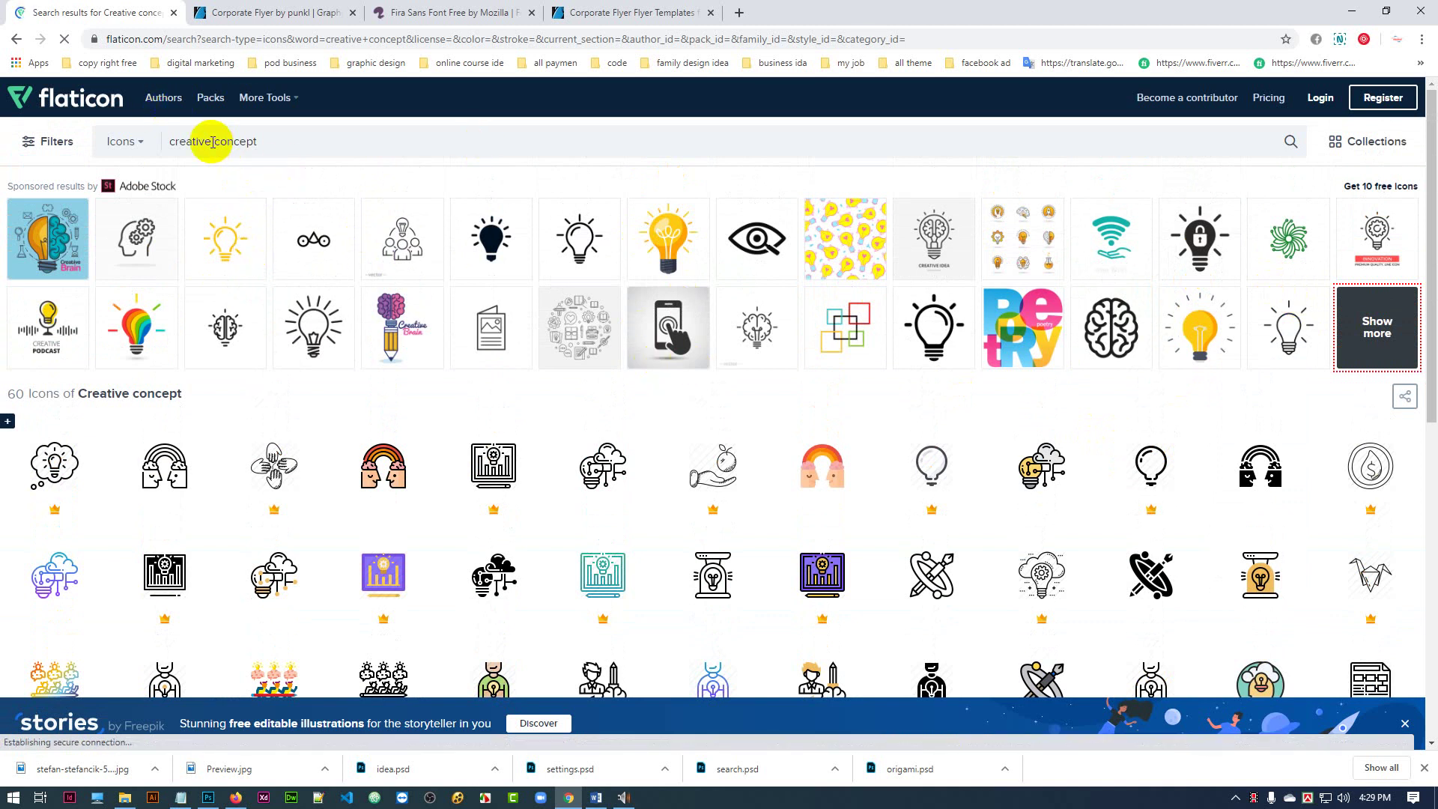
- Search Flaticon for "origami" and look through the icons for a paper plane like the reference's
drag(269, 140, 161, 140)
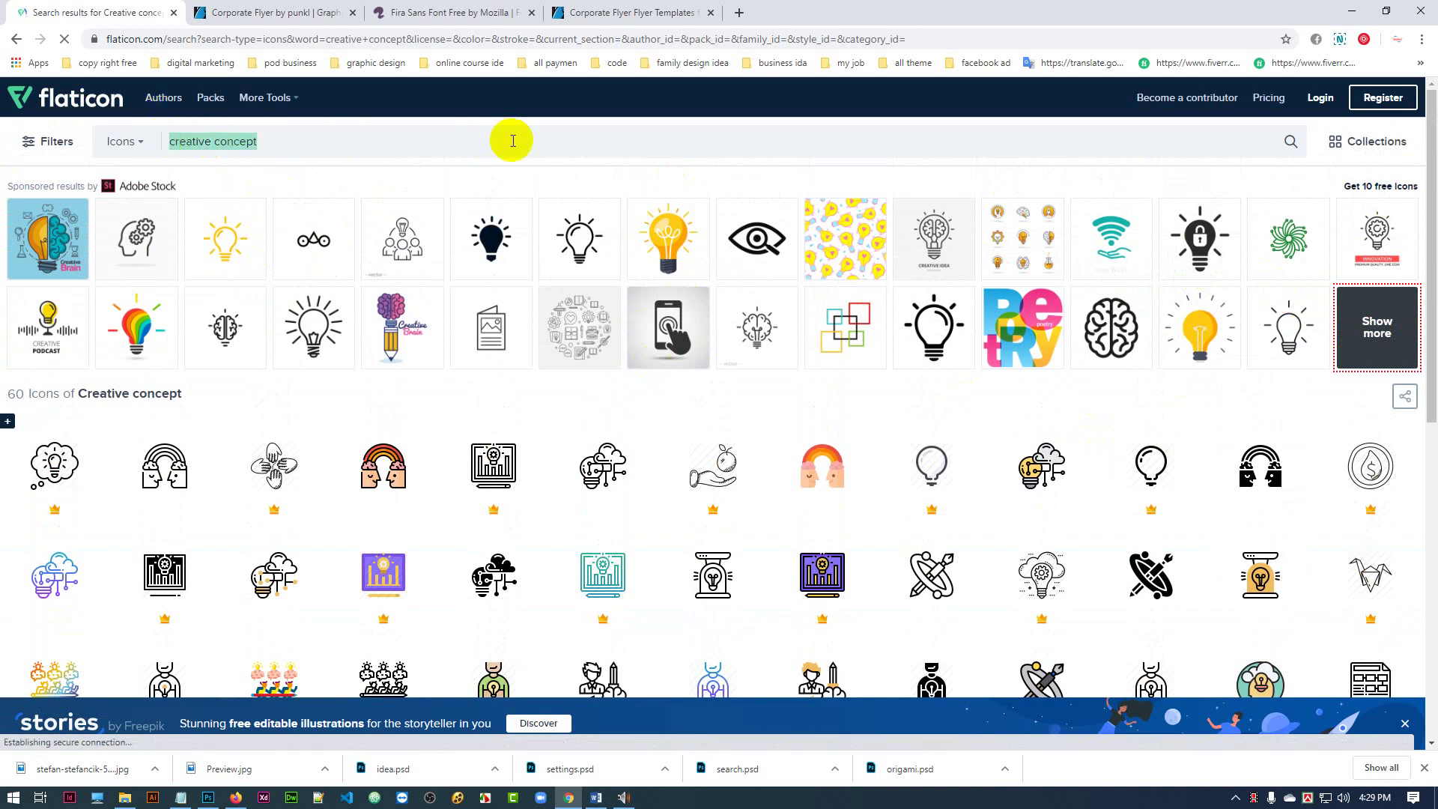
text(or)
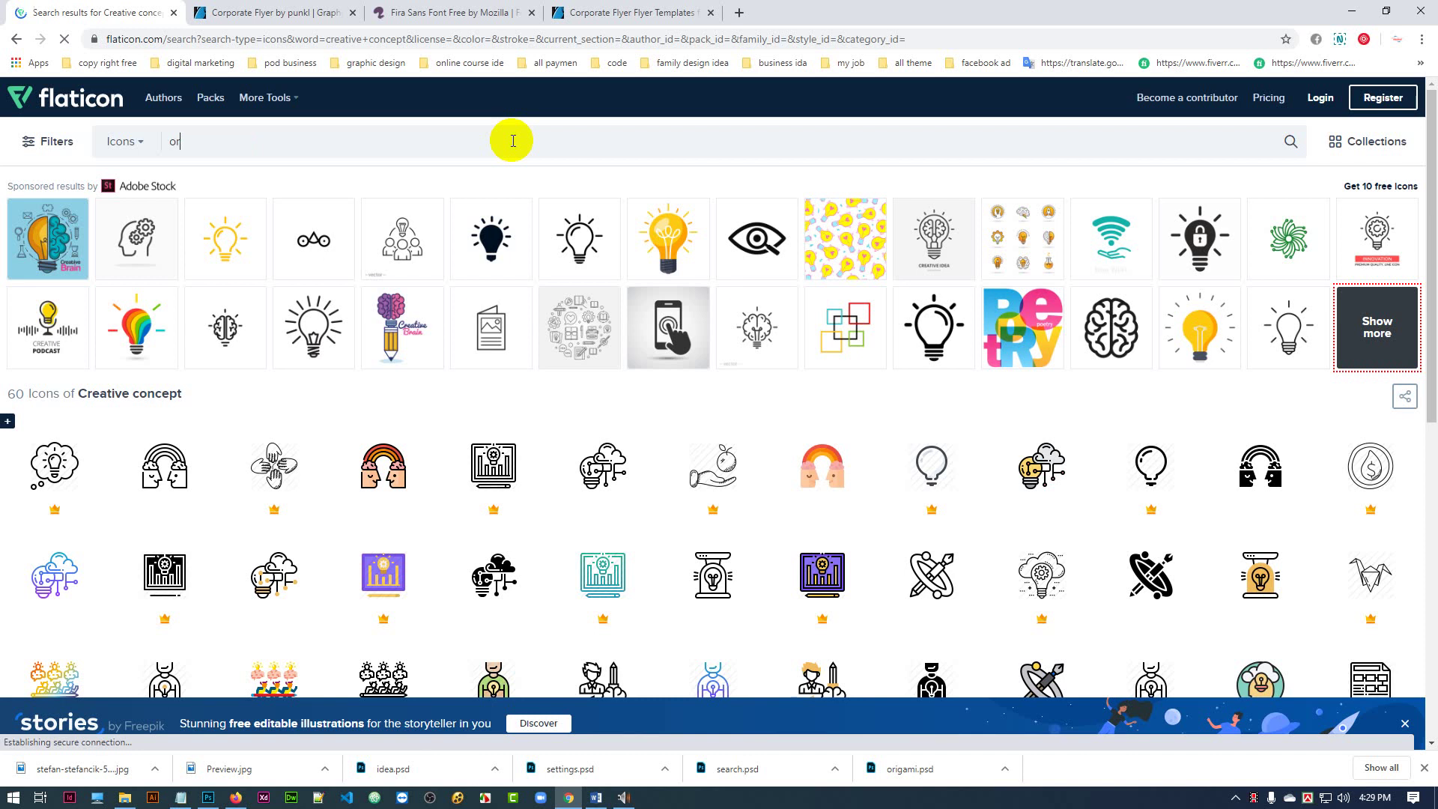
text(igami)
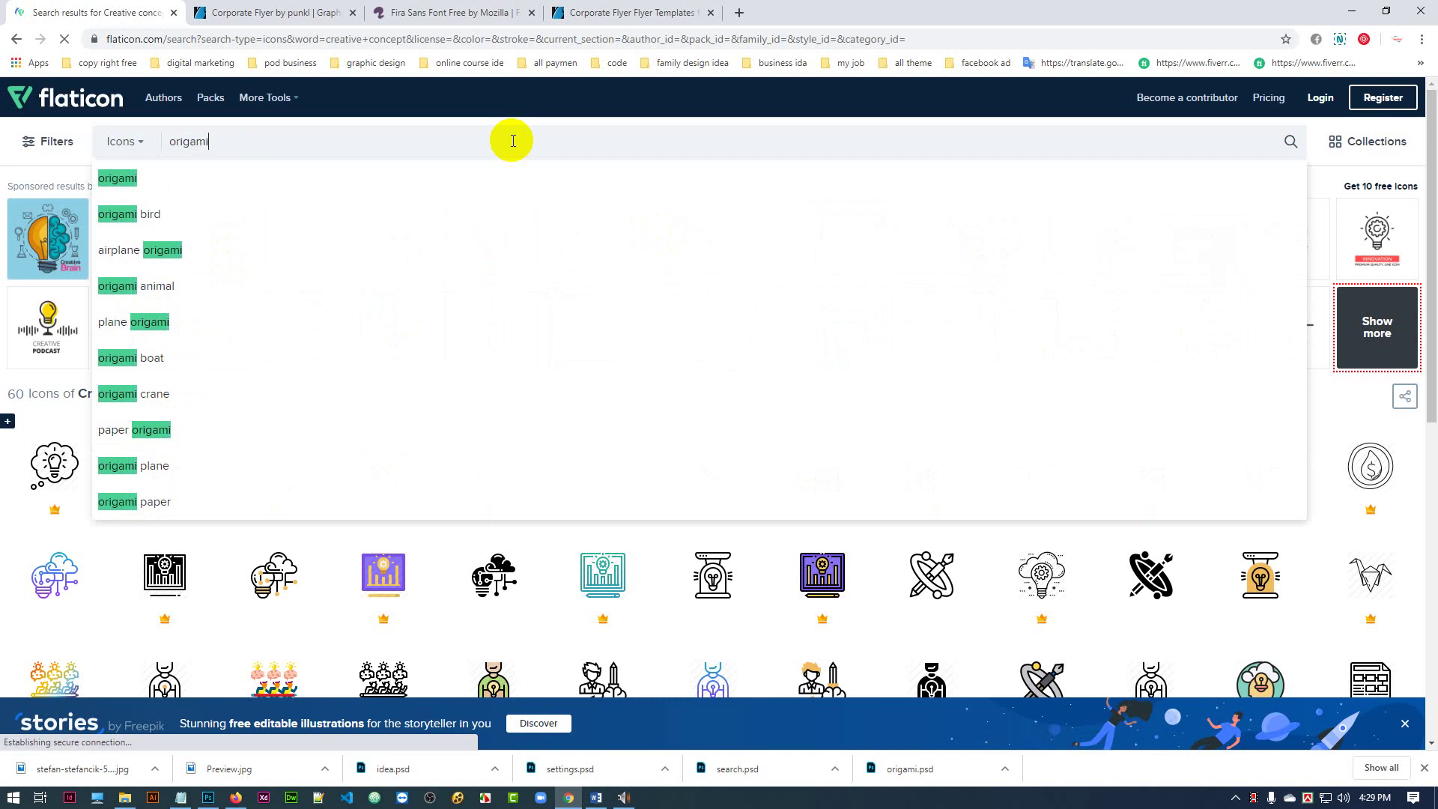
key(Return)
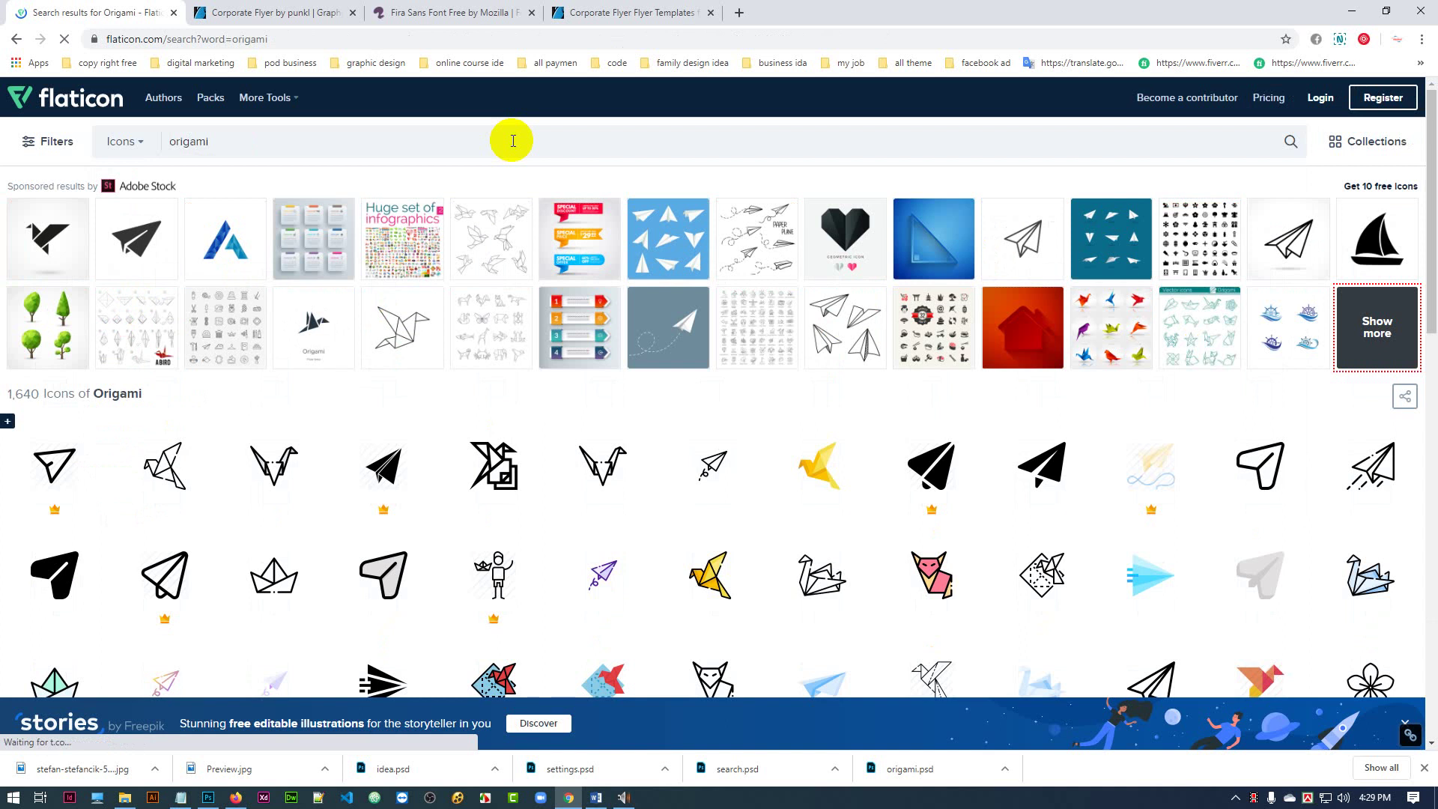
scroll(1001, 282, down, 4)
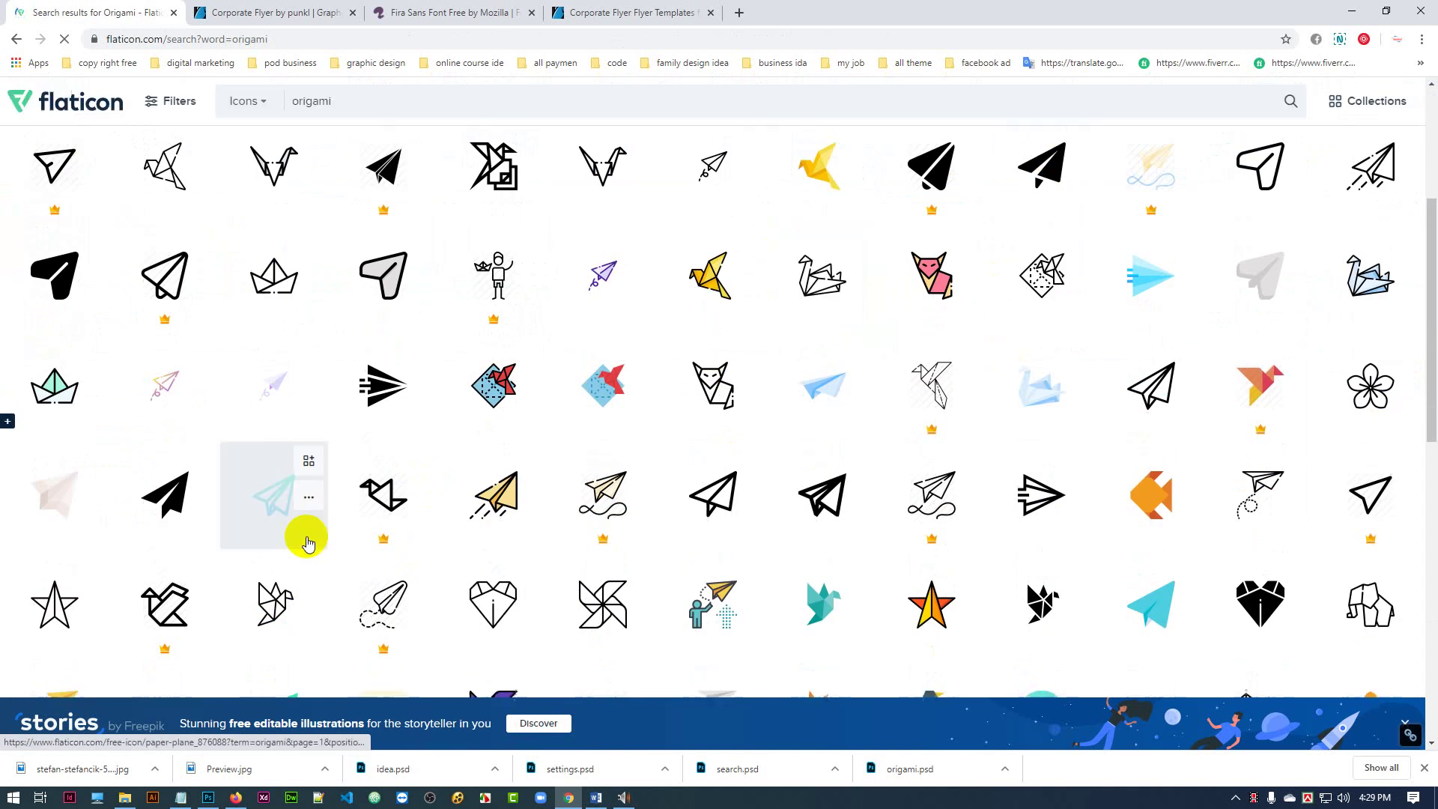
scroll(412, 496, up, 4)
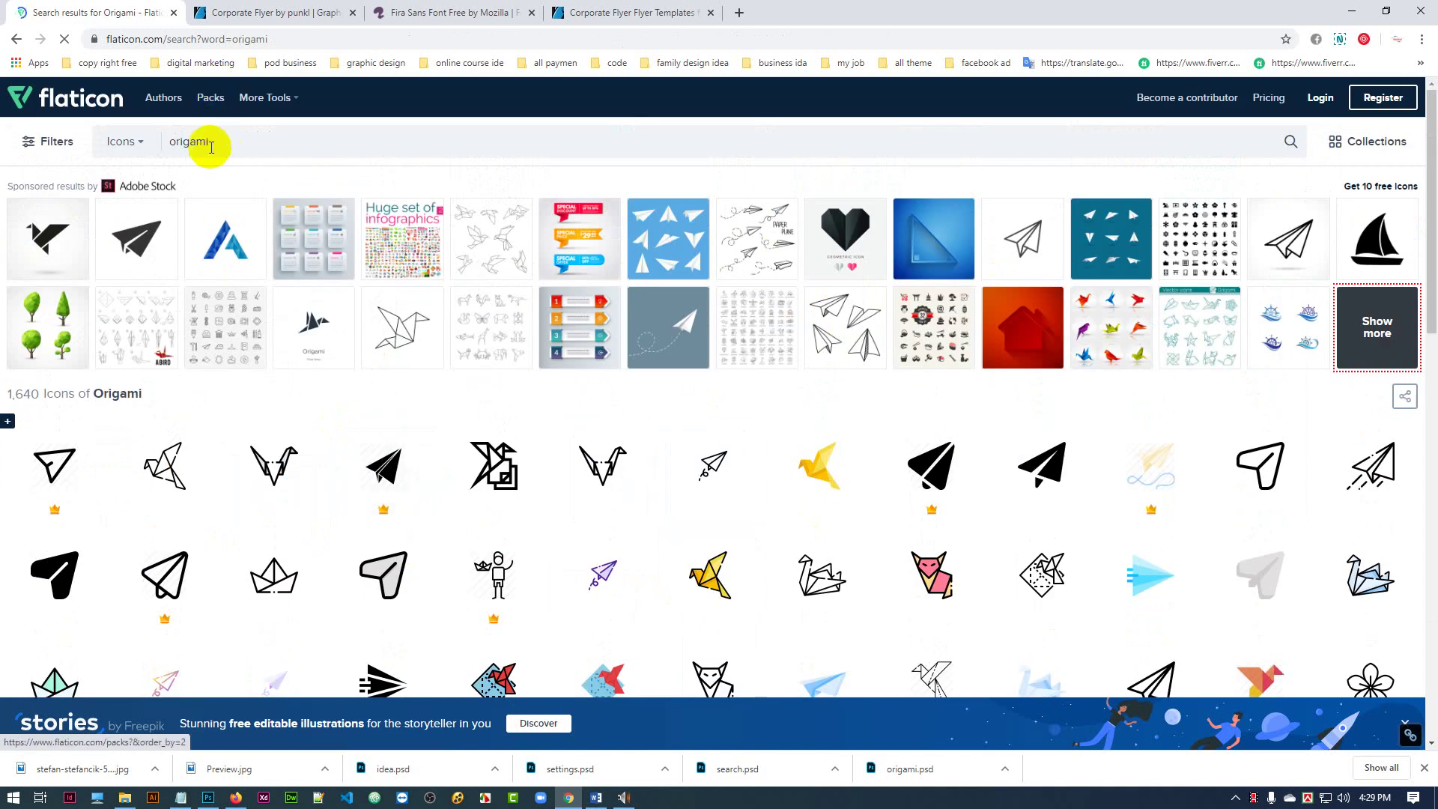
- Search Flaticon for "rocket" and look through the resulting icons
double_click(184, 141)
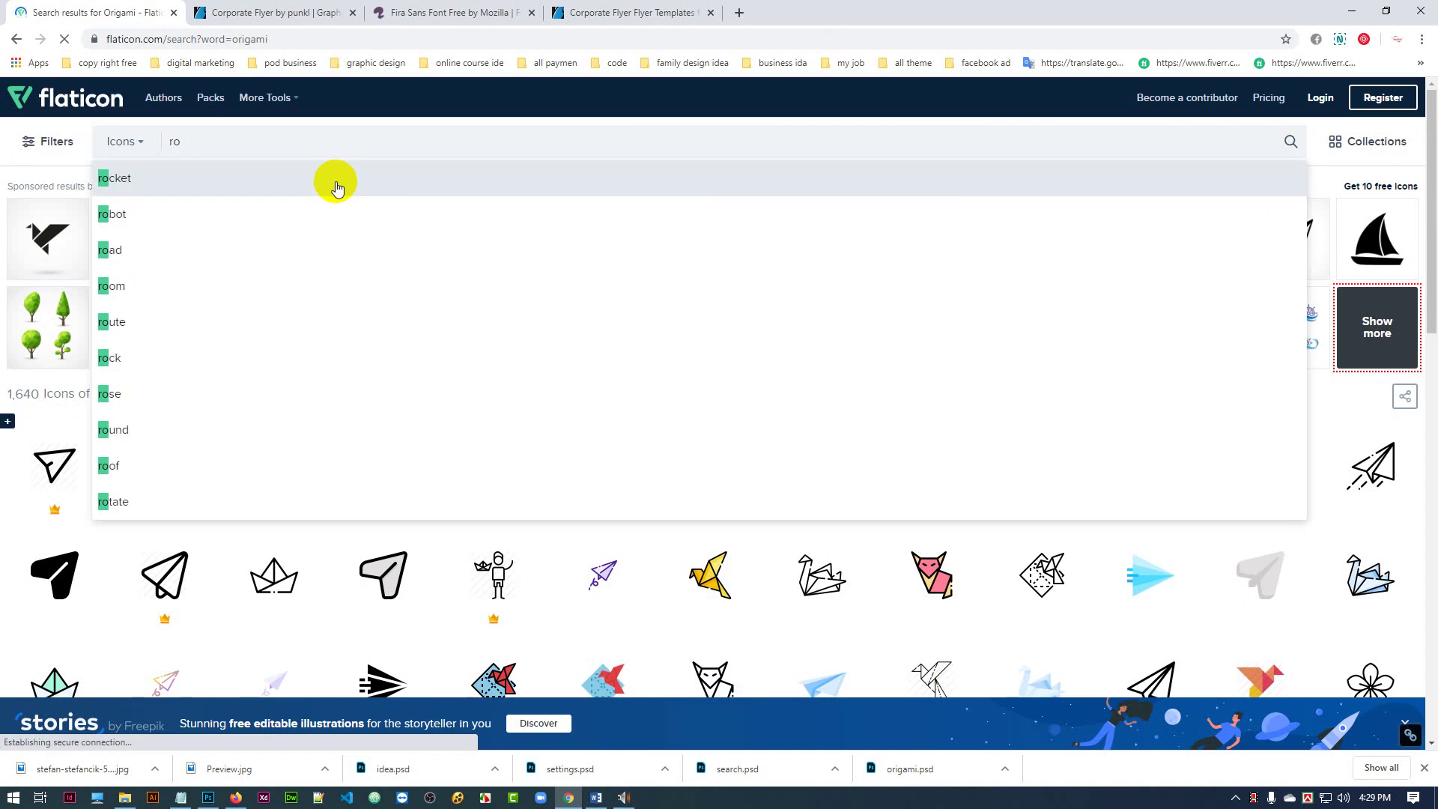
text(ro)
click(335, 184)
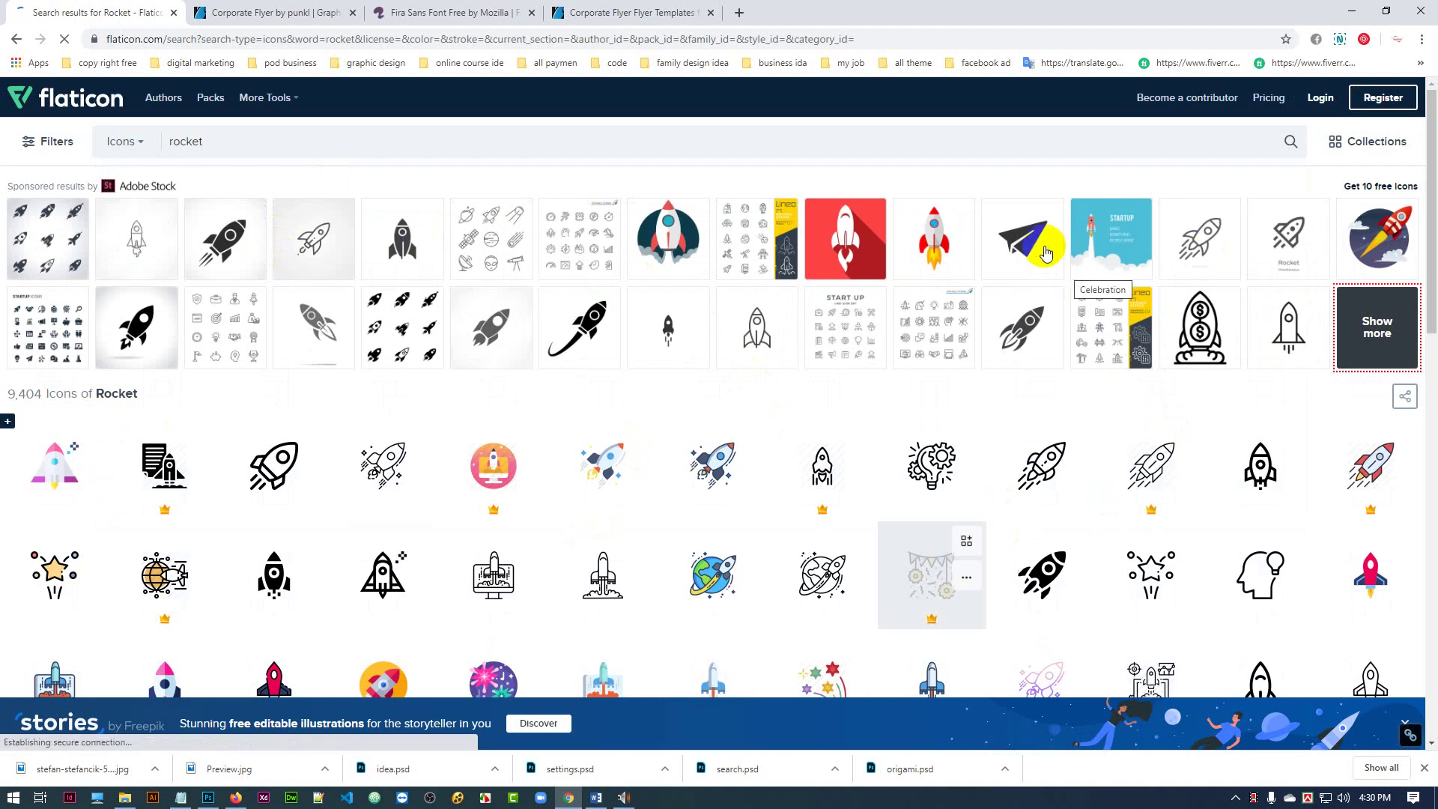
scroll(973, 449, down, 6)
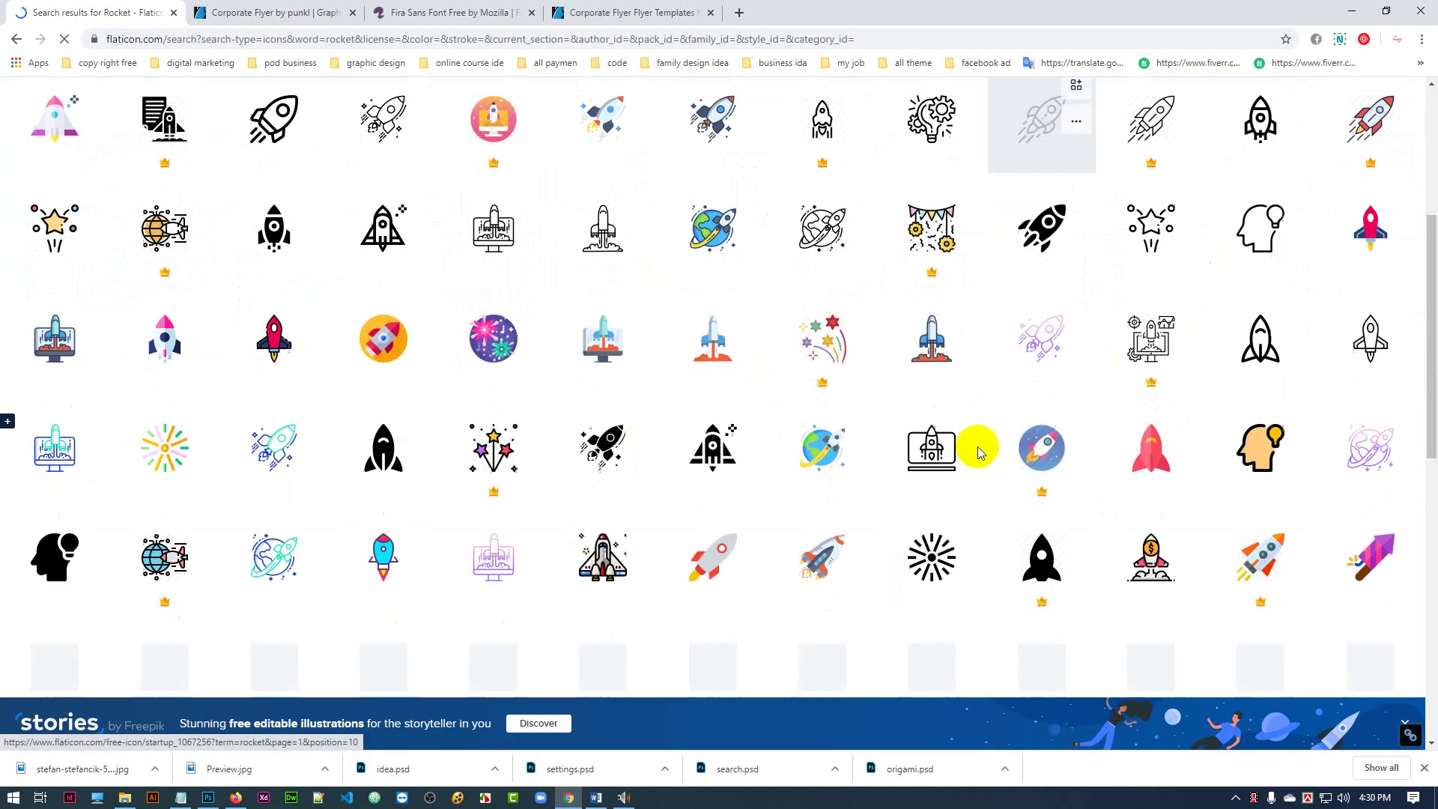
- Look through the rest of the rocket icon results for one suited to the flyer's services section
scroll(545, 369, down, 4)
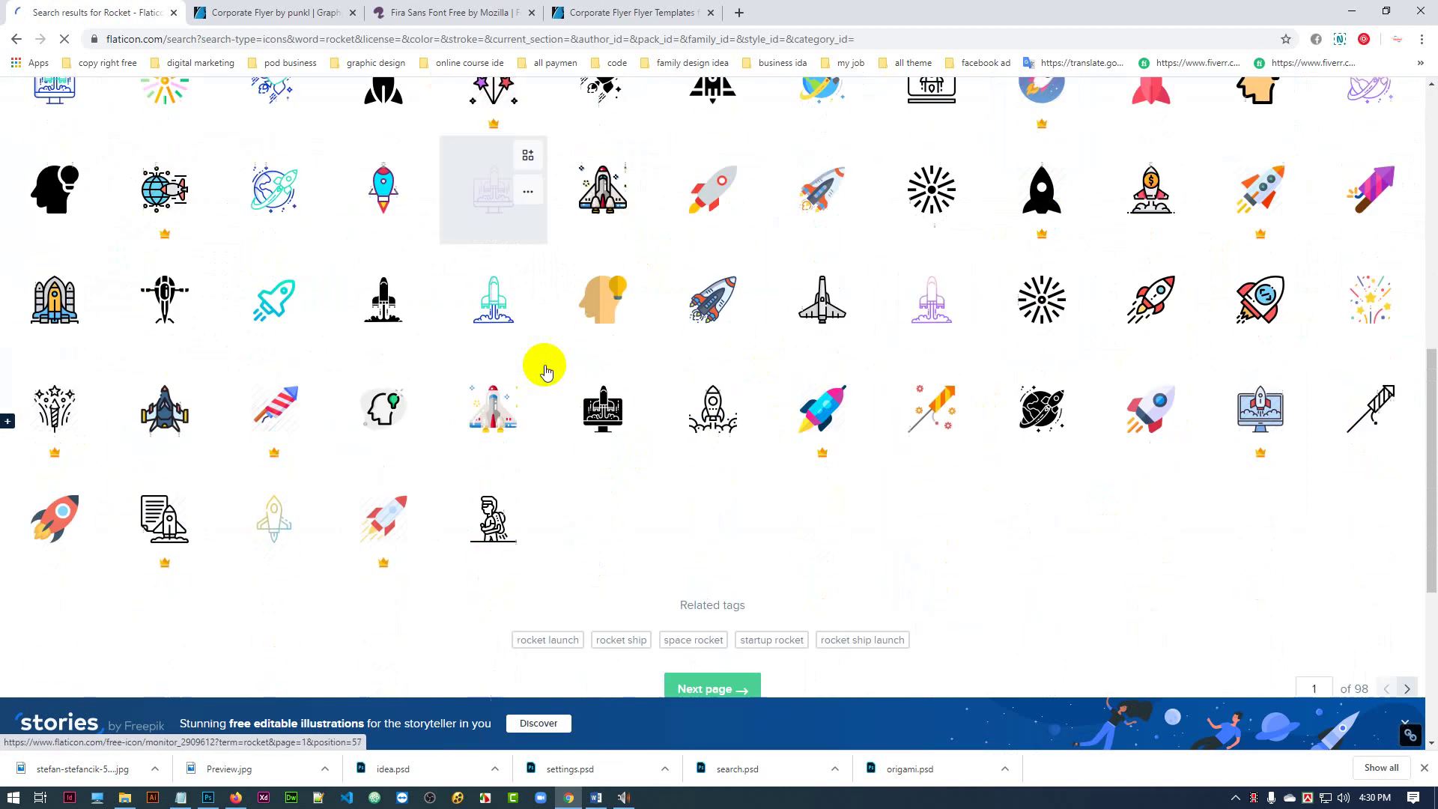
scroll(706, 411, up, 2)
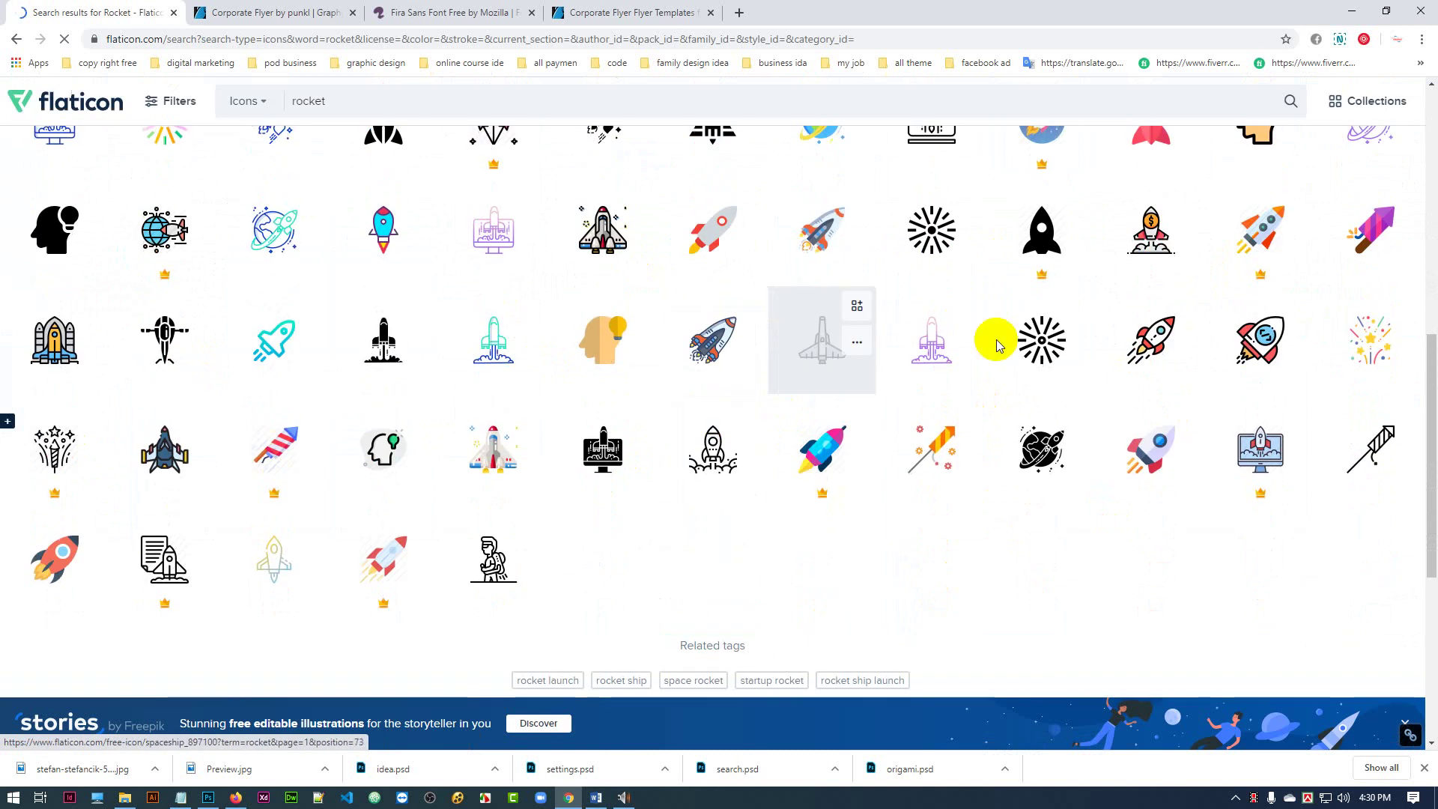
scroll(273, 449, up, 3)
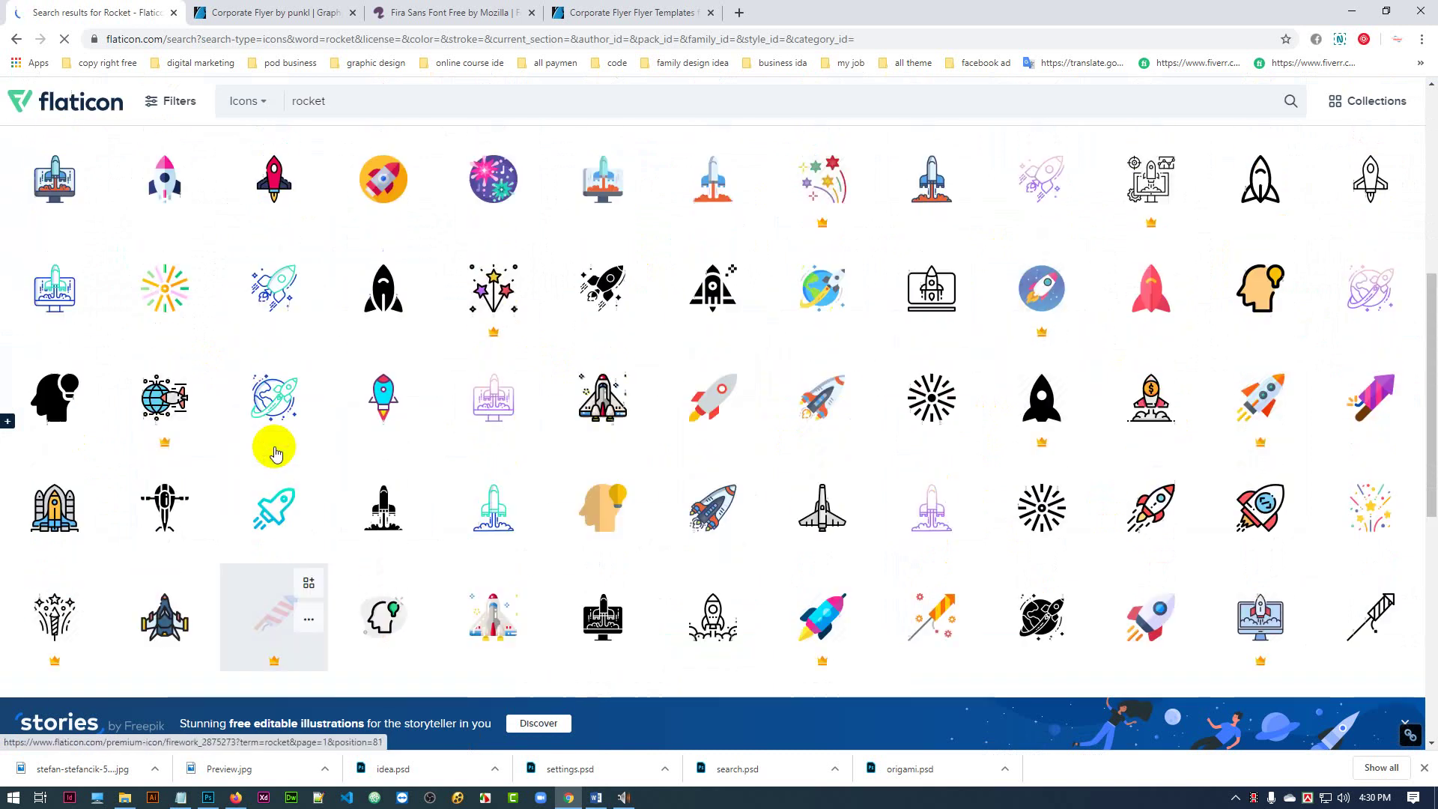
scroll(616, 430, up, 4)
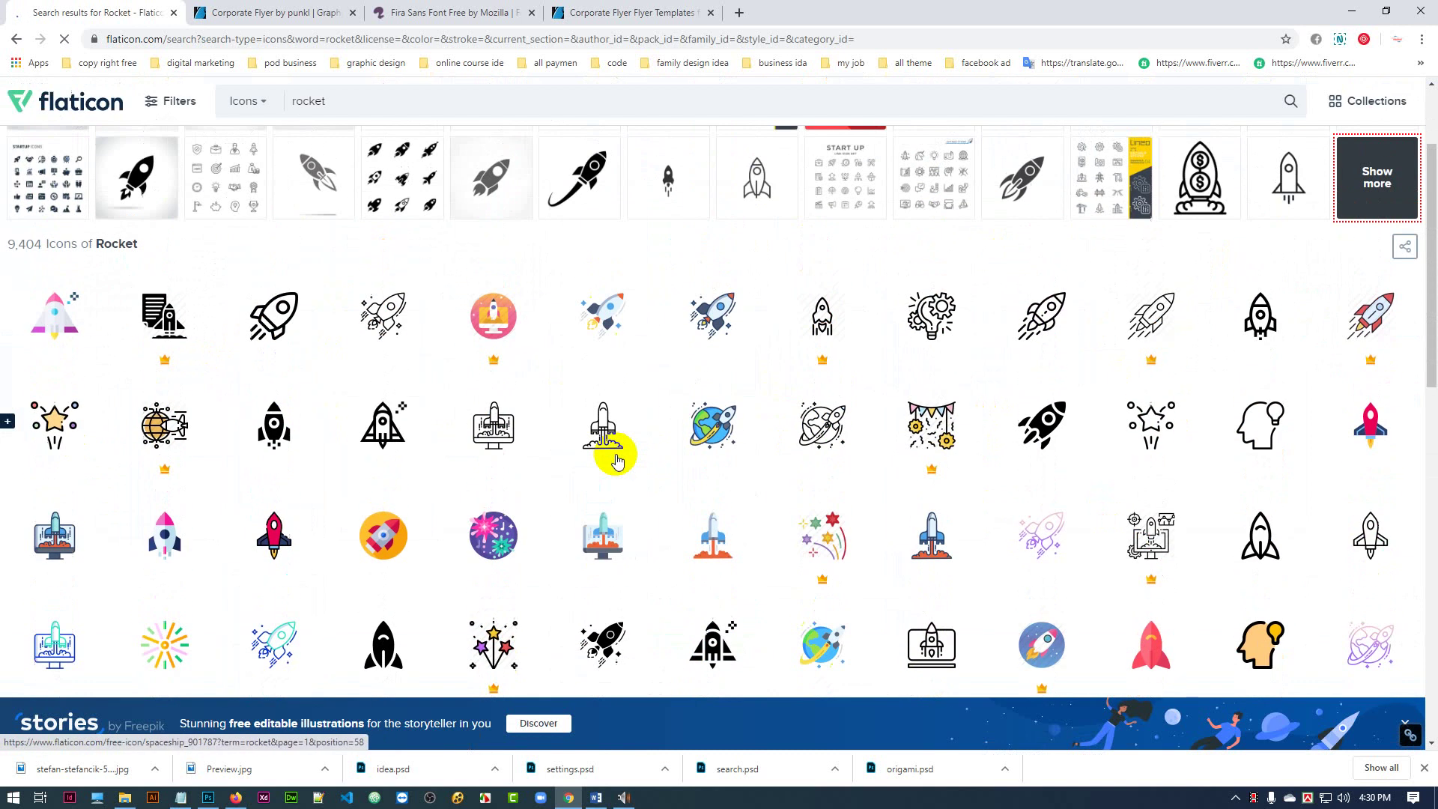
- Open the outlined Shuttle icon's details, examine its related, Teamwork pack and Basic Rounded Lineal icons, and close it
click(278, 313)
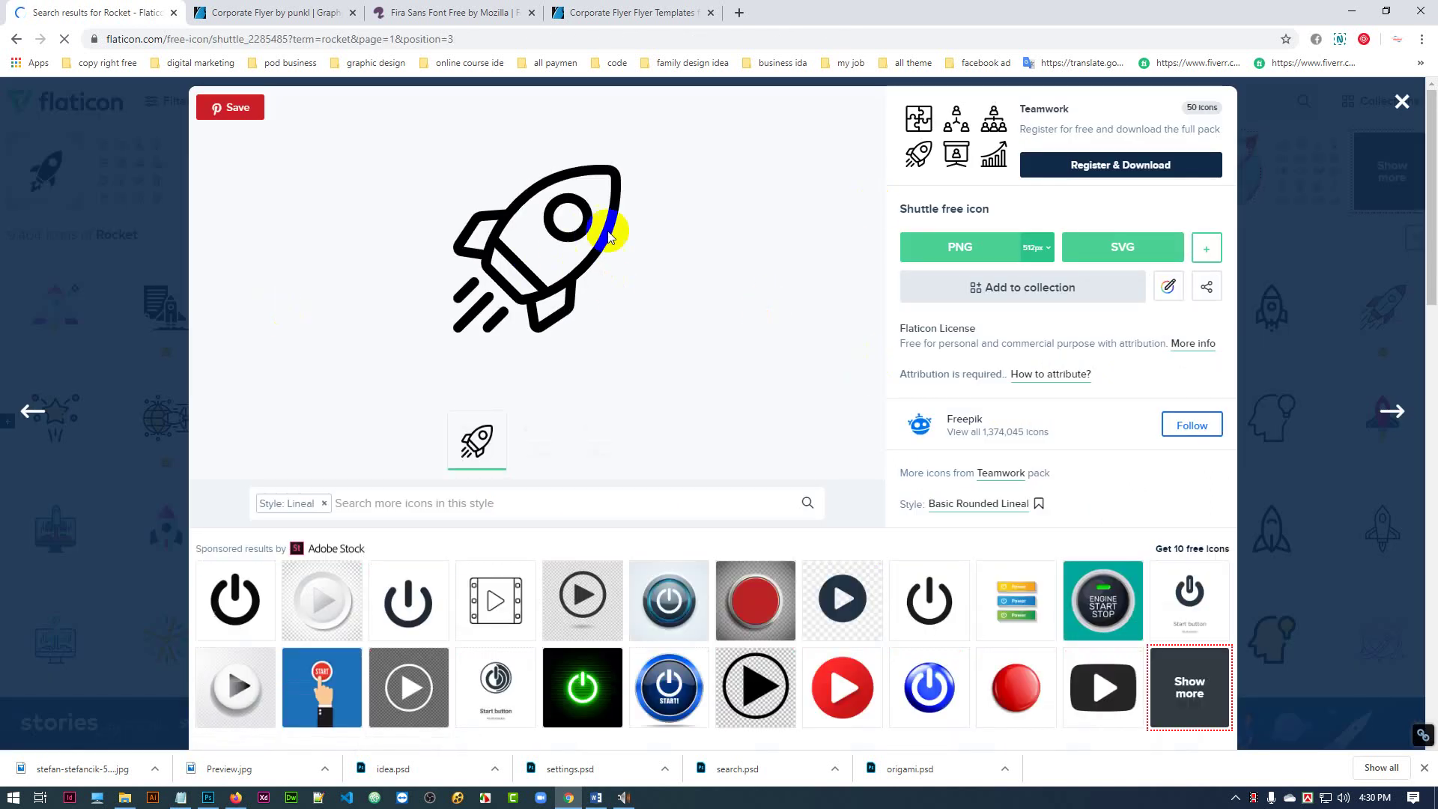
scroll(672, 228, down, 1)
scroll(673, 228, down, 5)
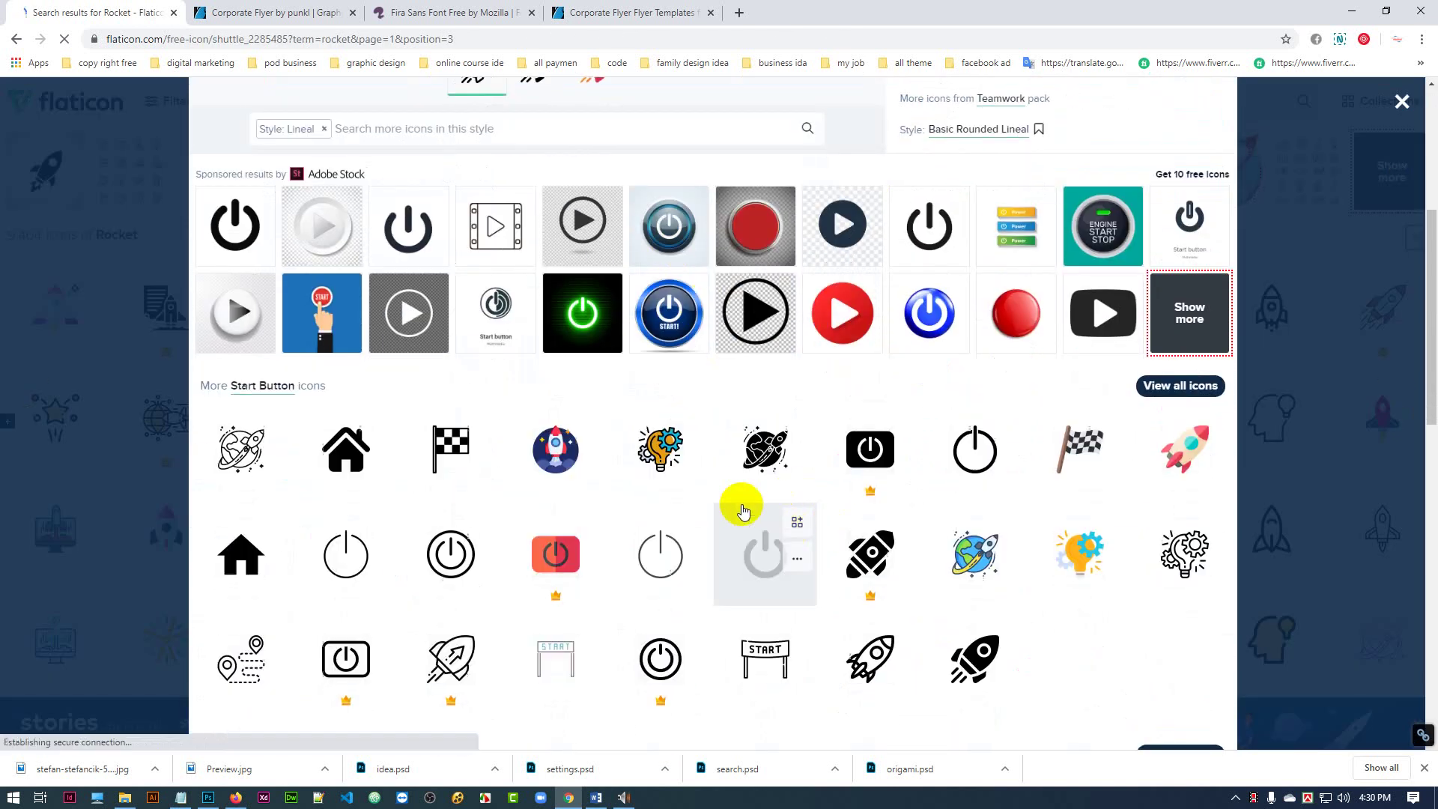
scroll(739, 504, down, 2)
scroll(1056, 490, down, 3)
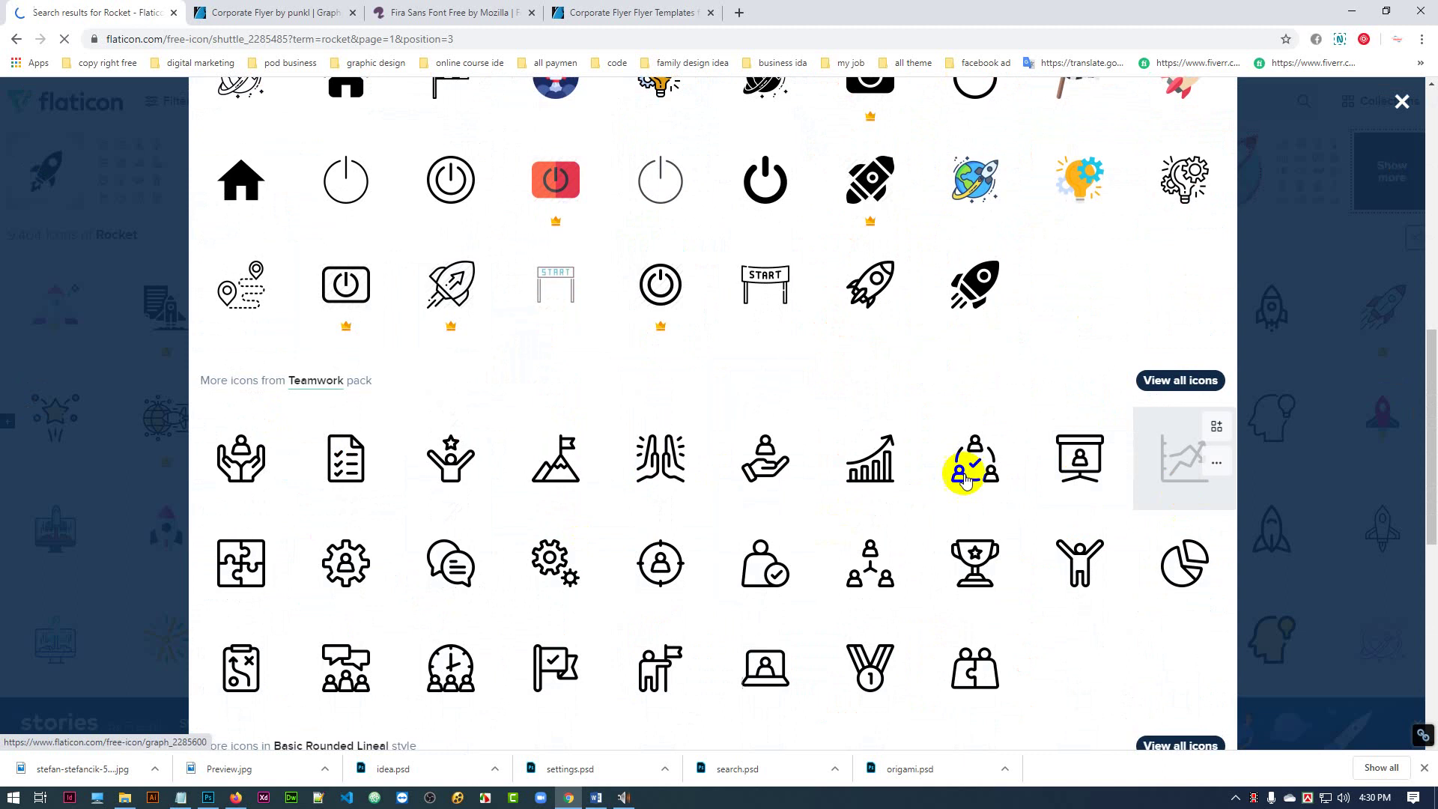
scroll(605, 575, down, 5)
scroll(866, 514, down, 3)
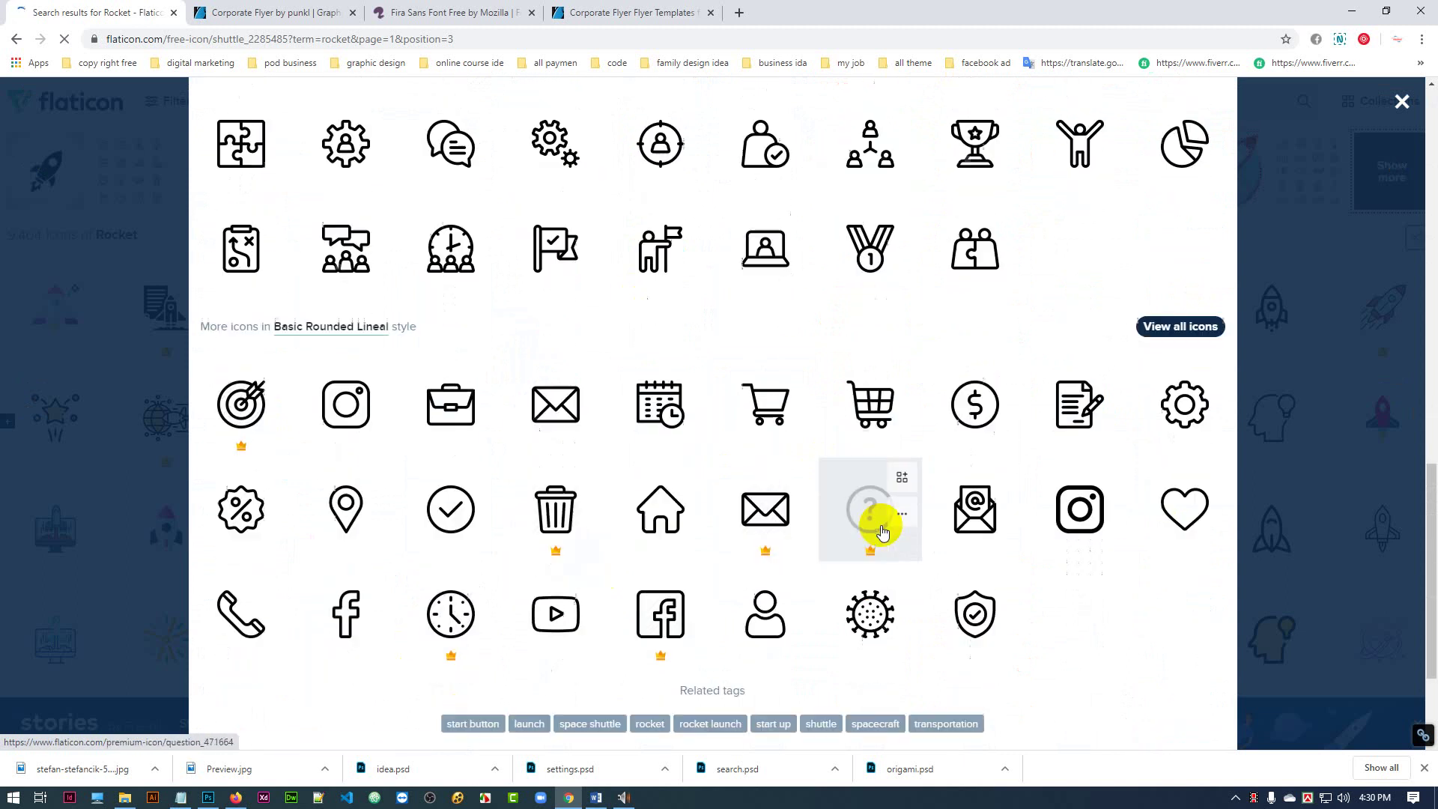
scroll(1115, 490, up, 10)
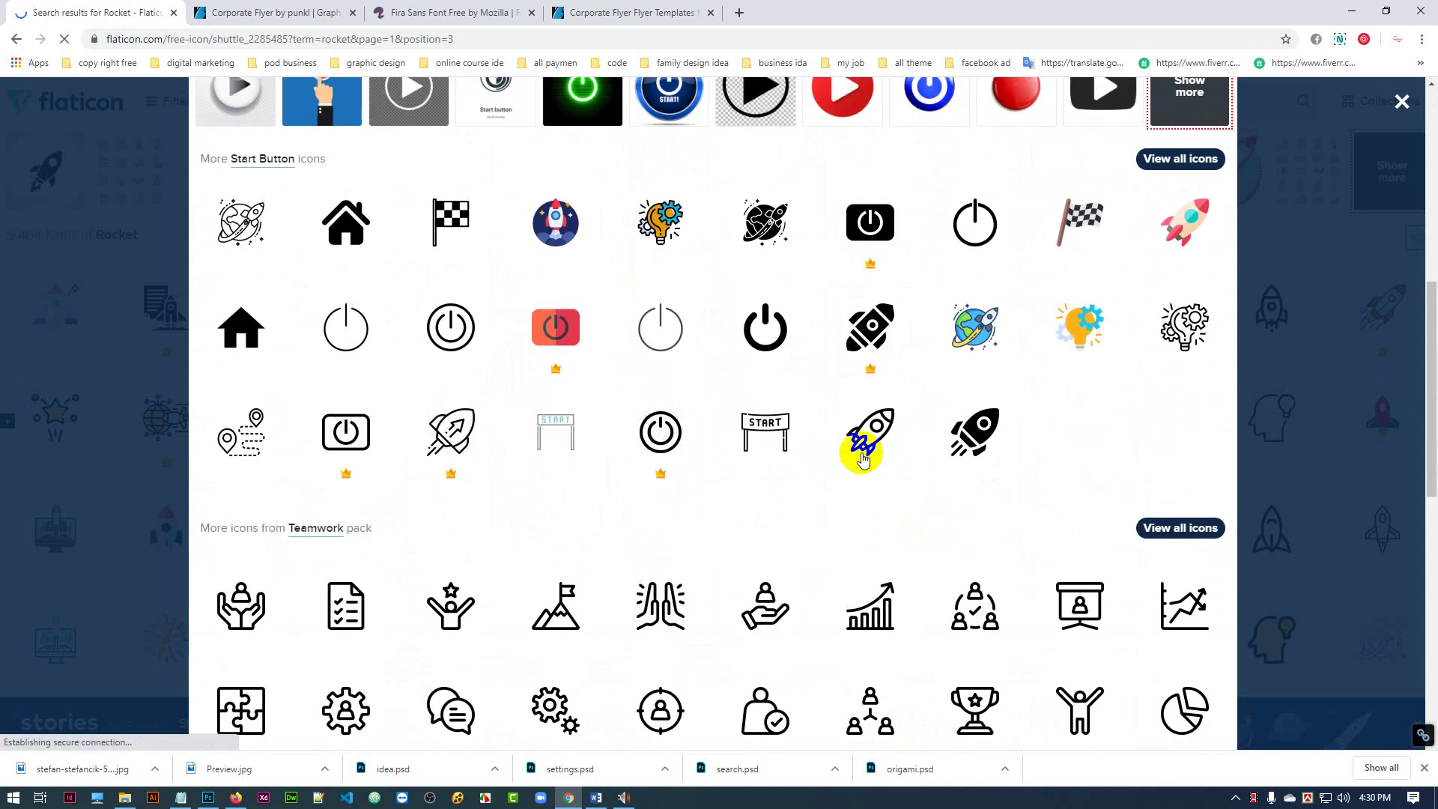
scroll(1062, 443, up, 6)
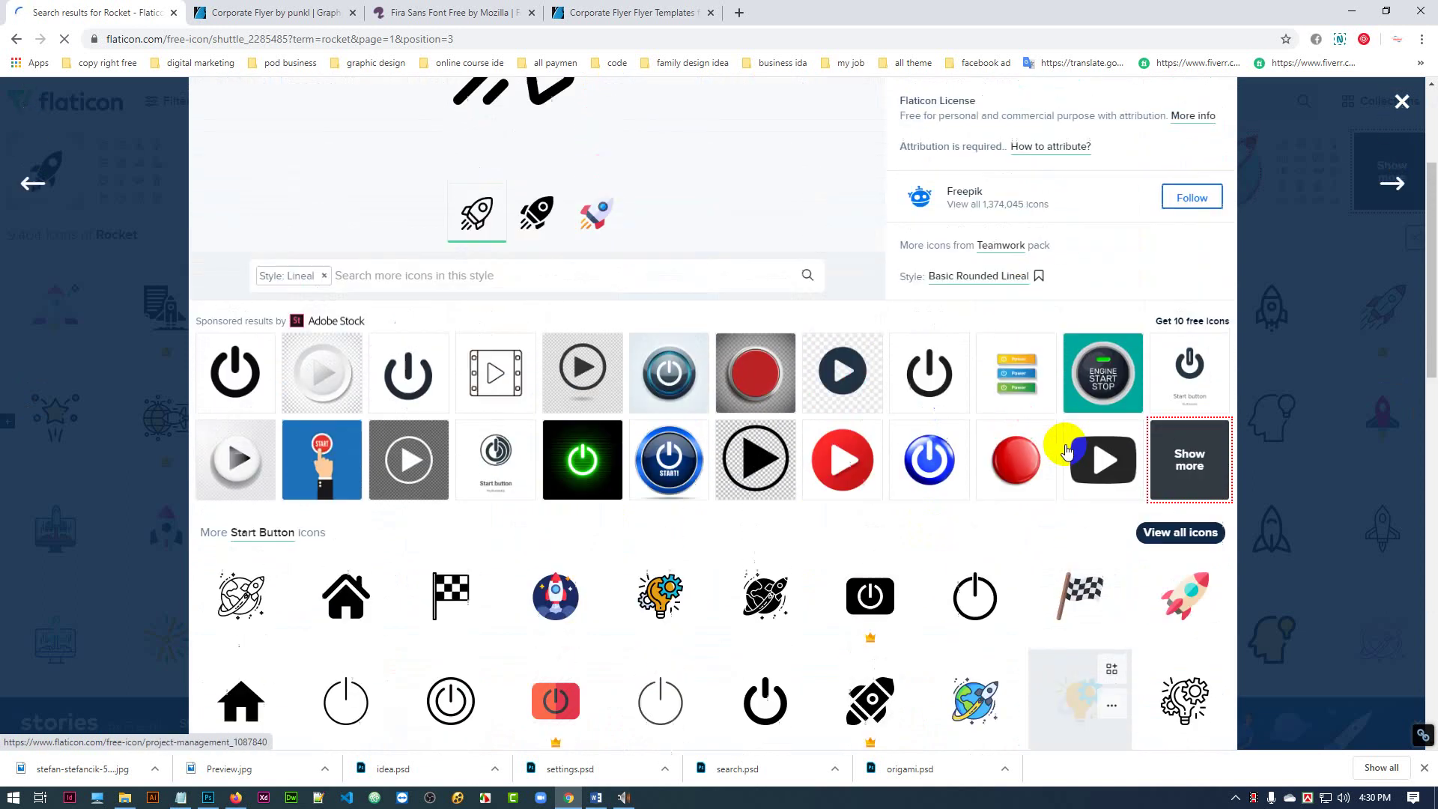
scroll(1063, 446, up, 3)
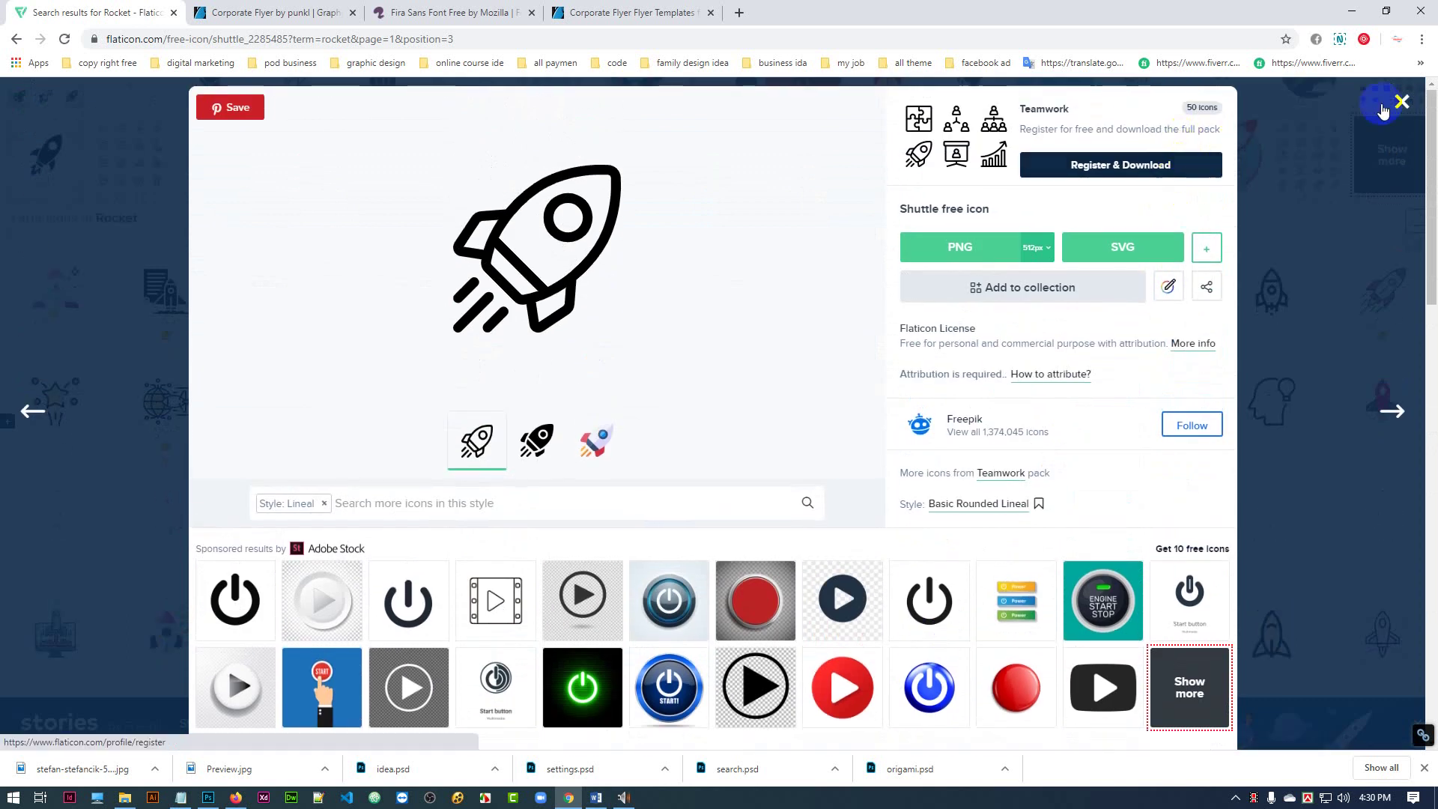
click(1401, 102)
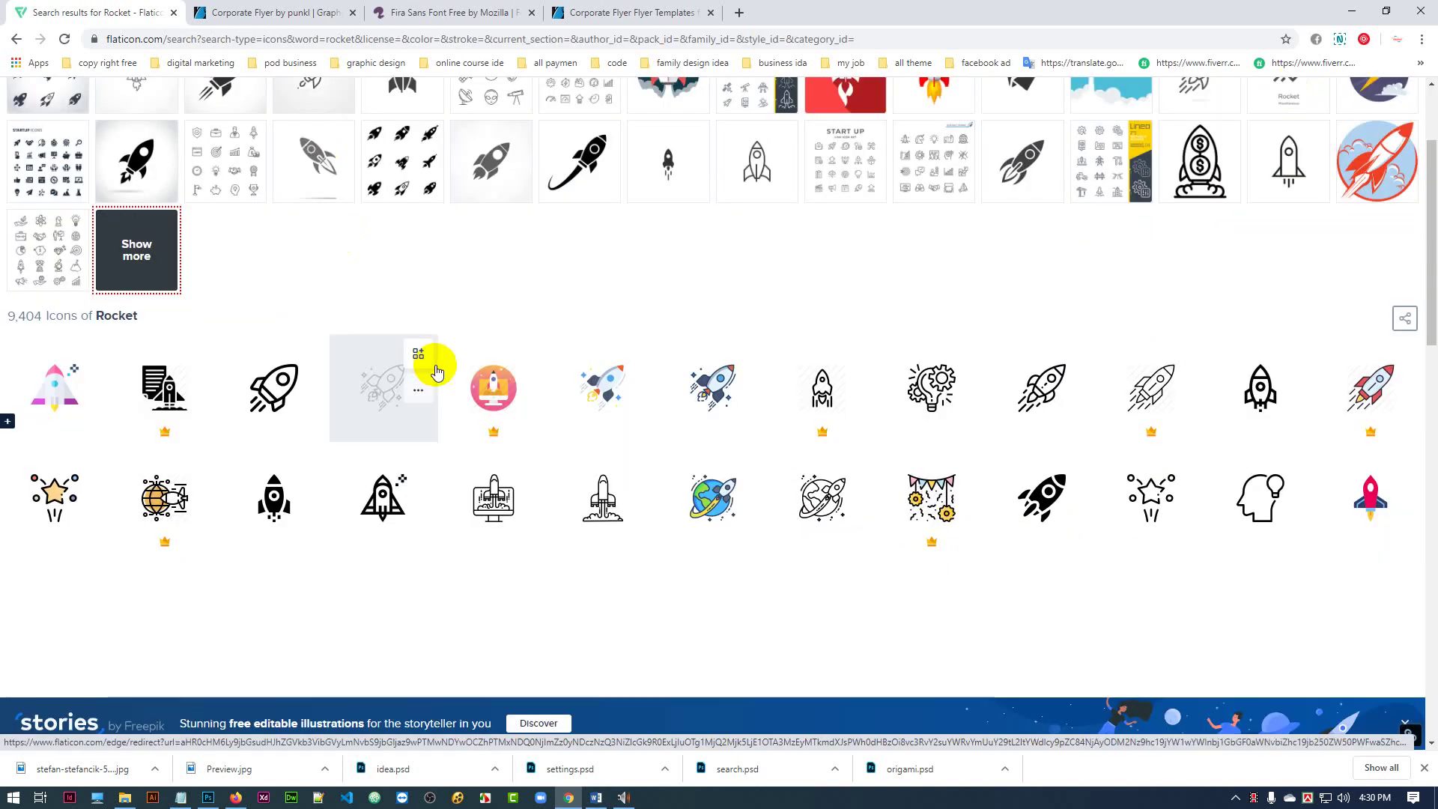
- Search Flaticon for "origami" and look through the icons for a paper plane
scroll(435, 364, up, 3)
click(152, 144)
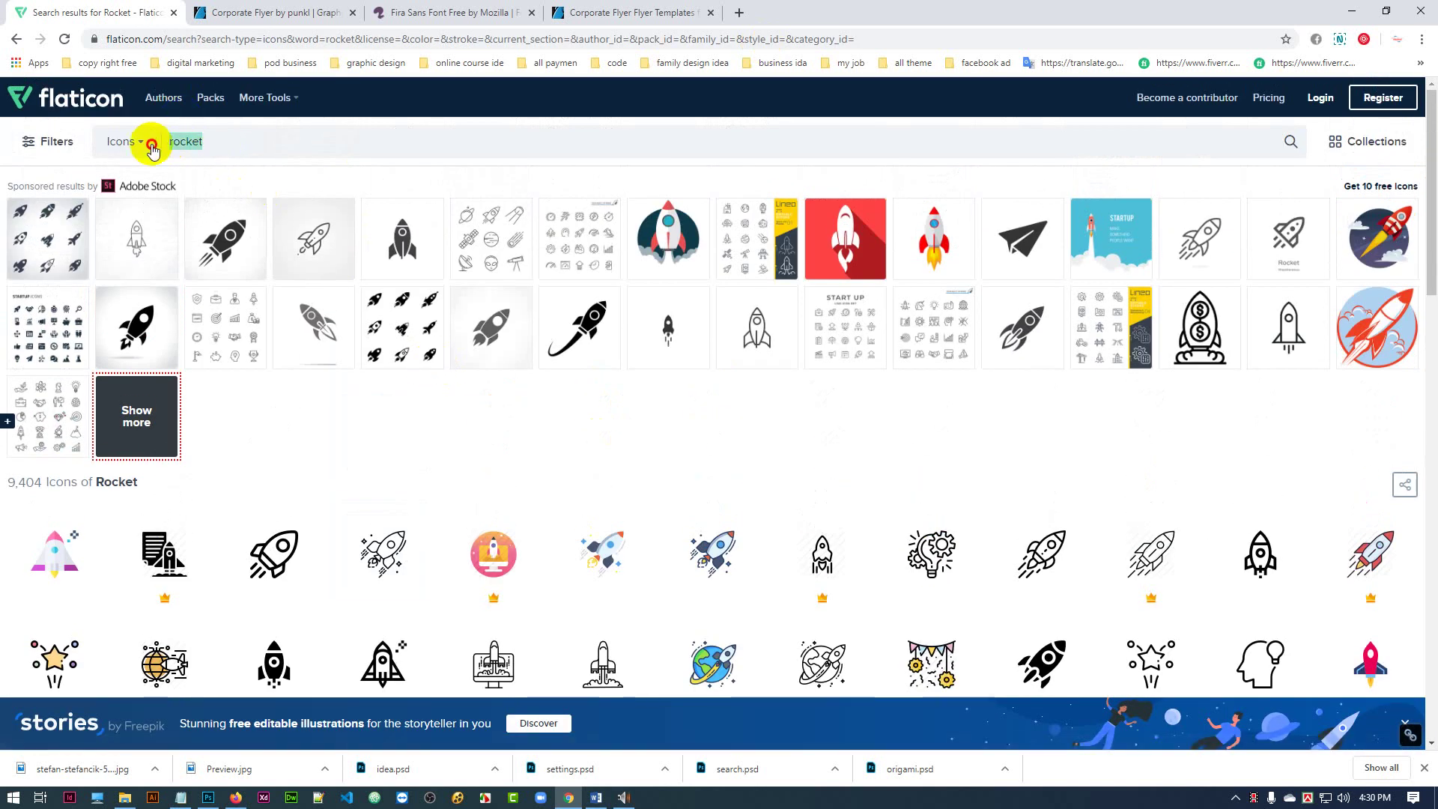
text(origami)
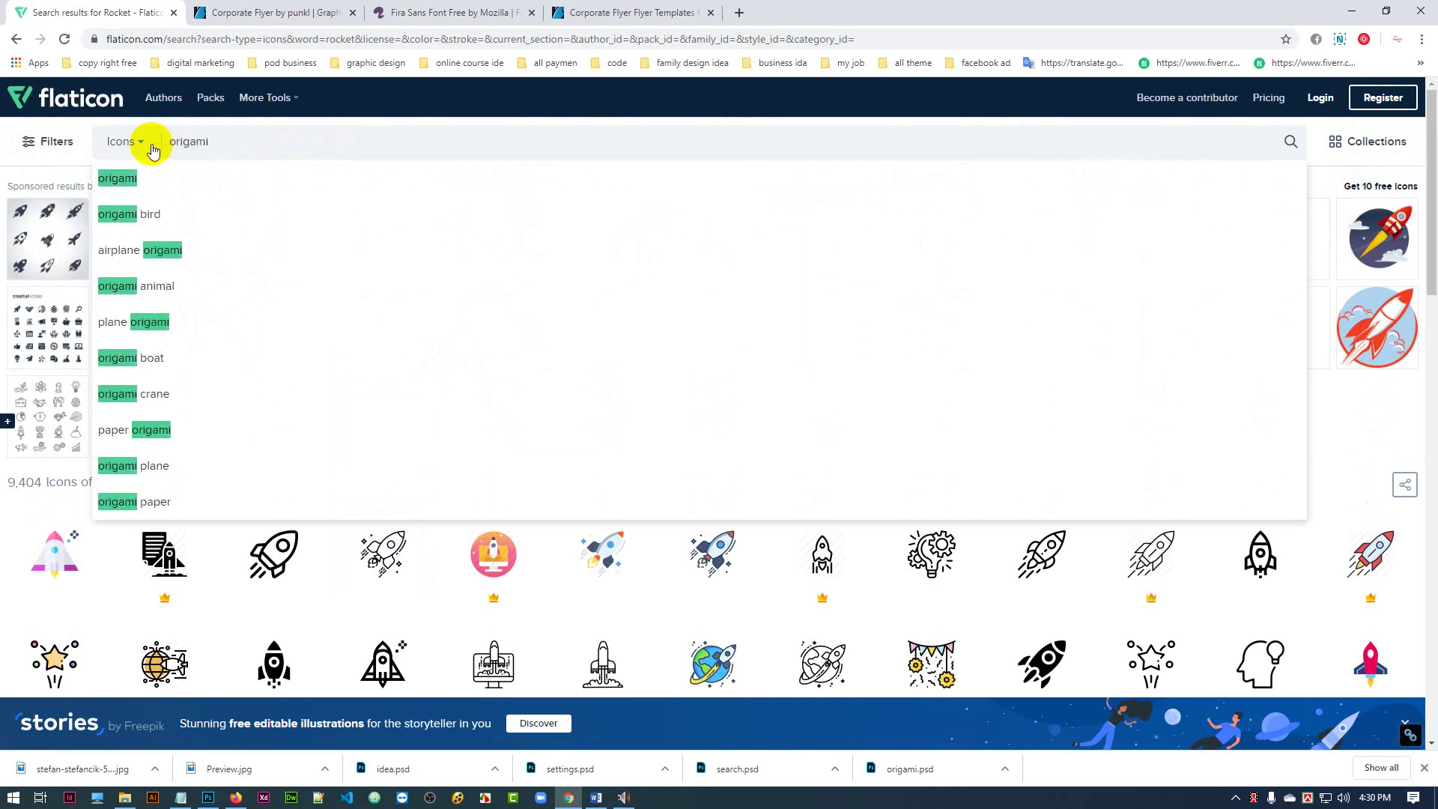
key(Return)
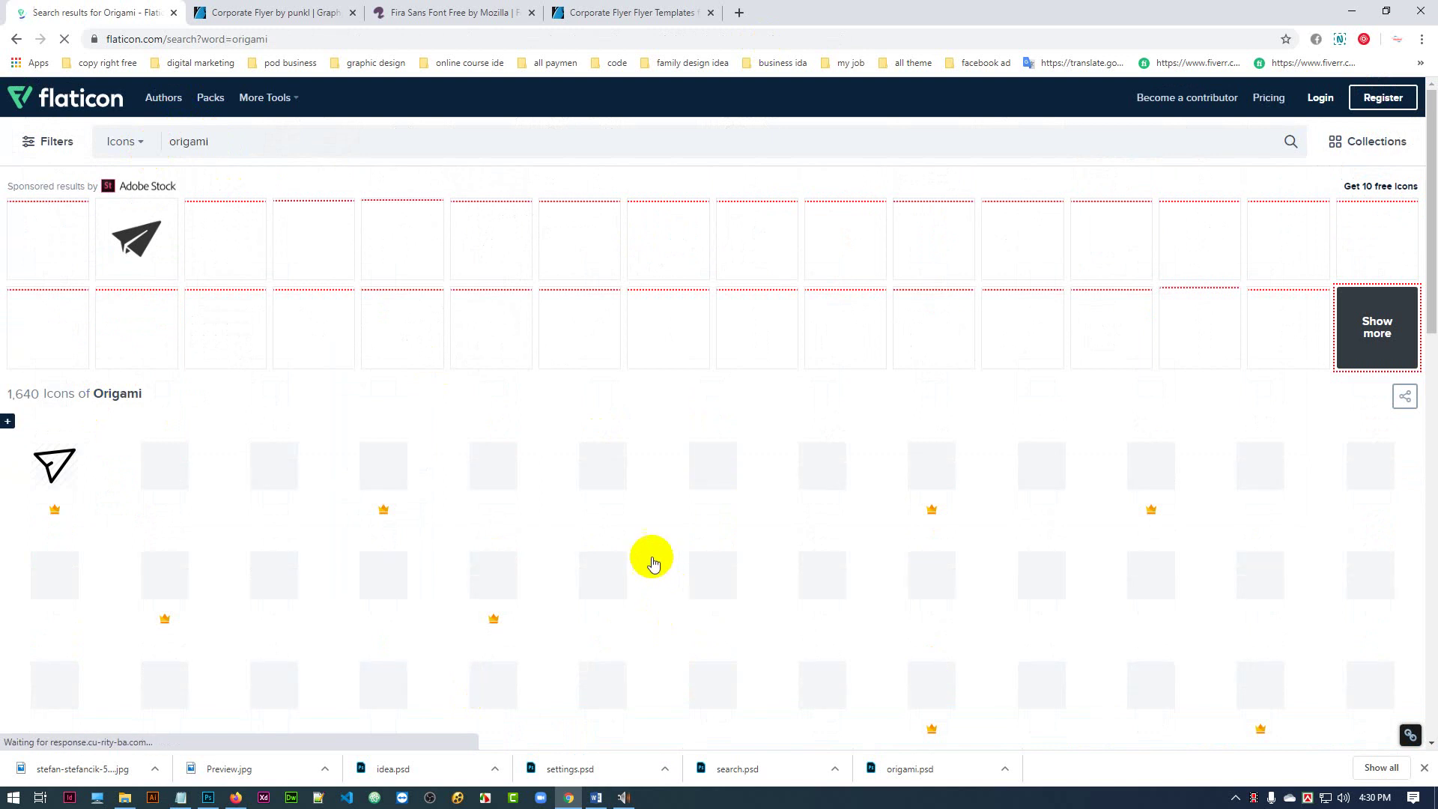
scroll(652, 543, down, 4)
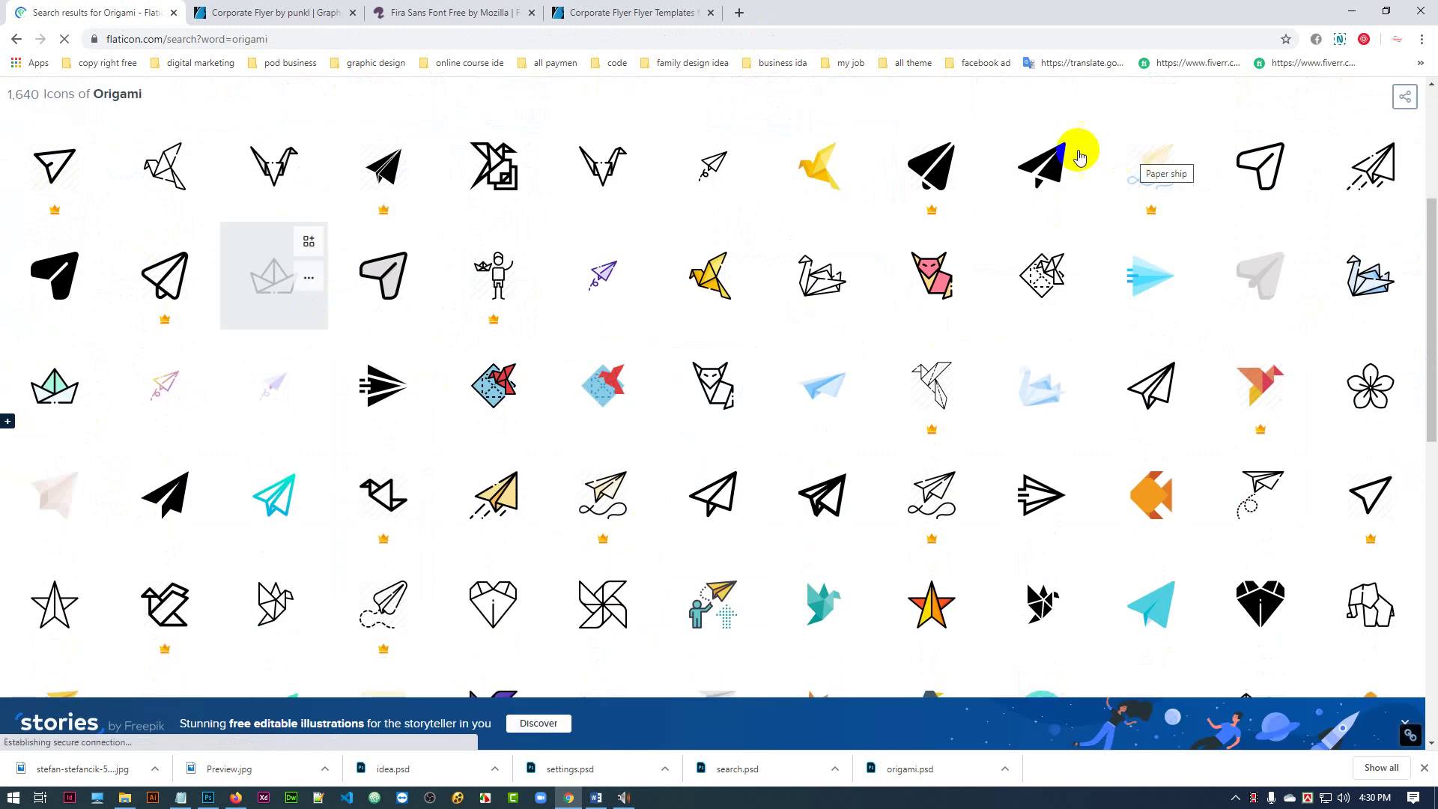
scroll(637, 547, up, 2)
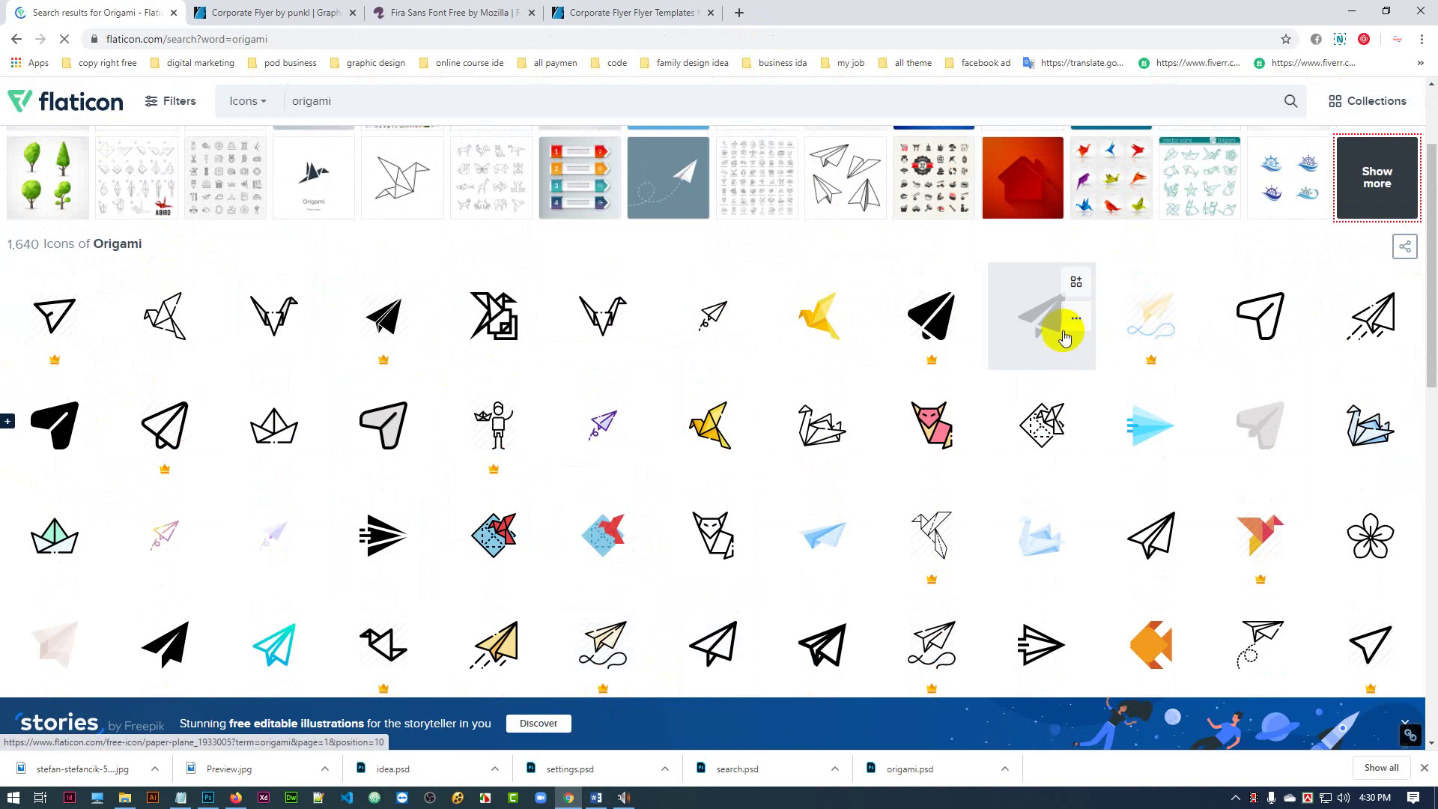
- Open the filled Paper Plane icon, view the download options for its PSD format, and close it without downloading
click(1035, 306)
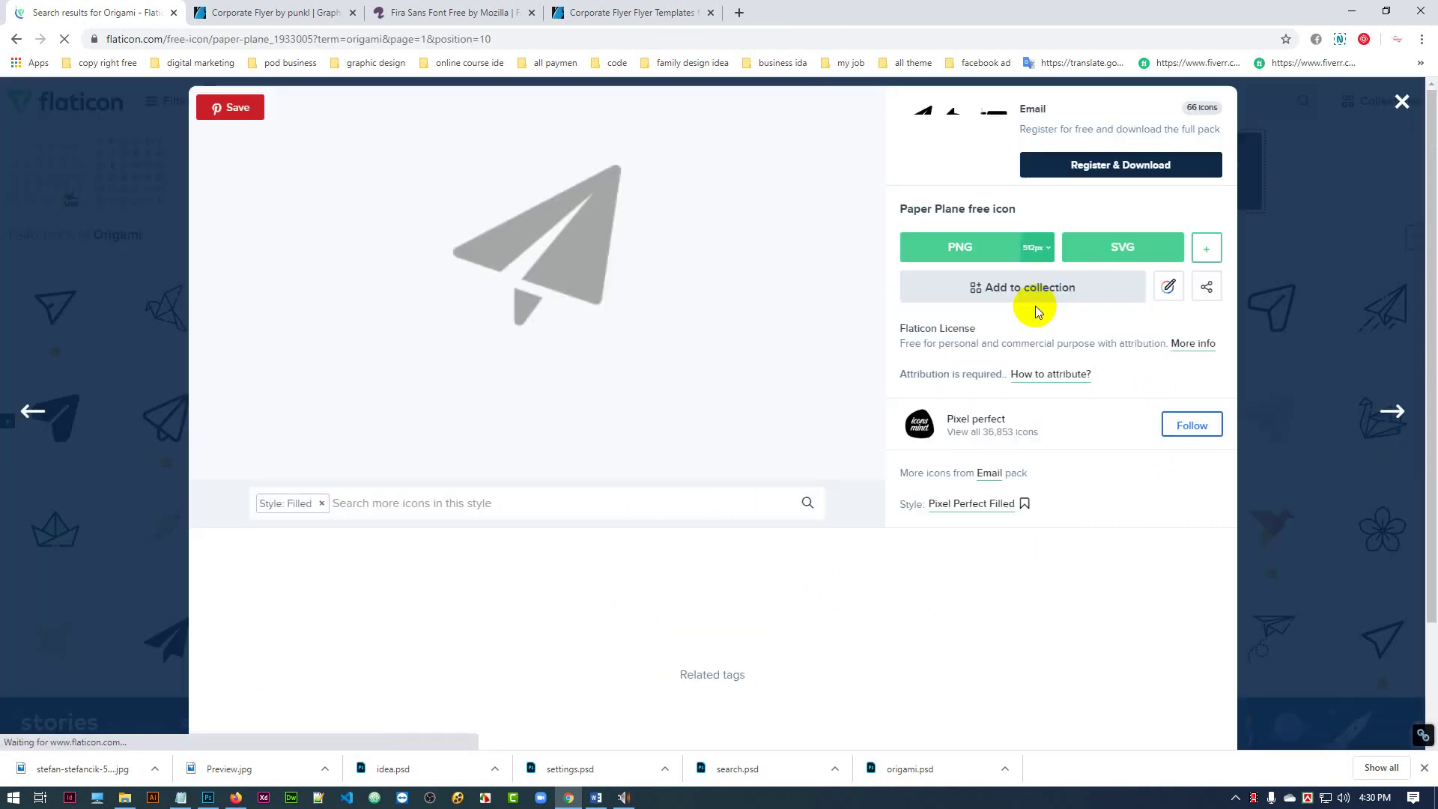
click(1205, 248)
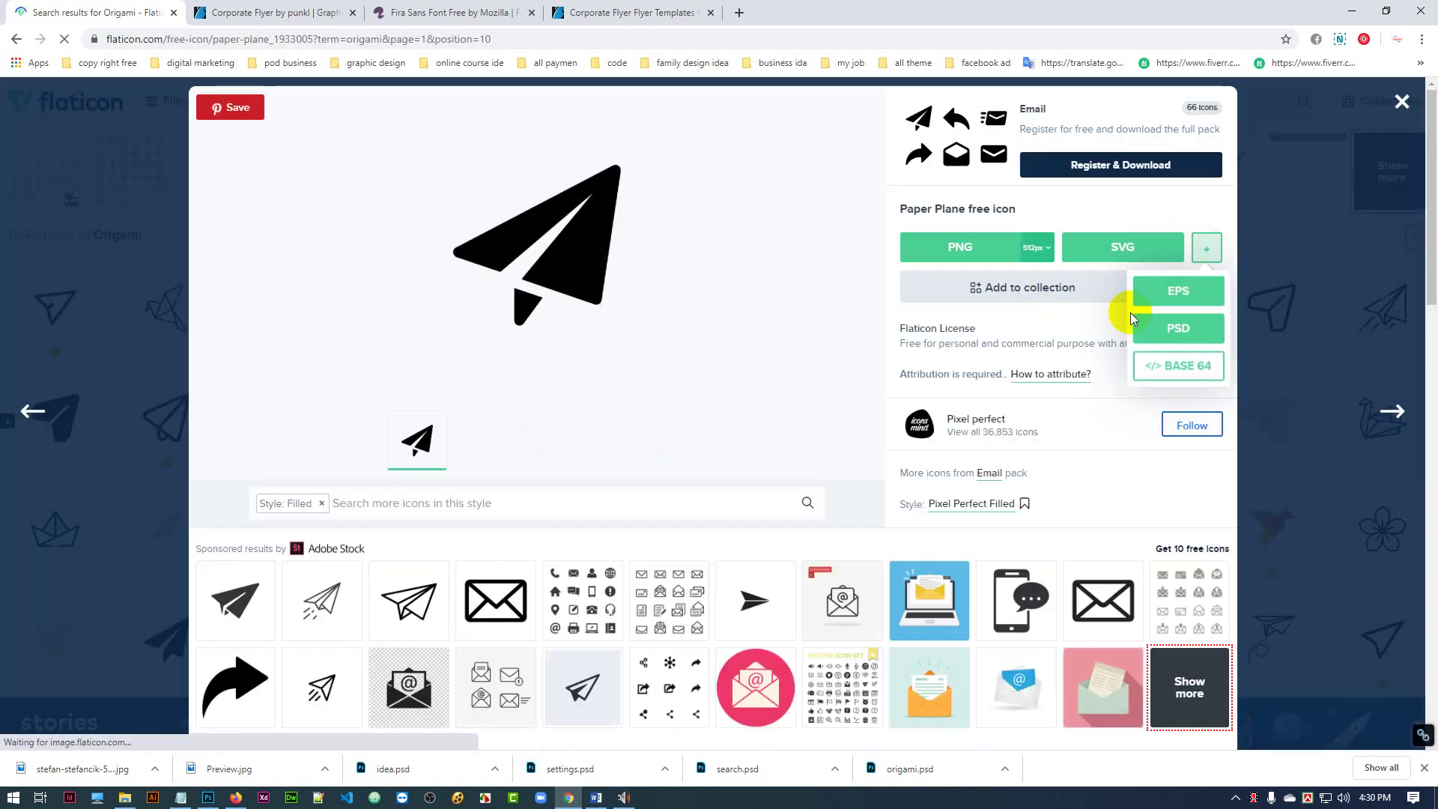
click(1191, 331)
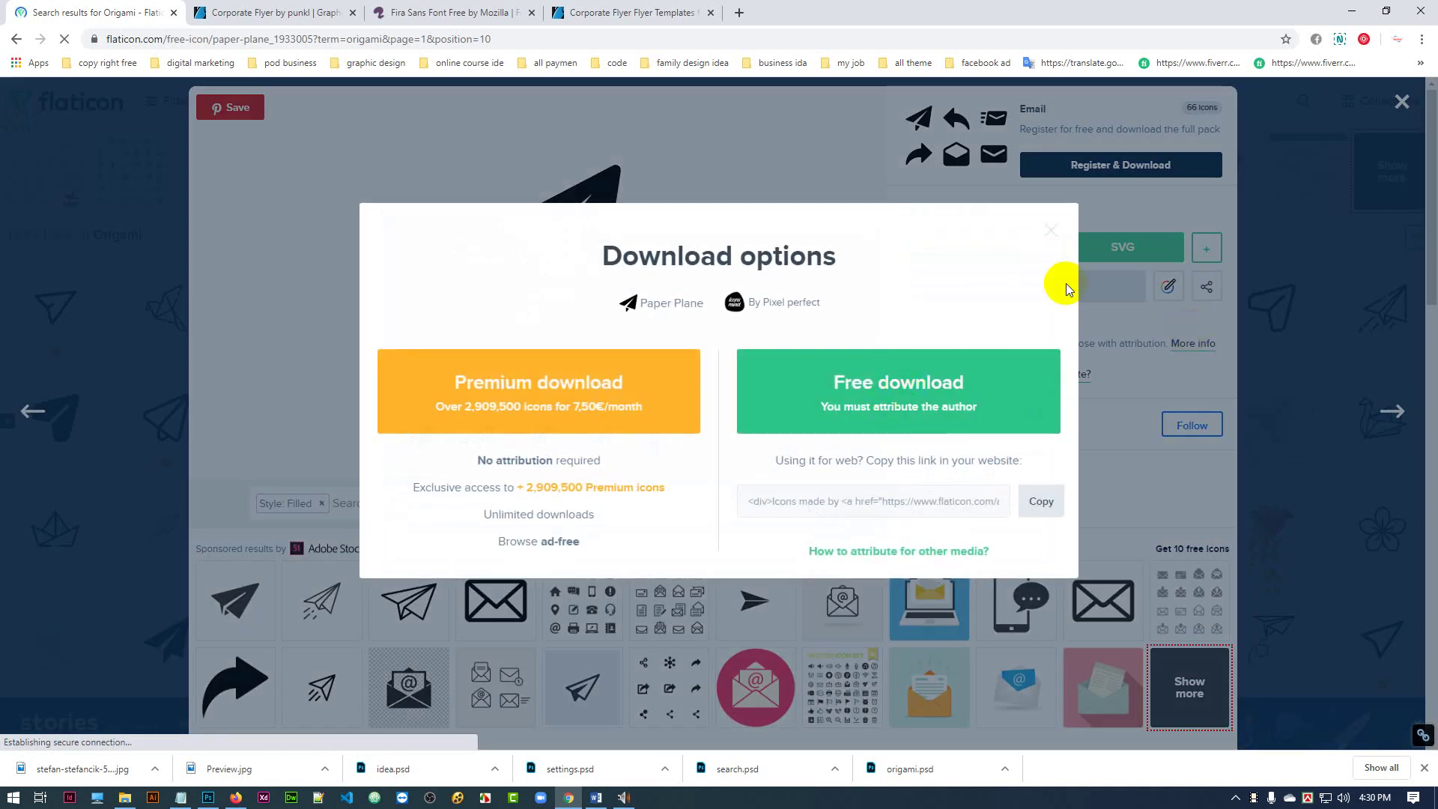
click(1049, 231)
click(1402, 102)
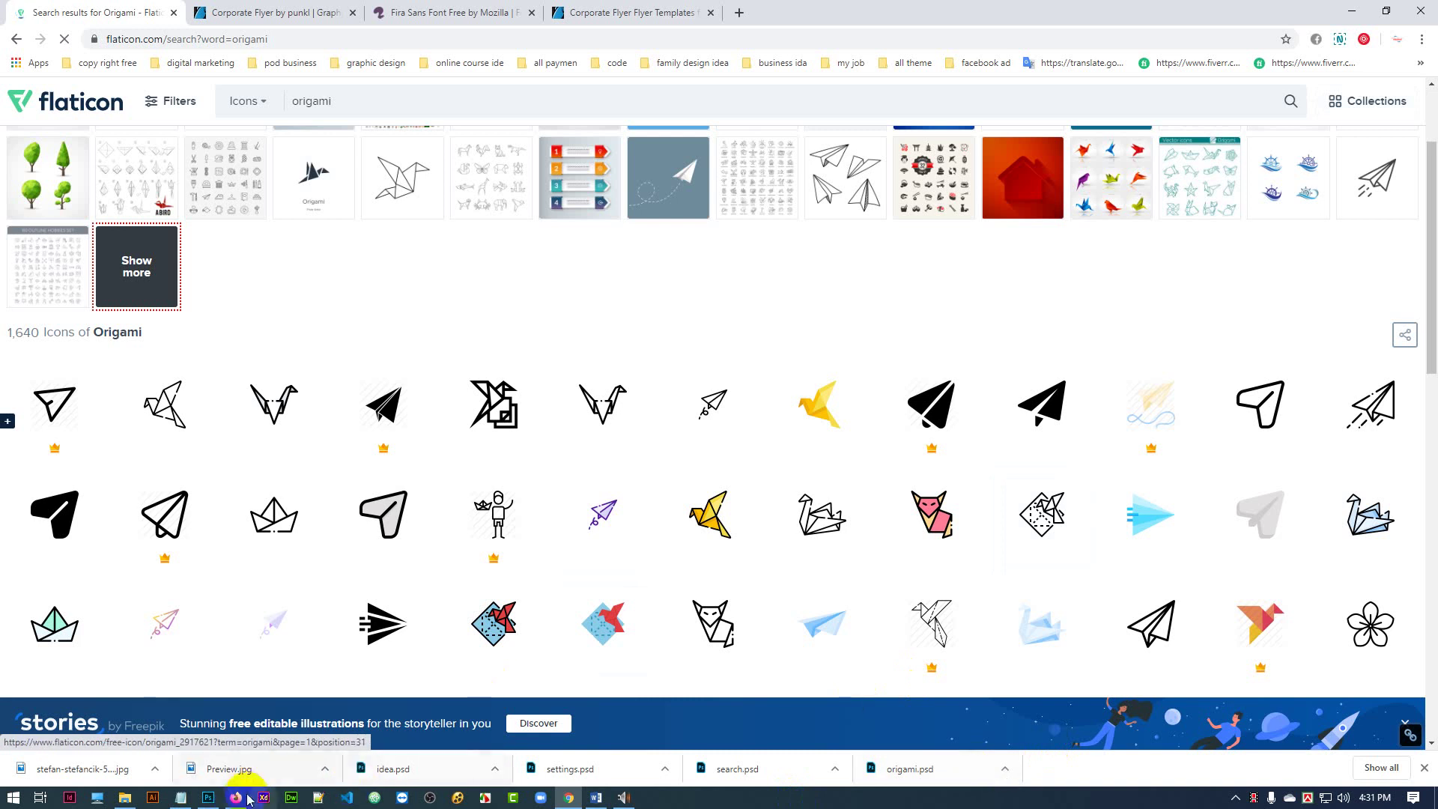
- Check the reference's service icons in Photoshop, return to Chrome, and search Flaticon for "search" to view magnifying glass icons
click(208, 797)
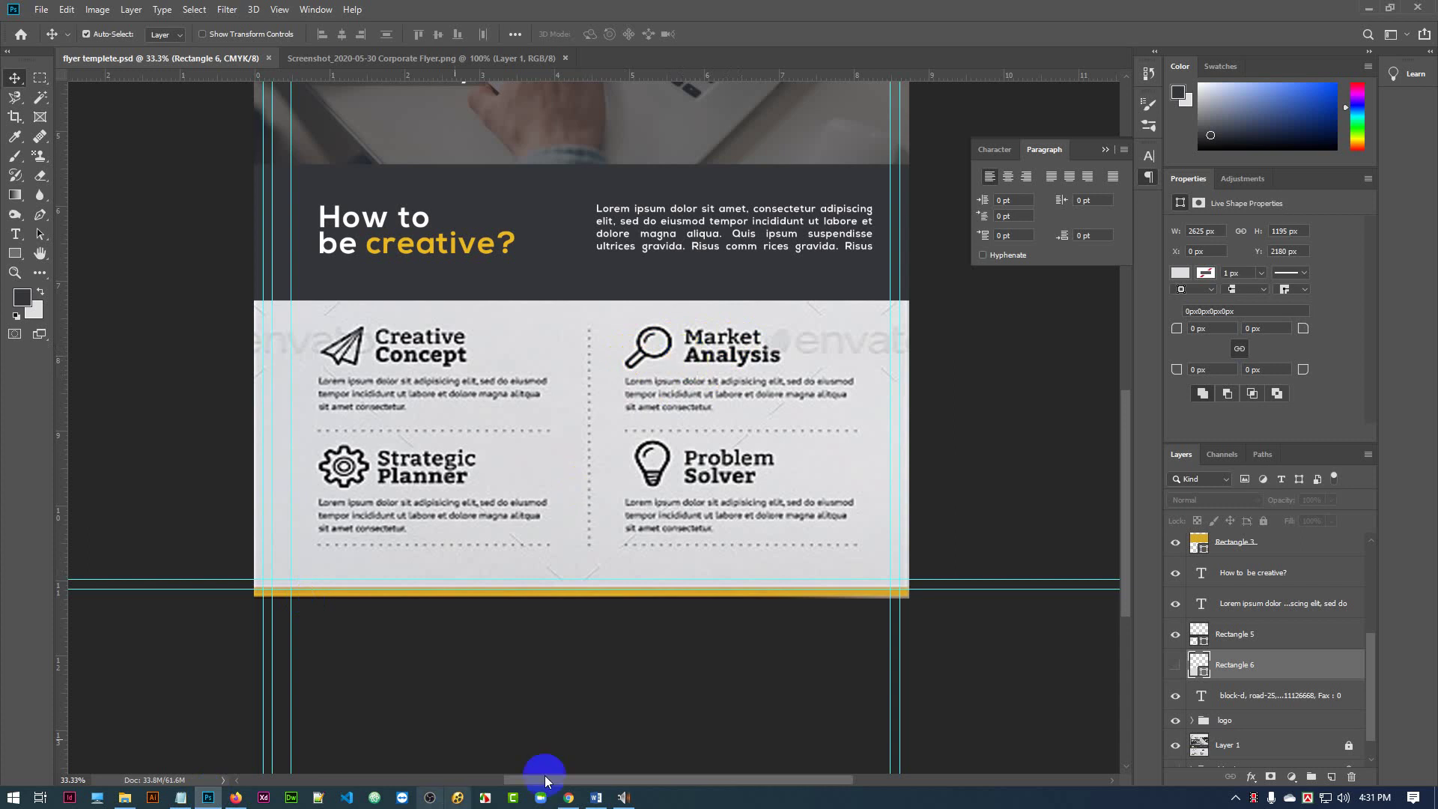
click(568, 798)
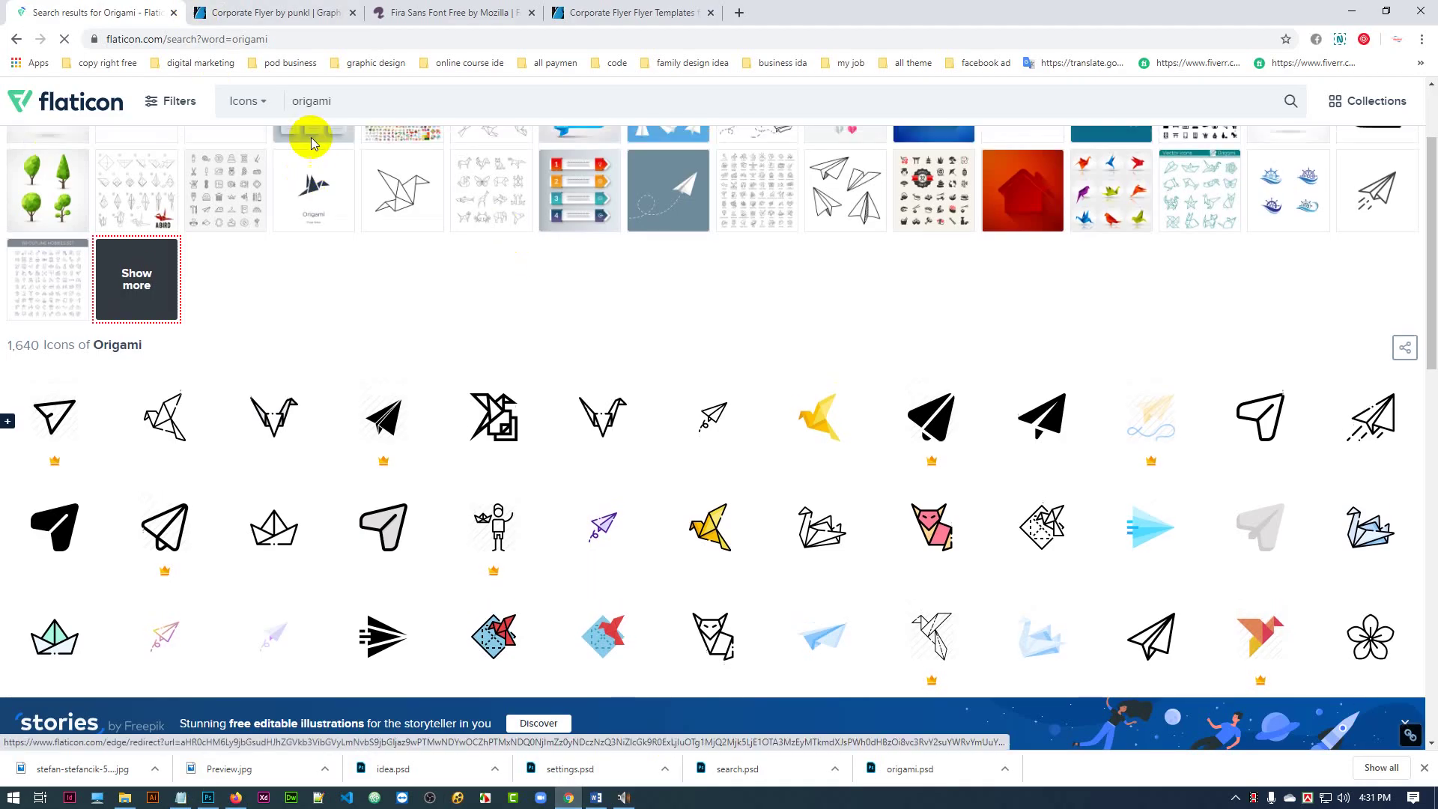
drag(266, 145, 116, 148)
text(s)
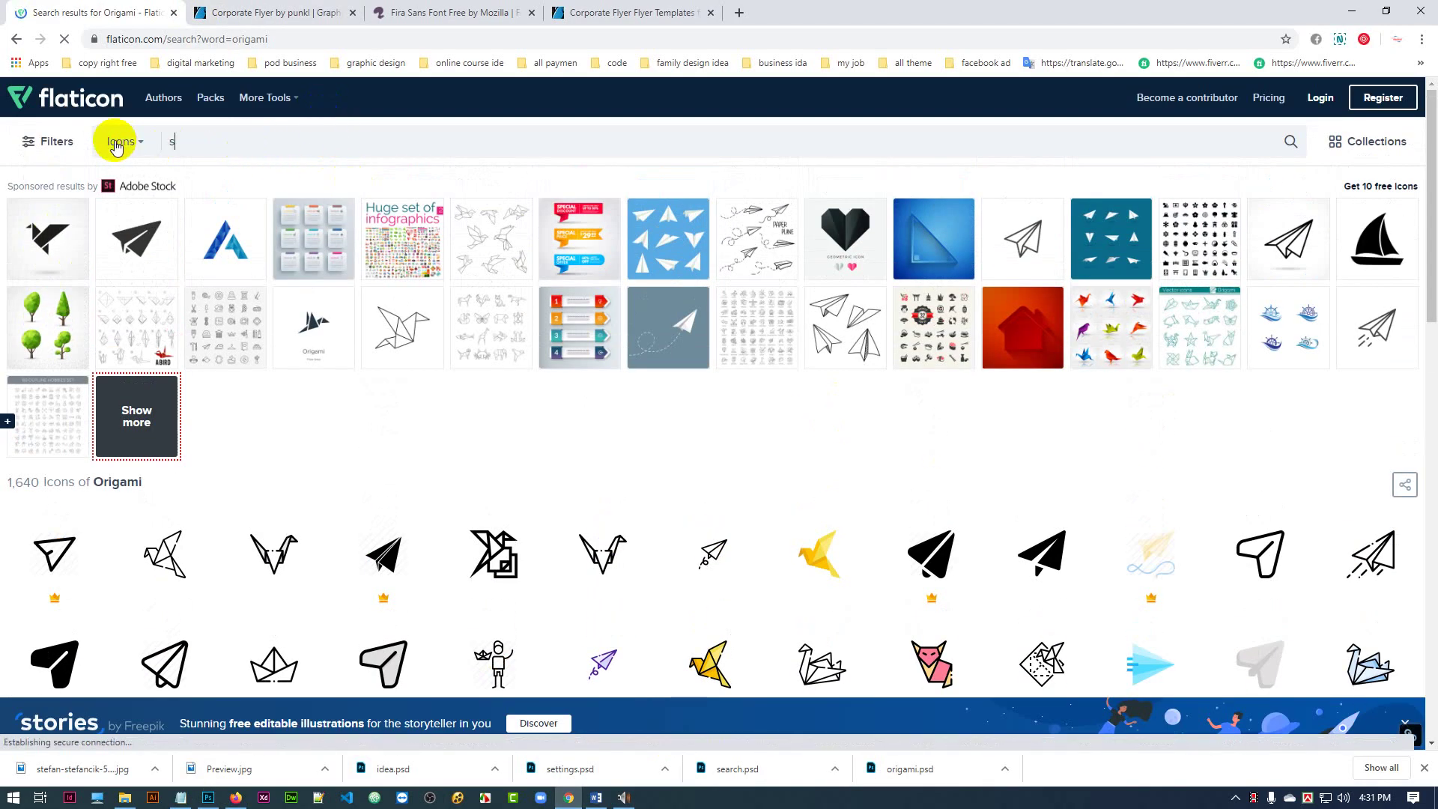
text(earch)
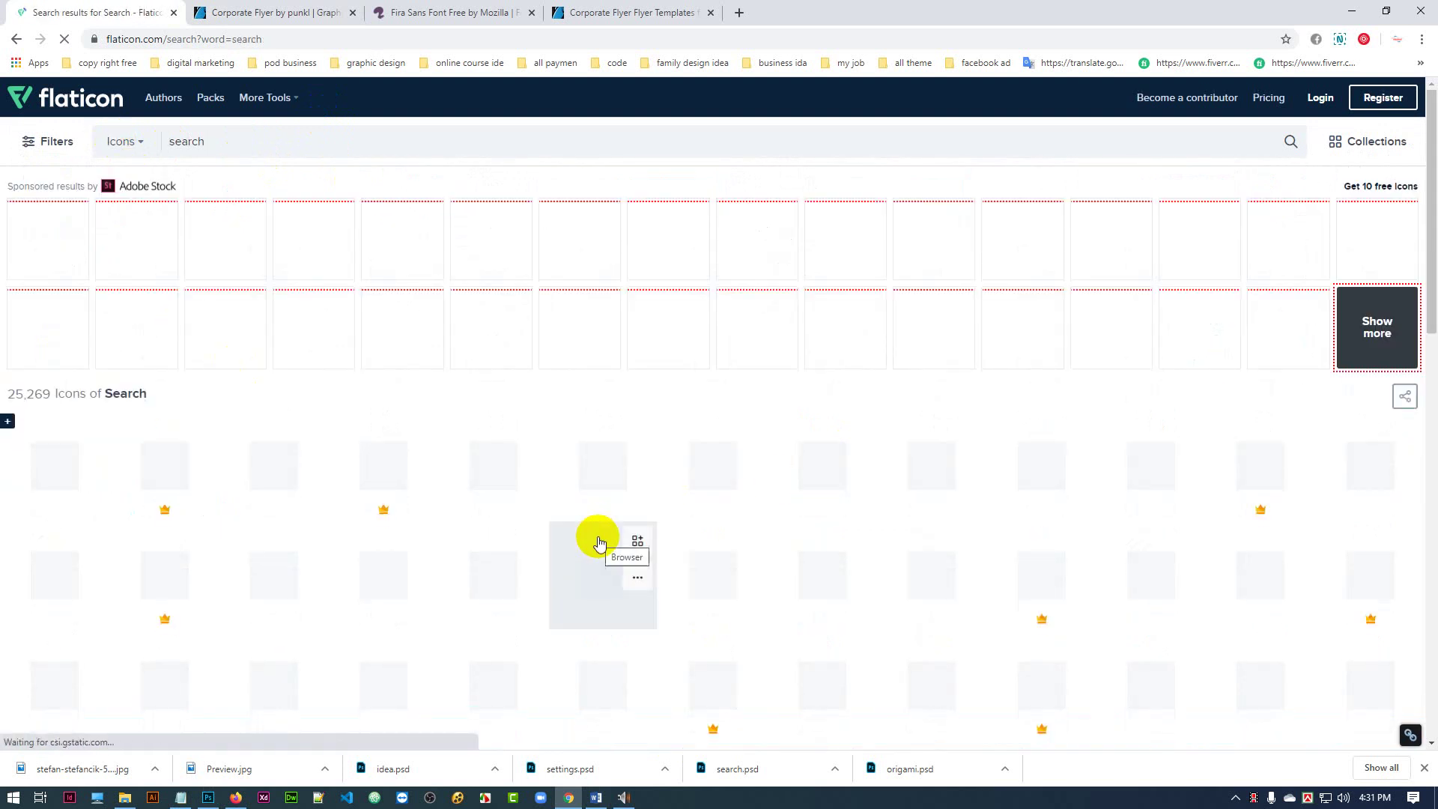
scroll(599, 539, down, 1)
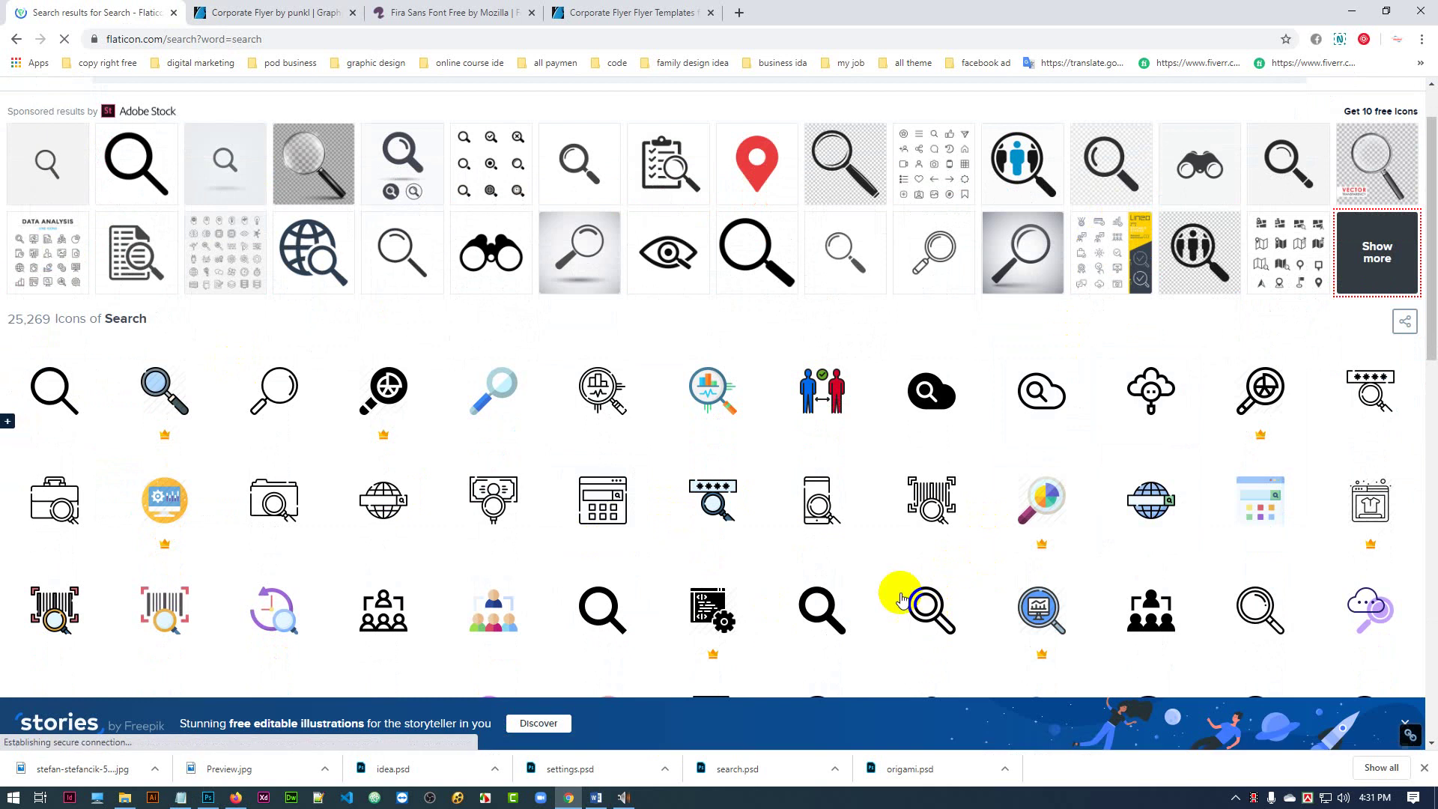
scroll(1123, 524, down, 3)
- Check the Strategic Planner icon in Photoshop, return to Chrome, and search Flaticon for "gear" to view matching icons
click(207, 797)
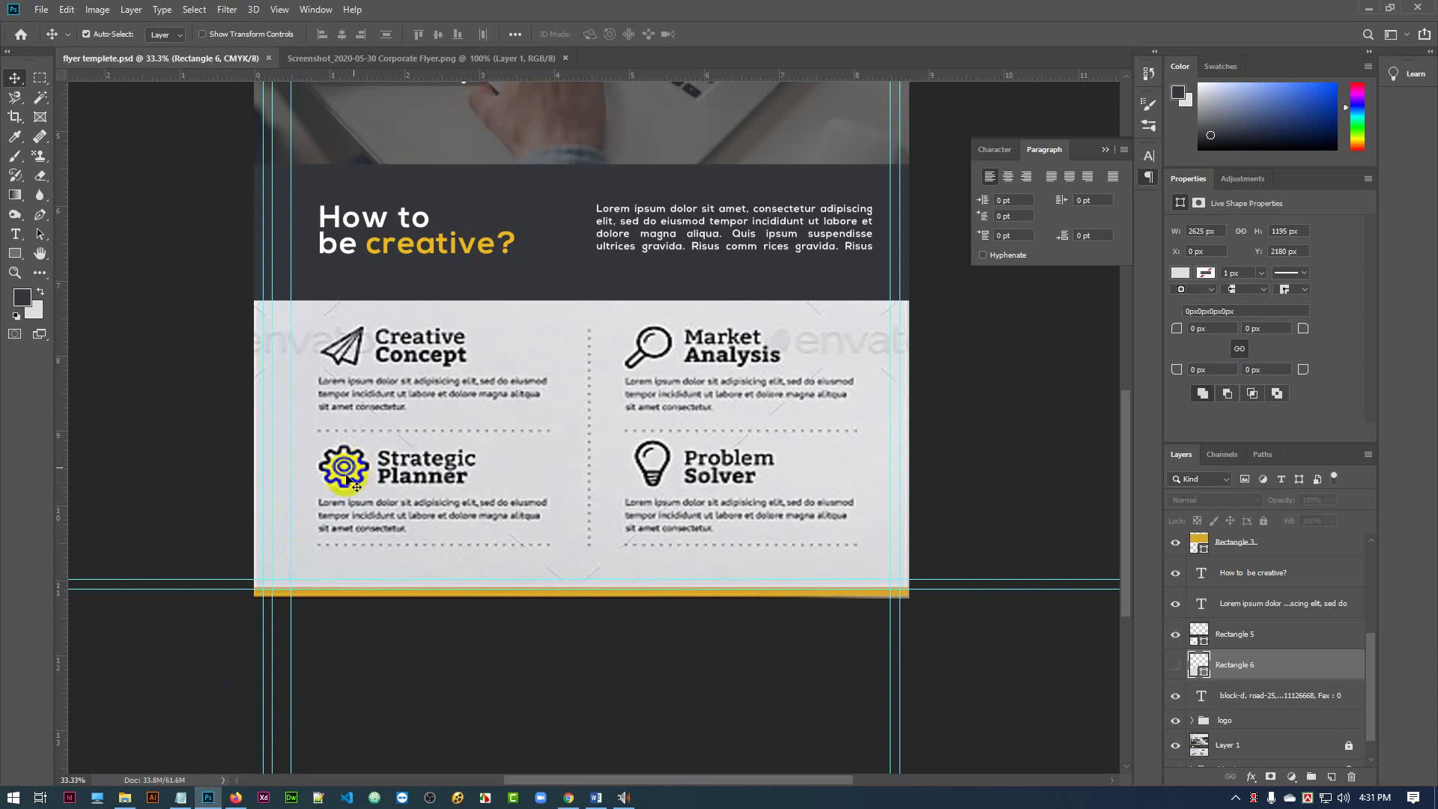
click(569, 800)
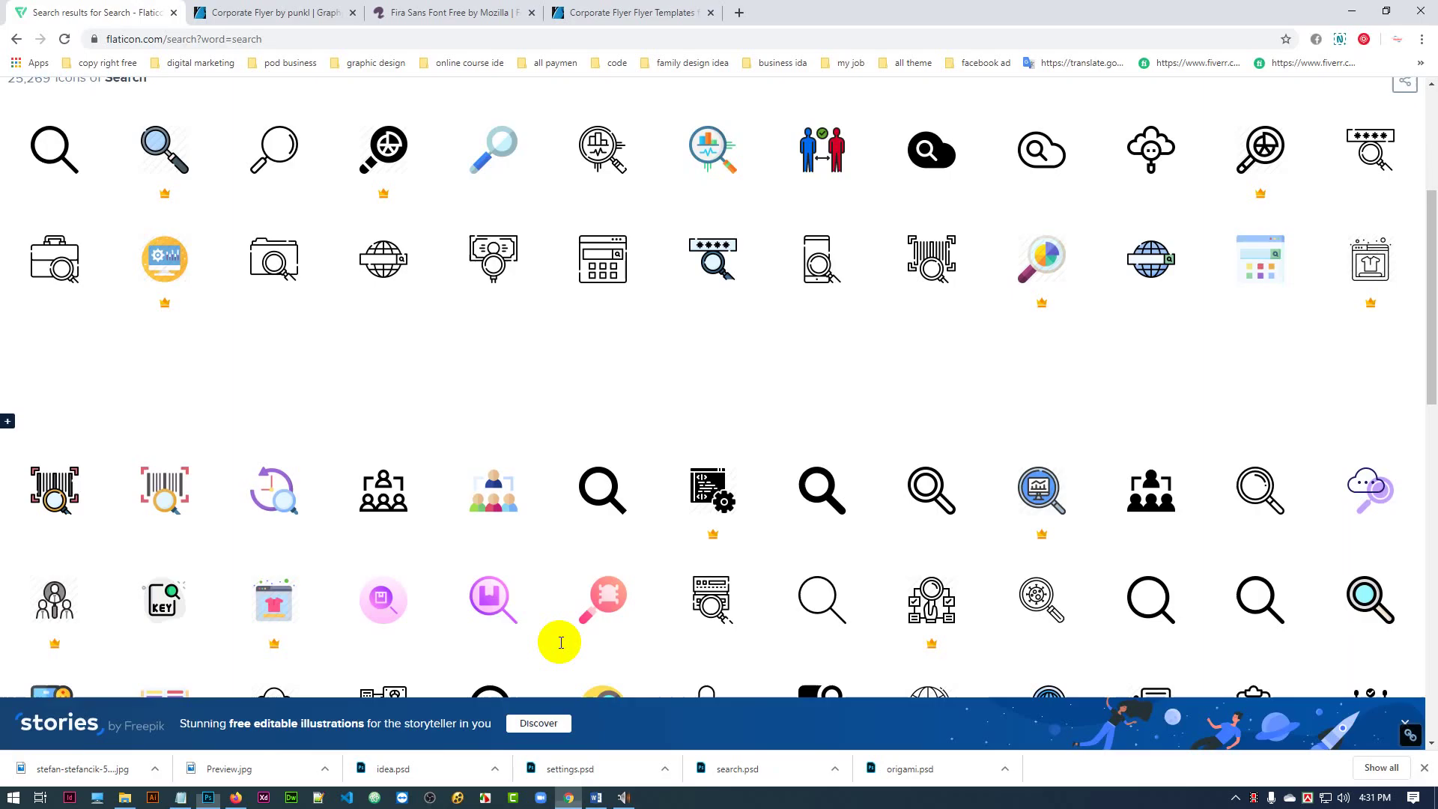
scroll(282, 141, up, 5)
click(195, 144)
double_click(195, 144)
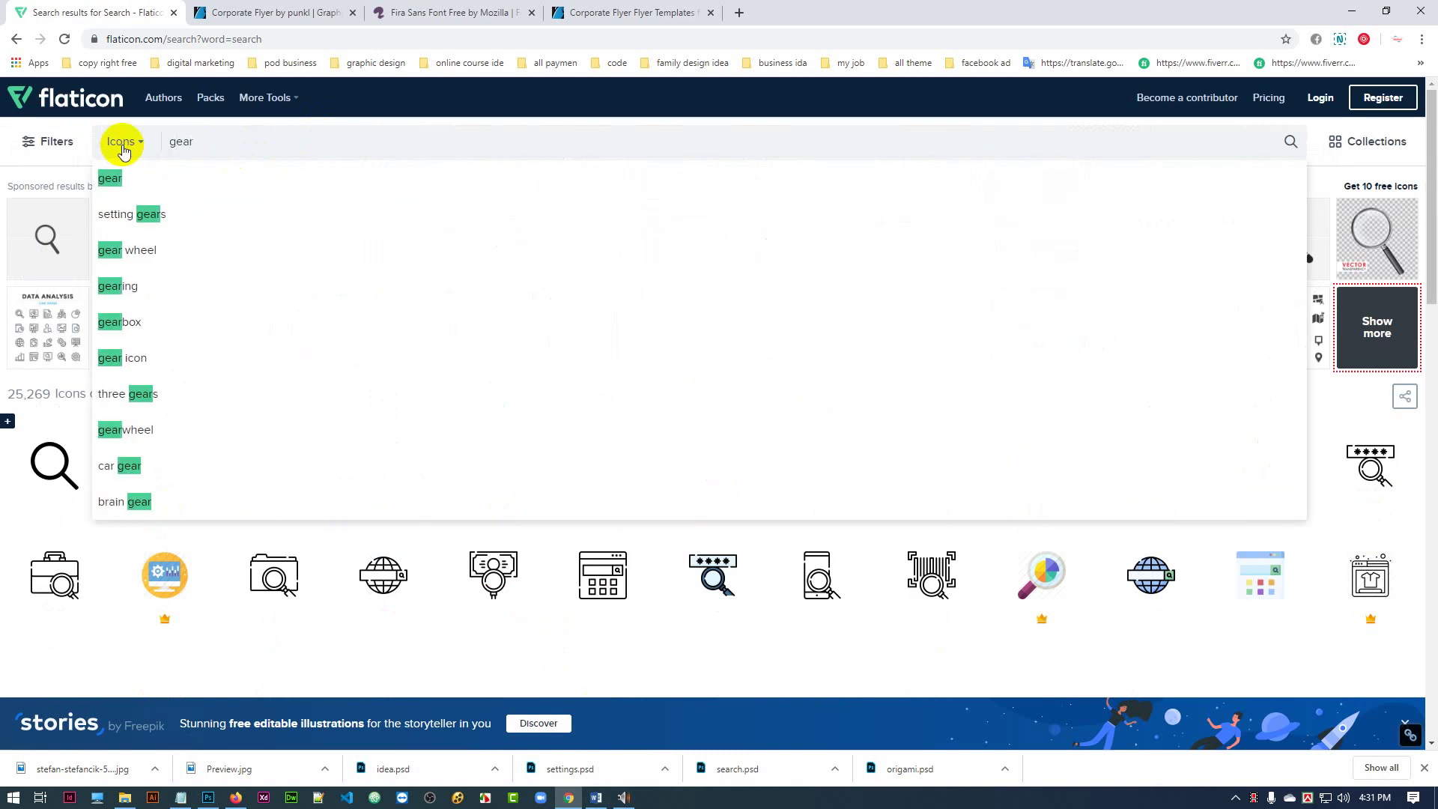
key(Return)
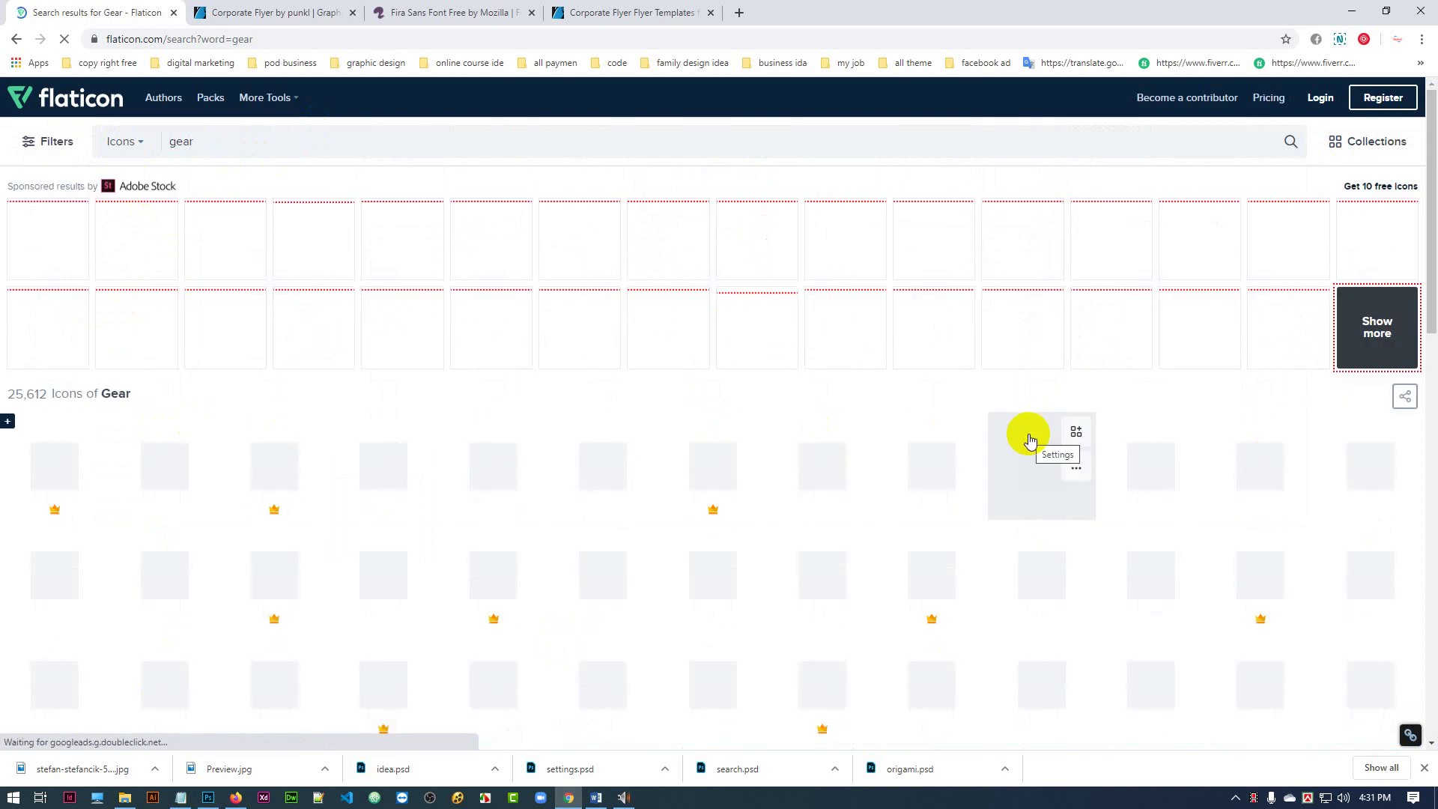
scroll(966, 457, down, 3)
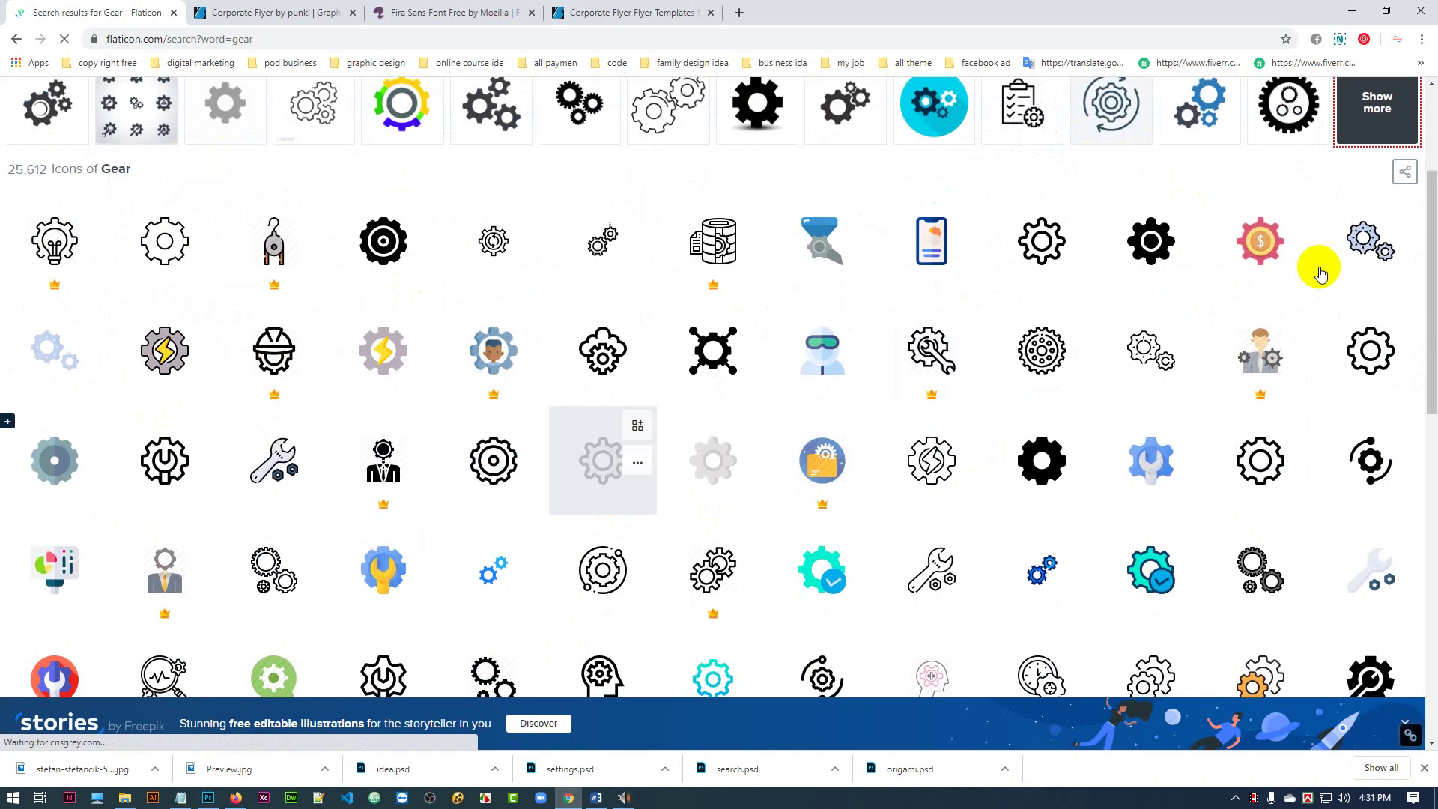
- Check the Problem Solver icon in Photoshop, return to Chrome, and search Flaticon for "idea" to view light bulb icons
click(208, 798)
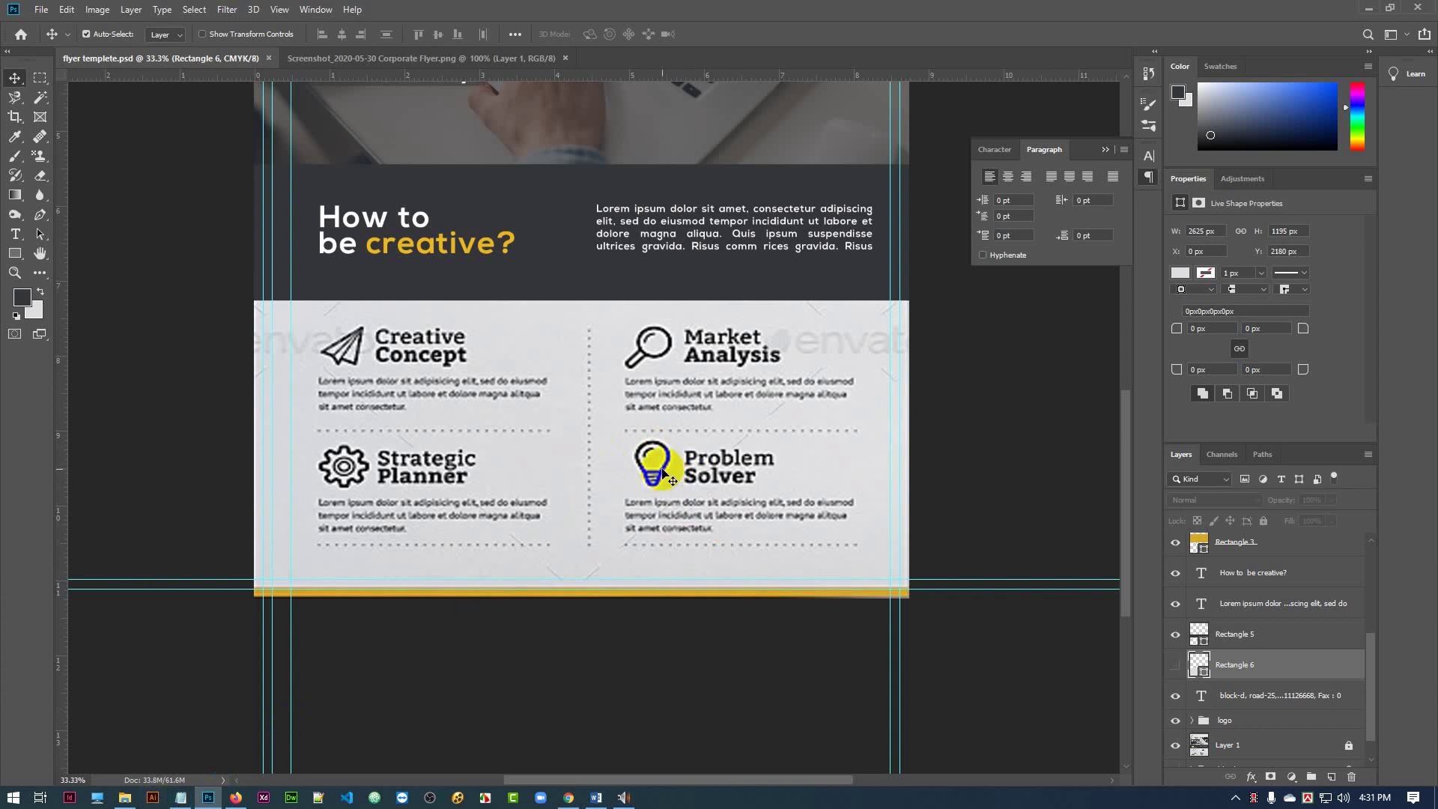
click(569, 797)
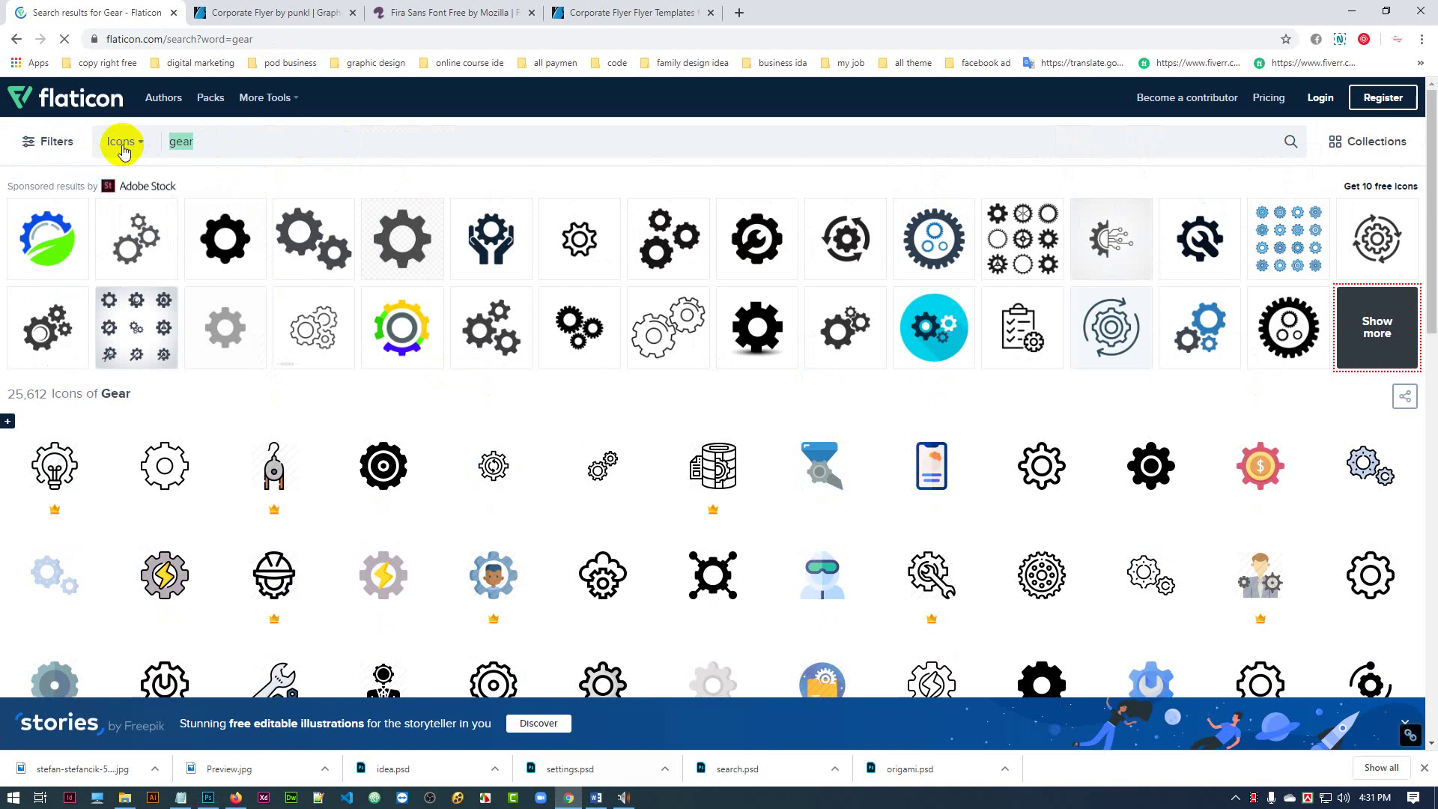
text(idea)
key(Return)
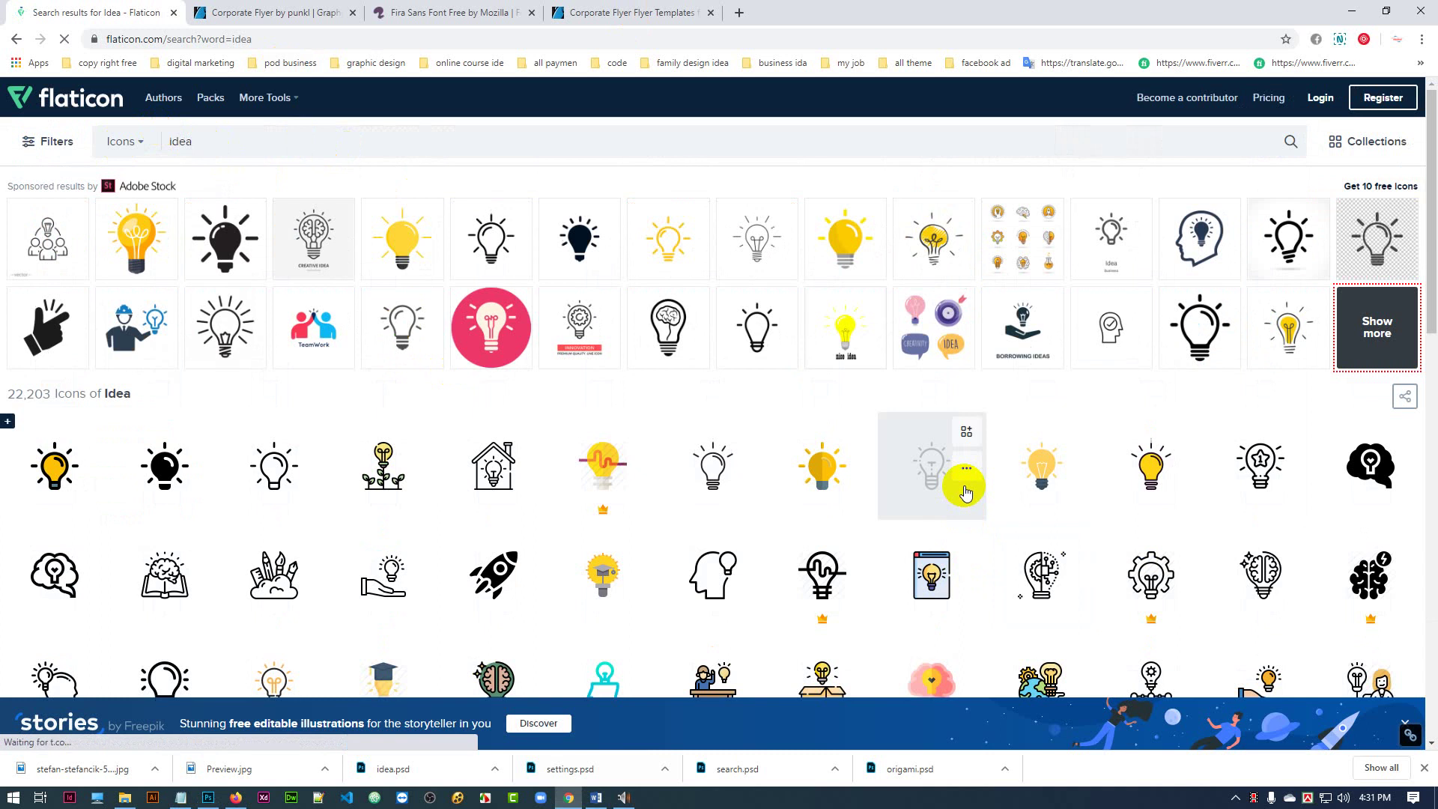
scroll(963, 483, down, 3)
scroll(1136, 509, up, 3)
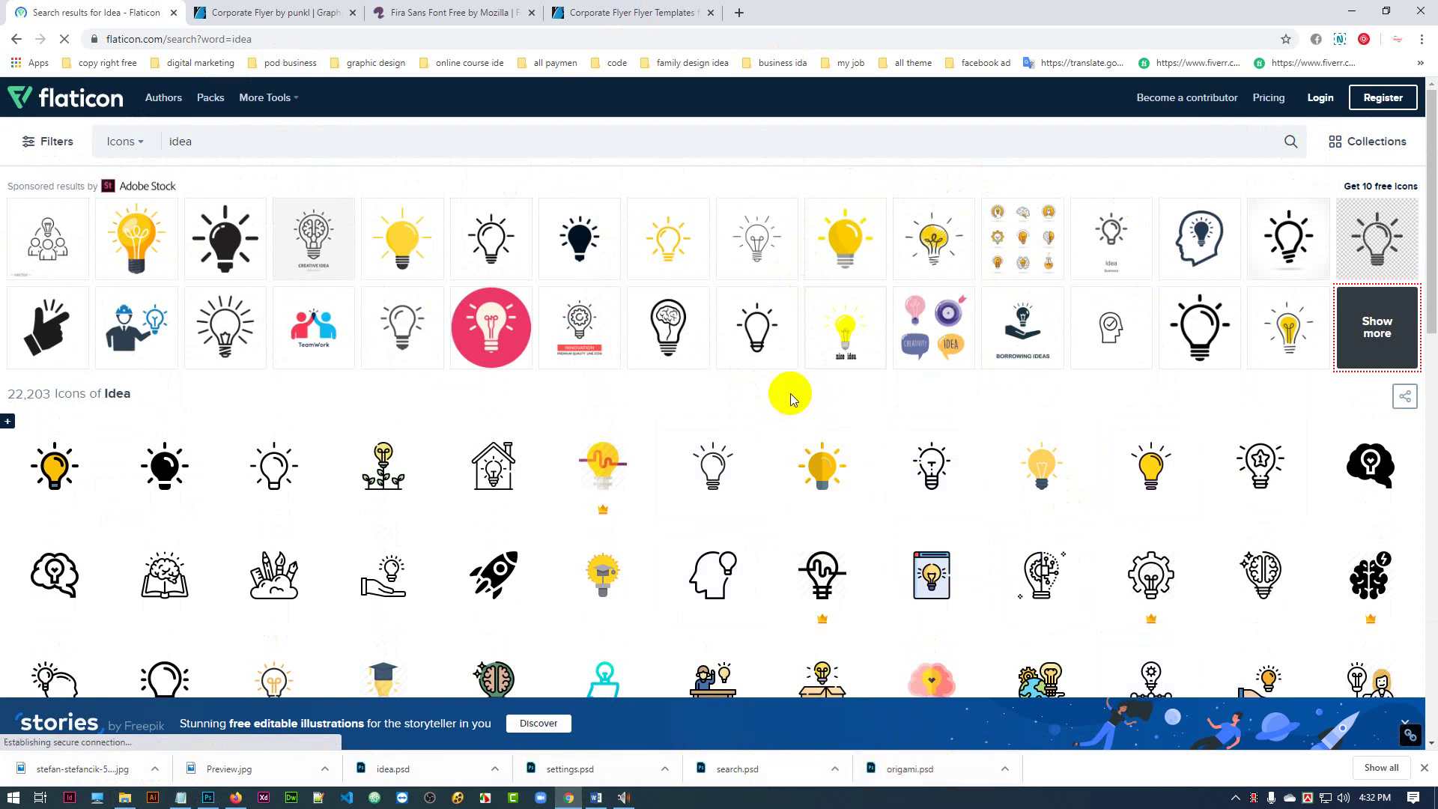
- Switch to Photoshop, open the flyer content text file in Notepad, split "Creative Concept" onto two lines, copy it, and minimize Notepad
click(209, 798)
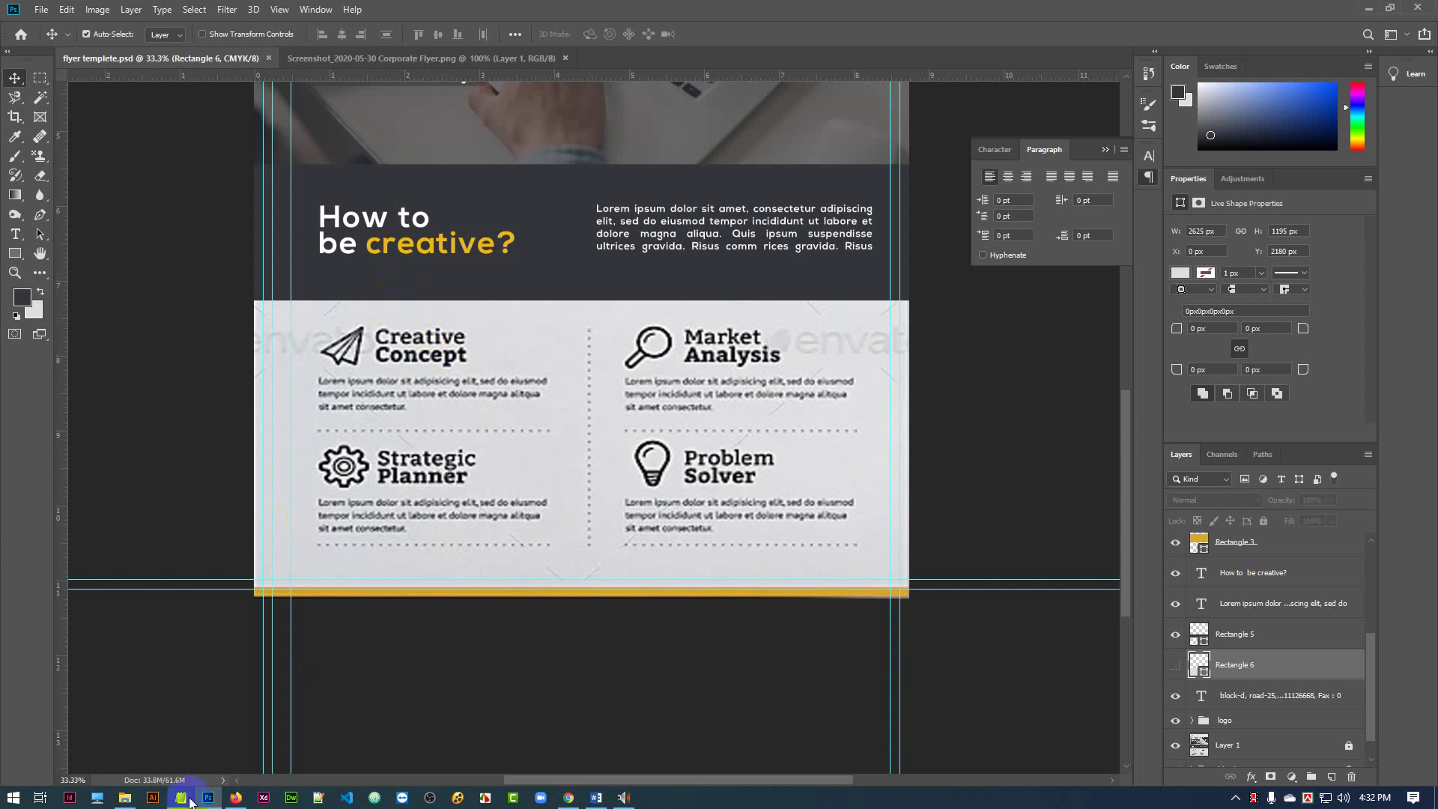
click(182, 798)
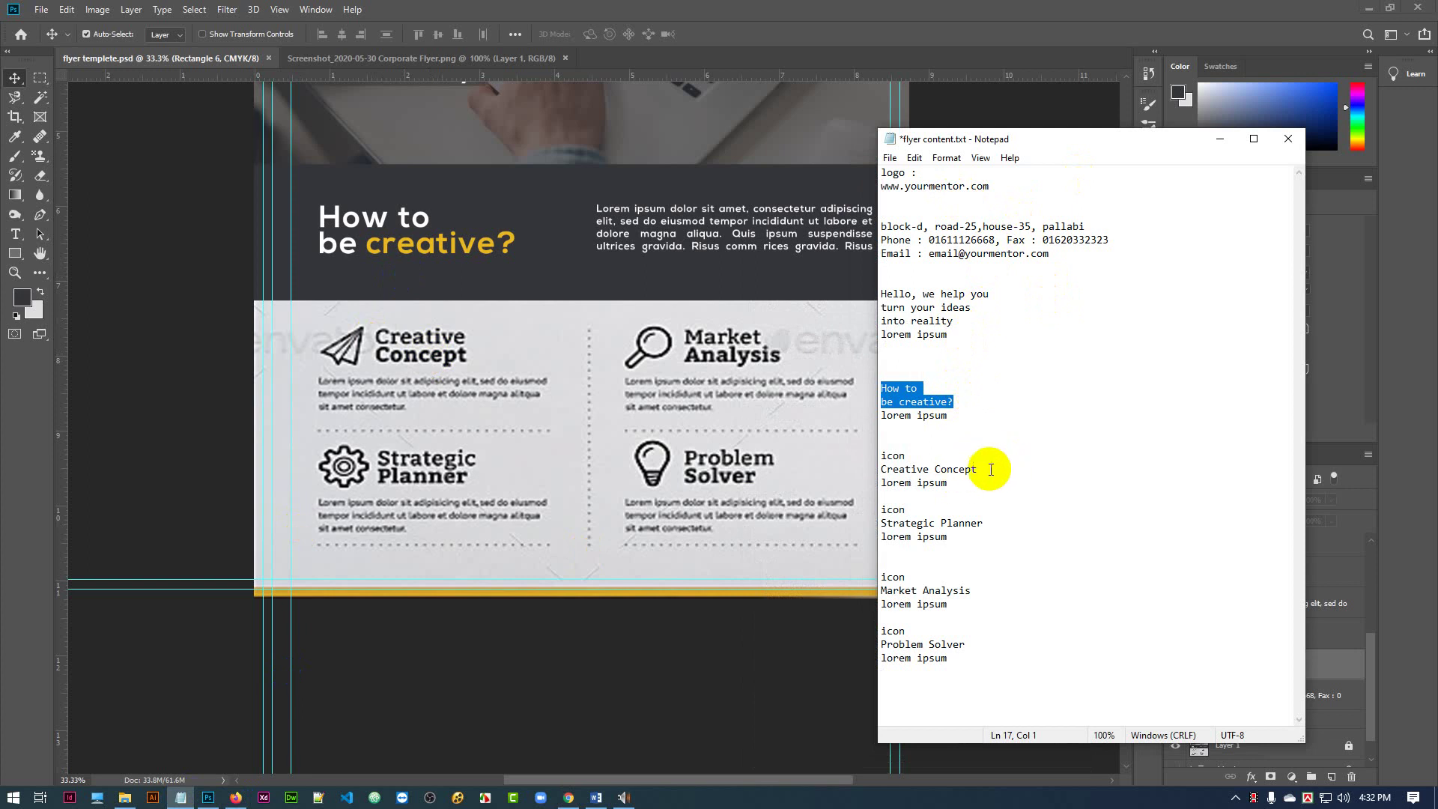
drag(987, 469, 876, 471)
key(ctrl+c)
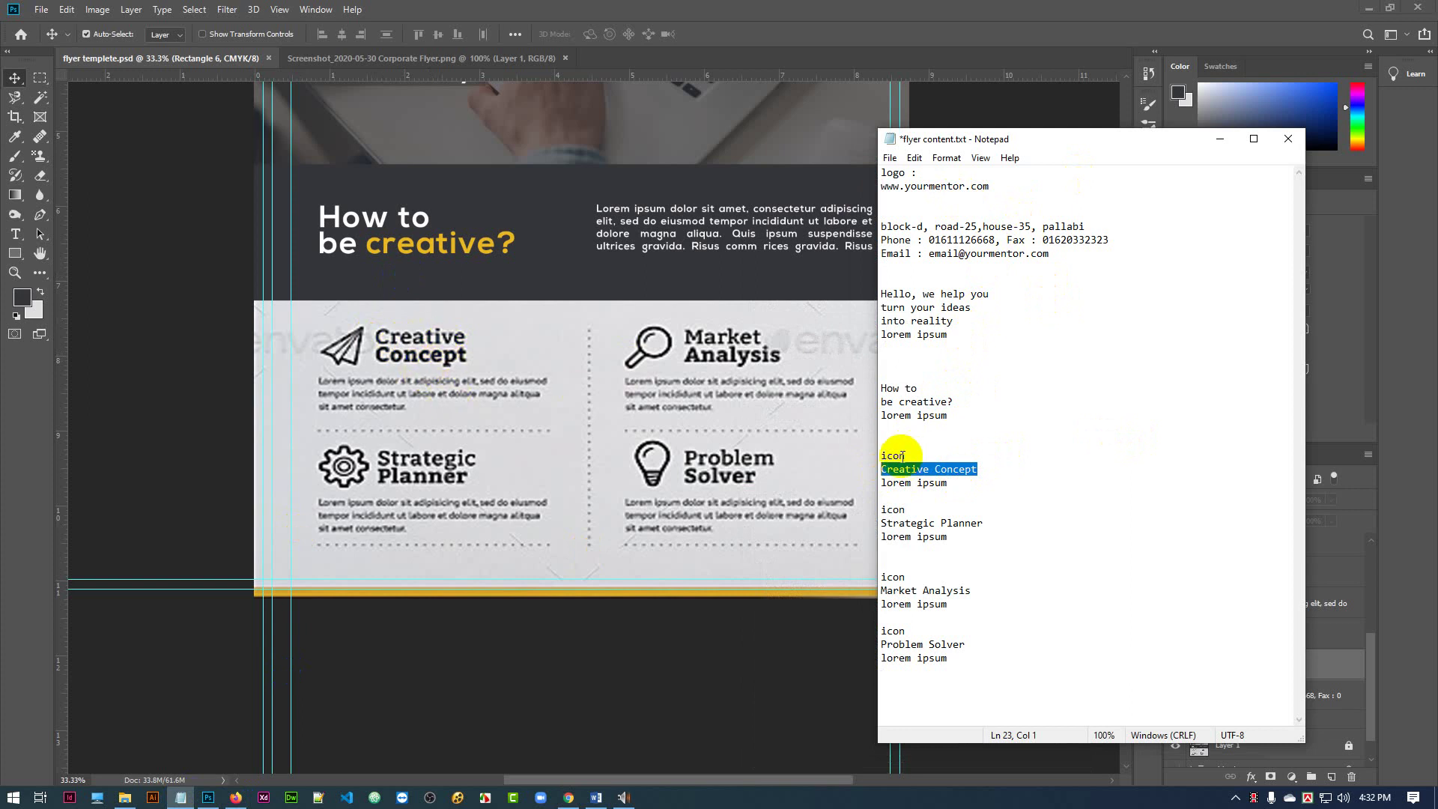
click(936, 469)
key(Return)
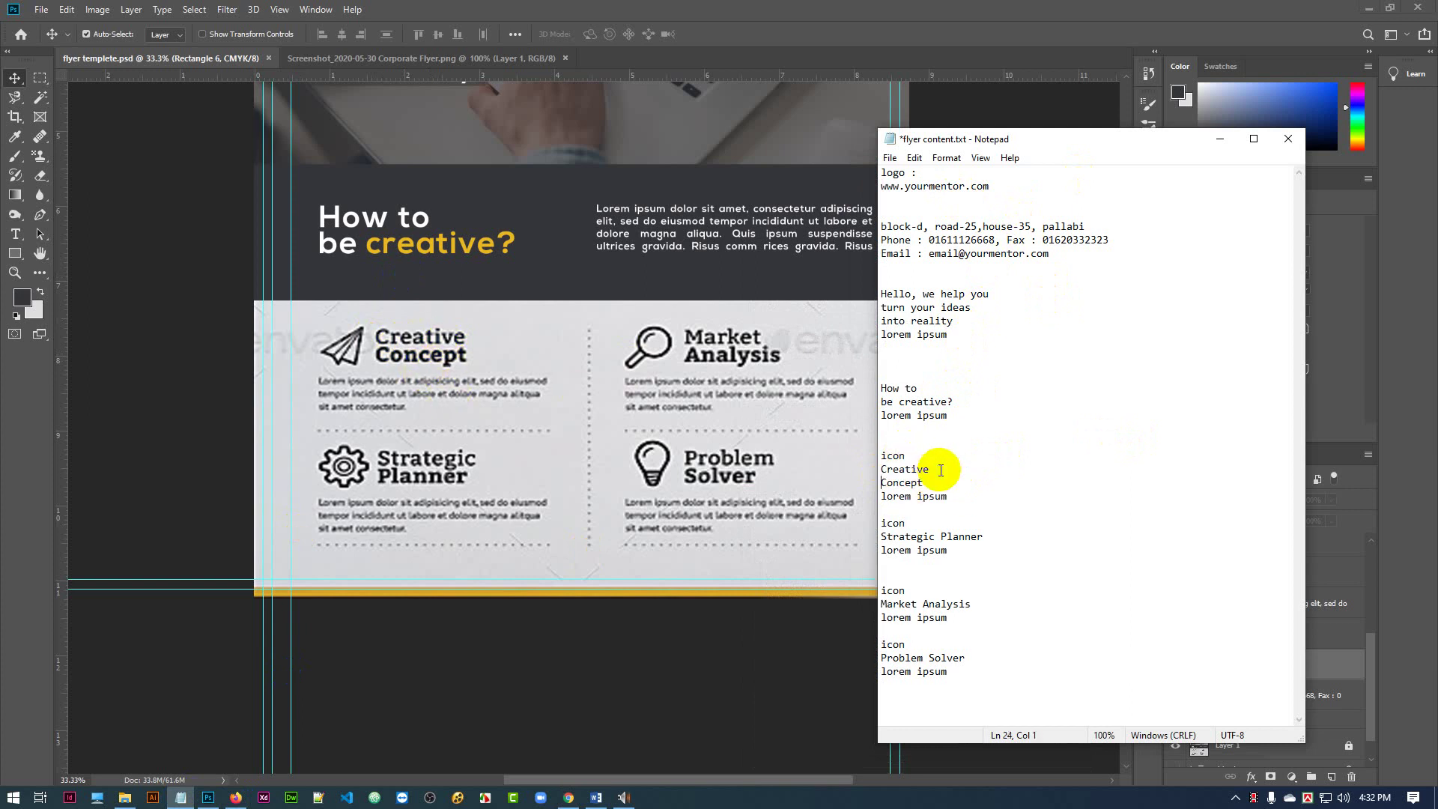
drag(920, 482, 860, 462)
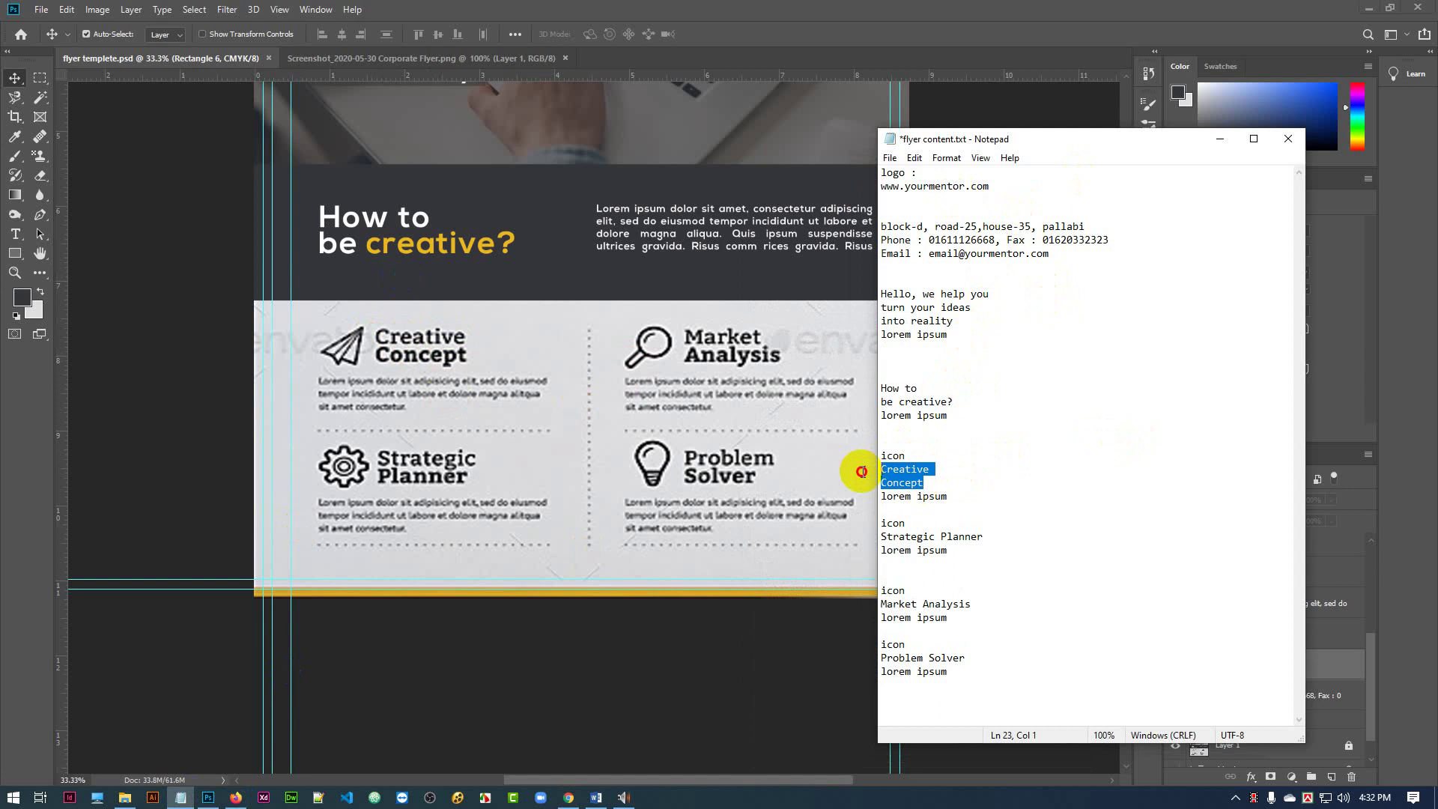
click(1220, 138)
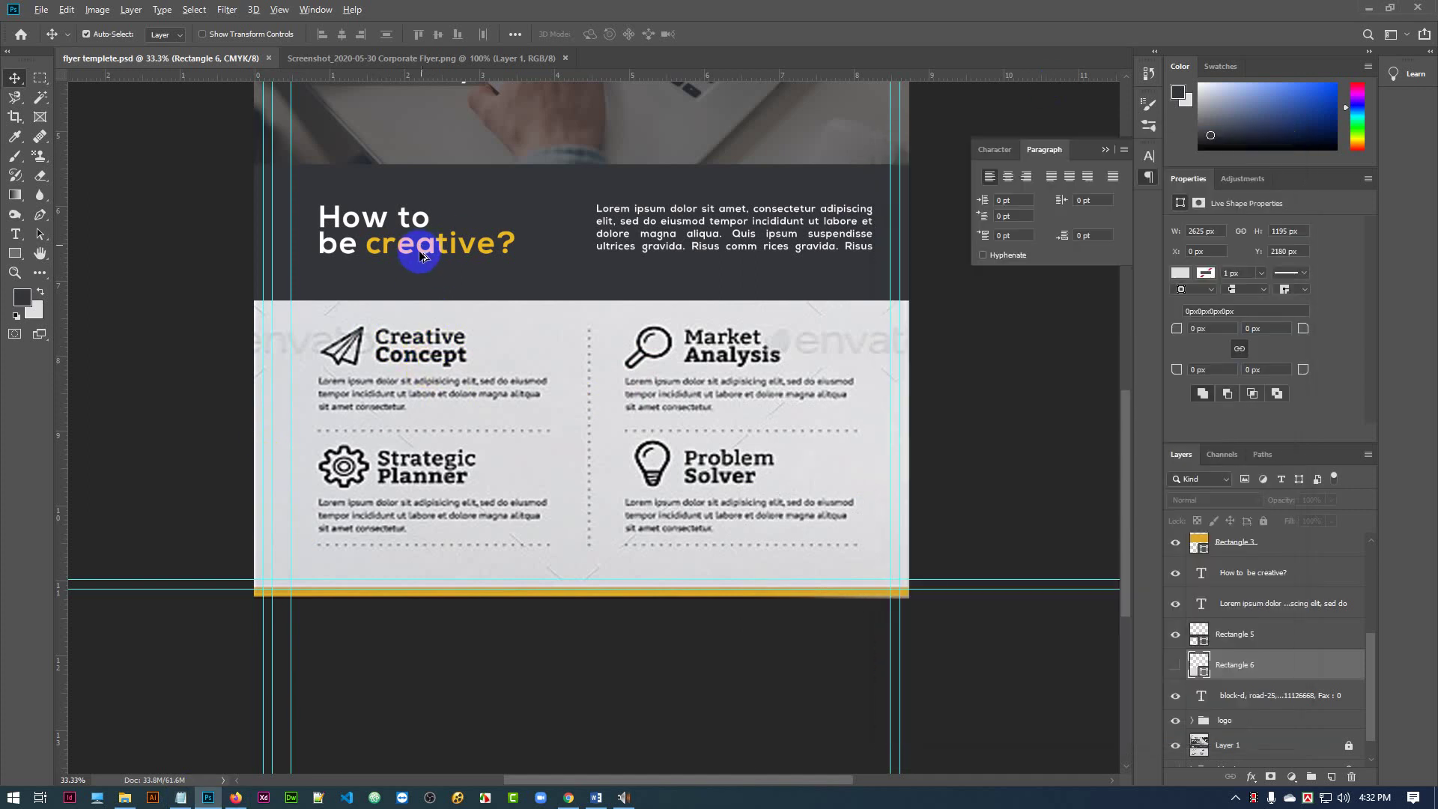
- Duplicate the "How to be creative?" heading over the reference's first service title and replace its text with the copied "Creative Concept"
drag(428, 249, 480, 365)
double_click(465, 360)
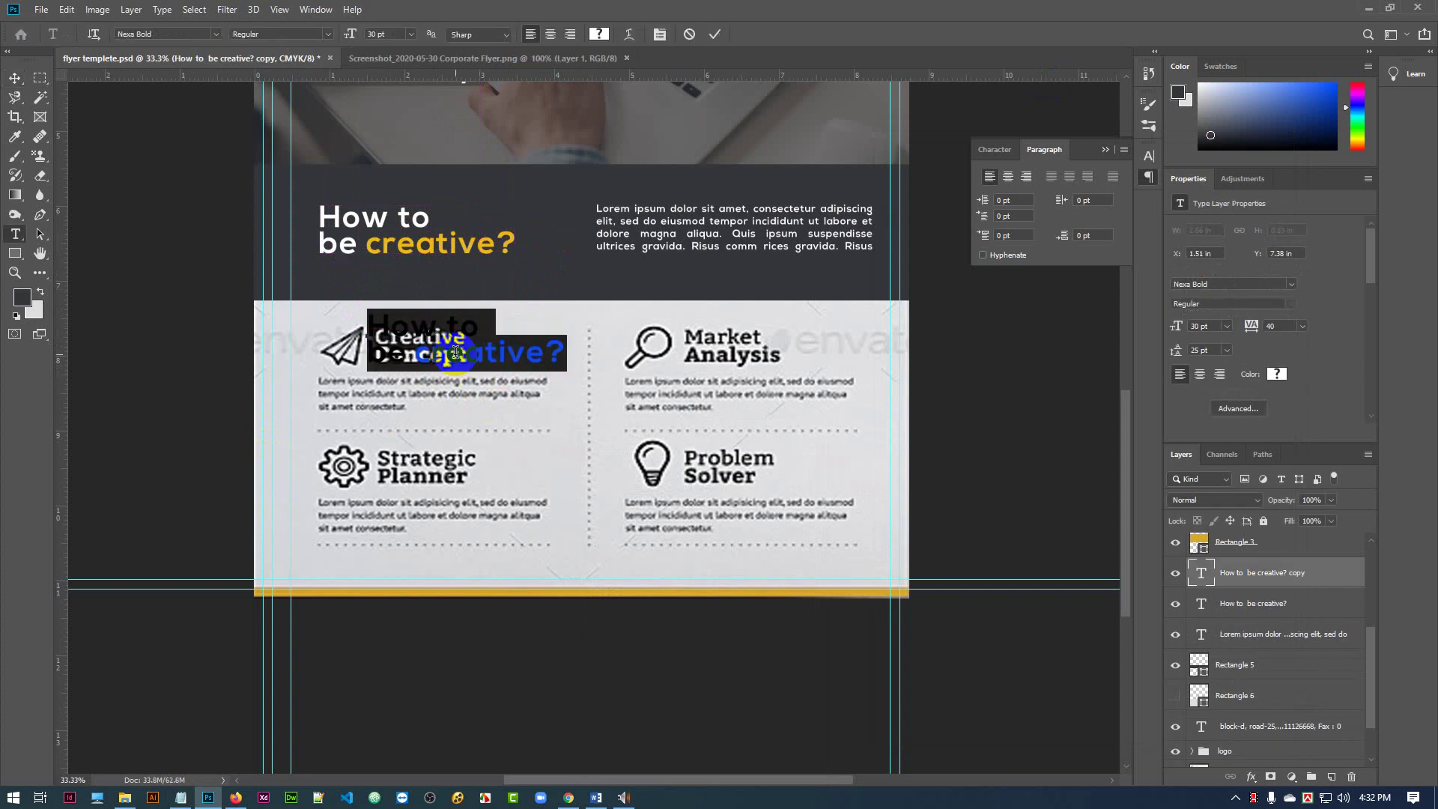
key(ctrl+v)
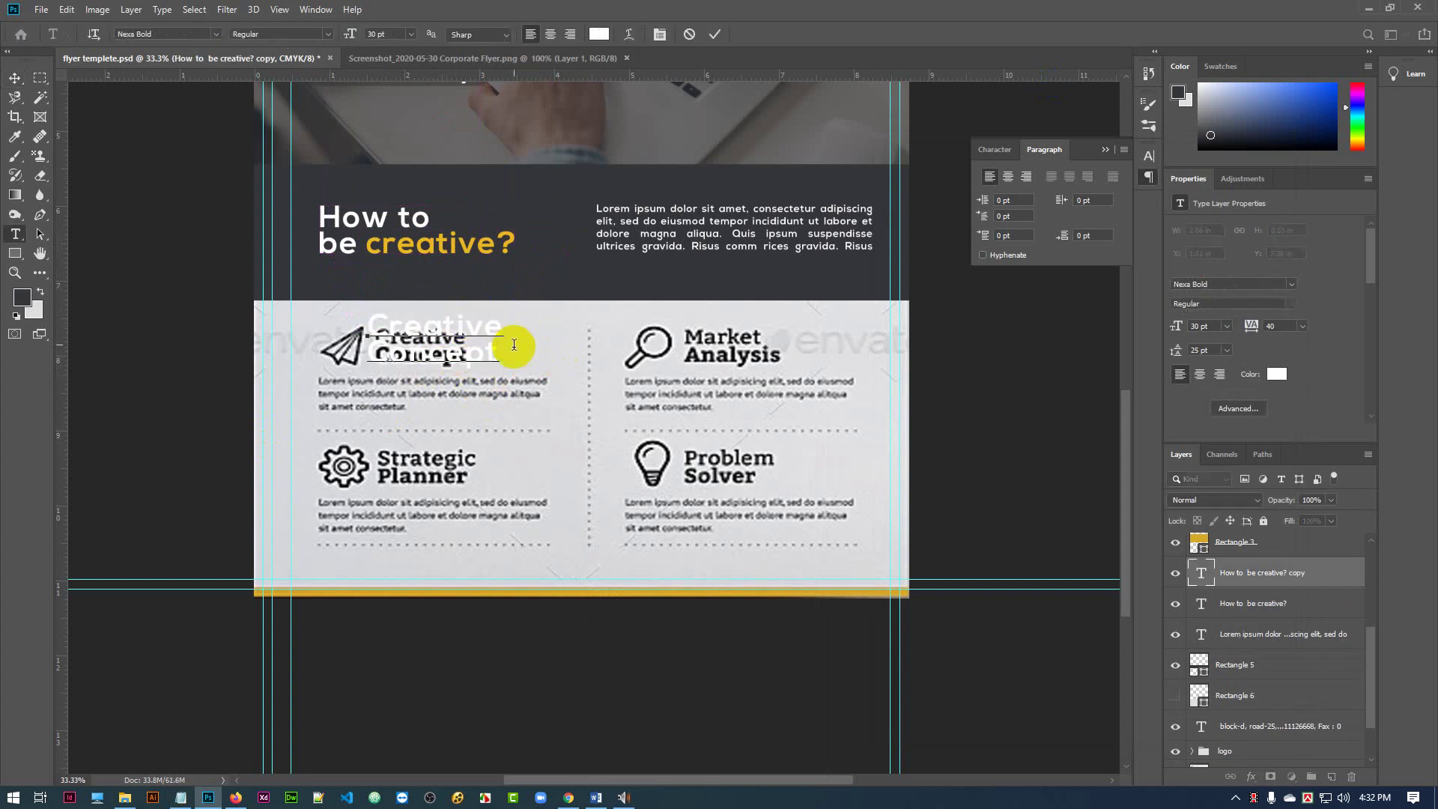
- Recolor the whole "Creative Concept" heading with the dark grey sampled from the band behind "How to be creative?"
drag(491, 358, 367, 323)
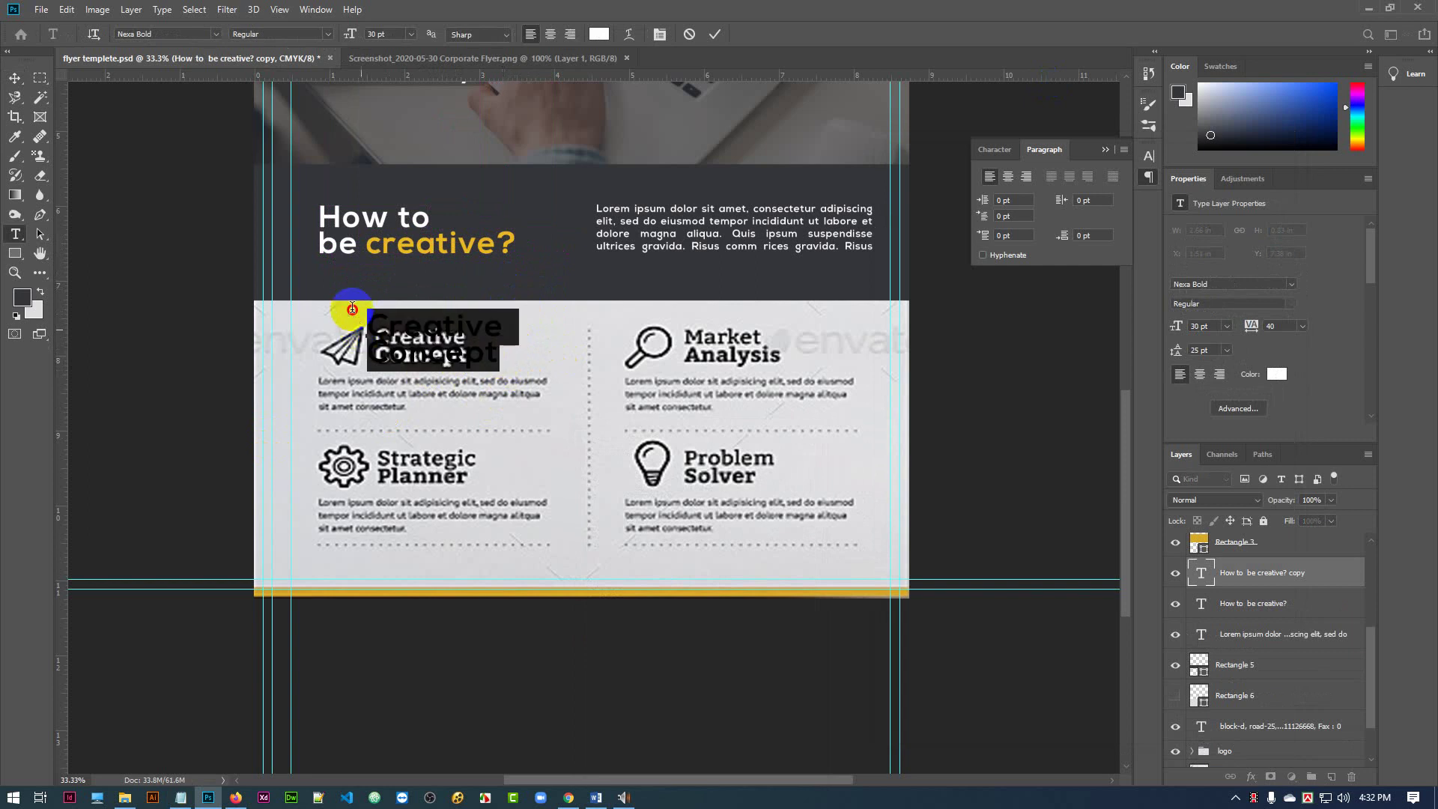
click(597, 35)
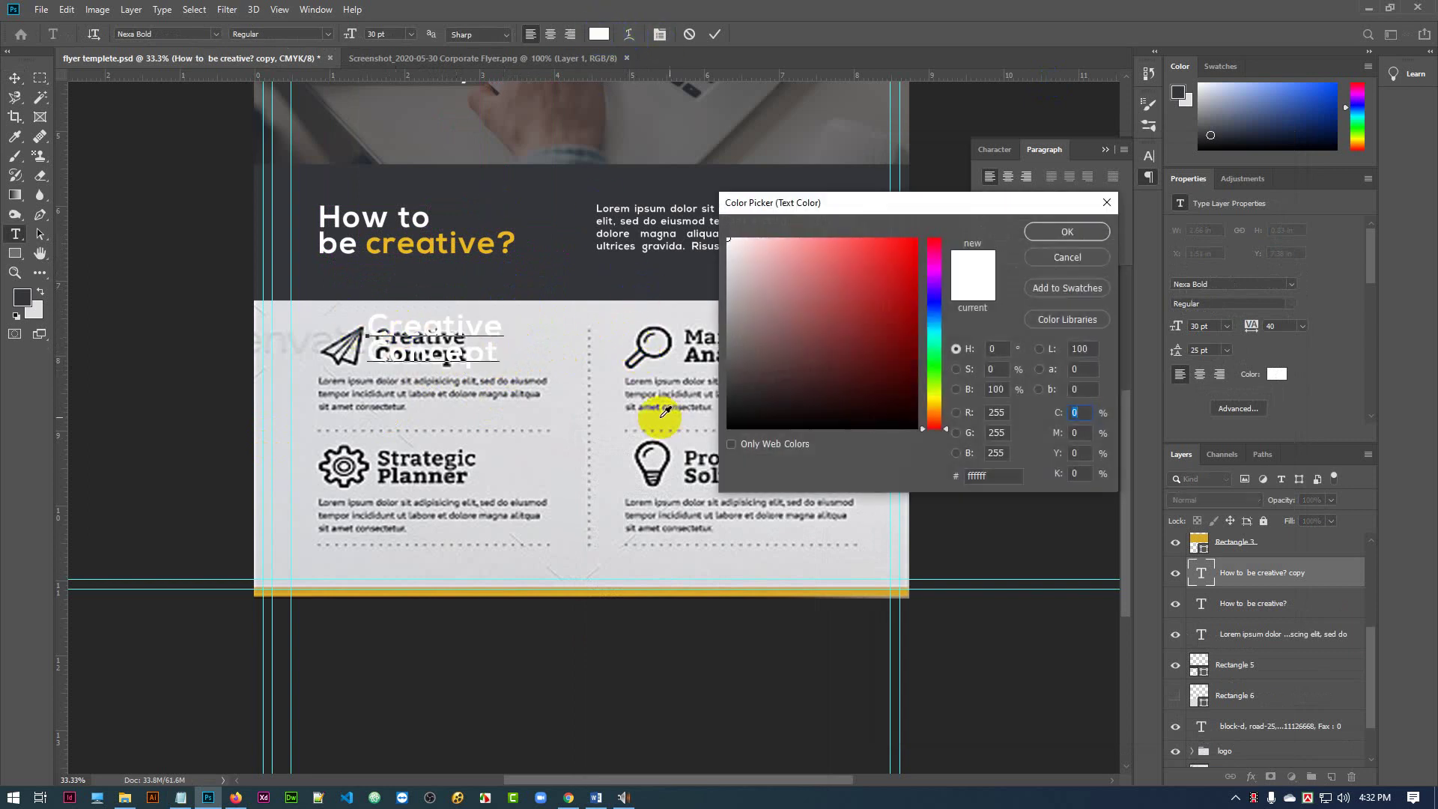
click(558, 236)
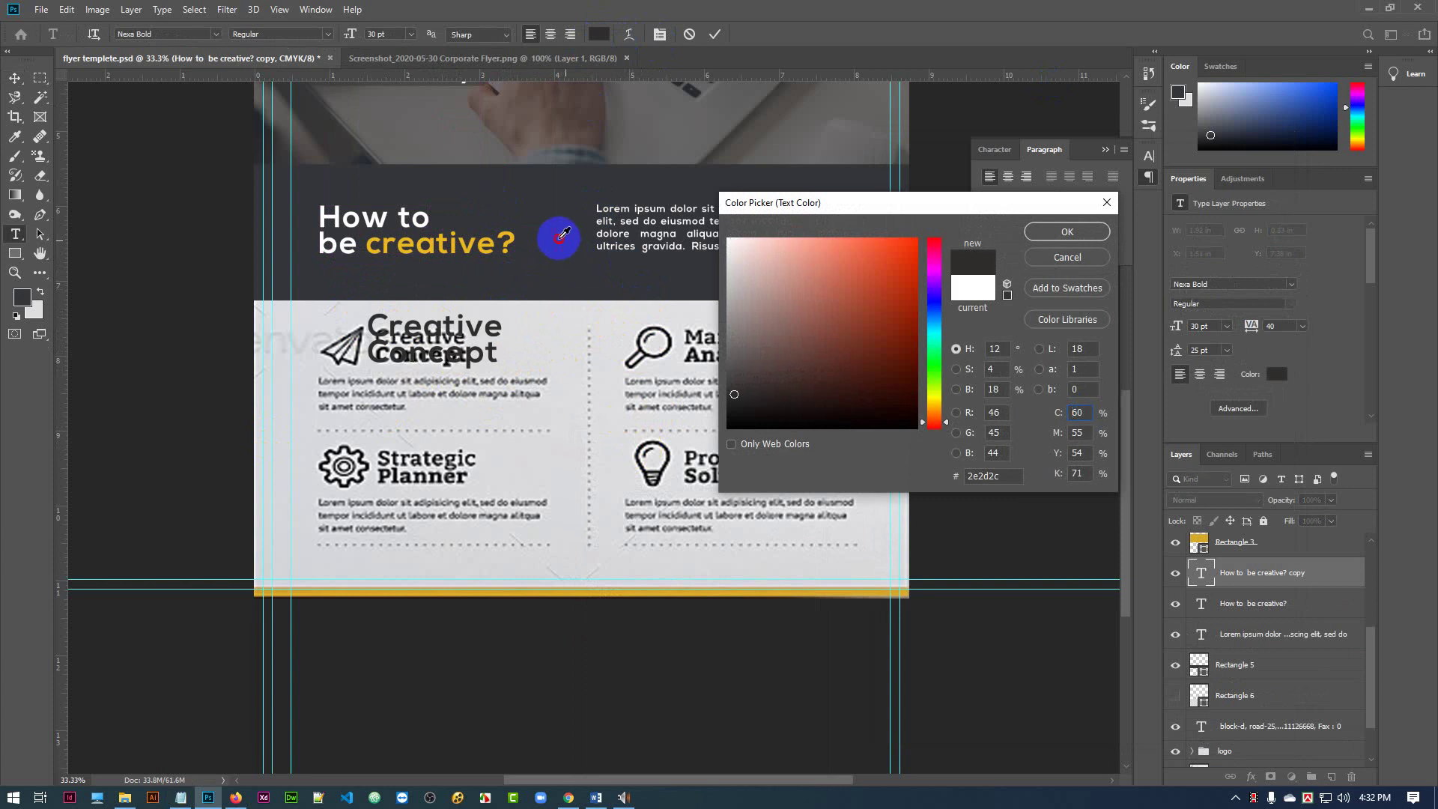
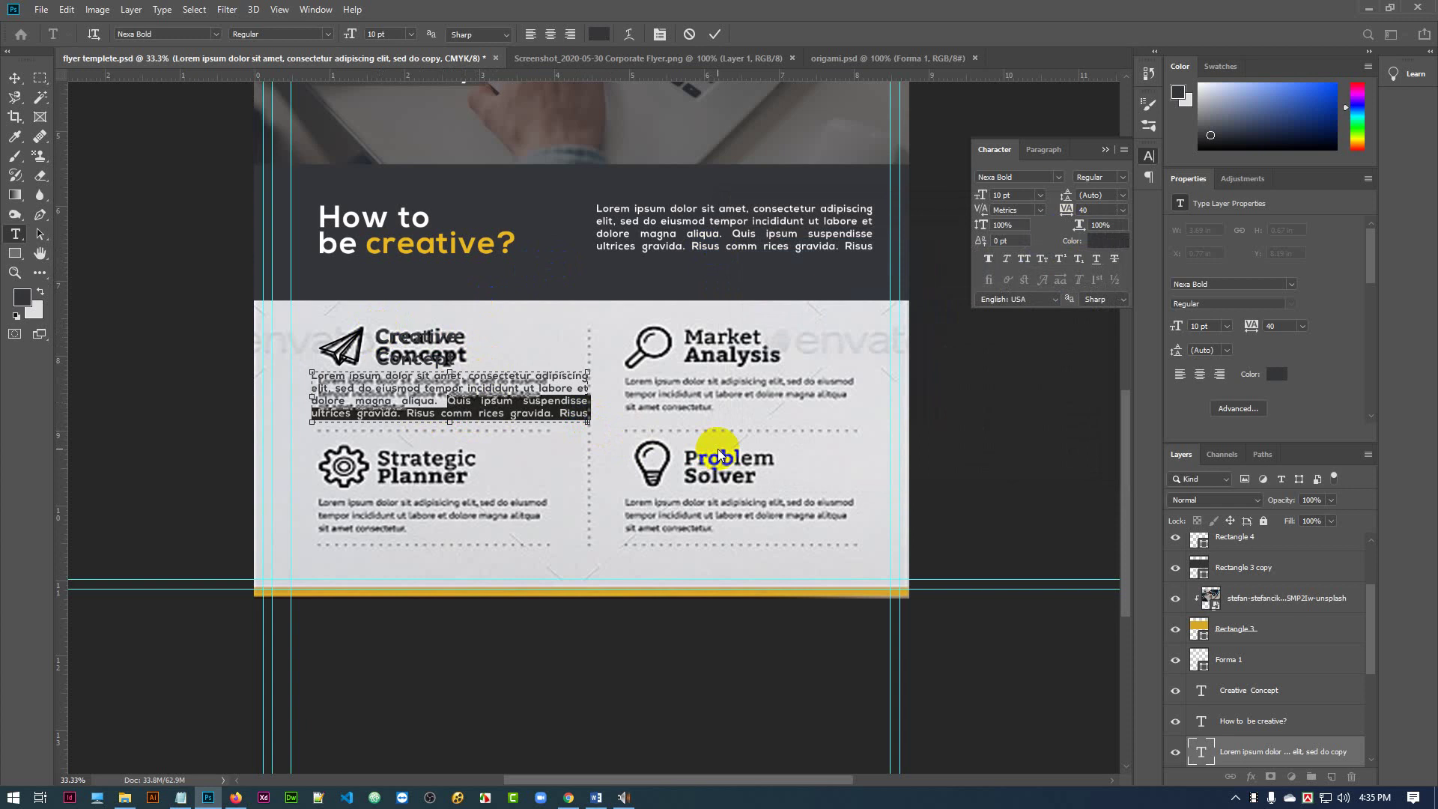
- Replace the end of the placeholder paragraph under Creative Concept with other filler words, then trim it to finish at "dolore magna"
text(commodoultrices gravida. Risus commod viverra maecenas accumsan lacus vel)
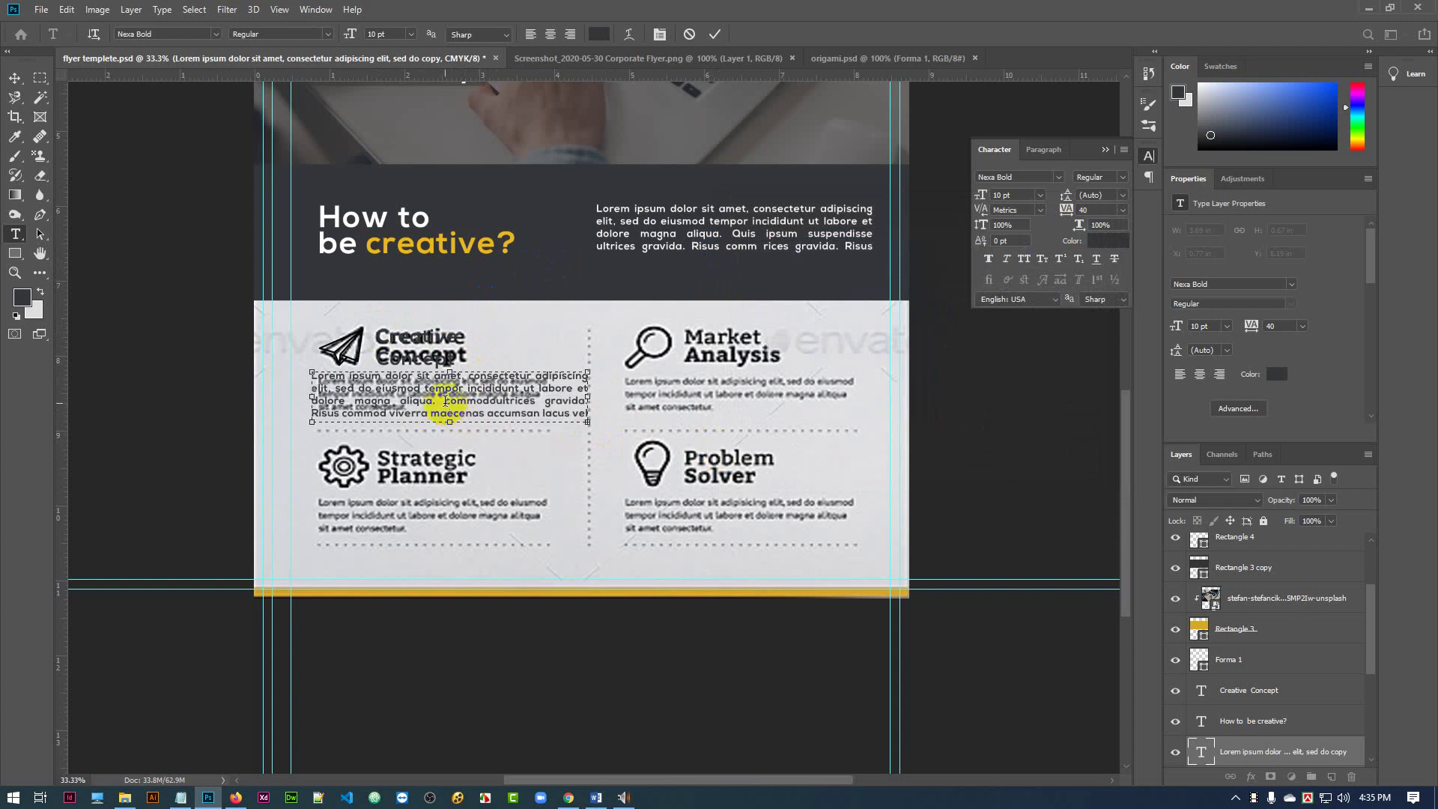
drag(445, 401, 619, 471)
text(facilisis)
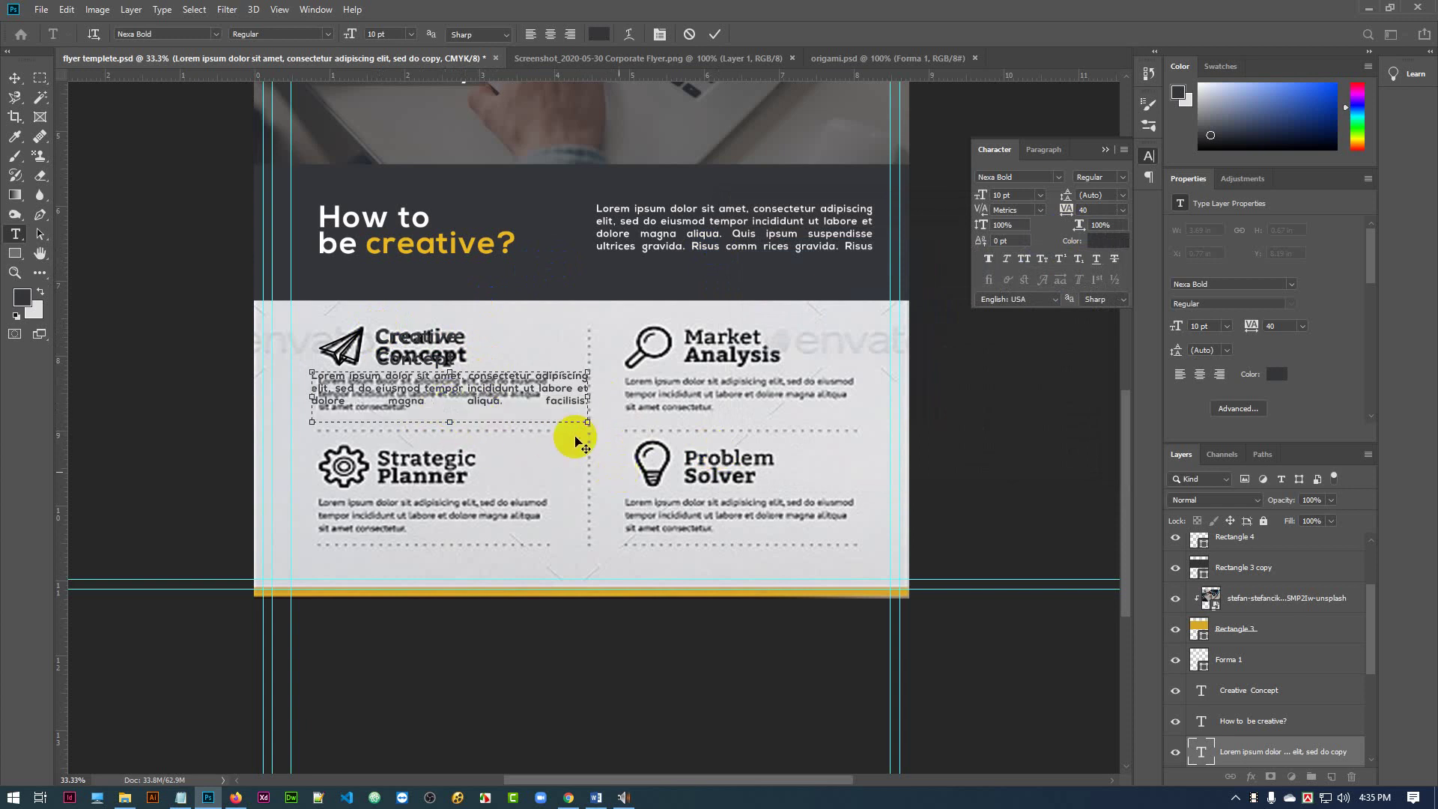
drag(526, 405, 606, 404)
key(BackSpace)
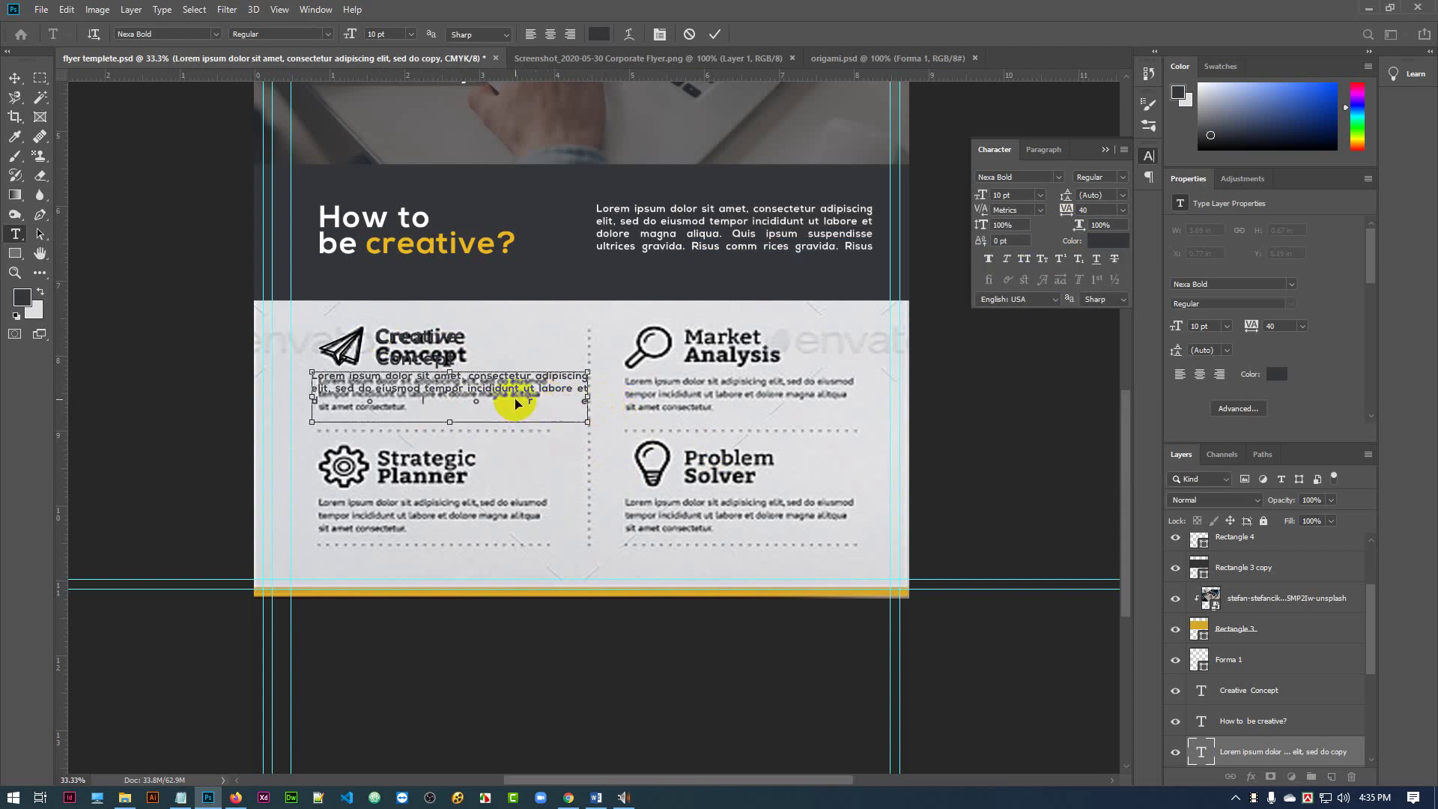
- Justify the Creative Concept paragraph with its last line aligned left and commit the text edit
double_click(517, 403)
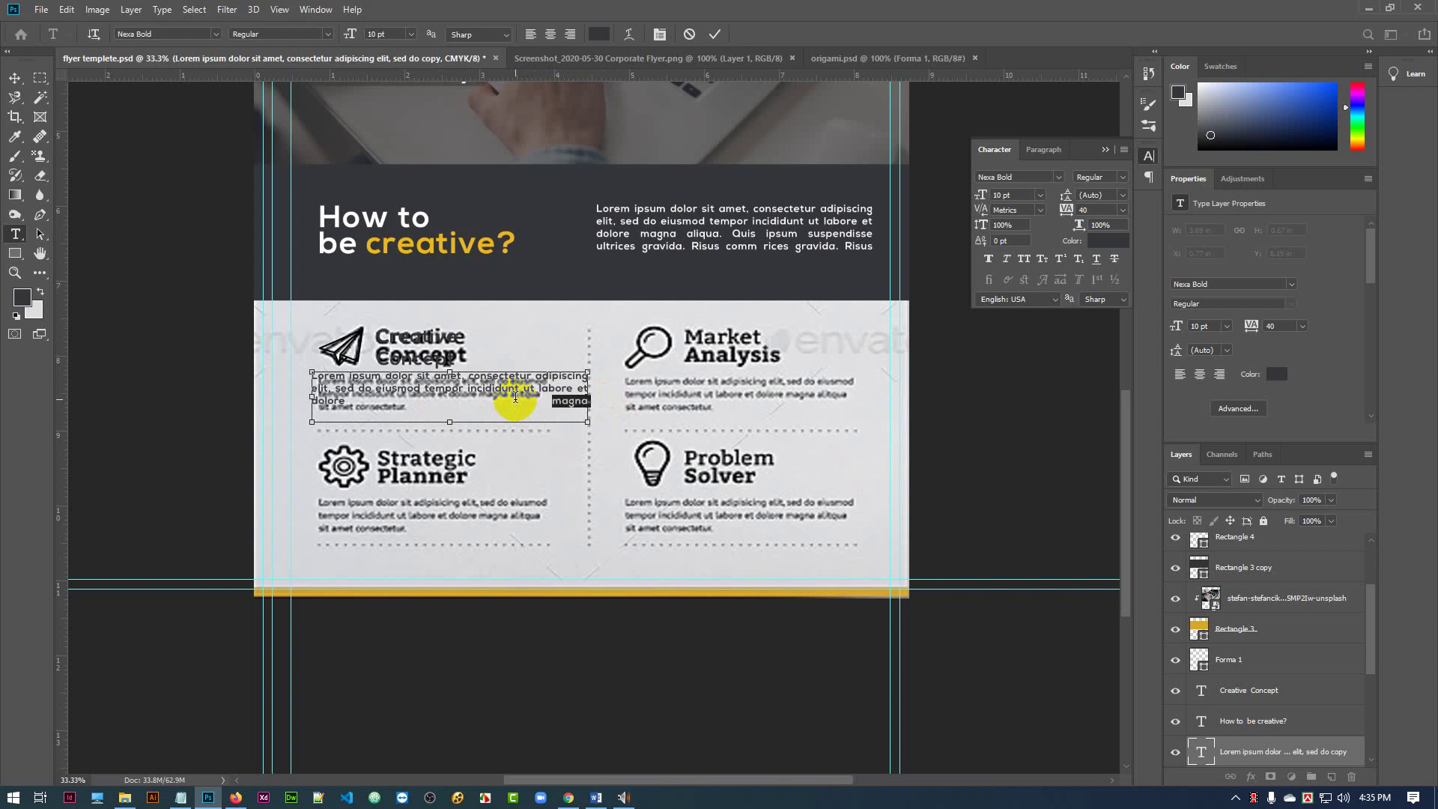
click(1048, 151)
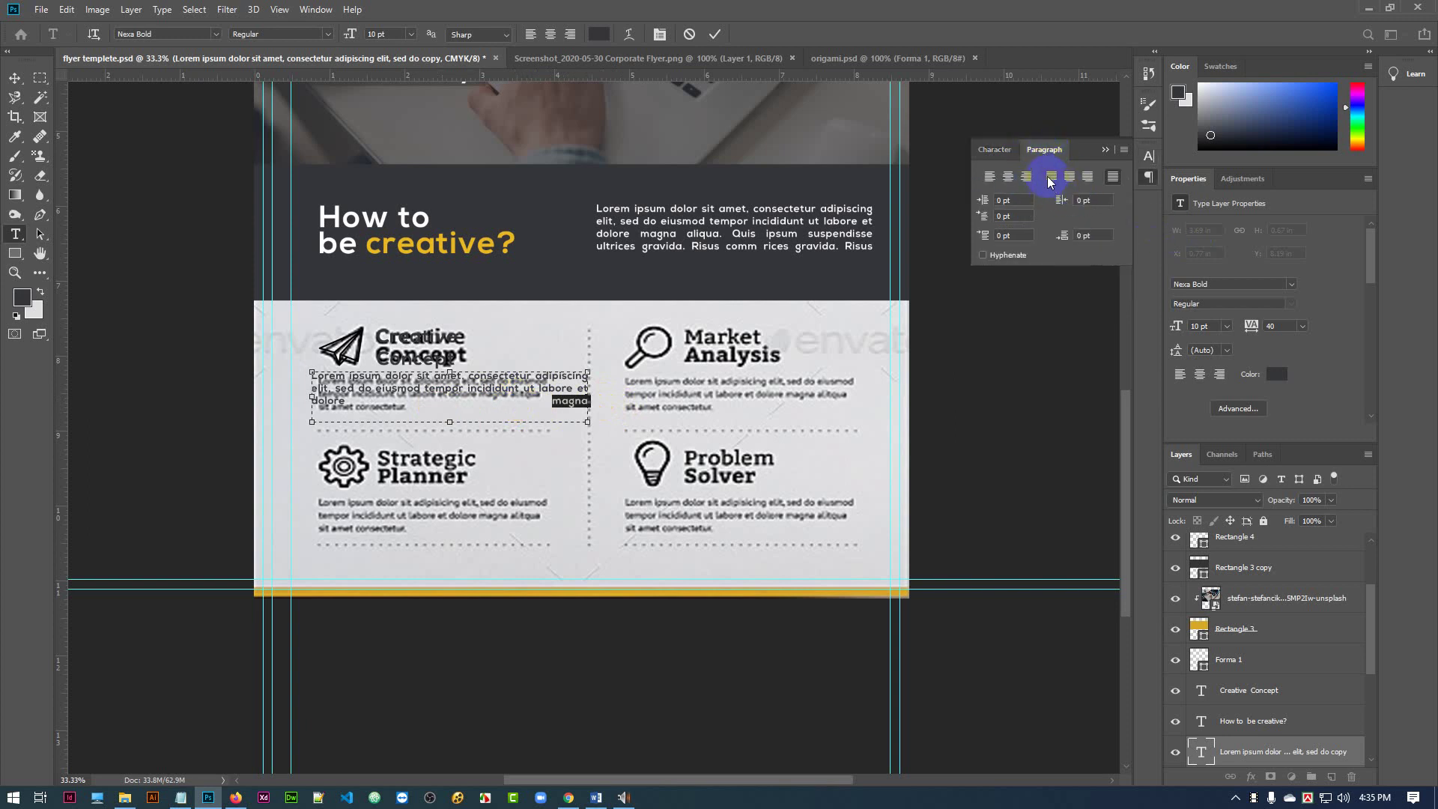
click(1050, 178)
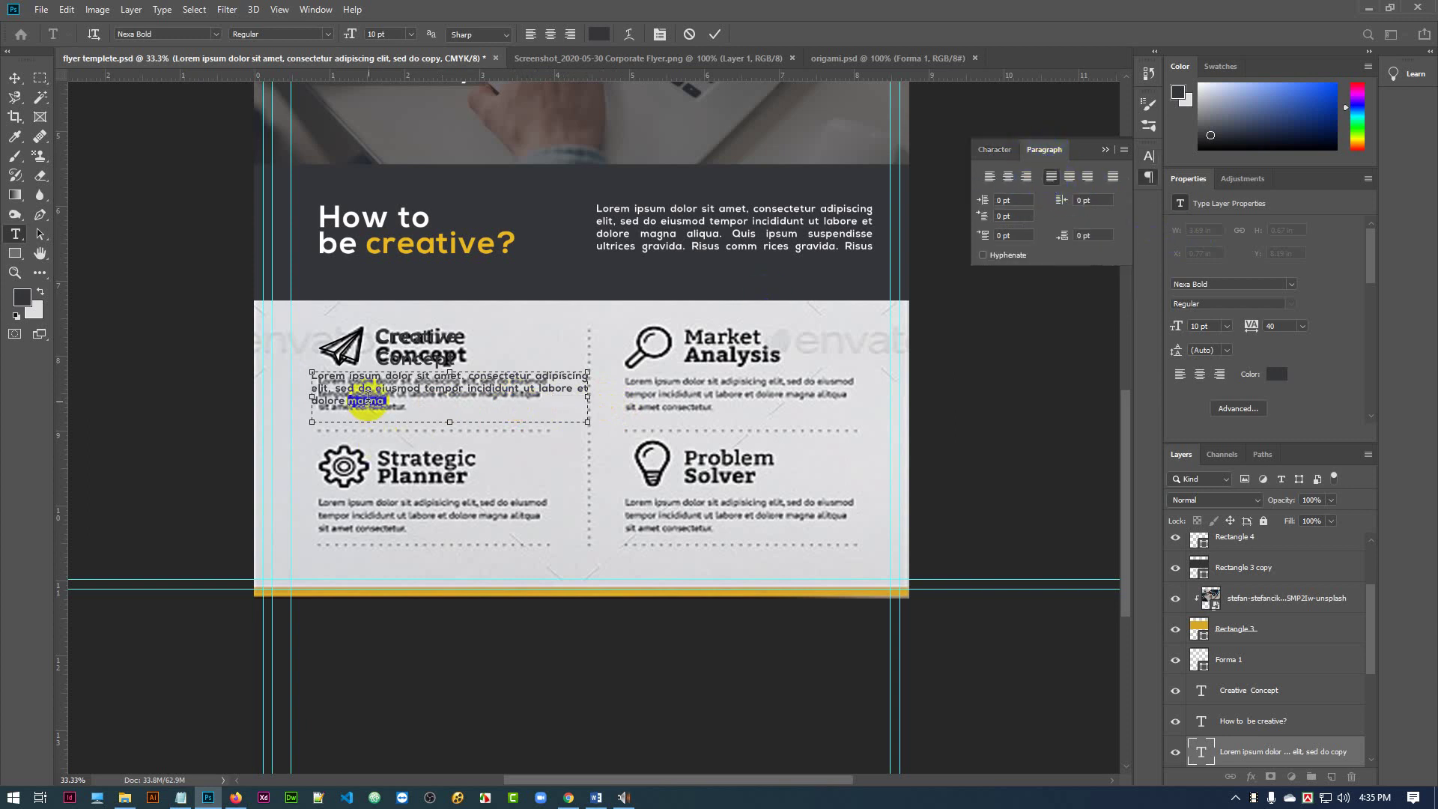
click(715, 33)
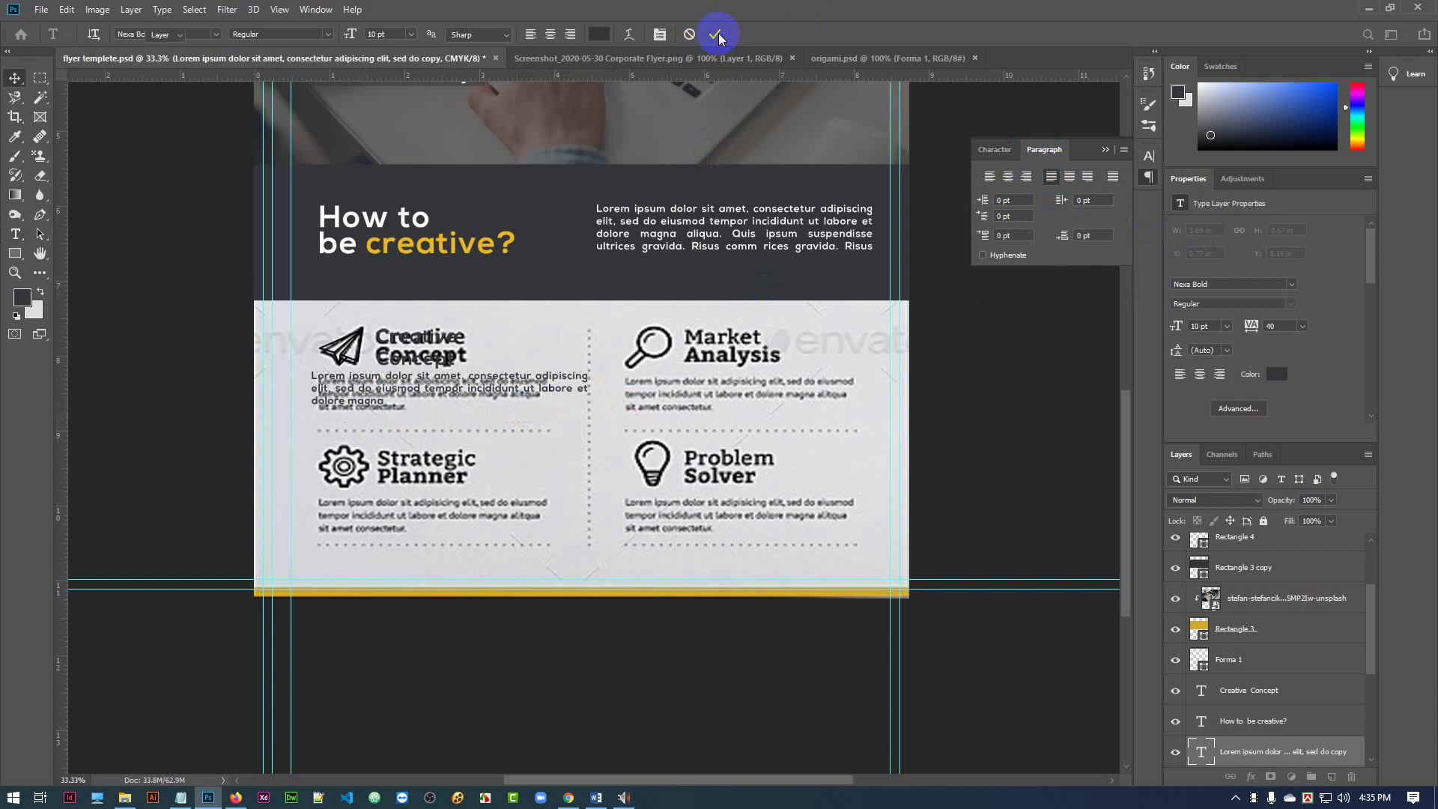
- Scale the Creative Concept paragraph to 84.73% with Free Transform to fit the reference column, and apply it
mouse_move(525, 393)
mouse_down()
mouse_move(513, 407)
mouse_move(565, 401)
mouse_move(522, 393)
mouse_up()
key(ctrl+t)
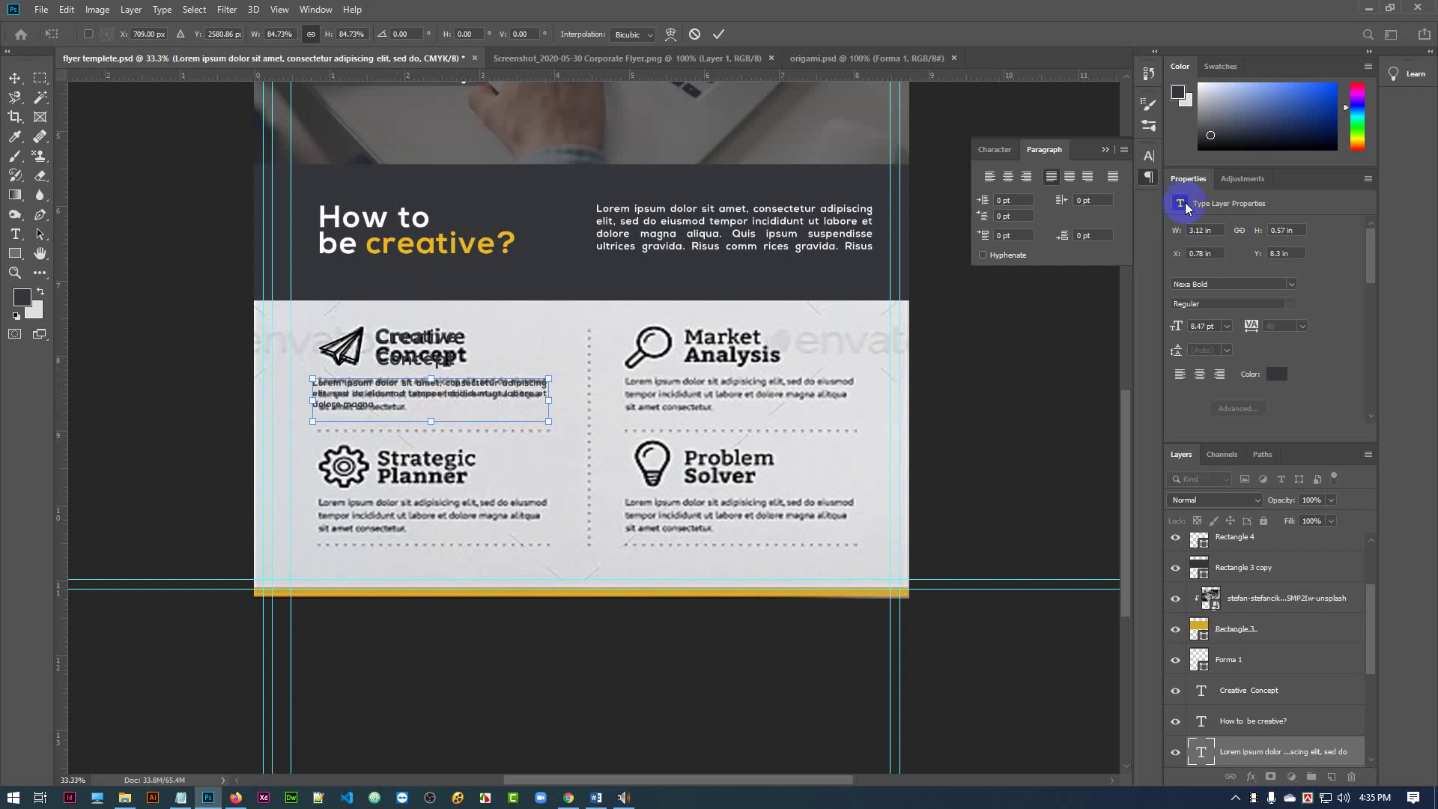
click(992, 150)
drag(1079, 208, 1127, 204)
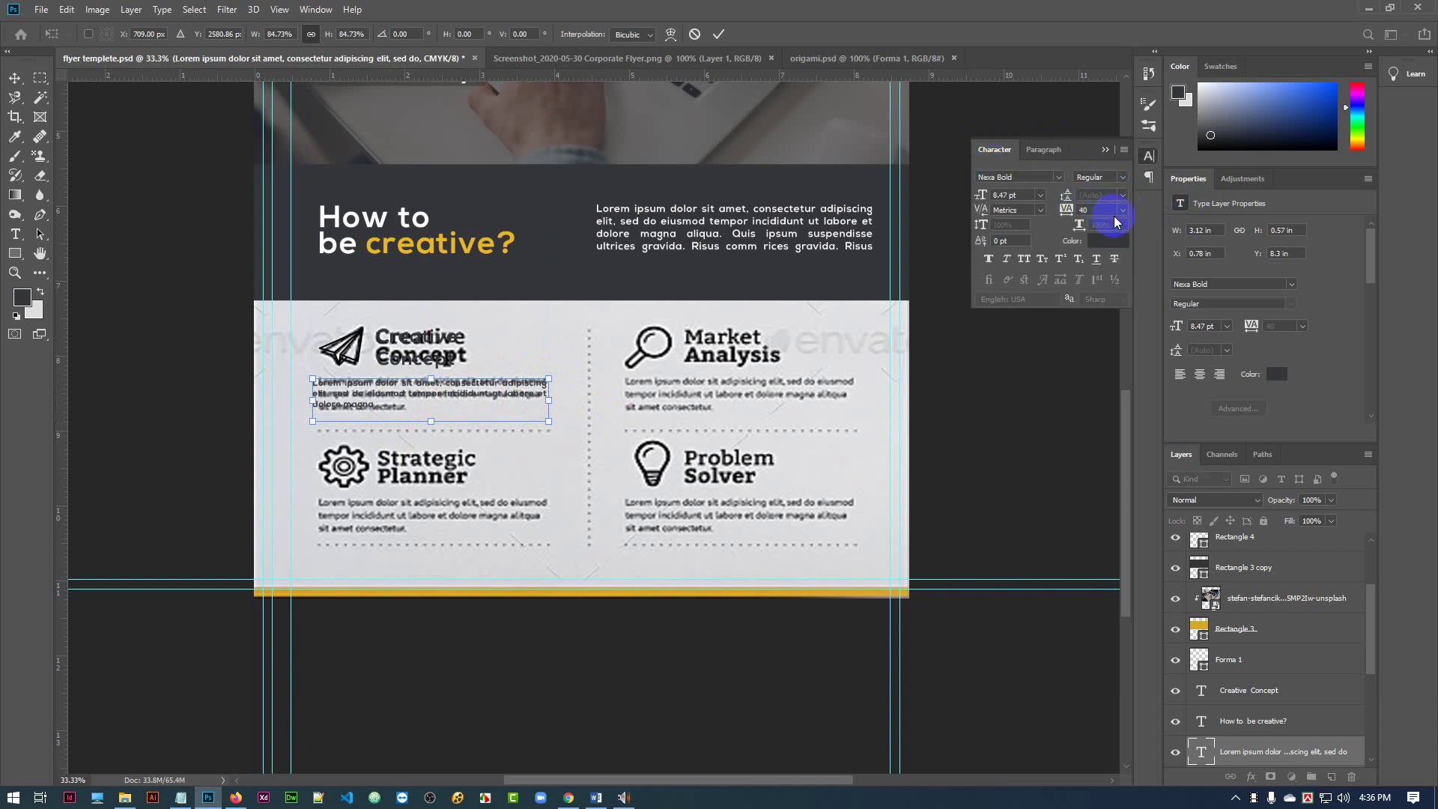
click(717, 34)
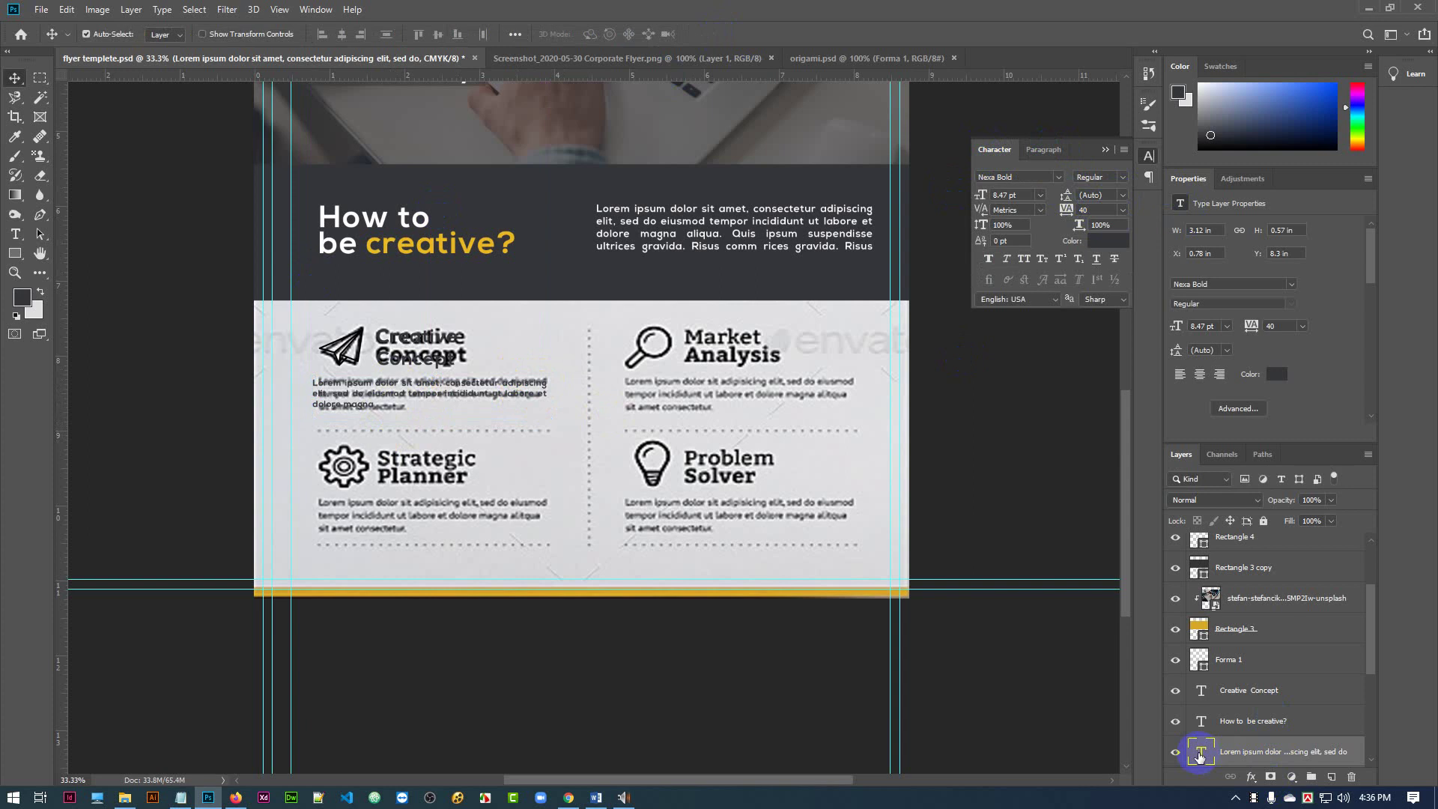
- Set the leading of the entire Creative Concept paragraph to 12 pt and commit the change
double_click(1201, 751)
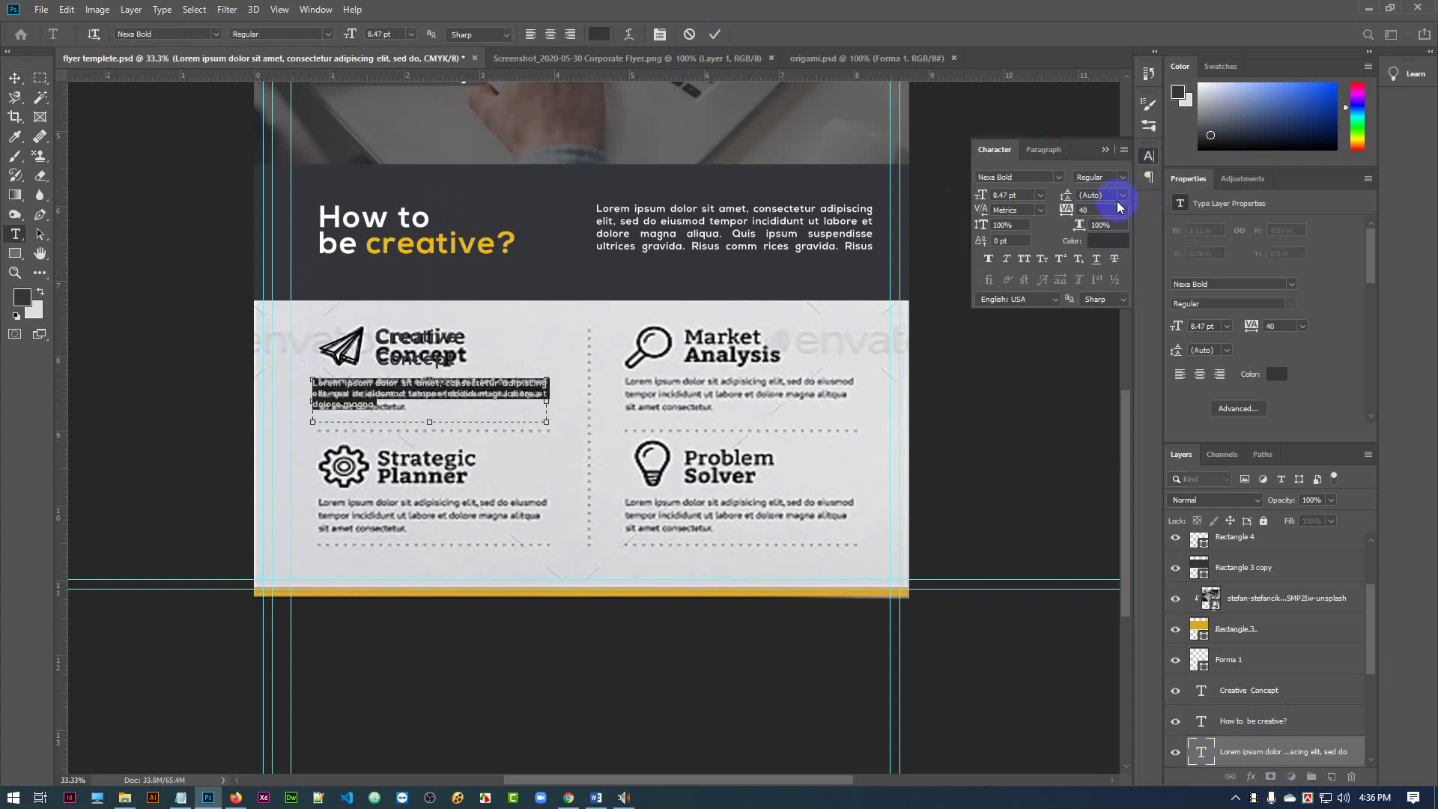
click(1099, 211)
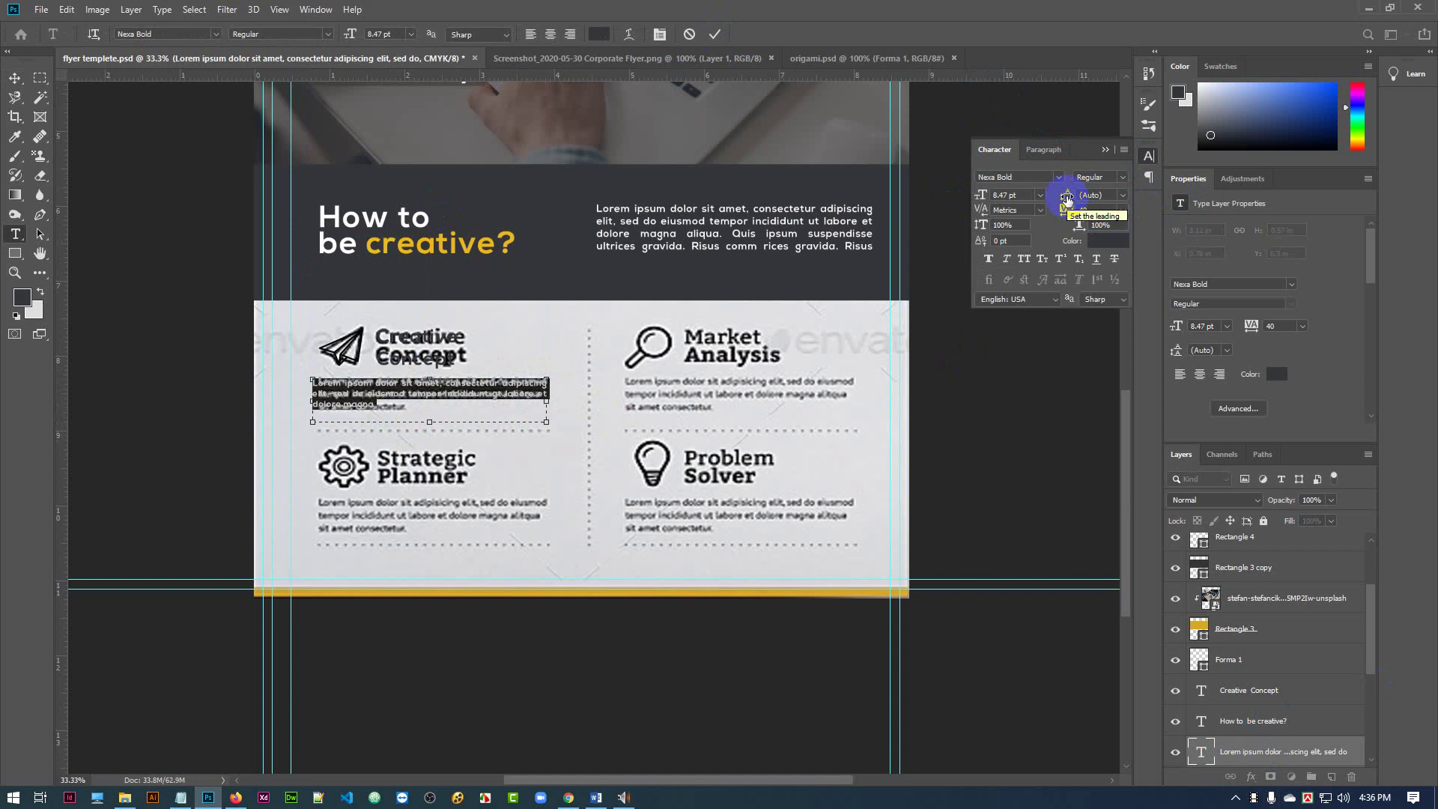
click(1121, 195)
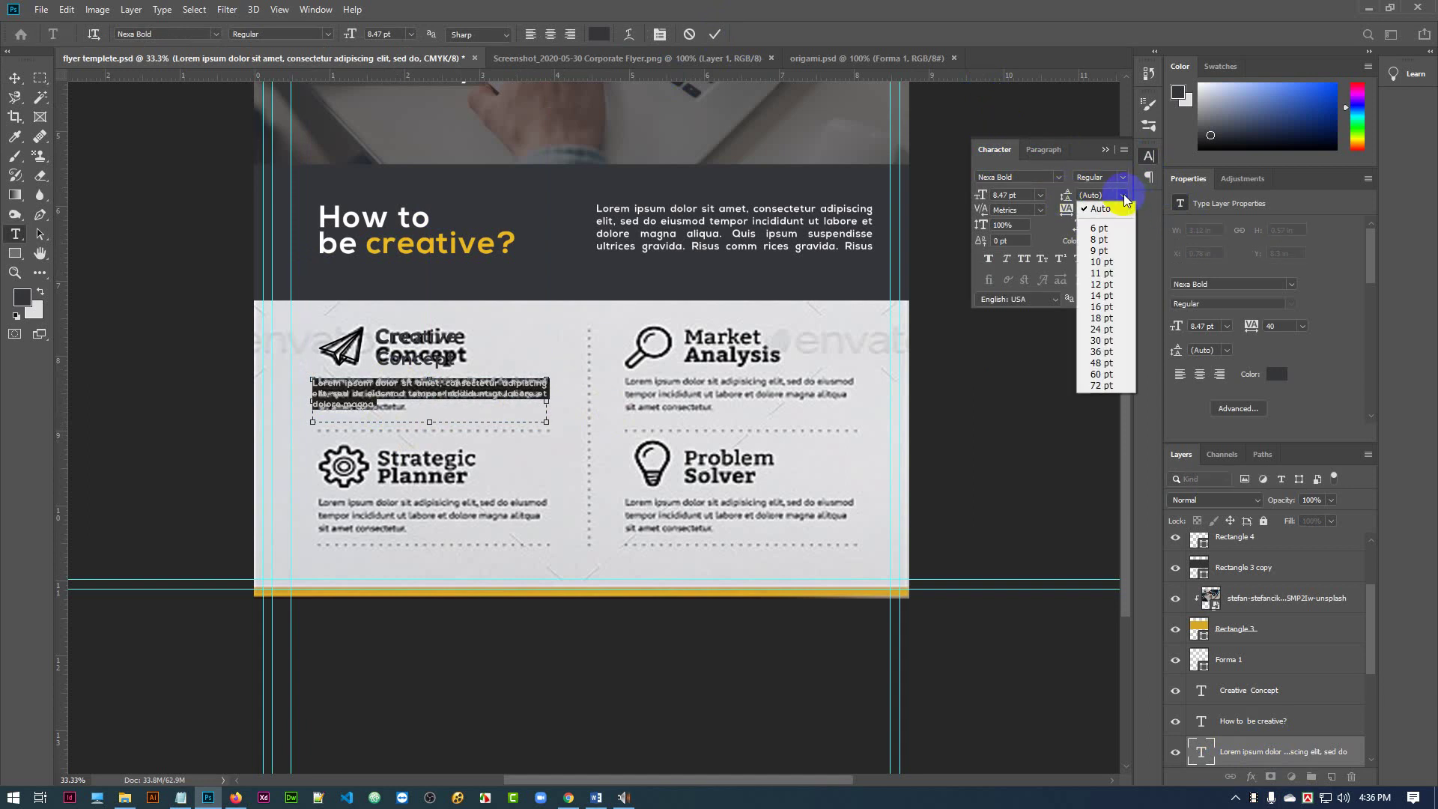
click(1104, 229)
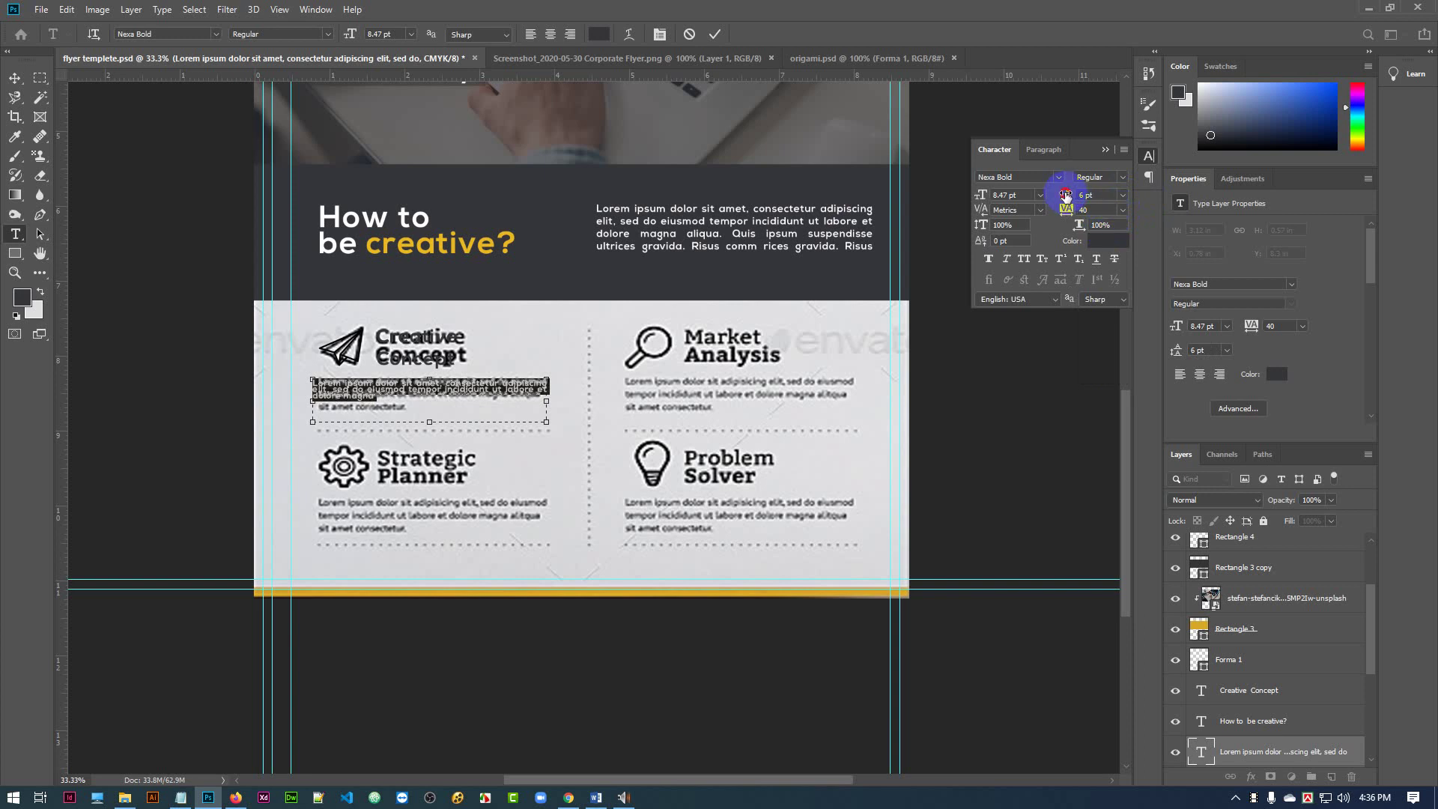
mouse_move(1065, 196)
mouse_down()
mouse_move(1078, 193)
mouse_move(1058, 193)
mouse_up()
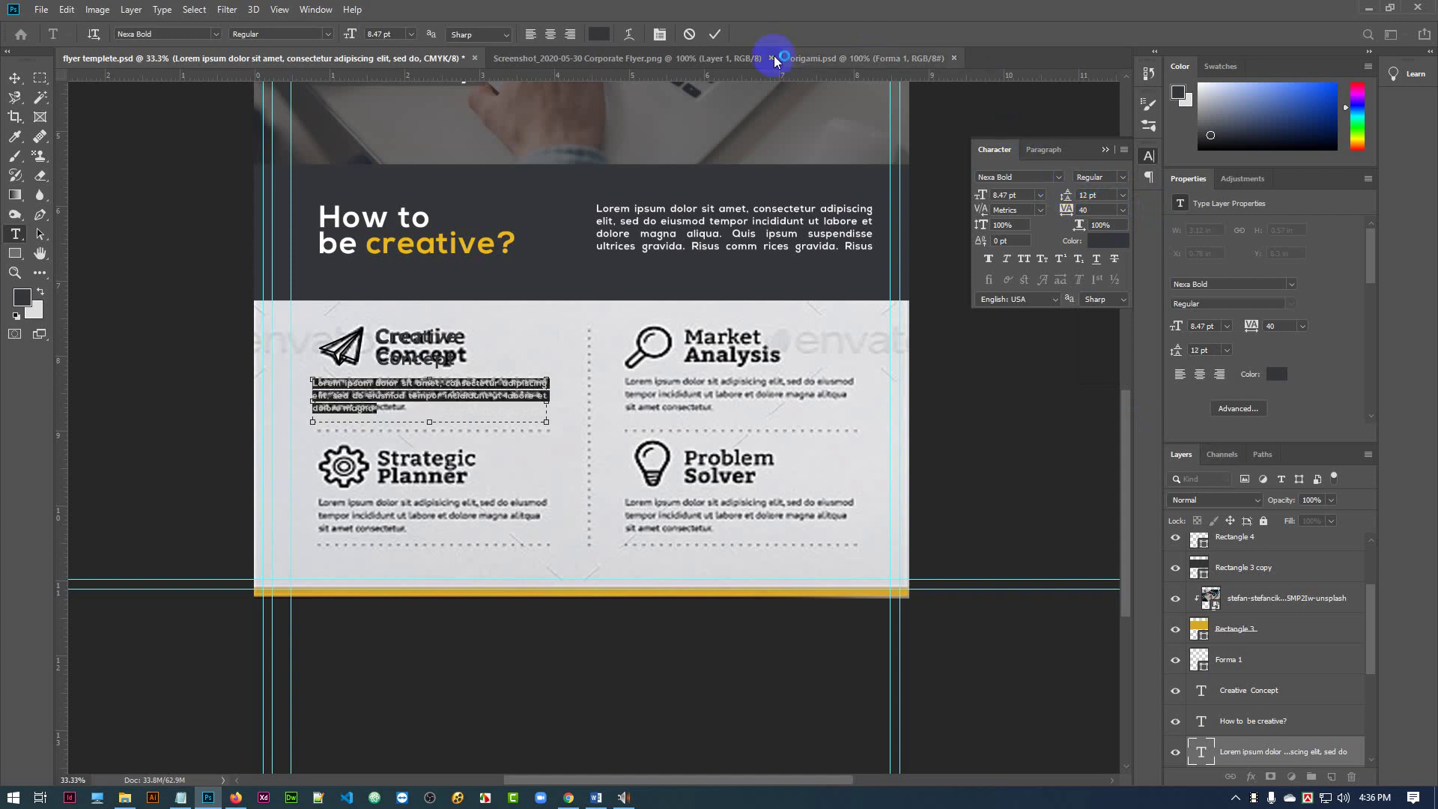
click(715, 34)
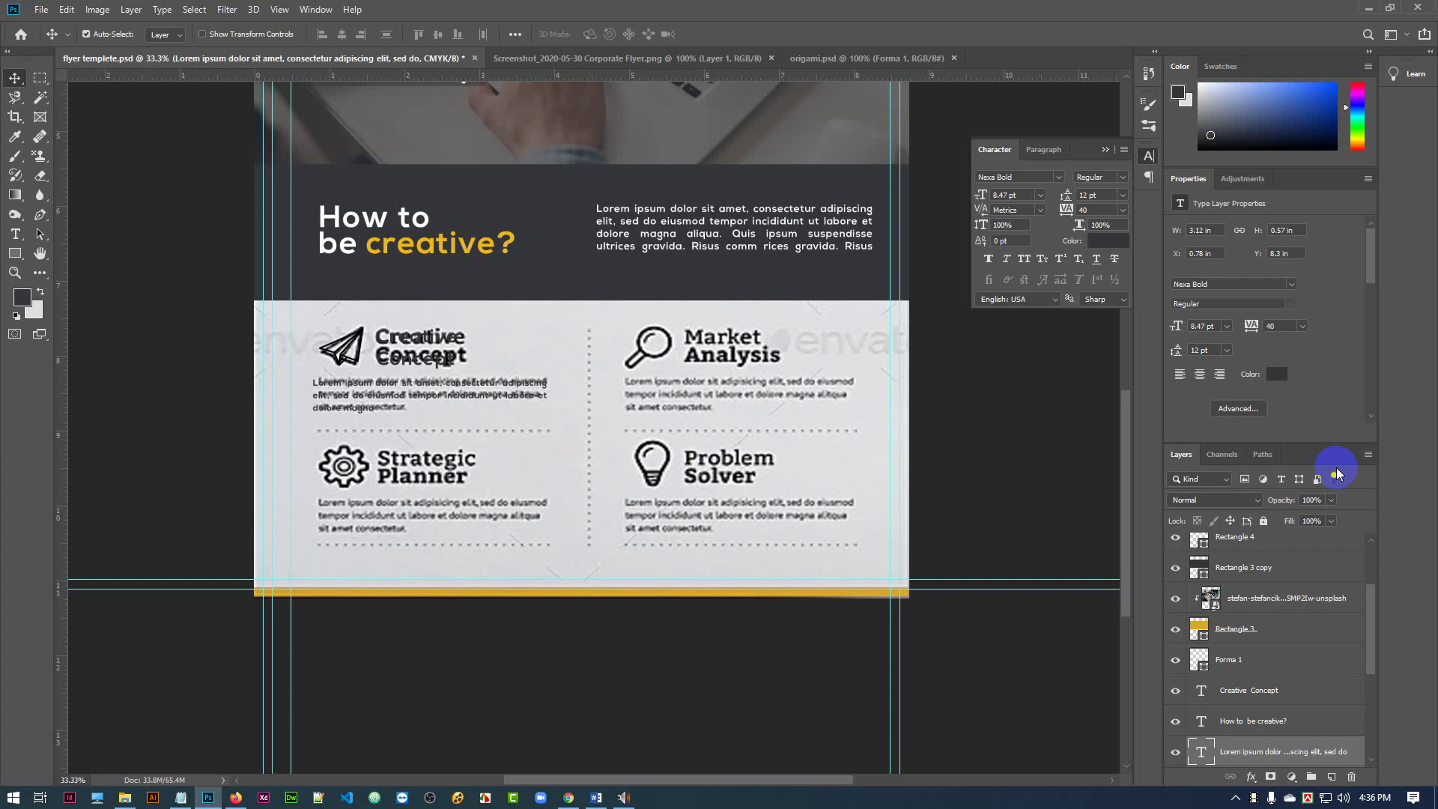
- Hide the locked reference image layer, Layer 1, to view the flyer's own elements
scroll(1281, 680, down, 3)
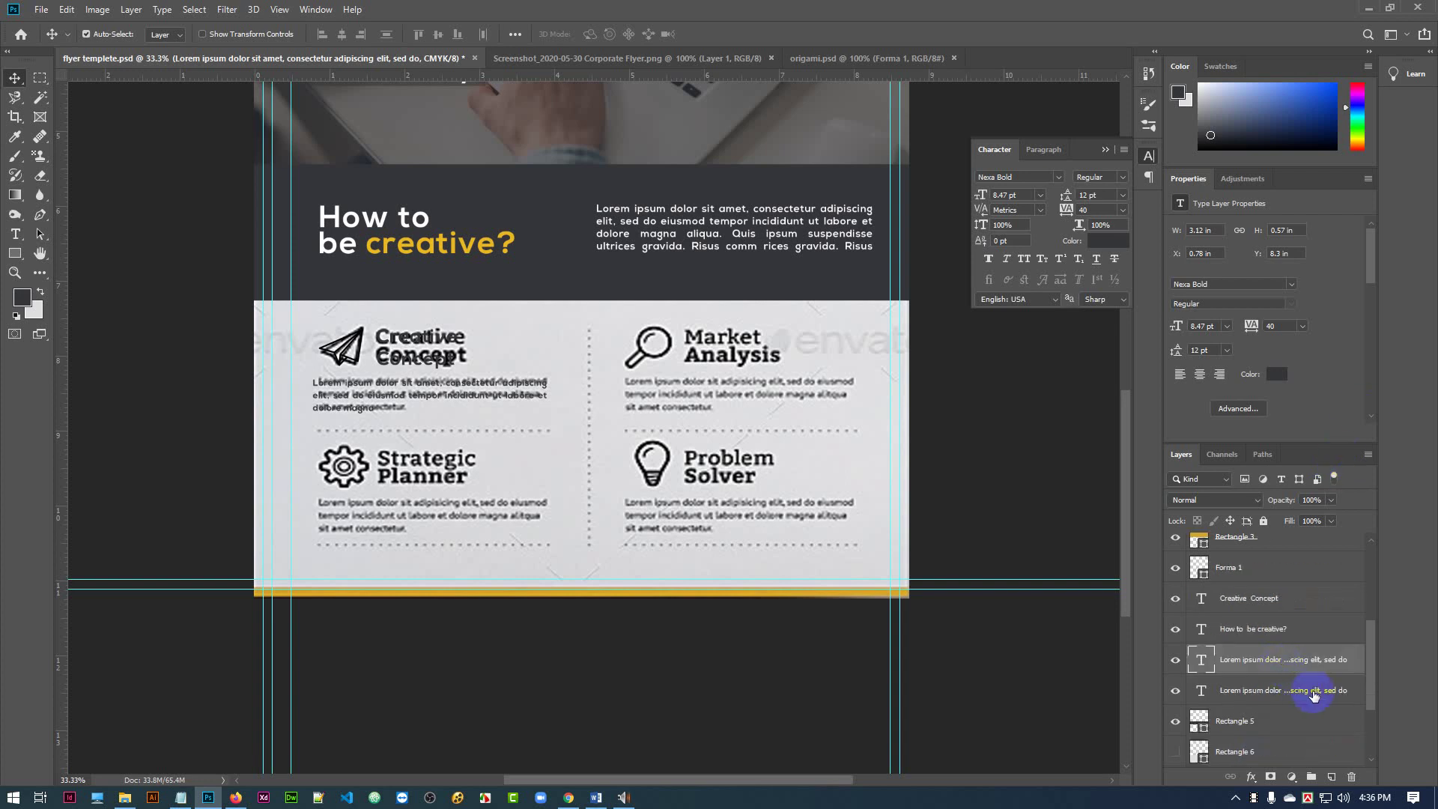
scroll(1277, 703, down, 4)
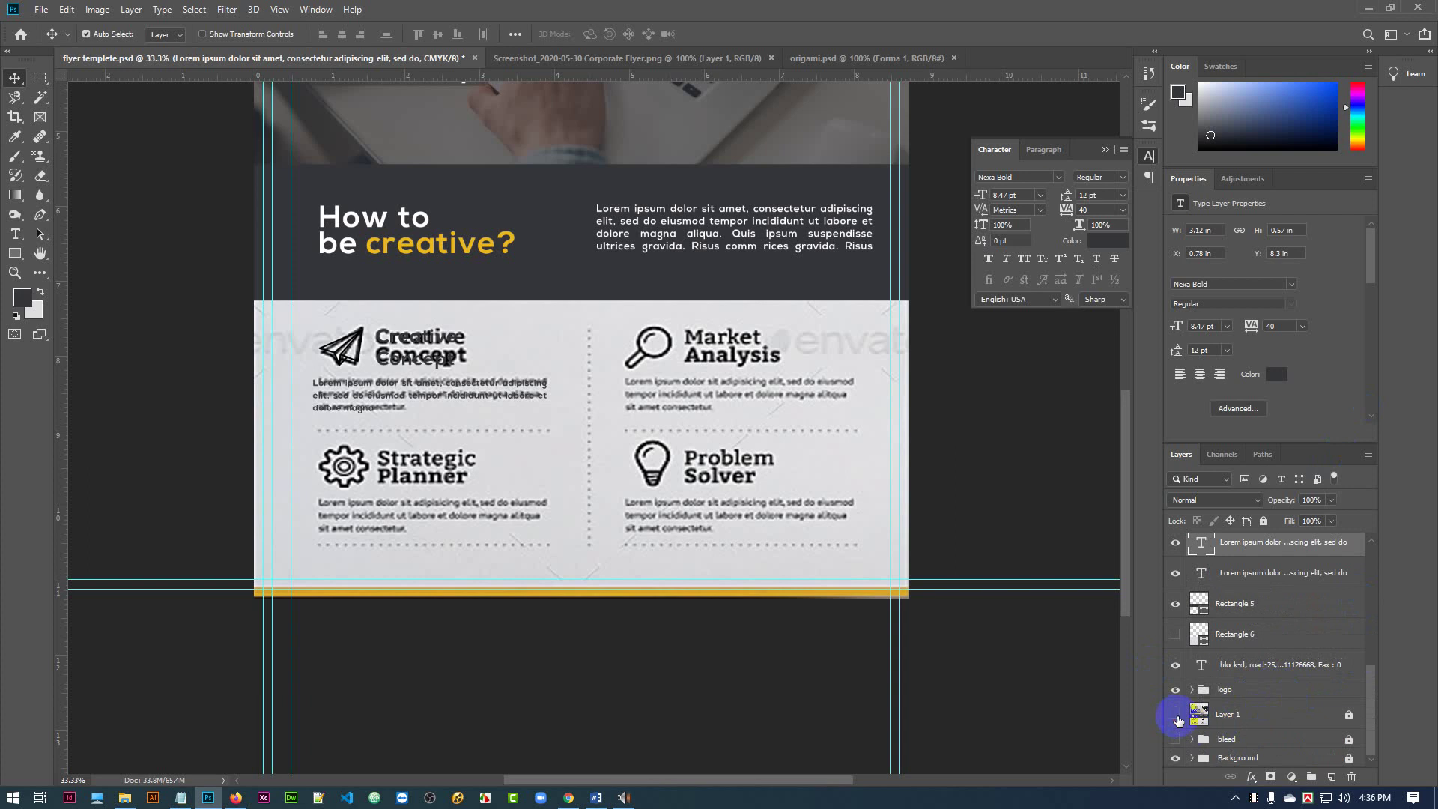
click(1176, 714)
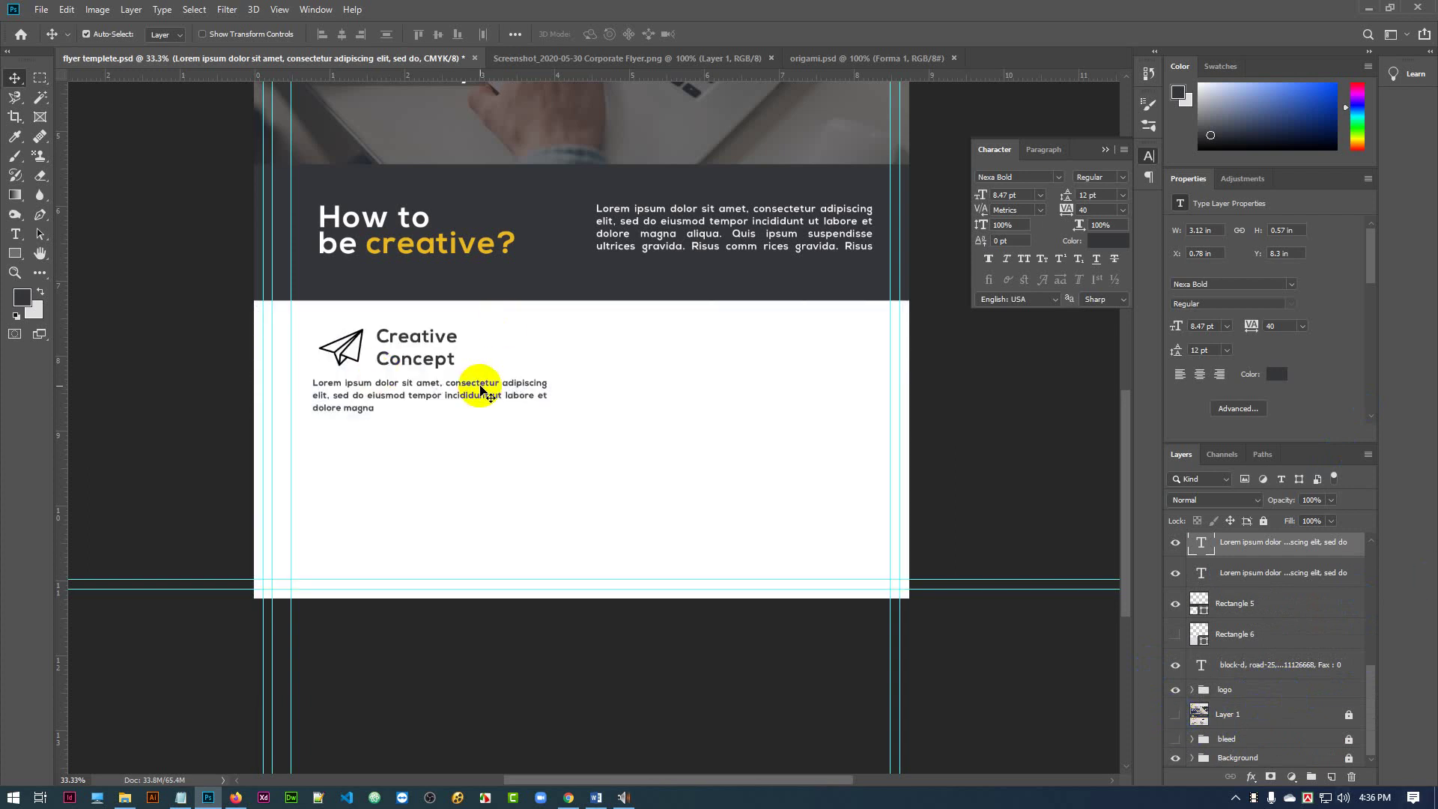
- Move the "Creative Concept" heading right, away from the paper plane icon, to about X 1.78 in, and deselect it
click(417, 365)
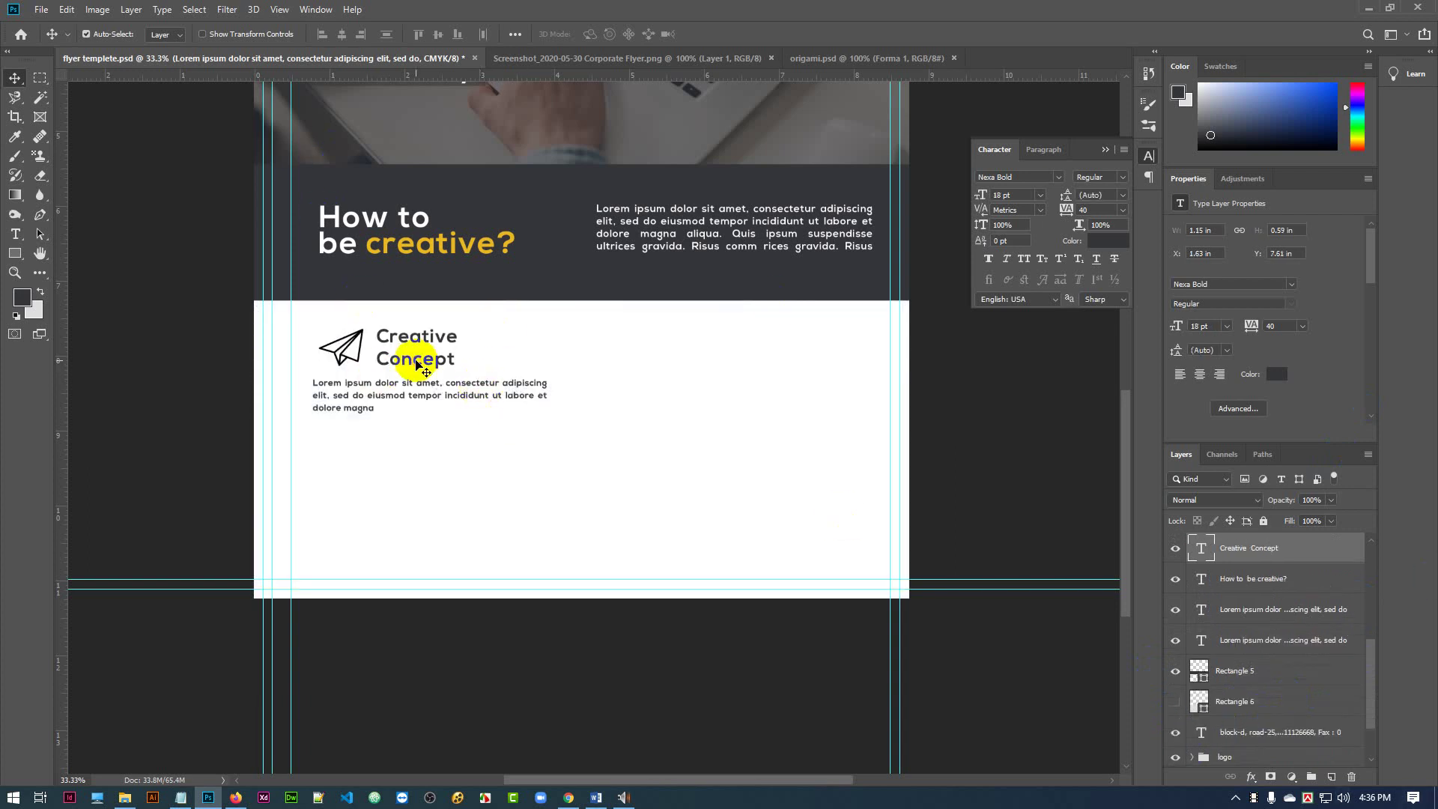
key(ctrl)
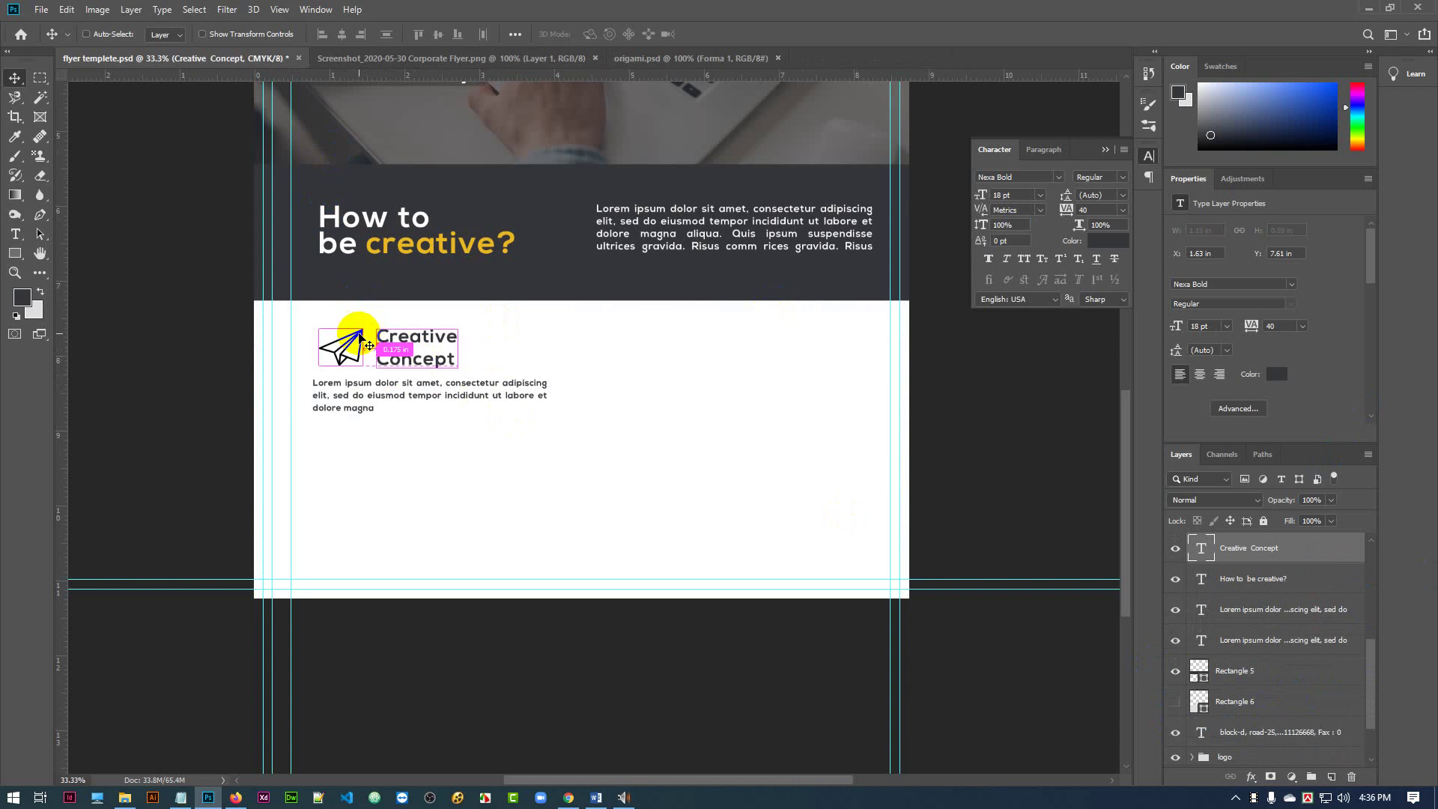
mouse_move(367, 341)
mouse_down()
mouse_move(394, 337)
mouse_move(379, 341)
mouse_up()
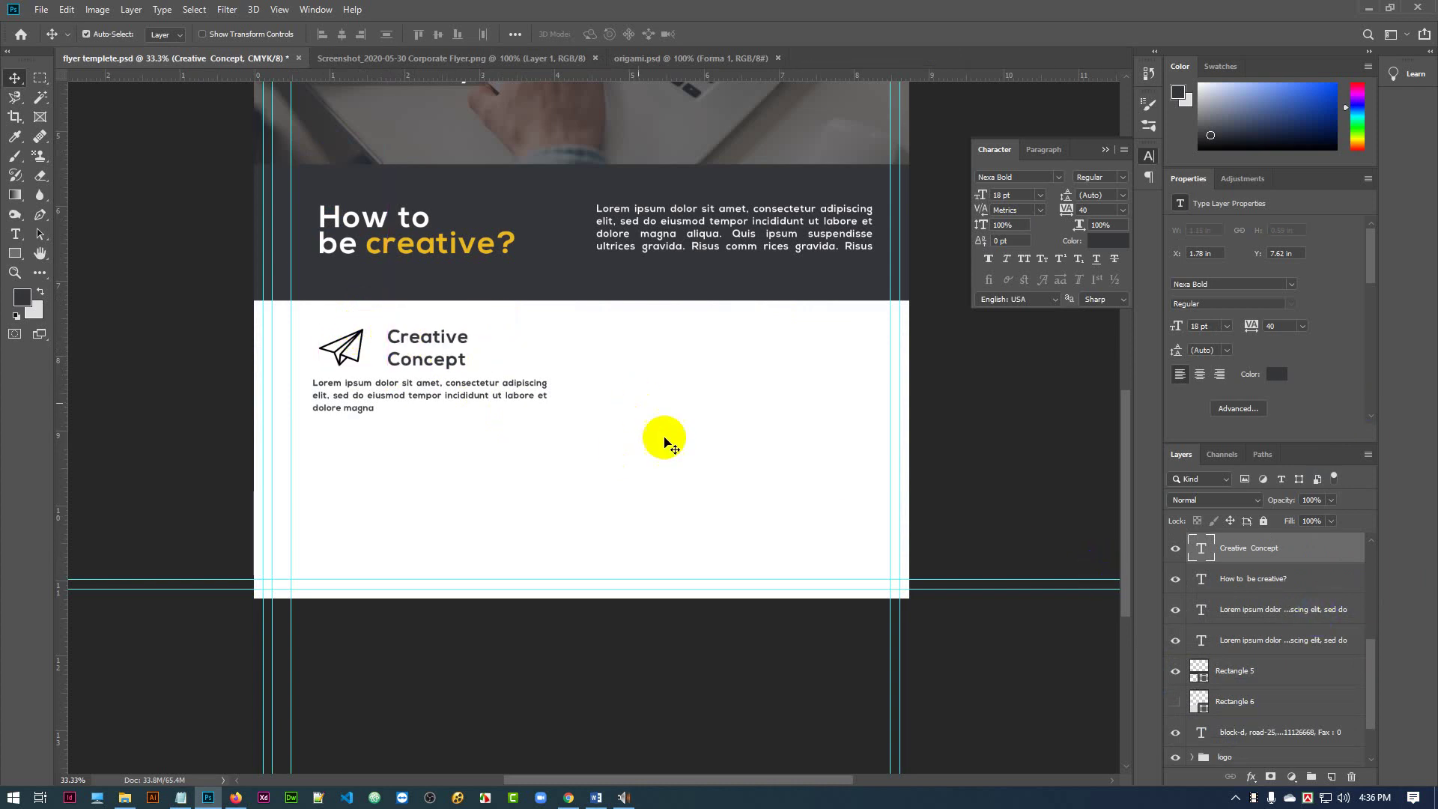
click(618, 405)
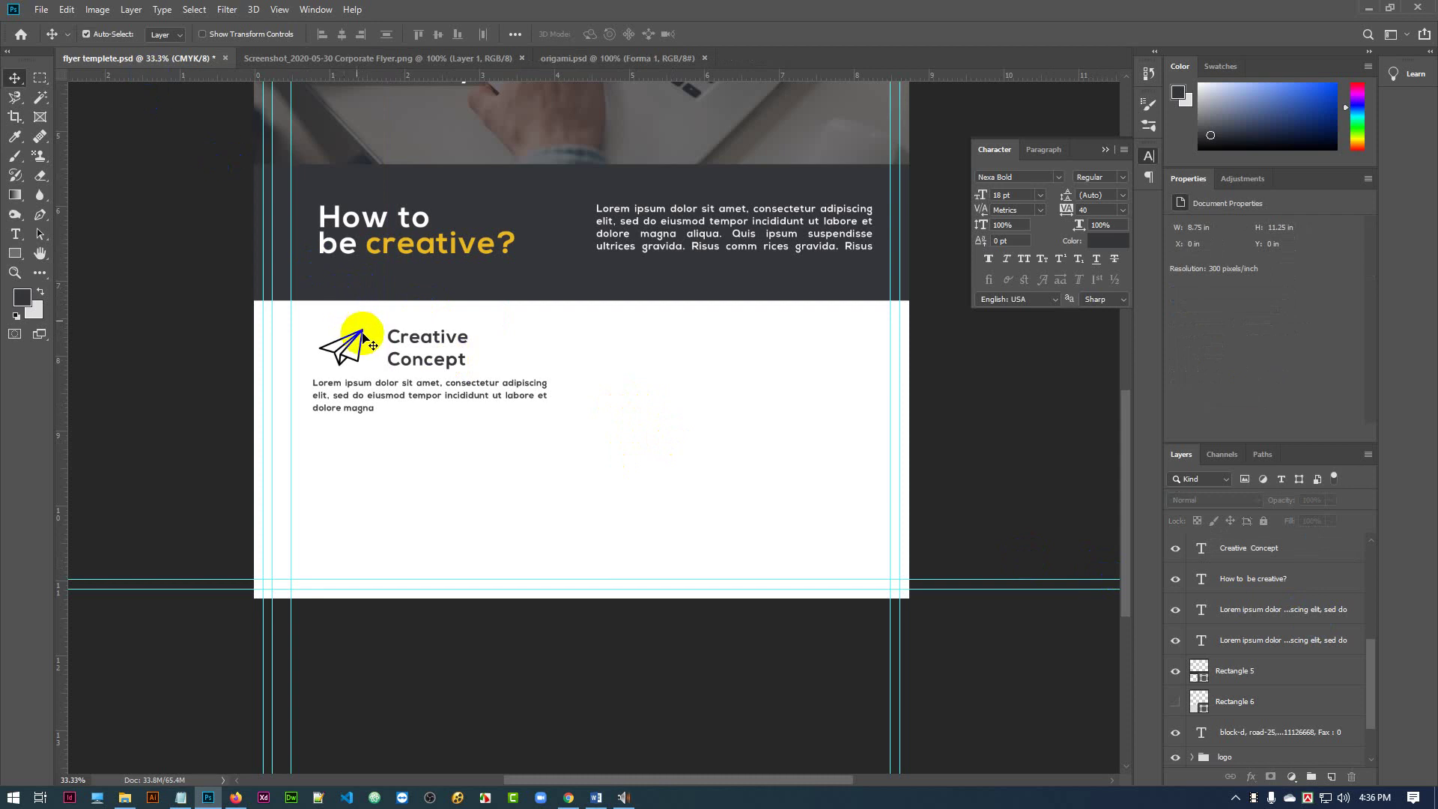
- Align the vertical centers of the paper plane shape, Forma 1, and the "Creative Concept" heading, and clear the selection
click(361, 331)
scroll(1278, 633, down, 5)
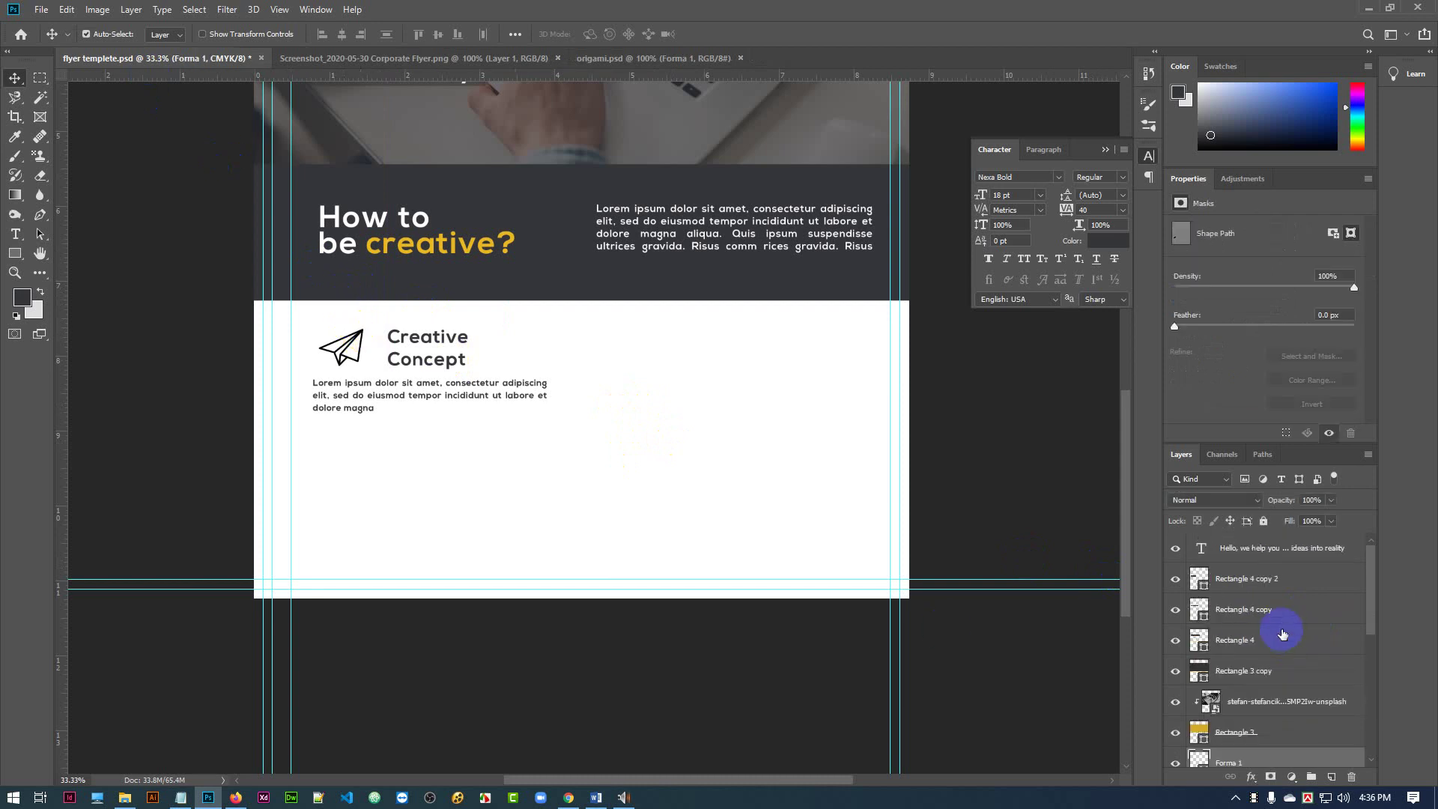
scroll(1282, 633, down, 3)
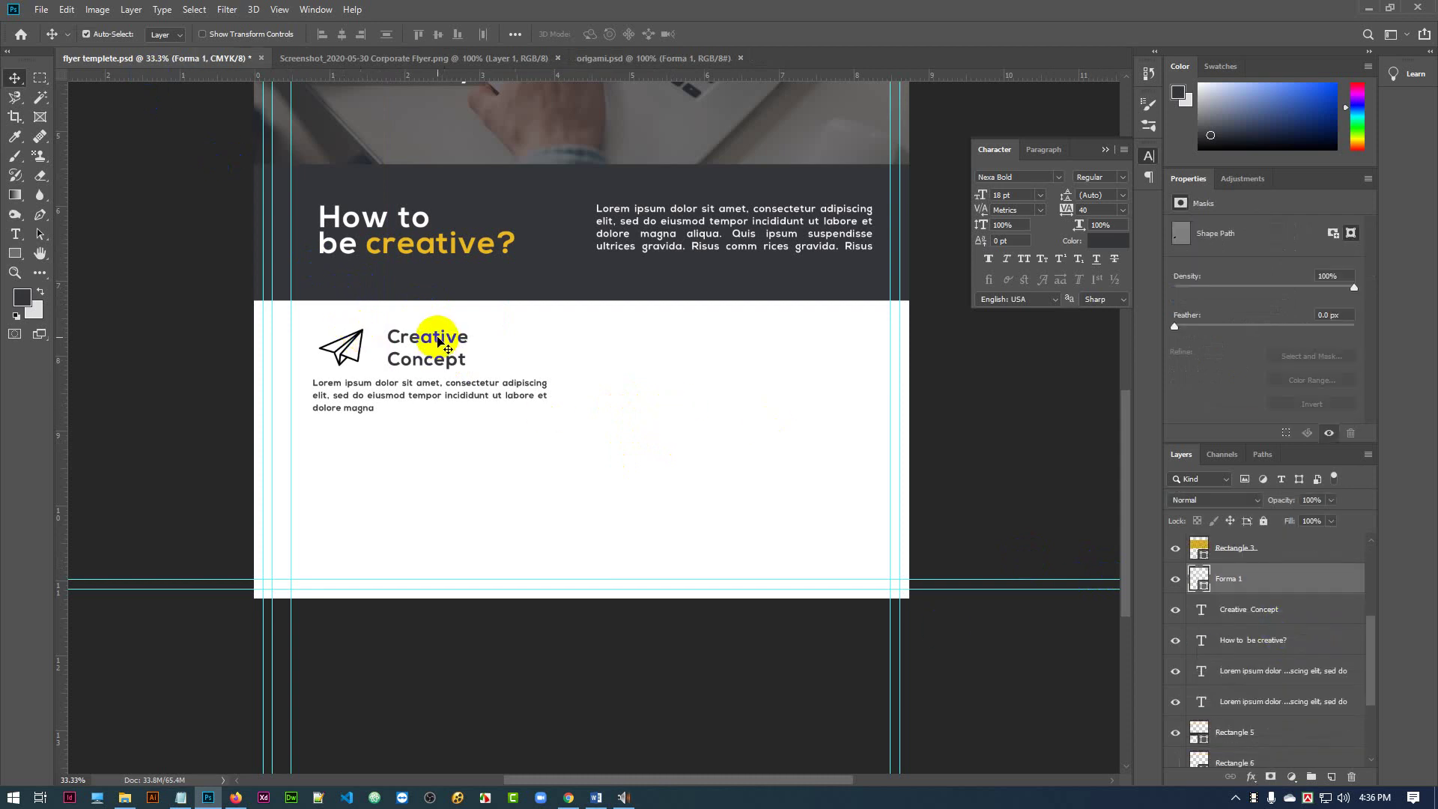
key(ctrl)
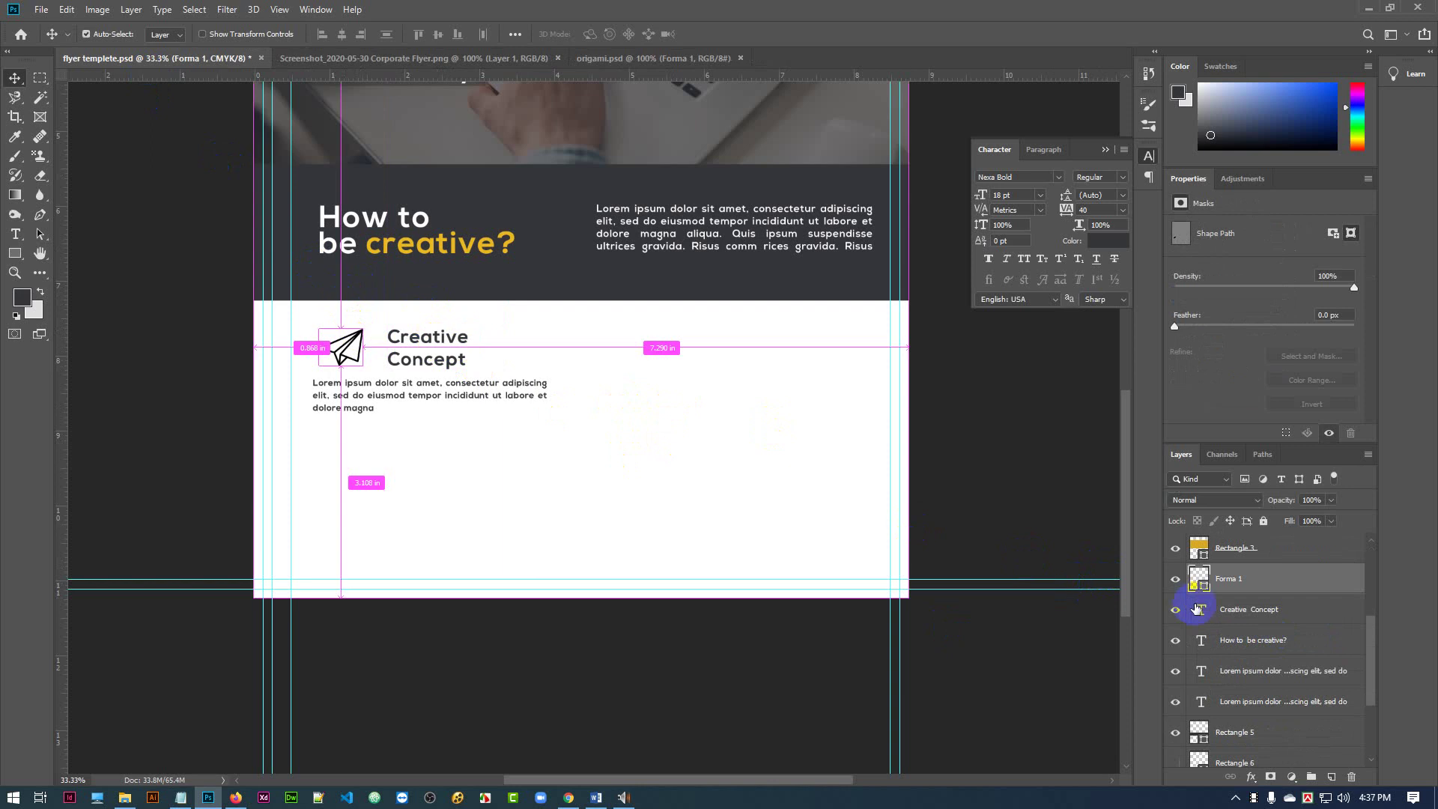
key(ctrl)
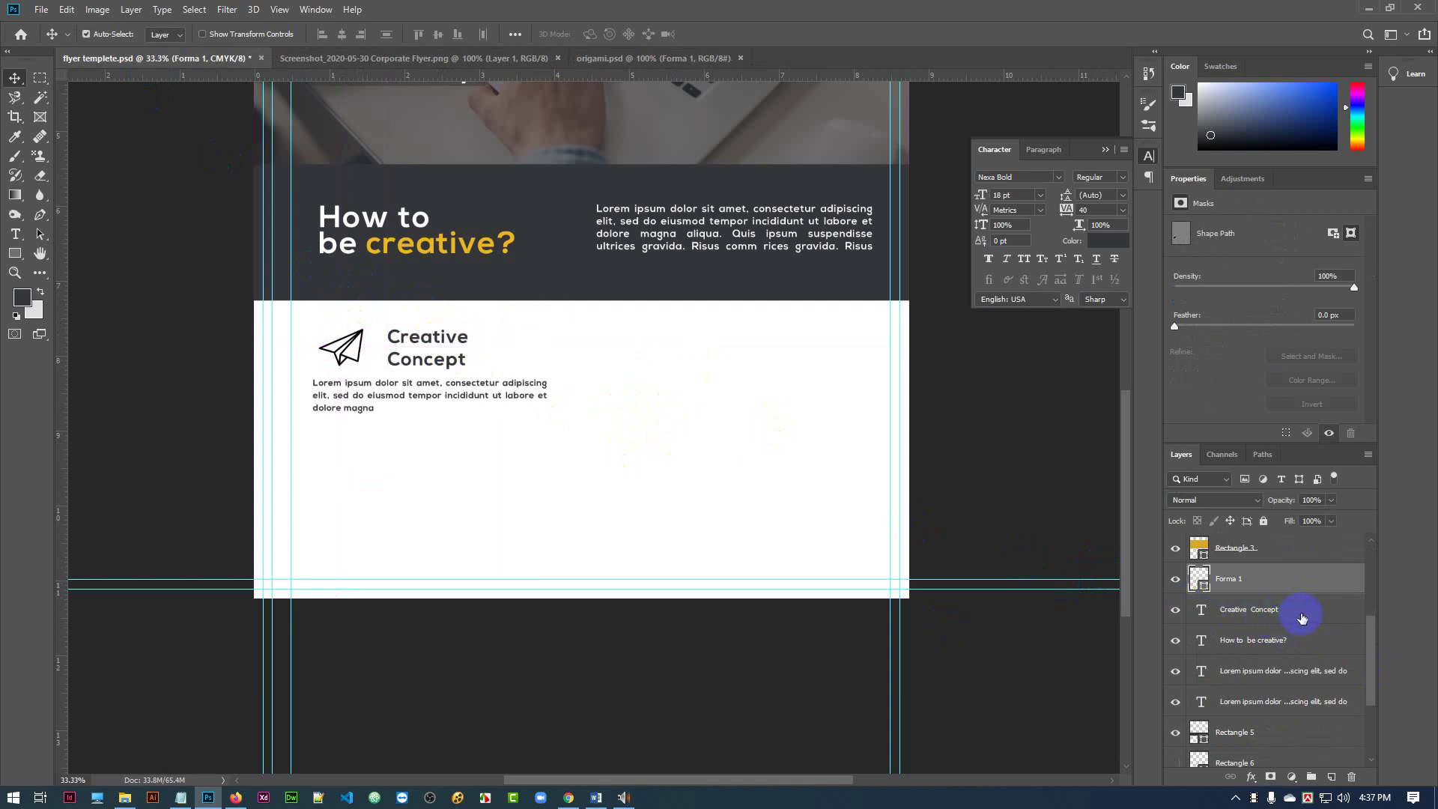
ctrl+click(1307, 612)
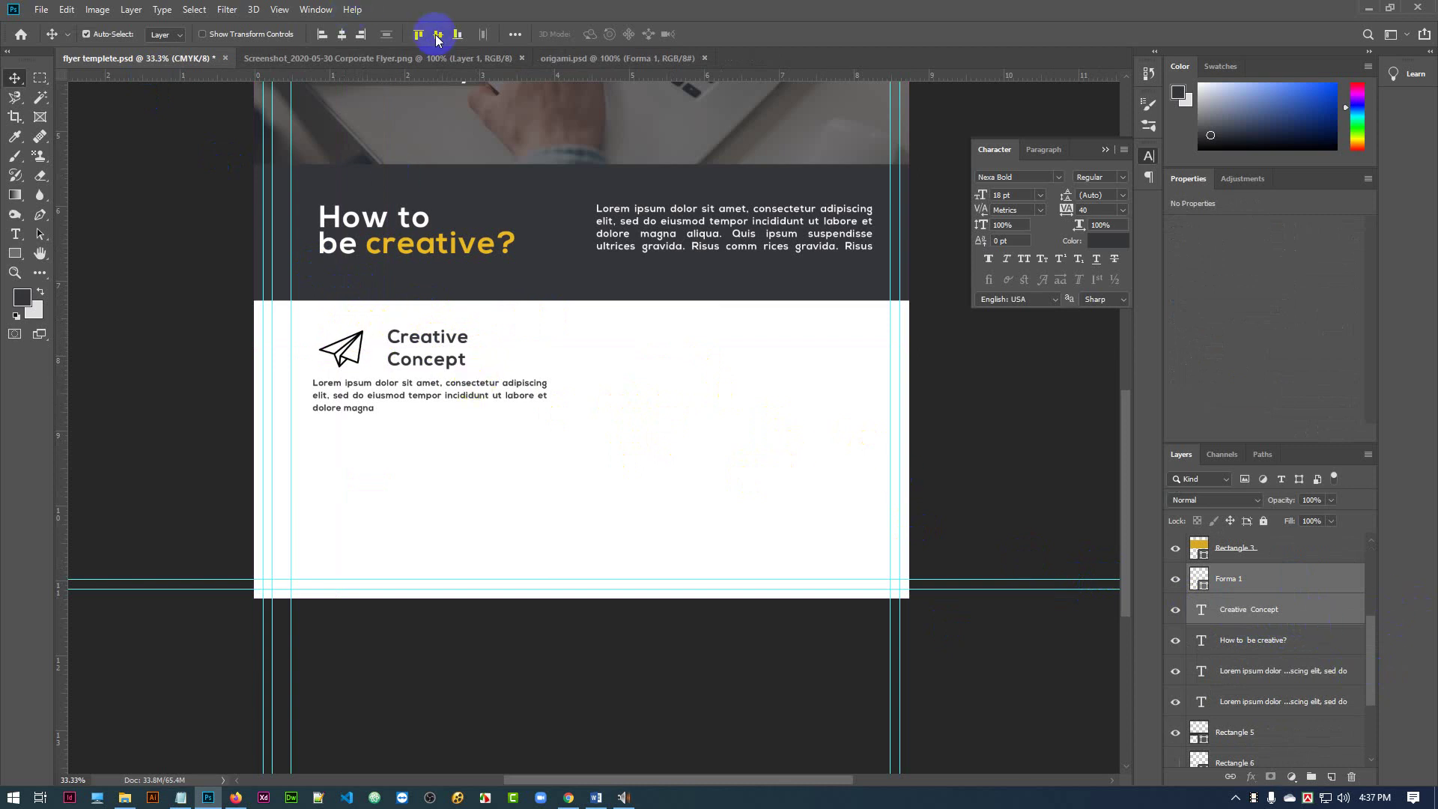
click(635, 390)
- Nudge the "Creative Concept" heading closer to the paper plane icon, to X 1.65 in
click(447, 367)
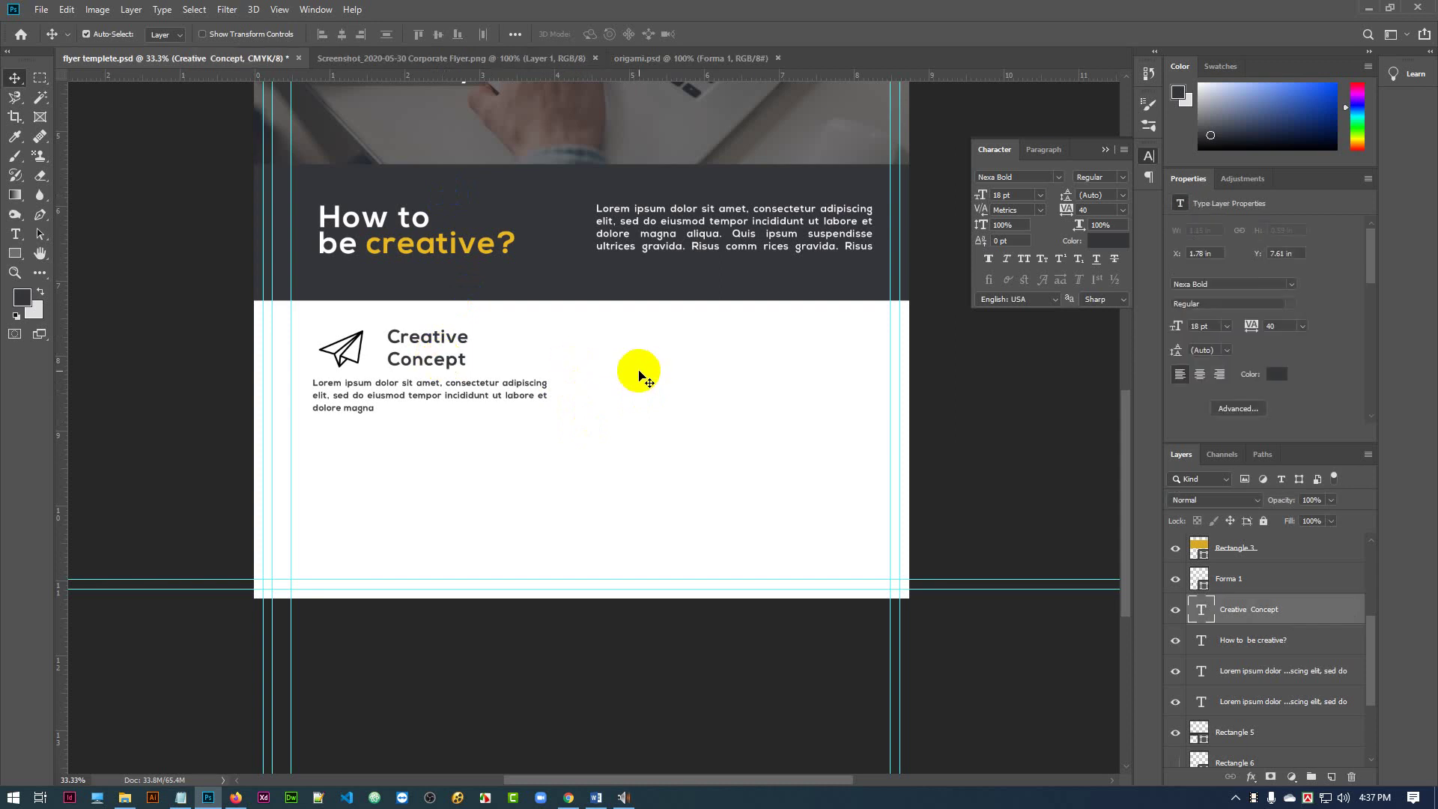
key(Left)
key(Left)
key(Left)
key(Left)
key(Left)
key(Left)
key(Left)
key(Left)
key(Left)
key(Left)
key(Left)
key(Left)
key(Left)
key(Left)
key(Left)
key(Left)
key(Left)
key(Left)
key(Left)
key(Left)
key(Left)
key(Left)
key(Left)
key(Left)
key(Left)
key(Left)
key(Left)
key(Left)
key(Left)
key(Left)
key(Left)
key(Left)
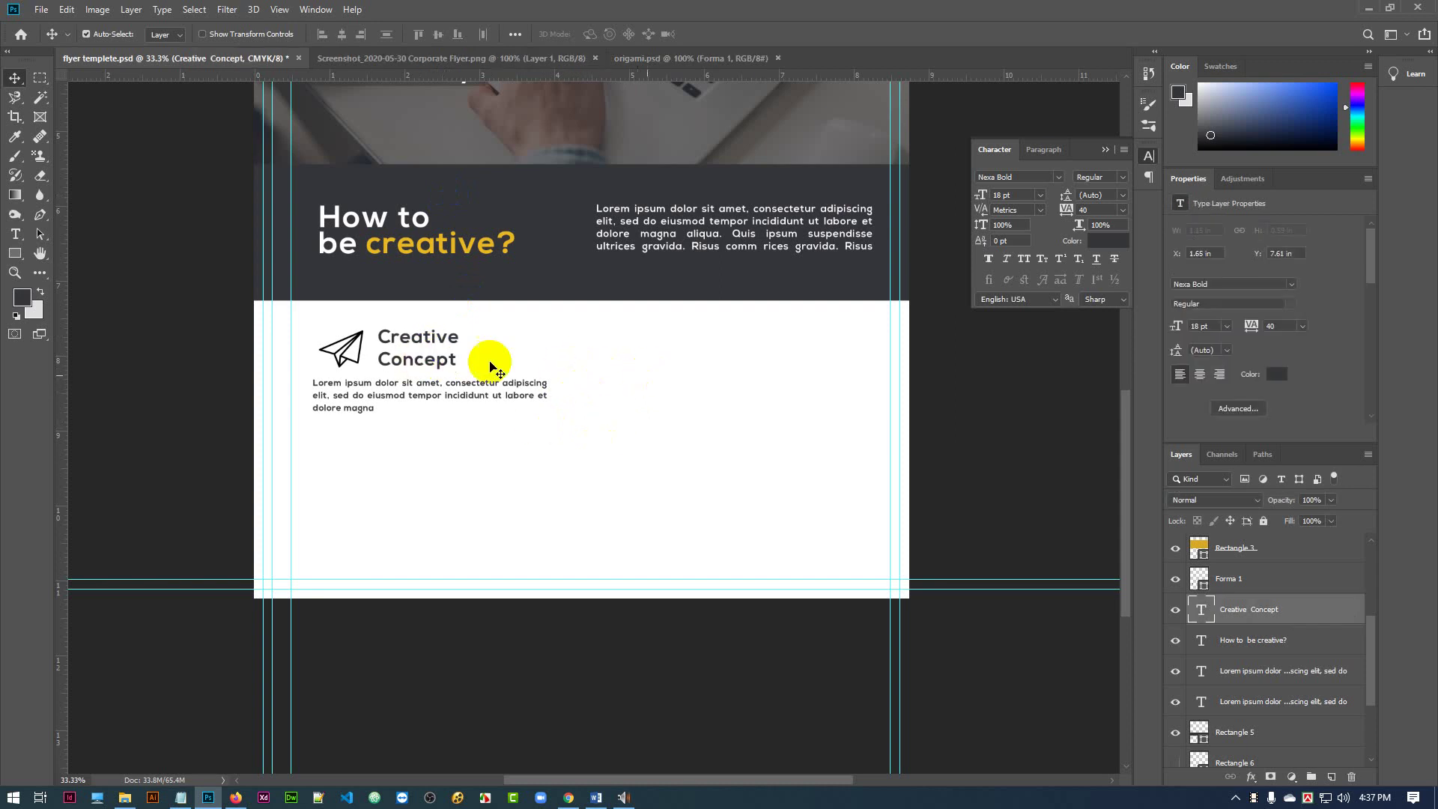
click(477, 374)
- Group the paper plane icon with the "Creative Concept" heading and name the group icon-1
click(433, 365)
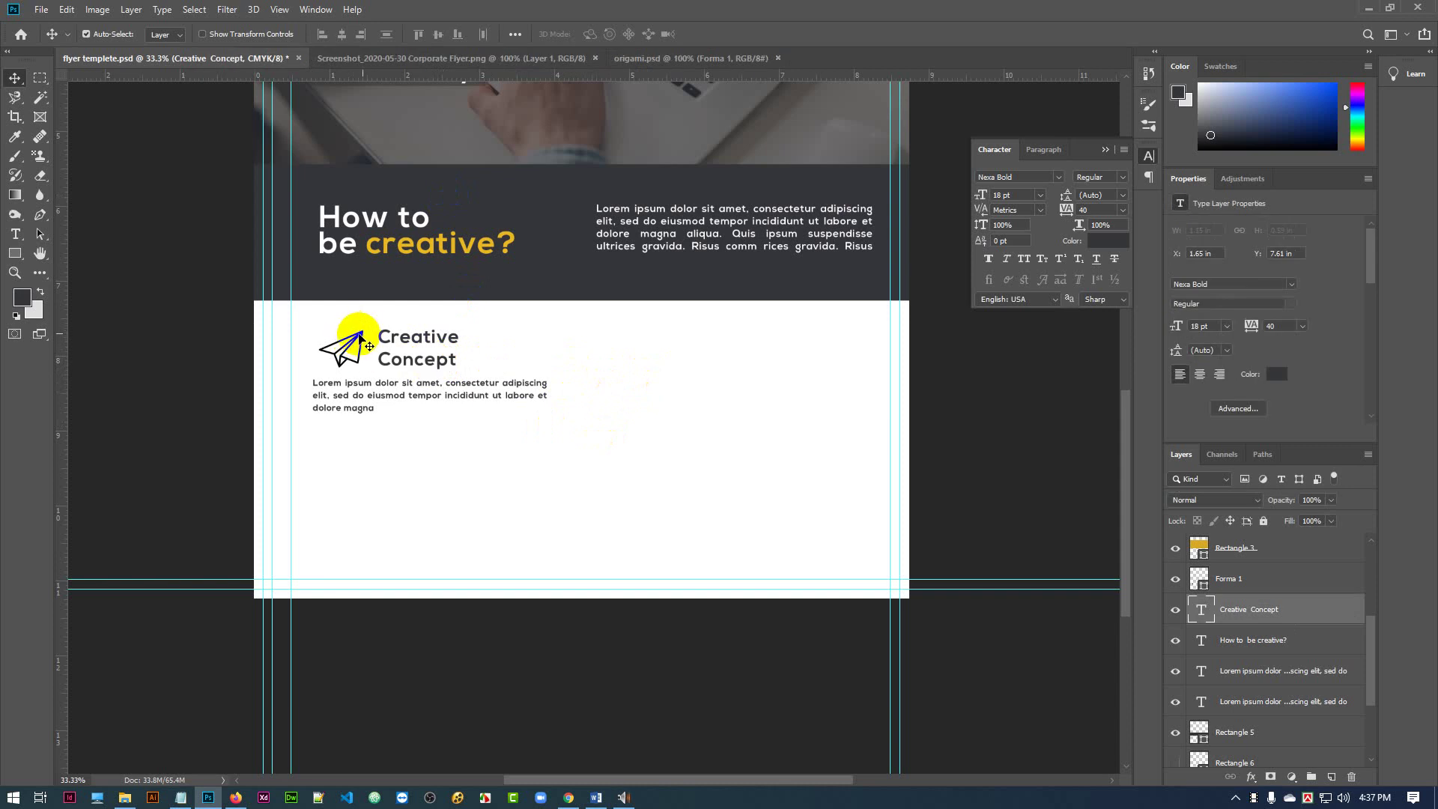
shift+click(367, 344)
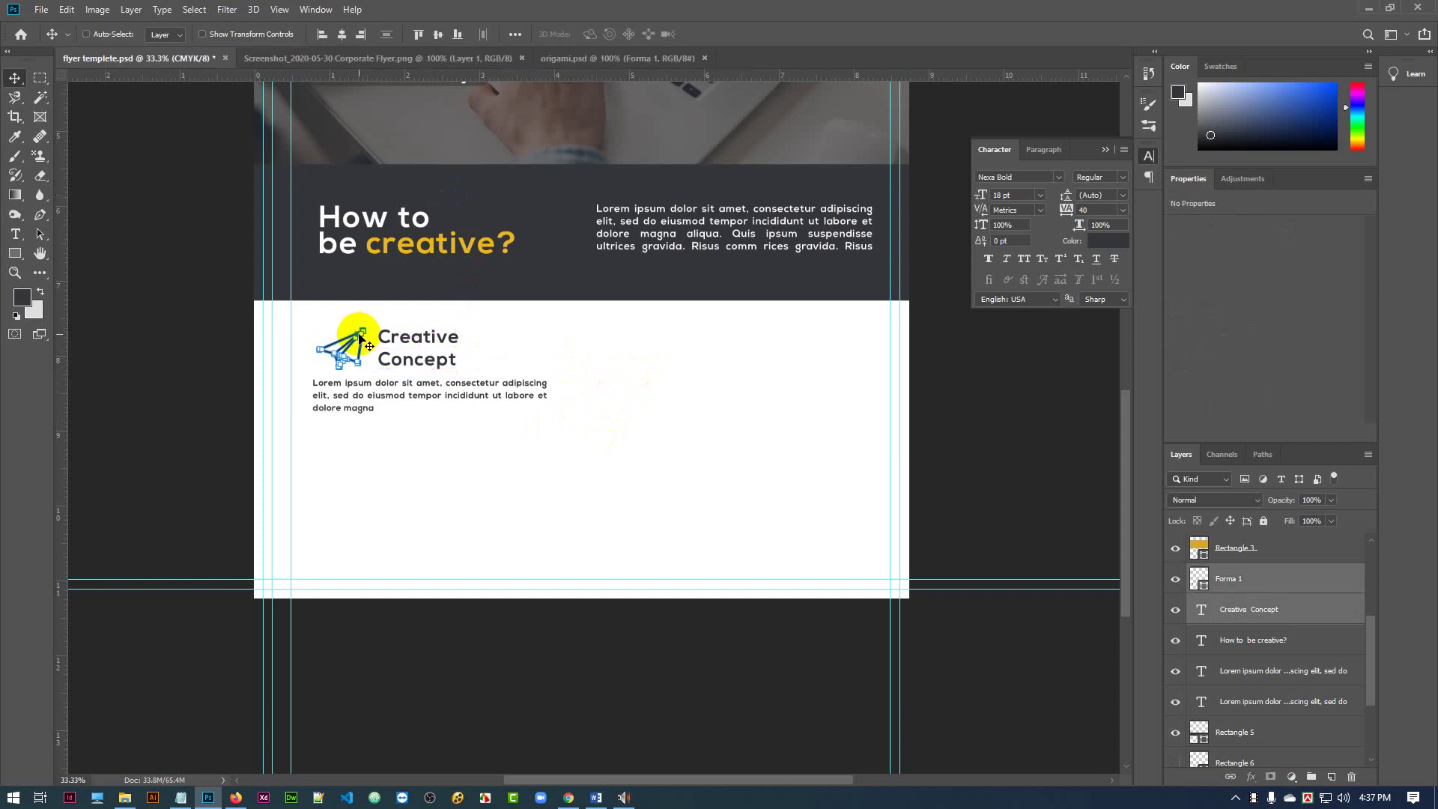
key(ctrl)
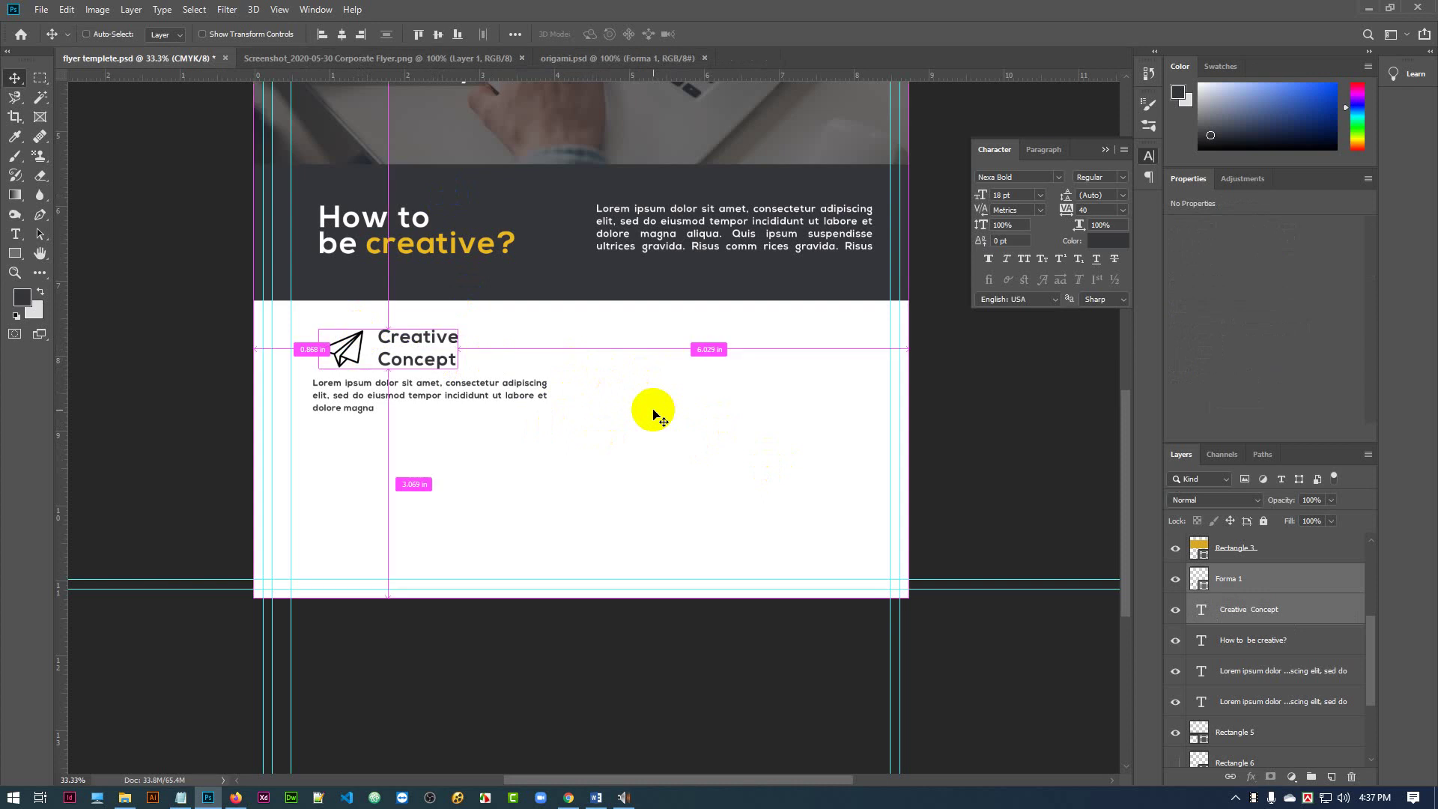
key(ctrl+g)
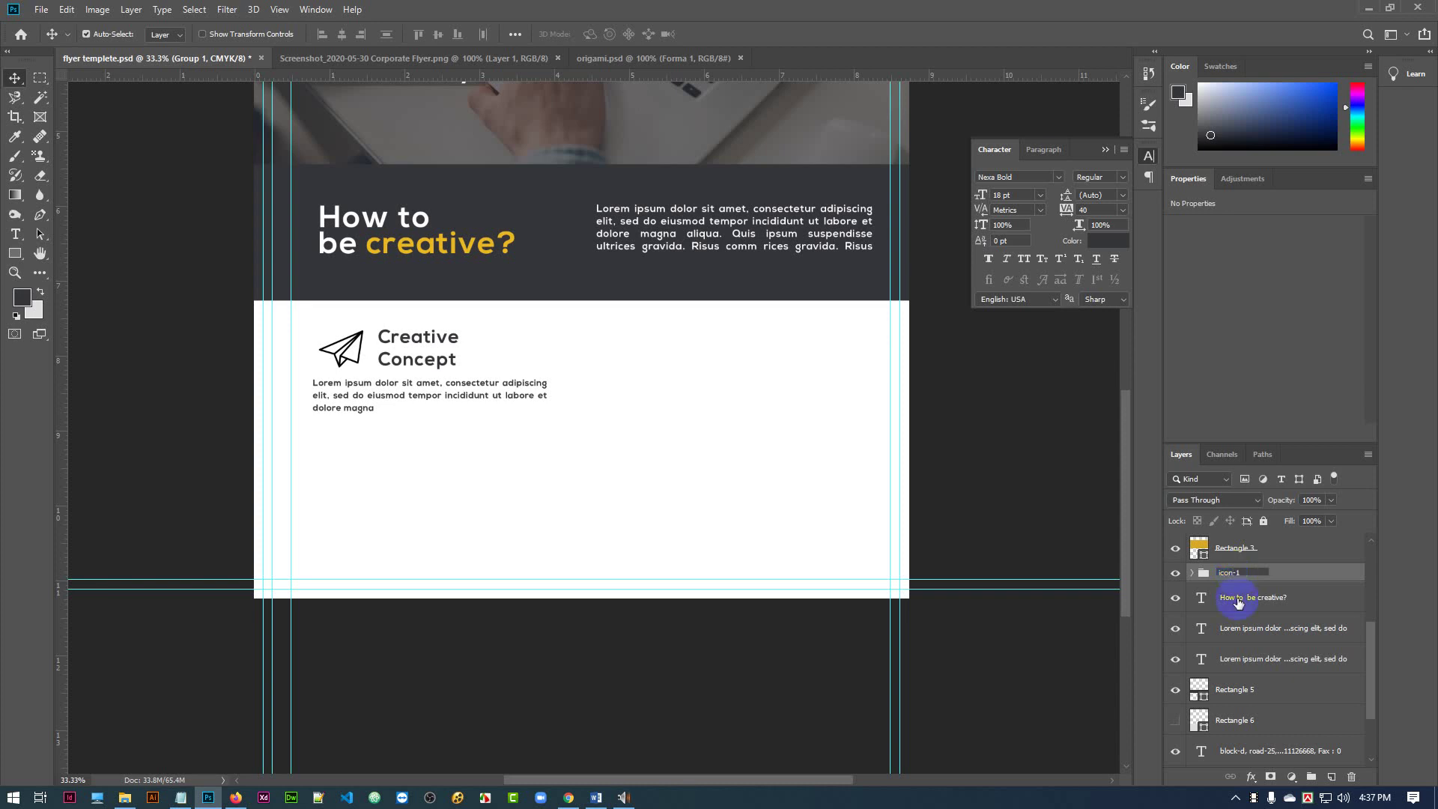
click(1143, 594)
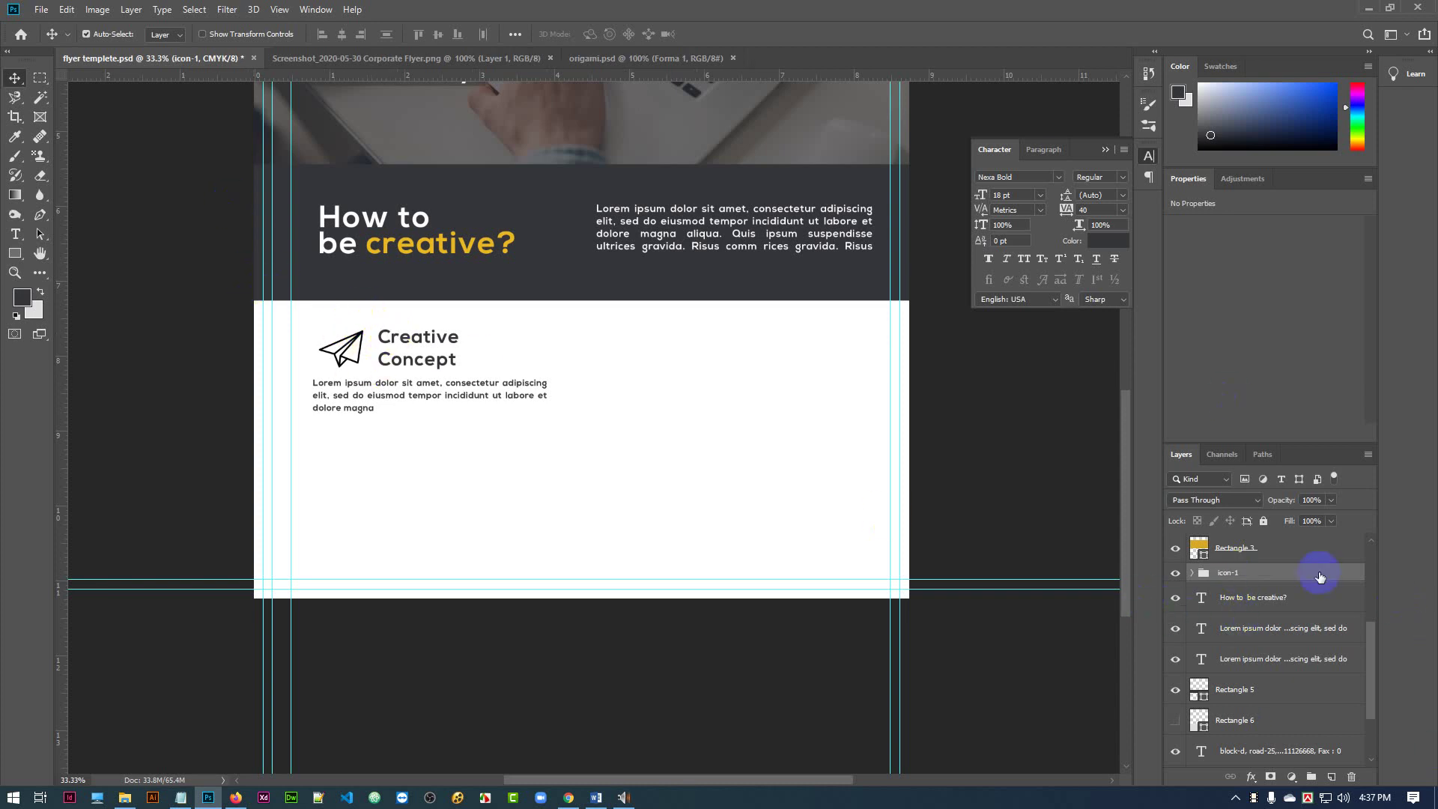
- Identify the Creative Concept paragraph's layer by toggling visibility, and move it directly below the icon-1 group
click(1175, 598)
click(1176, 629)
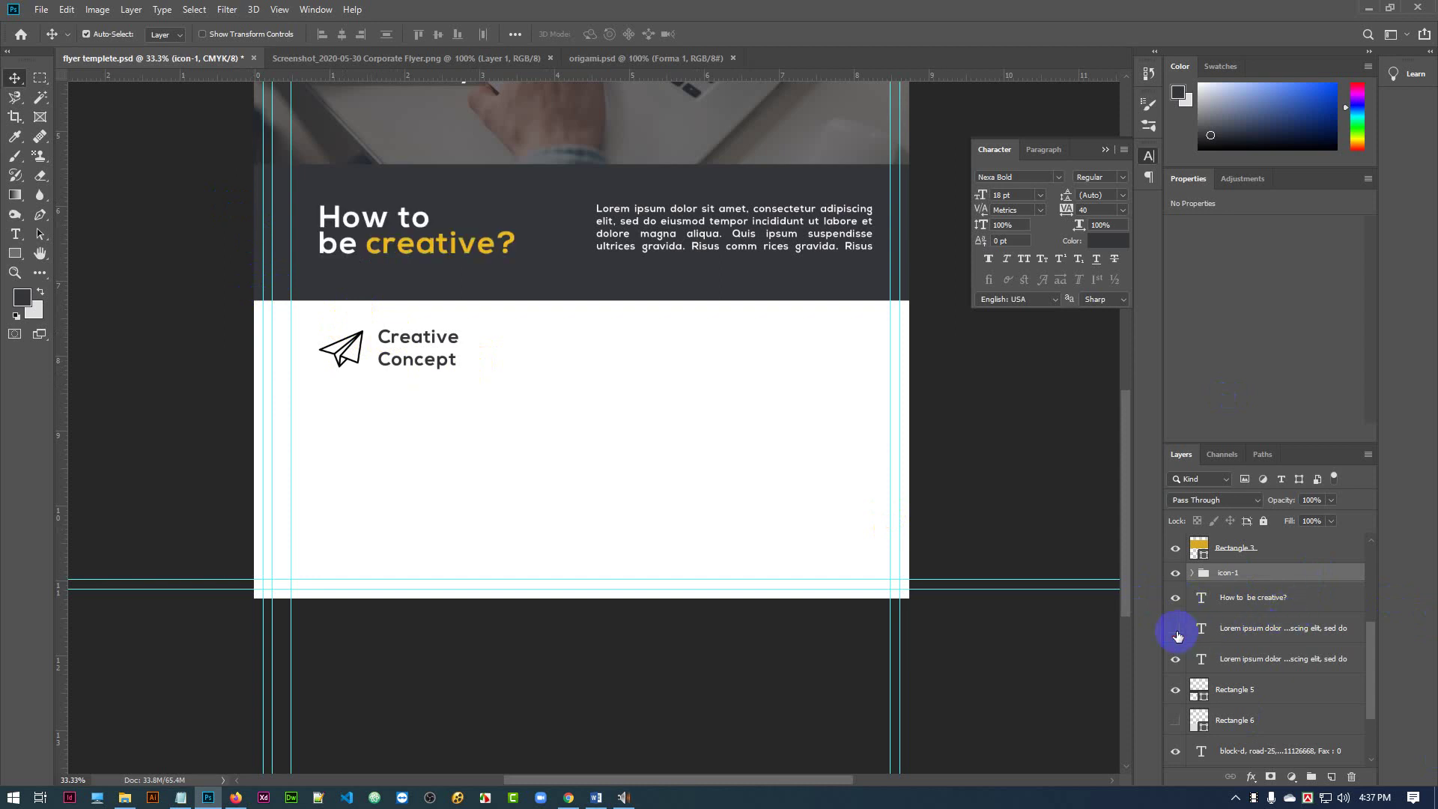
click(1176, 631)
drag(1281, 631, 1269, 597)
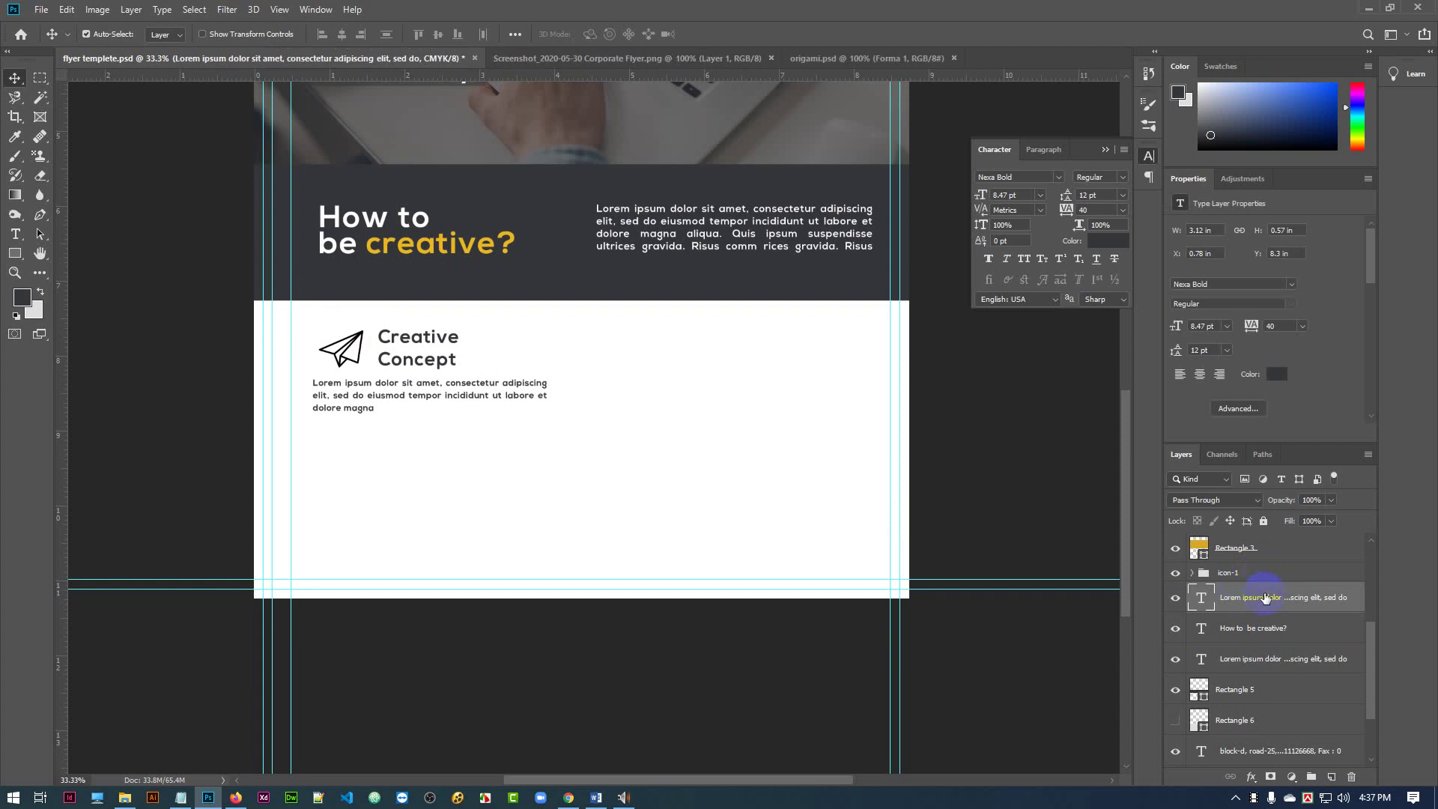
- Align the left edges of the icon-1 group and the Creative Concept paragraph
click(1291, 605)
click(1274, 574)
ctrl+click(1279, 599)
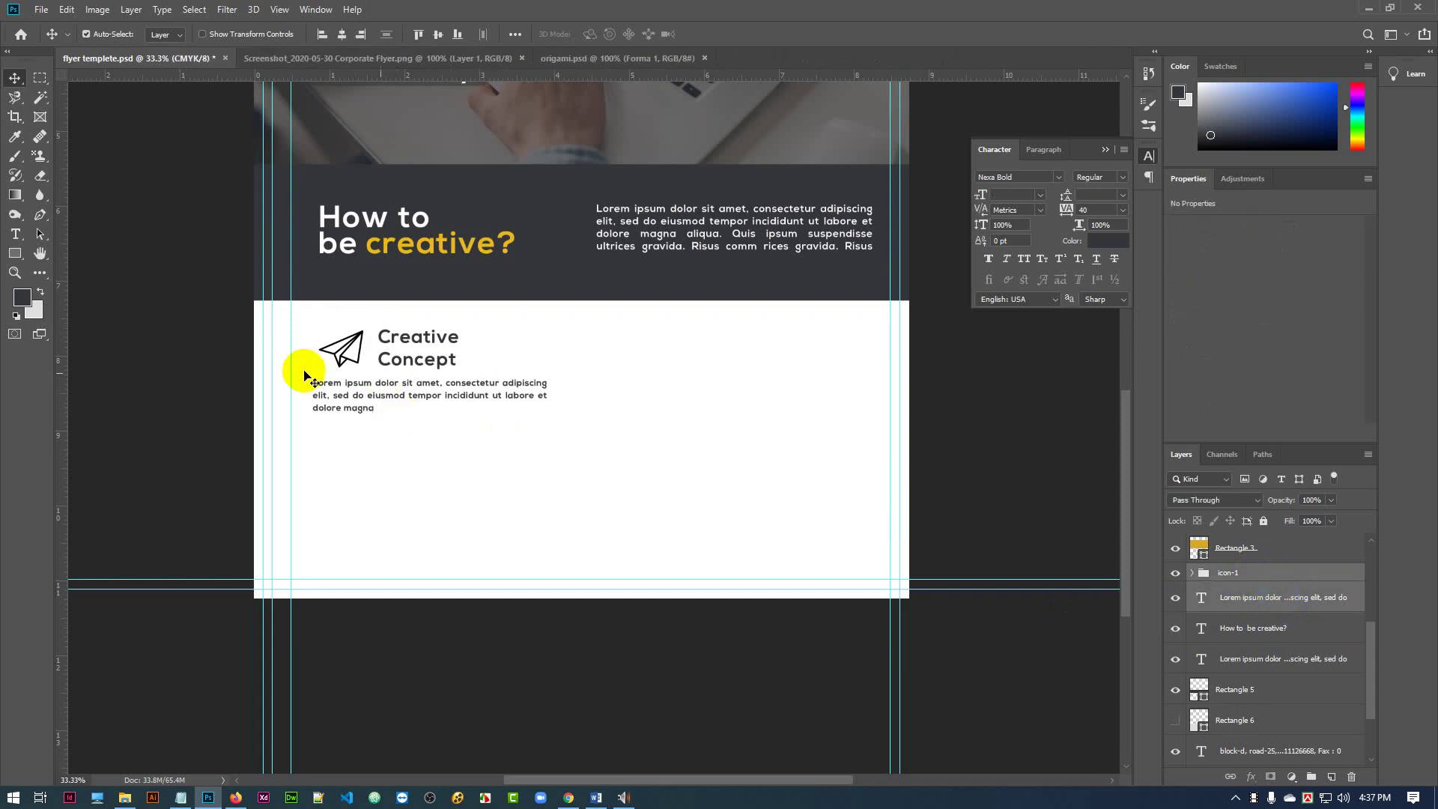
click(322, 35)
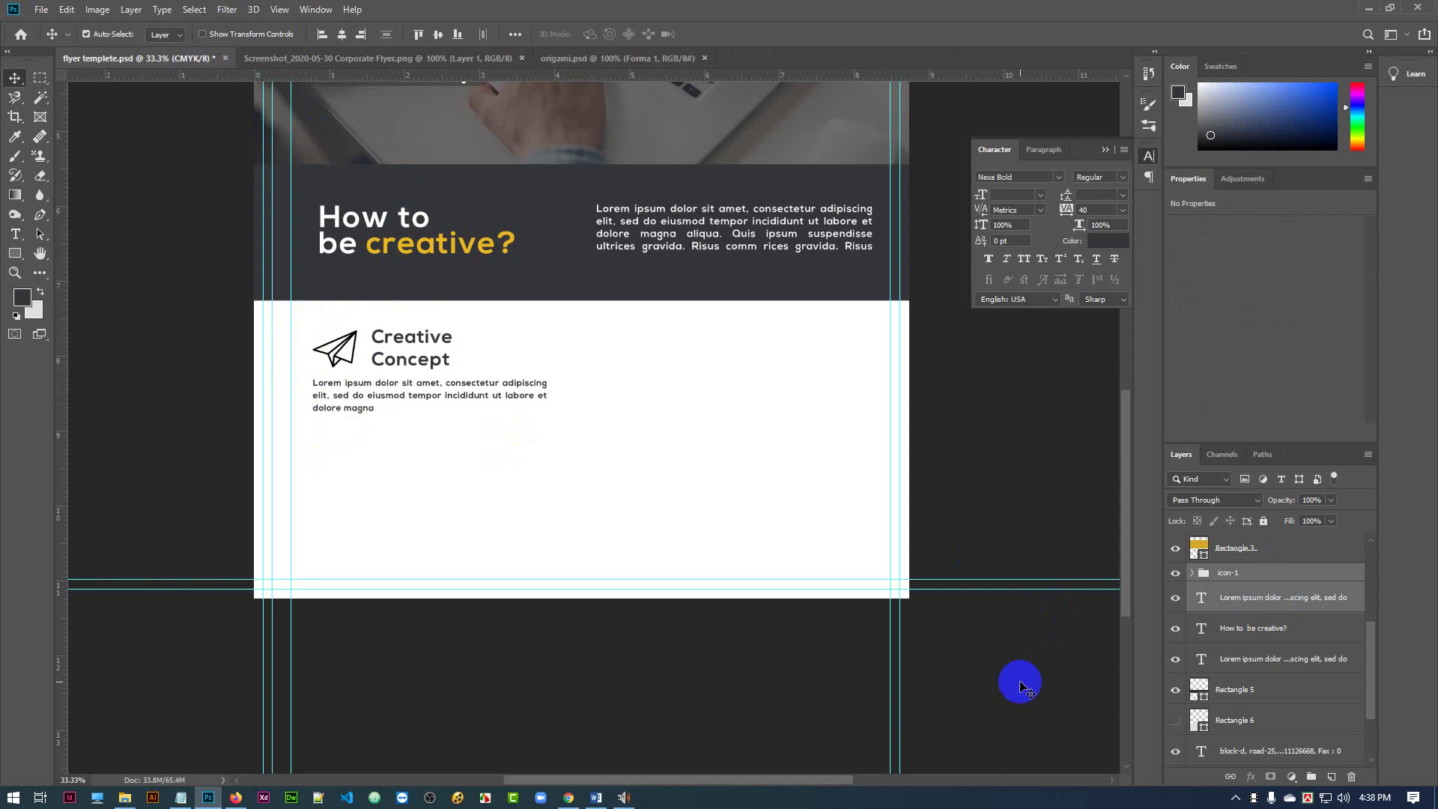
- Show the locked reference image, Layer 1, to compare the service blocks, and clear the layer selection
scroll(1284, 657, down, 3)
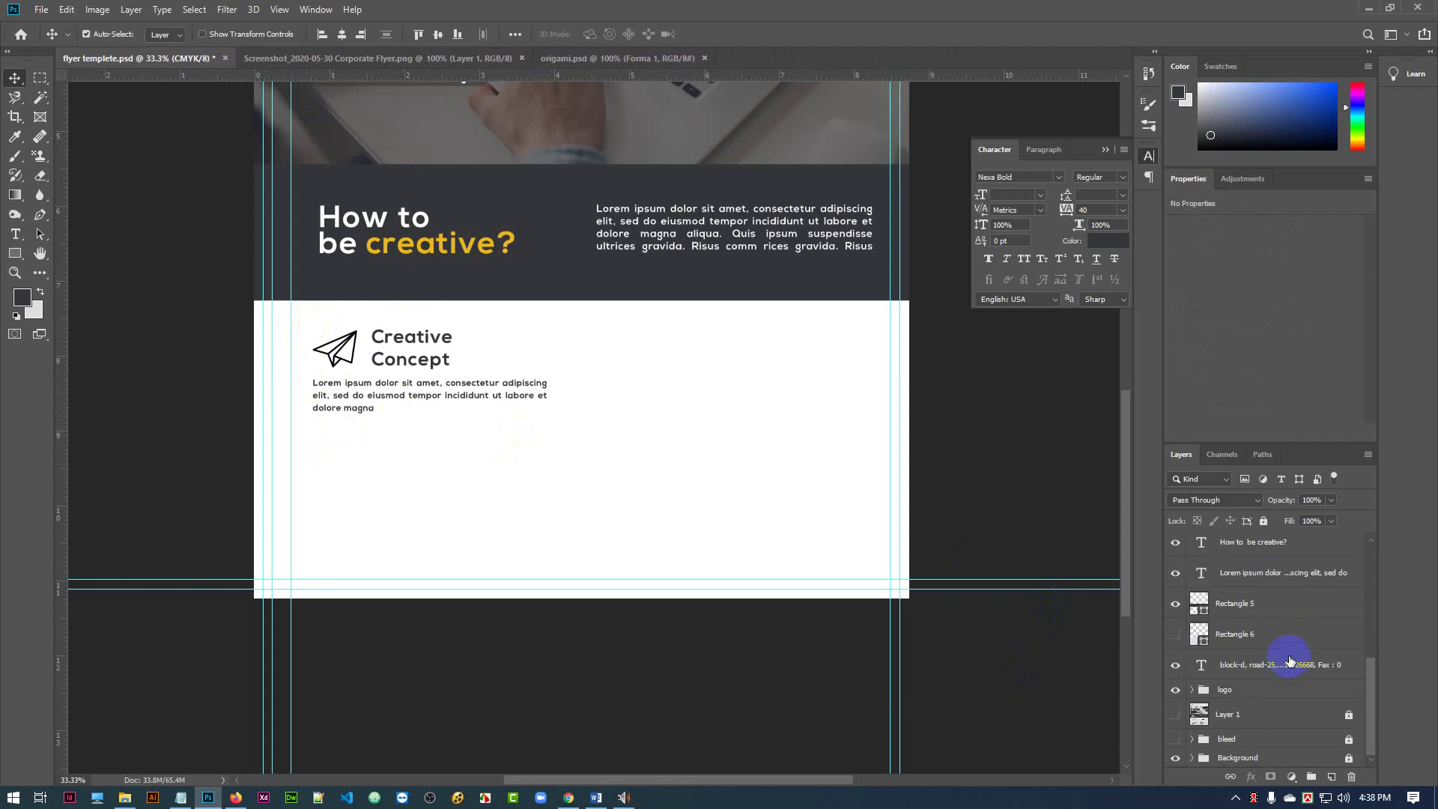
click(1175, 718)
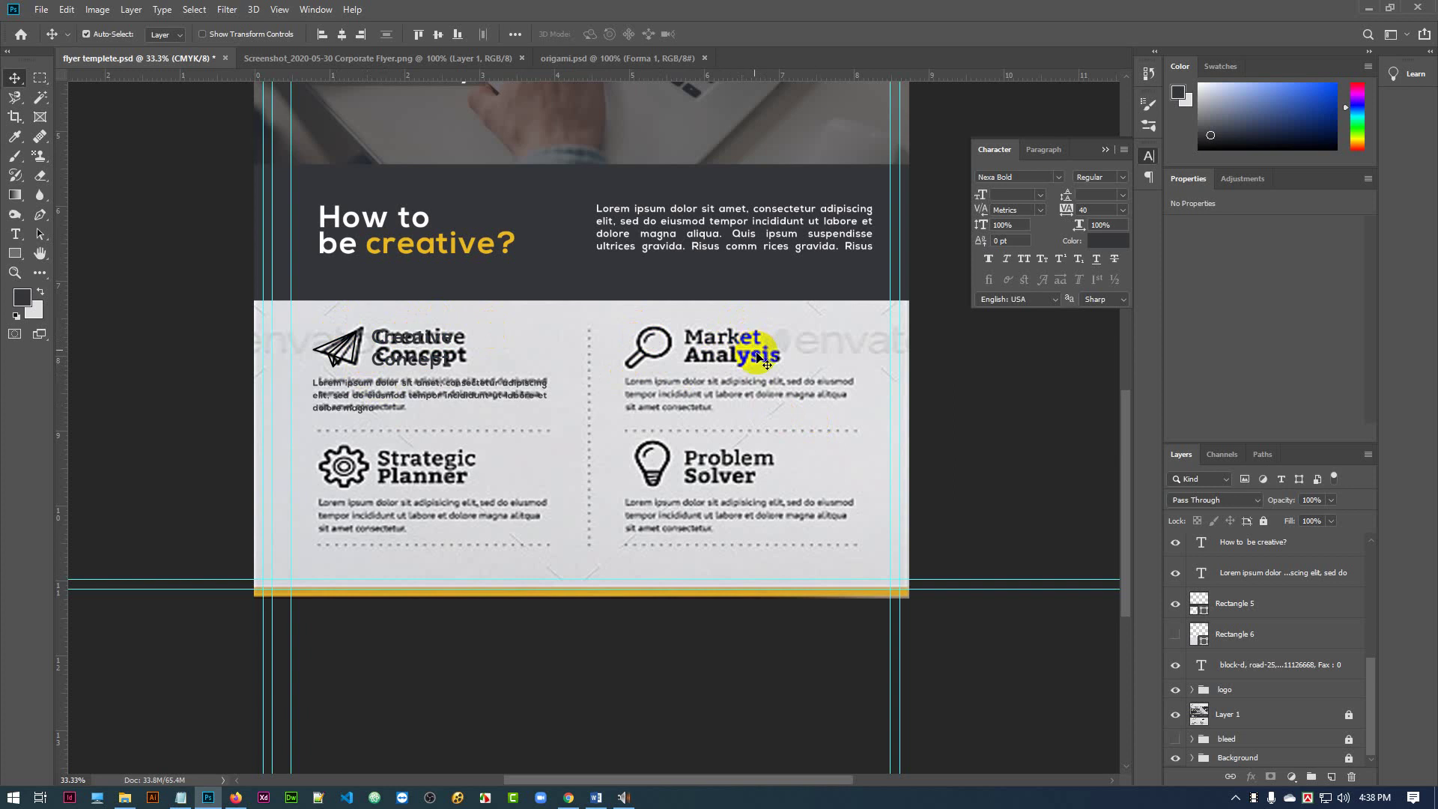
click(993, 439)
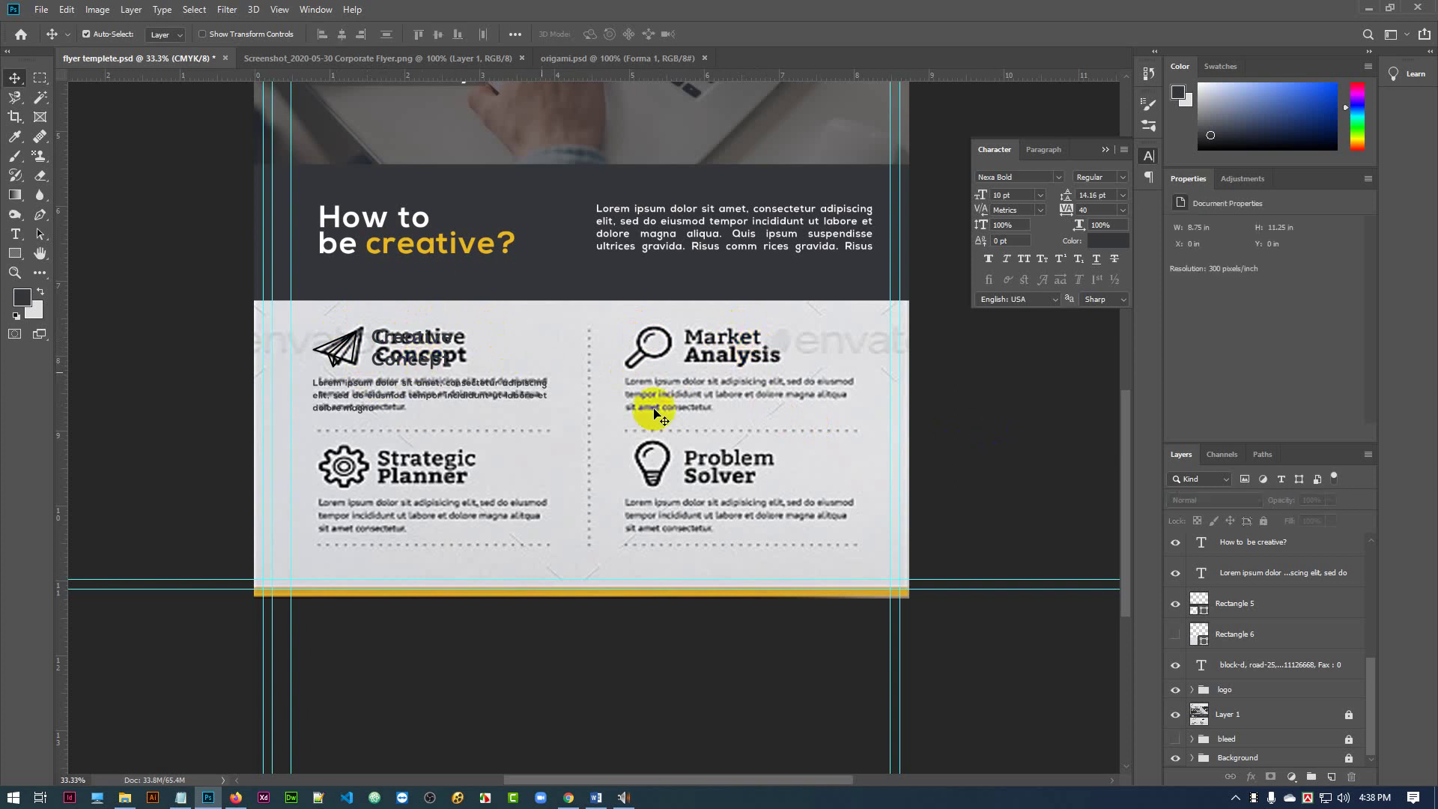
- Duplicate the icon-1 group and its paragraph straight down onto the reference's Strategic Planner block
scroll(1291, 627, up, 2)
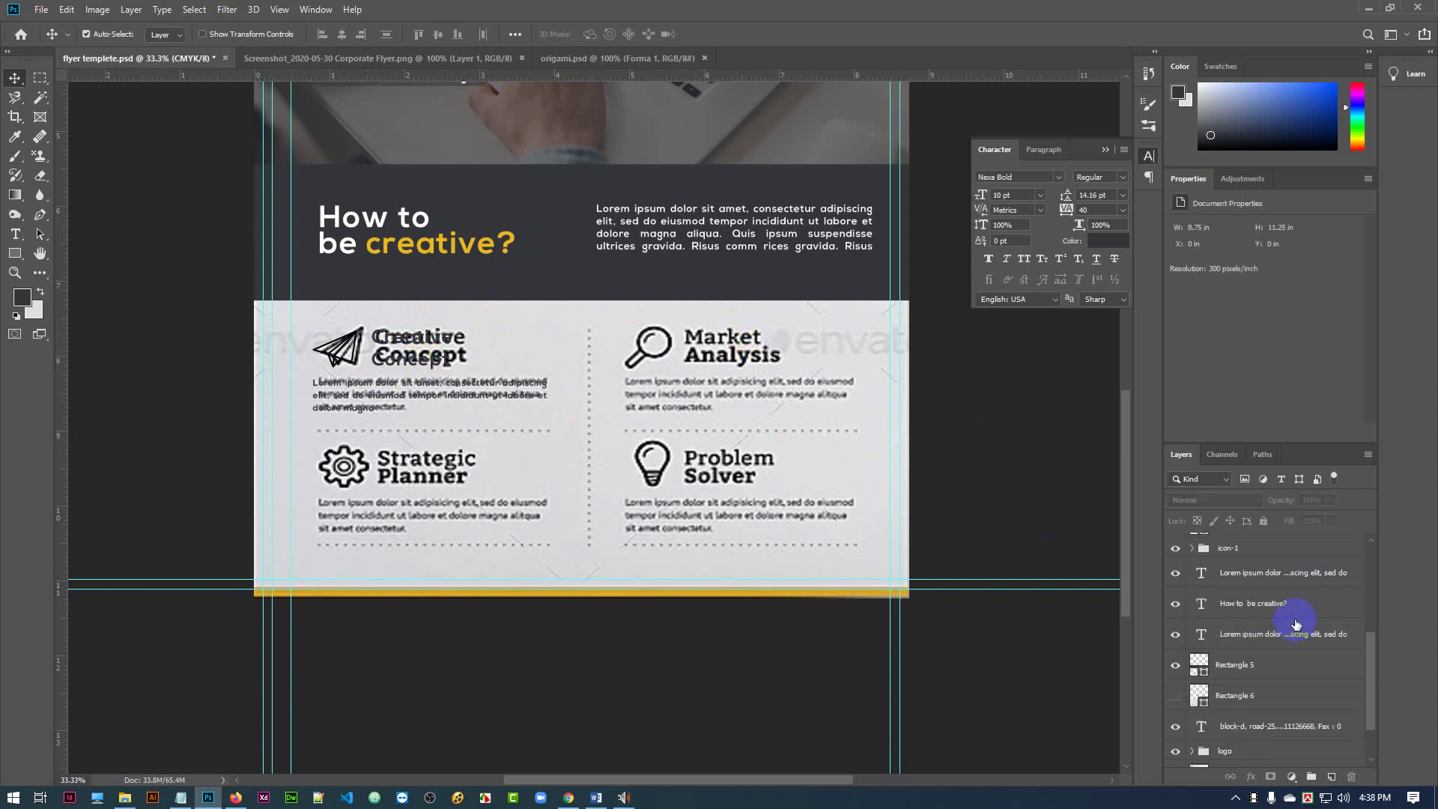
scroll(1295, 626, up, 1)
scroll(1297, 637, up, 6)
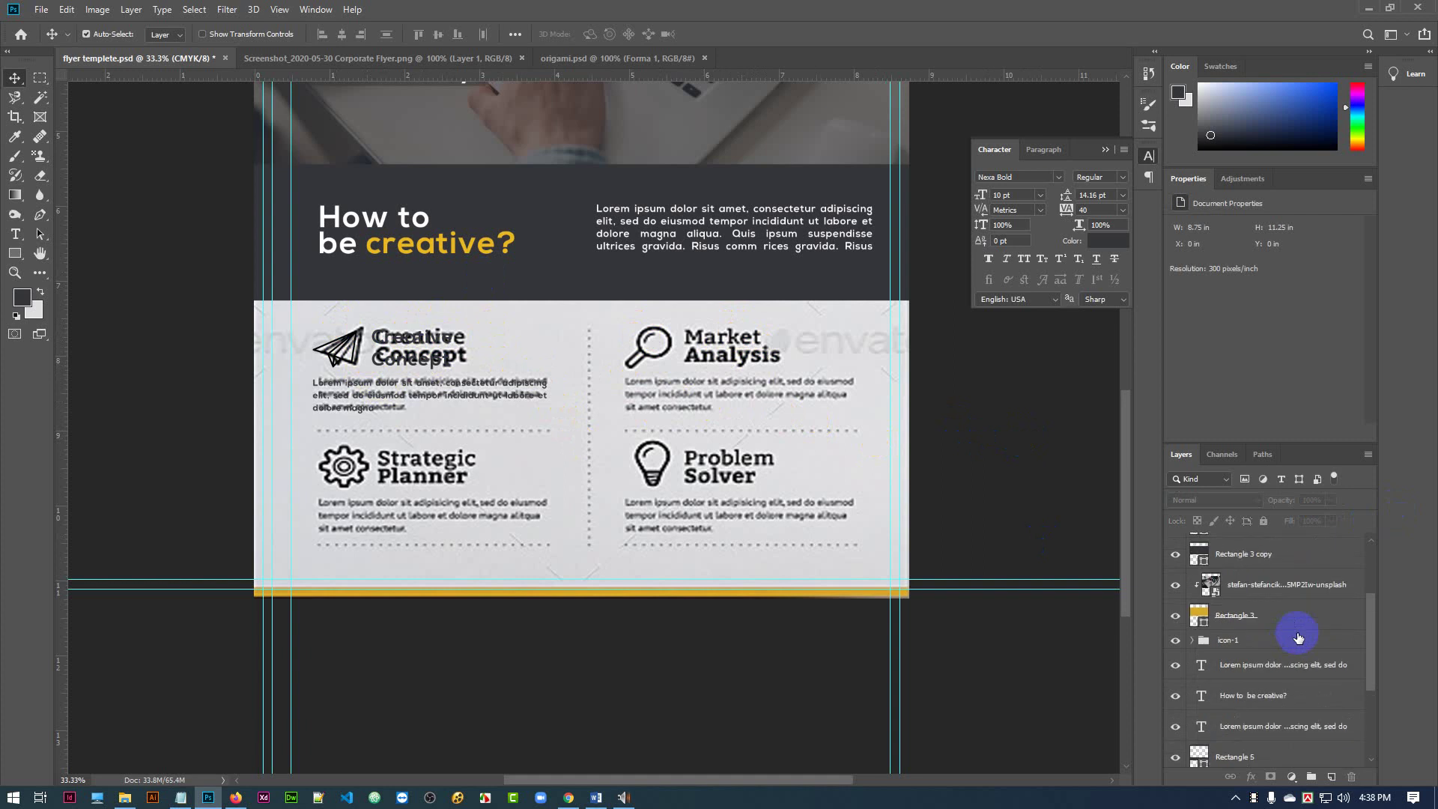
scroll(1294, 606, down, 4)
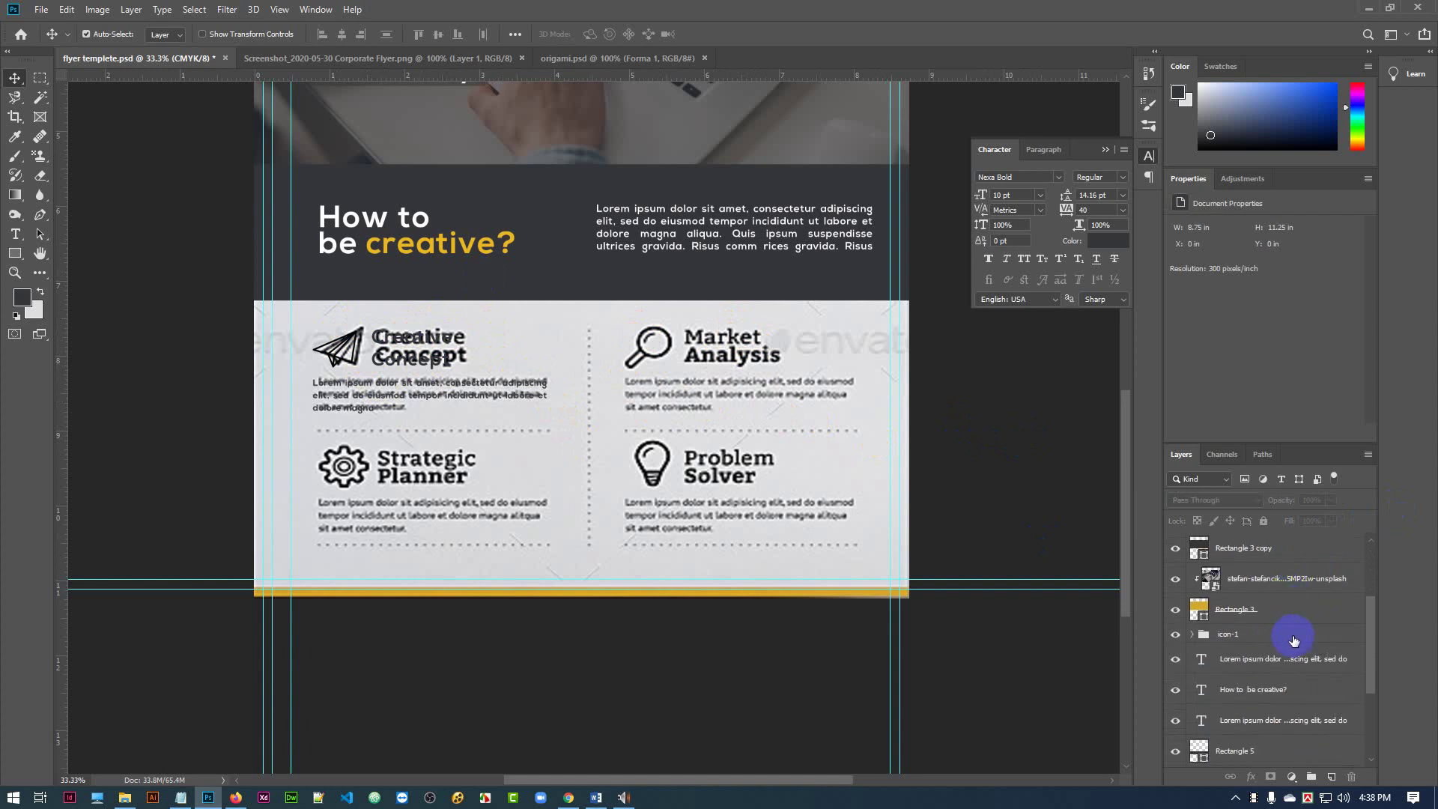
click(1292, 636)
shift+click(1301, 662)
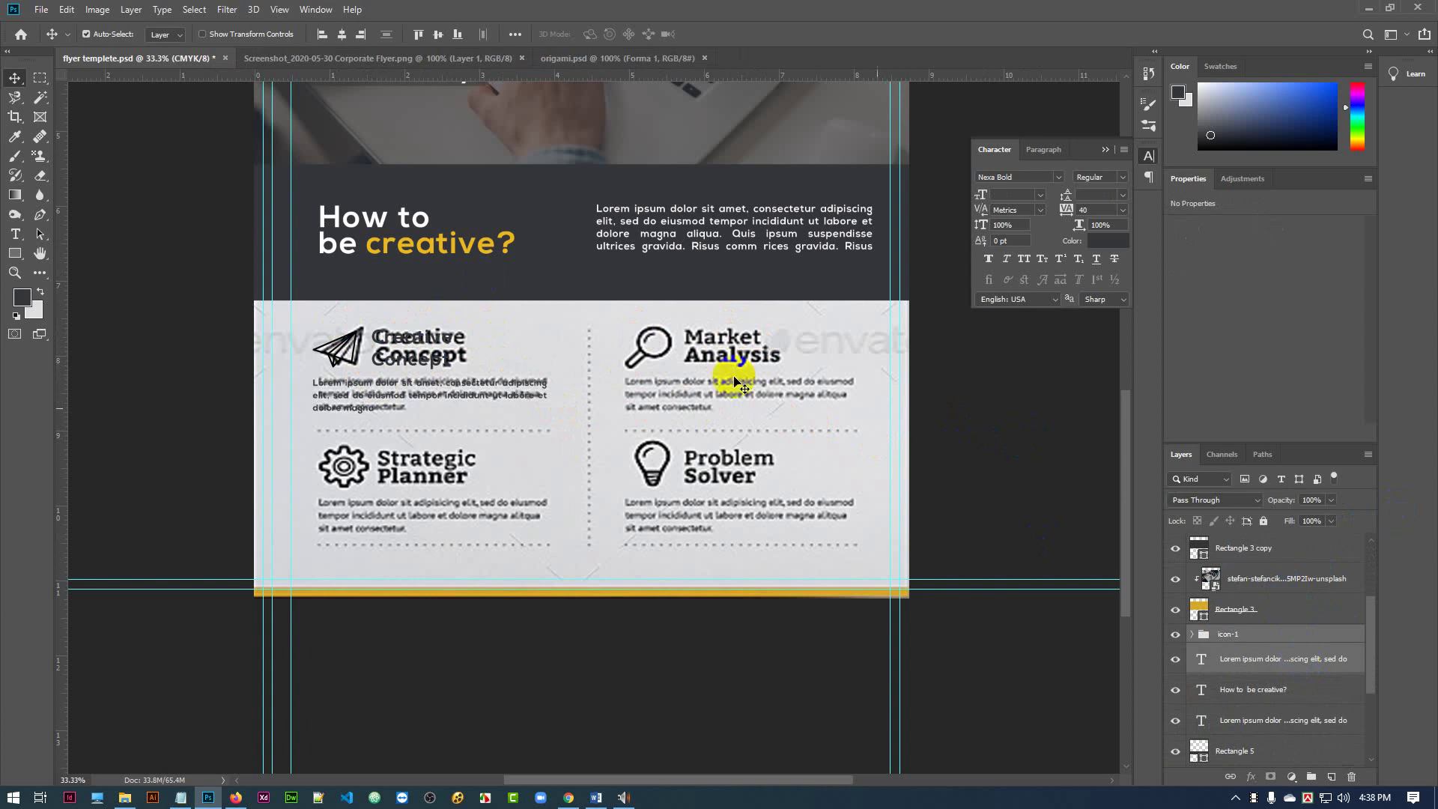
drag(412, 364, 408, 484)
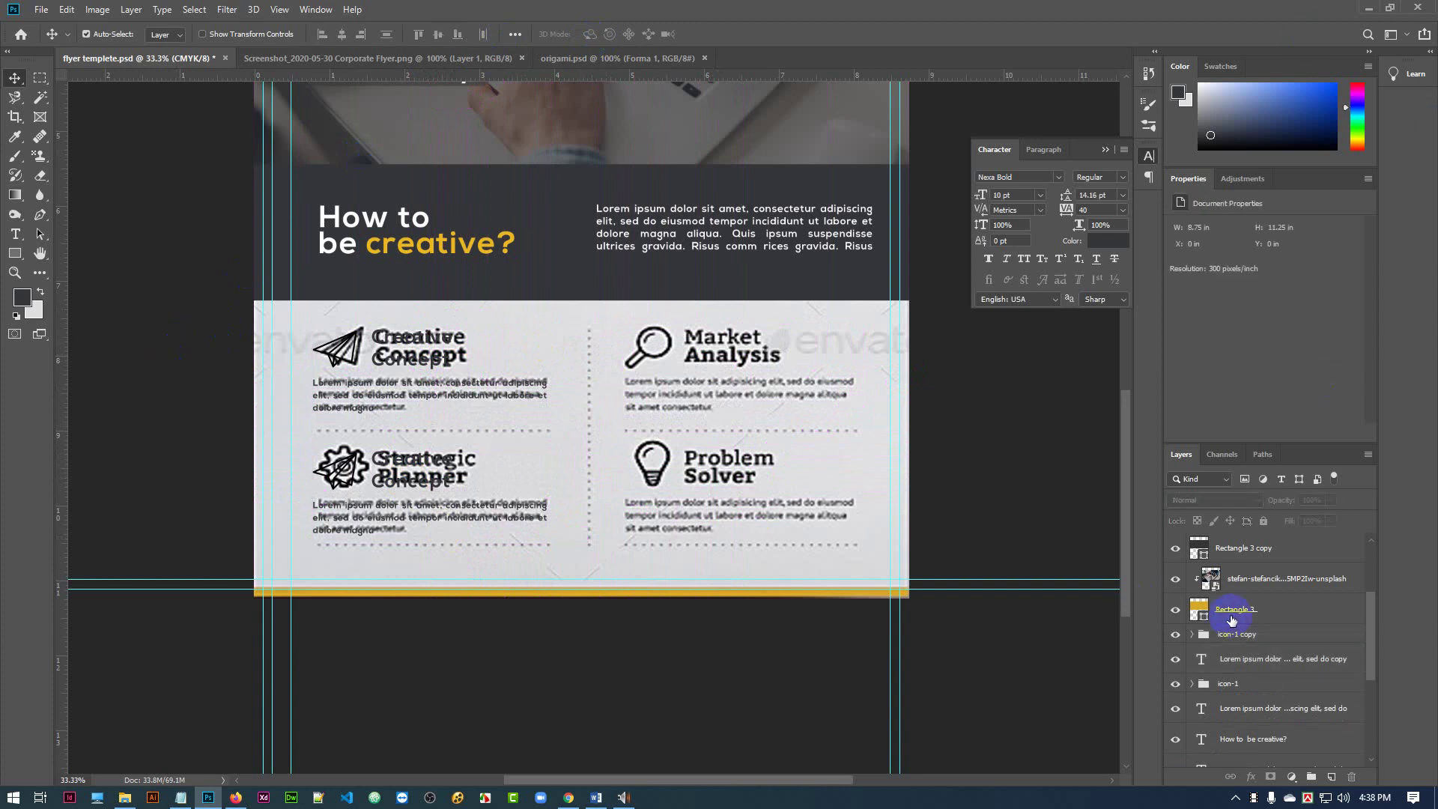
- Identify the duplicated icon-1 copy group by toggling visibility, and ungroup it into its icon and heading layers
scroll(1273, 637, down, 2)
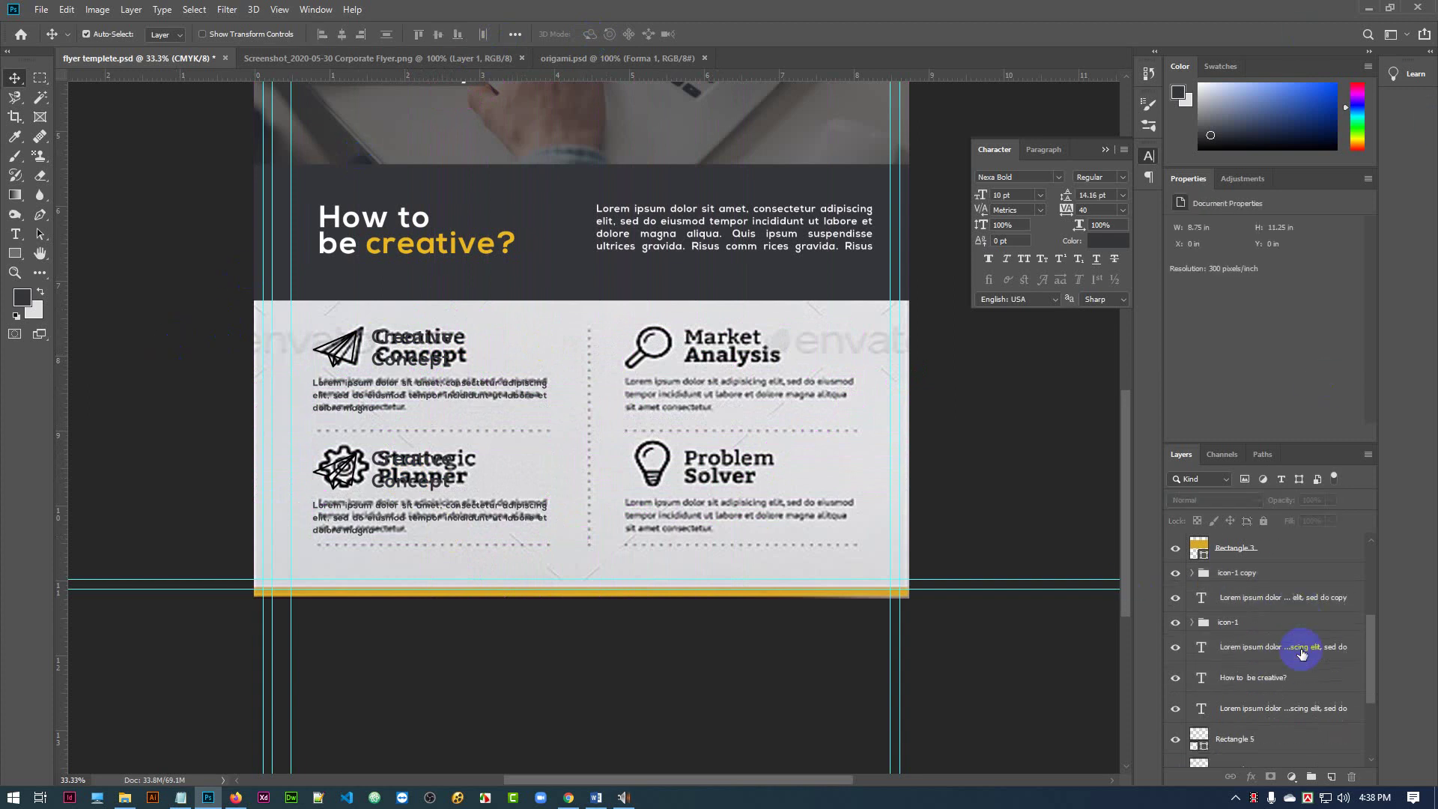
click(1173, 624)
click(1173, 624)
scroll(1296, 621, up, 1)
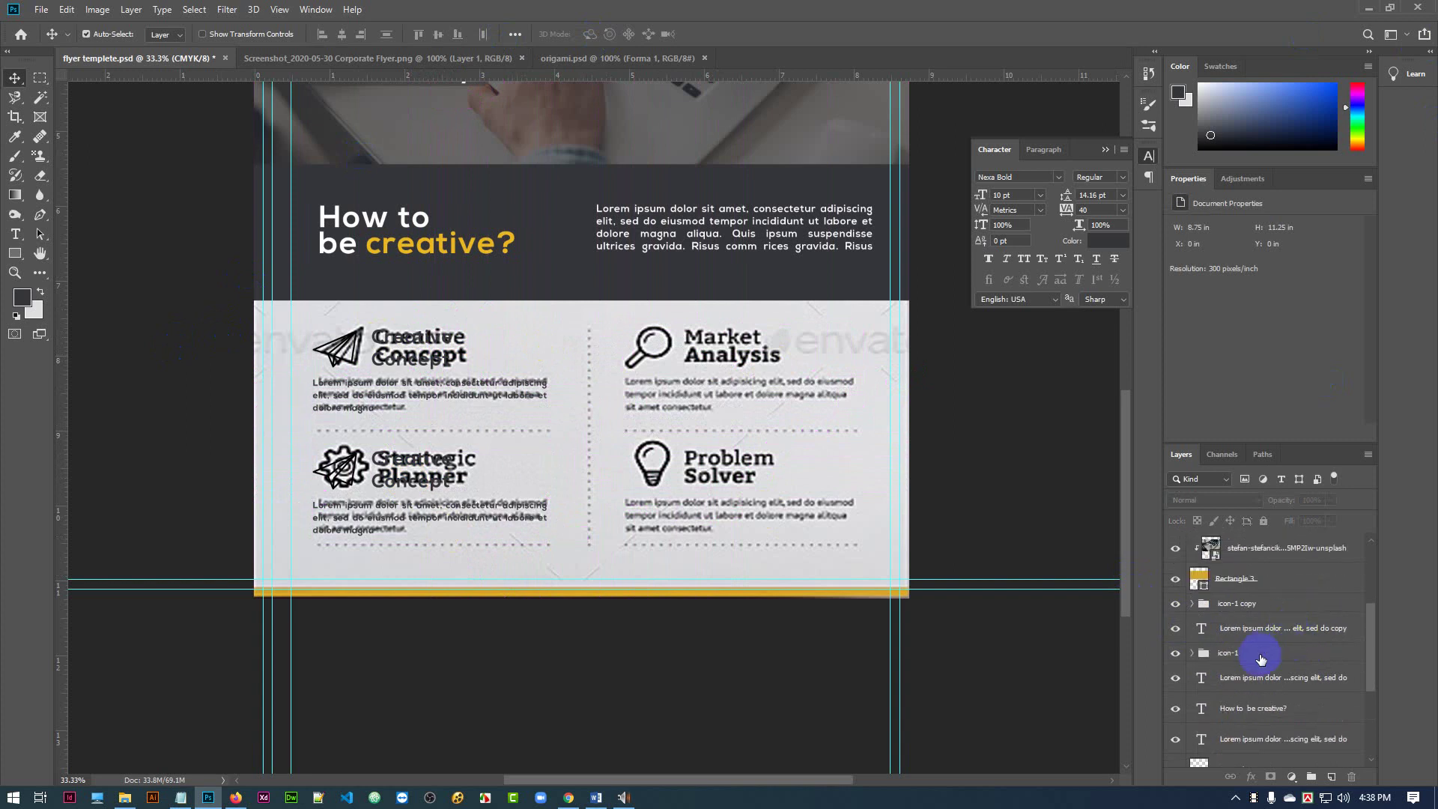
click(1175, 605)
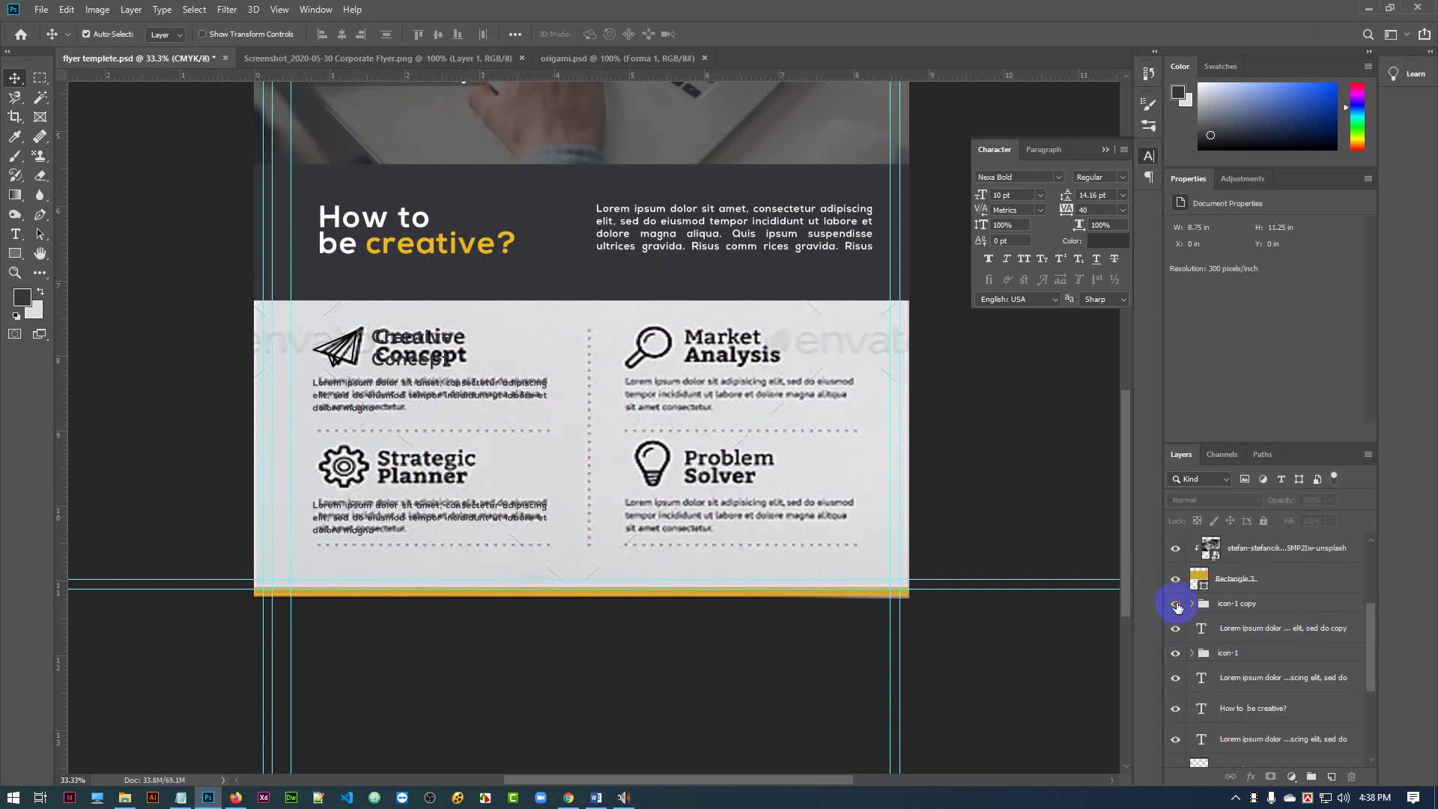
click(1176, 605)
click(1175, 605)
click(1176, 605)
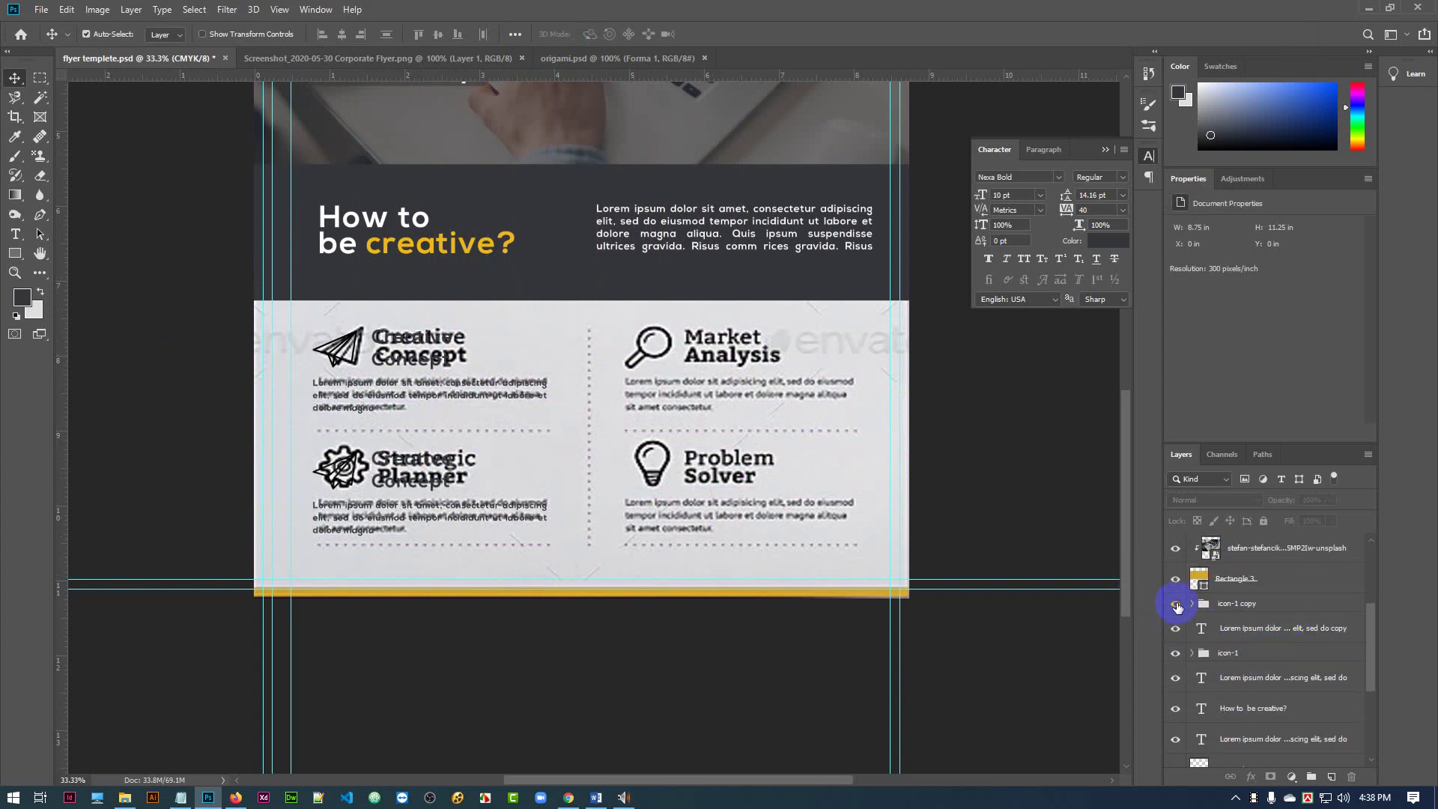
click(1176, 605)
click(1176, 605)
click(1297, 613)
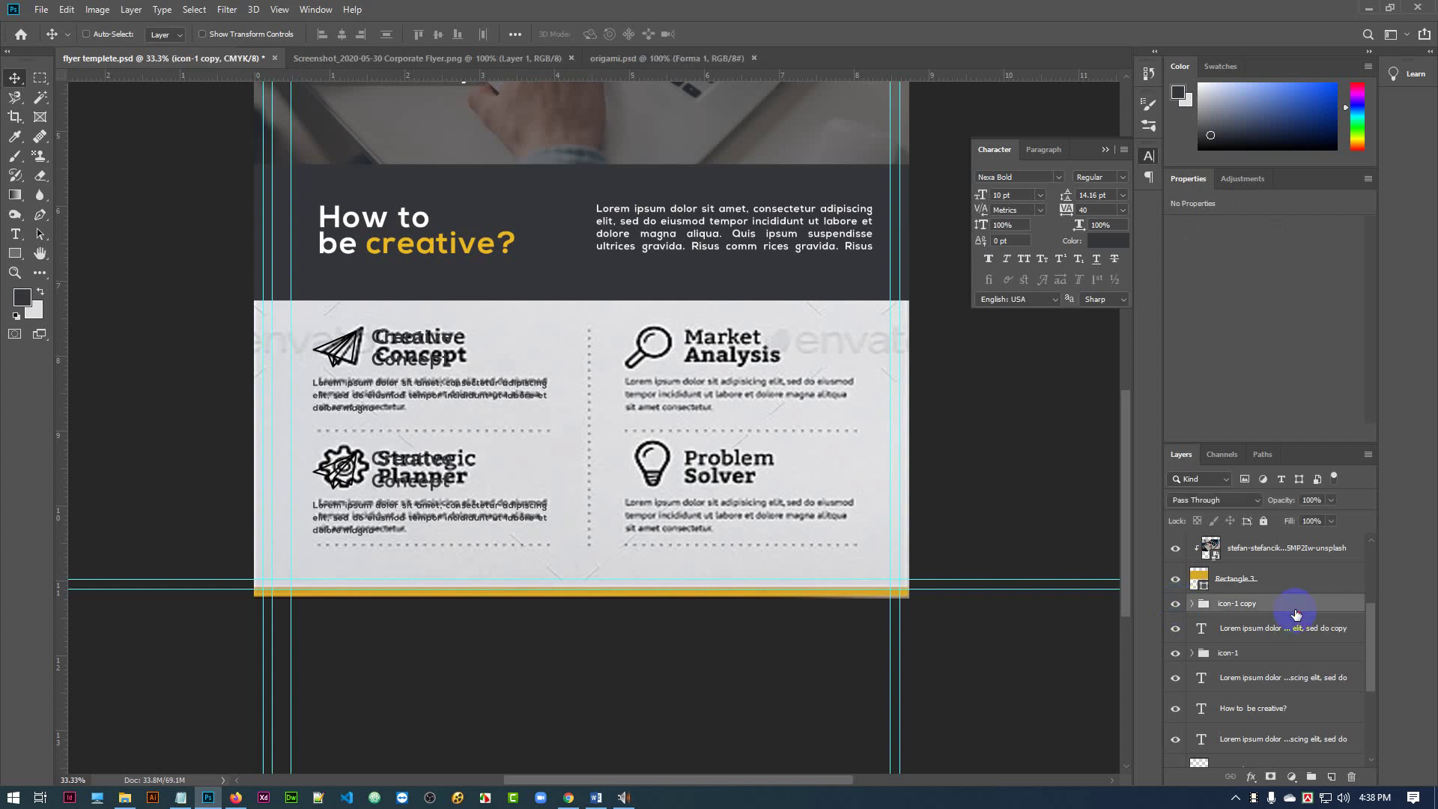
key(ctrl+shift+g)
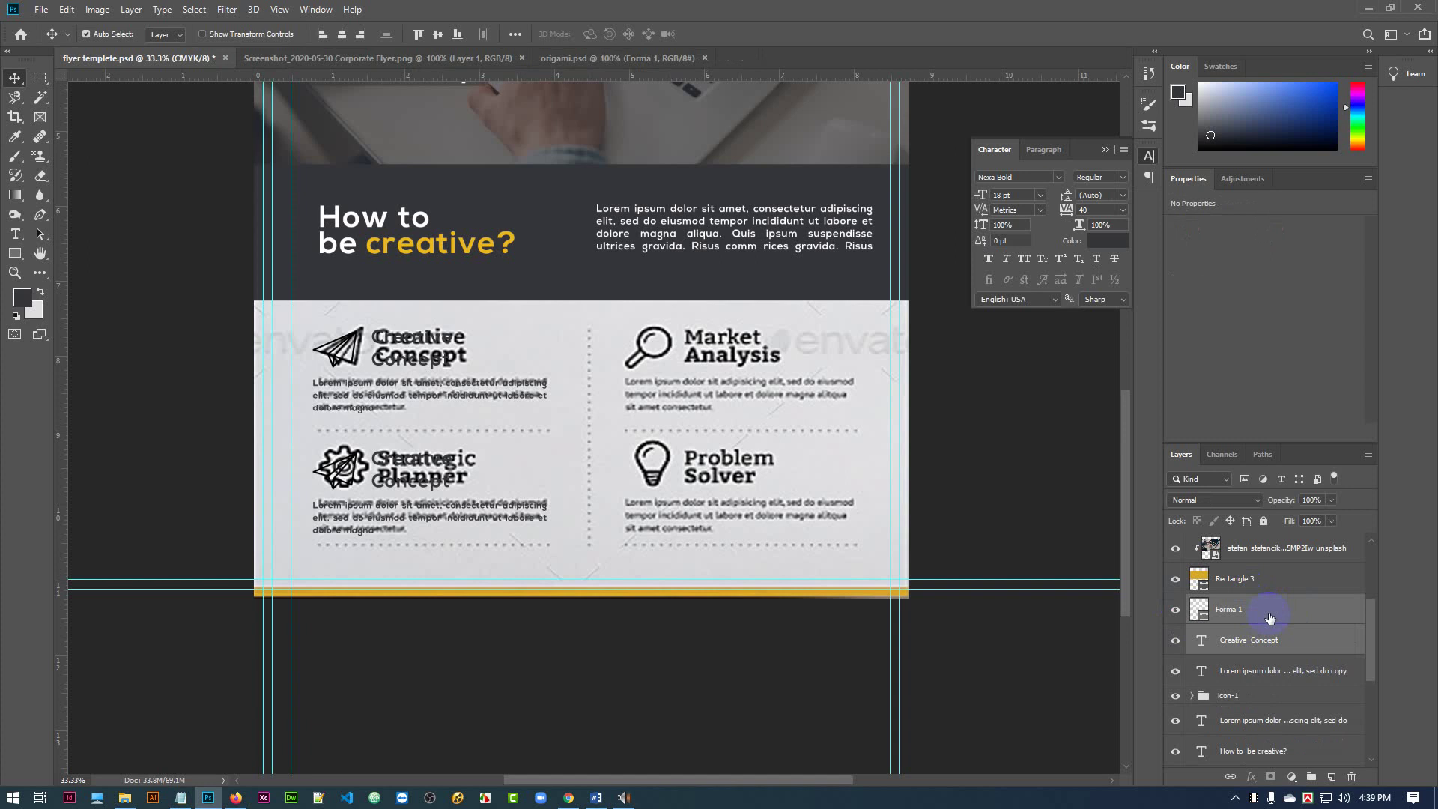
- Hide the reference image, Layer 1, to view only the two service blocks
scroll(1282, 622, down, 5)
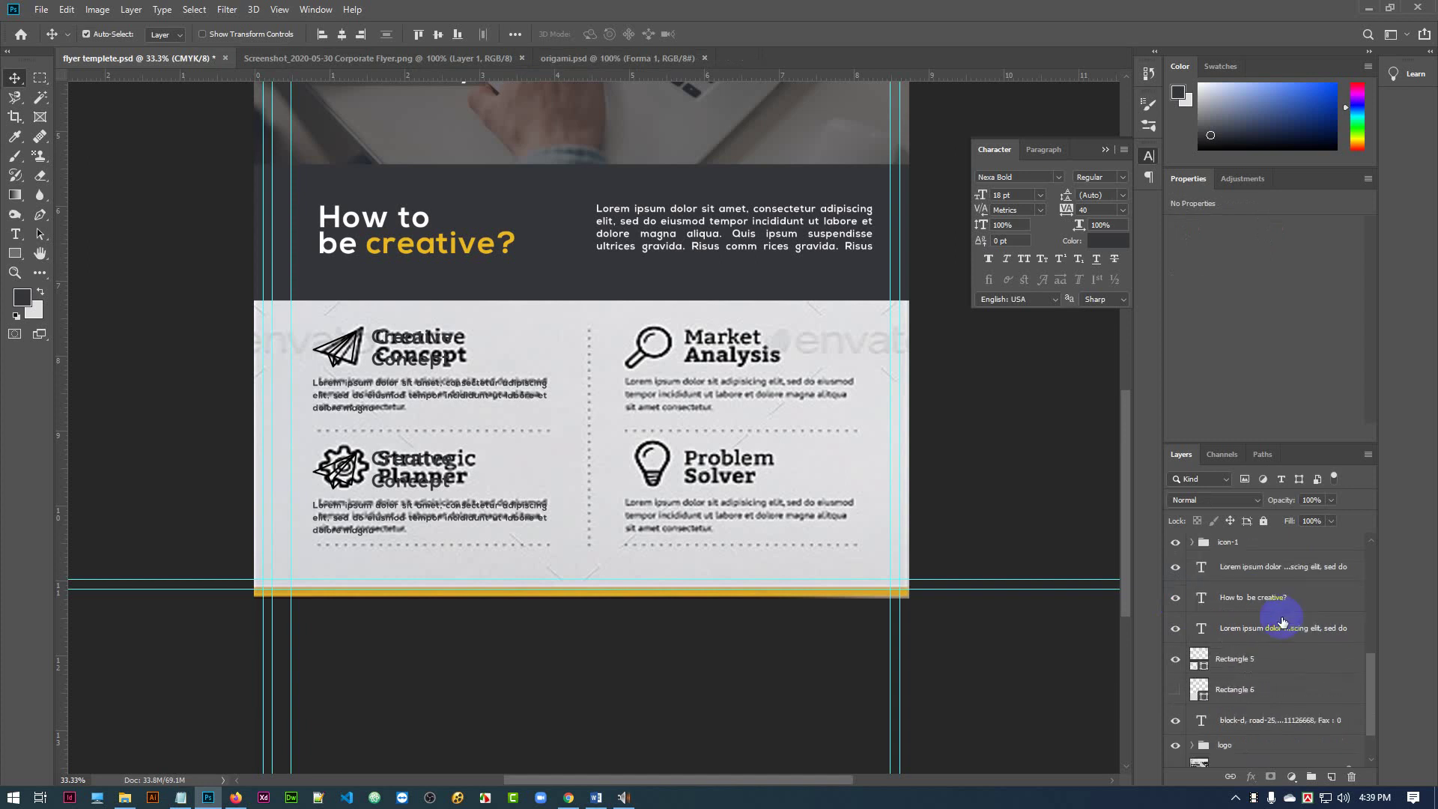
click(1175, 717)
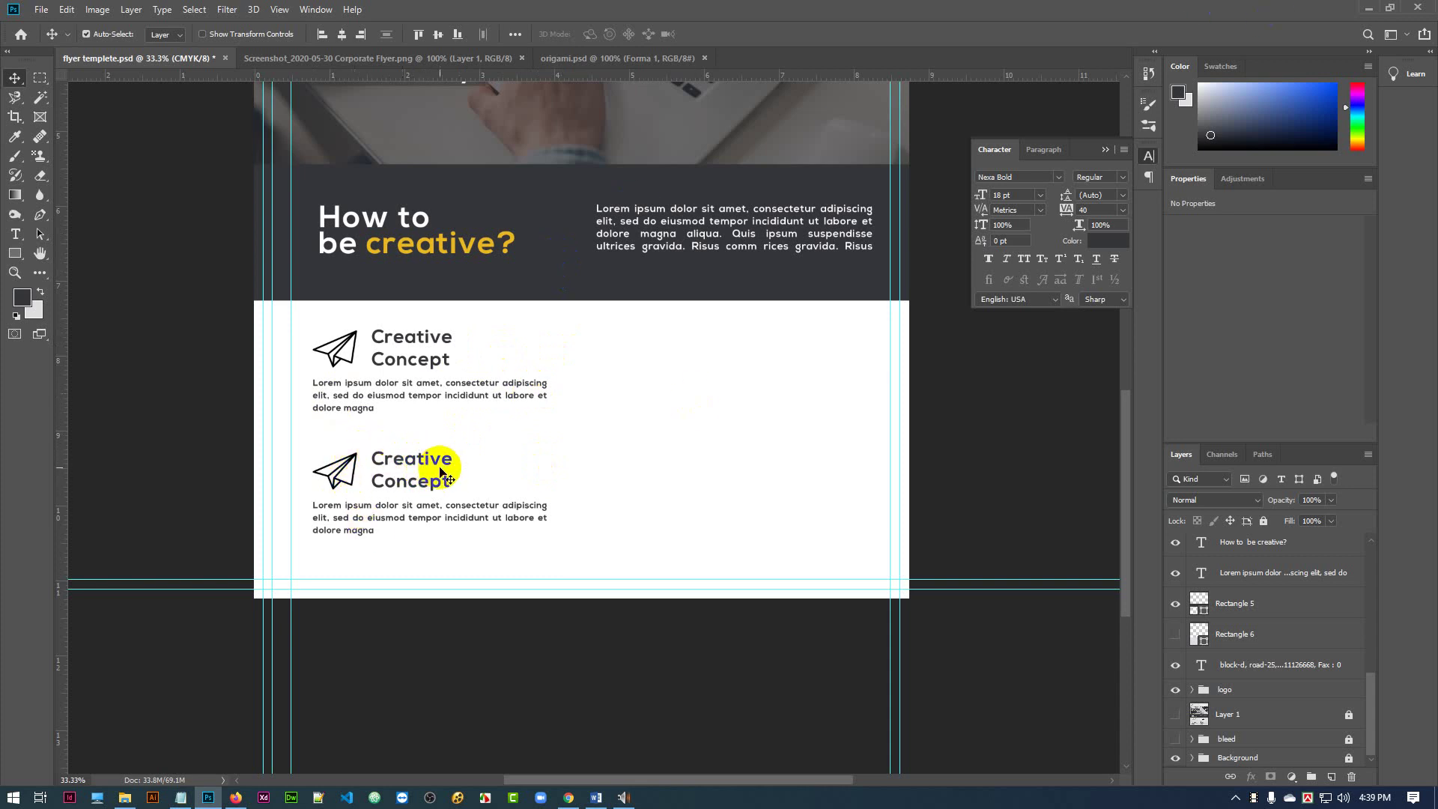
- Switch to flyer content.txt in Notepad, split Strategic Planner onto two lines and copy both lines
click(182, 799)
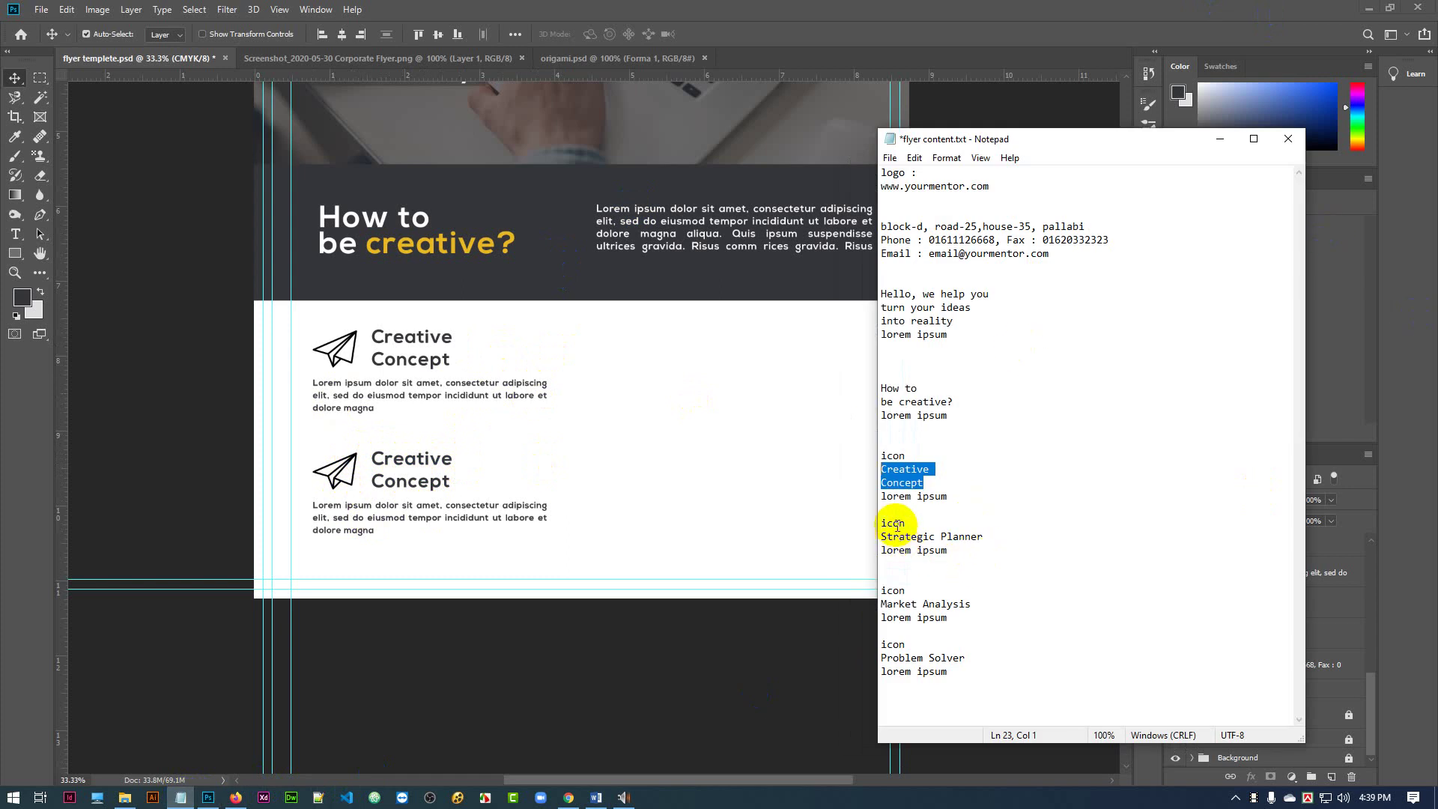
click(940, 533)
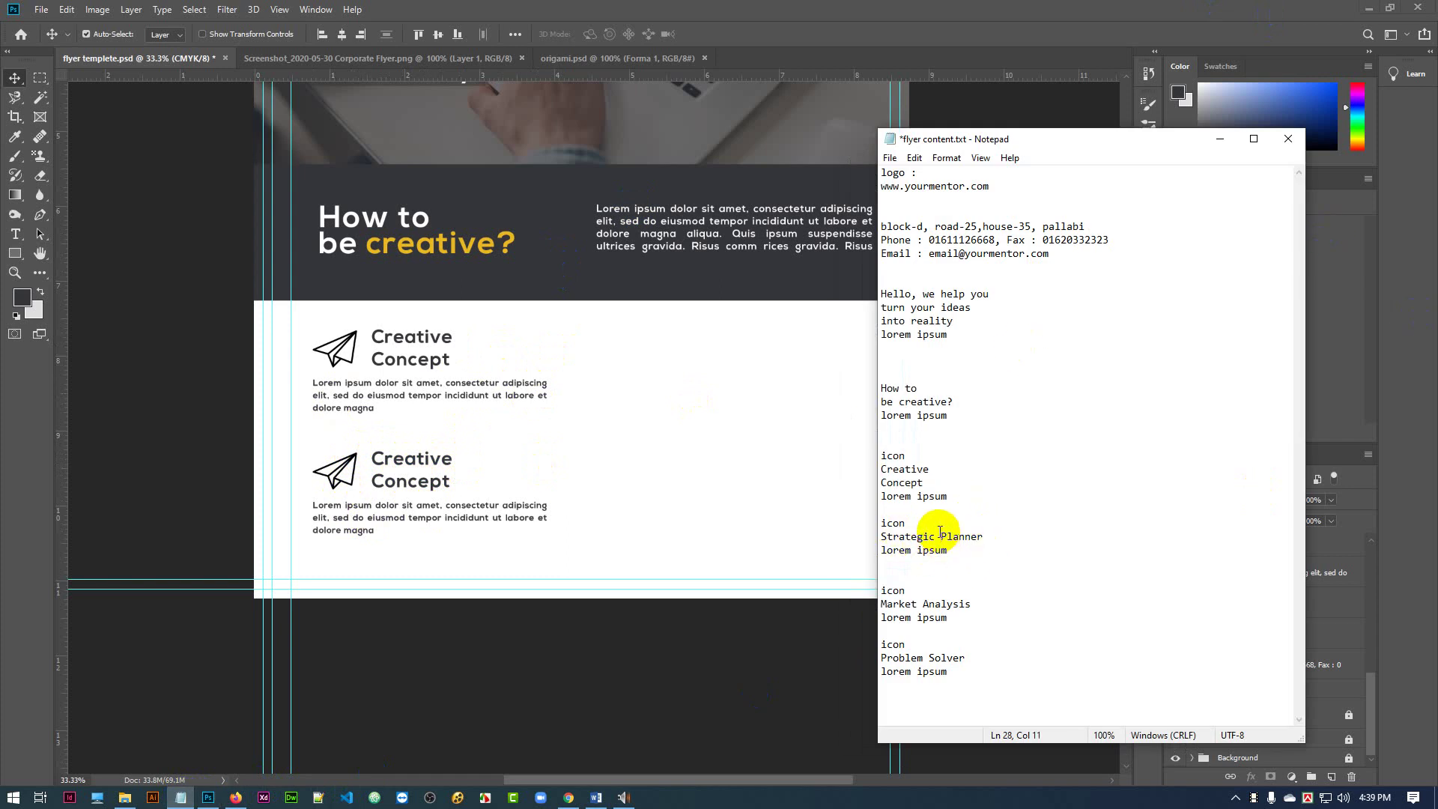
key(Return)
drag(928, 551, 861, 536)
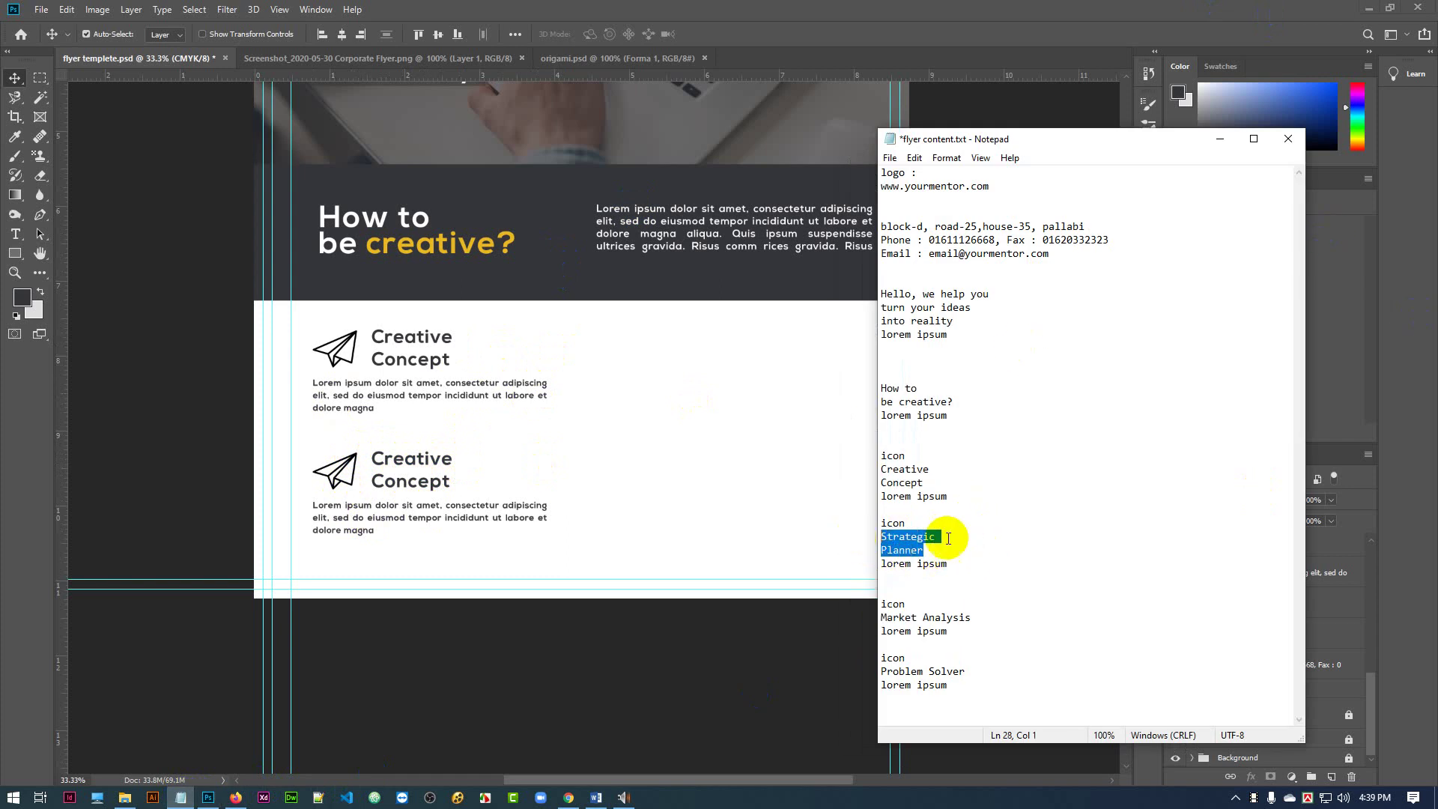
click(1217, 140)
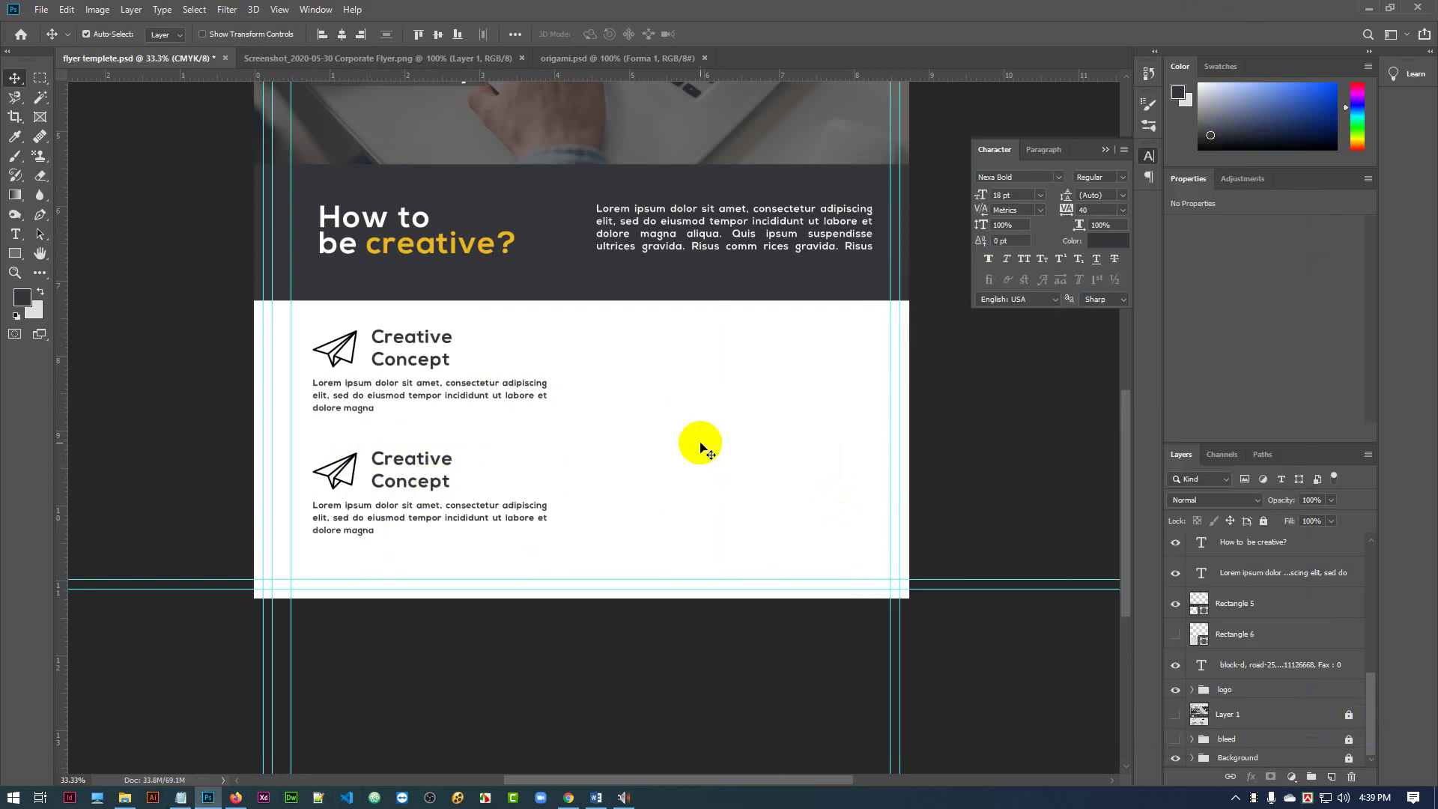
- Replace the duplicated lower Creative Concept heading with the two-line text Strategic Planner
click(700, 447)
click(411, 459)
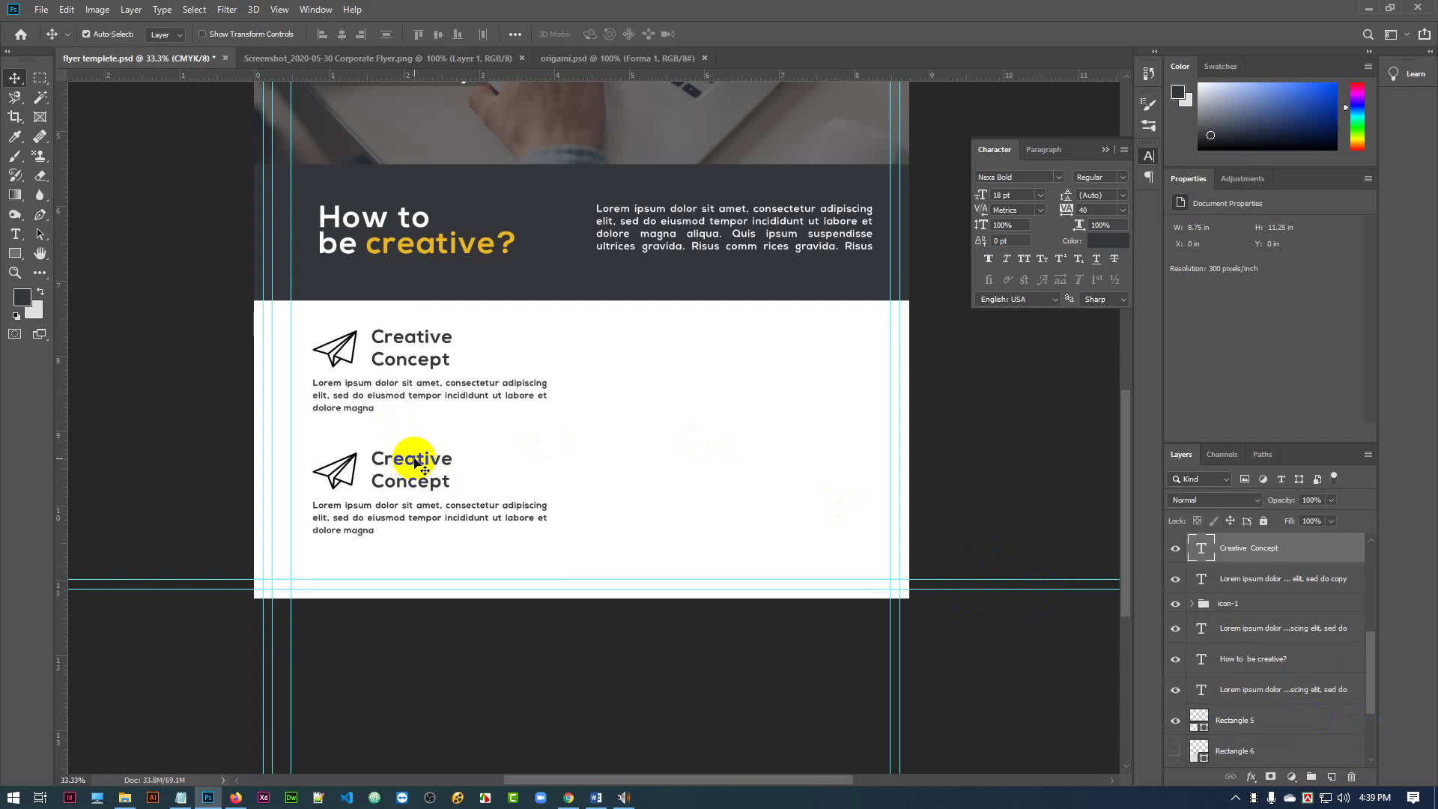
double_click(1200, 547)
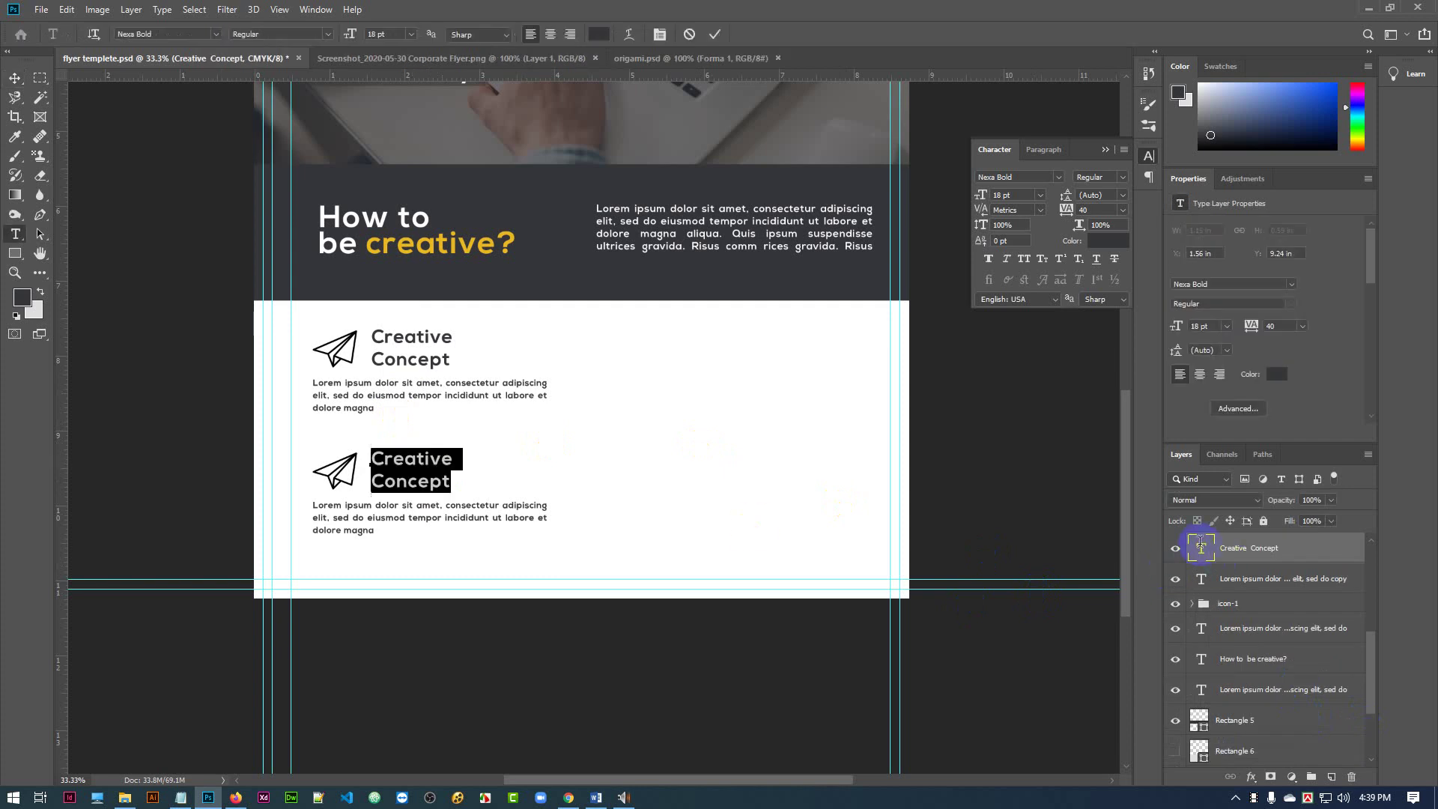
text(Strategic Planner)
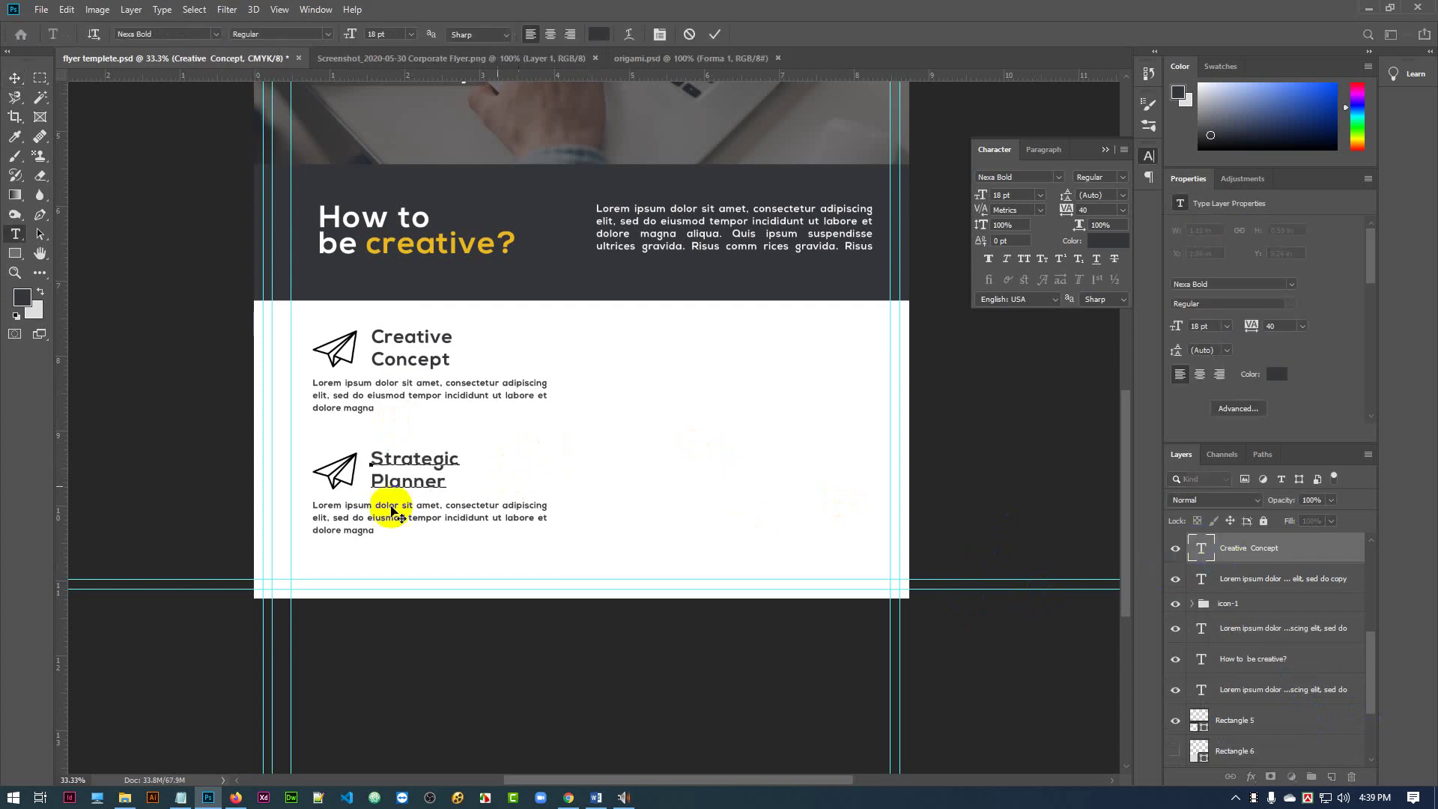
click(715, 34)
key(v)
drag(344, 465, 359, 465)
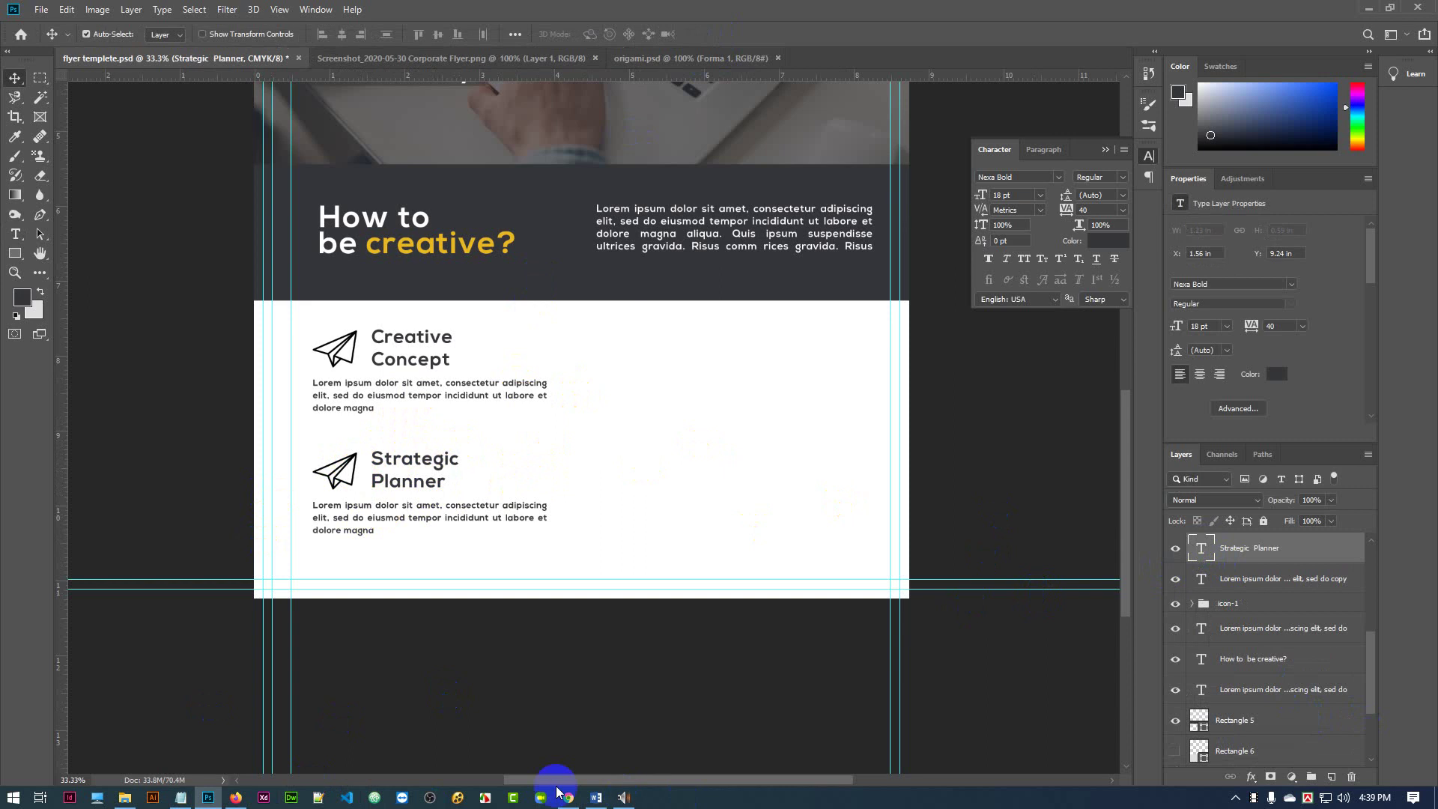
- Open the downloaded settings.psd from Chrome and bring its gear icon into the flyer at the Strategic Planner block
click(572, 800)
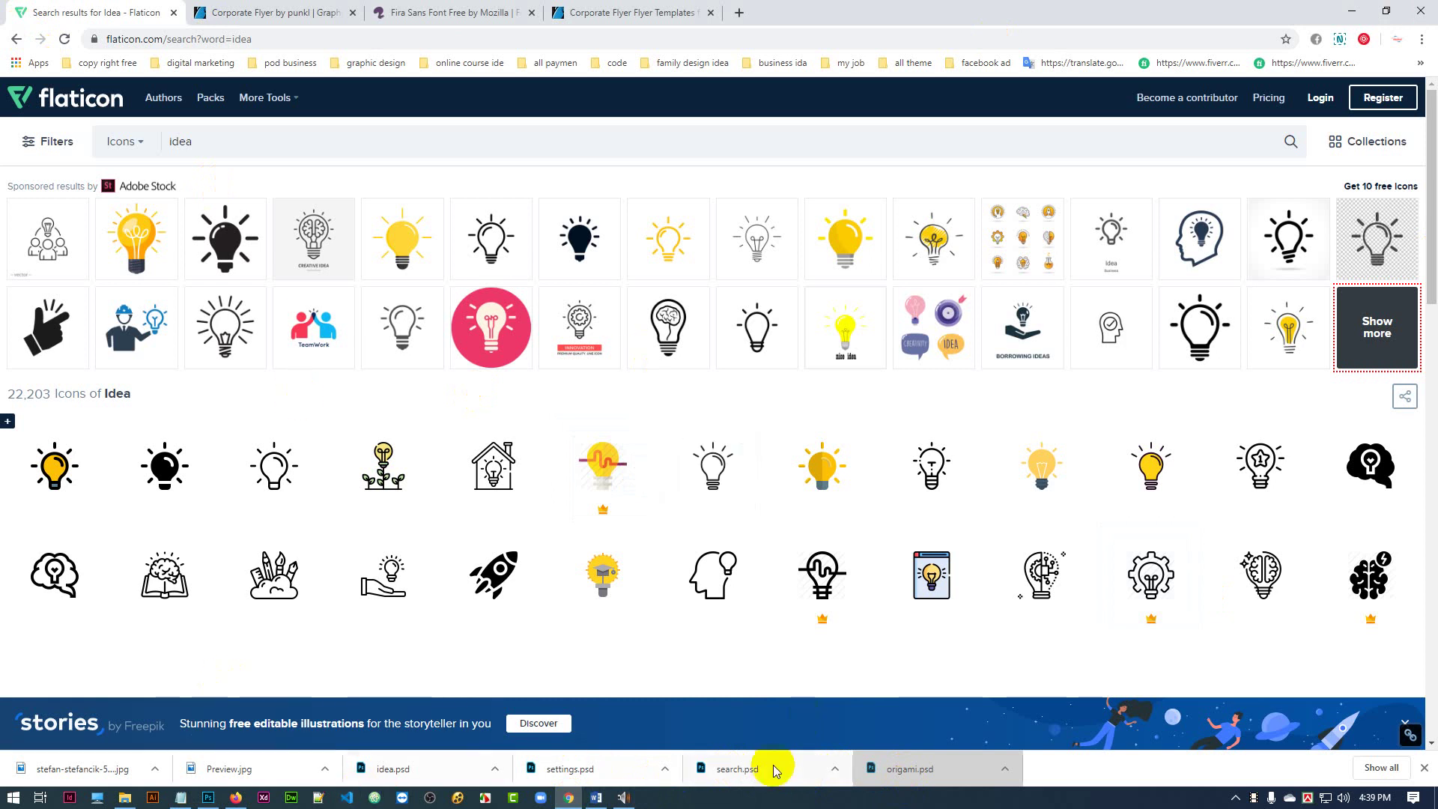
click(572, 775)
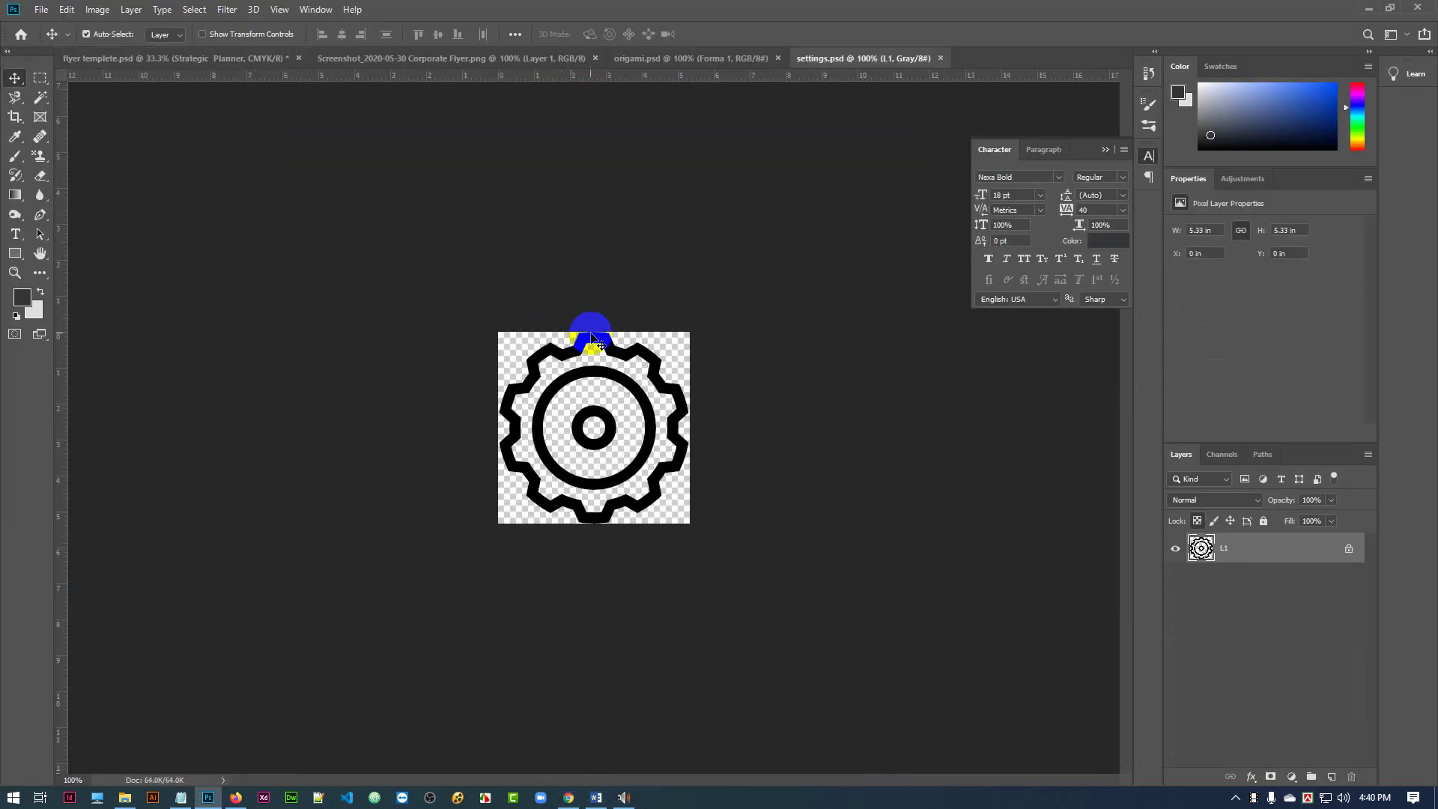
drag(595, 322, 366, 447)
- Scale the gear icon proportionally to 57.54% and position it beside the Strategic Planner heading
key(ctrl+t)
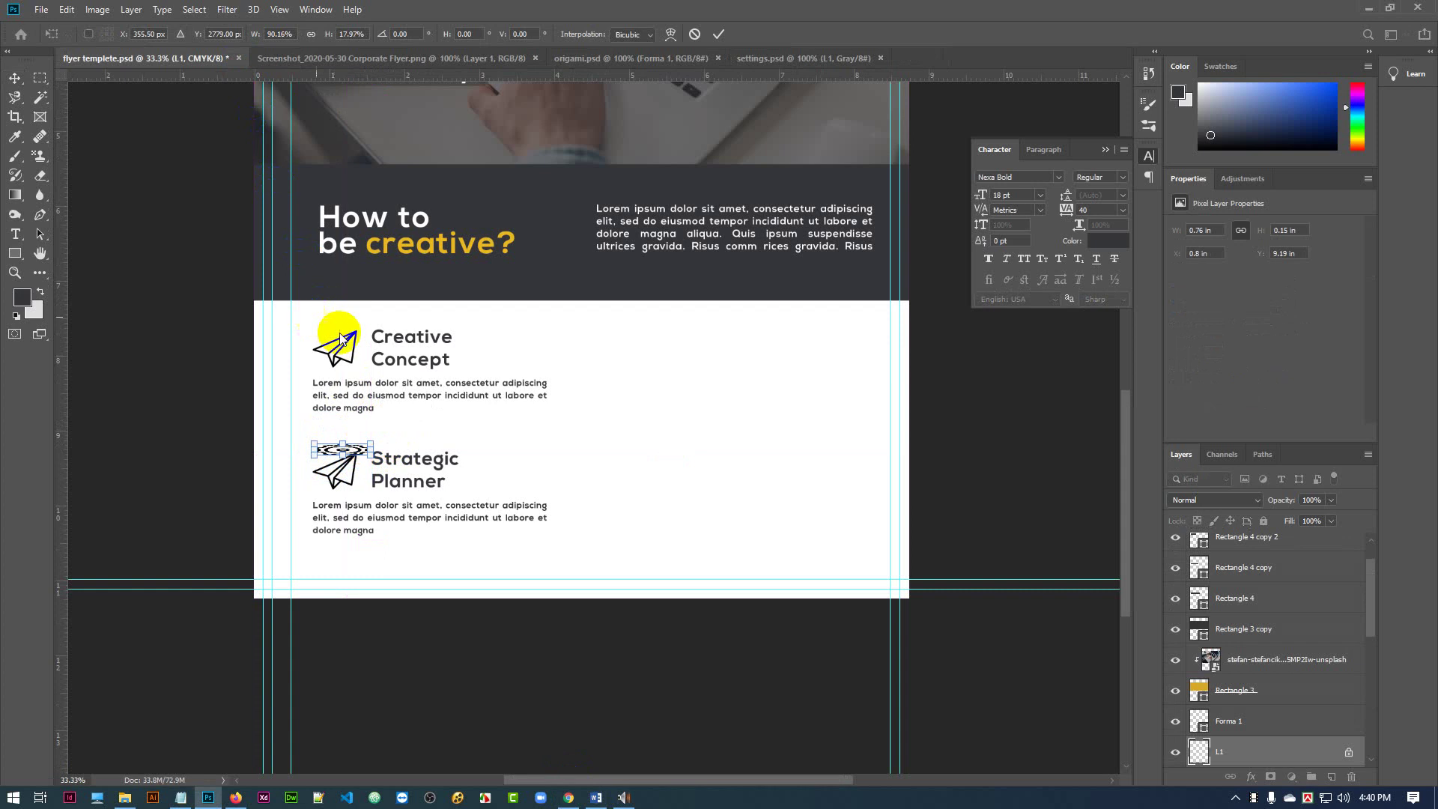
key(ctrl+z)
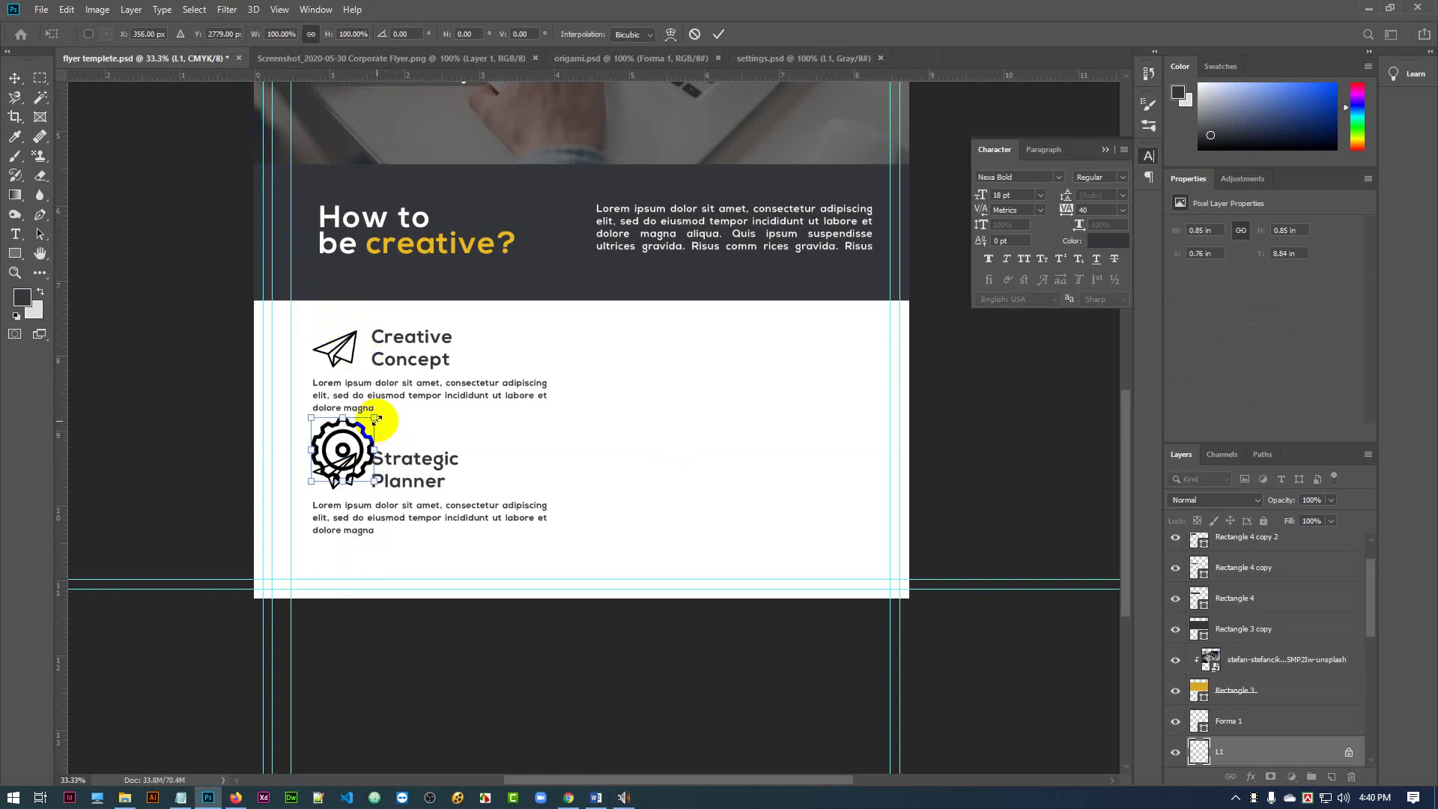
drag(375, 425, 340, 471)
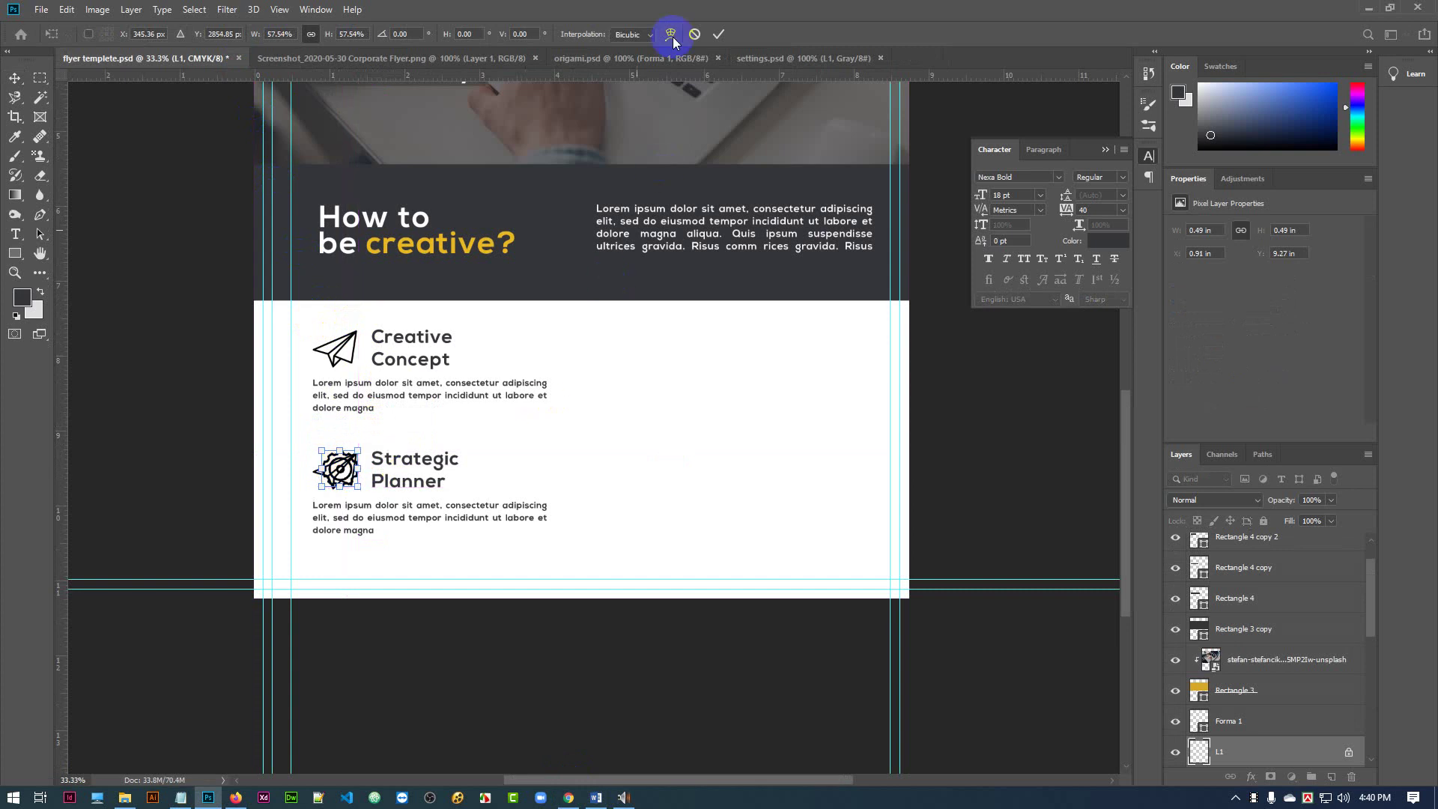
click(719, 34)
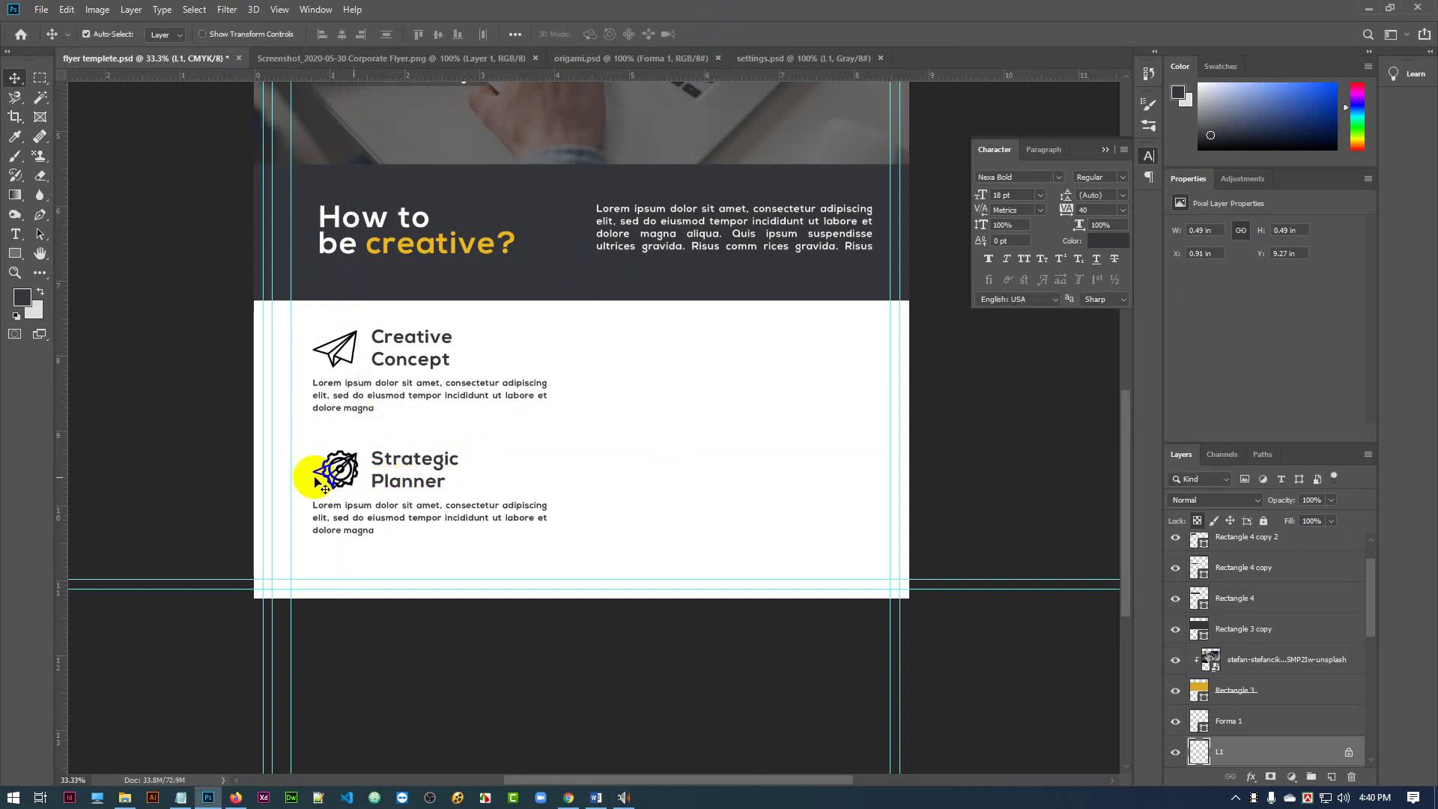
- Delete the duplicated paper-plane icon behind the gear and nudge the gear icon slightly left to X 0.86 in
drag(320, 476, 330, 437)
key(Delete)
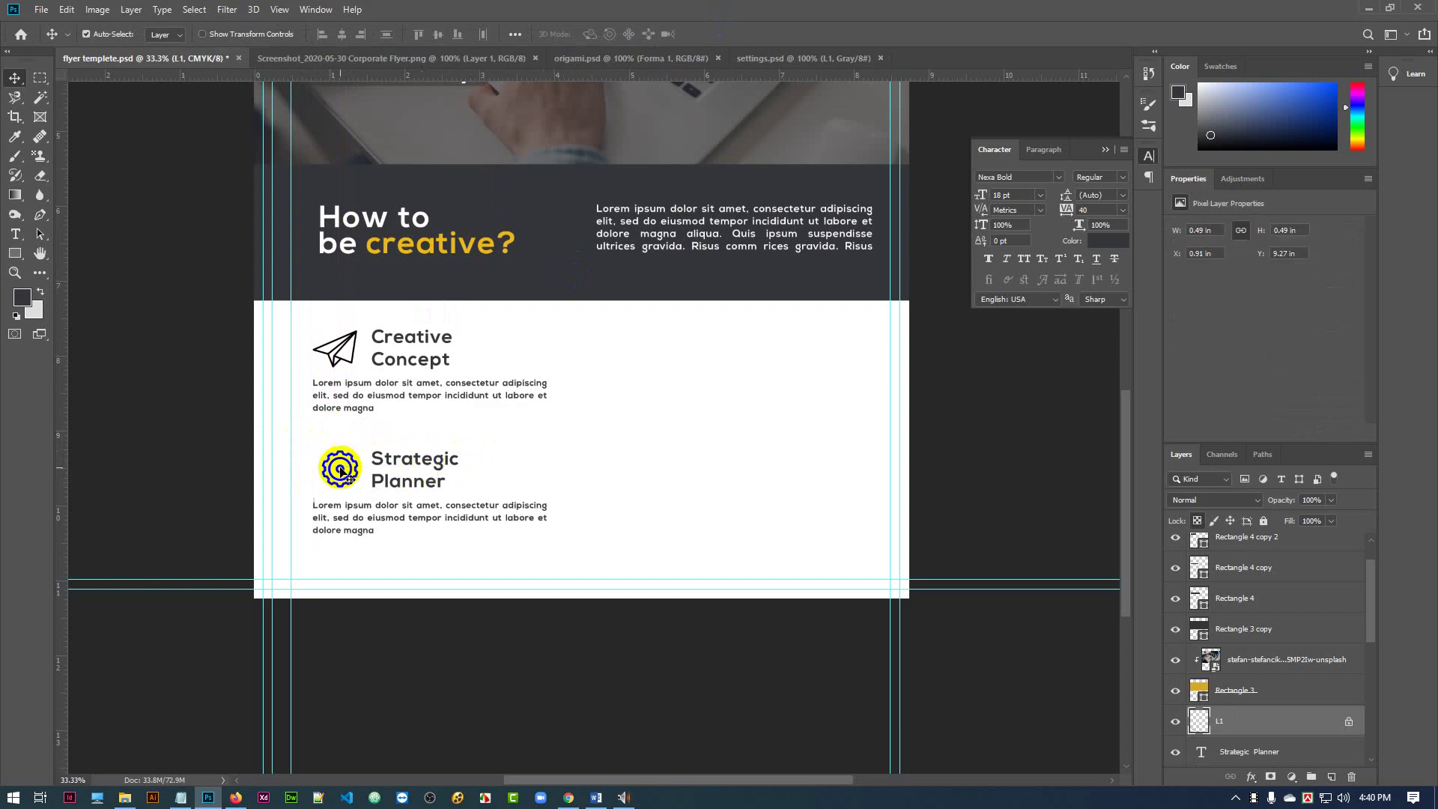
click(609, 470)
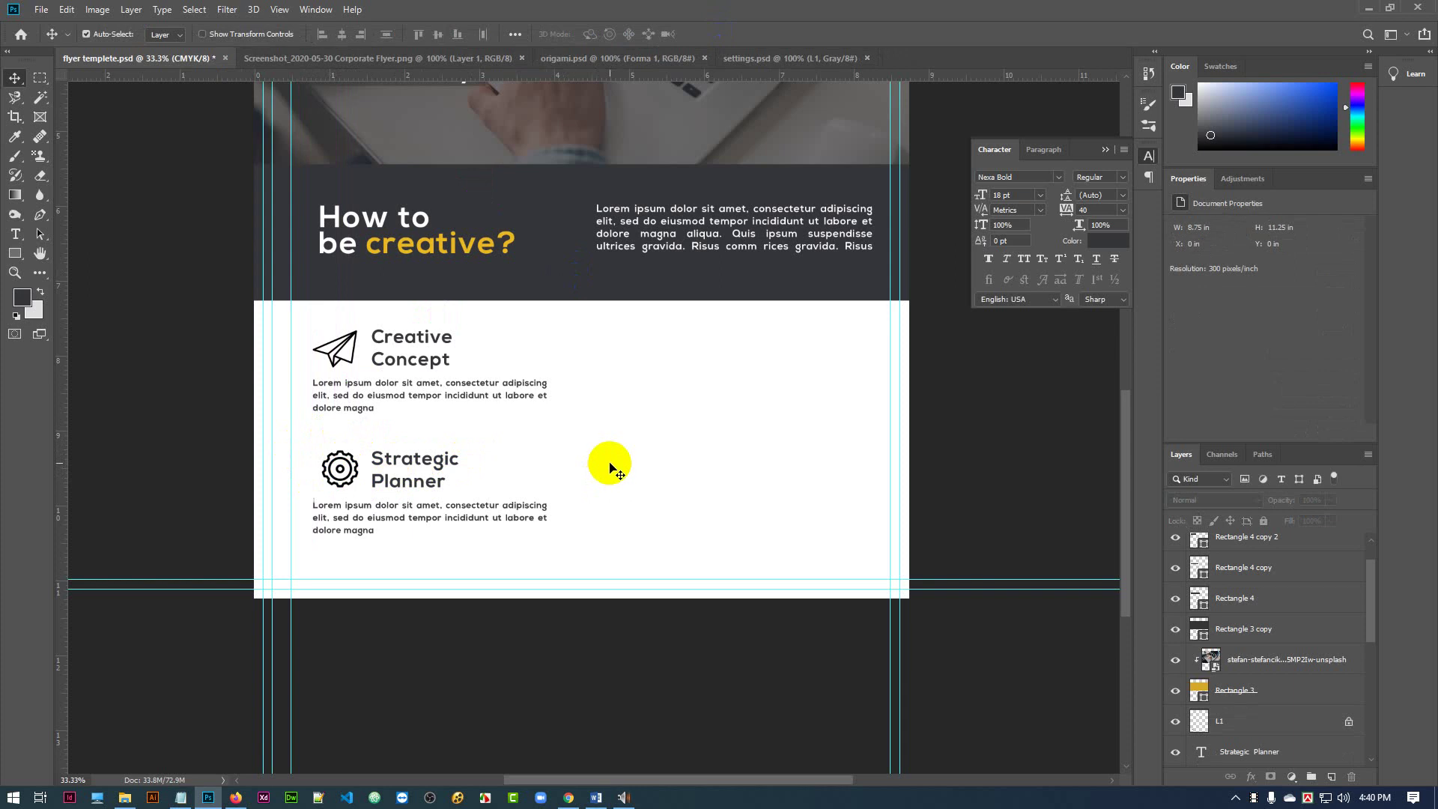
click(359, 468)
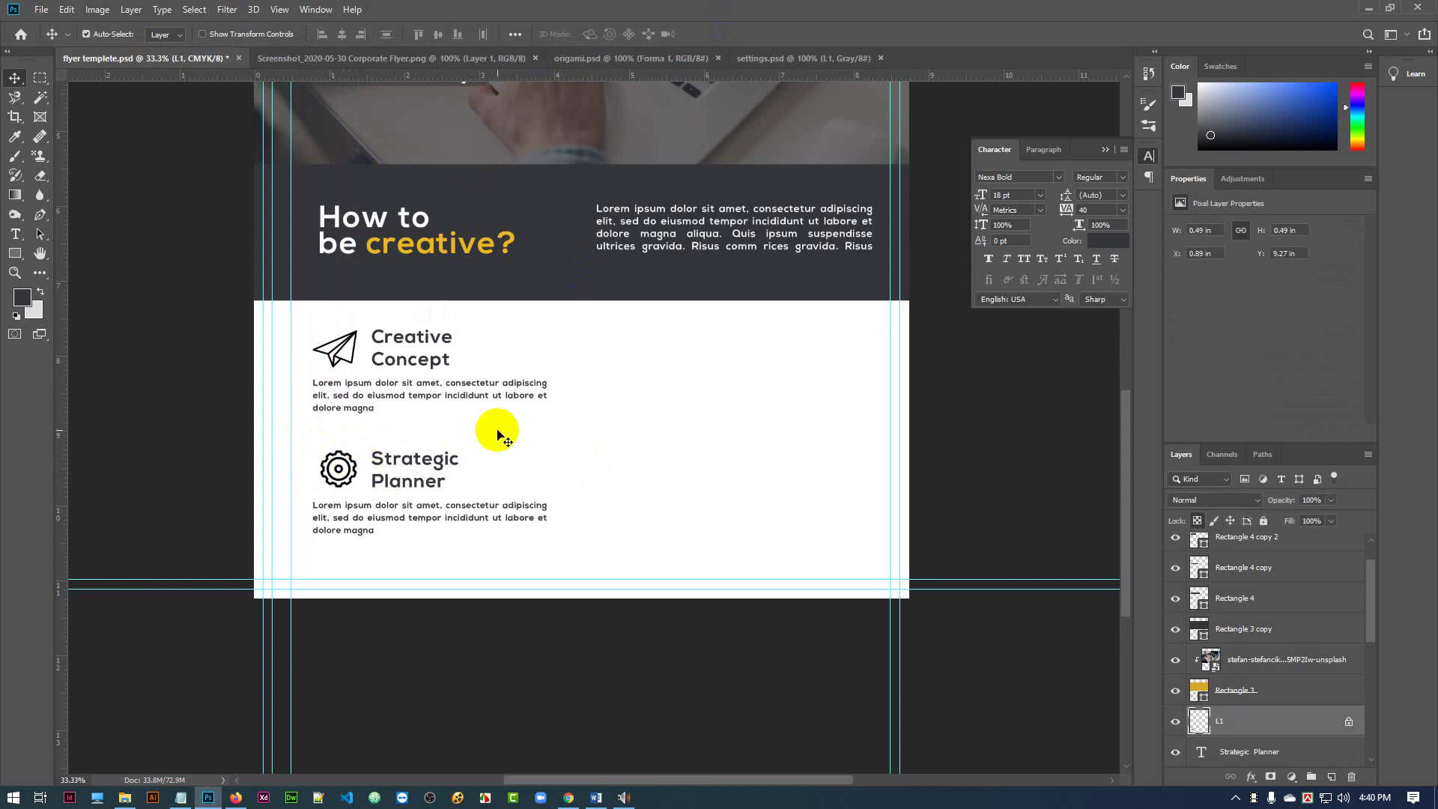
key(Left)
key(Left)
key(Left)
key(Left)
key(Left)
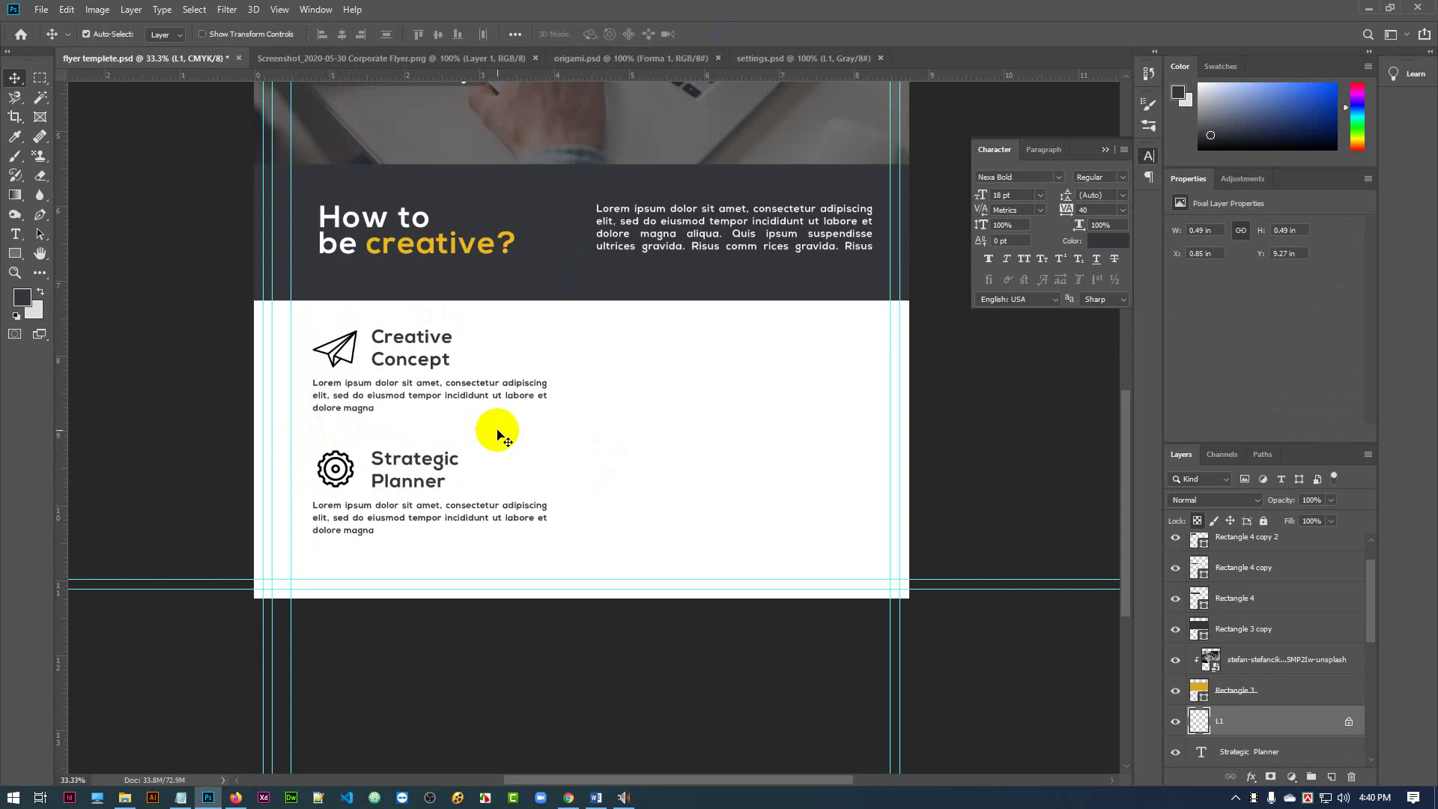
key(Right)
click(1387, 766)
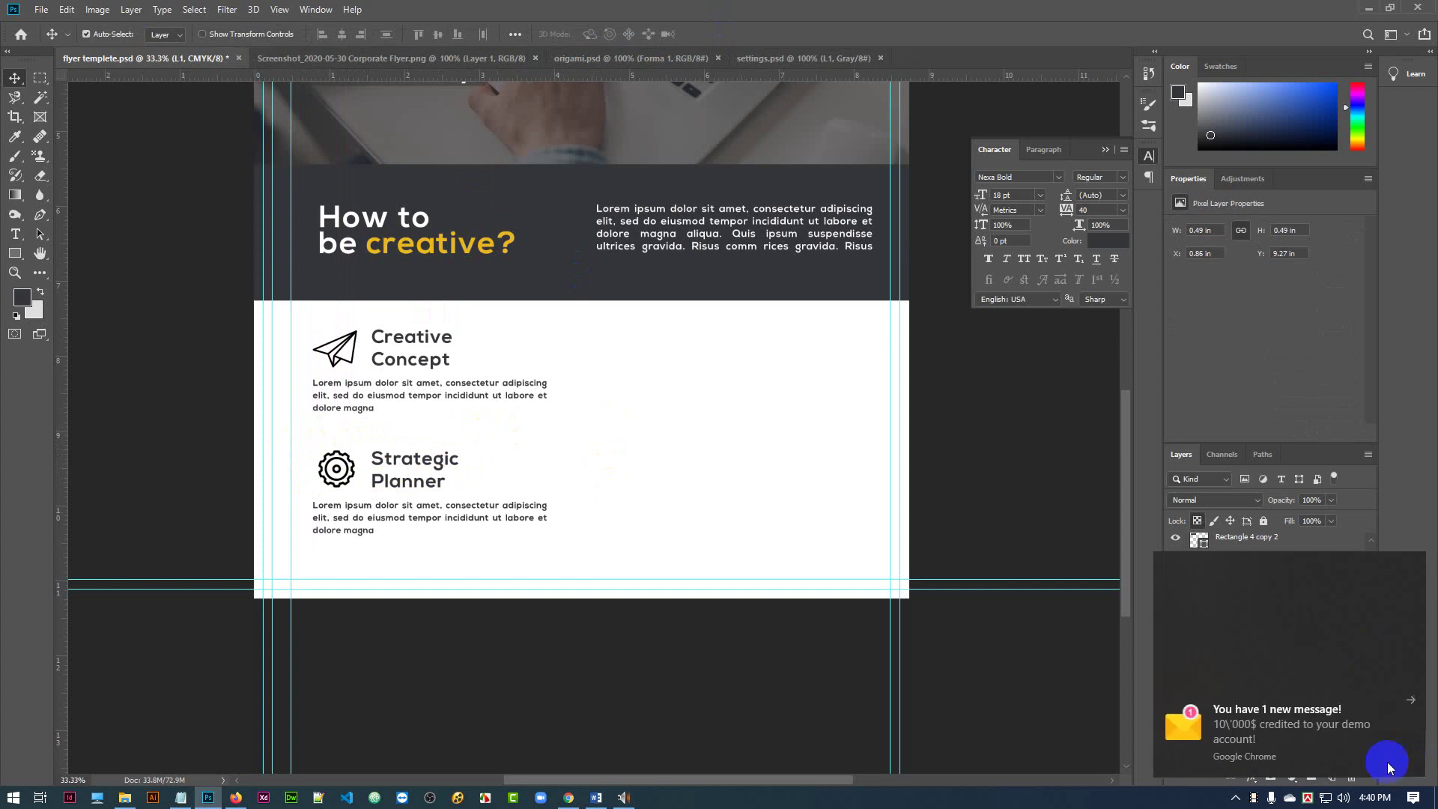
click(1410, 699)
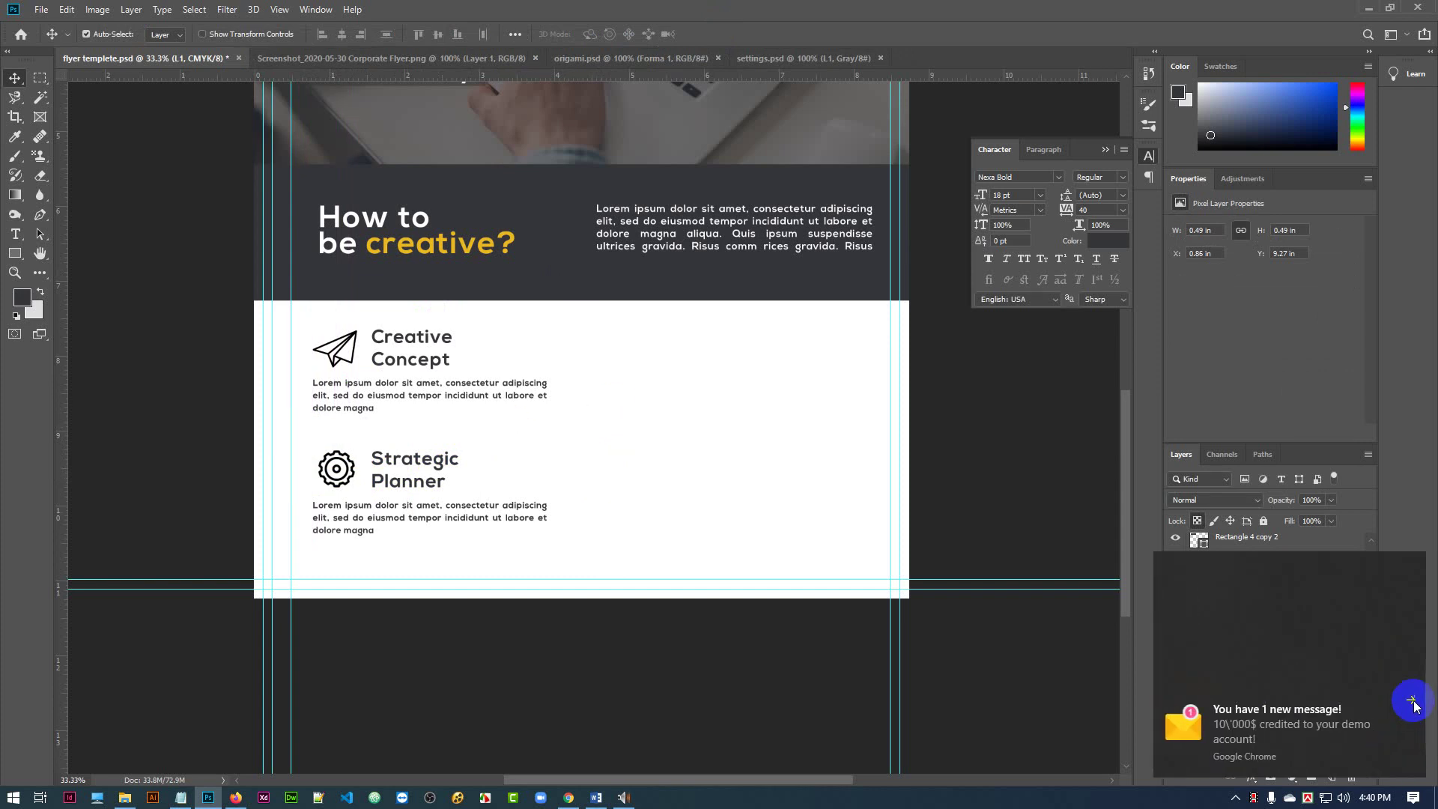
- Unlock the gear layer L1 and align its vertical center with the Strategic Planner heading
click(419, 460)
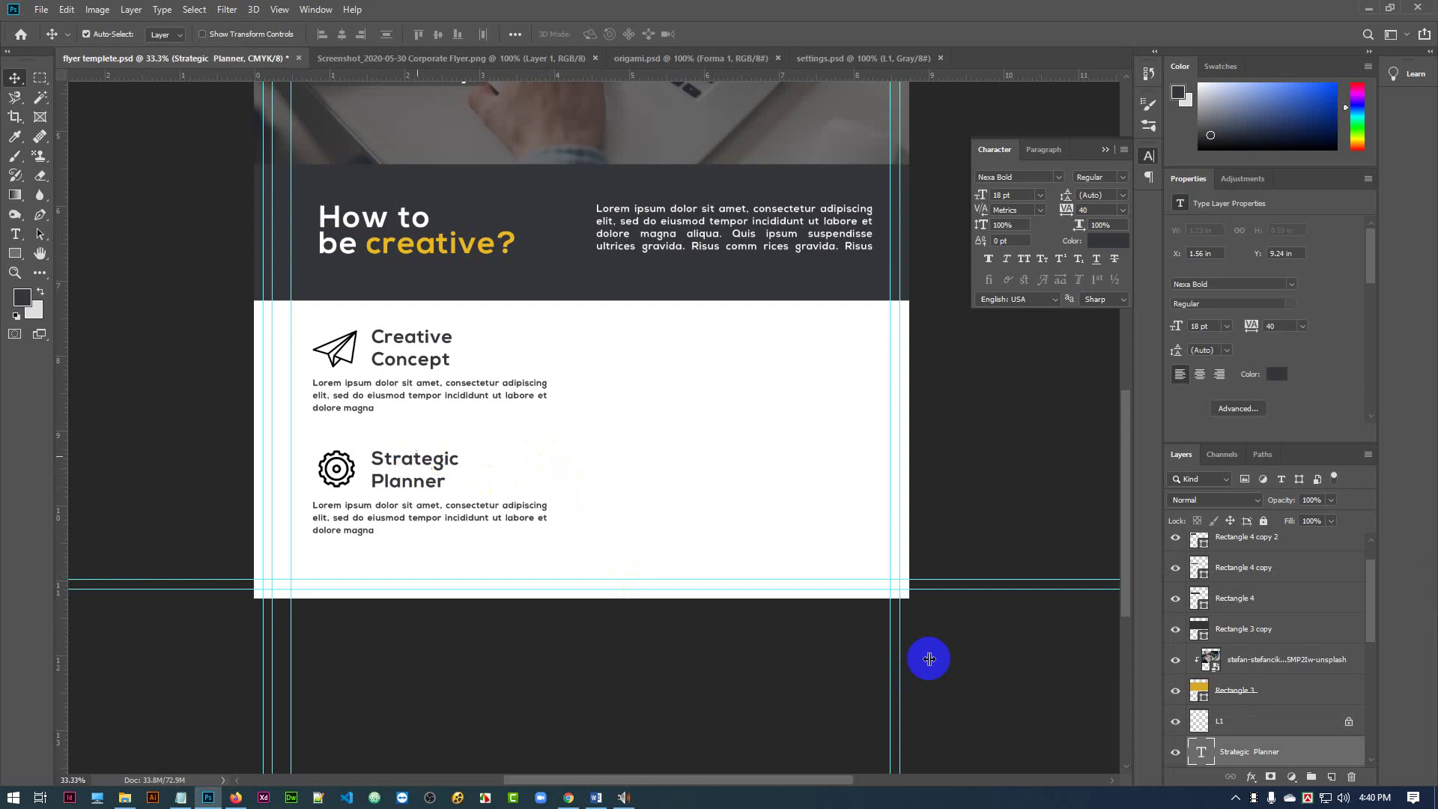
scroll(1262, 644, down, 4)
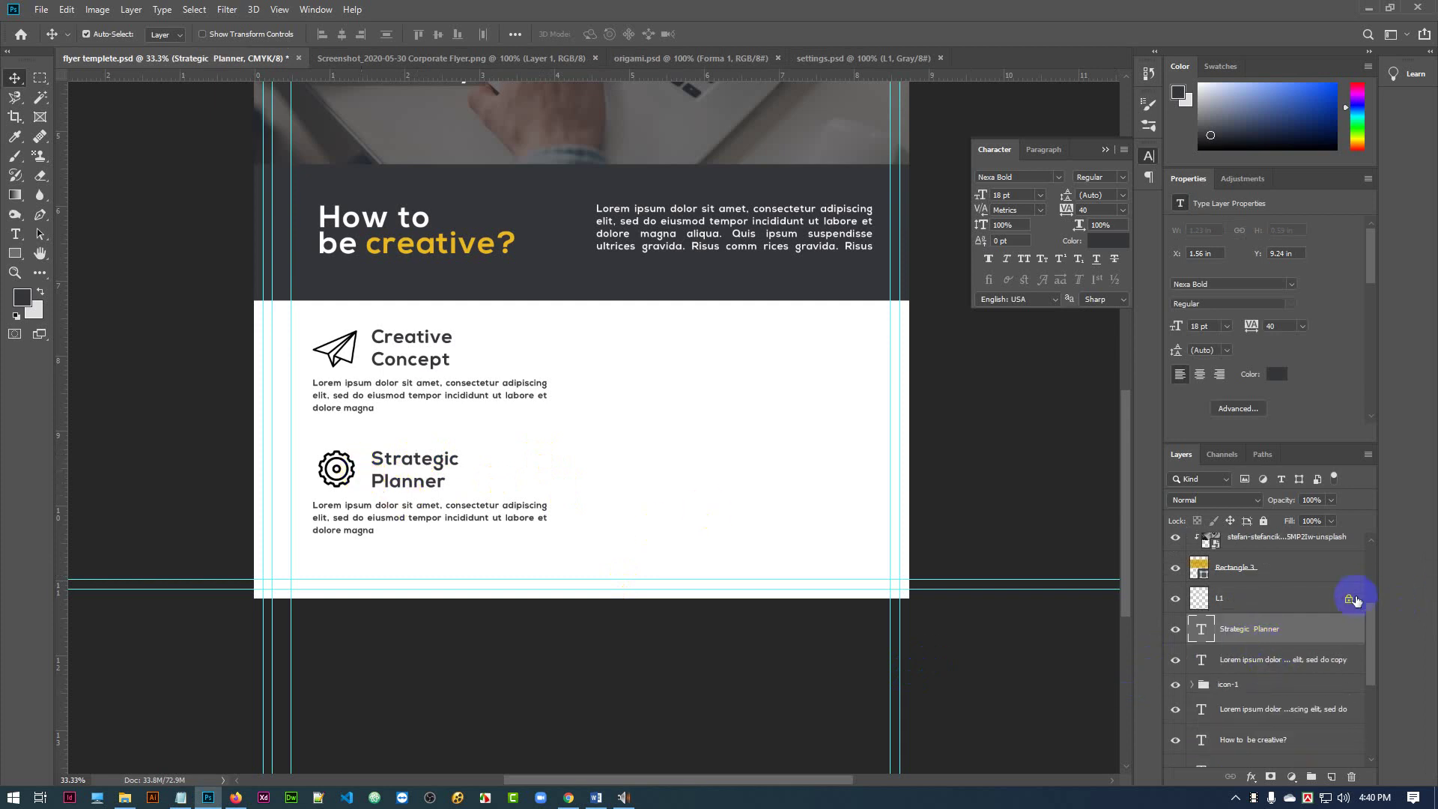
click(1173, 606)
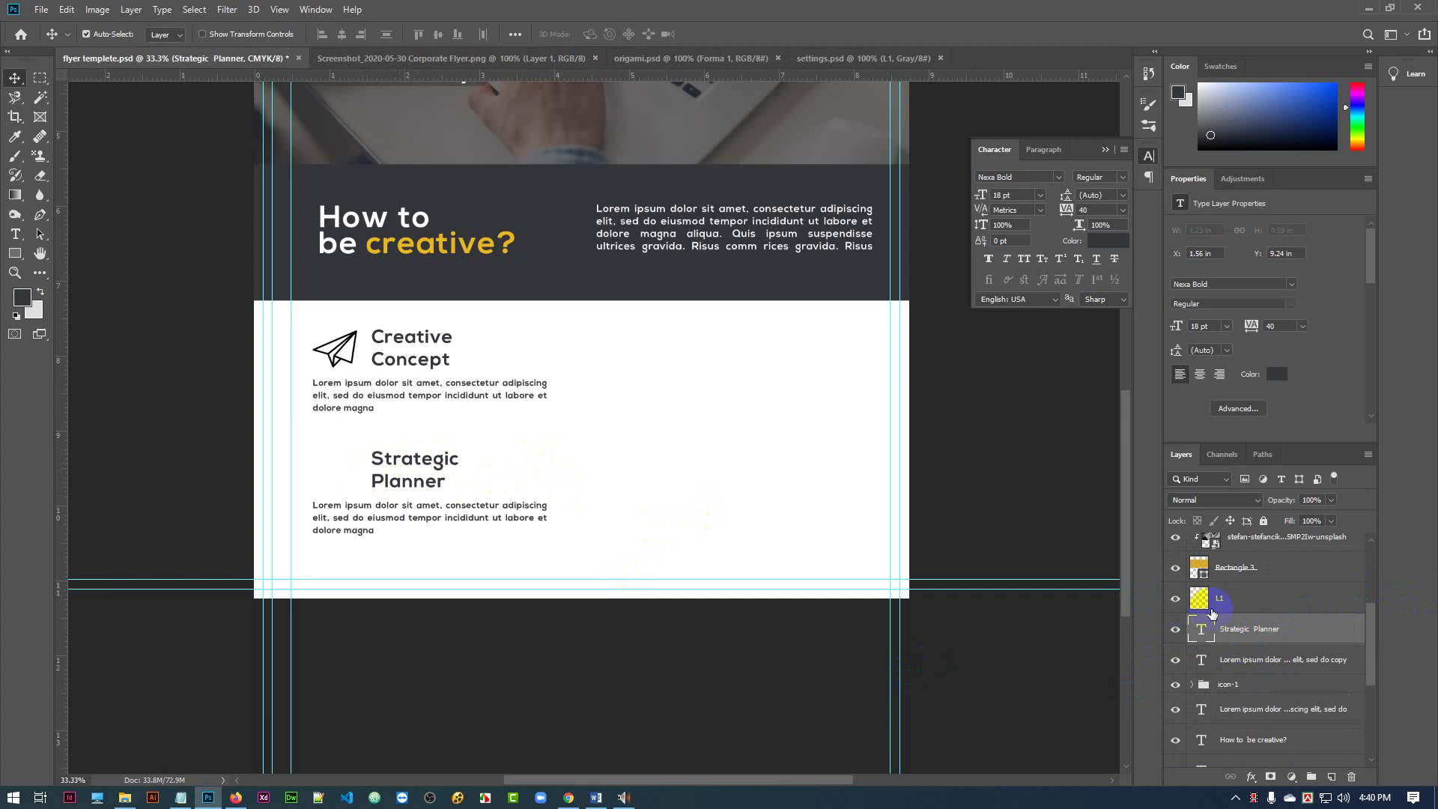
ctrl+click(1283, 607)
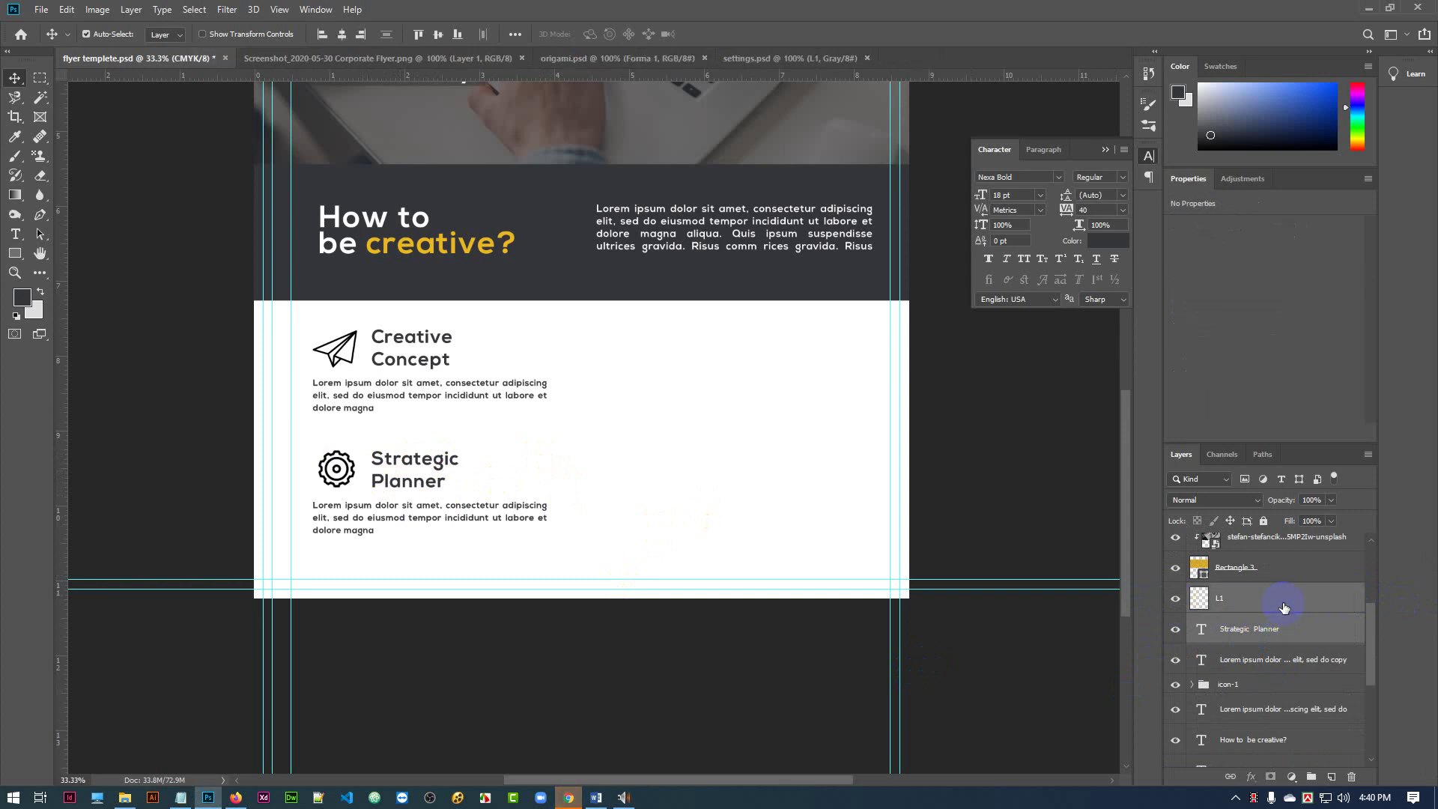
click(438, 35)
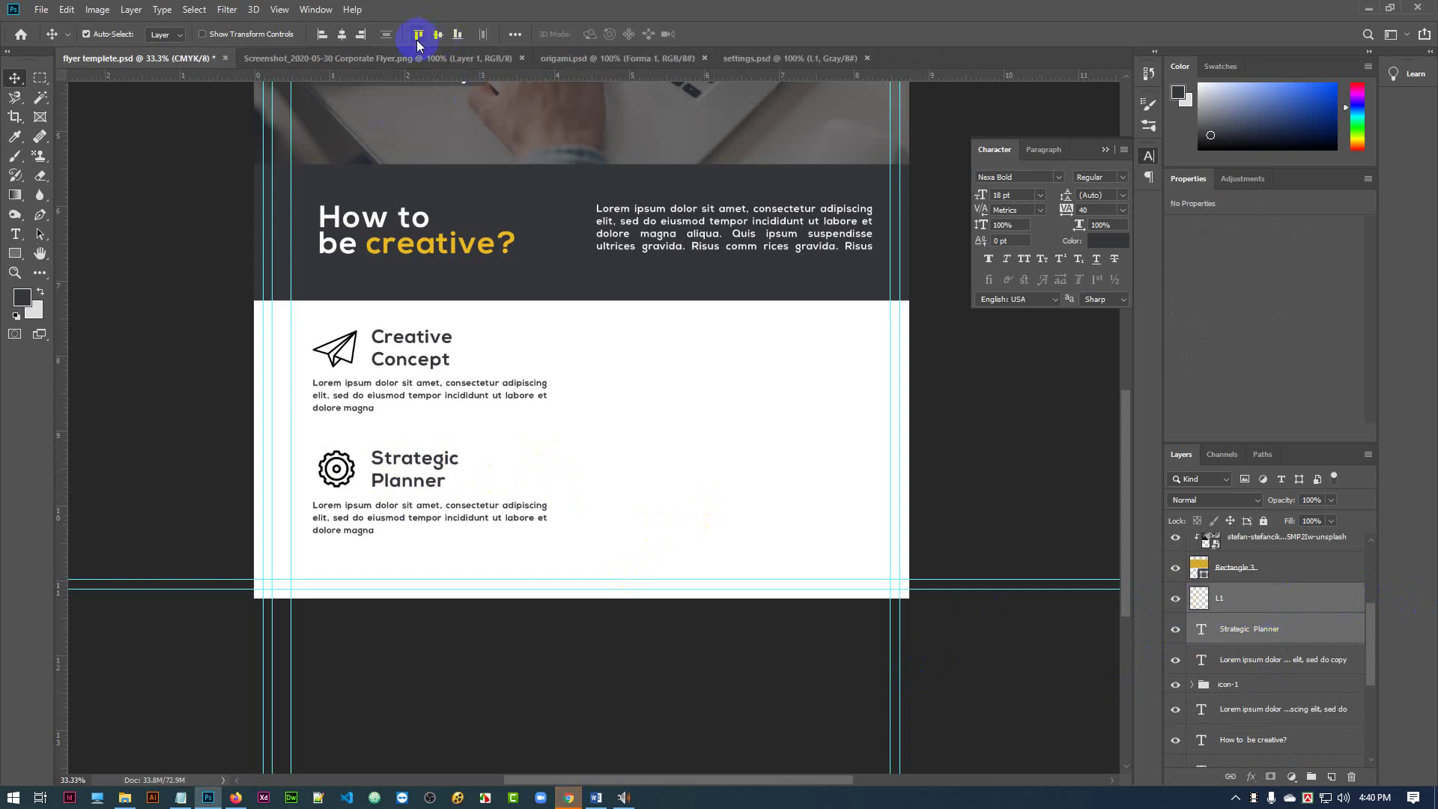
click(417, 38)
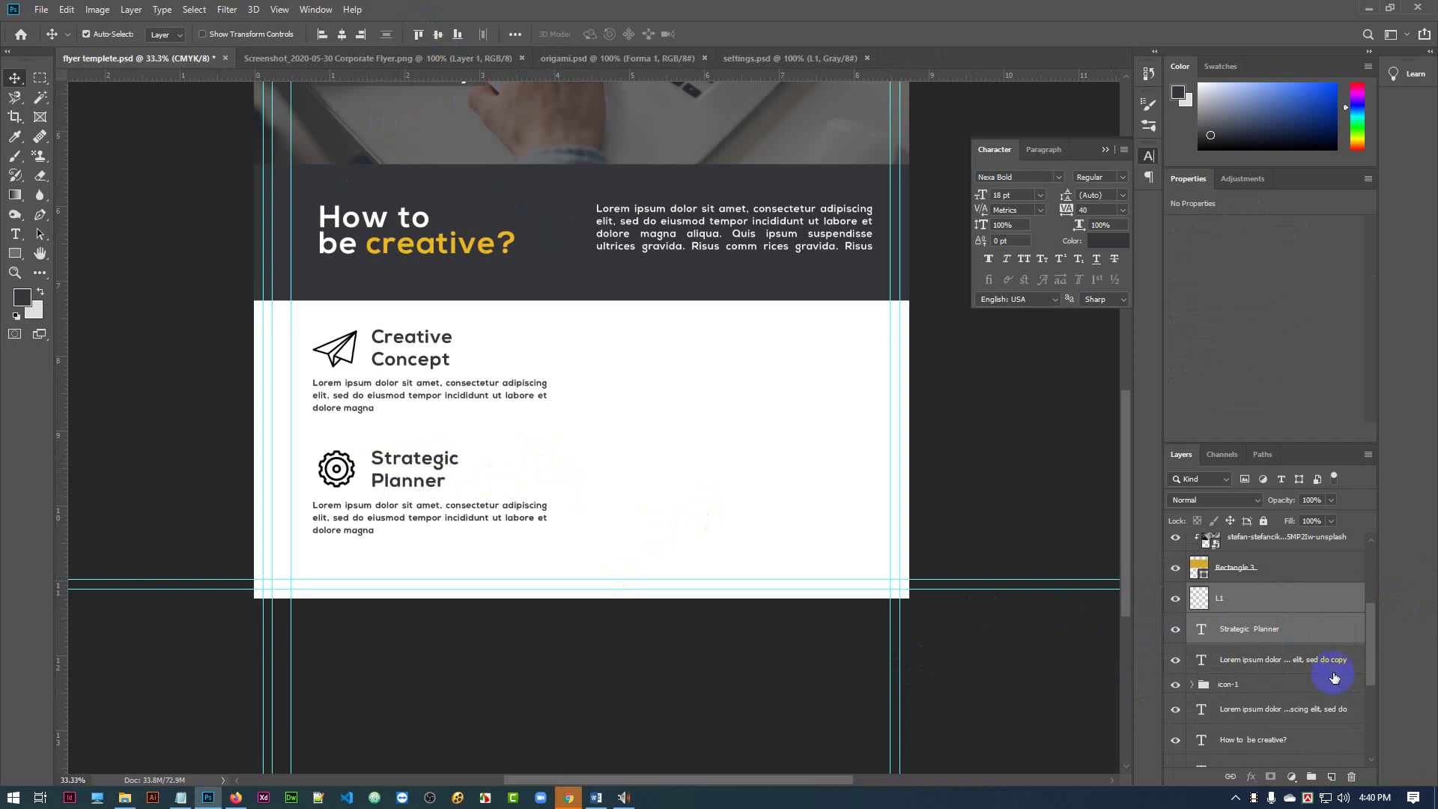
- Group the gear icon with its heading and align the left edges of that group and the Strategic Planner paragraph
key(ctrl+g)
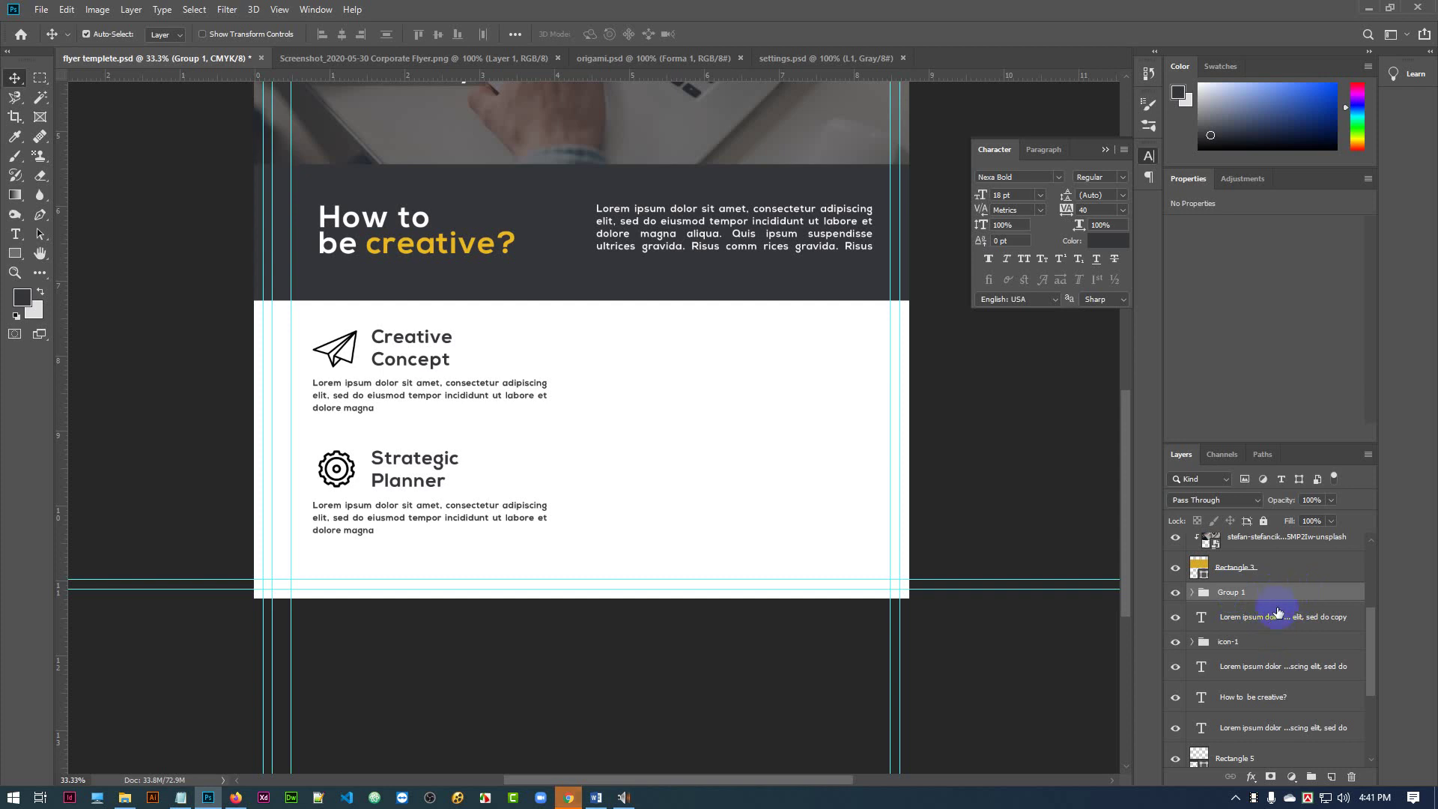
click(1269, 626)
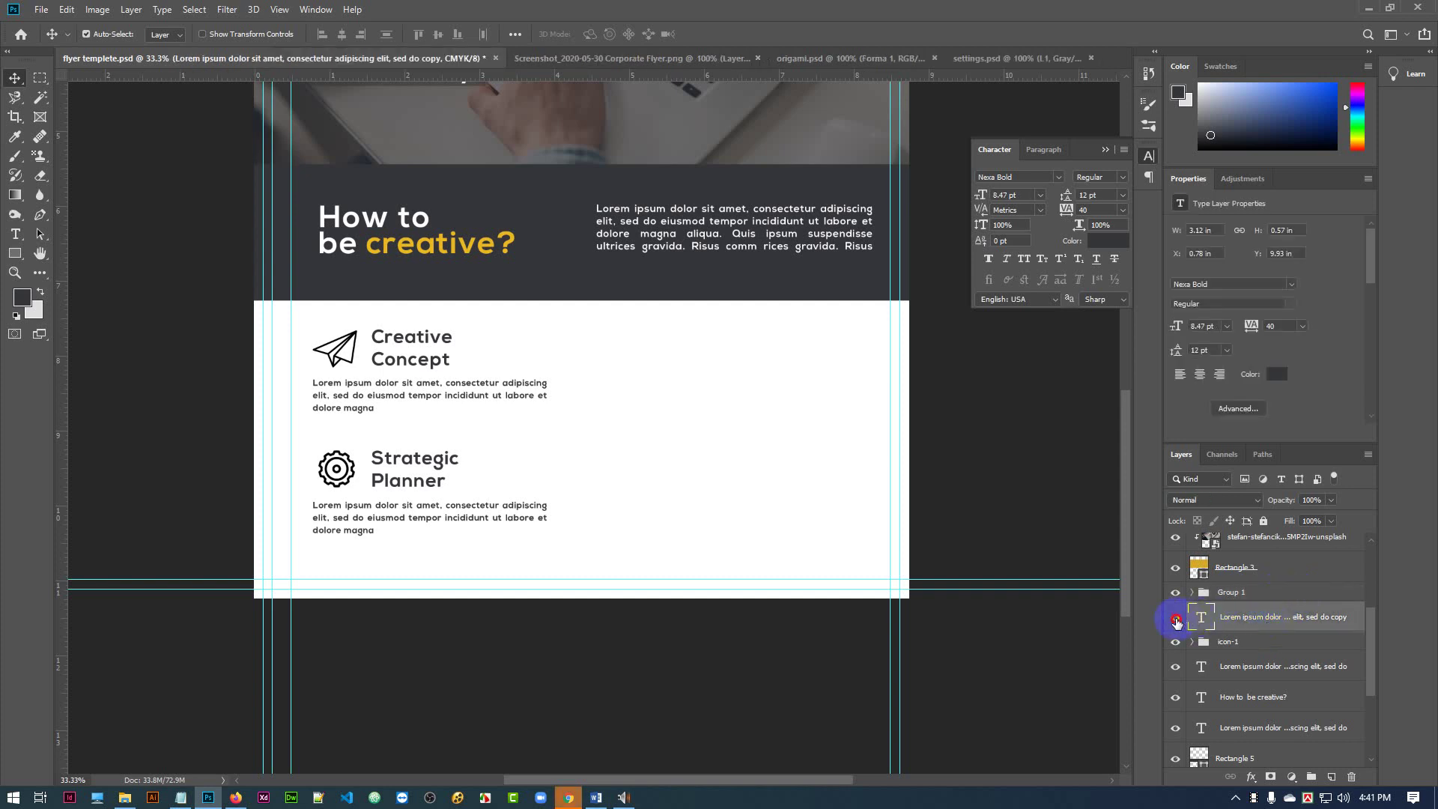
click(1175, 617)
click(1288, 620)
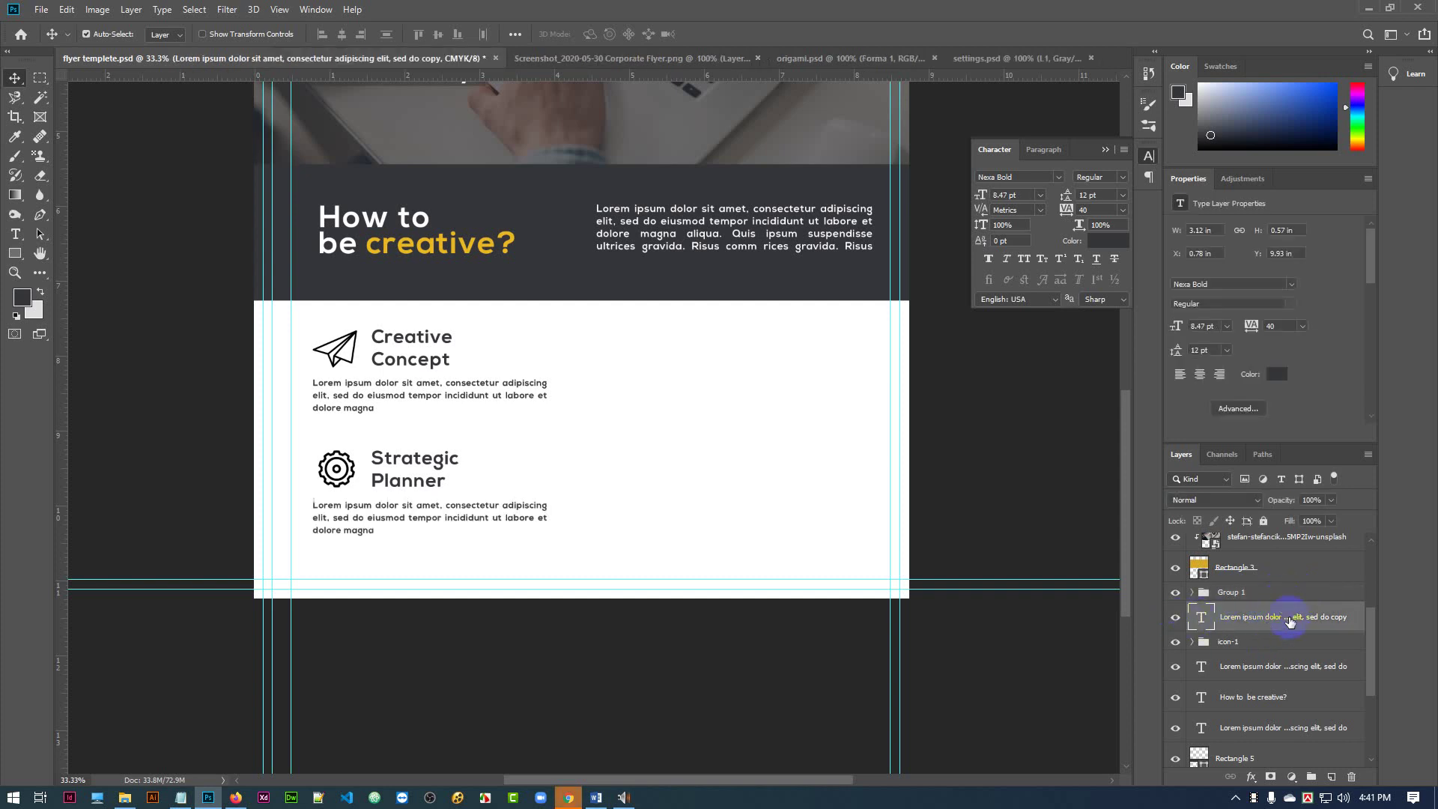
shift+click(1305, 595)
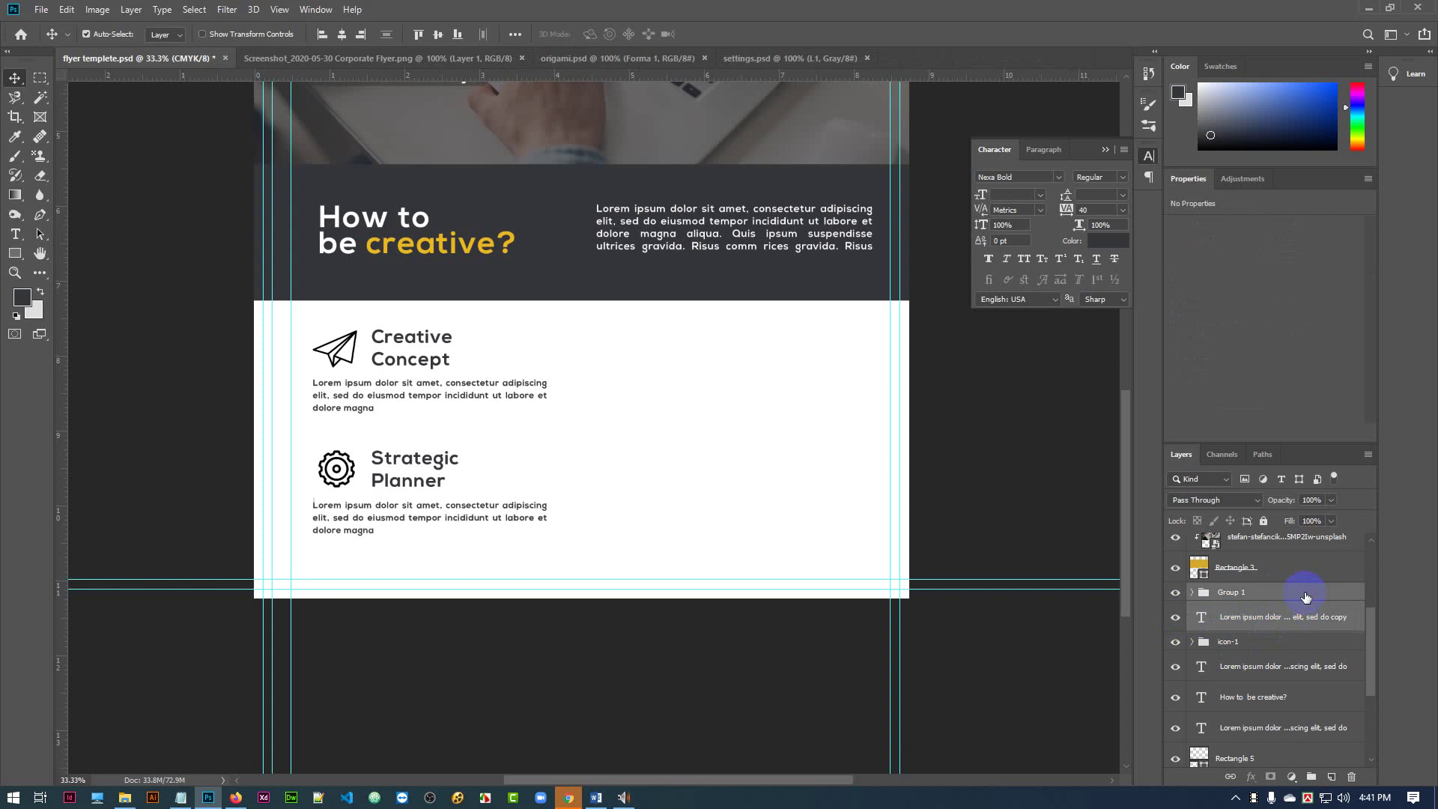
click(321, 35)
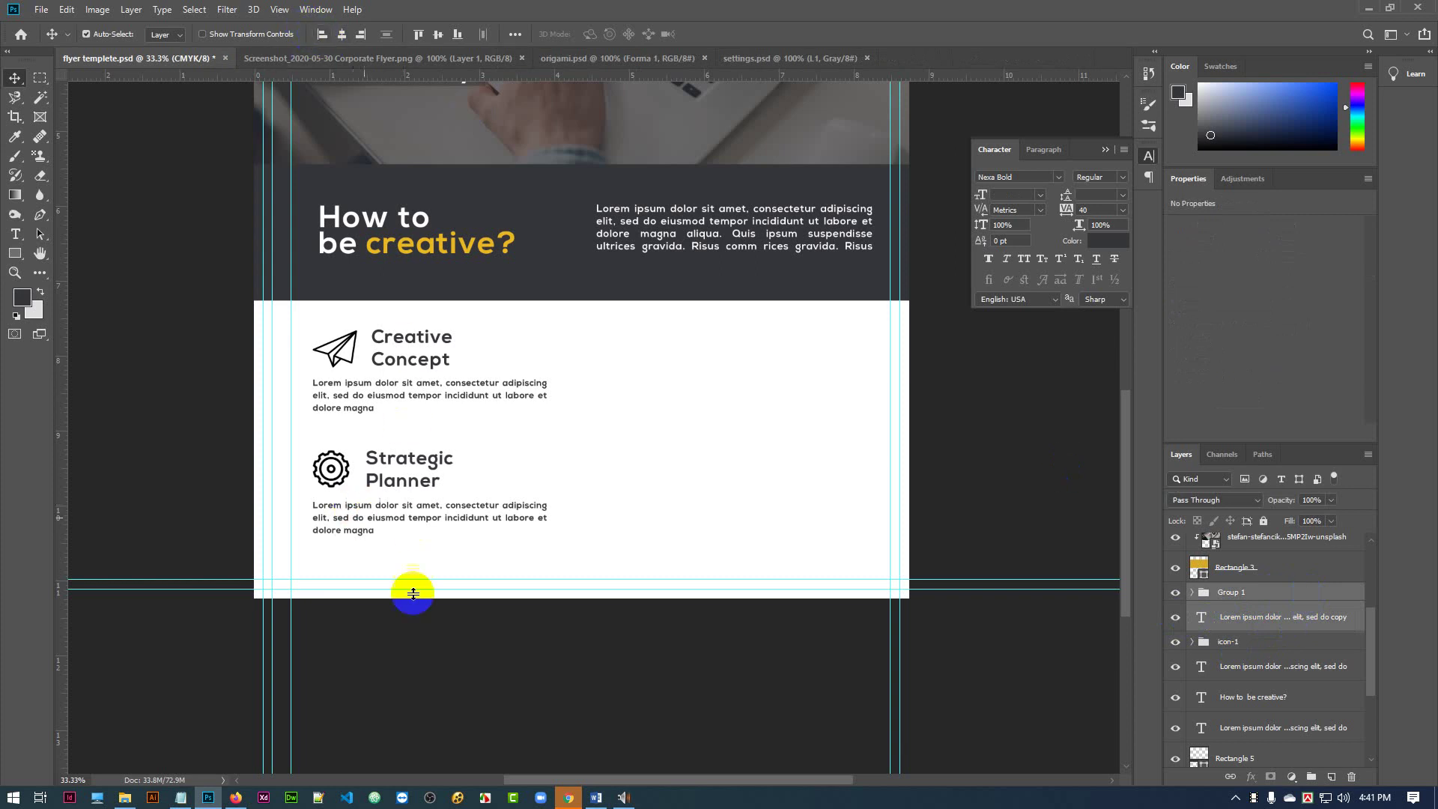
click(432, 681)
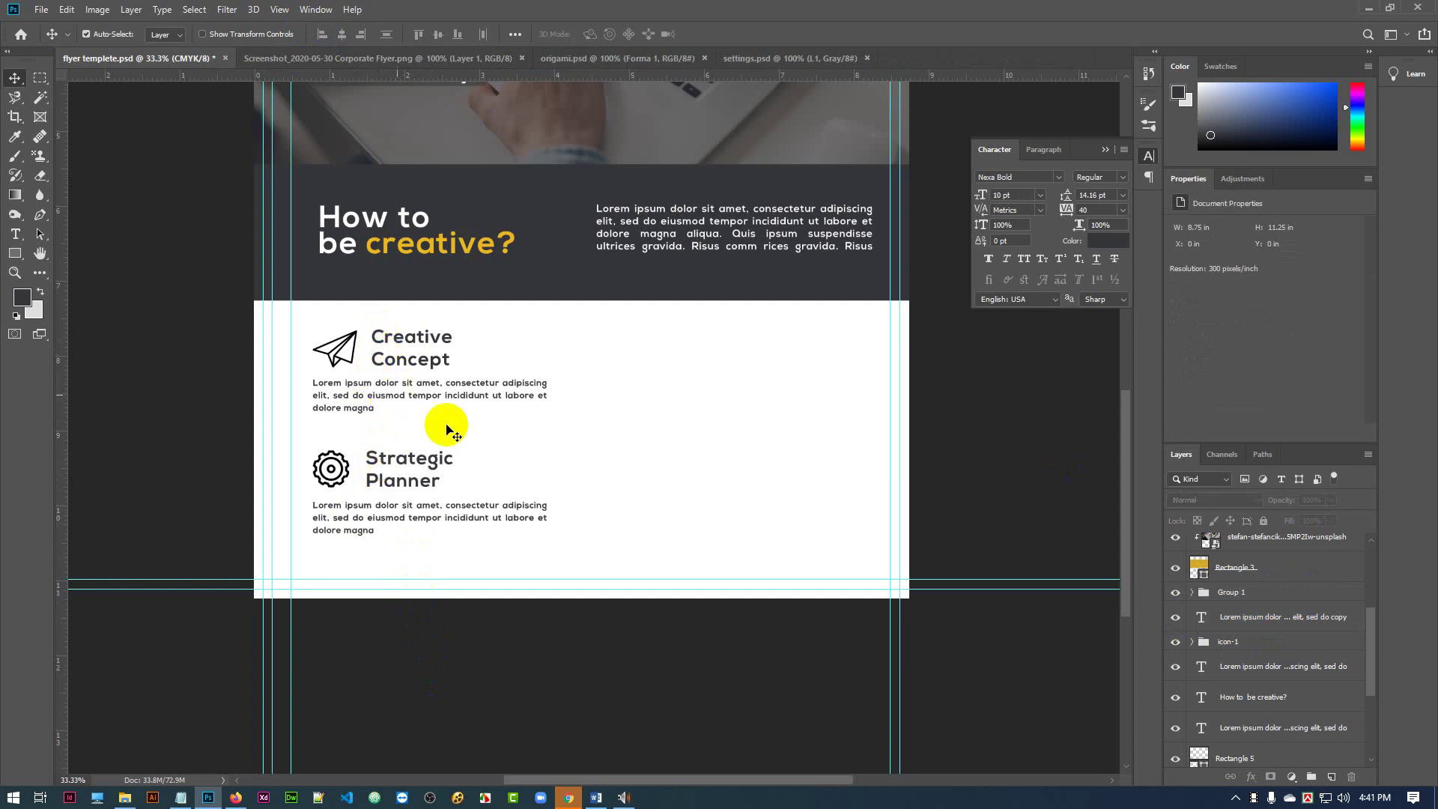
- Nudge the Strategic Planner heading right, away from the gear icon, to X 1.53 in
click(399, 459)
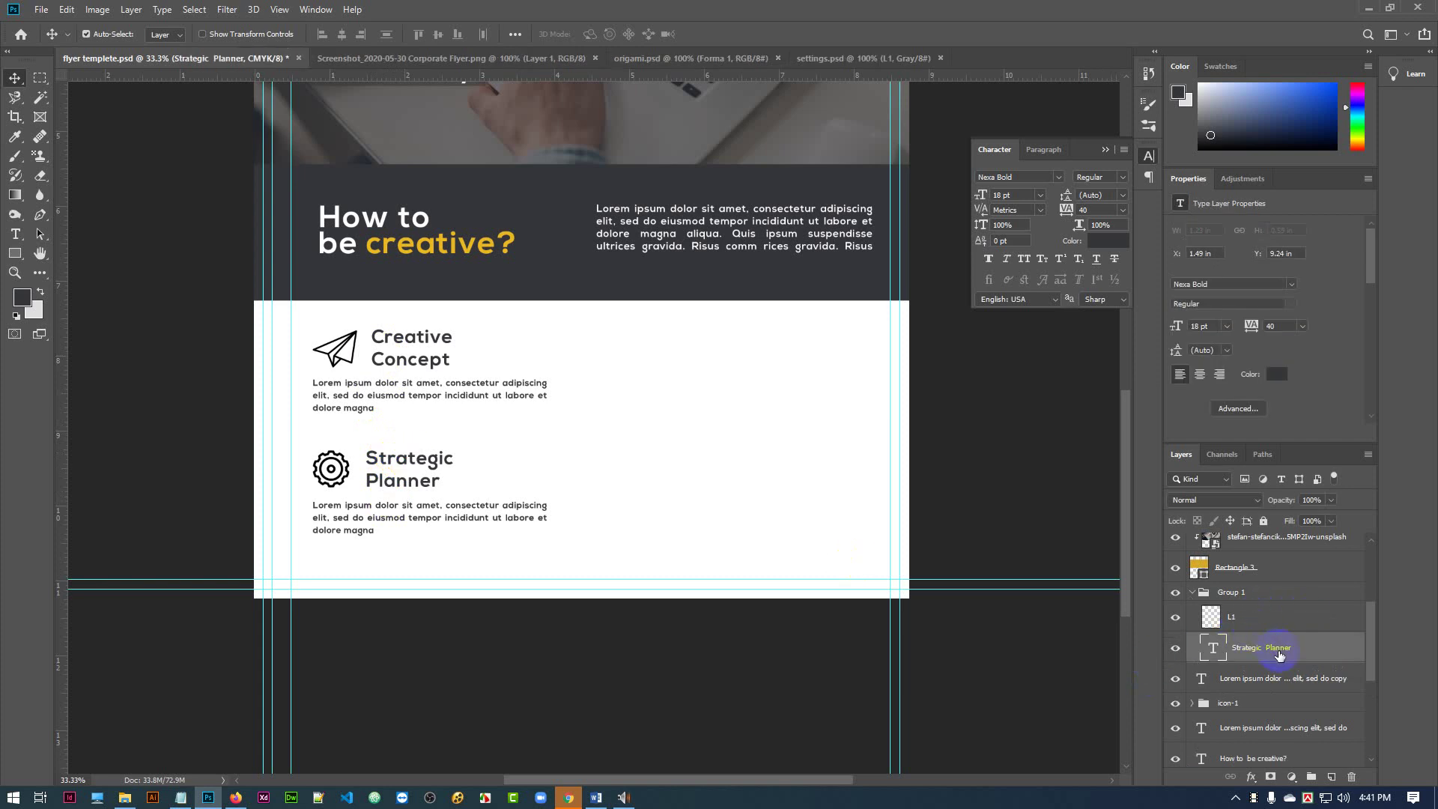
key(Right)
key(Right)
key(Right)
key(Right)
key(Right)
key(Right)
key(Right)
key(Right)
key(Right)
key(Right)
key(Right)
key(Right)
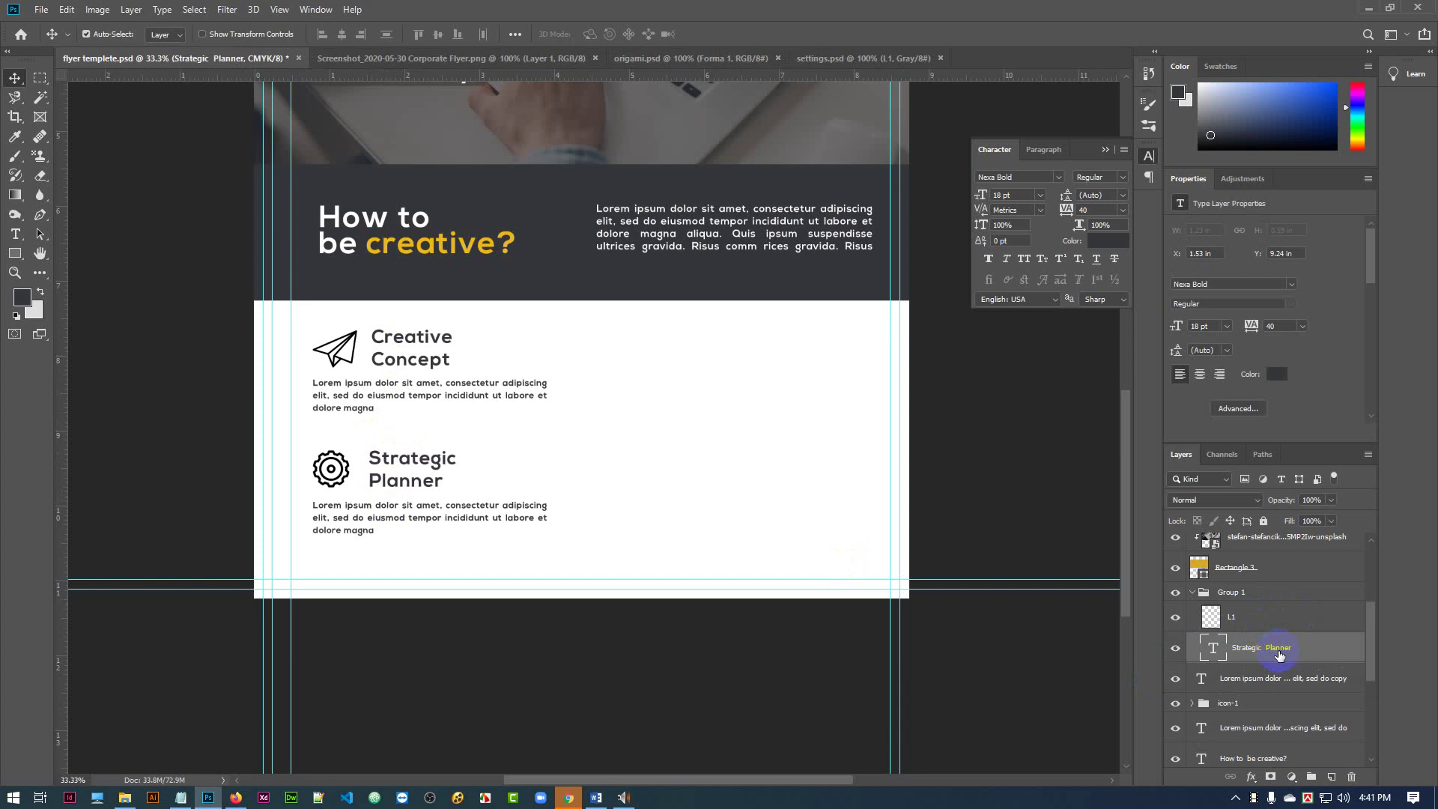
- Collapse the gear icon and Strategic Planner heading group, rename it icon-2, and save the document
click(1211, 615)
click(1191, 593)
shift+click(1284, 624)
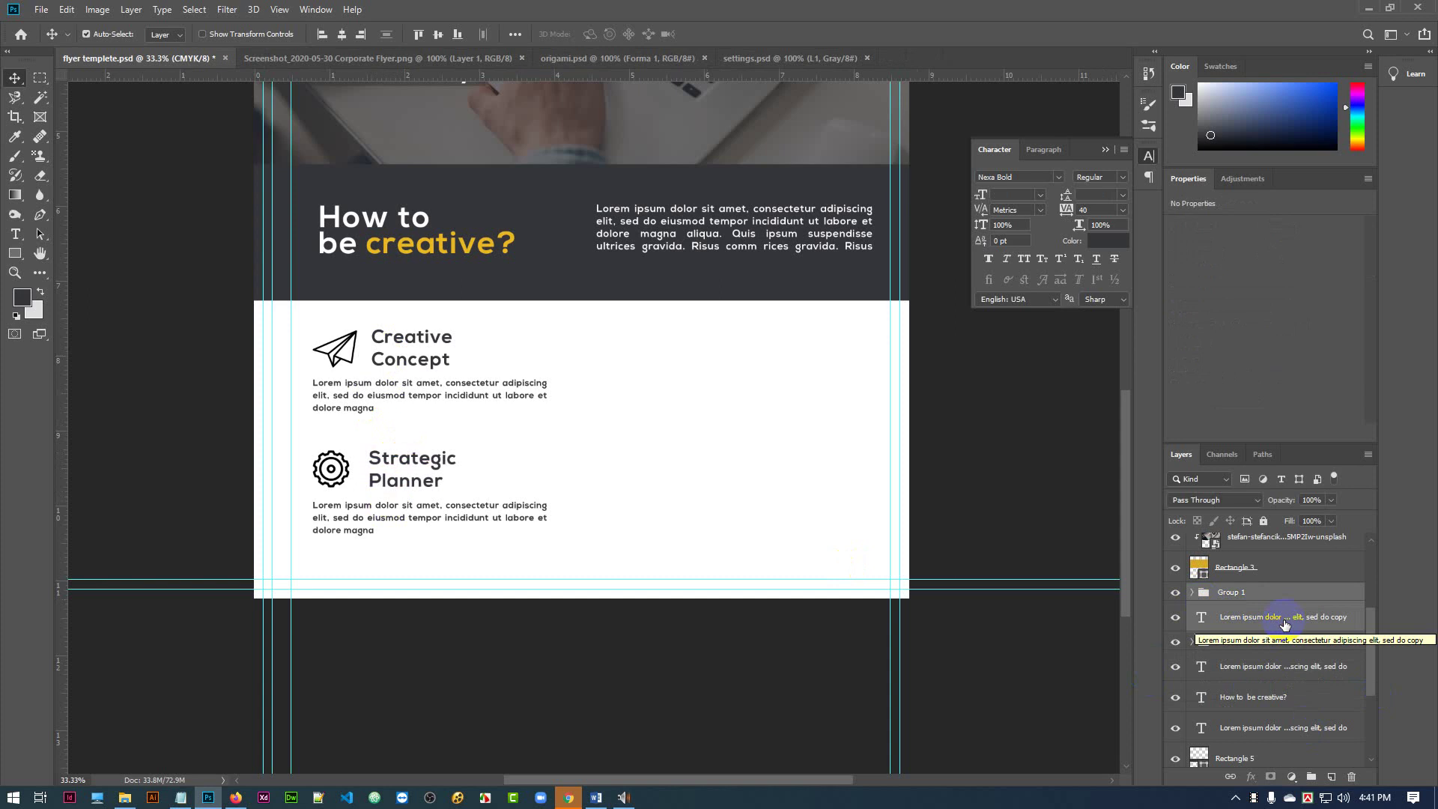
scroll(1284, 625, up, 4)
scroll(1284, 625, down, 3)
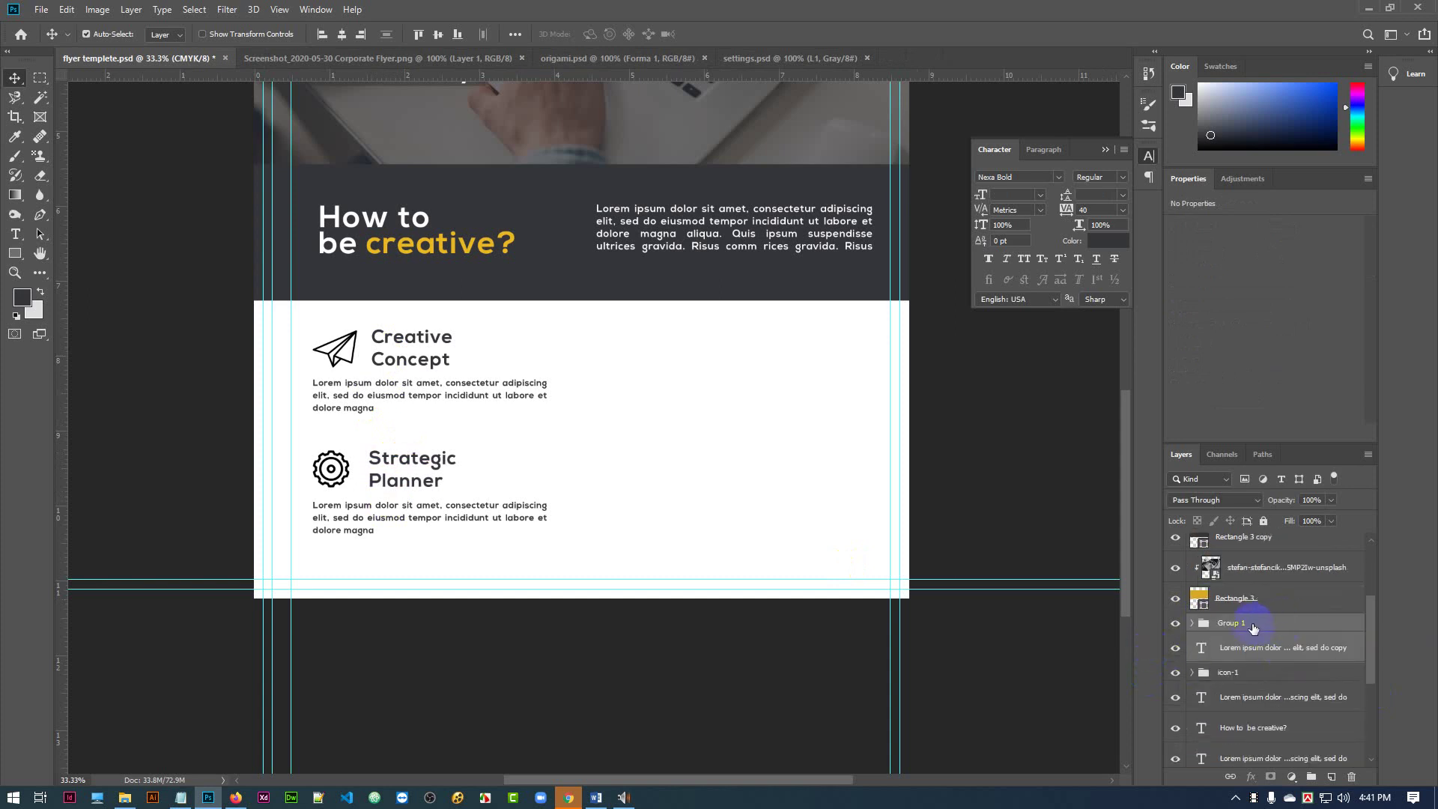
click(1224, 628)
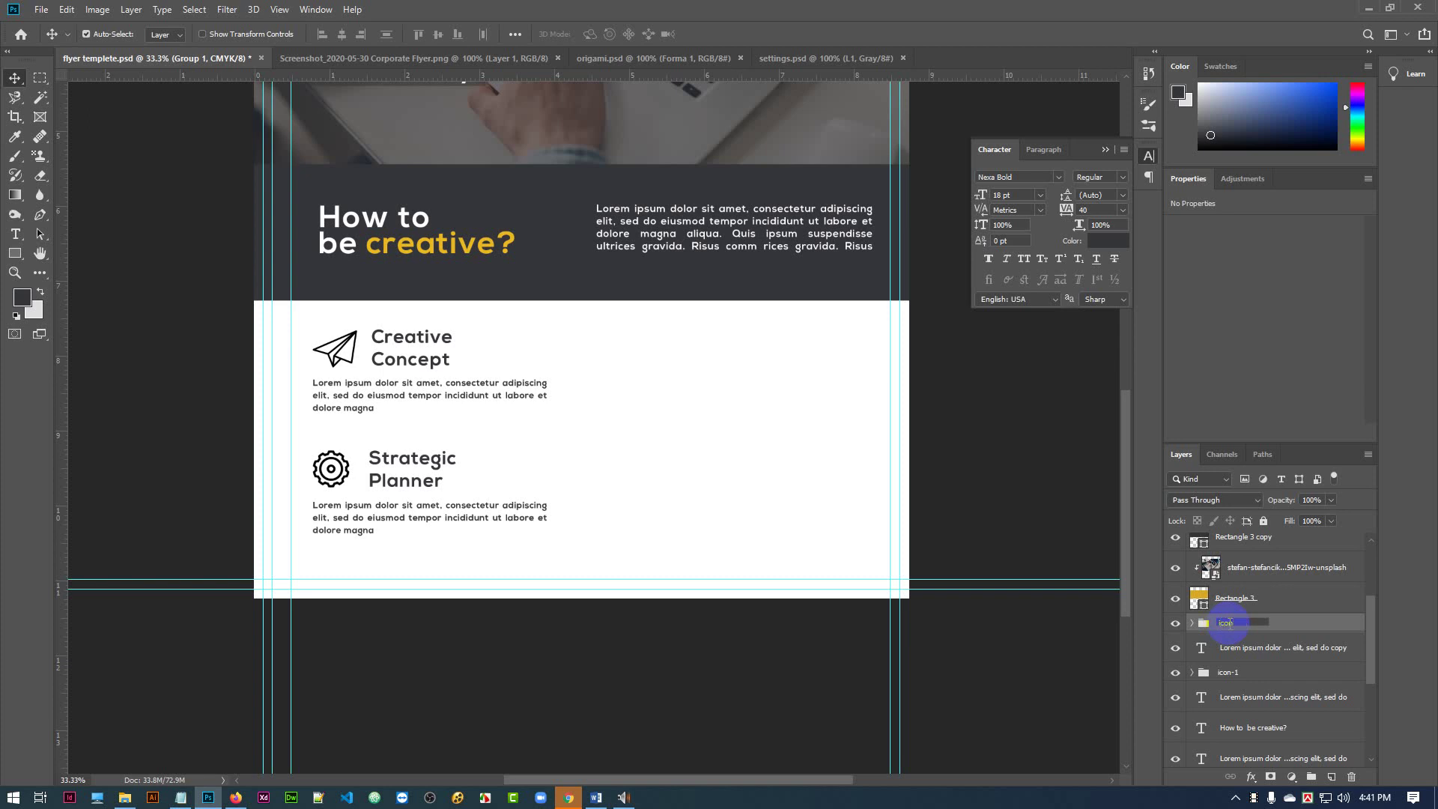
key(Return)
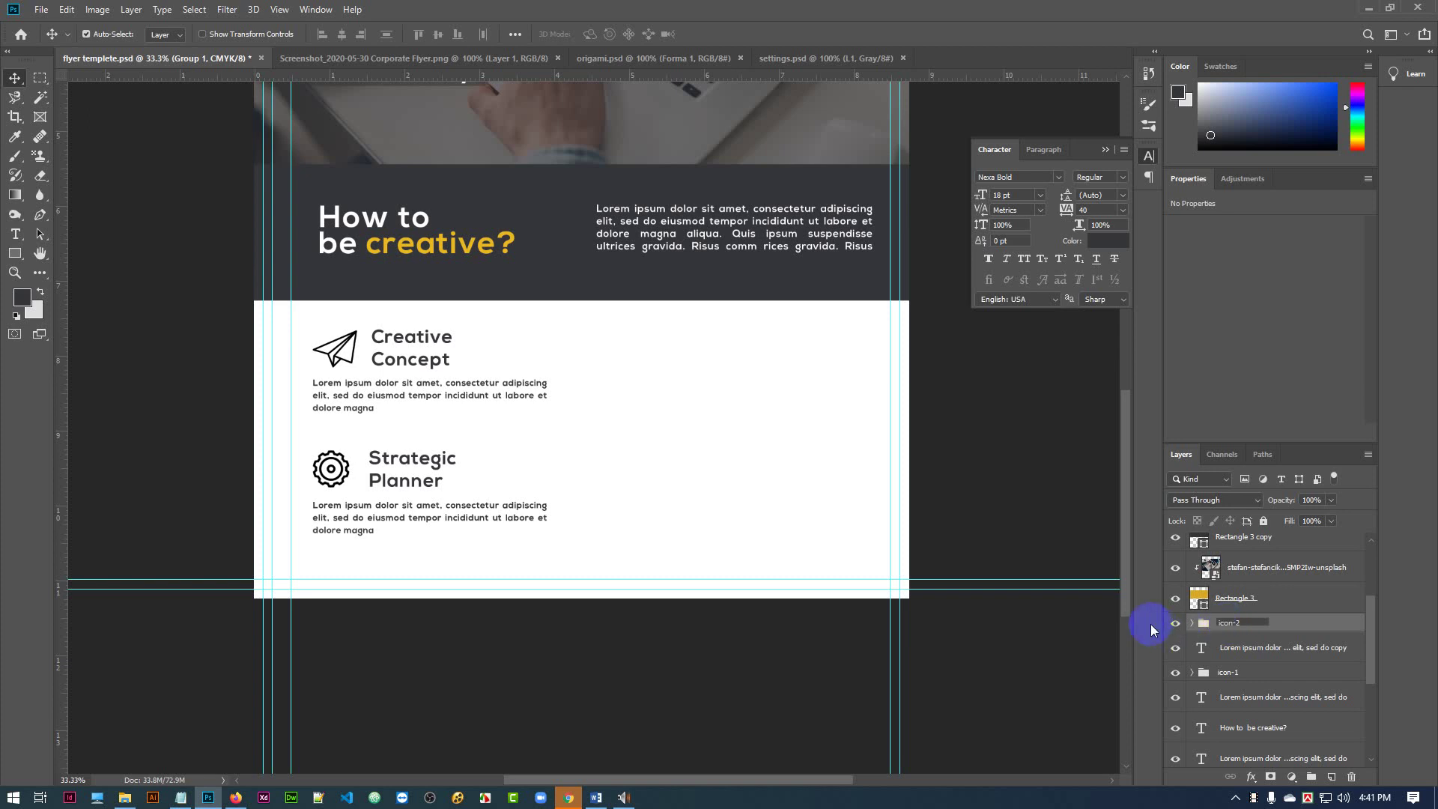
key(ctrl+s)
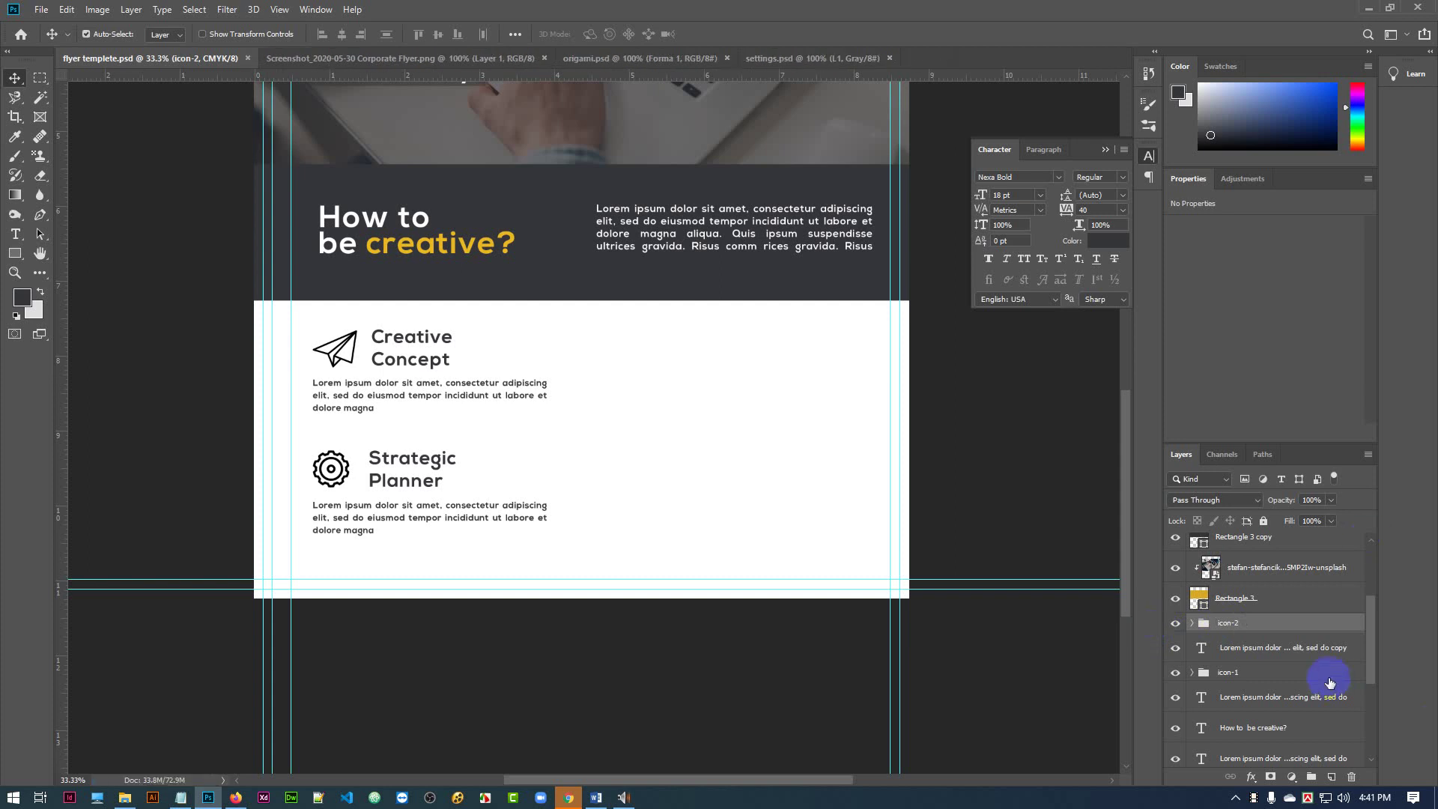
- Show the reference image on Layer 1, locate and collapse the paper-plane group icon-1, and hide the Creative Concept paragraph
scroll(1329, 679, down, 5)
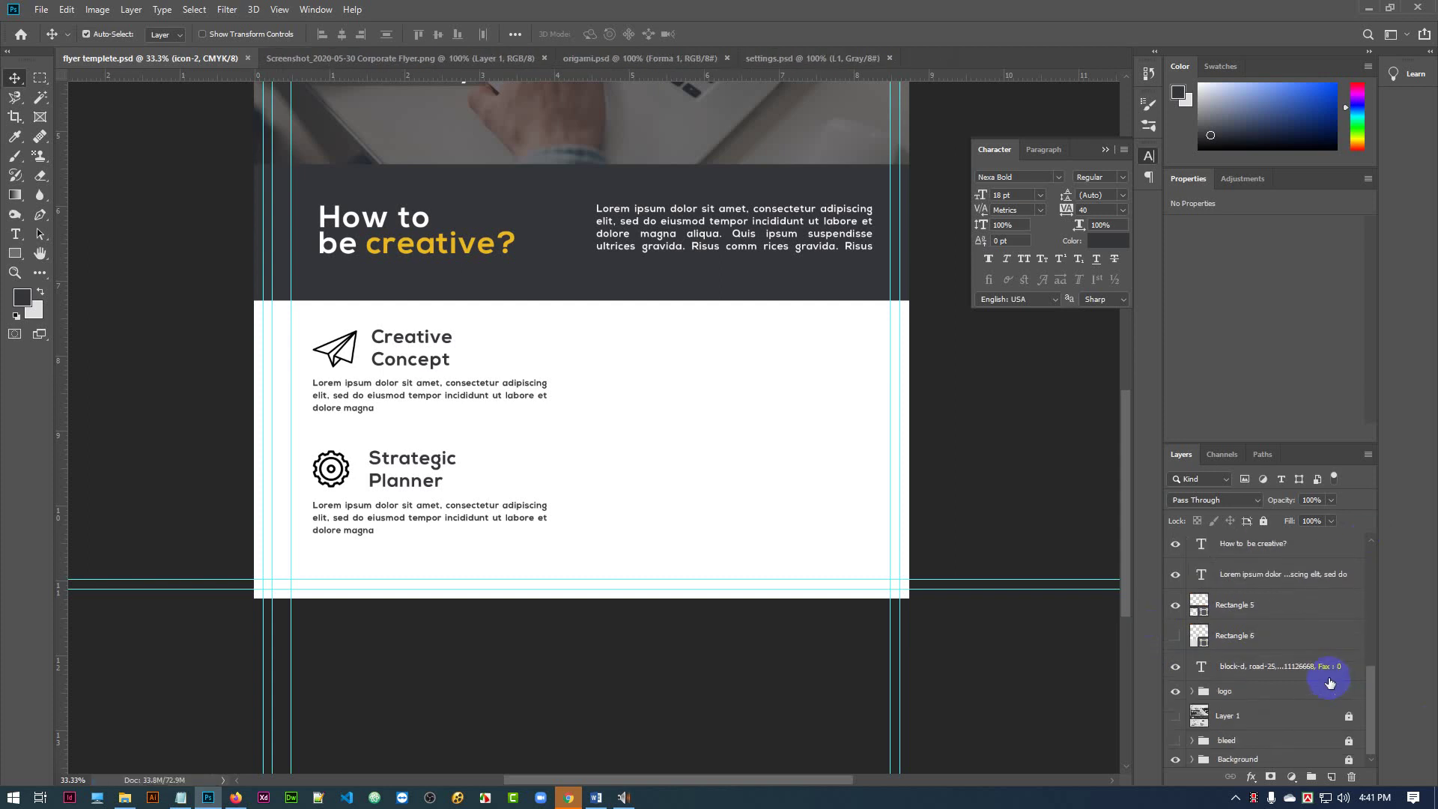
click(1175, 714)
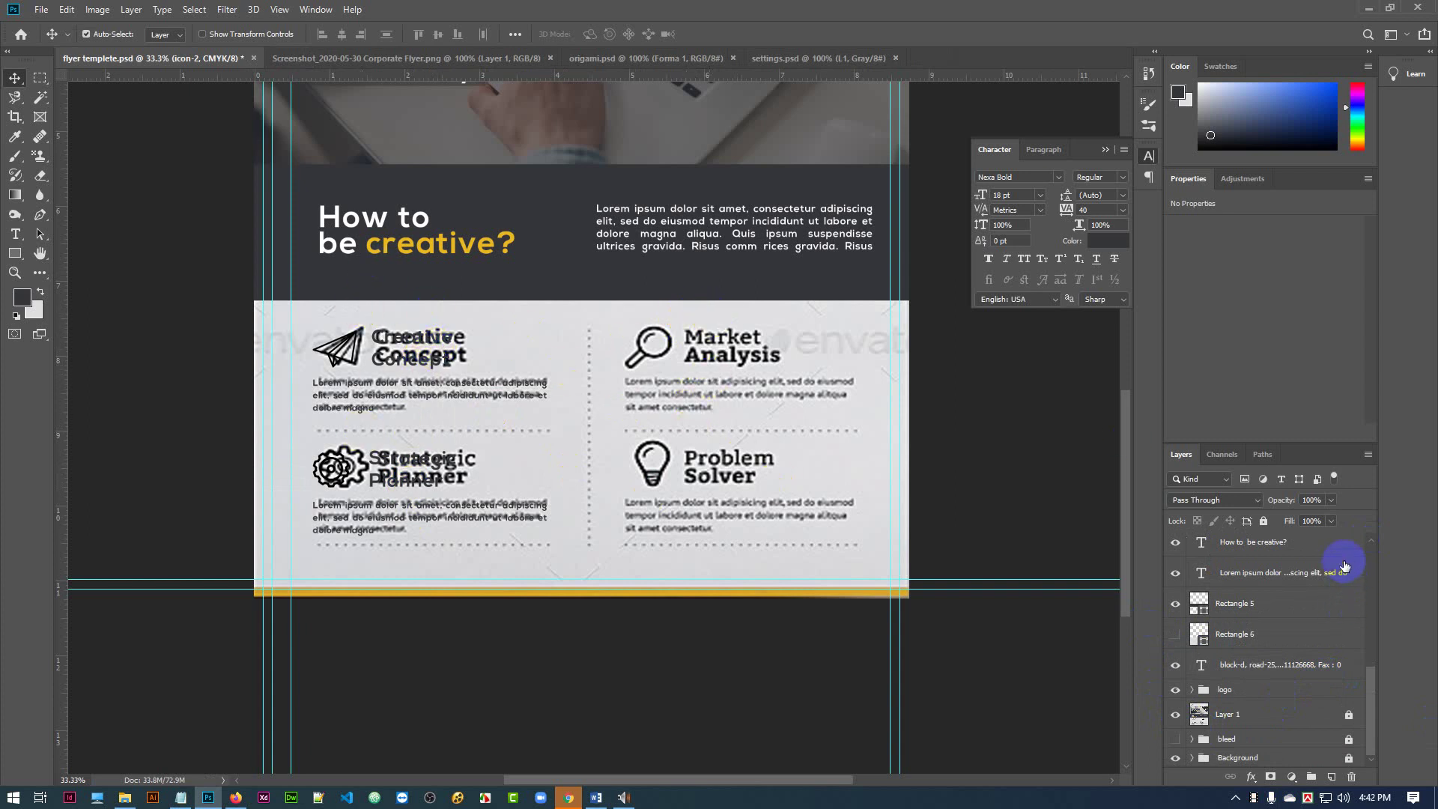
click(377, 337)
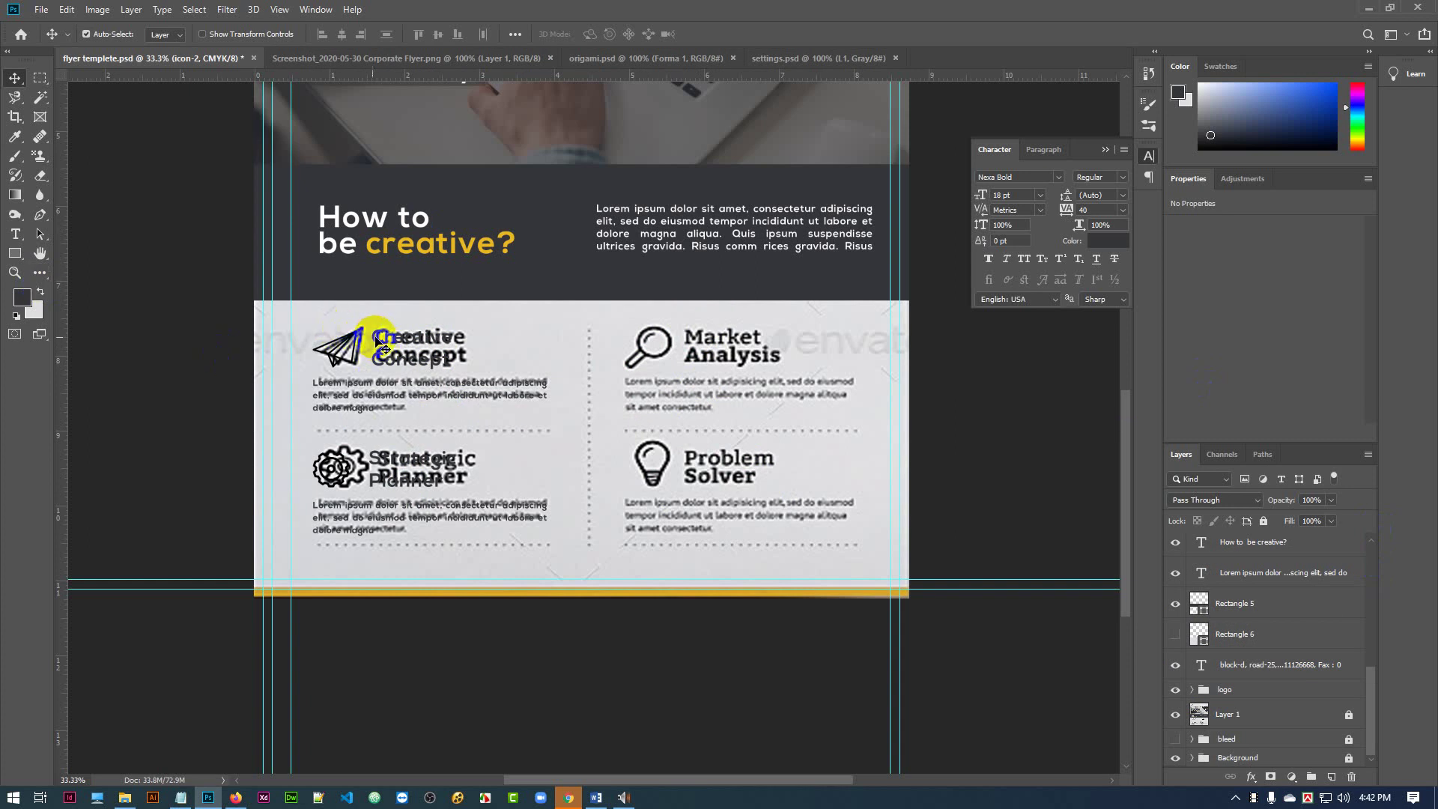
click(354, 334)
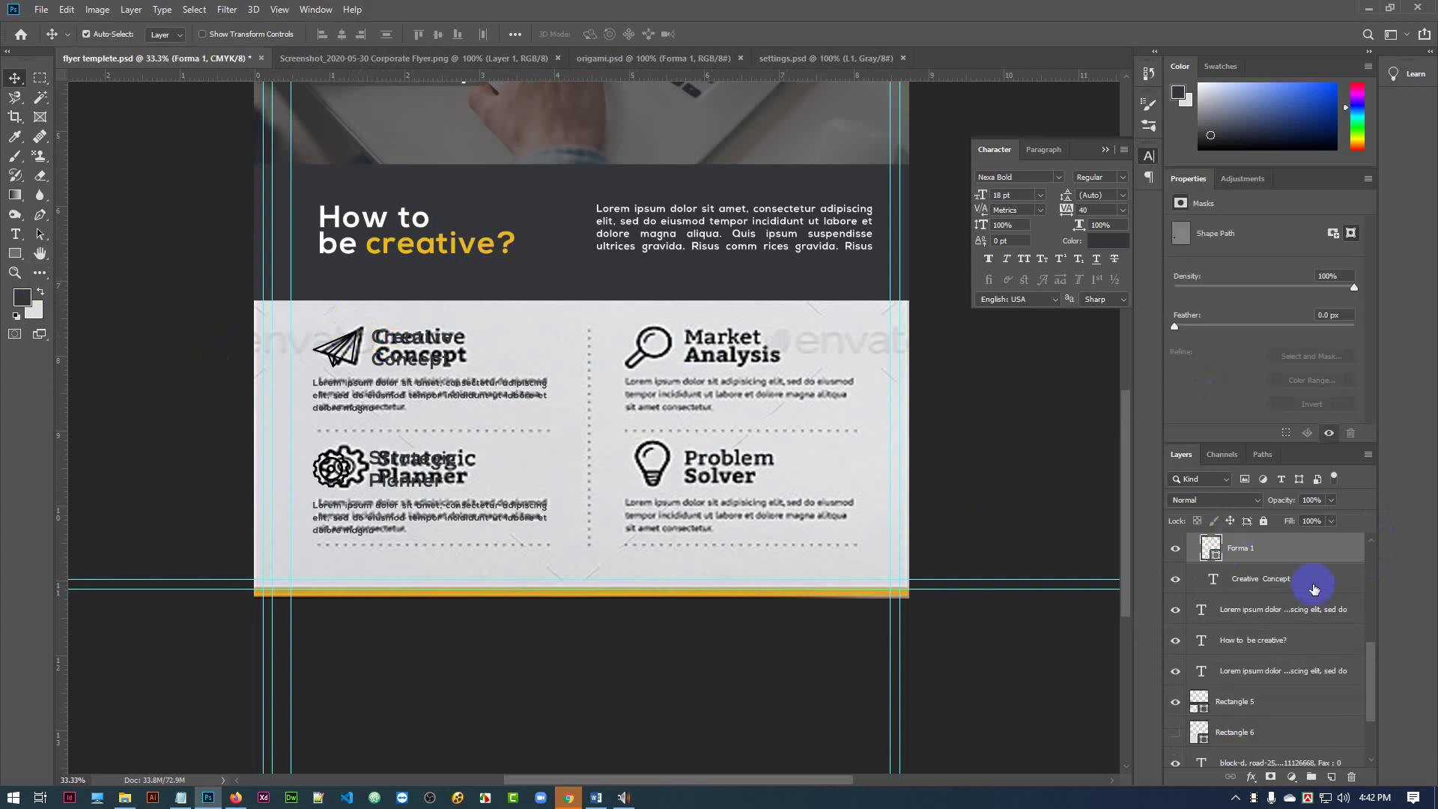
scroll(1306, 595, up, 2)
click(1192, 586)
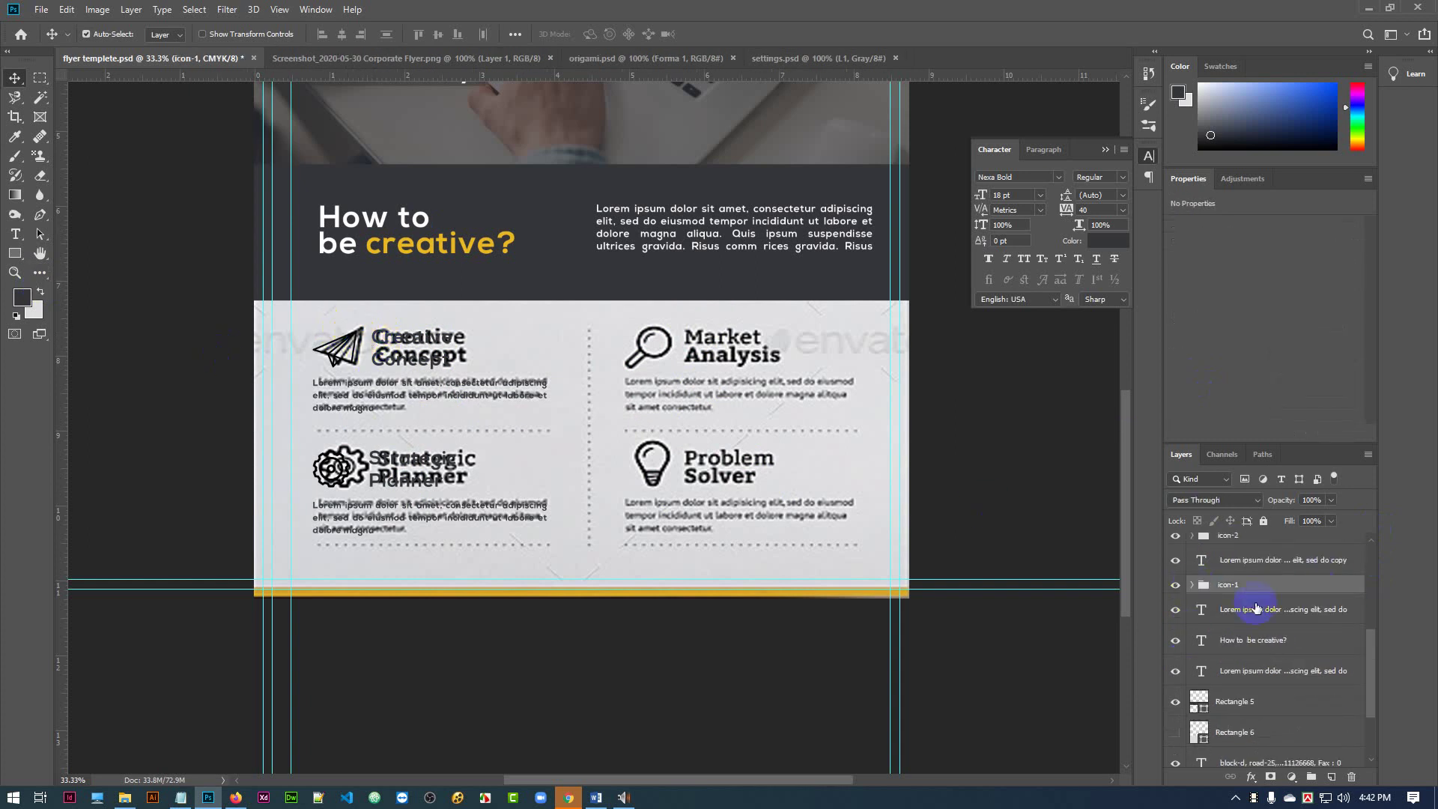
click(1176, 611)
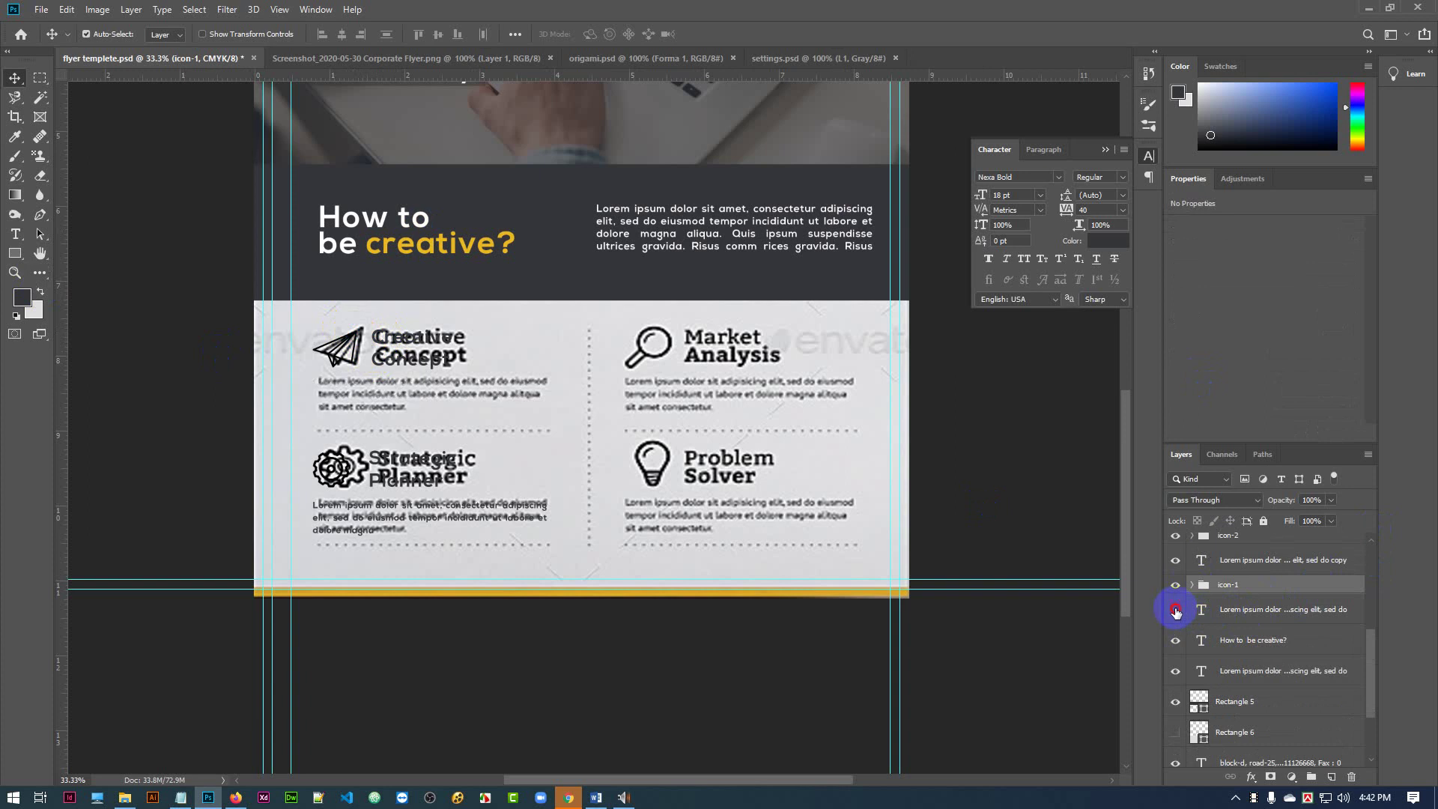
- Show the Creative Concept description layer, group it with the icon-1 group, and name the new group icon
click(1176, 610)
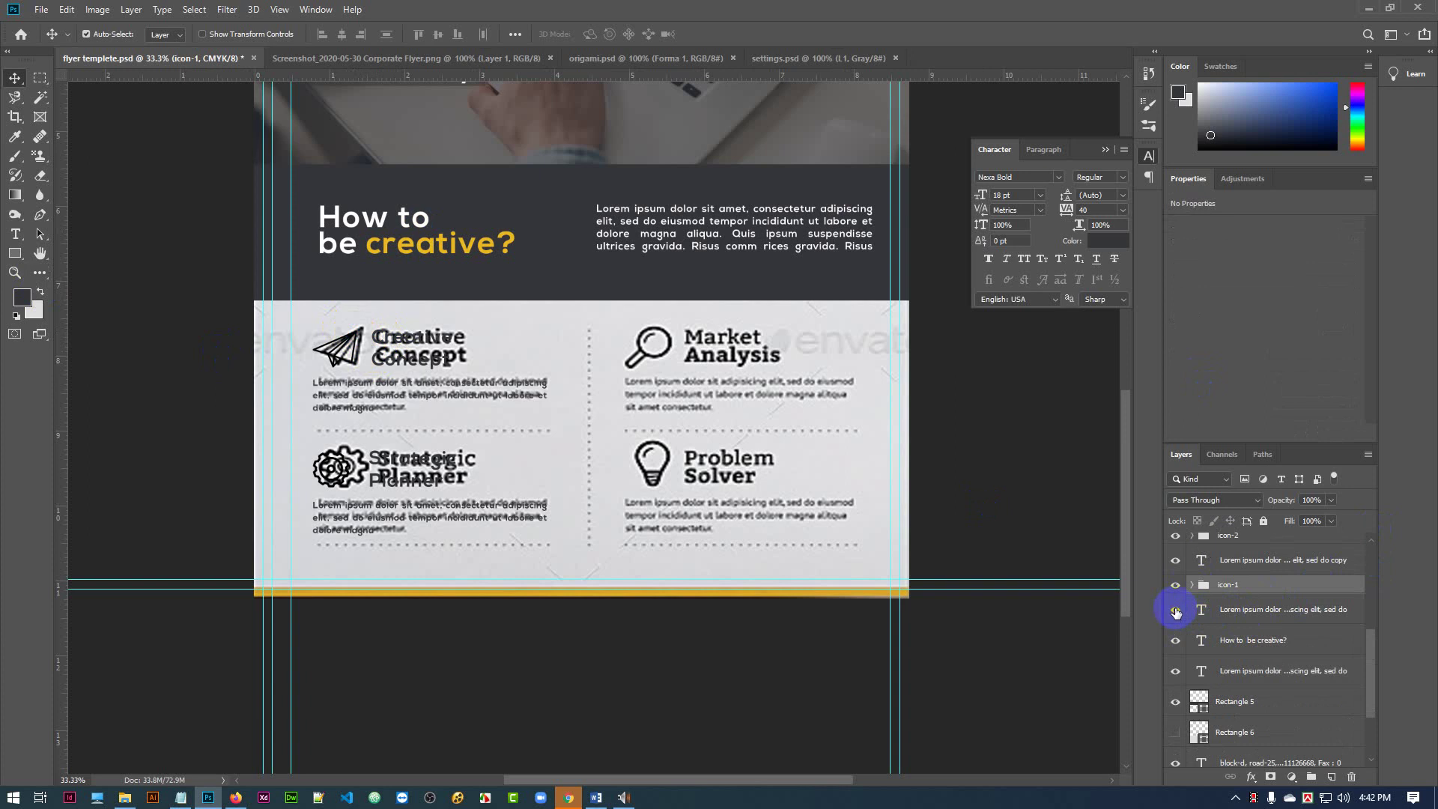
shift+click(1287, 612)
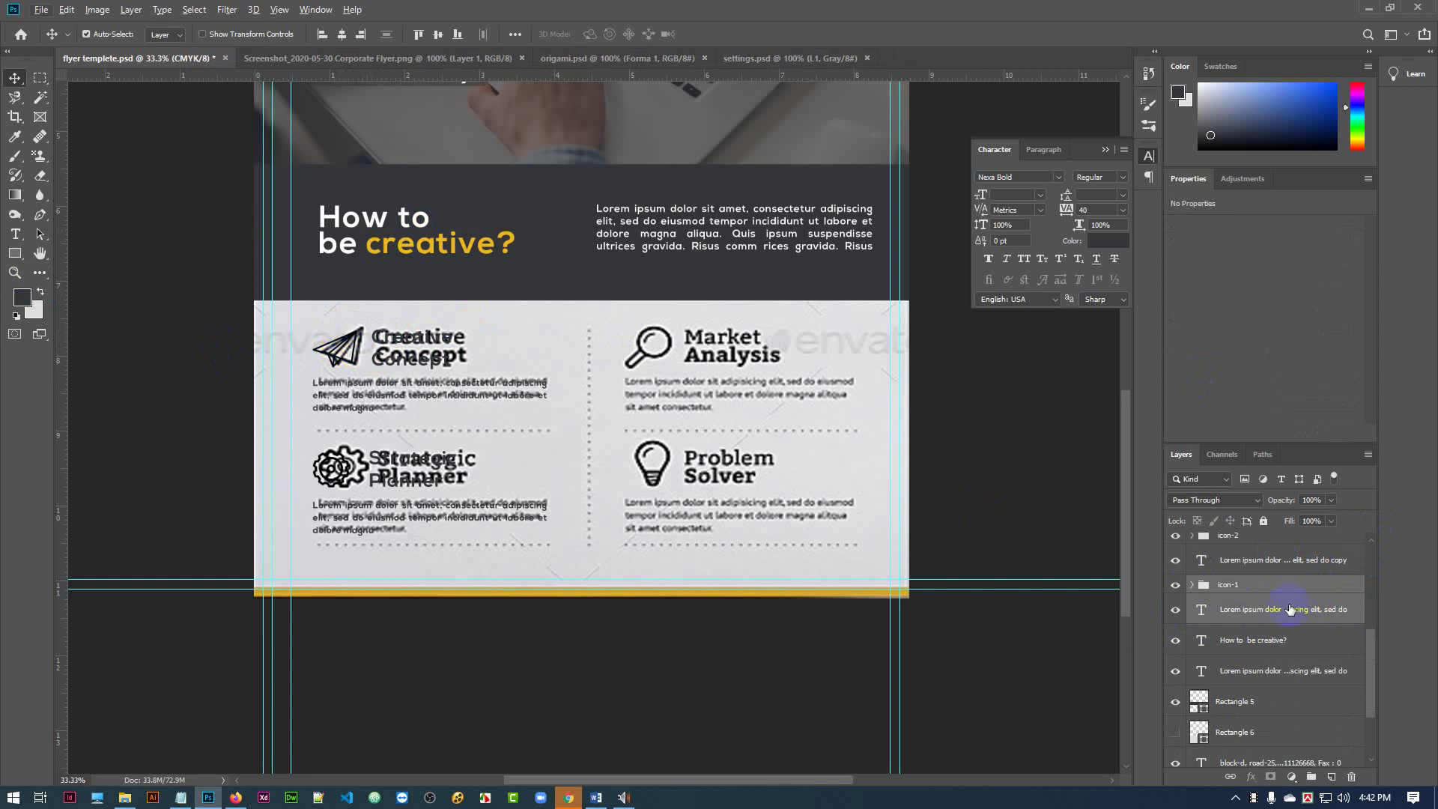
key(ctrl+g)
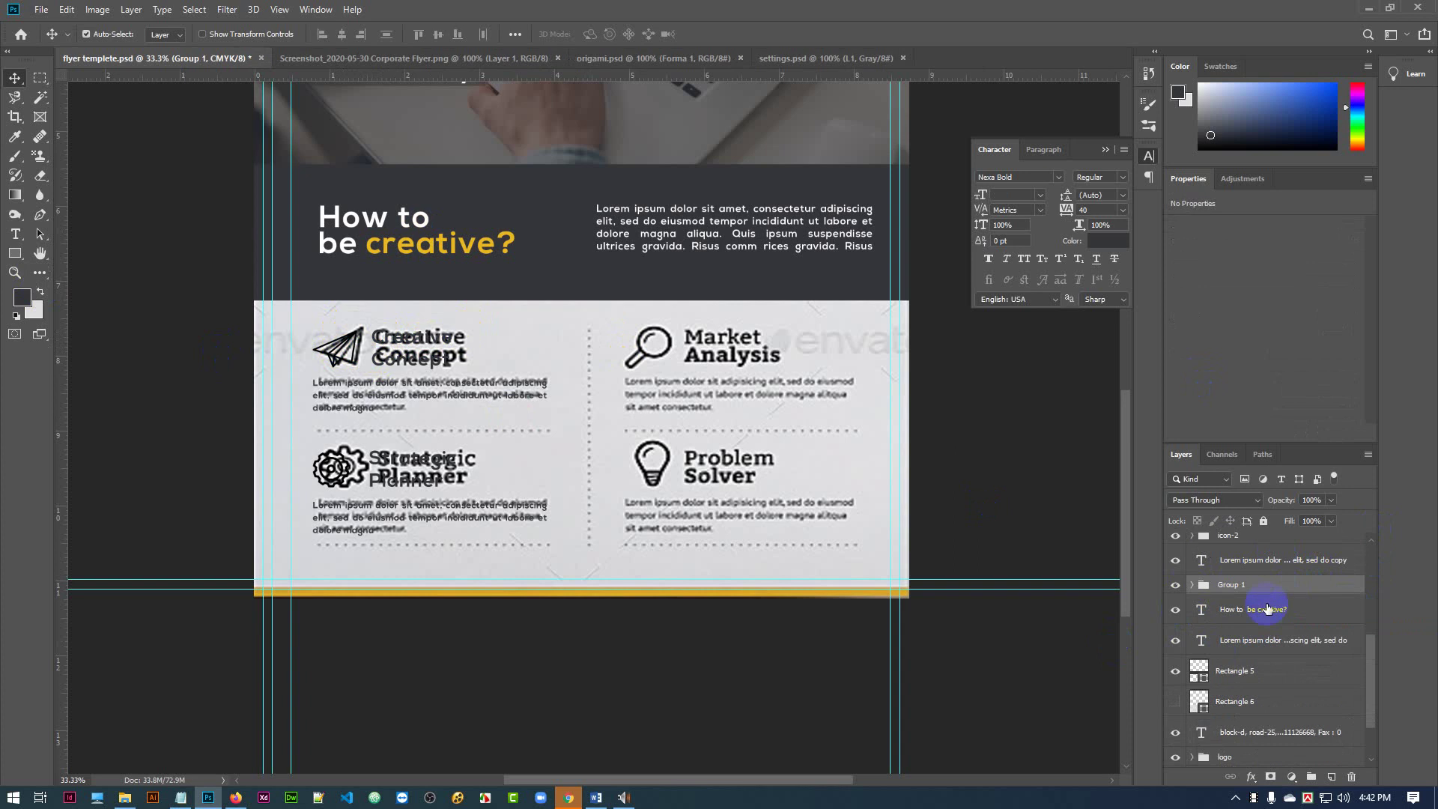
click(1142, 610)
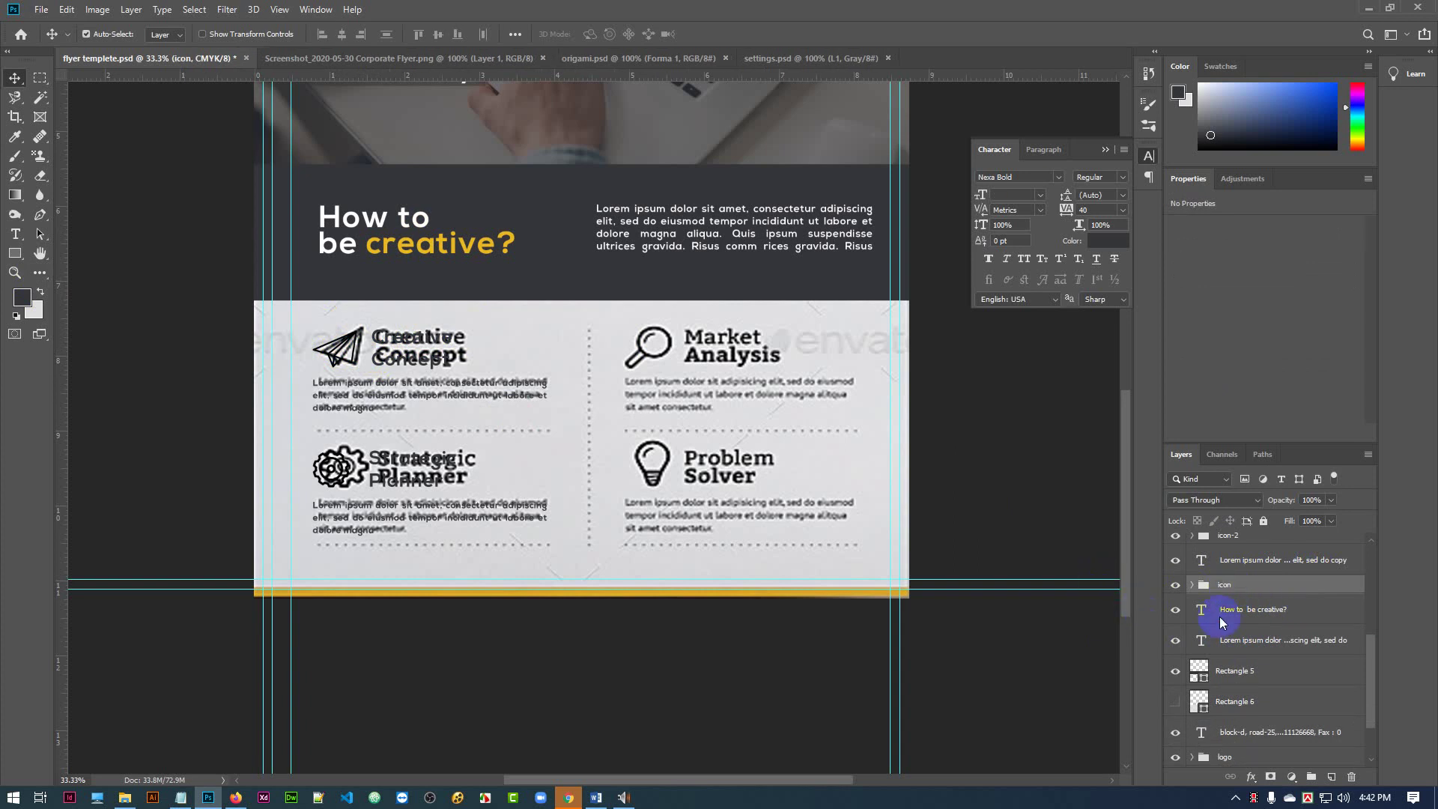
- Toggle the visibility of the icon and icon-2 groups to check which flyer elements each one contains
click(1175, 587)
click(1175, 586)
click(1173, 588)
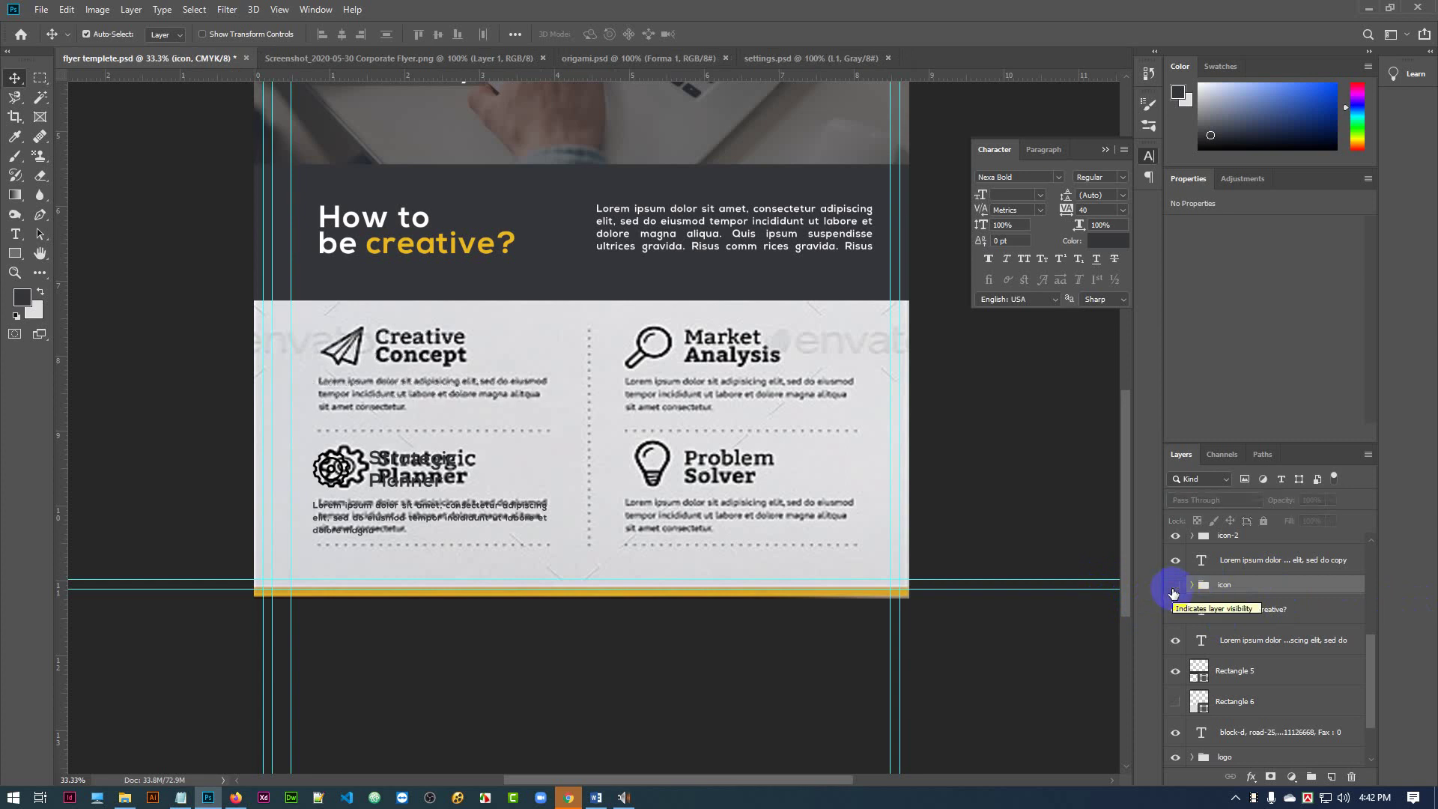
click(1178, 588)
click(1178, 588)
click(1177, 588)
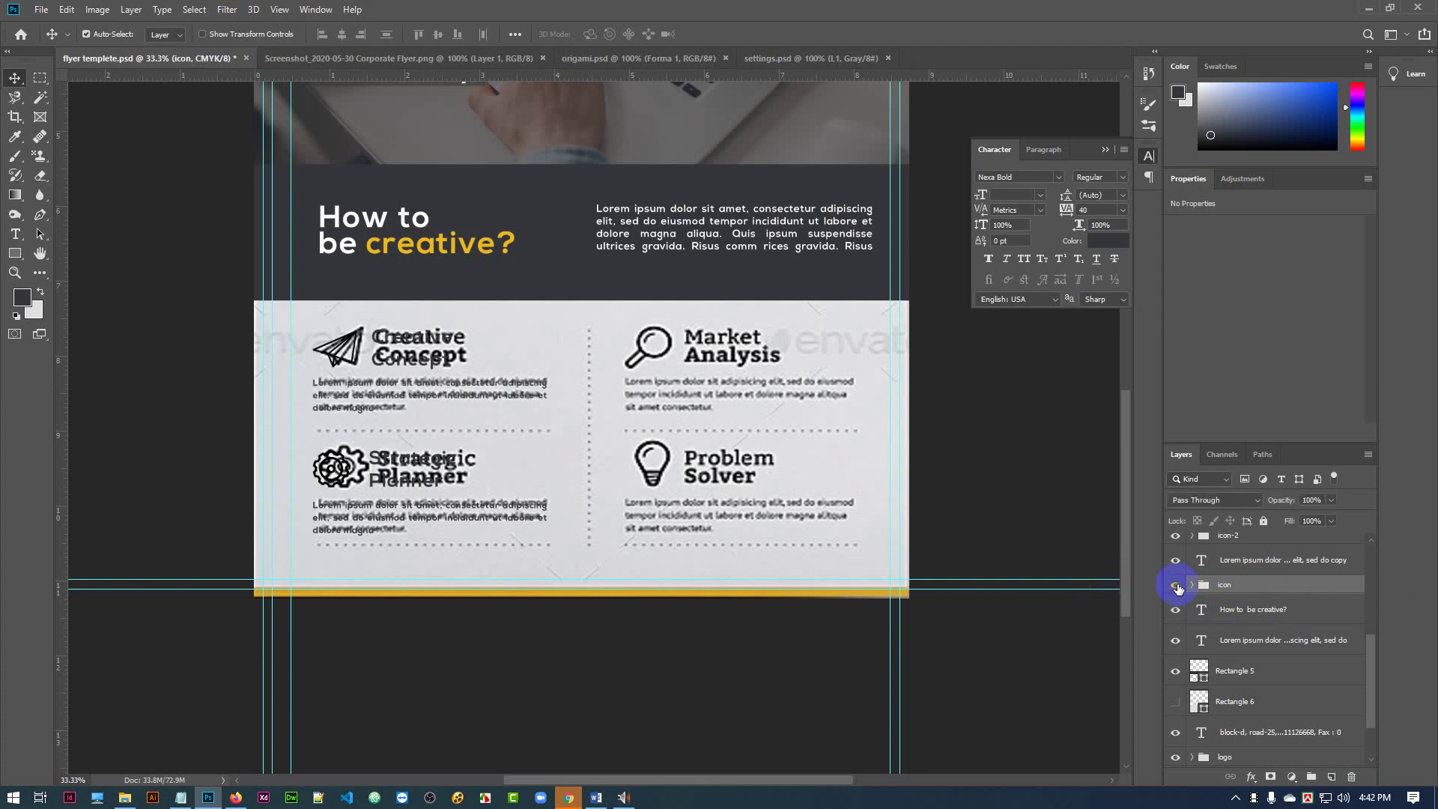
scroll(1296, 667, down, 2)
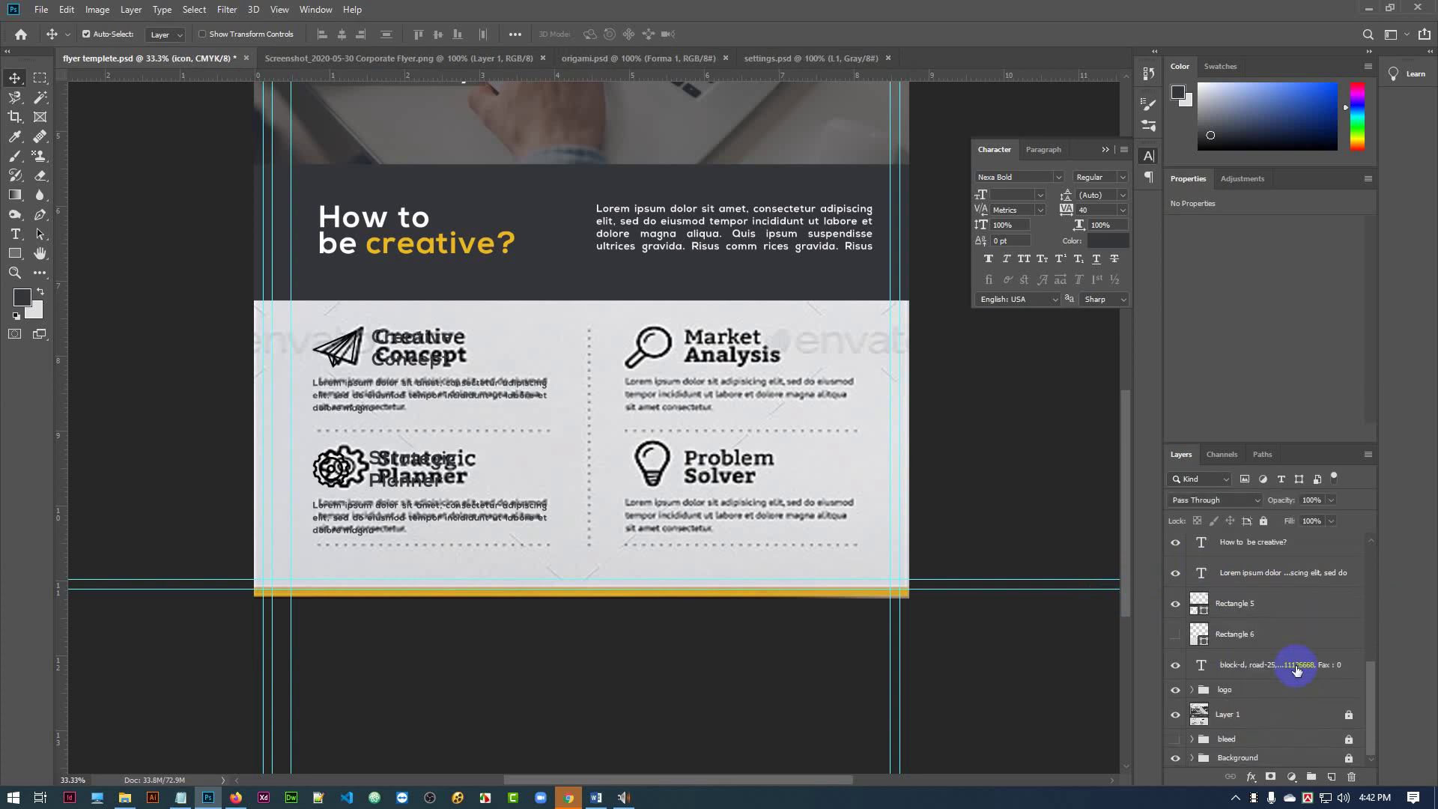
scroll(1268, 644, up, 5)
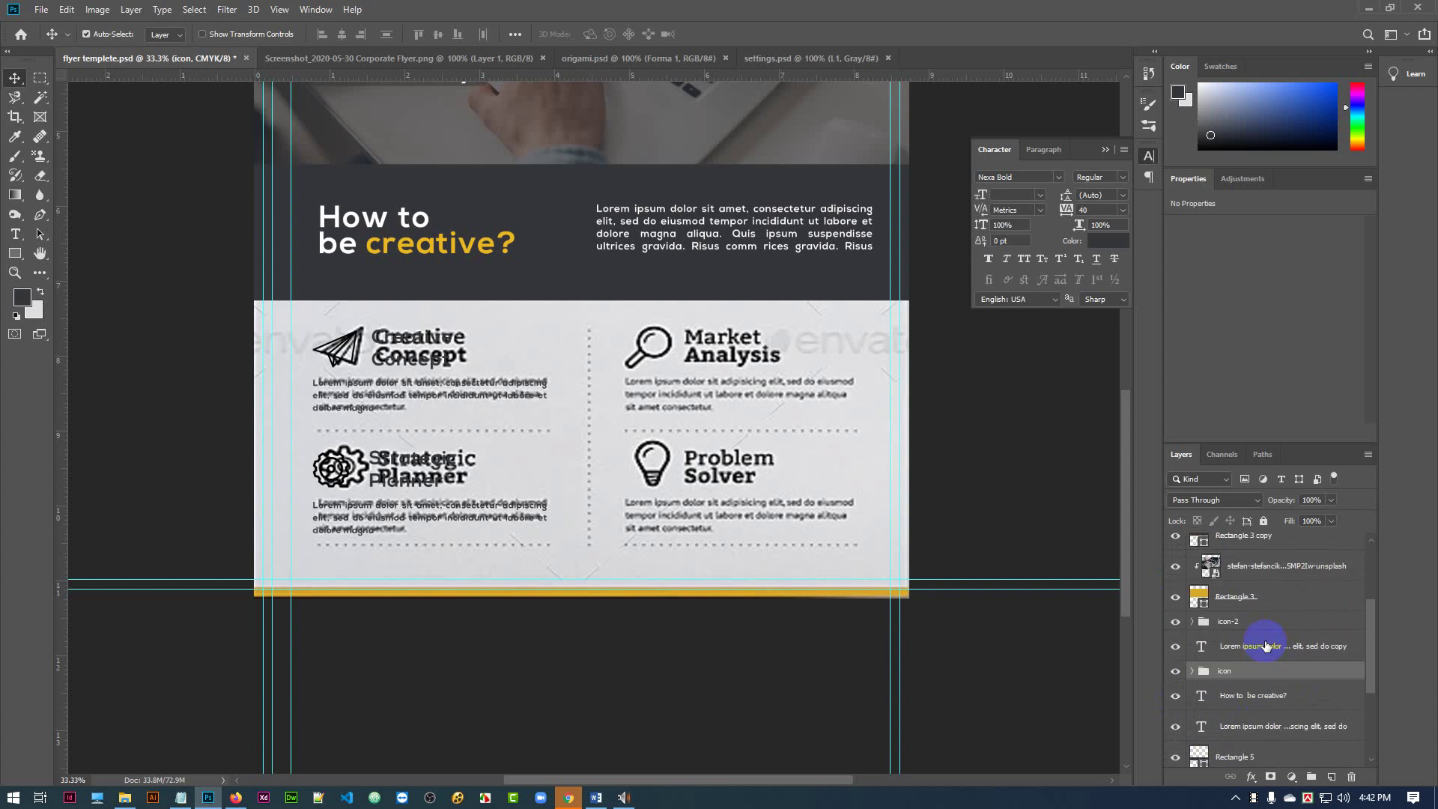
scroll(1265, 646, up, 1)
click(1266, 654)
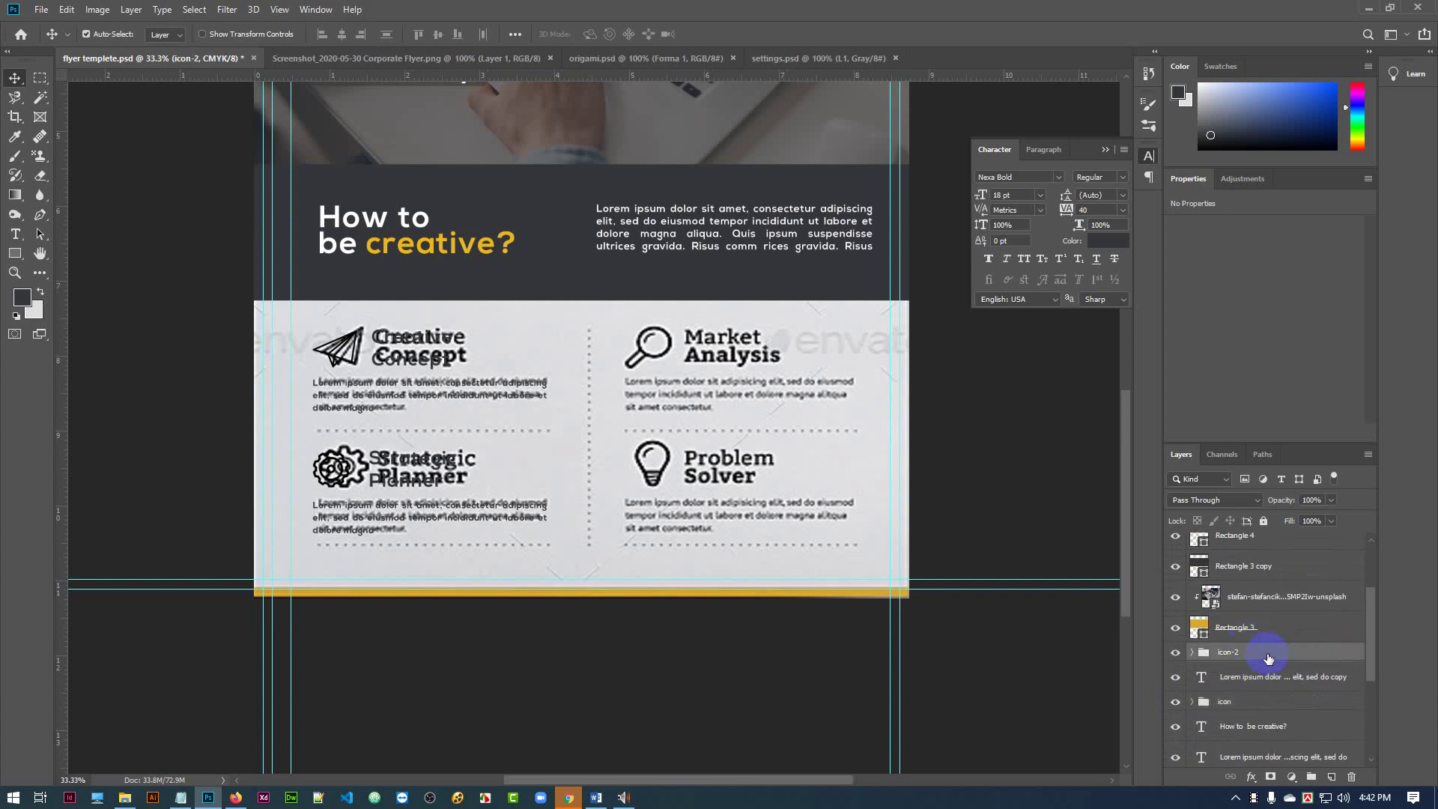
shift+click(1271, 682)
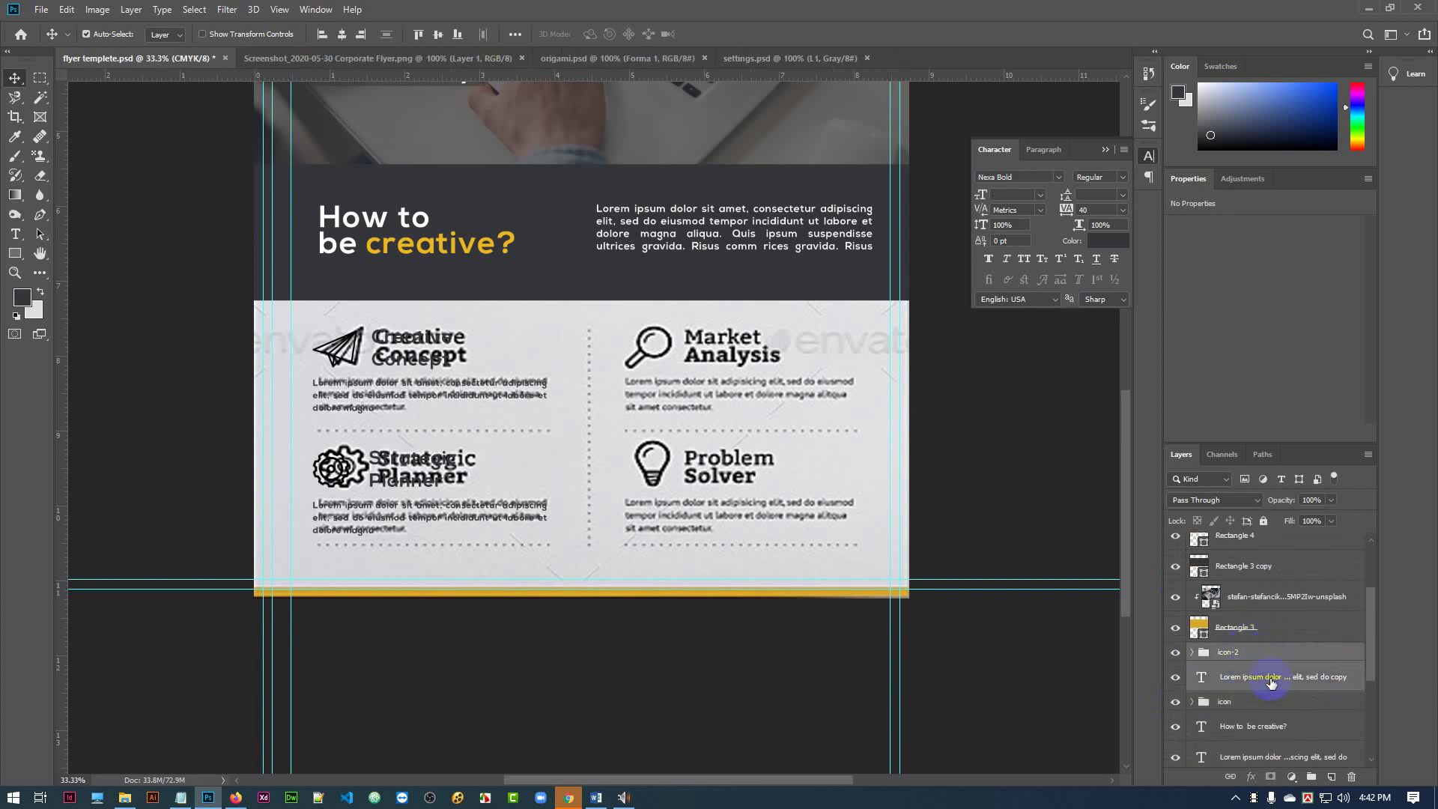
click(1288, 653)
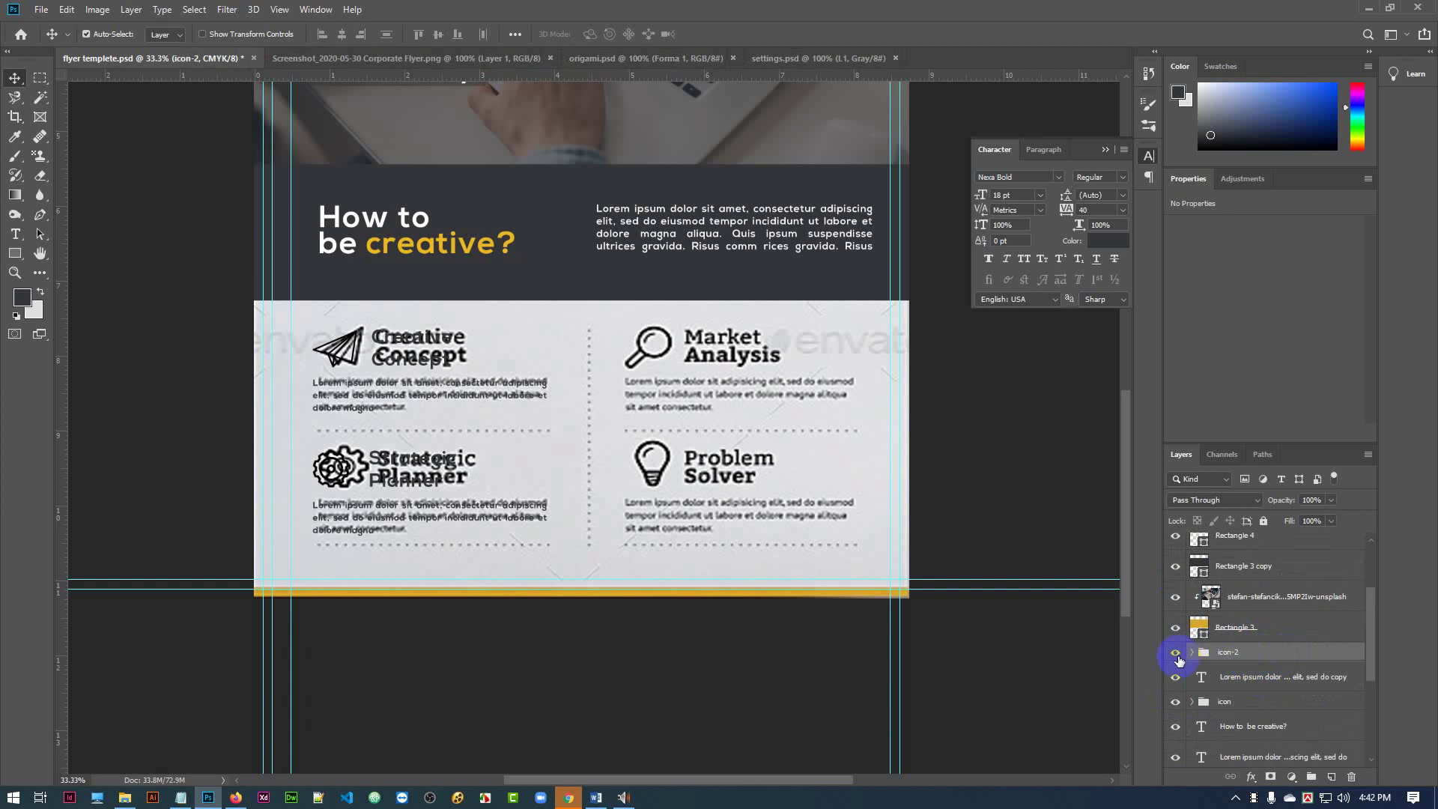
click(1175, 653)
click(1176, 653)
shift+click(1271, 681)
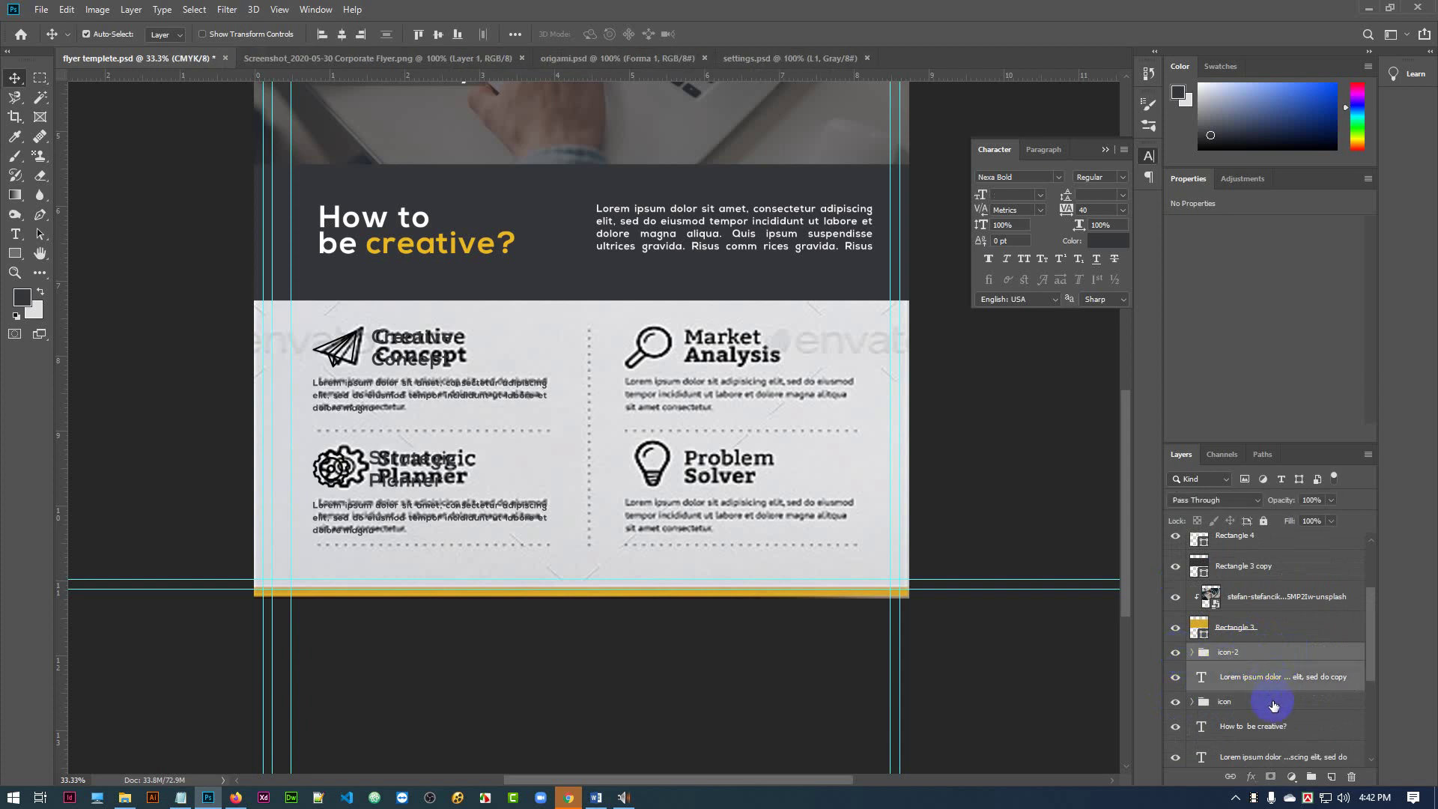
- Check the visibility of the Creative Concept group named icon and rename it icon1
click(1228, 701)
click(1176, 704)
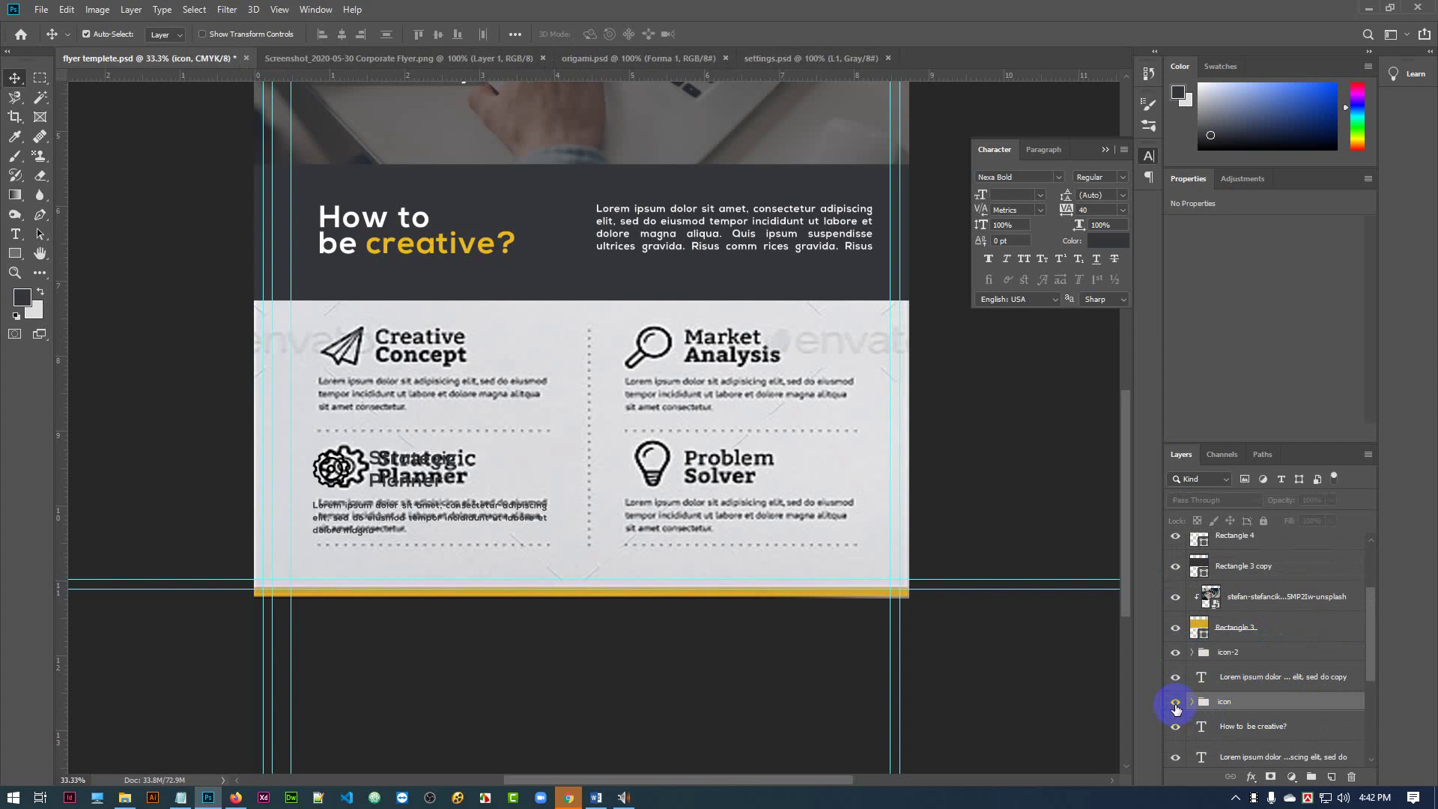
click(1175, 706)
click(1175, 707)
click(1176, 707)
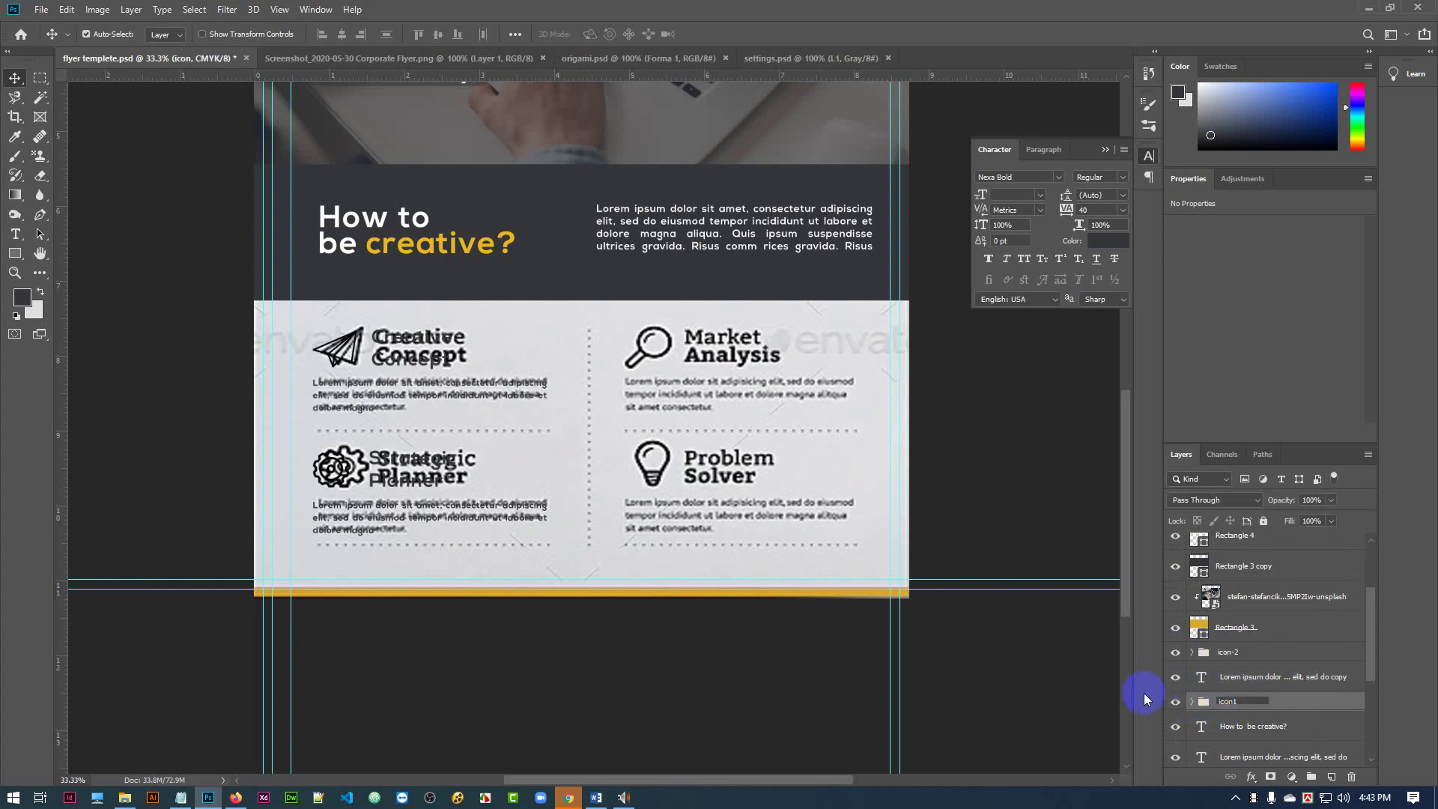
key(Return)
- Group the icon-2 group with the copied description layer and name the new group icon
click(1270, 654)
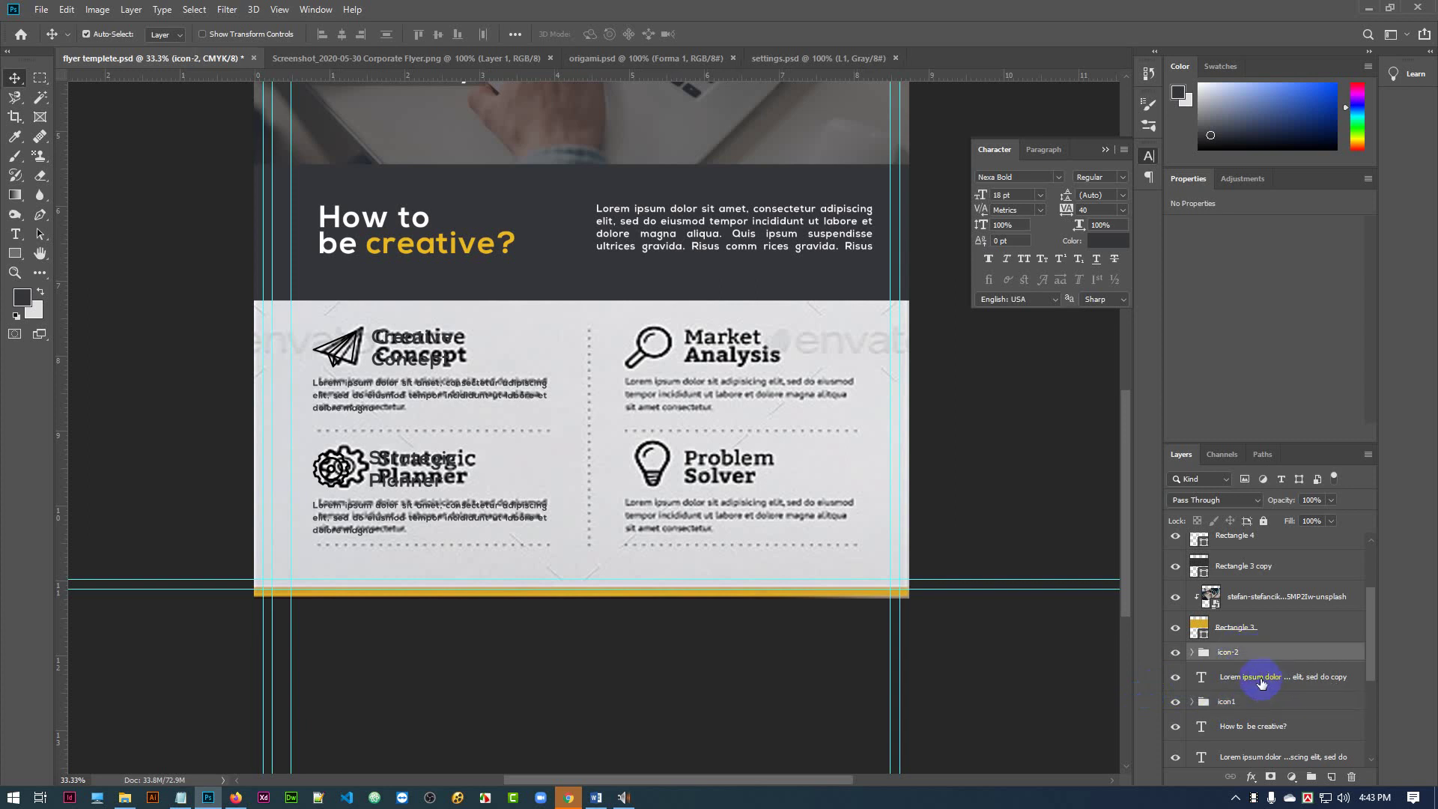
ctrl+click(1261, 678)
key(ctrl+g)
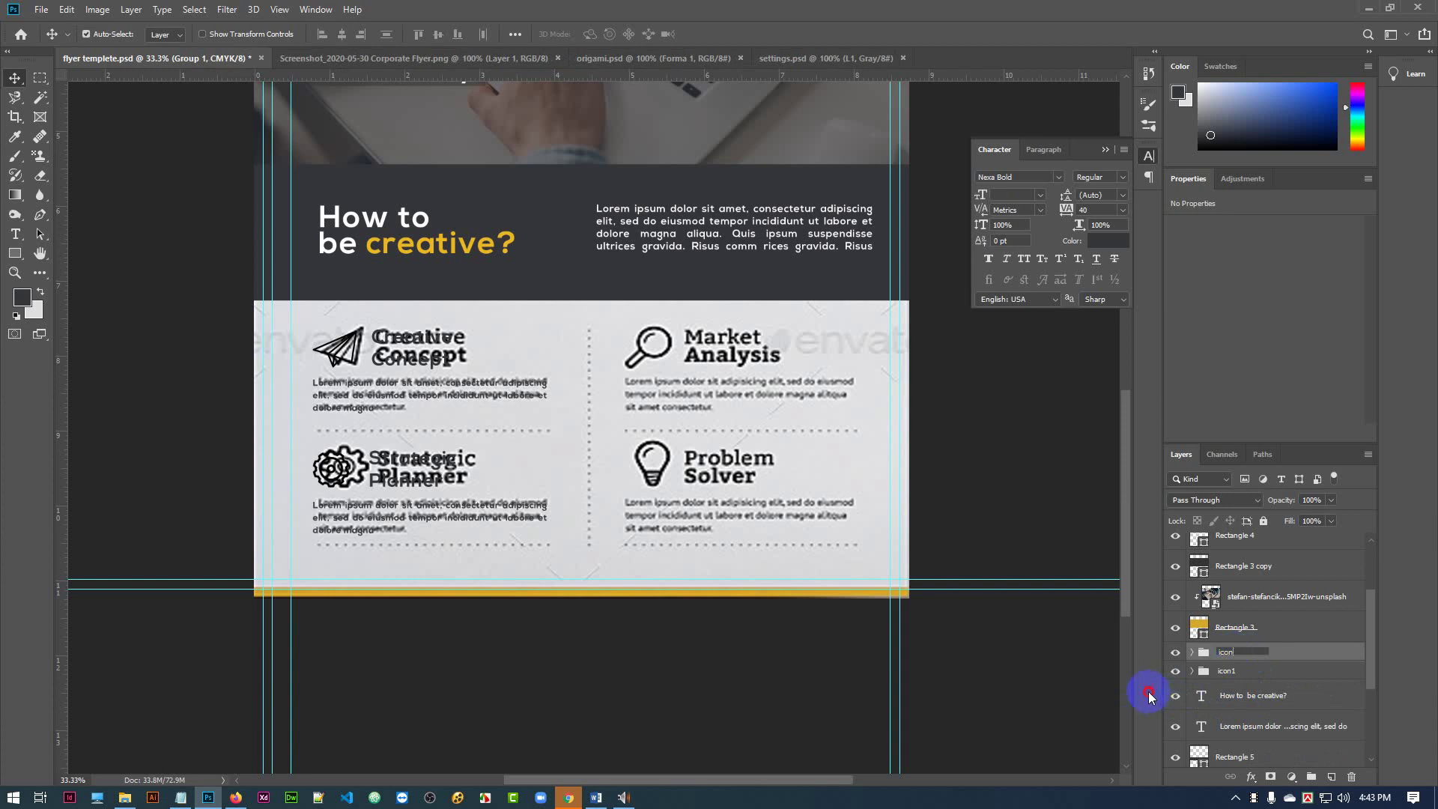
key(Return)
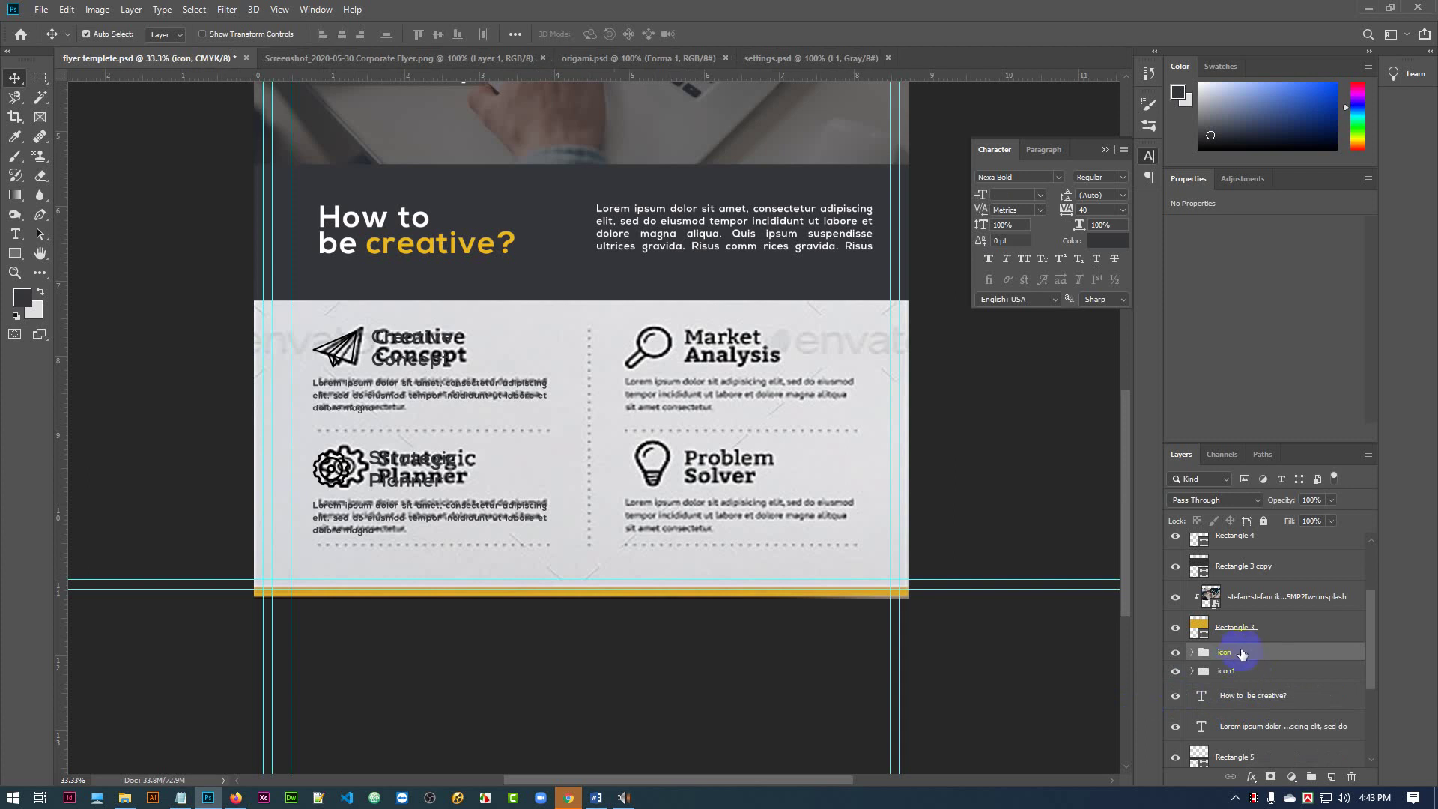
- Try to shift the icon and icon1 groups toward the flyer's right column, undo it, and clear the selection
shift+click(1282, 672)
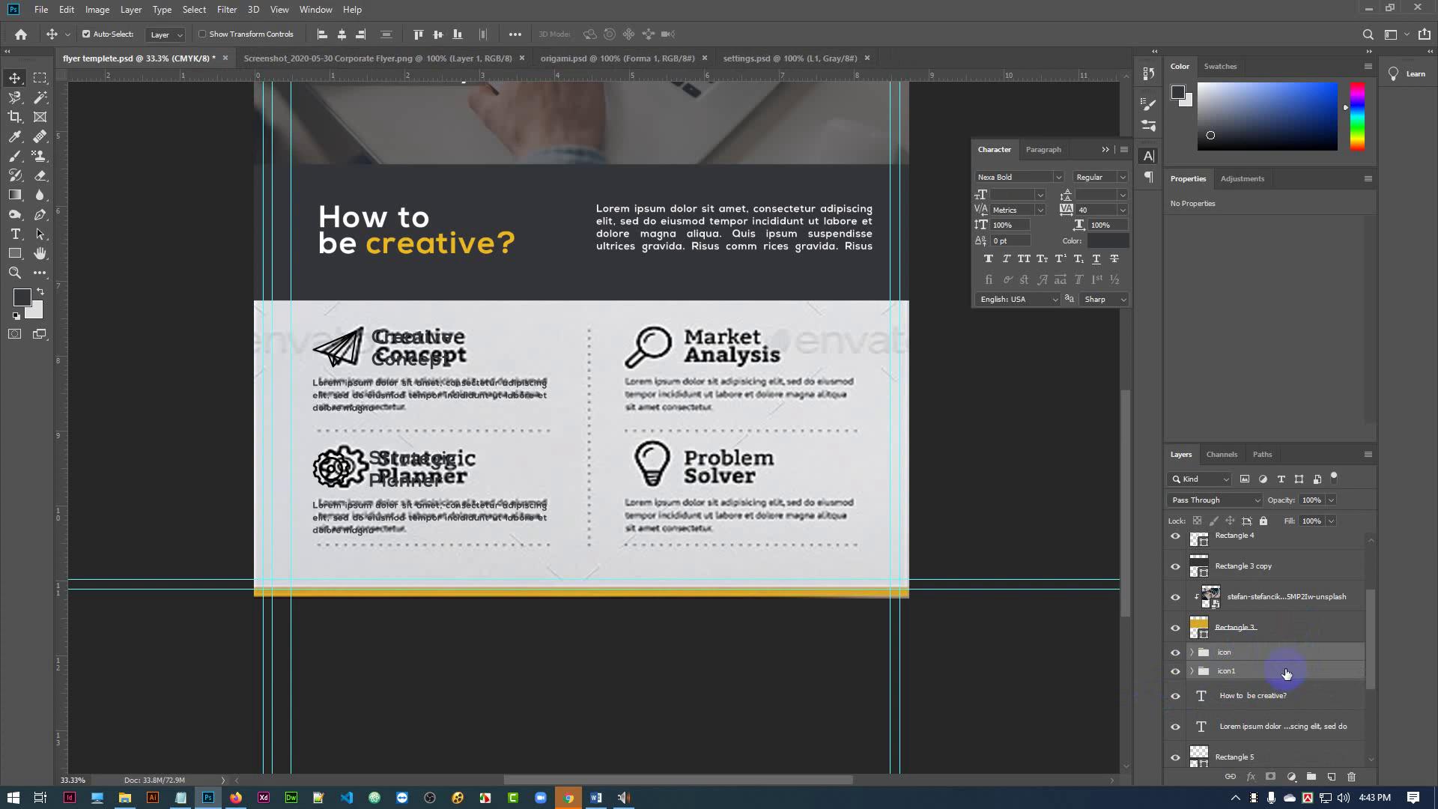
ctrl+click(1288, 671)
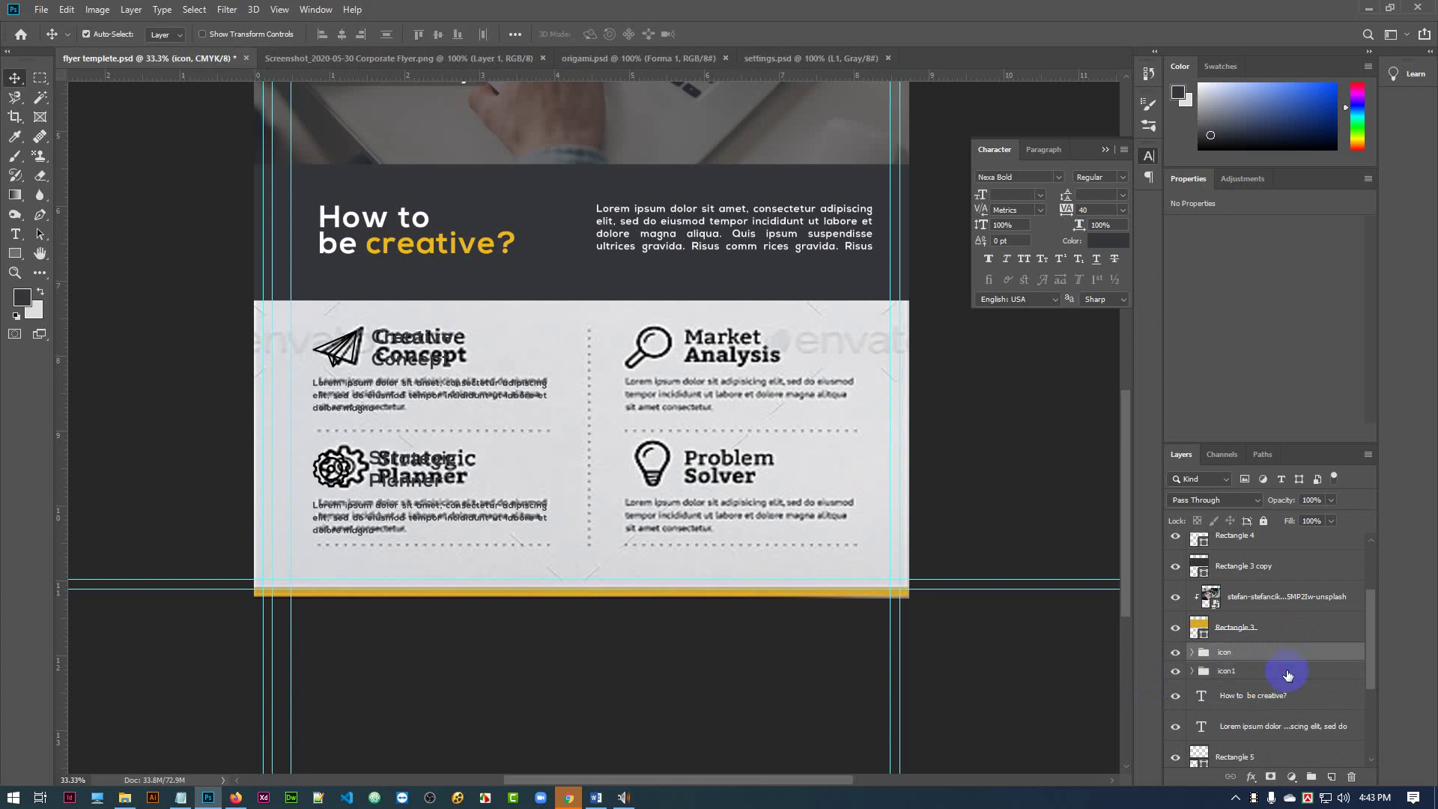
ctrl+click(1286, 672)
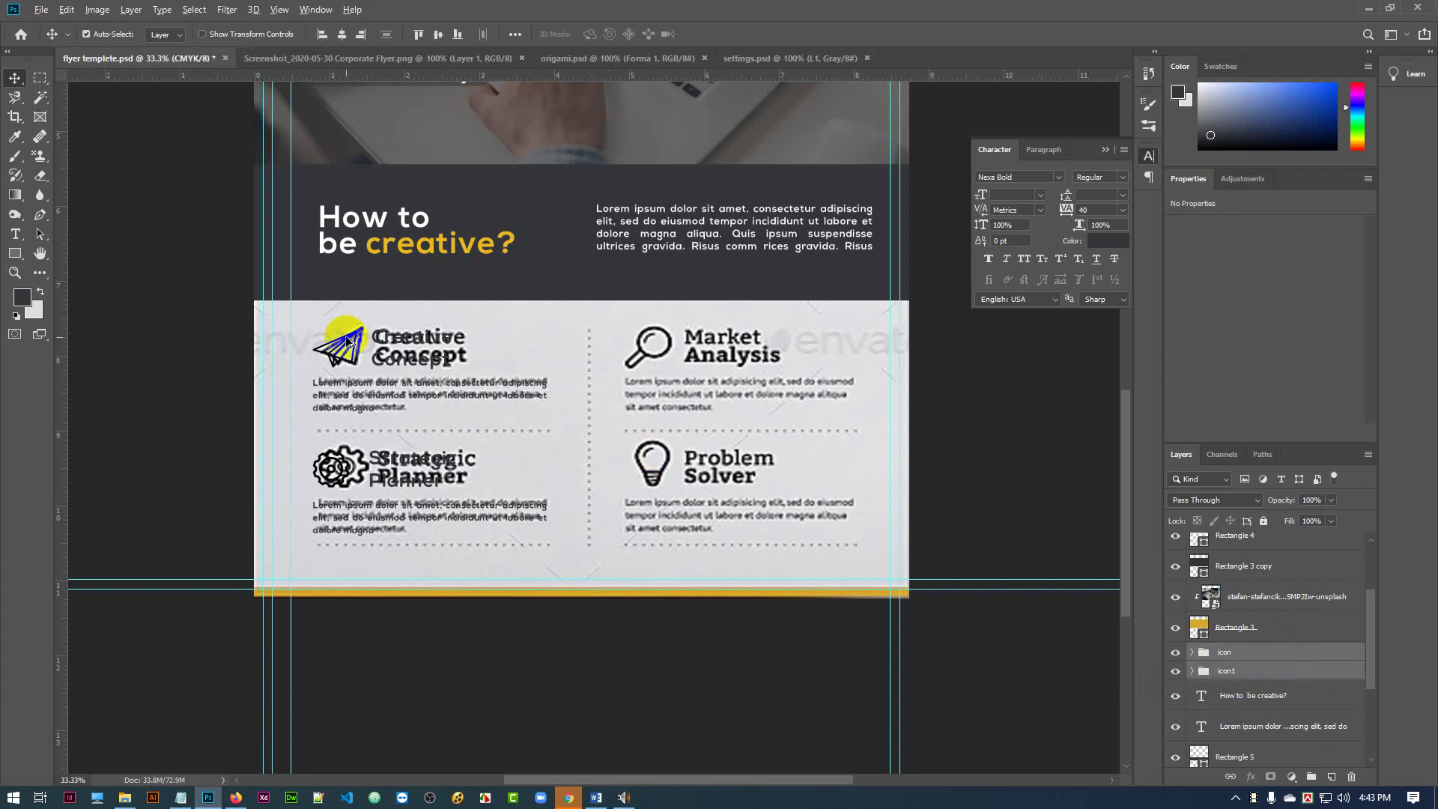
drag(349, 341, 503, 341)
key(ctrl+z)
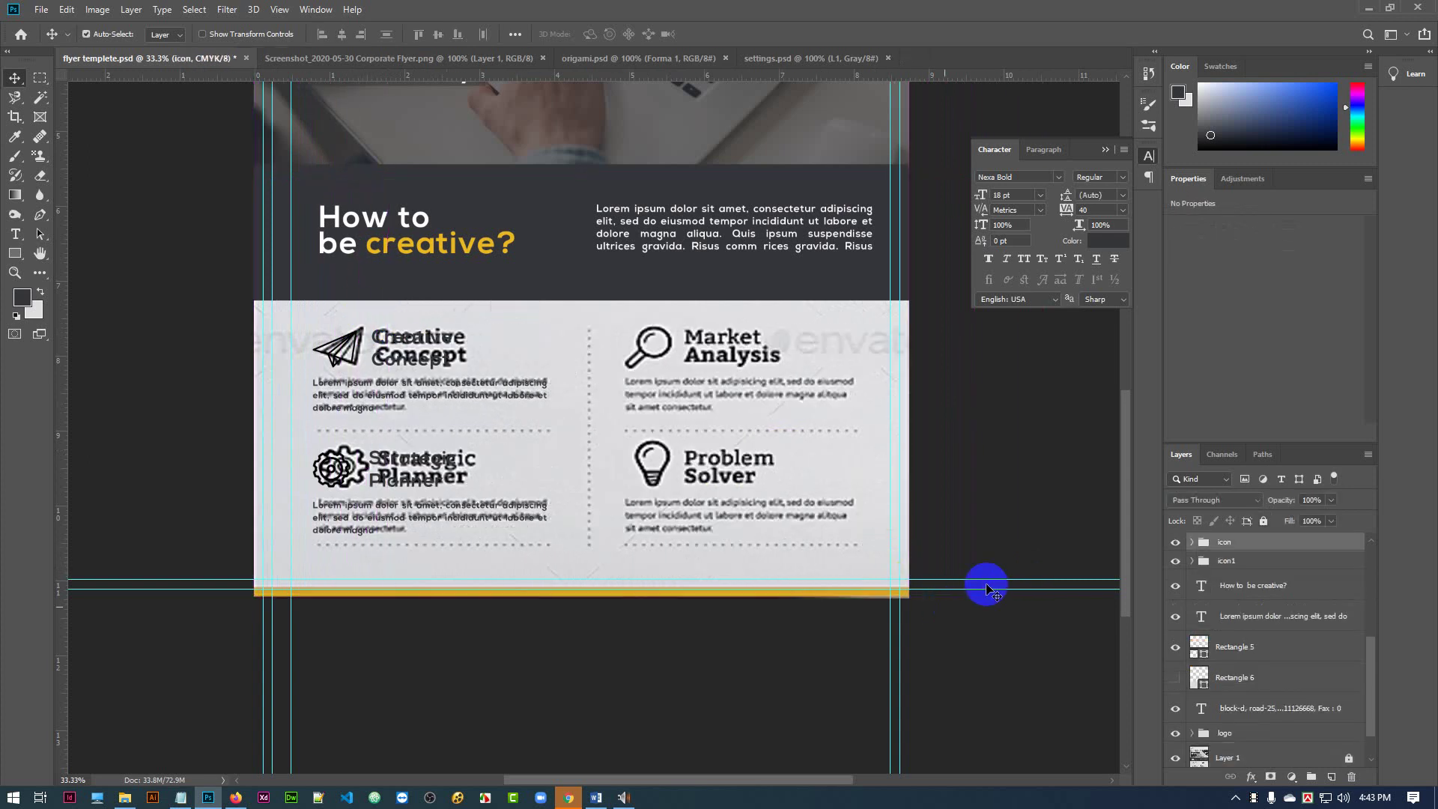
click(989, 589)
- Hide and show the icon and icon1 groups in turn to verify which section each one holds
scroll(1332, 715, up, 2)
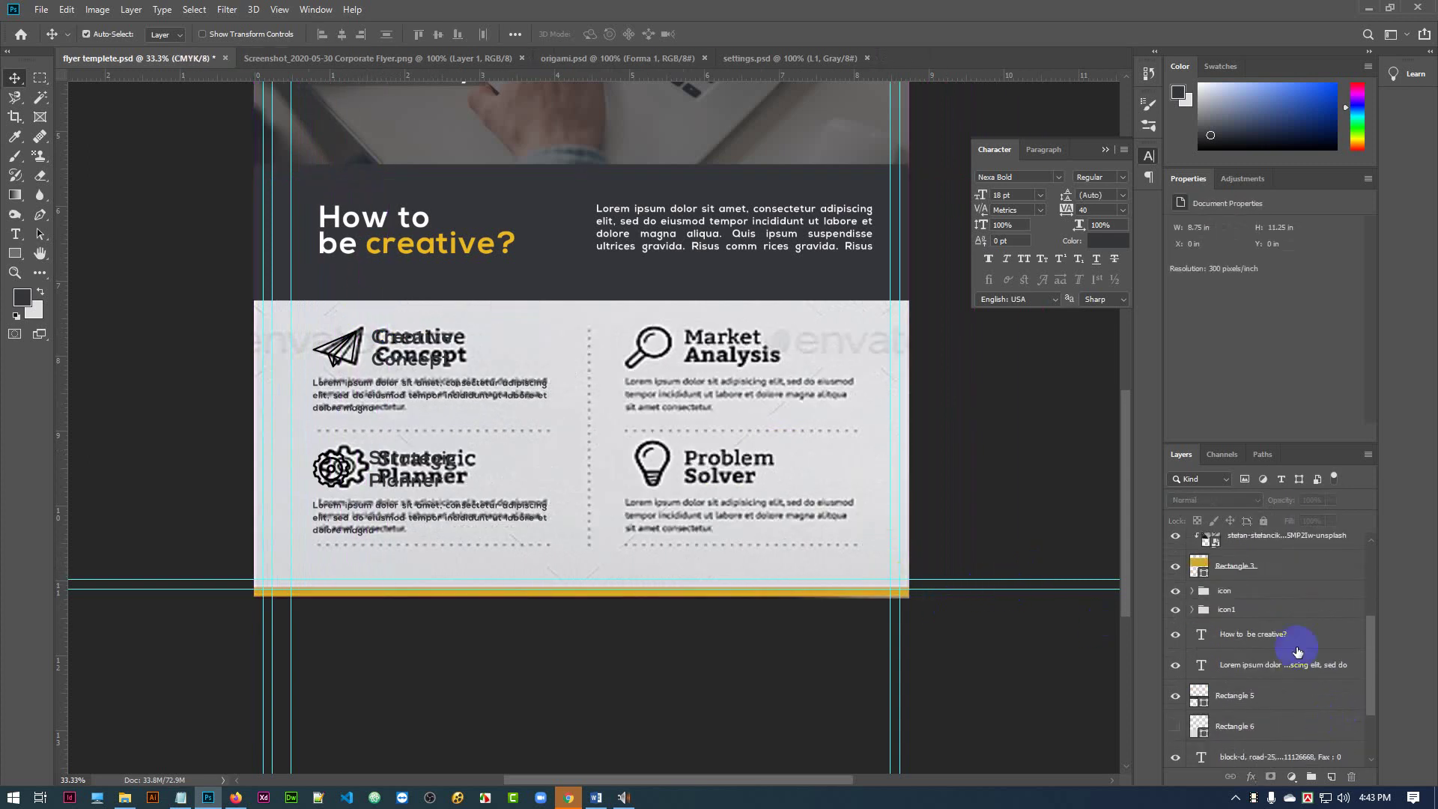
scroll(1298, 644, up, 2)
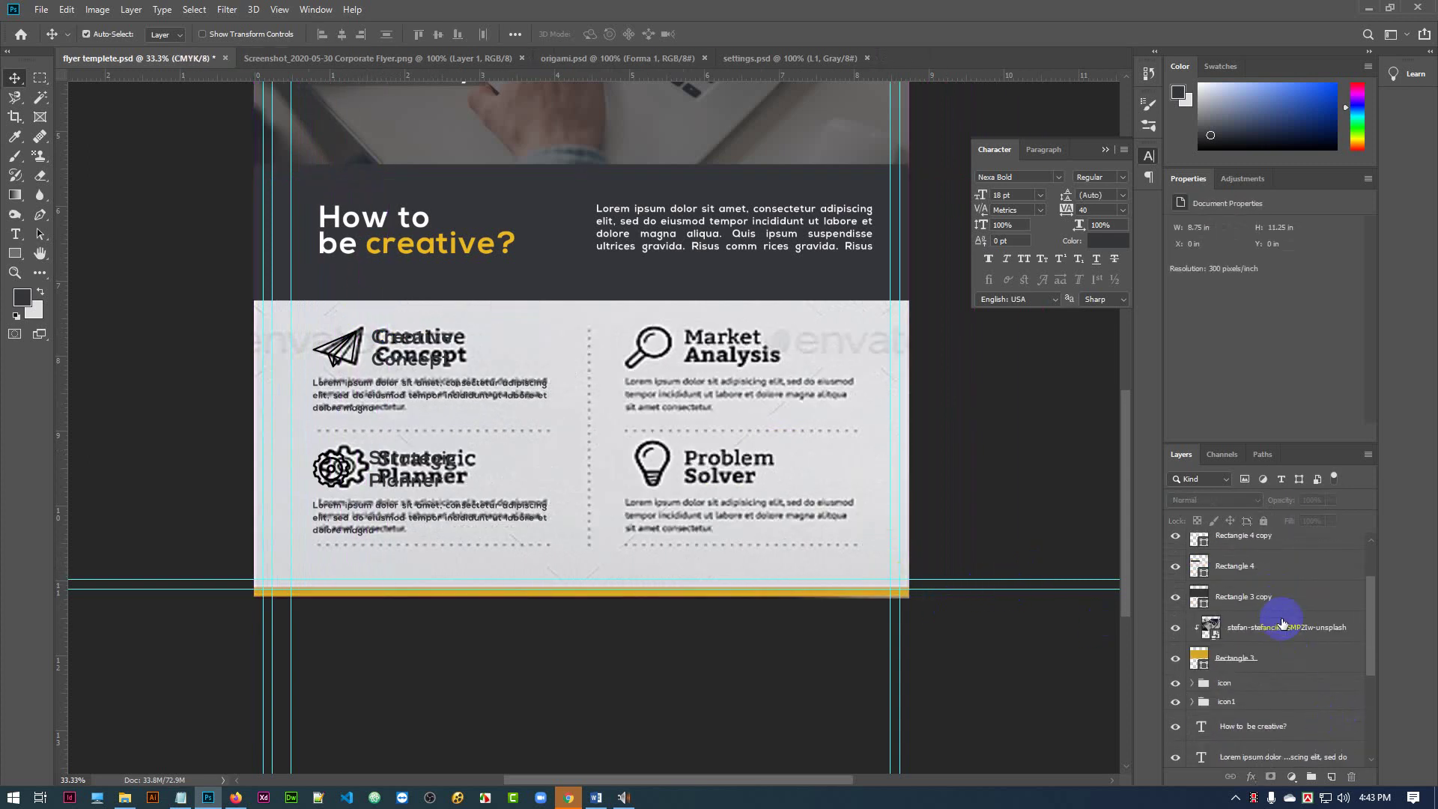
click(1175, 687)
click(1175, 684)
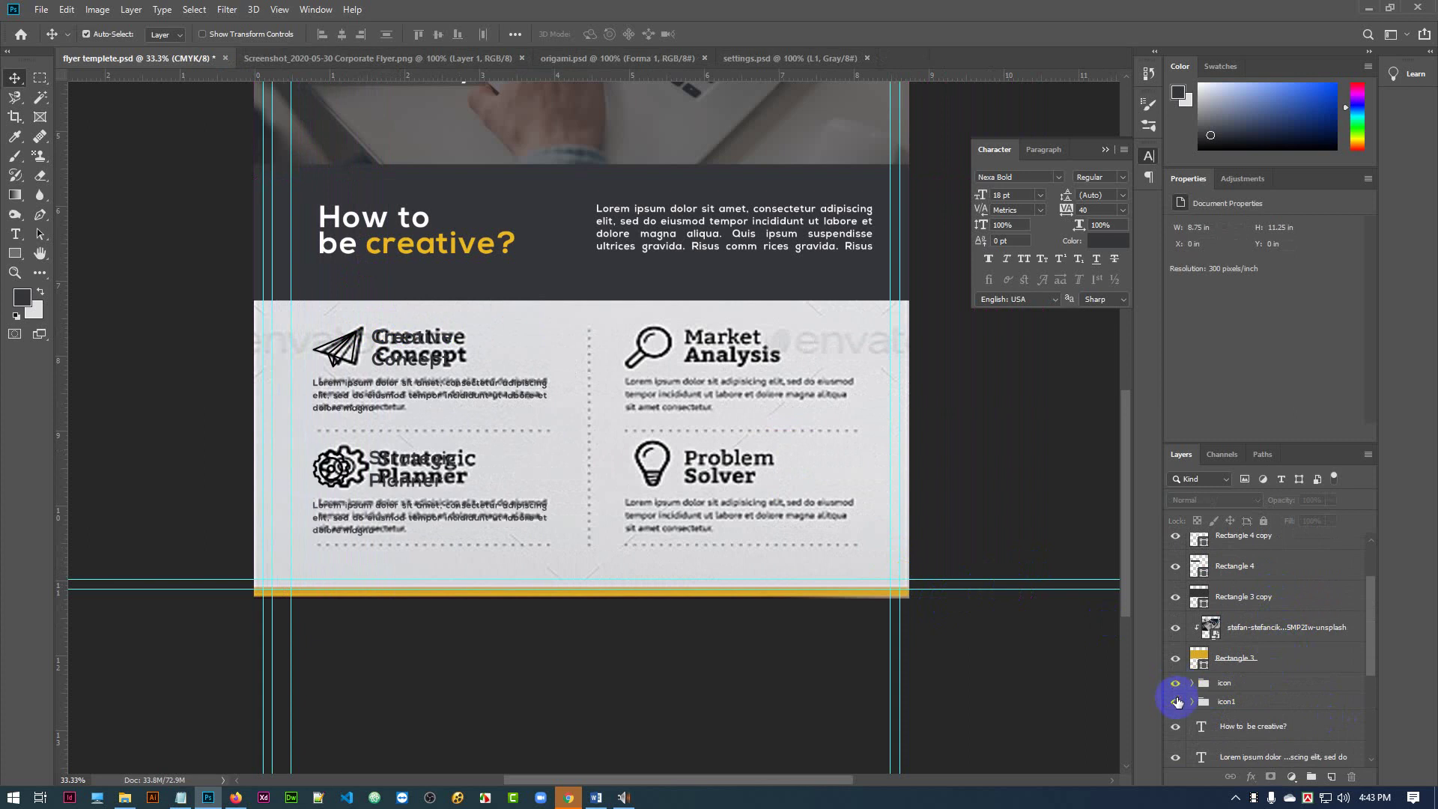
scroll(1174, 677, down, 1)
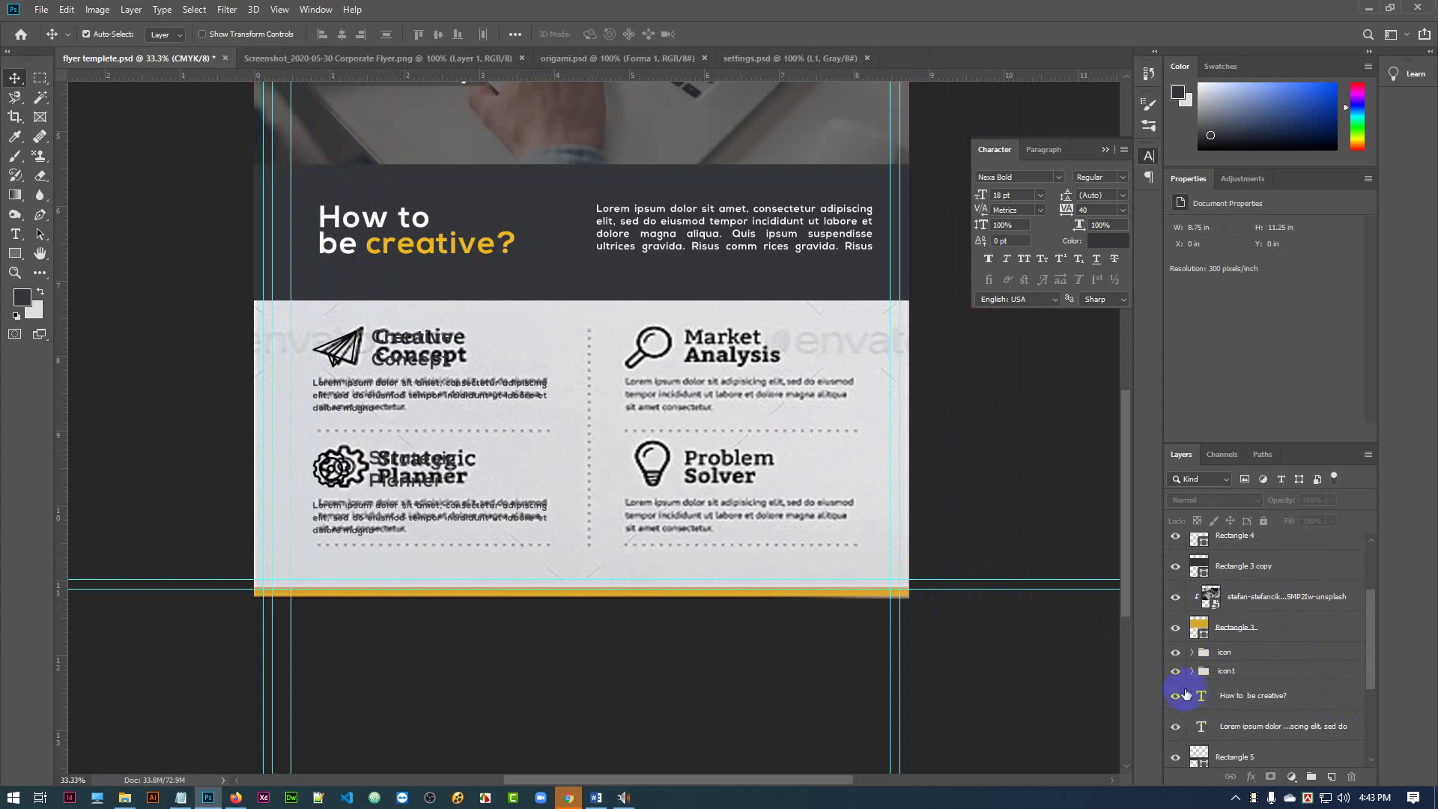
click(1174, 672)
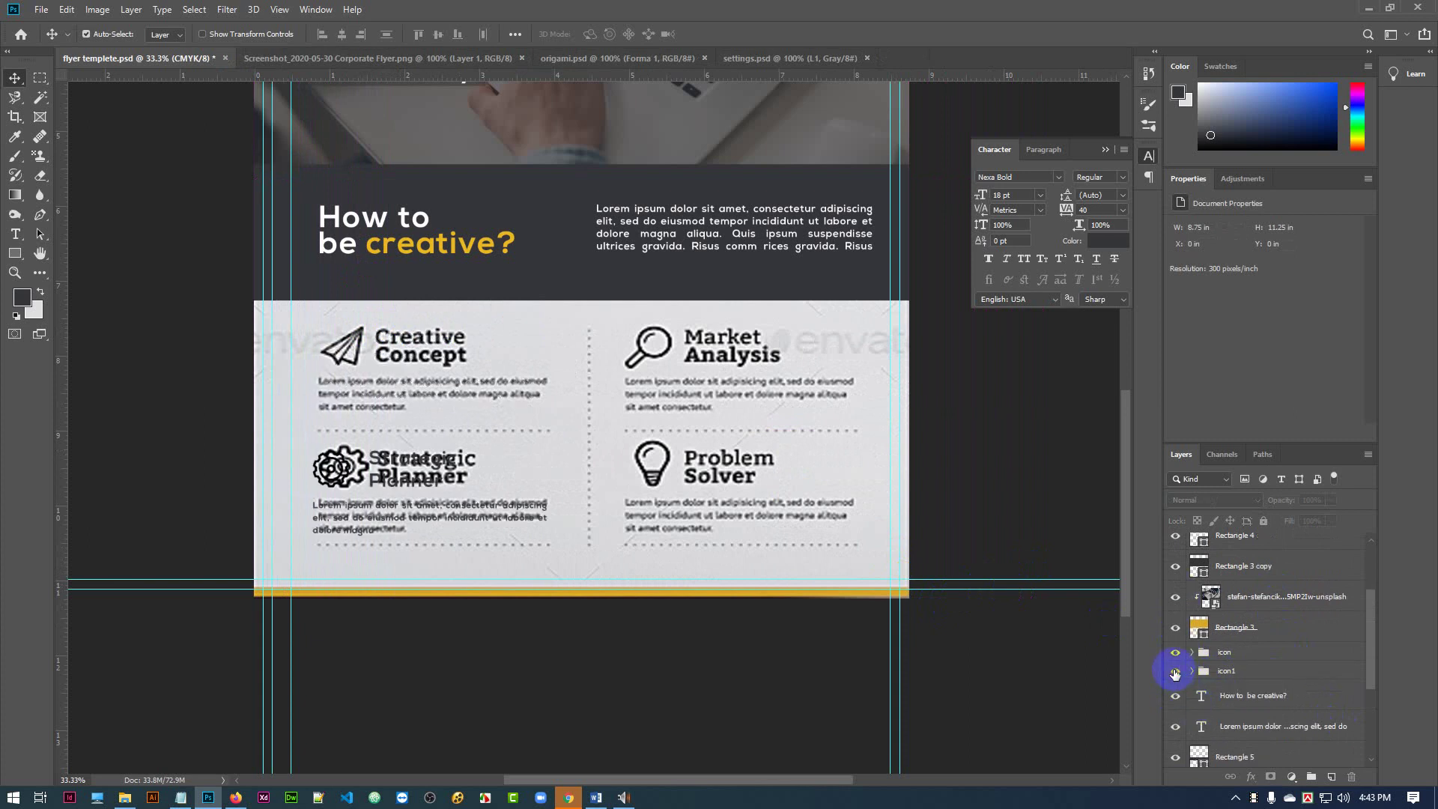
click(1175, 672)
- Duplicate the icon and icon1 groups together into the right column, over the Market Analysis and Problem Solver sections of the reference
click(1282, 672)
shift+click(1276, 656)
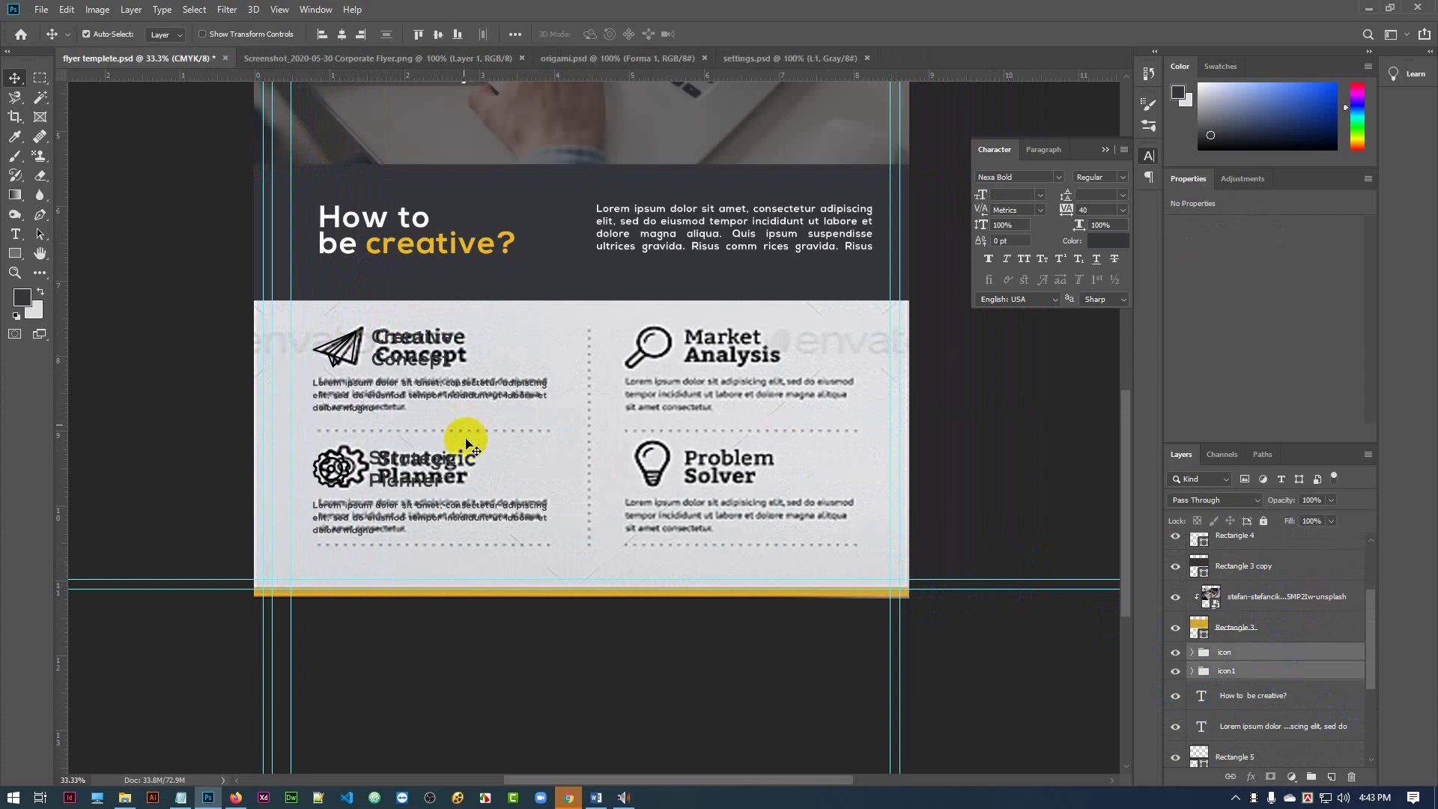
drag(434, 460, 747, 459)
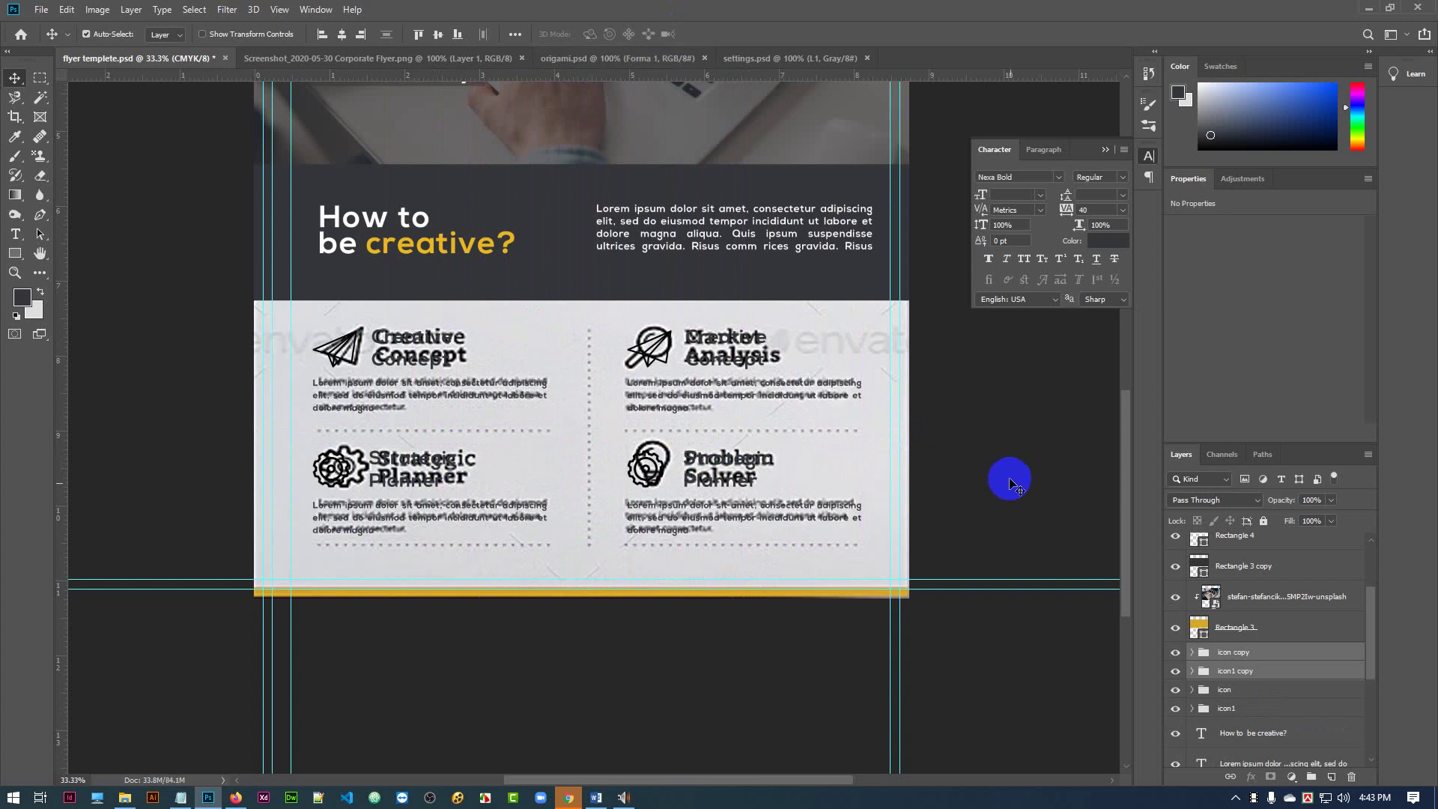
- Deselect the copied groups and hide the Layer 1 reference image
click(1008, 478)
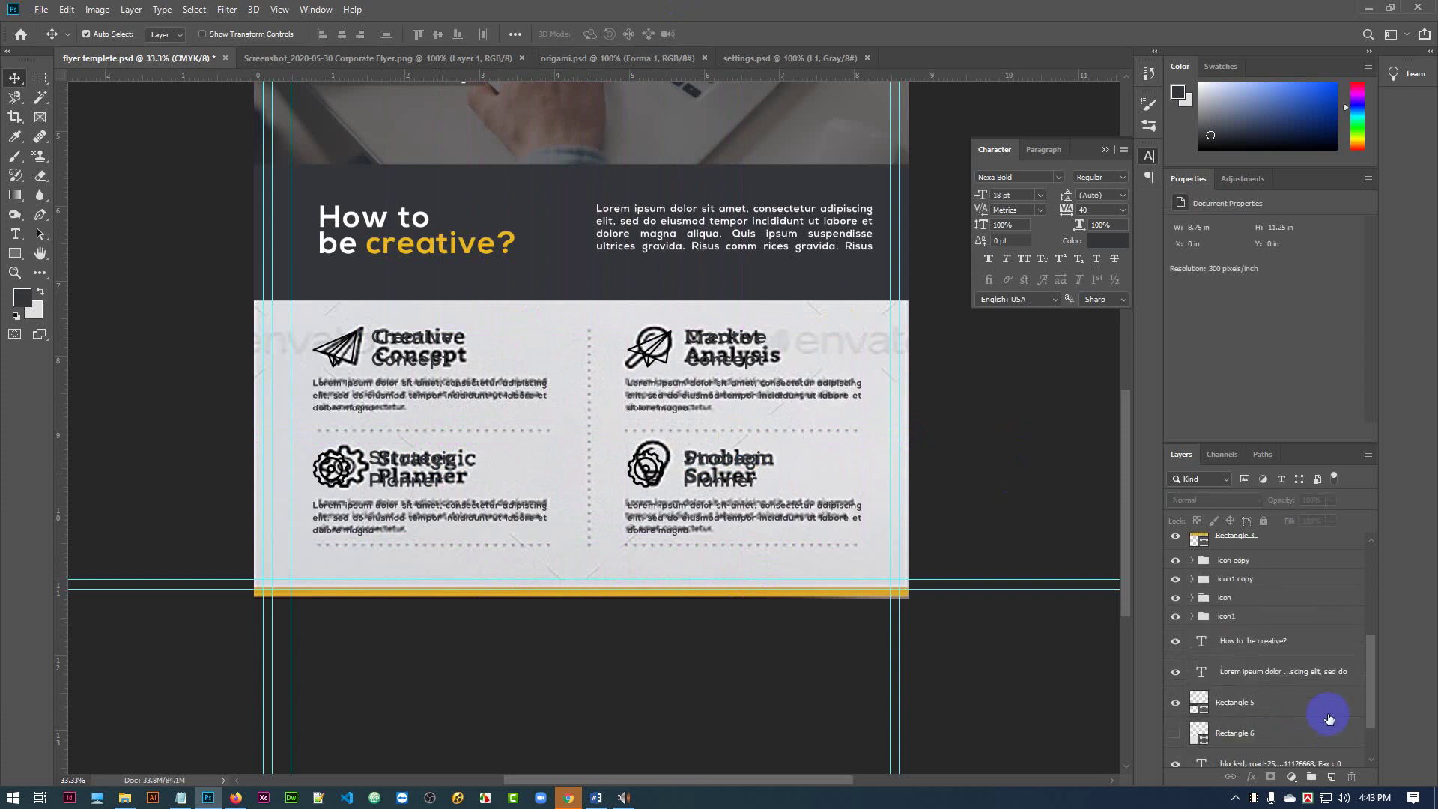
scroll(1325, 712, down, 5)
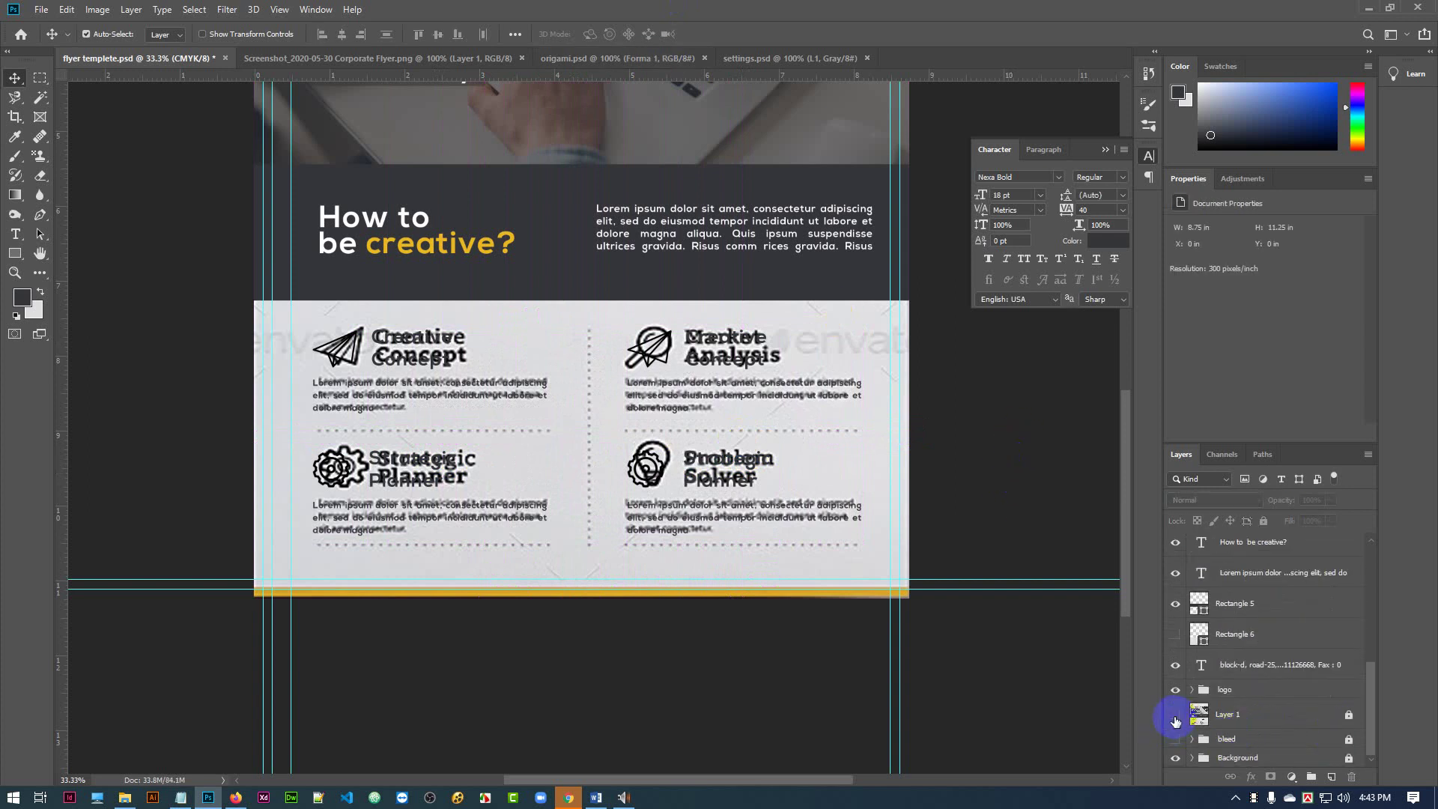
click(1175, 718)
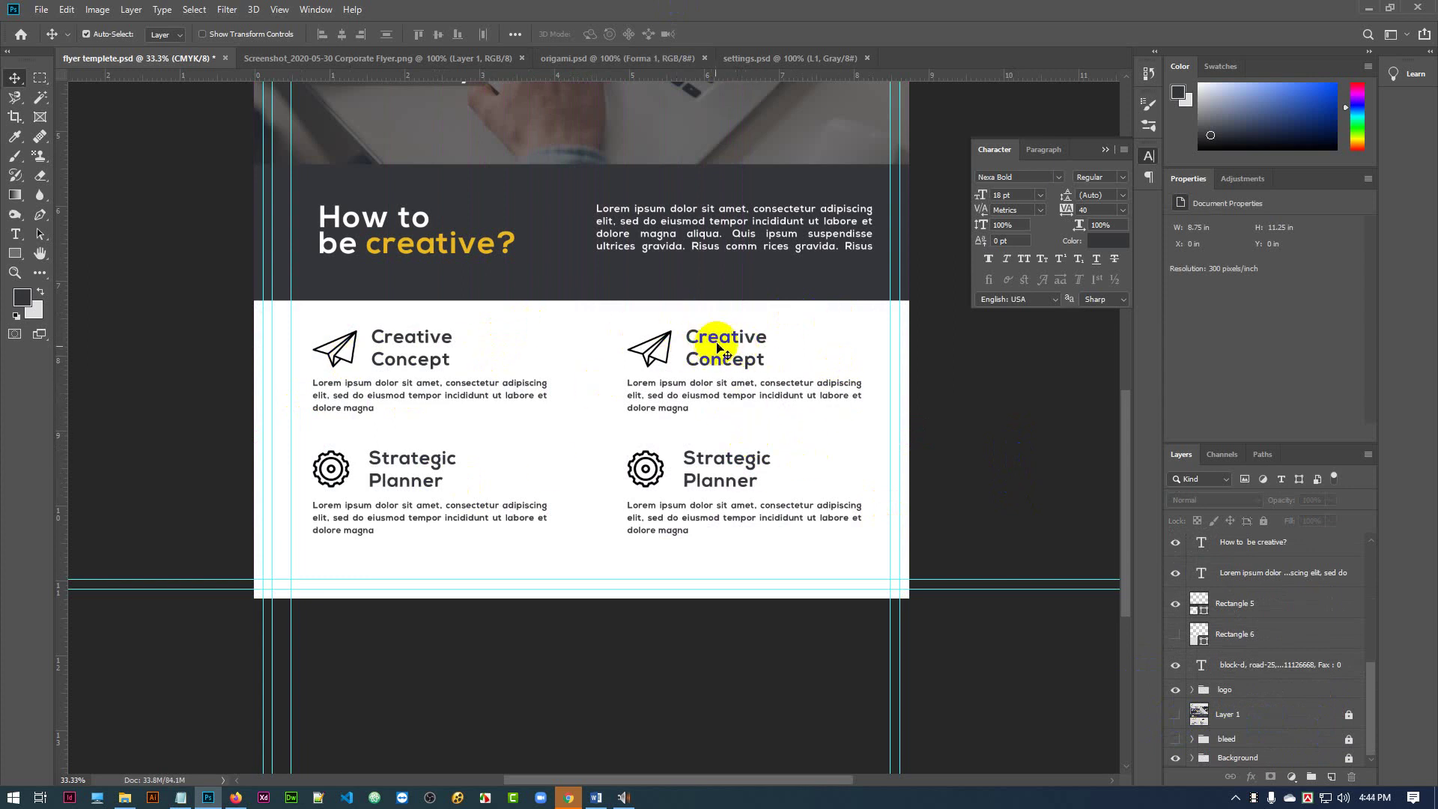
- Switch to flyer content.txt in Notepad, split "Market Analysis" into two lines, and copy both words
click(234, 798)
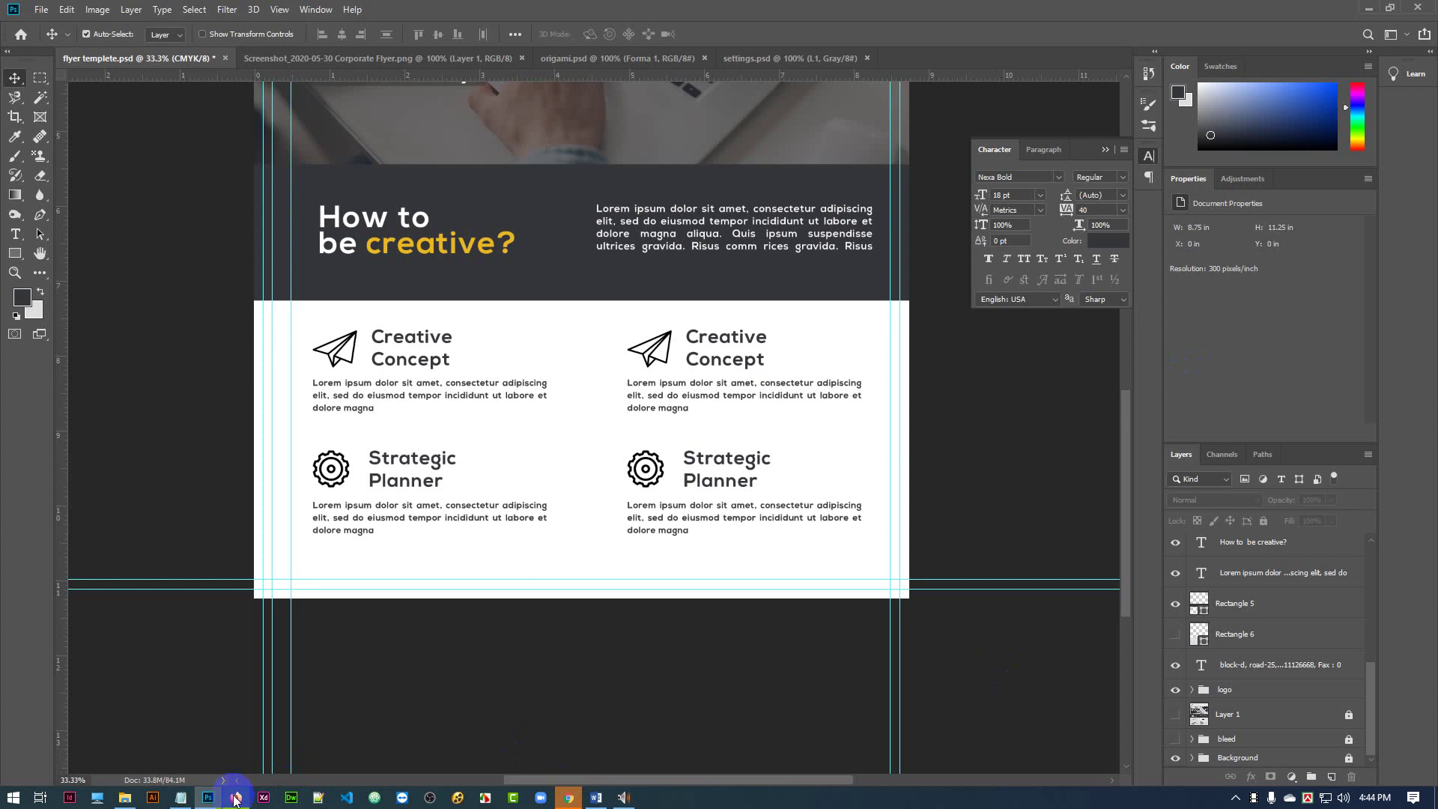
click(180, 796)
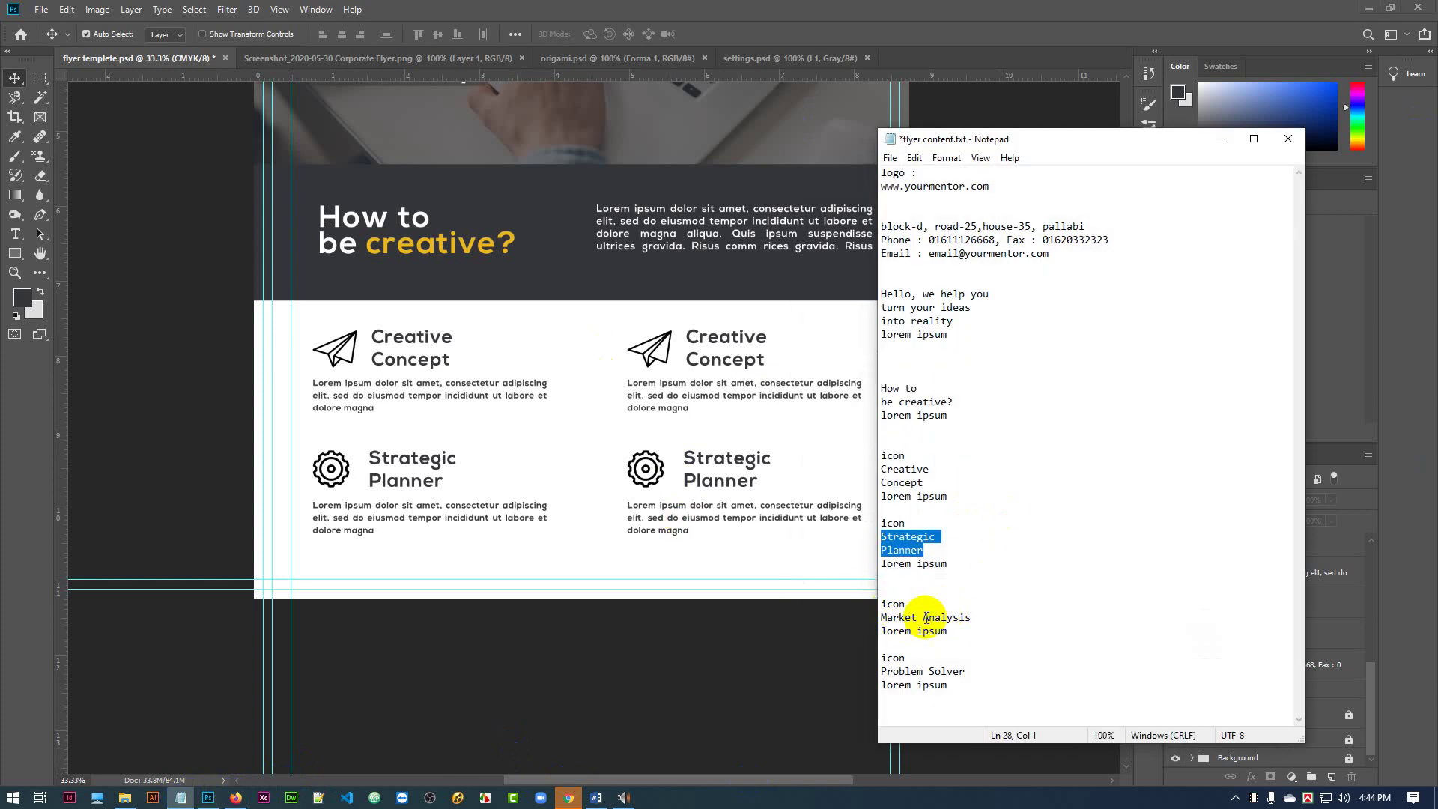
click(926, 617)
key(Return)
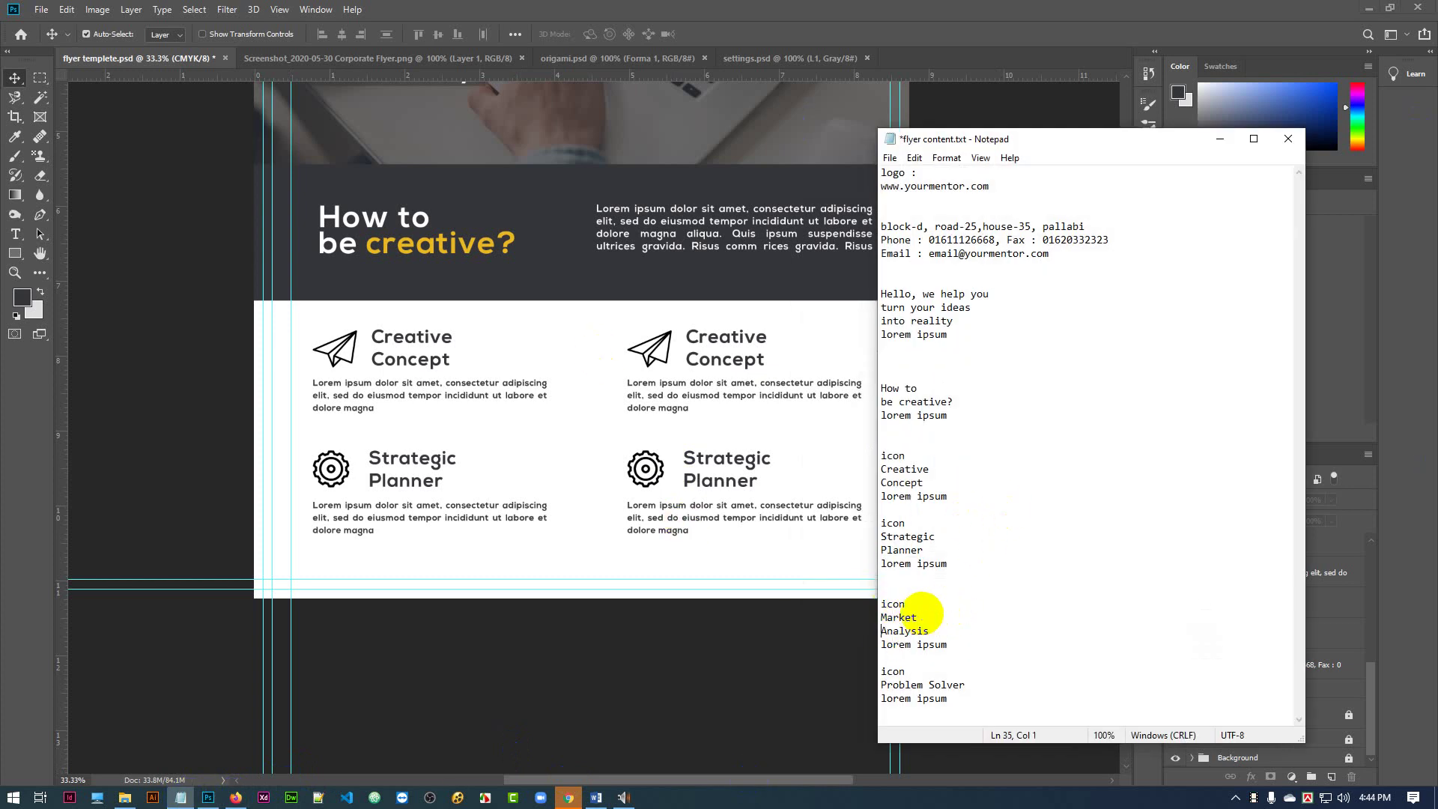
drag(932, 630, 881, 619)
key(ctrl+c)
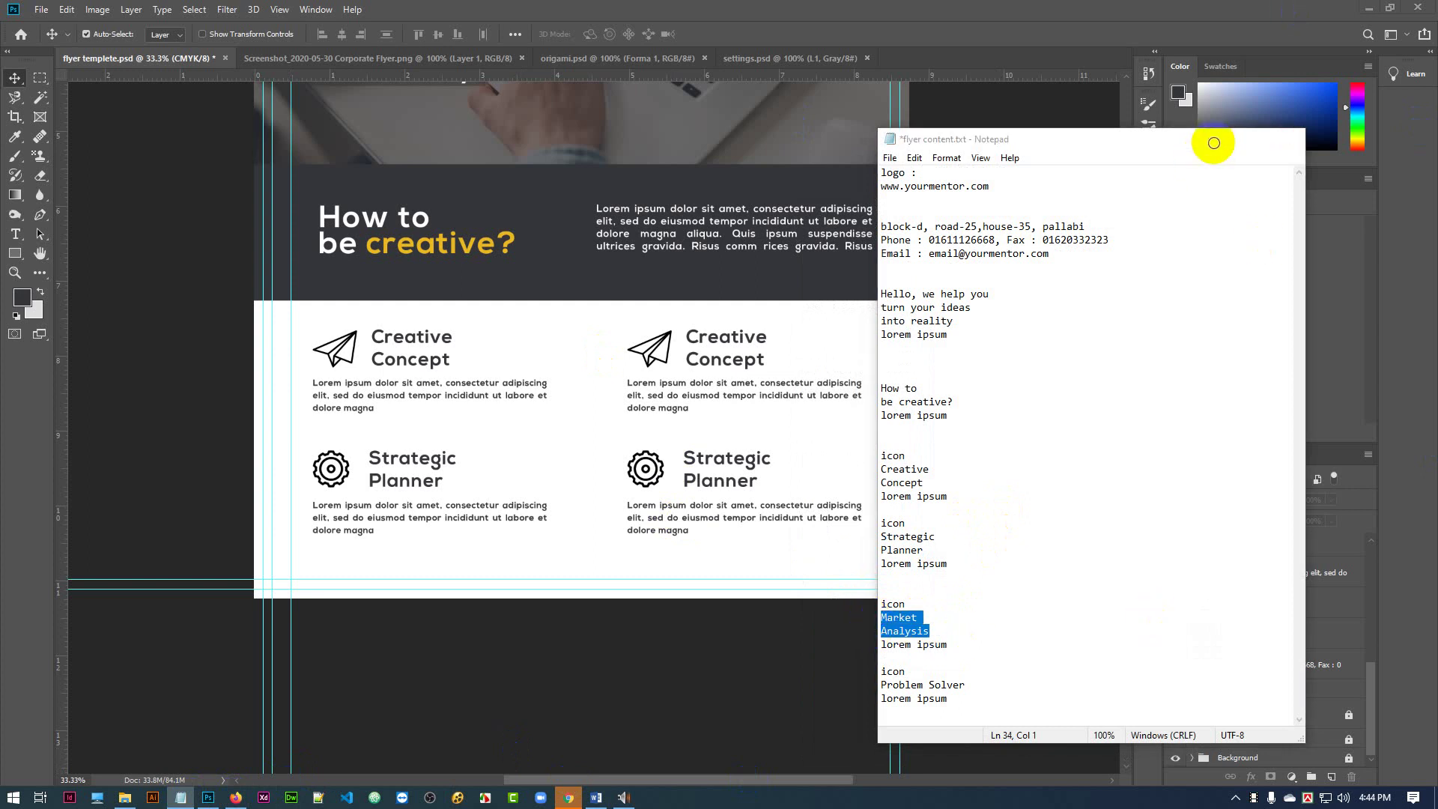
- Return to Photoshop, select the copied Creative Concept heading, collapse its icon-1 subgroup and toggle that subgroup's visibility to check its contents
click(1219, 139)
click(753, 341)
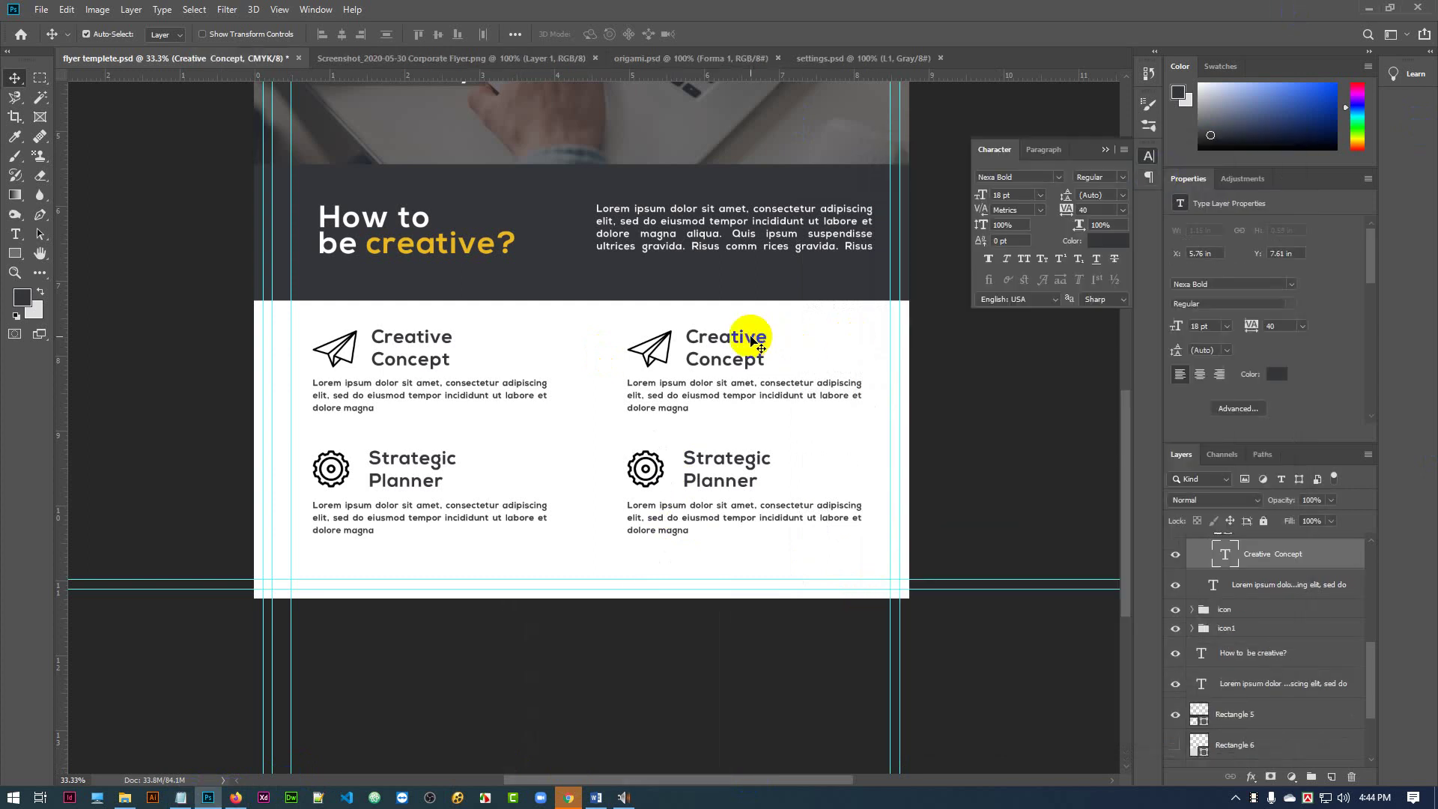
scroll(1283, 584, up, 1)
scroll(1243, 614, up, 1)
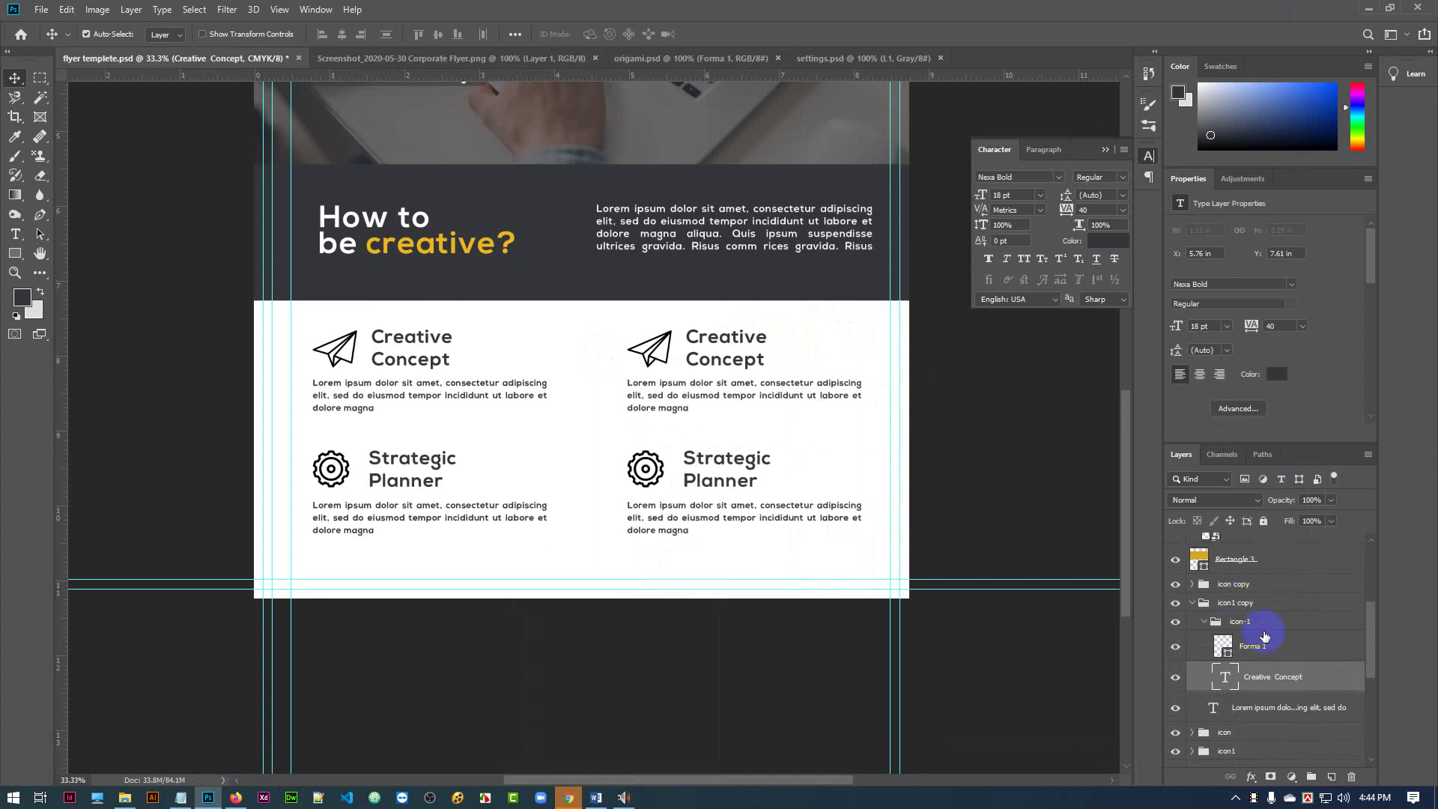
click(1203, 624)
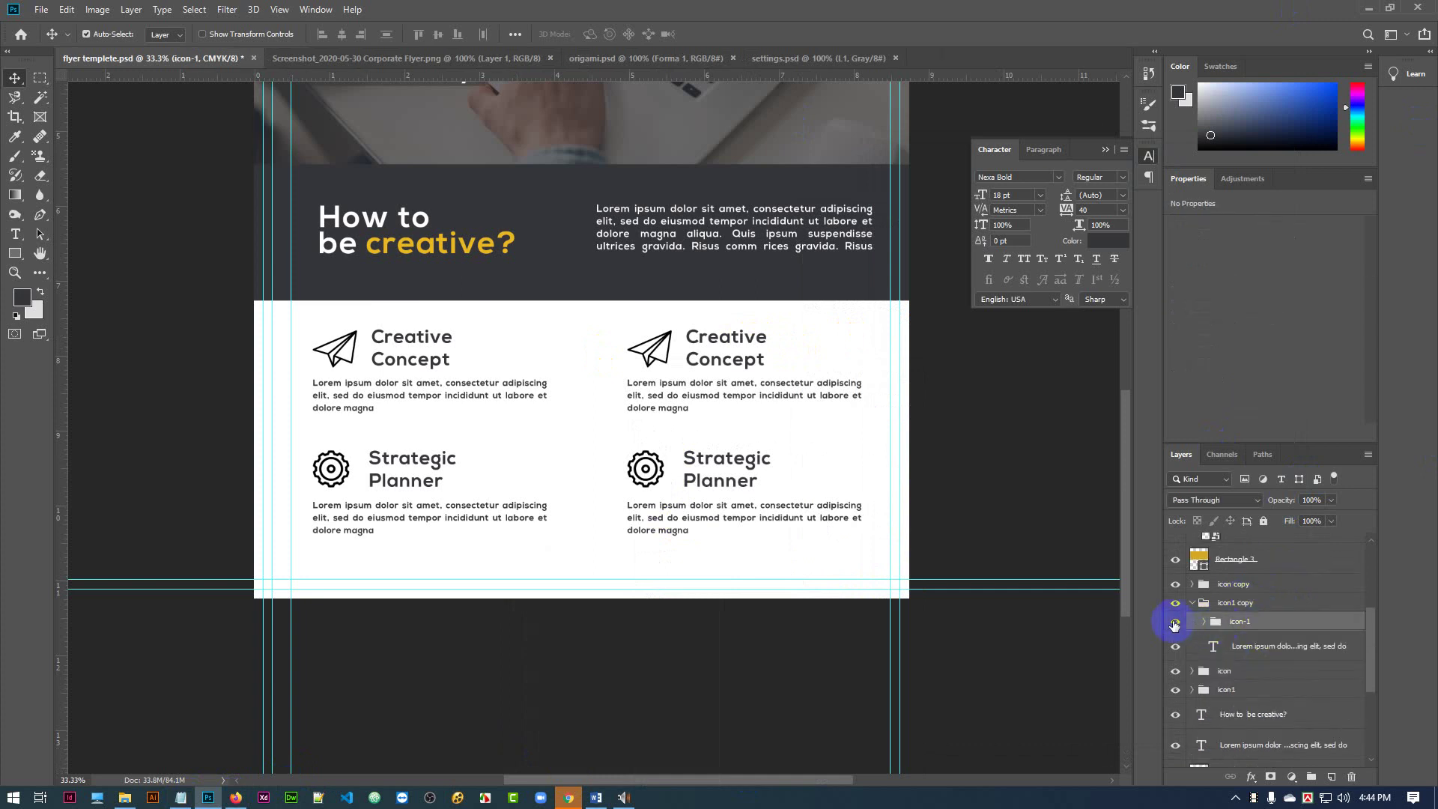
click(1173, 625)
click(1173, 624)
click(1173, 624)
click(1173, 625)
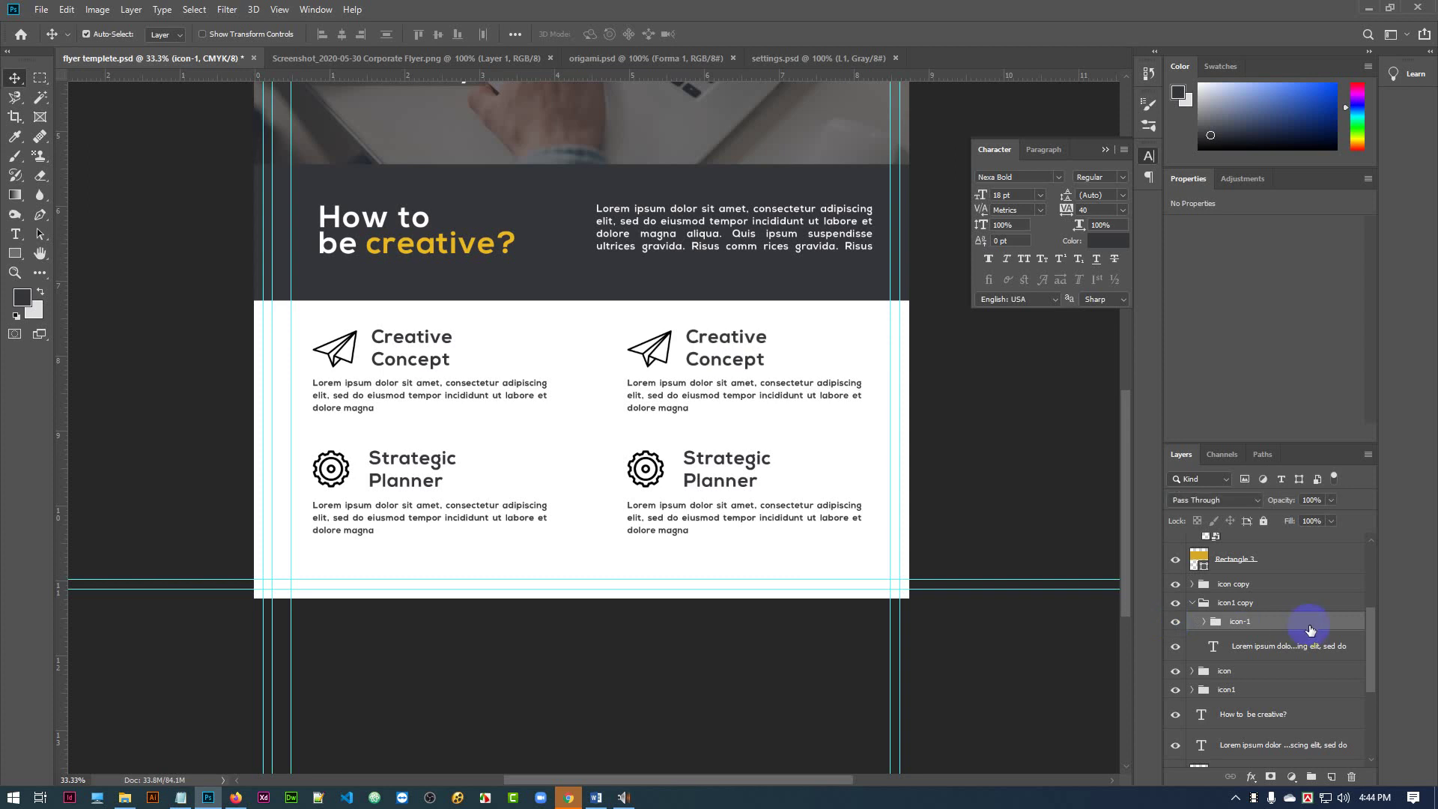
- Collapse the icon1 copy group and hide and show it to verify which flyer section it holds
click(1191, 604)
click(1174, 608)
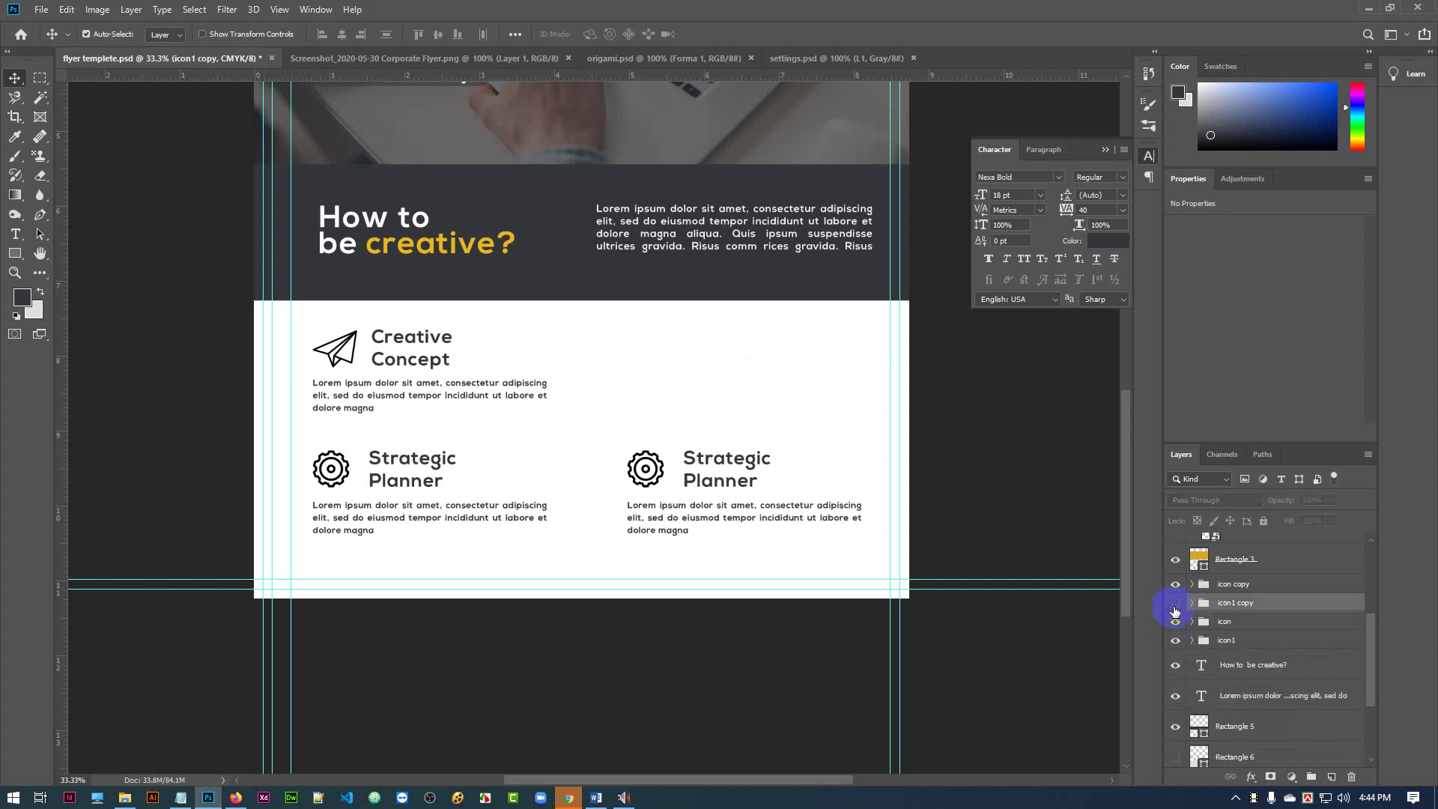
click(1174, 608)
click(1174, 608)
click(1174, 608)
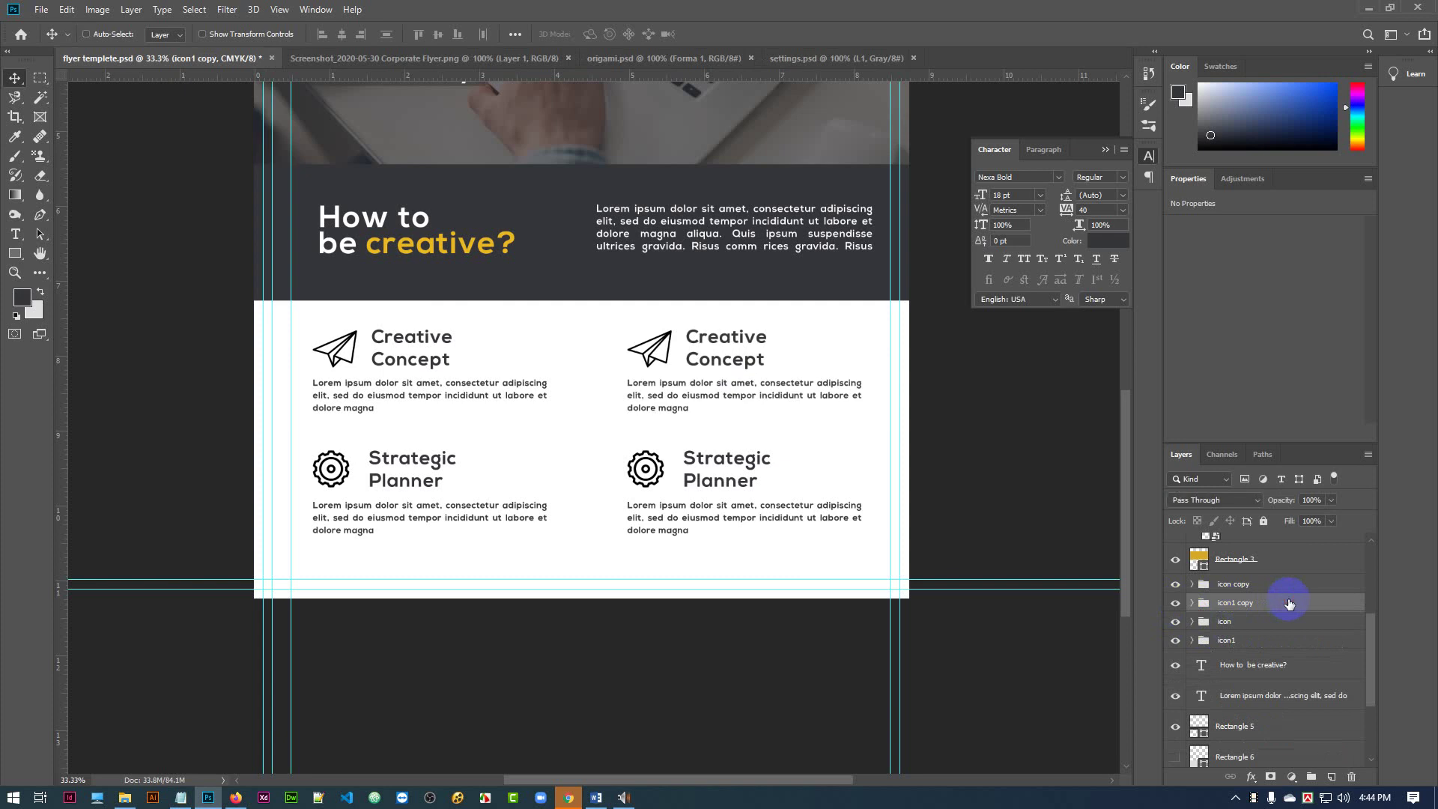
- Ungroup the icon1 copy group and its nested icon-1 group into separate icon, heading and paragraph layers
key(ctrl+shift+g)
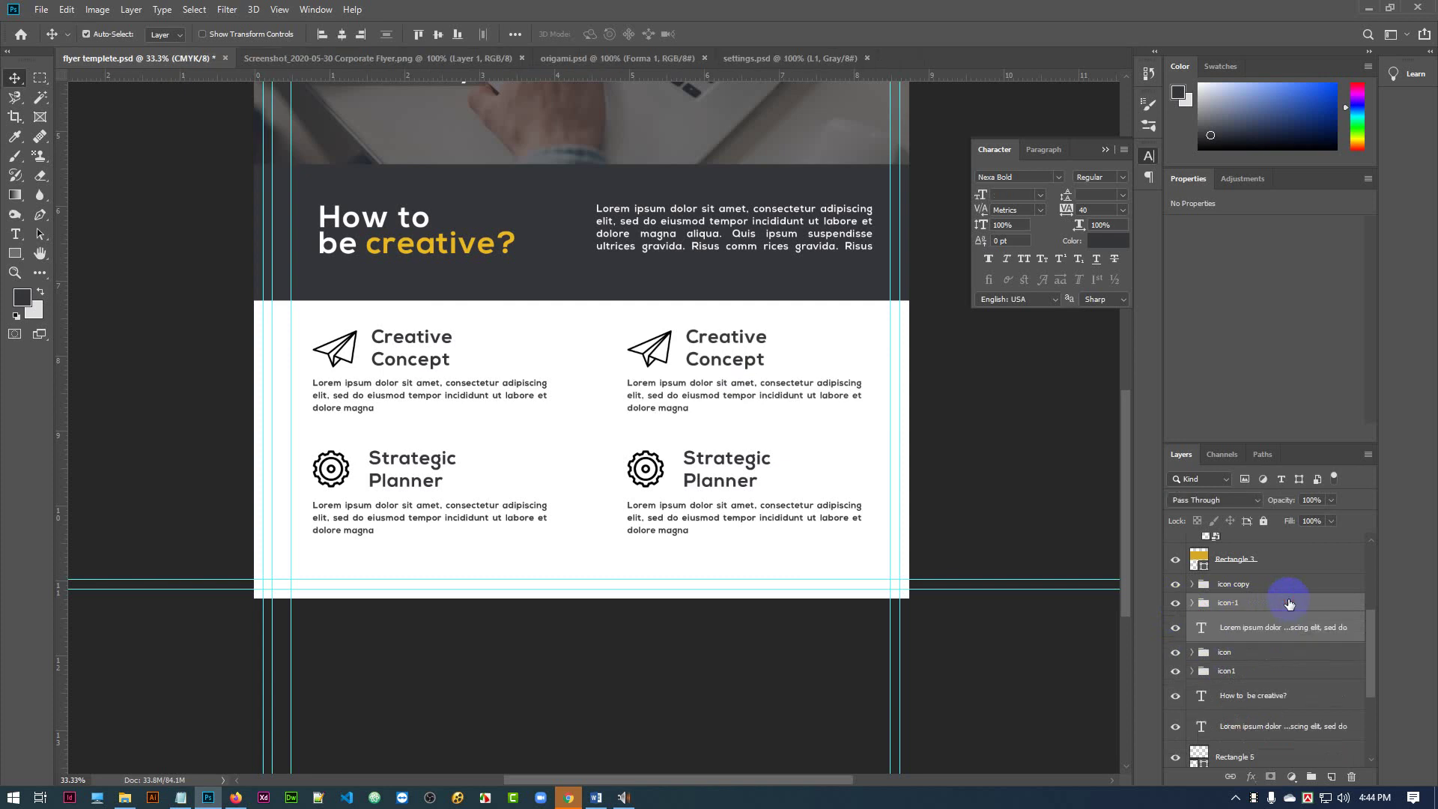
key(ctrl+shift+g)
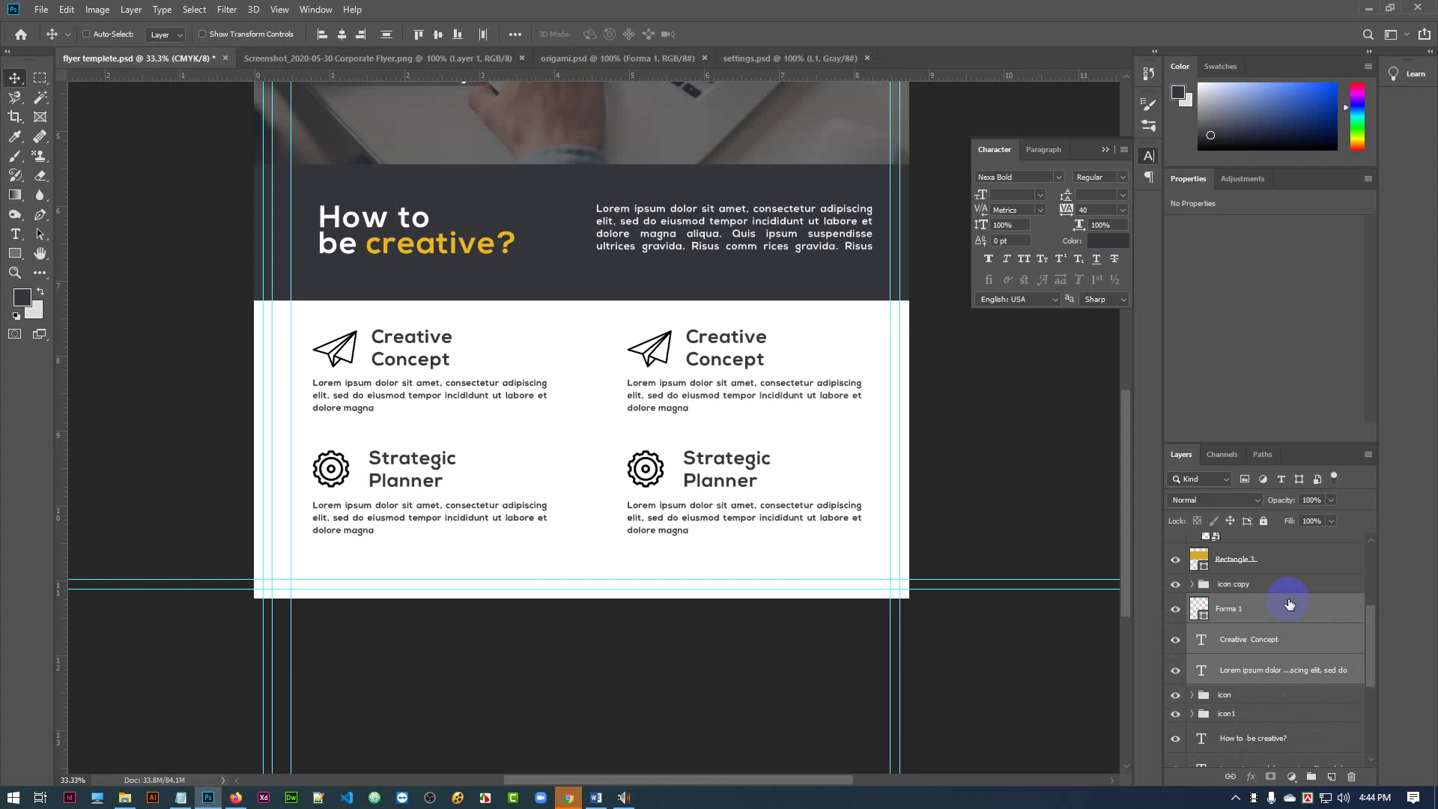
key(ctrl)
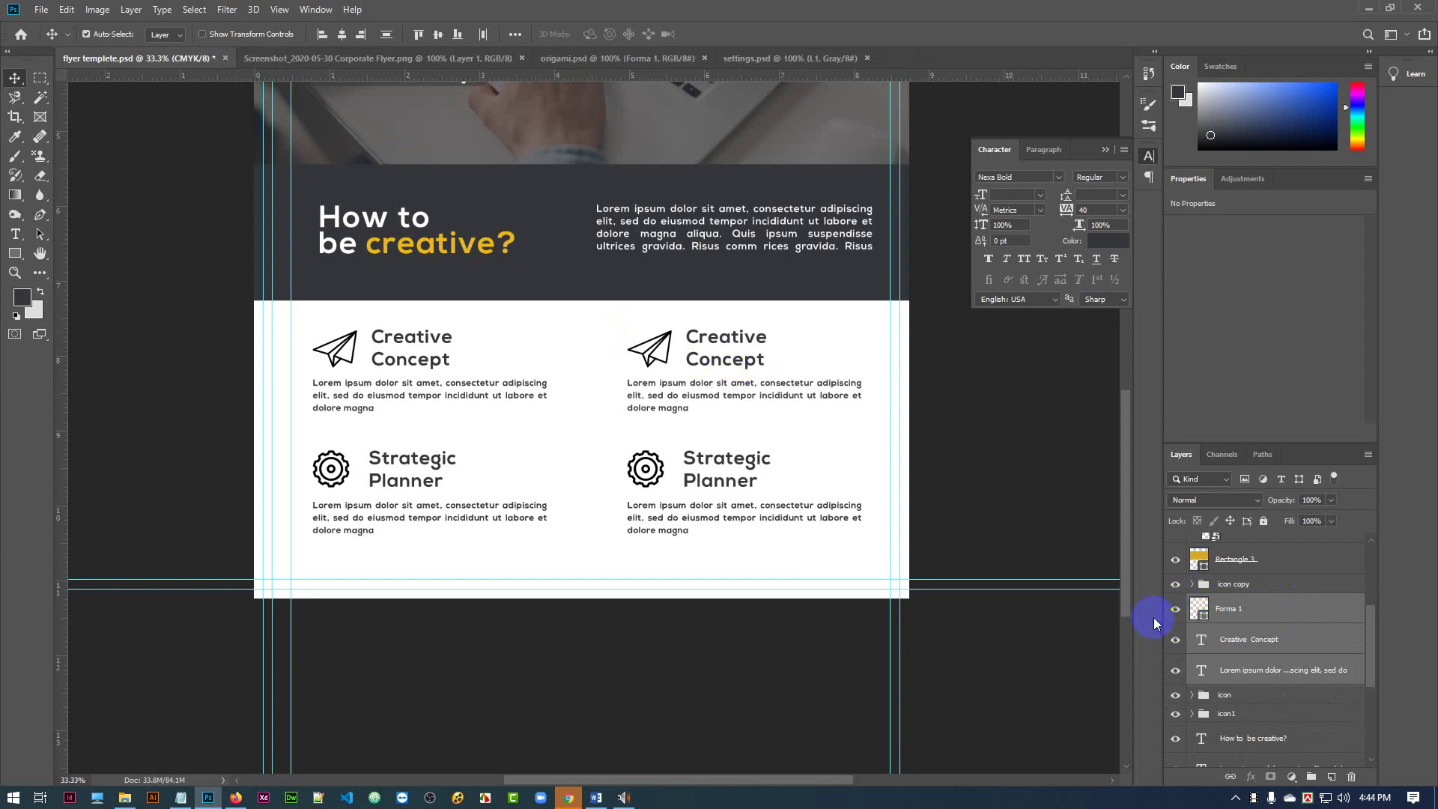
- Hide and show the ungrouped Forma 1 and Creative Concept layers in turn to identify the icon and the heading
click(1276, 611)
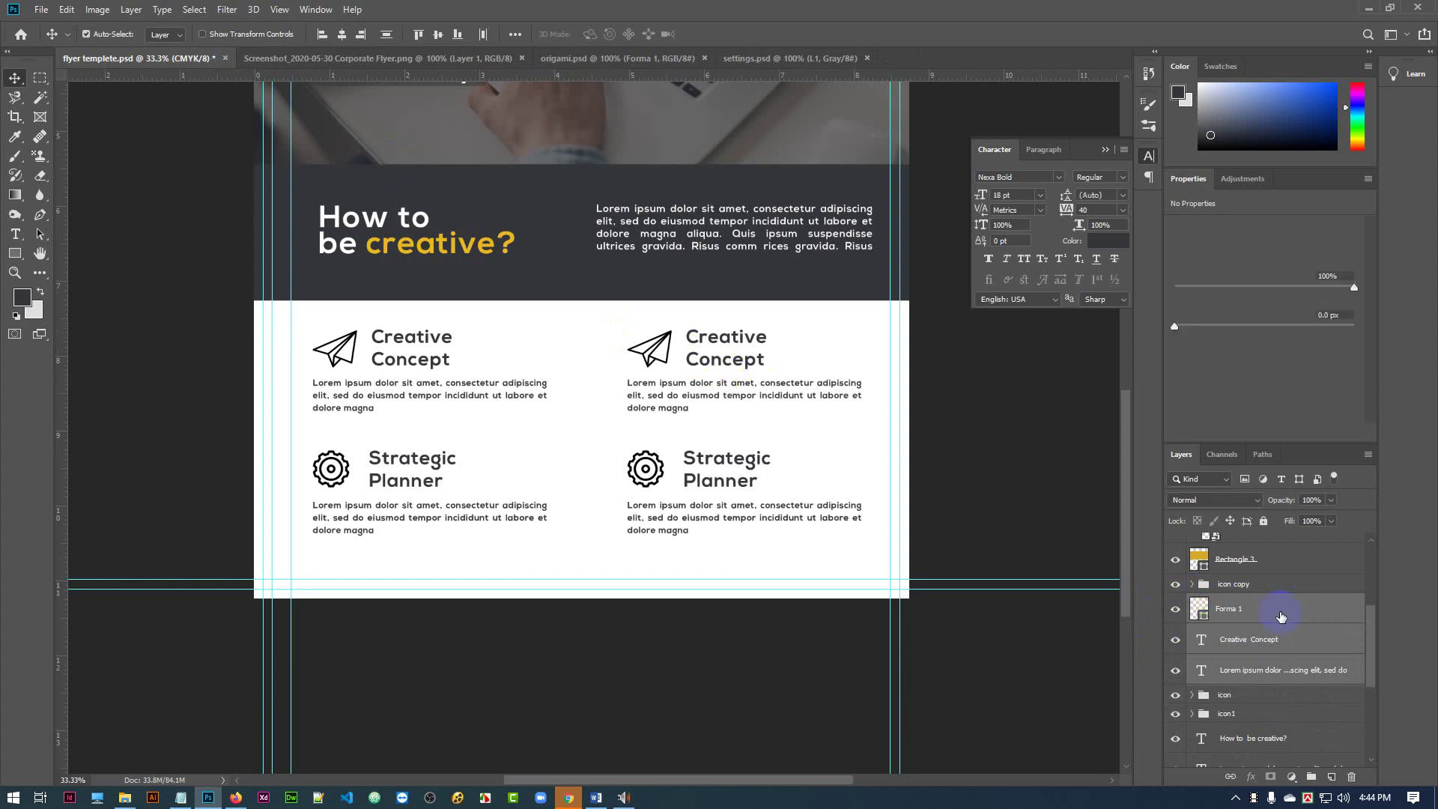
click(1177, 610)
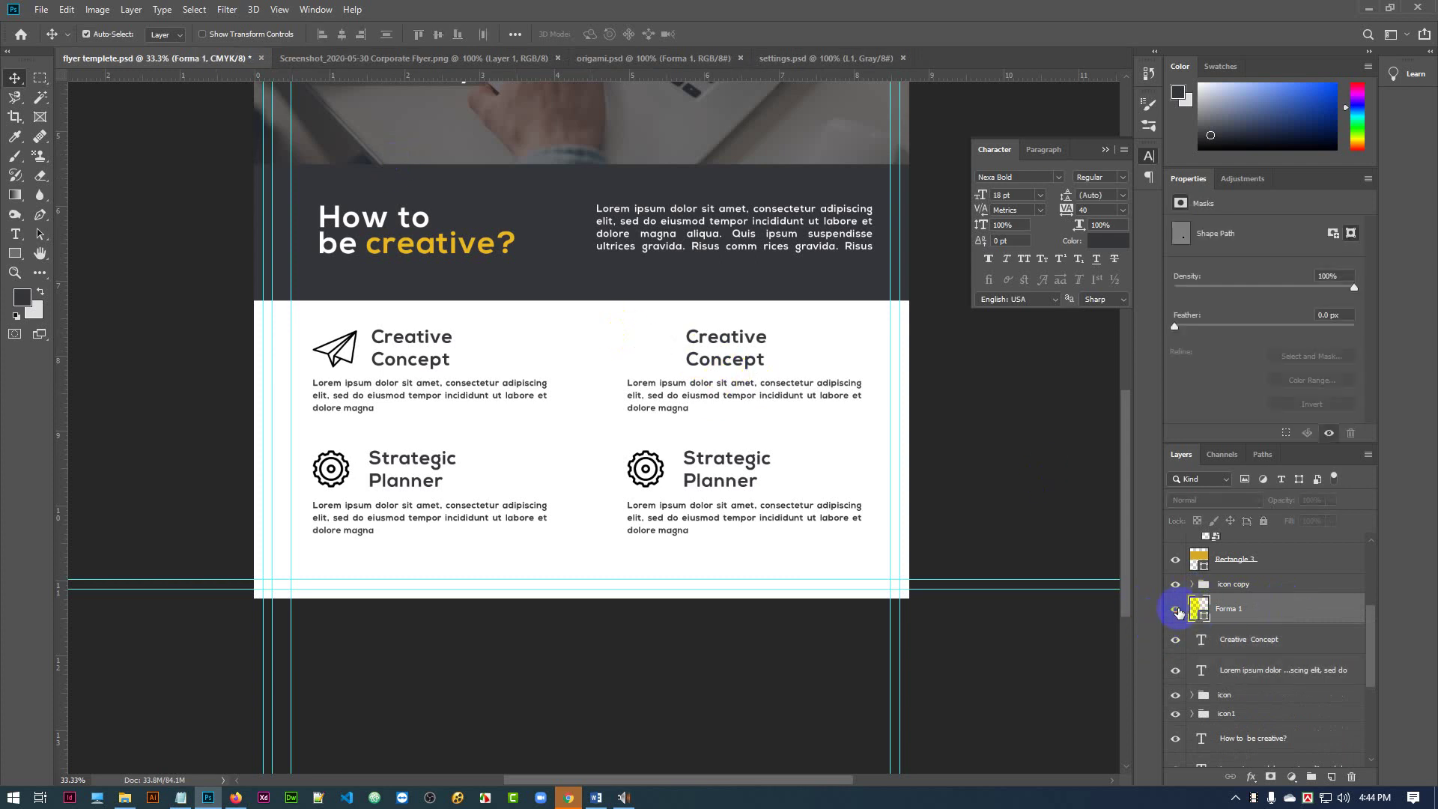
click(1175, 608)
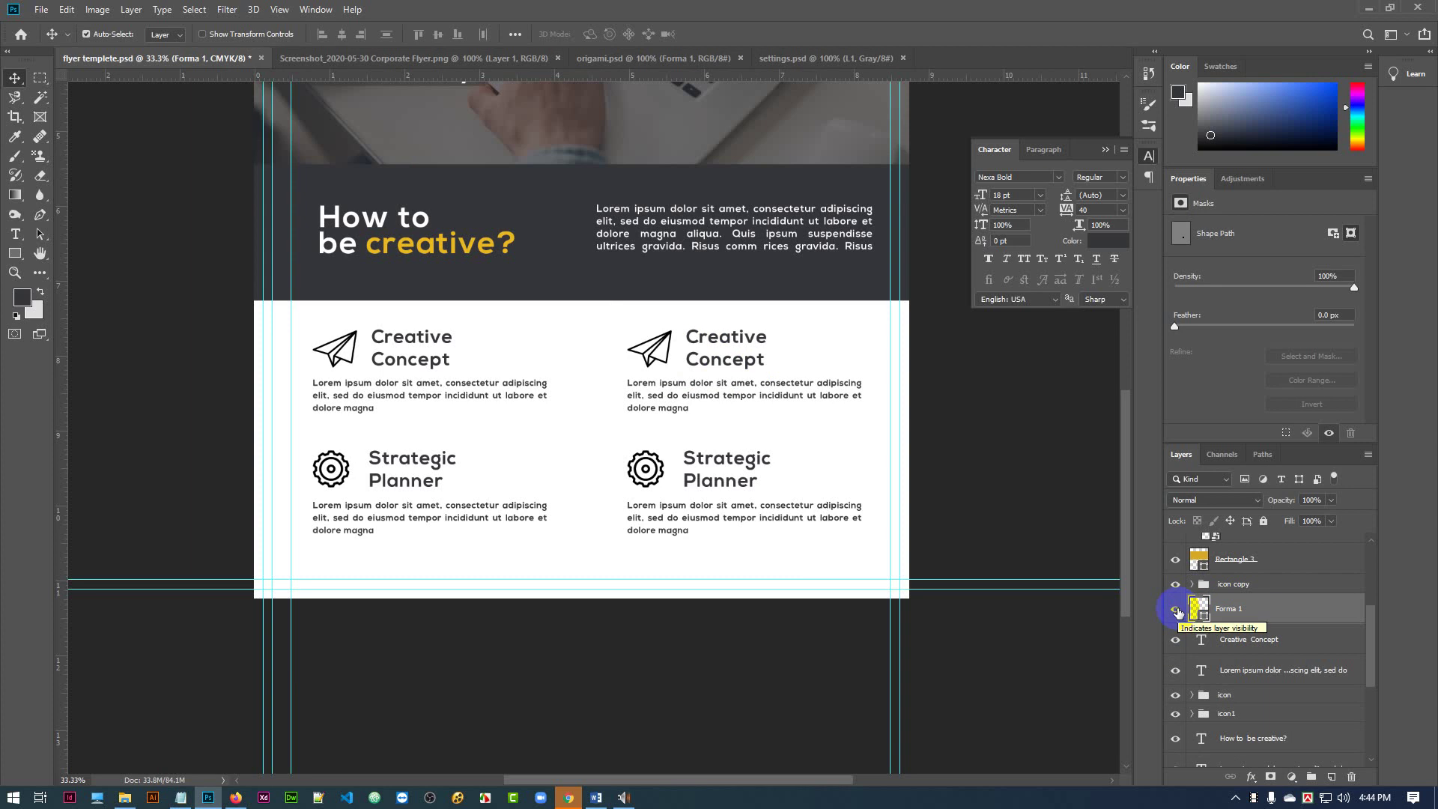
click(1175, 640)
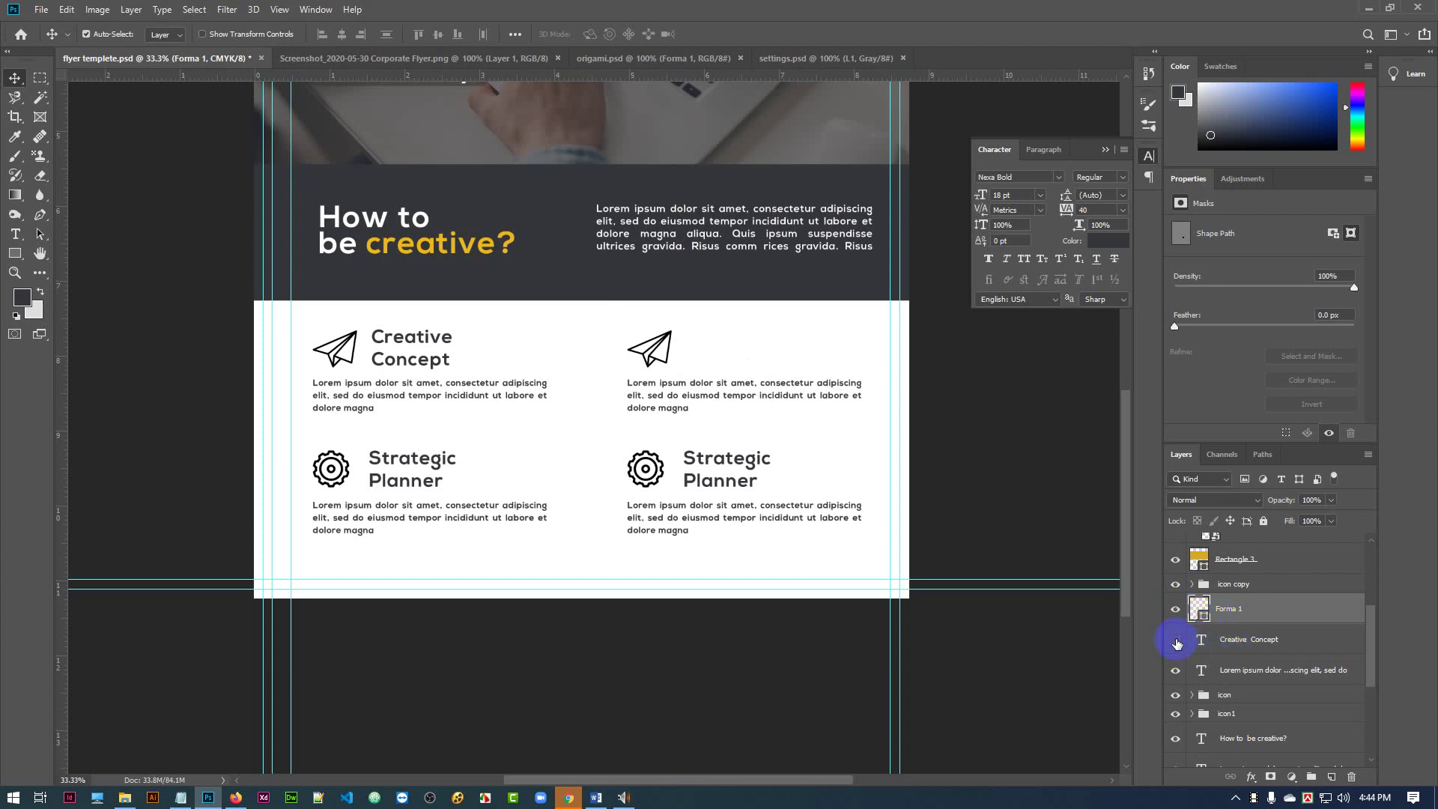
click(1175, 641)
- Replace the right-column Creative Concept heading with the copied two-line text "Market Analysis"
click(1201, 645)
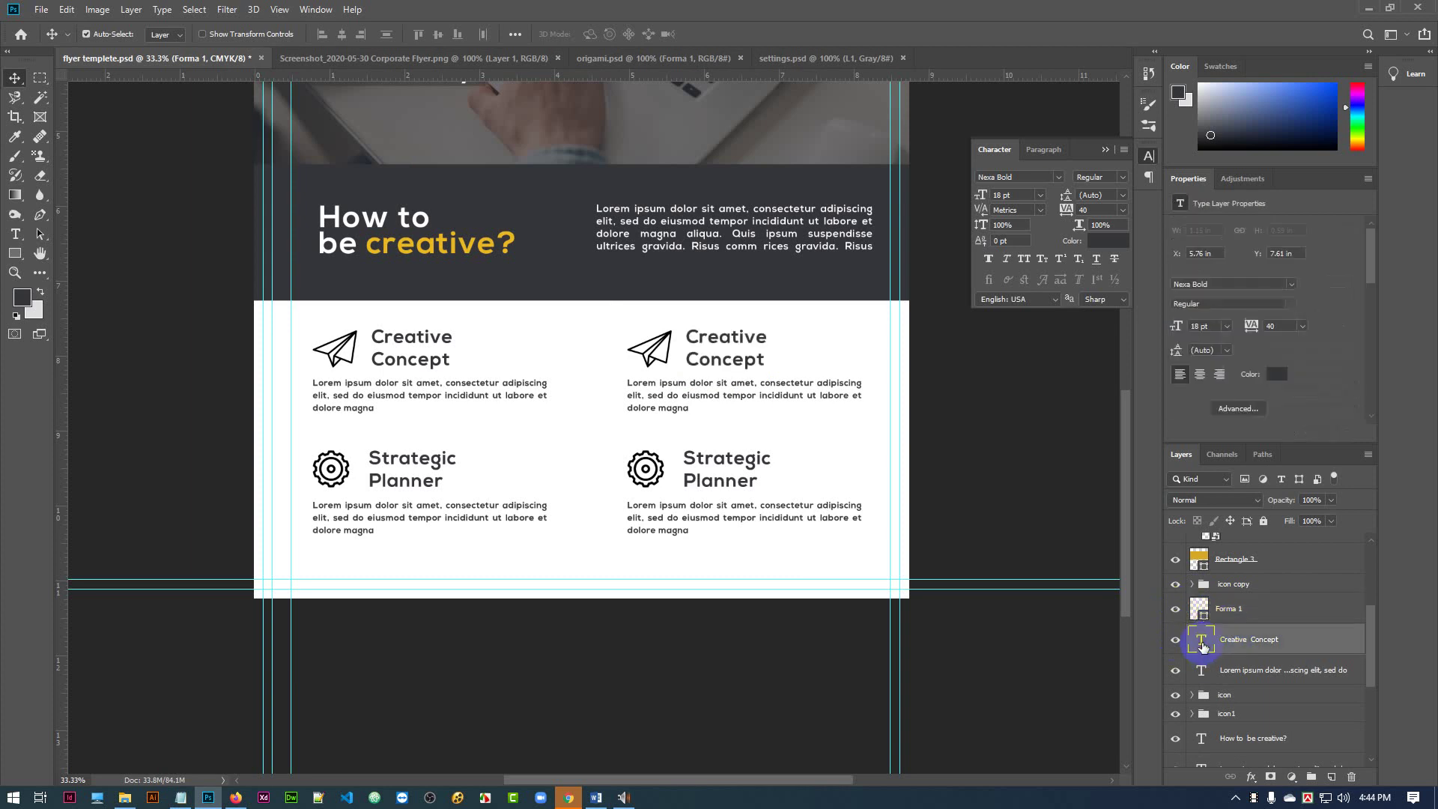
double_click(1201, 642)
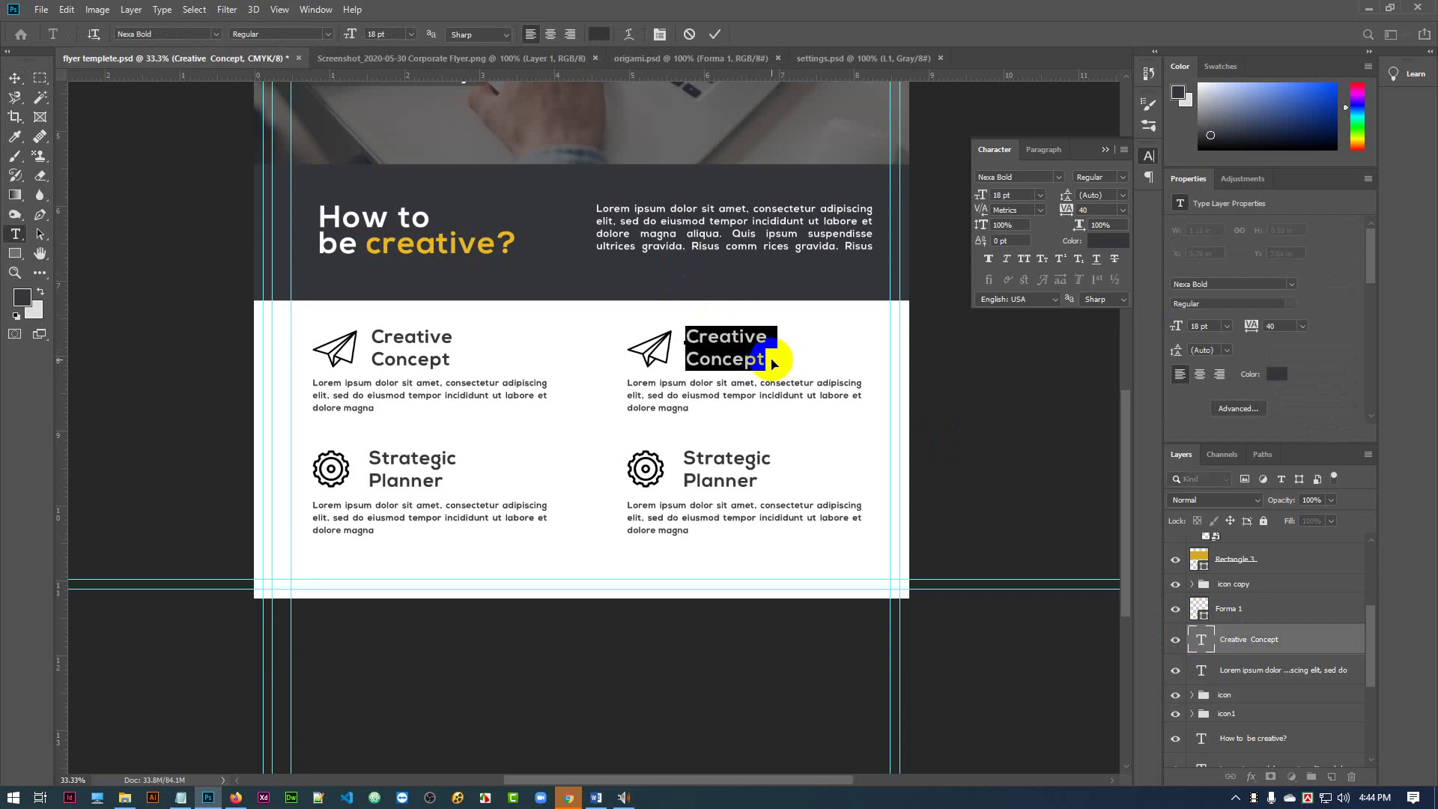
key(ctrl+v)
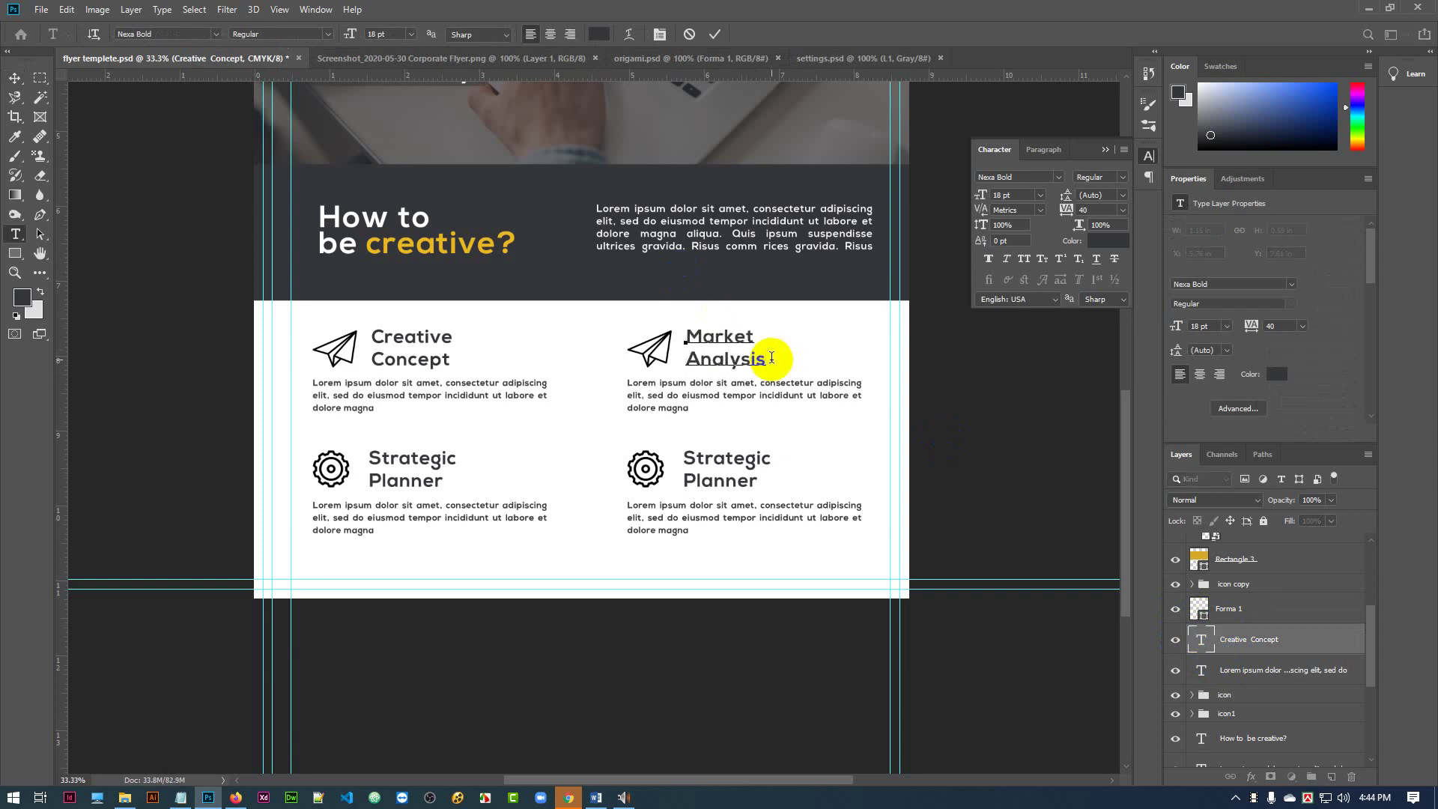
click(714, 33)
key(v)
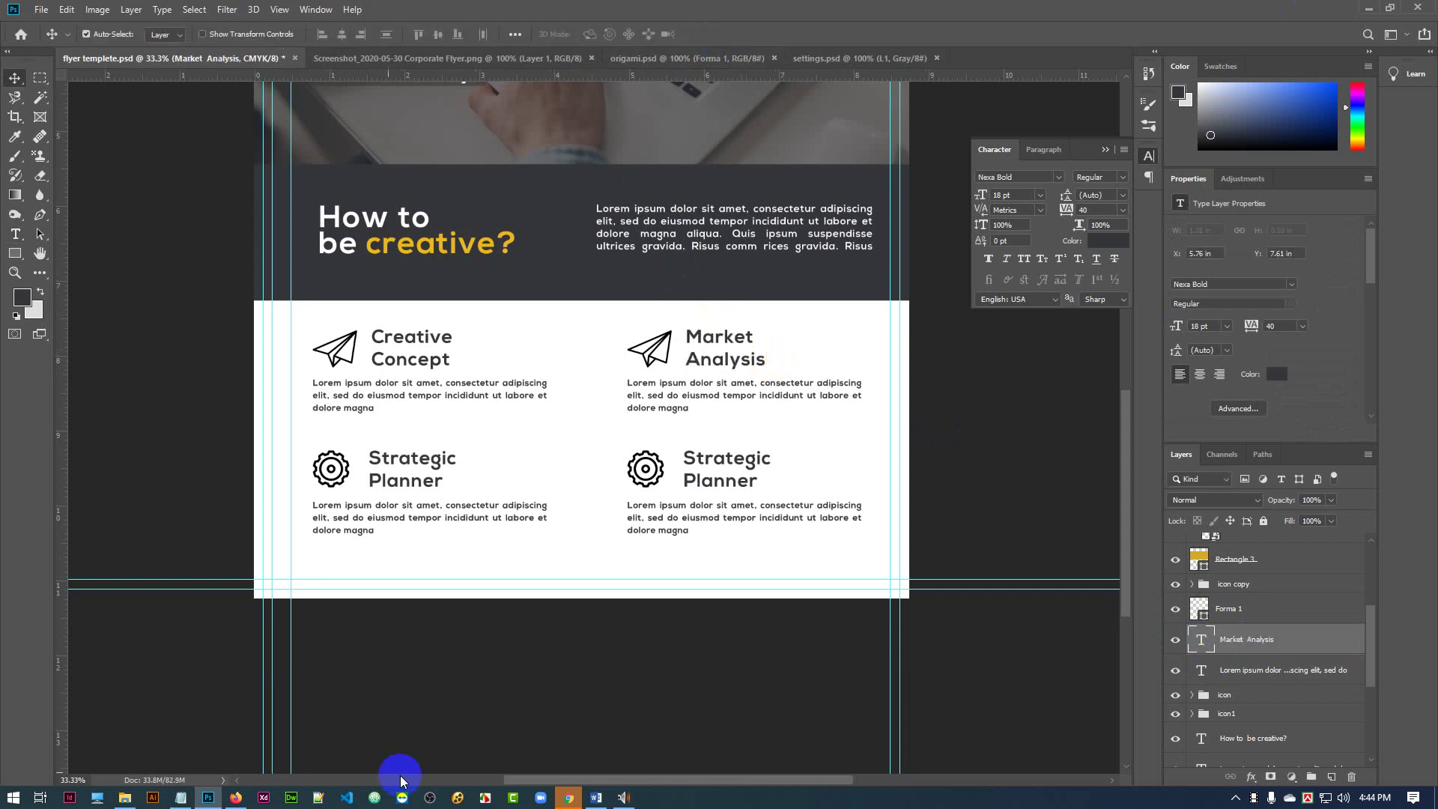
- Open the downloaded search.psd from the browser and bring its magnifying glass shape into the flyer over the Market Analysis section
click(571, 800)
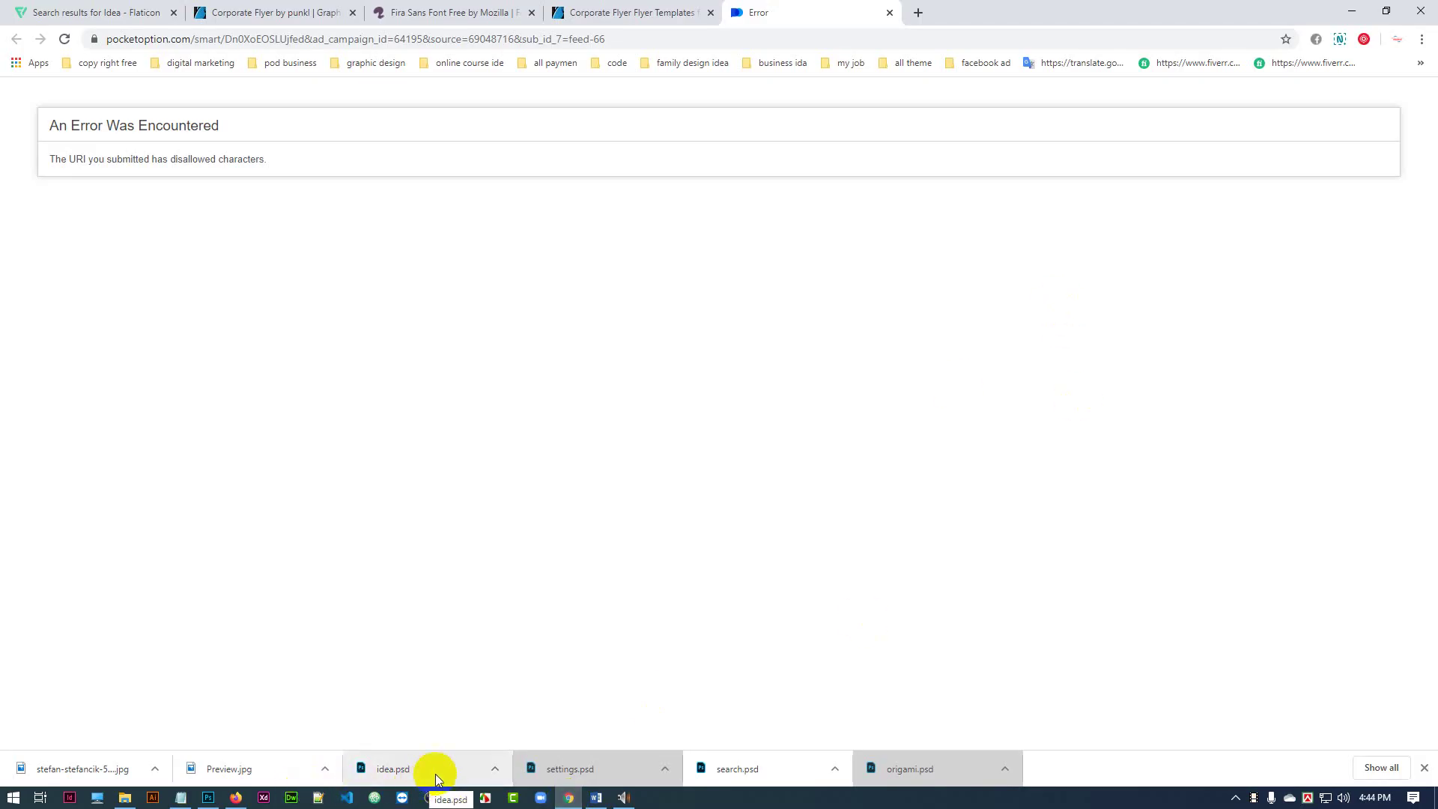
click(739, 767)
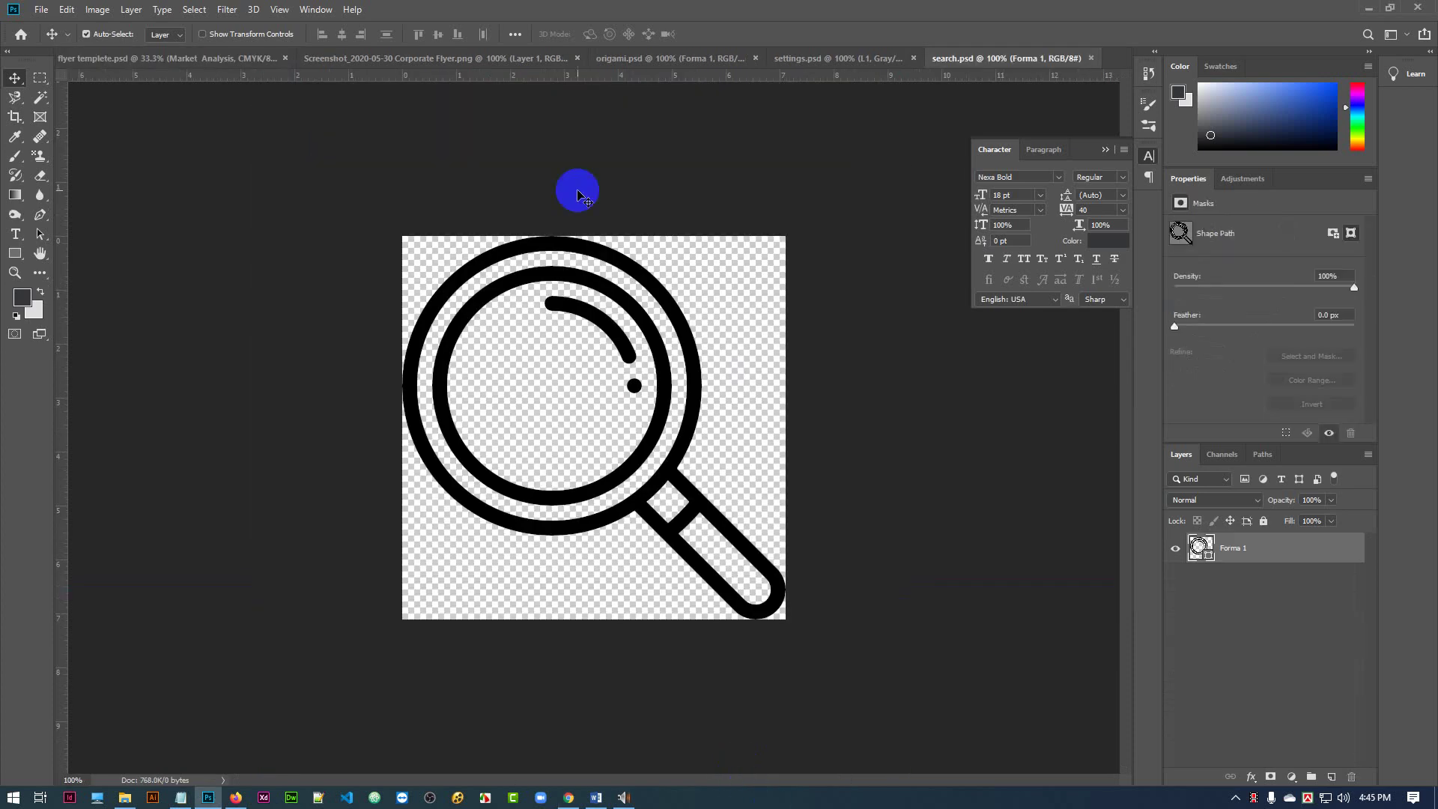
drag(527, 248, 681, 350)
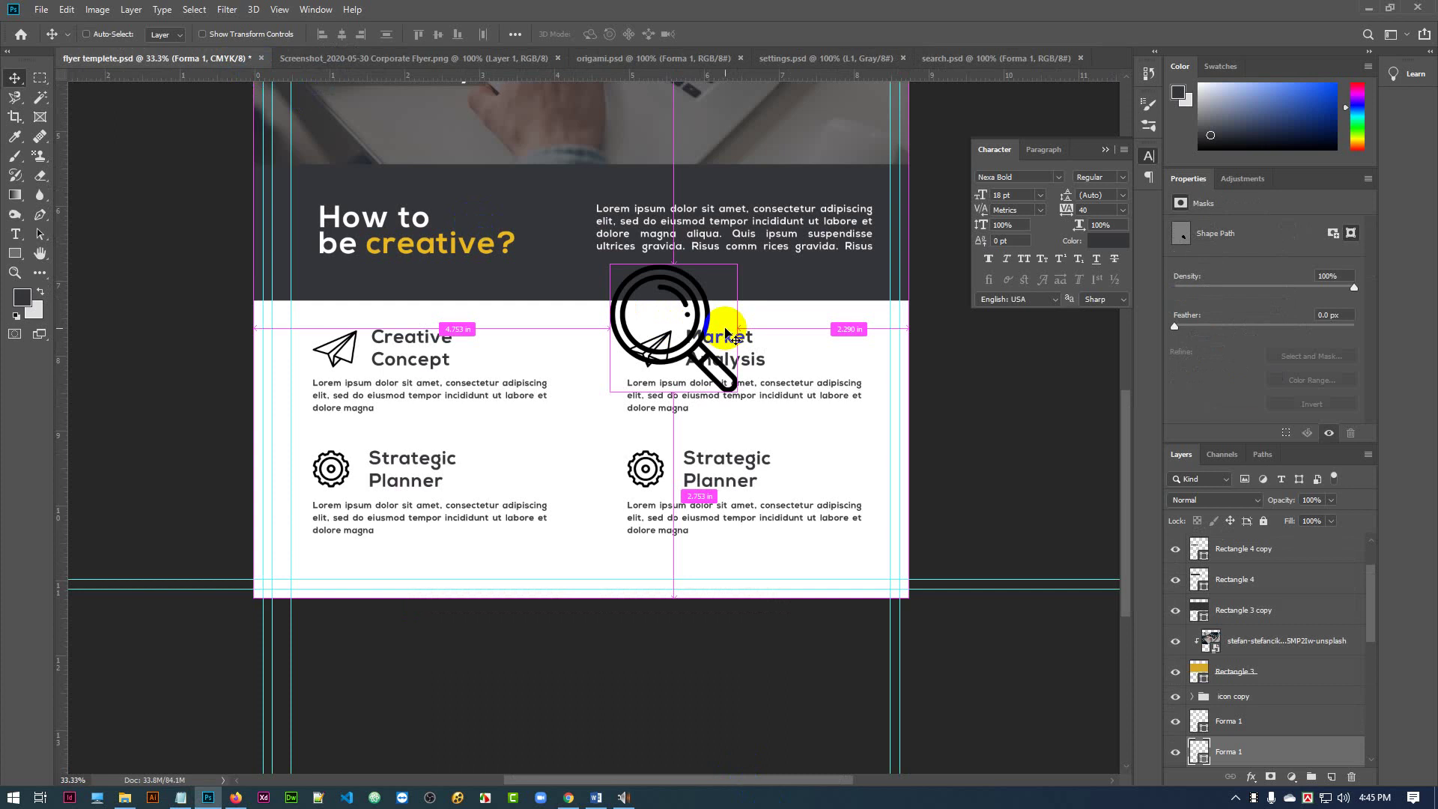
- Scale the magnifying glass to about 29.1%, flip it horizontally, and place it over the paper plane beside Market Analysis
key(ctrl+t)
drag(737, 272, 686, 330)
right_click(683, 330)
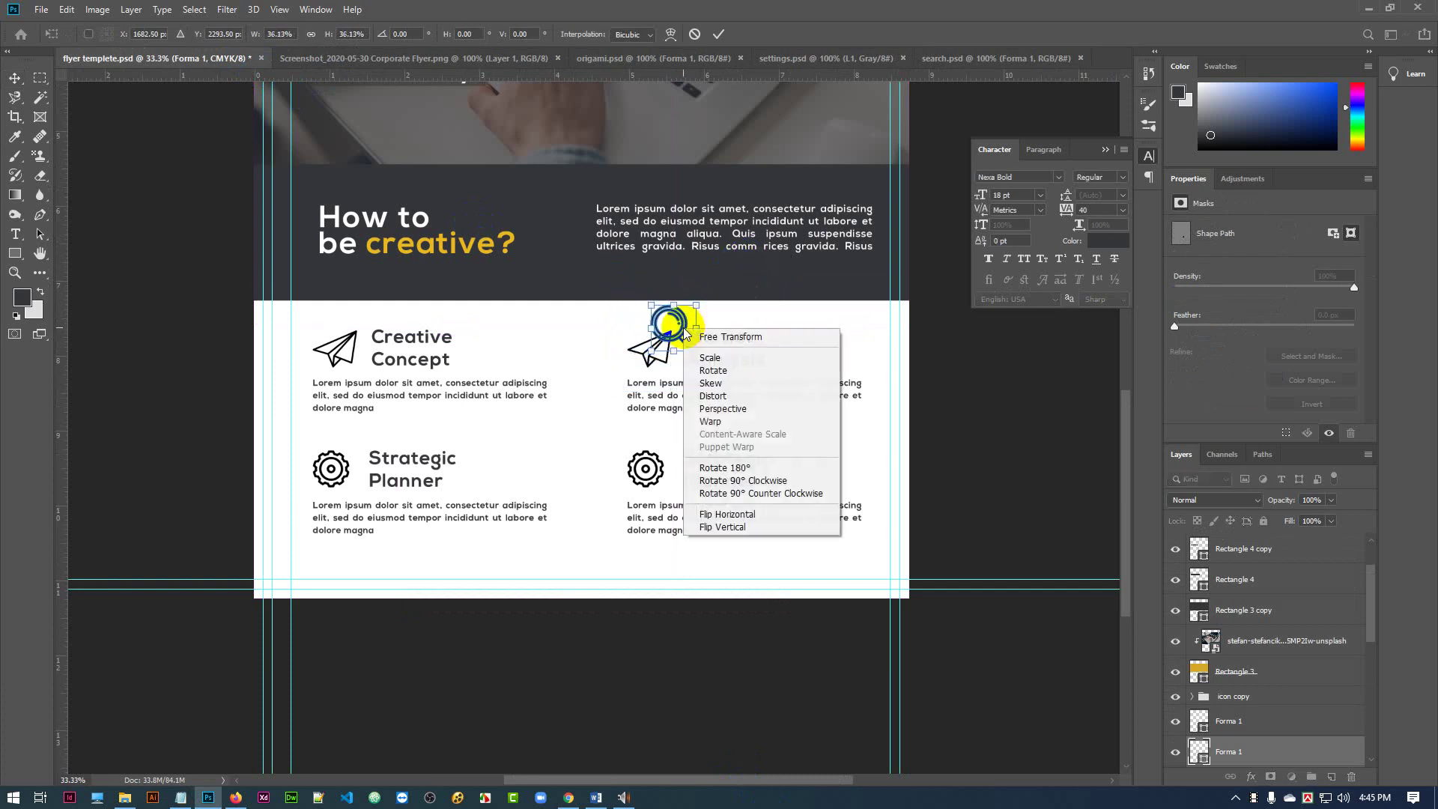
click(730, 514)
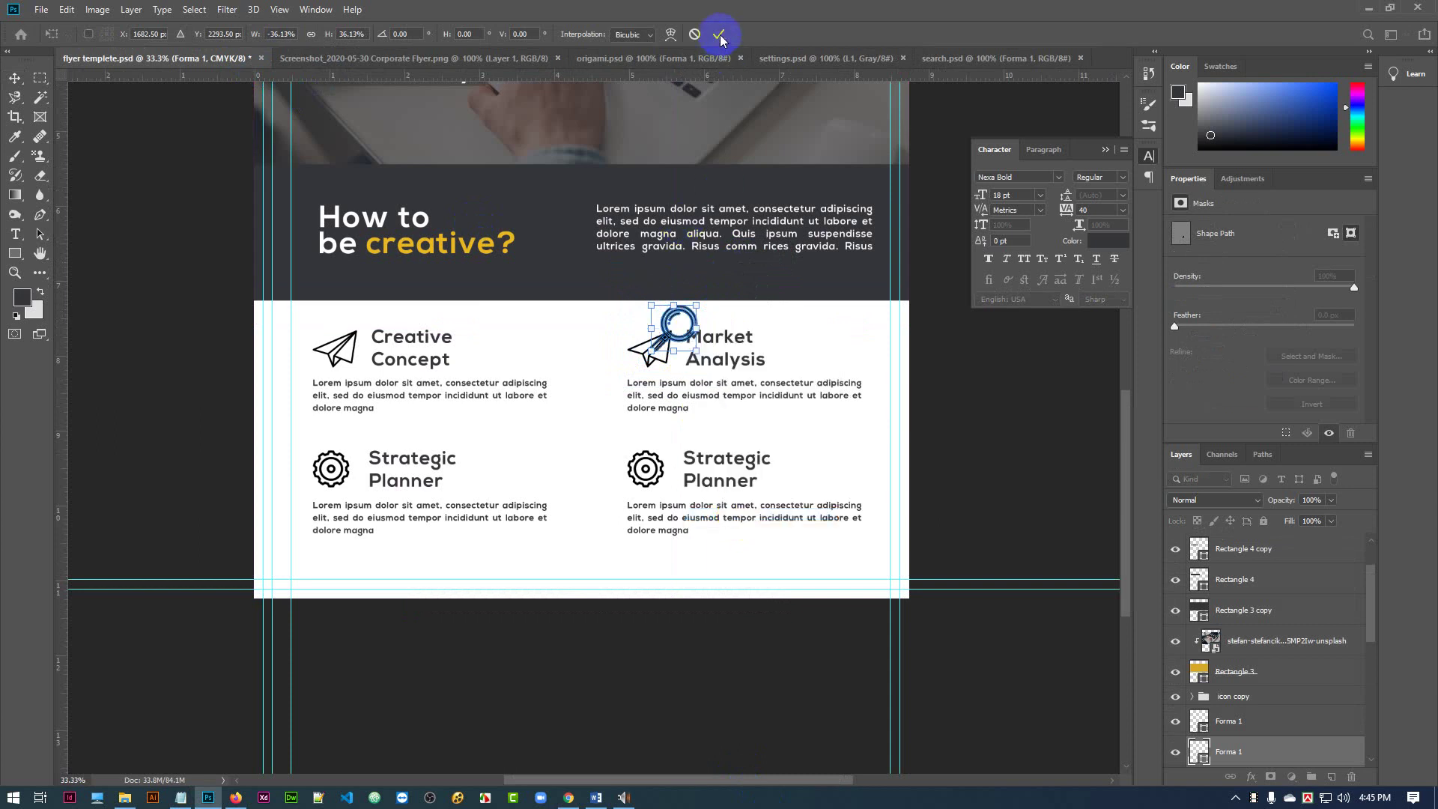
mouse_move(673, 330)
mouse_down()
mouse_move(649, 349)
mouse_move(673, 326)
mouse_up()
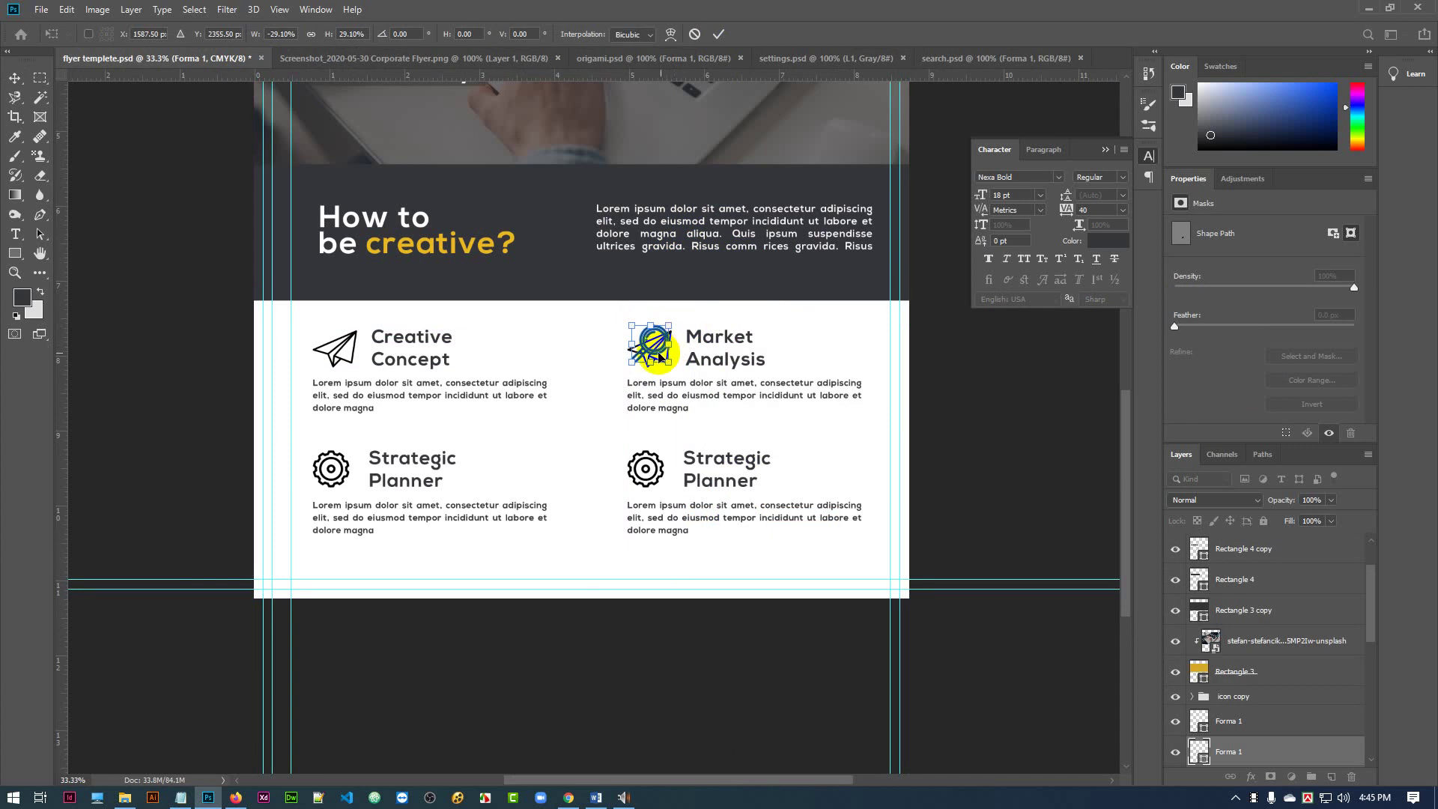
click(719, 34)
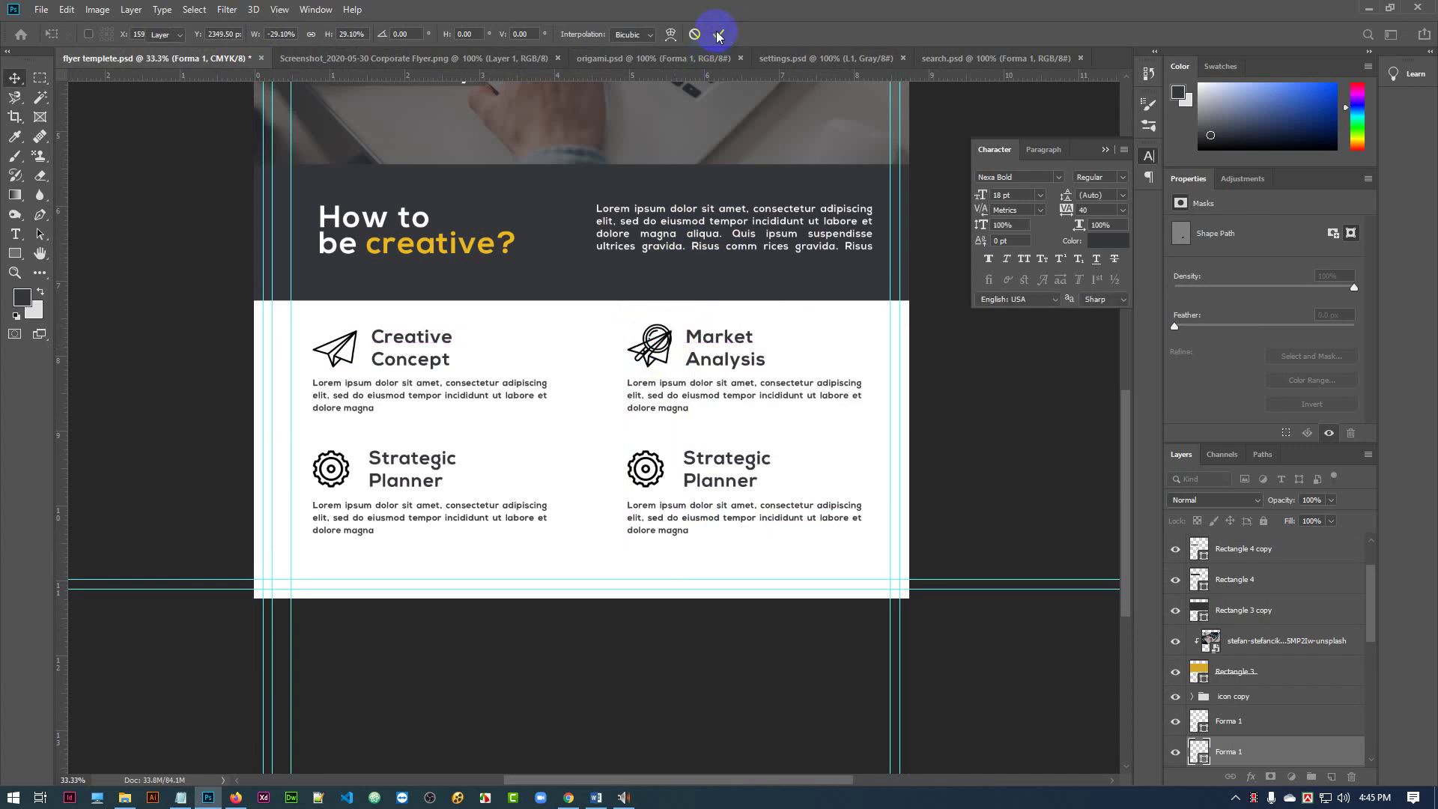
- Identify the two Forma 1 layers by their visibility and delete the paper plane icon beside Market Analysis
click(665, 364)
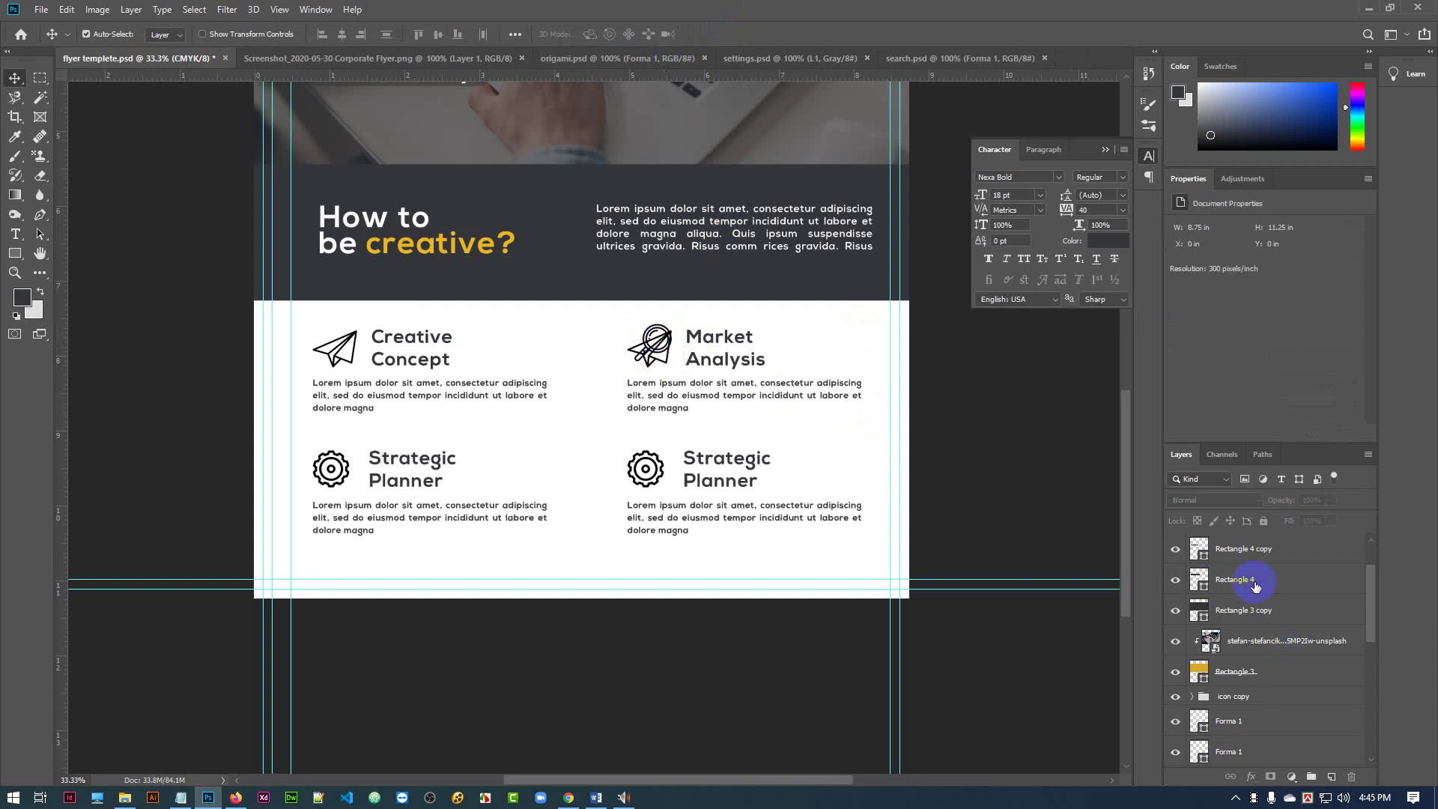
scroll(1273, 640, up, 2)
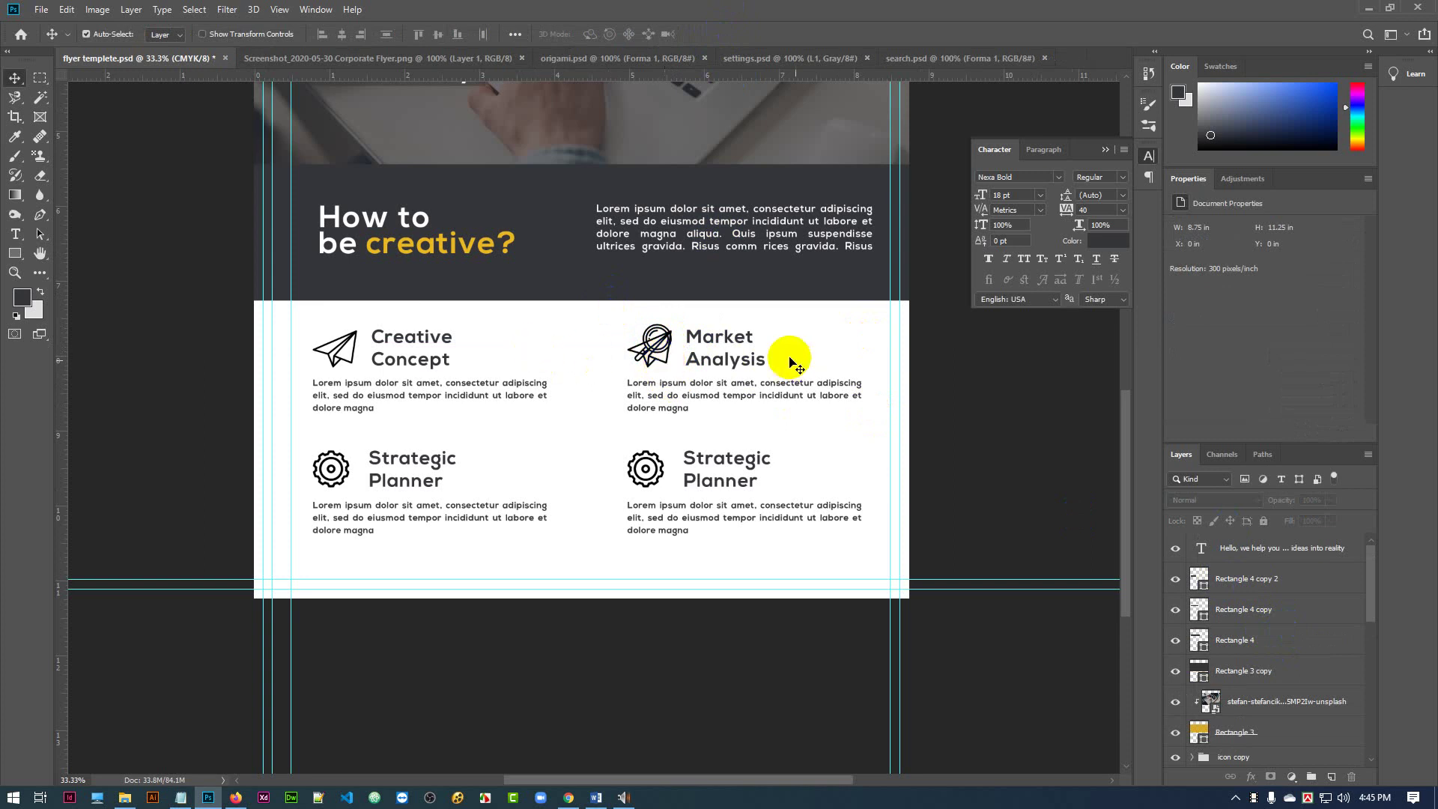
click(757, 362)
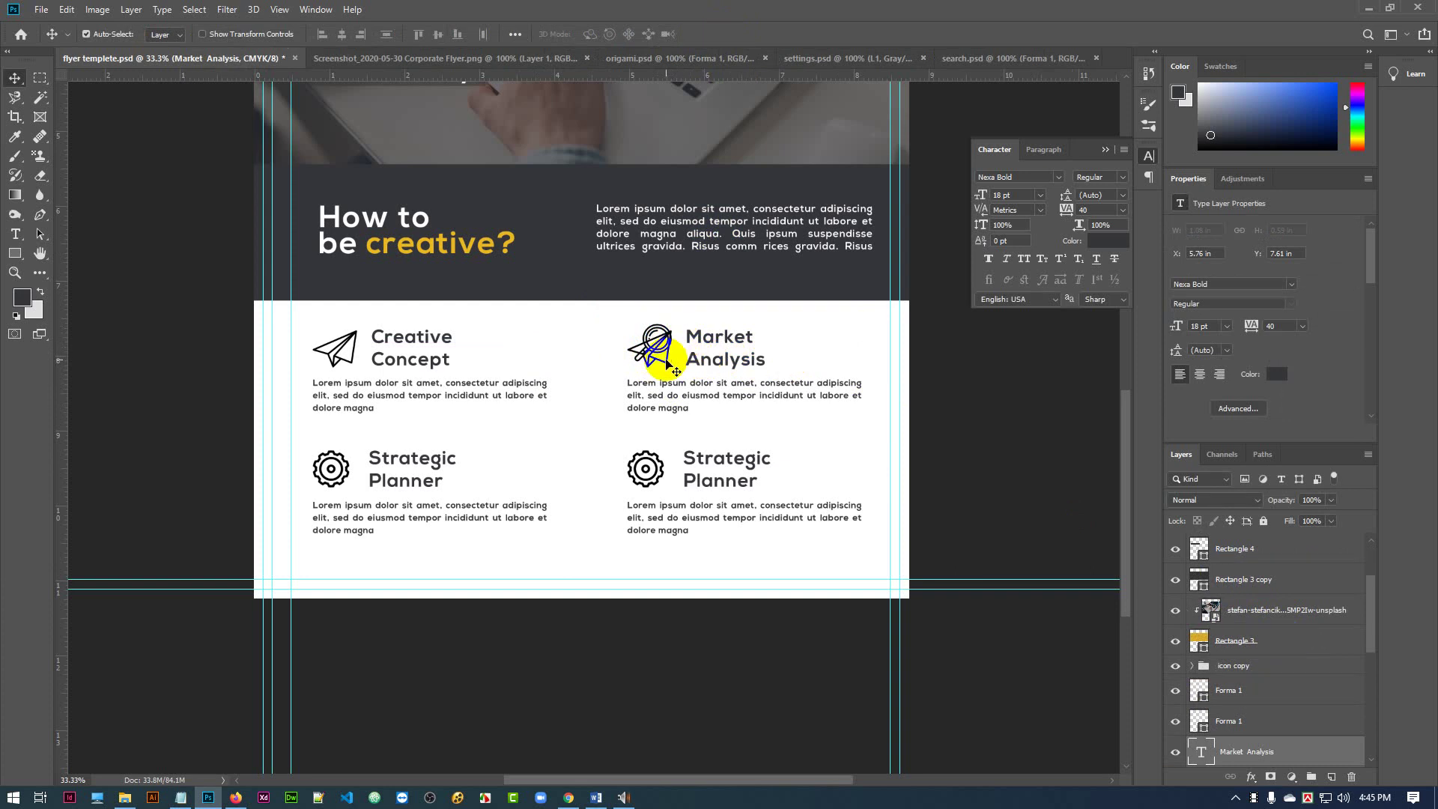
click(671, 367)
scroll(1281, 669, down, 3)
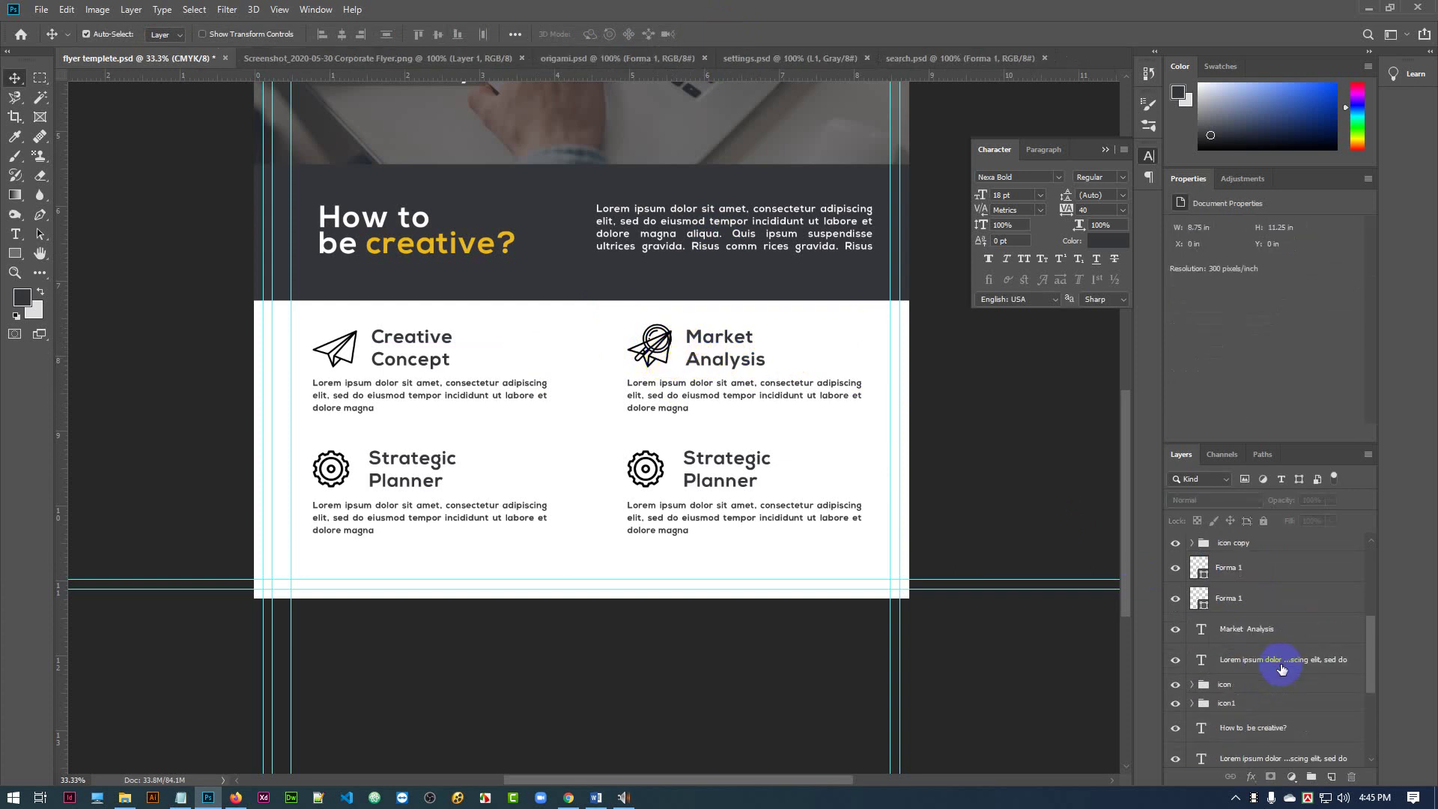
click(1179, 603)
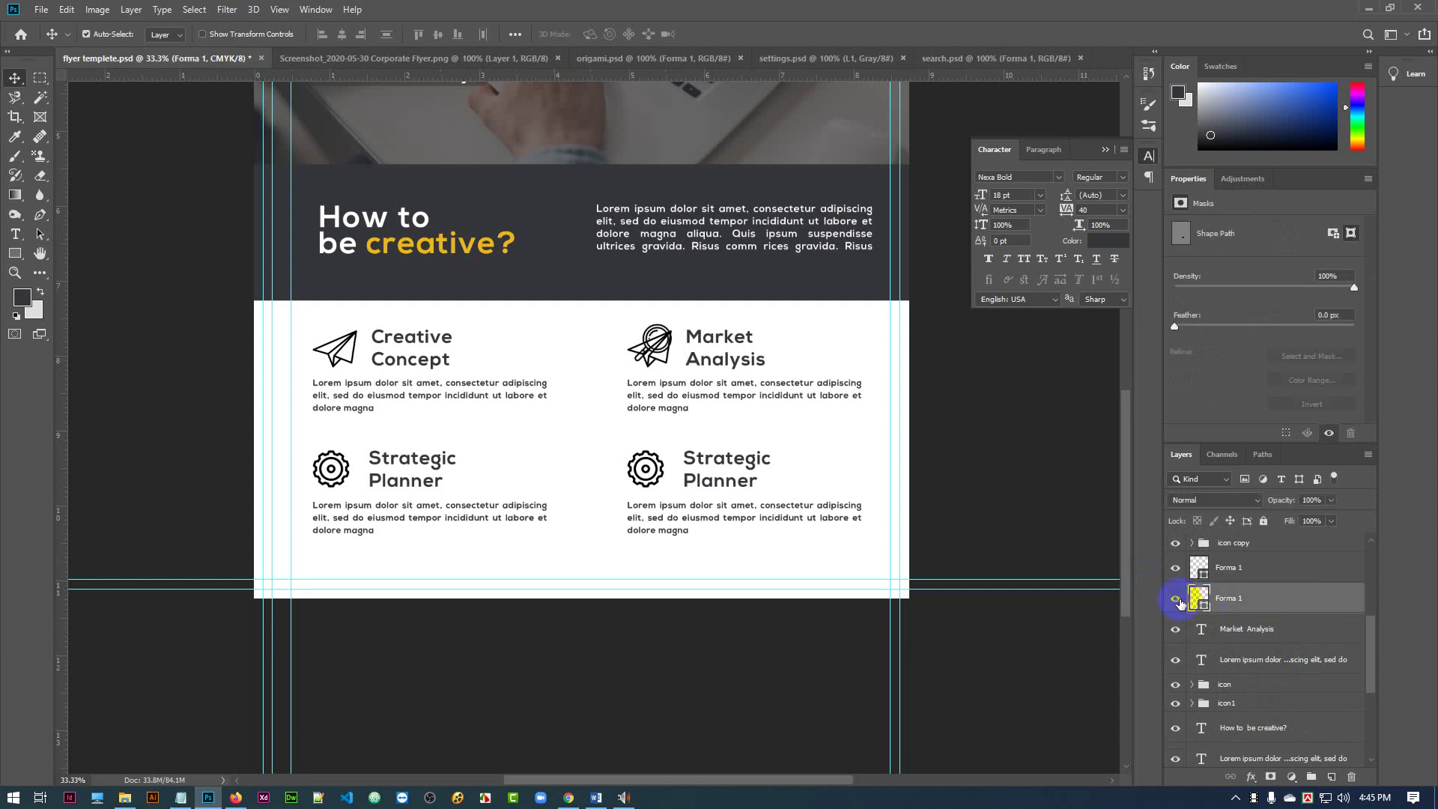
click(1174, 599)
click(1174, 599)
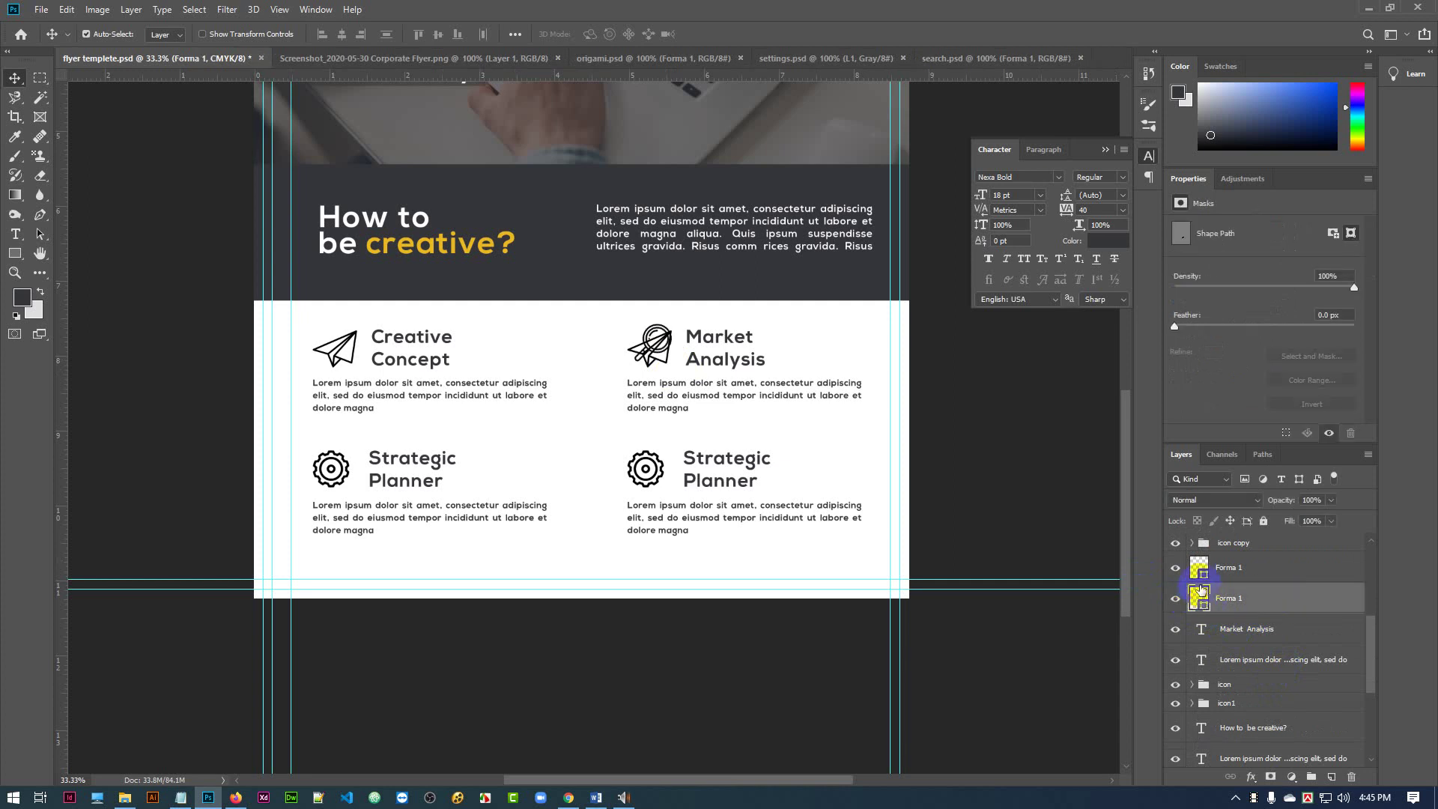
click(1178, 573)
click(1285, 577)
key(Delete)
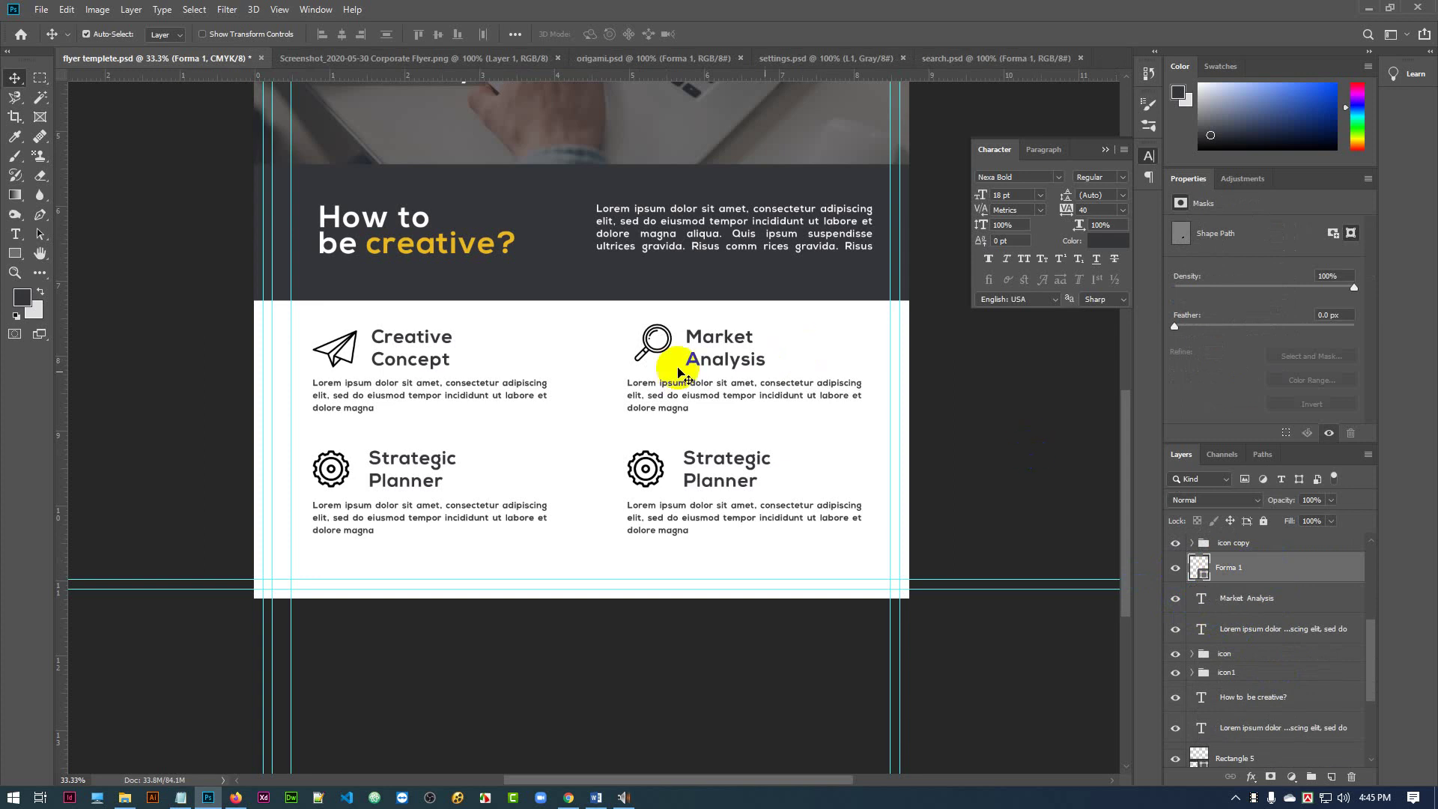
- Align the vertical centers of the magnifying glass and the Market Analysis heading, and group them as icon-3
click(1288, 605)
click(1303, 574)
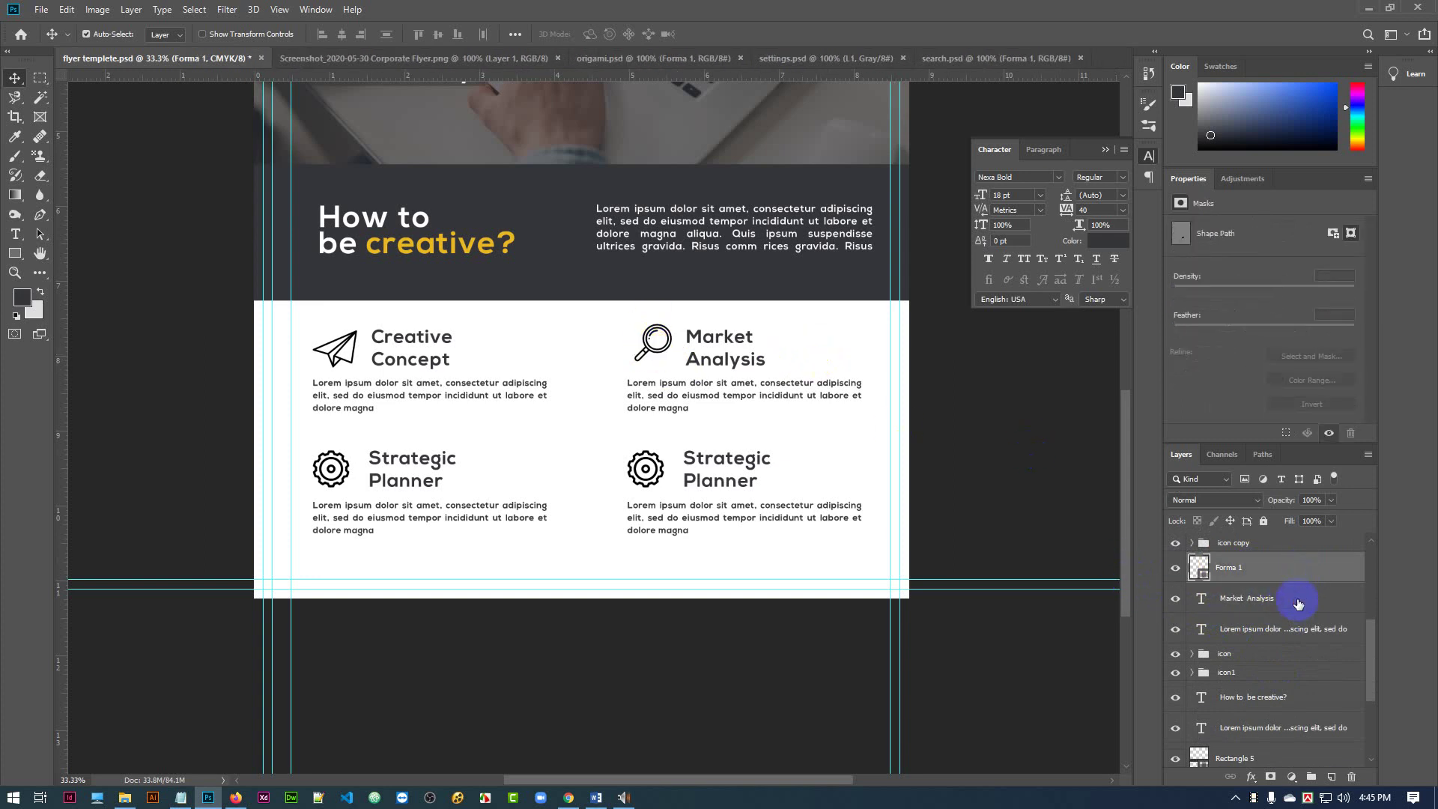
ctrl+click(1298, 602)
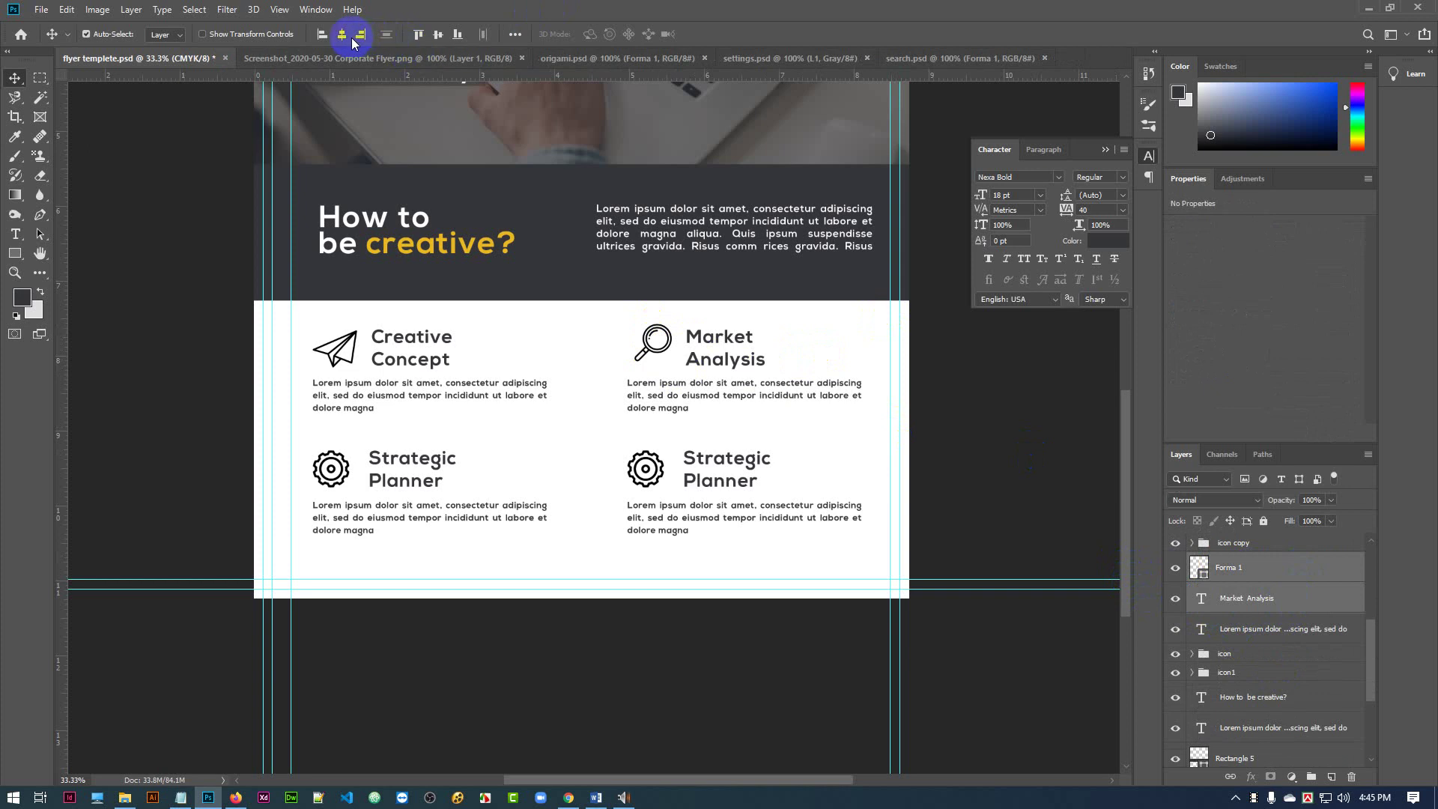
click(438, 36)
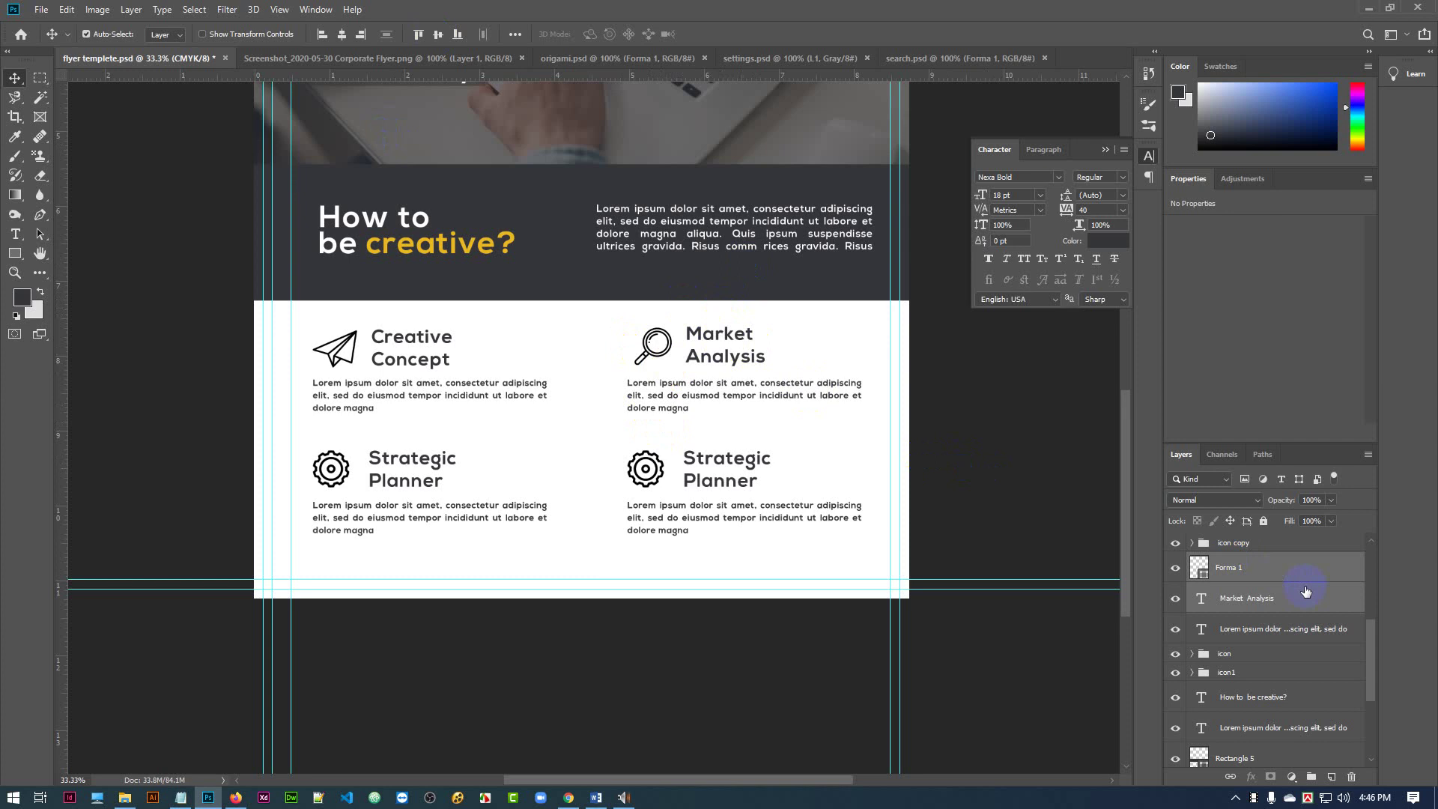
key(ctrl+g)
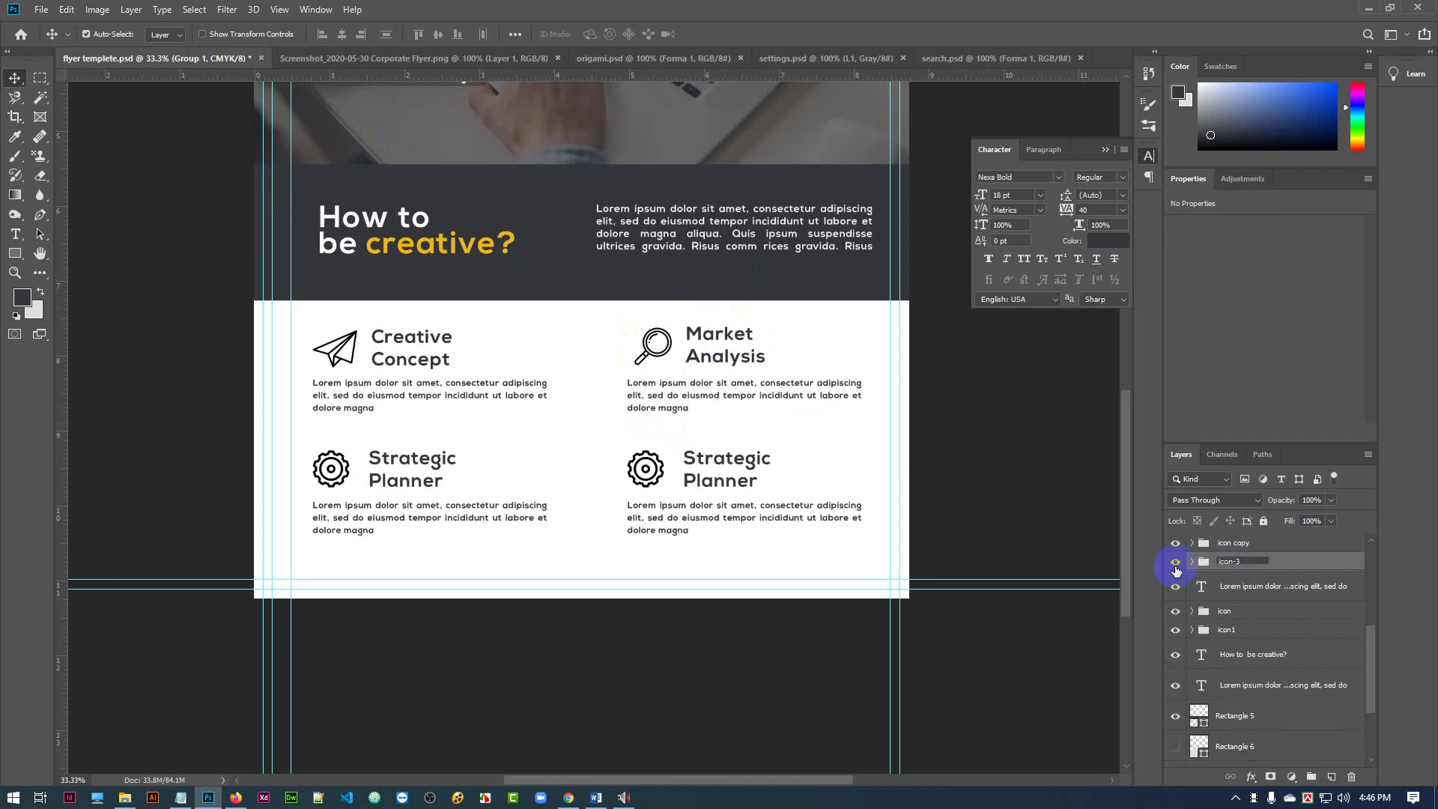
- Confirm the group name icon-3 and align its left edge with the paragraph below Market Analysis
key(Return)
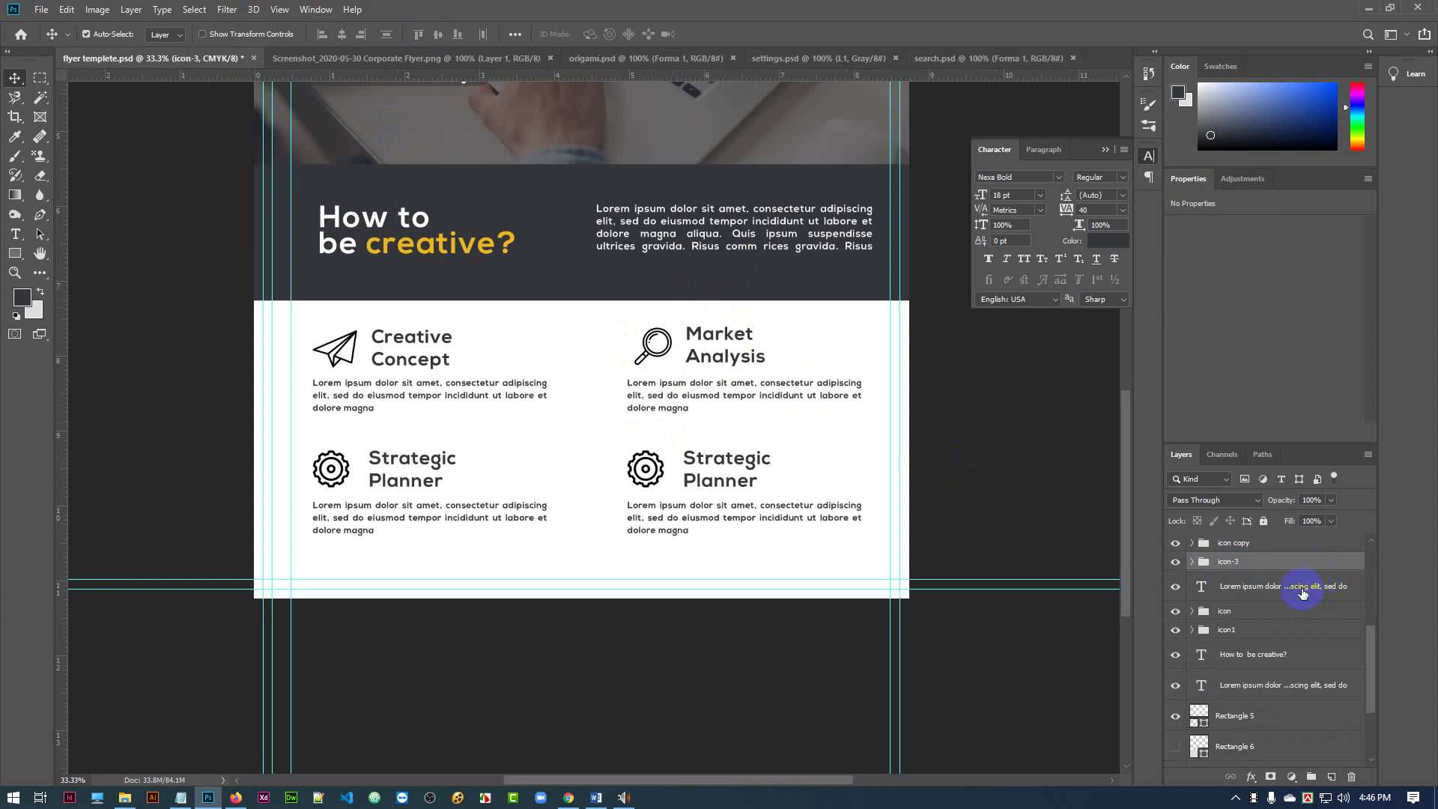
ctrl+click(1299, 593)
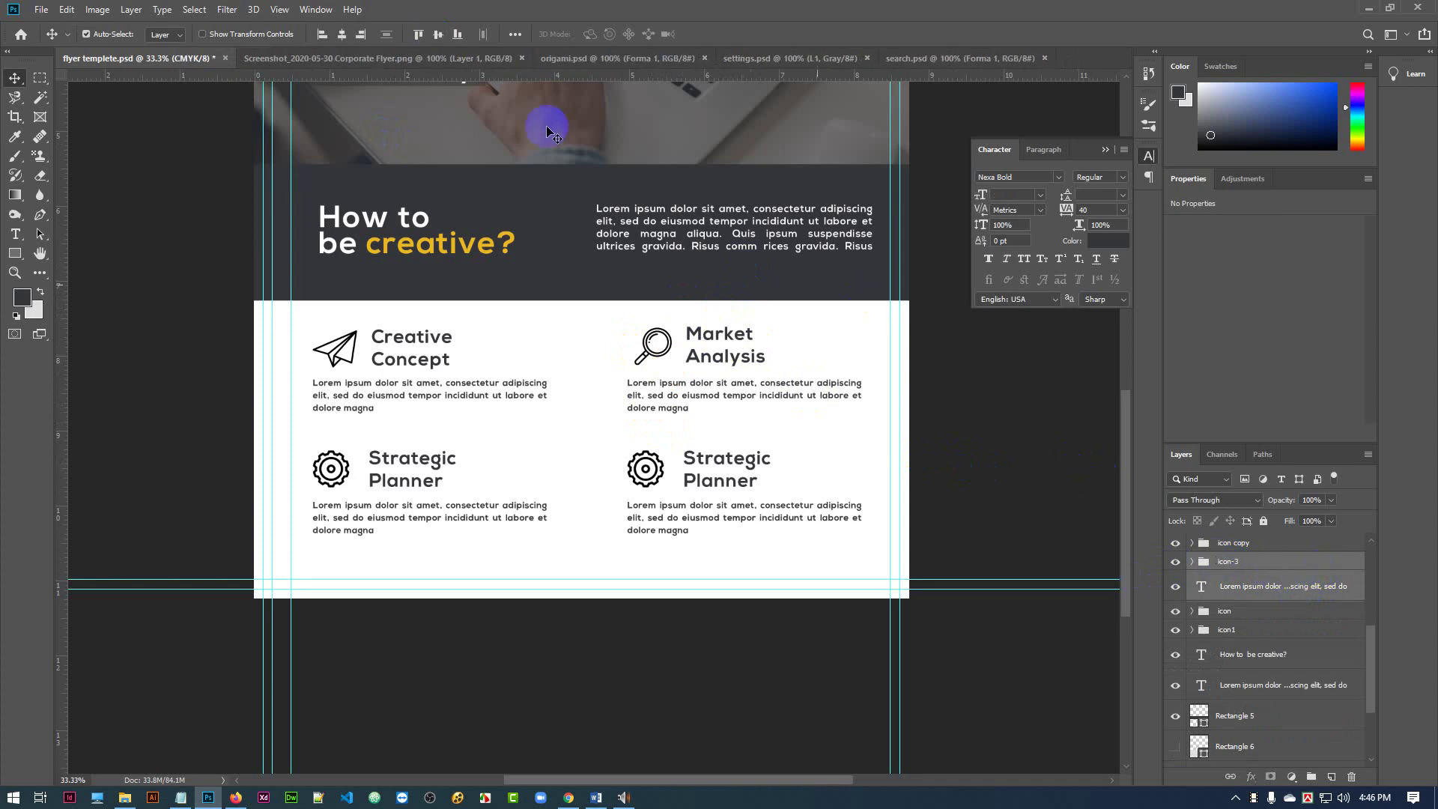
click(322, 35)
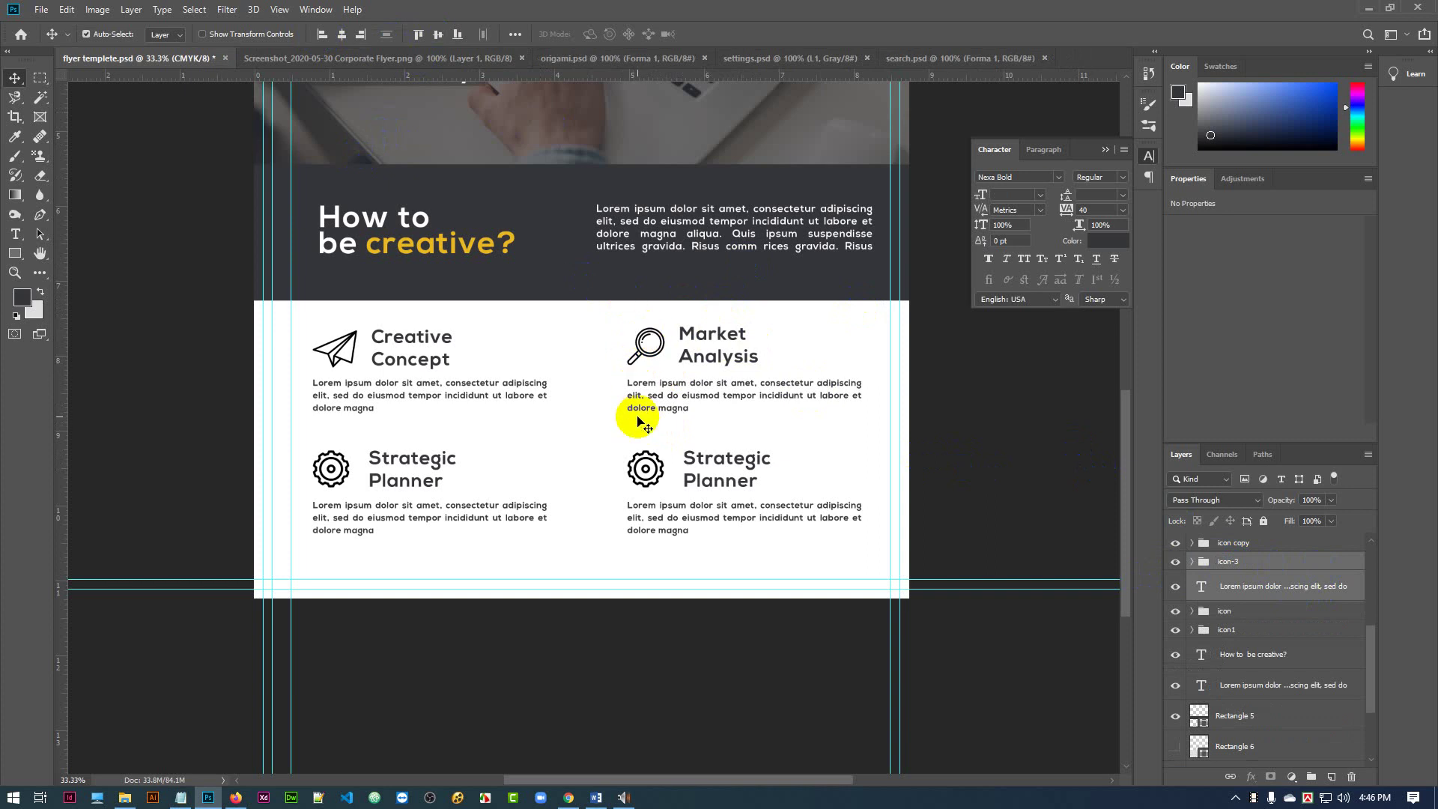
click(1012, 441)
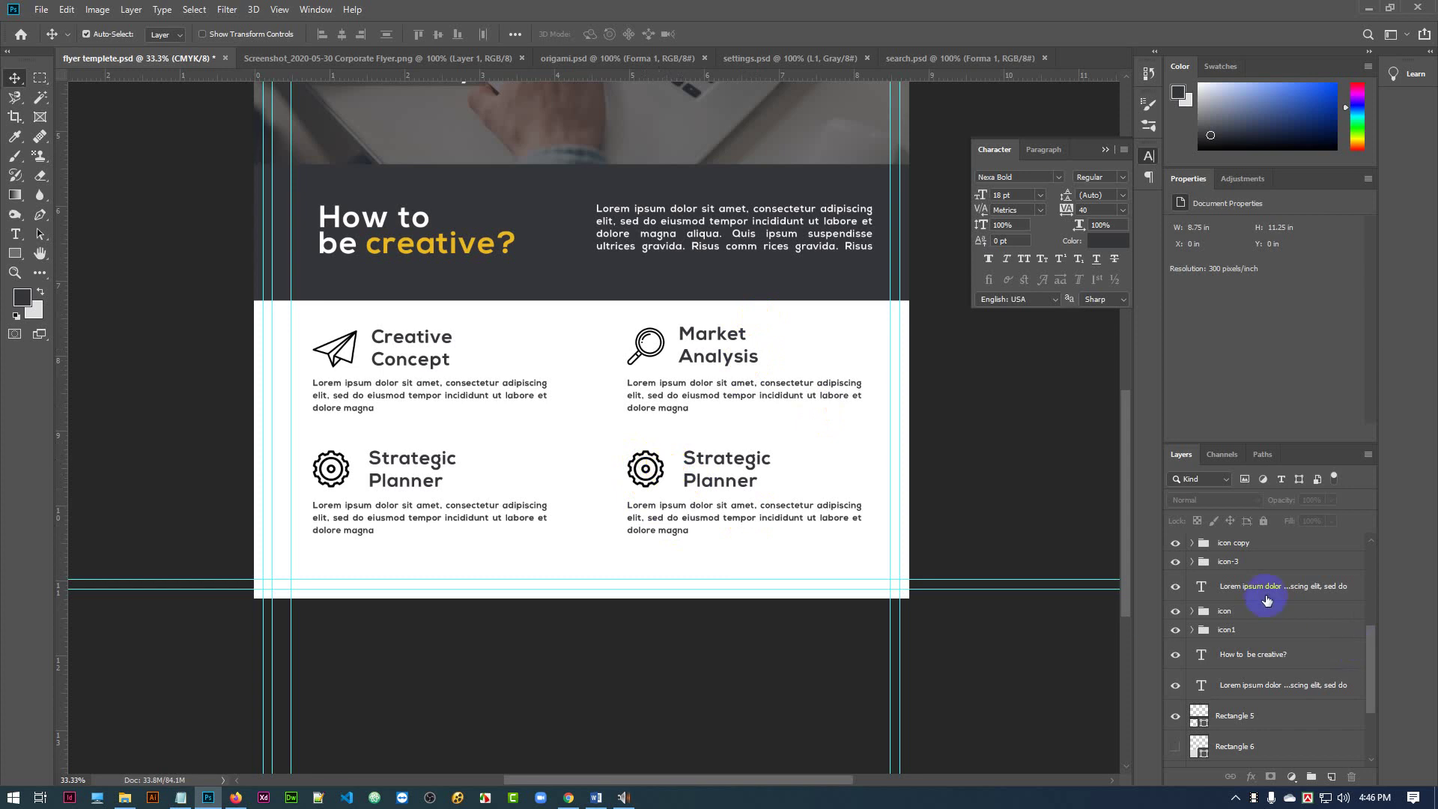
- Check by toggling layer group visibility which group holds the duplicated Strategic Planner section under Market Analysis
scroll(1292, 620, down, 1)
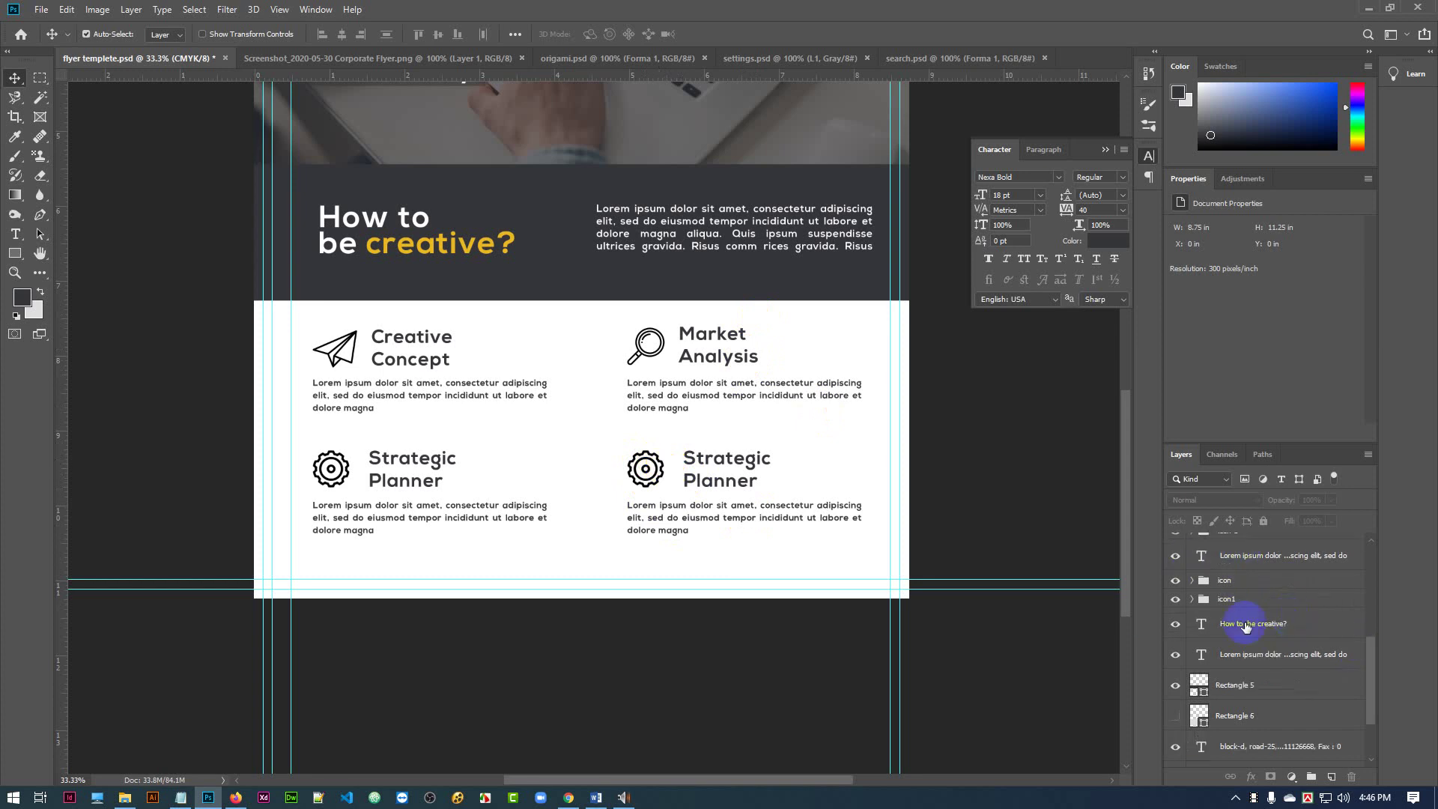
click(1174, 602)
click(1174, 603)
scroll(1261, 600, up, 2)
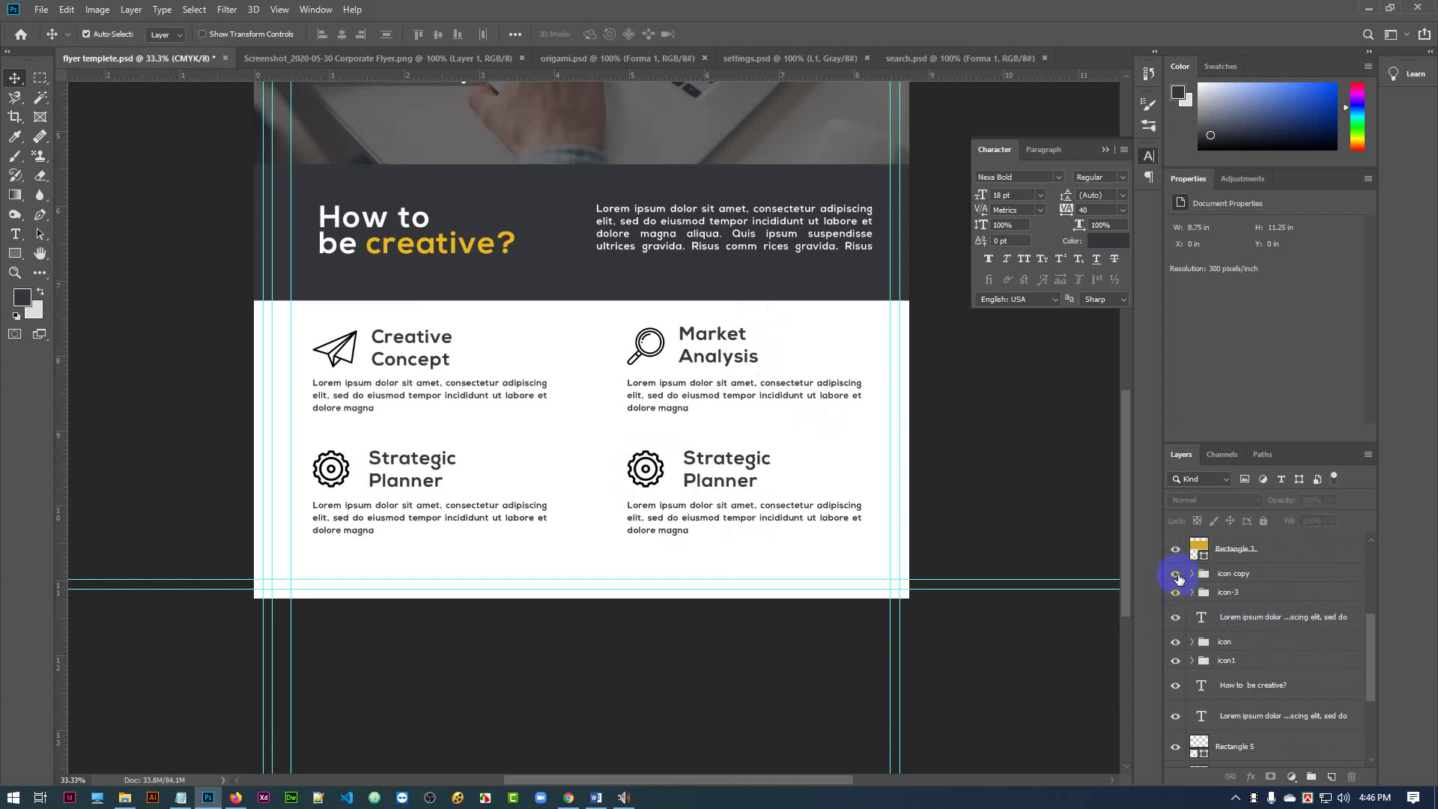
click(1177, 577)
click(1177, 576)
click(1176, 575)
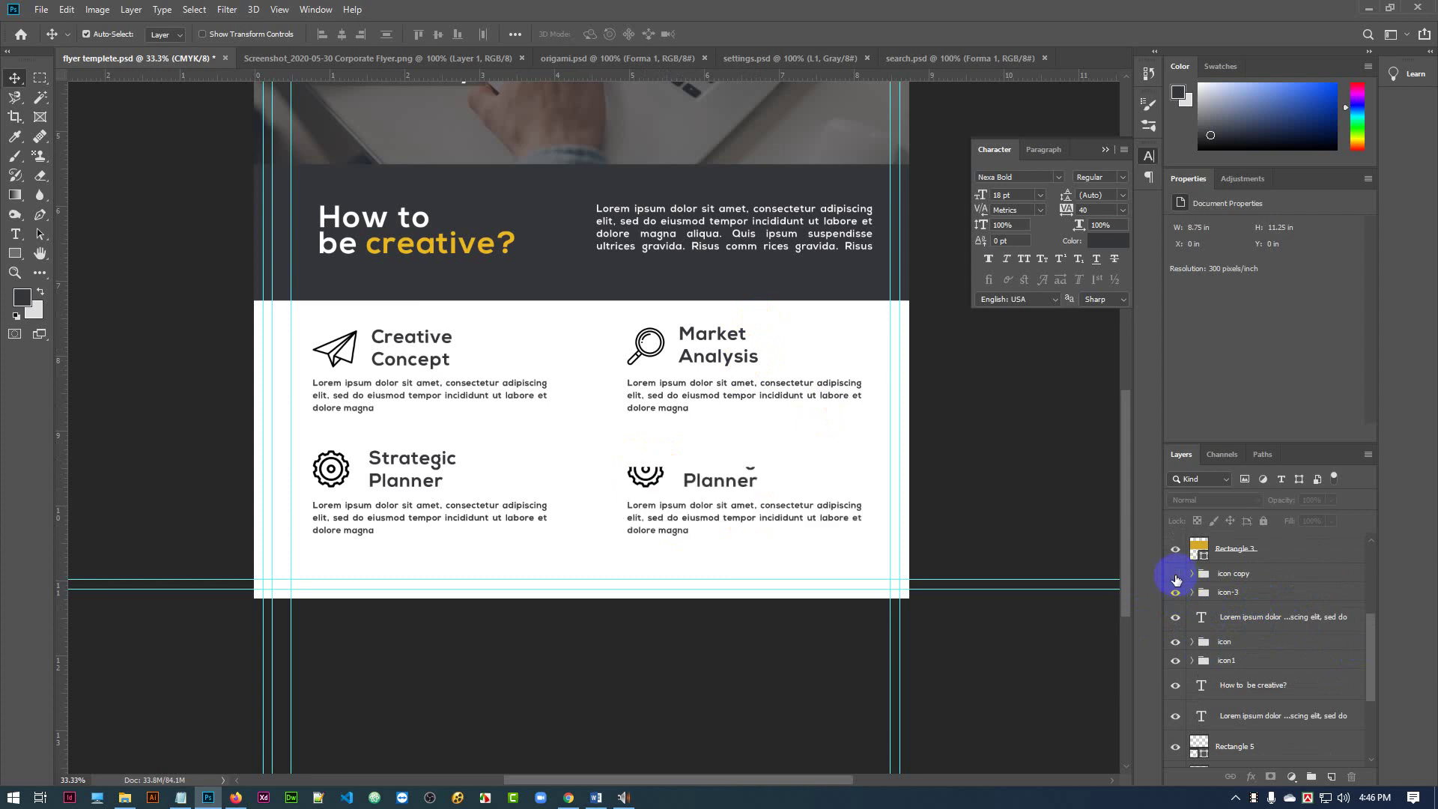
click(1176, 574)
click(1175, 576)
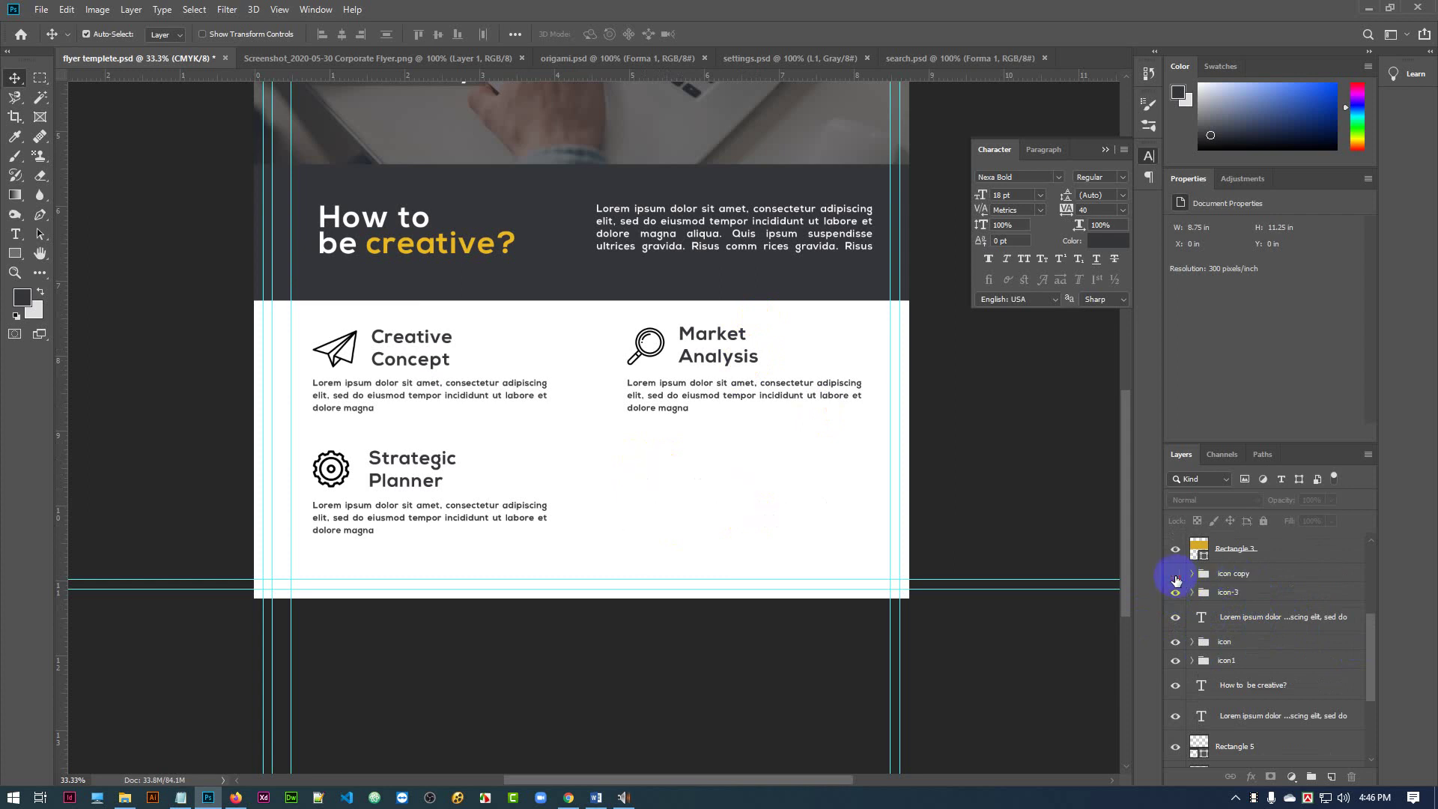
click(1176, 575)
- Ungroup icon copy and its nested icon-2 group, and check which gear the L1 layer holds
click(1287, 578)
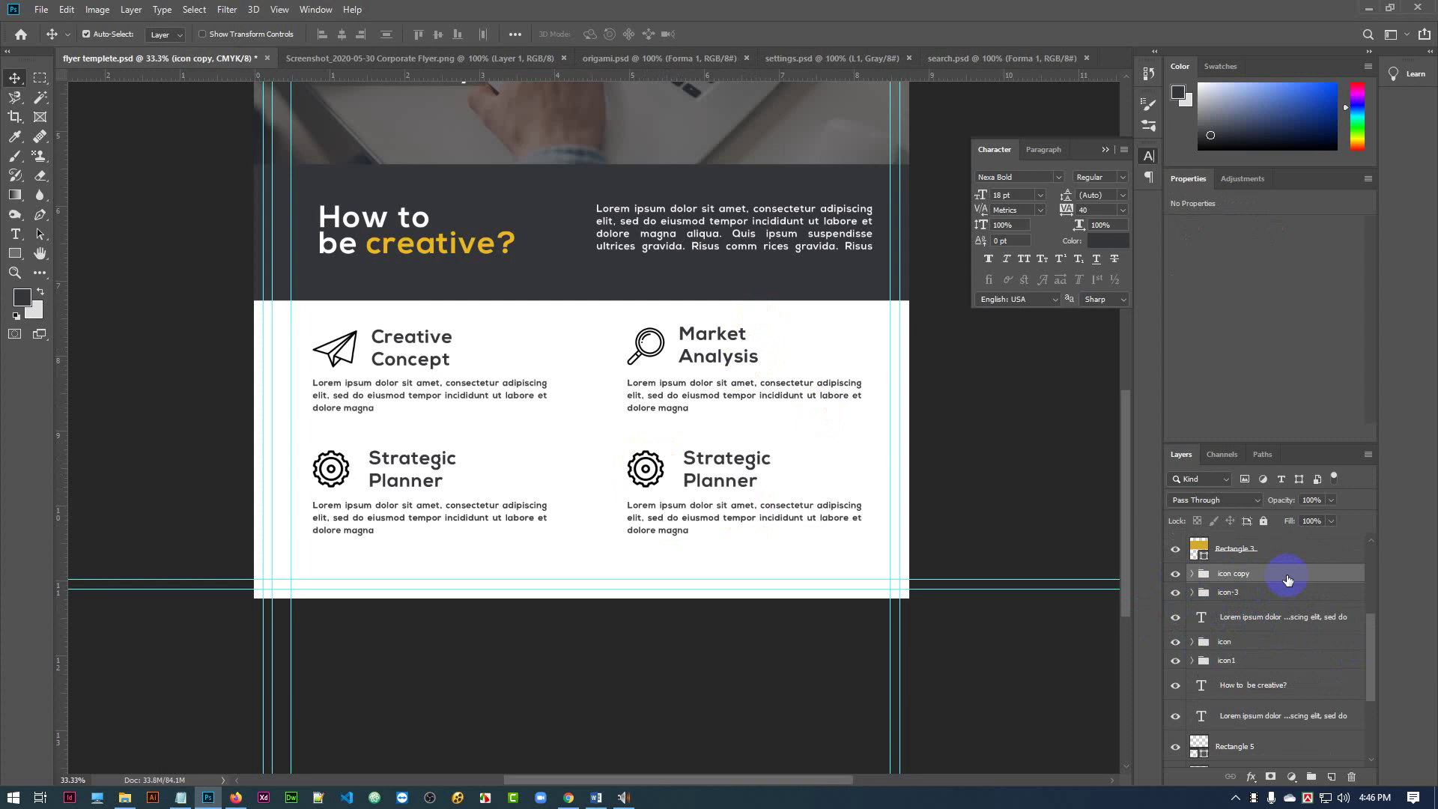
key(ctrl+z)
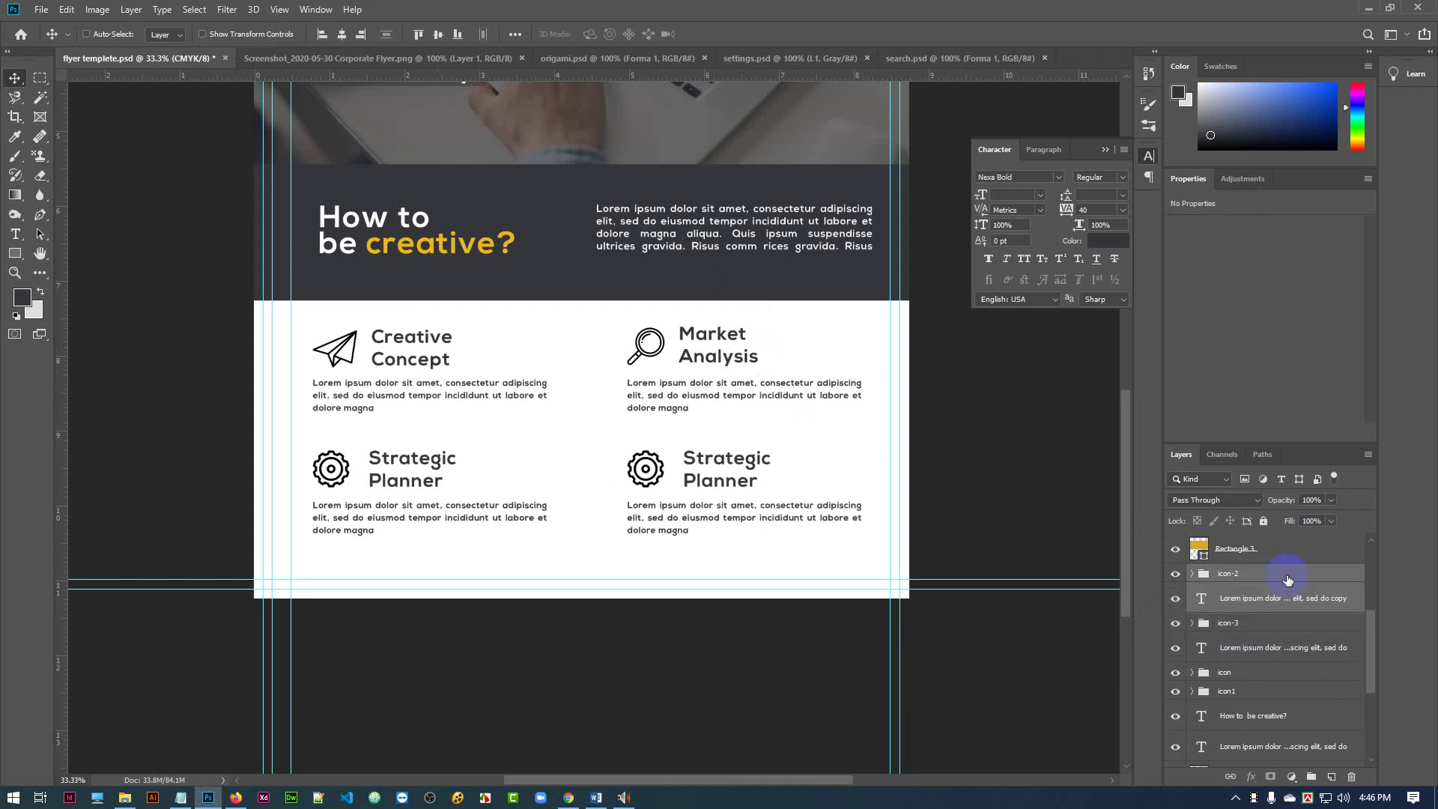
key(ctrl+shift+g)
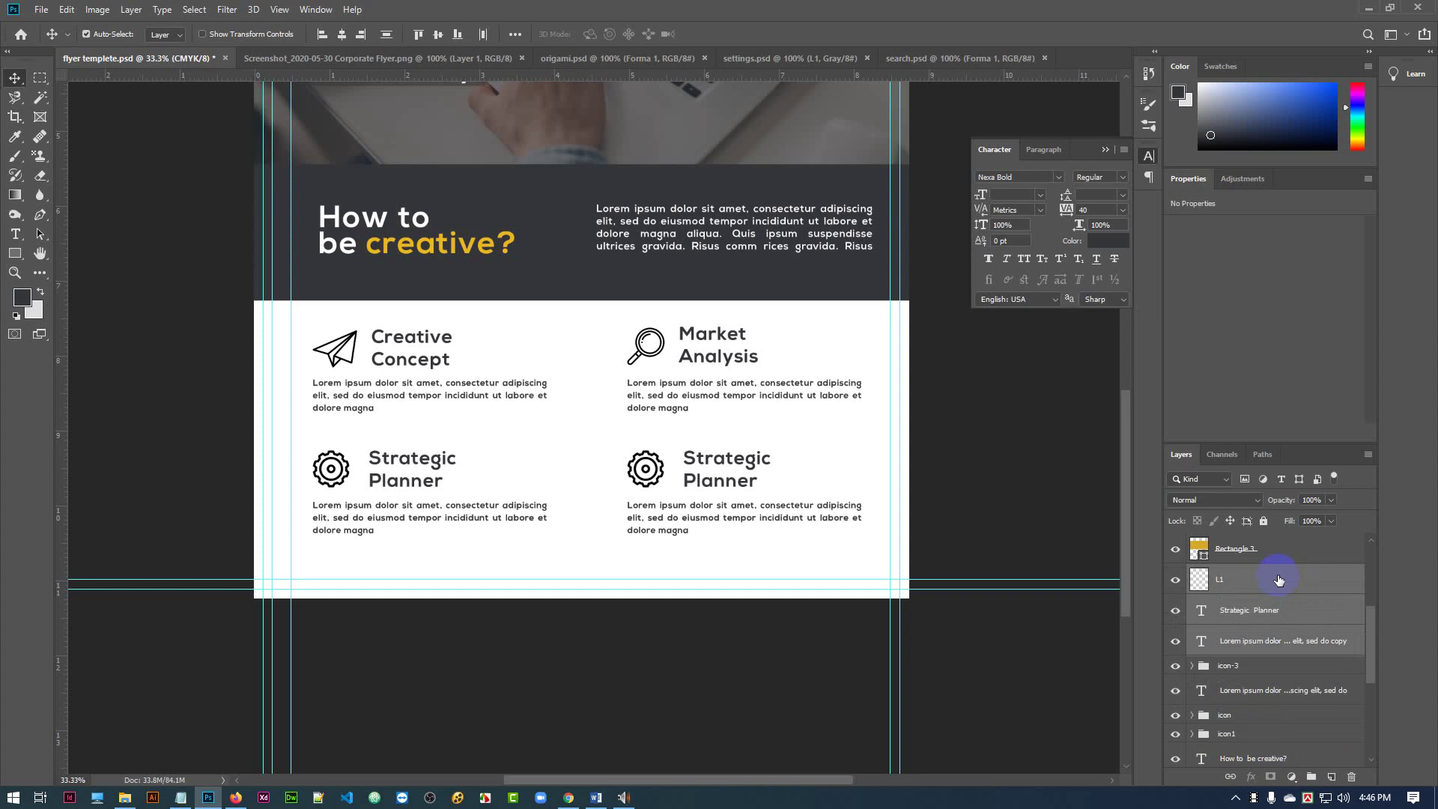
click(1278, 579)
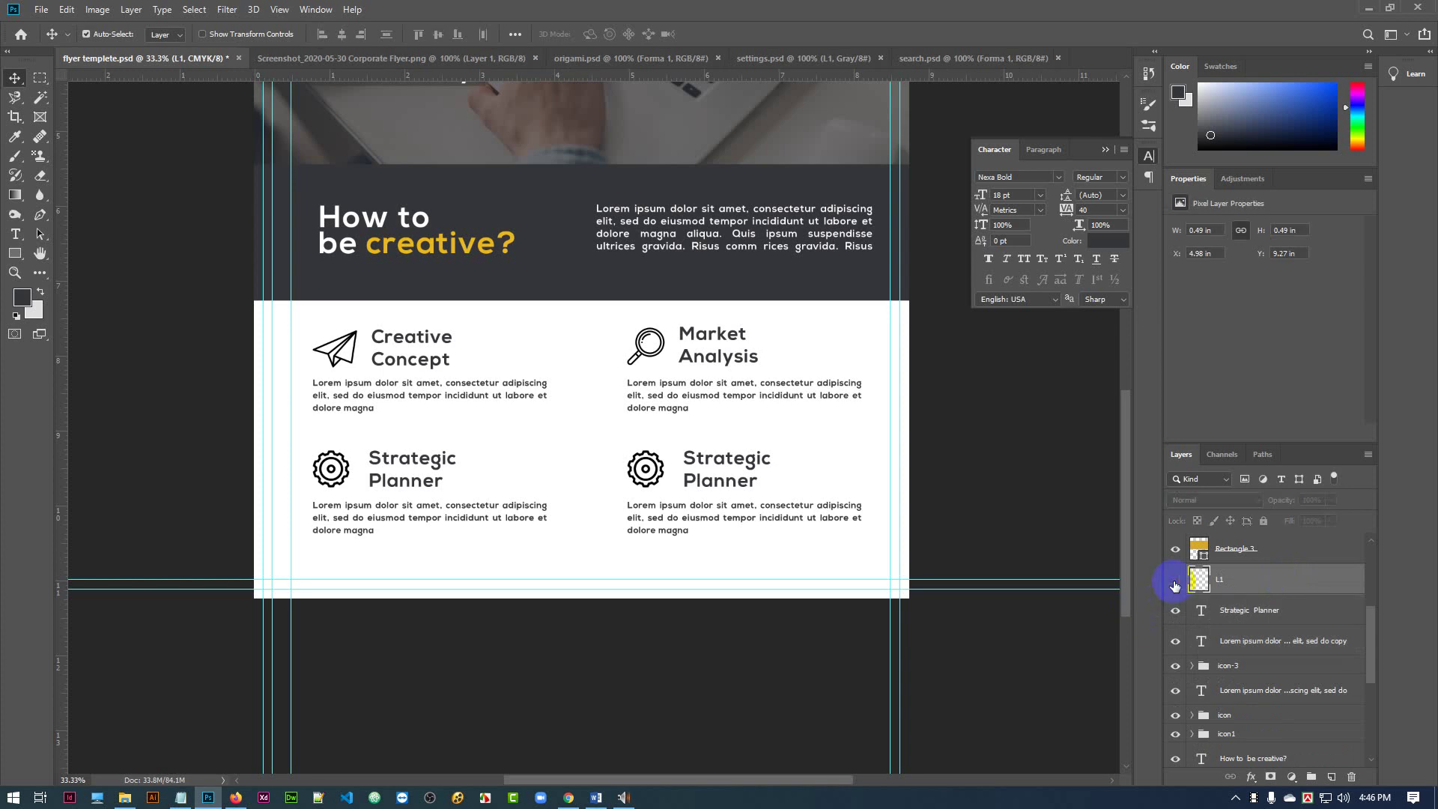
click(1174, 581)
click(1174, 580)
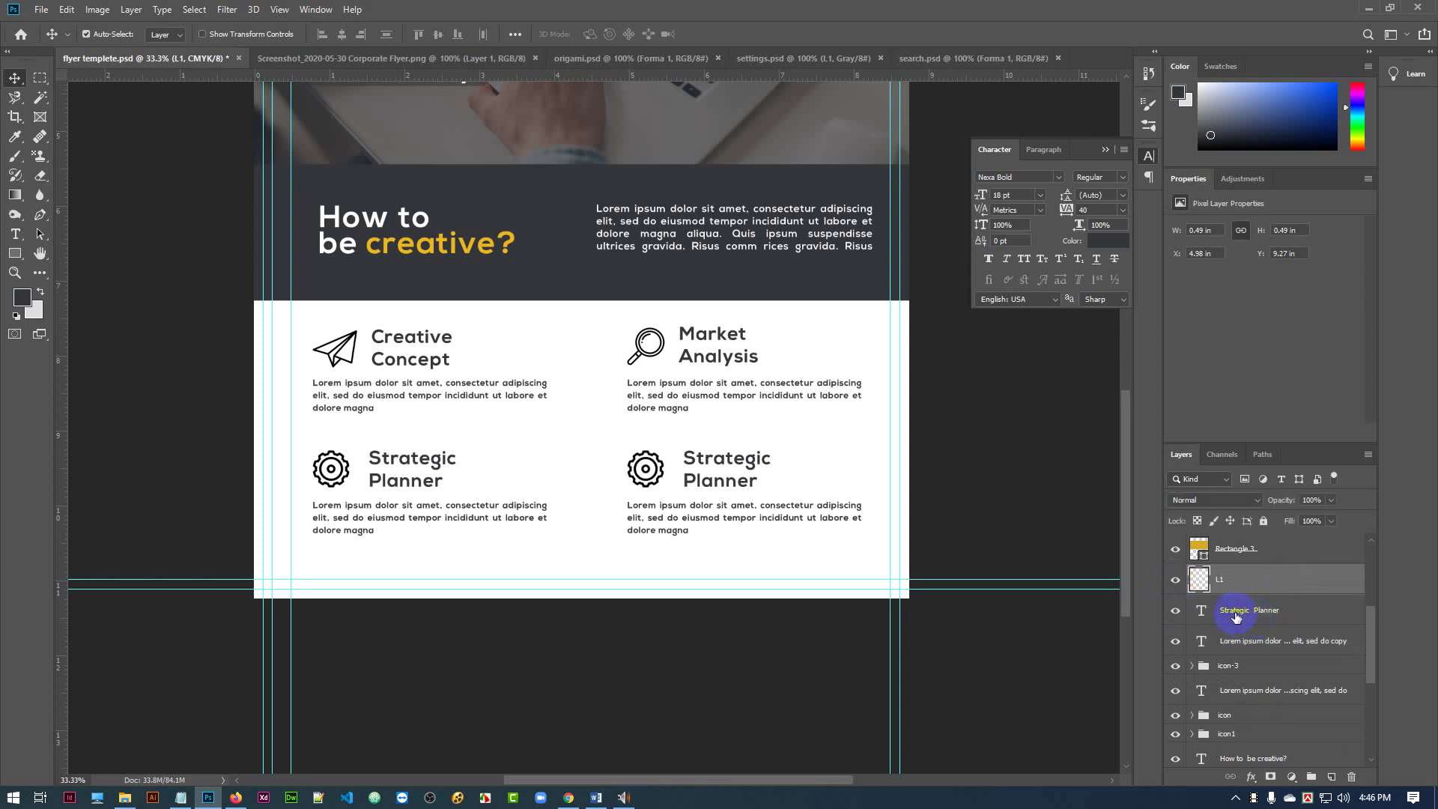
- In the flyer content.txt notes, split Problem Solver onto two lines and copy it for the duplicated Strategic Planner heading
click(1260, 613)
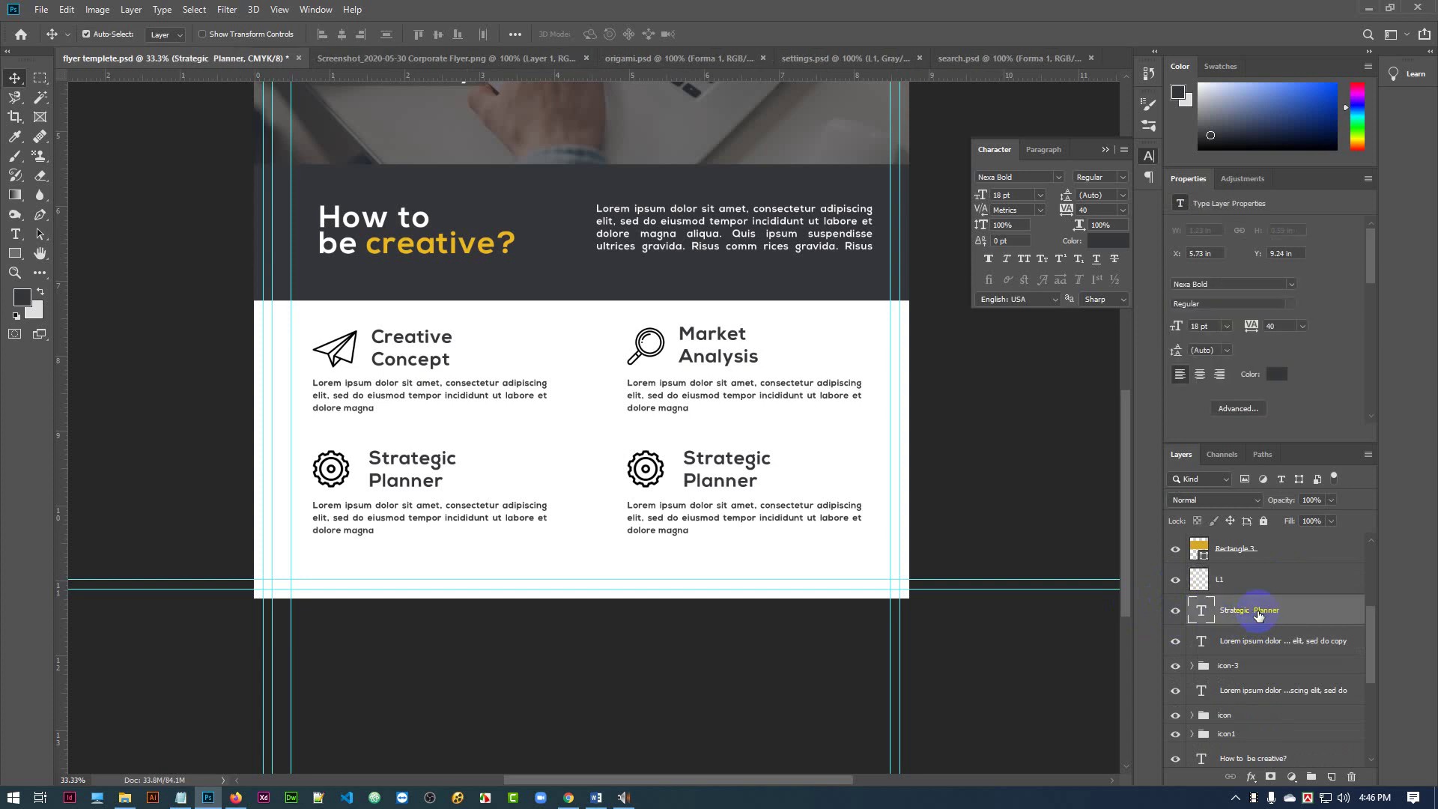
click(181, 797)
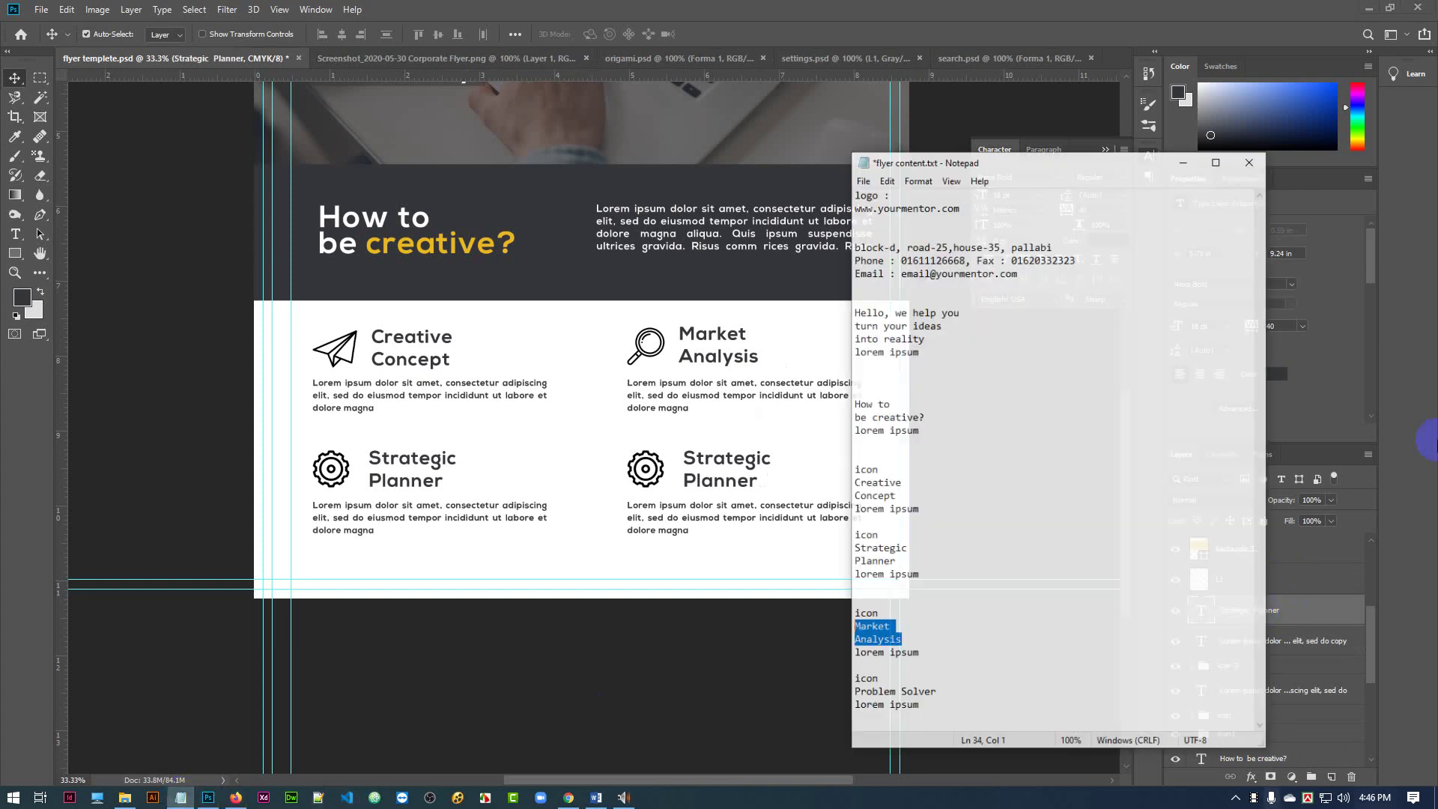
click(929, 685)
key(Return)
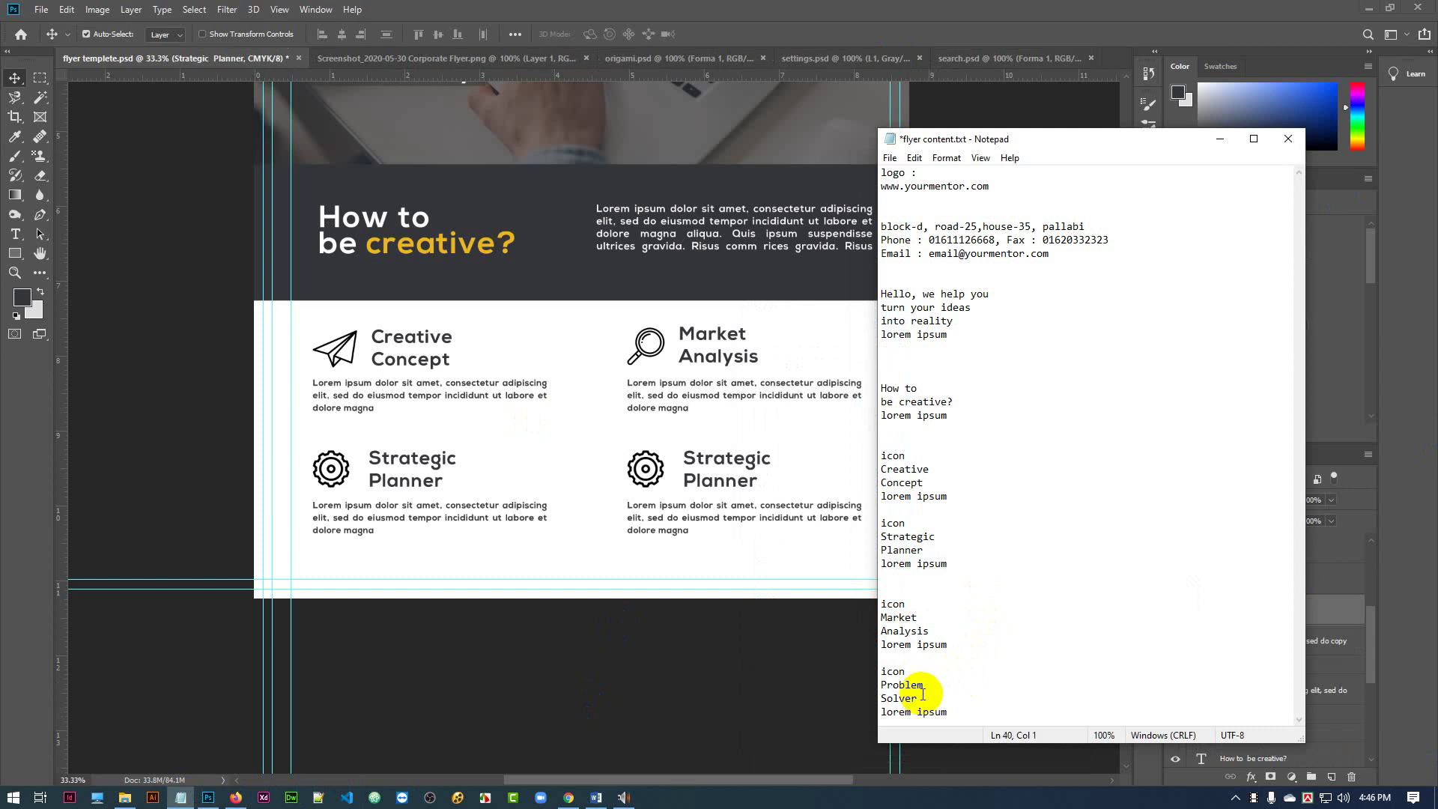
drag(928, 698, 882, 685)
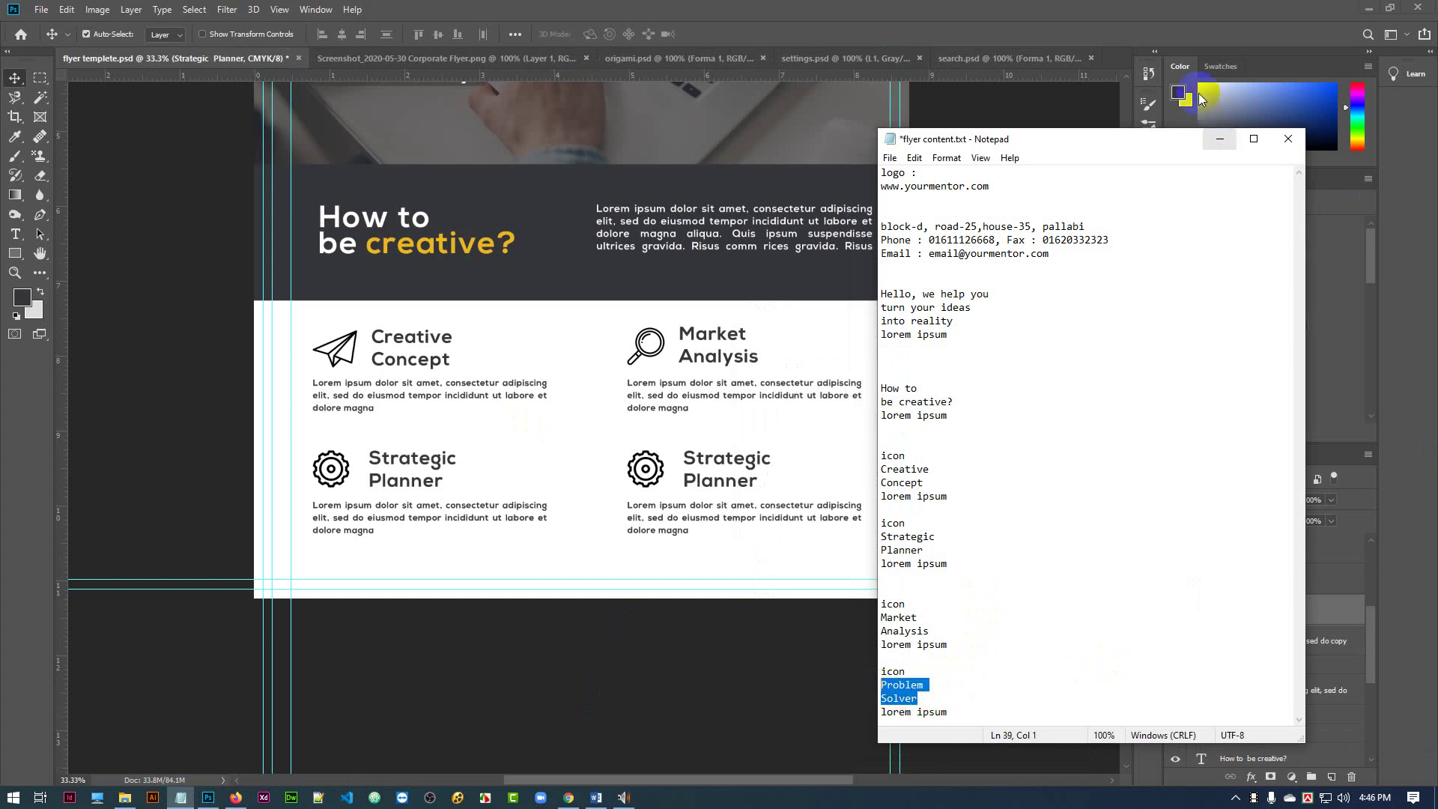
click(1218, 139)
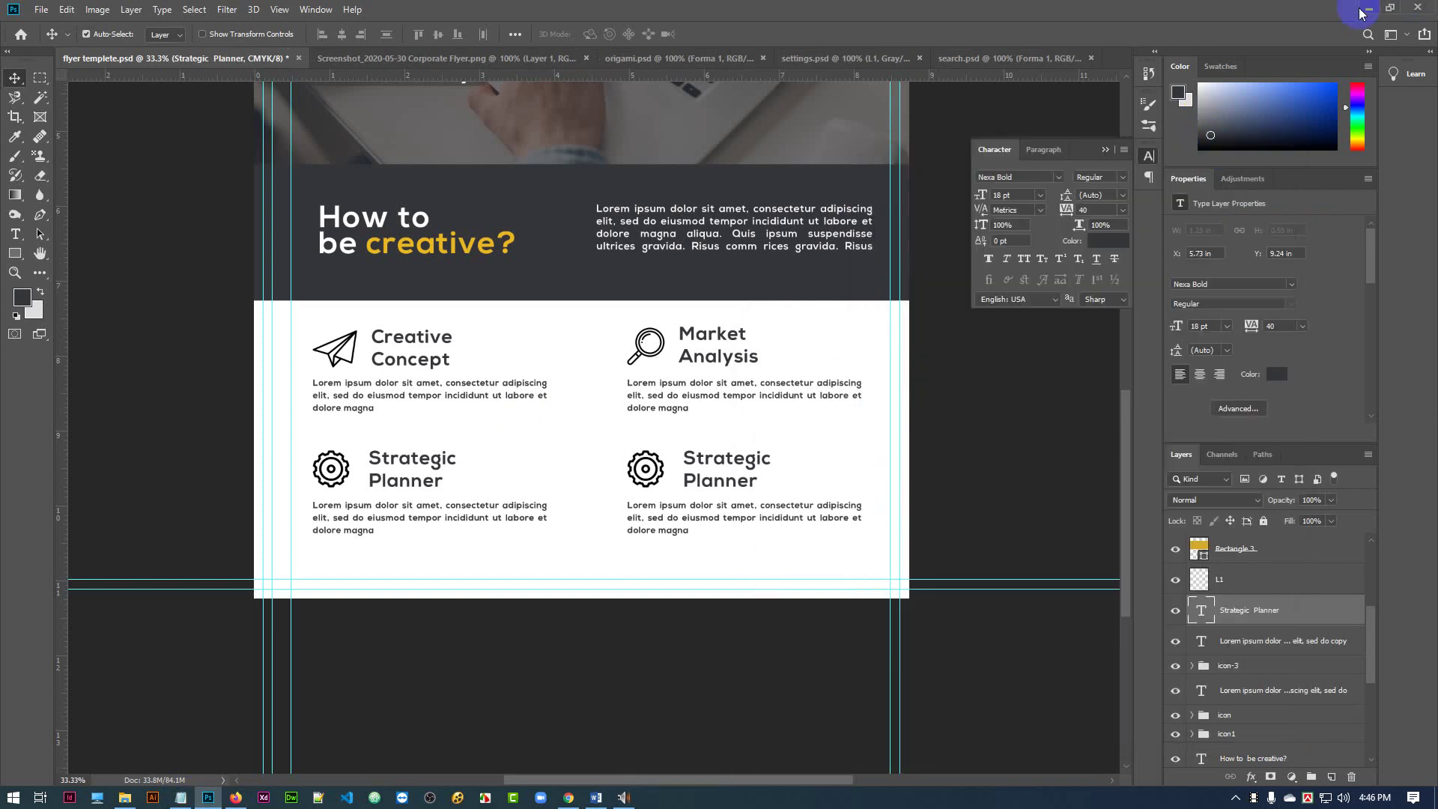
- Replace the duplicated Strategic Planner heading under Market Analysis with the copied text Problem Solver
double_click(1201, 611)
click(749, 472)
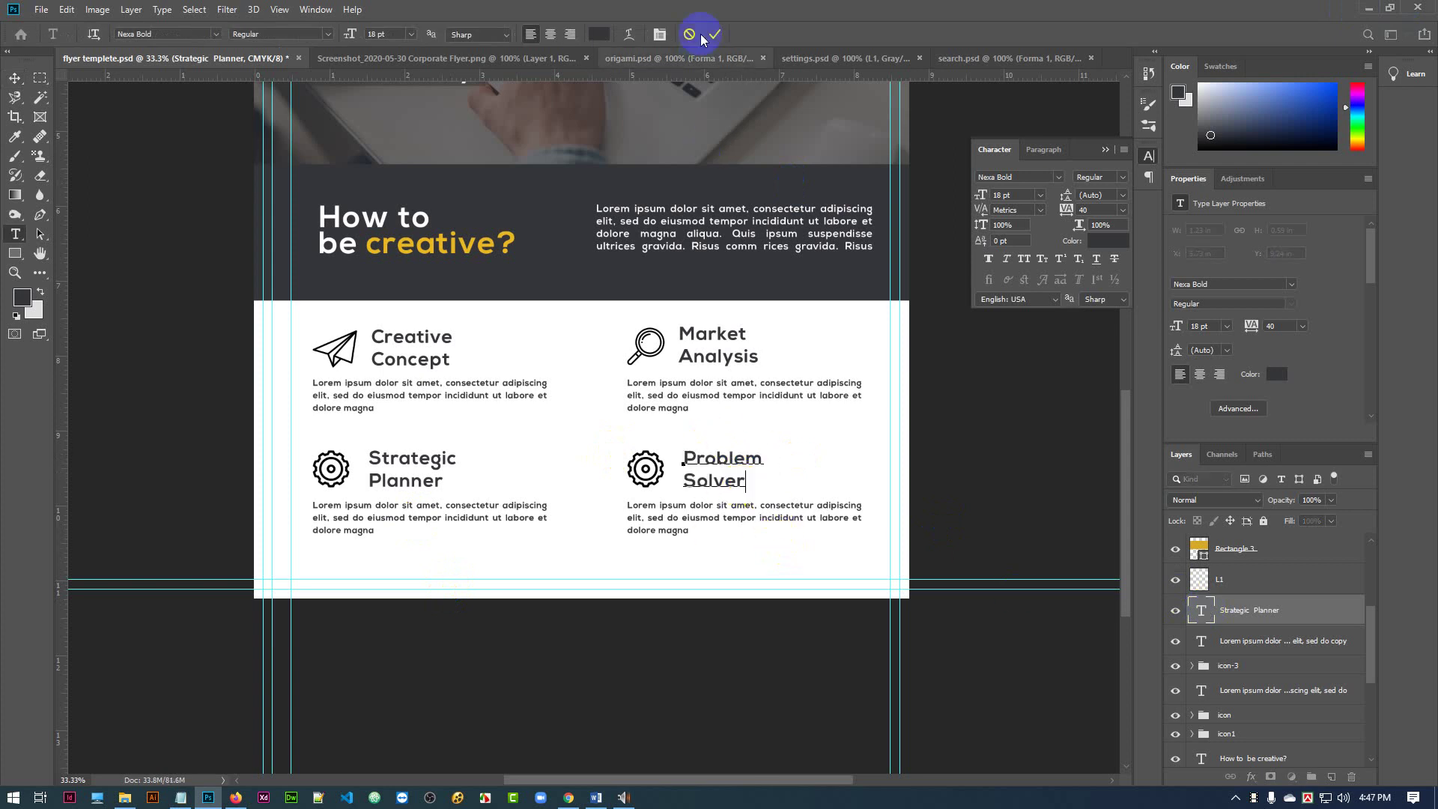
click(715, 34)
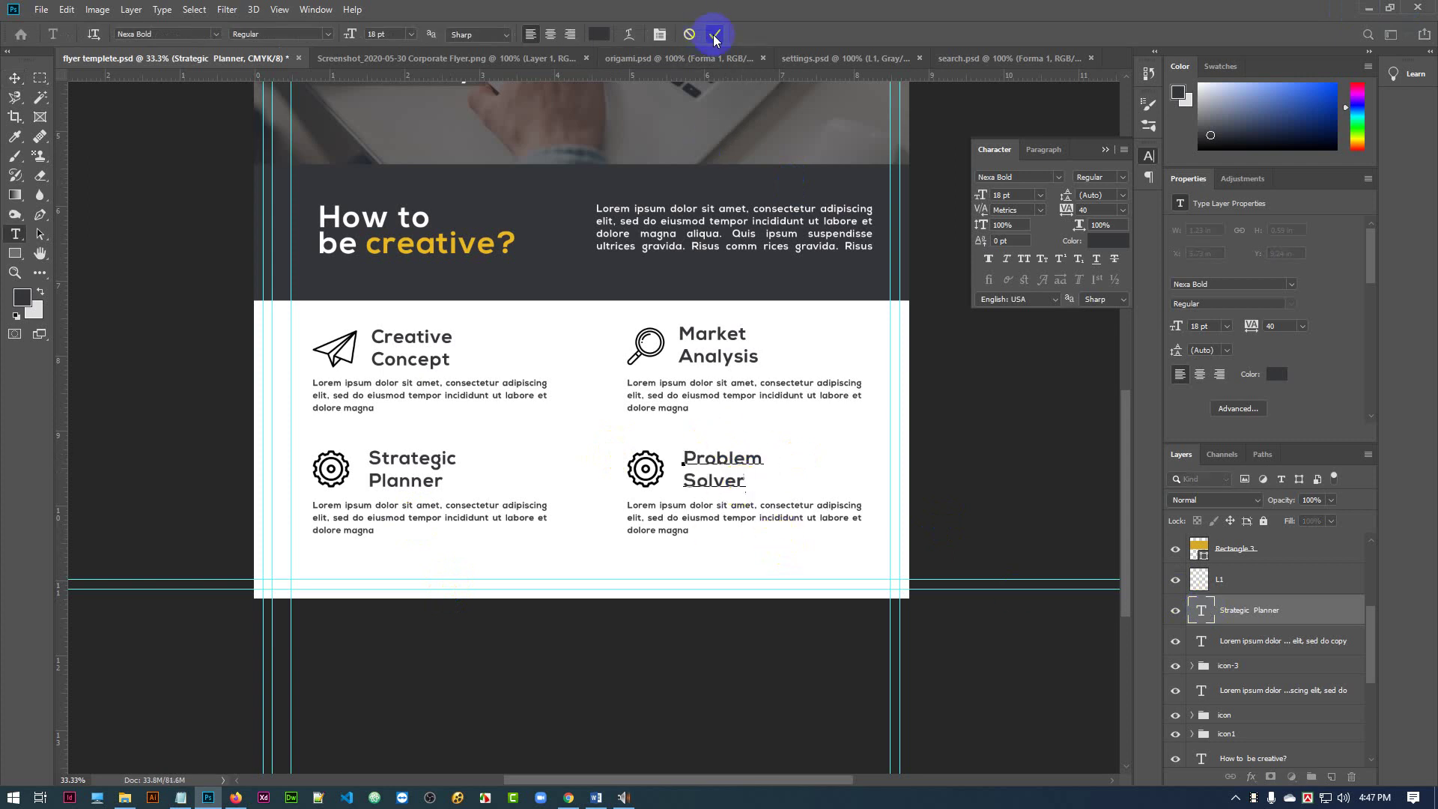
key(v)
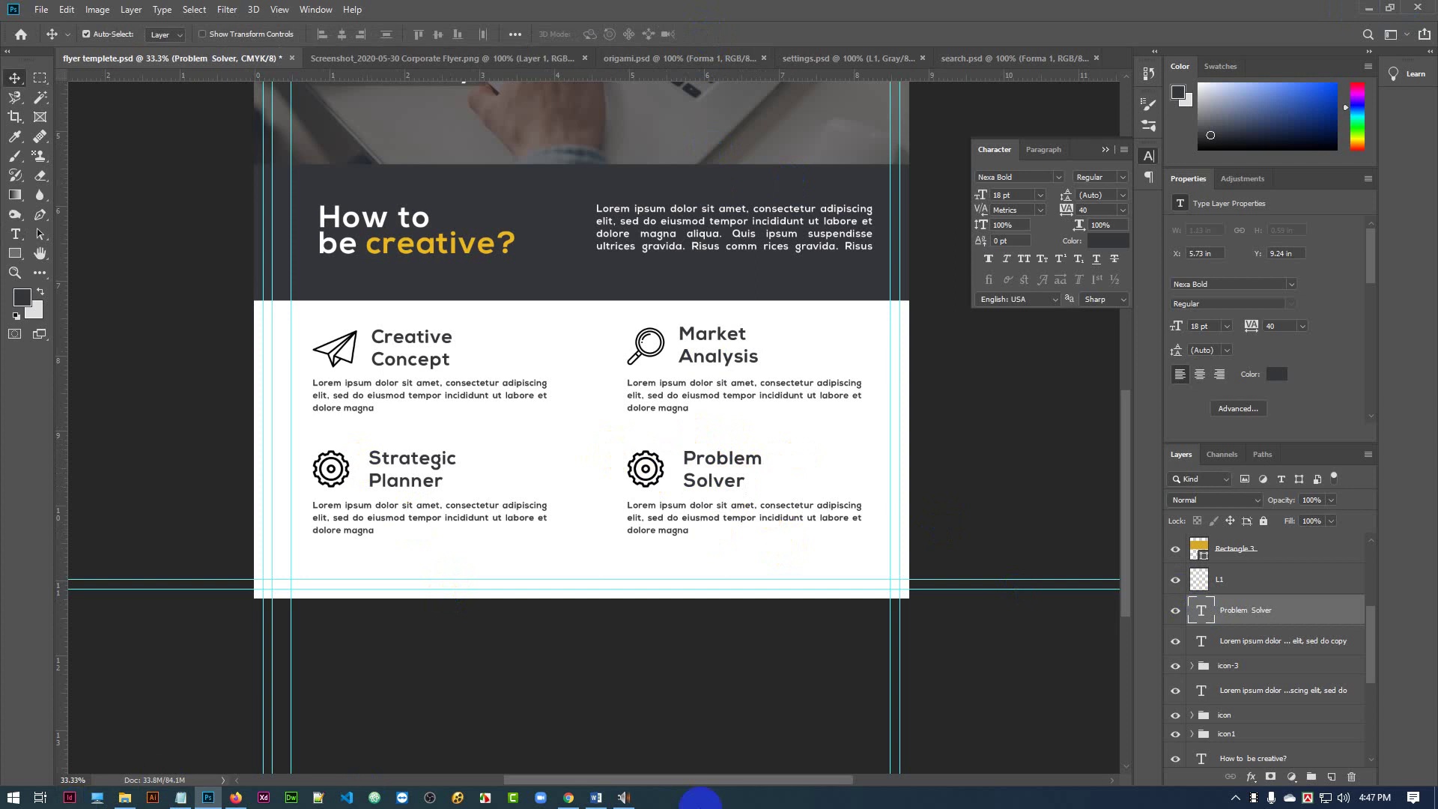
click(569, 798)
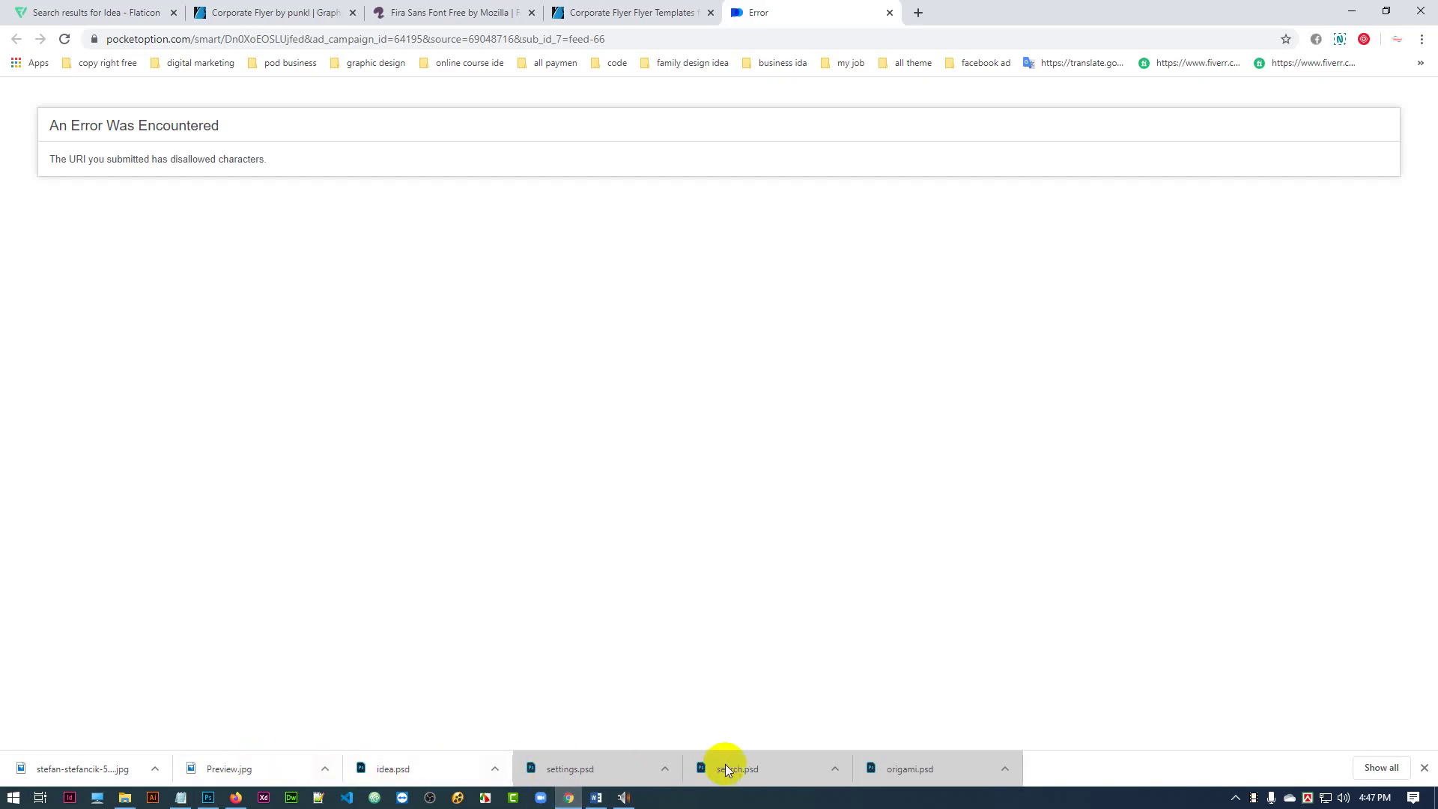
click(574, 771)
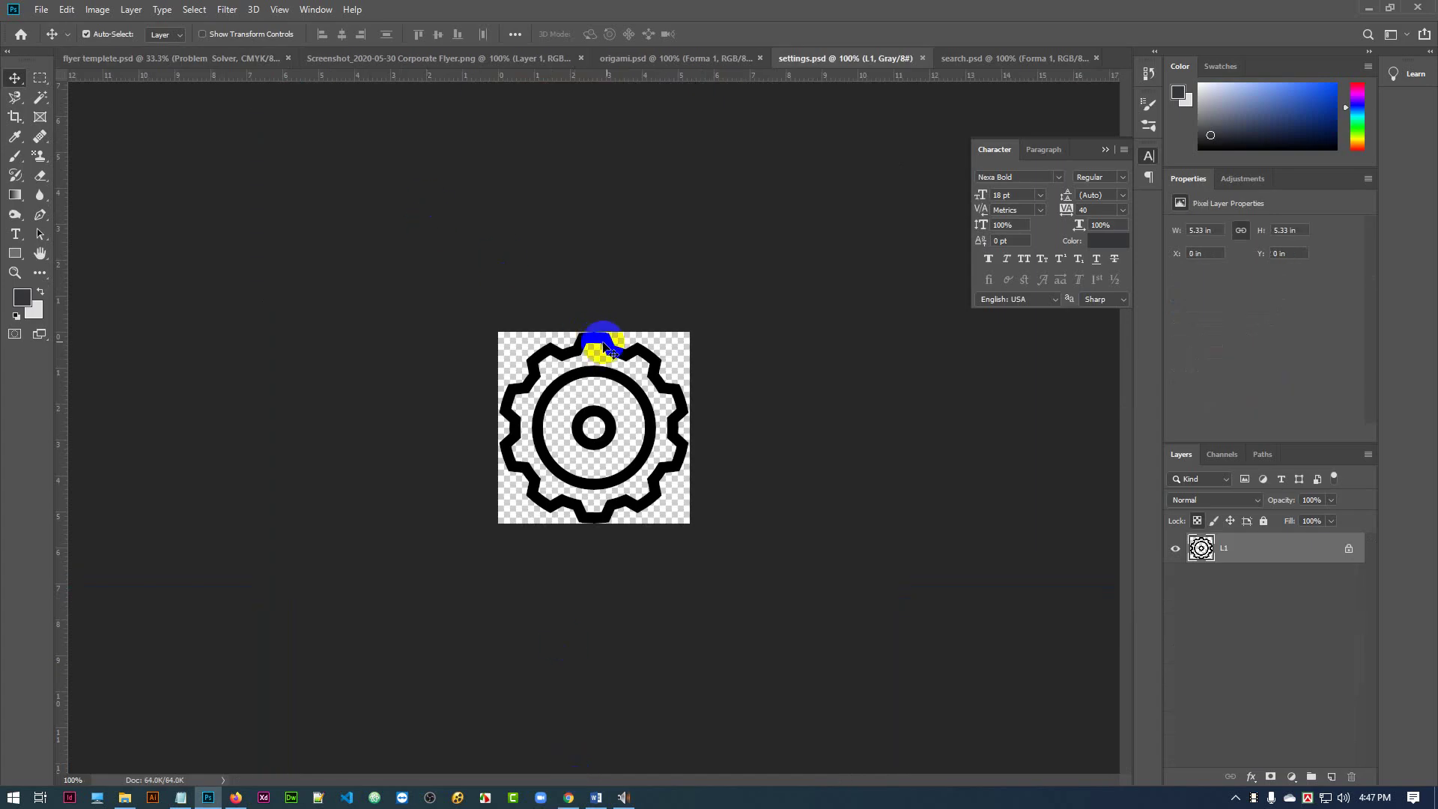
drag(597, 330, 592, 475)
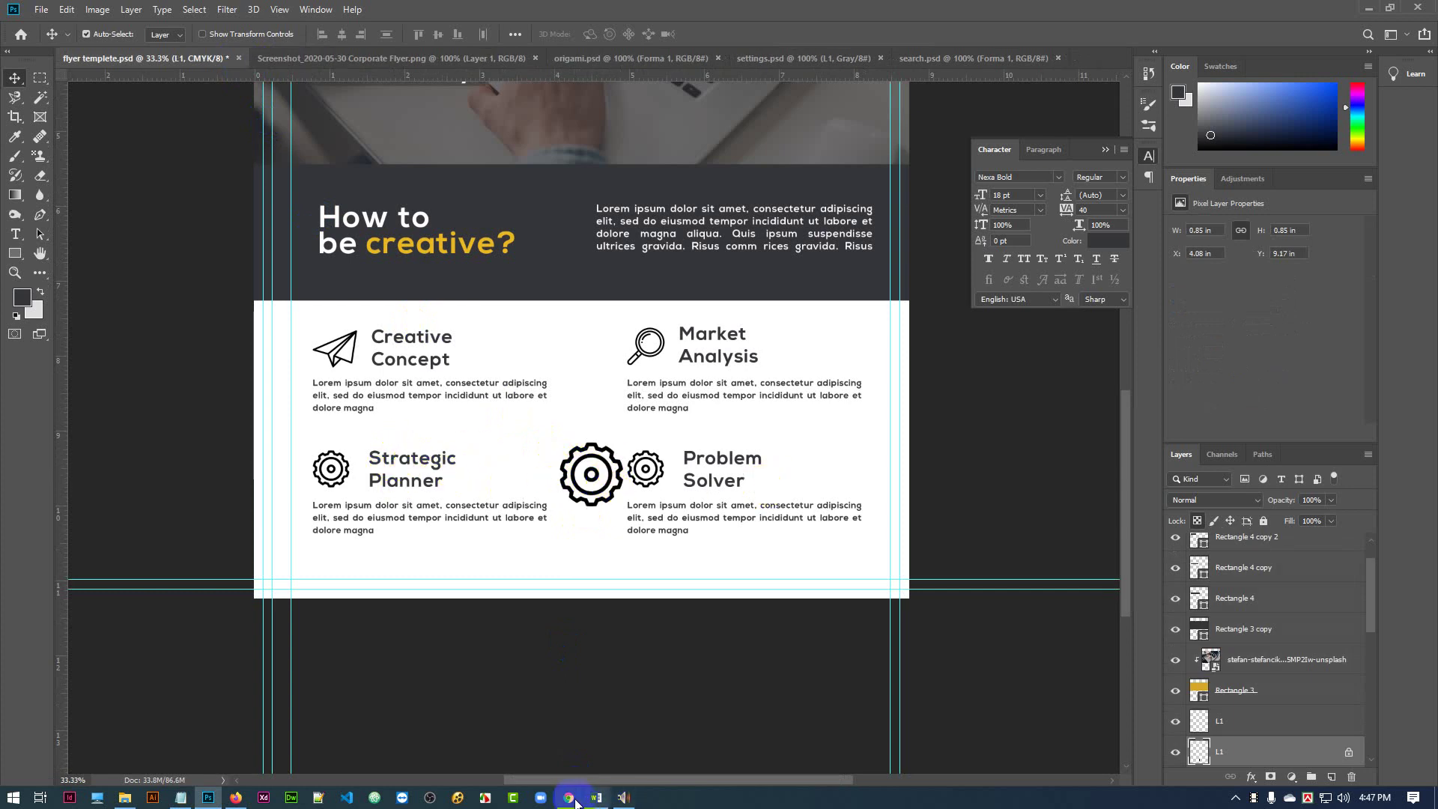
- Open the downloaded idea.psd from the browser, bring its light bulb shape over Problem Solver, and delete the stray large gear
click(571, 798)
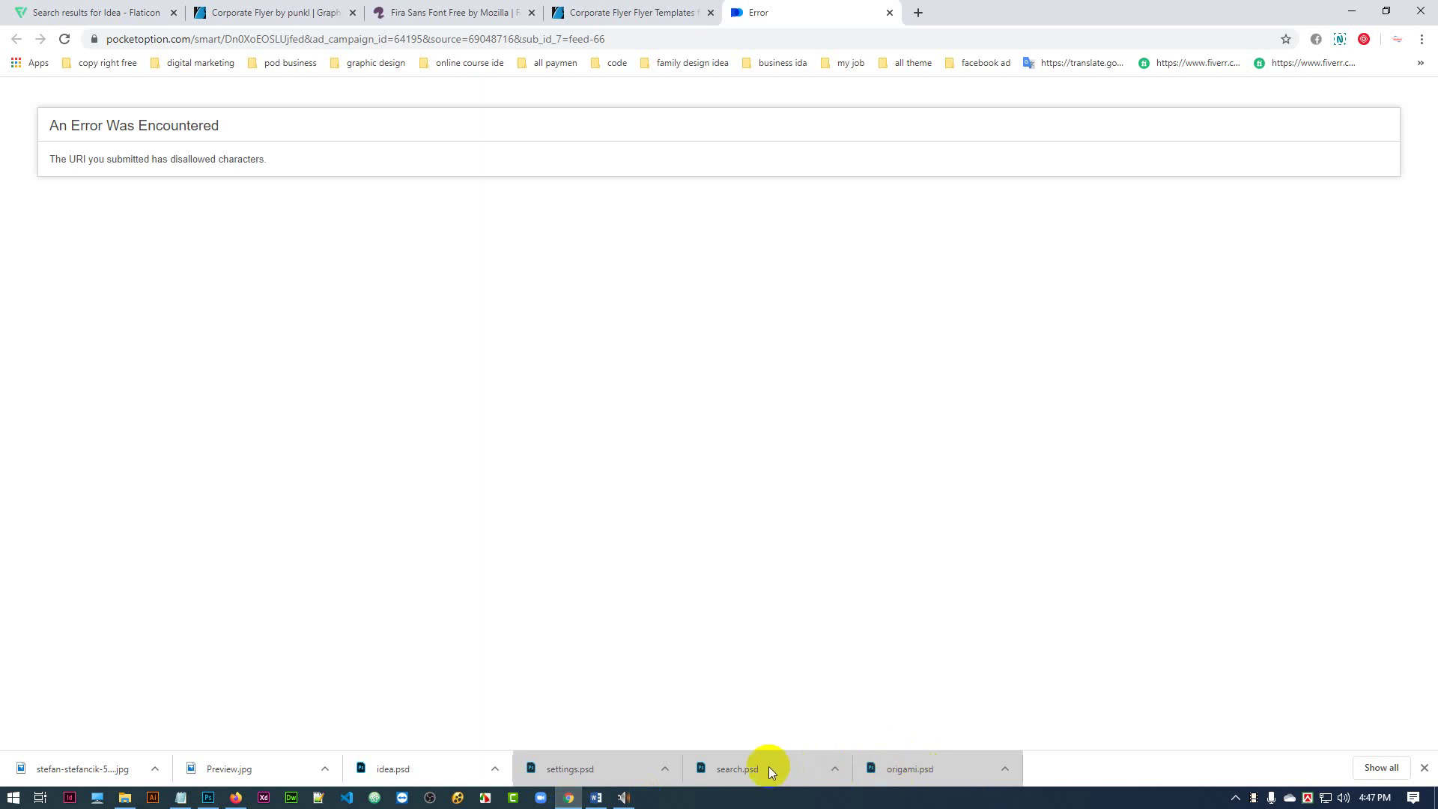
click(400, 769)
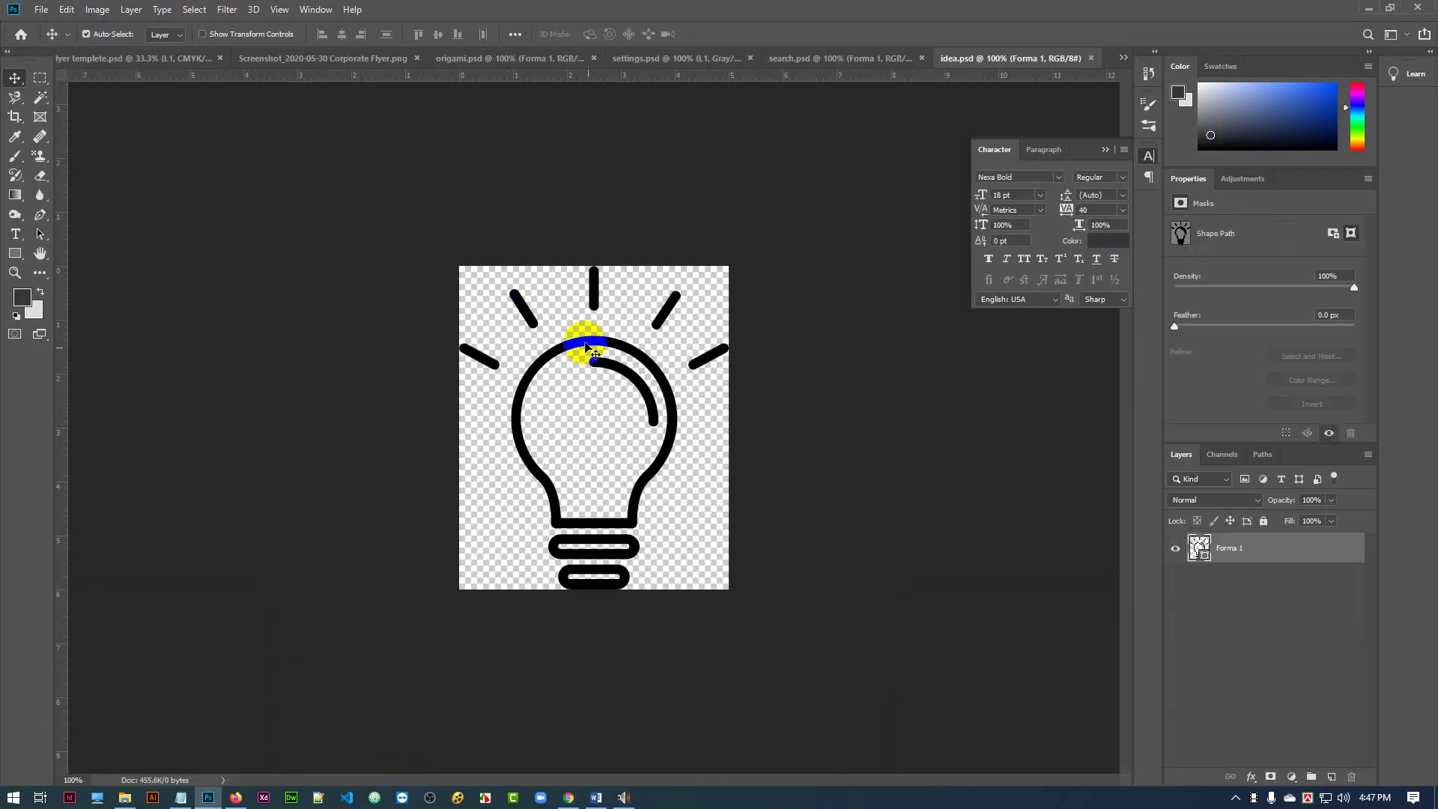
drag(578, 331, 673, 480)
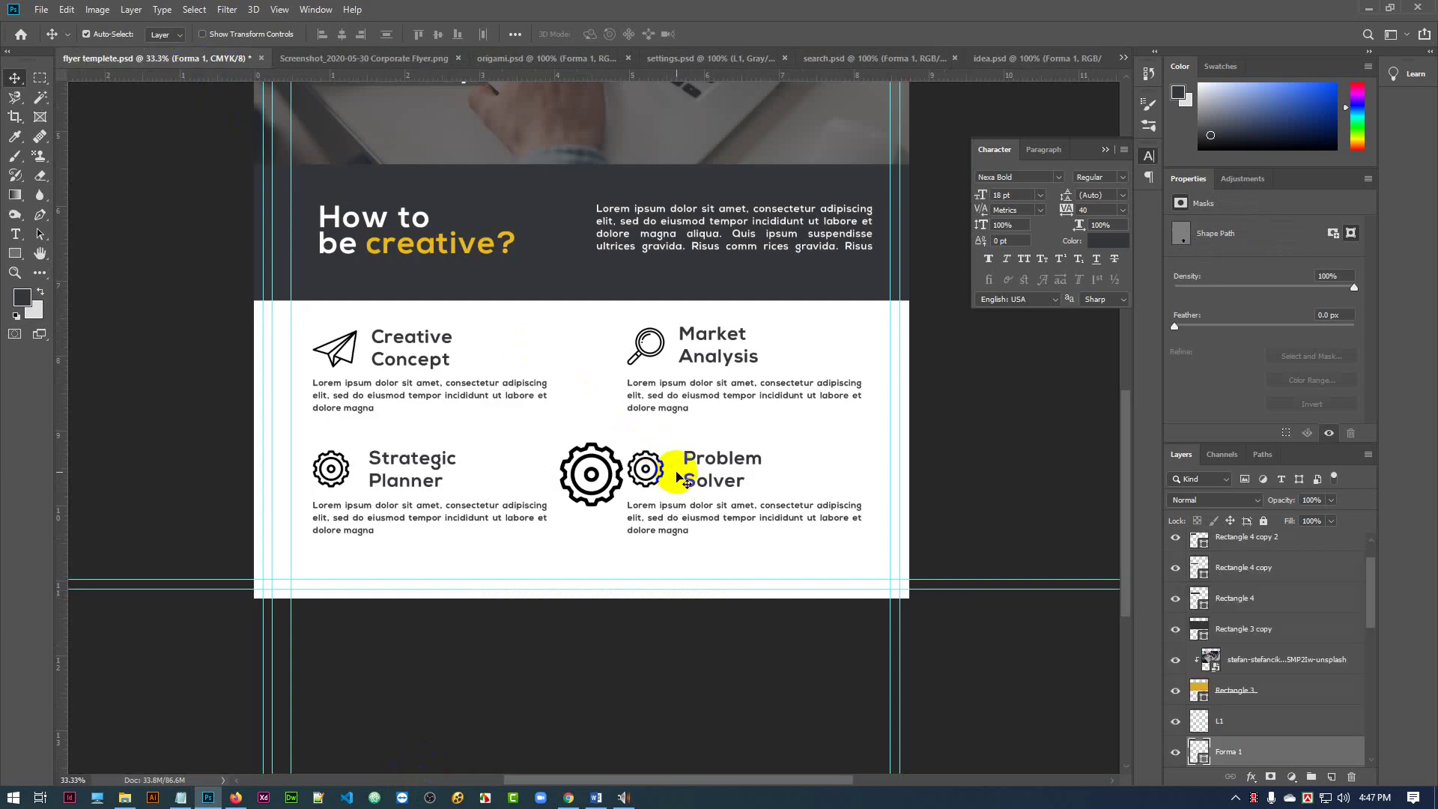
click(611, 451)
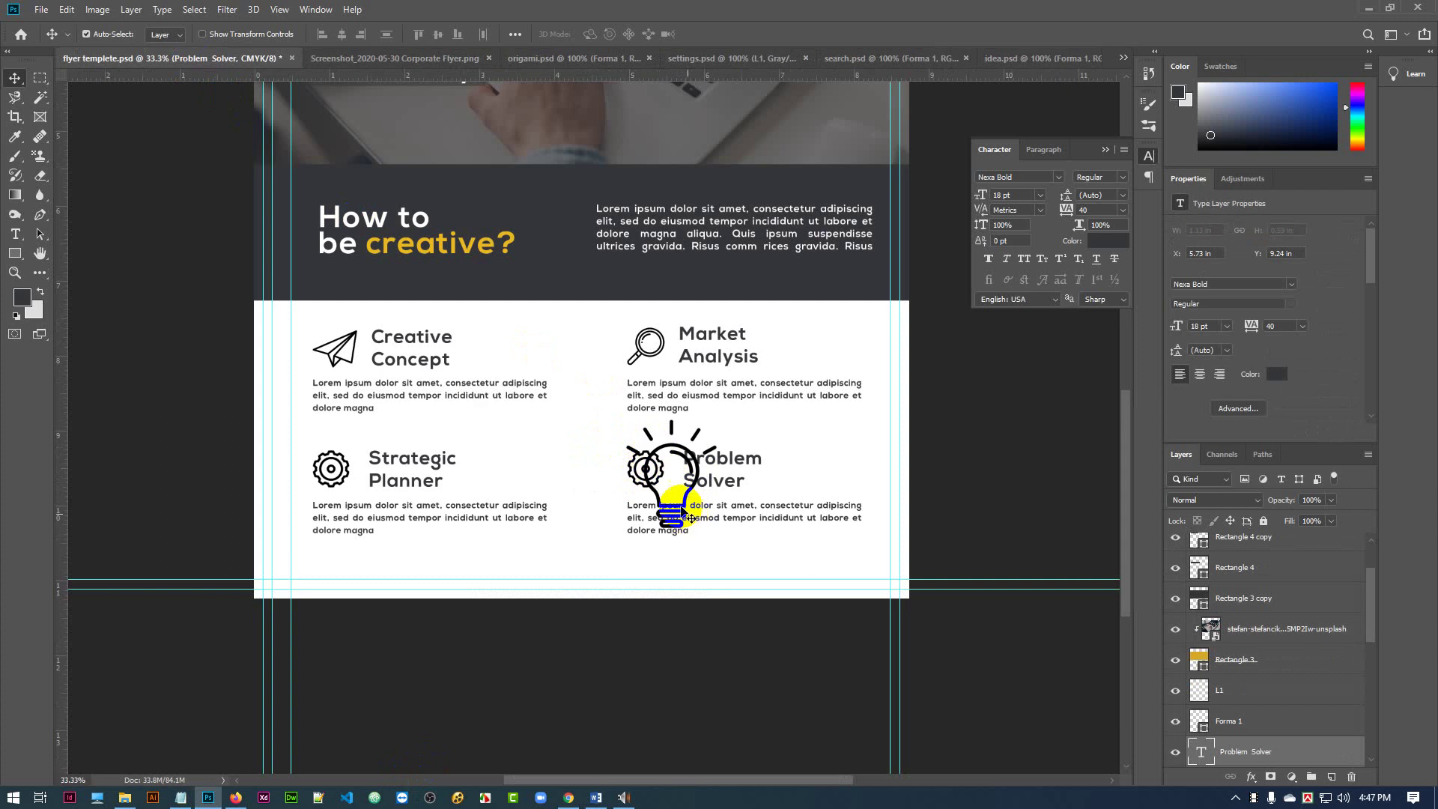
- Scale the light bulb to about 43% and place it over the small gear beside Problem Solver
key(ctrl+t)
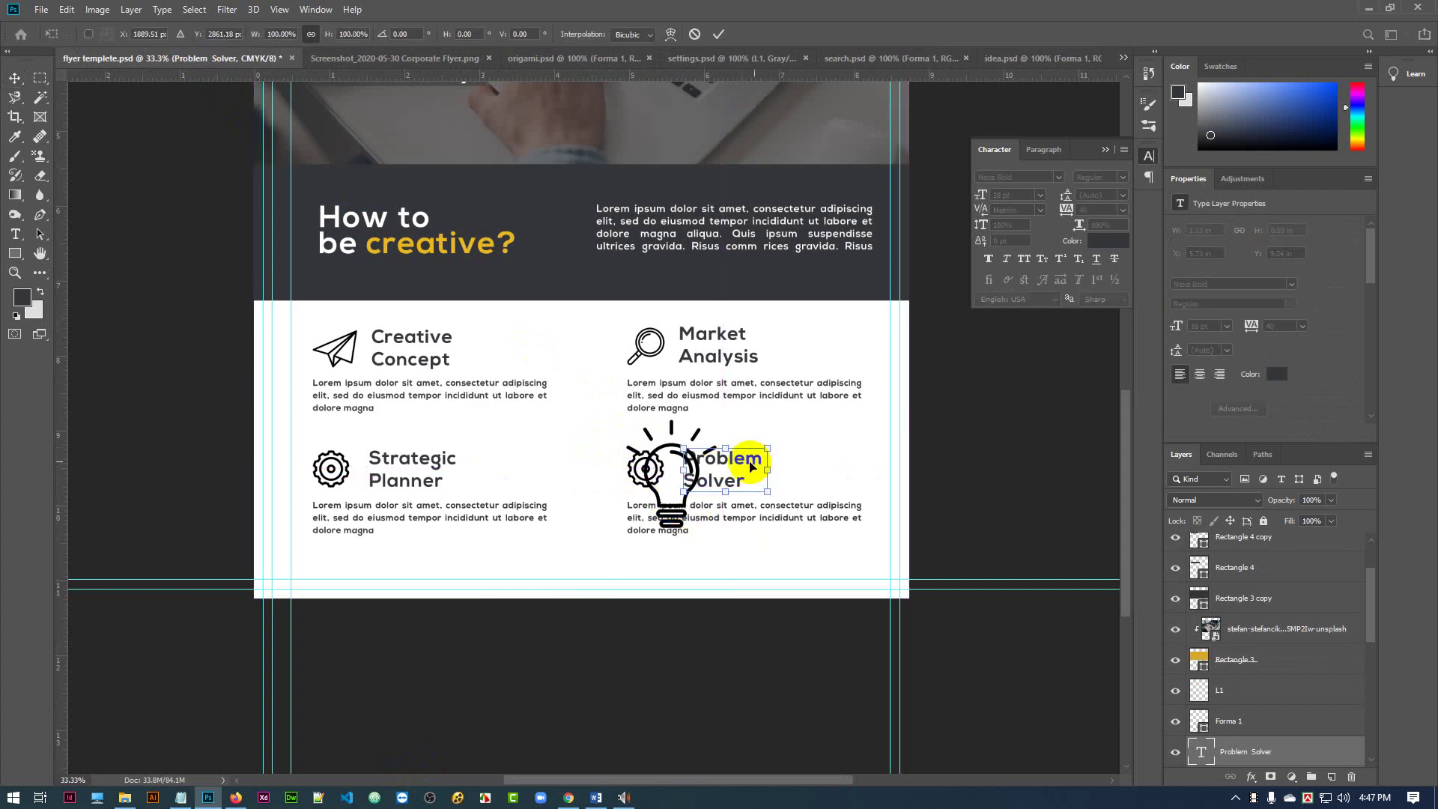
click(705, 615)
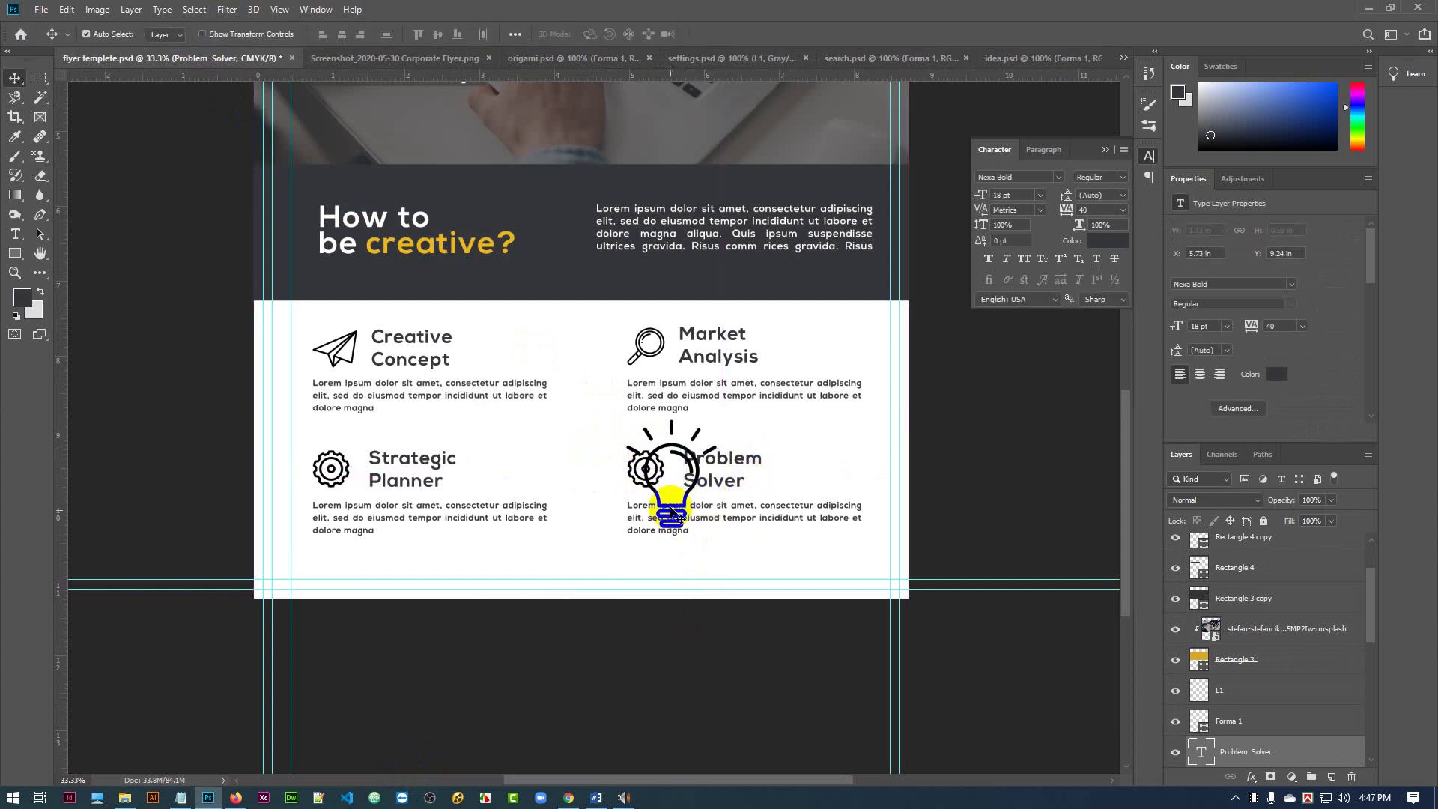
click(672, 514)
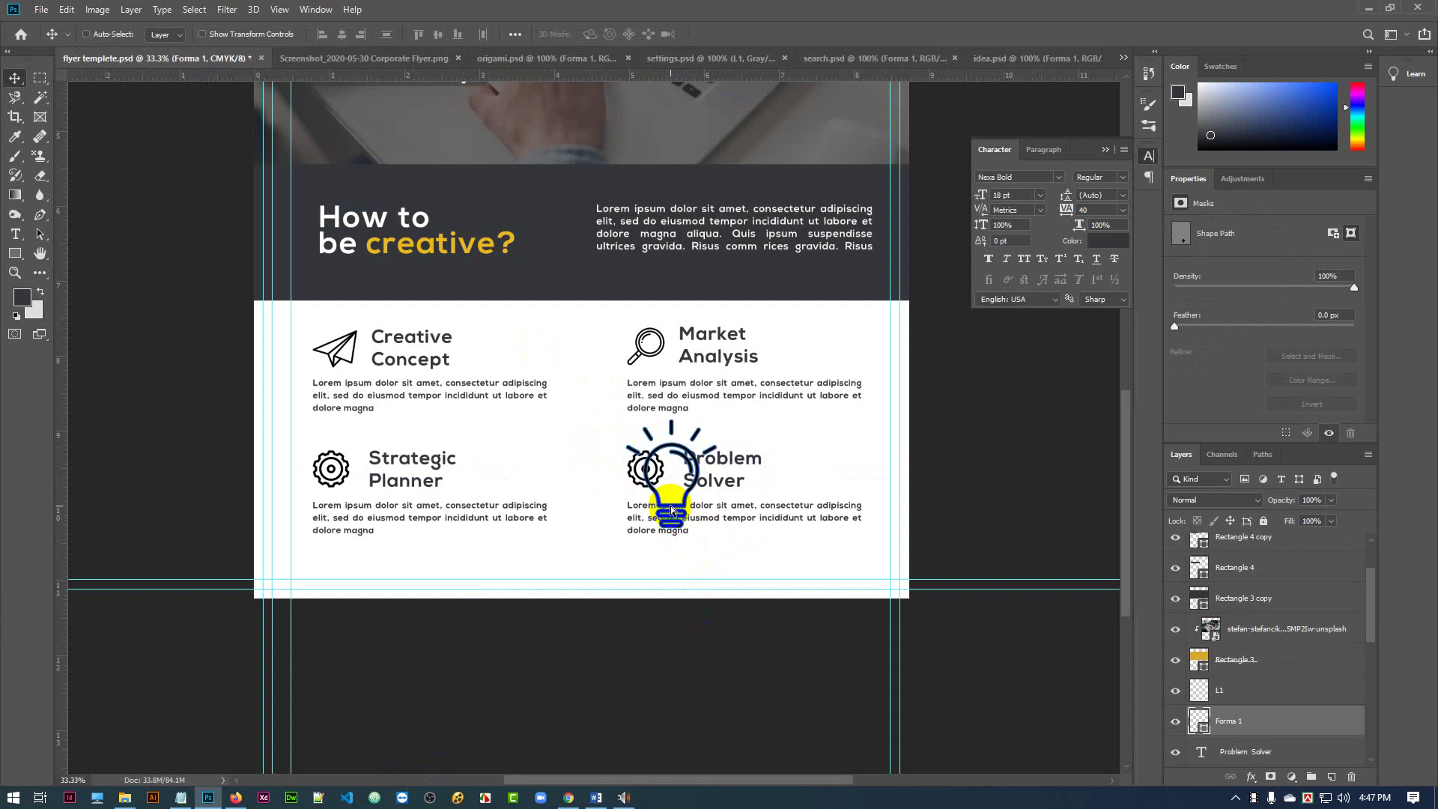
key(ctrl+t)
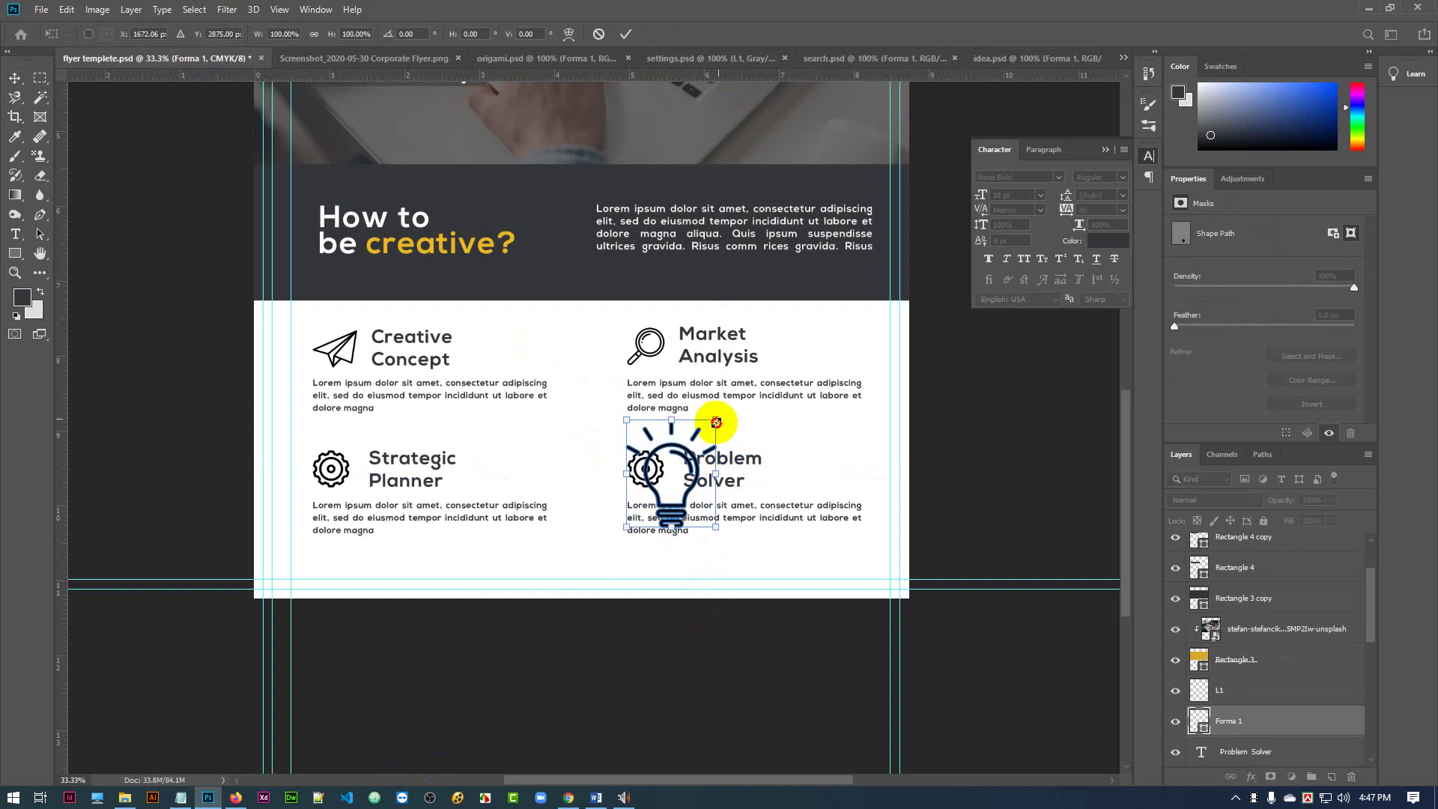
drag(716, 422, 648, 489)
key(ctrl+z)
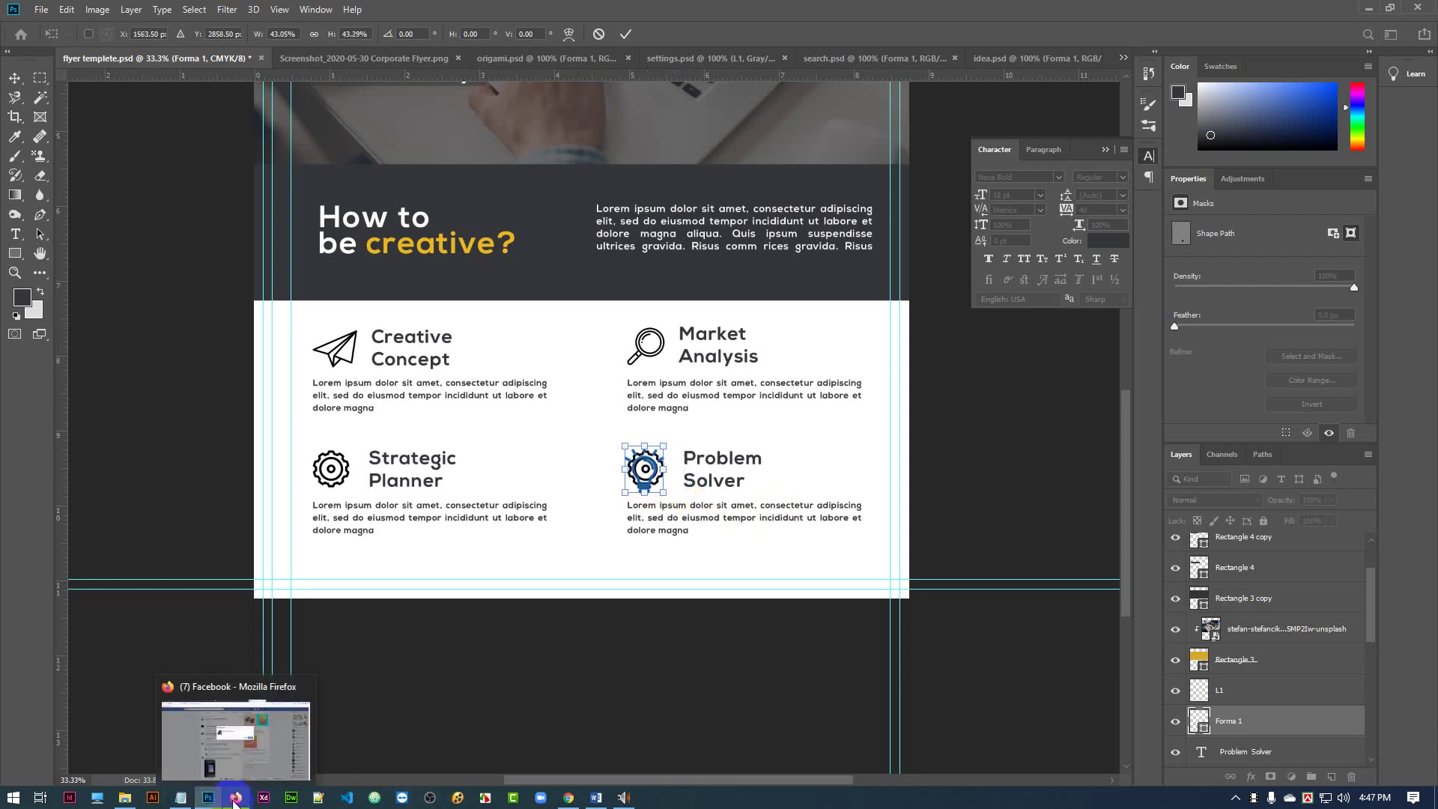
- Switch to Firefox and decline the incoming Facebook call
click(237, 799)
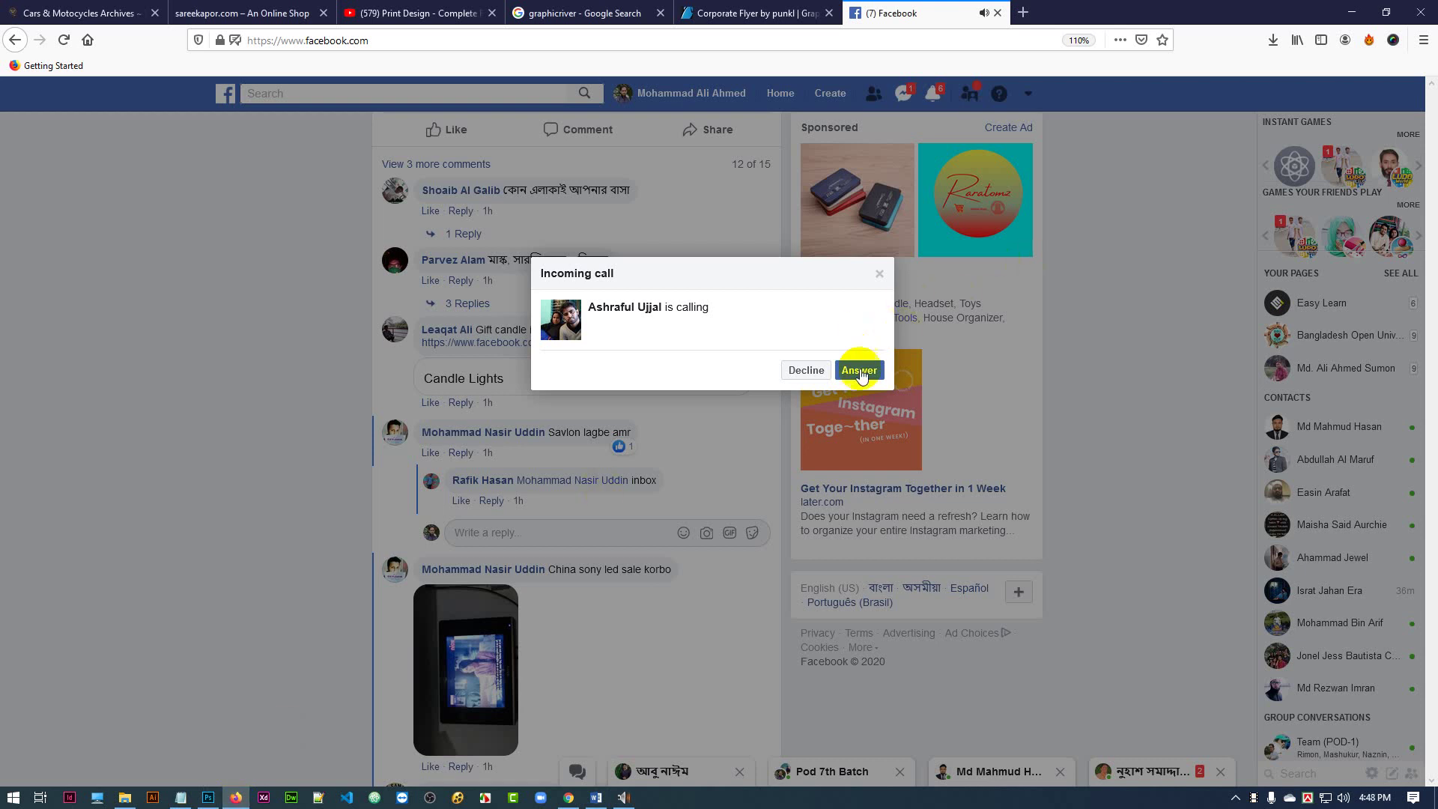
click(805, 372)
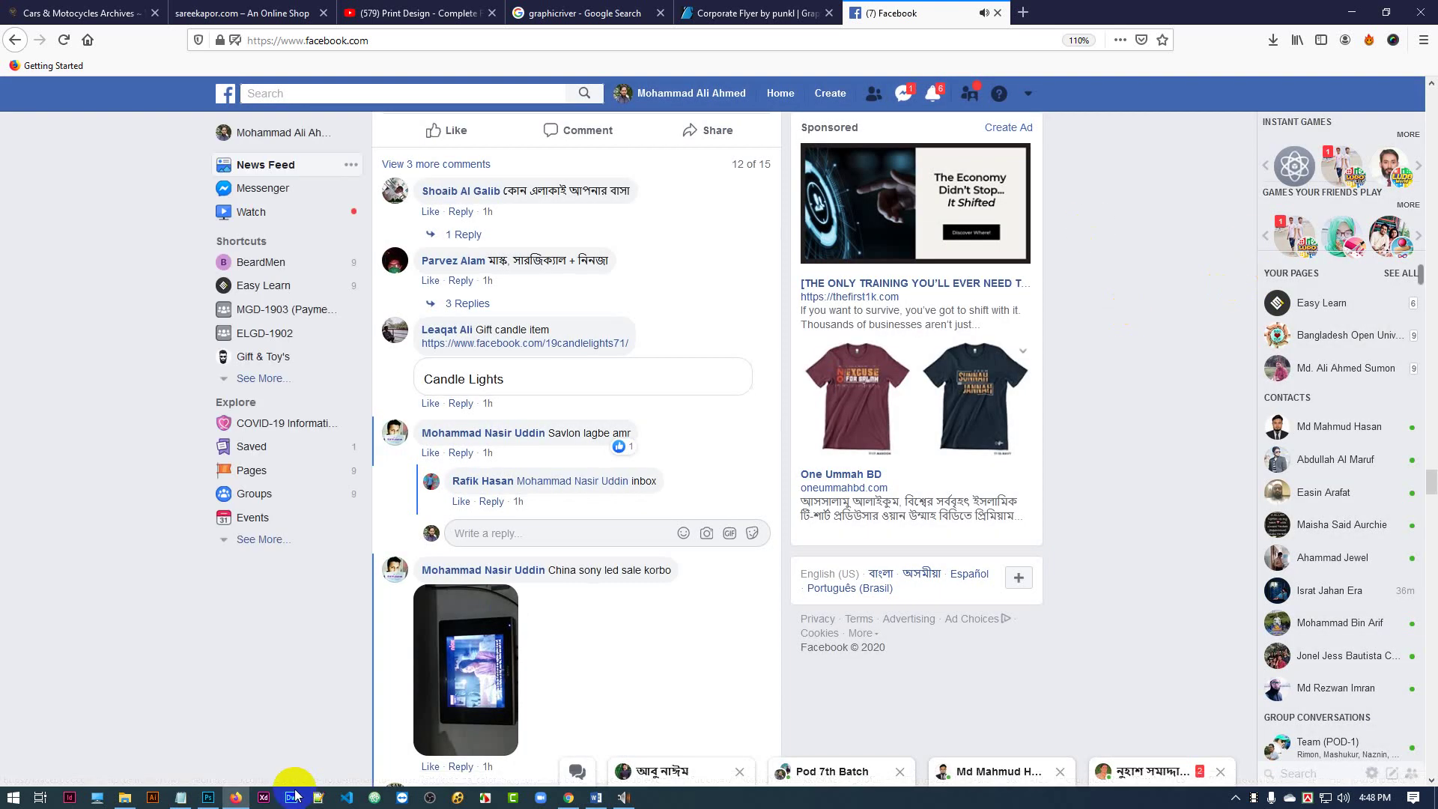
- Switch back to Photoshop, move the light bulb slightly up beside Problem Solver, and delete the small gear beneath it
click(236, 800)
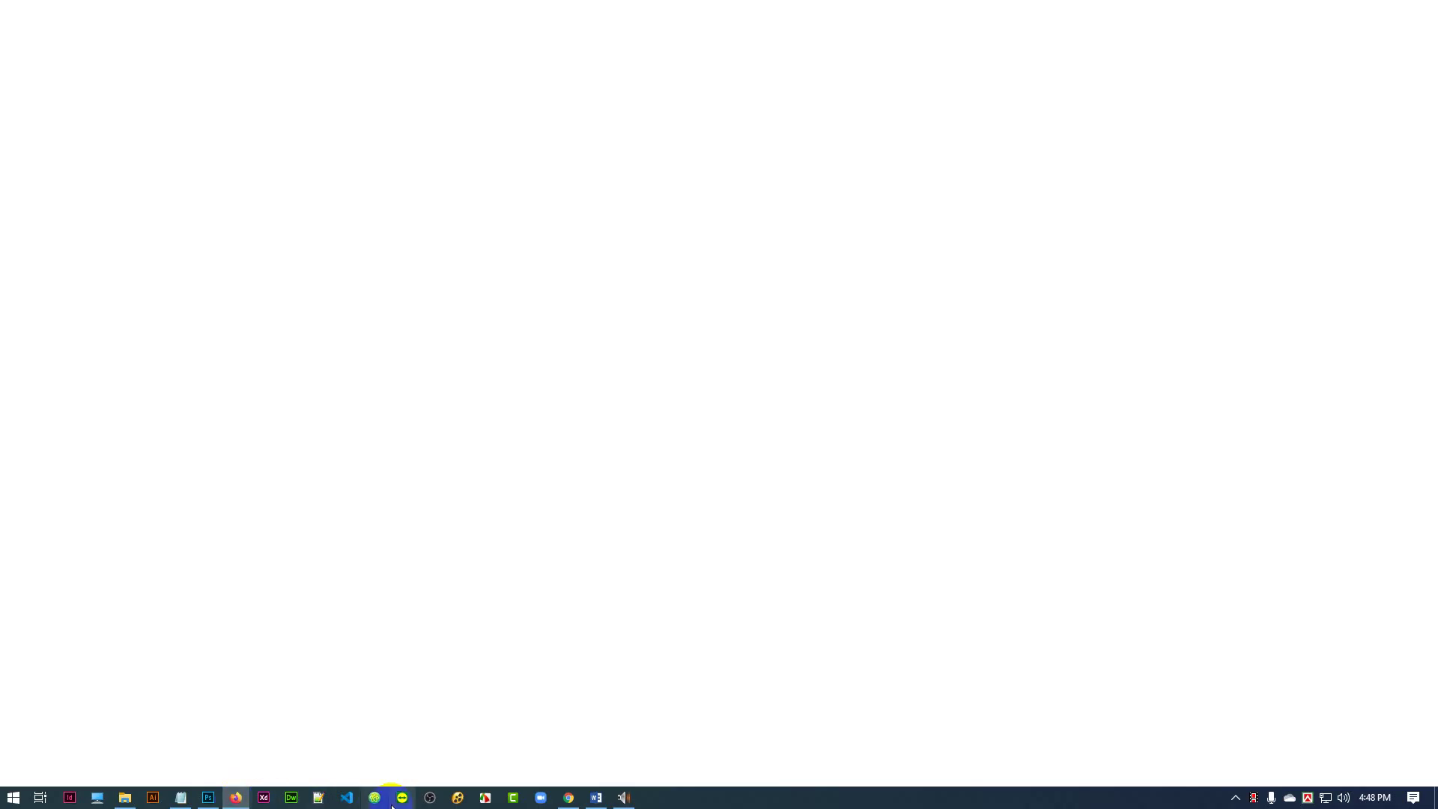
click(206, 798)
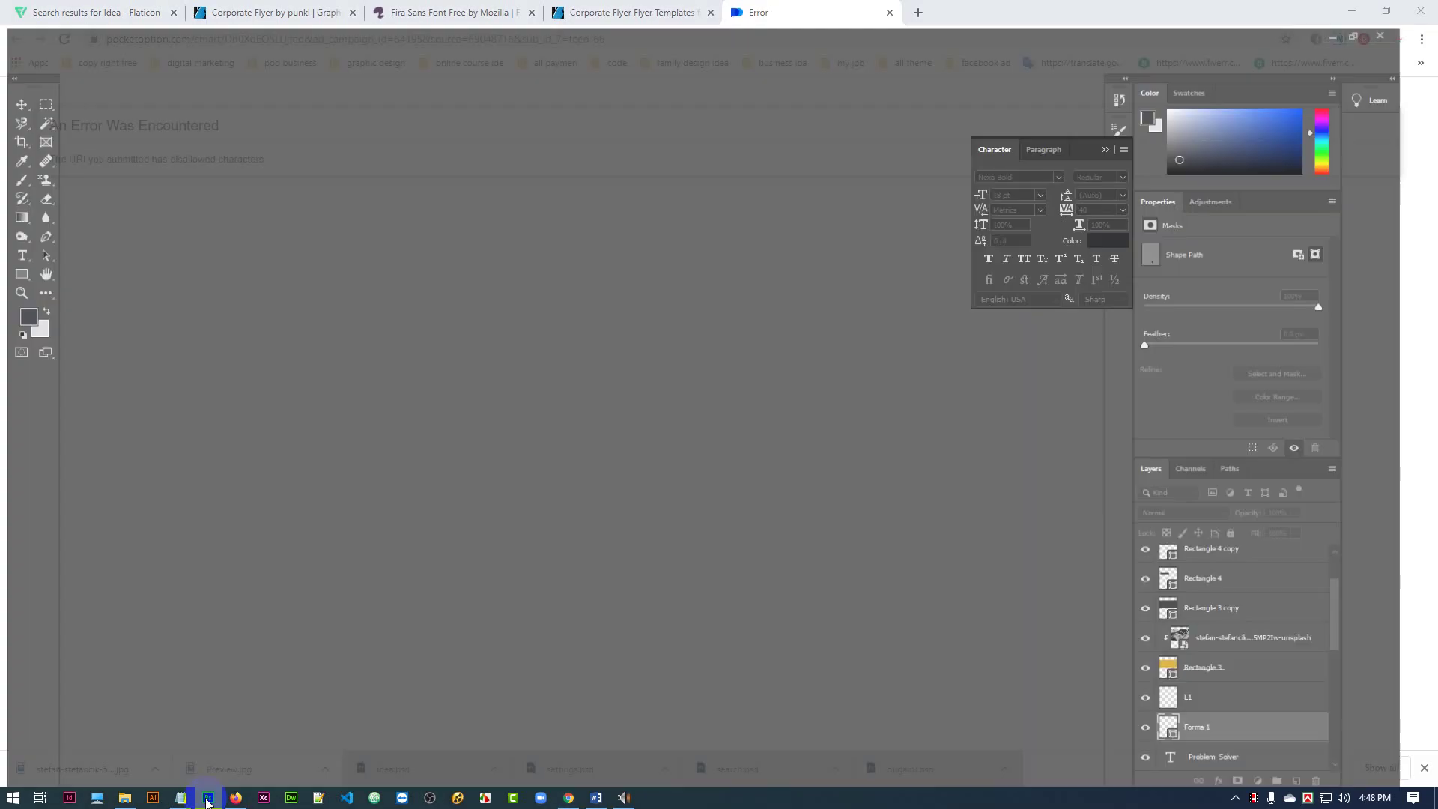
click(1177, 166)
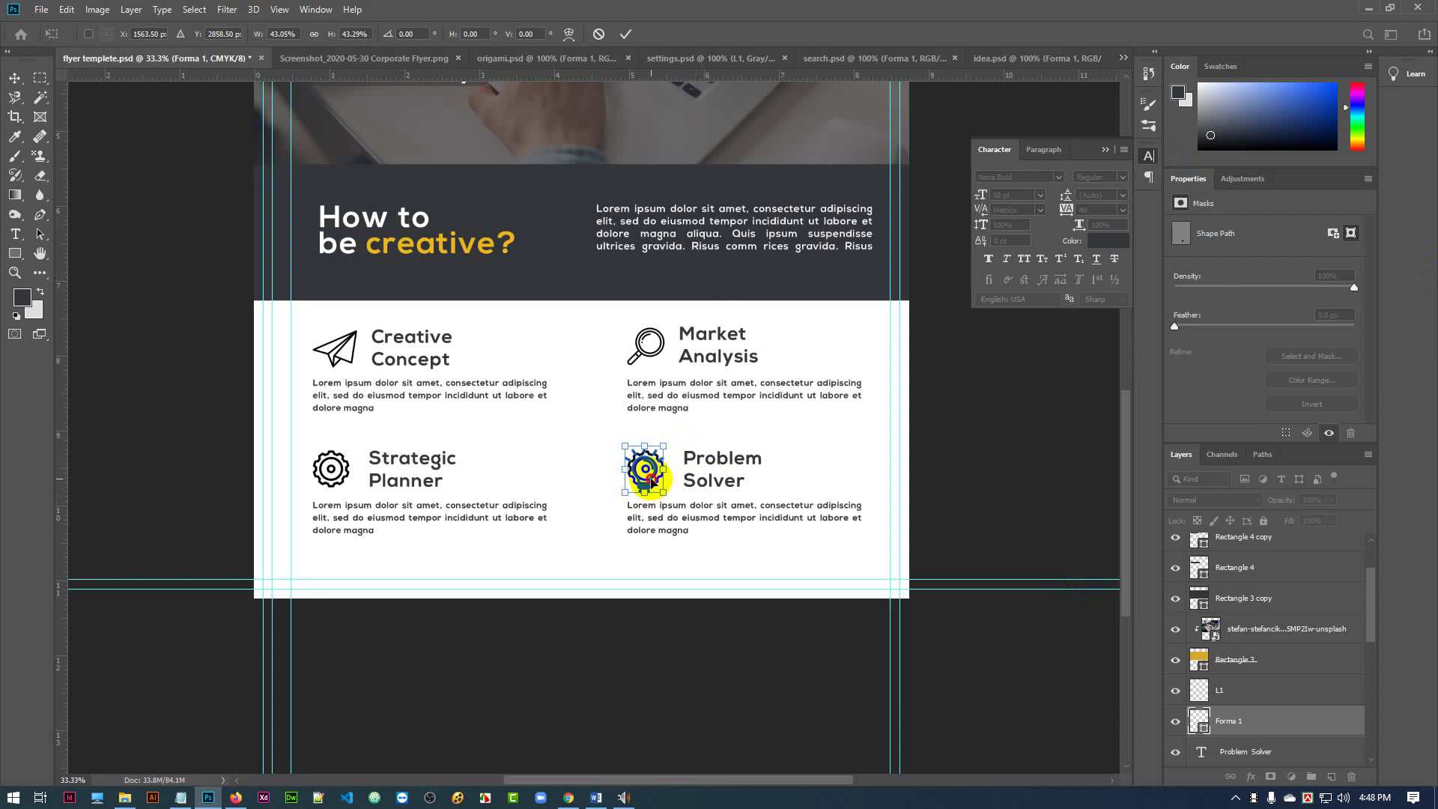
drag(652, 481, 654, 477)
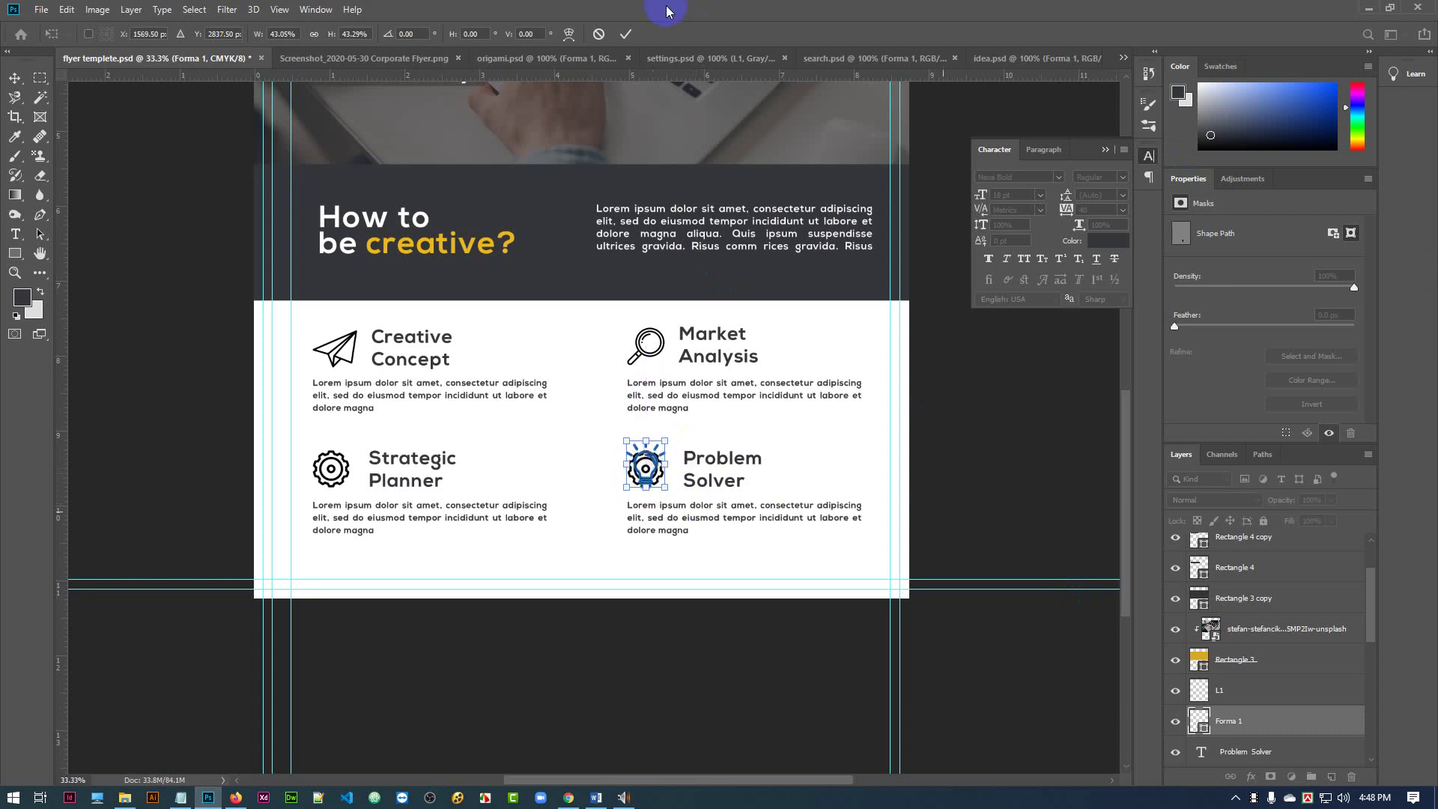
click(625, 33)
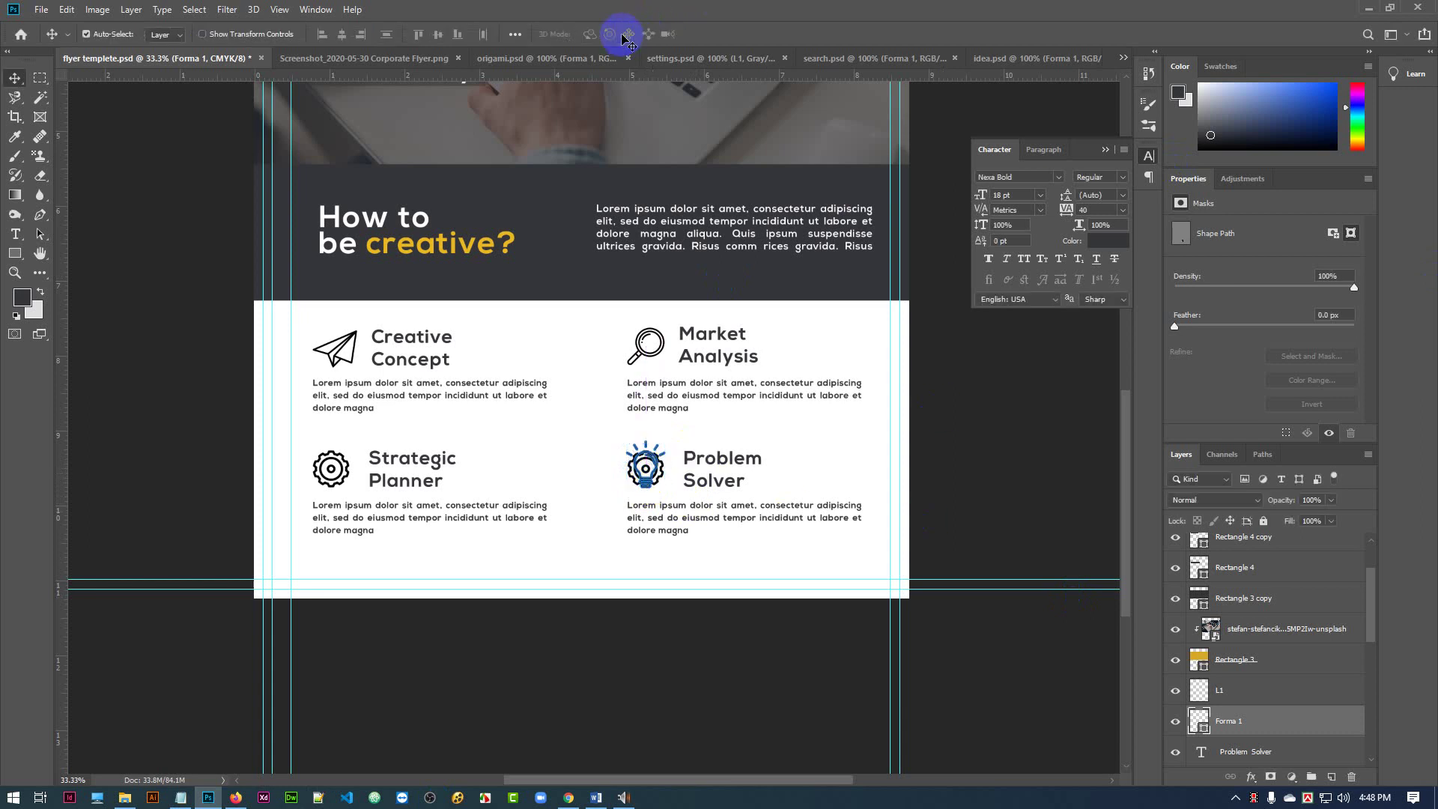
click(661, 470)
key(Delete)
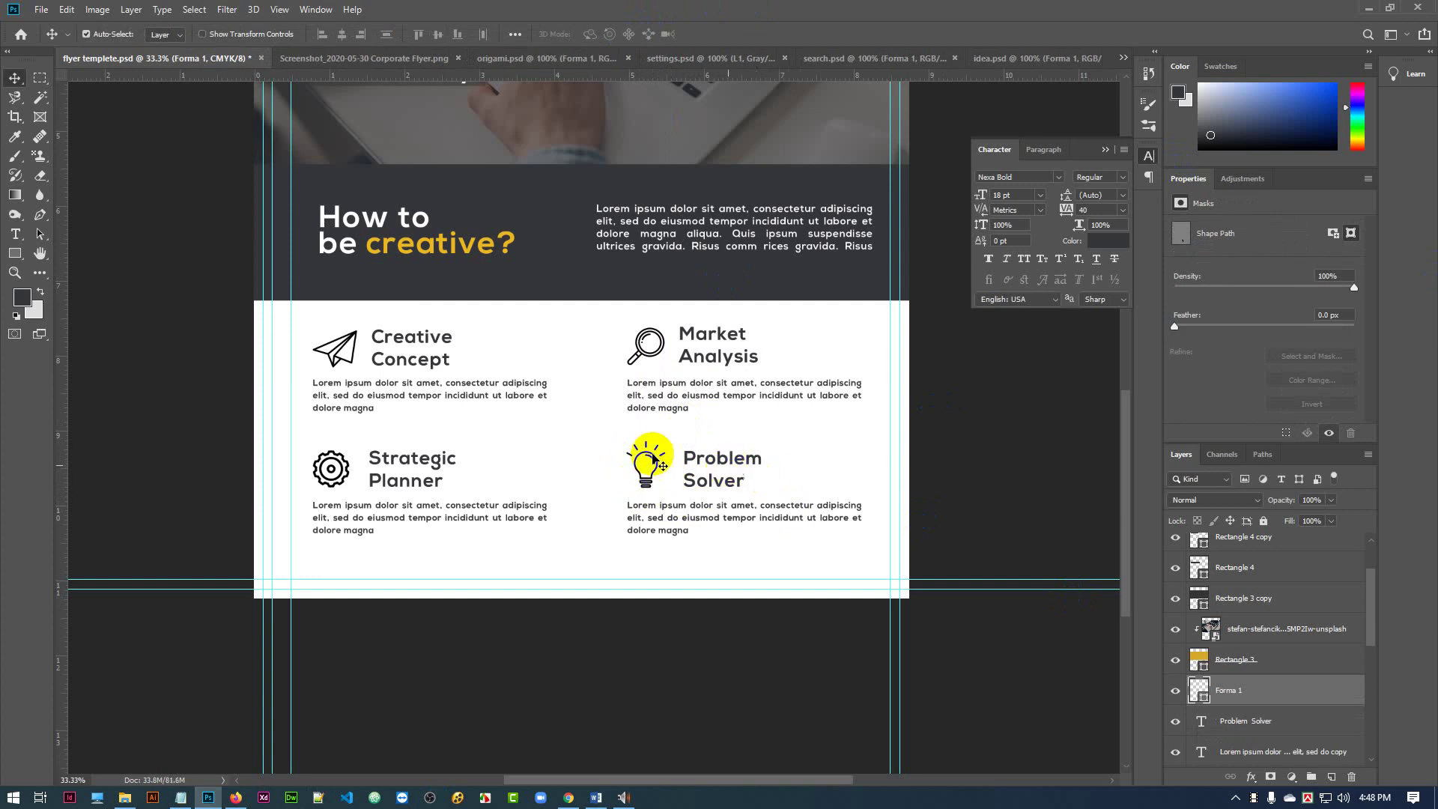
- Identify the Problem Solver heading's layer by its visibility, and align the heading and light bulb on their vertical centers
scroll(1338, 683, down, 1)
scroll(1338, 683, down, 2)
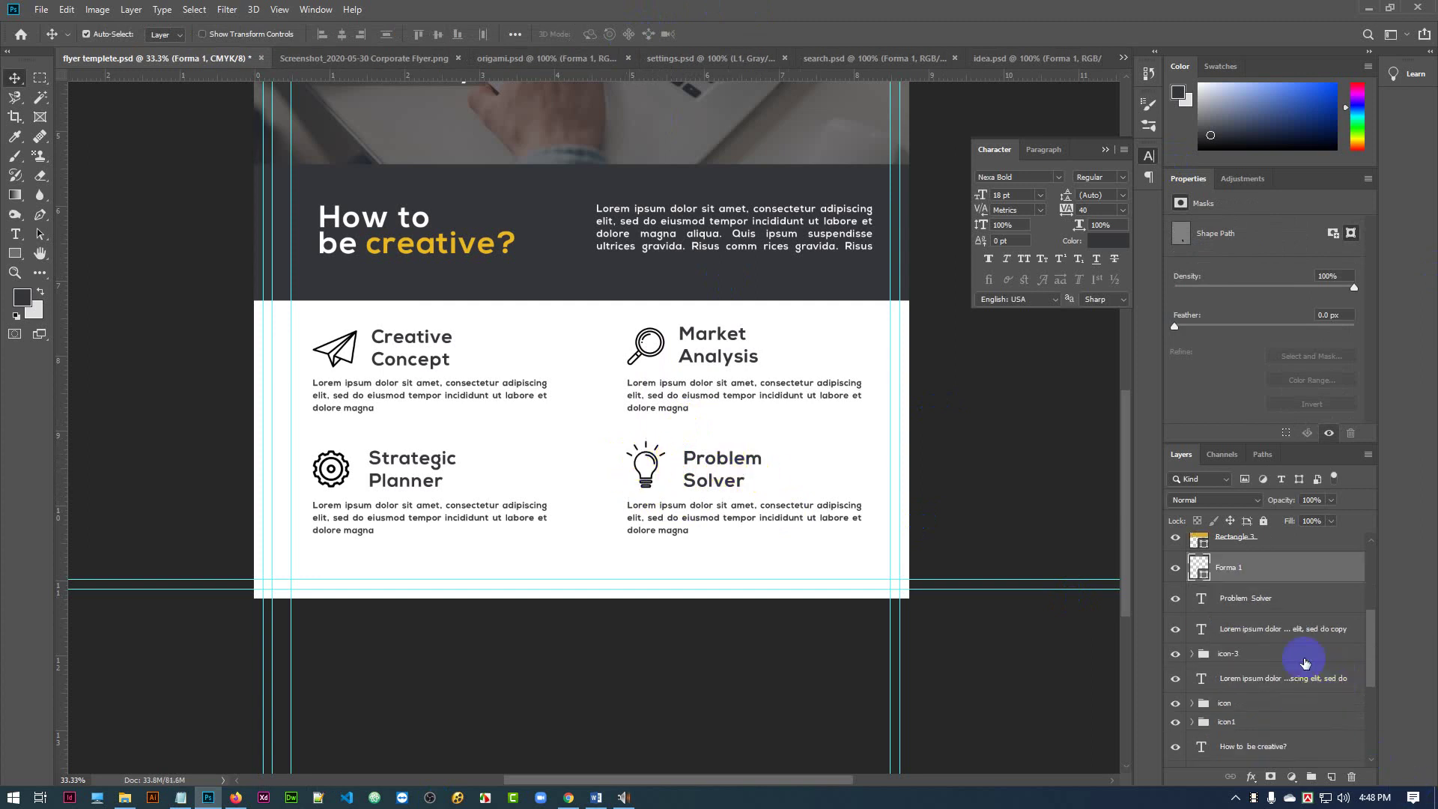
click(1174, 629)
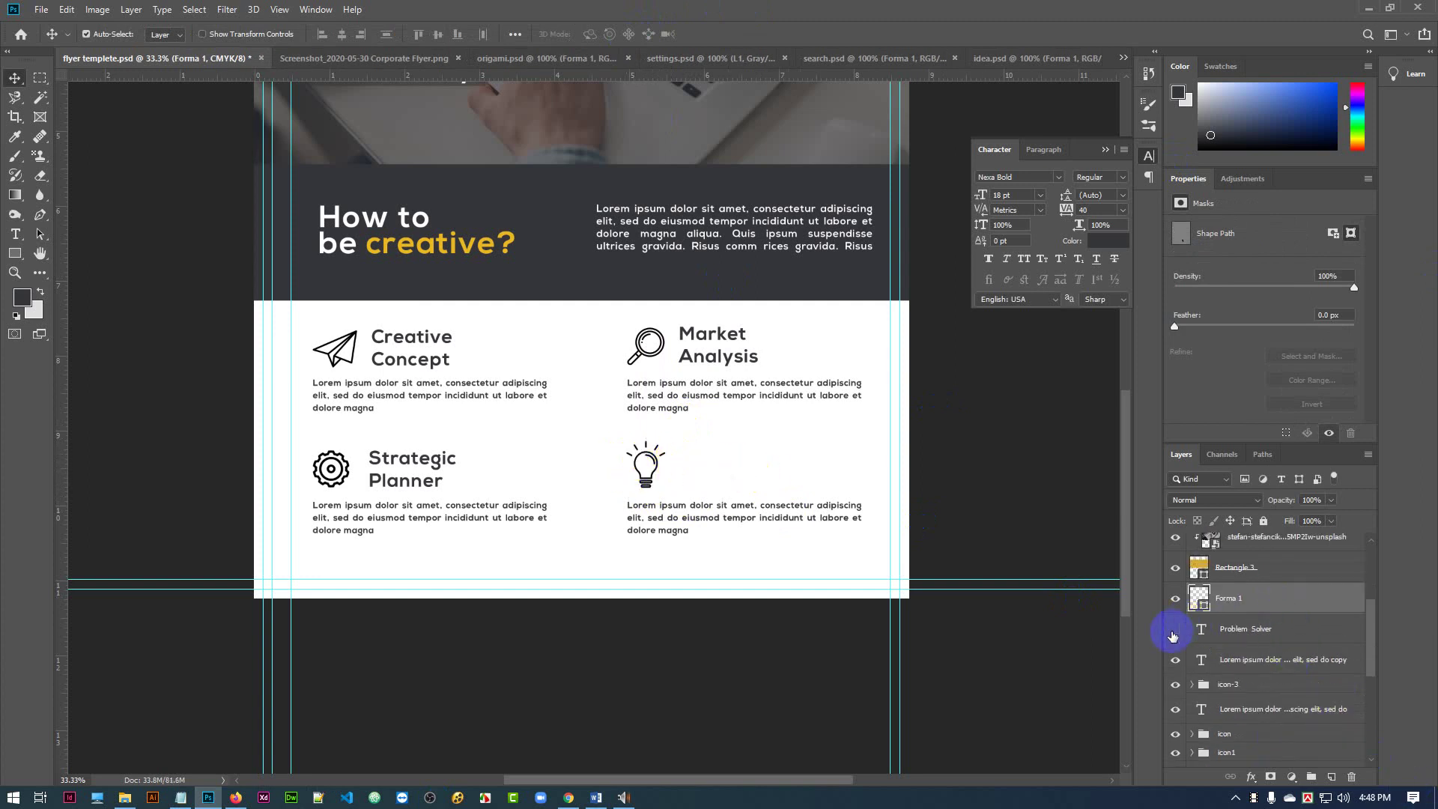
click(1173, 630)
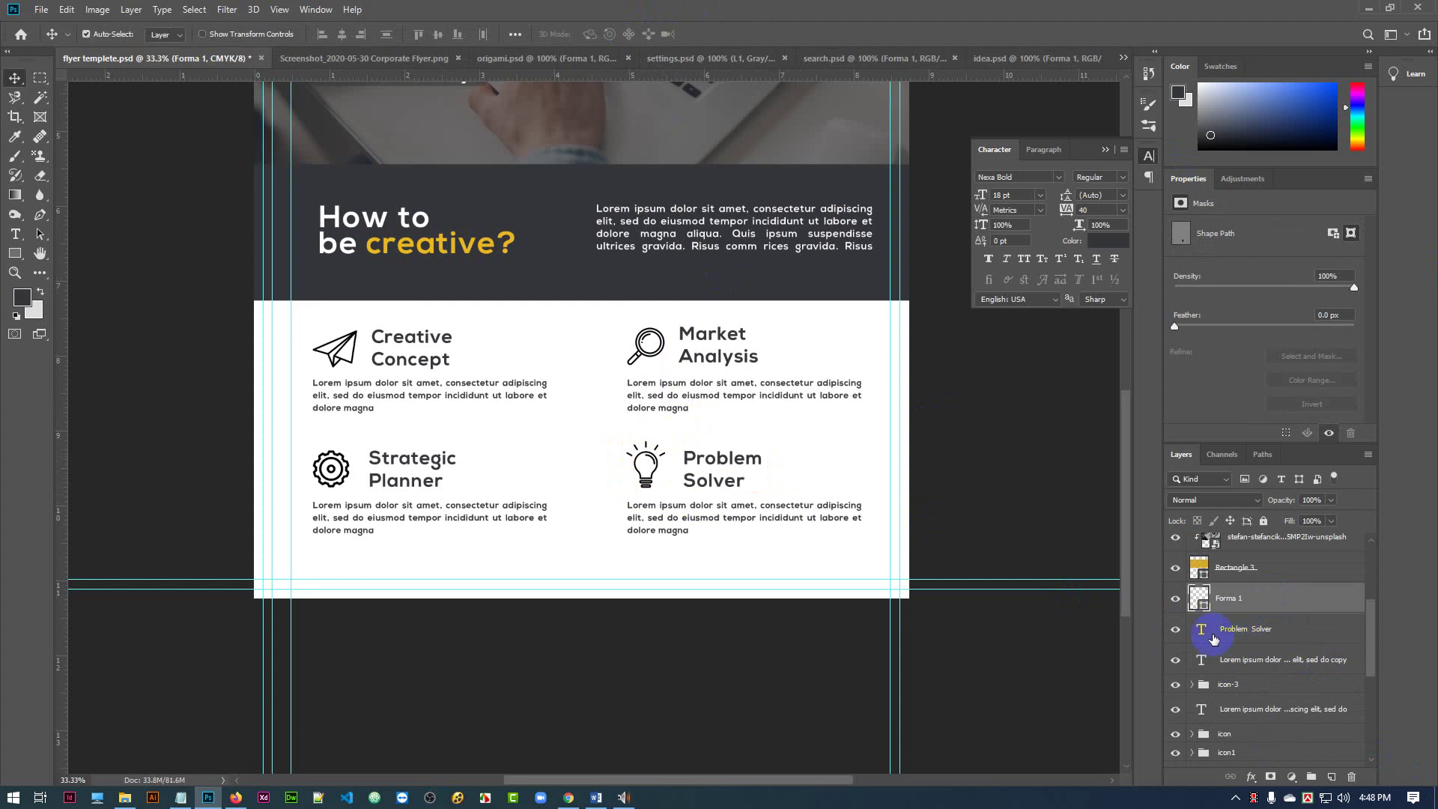
click(1295, 632)
shift+click(1272, 600)
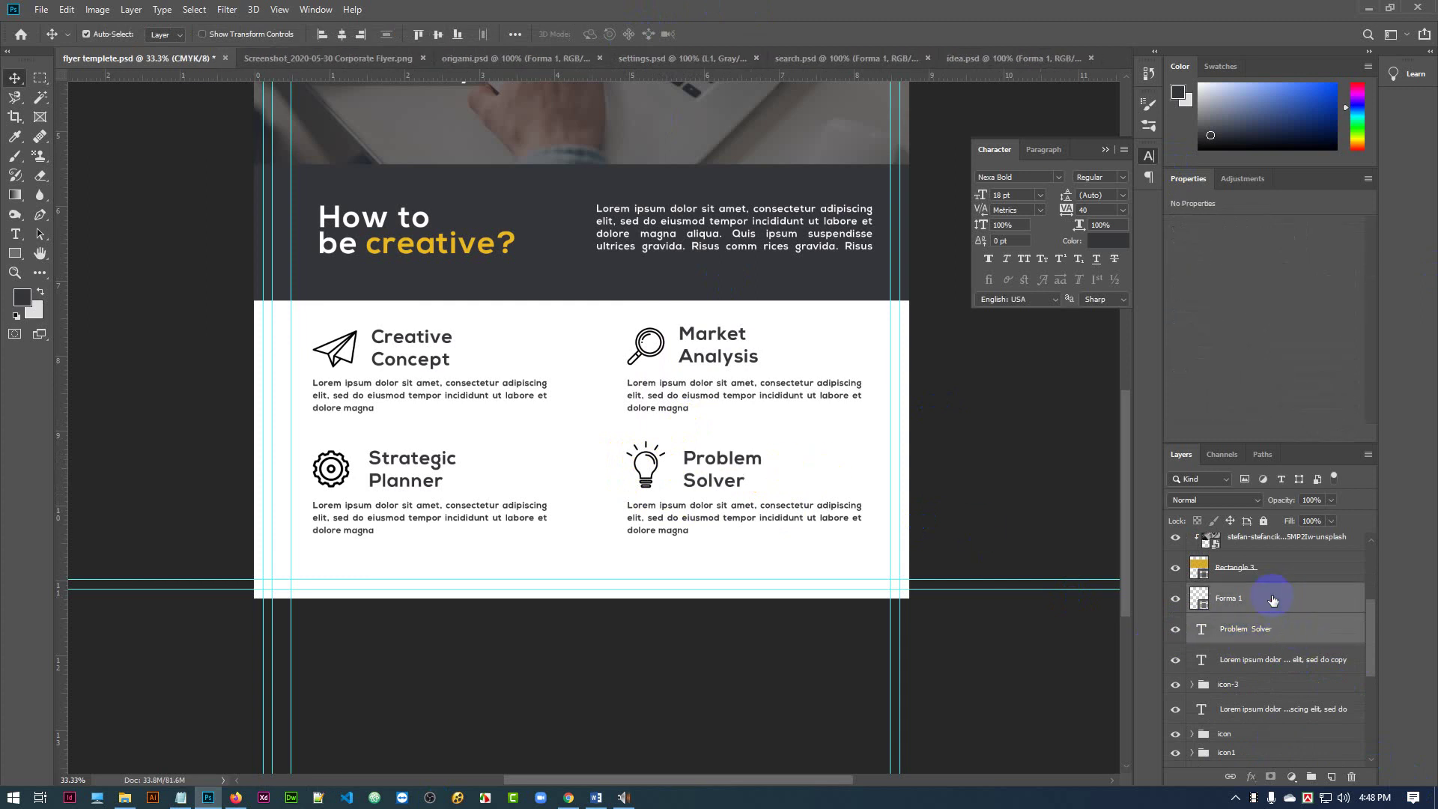
click(439, 35)
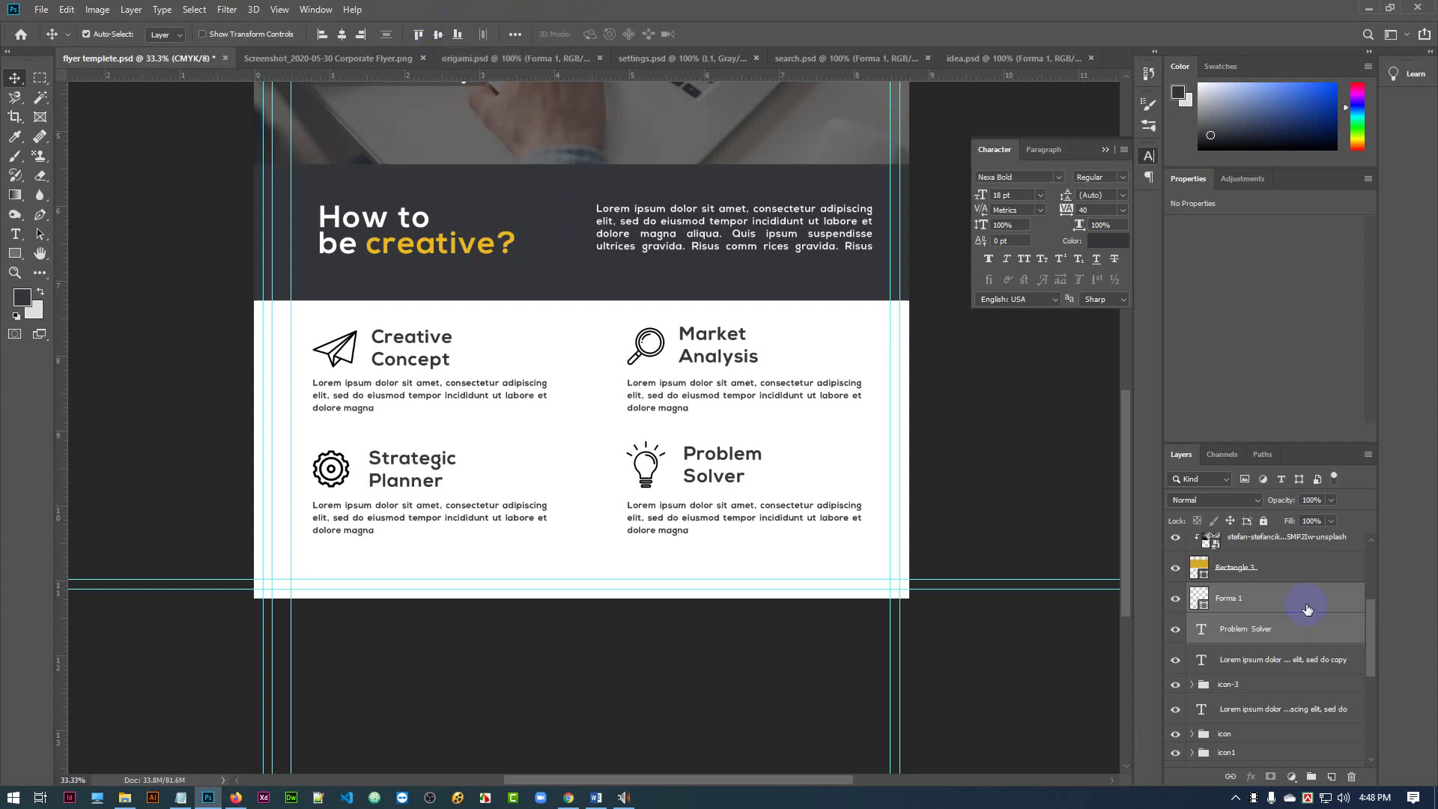
- Group the light bulb and Problem Solver heading as icon-4, and align its left edge with the paragraph below
key(ctrl+g)
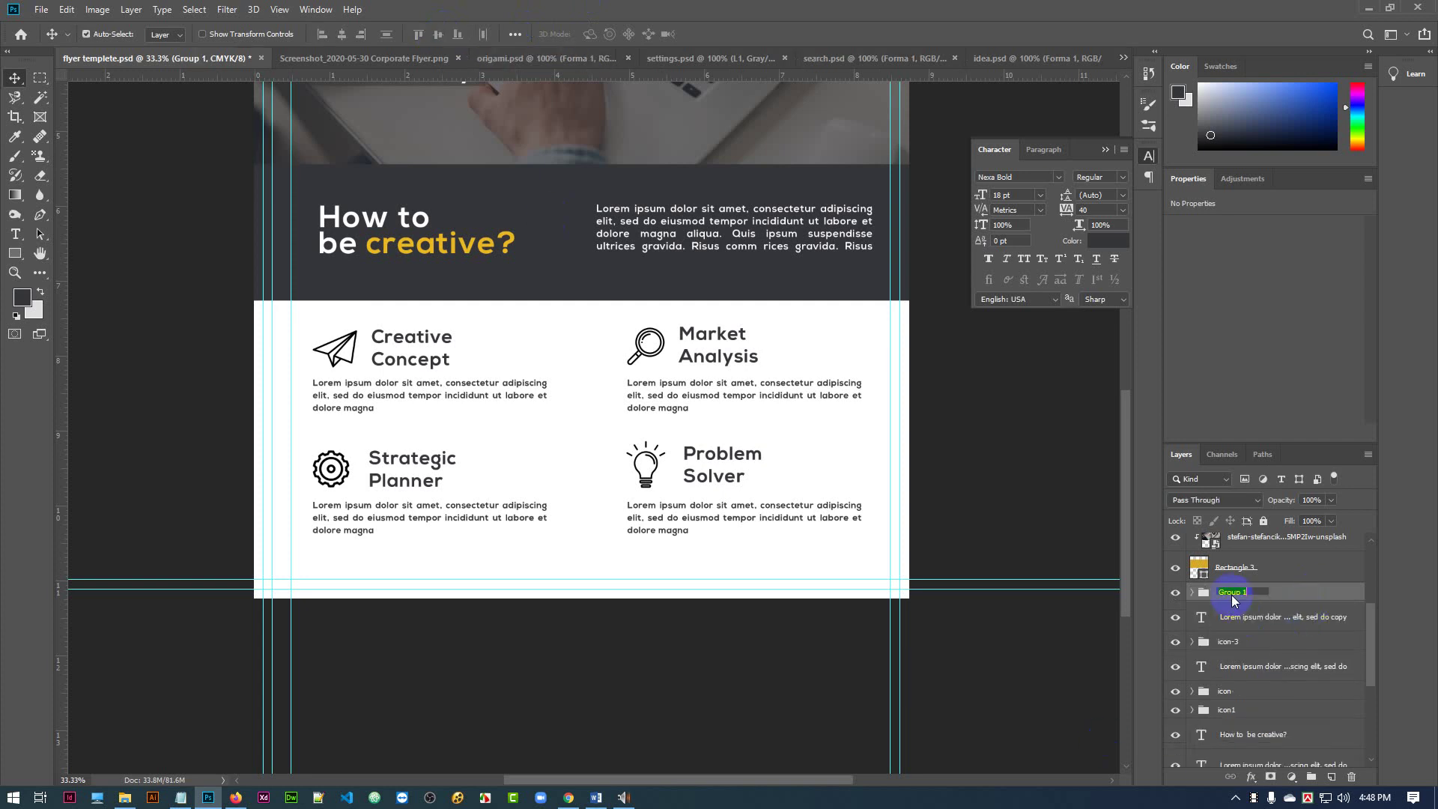
text(icon-4)
click(1150, 599)
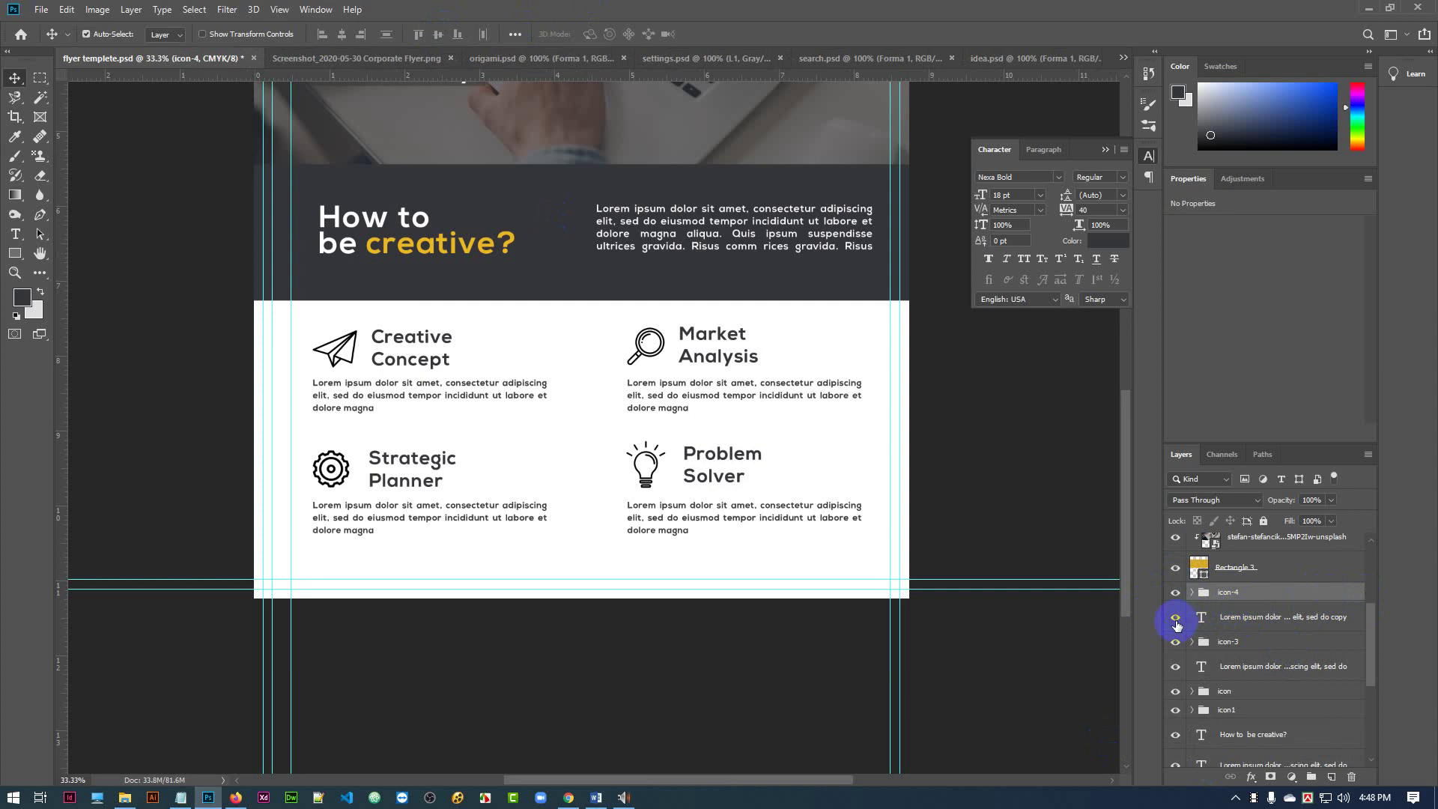
shift+click(1284, 623)
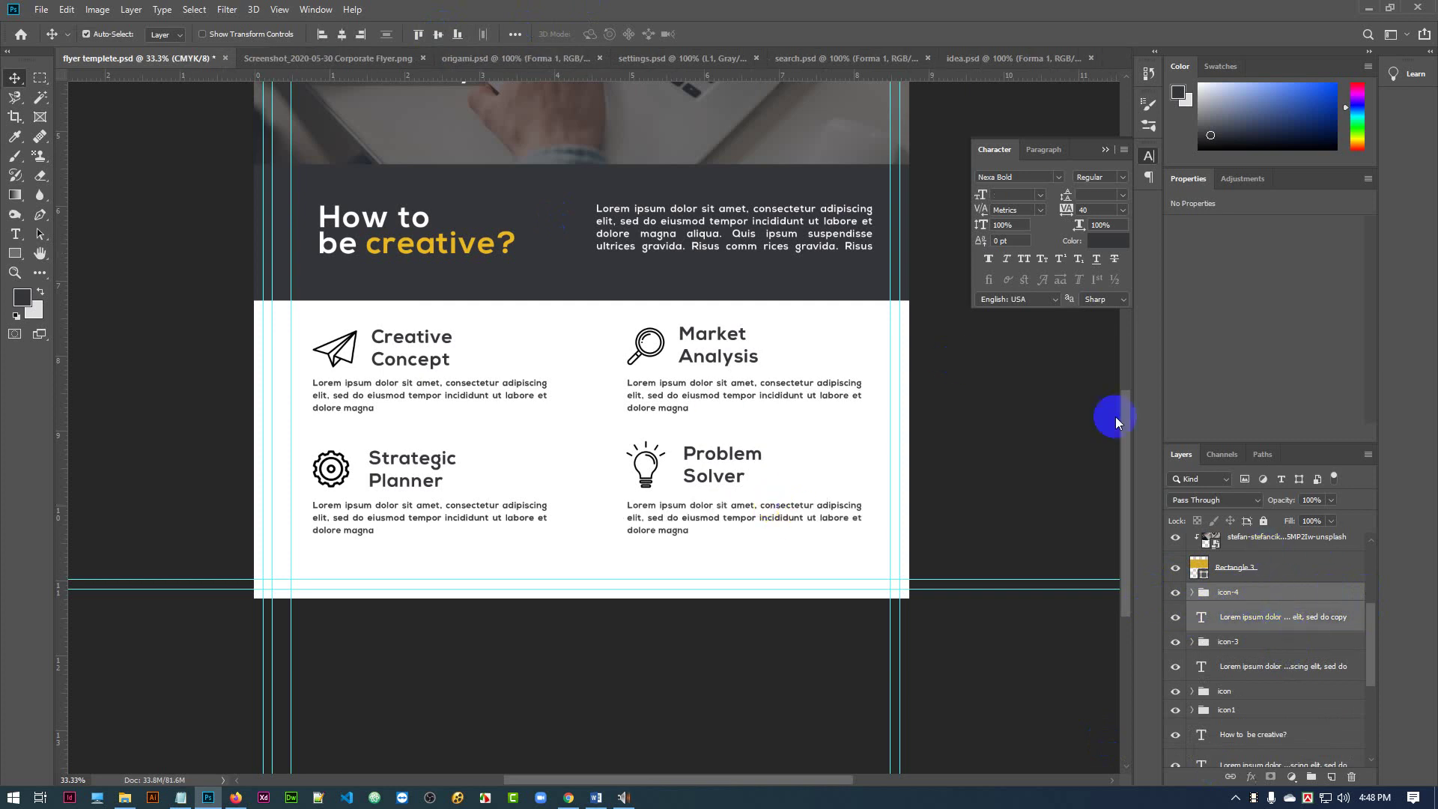
click(321, 36)
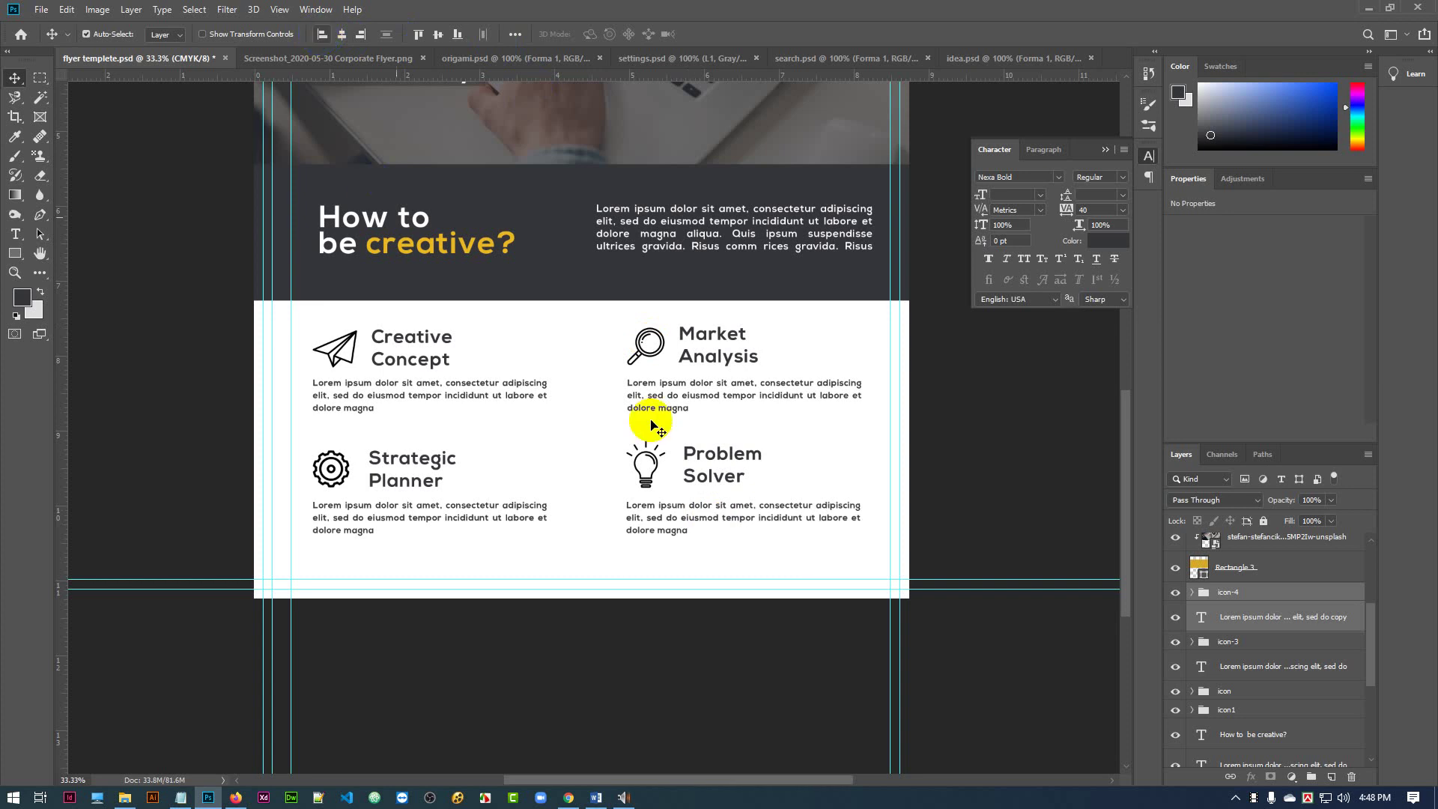
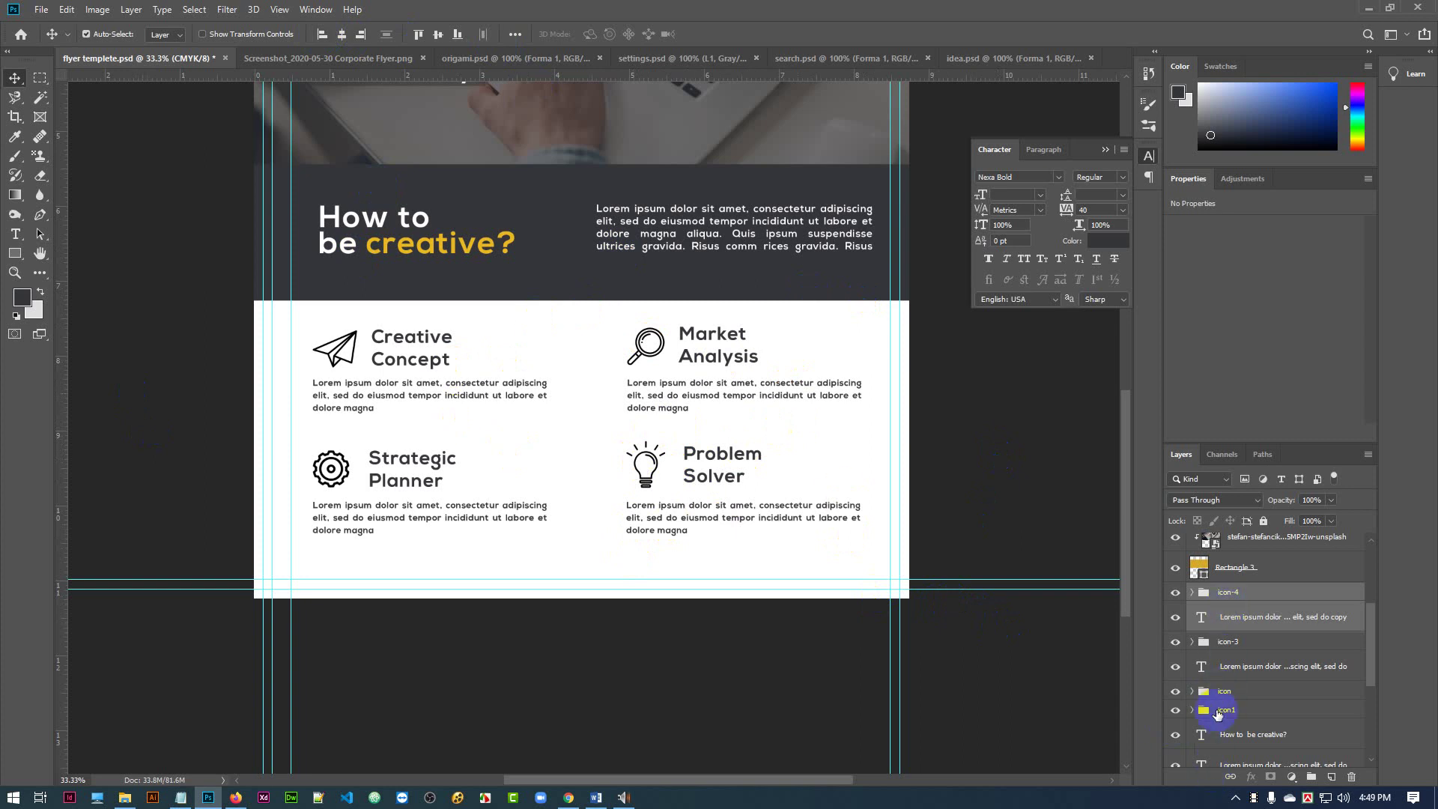
- Compare the four sections with the reference image on Layer 1, and examine the flyer's left-hand text alignment
scroll(1261, 681, down, 3)
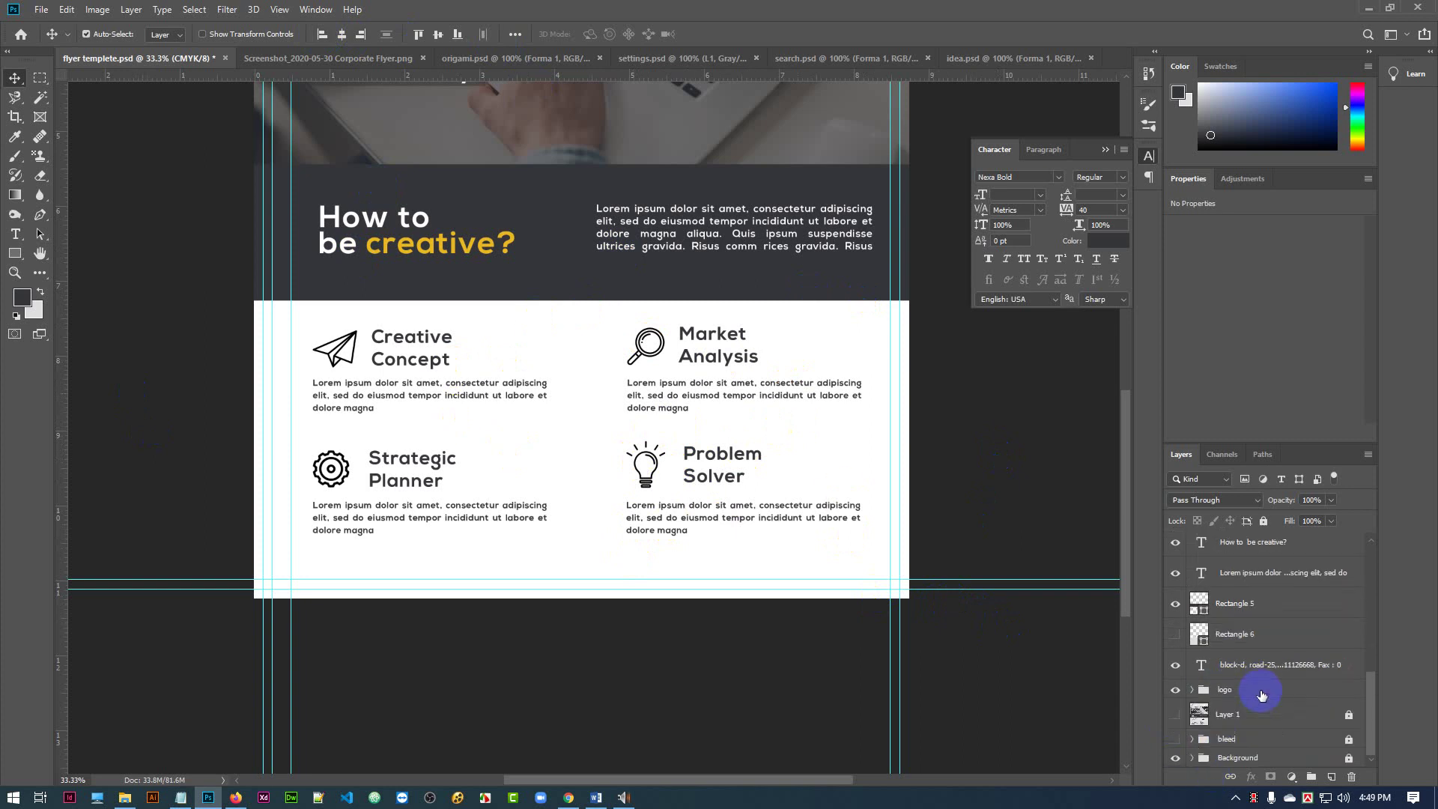
click(1175, 716)
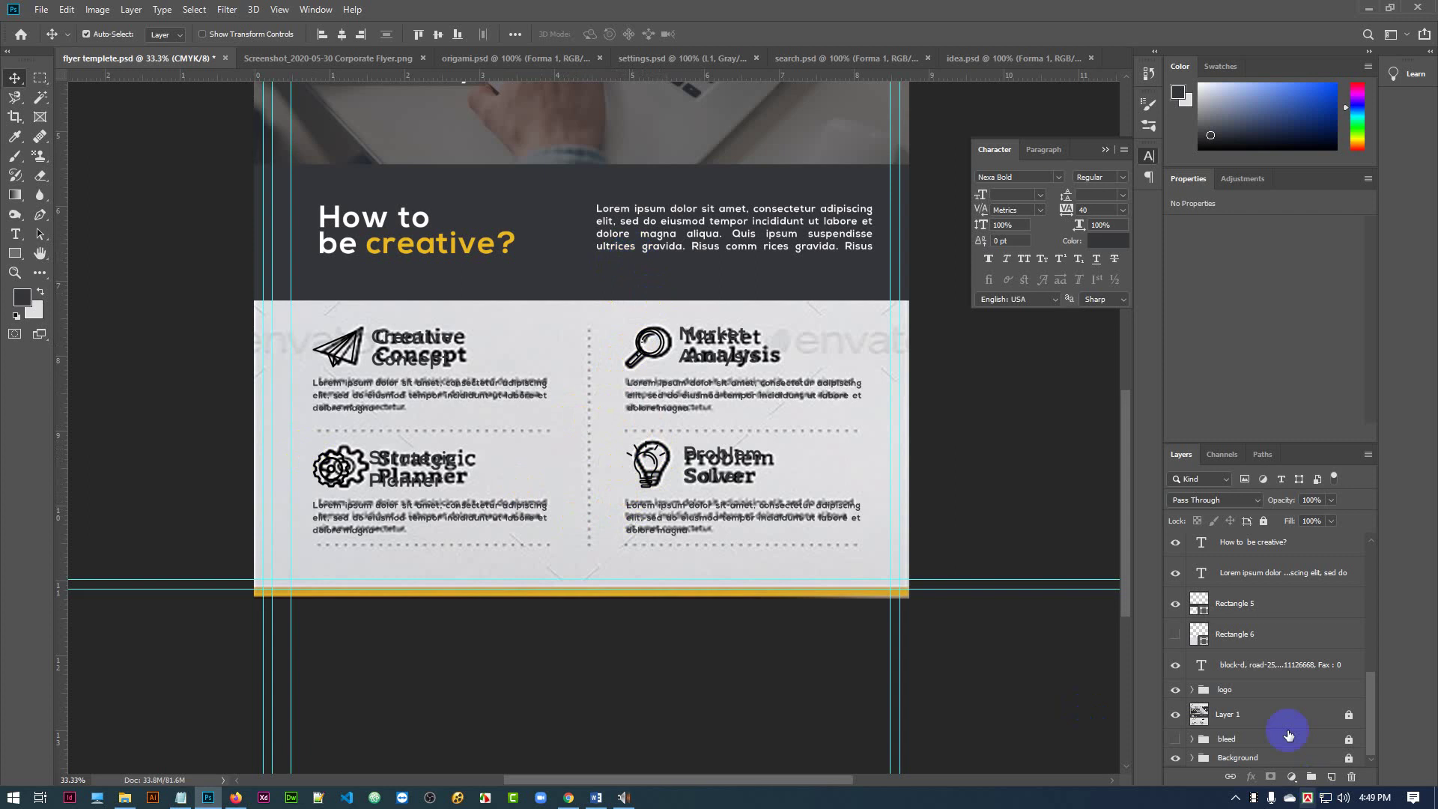
click(1175, 716)
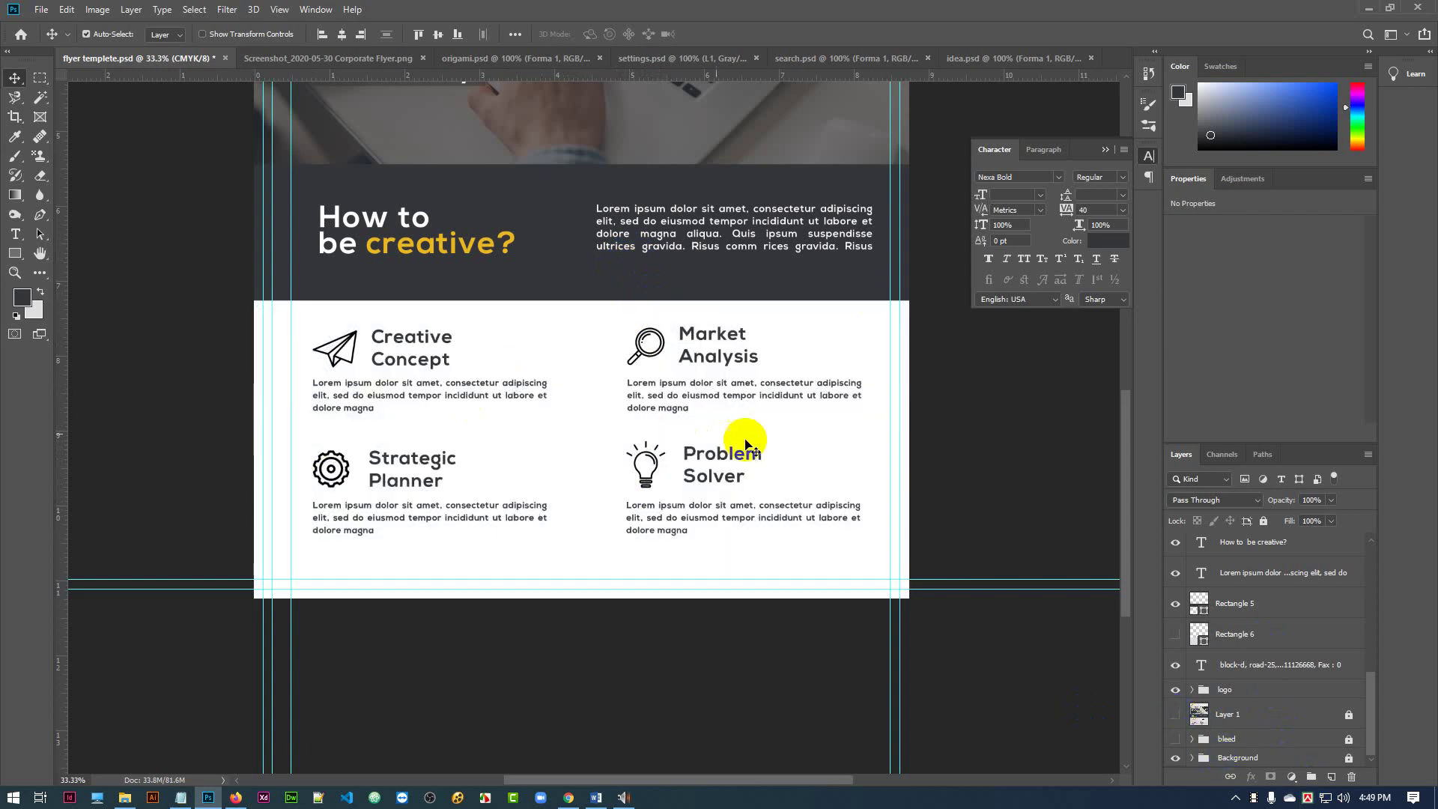
scroll(775, 445, up, 3)
scroll(780, 446, up, 1)
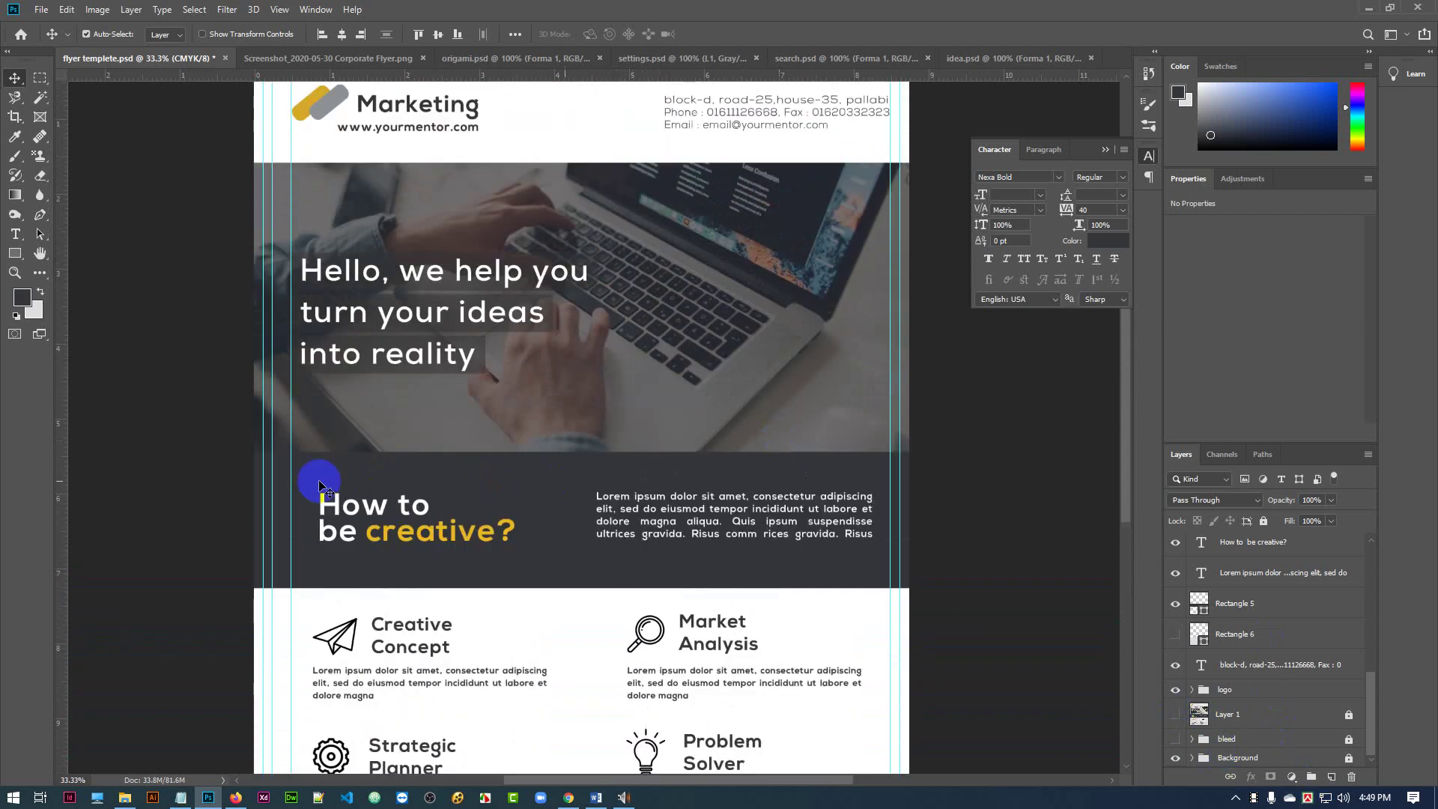
scroll(420, 555, down, 2)
scroll(423, 539, down, 1)
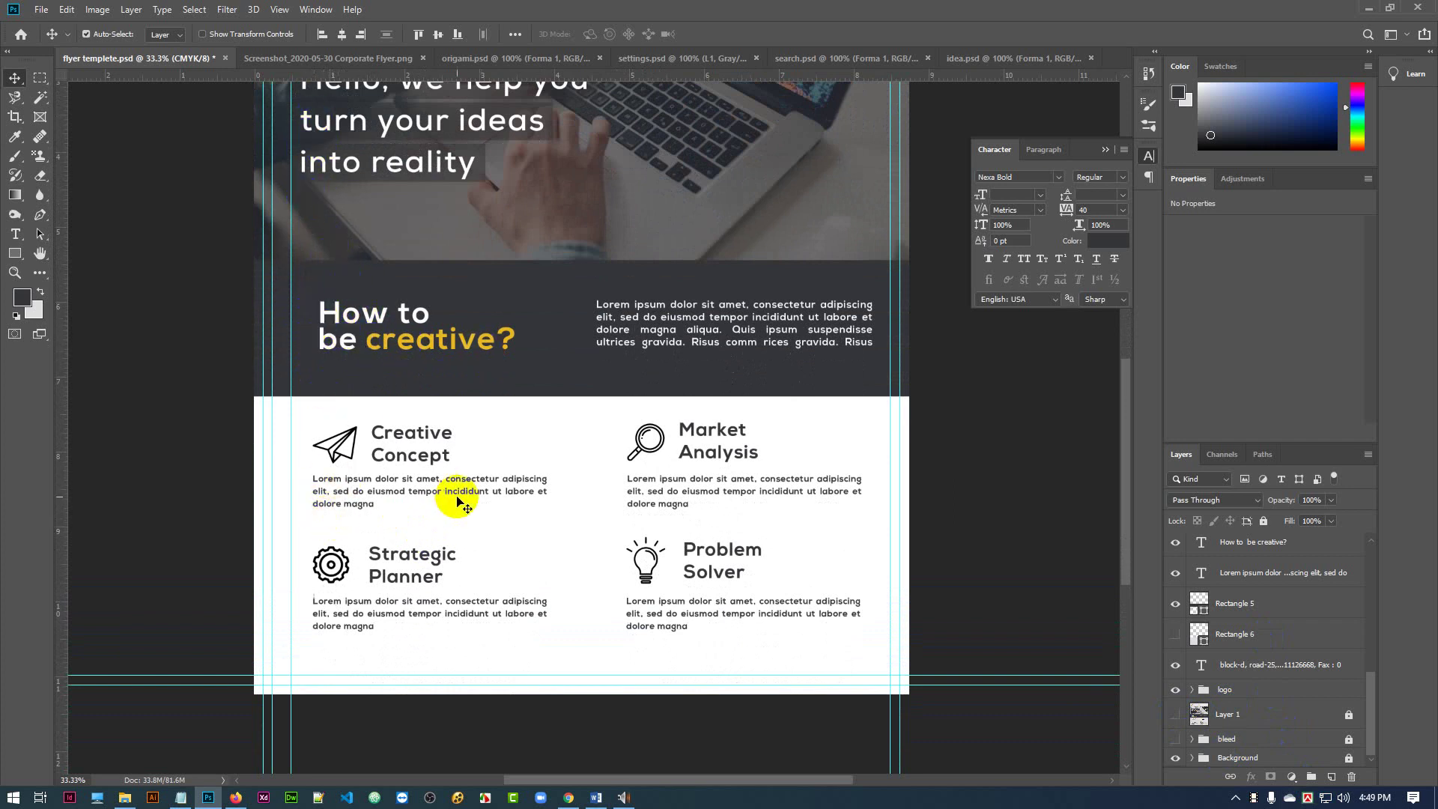
scroll(463, 494, up, 2)
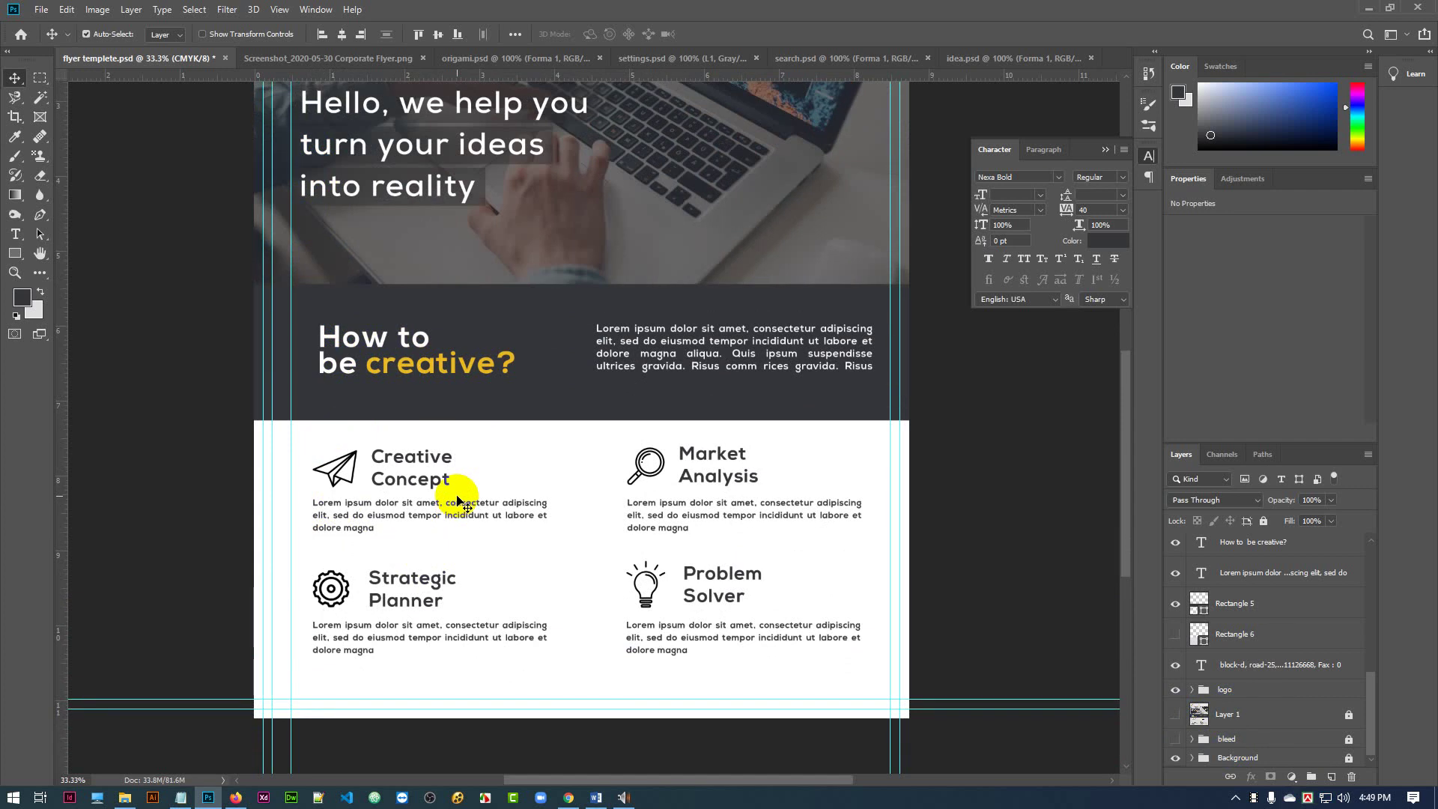
scroll(461, 498, up, 8)
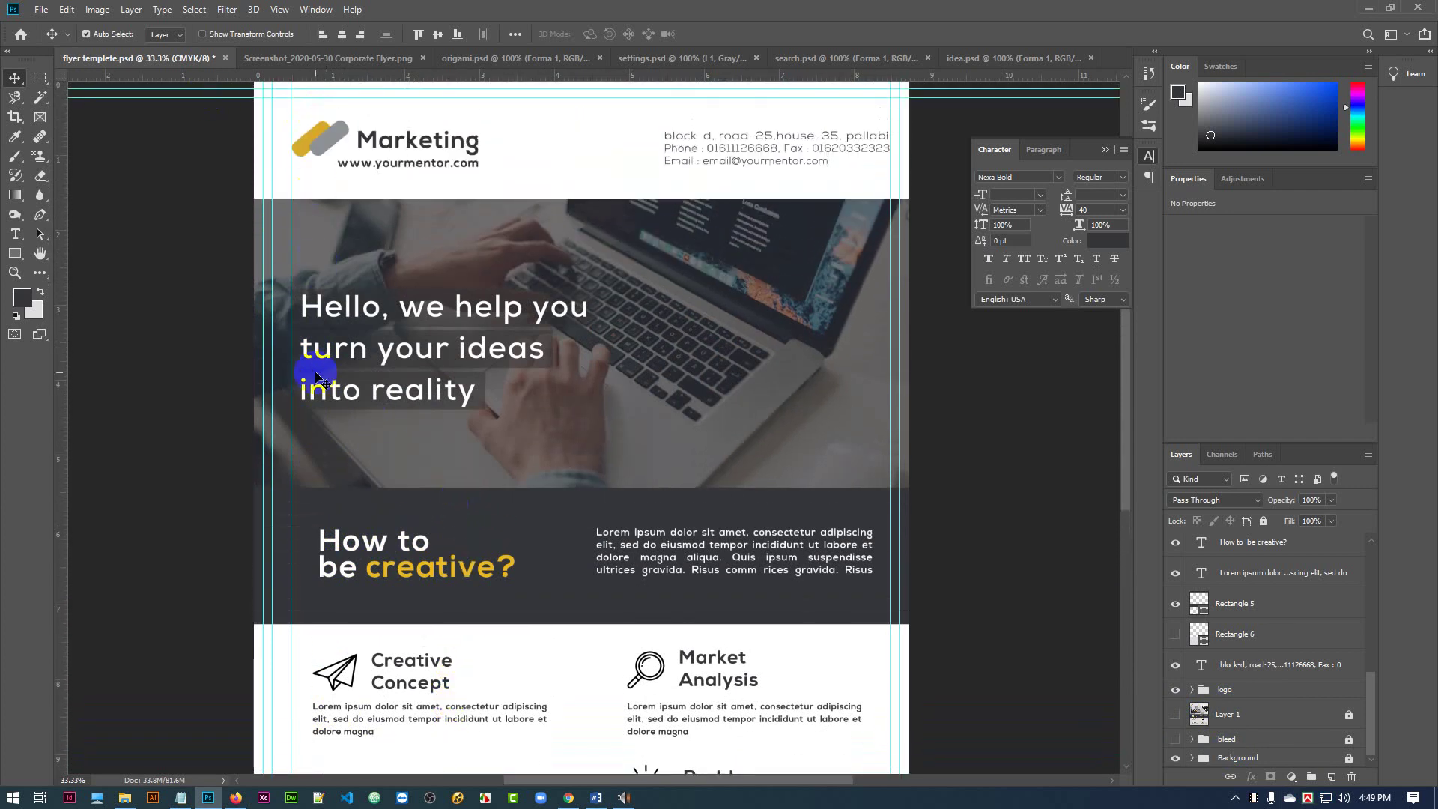
scroll(391, 403, down, 2)
scroll(391, 403, down, 1)
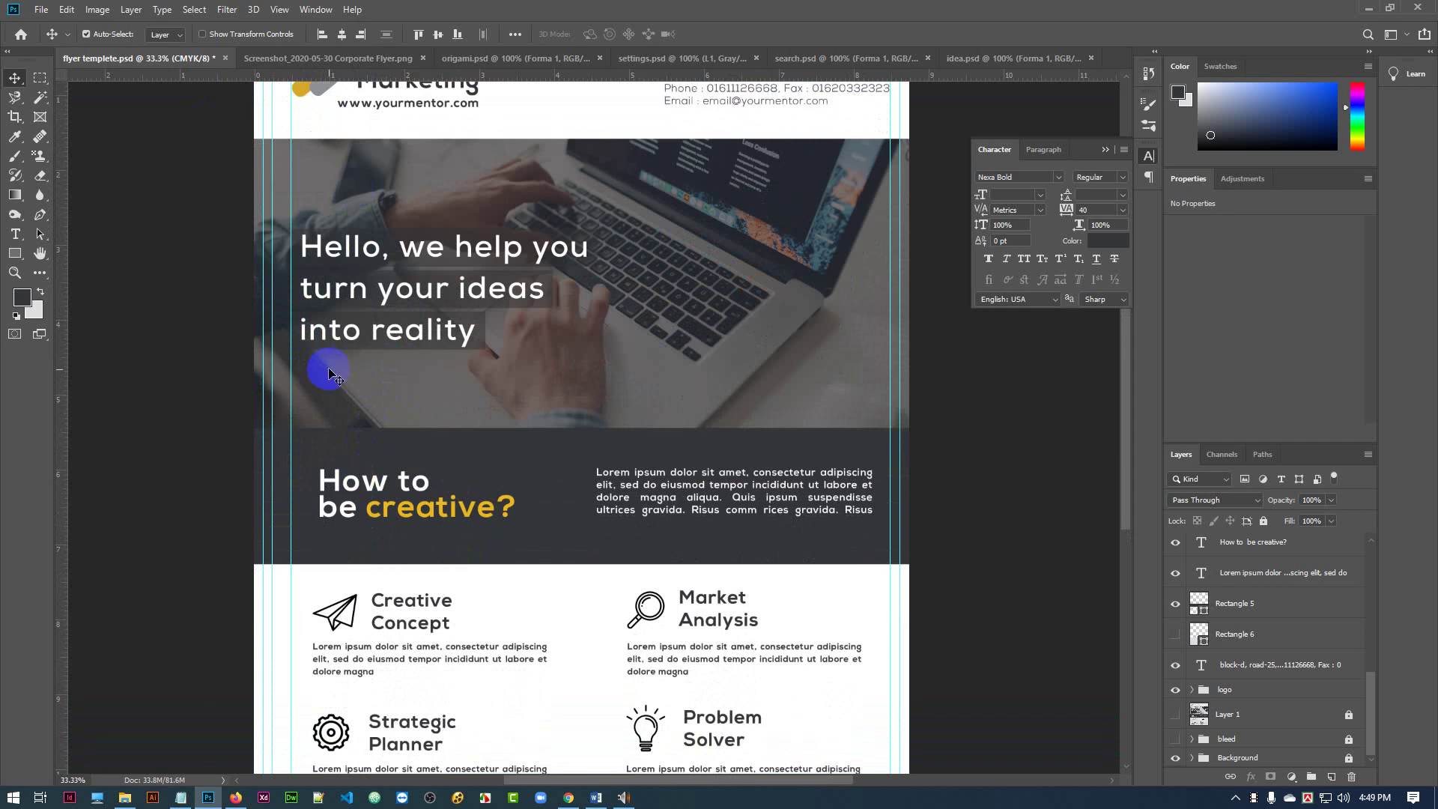
- Nudge the "How to be creative?" heading left to the inner left margin guide, at X 0.47 in
click(337, 480)
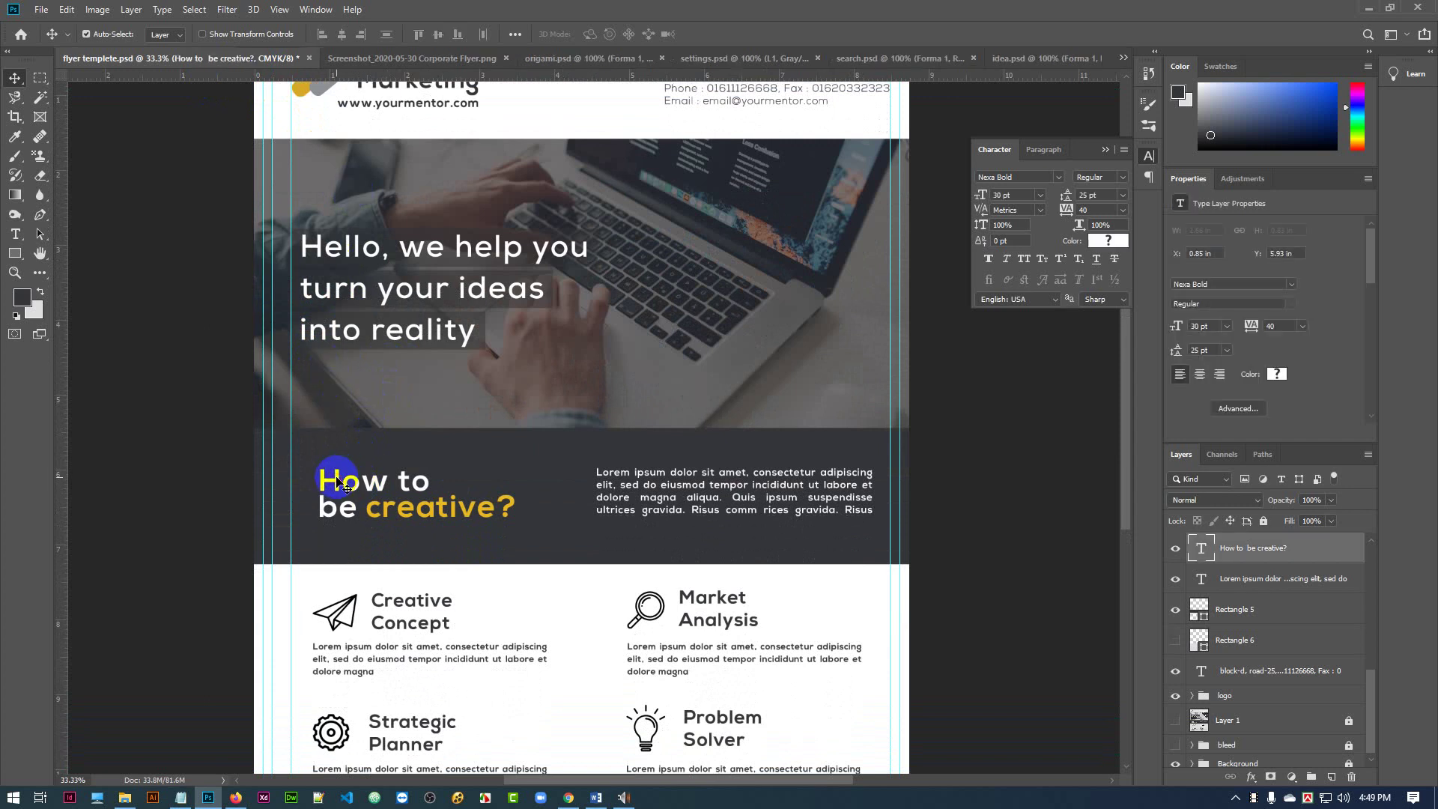
key(shift+Left)
key(shift+Left)
key(shift+Left)
key(shift+Left)
key(shift+Left)
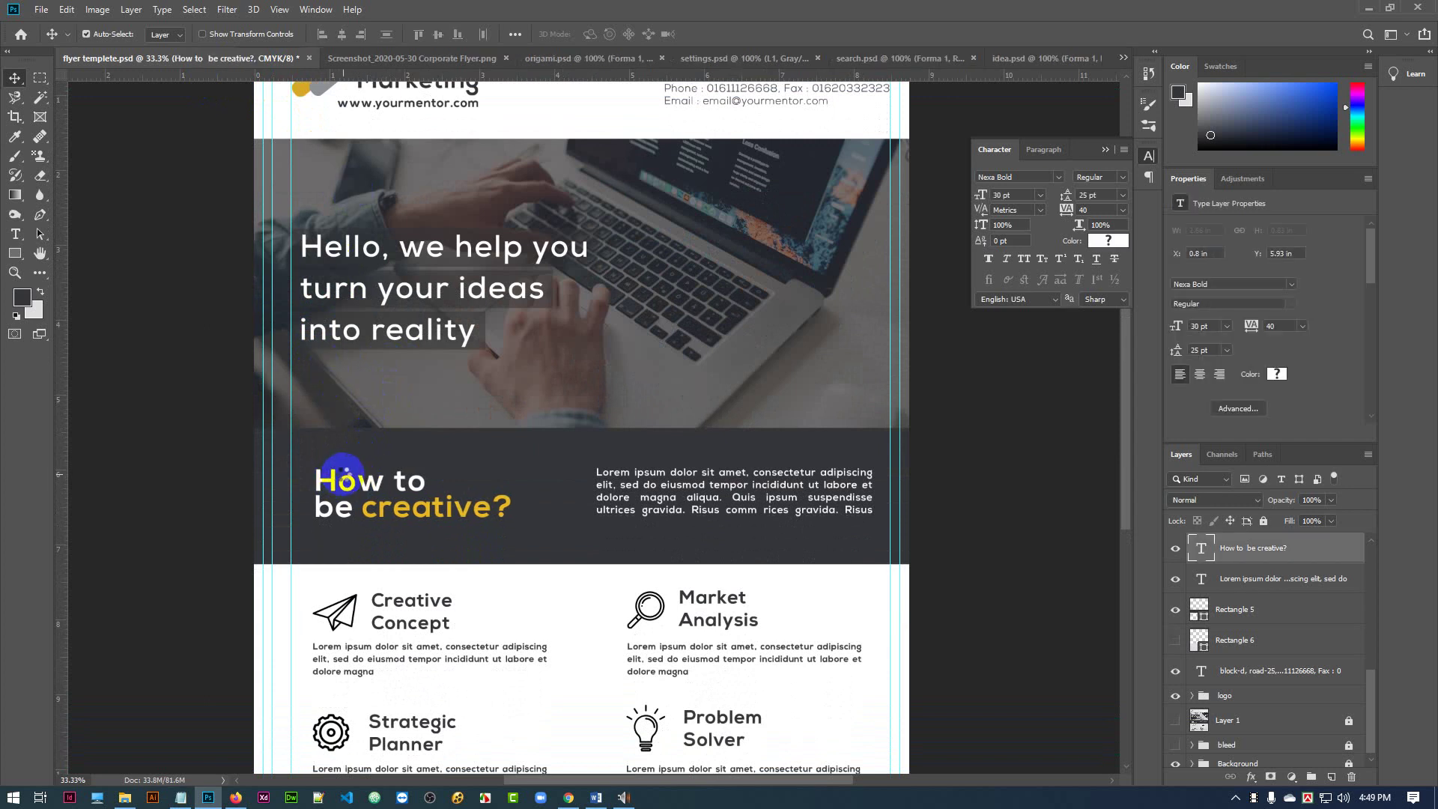
key(shift+Left)
key(shift+Left)
key(shift+Left)
key(shift+Left)
key(shift+Left)
key(shift+Left)
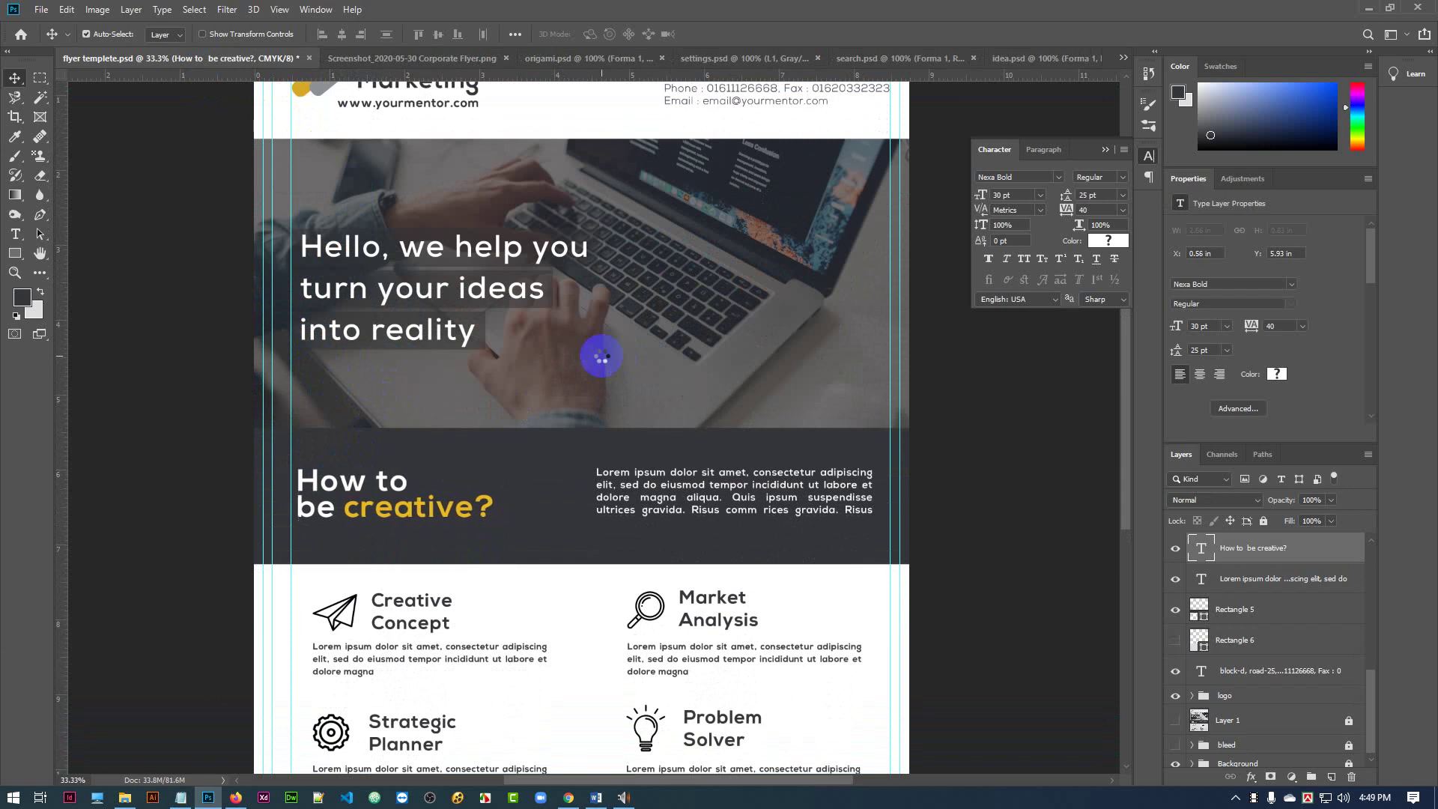
key(Left)
key(Left)
key(Left)
key(Left)
key(Left)
key(Left)
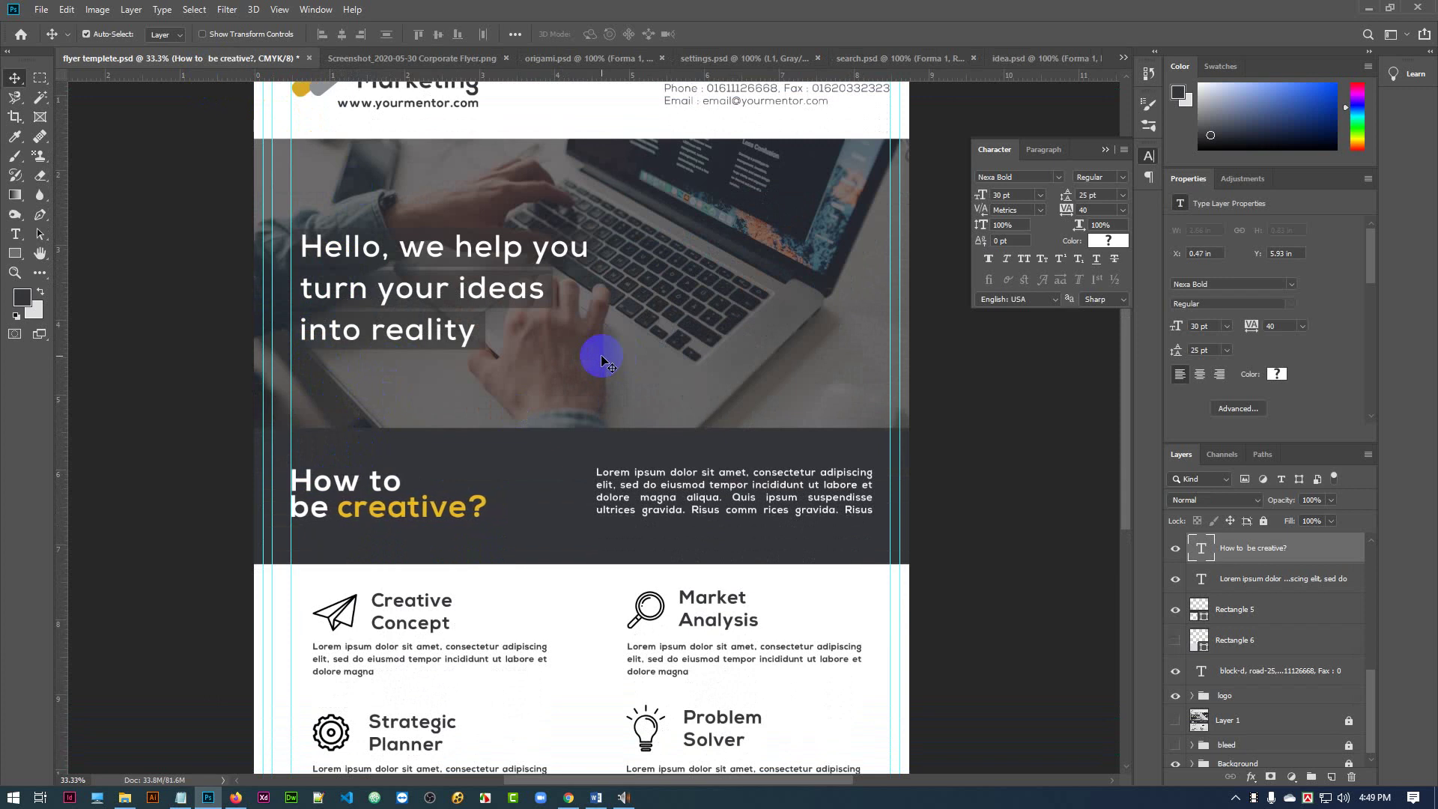
- Locate the Creative Concept paper plane's layer, and collapse its icon-1 group and the enclosing icon1 group
scroll(597, 350, down, 1)
scroll(597, 350, down, 1)
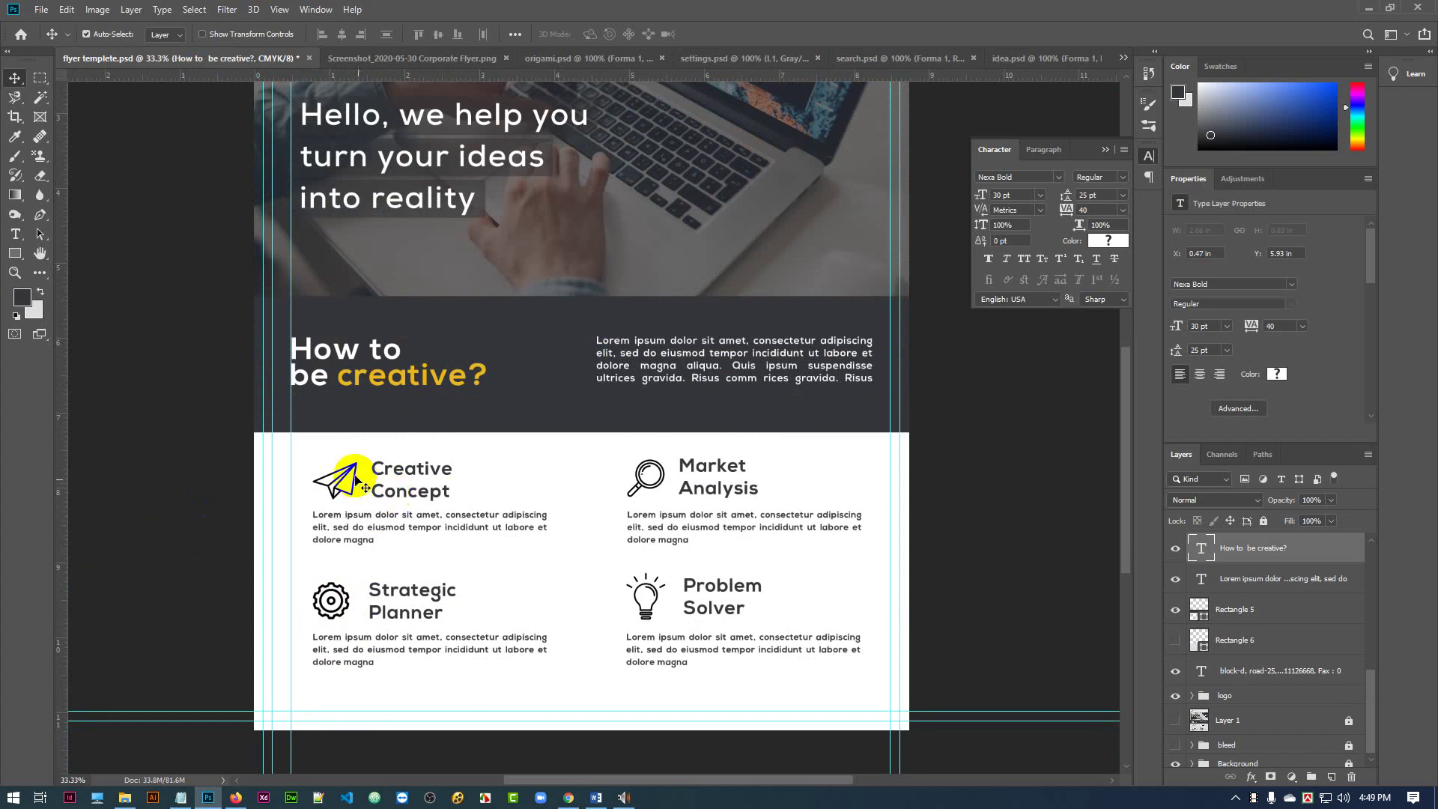
click(357, 471)
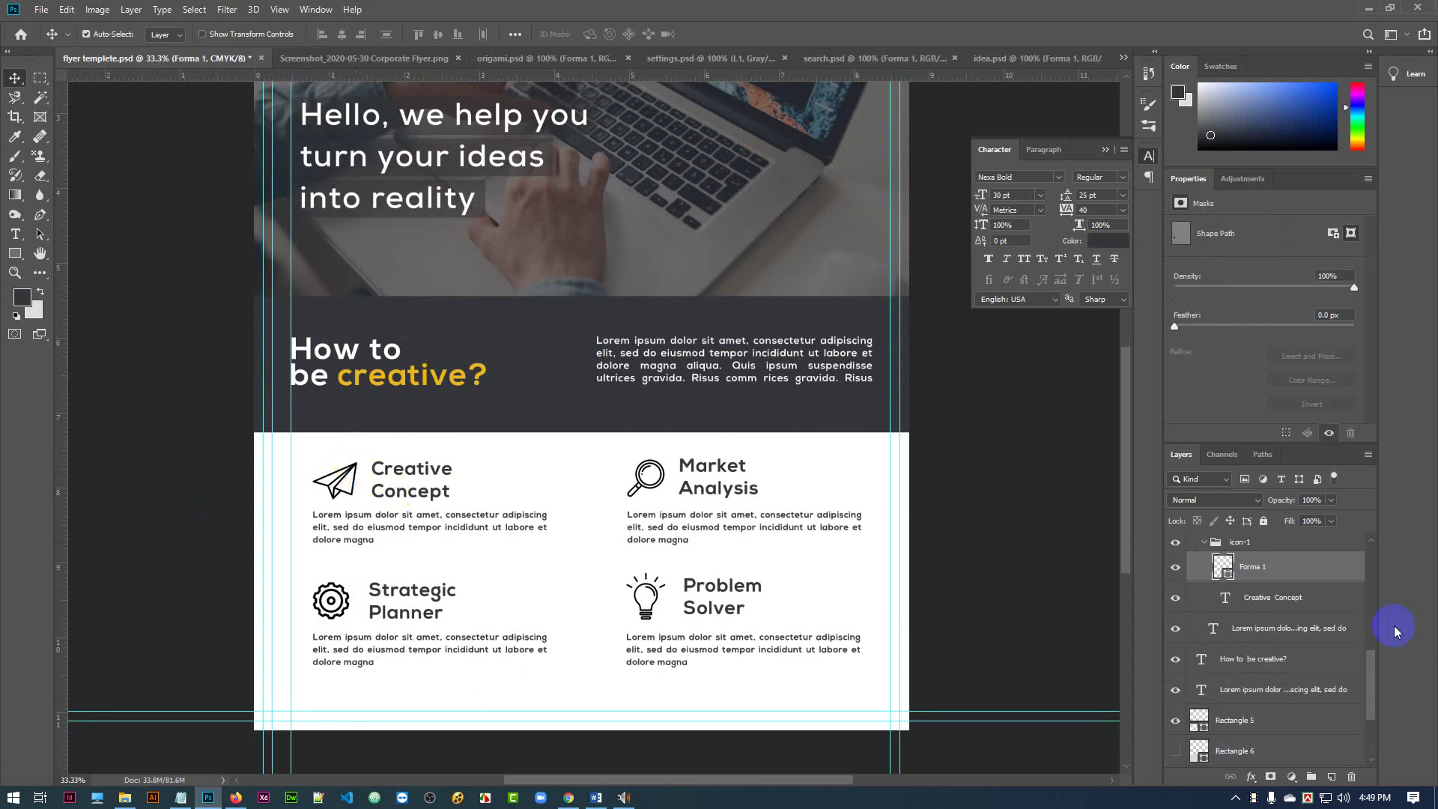
click(1207, 573)
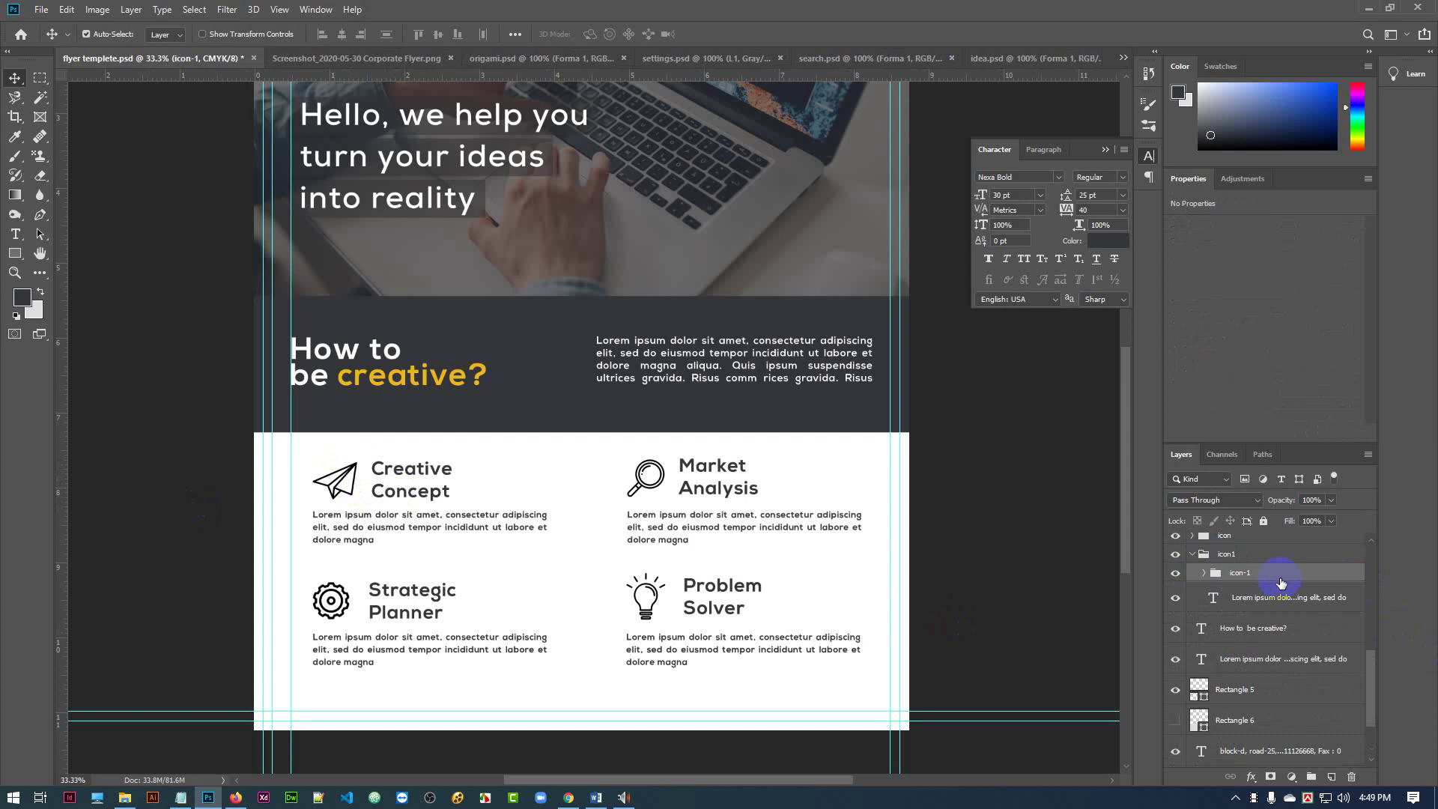
click(1188, 555)
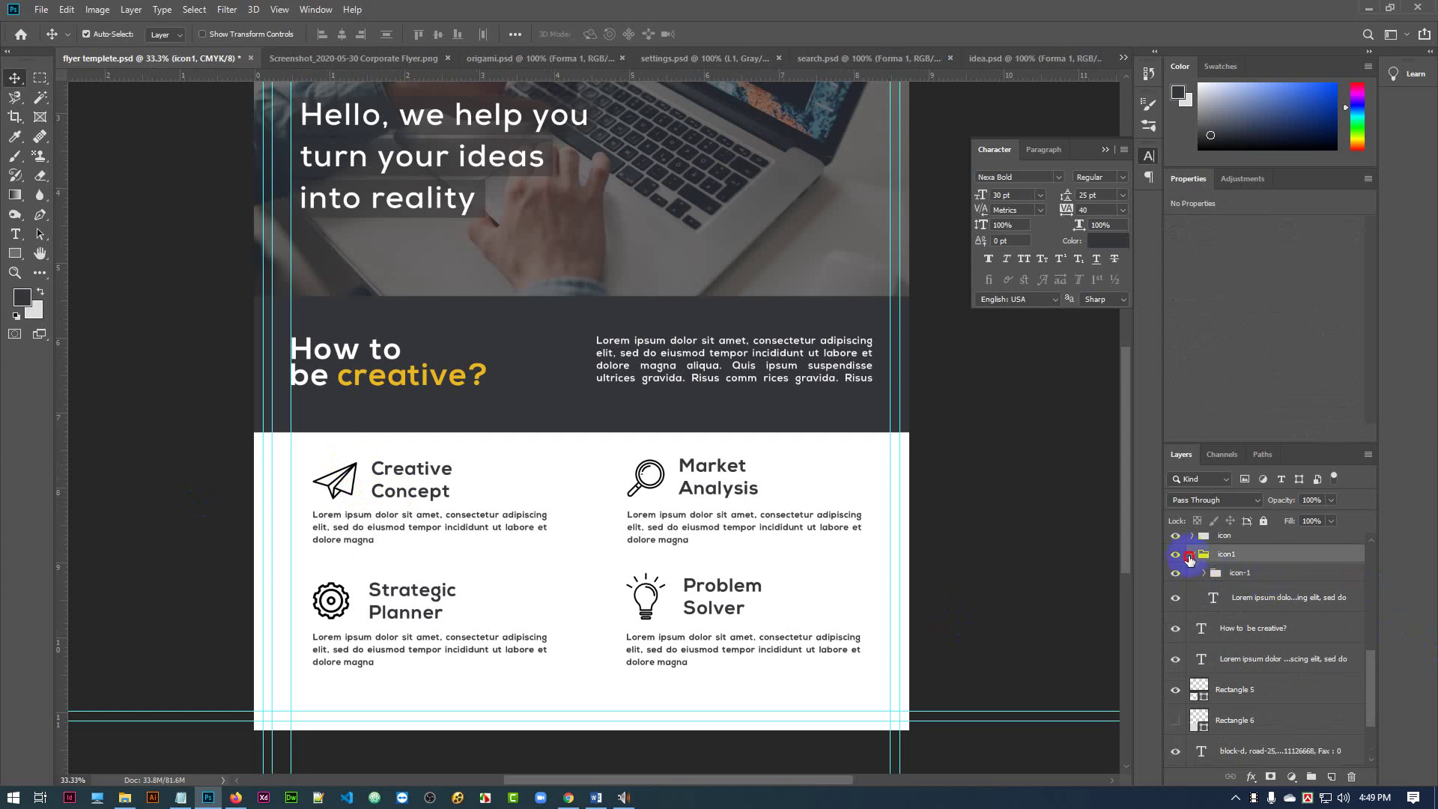
click(1192, 556)
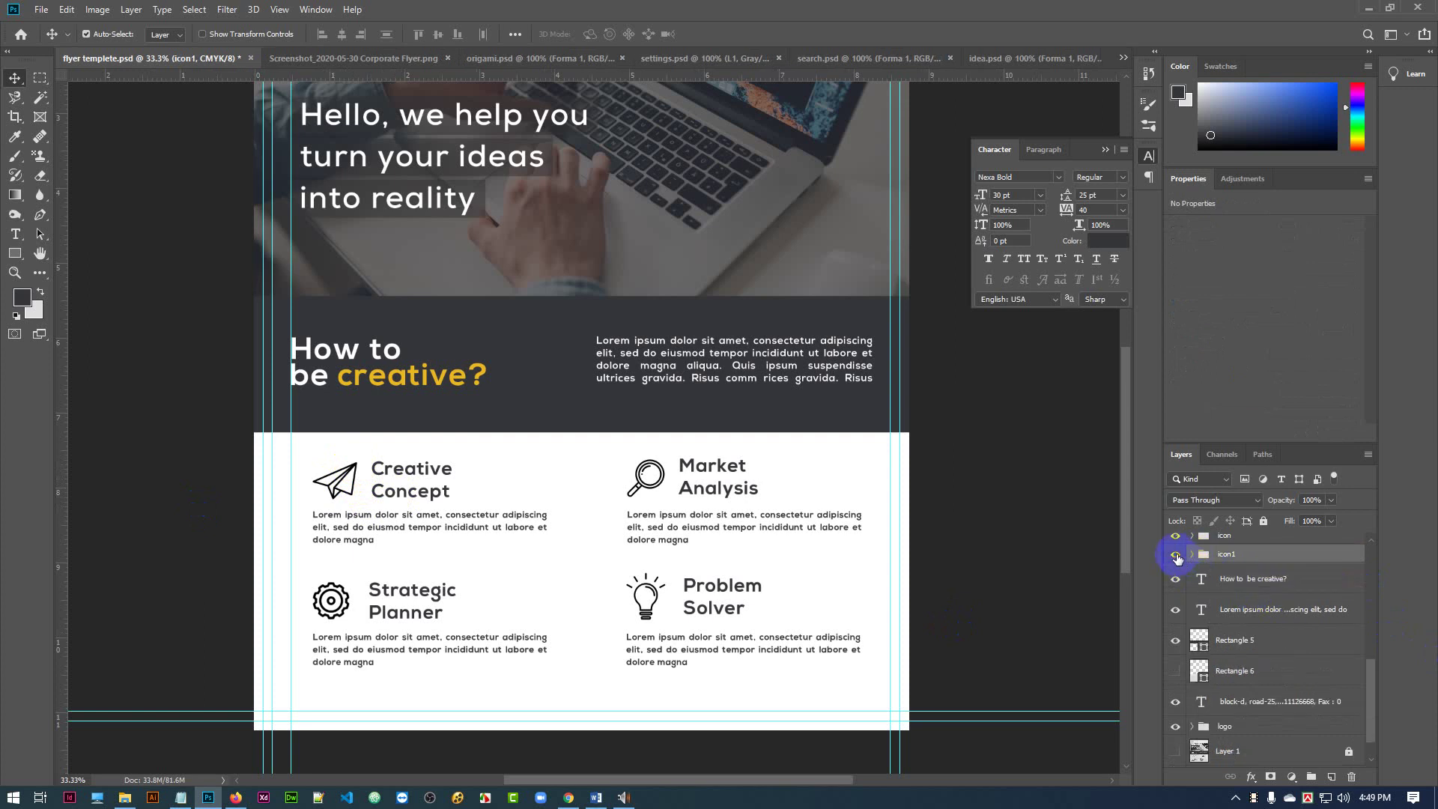
- Toggle the visibility of the lower icon groups to identify them, and rename the Strategic Planner section's group icon-2
click(1176, 556)
click(1176, 556)
click(1173, 581)
click(1174, 581)
scroll(1255, 591, up, 1)
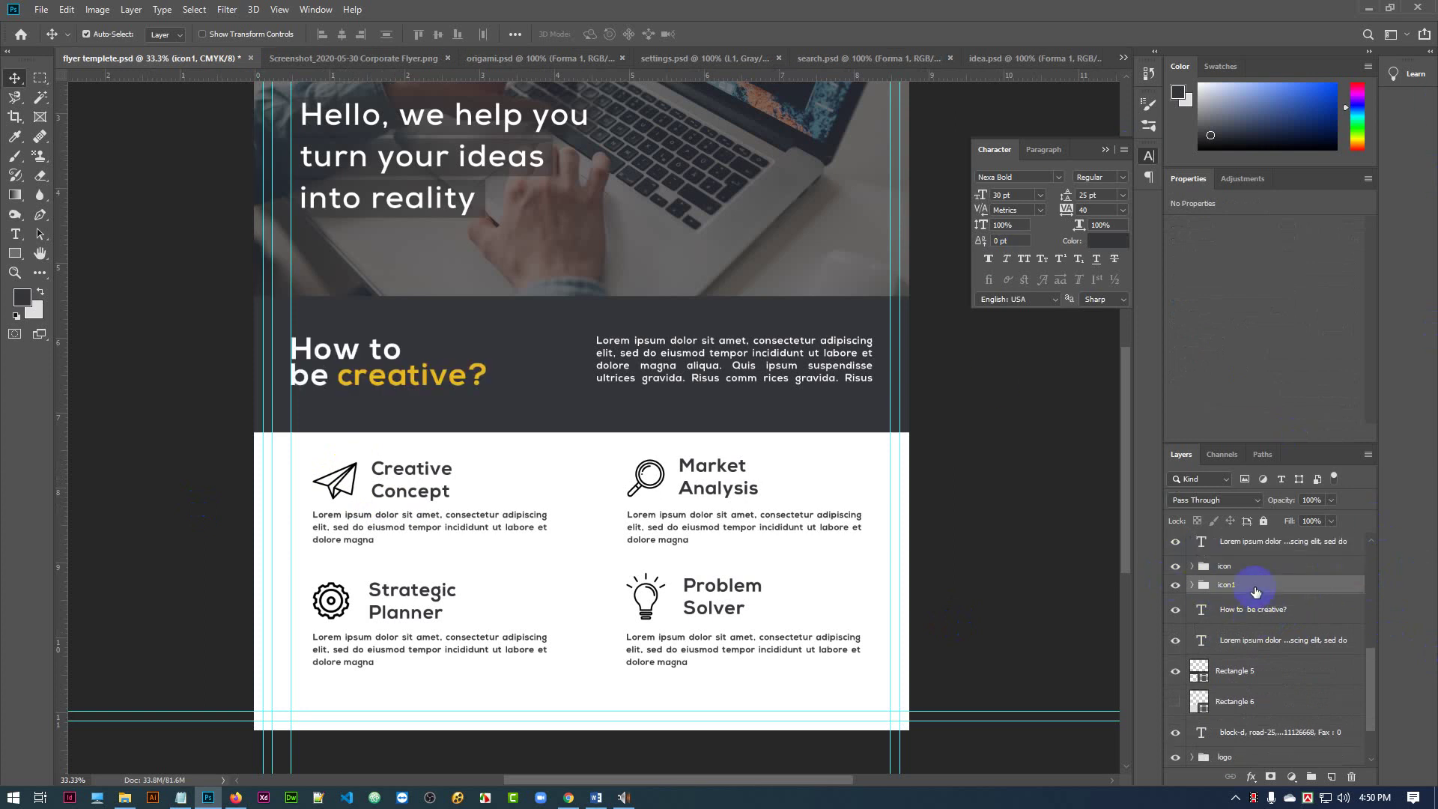
click(1175, 566)
click(1176, 567)
click(1176, 567)
click(1176, 566)
double_click(1224, 565)
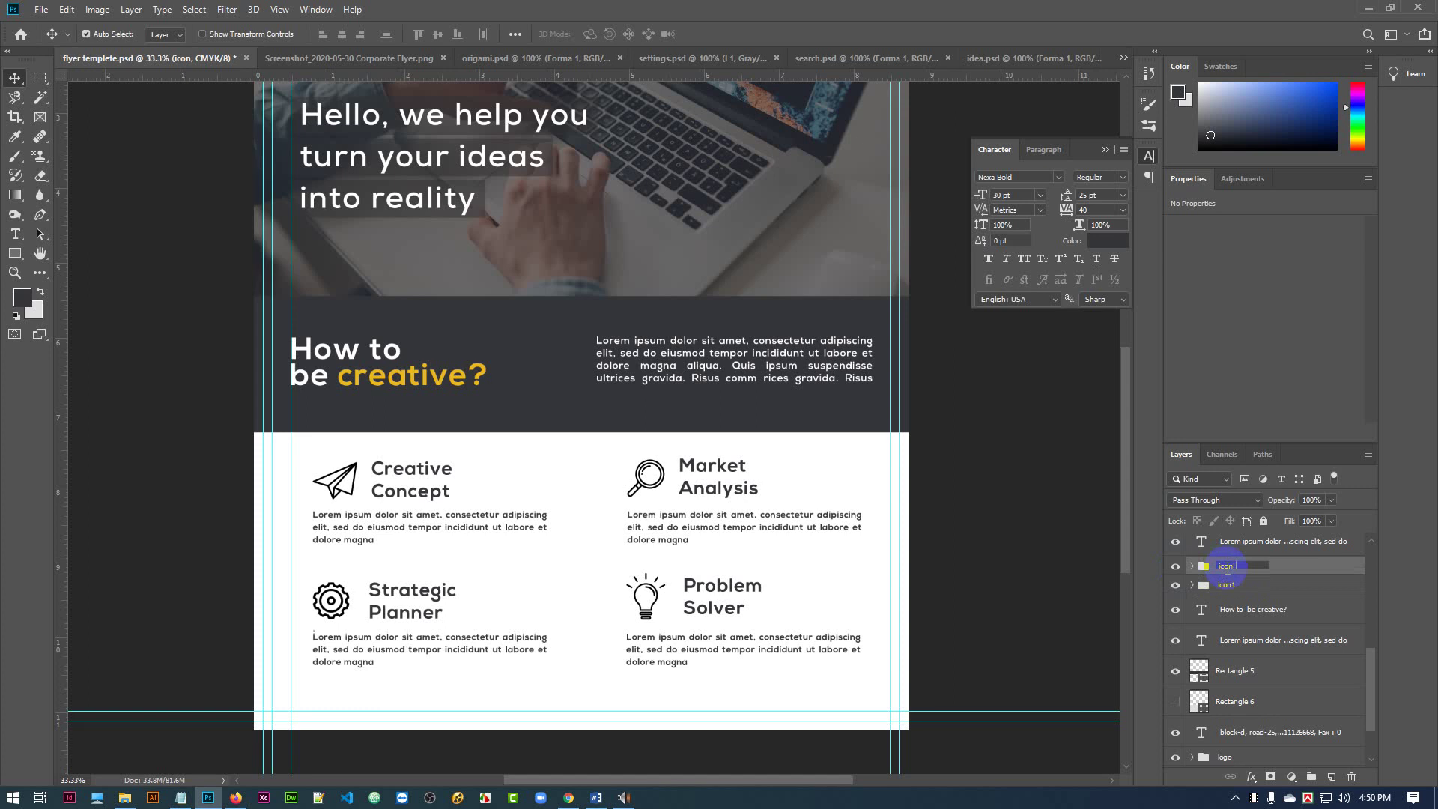
key(Return)
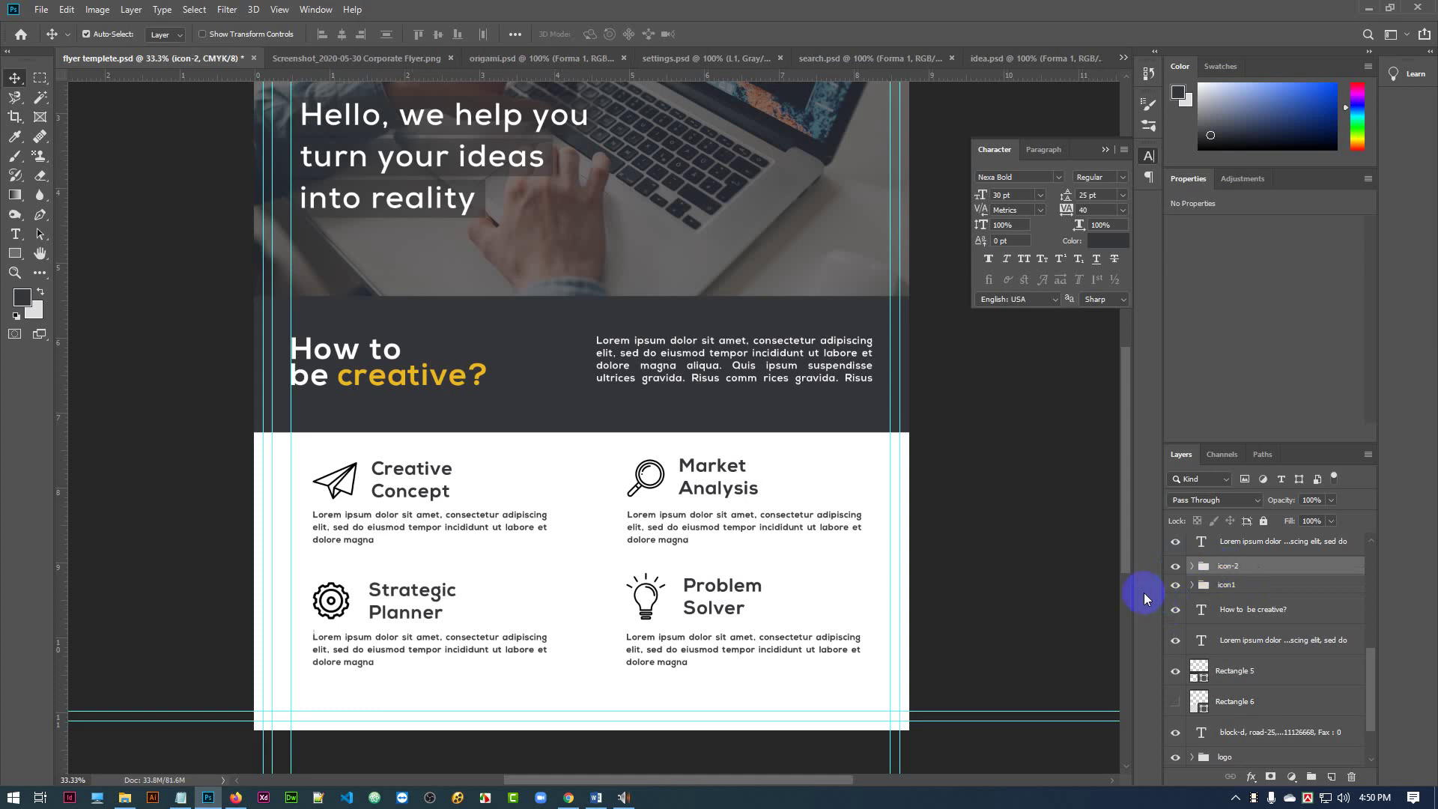
- Move the icon1 and icon-2 groups left together until the Creative Concept and Strategic Planner sections meet the inner left margin guide
shift+click(1280, 587)
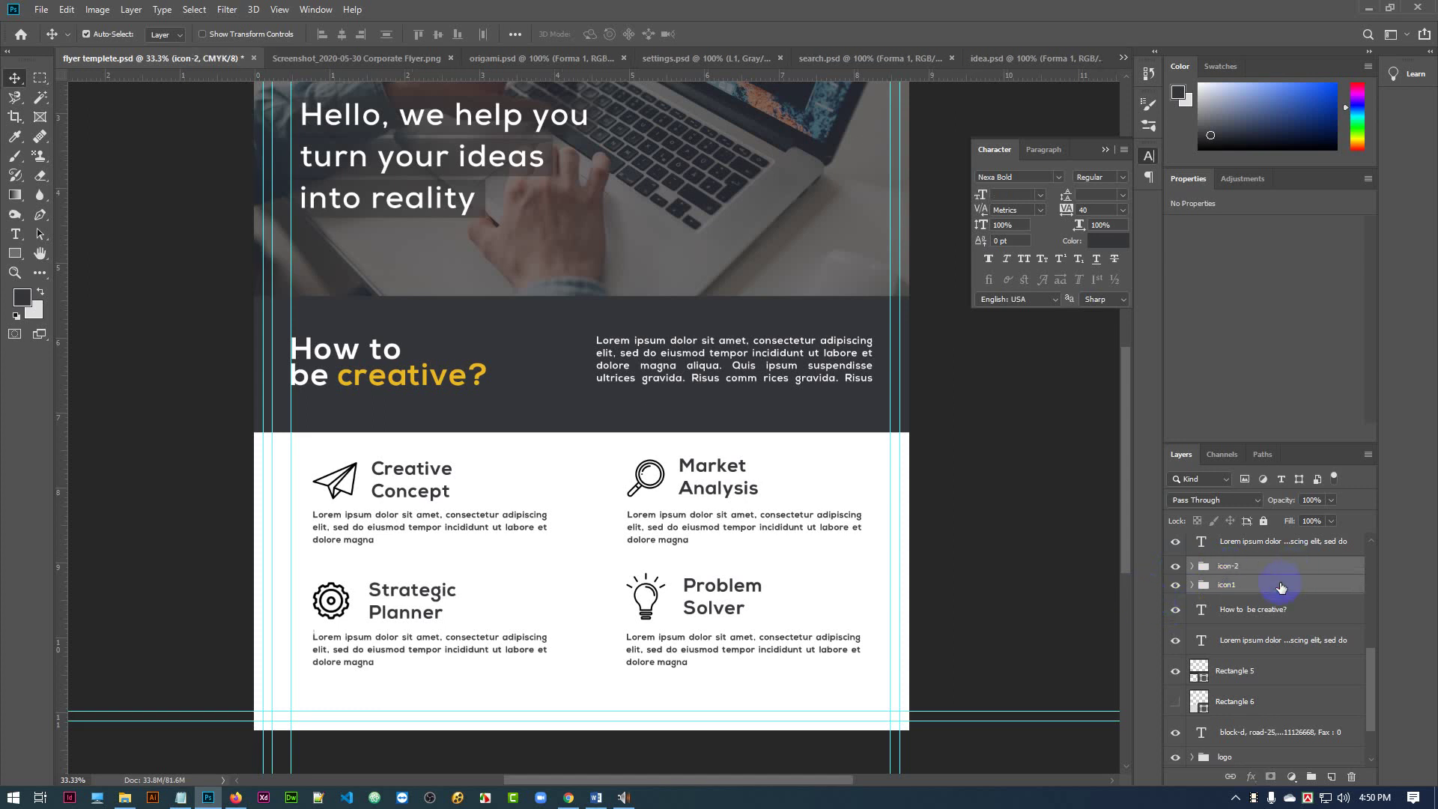
key(Left)
key(Left)
key(Left)
key(Left)
key(Left)
key(Left)
key(Left)
key(Left)
key(Left)
key(Left)
key(Left)
key(Left)
key(Left)
key(Left)
key(Left)
key(Left)
key(Left)
key(Left)
key(Left)
key(Left)
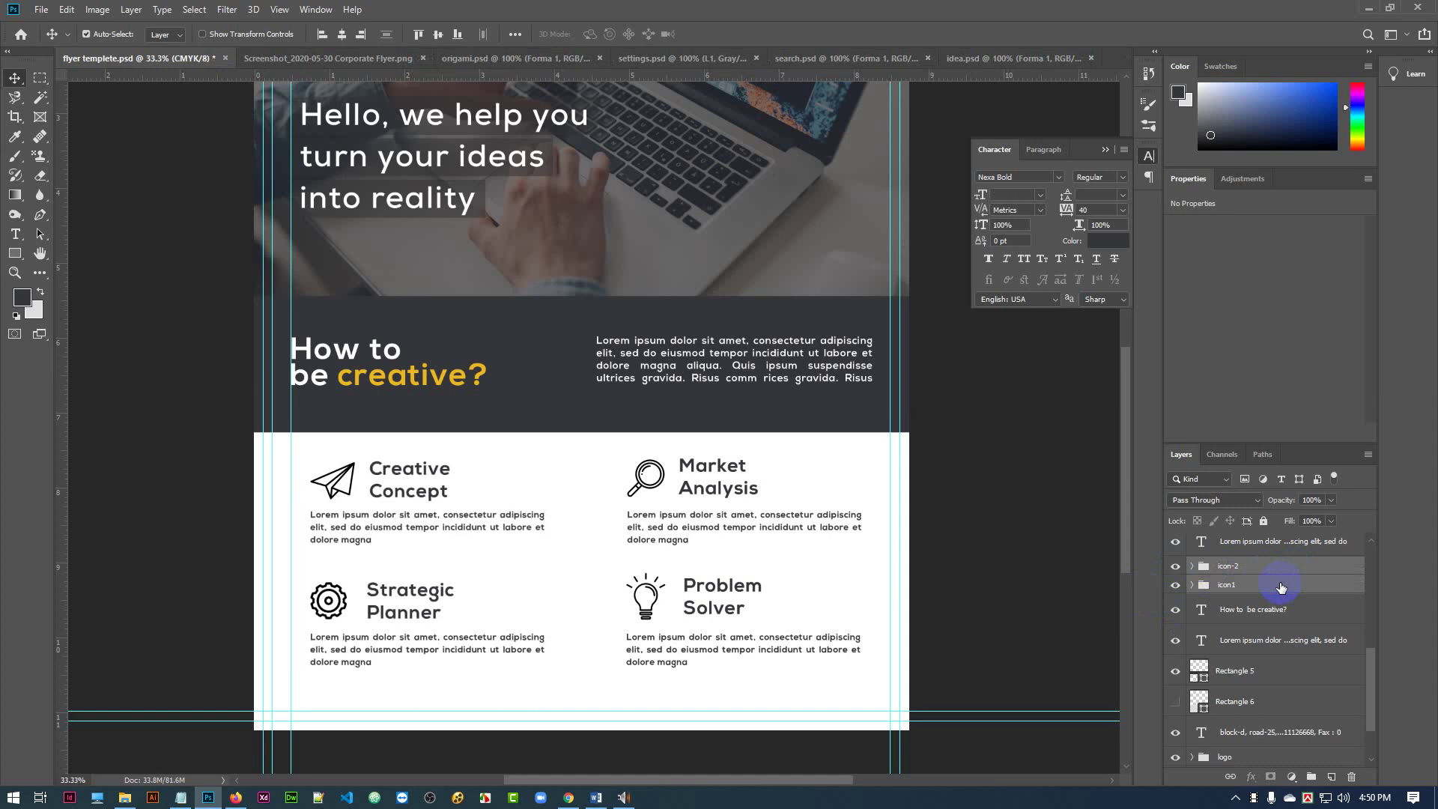
key(shift+Left)
key(shift+Left)
key(shift+Left)
key(shift+Left)
key(shift+Left)
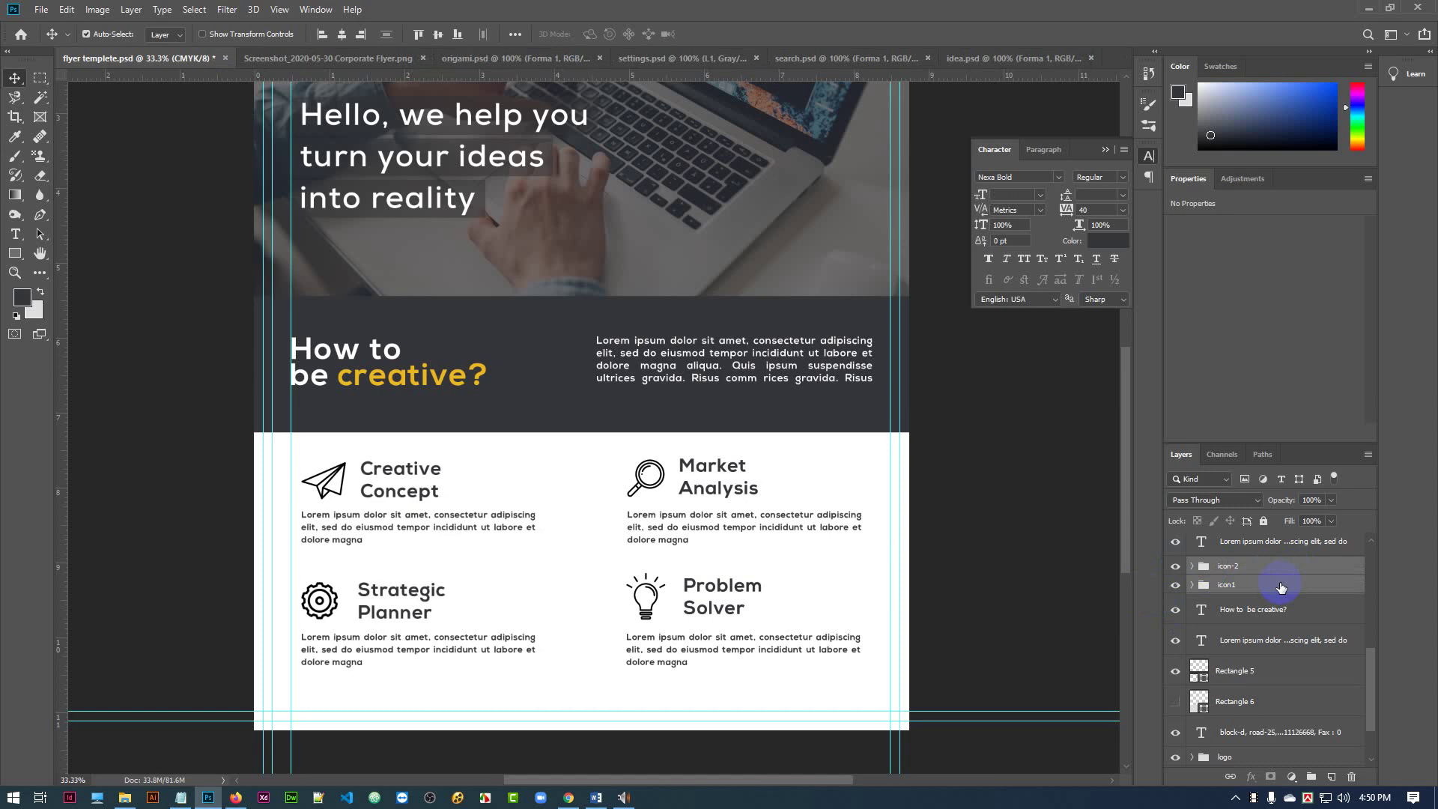
key(shift+Left)
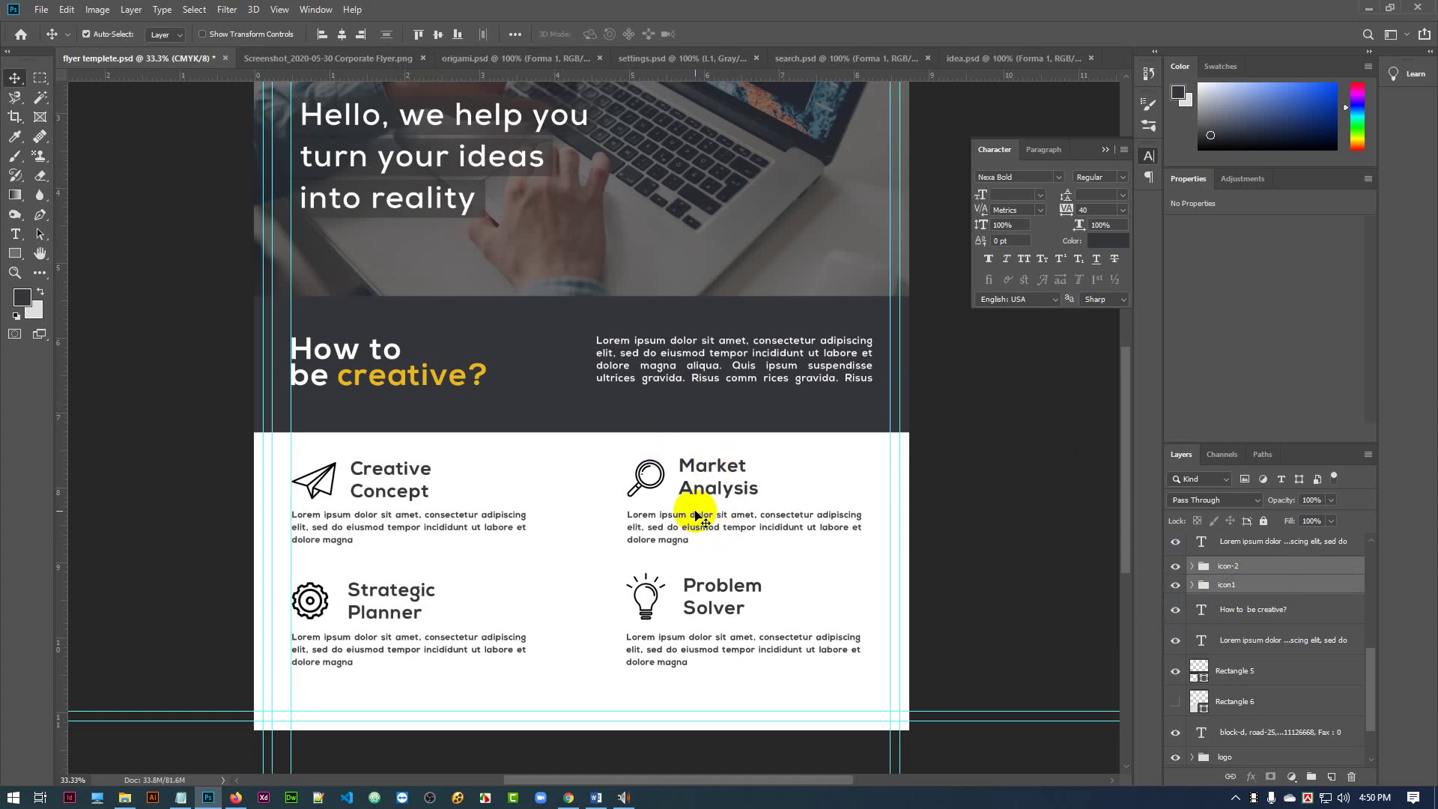
- Group the Market Analysis icon-and-heading group with its paragraph, and name the new group icon-3
click(831, 492)
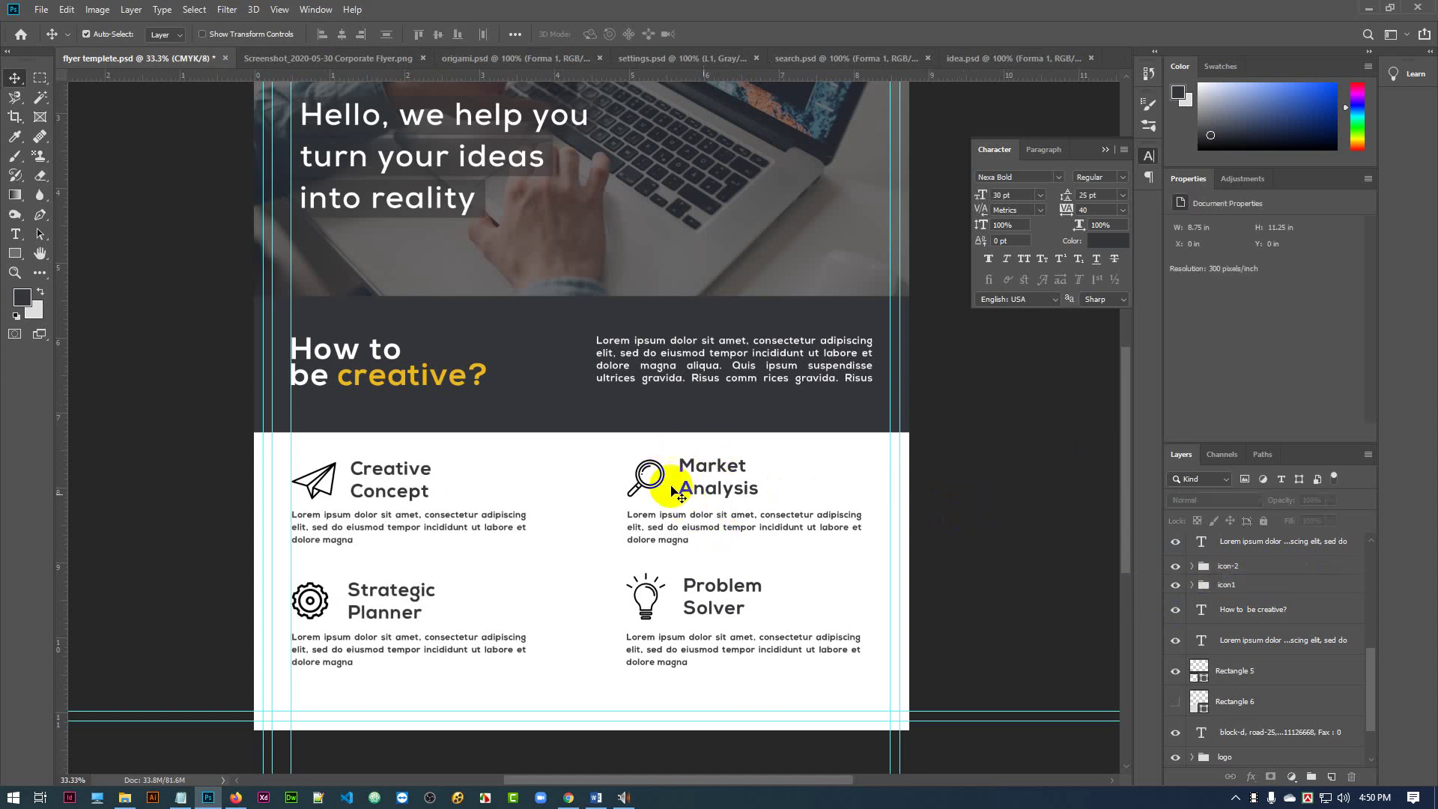
click(663, 473)
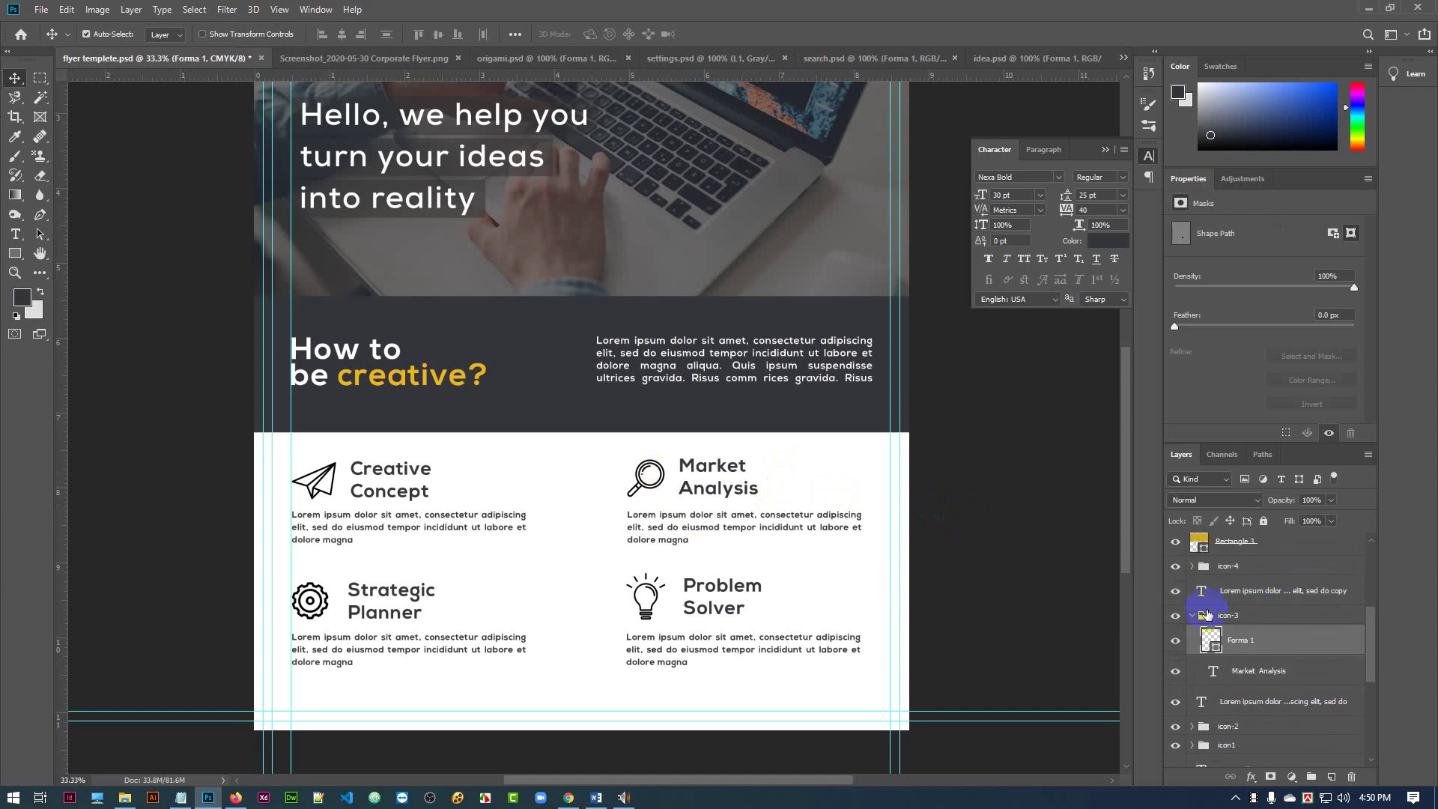
click(1193, 616)
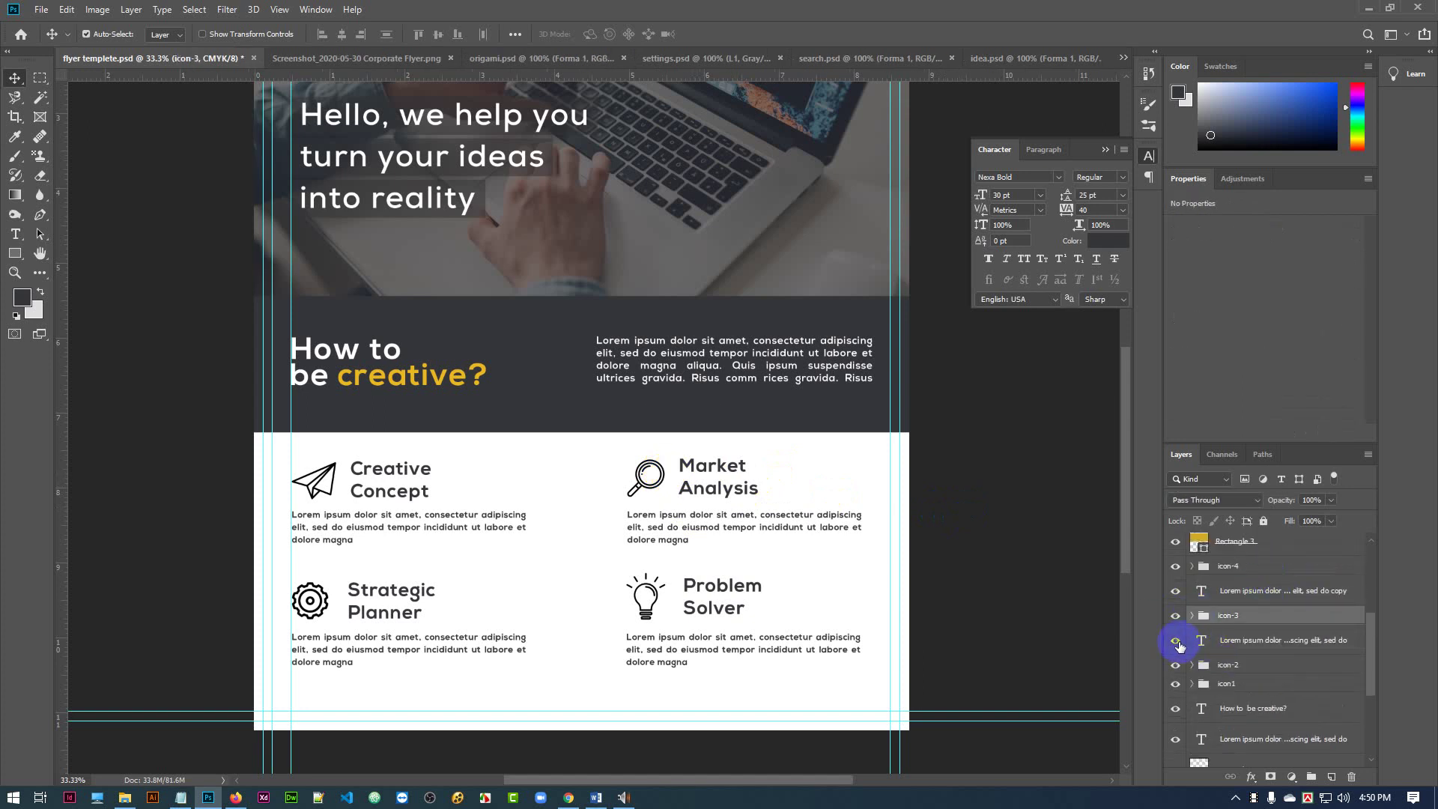
ctrl+click(1270, 641)
key(ctrl+g)
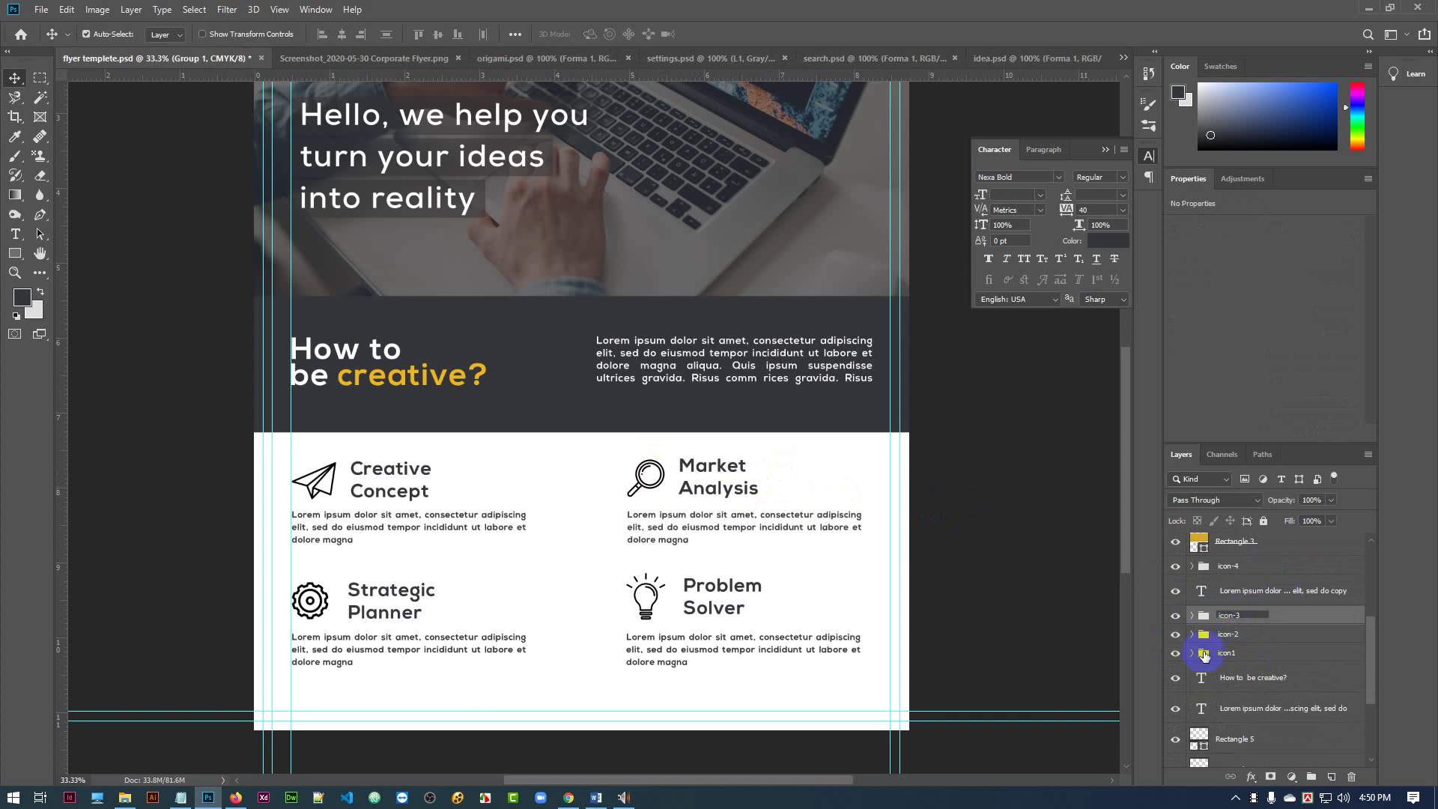
key(Return)
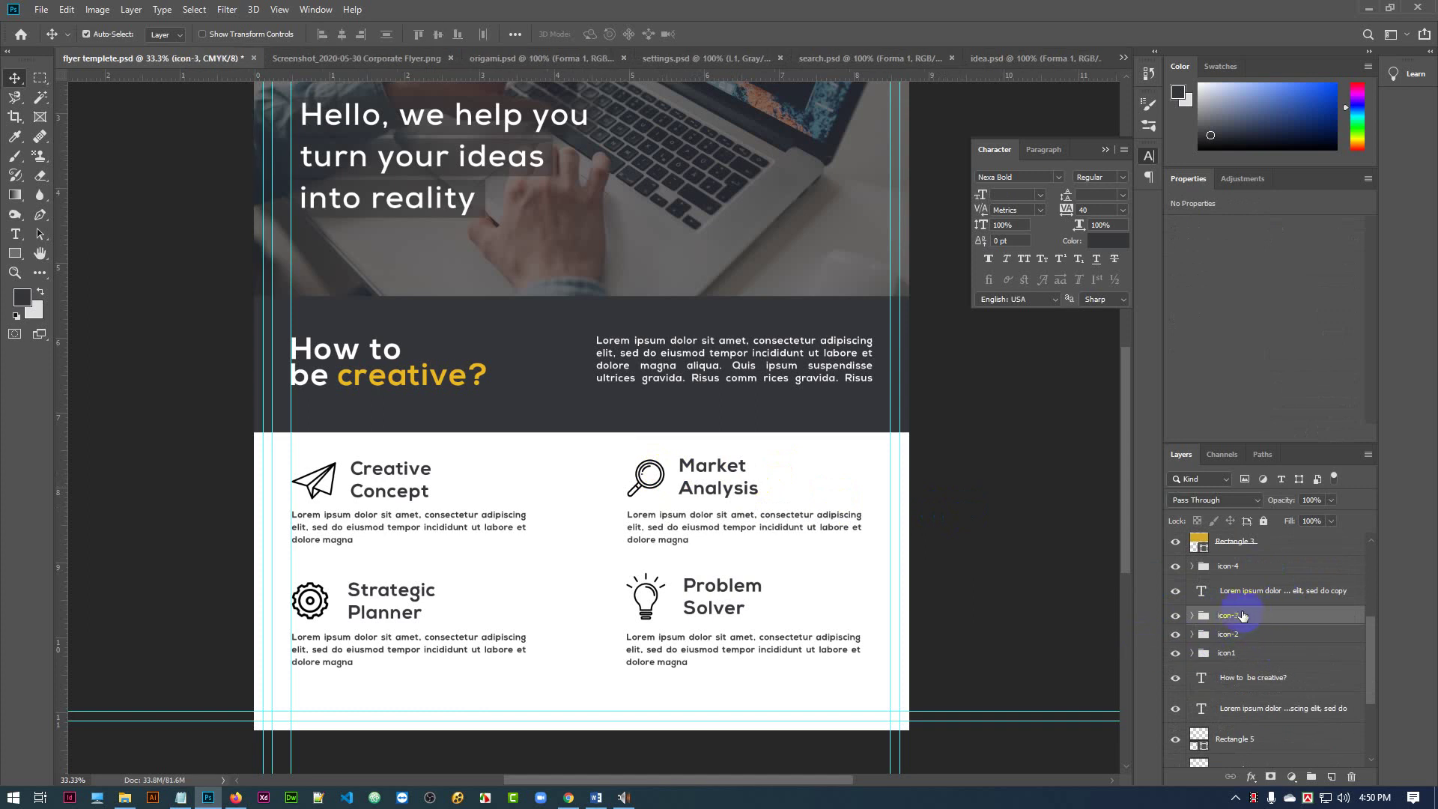
- Check which section each of the icon-3, icon1 and icon-2 groups contains by toggling their visibility
click(1175, 615)
click(1175, 615)
click(1176, 654)
click(1176, 654)
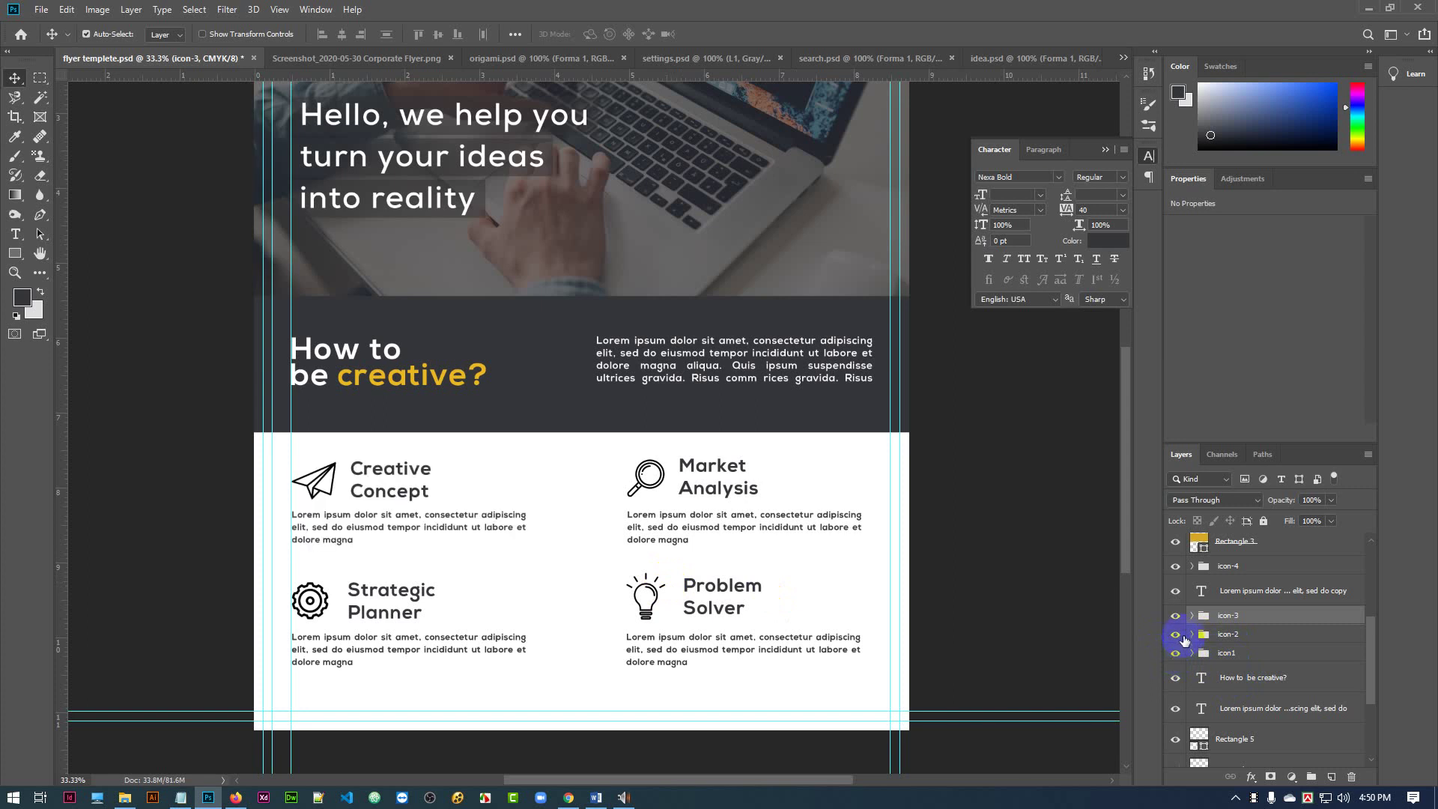
click(1179, 637)
click(1181, 637)
click(1176, 616)
click(1176, 616)
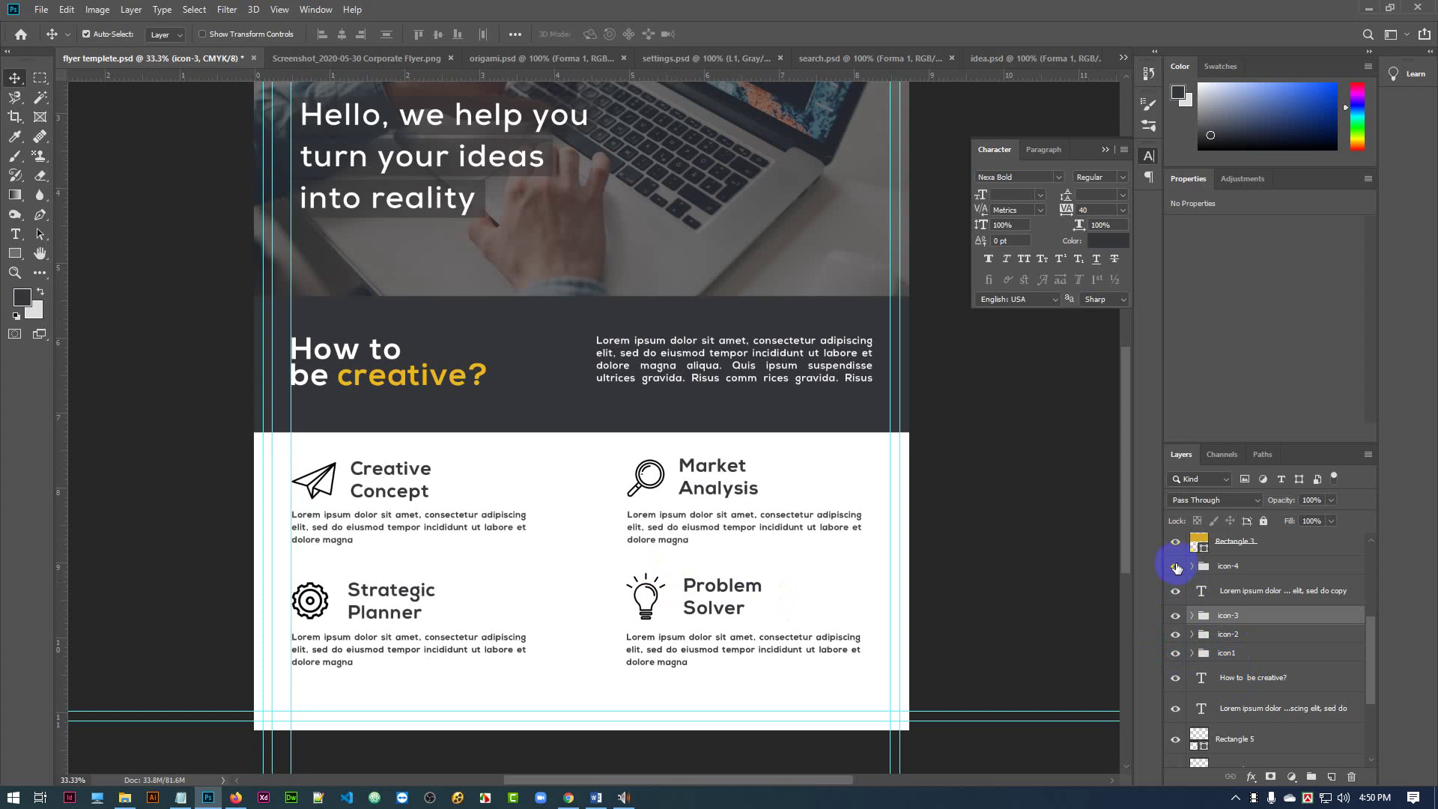
- Group the Problem Solver icon-and-heading group with its paragraph, and name the new group icon-4
click(1176, 567)
click(1177, 567)
click(1291, 592)
shift+click(1273, 569)
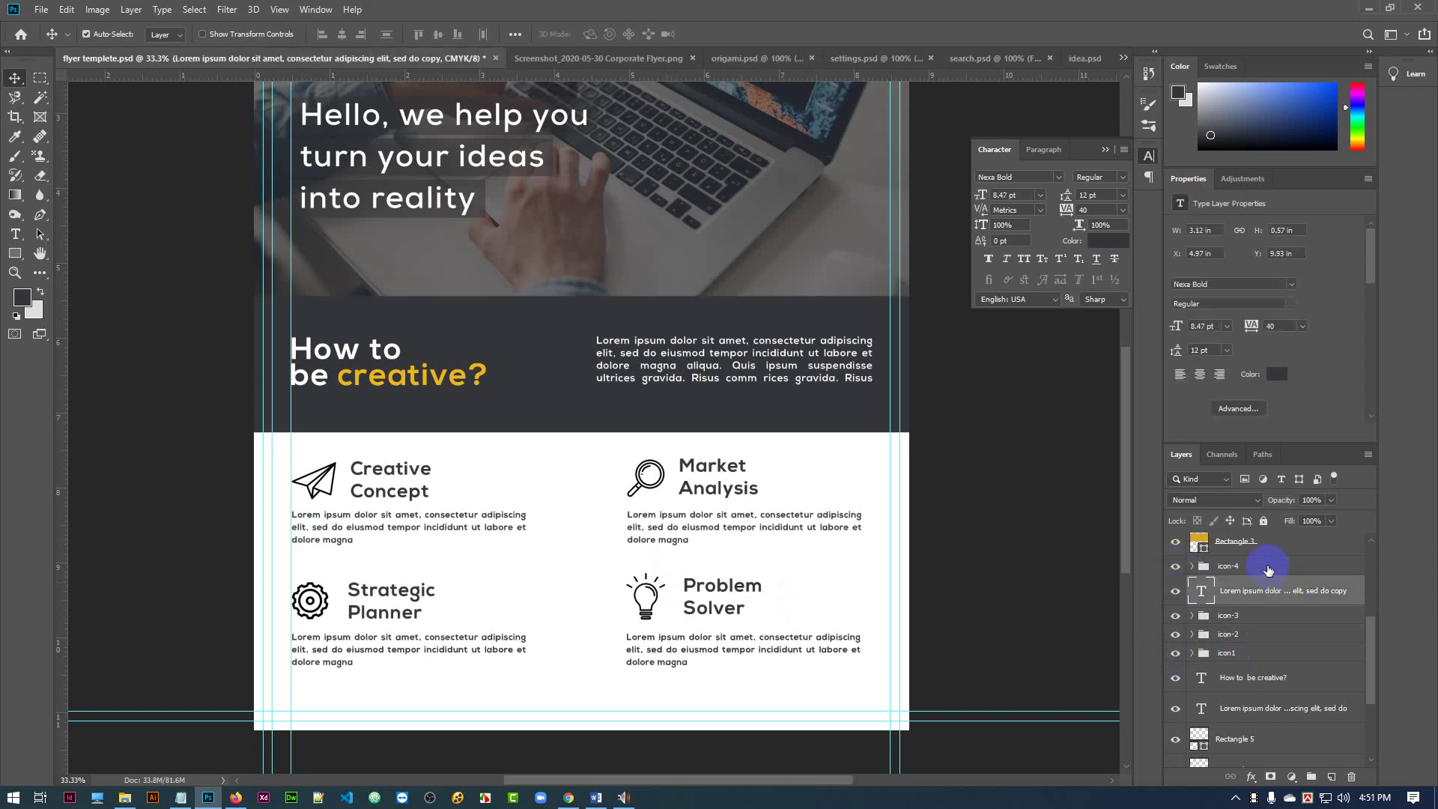
key(ctrl+g)
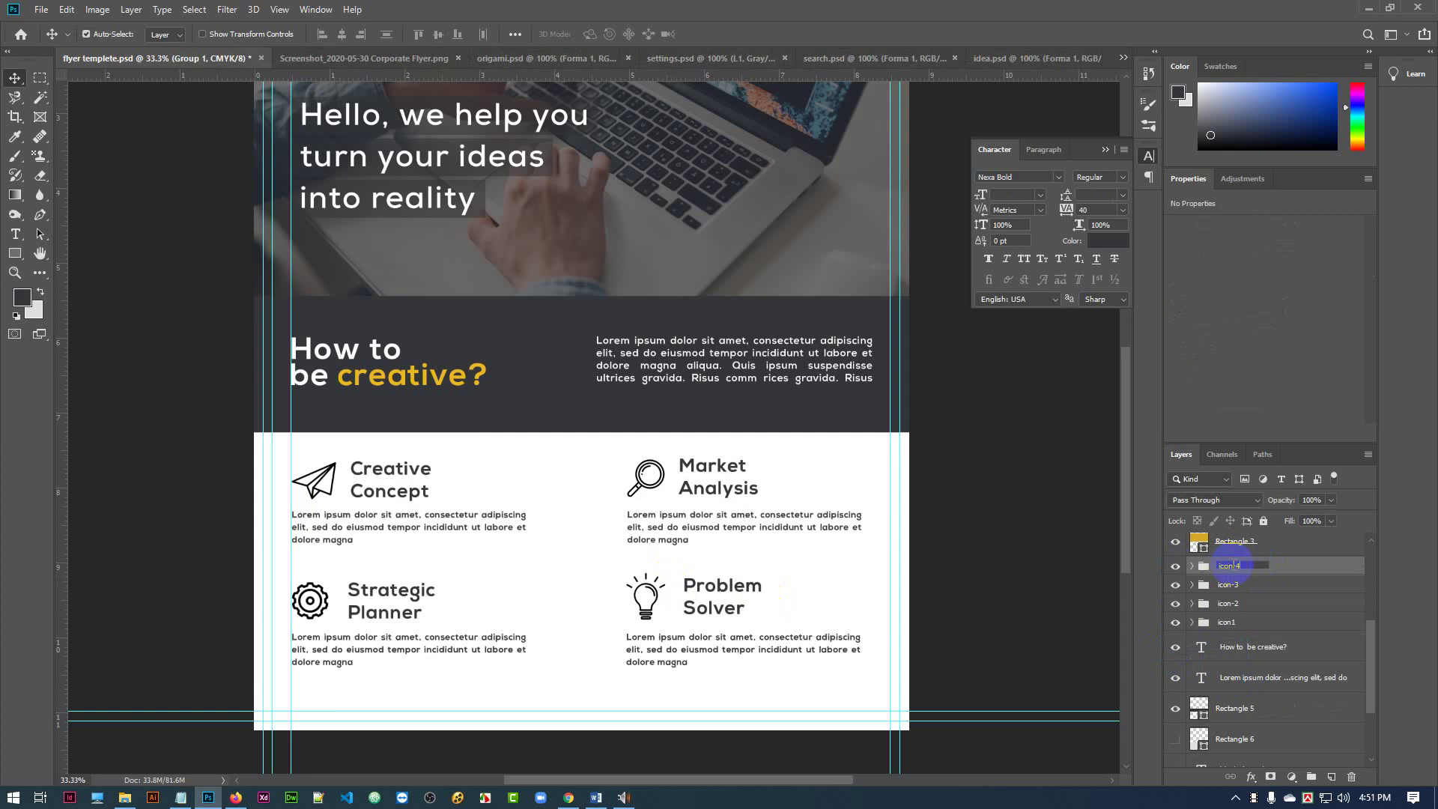
click(1154, 614)
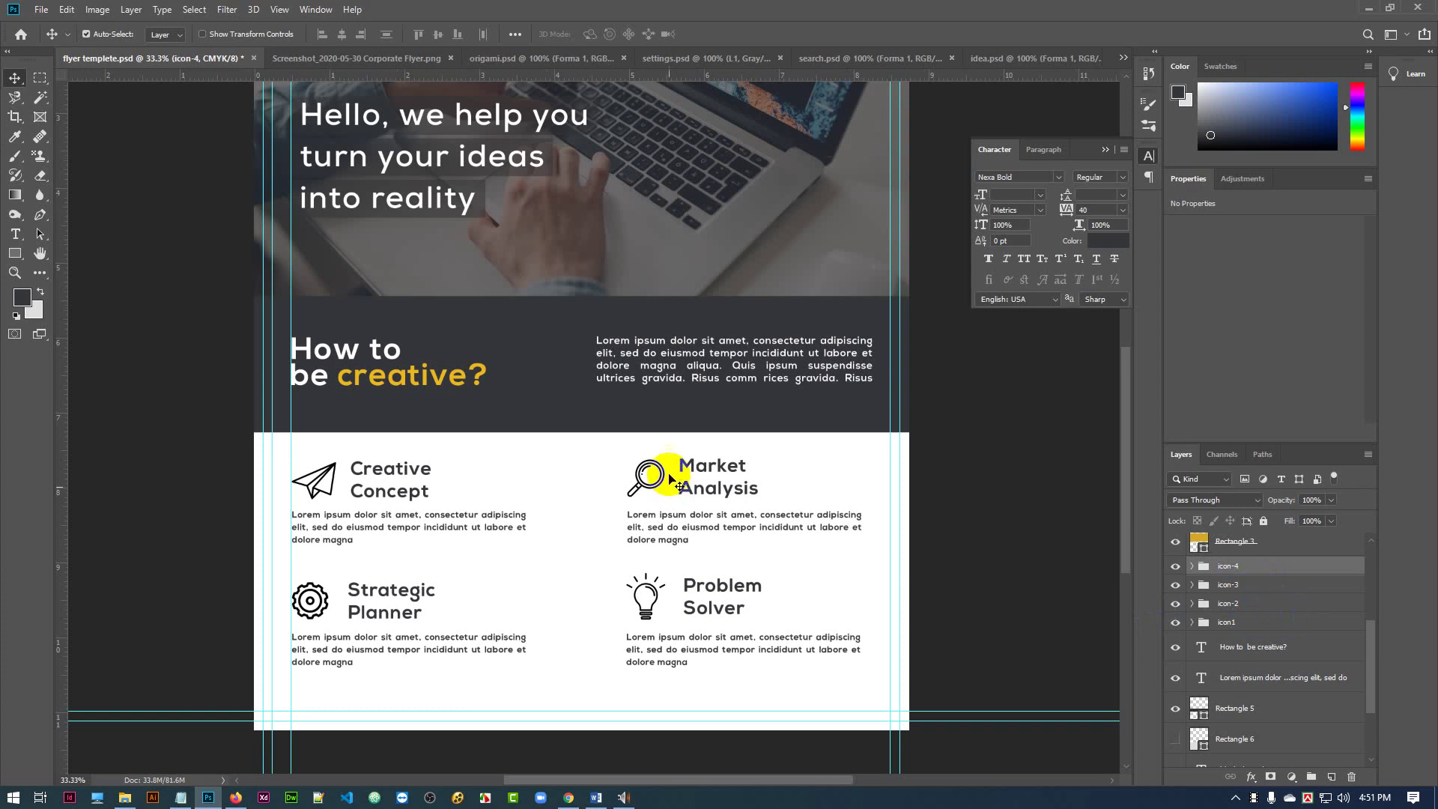
- Move the icon-3 and icon-4 groups right together until their paragraphs end at the inner right margin guide
shift+click(1284, 591)
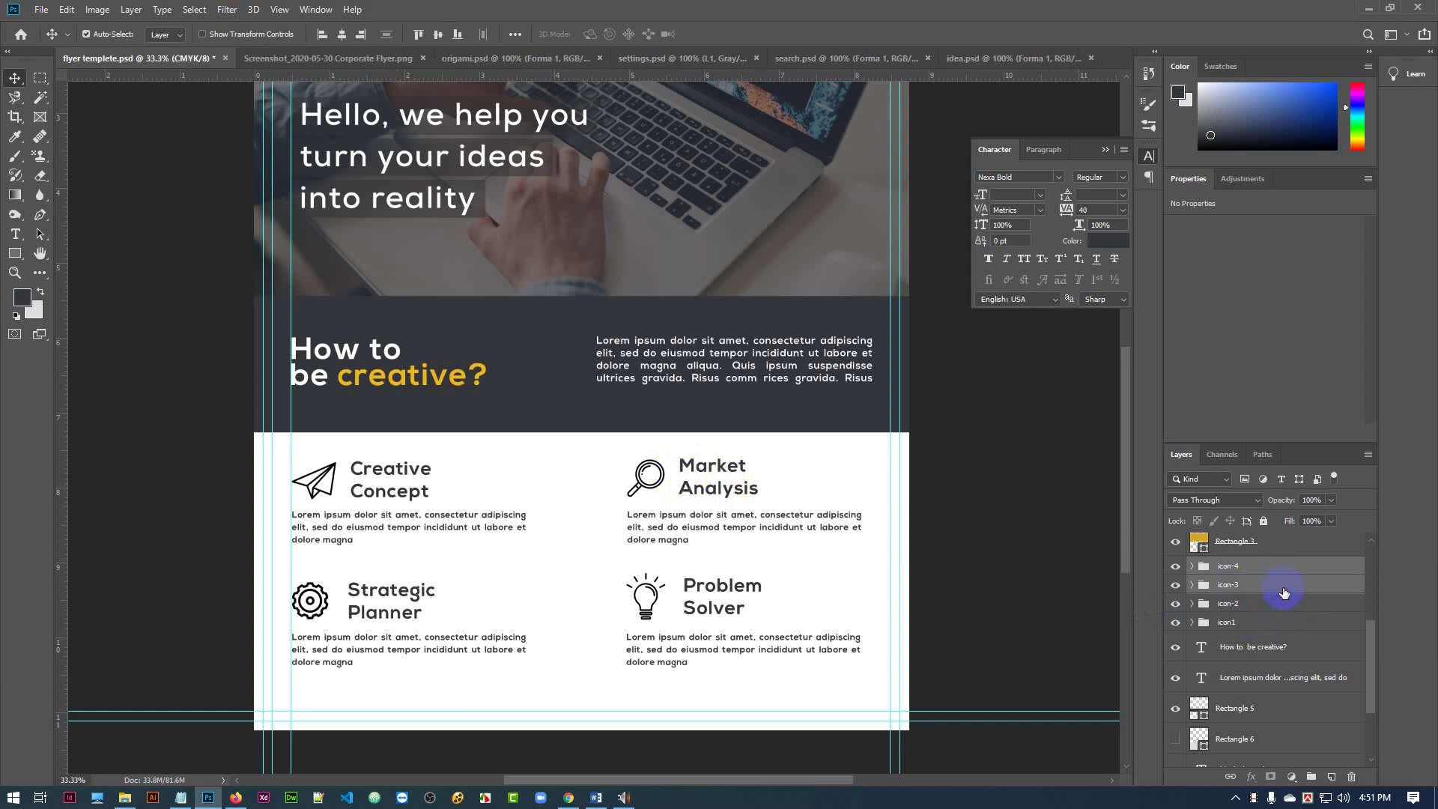
key(shift+Right)
key(shift+Right)
key(shift+Right)
key(shift+Right)
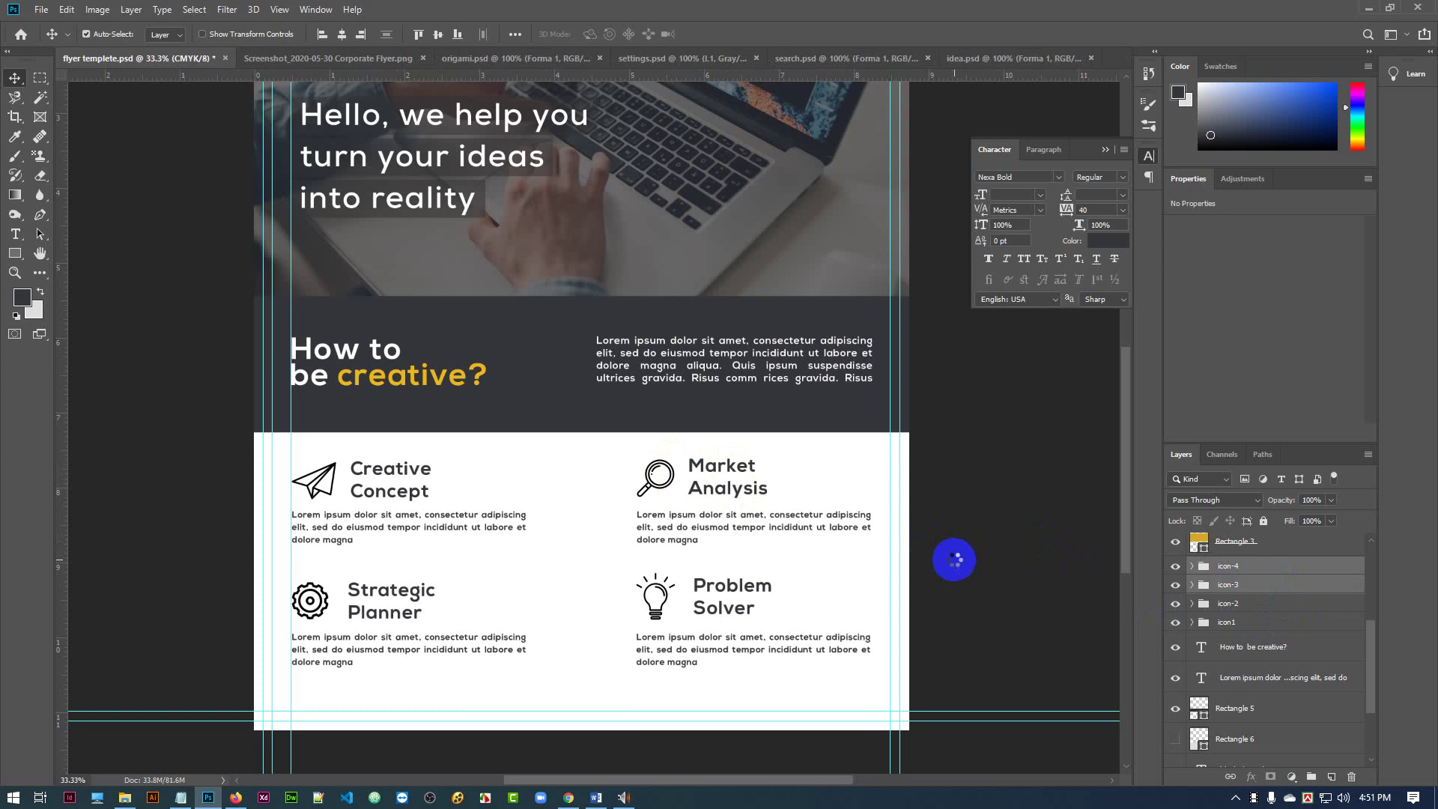
key(shift+Right)
key(shift+Right)
key(shift+Right)
key(shift+Right)
key(shift+Right)
key(shift+Right)
key(shift+Right)
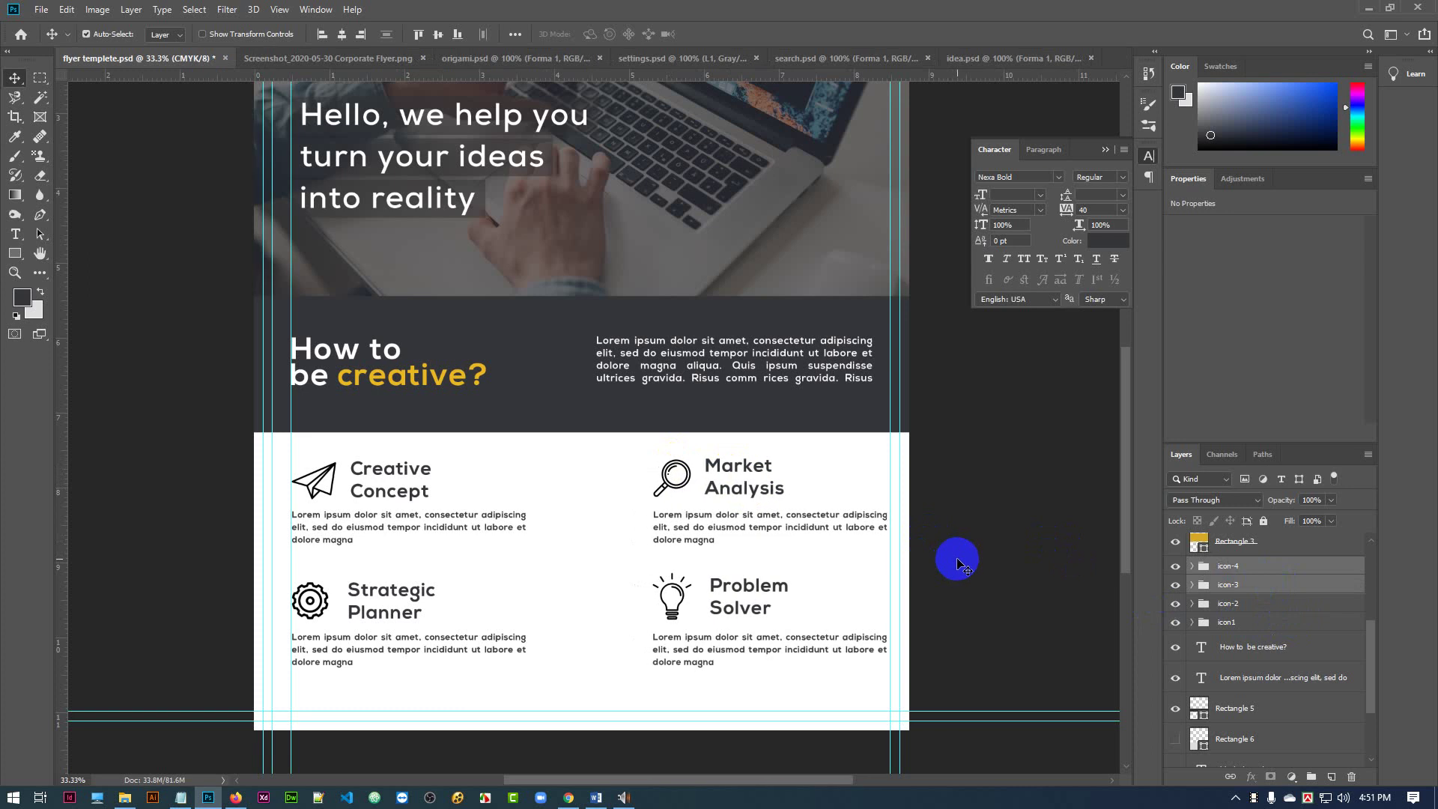
key(Right)
scroll(996, 562, up, 3)
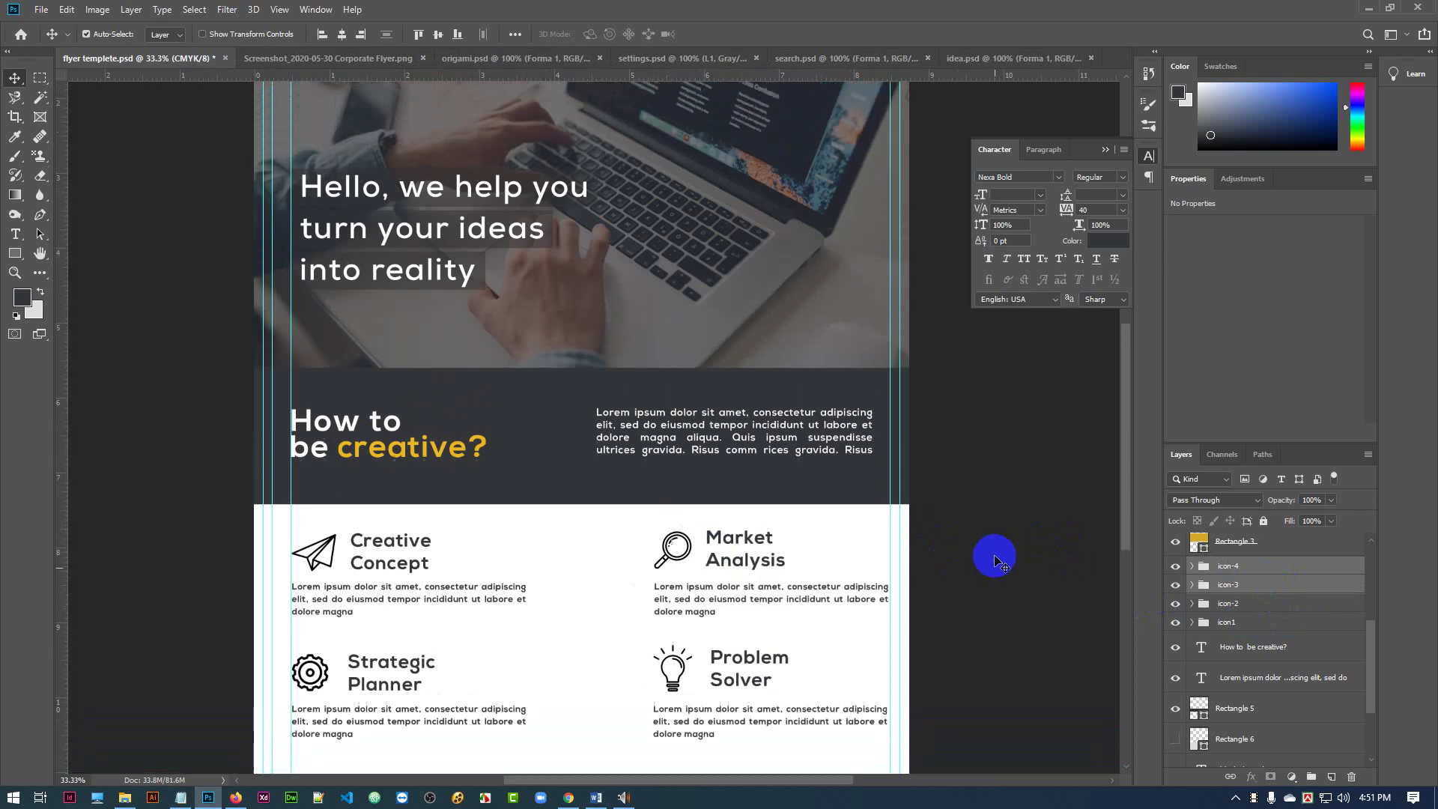
scroll(996, 562, down, 2)
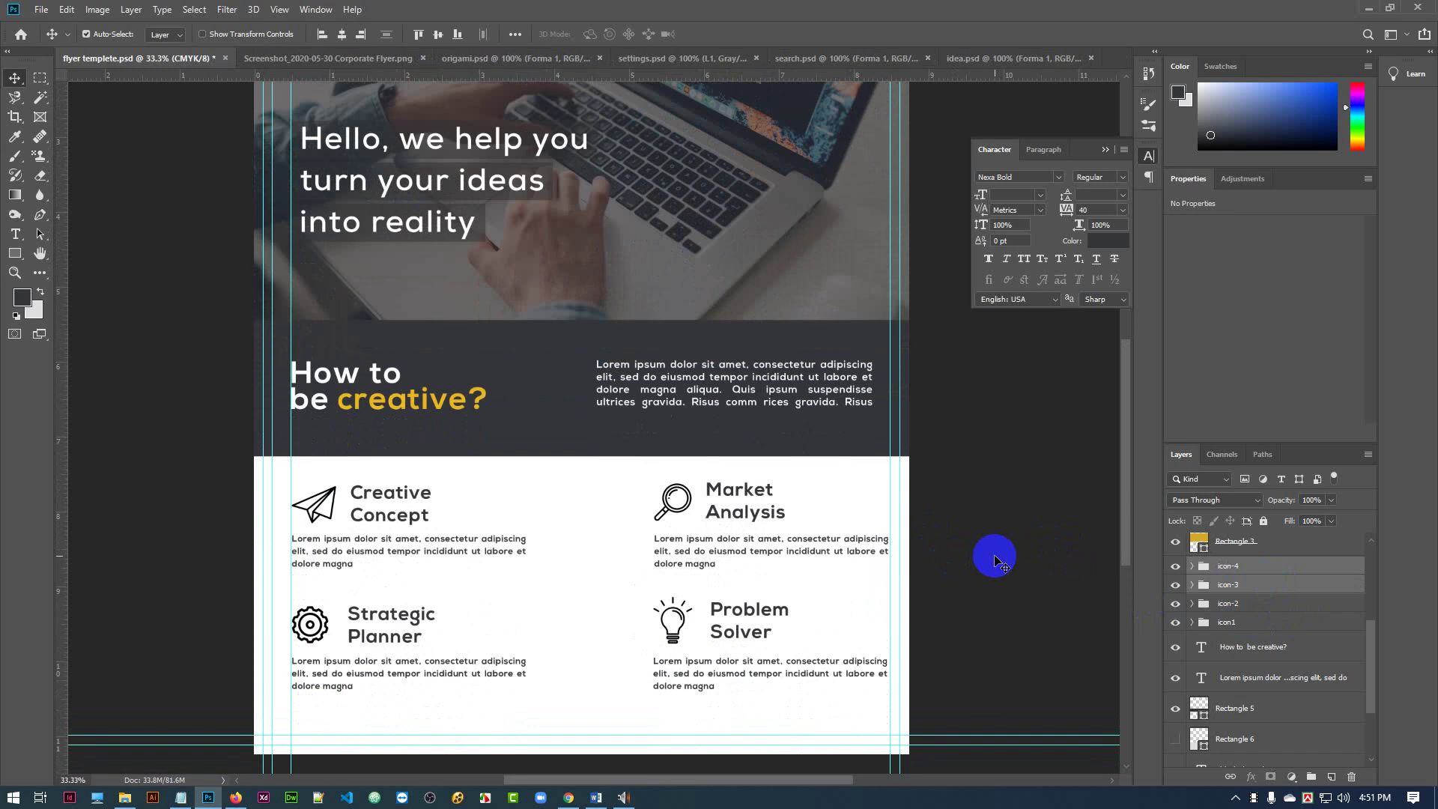
scroll(996, 561, up, 3)
scroll(996, 561, down, 2)
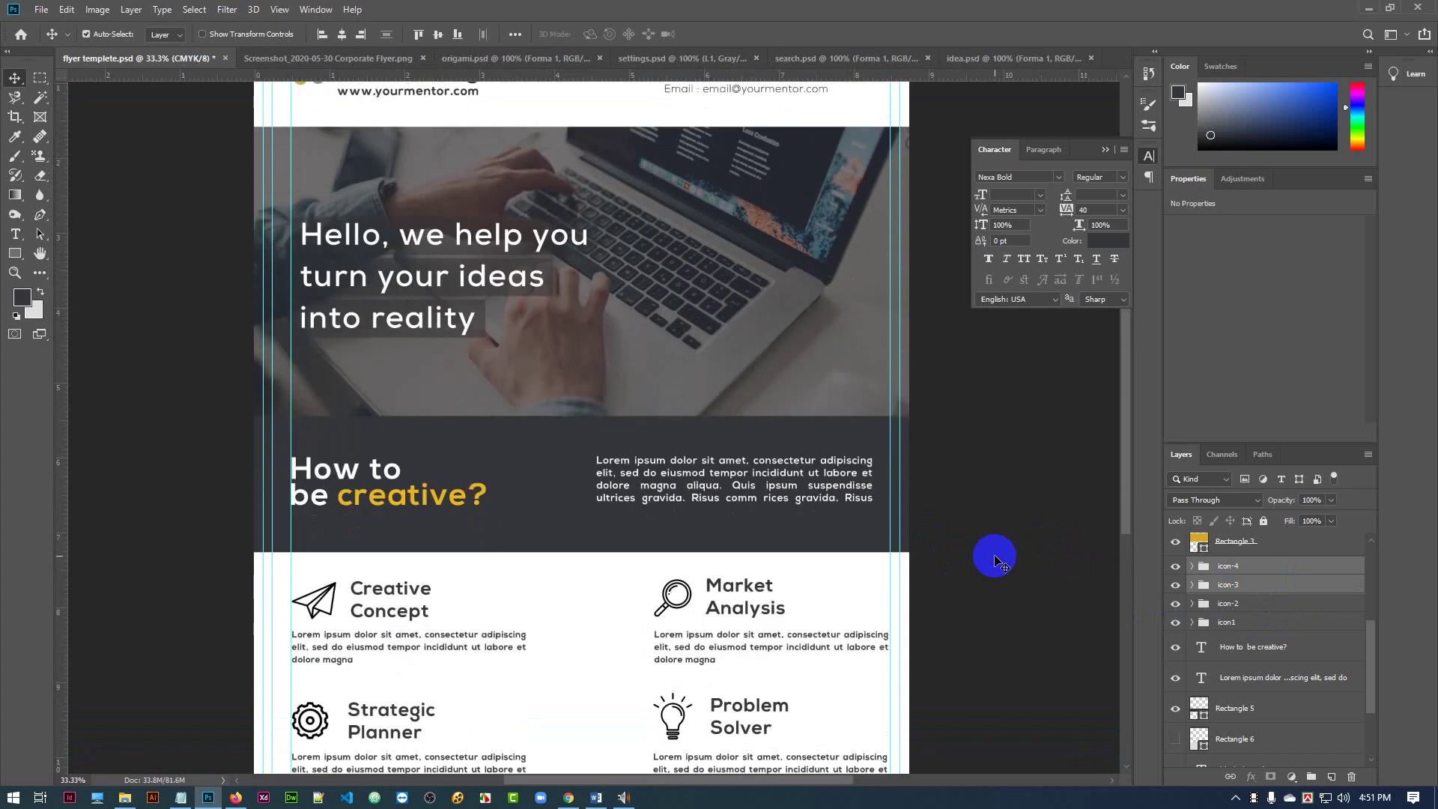
key(Right)
key(Right)
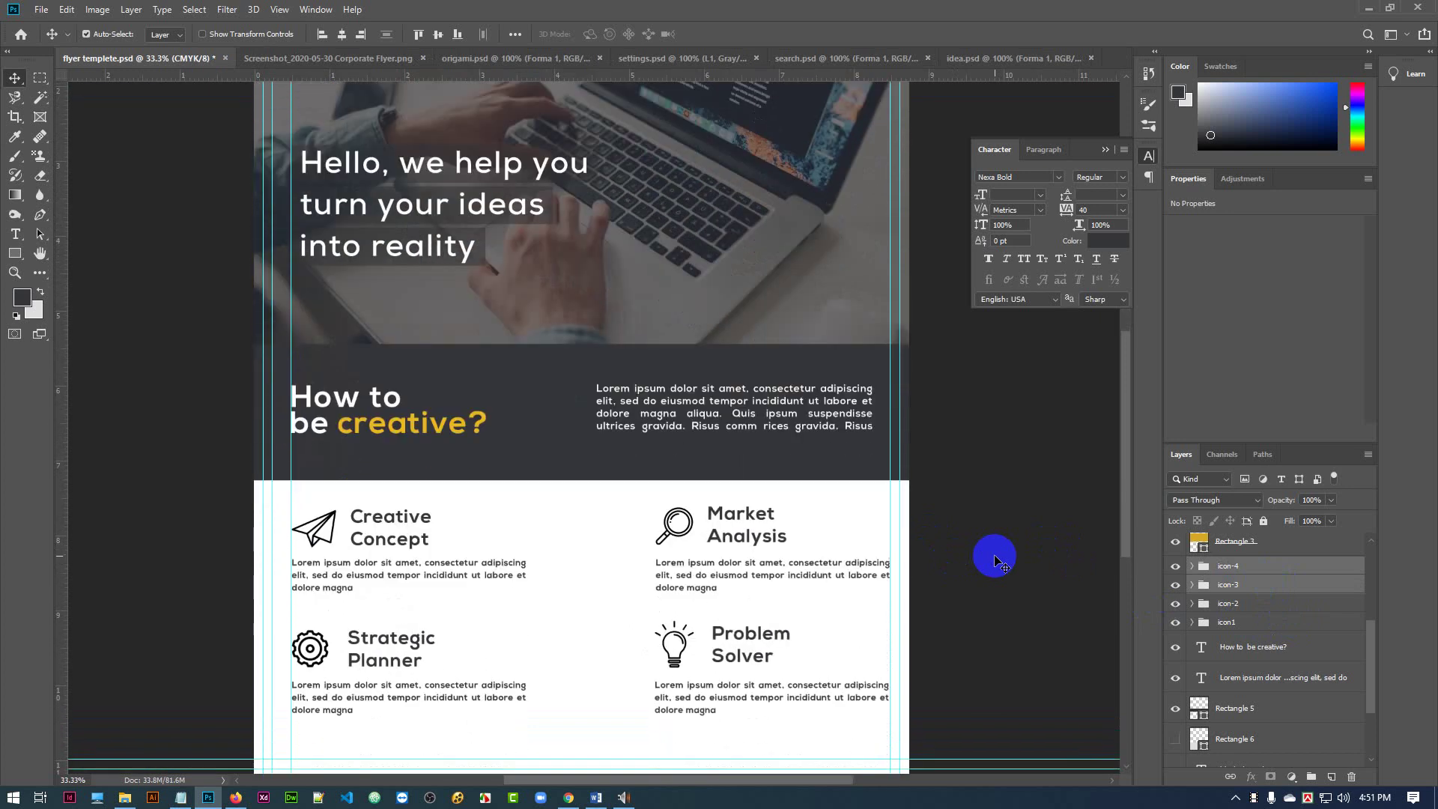
- Nudge the white paragraph beside the "How to be creative?" heading right to the inner right margin guide, at X 4.8 in
click(861, 433)
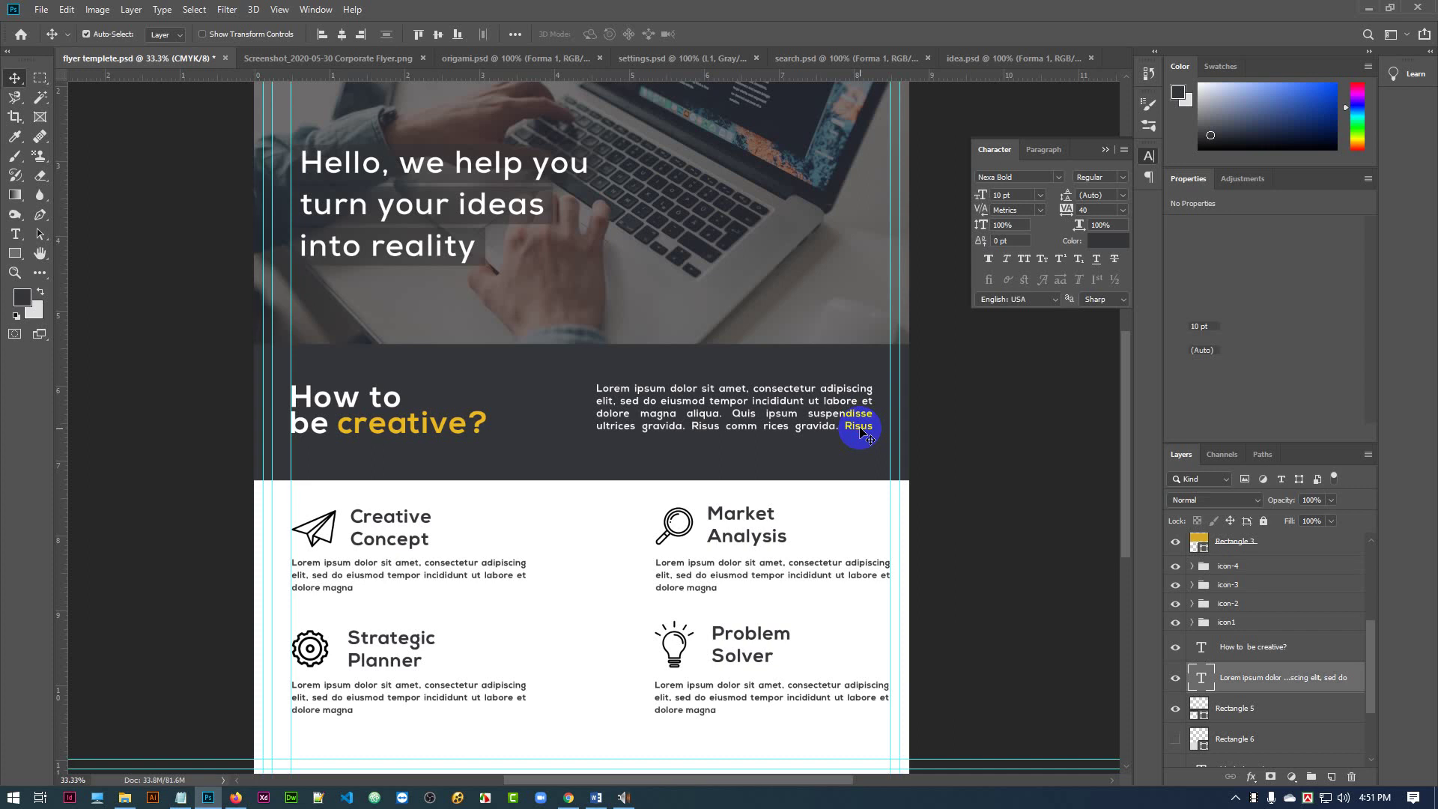
key(Right)
key(Right)
key(Right)
key(Right)
key(Right)
key(shift+Right)
key(shift+Right)
key(shift+Right)
key(shift+Right)
key(shift+Right)
key(shift+Right)
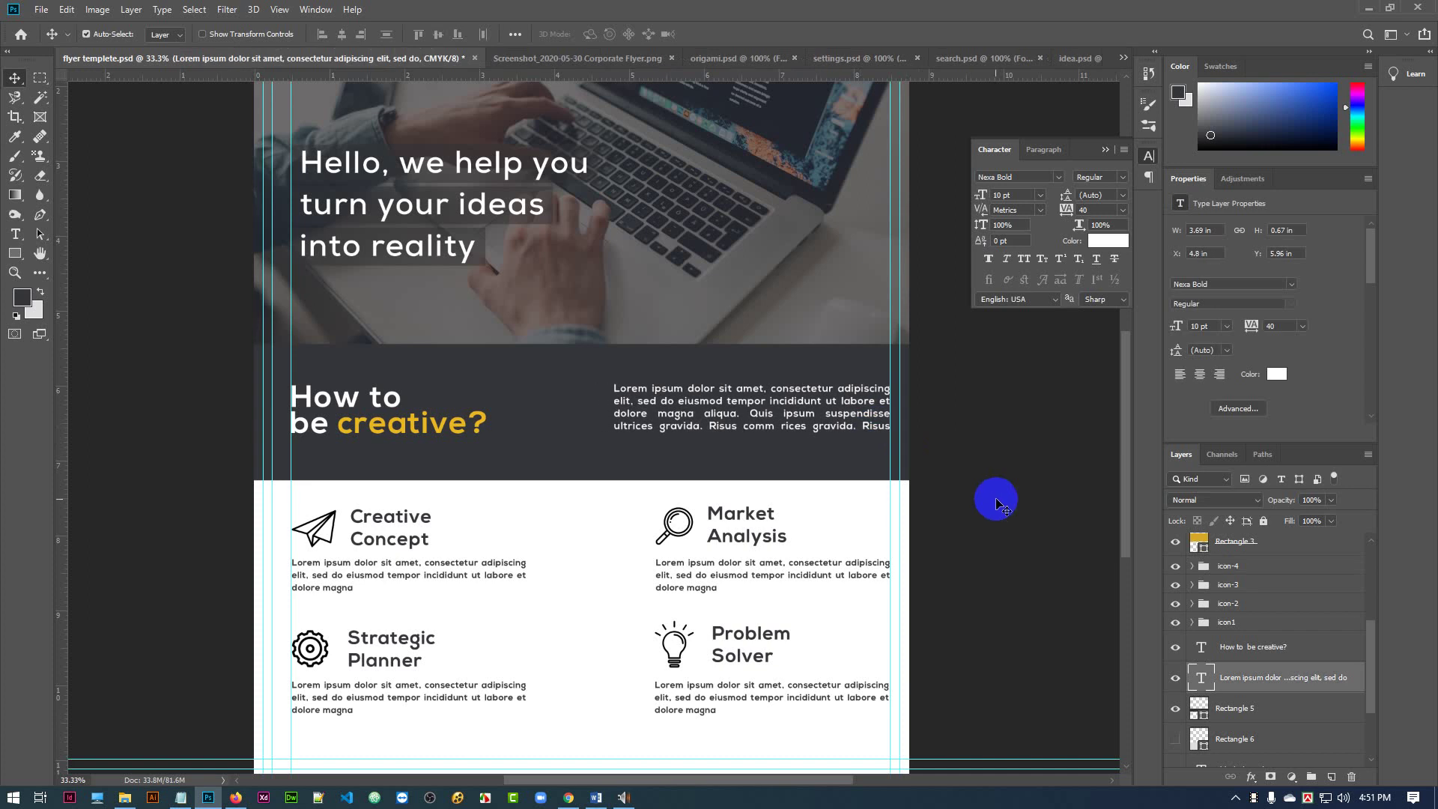
scroll(994, 497, down, 3)
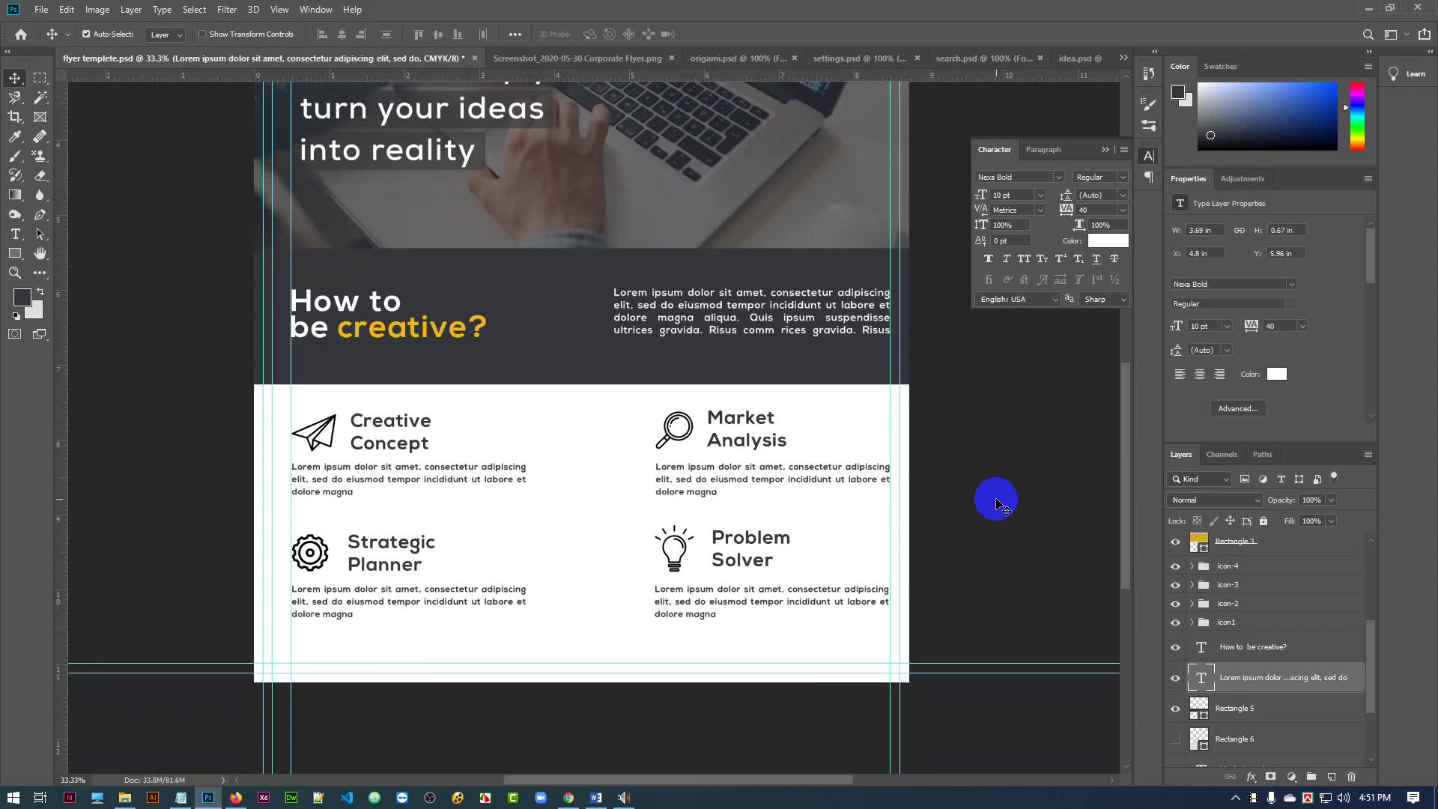
click(995, 497)
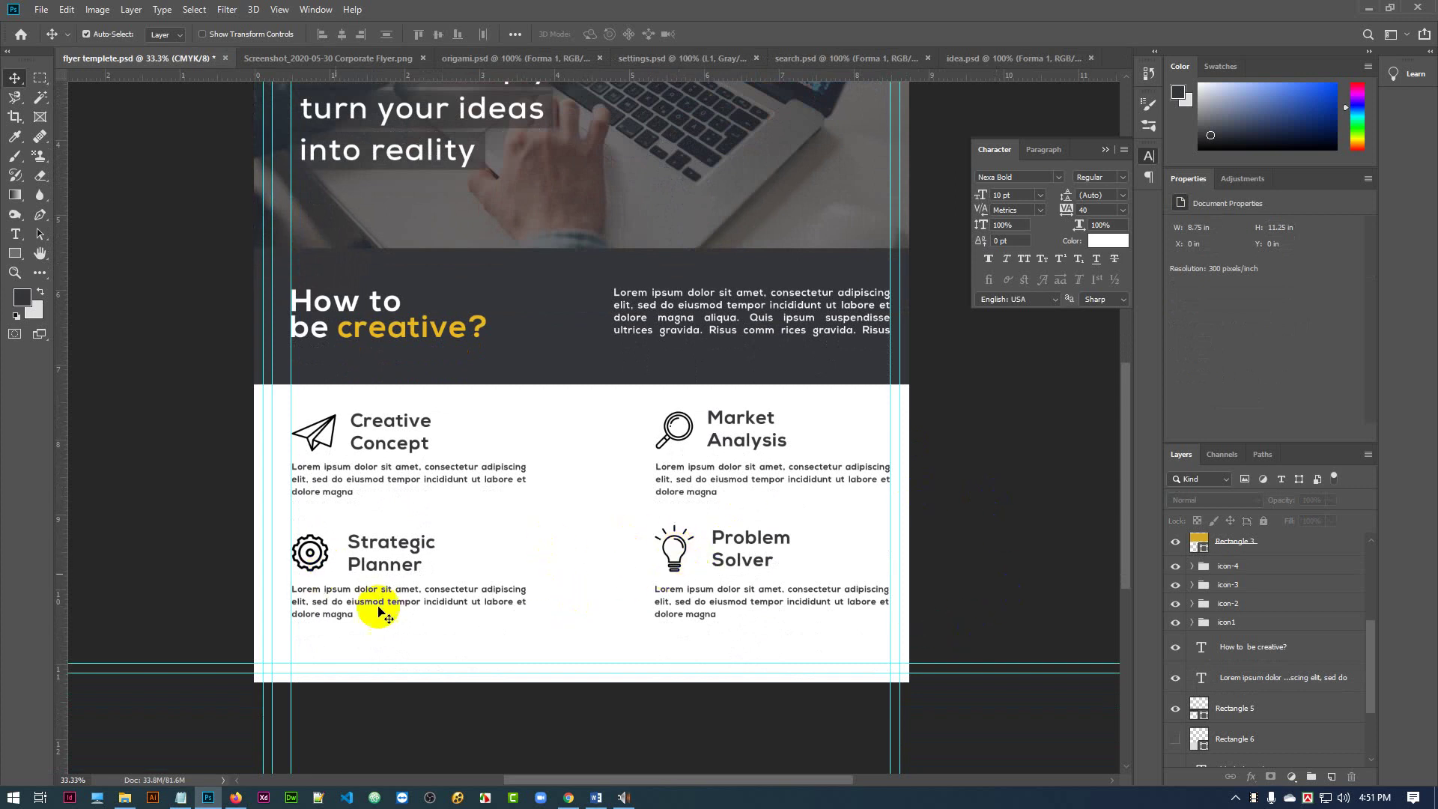
- Nudge the icon1 and icon-3 groups, Creative Concept and Market Analysis, slightly upward together
click(1258, 625)
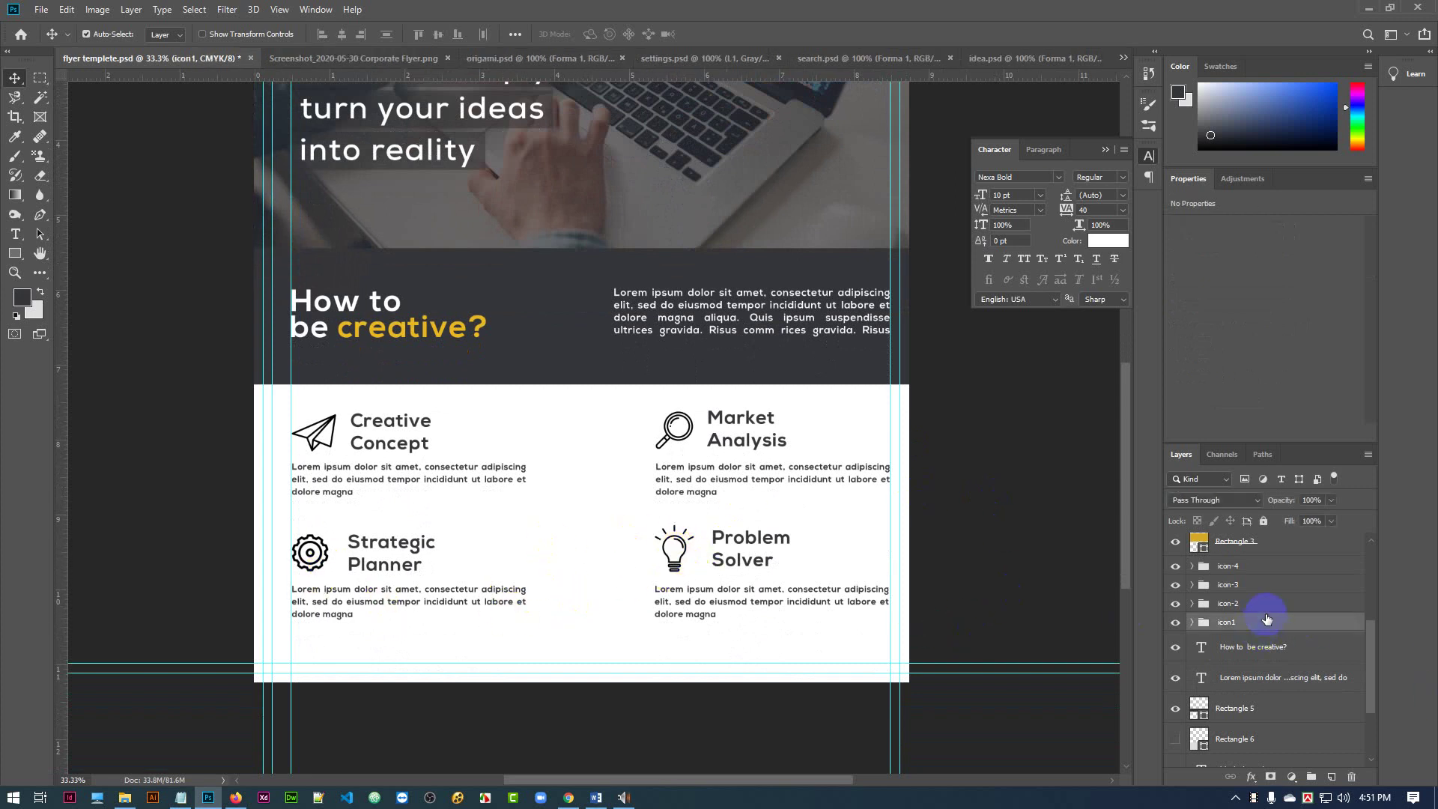
click(1278, 586)
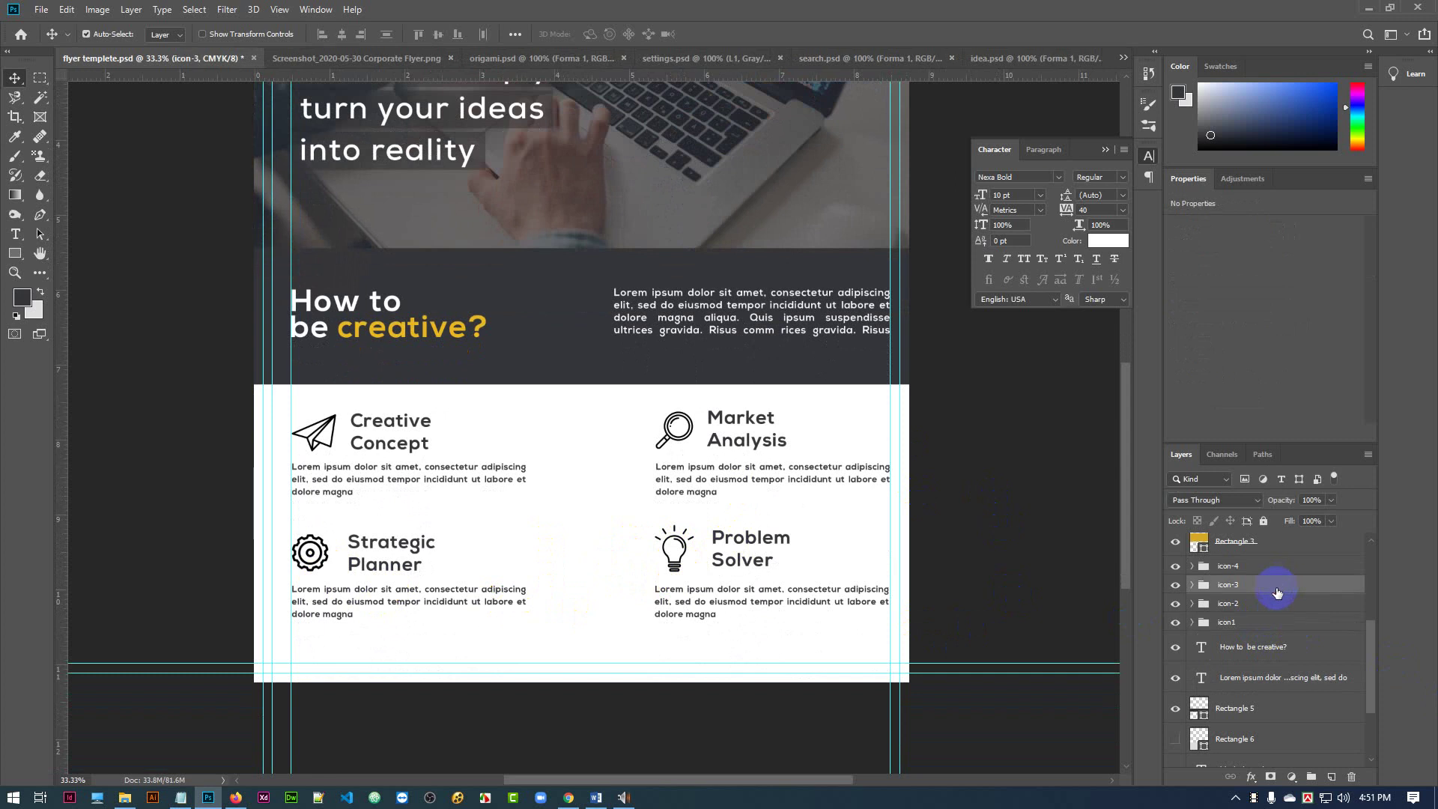
click(1267, 623)
ctrl+click(1269, 589)
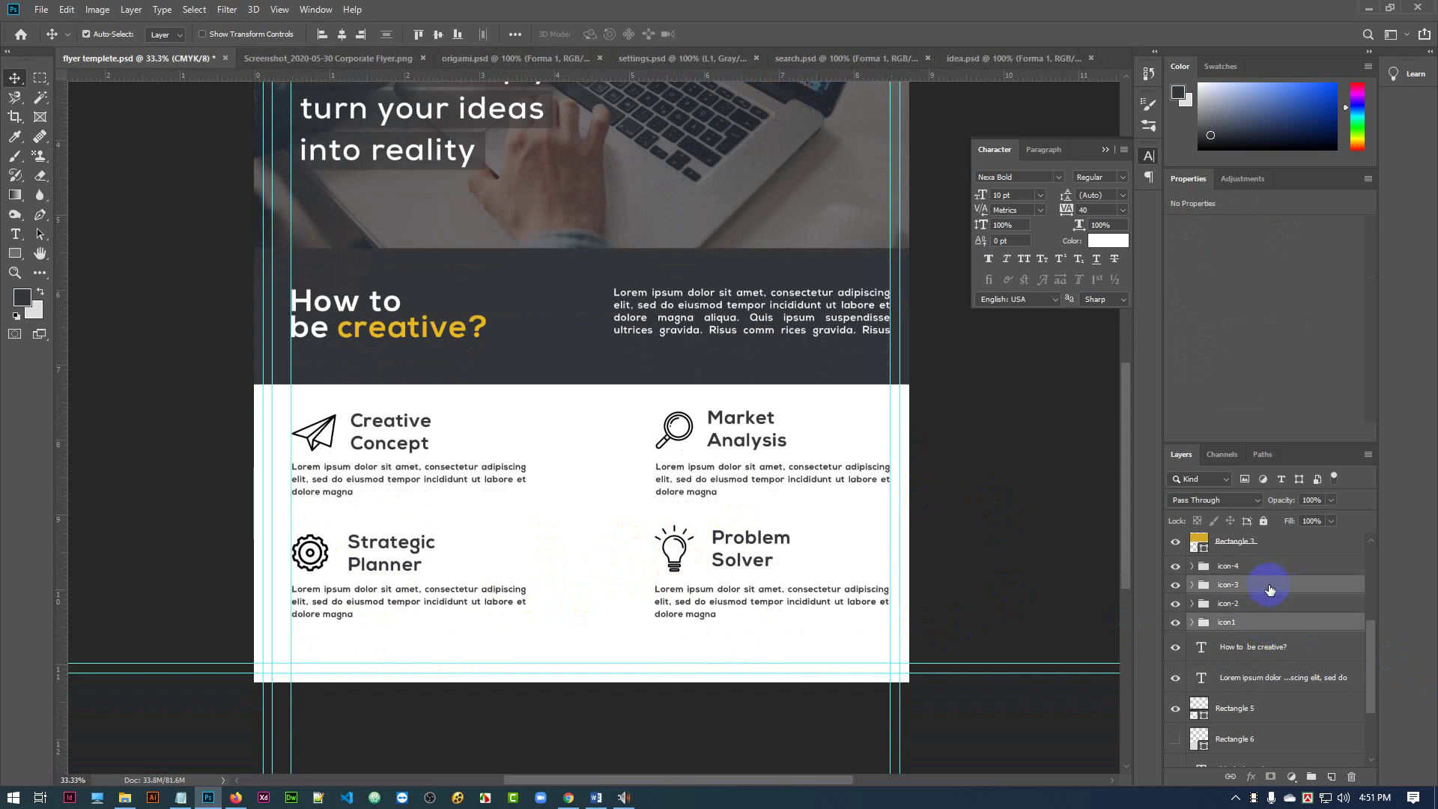
key(Up)
key(Up)
key(Up)
key(Up)
key(Up)
key(Up)
key(Up)
key(Up)
key(Up)
key(Up)
key(Up)
key(Up)
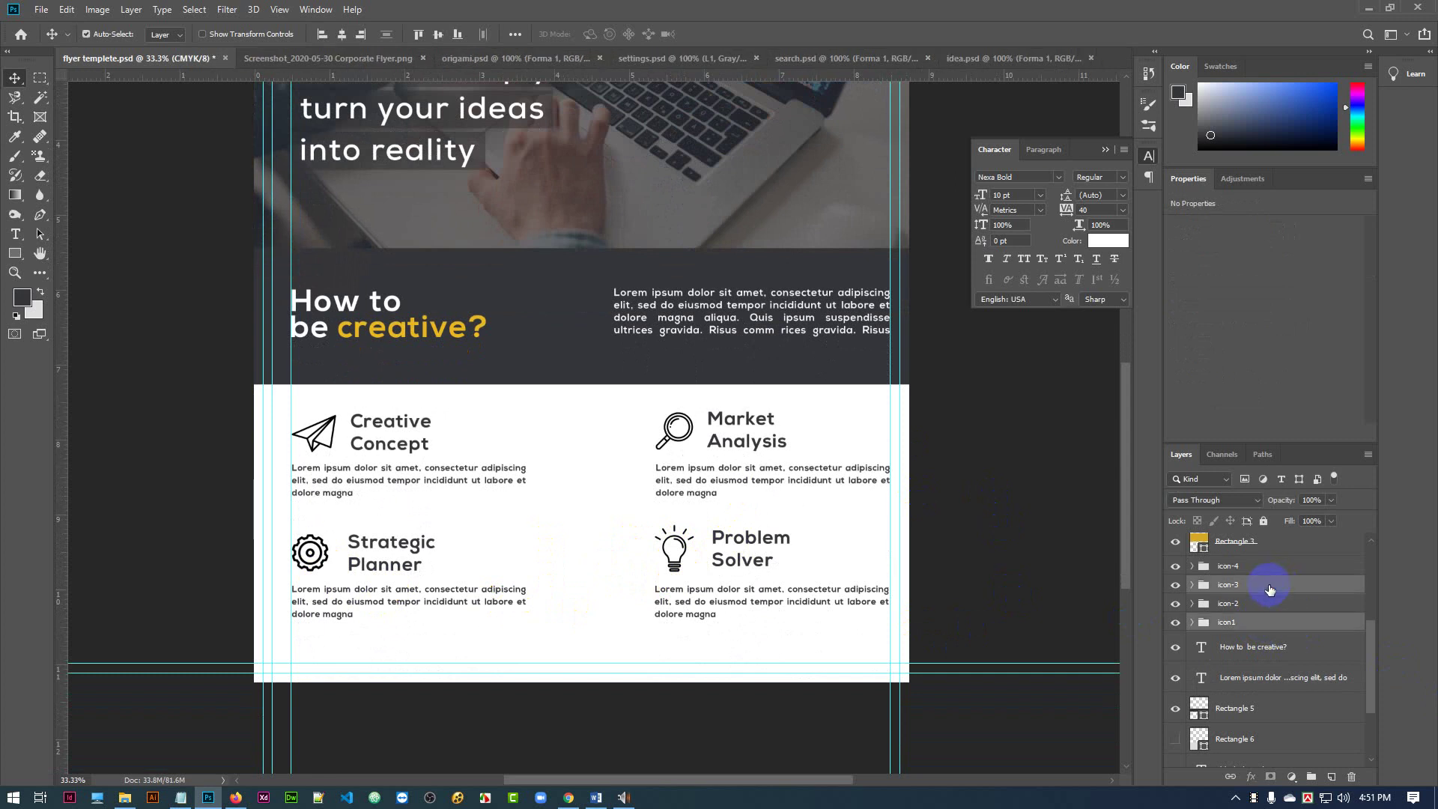
- Nudge the icon-2 and icon-4 groups, Strategic Planner and Problem Solver, slightly downward to widen the gap between the two rows
click(1265, 604)
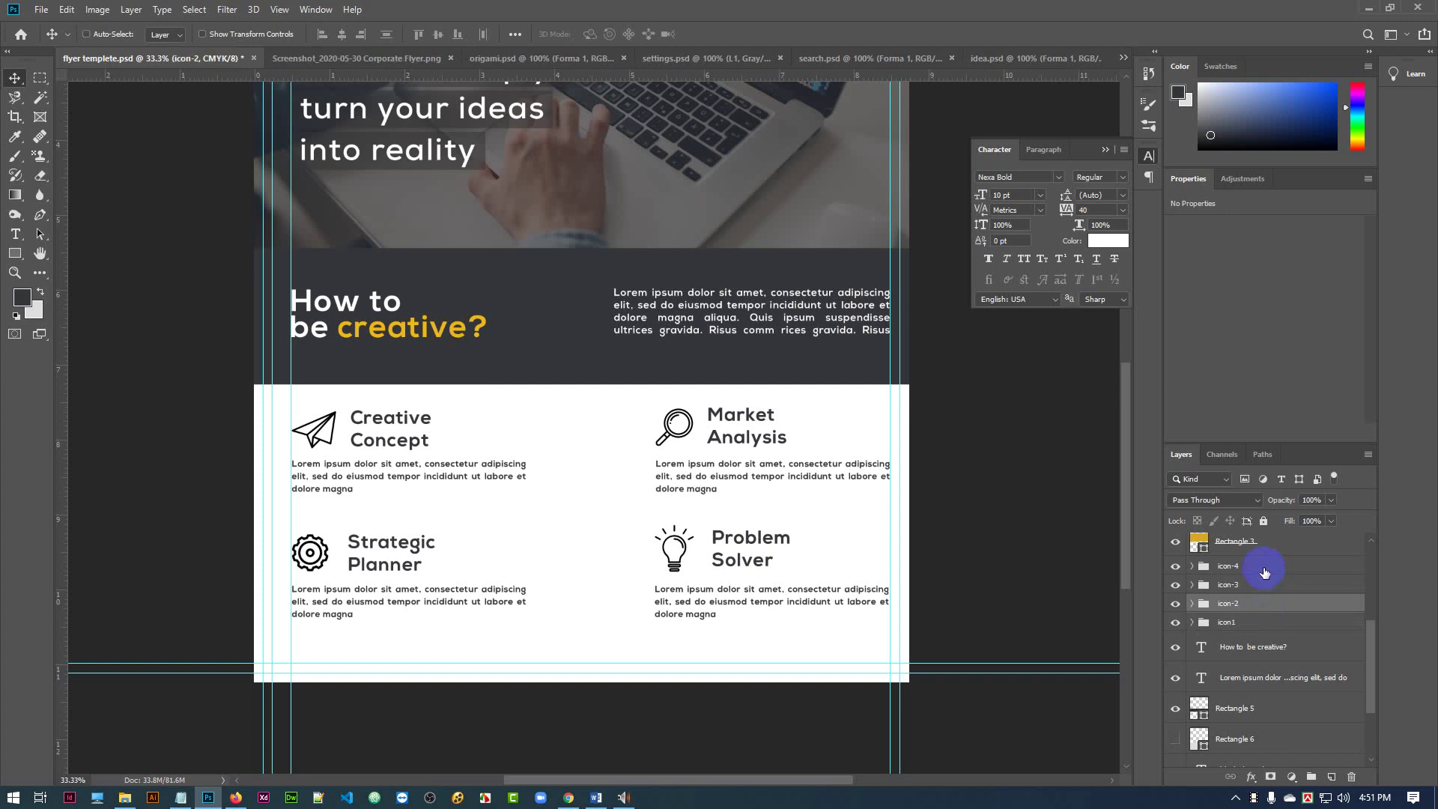
ctrl+click(1264, 571)
key(Down)
key(Down)
key(Down)
key(Down)
key(Down)
key(Down)
key(Down)
key(Down)
key(Down)
key(Down)
key(Down)
key(Down)
key(Down)
key(Down)
key(Down)
key(Down)
key(Down)
key(Down)
key(Down)
key(Down)
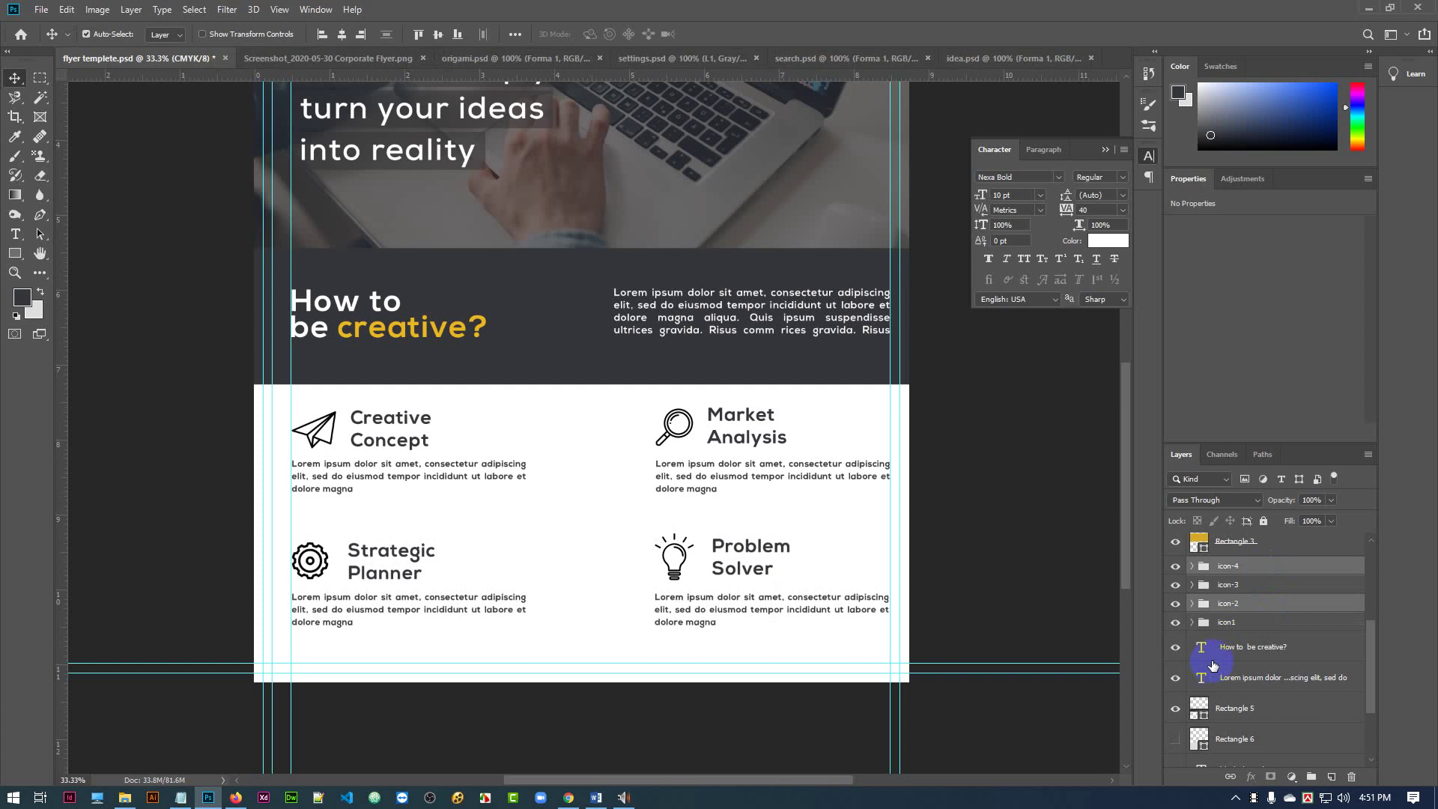
key(Down)
key(Down)
key(Down)
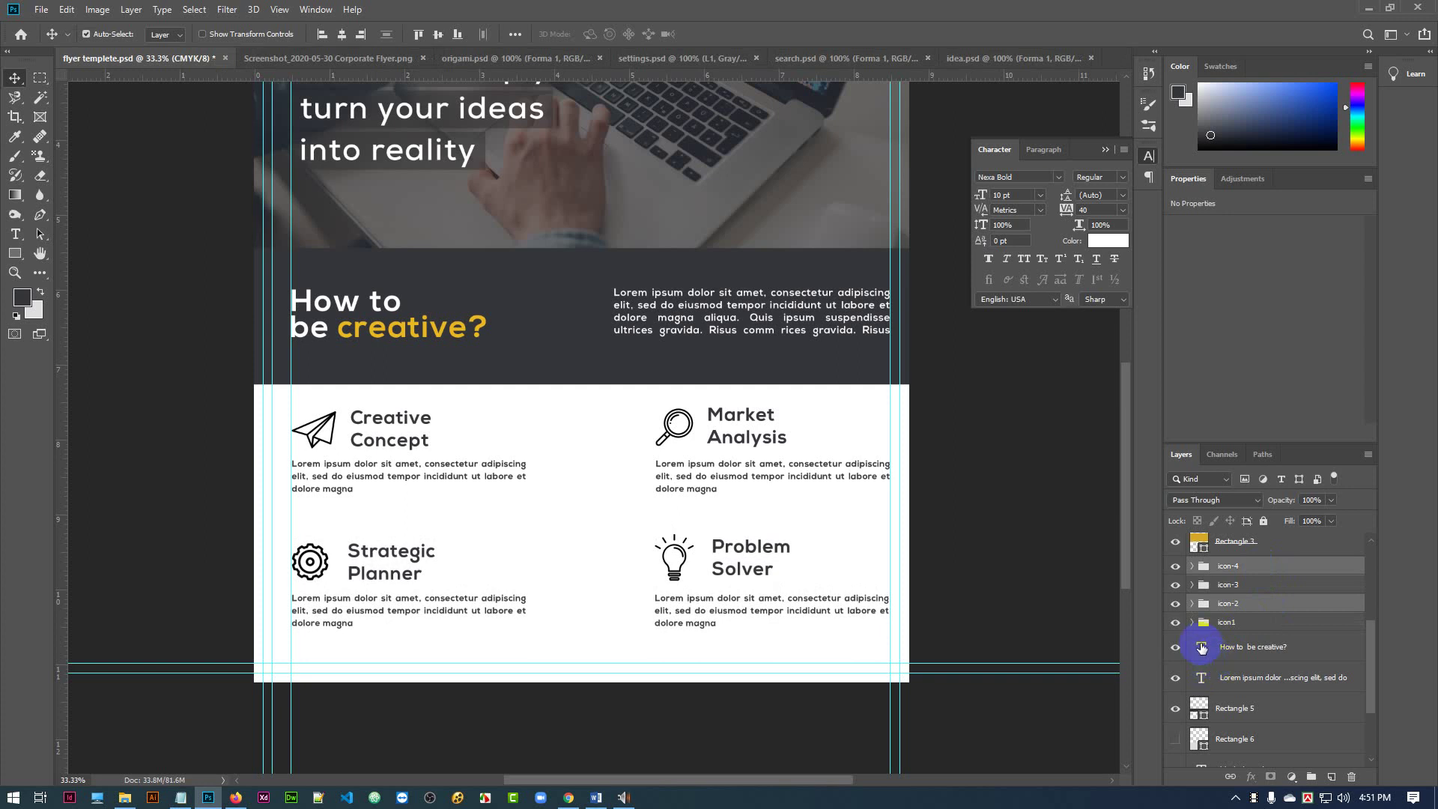
- Save the flyer and show the locked reference image on Layer 1 behind the four icon sections
key(ctrl+s)
click(1034, 614)
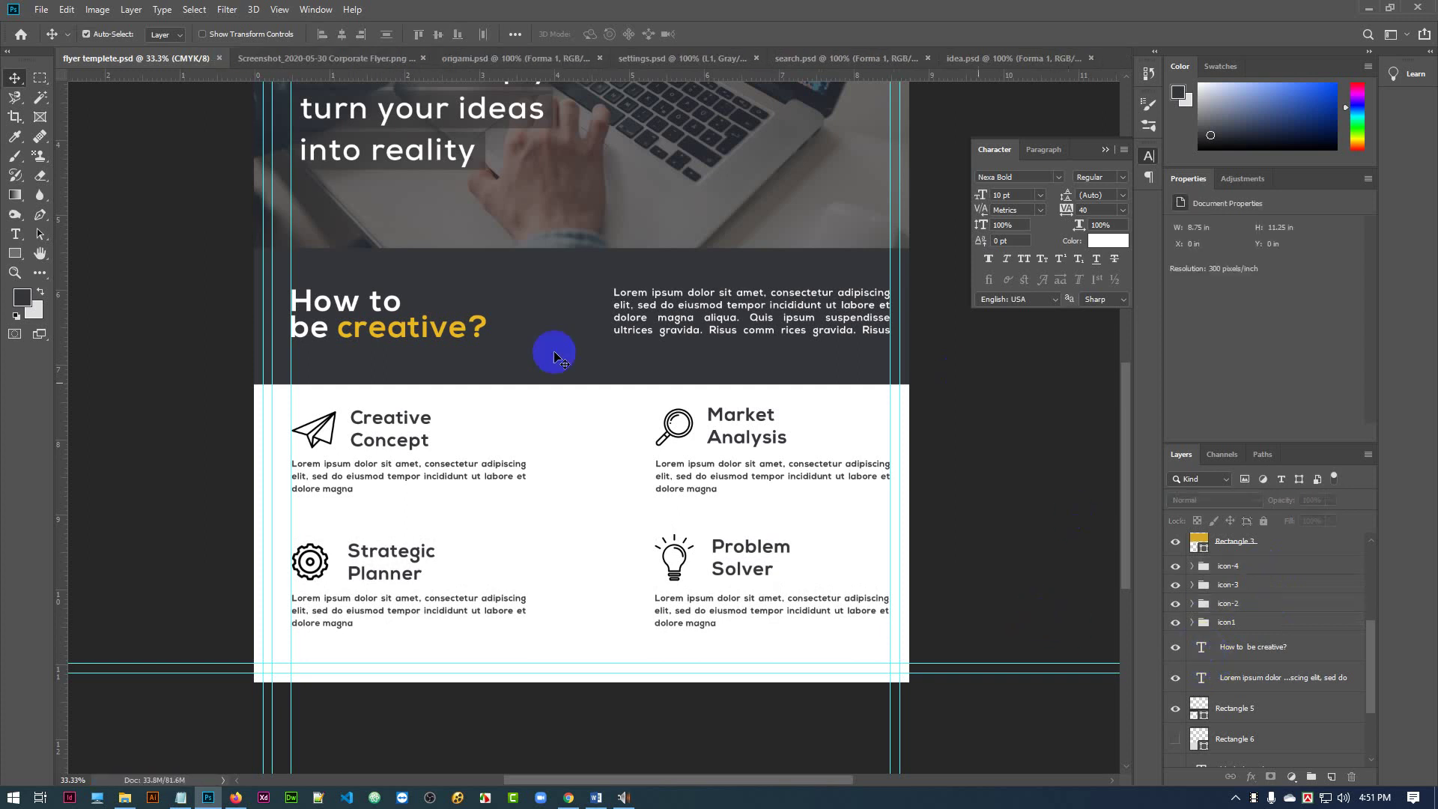
scroll(1265, 704, down, 3)
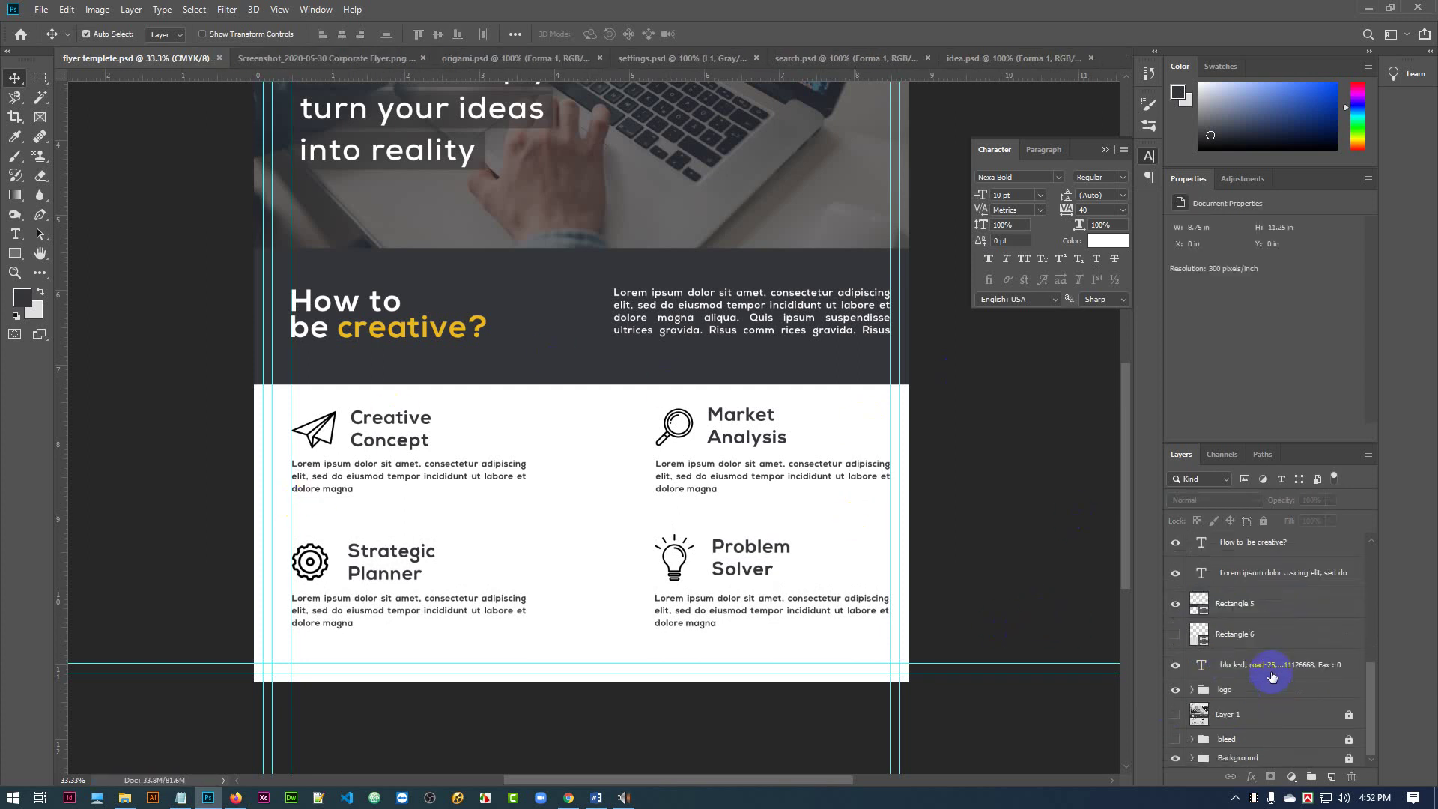
click(1174, 715)
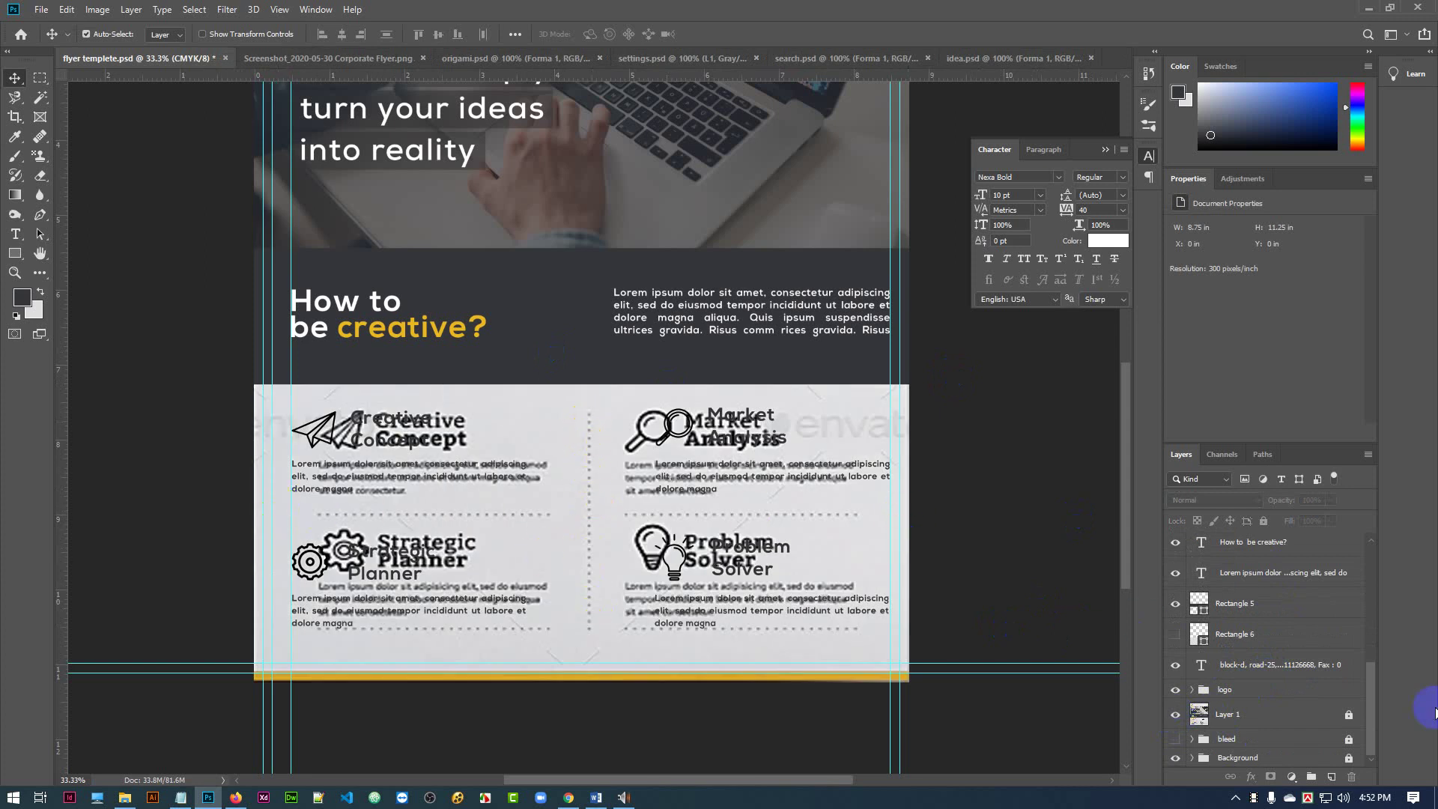
- With the Rectangle 3 copy layer selected, set the Line tool to no fill and a 7.41 px black stroke
scroll(1277, 626, up, 5)
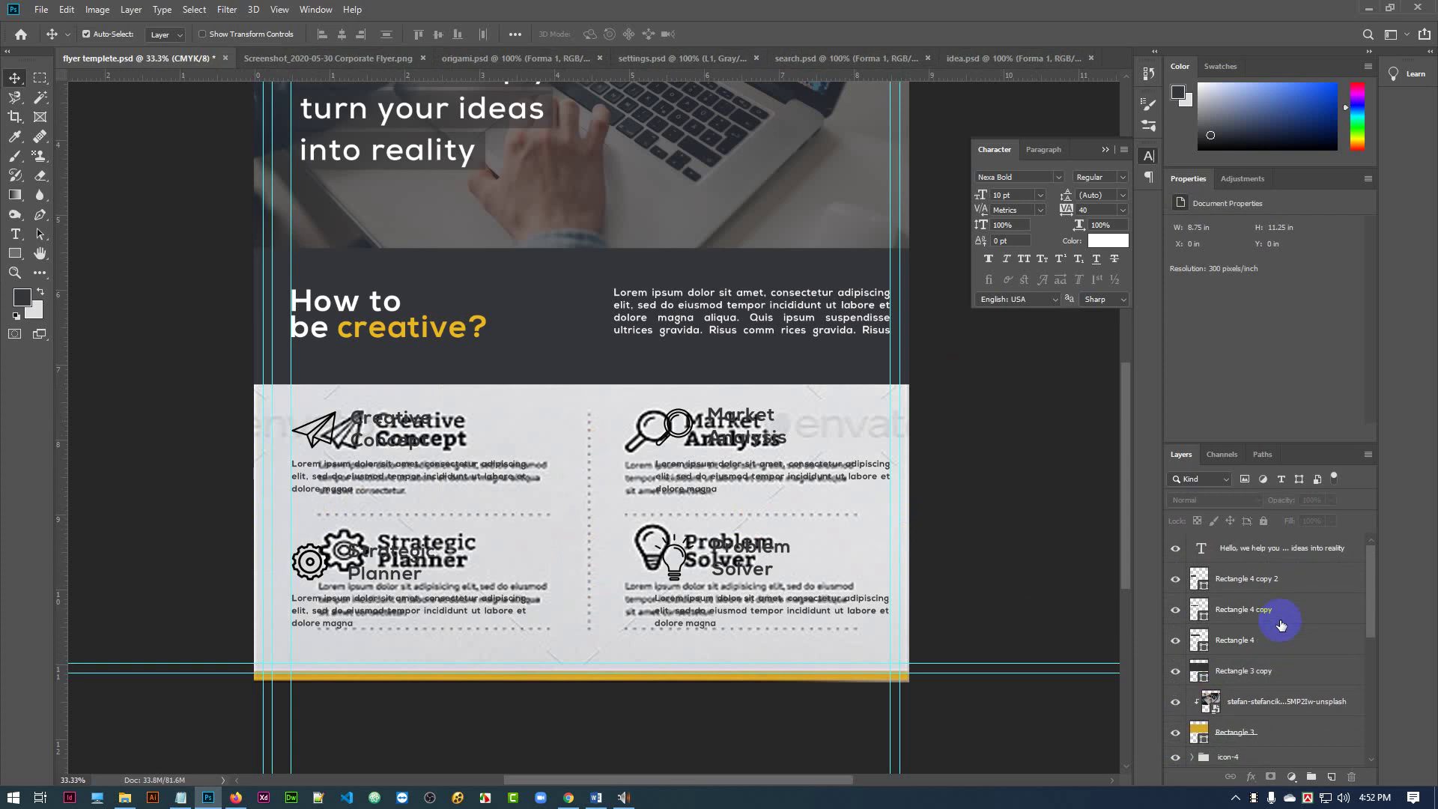
scroll(1280, 625, down, 1)
scroll(1301, 616, up, 1)
scroll(1301, 616, down, 1)
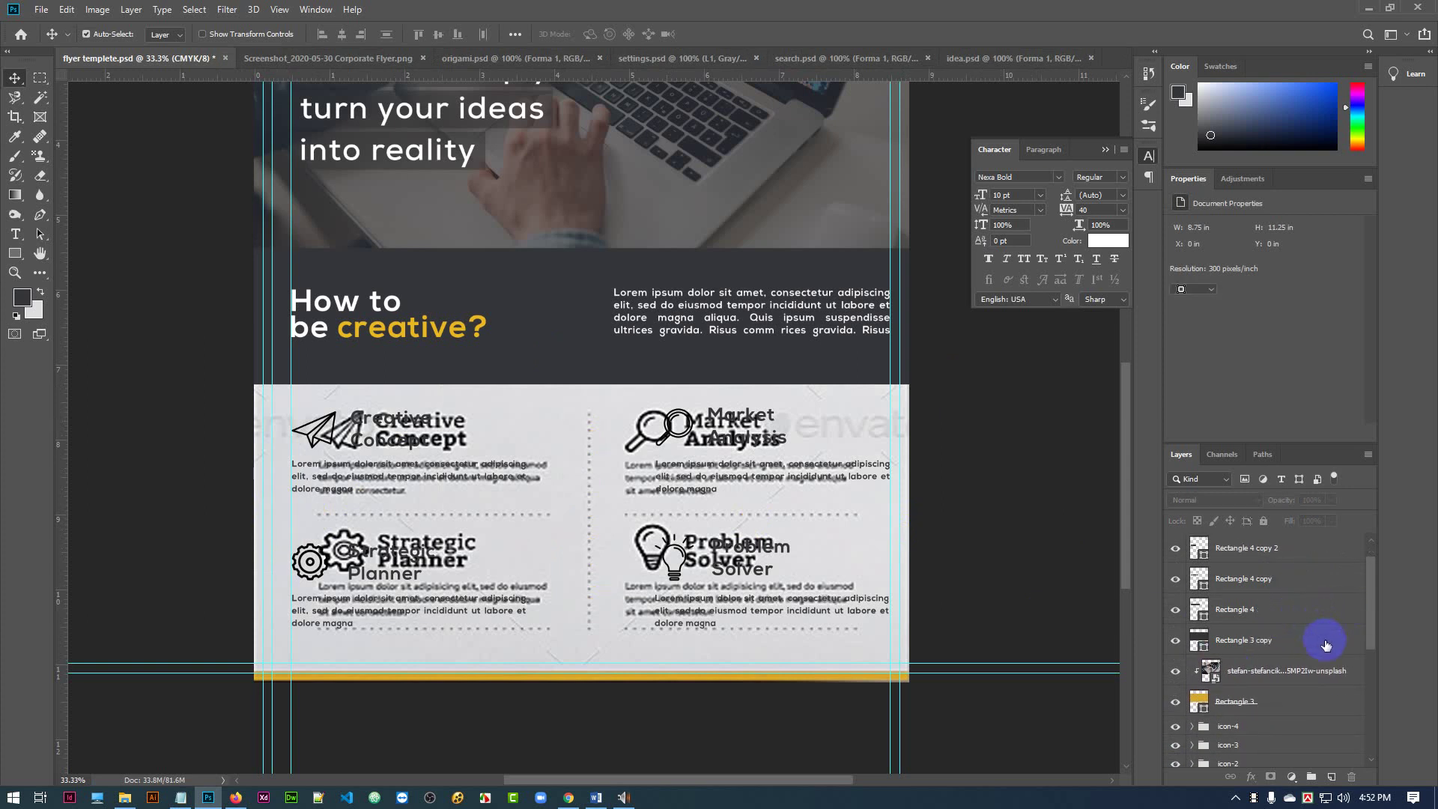
click(1324, 640)
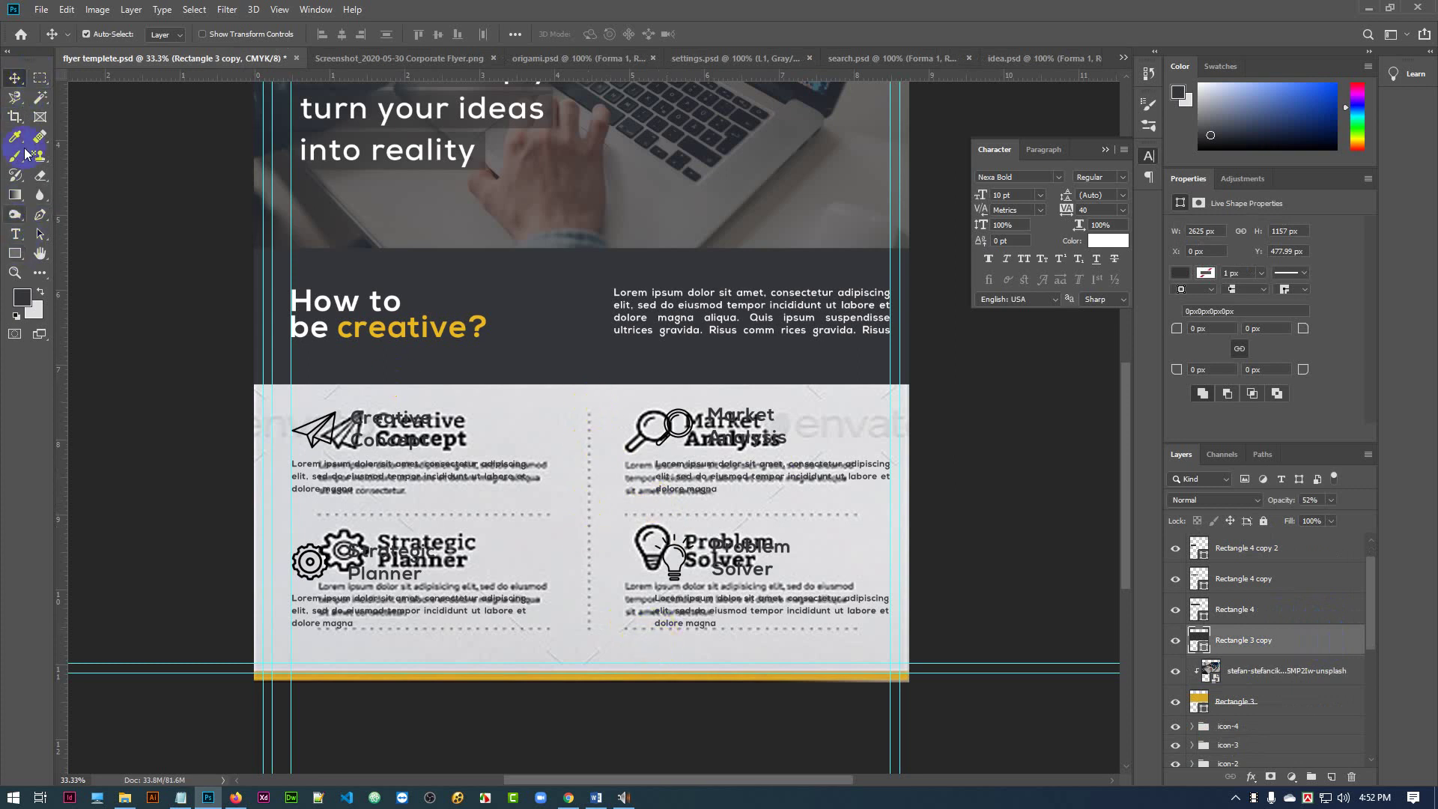
click(24, 257)
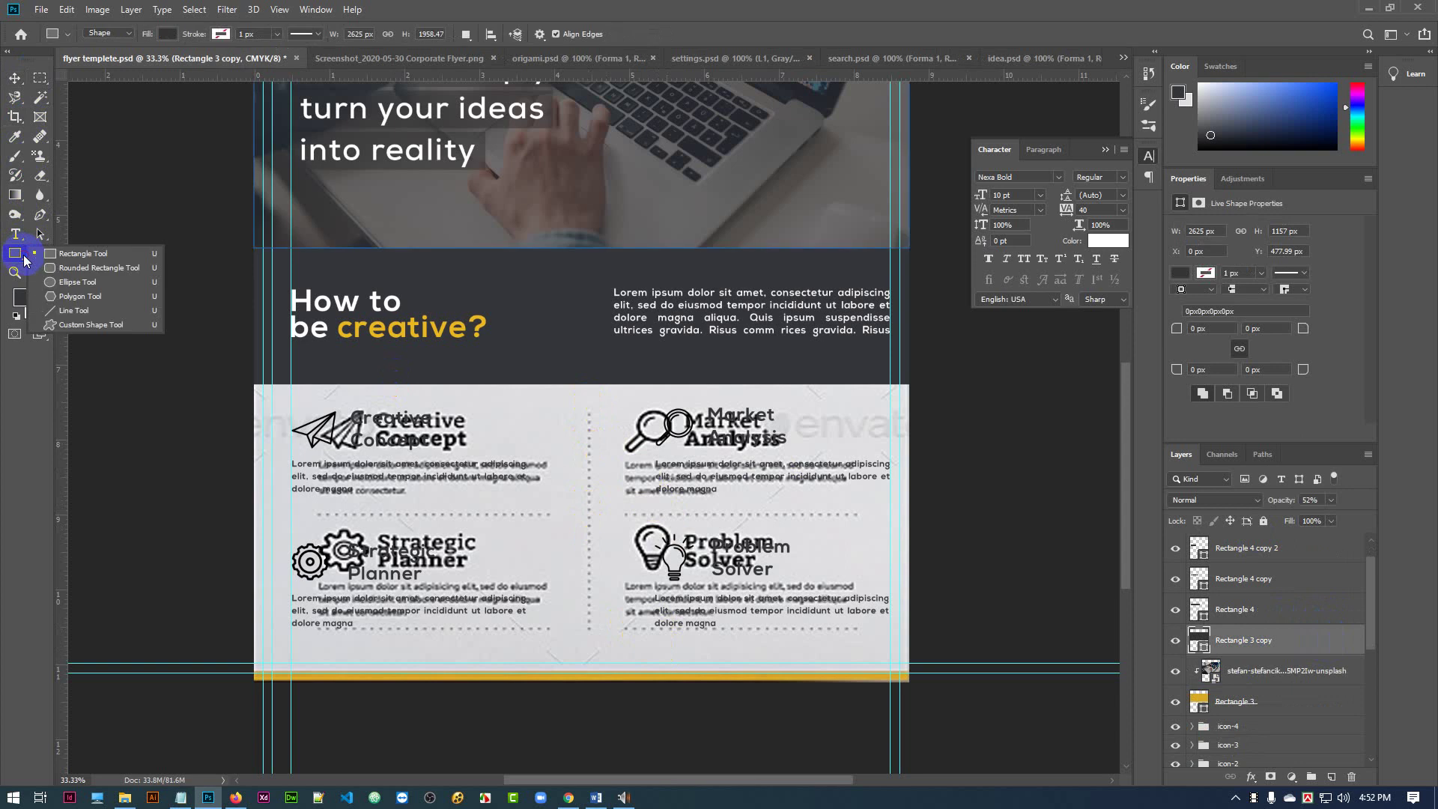
click(49, 312)
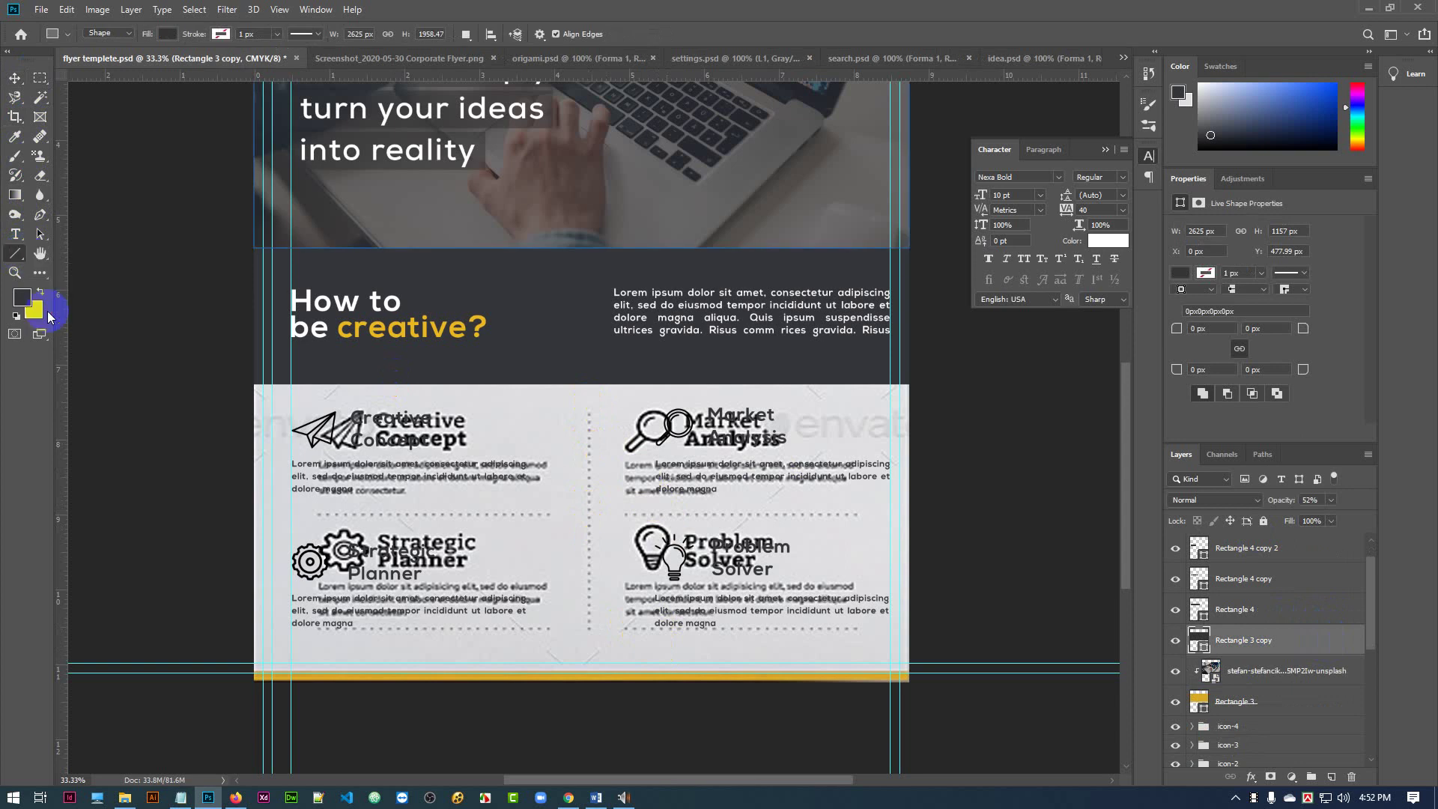
click(170, 35)
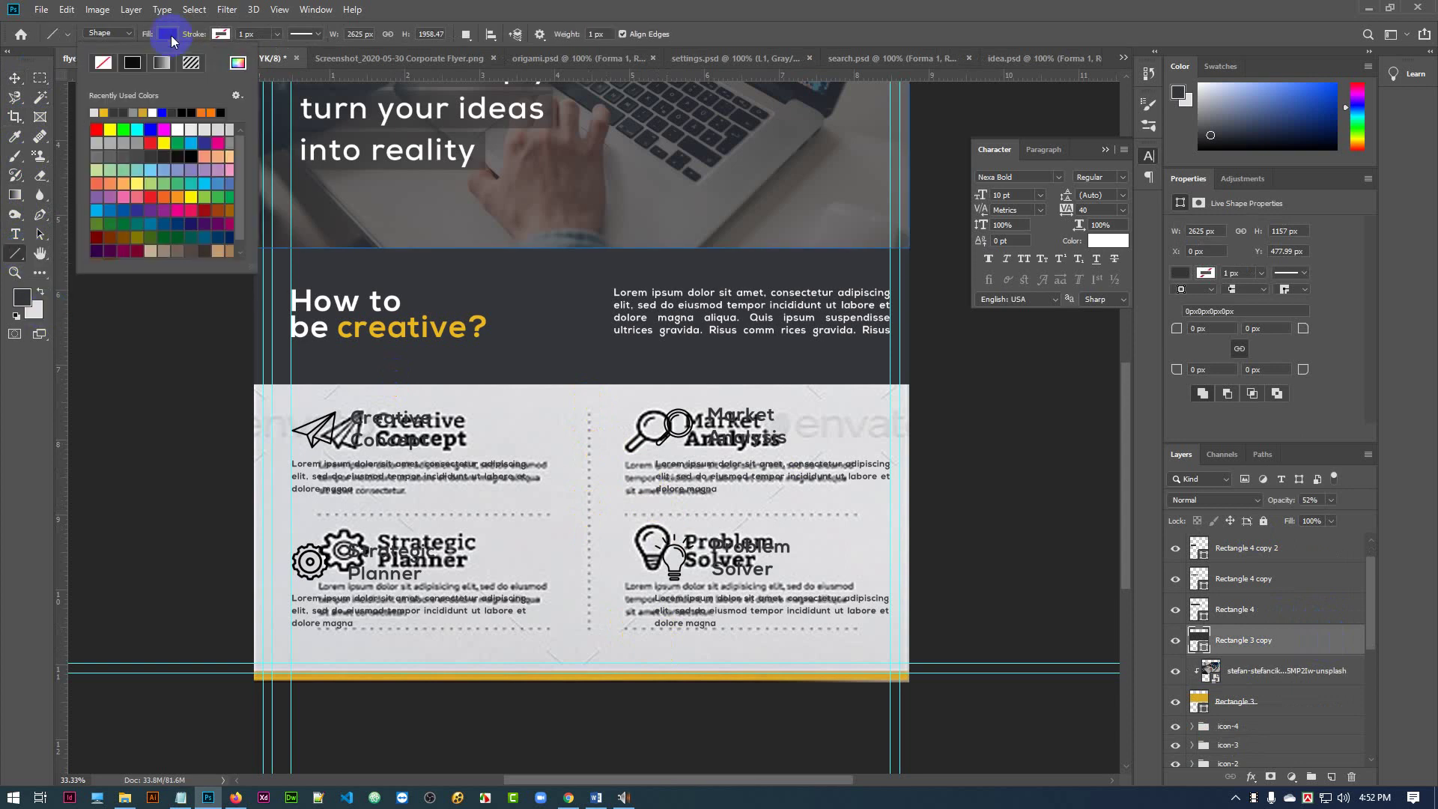
click(102, 64)
click(102, 65)
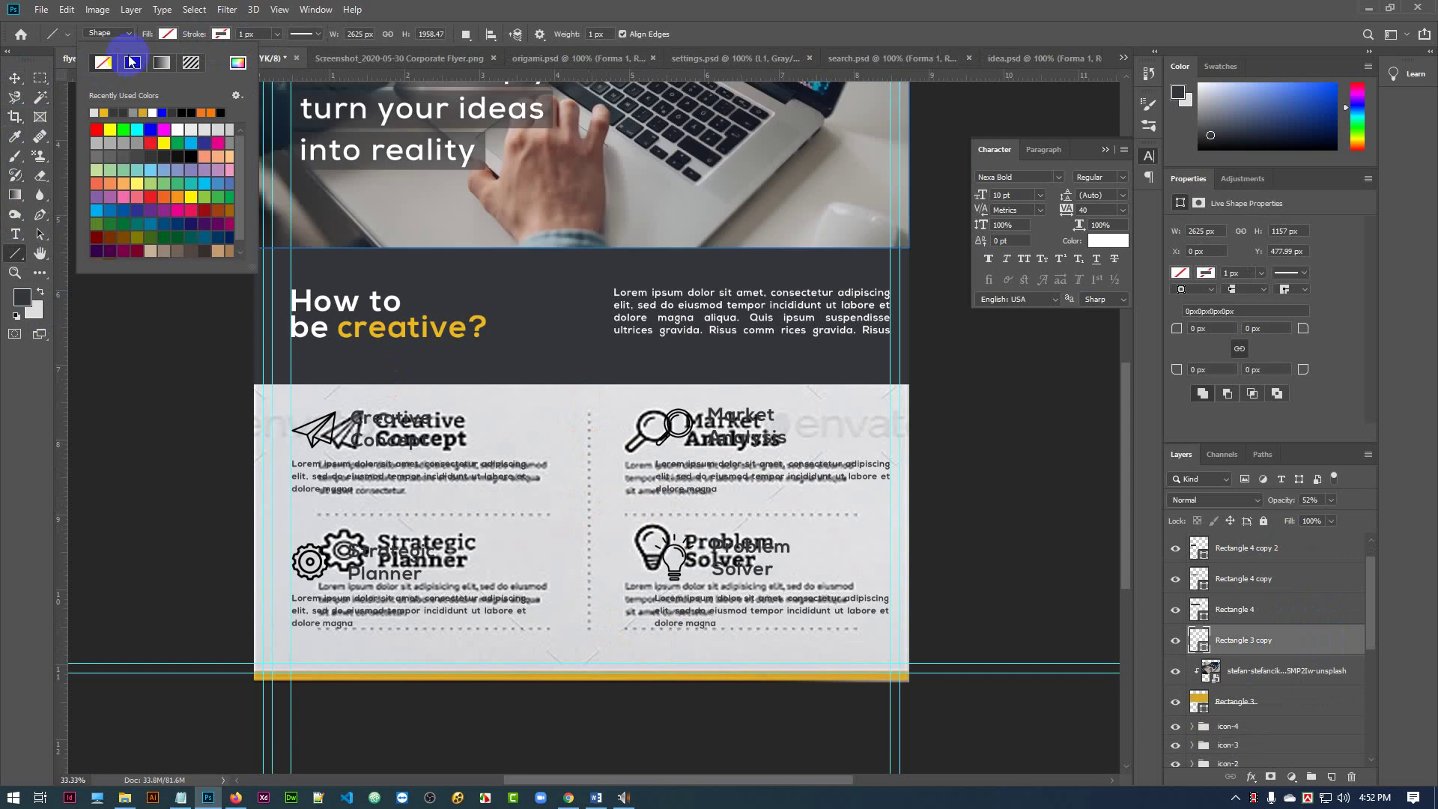
click(276, 34)
drag(268, 51, 285, 51)
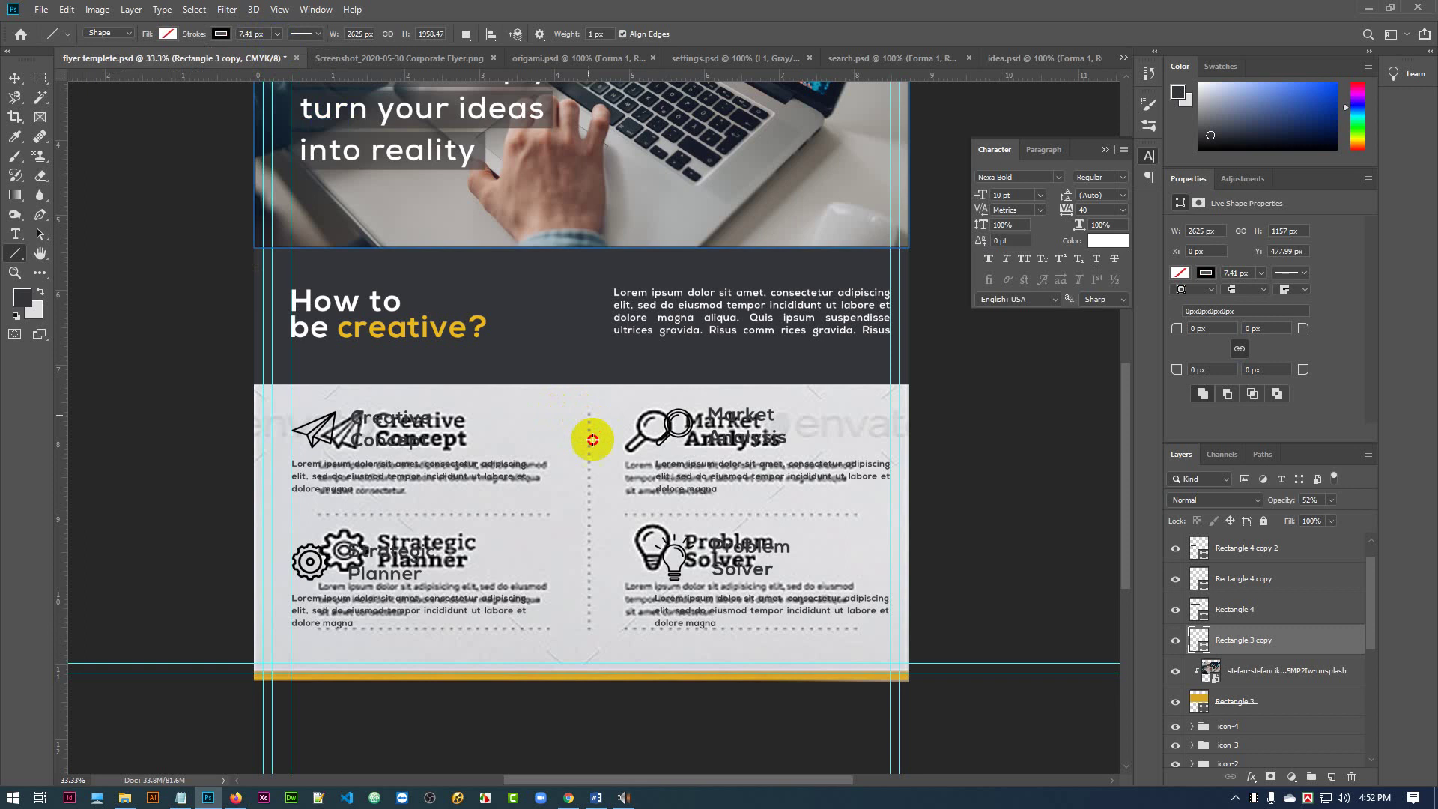
- Draw a vertical line about 879 px tall over the reference's central divider and give it a dotted stroke
drag(592, 440, 596, 632)
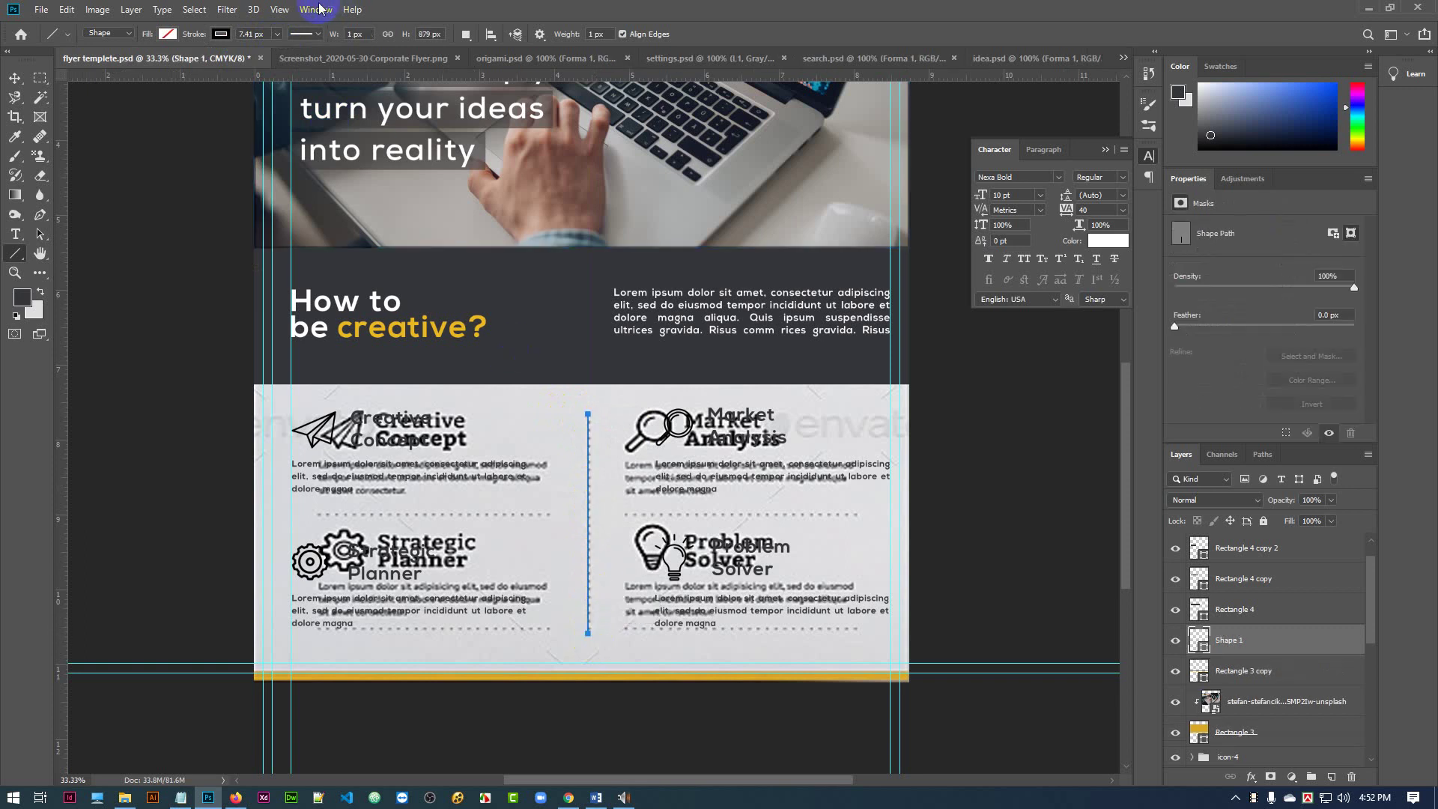
click(313, 34)
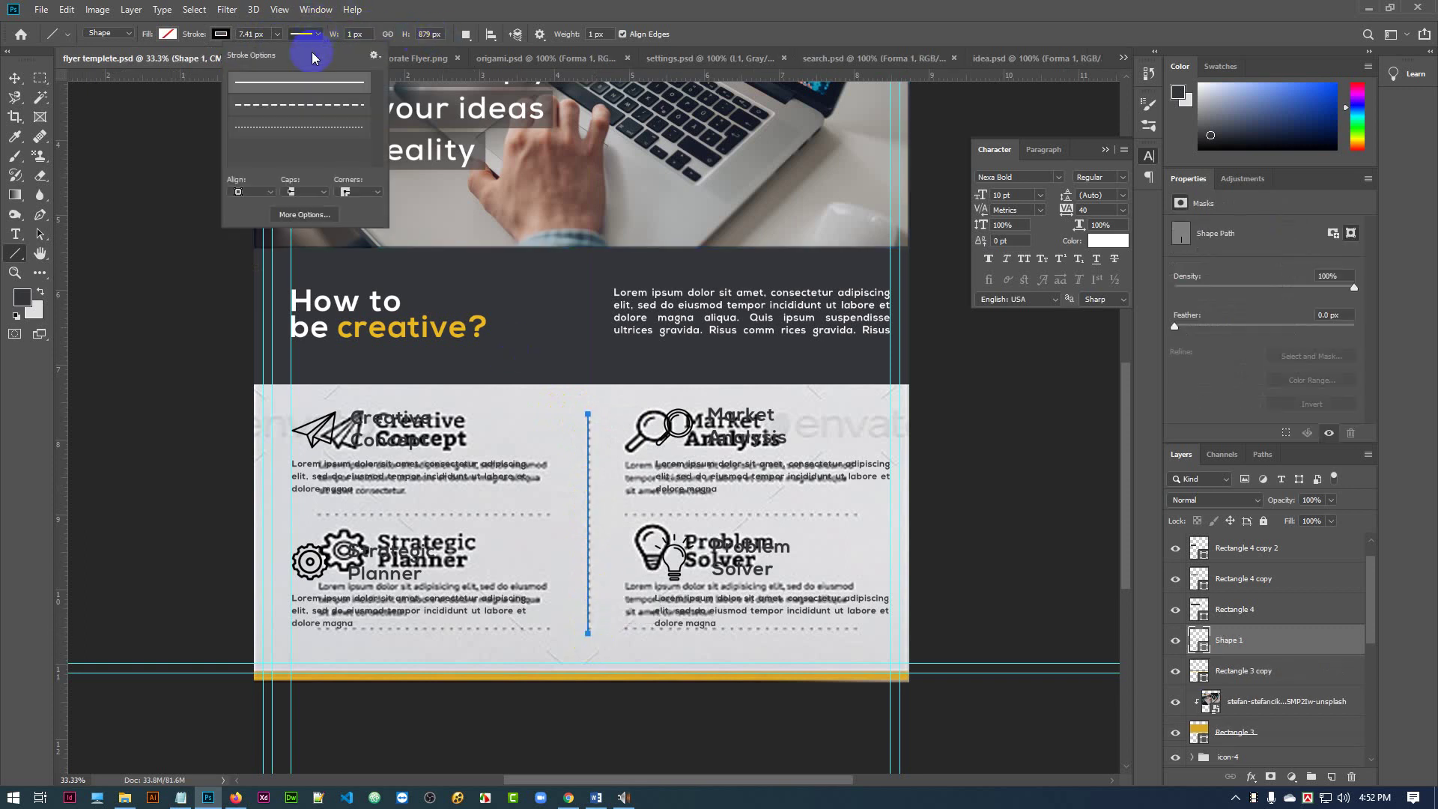
click(313, 133)
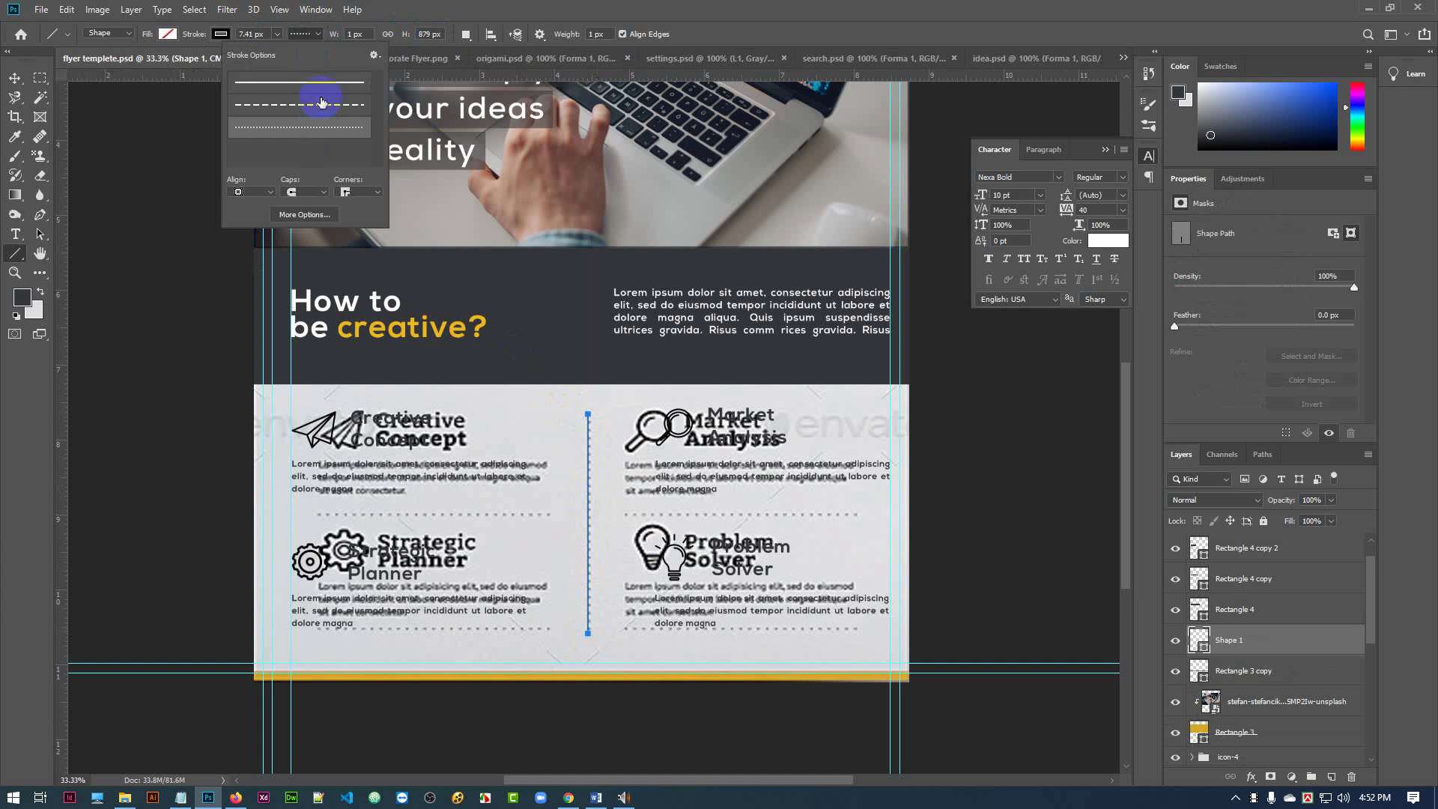
click(322, 105)
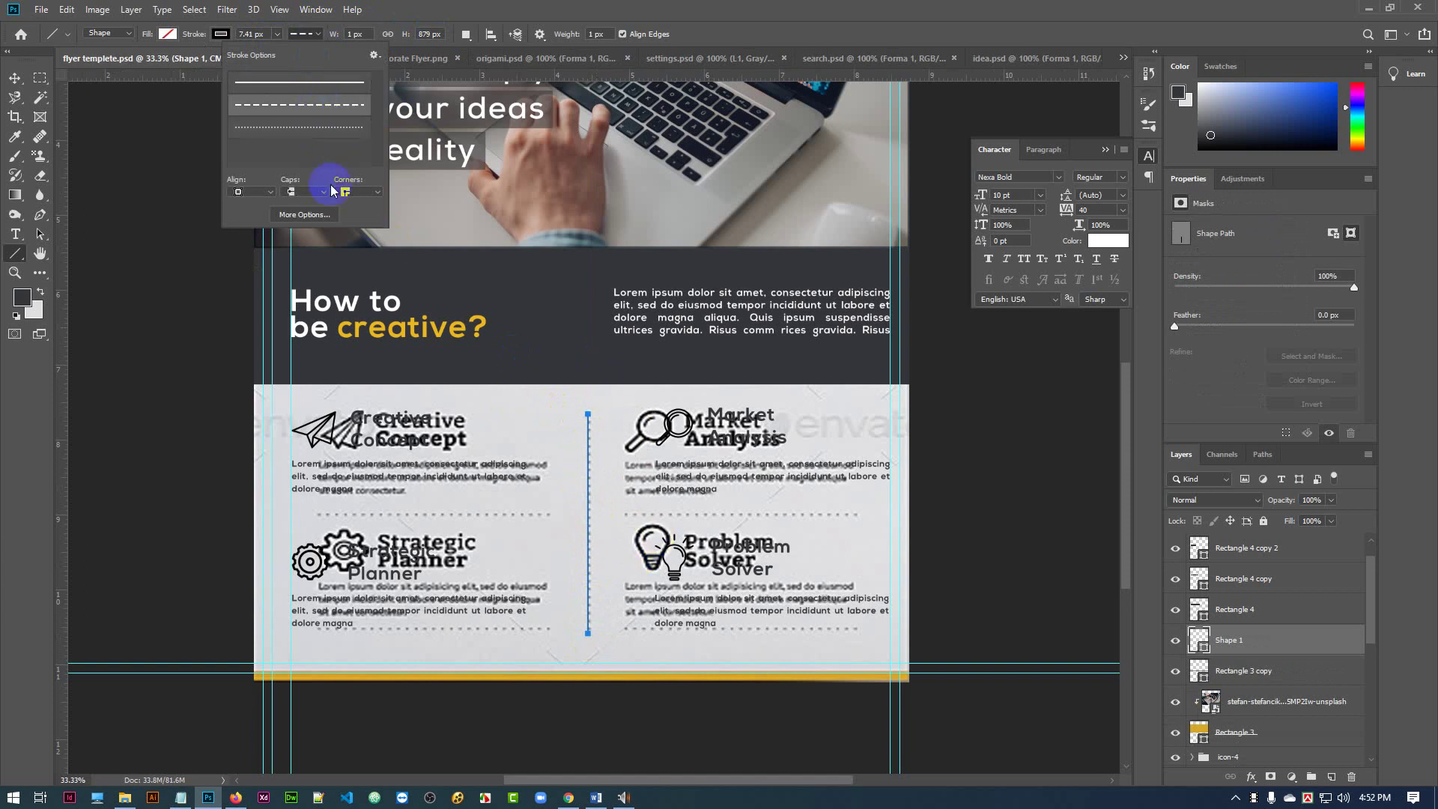
click(327, 130)
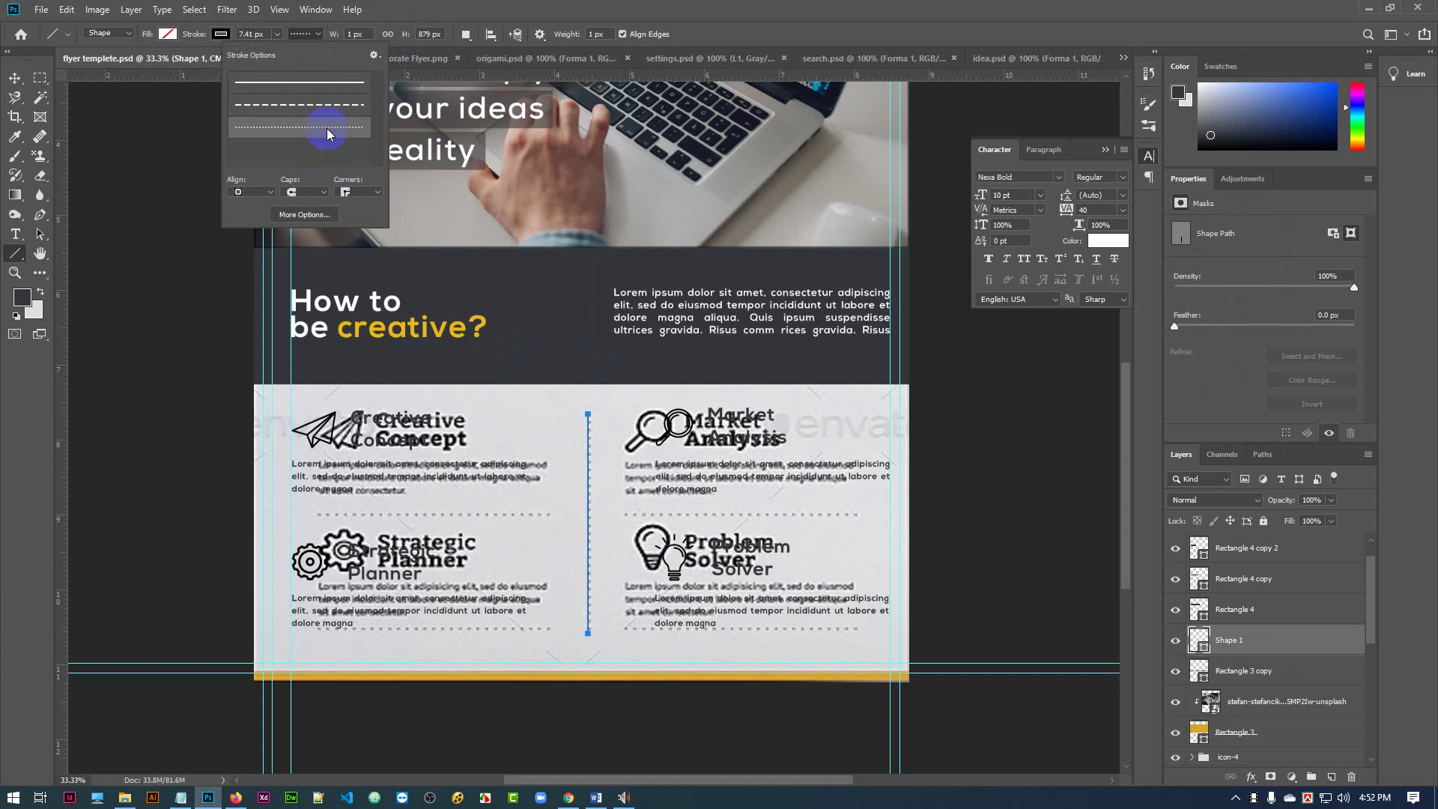
click(60, 393)
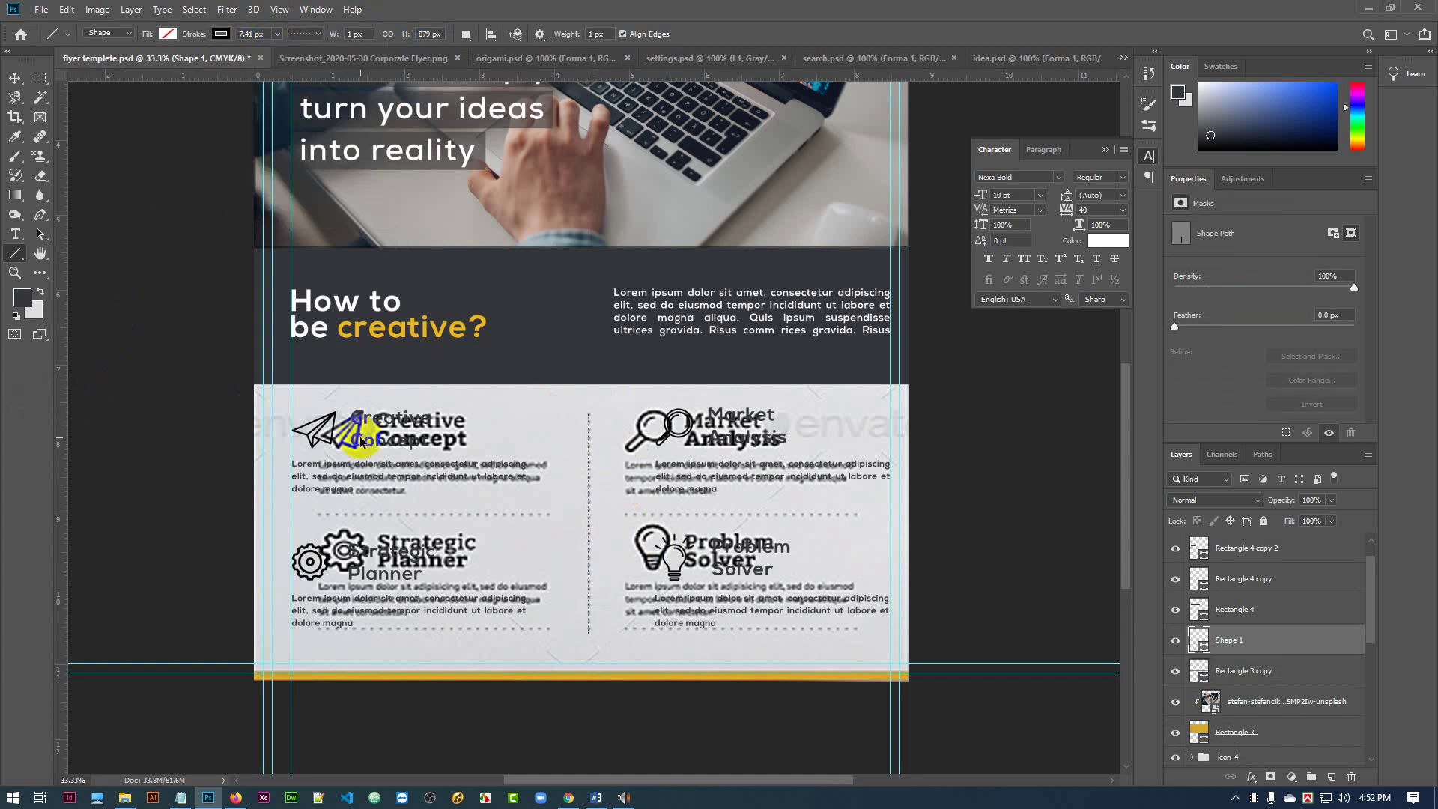
- Compare the dotted line with the reference divider at 100% zoom and delete the line
key(ctrl+plus)
key(ctrl+plus)
key(ctrl+plus)
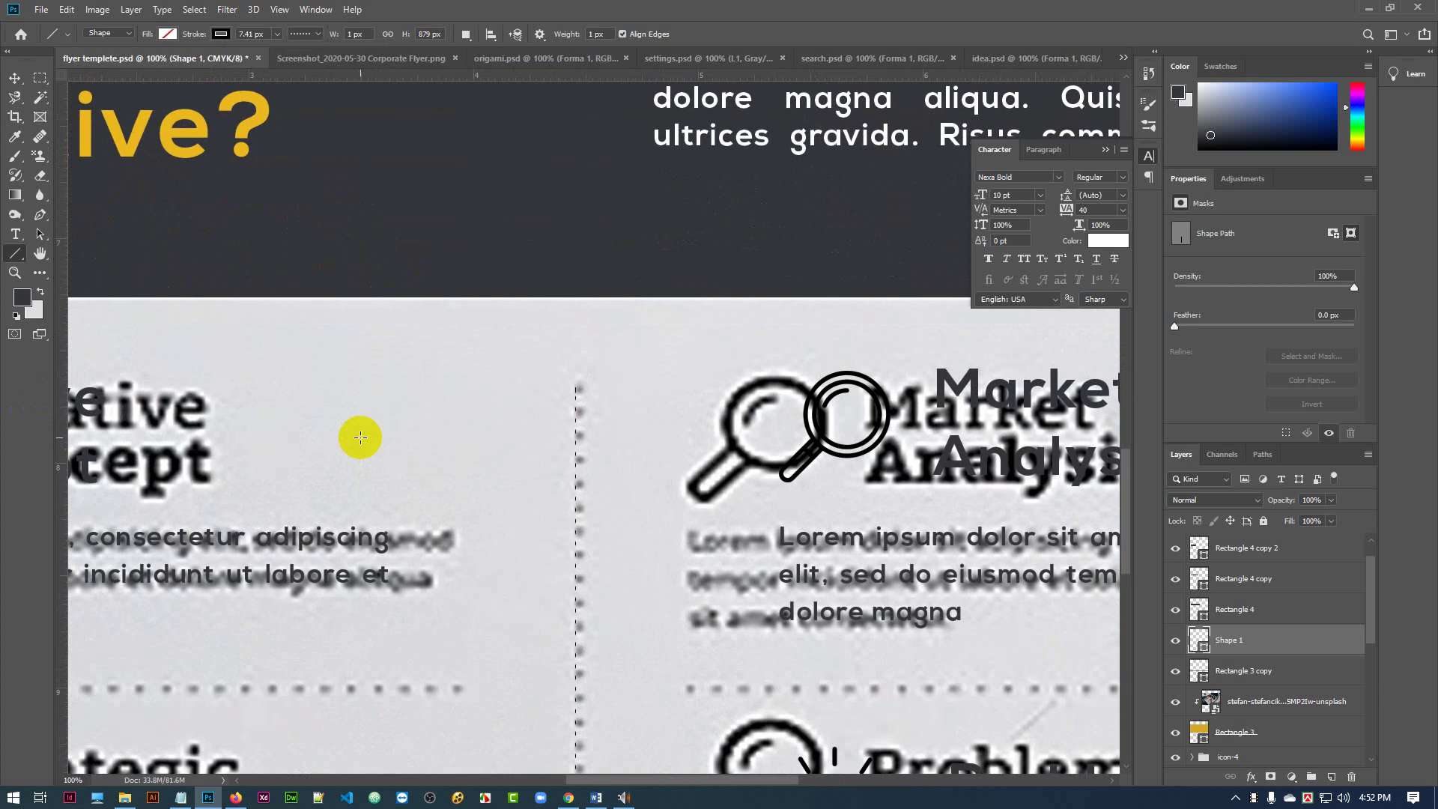
key(ctrl+minus)
key(ctrl+minus)
key(ctrl+minus)
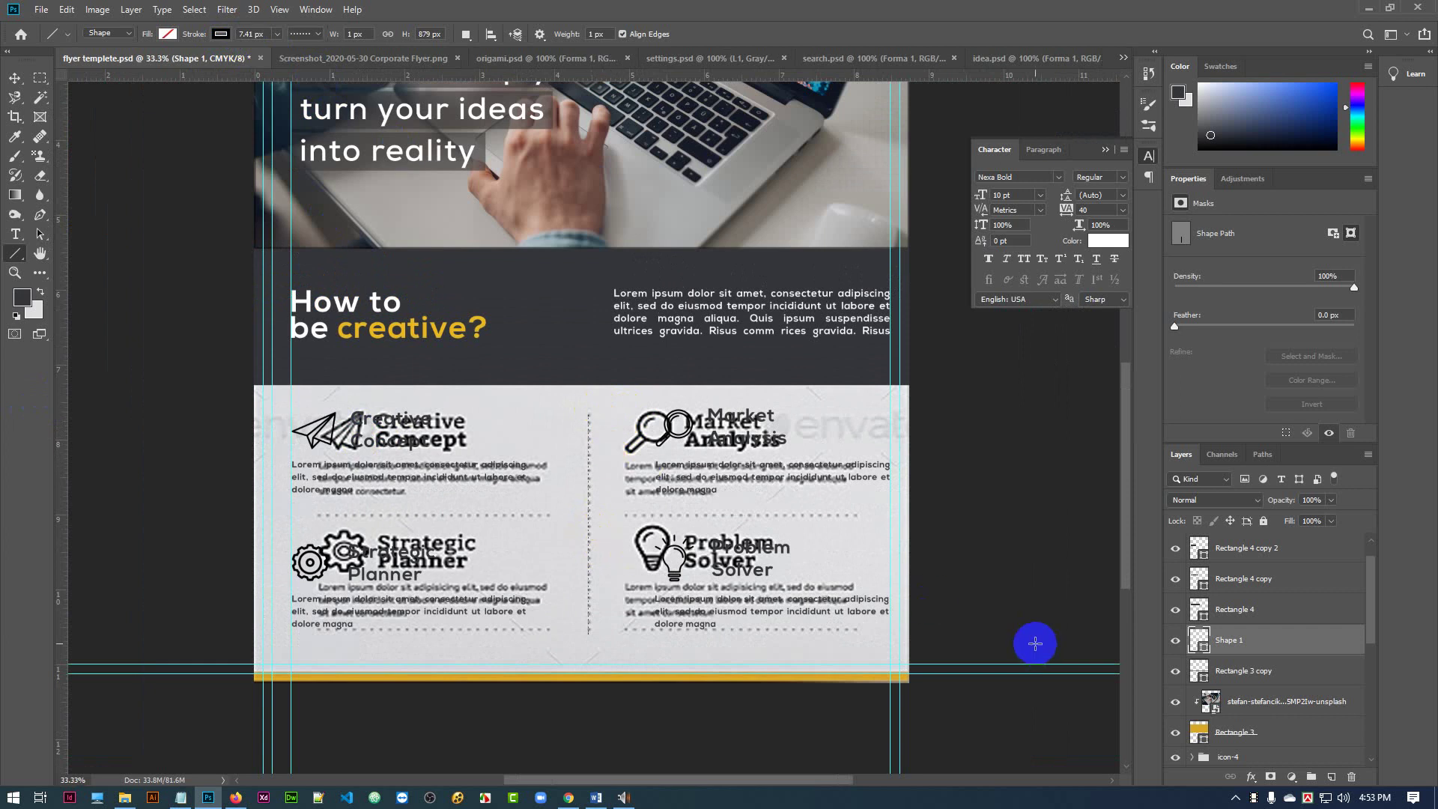
key(Delete)
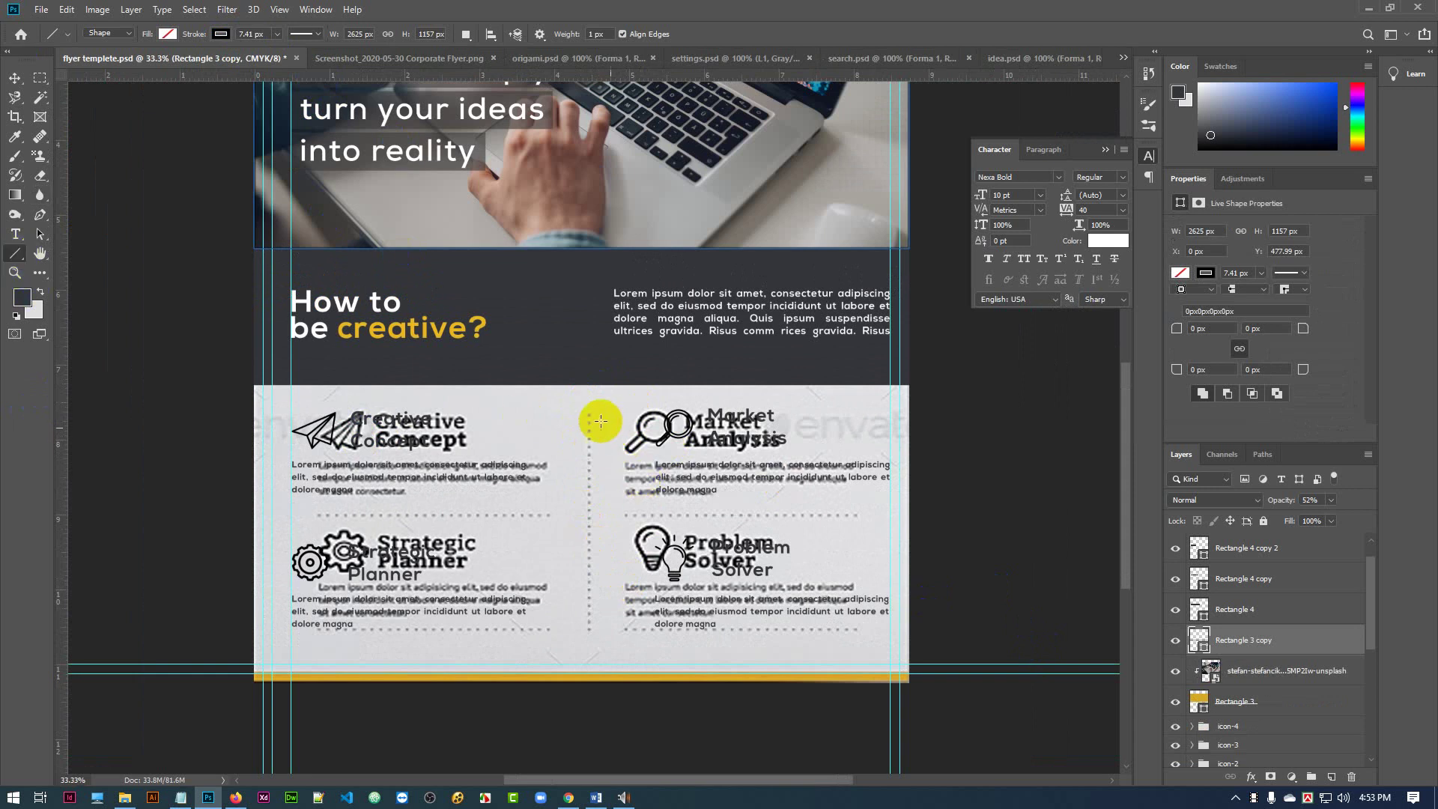
- Draw a vertical line about 885 px tall along the reference's central divider and widen its stroke to 29.24 px
drag(589, 413, 589, 635)
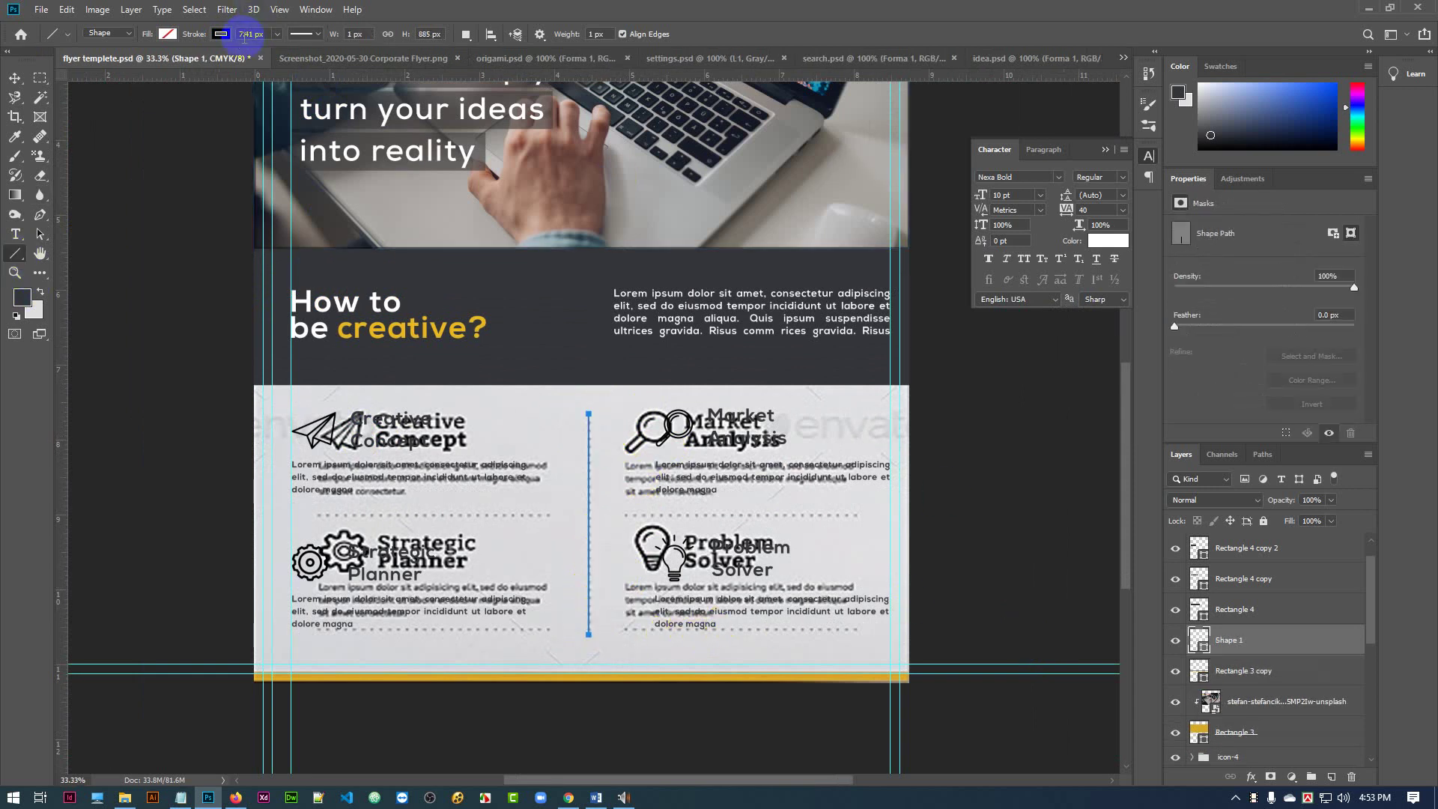
click(220, 34)
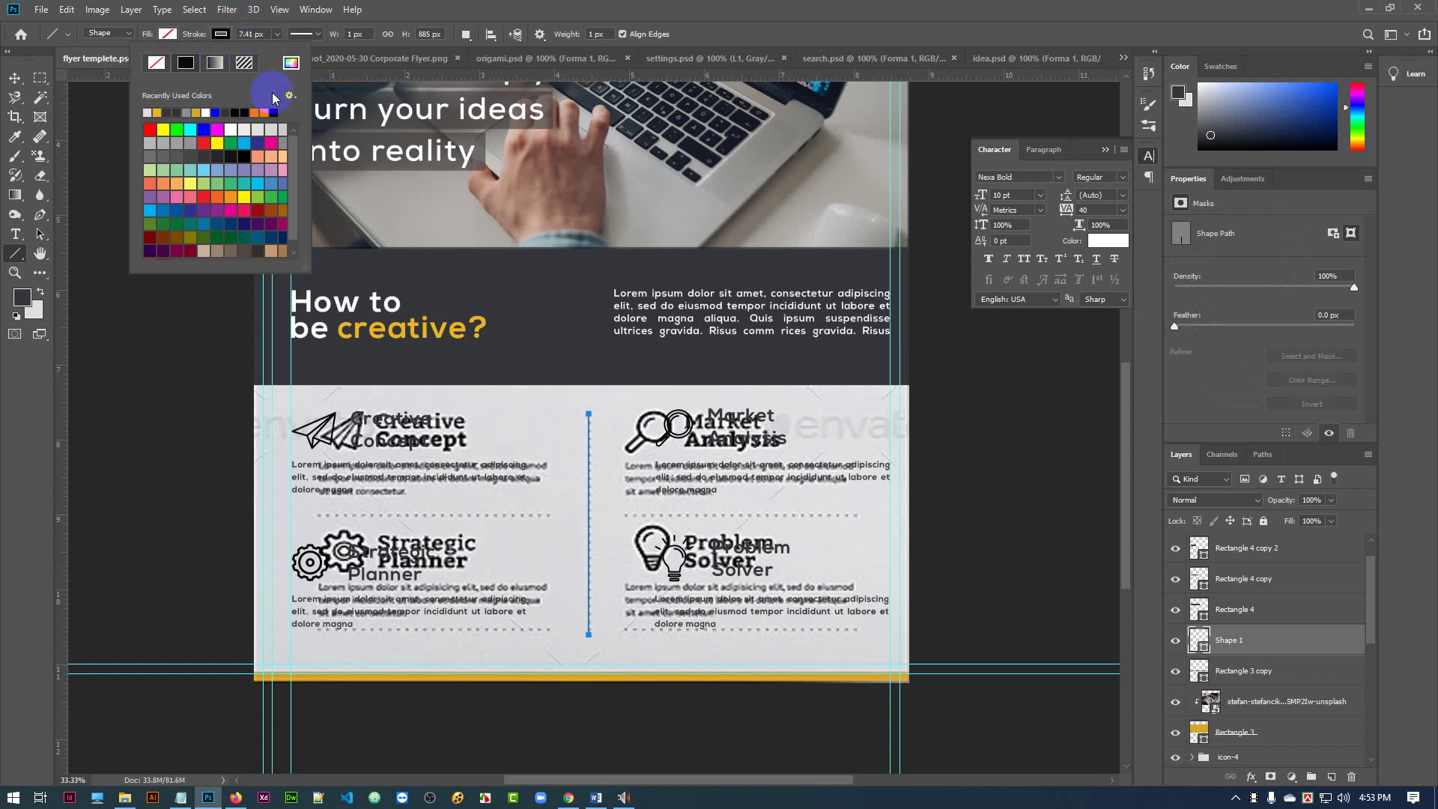
click(277, 35)
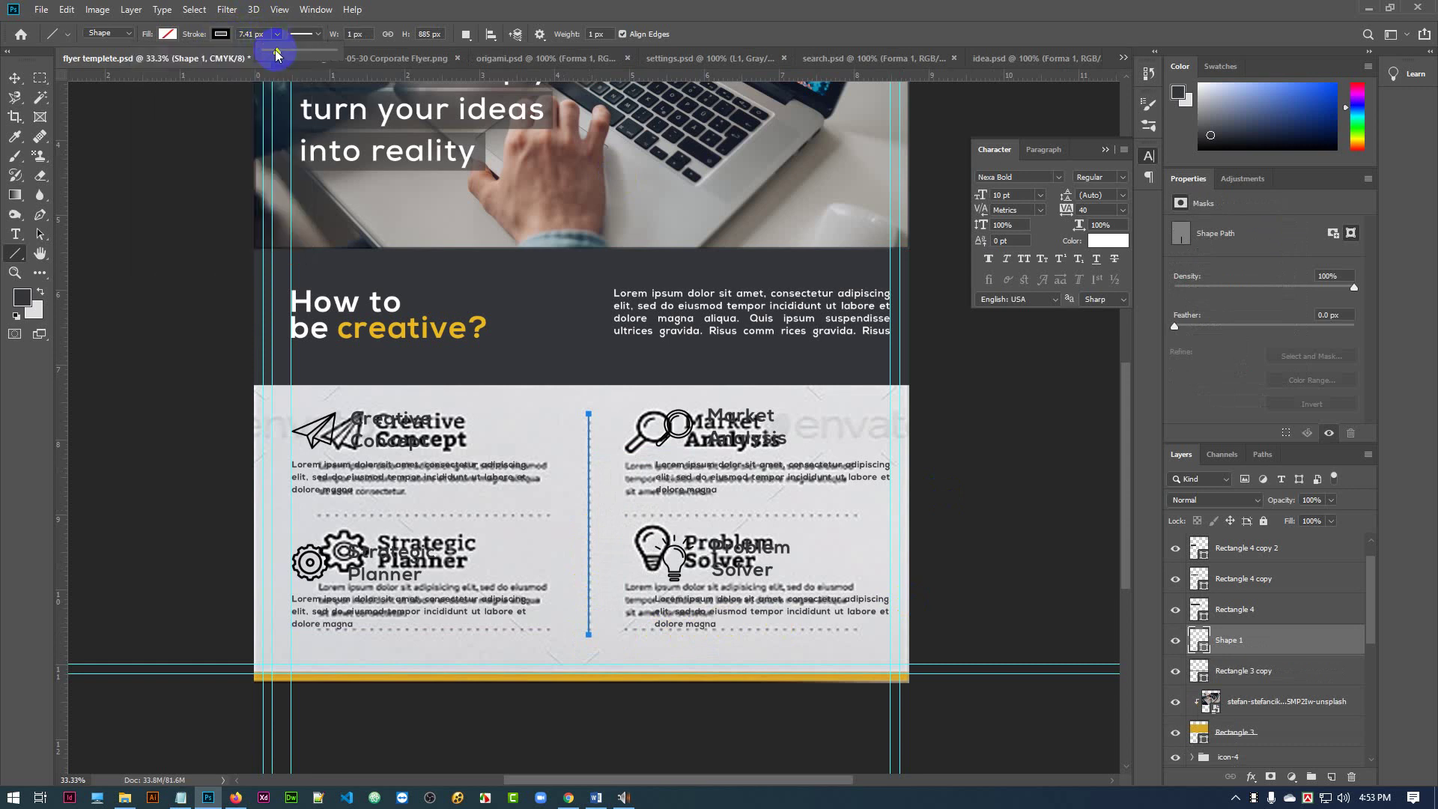
mouse_move(284, 49)
mouse_down()
mouse_move(295, 58)
mouse_move(280, 53)
mouse_up()
click(312, 34)
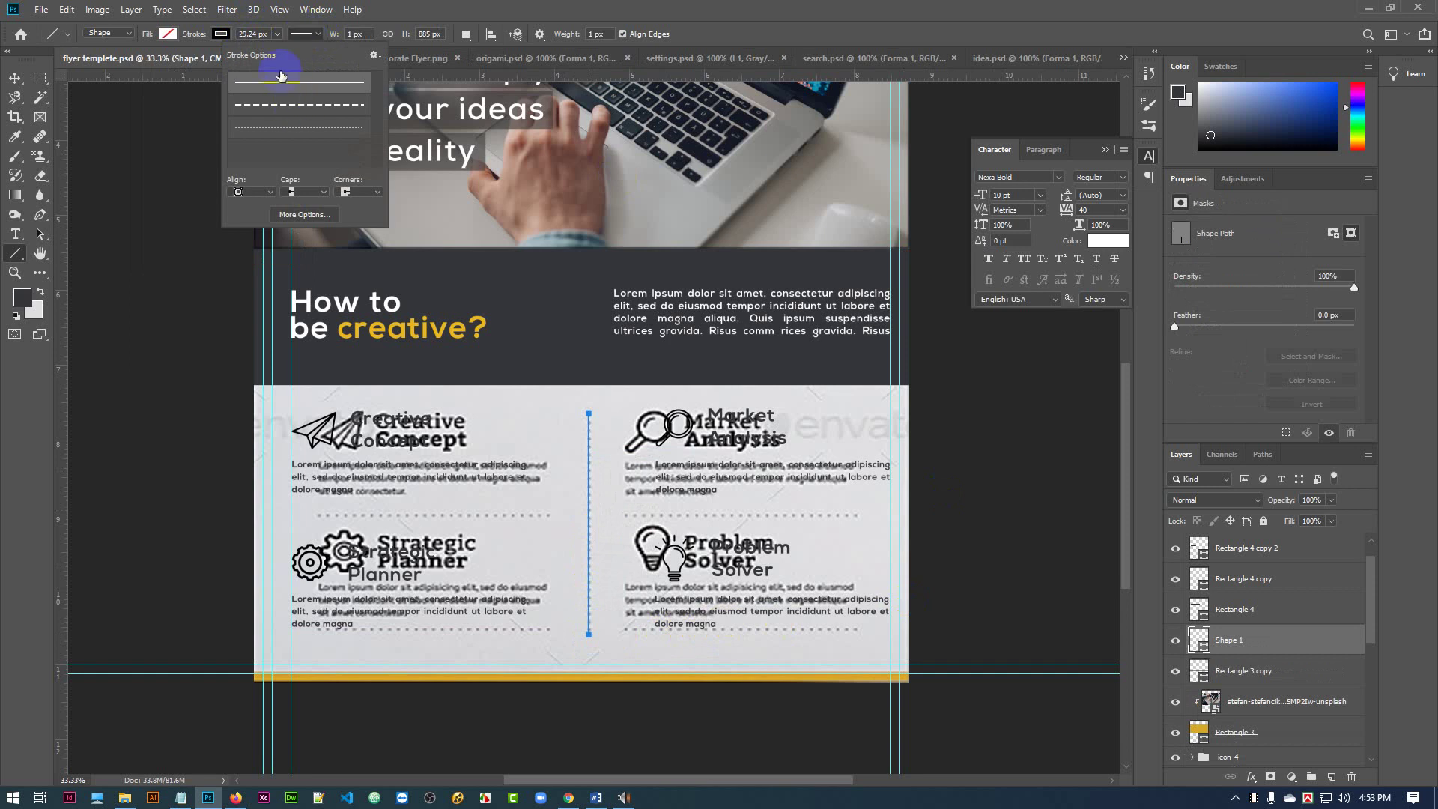
click(220, 34)
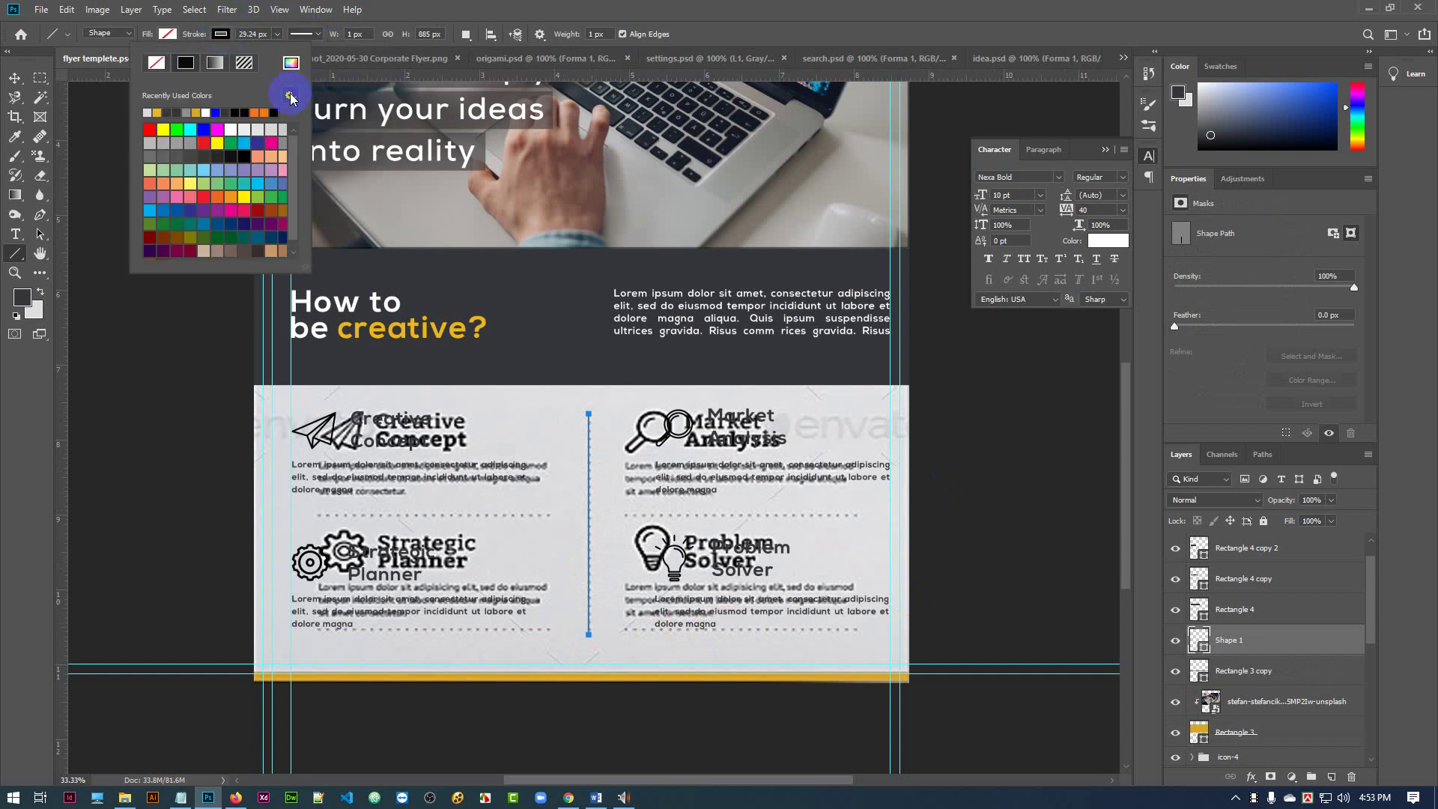
click(291, 96)
click(266, 65)
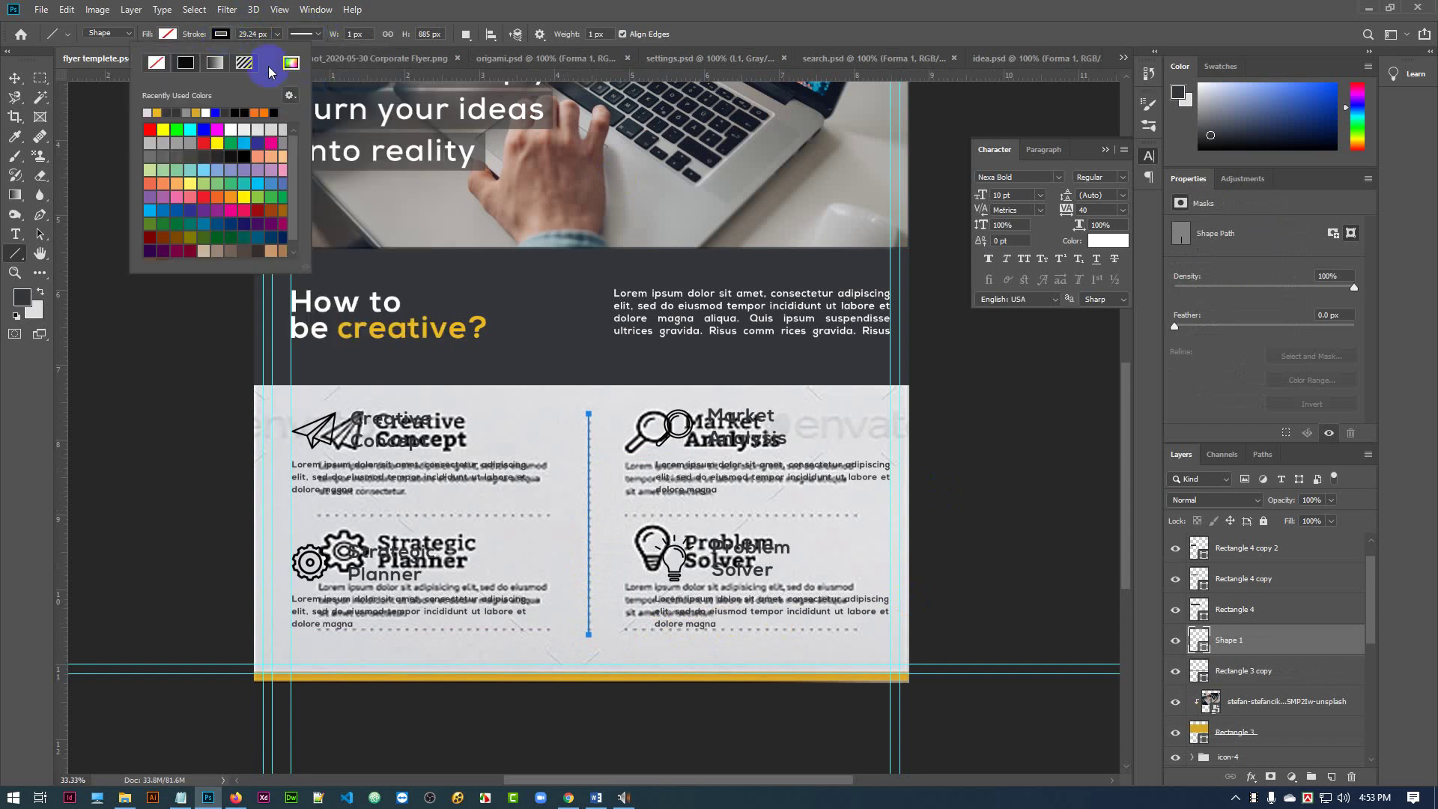
click(220, 34)
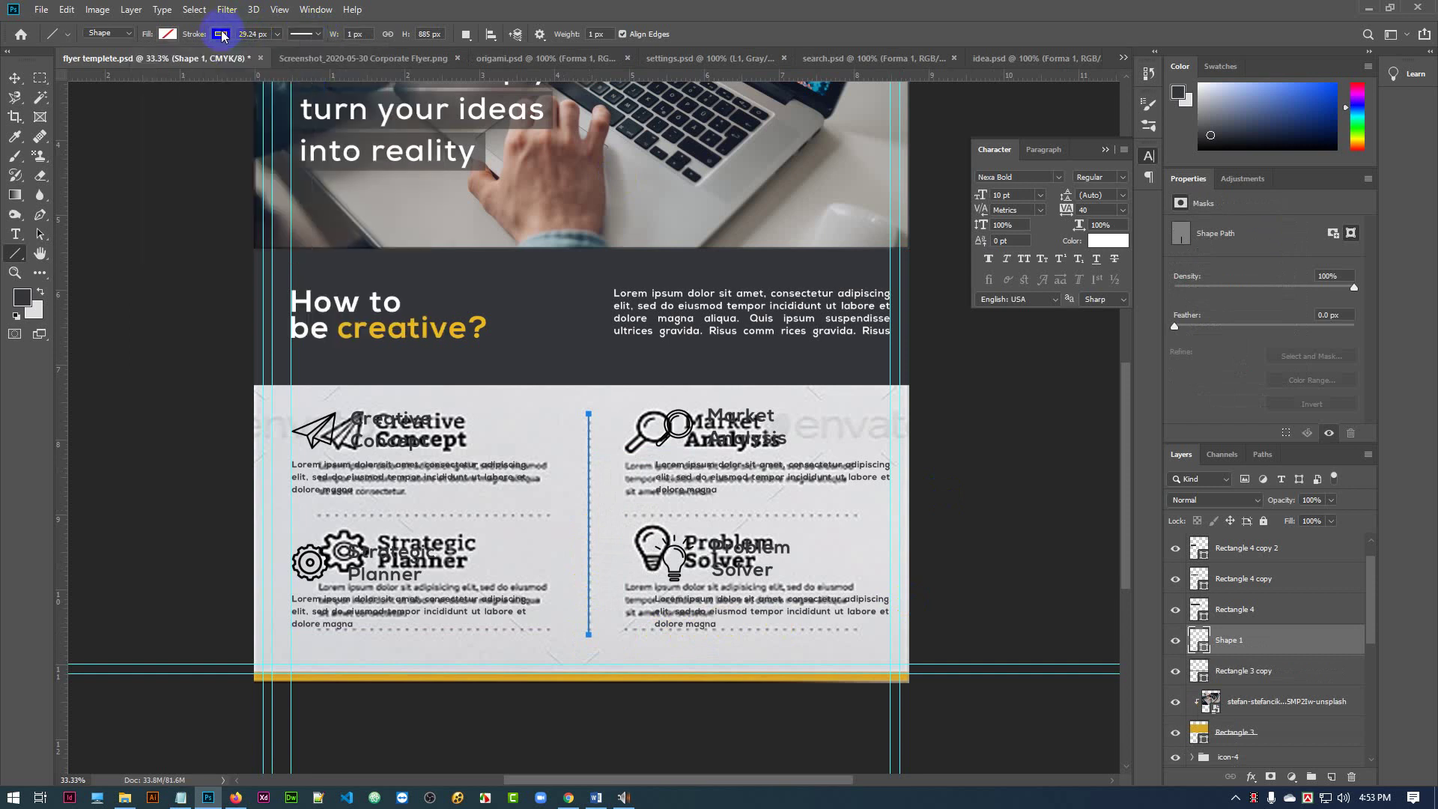
click(264, 35)
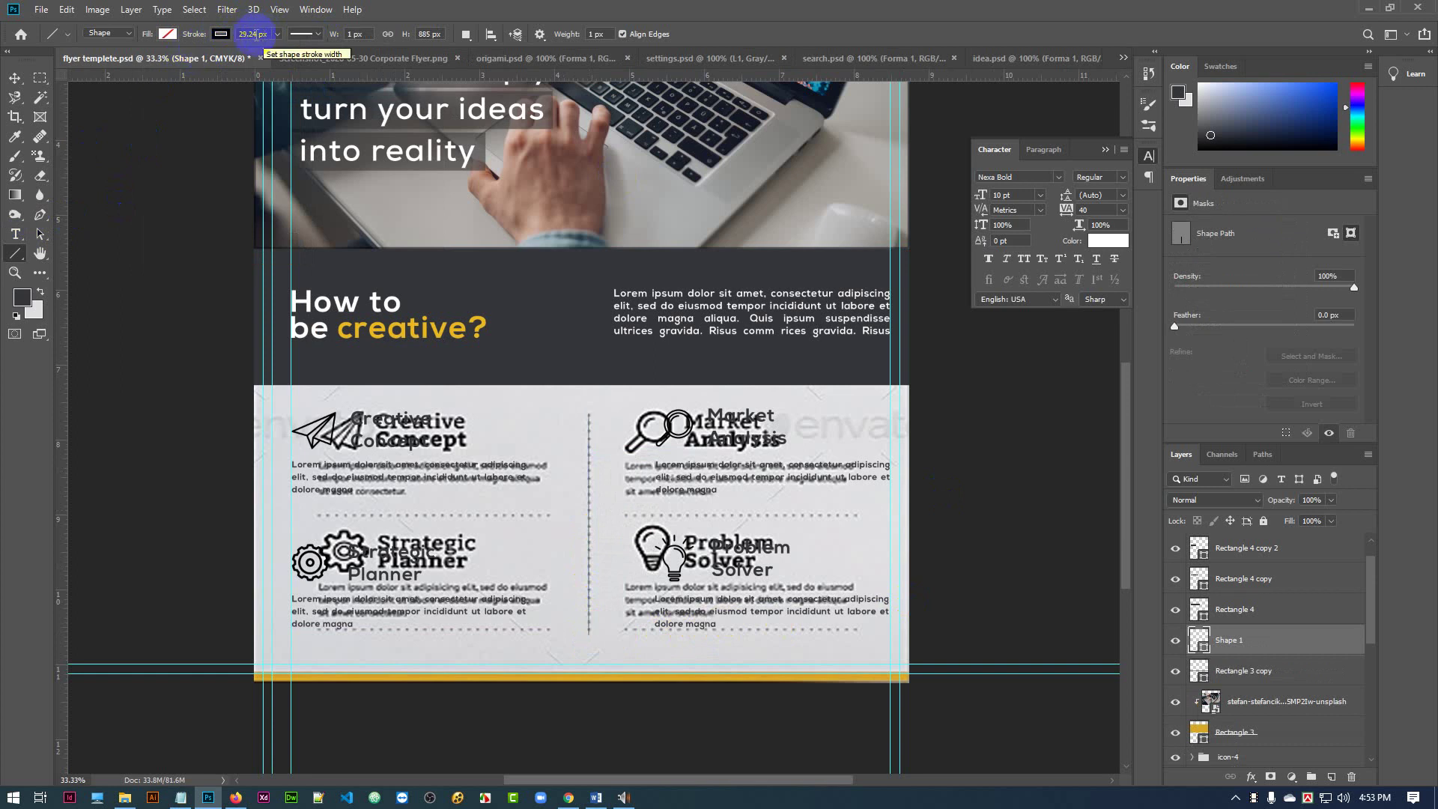
drag(238, 33, 297, 33)
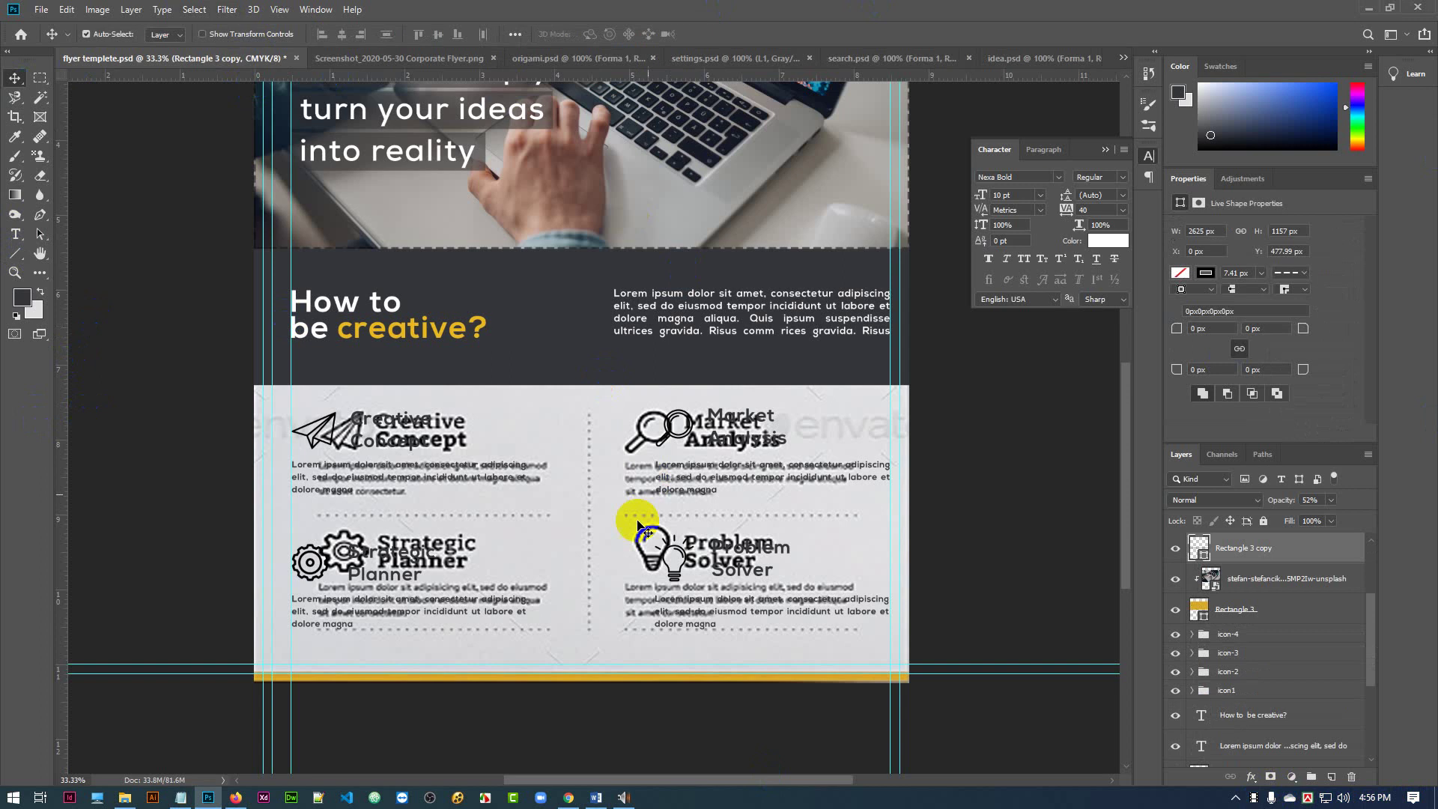
- Set the Line tool's stroke width to 5 px
click(15, 255)
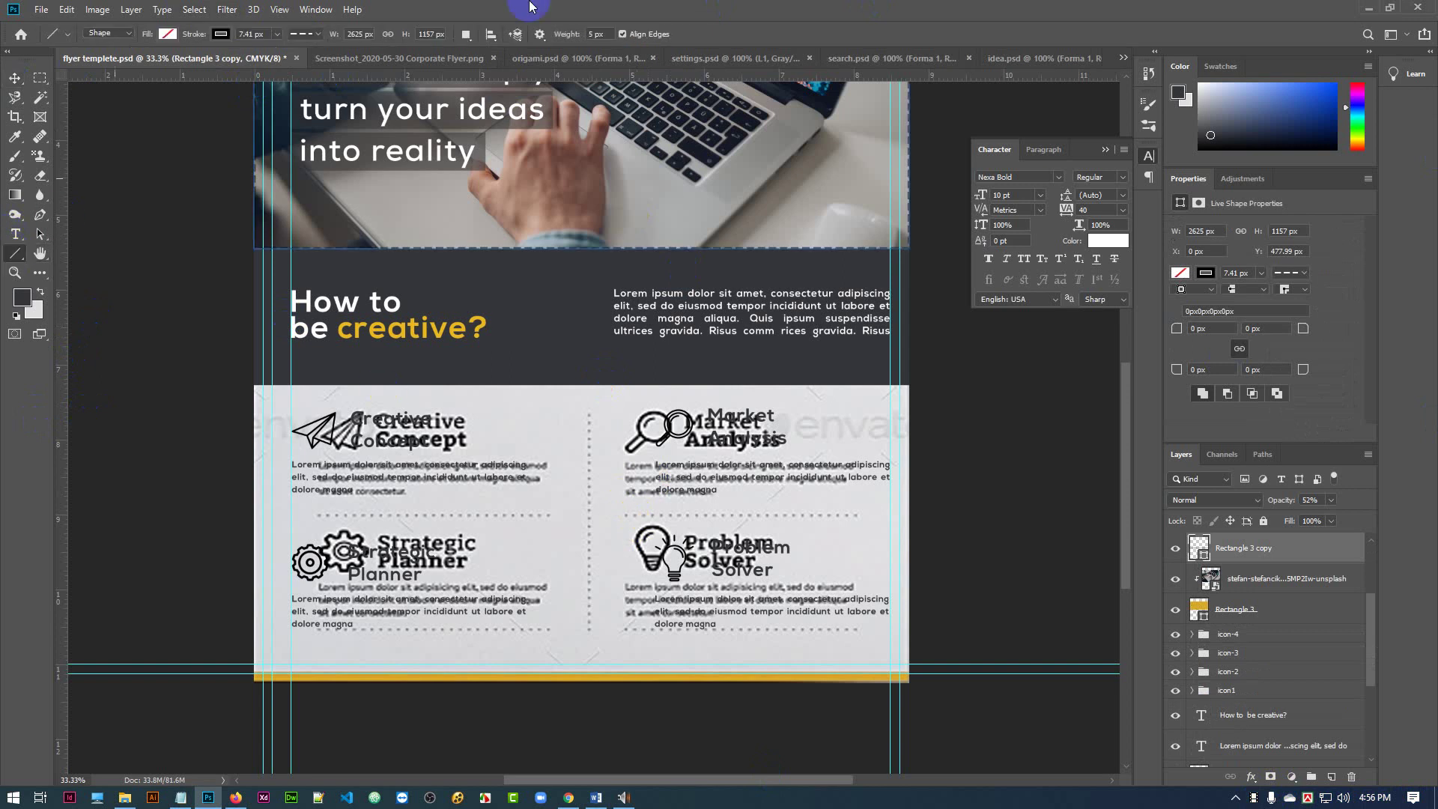
click(220, 34)
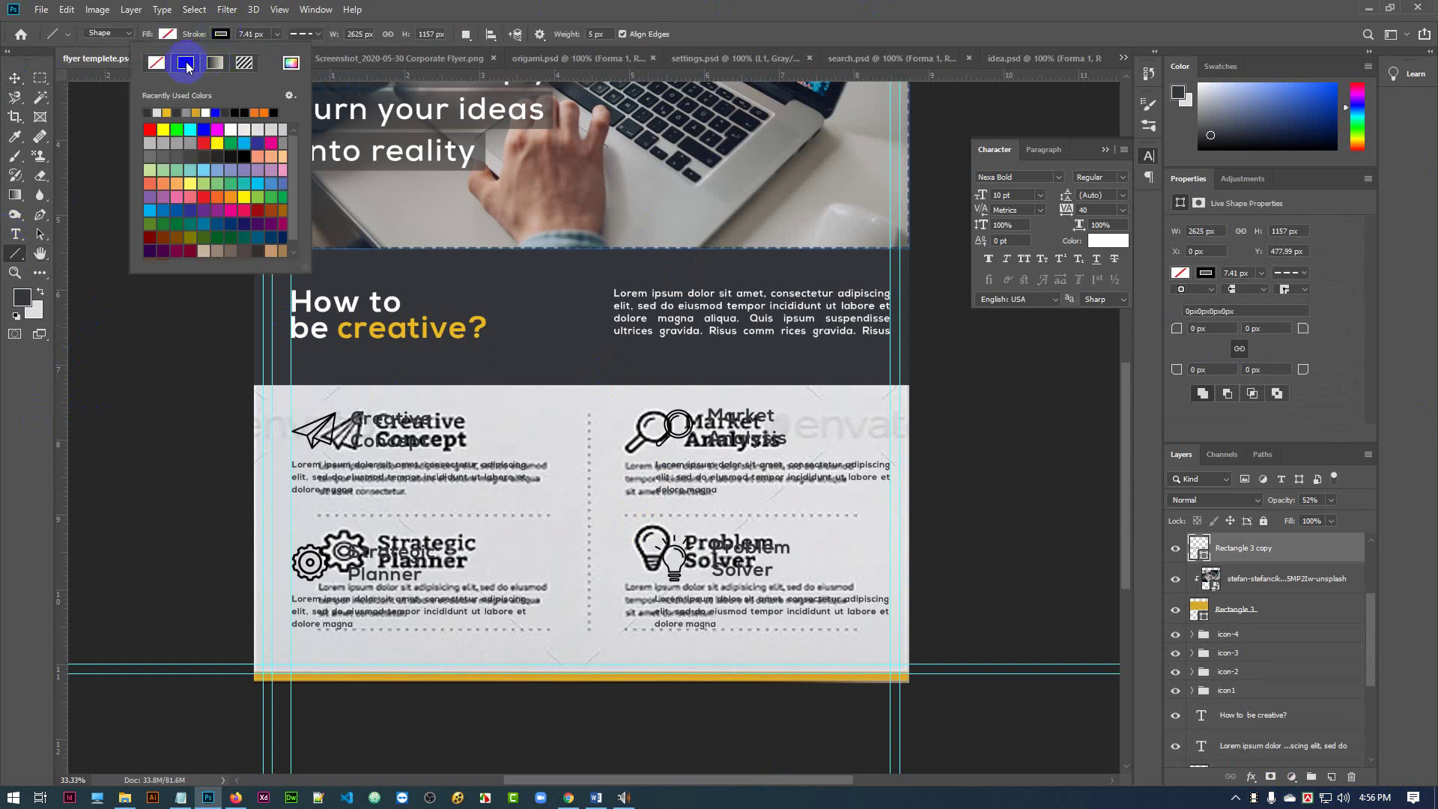
click(268, 33)
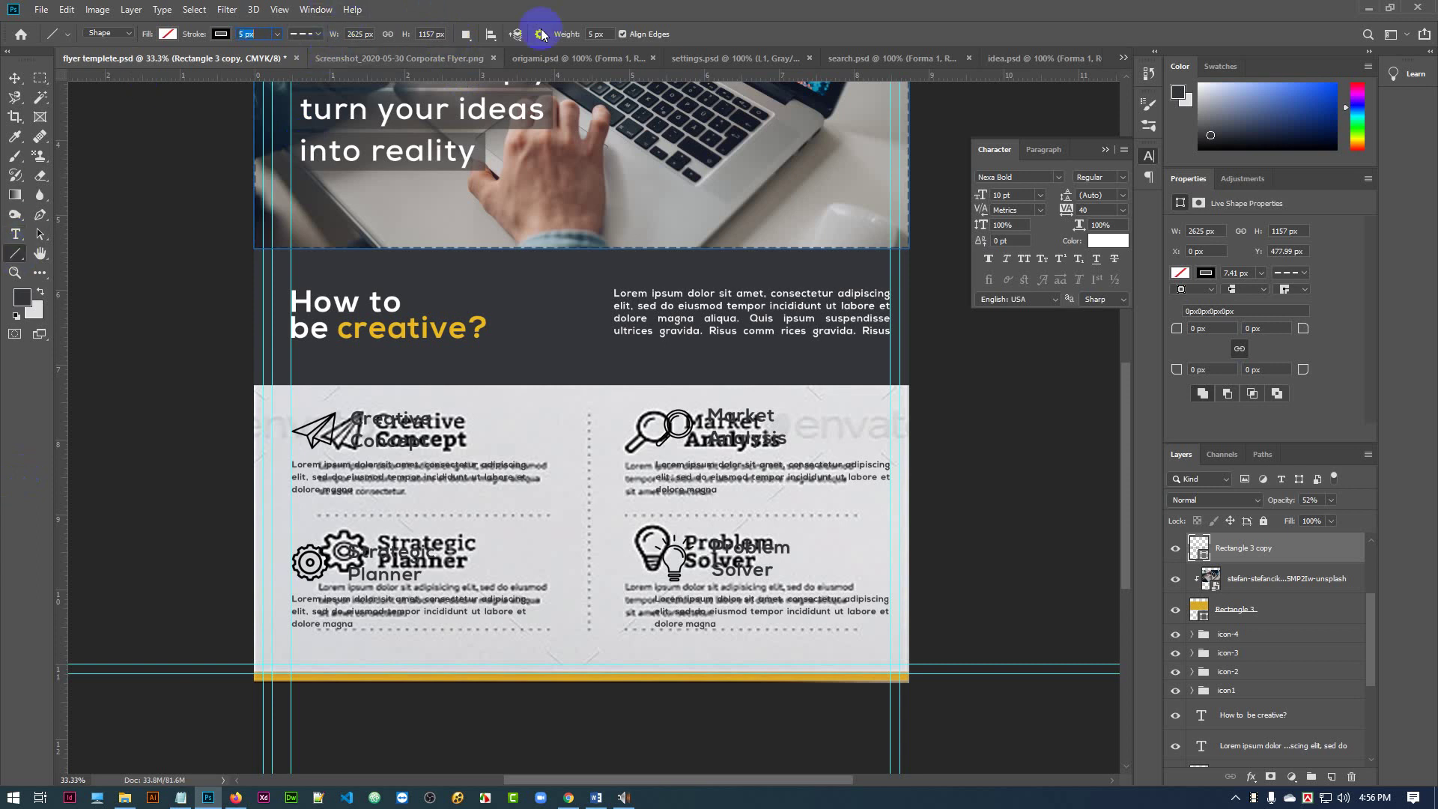
click(434, 35)
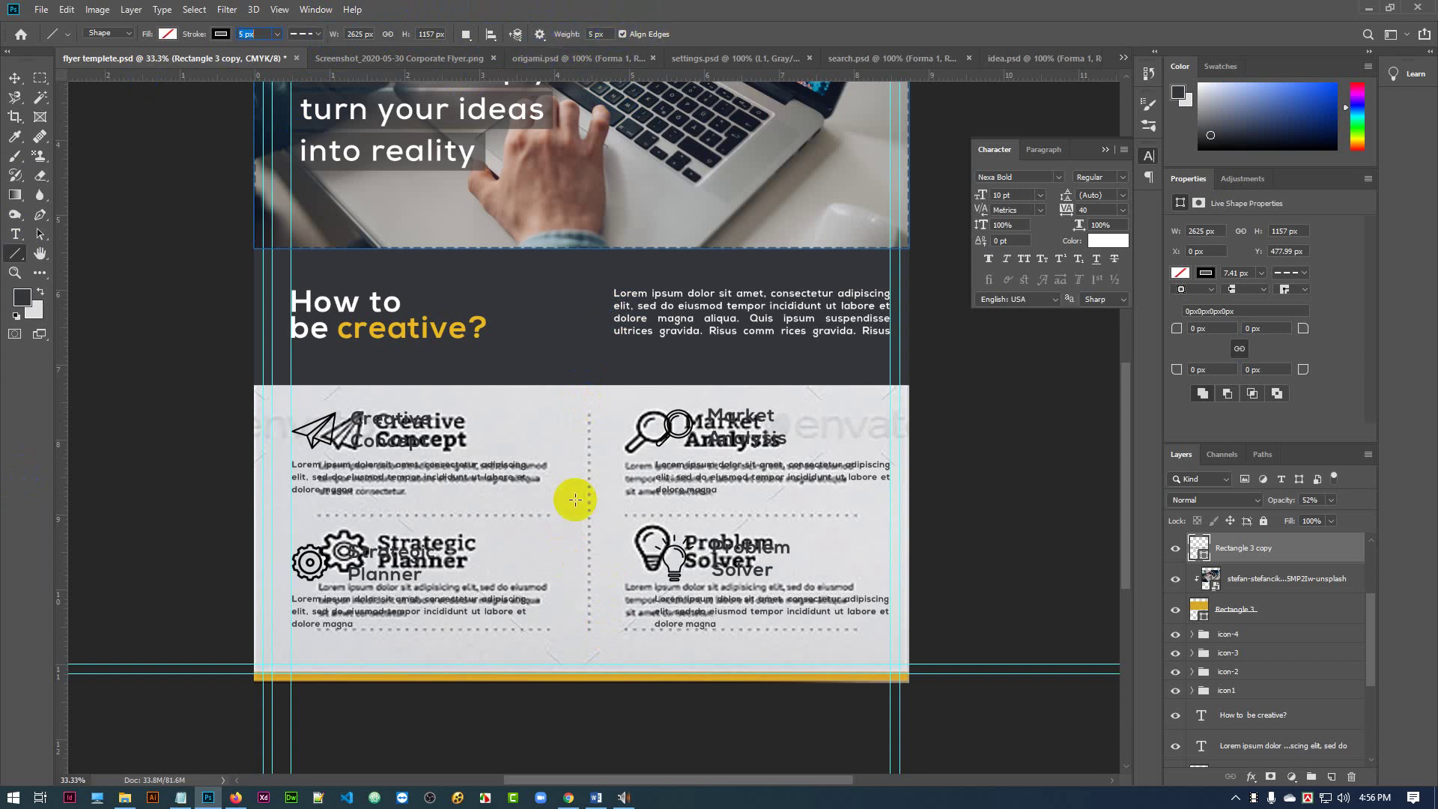
- Try a vertical line along the central divider, undo it, and set the Line tool's weight to 2
drag(589, 414, 591, 639)
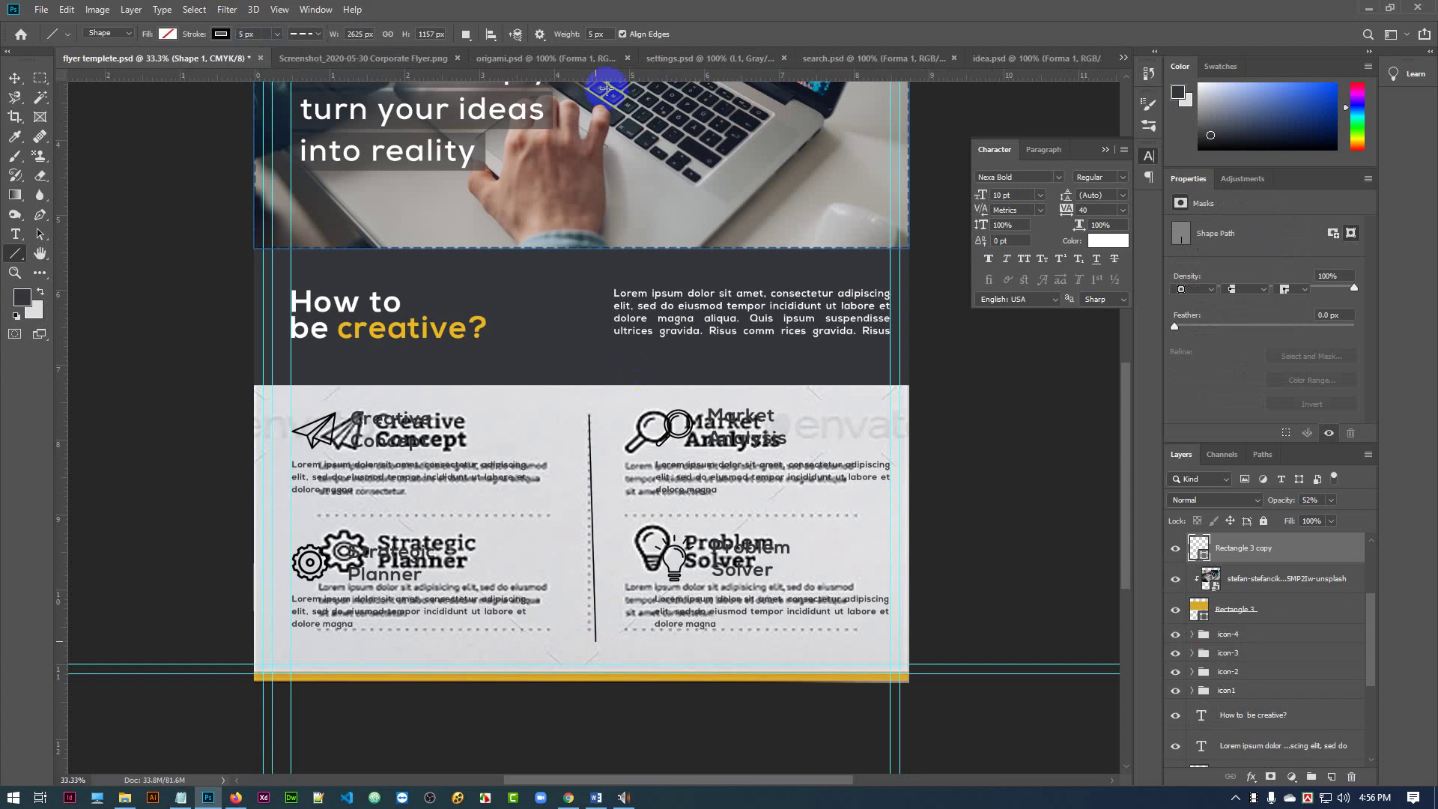
key(ctrl+z)
click(576, 36)
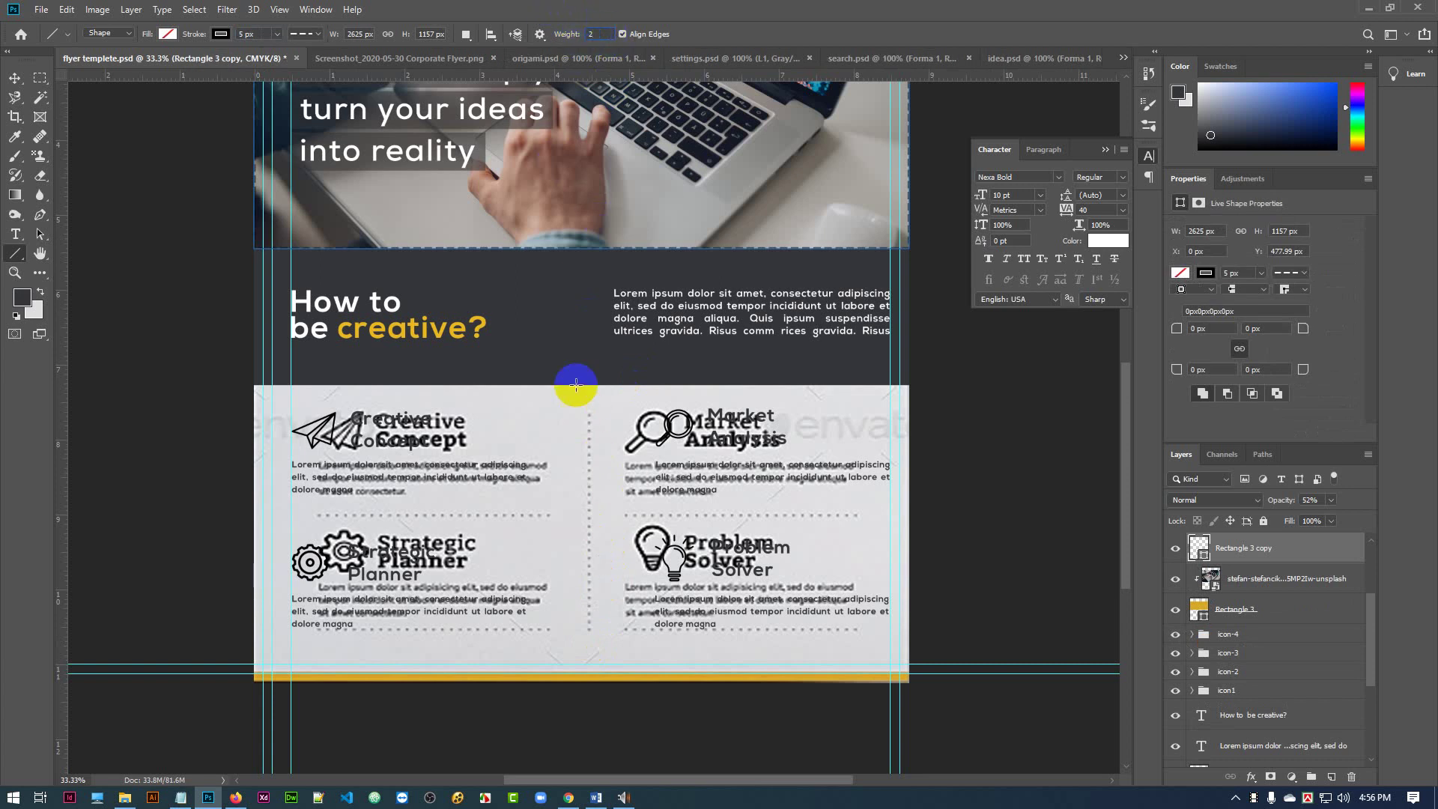
- Try a vertical line about 882 px tall along the reference's central divider and delete it
drag(588, 416, 591, 635)
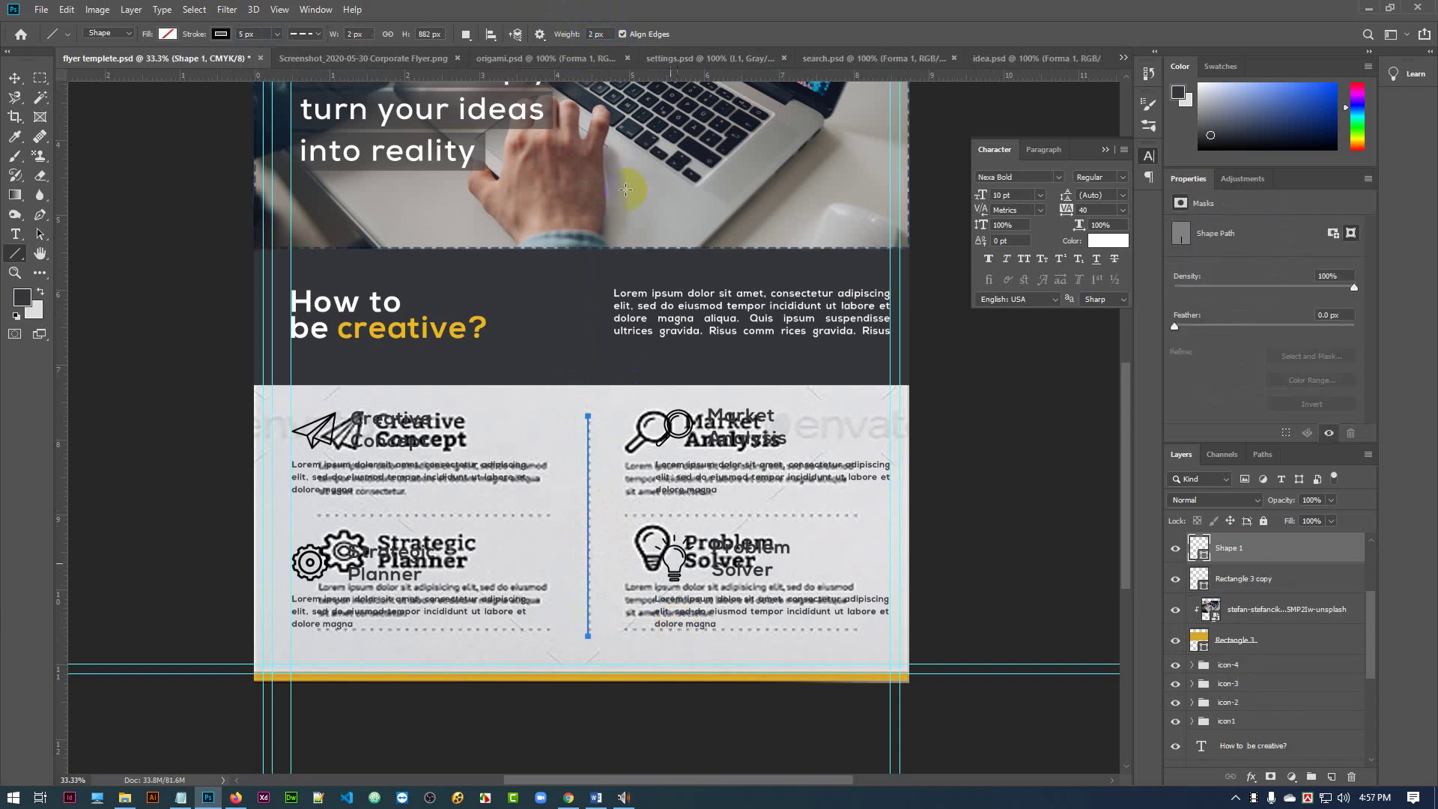
key(v)
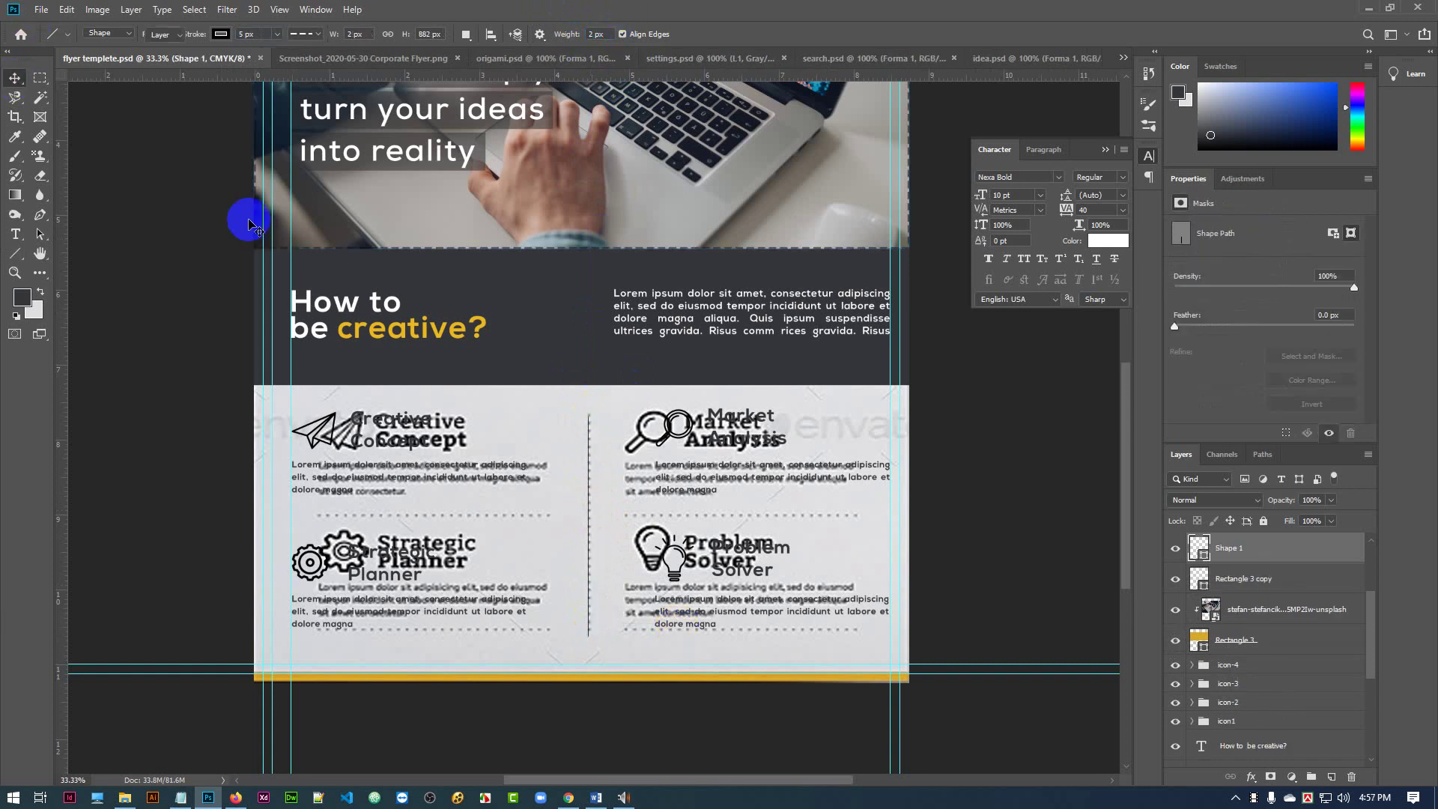
key(Delete)
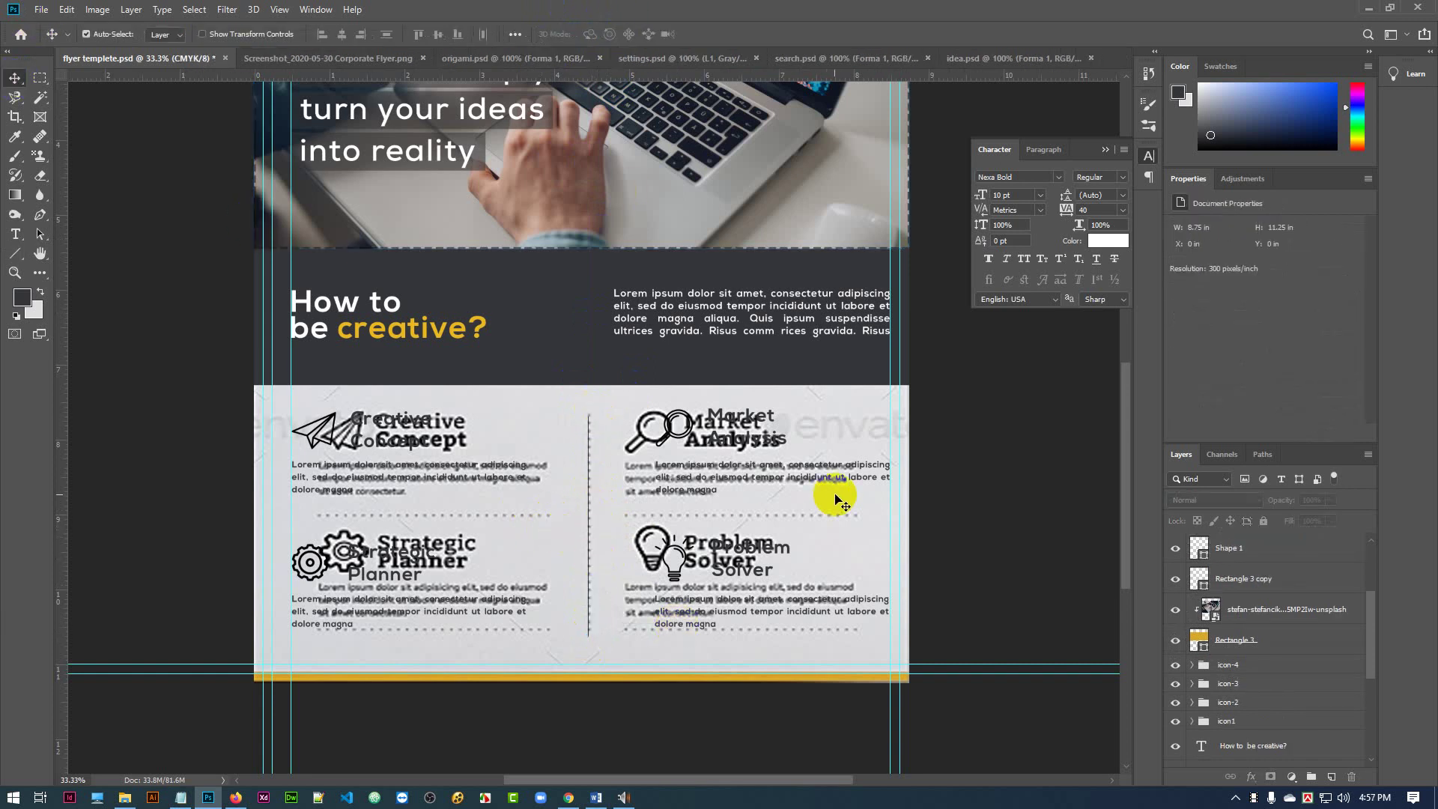
- Set the Line tool's weight to 4 px and draw a vertical line about 864 px tall along the central divider
click(15, 256)
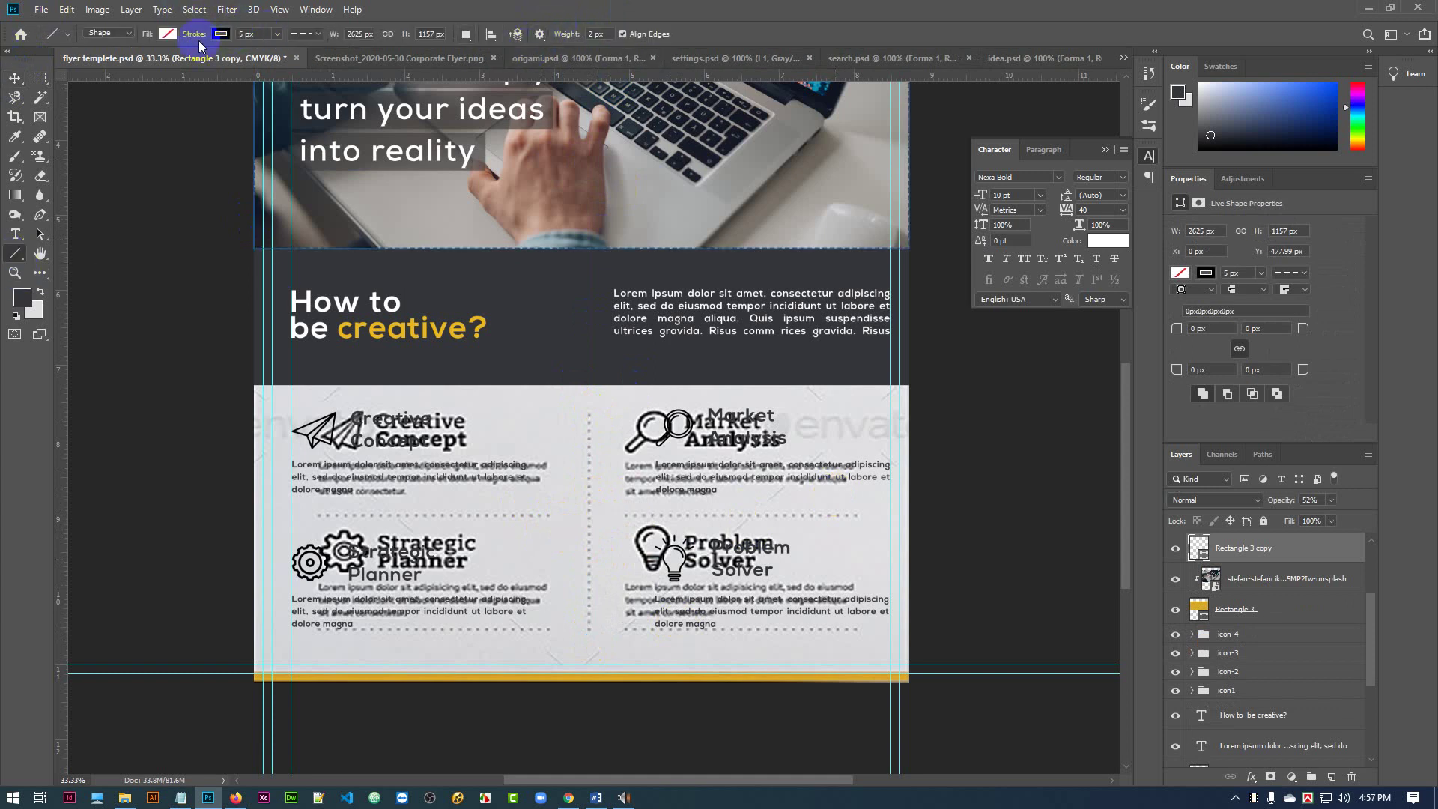
click(594, 33)
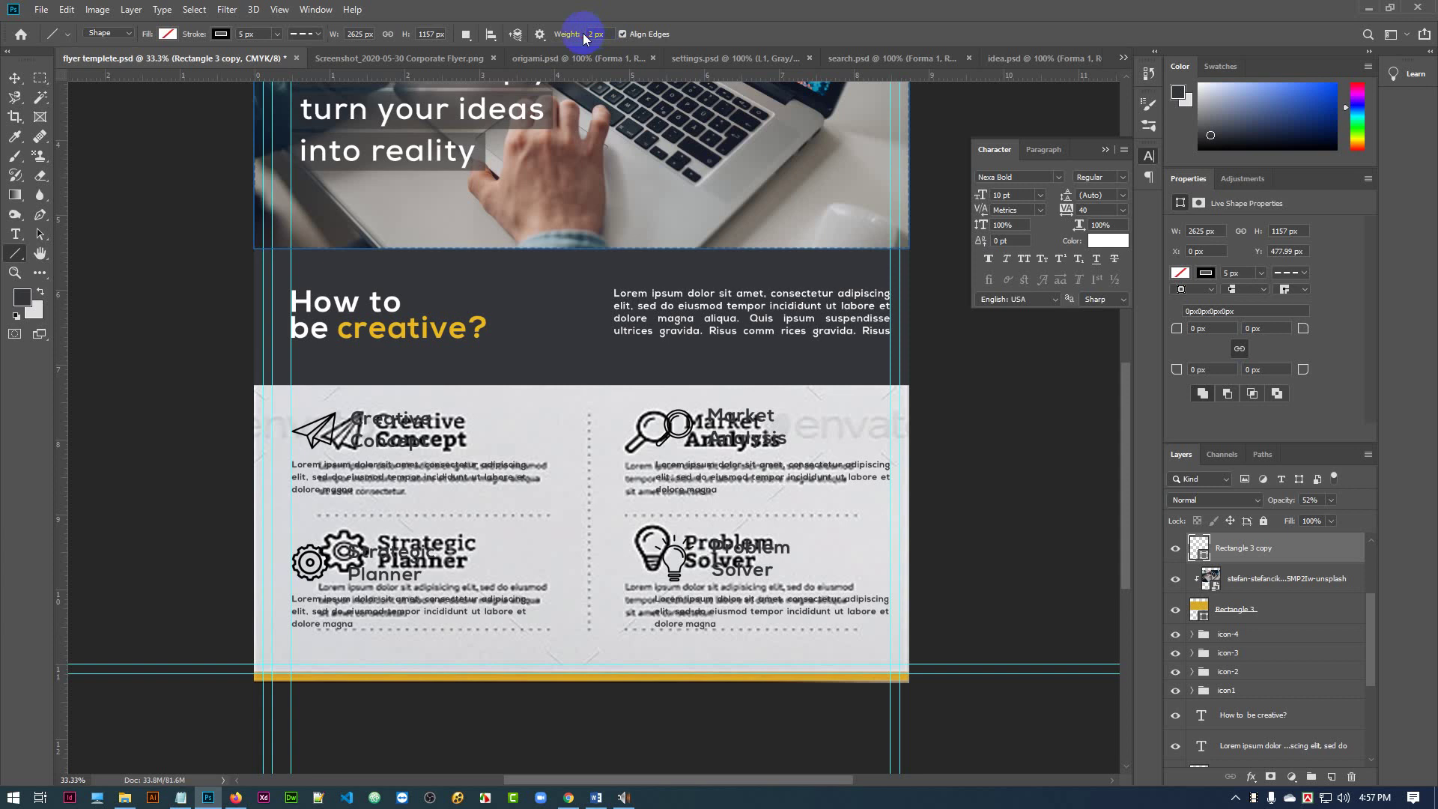
click(588, 33)
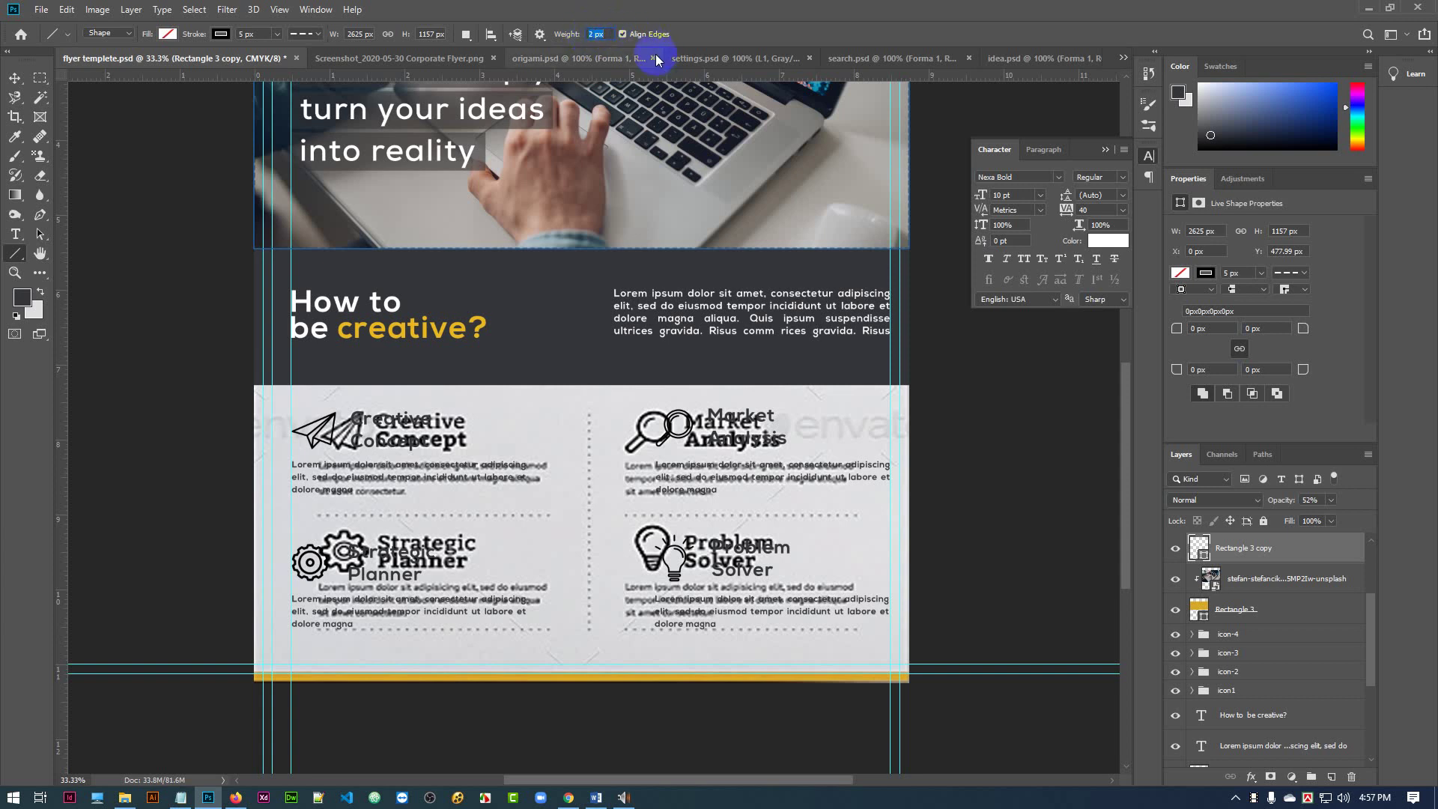
text(4)
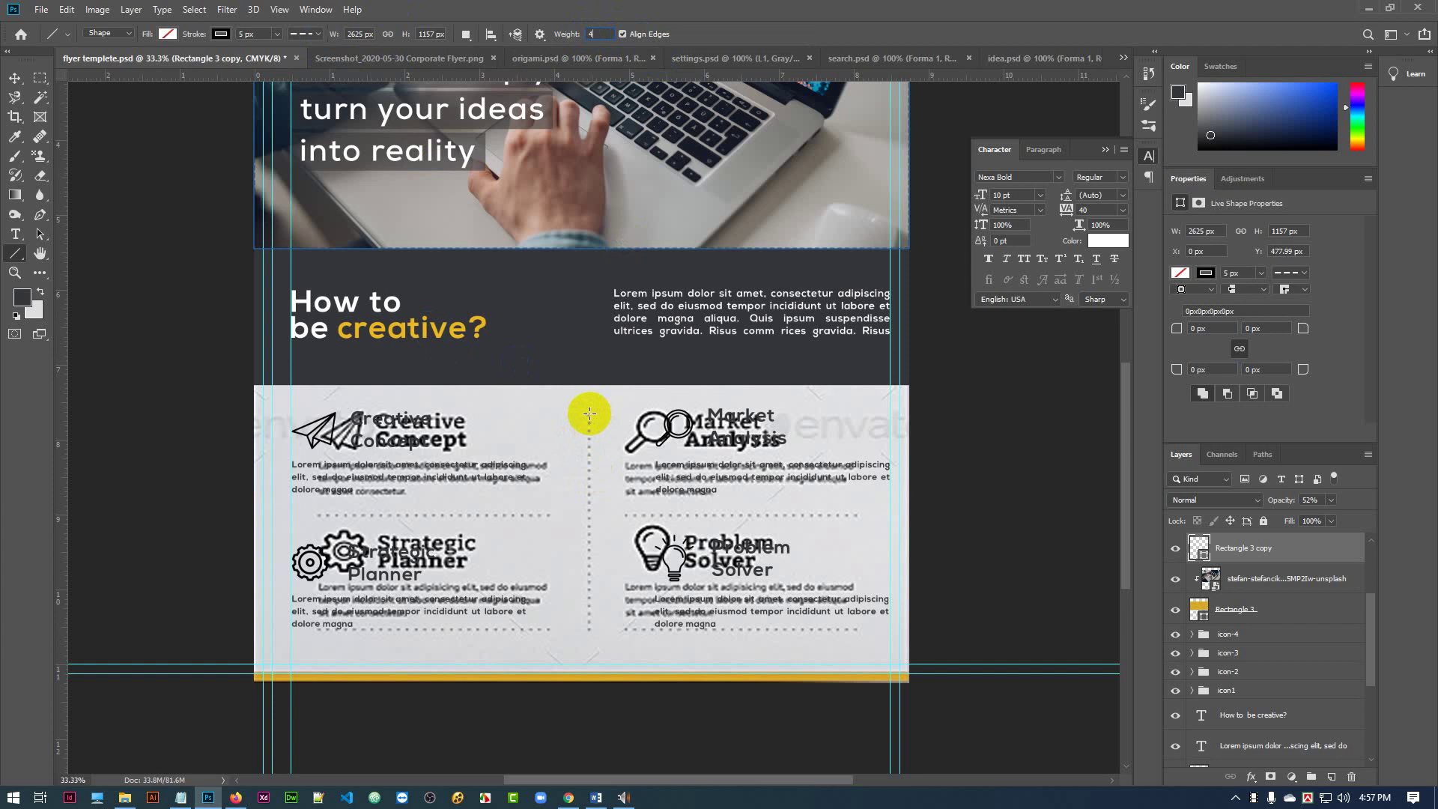
drag(589, 414, 589, 628)
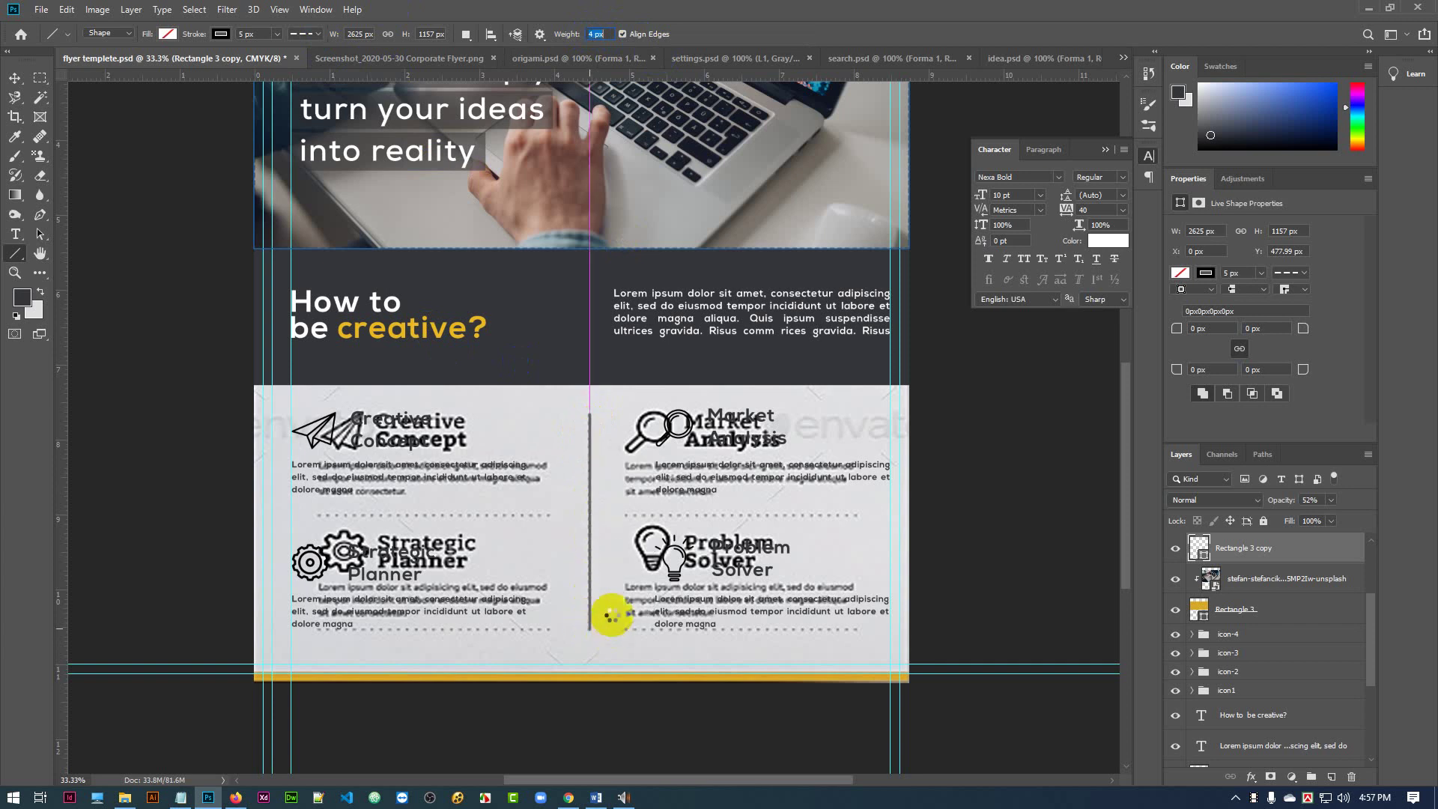
- Apply the dotted stroke style to the central vertical line, trying out its line cap options
click(300, 34)
click(310, 133)
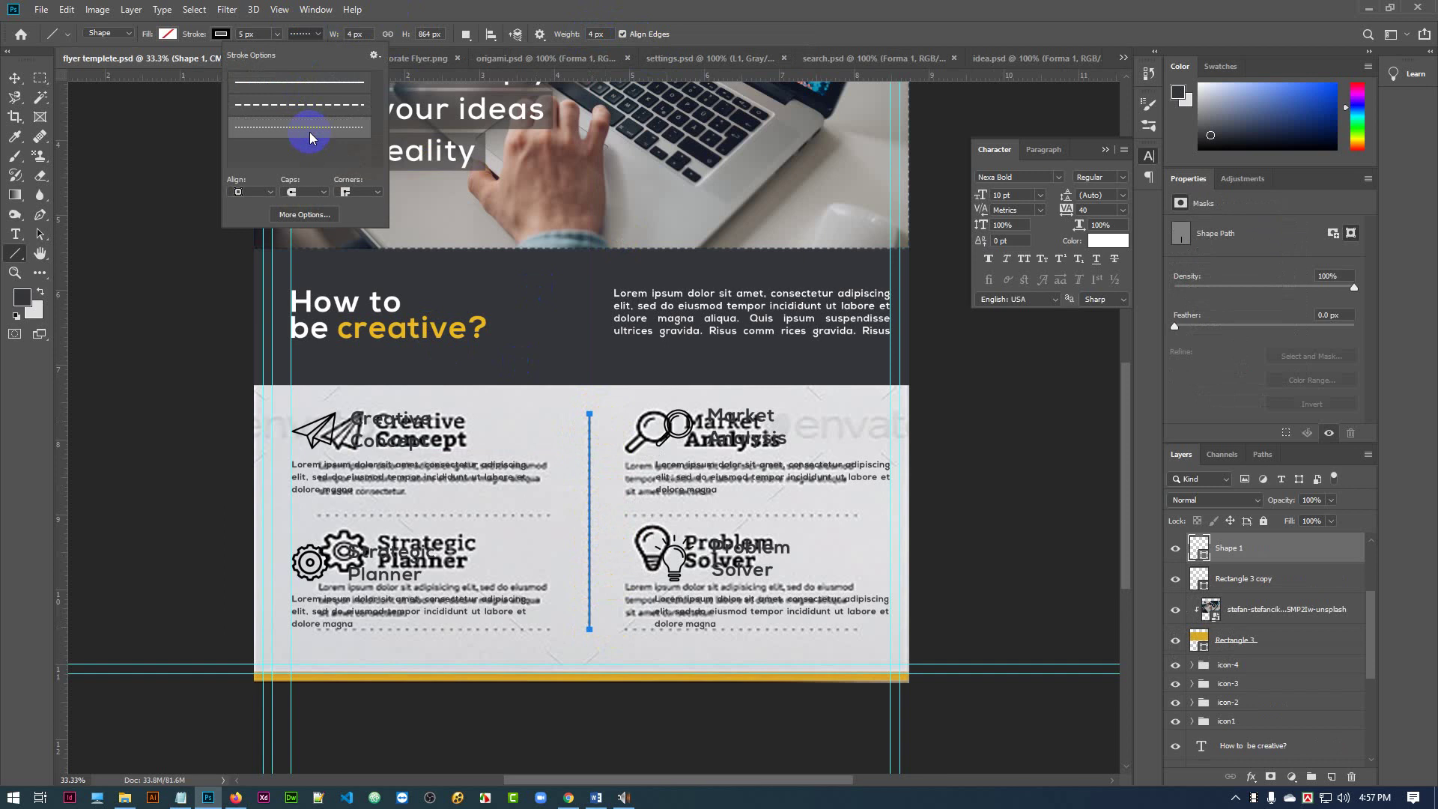
click(291, 193)
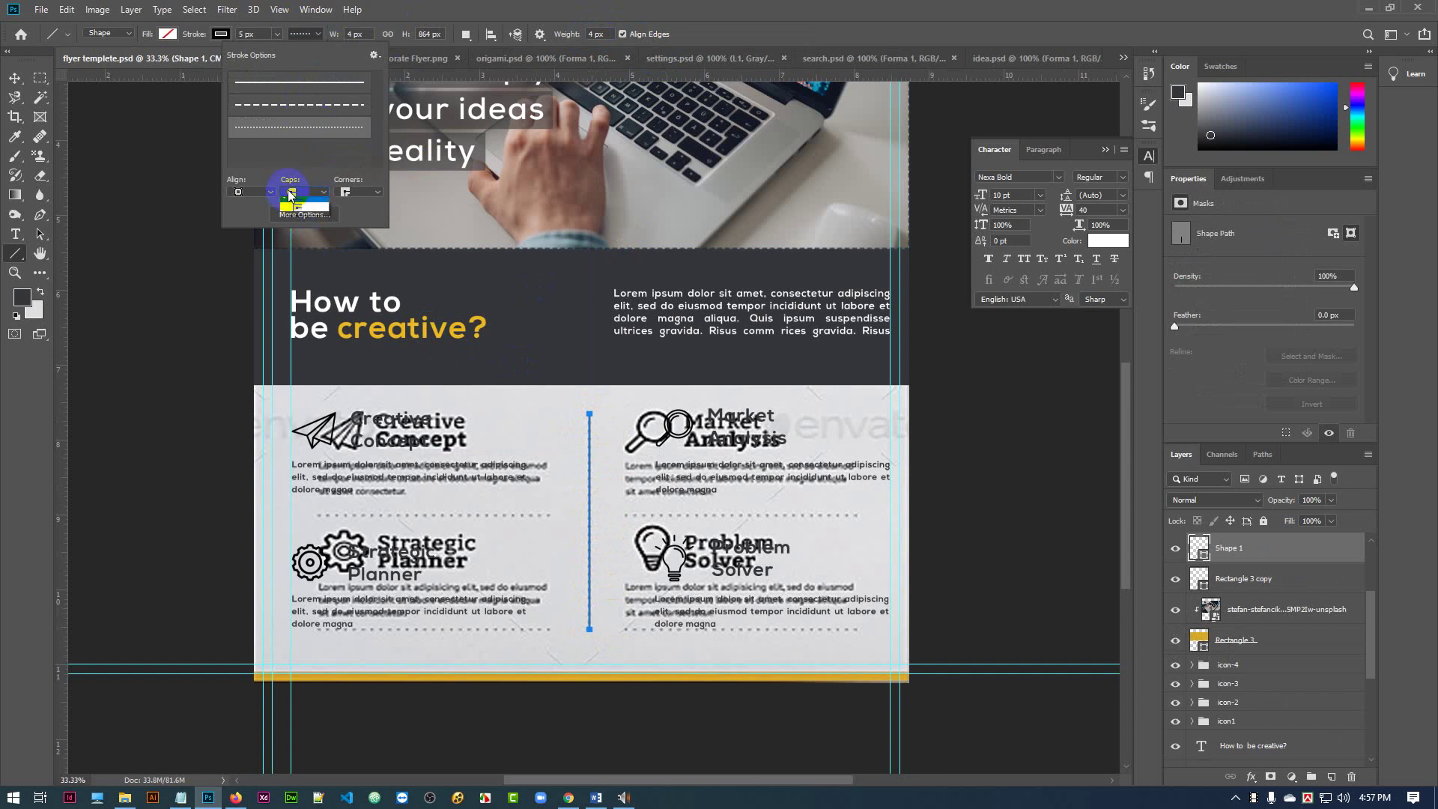
click(305, 227)
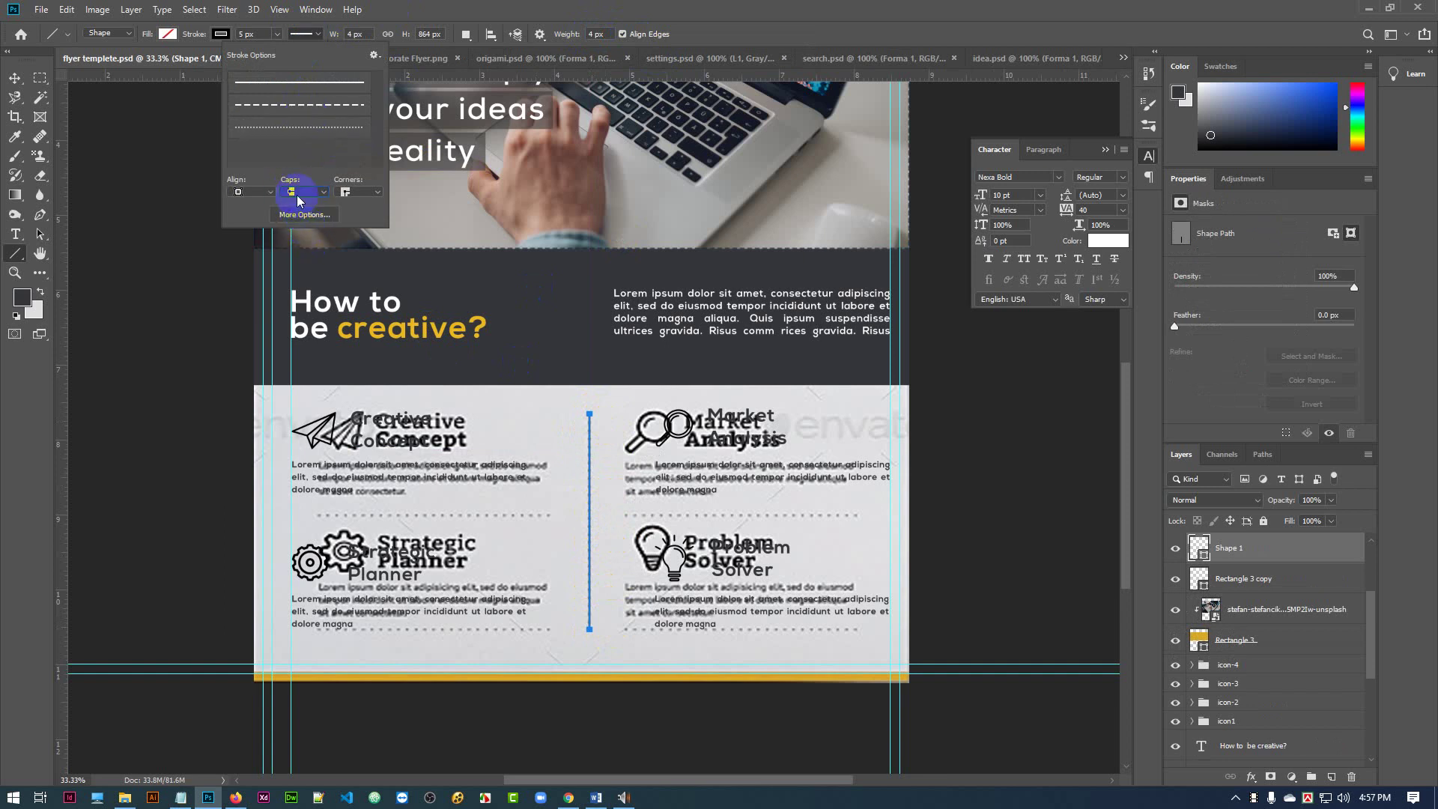
click(297, 193)
click(304, 227)
click(304, 192)
click(298, 216)
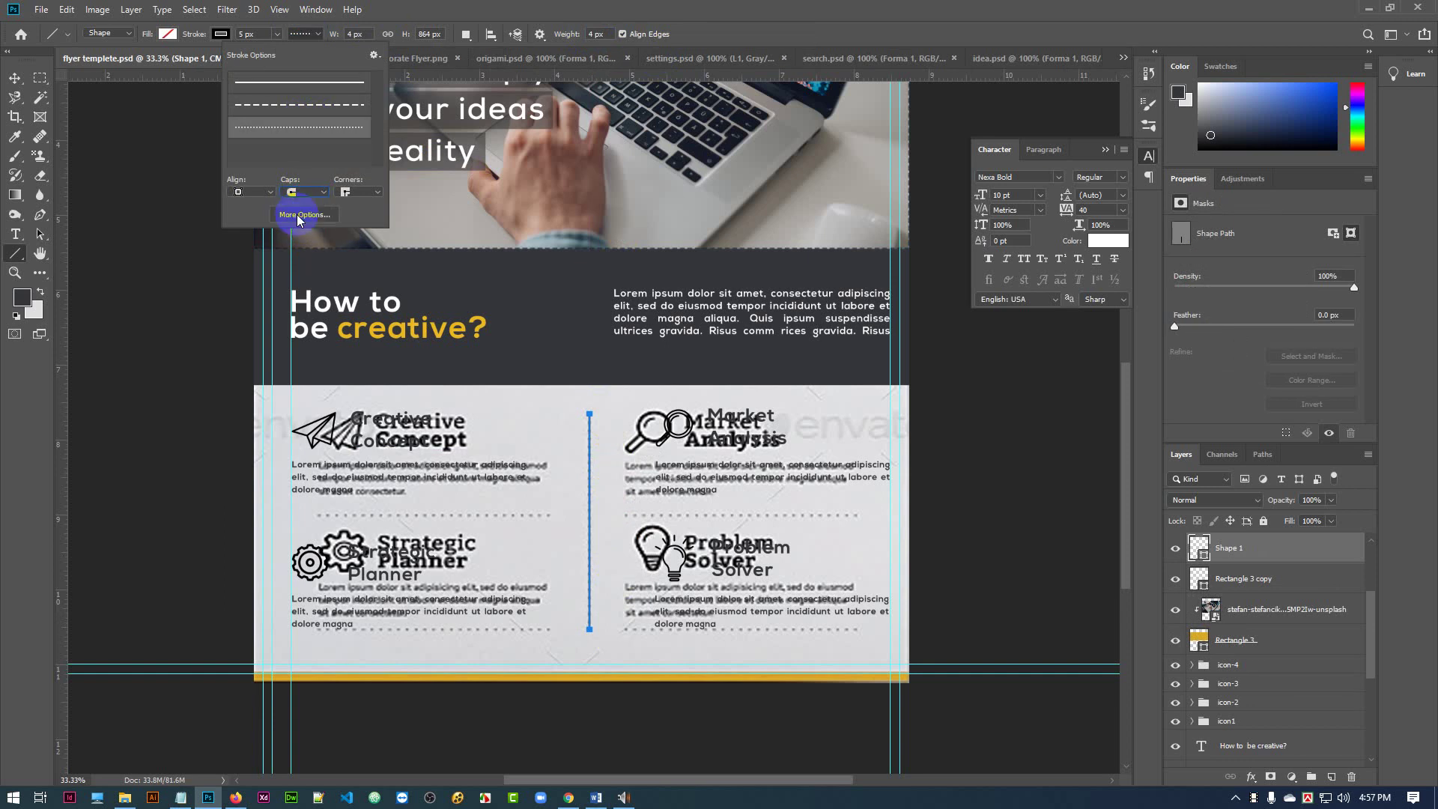
click(13, 79)
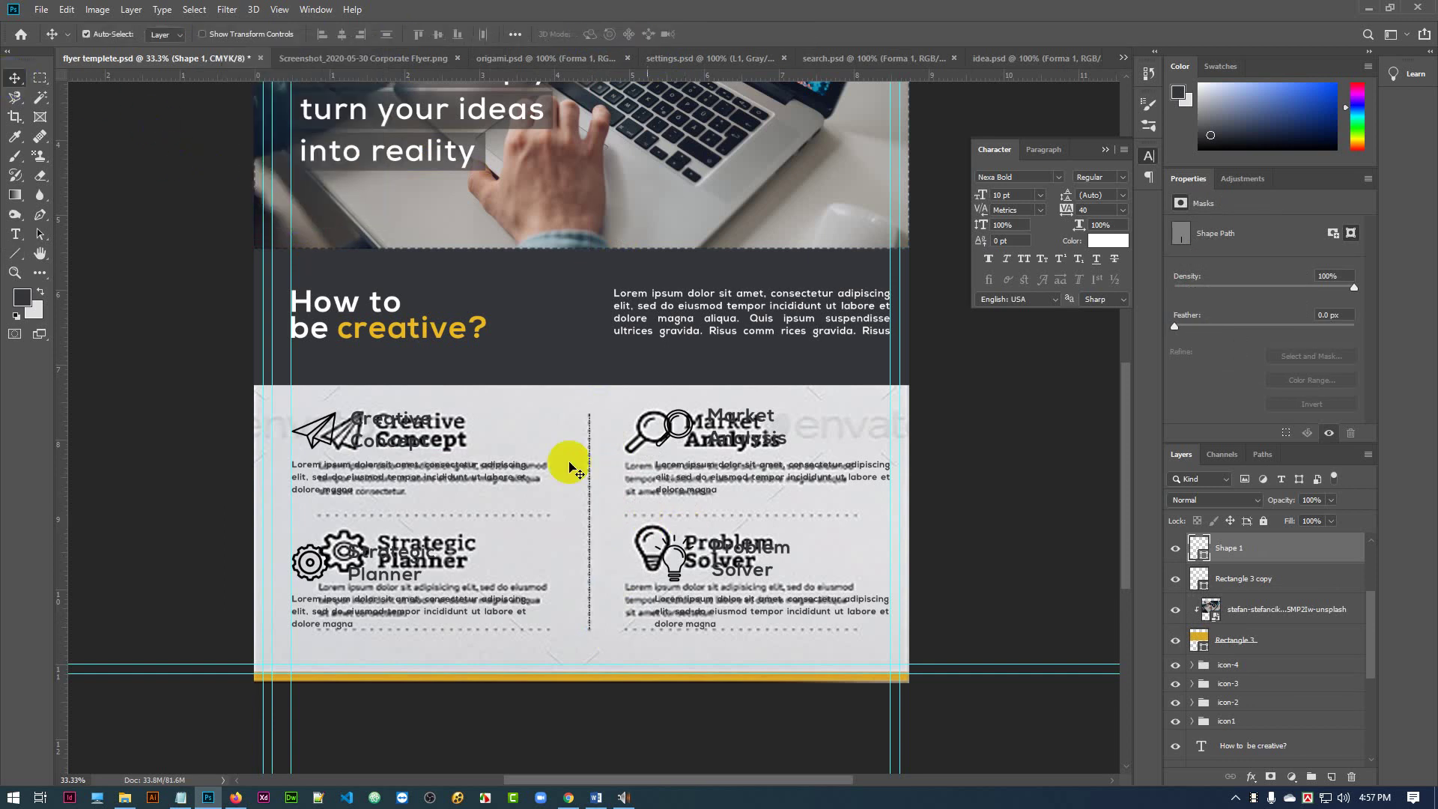
click(1310, 761)
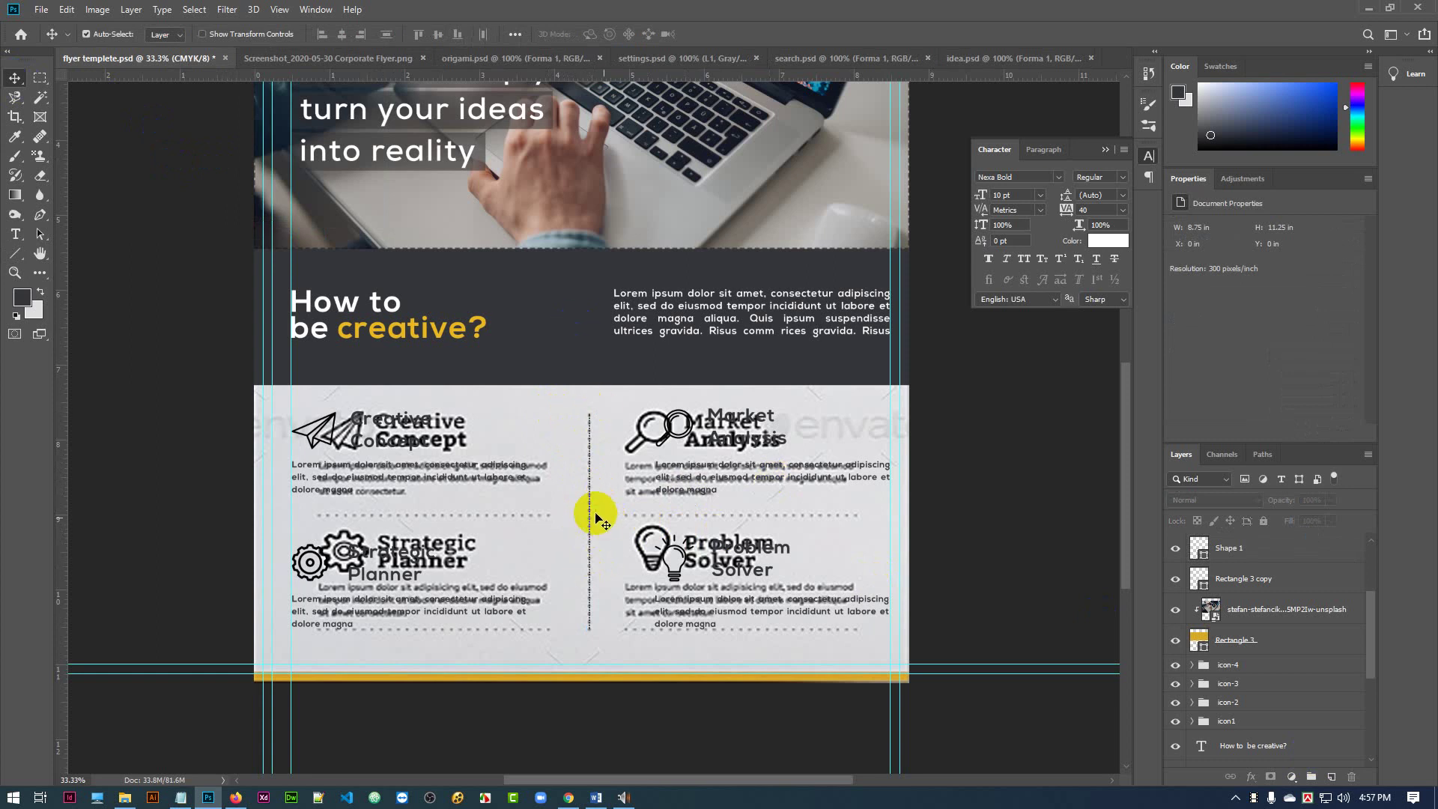
- Try a horizontal line about 927 px wide along the reference divider below Creative Concept and undo it
click(15, 256)
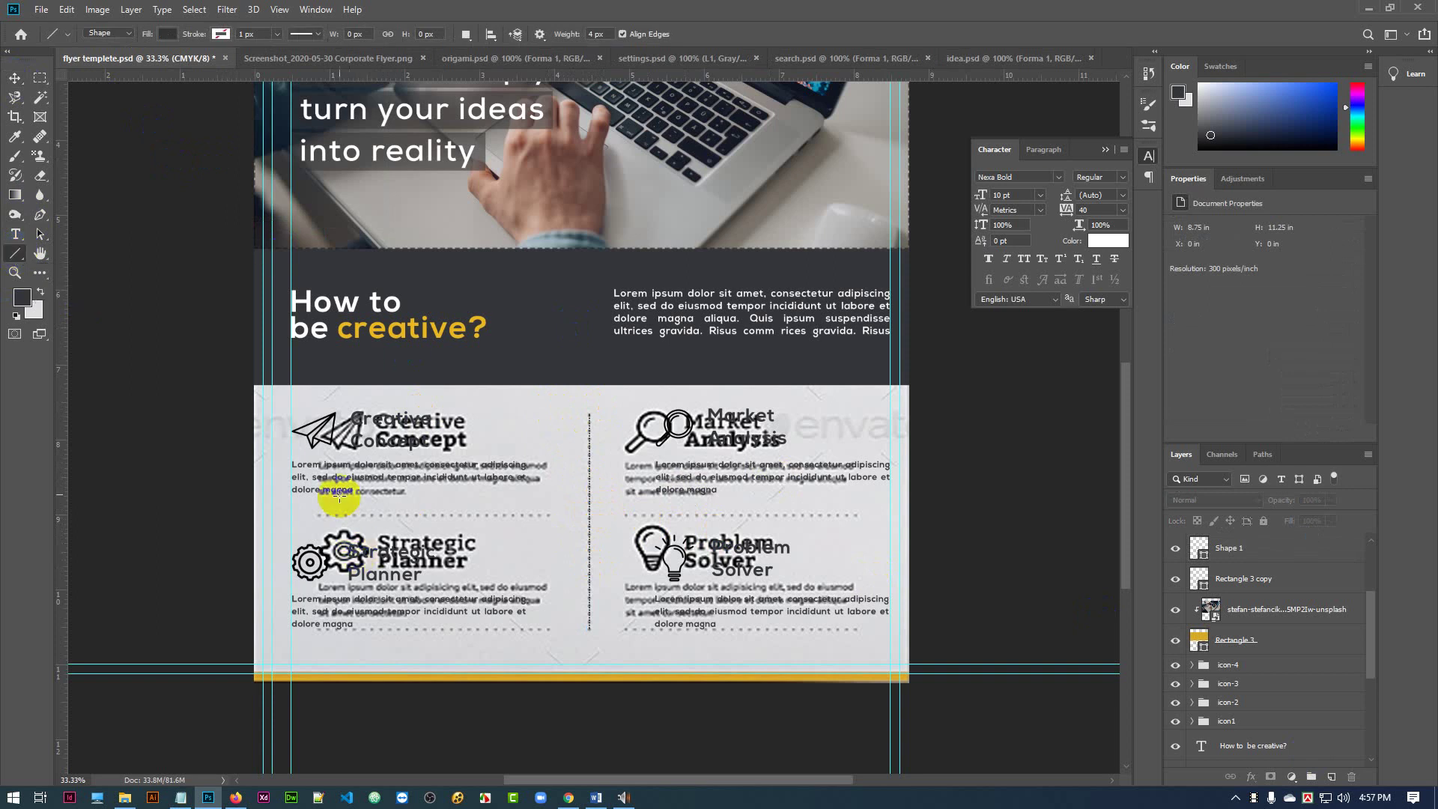
drag(318, 514, 551, 512)
click(14, 77)
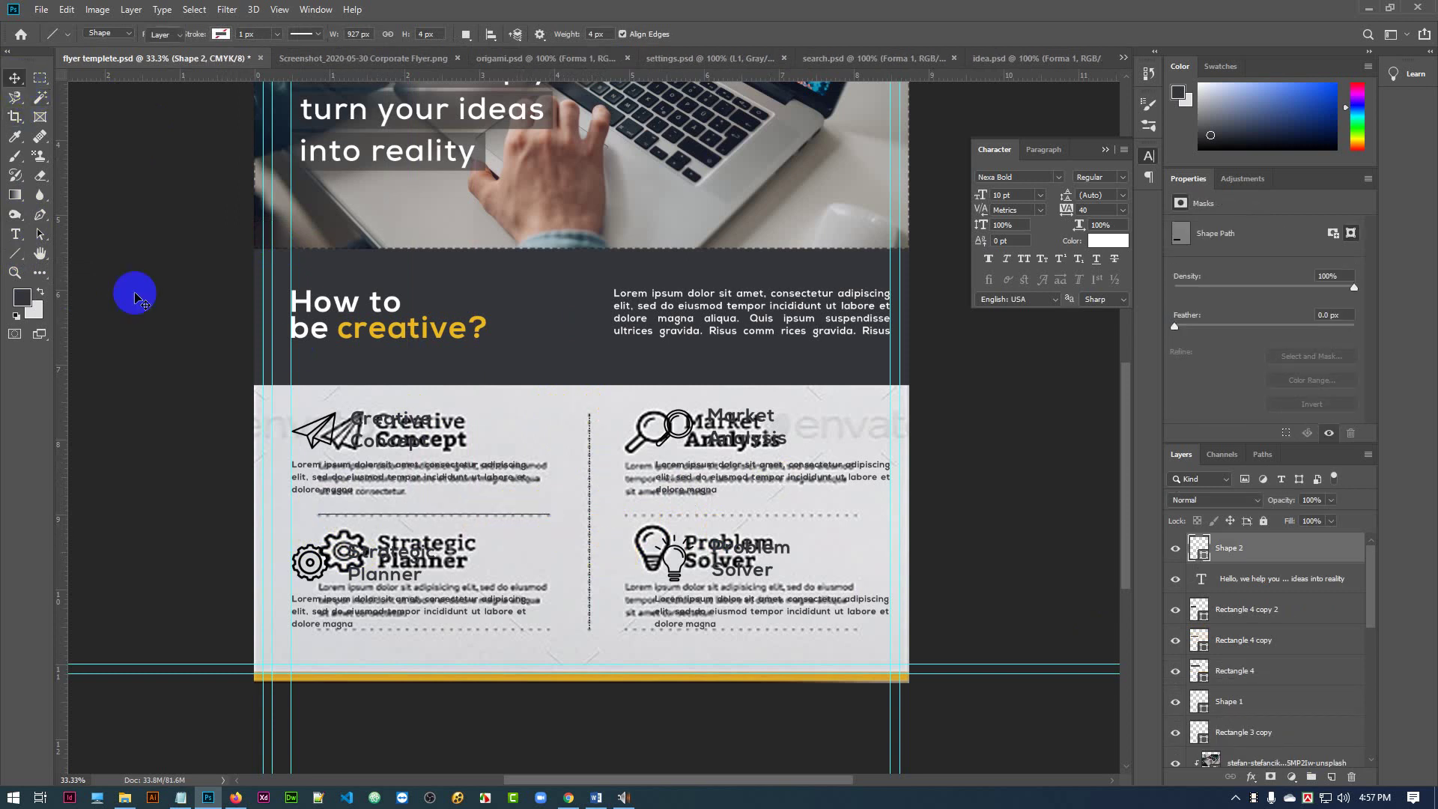
drag(135, 293, 180, 431)
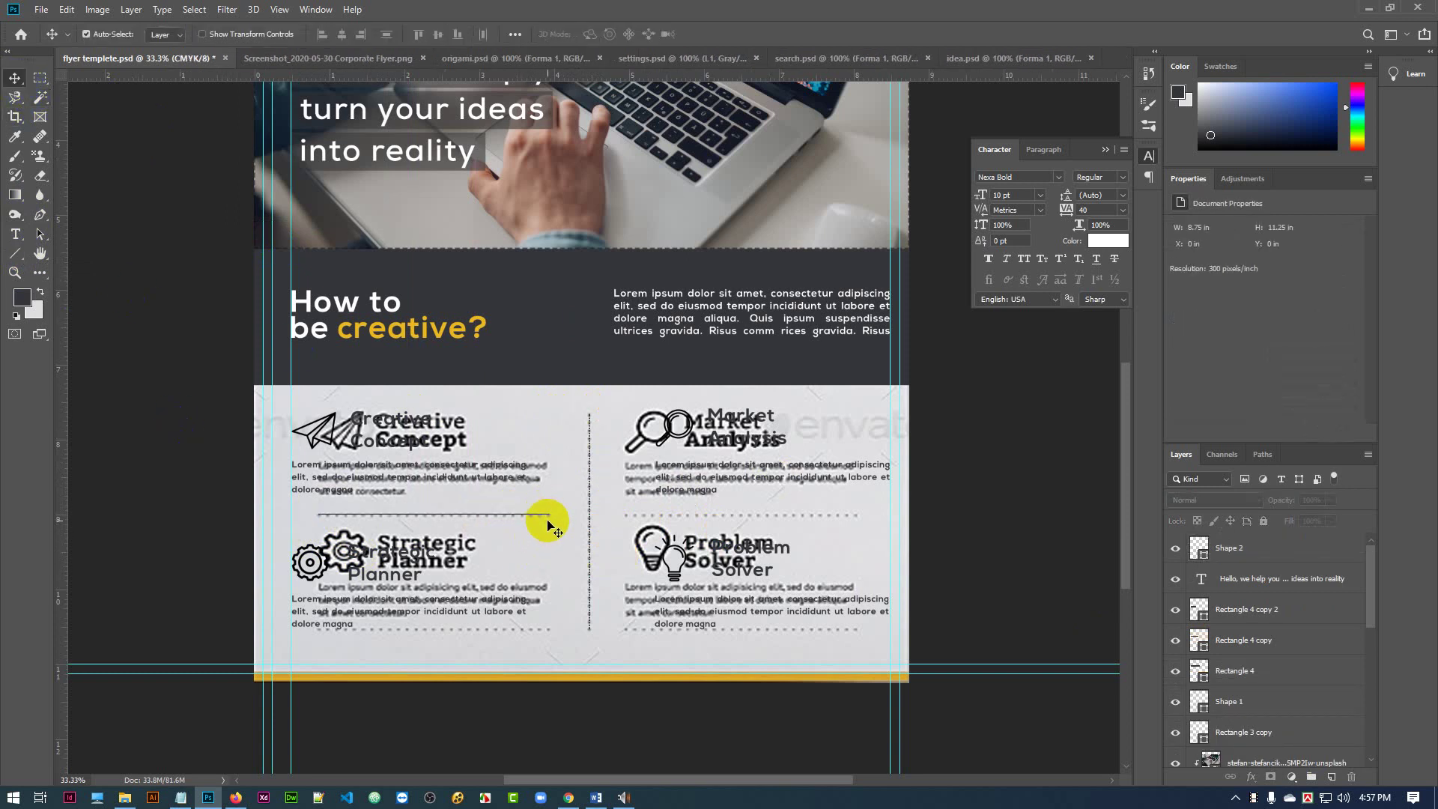
key(ctrl+z)
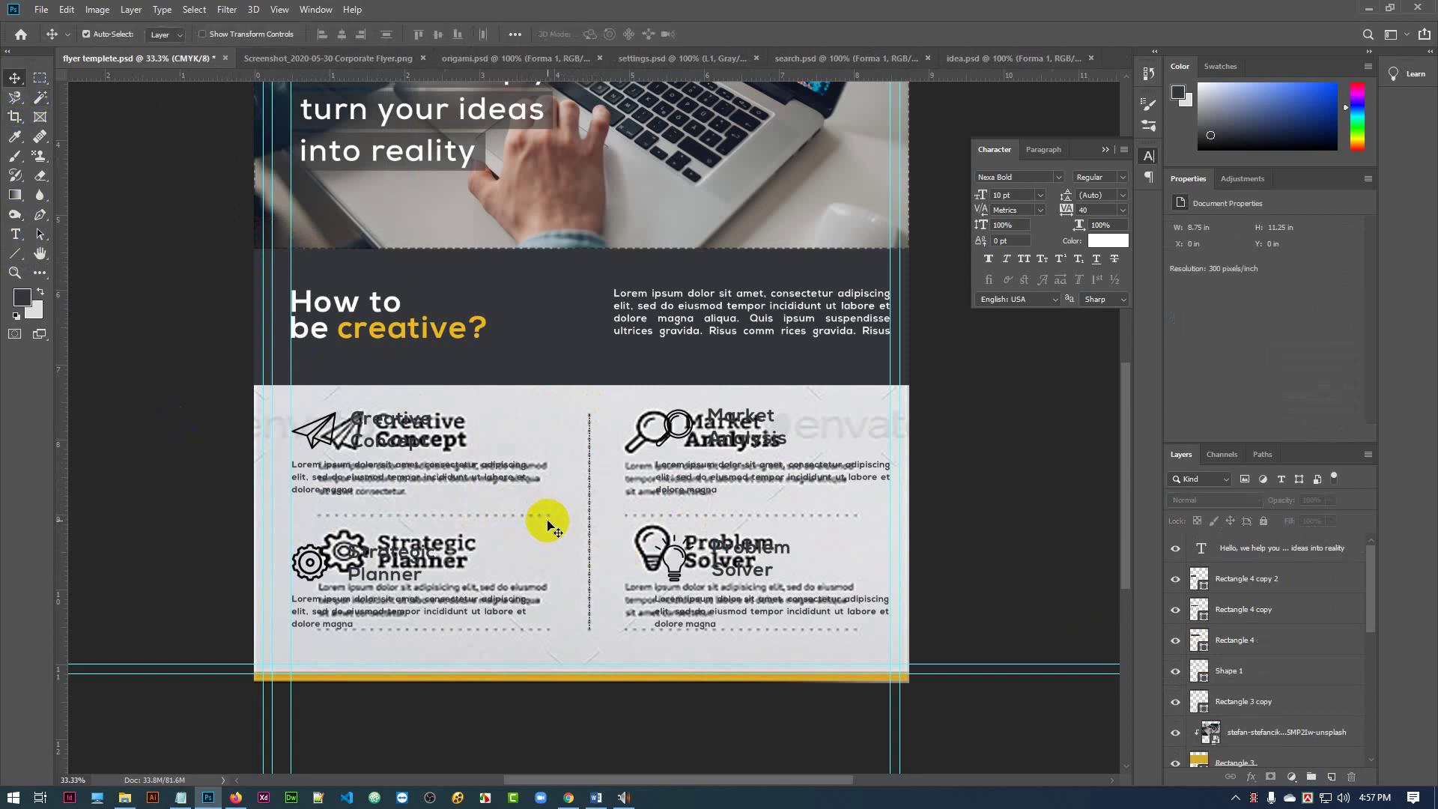
- Enter a 5 px stroke width for the Line tool and choose a dark stroke in the dotted style
click(15, 257)
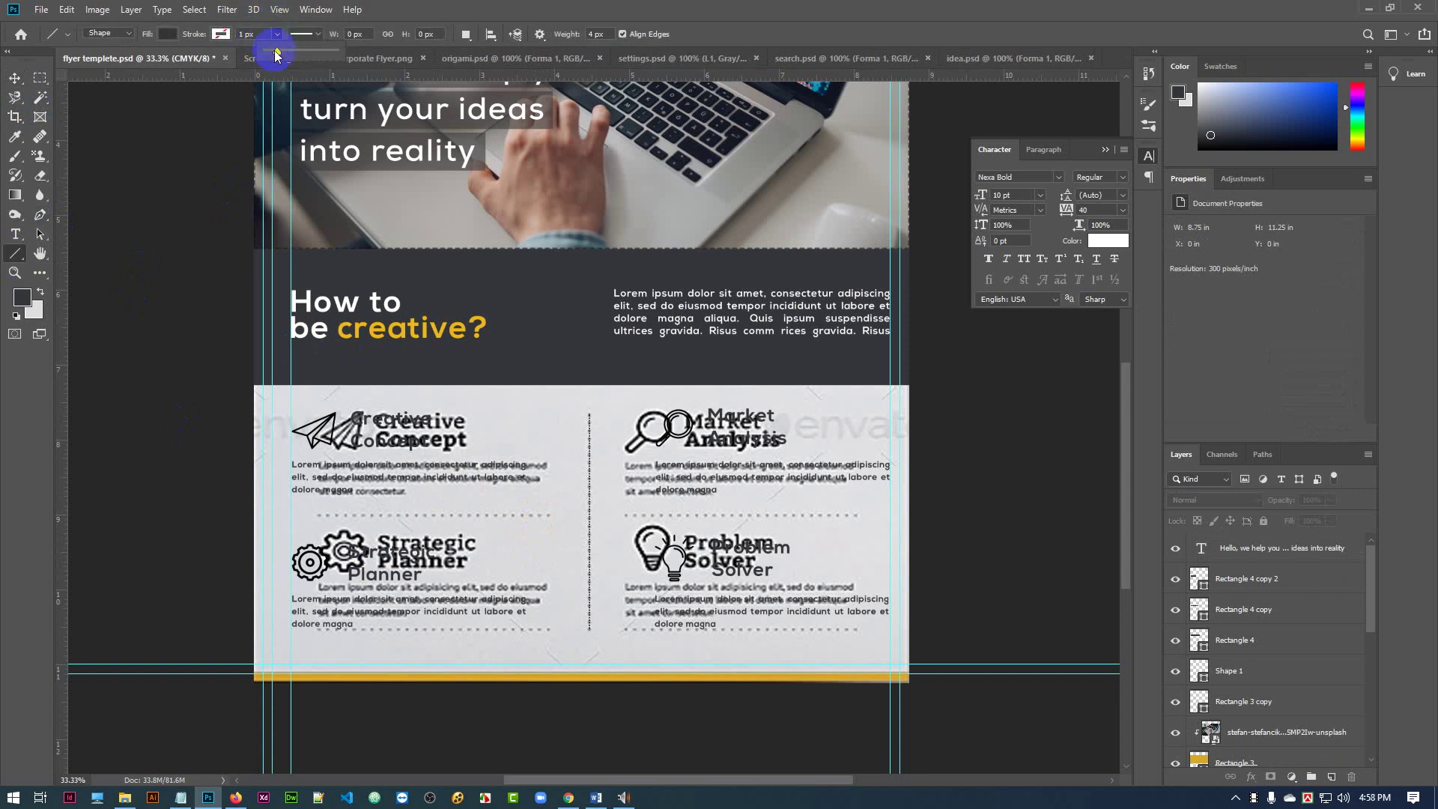
click(245, 35)
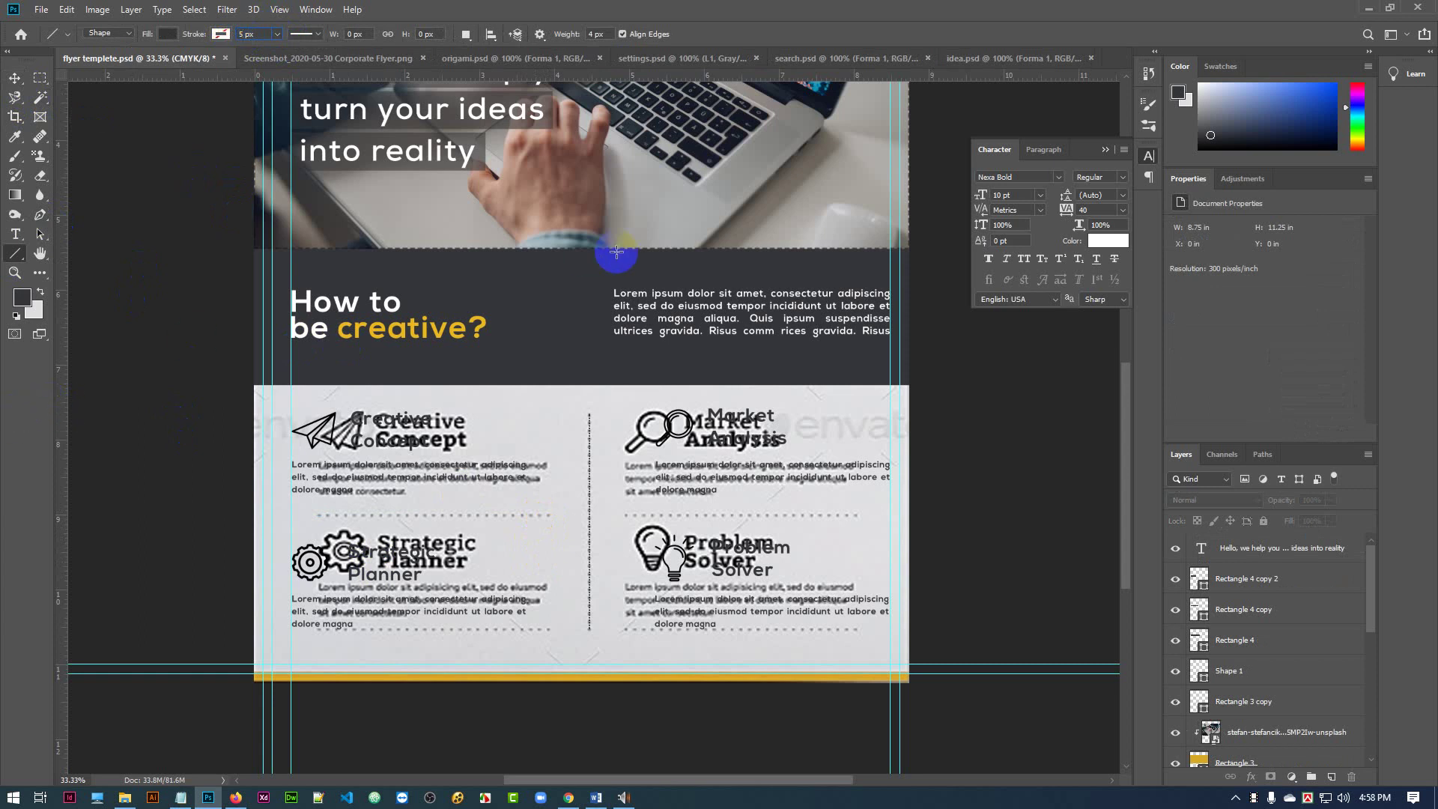
click(312, 39)
click(319, 122)
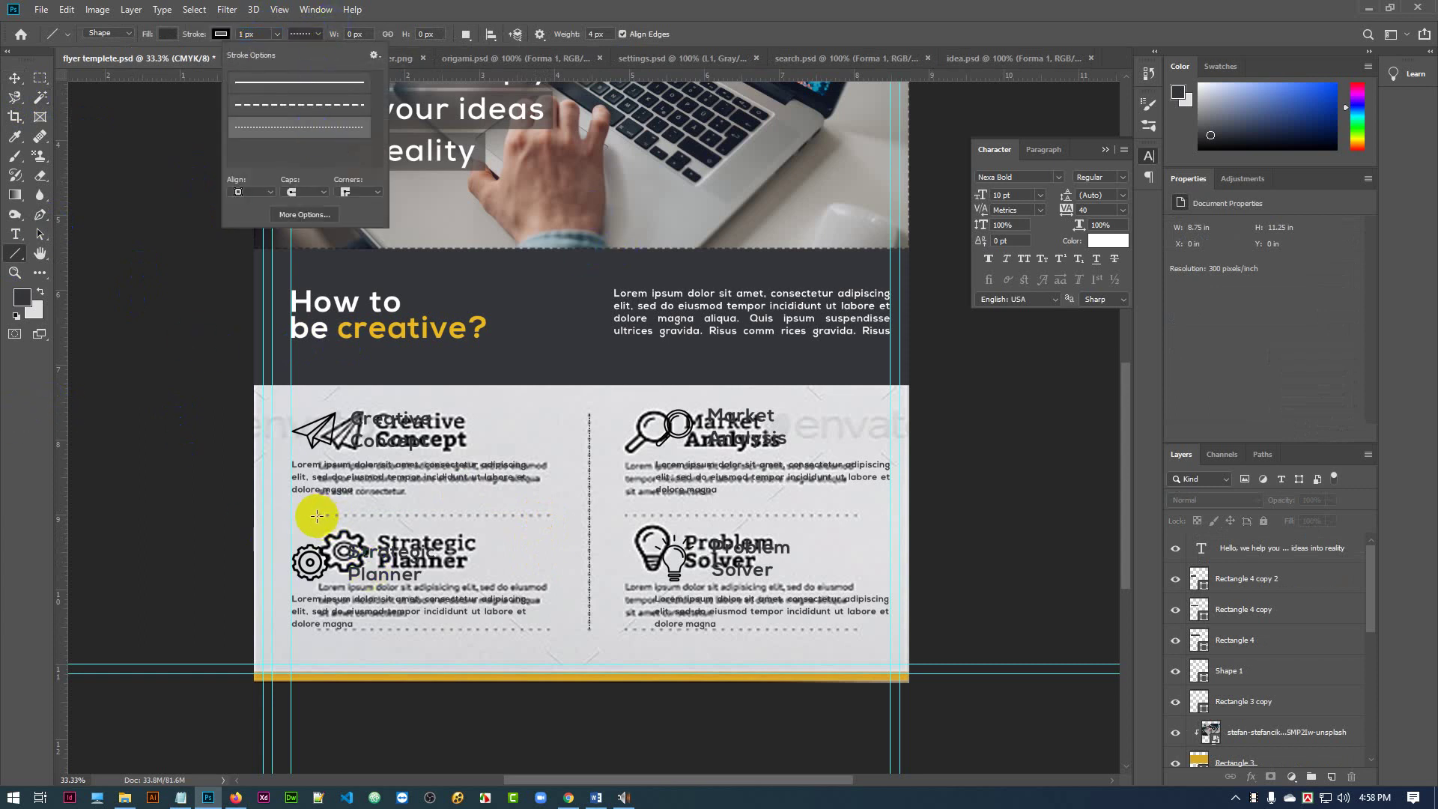
- Try a horizontal dotted line about 942 px wide below Creative Concept, check it at 50% zoom, and remove it
drag(316, 515, 552, 517)
click(15, 79)
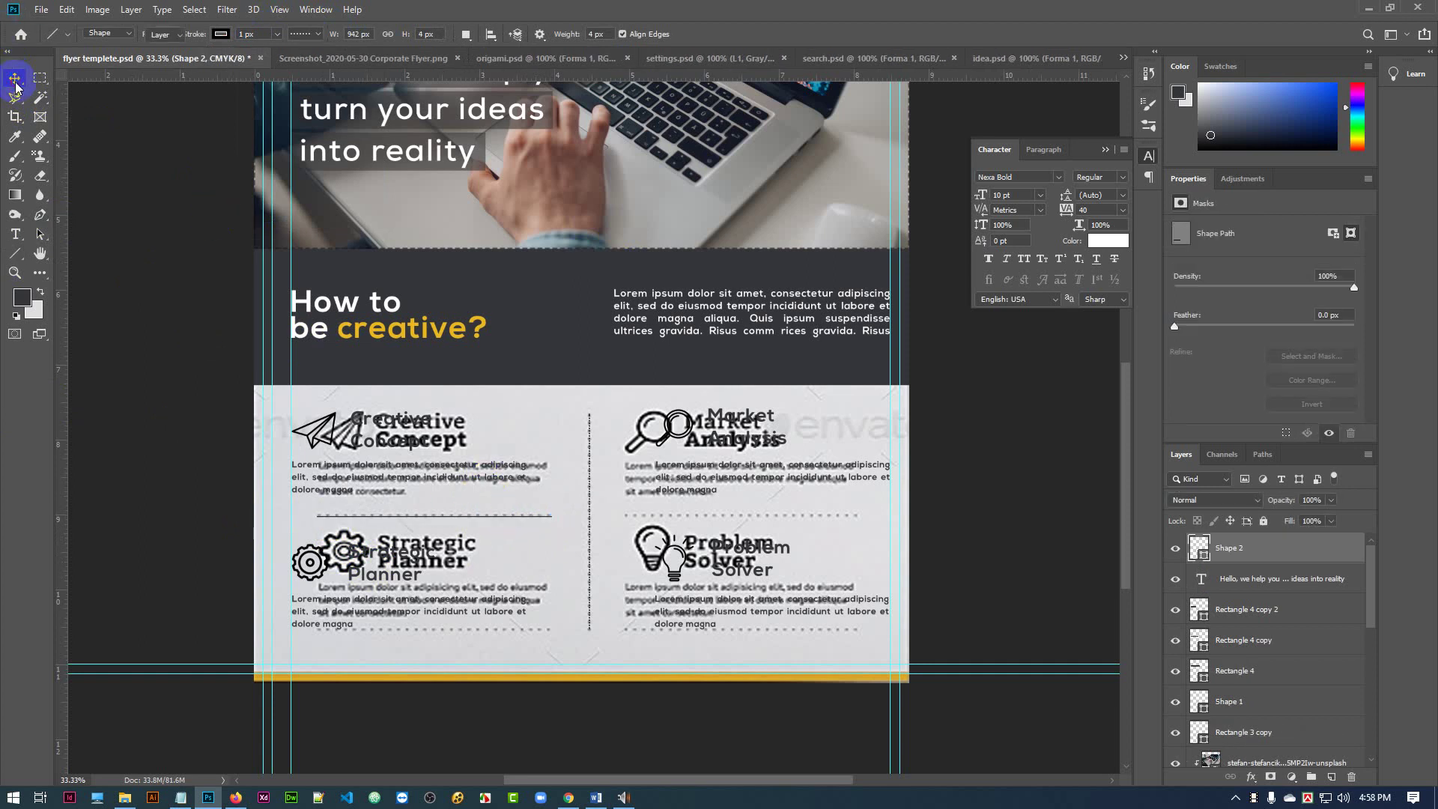
click(207, 443)
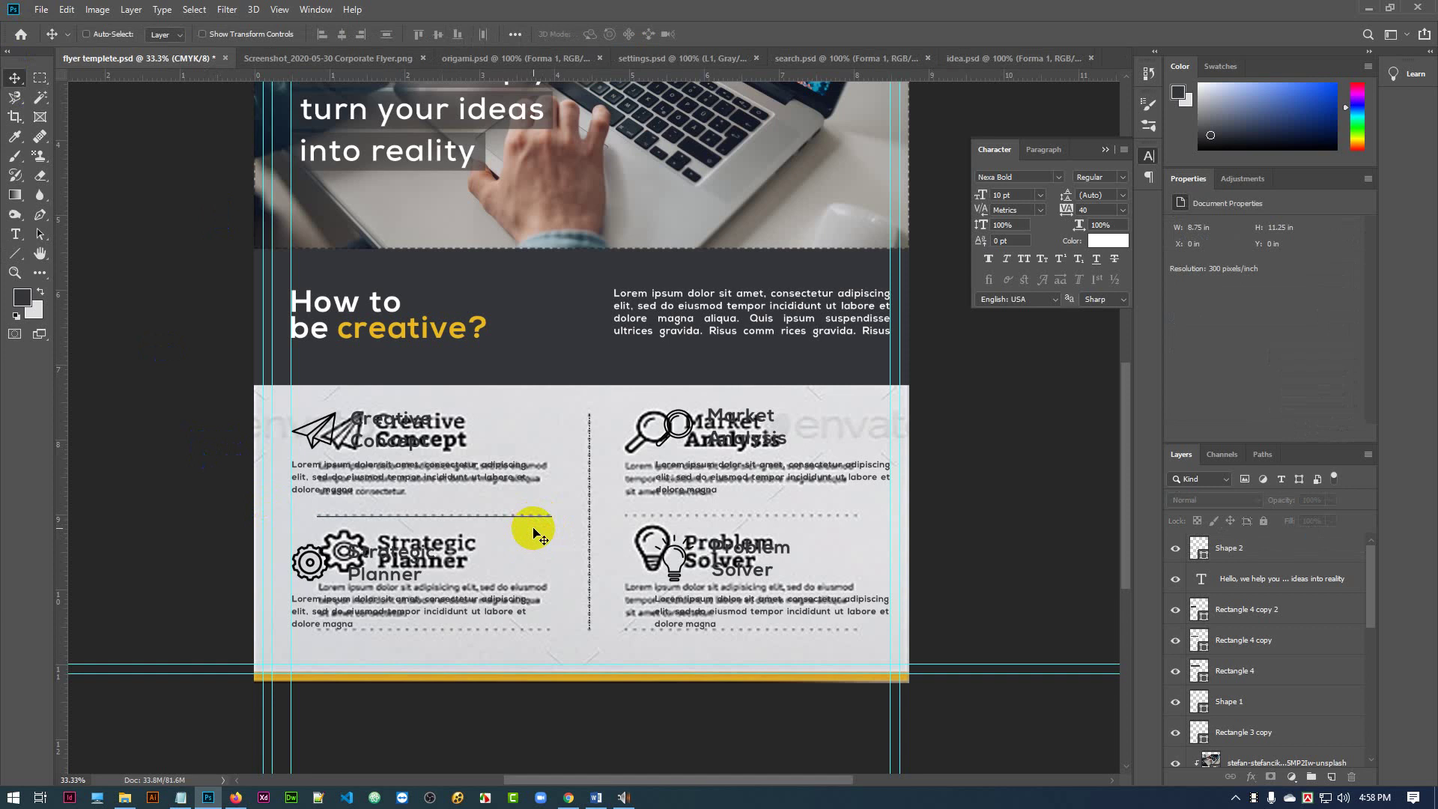
key(ctrl+plus)
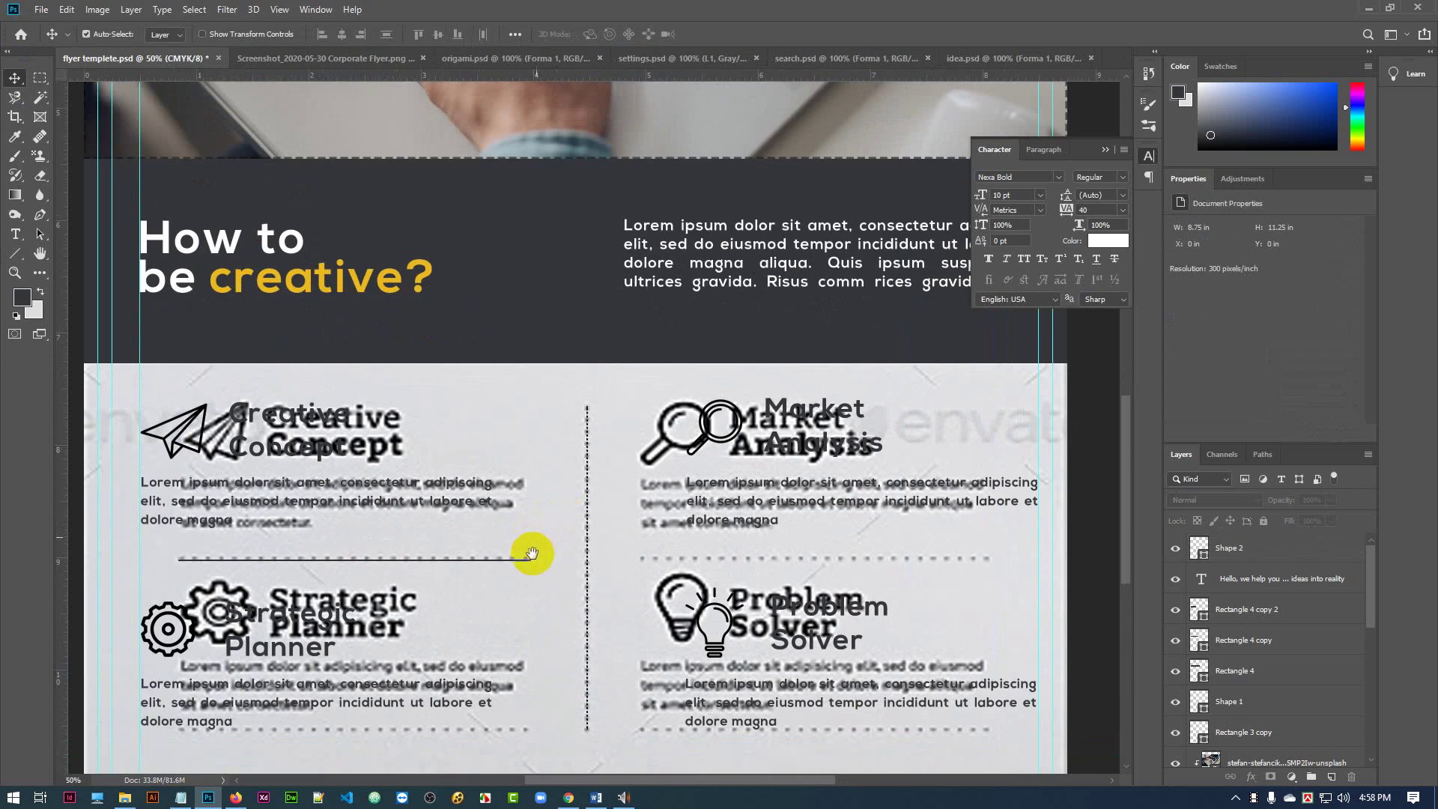
drag(531, 554, 578, 450)
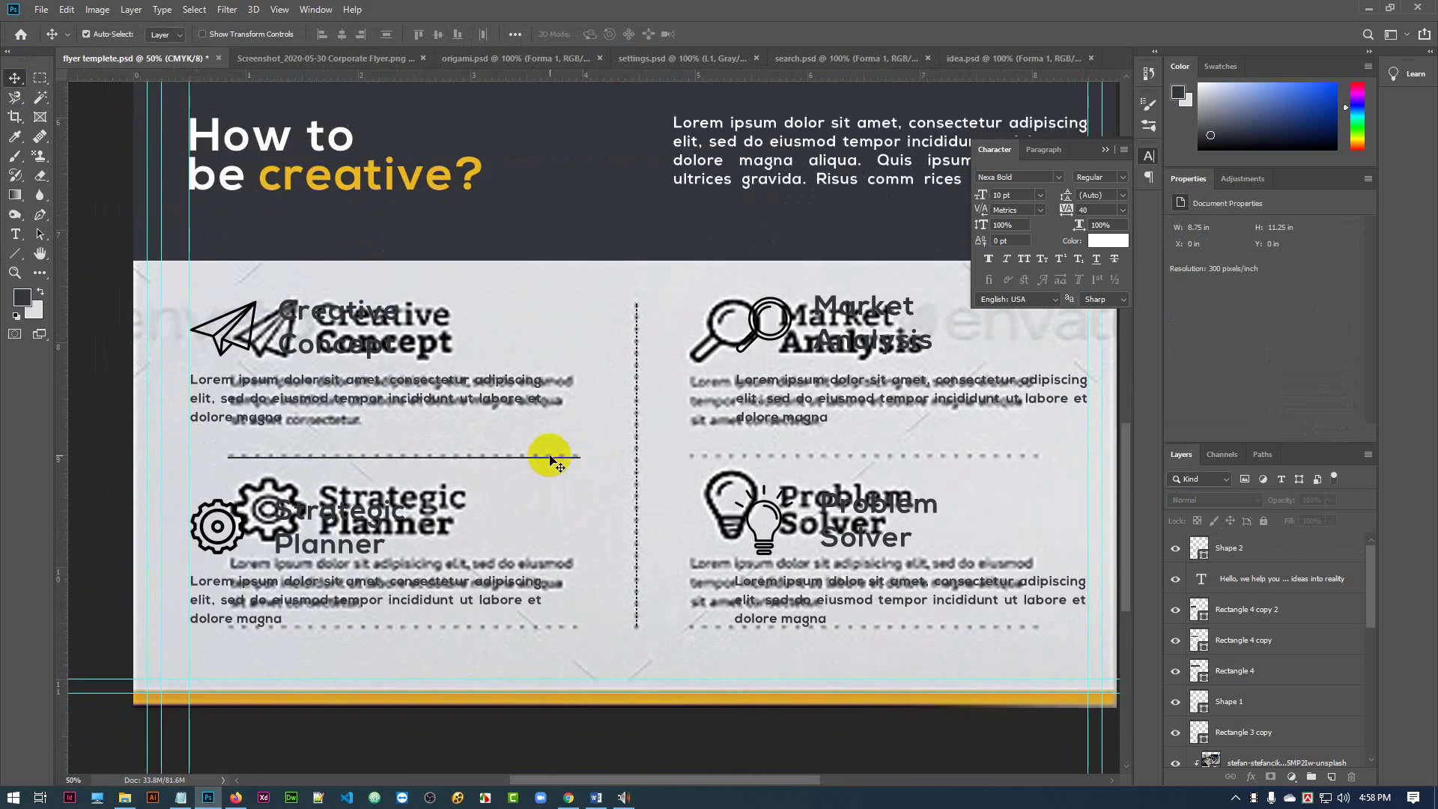
click(541, 455)
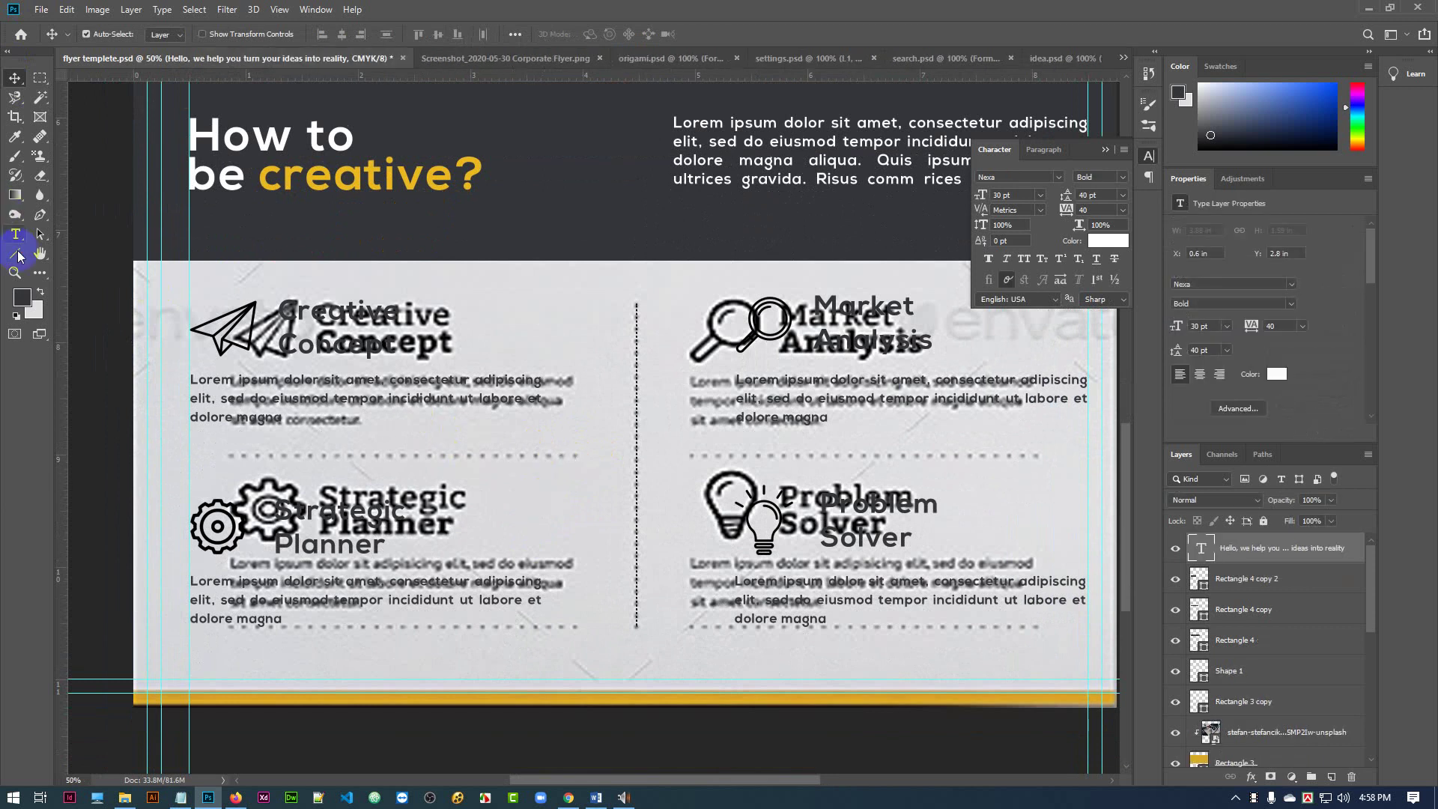
- Set the Line tool's stroke width to 5 px and draw a horizontal line about 944 px wide along the divider below Creative Concept
click(15, 253)
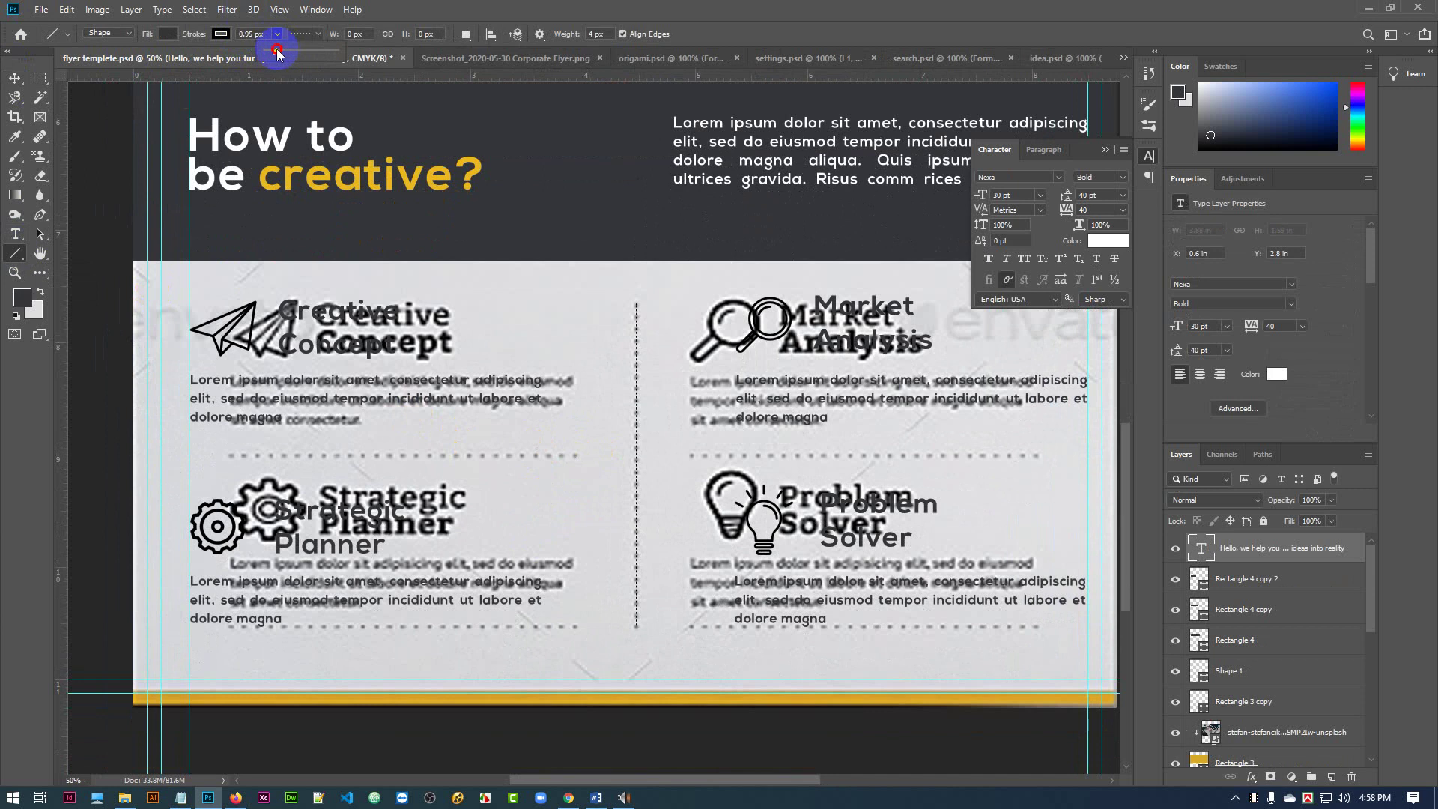
click(265, 34)
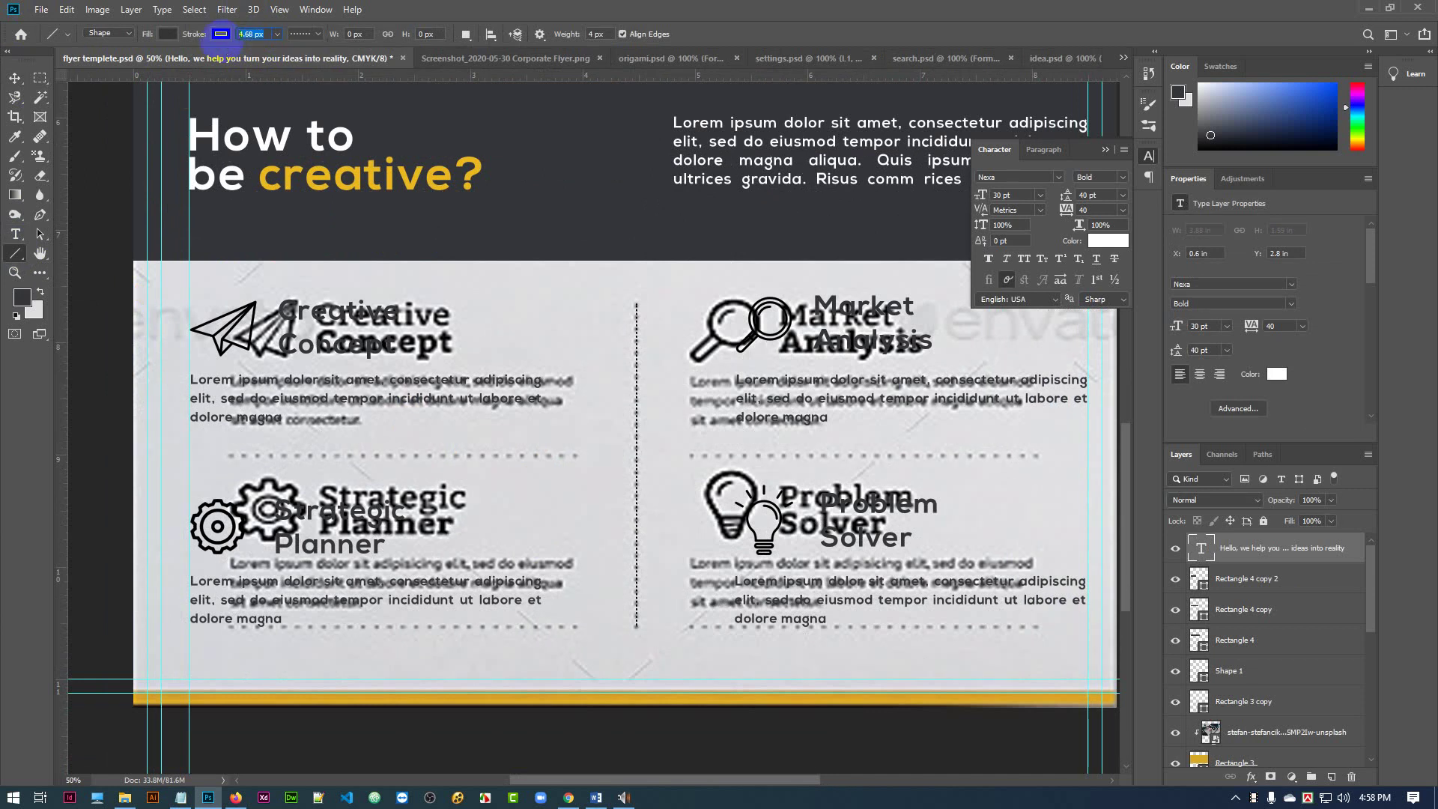
text(5)
key(Return)
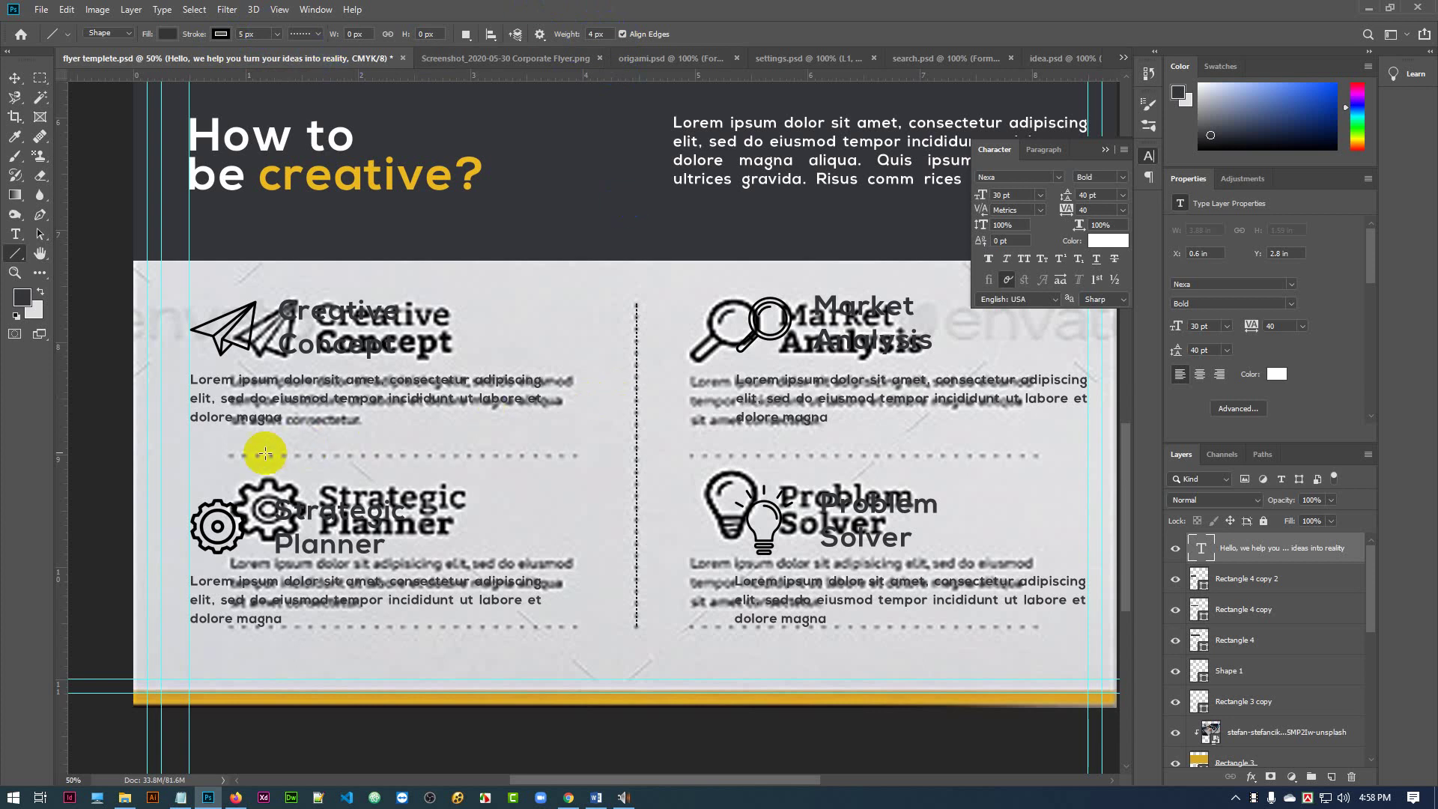
drag(226, 455, 579, 455)
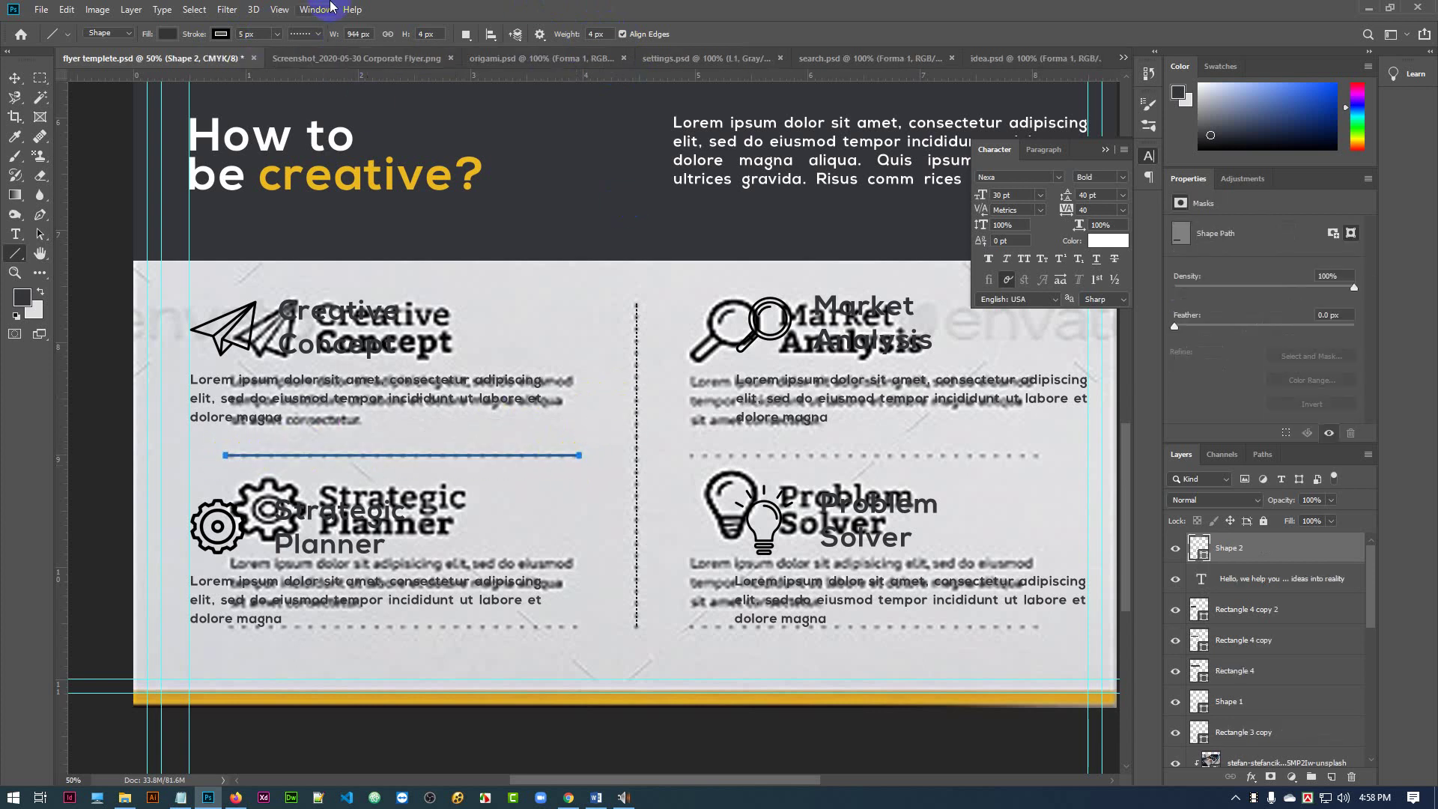
- Try the dashed stroke style on the horizontal line, switch it back to dotted, and deselect the line
click(317, 34)
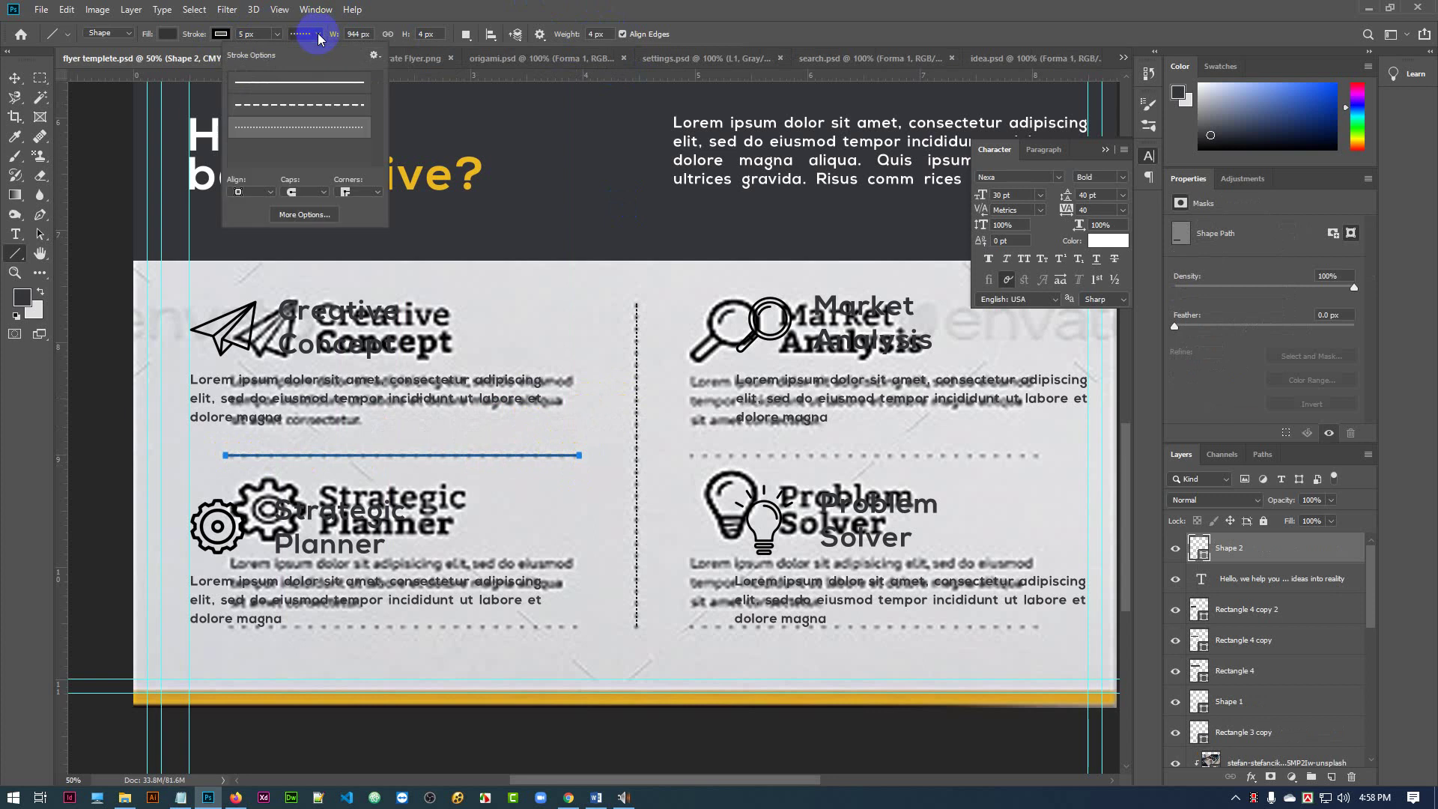
click(317, 109)
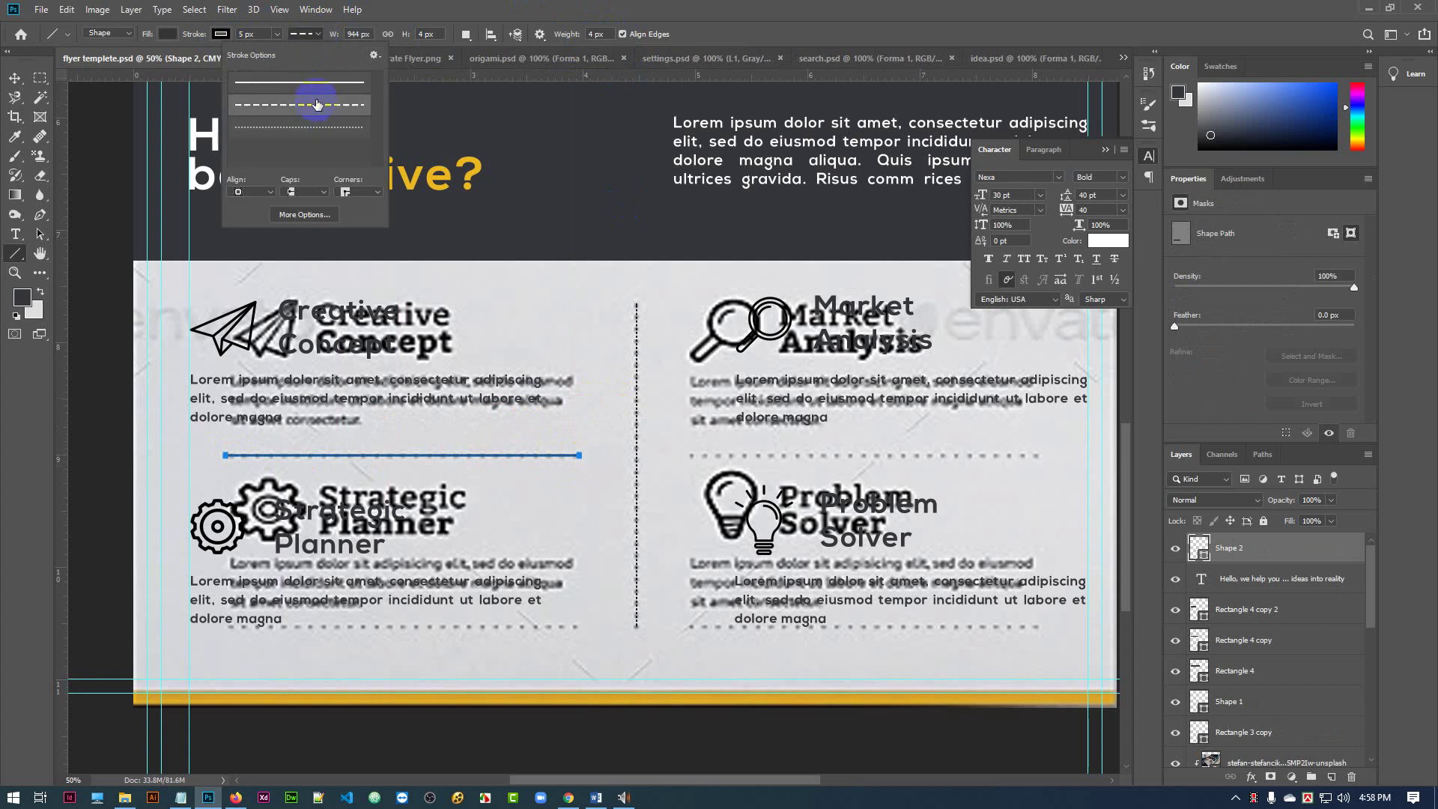
click(313, 34)
click(313, 34)
click(316, 129)
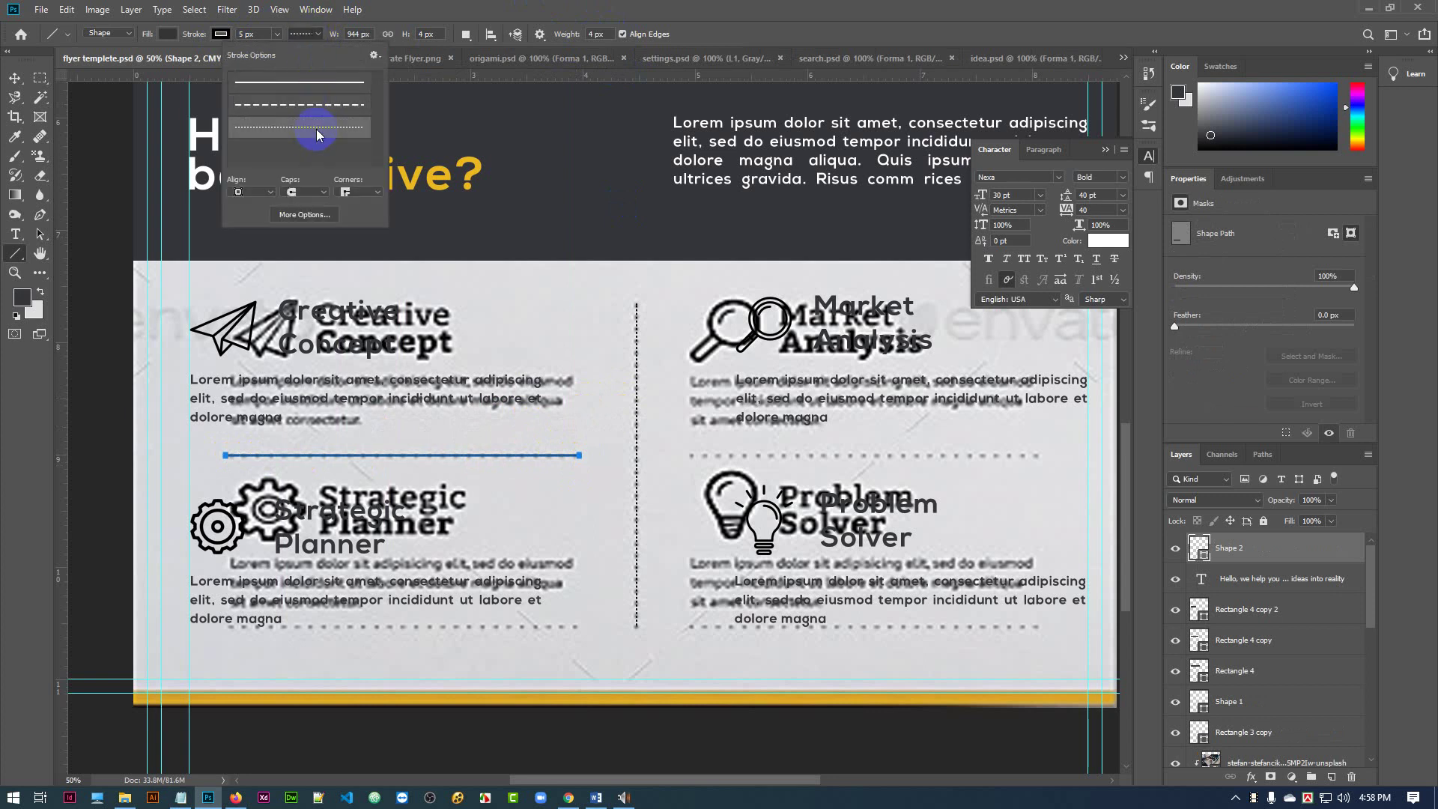
click(1, 412)
click(15, 78)
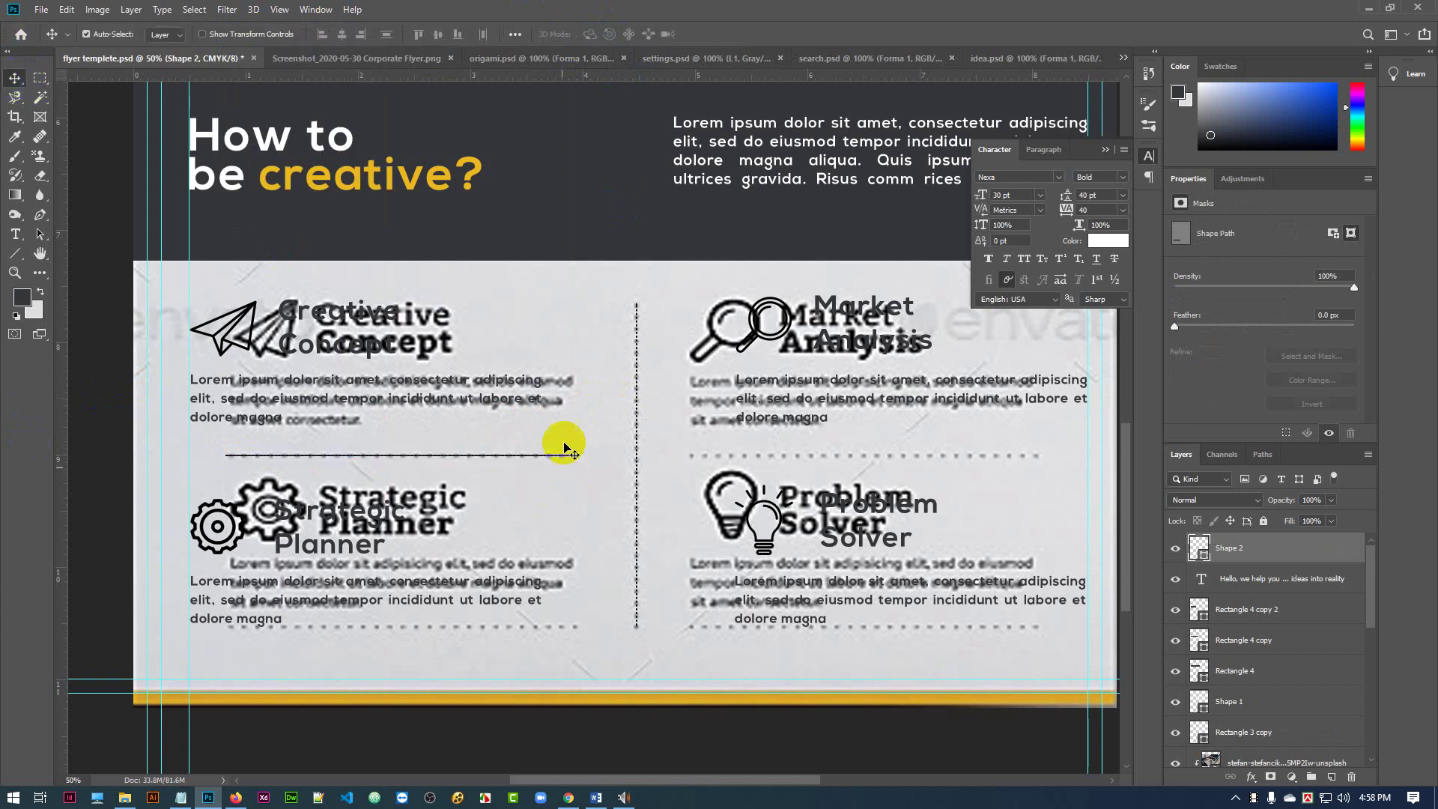
click(451, 459)
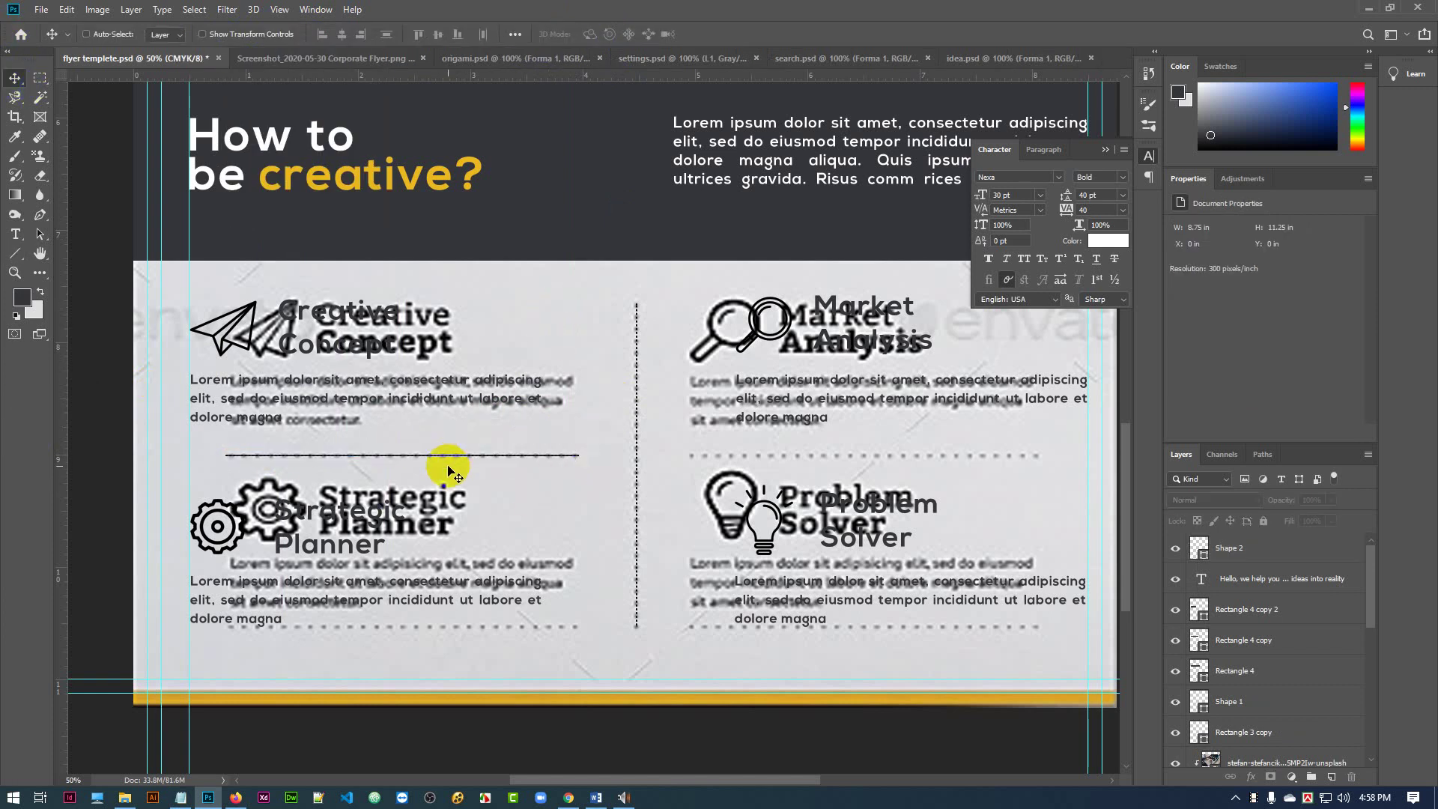
- Inspect the dots of the horizontal and vertical divider lines at 300% zoom against the reference, returning to 33.3%
key(ctrl+plus)
key(ctrl+plus)
key(ctrl+plus)
key(ctrl+plus)
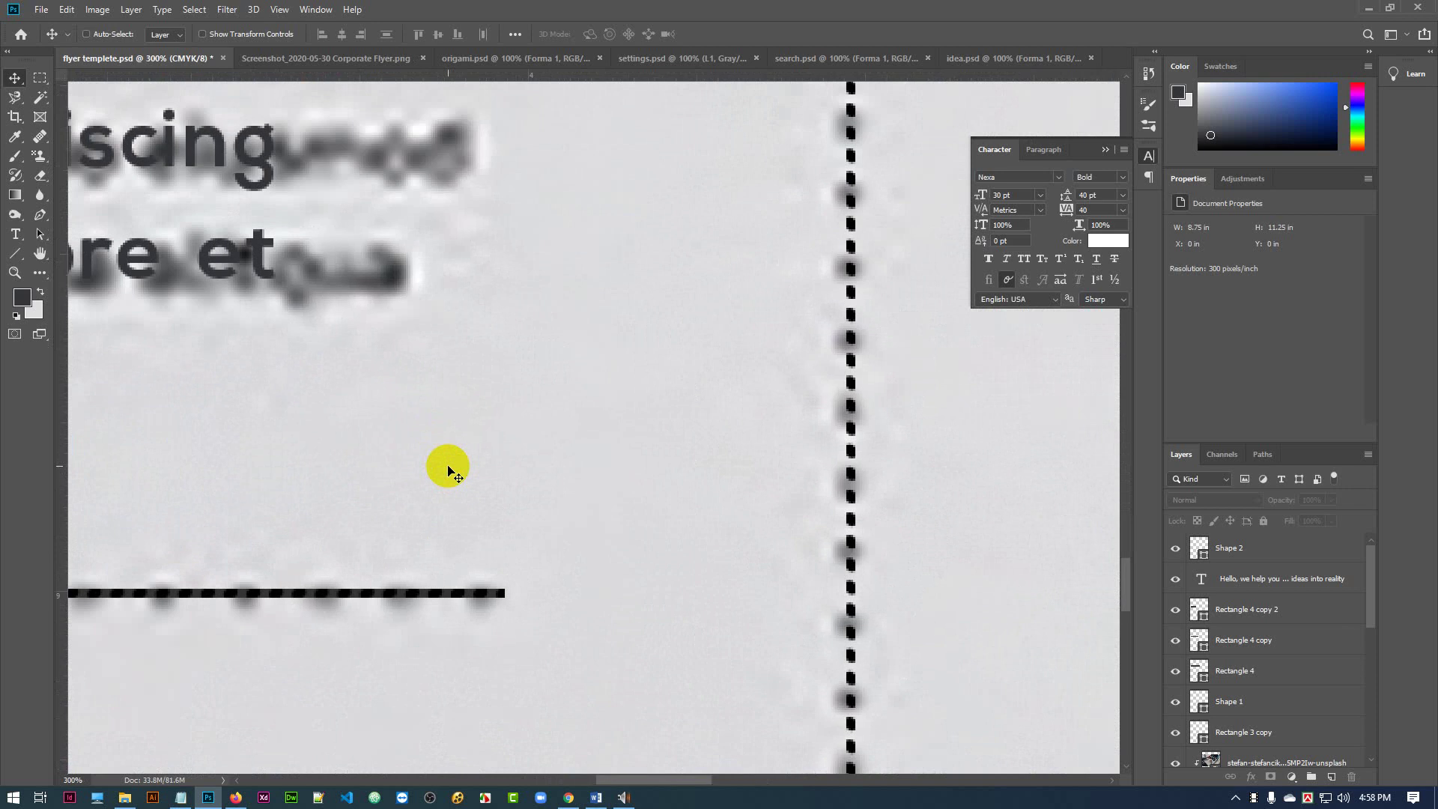
key(ctrl+minus)
key(ctrl+minus)
key(ctrl+minus)
key(ctrl+minus)
key(ctrl+minus)
key(ctrl+minus)
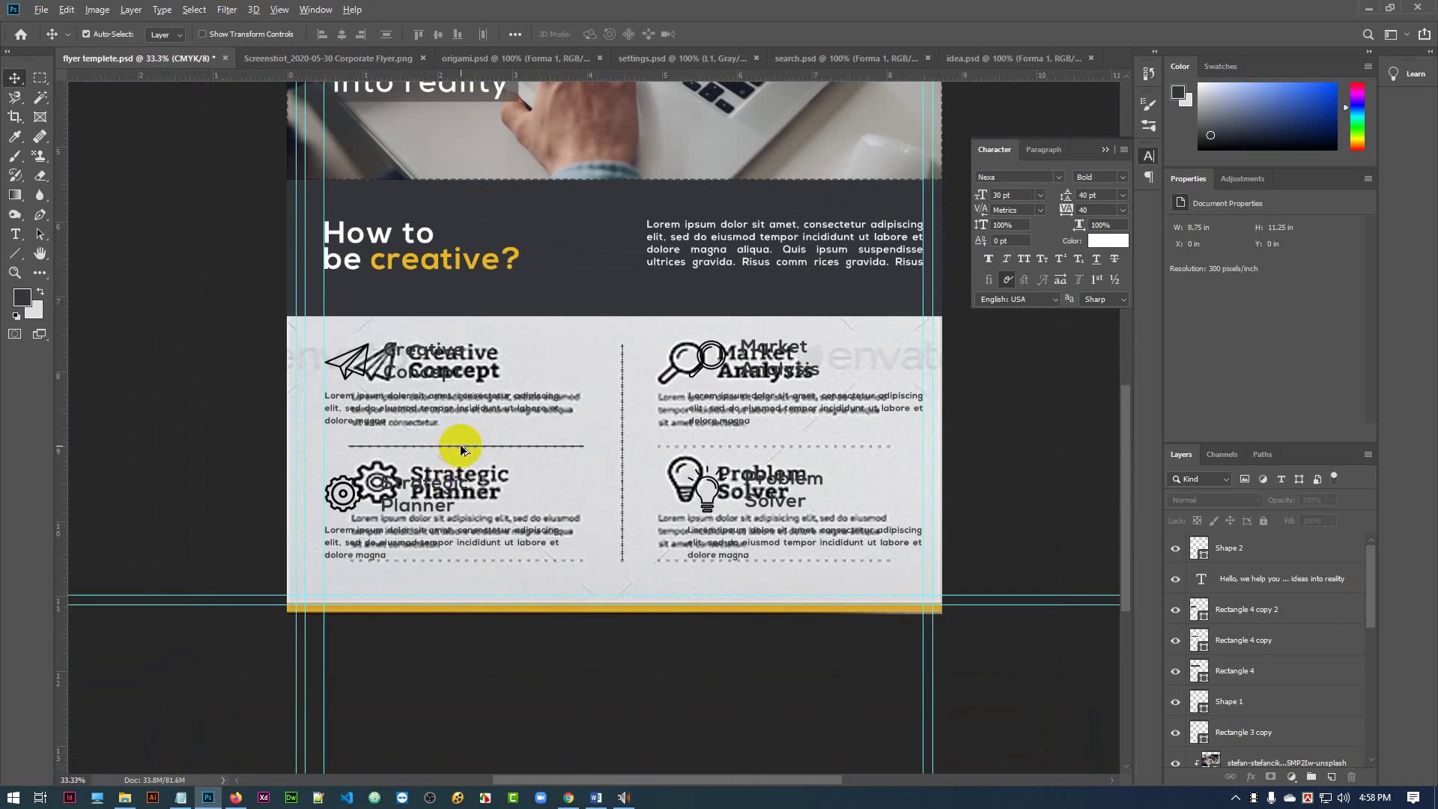
- Duplicate the horizontal dotted line onto the matching divider below Market Analysis and deselect the copy
drag(462, 450, 801, 452)
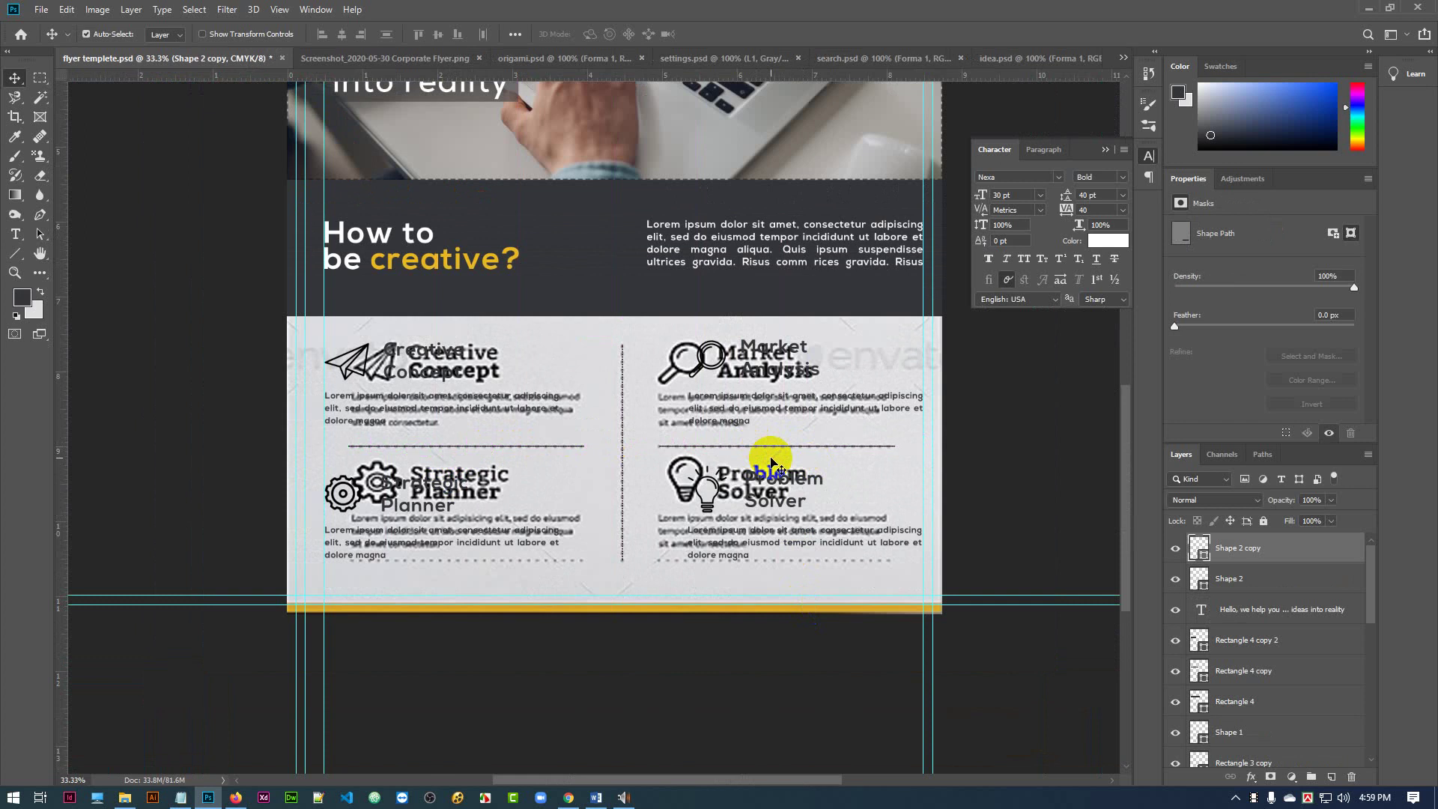
click(689, 449)
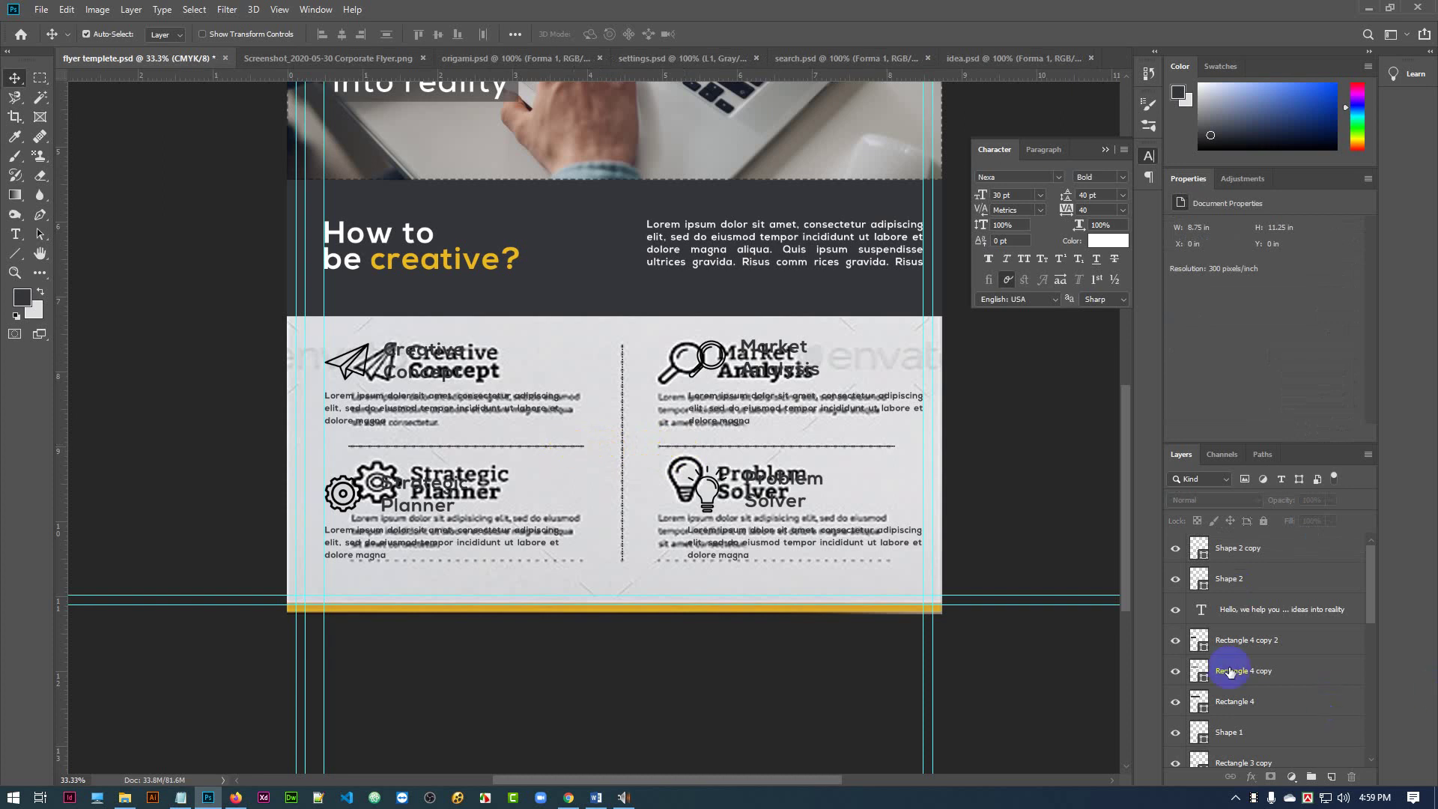
scroll(1262, 621, down, 5)
scroll(1262, 621, up, 5)
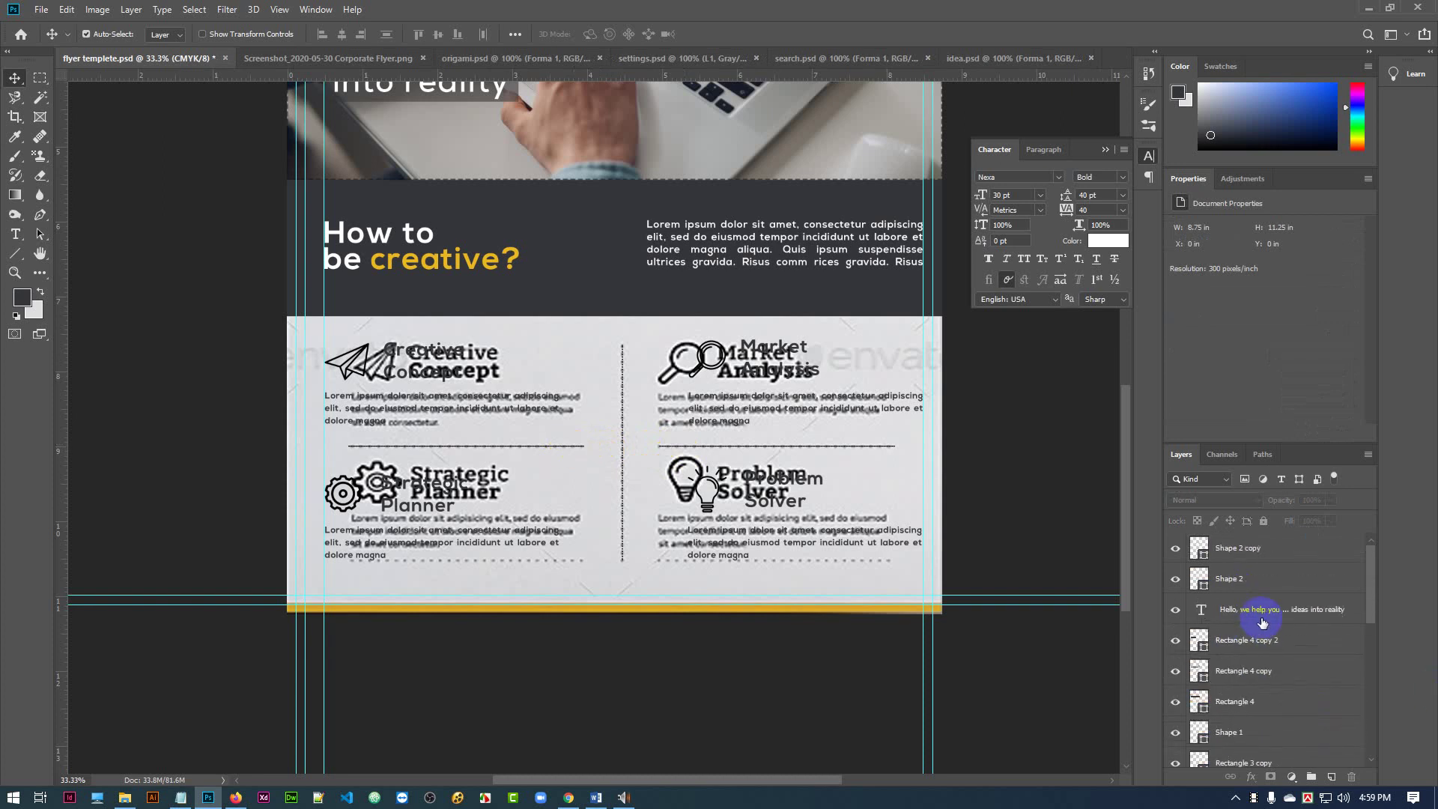
- Select the Shape 2 and Shape 2 copy layers, try to move both horizontal lines down together, and undo the move
click(848, 453)
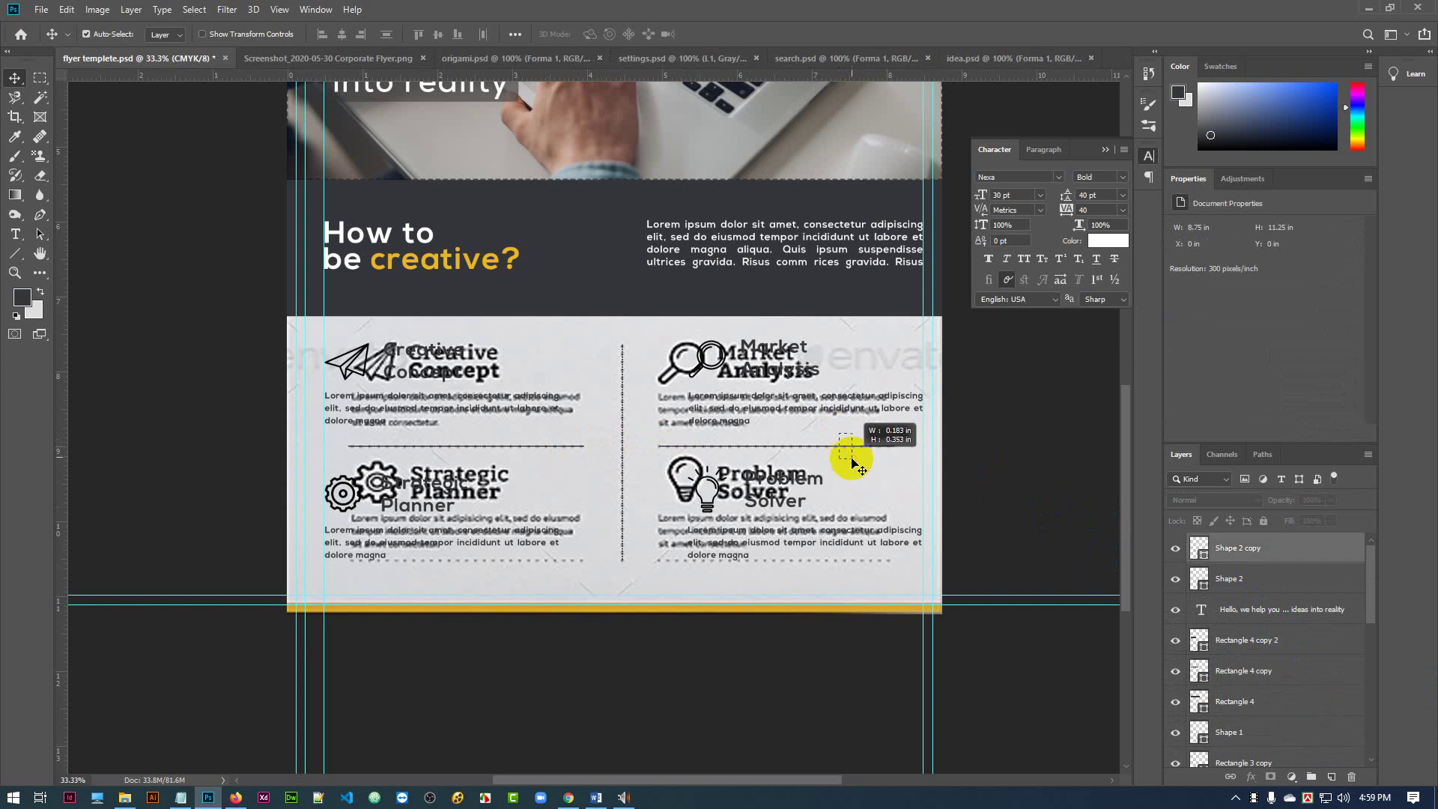
shift+click(1268, 585)
click(1277, 553)
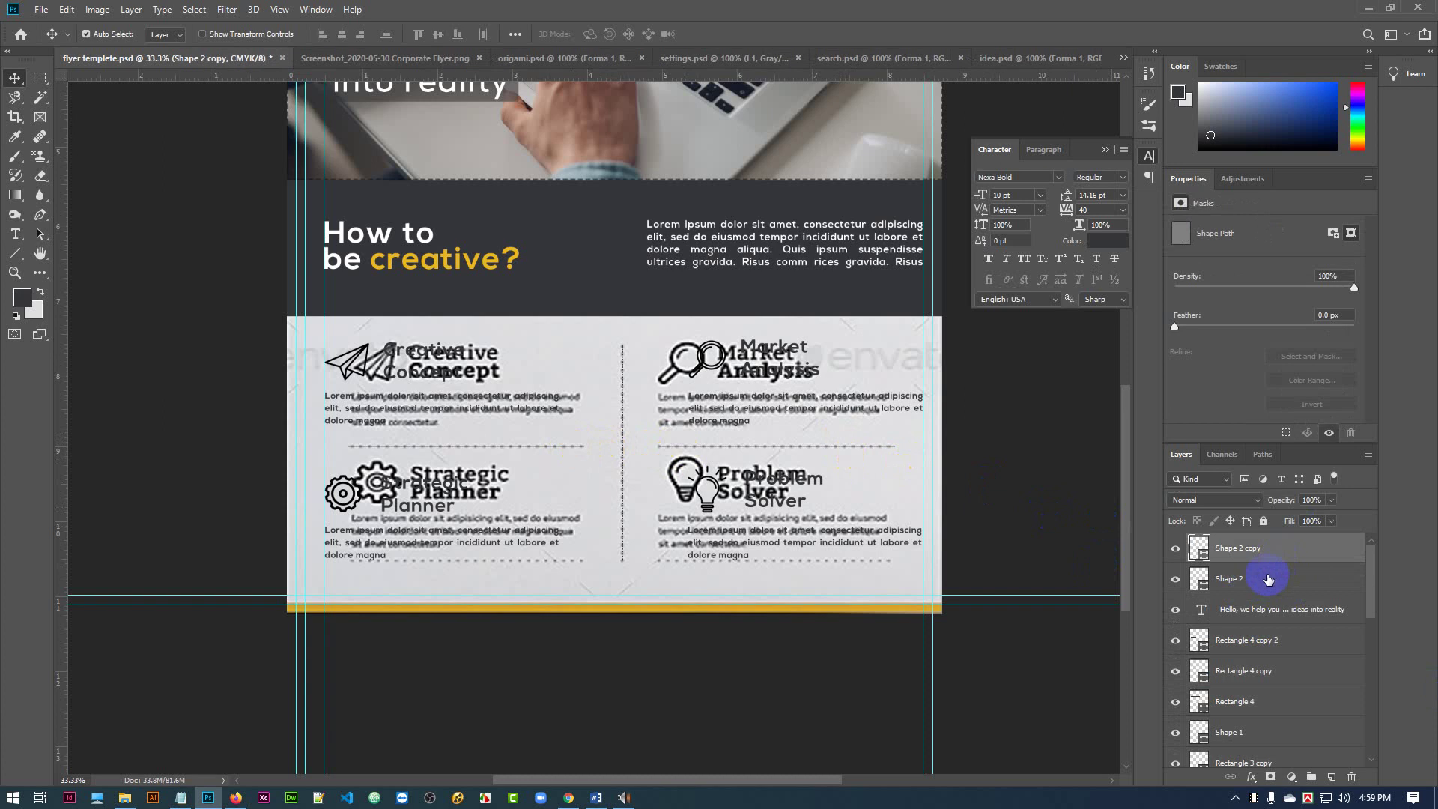
shift+click(1267, 578)
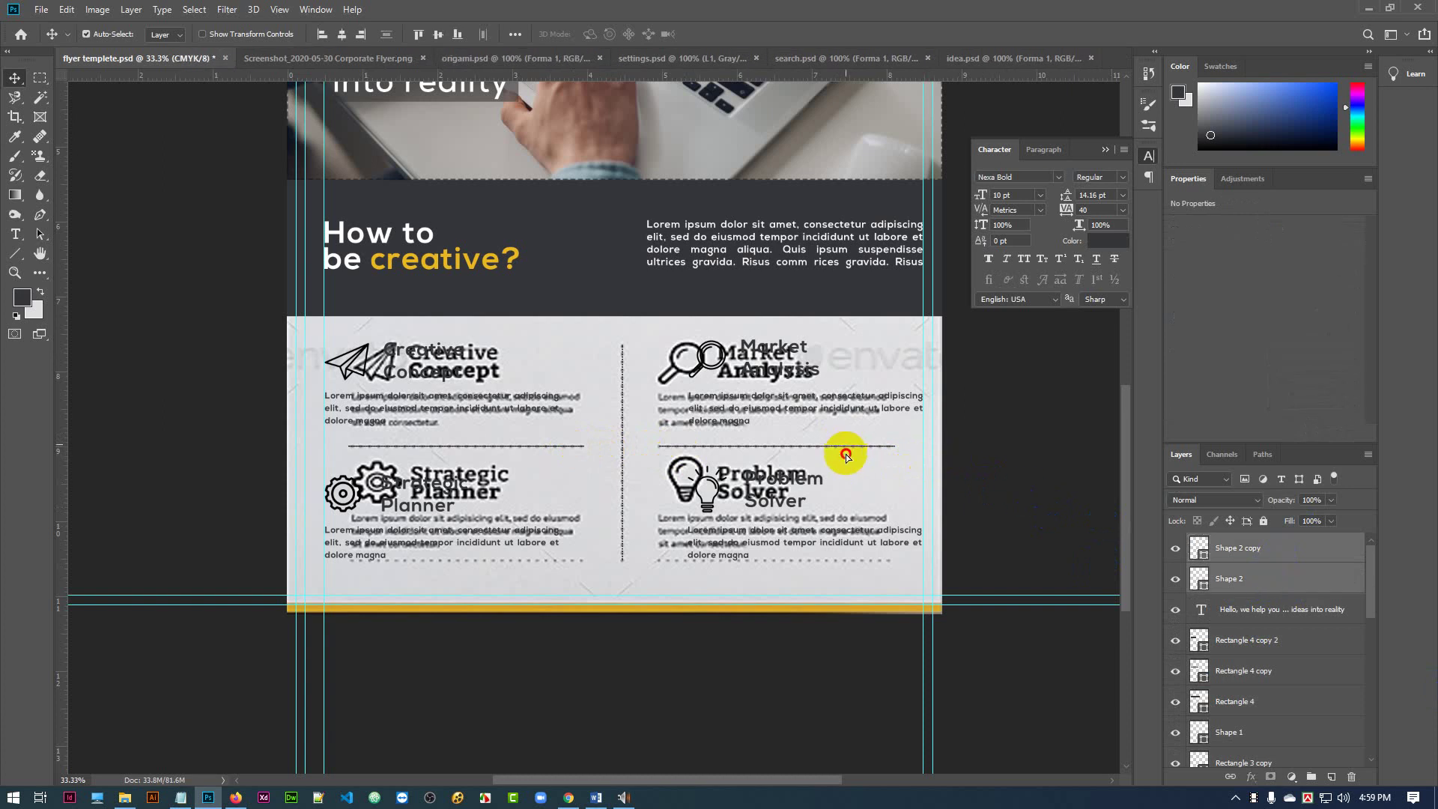
drag(844, 449, 845, 467)
key(ctrl+z)
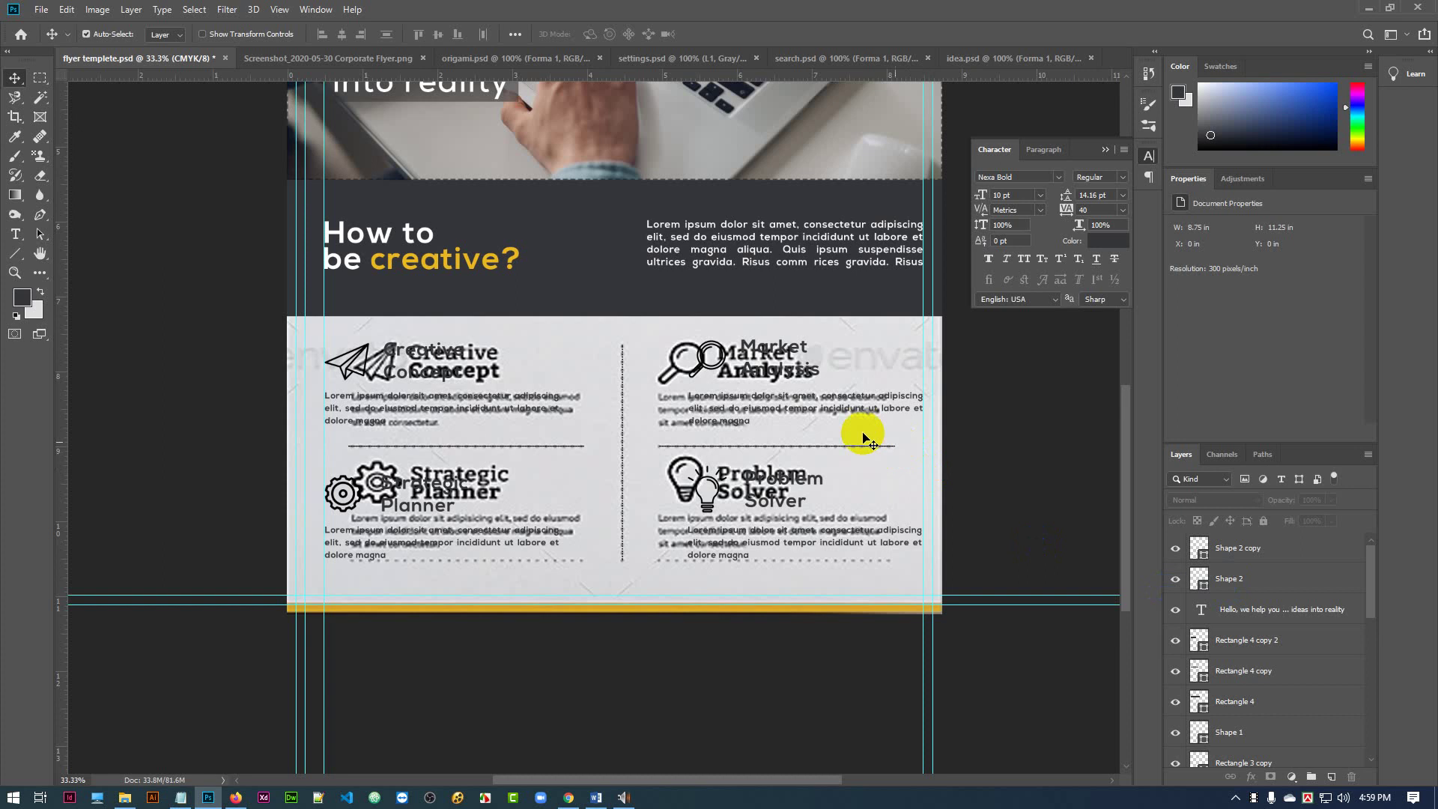
- Check which horizontal line belongs to the Shape 2 layer by hiding it and showing it again
click(887, 475)
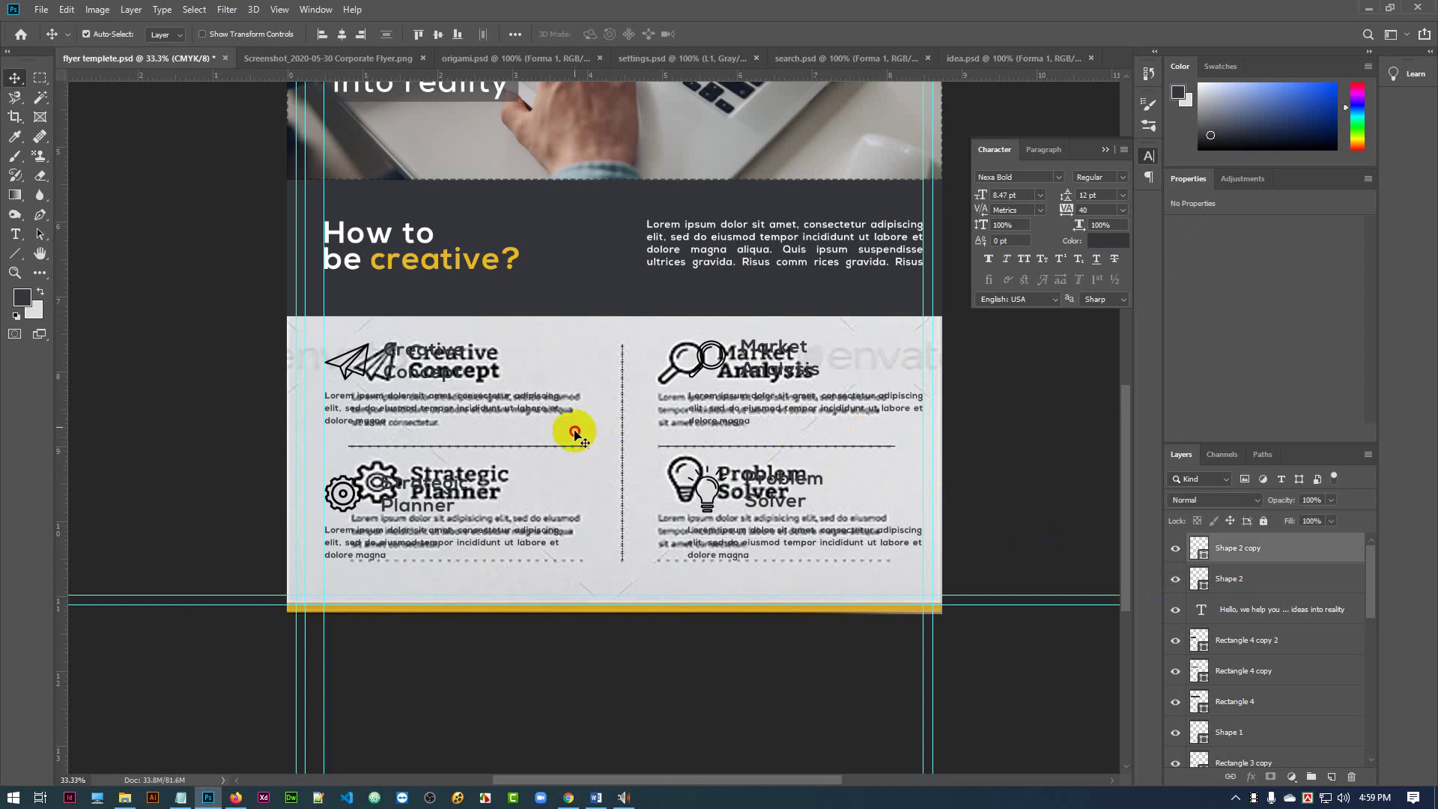
click(573, 479)
scroll(1318, 636, down, 5)
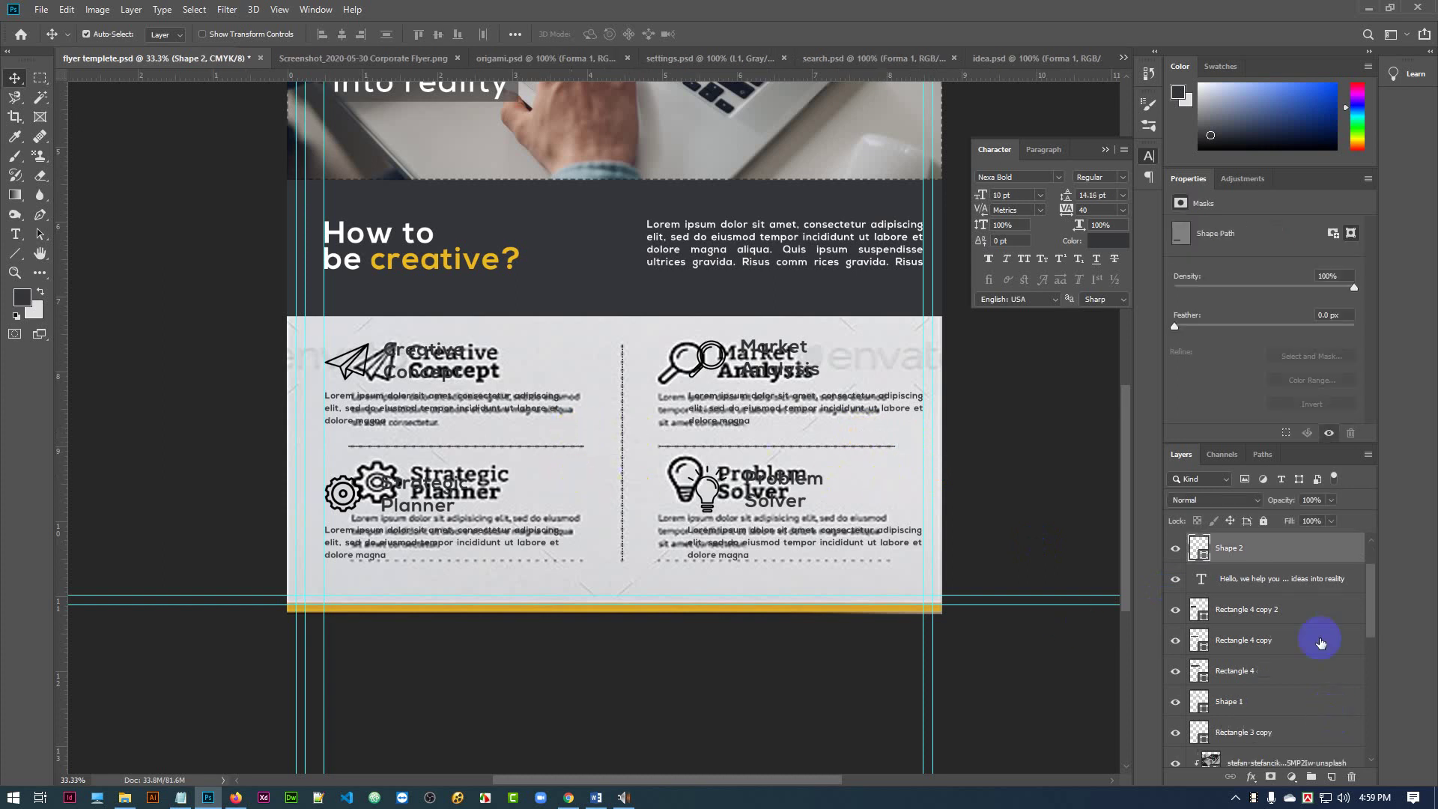
scroll(1320, 642, up, 5)
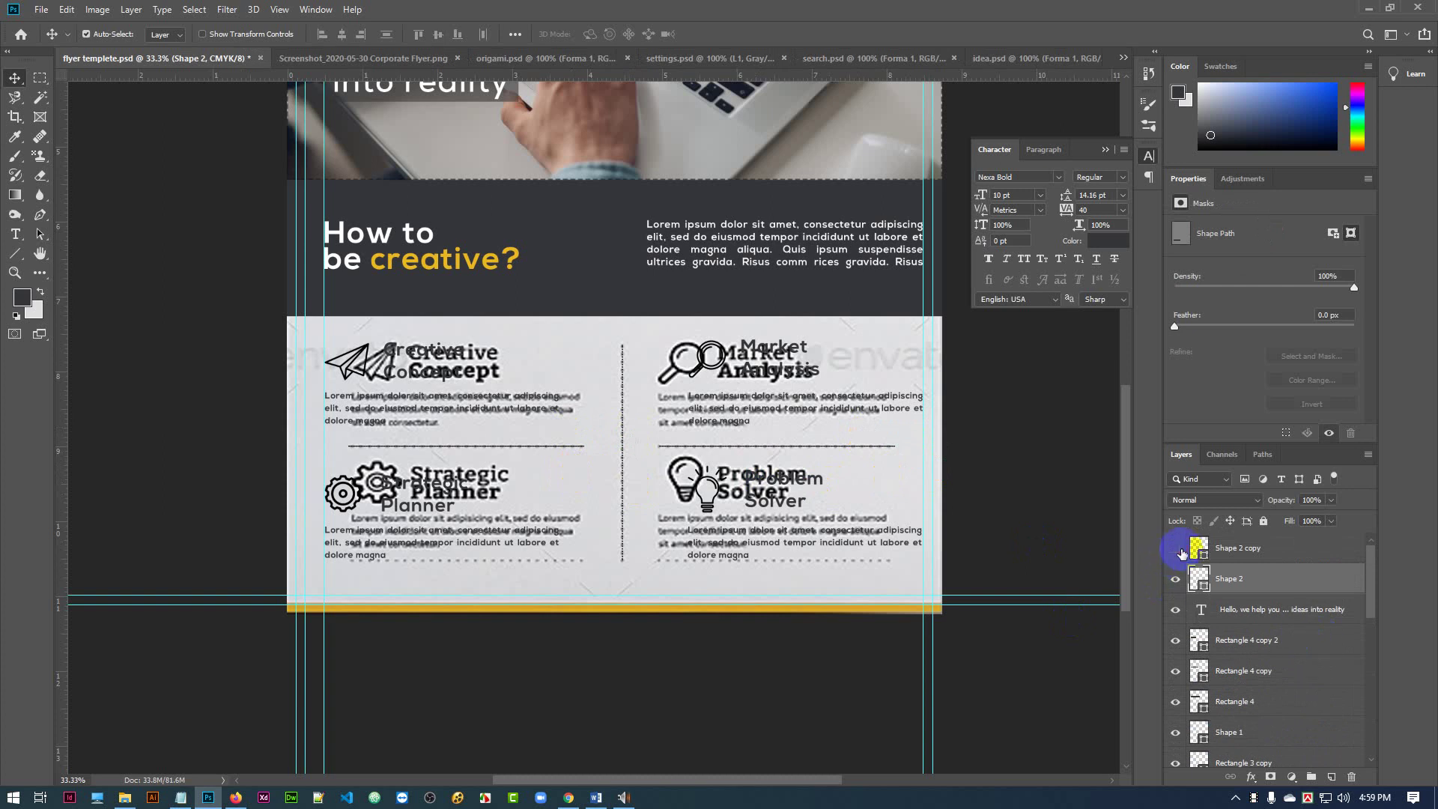
click(1177, 581)
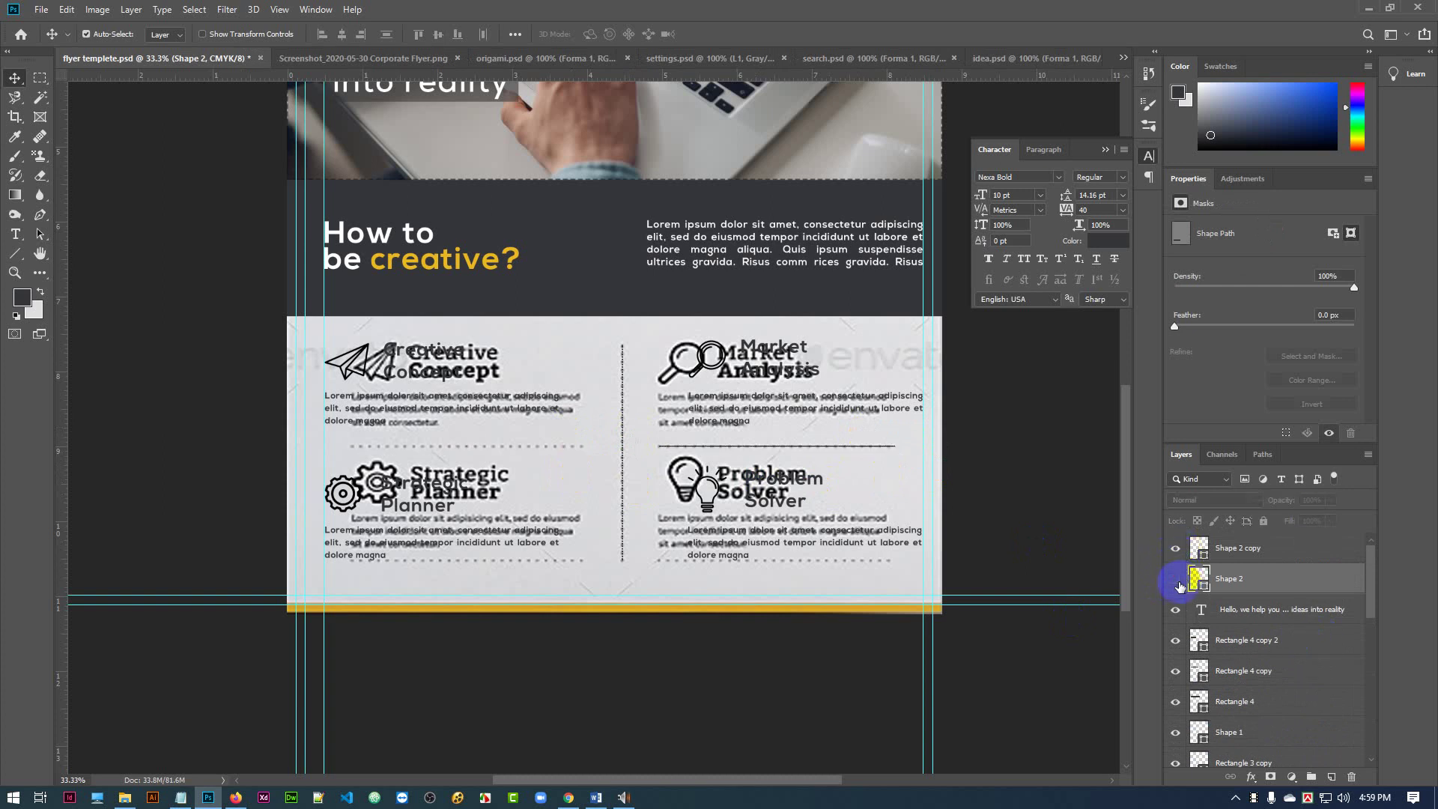
click(1176, 581)
- Add Shape 2 copy to the layer selection, try to shift the two horizontal dotted lines downward, and undo the changes
shift+click(1296, 557)
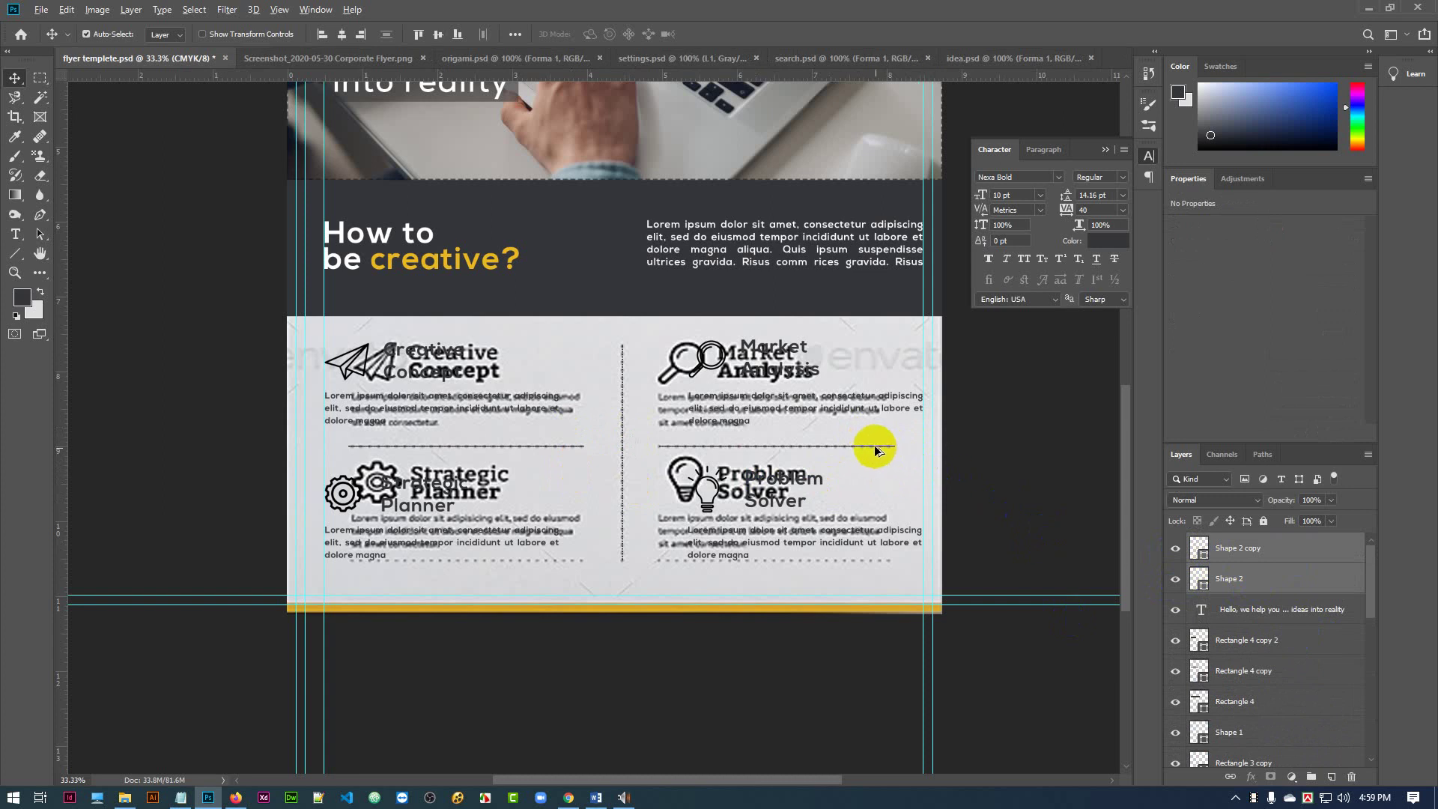
drag(874, 444, 875, 463)
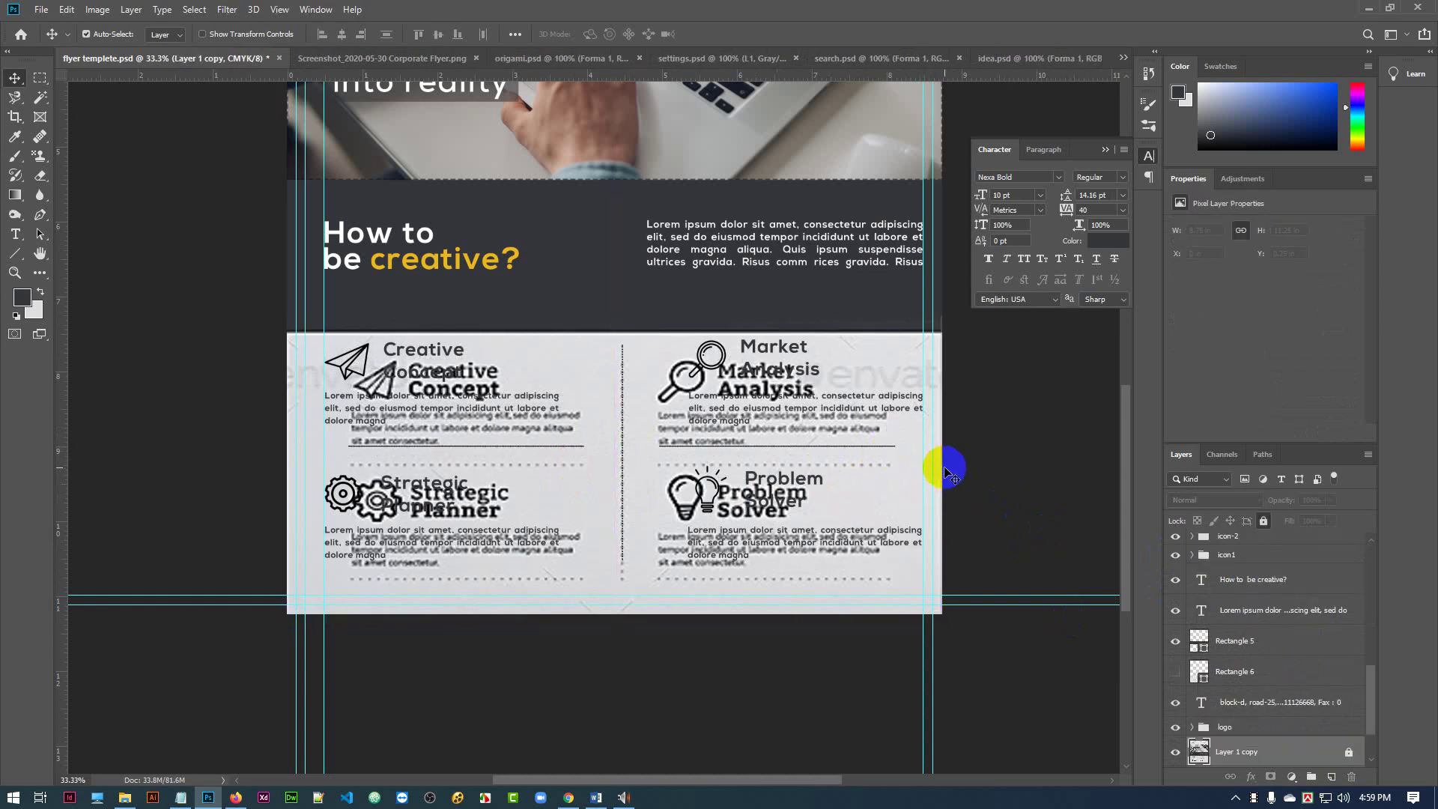
key(ctrl+z)
key(ctrl+z)
- Try to duplicate the line below Market Analysis at 66.7% zoom, try moving both line layers, and undo these attempts
key(ctrl+plus)
key(ctrl+plus)
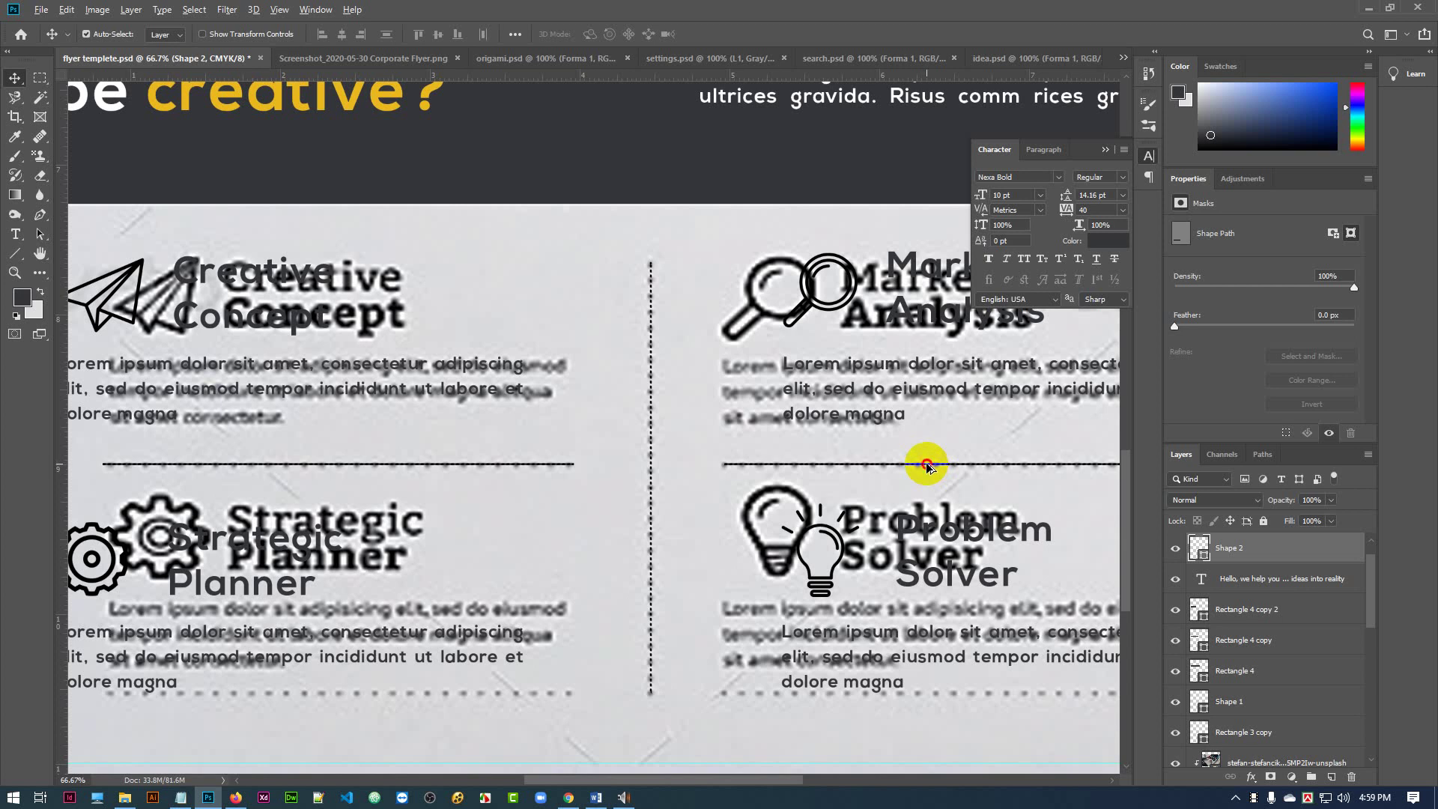
mouse_move(926, 462)
mouse_down()
mouse_move(928, 494)
mouse_move(927, 465)
mouse_up()
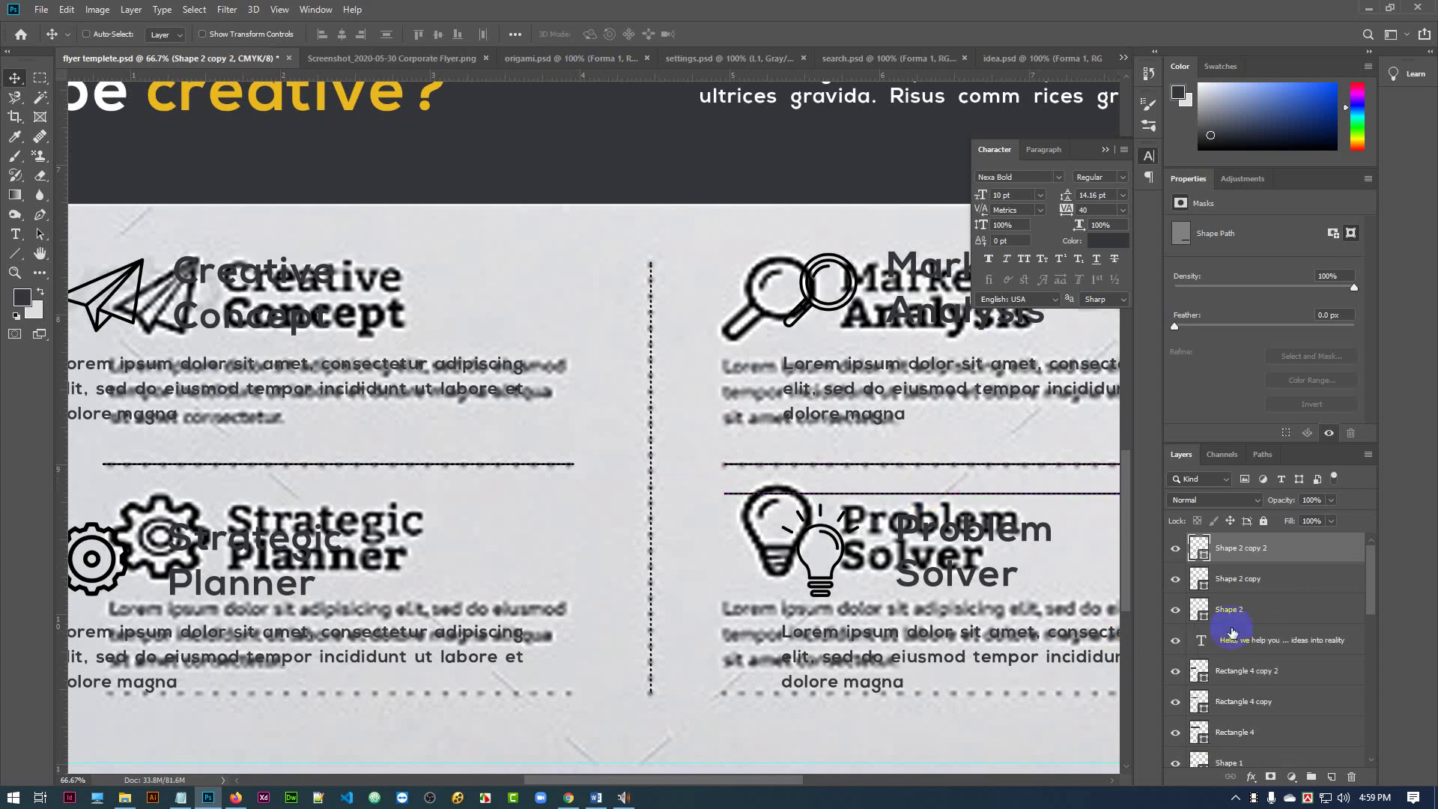
click(1306, 587)
shift+click(1285, 555)
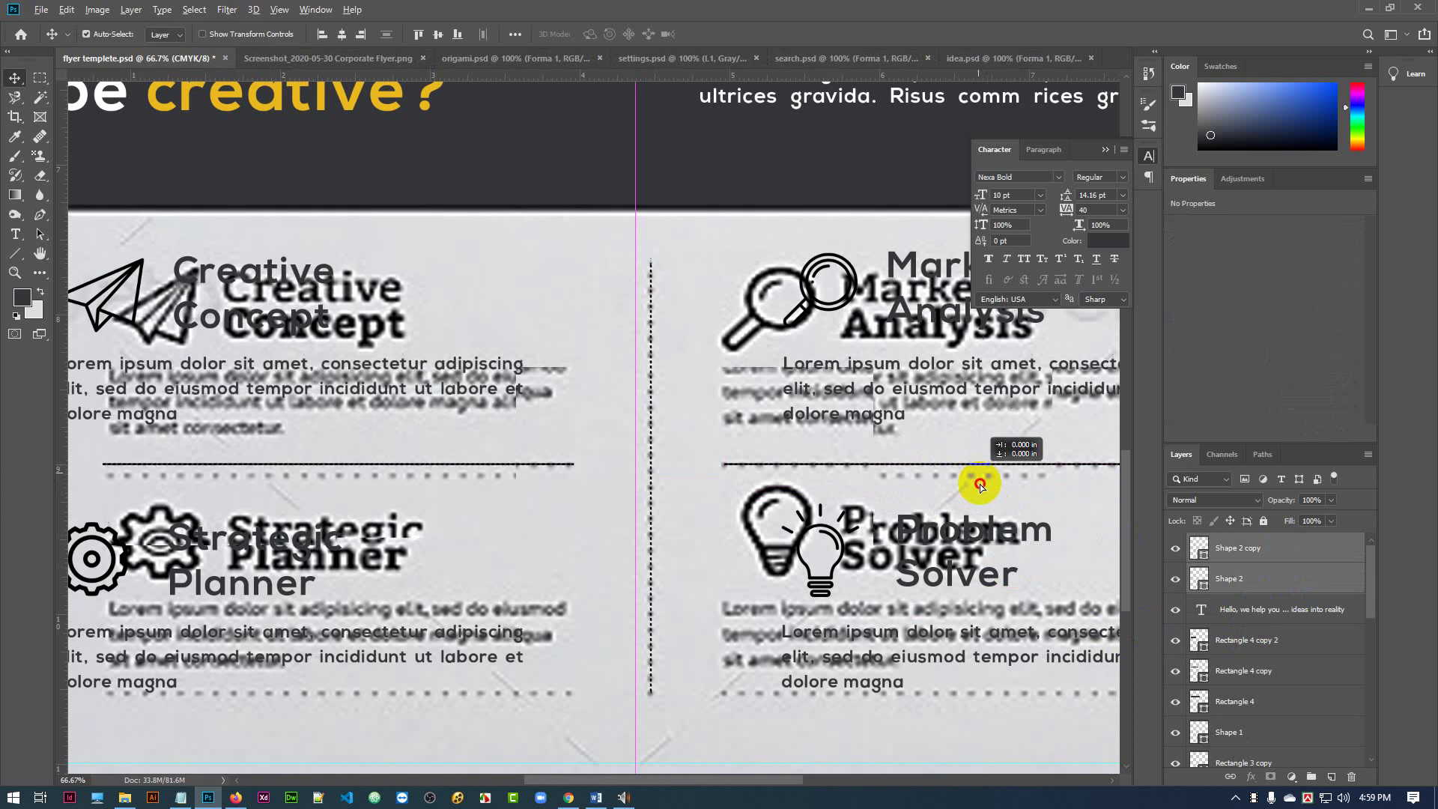
key(ctrl+z)
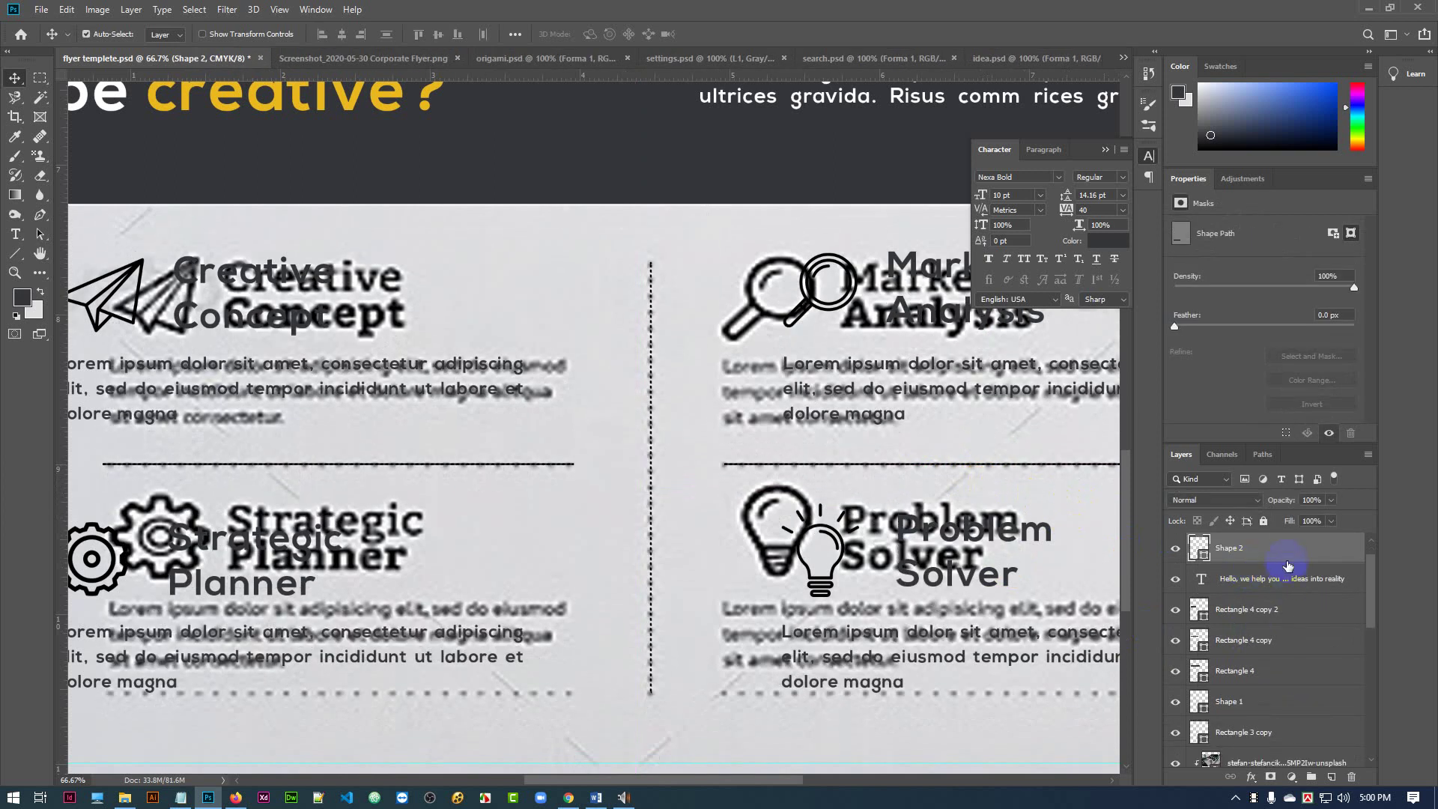
- Reselect both horizontal line layers, try again to move them down together at 33.3% zoom, and undo the move
key(ctrl+shift+z)
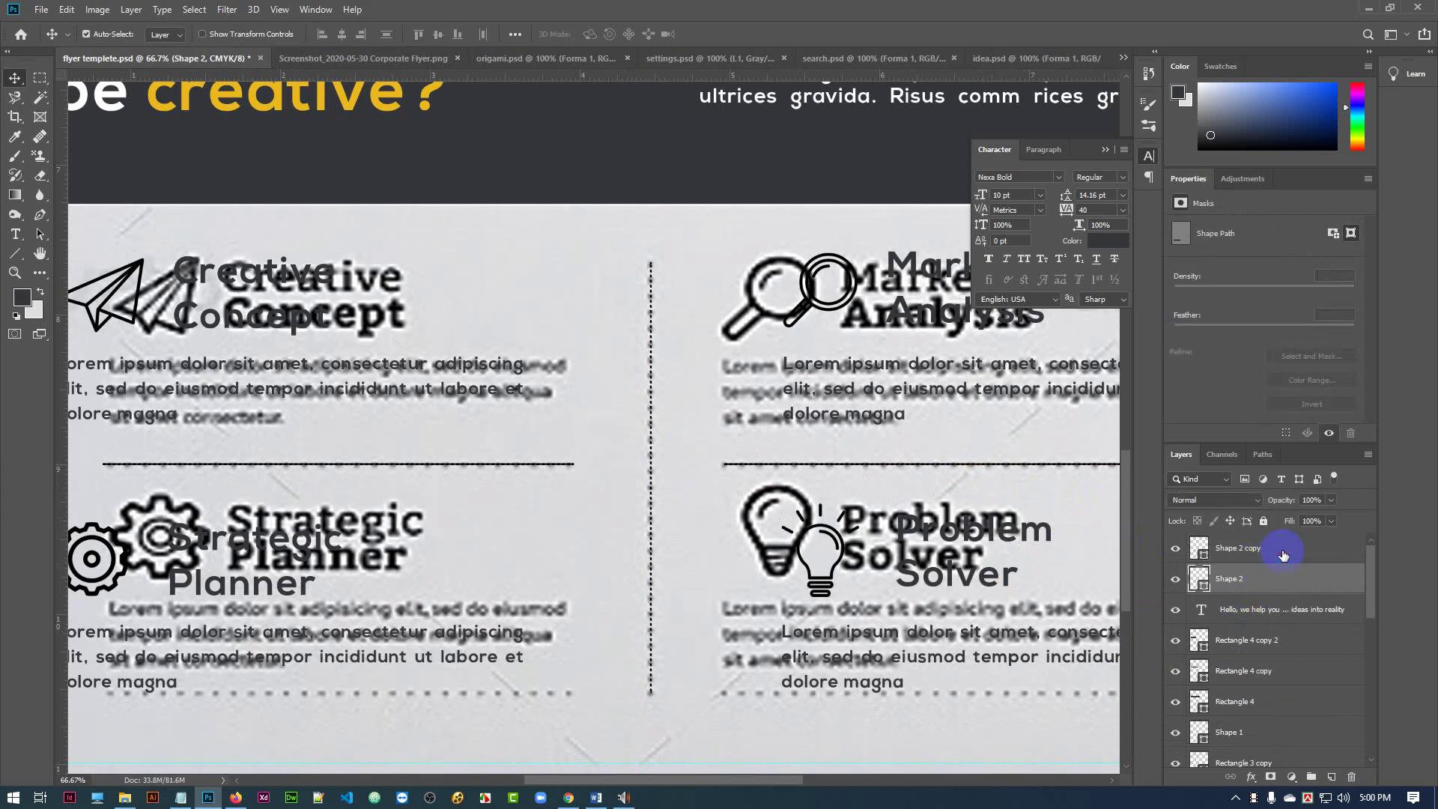
shift+click(1282, 551)
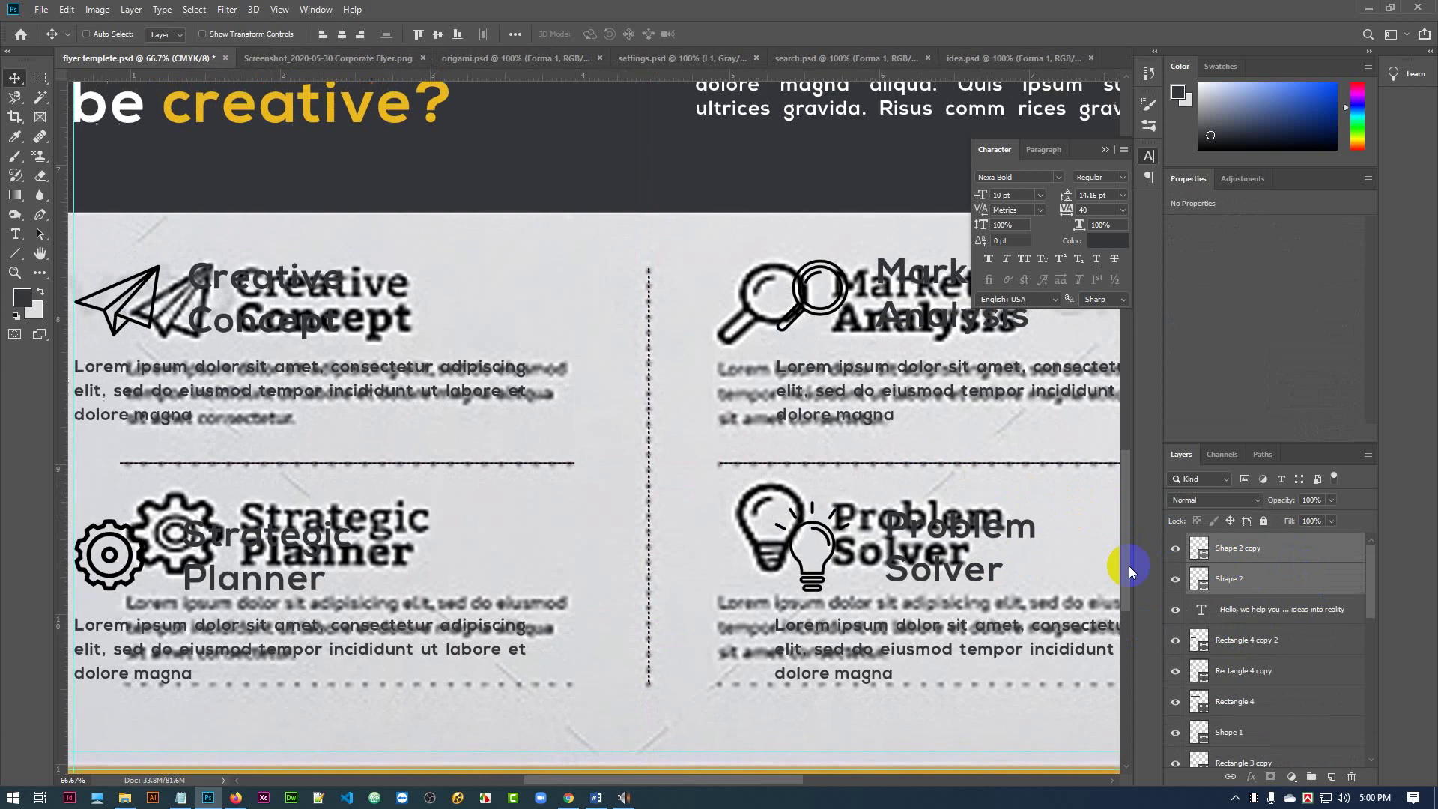
key(ctrl+minus)
key(ctrl+minus)
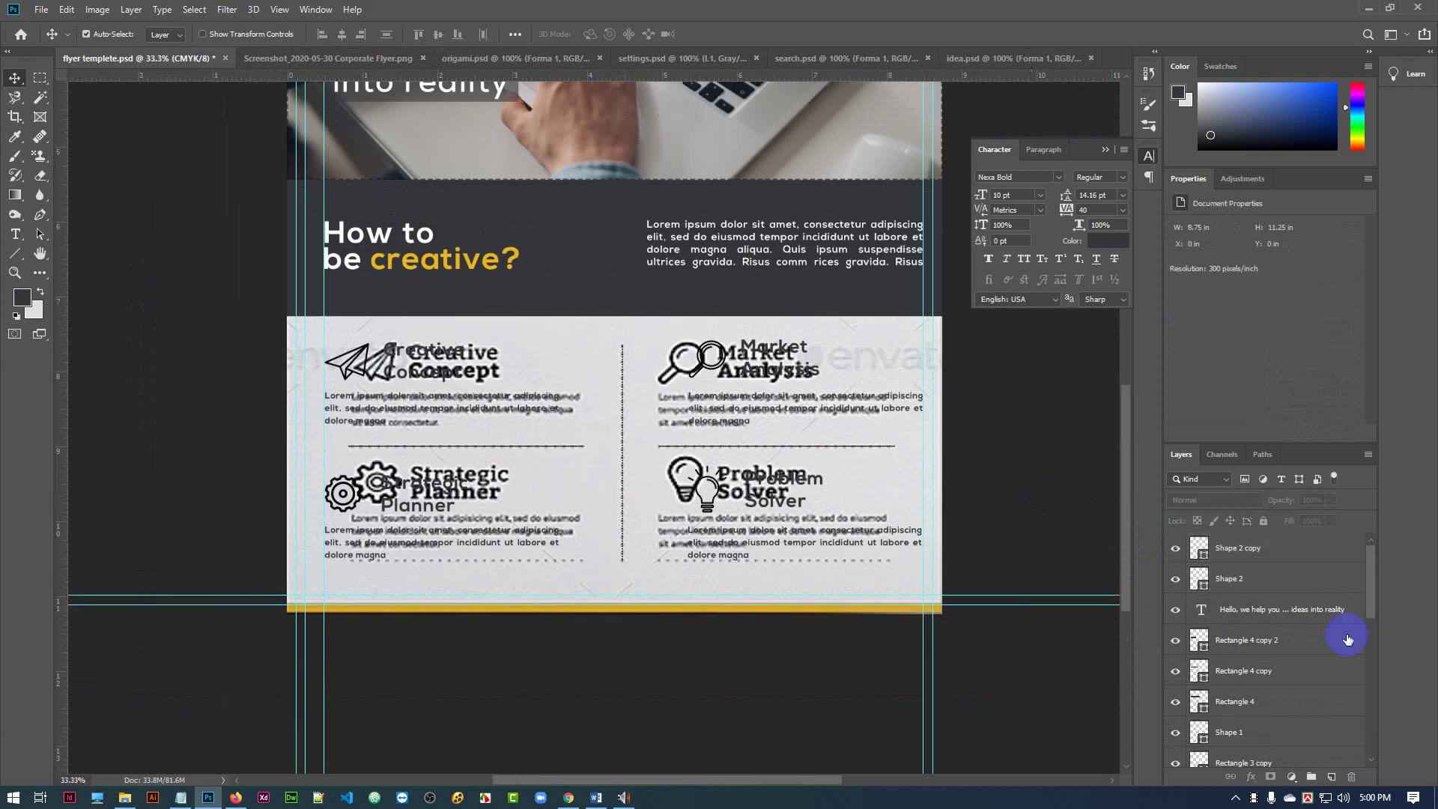
click(1290, 558)
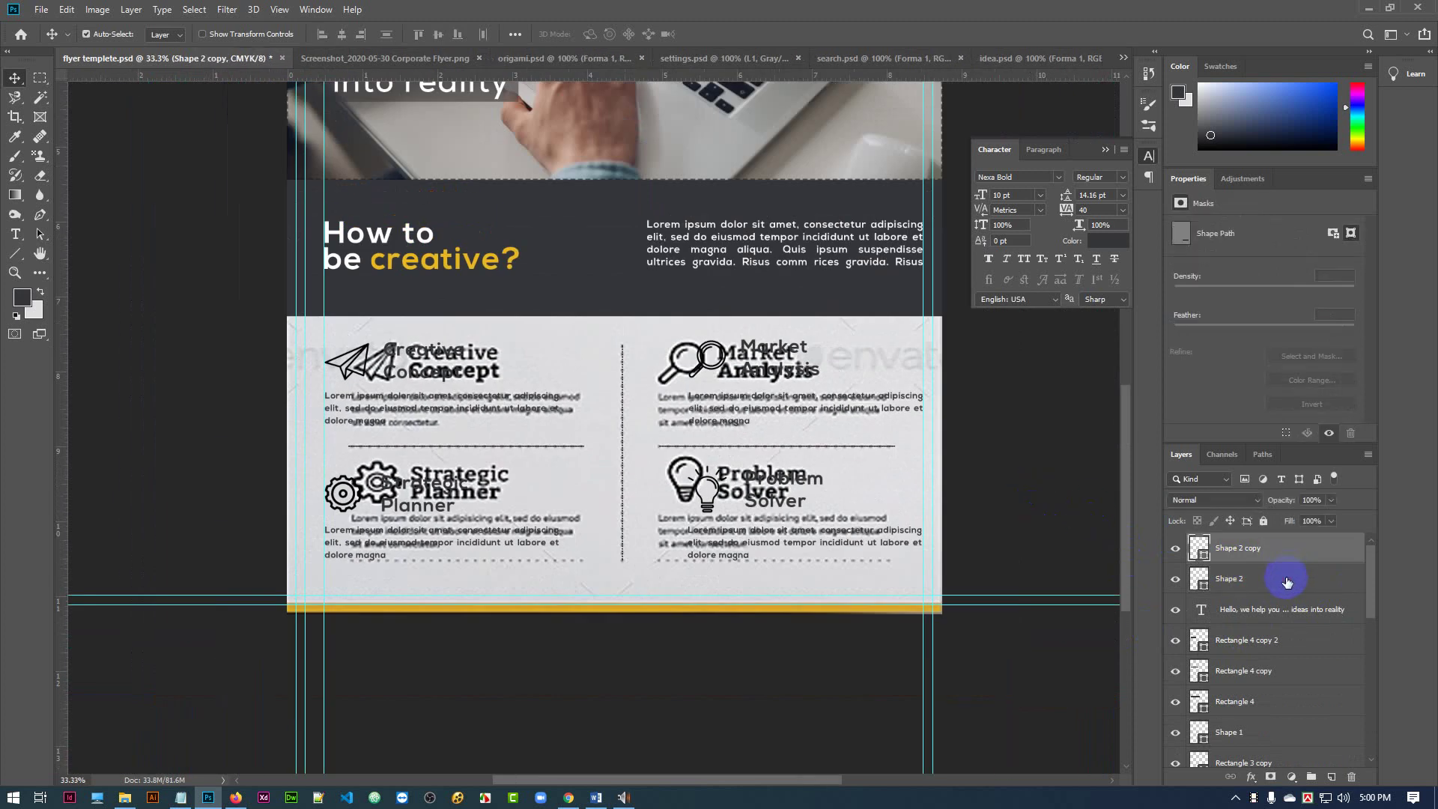
shift+click(1286, 582)
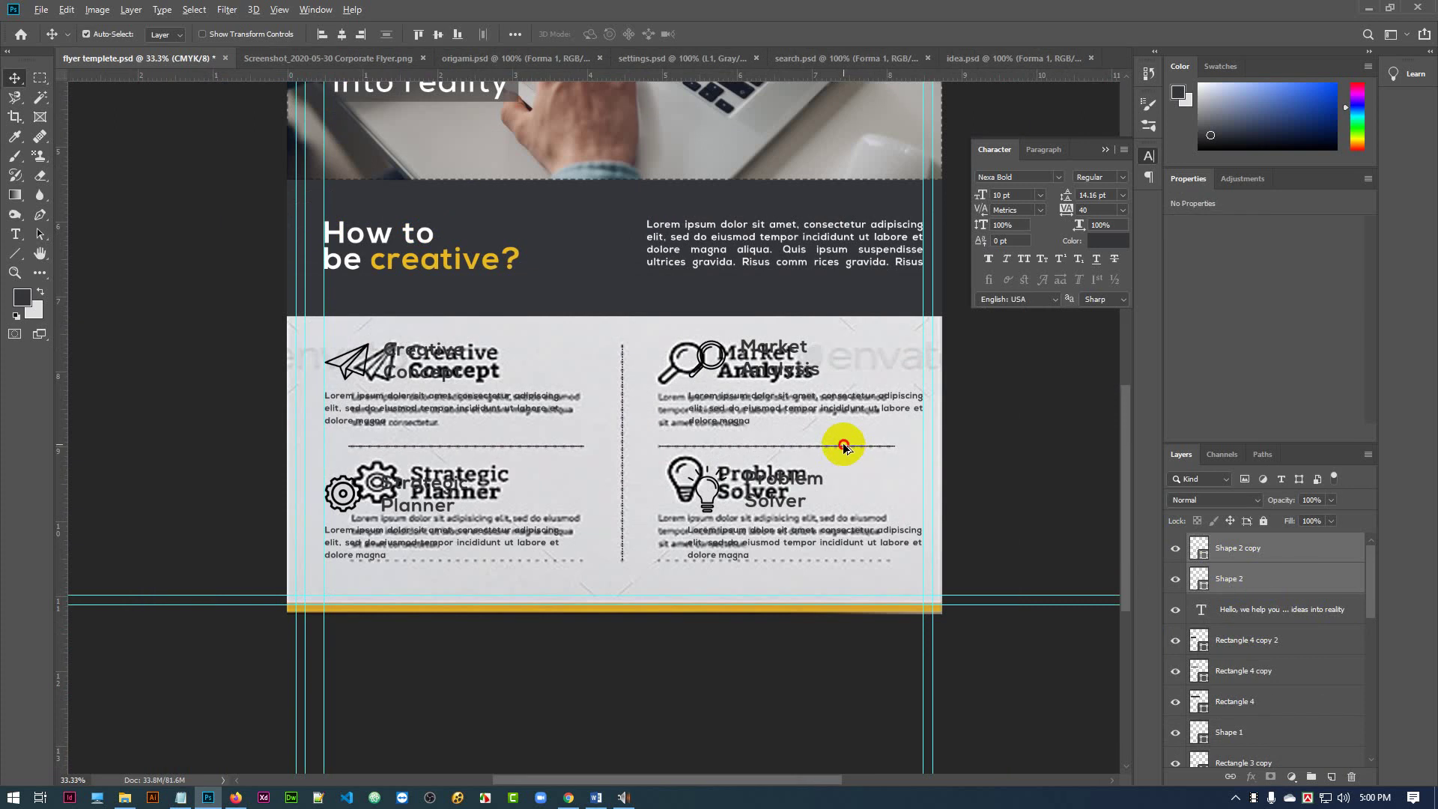
drag(843, 443, 842, 451)
click(945, 479)
key(ctrl+z)
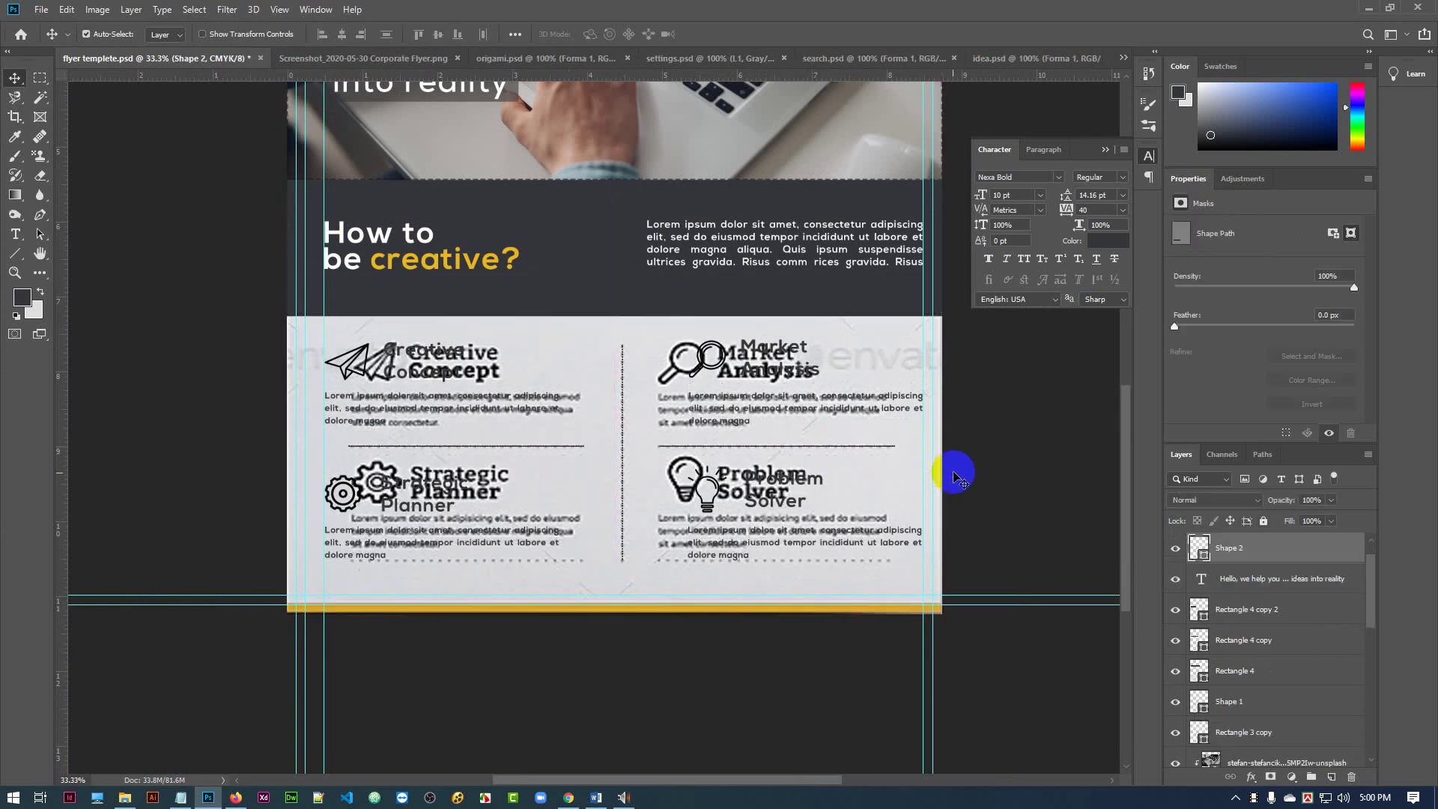
- Select only the Shape 2 layer, try to move it from the divider below Market Analysis, undo it, and deselect
scroll(1258, 710, down, 5)
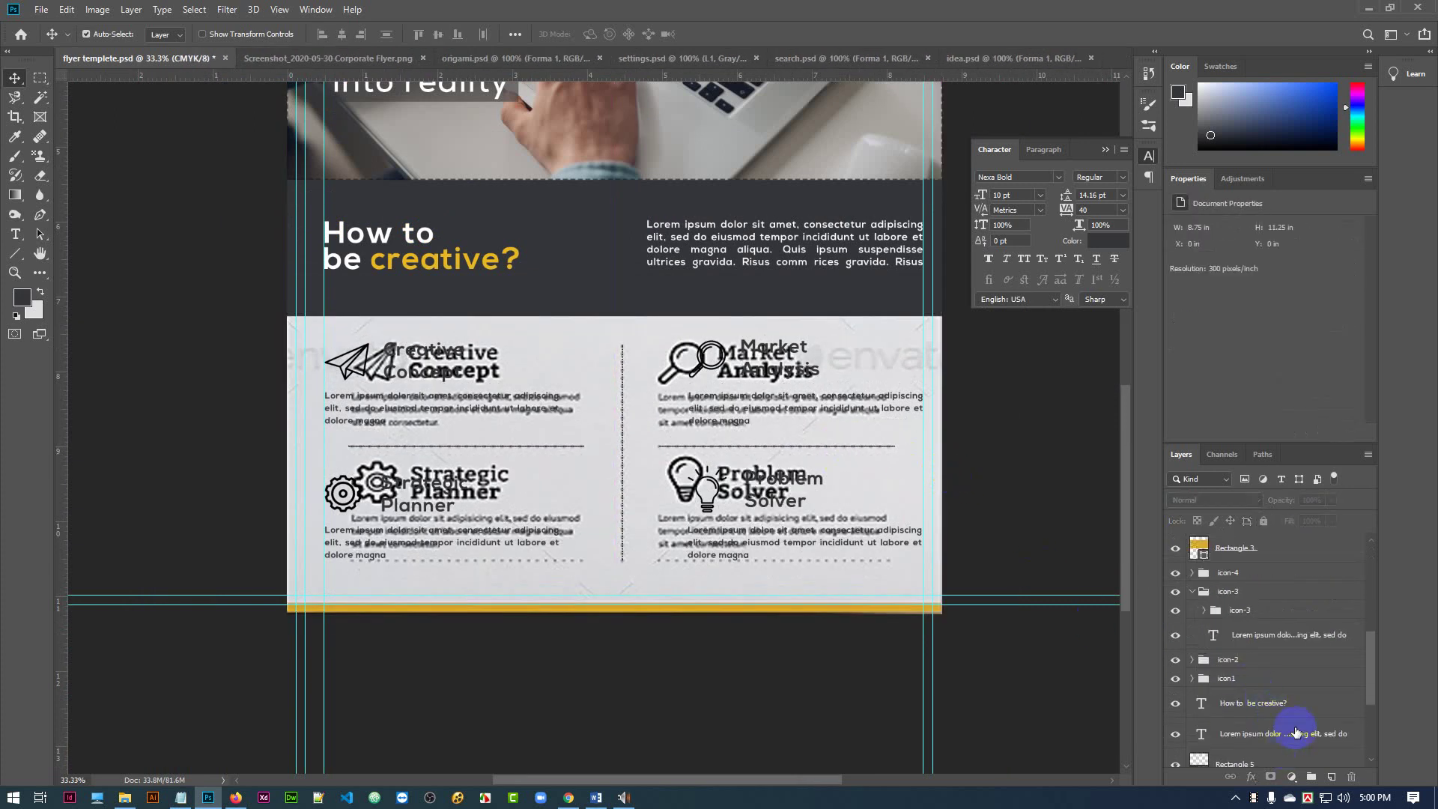
scroll(1296, 726, up, 5)
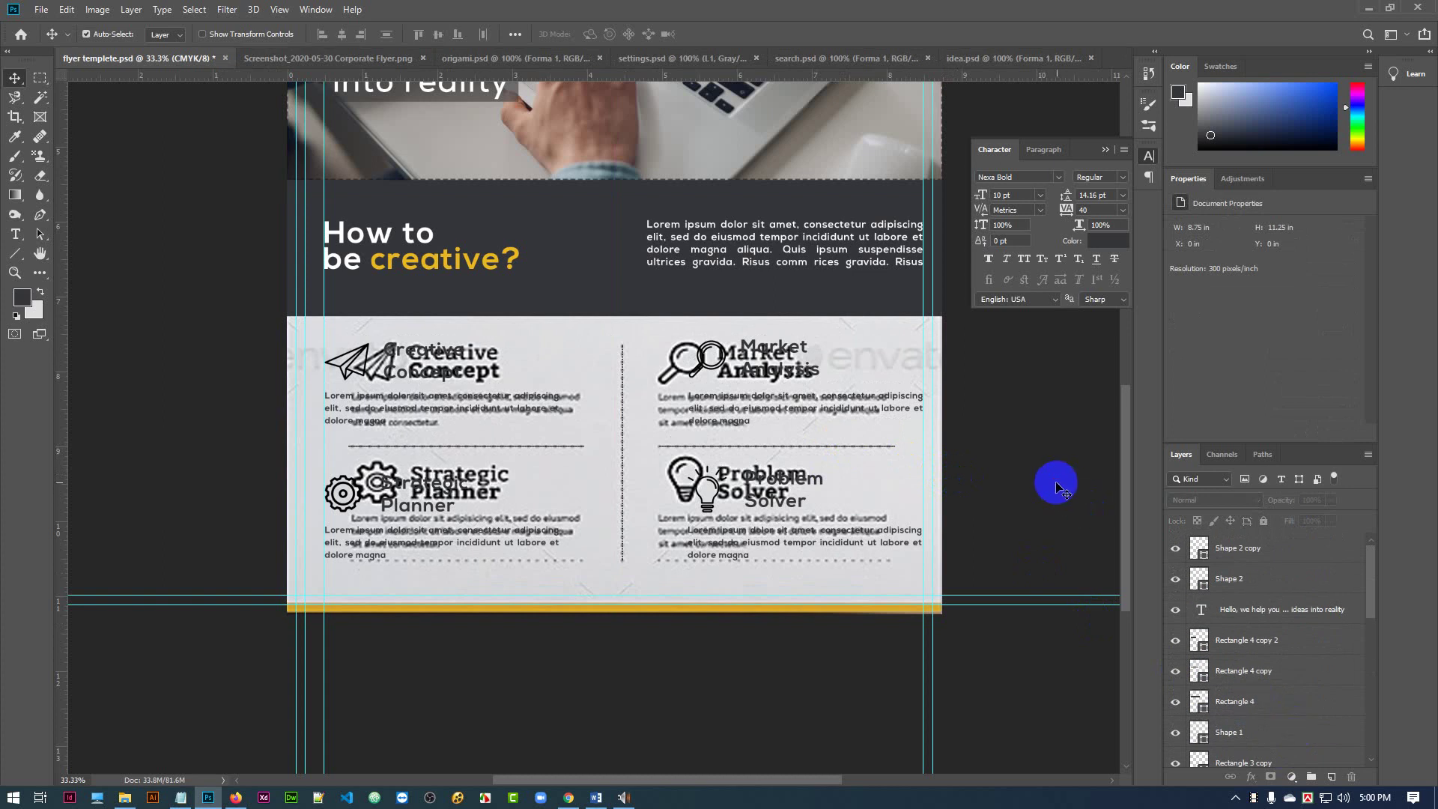
click(1287, 584)
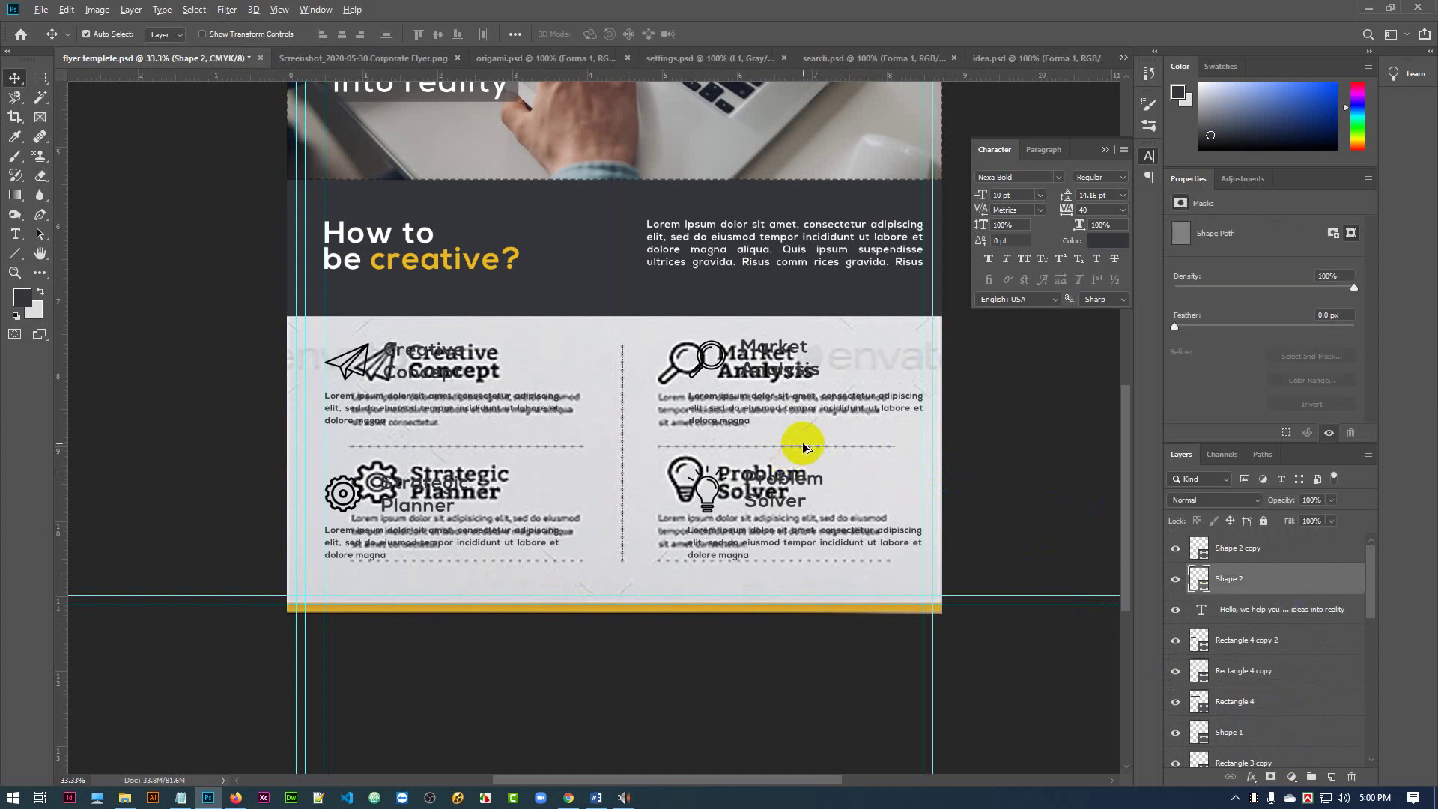
drag(803, 454, 805, 470)
key(ctrl+z)
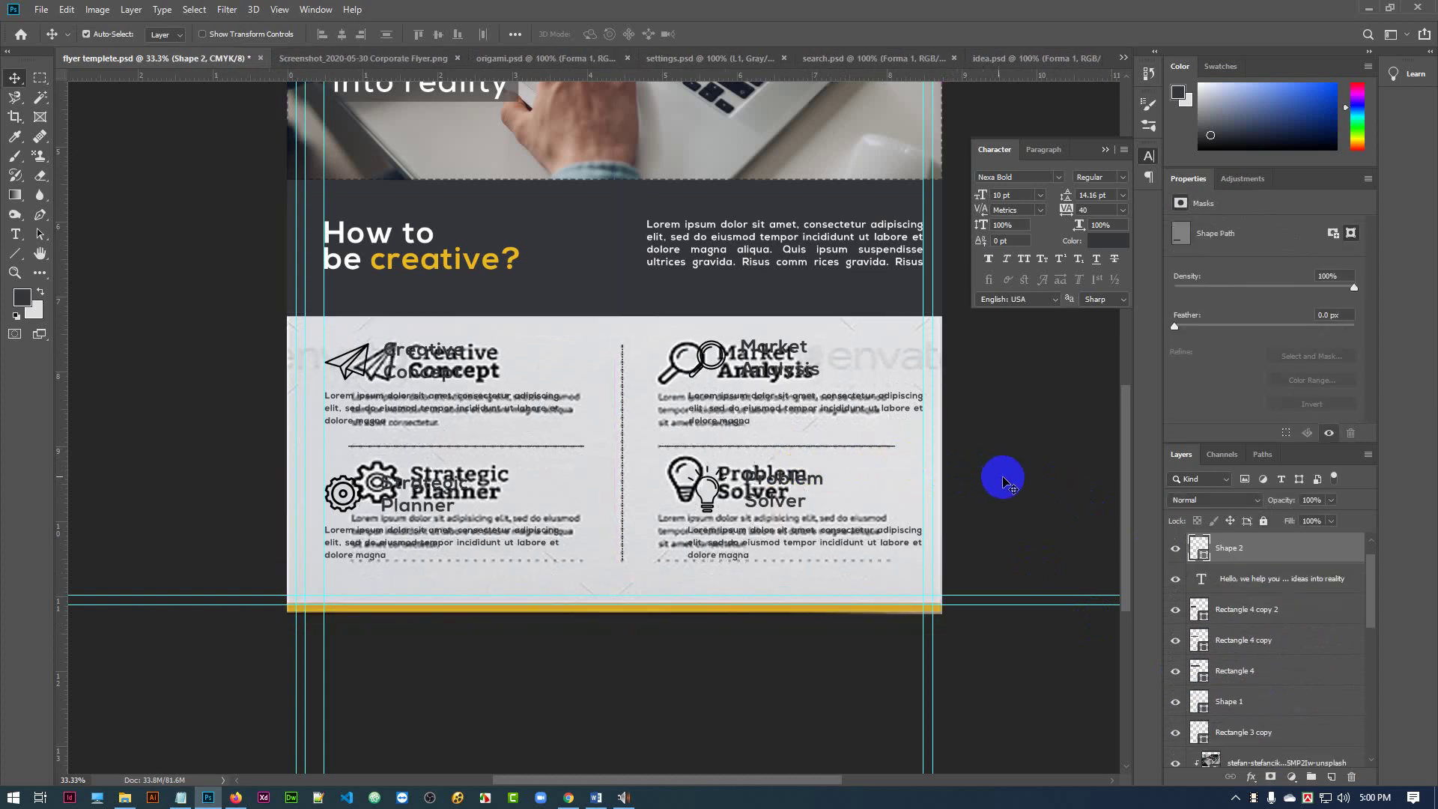
click(1003, 478)
- Duplicate the horizontal dotted line from below Creative Concept straight down to below the Strategic Planner text, and deselect it
drag(550, 450, 550, 573)
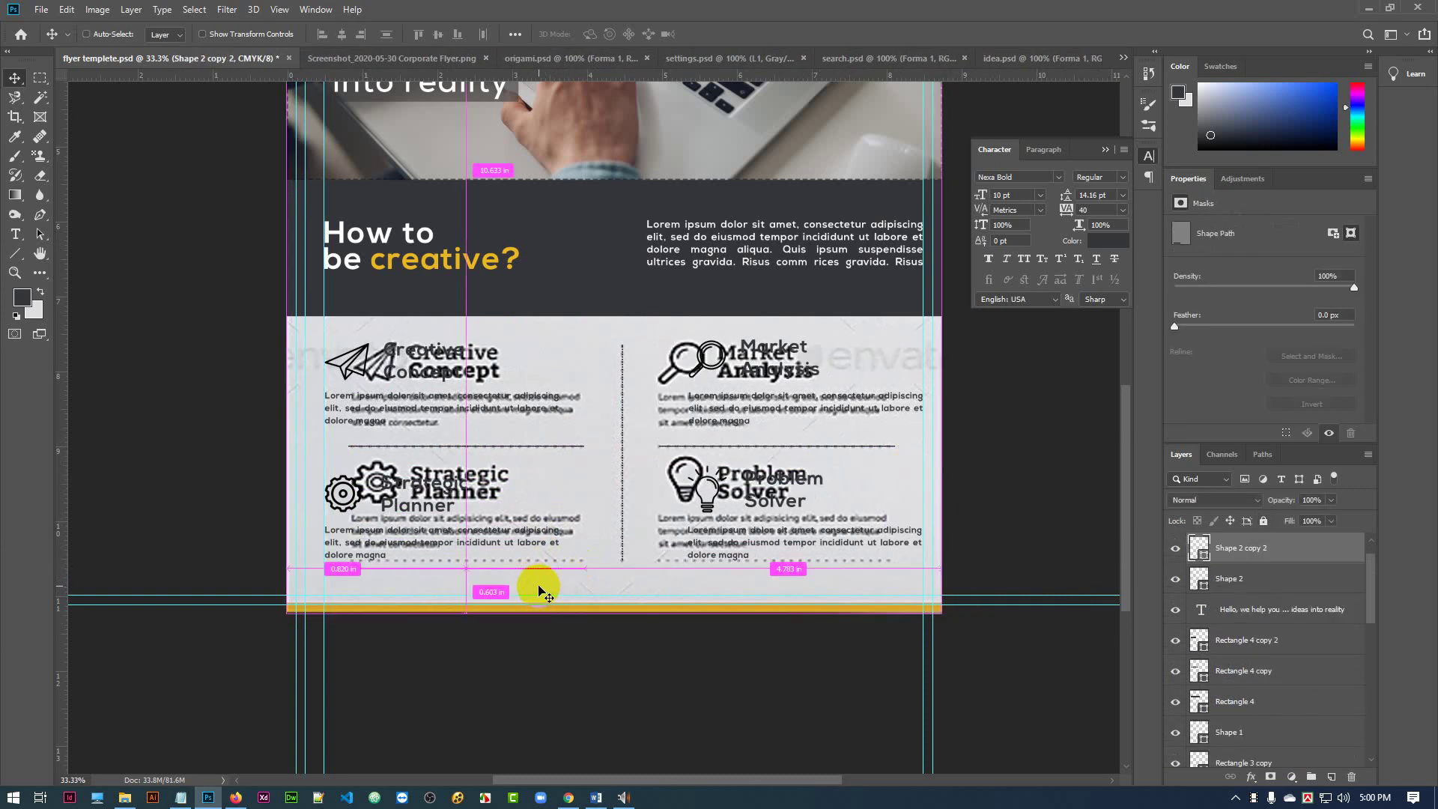
key(ctrl+t)
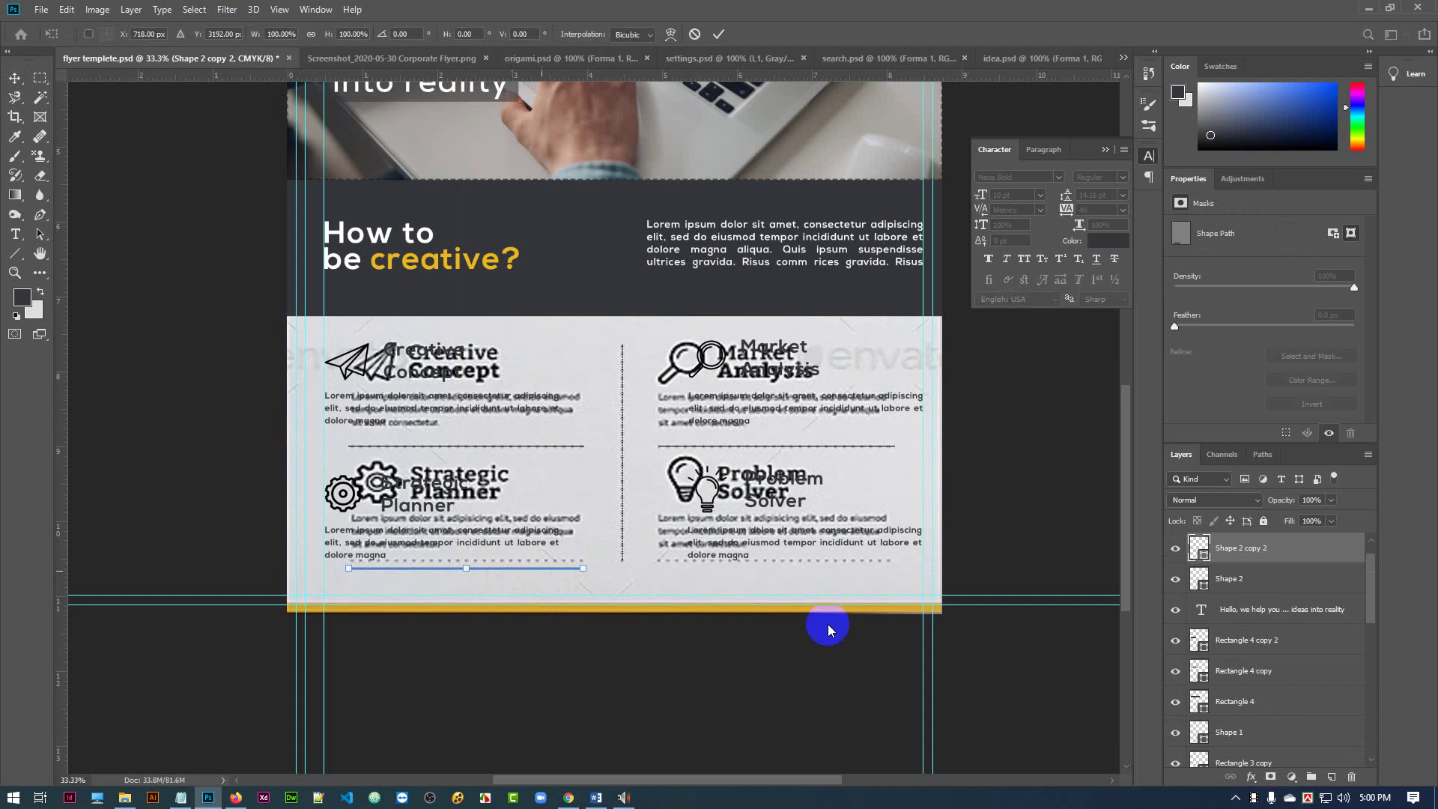
click(717, 37)
click(1004, 472)
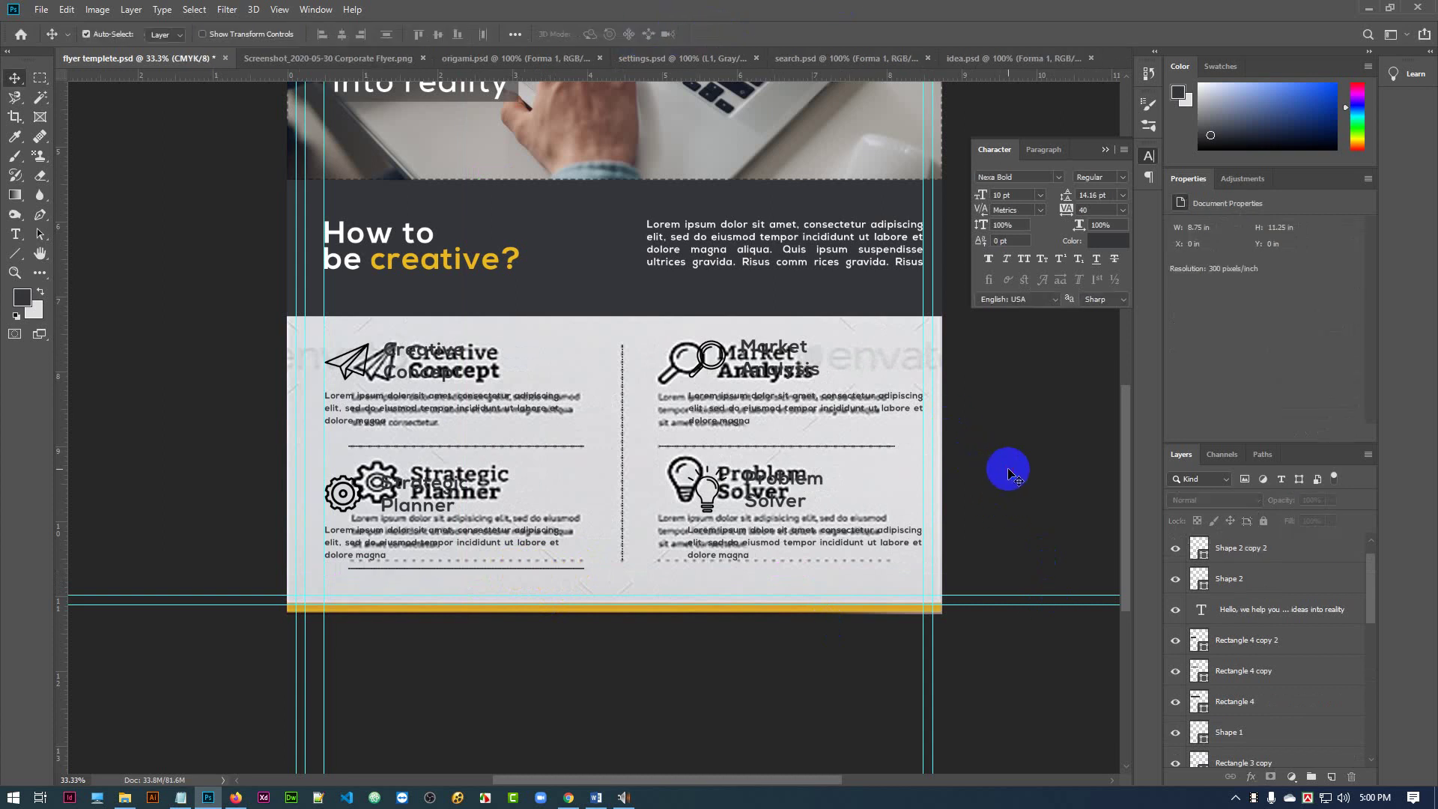
- Toggle the visibility of the Shape 2 copy and Shape 2 copy 2 layers to identify which line each one holds
scroll(1280, 575, up, 1)
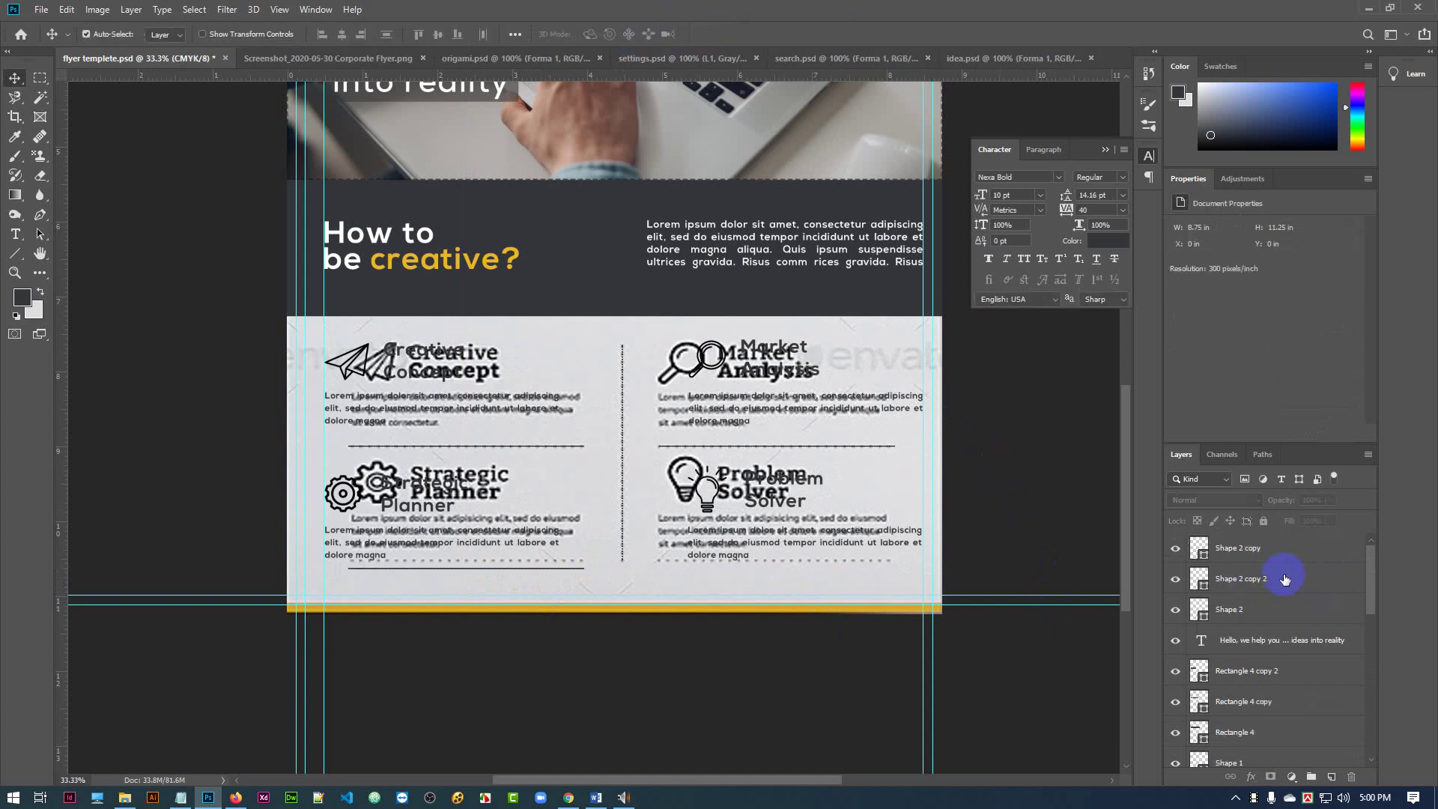
click(1176, 549)
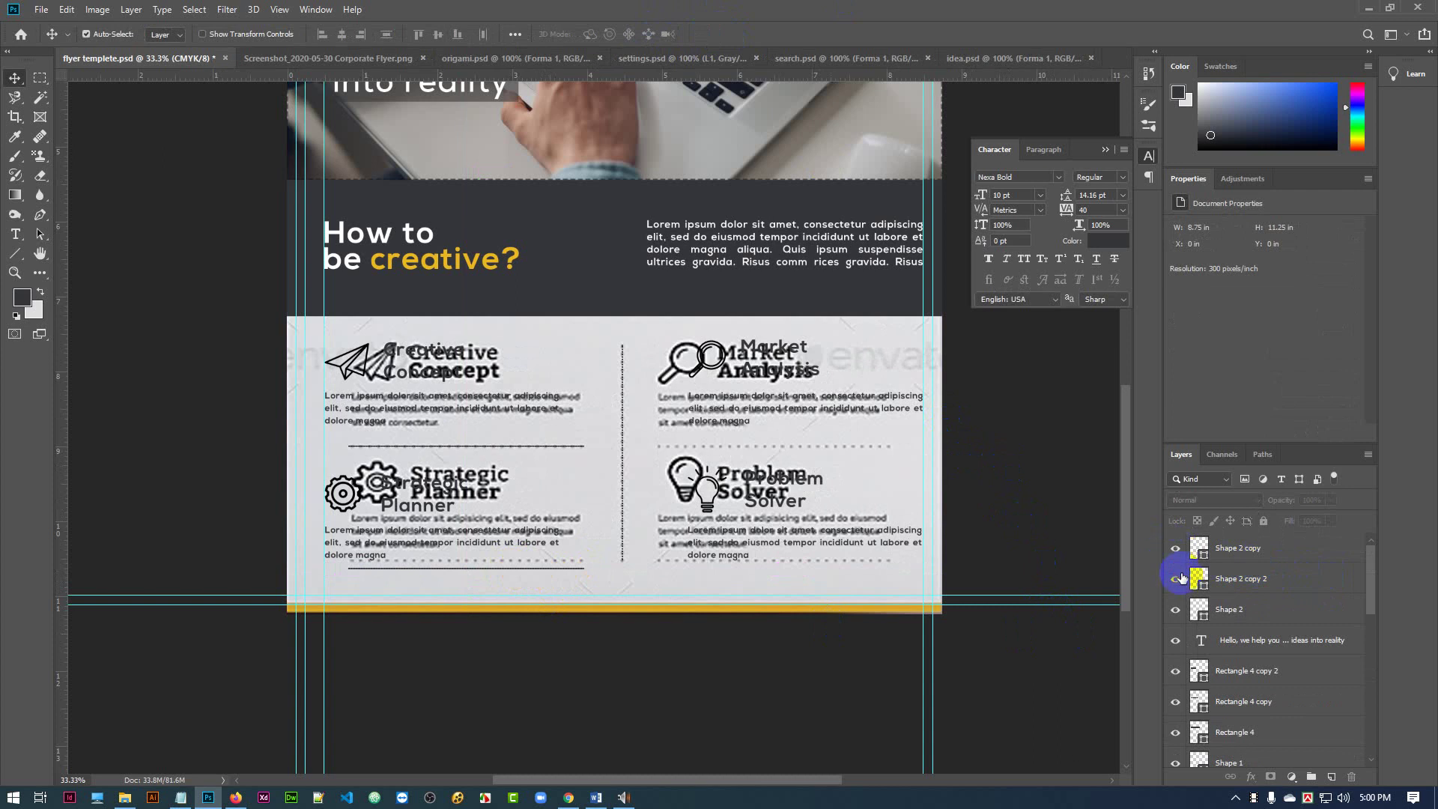
click(1177, 581)
click(1176, 581)
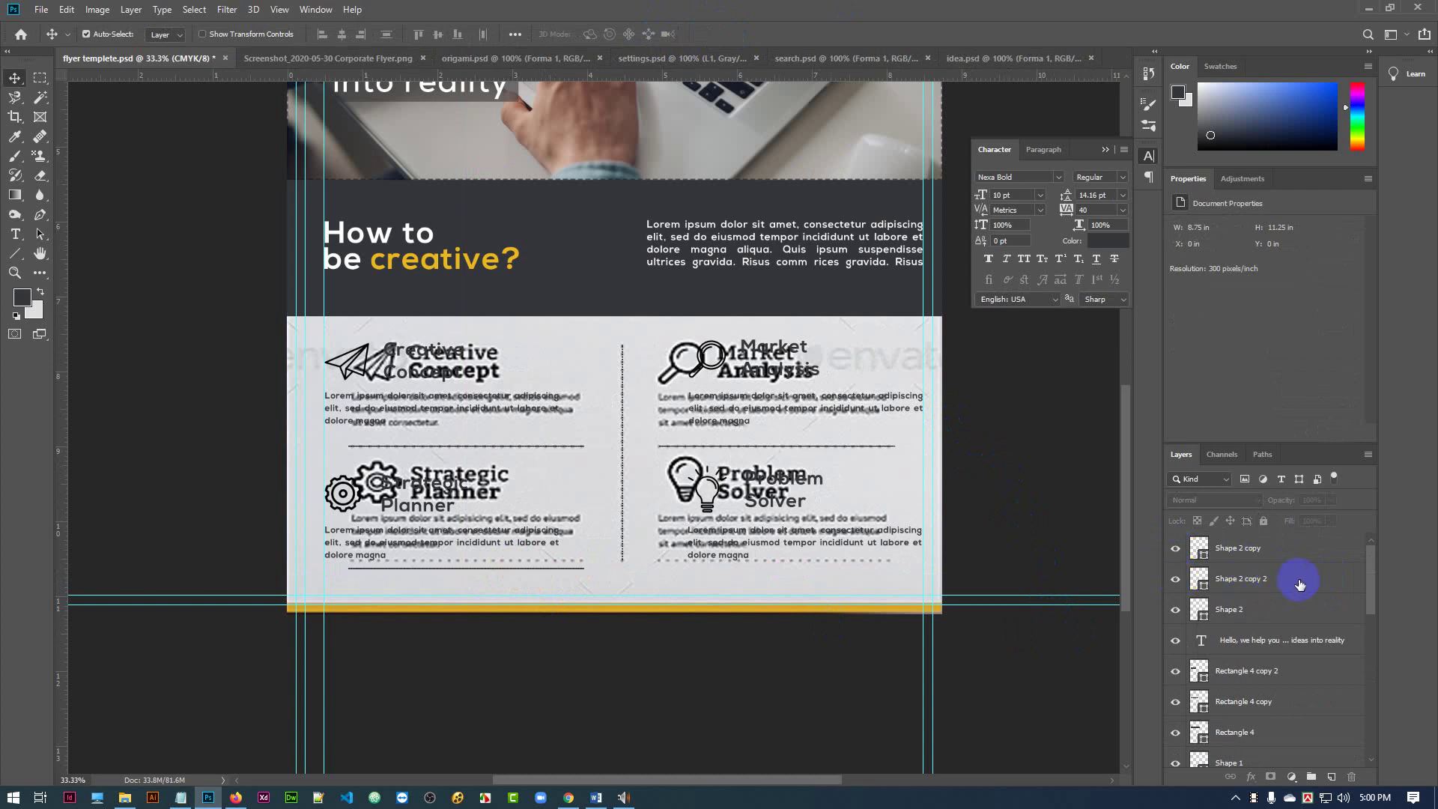
- Duplicate the dotted line below the Strategic Planner text and move the copy horizontally to sit below the Problem Solver text
click(1299, 584)
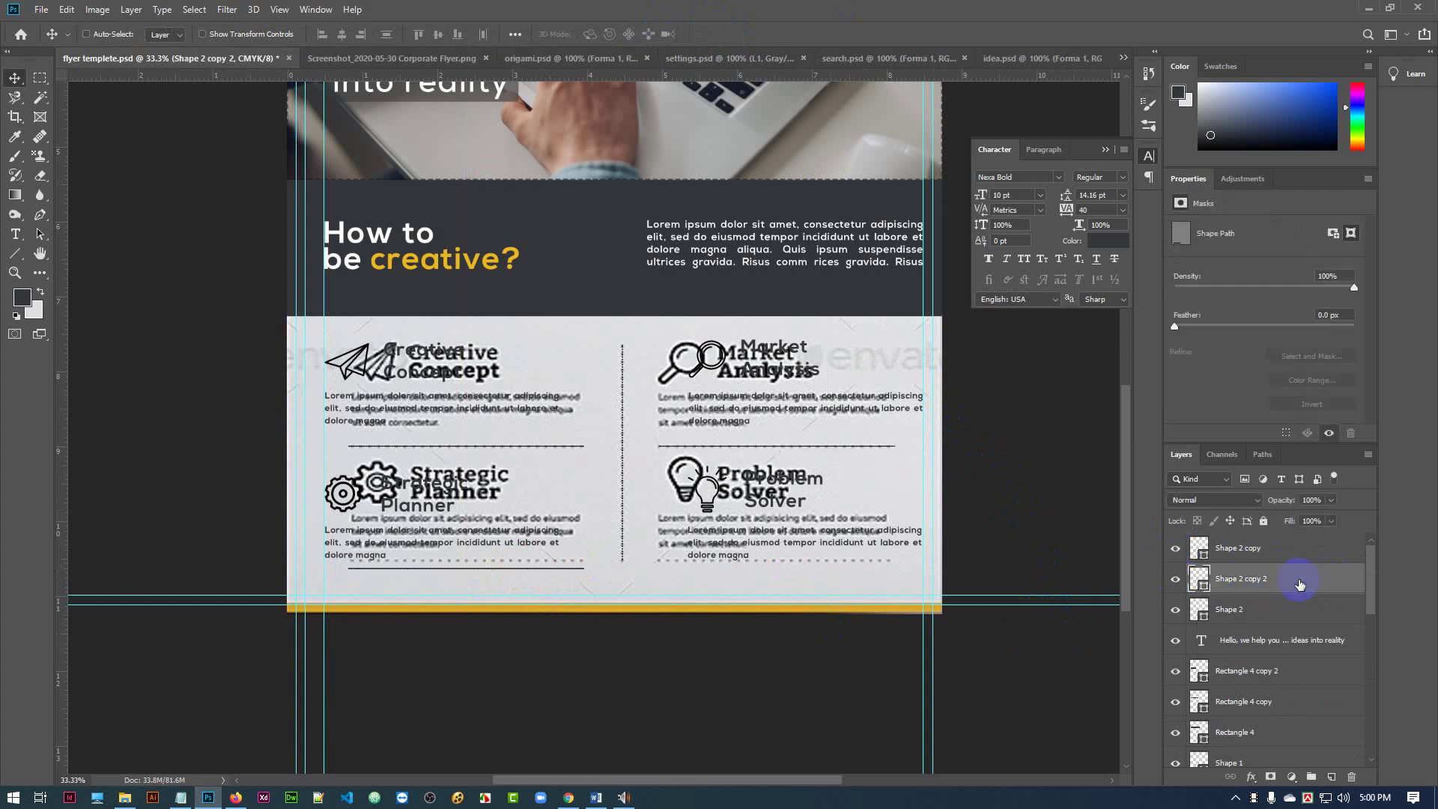
key(ctrl+j)
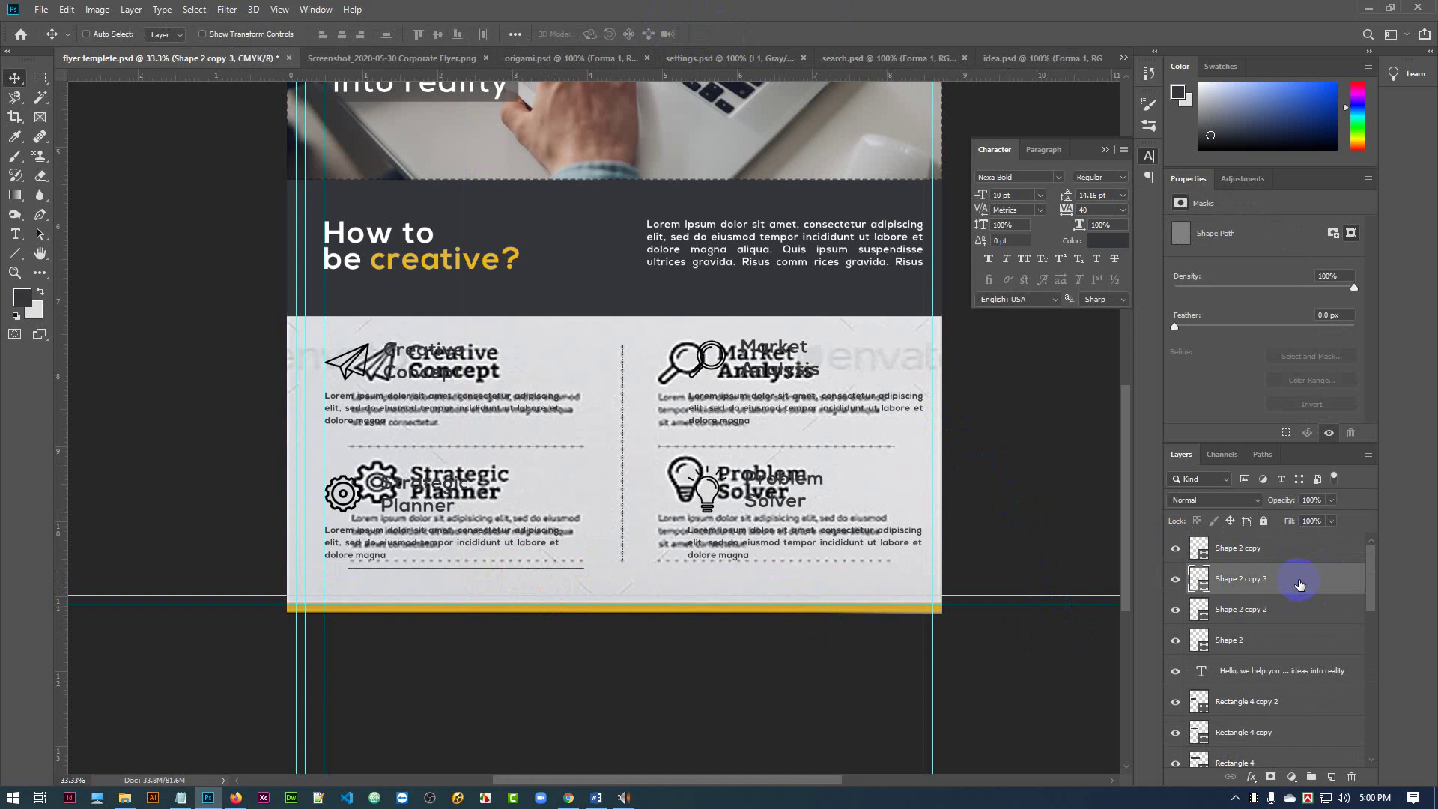
key(ctrl+t)
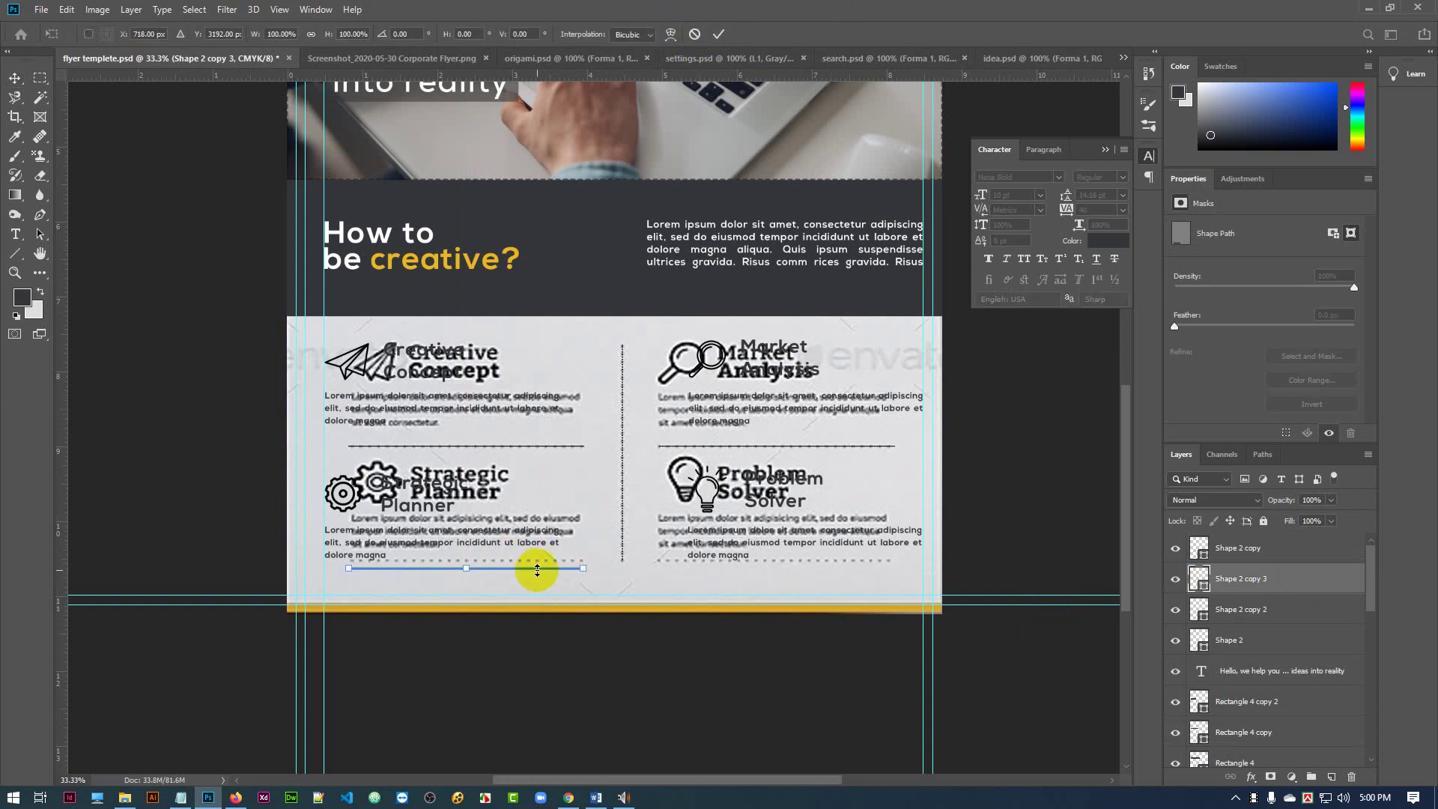
key(ctrl+plus)
key(ctrl+plus)
scroll(541, 568, down, 2)
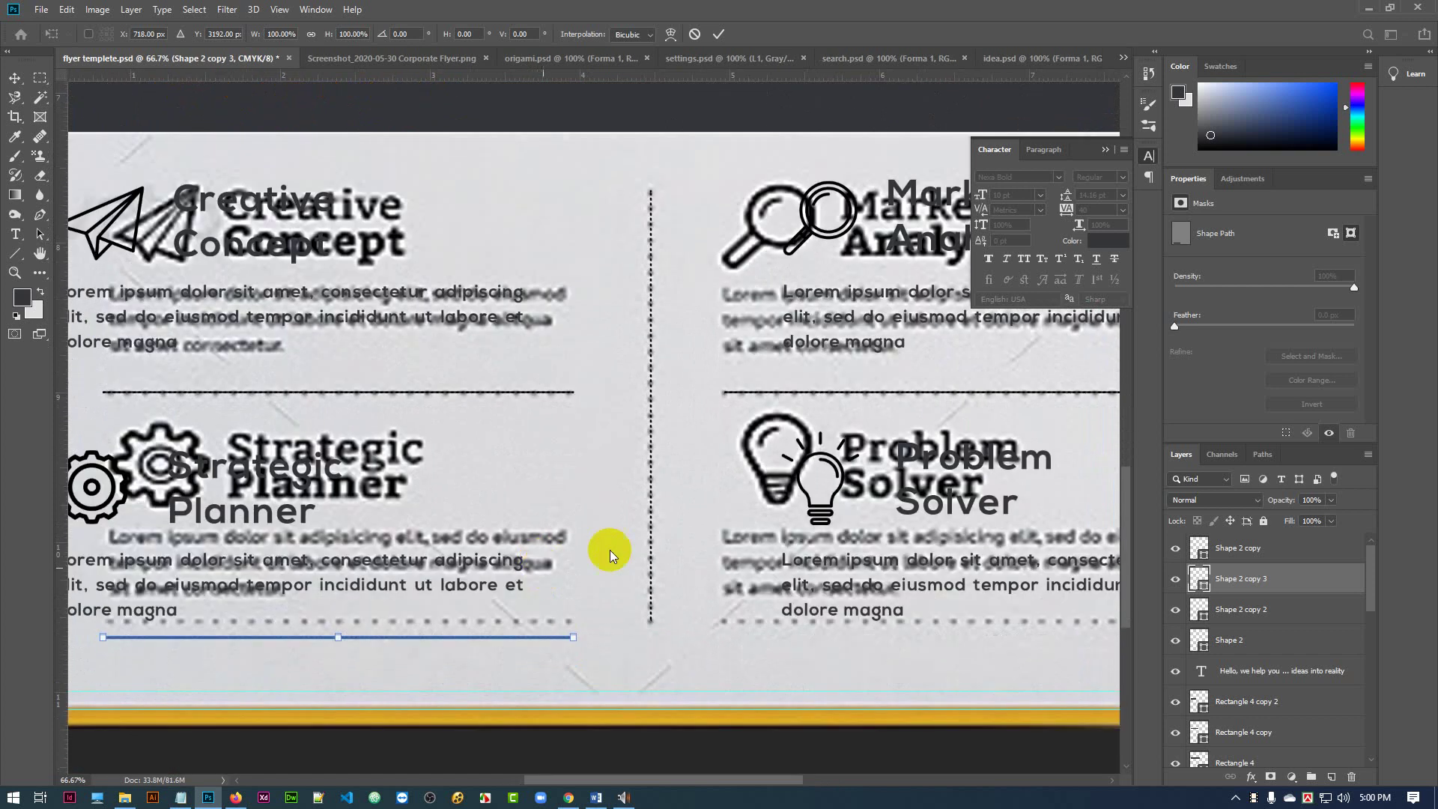
drag(759, 662, 558, 565)
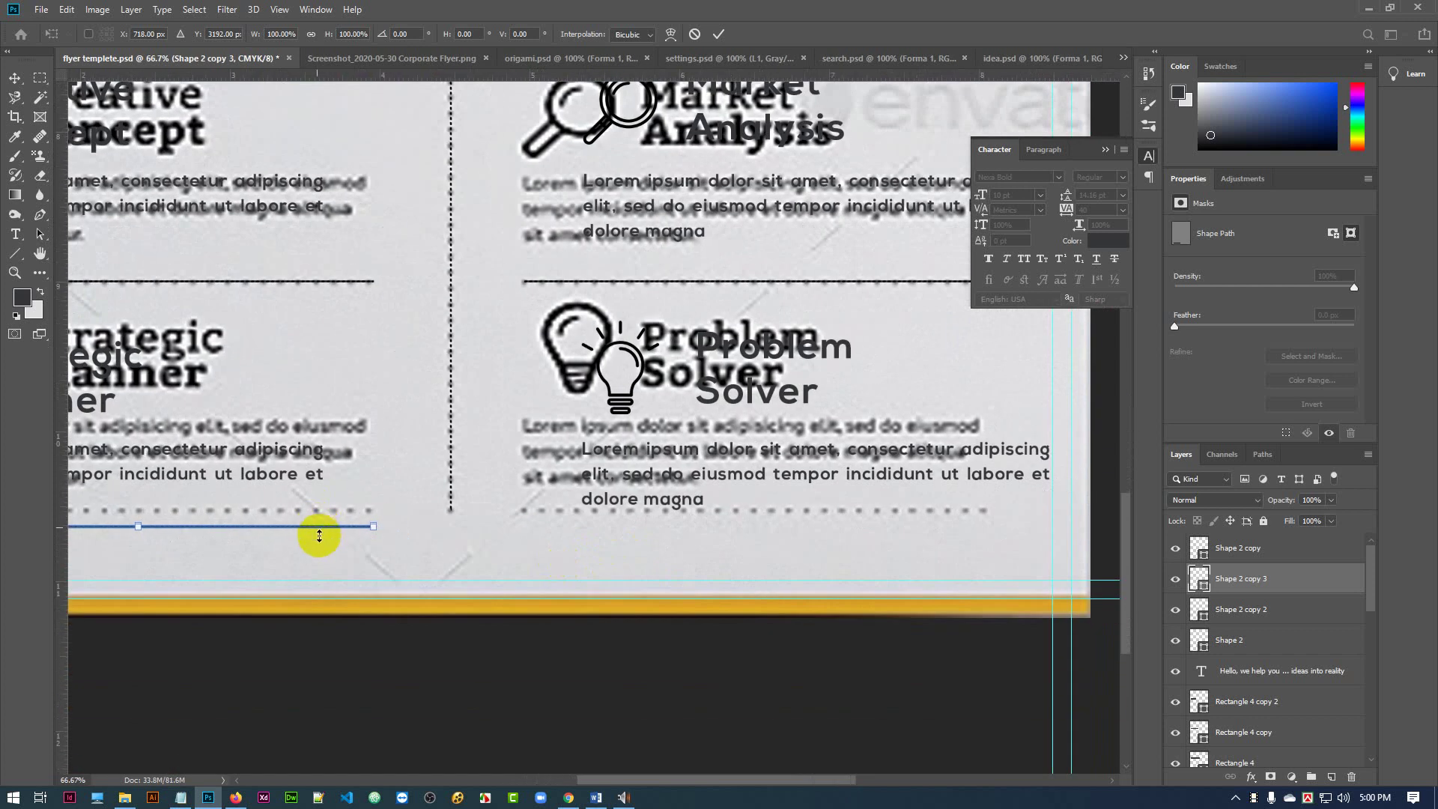
drag(321, 527, 343, 529)
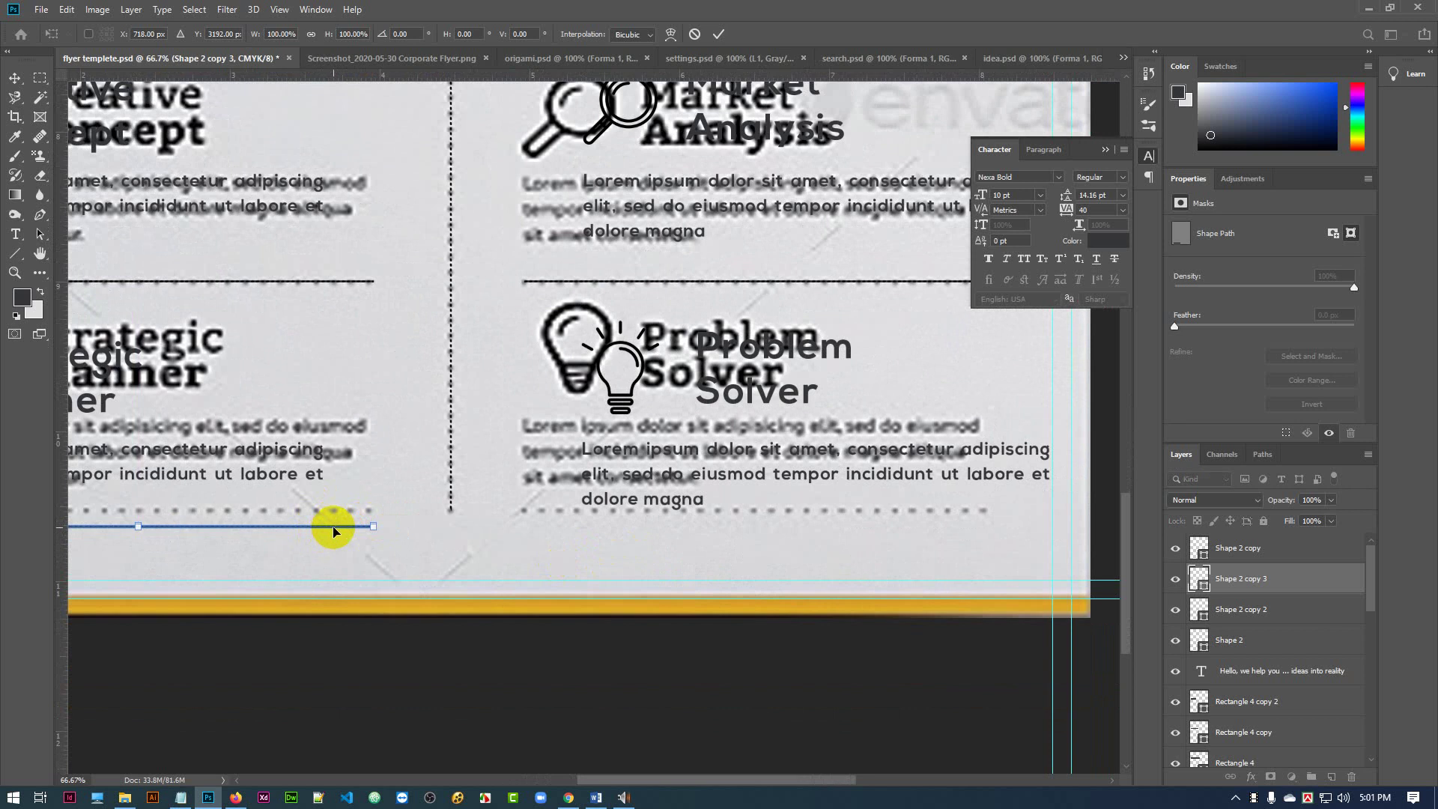
drag(334, 530, 957, 509)
click(820, 681)
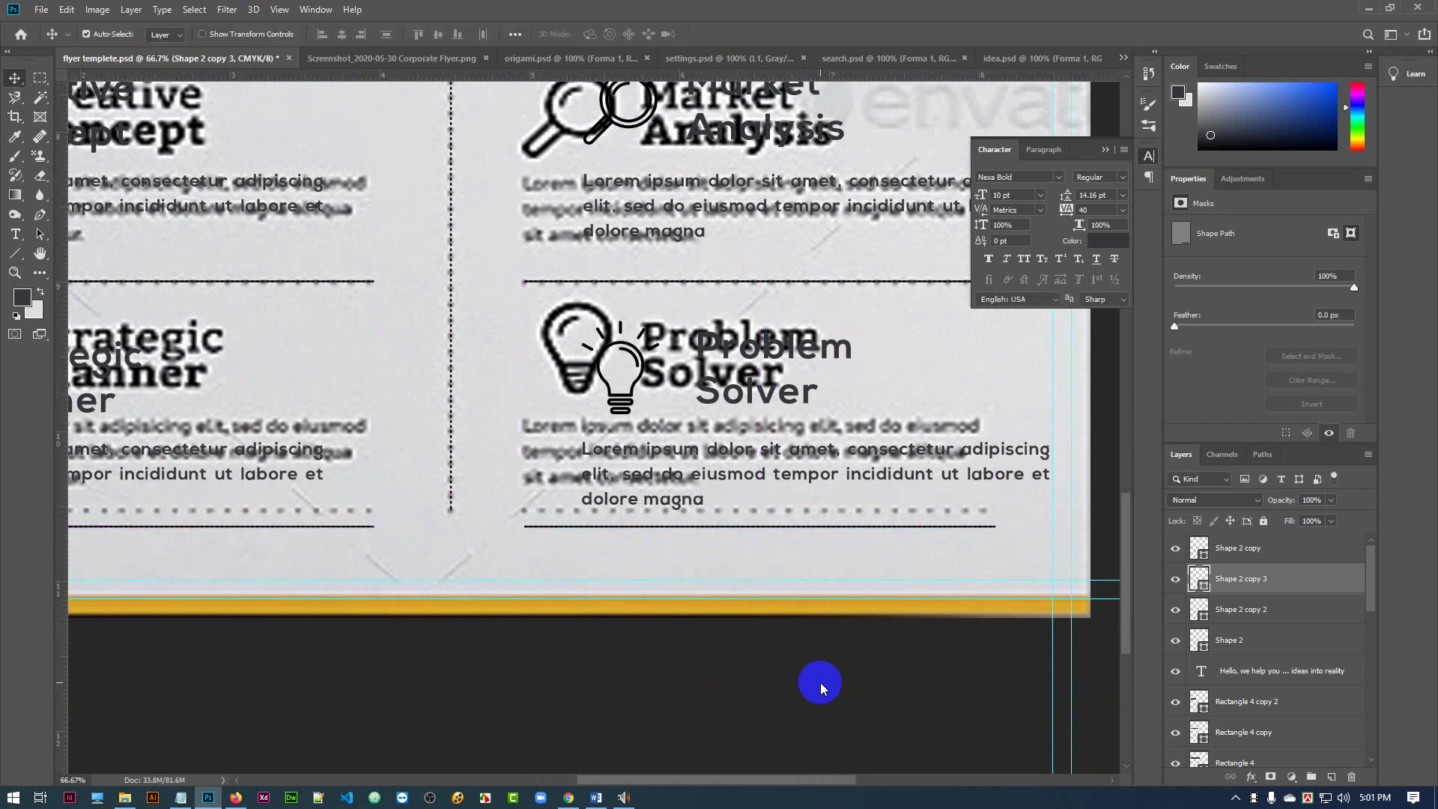
click(842, 711)
- Draw a thin rectangle about 2649 by 38 px over the yellow strip along the flyer's bottom edge
key(ctrl+minus)
key(ctrl+minus)
key(ctrl+minus)
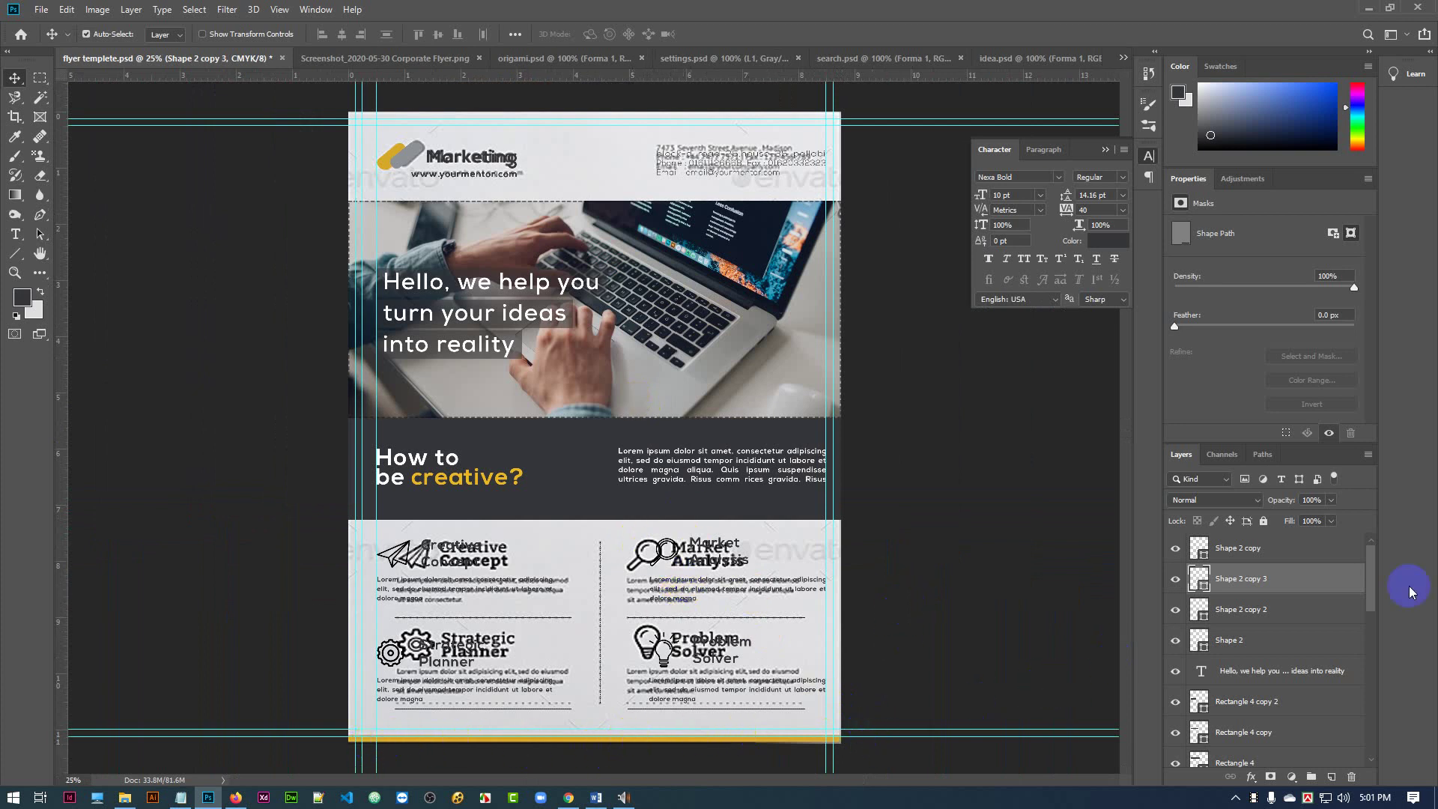
scroll(1333, 663, down, 6)
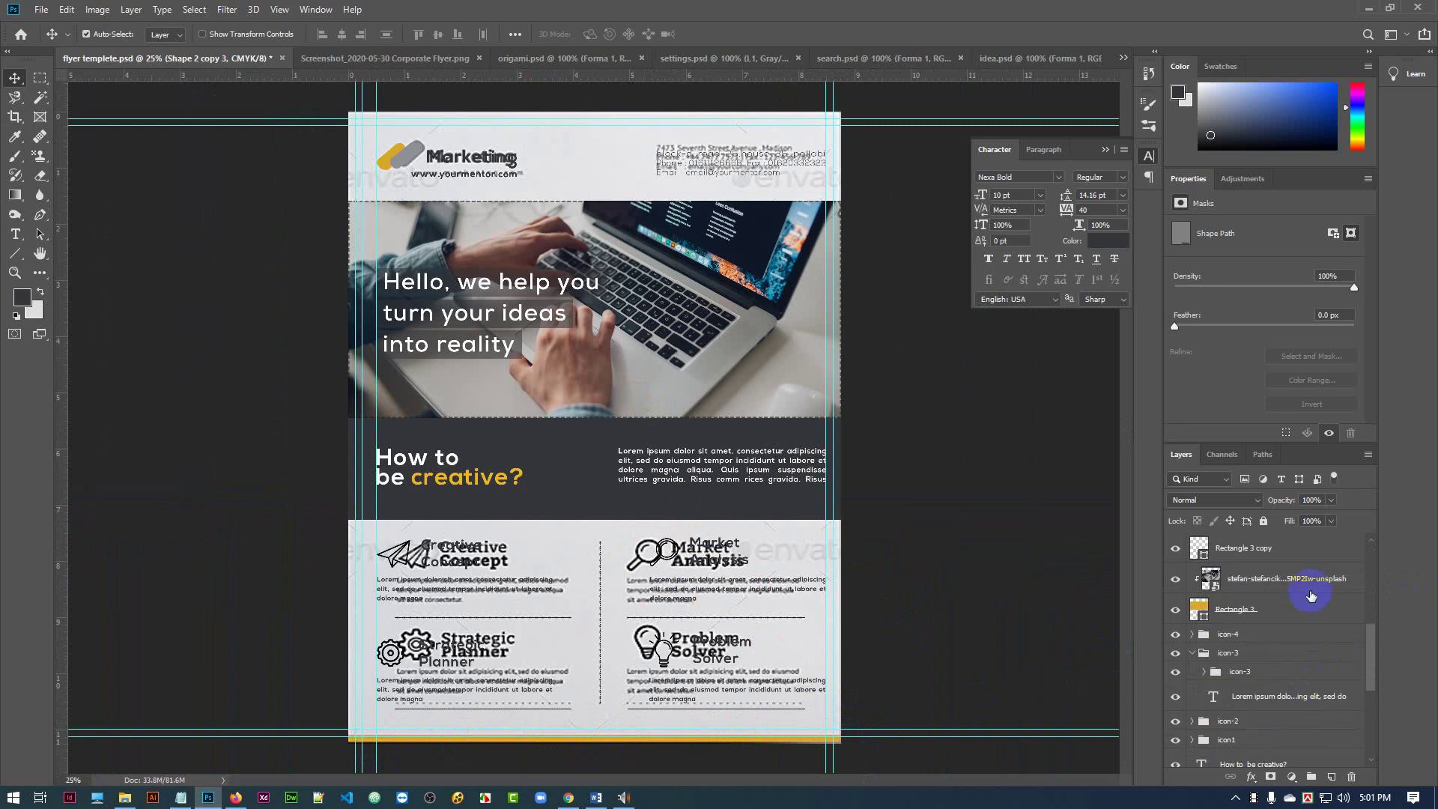
scroll(1310, 596, up, 5)
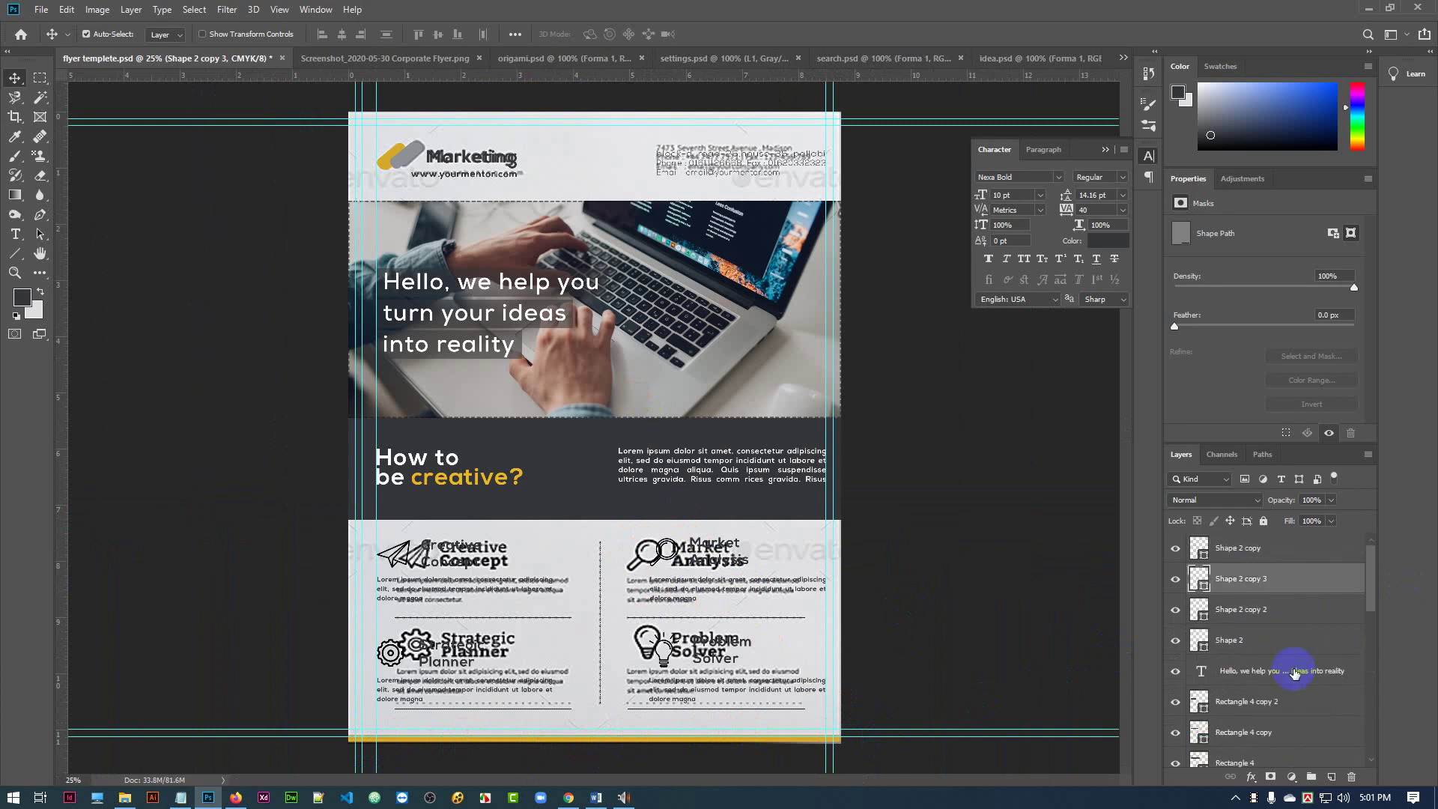
scroll(1293, 672, down, 3)
scroll(1310, 676, up, 5)
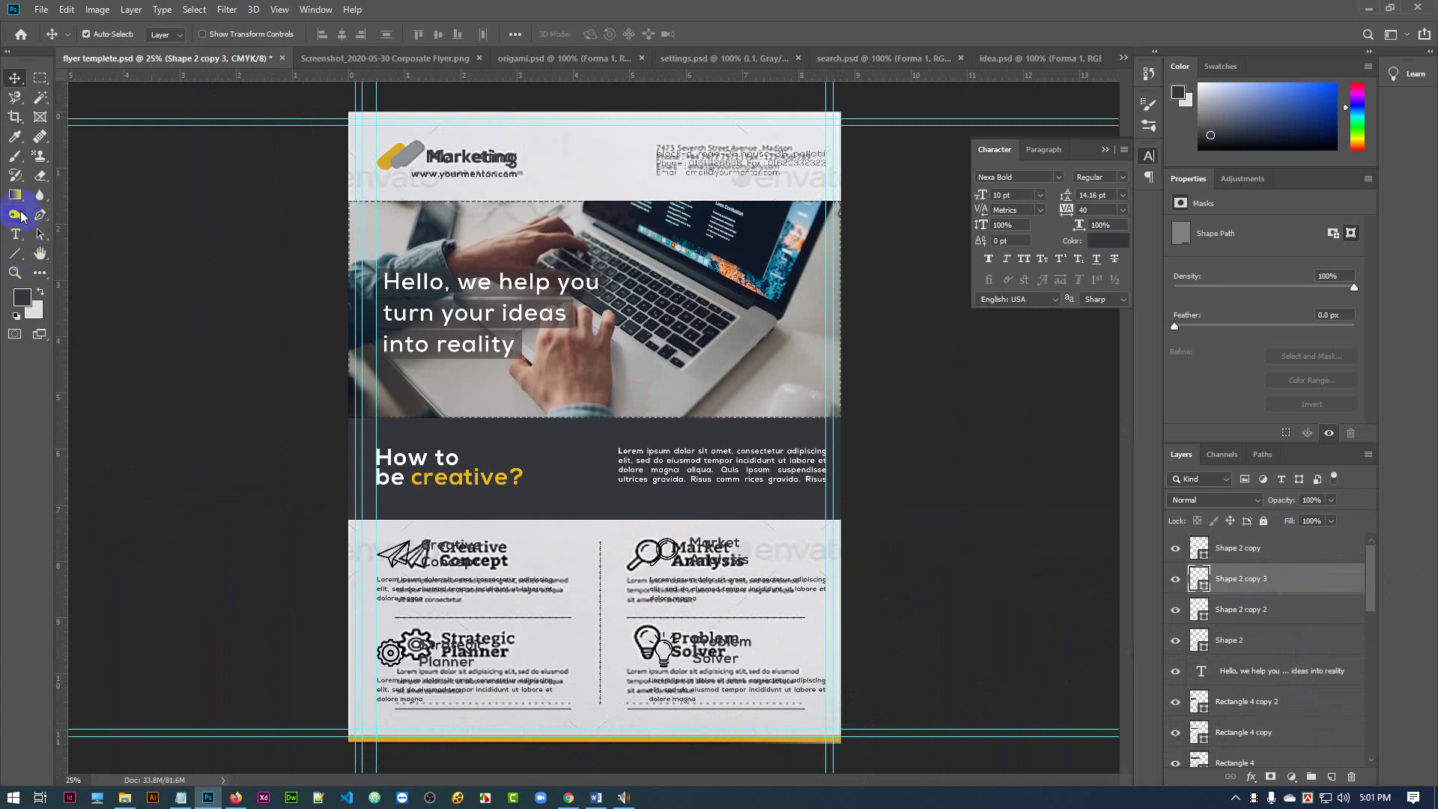
click(17, 255)
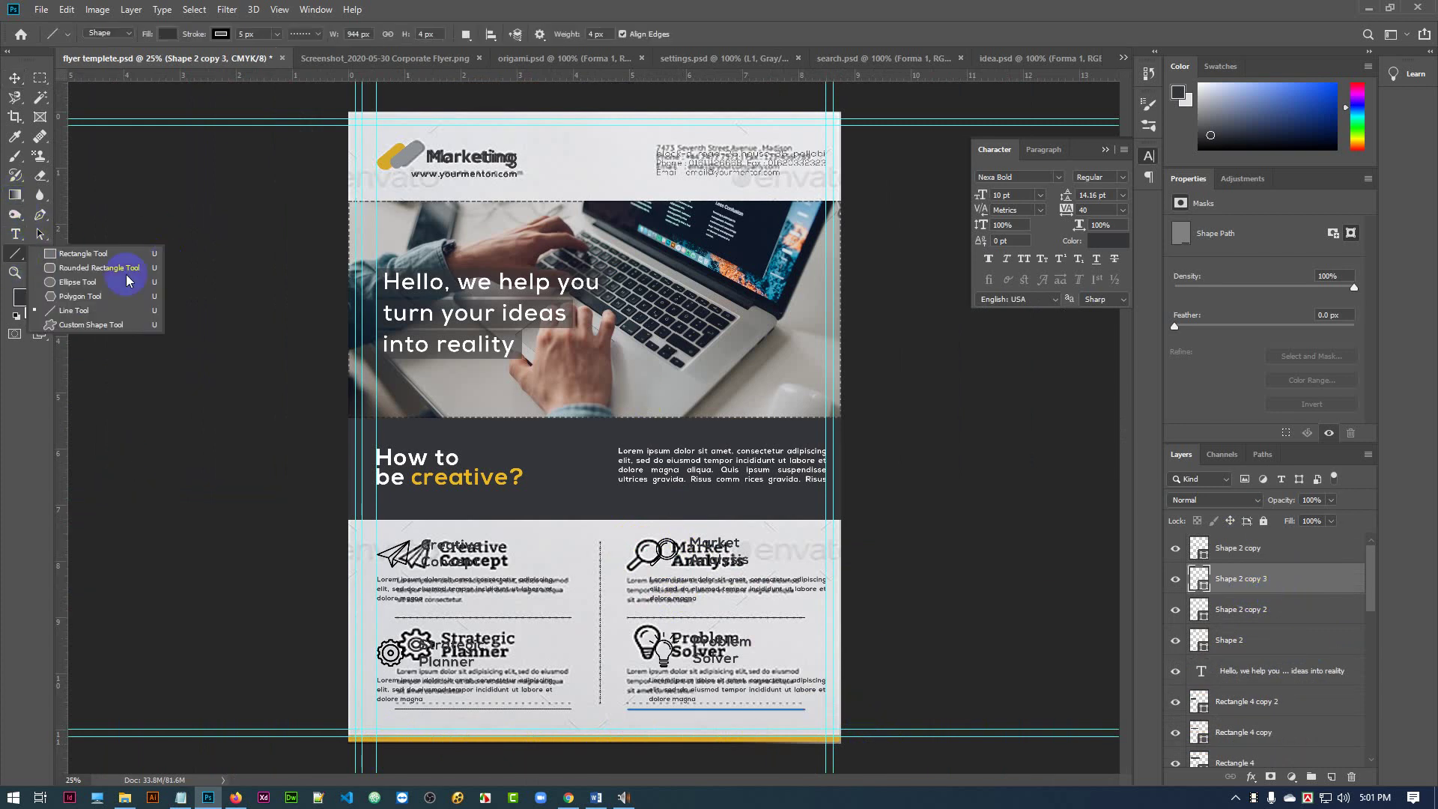
click(82, 254)
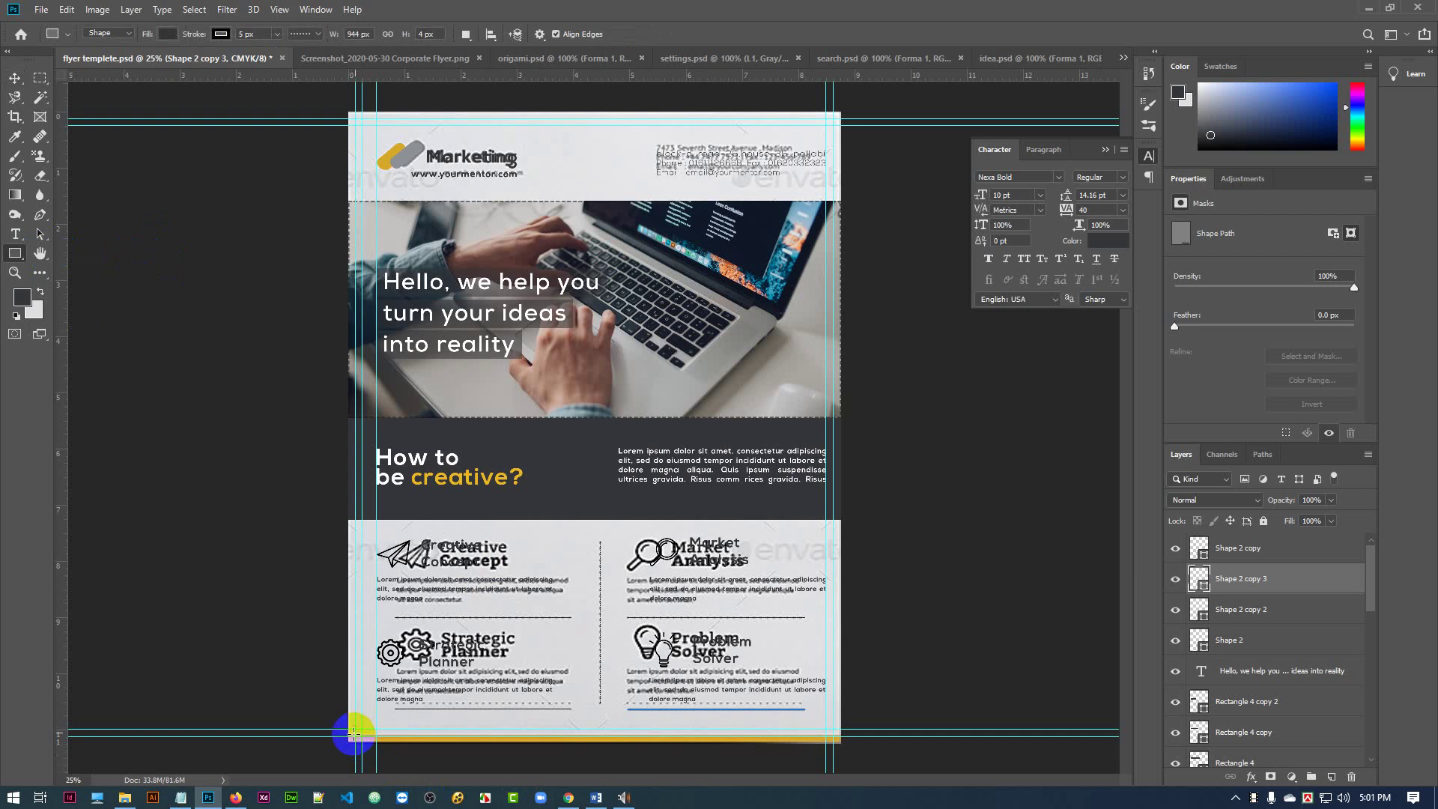
drag(393, 742, 844, 743)
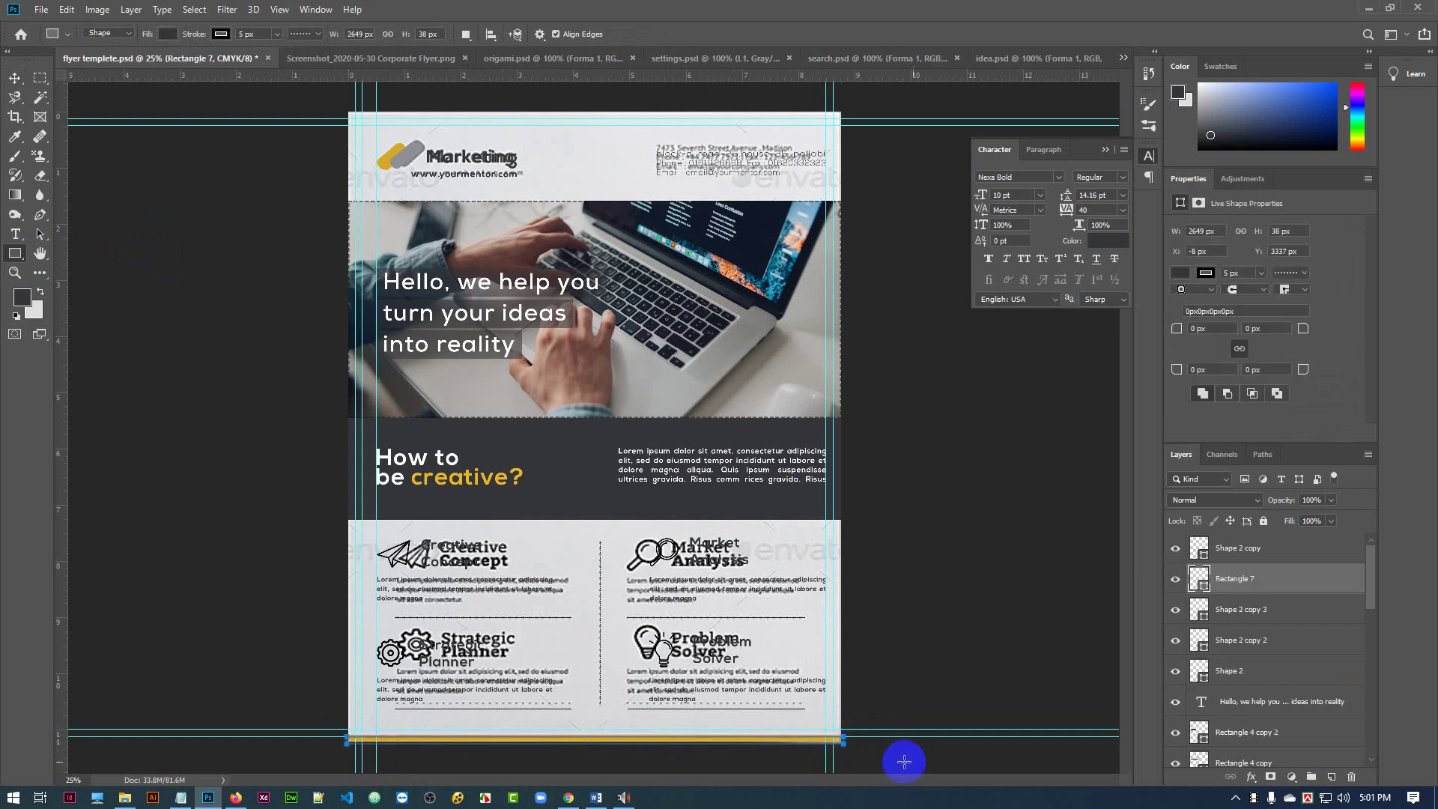
- Sample the logo's gold (#d6a829) as the foreground color, fill the bottom rectangle with it, and deselect
click(21, 297)
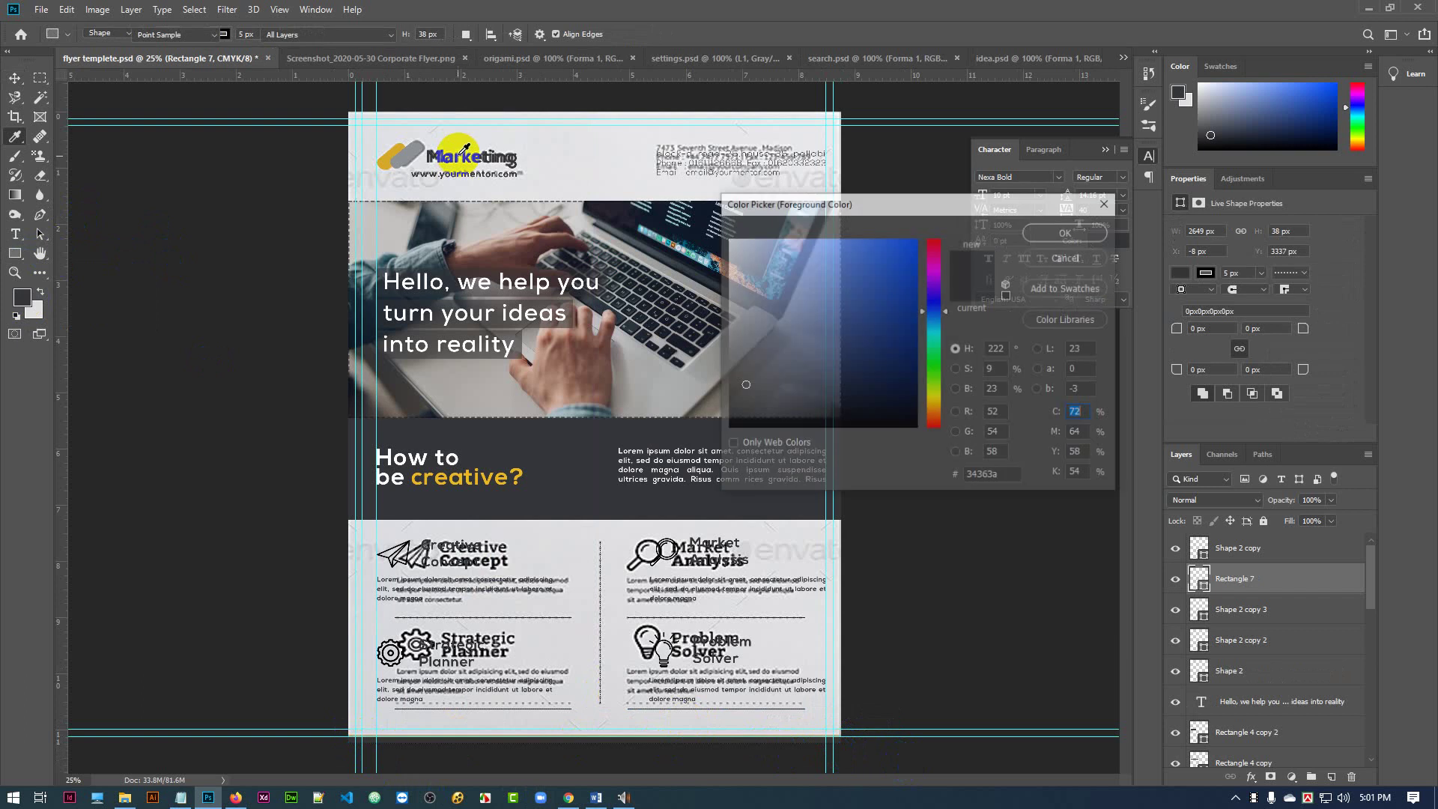
click(393, 155)
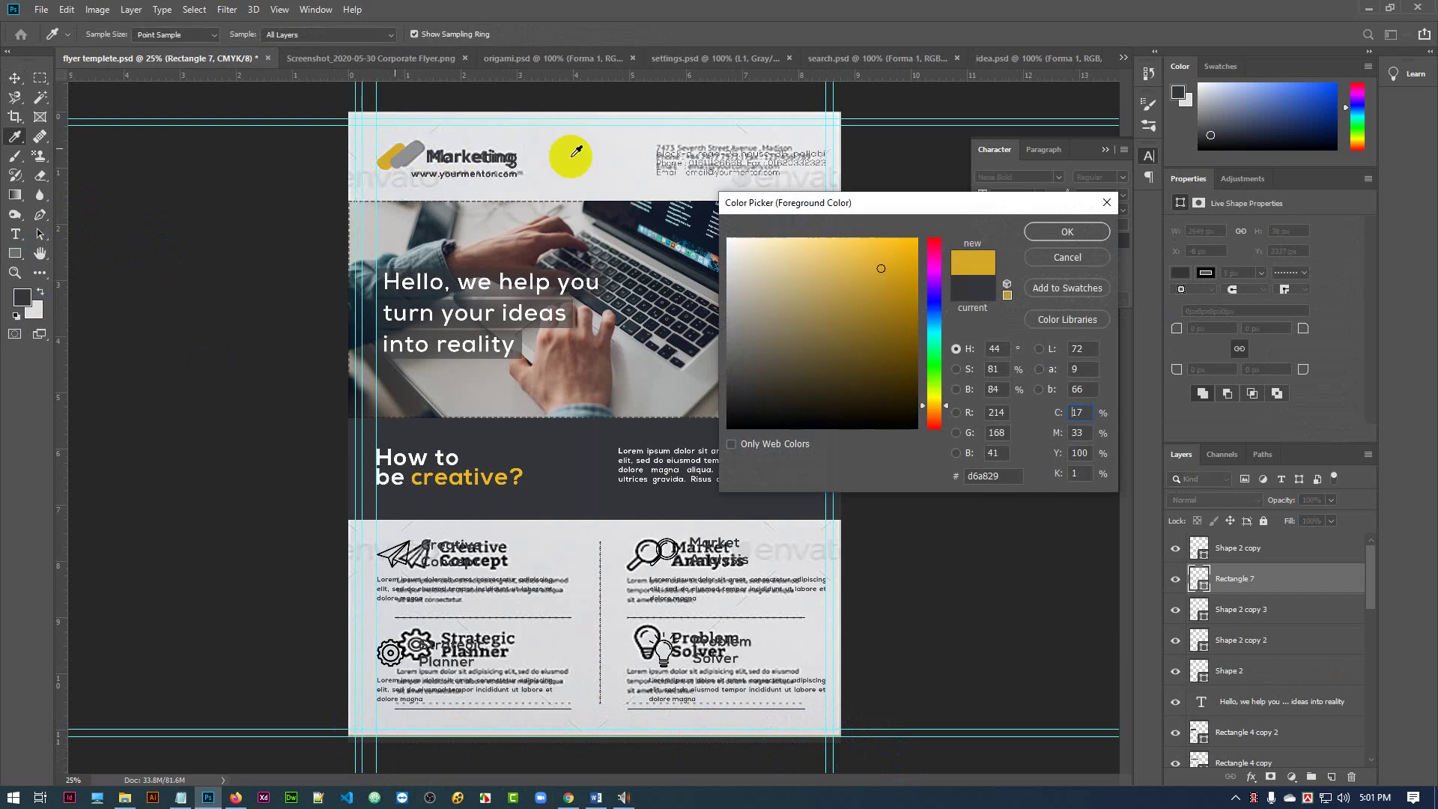
click(1067, 232)
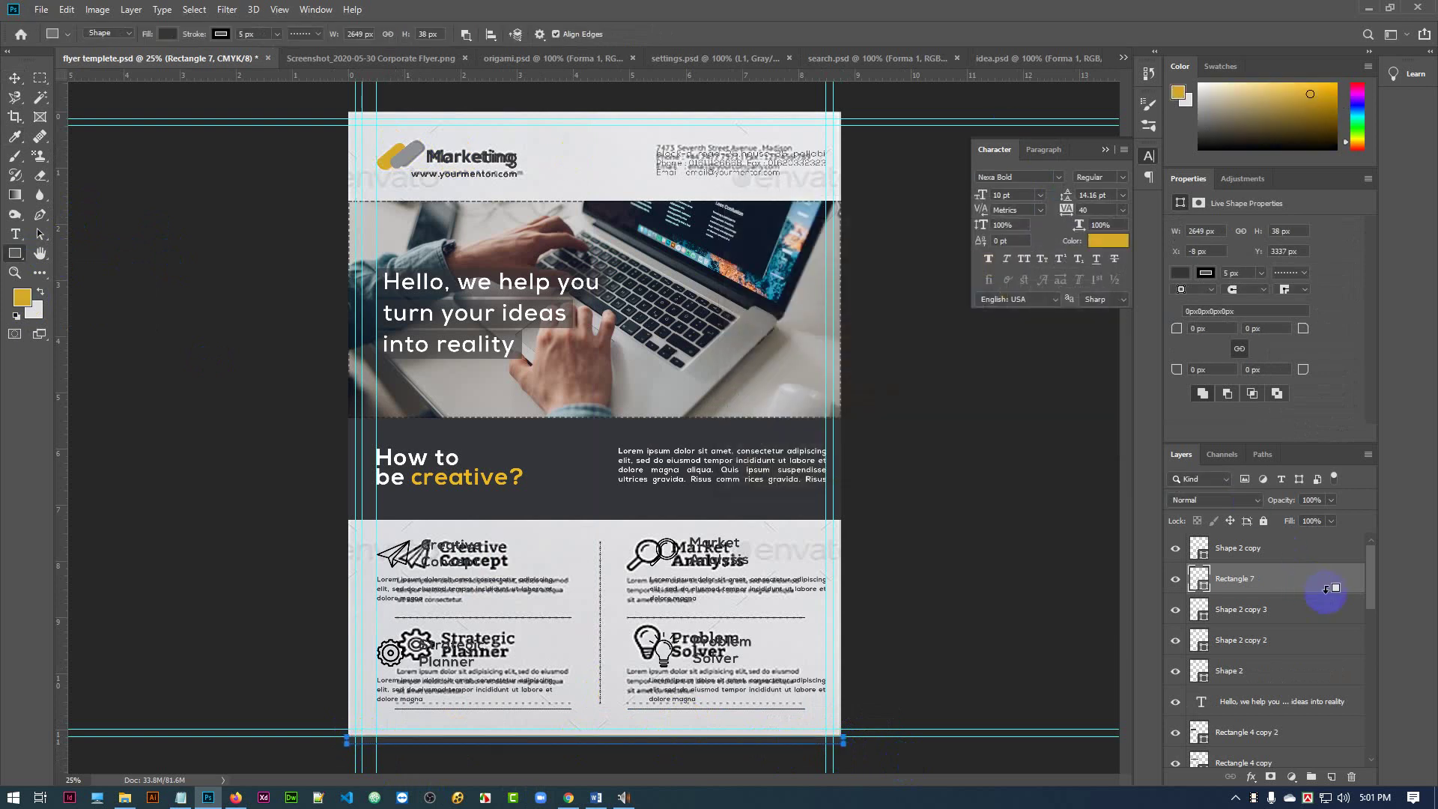
key(alt+BackSpace)
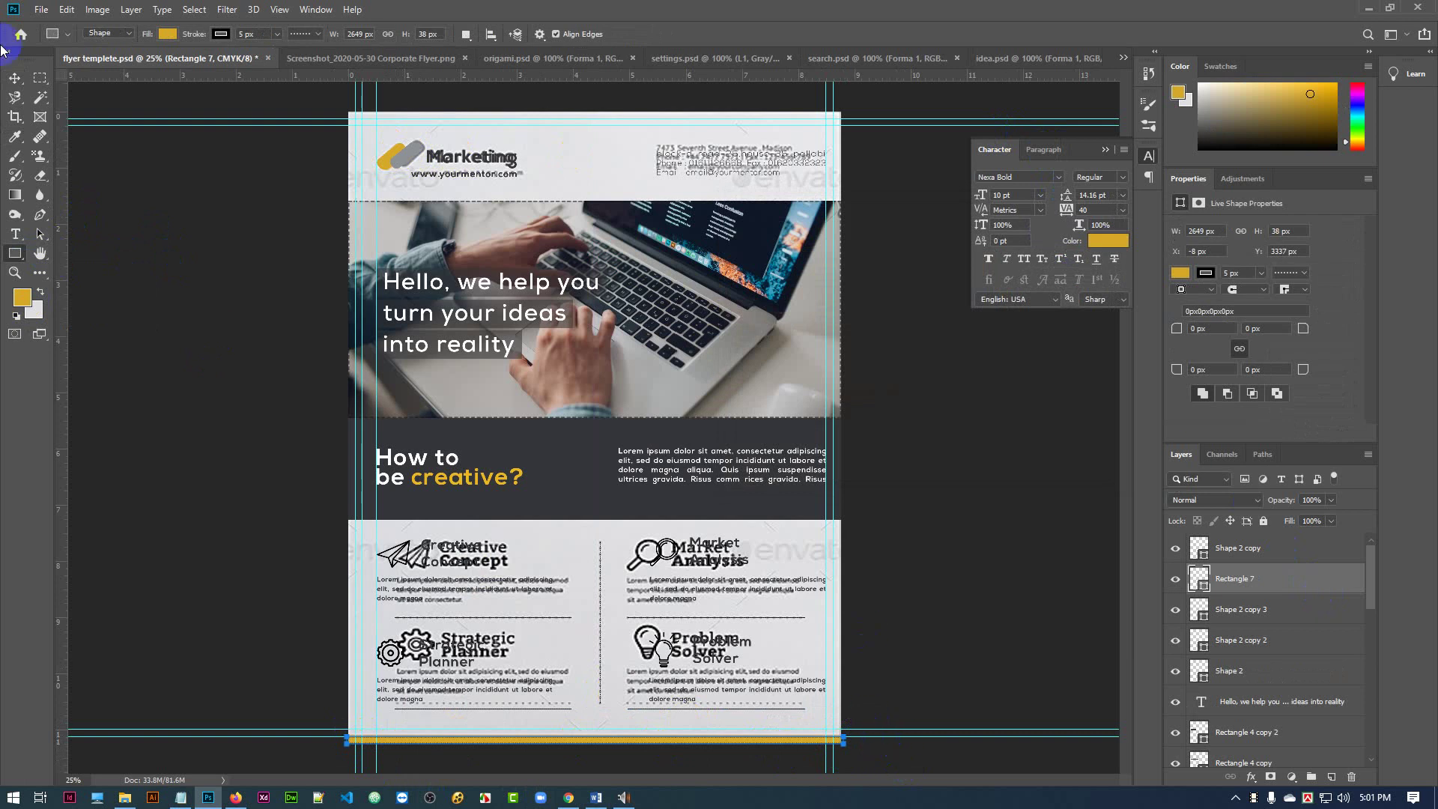
click(15, 77)
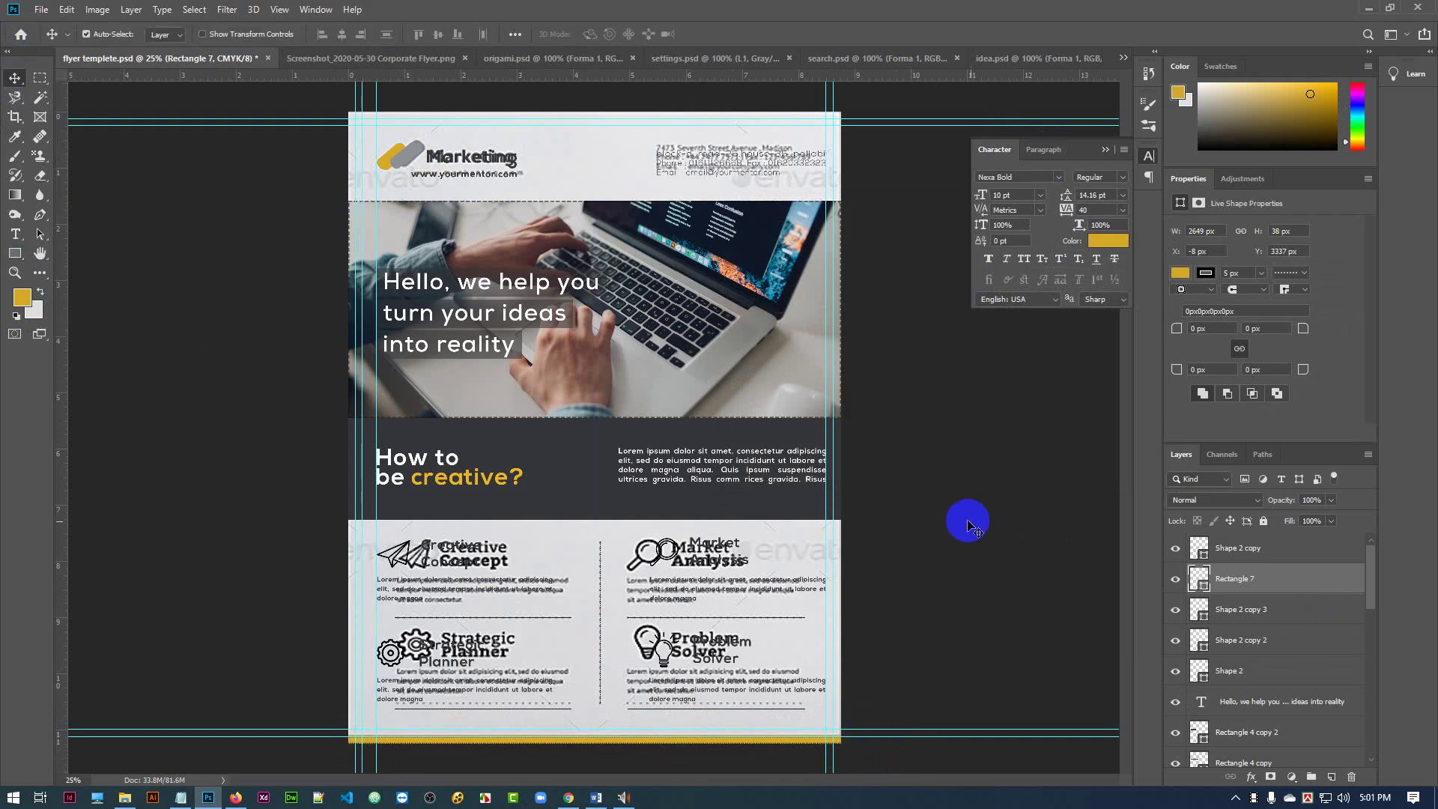
click(969, 519)
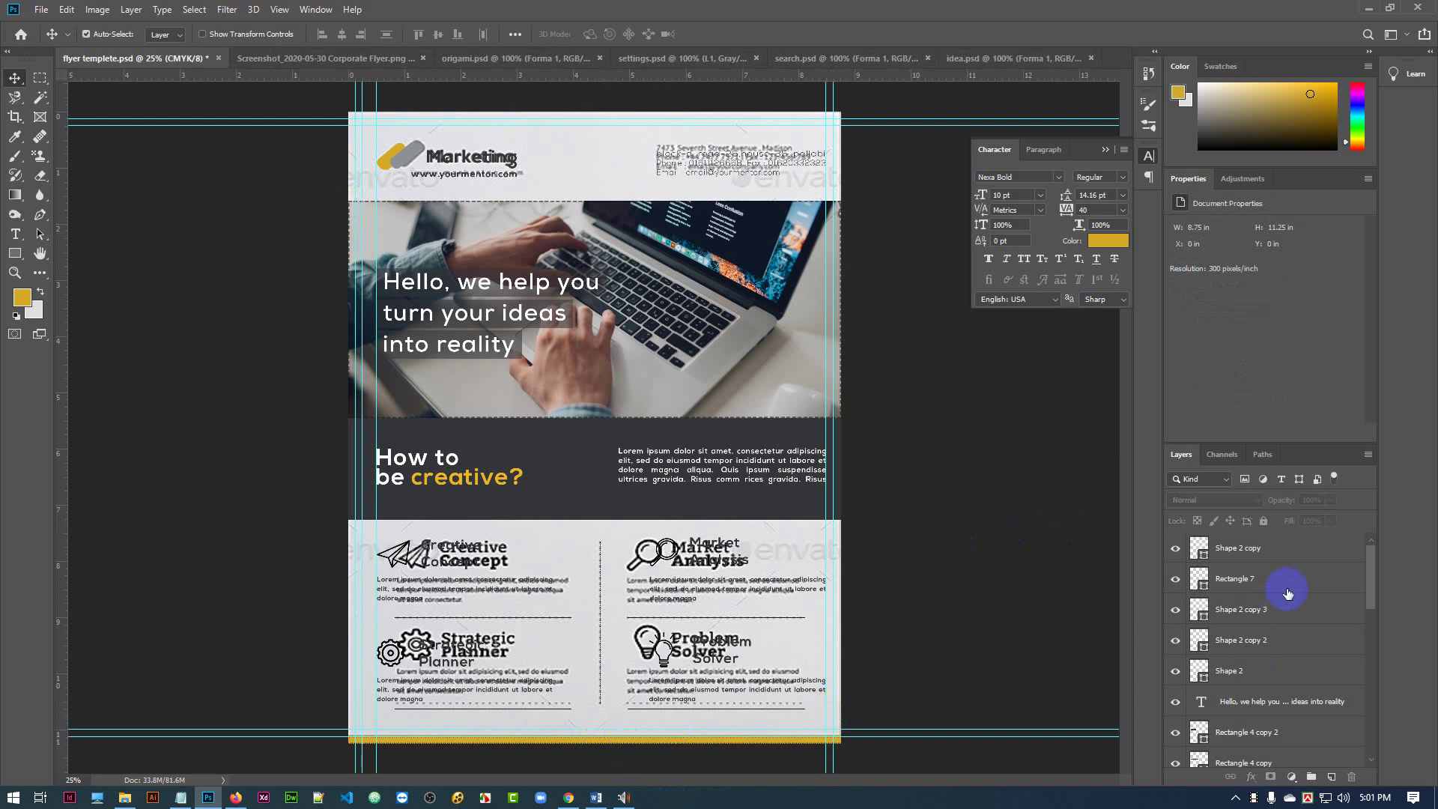
- Compare the bottom strip with the gold rectangle hidden and shown, and remove the rectangle's fill and the rectangle itself
ctrl+click(792, 745)
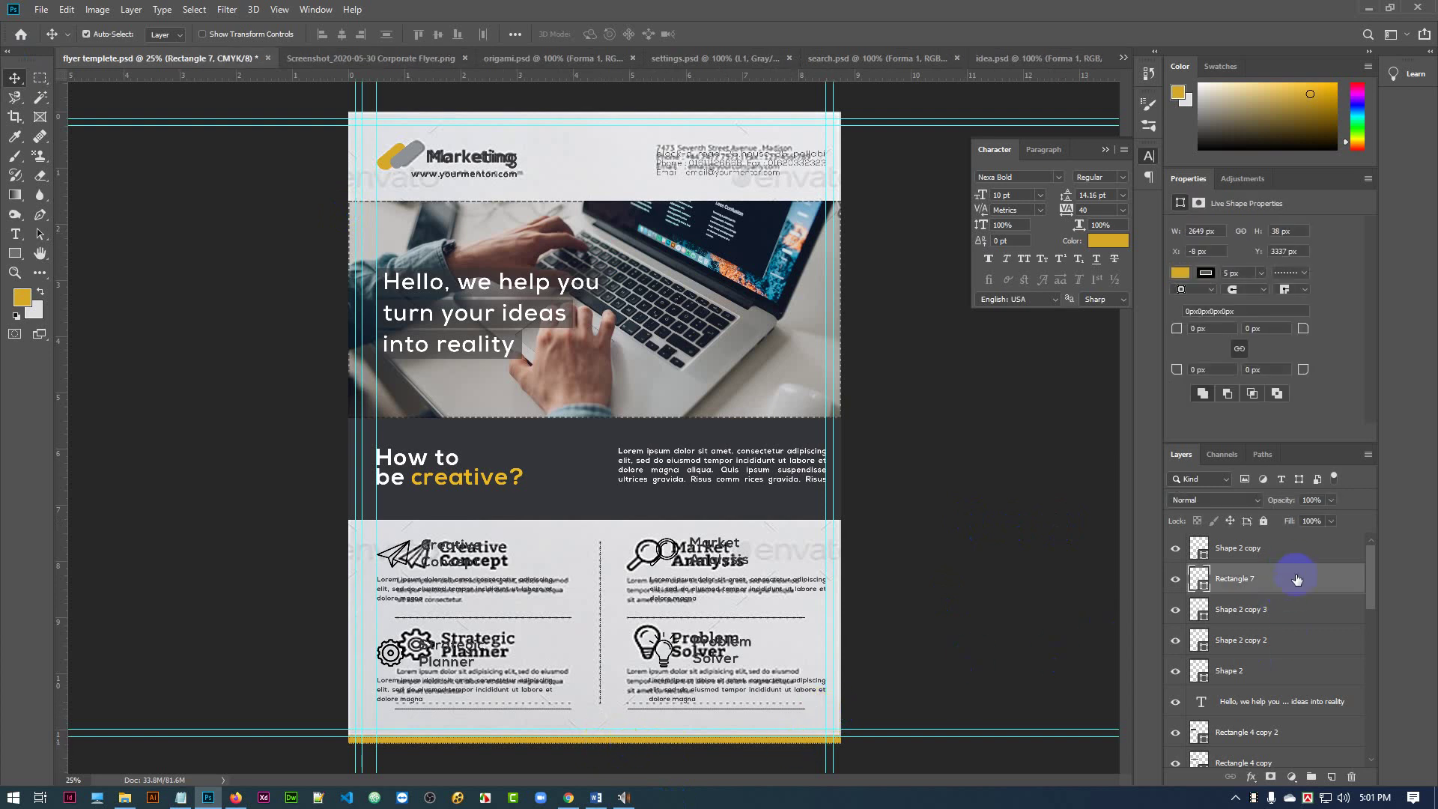
click(1176, 582)
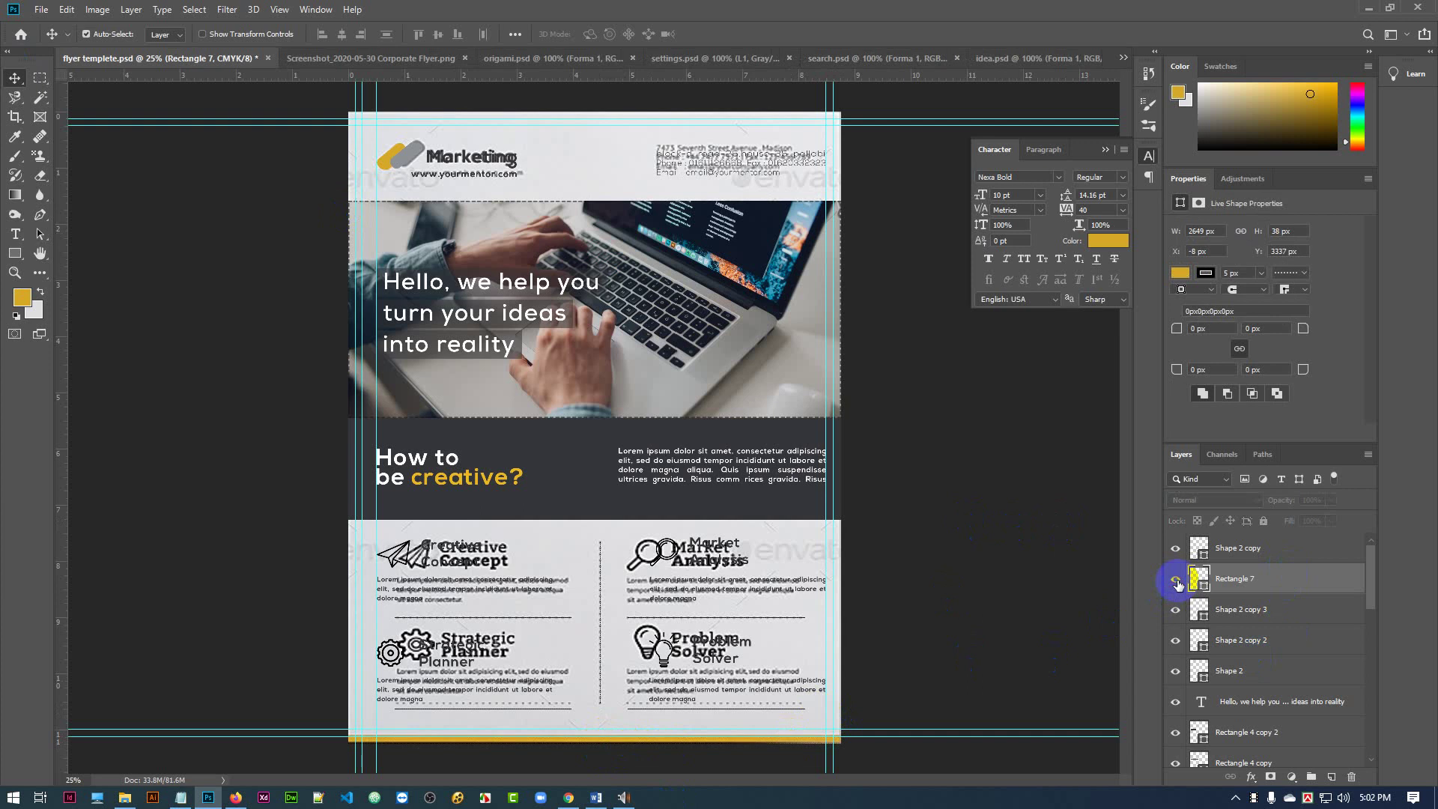
click(1176, 583)
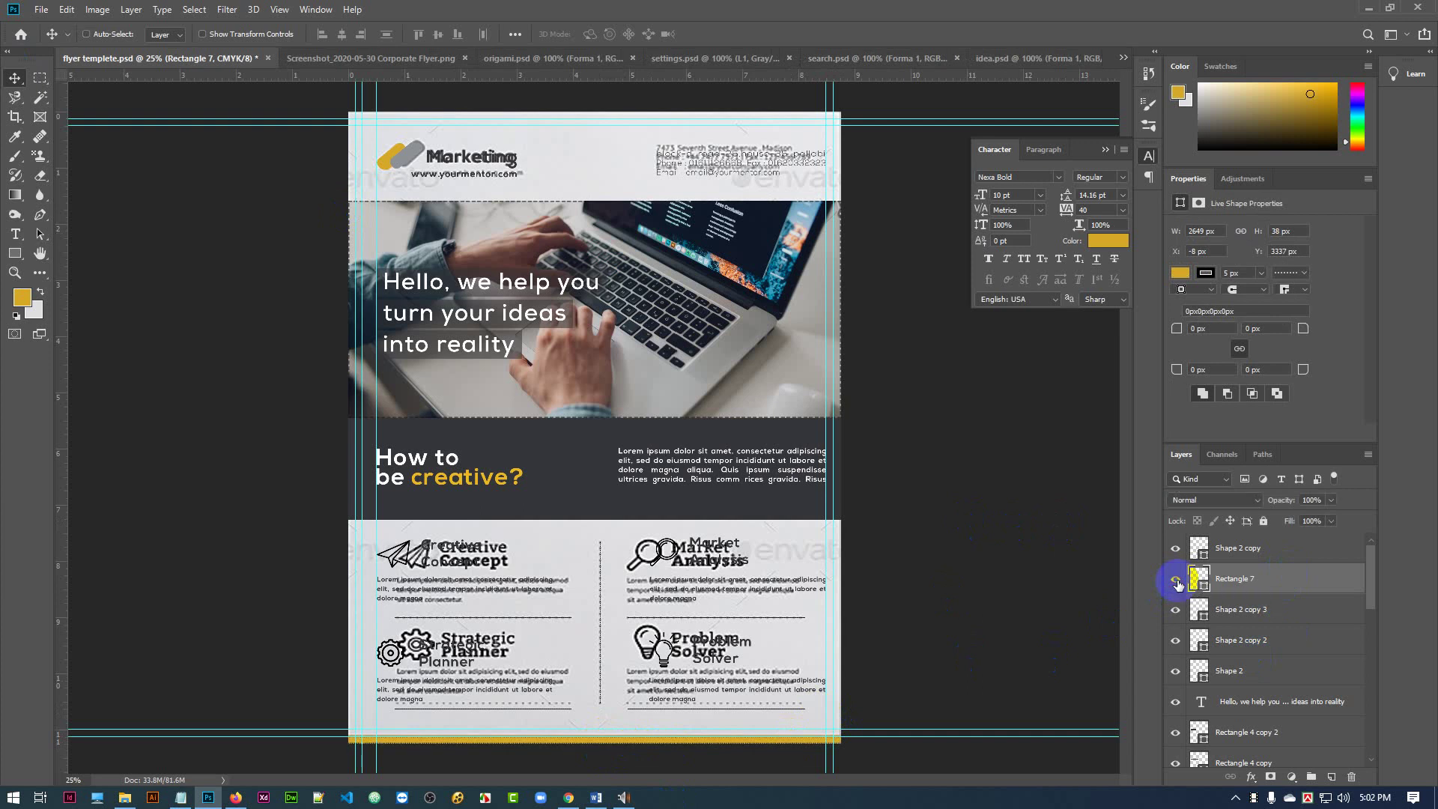
click(1176, 581)
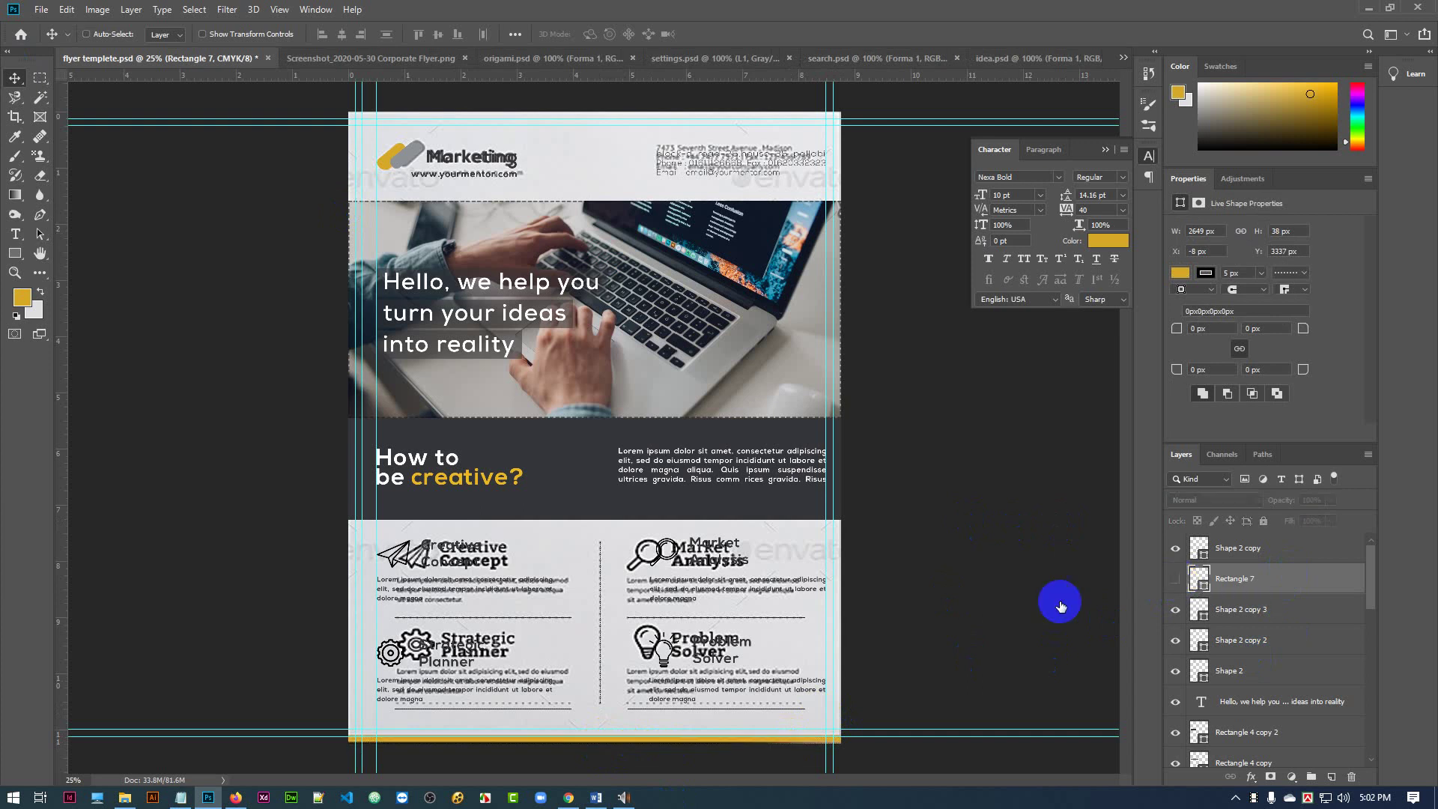
click(1175, 581)
click(1165, 601)
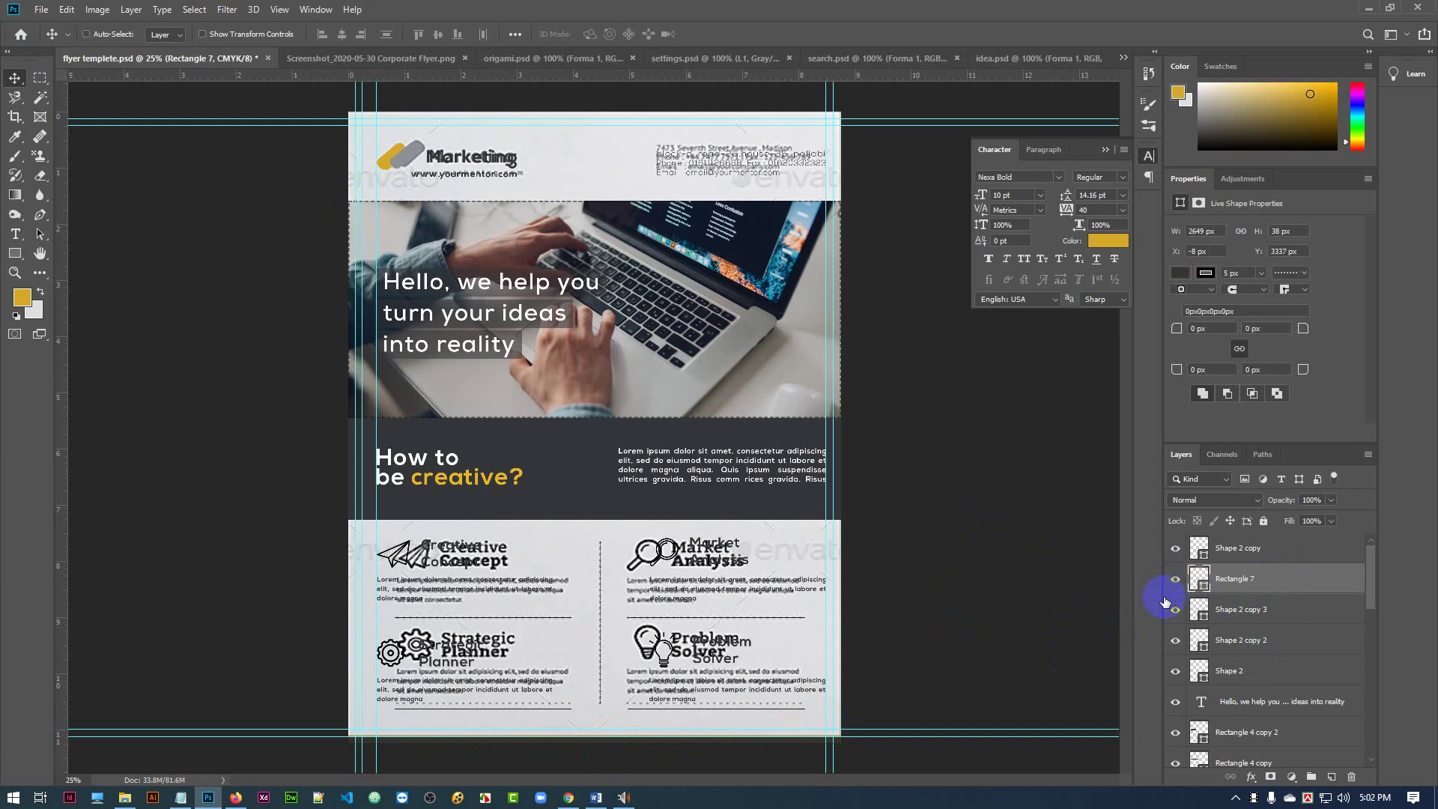
key(Delete)
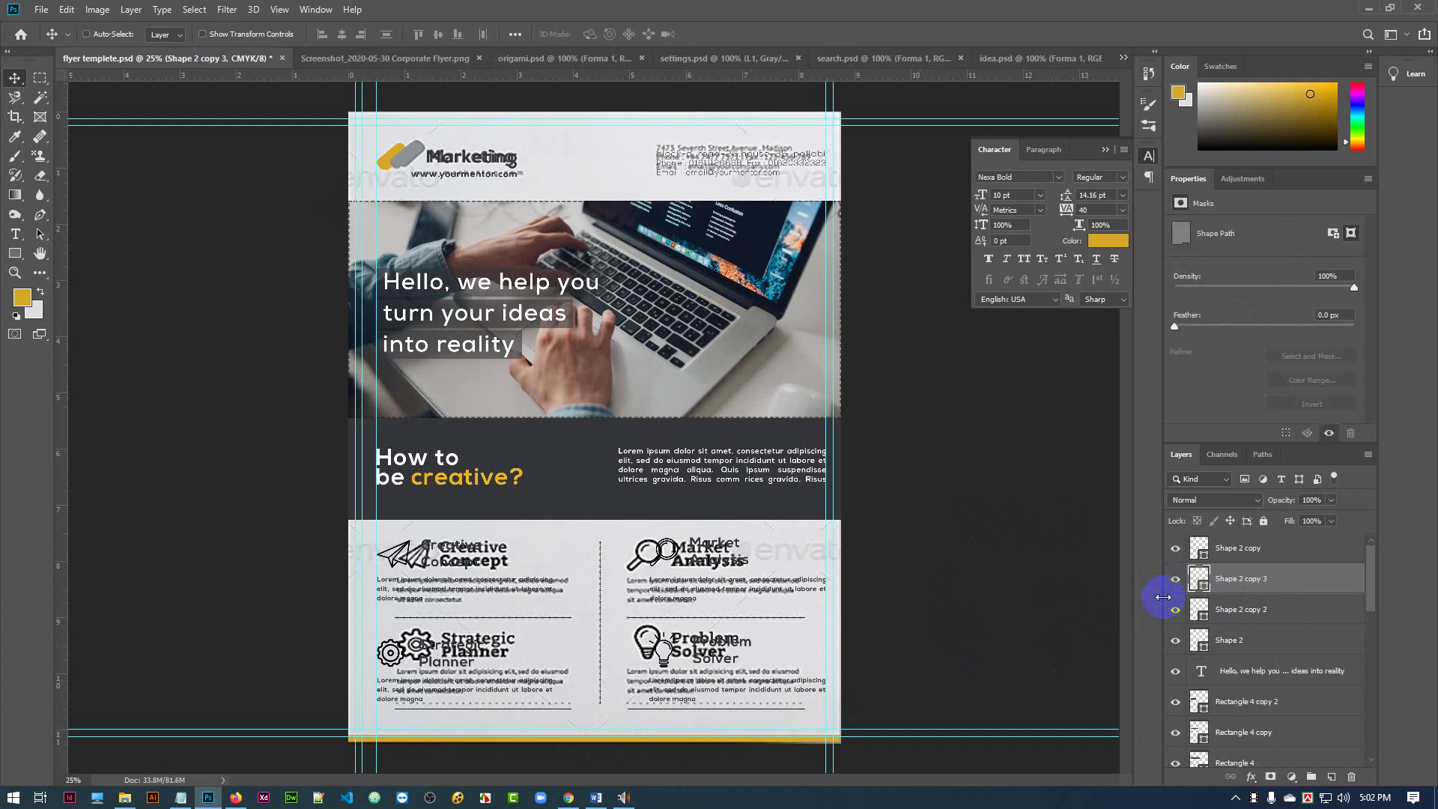
- Toggle the Shape 2 copy 3 layer's visibility and examine how the lower divider lines align with the reference image
click(1171, 580)
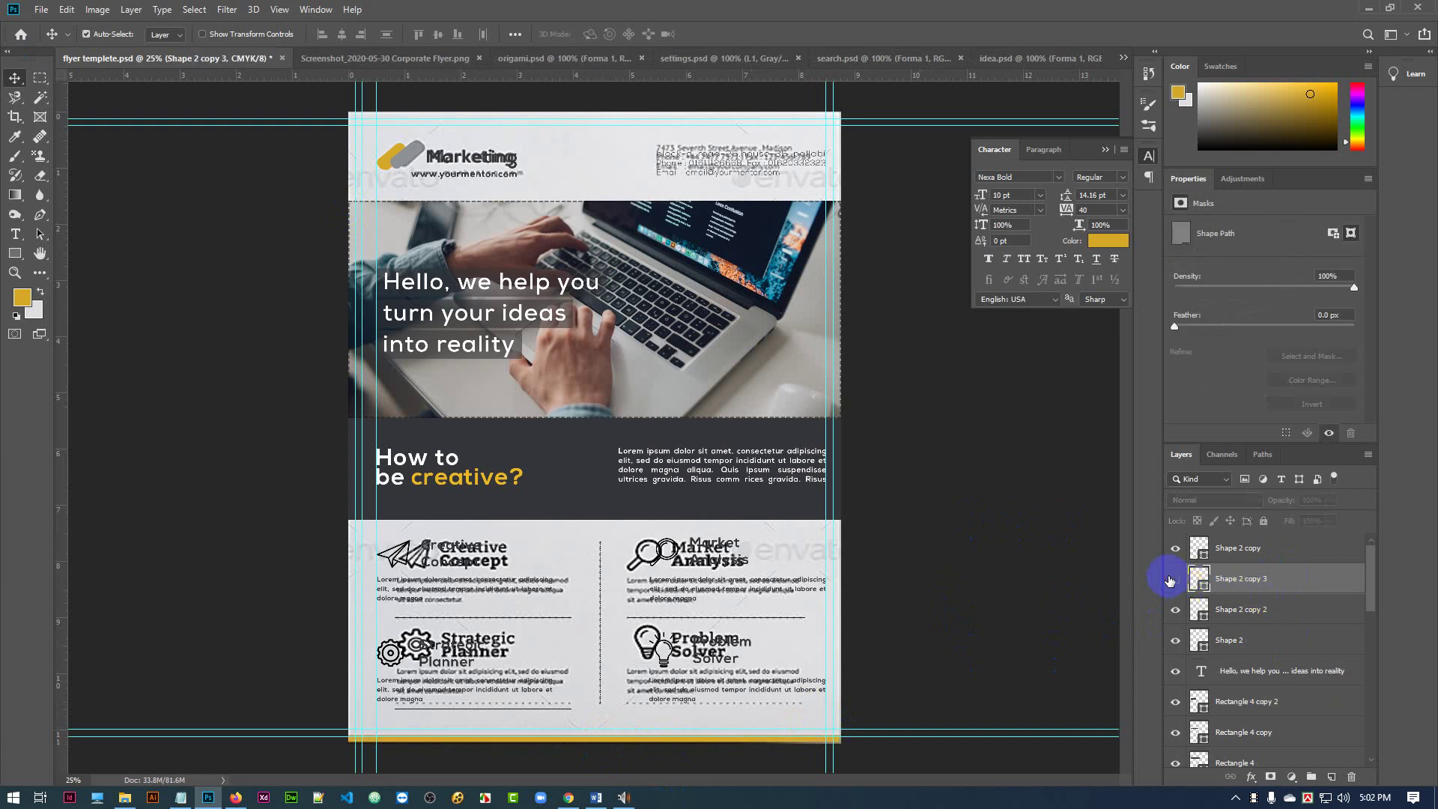
click(1171, 579)
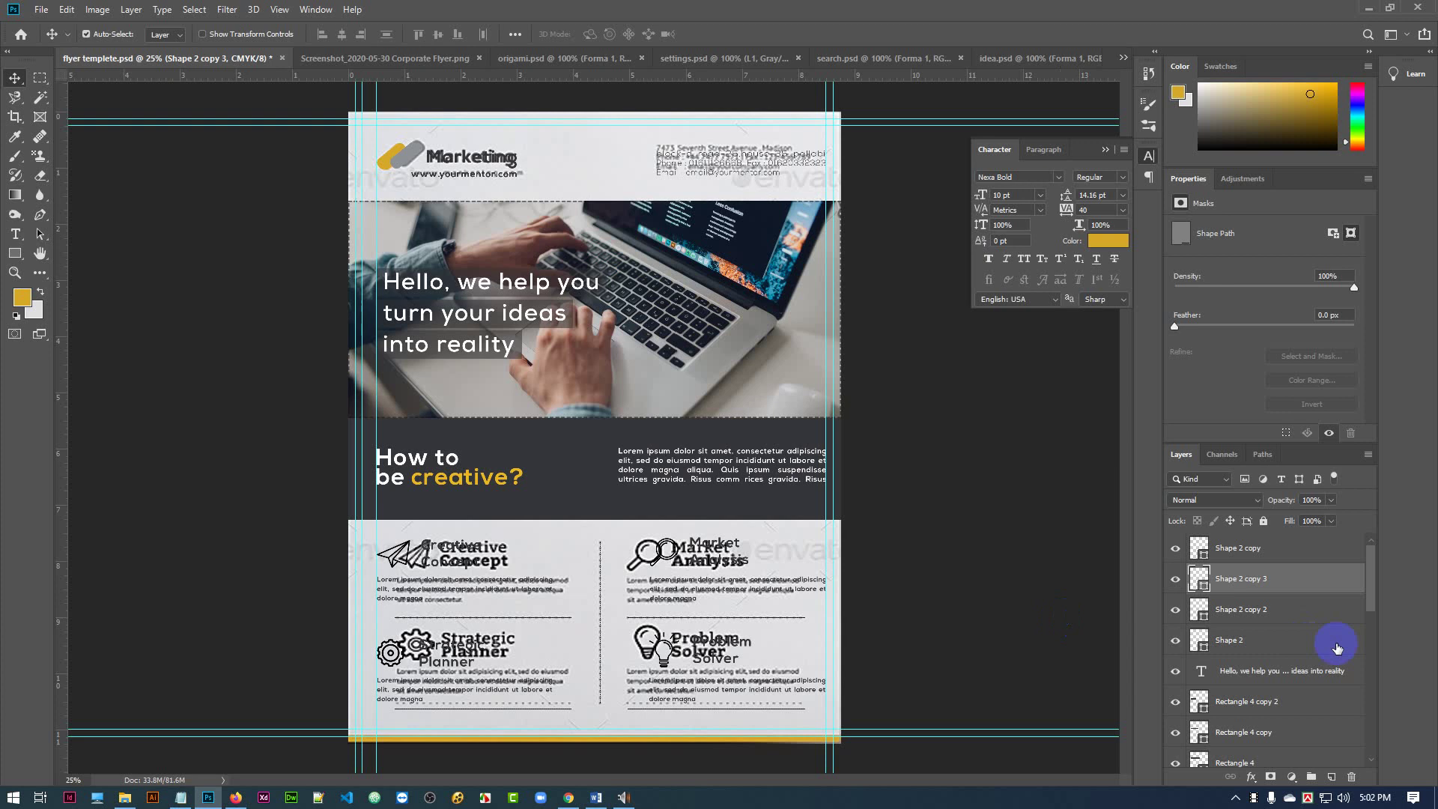
click(672, 745)
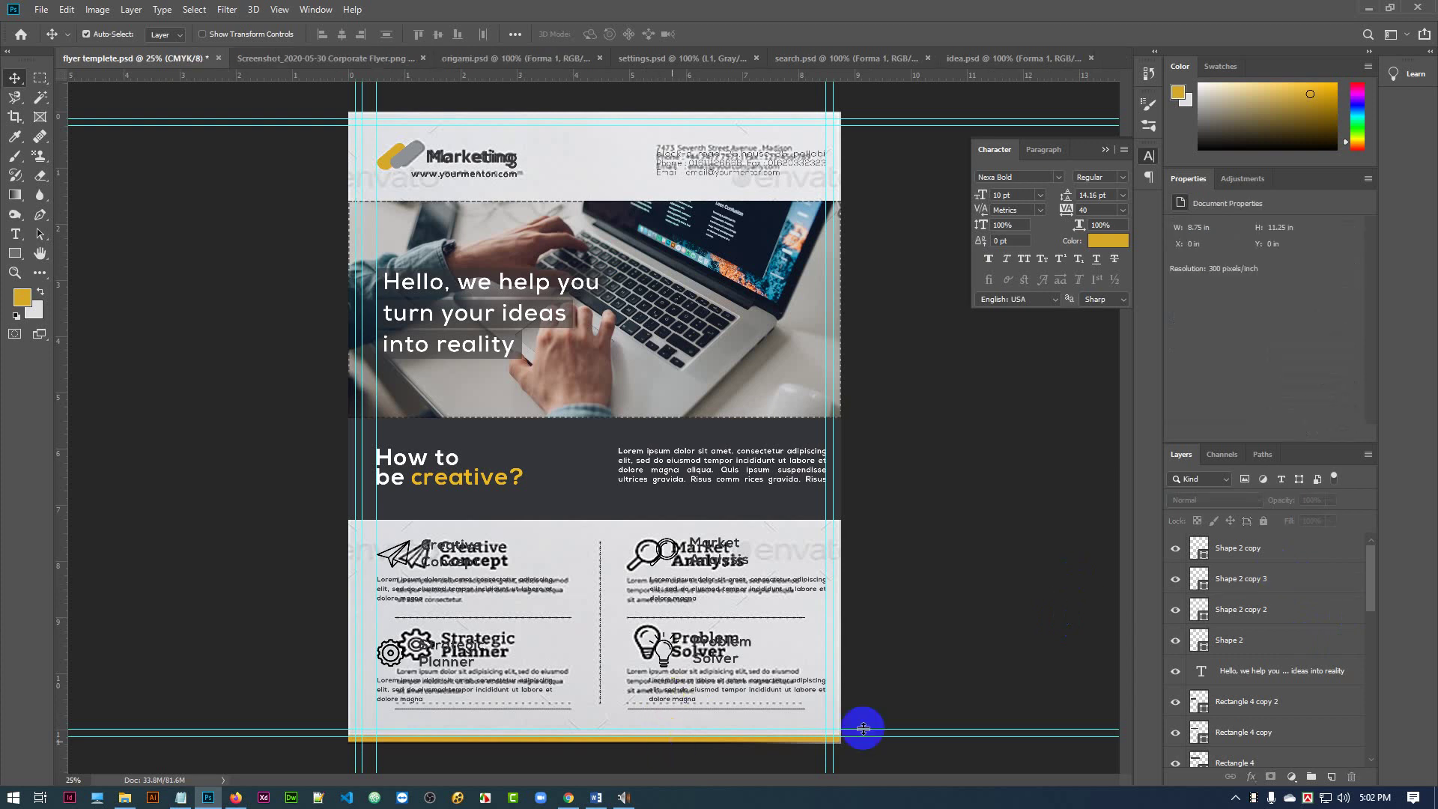
key(ctrl+plus)
key(ctrl+plus)
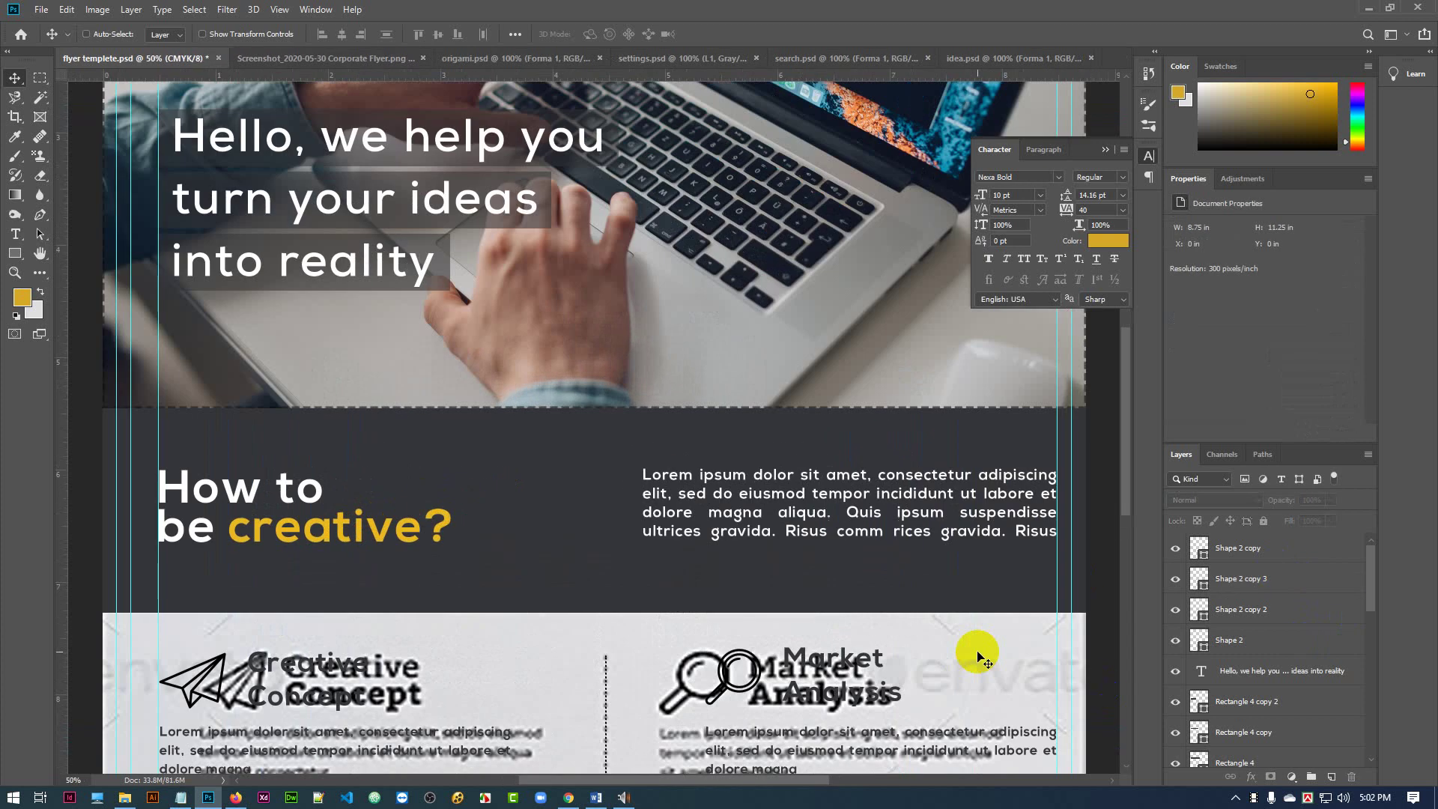
scroll(966, 662, down, 5)
scroll(944, 485, down, 4)
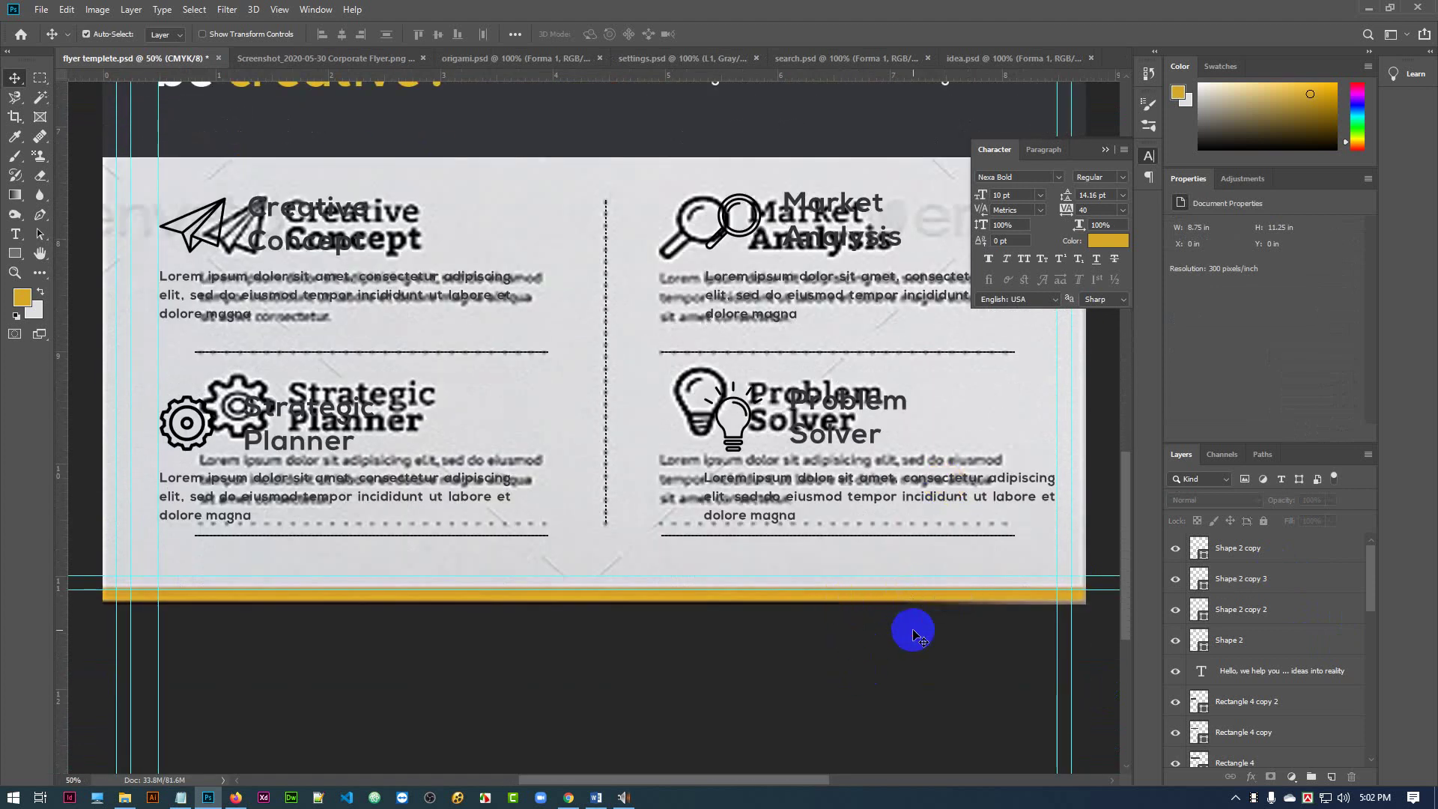
key(ctrl+minus)
key(ctrl+minus)
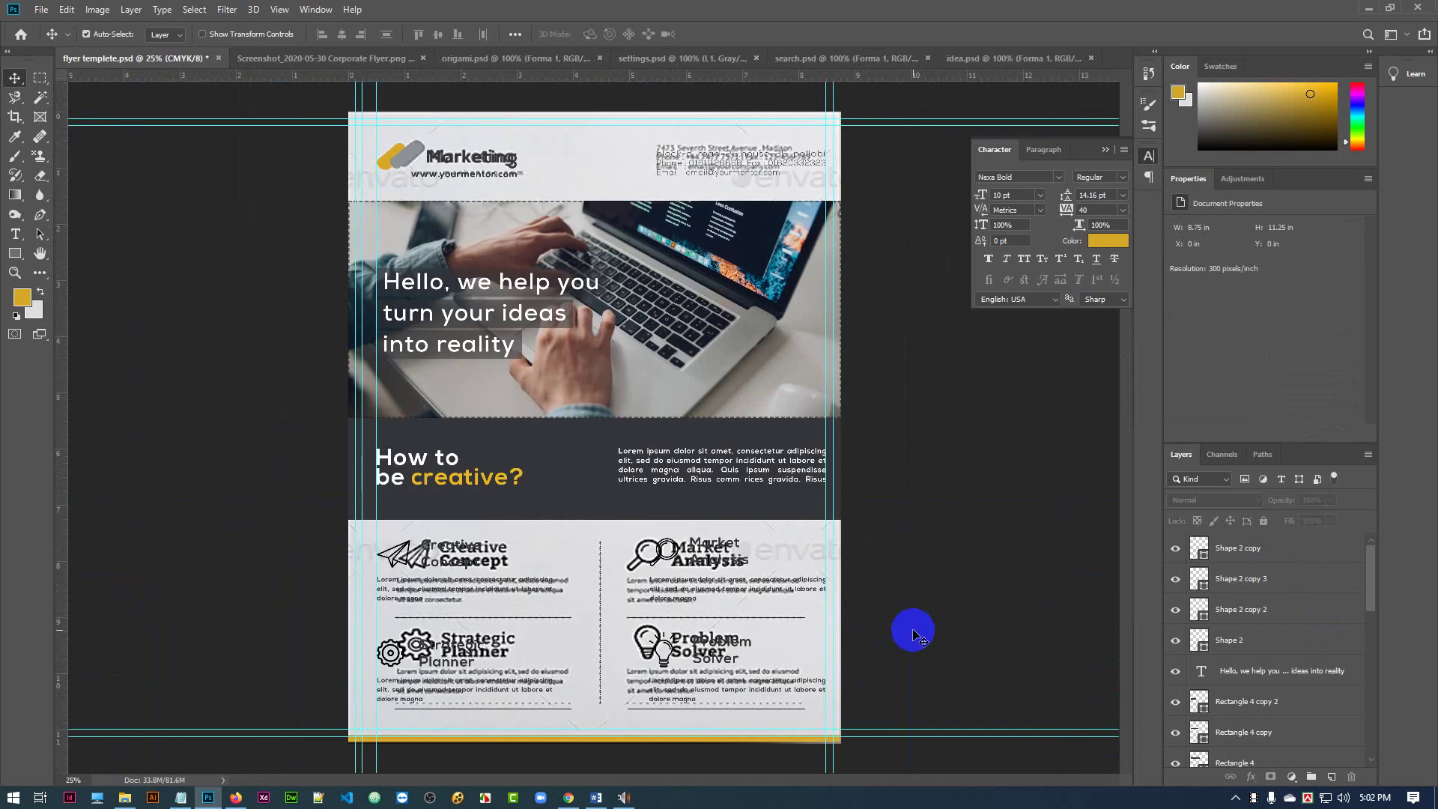
- Remove the duplicated divider lines below Problem Solver and Strategic Planner, and select the laptop photo layer
key(Delete)
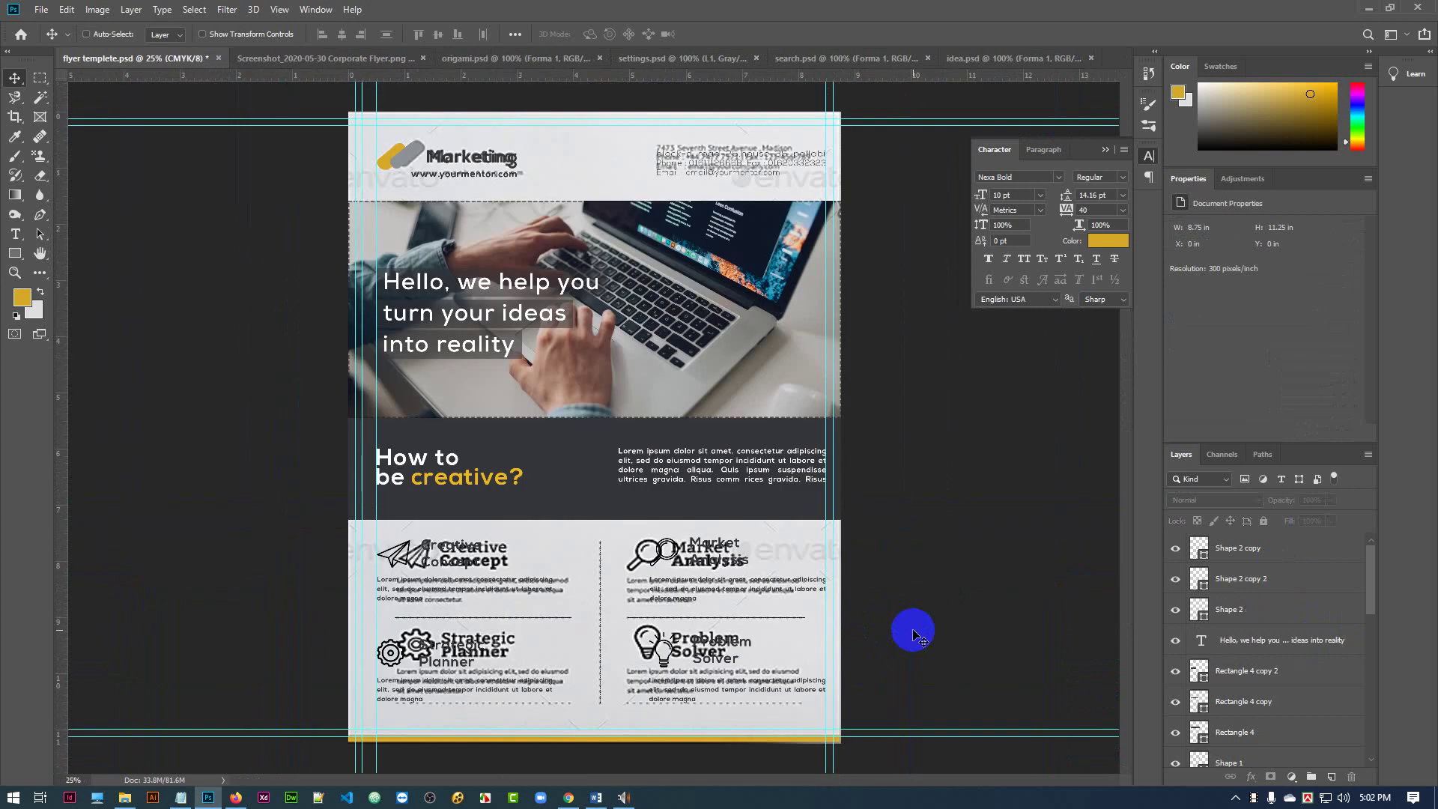
key(Delete)
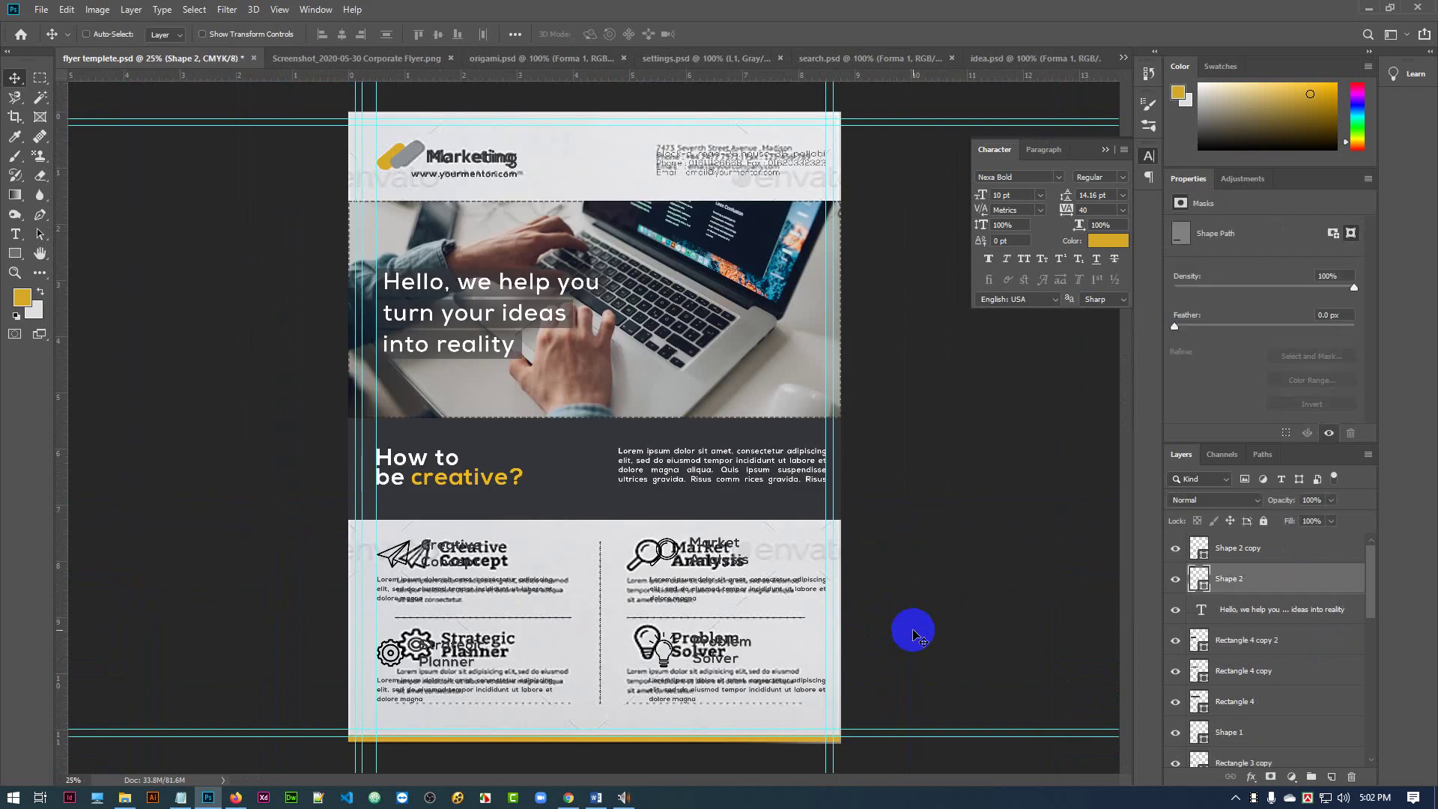
ctrl+click(734, 249)
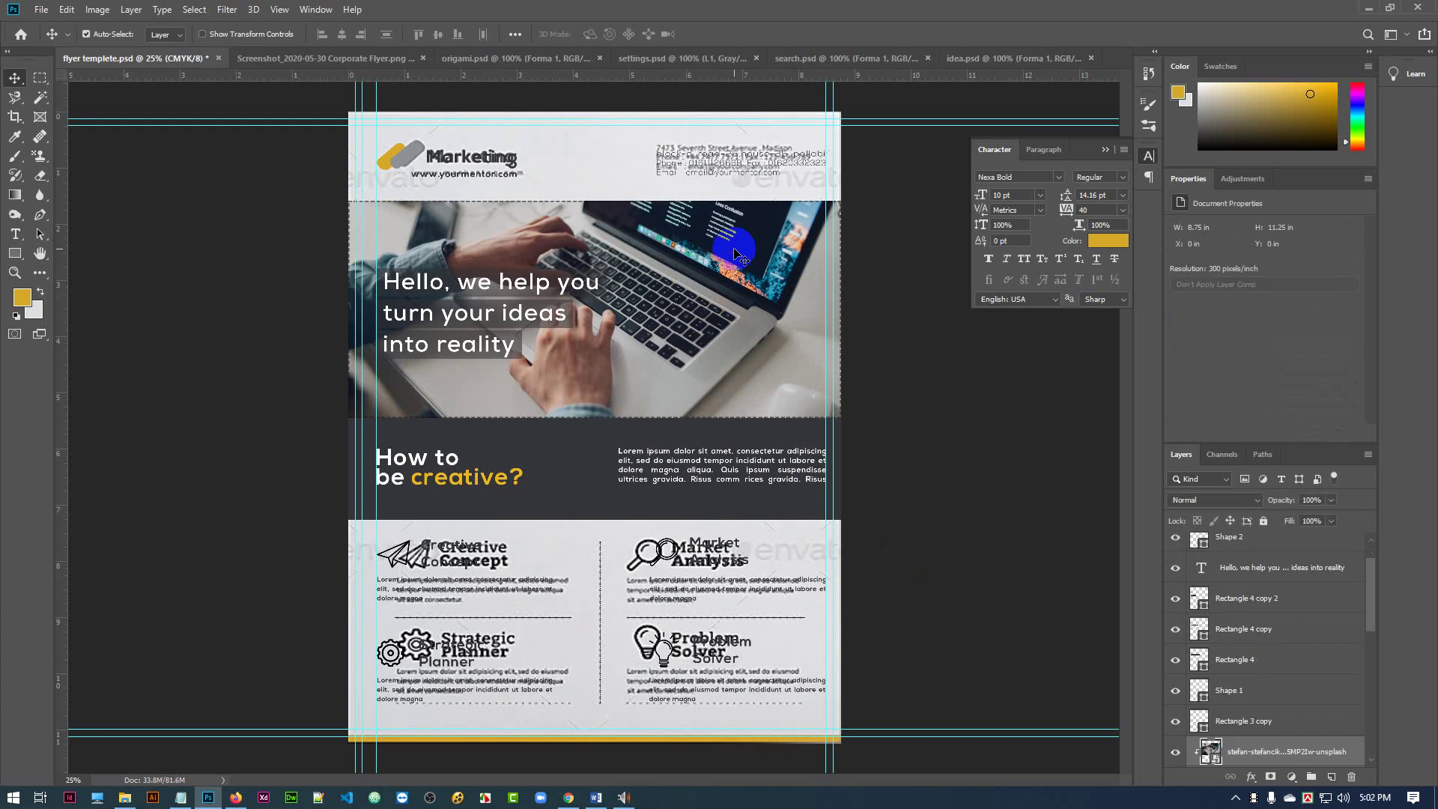
- Duplicate the divider line below Strategic Planner and place the copy in line with it below Problem Solver
scroll(1265, 648, down, 5)
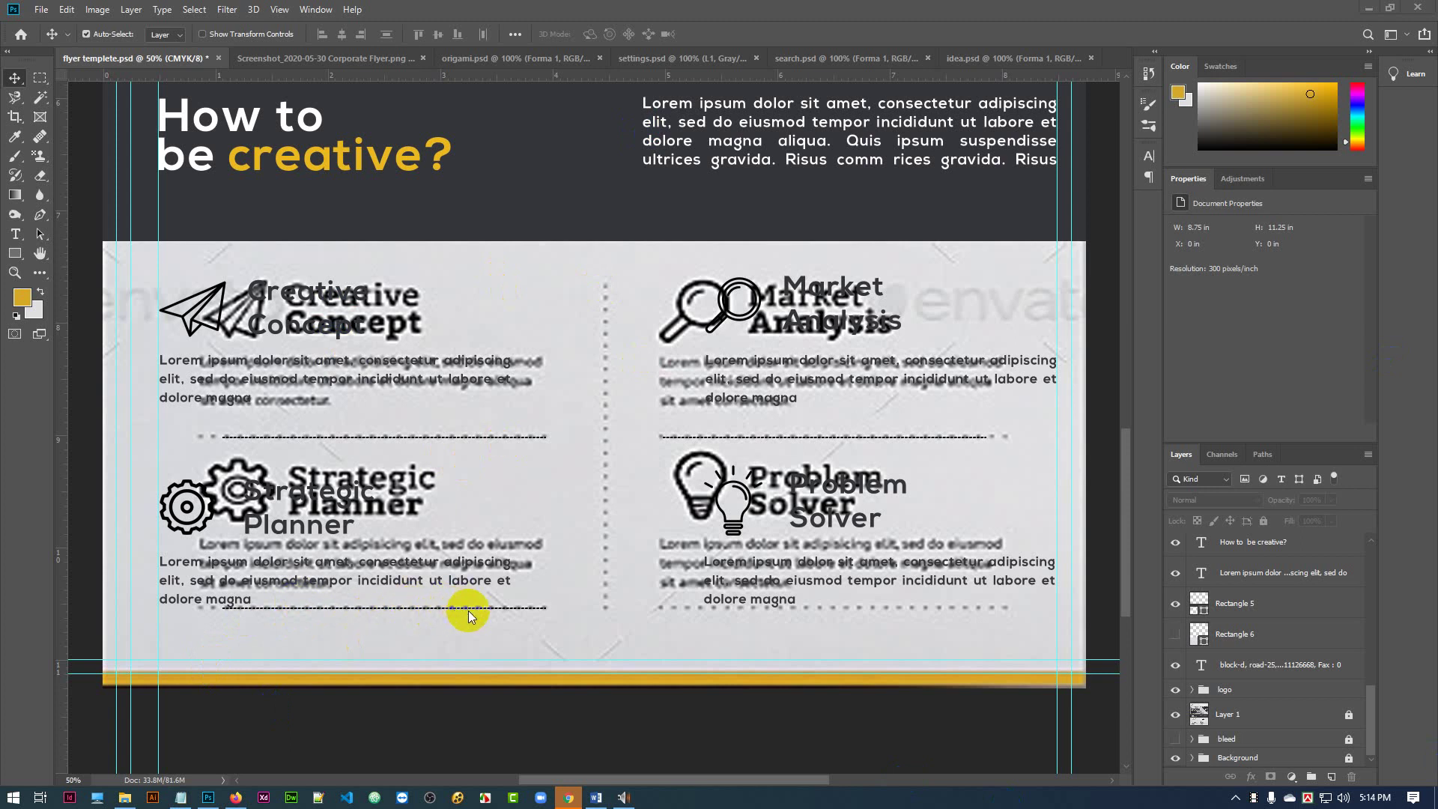
click(515, 627)
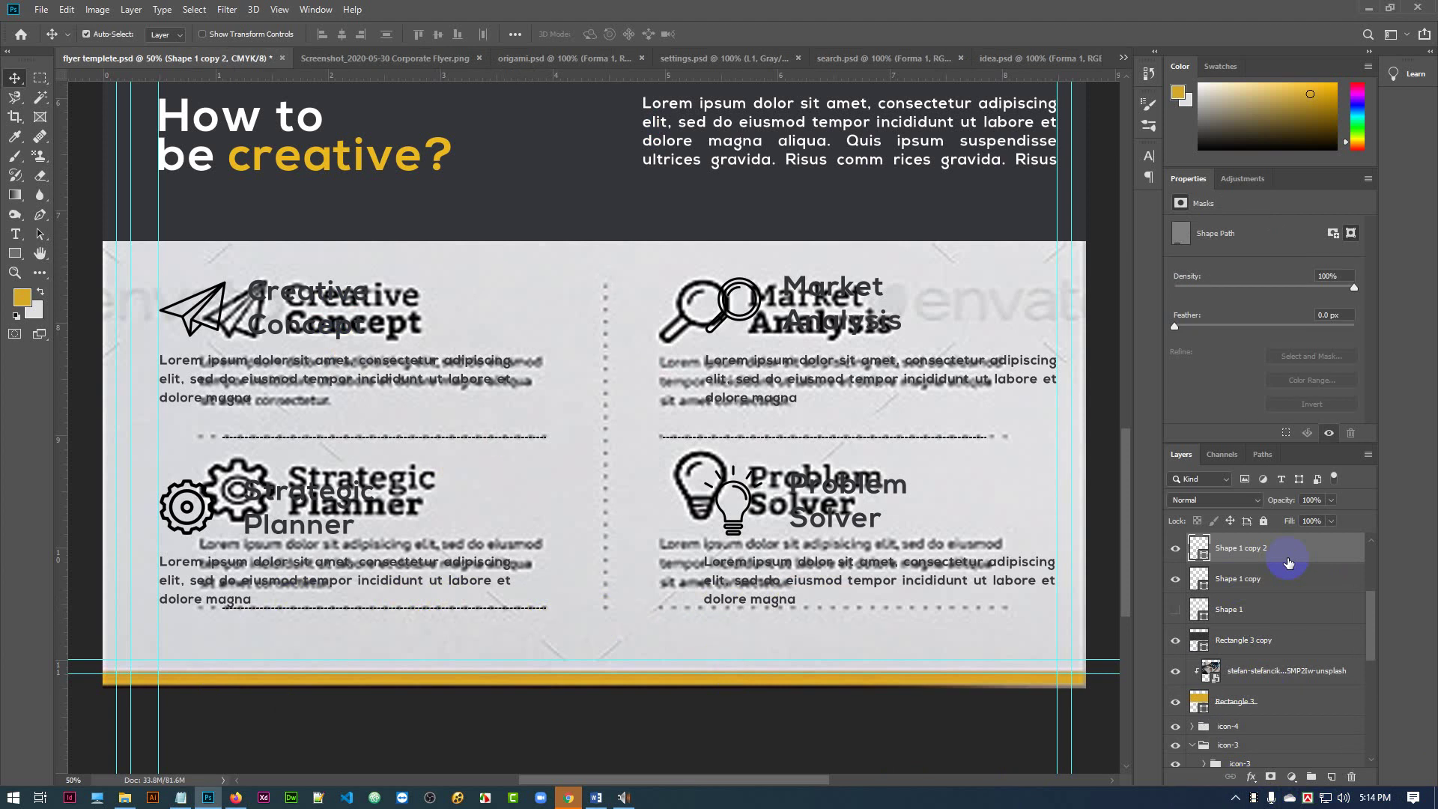
key(ctrl+j)
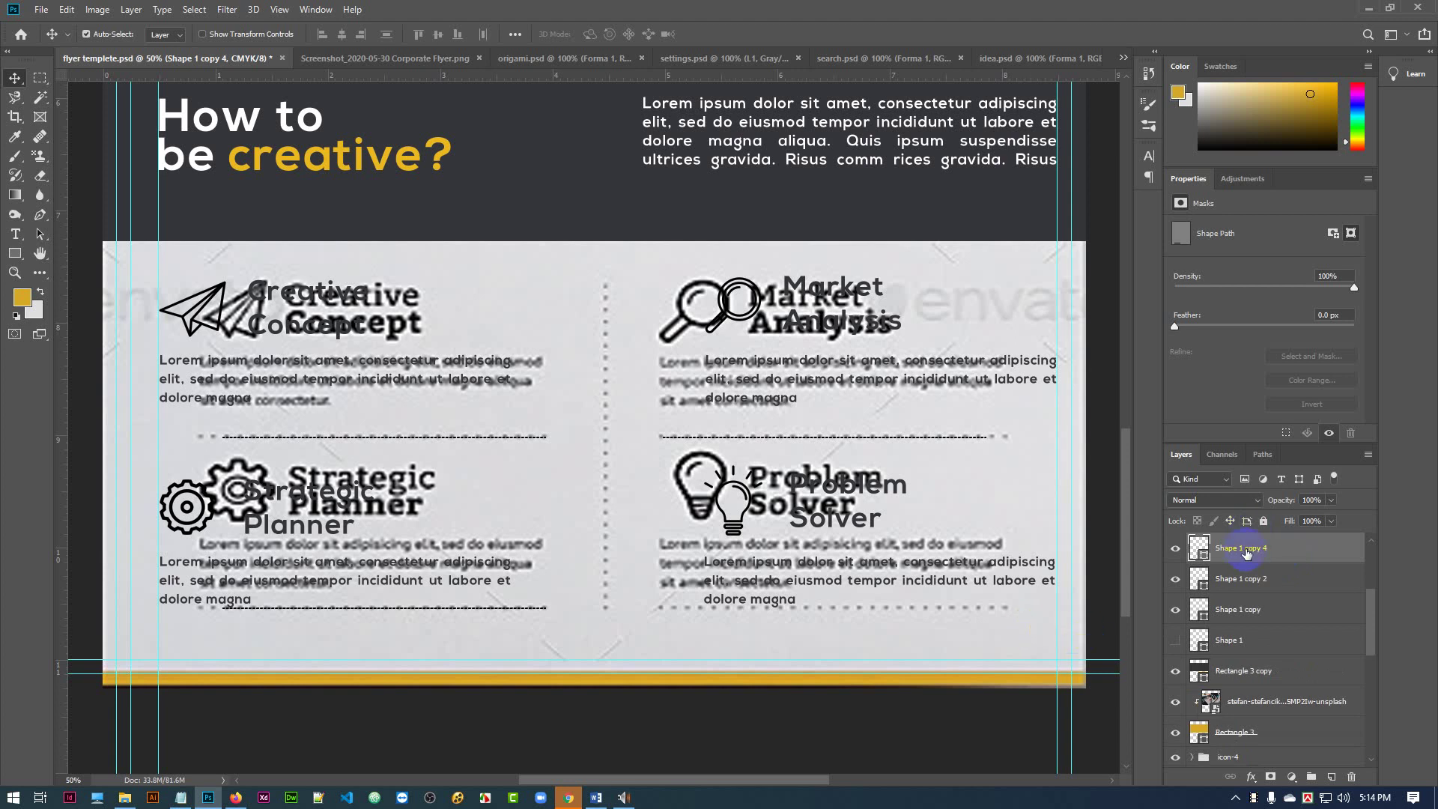
key(ctrl+t)
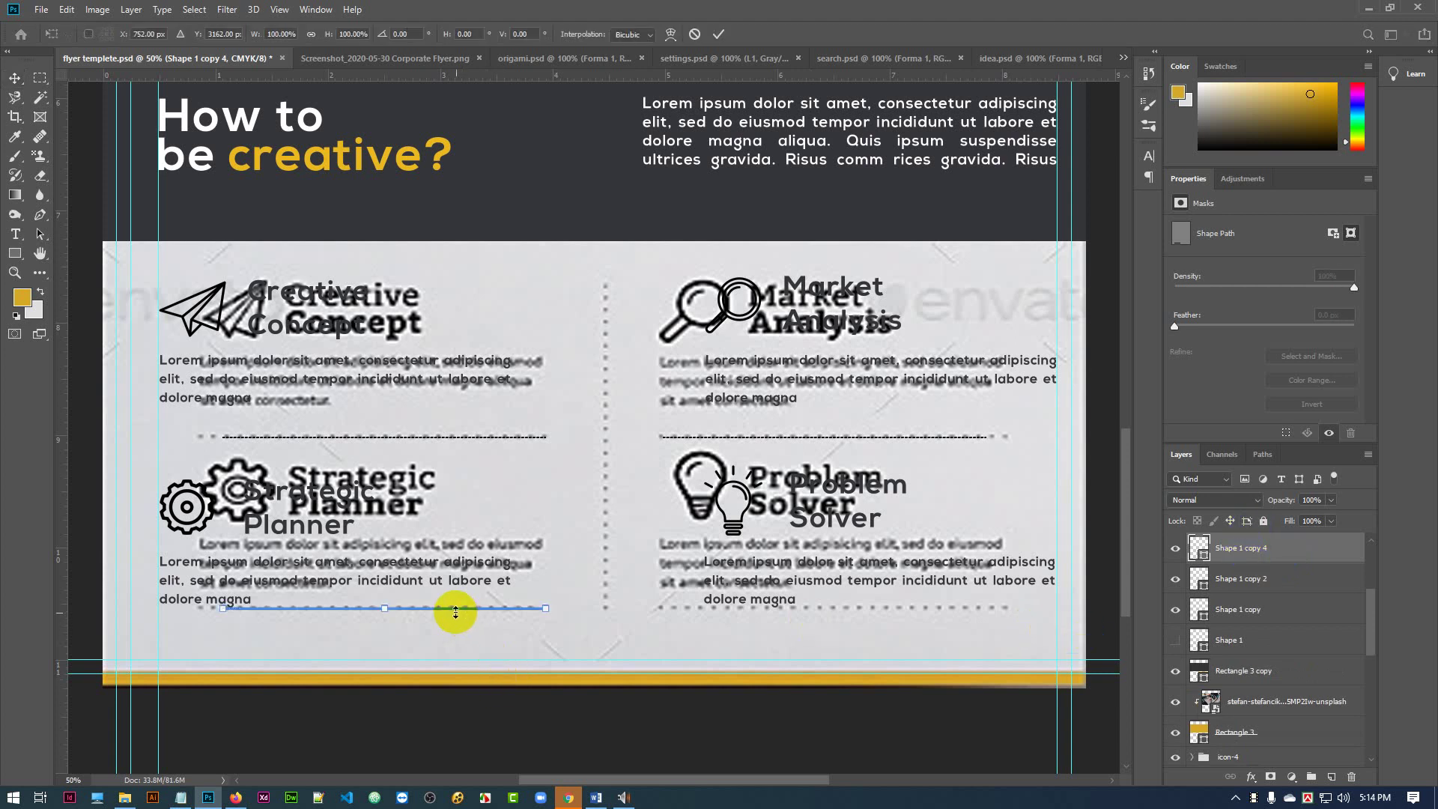
drag(453, 610, 891, 596)
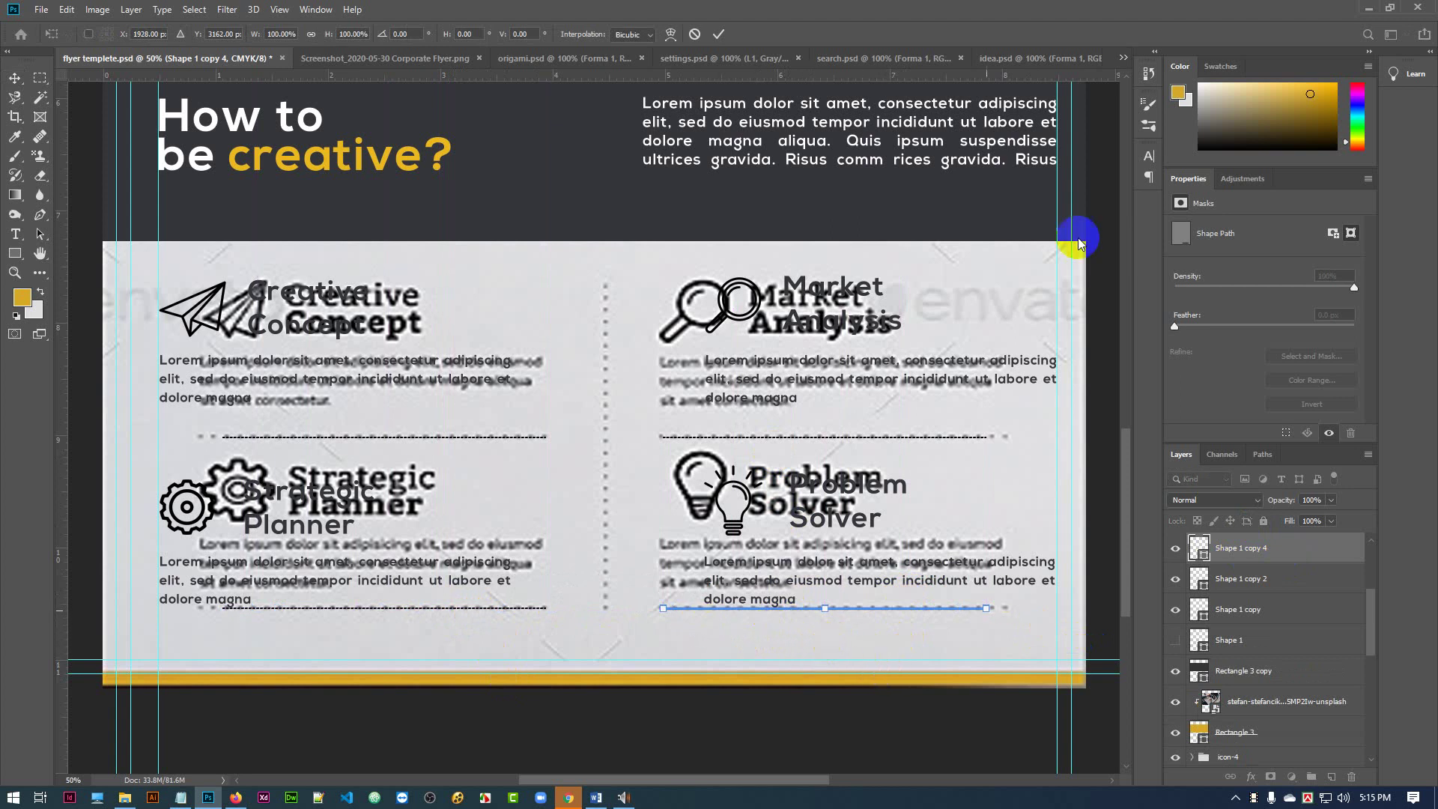
click(721, 33)
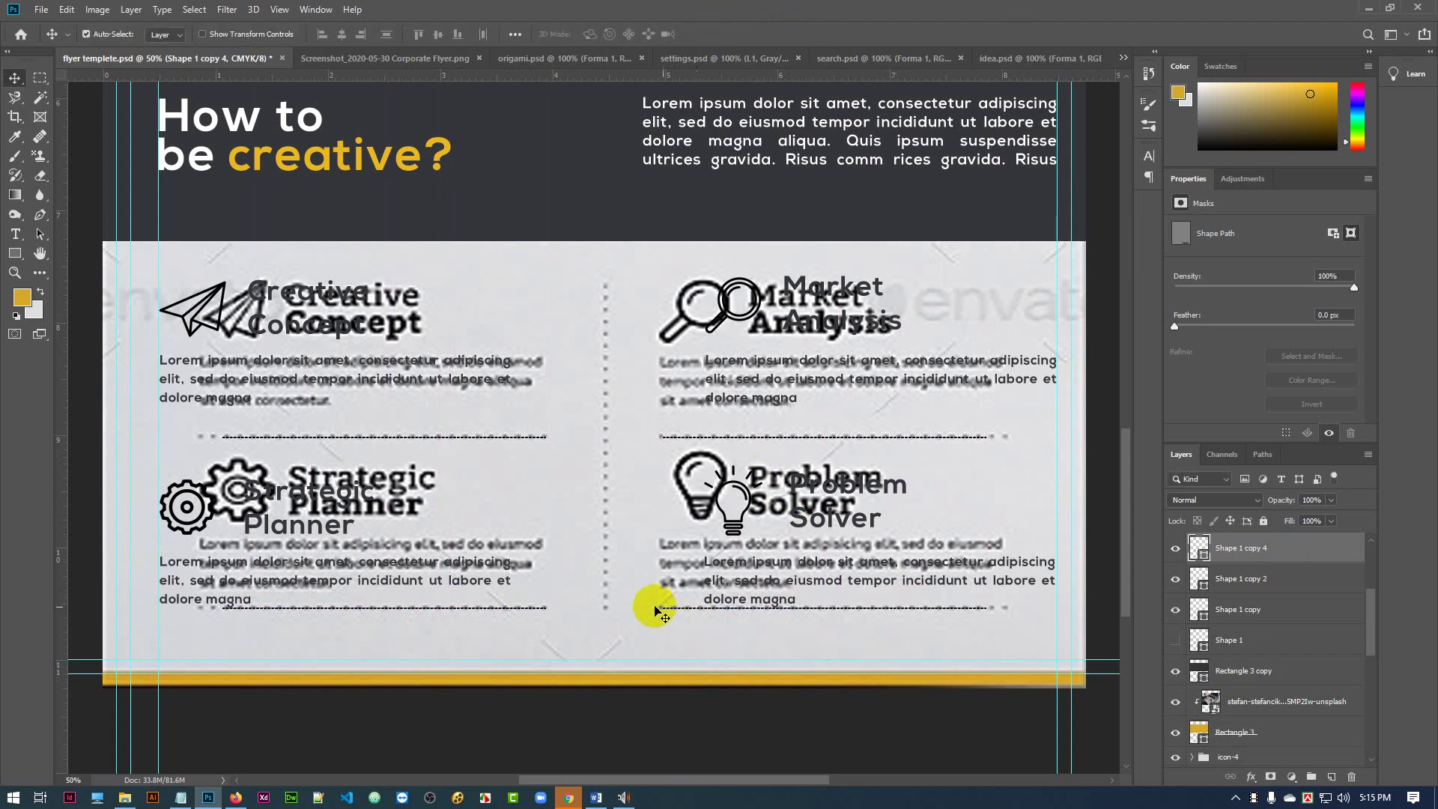
- Check the copied divider layers by hiding and showing them, and make the hidden vertical divider layer Shape 1 visible
drag(650, 601, 674, 627)
click(1176, 579)
click(1176, 580)
click(1174, 549)
click(1175, 549)
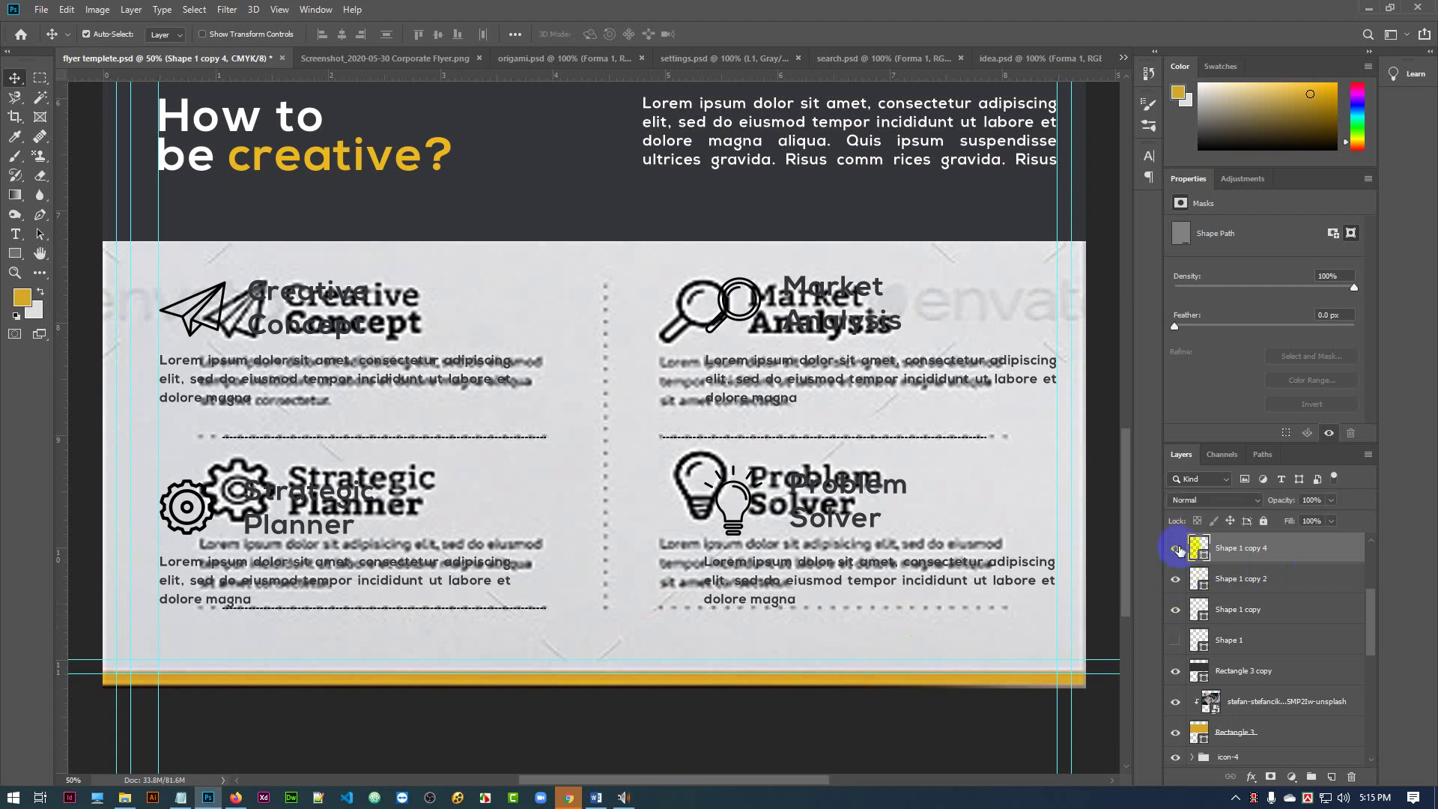
click(1175, 611)
click(1176, 641)
click(1176, 643)
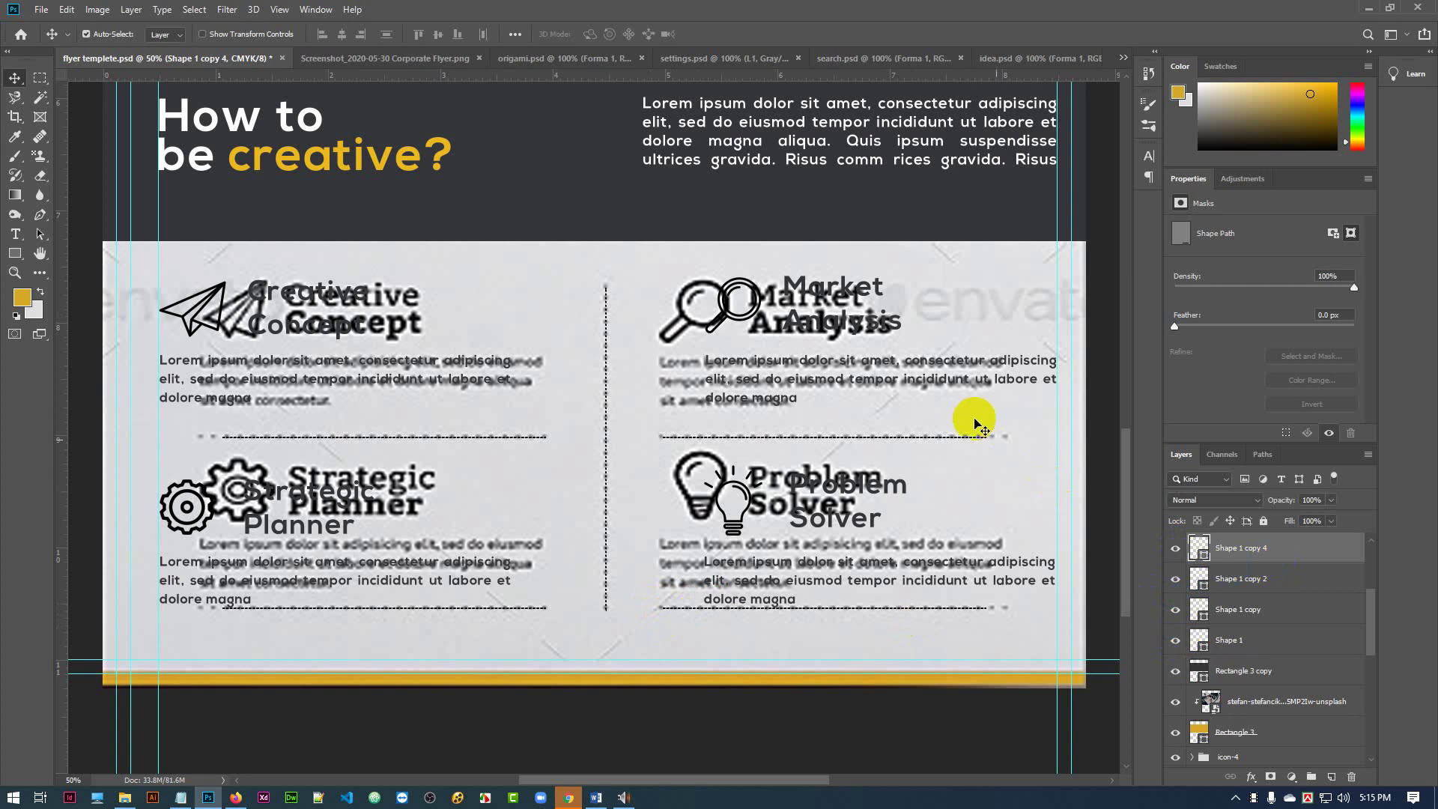
- Hide and show the Shape 1 copy, copy 2 and copy 4 layers to identify each divider line, and deselect
click(1177, 623)
click(1179, 614)
click(1180, 613)
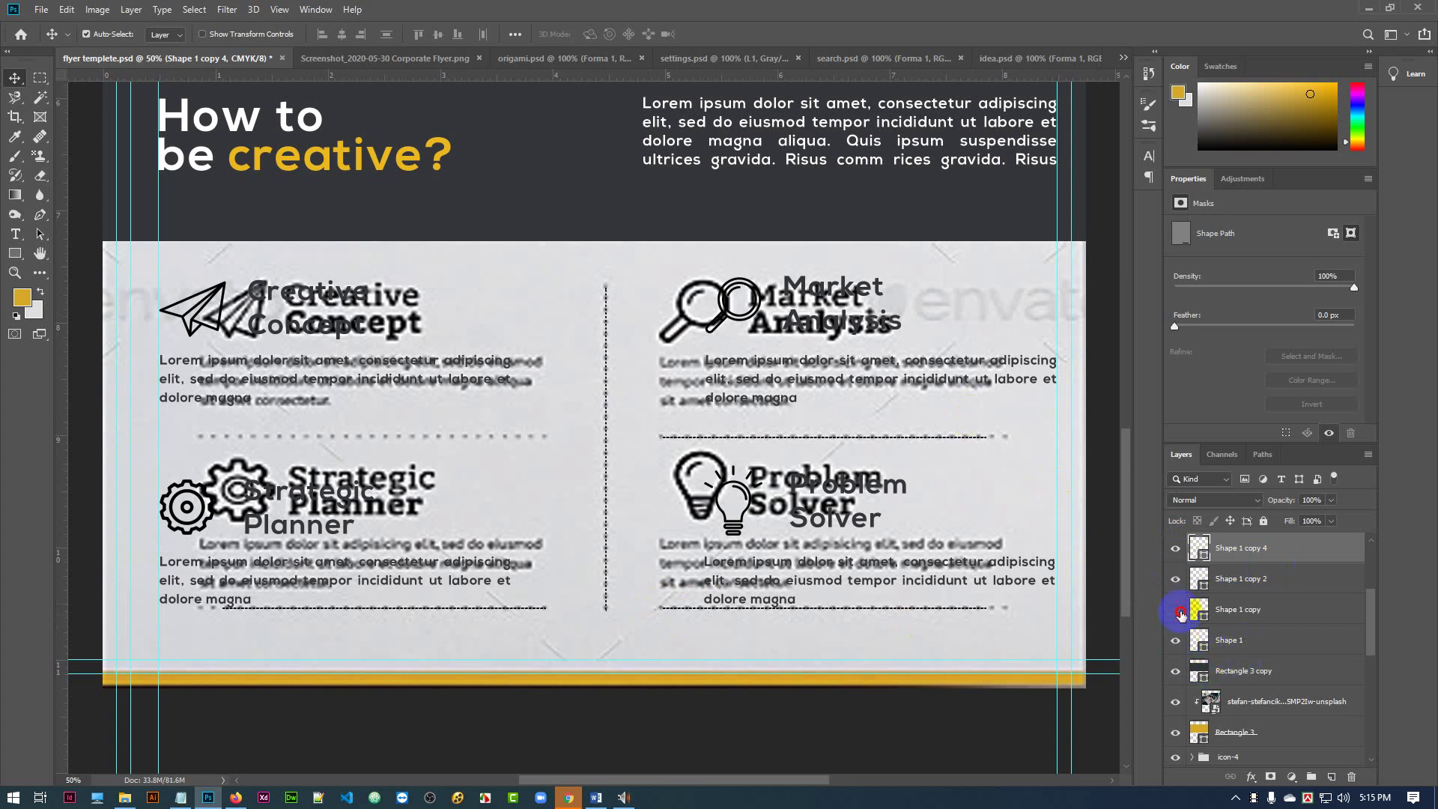
click(1179, 614)
click(1177, 582)
click(1177, 583)
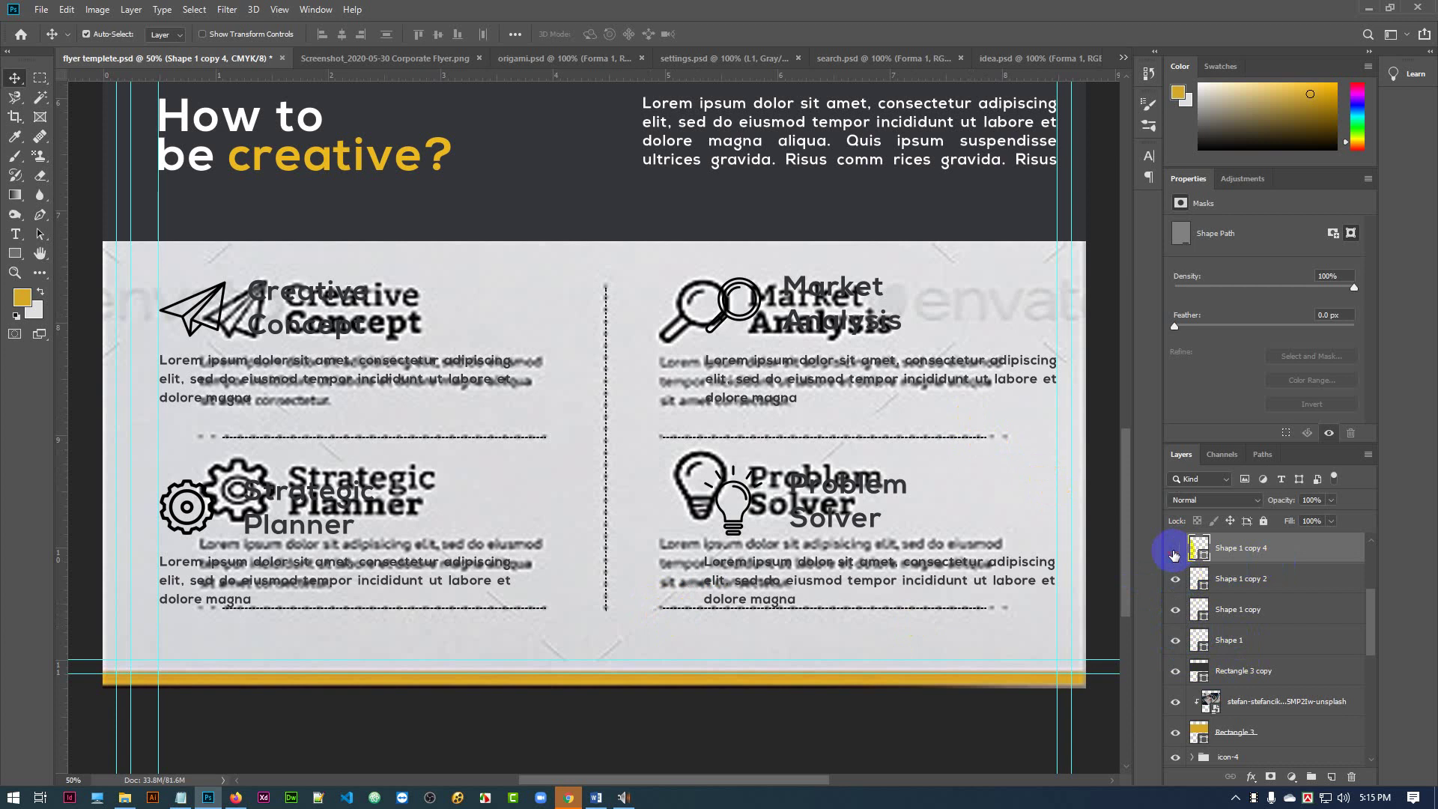
click(1175, 549)
click(1175, 548)
click(987, 479)
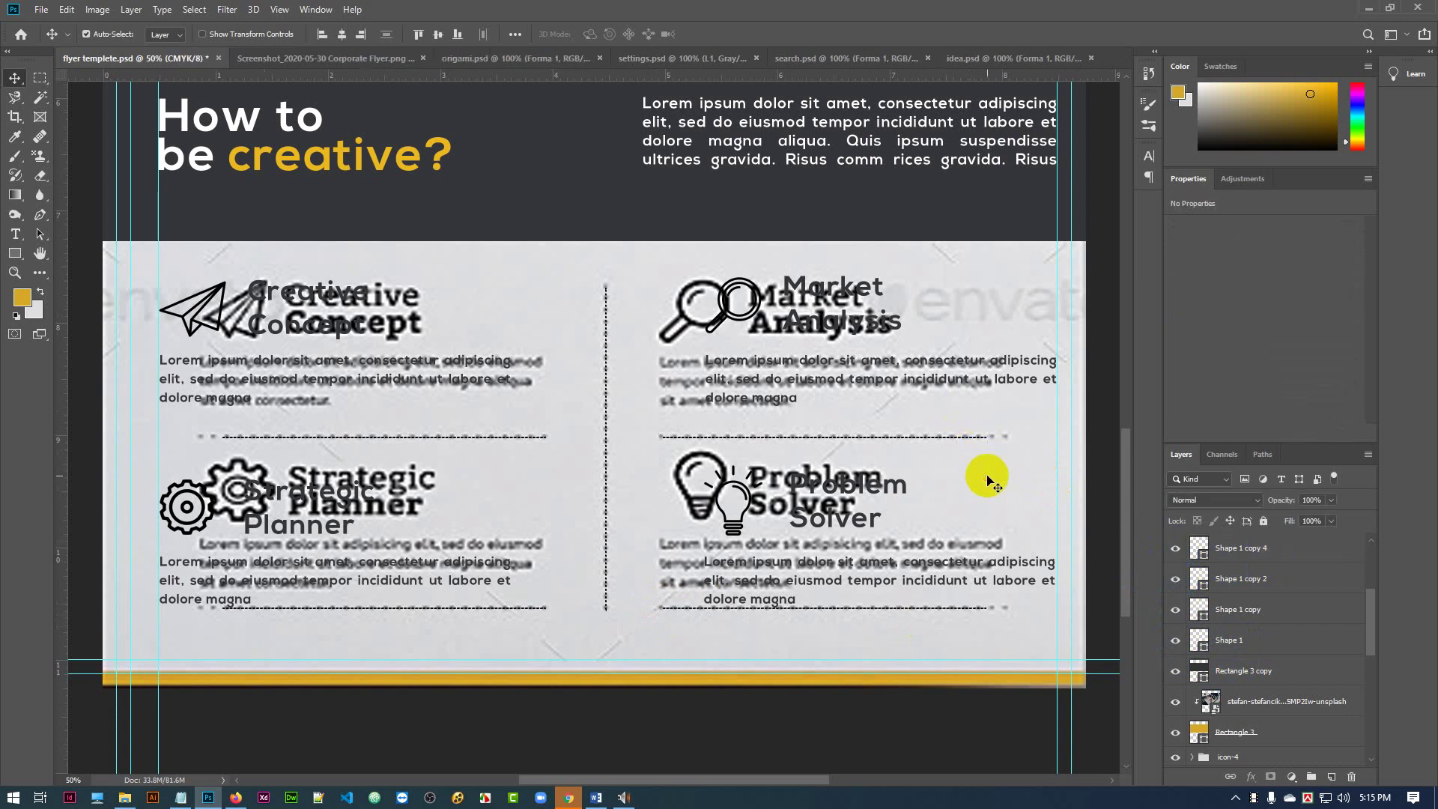
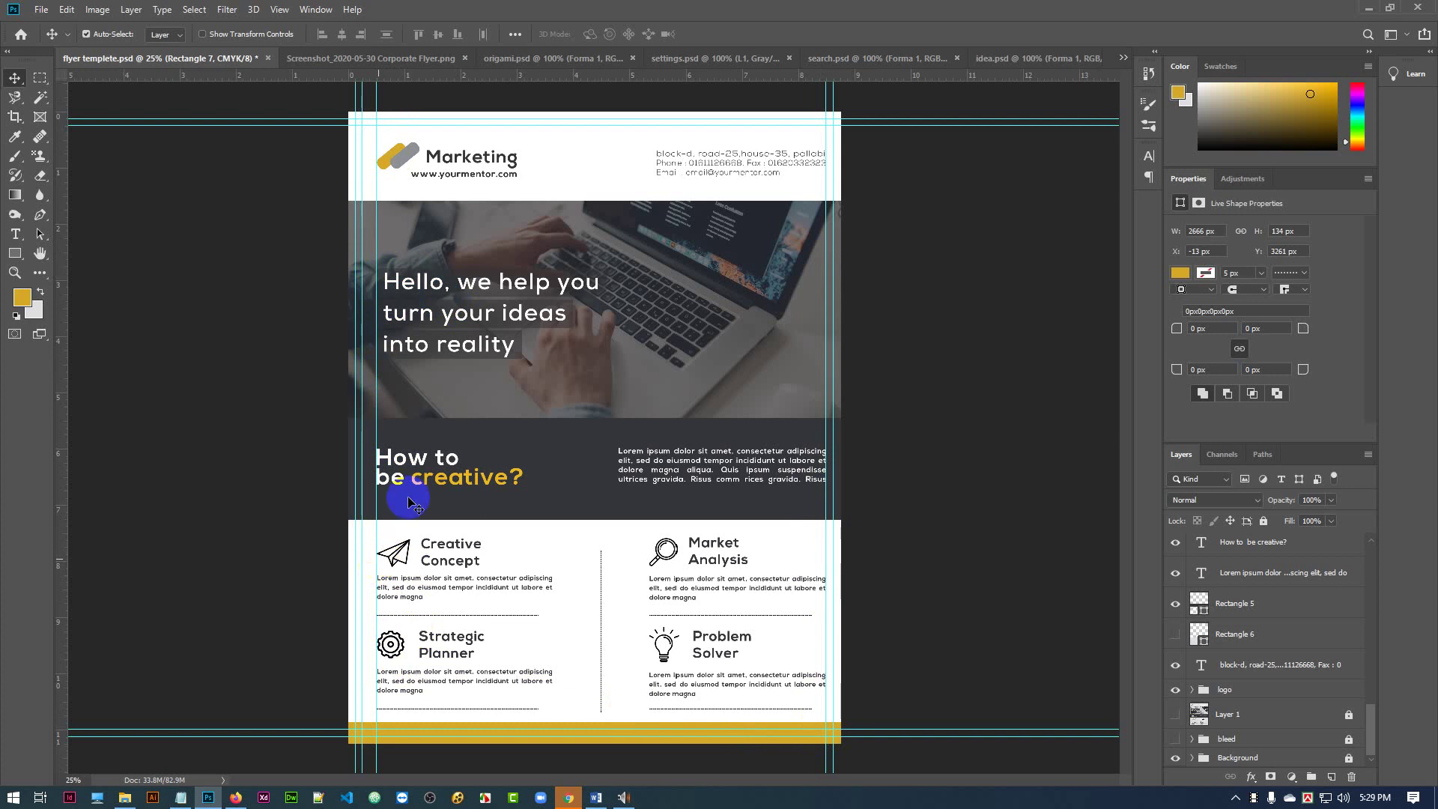
- Select the header's logo and contact text together to locate their layers in the layer stack
click(914, 330)
key(ctrl+plus)
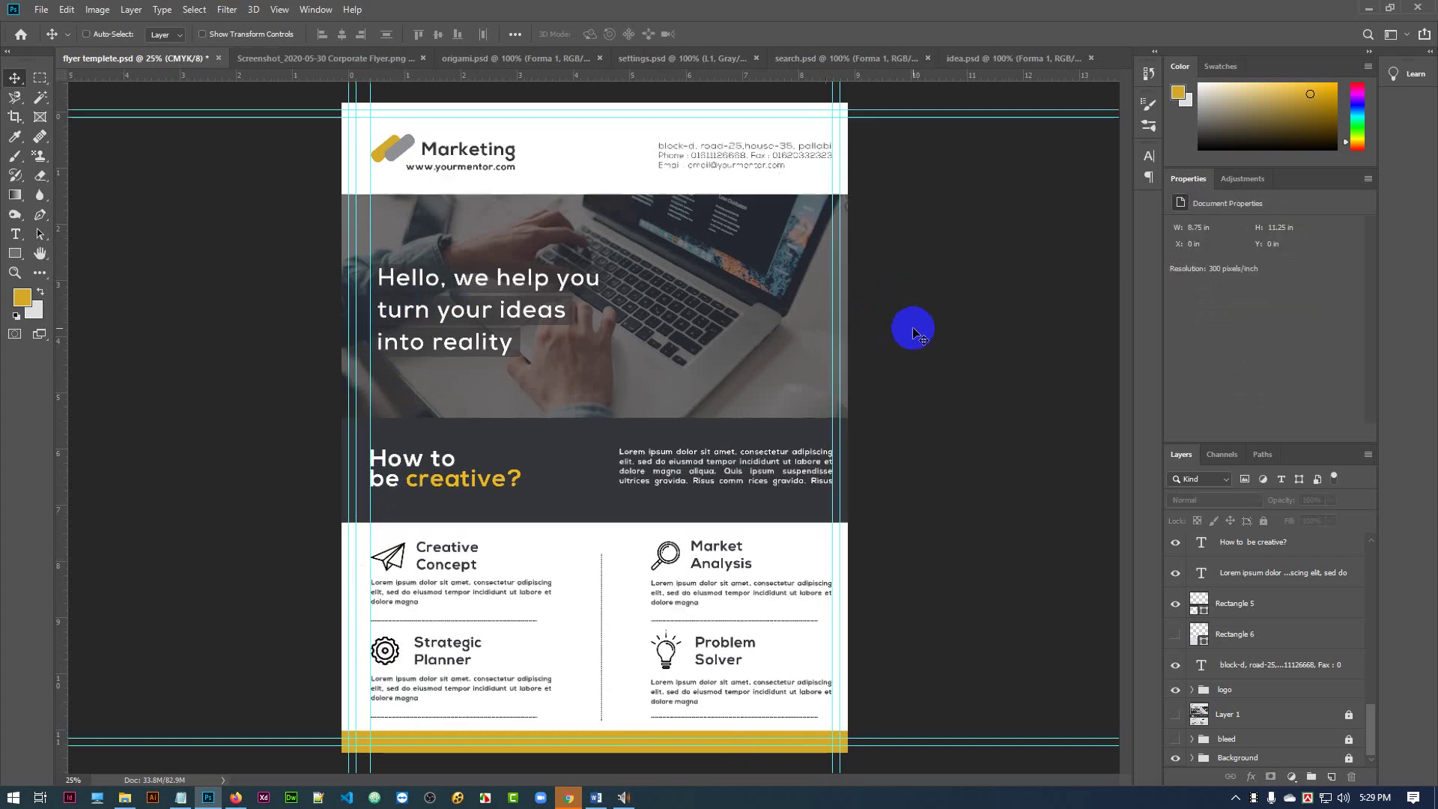
drag(707, 367, 712, 481)
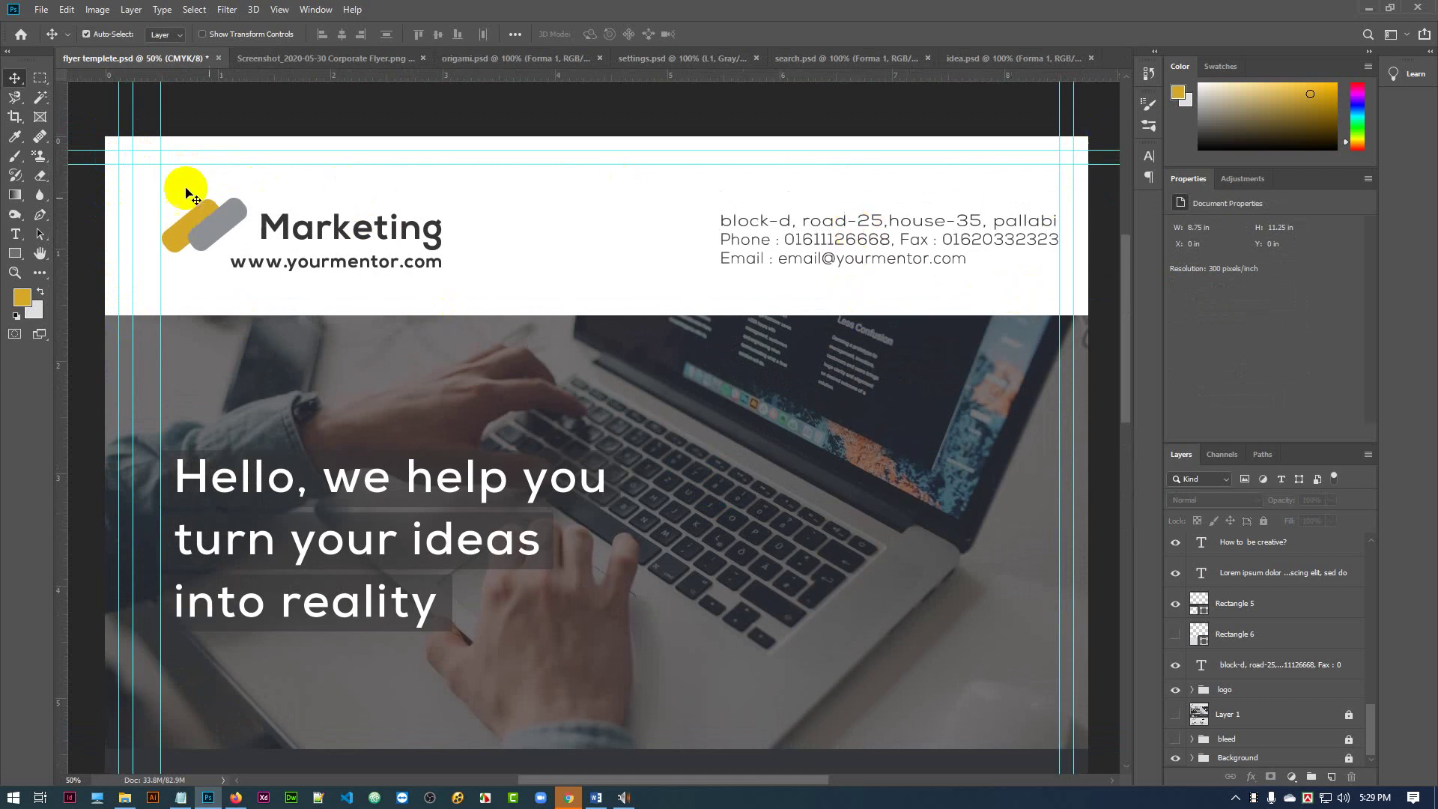
drag(170, 171, 938, 282)
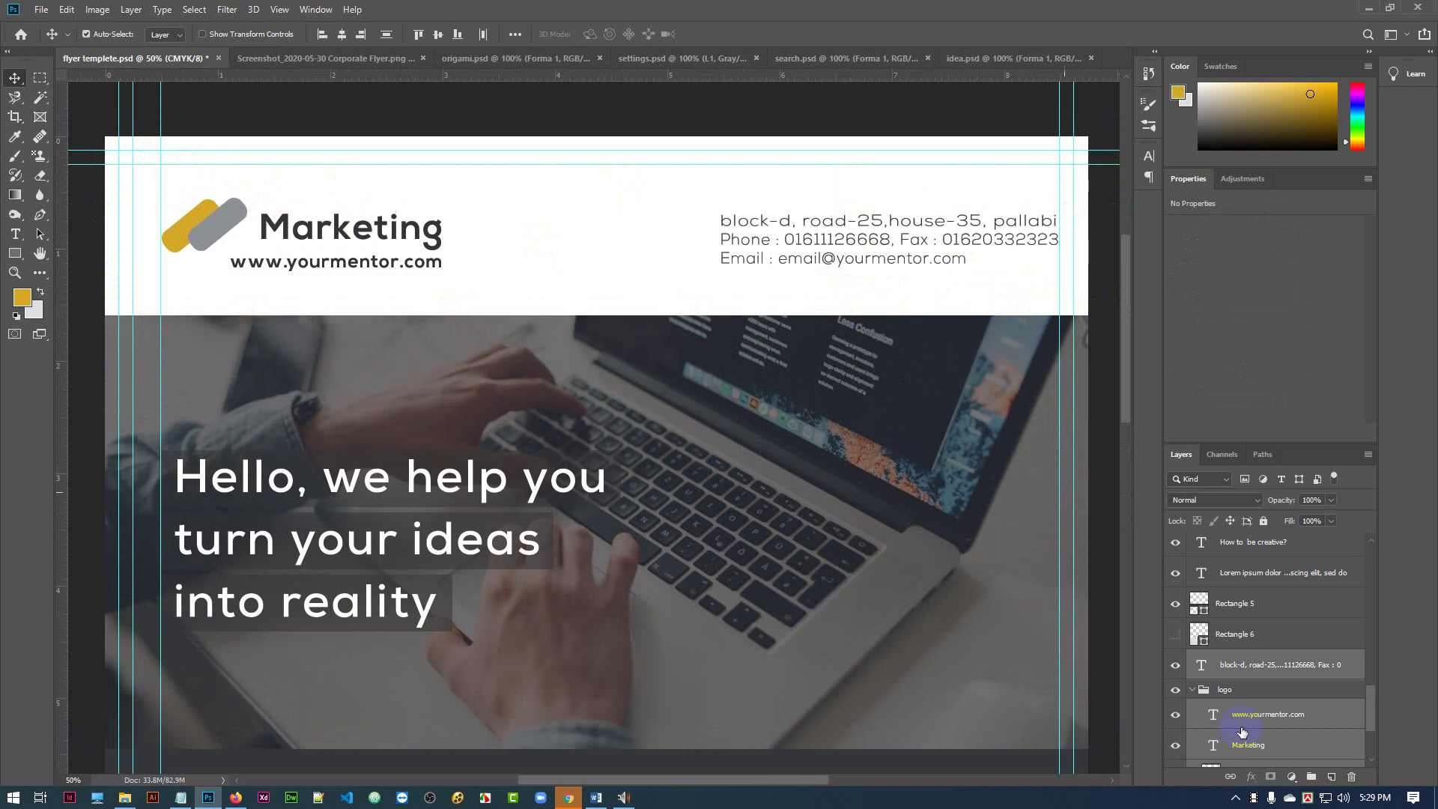
scroll(1313, 670, down, 2)
scroll(1313, 659, up, 2)
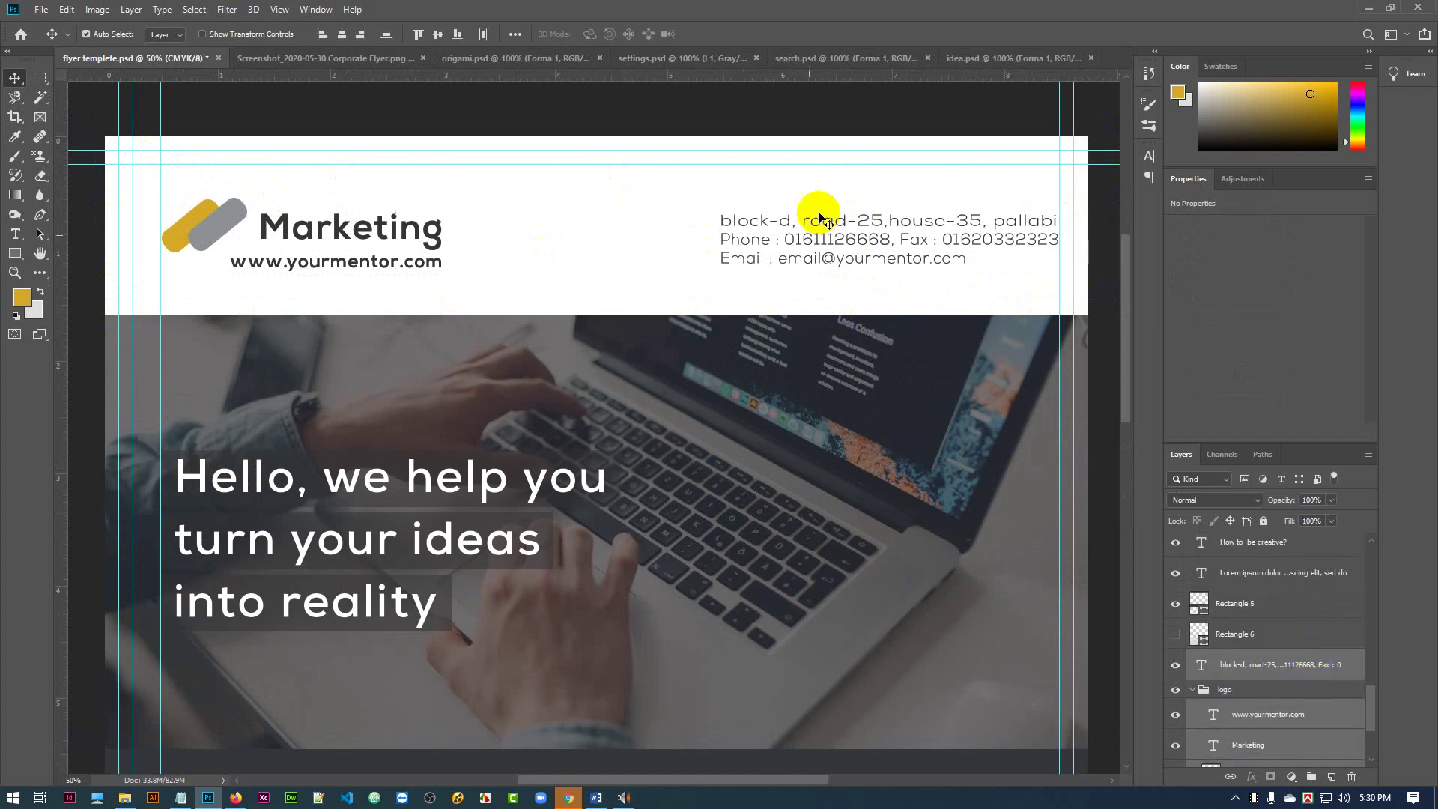
scroll(1308, 677, down, 2)
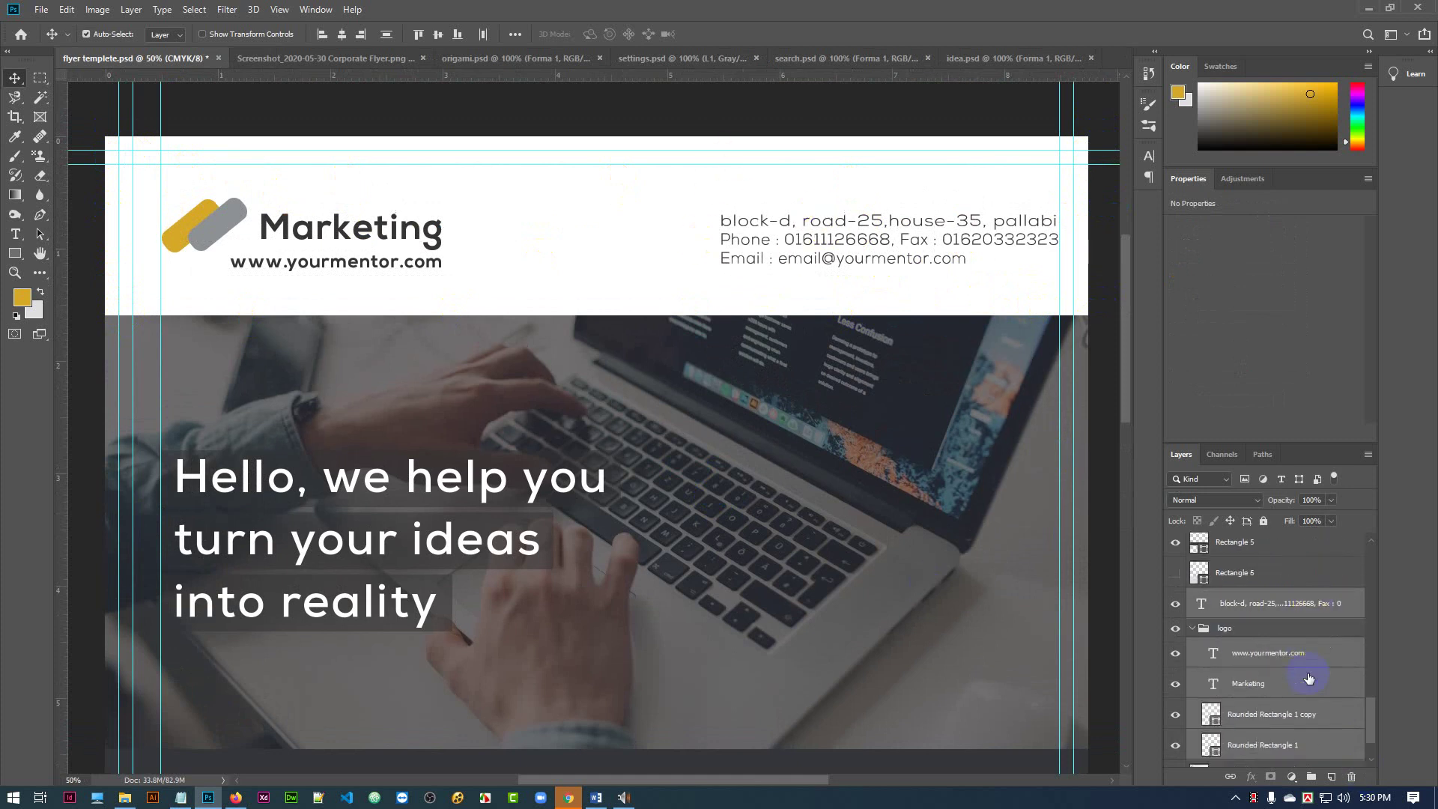
- Check the contact text and logo layers by toggling their visibility, with the logo group collapsed
click(1175, 607)
click(1175, 607)
click(1198, 630)
click(1176, 630)
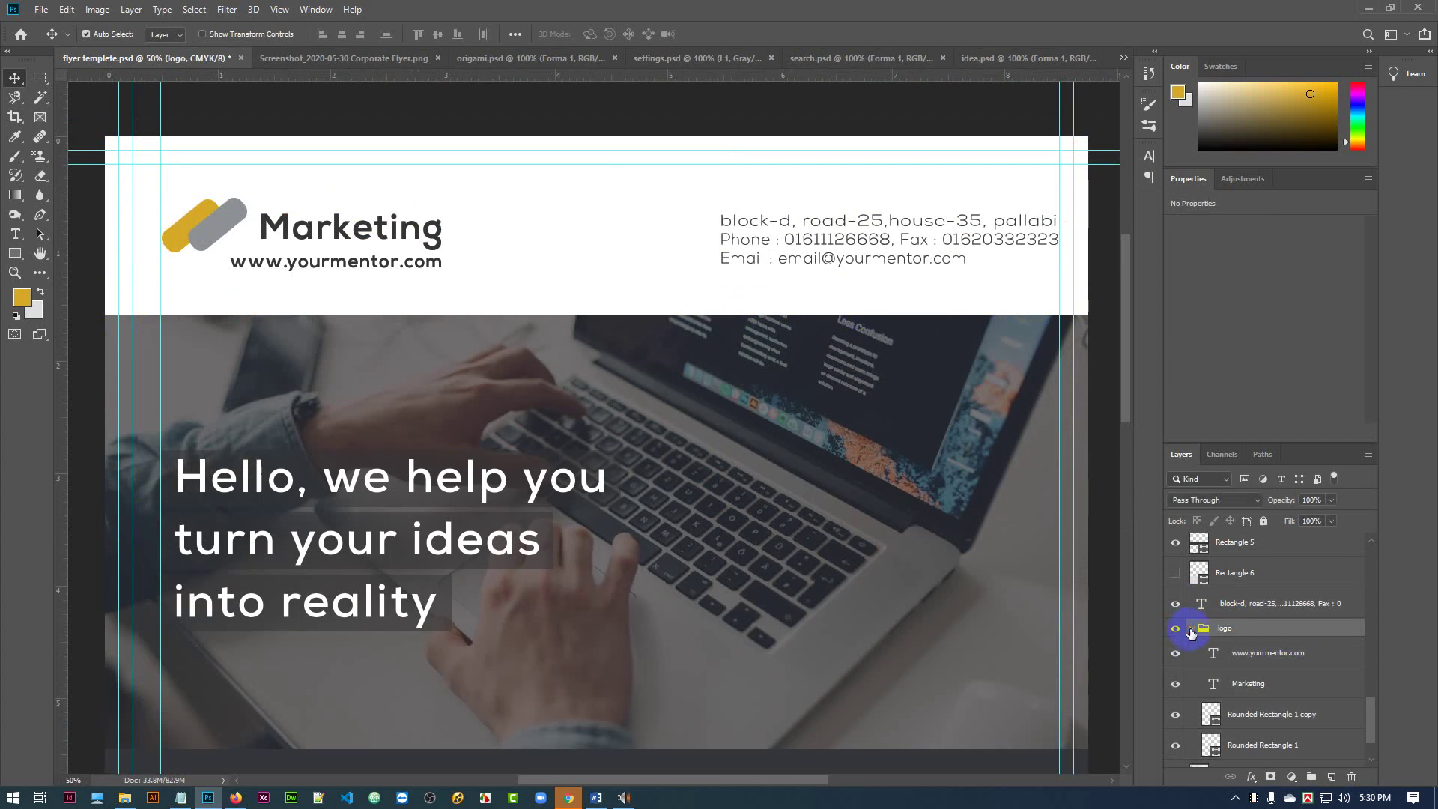
click(1191, 629)
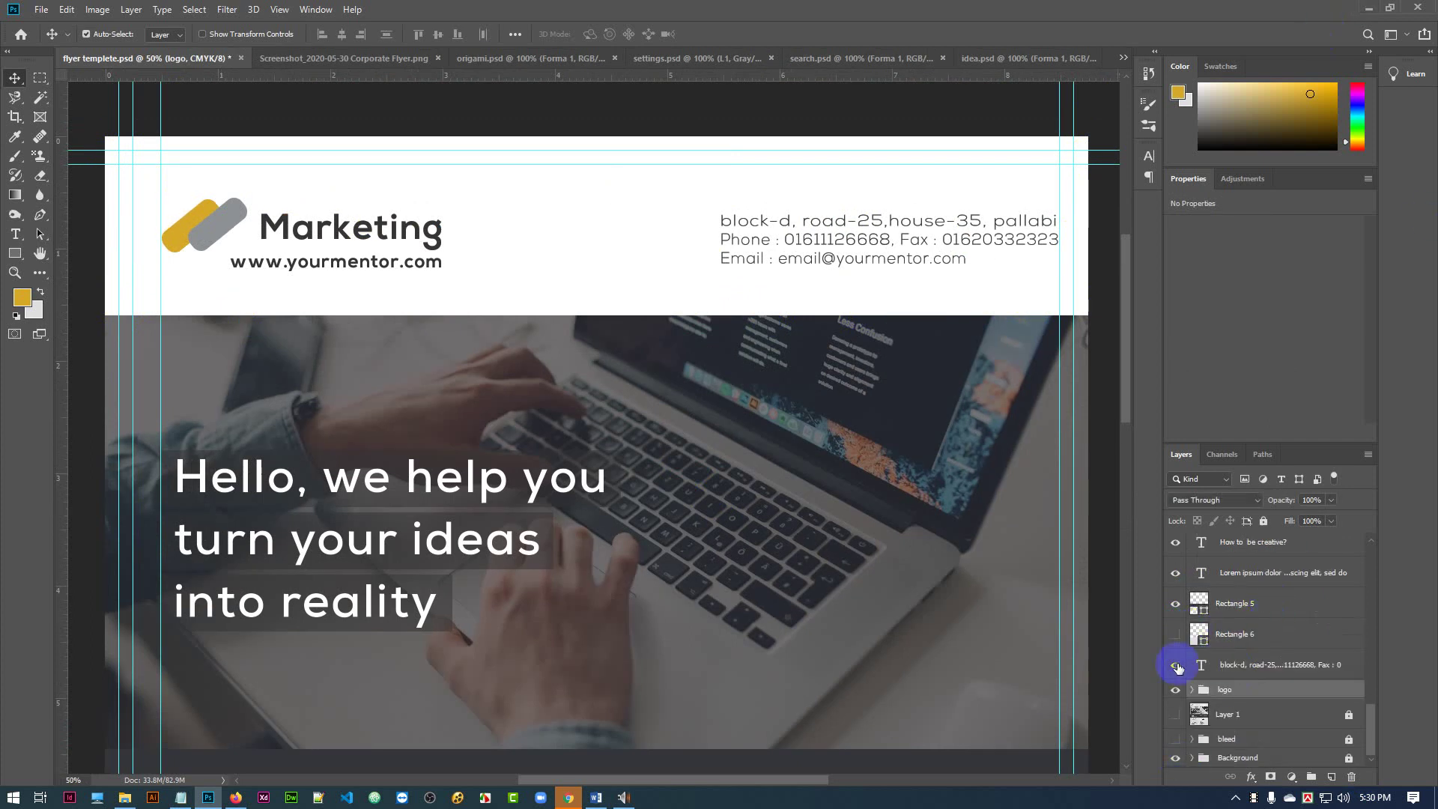
click(1175, 665)
click(1176, 665)
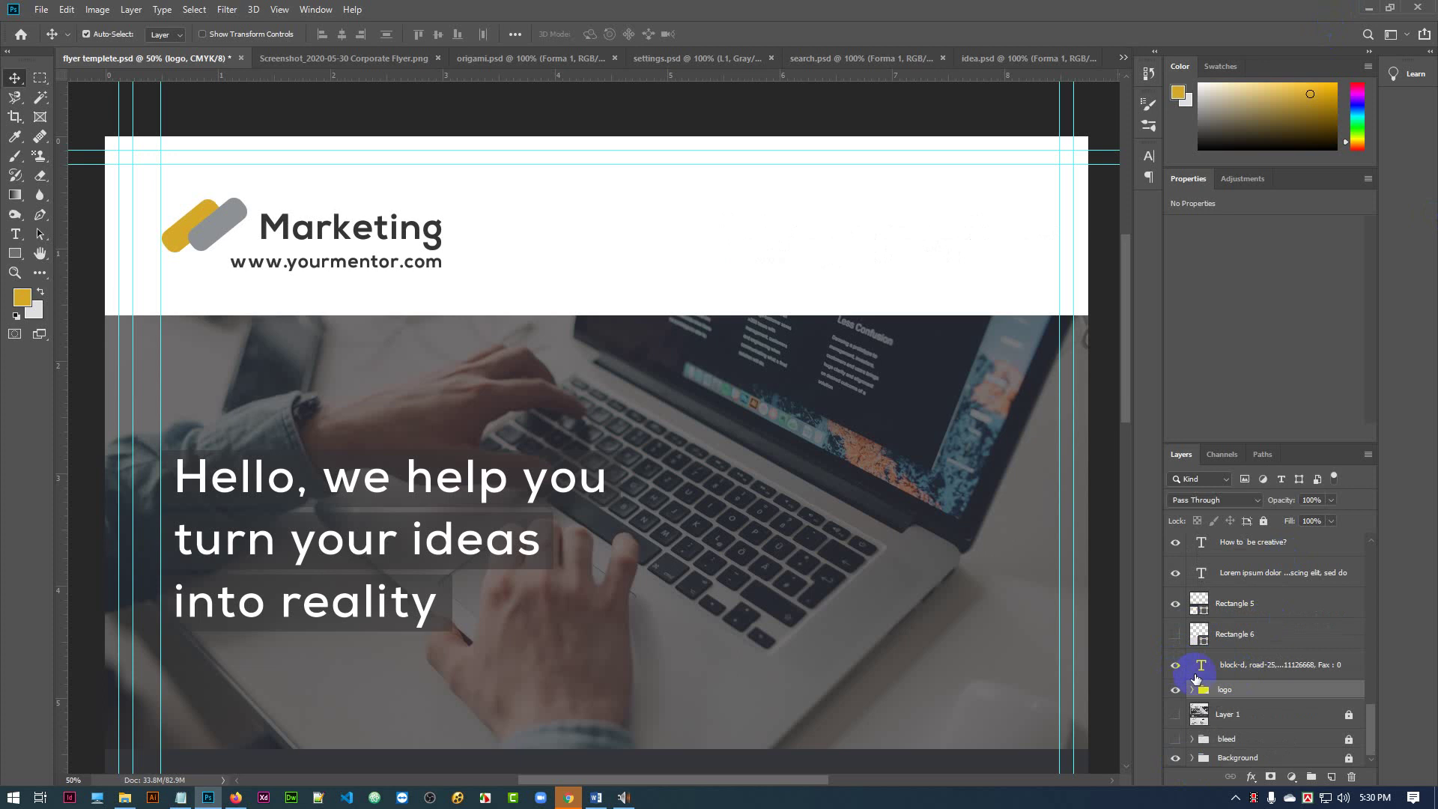
- Group the contact text layer with the logo group and check the new group's visibility
click(1279, 669)
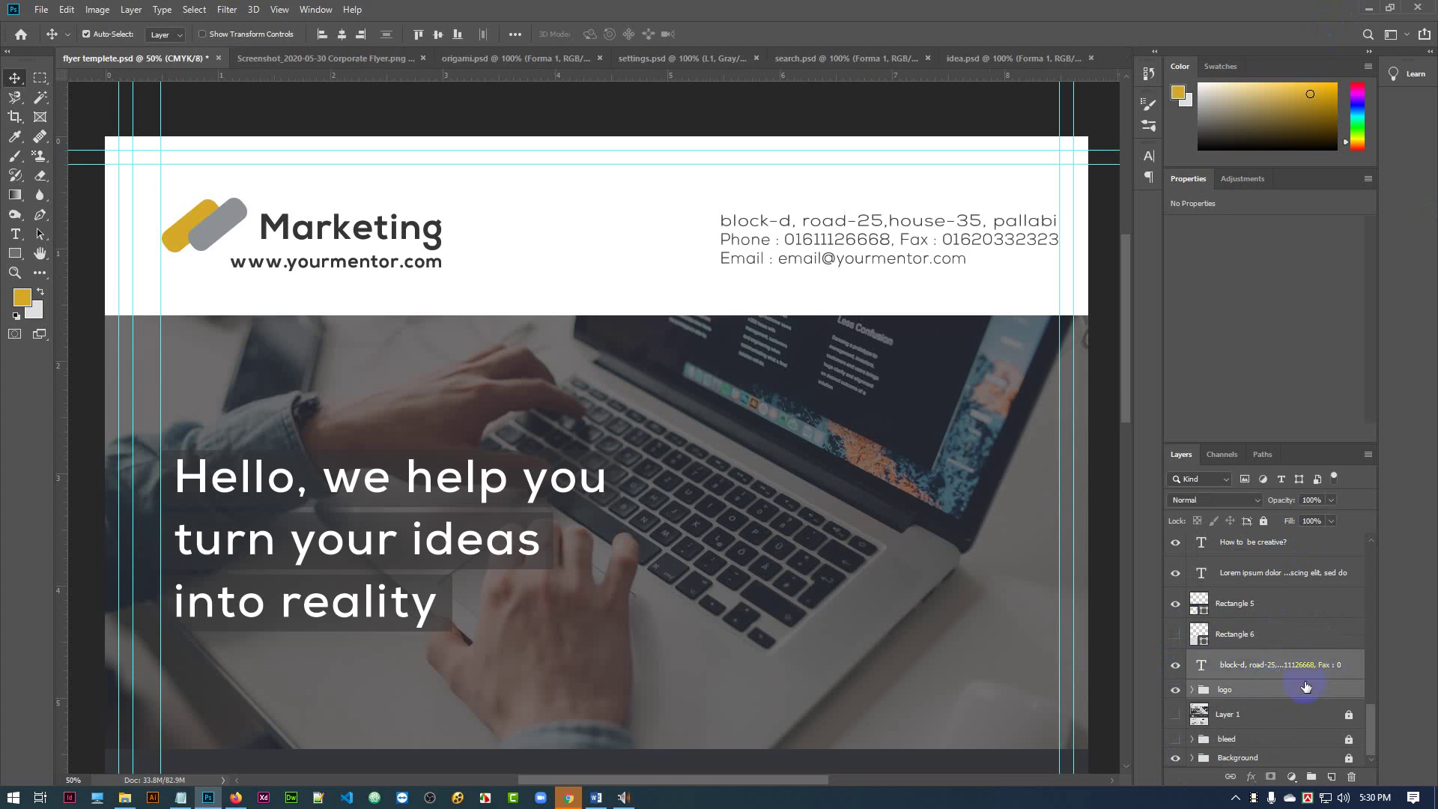
ctrl+click(1305, 686)
key(ctrl+g)
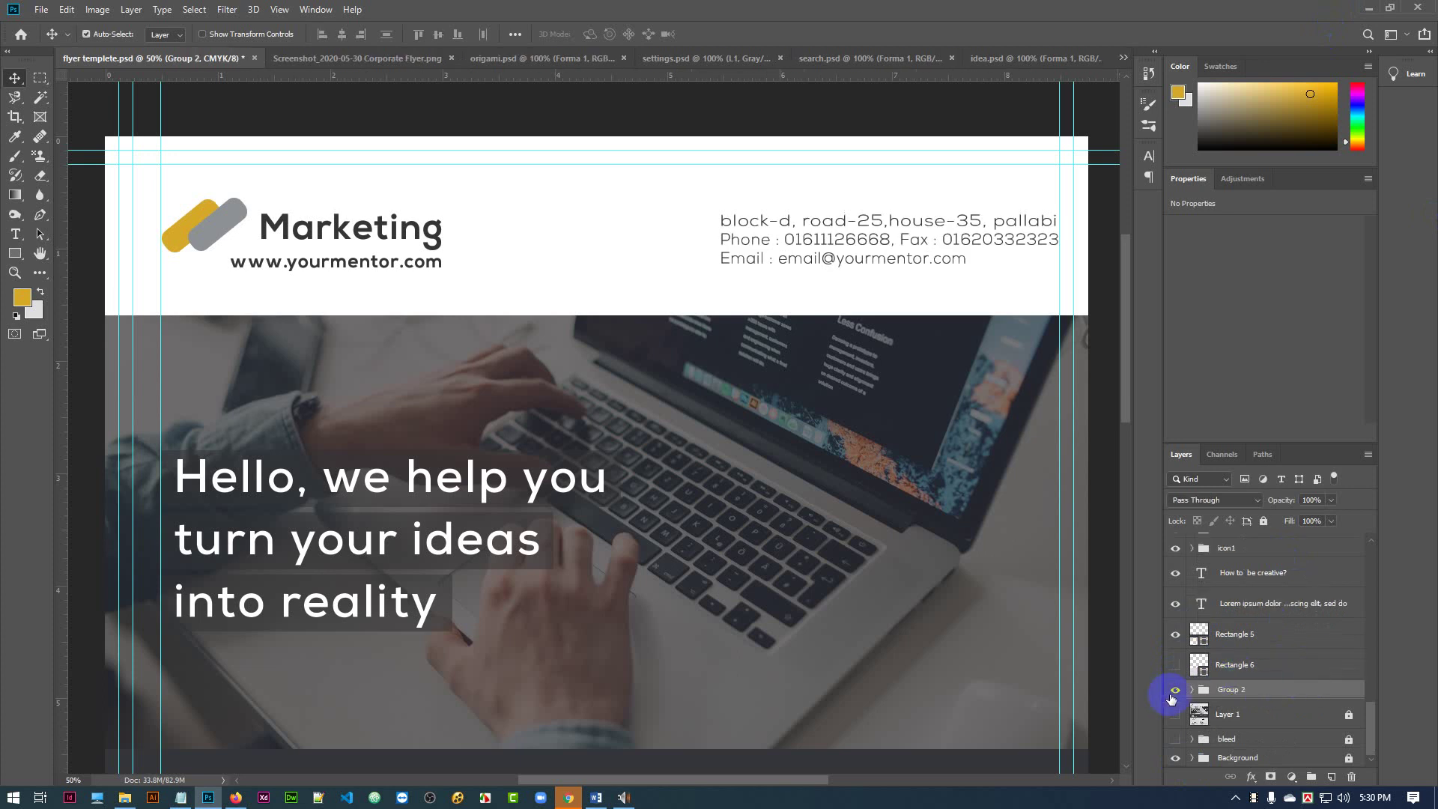
click(1175, 690)
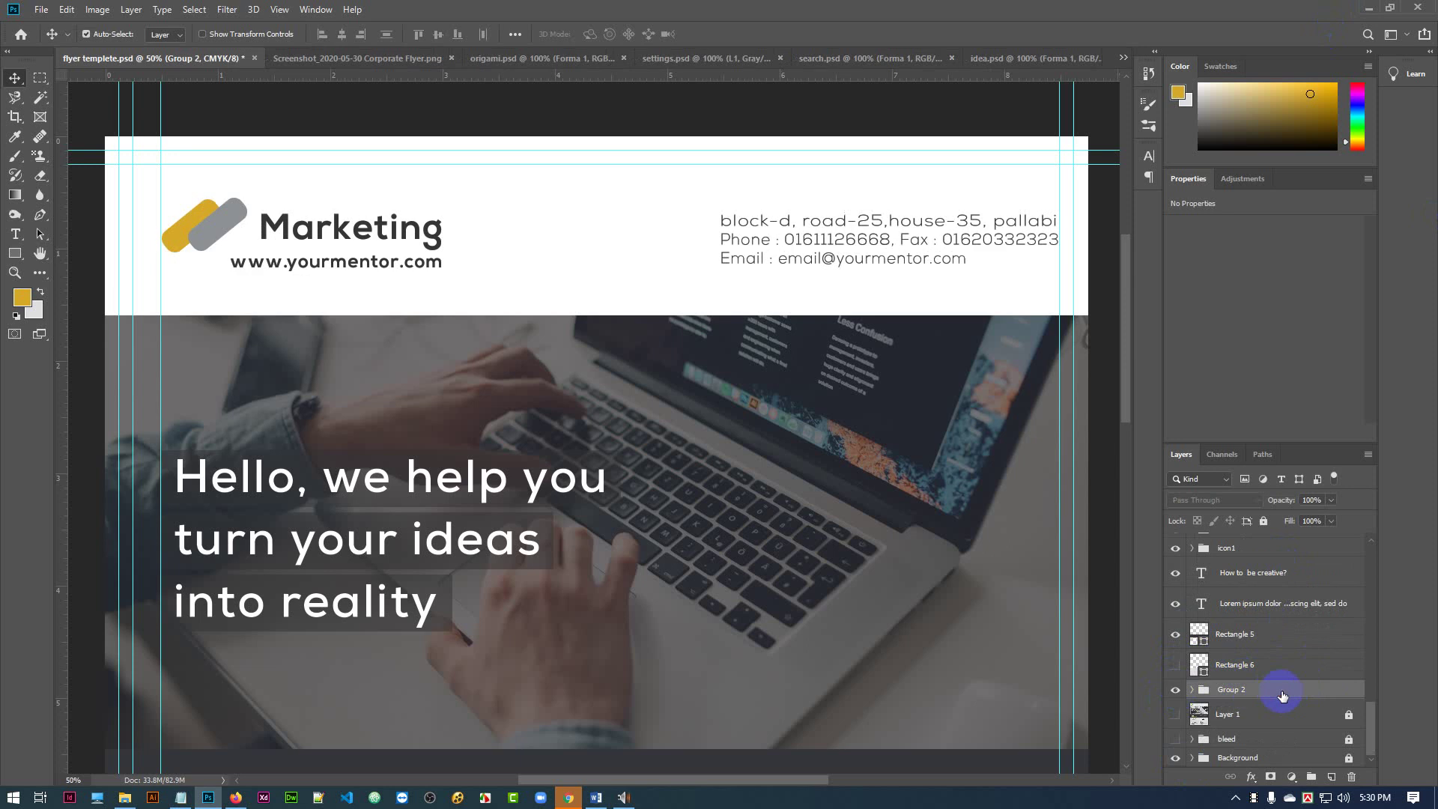
click(1282, 696)
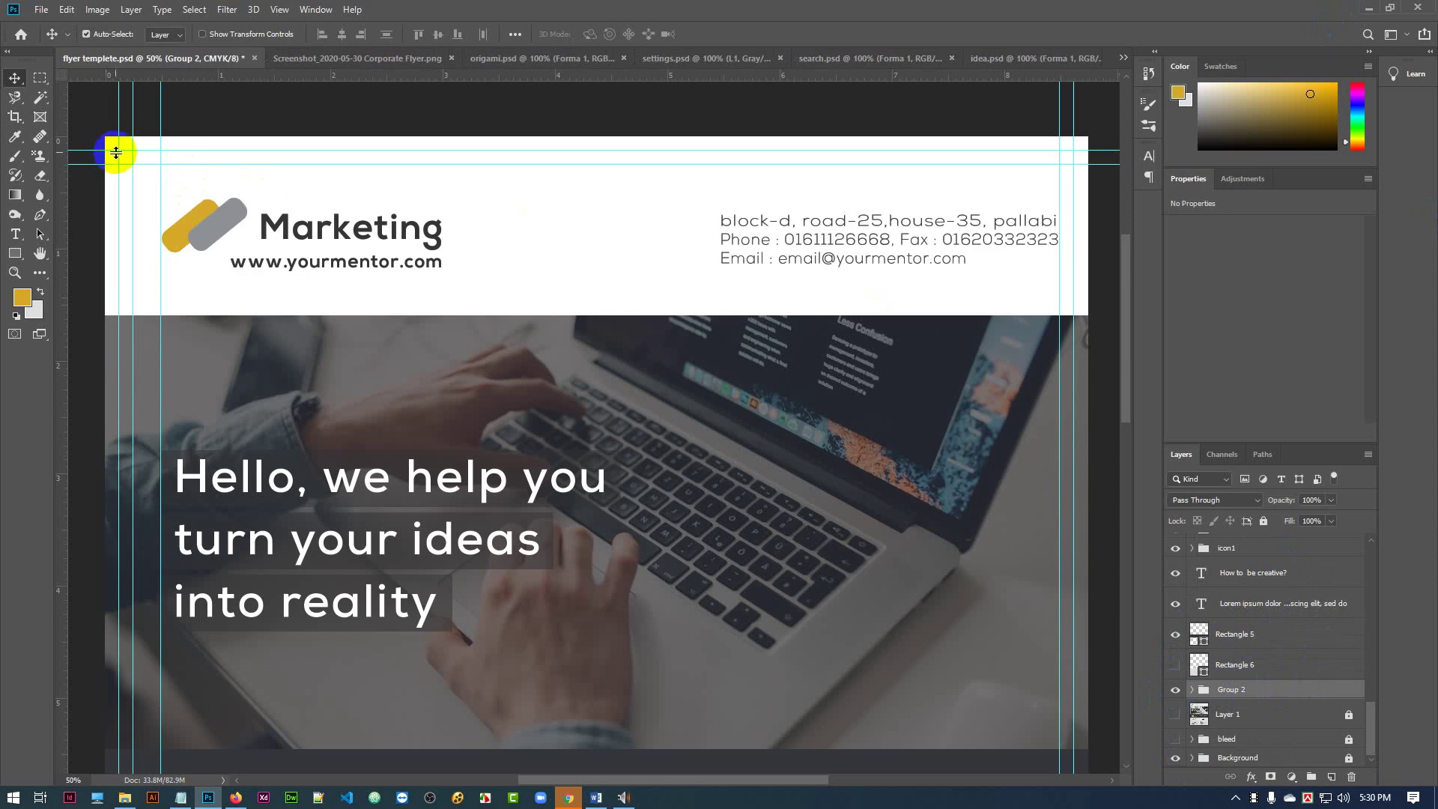
- Align the header group's vertical center to a rectangular selection from the upper bleed guide to the photo's top edge, and deselect
click(41, 80)
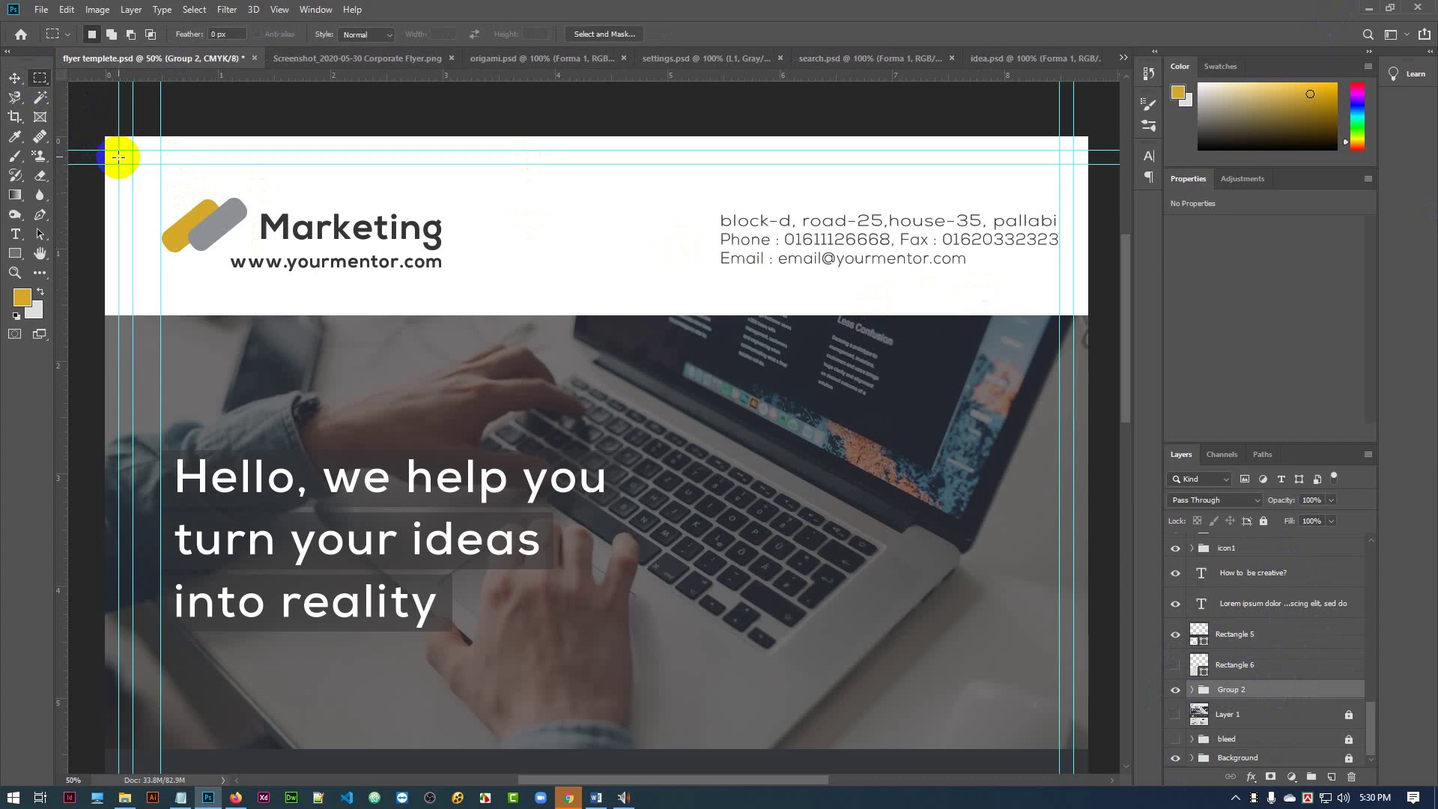
drag(104, 150, 1087, 316)
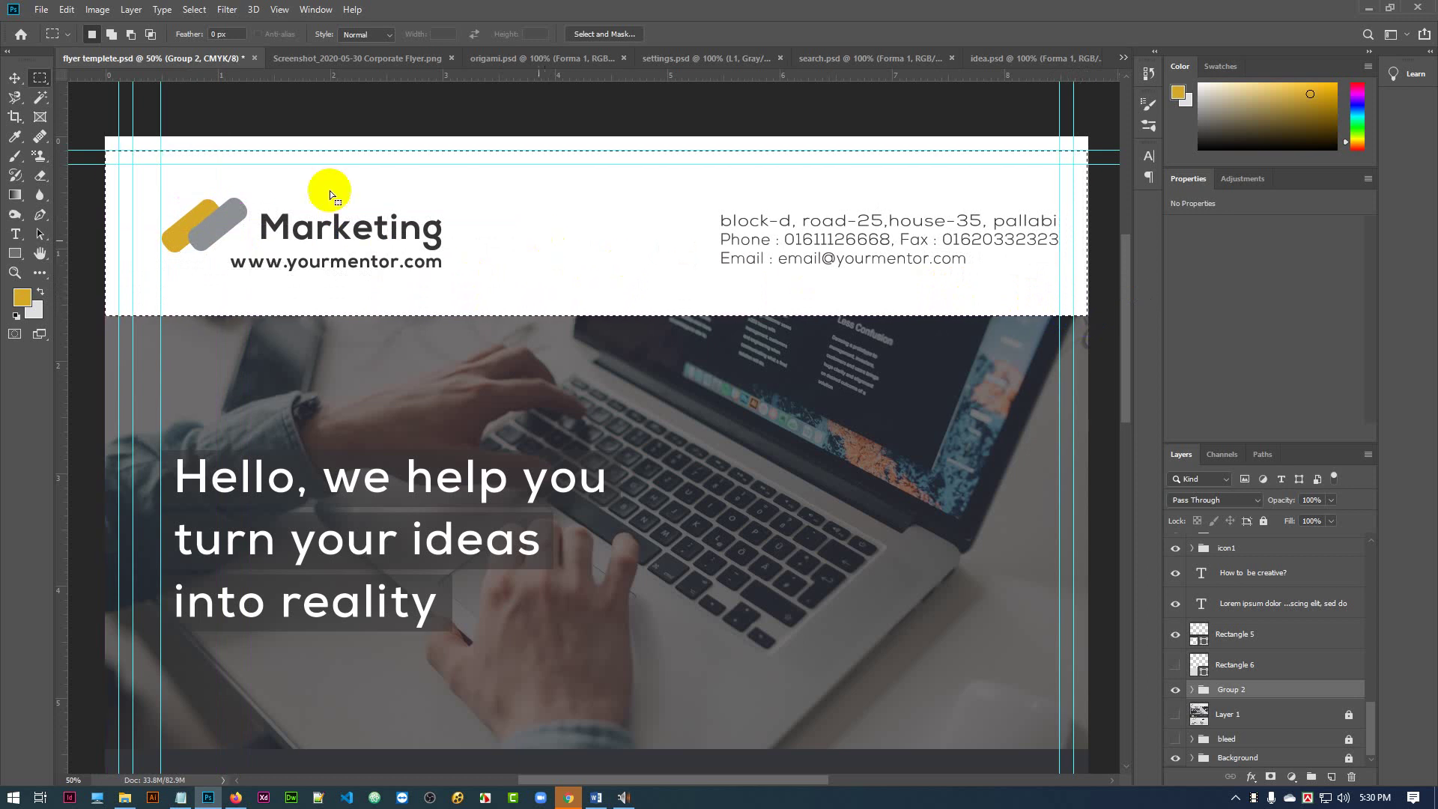
click(14, 77)
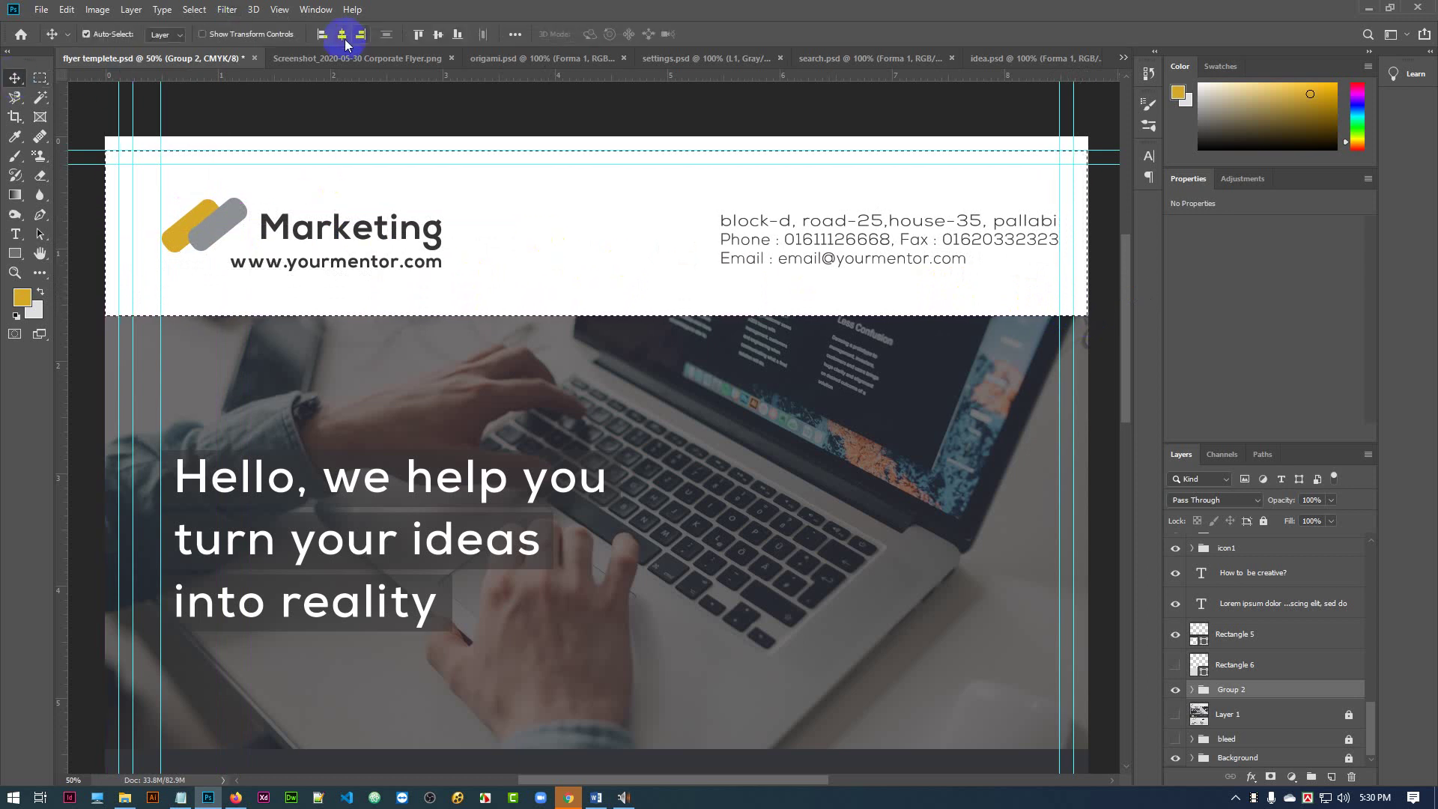
click(439, 34)
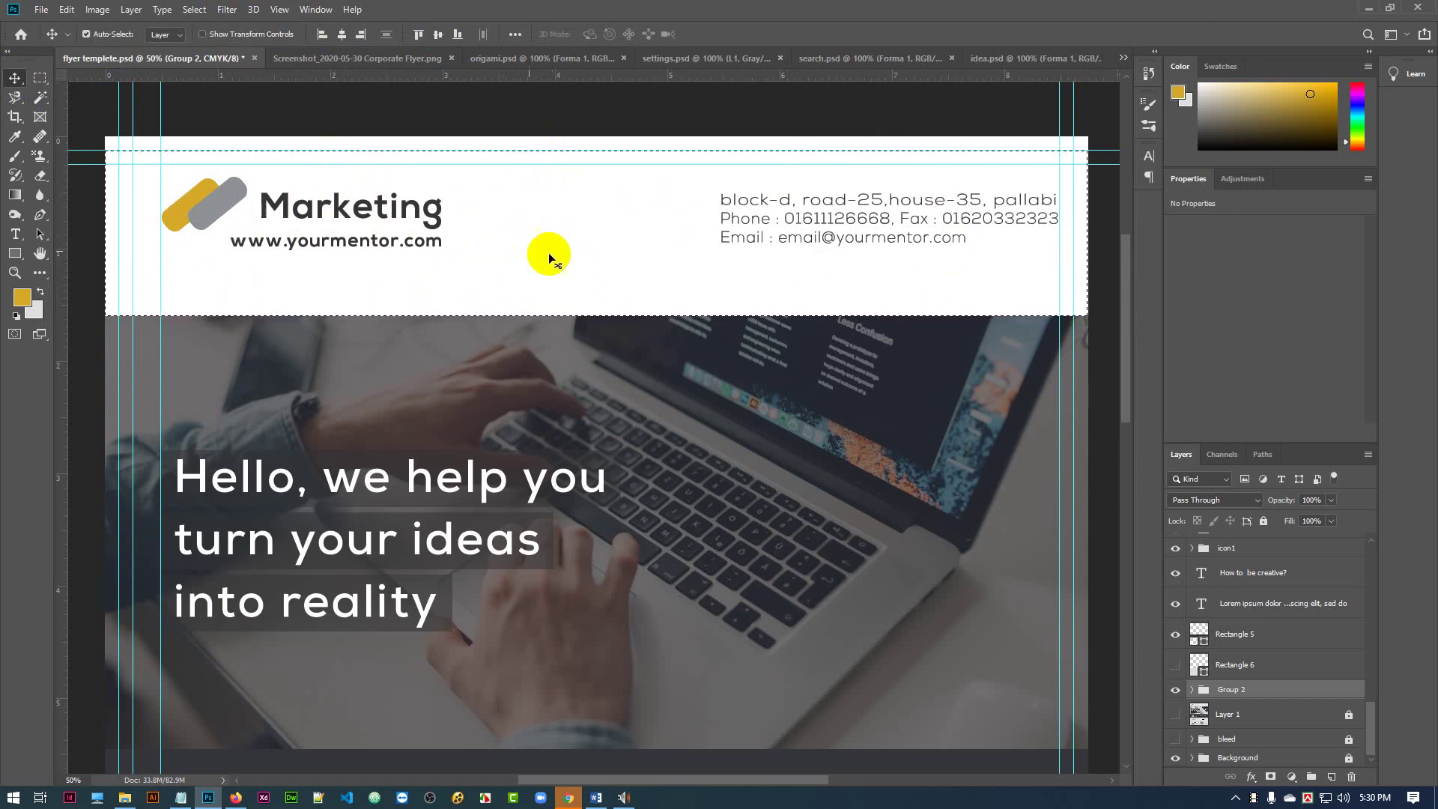
key(ctrl+d)
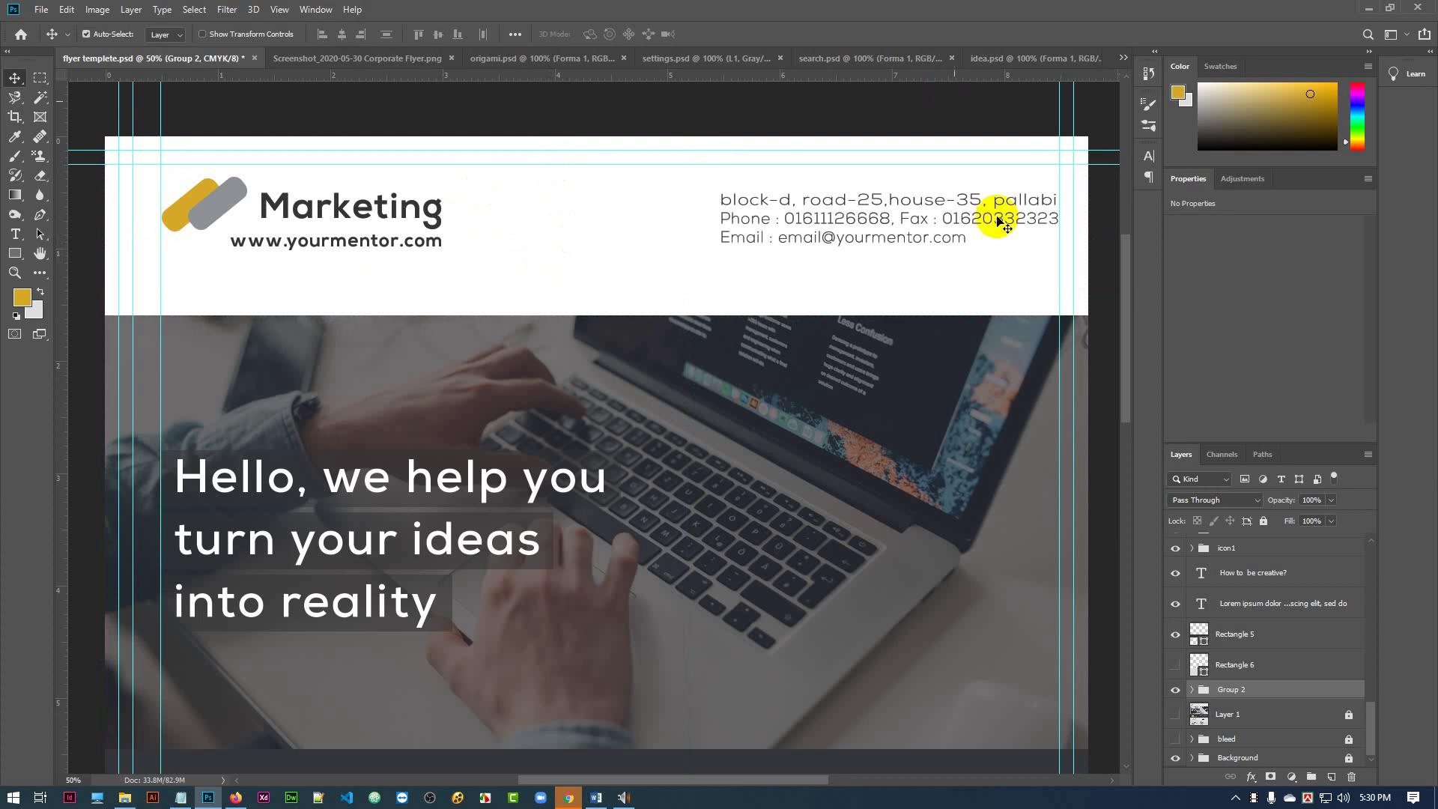
- Check the "How to be creative?" heading and adjacent paragraph layers by toggling the visibility of each
scroll(788, 281, down, 5)
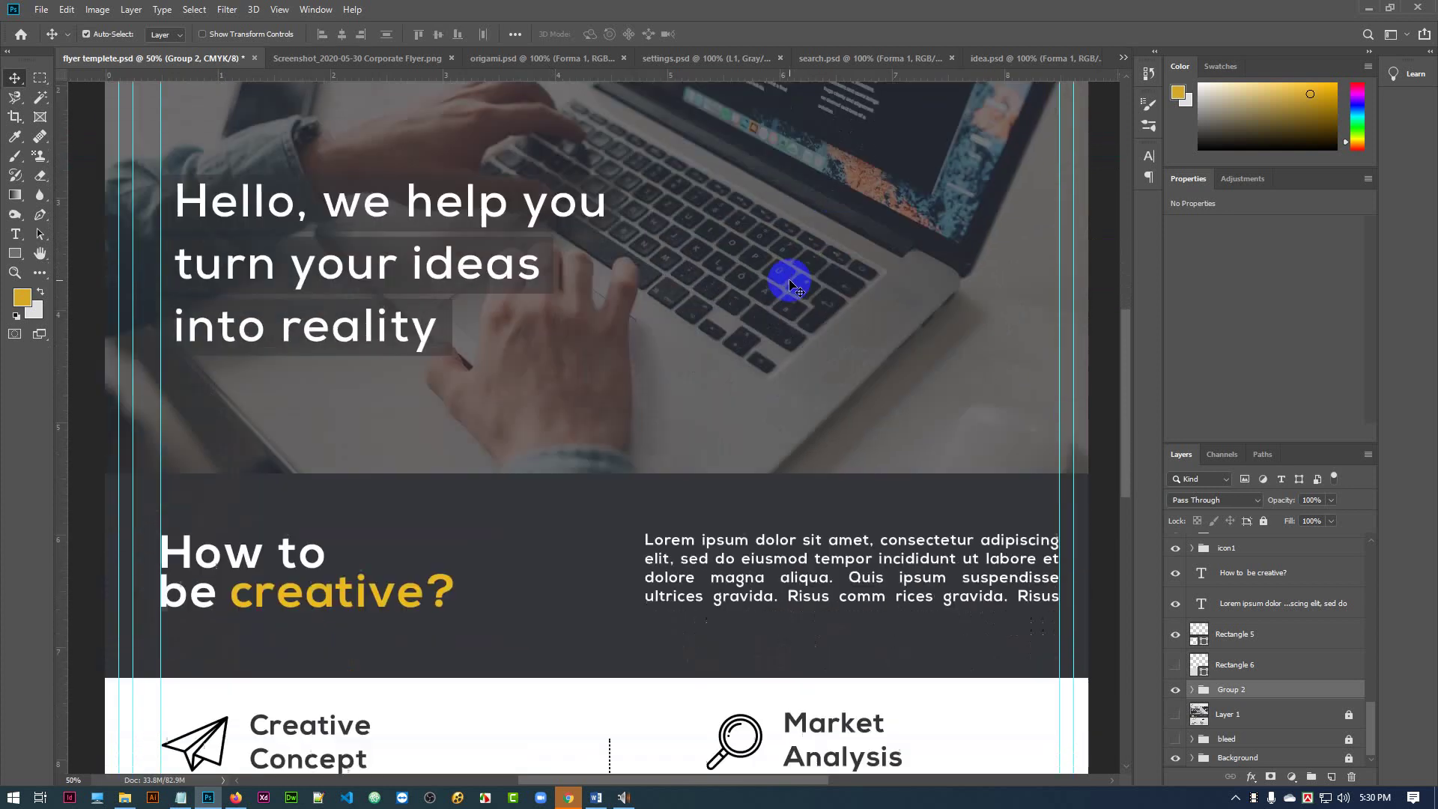
scroll(790, 285, up, 3)
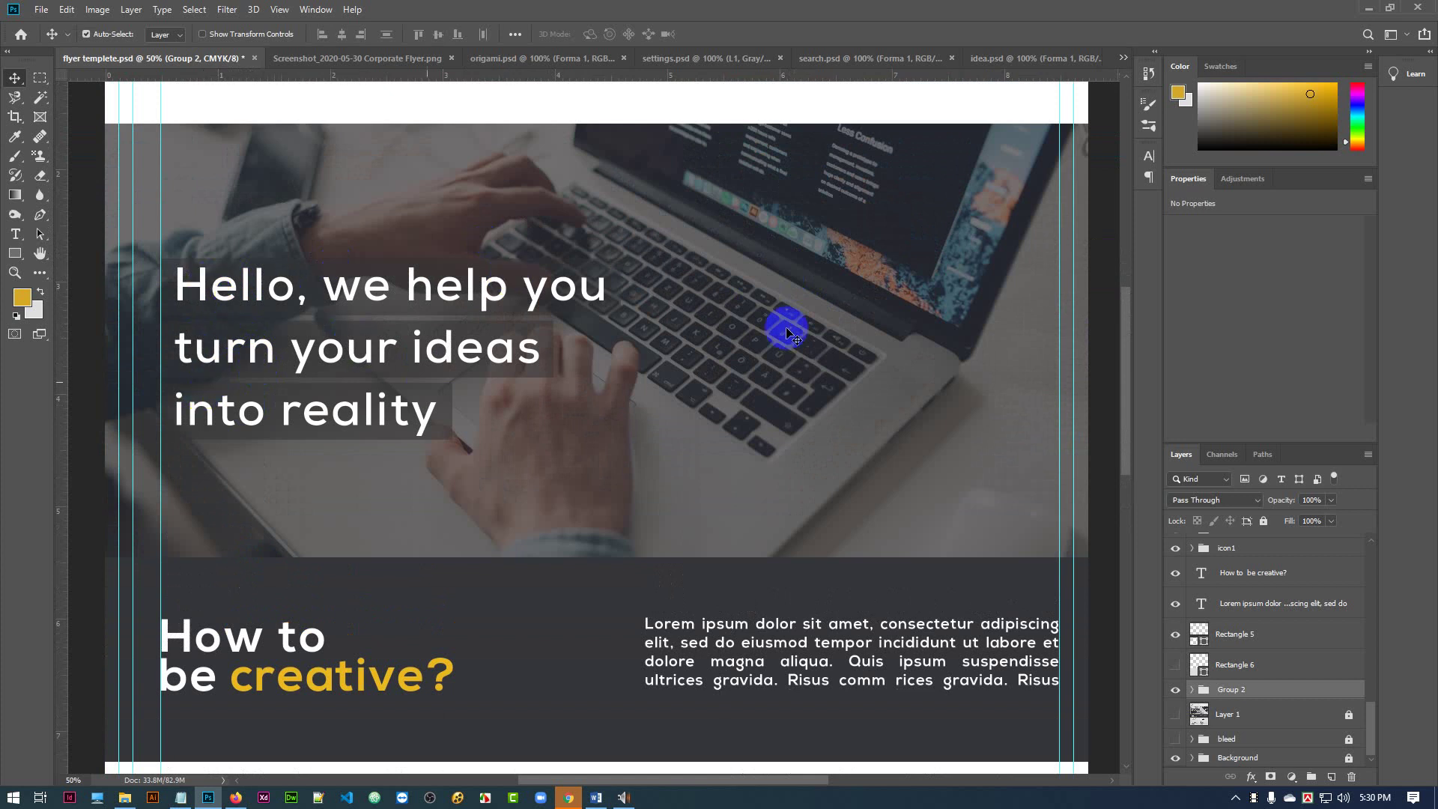
scroll(793, 313, down, 1)
scroll(792, 313, down, 1)
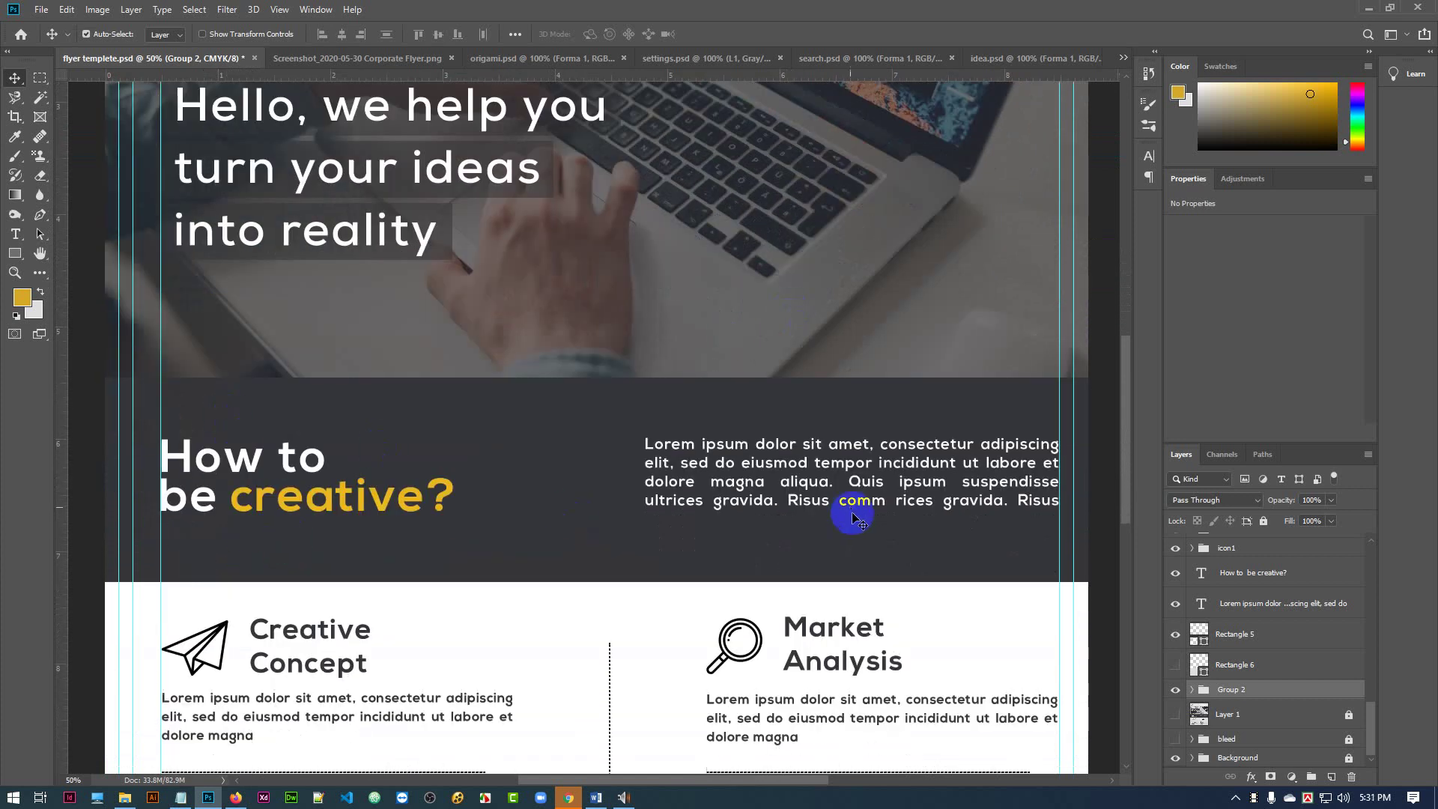
scroll(847, 510, down, 1)
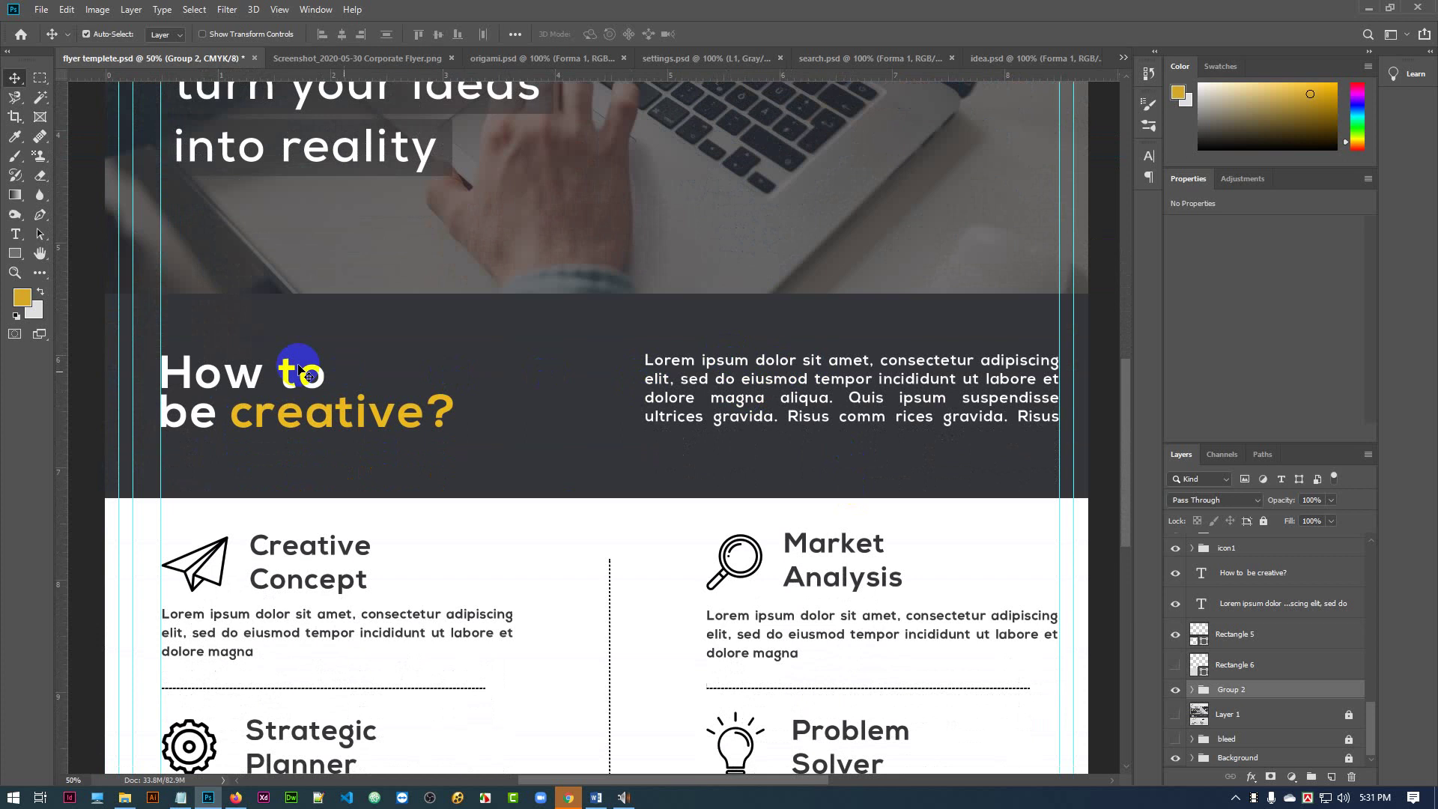
drag(263, 343, 269, 349)
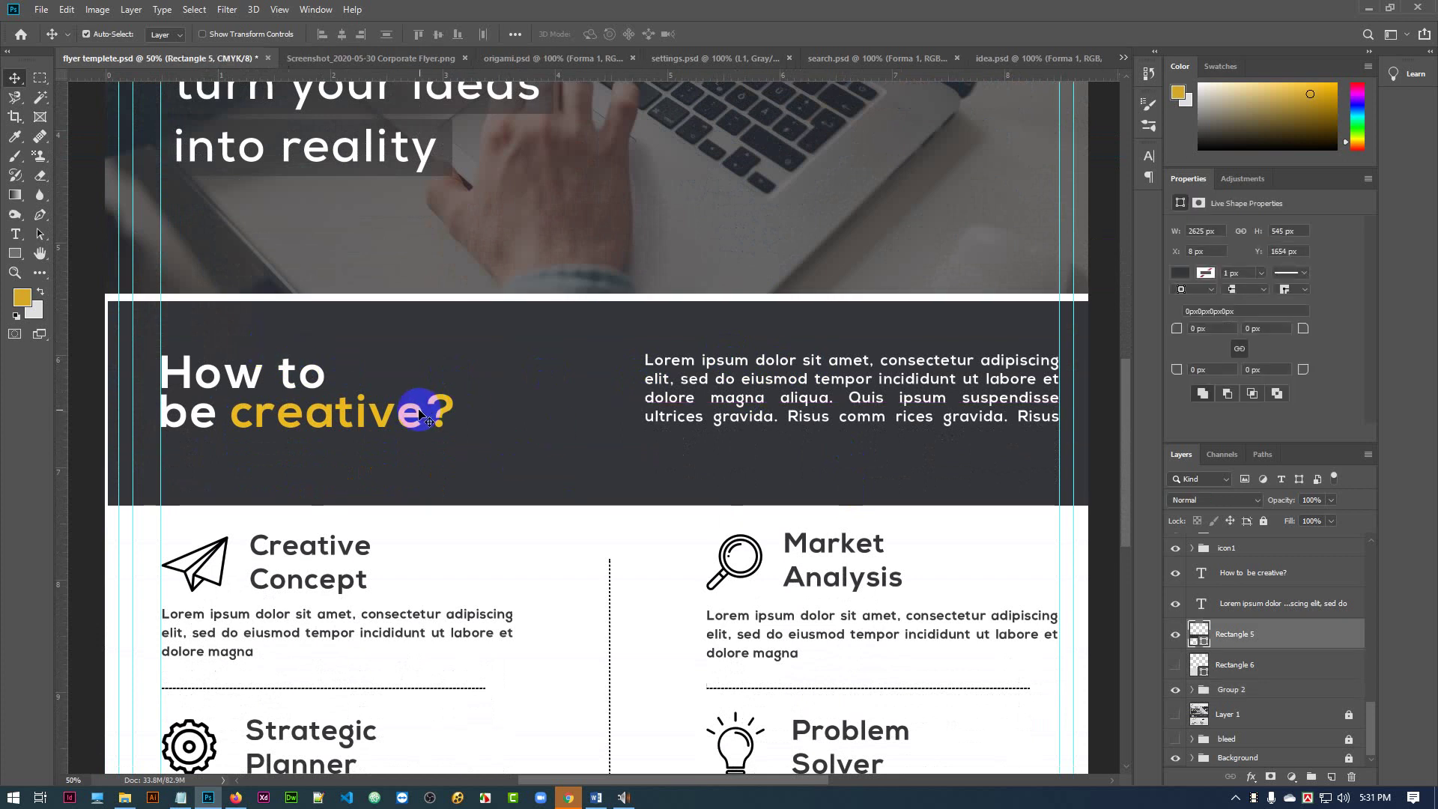
click(1193, 554)
click(1194, 551)
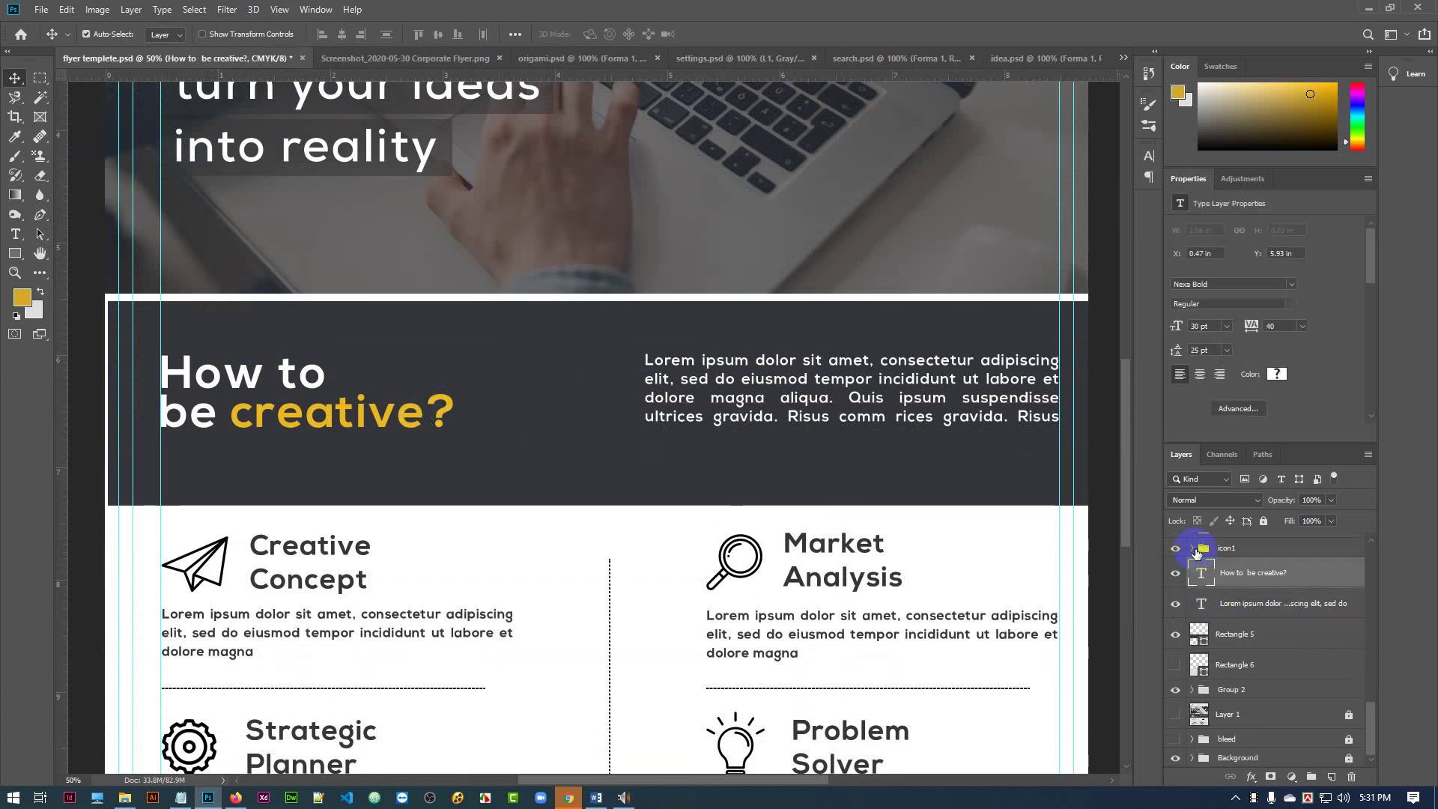
click(1176, 576)
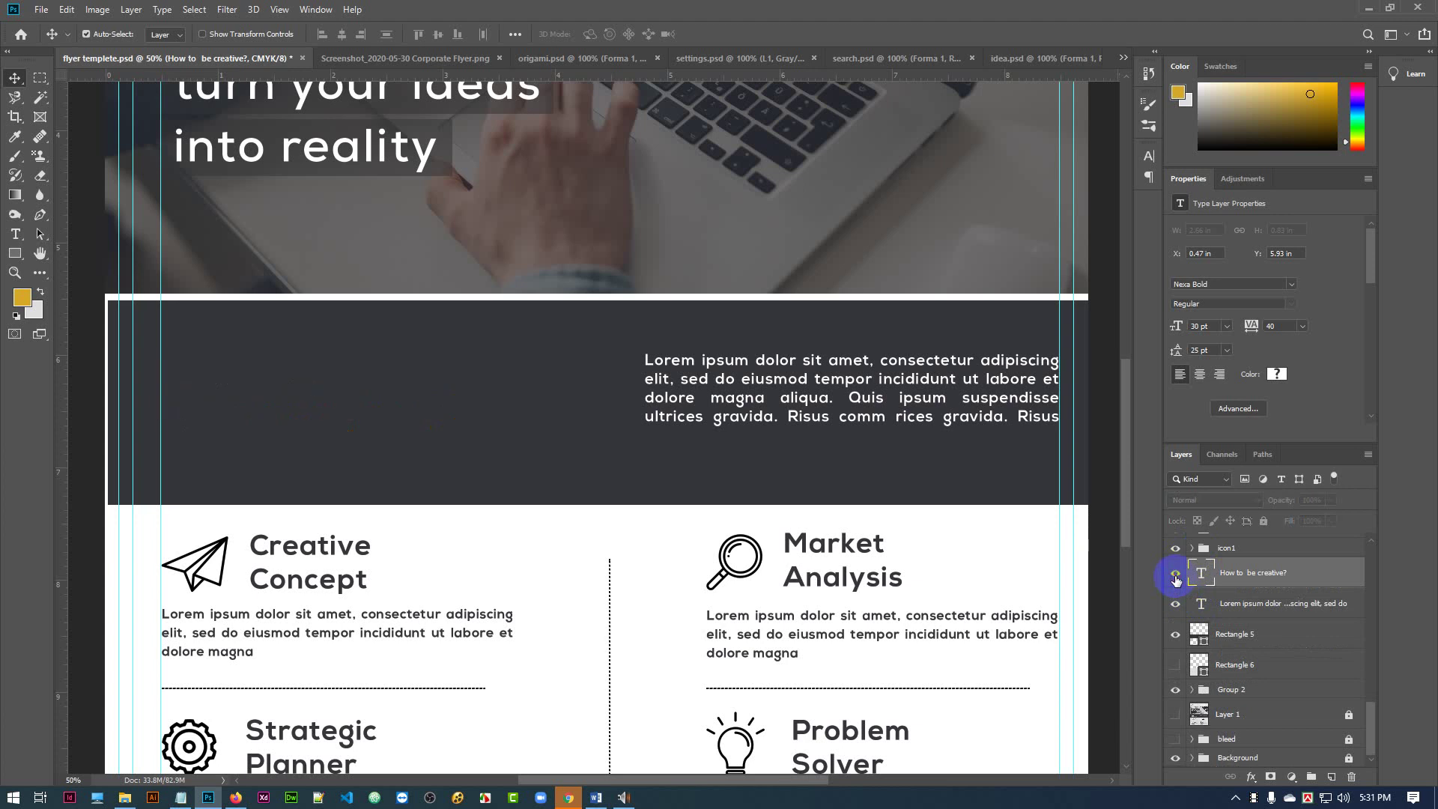
click(1176, 576)
click(1176, 604)
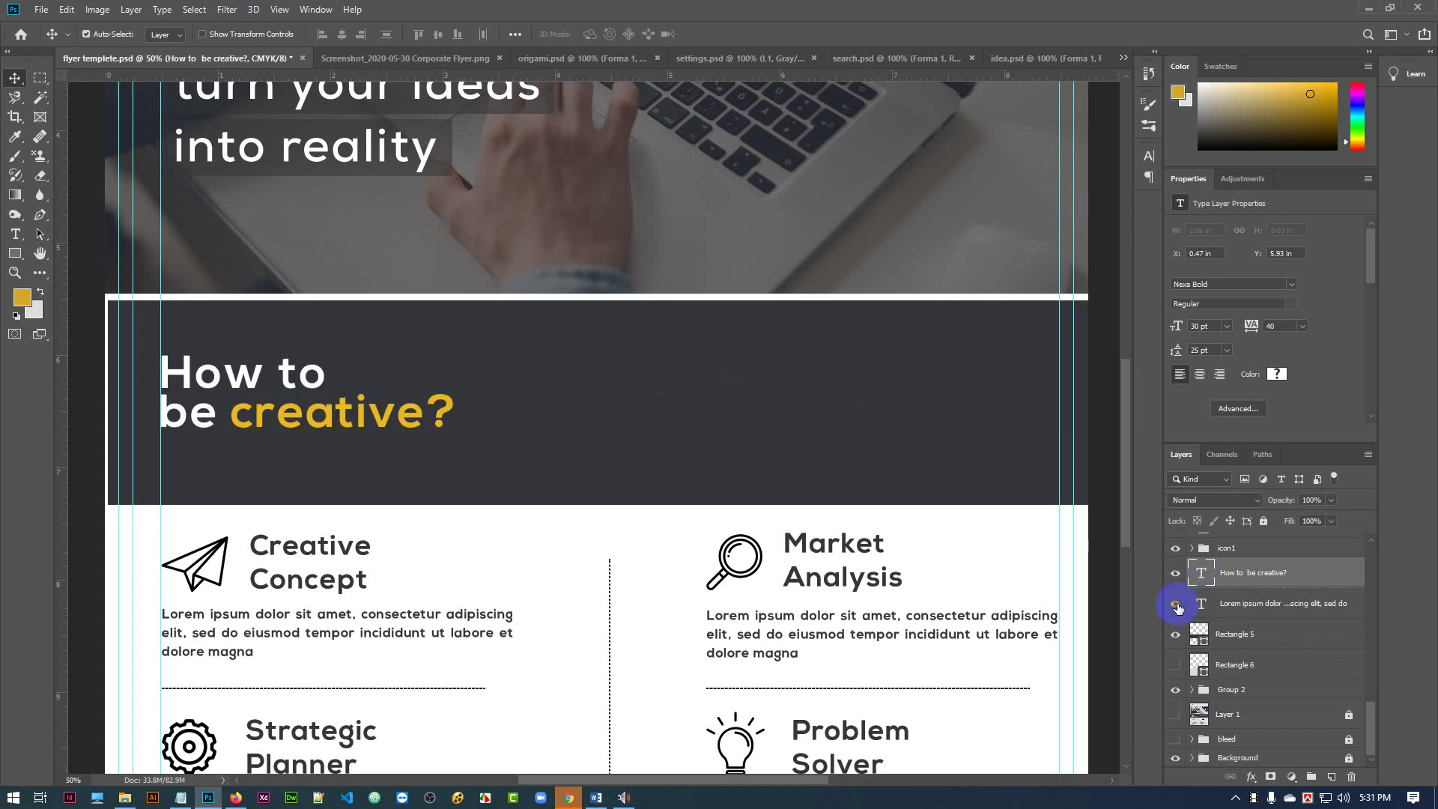
click(1175, 605)
- Group the "How to be creative?" heading with its paragraph layer and check the new group's visibility
shift+click(1302, 612)
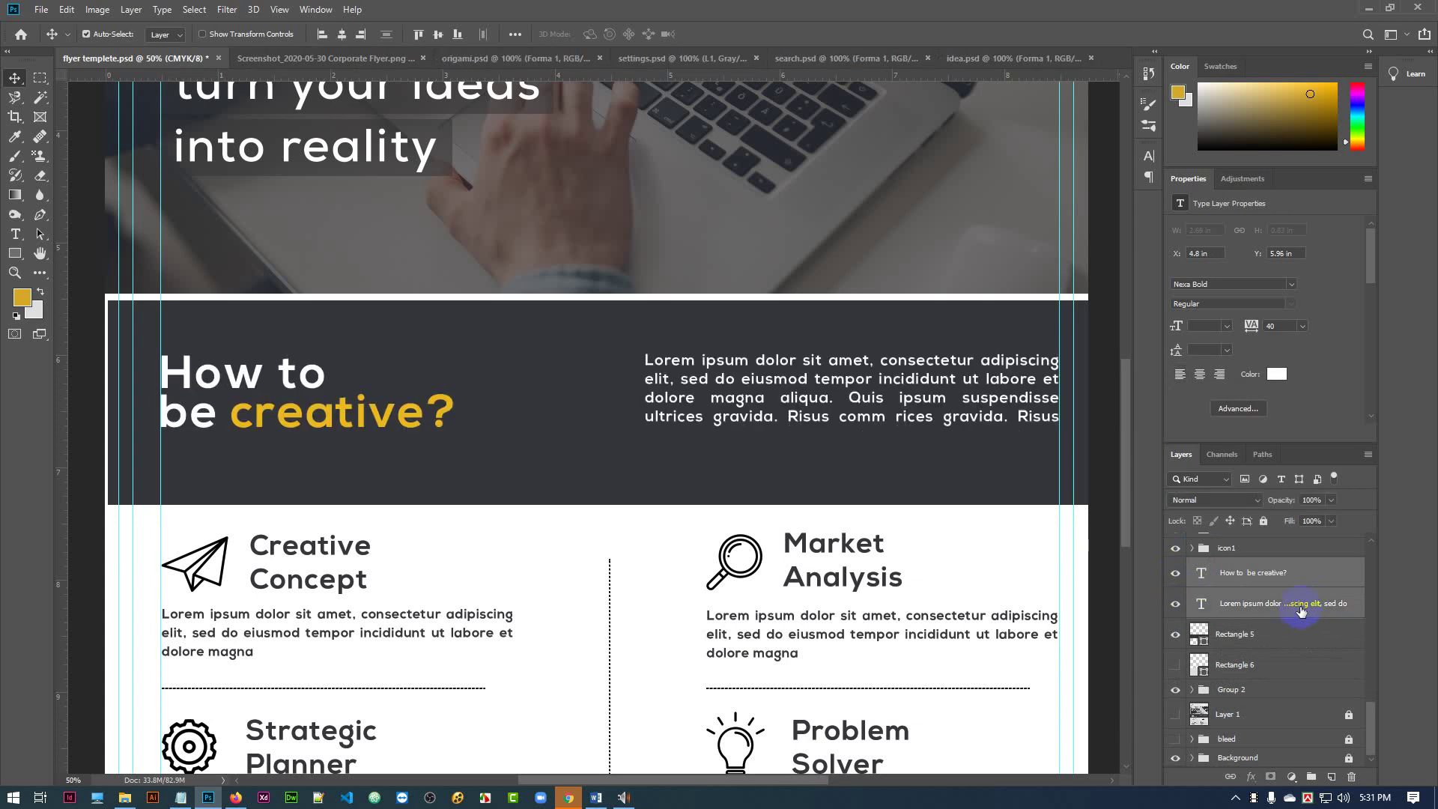
key(ctrl+g)
click(1175, 611)
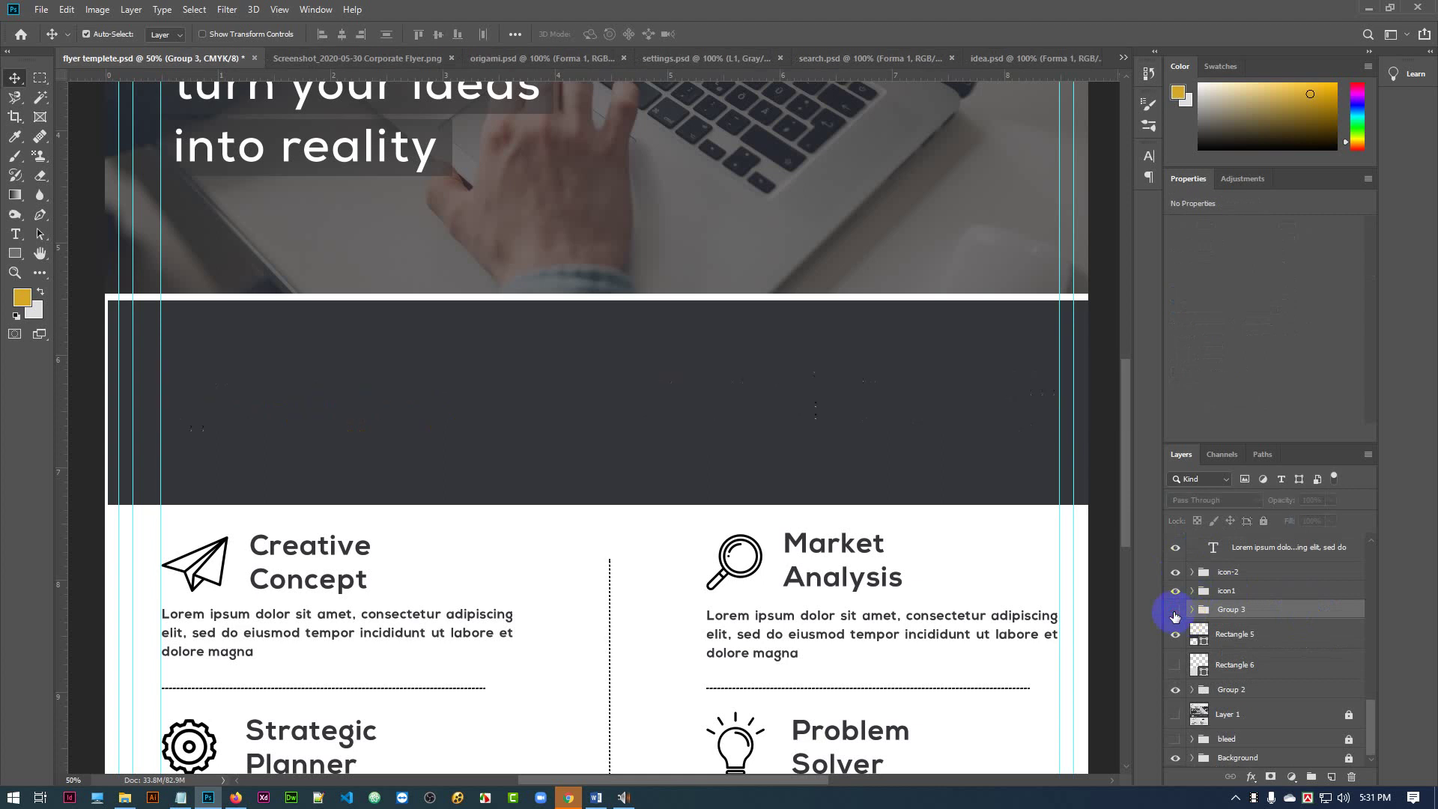
click(1174, 612)
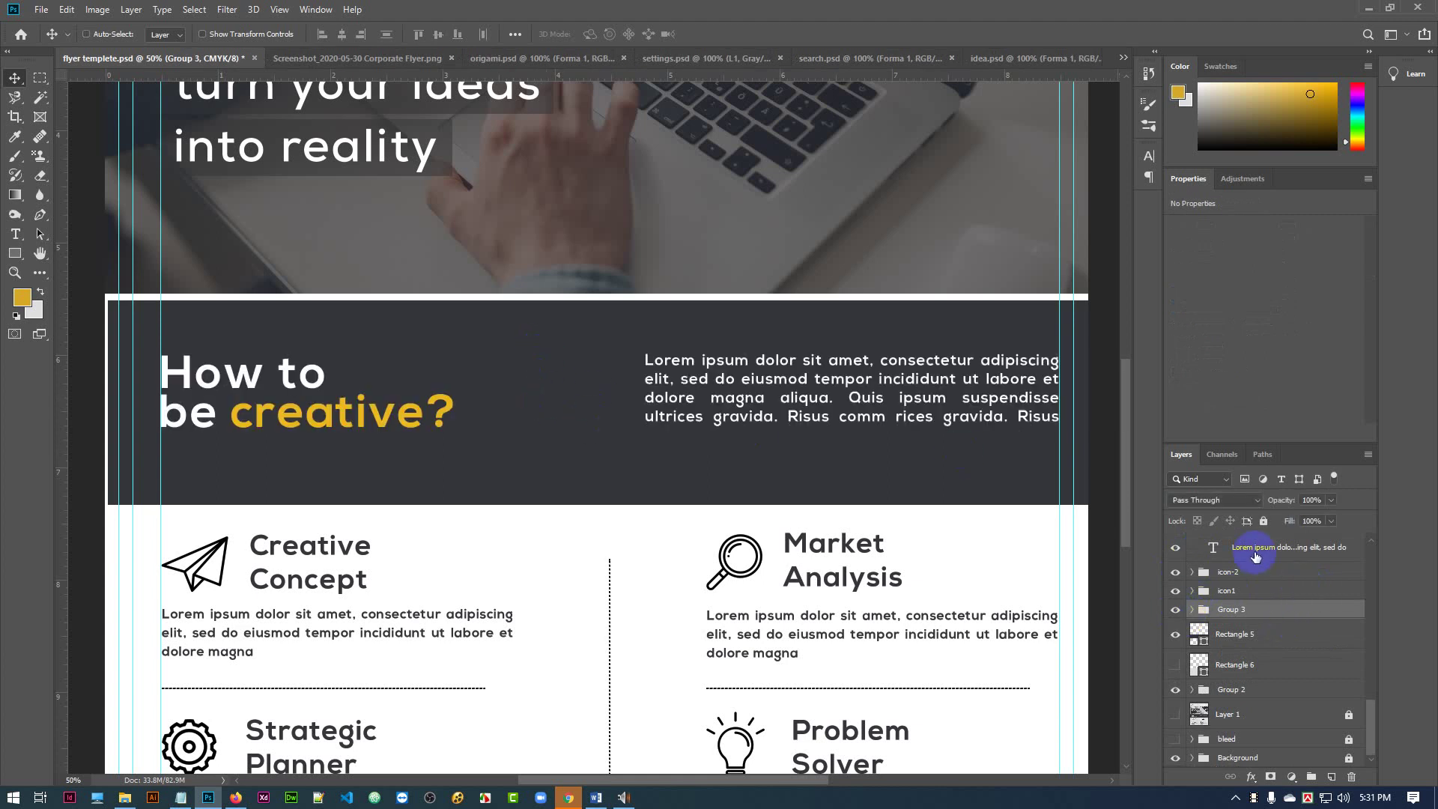
- Nudge the dark band rectangle behind the heading into place at X 0 px, Y 1636 px, flush with the photo
ctrl+click(522, 378)
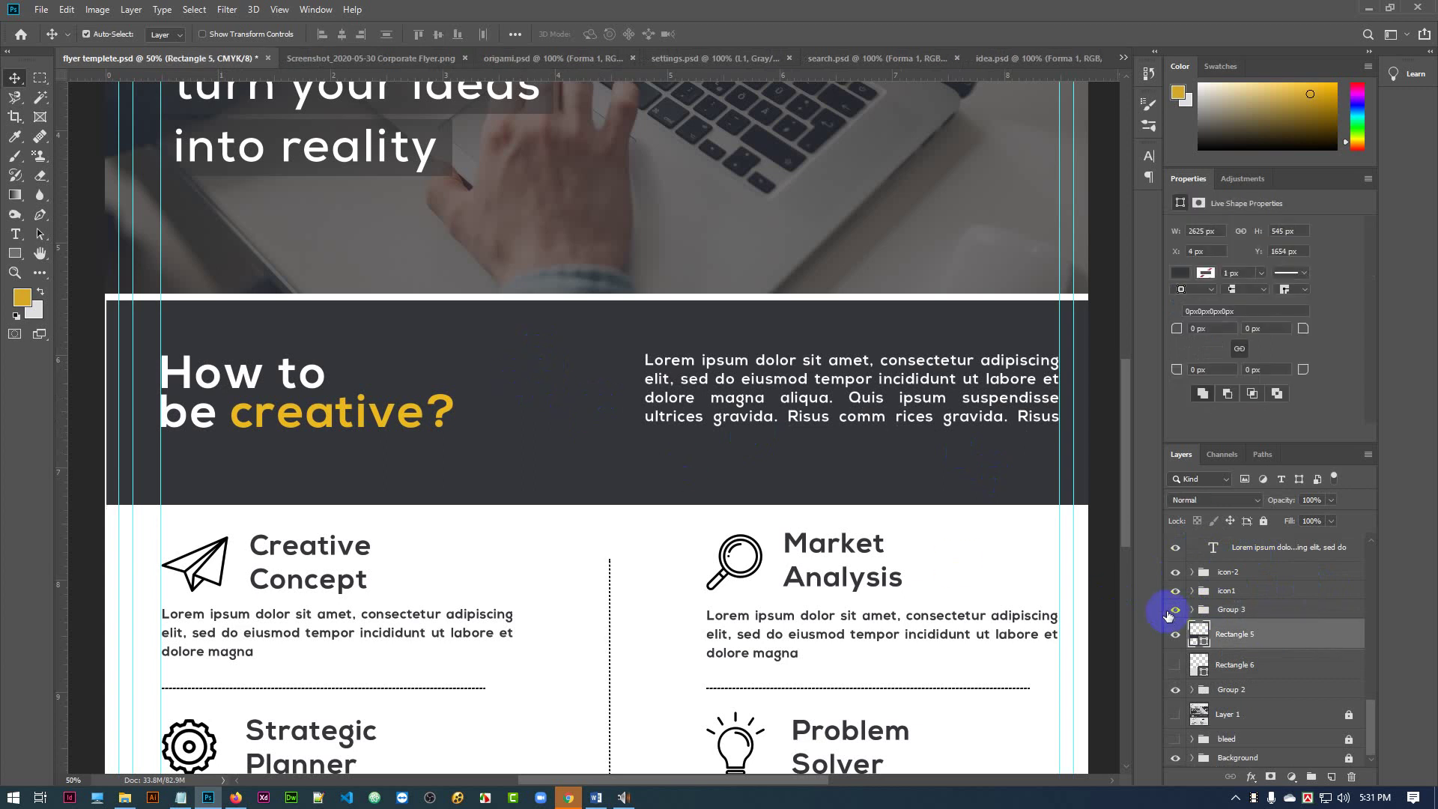
key(Left)
key(Left)
key(Up)
key(Up)
key(Up)
key(Up)
key(Up)
key(Up)
key(Up)
key(Up)
key(Up)
key(Up)
key(Up)
key(Up)
key(Up)
key(Up)
key(Up)
key(Up)
key(Up)
key(Up)
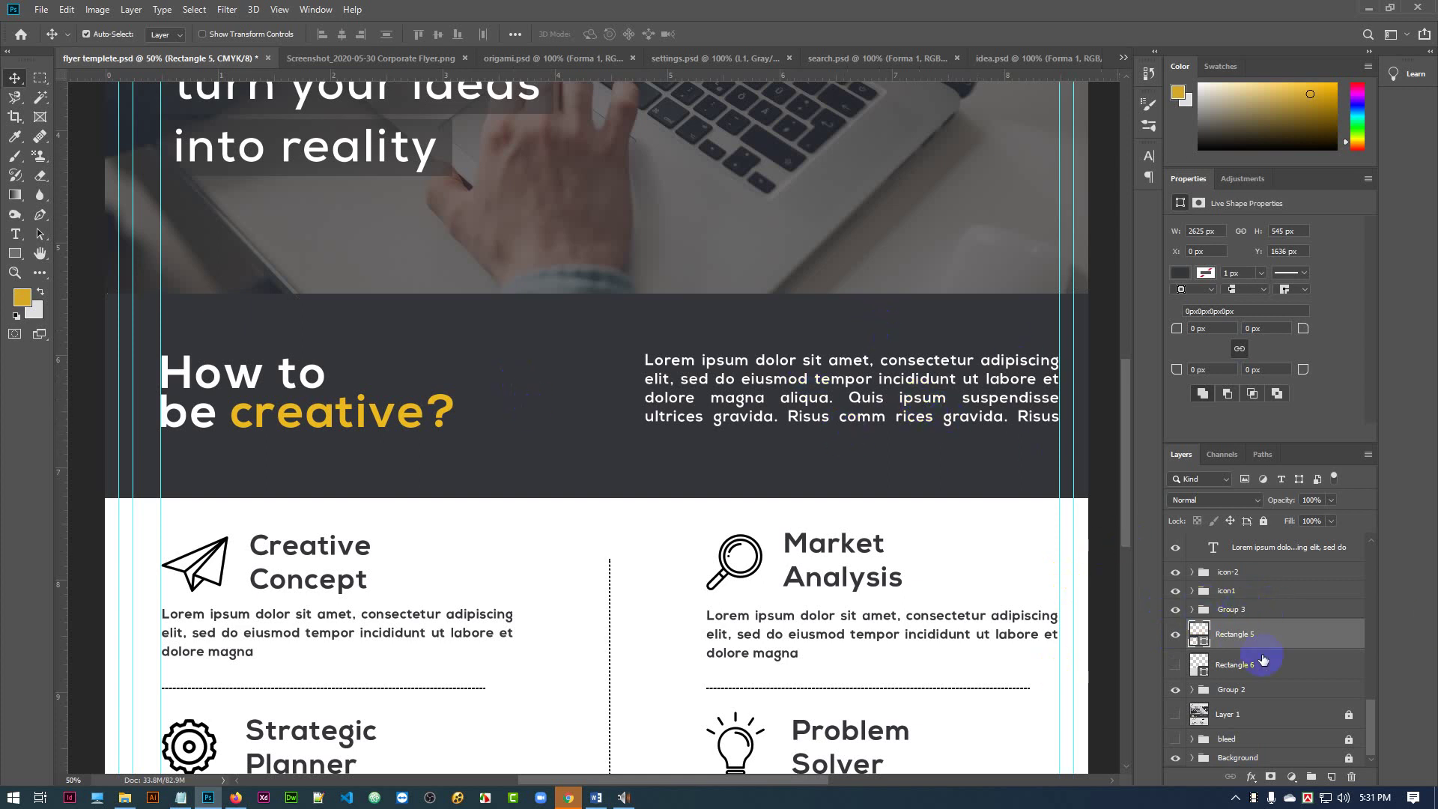
- Check which shapes Rectangle 5 and Rectangle 6 are by toggling their visibility
click(1174, 634)
click(1175, 635)
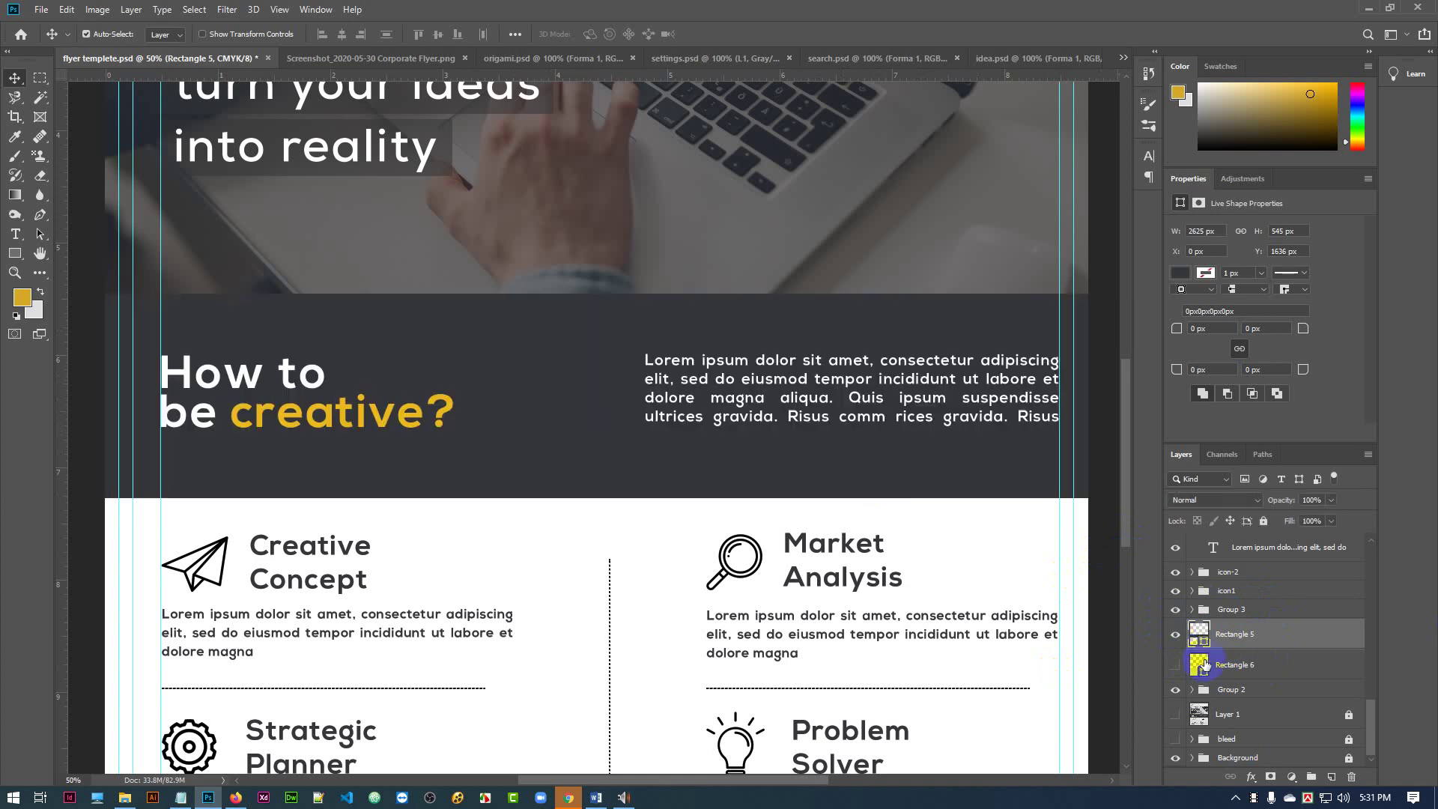
click(1175, 665)
click(1175, 665)
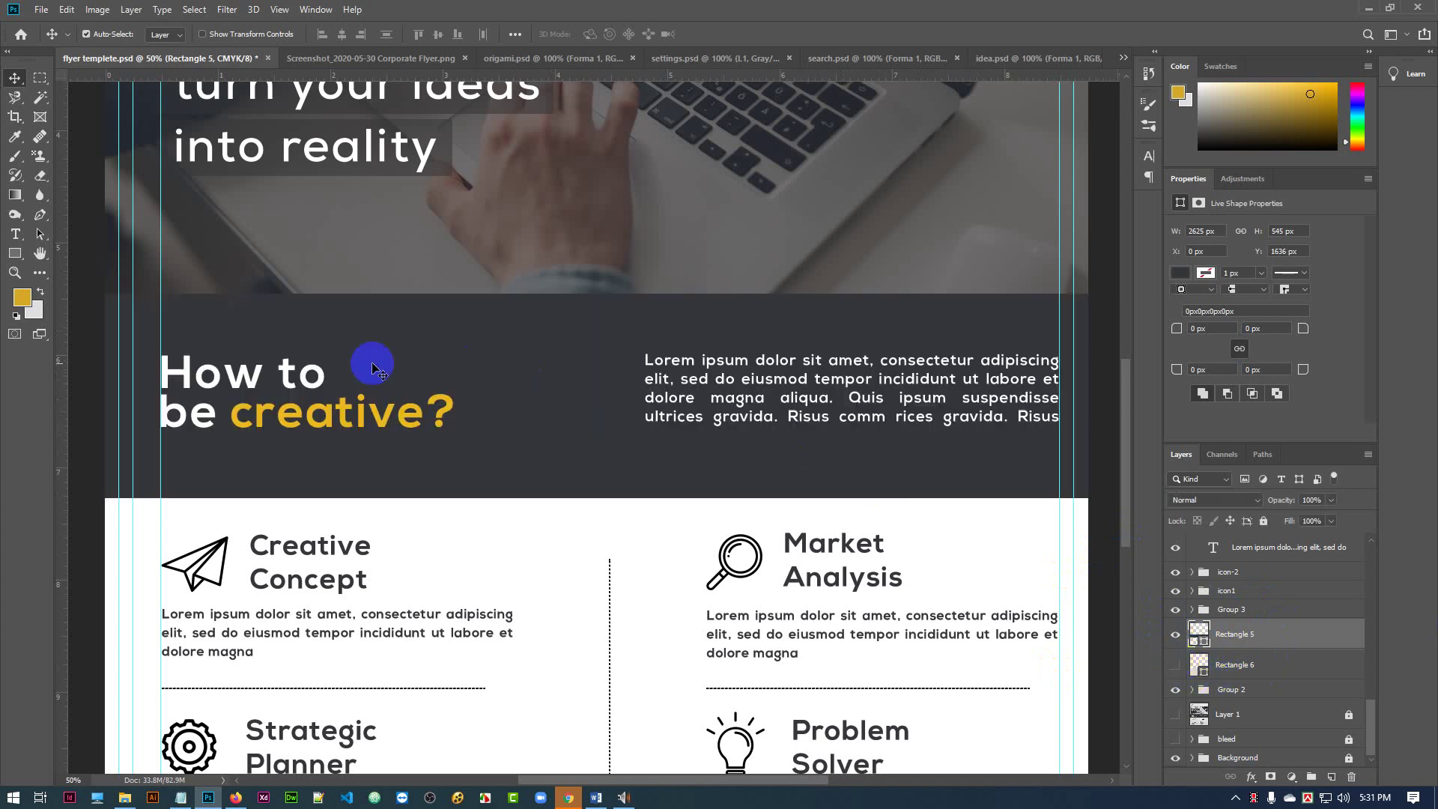
- Align the heading and paragraph group's vertical center to a rectangular selection around the dark band, and deselect
click(378, 427)
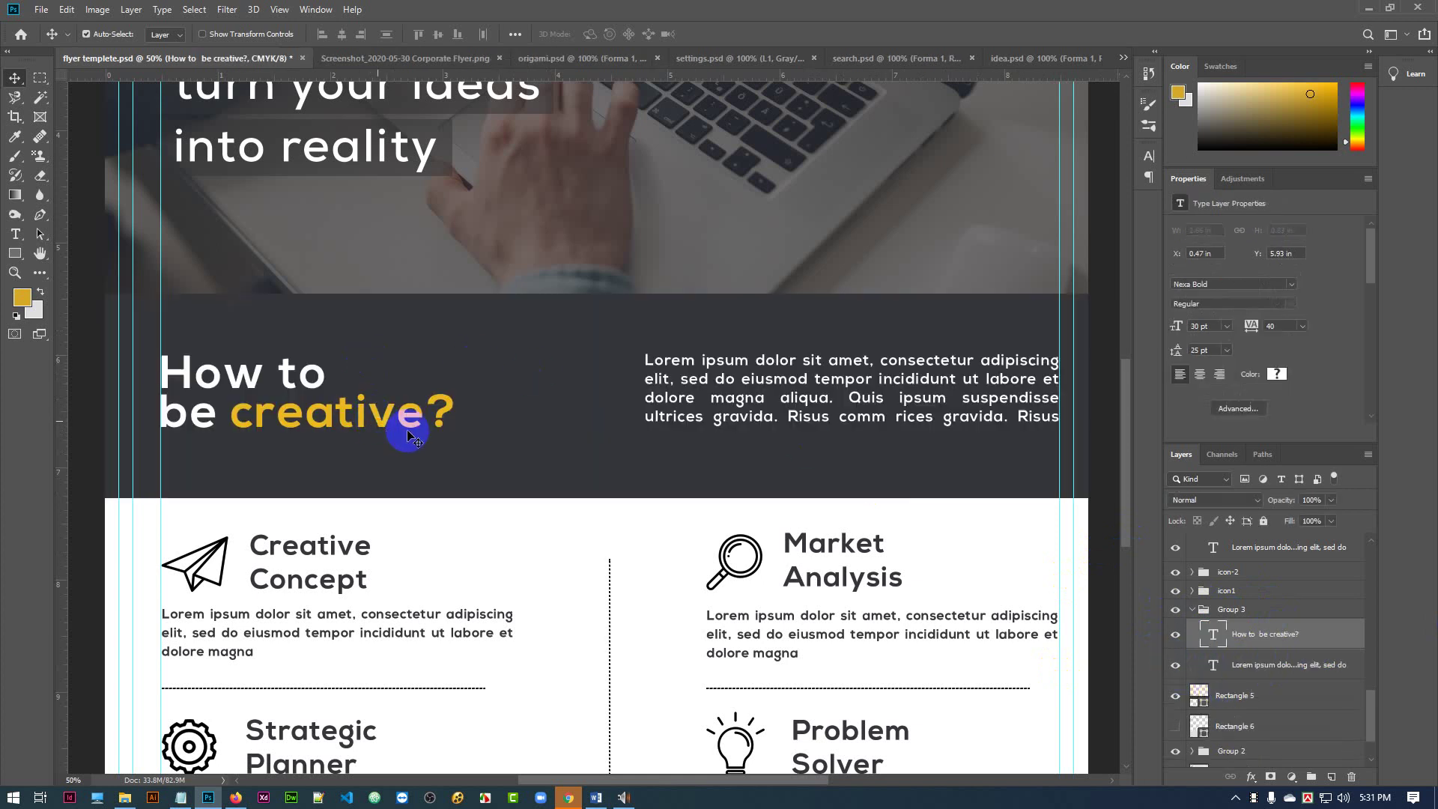
click(1234, 613)
click(1175, 610)
click(1175, 610)
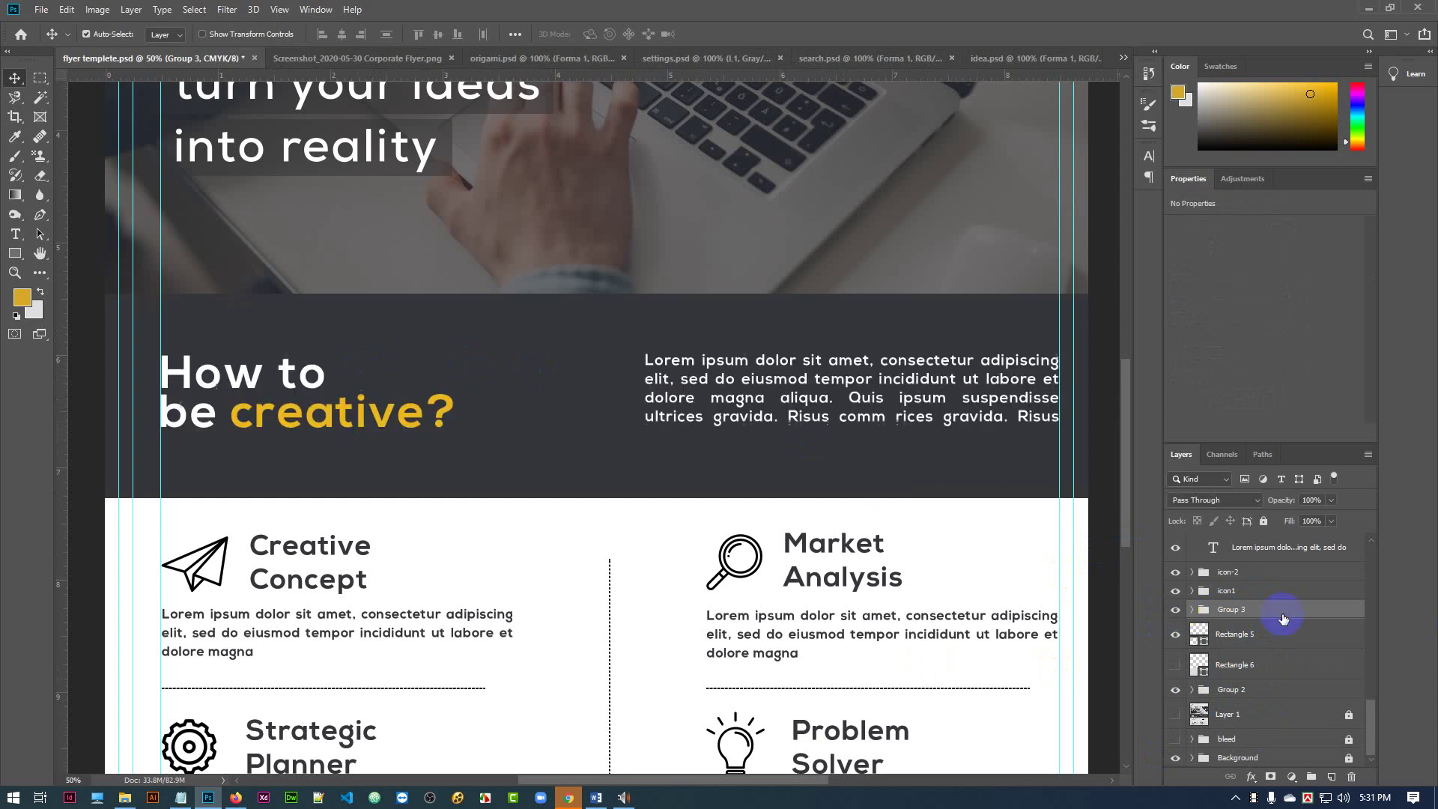
click(40, 77)
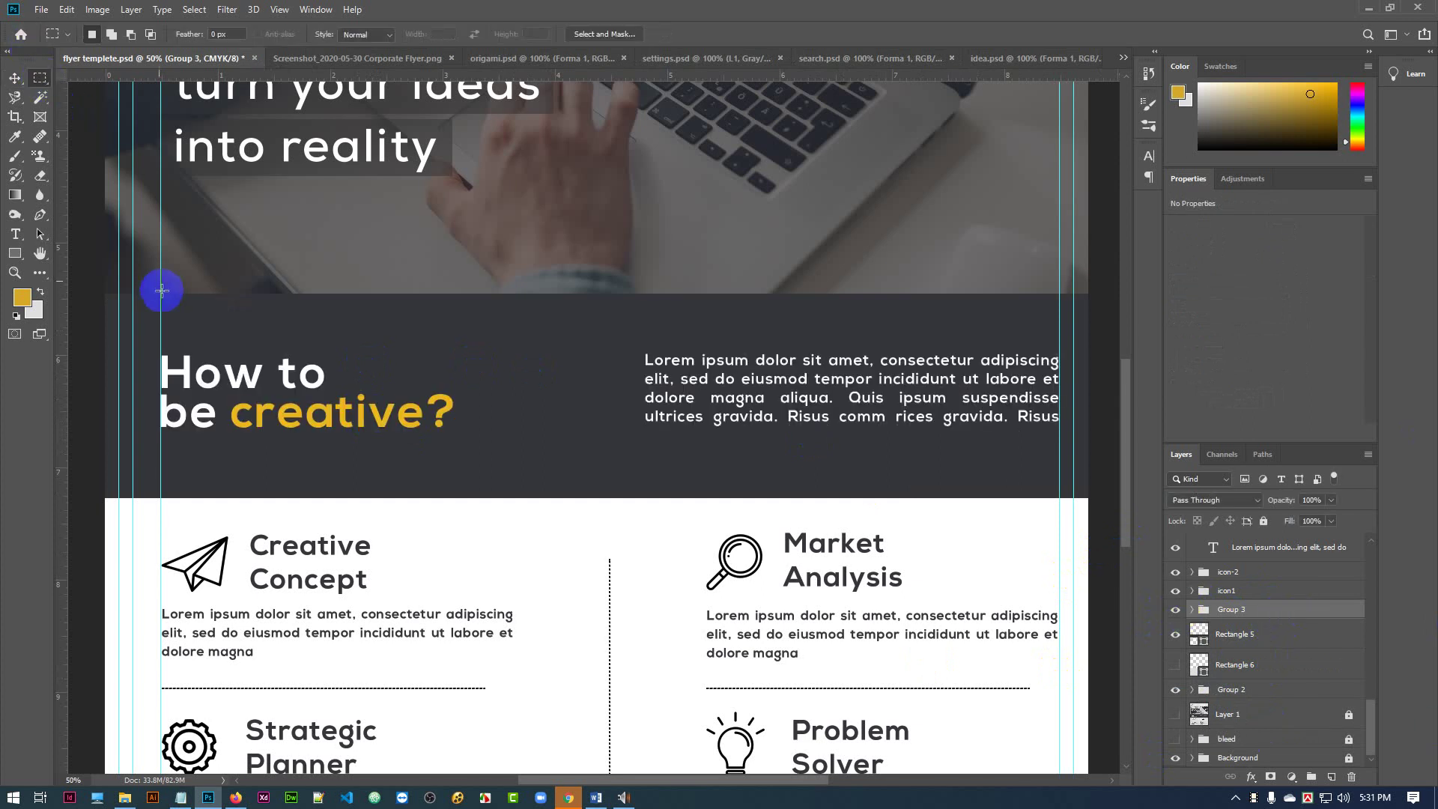
drag(100, 291, 1094, 500)
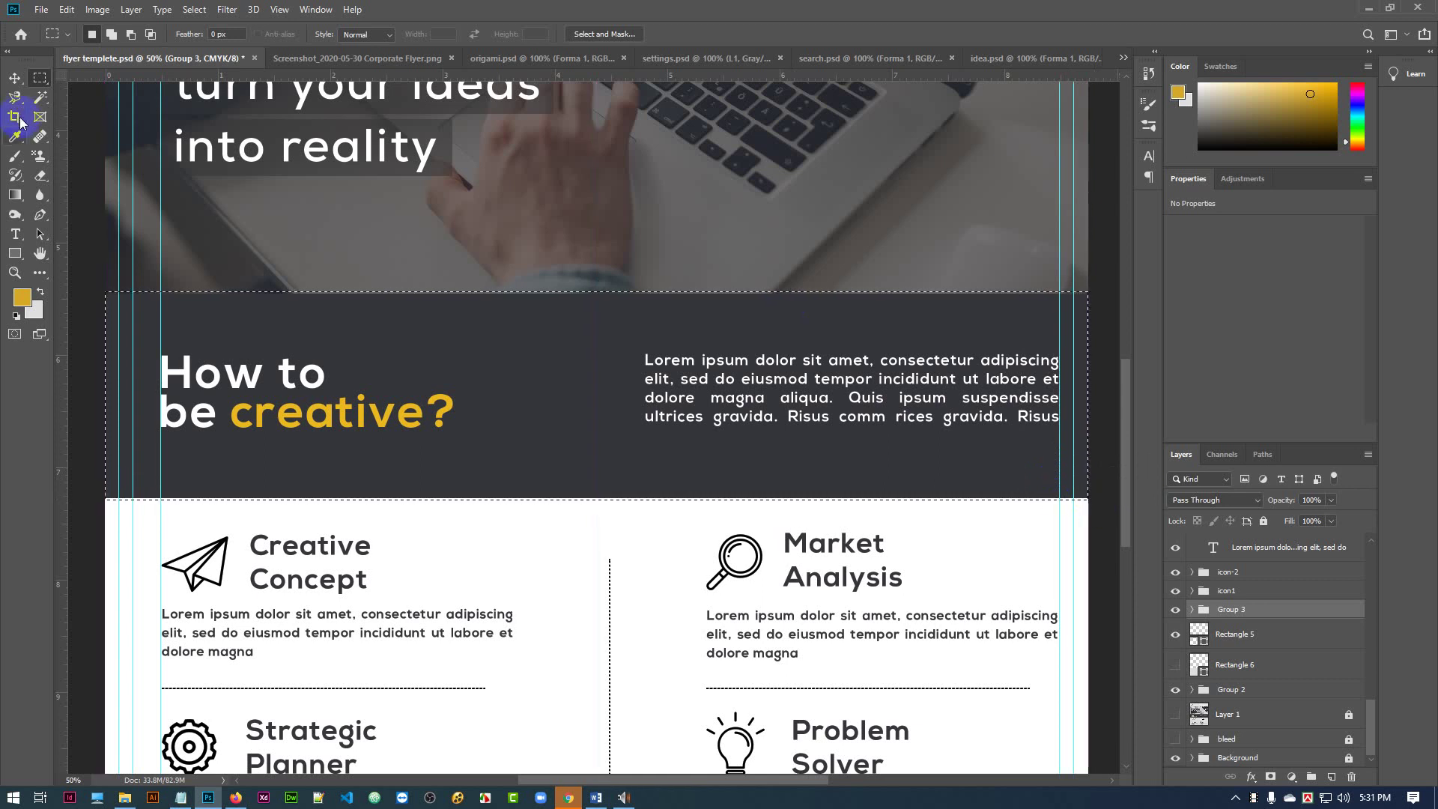
click(14, 78)
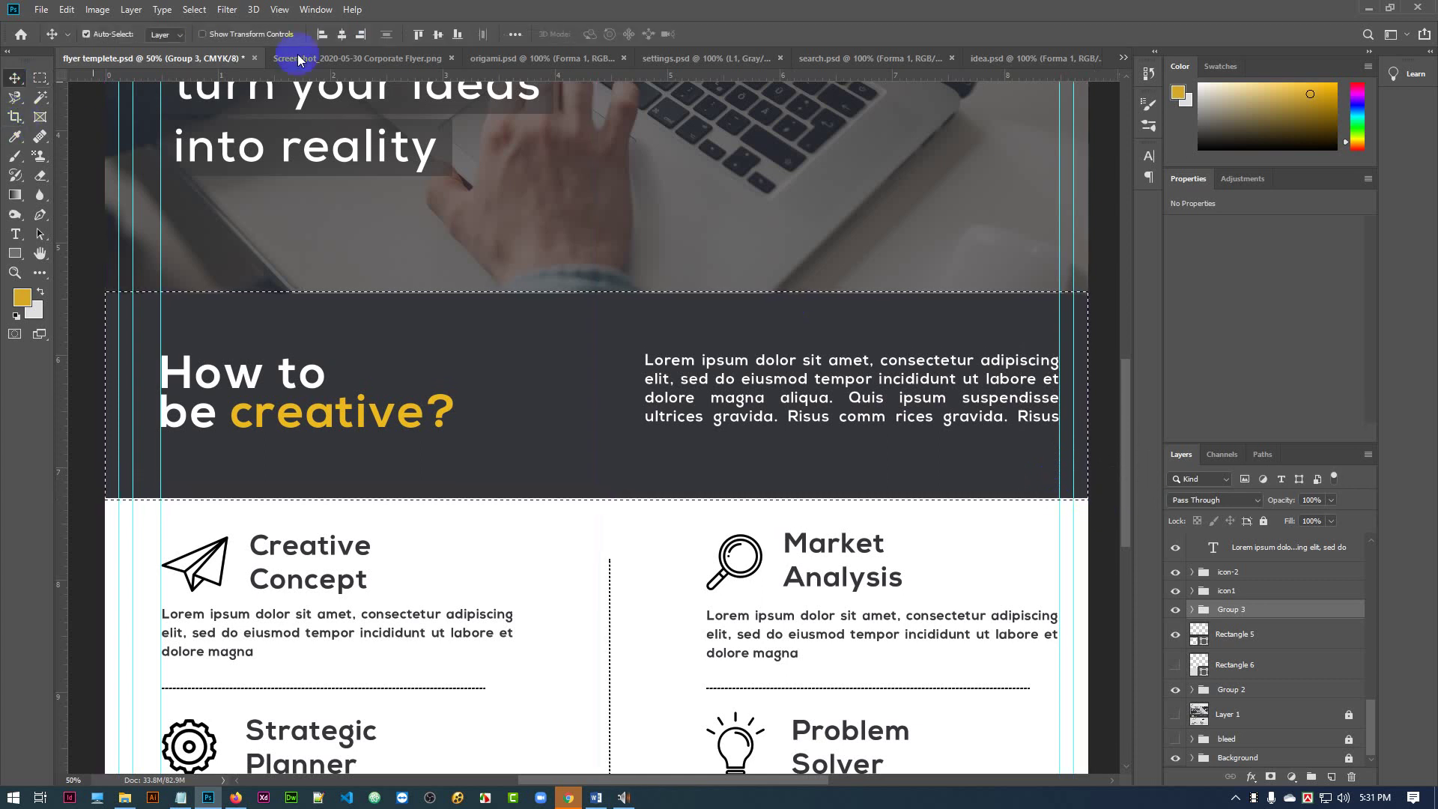
click(438, 35)
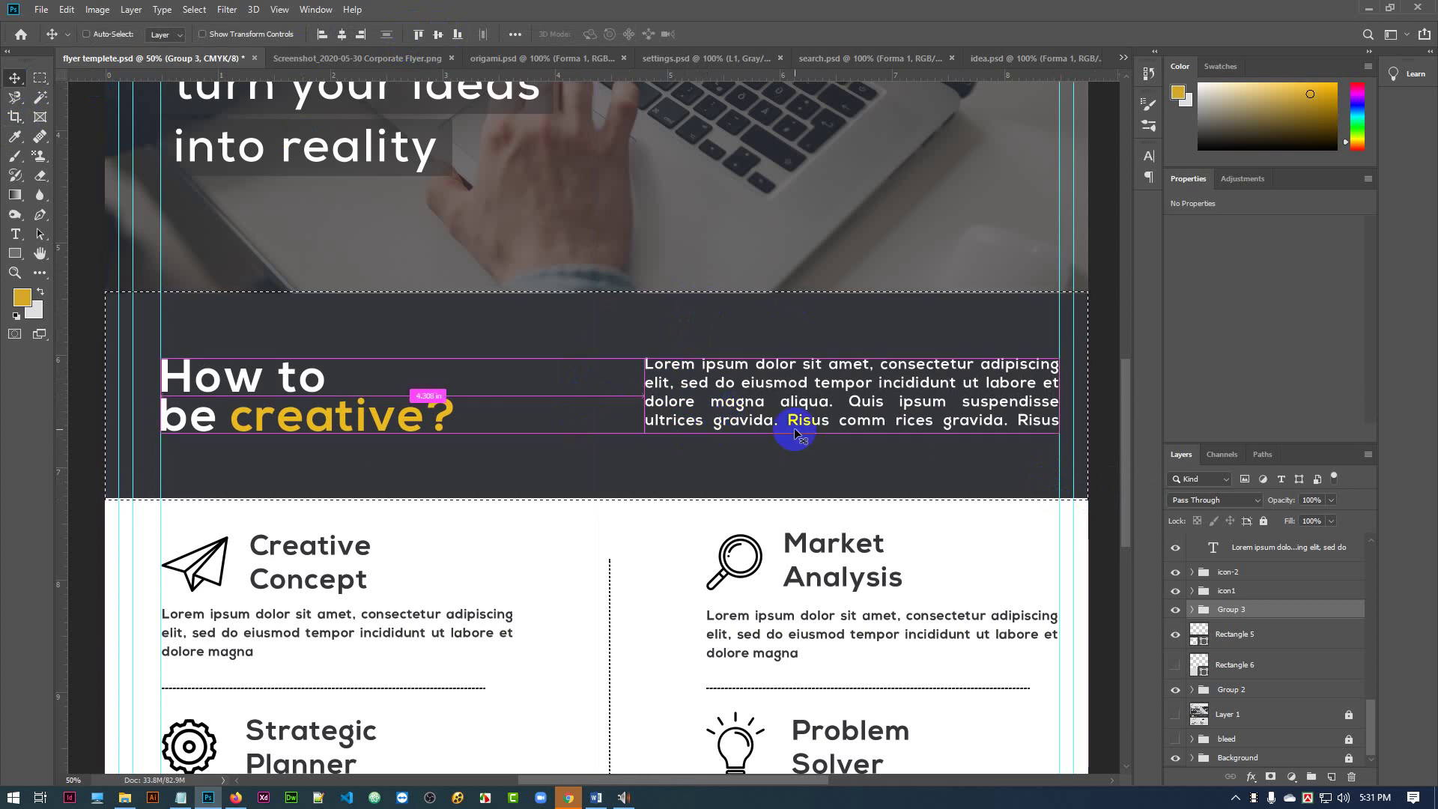
key(ctrl+d)
- Collapse the expanded icon-3, icon-4 and Group 1 groups to tidy the layer stack
scroll(682, 465, down, 4)
scroll(683, 469, down, 1)
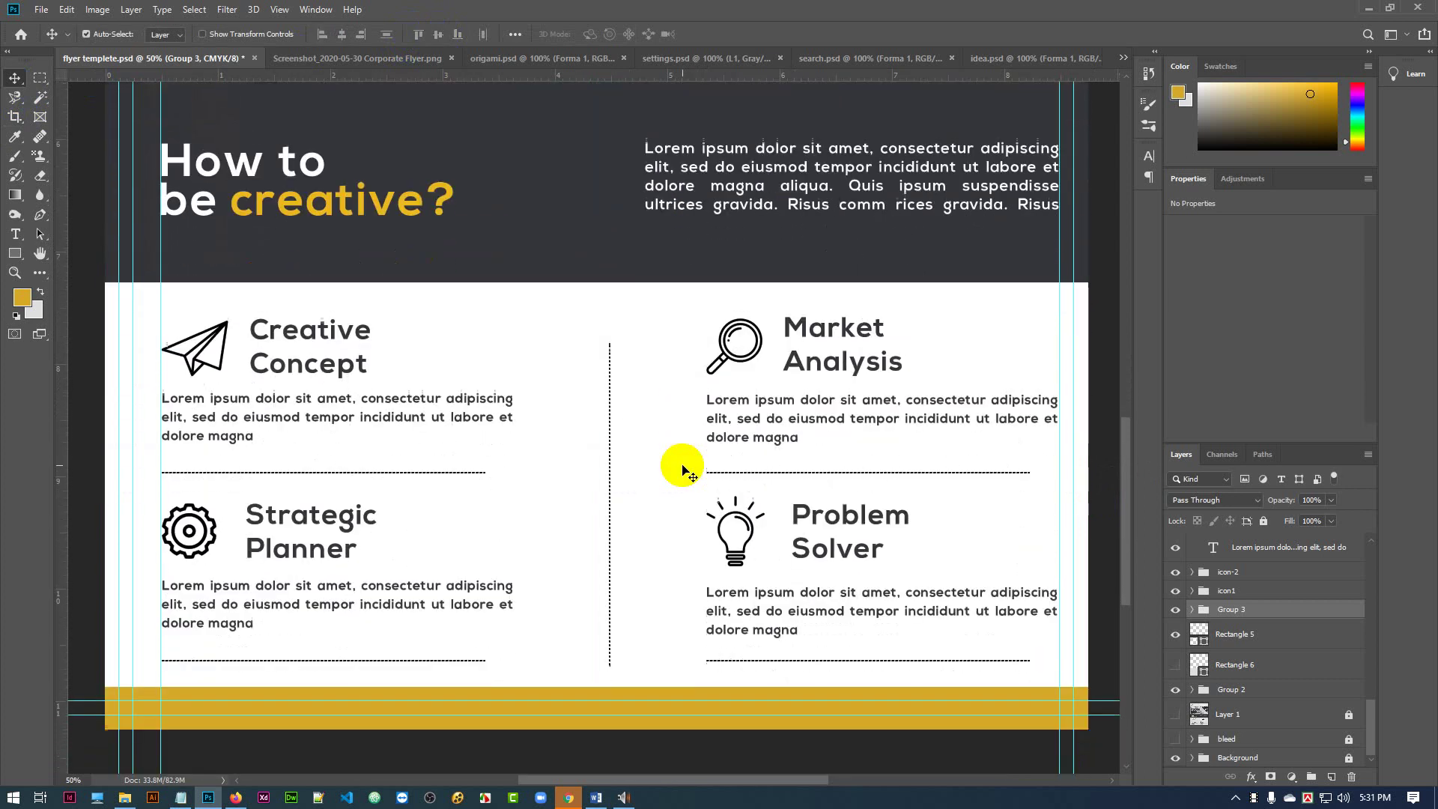
scroll(682, 470, down, 3)
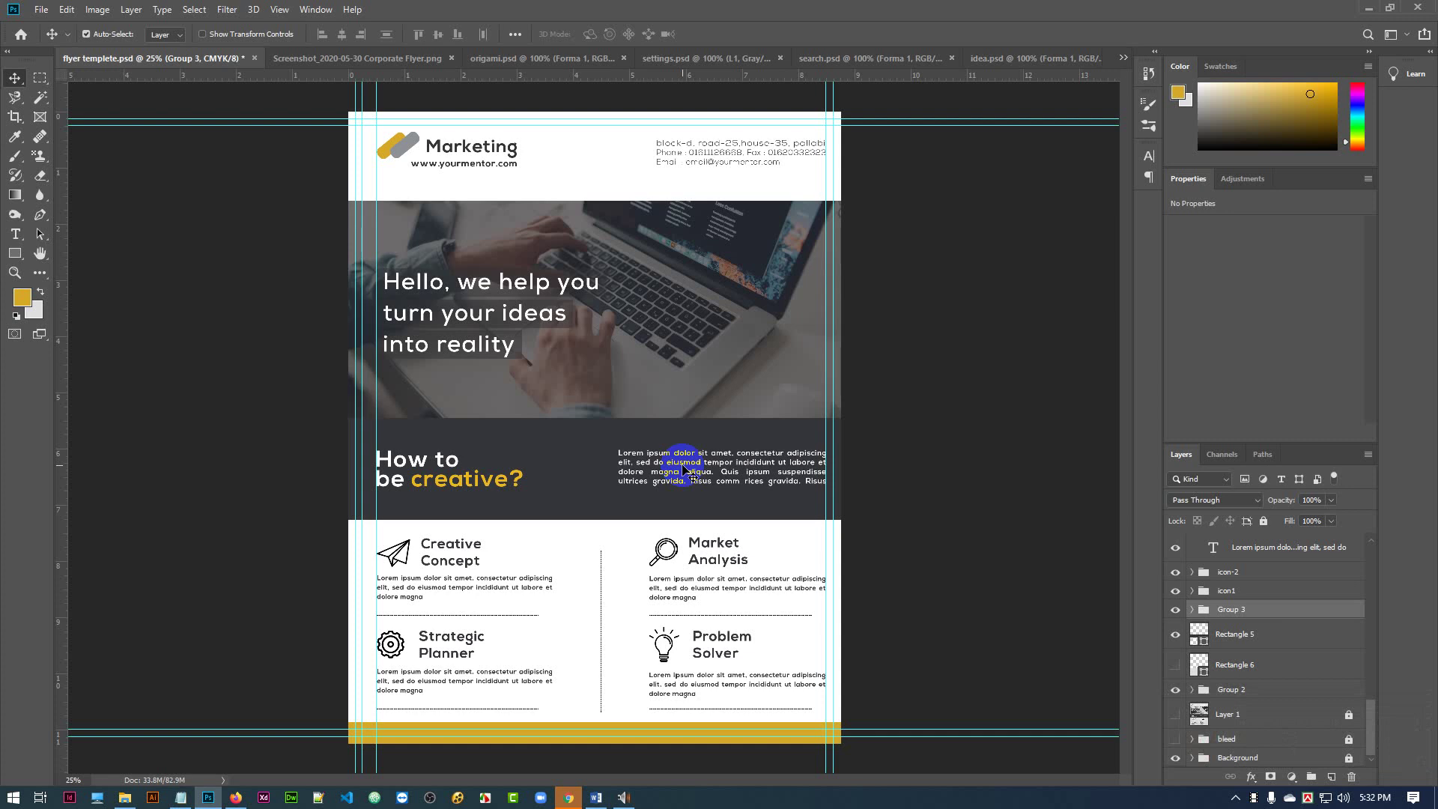
scroll(1328, 674, up, 8)
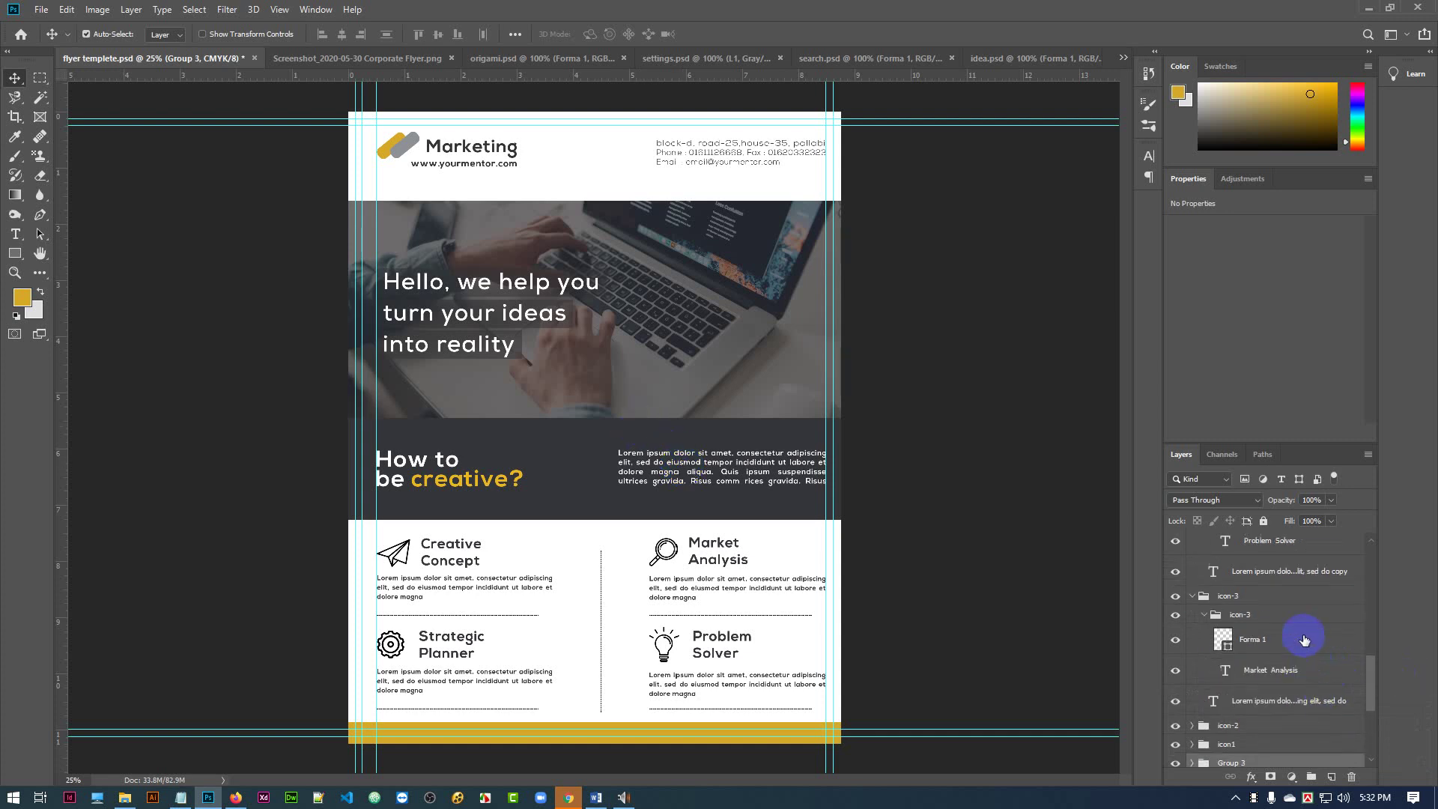
click(1190, 688)
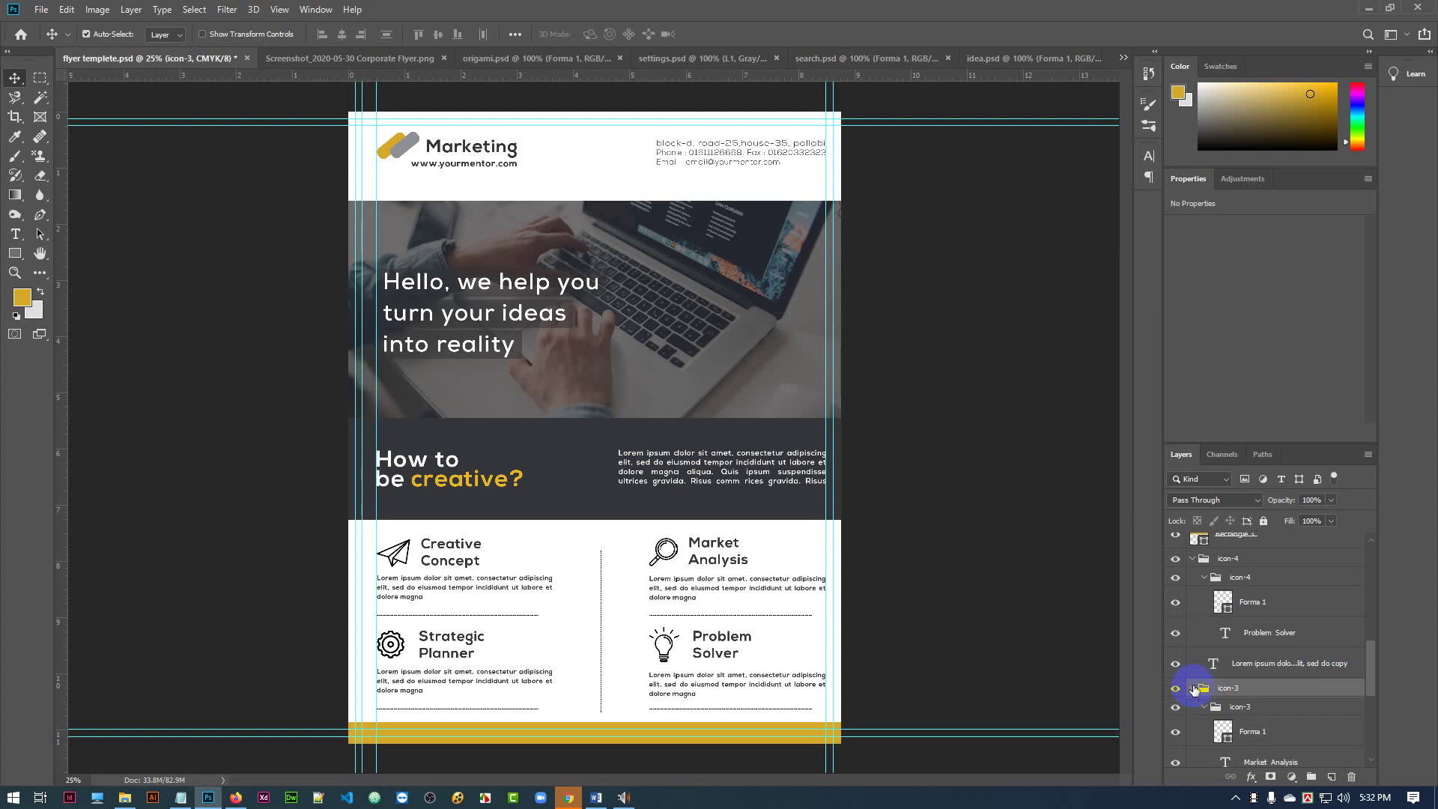
scroll(1263, 709, up, 2)
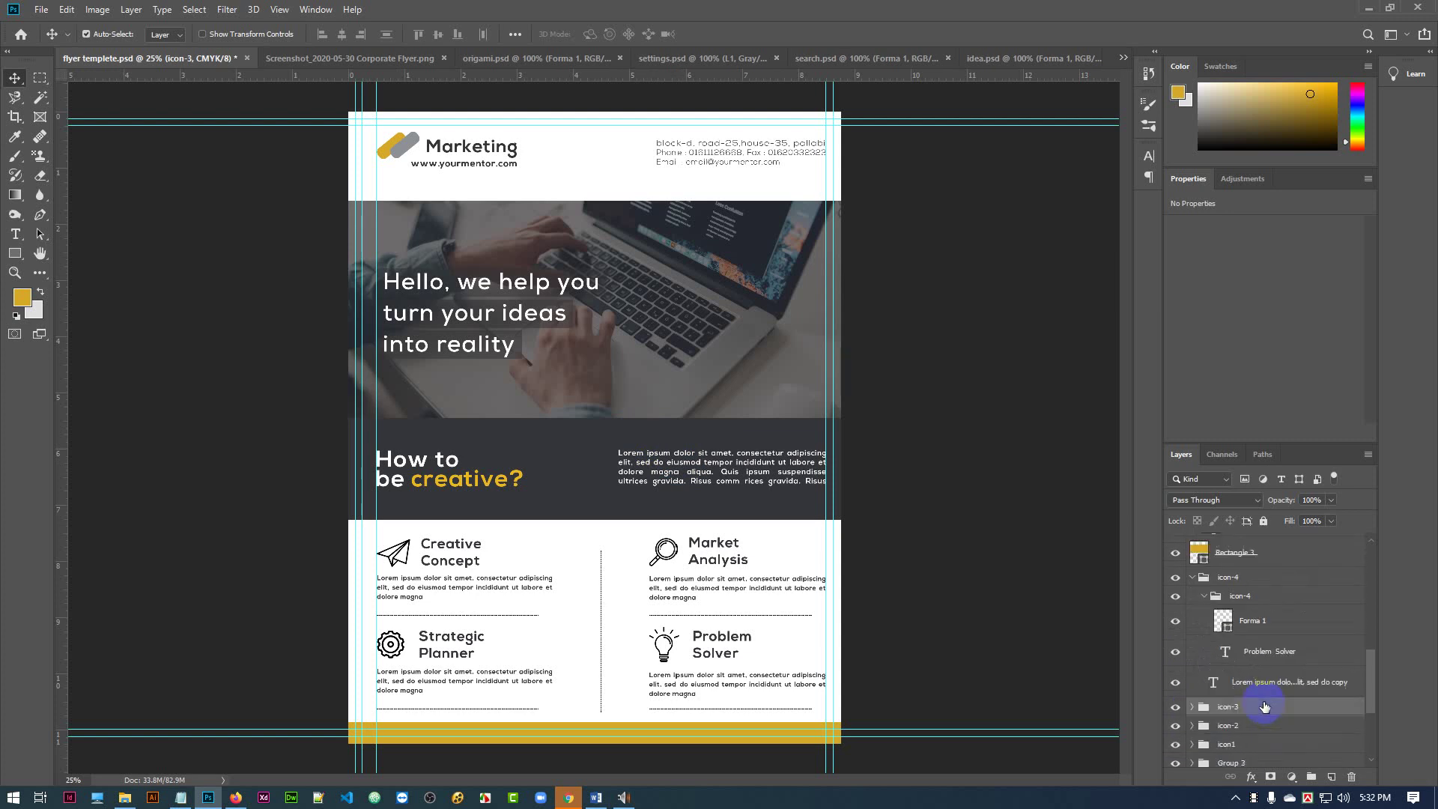
click(1191, 579)
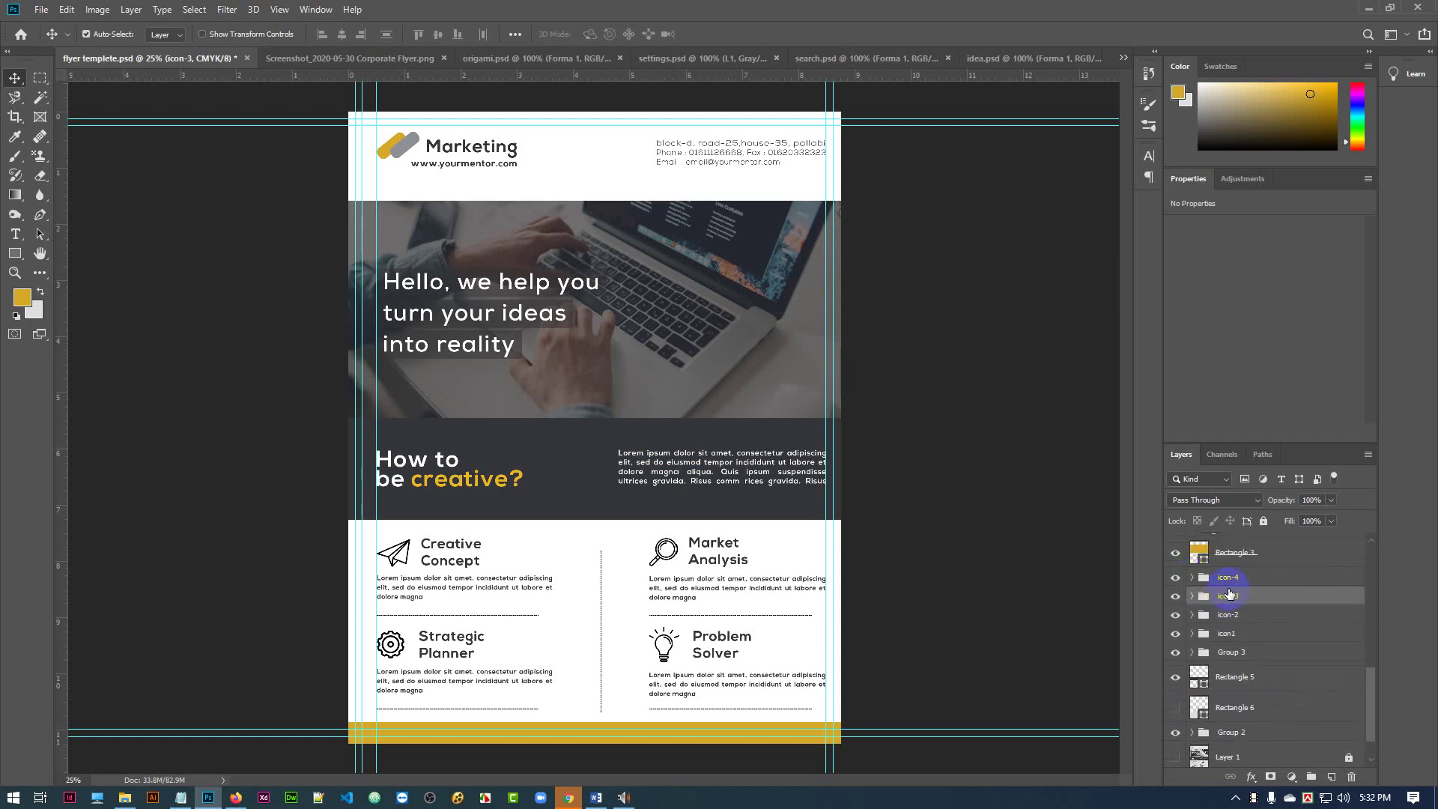
scroll(1271, 644, up, 4)
scroll(1275, 684, up, 5)
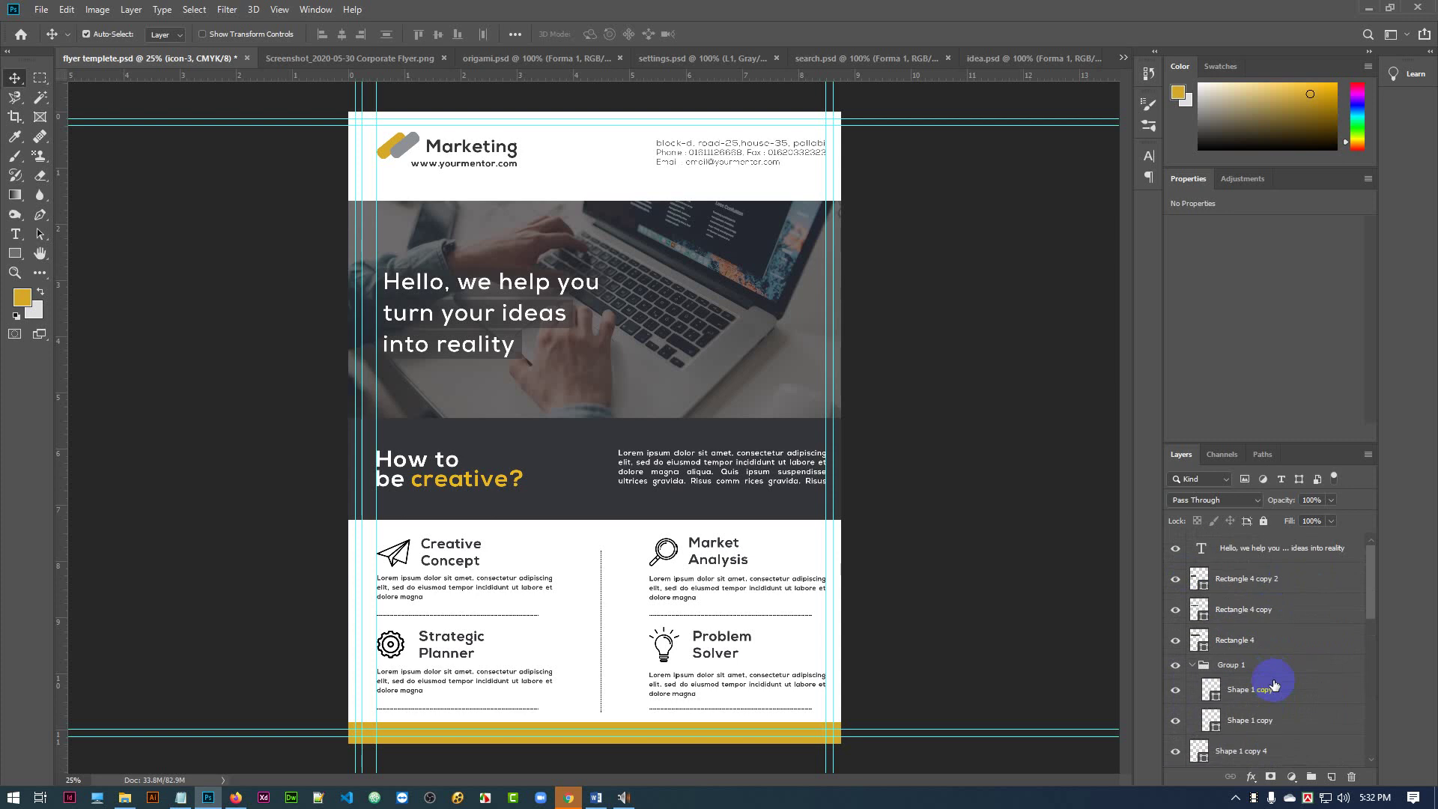
click(1192, 666)
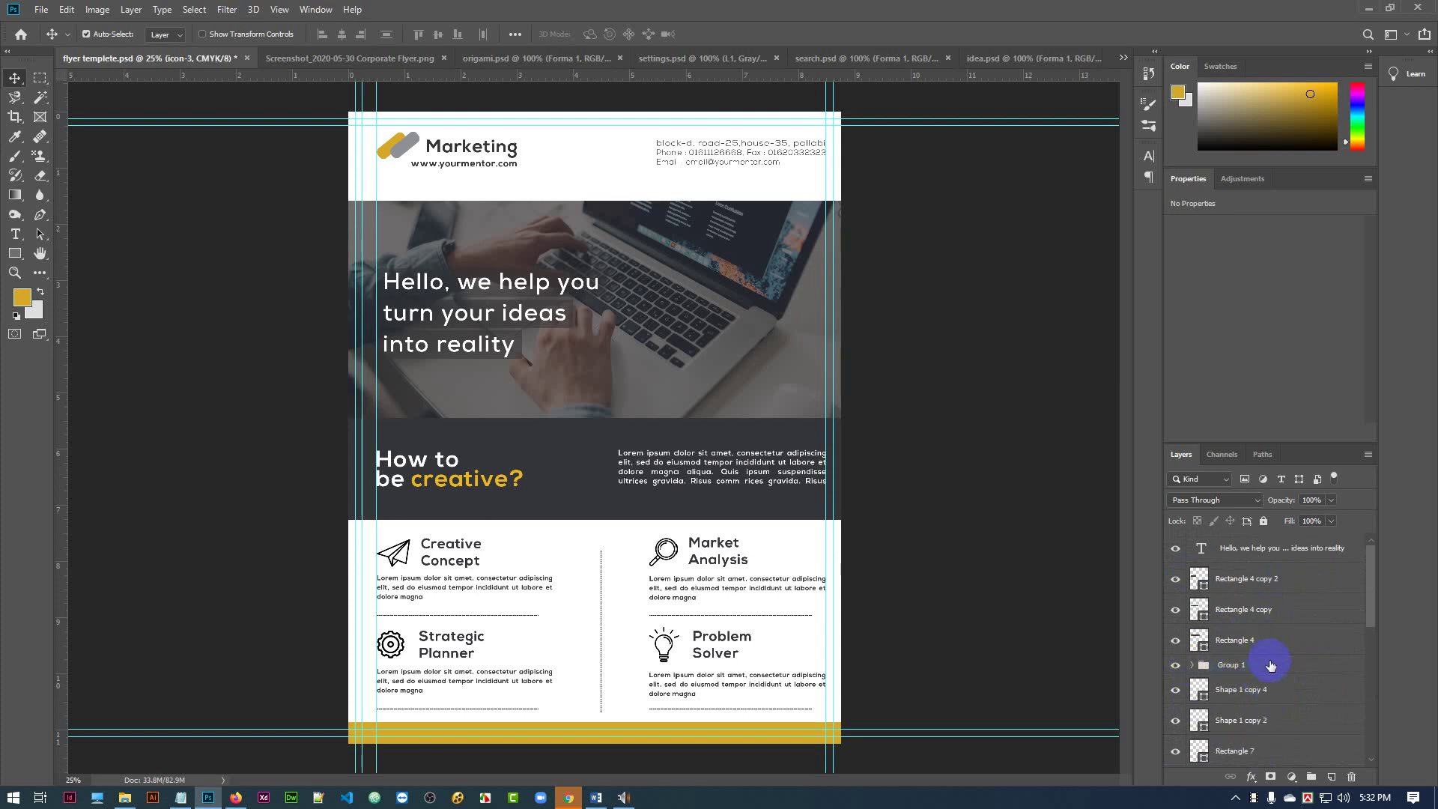
scroll(1270, 664, down, 5)
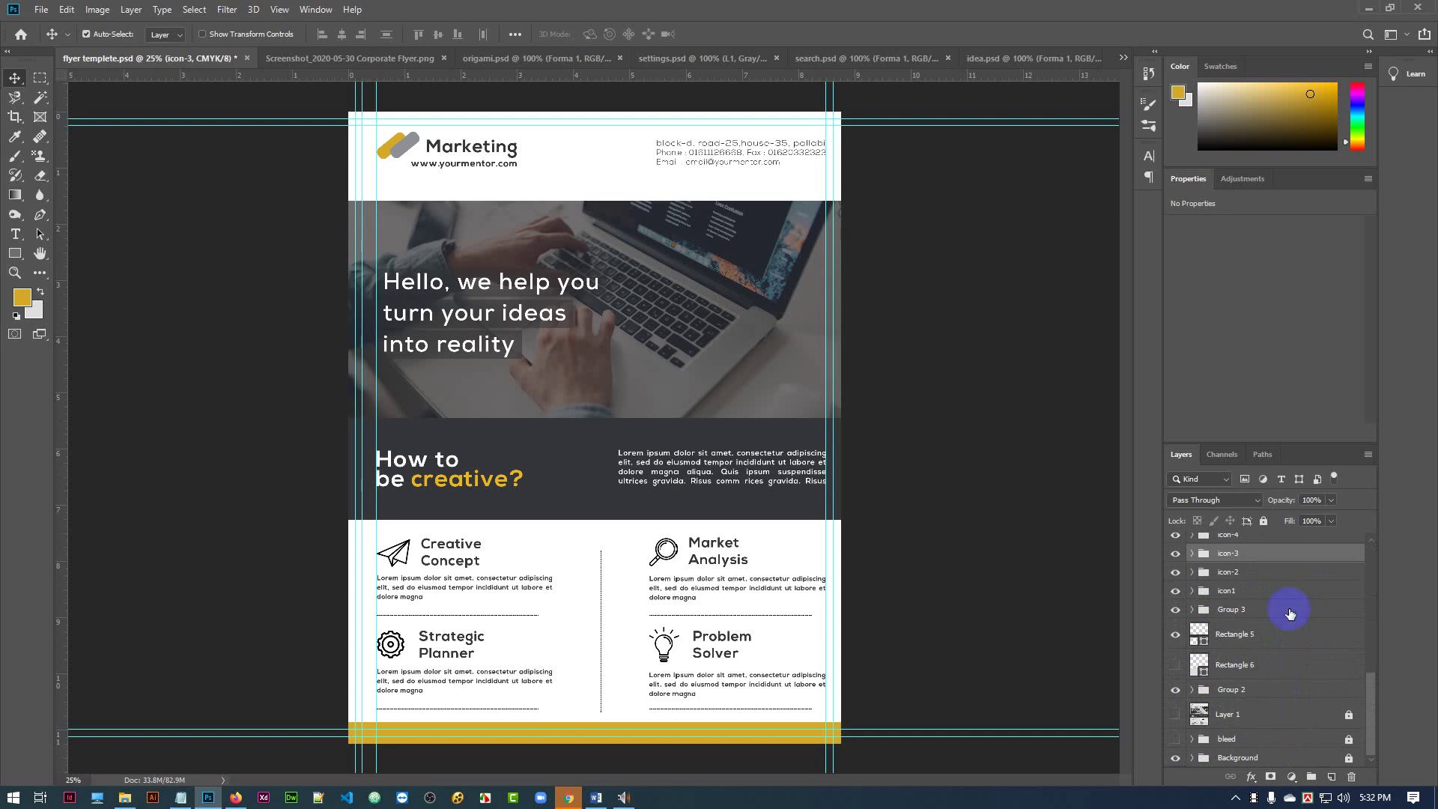
- Check the bleed frame against the flyer by toggling the bleed group's visibility
click(1174, 739)
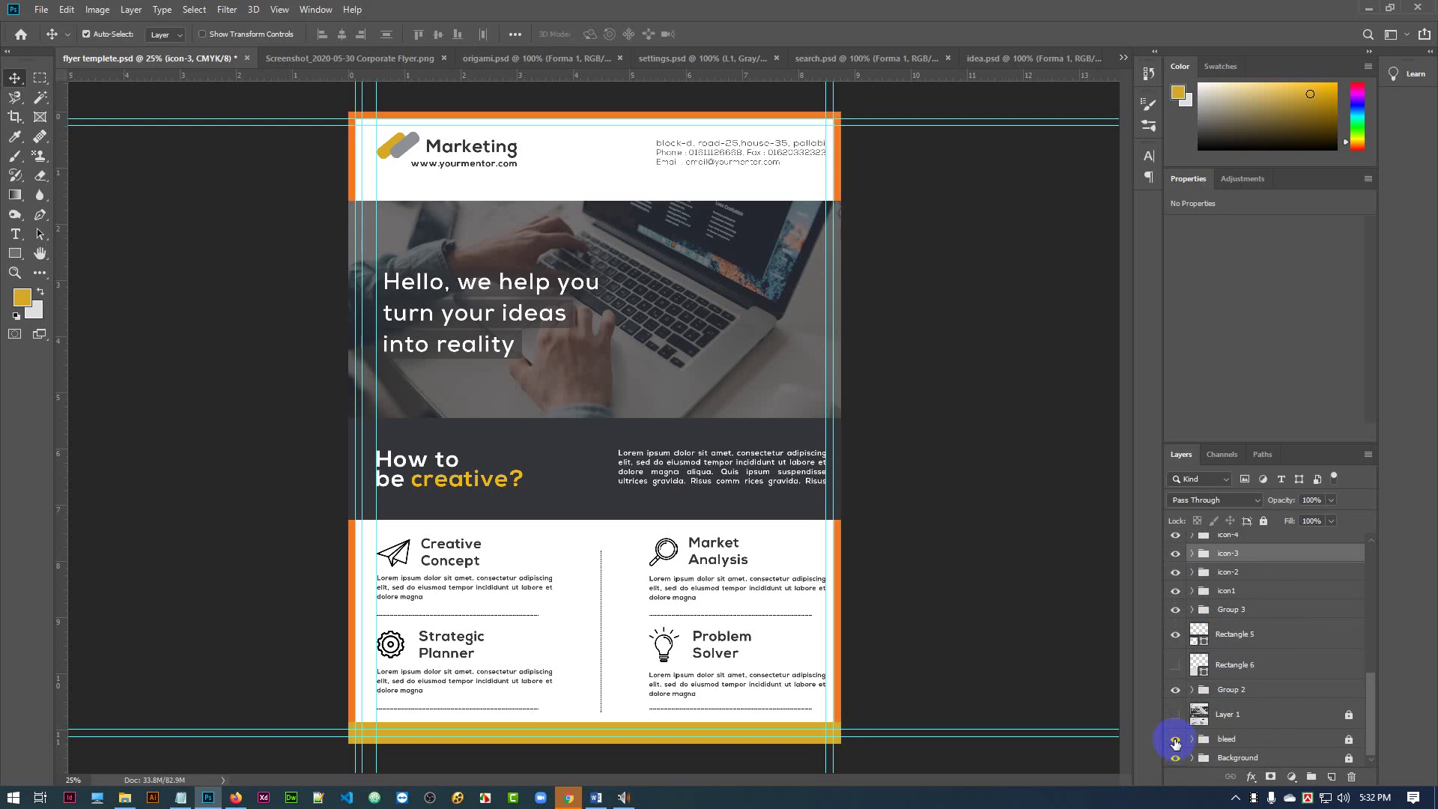
click(1175, 739)
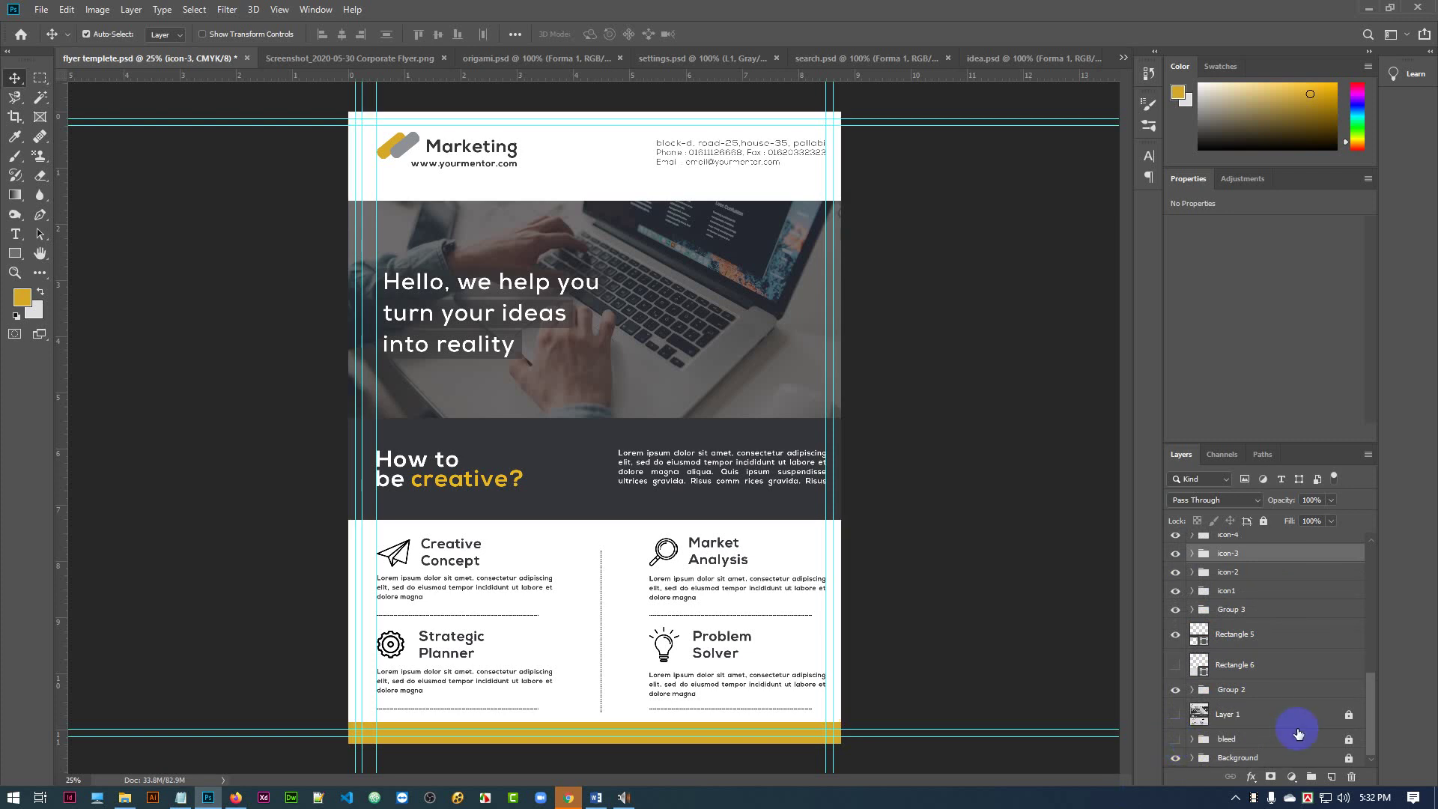
click(1174, 739)
click(1175, 739)
- Unlock the bleed group to move it to the top of the layer stack, and make it visible
click(1310, 742)
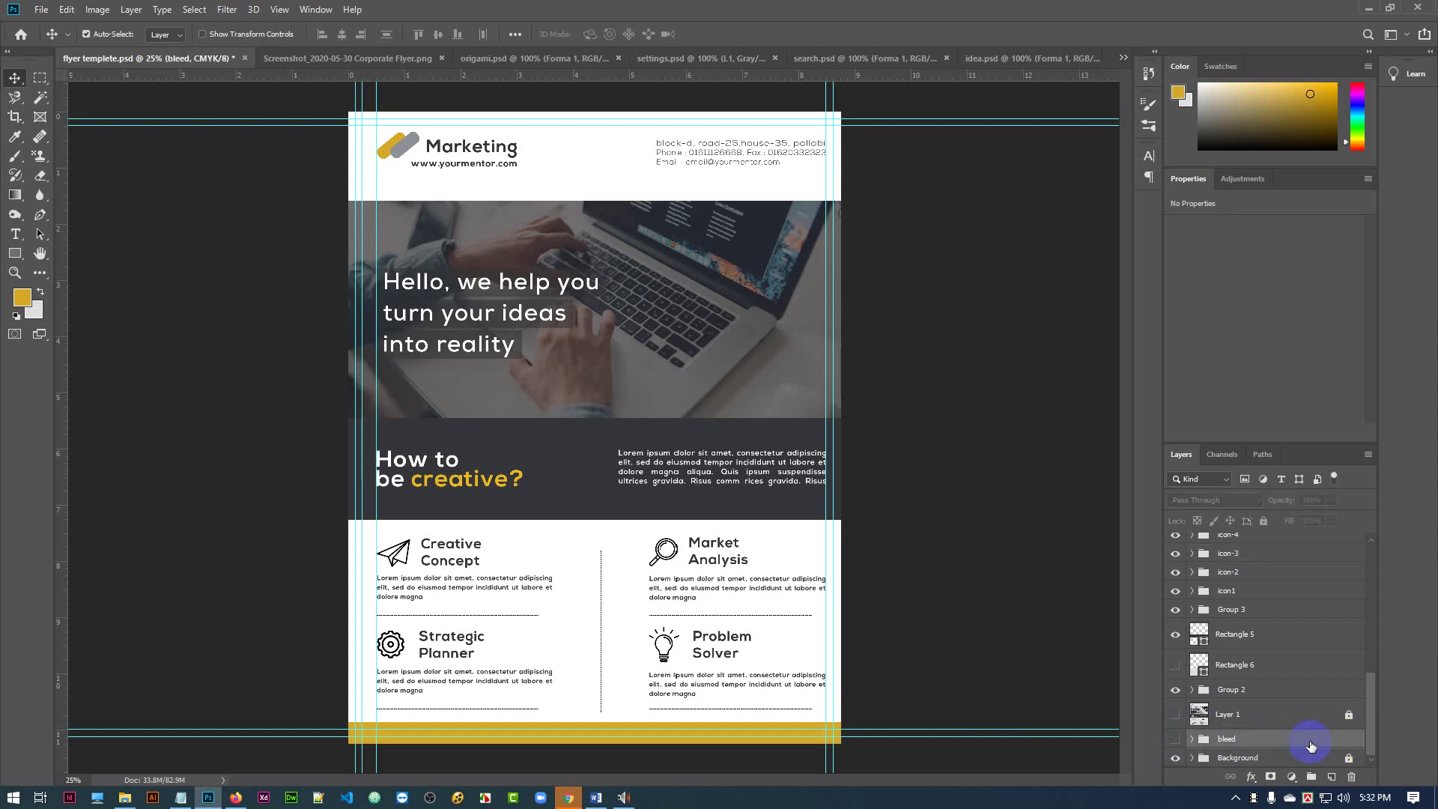
key(ctrl)
key(ctrl+shift+bracketright)
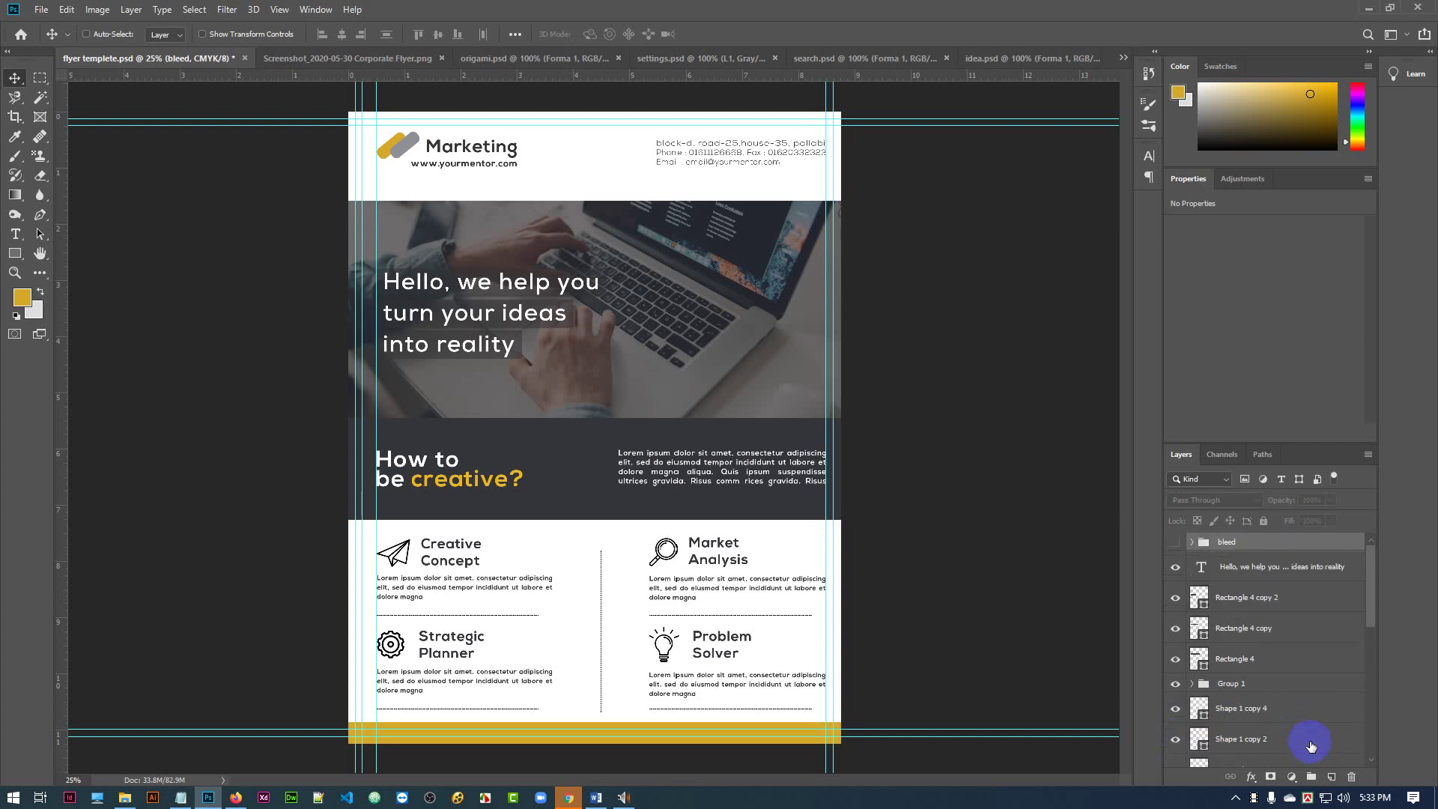
click(1175, 542)
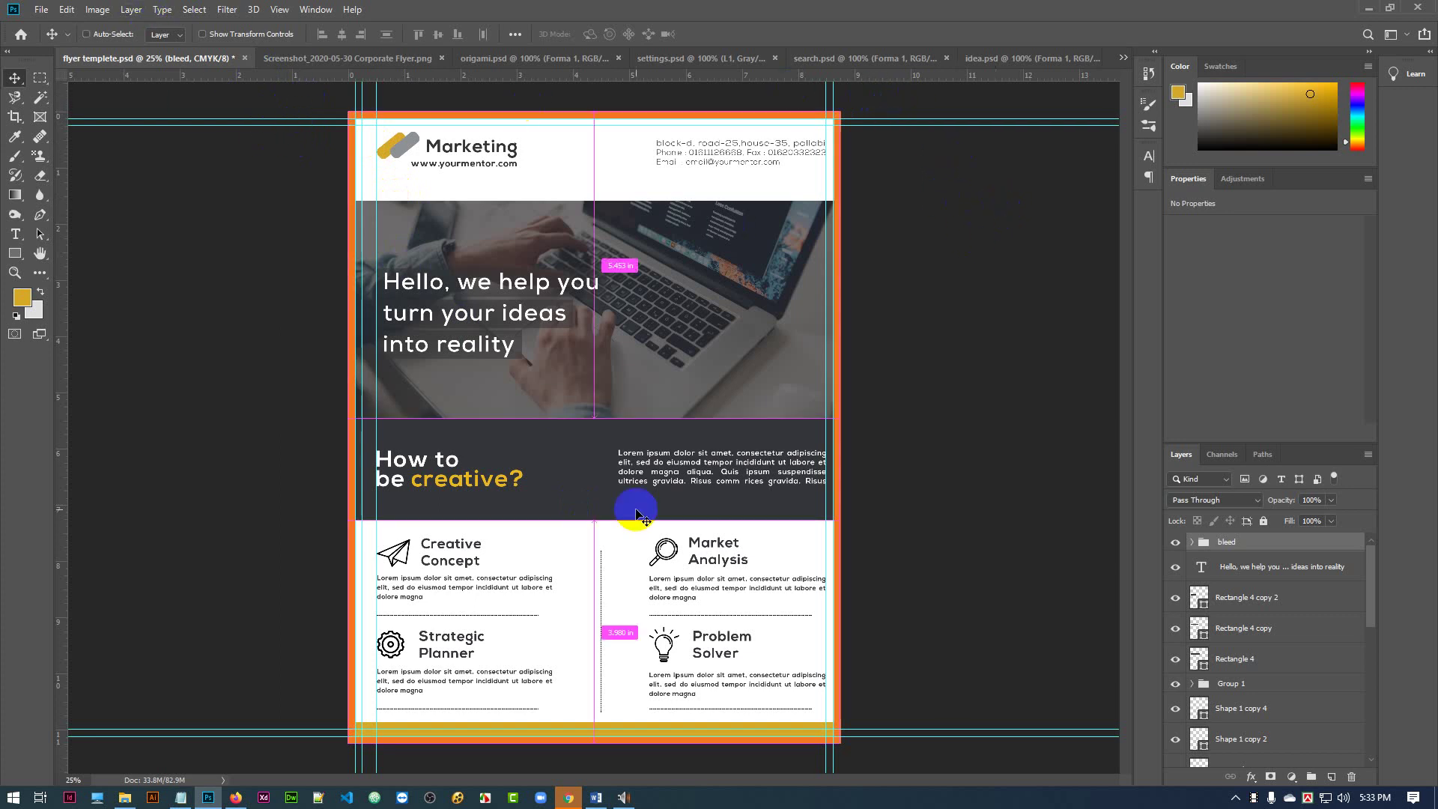
- Save the flyer document and hide the bleed group
key(ctrl+s)
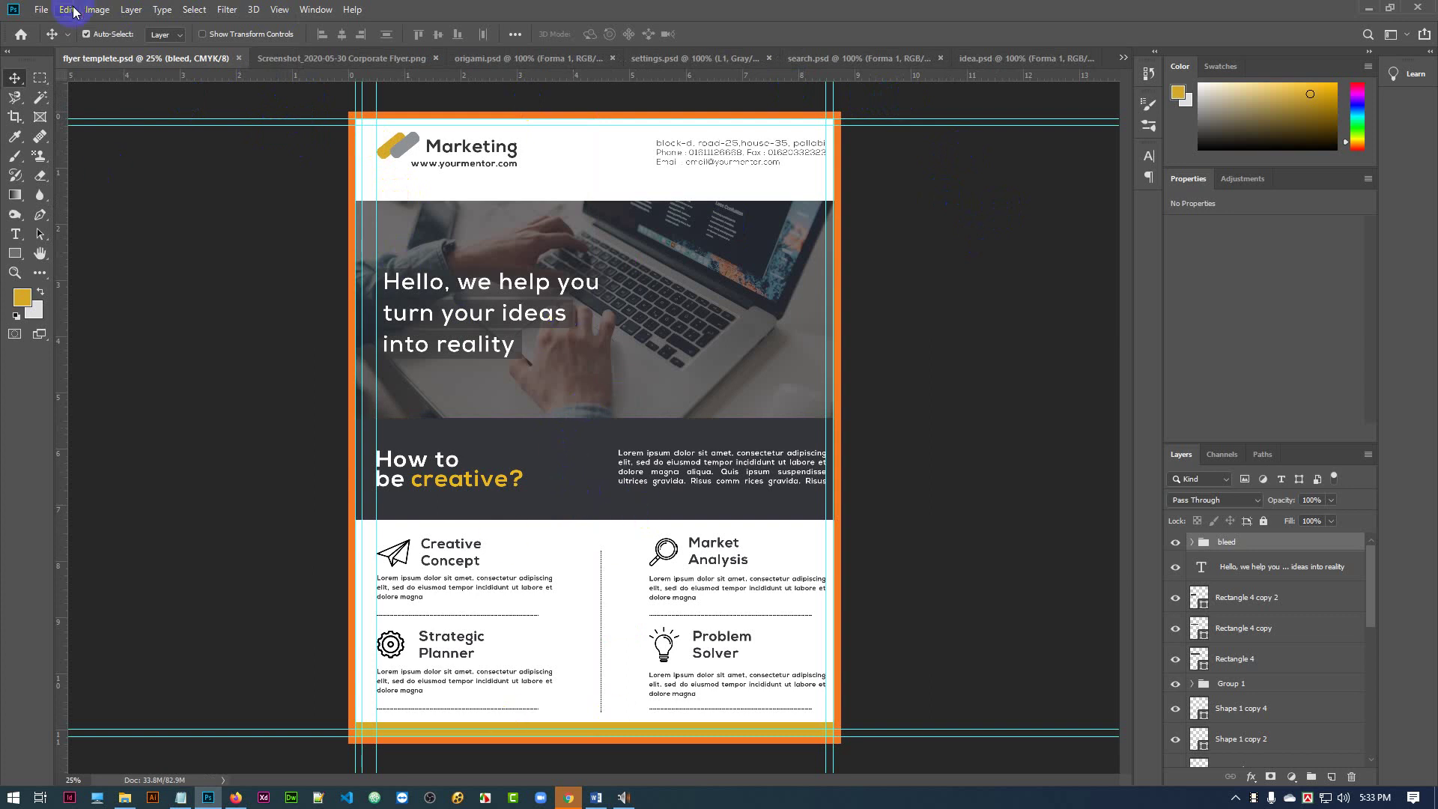
click(1175, 544)
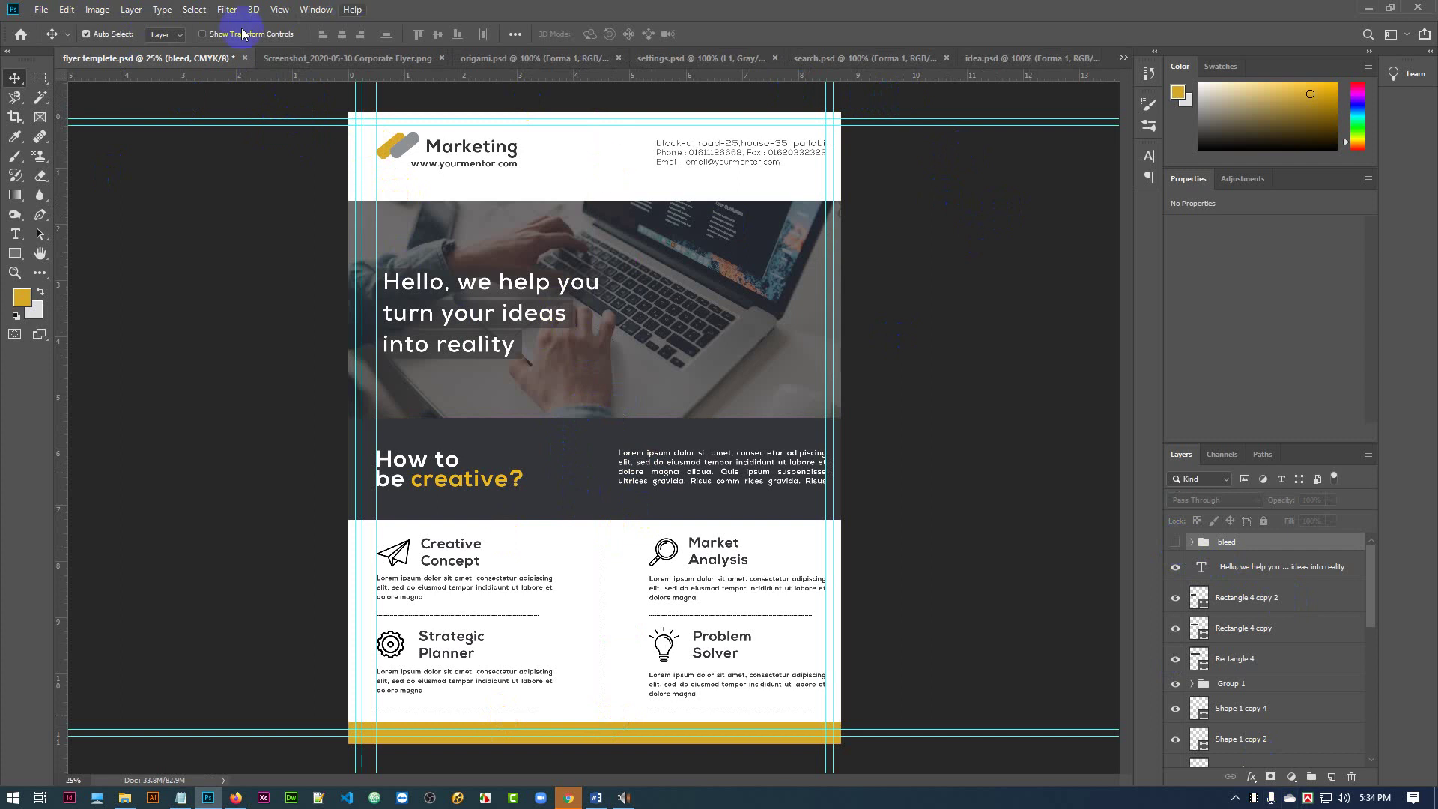
- Save a JPEG copy of the flyer to the Desktop as flyer templete.jpg with maximum quality 12 and Baseline ("Standard") format
click(42, 10)
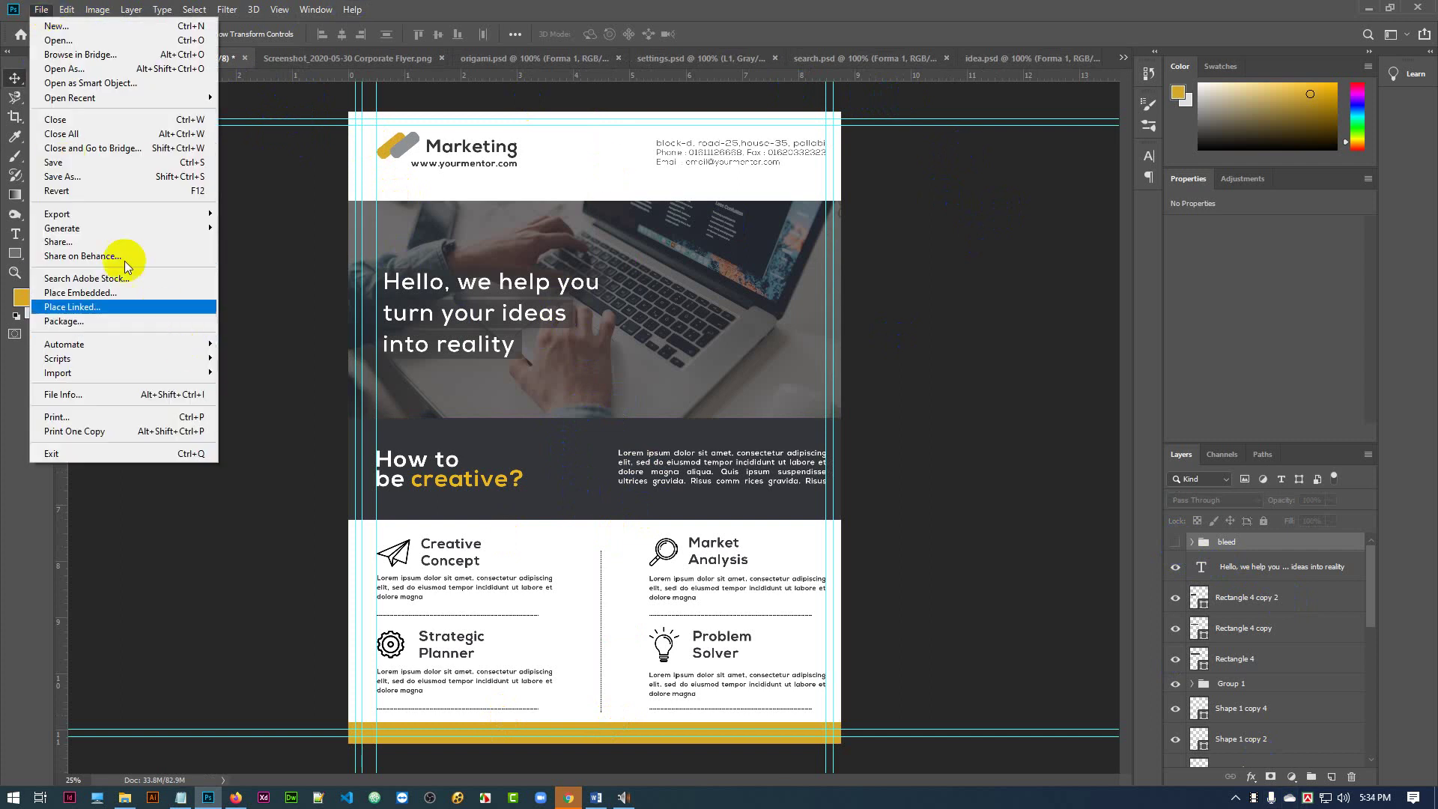
click(69, 177)
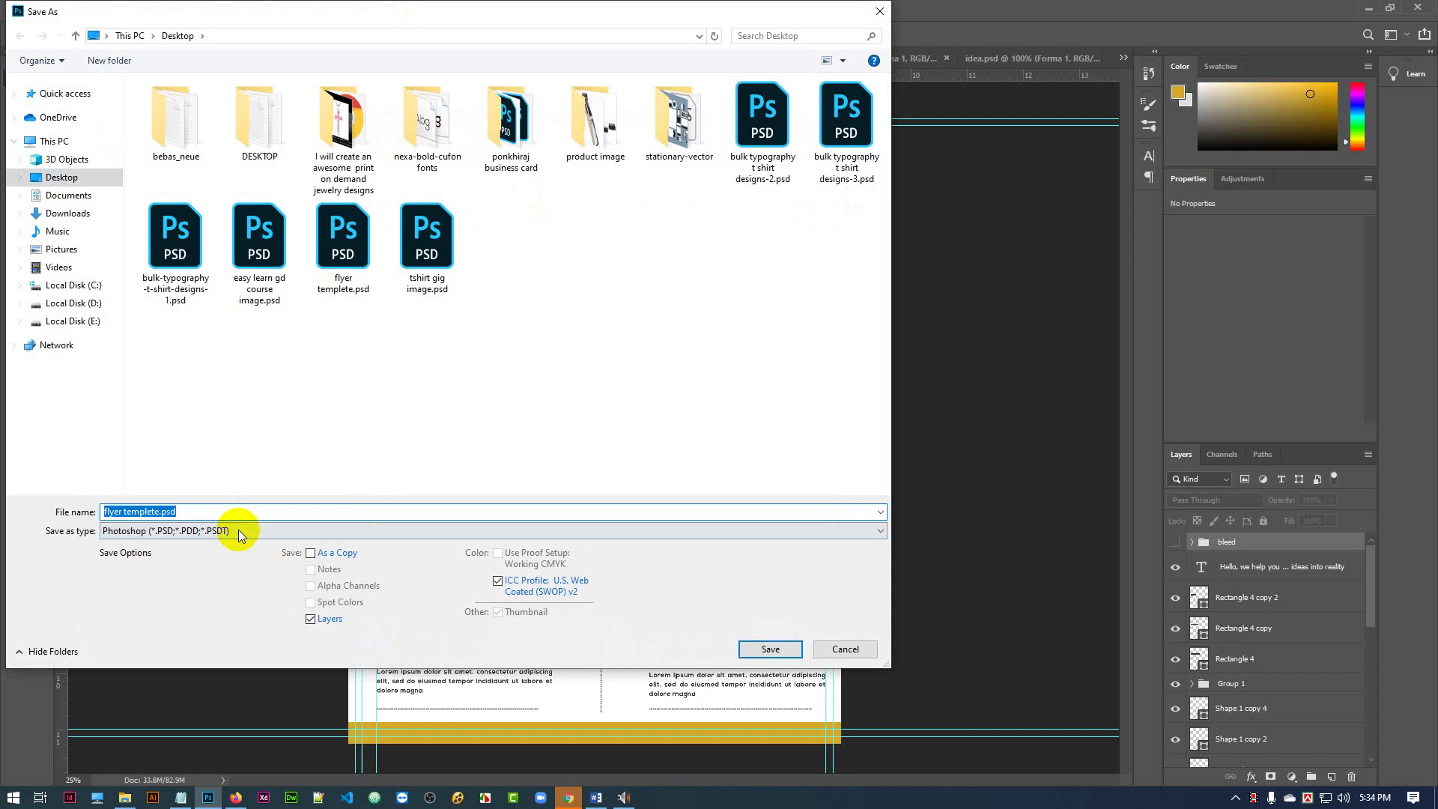
click(238, 528)
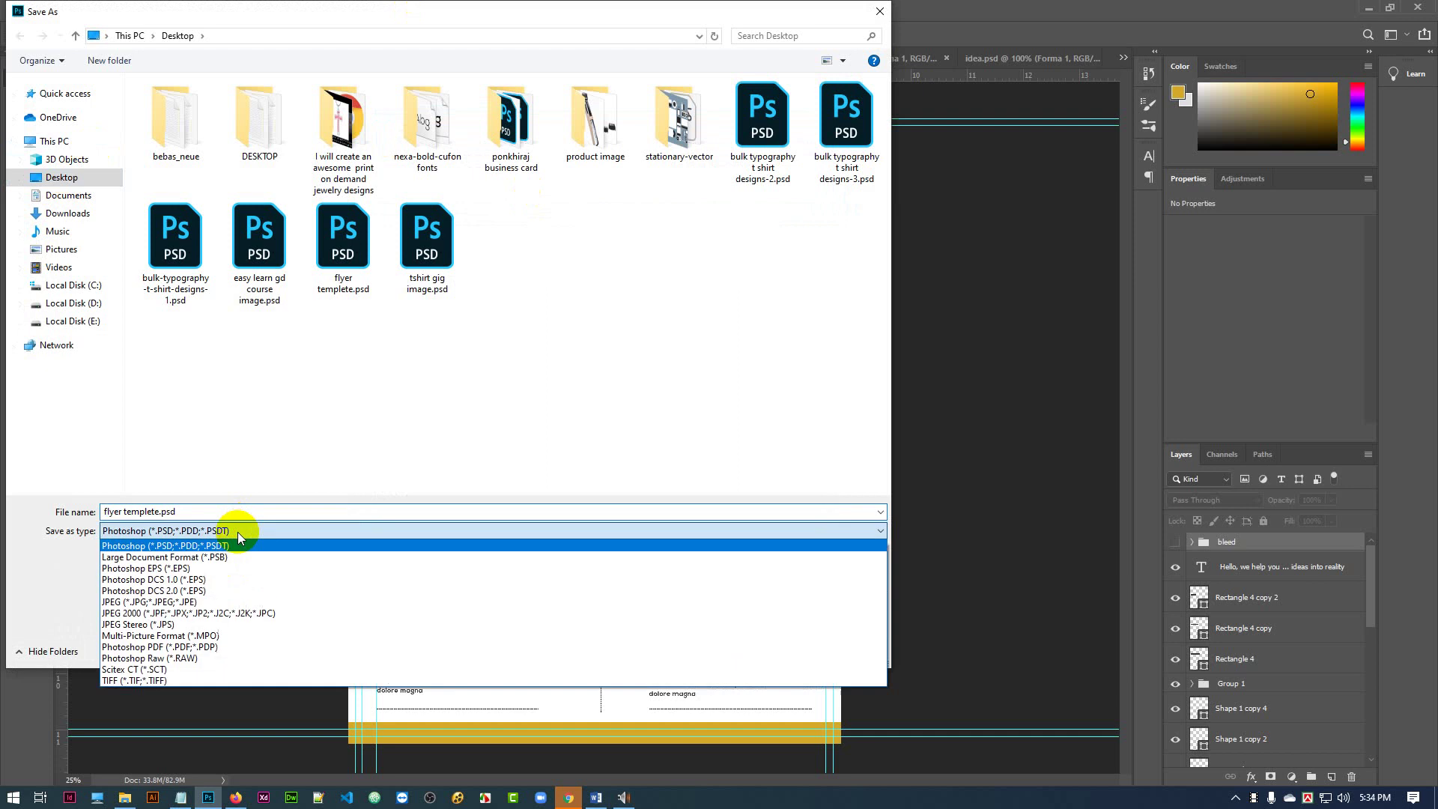
click(172, 601)
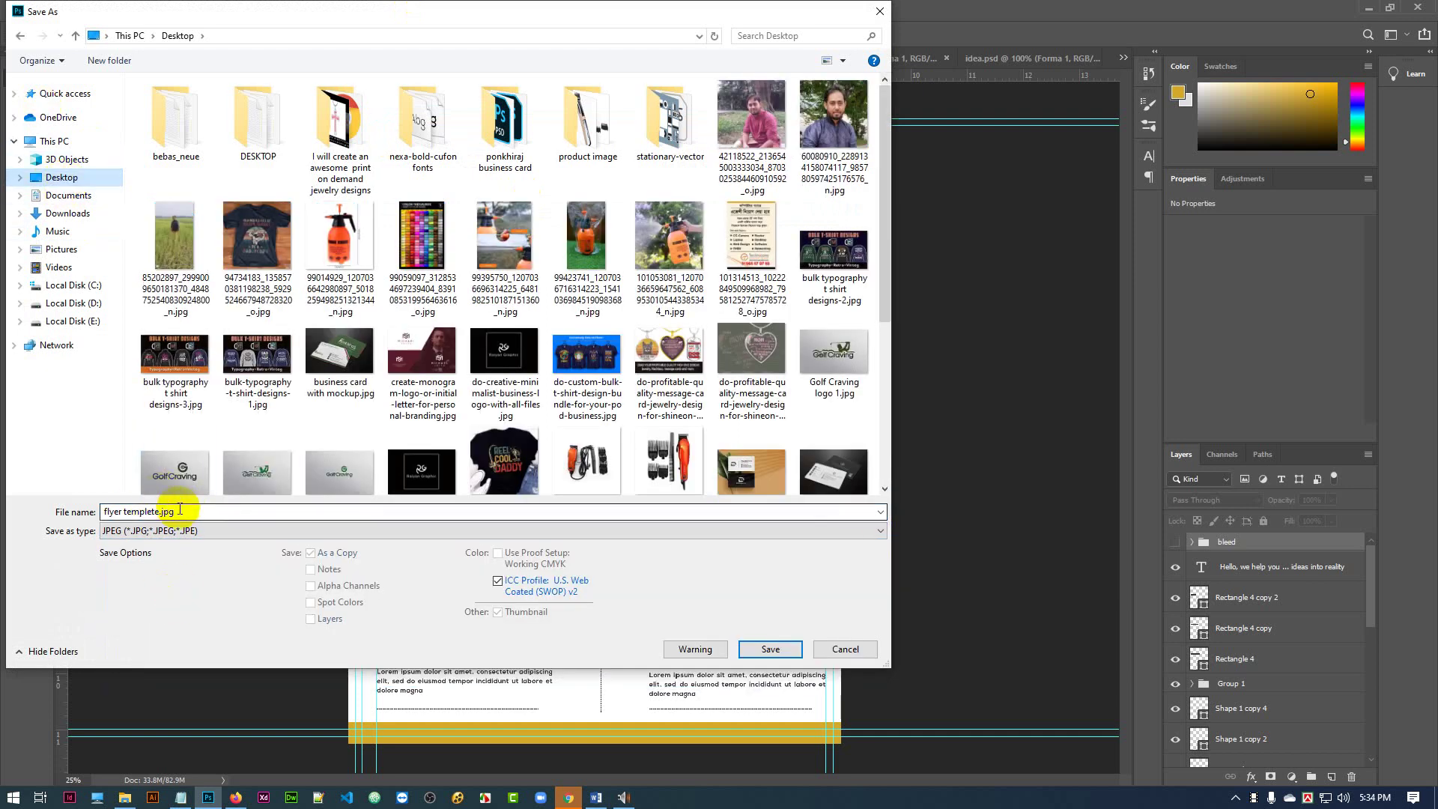
click(771, 650)
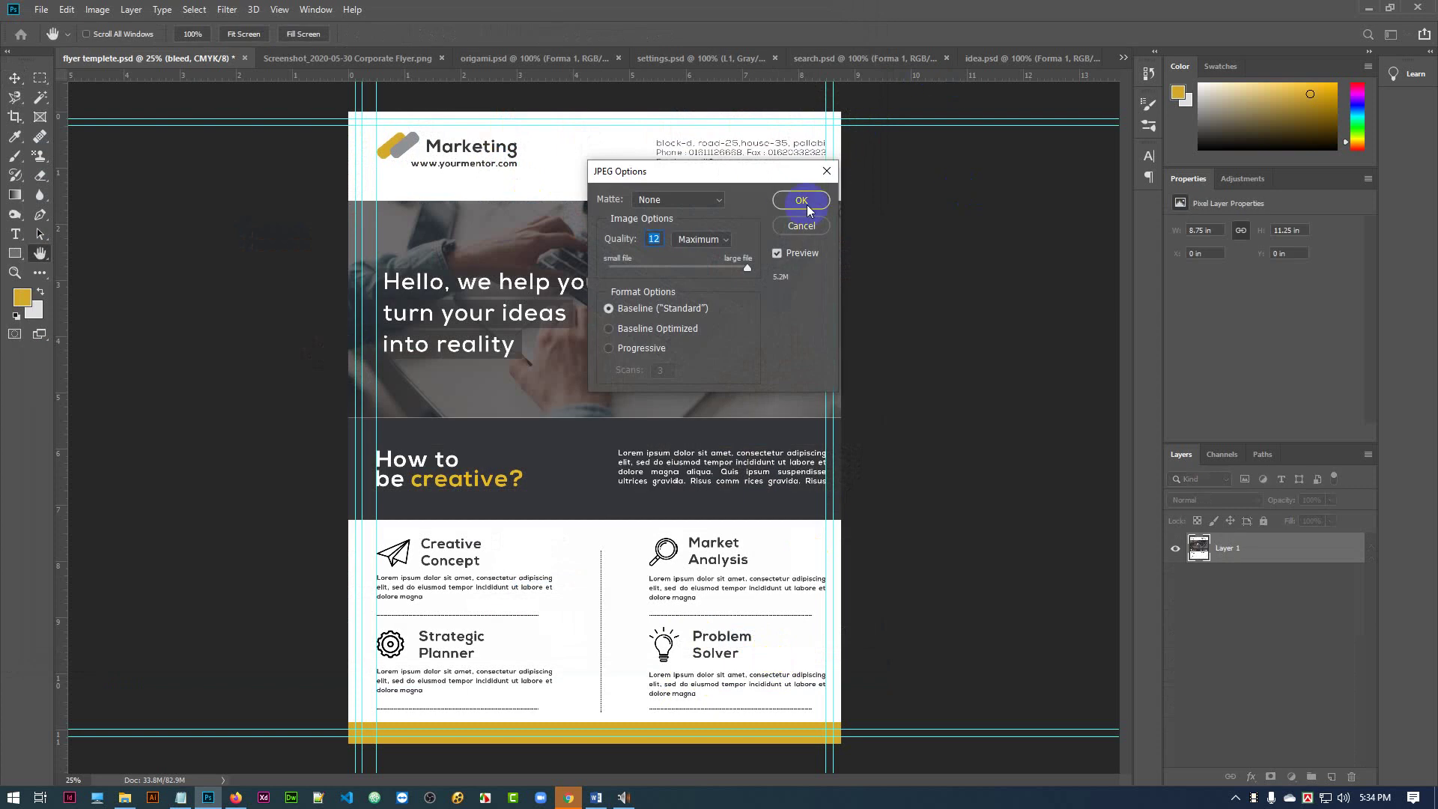
click(801, 199)
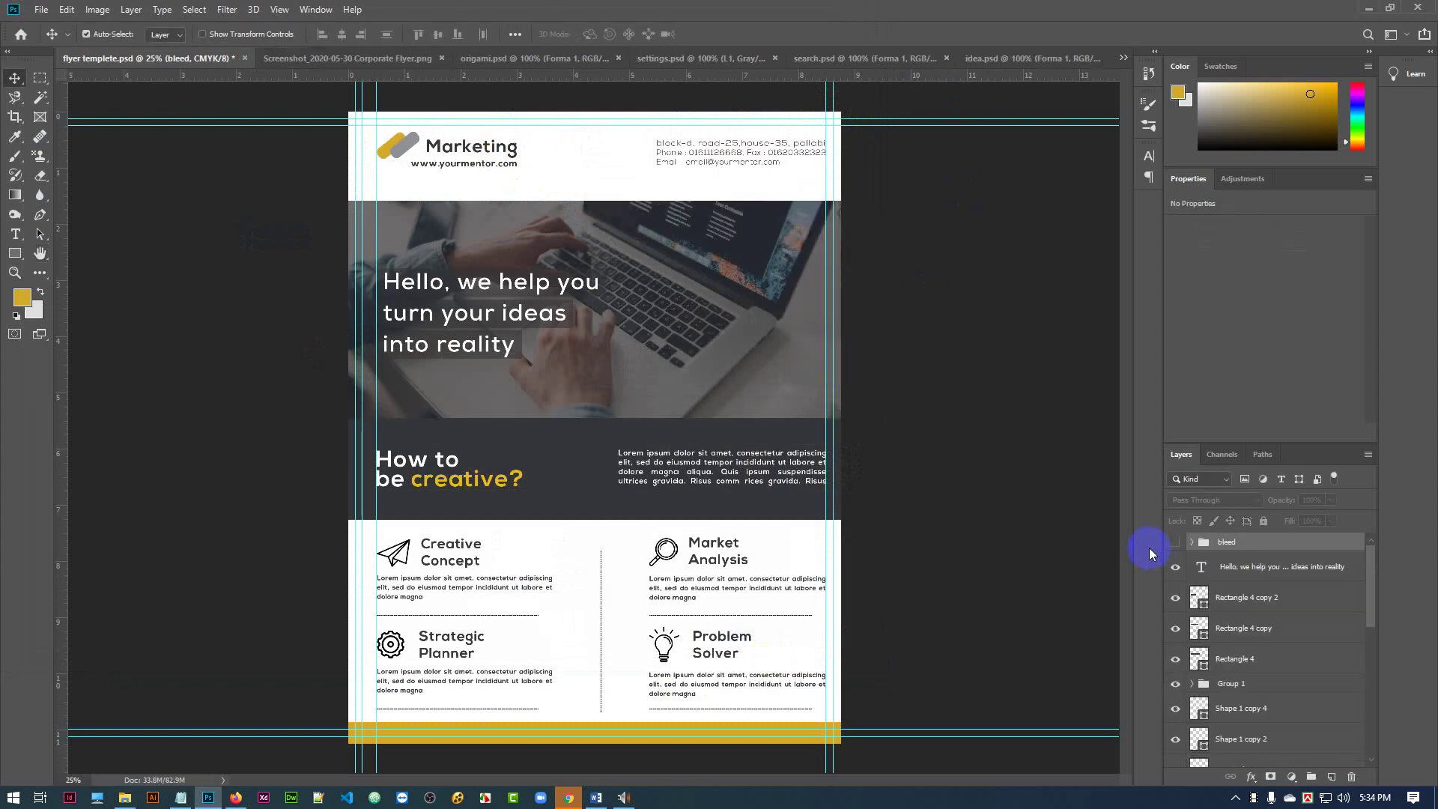
- Review the exported flyer templete.jpg from the desktop in the image viewer, close it, and switch back to Photoshop
click(1368, 8)
click(1350, 8)
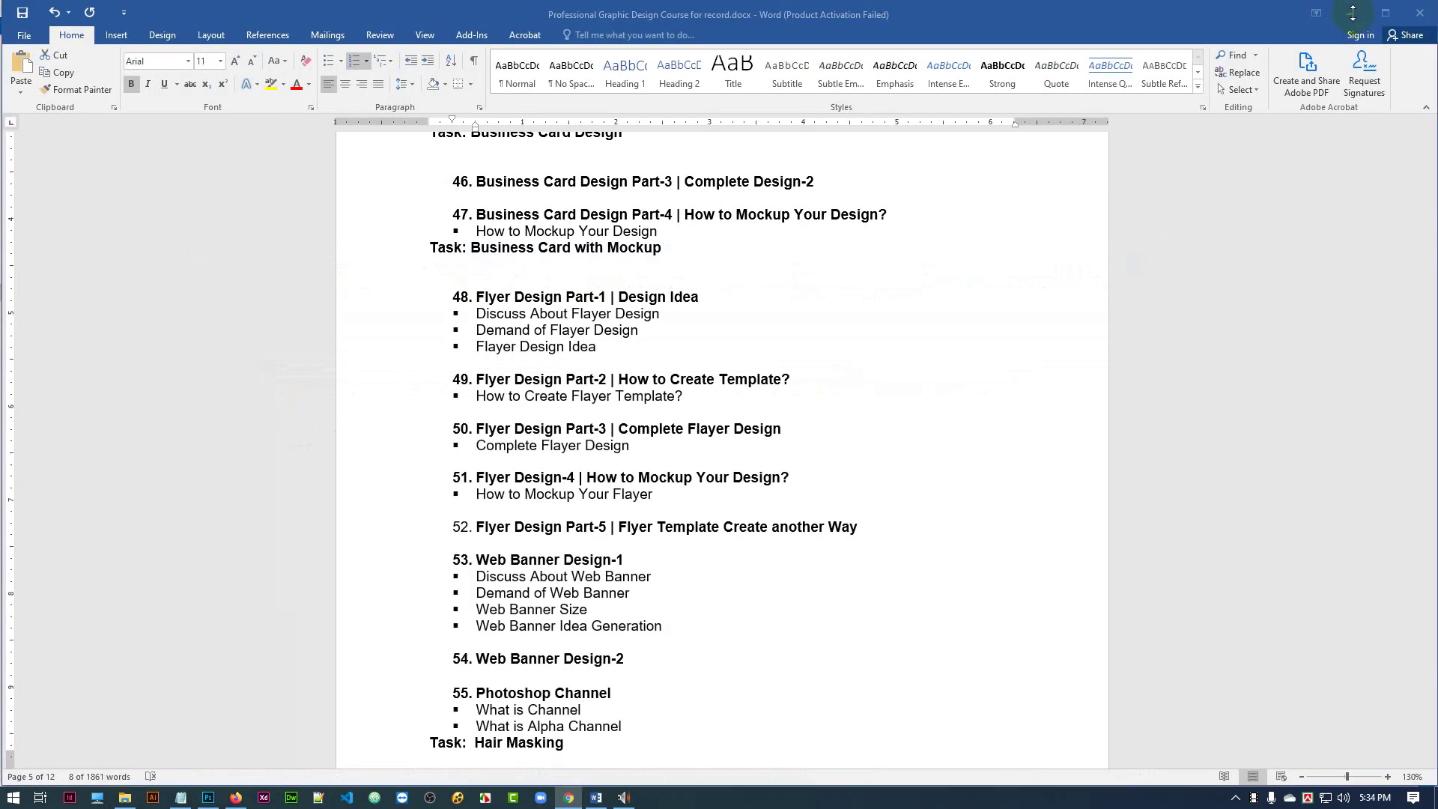
click(1351, 10)
click(1354, 15)
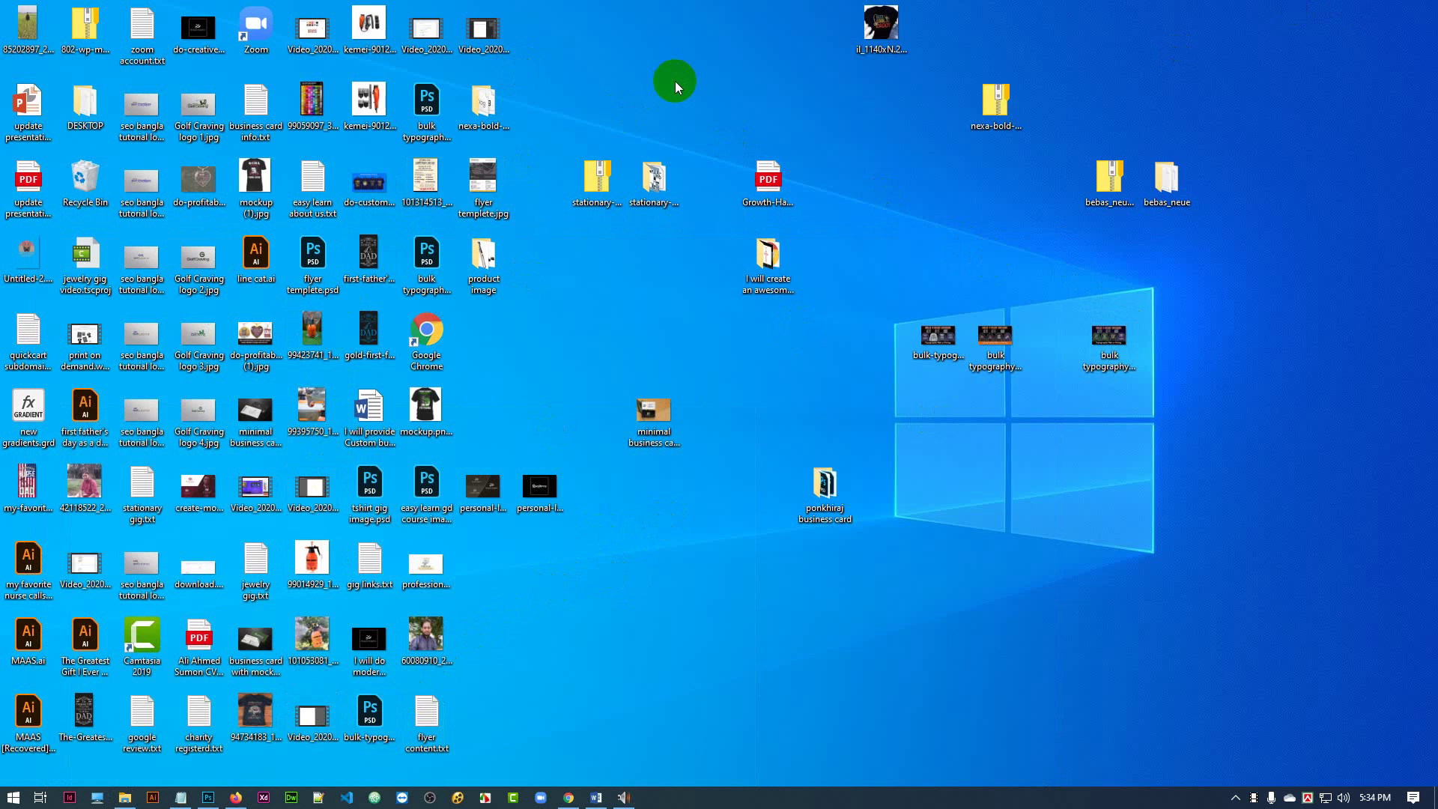
double_click(473, 171)
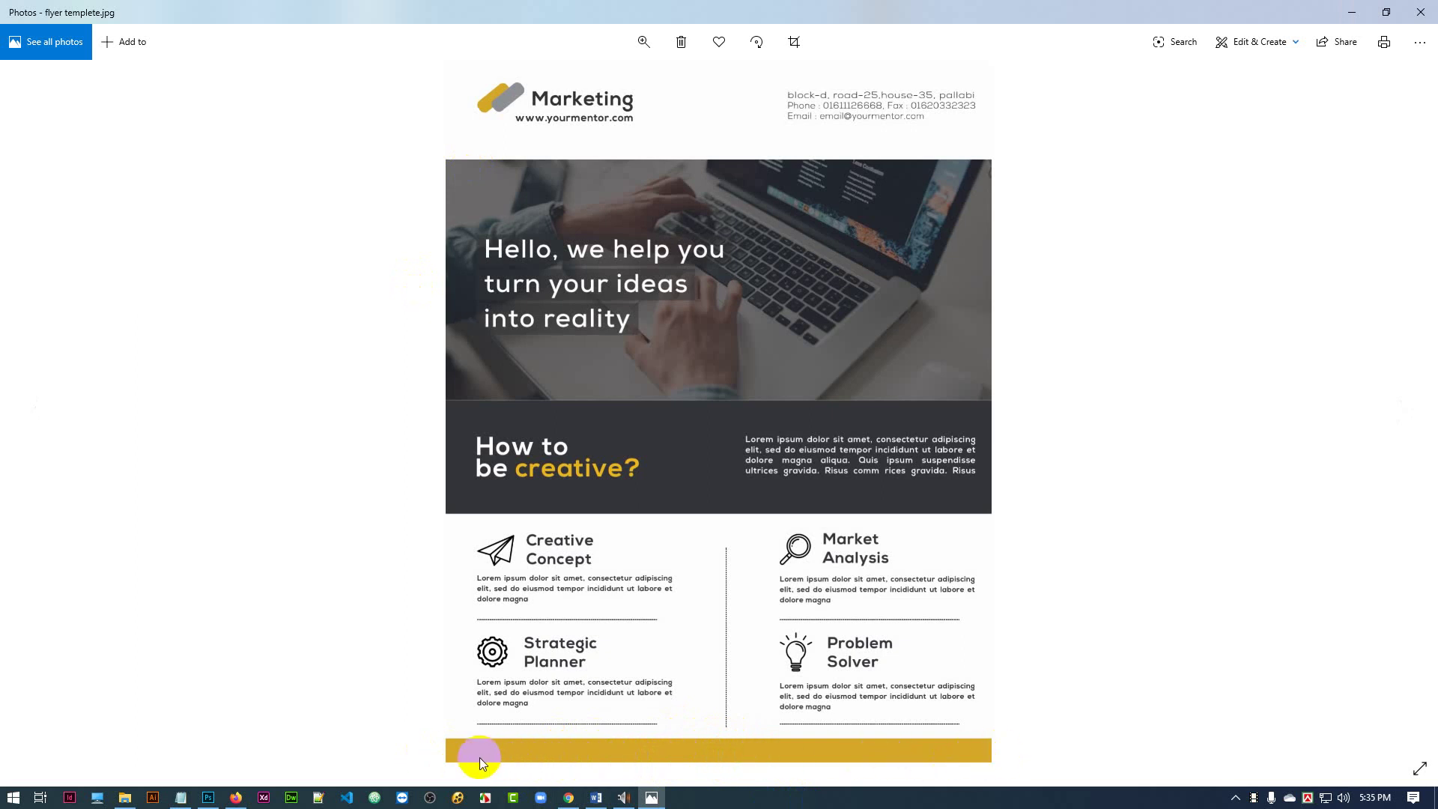
click(1423, 11)
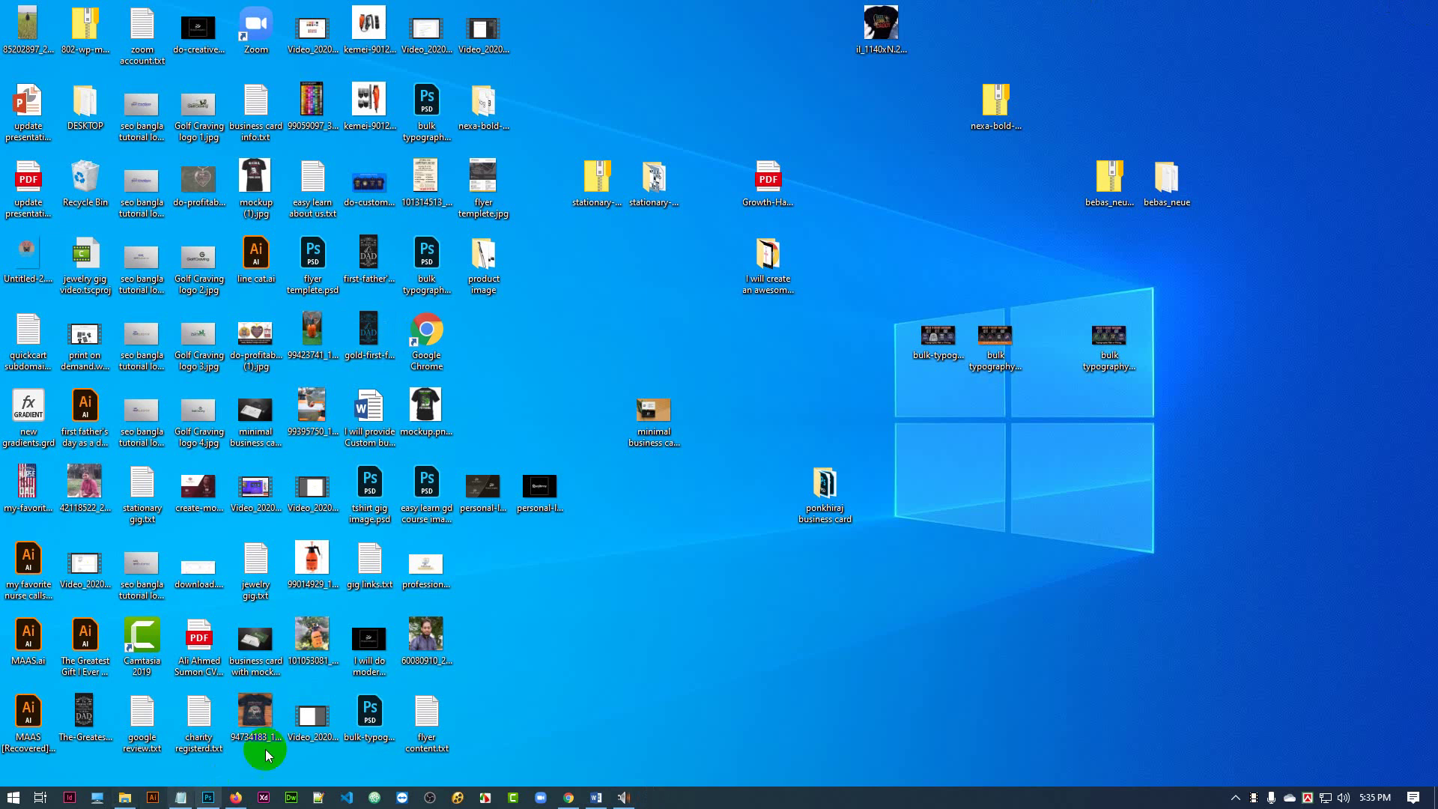
click(208, 797)
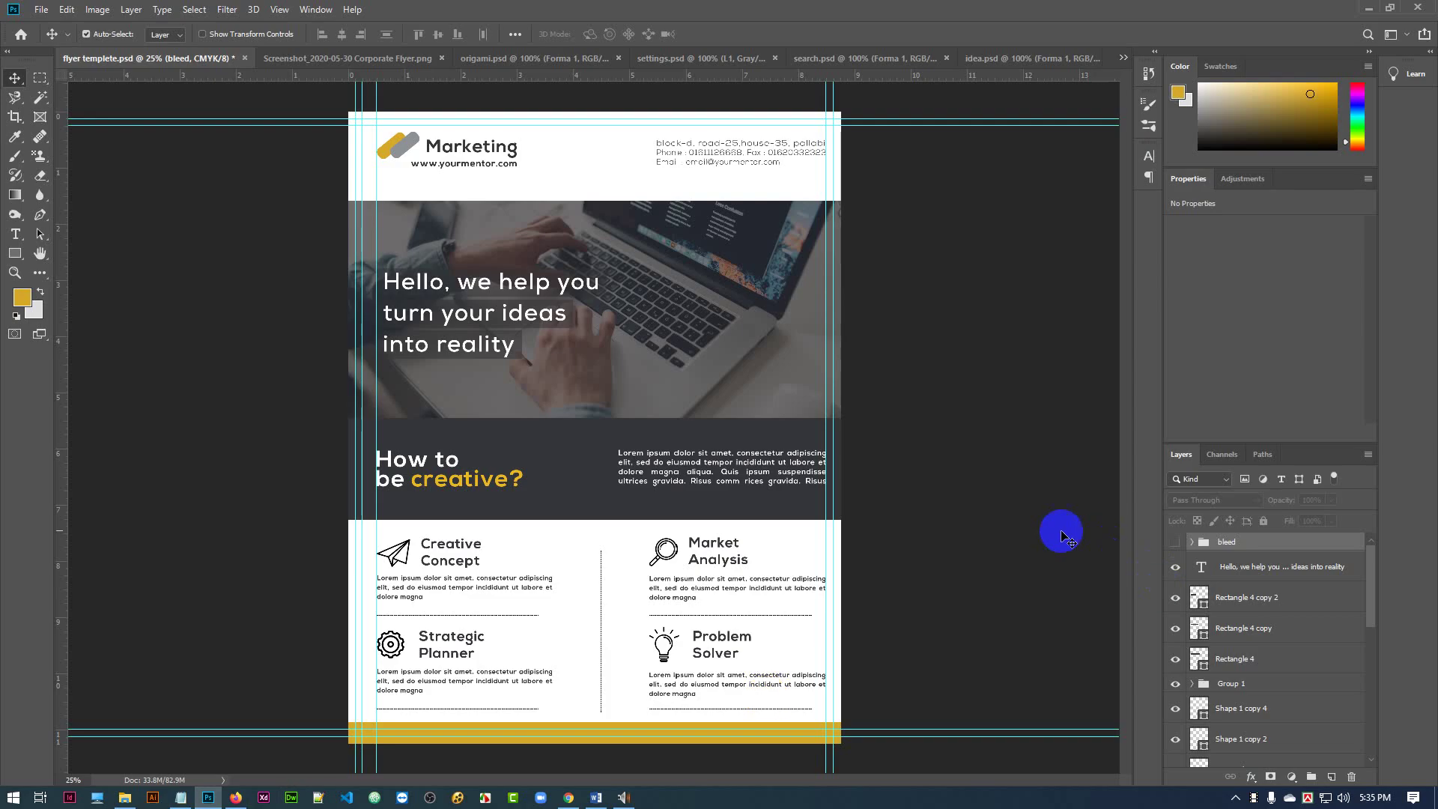